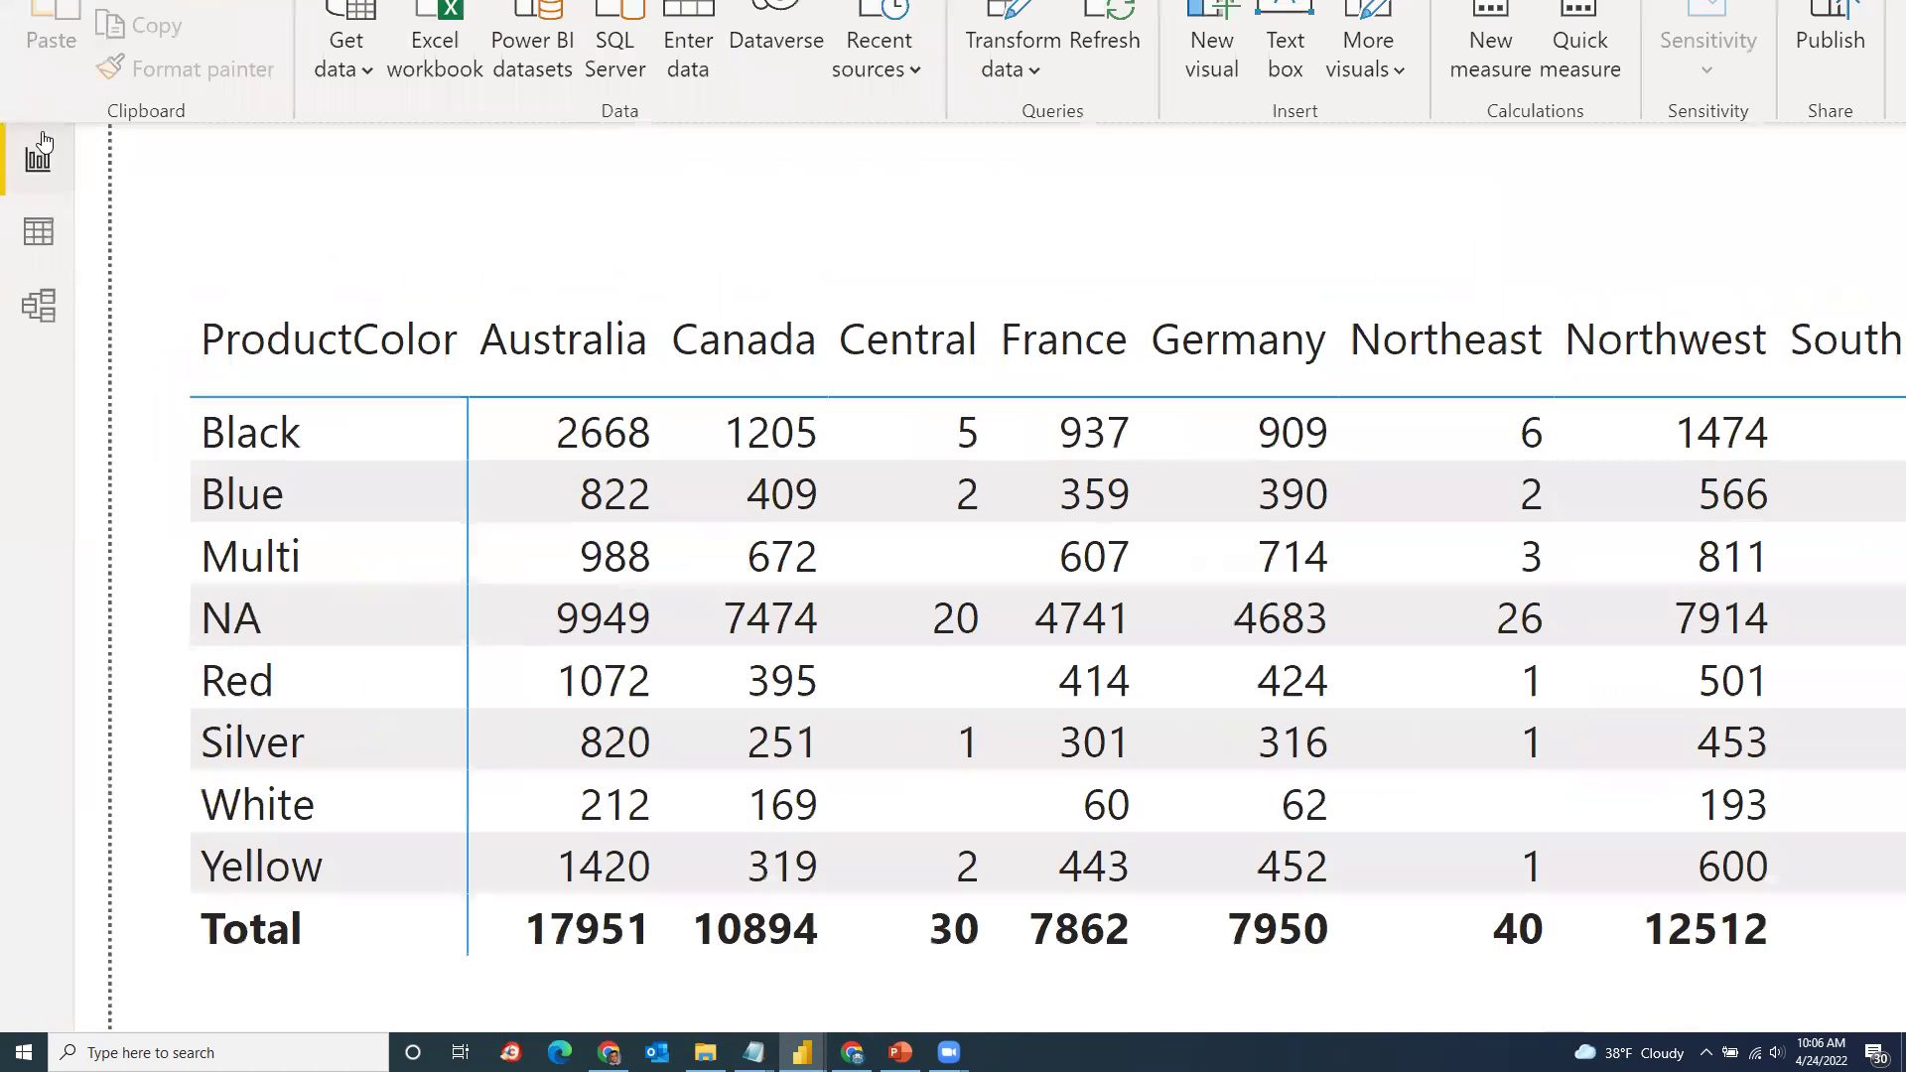
Step: Review the report's product color matrix, the 3-Territories table data and the model diagram
{"action": "left_click", "coordinate": [38, 161]}
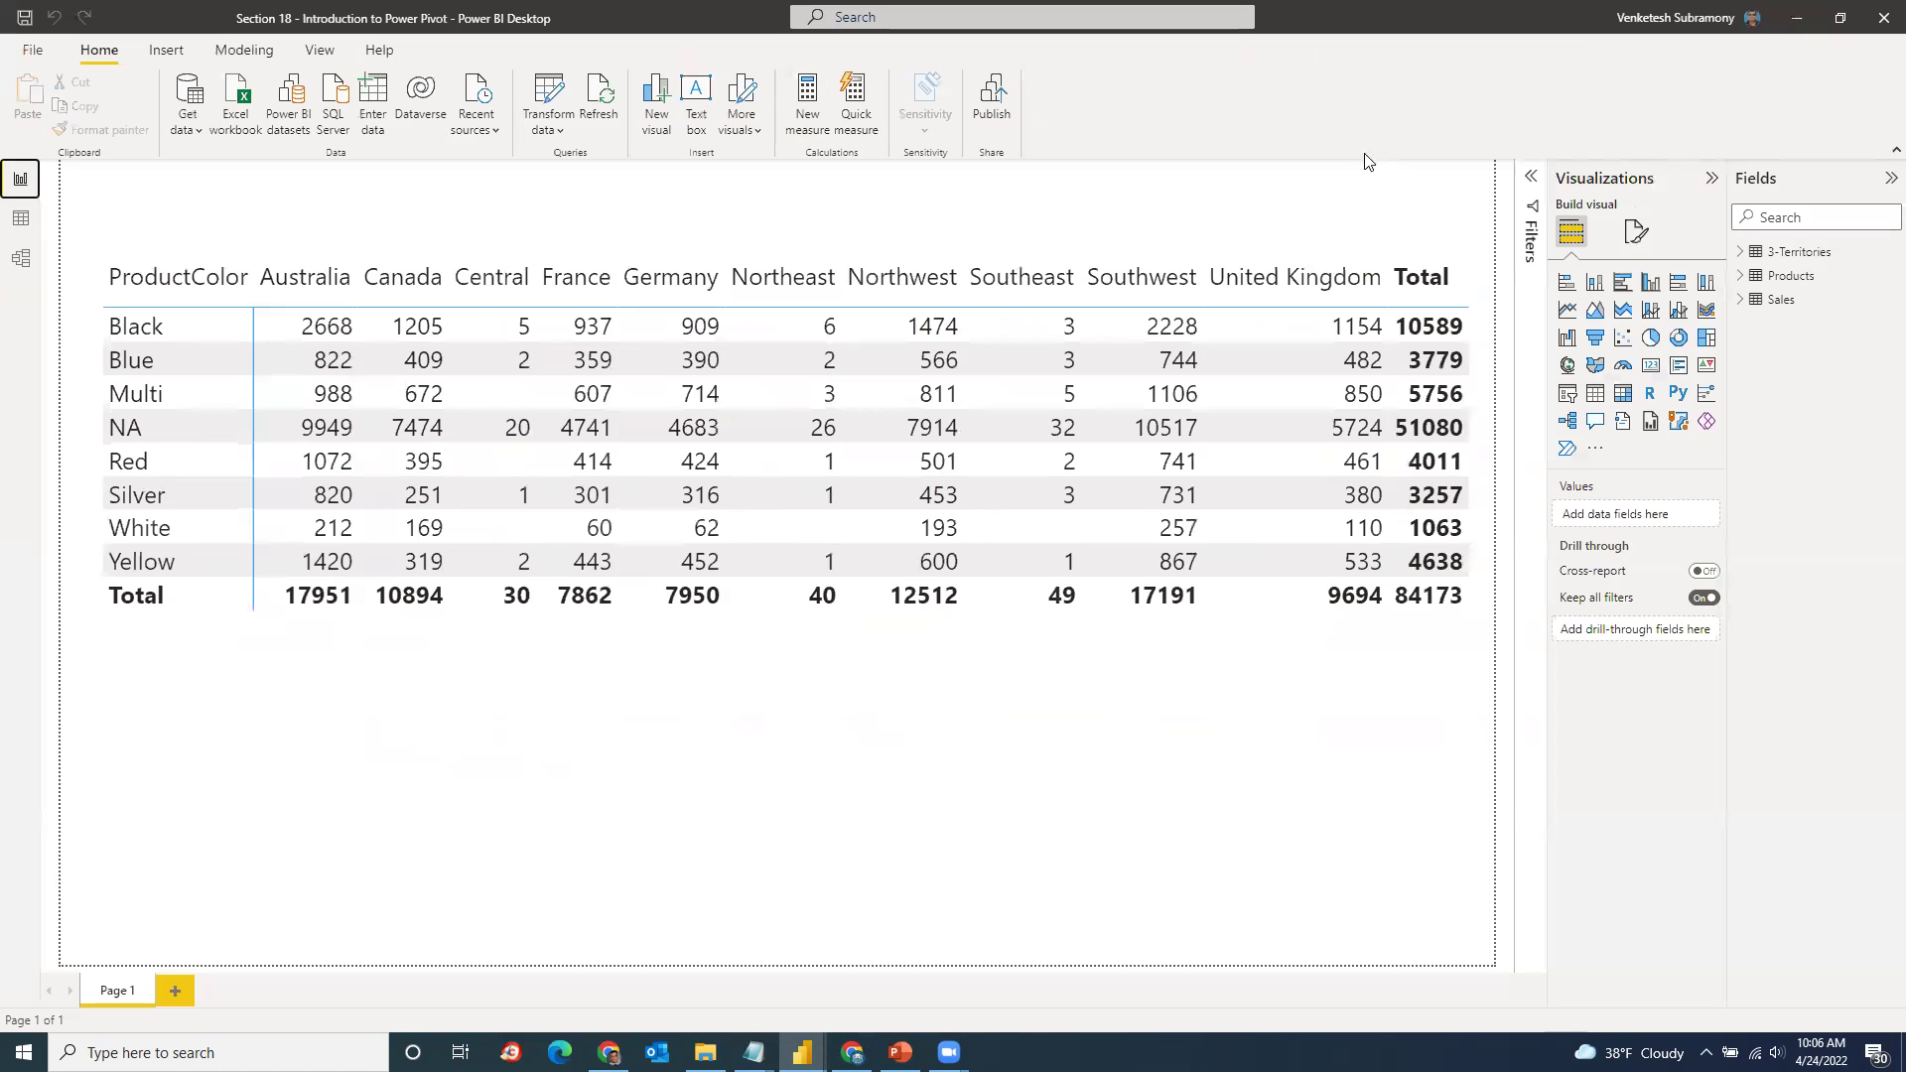
{"action": "left_click", "coordinate": [21, 218]}
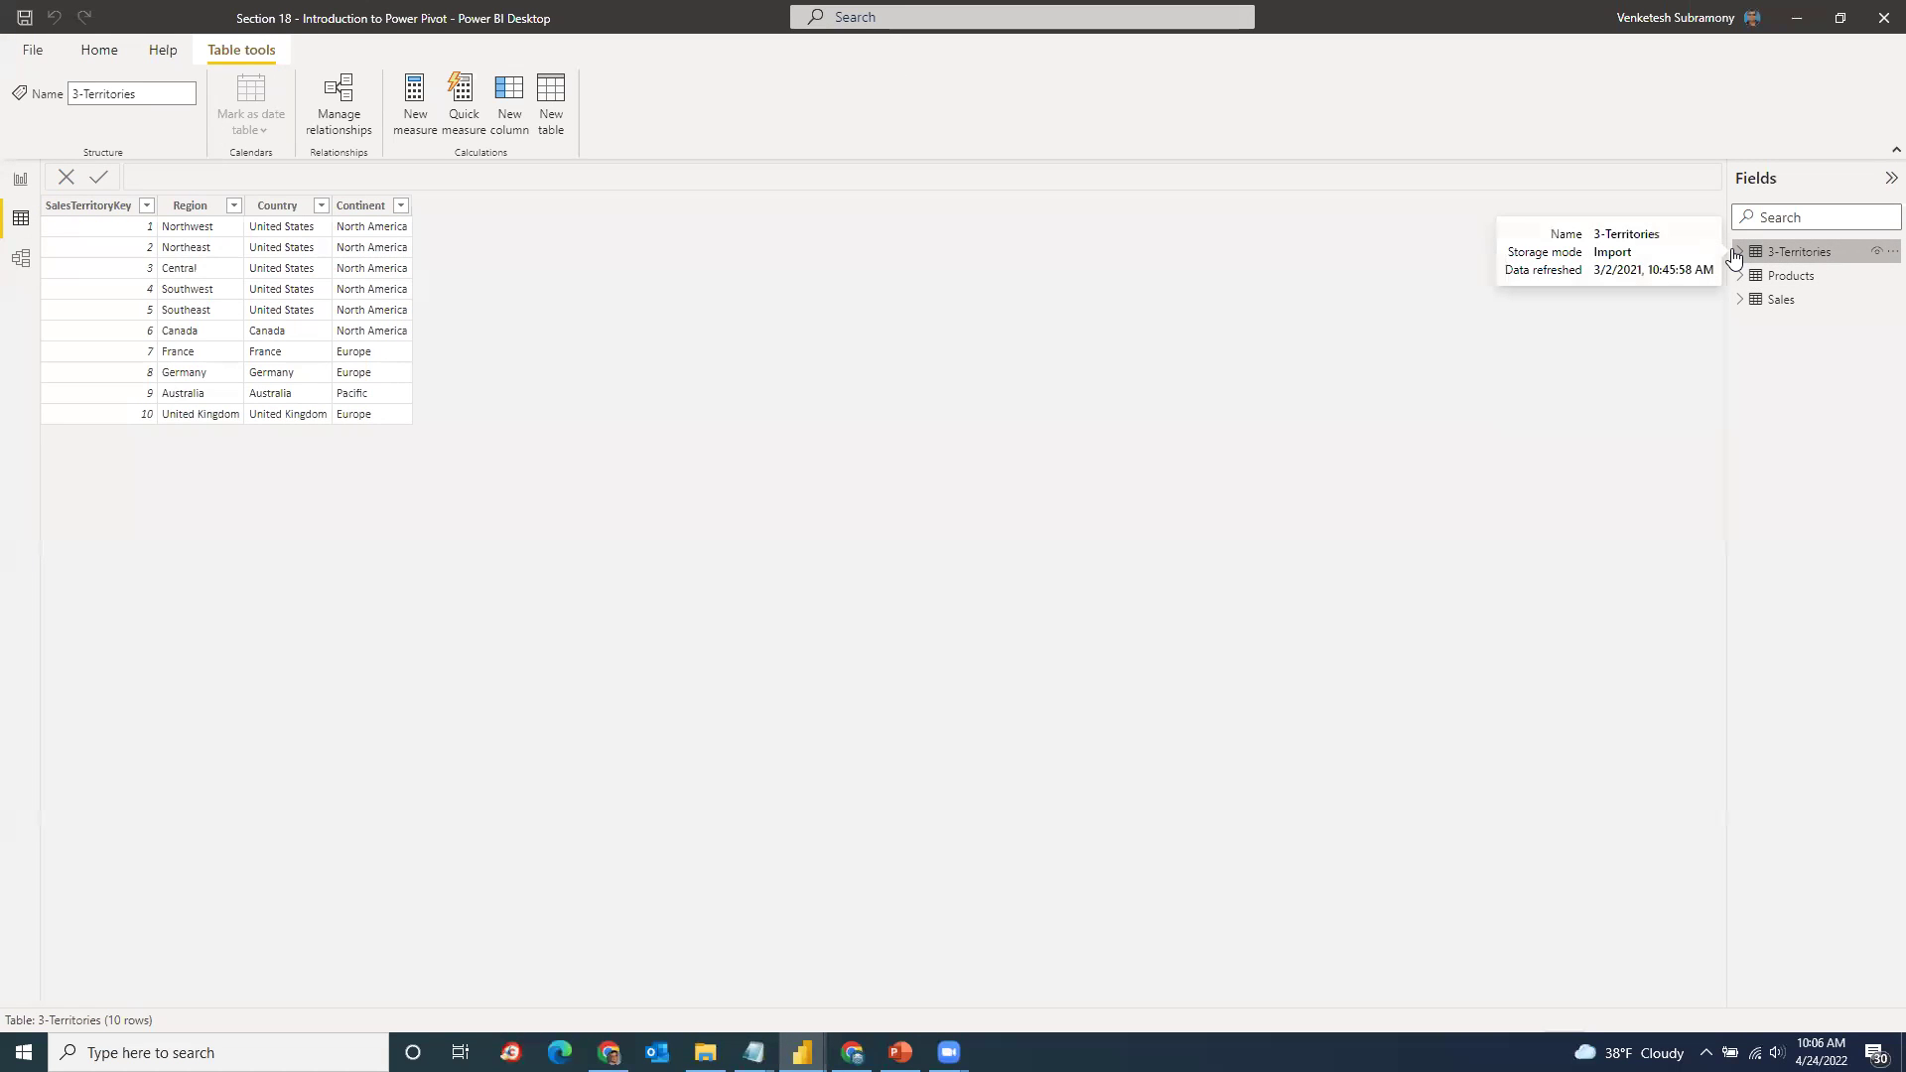
{"action": "left_click", "coordinate": [19, 268]}
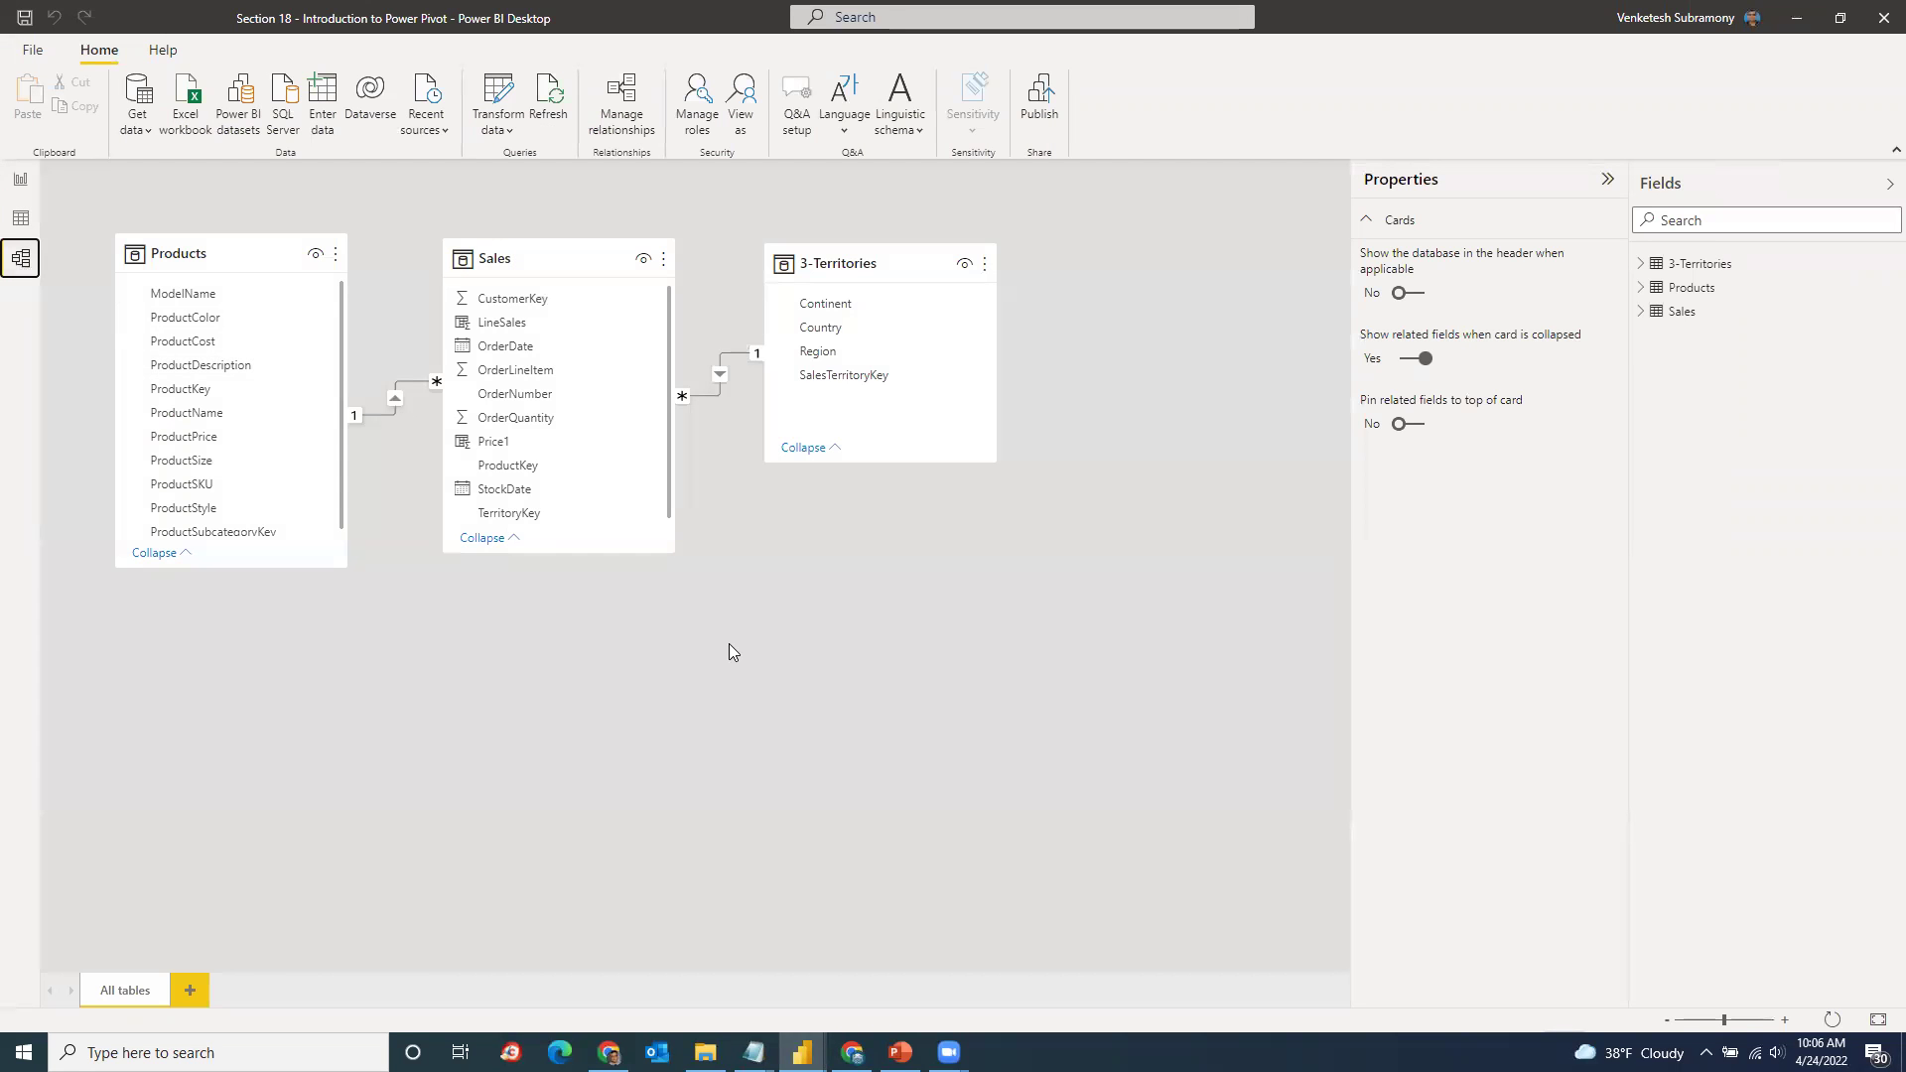
Step: Arrange the model diagram with Sales between Products and 3-Territories, spacing the cards apart and lengthening the Sales card to show all its fields
{"action": "left_click_drag", "start_coordinate": [513, 260], "coordinate": [554, 258]}
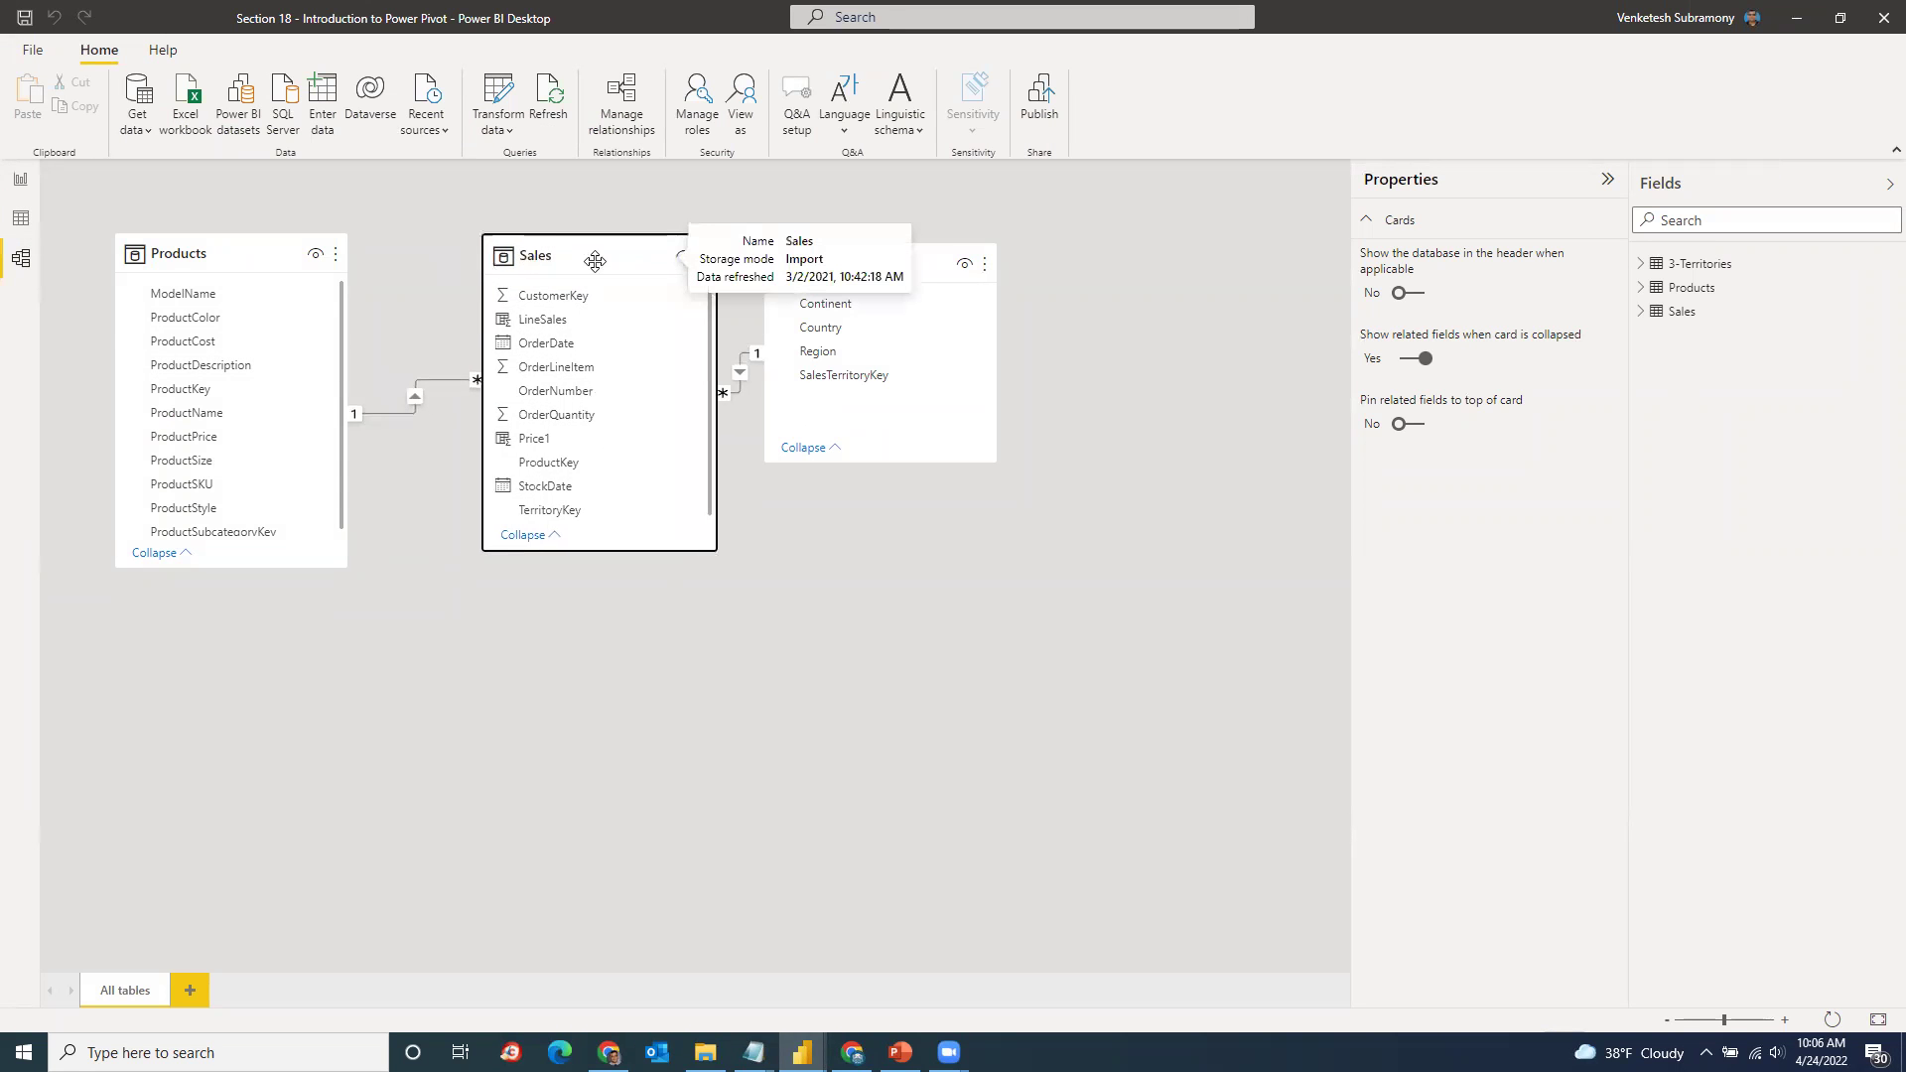
{"action": "left_click_drag", "start_coordinate": [938, 275], "coordinate": [1016, 276]}
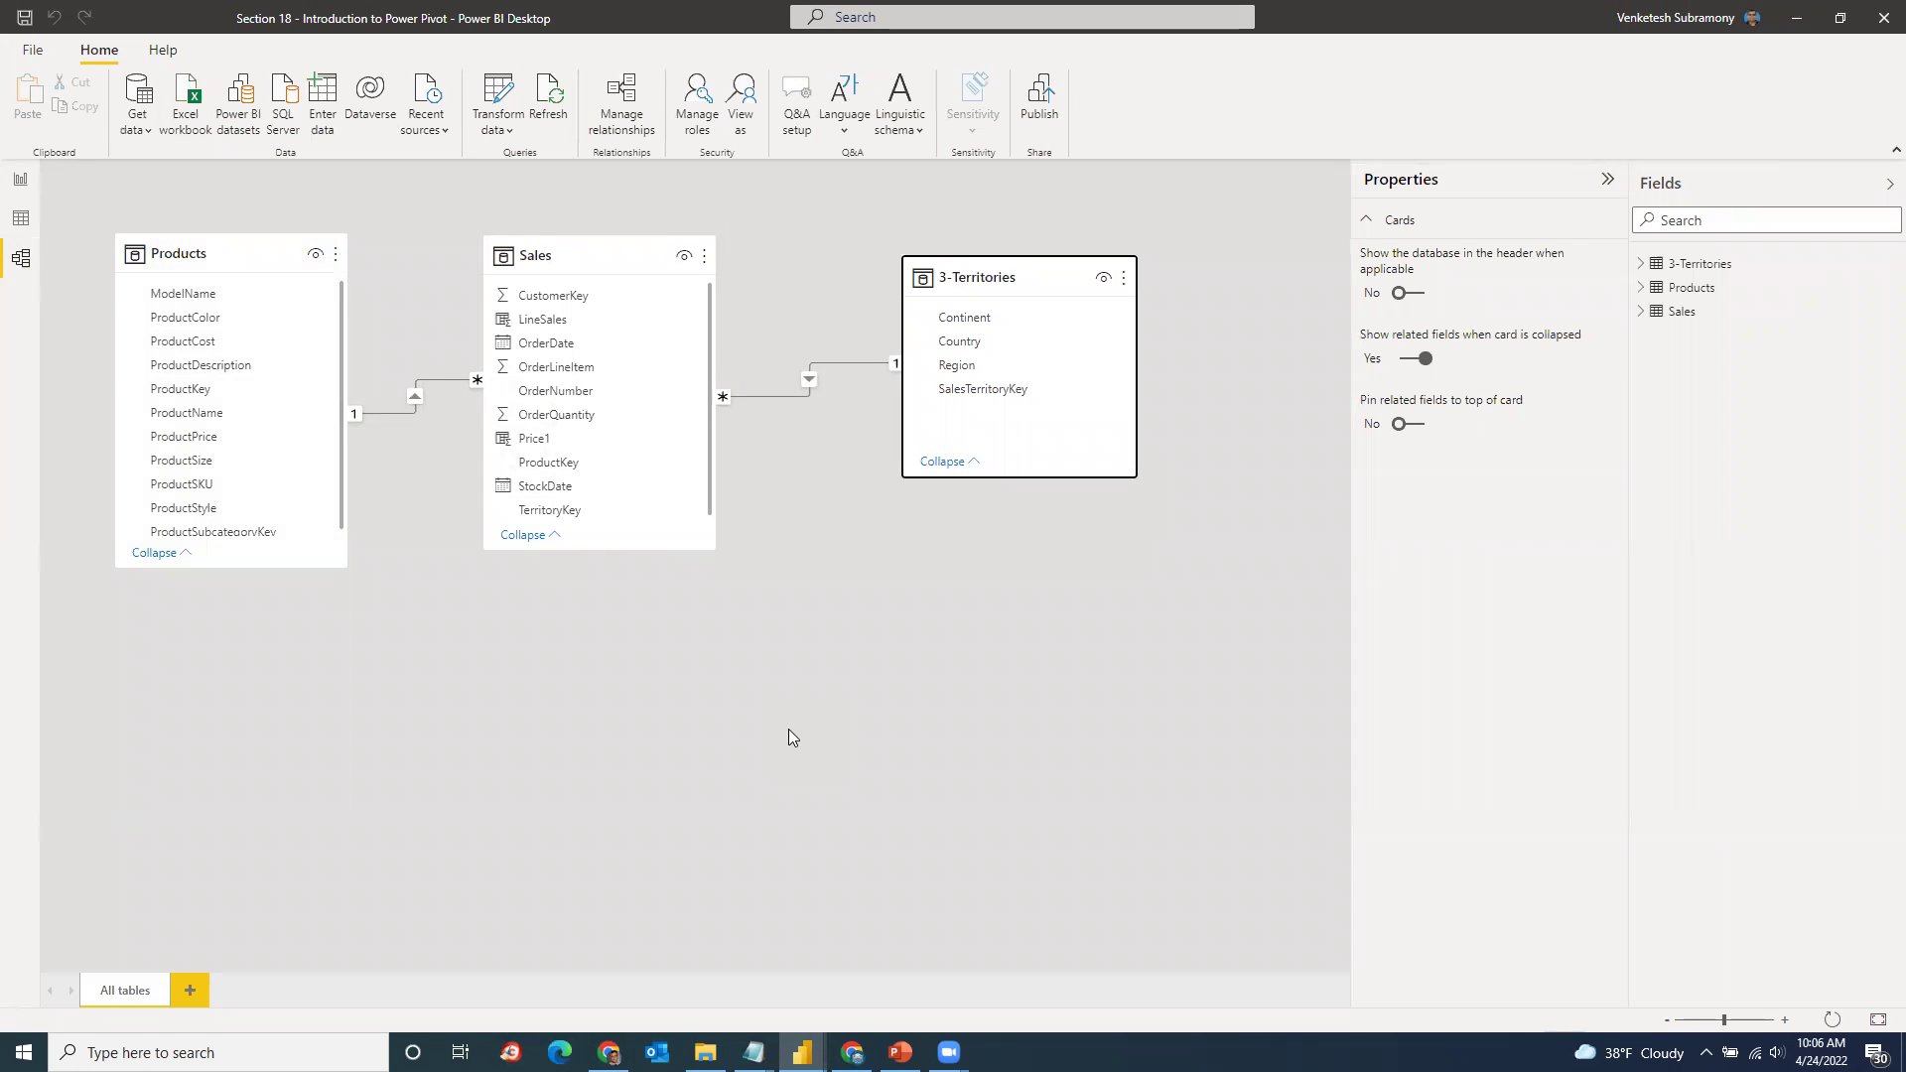
{"action": "left_click_drag", "start_coordinate": [557, 254], "coordinate": [618, 258]}
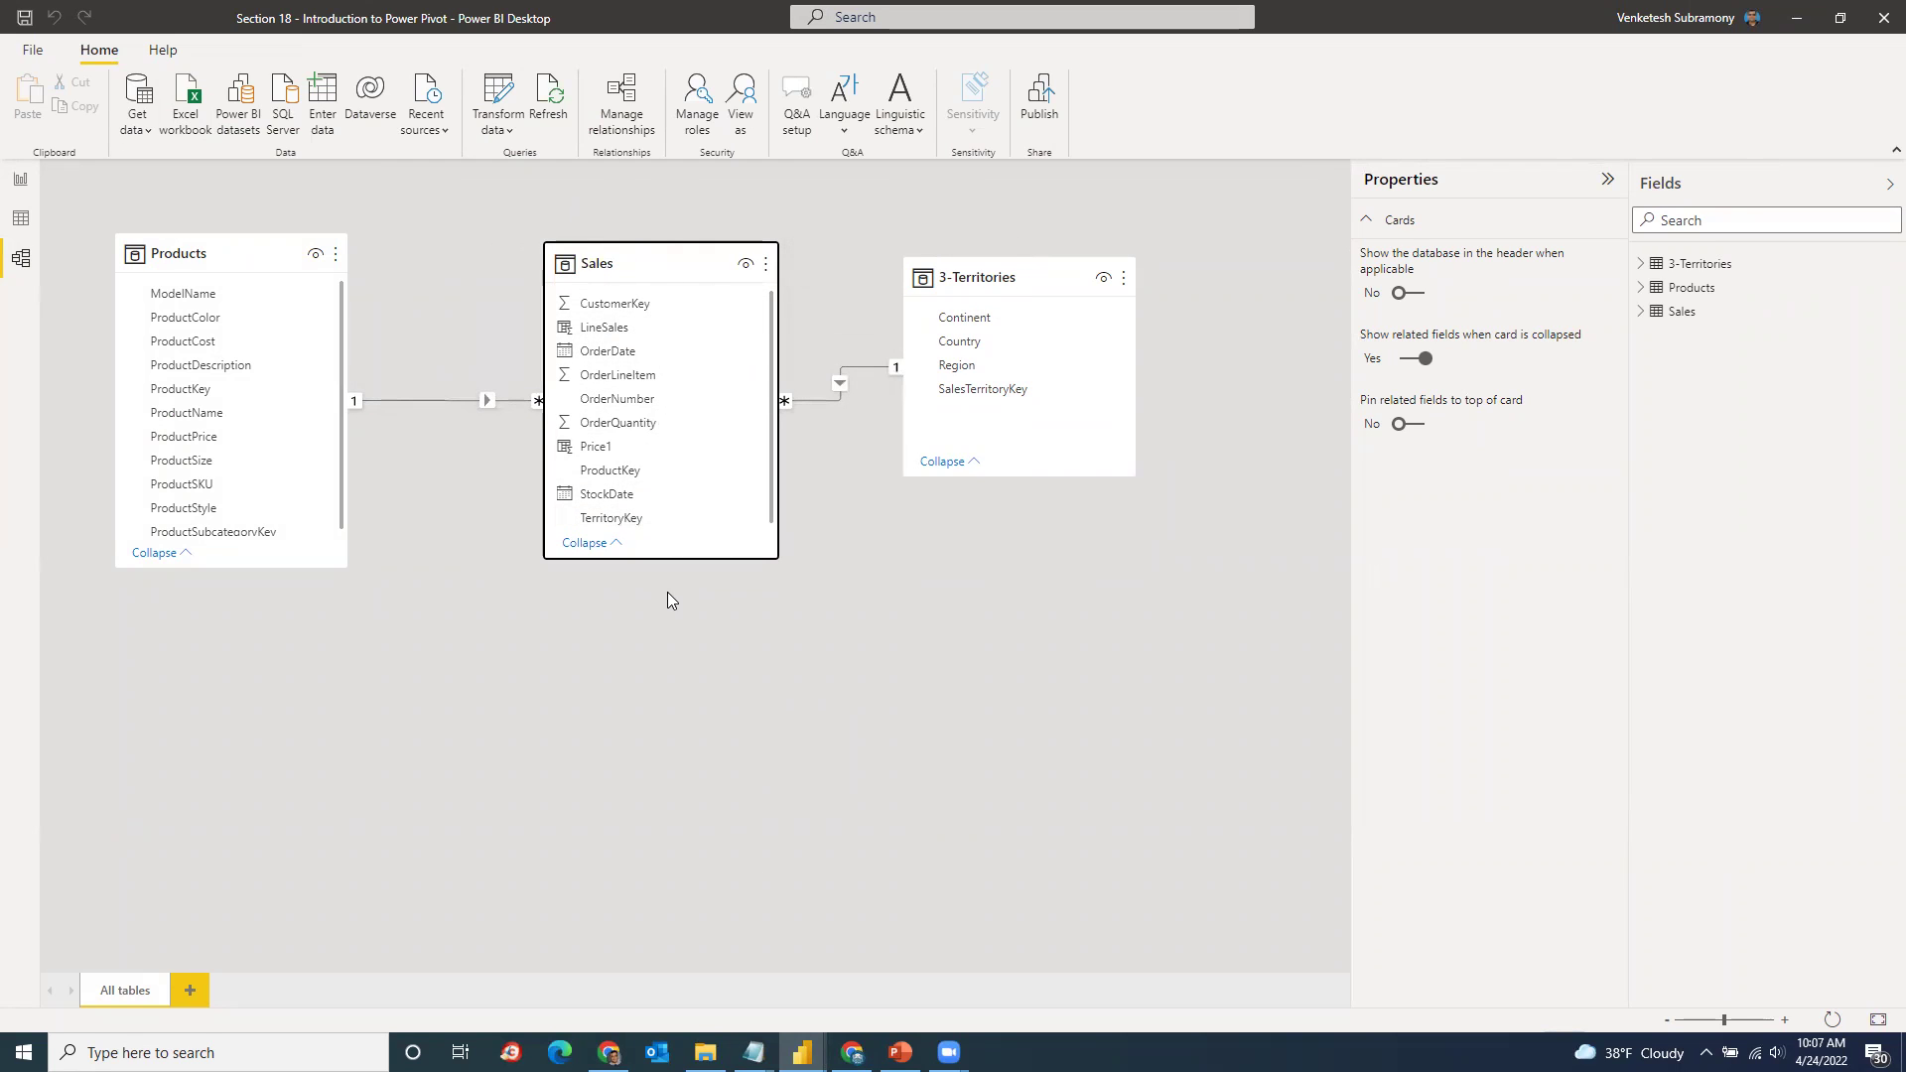
{"action": "left_click_drag", "start_coordinate": [669, 559], "coordinate": [671, 662]}
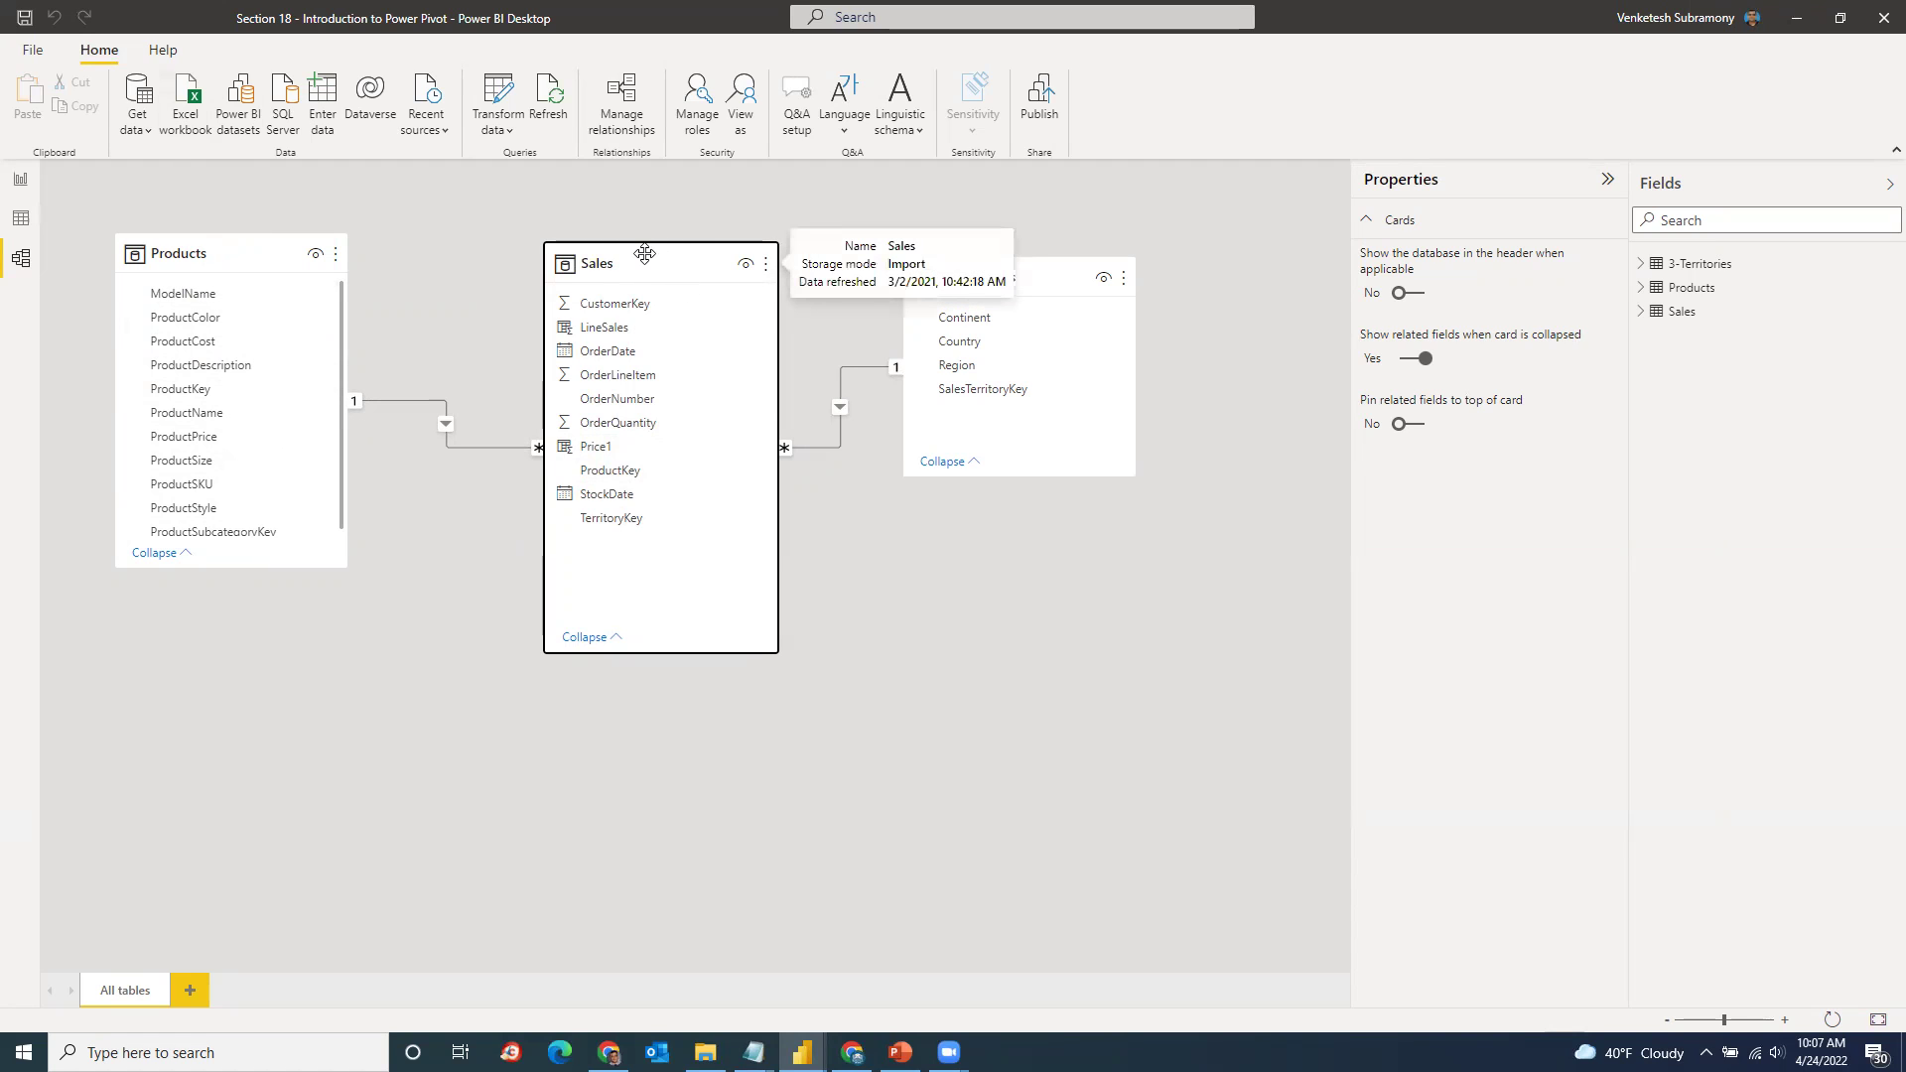
{"action": "left_click_drag", "start_coordinate": [1022, 260], "coordinate": [1162, 349]}
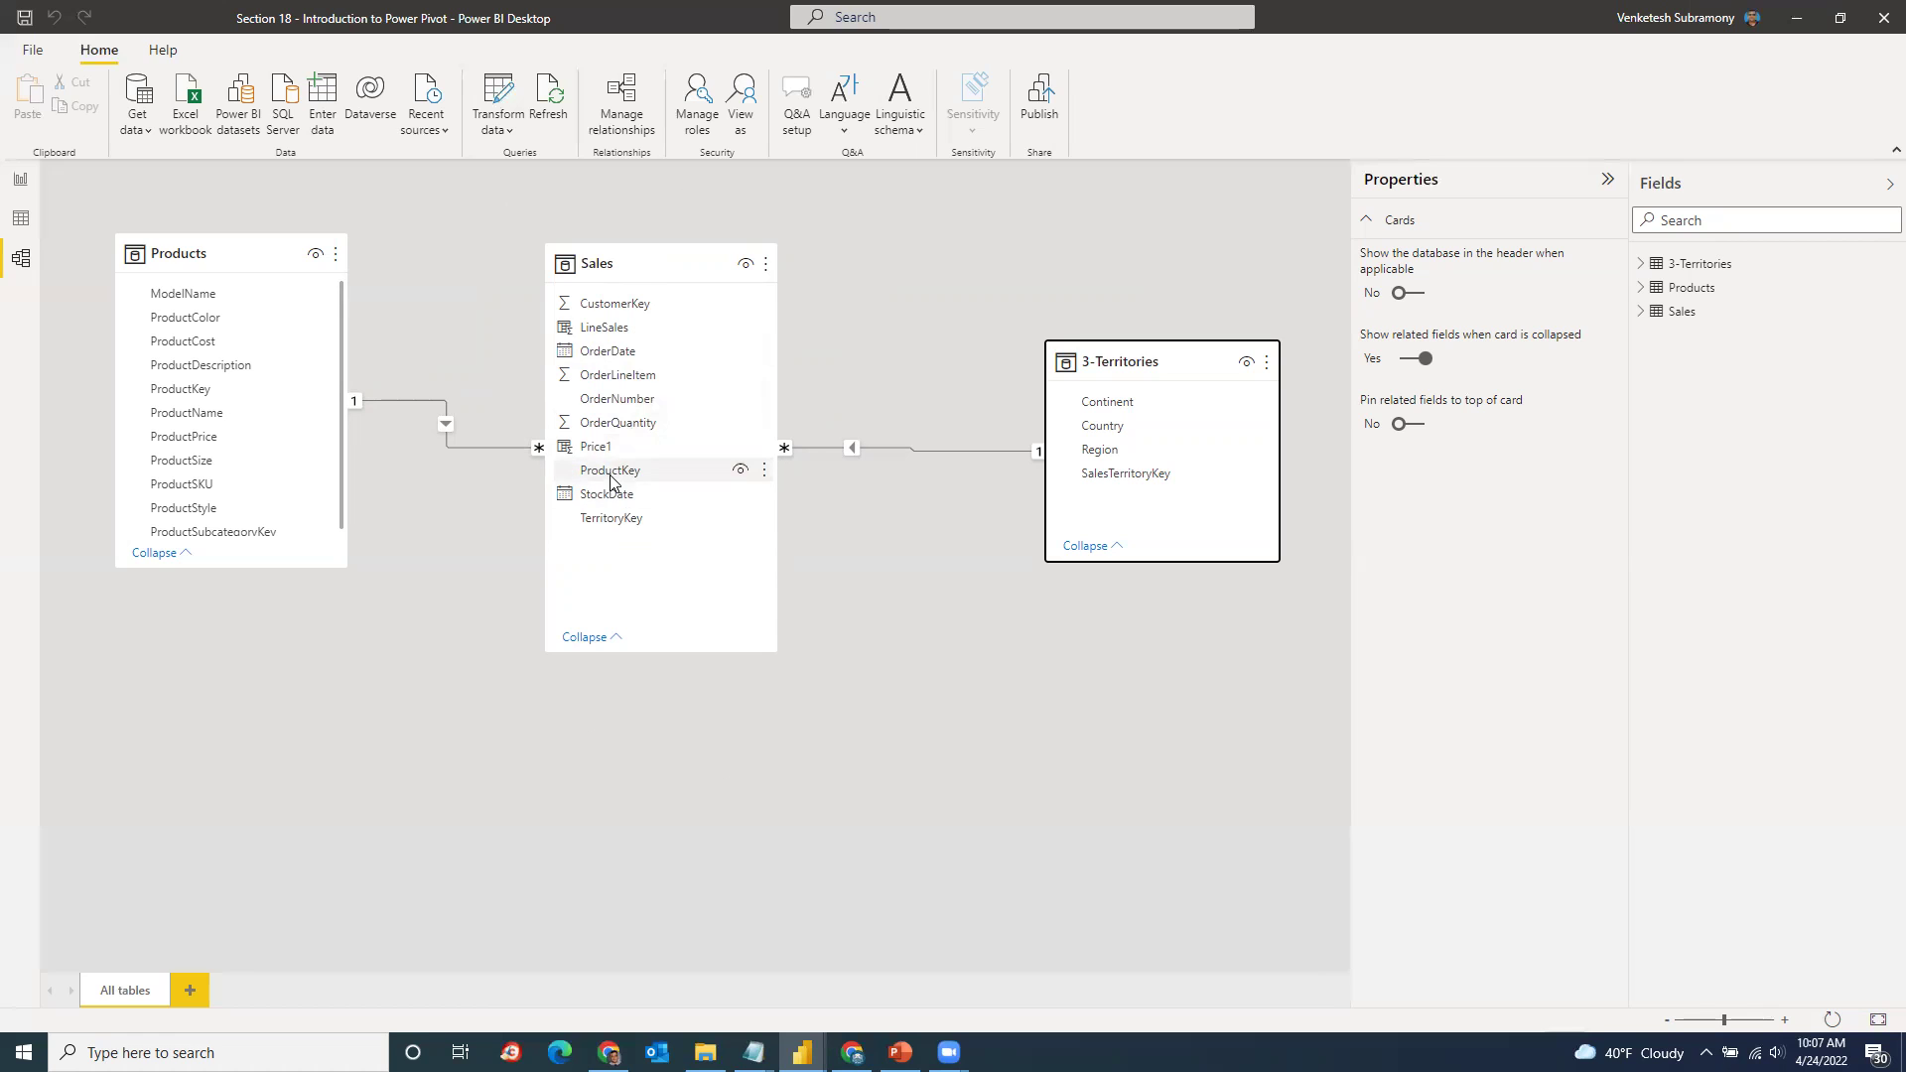
{"action": "left_click_drag", "start_coordinate": [169, 261], "coordinate": [169, 298]}
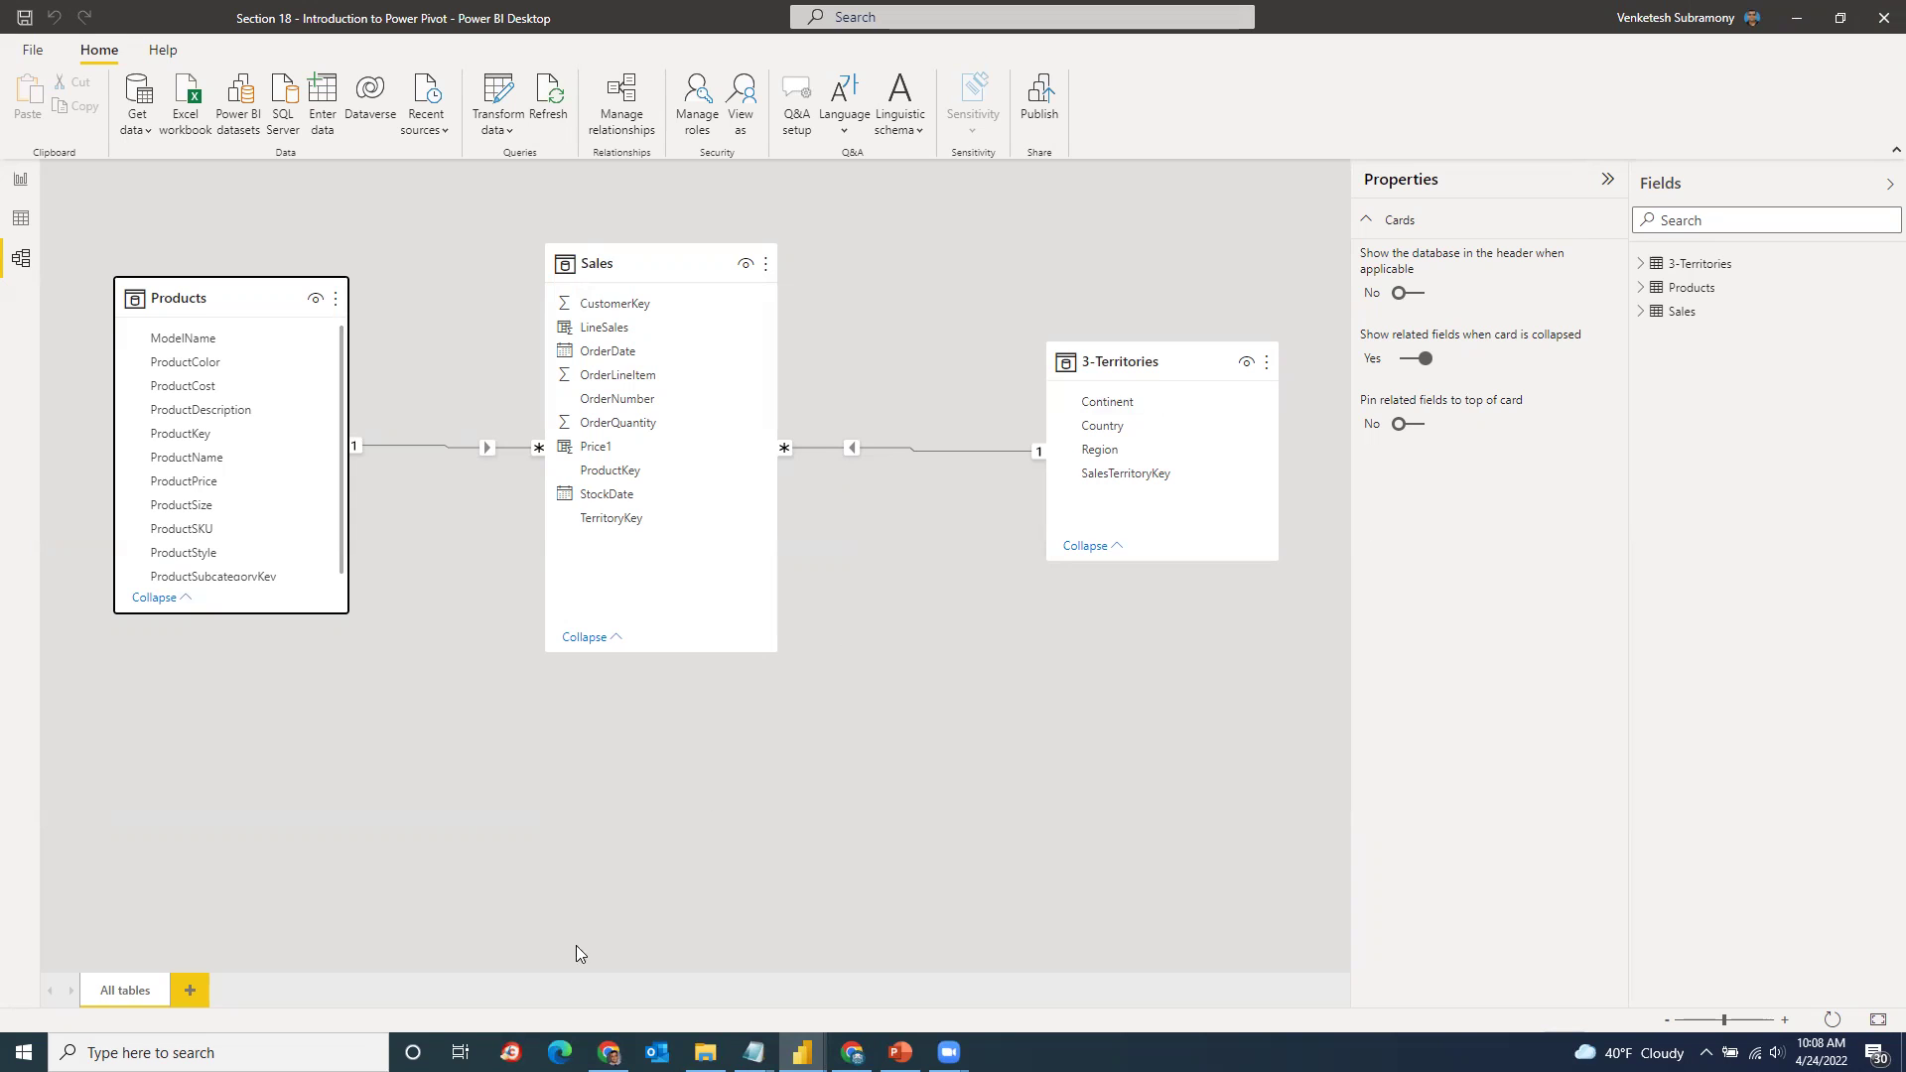
Step: Launch a new, blank instance of Power BI Desktop
{"action": "key", "text": "super"}
{"action": "type", "text": "powe"}
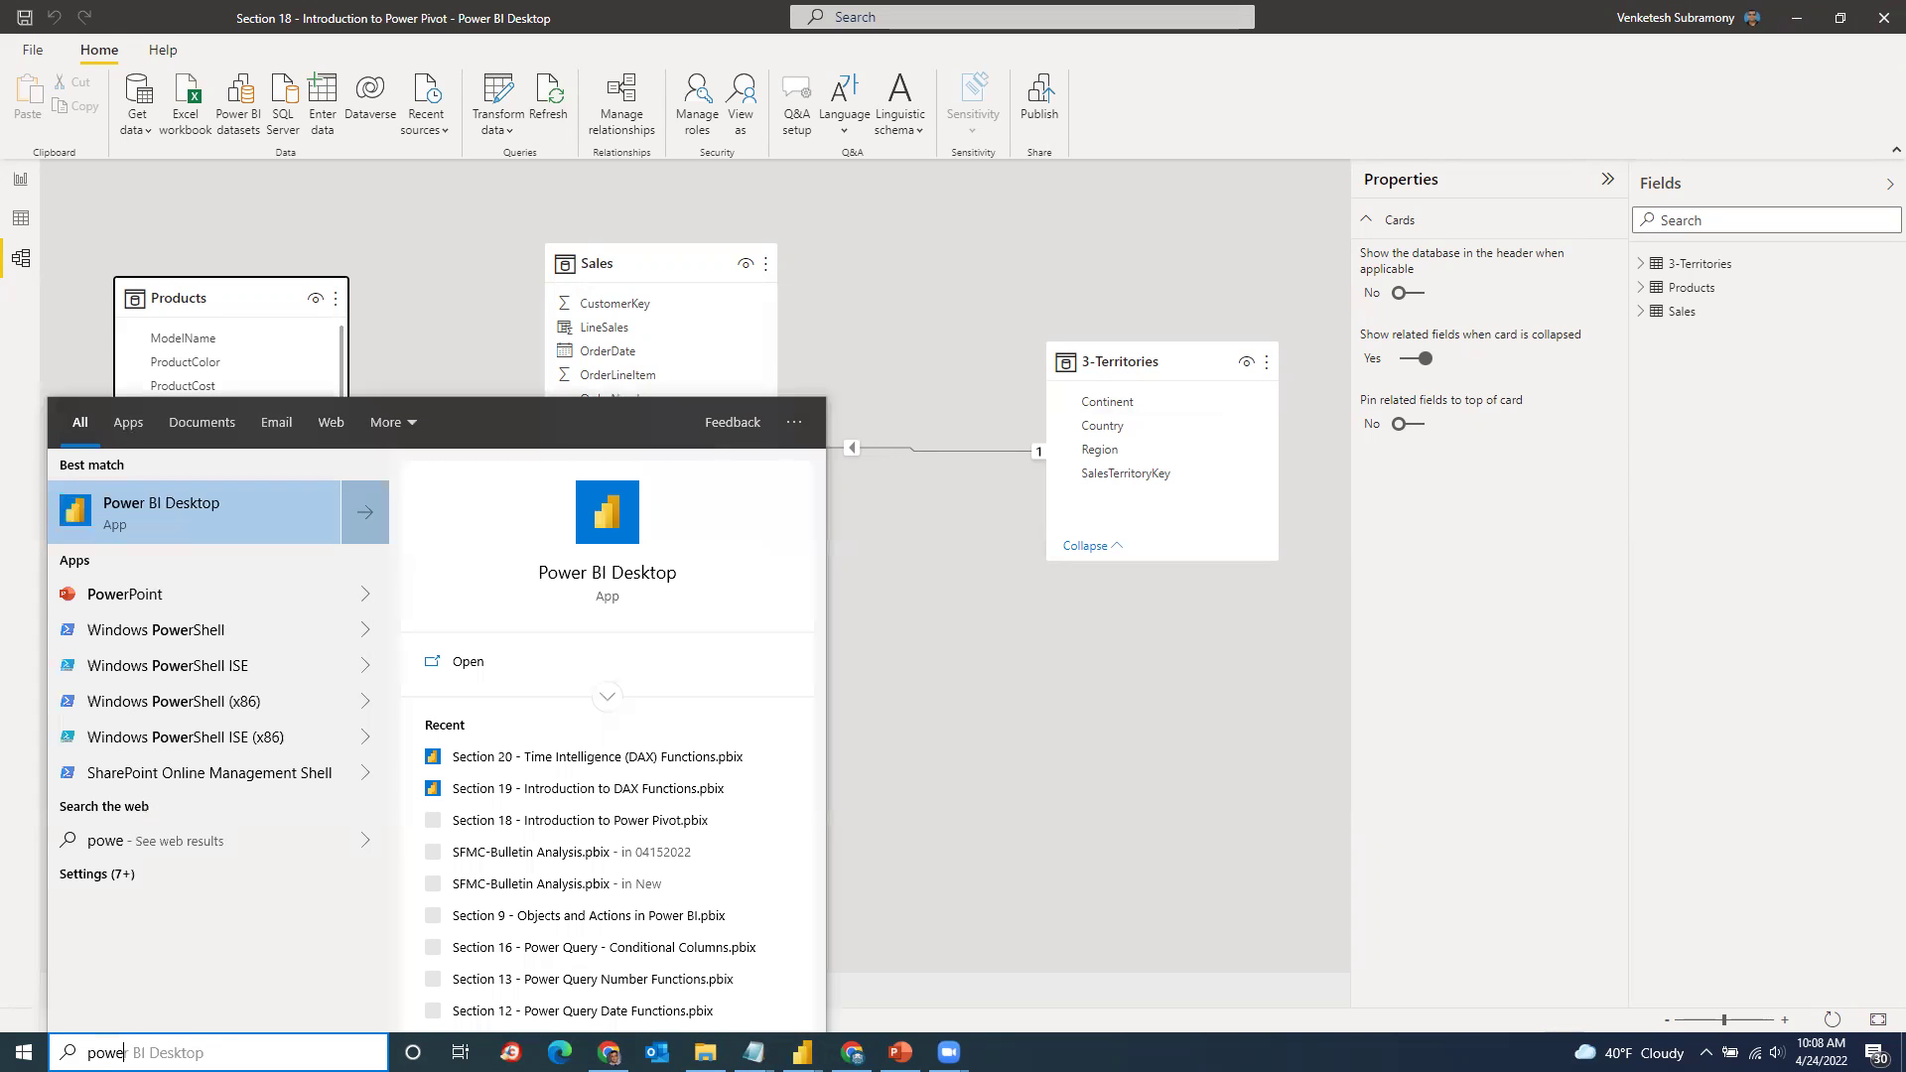
{"action": "left_click", "coordinate": [248, 511]}
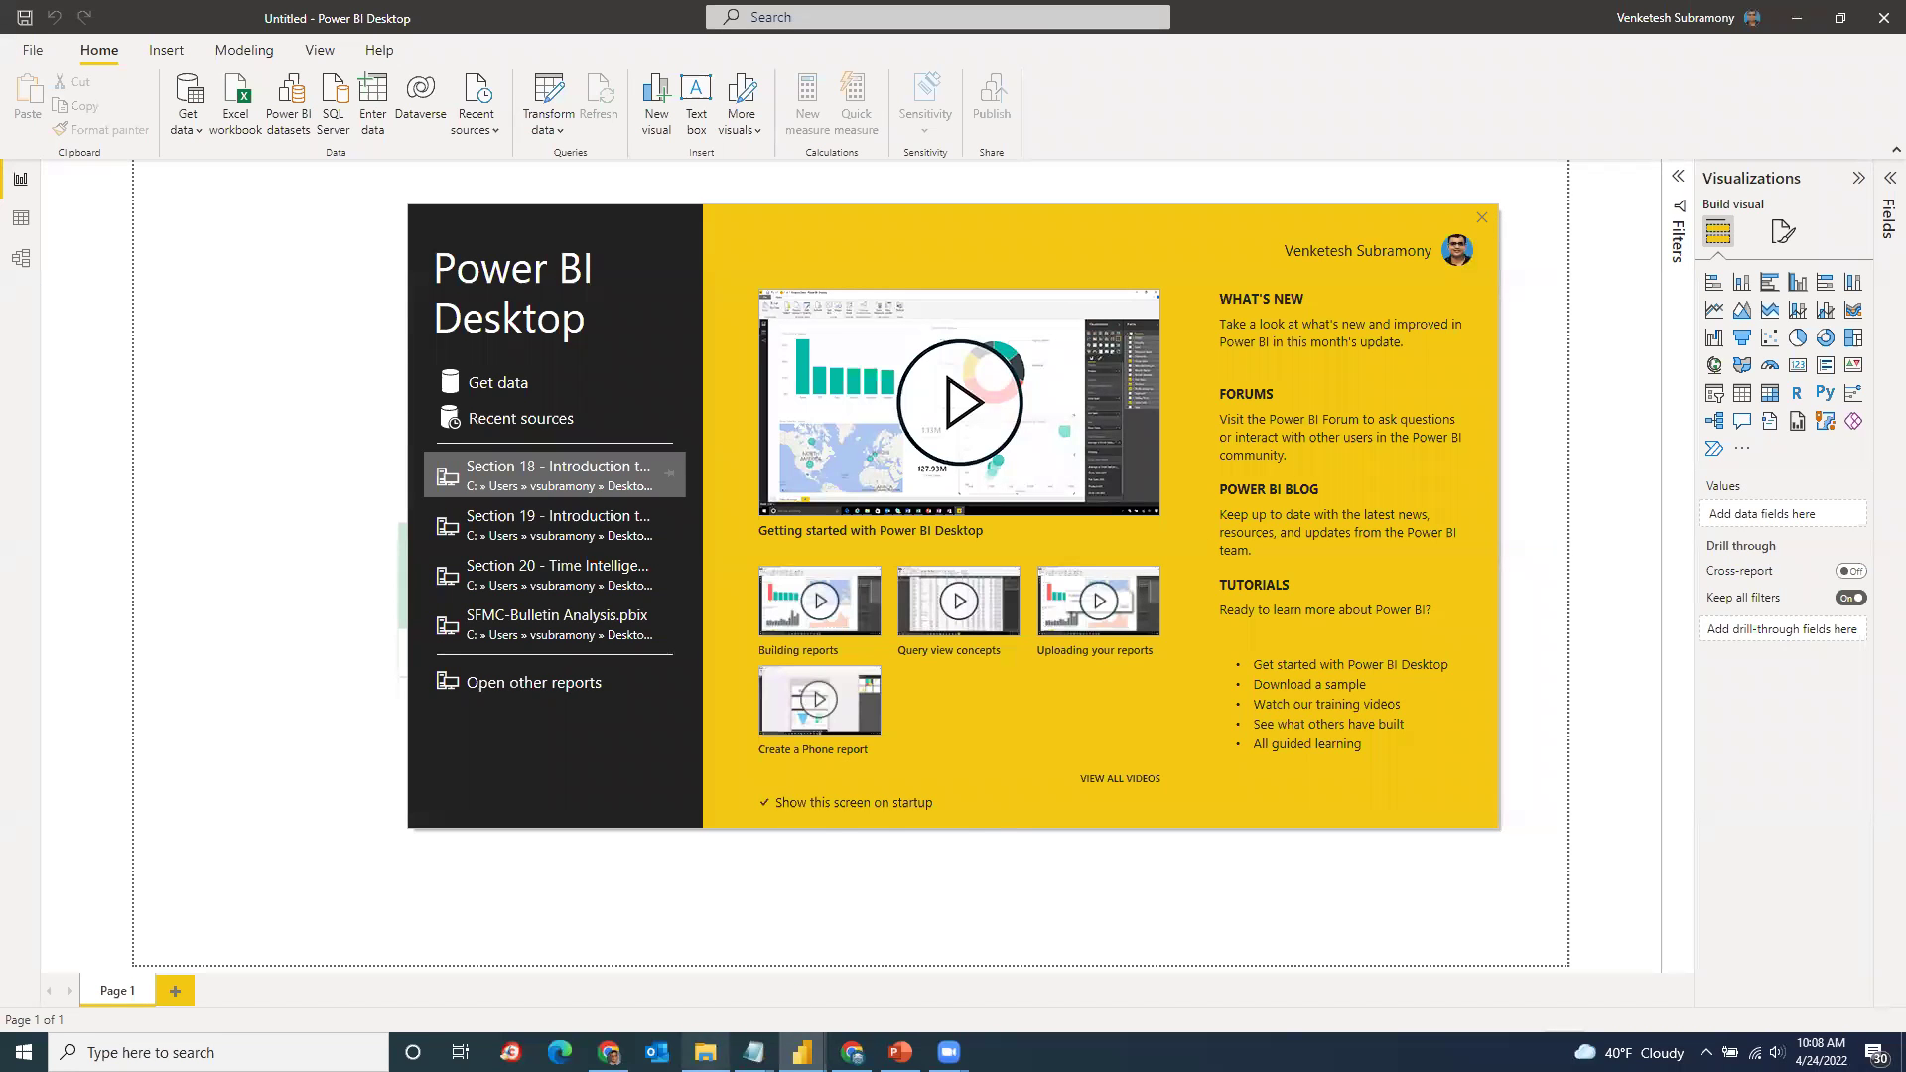
Step: Switch to File Explorer and go to the PowerPivot folder inside Data Sets > DataSets
{"action": "left_click", "coordinate": [705, 1054]}
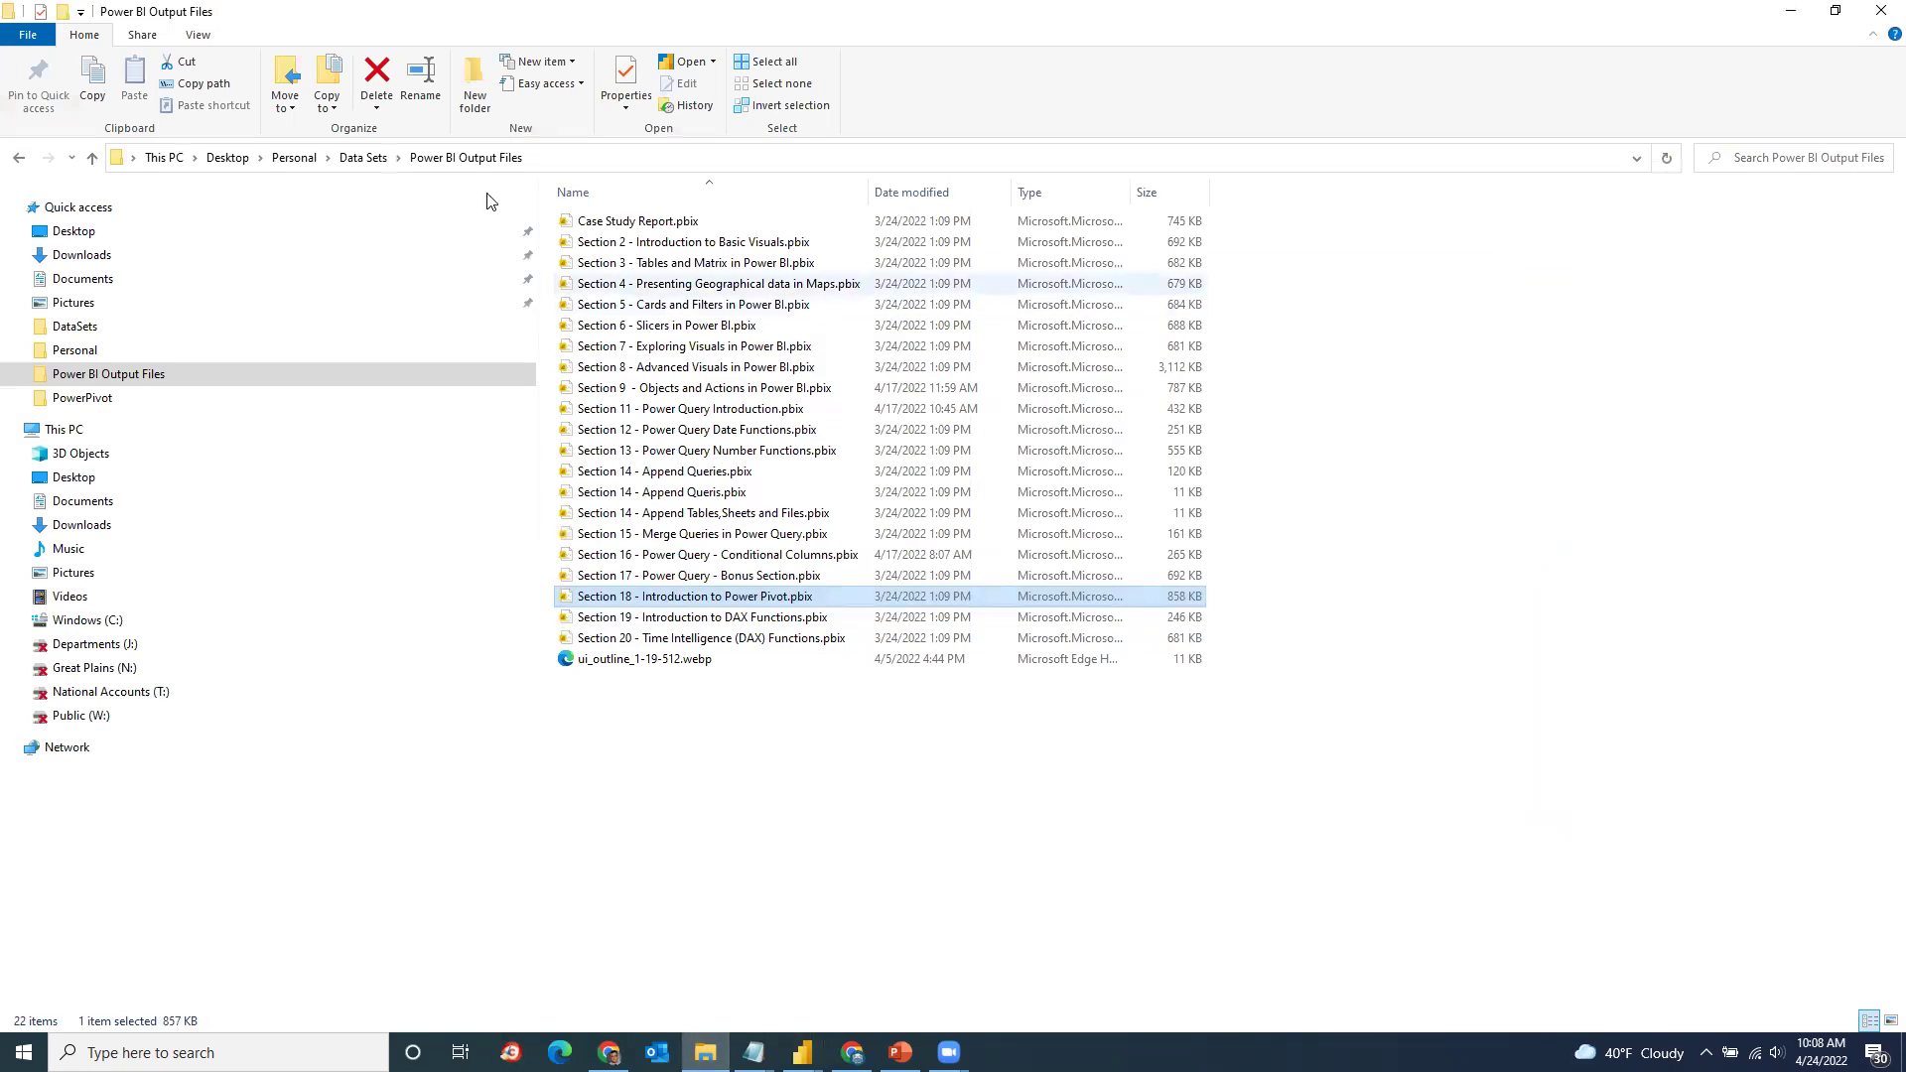
{"action": "left_click", "coordinate": [363, 156]}
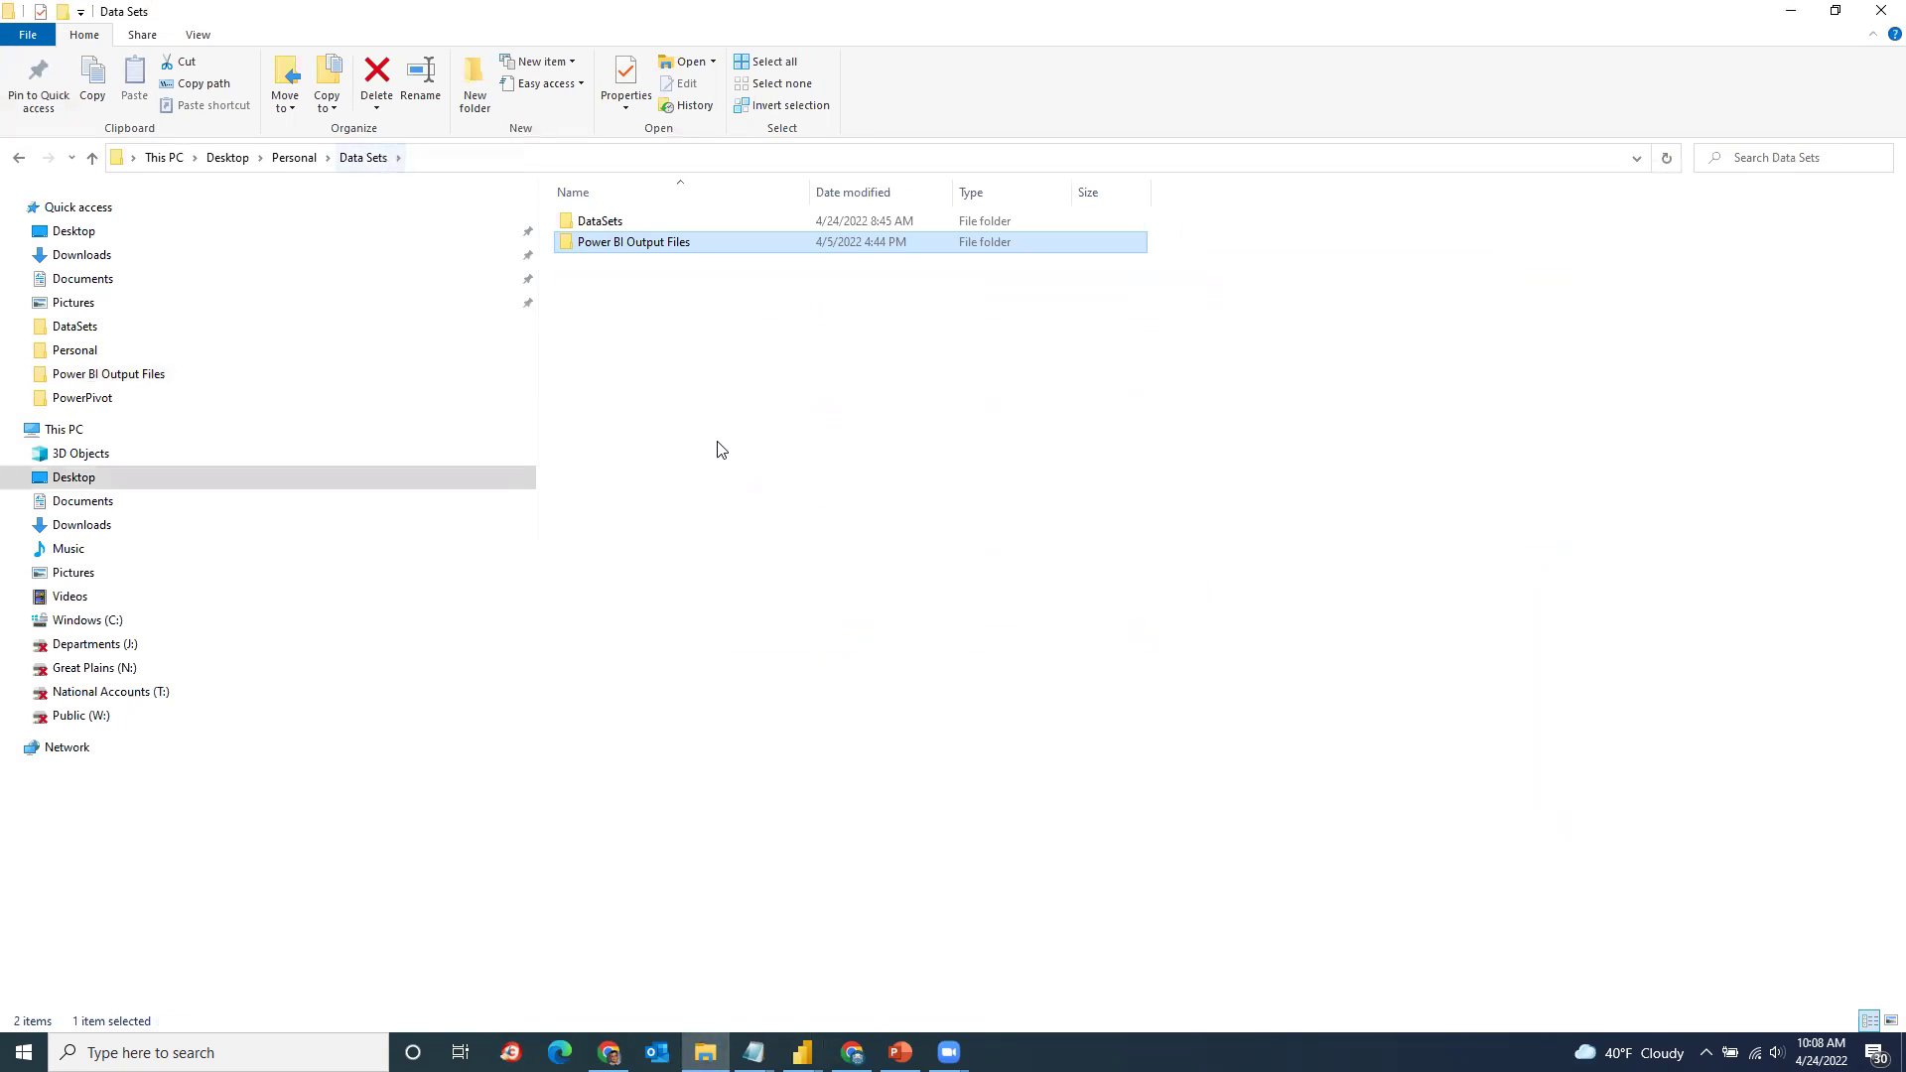
{"action": "left_click", "coordinate": [612, 228]}
{"action": "double_click", "coordinate": [613, 227]}
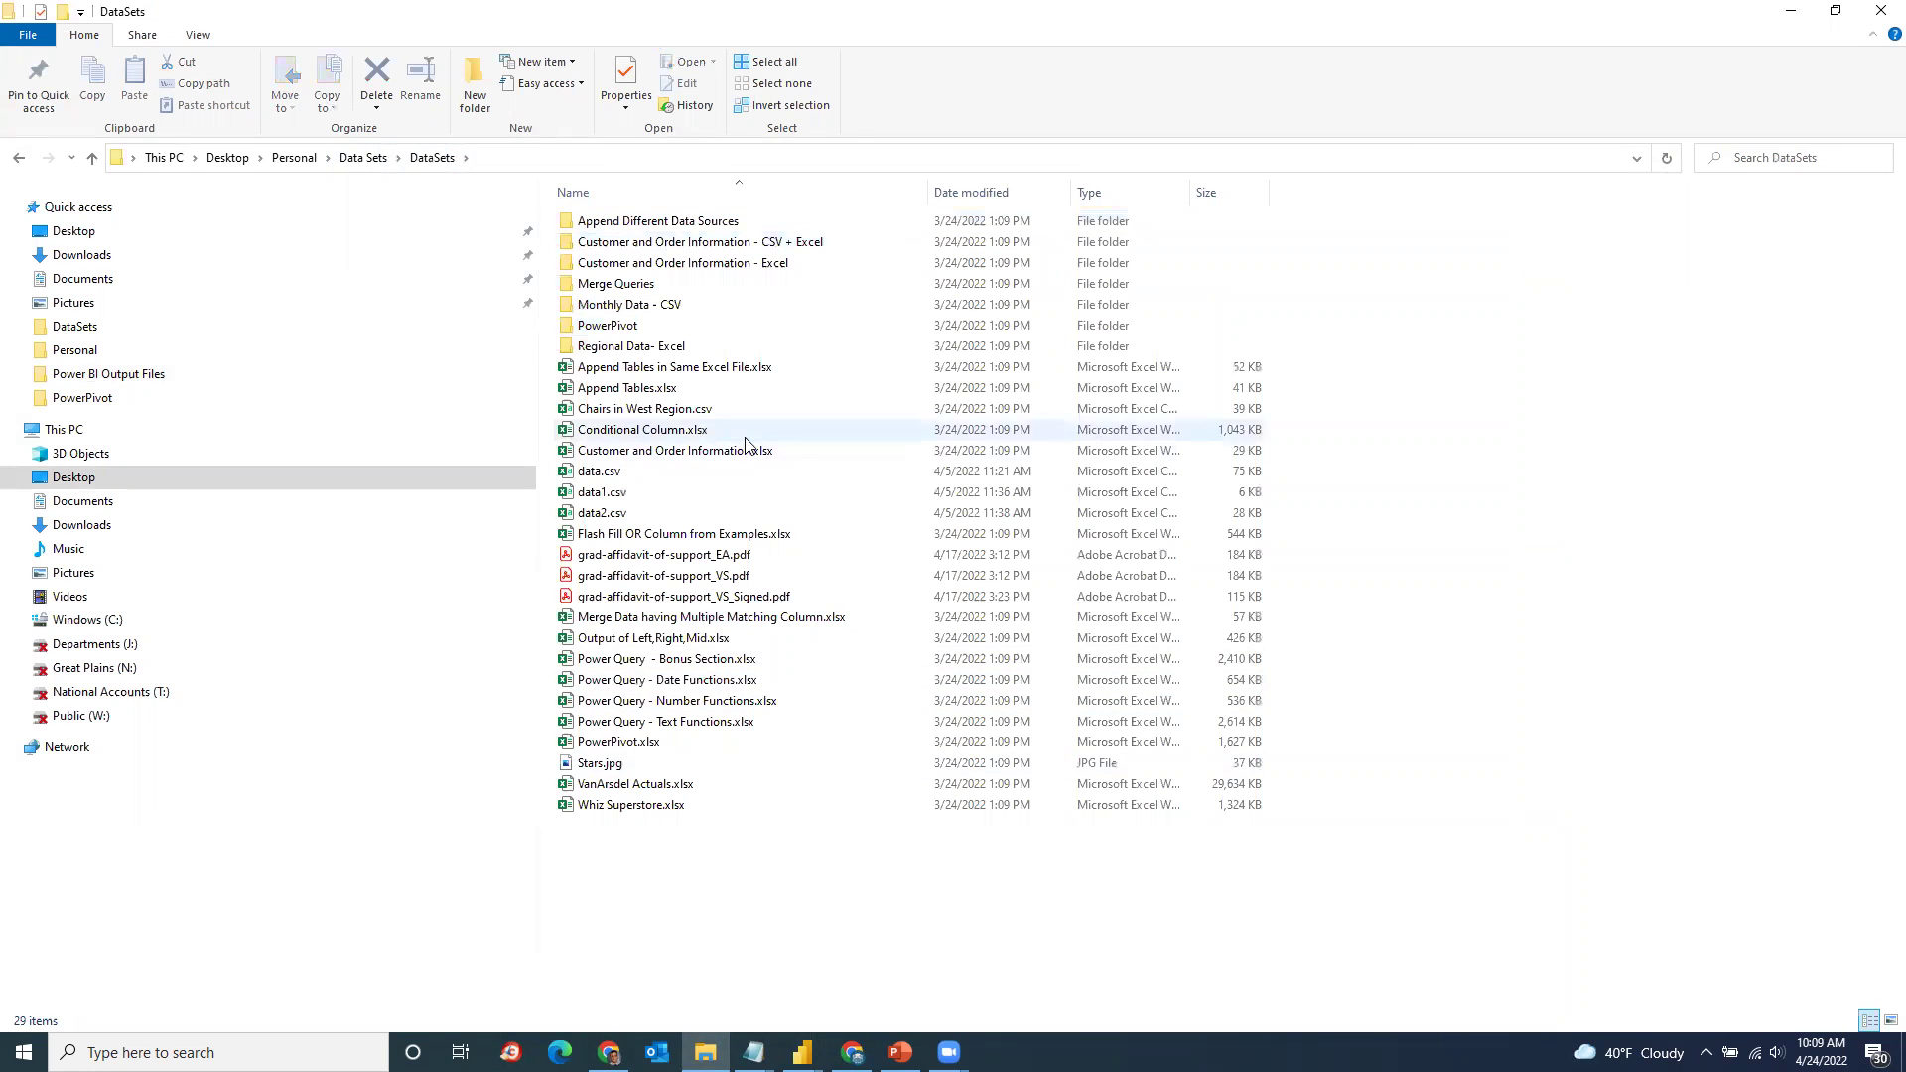
{"action": "double_click", "coordinate": [623, 327]}
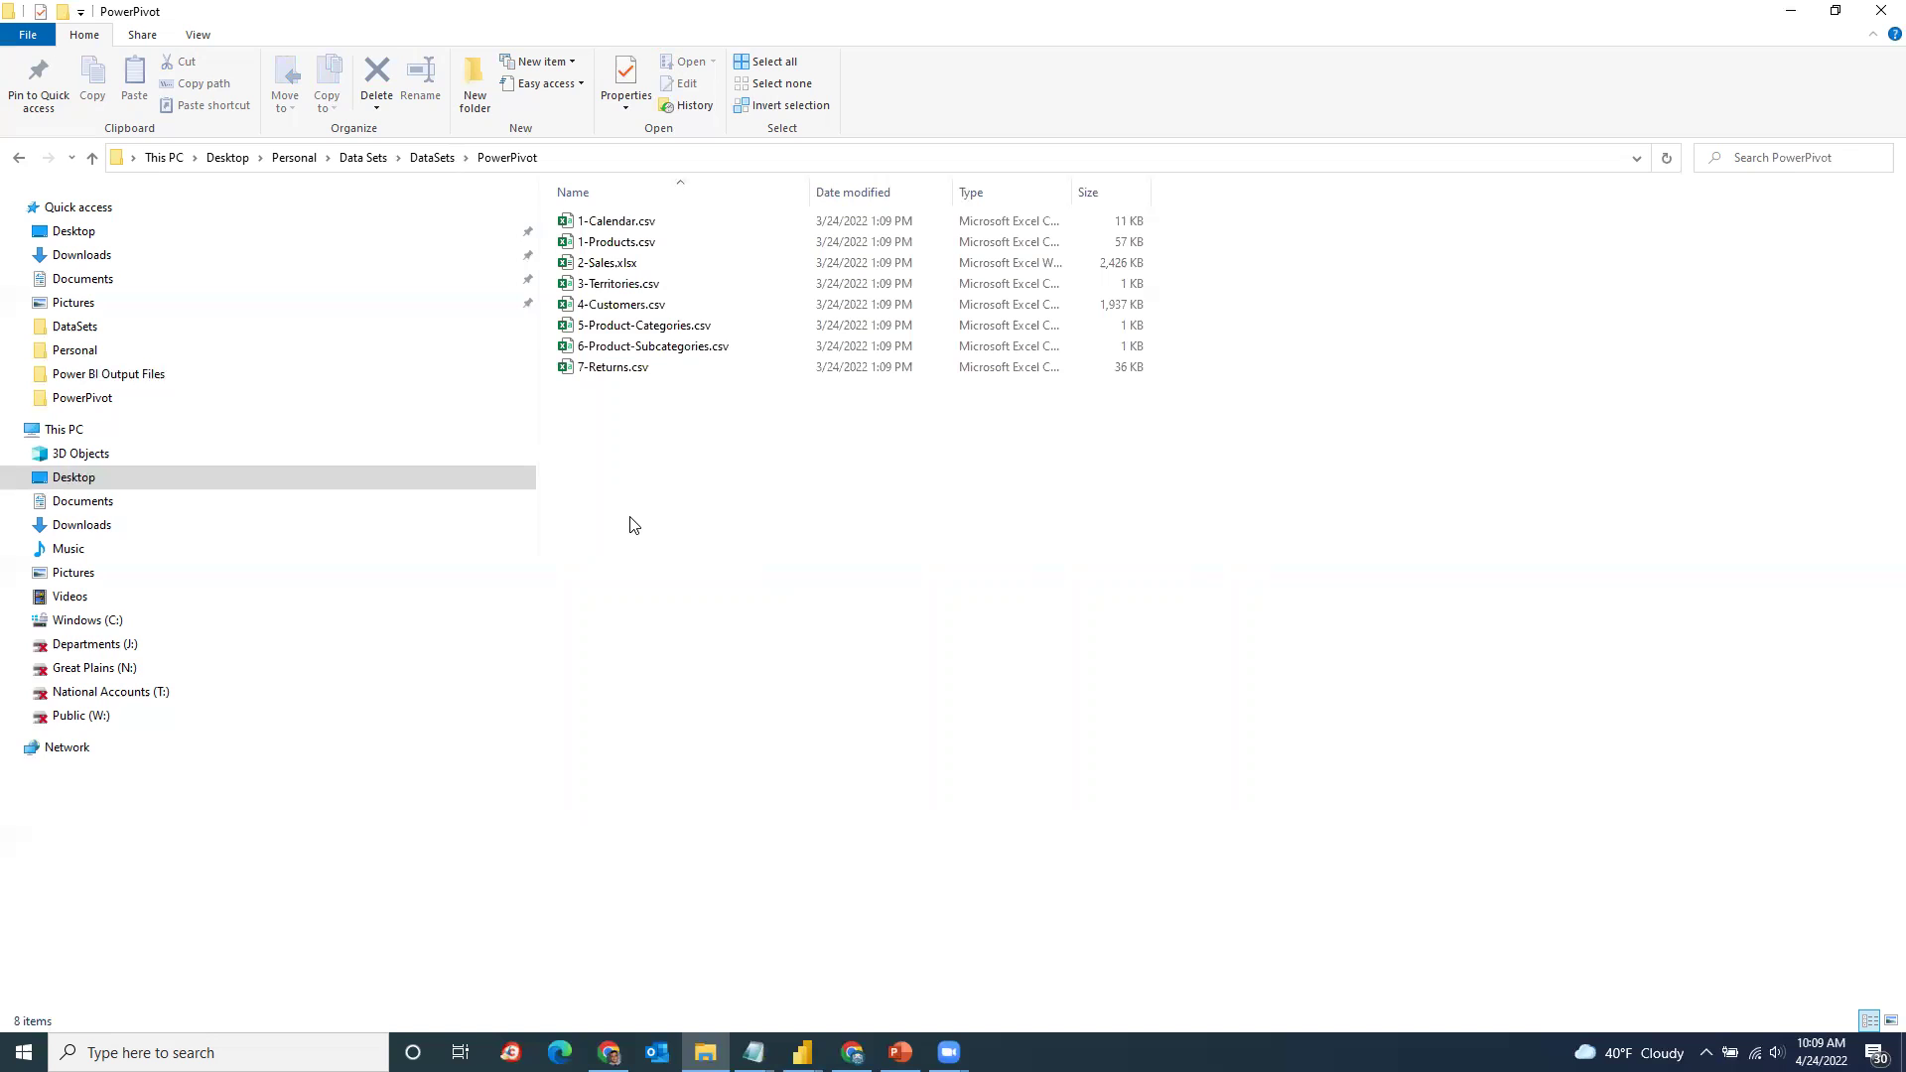
Step: View the contents of 1-Calendar.csv as plain text in Notepad and close the file
{"action": "right_click", "coordinate": [646, 222]}
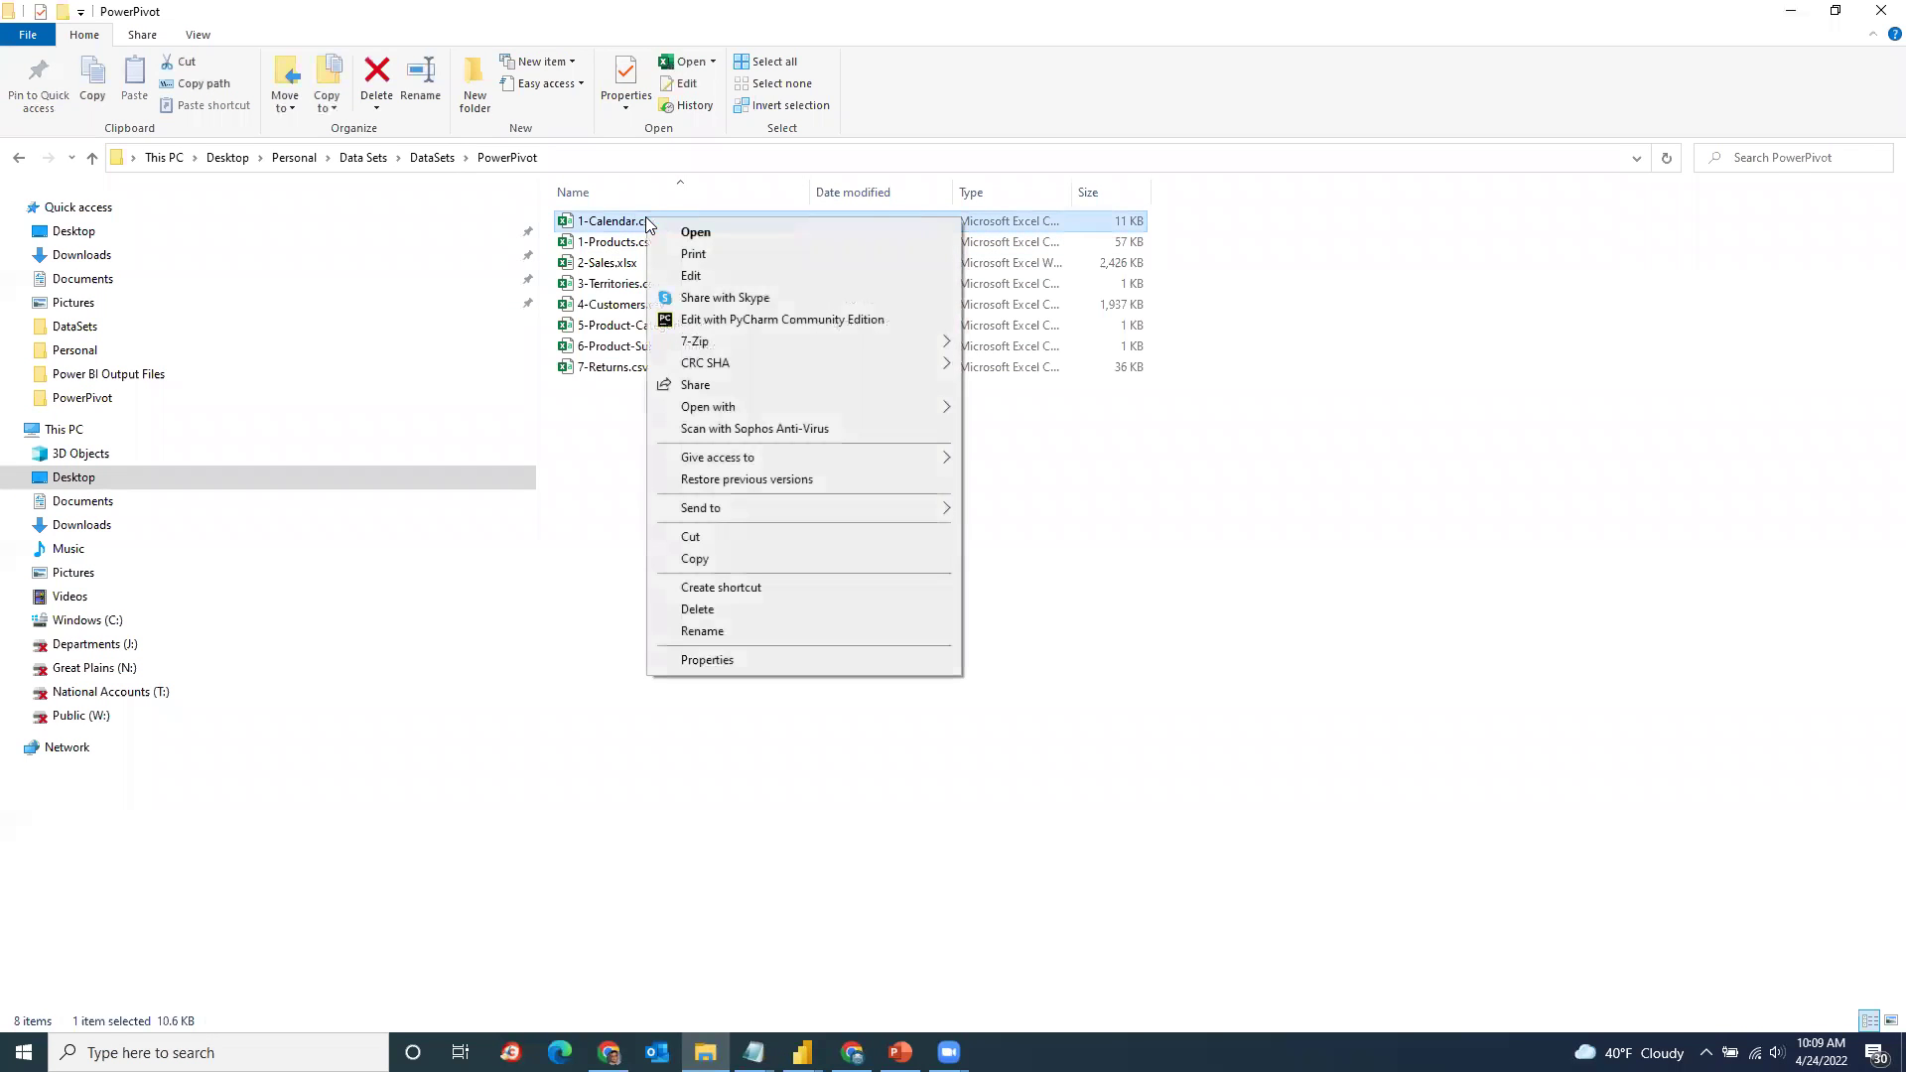
{"action": "left_click", "coordinate": [694, 276]}
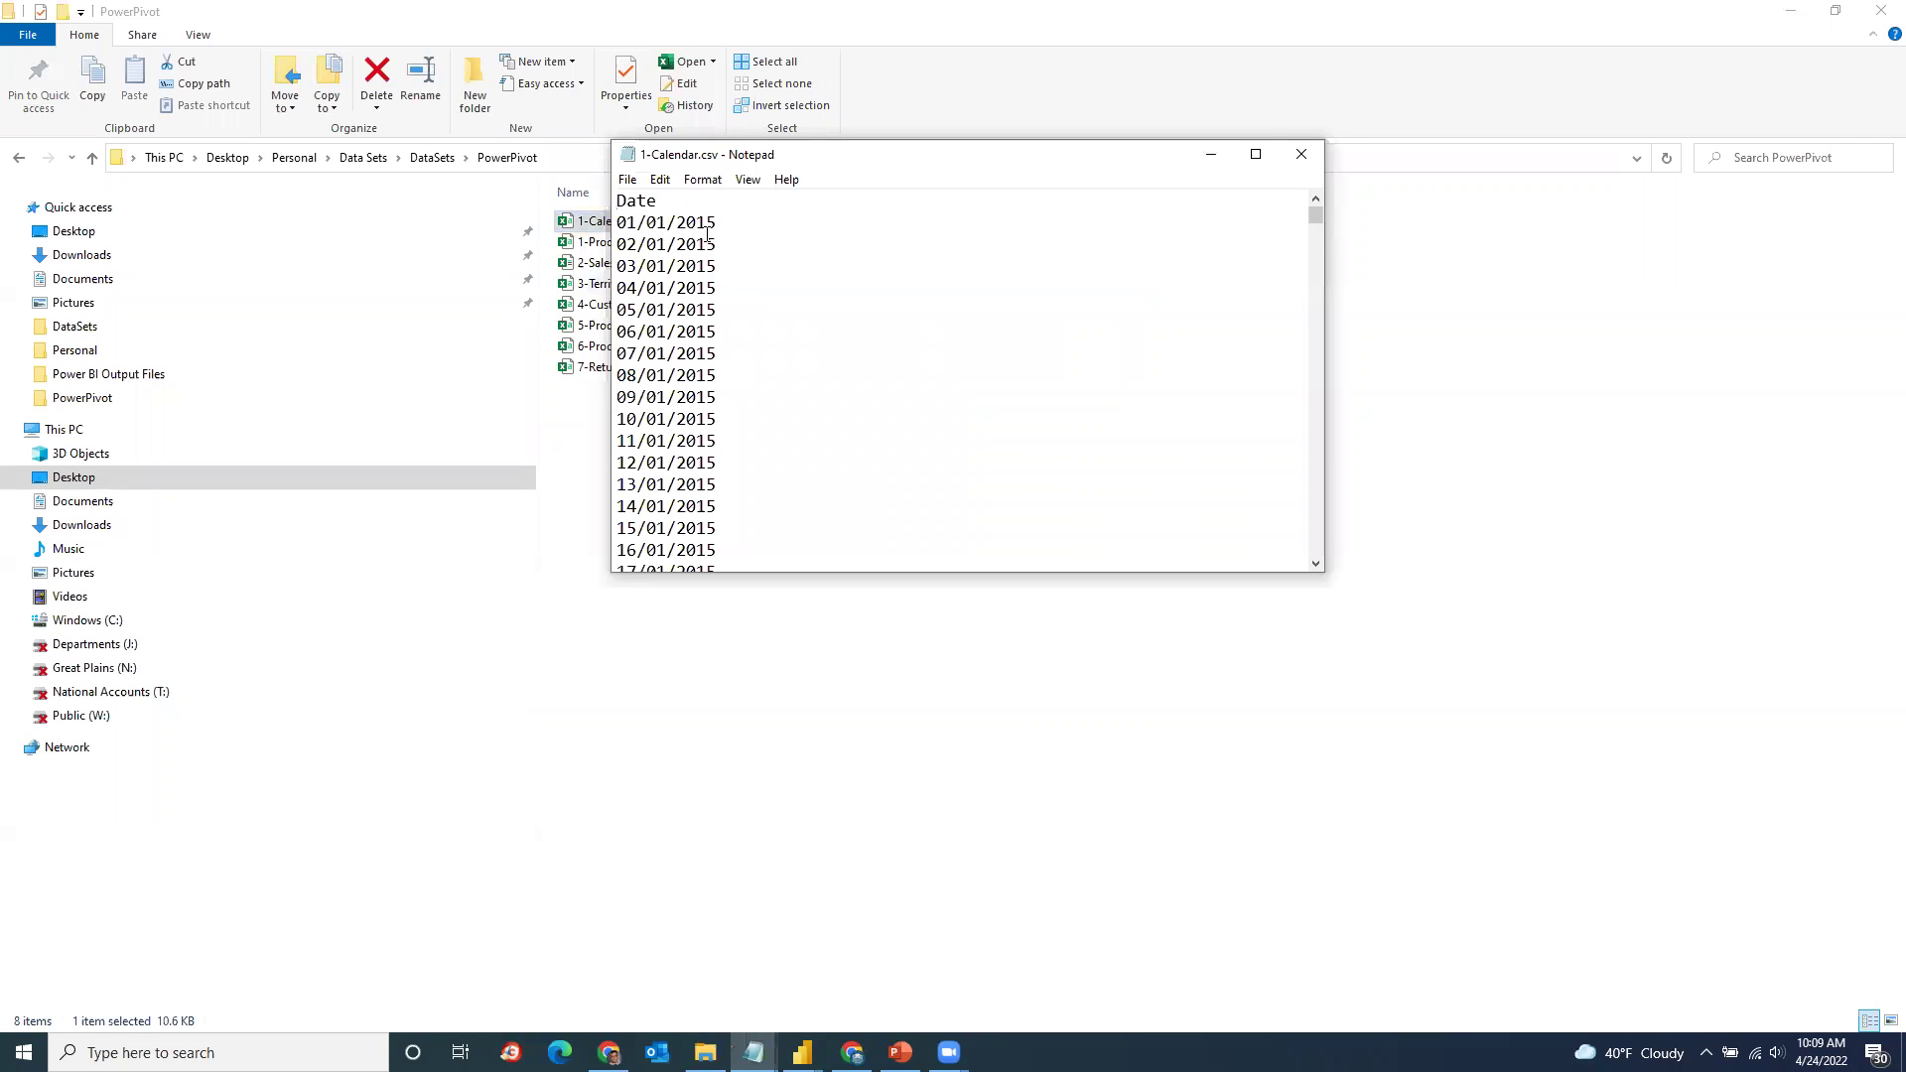
{"action": "left_click", "coordinate": [1301, 154]}
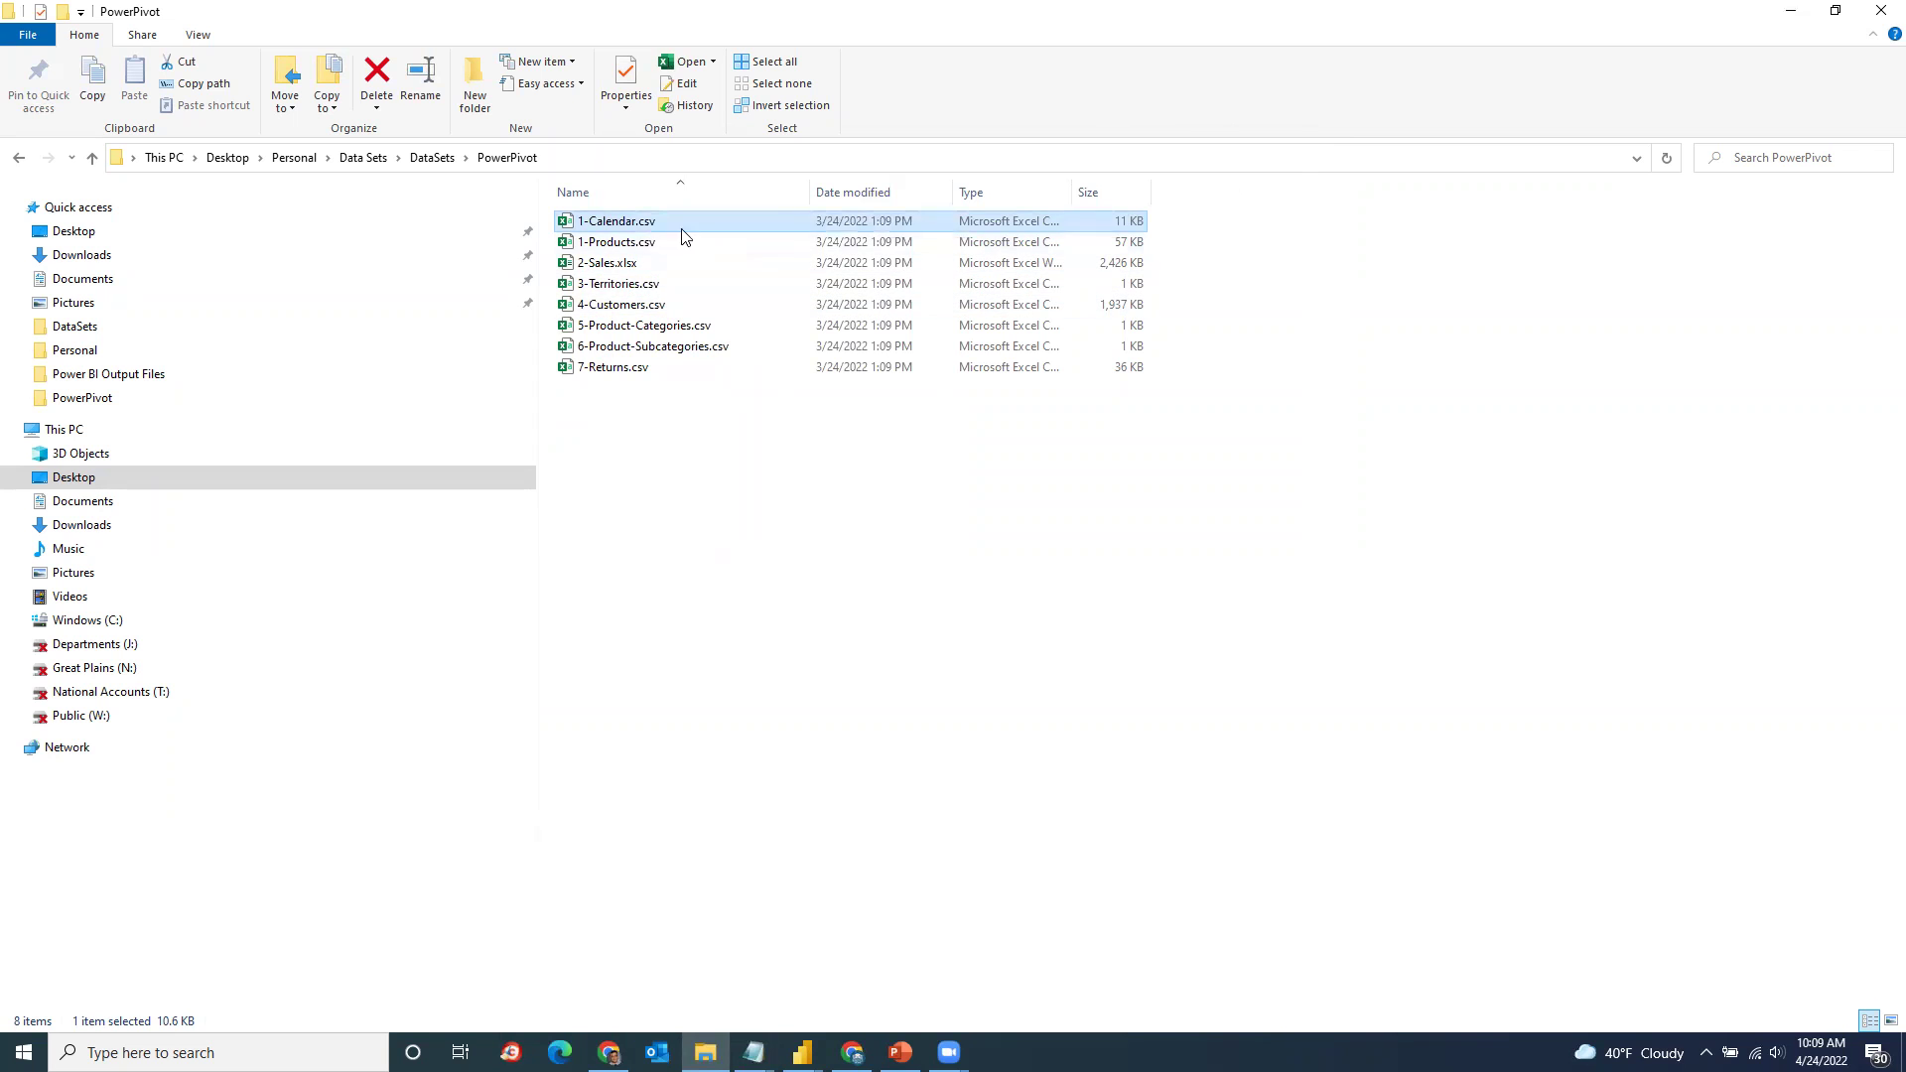
Step: View 1-Products.csv as plain text in a maximized Notepad window, highlight its header row and close the file
{"action": "right_click", "coordinate": [638, 247]}
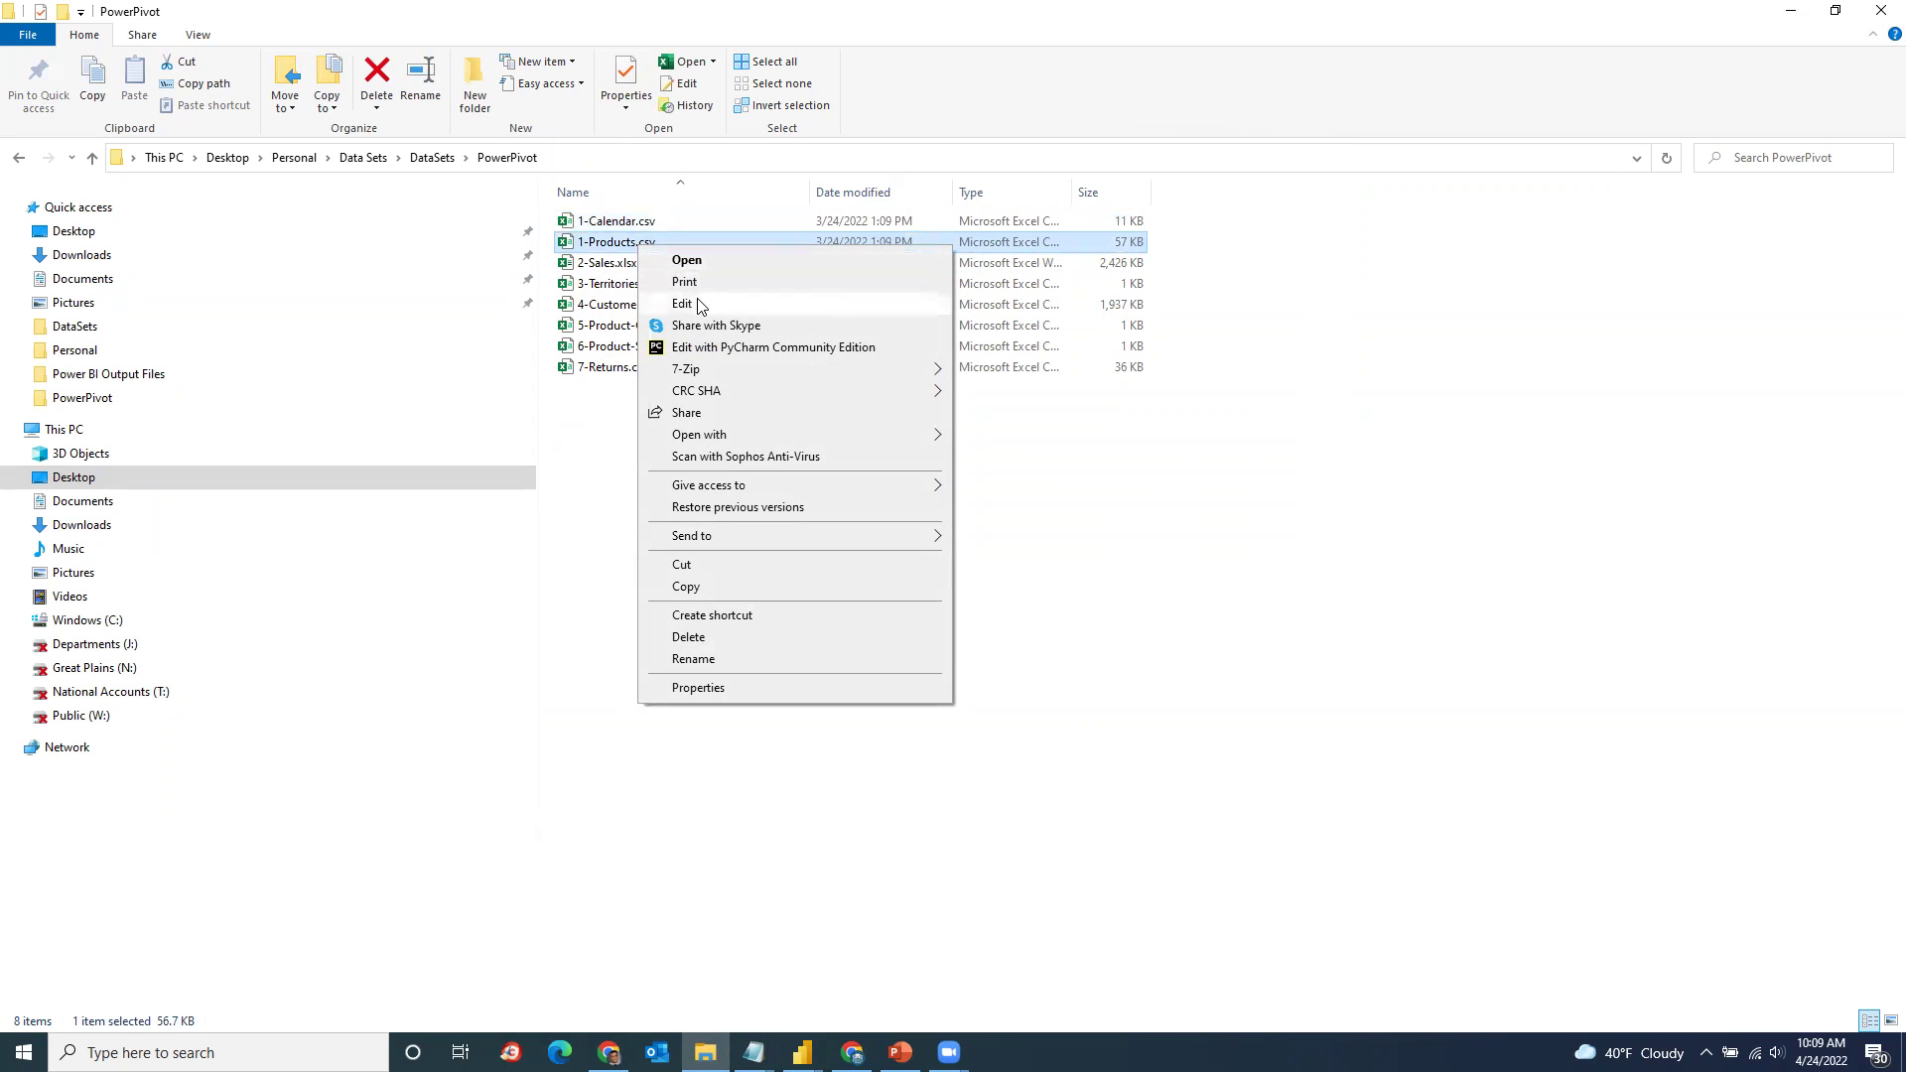
{"action": "left_click", "coordinate": [703, 304]}
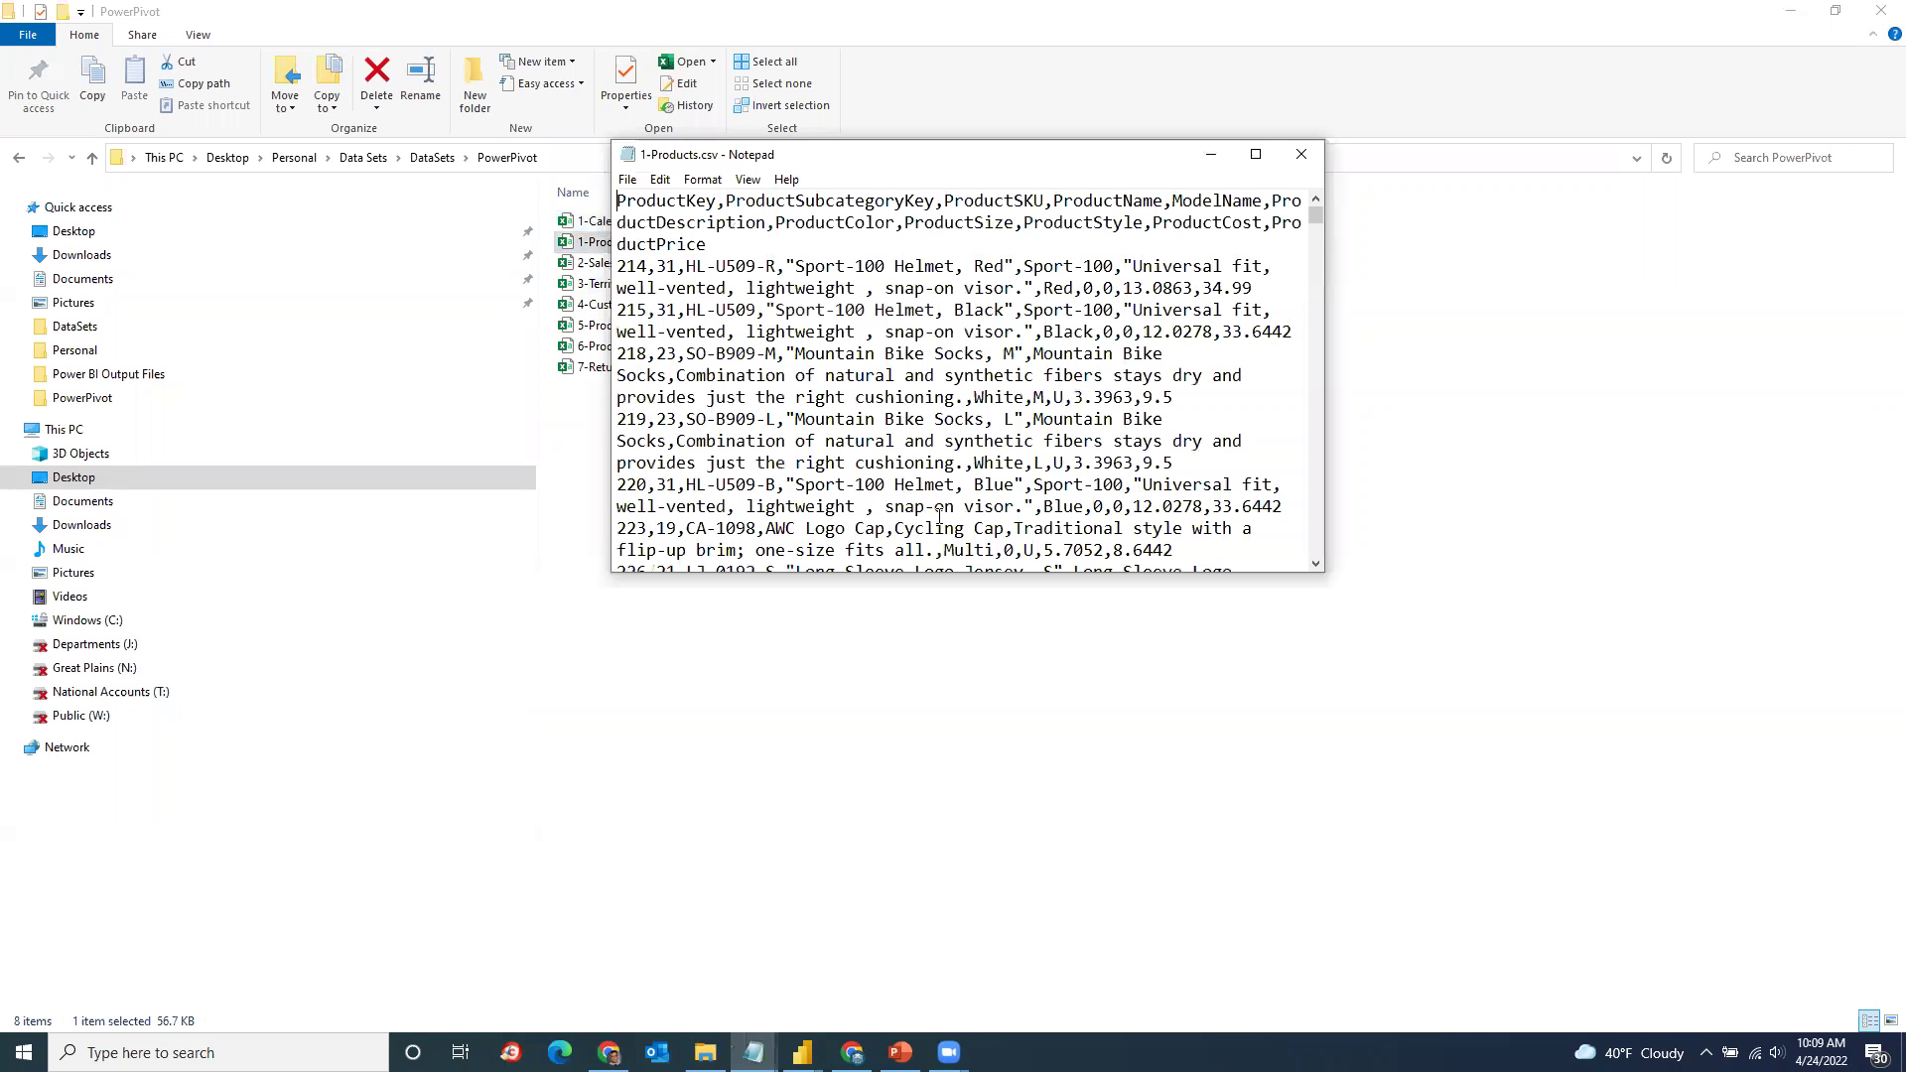
{"action": "left_click", "coordinate": [1256, 154]}
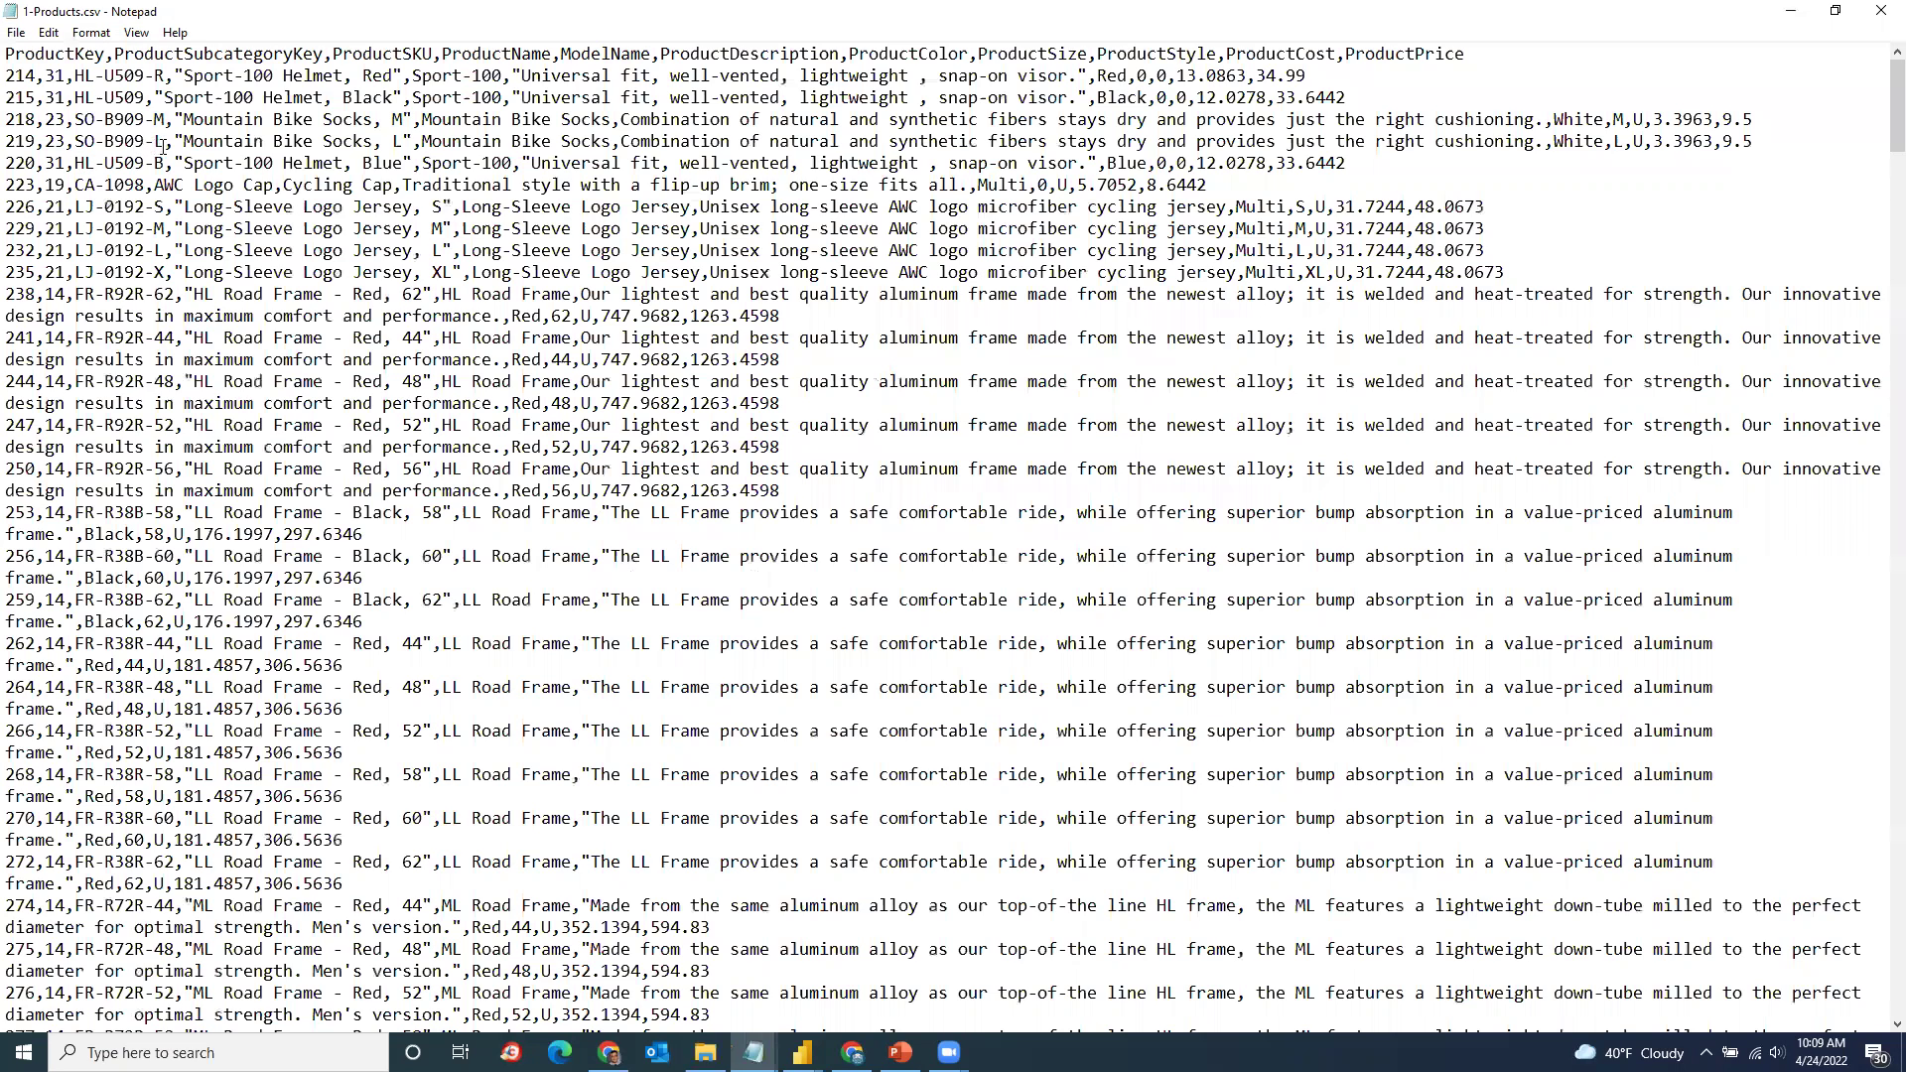
{"action": "left_click", "coordinate": [93, 141]}
{"action": "left_click", "coordinate": [101, 54]}
{"action": "left_click_drag", "start_coordinate": [7, 54], "coordinate": [67, 77]}
{"action": "triple_click", "coordinate": [189, 56]}
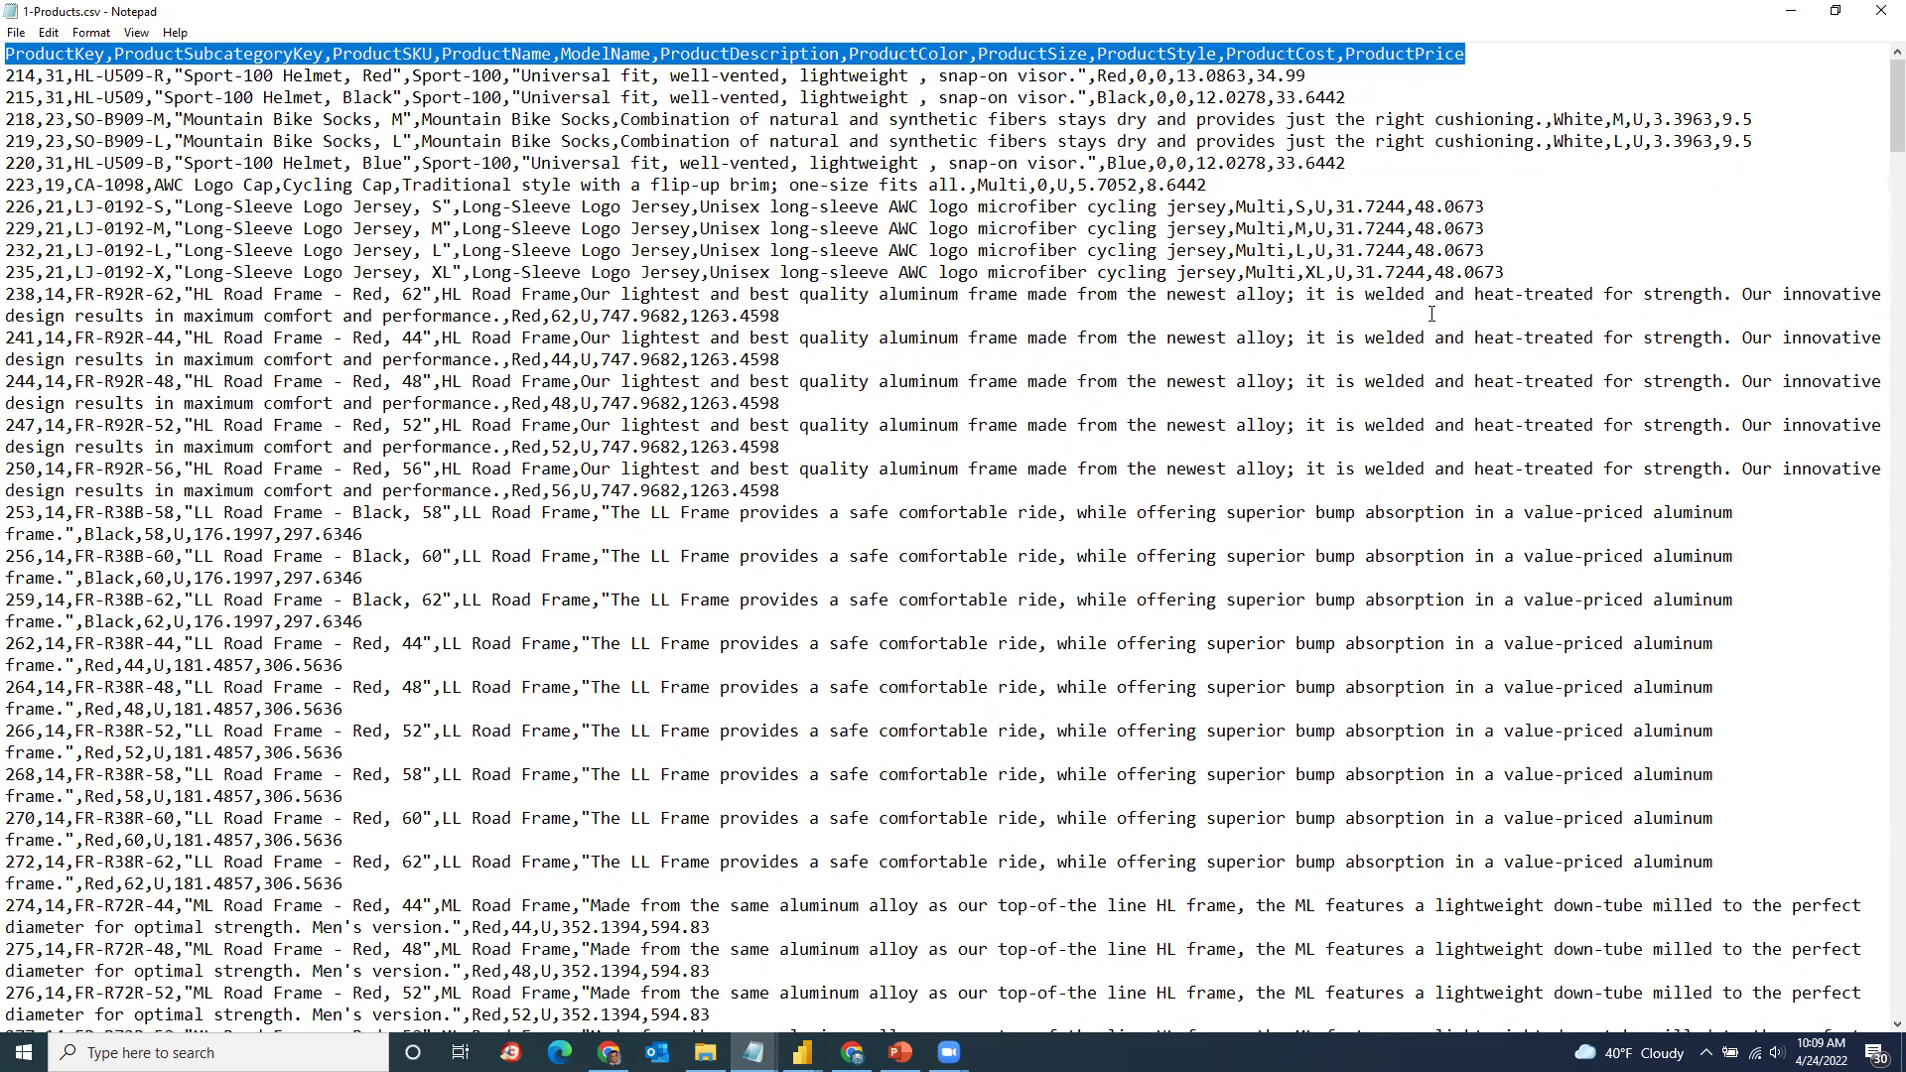
{"action": "left_click", "coordinate": [1881, 10]}
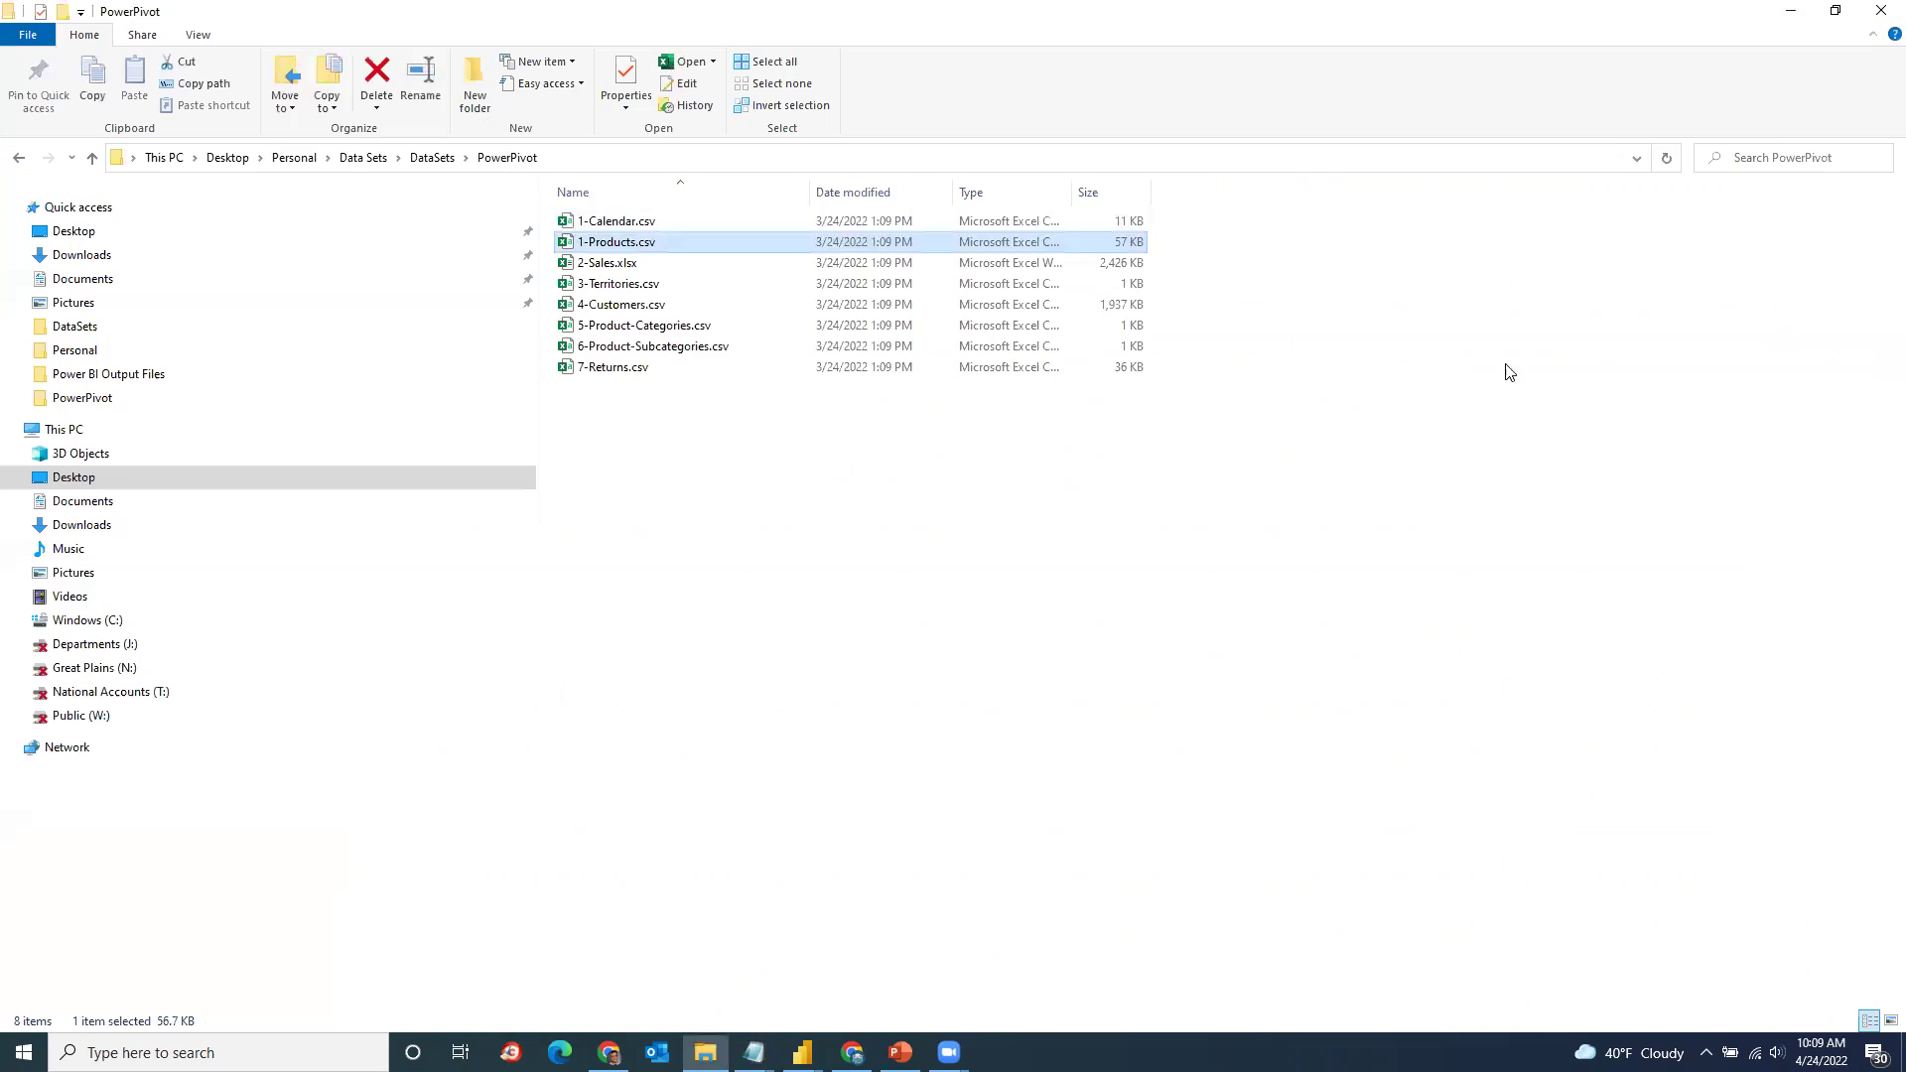
Step: View 1-Products.csv in Excel with all columns fitted to their contents, and close it without saving
{"action": "double_click", "coordinate": [650, 245]}
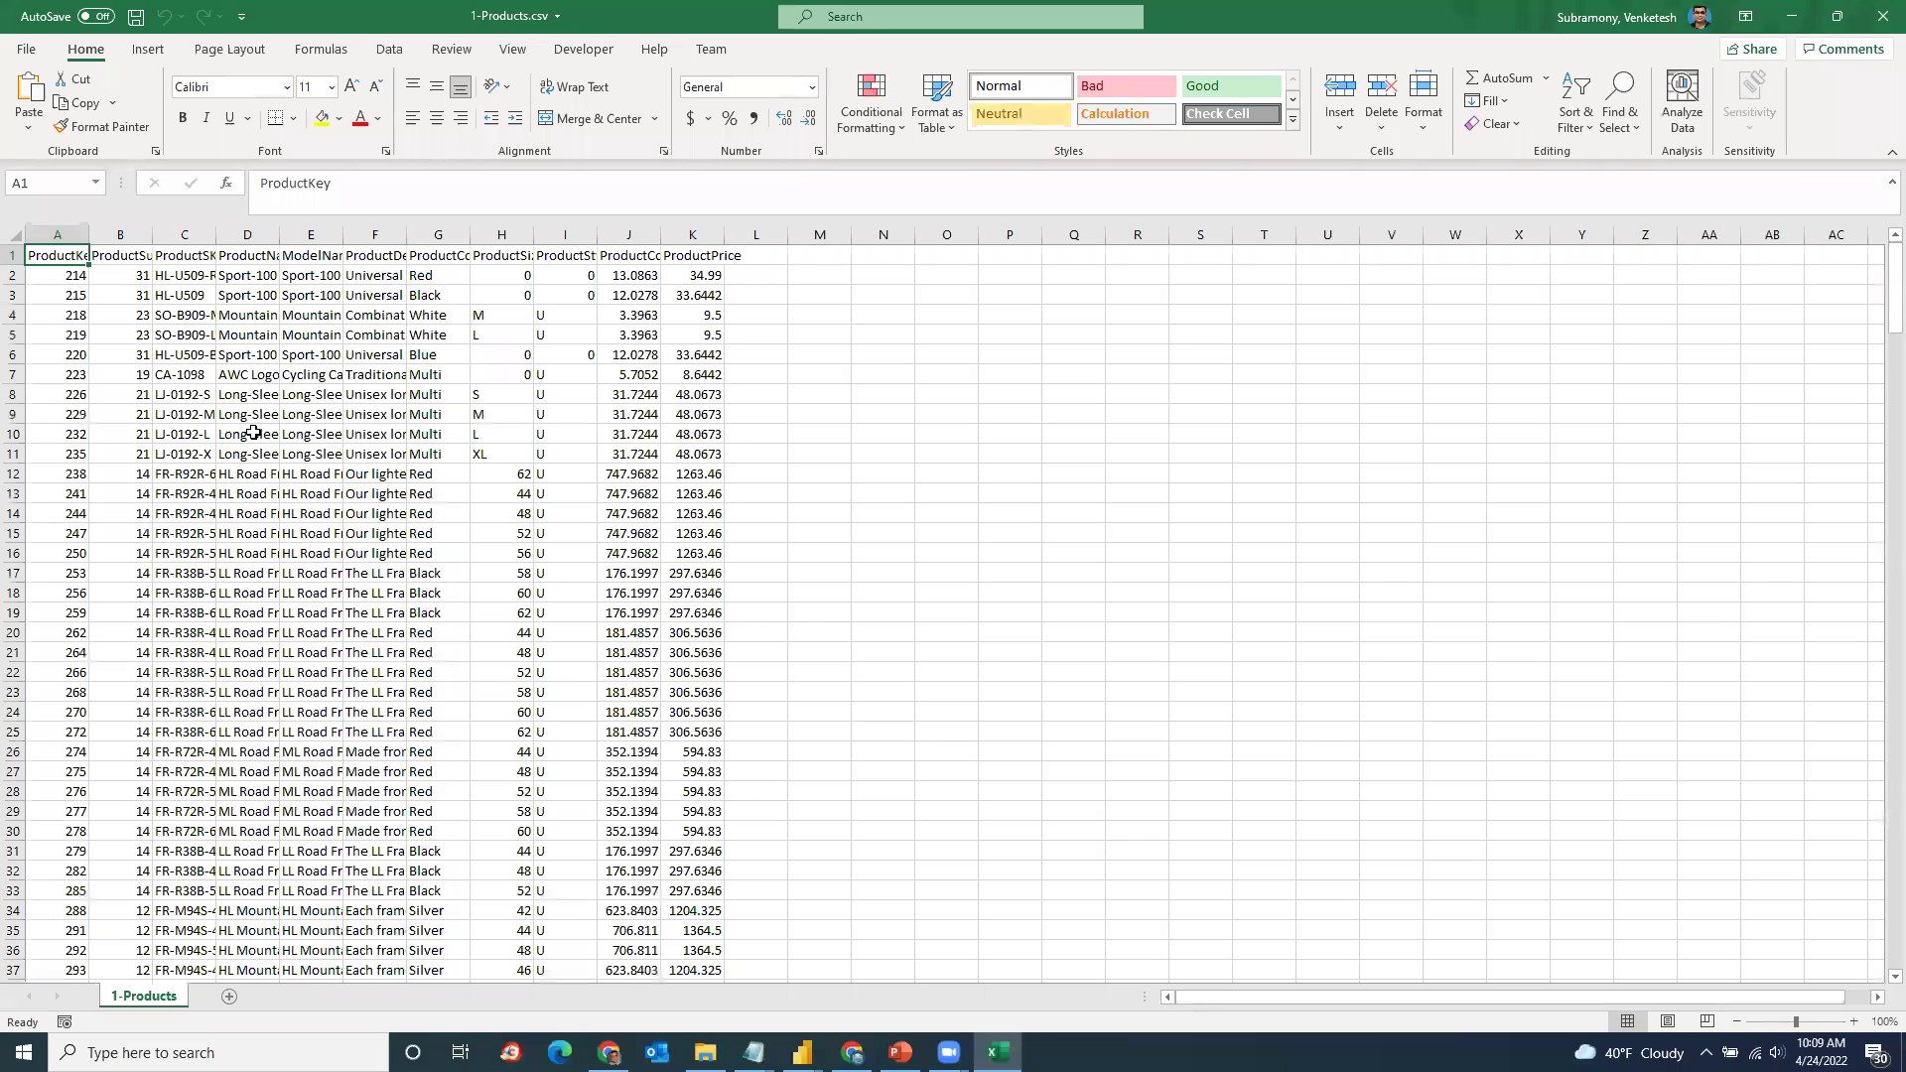
{"action": "left_click", "coordinate": [11, 227]}
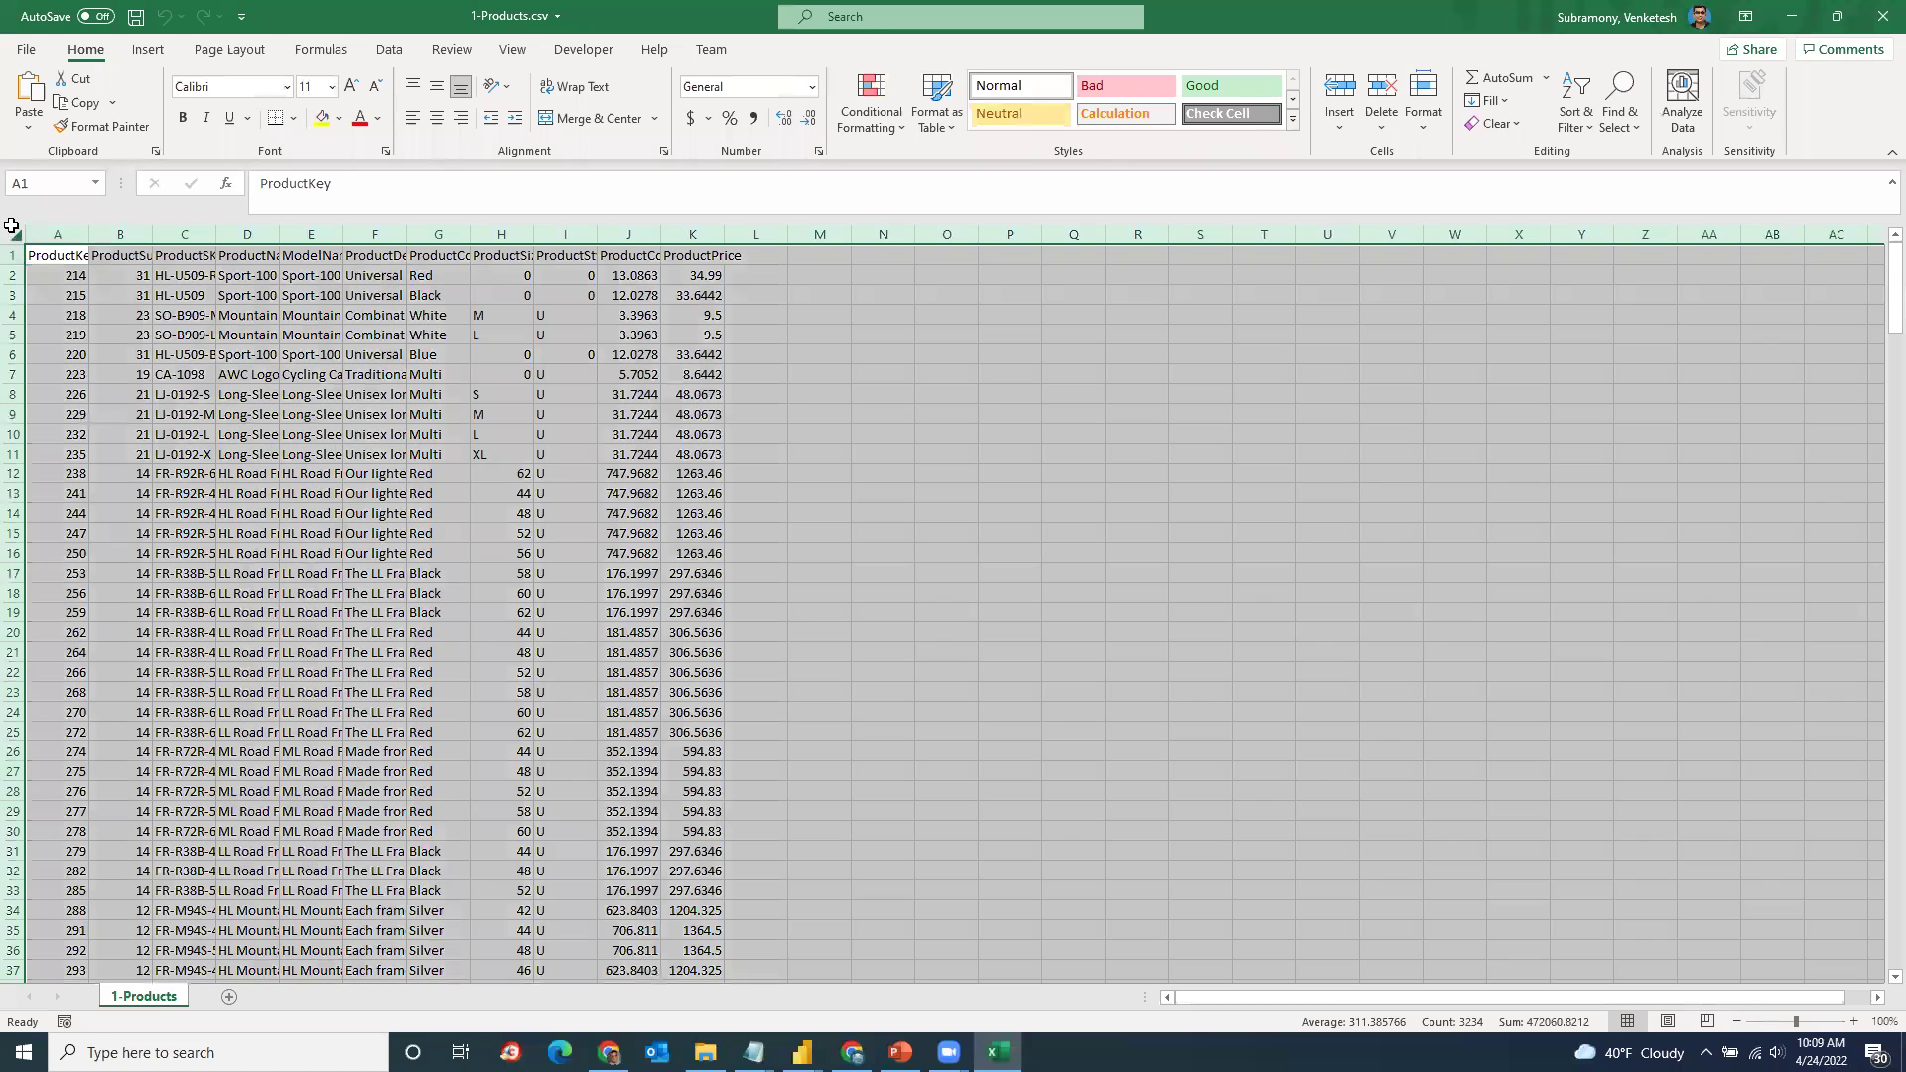
{"action": "double_click", "coordinate": [77, 242]}
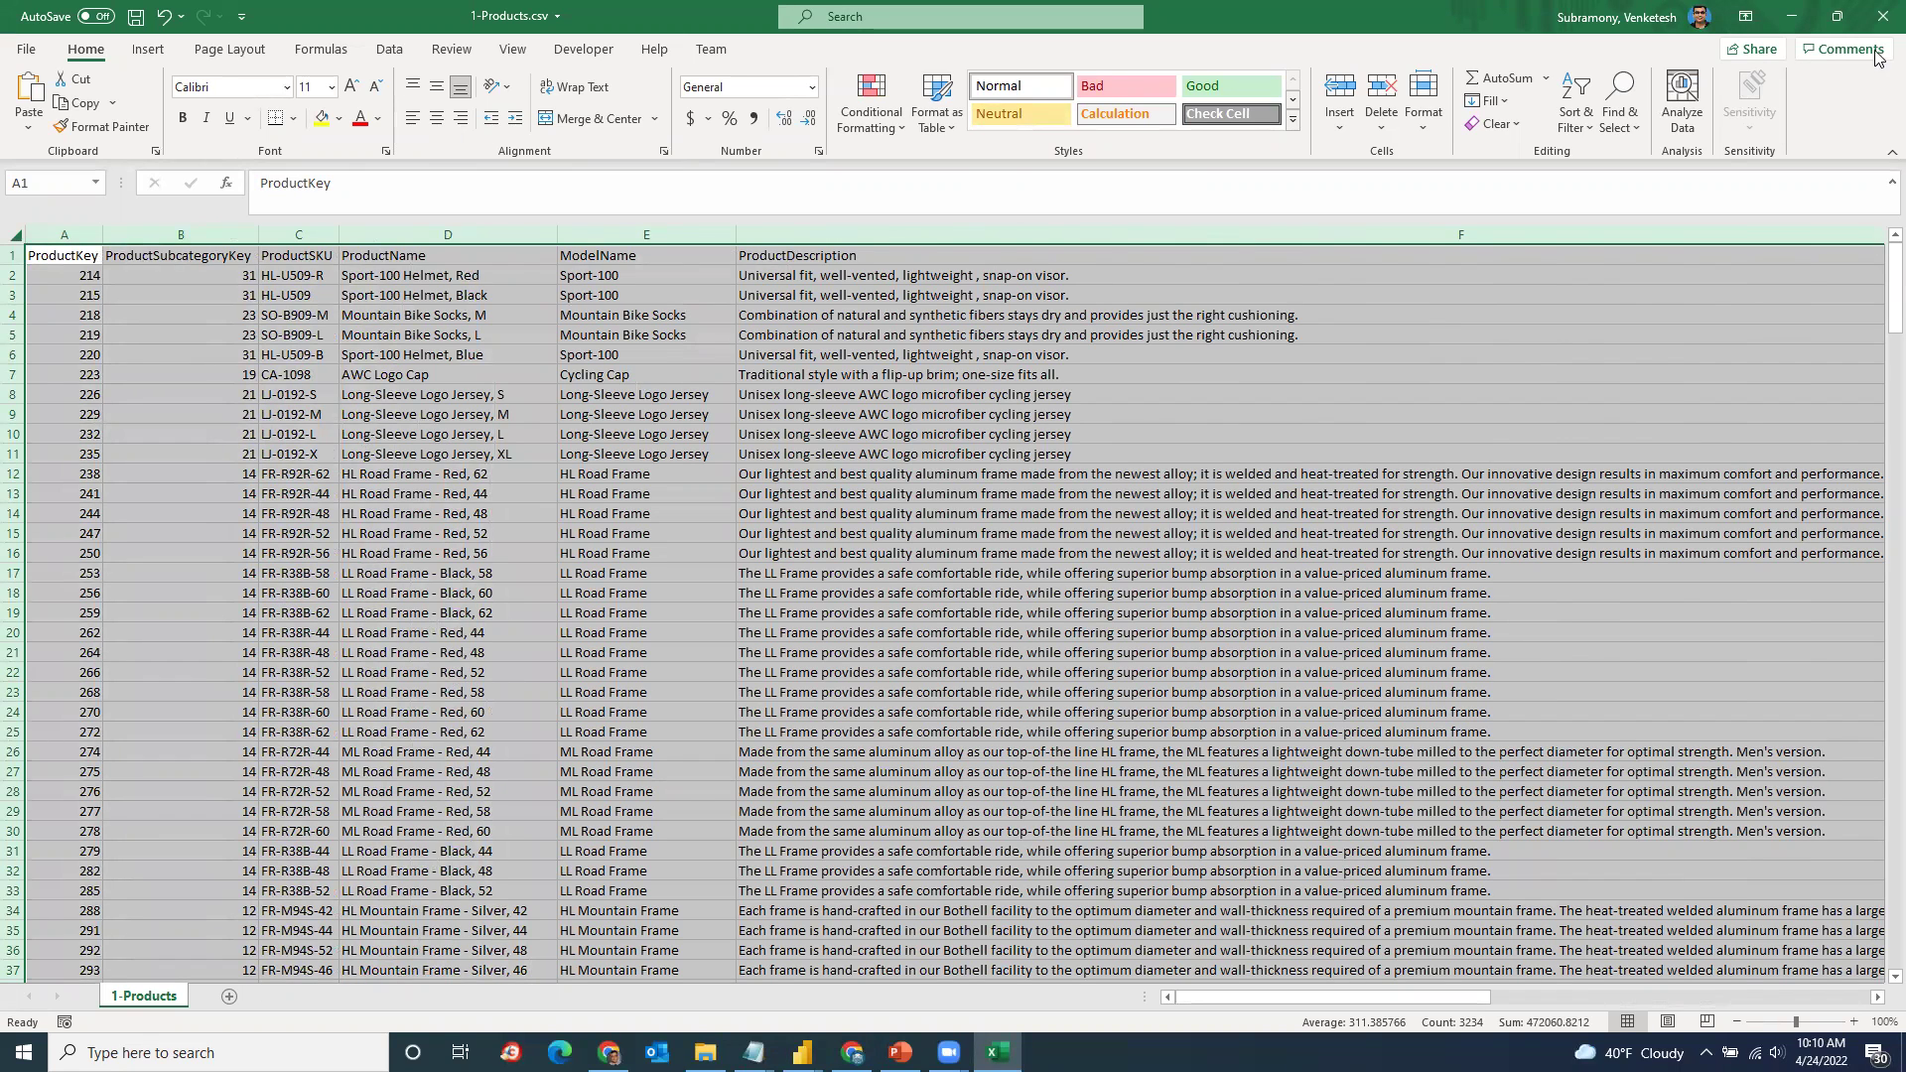
{"action": "left_click", "coordinate": [1882, 17]}
{"action": "left_click", "coordinate": [955, 548]}
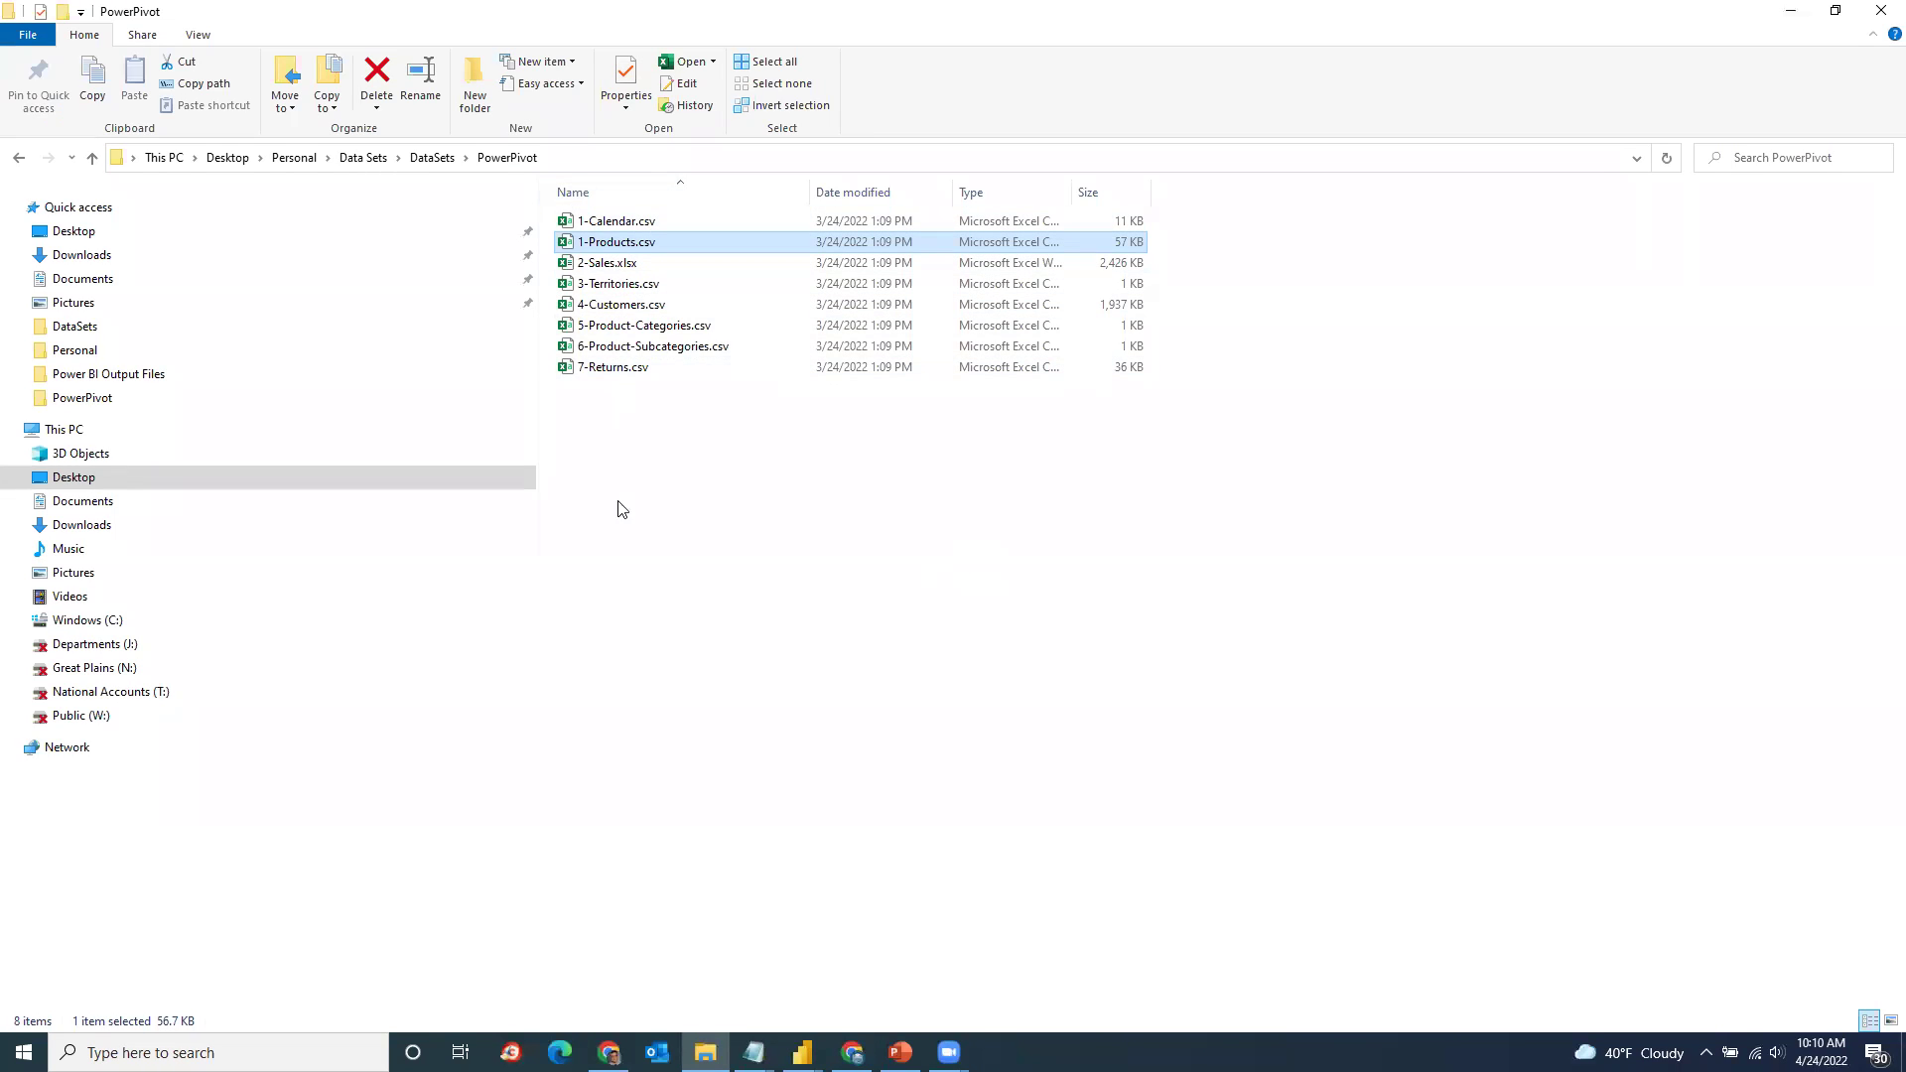
Step: Reopen 1-Products.csv in Excel and autofit the width of all columns
{"action": "left_click", "coordinate": [736, 510]}
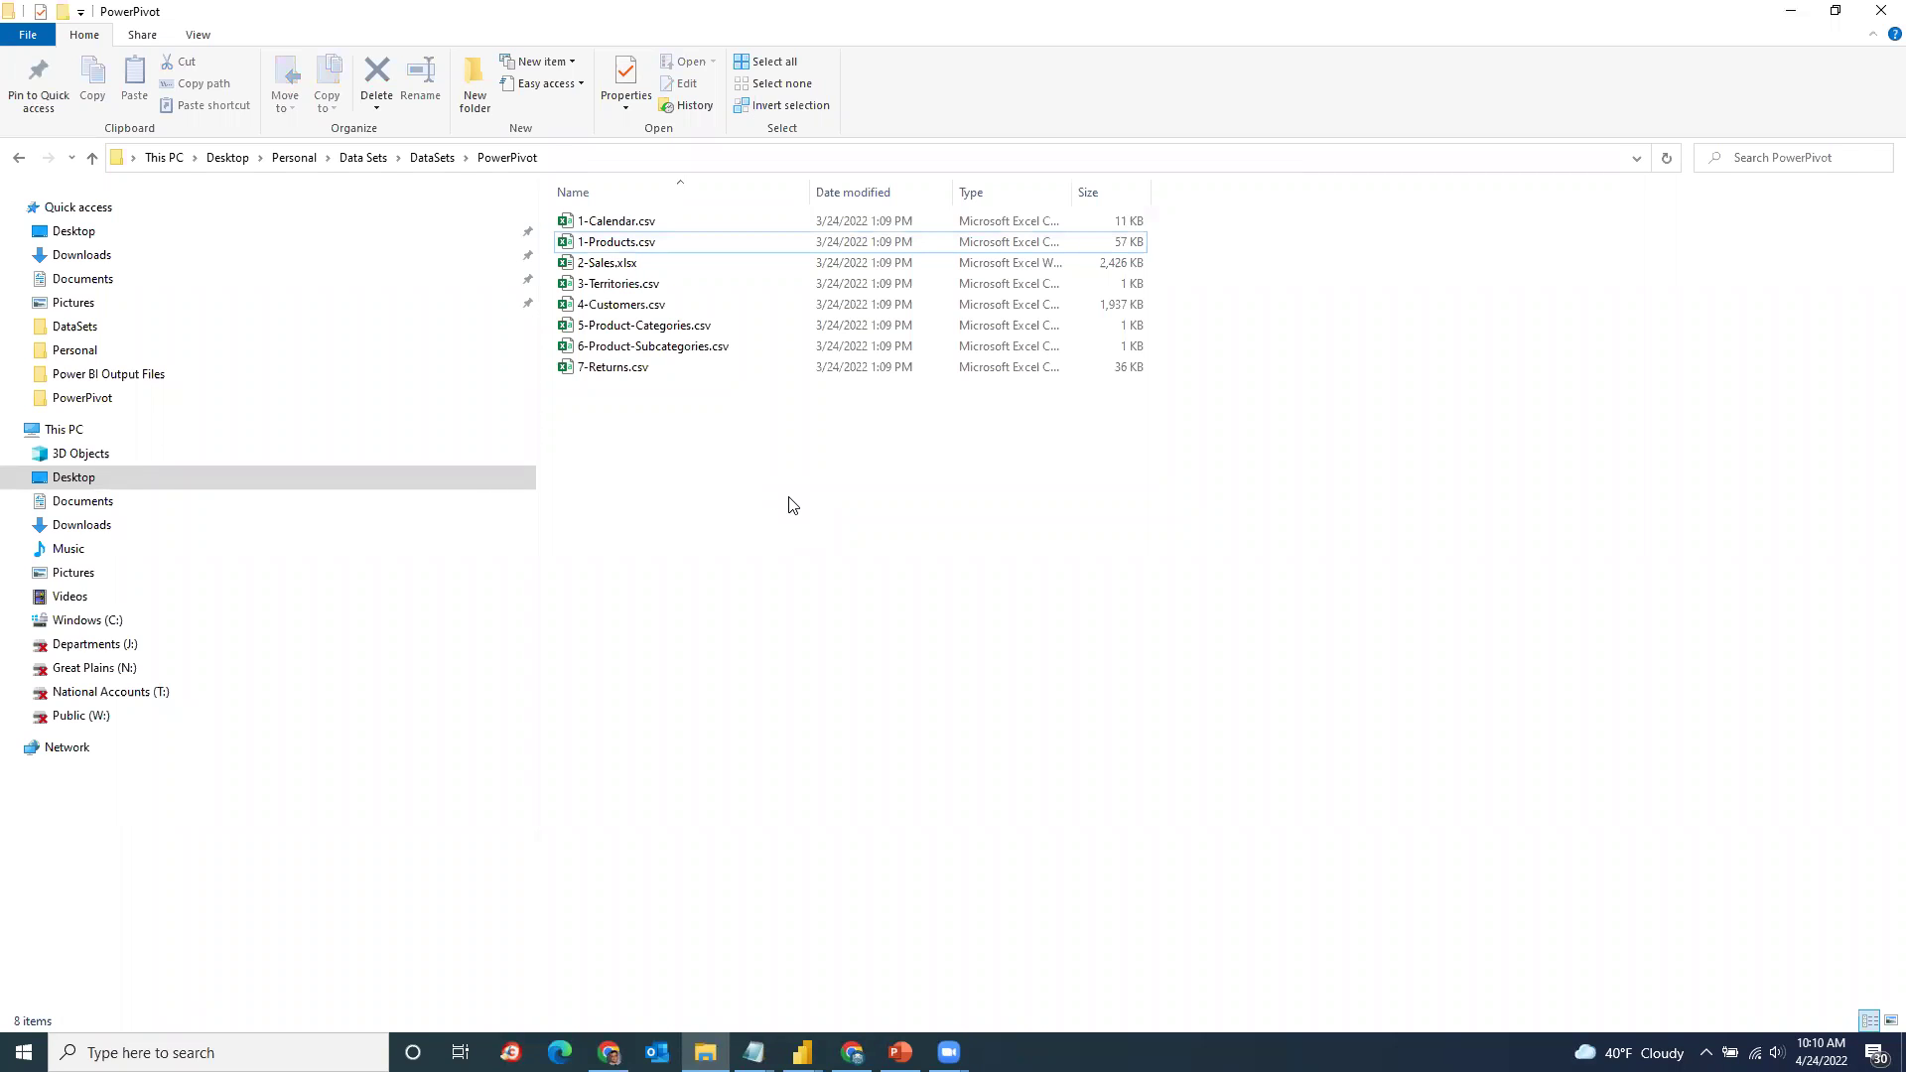
{"action": "left_click", "coordinate": [627, 264]}
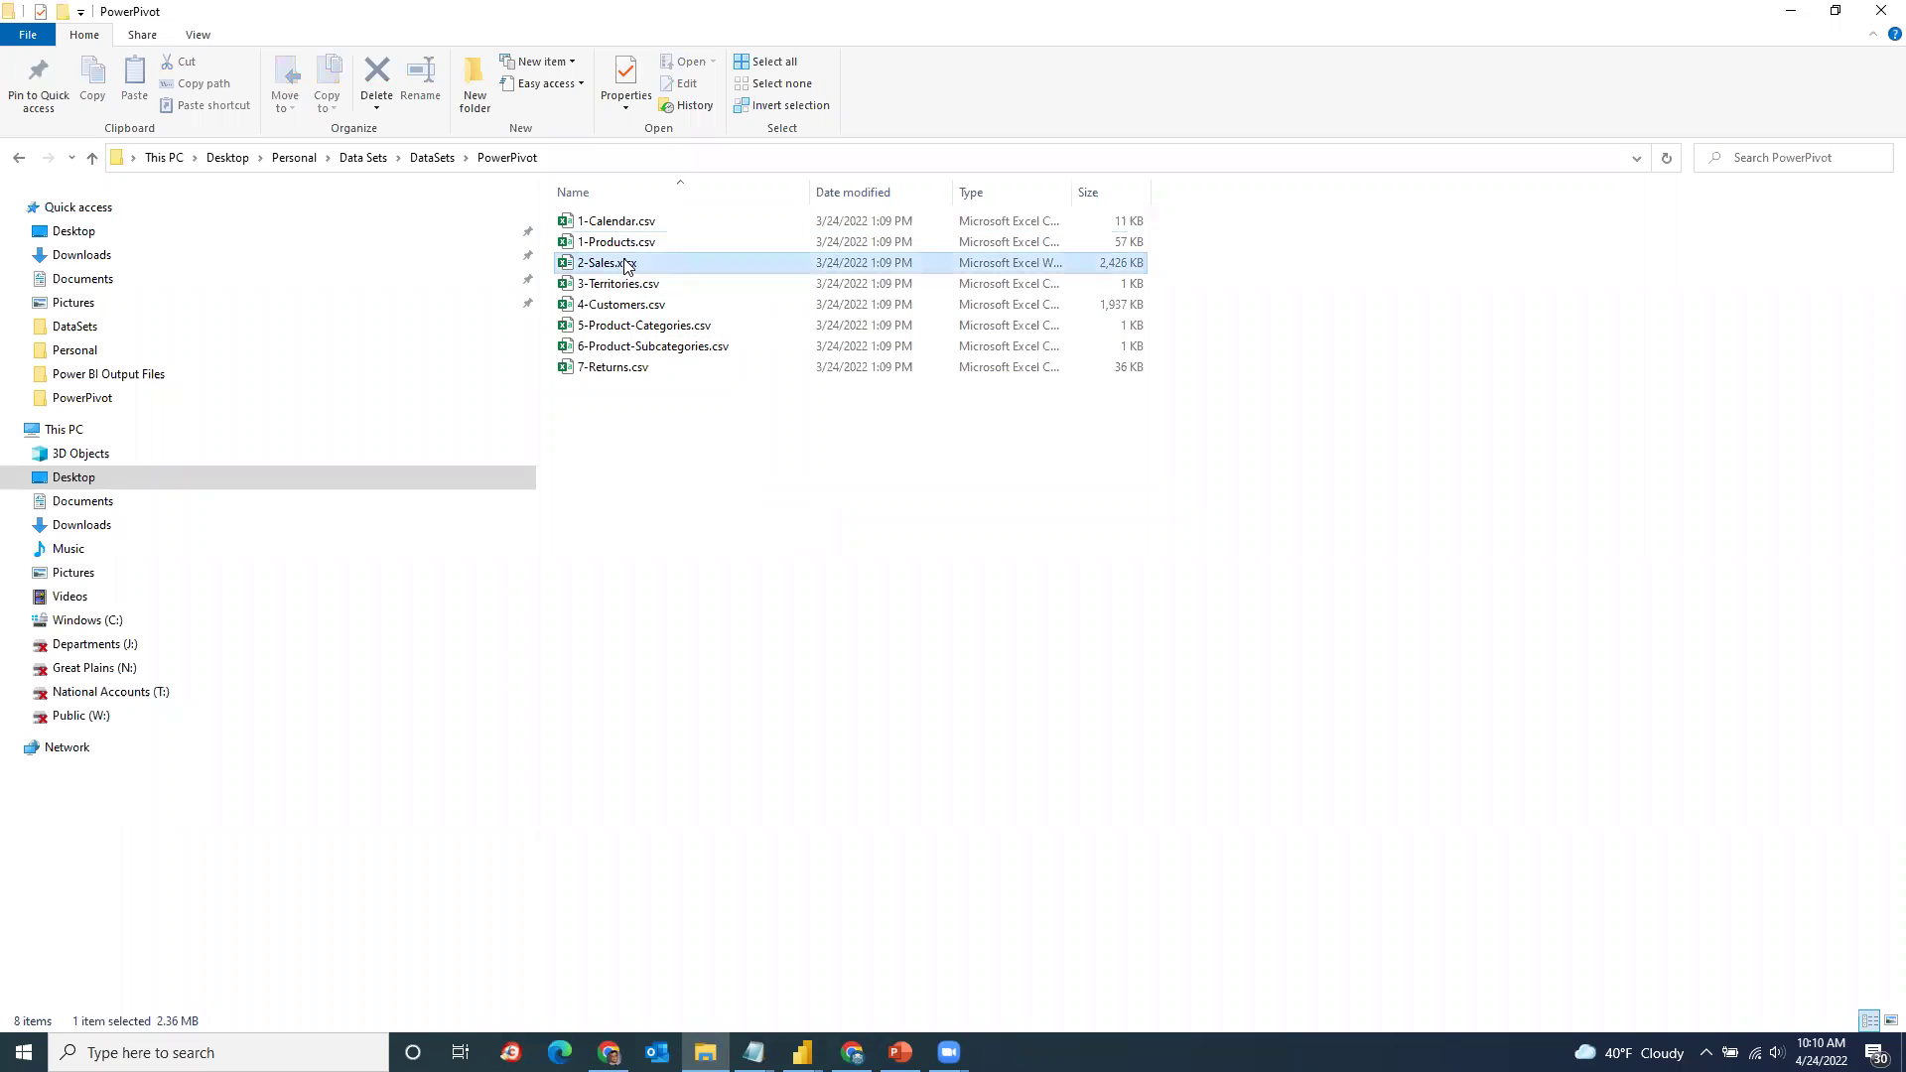
{"action": "left_click", "coordinate": [616, 244]}
{"action": "double_click", "coordinate": [616, 244]}
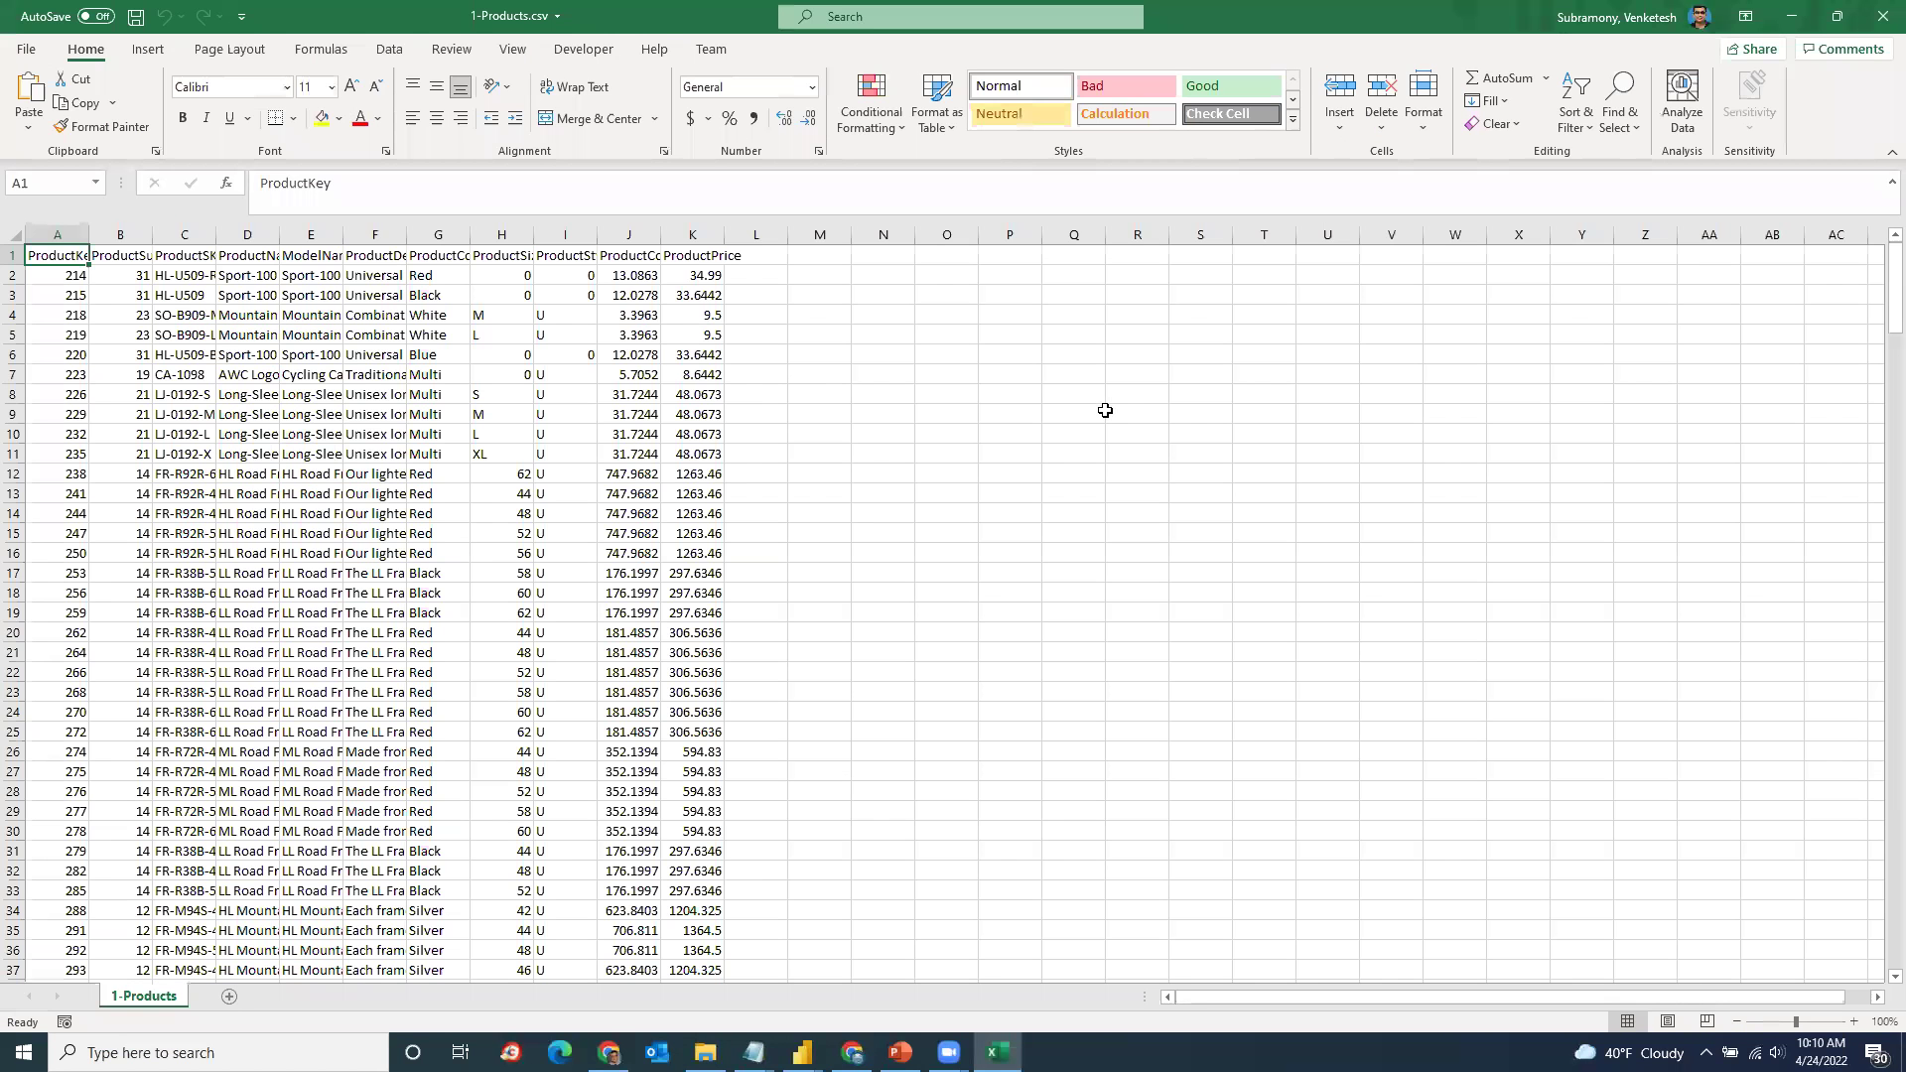
{"action": "left_click", "coordinate": [14, 237]}
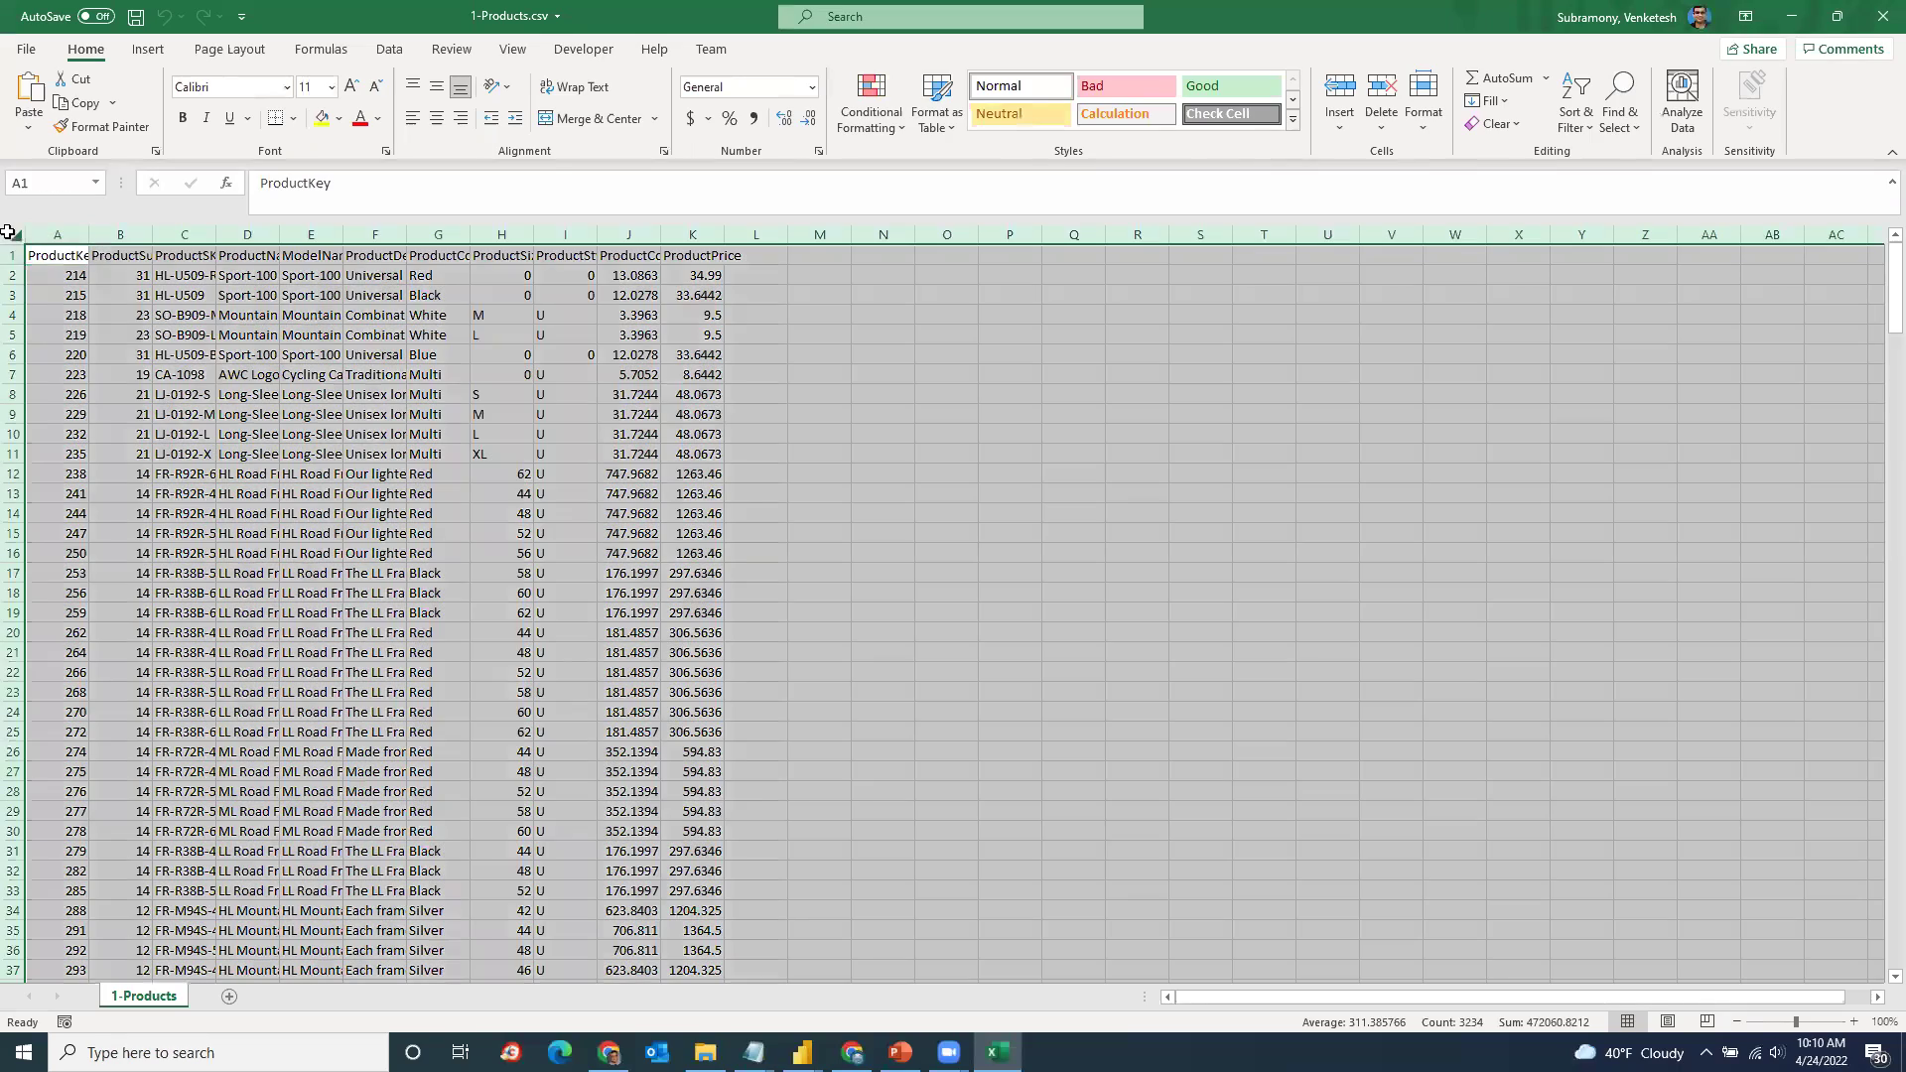
{"action": "double_click", "coordinate": [75, 227]}
{"action": "left_click", "coordinate": [87, 294]}
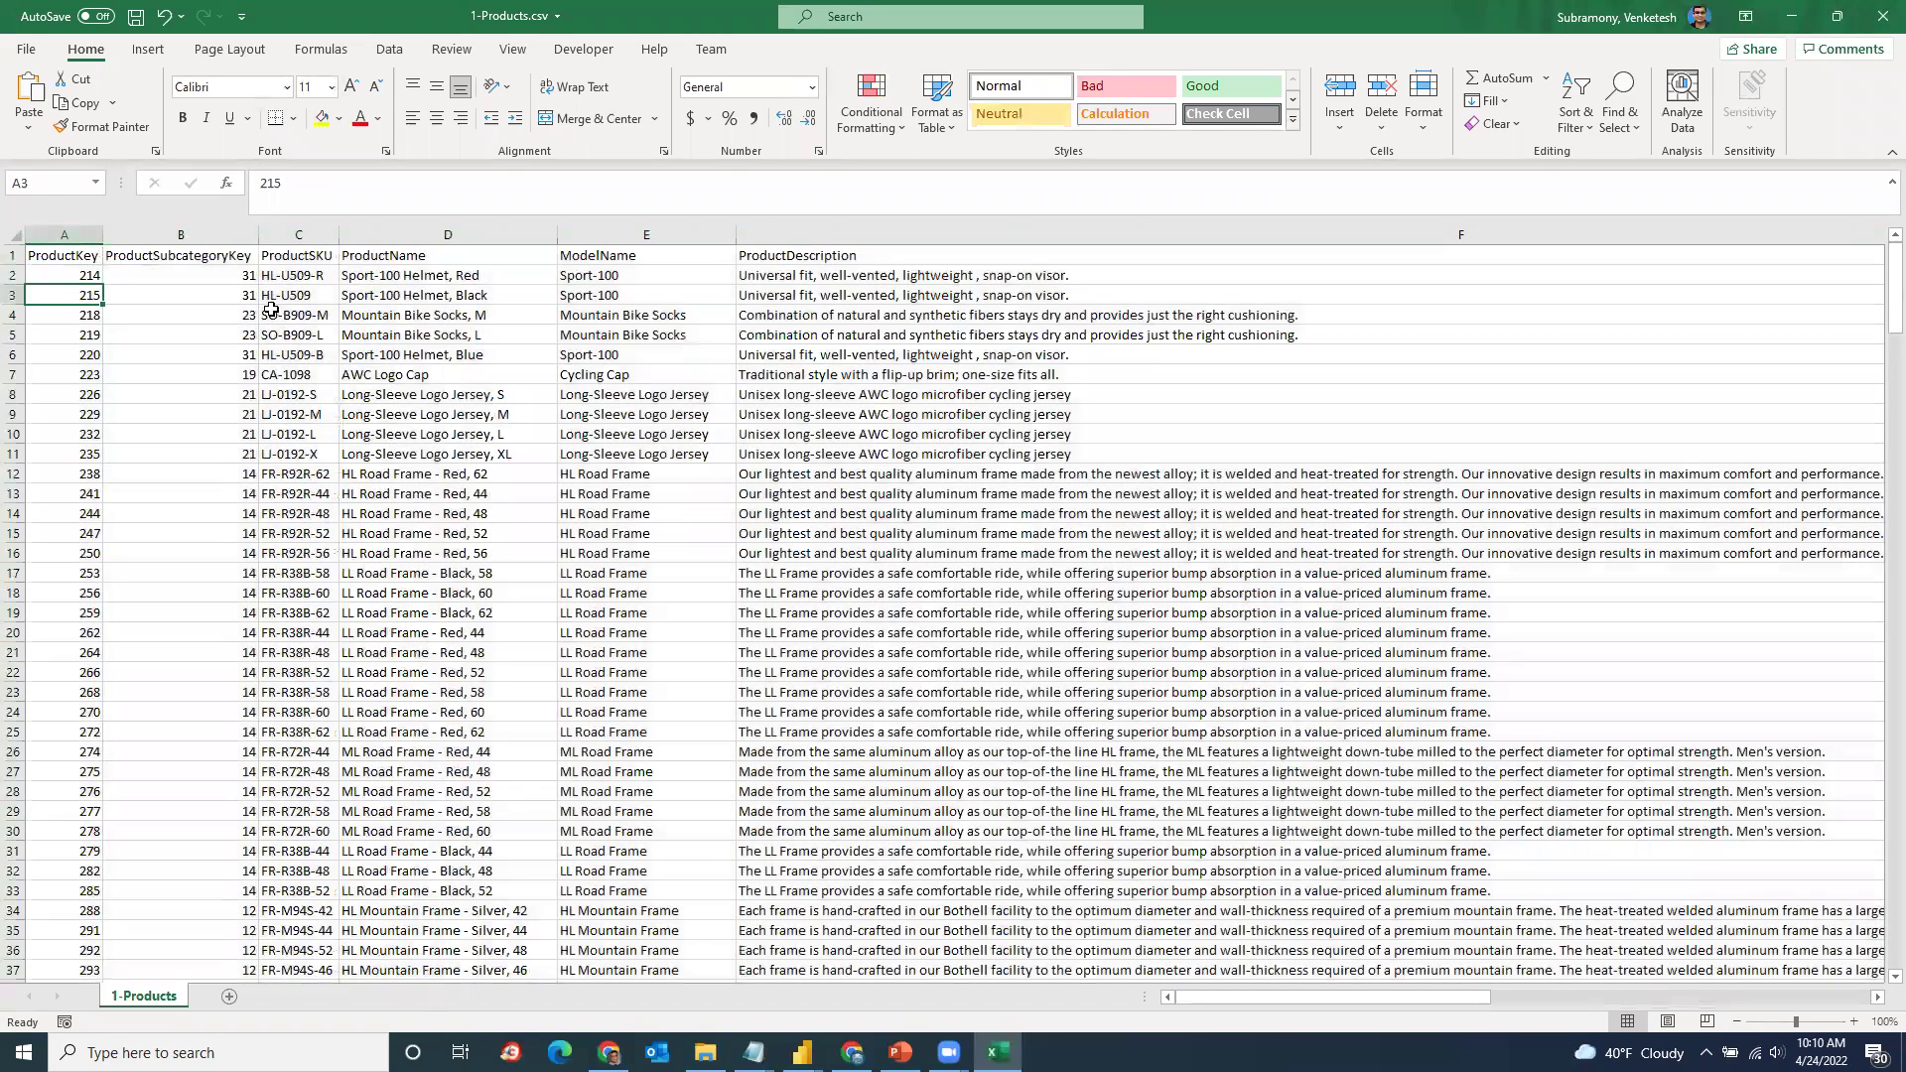
Step: Examine the ProductName, ProductKey and ProductSKU cells of the first product in row 2
{"action": "left_click", "coordinate": [469, 274]}
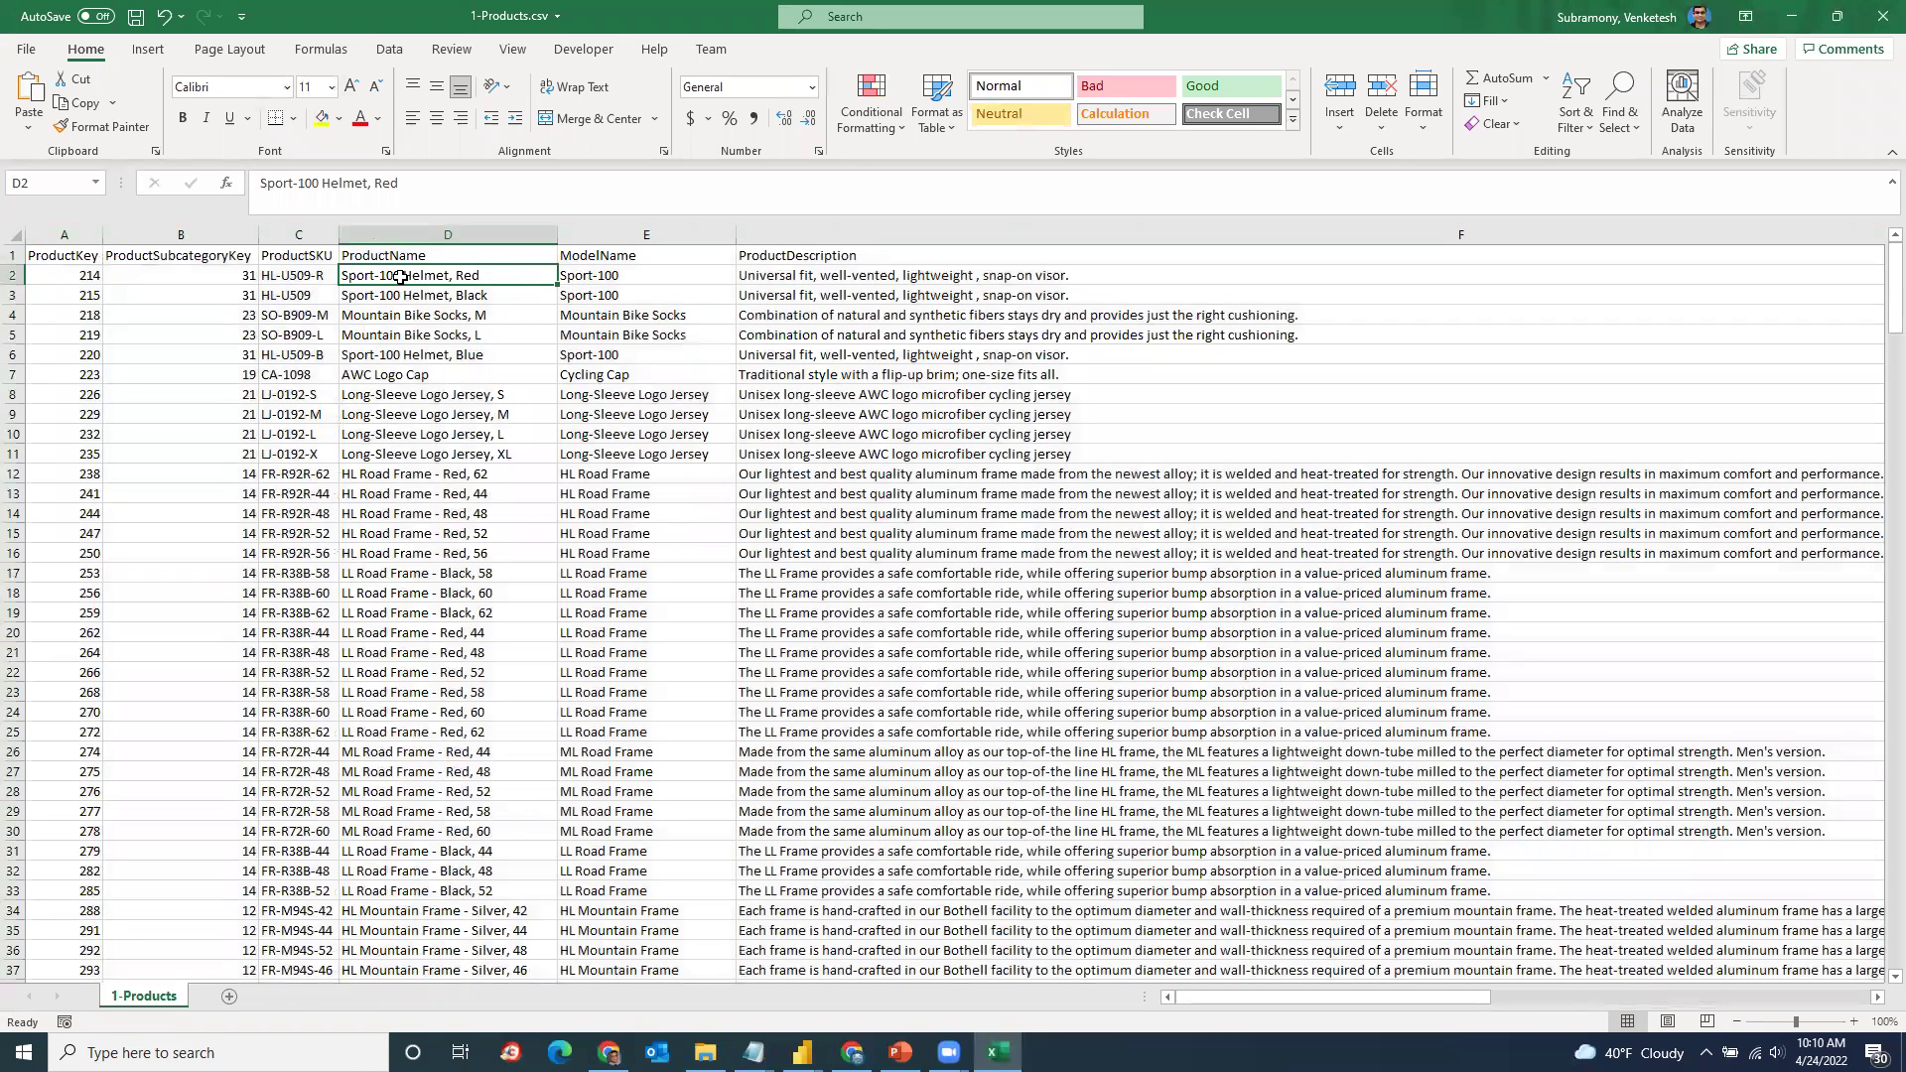
{"action": "left_click", "coordinate": [64, 275]}
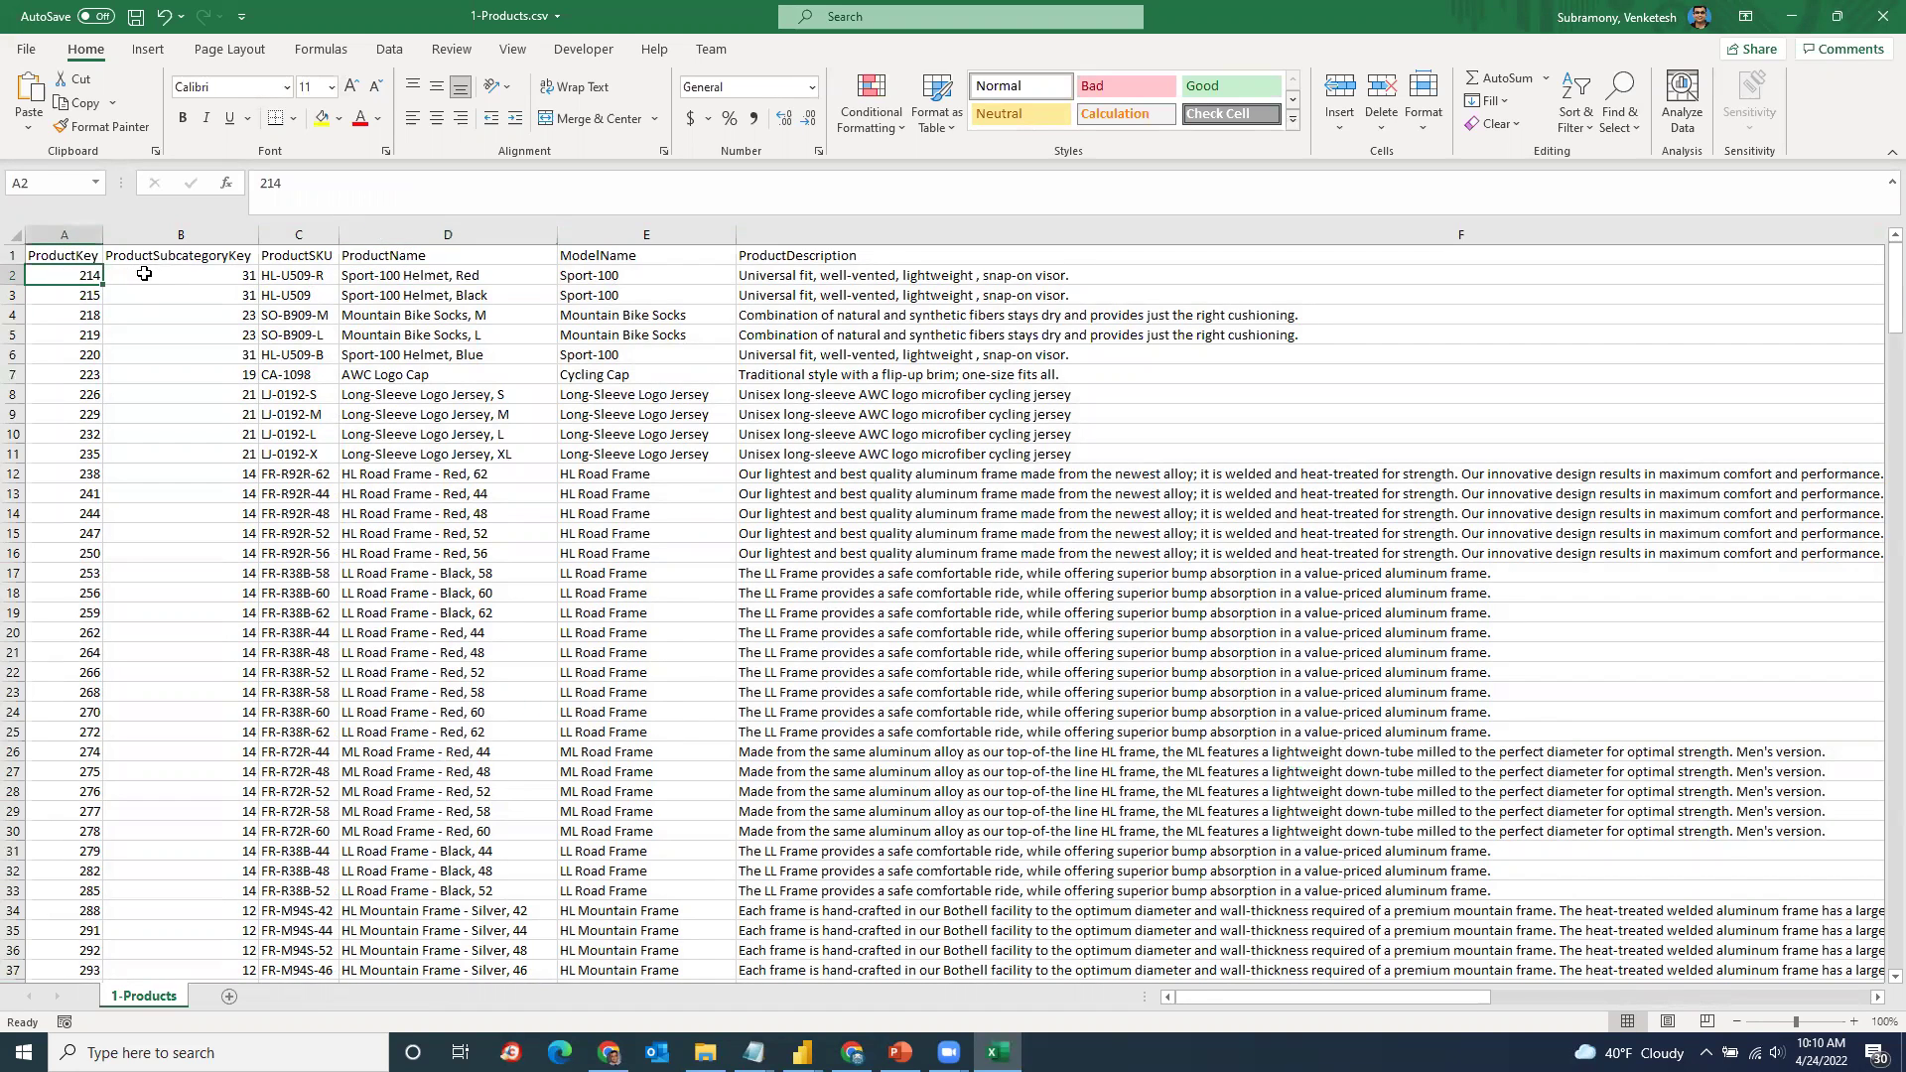
{"action": "left_click", "coordinate": [318, 276]}
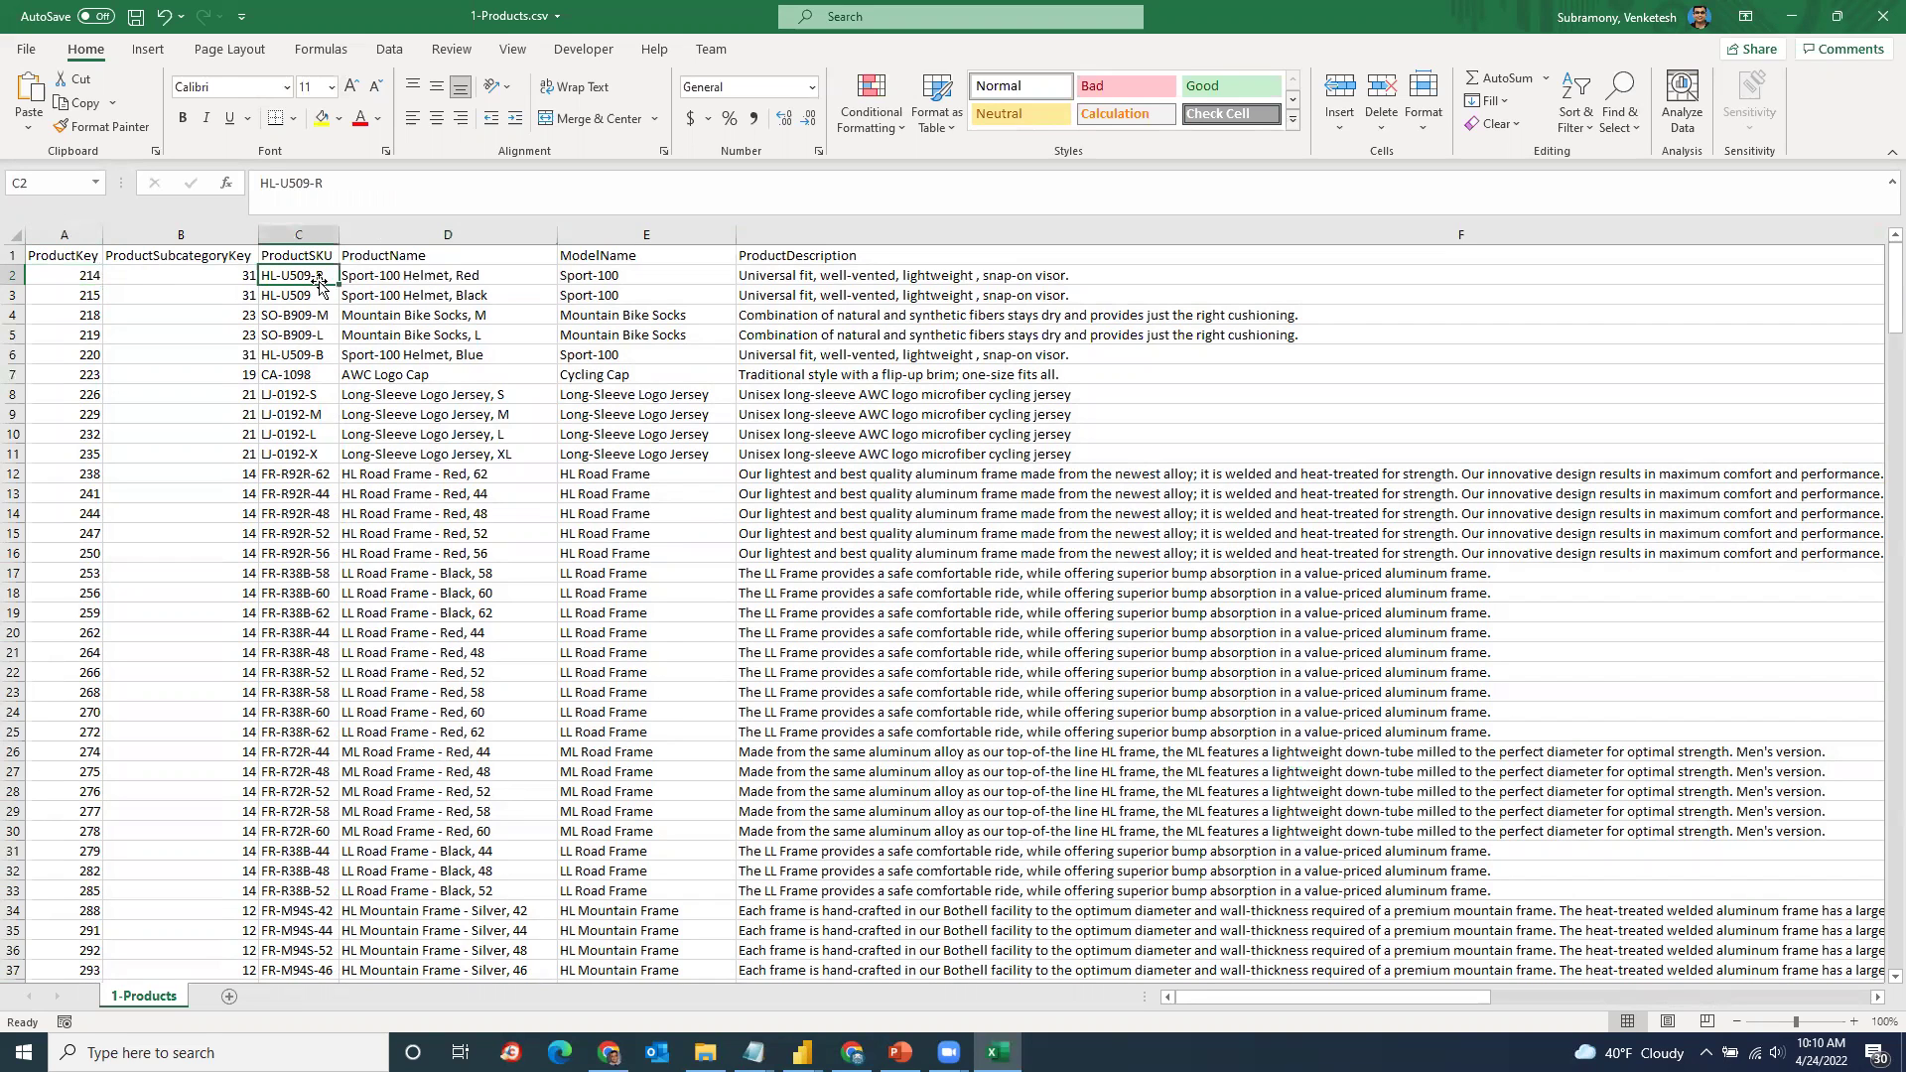
Step: Examine the first product's values in row 2 from ModelName through ProductPrice, and close 1-Products.csv without saving
{"action": "left_click", "coordinate": [618, 277]}
{"action": "left_click", "coordinate": [888, 272]}
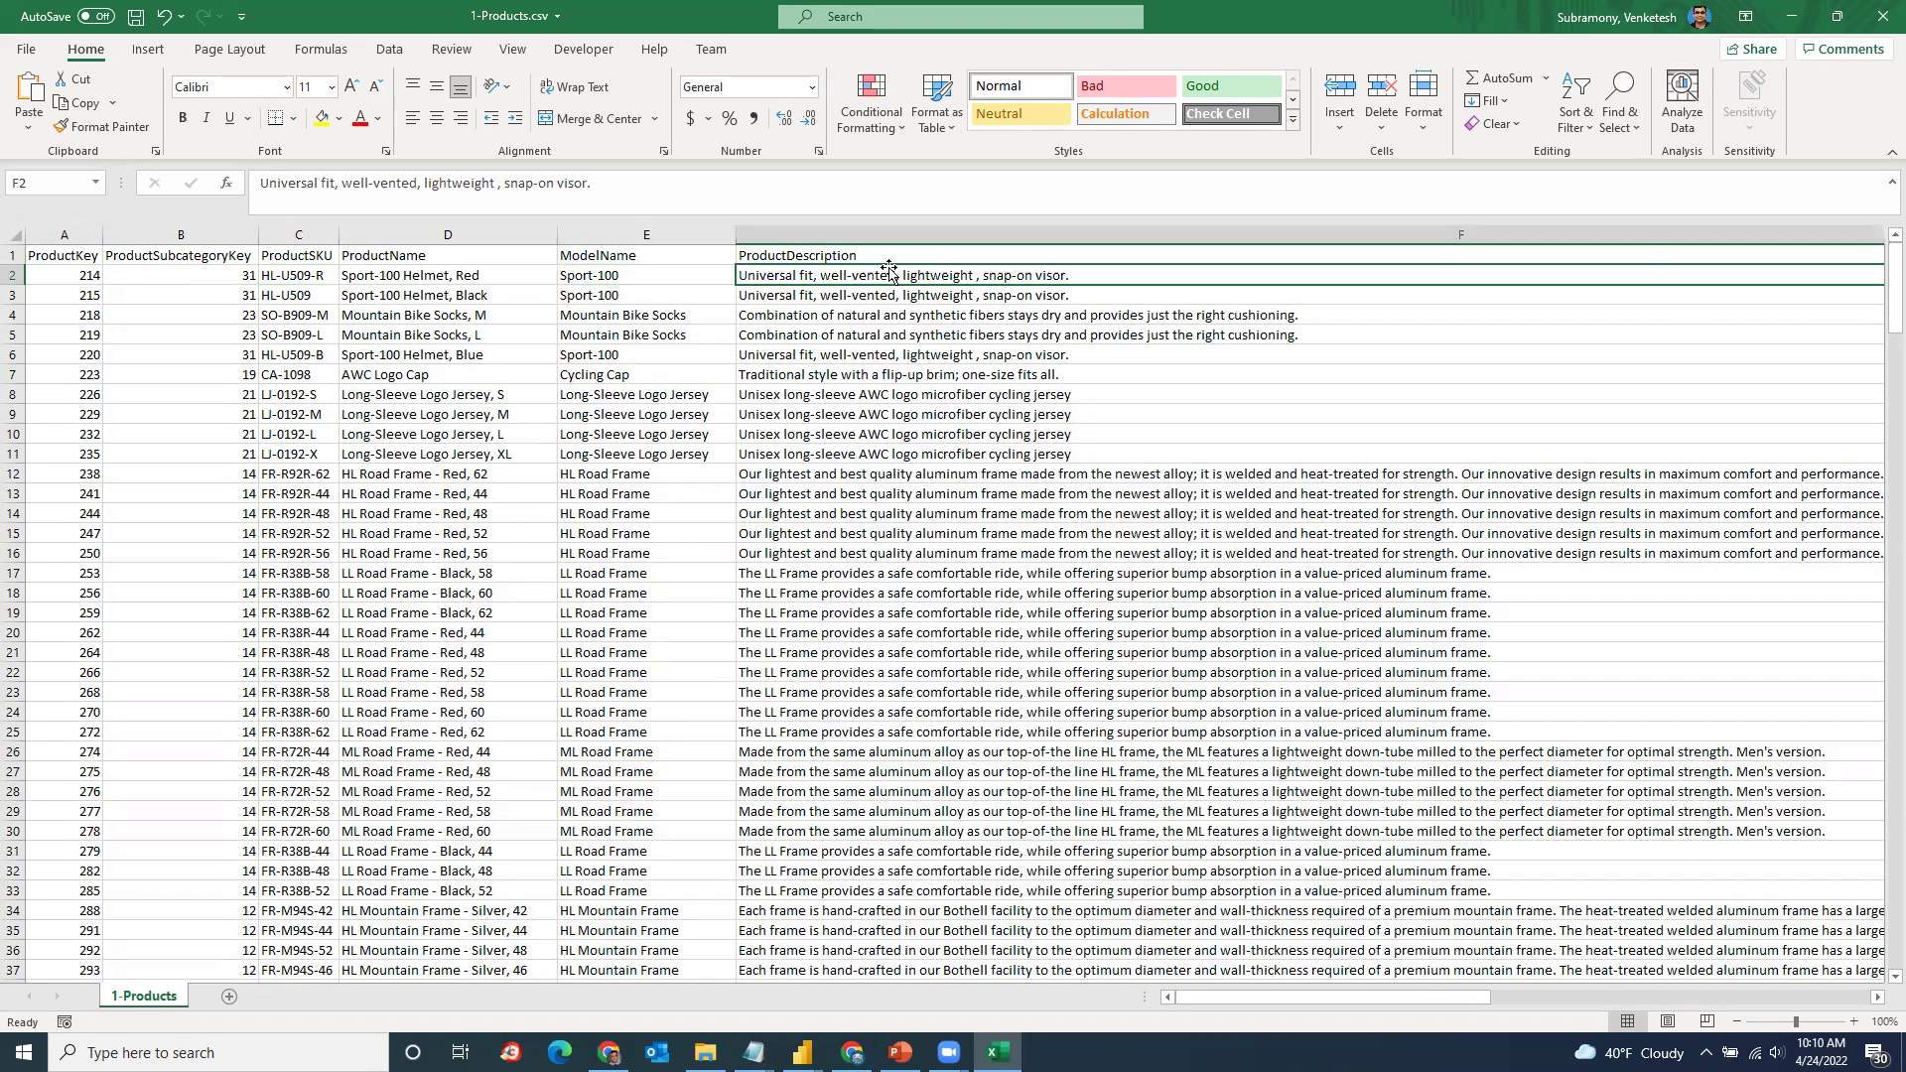
{"action": "key", "text": "Right"}
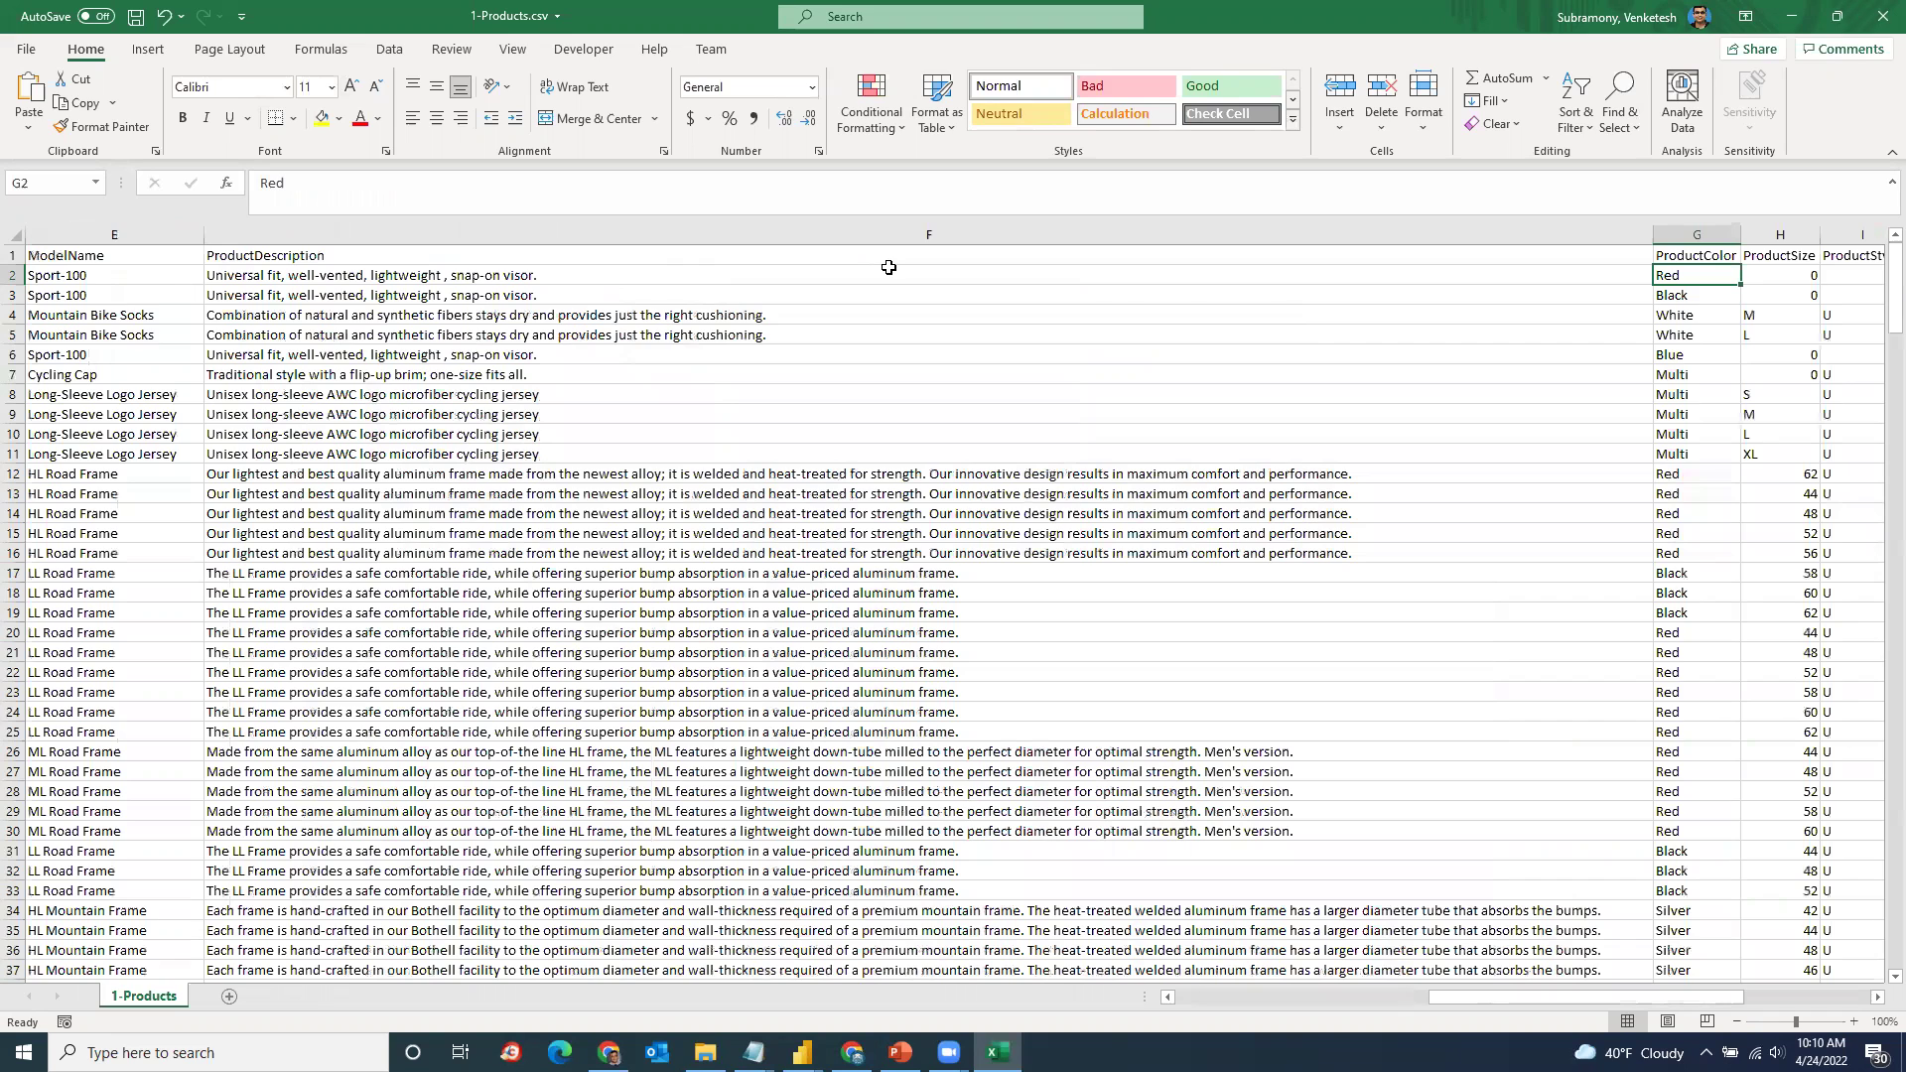
{"action": "key", "text": "Right"}
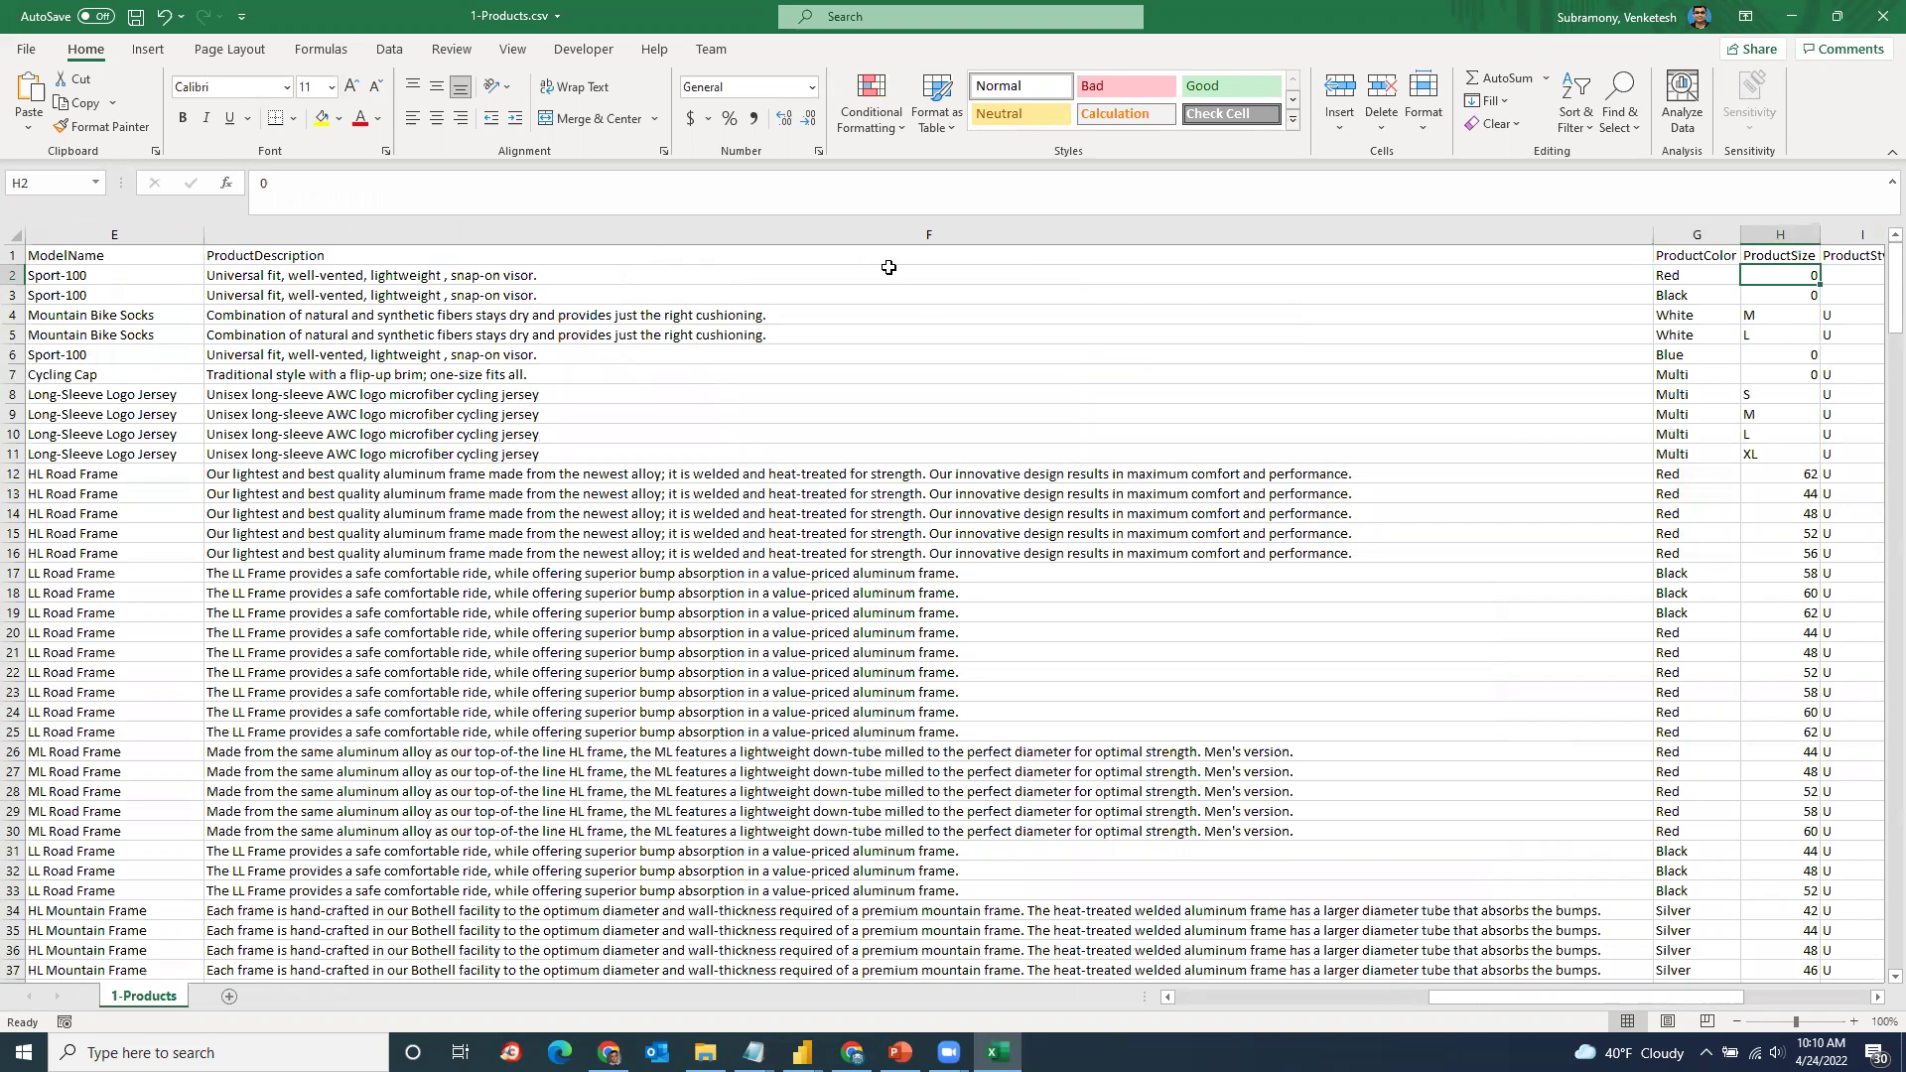
{"action": "key", "text": "Right"}
{"action": "key", "text": "Right"}
{"action": "key", "text": "Right"}
{"action": "key", "text": "Right"}
{"action": "key", "text": "Left"}
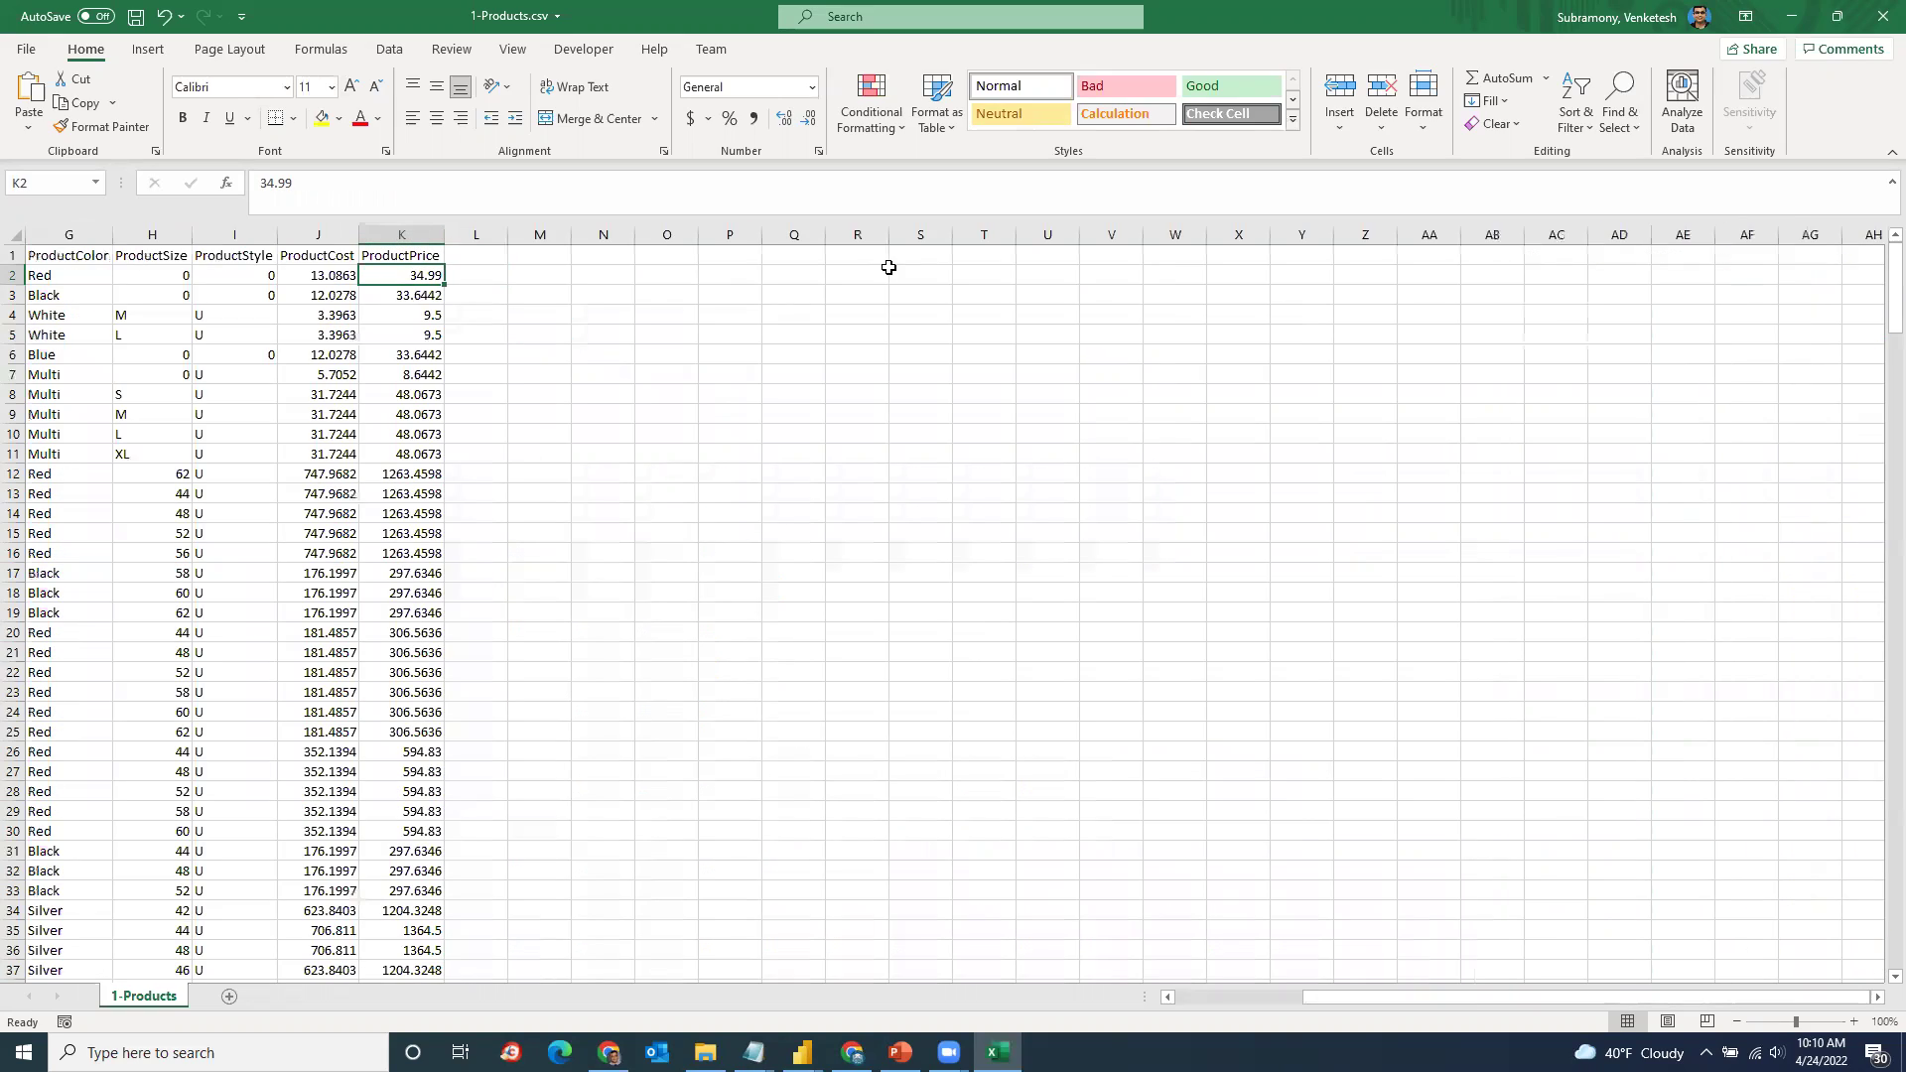
{"action": "key", "text": "Left"}
{"action": "key", "text": "Left"}
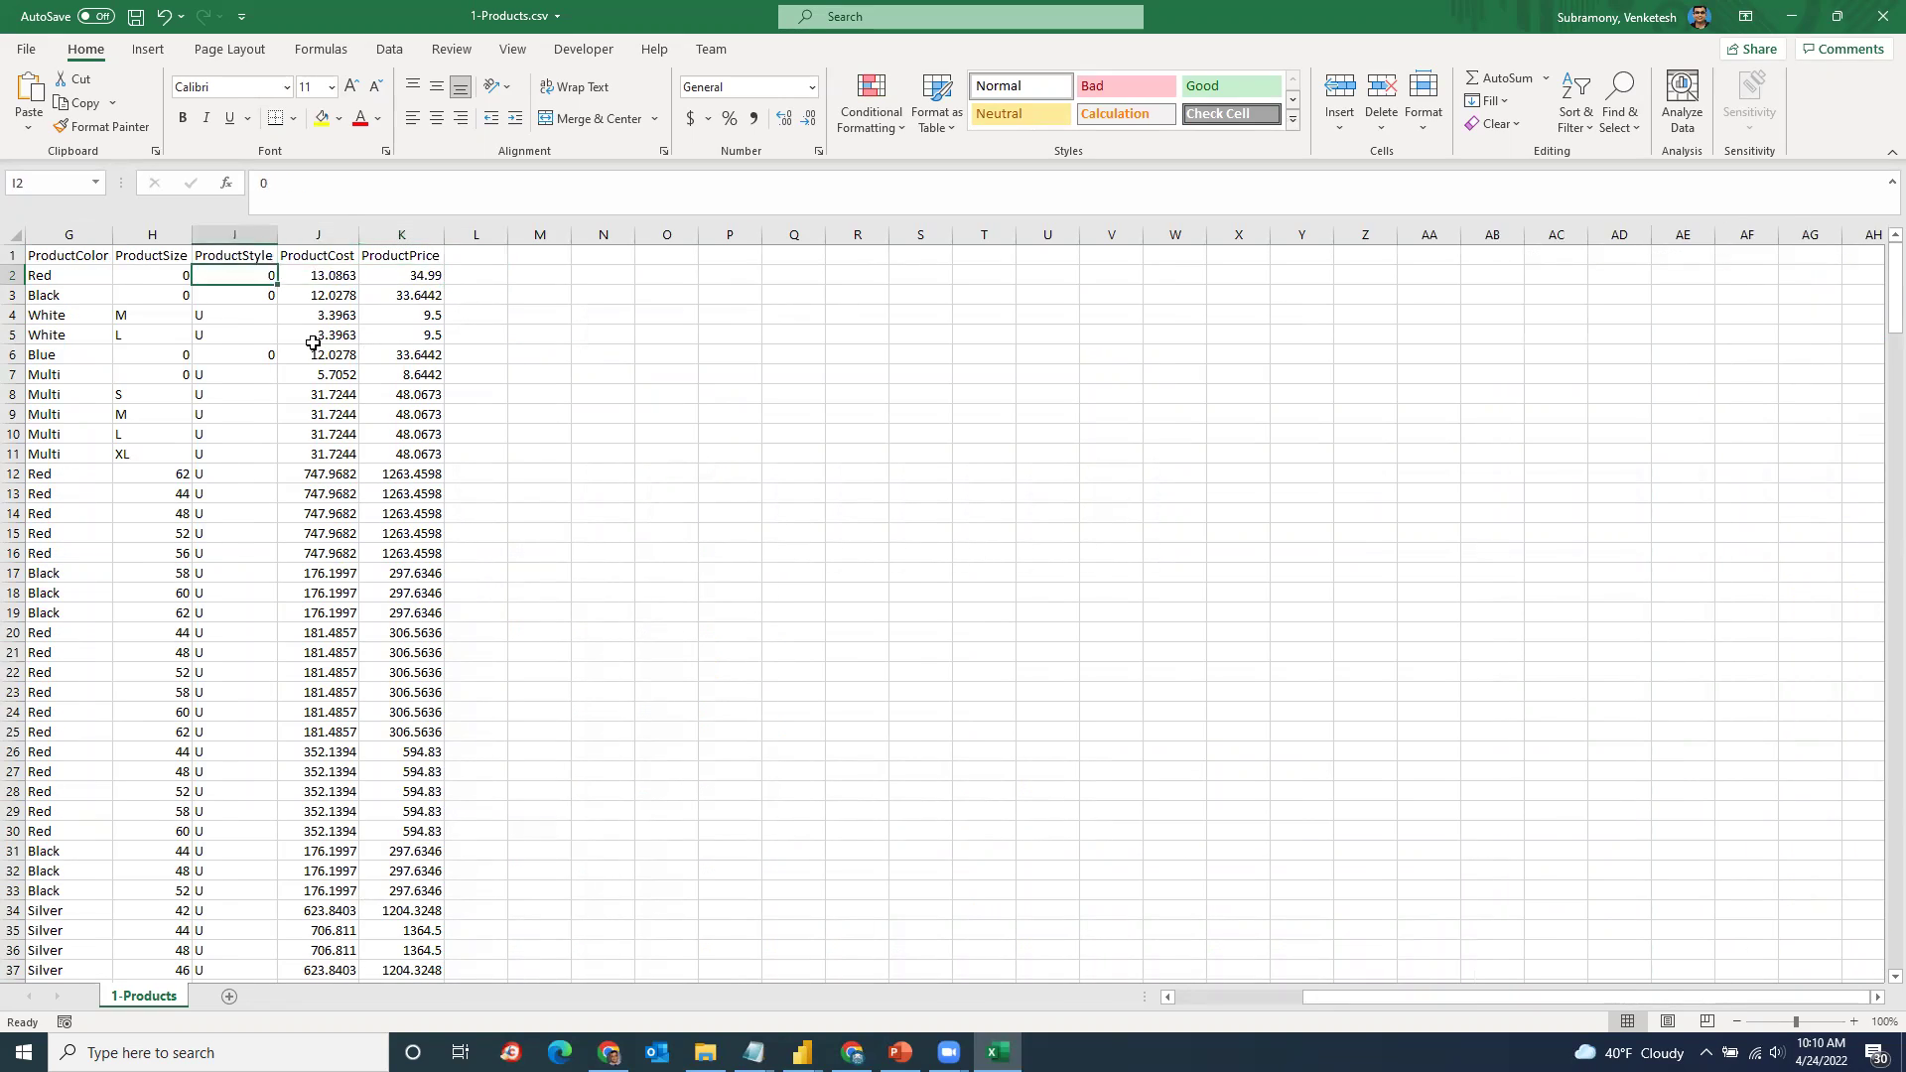
{"action": "key", "text": "Home"}
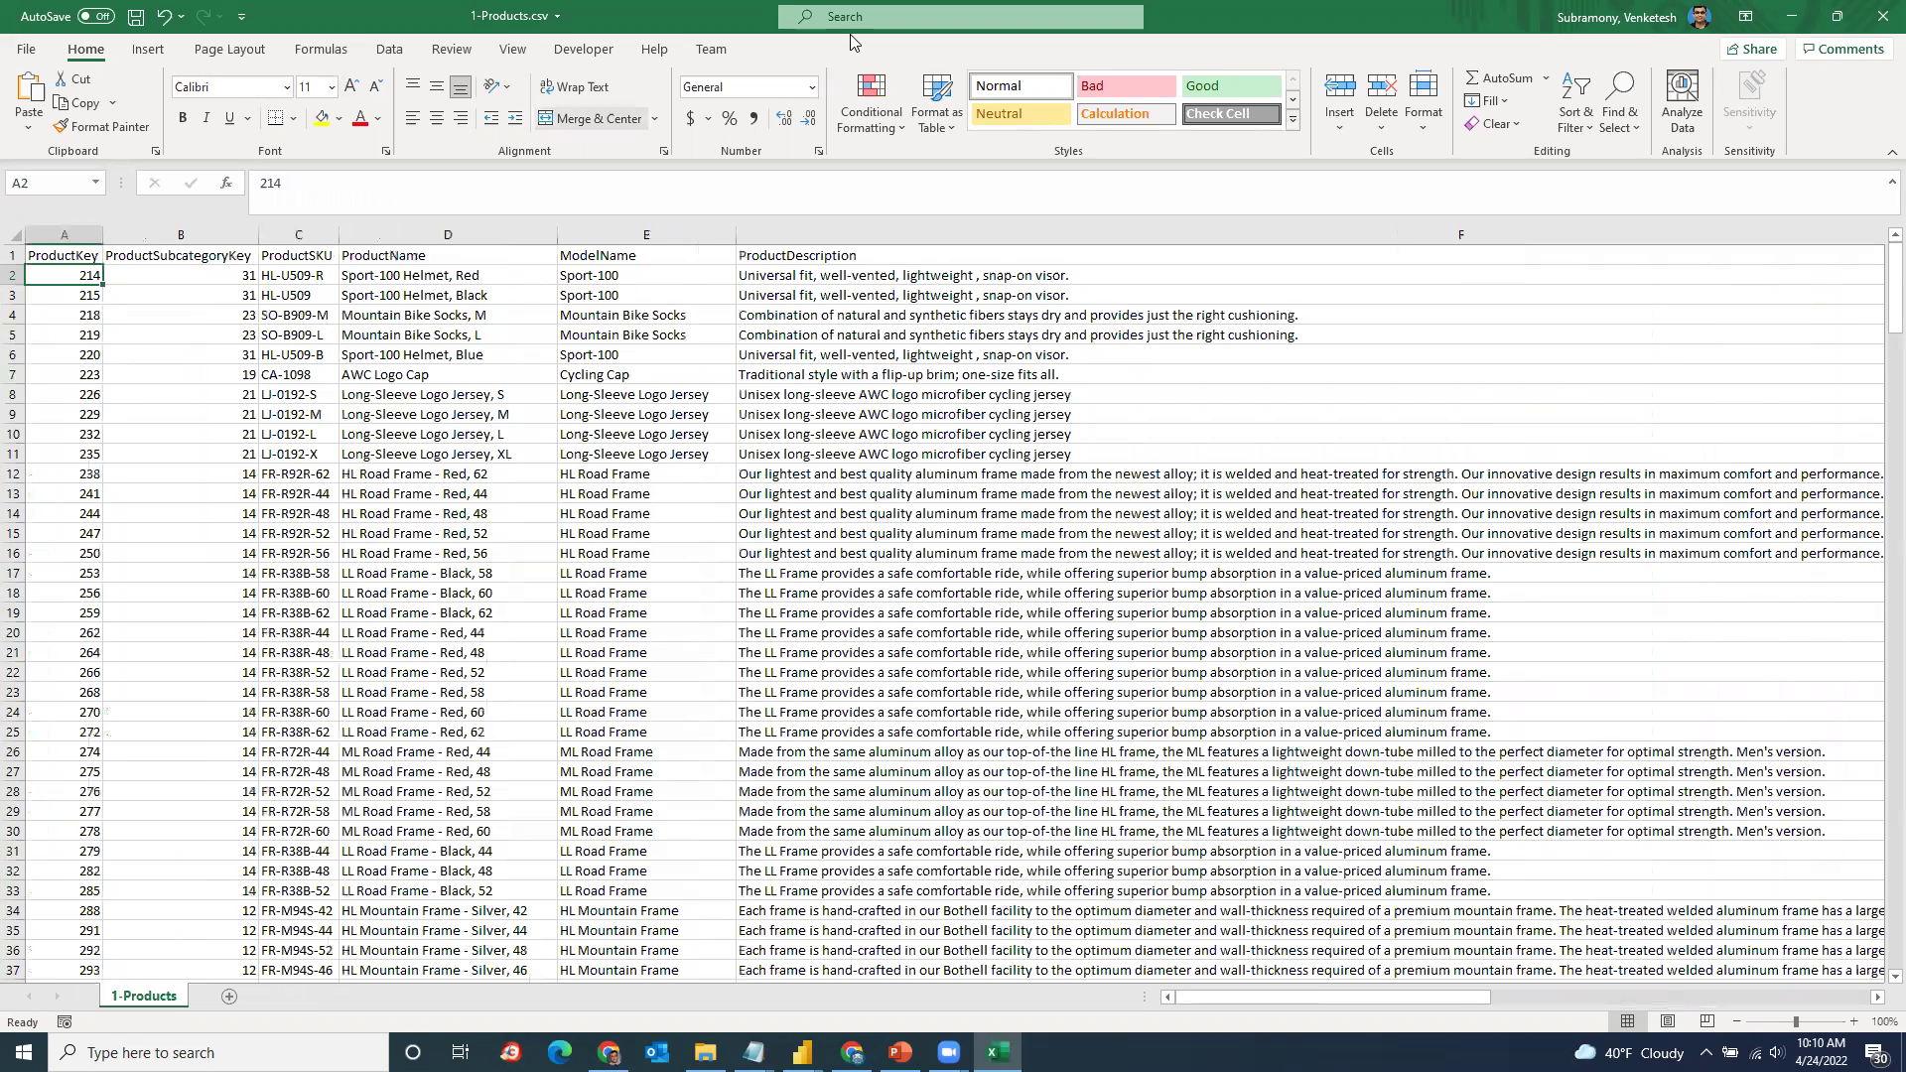
{"action": "left_click", "coordinate": [1879, 19]}
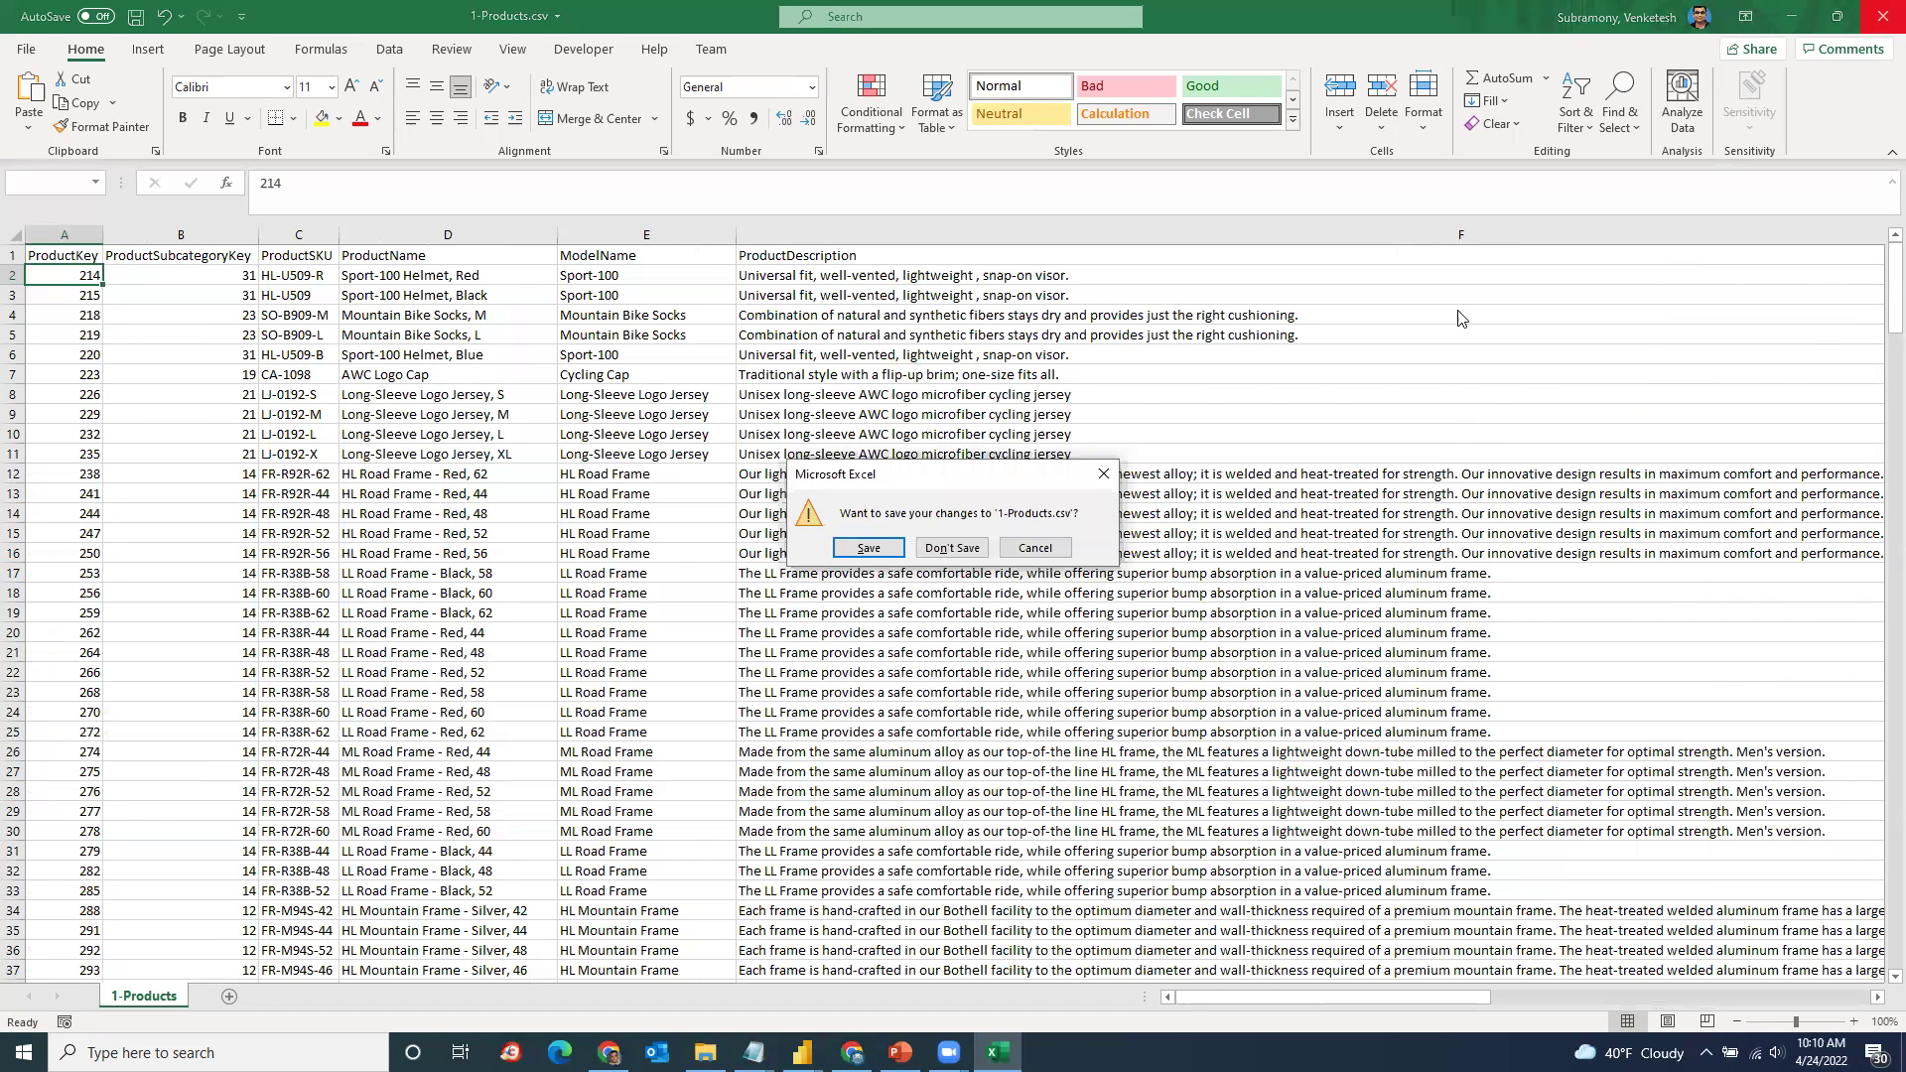
{"action": "left_click", "coordinate": [952, 549]}
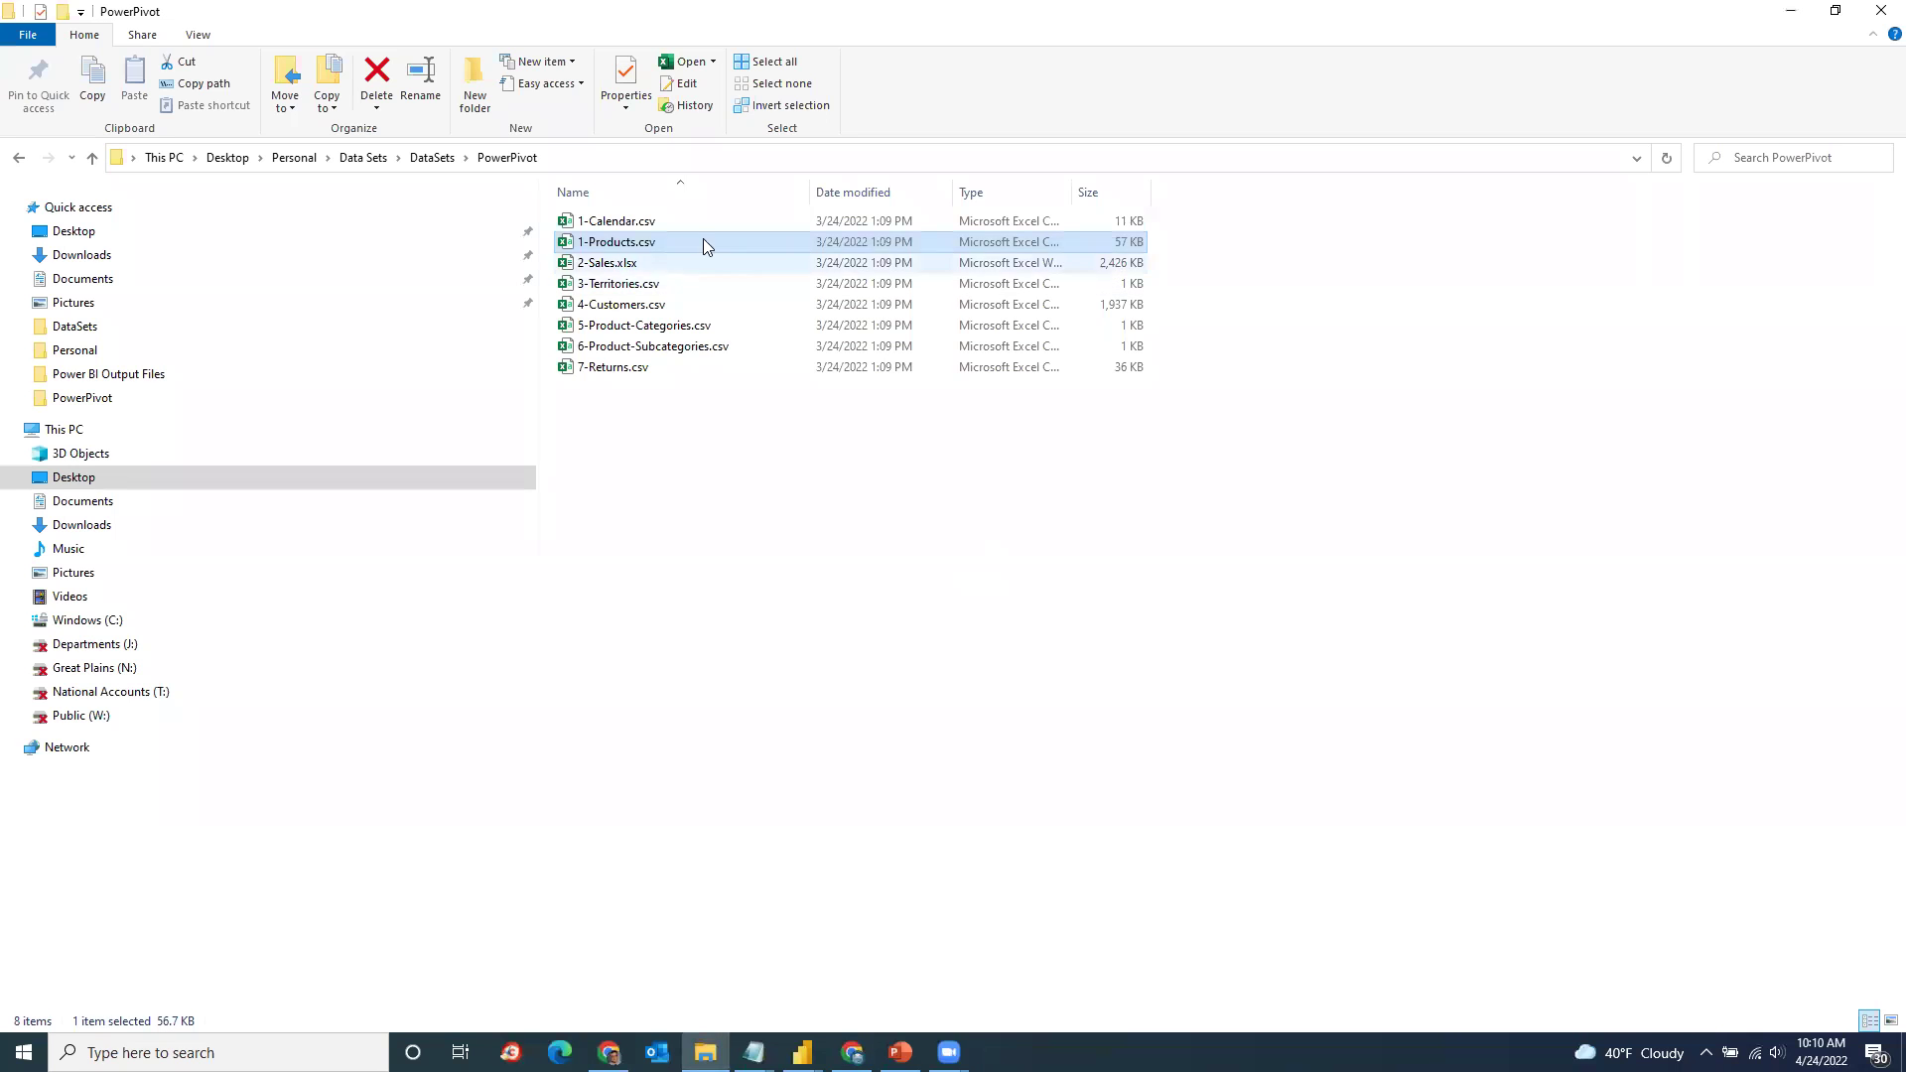
Step: Open 2-Sales.xlsx from the PowerPivot folder and examine the ProductKey of the first order in row 2
{"action": "left_click", "coordinate": [620, 264]}
{"action": "double_click", "coordinate": [620, 265]}
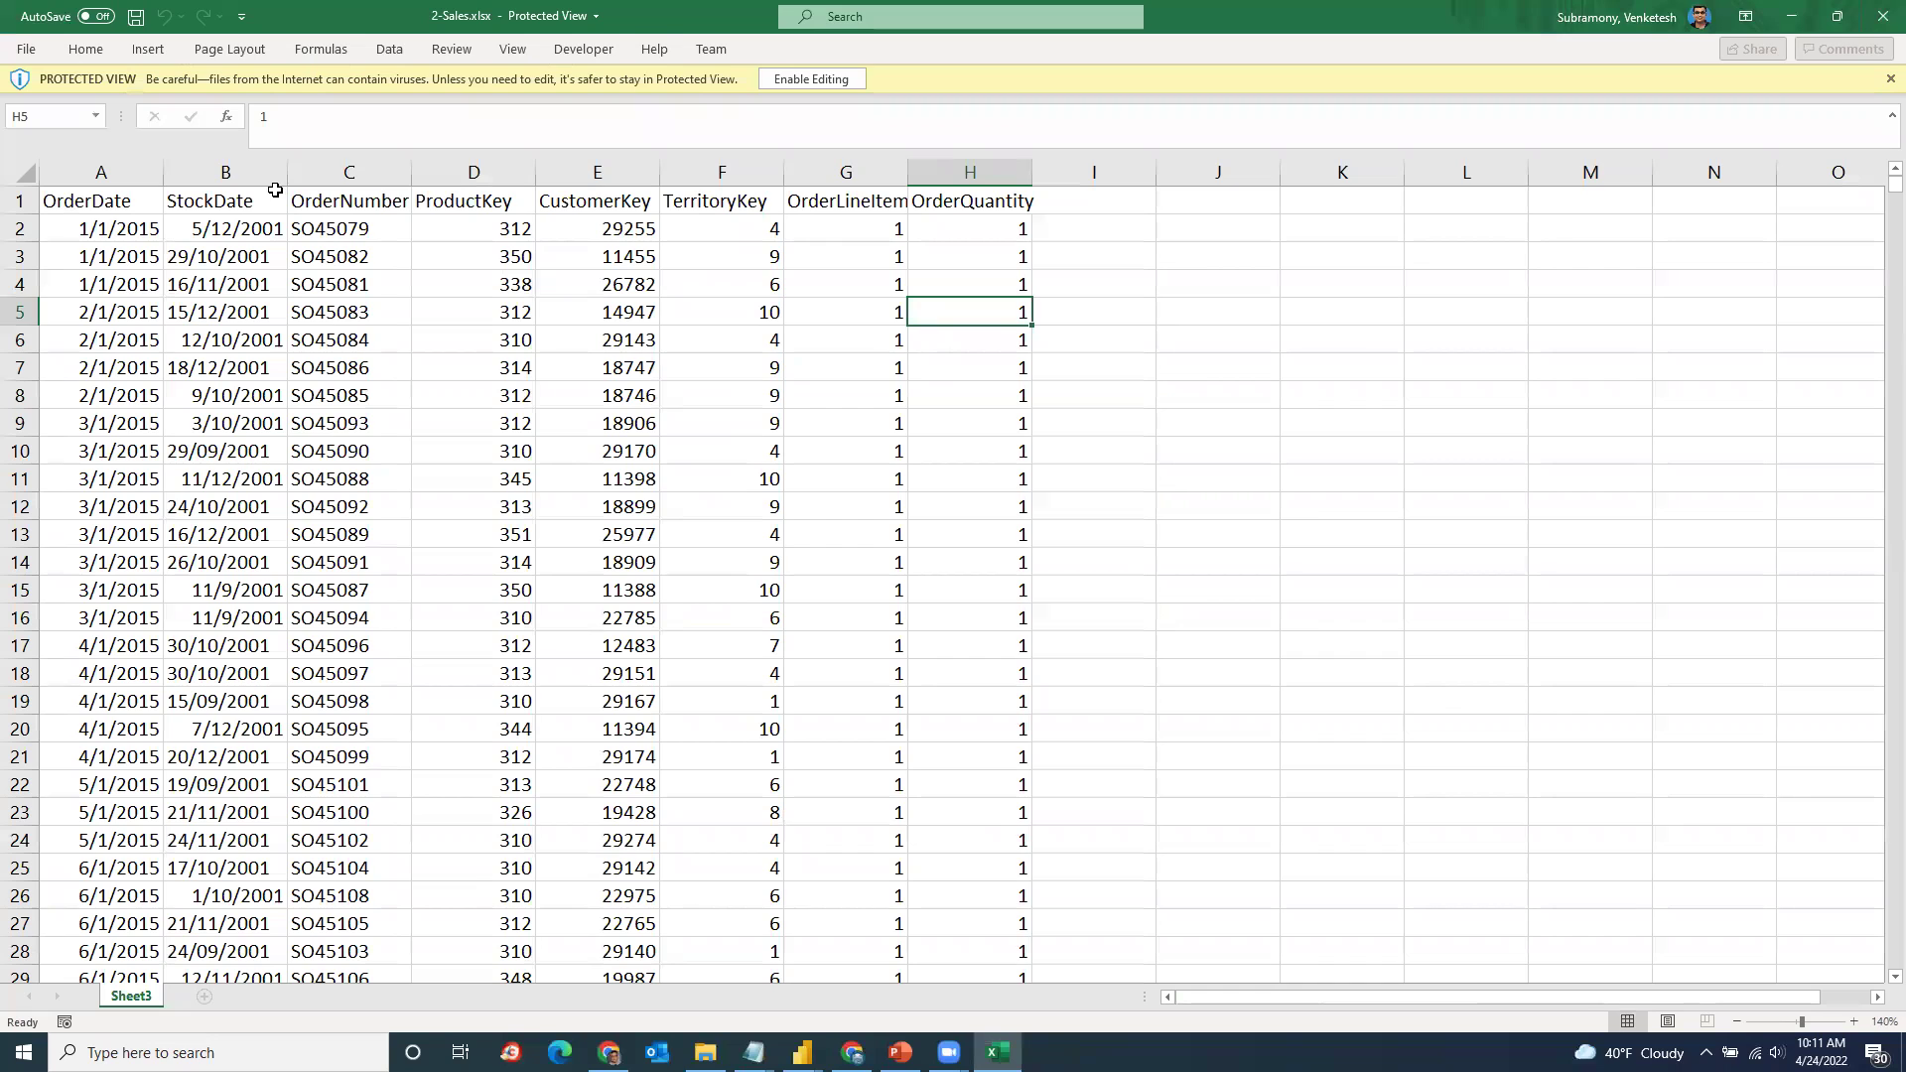
{"action": "left_click", "coordinate": [460, 229]}
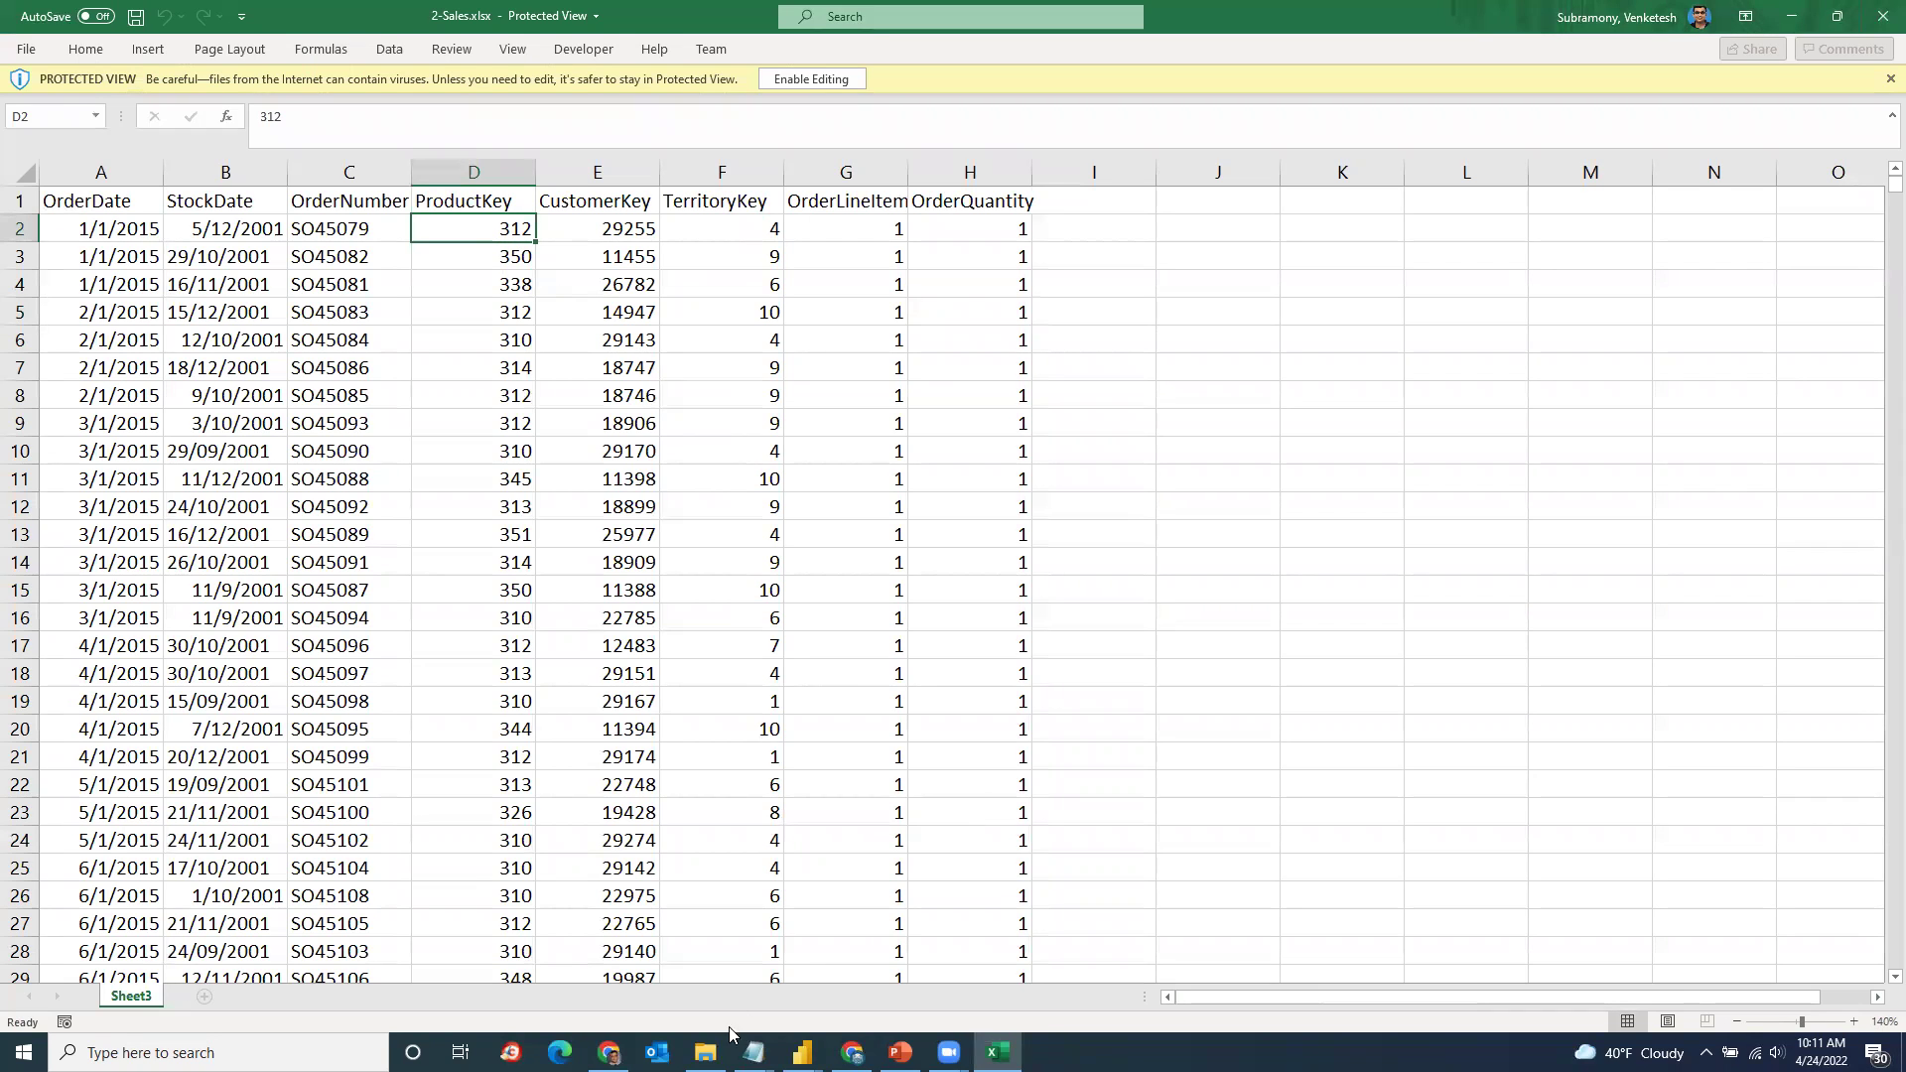
Step: Reopen 1-Products.csv from the PowerPivot folder and locate the product with ProductKey 312
{"action": "left_click", "coordinate": [707, 1050]}
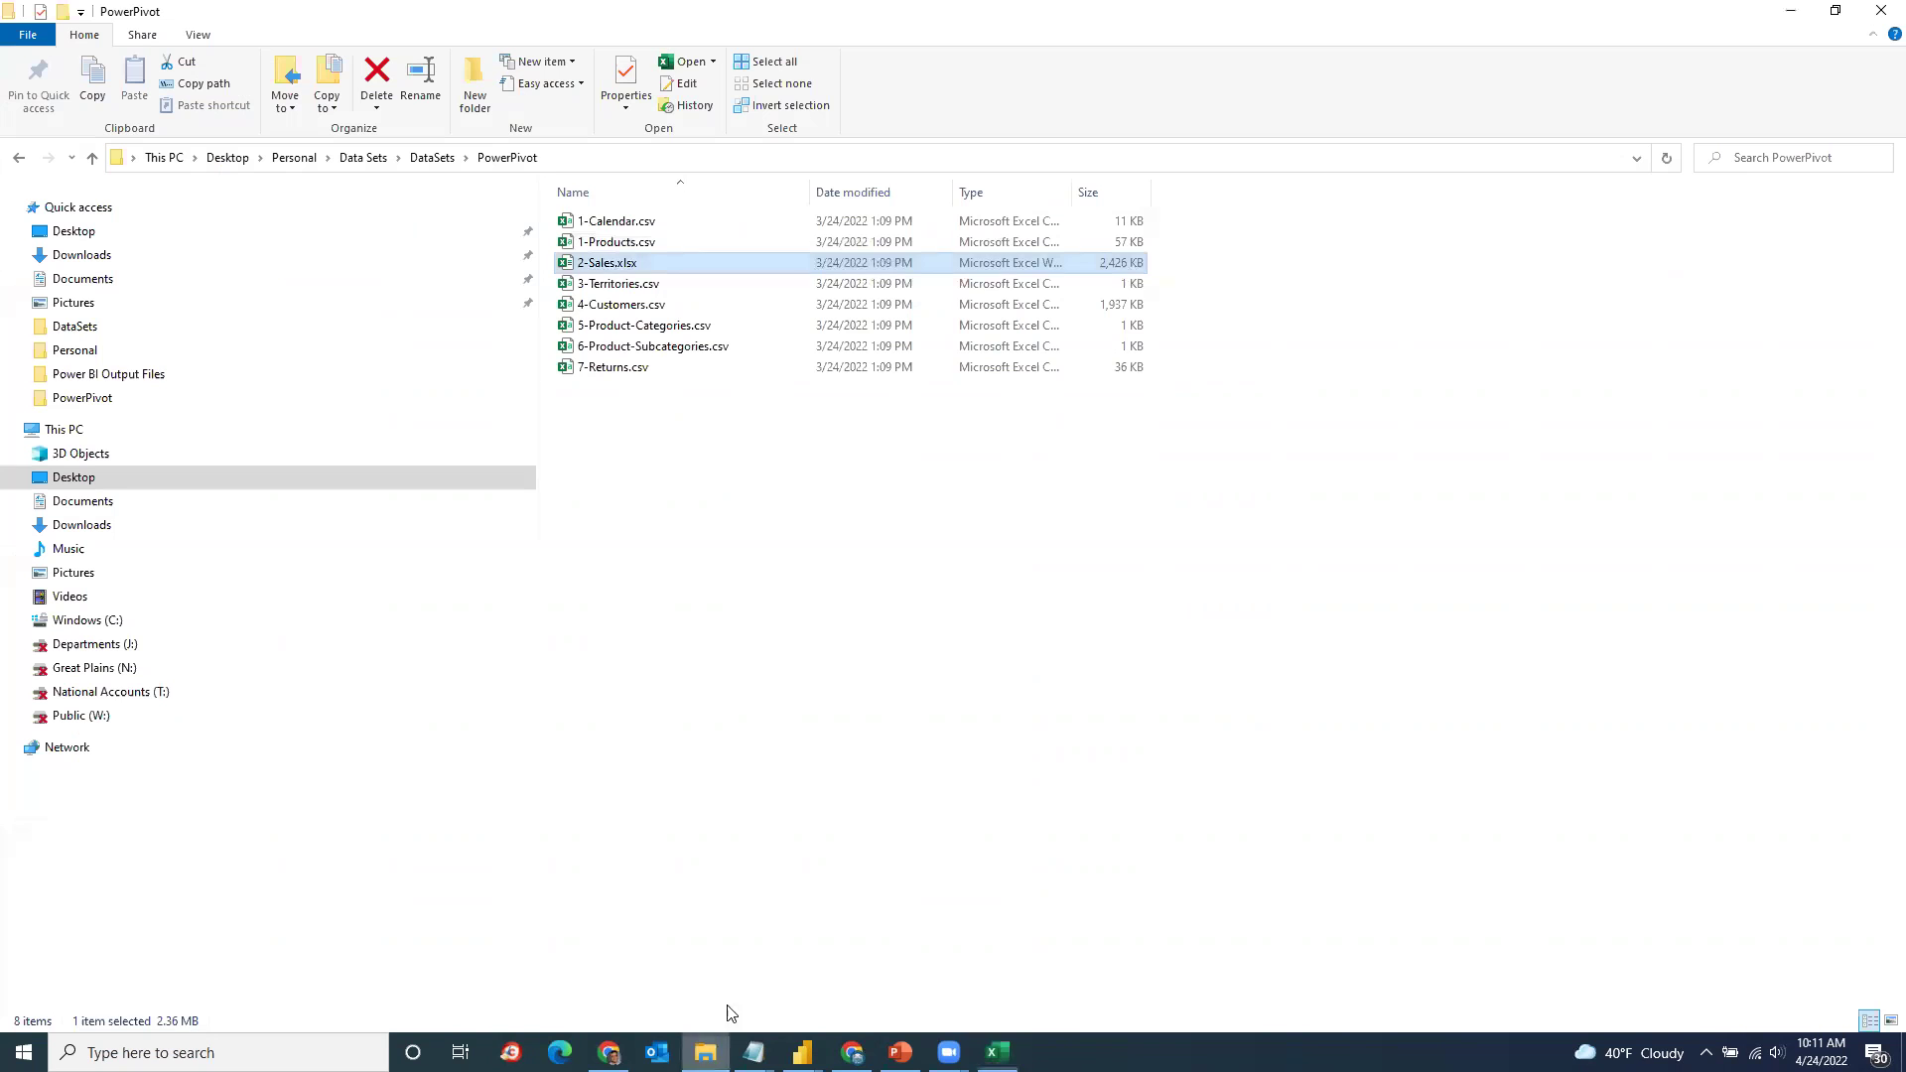
{"action": "double_click", "coordinate": [608, 243]}
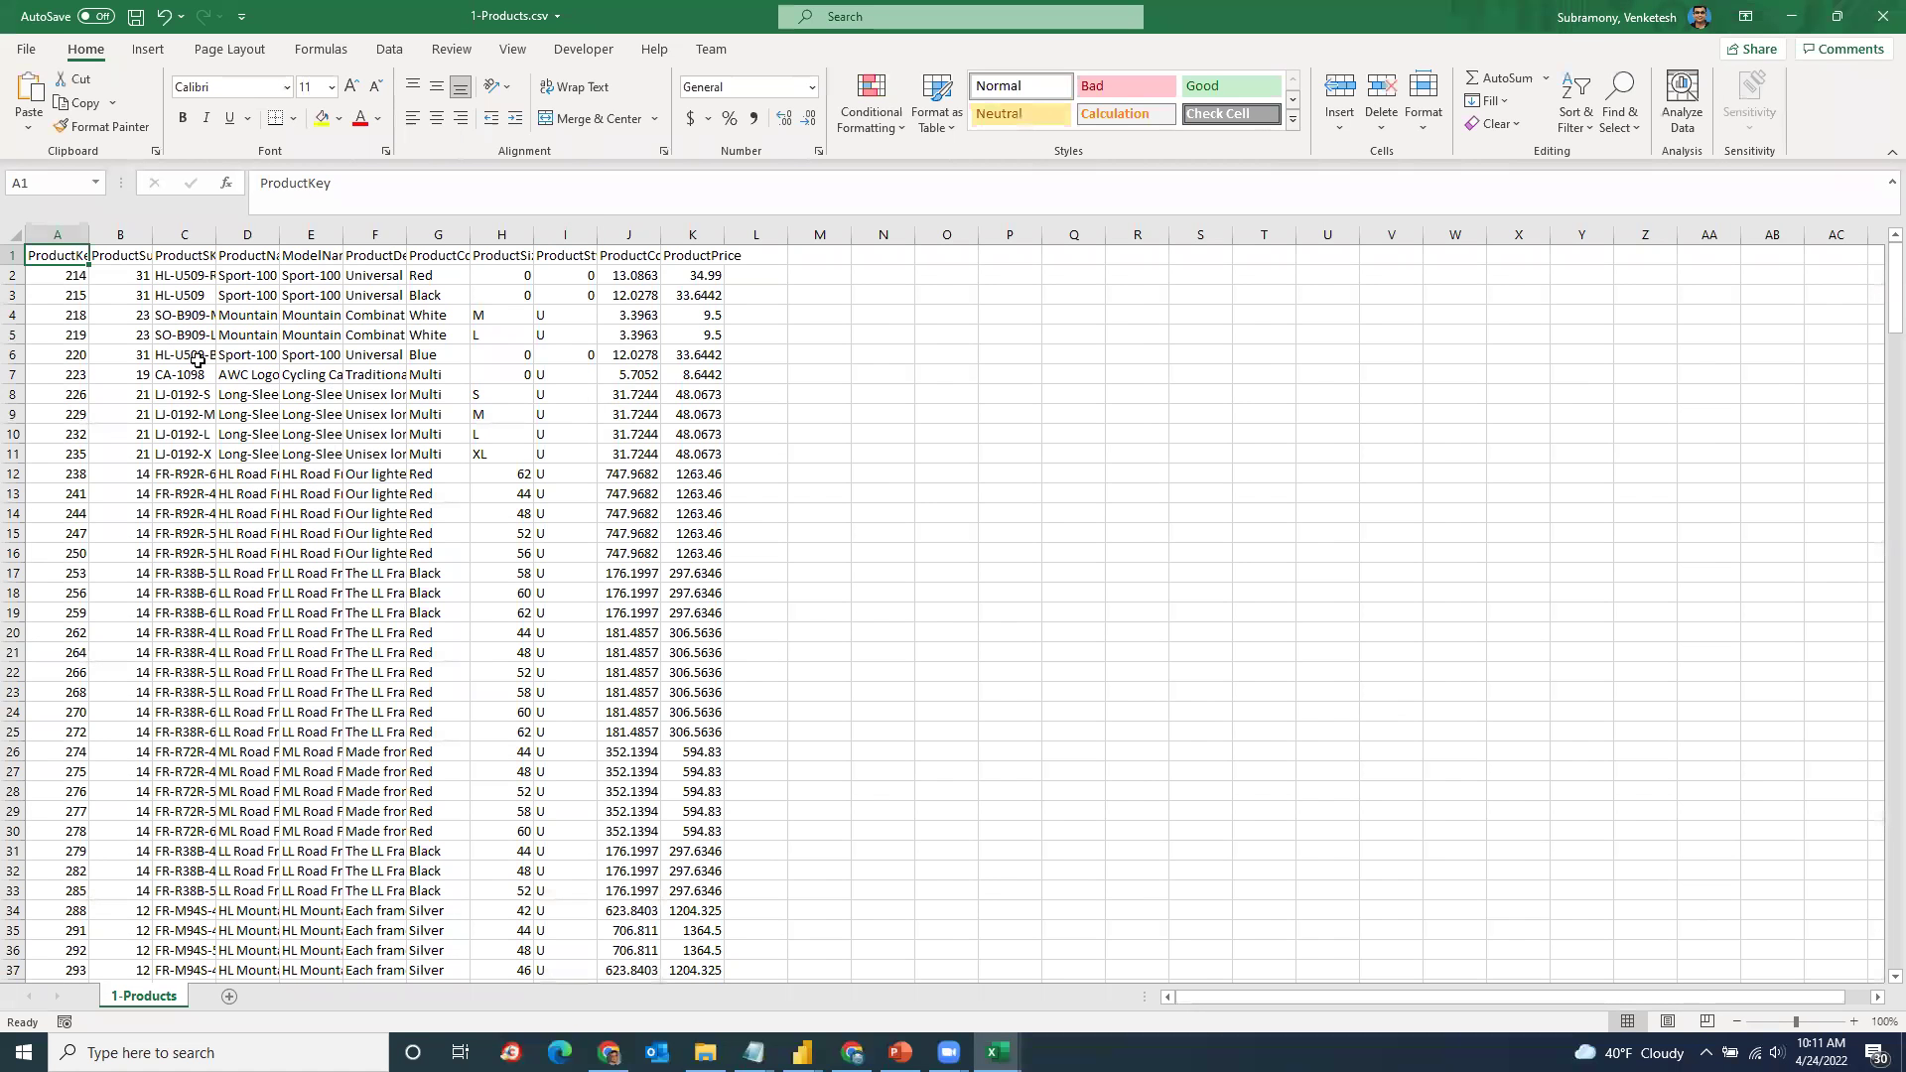
{"action": "left_click", "coordinate": [62, 450]}
{"action": "scroll", "coordinate": [61, 450], "scroll_direction": "down", "scroll_amount": 8}
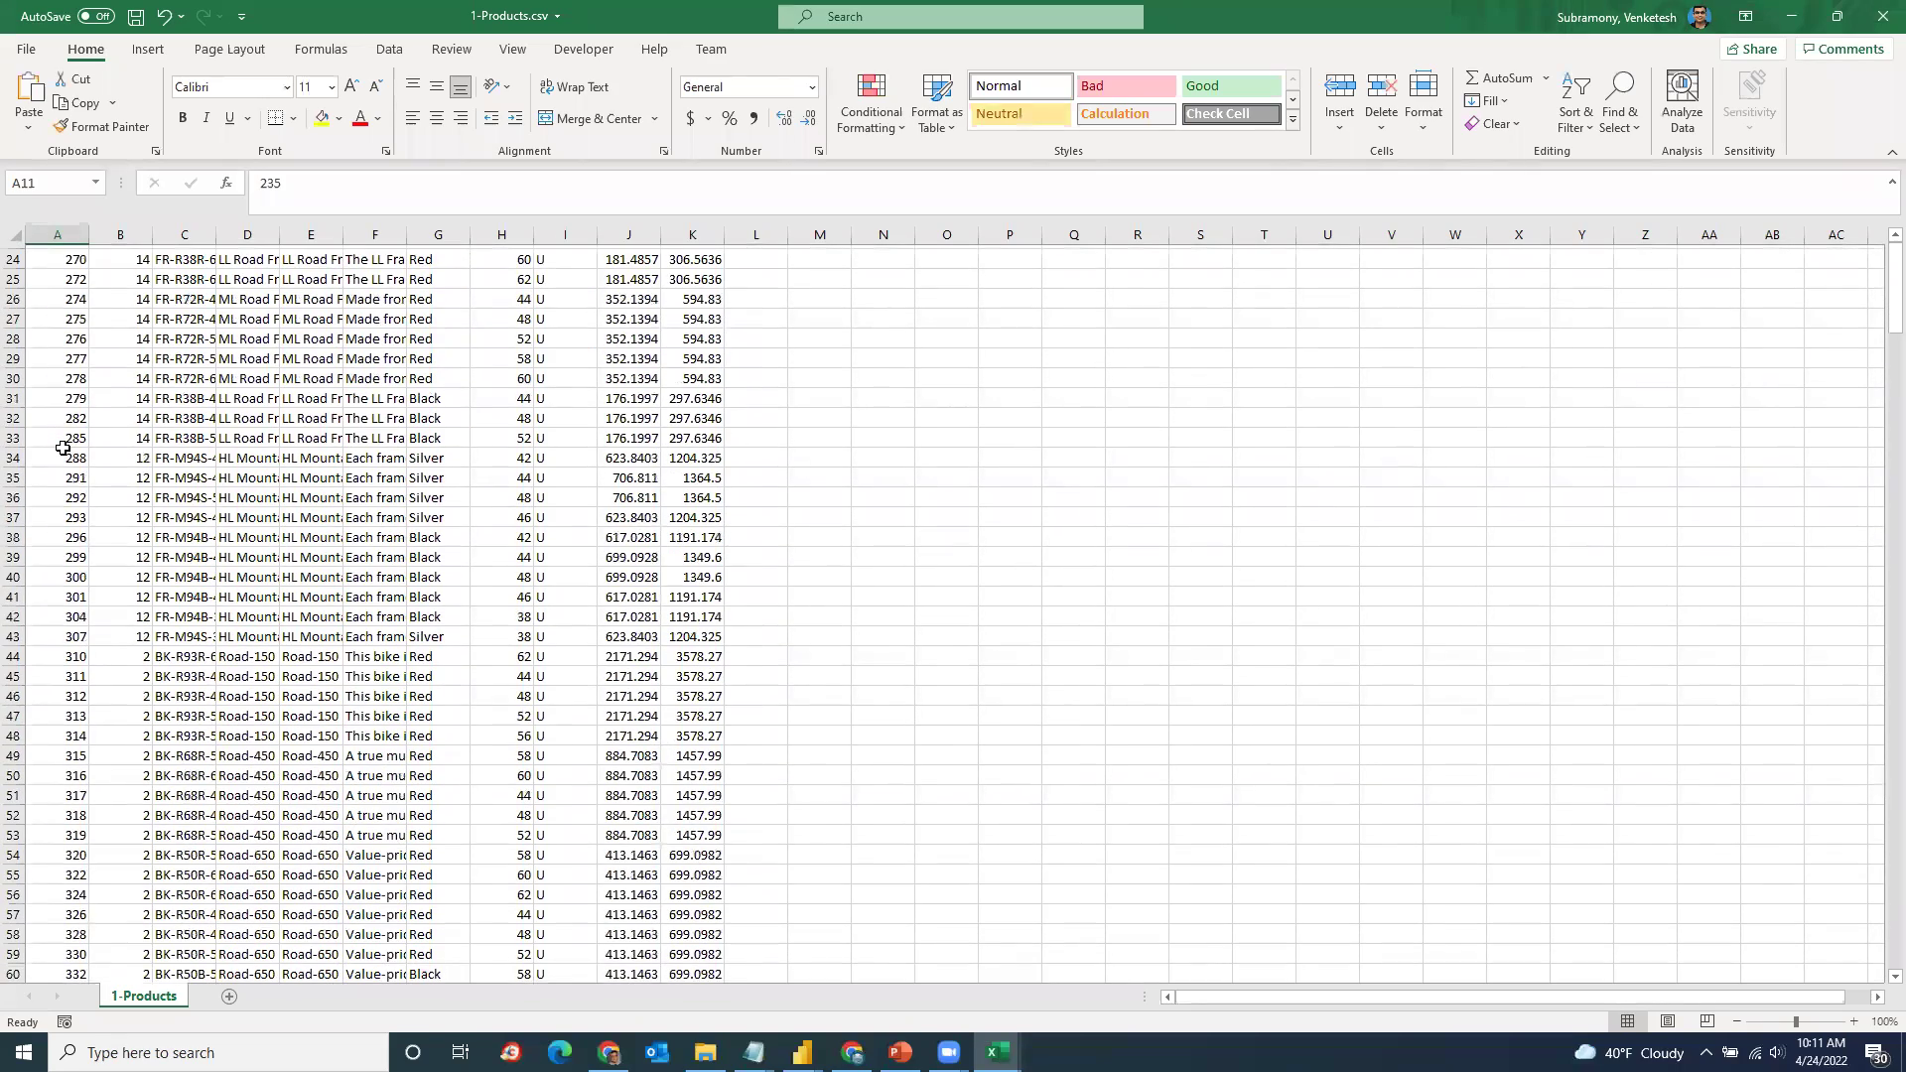
{"action": "left_click", "coordinate": [88, 692]}
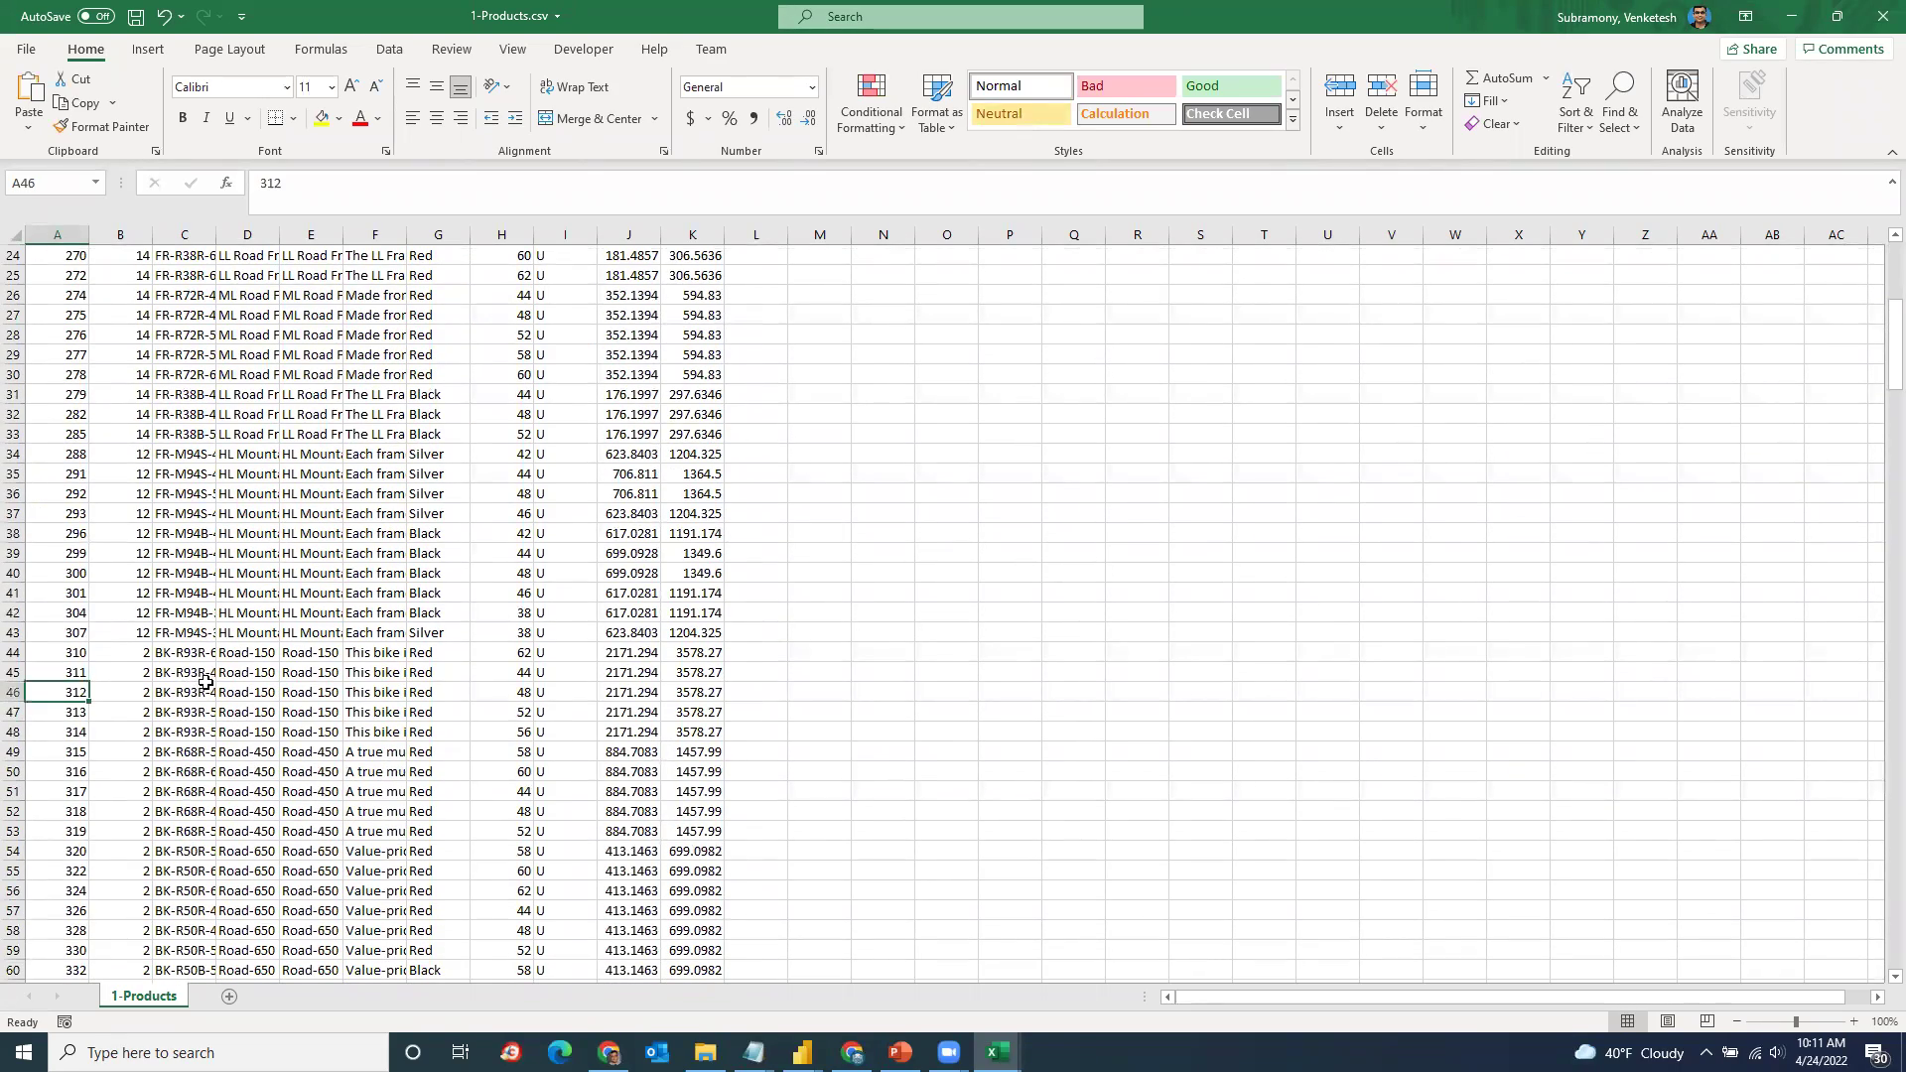
Step: Autofit all columns of 1-Products.csv and check the SKU and product name for ProductKey 312
{"action": "left_click", "coordinate": [15, 235]}
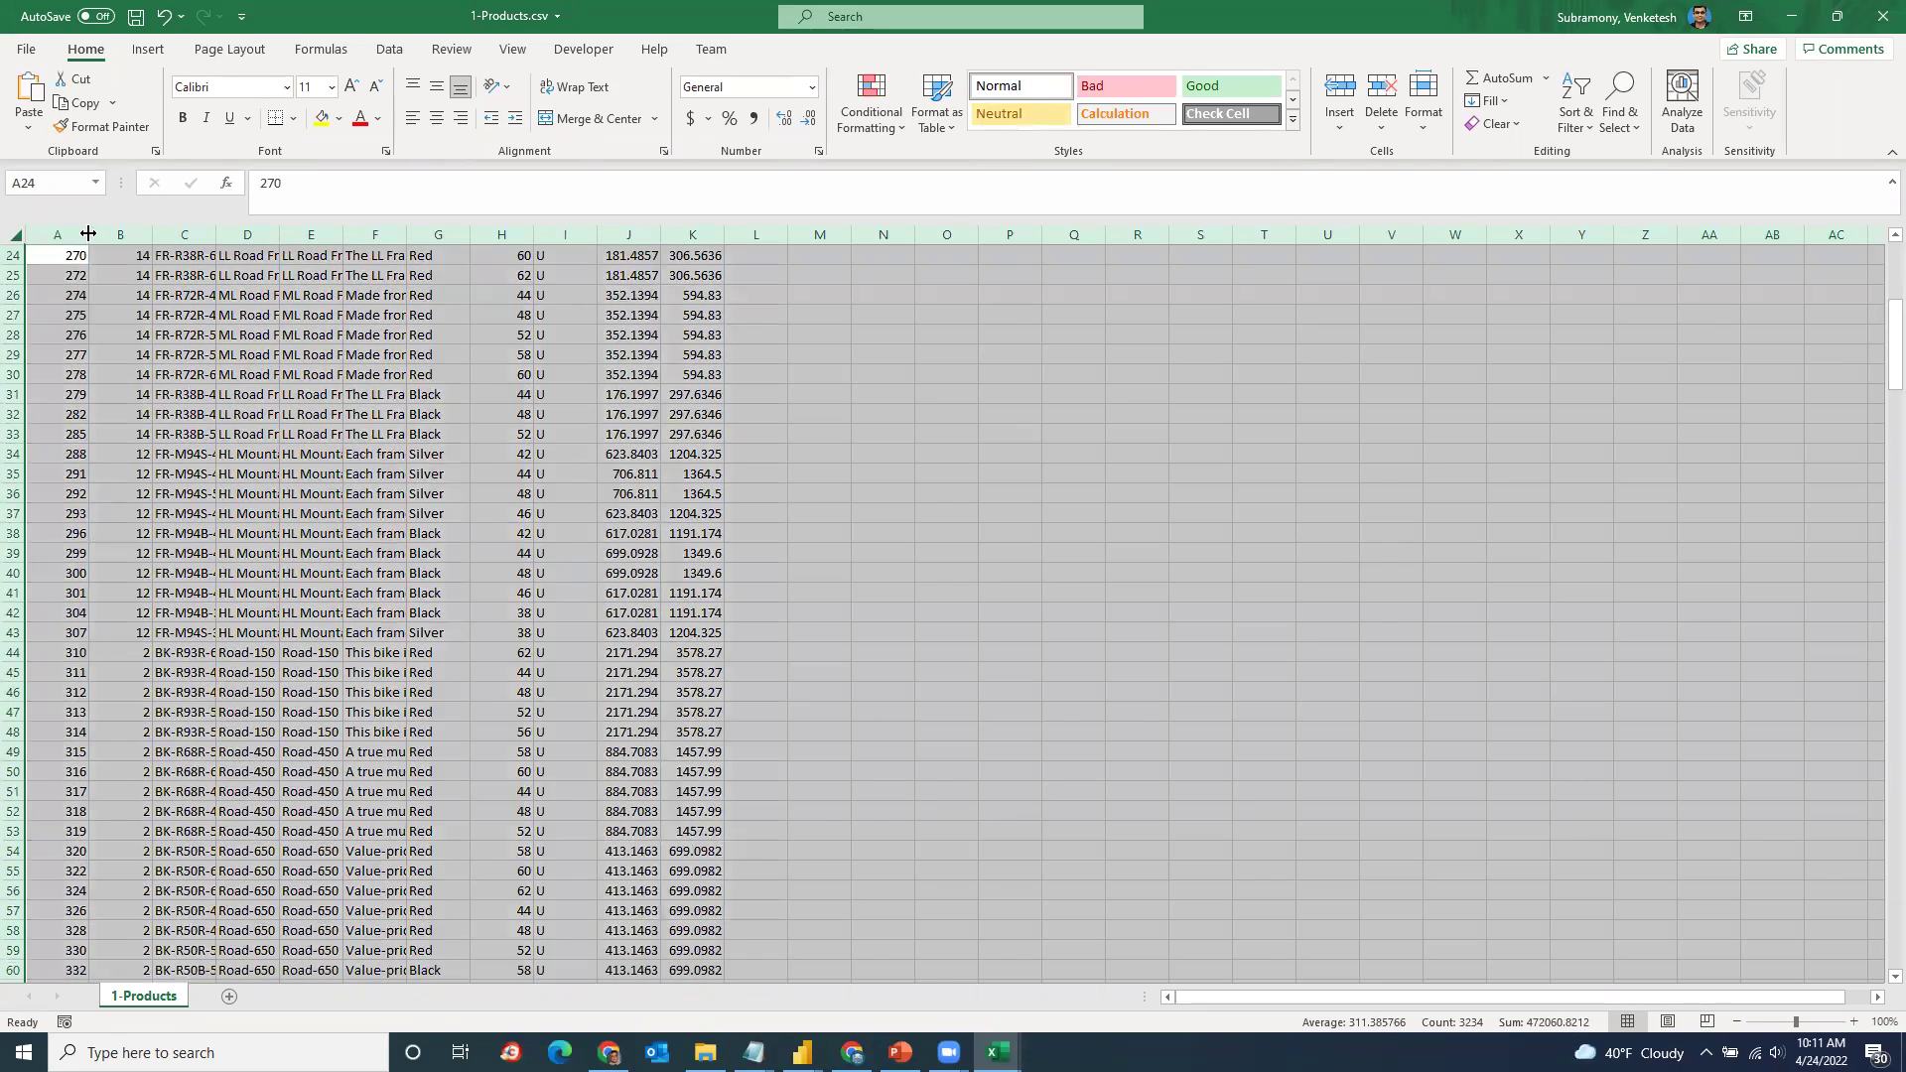
{"action": "double_click", "coordinate": [89, 234]}
{"action": "left_click", "coordinate": [256, 690]}
{"action": "left_click", "coordinate": [366, 698]}
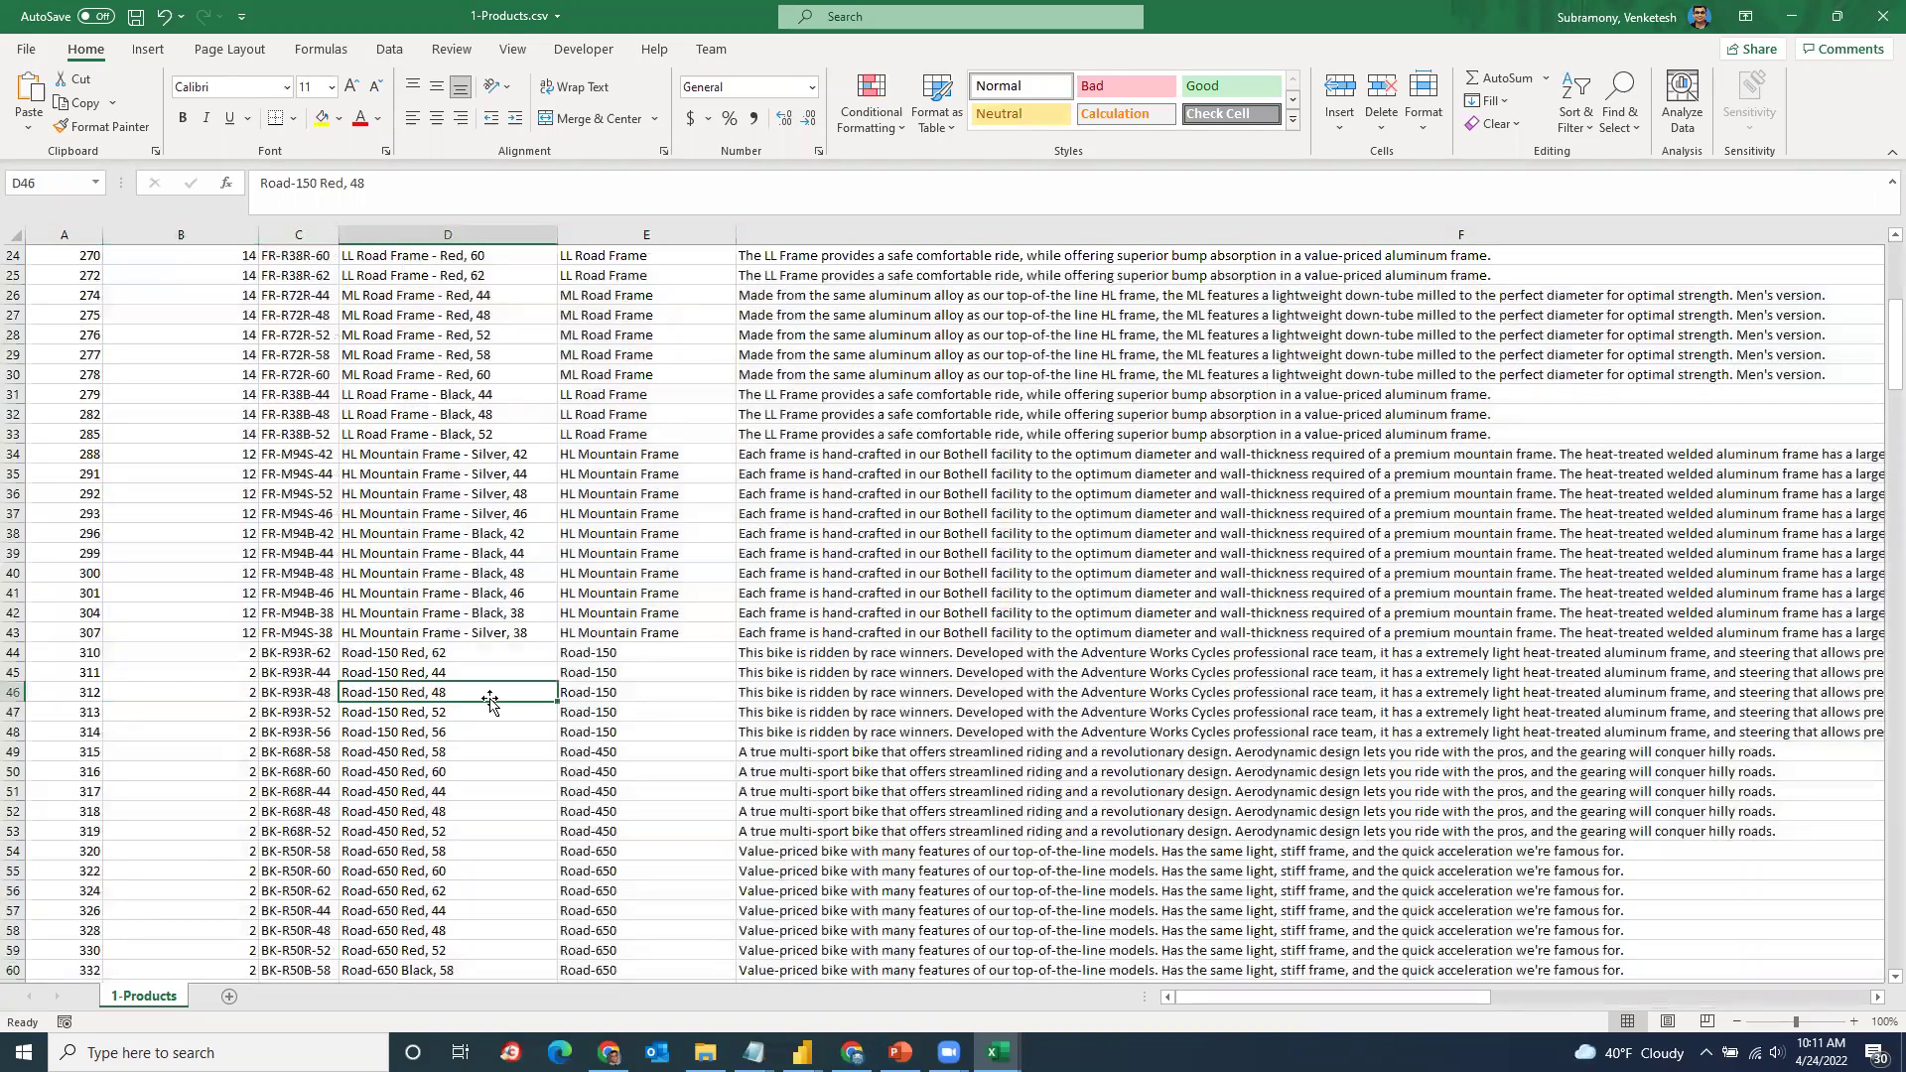
Step: Examine the remaining attributes of product 312 in row 46, from the model name through the price
{"action": "key", "text": "Right"}
{"action": "key", "text": "Right"}
{"action": "key", "text": "Right"}
{"action": "key", "text": "Right"}
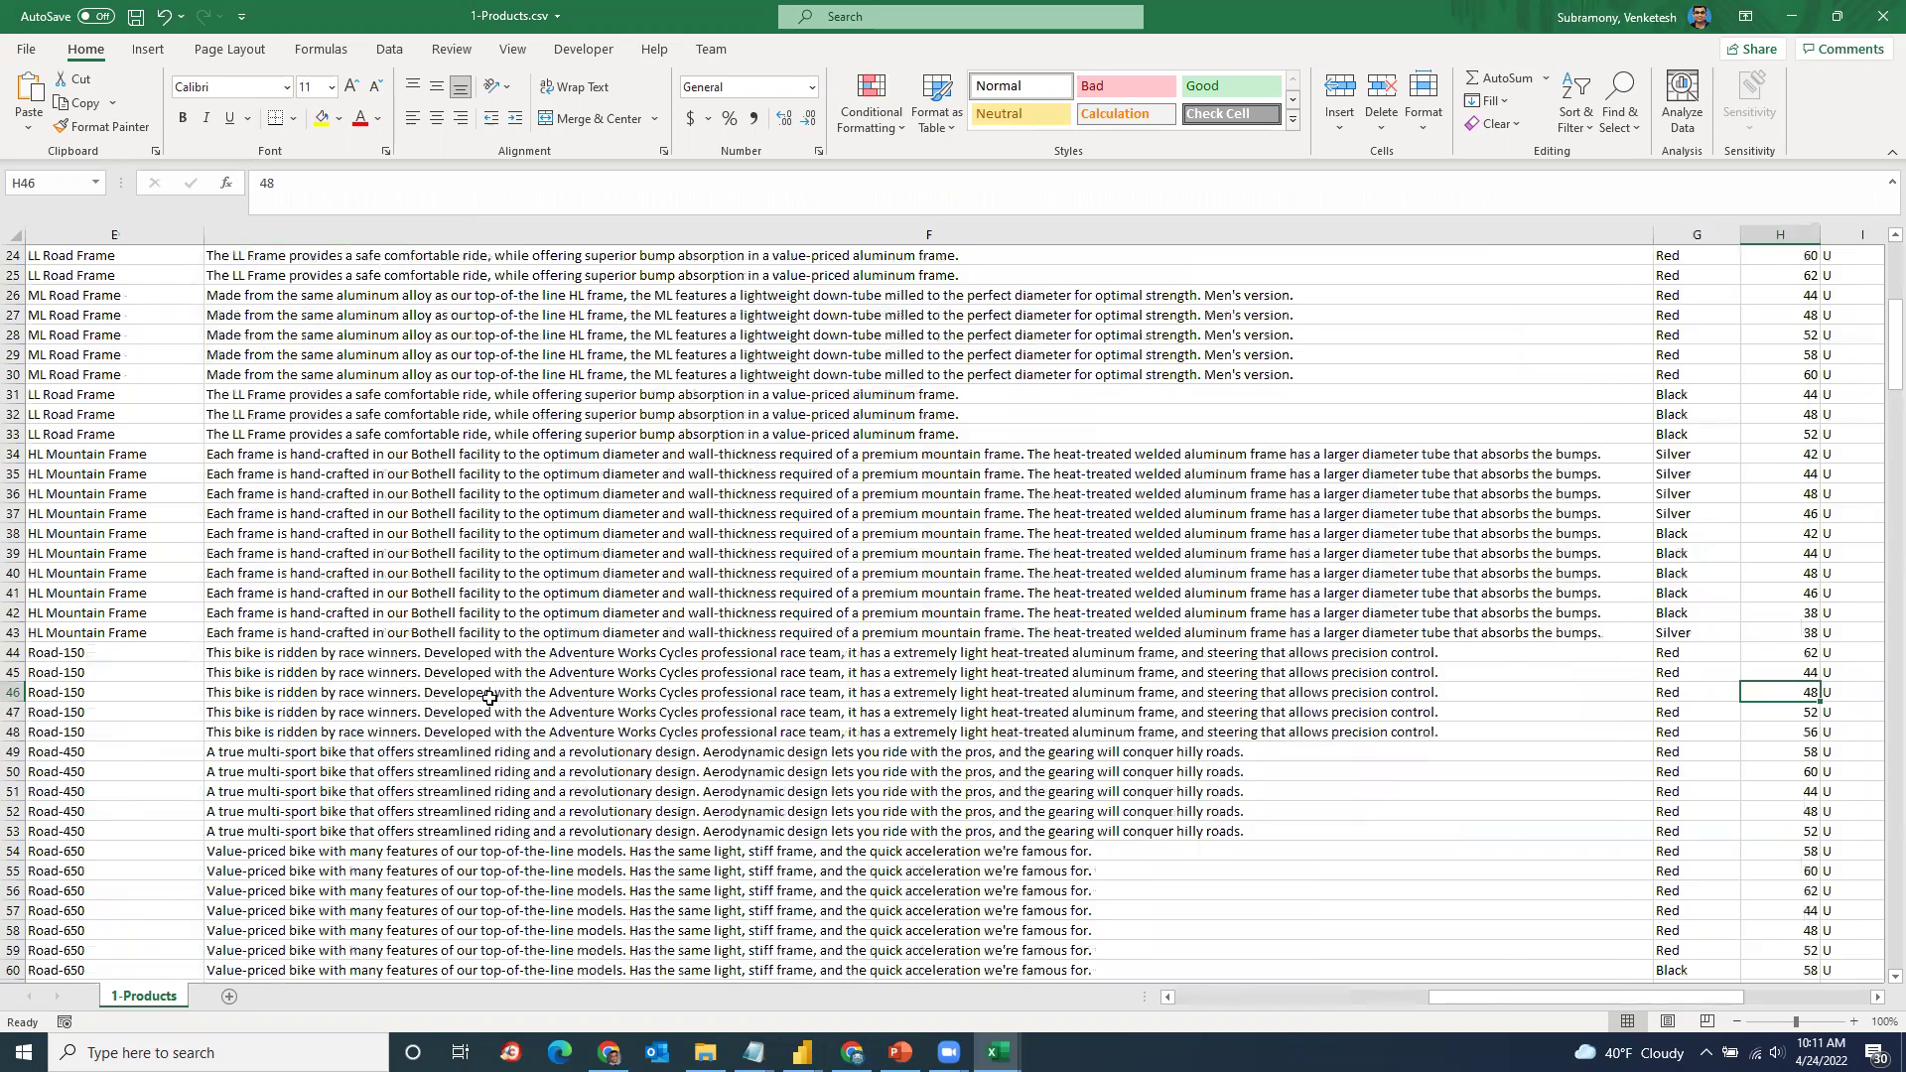
{"action": "key", "text": "Right"}
{"action": "key", "text": "Right"}
{"action": "key", "text": "Right"}
{"action": "key", "text": "Home"}
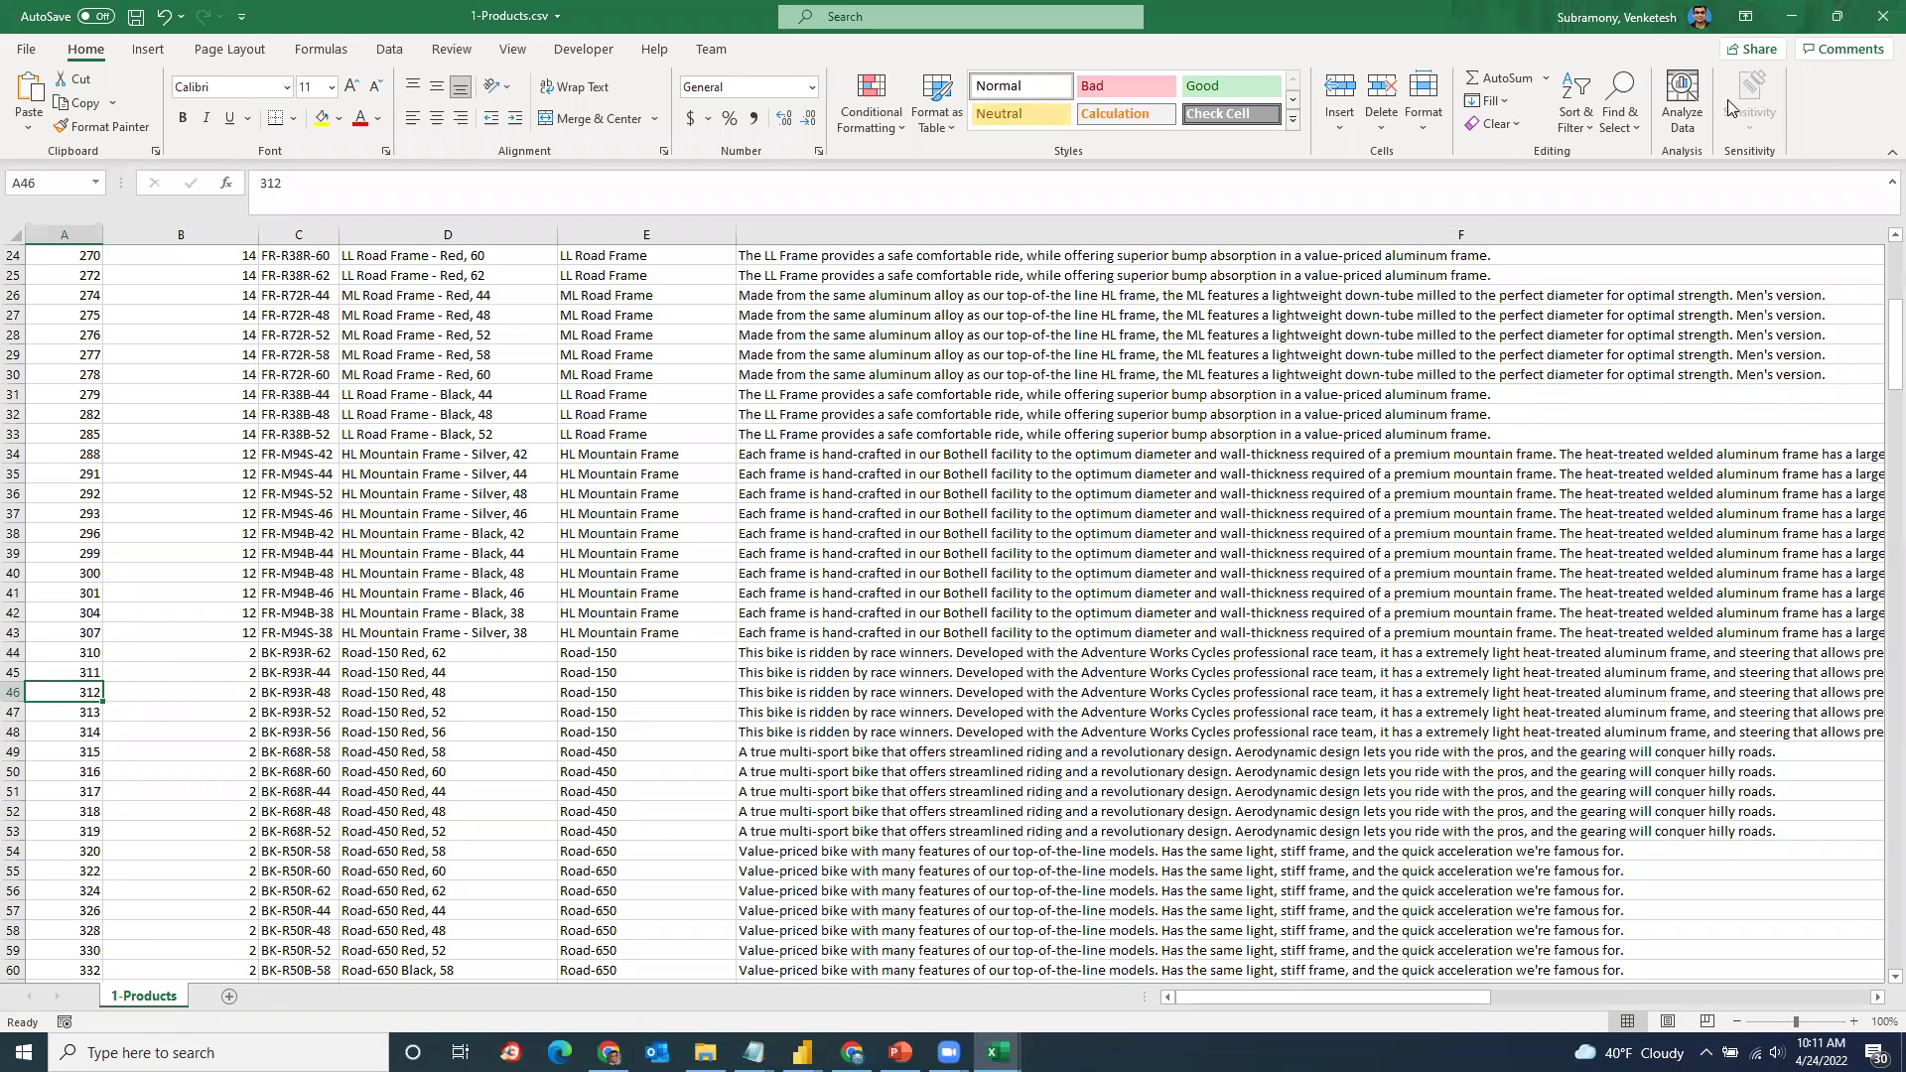
Step: Close 1-Products.csv without saving and close 2-Sales.xlsx
{"action": "left_click", "coordinate": [1849, 12]}
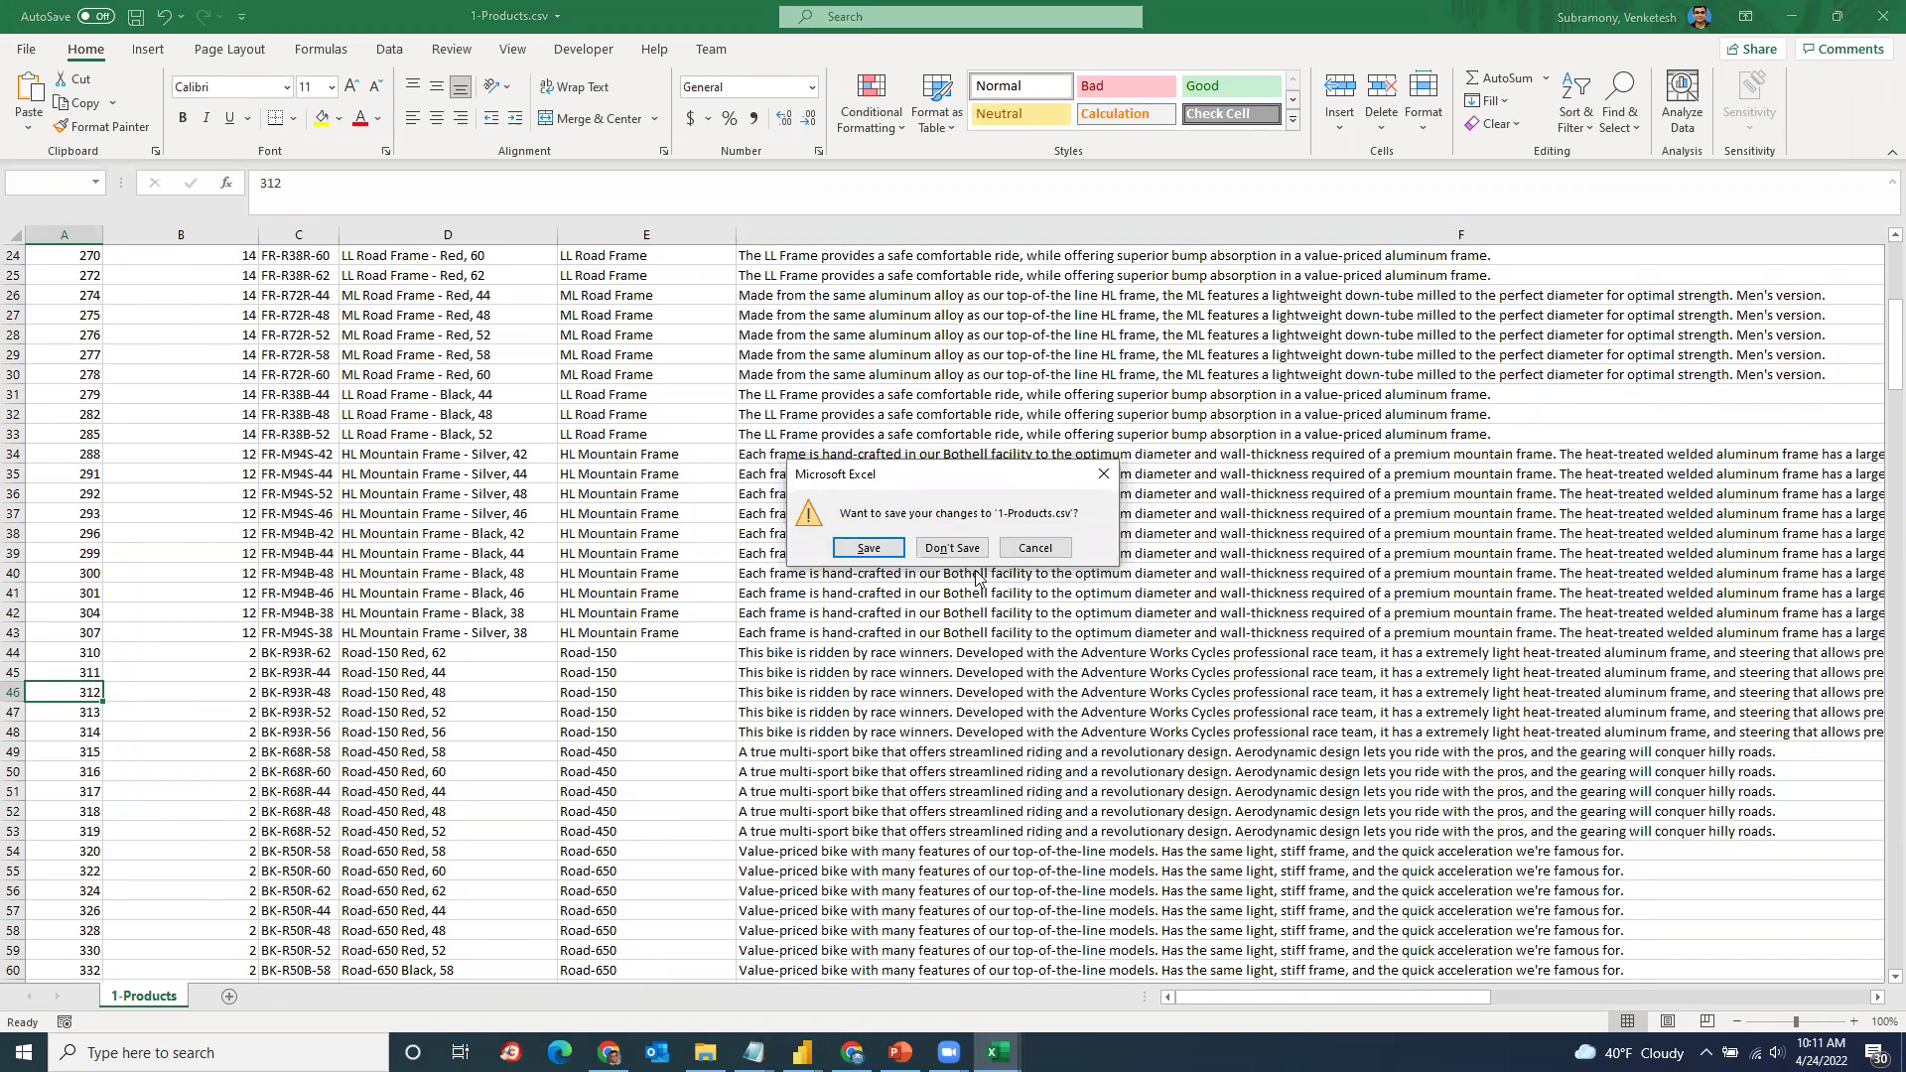
{"action": "left_click", "coordinate": [959, 543]}
{"action": "left_click", "coordinate": [1882, 16]}
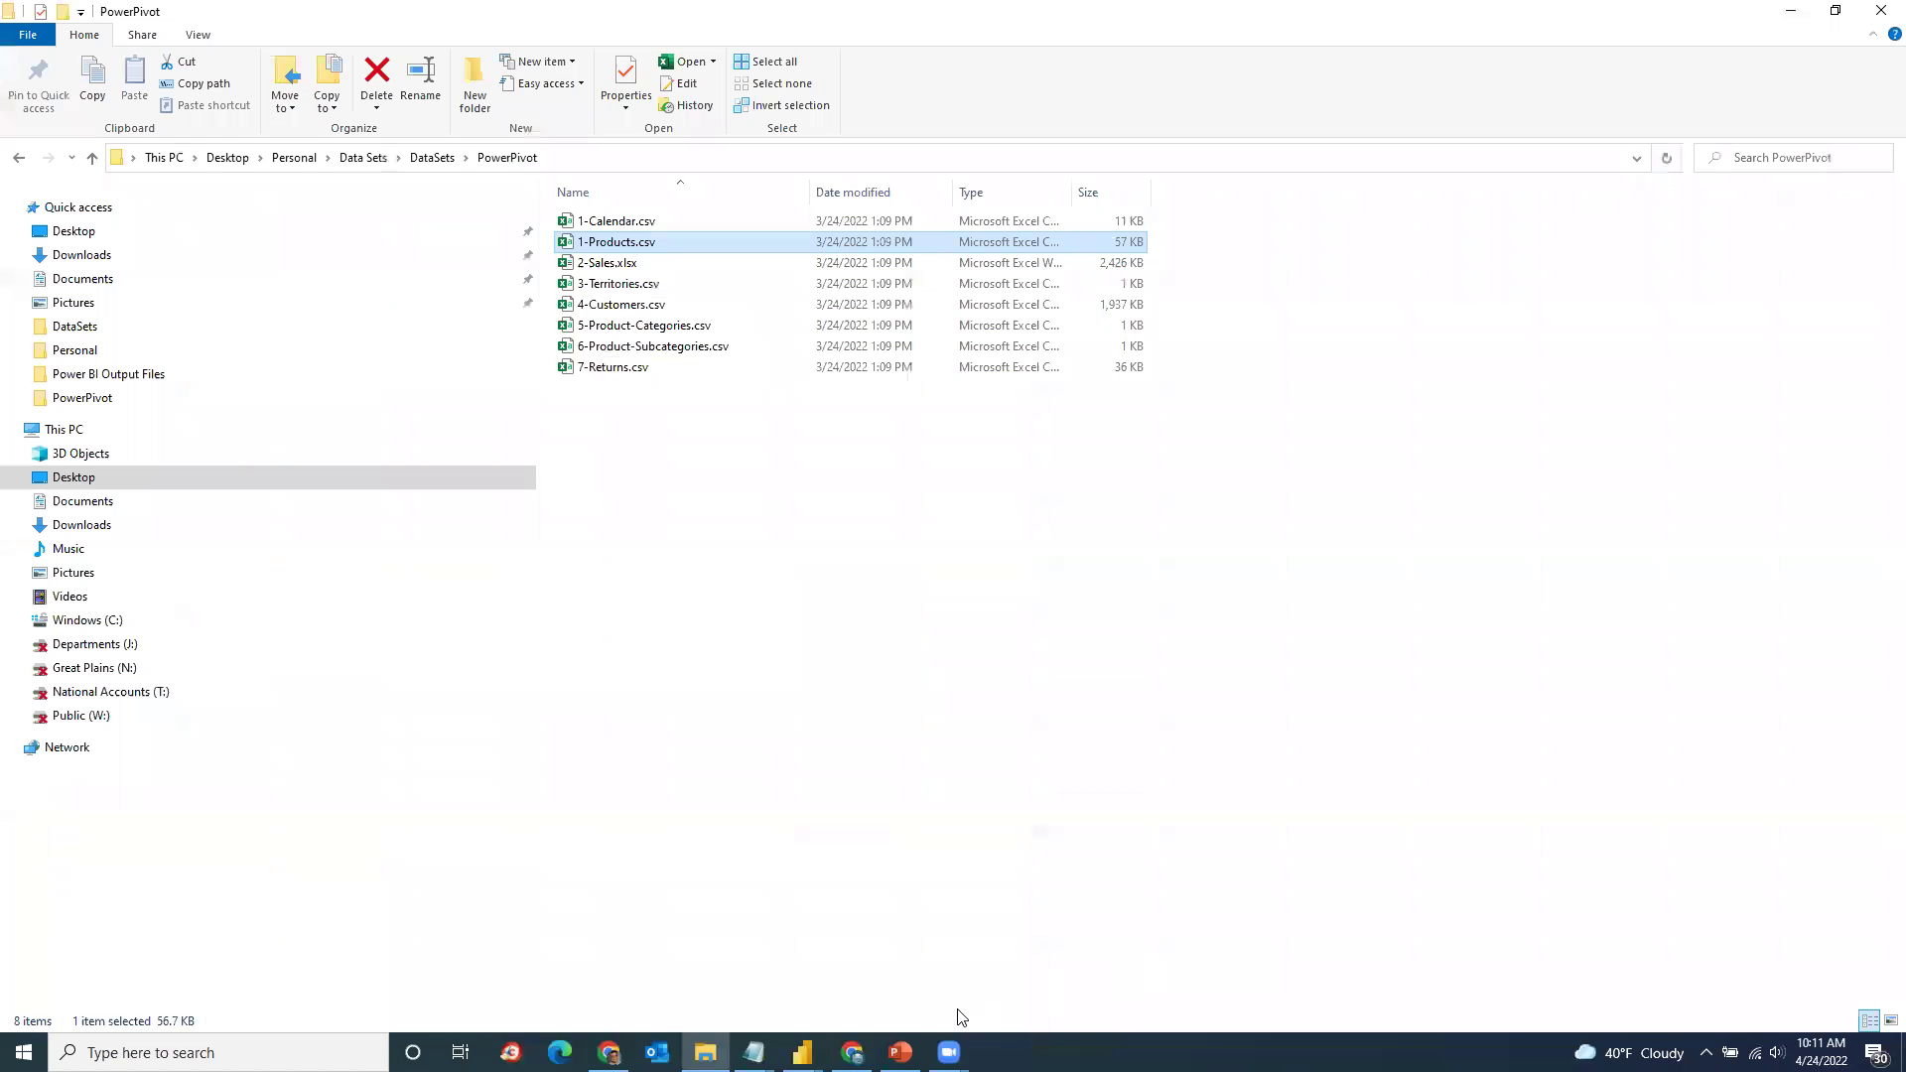
Step: Switch to the untitled Power BI Desktop report and dismiss its start screen
{"action": "left_click", "coordinate": [948, 1053]}
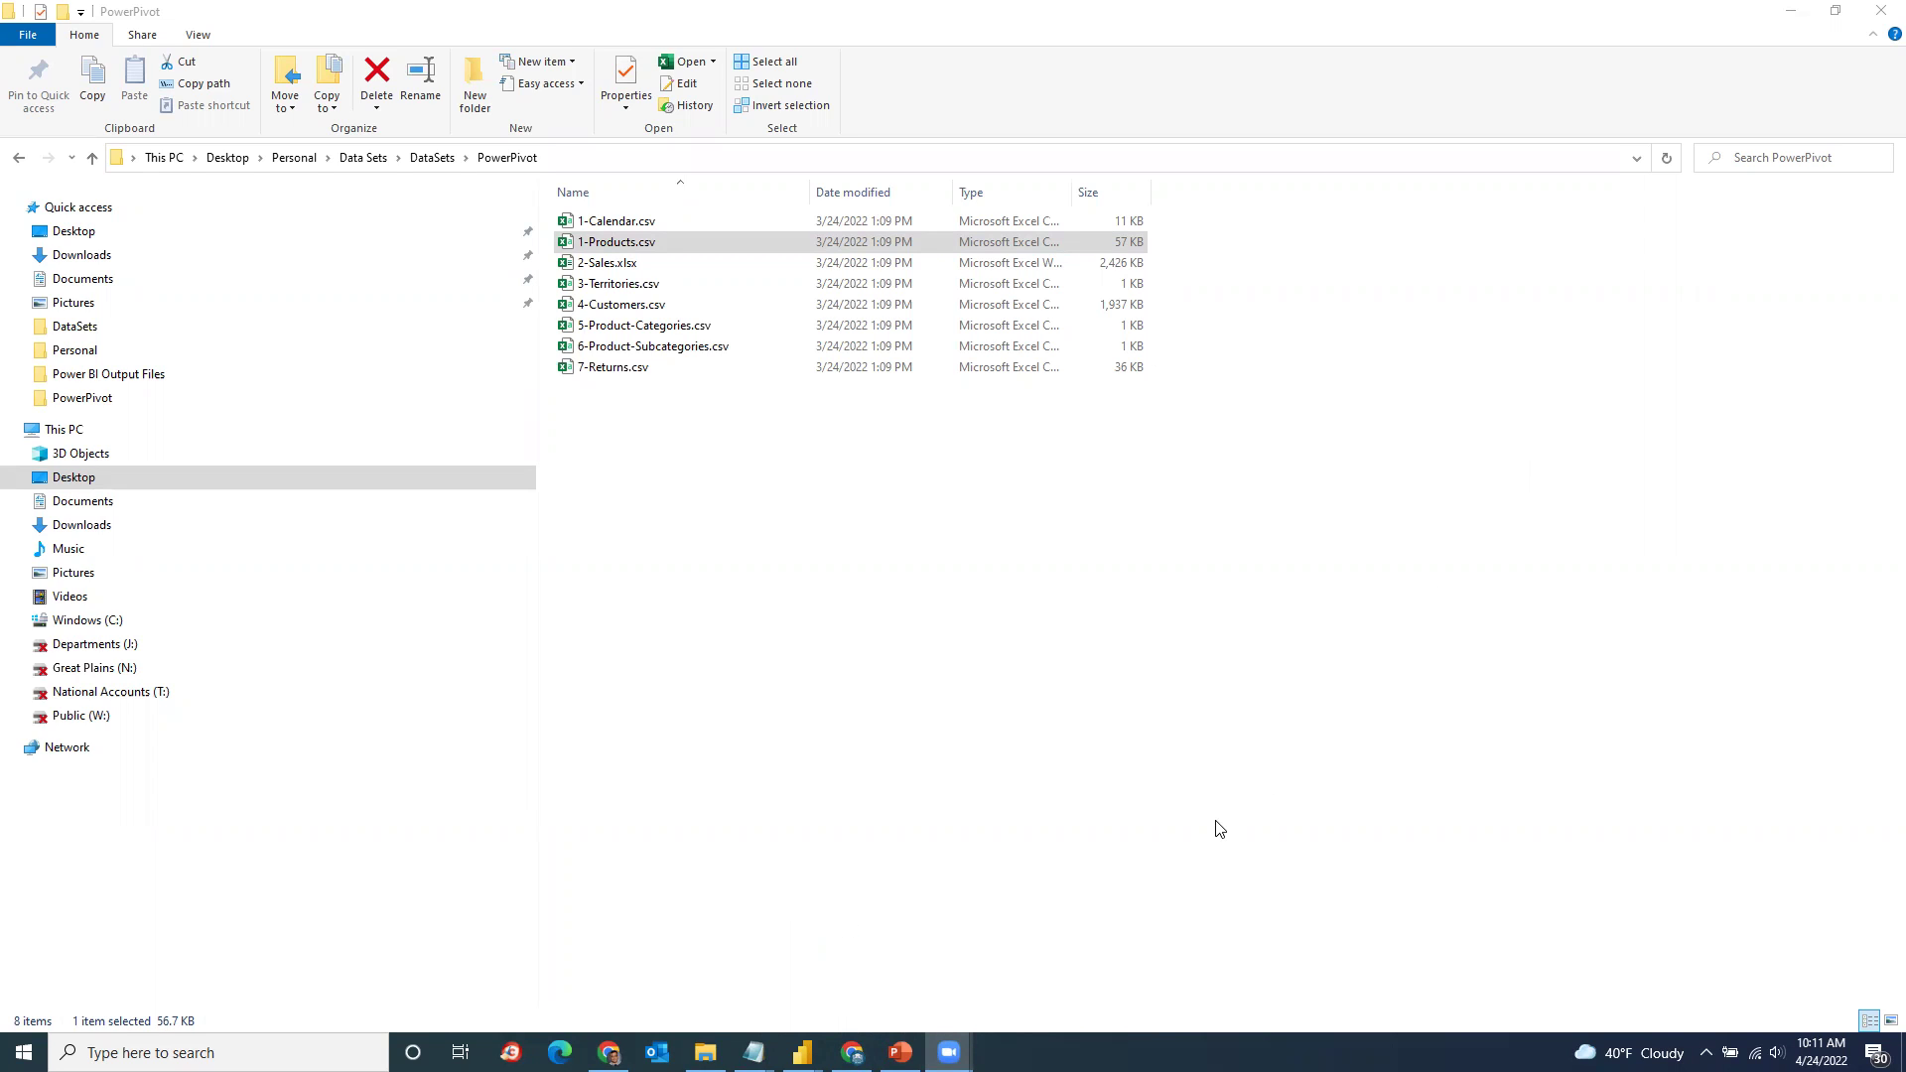
{"action": "mouse_move", "coordinate": [754, 1053]}
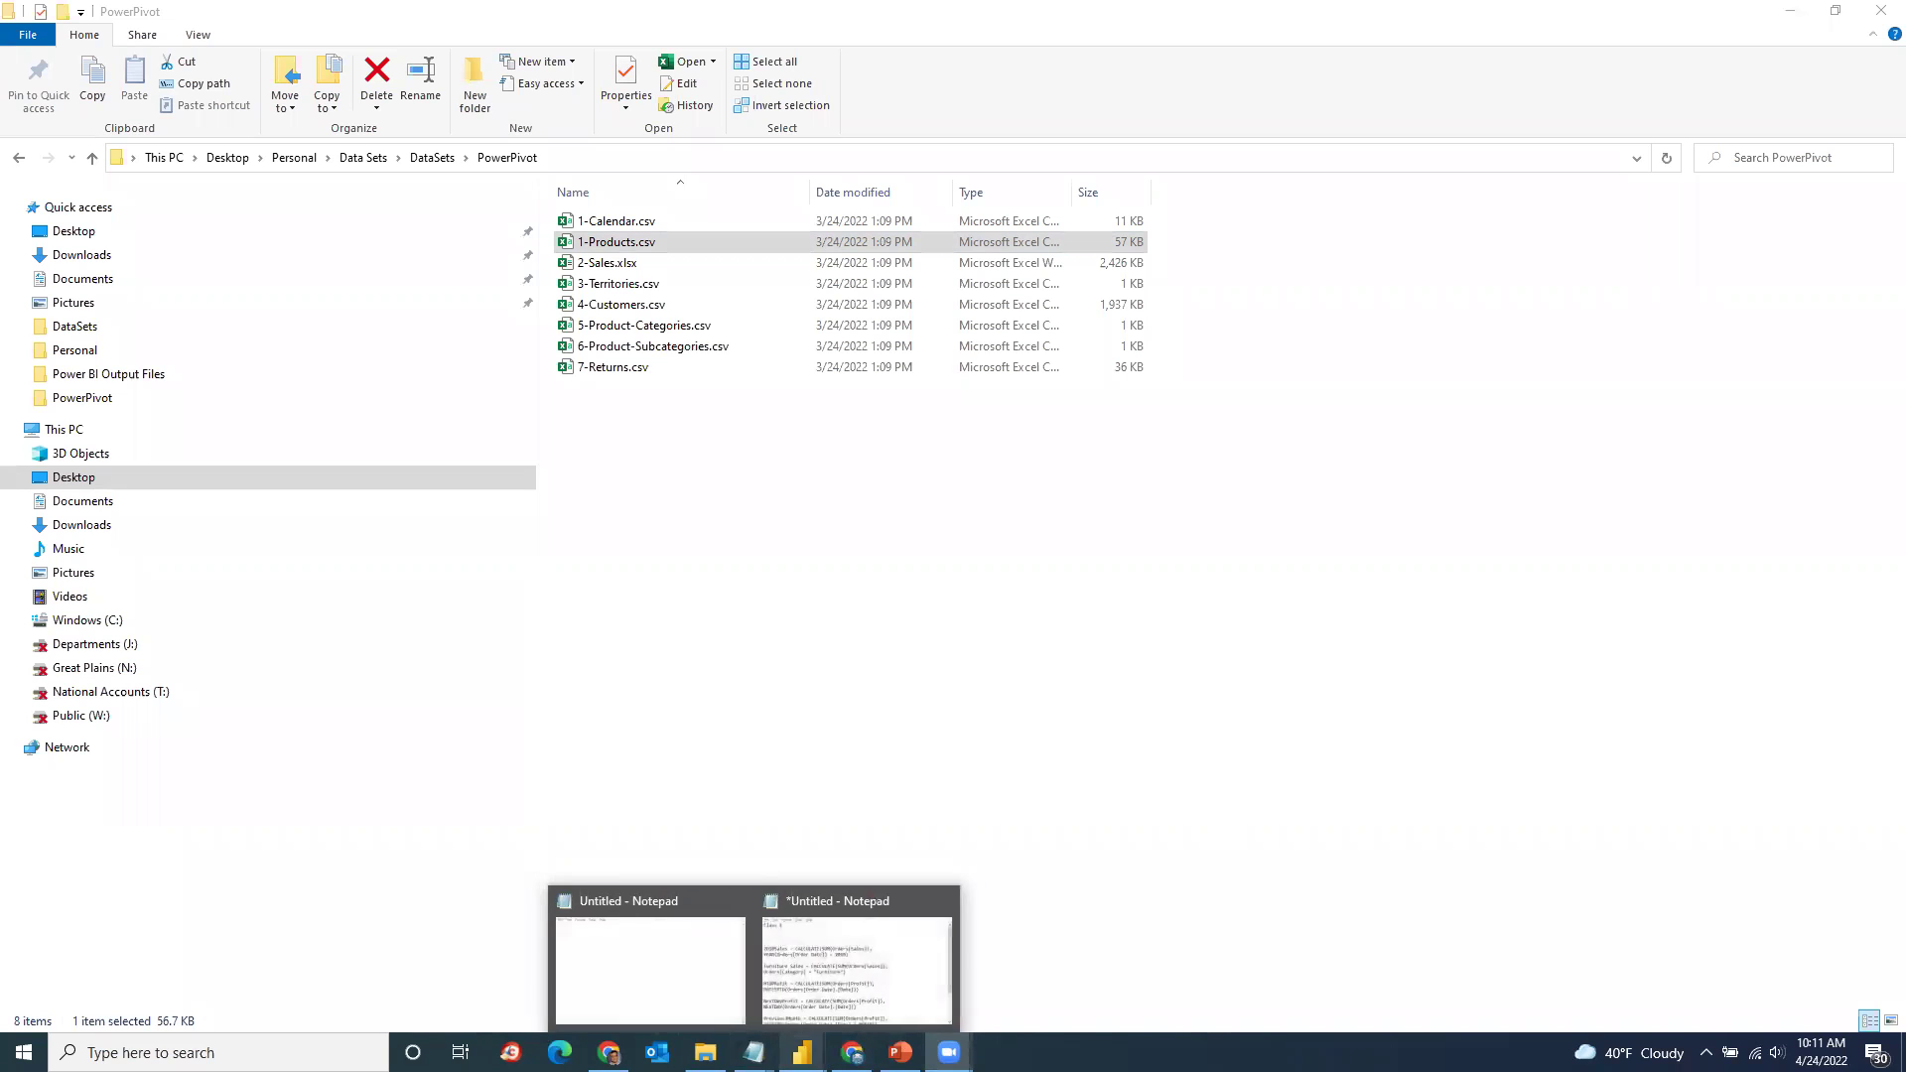
{"action": "left_click", "coordinate": [1113, 979]}
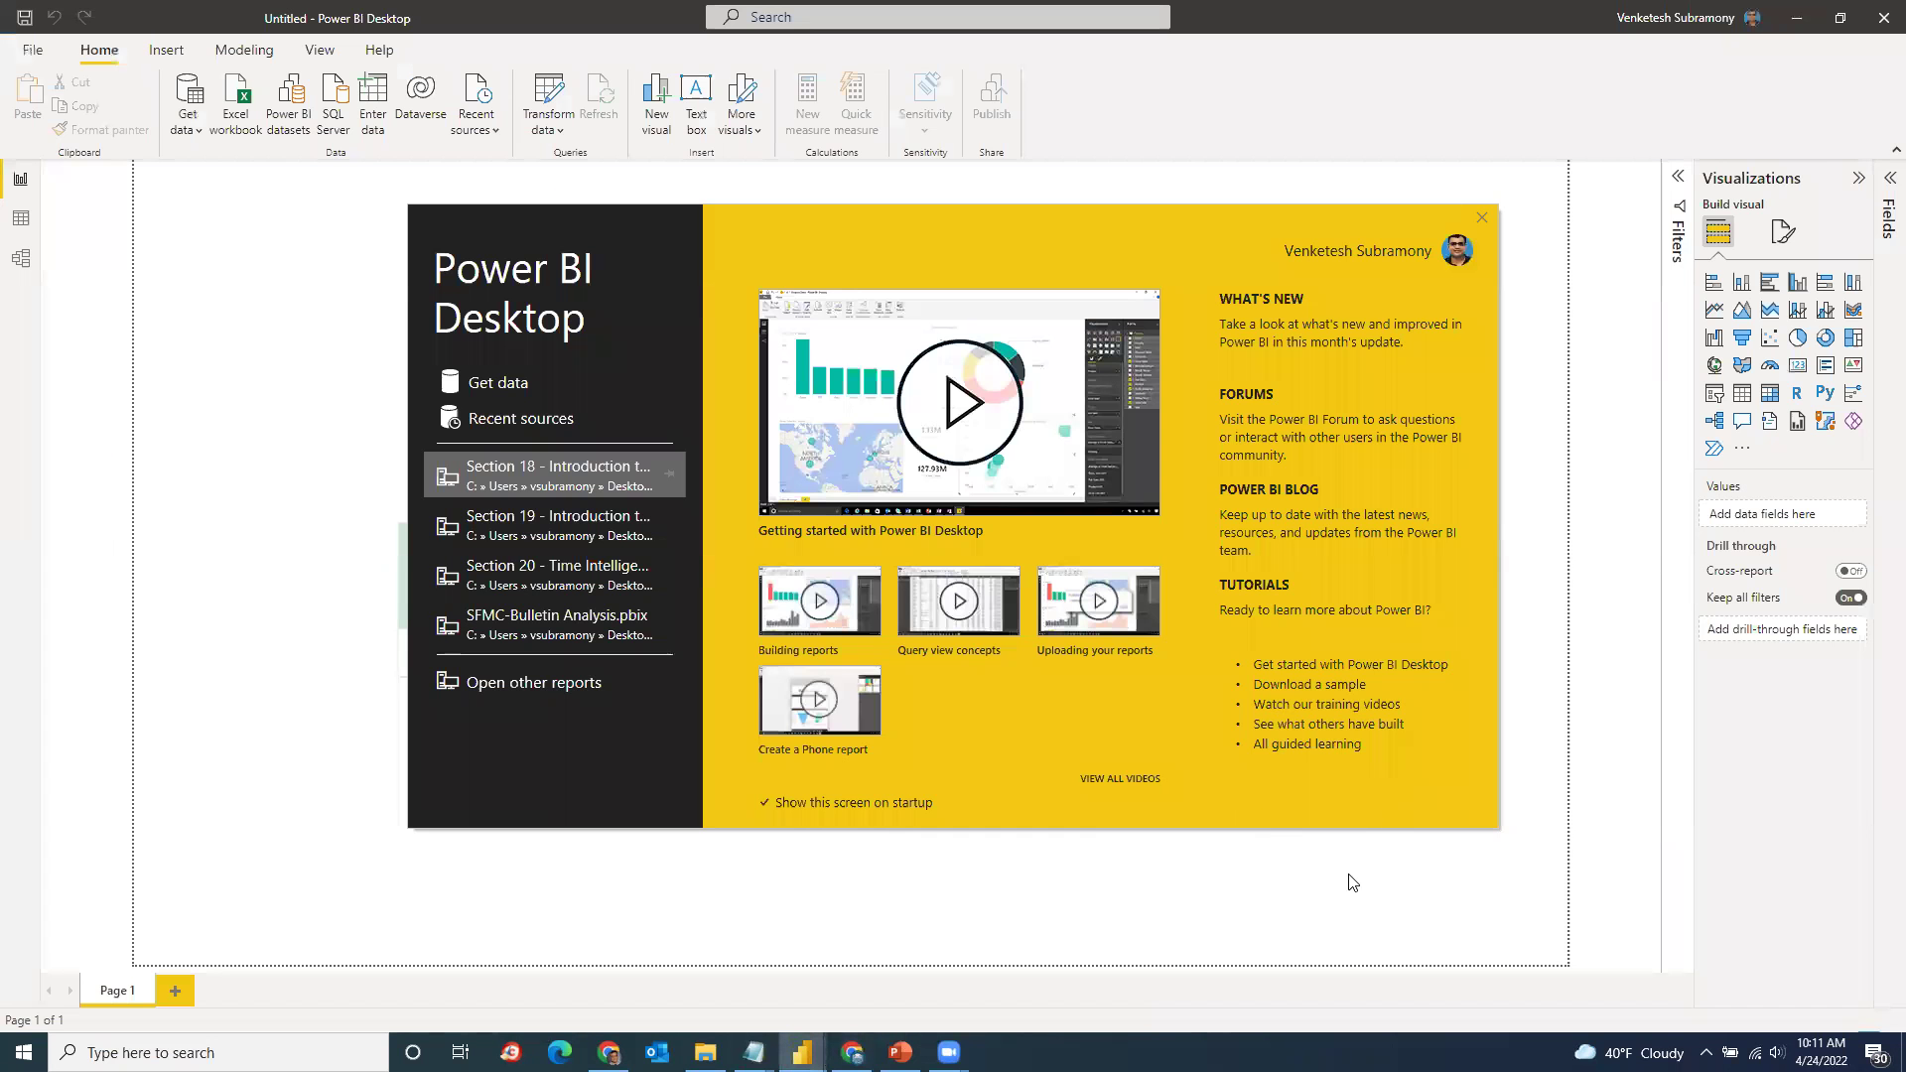
{"action": "left_click", "coordinate": [1482, 218]}
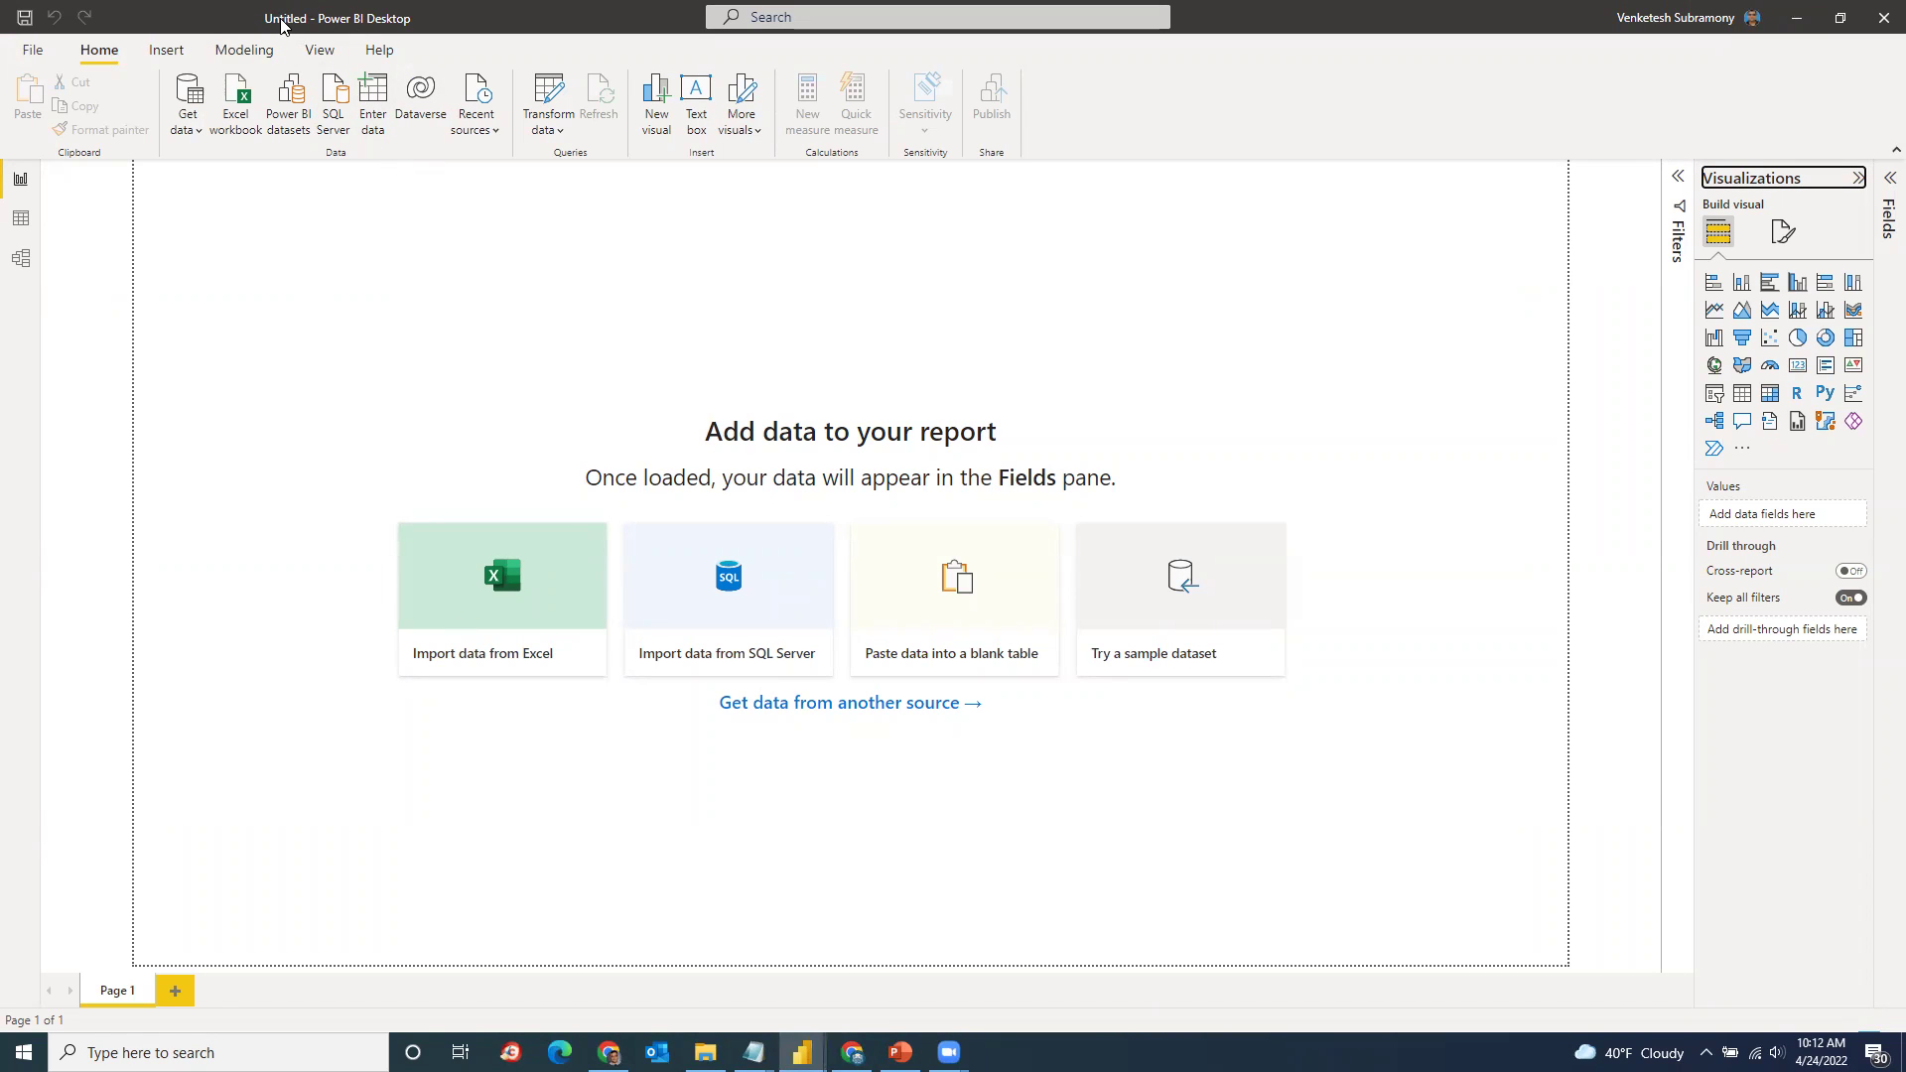
Step: Look over the report's file commands, return to the blank canvas and expand the Fields pane
{"action": "left_click", "coordinate": [36, 52]}
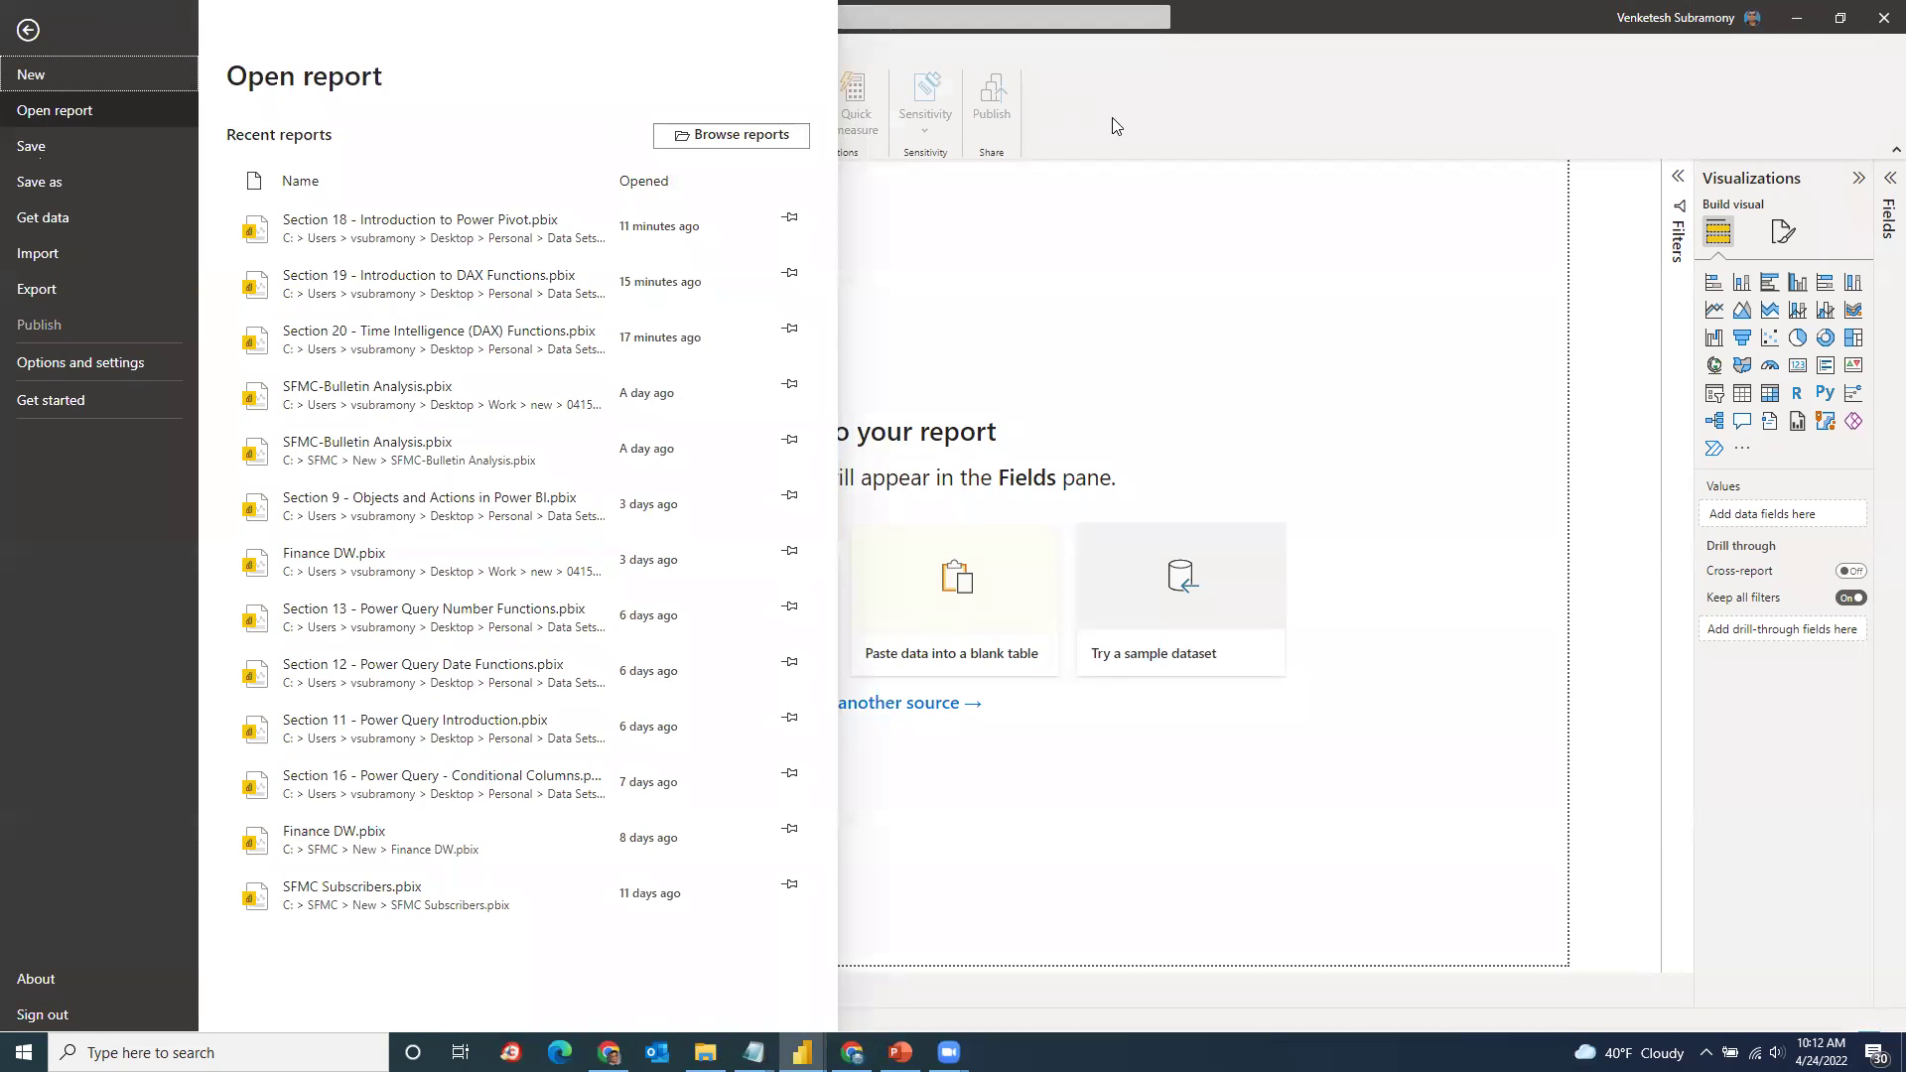
{"action": "left_click", "coordinate": [935, 133]}
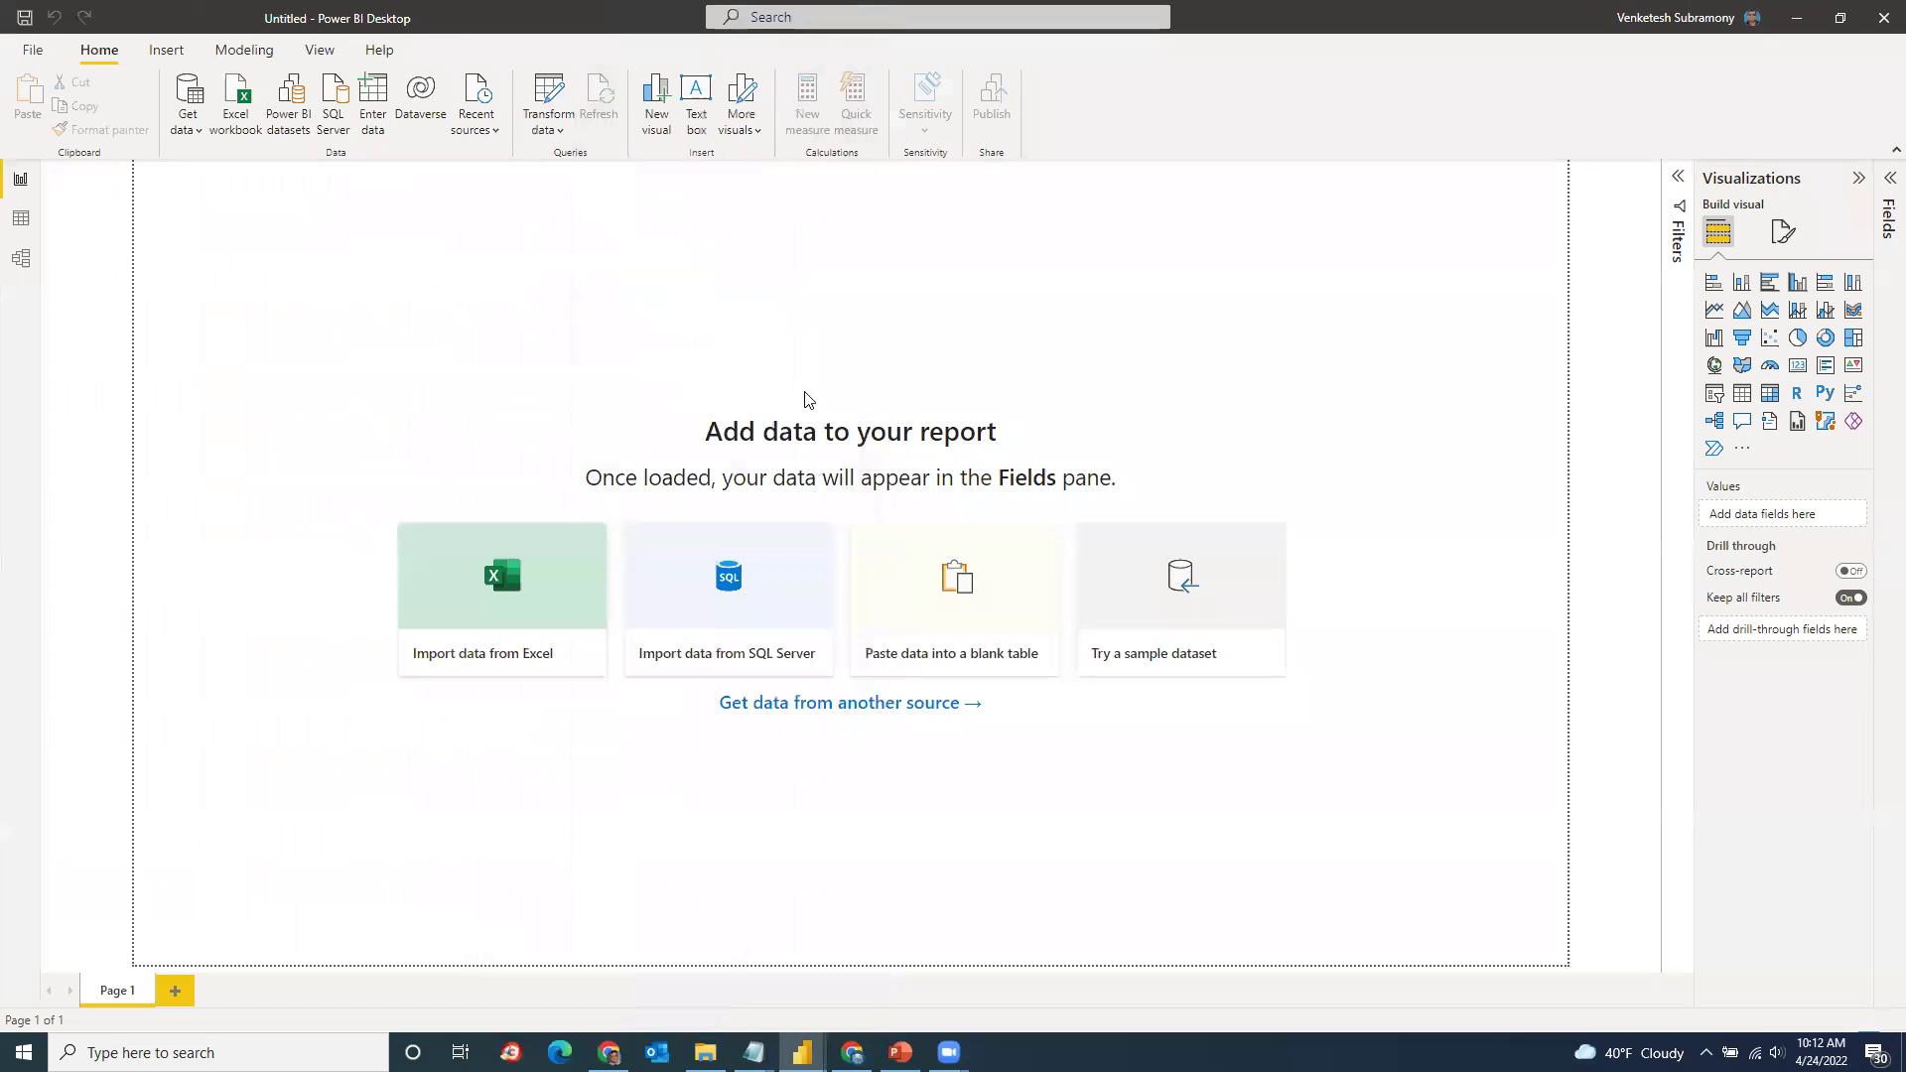
{"action": "left_click", "coordinate": [1885, 180]}
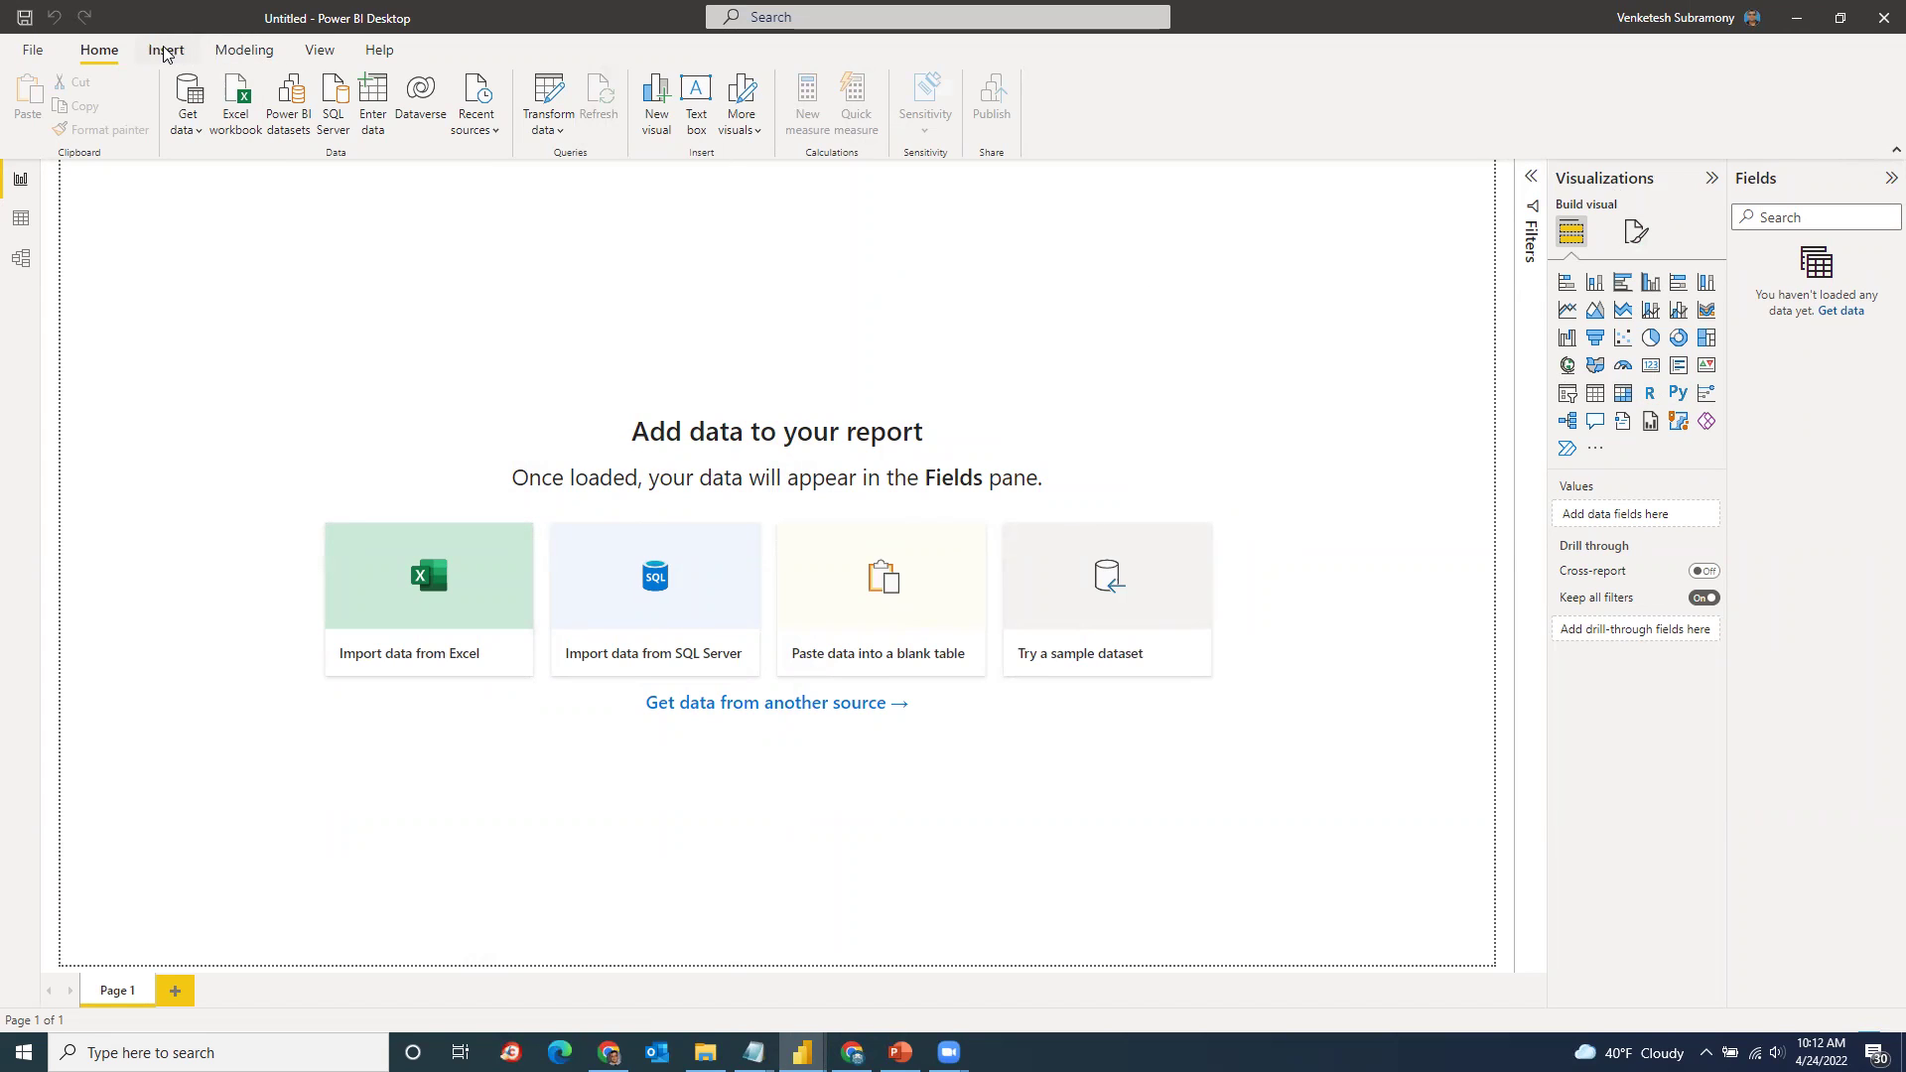
Step: Start importing data from a Text/CSV source and browse to the PowerPivot folder inside DataSets
{"action": "left_click", "coordinate": [198, 133]}
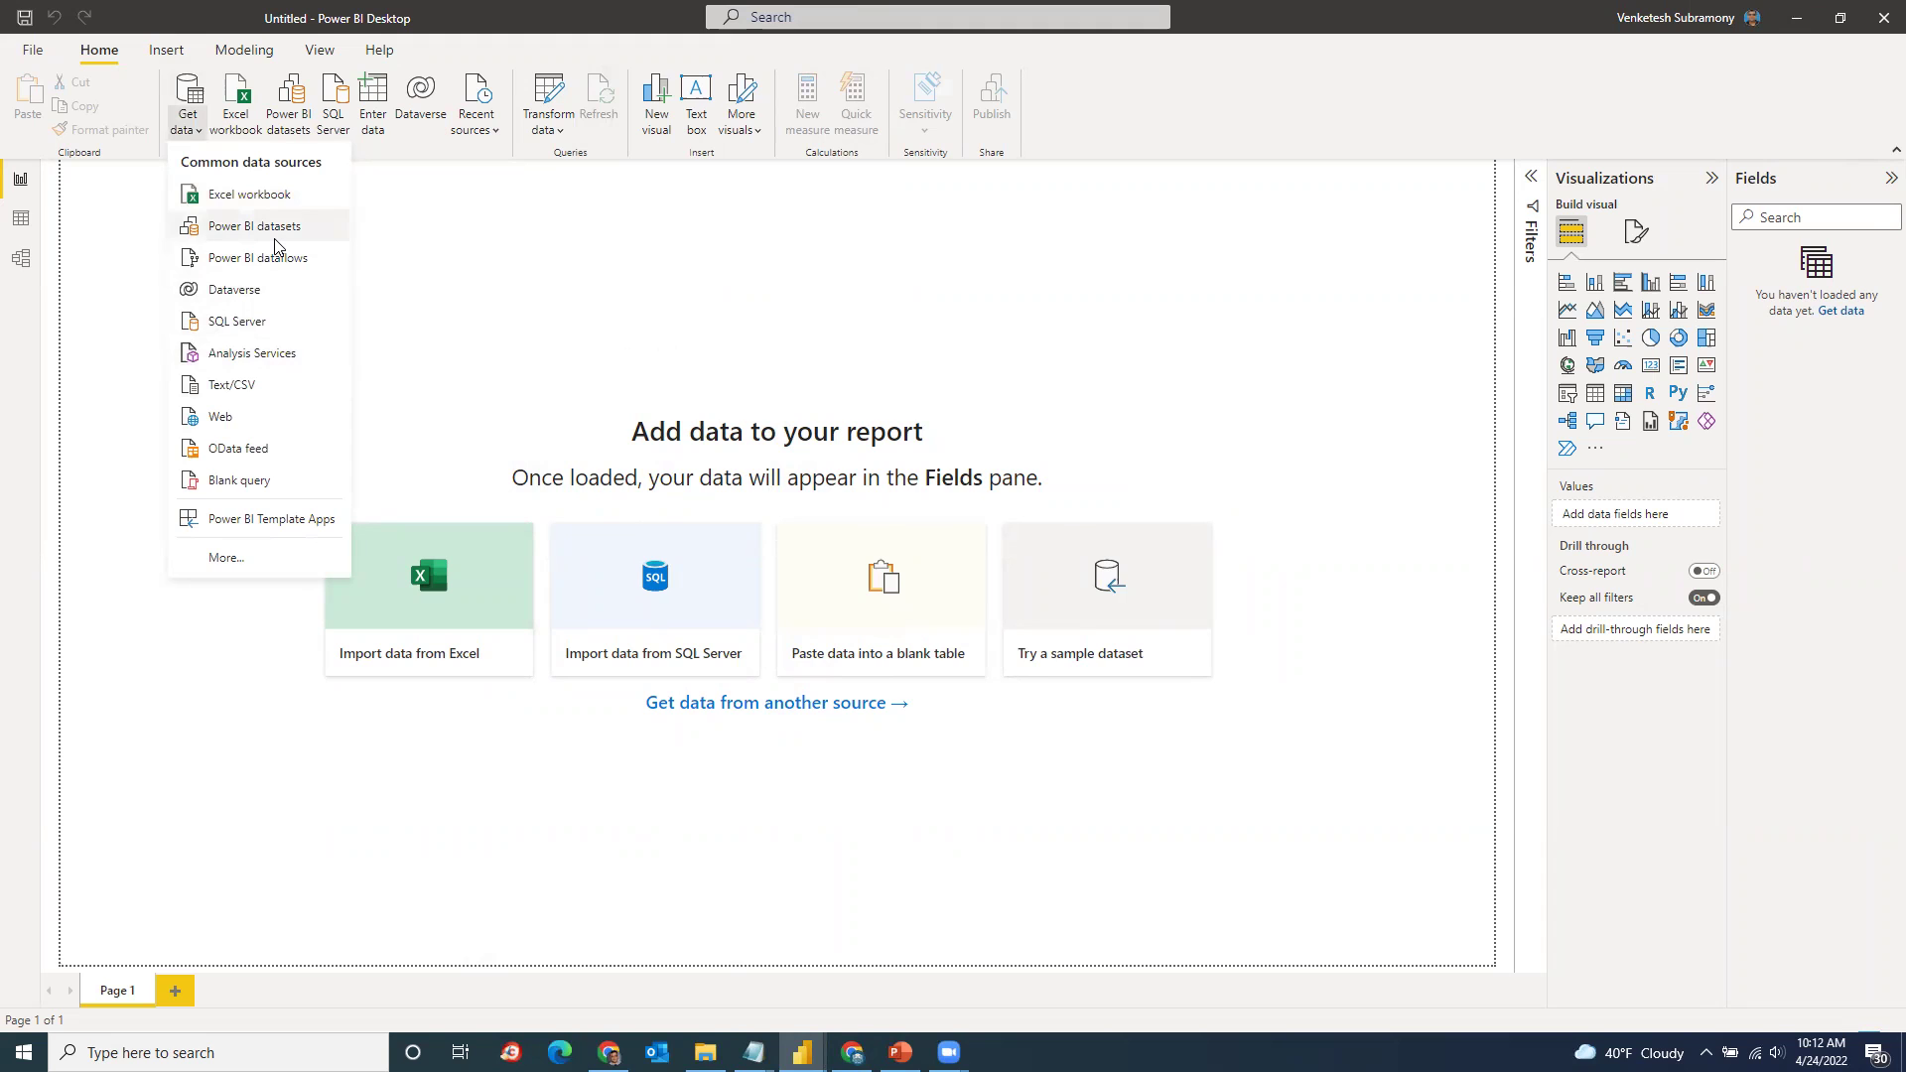
{"action": "left_click", "coordinate": [241, 387]}
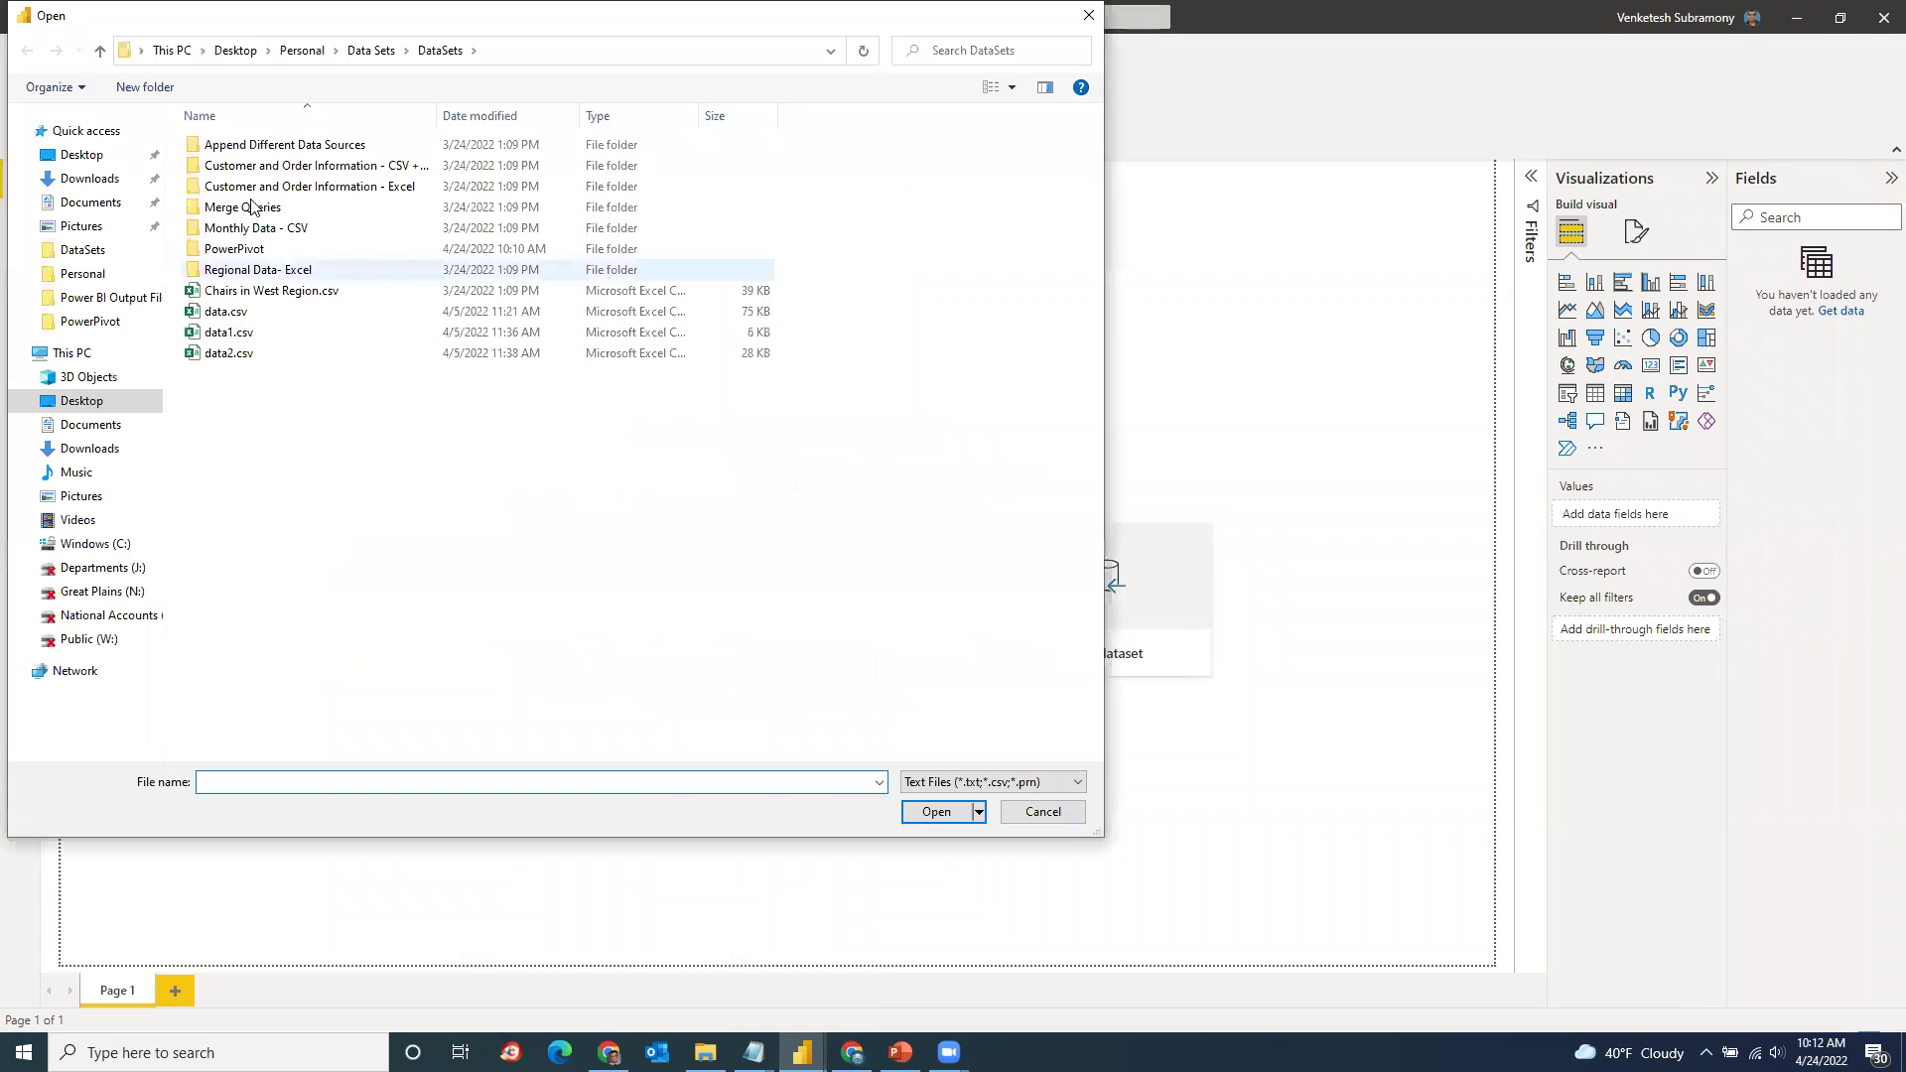
{"action": "left_click", "coordinate": [385, 54]}
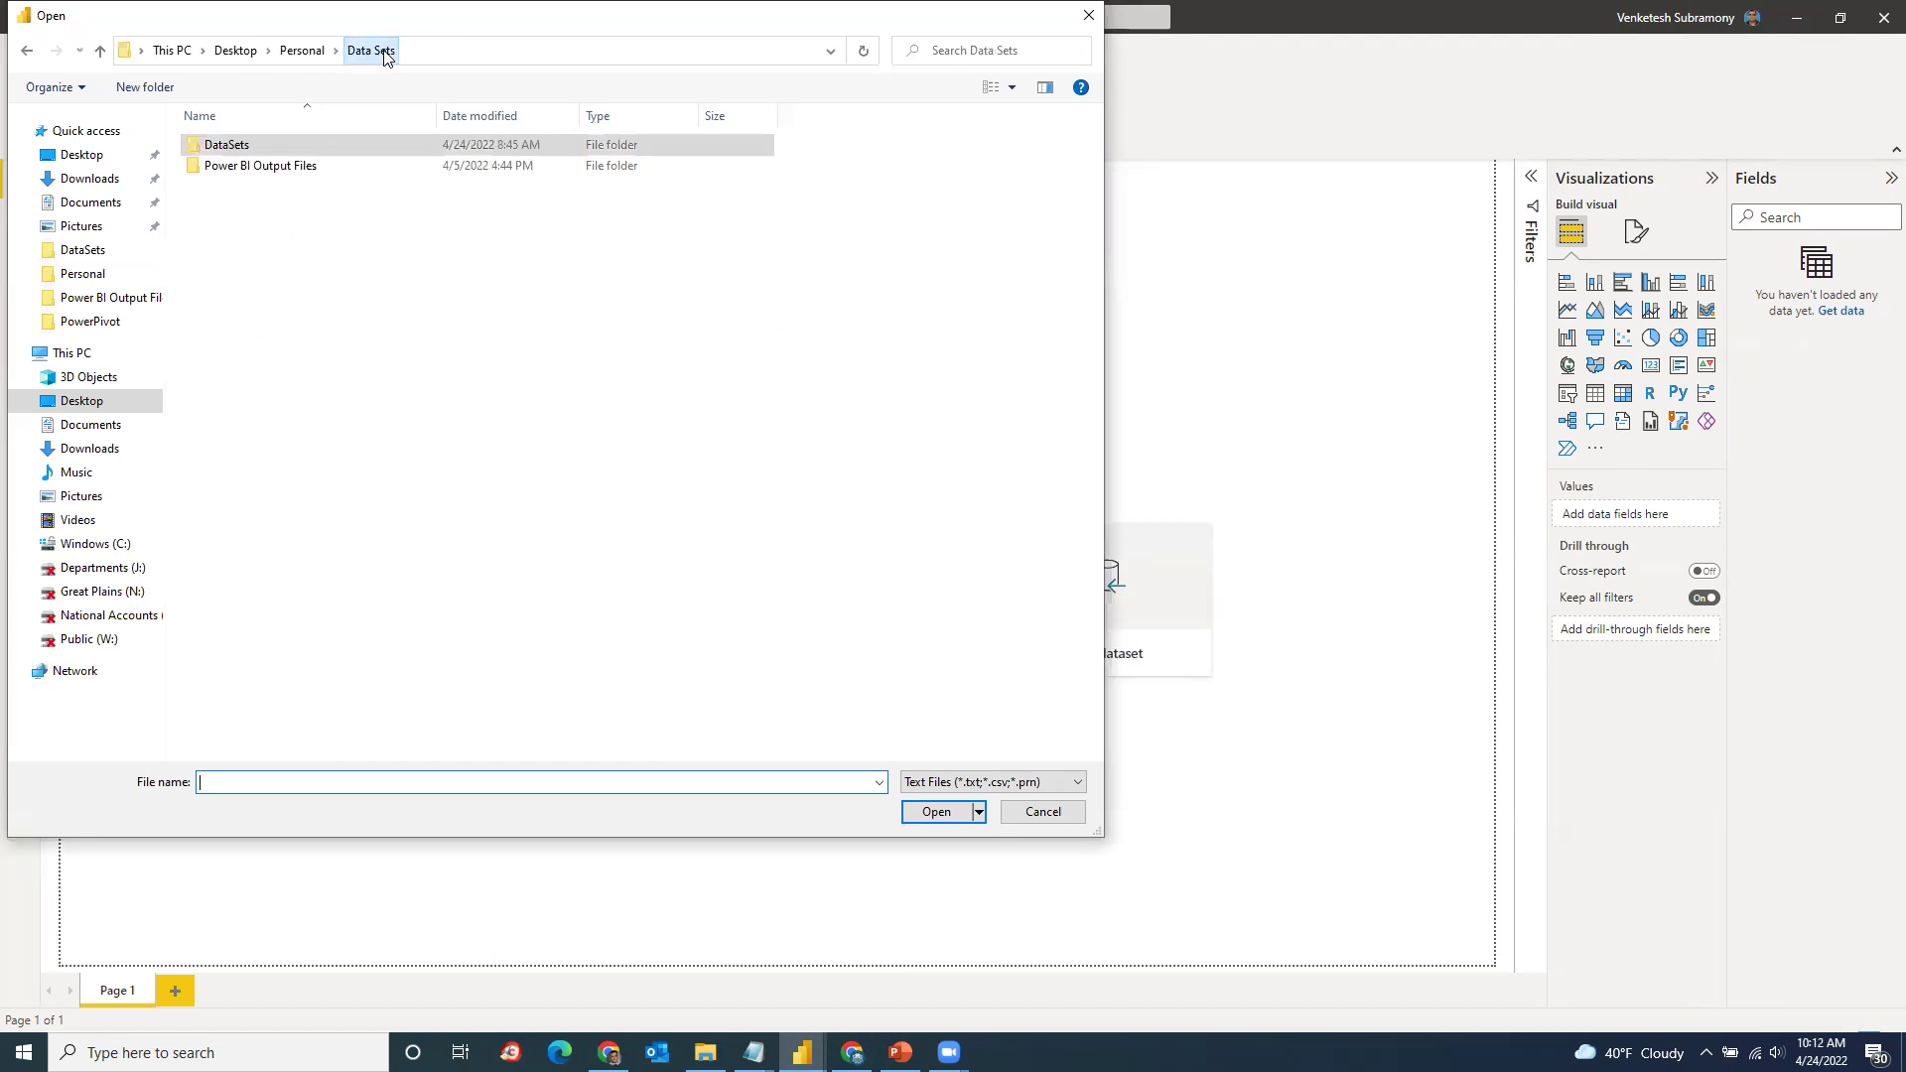
{"action": "double_click", "coordinate": [244, 146]}
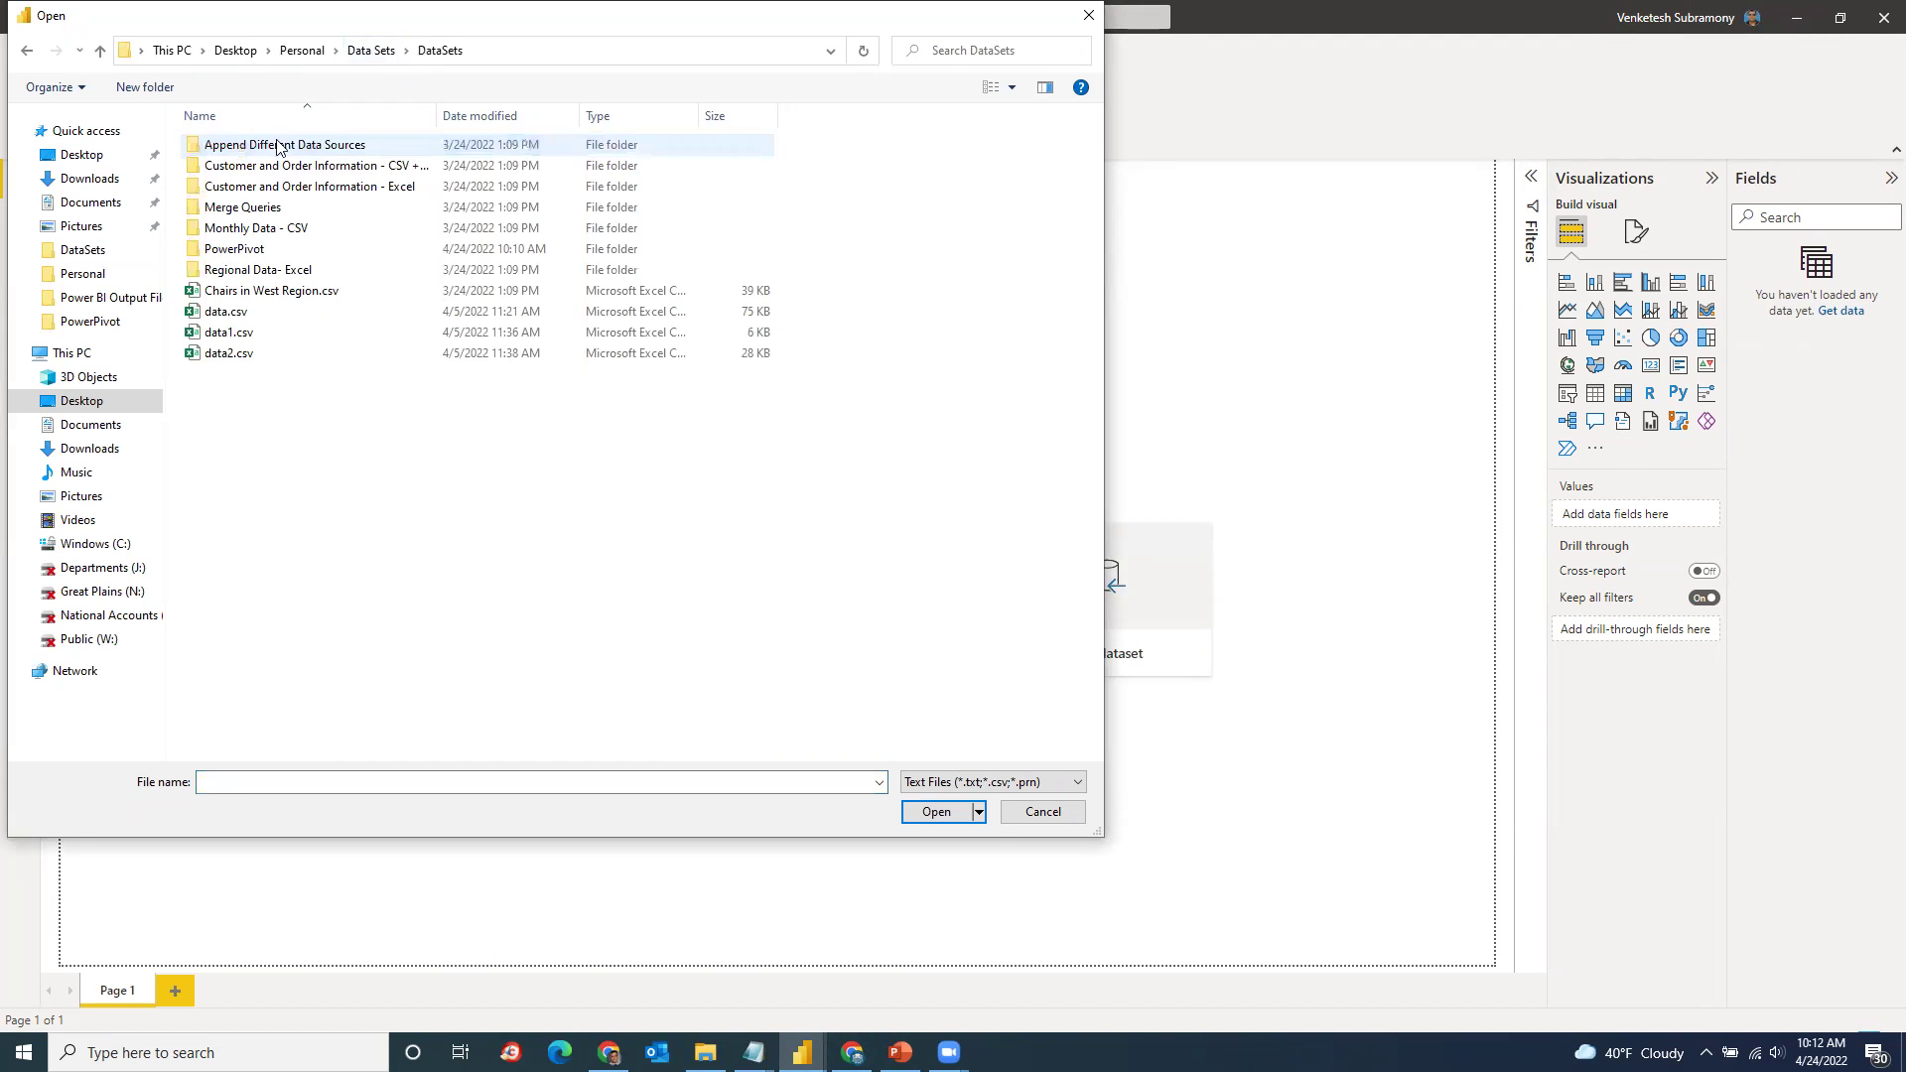
{"action": "double_click", "coordinate": [243, 252]}
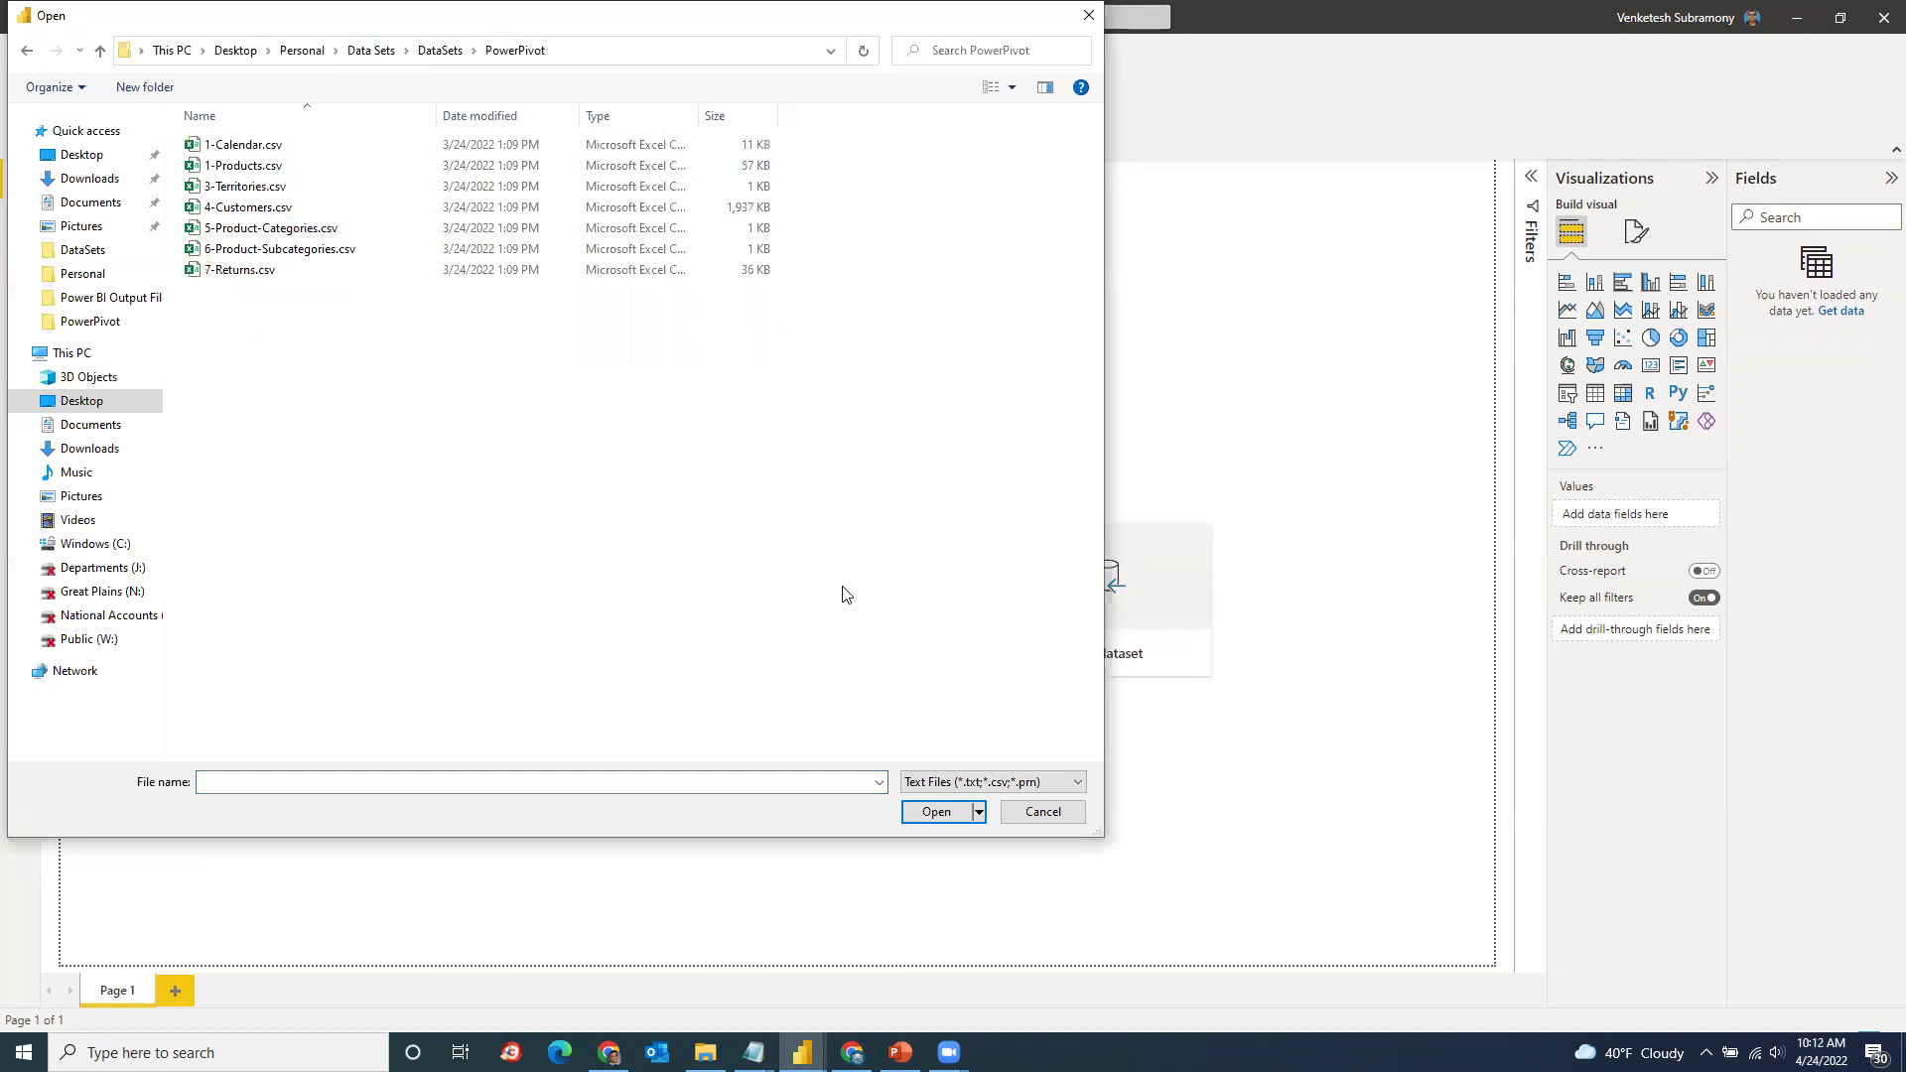
Step: Show all file types in the PowerPivot folder and open 1-Products.csv for import
{"action": "left_click", "coordinate": [945, 784]}
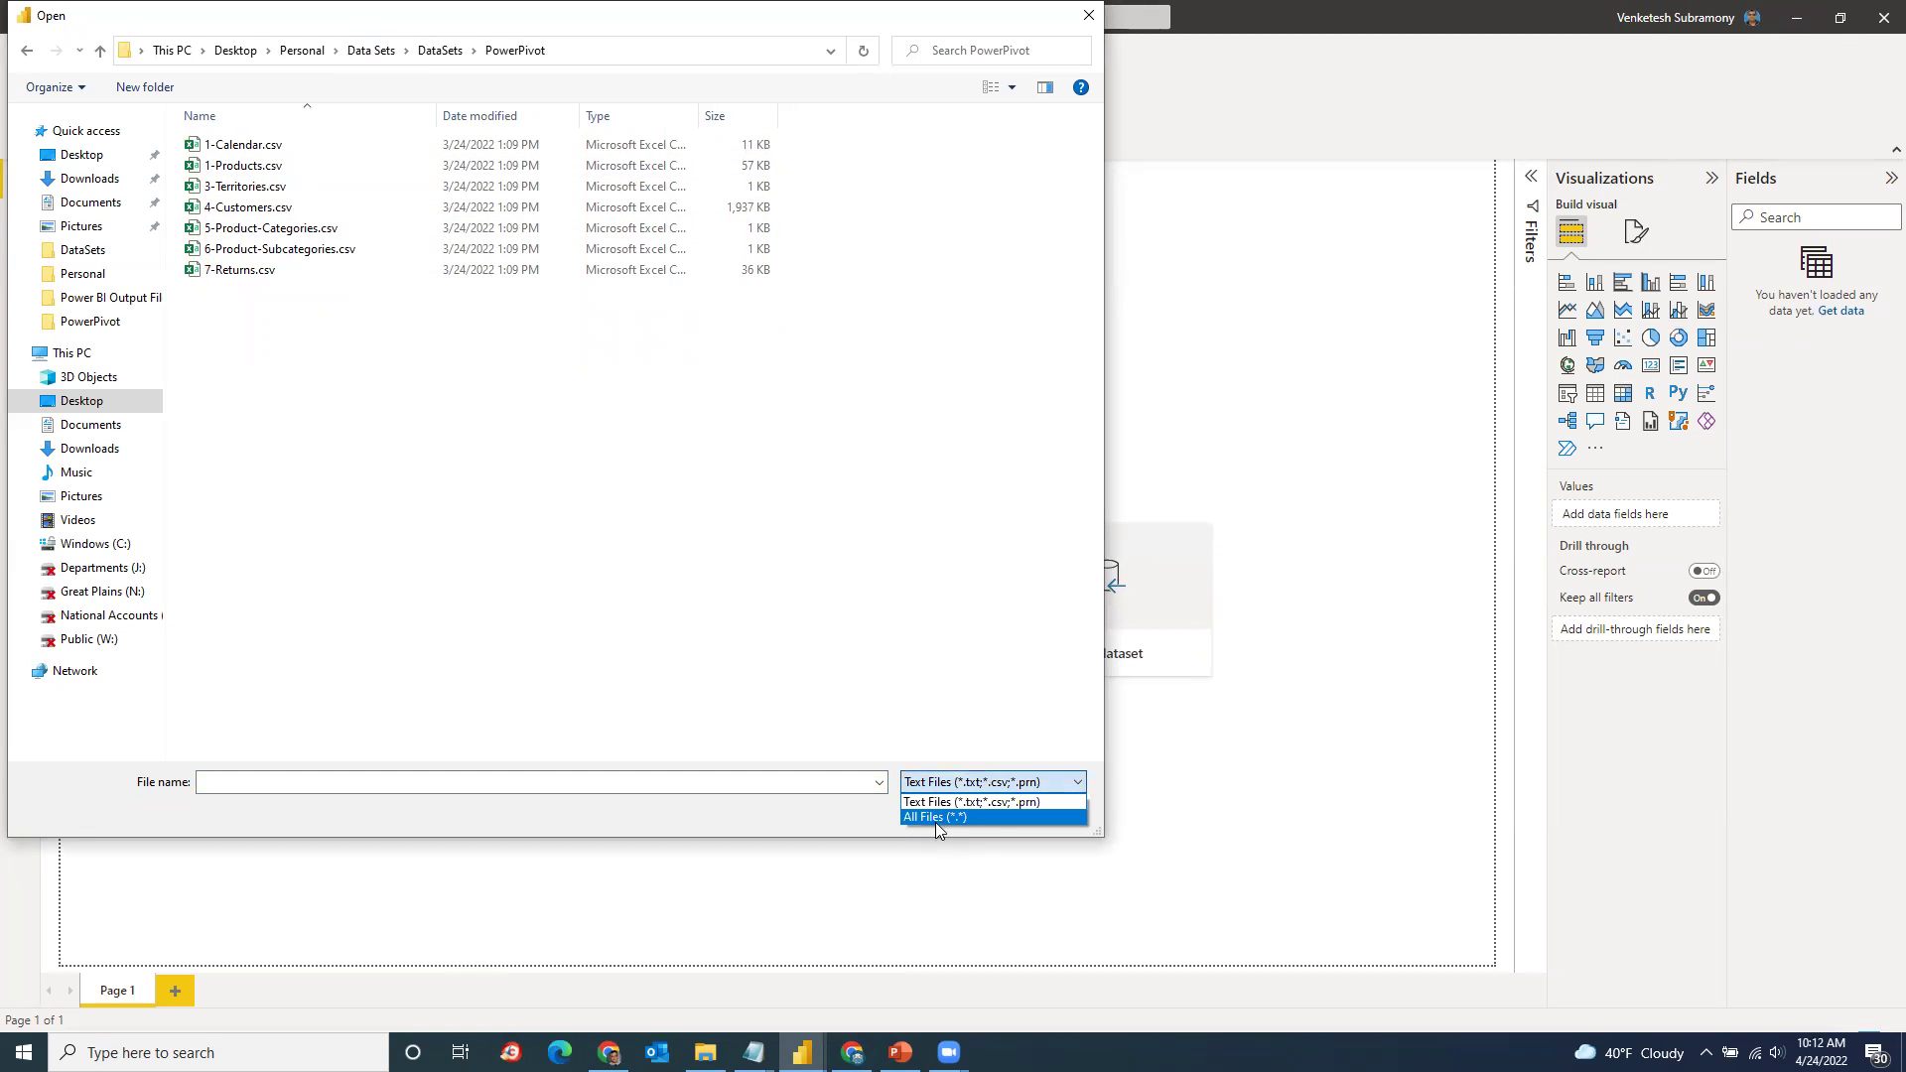
{"action": "left_click", "coordinate": [939, 816]}
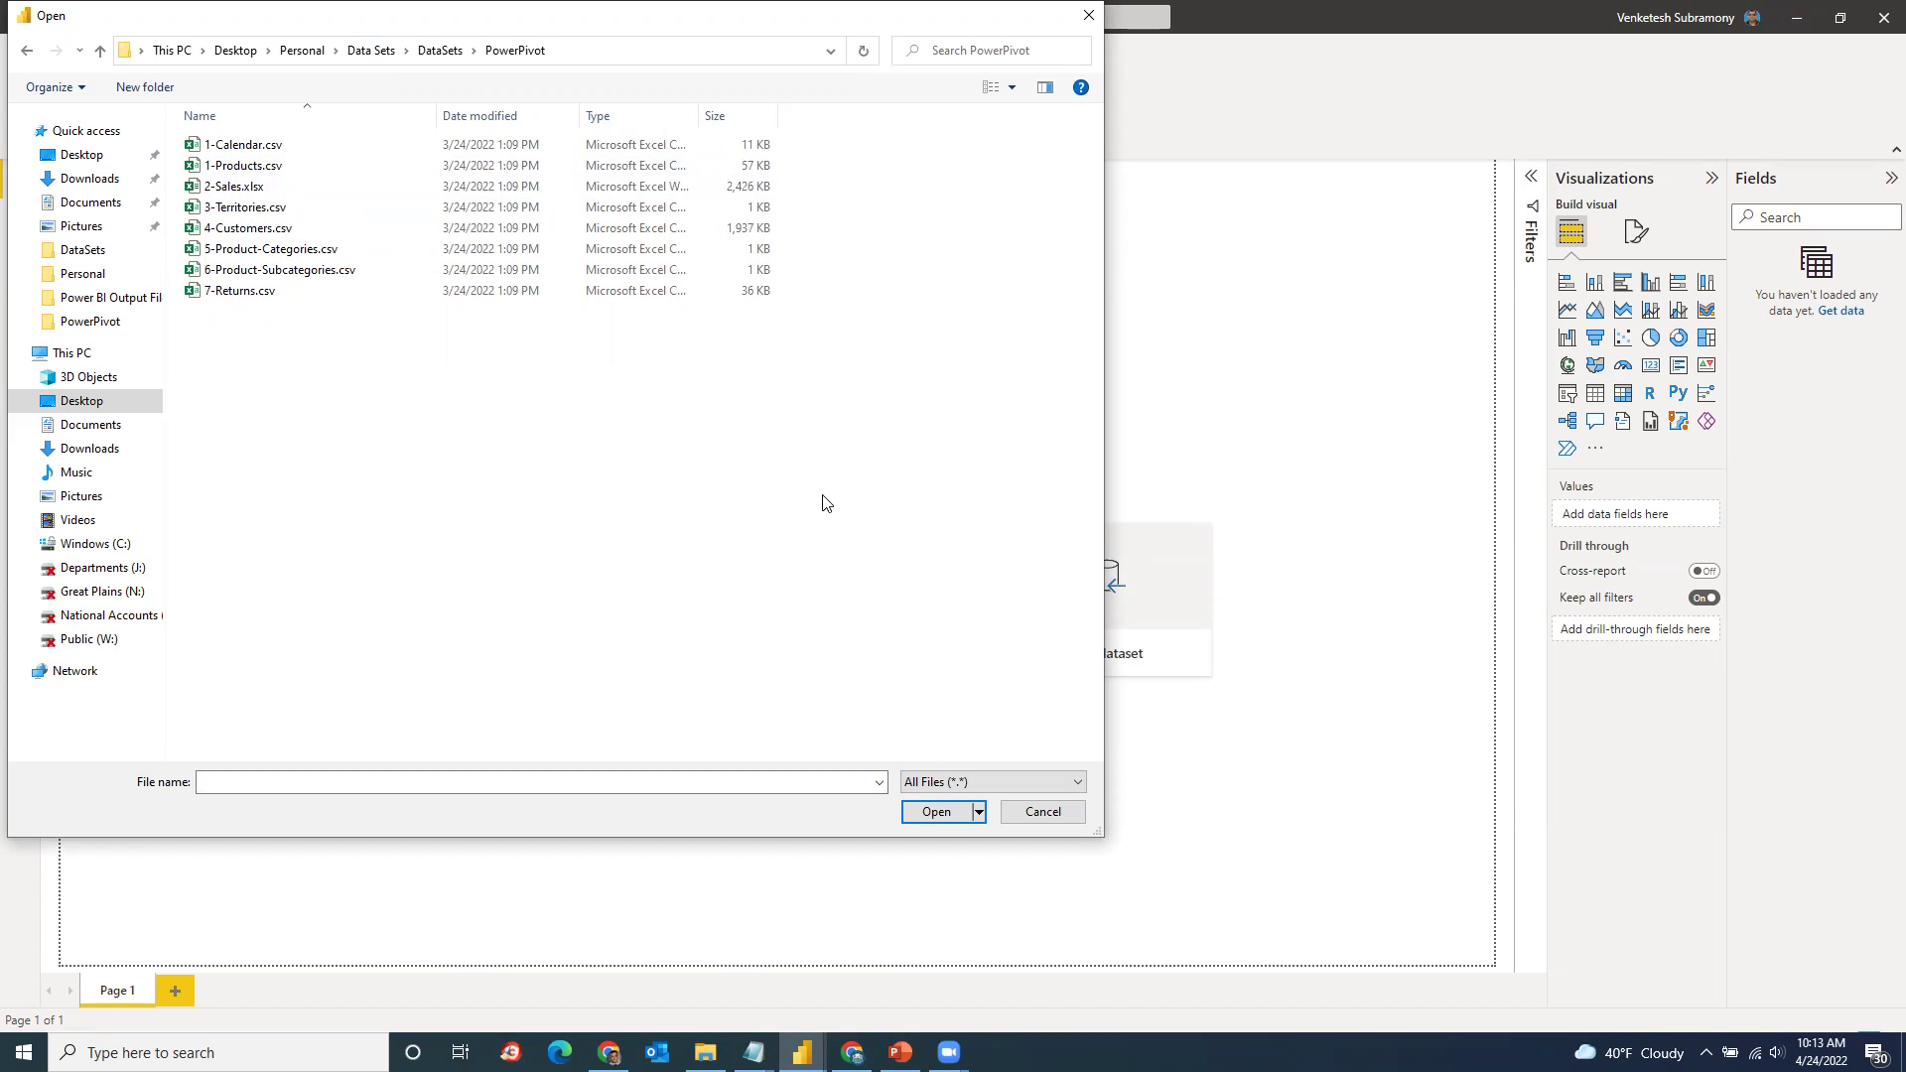
{"action": "left_click", "coordinate": [238, 169]}
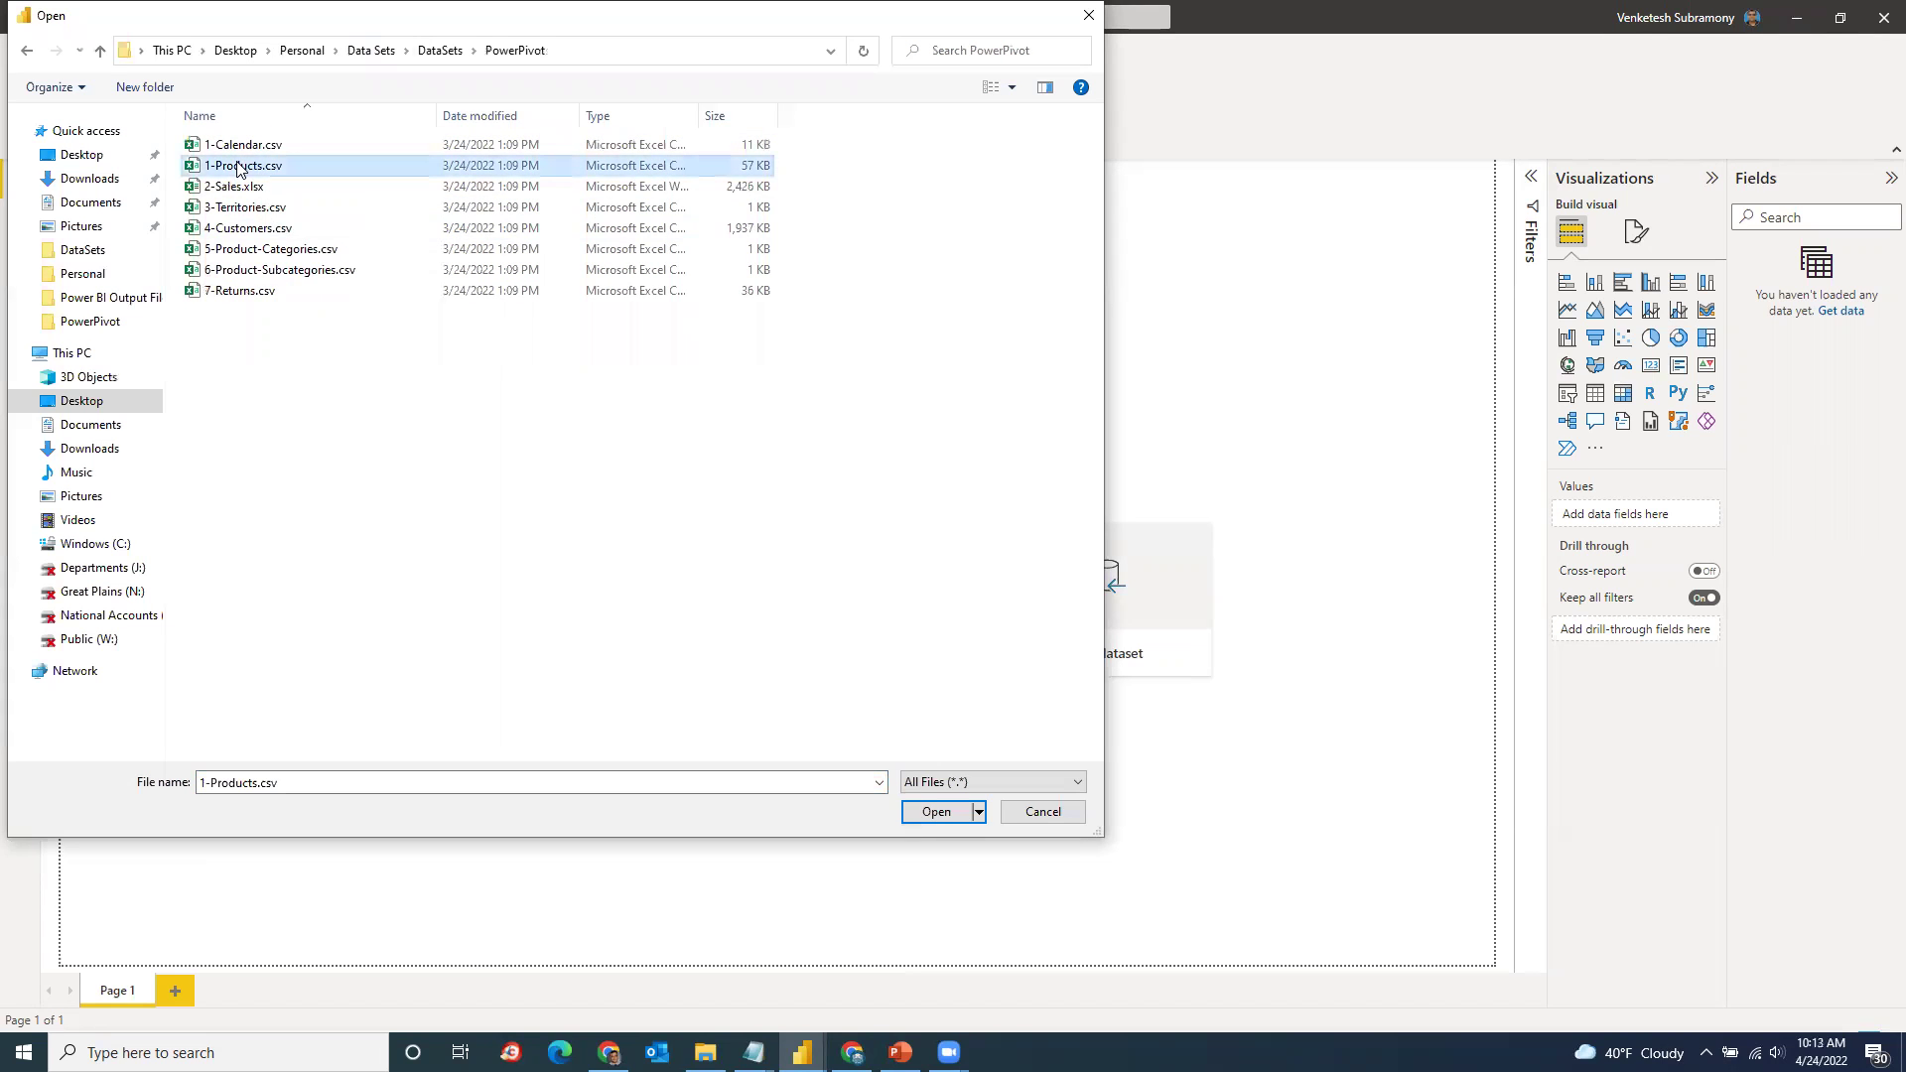
{"action": "left_click", "coordinate": [934, 813]}
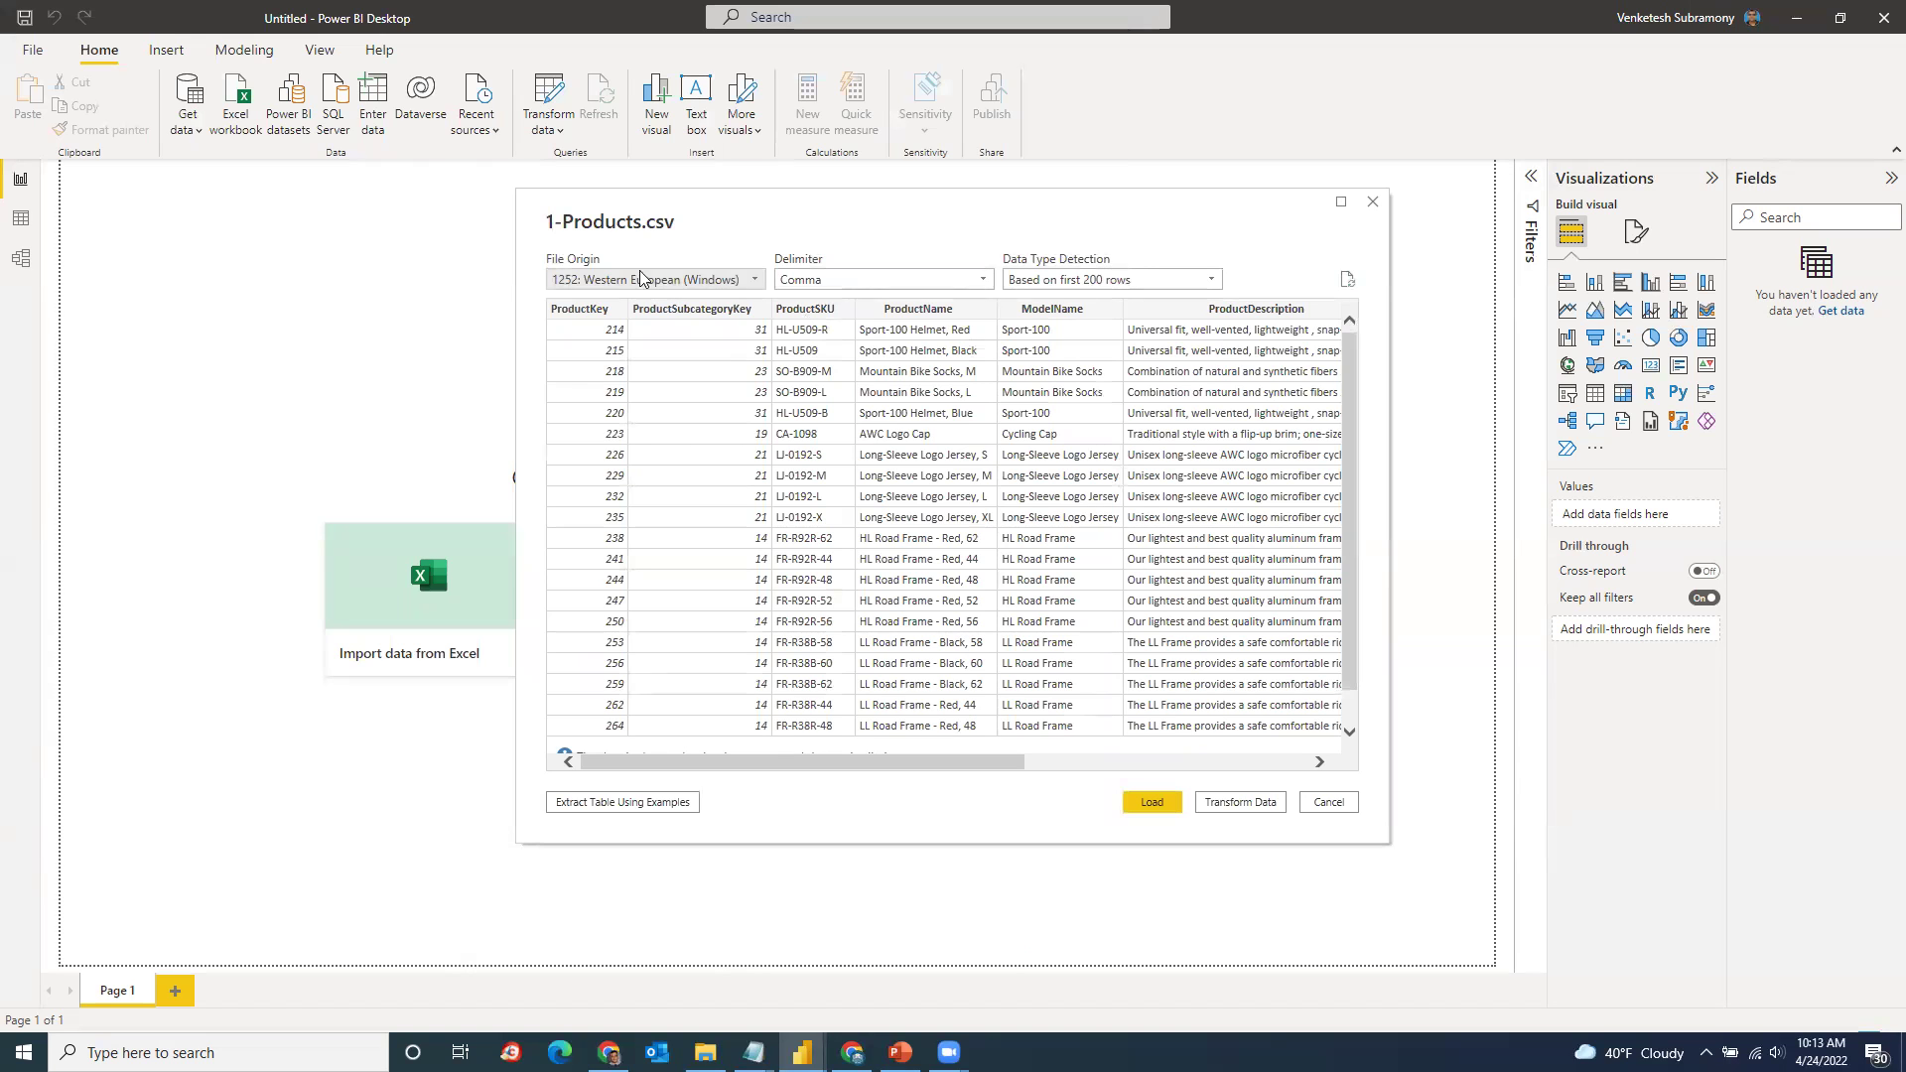
Step: Review the columns in the 1-Products.csv preview and load the data with the default settings
{"action": "left_click_drag", "start_coordinate": [774, 760], "coordinate": [592, 438]}
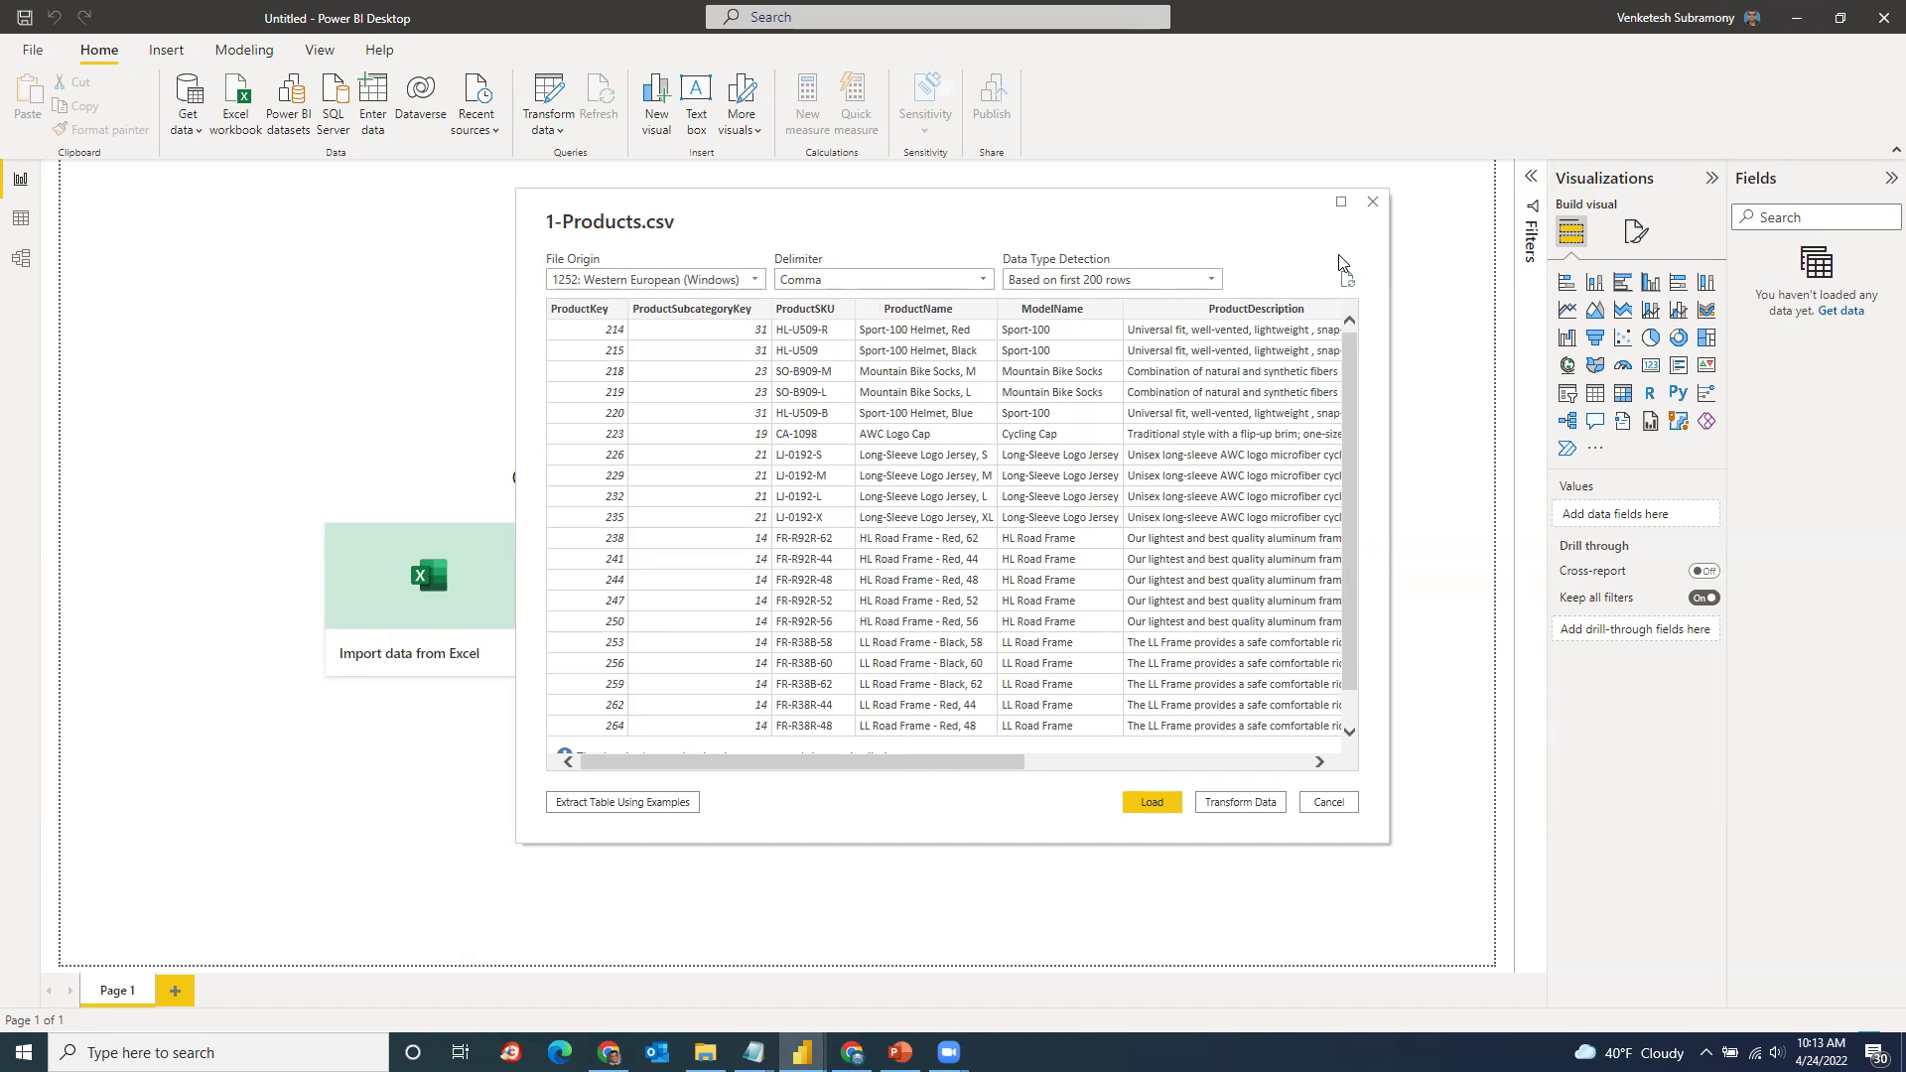
{"action": "left_click_drag", "start_coordinate": [914, 762], "coordinate": [1298, 806]}
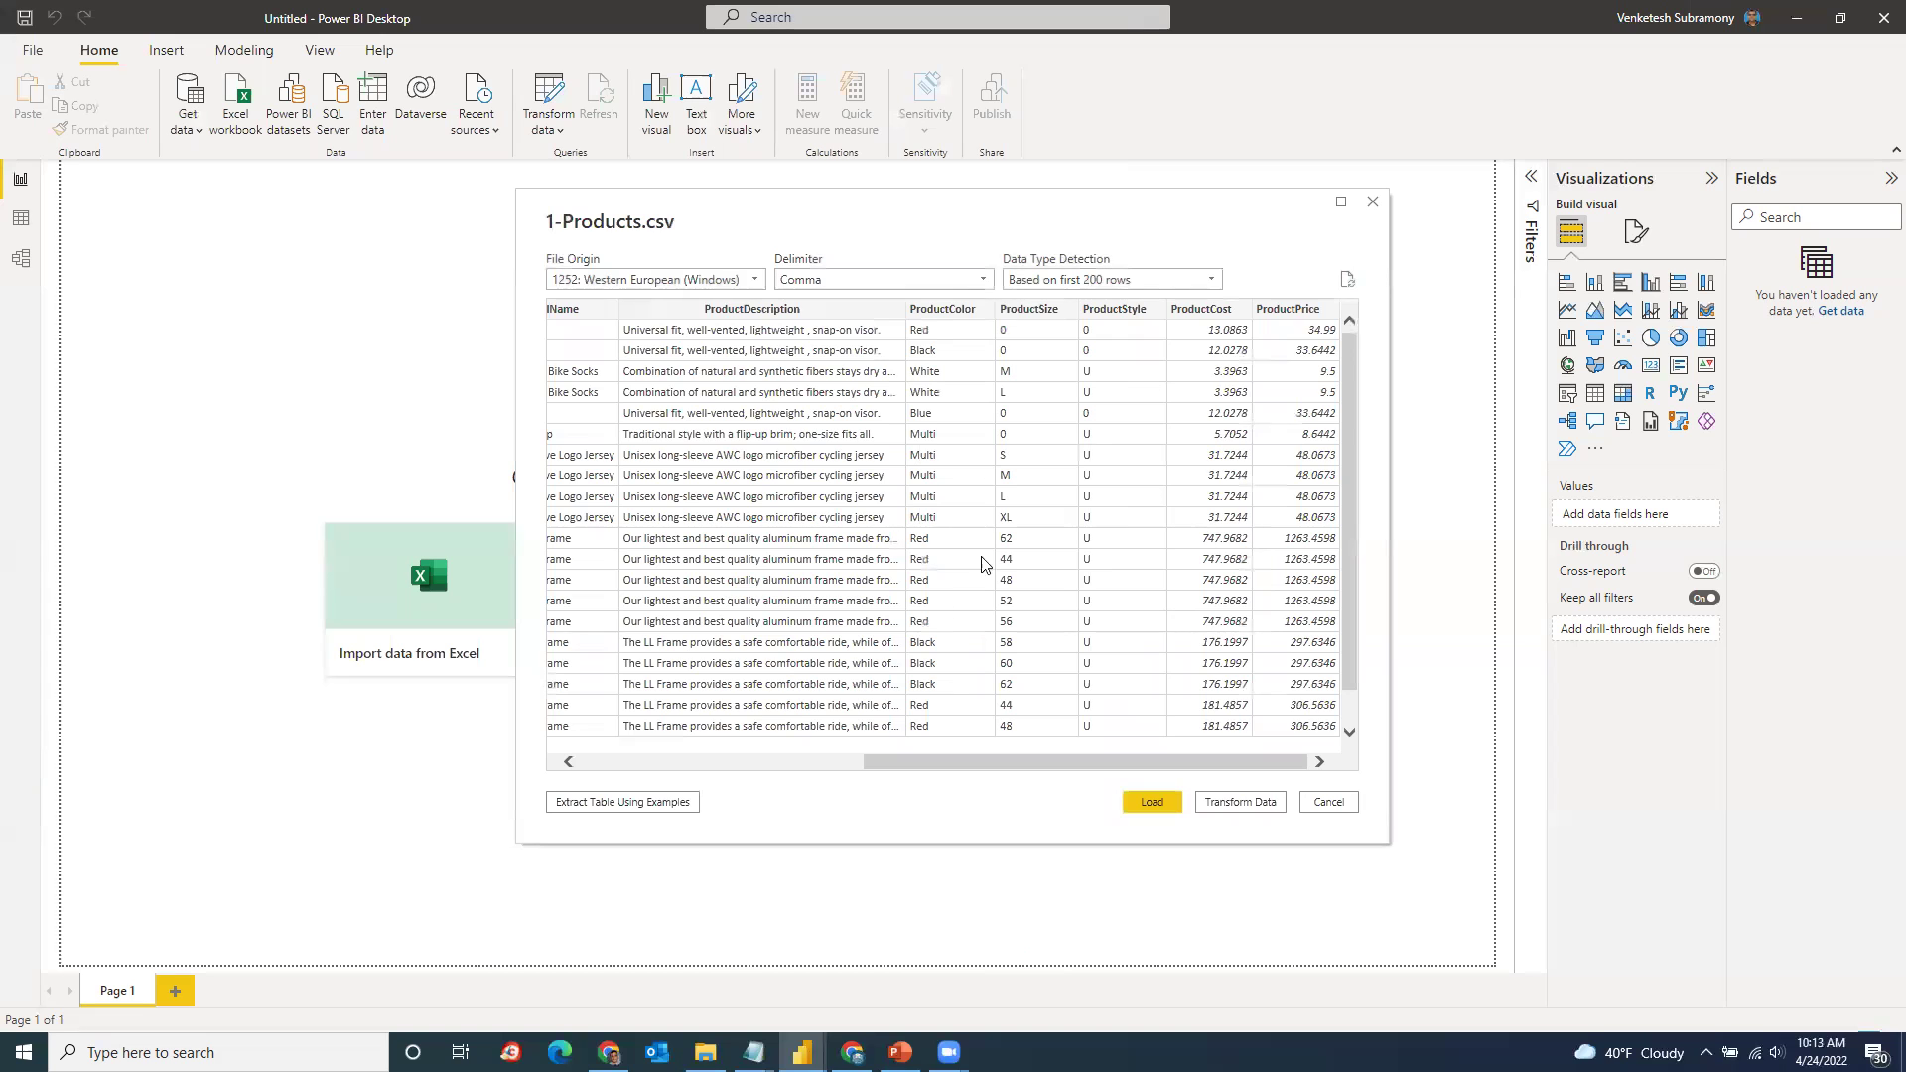
{"action": "left_click_drag", "start_coordinate": [963, 757], "coordinate": [655, 760]}
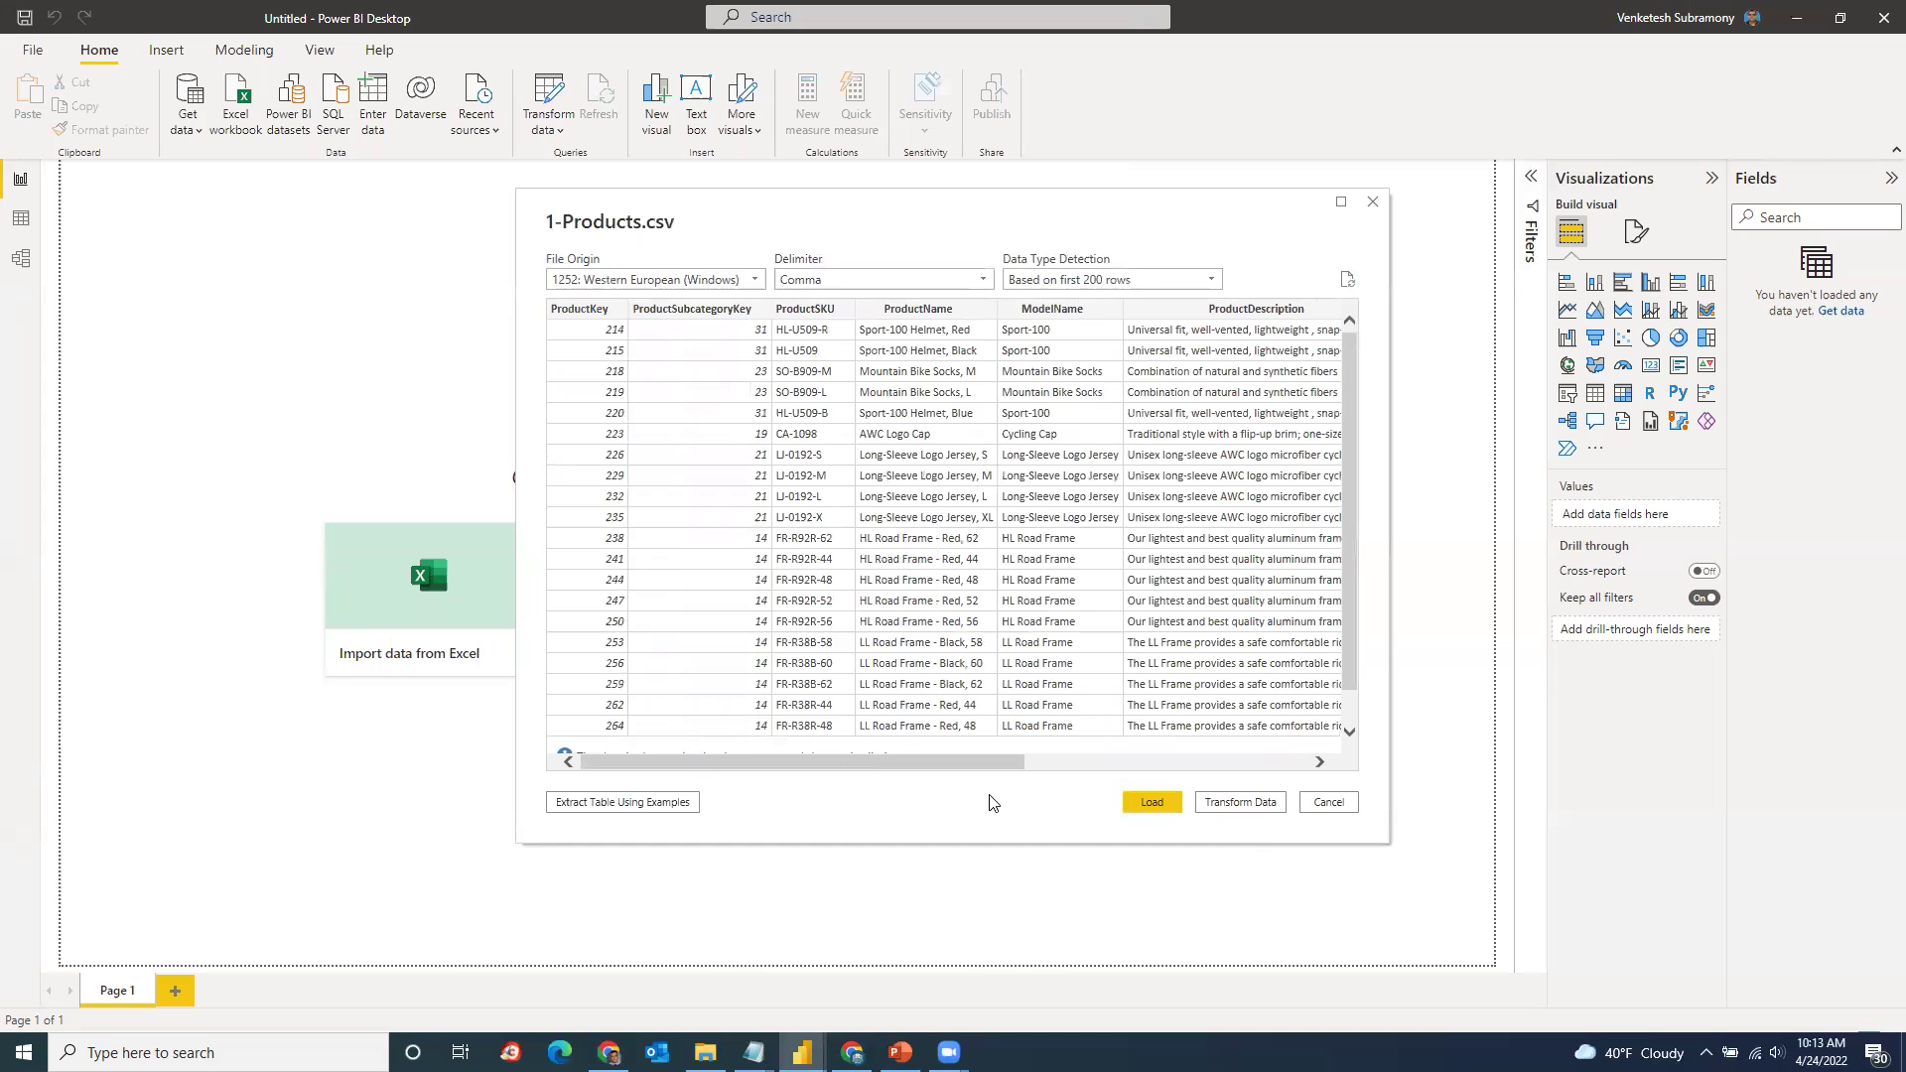
{"action": "left_click", "coordinate": [1149, 812]}
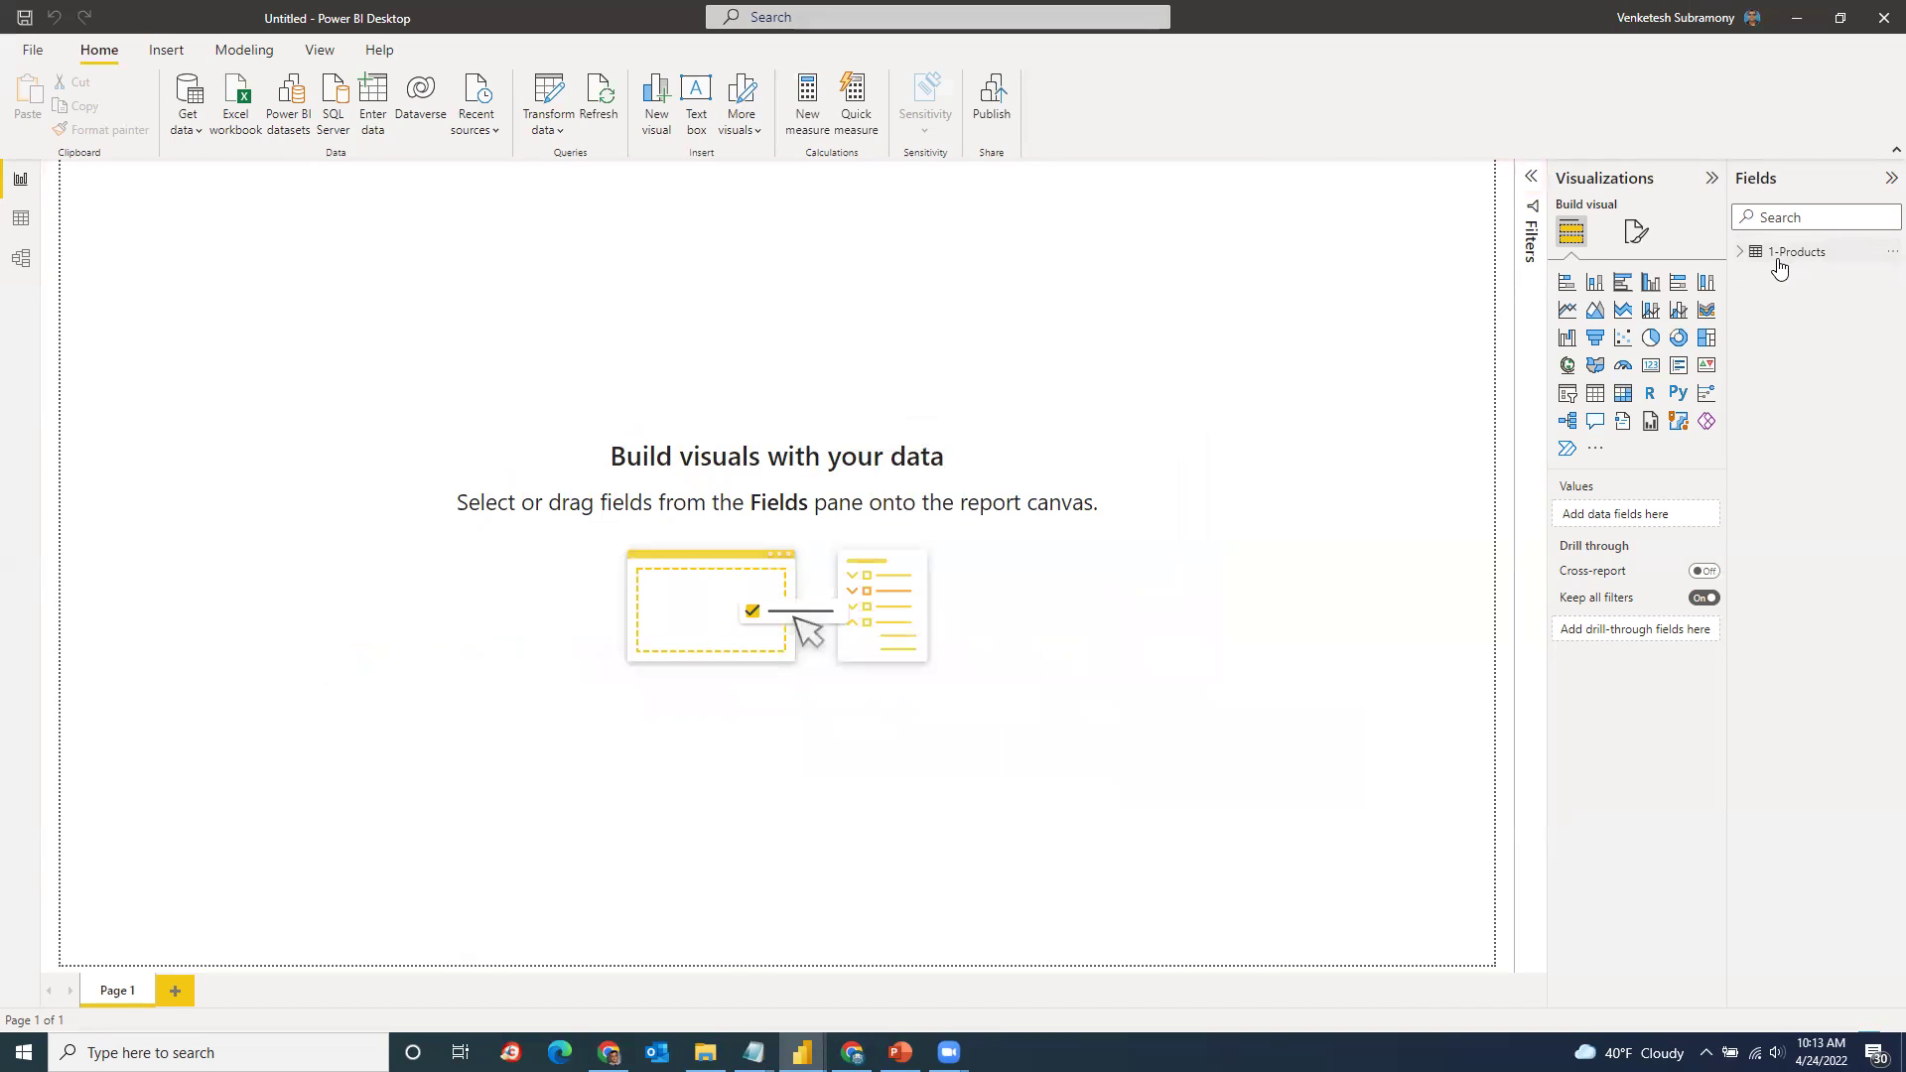
Step: Rename the 1-Products table as Product and display its rows in Data view
{"action": "right_click", "coordinate": [1779, 260]}
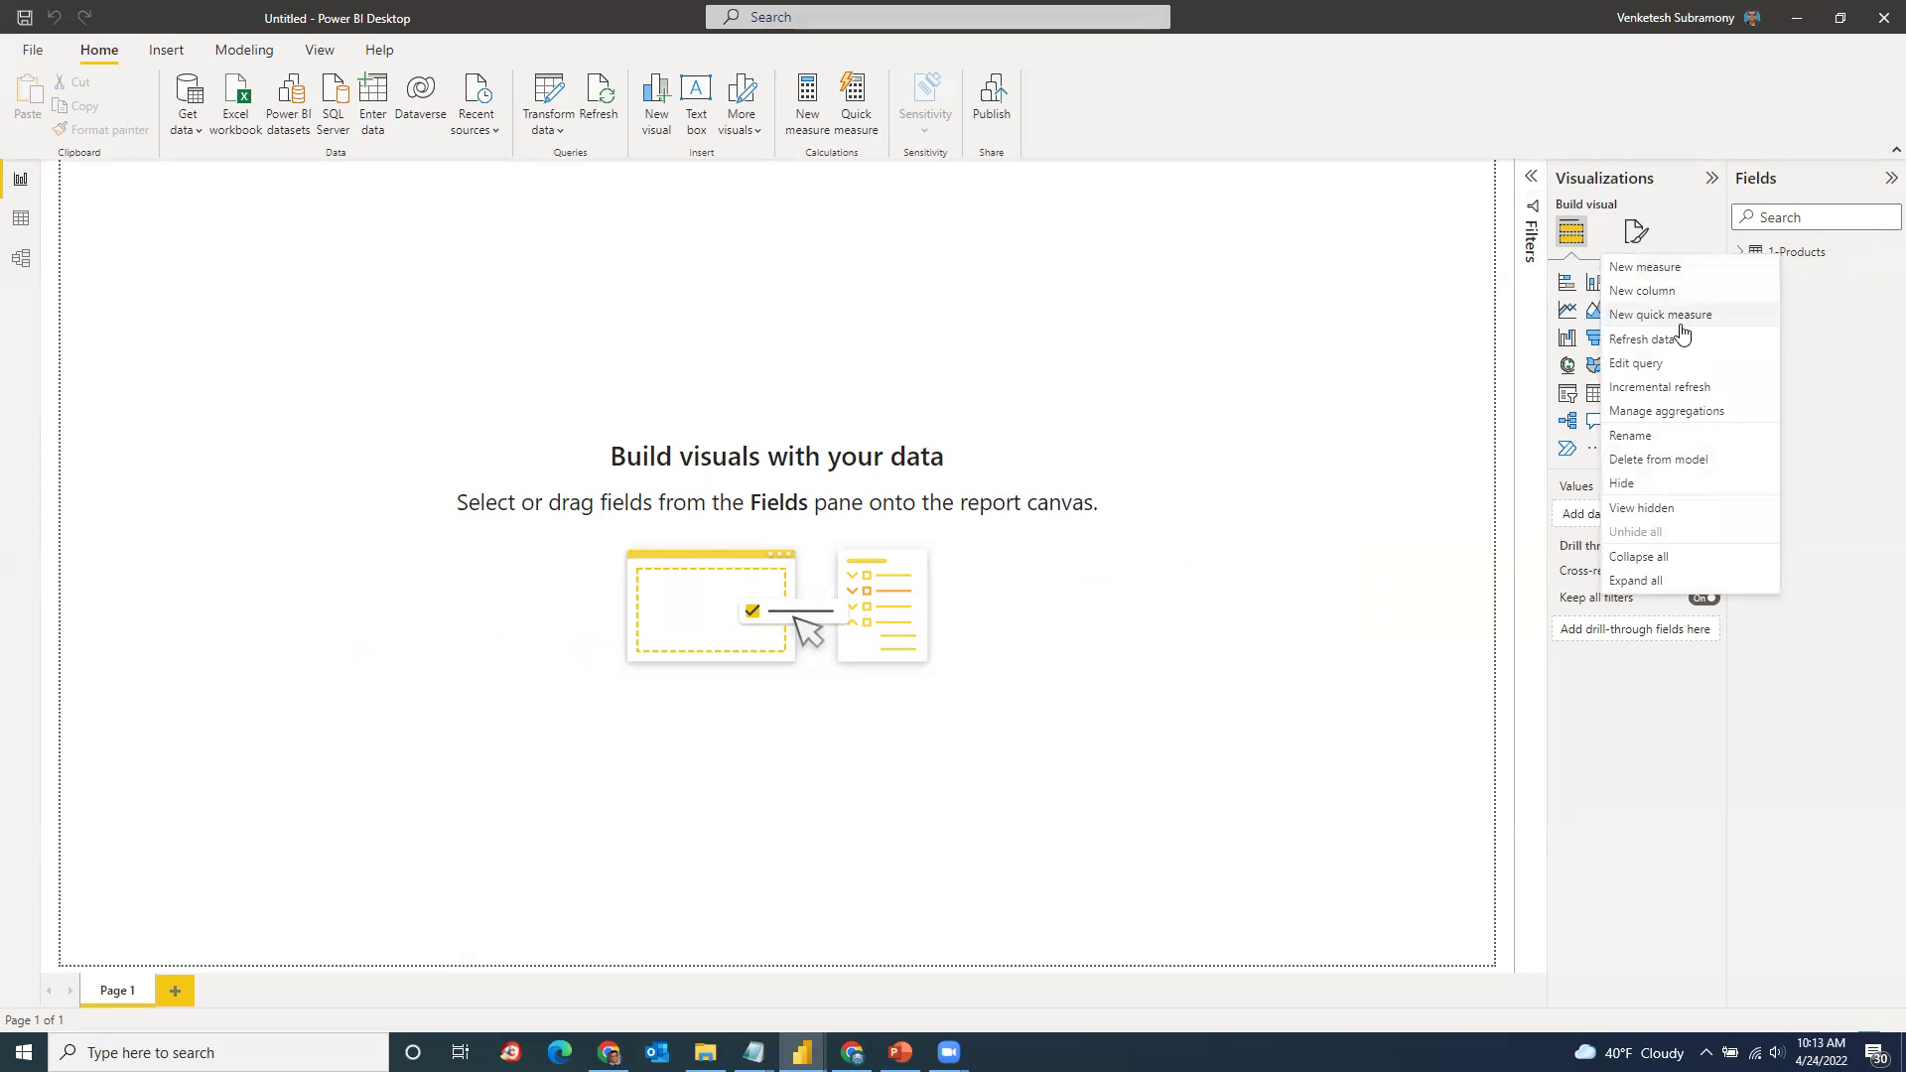
{"action": "left_click", "coordinate": [1646, 438]}
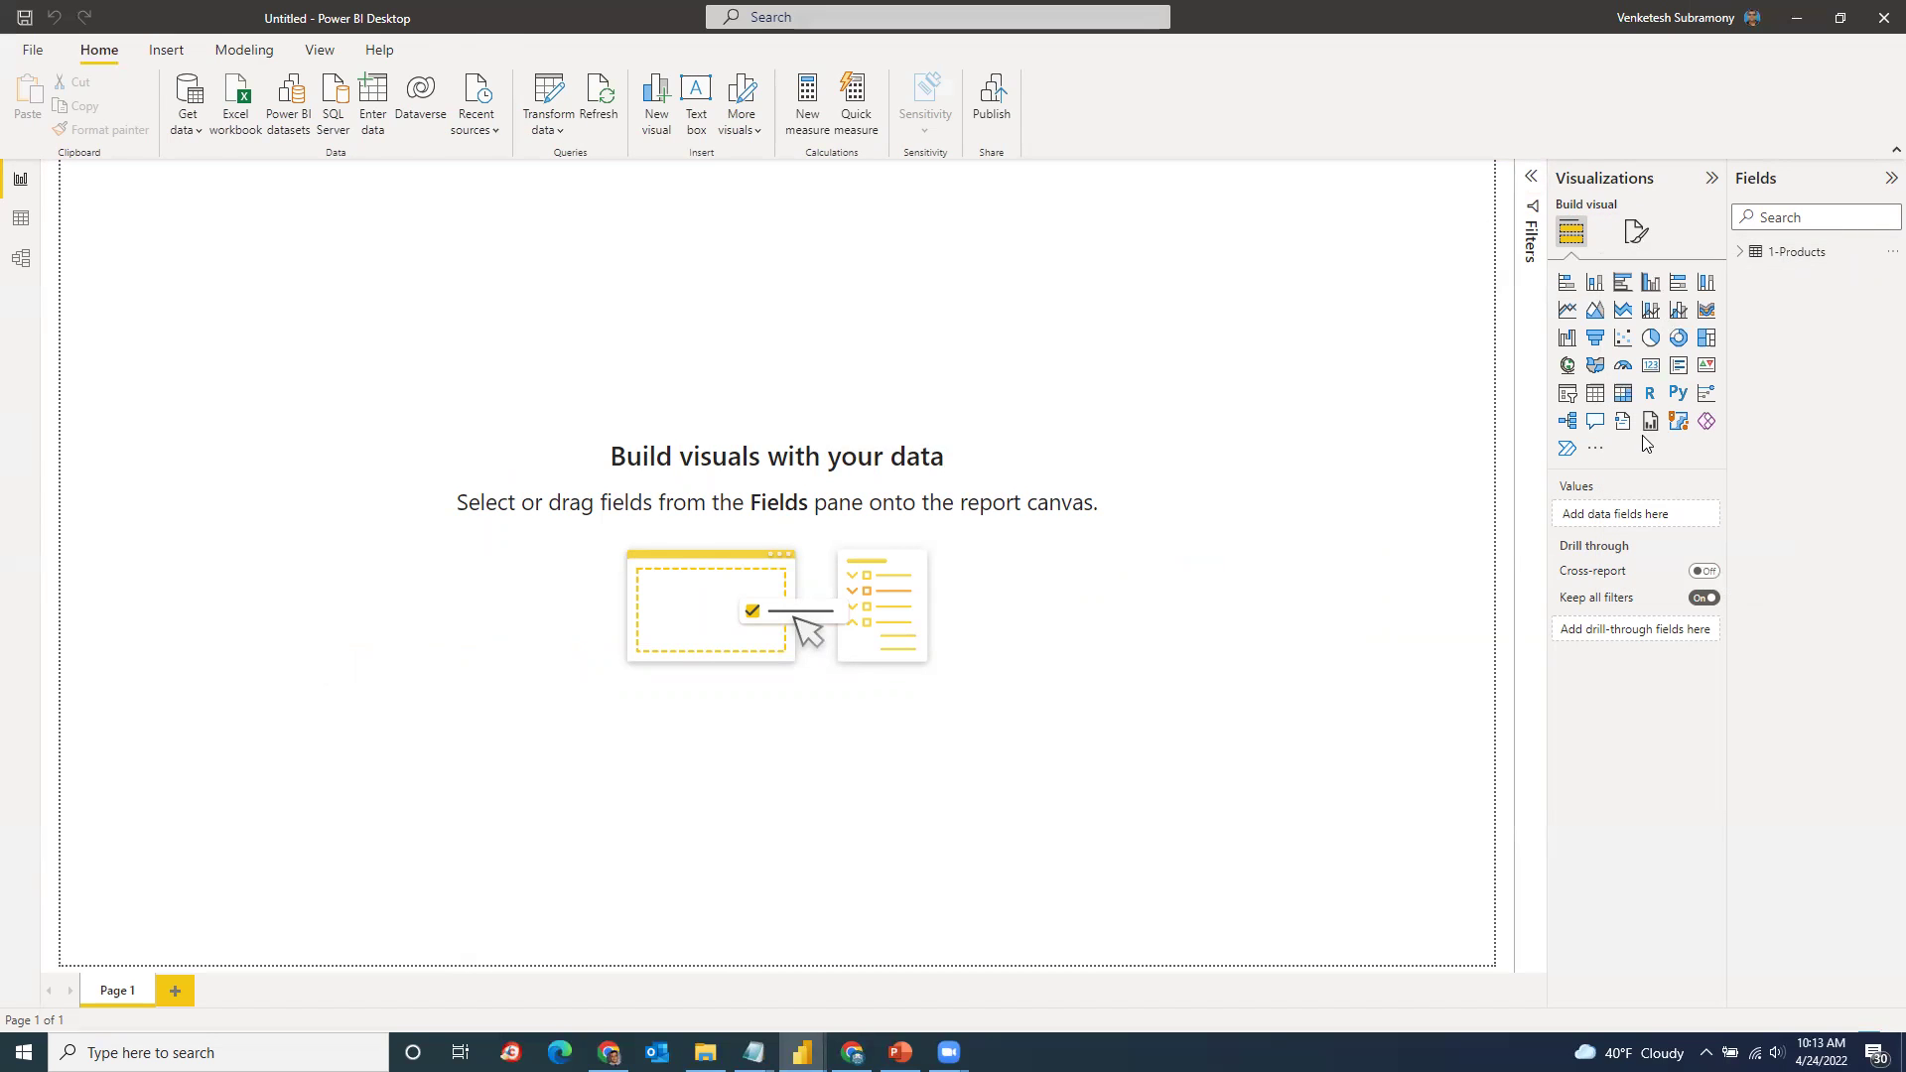
{"action": "type", "text": "P"}
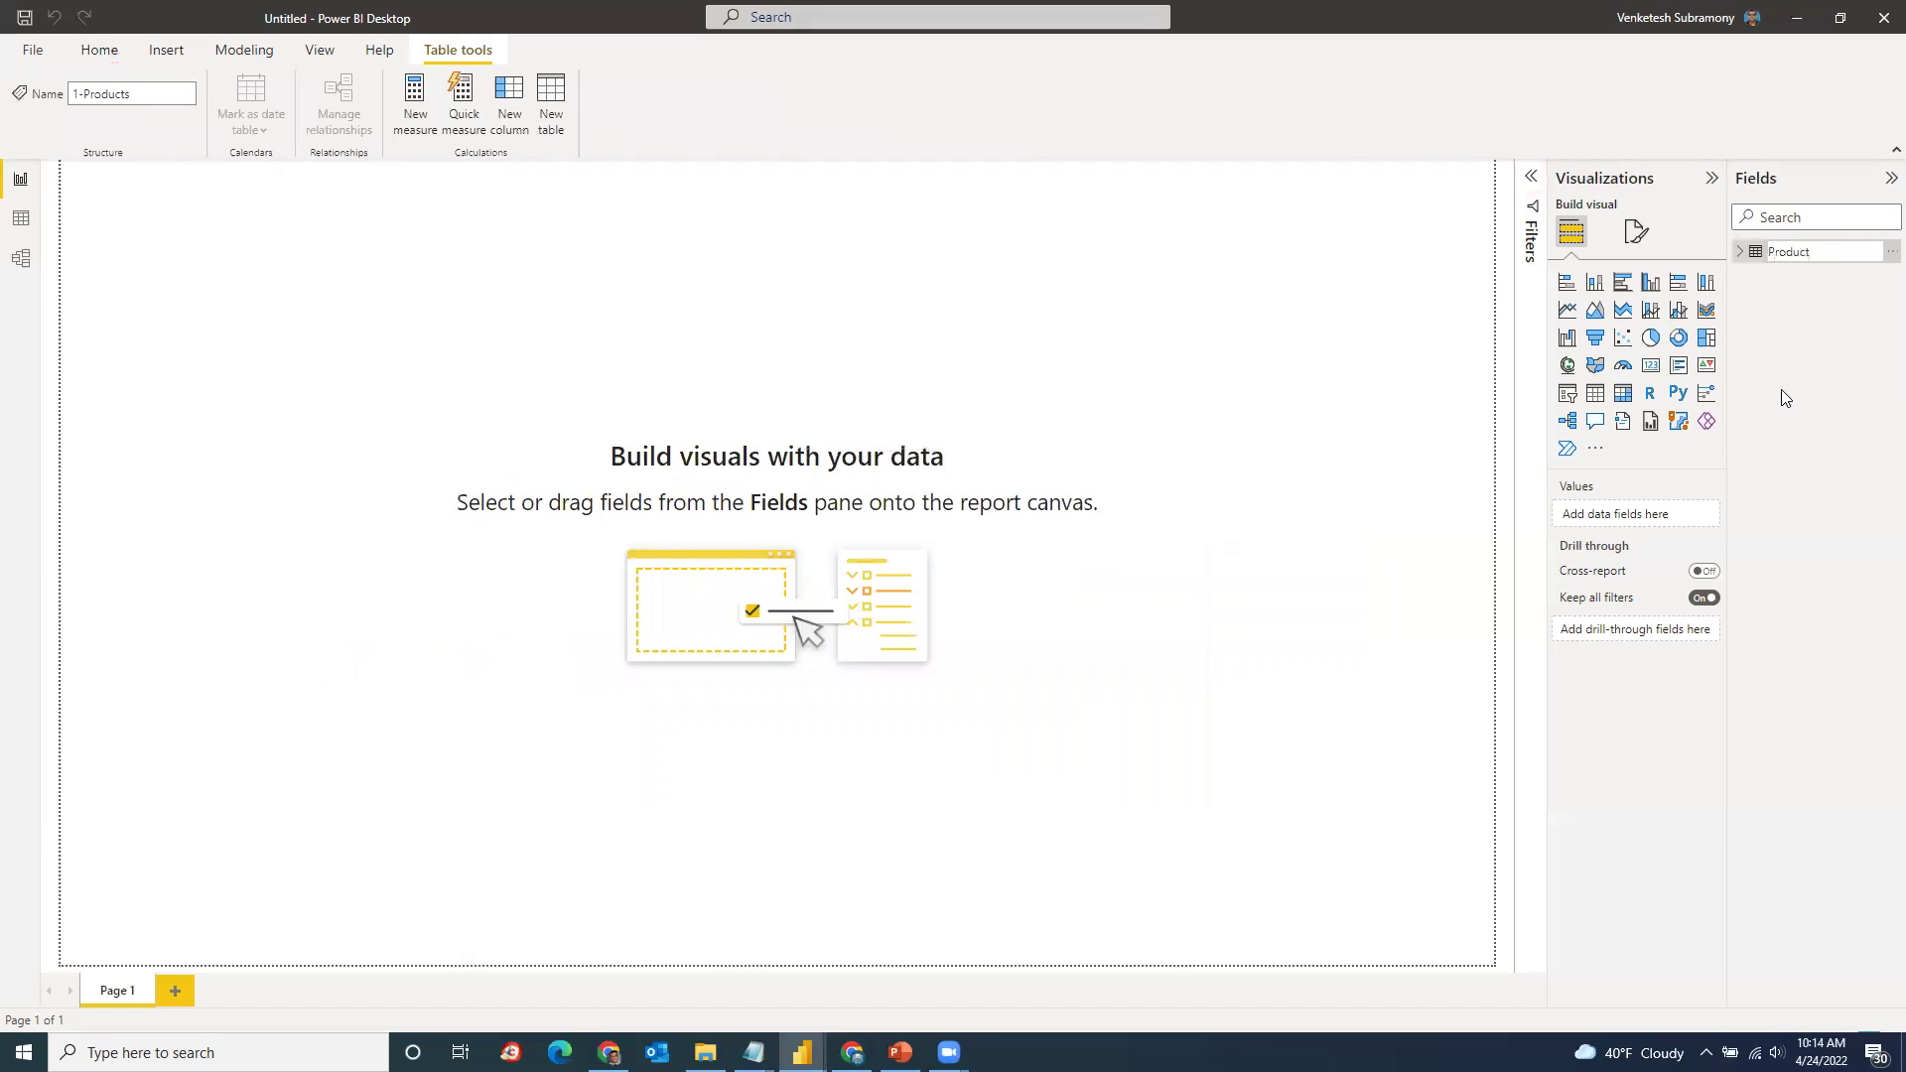
{"action": "type", "text": "roduct"}
{"action": "key", "text": "Return"}
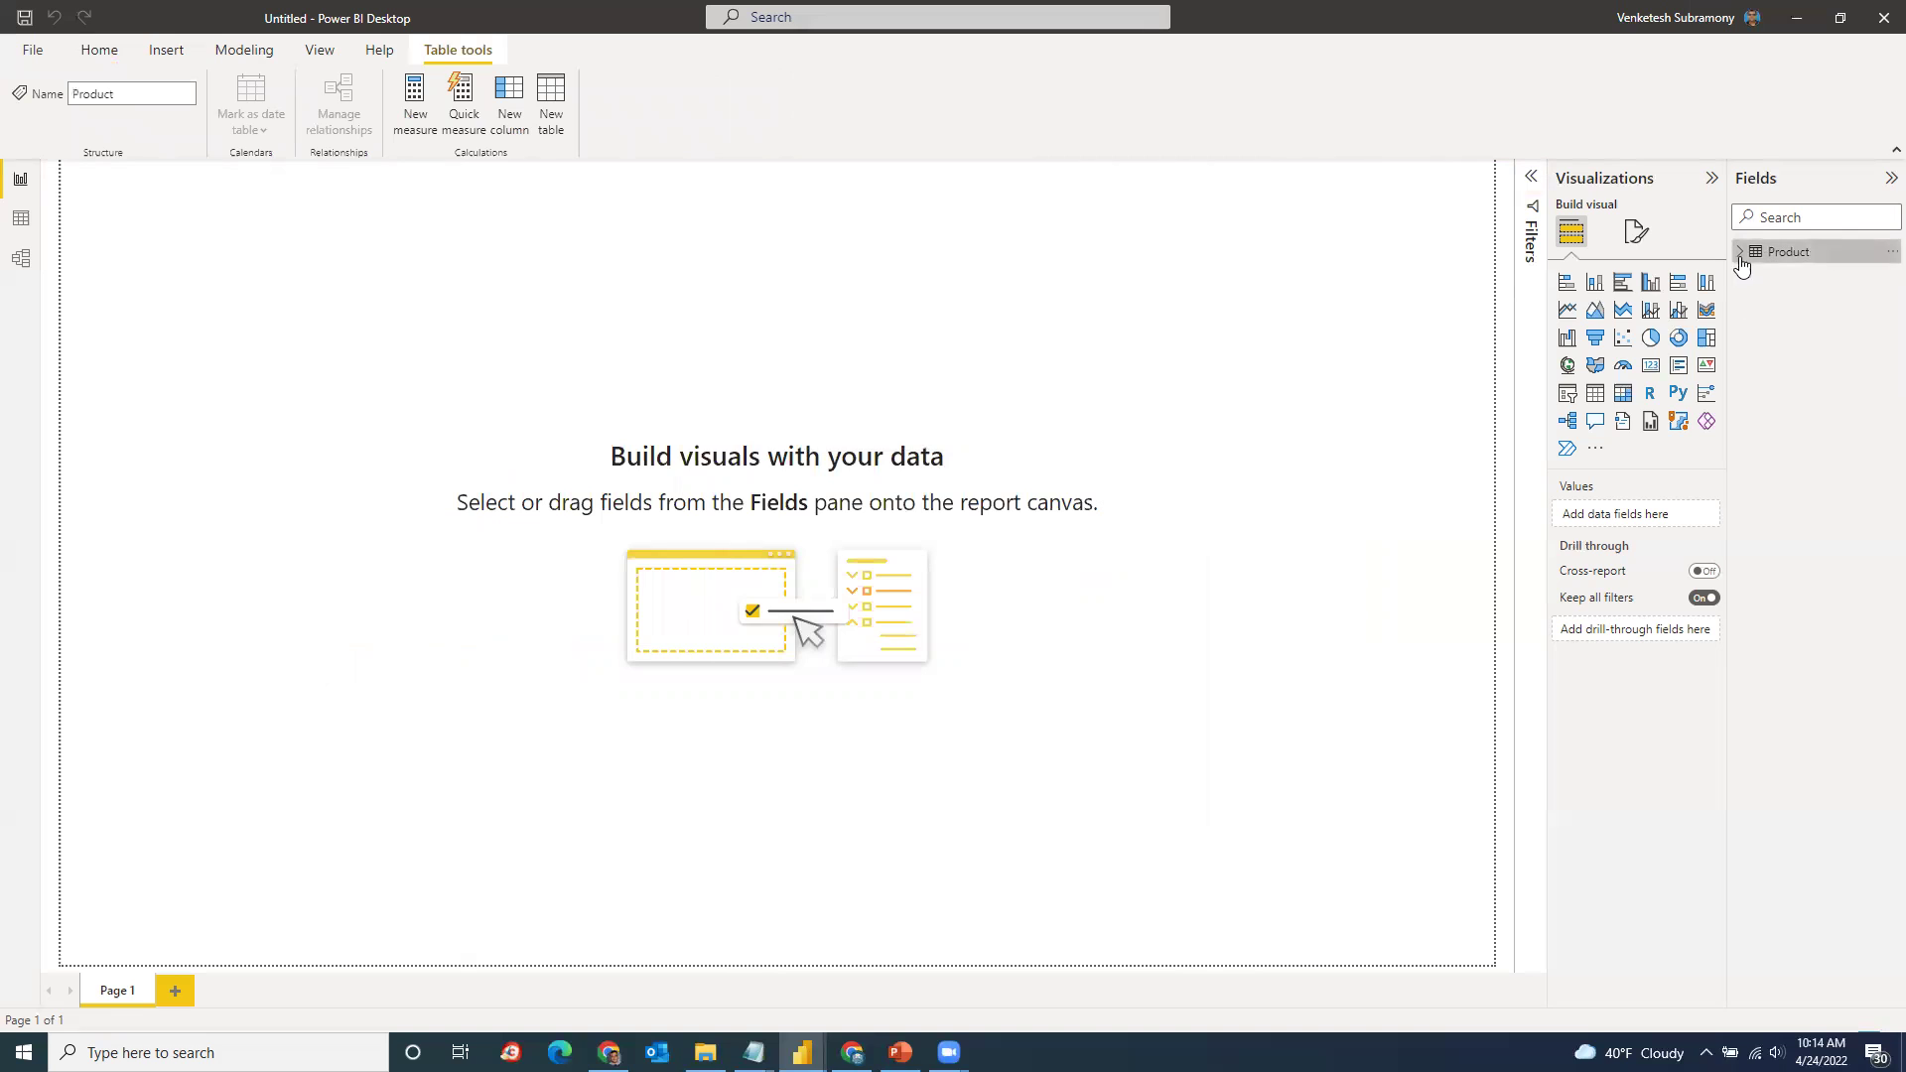
{"action": "left_click", "coordinate": [21, 220]}
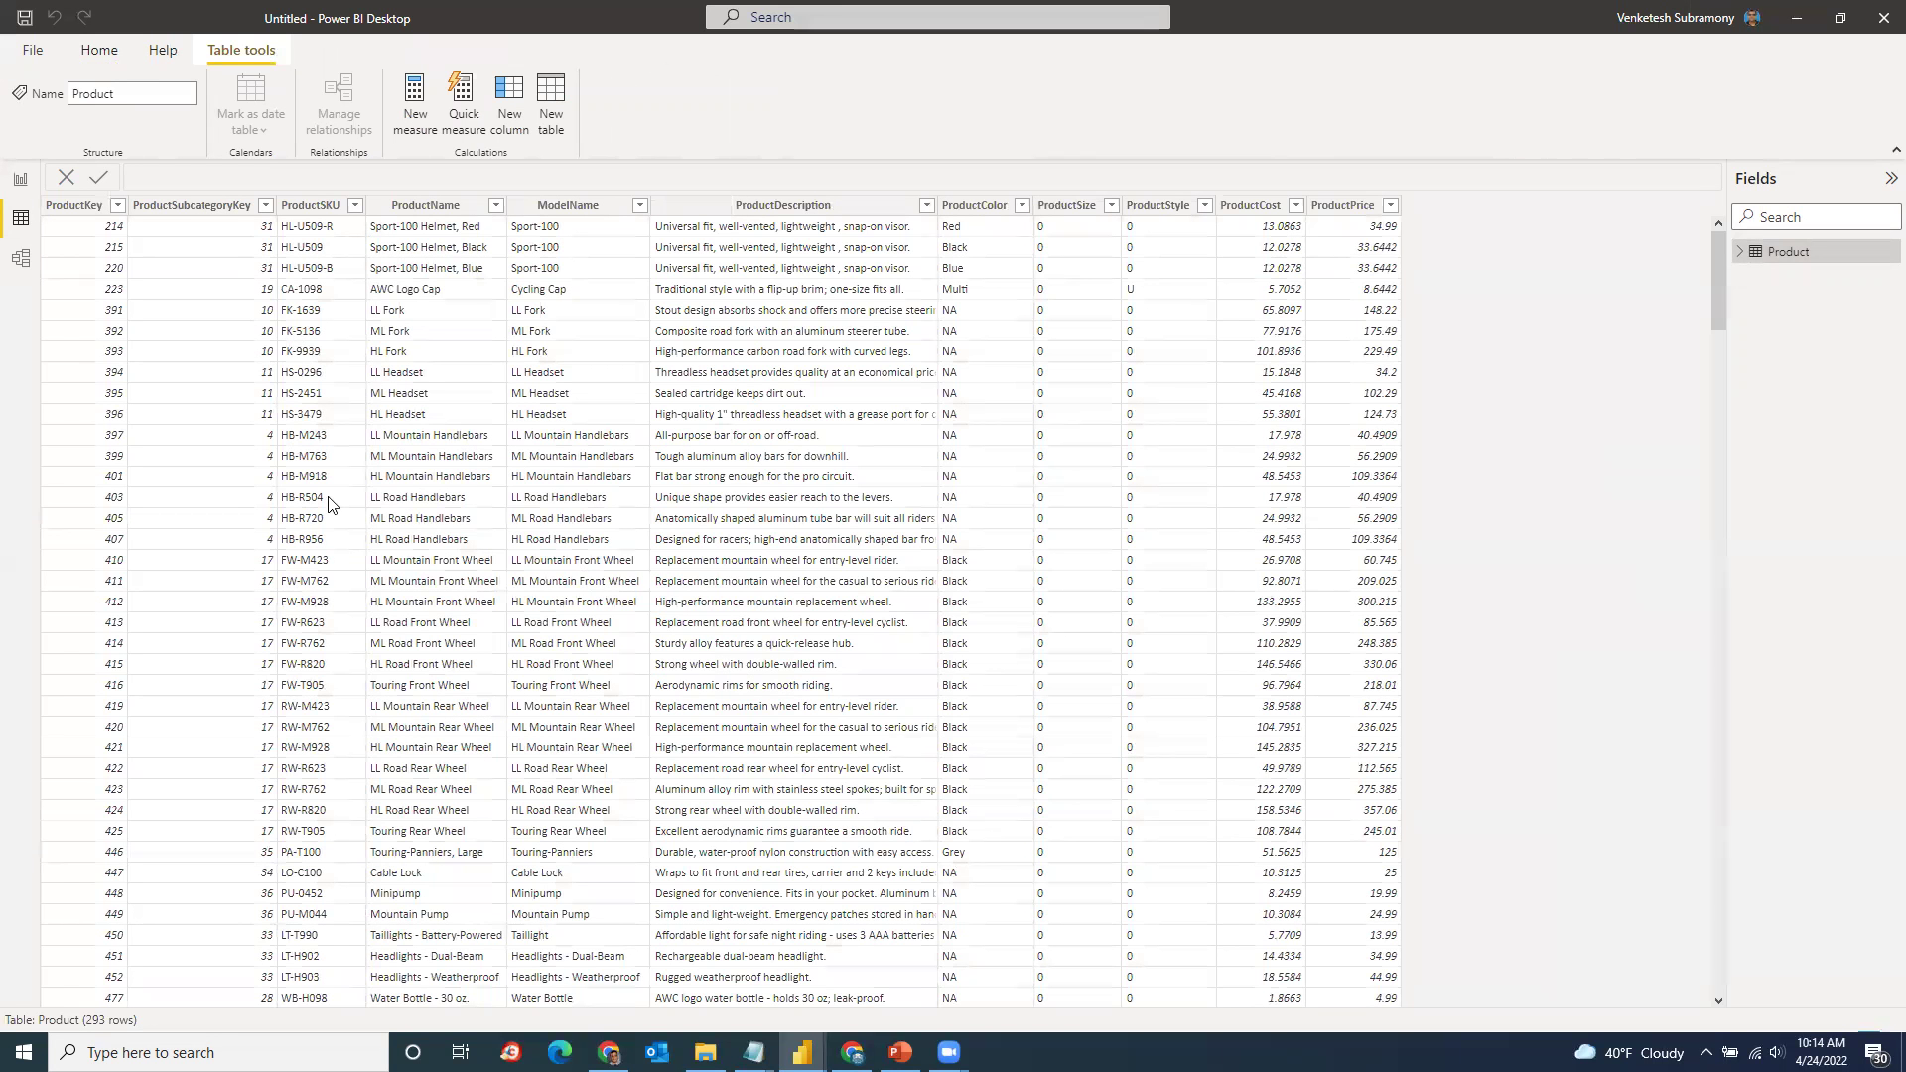
Step: Check the sales file's type in the PowerPivot folder, then import Sheet3 from the 2-Sales.xlsx Excel workbook
{"action": "left_click", "coordinate": [101, 50]}
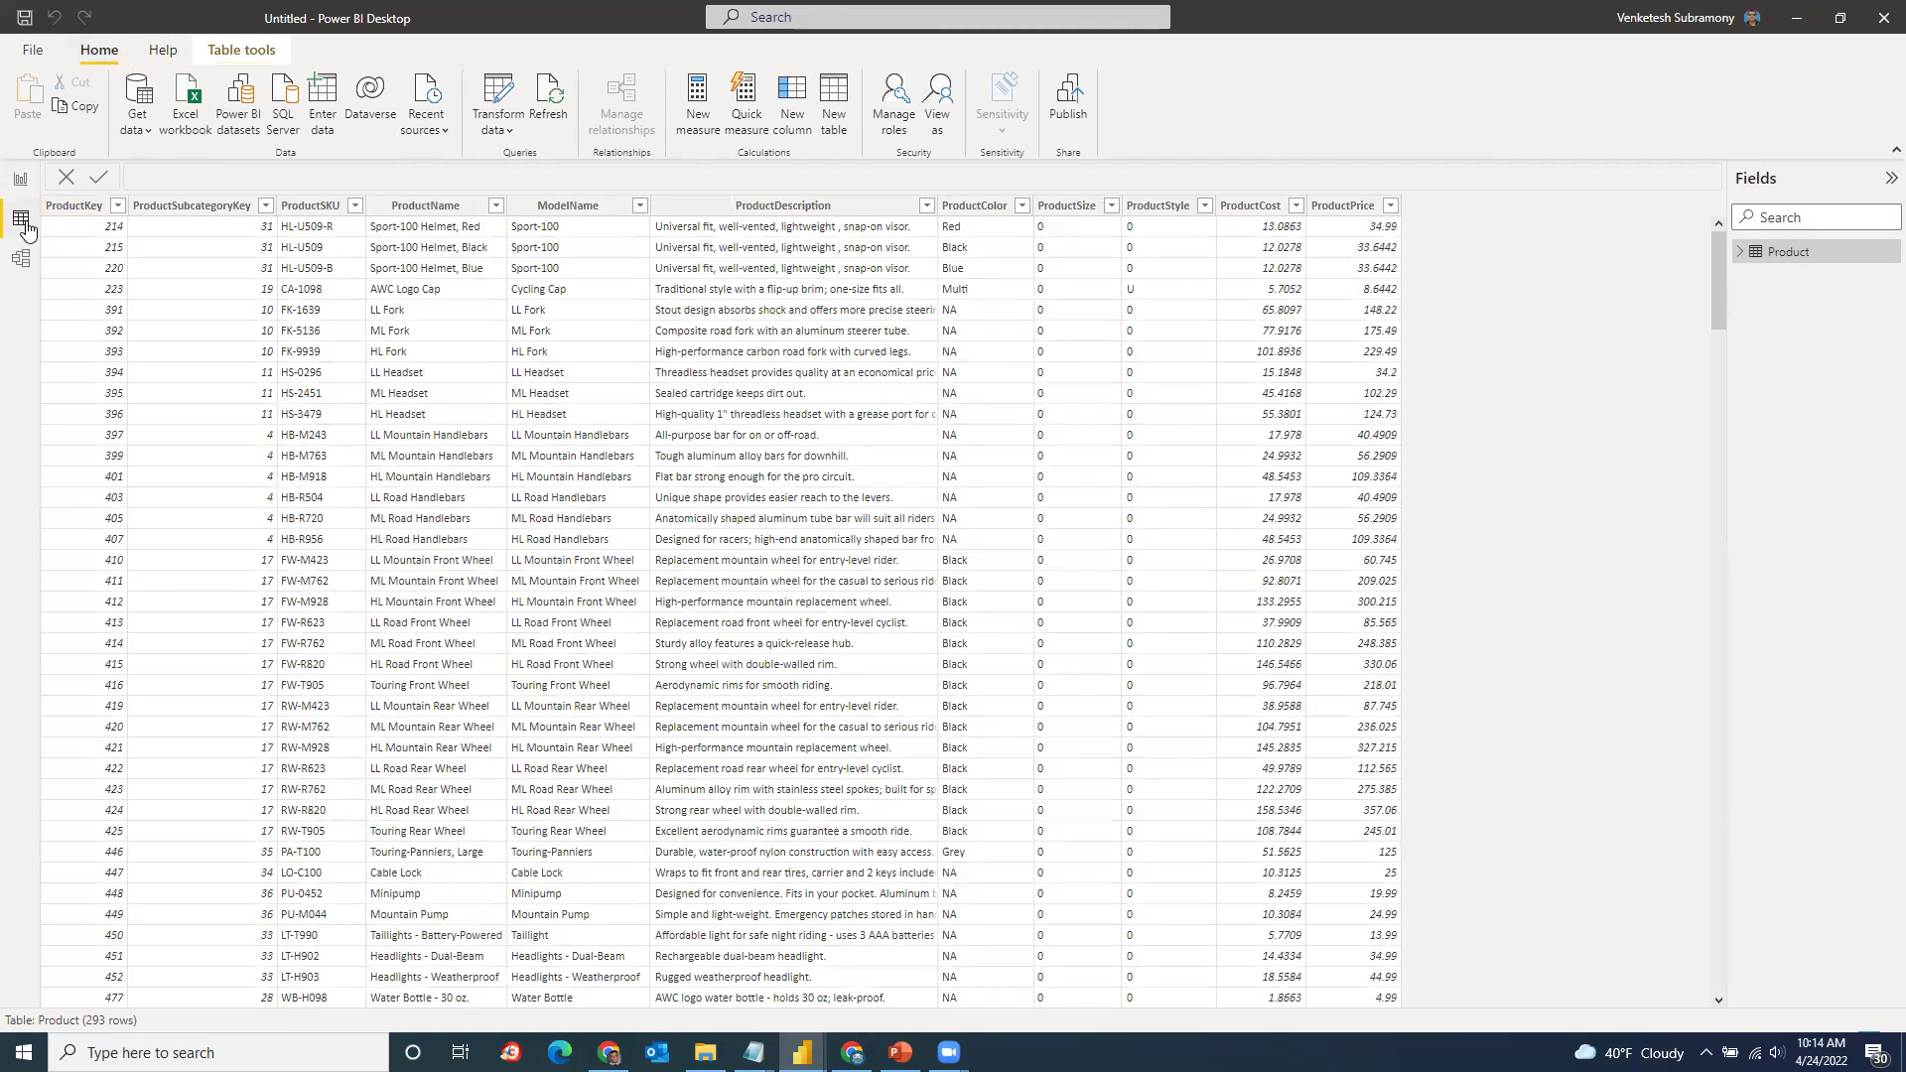
{"action": "left_click", "coordinate": [150, 132]}
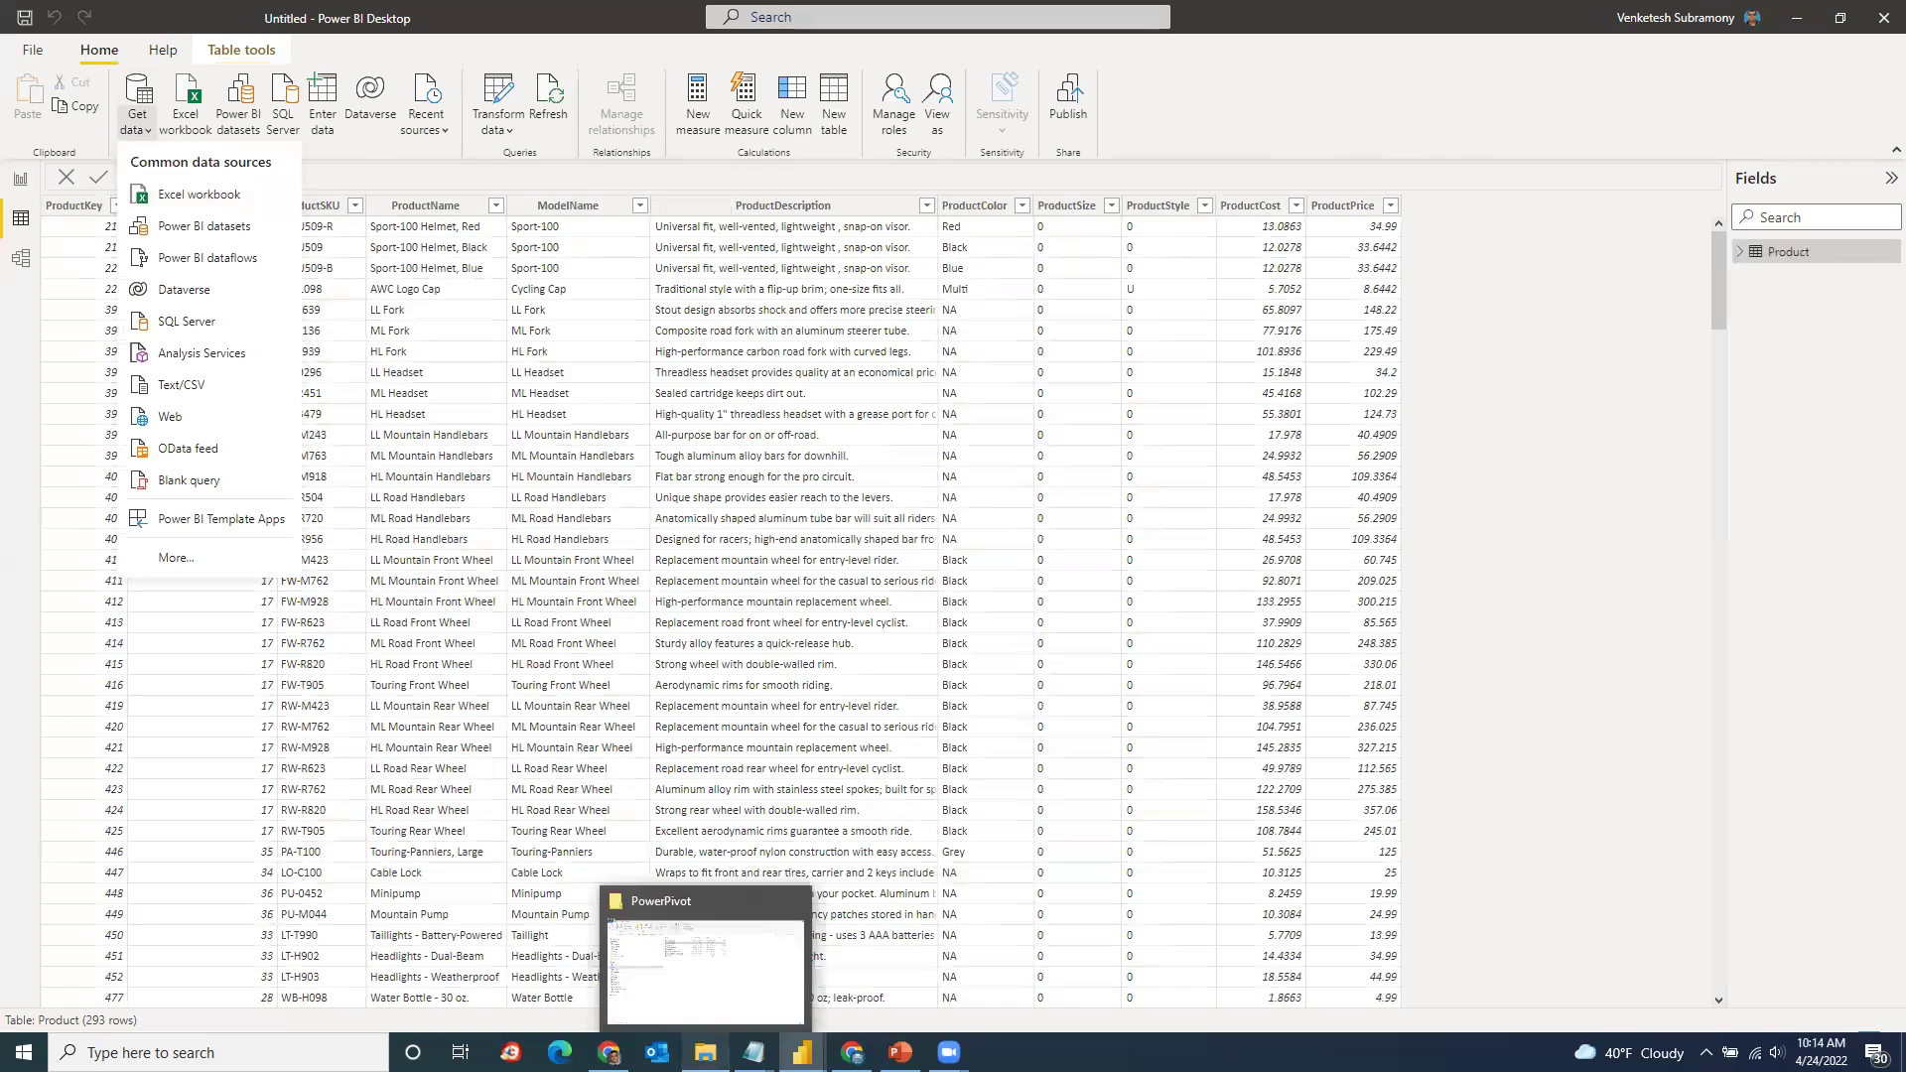
{"action": "left_click", "coordinate": [704, 1050]}
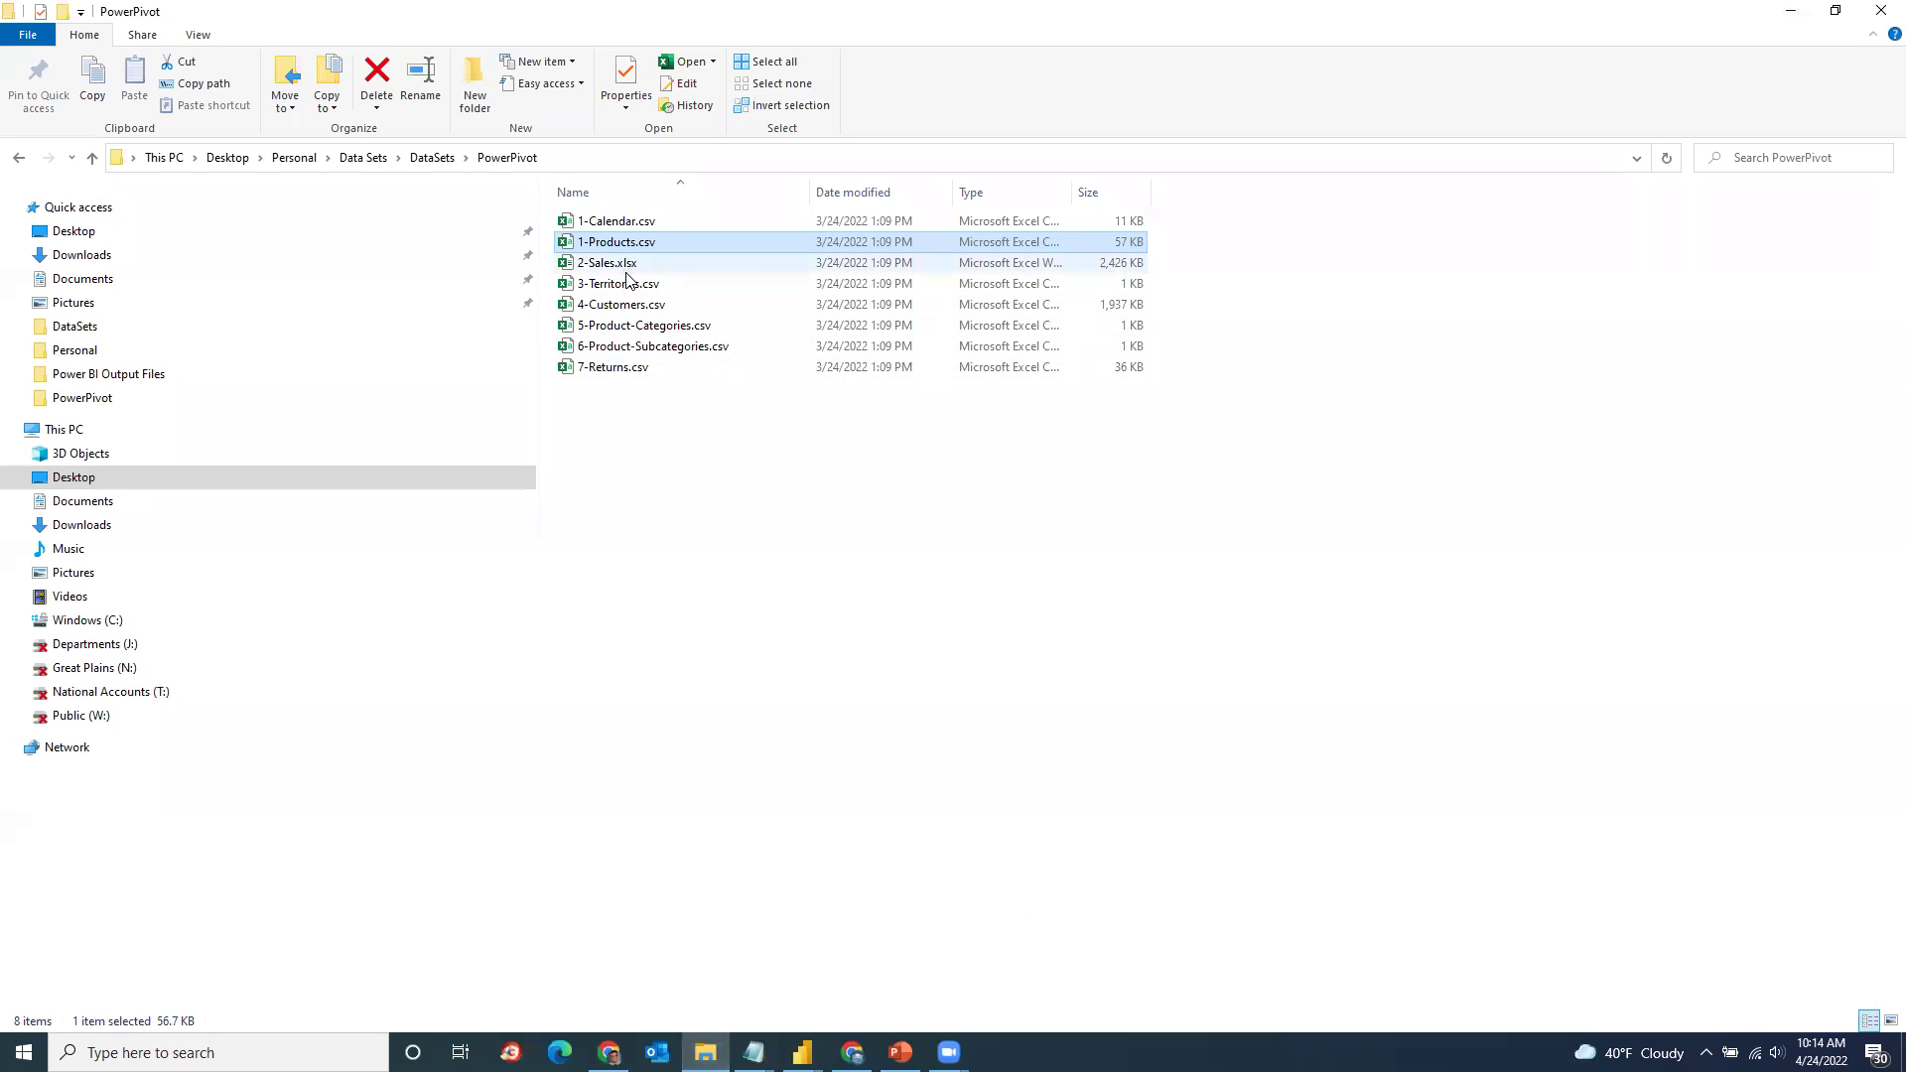
{"action": "left_click", "coordinate": [1790, 11]}
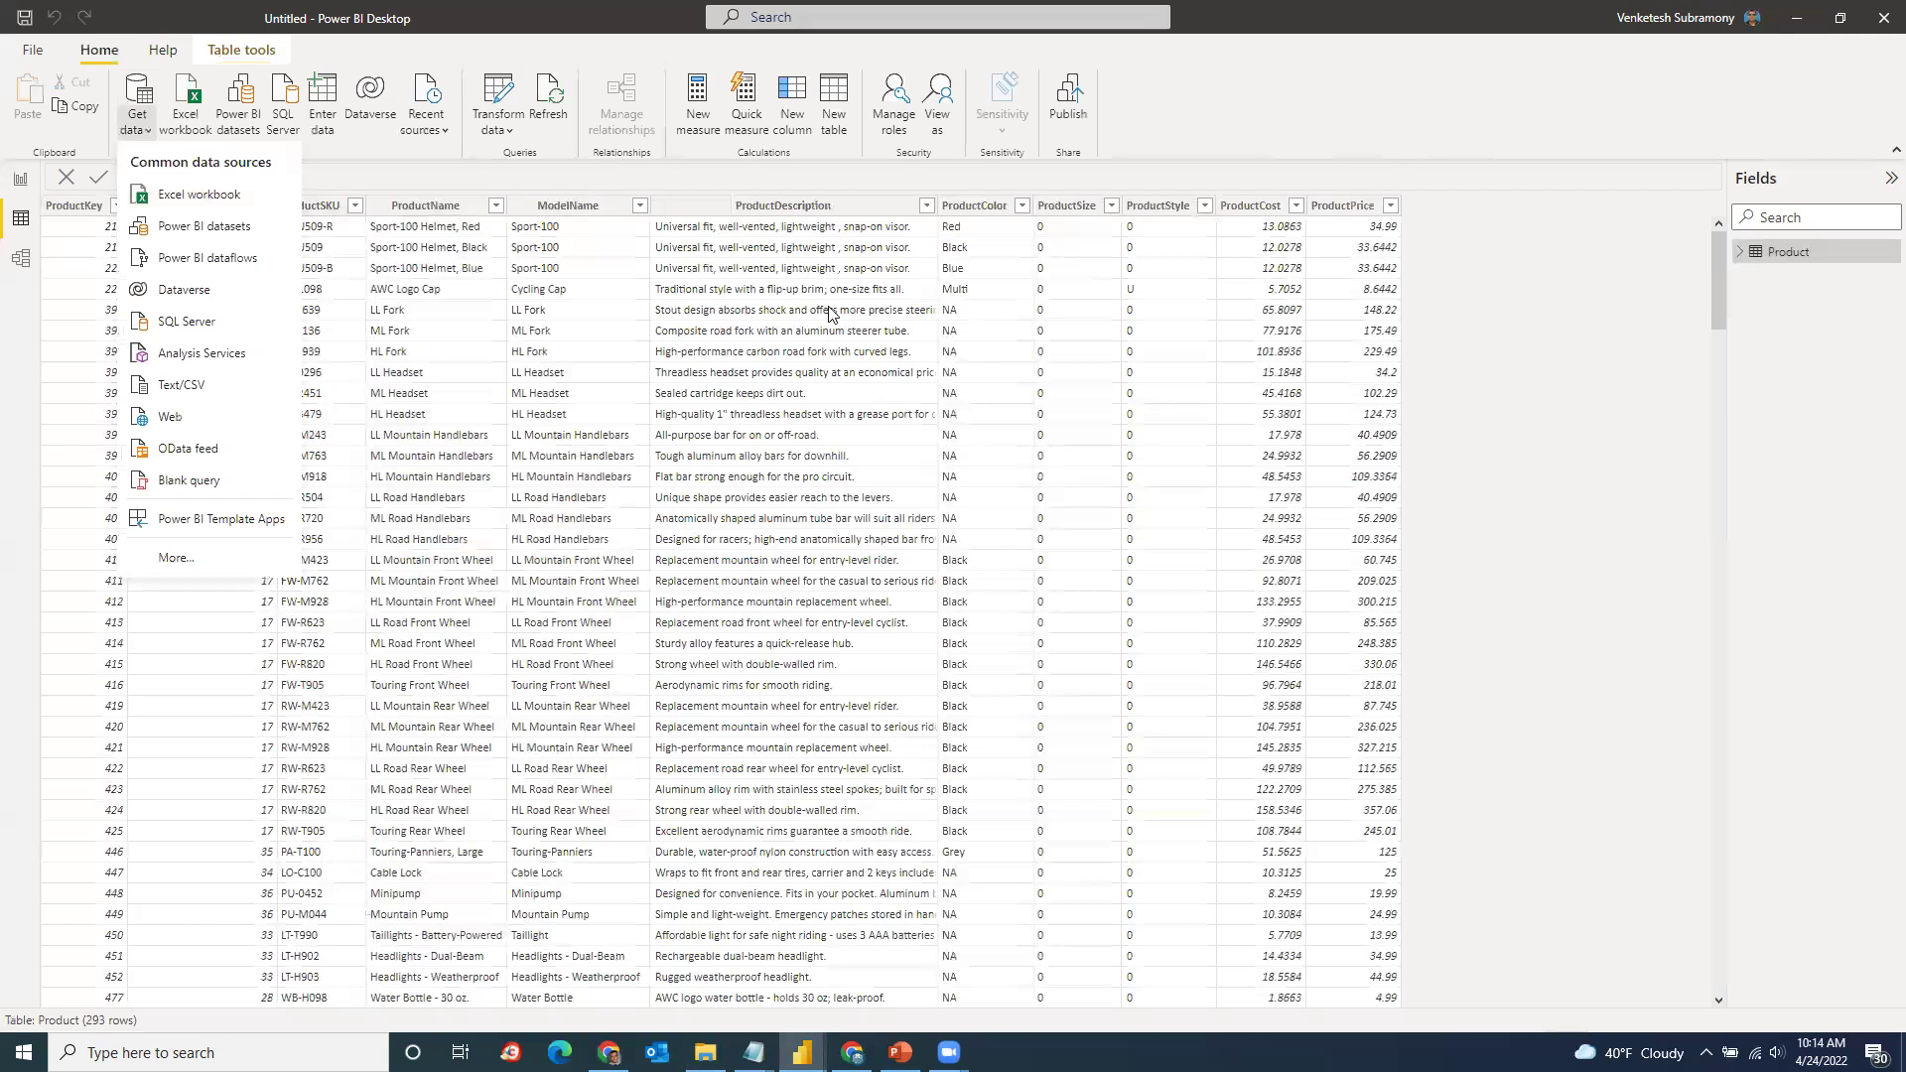
{"action": "left_click", "coordinate": [182, 201]}
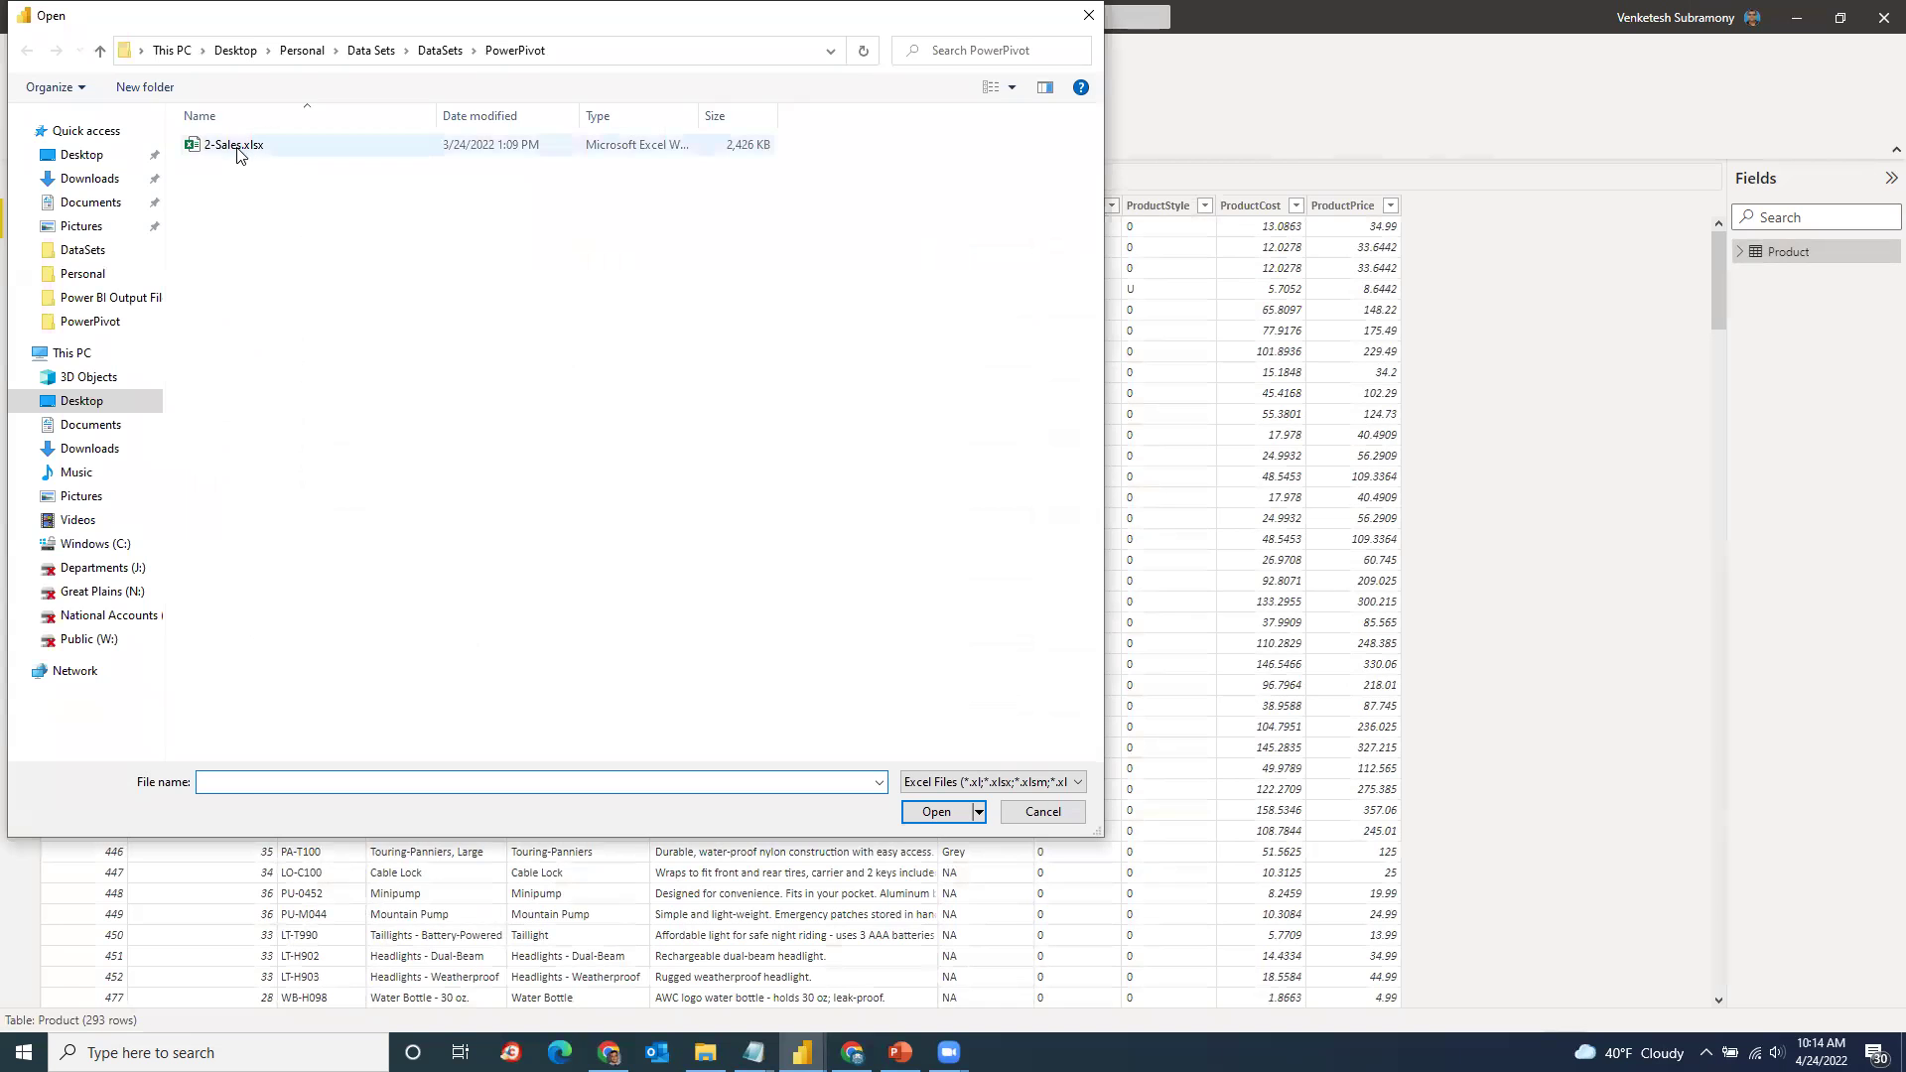
{"action": "left_click", "coordinate": [236, 147]}
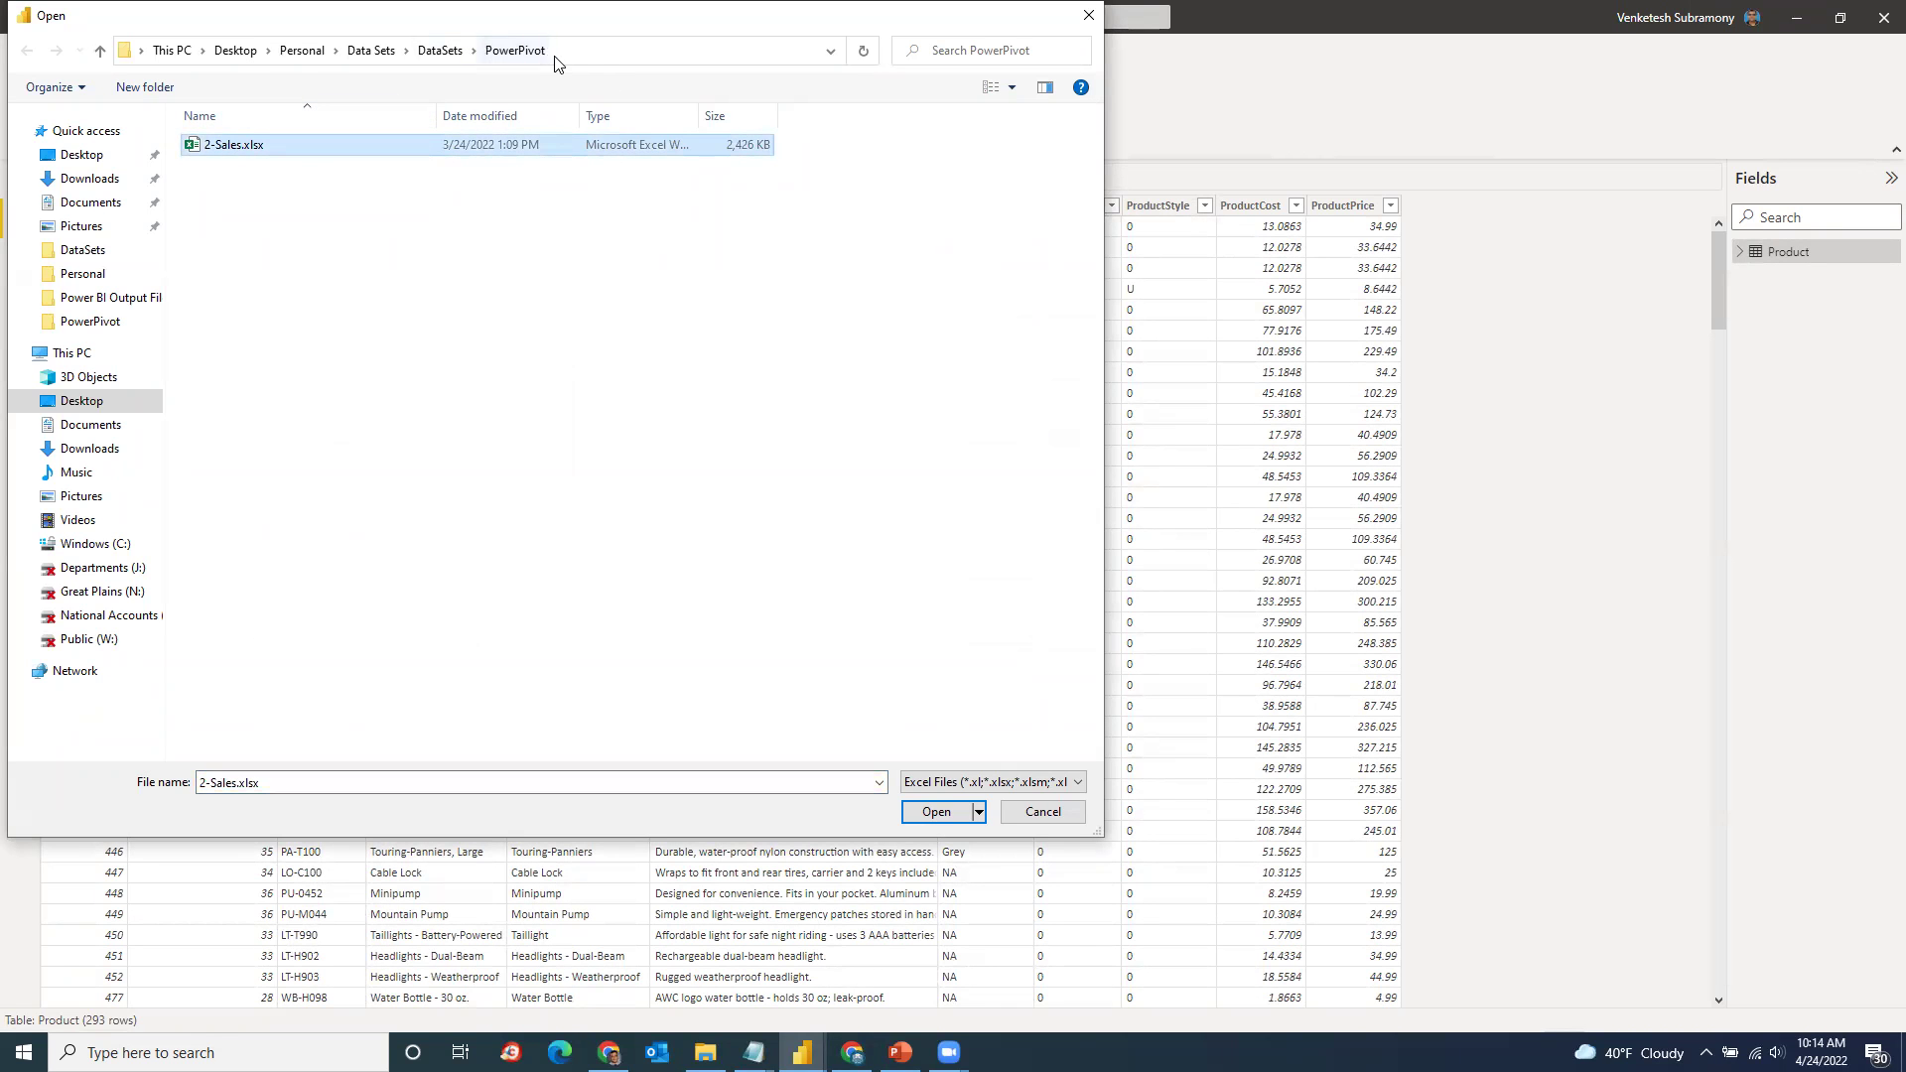
{"action": "left_click", "coordinate": [936, 811]}
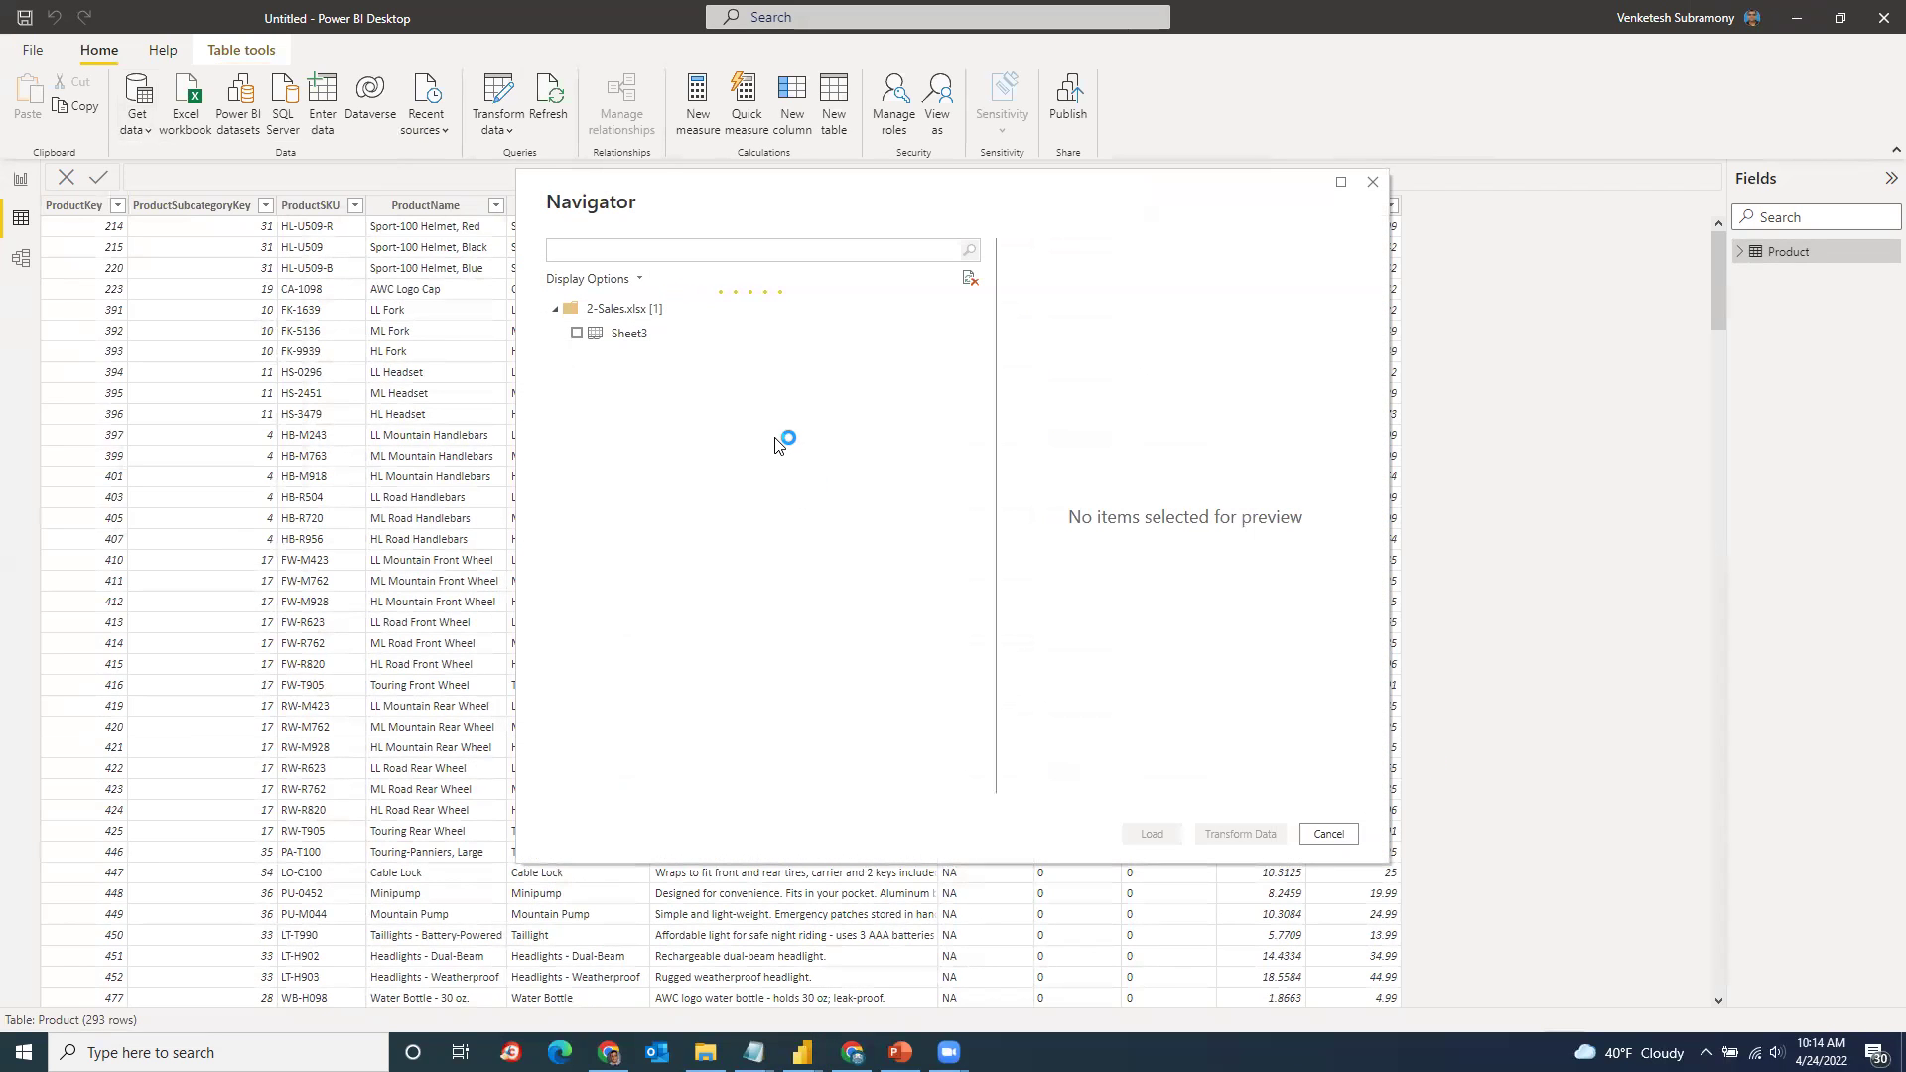
{"action": "left_click", "coordinate": [577, 332]}
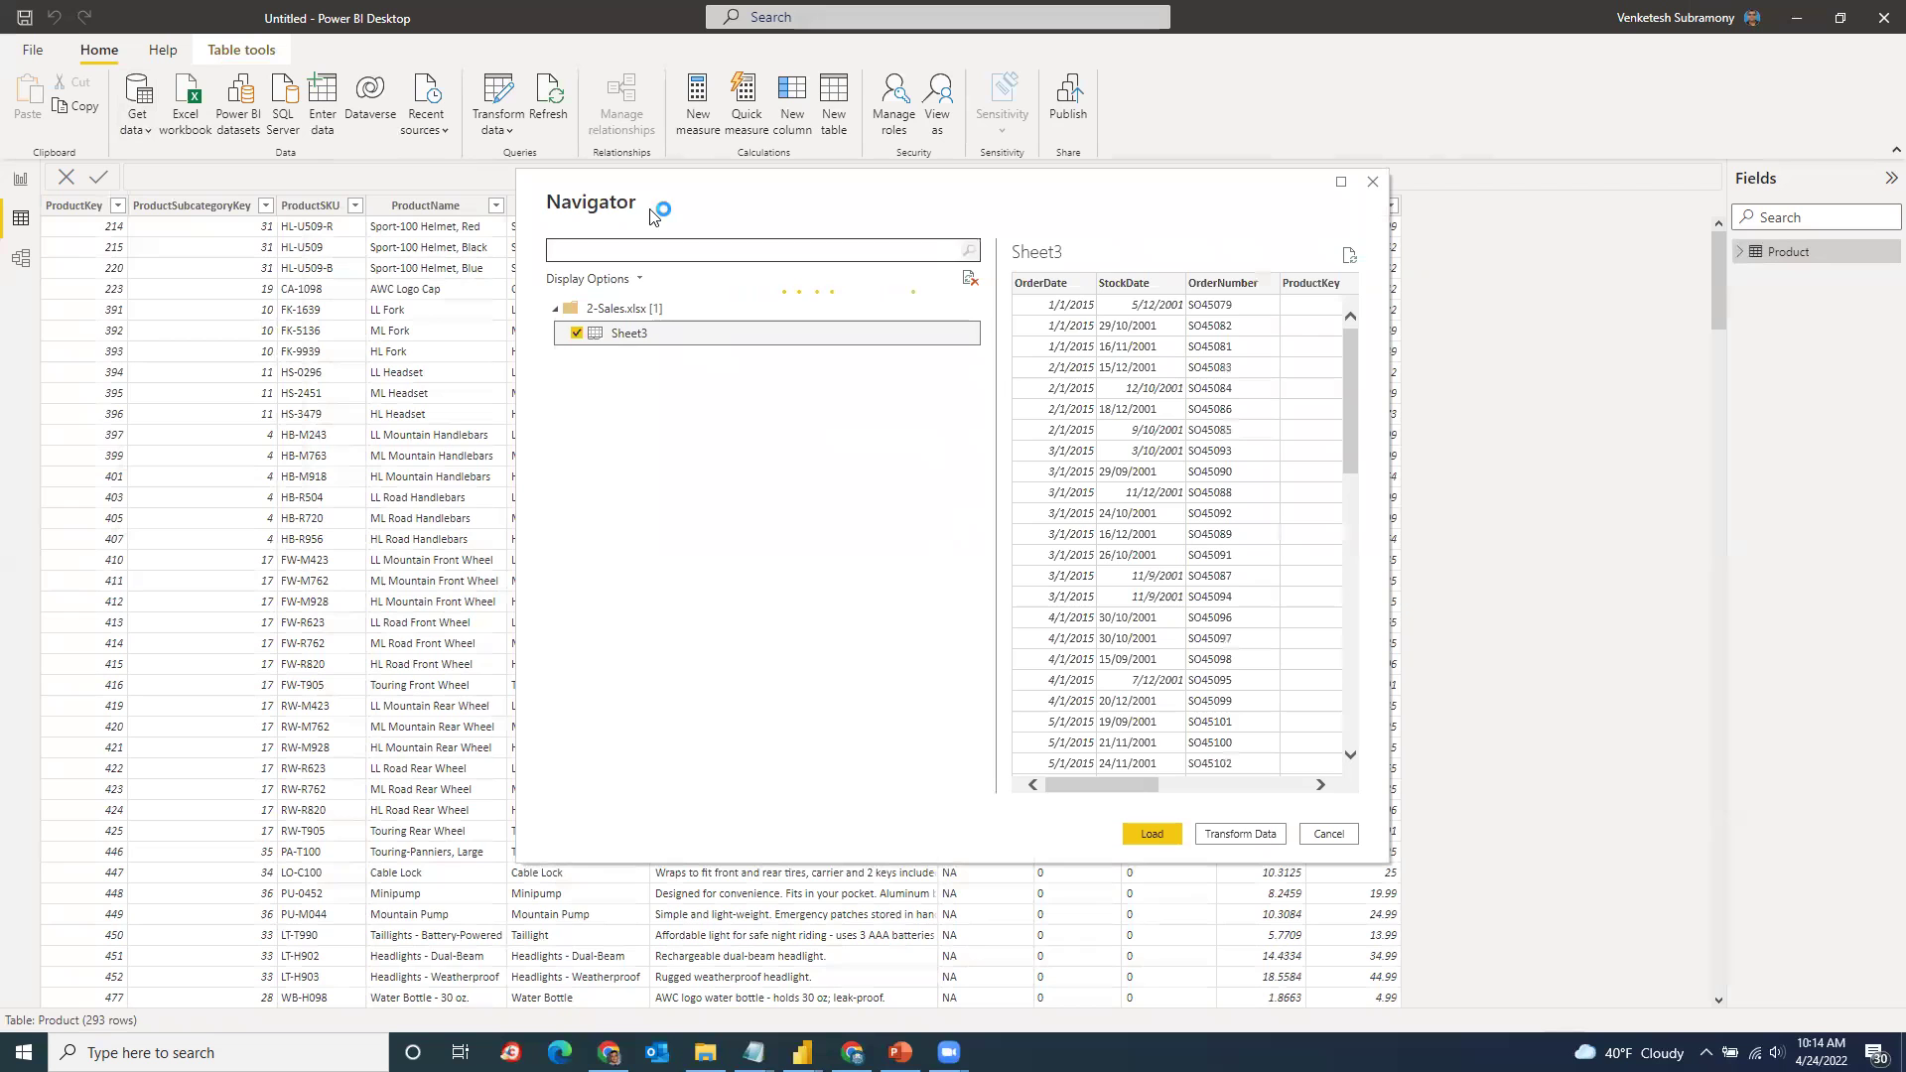
{"action": "left_click", "coordinate": [1152, 833]}
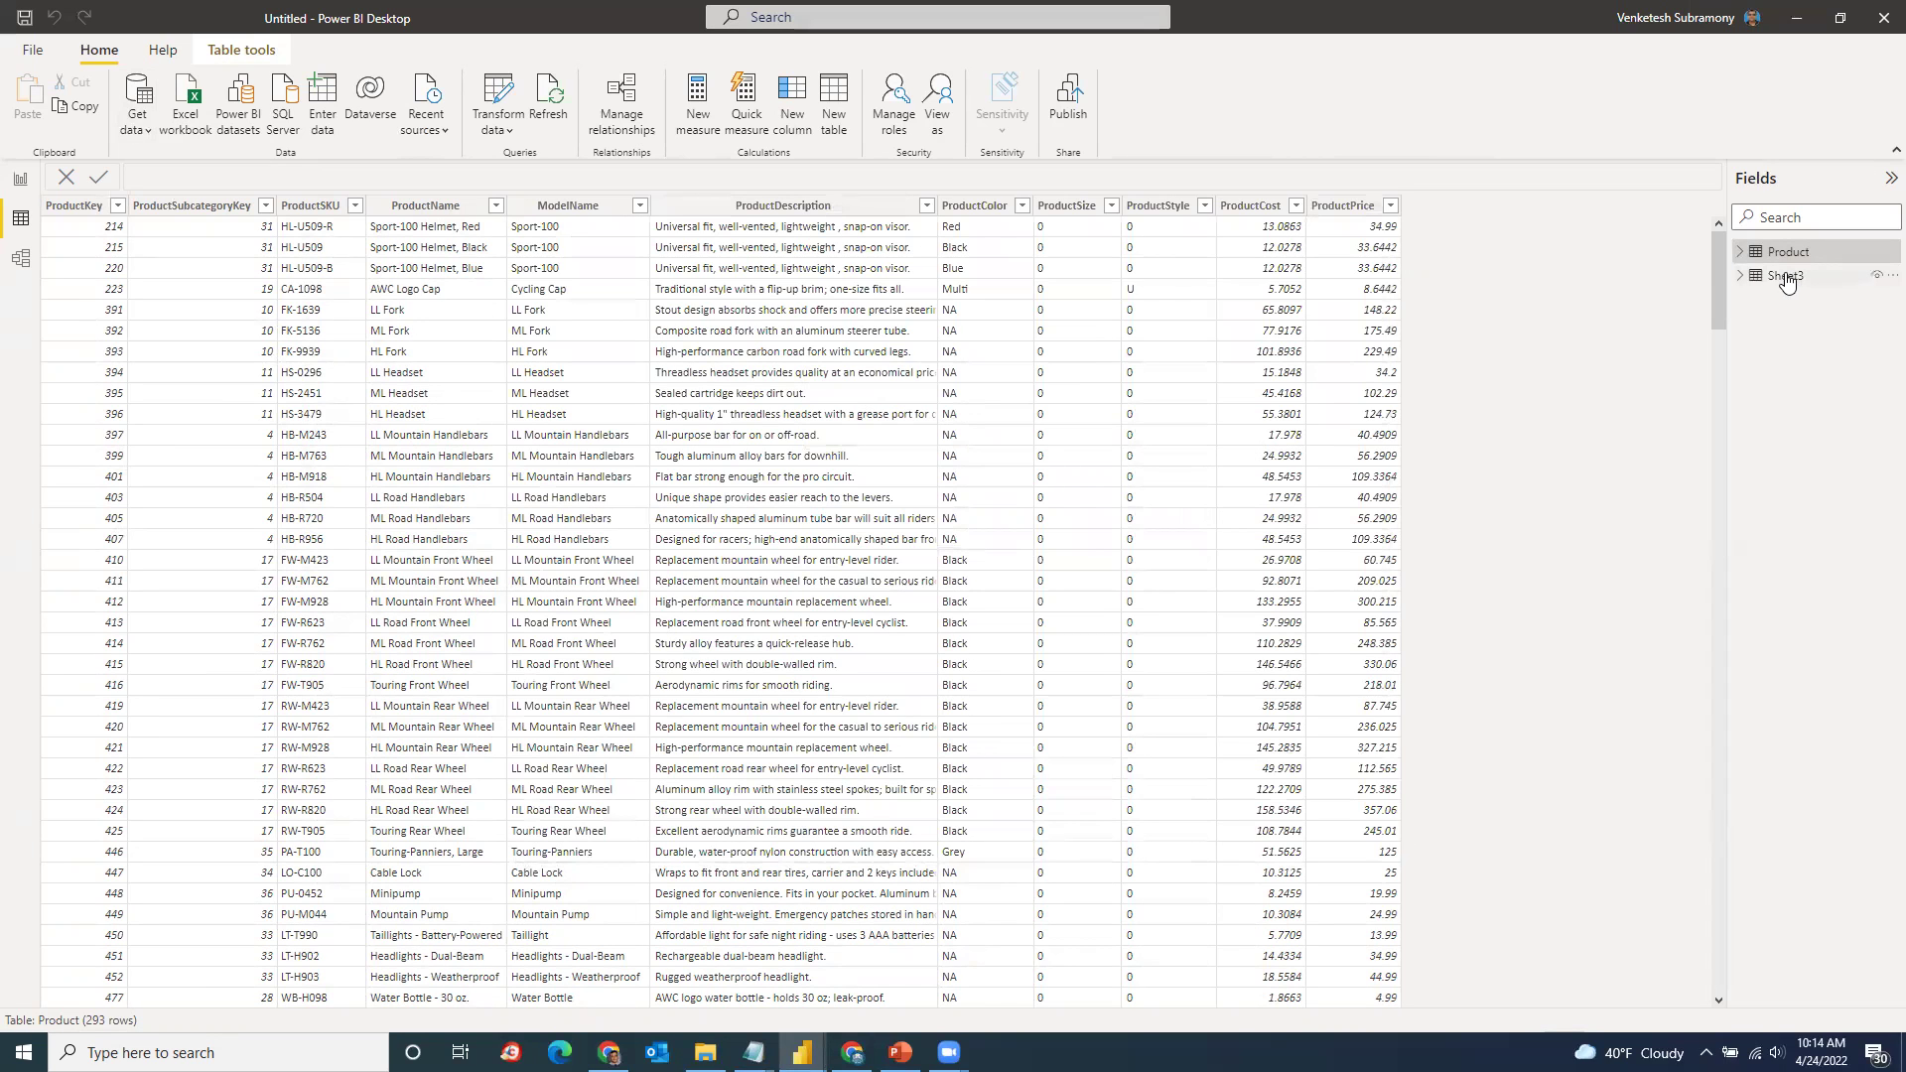
Step: Rename the Sheet3 table as Sales and display the Product table's rows again
{"action": "right_click", "coordinate": [1786, 278]}
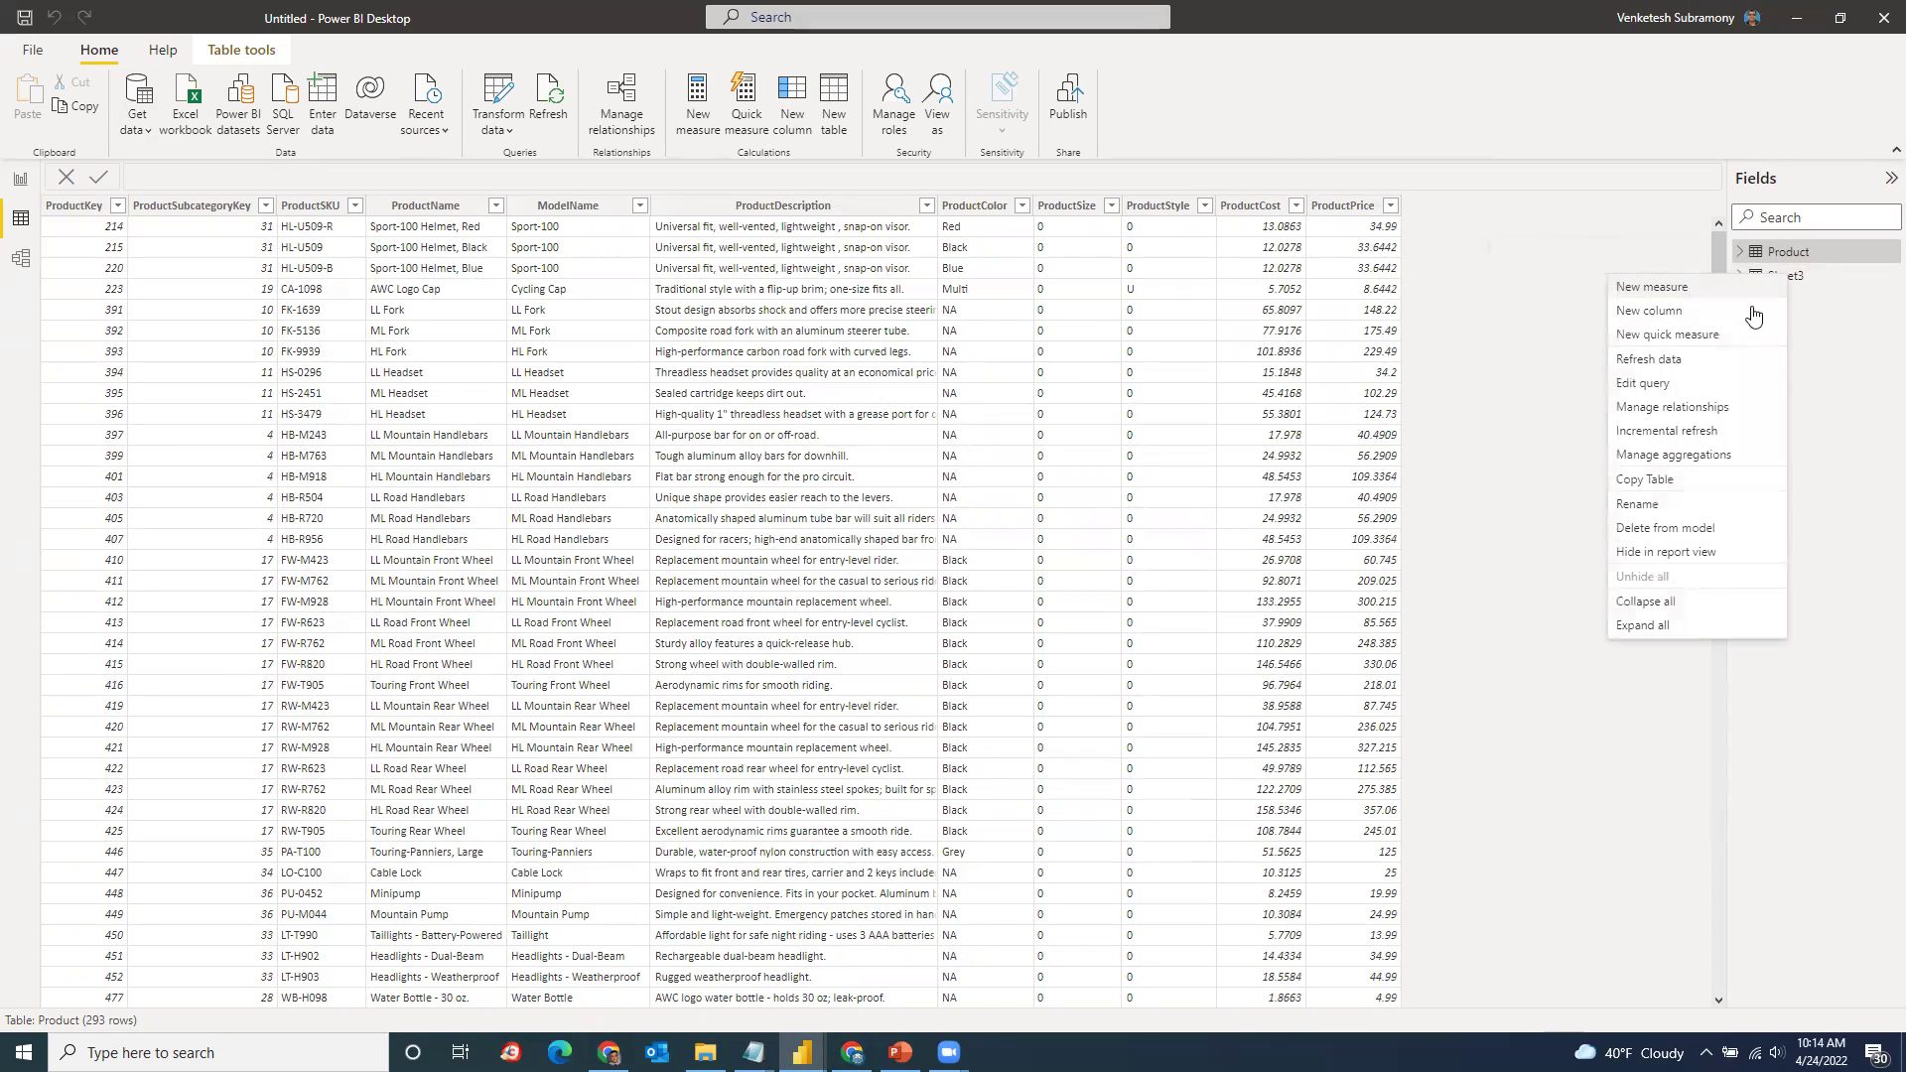
{"action": "left_click", "coordinate": [1674, 504]}
{"action": "type", "text": "Sales"}
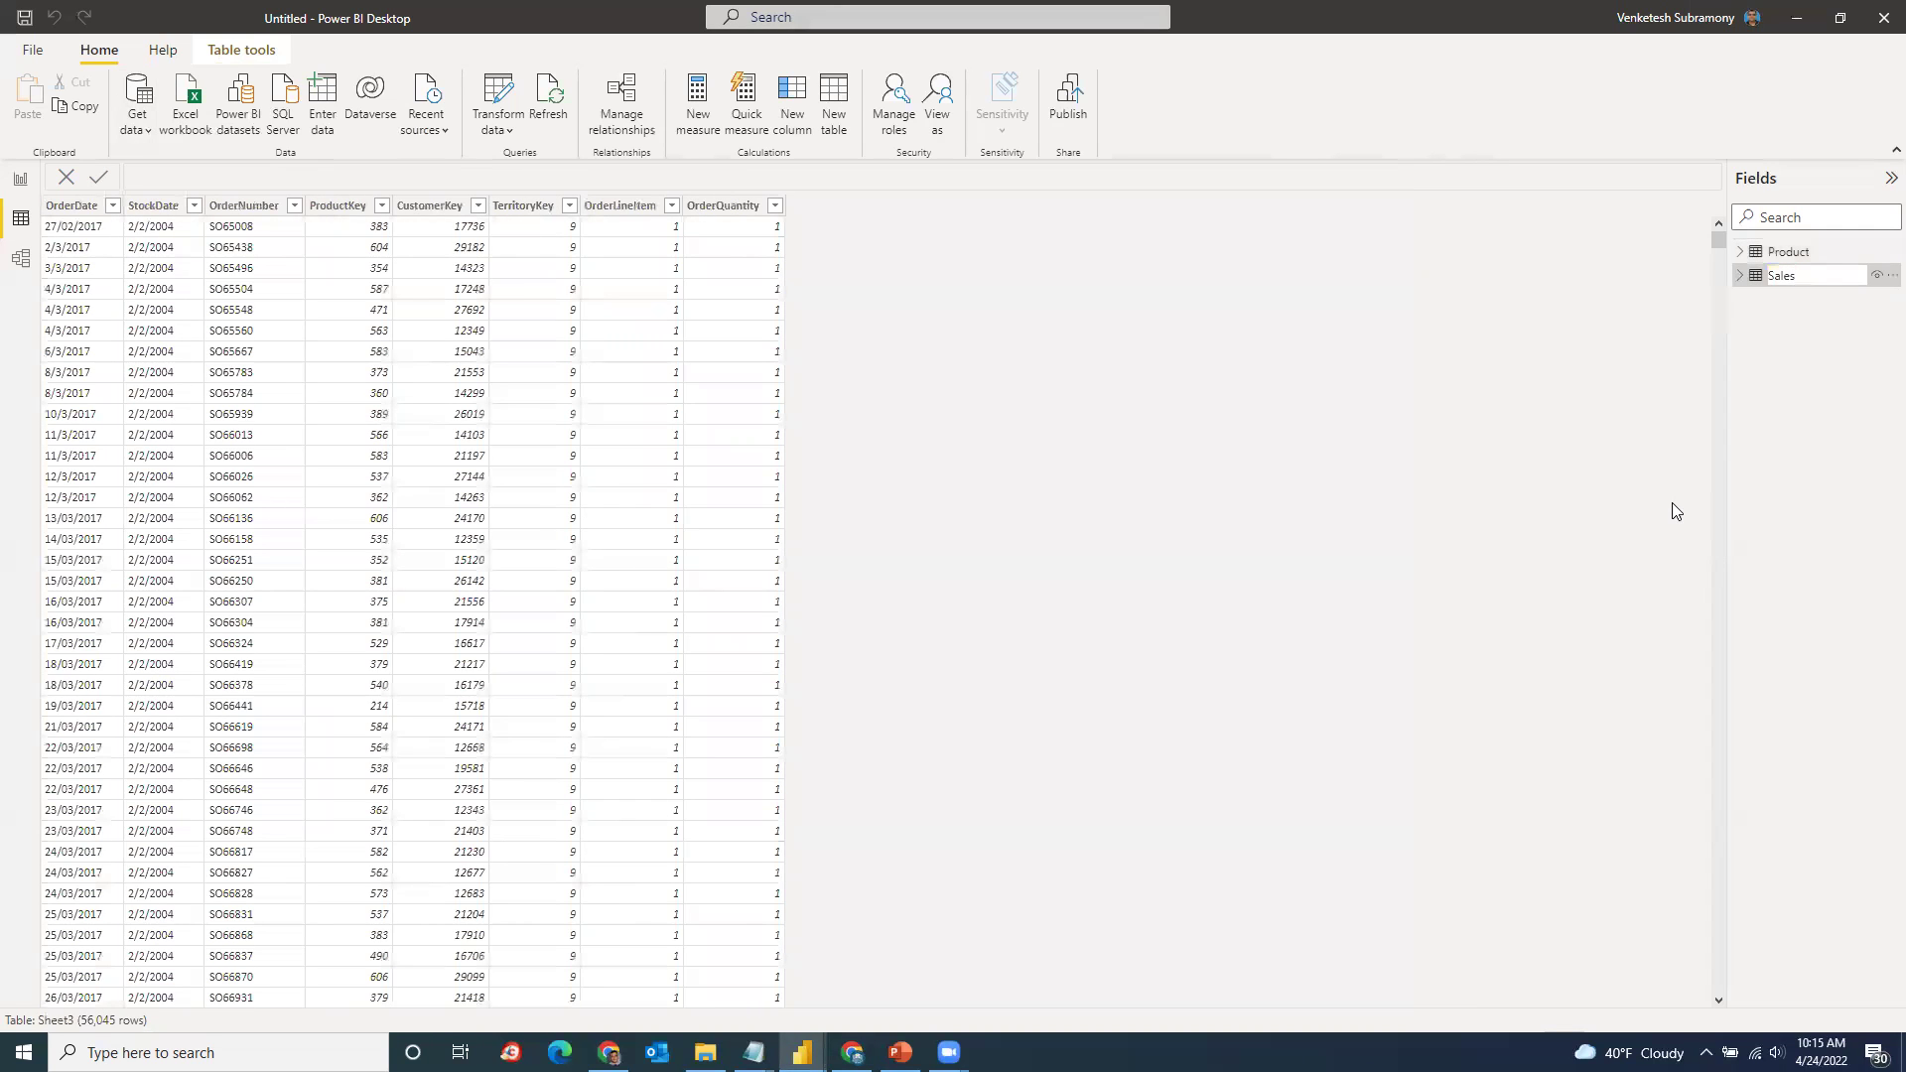
{"action": "key", "text": "Return"}
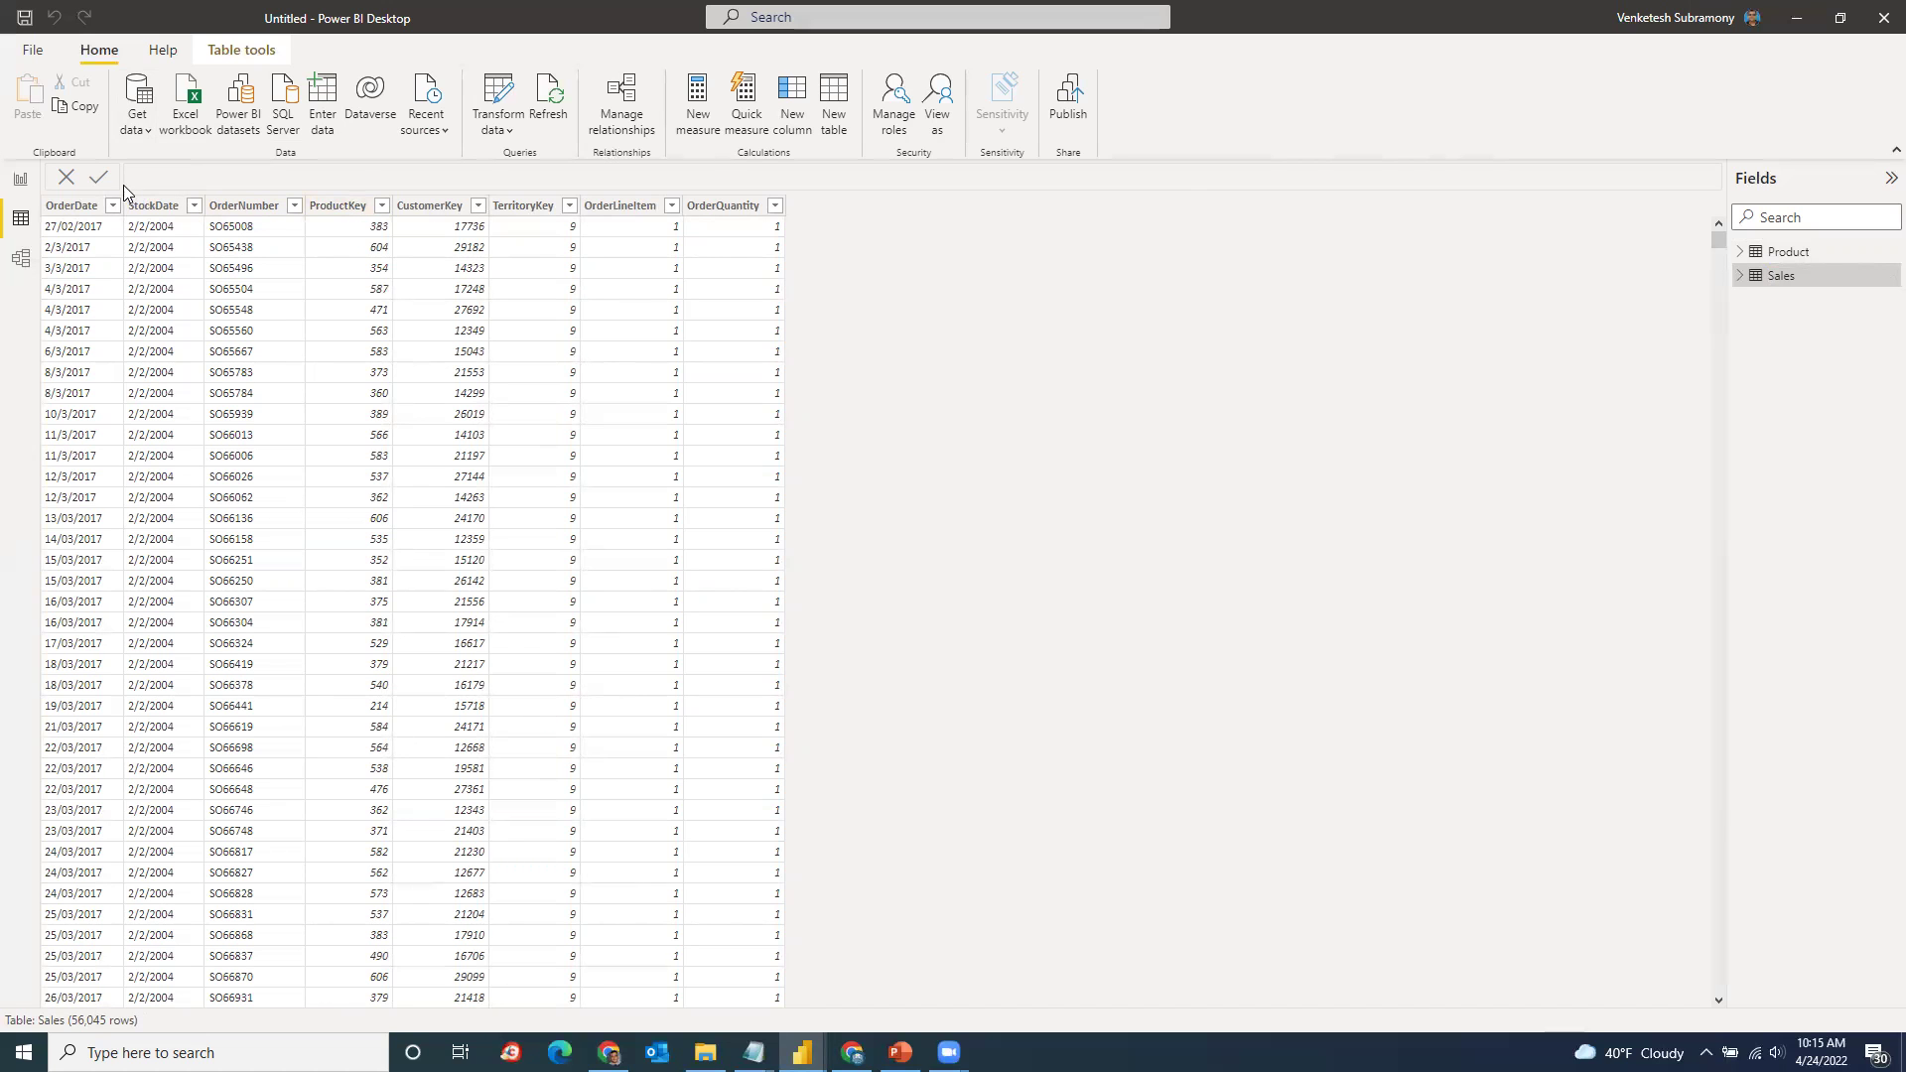
{"action": "left_click", "coordinate": [1800, 258]}
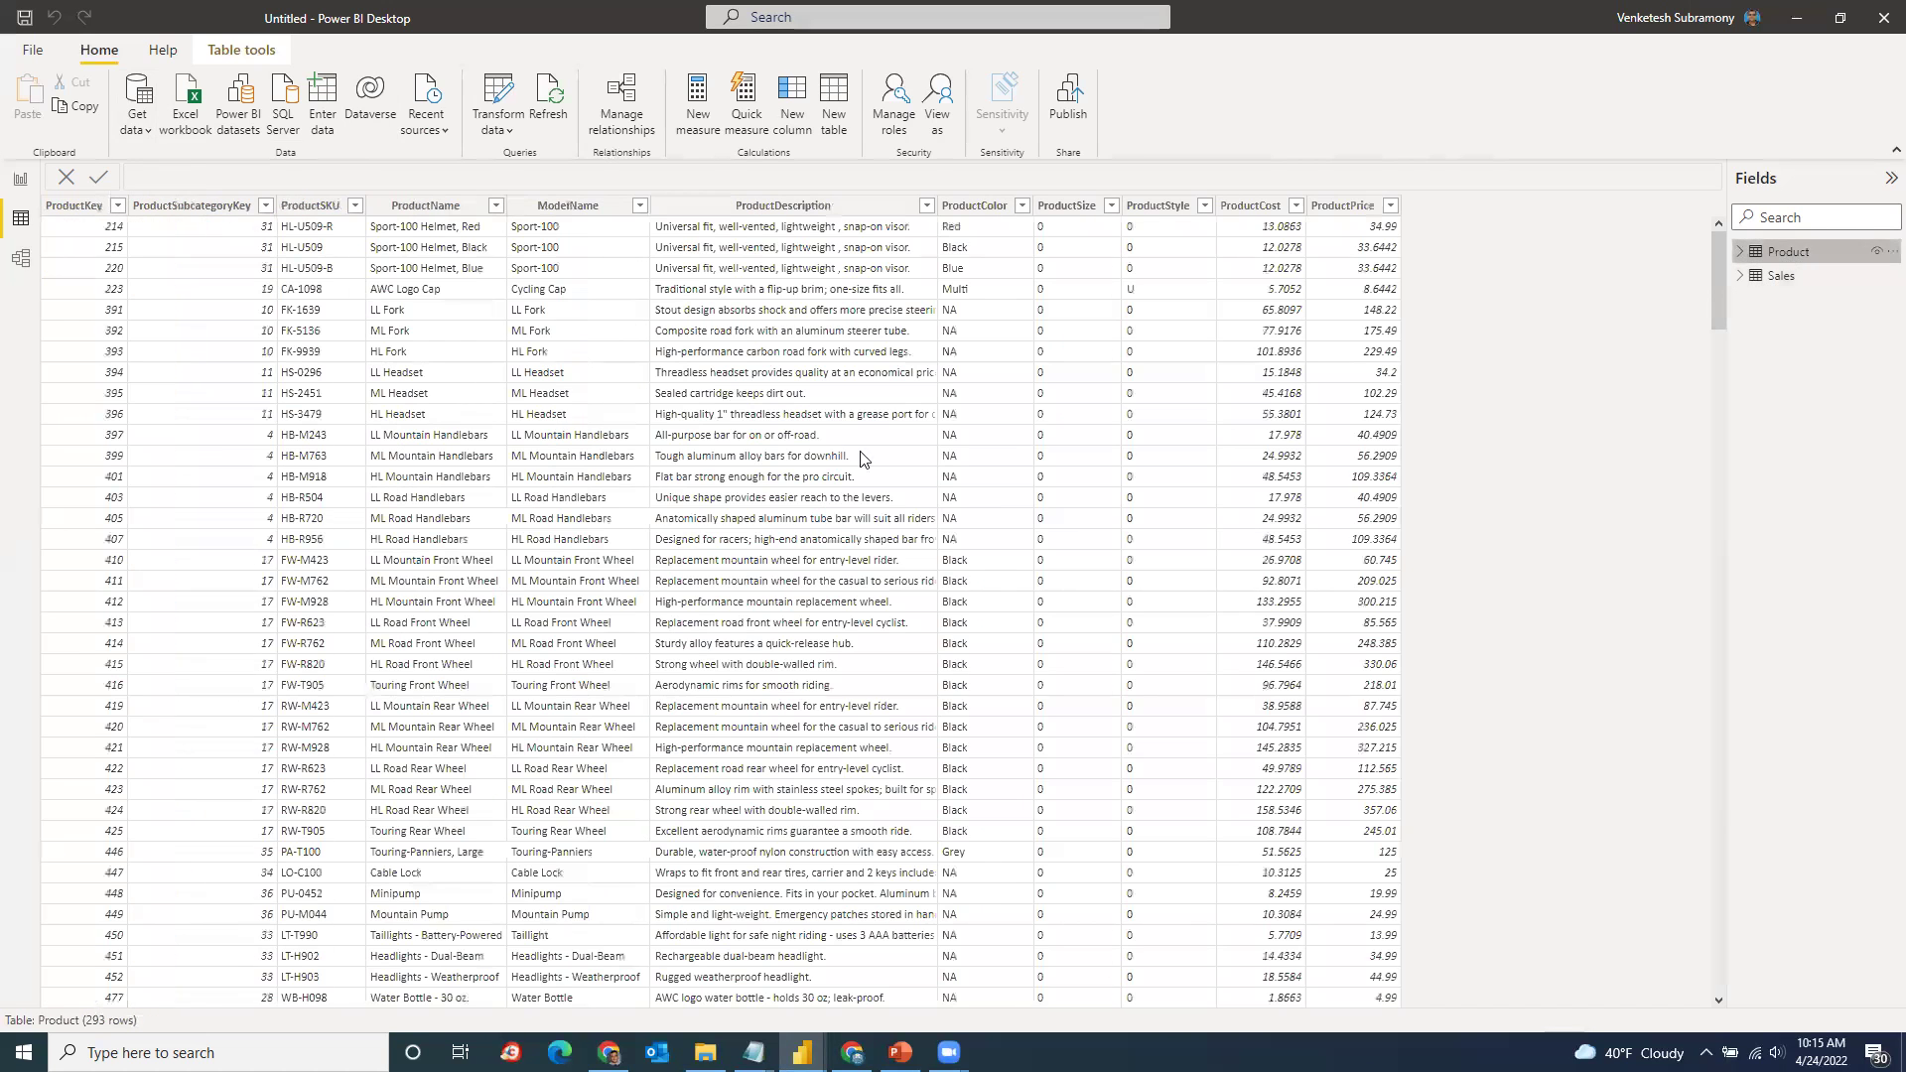
Step: In Model view, move the Sales table farther away from Product and widen the Product table card
{"action": "left_click", "coordinate": [19, 260]}
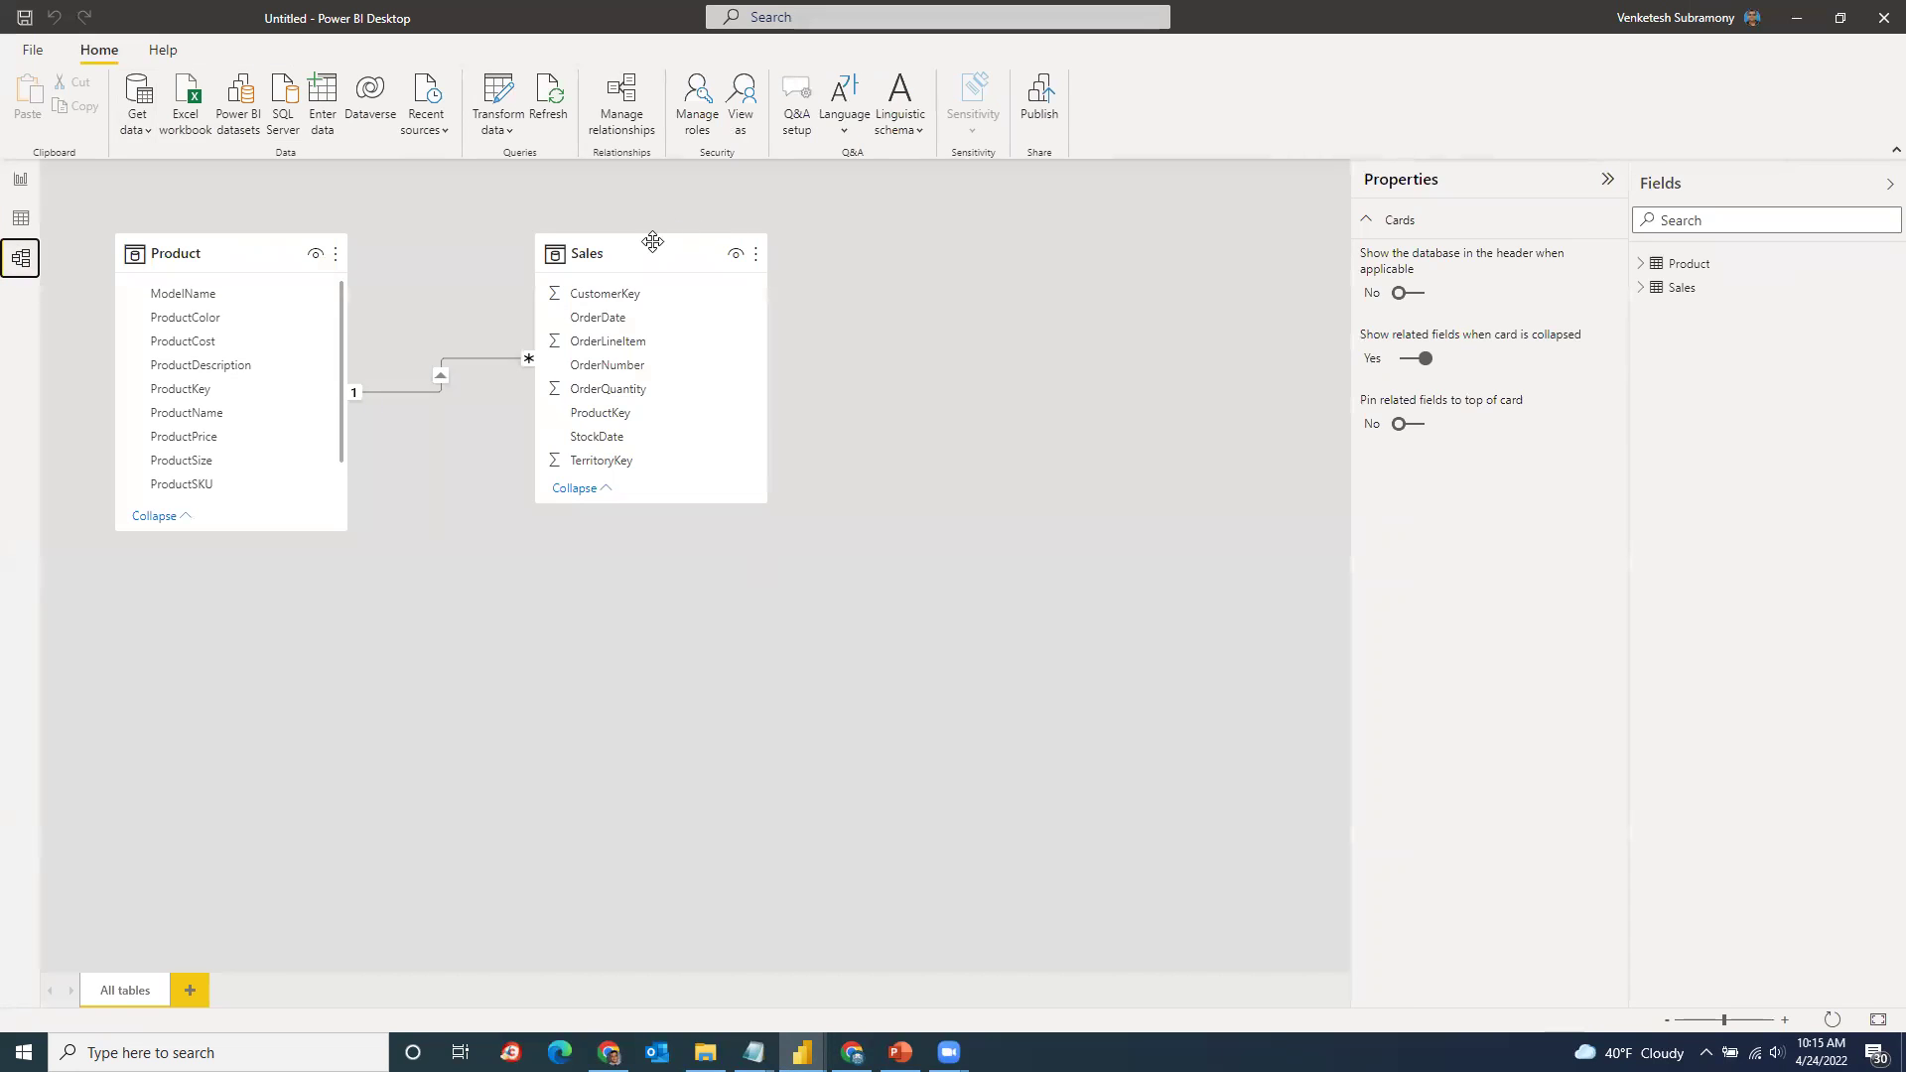
{"action": "left_click_drag", "start_coordinate": [655, 242], "coordinate": [954, 264]}
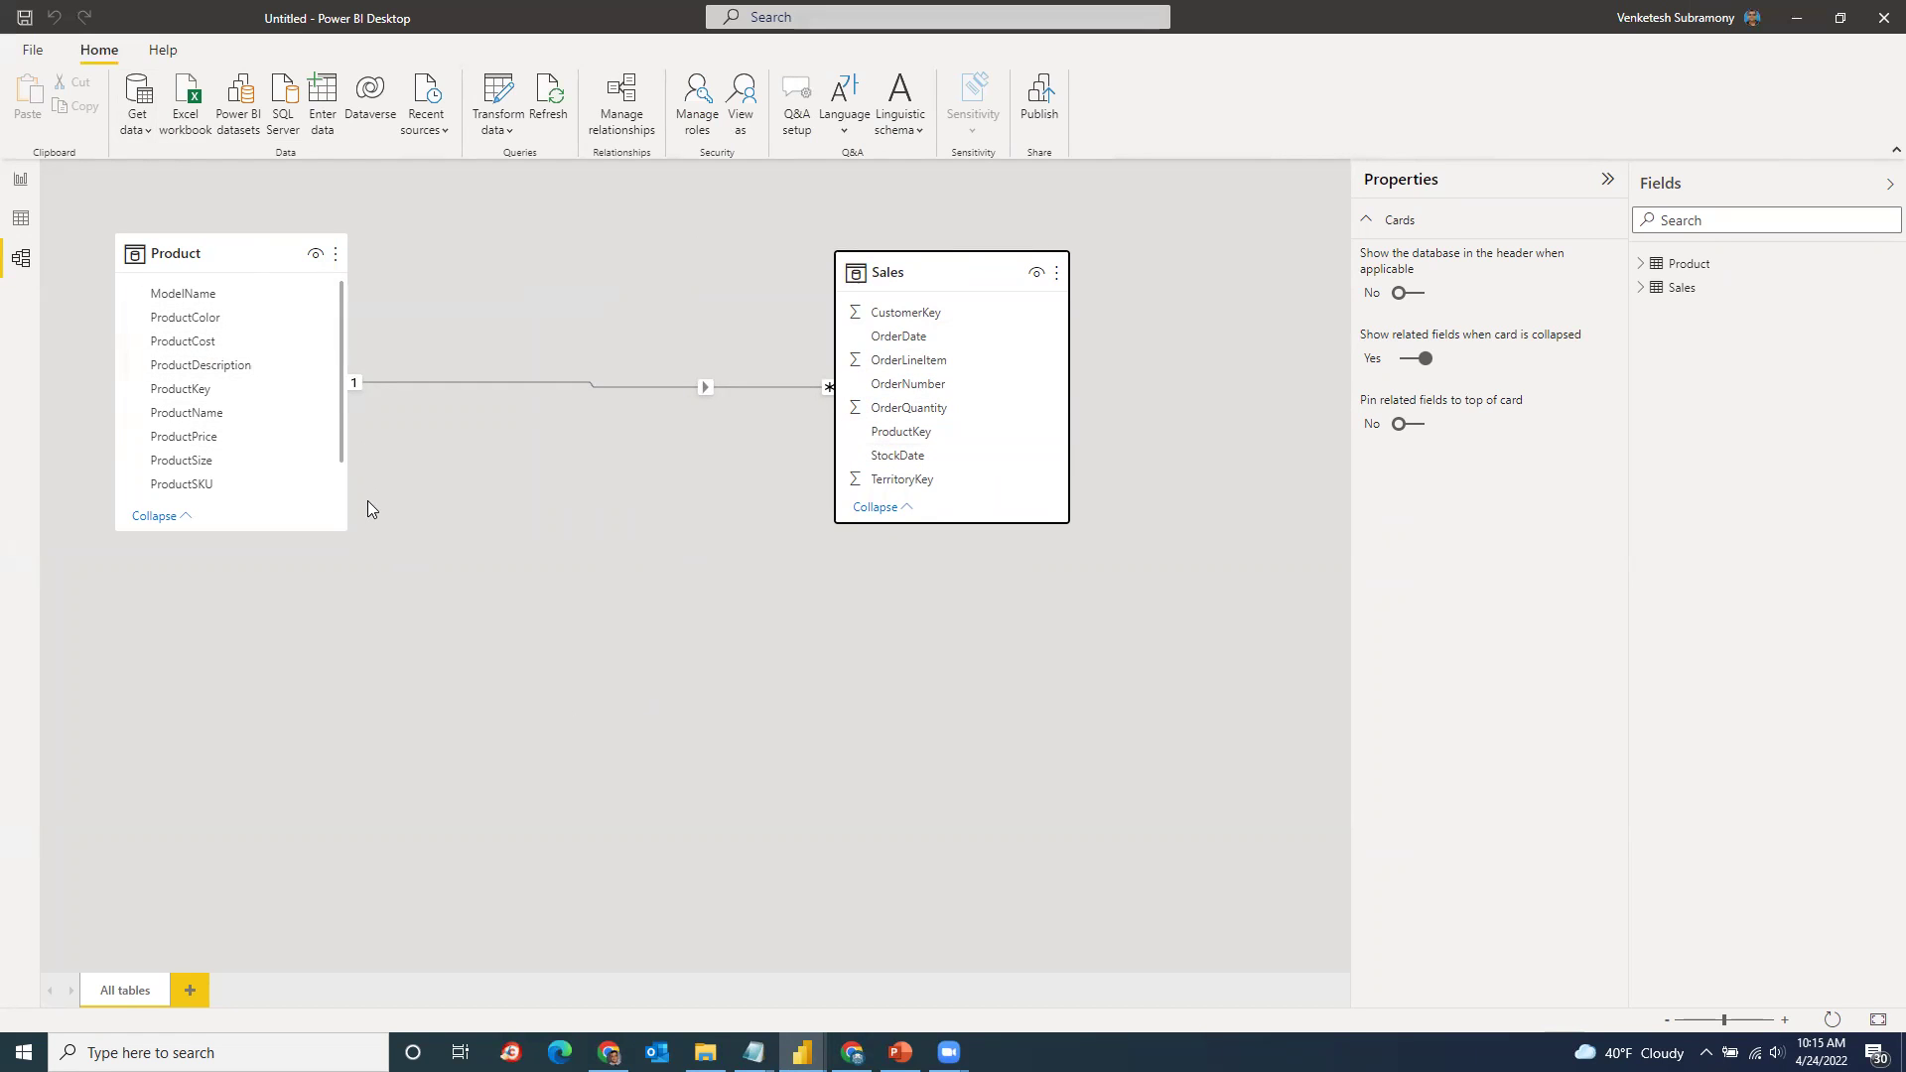
{"action": "left_click_drag", "start_coordinate": [343, 529], "coordinate": [461, 534]}
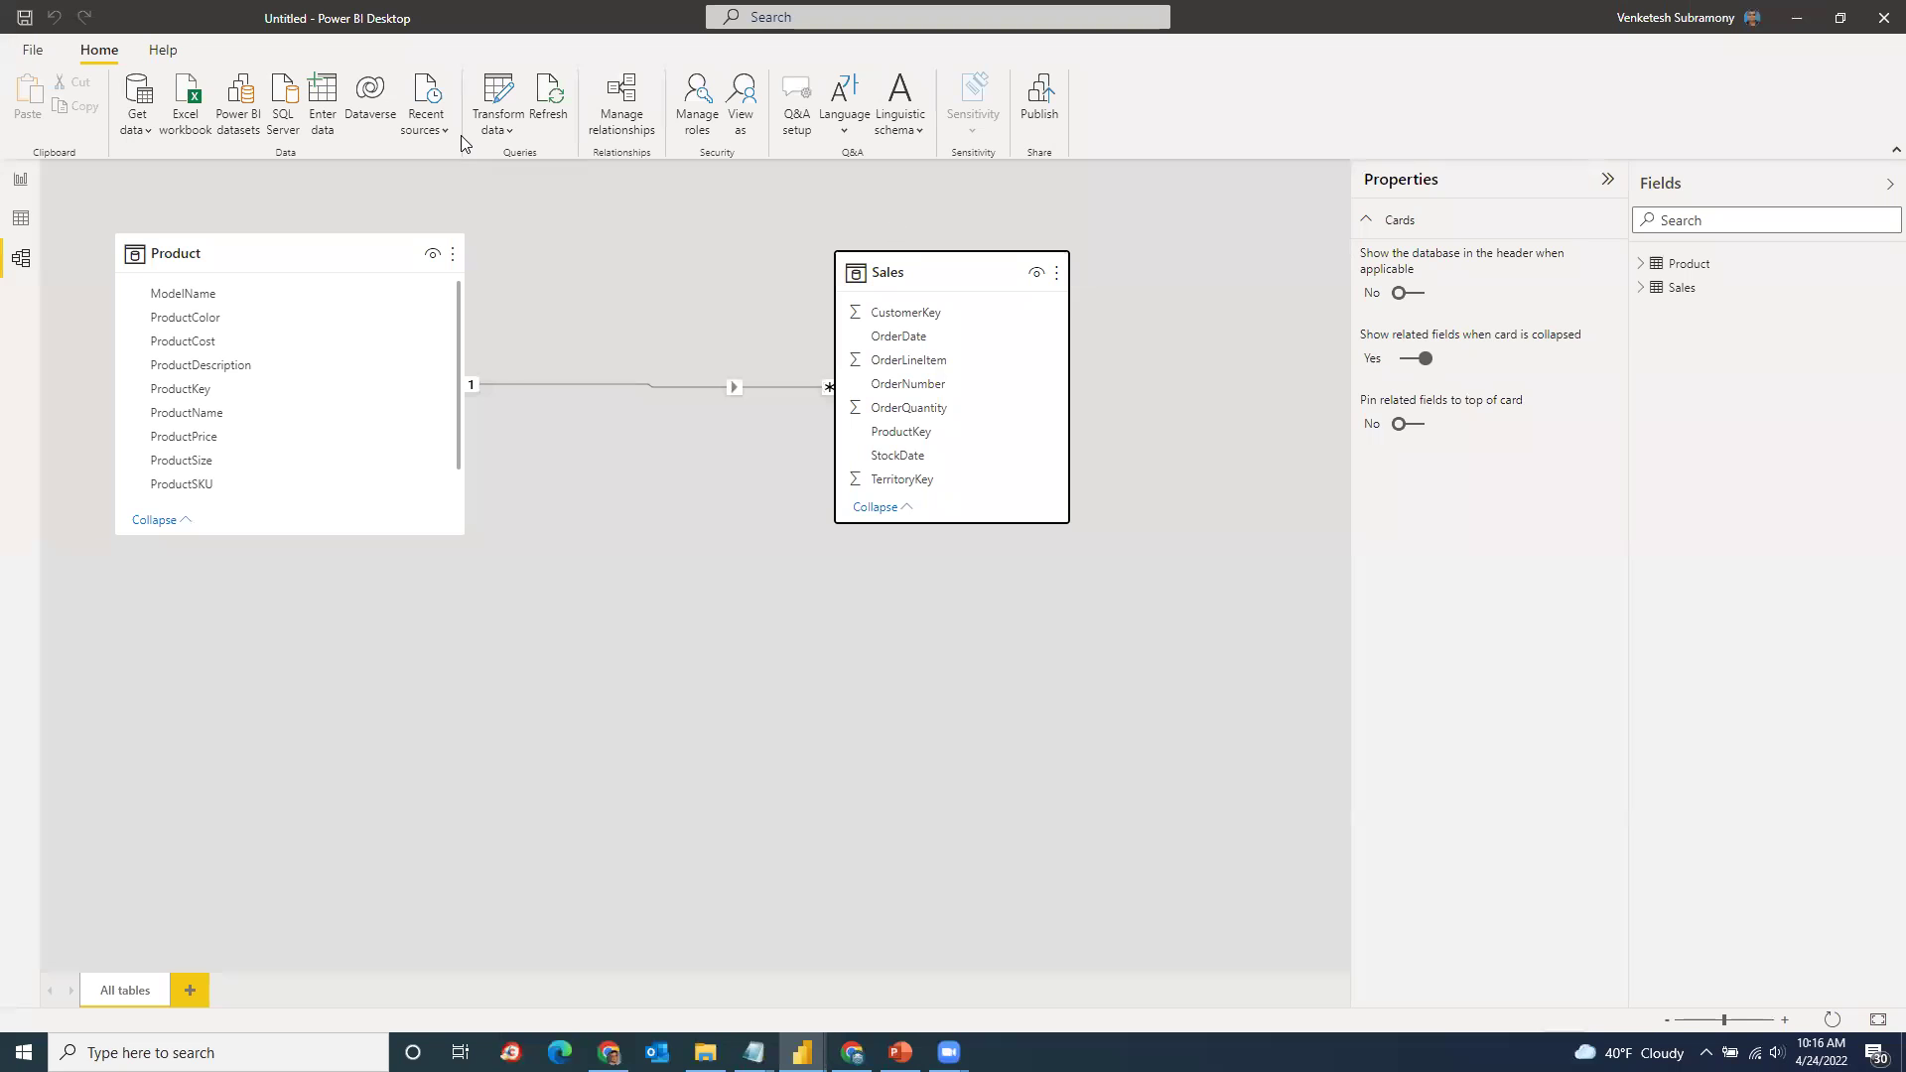
Step: Add a Table visual to the blank report page and enlarge it to cover more of the canvas
{"action": "left_click", "coordinate": [22, 179]}
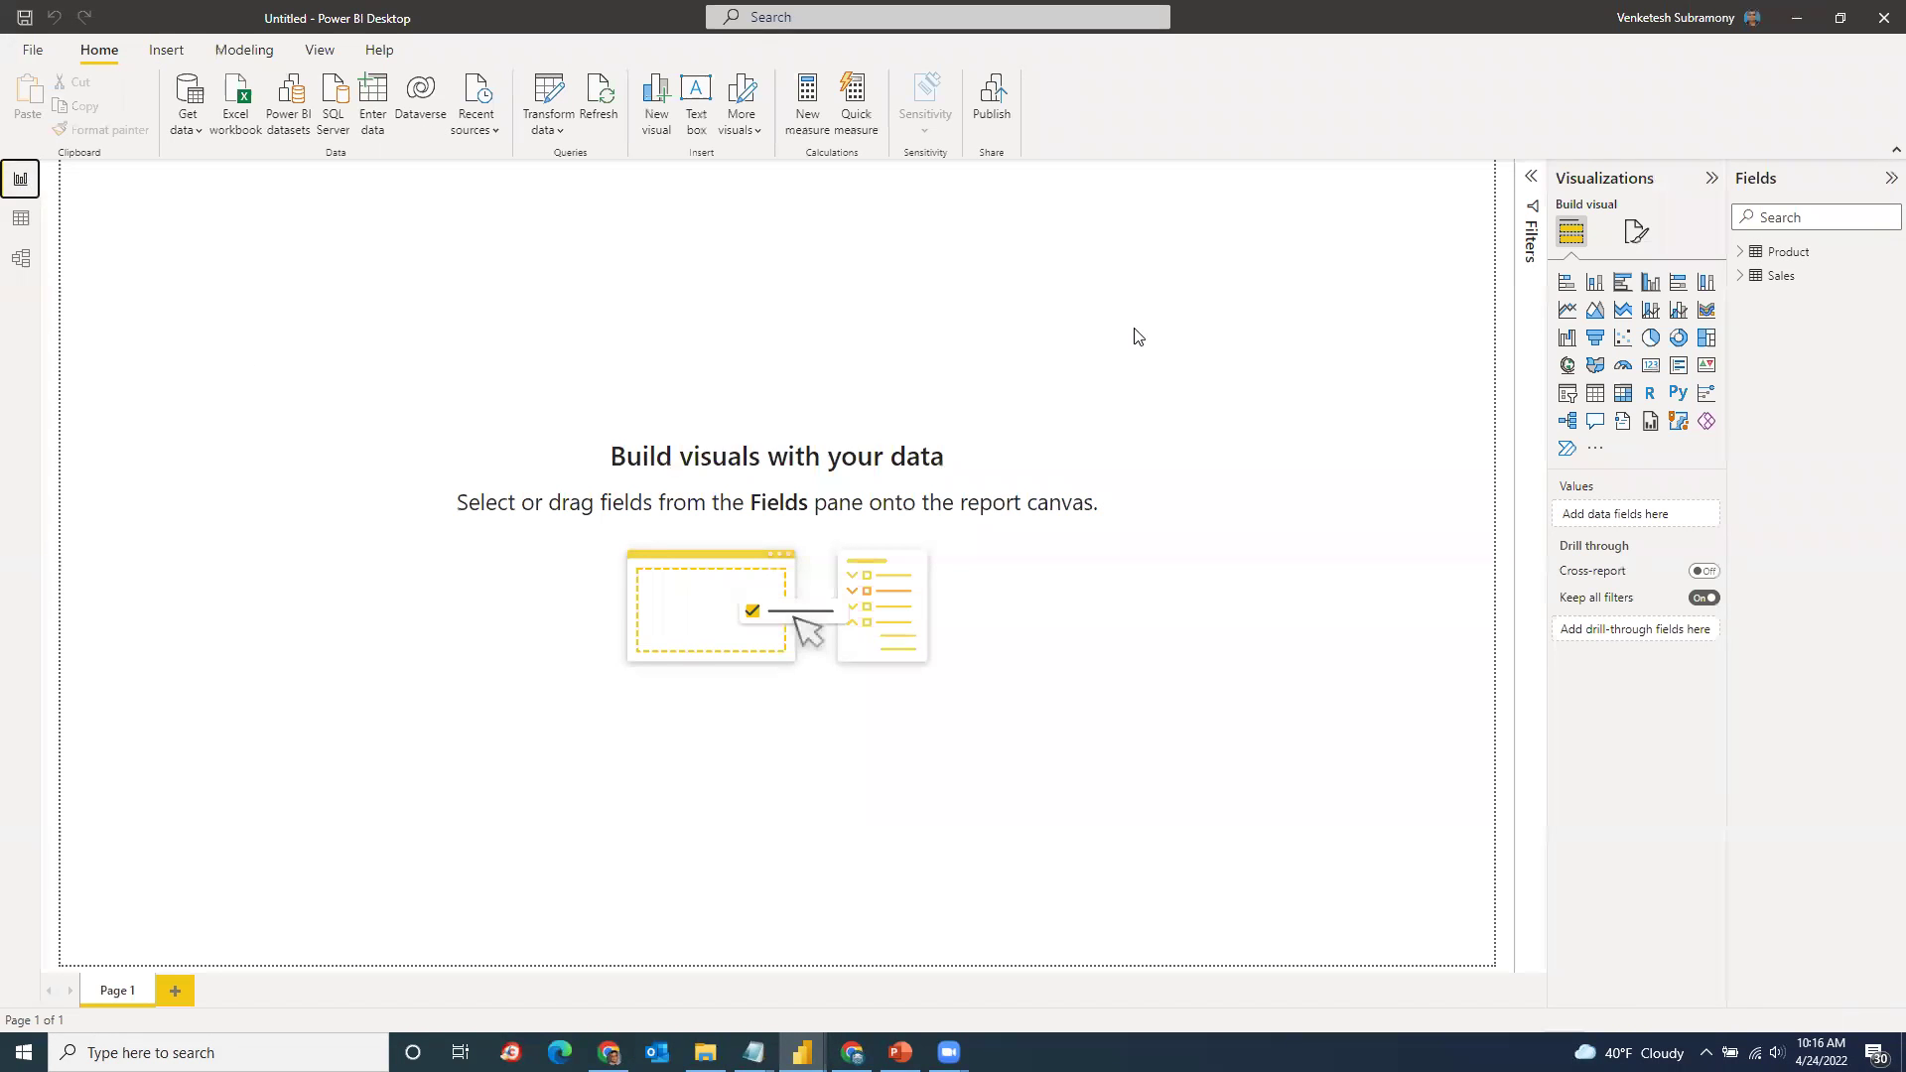
{"action": "left_click", "coordinate": [1595, 396]}
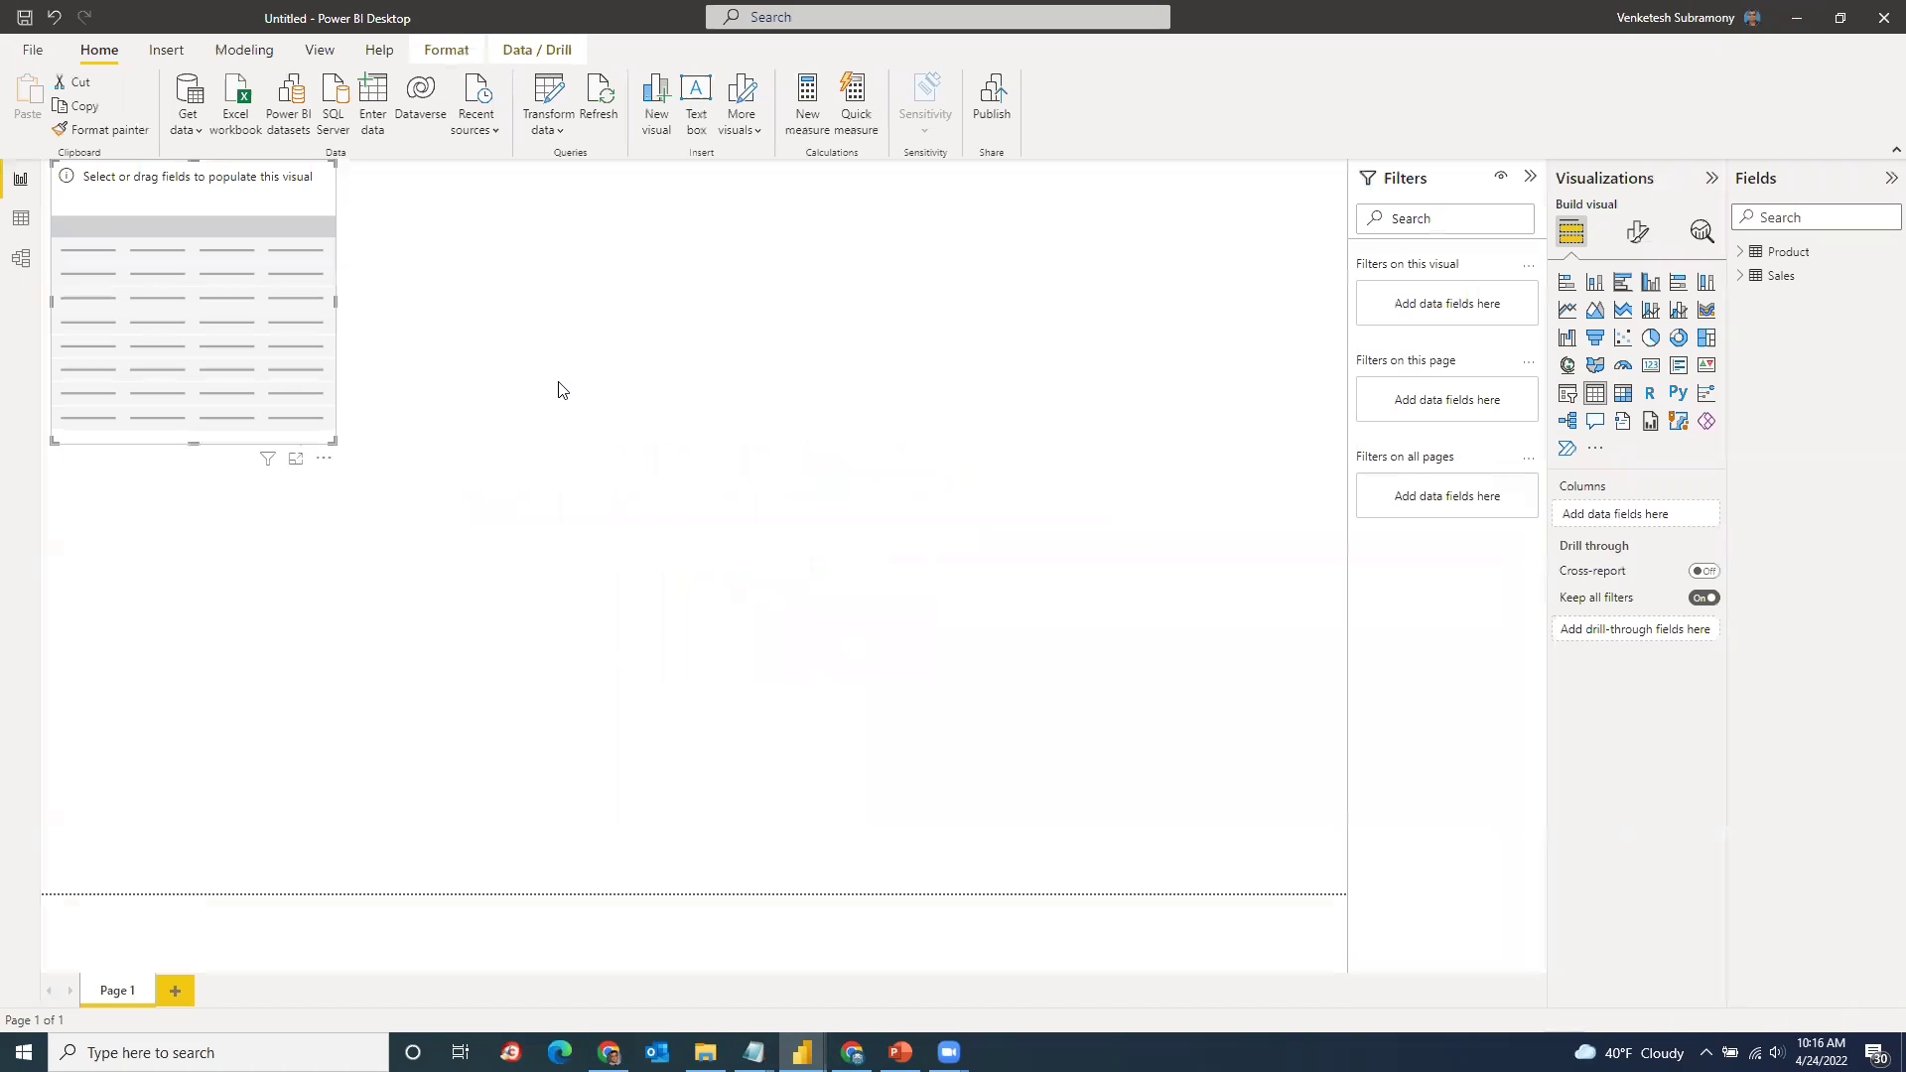
{"action": "left_click_drag", "start_coordinate": [335, 441], "coordinate": [898, 635]}
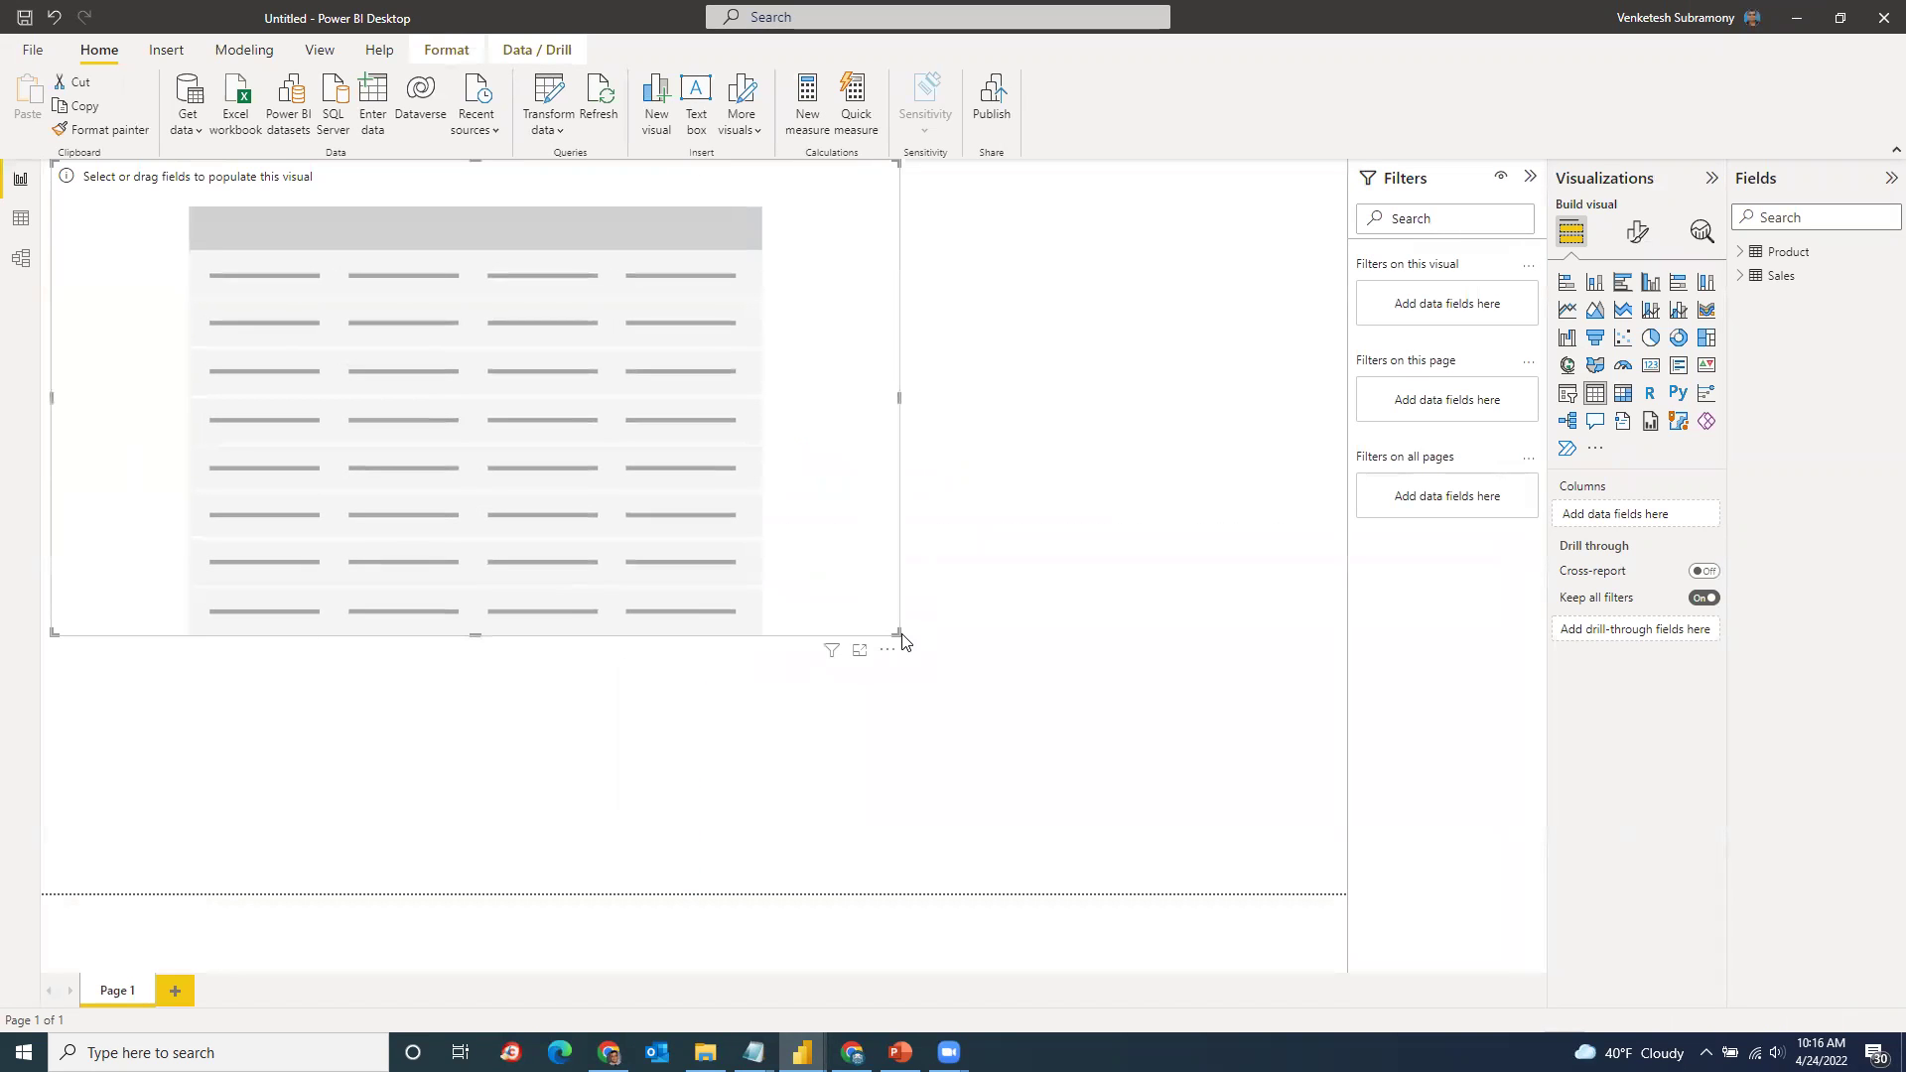
Step: Add ProductColor from the Product table as the table visual's column and collapse the Product field list
{"action": "left_click", "coordinate": [1739, 256]}
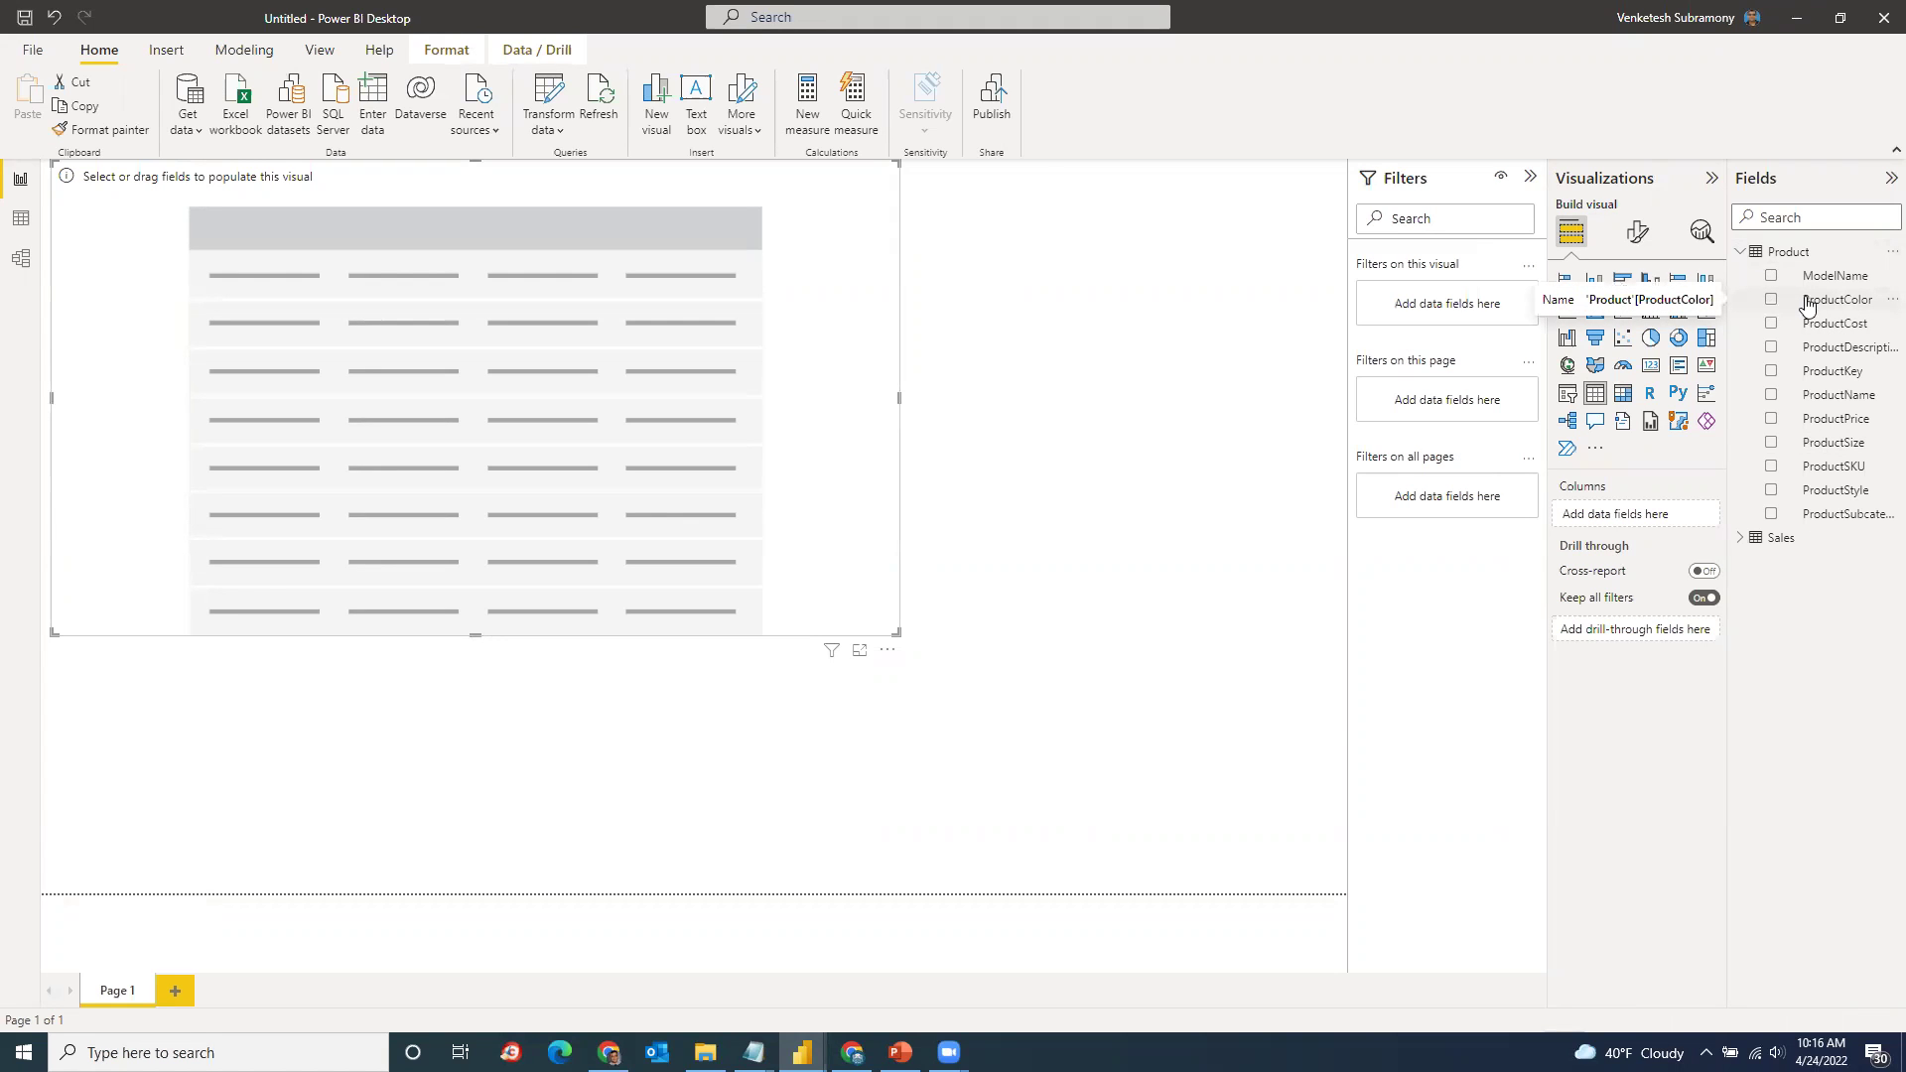
{"action": "left_click_drag", "start_coordinate": [1812, 305], "coordinate": [1650, 516]}
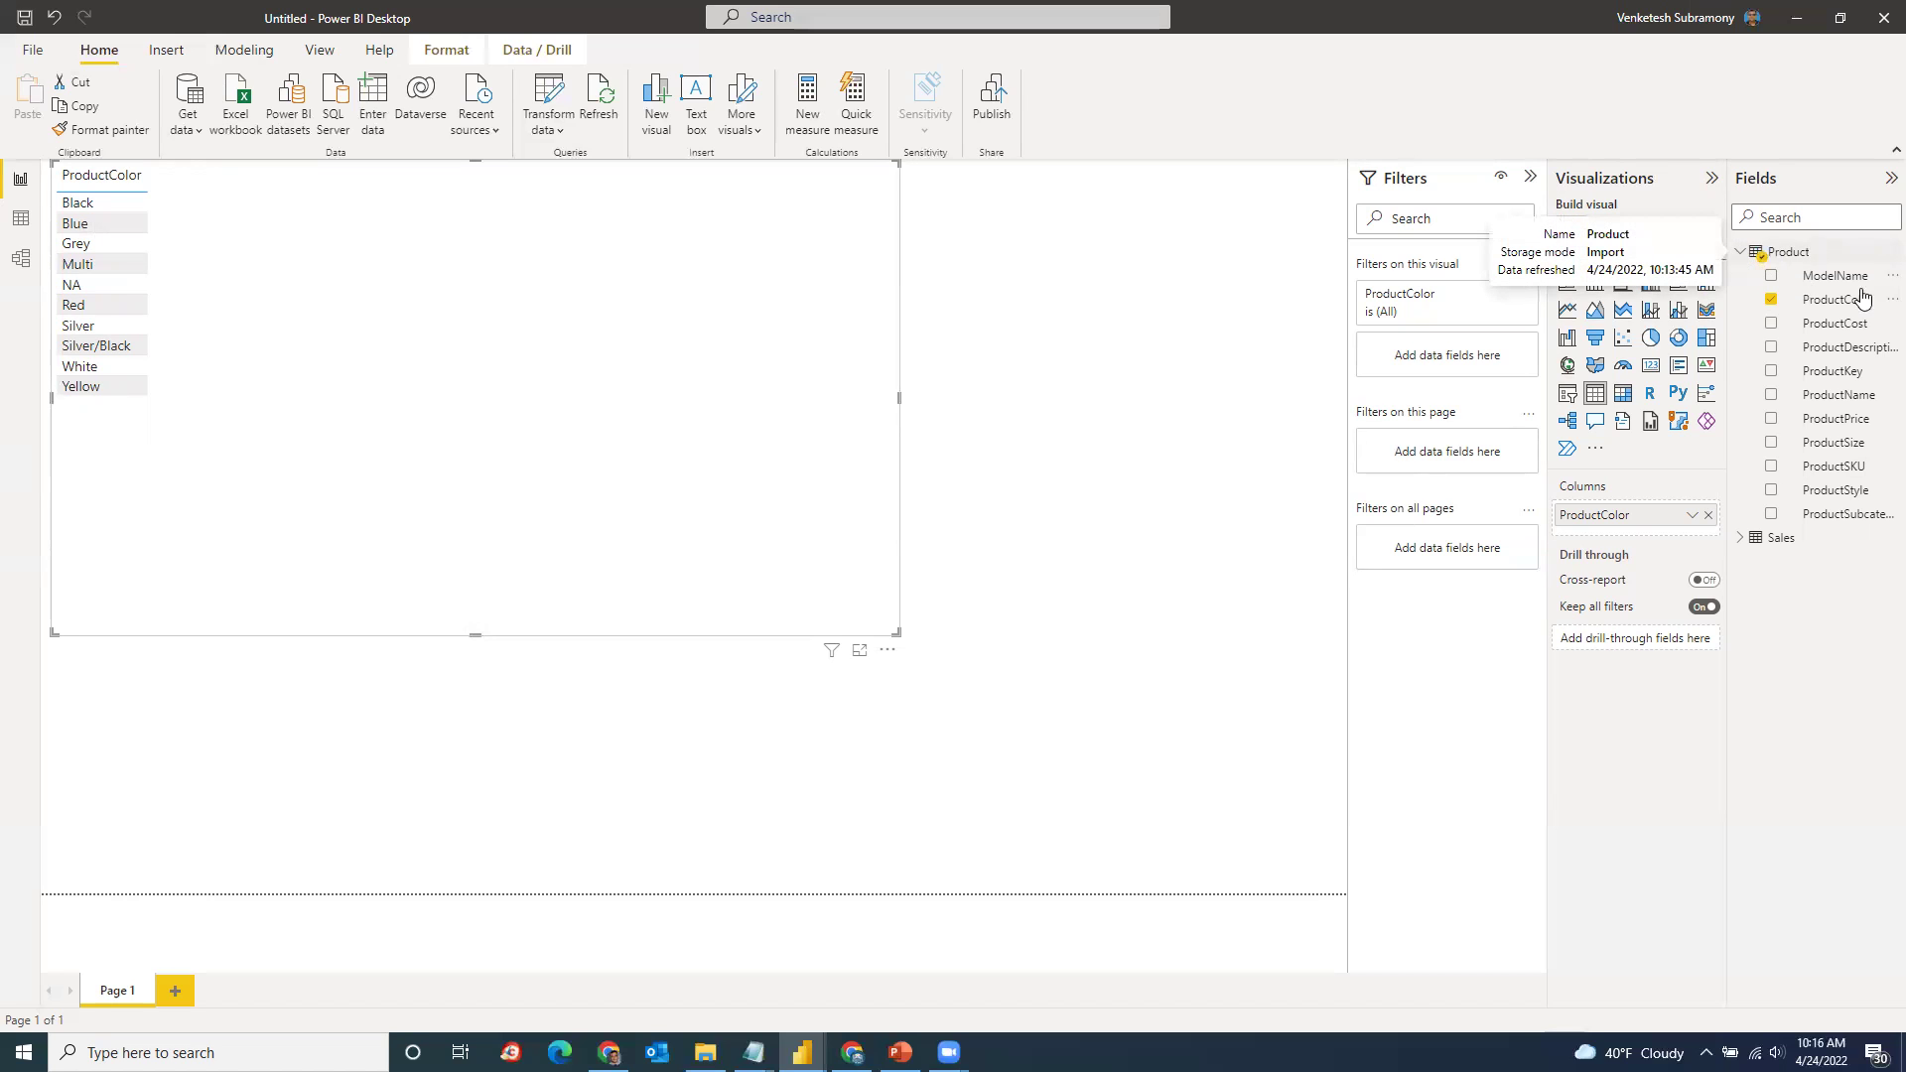
{"action": "left_click", "coordinate": [1738, 254]}
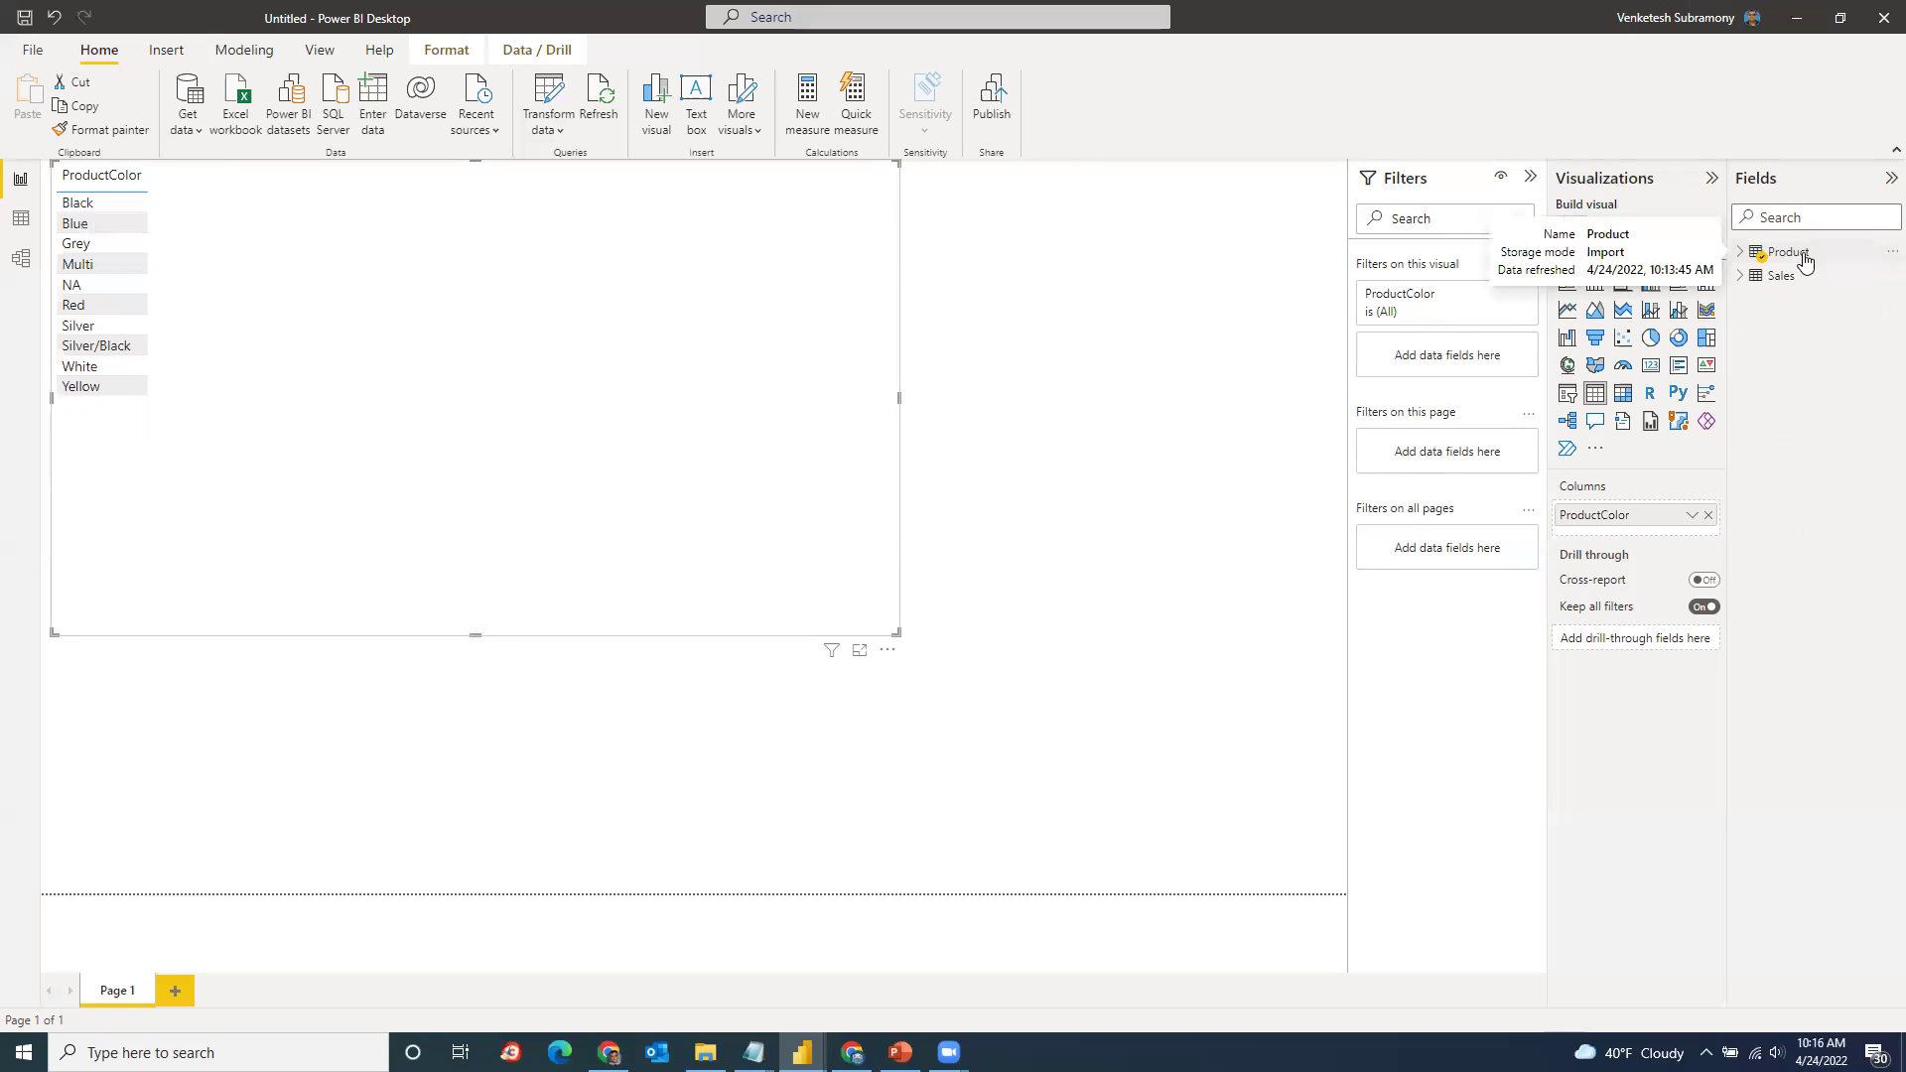
Step: Add OrderQuantity from the Sales table to the table visual and enlarge the visual on the report page
{"action": "left_click", "coordinate": [1741, 275]}
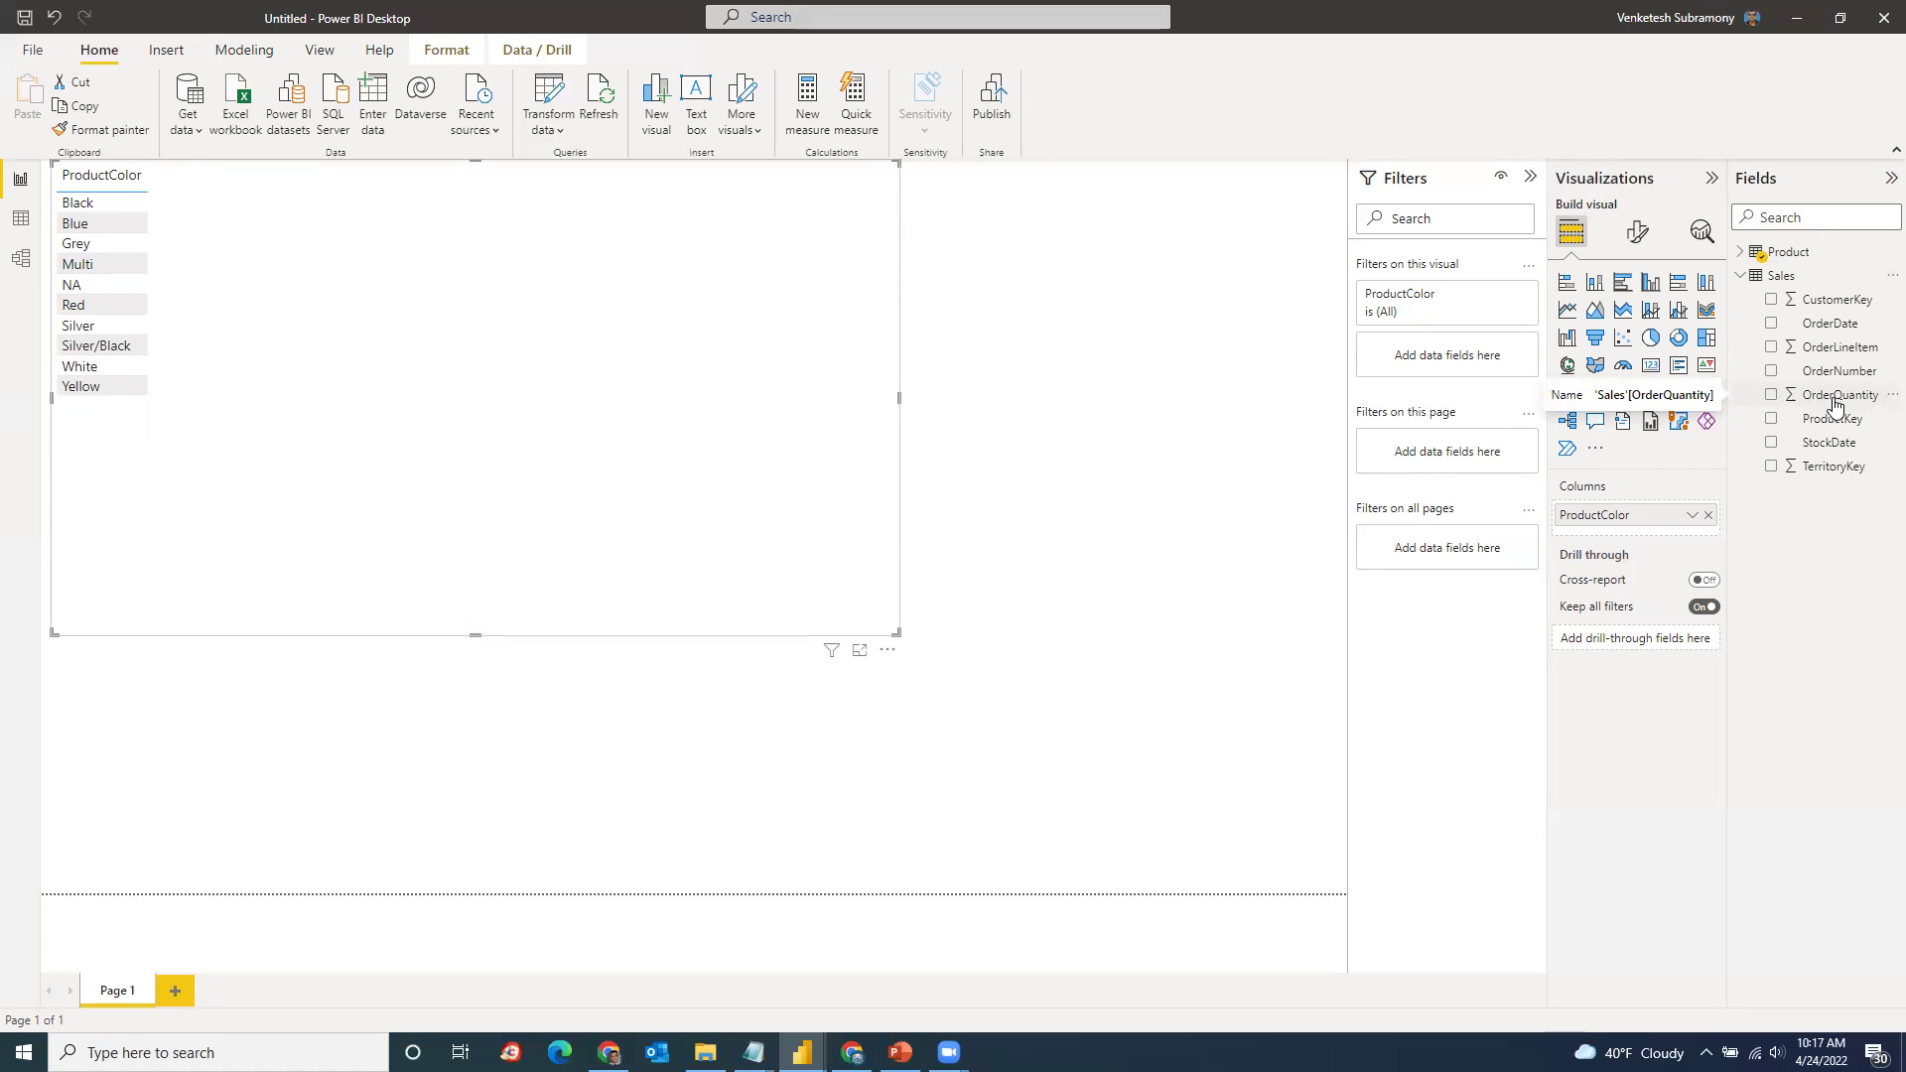
{"action": "left_click", "coordinate": [1772, 396]}
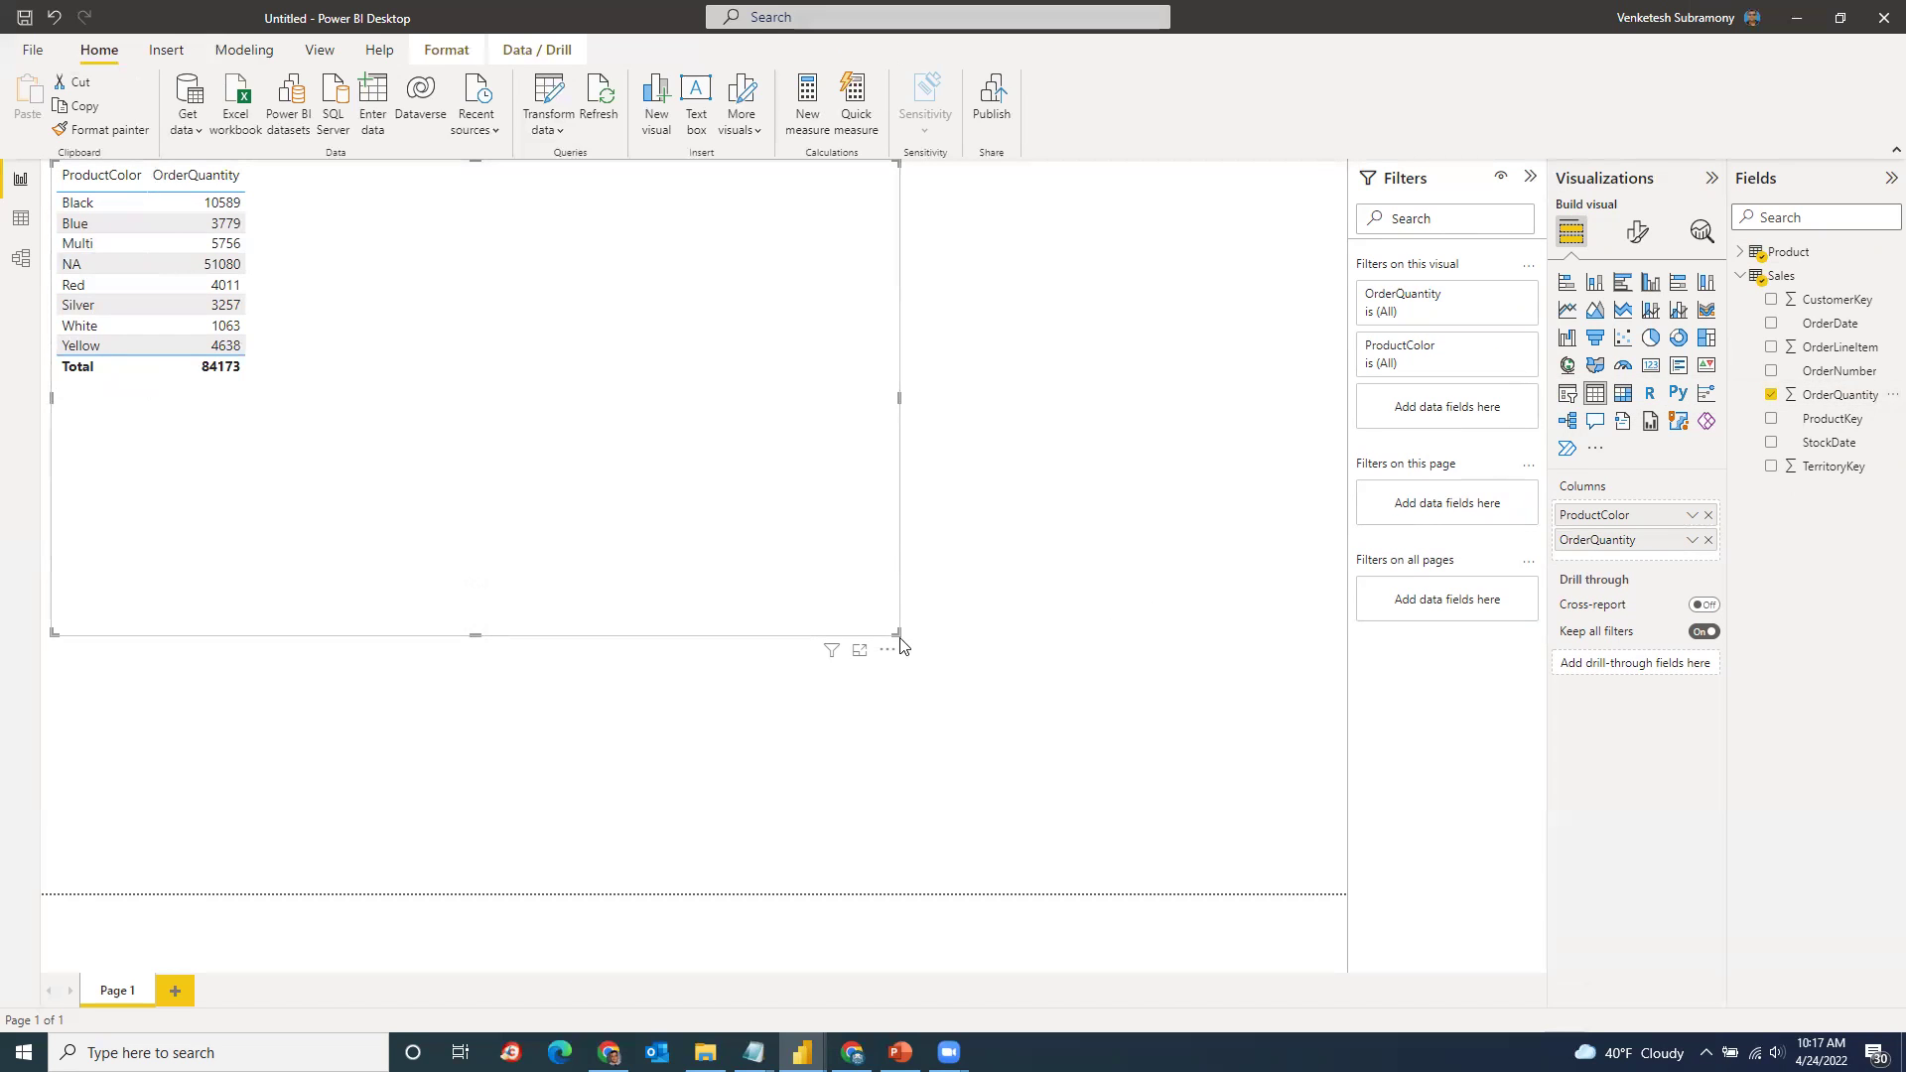
{"action": "left_click_drag", "start_coordinate": [898, 634], "coordinate": [1068, 738]}
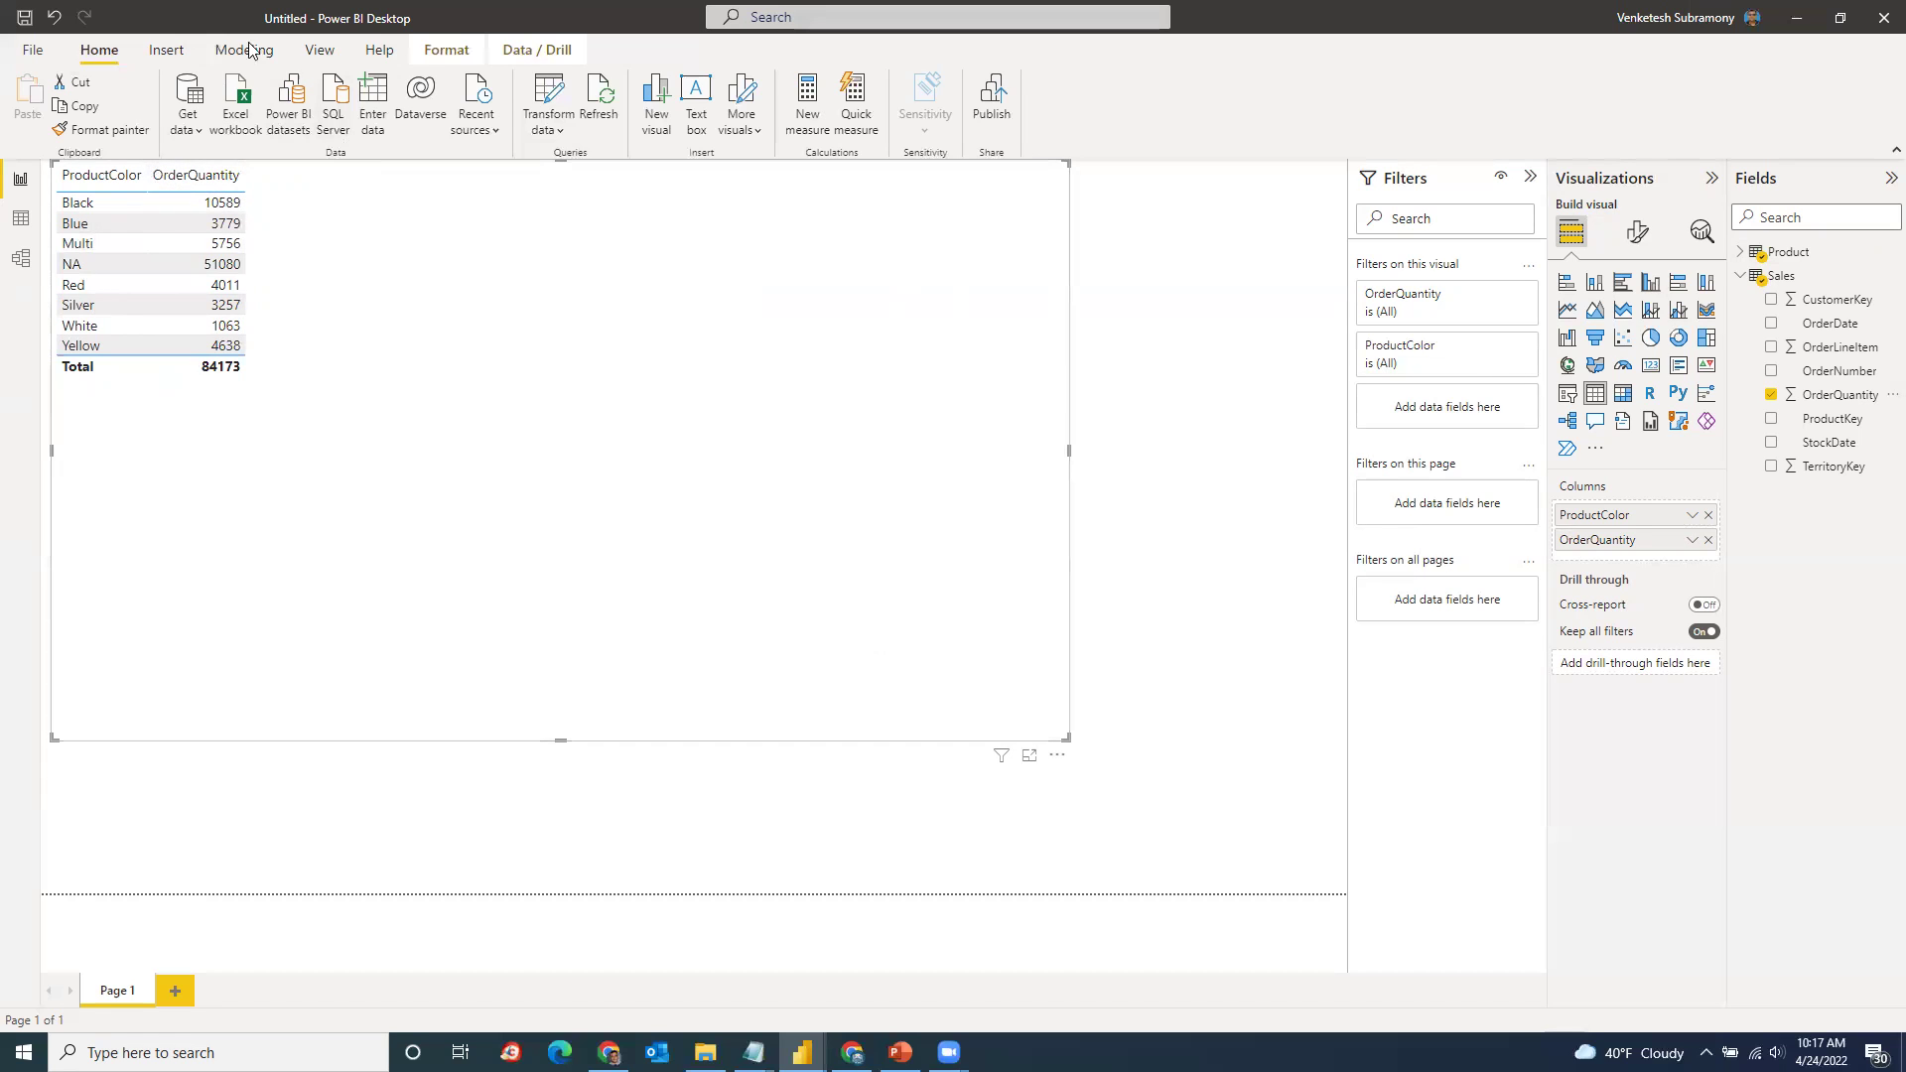
Step: Customize the current theme by setting the general text font size to 16 pt and apply it
{"action": "left_click", "coordinate": [327, 57]}
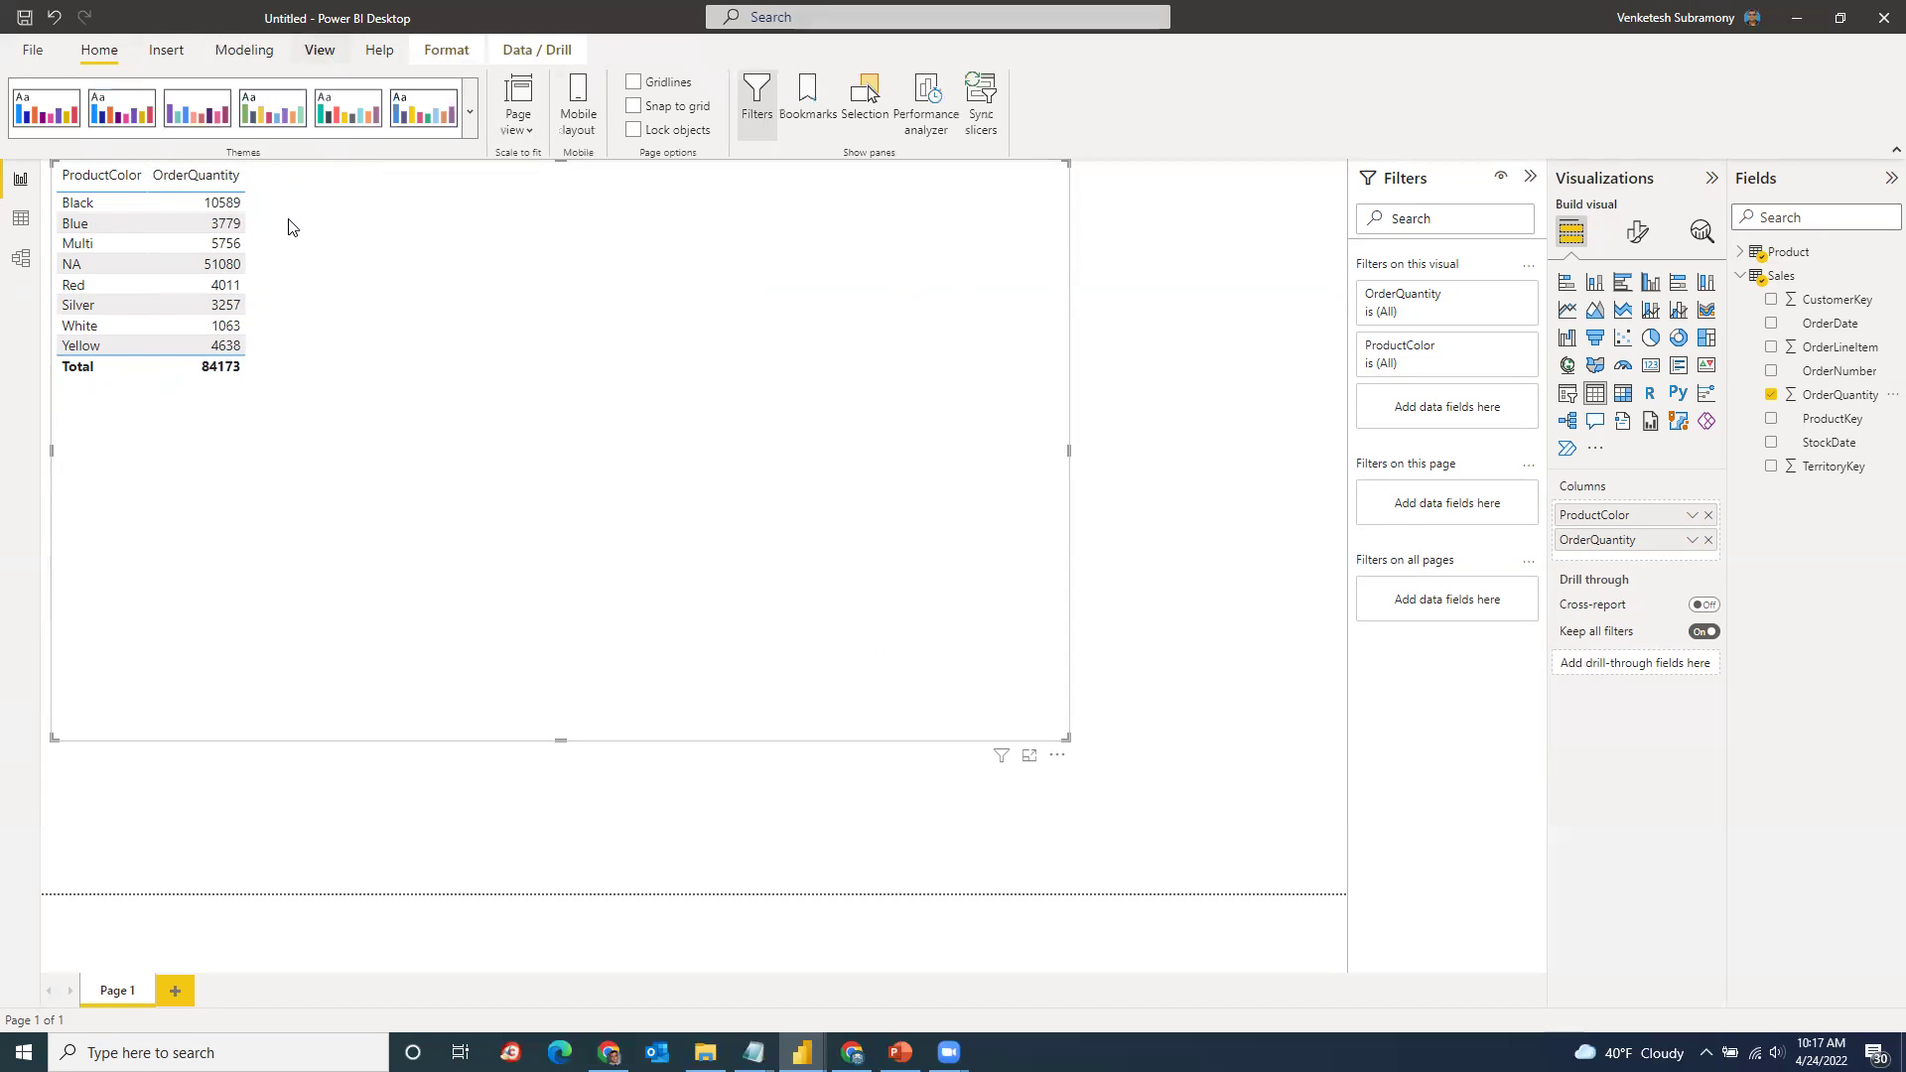
{"action": "left_click", "coordinate": [469, 118]}
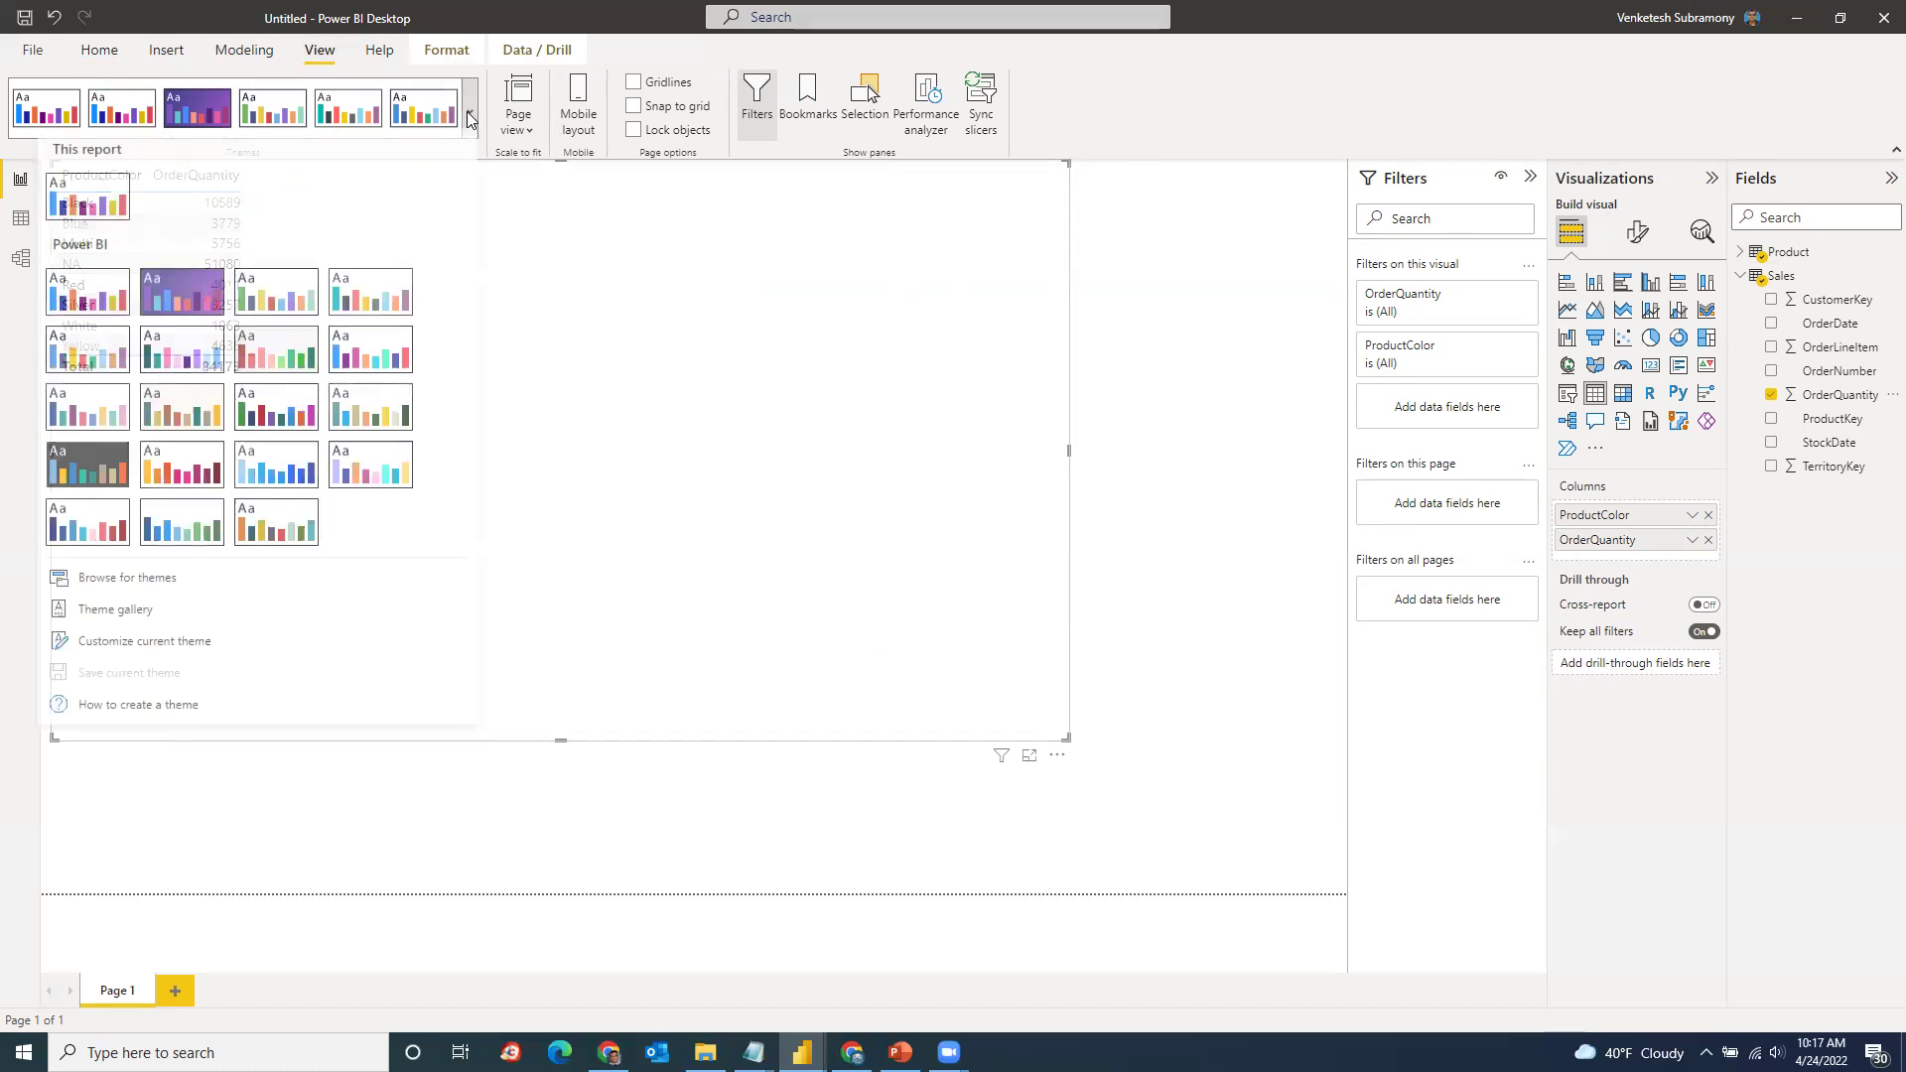
{"action": "left_click", "coordinate": [186, 653]}
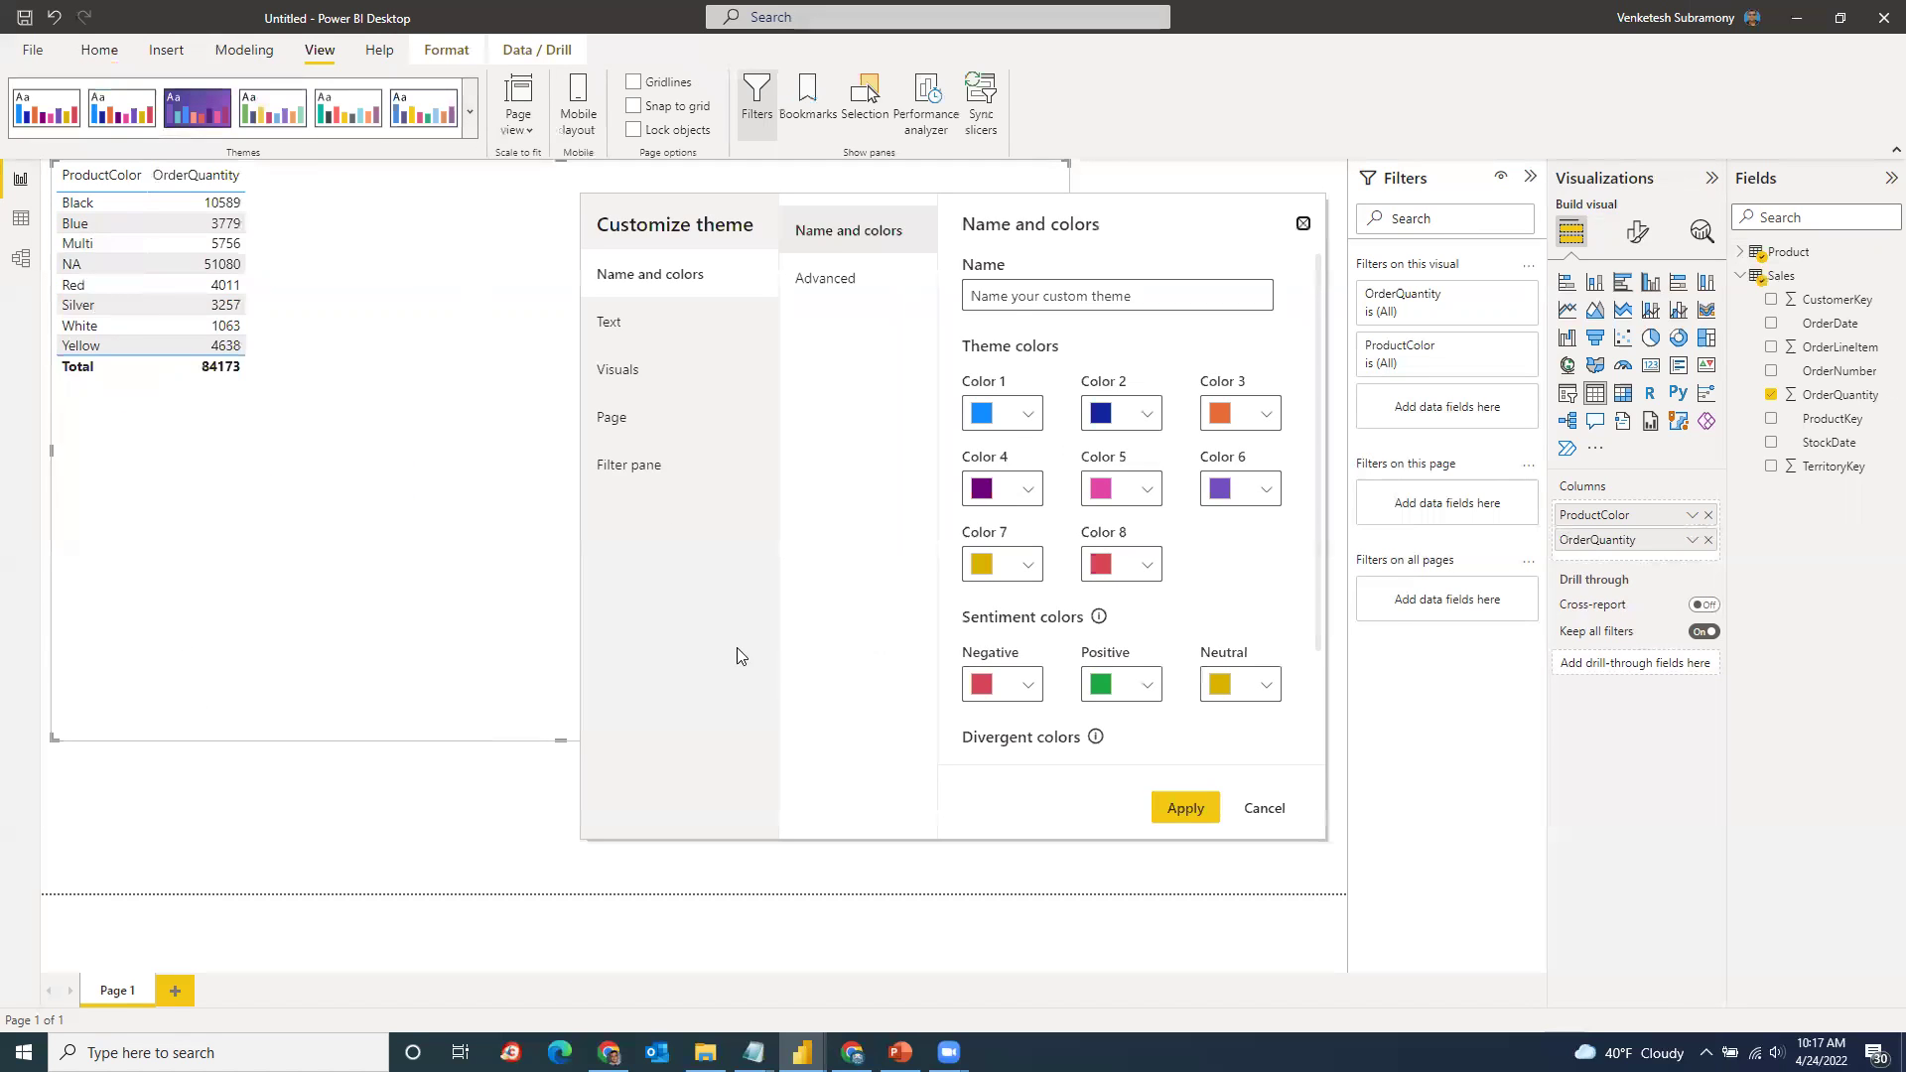
{"action": "left_click", "coordinate": [618, 328]}
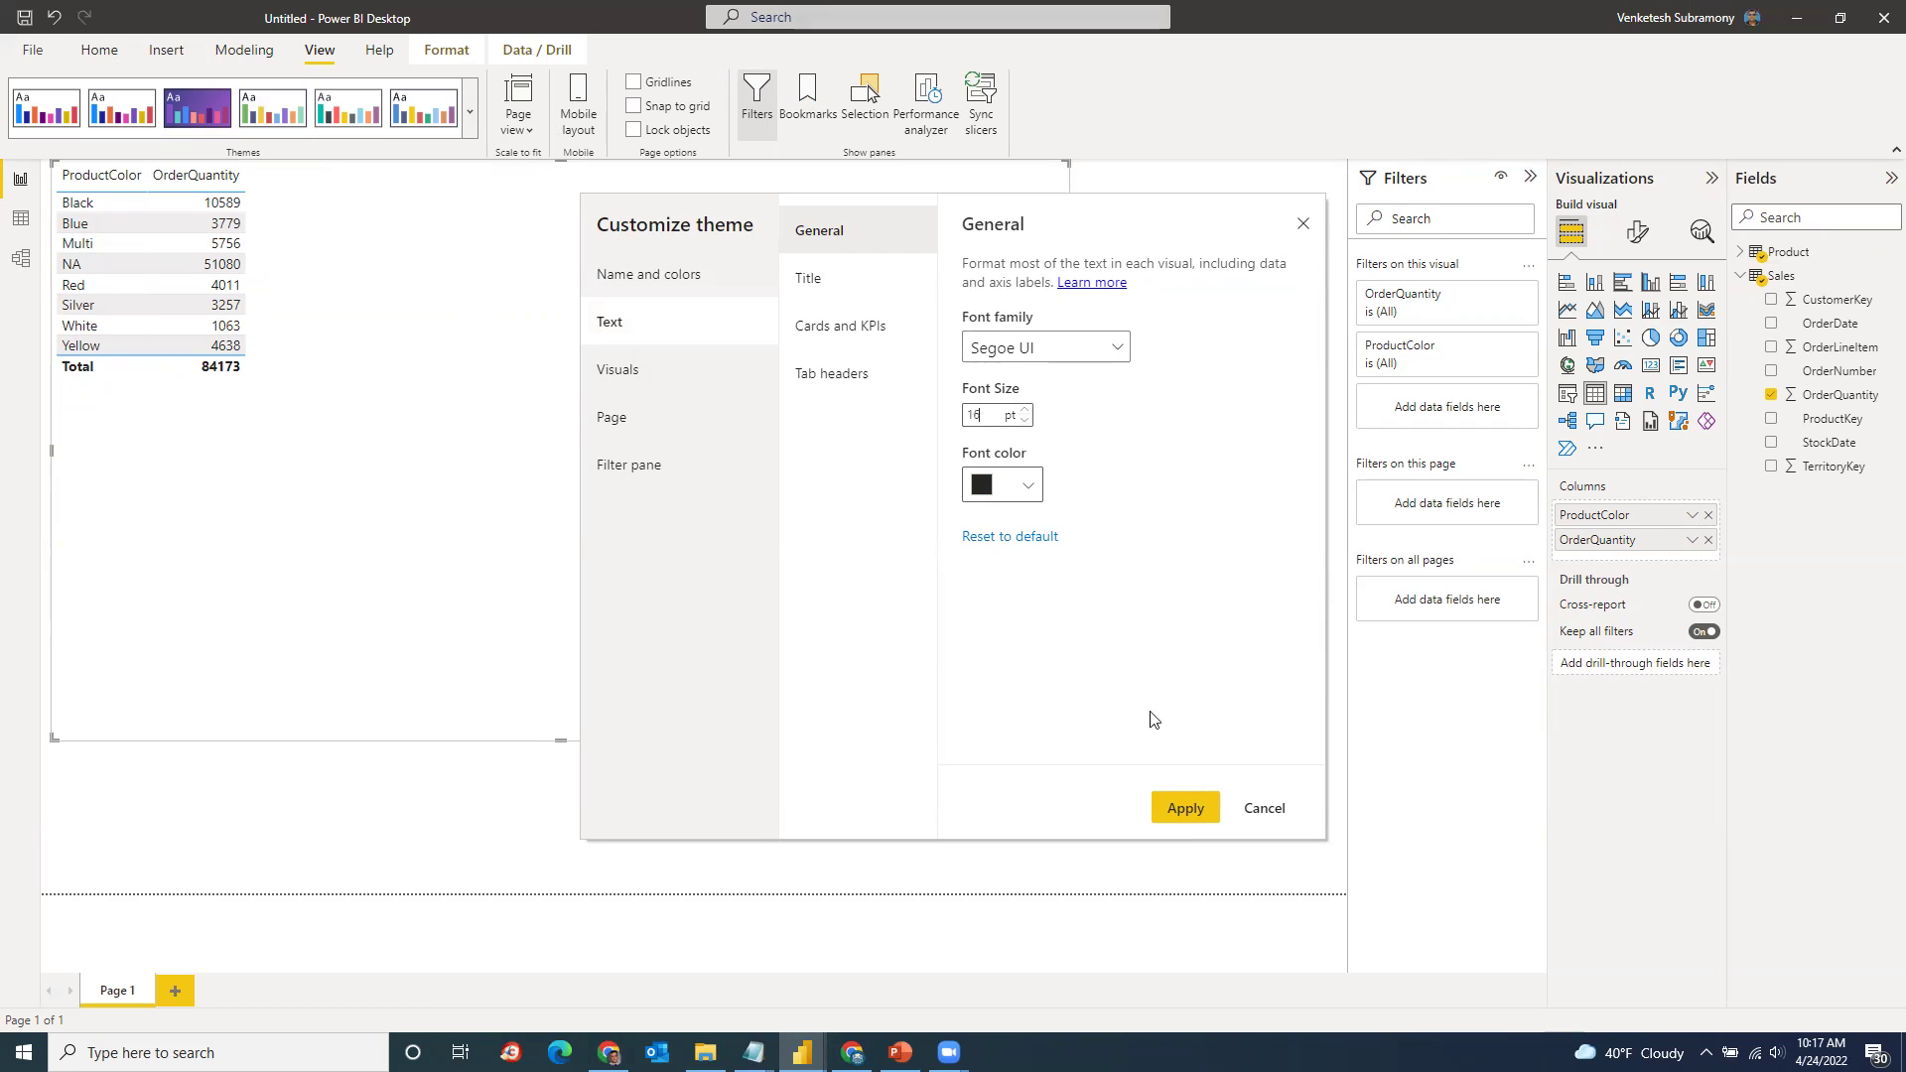
{"action": "left_click", "coordinate": [1185, 808]}
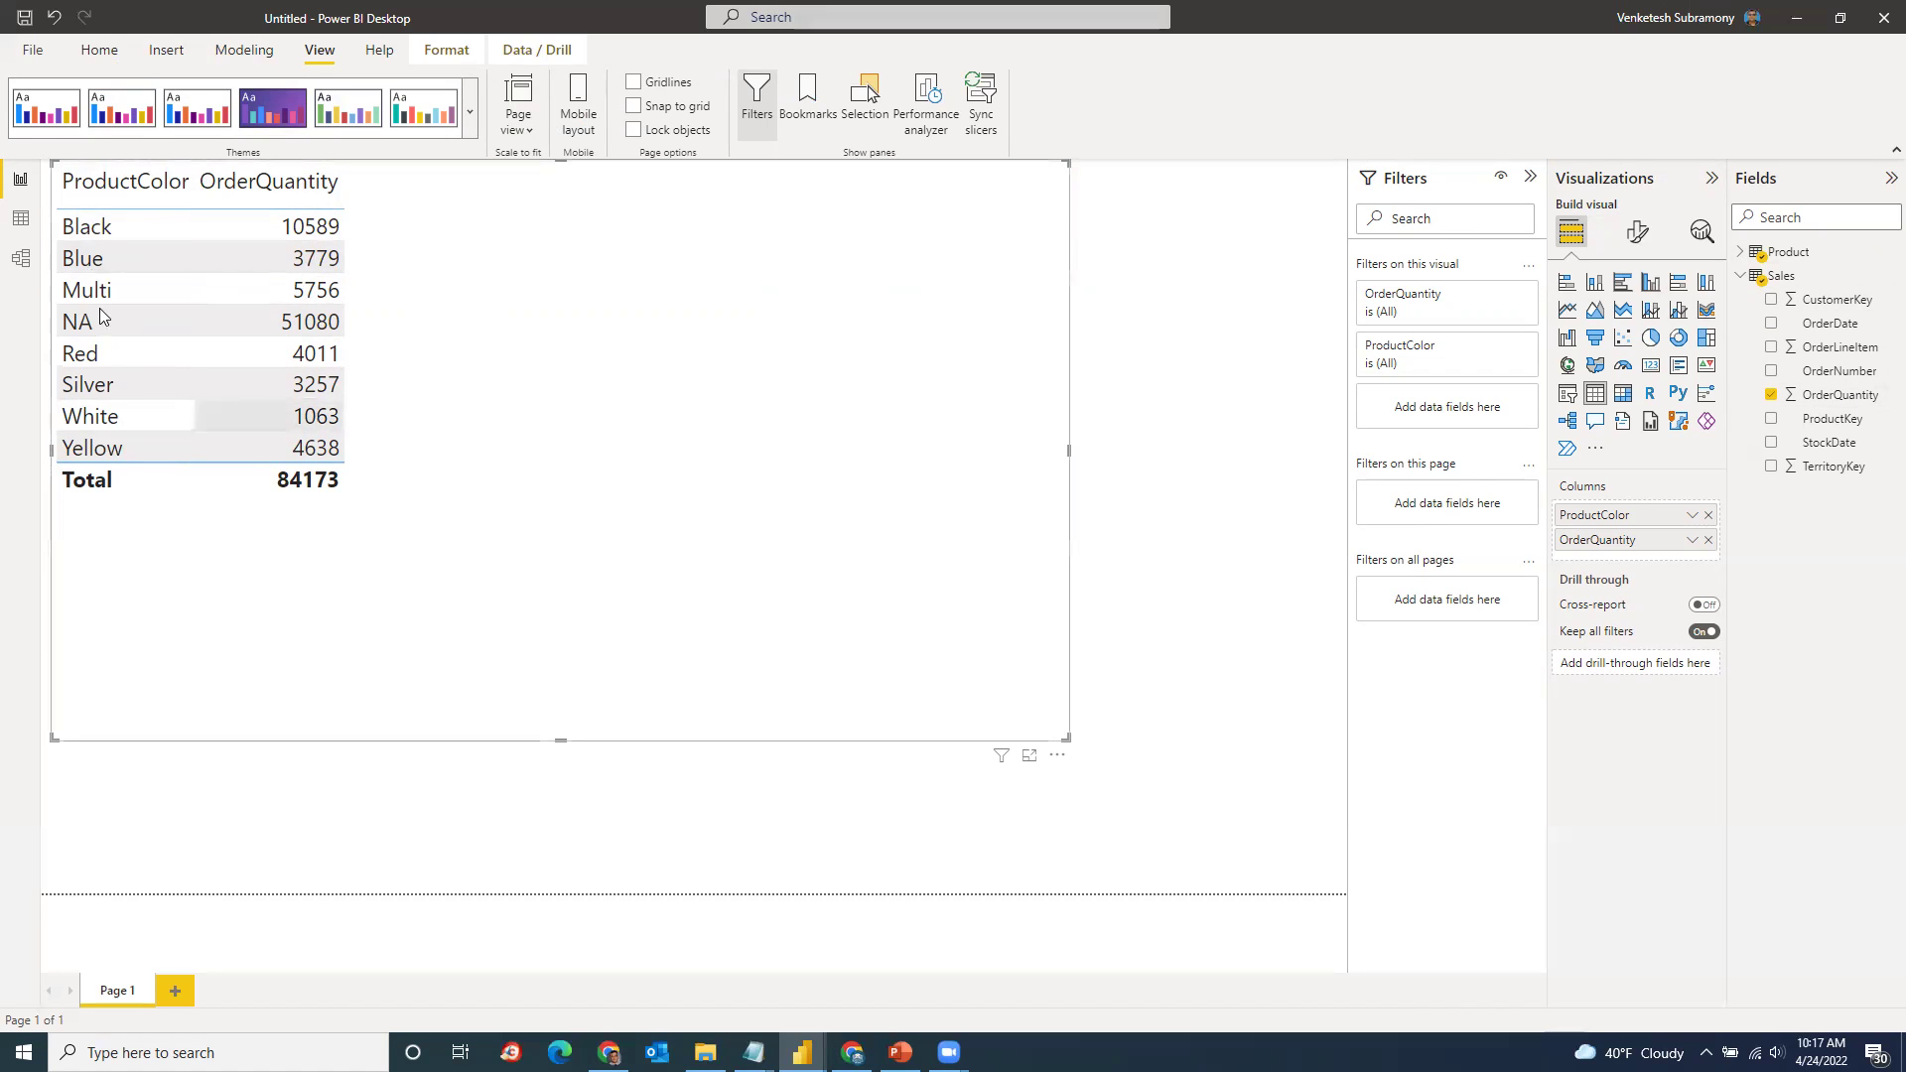
Step: Check the Product–Sales relationship in Model view and shrink the table visual on the report page
{"action": "left_click", "coordinate": [19, 260]}
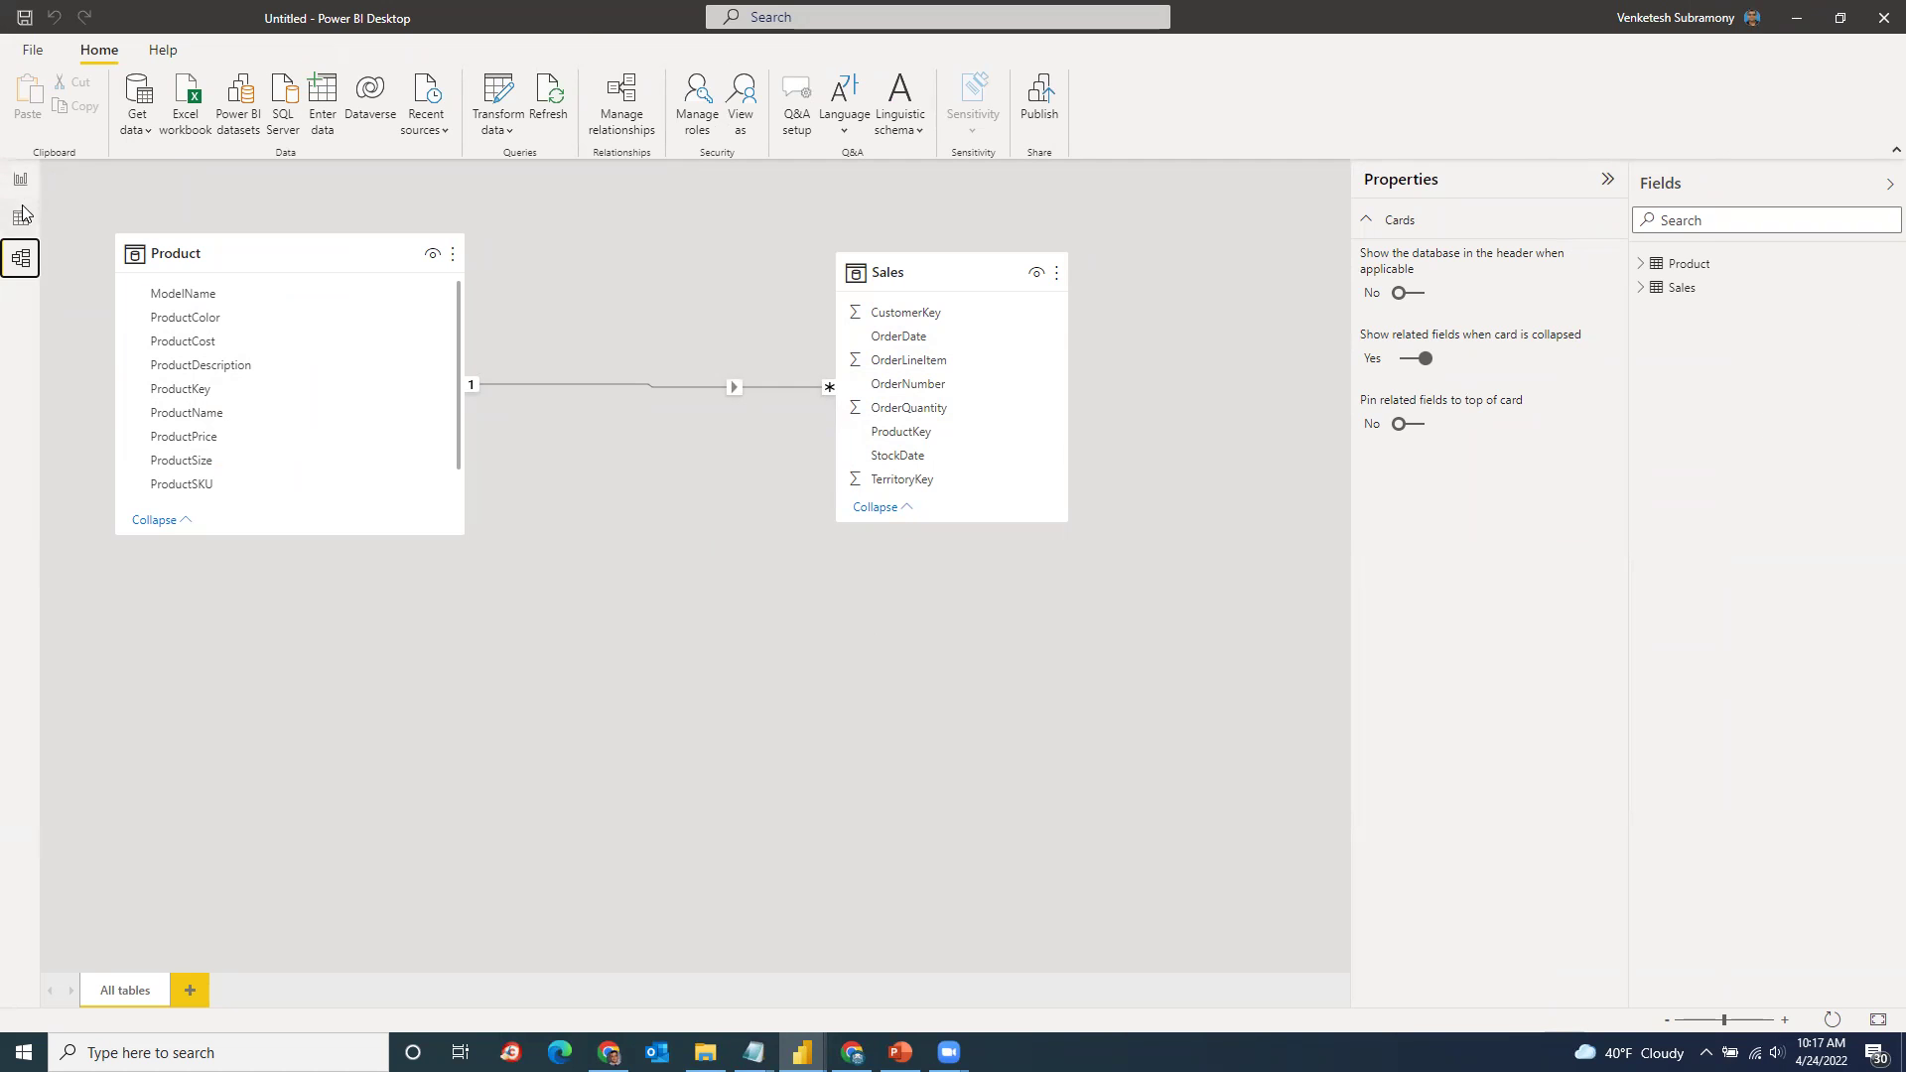
{"action": "left_click", "coordinate": [21, 179]}
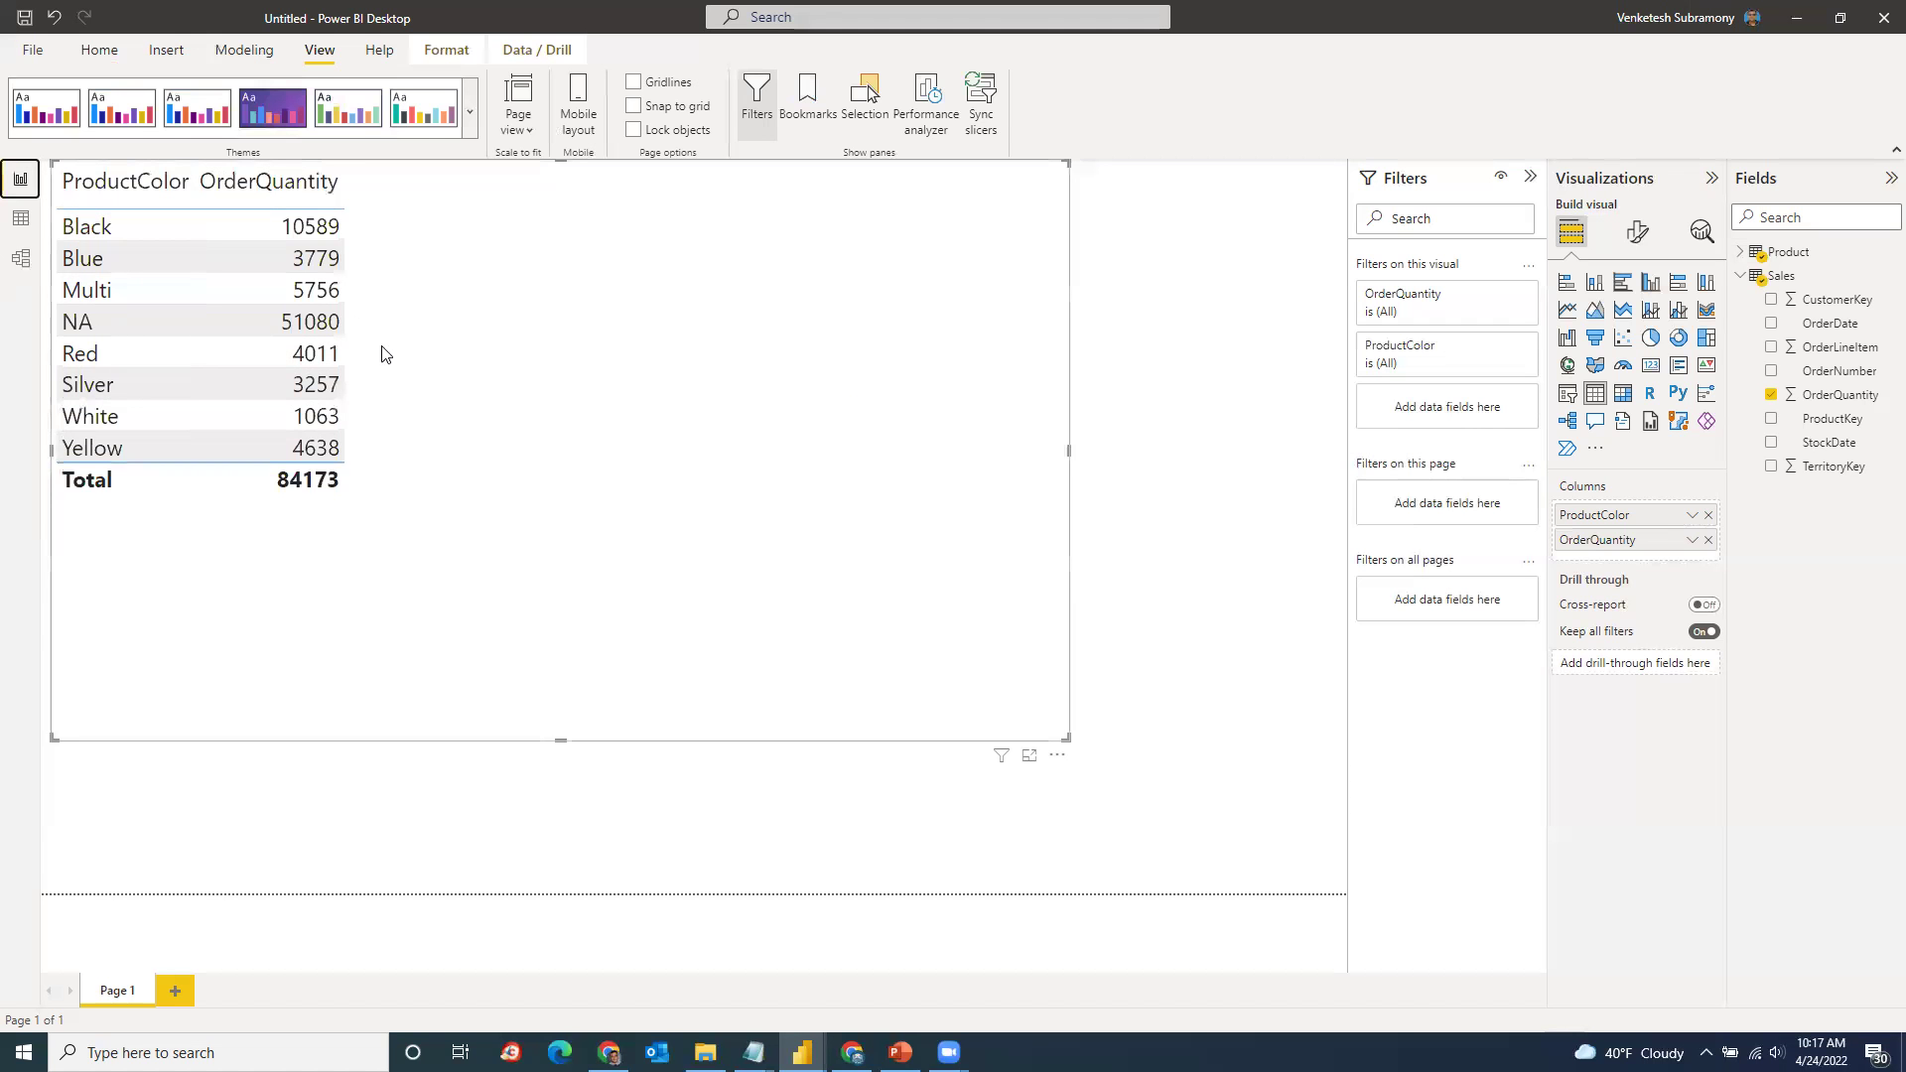
{"action": "left_click_drag", "start_coordinate": [1065, 738], "coordinate": [602, 632]}
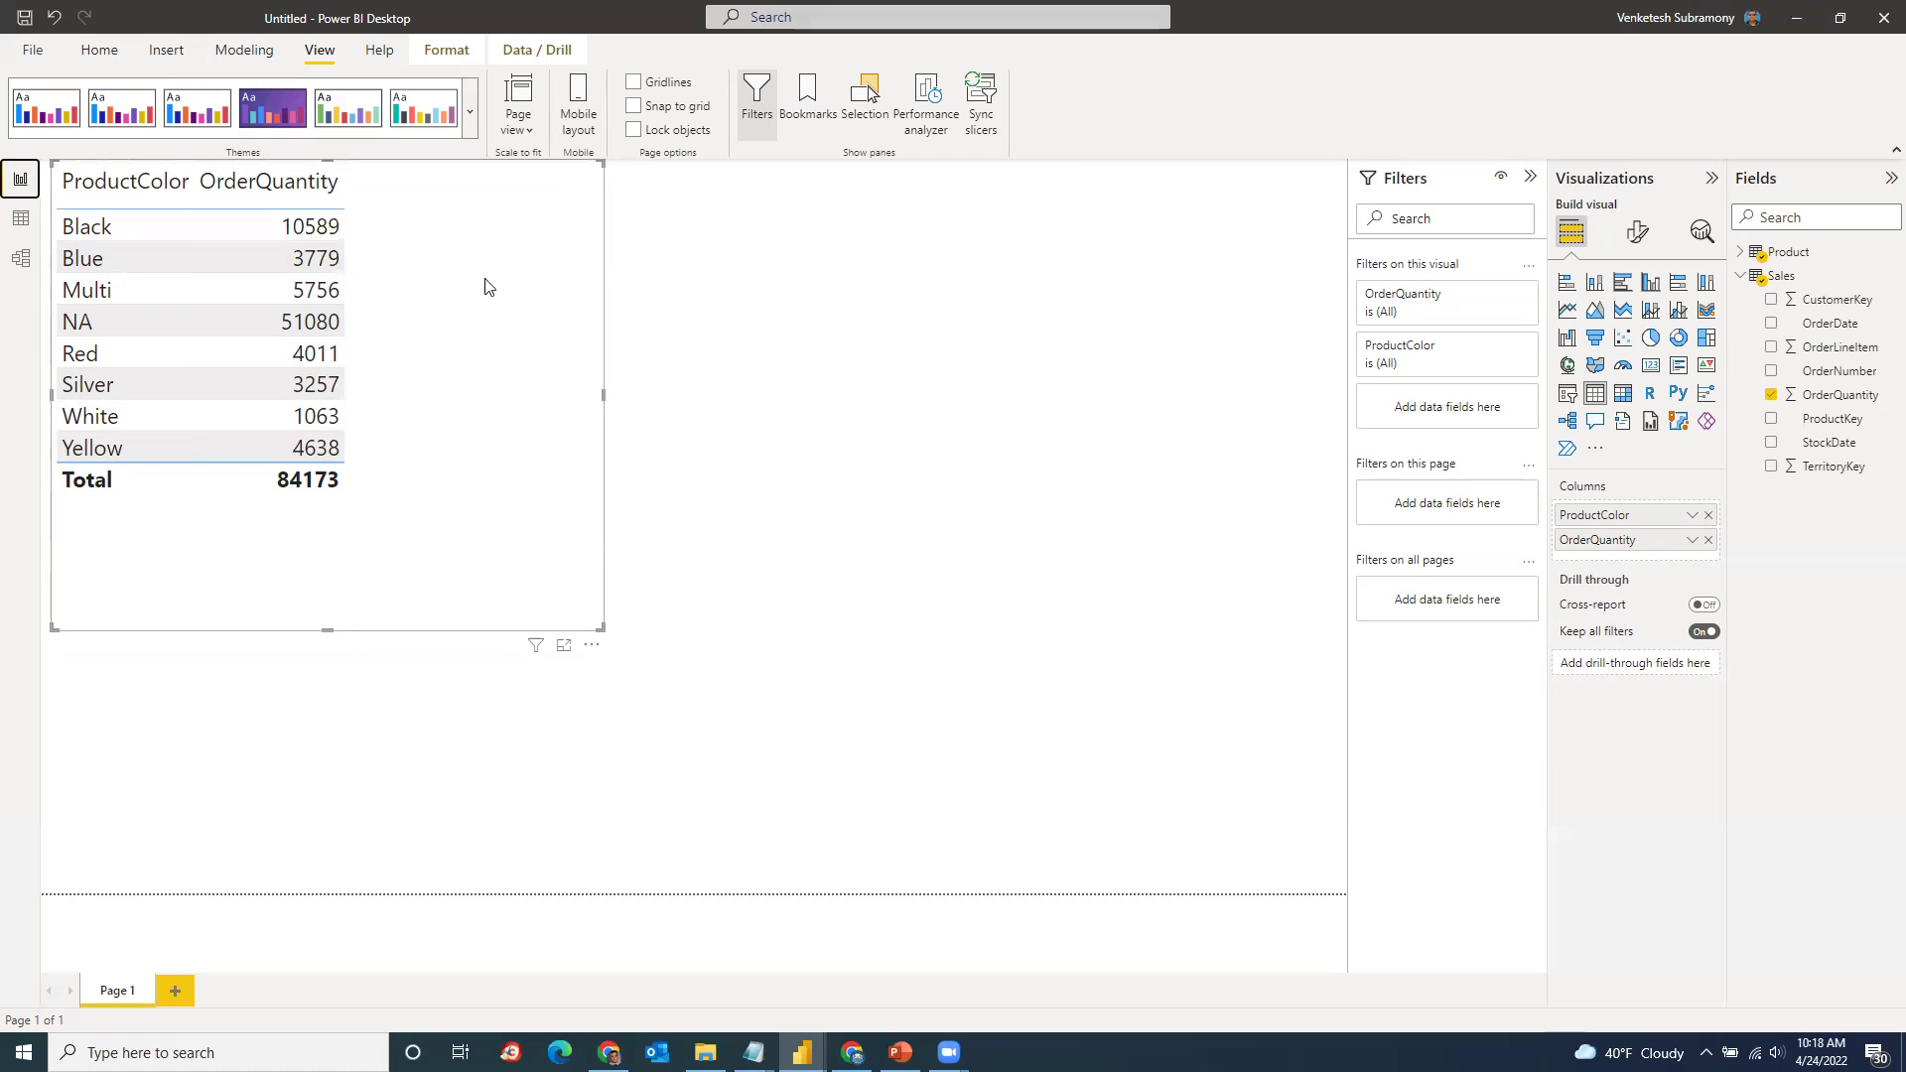
Step: Try Count as the aggregation of the OrderQuantity column and restore it to Sum
{"action": "left_click", "coordinate": [1692, 541]}
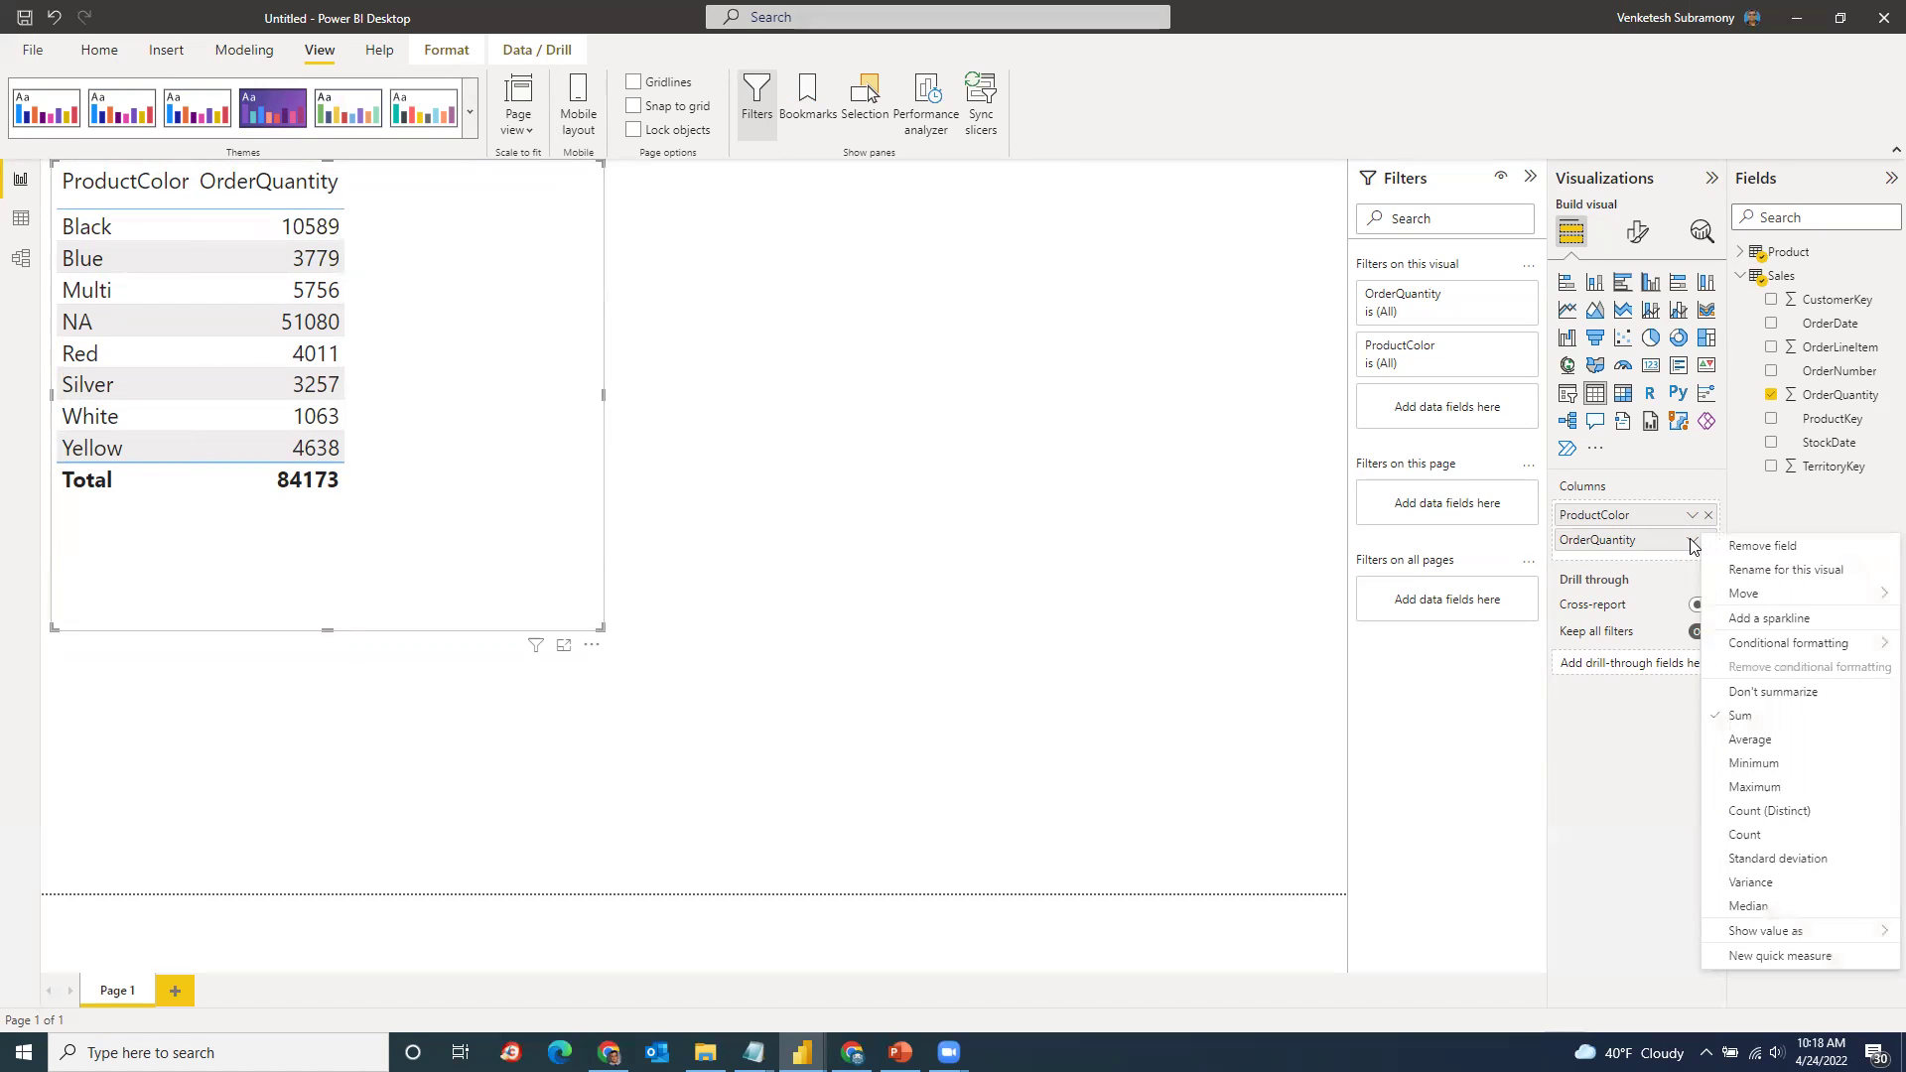
{"action": "left_click", "coordinate": [1754, 835]}
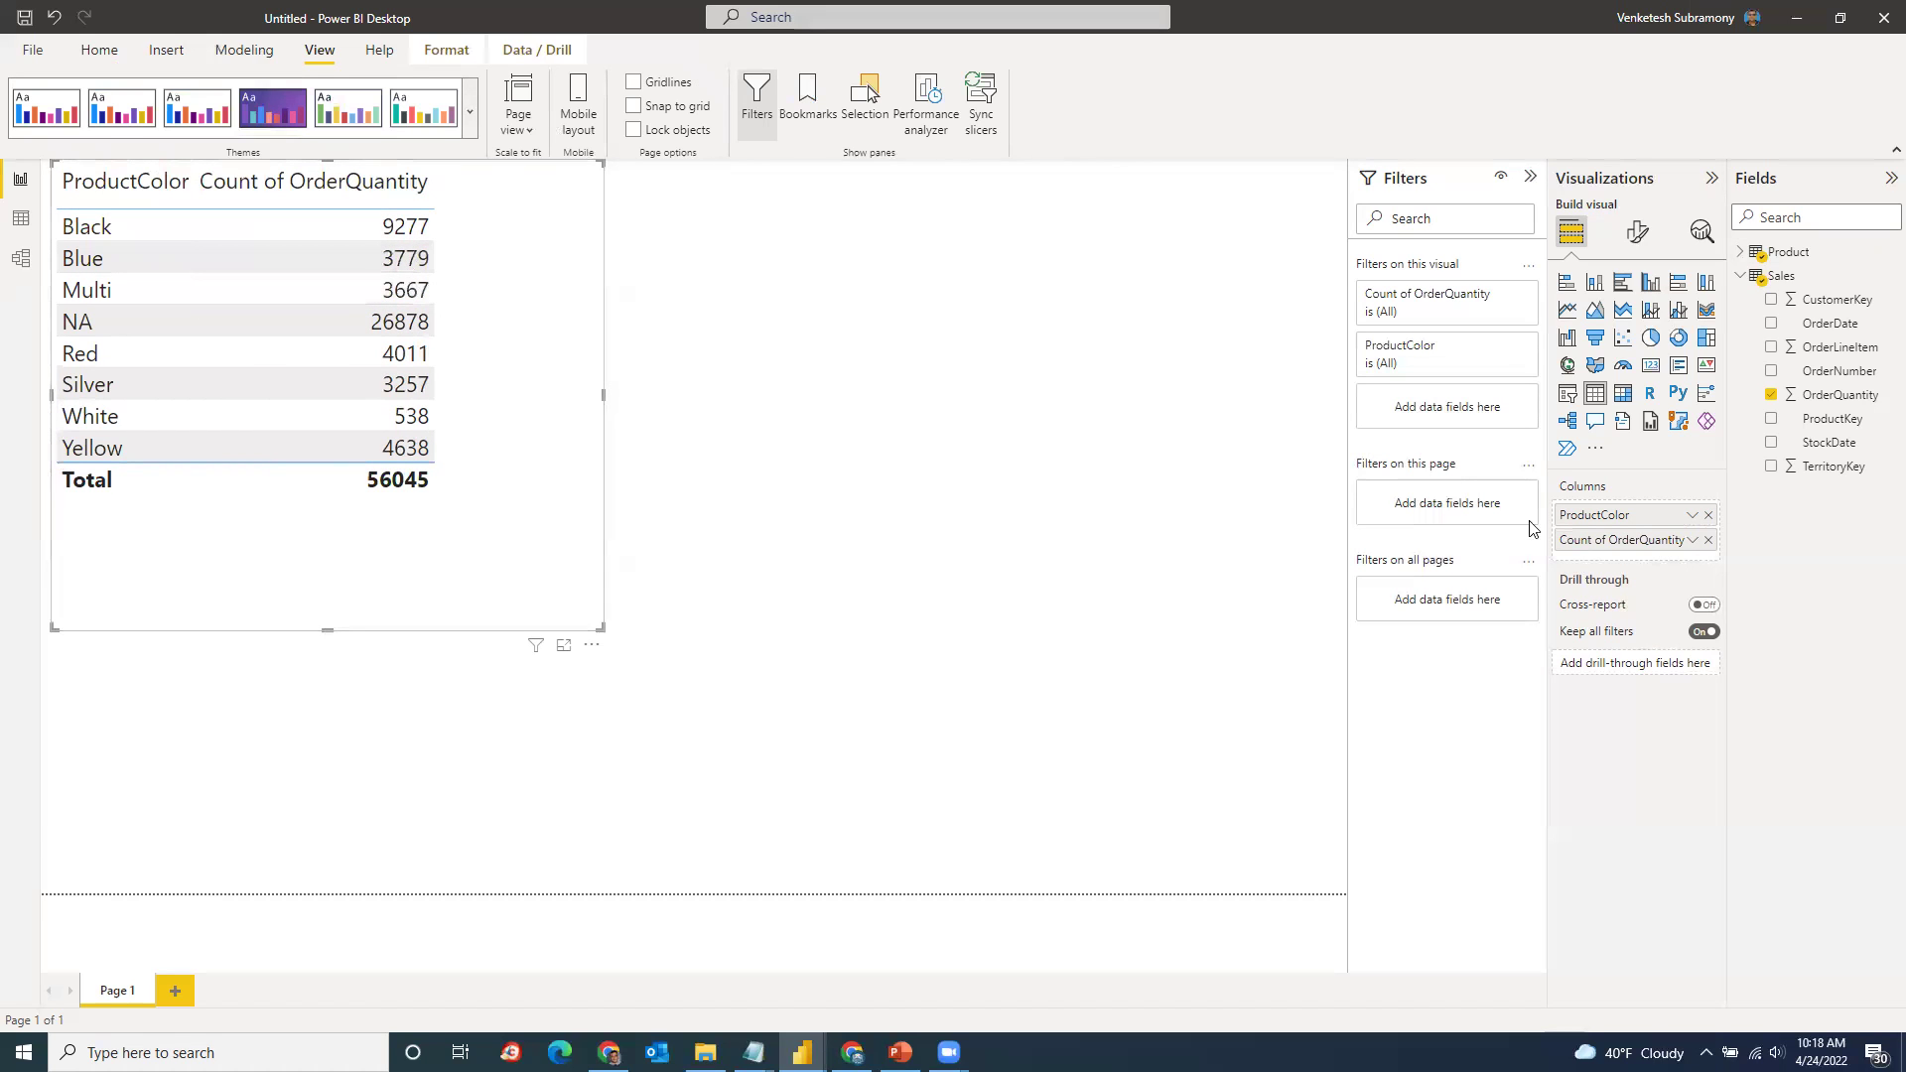
{"action": "left_click", "coordinate": [1693, 540]}
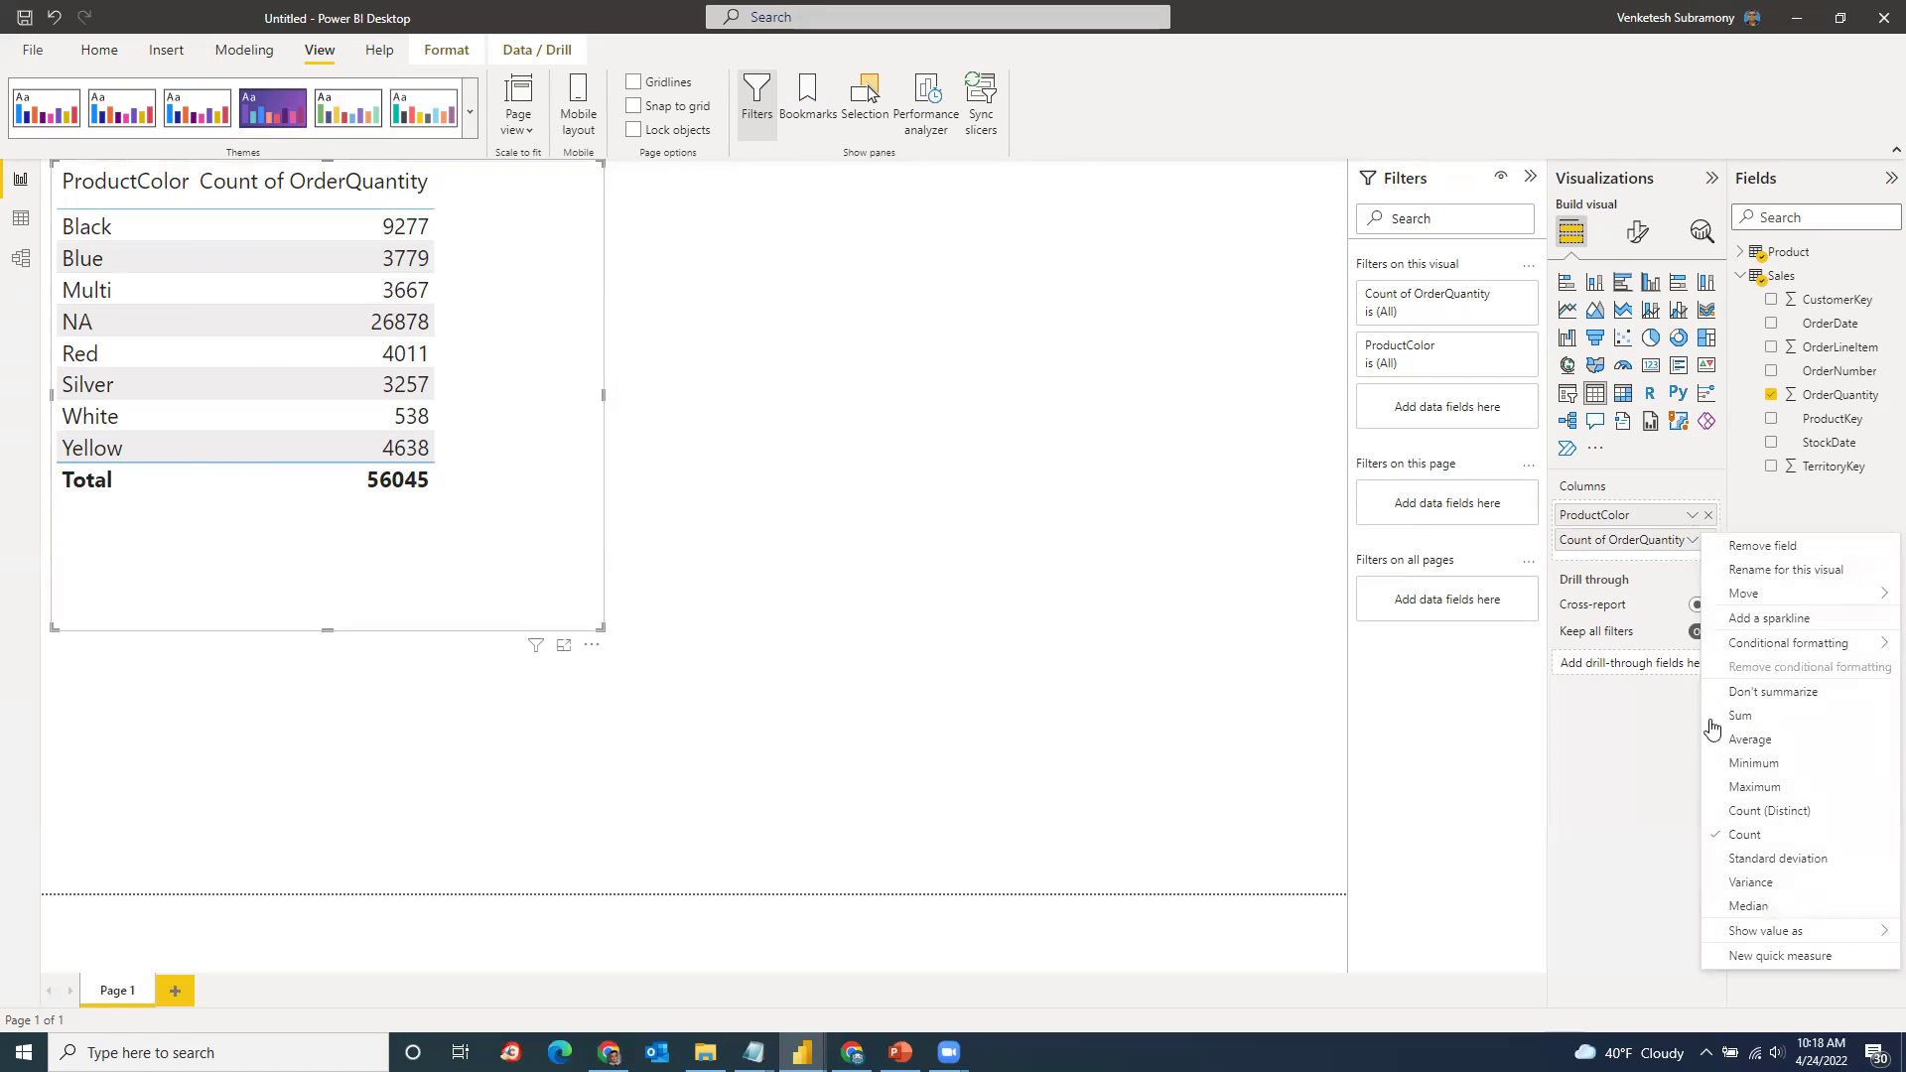
{"action": "left_click", "coordinate": [1742, 717]}
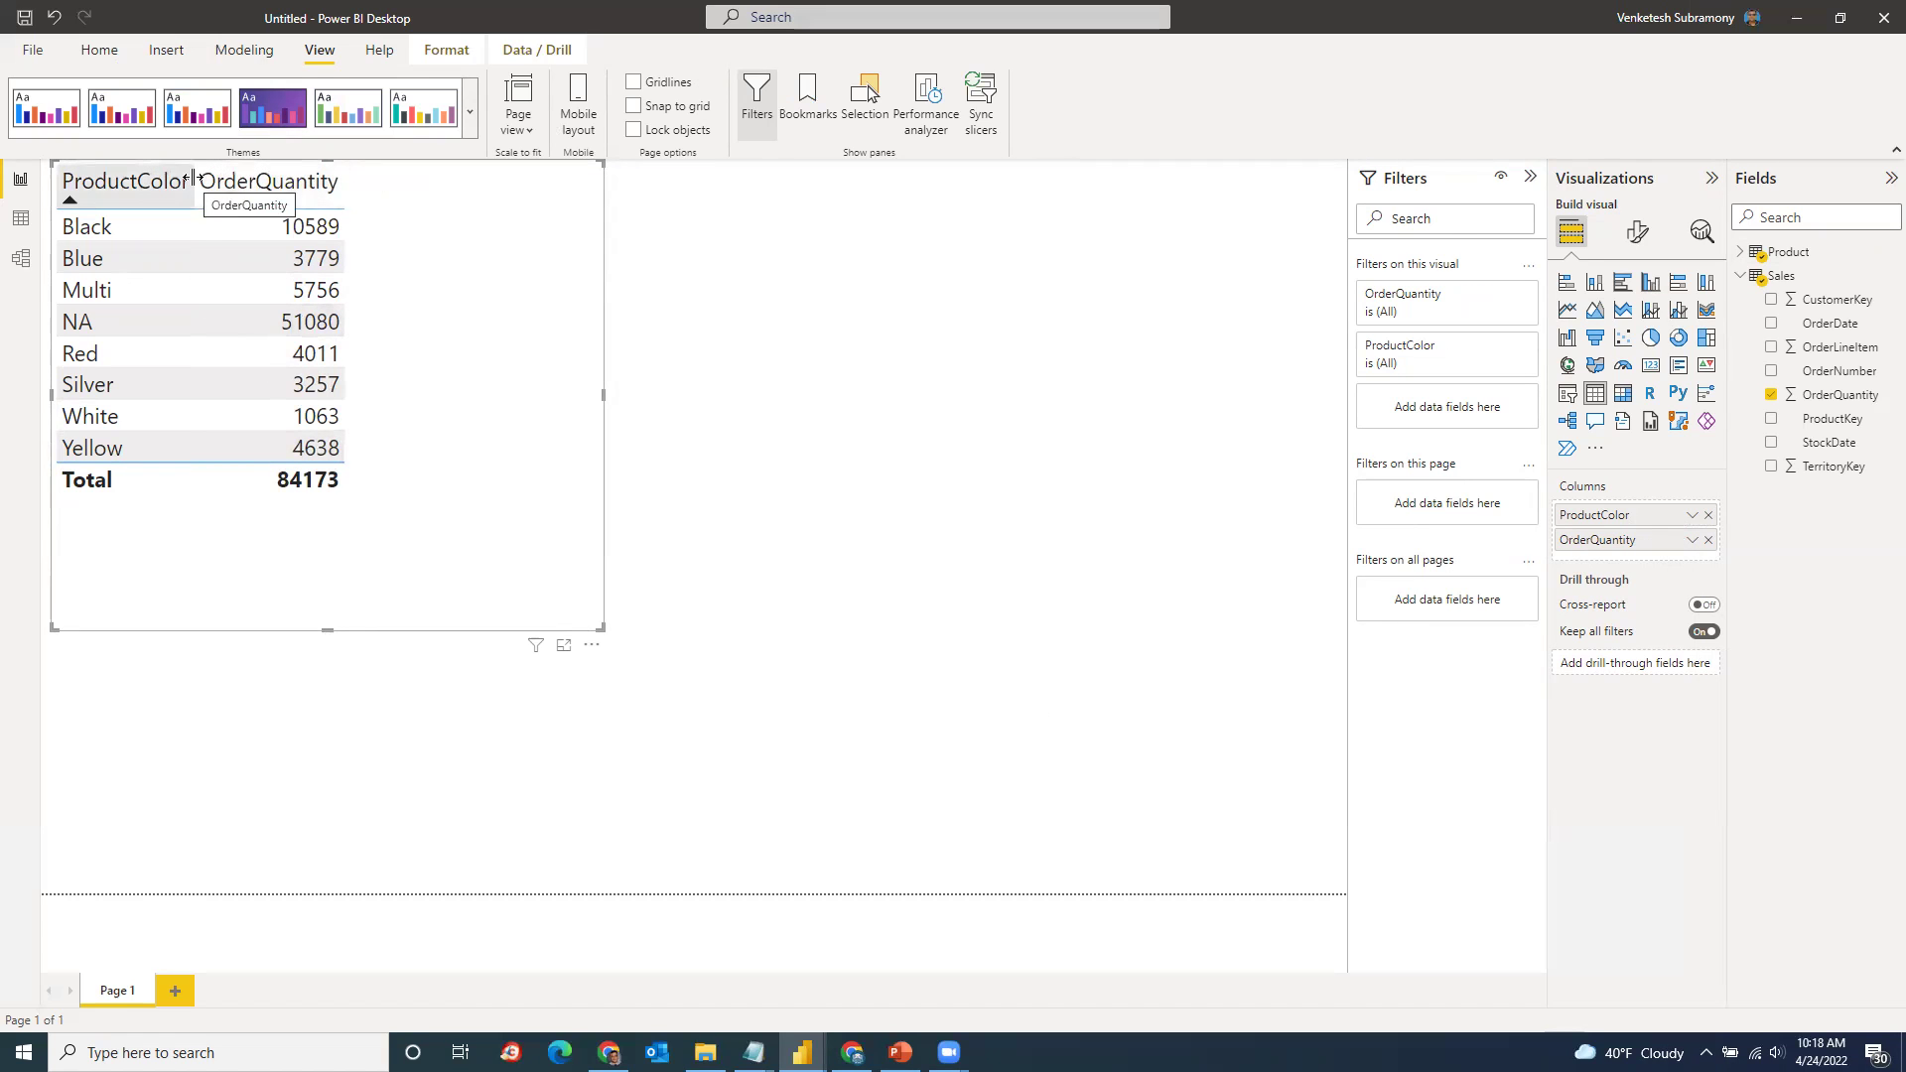
Step: Widen the ProductColor column in the table visual
{"action": "left_click_drag", "start_coordinate": [194, 179], "coordinate": [265, 178]}
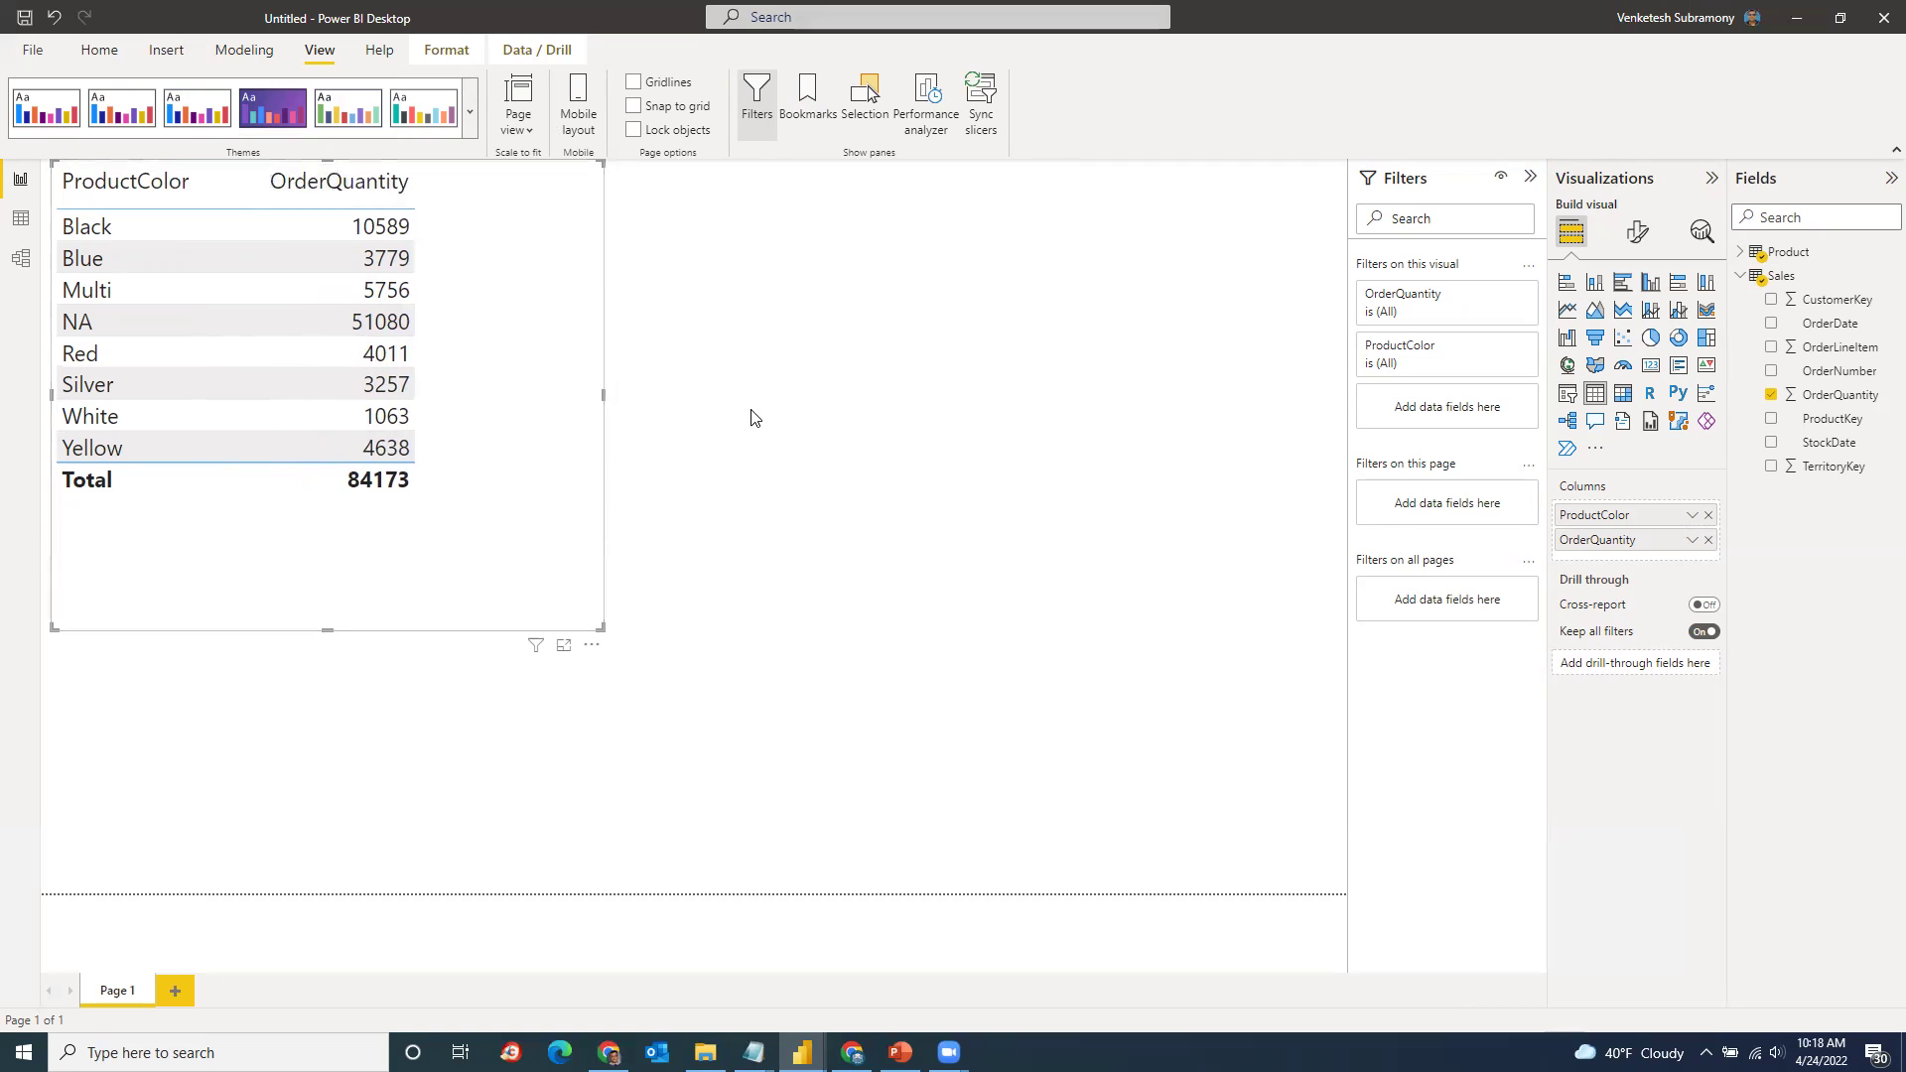
Step: Delete the relationship between Product and Sales in Model view and check the table visual on the report page
{"action": "left_click", "coordinate": [22, 262]}
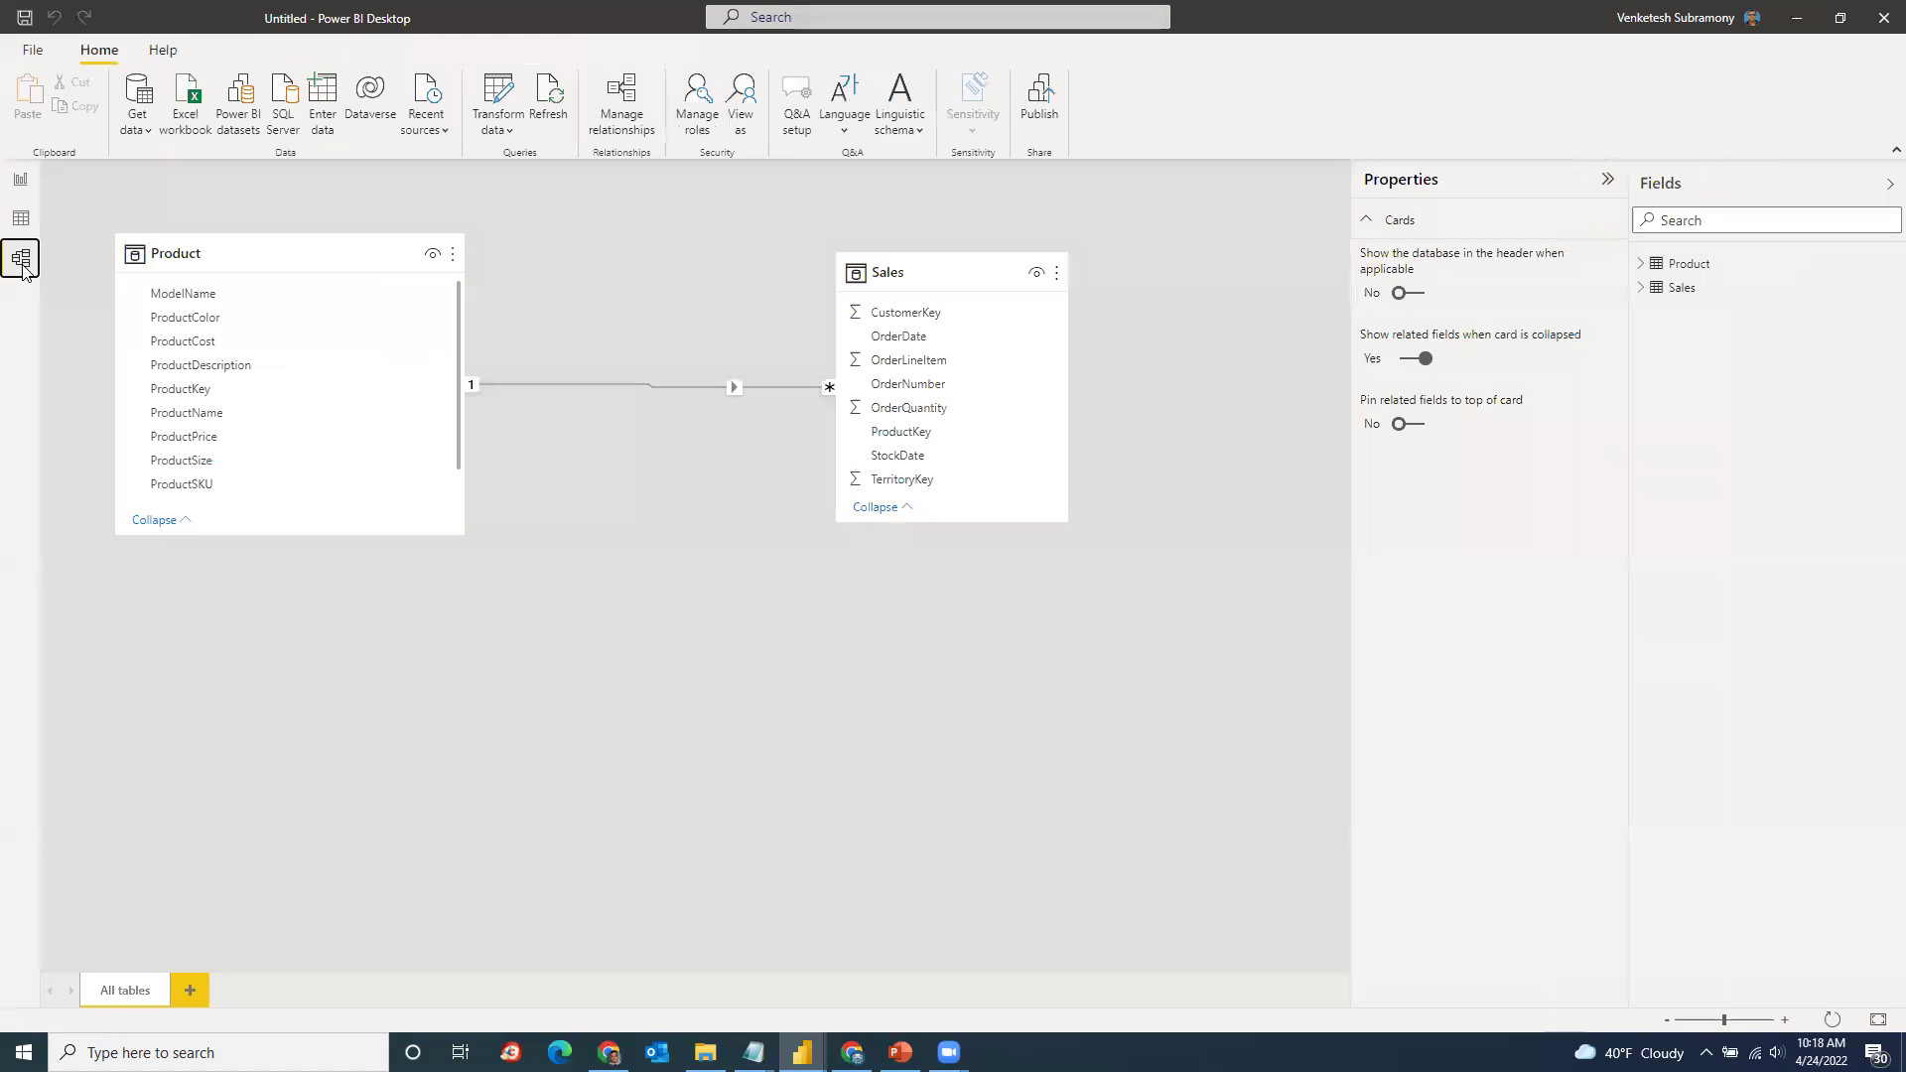
{"action": "right_click", "coordinate": [662, 388]}
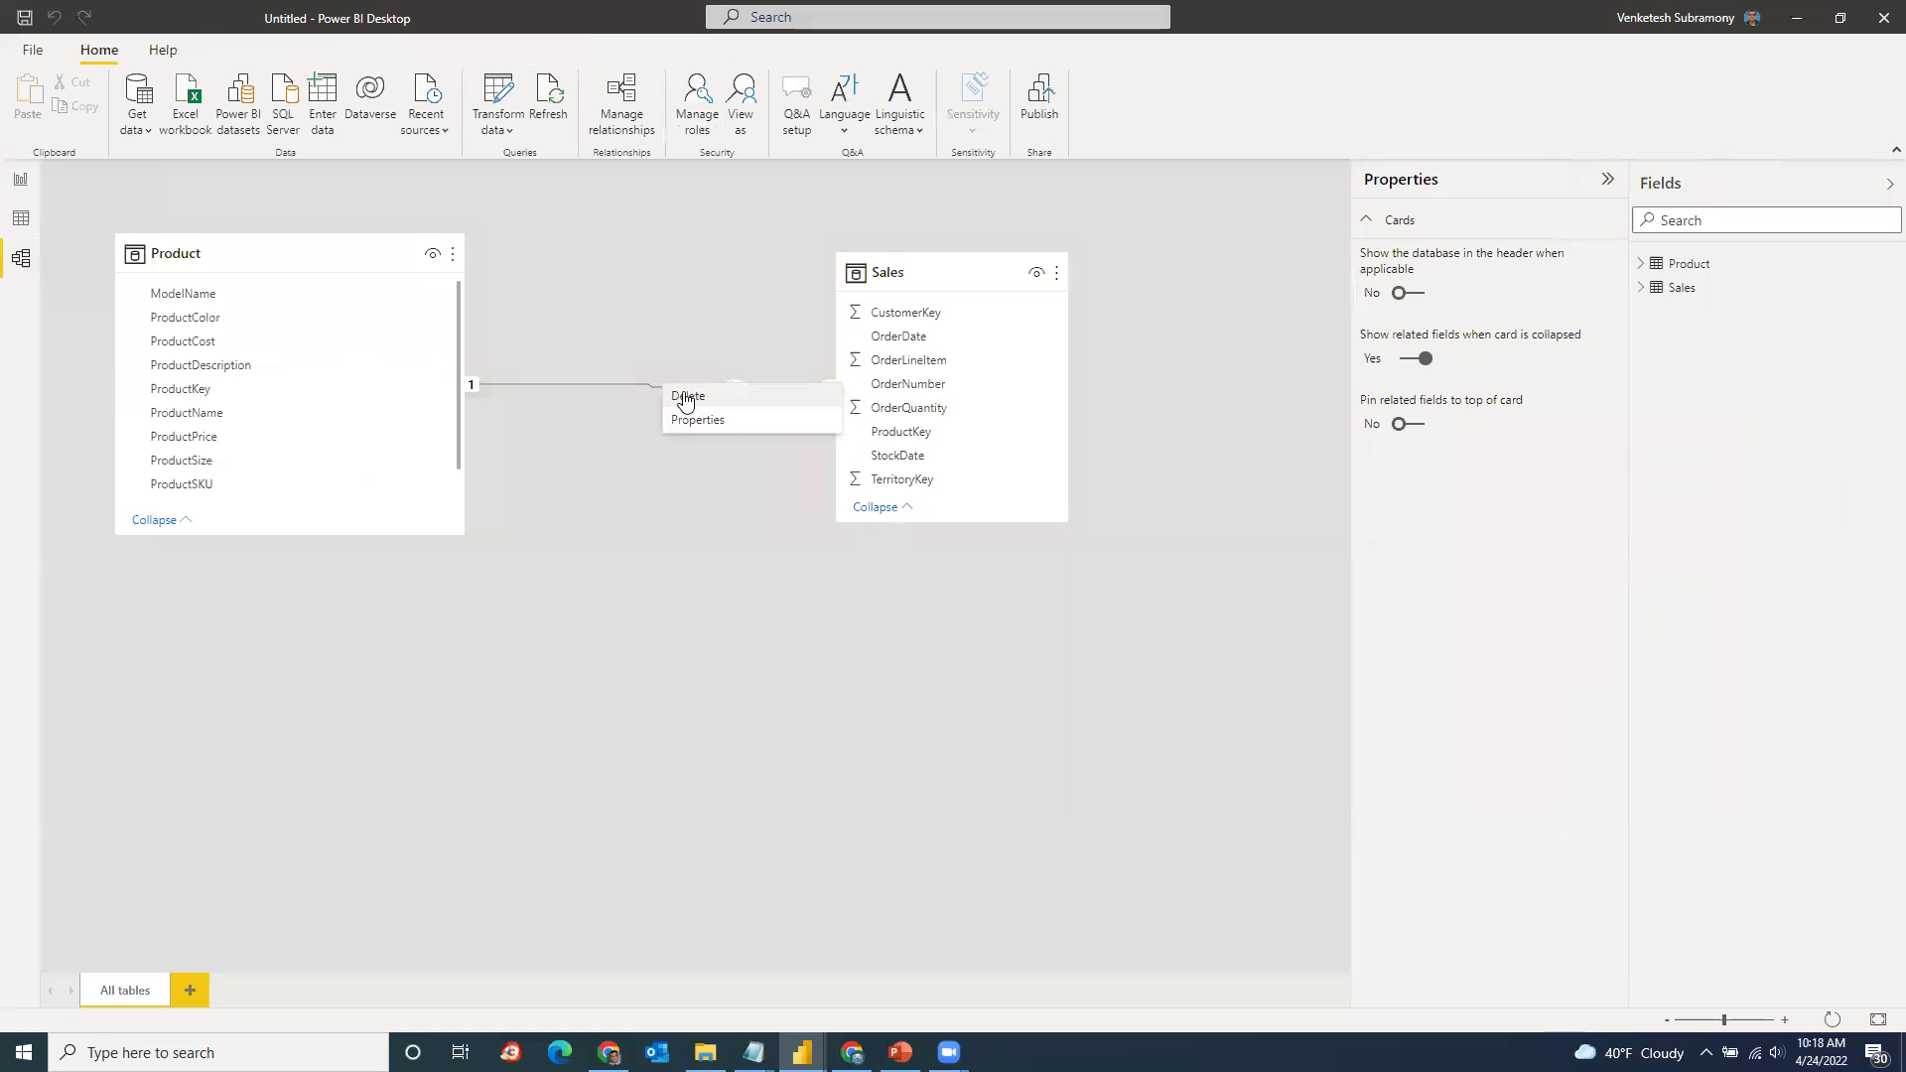
{"action": "left_click", "coordinate": [683, 396]}
{"action": "left_click", "coordinate": [1044, 573]}
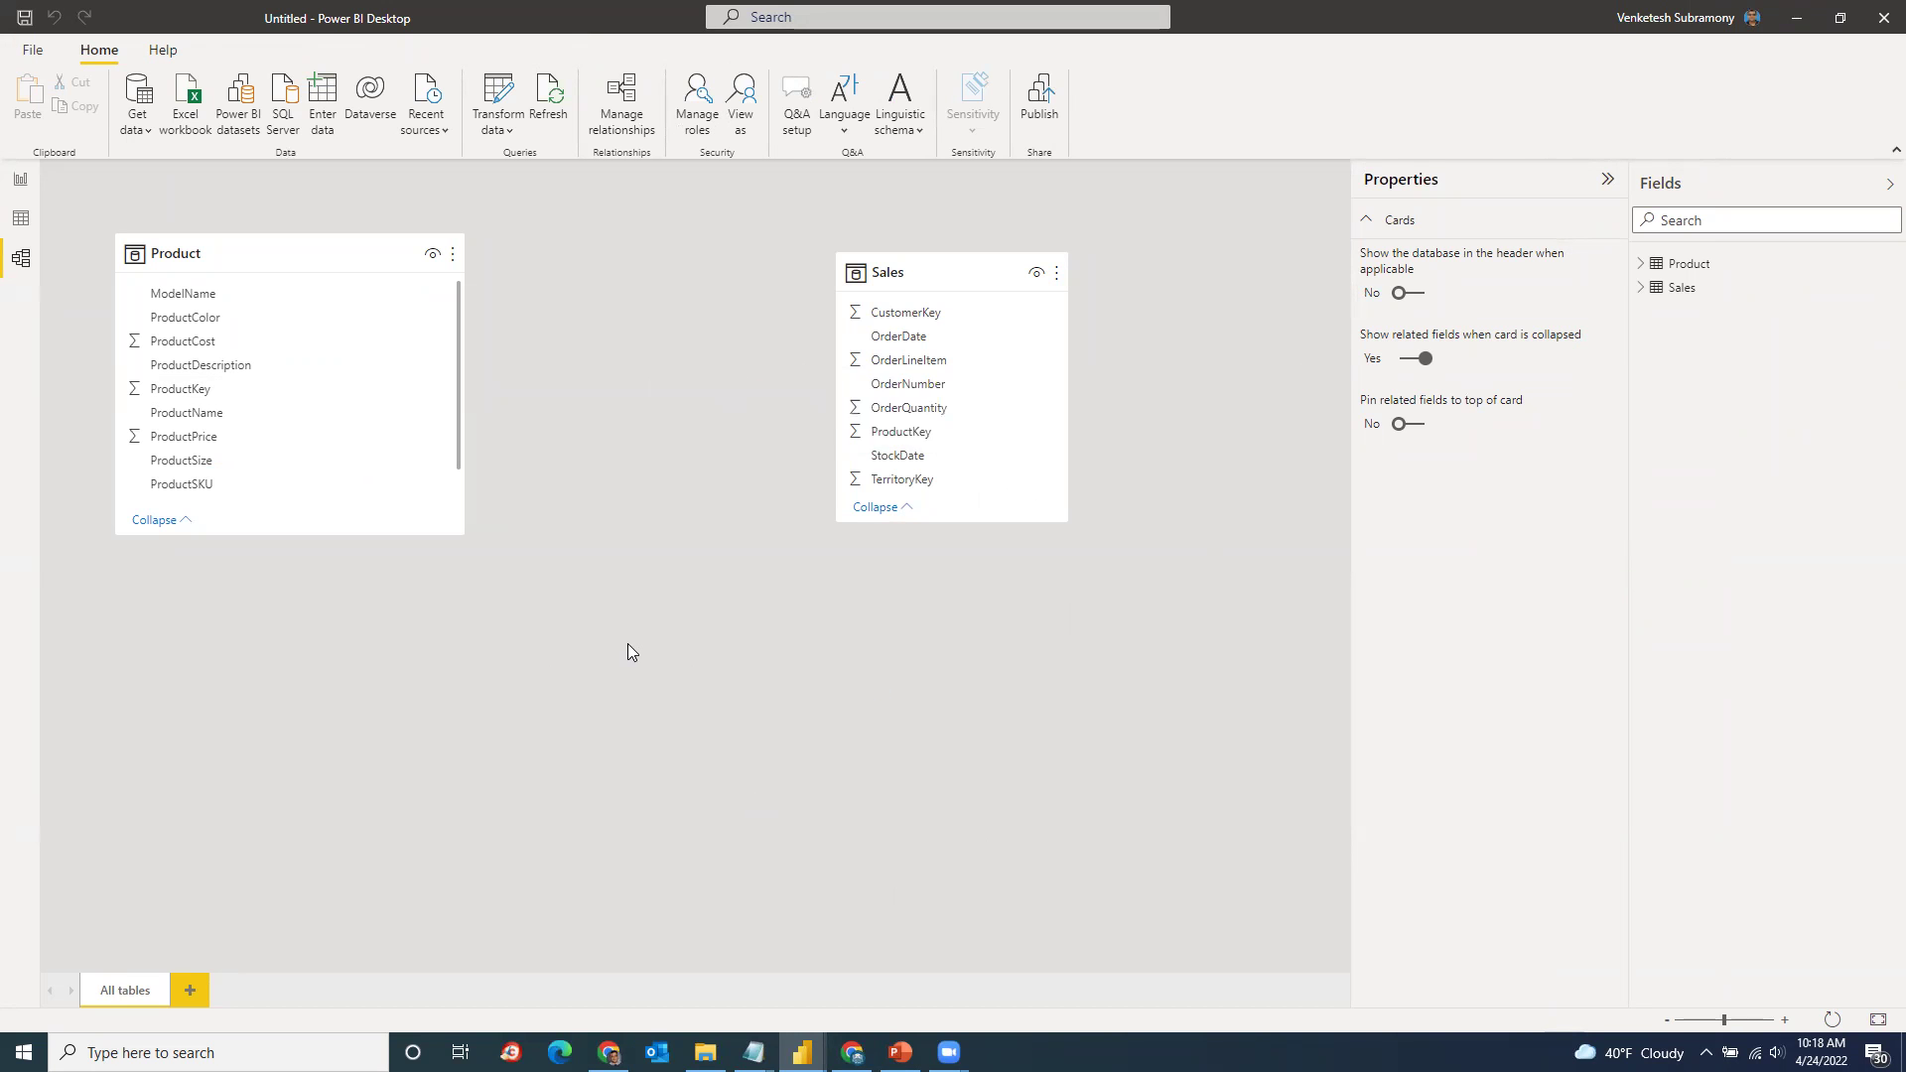
{"action": "left_click", "coordinate": [21, 181]}
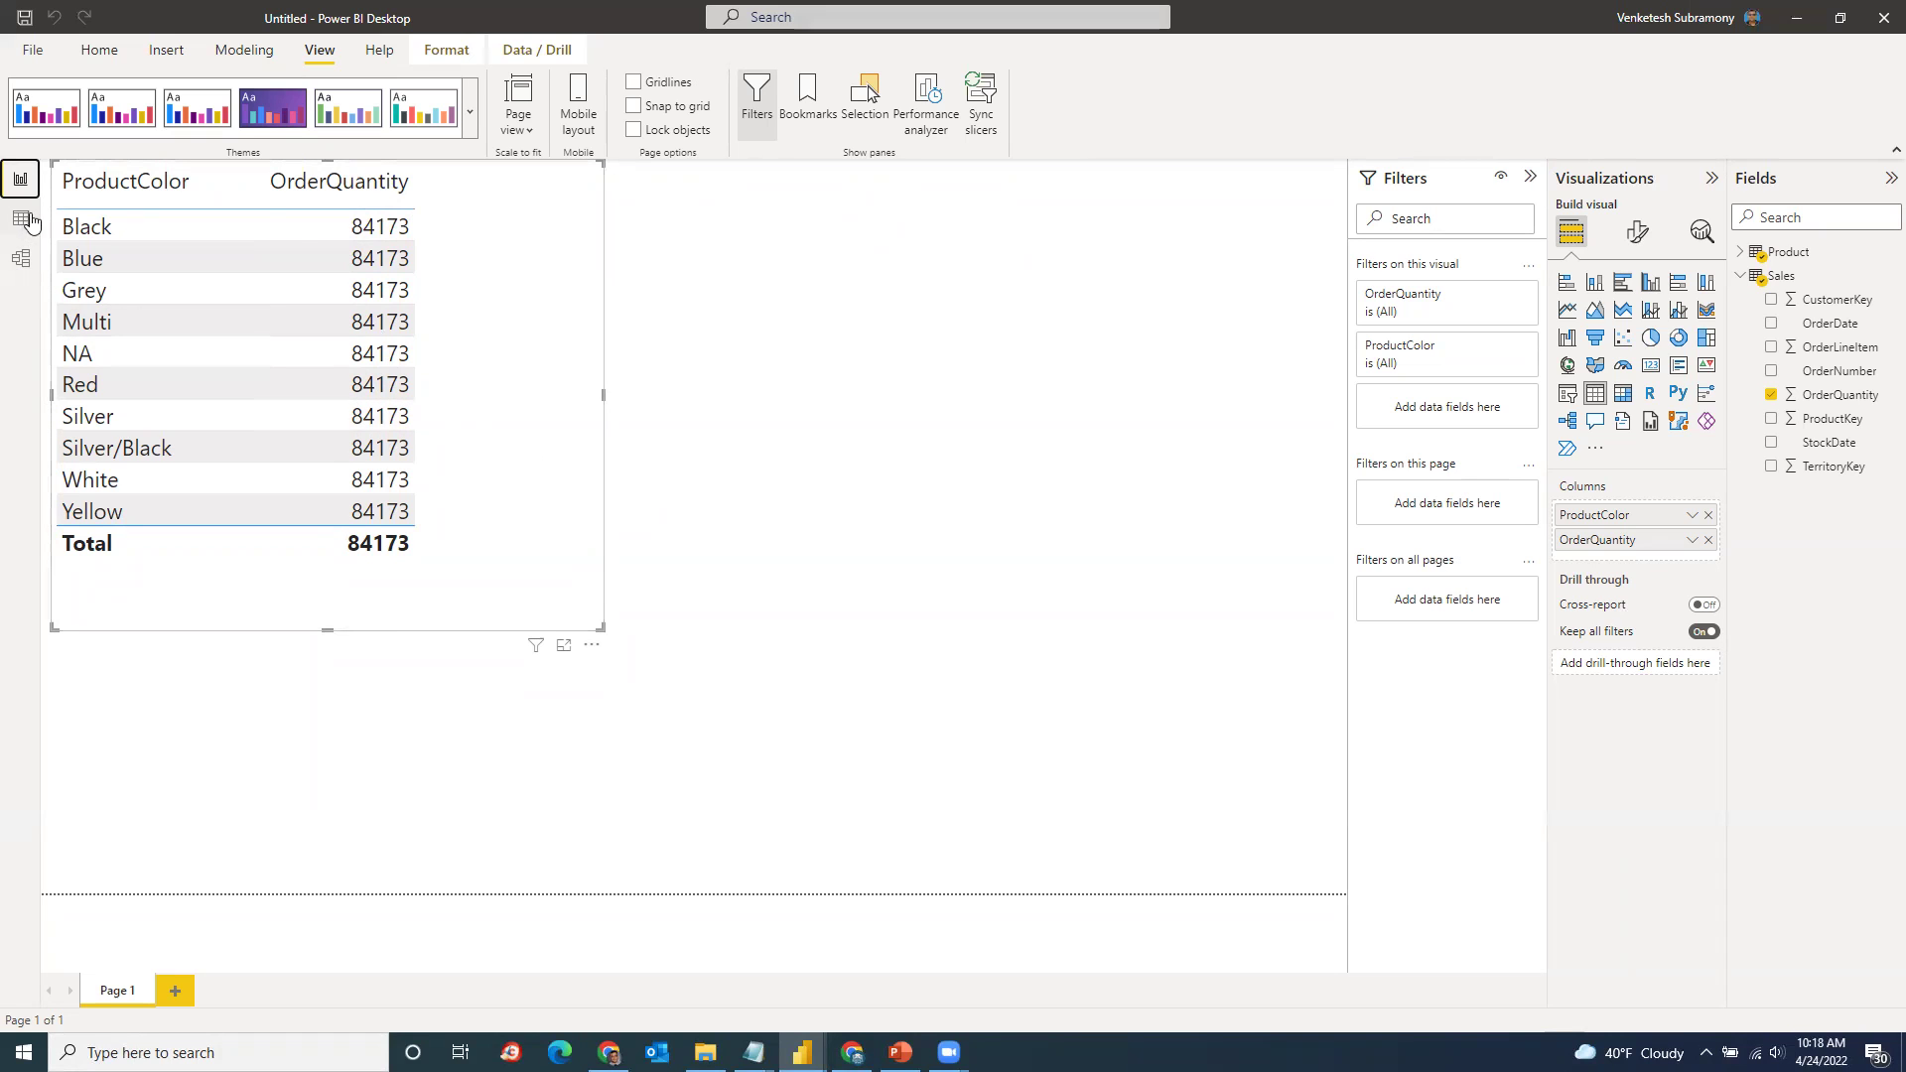
Step: Relate Product to Sales through ProductKey in Model view and move the Sales card closer to Product
{"action": "left_click", "coordinate": [19, 260]}
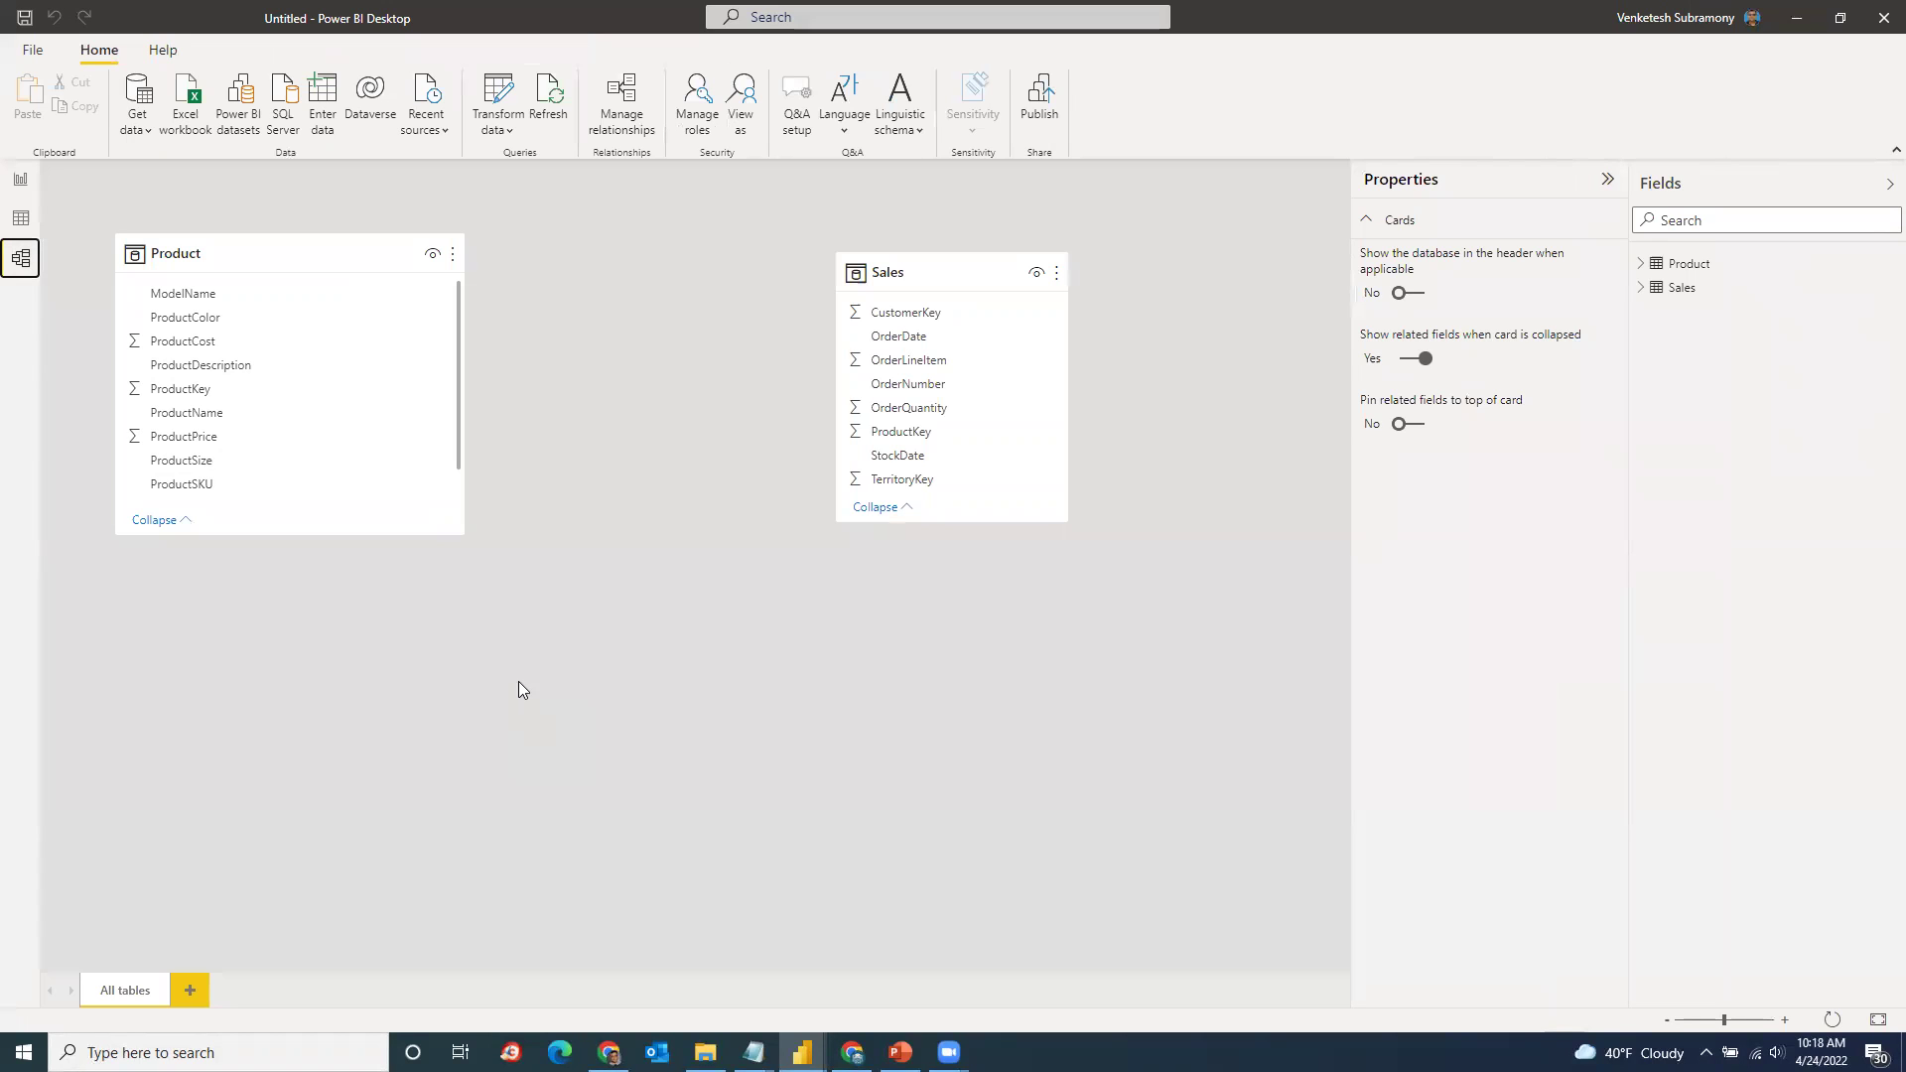
{"action": "left_click", "coordinate": [196, 393]}
{"action": "left_click_drag", "start_coordinate": [196, 393], "coordinate": [863, 441]}
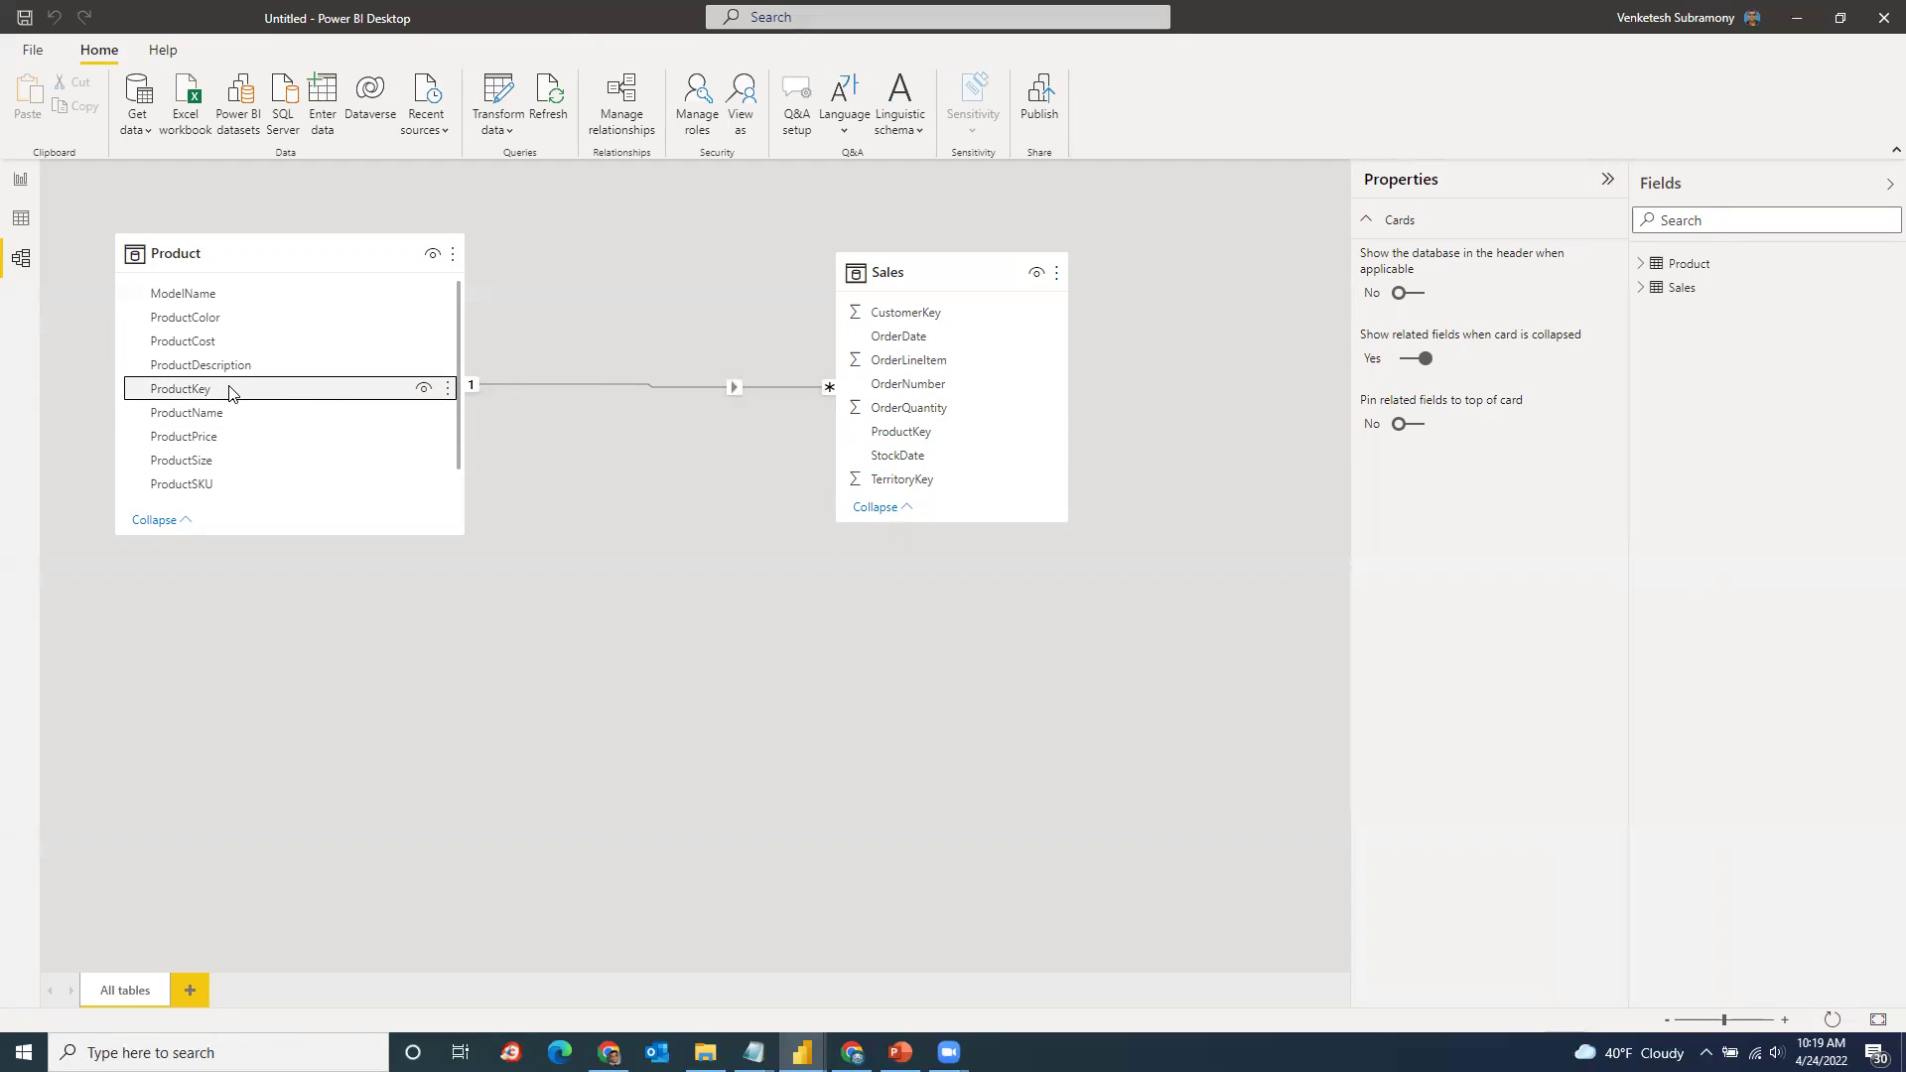
{"action": "left_click_drag", "start_coordinate": [932, 270], "coordinate": [782, 254]}
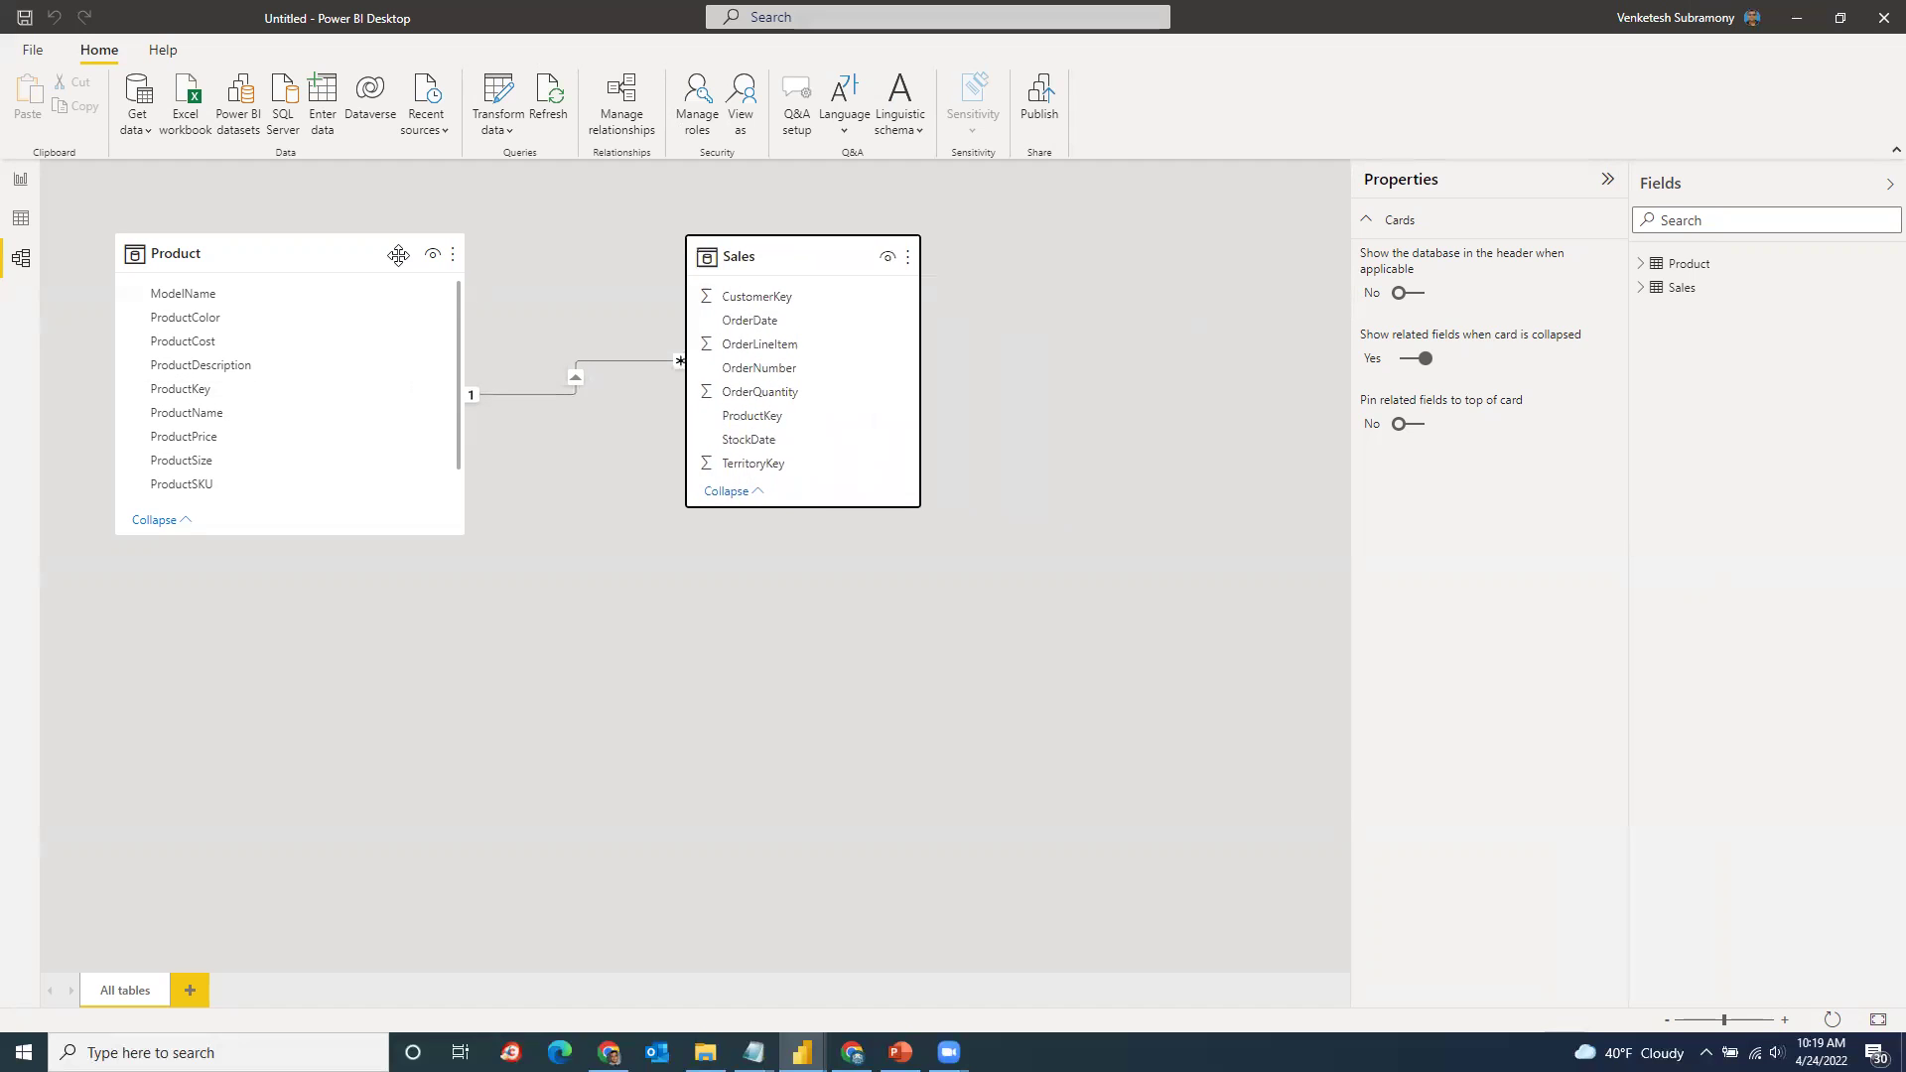
Step: Return to the report page and widen the table visual
{"action": "left_click", "coordinate": [21, 181]}
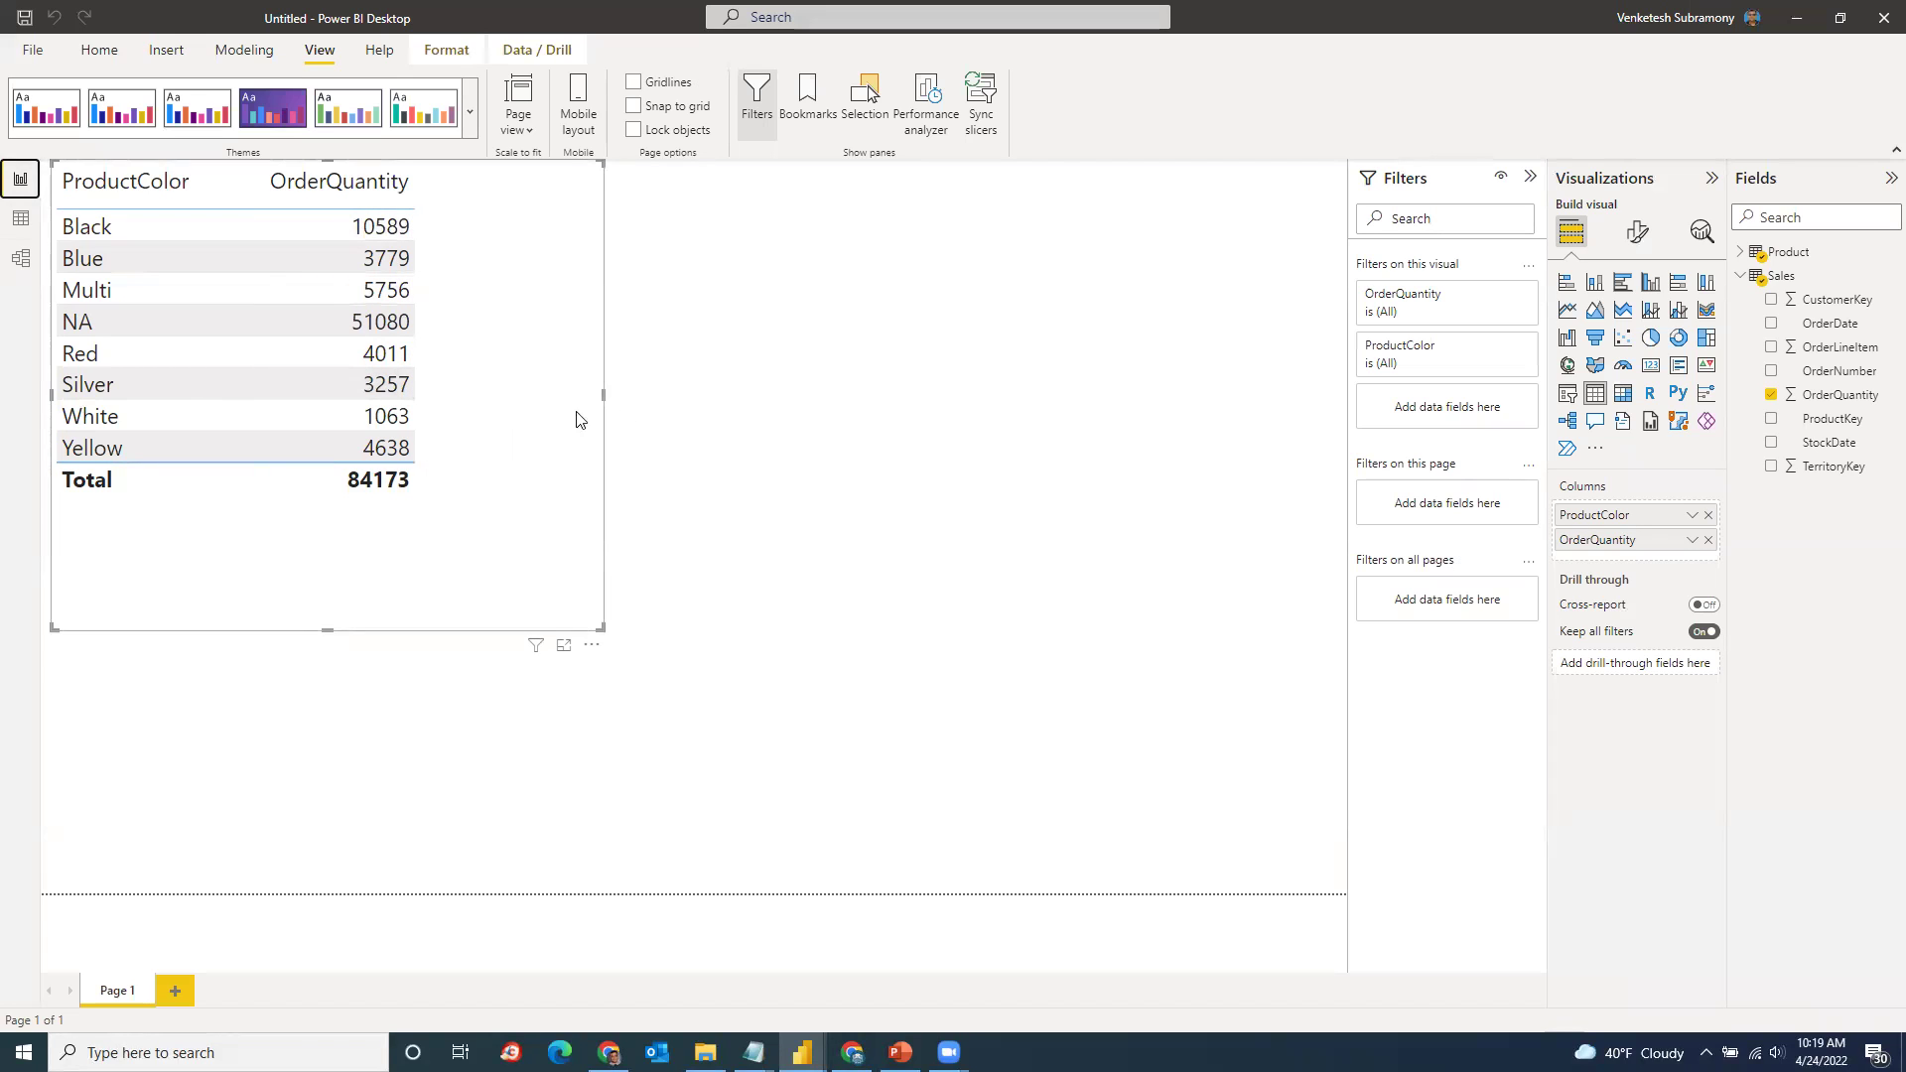
{"action": "left_click_drag", "start_coordinate": [604, 396], "coordinate": [921, 413]}
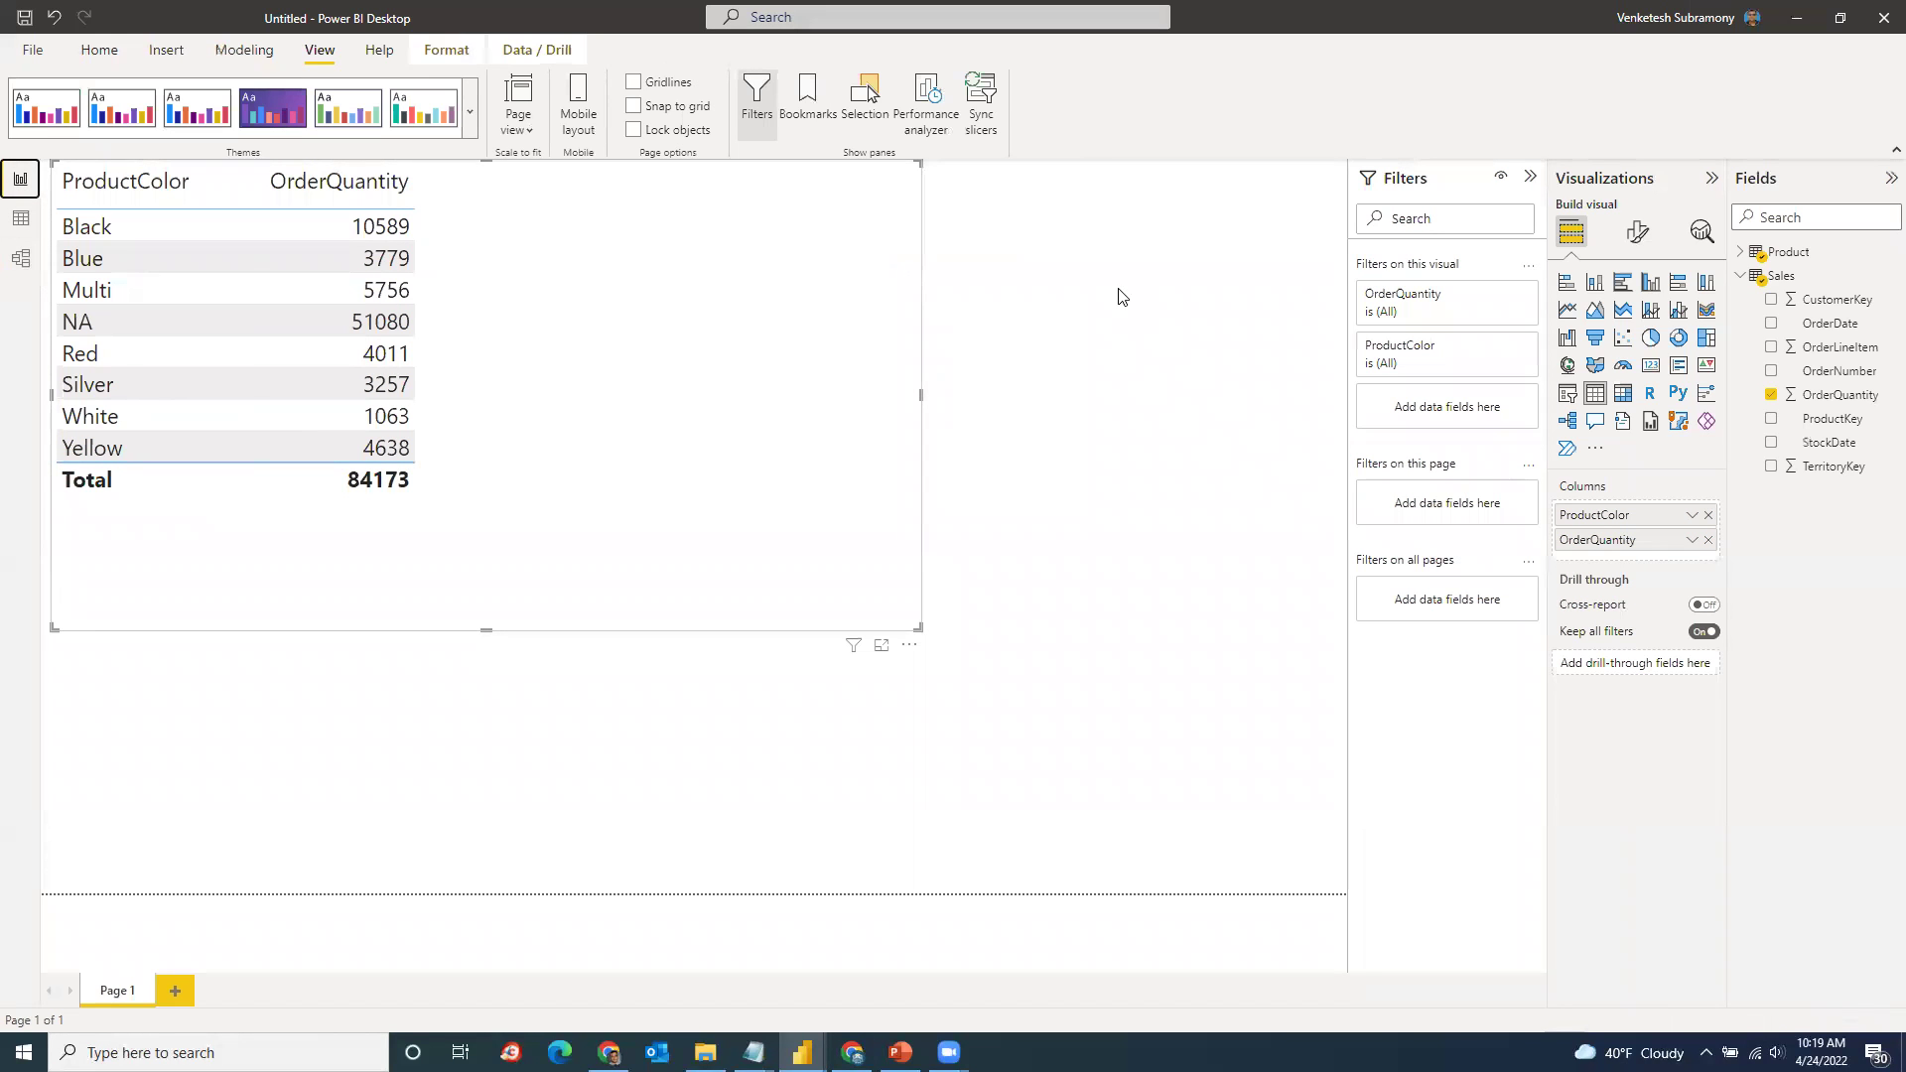
Step: Import the text file 3-Territories.csv from the PowerPivot folder and load it into the report
{"action": "left_click", "coordinate": [99, 51]}
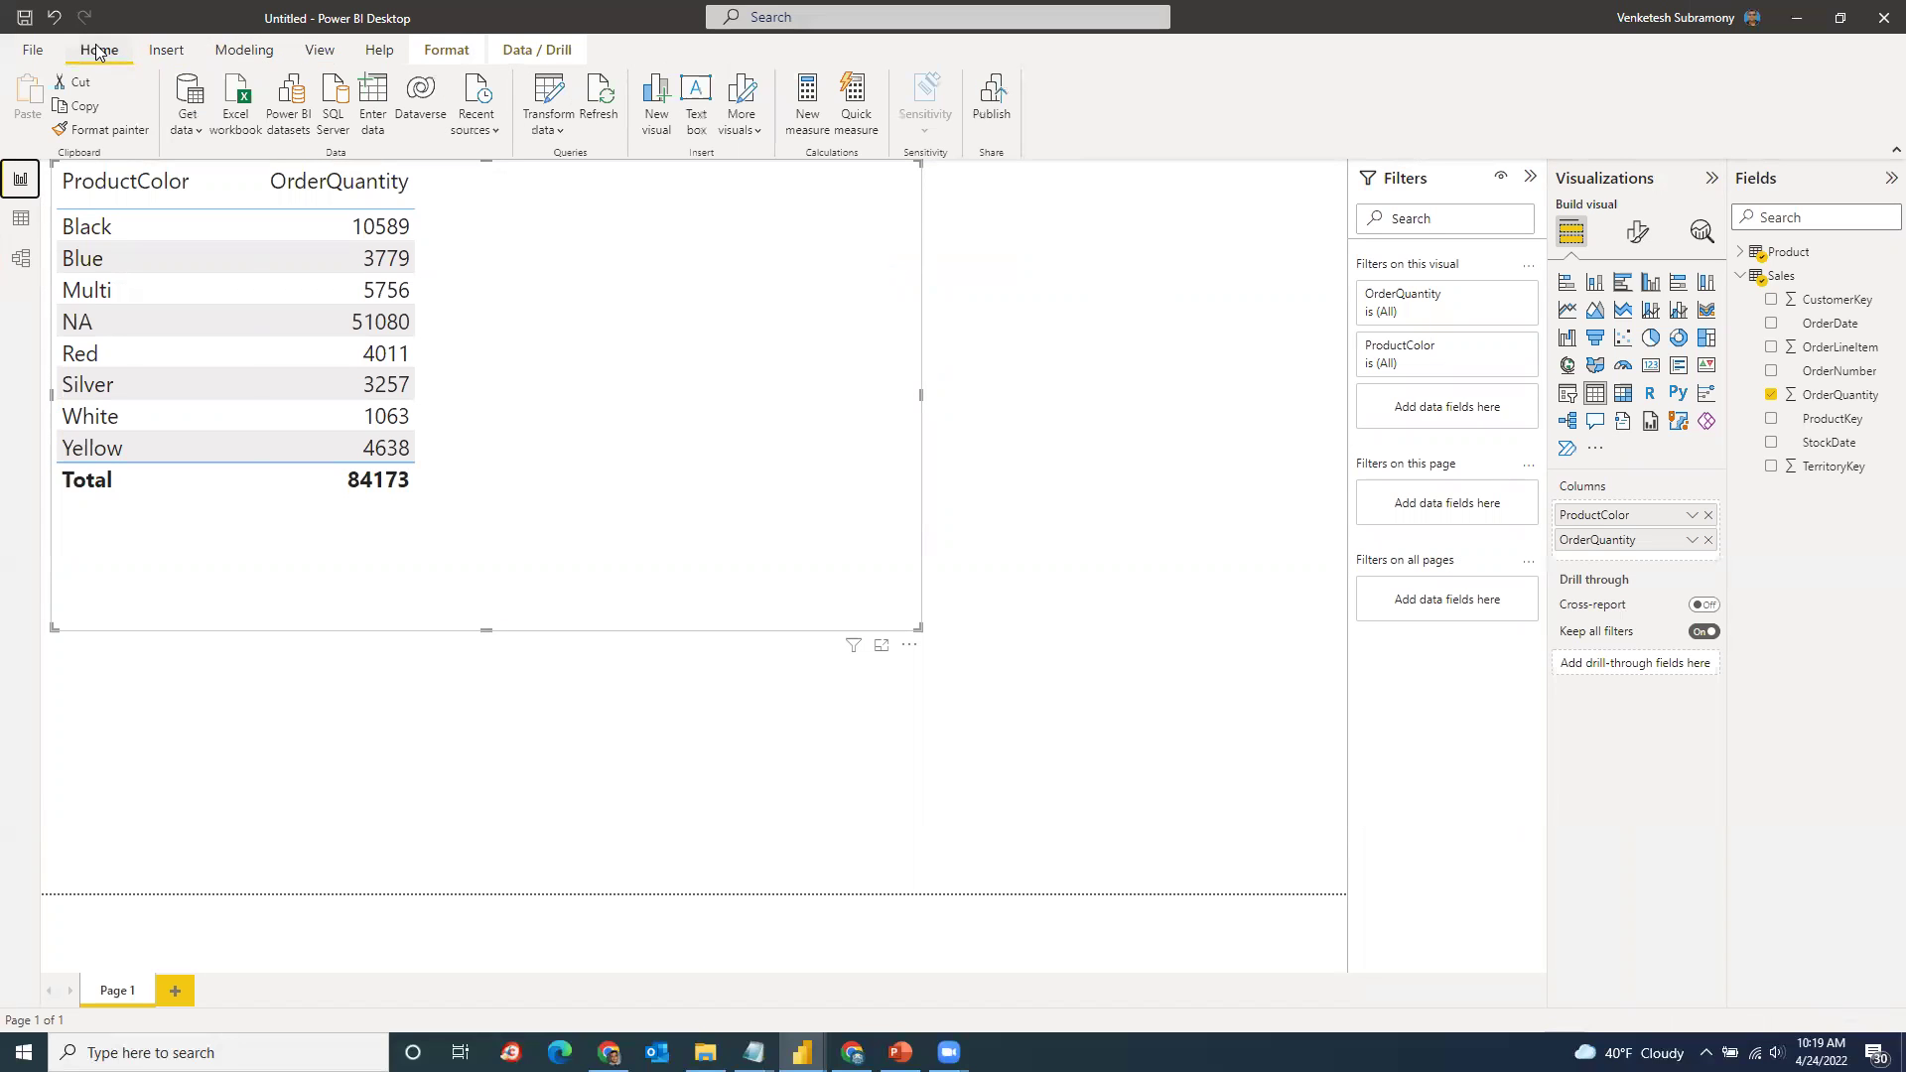
{"action": "left_click", "coordinate": [196, 131]}
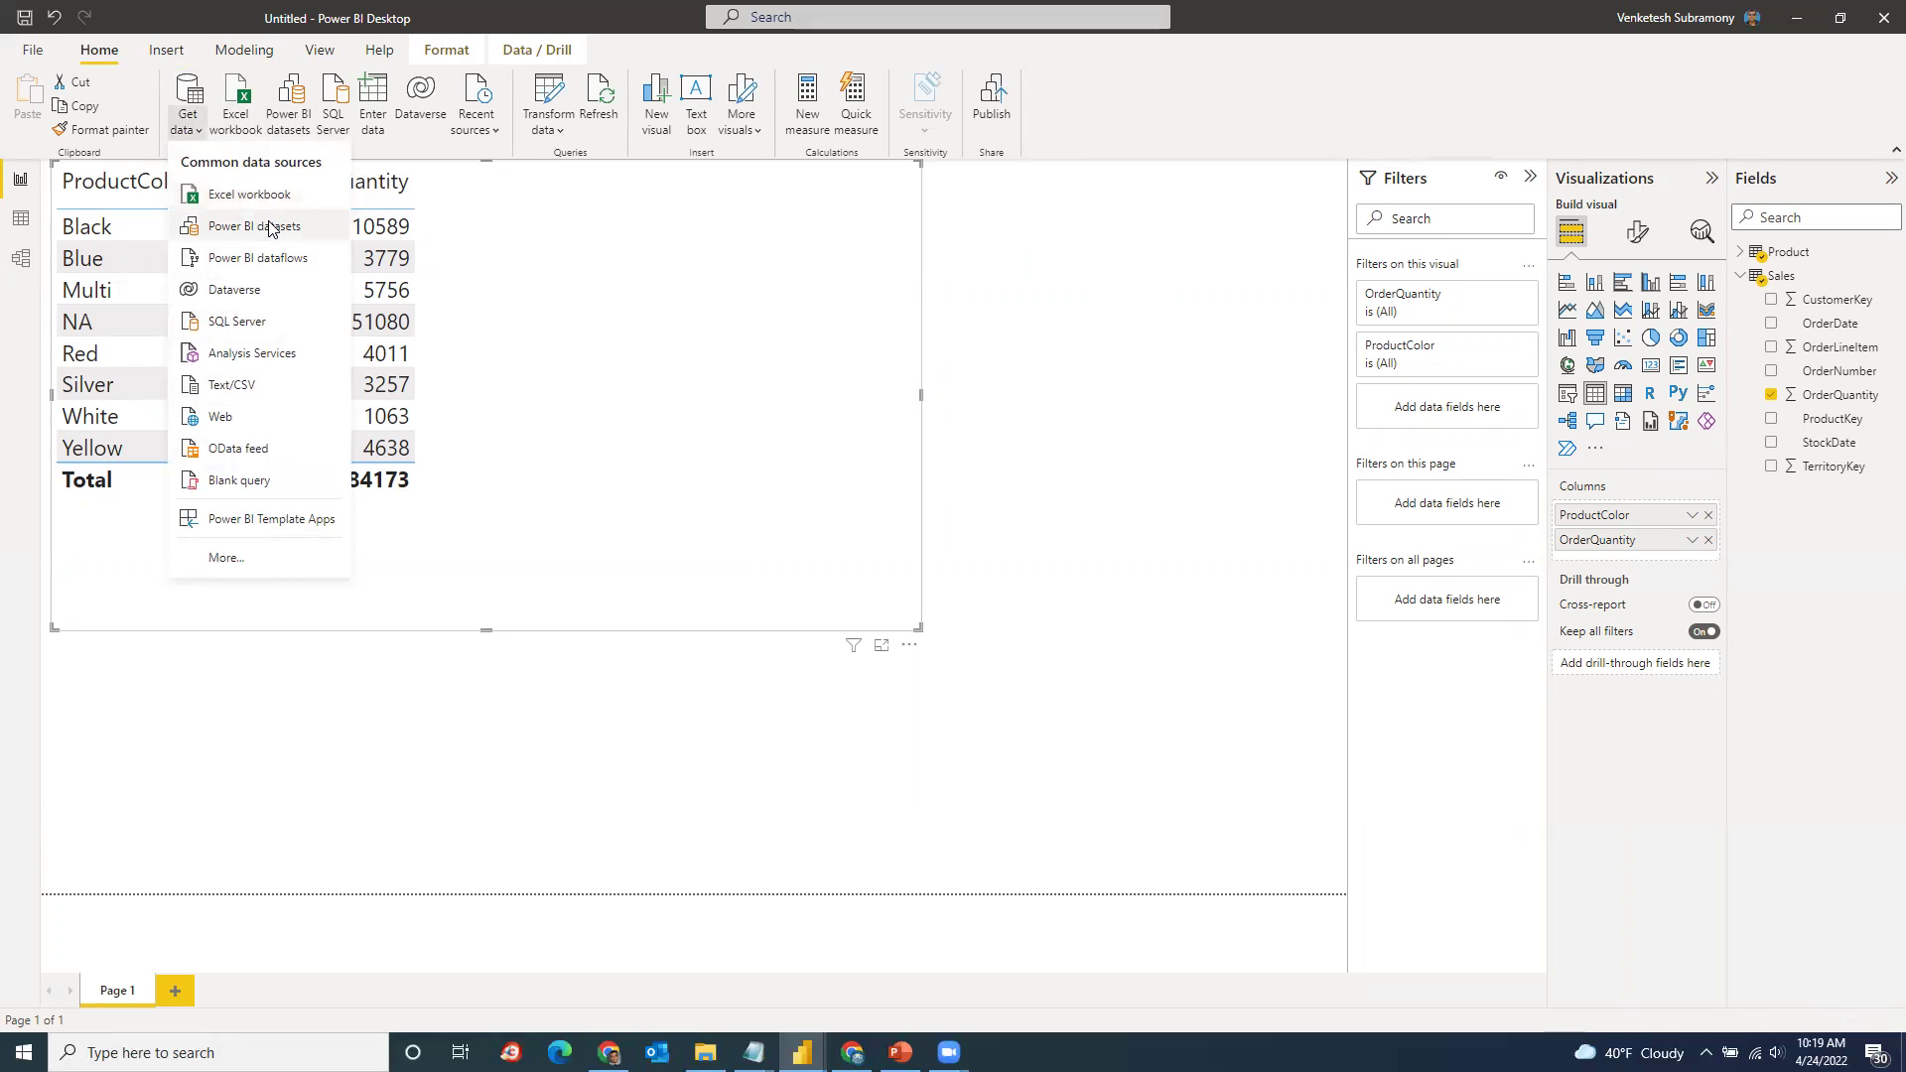
{"action": "left_click", "coordinate": [252, 396]}
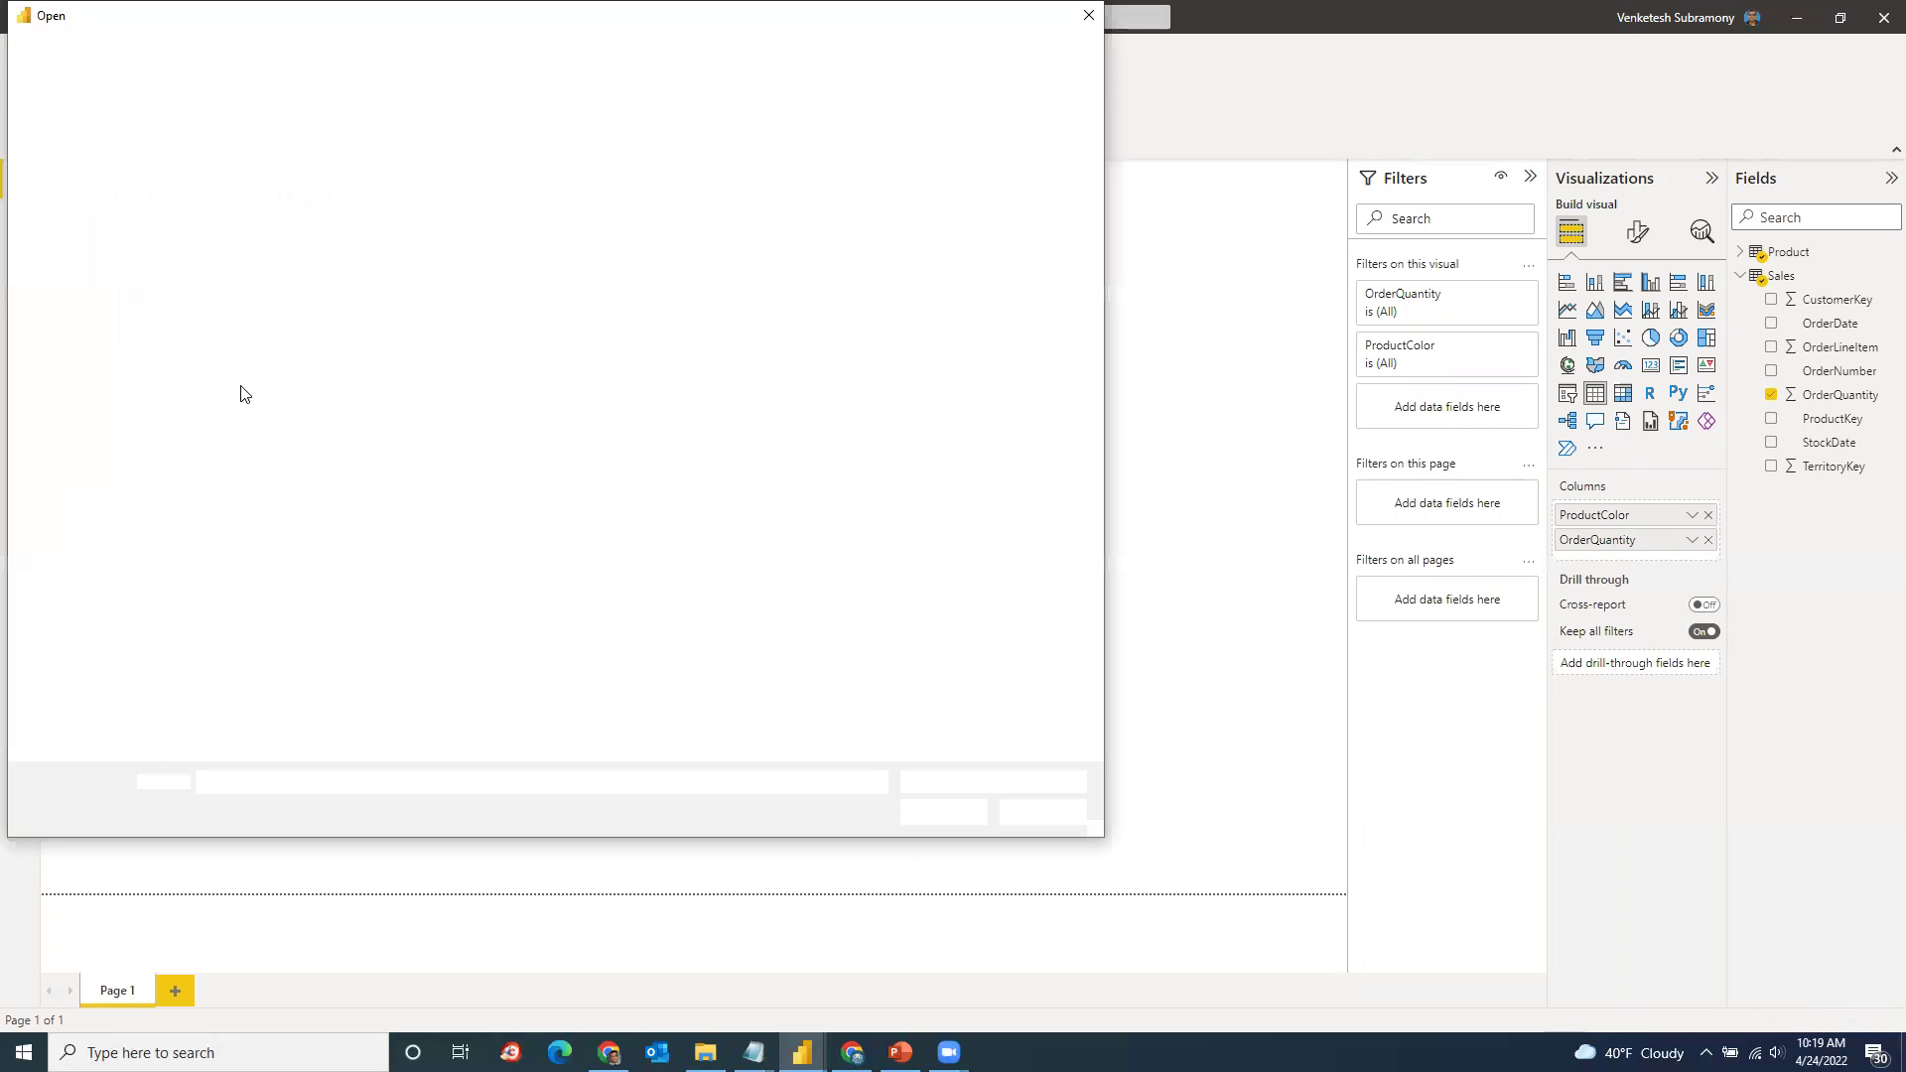
{"action": "left_click", "coordinate": [245, 186]}
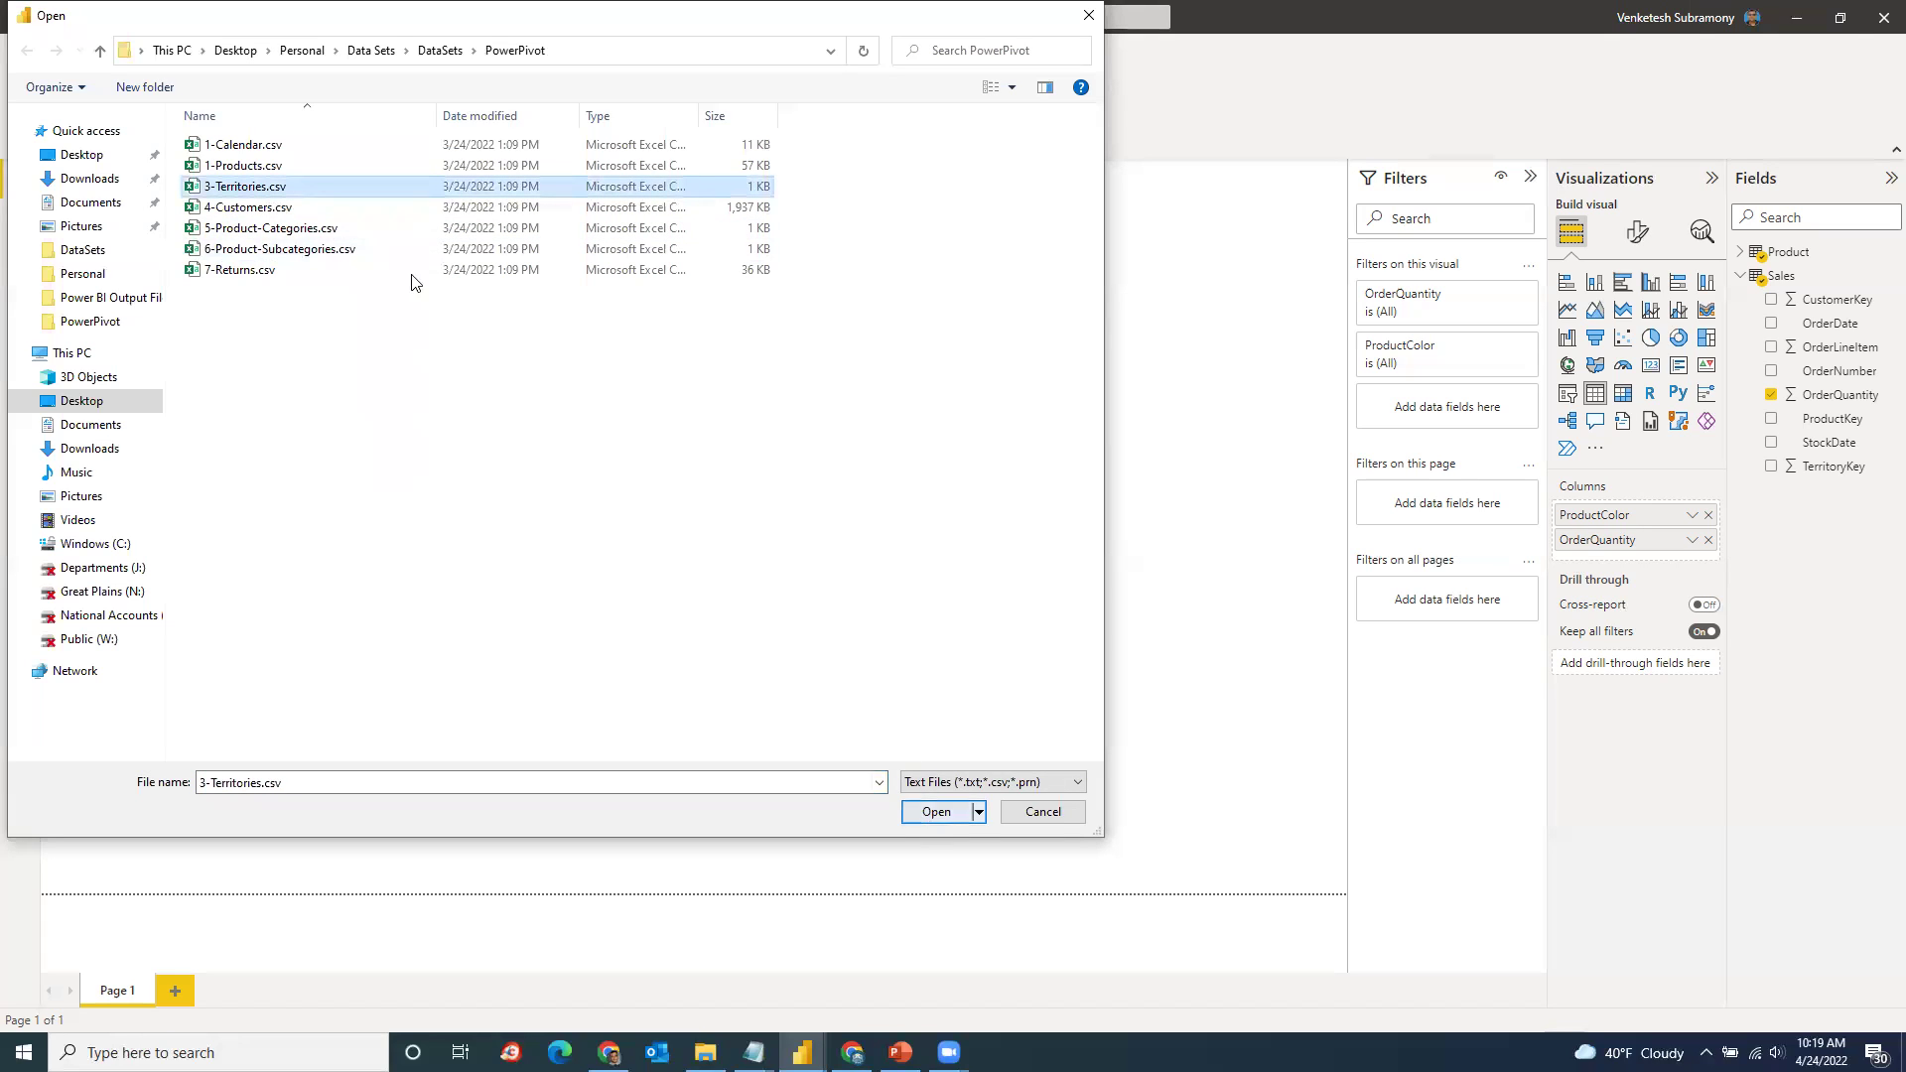
{"action": "left_click", "coordinate": [945, 816]}
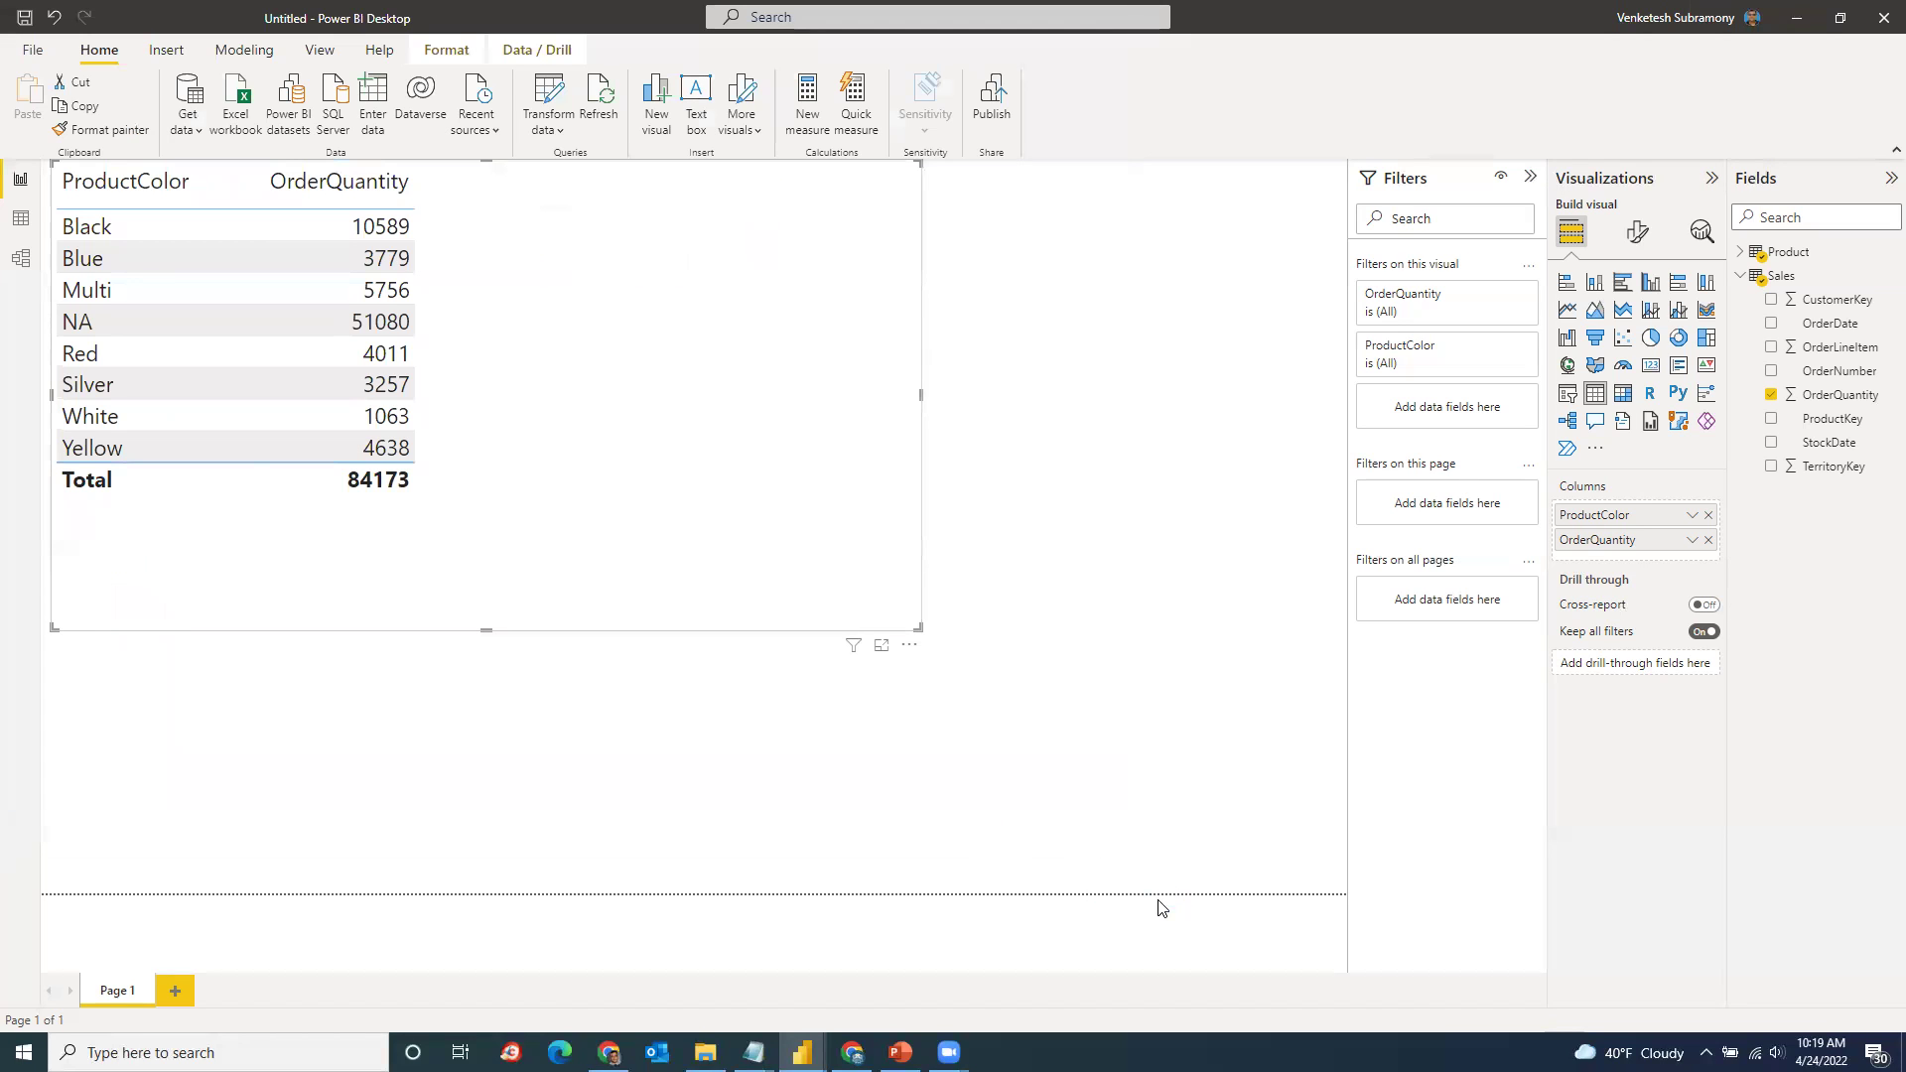
{"action": "left_click", "coordinate": [1151, 801]}
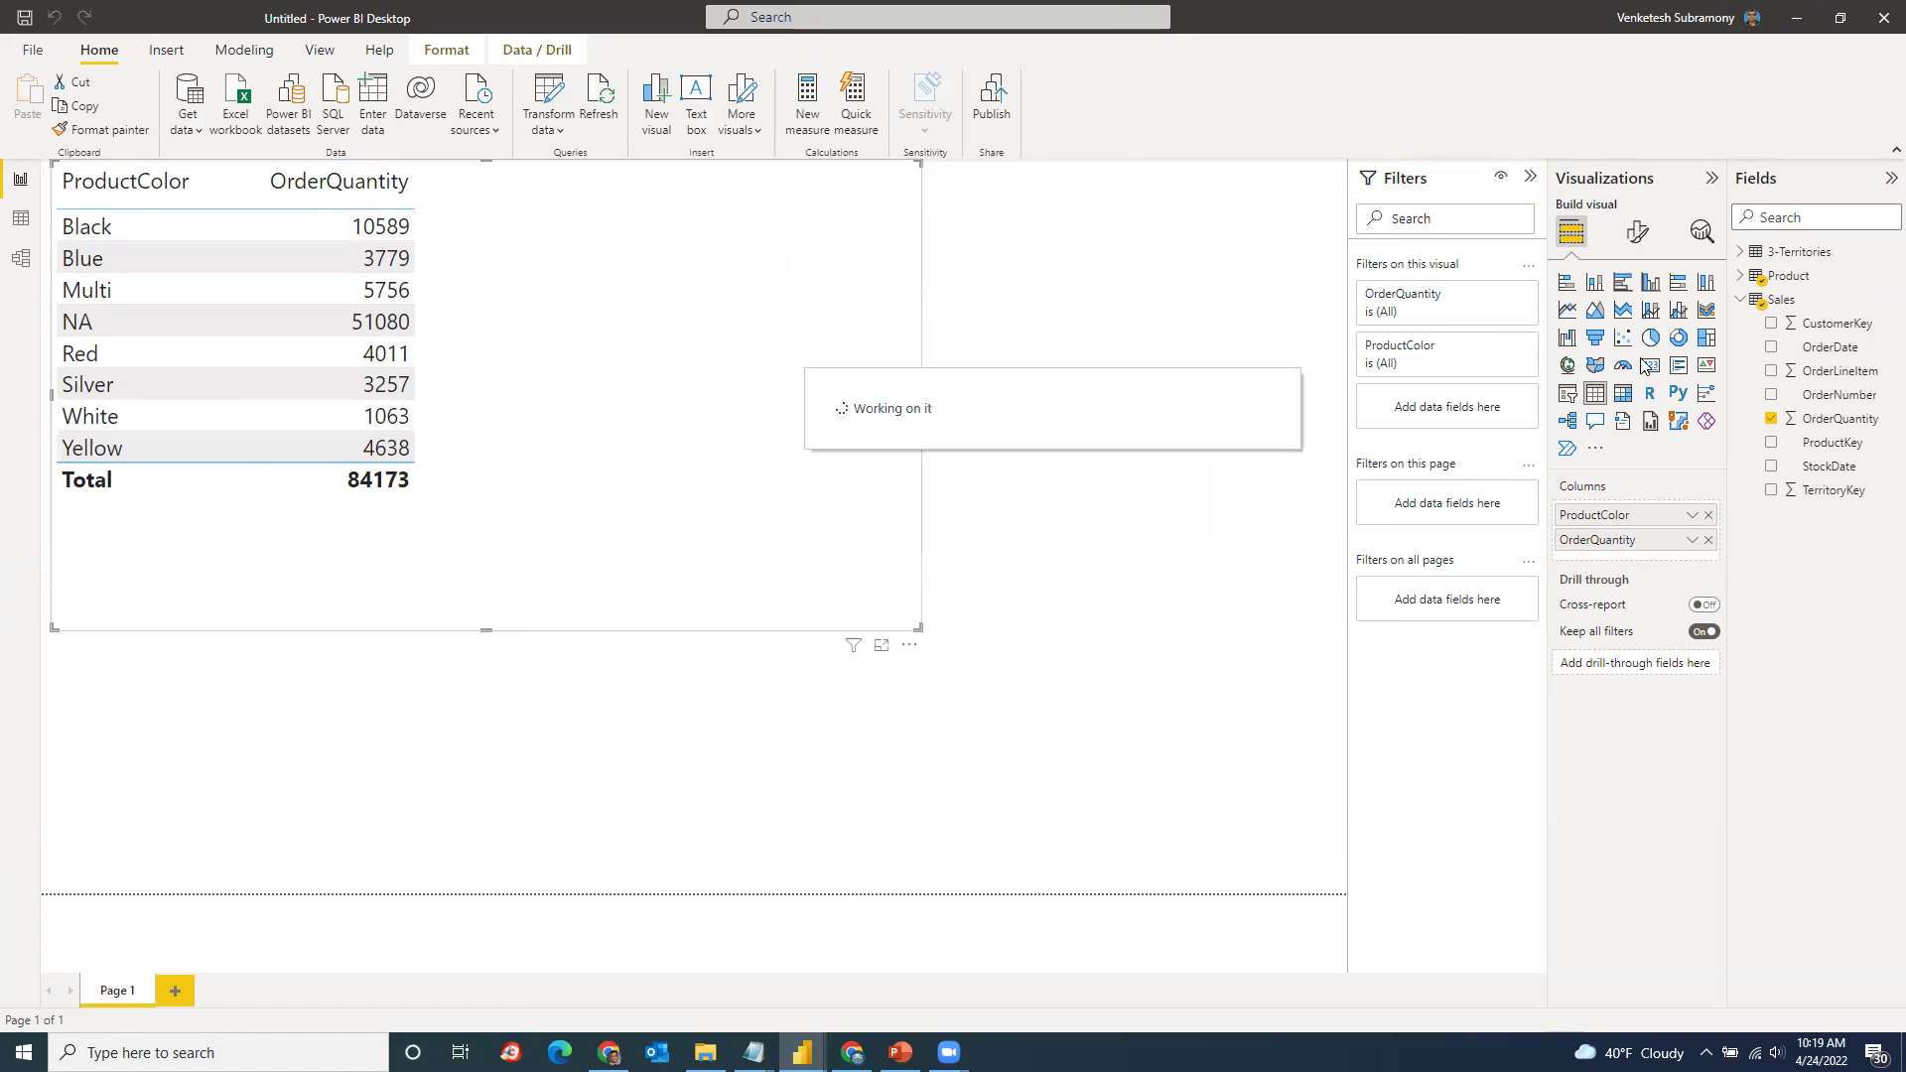
Step: Rename the 3-Territories table as Territories and expand its field list
{"action": "right_click", "coordinate": [1793, 260]}
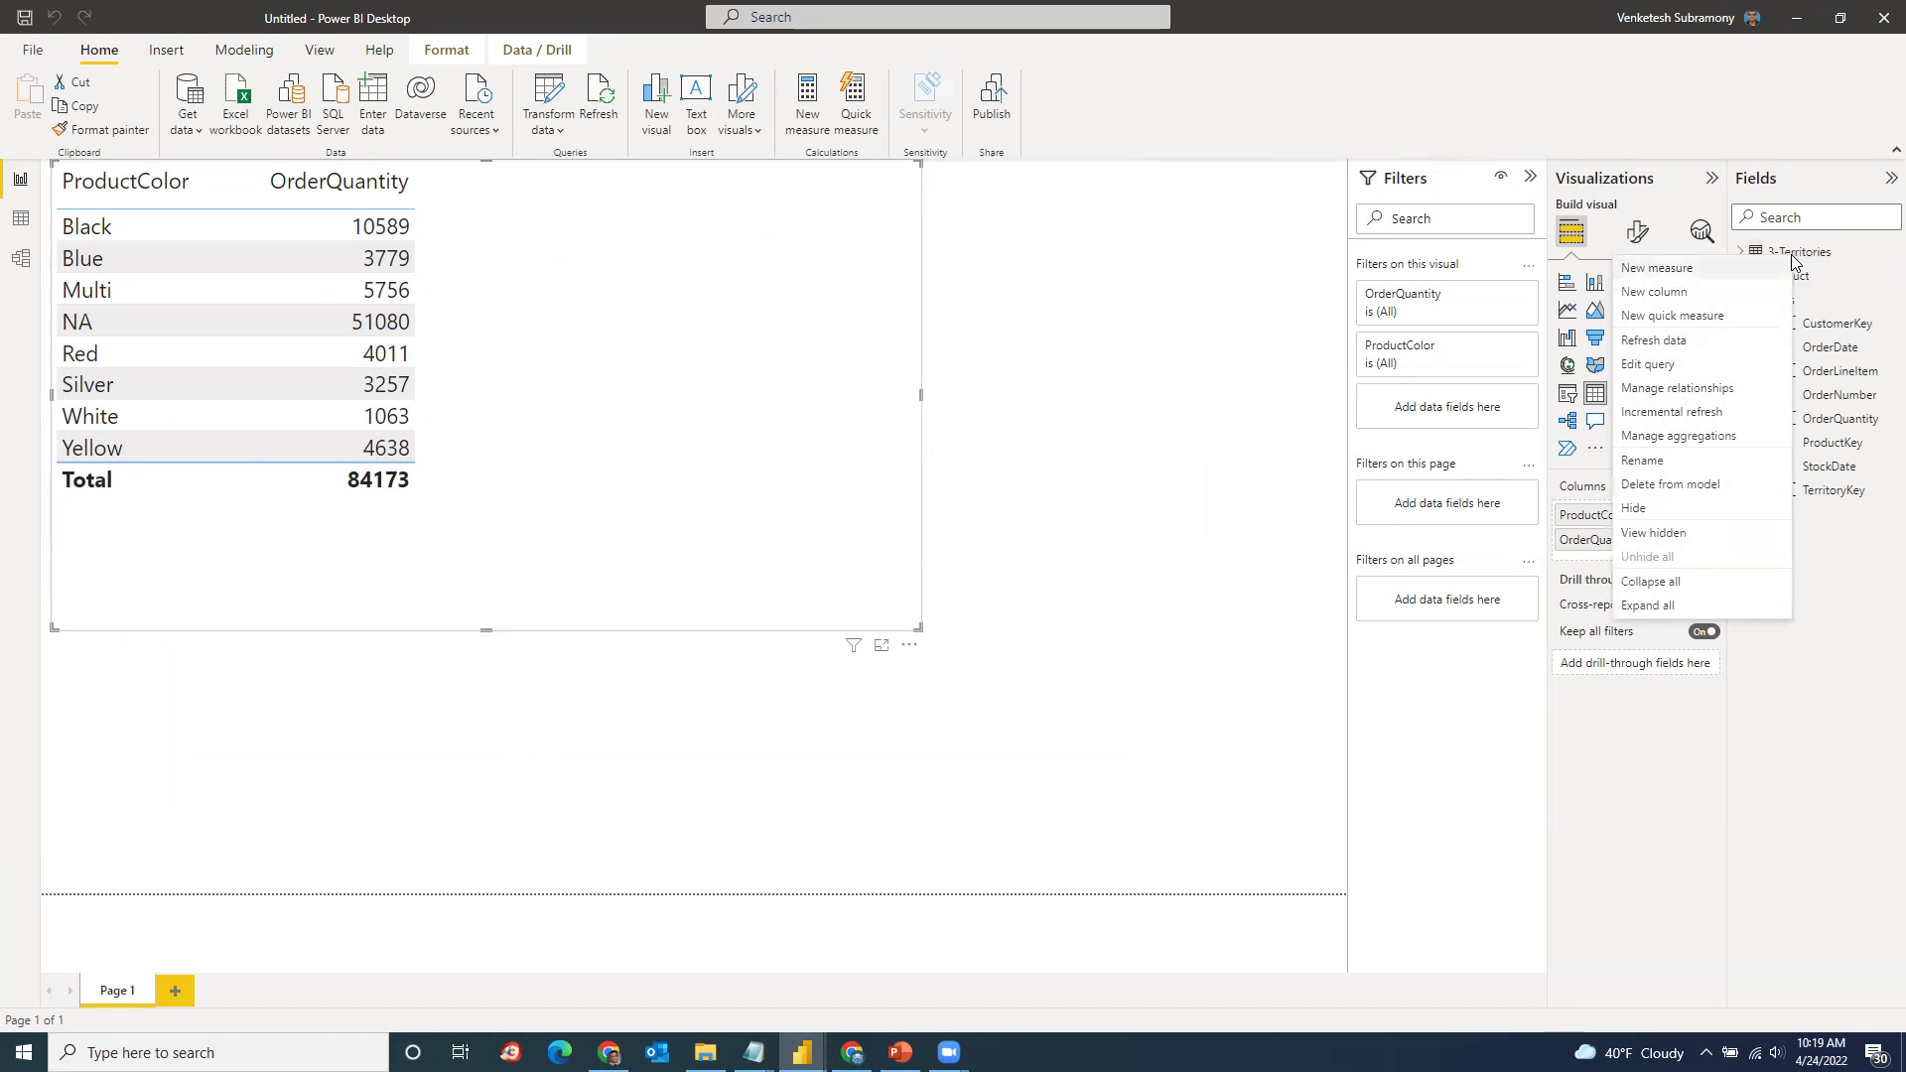
{"action": "left_click", "coordinate": [1667, 461]}
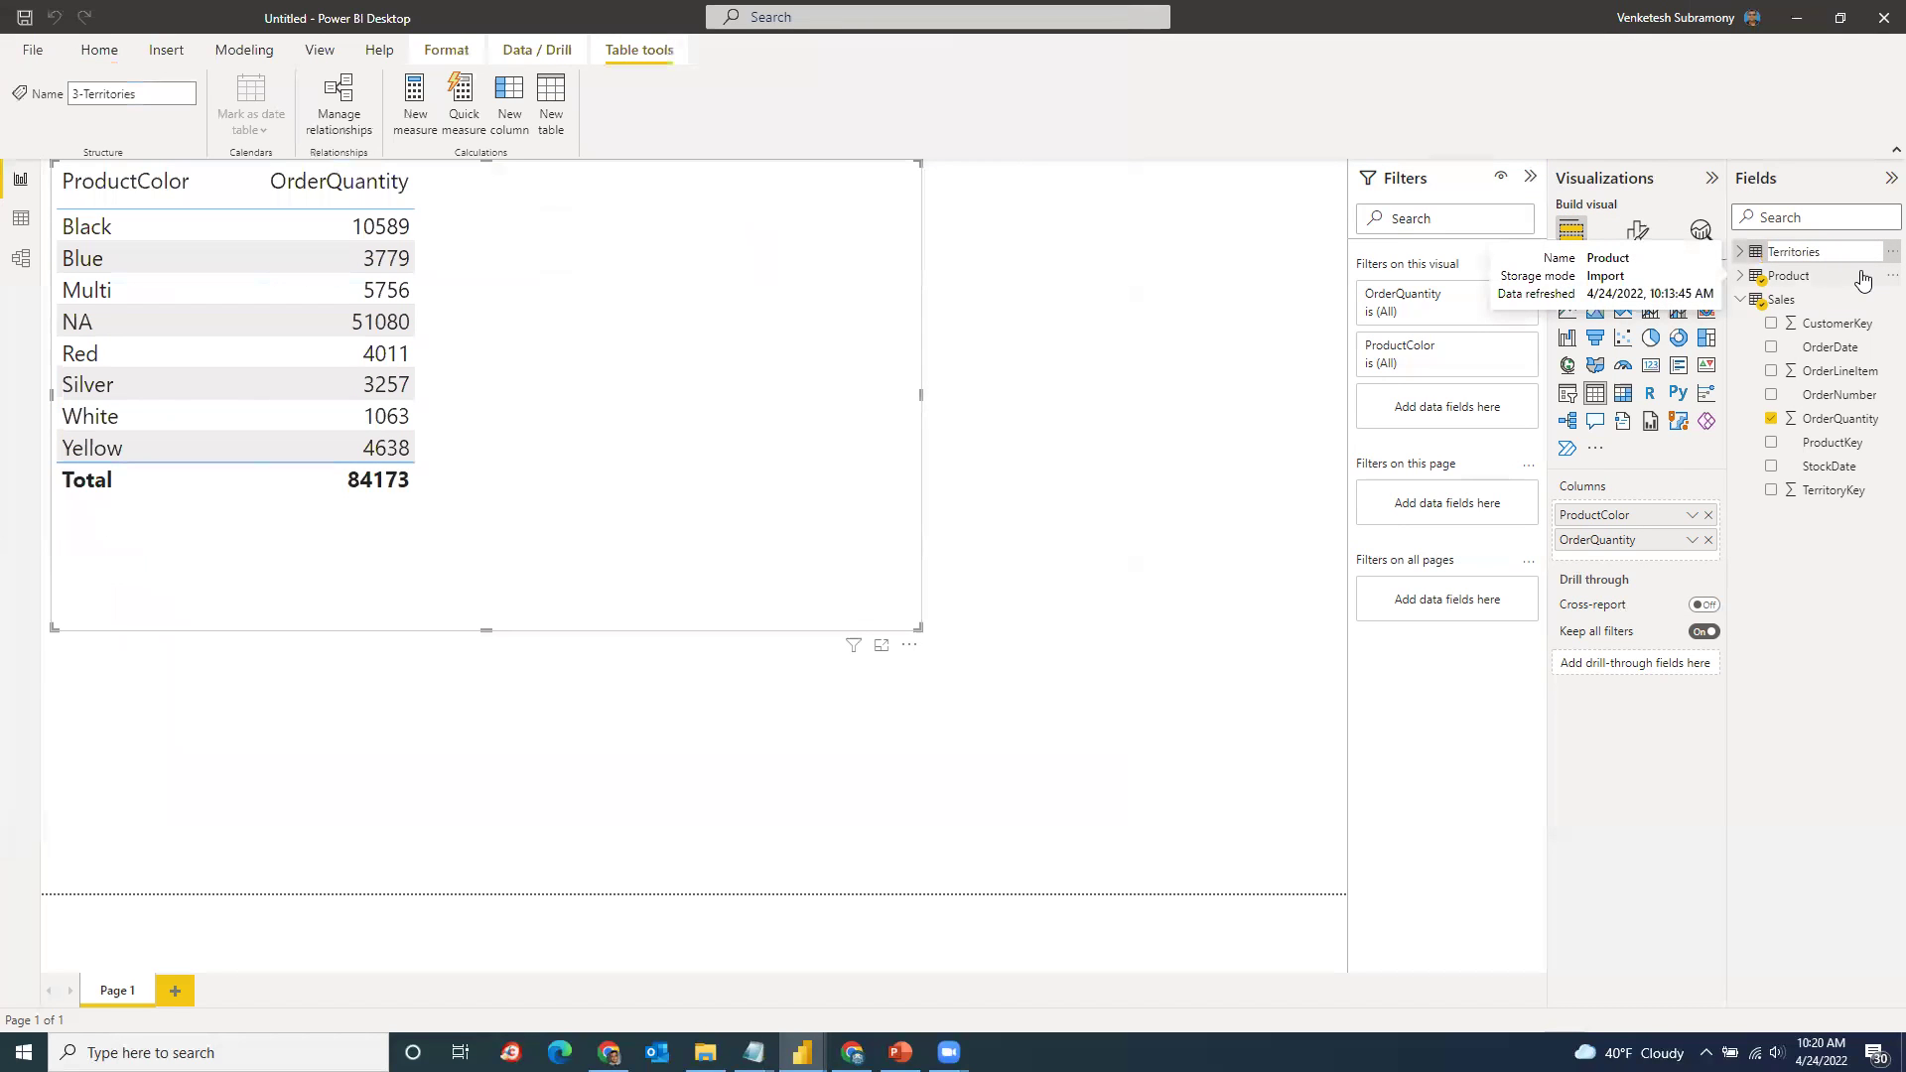
{"action": "key", "text": "Return"}
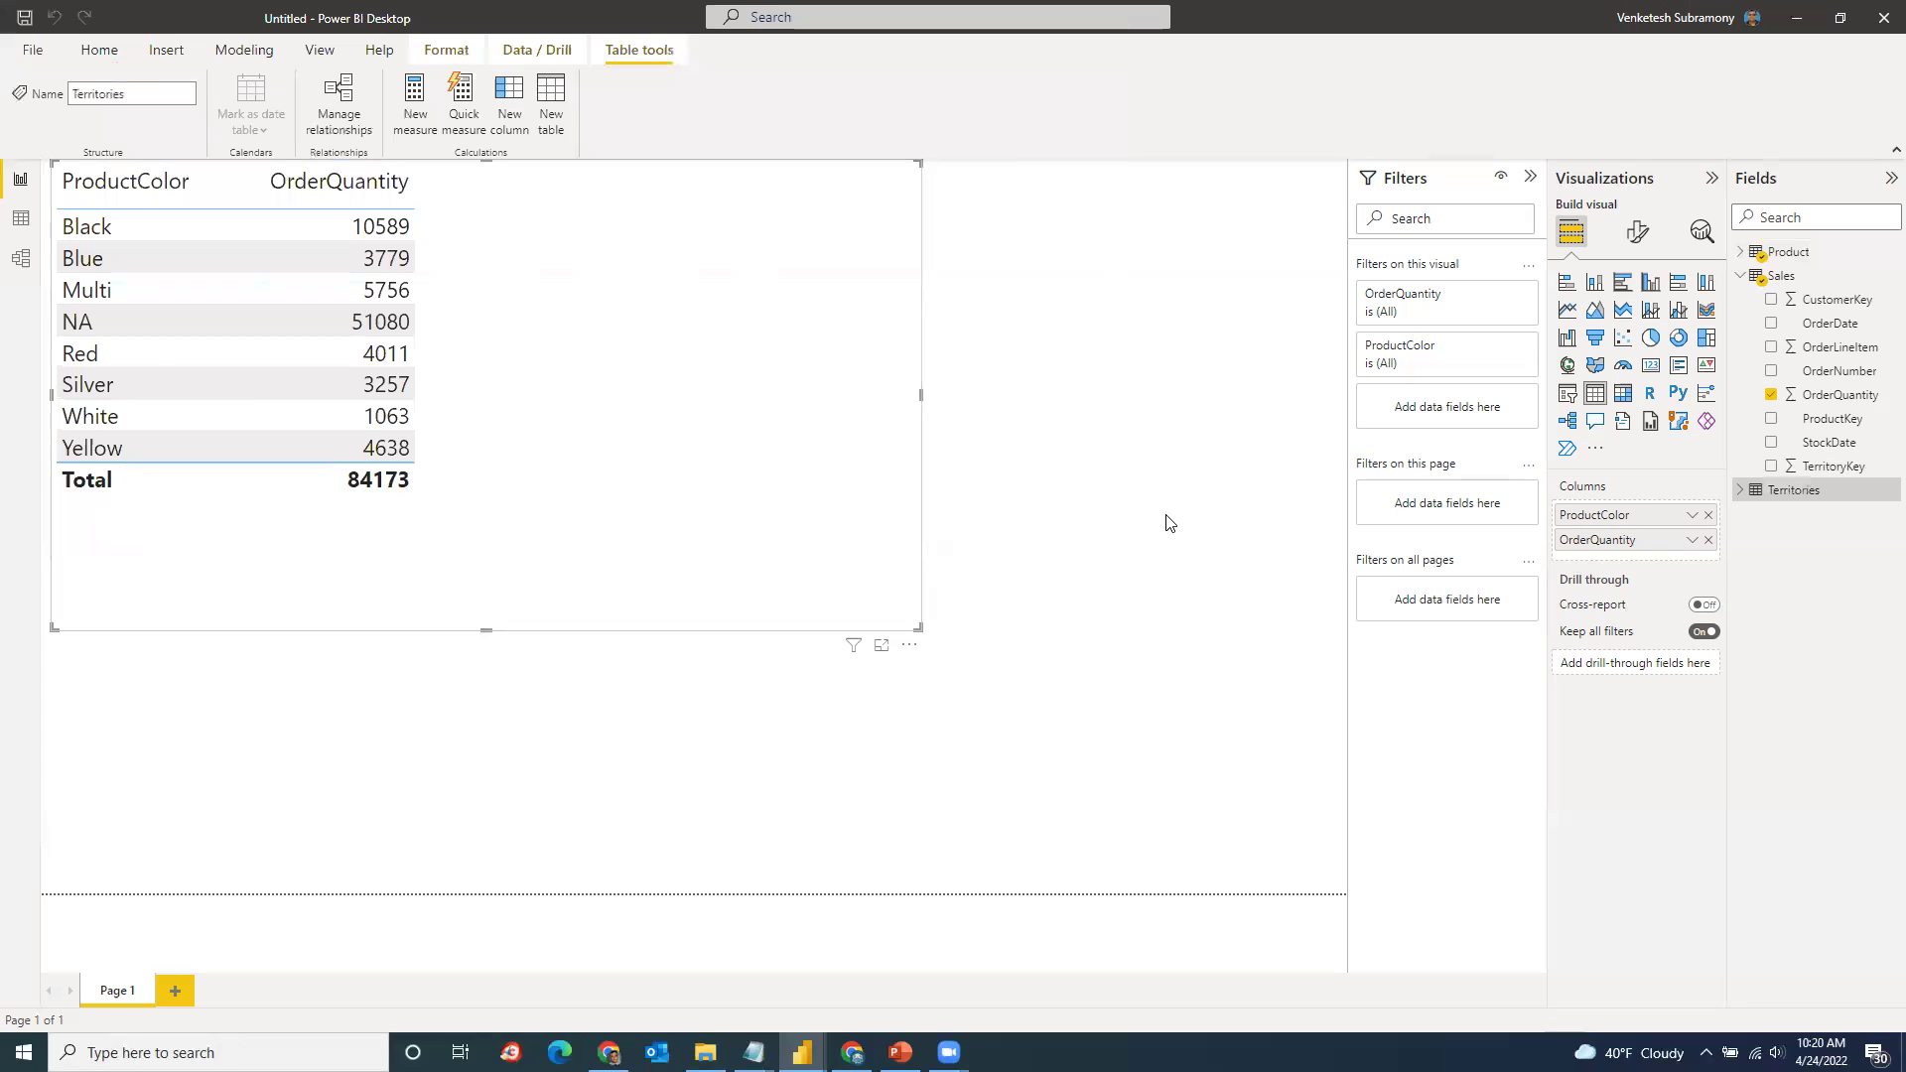
{"action": "left_click", "coordinate": [1740, 489]}
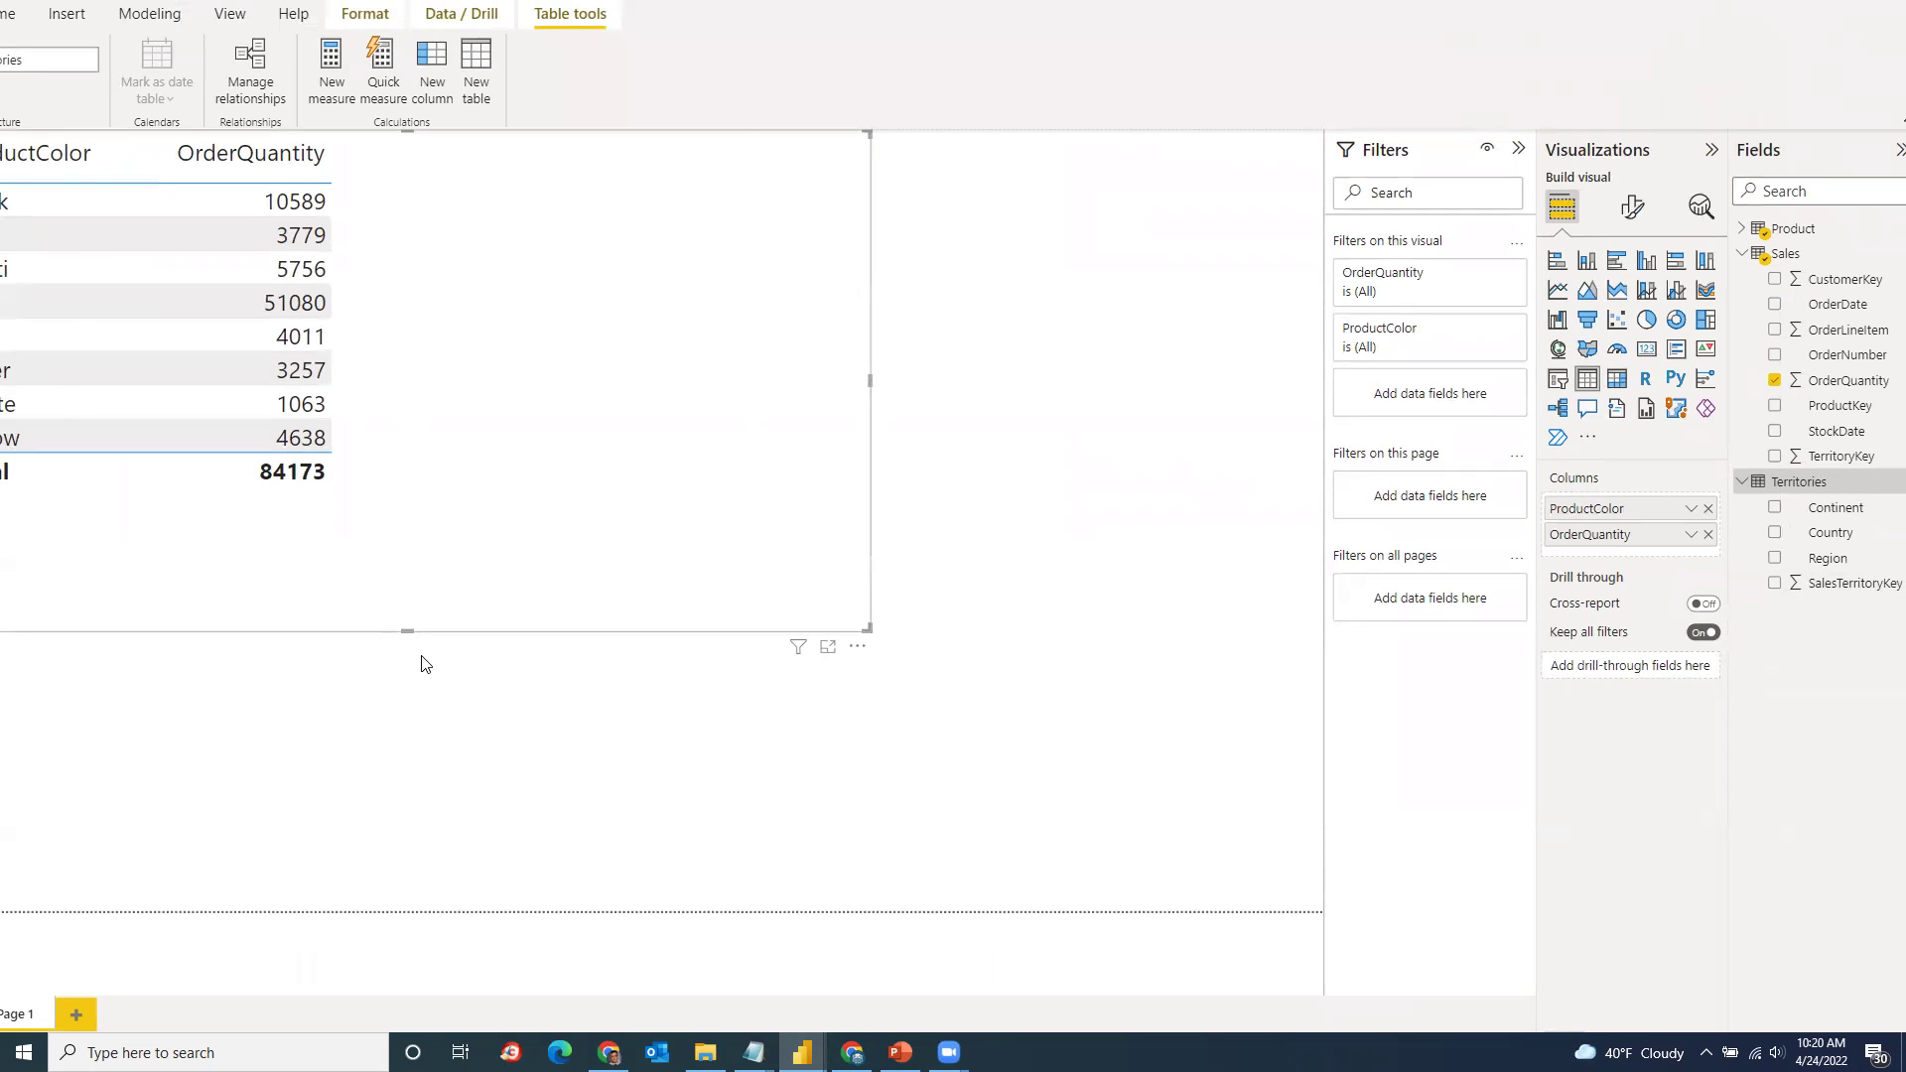
Step: In Model view, lengthen the Territories card and relate its SalesTerritoryKey to TerritoryKey in Sales
{"action": "left_click", "coordinate": [18, 260]}
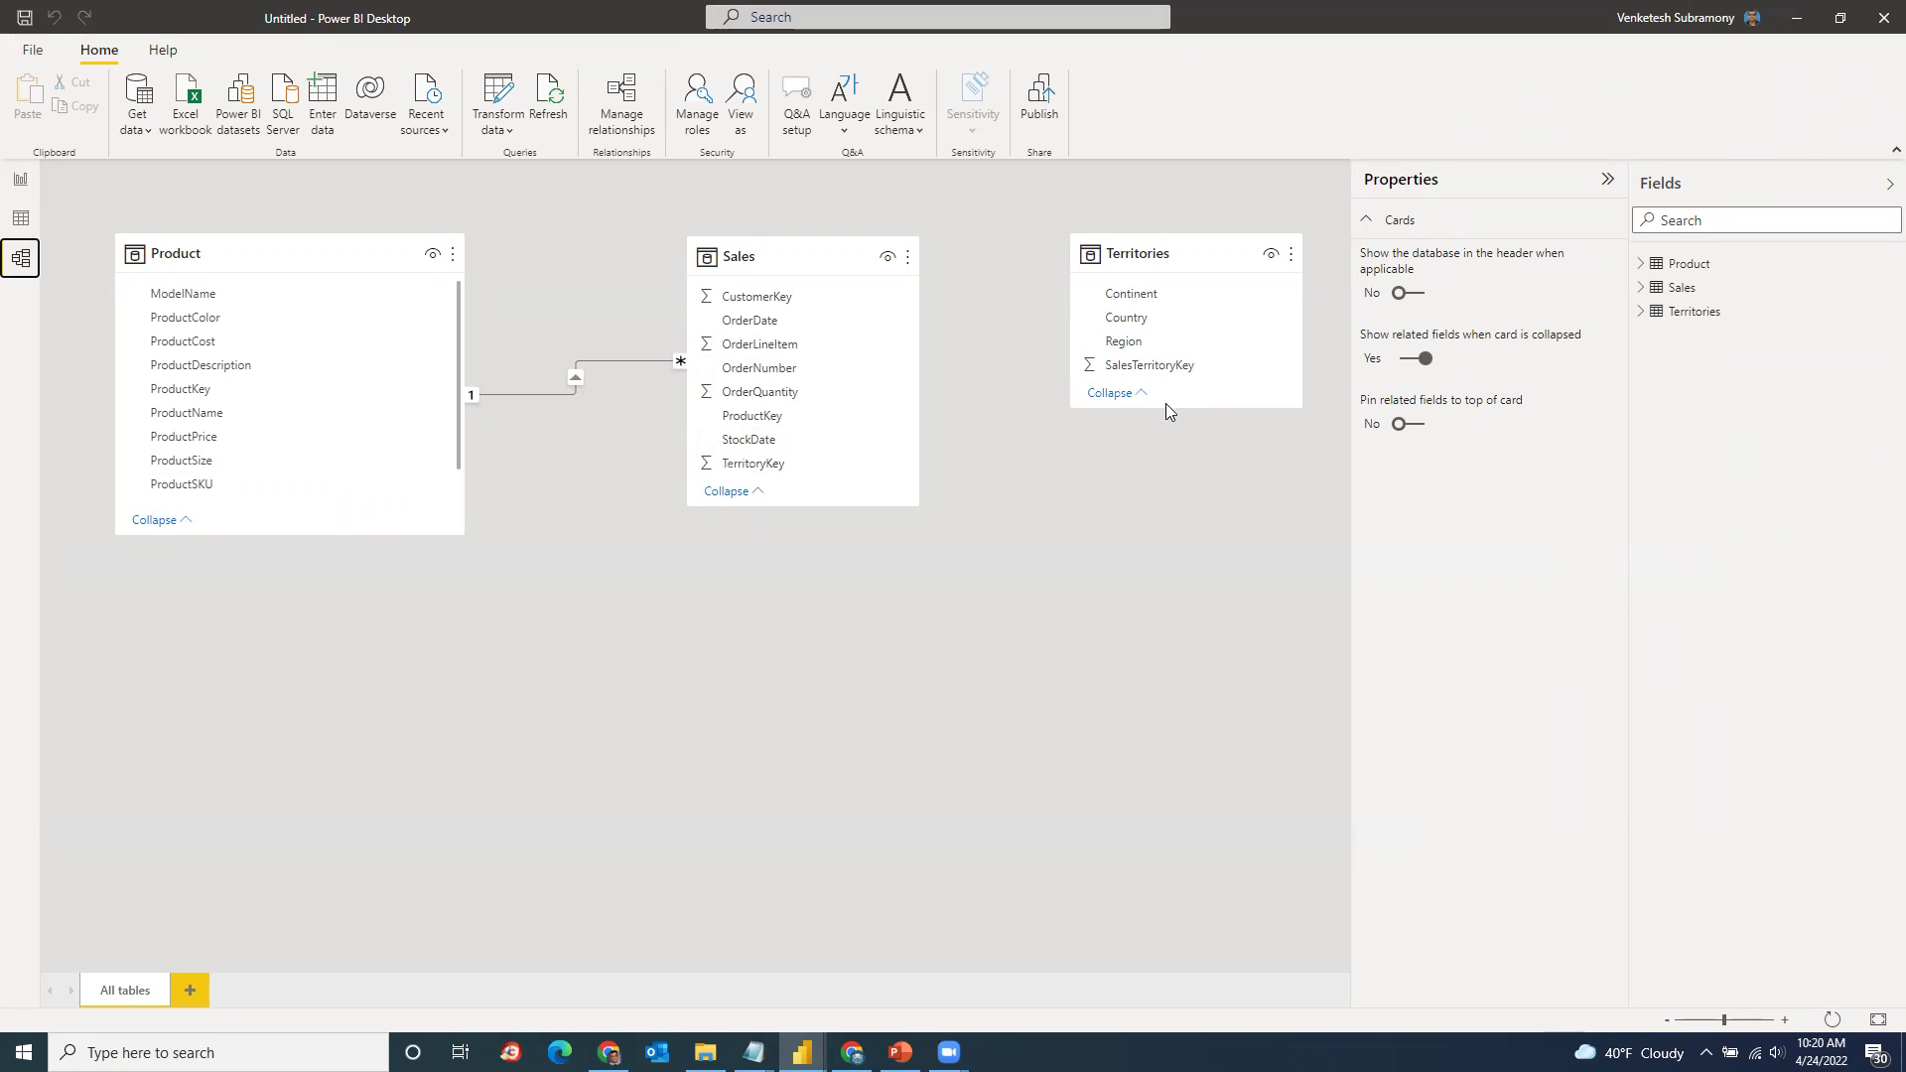
{"action": "left_click_drag", "start_coordinate": [1167, 410], "coordinate": [1168, 566]}
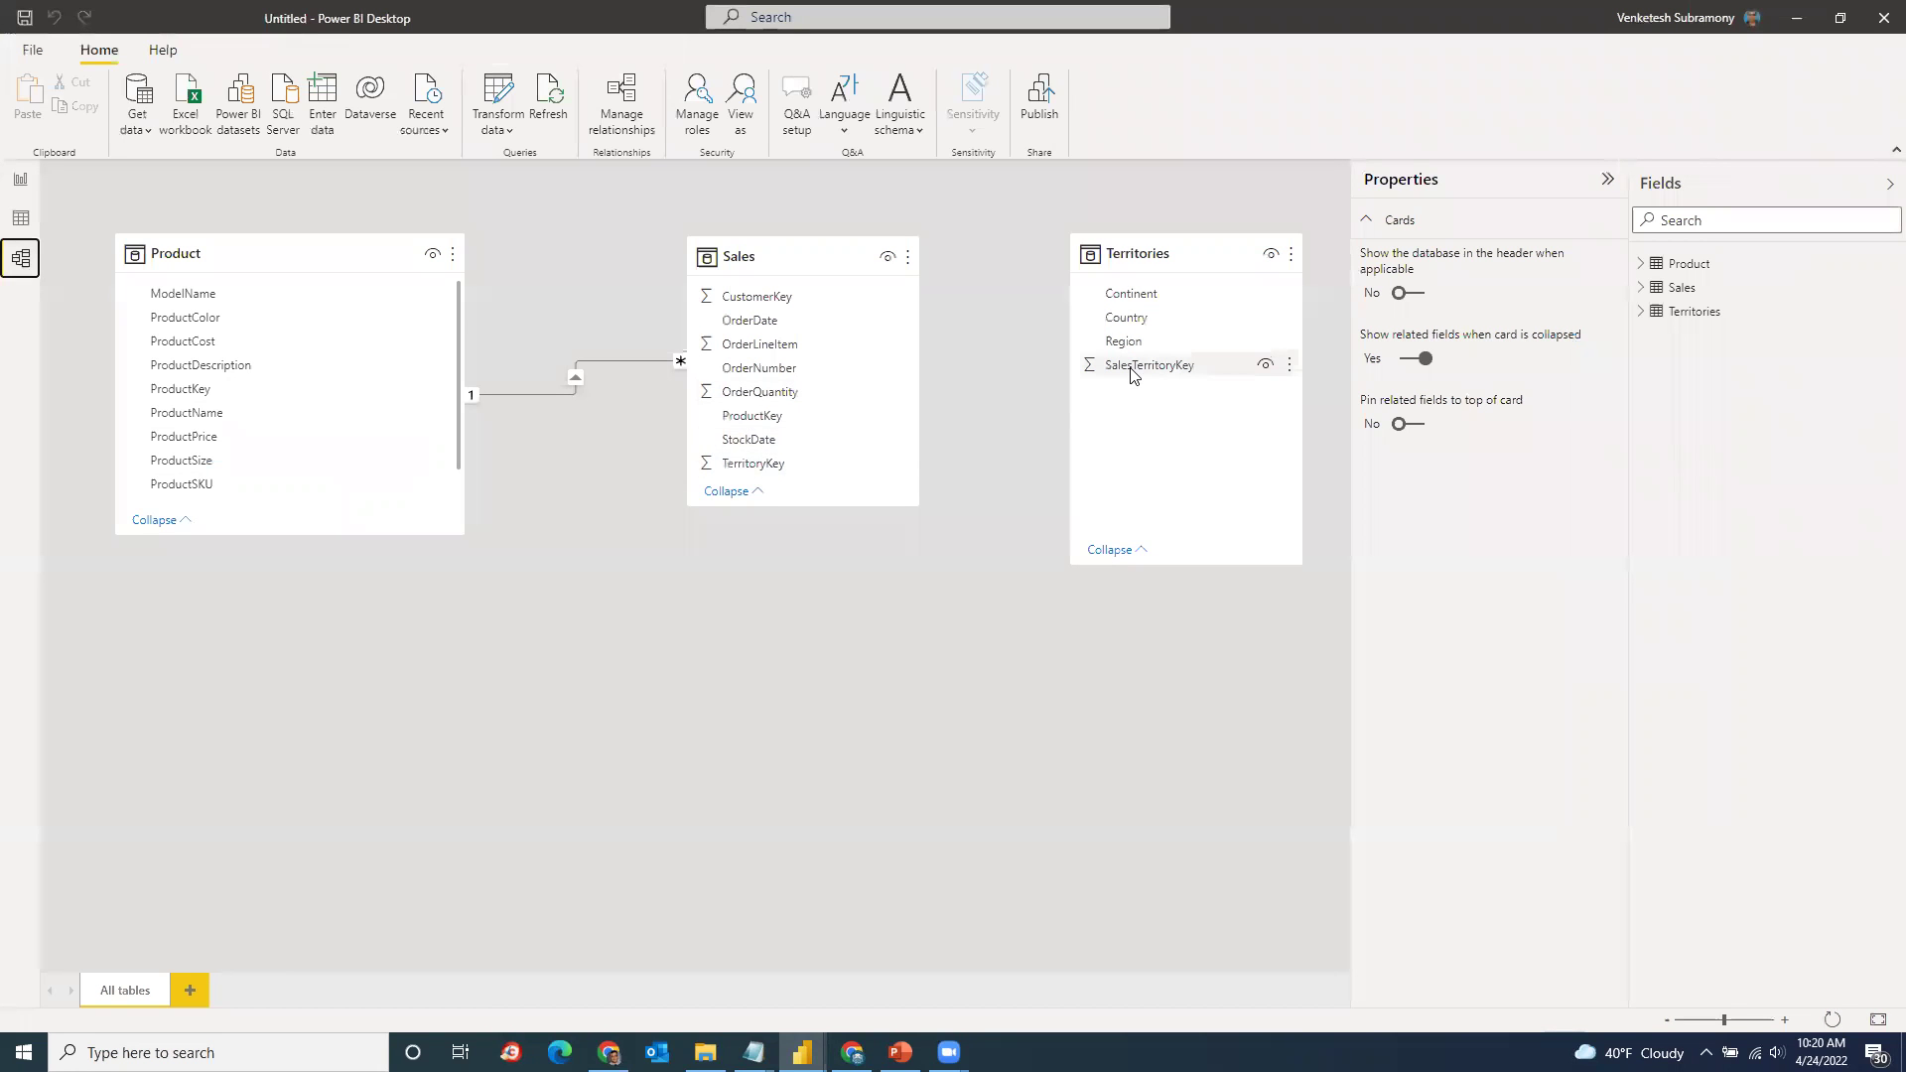
{"action": "left_click_drag", "start_coordinate": [1142, 370], "coordinate": [830, 472]}
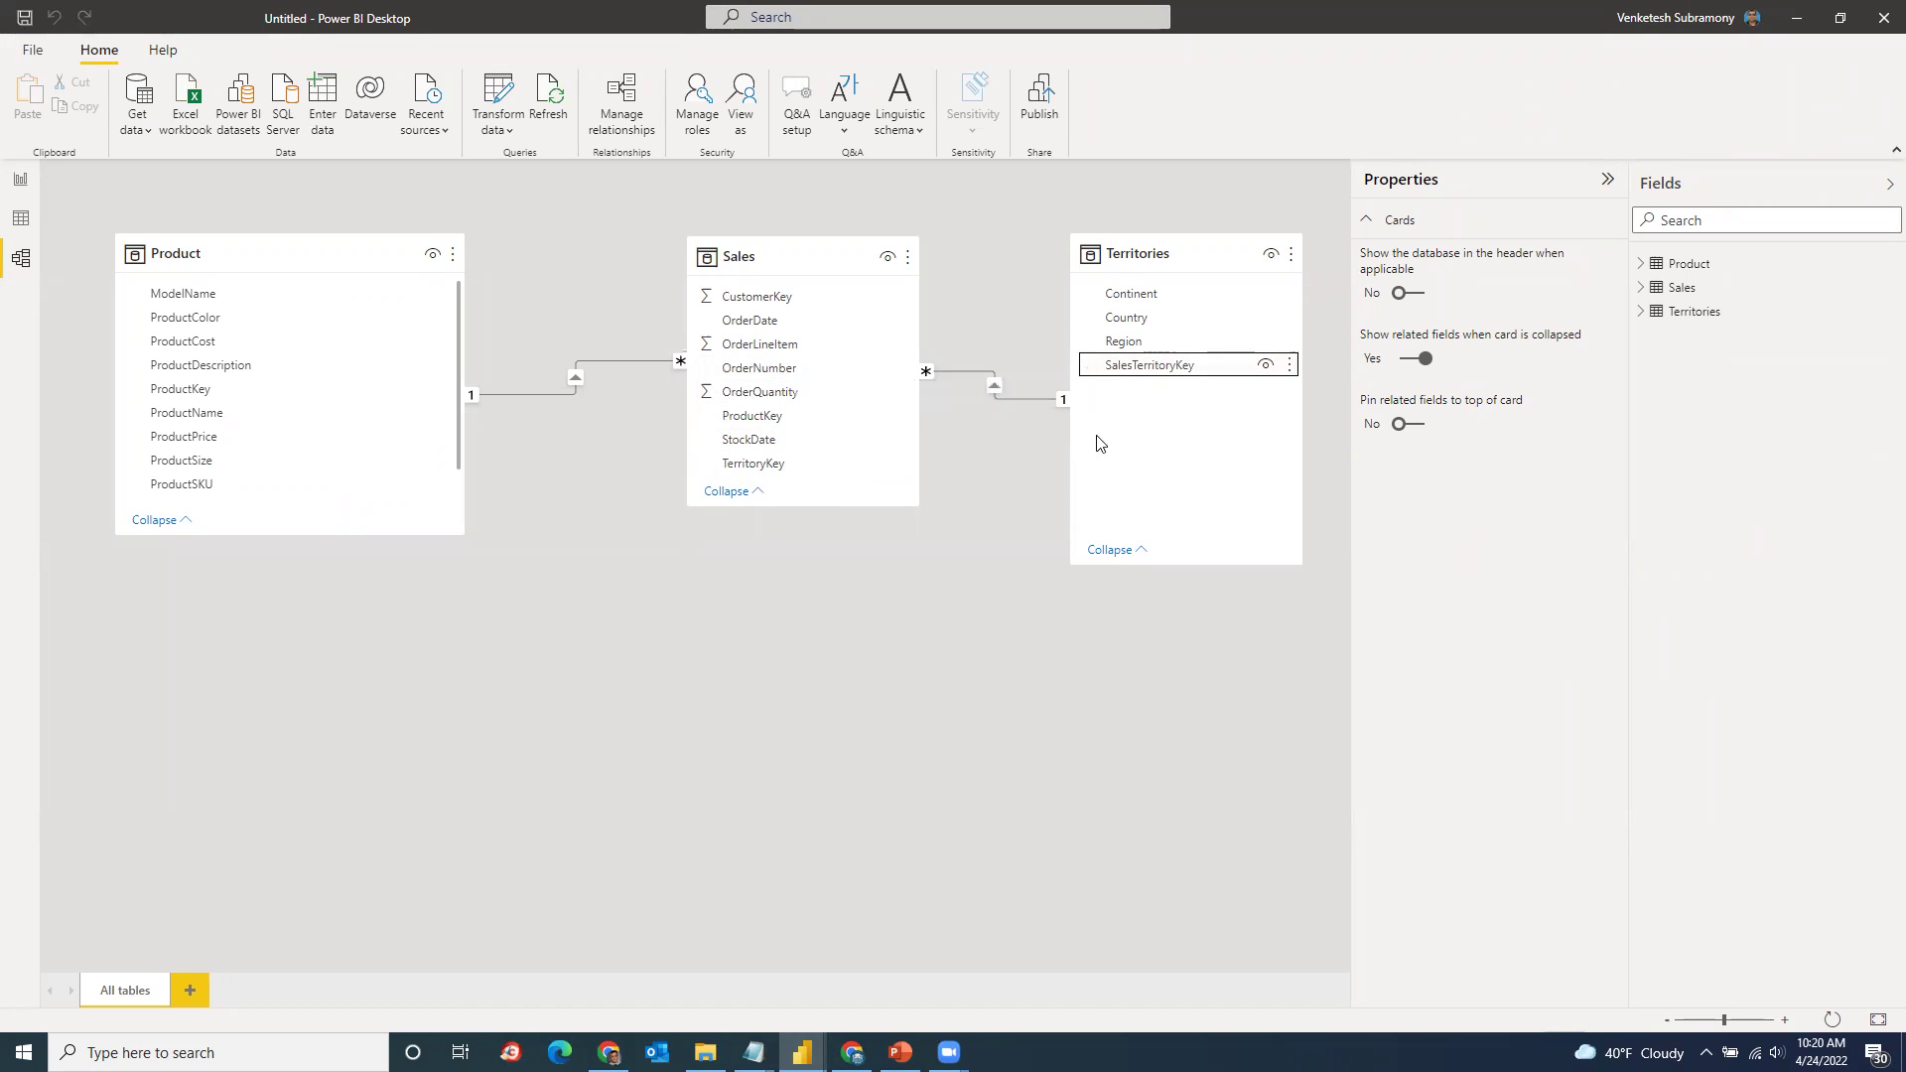
Step: Reposition the Sales card between Product and Territories and lower the Product card to straighten the relationship lines
{"action": "left_click_drag", "start_coordinate": [760, 259], "coordinate": [729, 259]}
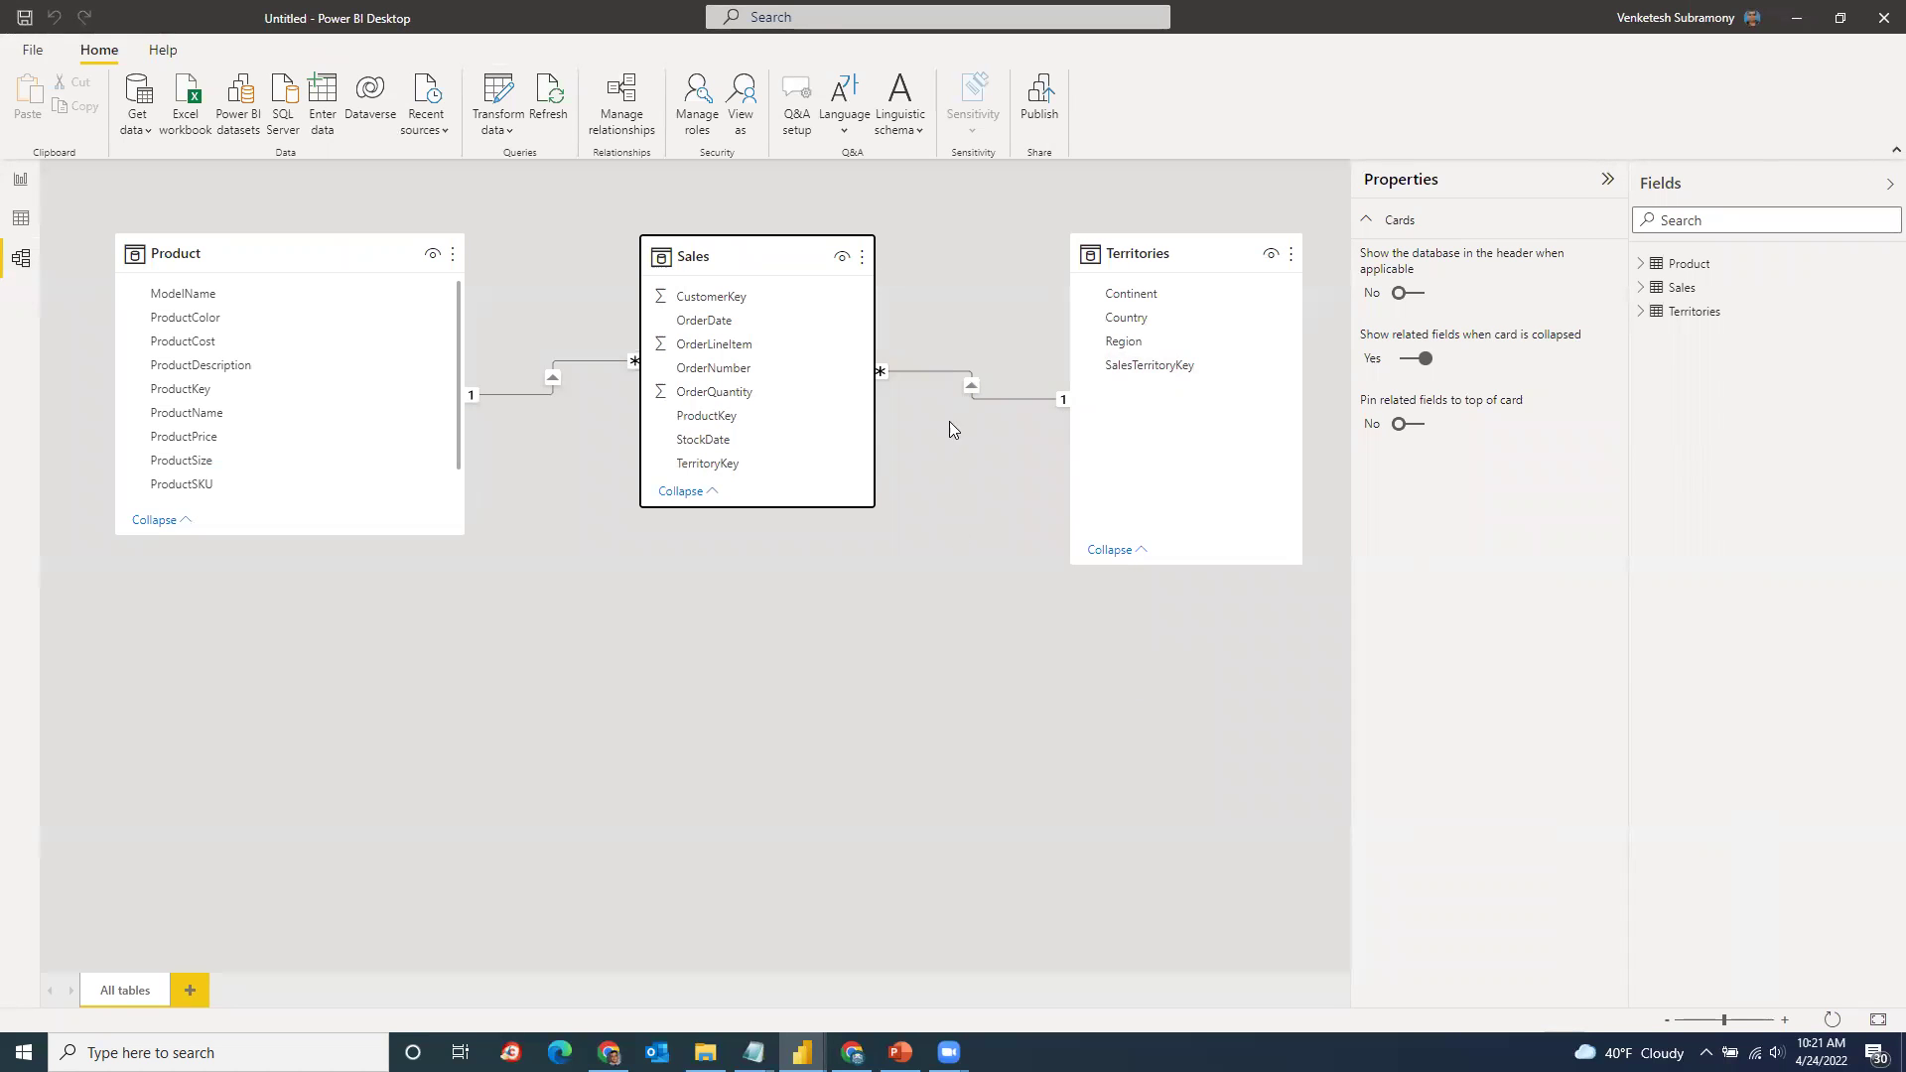
{"action": "left_click_drag", "start_coordinate": [780, 257], "coordinate": [781, 286]}
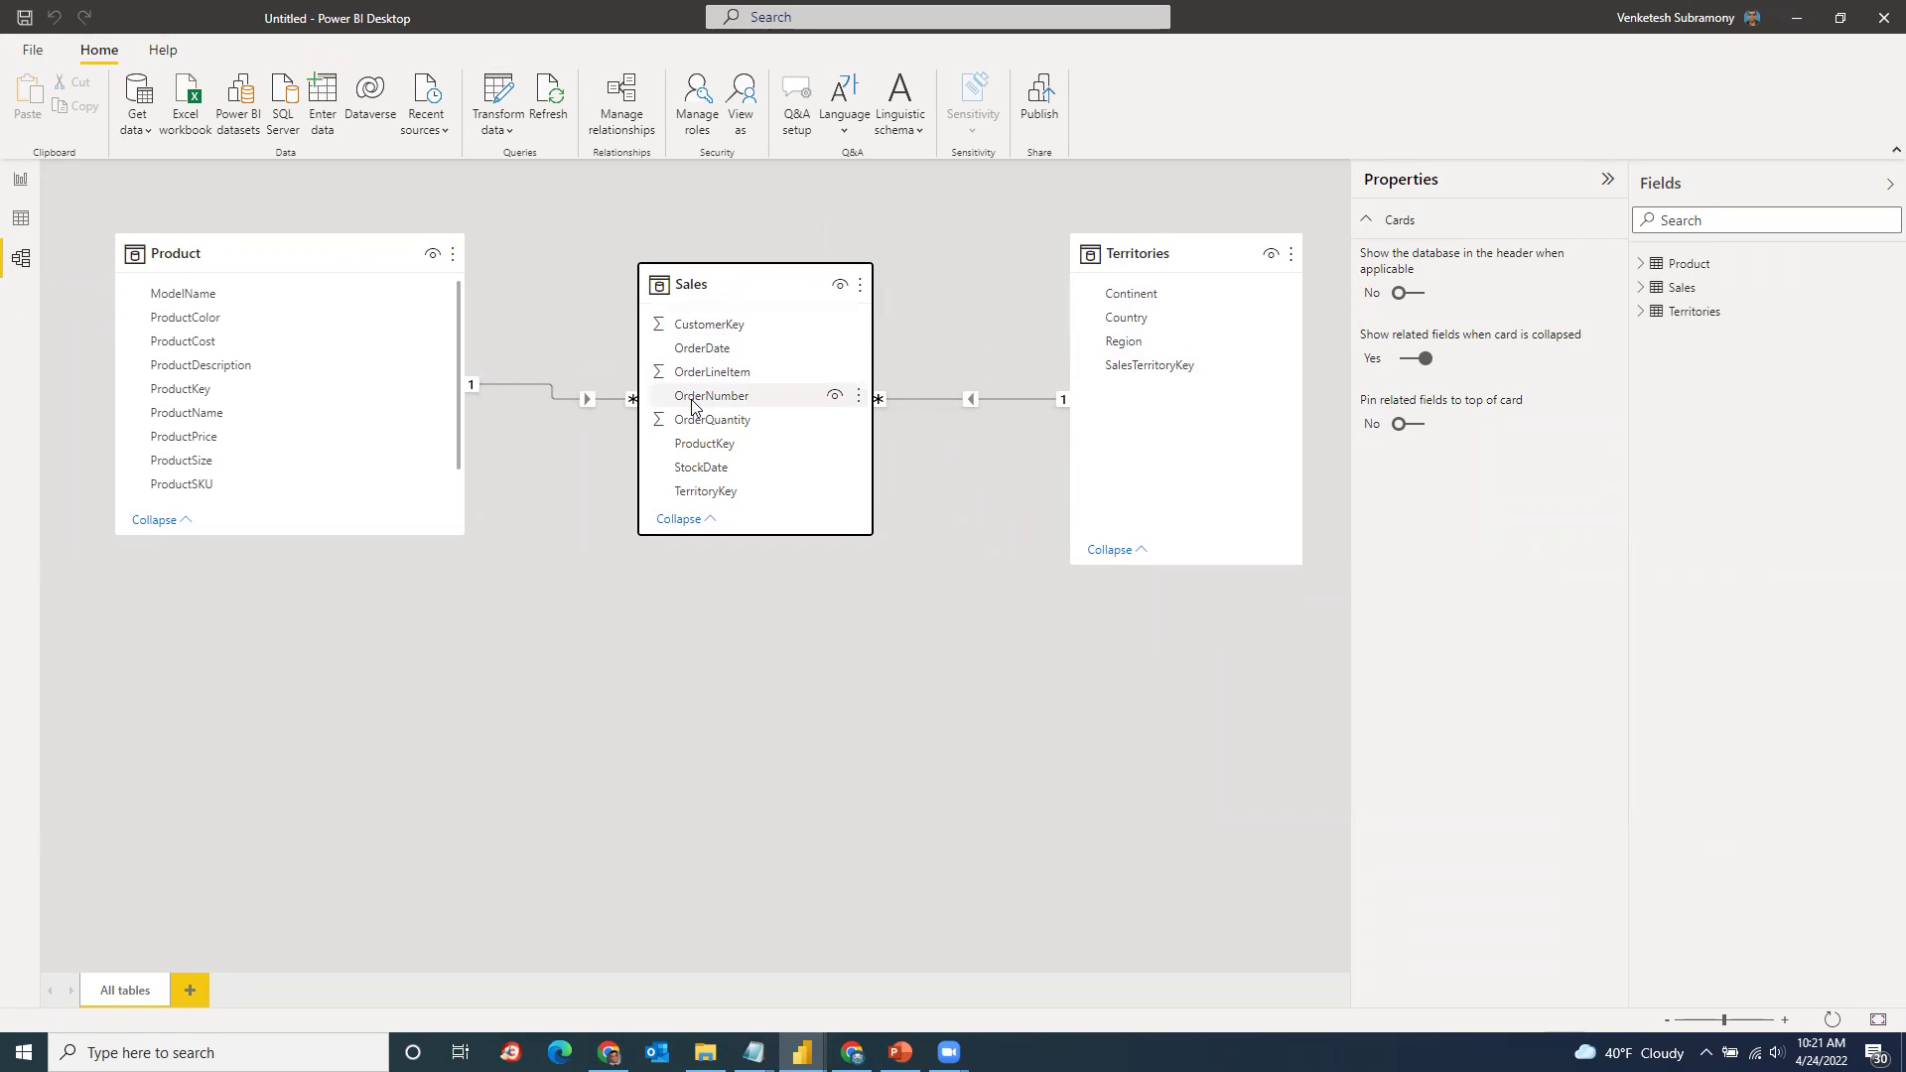
{"action": "left_click_drag", "start_coordinate": [316, 252], "coordinate": [315, 265]}
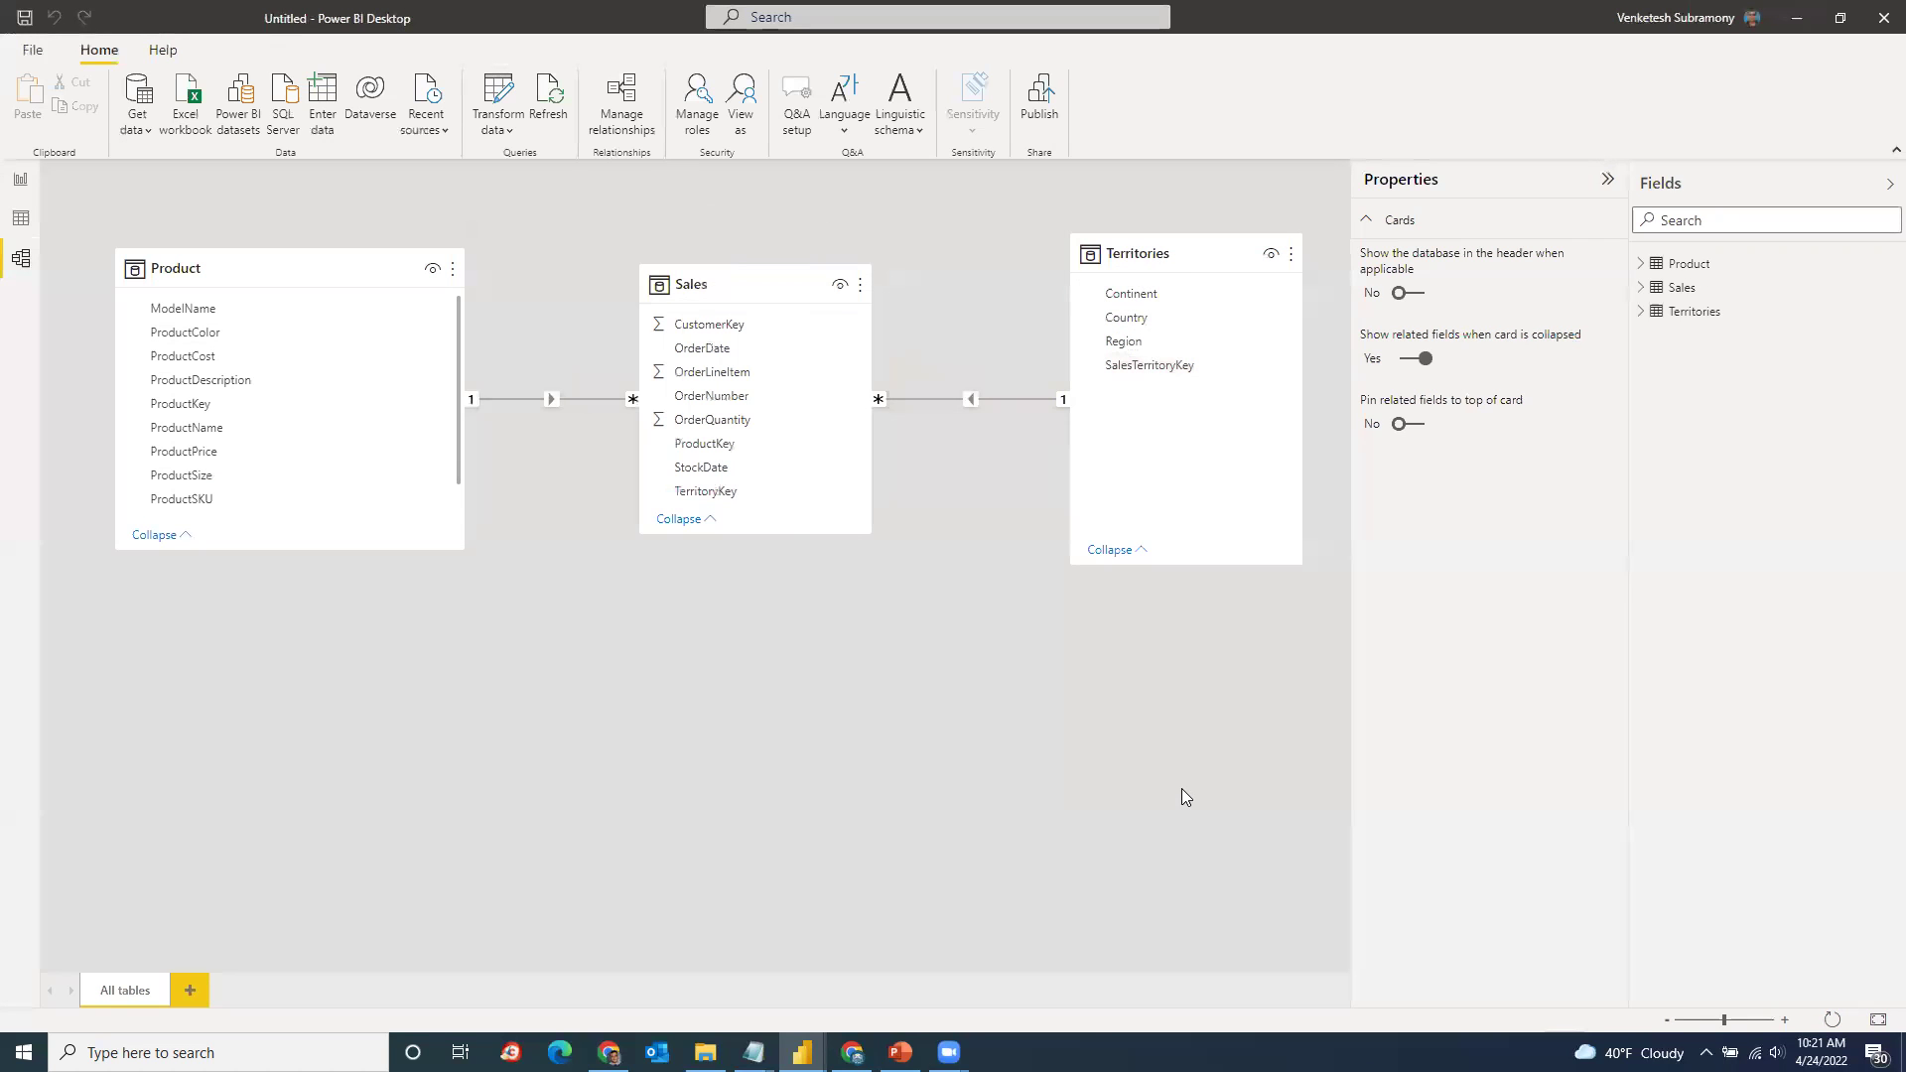
Step: On the report page, add Region from Territories to the table visual between ProductColor and OrderQuantity
{"action": "left_click", "coordinate": [20, 182]}
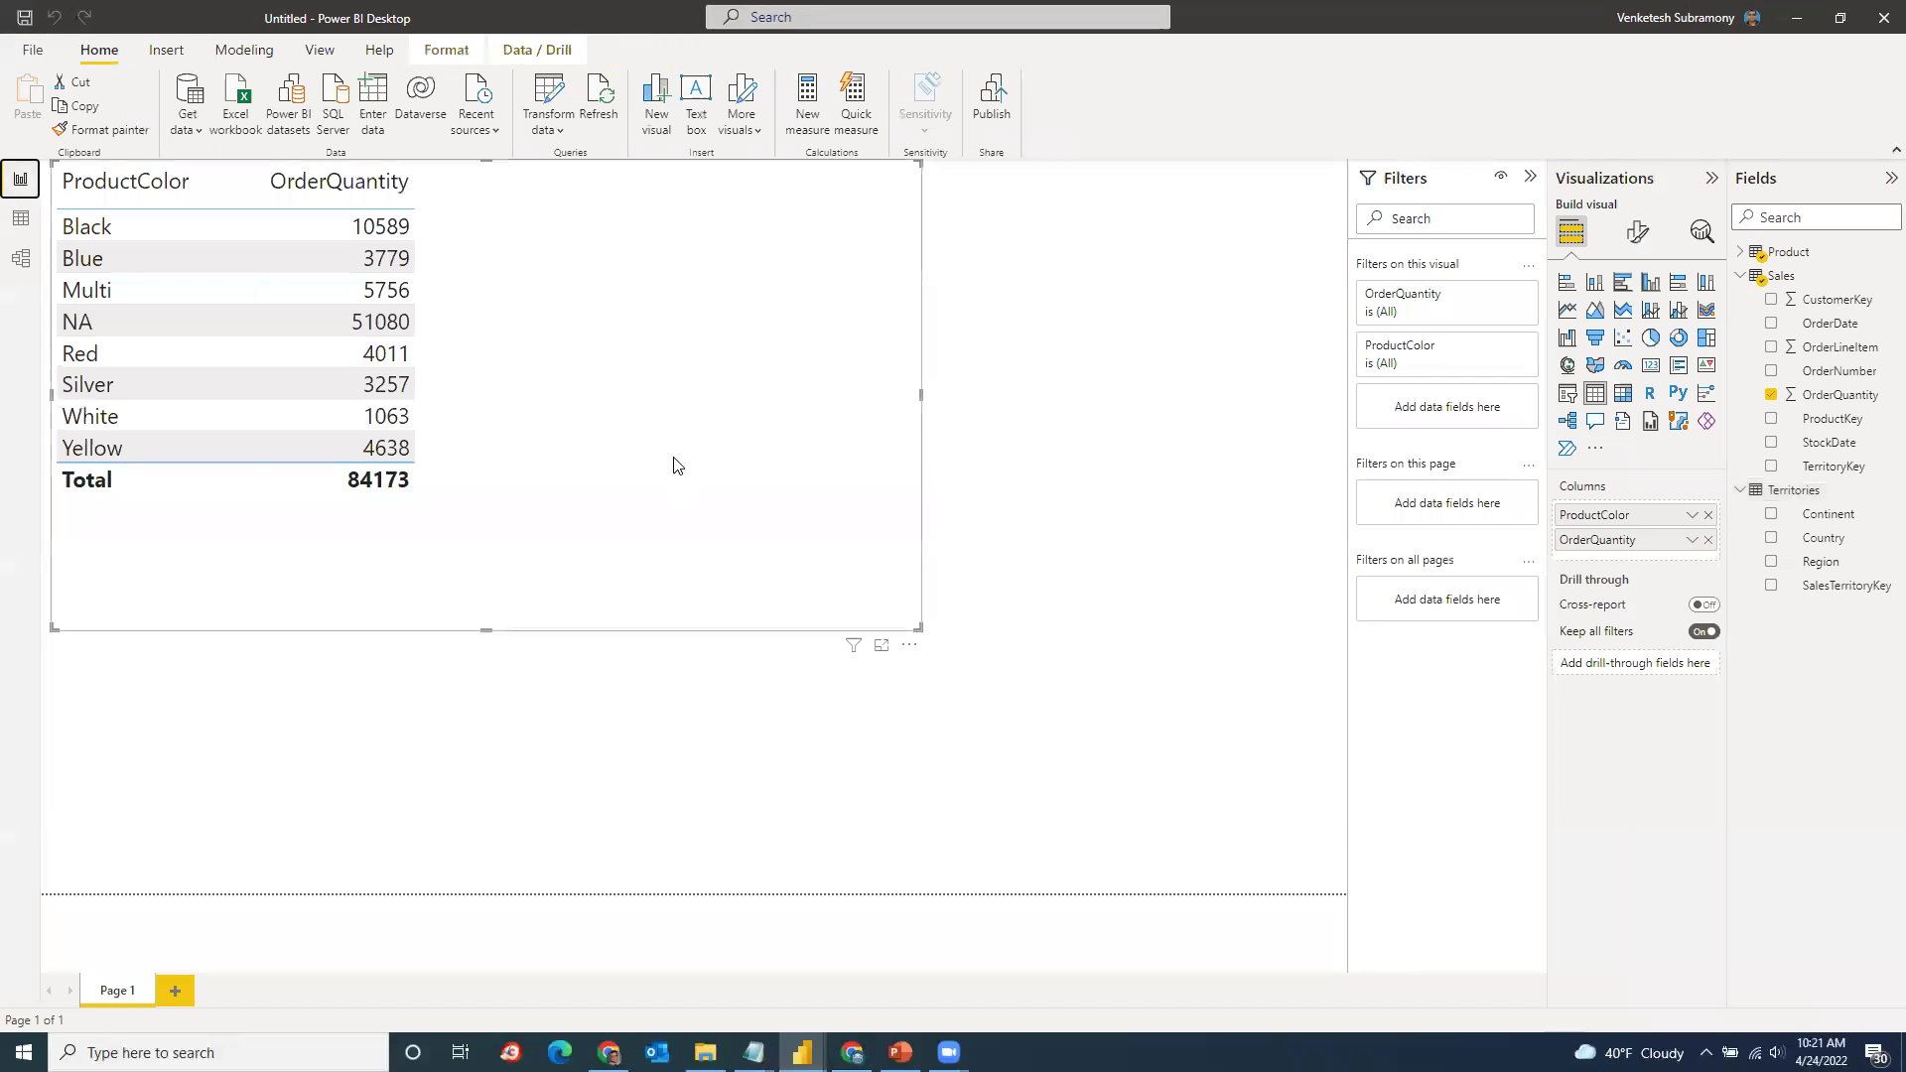
{"action": "left_click", "coordinate": [1738, 277]}
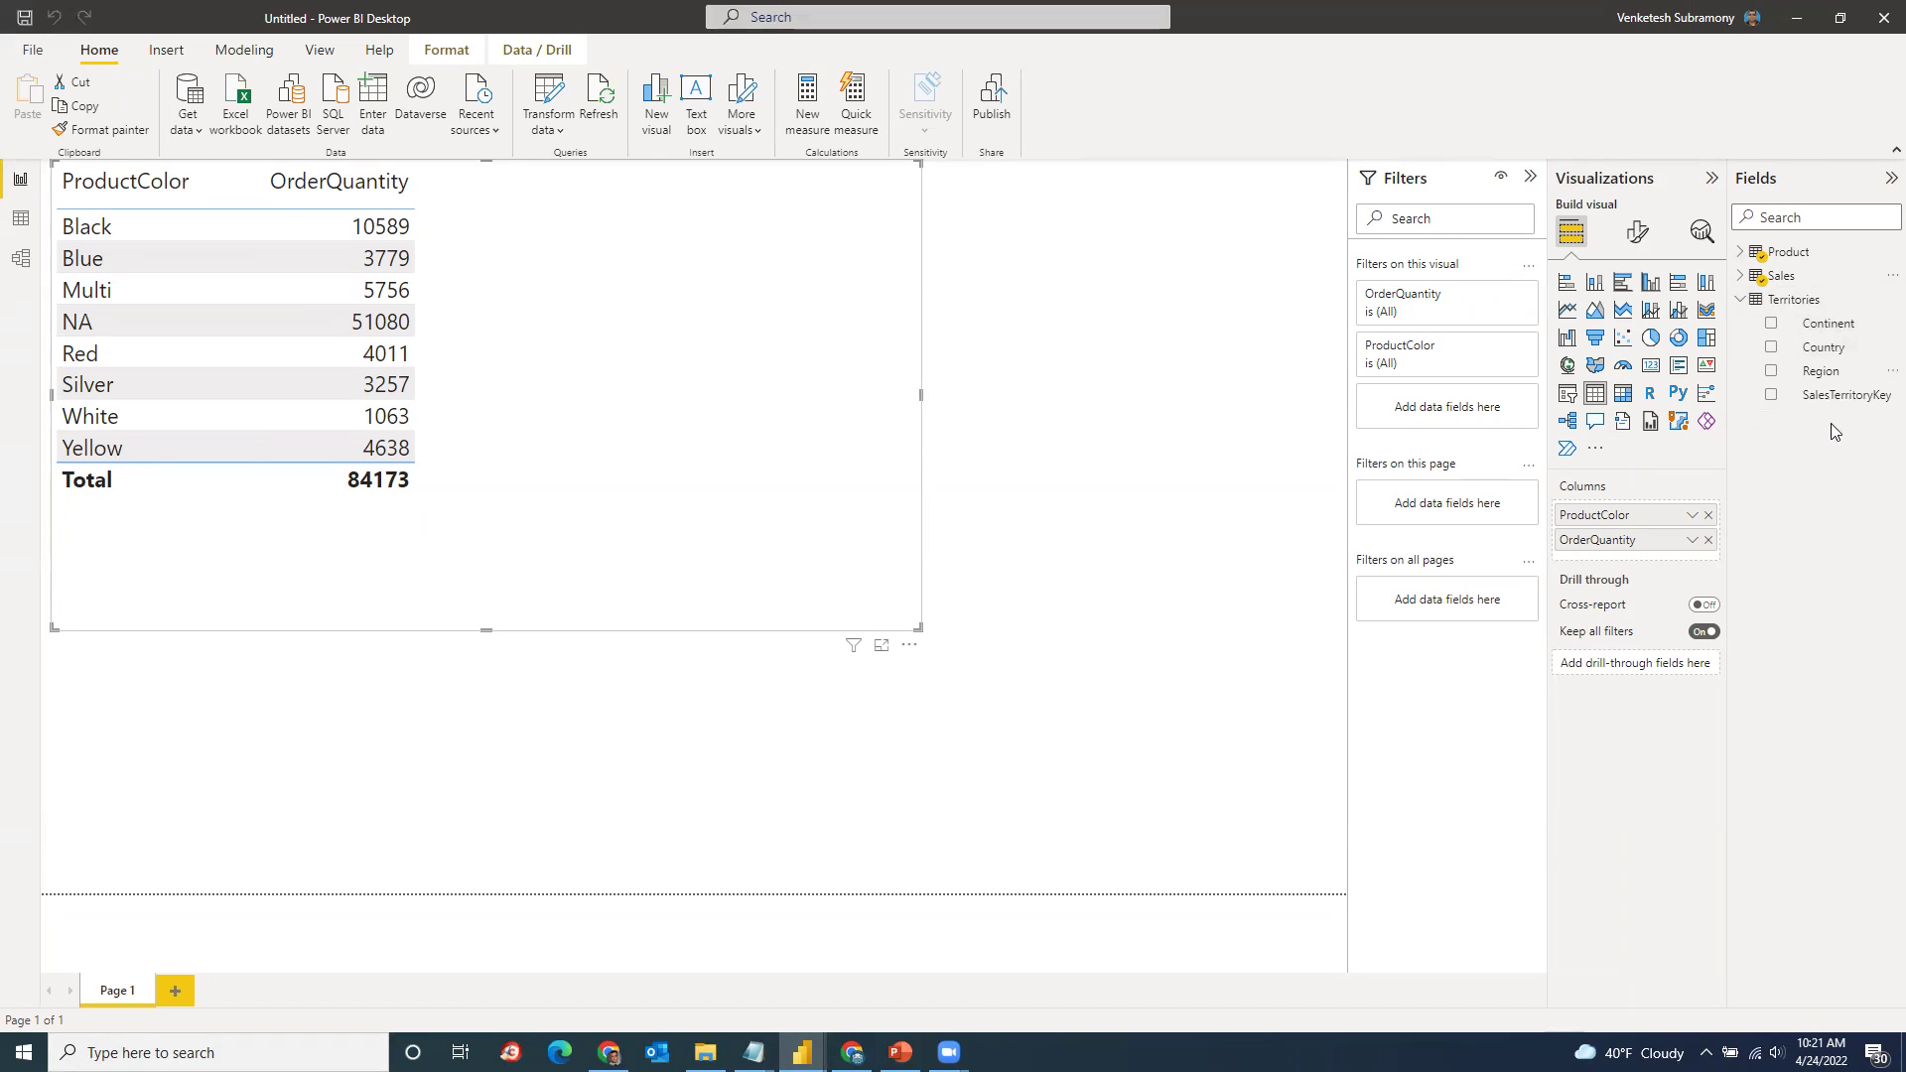
{"action": "left_click_drag", "start_coordinate": [1834, 382], "coordinate": [1664, 540]}
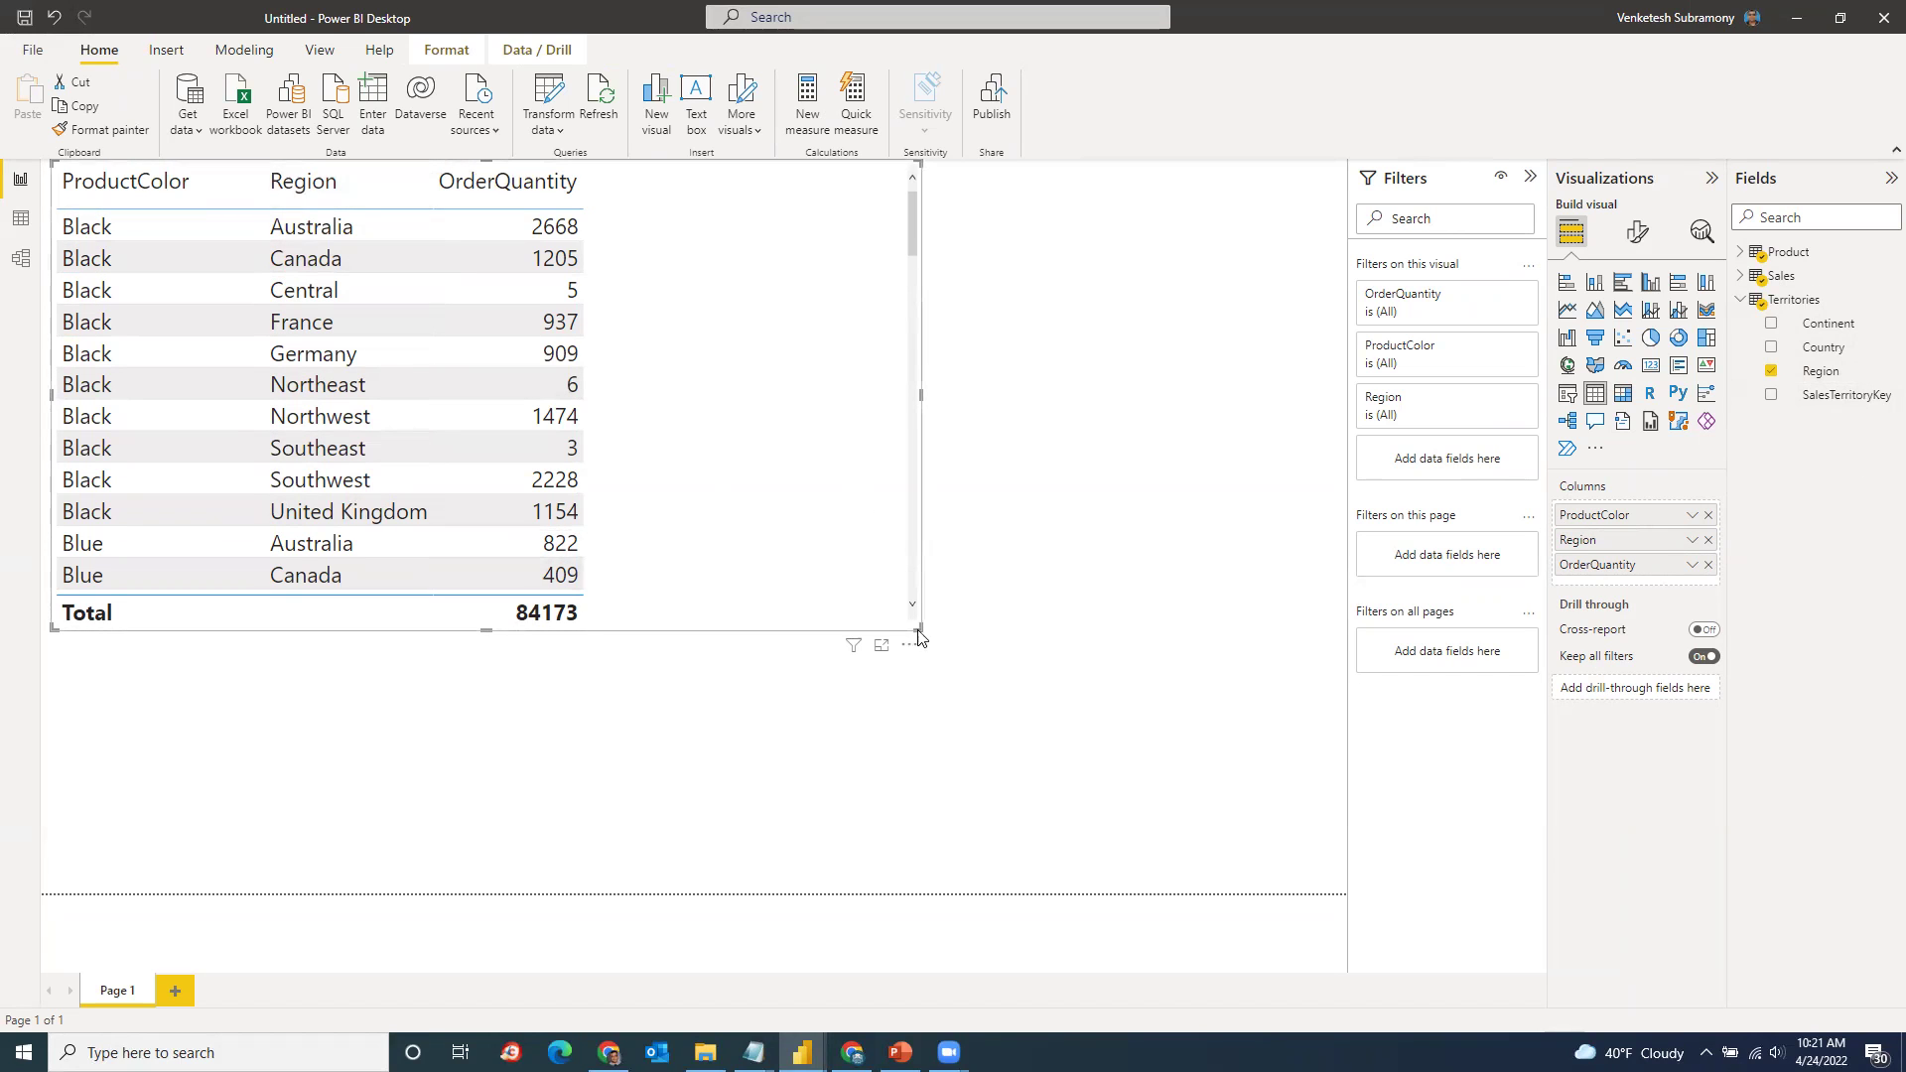
Step: Enlarge the table visual to fill most of the page and convert it to a matrix
{"action": "left_click_drag", "start_coordinate": [918, 635], "coordinate": [1231, 860]}
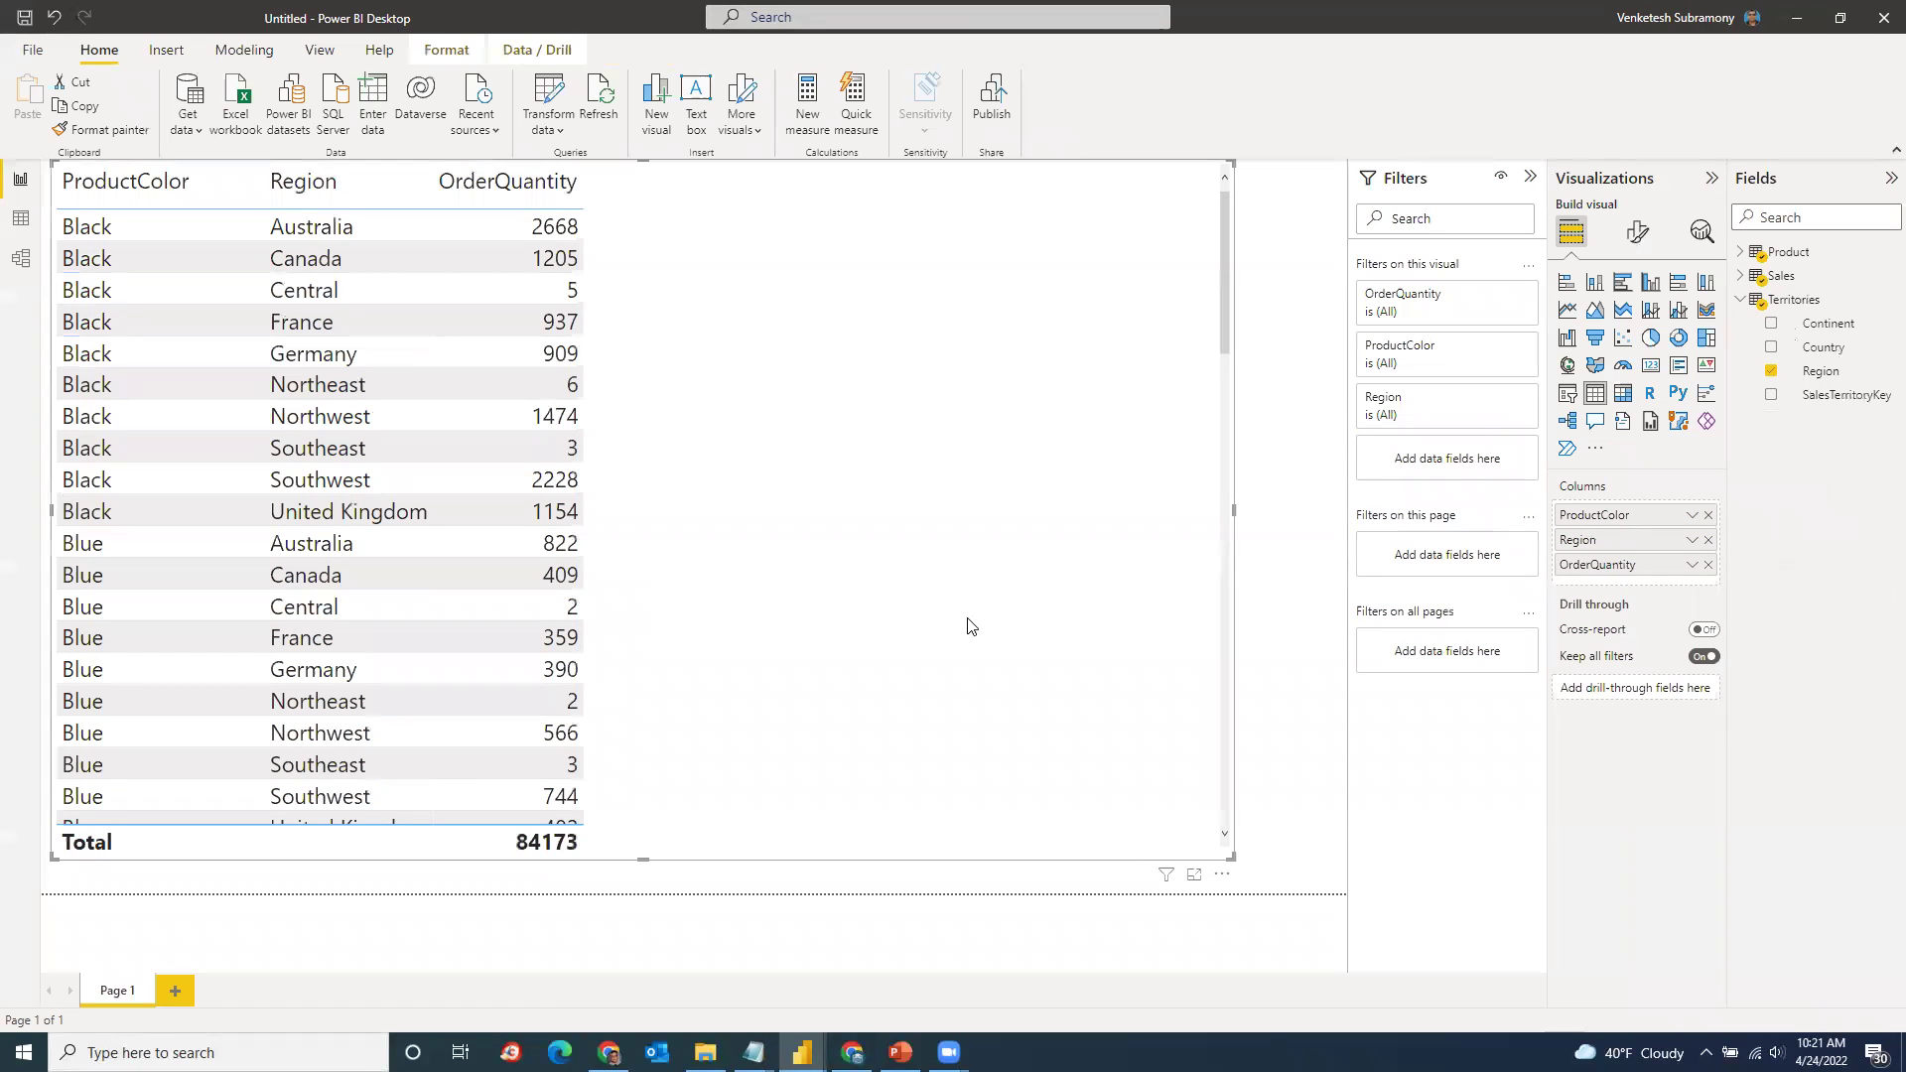
{"action": "left_click", "coordinate": [1626, 398]}
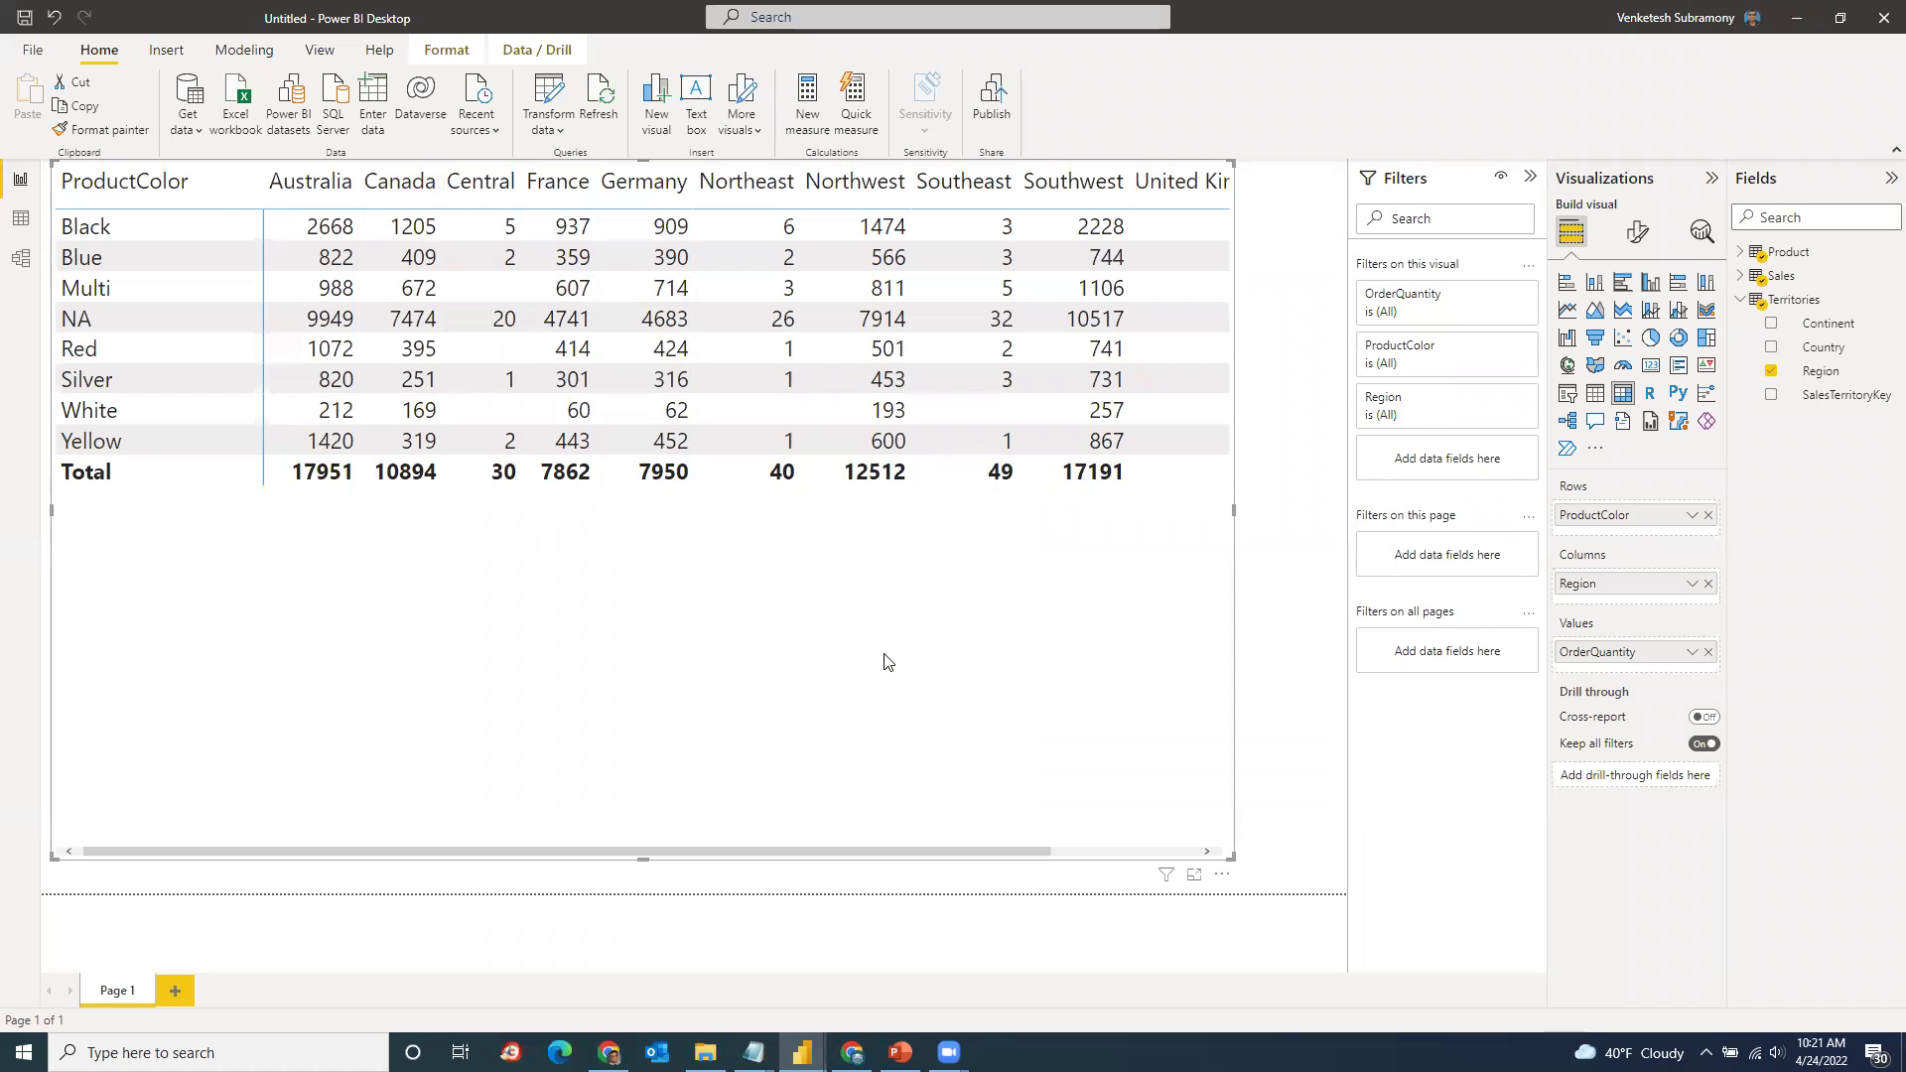
Step: In Model view, move the Sales card closer to Product and raise the Product card
{"action": "left_click", "coordinate": [20, 259]}
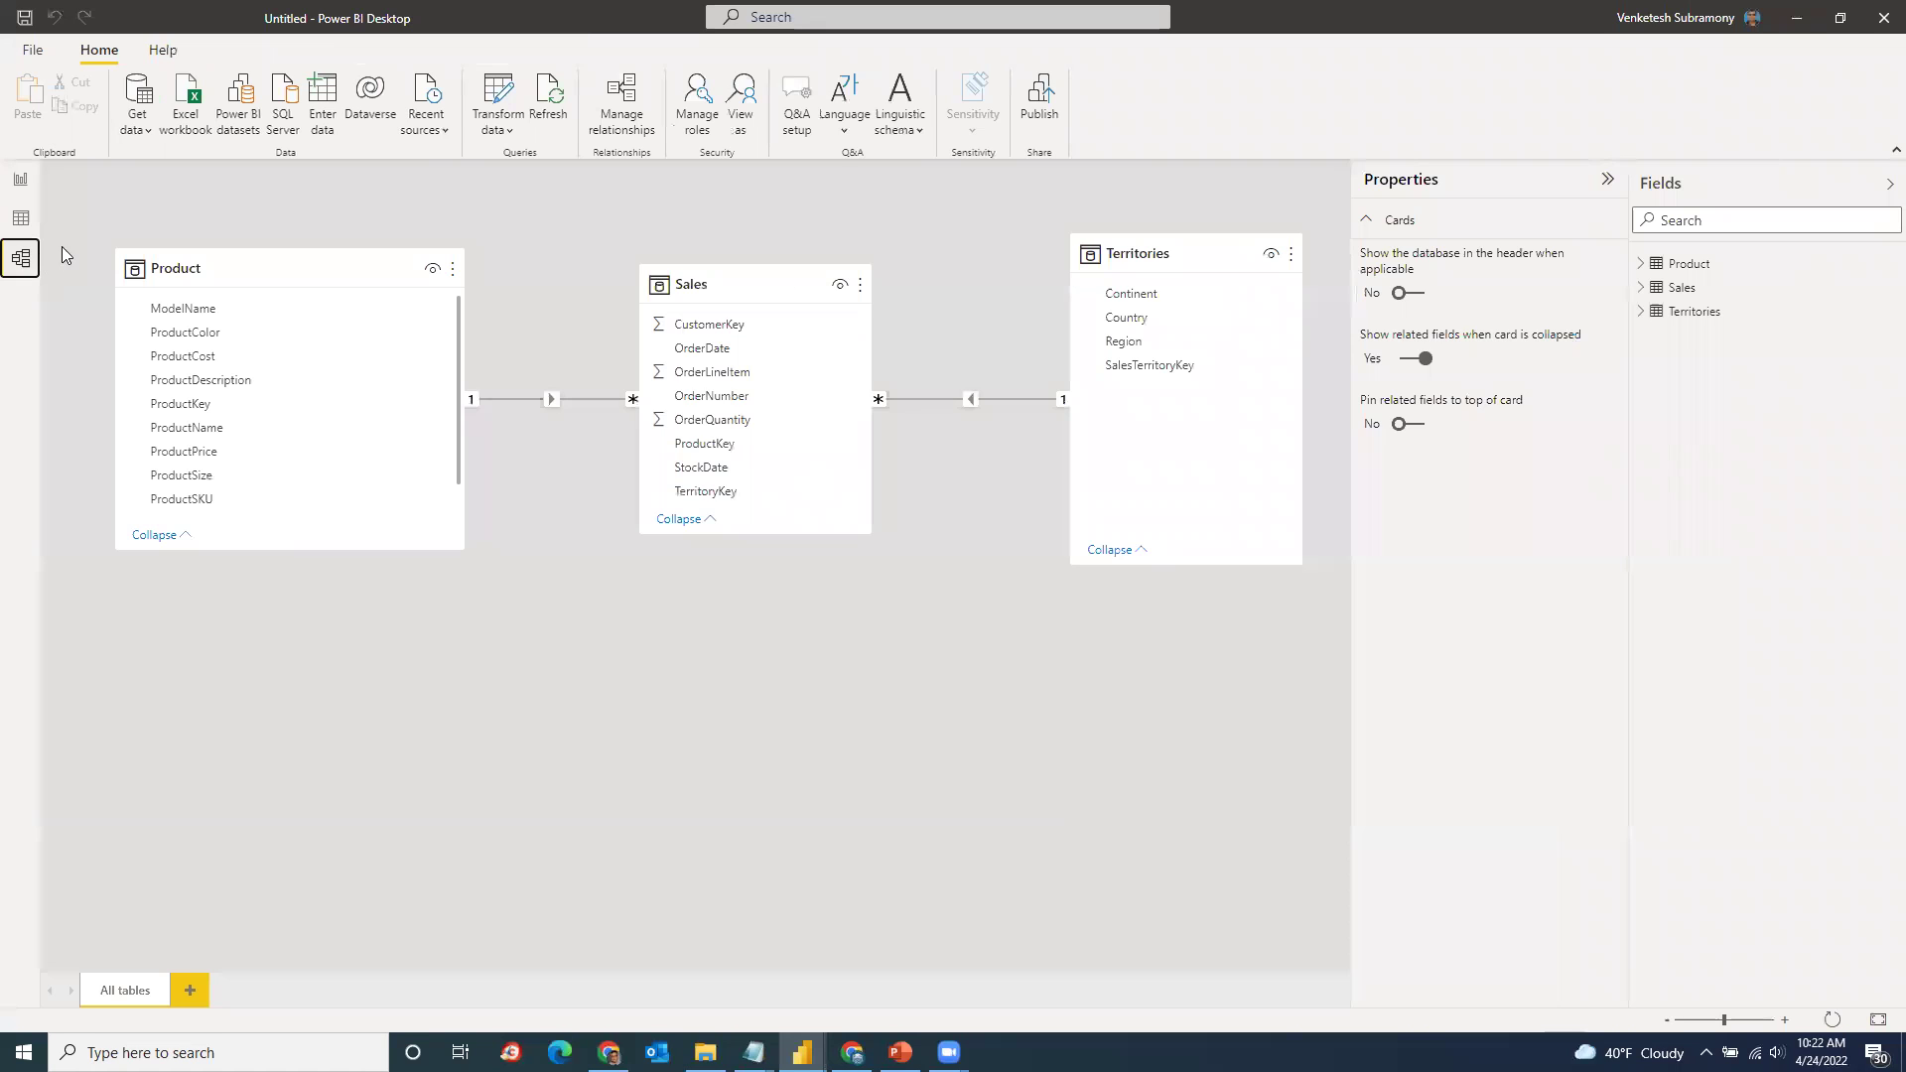
{"action": "left_click_drag", "start_coordinate": [746, 273], "coordinate": [689, 256]}
{"action": "left_click_drag", "start_coordinate": [283, 266], "coordinate": [226, 236]}
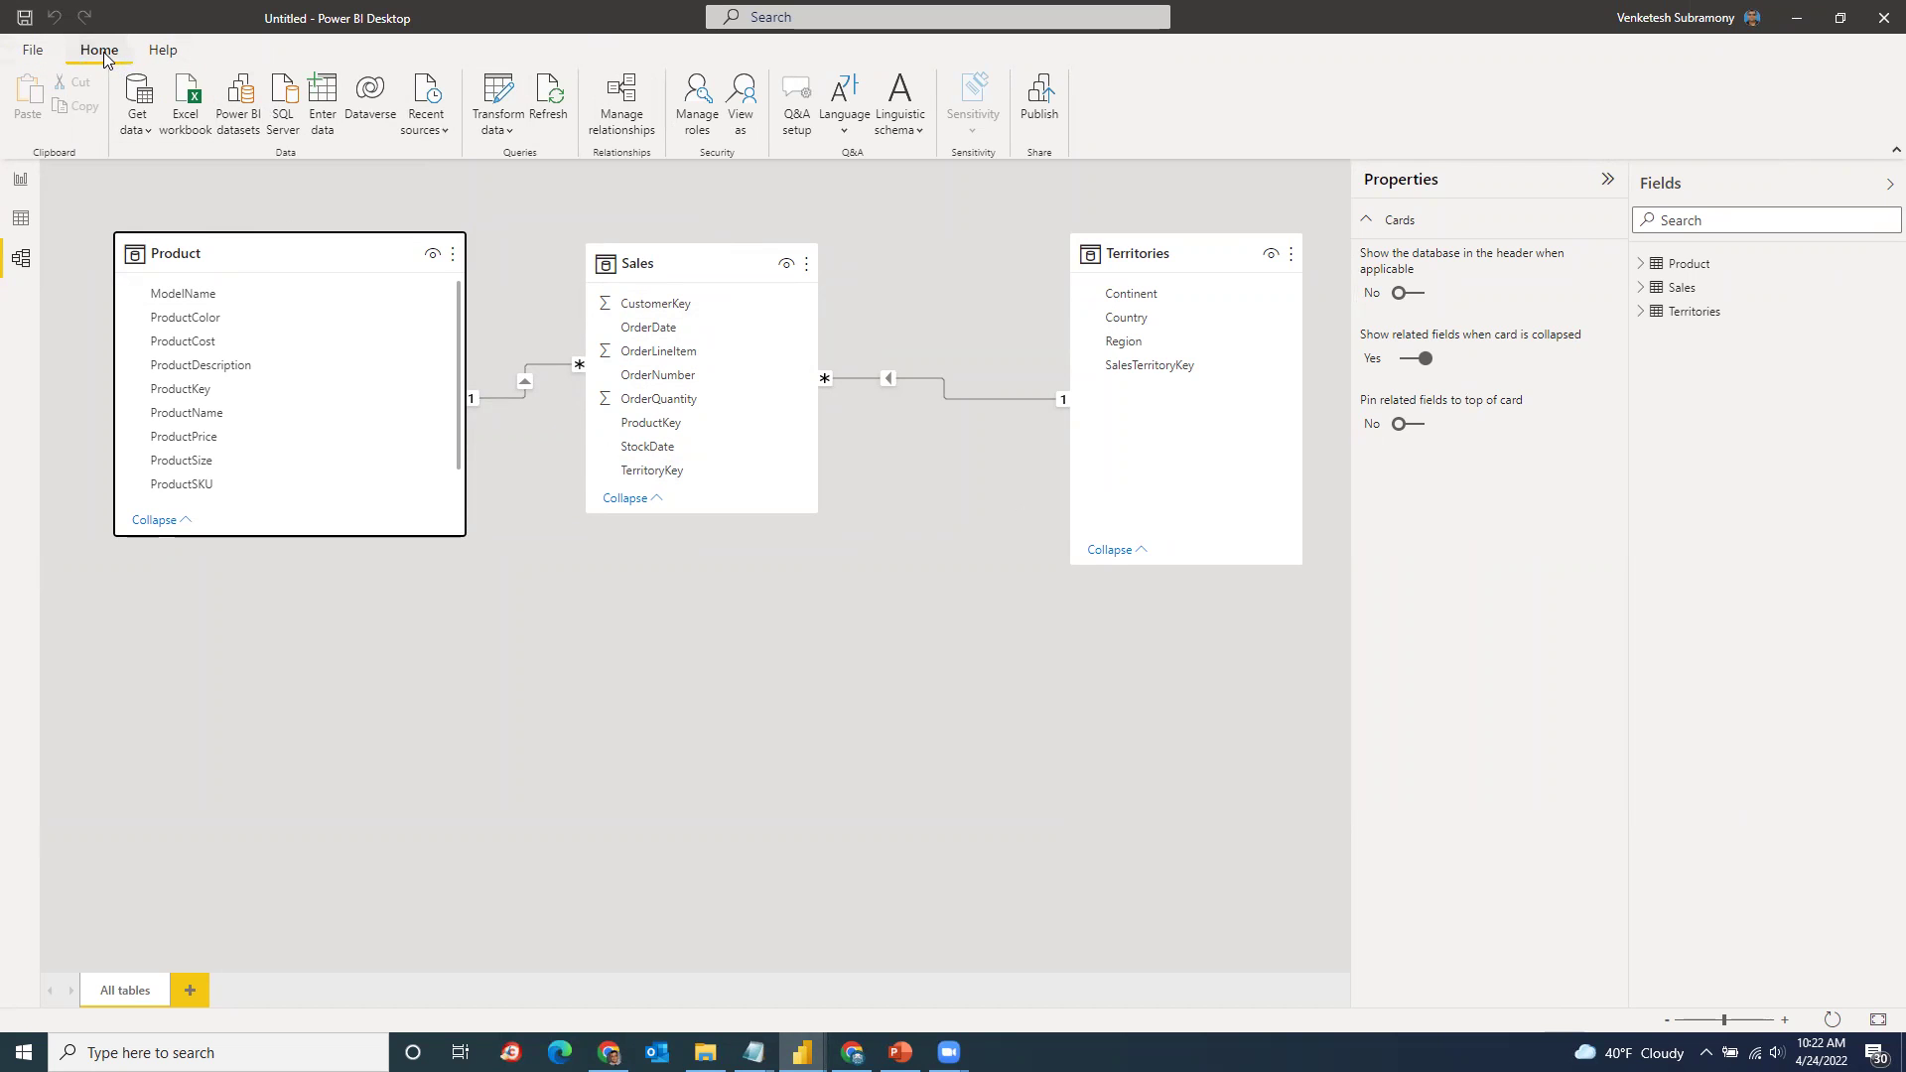
Step: Return to the report page, refresh the data, and collapse the Territories and Product field lists
{"action": "left_click", "coordinate": [21, 184]}
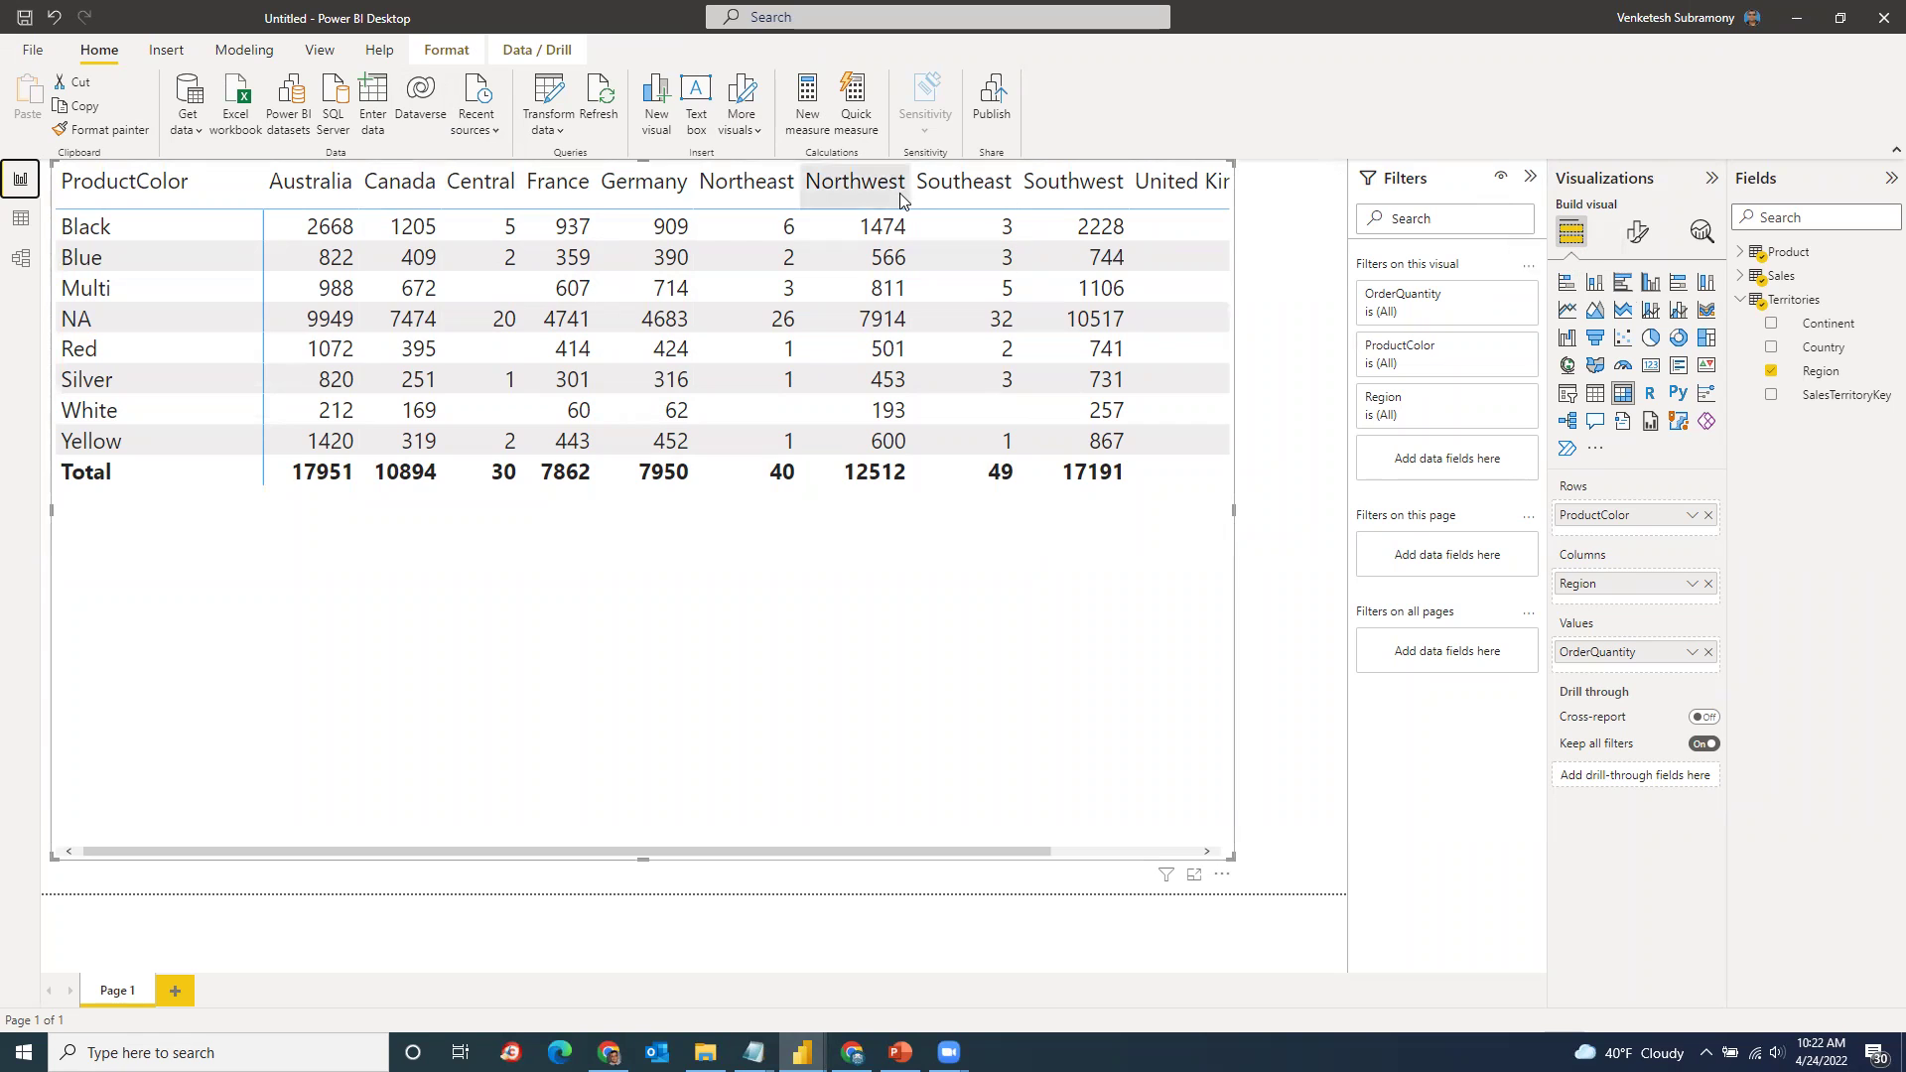
{"action": "left_click", "coordinate": [600, 94]}
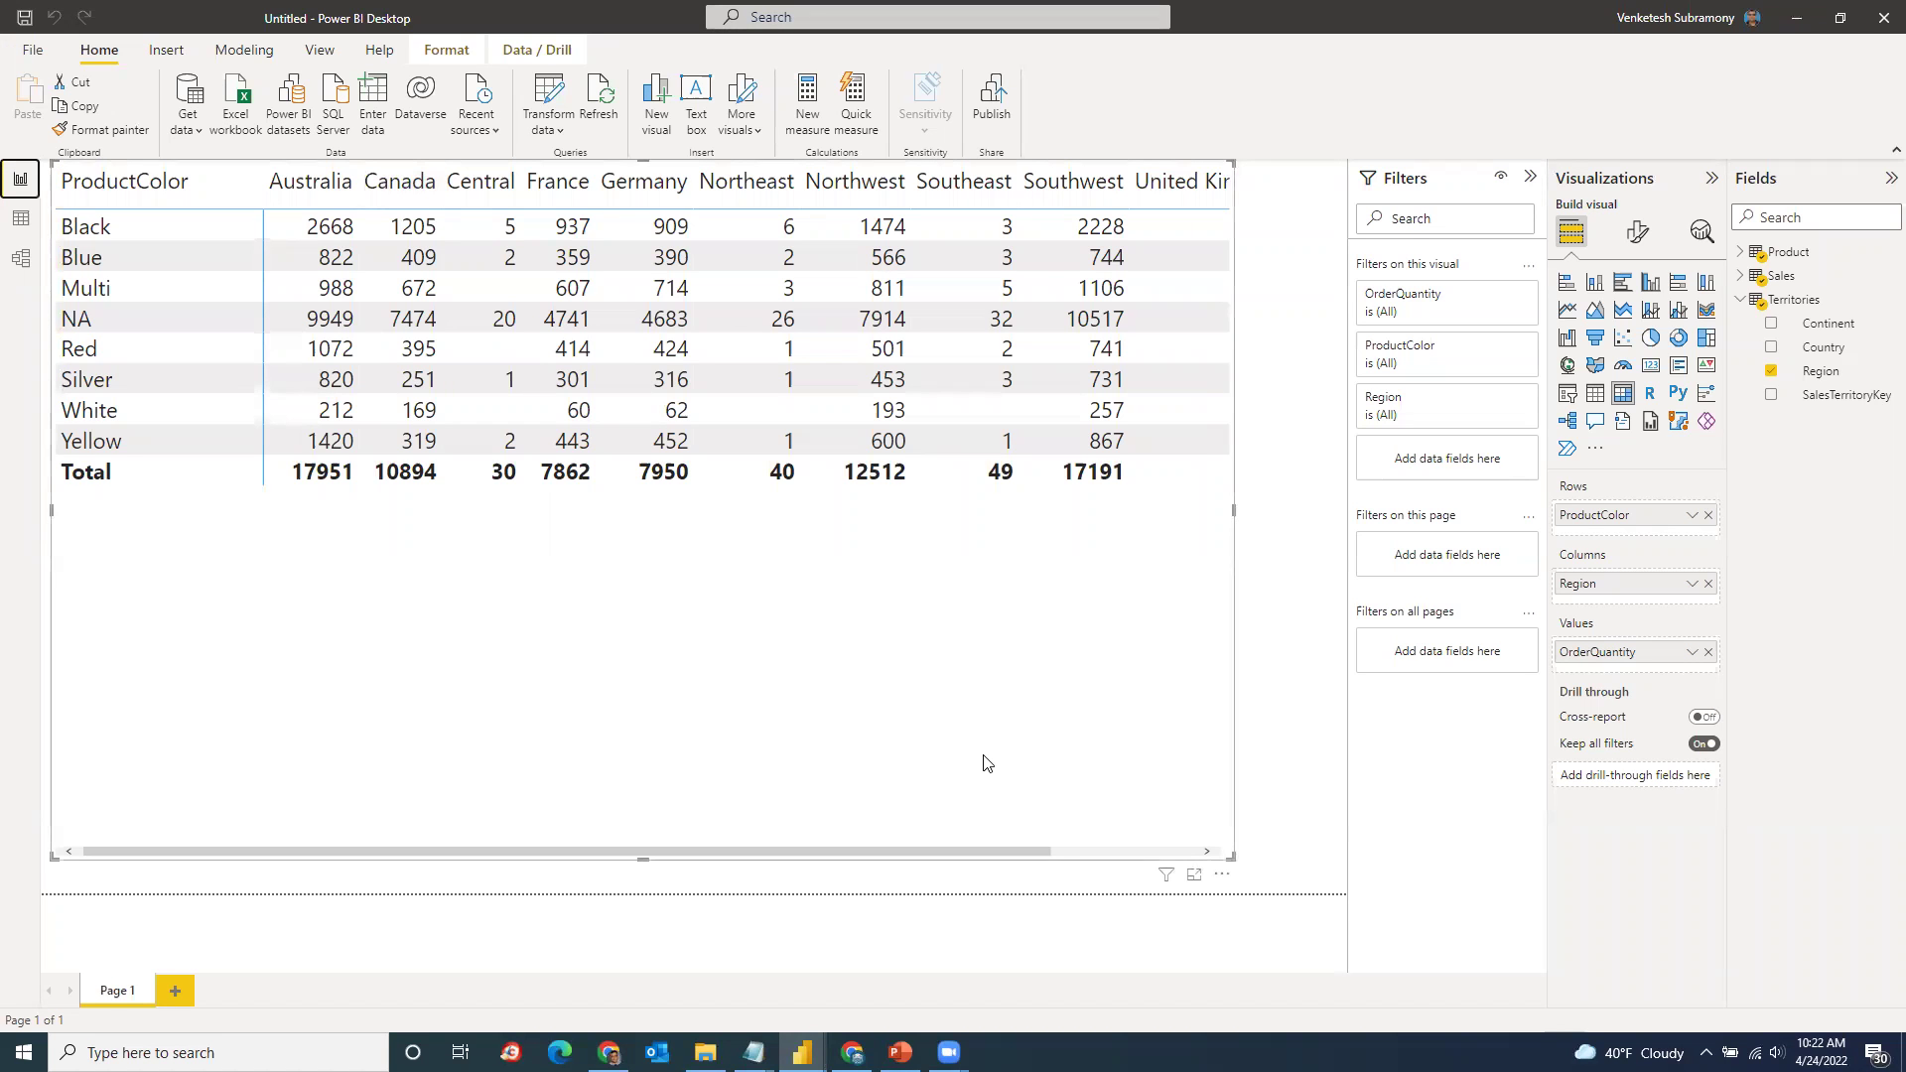
{"action": "left_click", "coordinate": [1740, 300]}
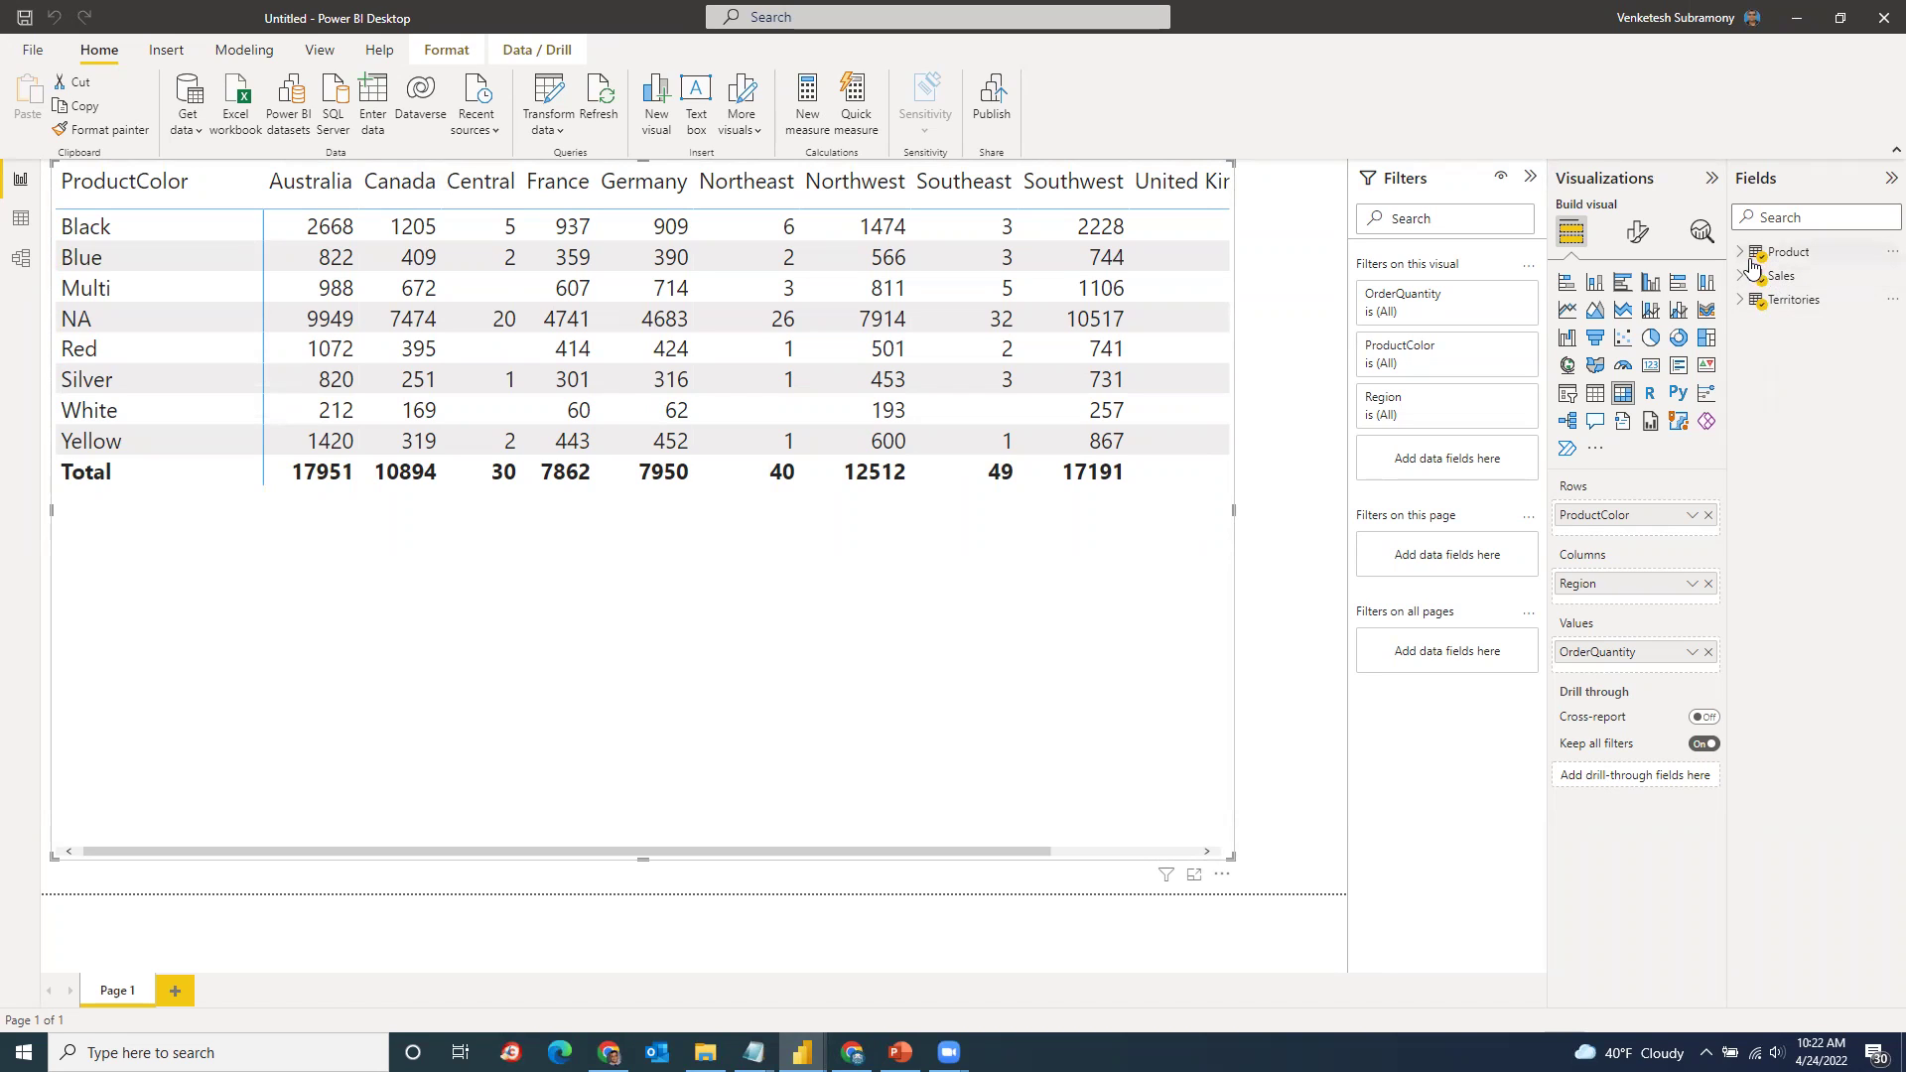
{"action": "left_click", "coordinate": [1743, 257]}
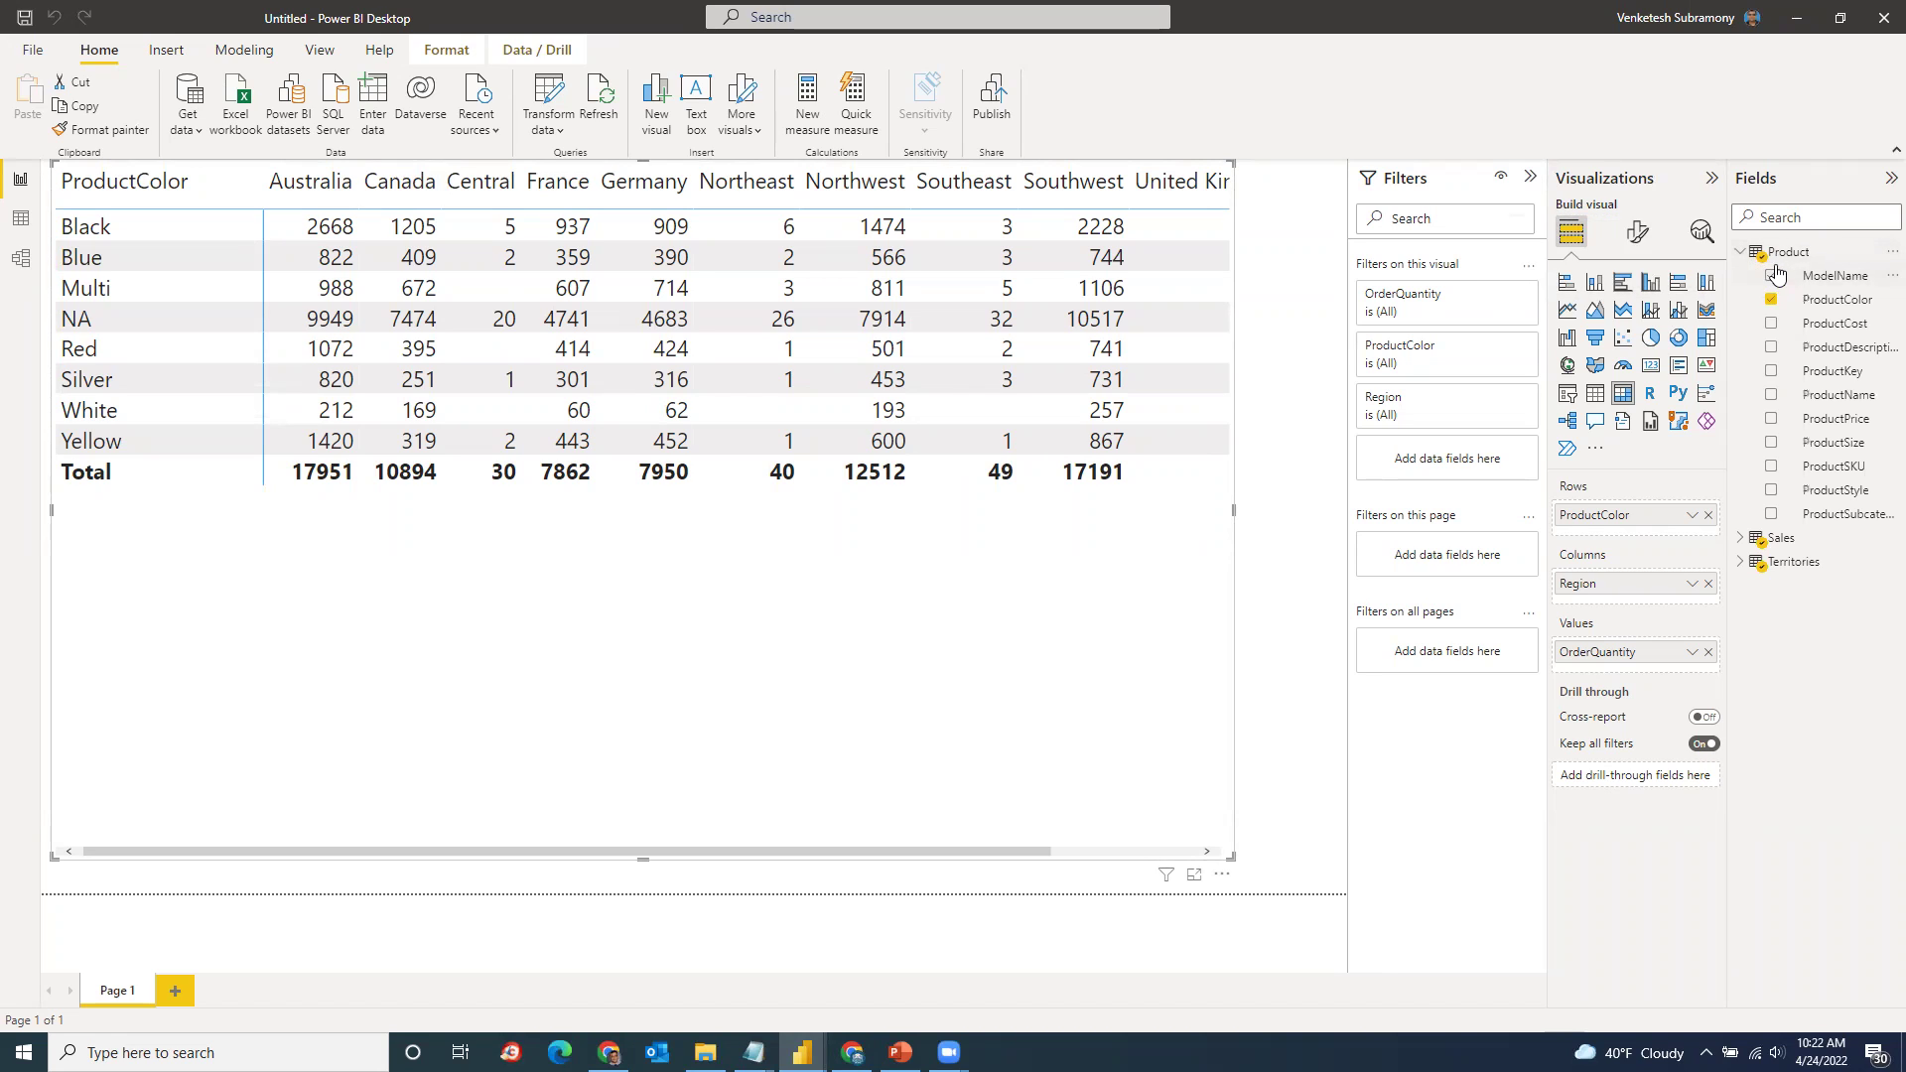
{"action": "left_click", "coordinate": [1766, 267]}
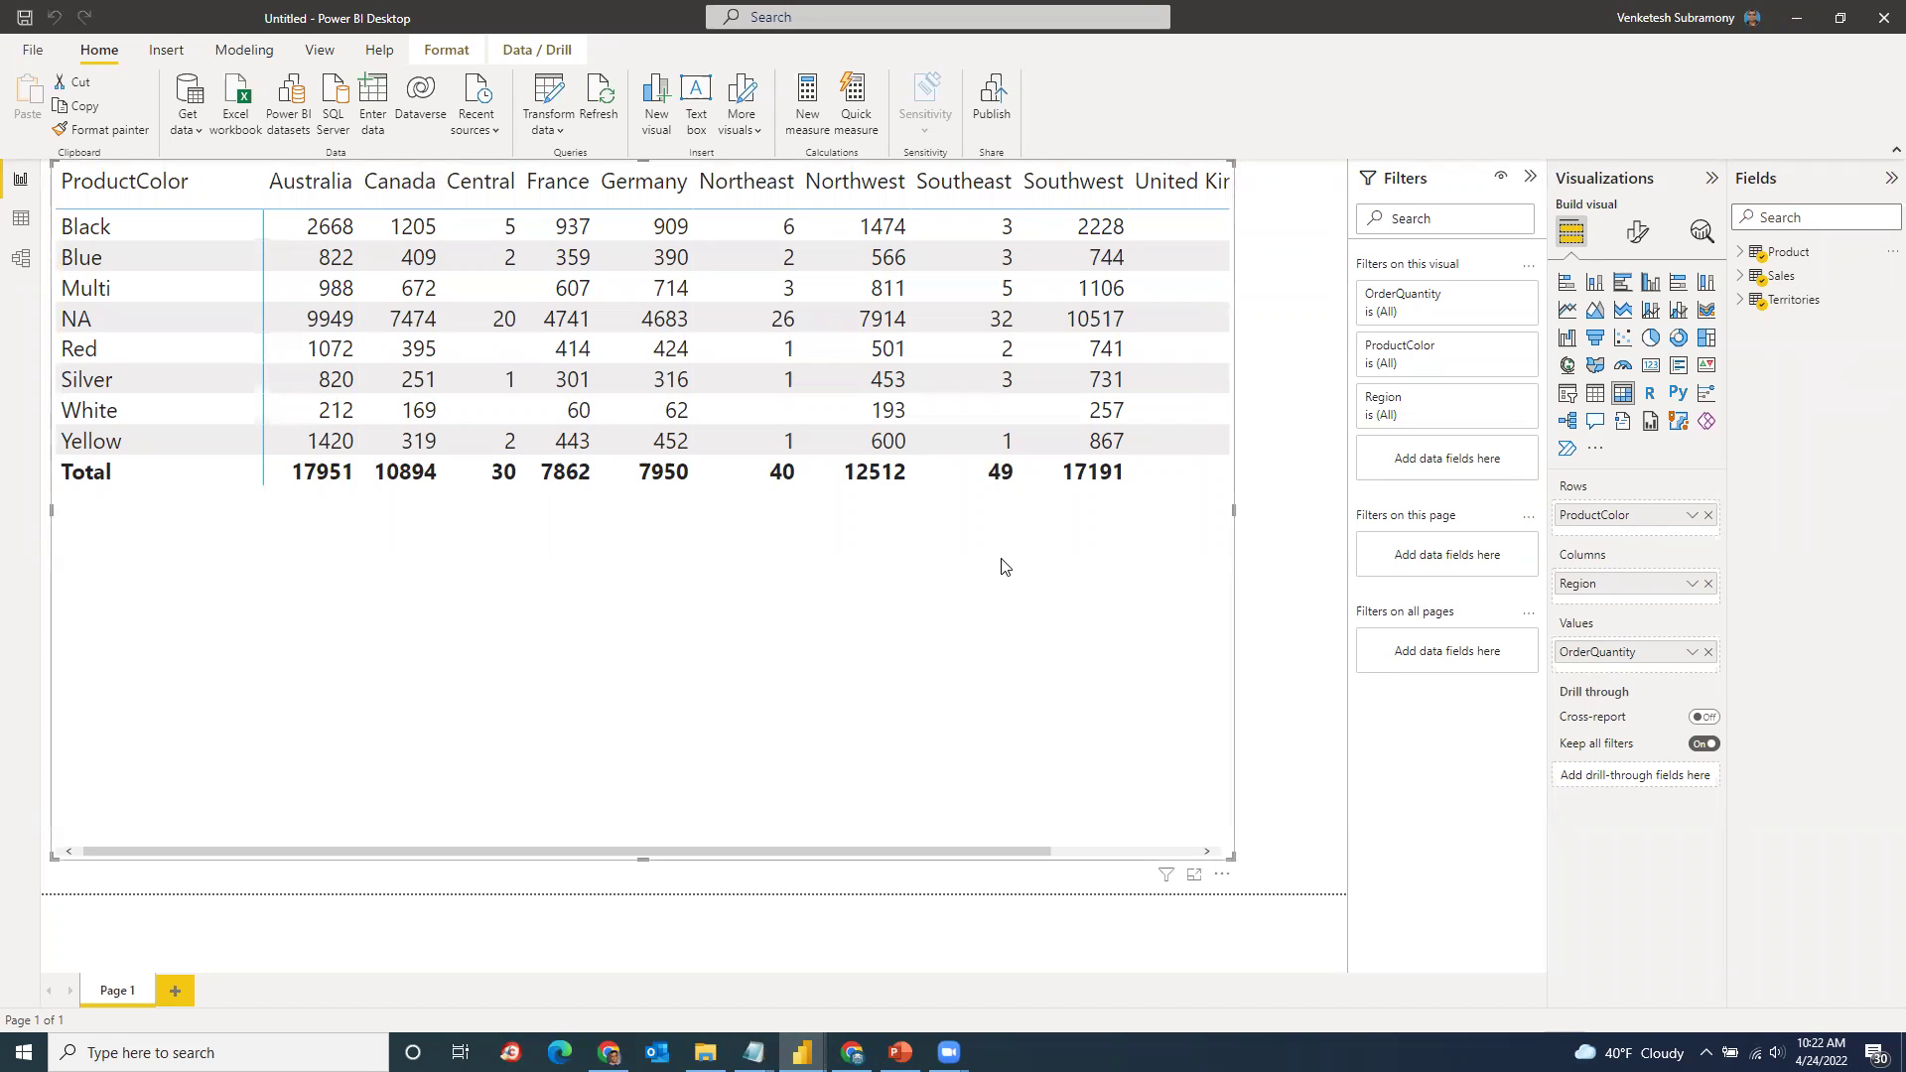
Step: In Model view, adjust the positions of the Product, Sales and Territories cards so Sales sits centrally between the other two
{"action": "left_click", "coordinate": [21, 258]}
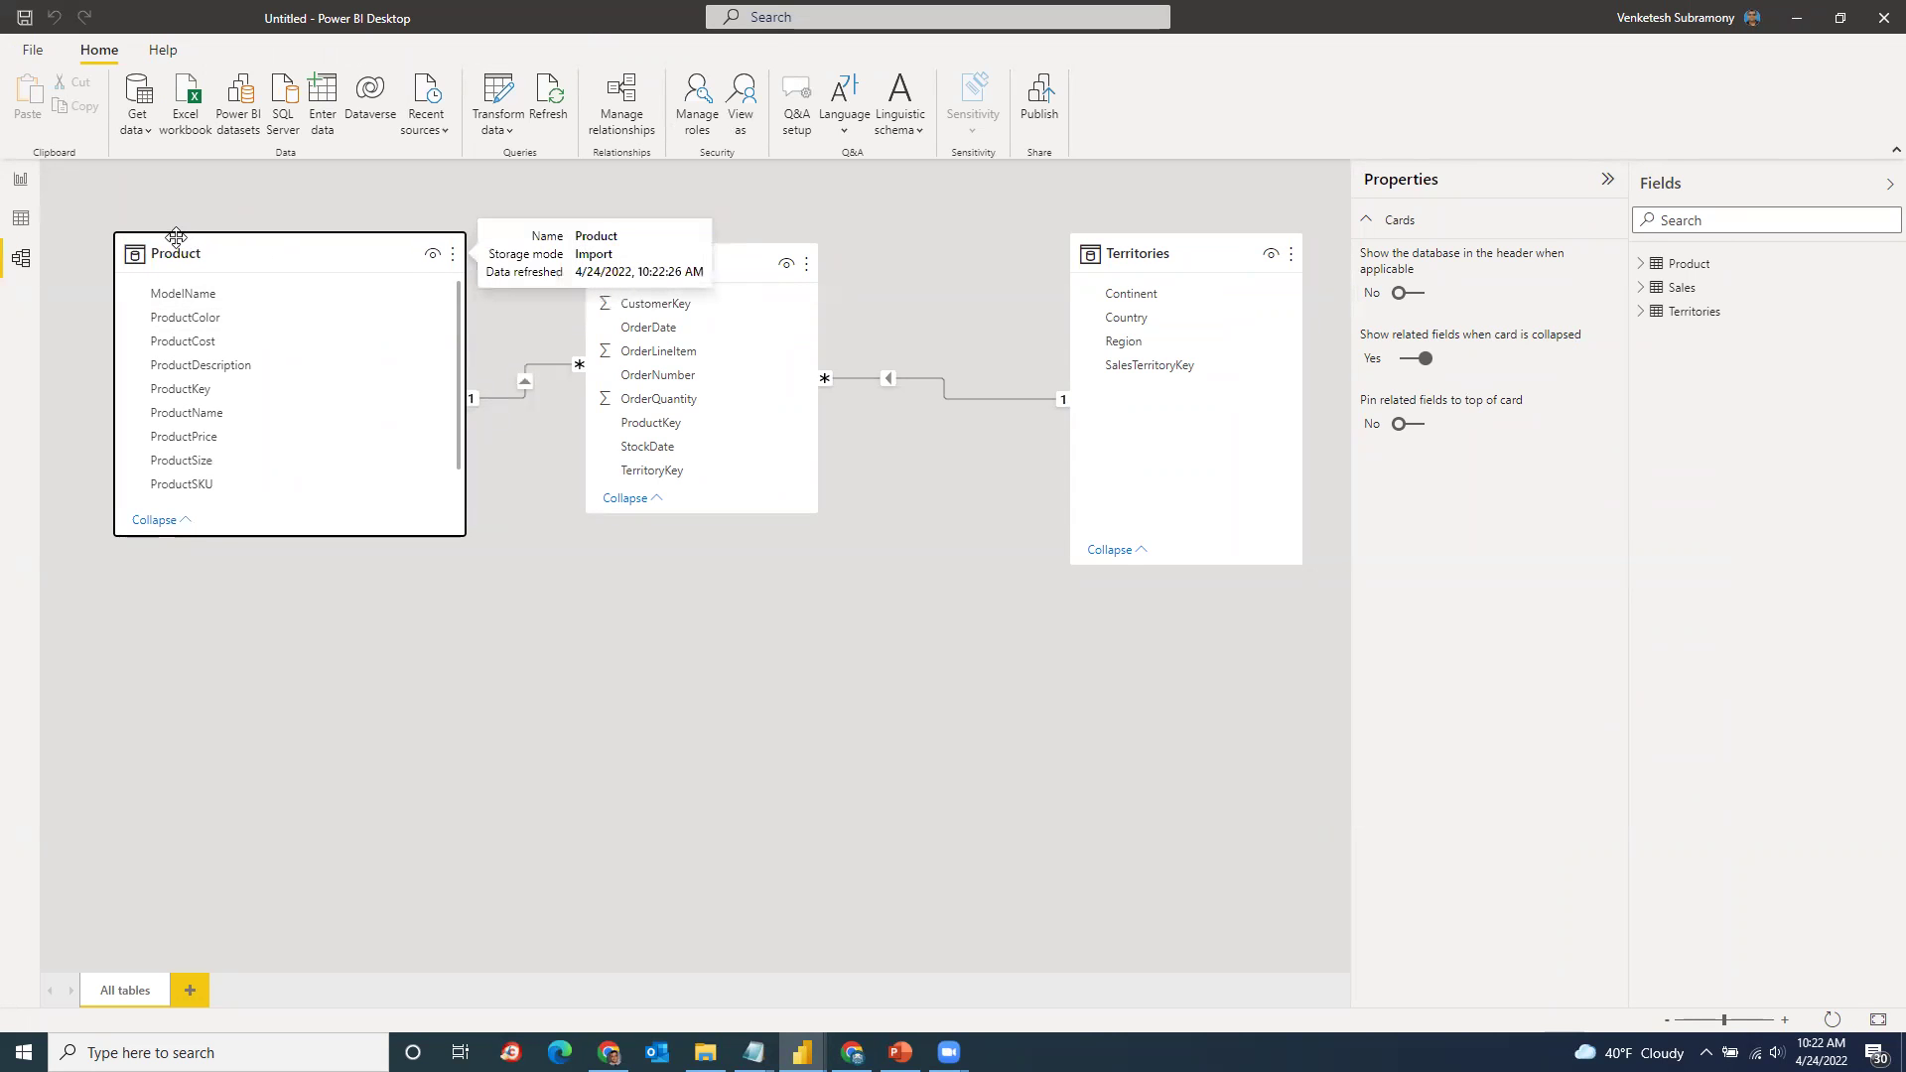
{"action": "left_click_drag", "start_coordinate": [243, 251], "coordinate": [149, 246]}
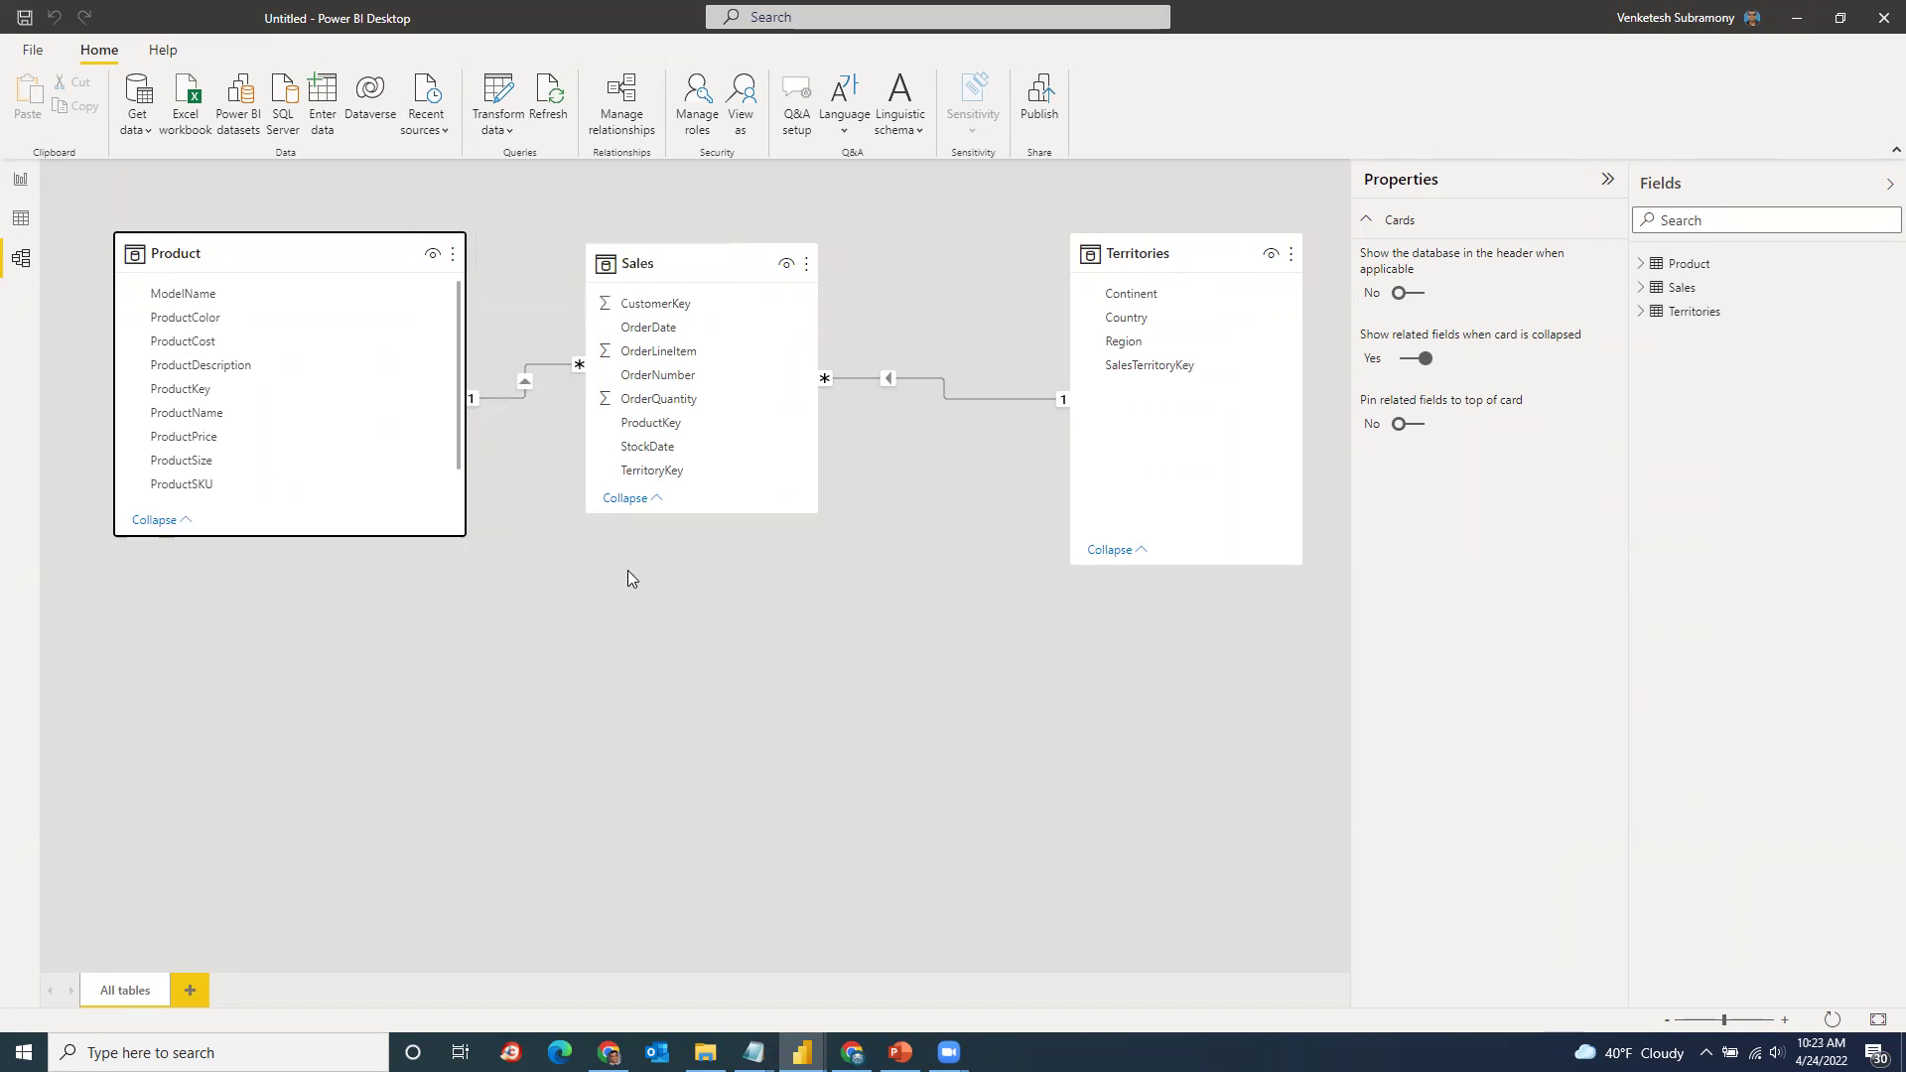
{"action": "mouse_move", "coordinate": [675, 259]}
{"action": "left_mouse_down"}
{"action": "mouse_move", "coordinate": [695, 290]}
{"action": "mouse_move", "coordinate": [707, 269]}
{"action": "left_mouse_up"}
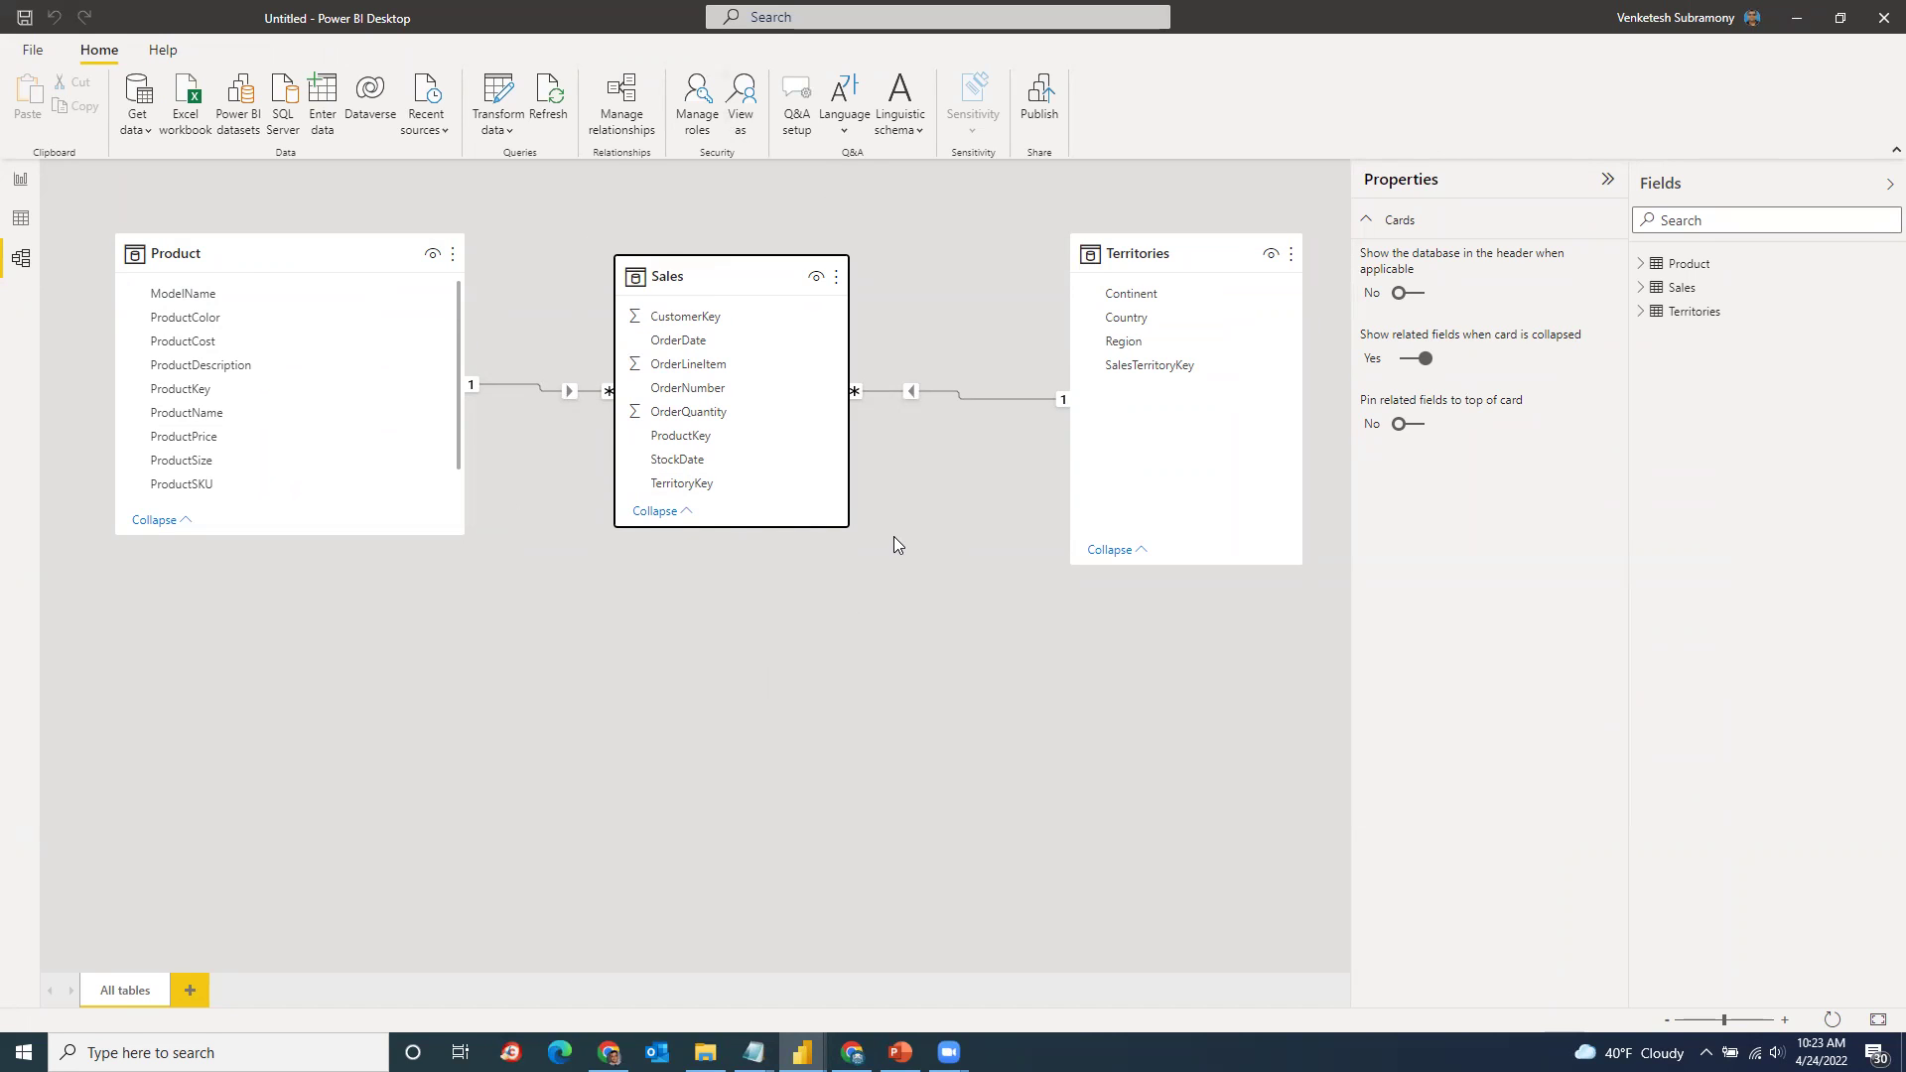
{"action": "left_click_drag", "start_coordinate": [241, 251], "coordinate": [241, 263]}
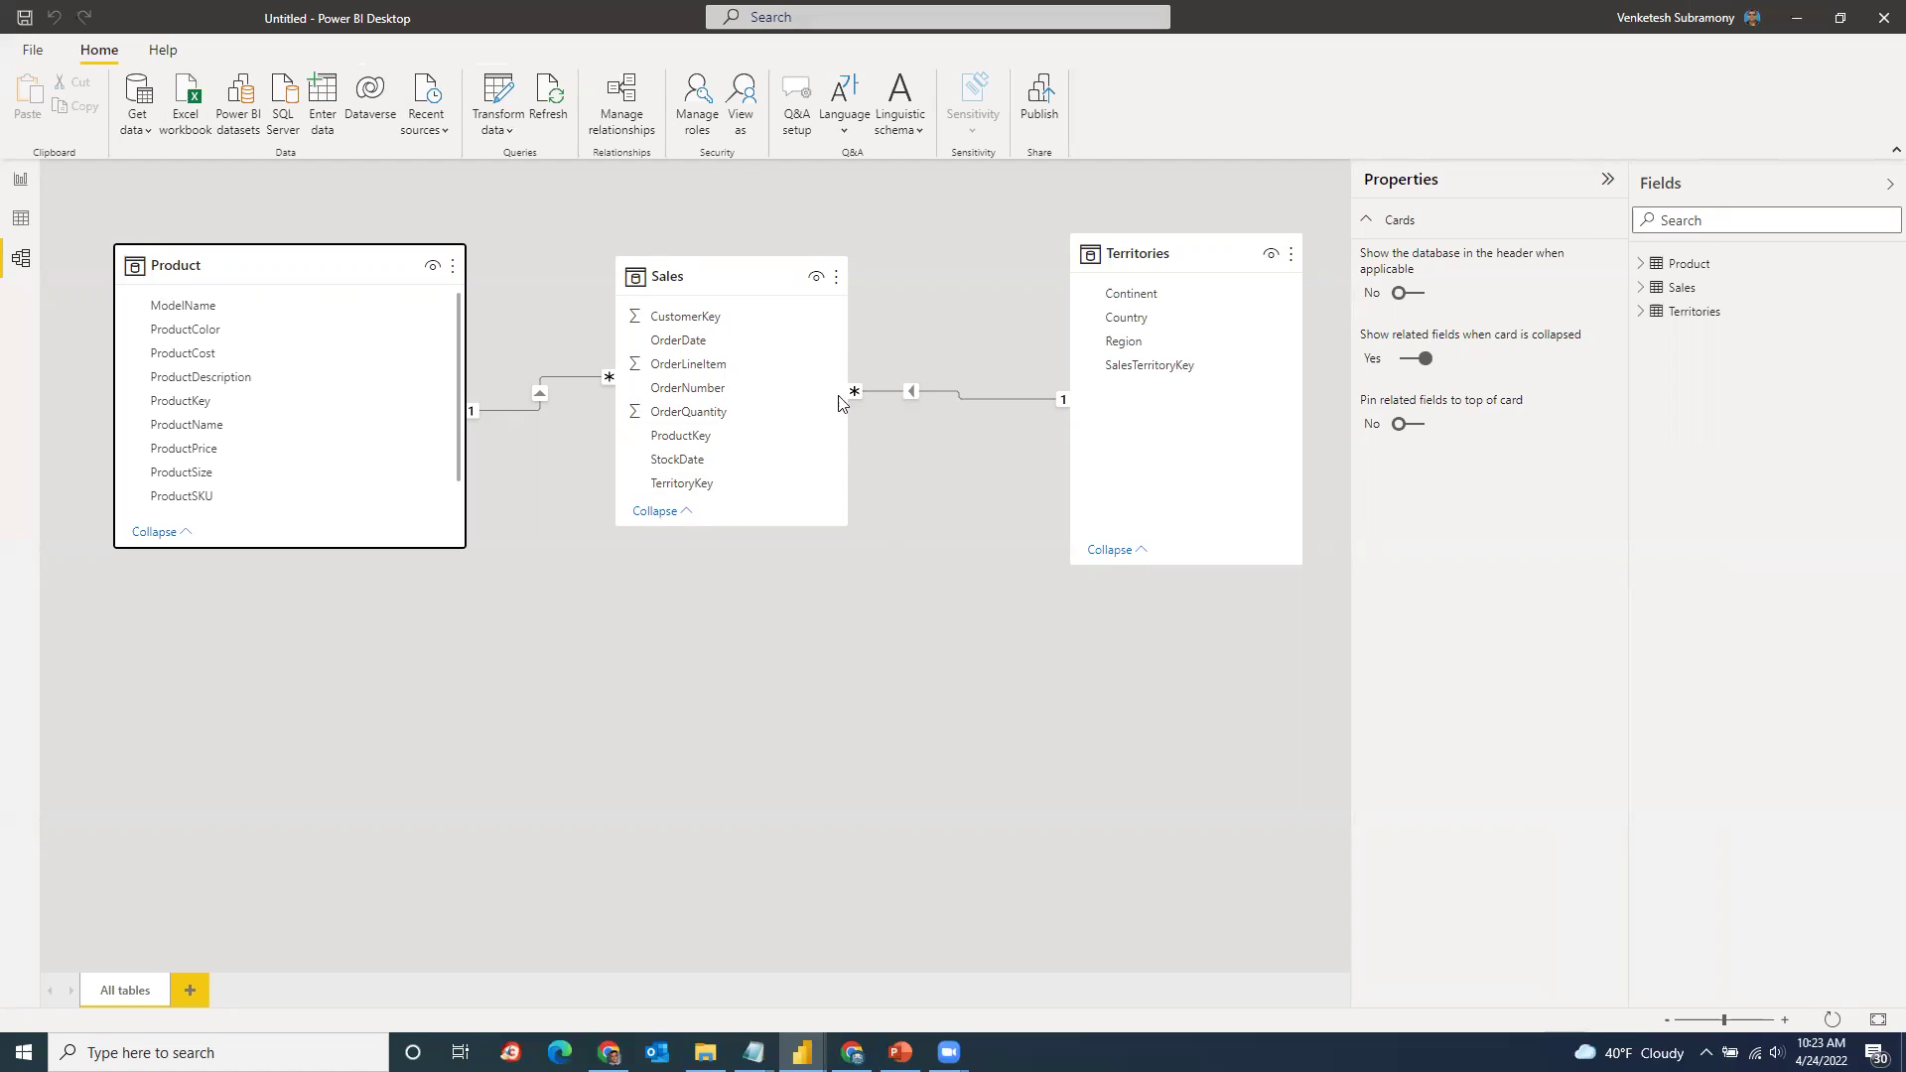
{"action": "left_click_drag", "start_coordinate": [698, 275], "coordinate": [726, 278]}
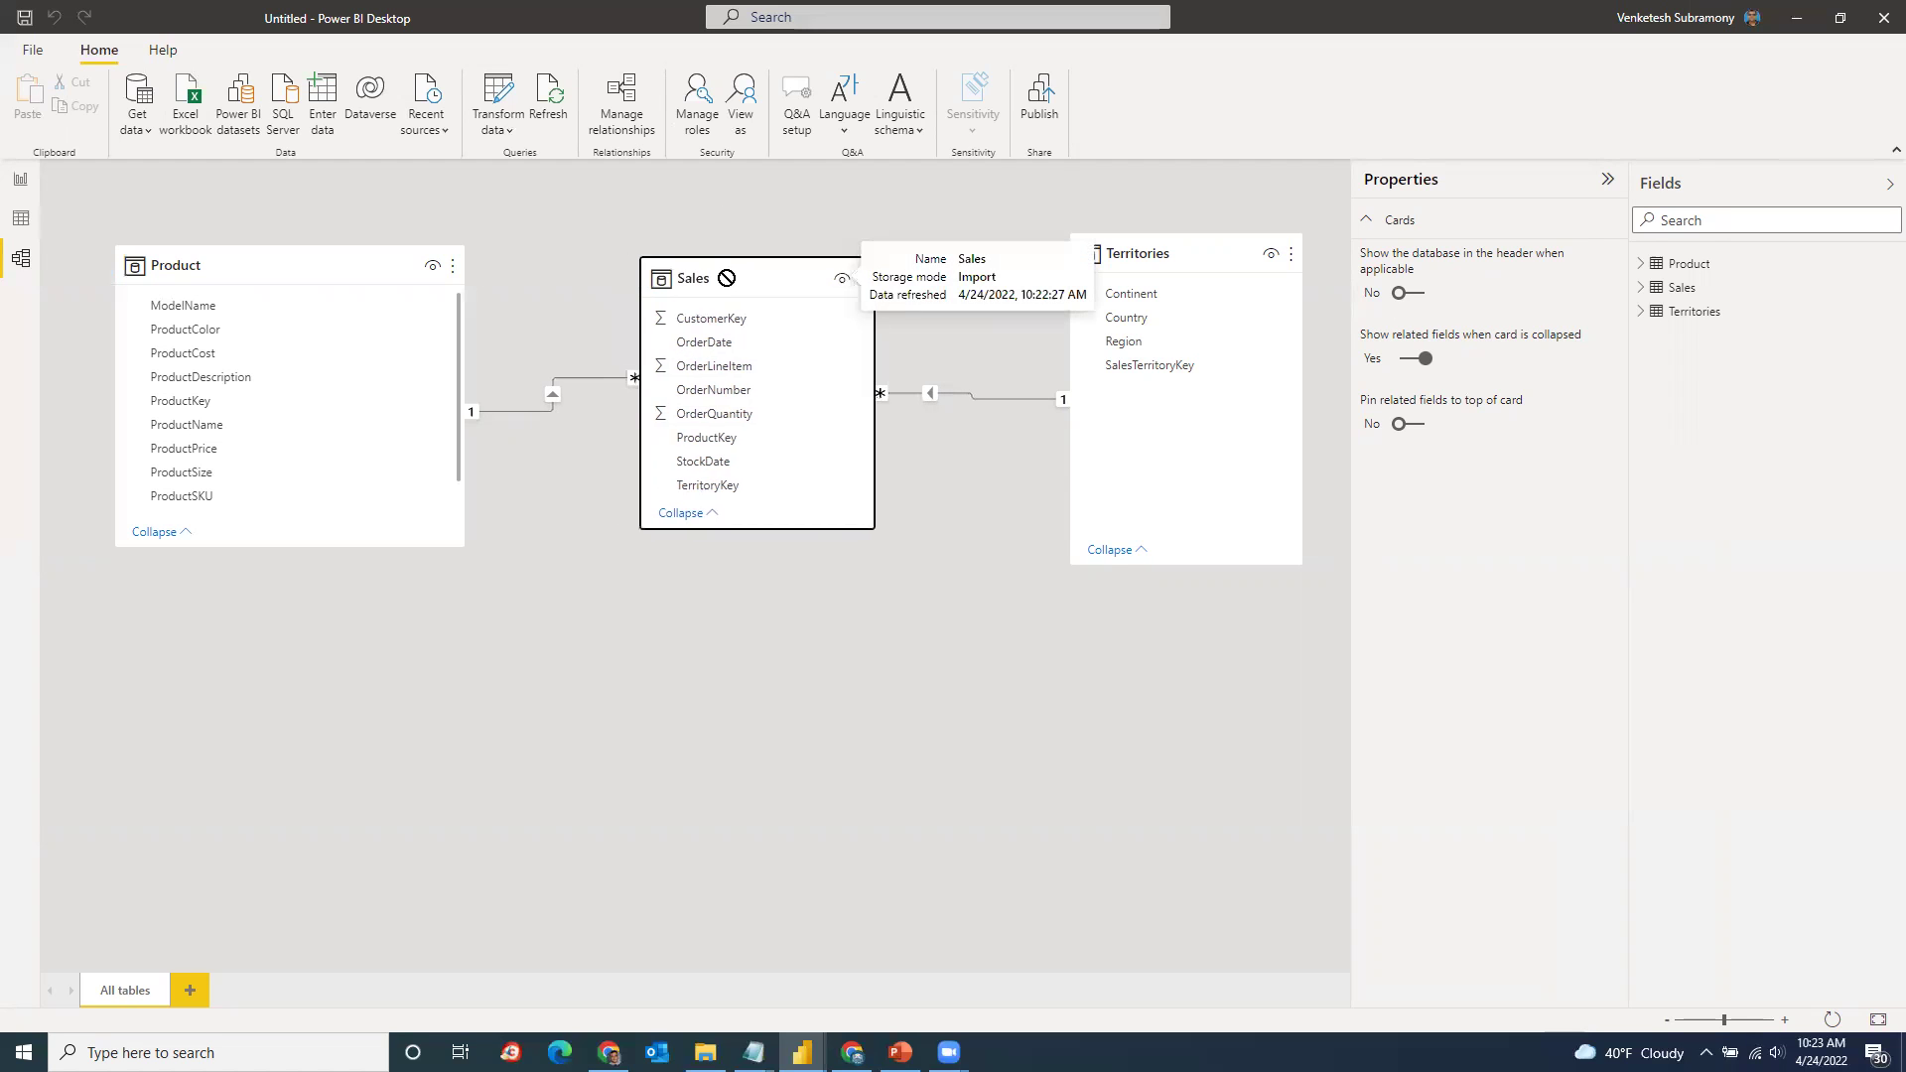
{"action": "left_click", "coordinate": [931, 788]}
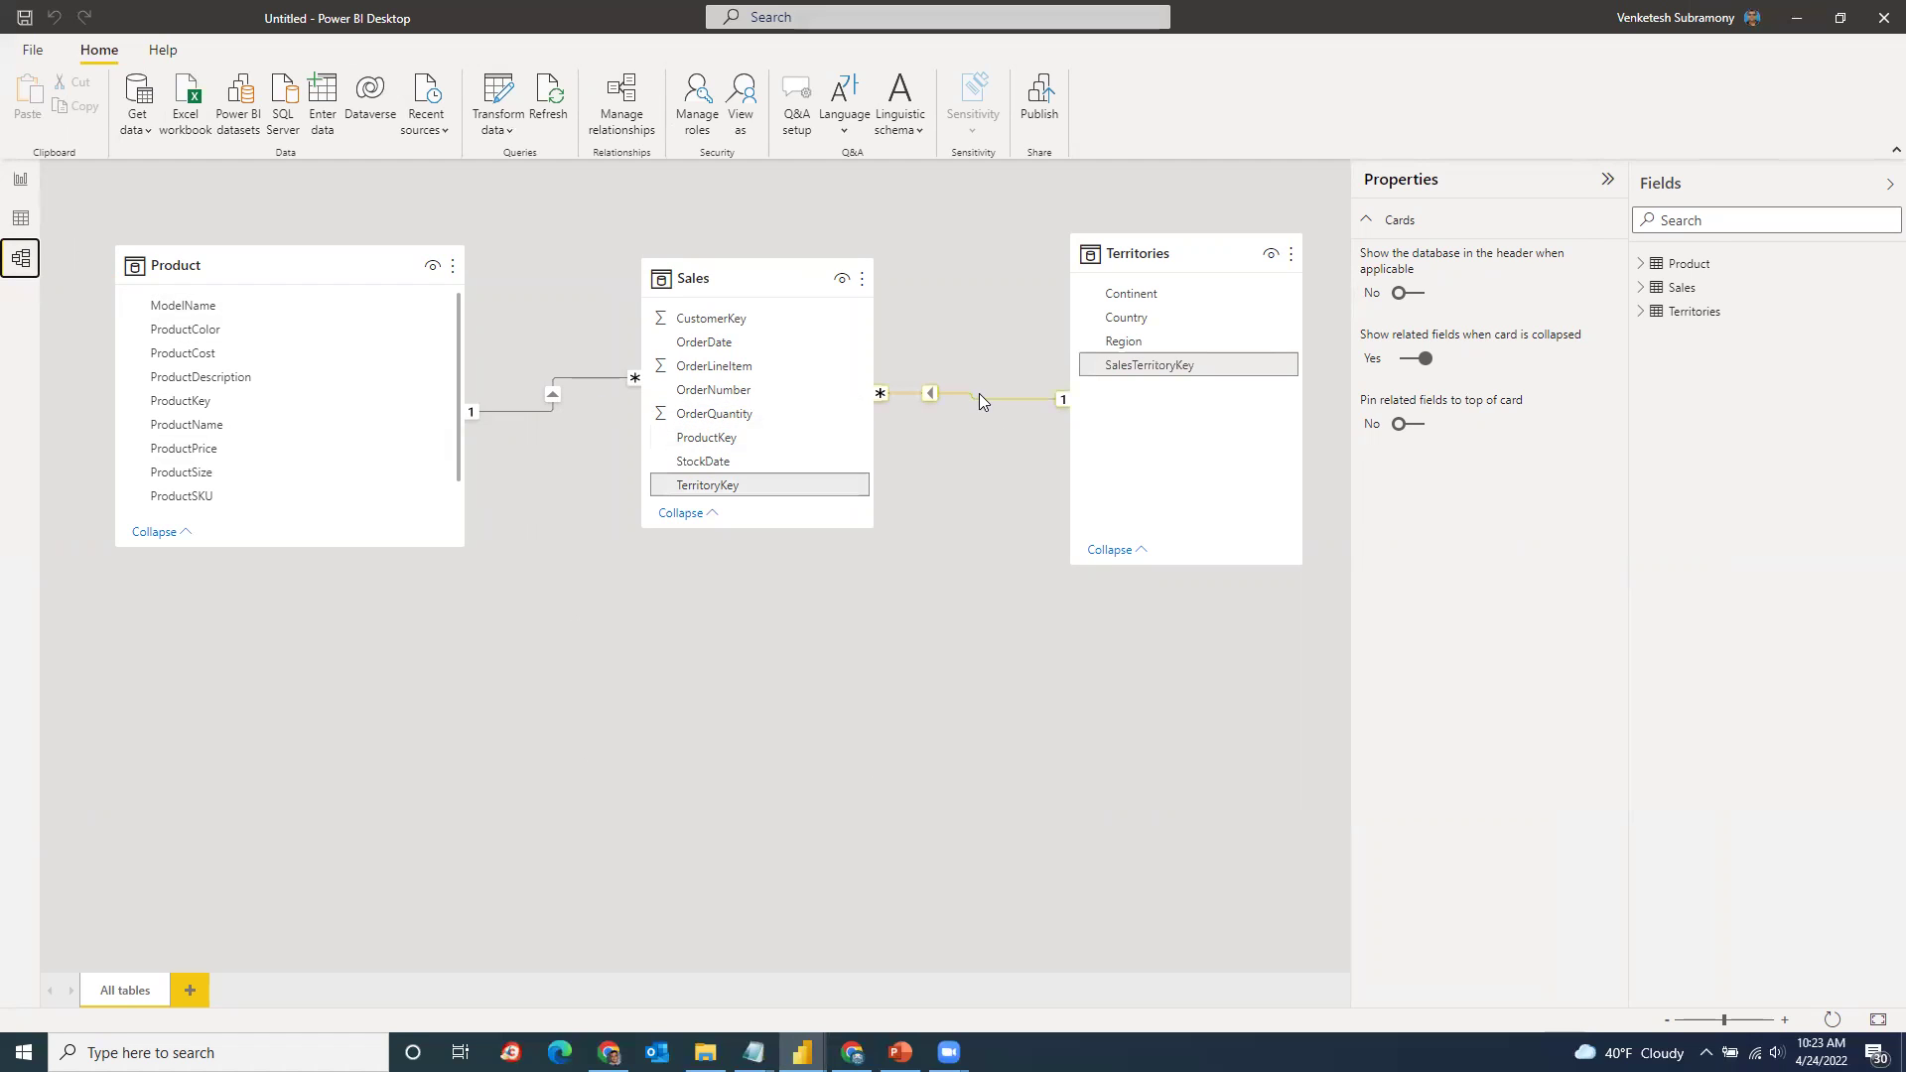
{"action": "left_click_drag", "start_coordinate": [1200, 238], "coordinate": [1196, 240]}
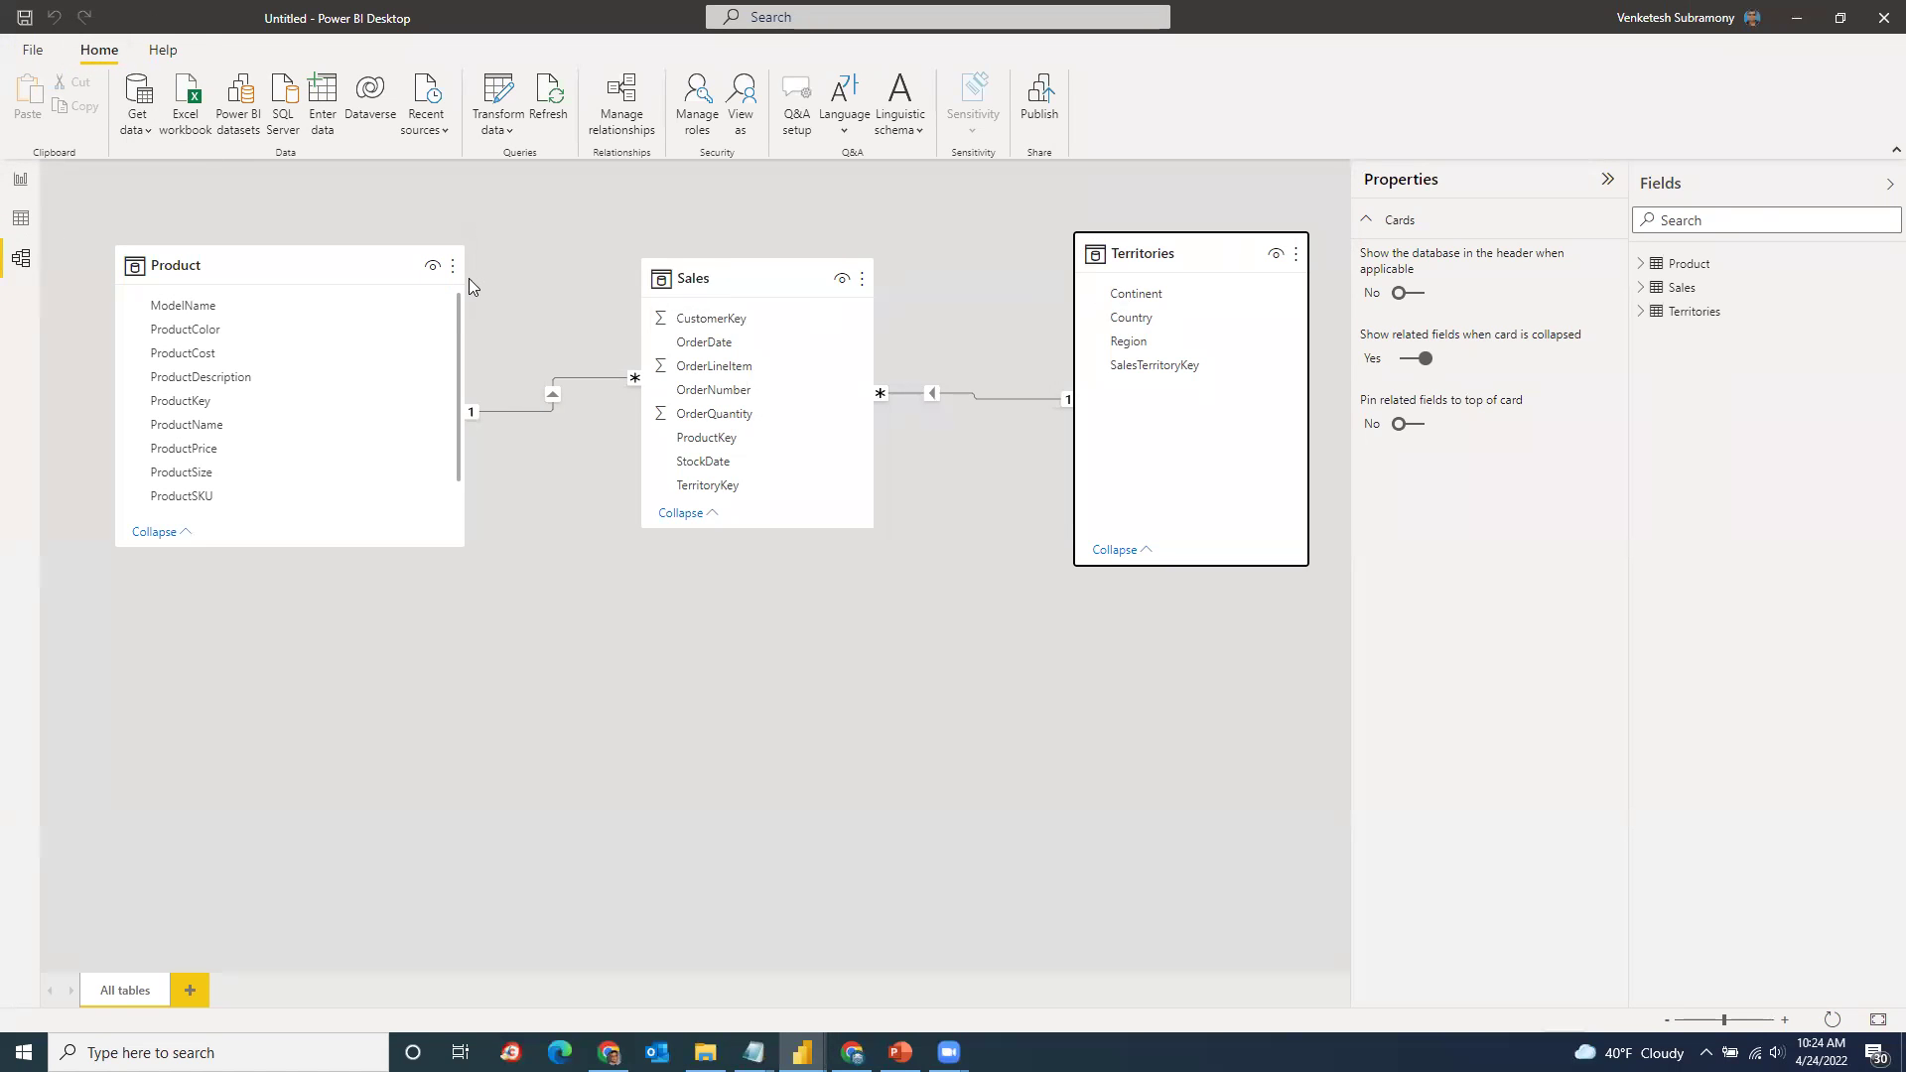
Step: From the report page, review the existing table relationships in Manage relationships and close the dialog
{"action": "left_click", "coordinate": [20, 178]}
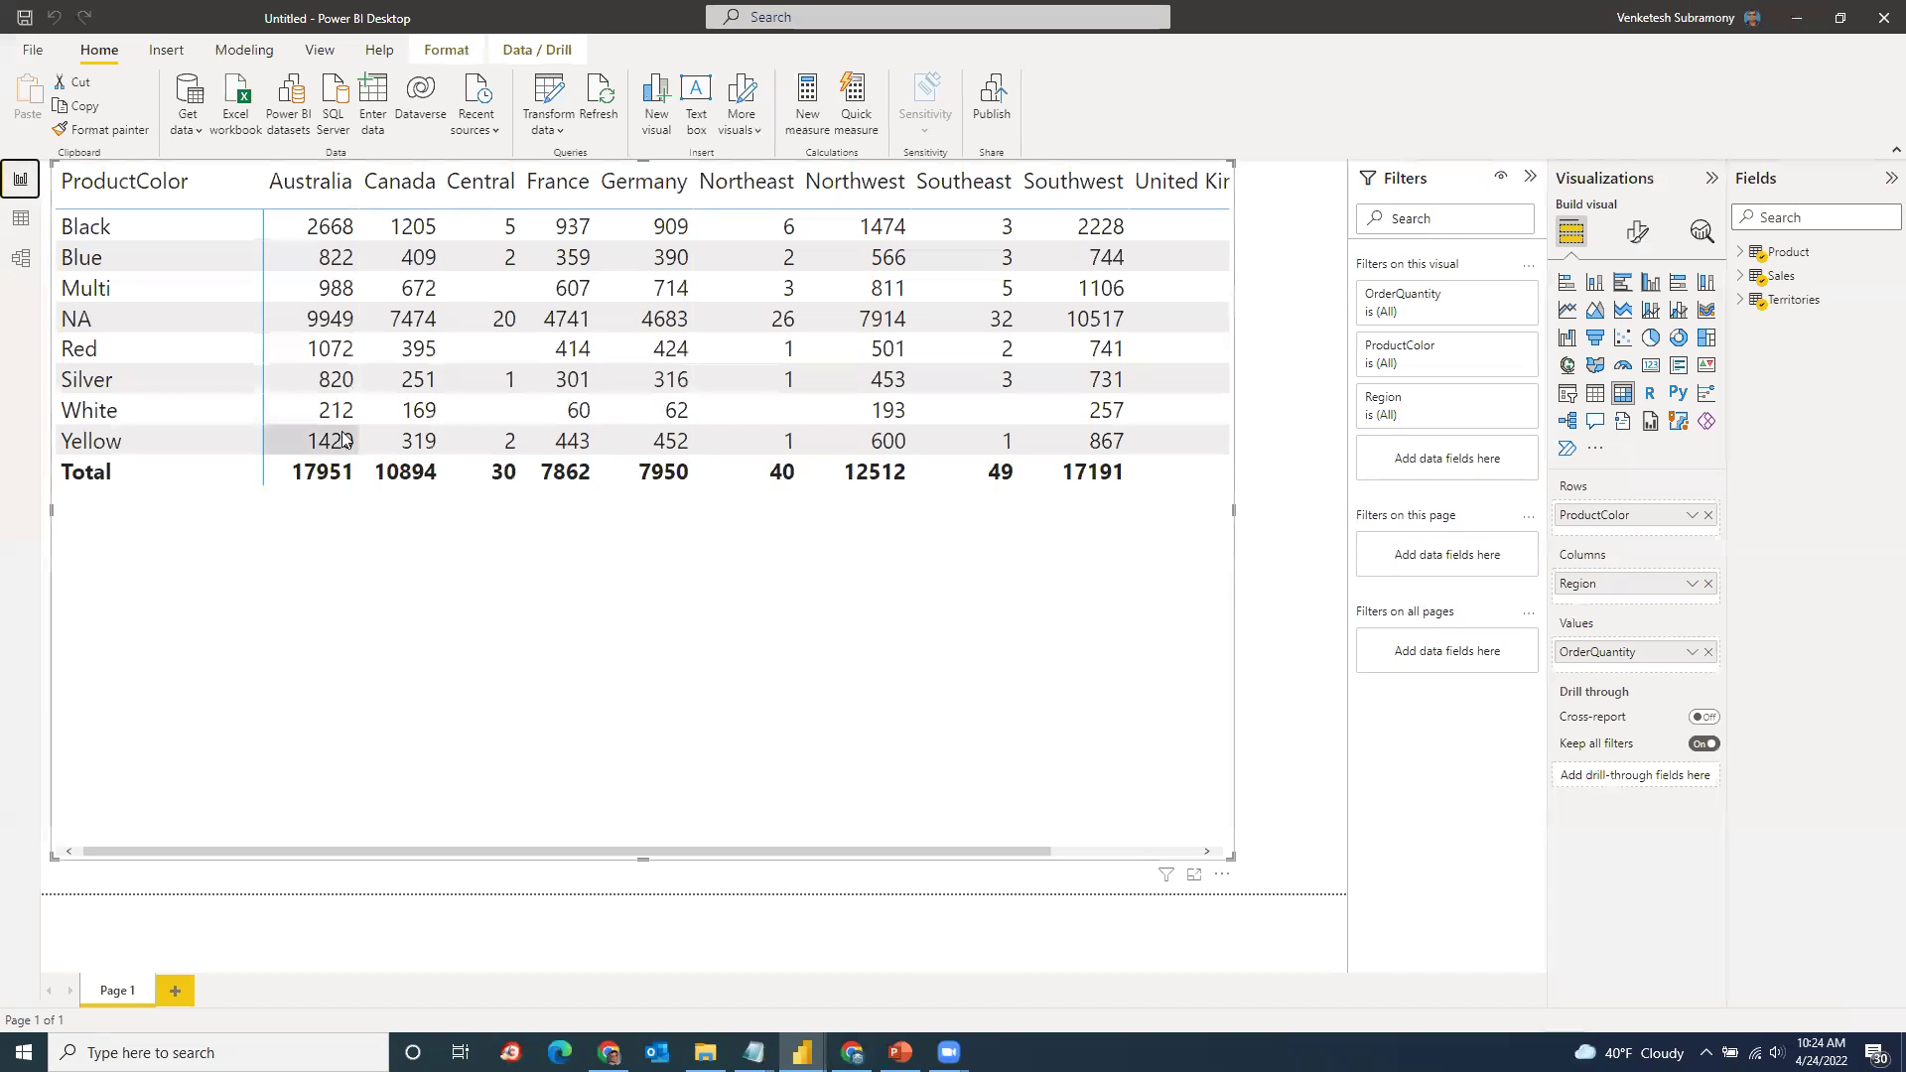
{"action": "left_click", "coordinate": [238, 52]}
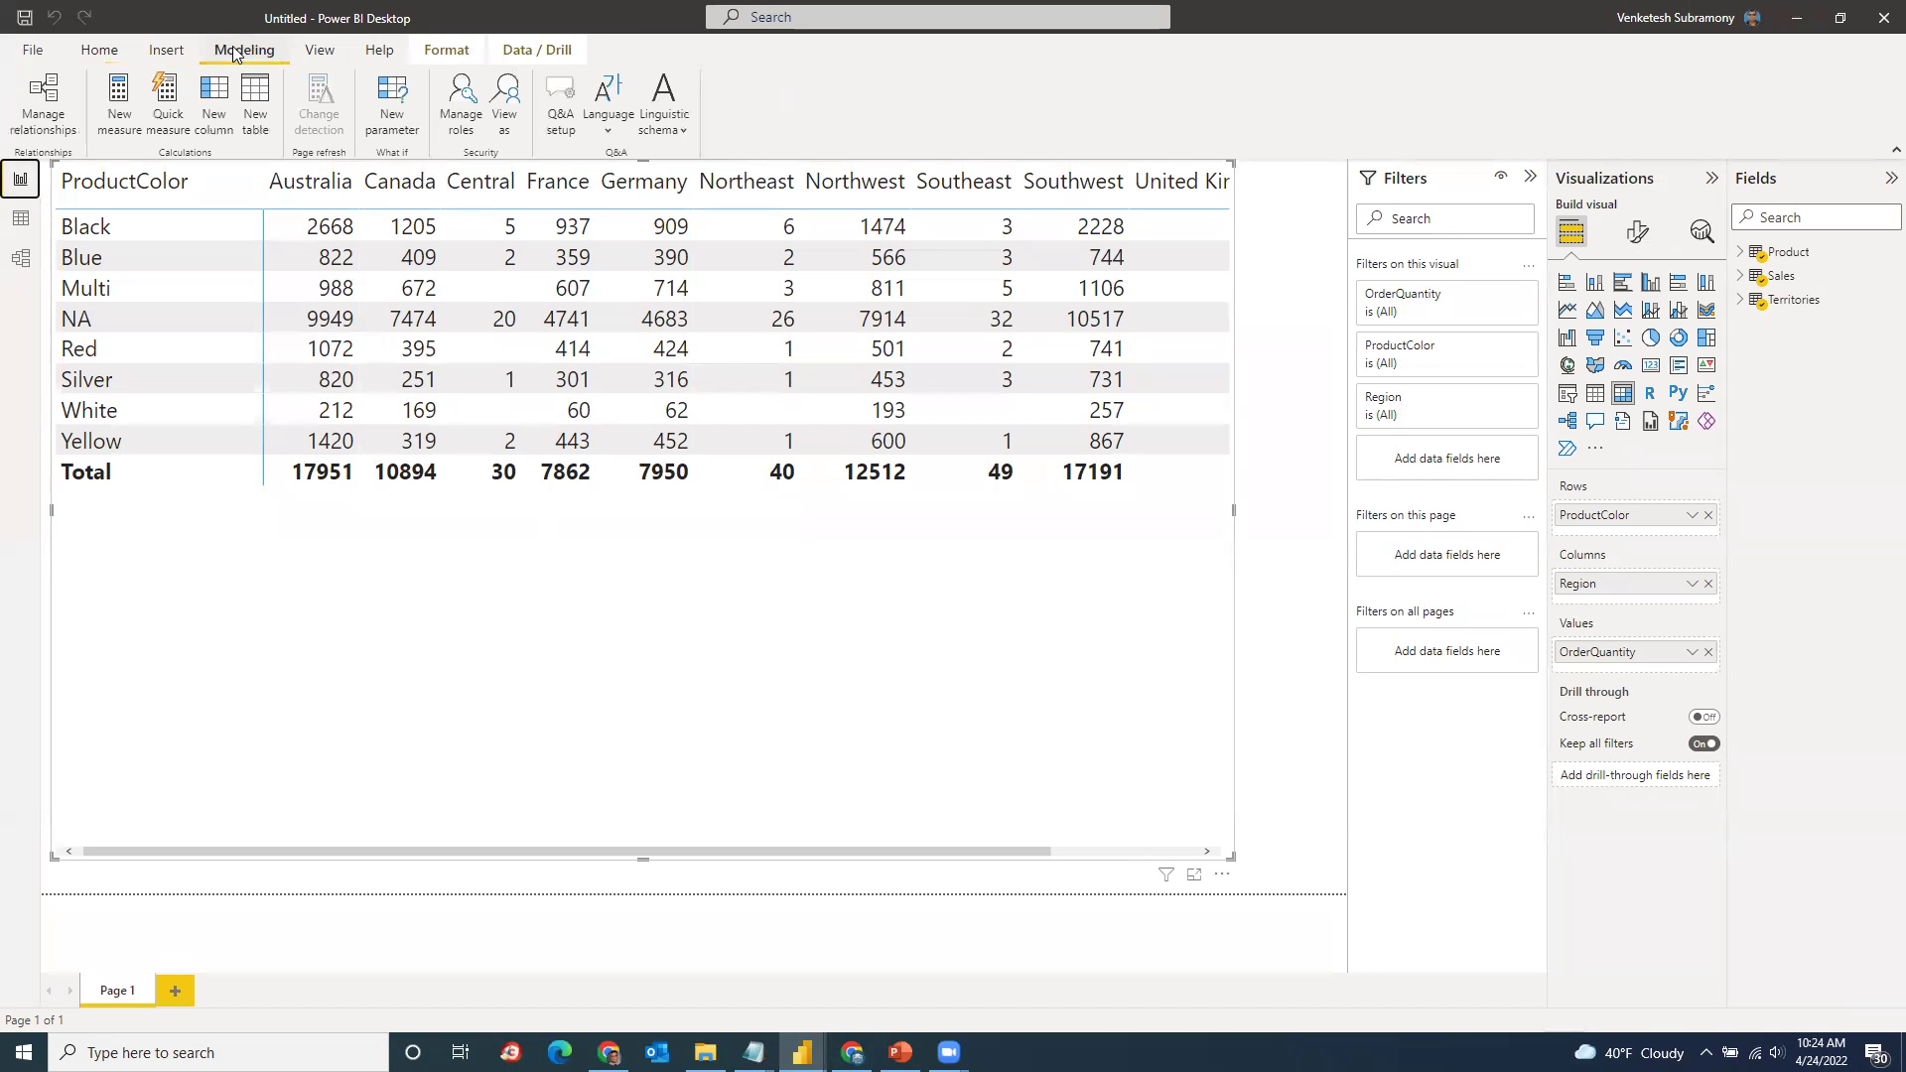
{"action": "left_click", "coordinate": [44, 90]}
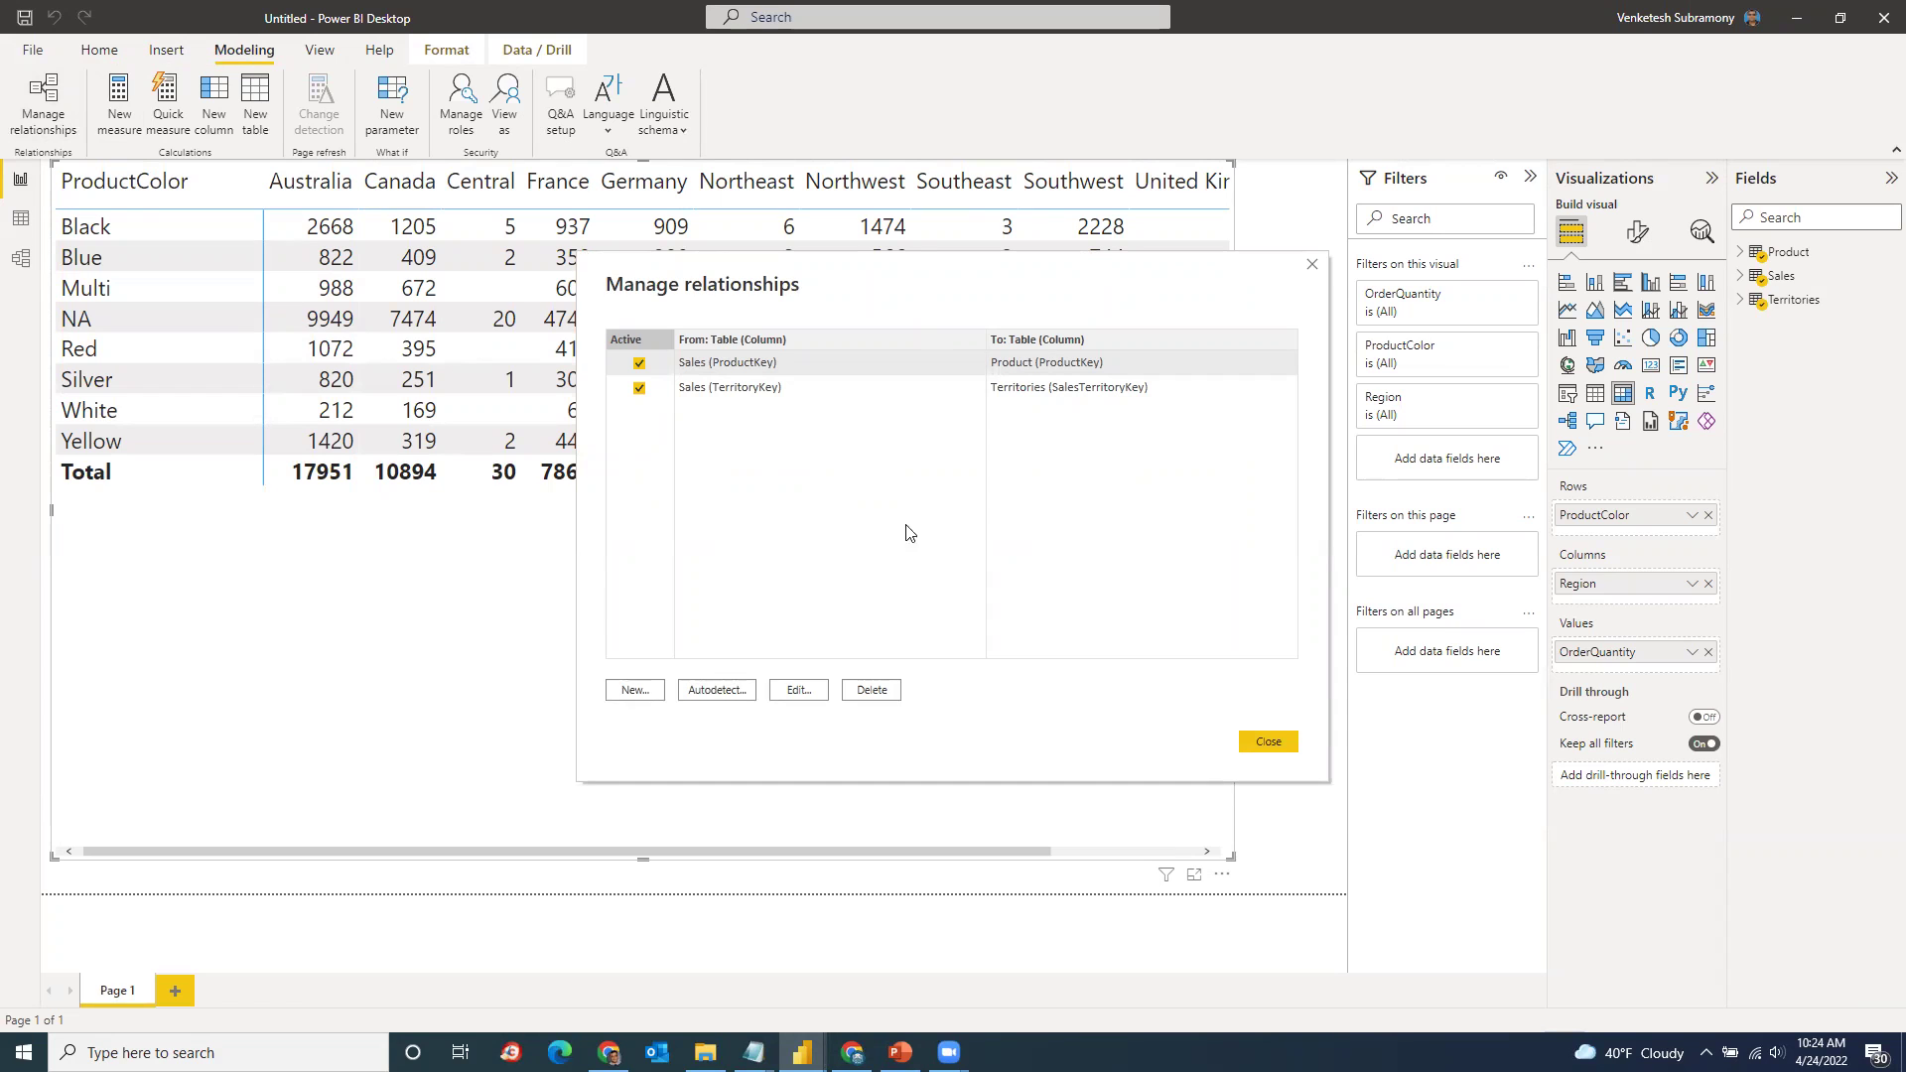
{"action": "left_click", "coordinate": [1269, 741]}
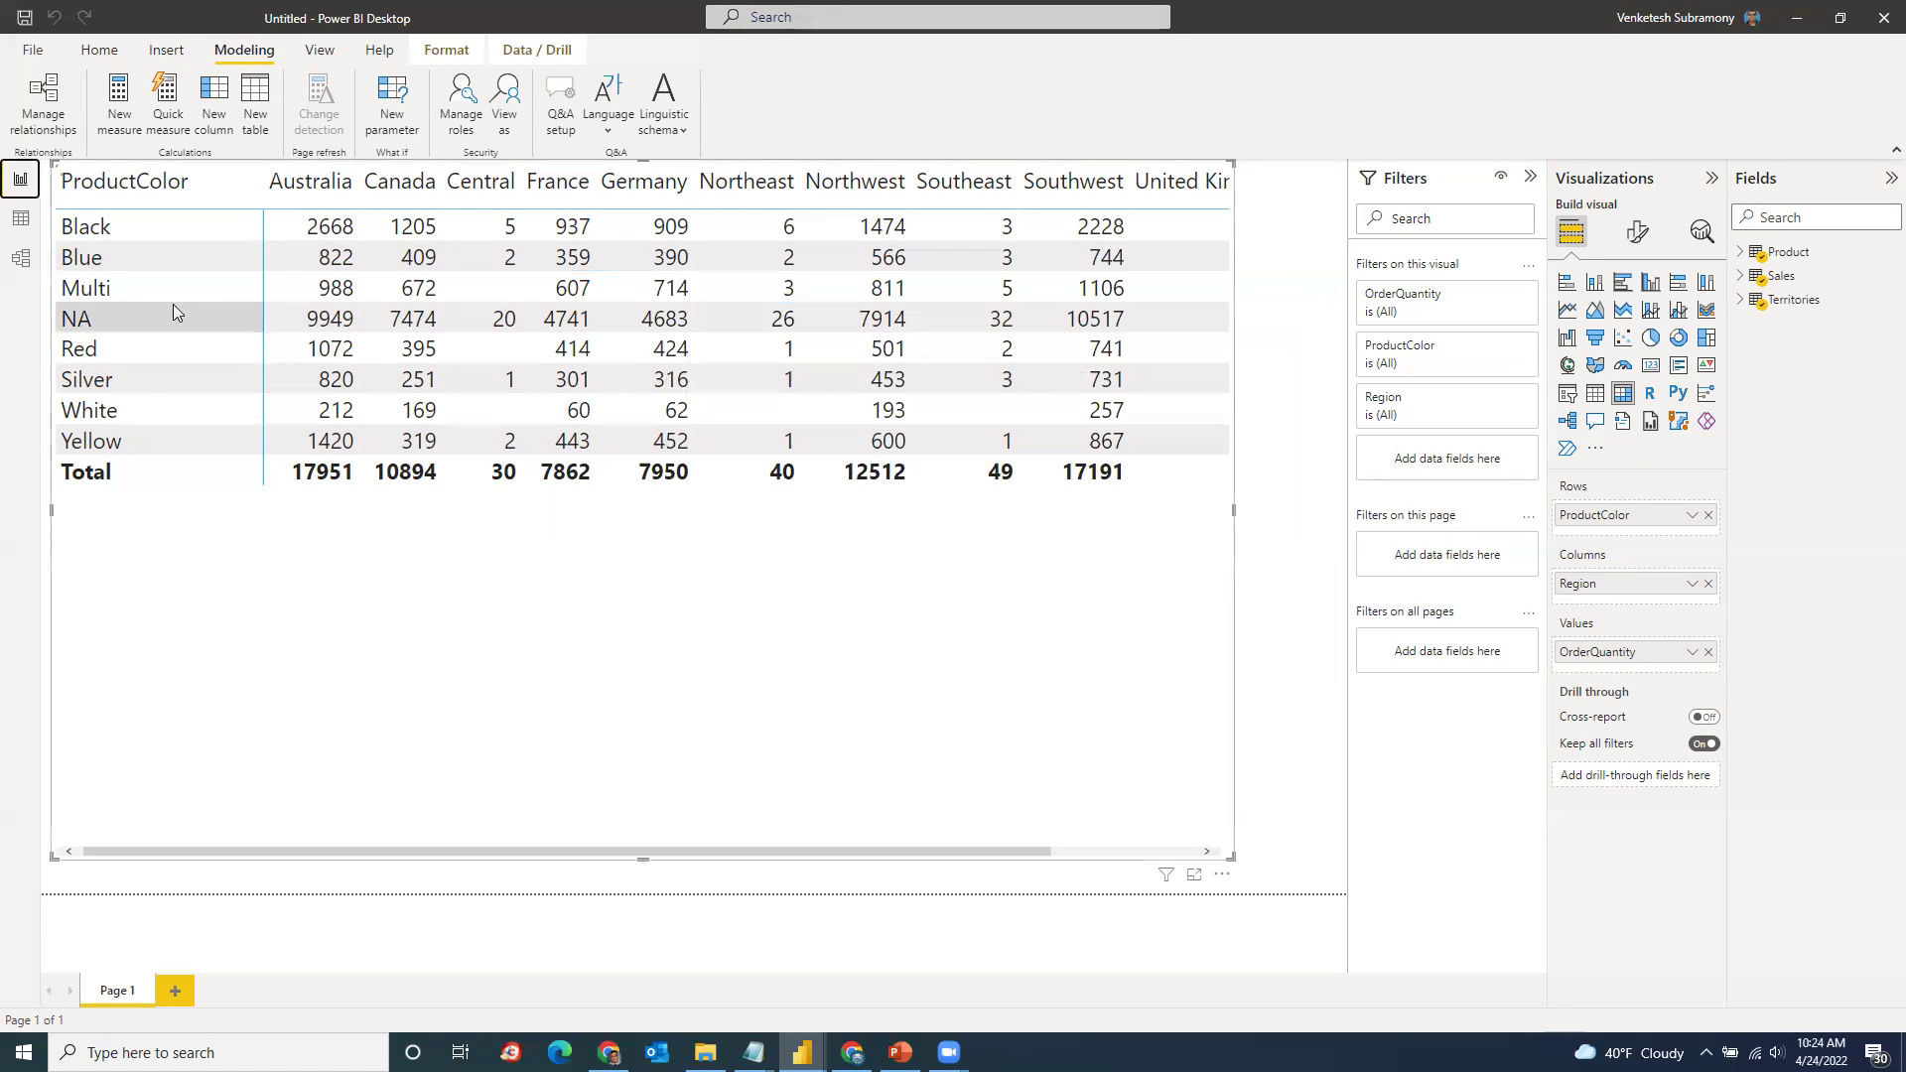
Step: Open Model view, switch to PowerPoint to check the Introduction to Power Pivot slide, and return to the untitled Power BI report
{"action": "left_click", "coordinate": [21, 259]}
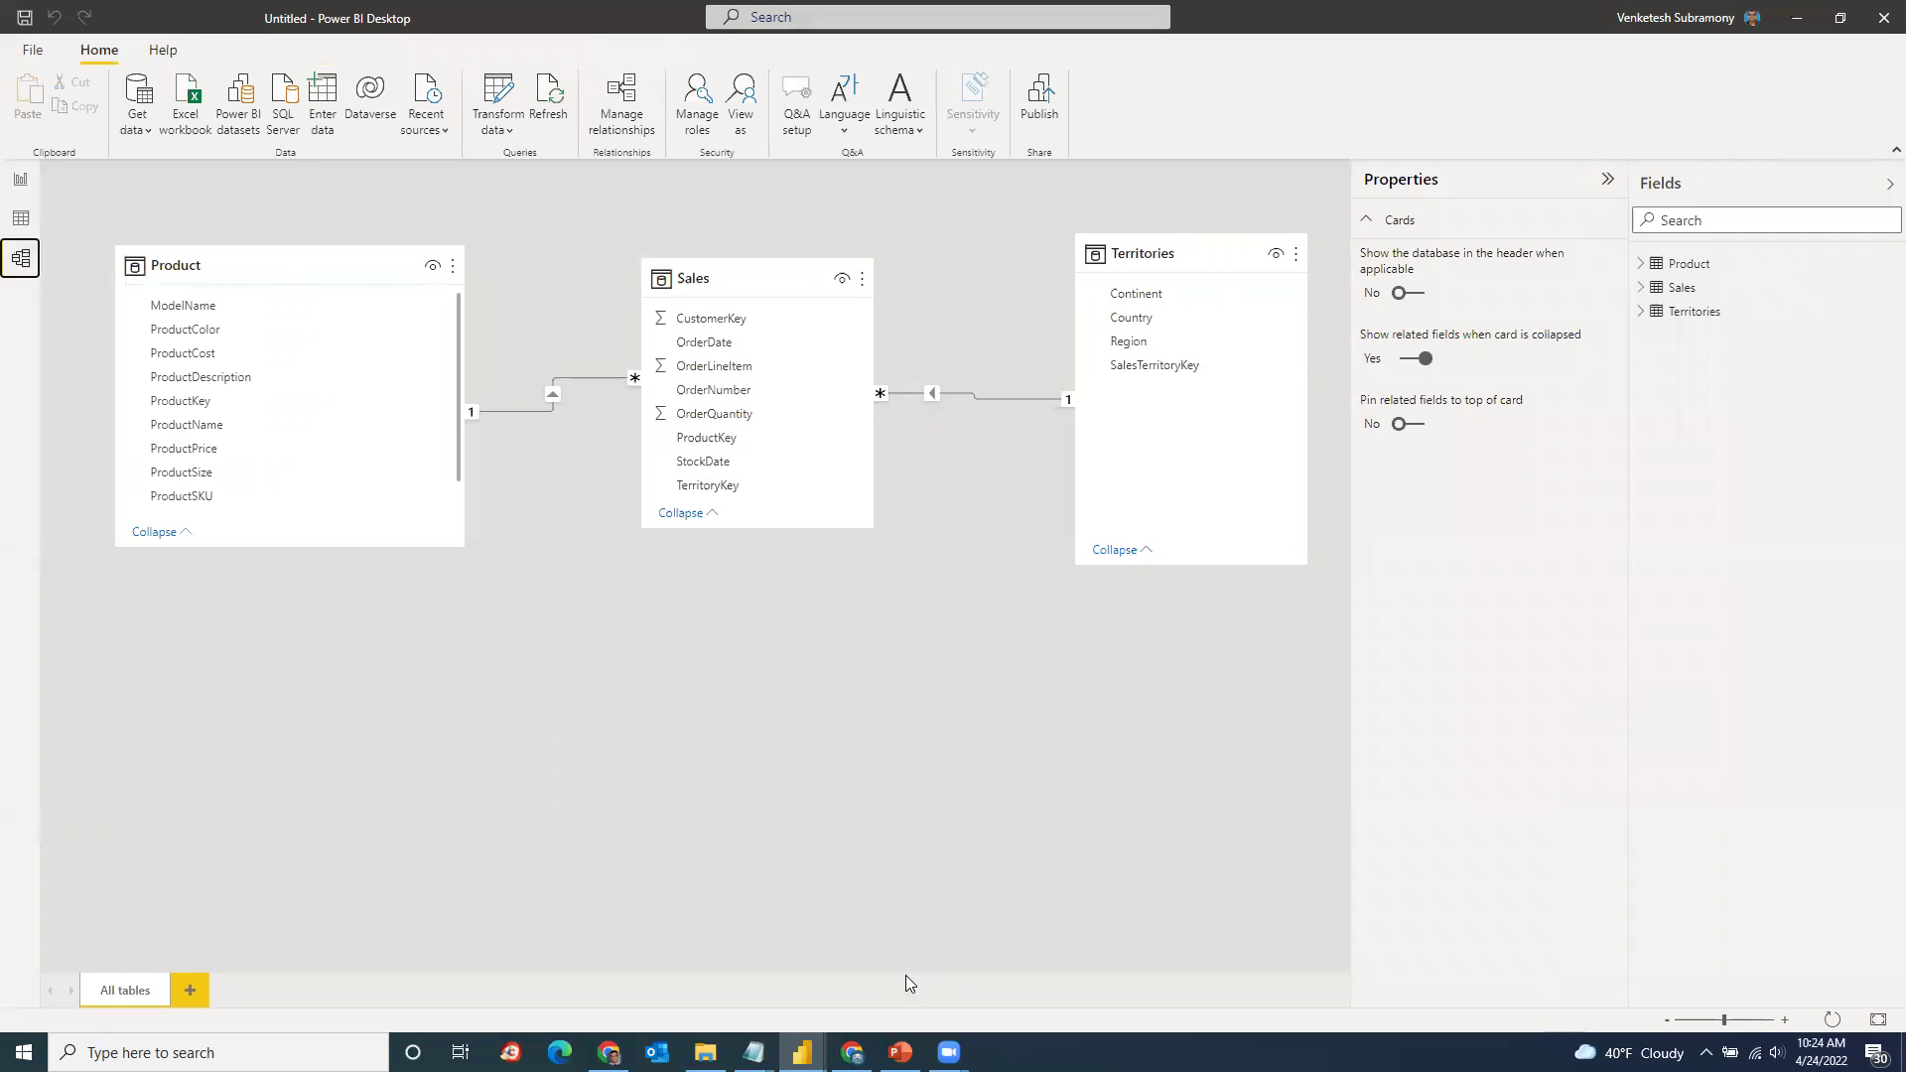
{"action": "left_click", "coordinate": [900, 1052]}
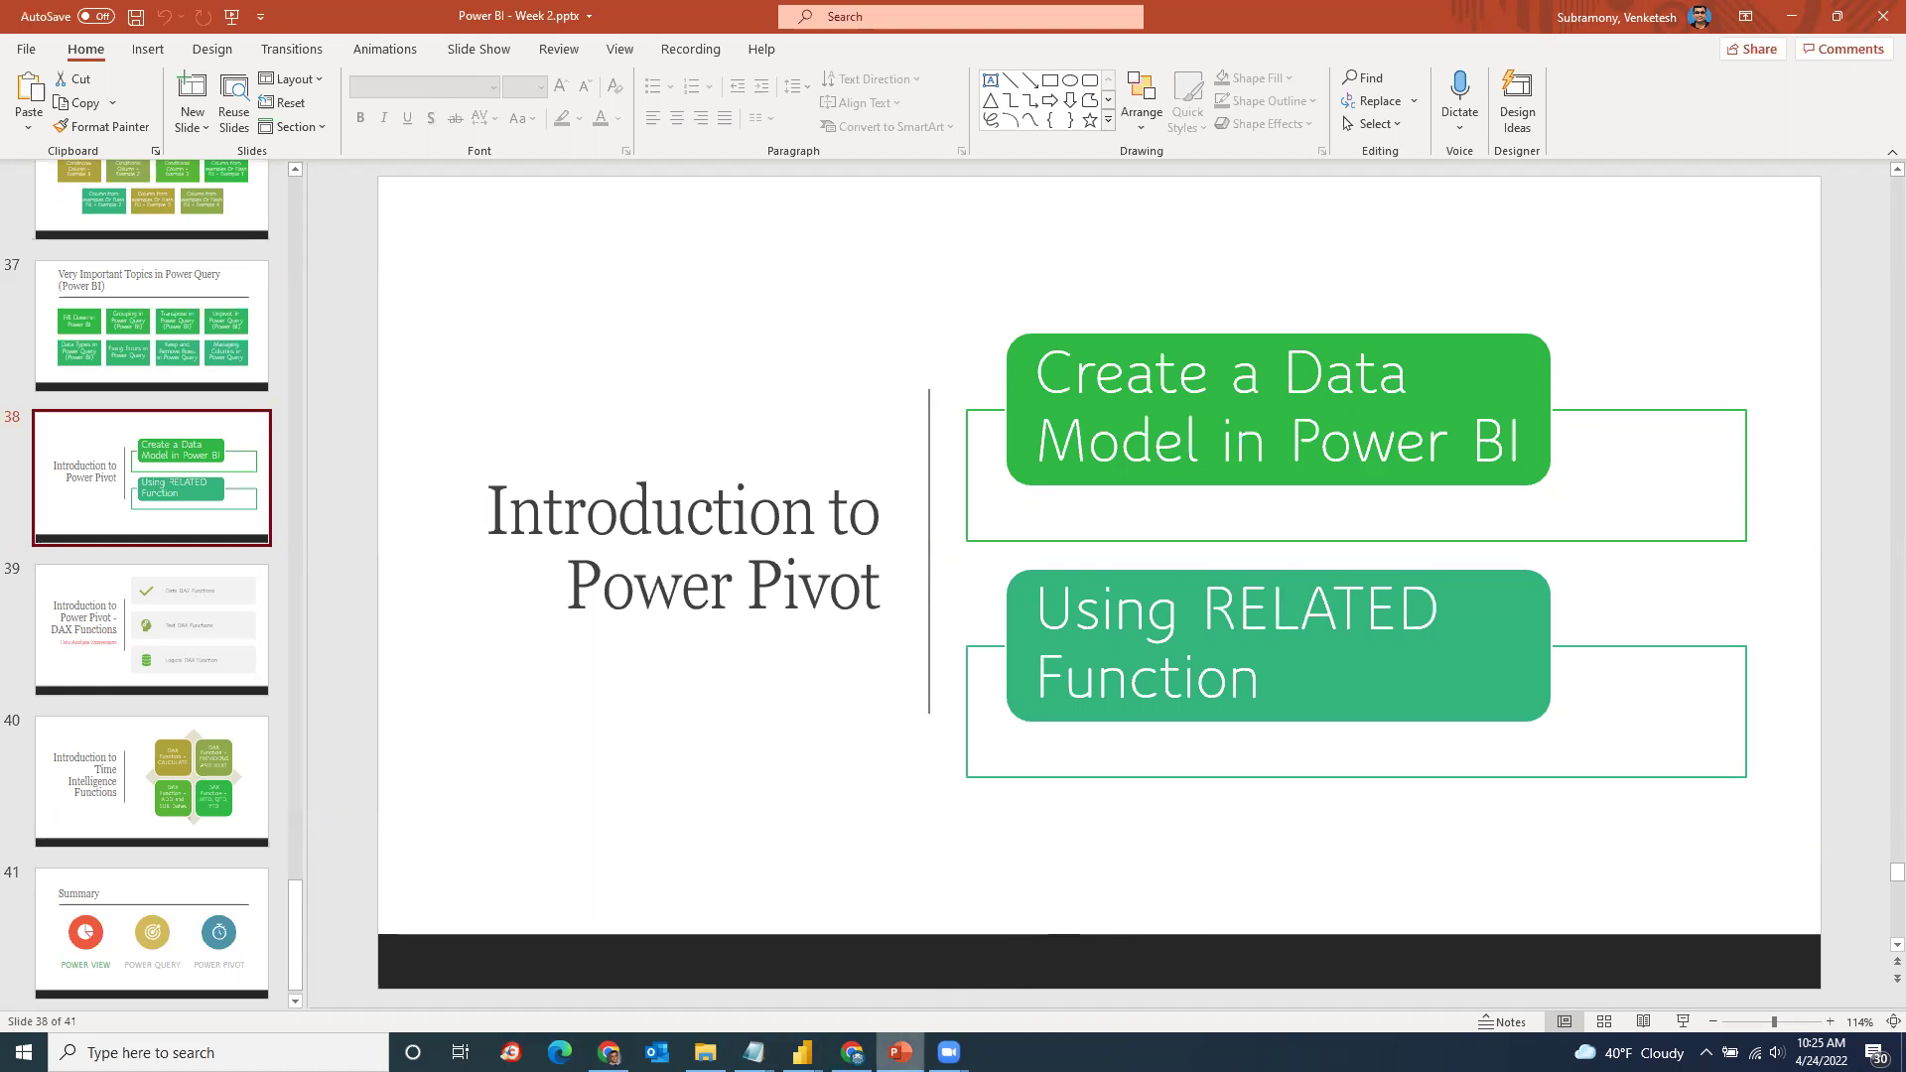
{"action": "mouse_move", "coordinate": [802, 1052]}
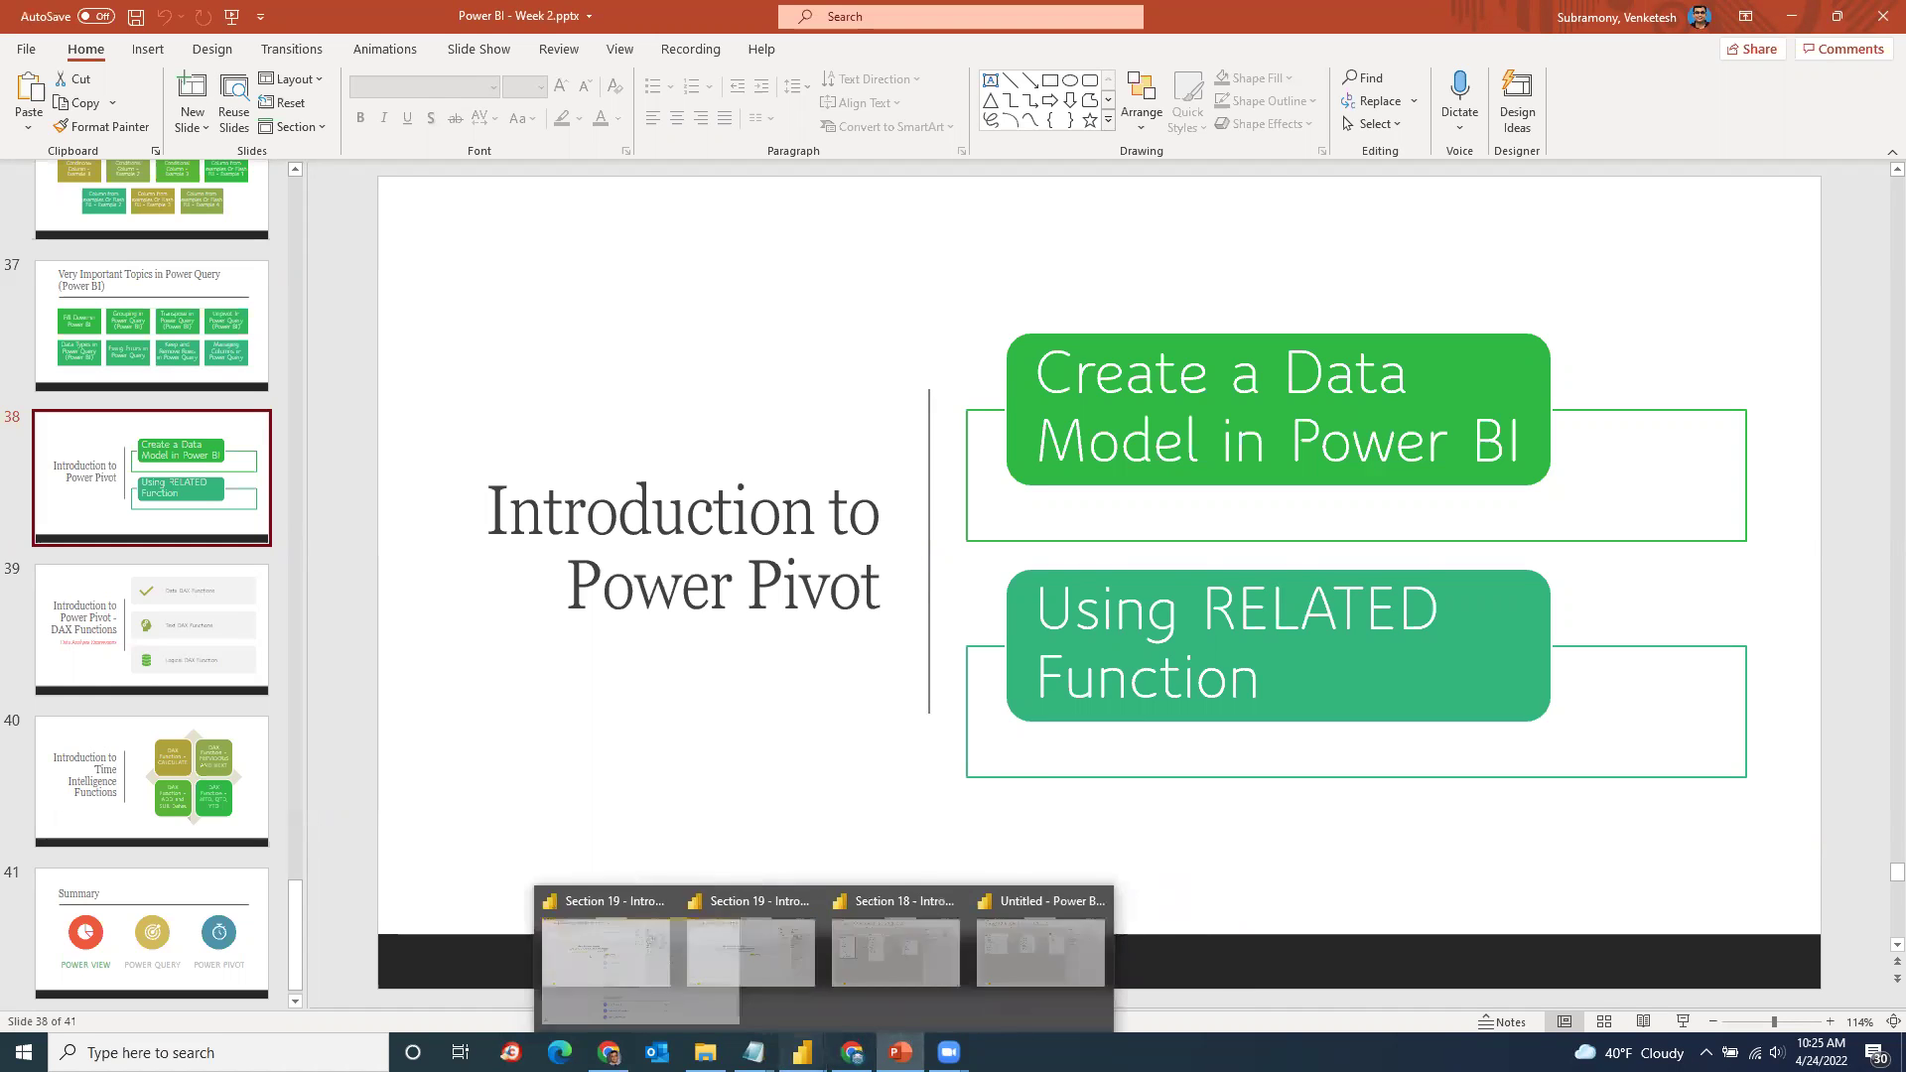
{"action": "left_click", "coordinate": [1183, 901]}
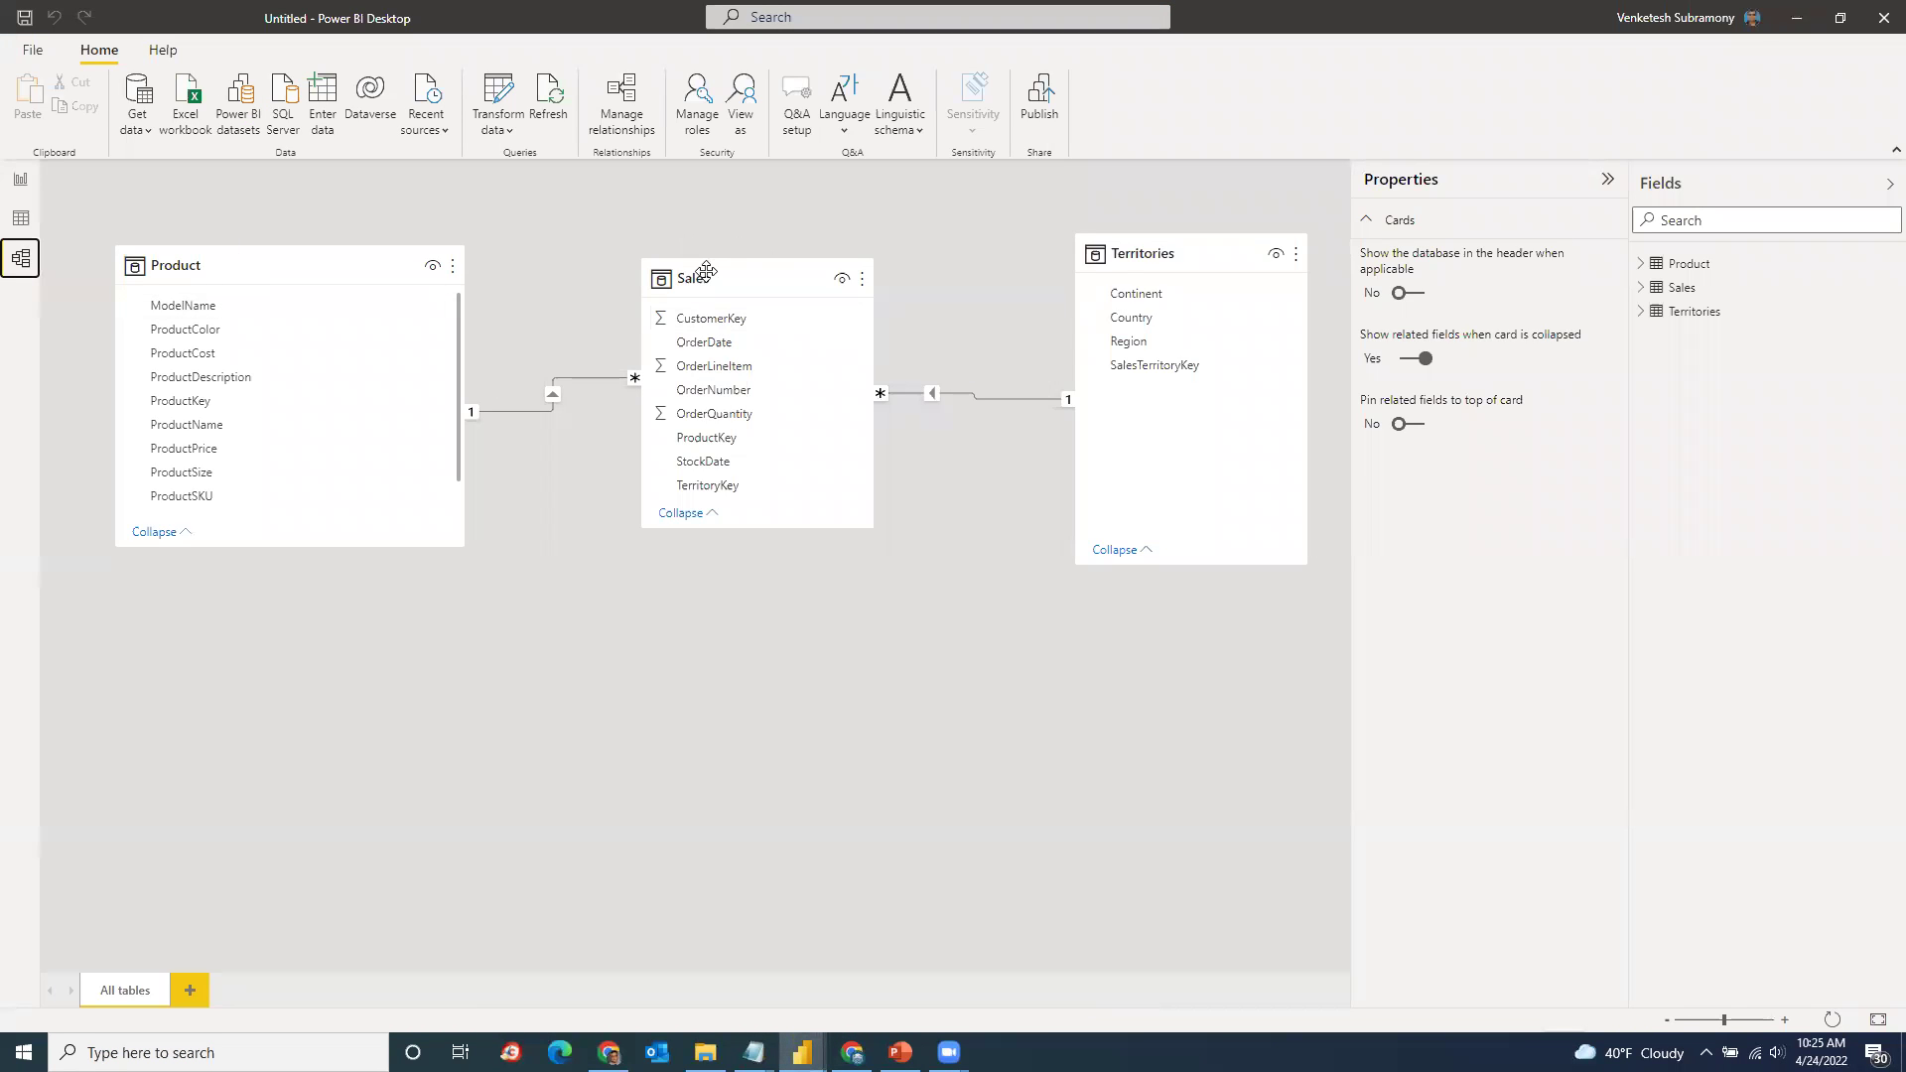
Step: Lengthen the Sales card well below its last field and move the Product card slightly lower
{"action": "mouse_move", "coordinate": [707, 273]}
{"action": "left_click_drag", "start_coordinate": [746, 539], "coordinate": [758, 799]}
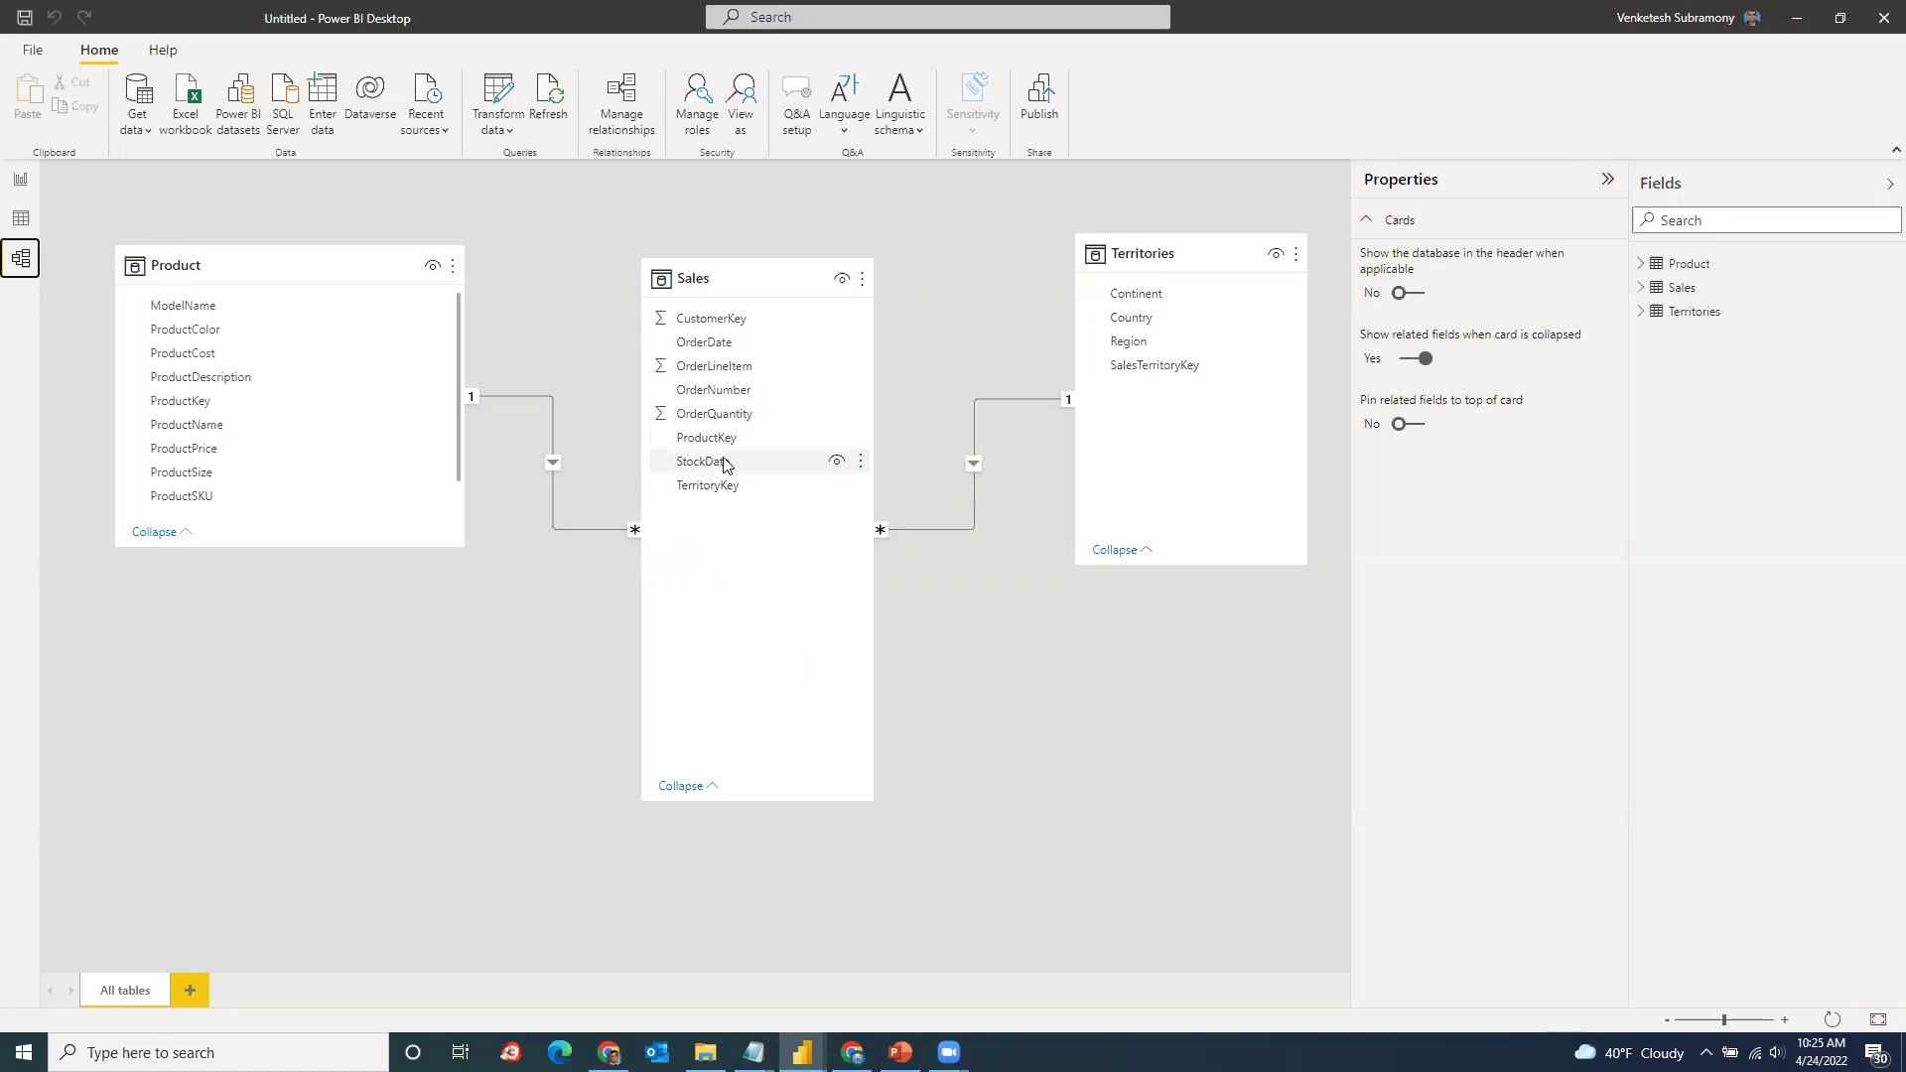
{"action": "left_click_drag", "start_coordinate": [277, 264], "coordinate": [262, 308]}
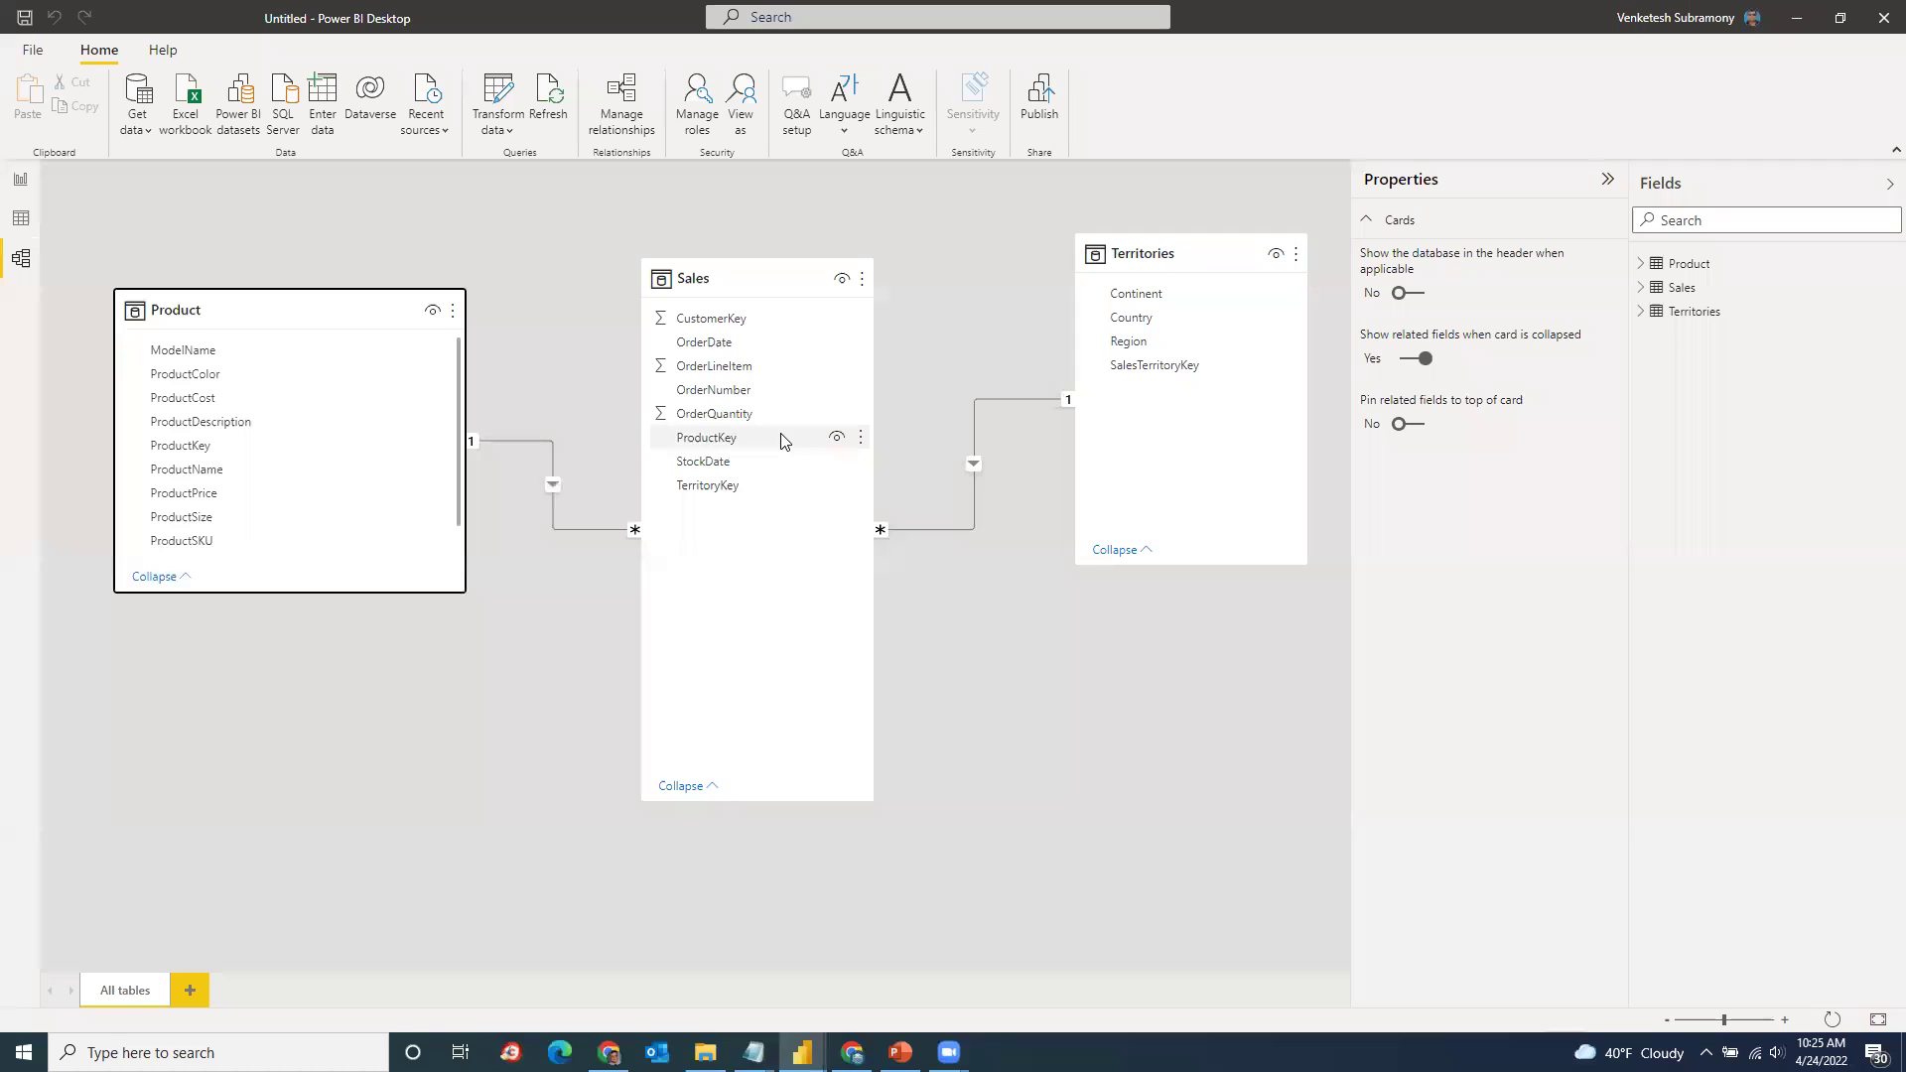
Step: Nudge the Sales card upward in the model, and convert the report's matrix into a table without the Region field
{"action": "left_click_drag", "start_coordinate": [750, 275], "coordinate": [759, 251]}
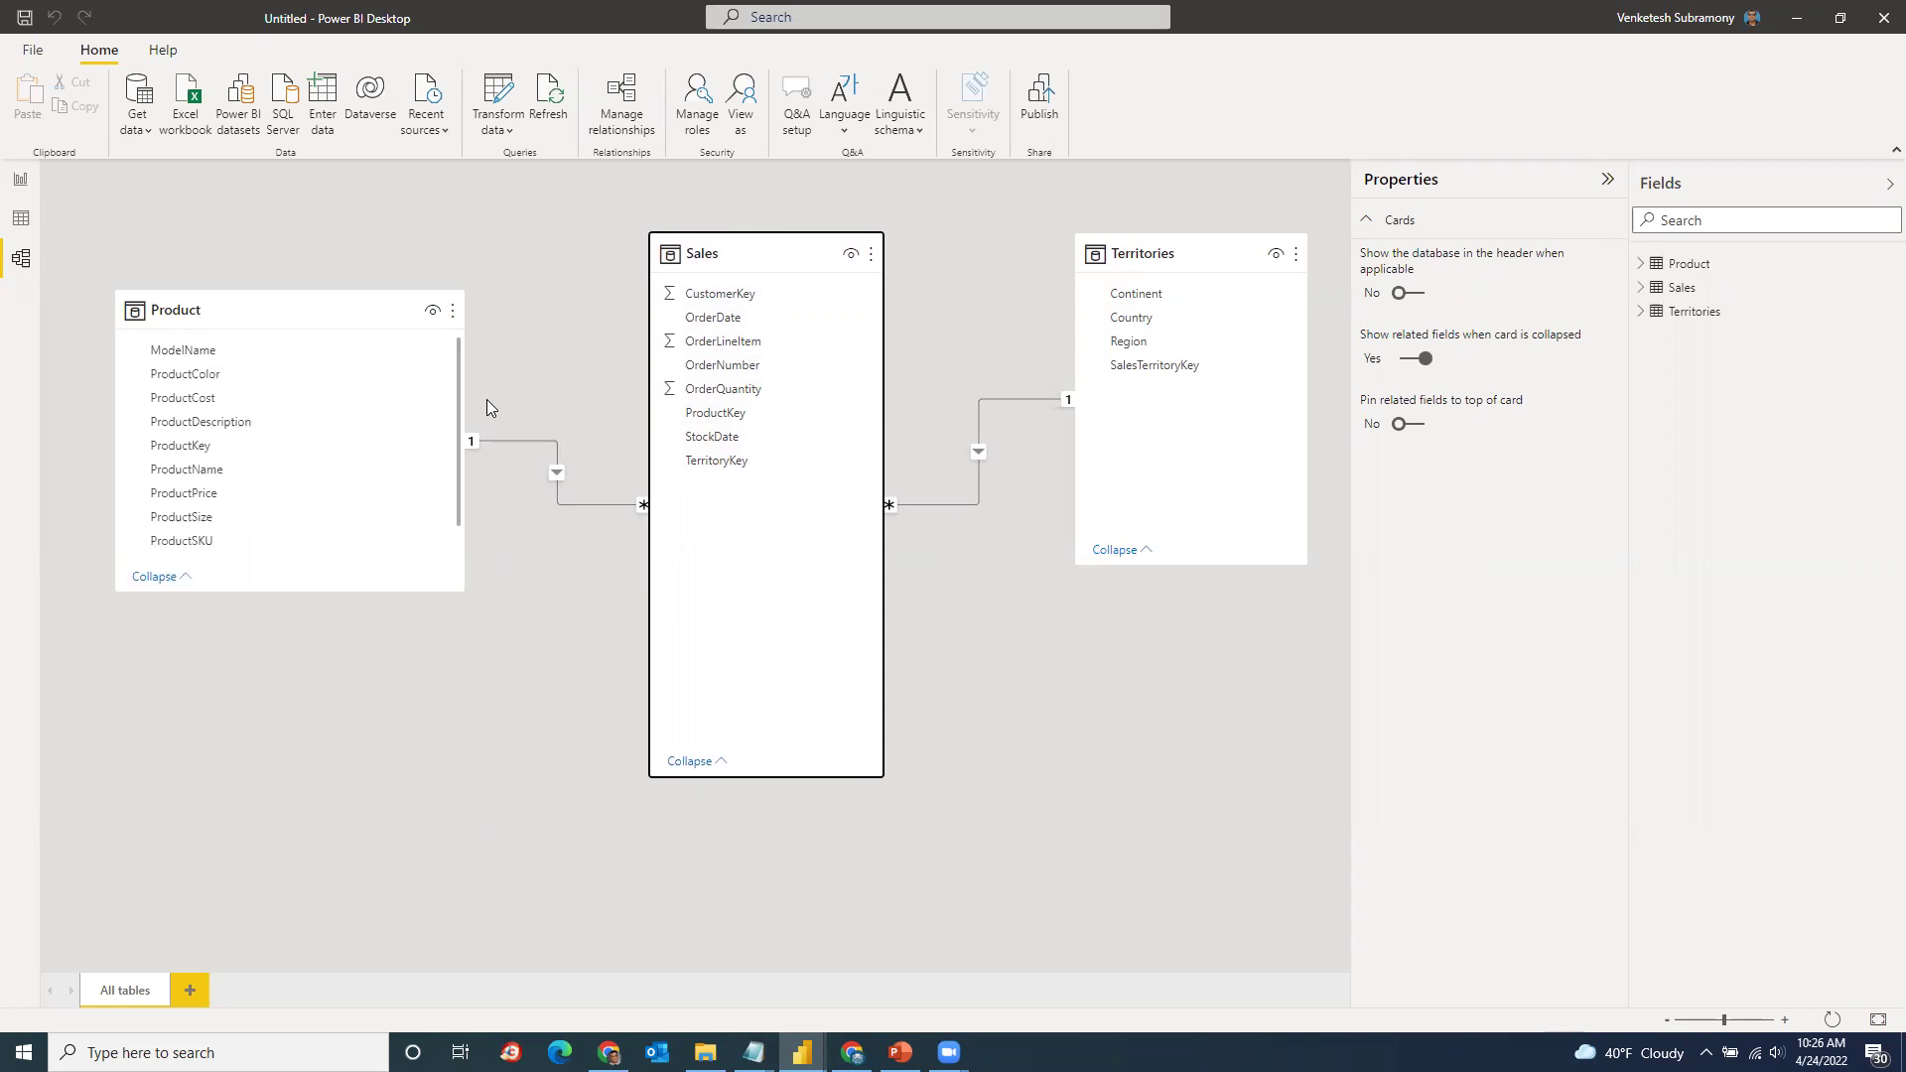
{"action": "left_click", "coordinate": [21, 182]}
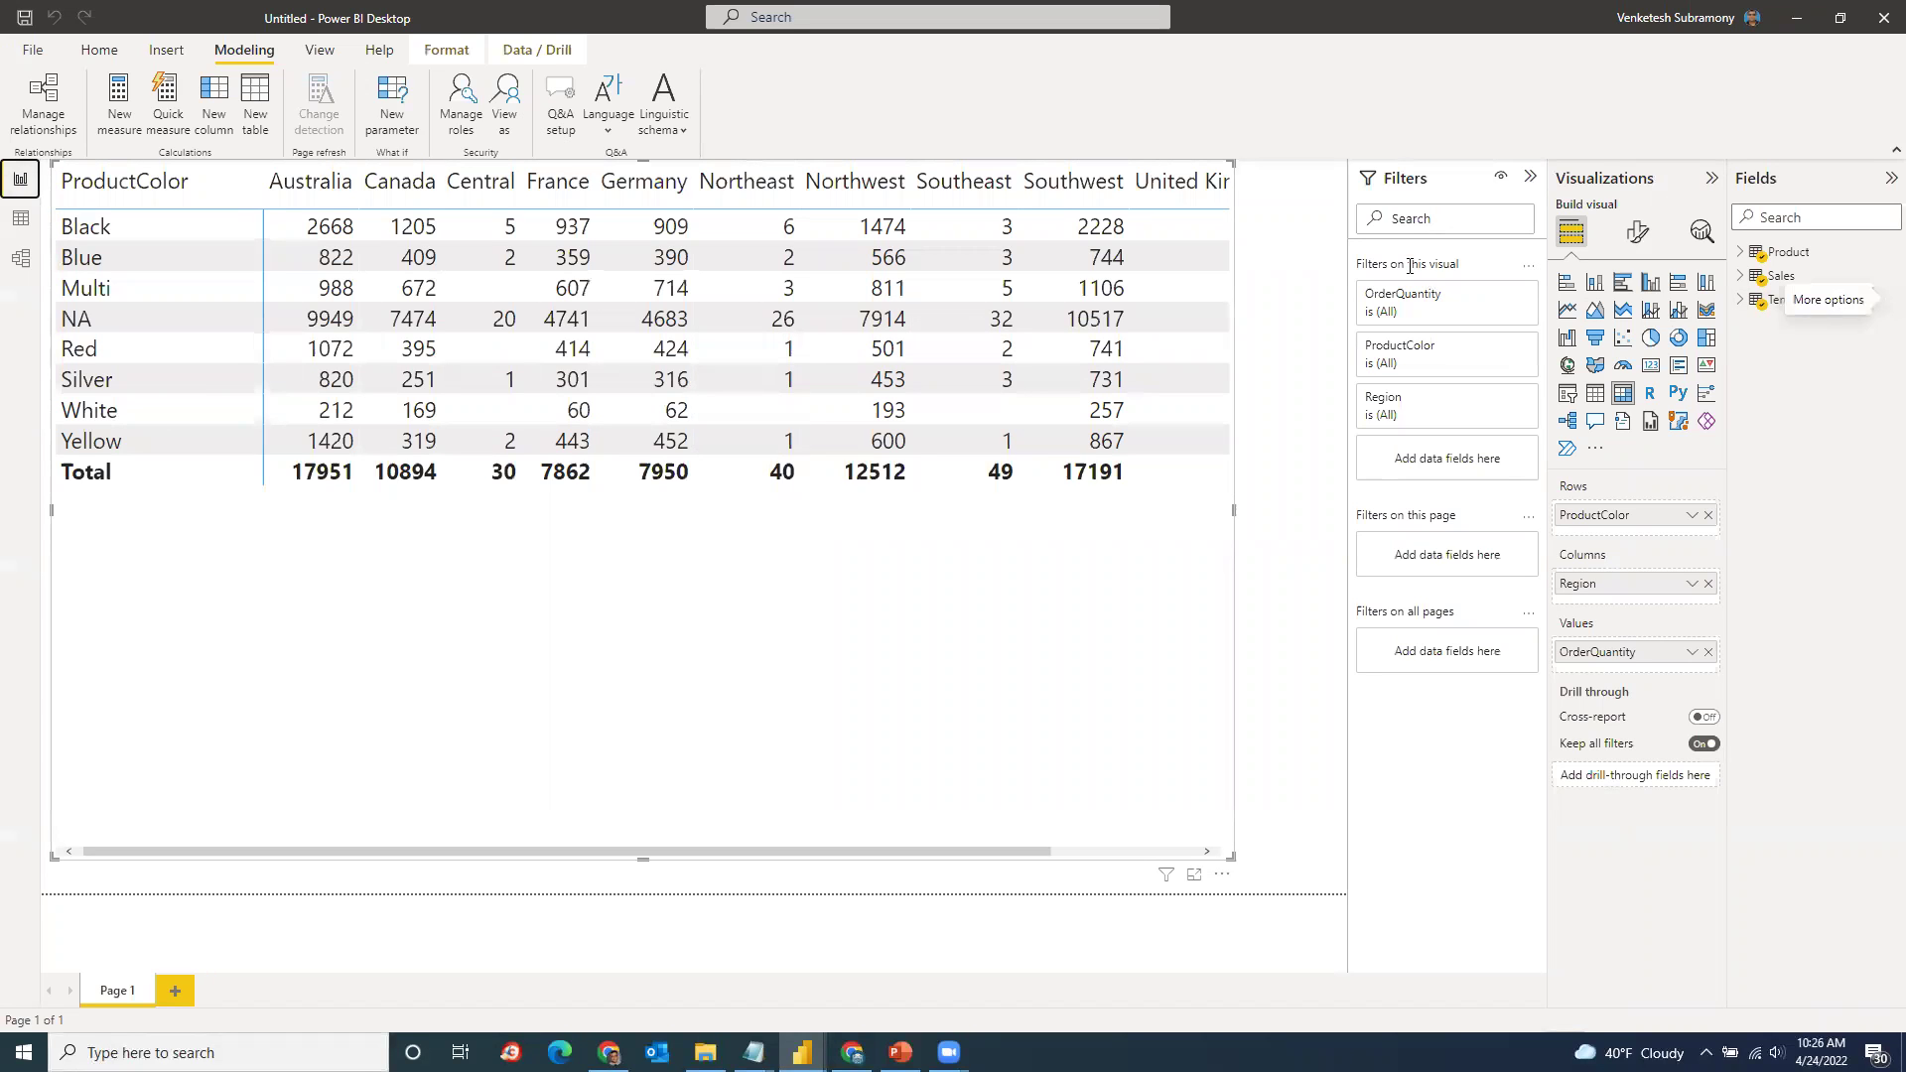
{"action": "left_click", "coordinate": [1595, 394]}
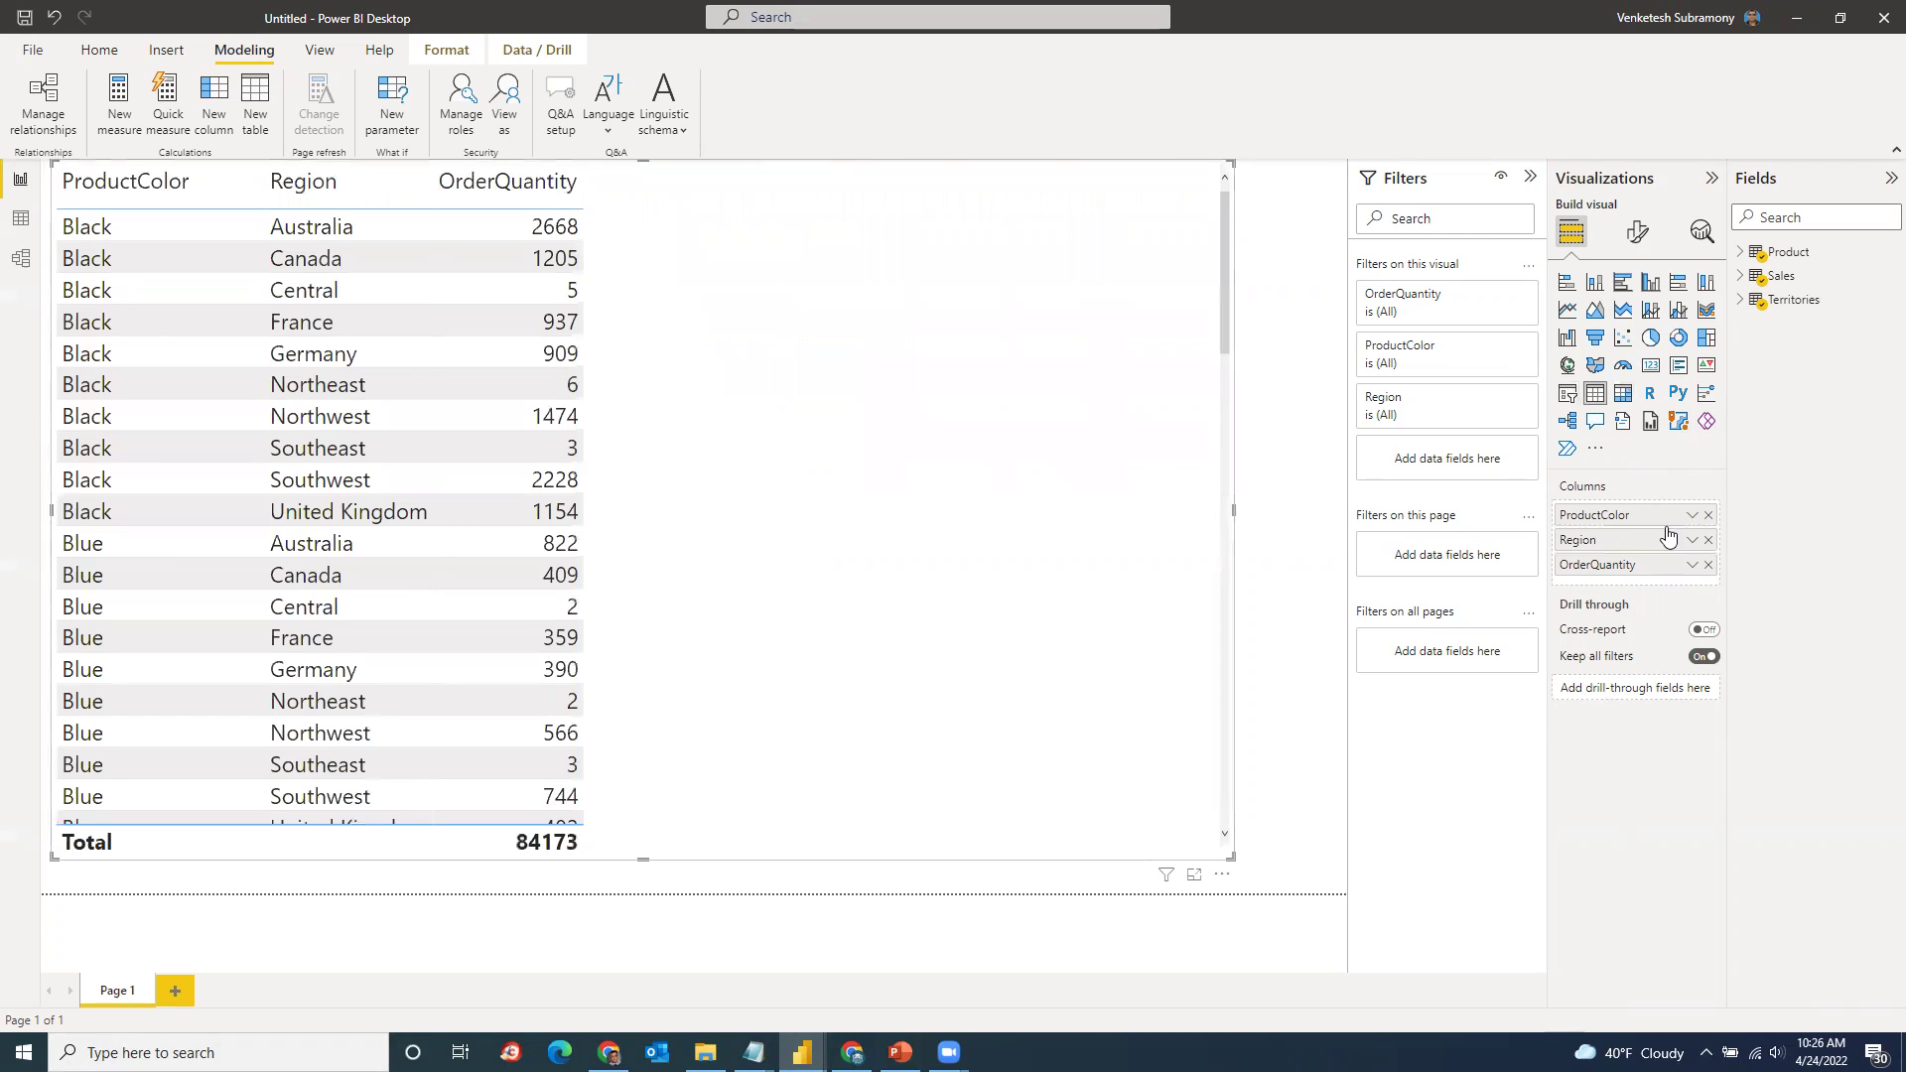
{"action": "left_click", "coordinate": [1709, 541]}
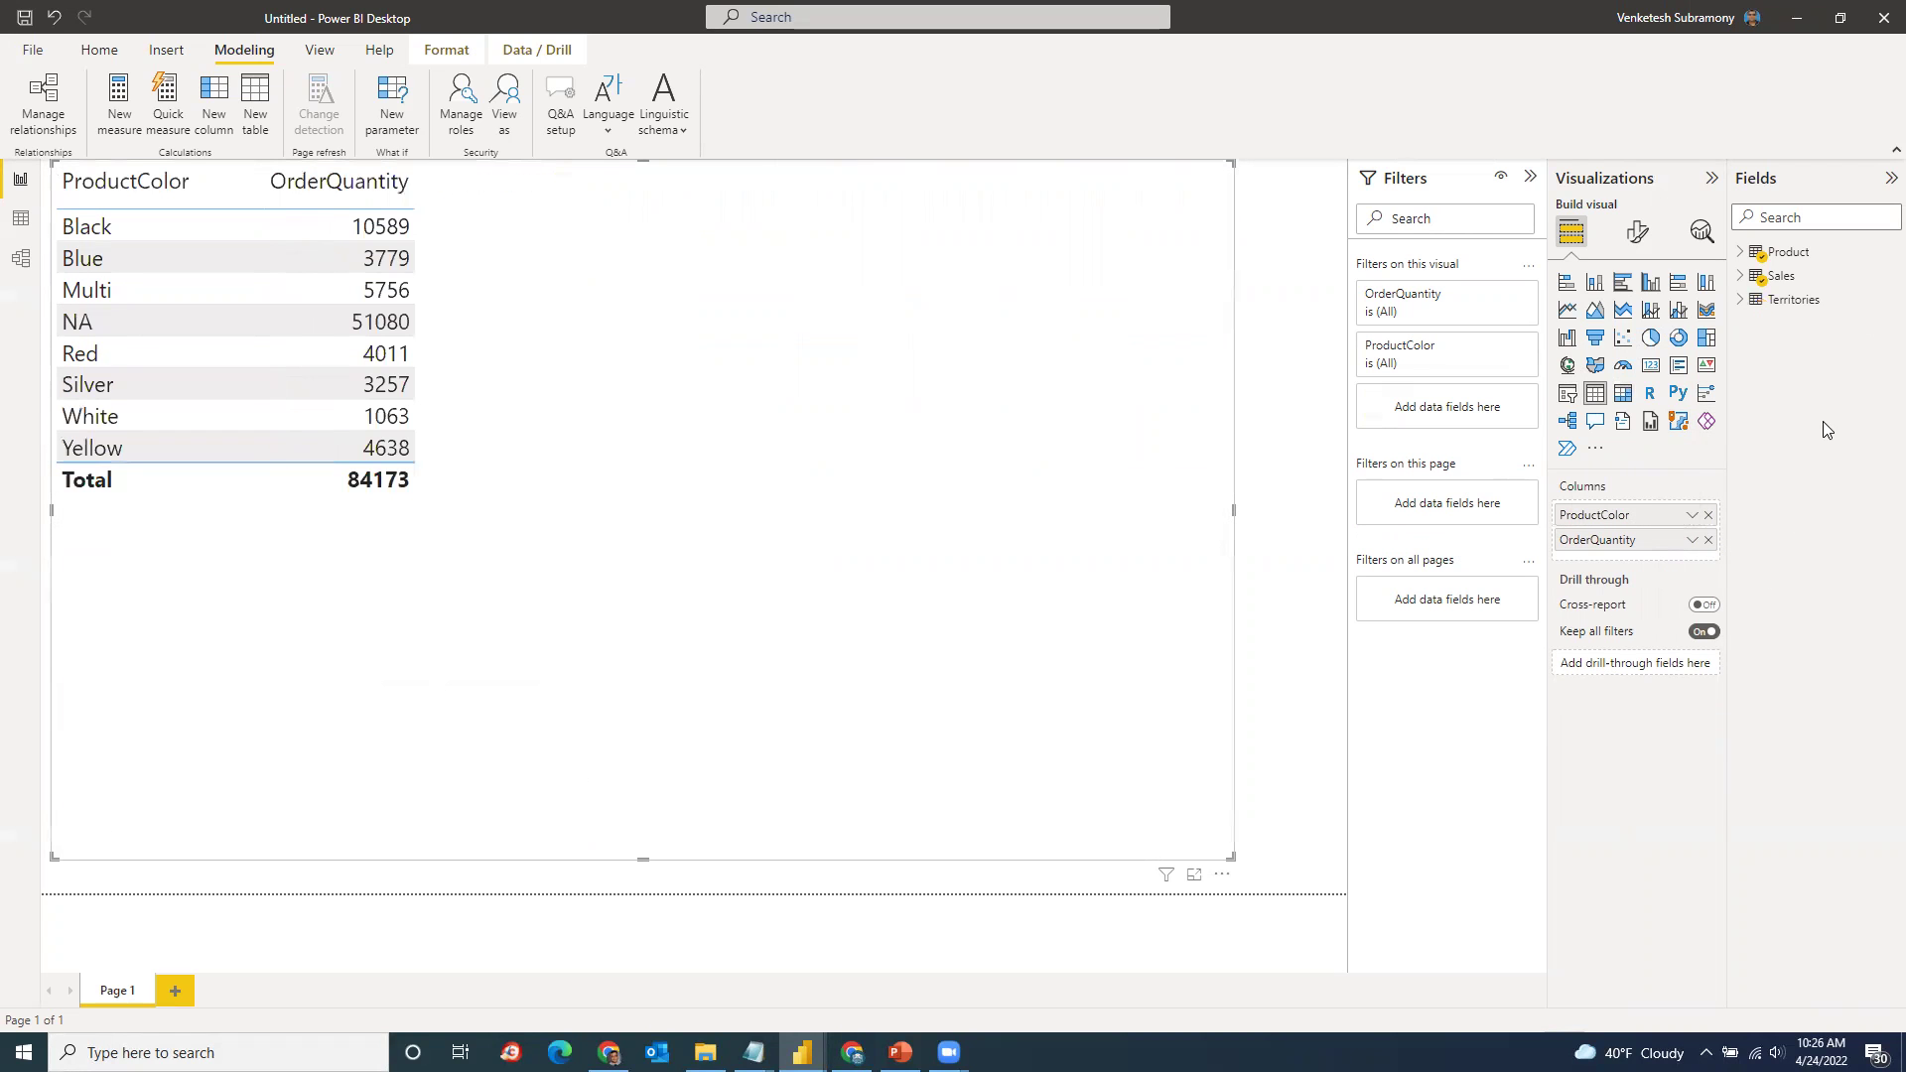
Step: Try adding ProductPrice from the Product table between ProductColor and OrderQuantity in the table visual, and remove it again
{"action": "left_click", "coordinate": [1743, 258]}
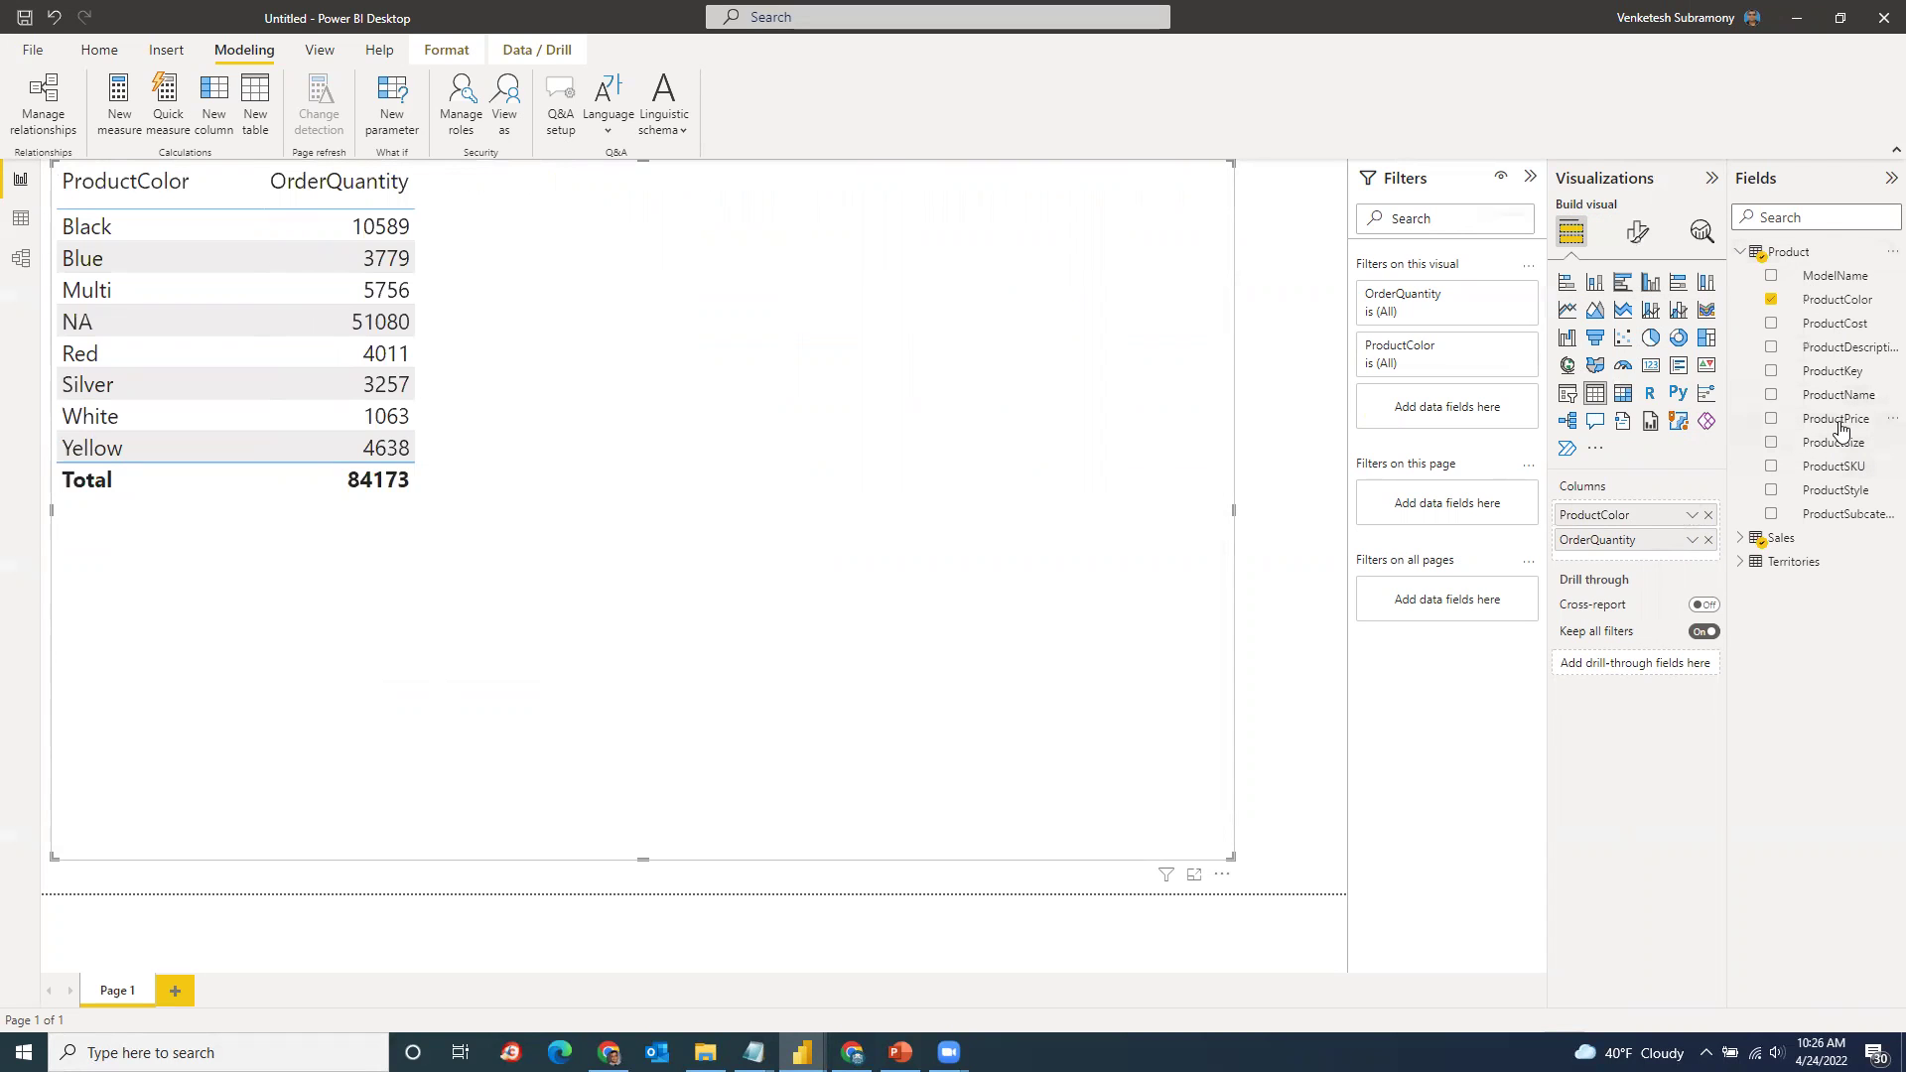
{"action": "left_click_drag", "start_coordinate": [1836, 419], "coordinate": [1672, 534]}
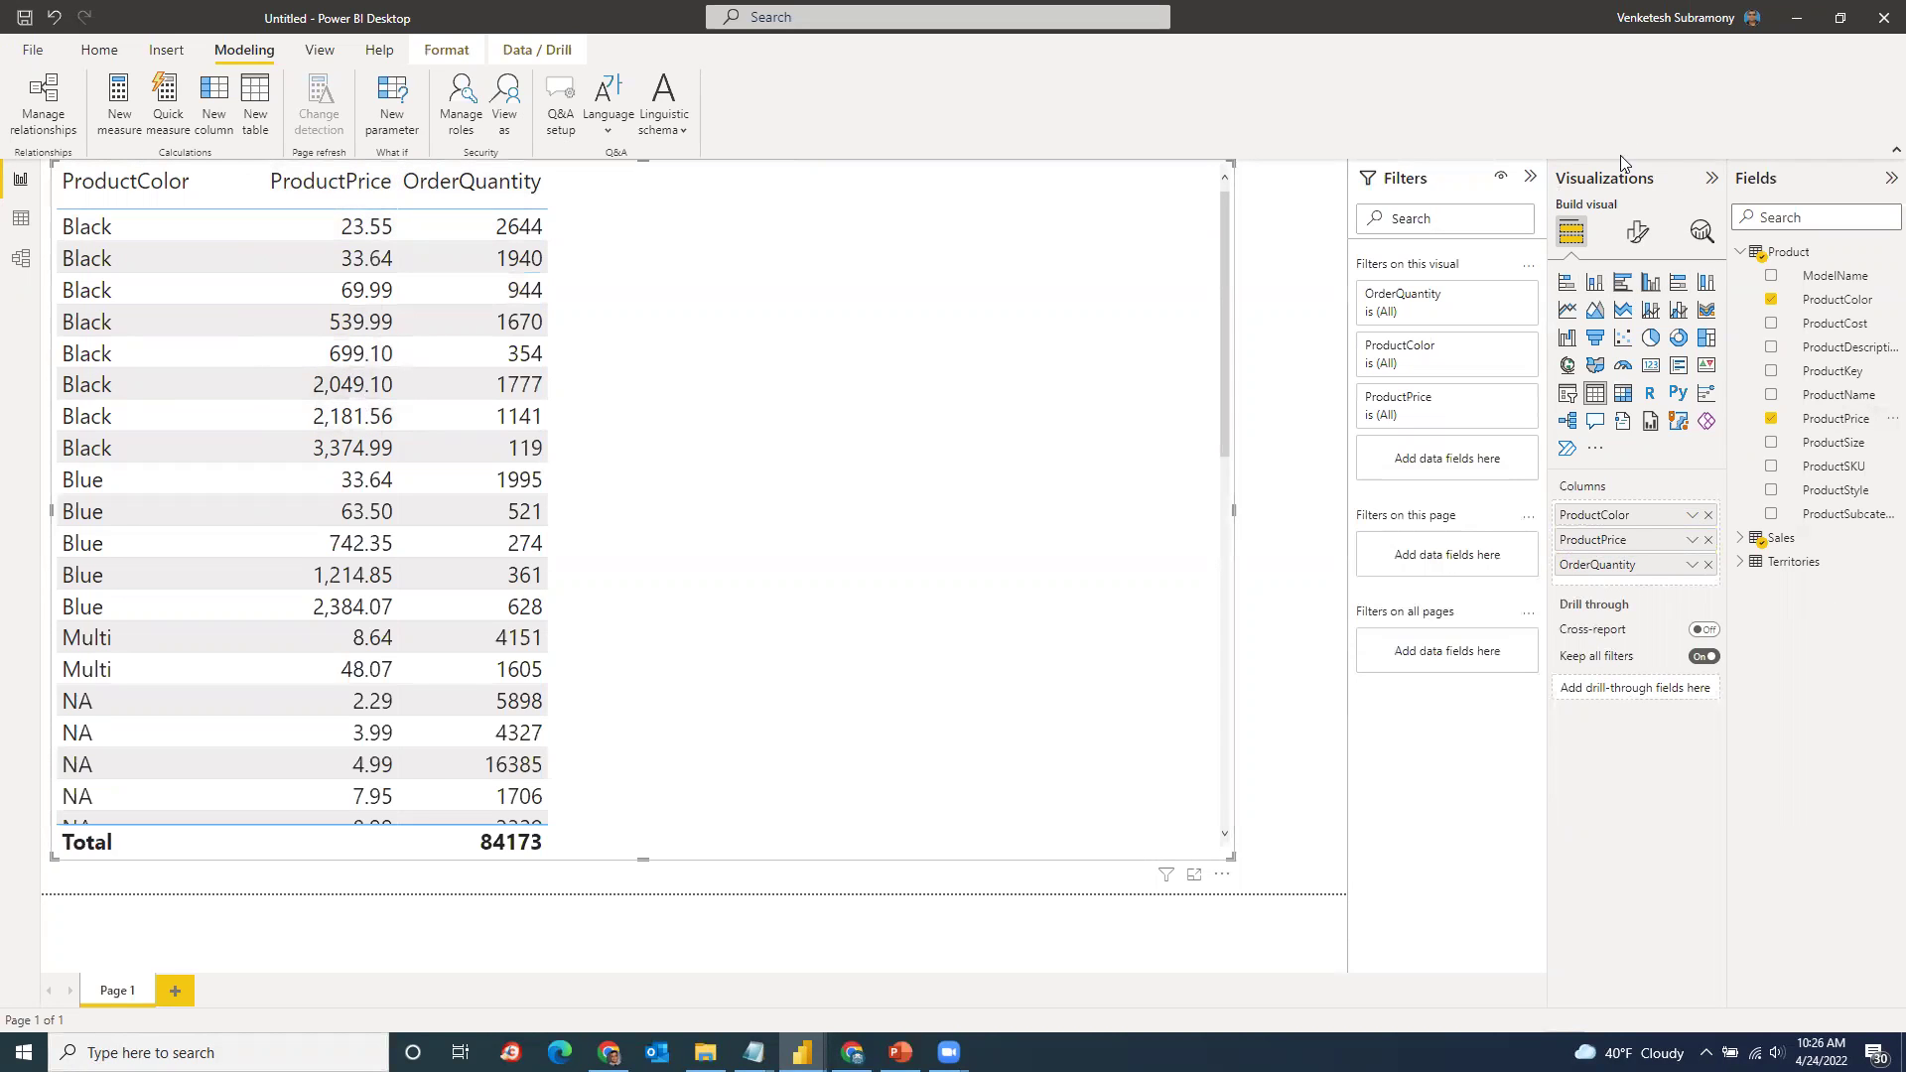
{"action": "left_click", "coordinate": [1708, 541]}
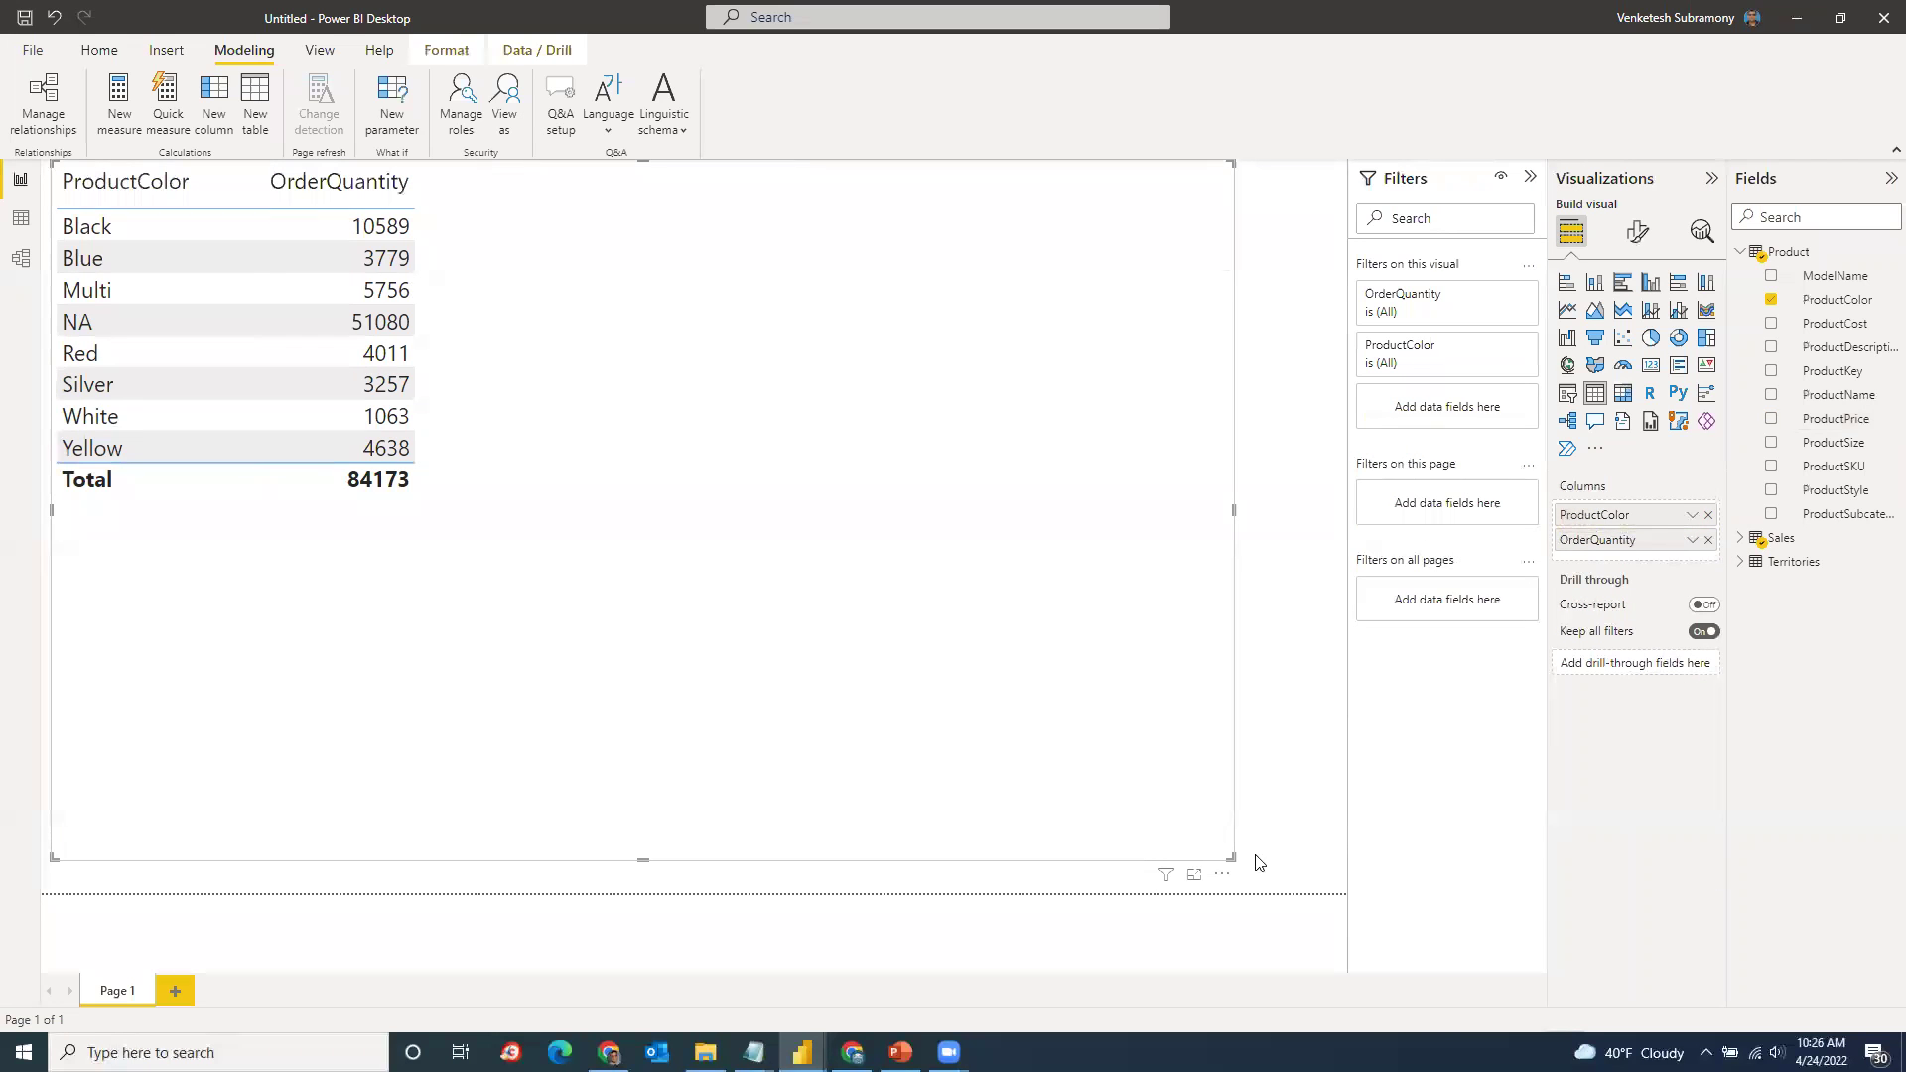
Step: In Data view, add a new calculated column to the Sales table and begin its formula with the name Product_Price
{"action": "left_click", "coordinate": [22, 220]}
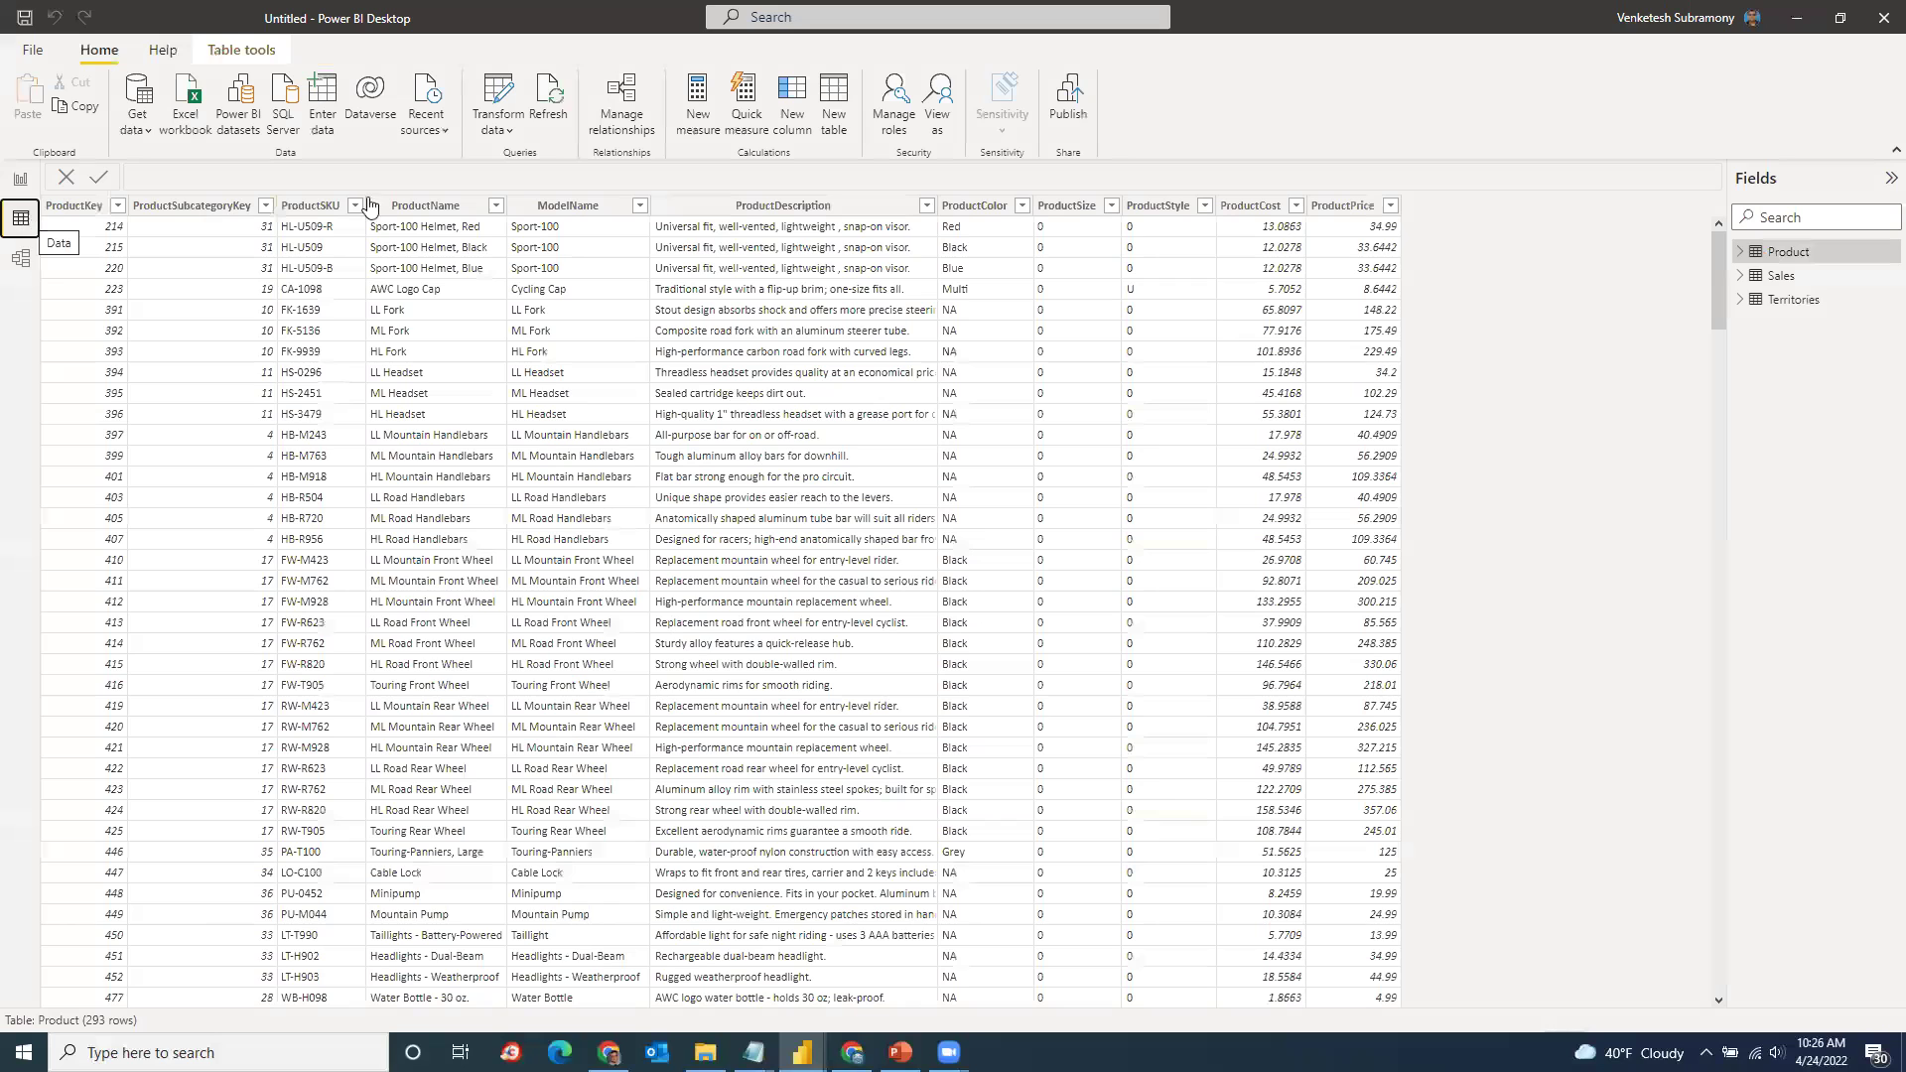
{"action": "left_click", "coordinate": [1786, 277]}
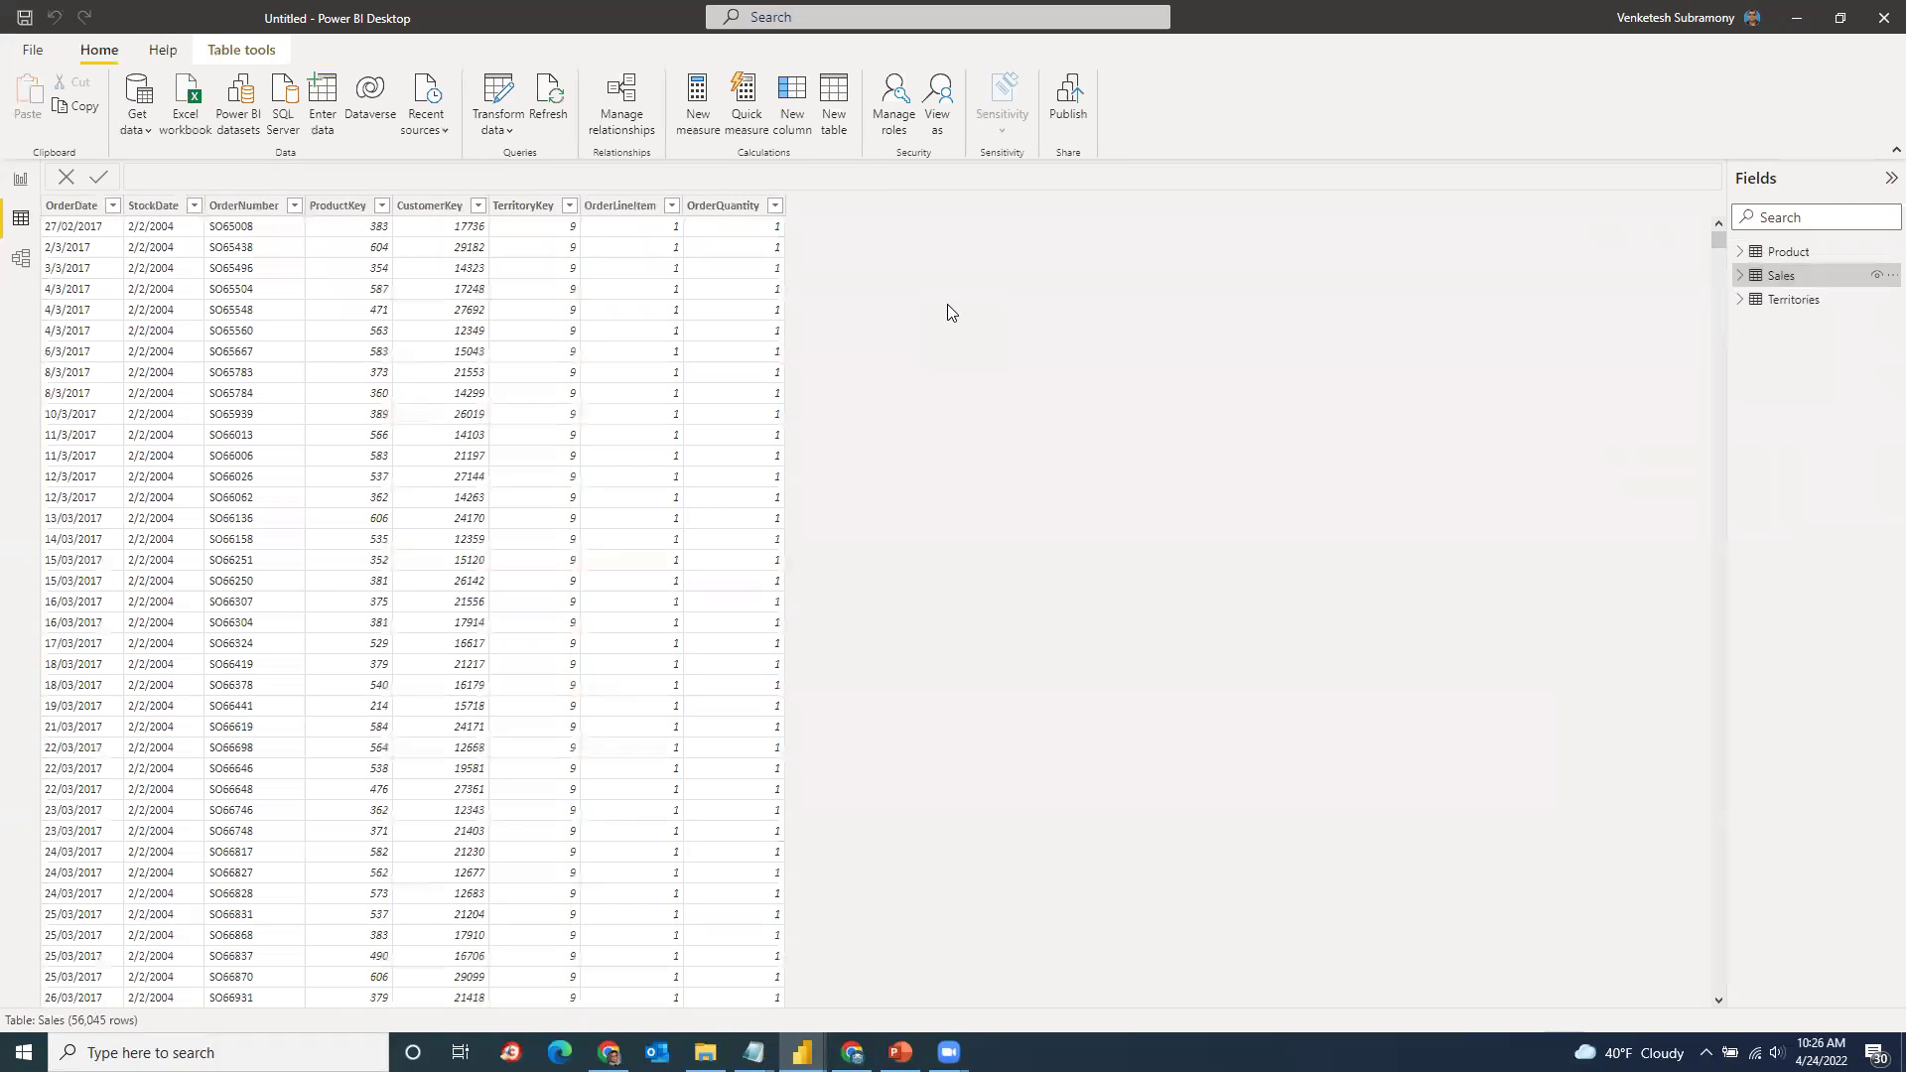
{"action": "left_click", "coordinate": [723, 203]}
{"action": "left_click", "coordinate": [796, 97]}
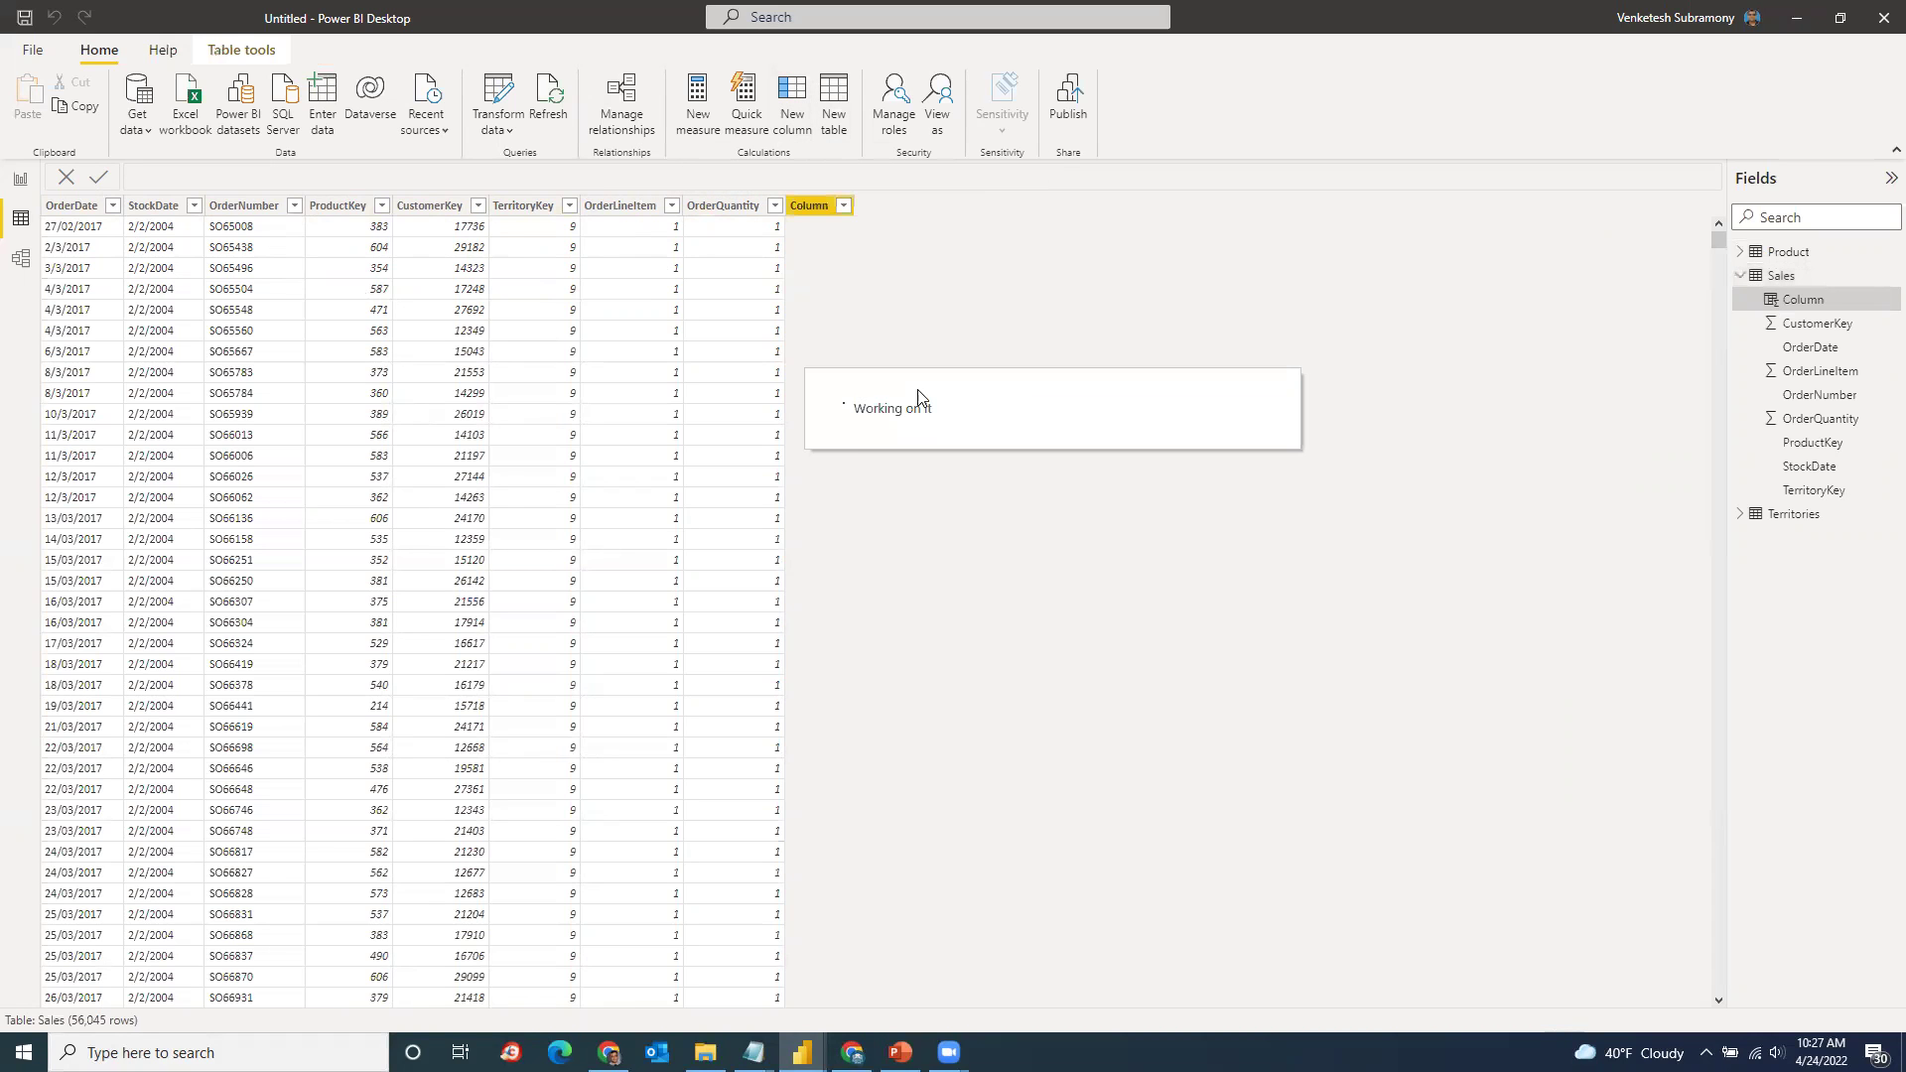
{"action": "double_click", "coordinate": [169, 175]}
{"action": "type", "text": "Product_Price ="}
{"action": "left_click", "coordinate": [276, 174]}
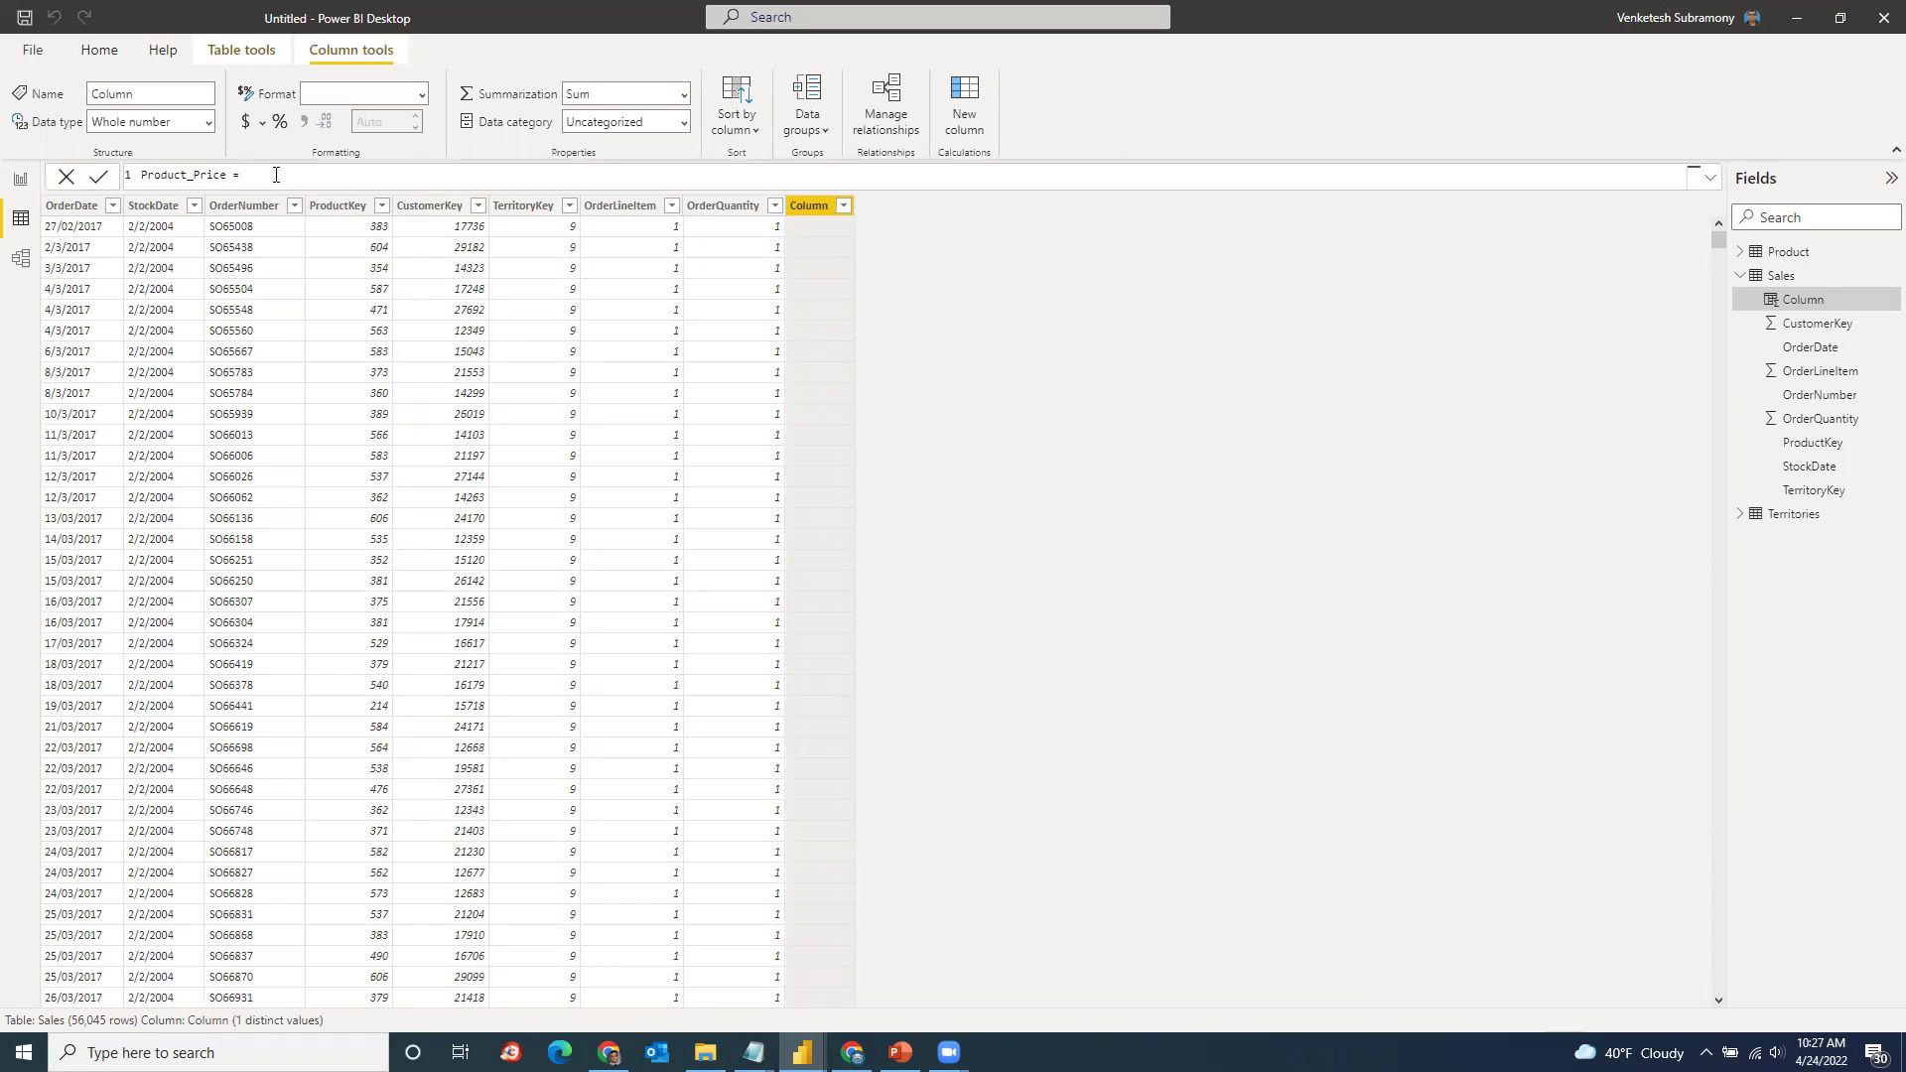
Step: Complete the Product_Price column formula as RELATED('Product'[ProductPrice]) and commit it
{"action": "type", "text": "relate"}
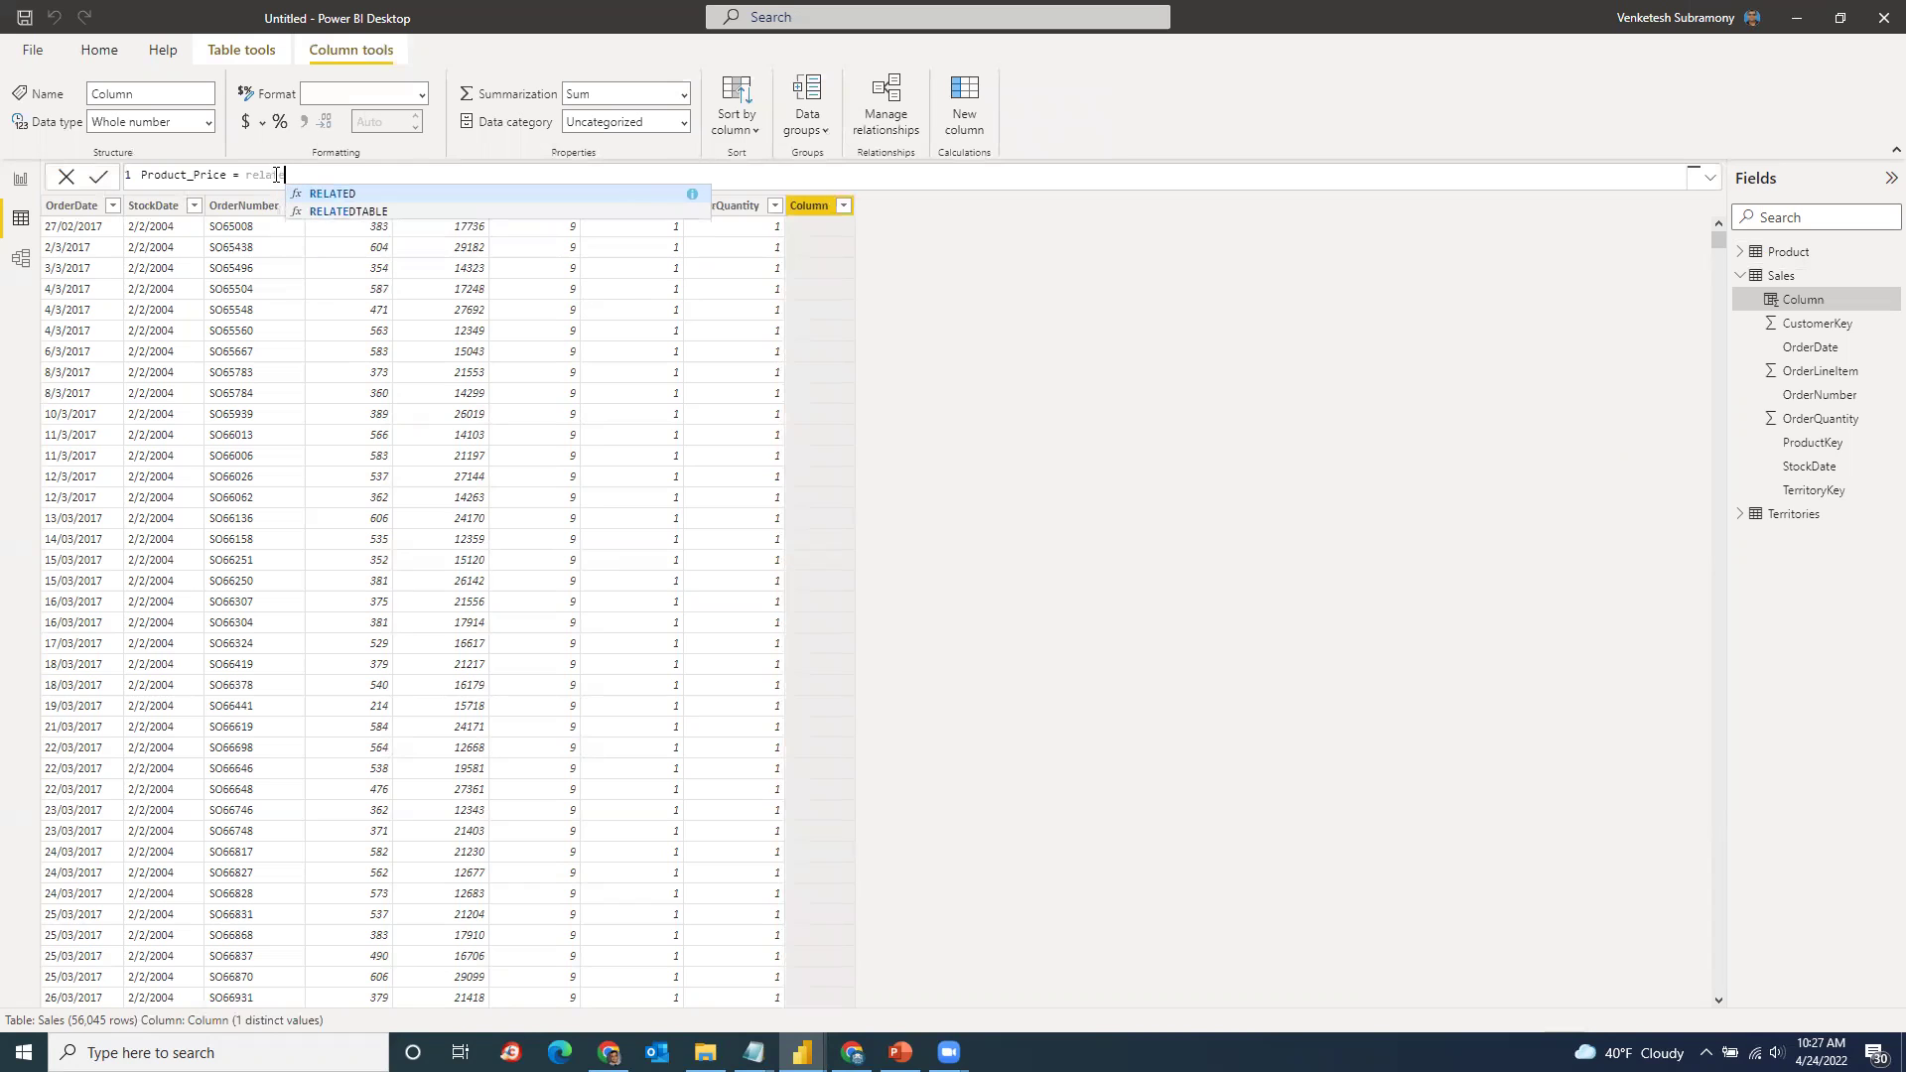
{"action": "left_click", "coordinate": [344, 194]}
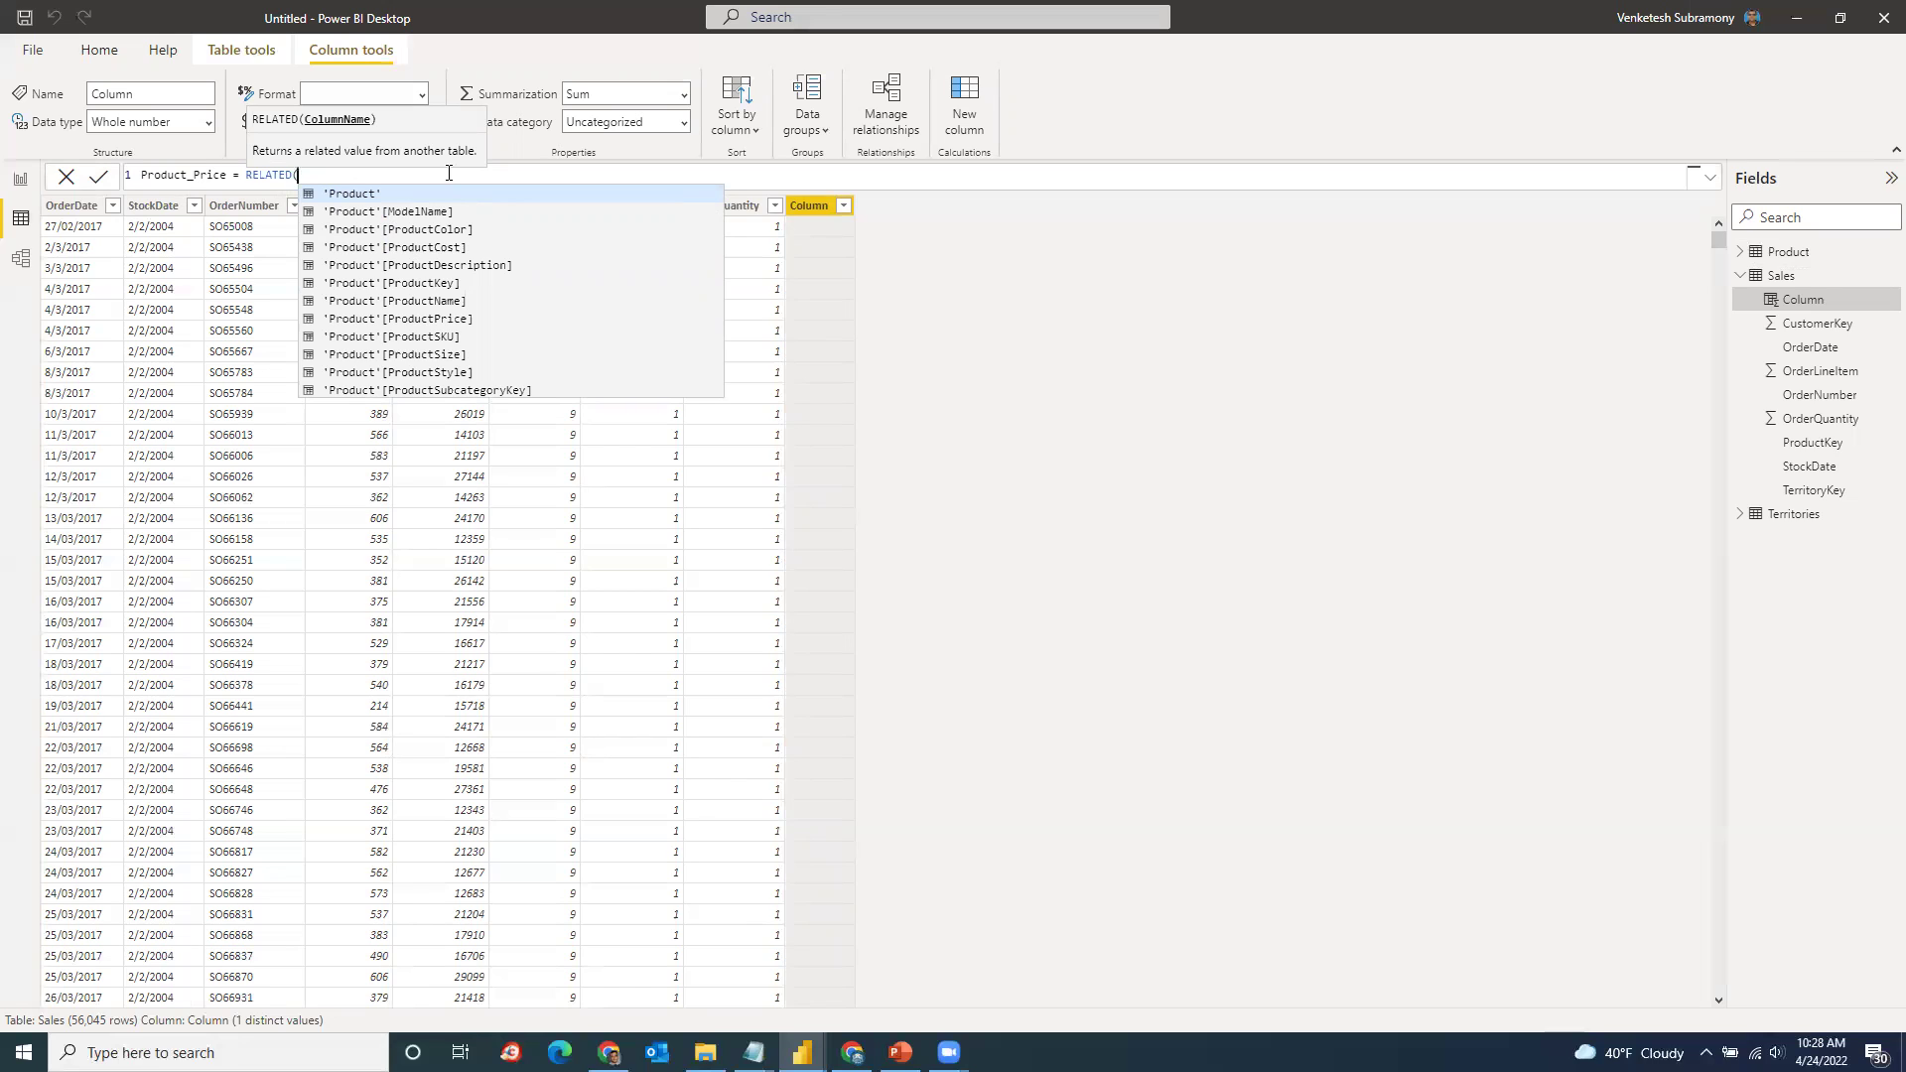
{"action": "type", "text": "pr"}
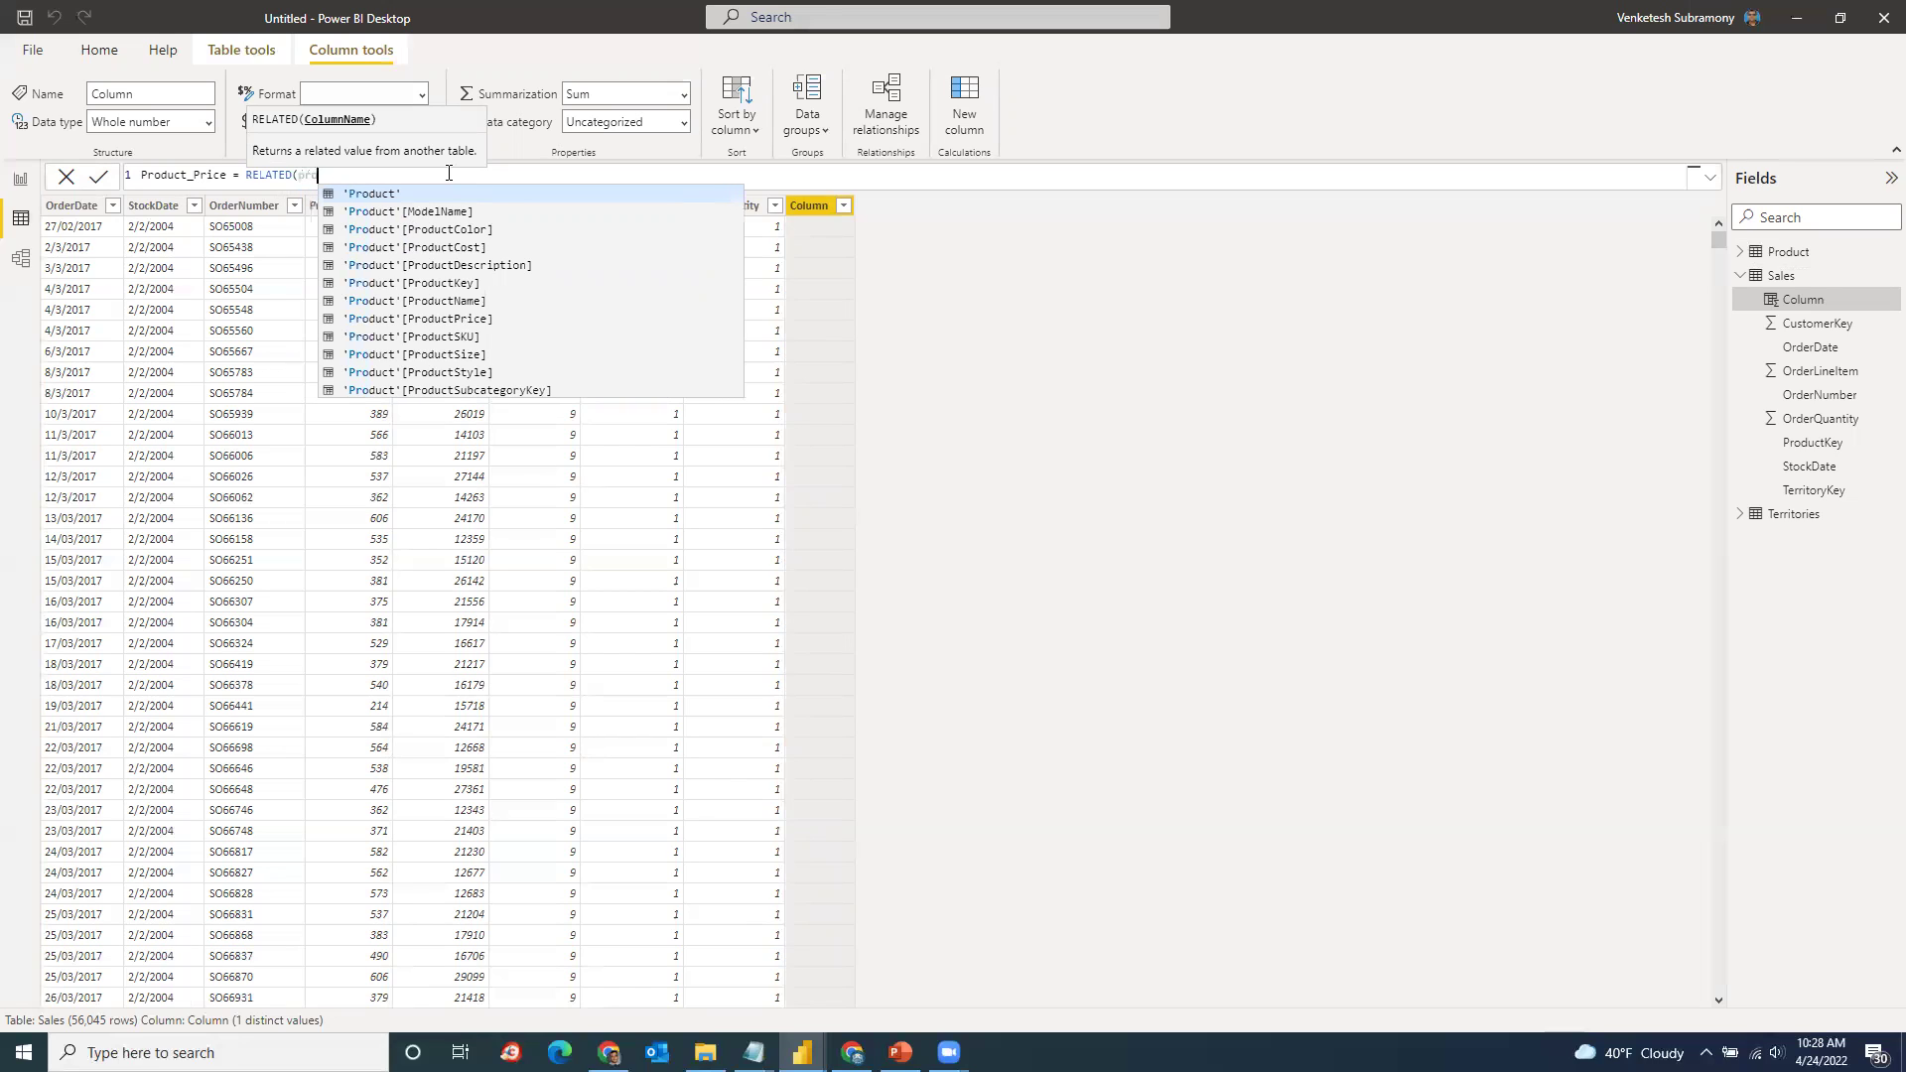
{"action": "type", "text": "ice"}
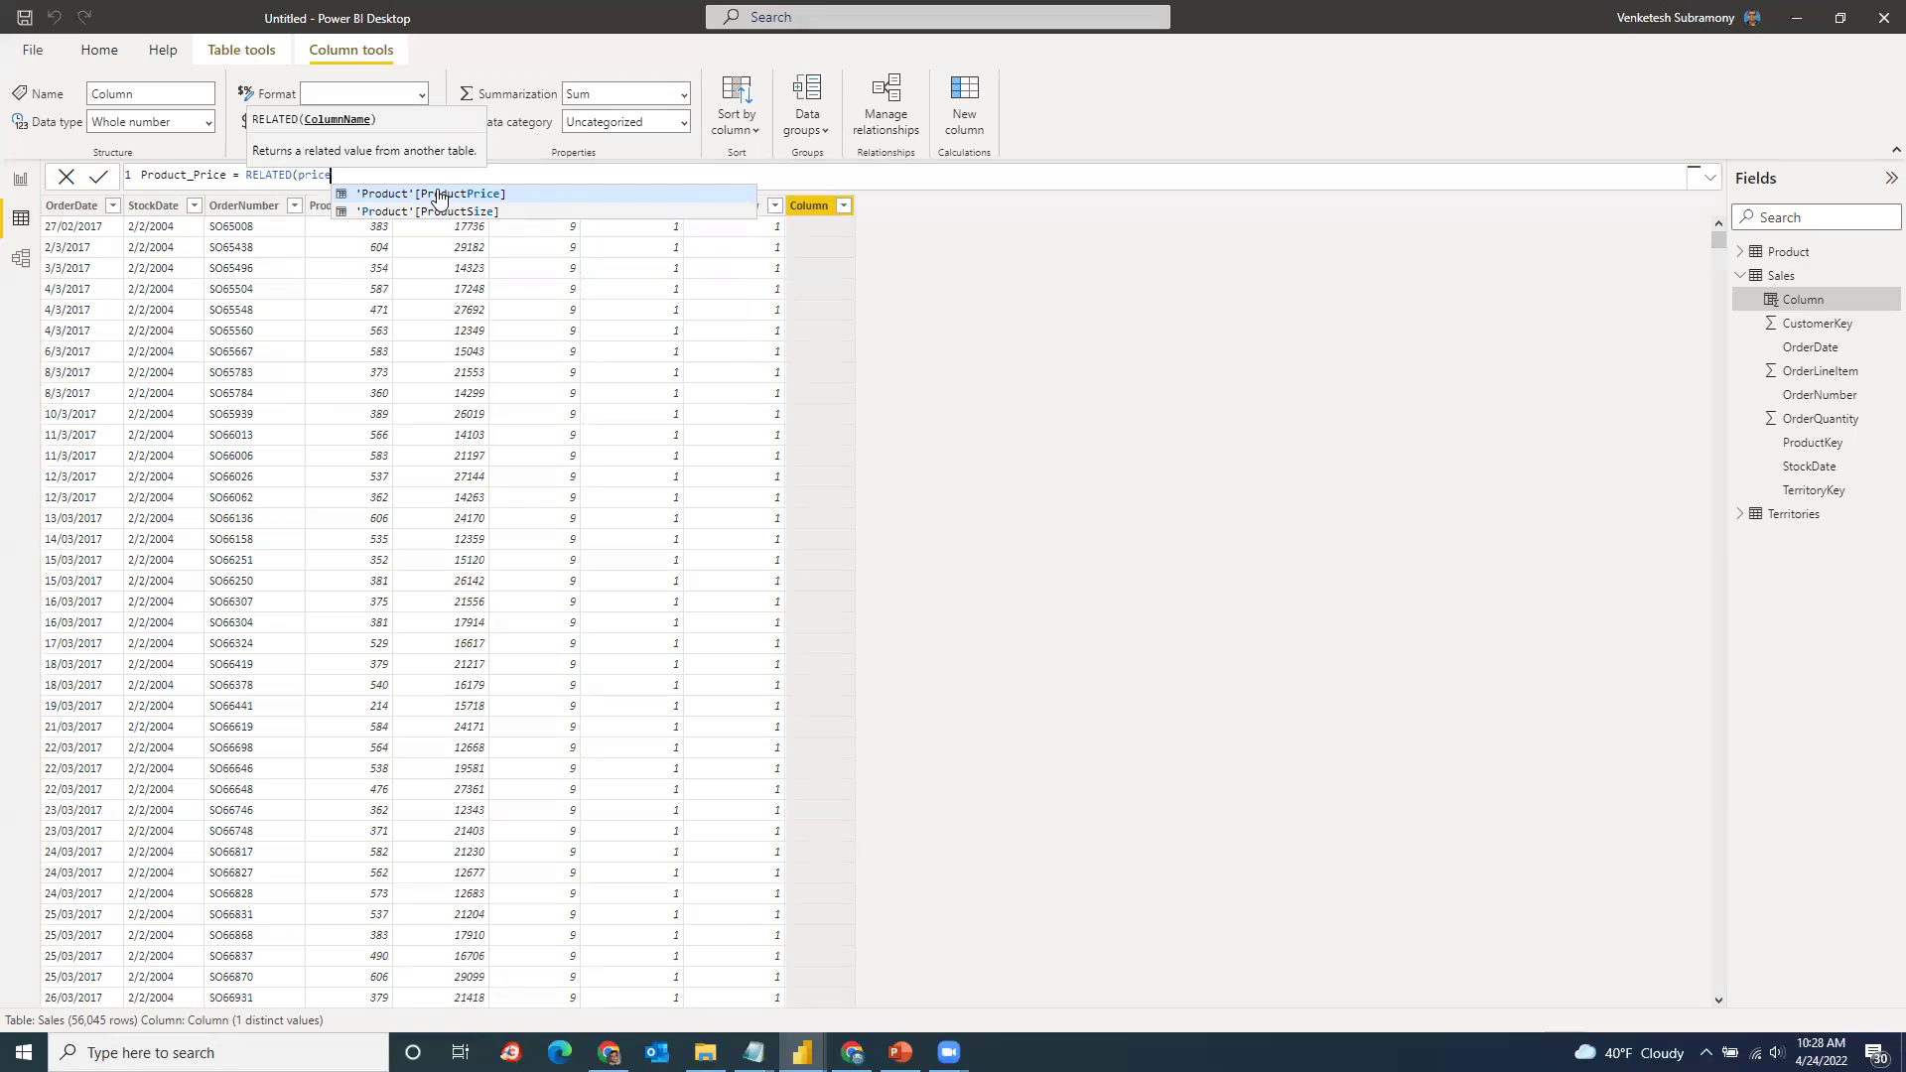
{"action": "left_click", "coordinate": [440, 195]}
{"action": "type", "text": ")"}
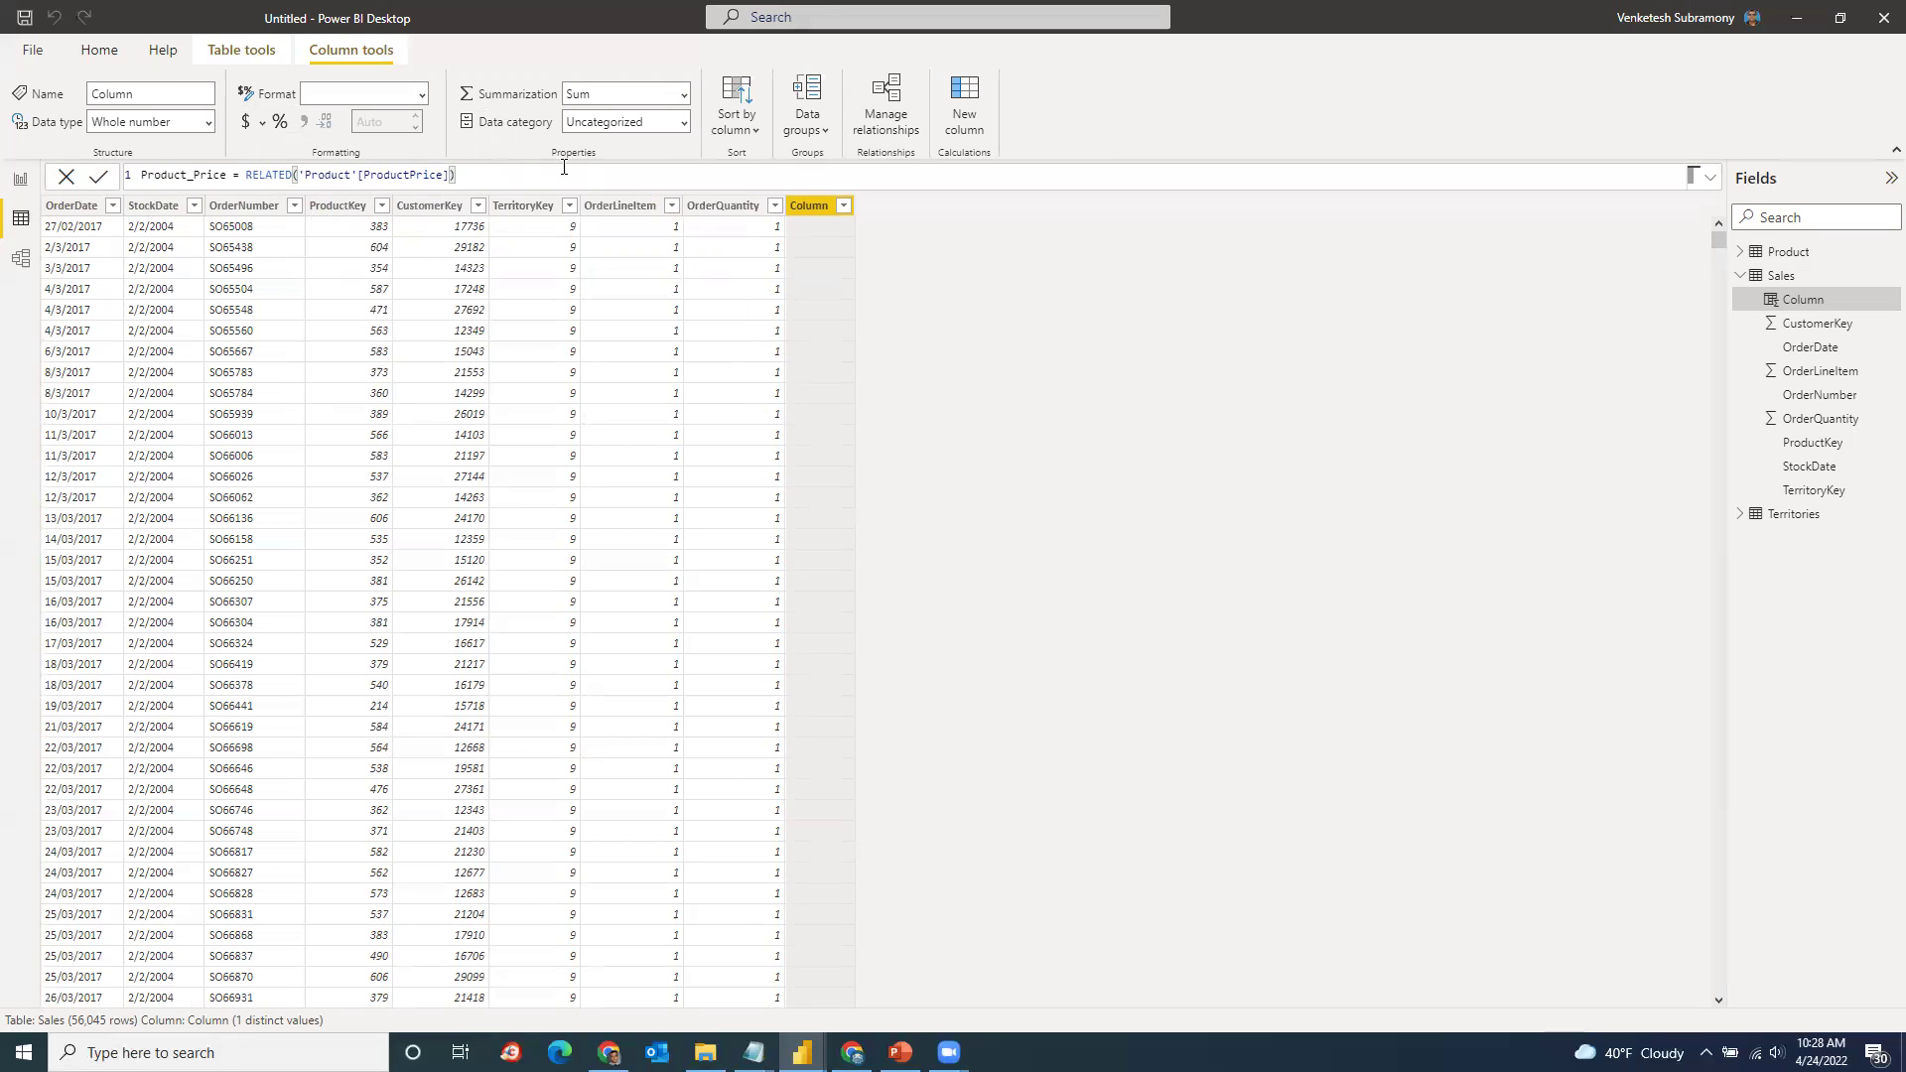
{"action": "key", "text": "Return"}
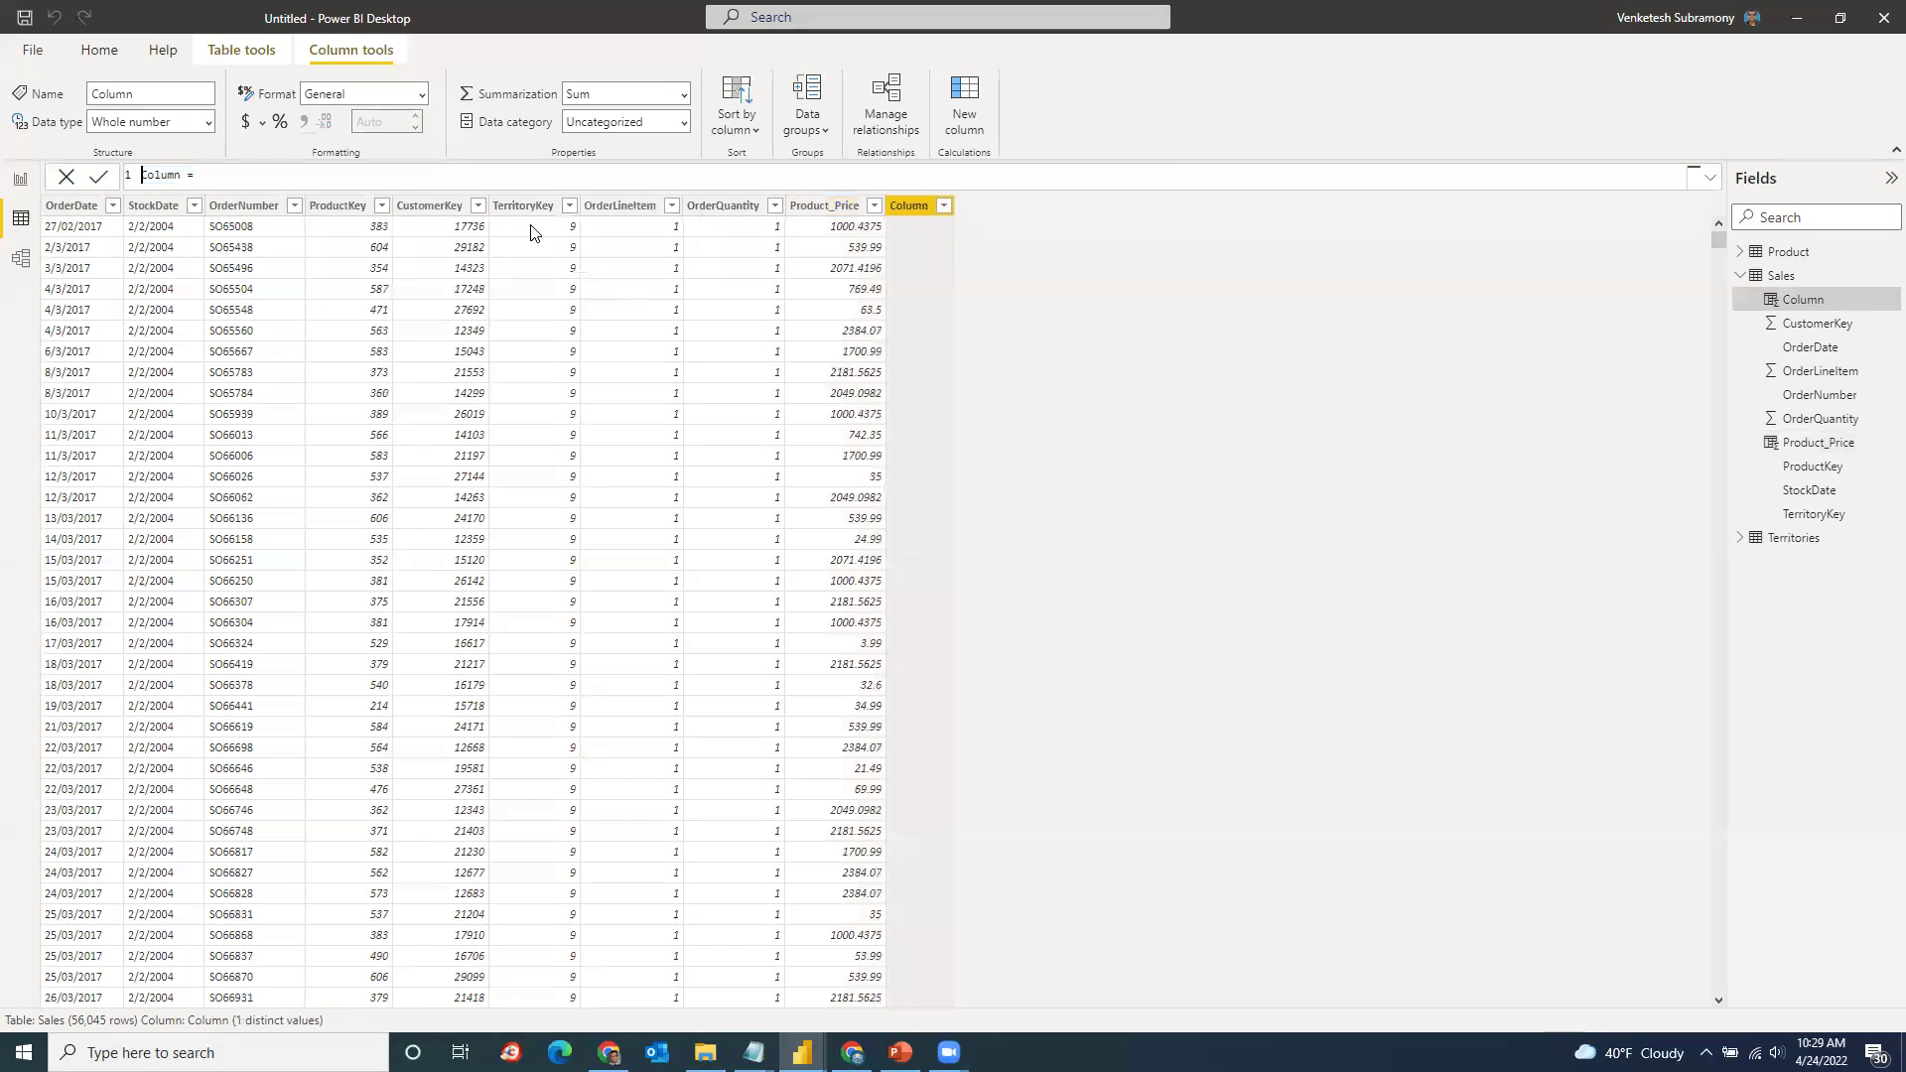
Step: Define another new Sales column as LineTotal = Sales[OrderQuantity]*Sales[Product_Price]
{"action": "double_click", "coordinate": [152, 174]}
{"action": "type", "text": "L"}
{"action": "type", "text": "Qu"}
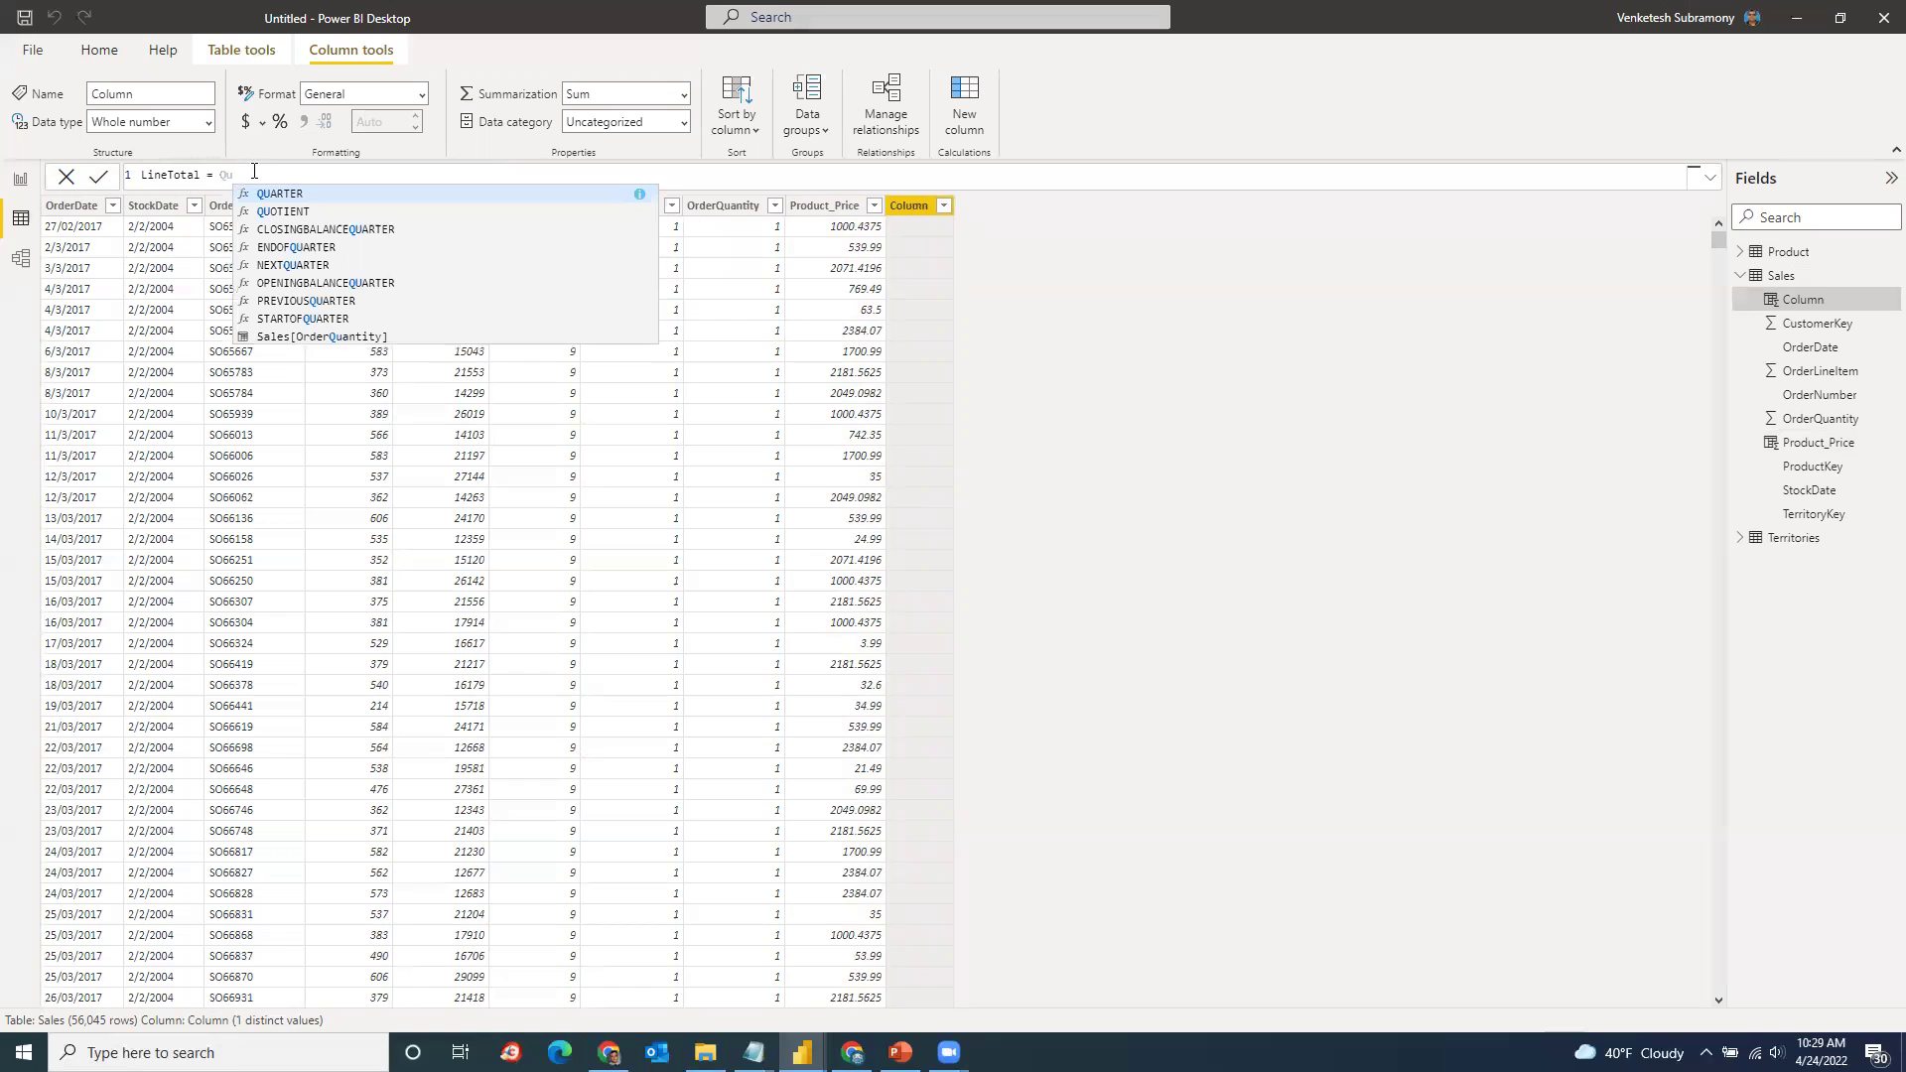
{"action": "type", "text": "at"}
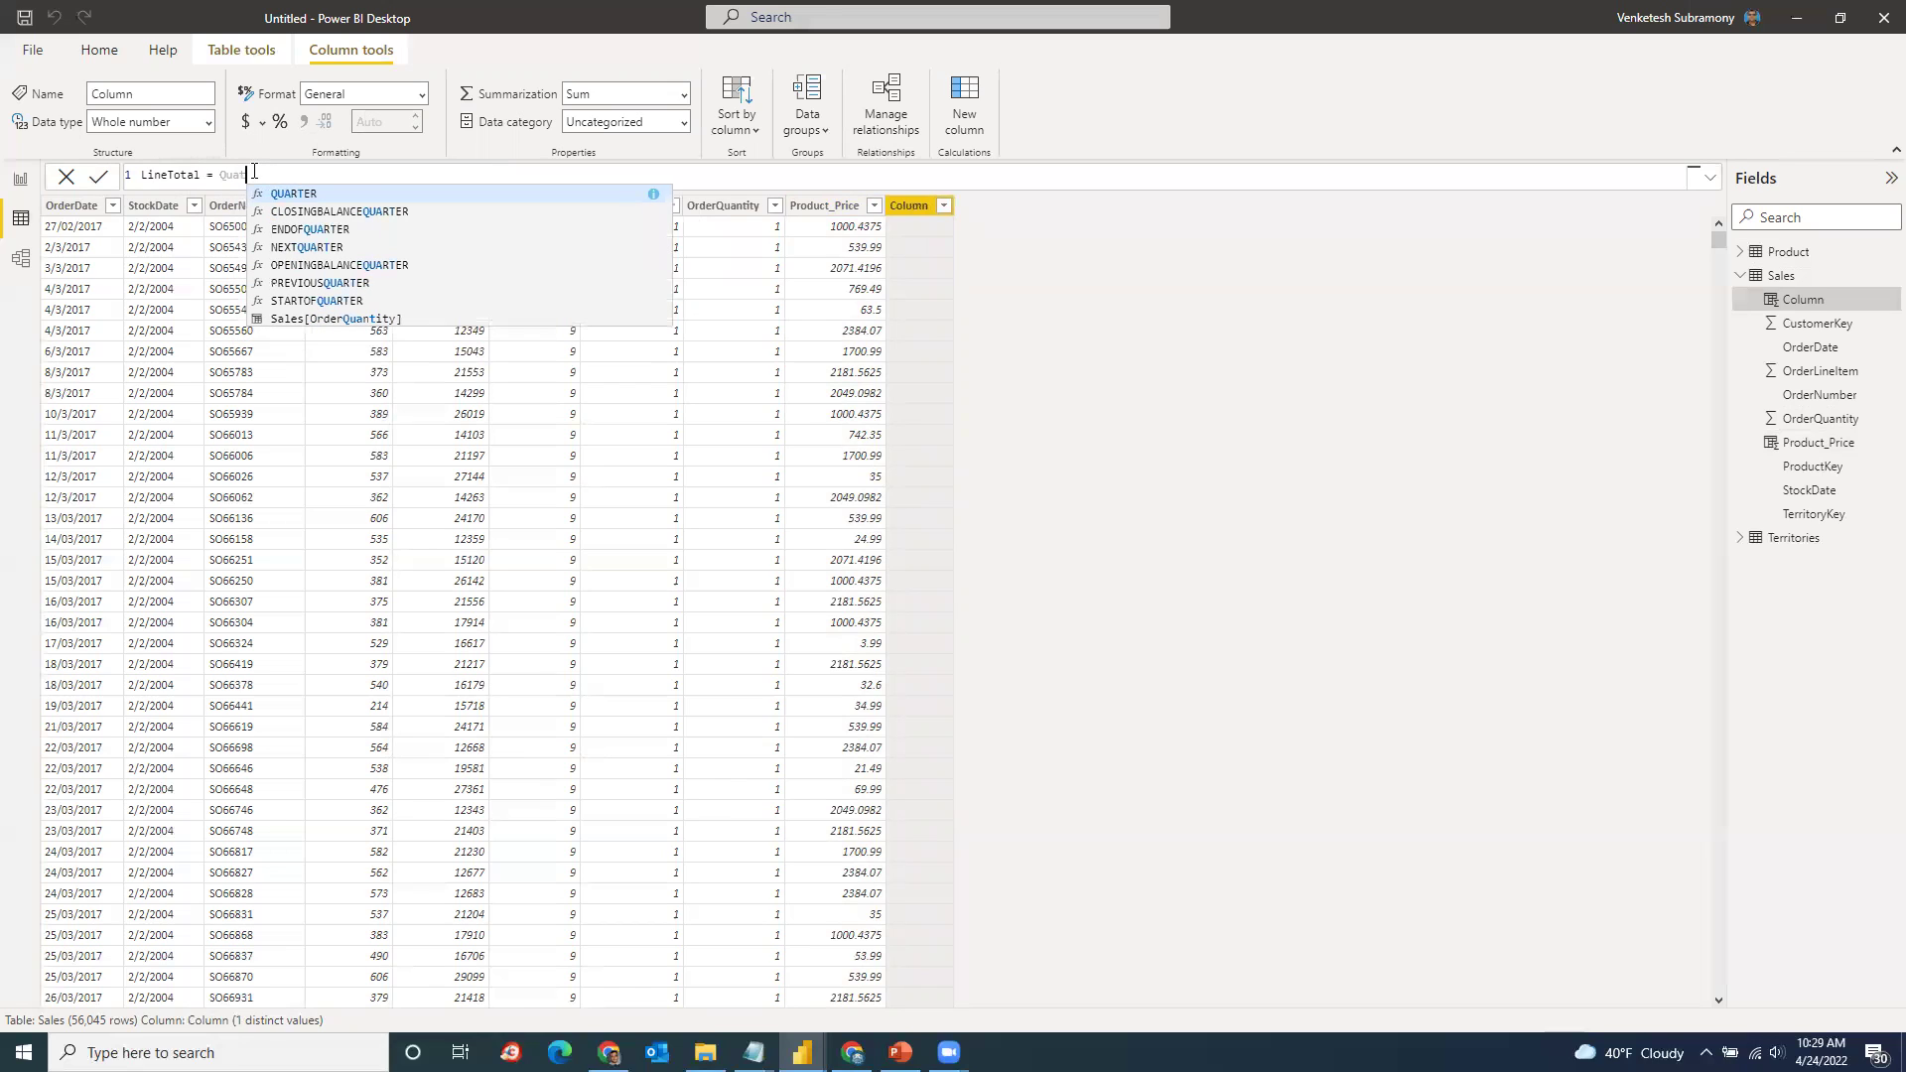
{"action": "left_click", "coordinate": [296, 320]}
{"action": "type", "text": "*"}
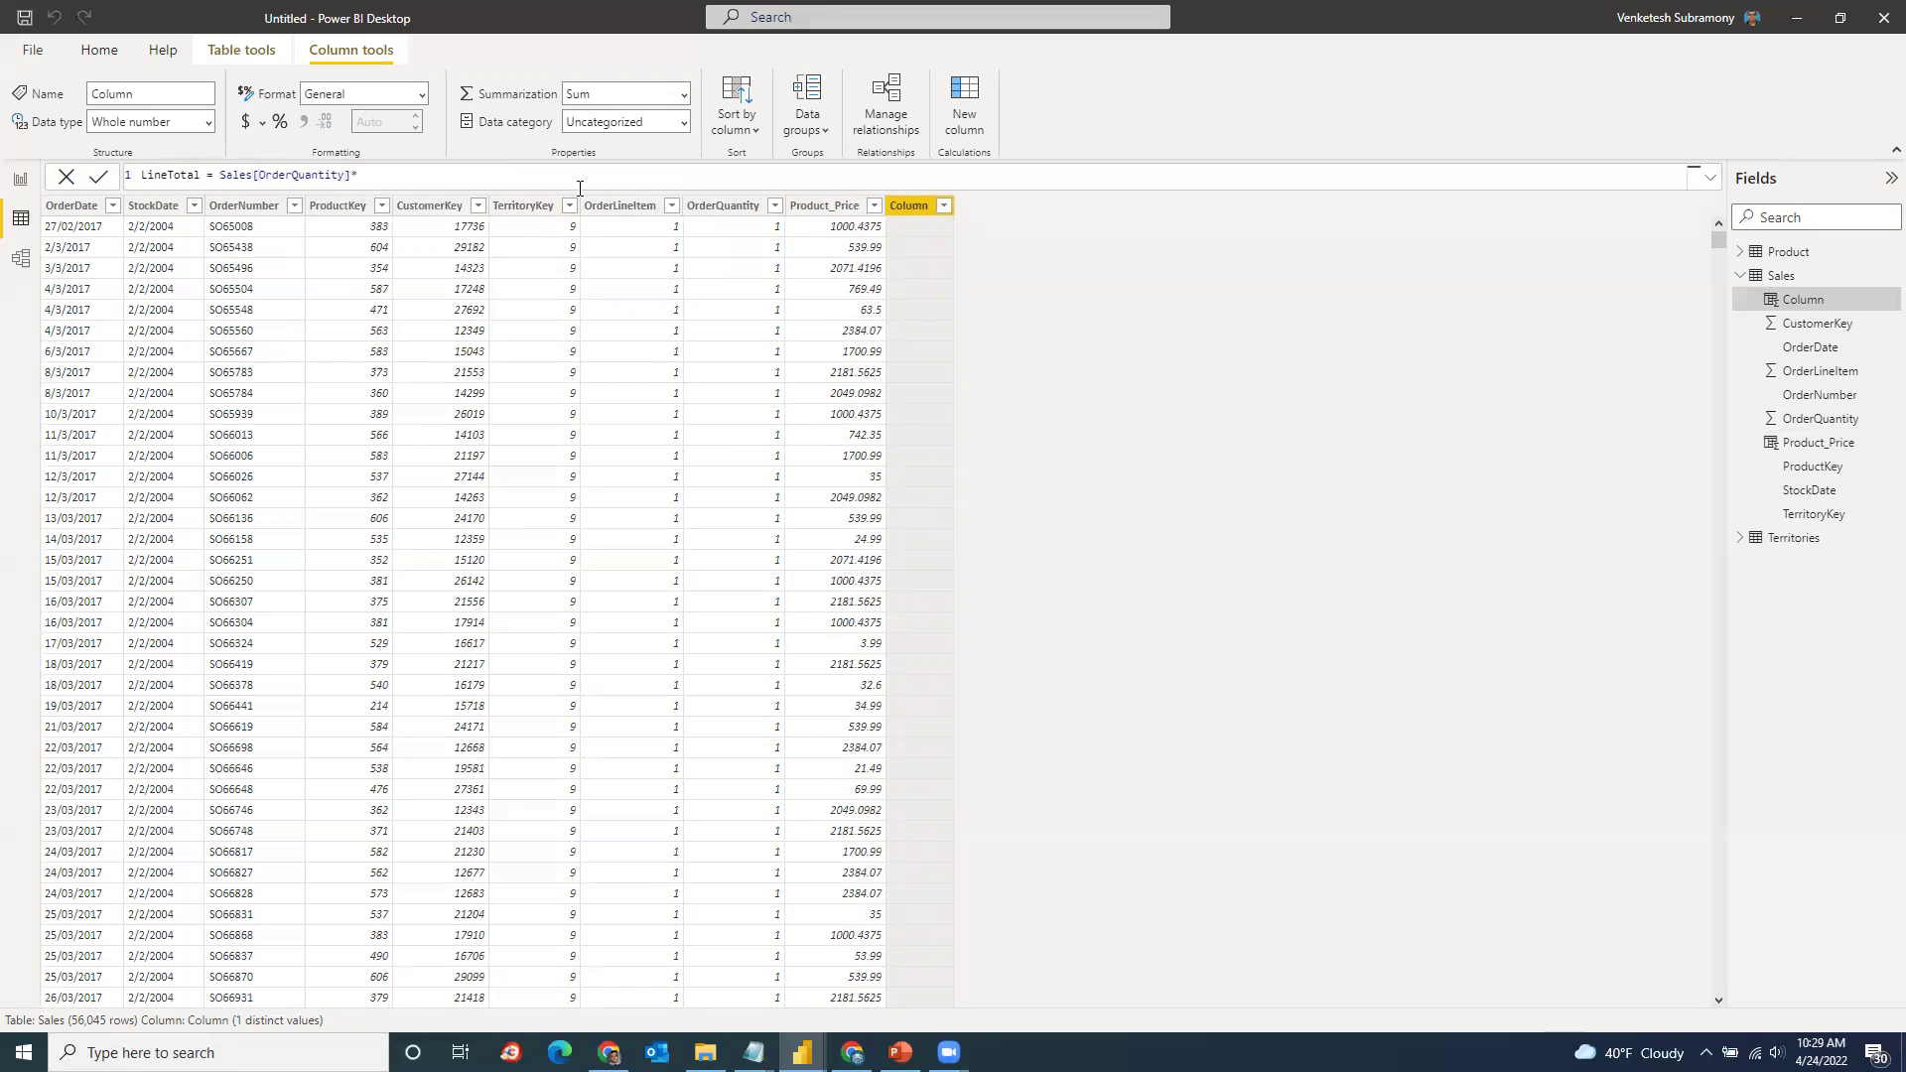
{"action": "type", "text": "Pro"}
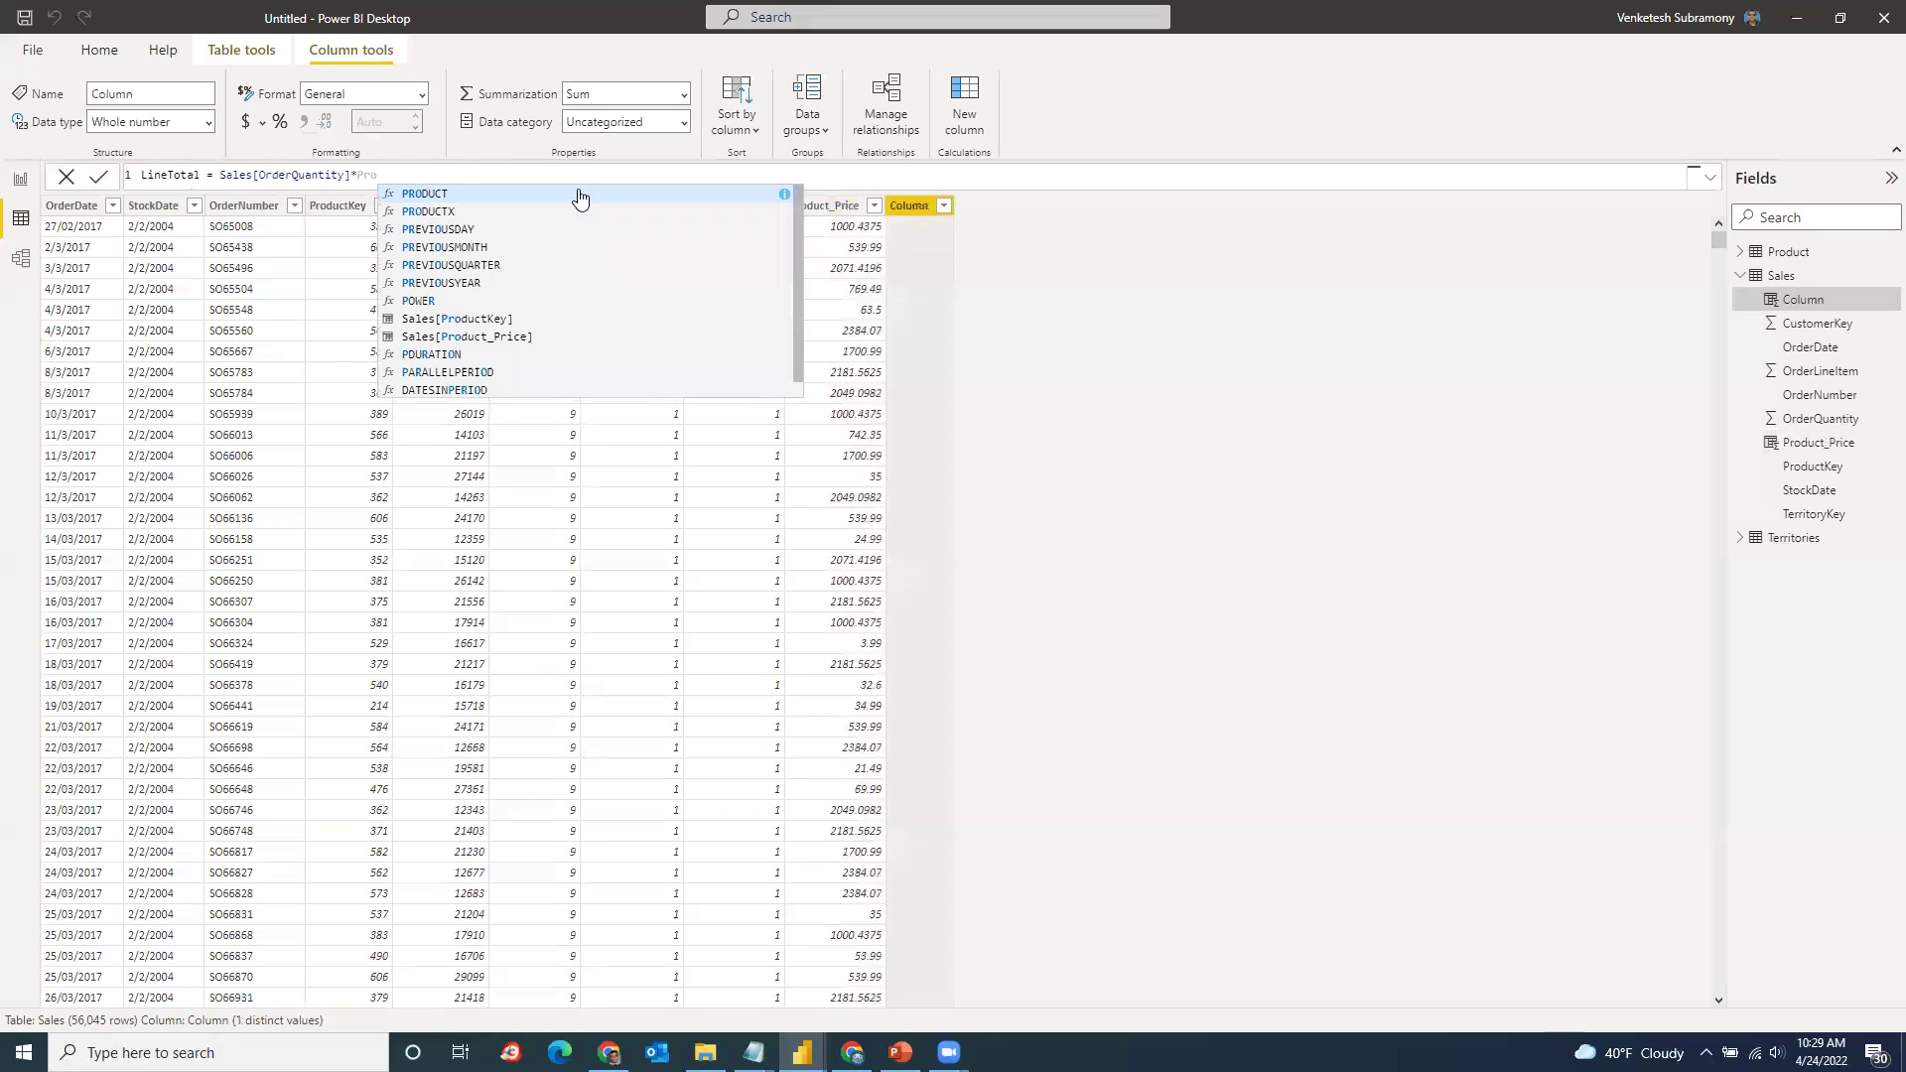
{"action": "type", "text": "duct"}
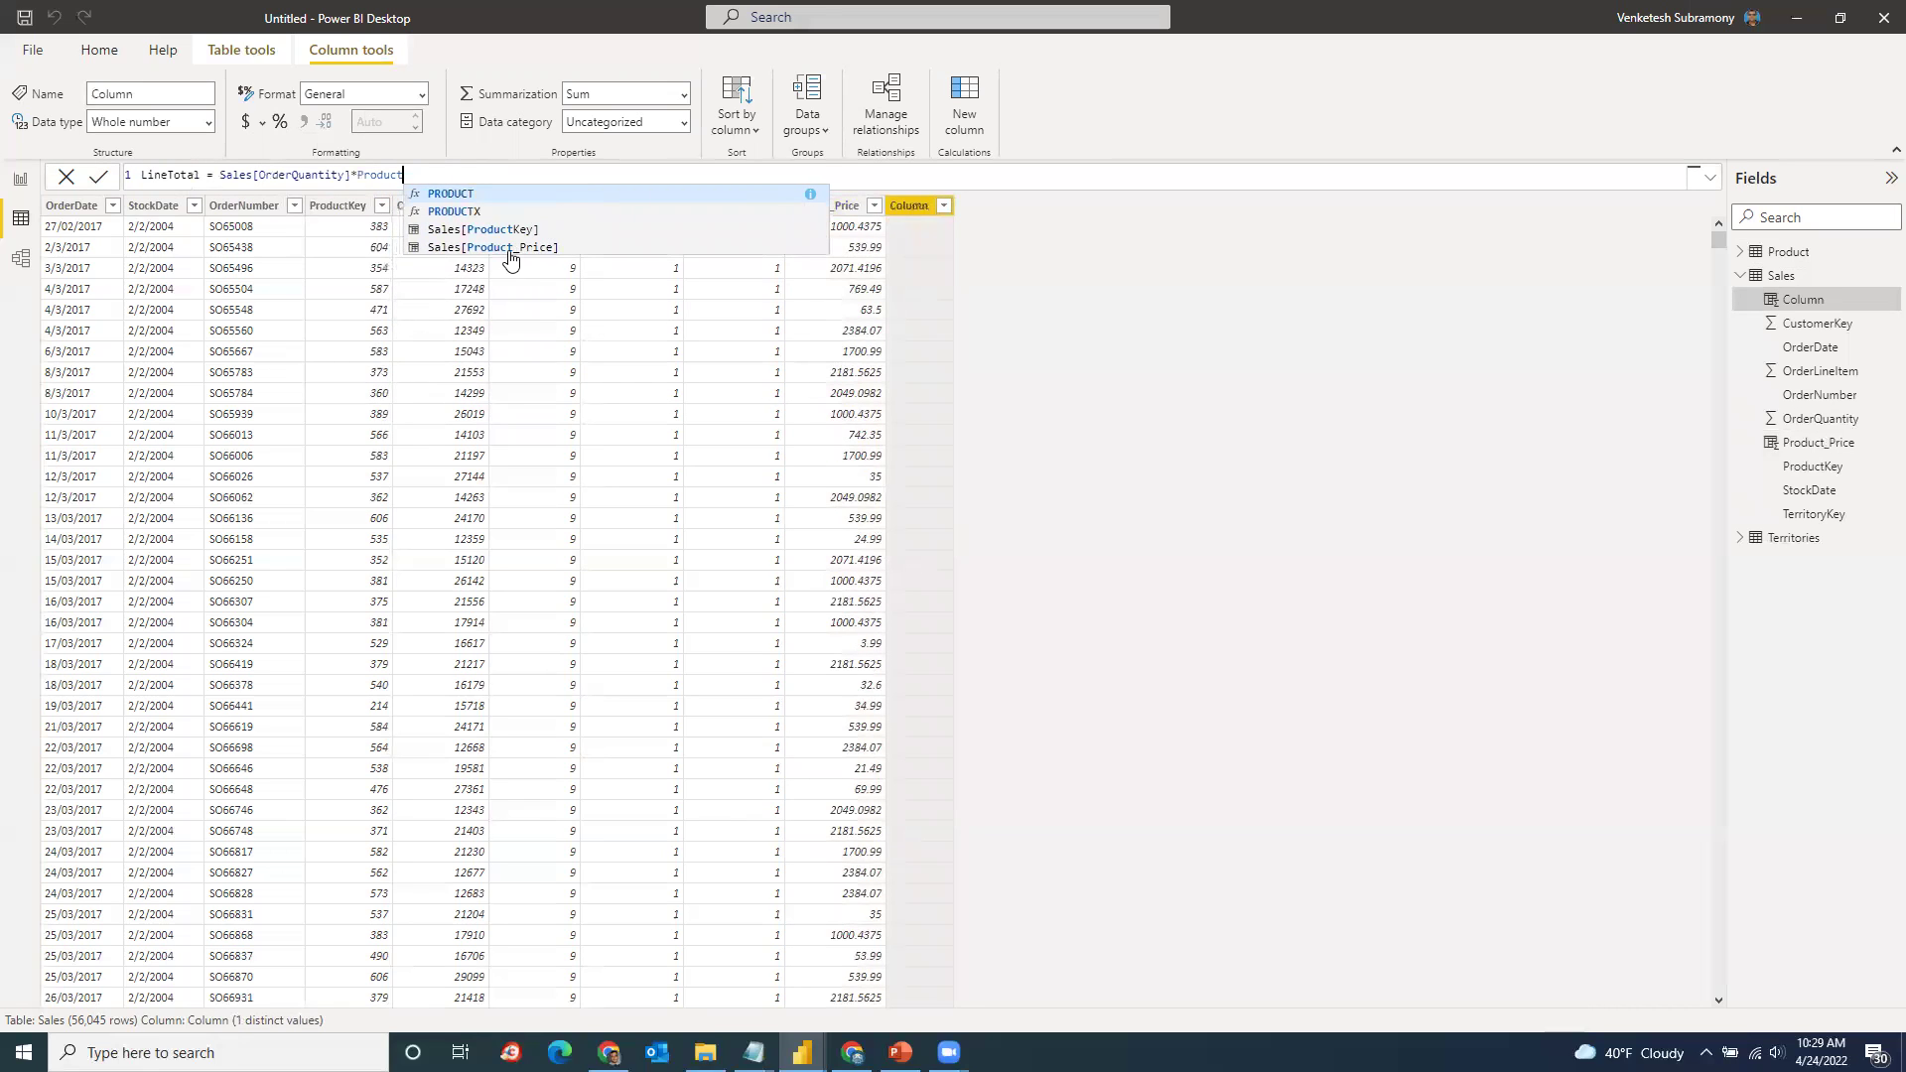
{"action": "left_click", "coordinate": [503, 247]}
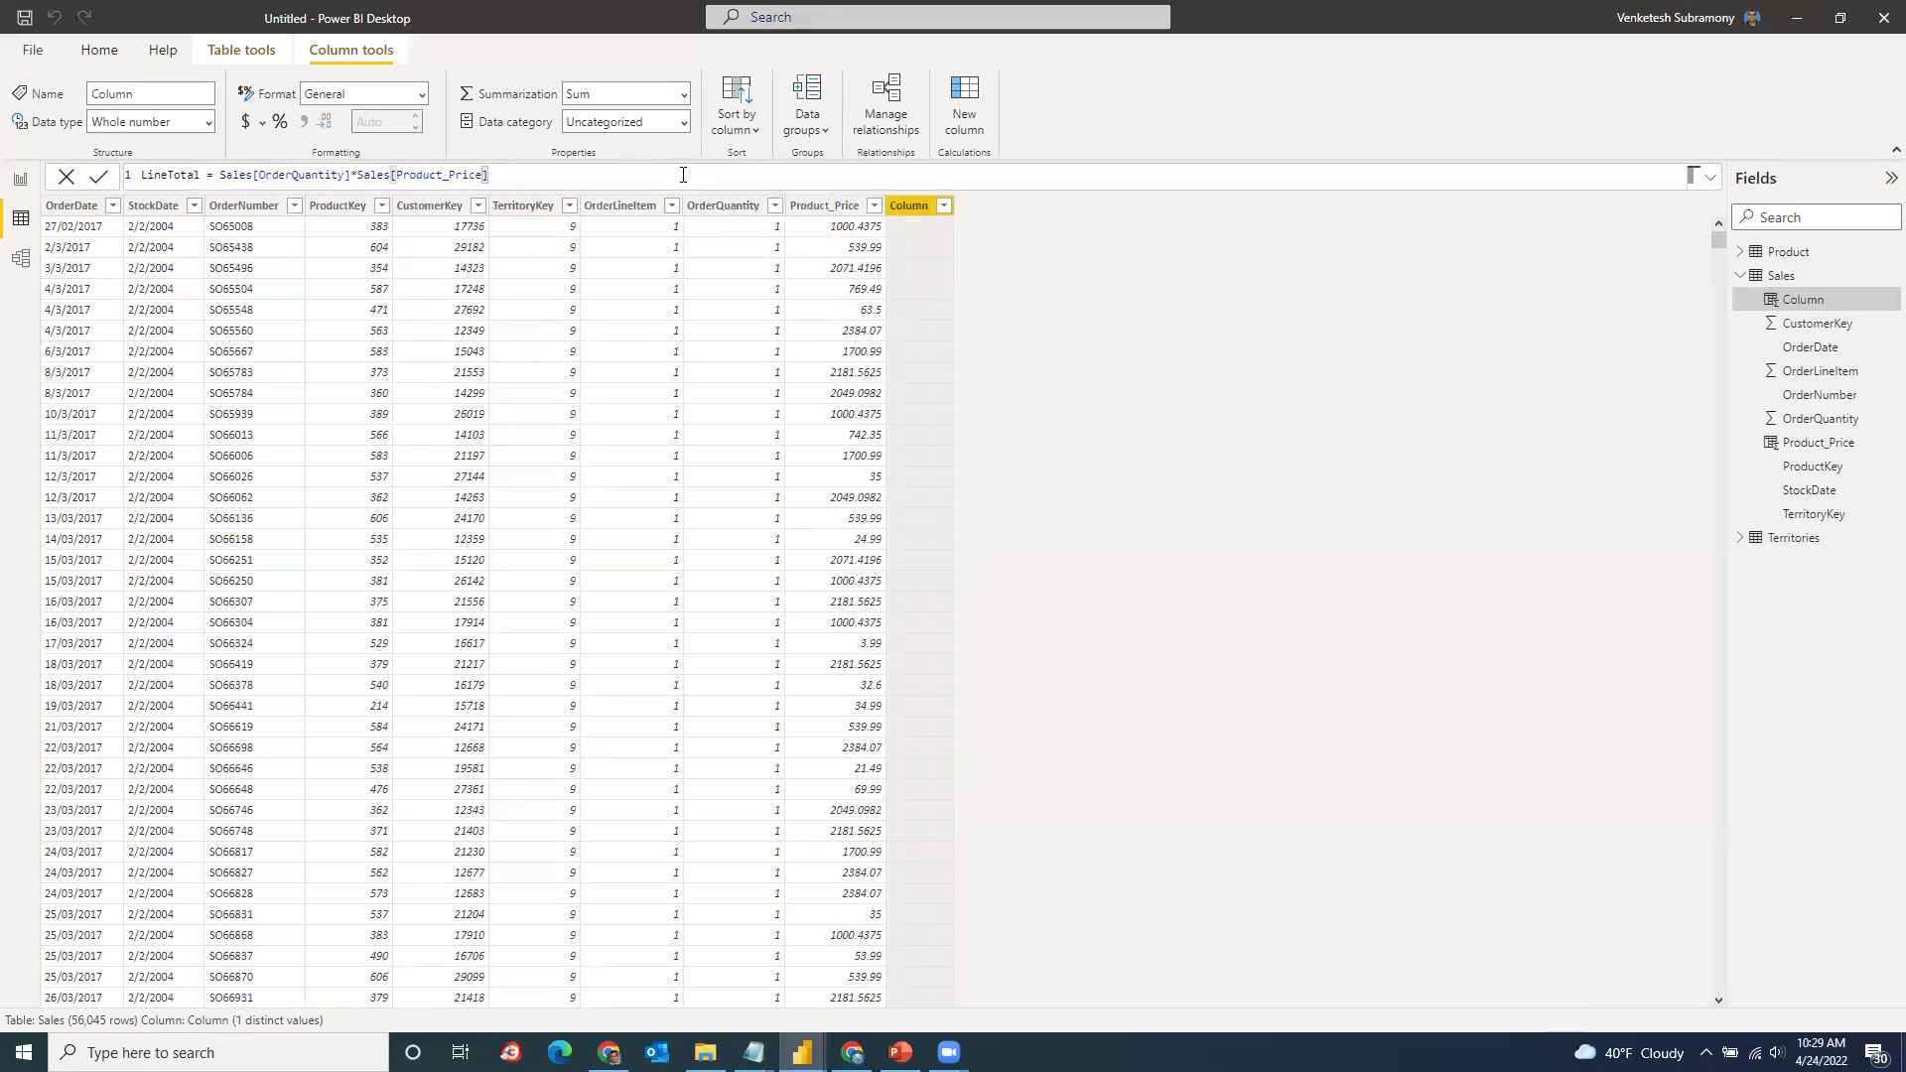
{"action": "key", "text": "Return"}
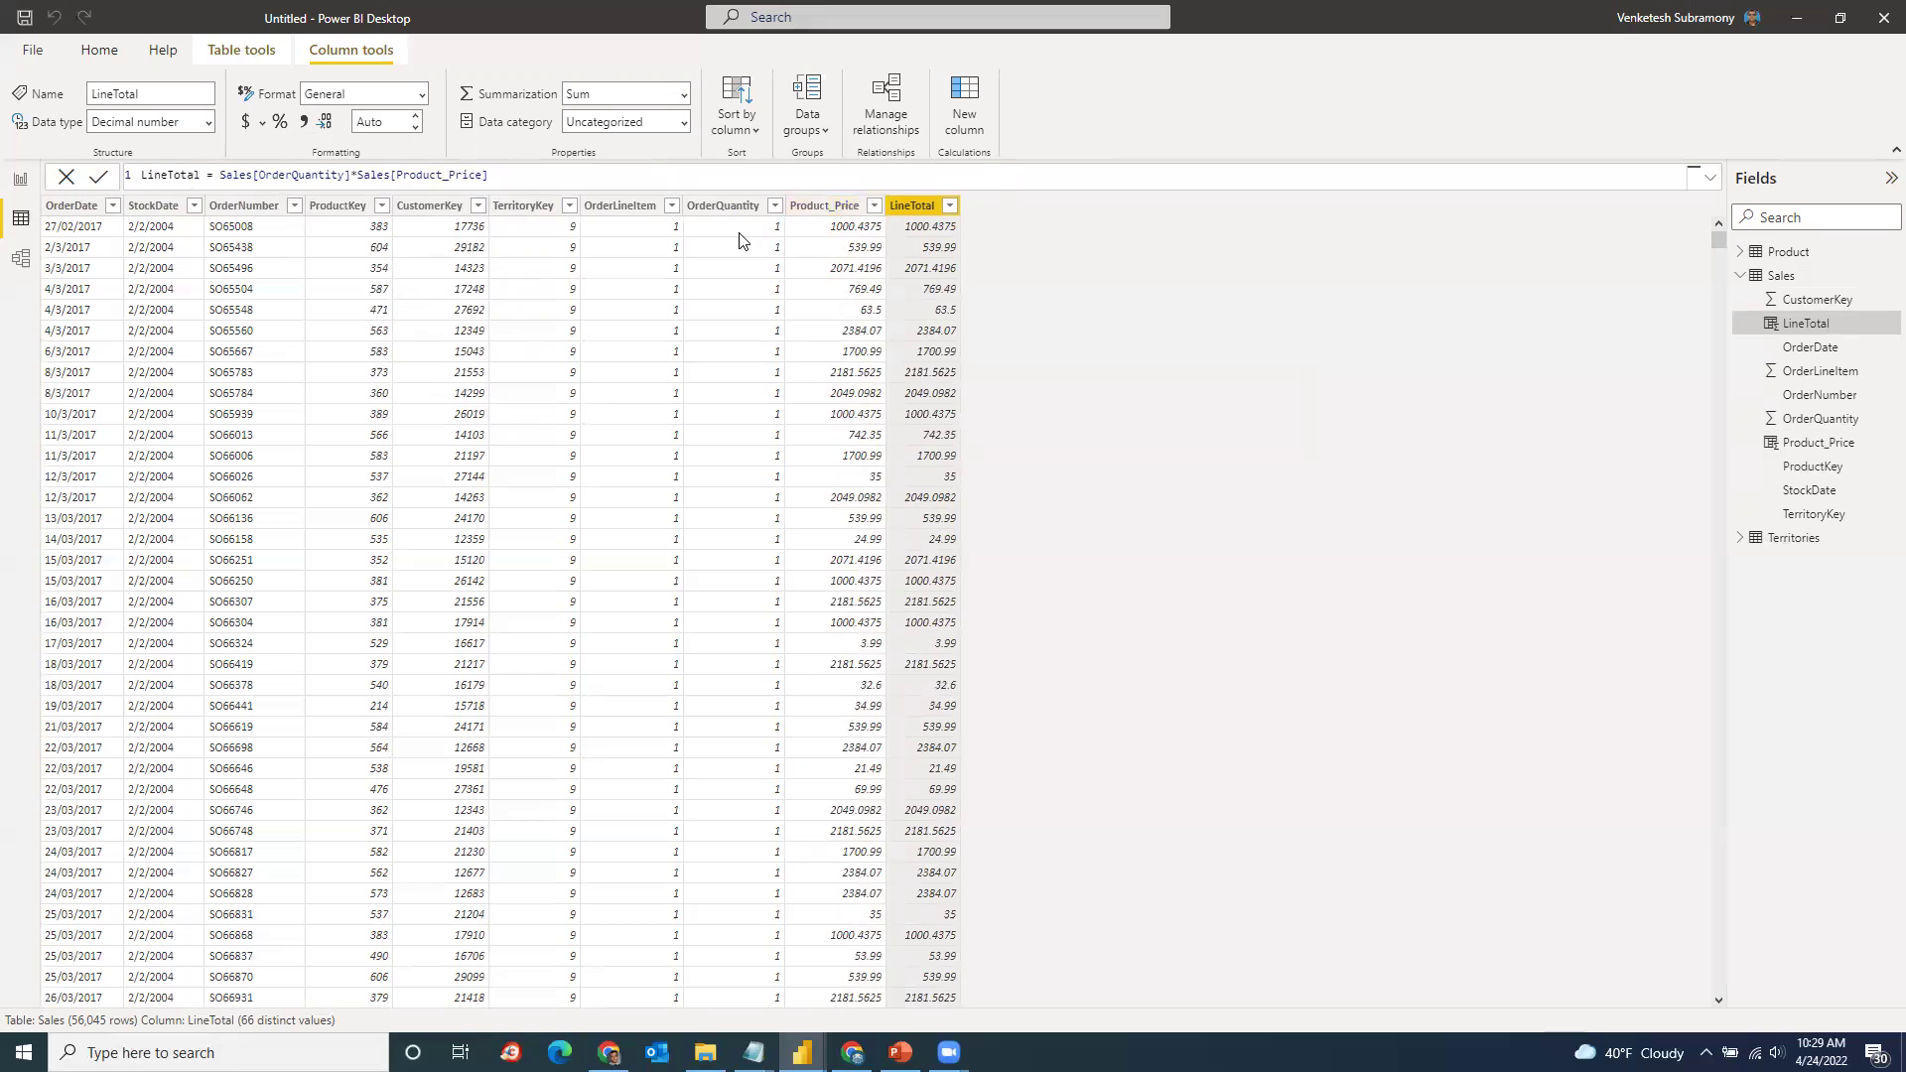
Step: Sort the Sales data by OrderQuantity in descending order and check LineTotal against quantity and Product_Price
{"action": "left_click", "coordinate": [820, 237]}
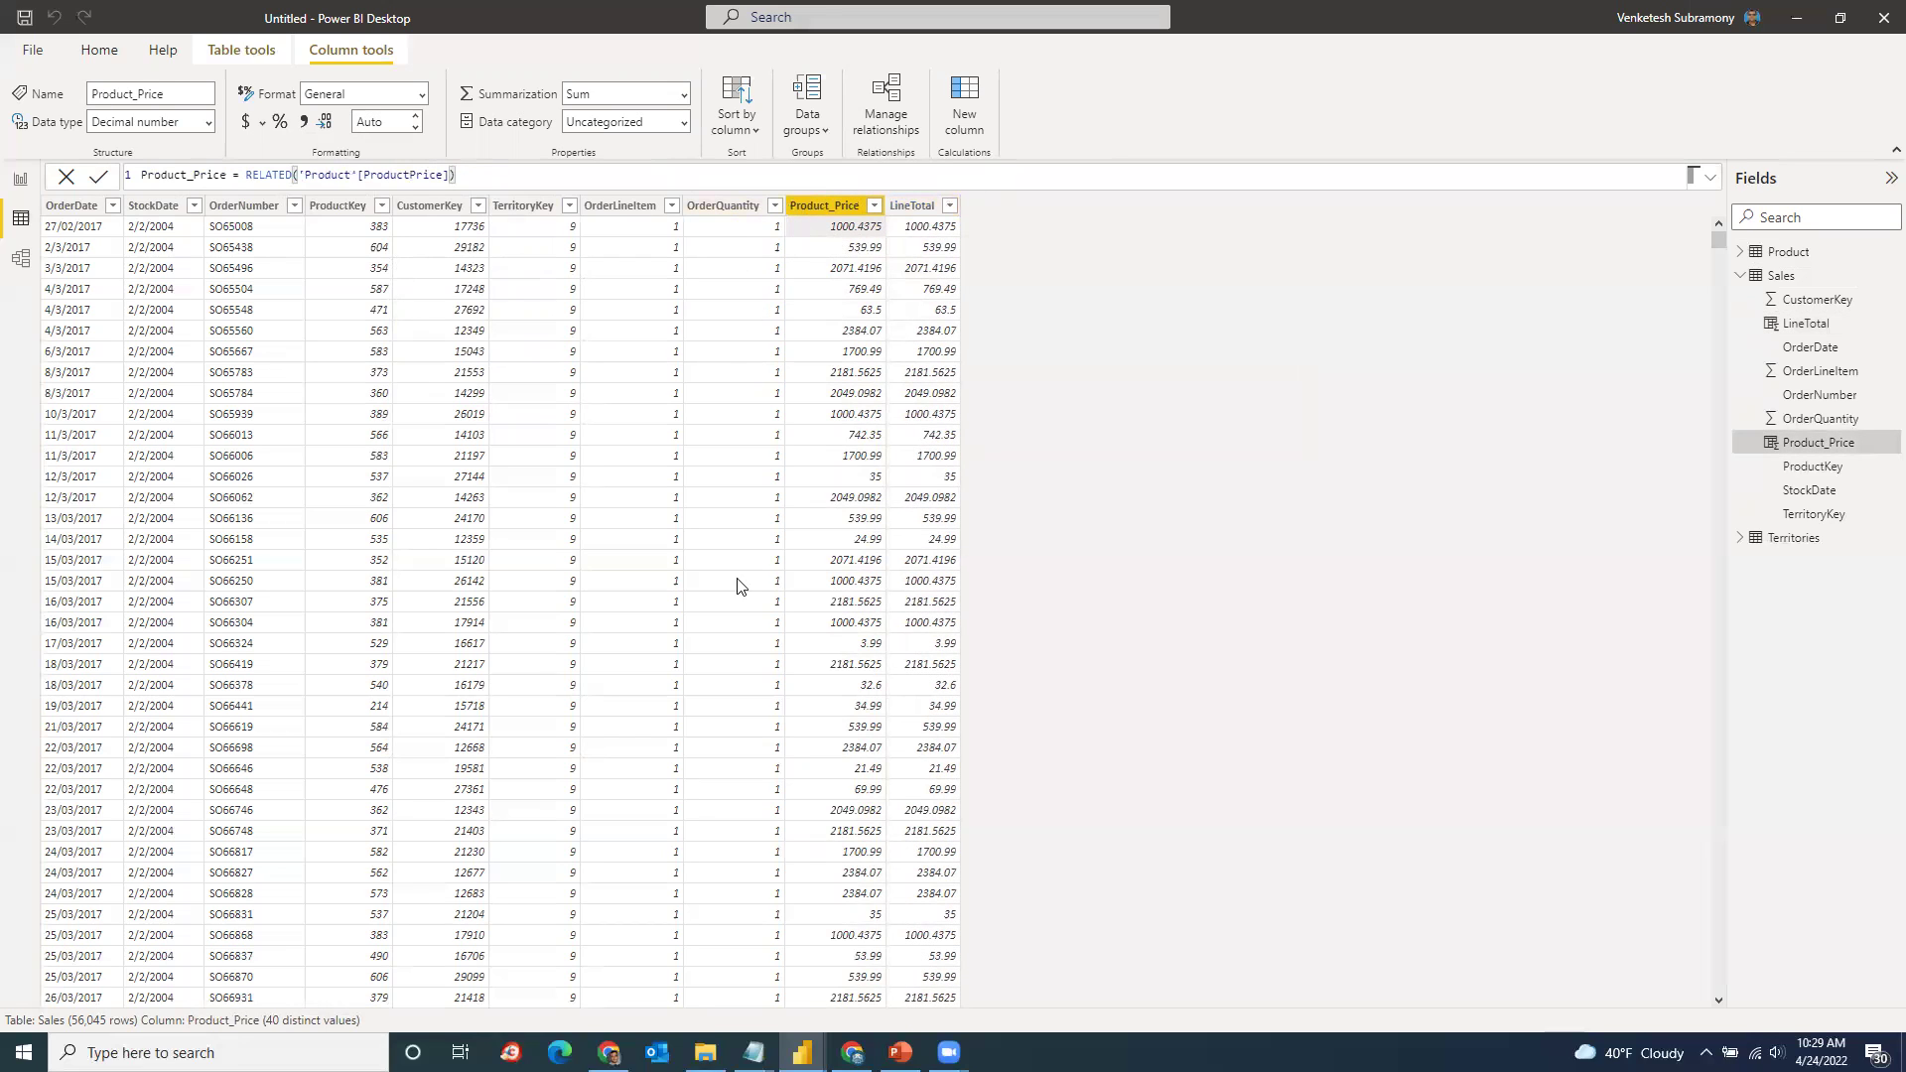
{"action": "left_click", "coordinate": [775, 206]}
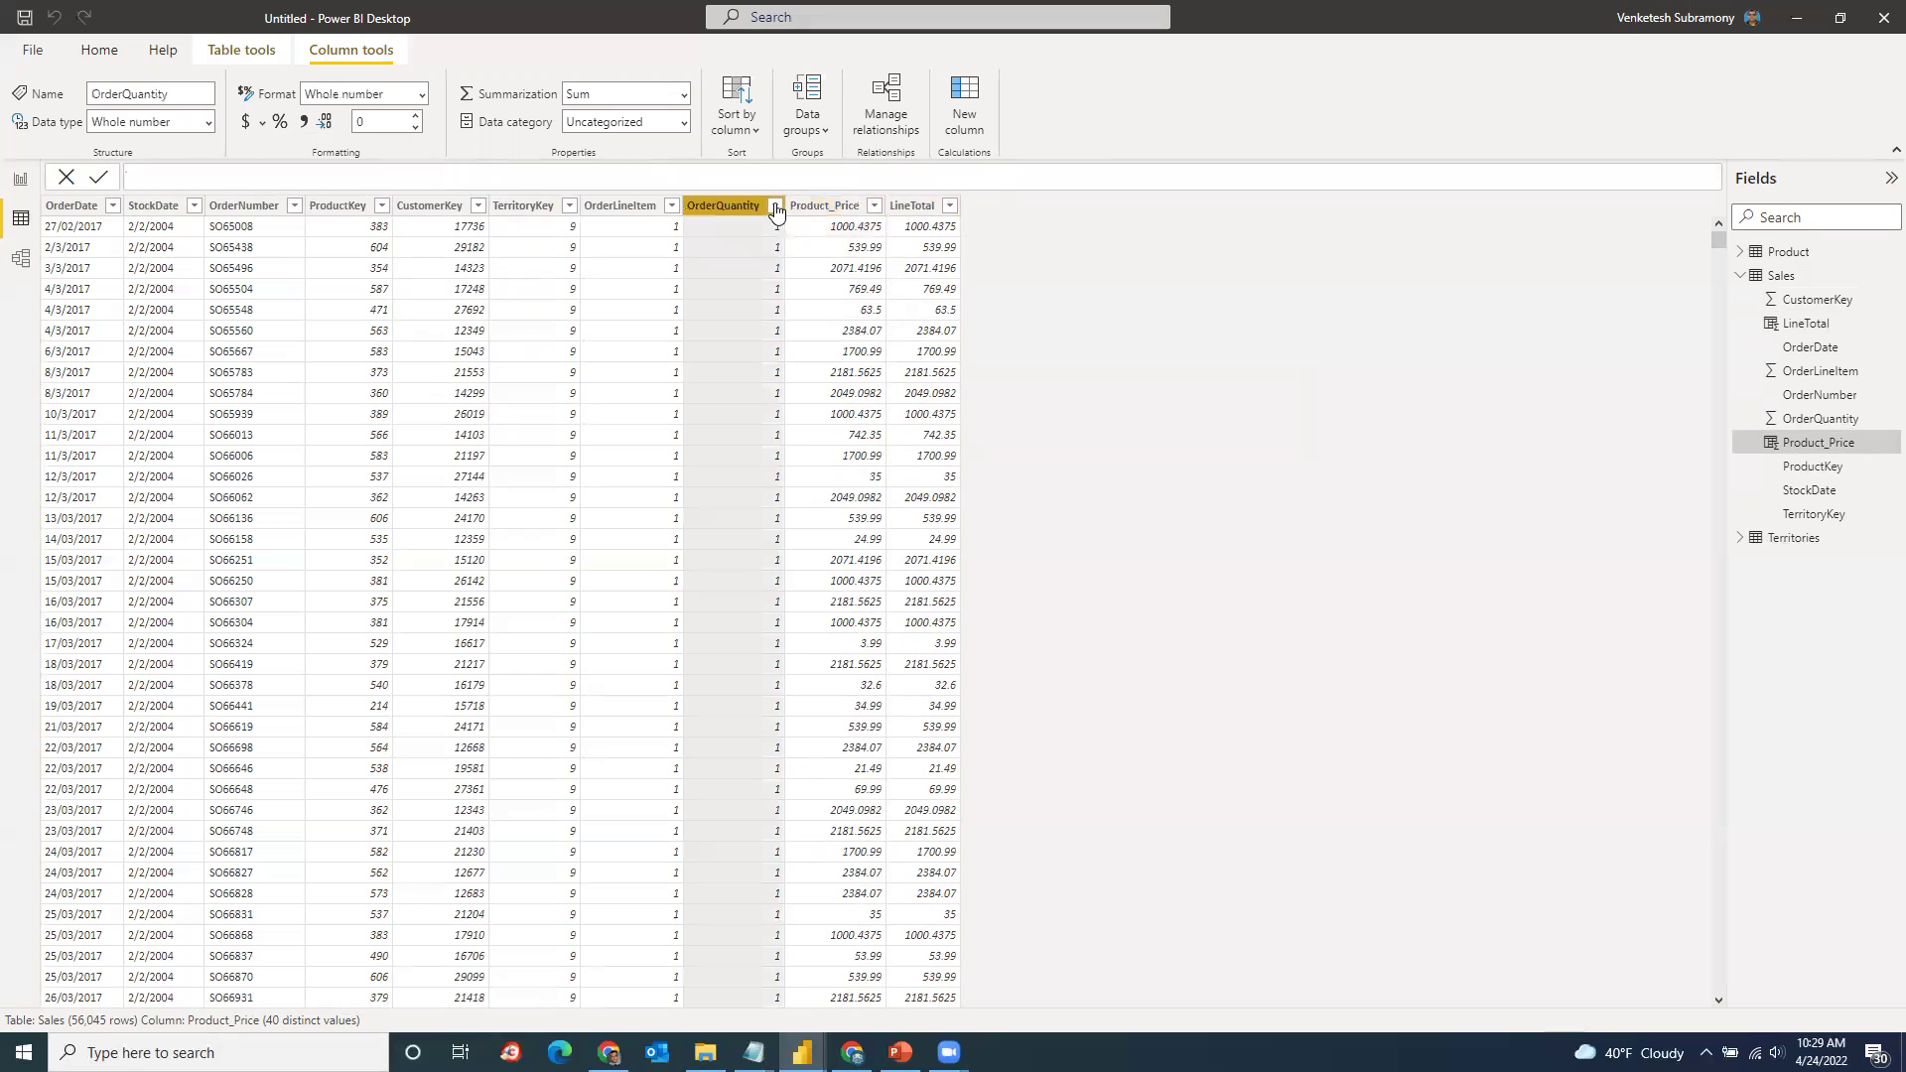
{"action": "left_click", "coordinate": [834, 249]}
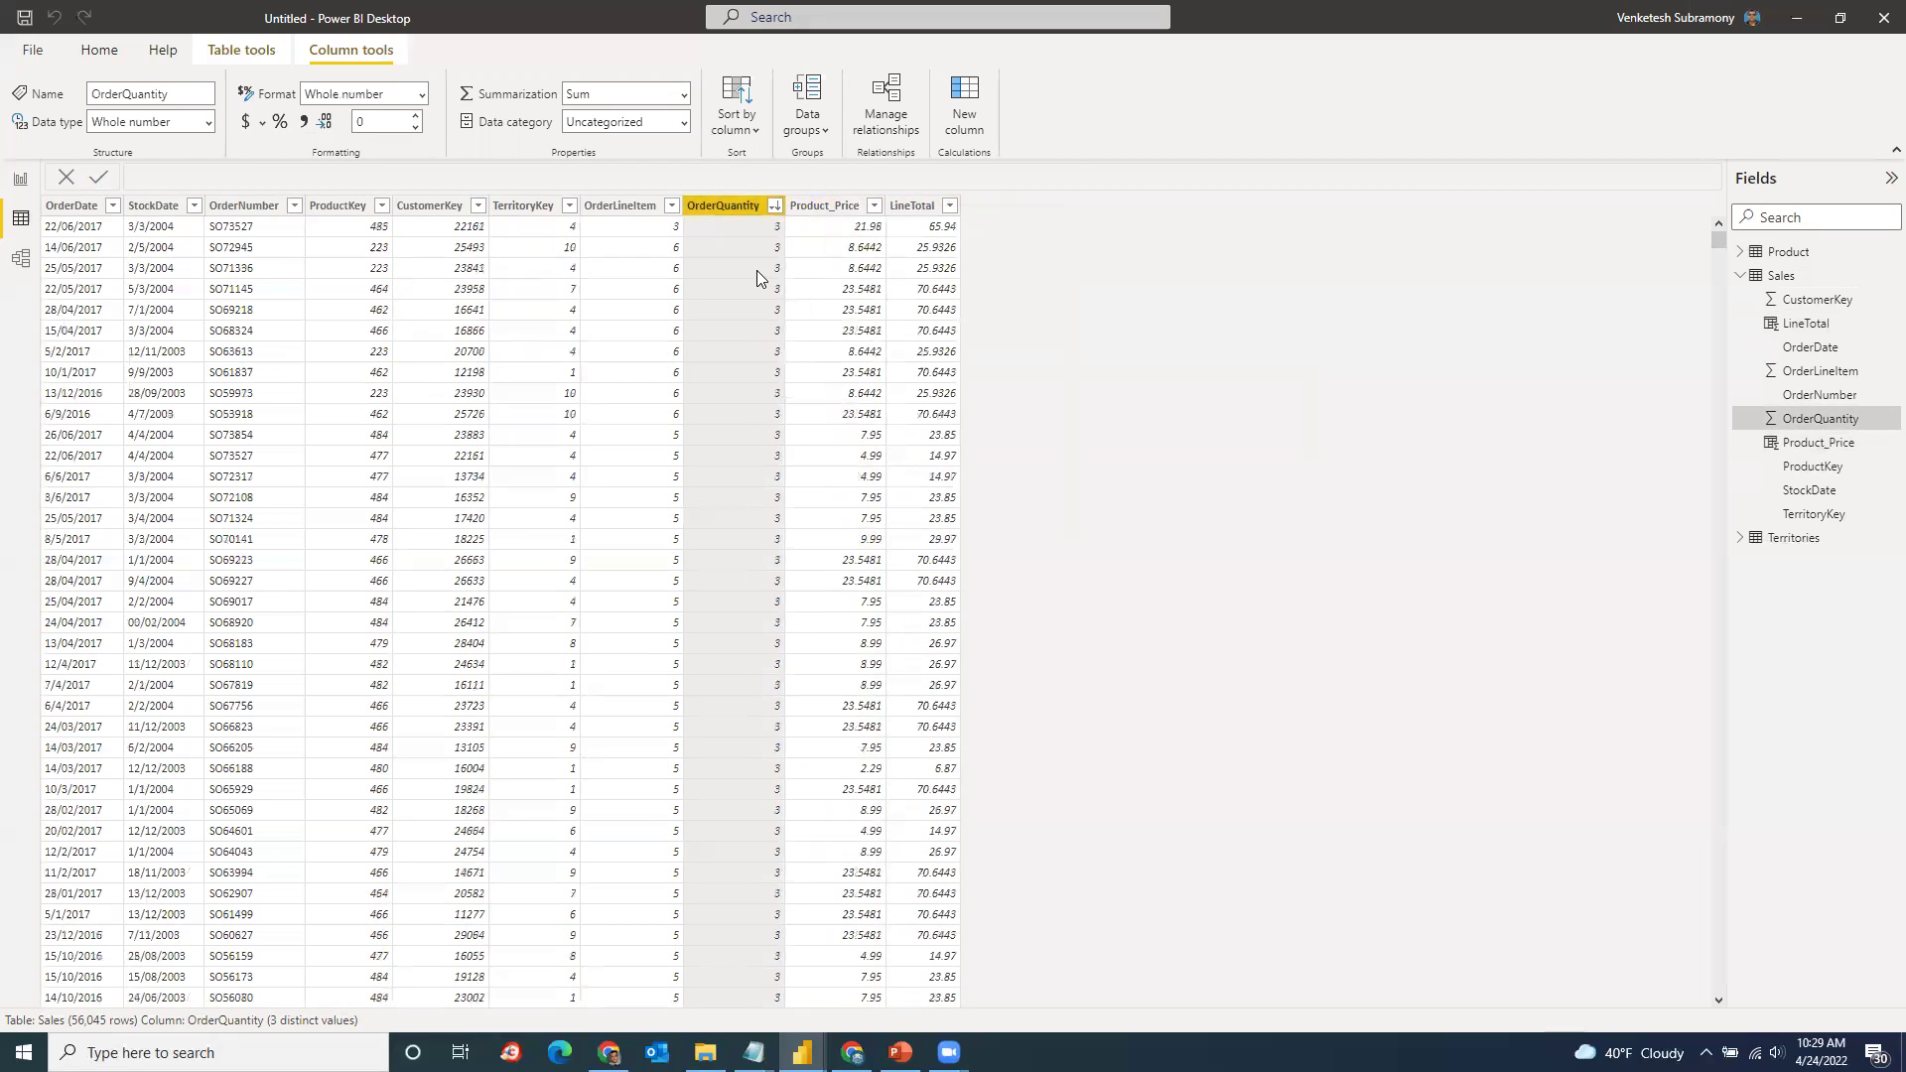
{"action": "left_click", "coordinate": [851, 233]}
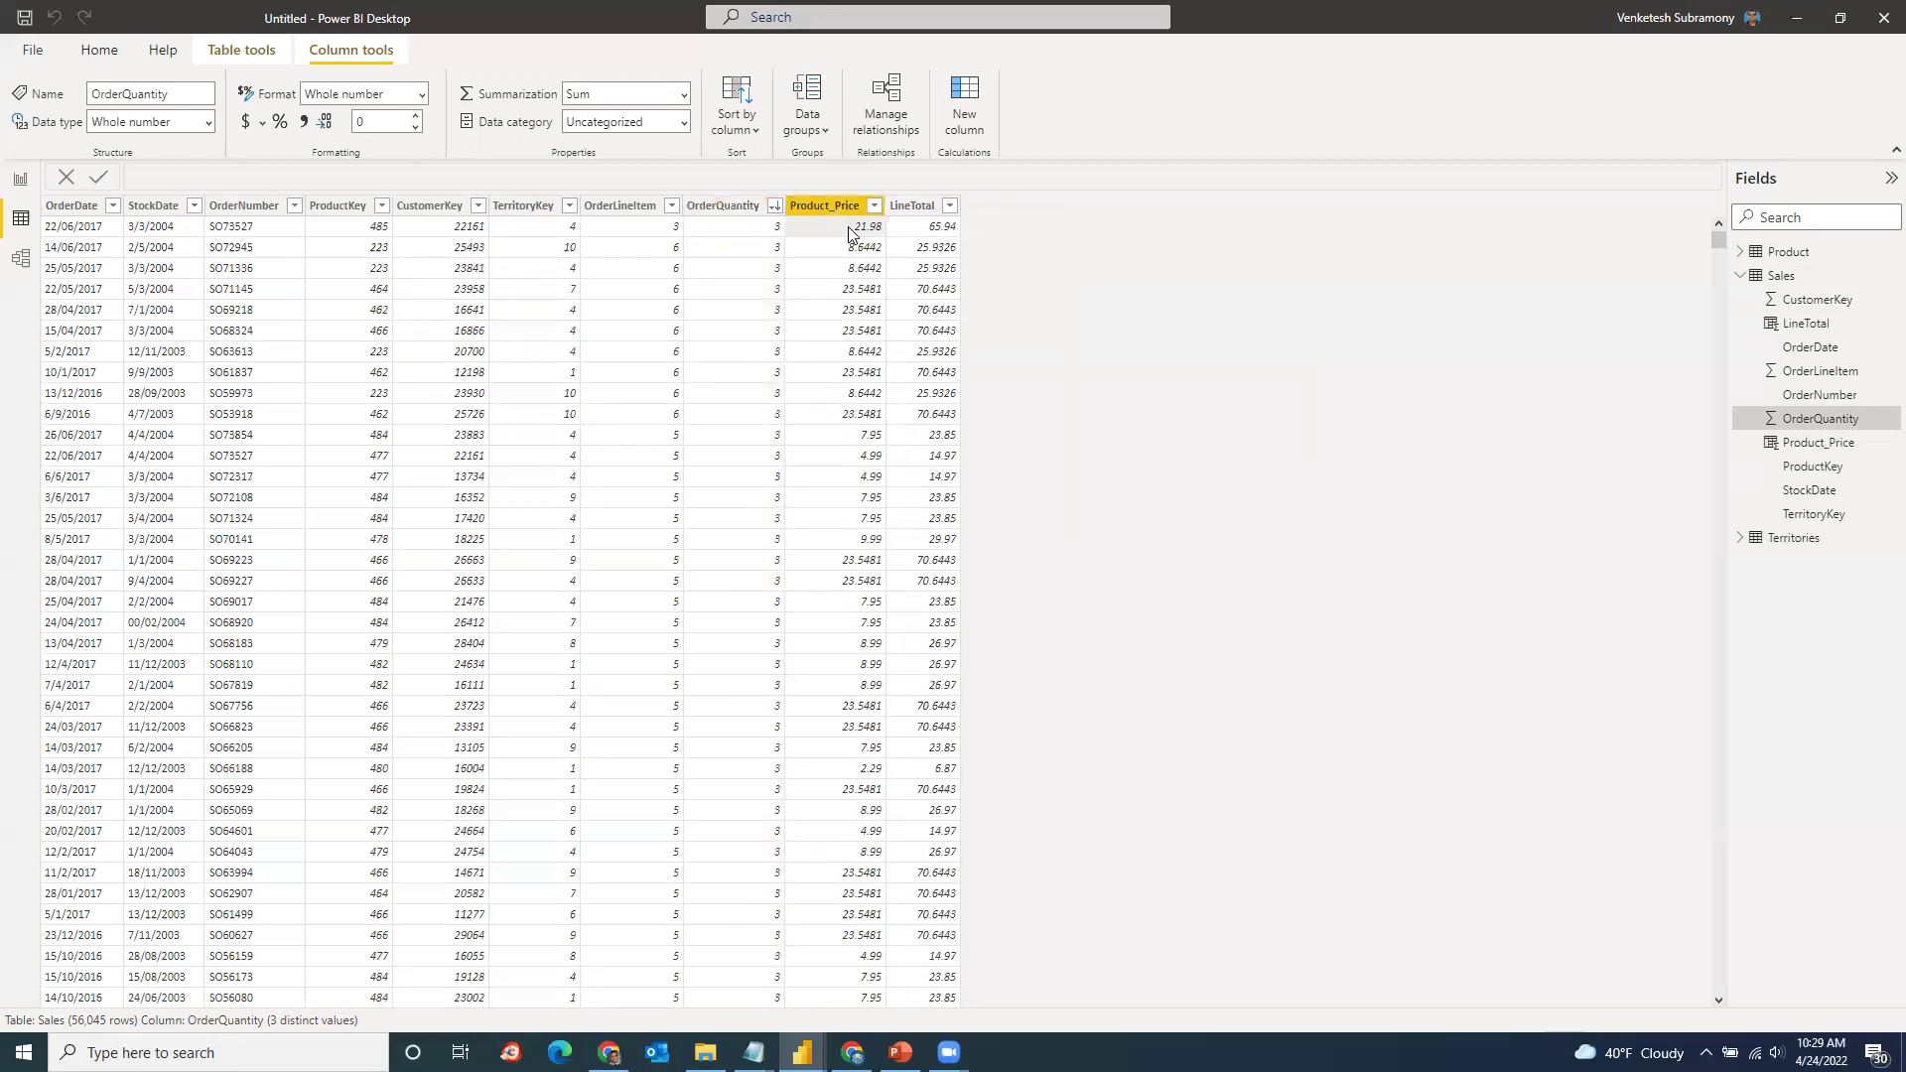
{"action": "left_click", "coordinate": [933, 238]}
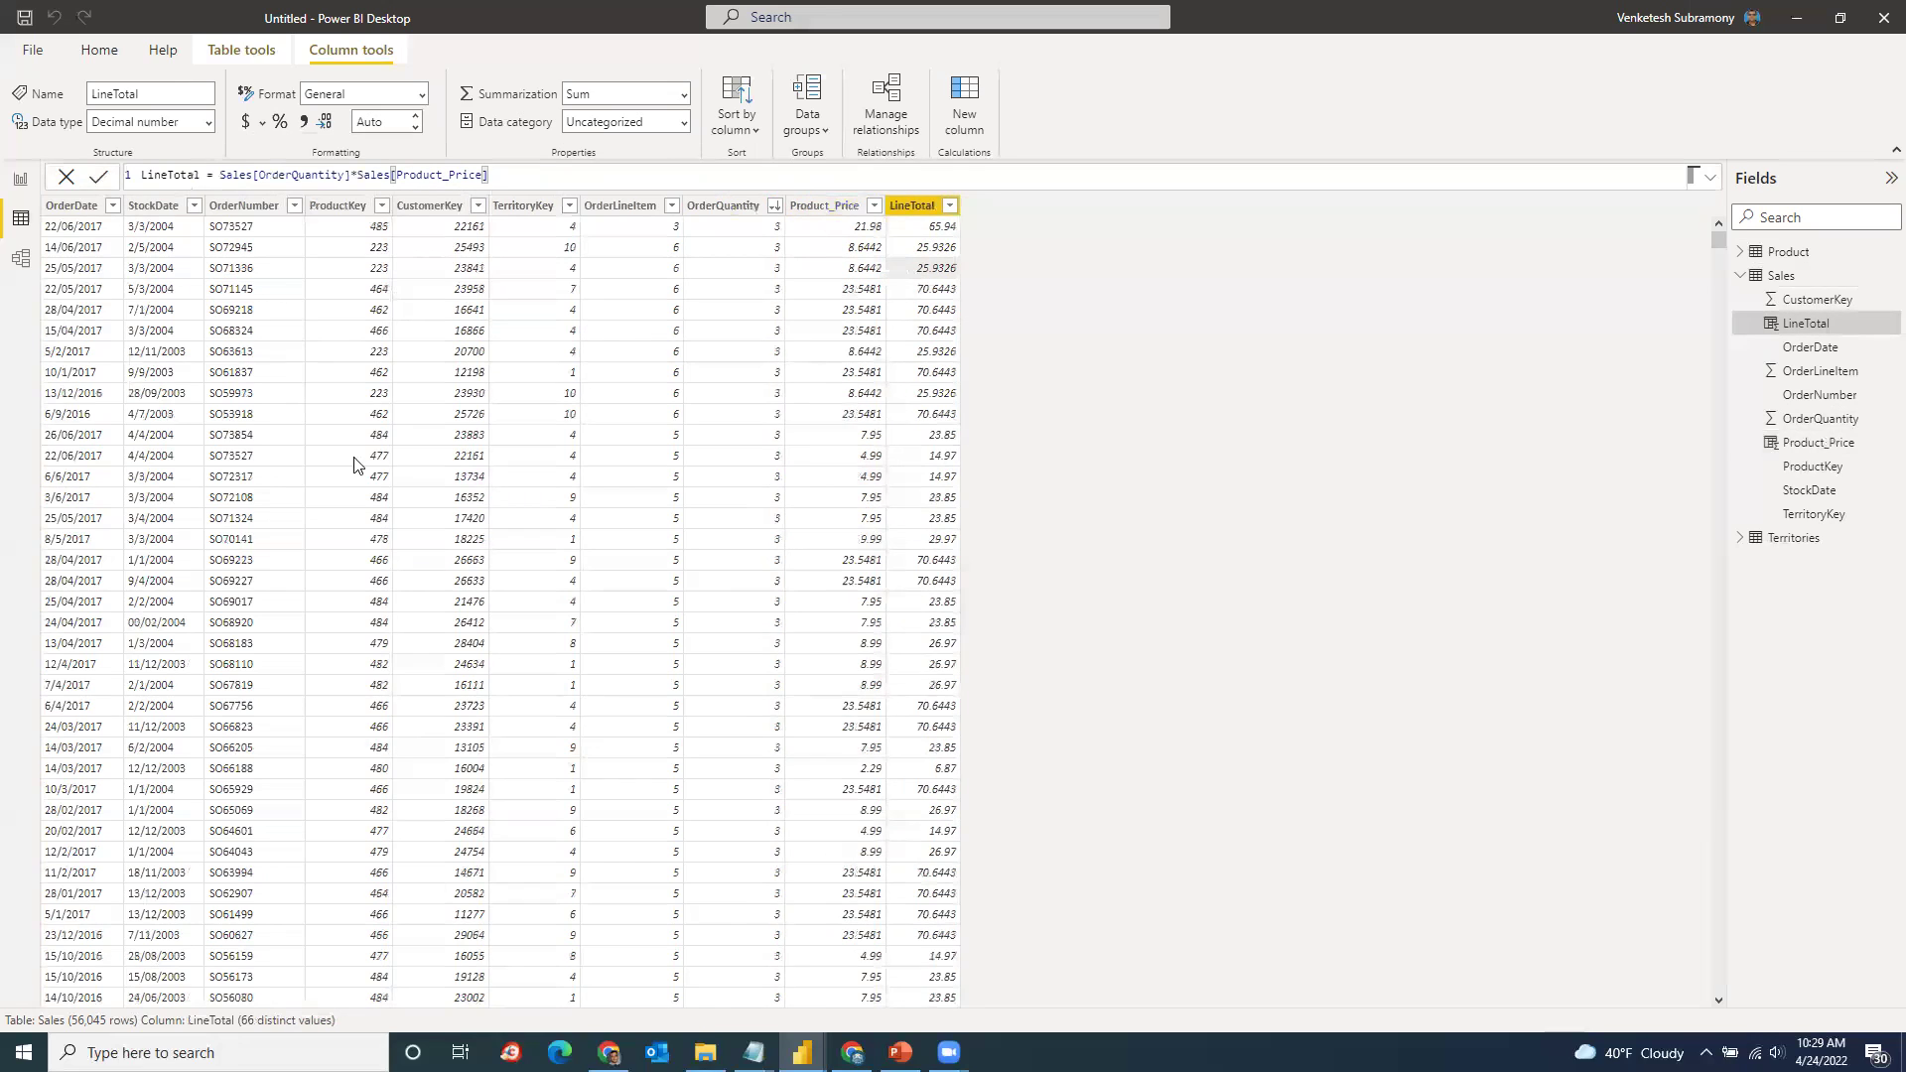
Step: Return to the report page and add the Sales LineTotal field to the table after OrderQuantity
{"action": "left_click", "coordinate": [22, 260]}
{"action": "left_click", "coordinate": [20, 182]}
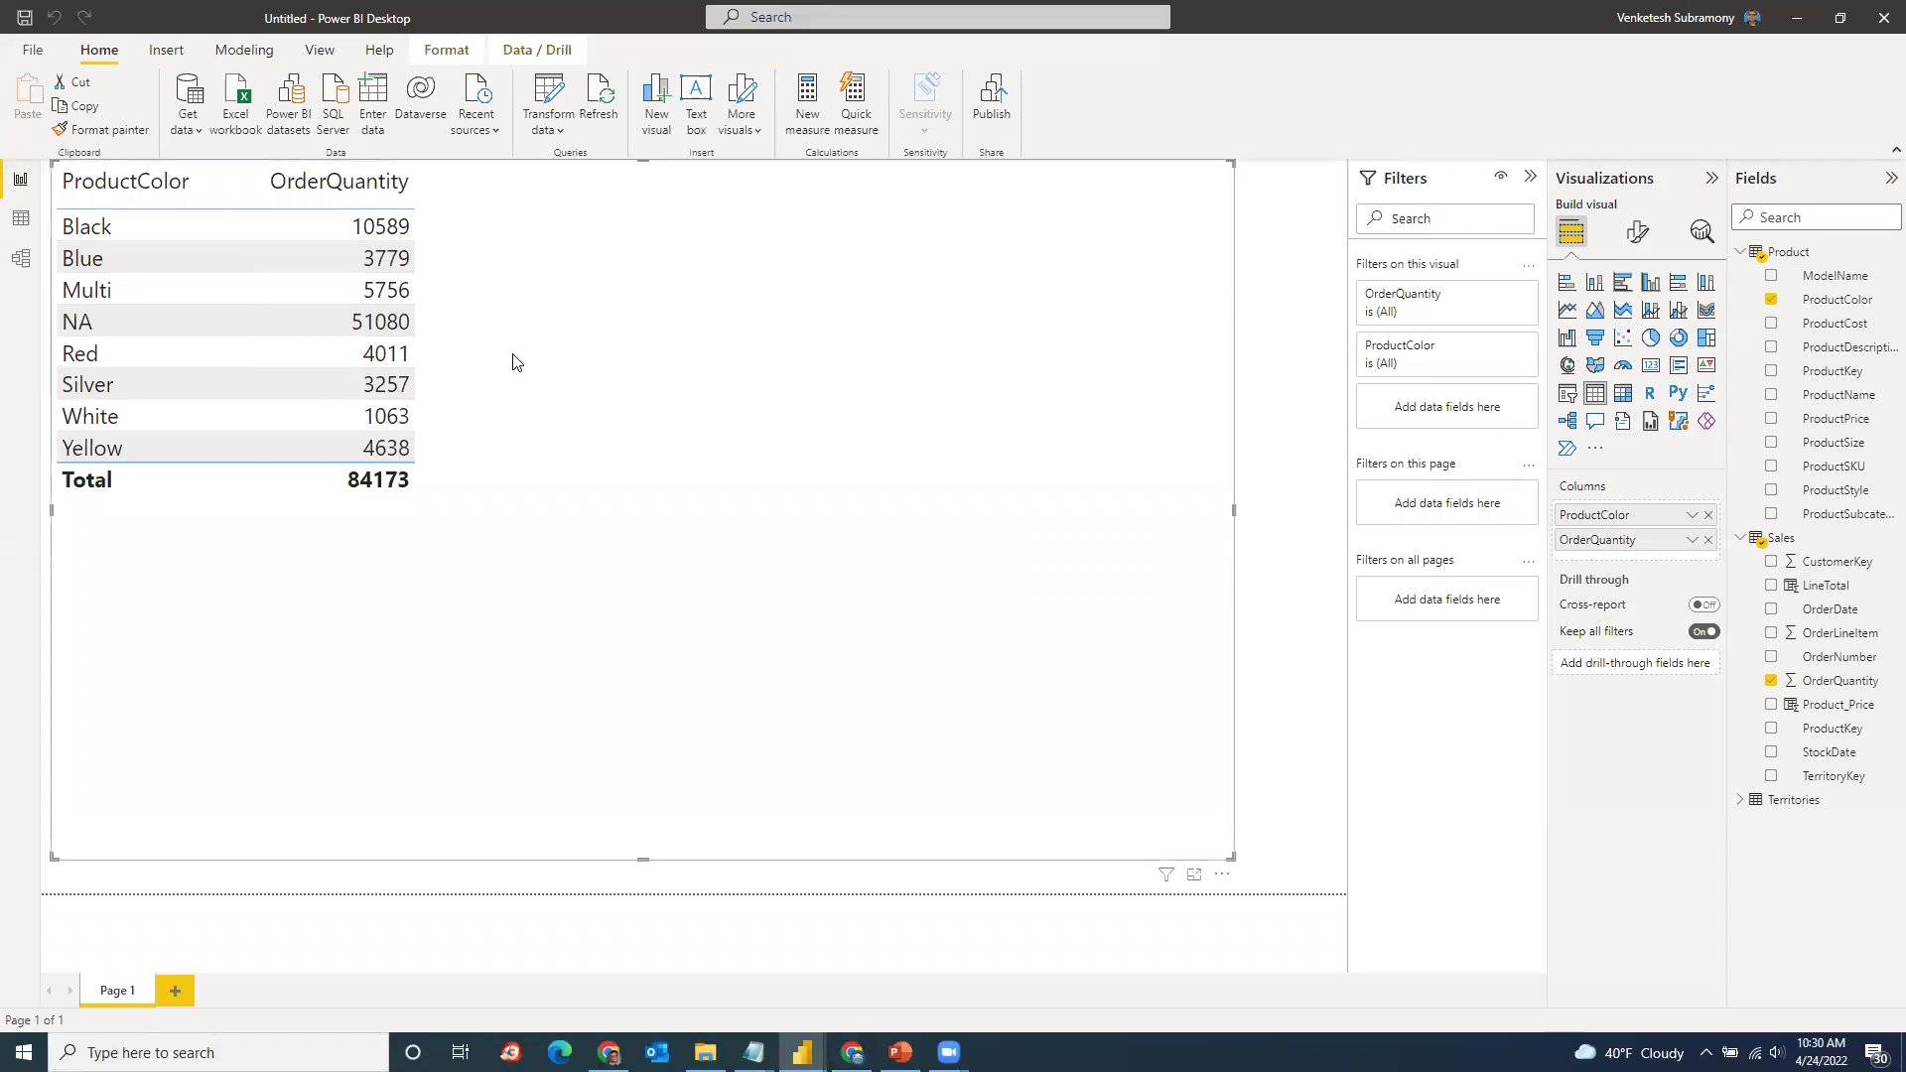
{"action": "left_click", "coordinate": [1740, 252]}
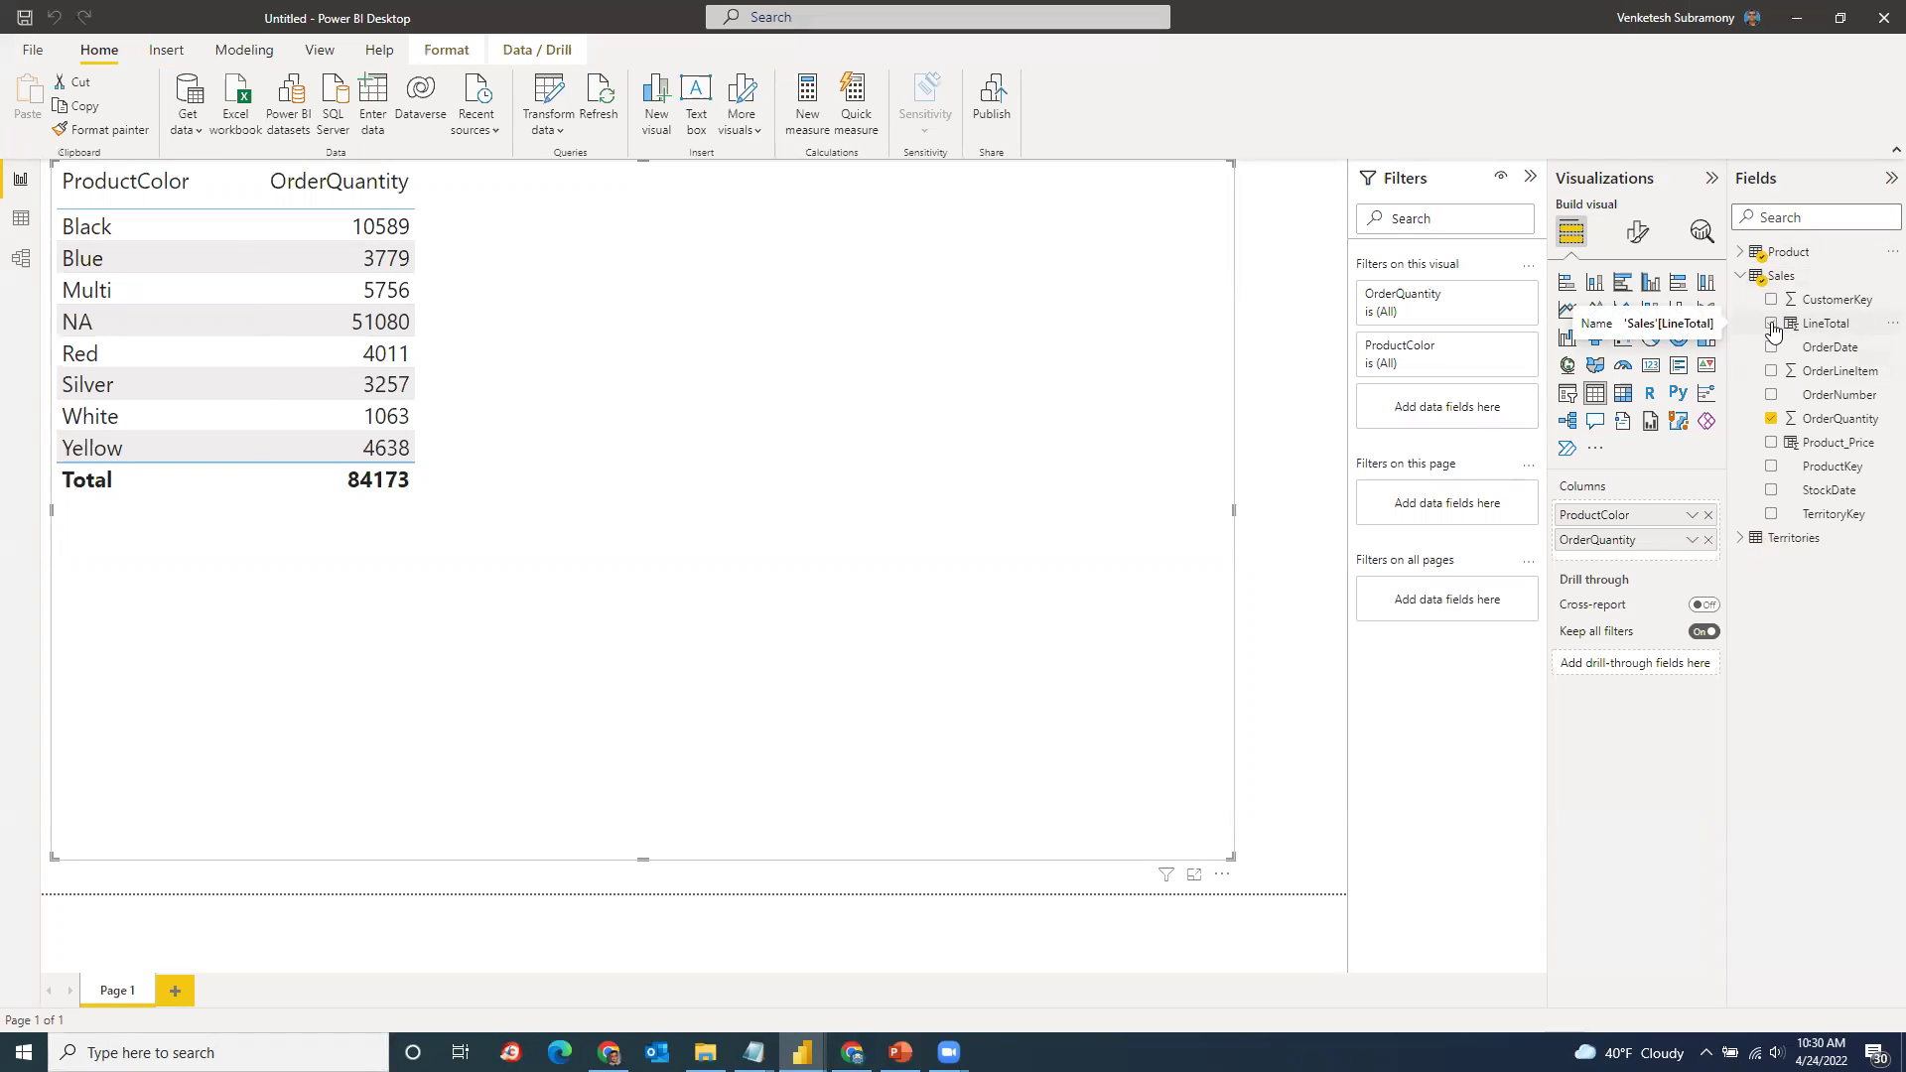
{"action": "left_click_drag", "start_coordinate": [1792, 331], "coordinate": [1653, 558]}
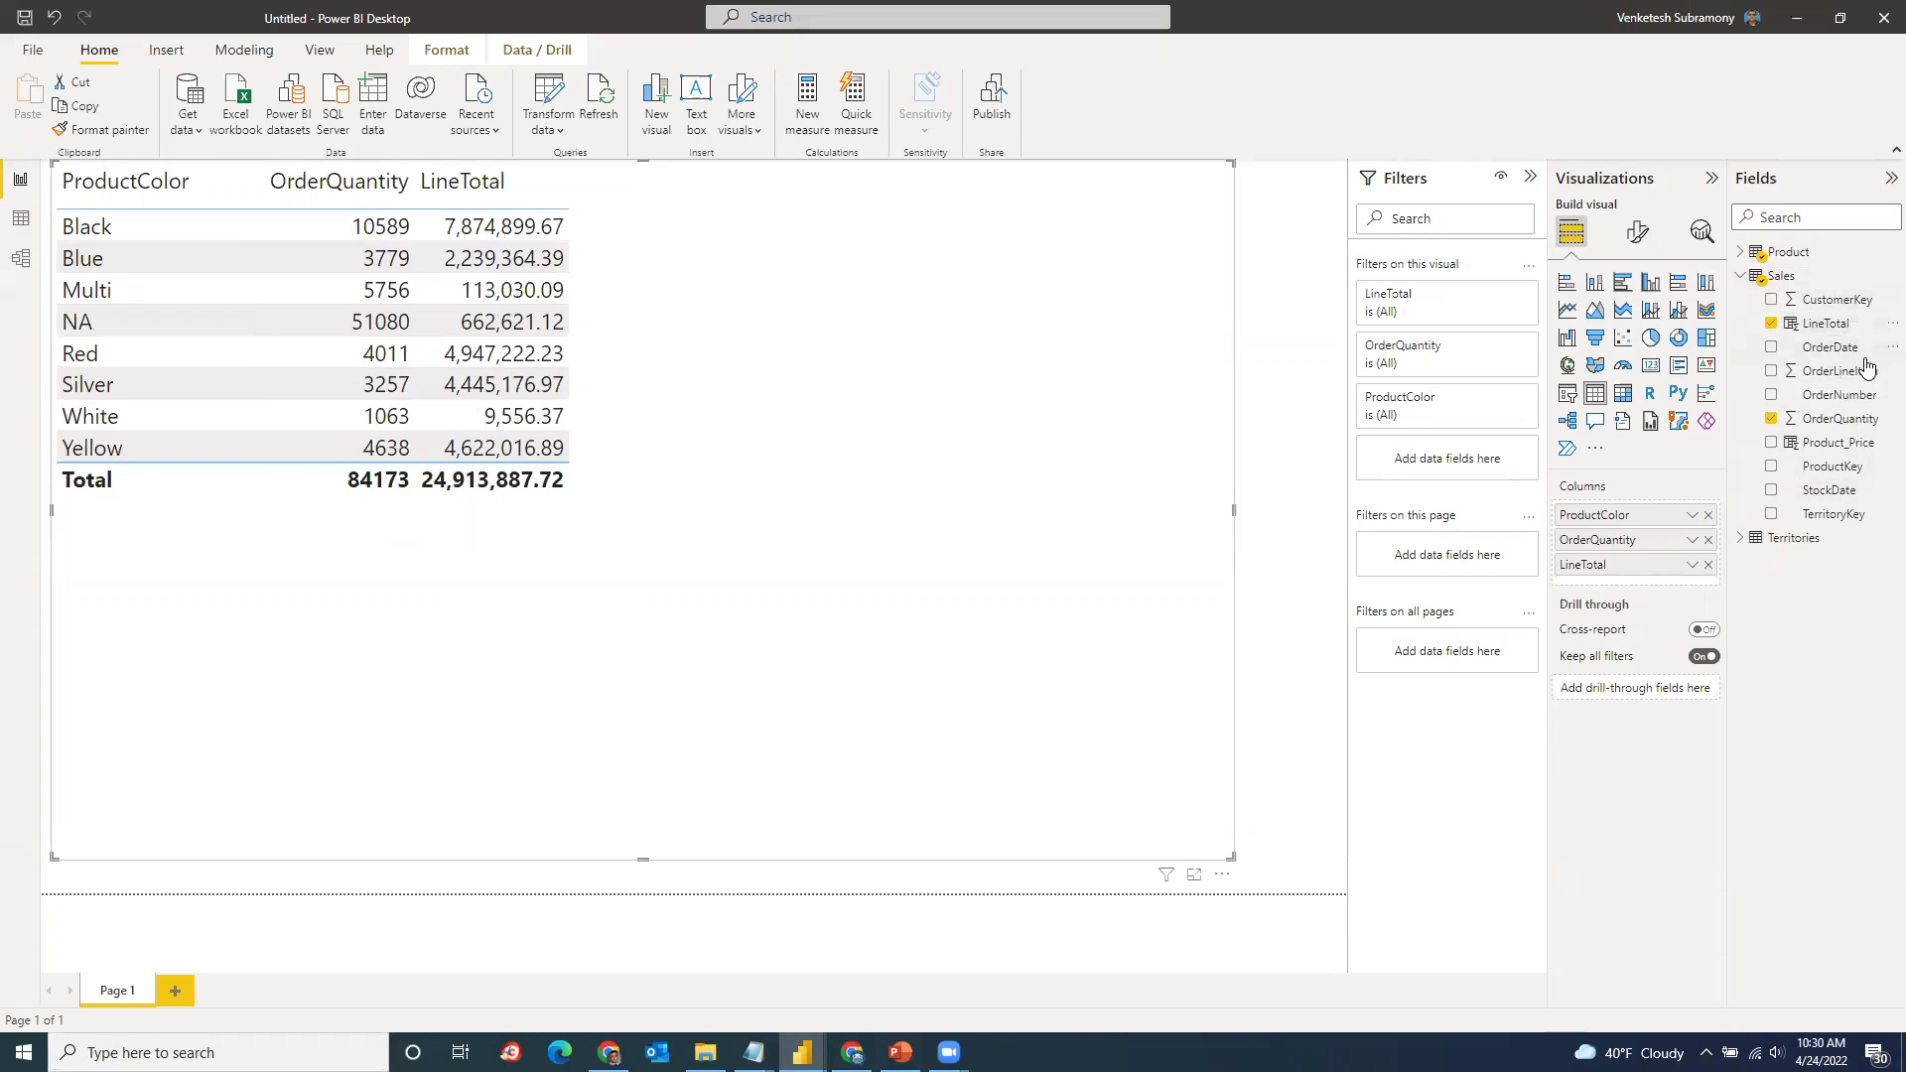
Step: Try placing Product_Price between OrderQuantity and LineTotal in the table visual, and remove it again
{"action": "left_click_drag", "start_coordinate": [1837, 442], "coordinate": [1691, 558]}
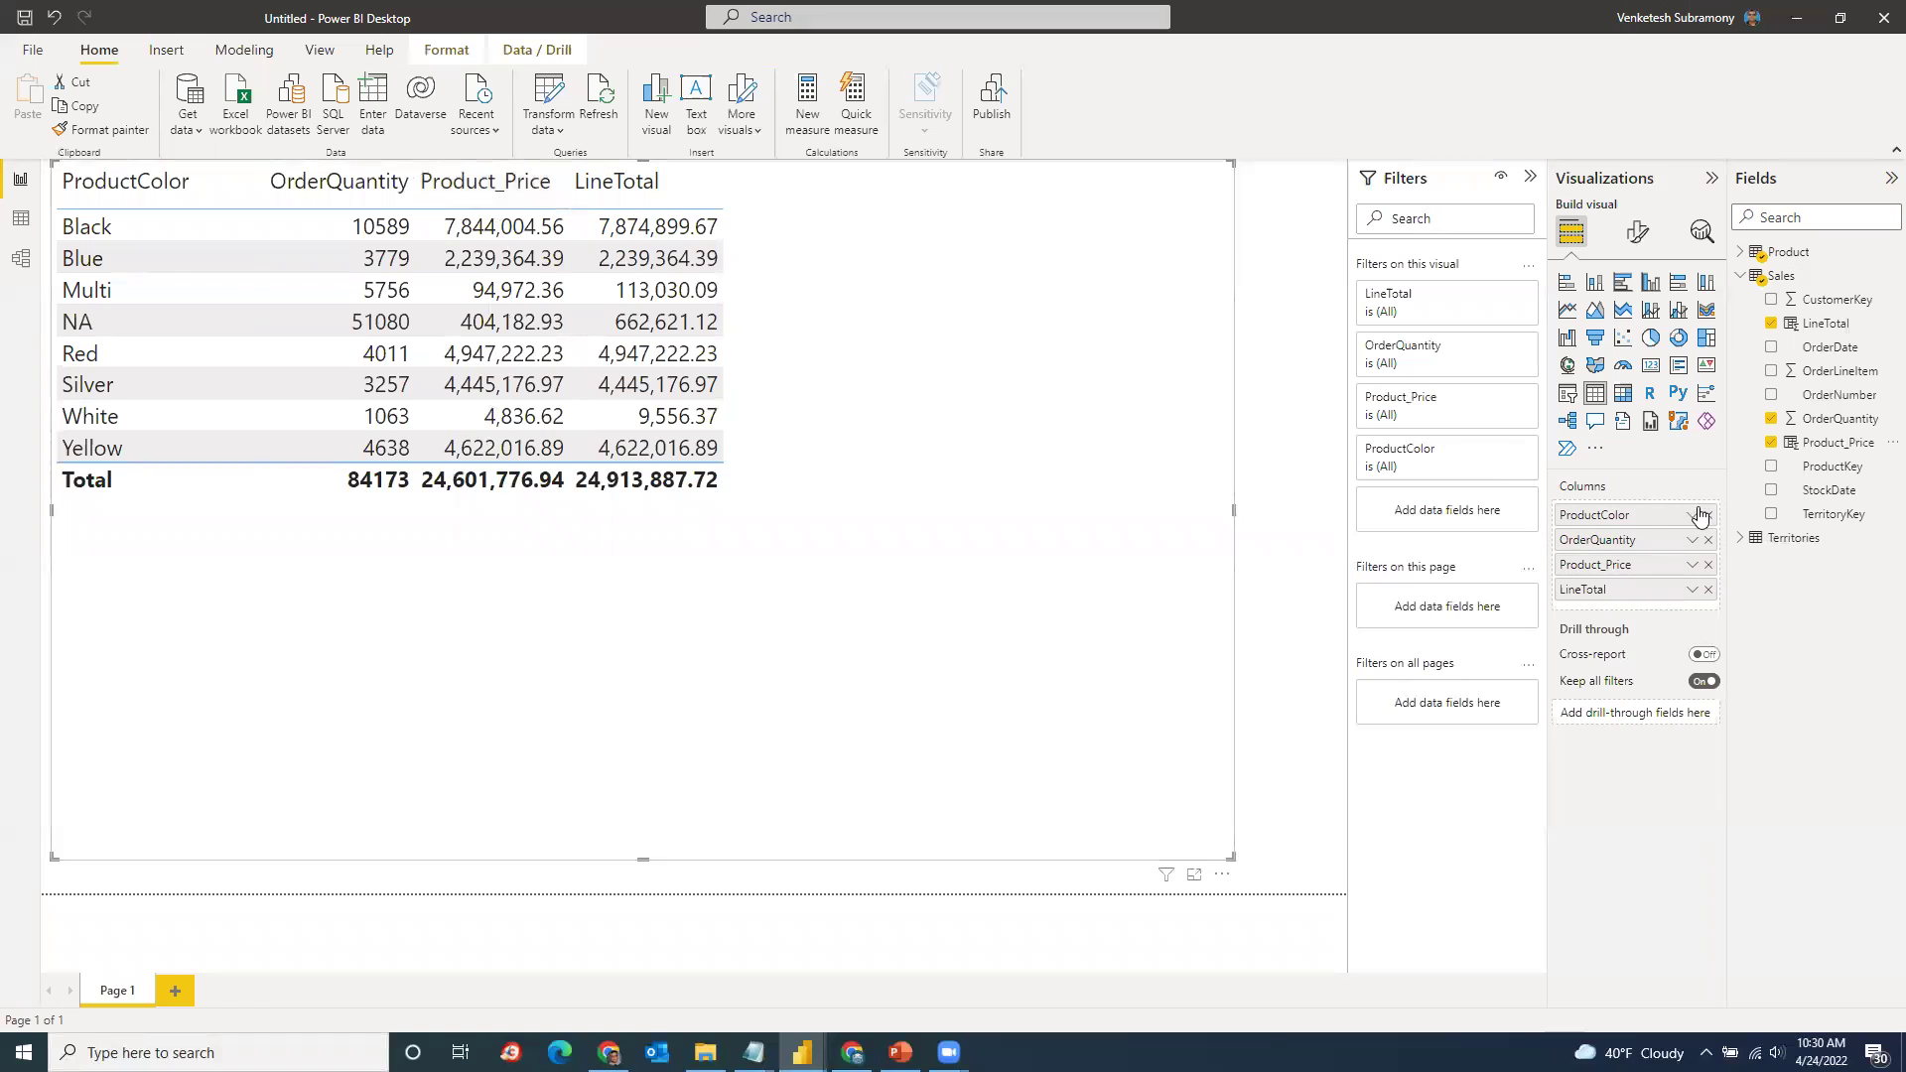
{"action": "left_click", "coordinate": [1708, 566]}
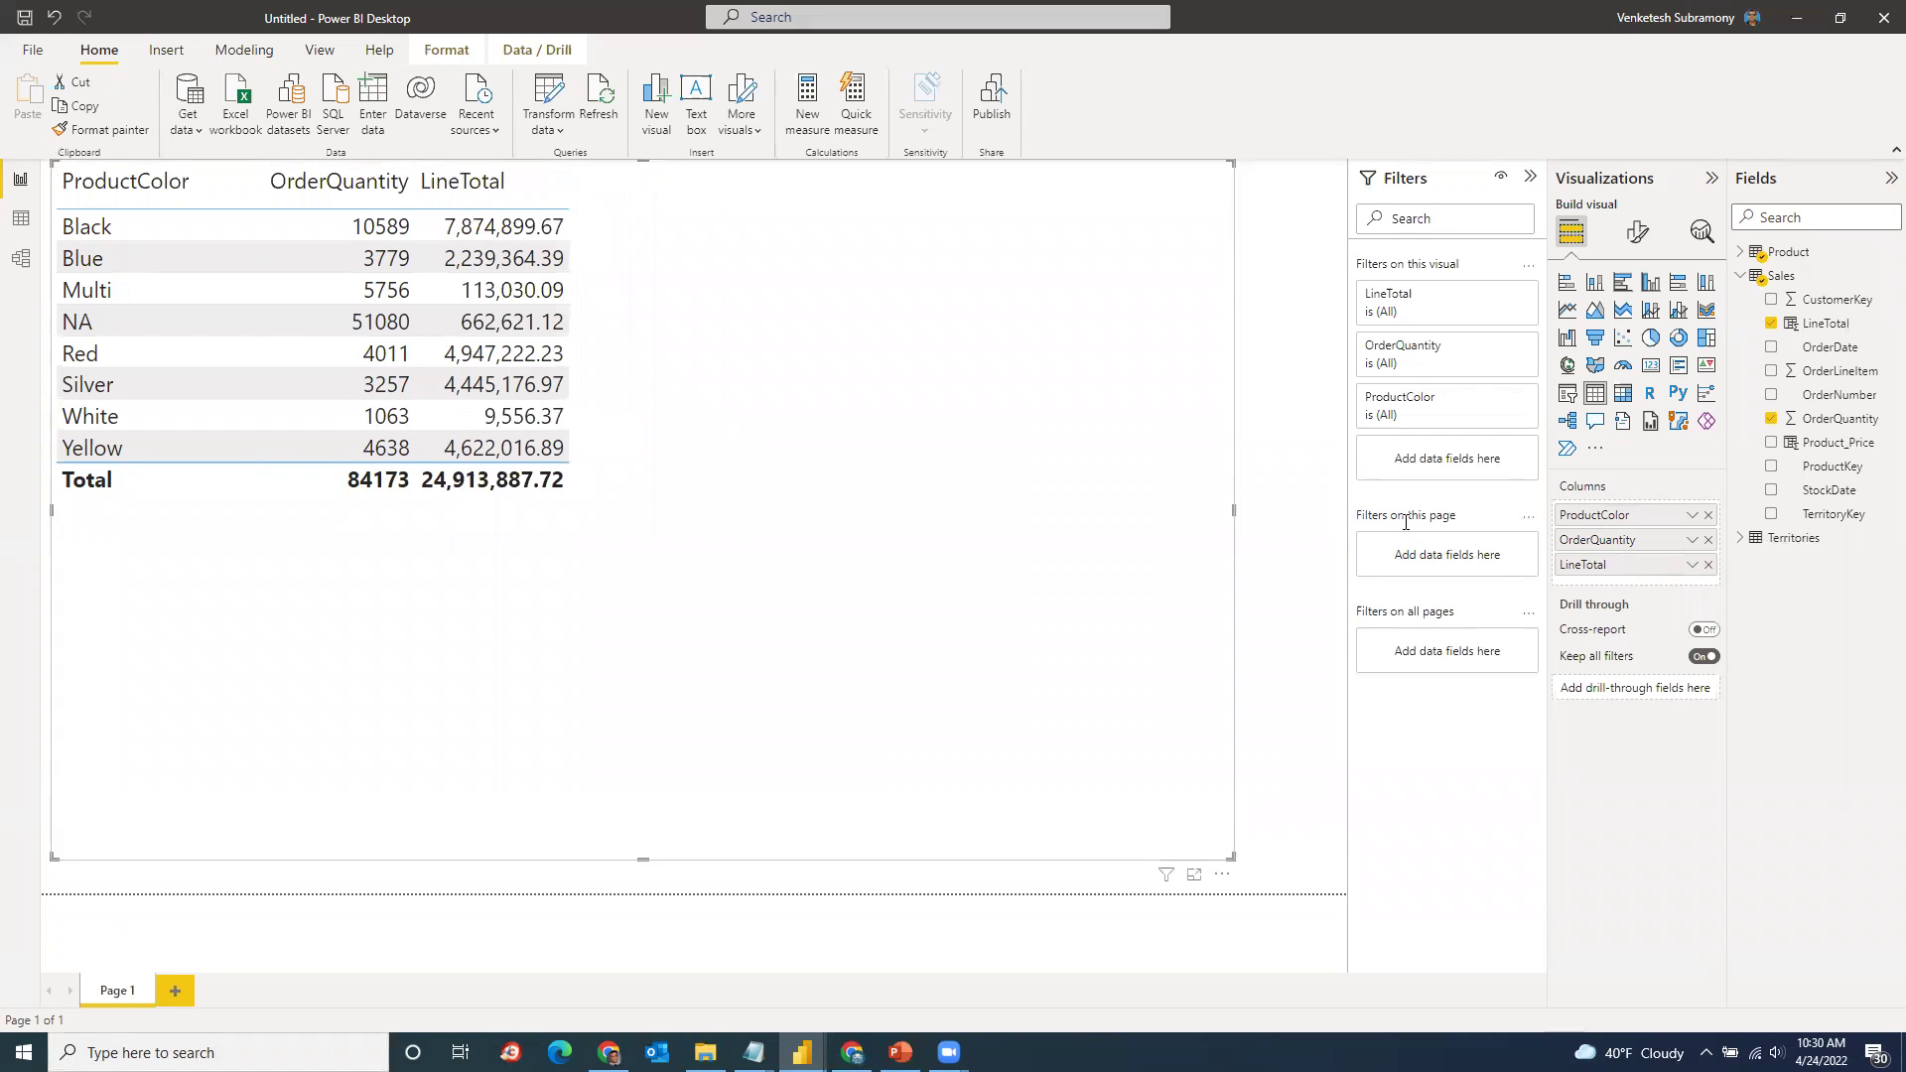
Step: Remove OrderQuantity from the table visual and collapse the Sales table's field list
{"action": "left_click", "coordinate": [1692, 566]}
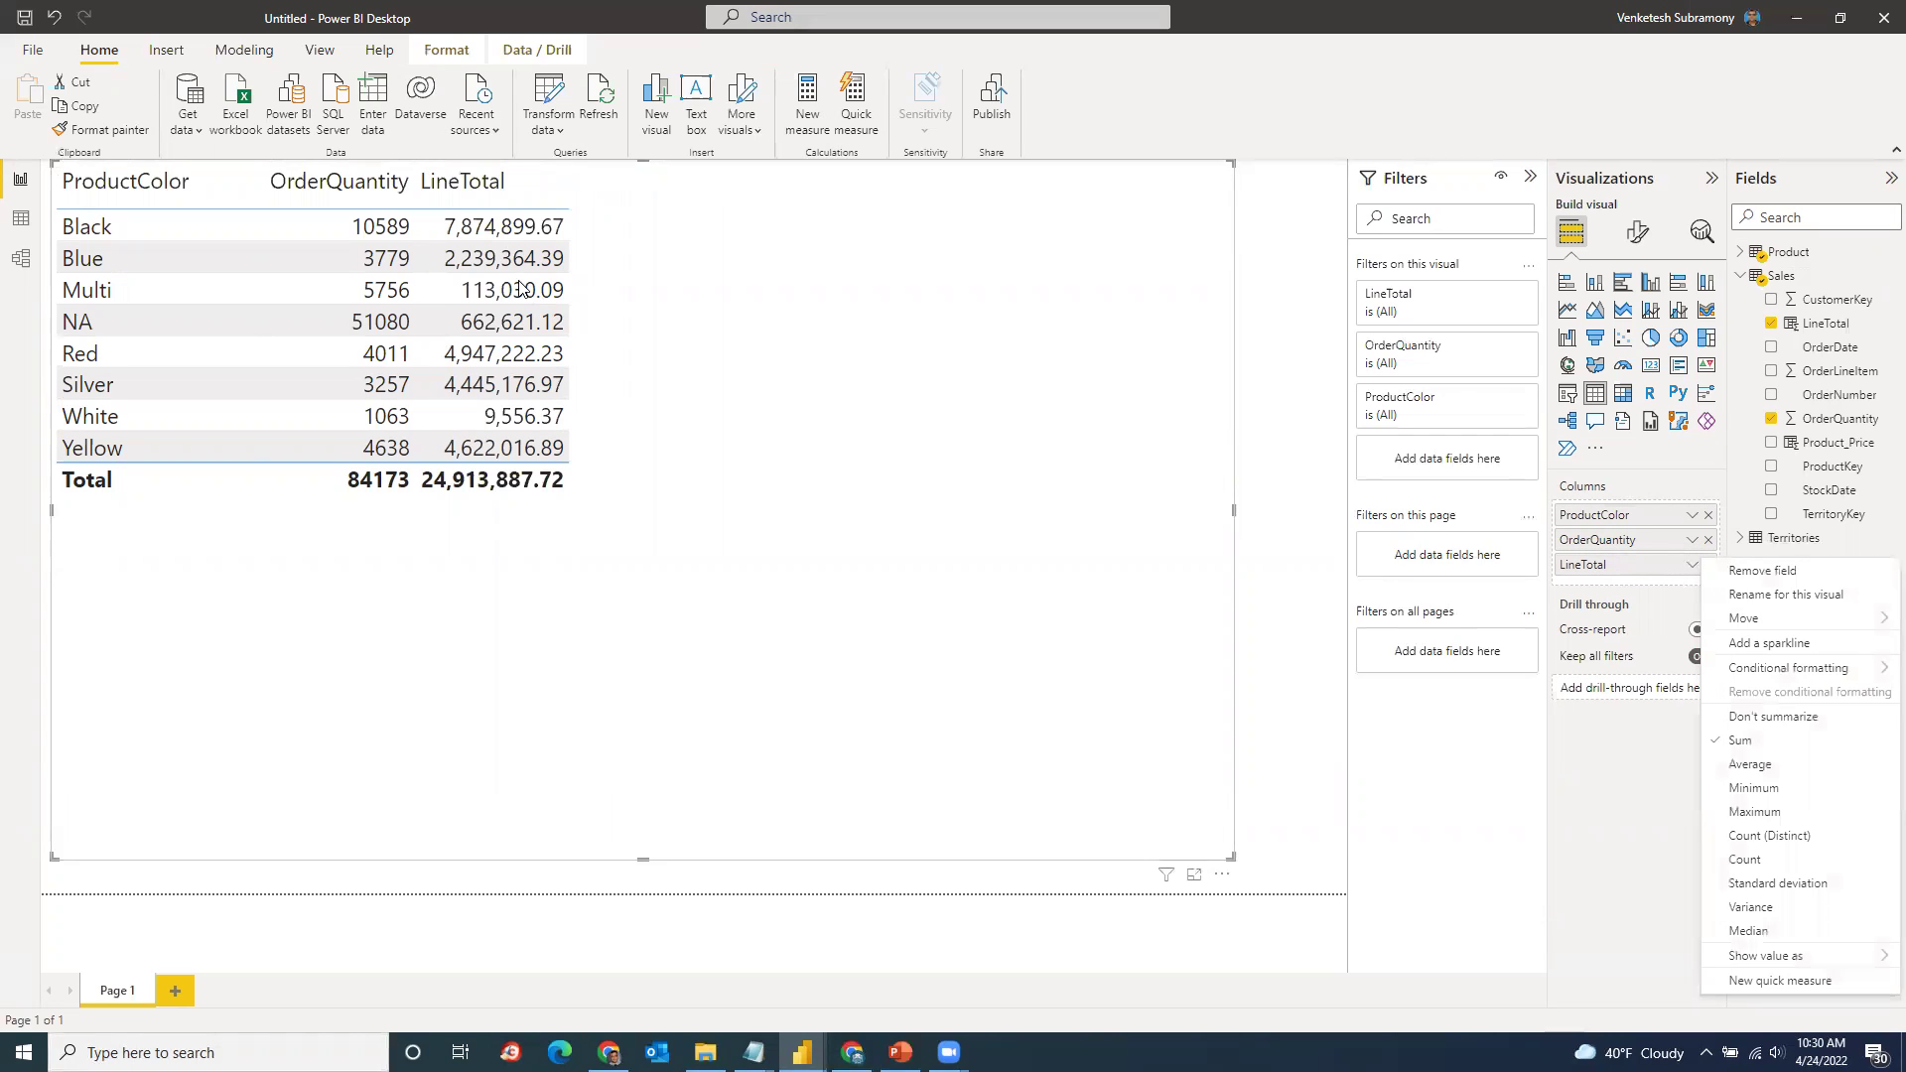
{"action": "left_click", "coordinate": [1708, 541]}
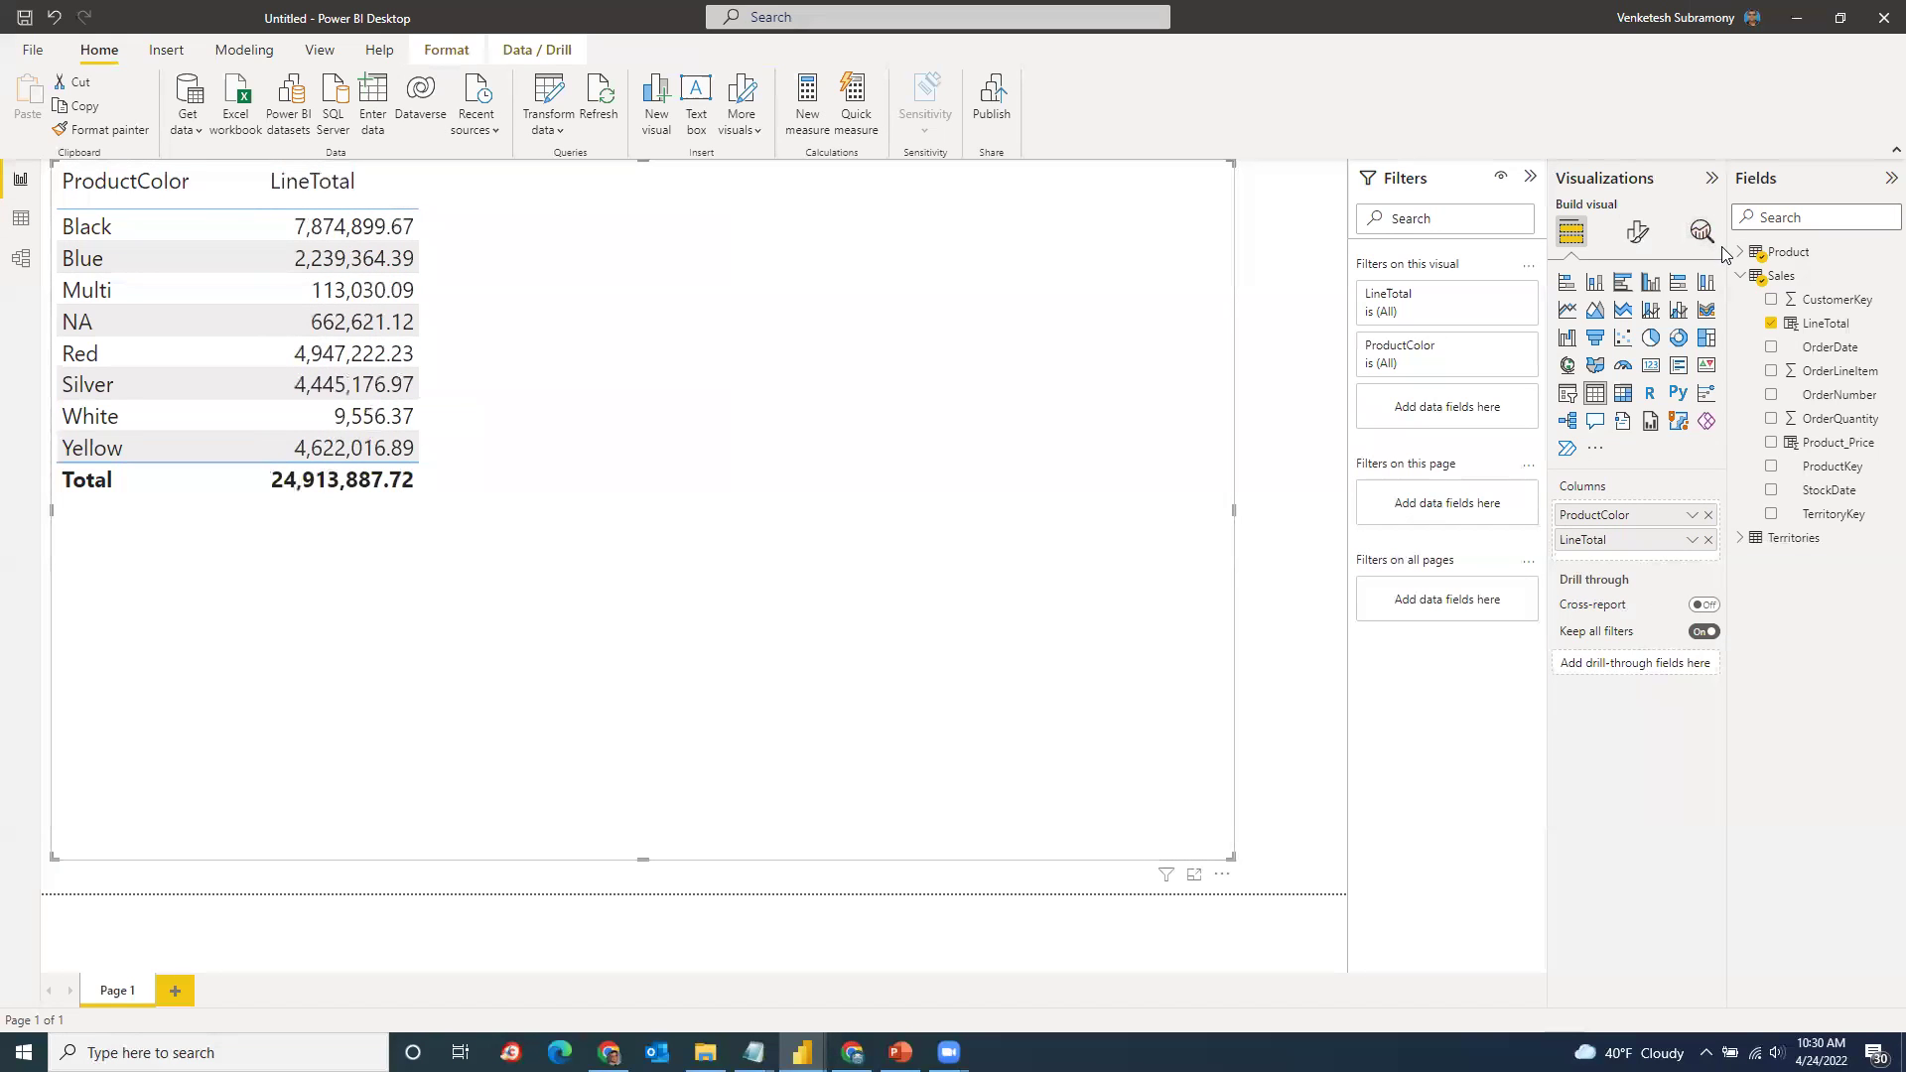
{"action": "left_click", "coordinate": [1737, 278]}
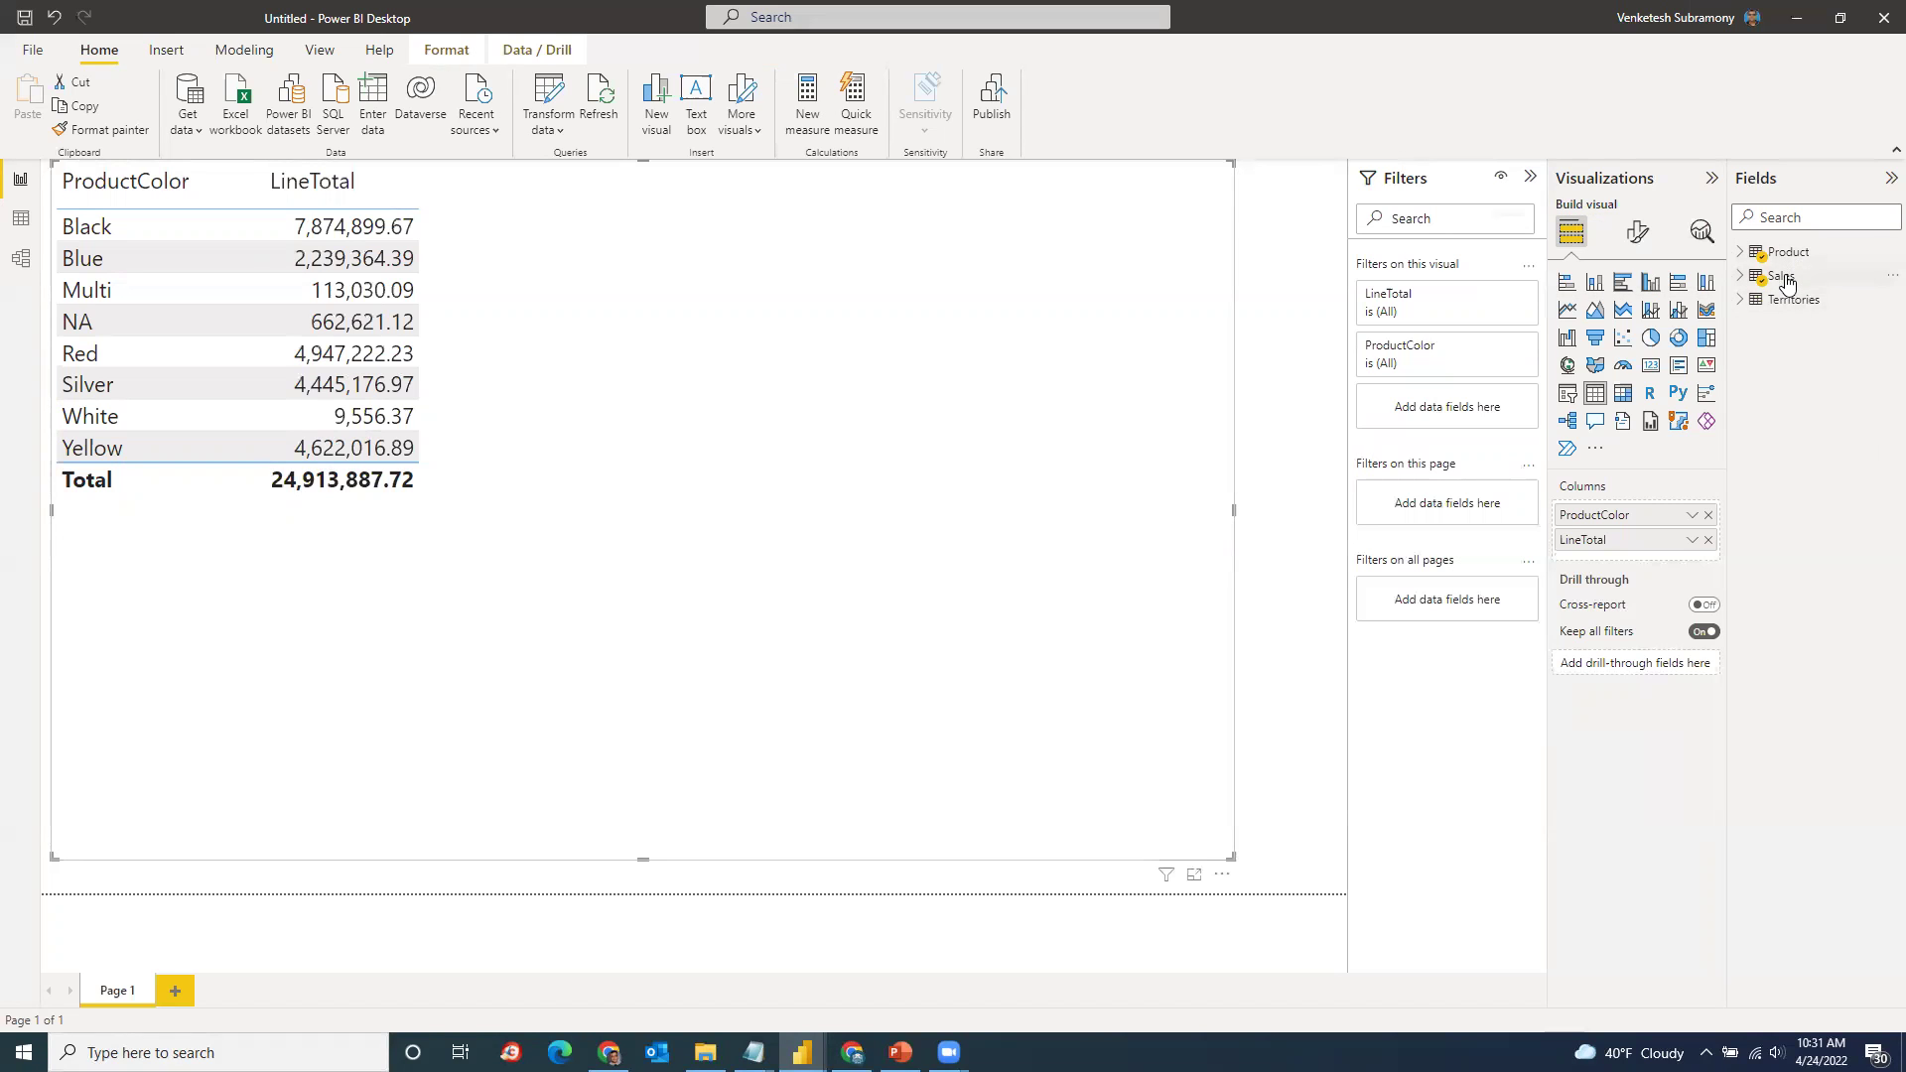
Step: View the Sales table's data and examine the formulas of the LineTotal and Product_Price columns
{"action": "left_click", "coordinate": [1786, 282]}
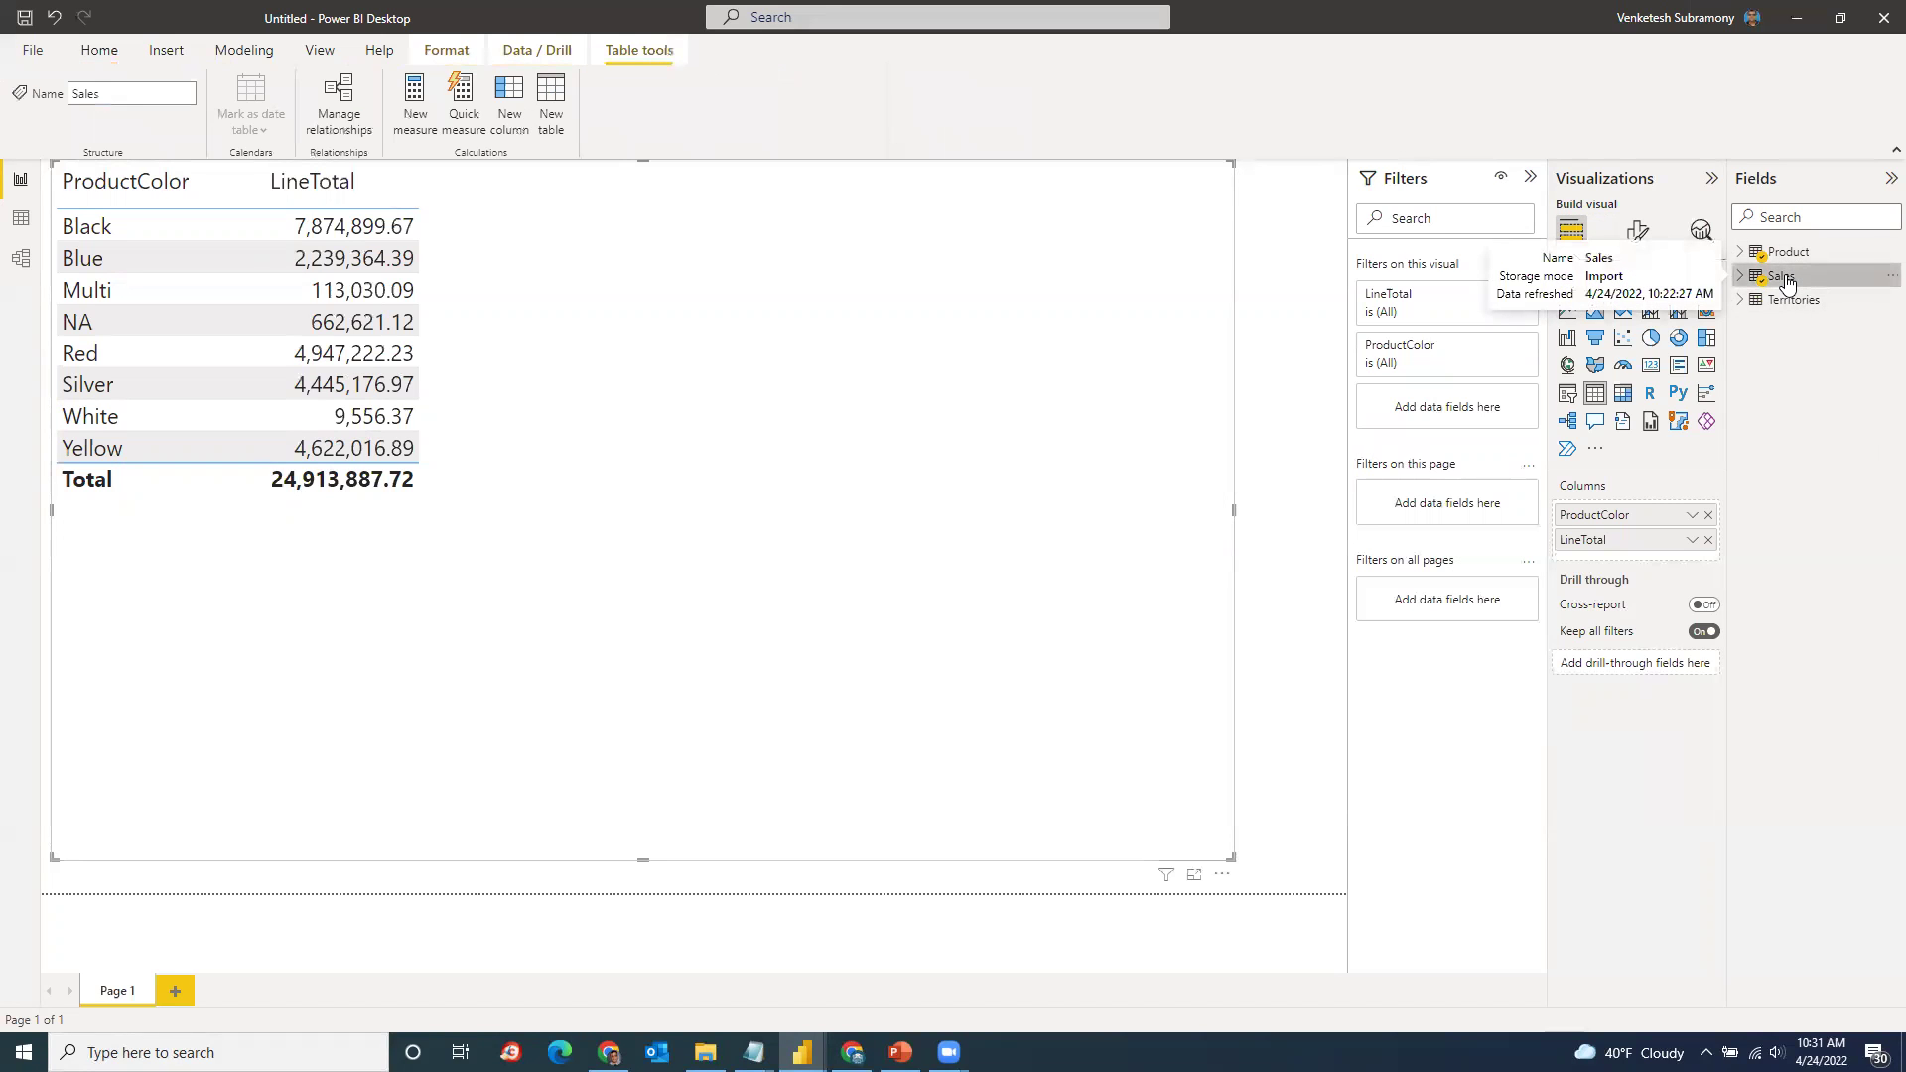
{"action": "left_click", "coordinate": [21, 219]}
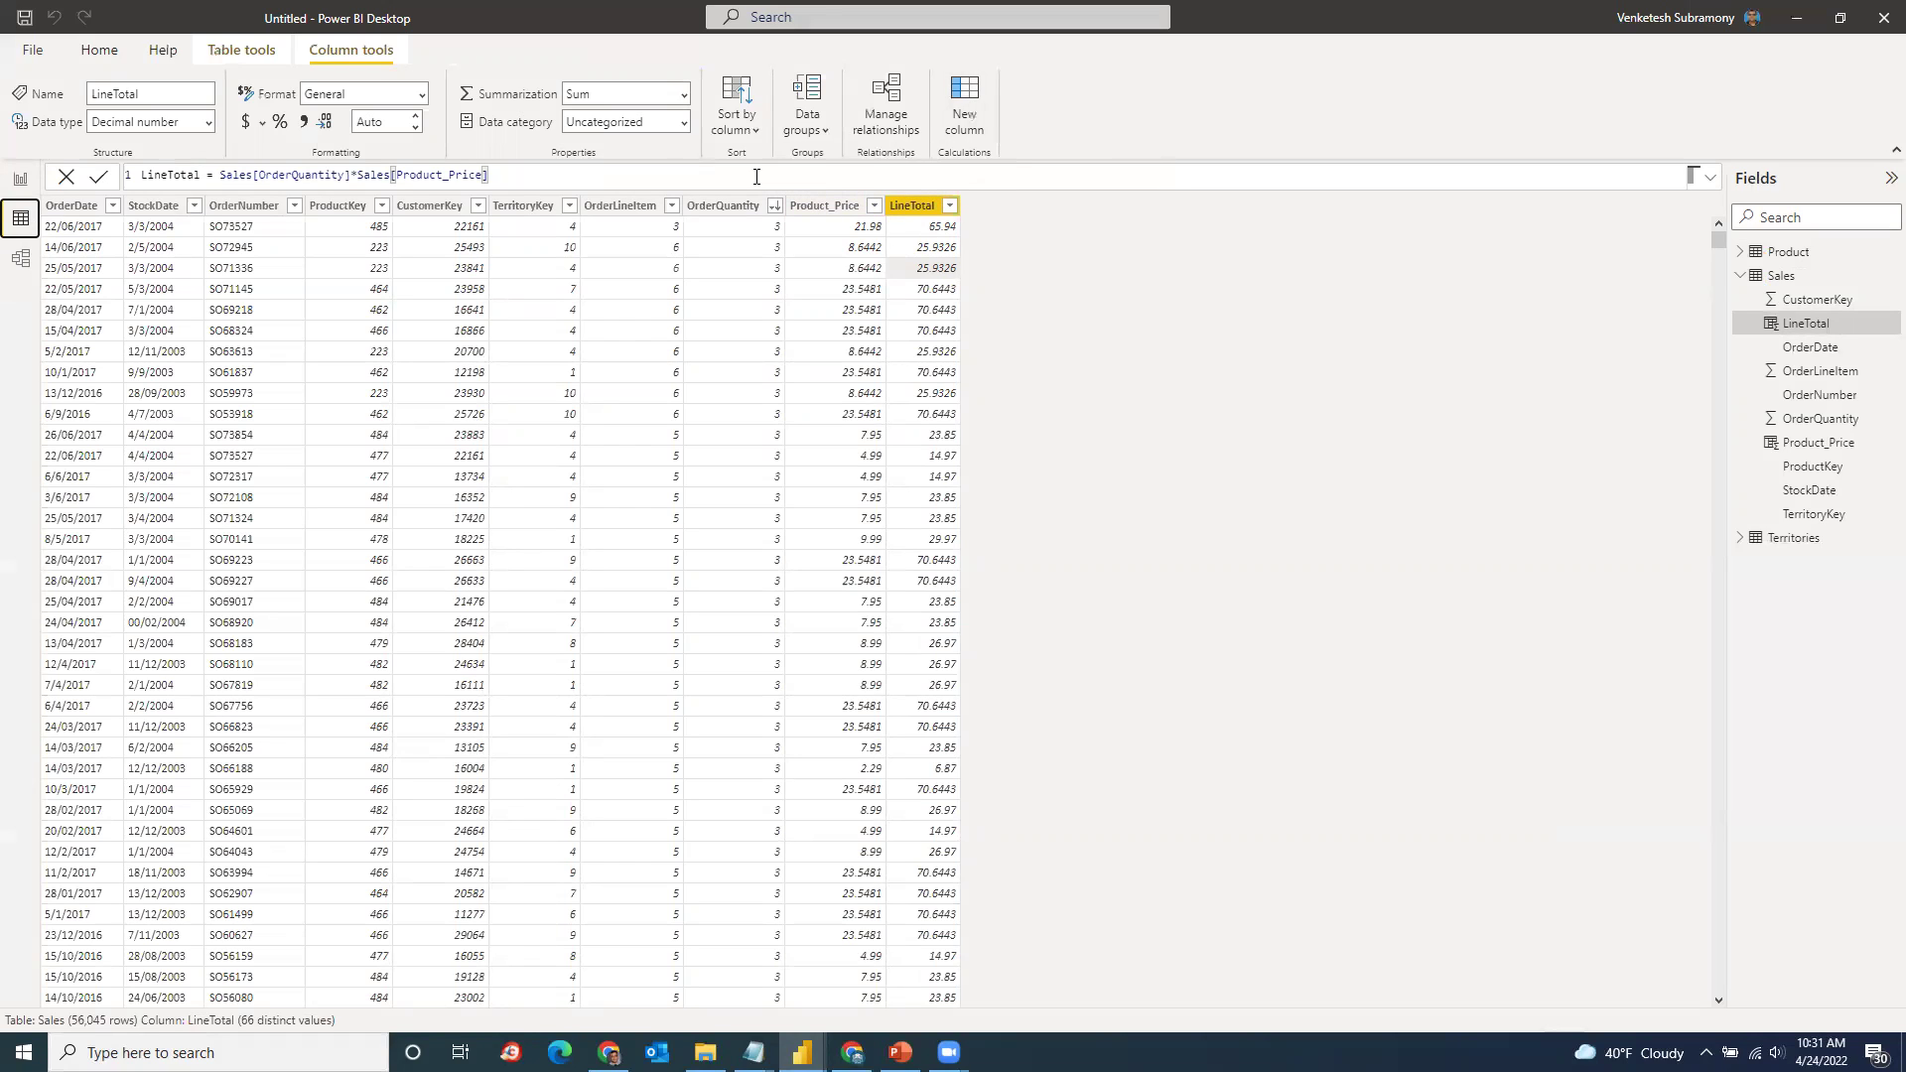
{"action": "left_click", "coordinate": [837, 208]}
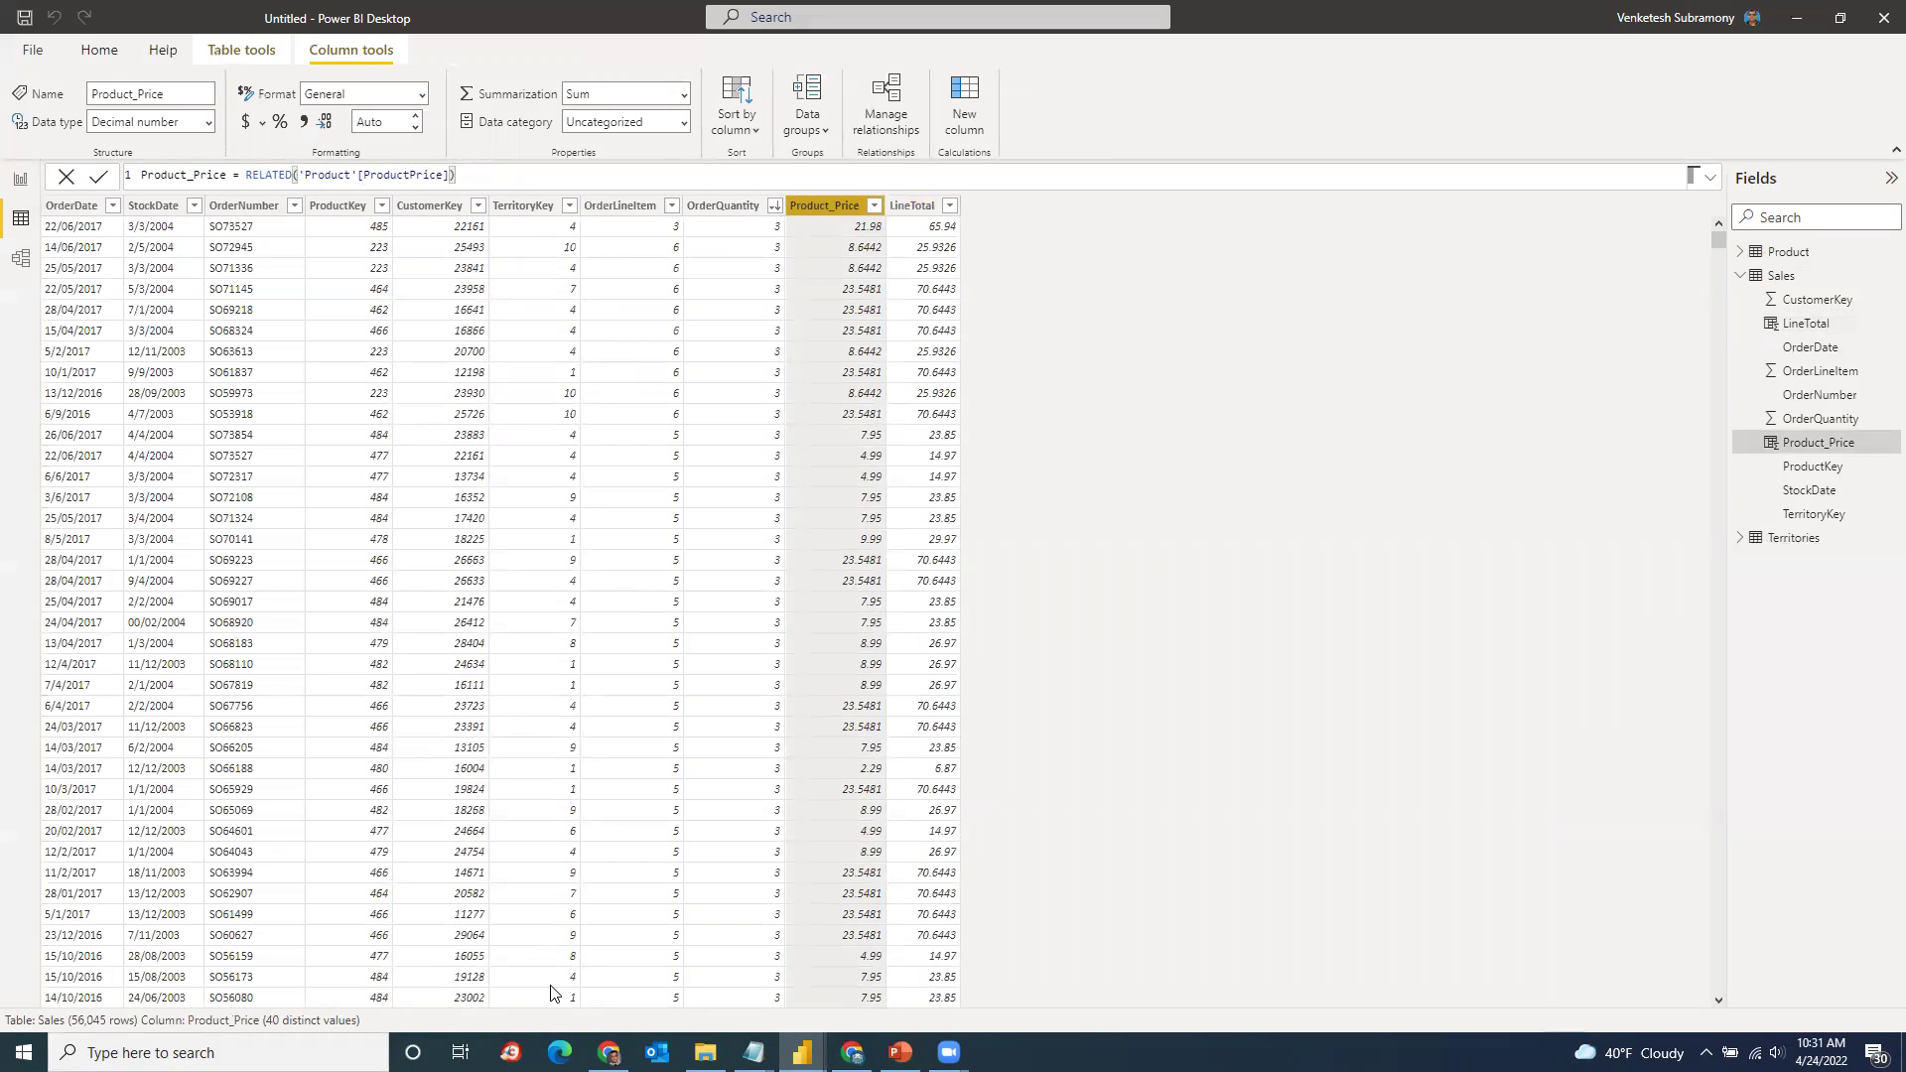
Step: Switch to Excel and create a blank workbook
{"action": "left_click", "coordinate": [149, 1052]}
{"action": "type", "text": "e"}
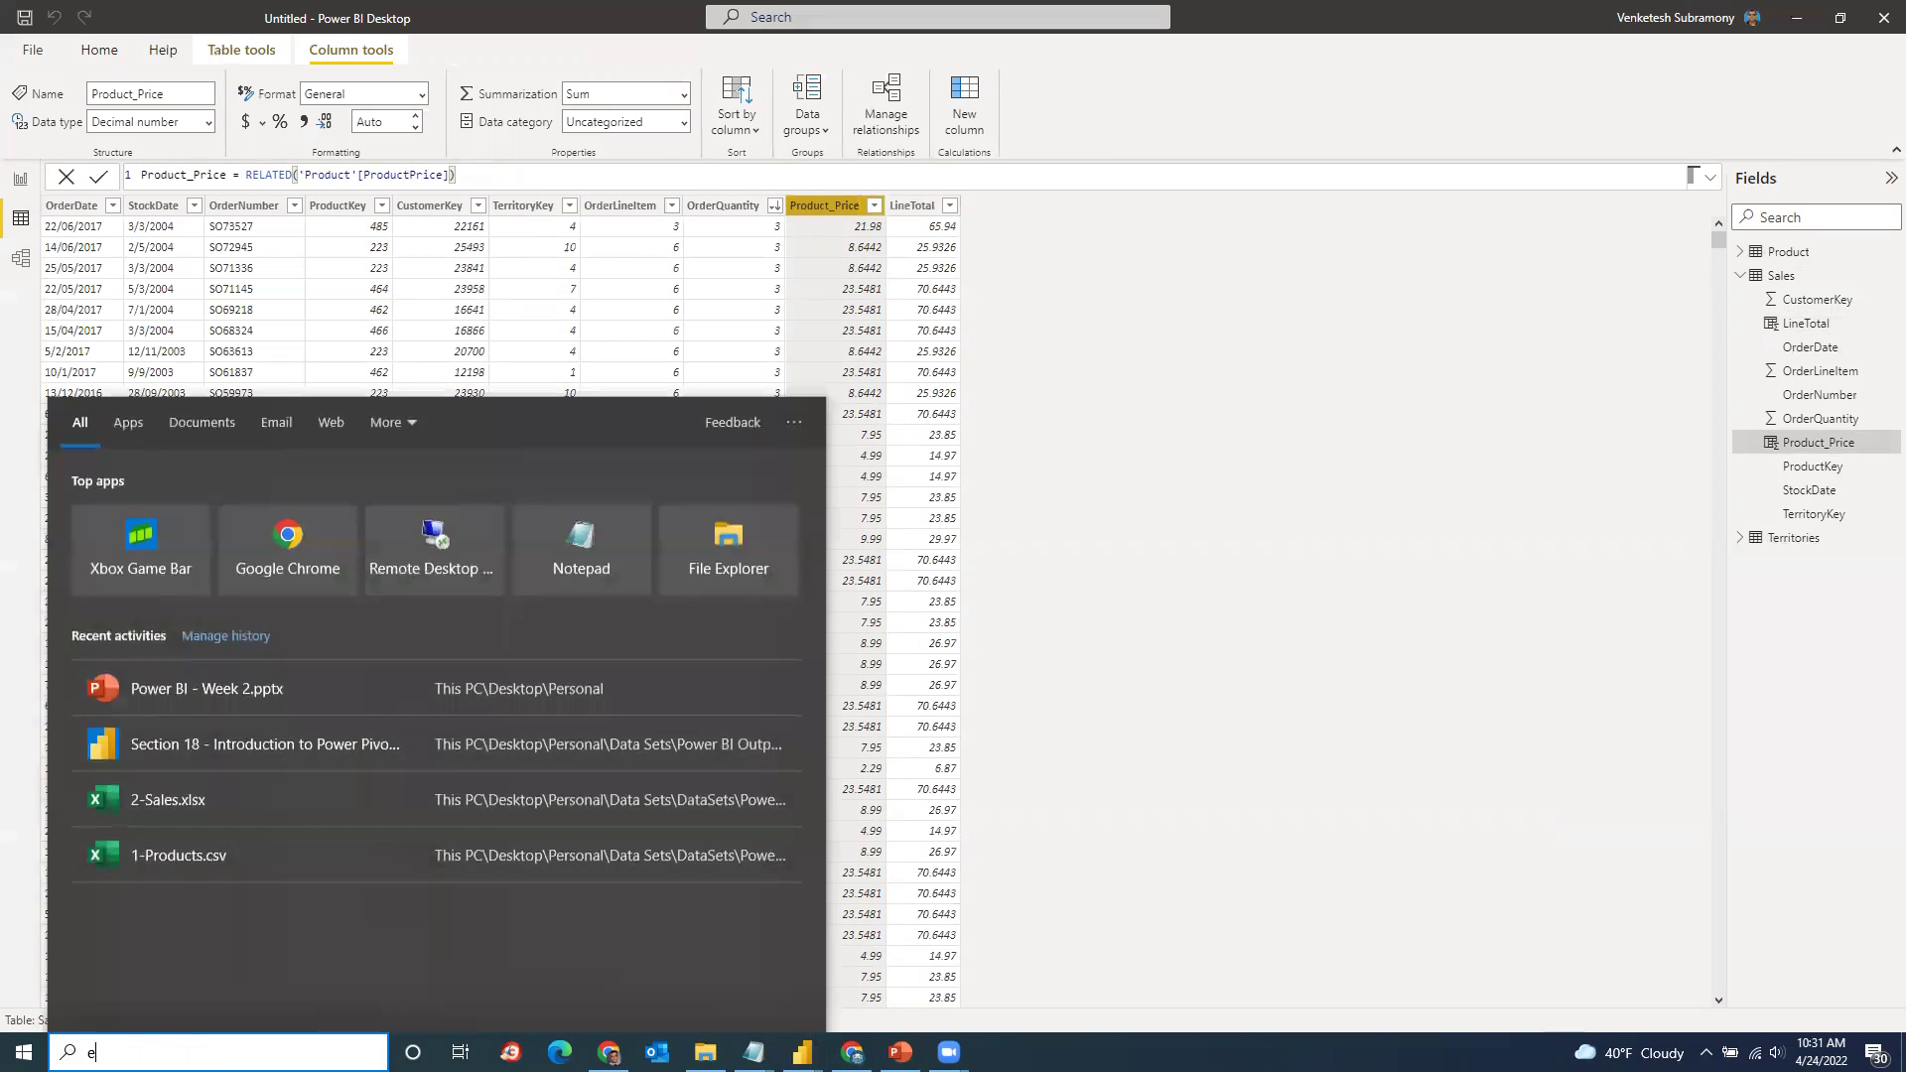
{"action": "type", "text": "xcel"}
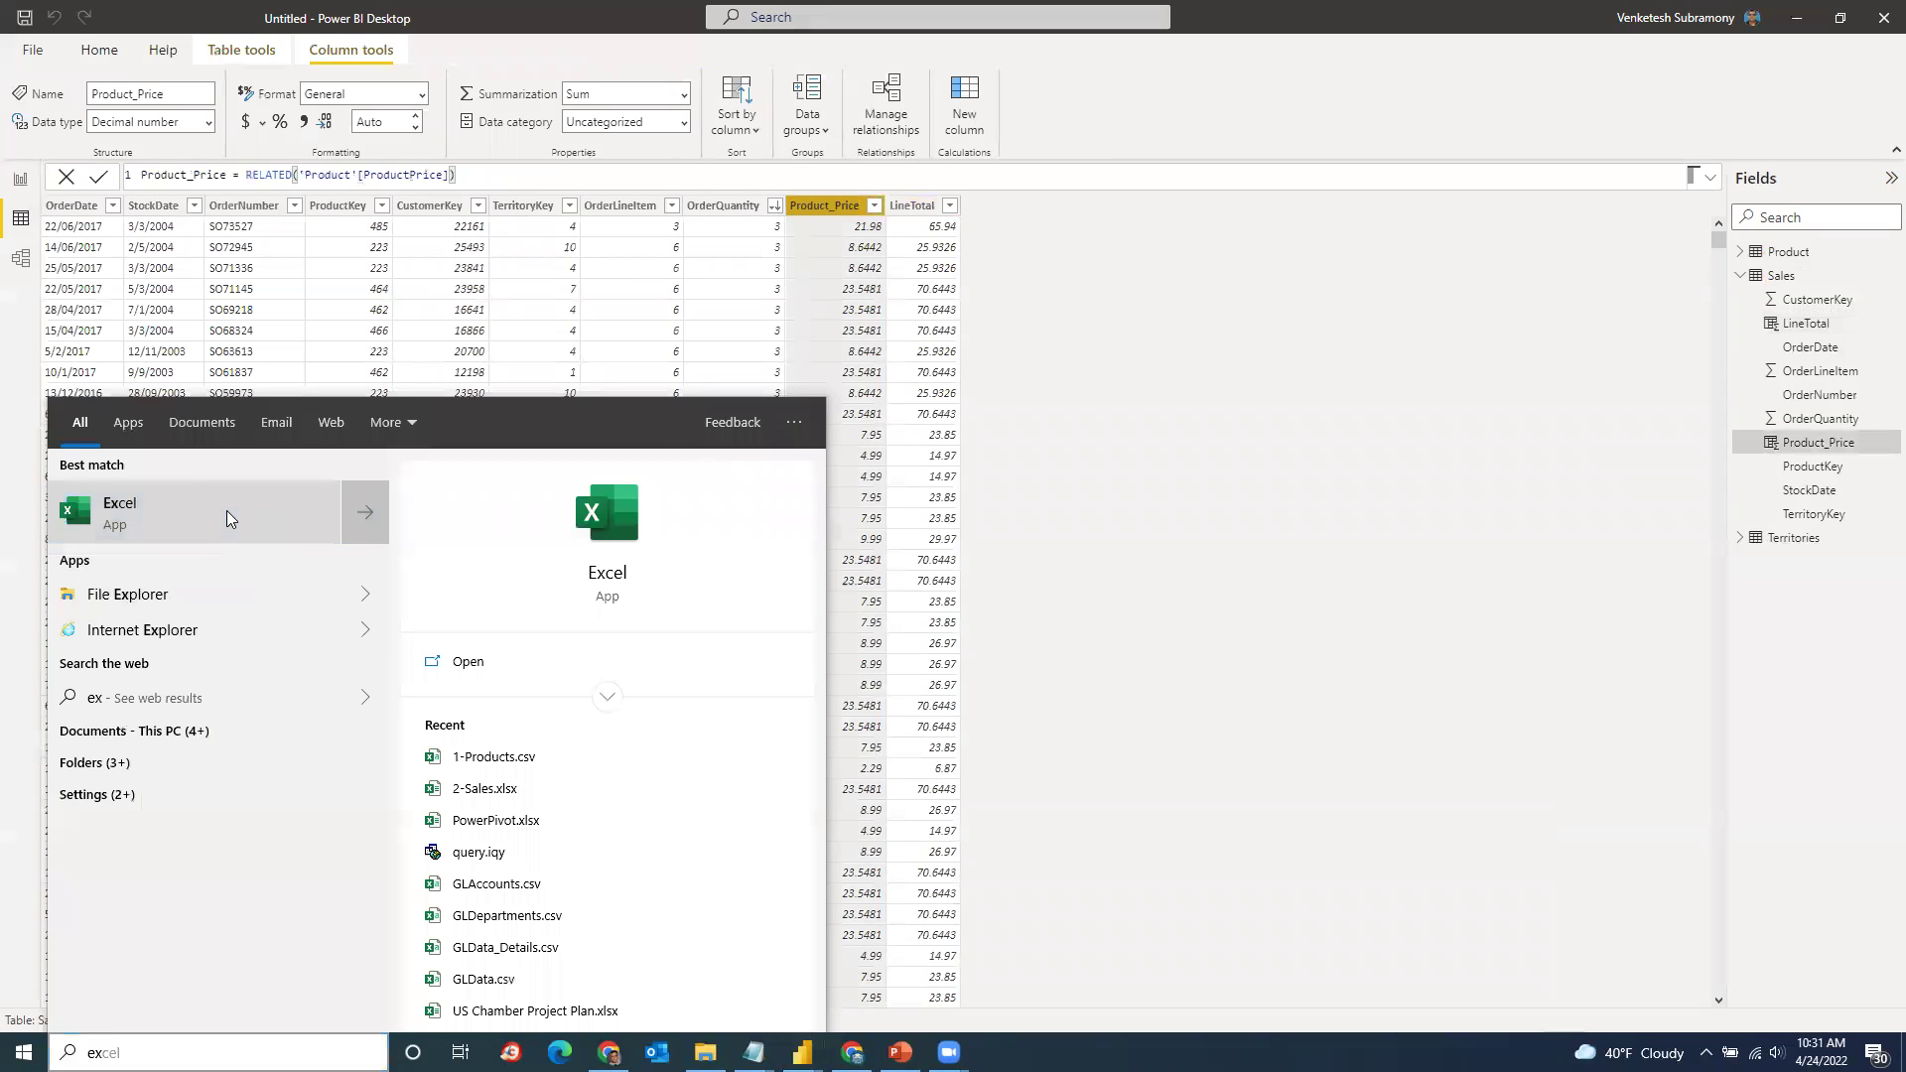
{"action": "left_click", "coordinate": [226, 510]}
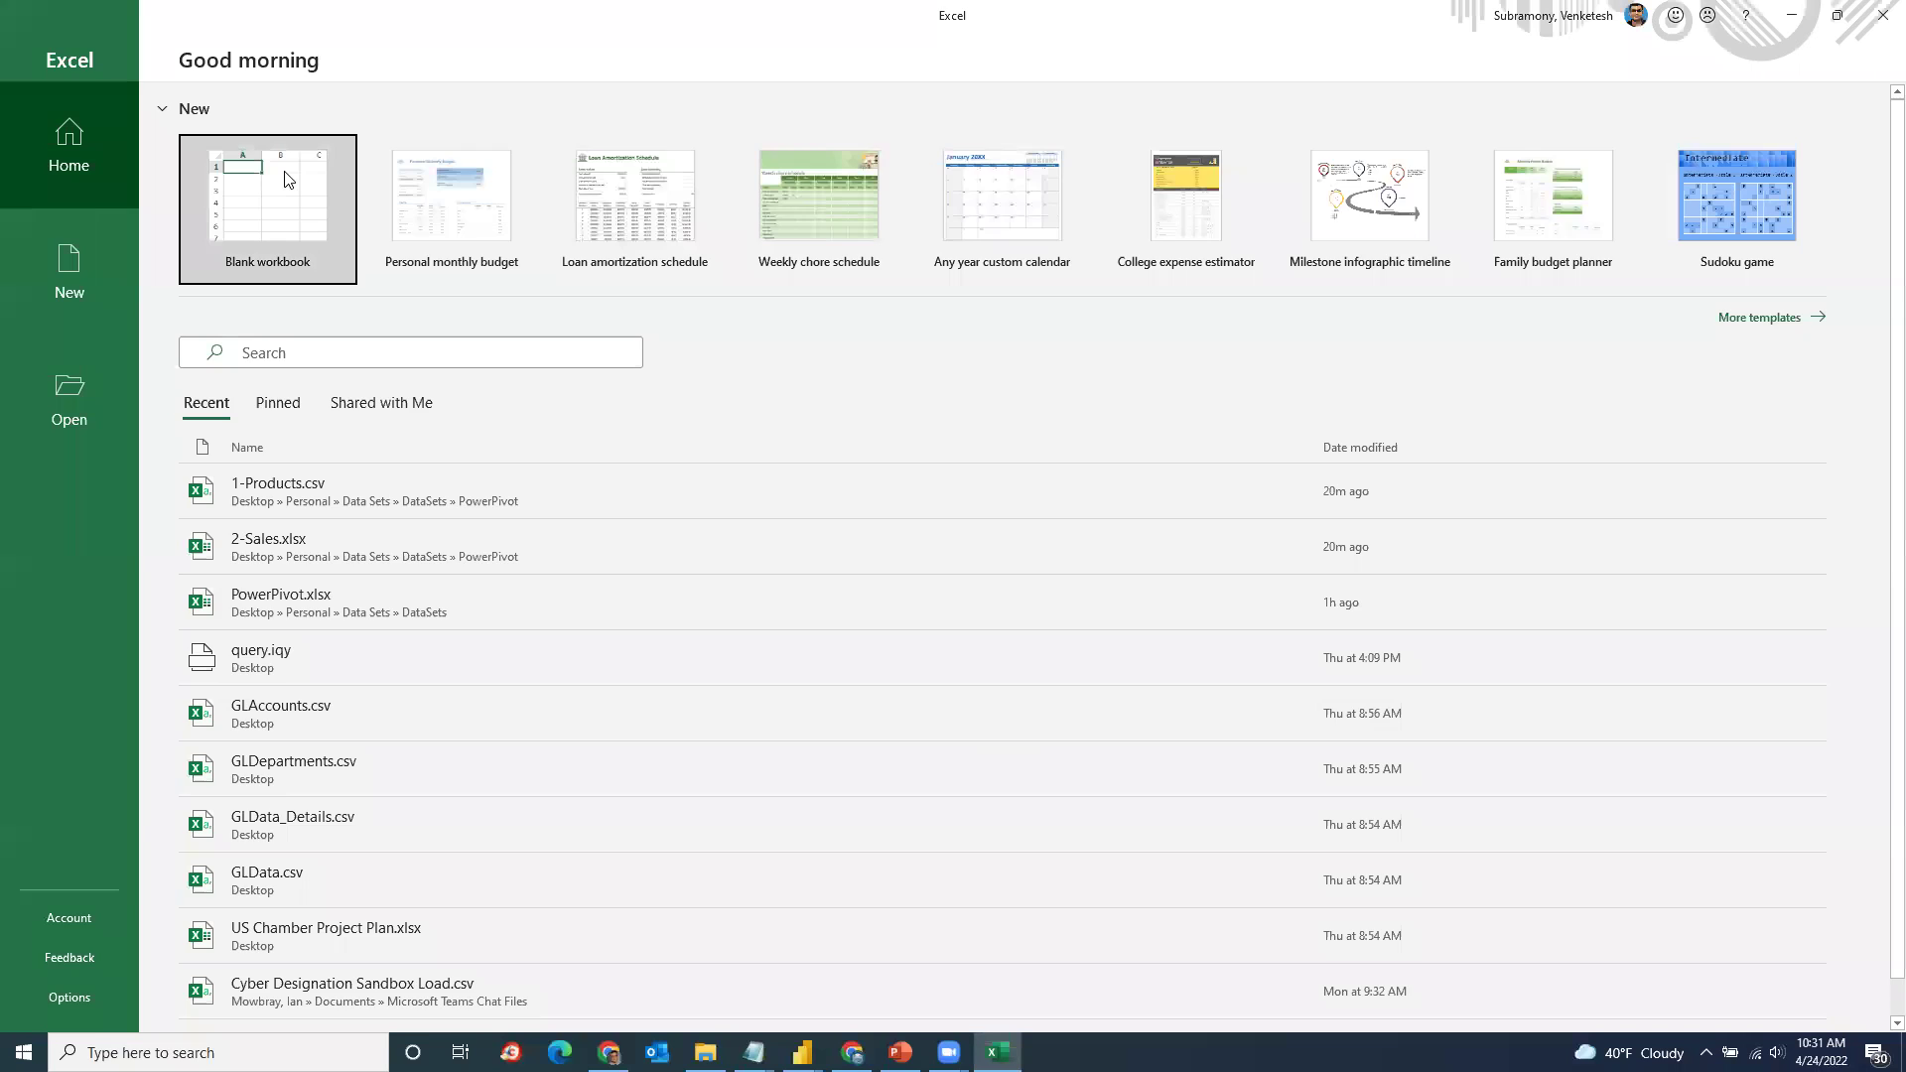
{"action": "left_click", "coordinate": [273, 173]}
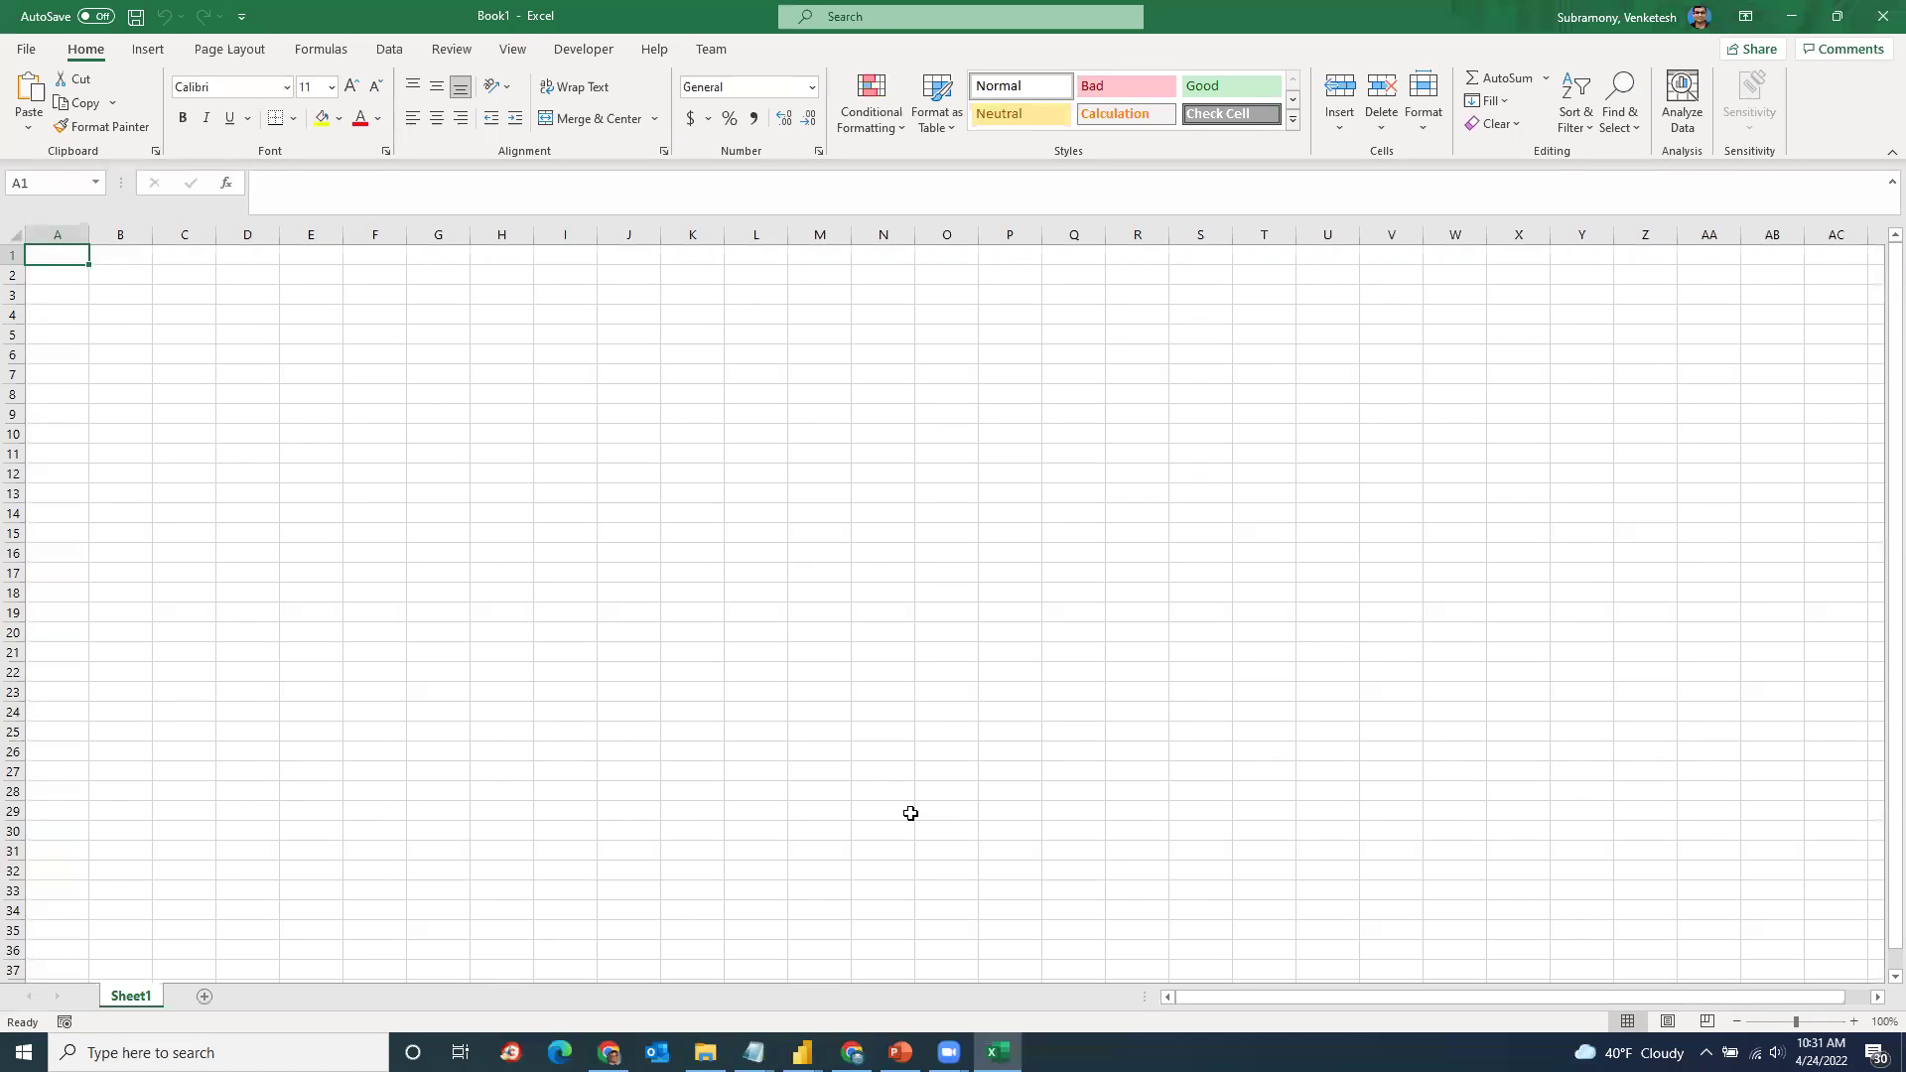
Step: Enter the header ProductKey in cell A1 and widen column A
{"action": "type", "text": "ProductKey"}
{"action": "key", "text": "Return"}
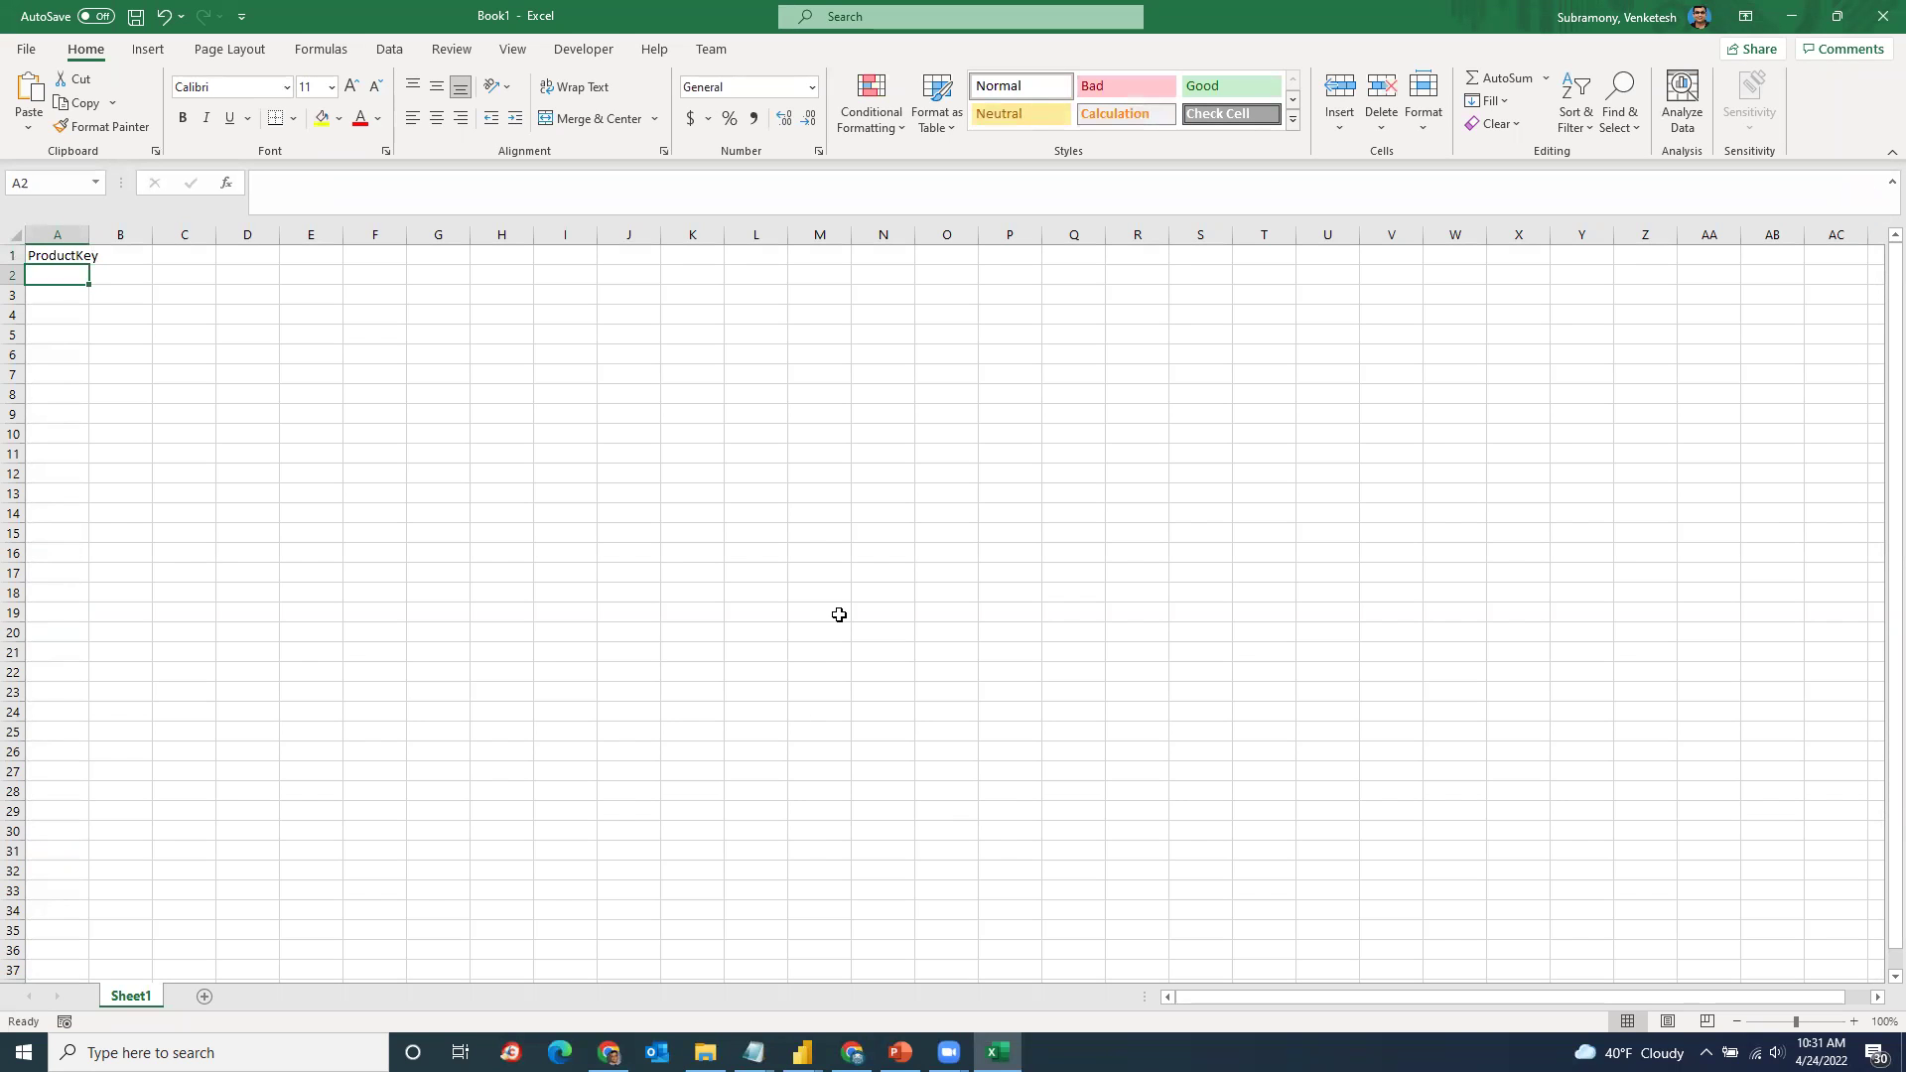
{"action": "left_click_drag", "start_coordinate": [89, 234], "coordinate": [359, 466]}
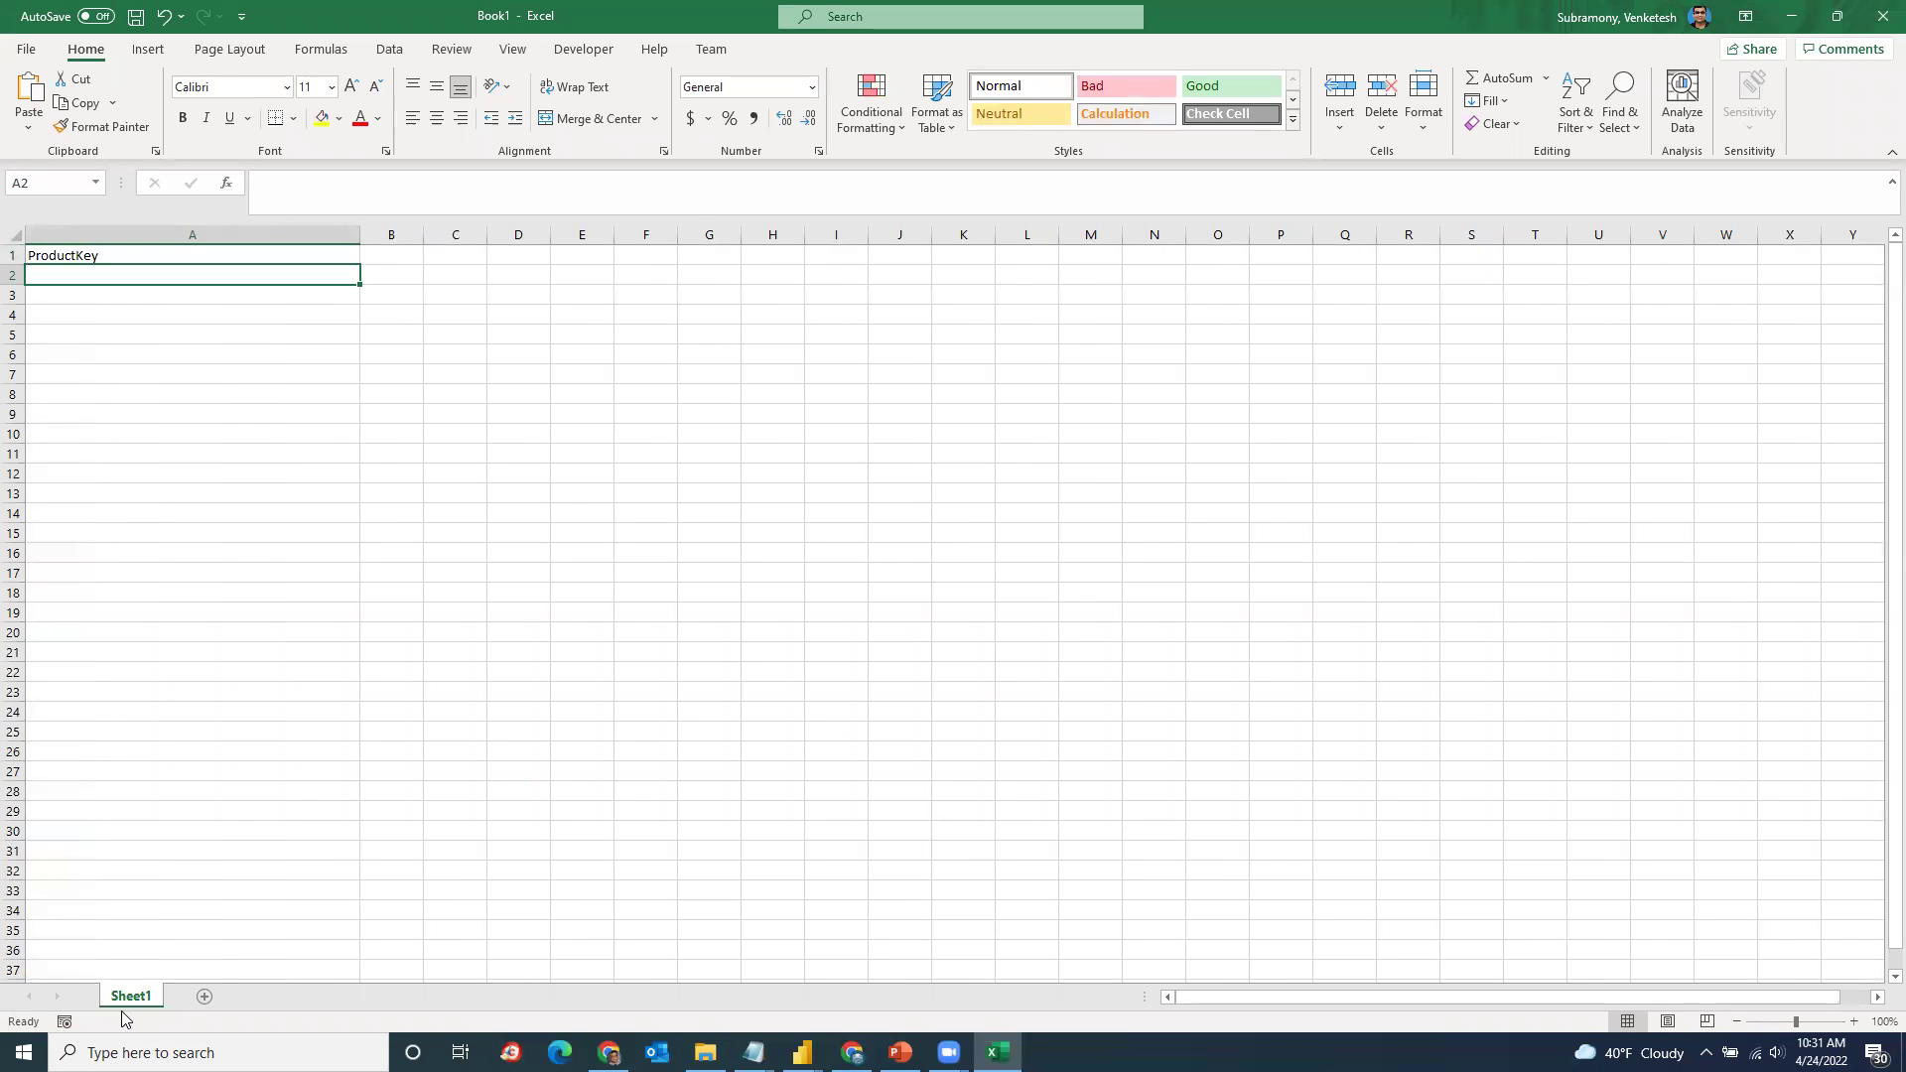
Step: Rename the worksheet Sheet1 as Sales
{"action": "right_click", "coordinate": [124, 999]}
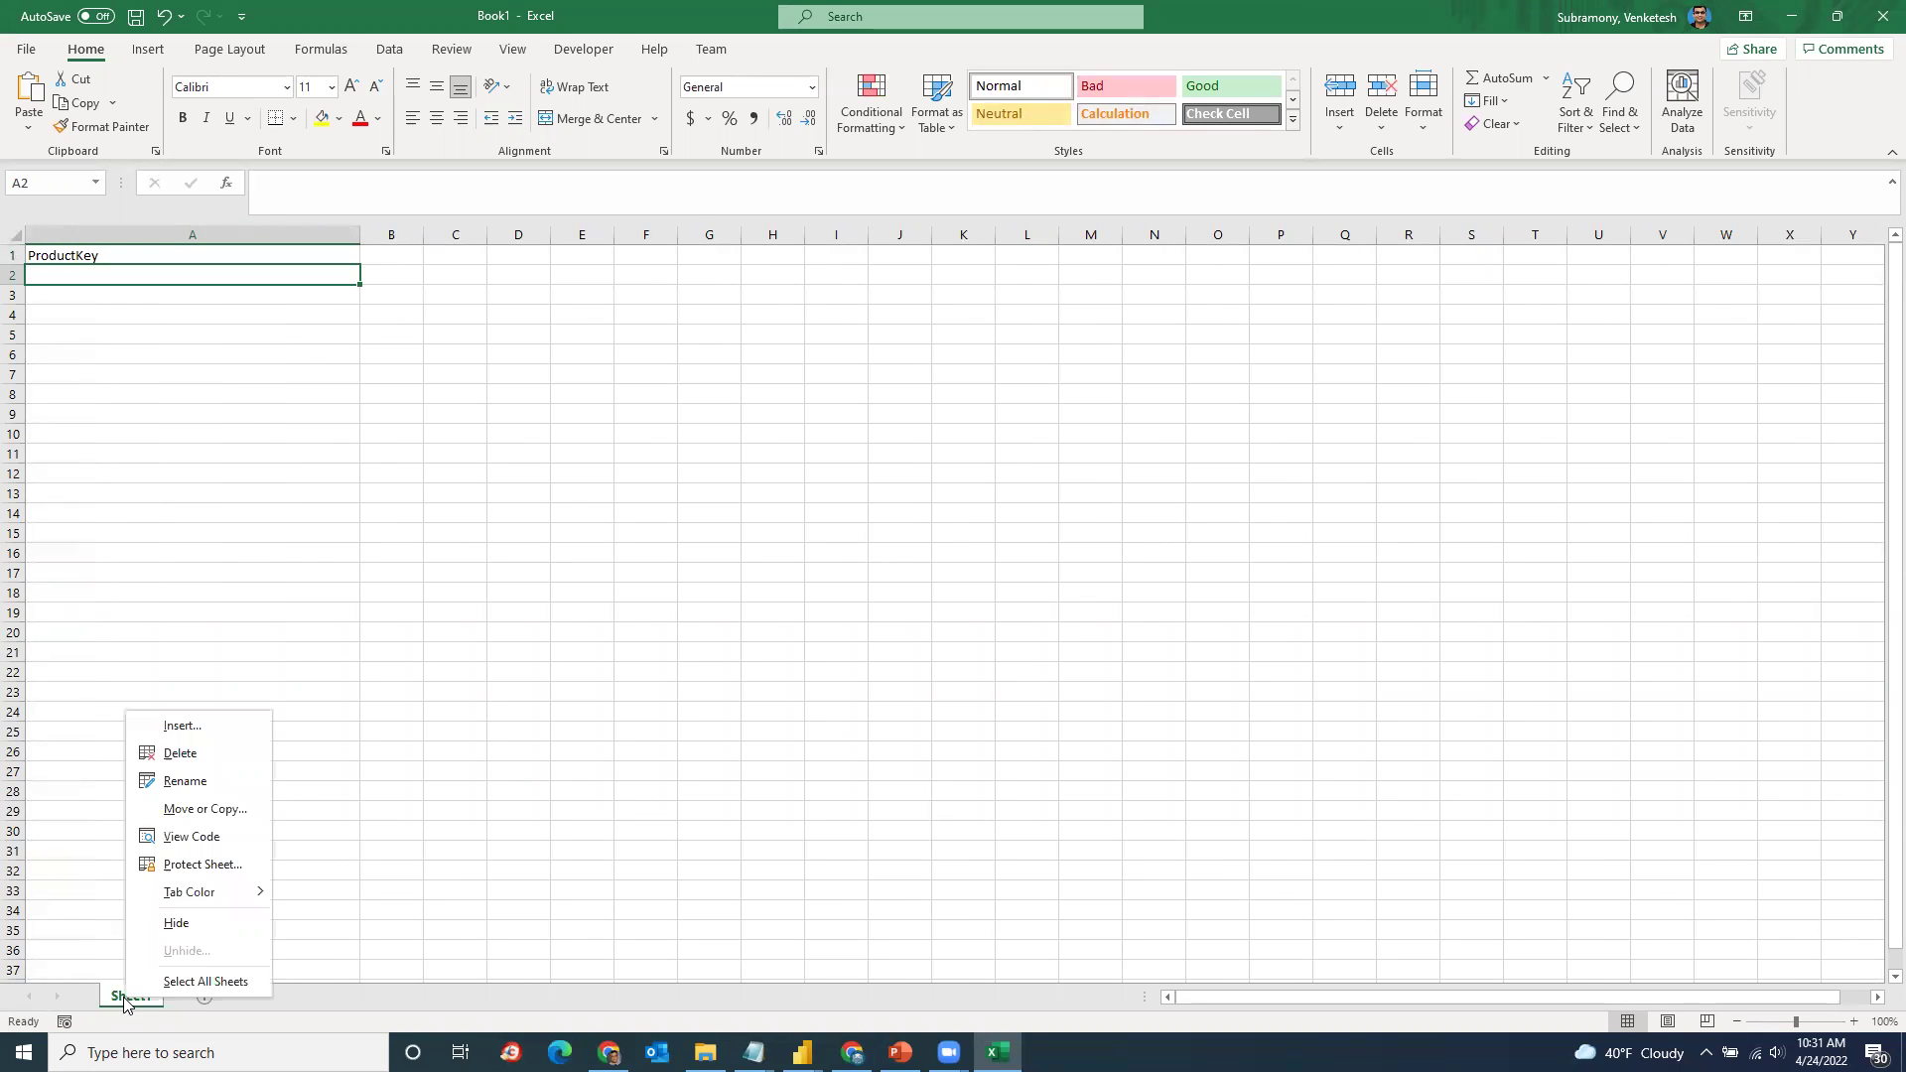
{"action": "left_click", "coordinate": [204, 782]}
{"action": "type", "text": "Sales"}
{"action": "key", "text": "Return"}
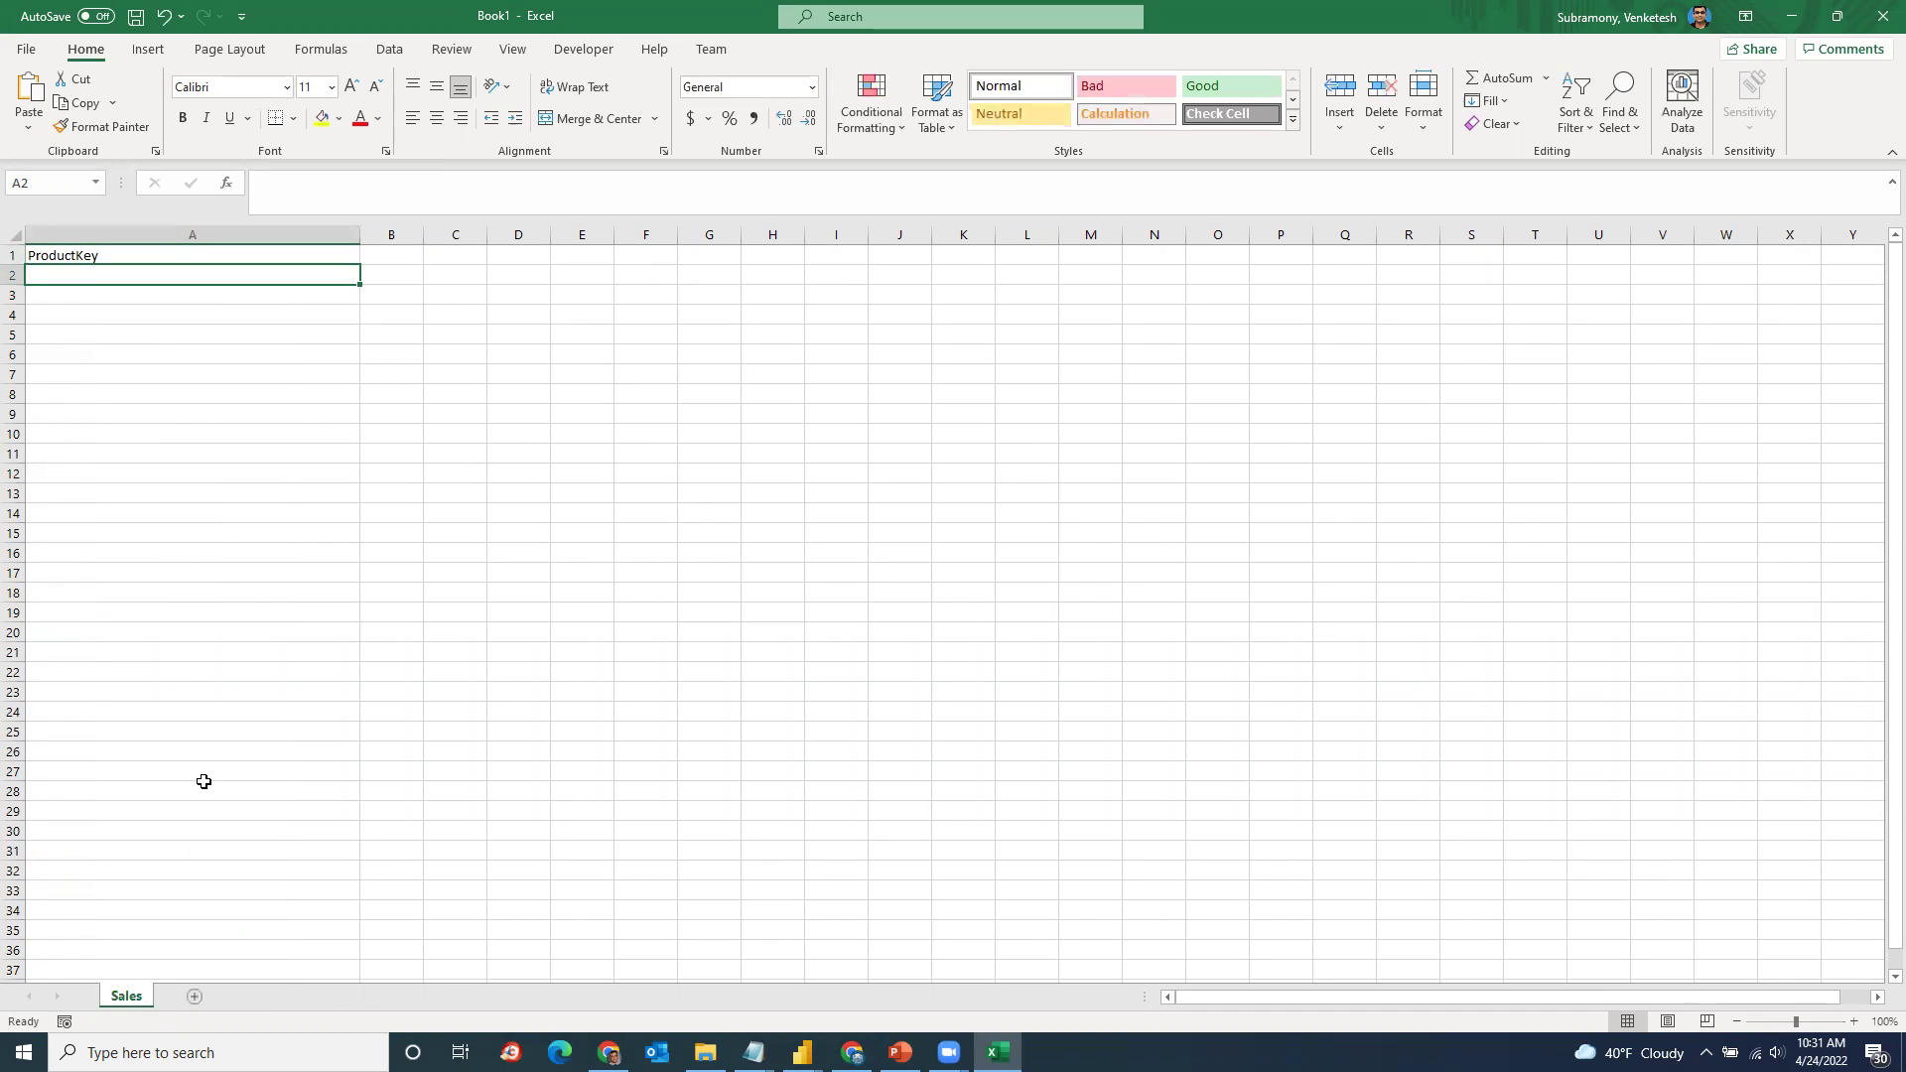
Step: Add a second worksheet and name it Product
{"action": "left_click", "coordinate": [193, 997]}
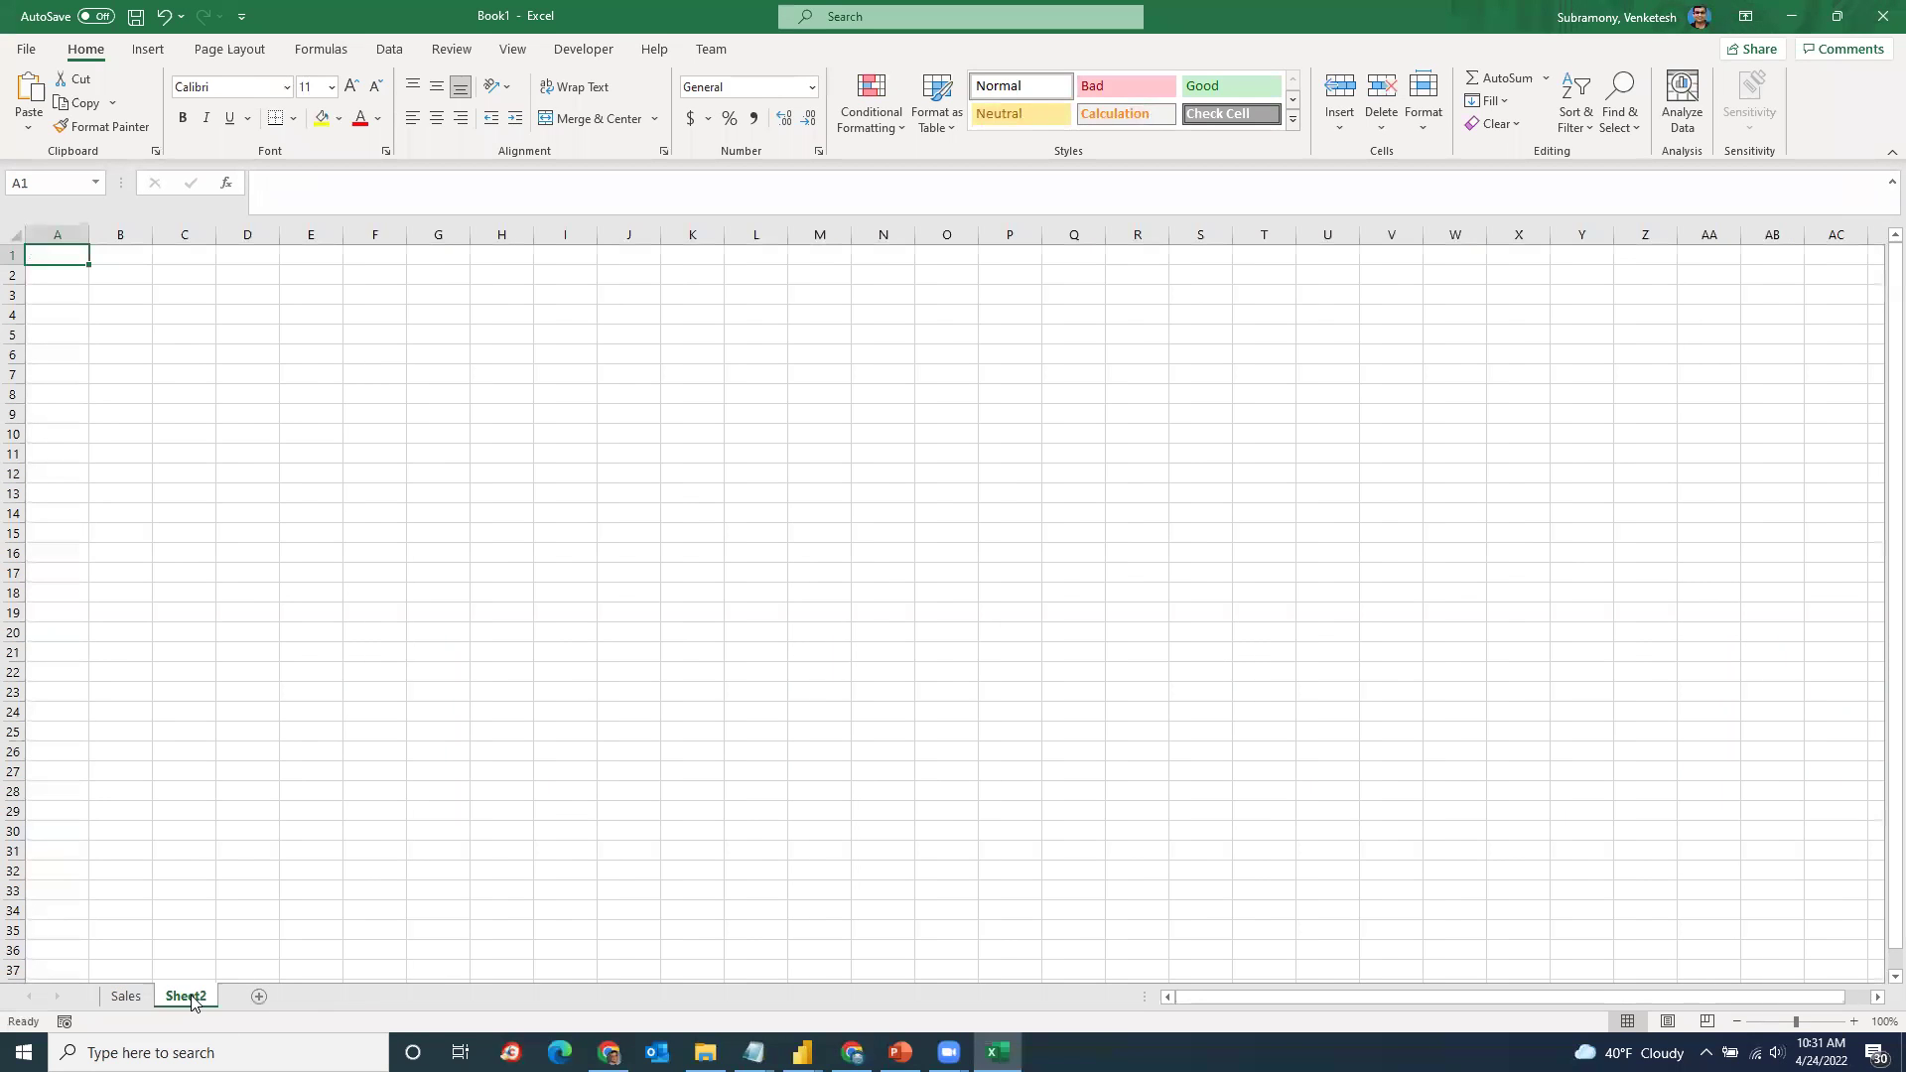
{"action": "right_click", "coordinate": [191, 1001]}
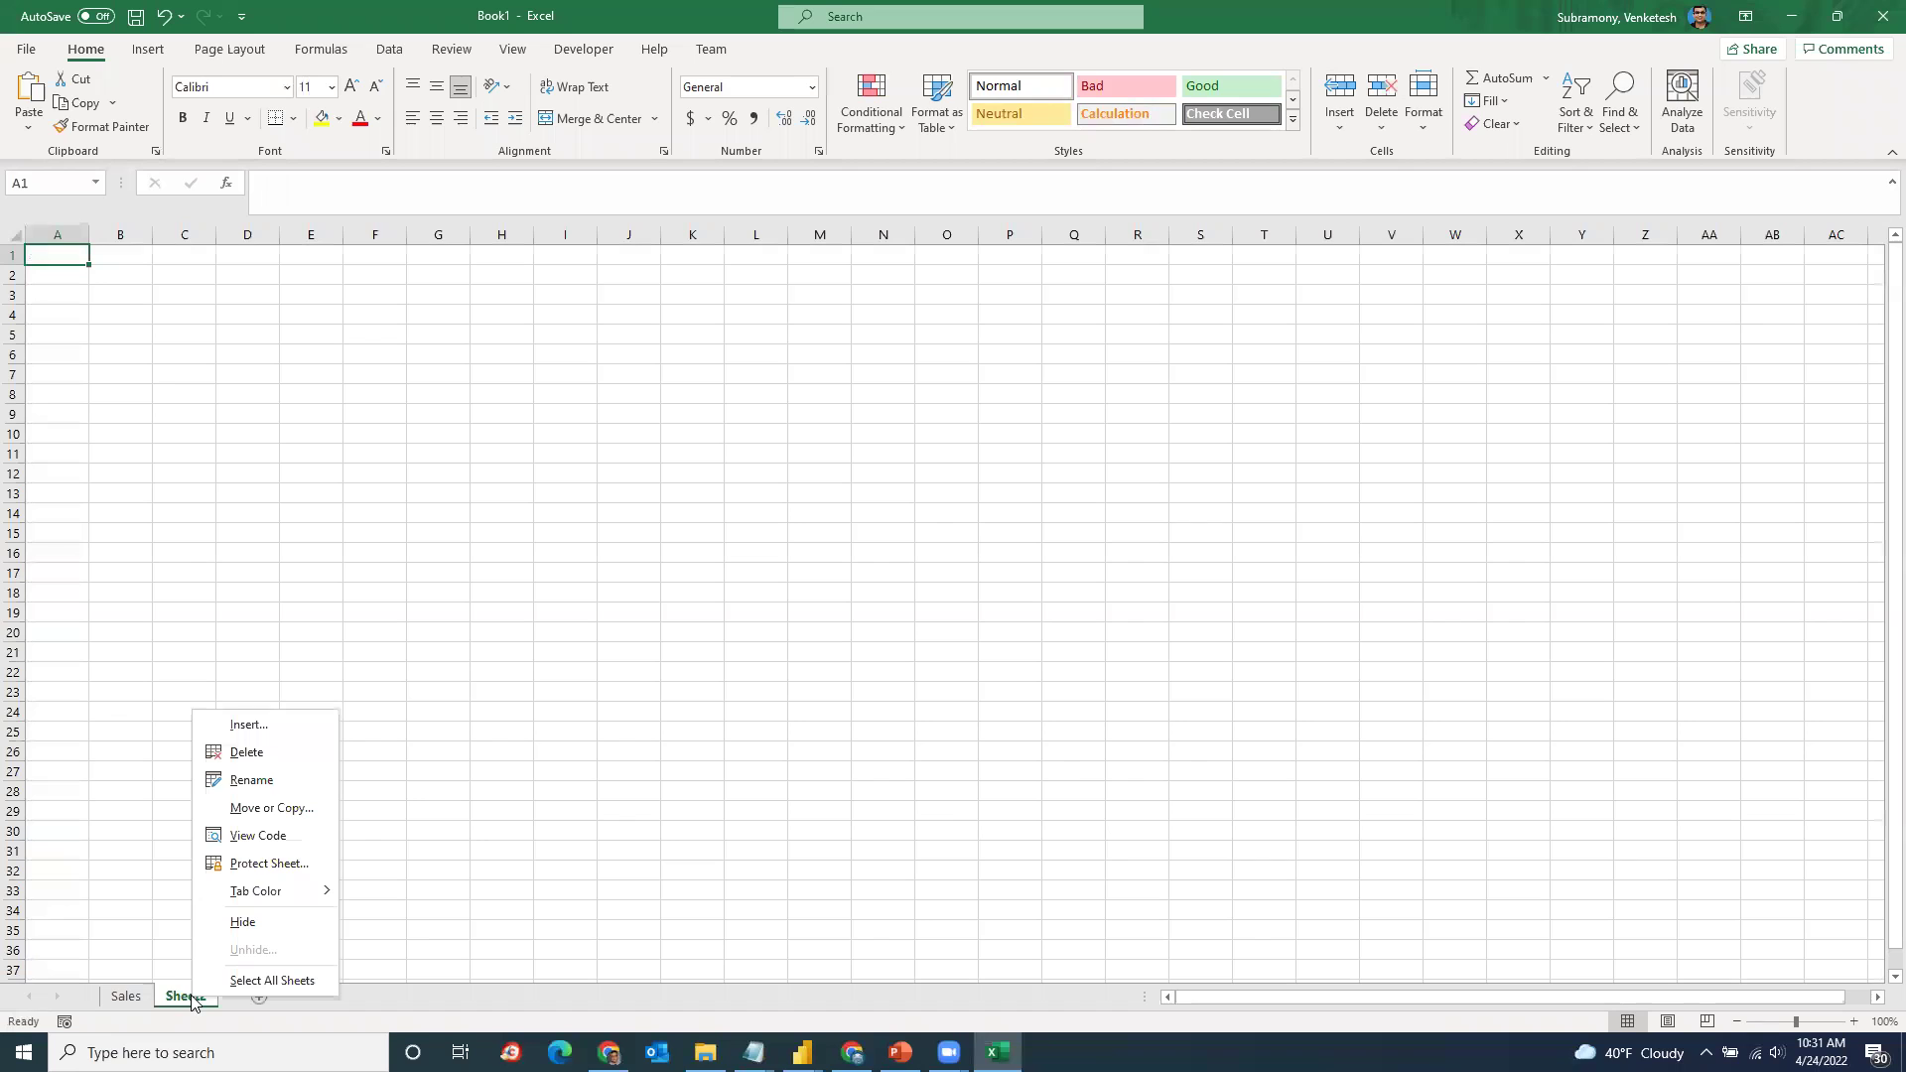
{"action": "left_click", "coordinate": [285, 781]}
{"action": "type", "text": "Product"}
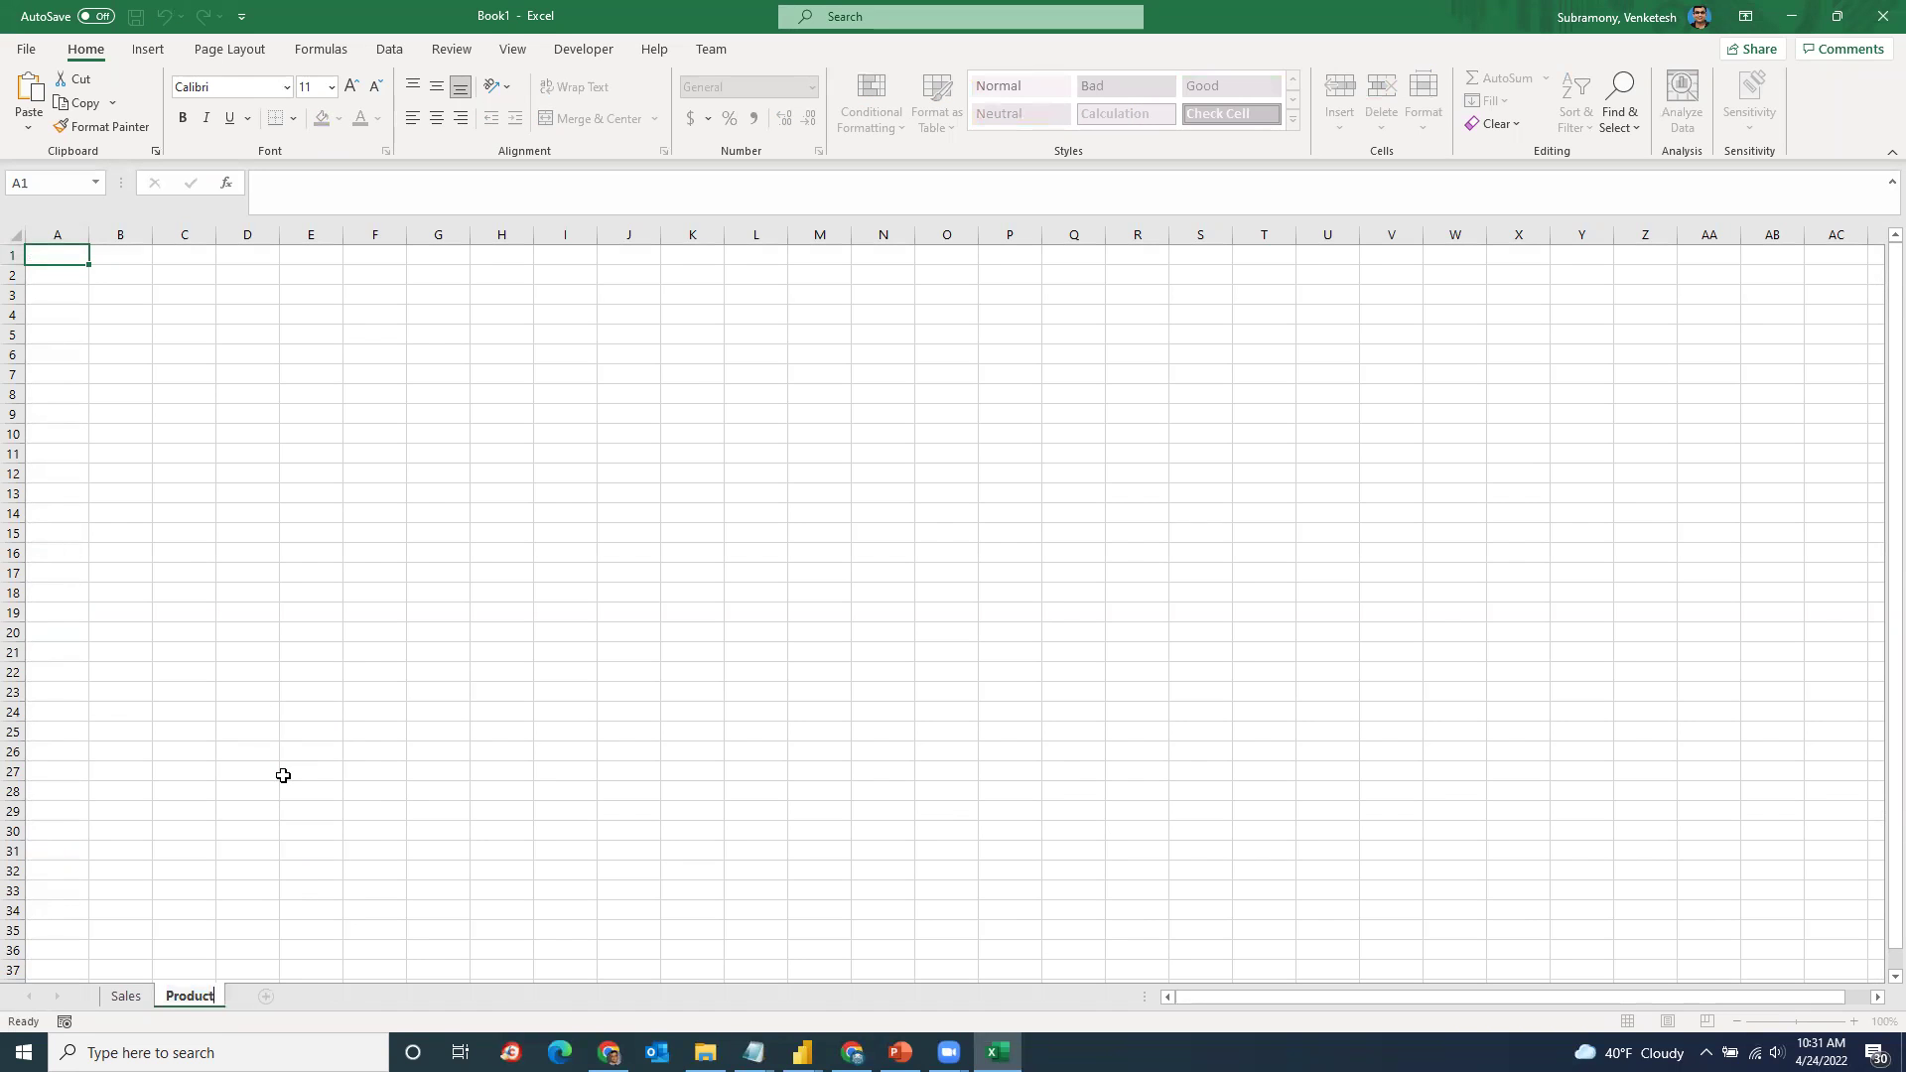
{"action": "key", "text": "Return"}
Step: On the Sales sheet, widen column B and enter the header Quantity in cell B1
{"action": "left_click", "coordinate": [122, 998]}
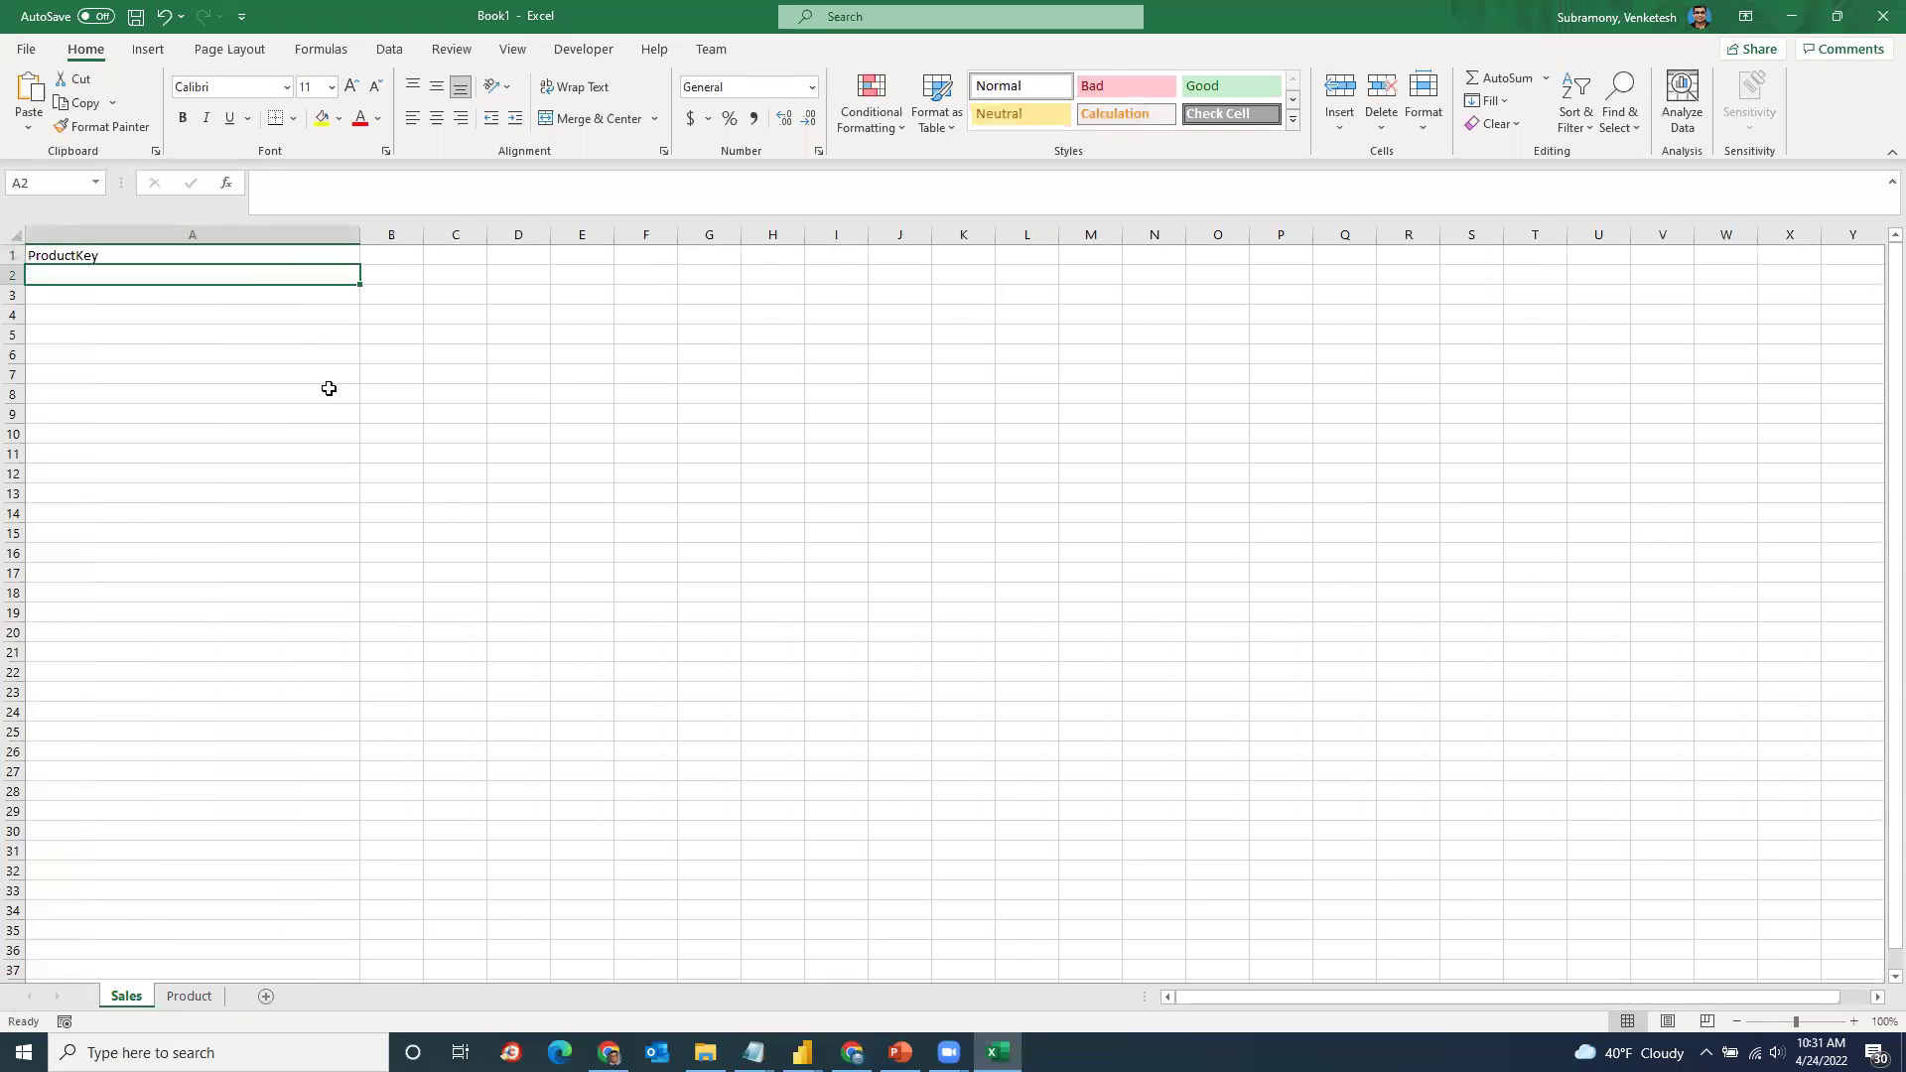
{"action": "left_click_drag", "start_coordinate": [423, 235], "coordinate": [517, 235]}
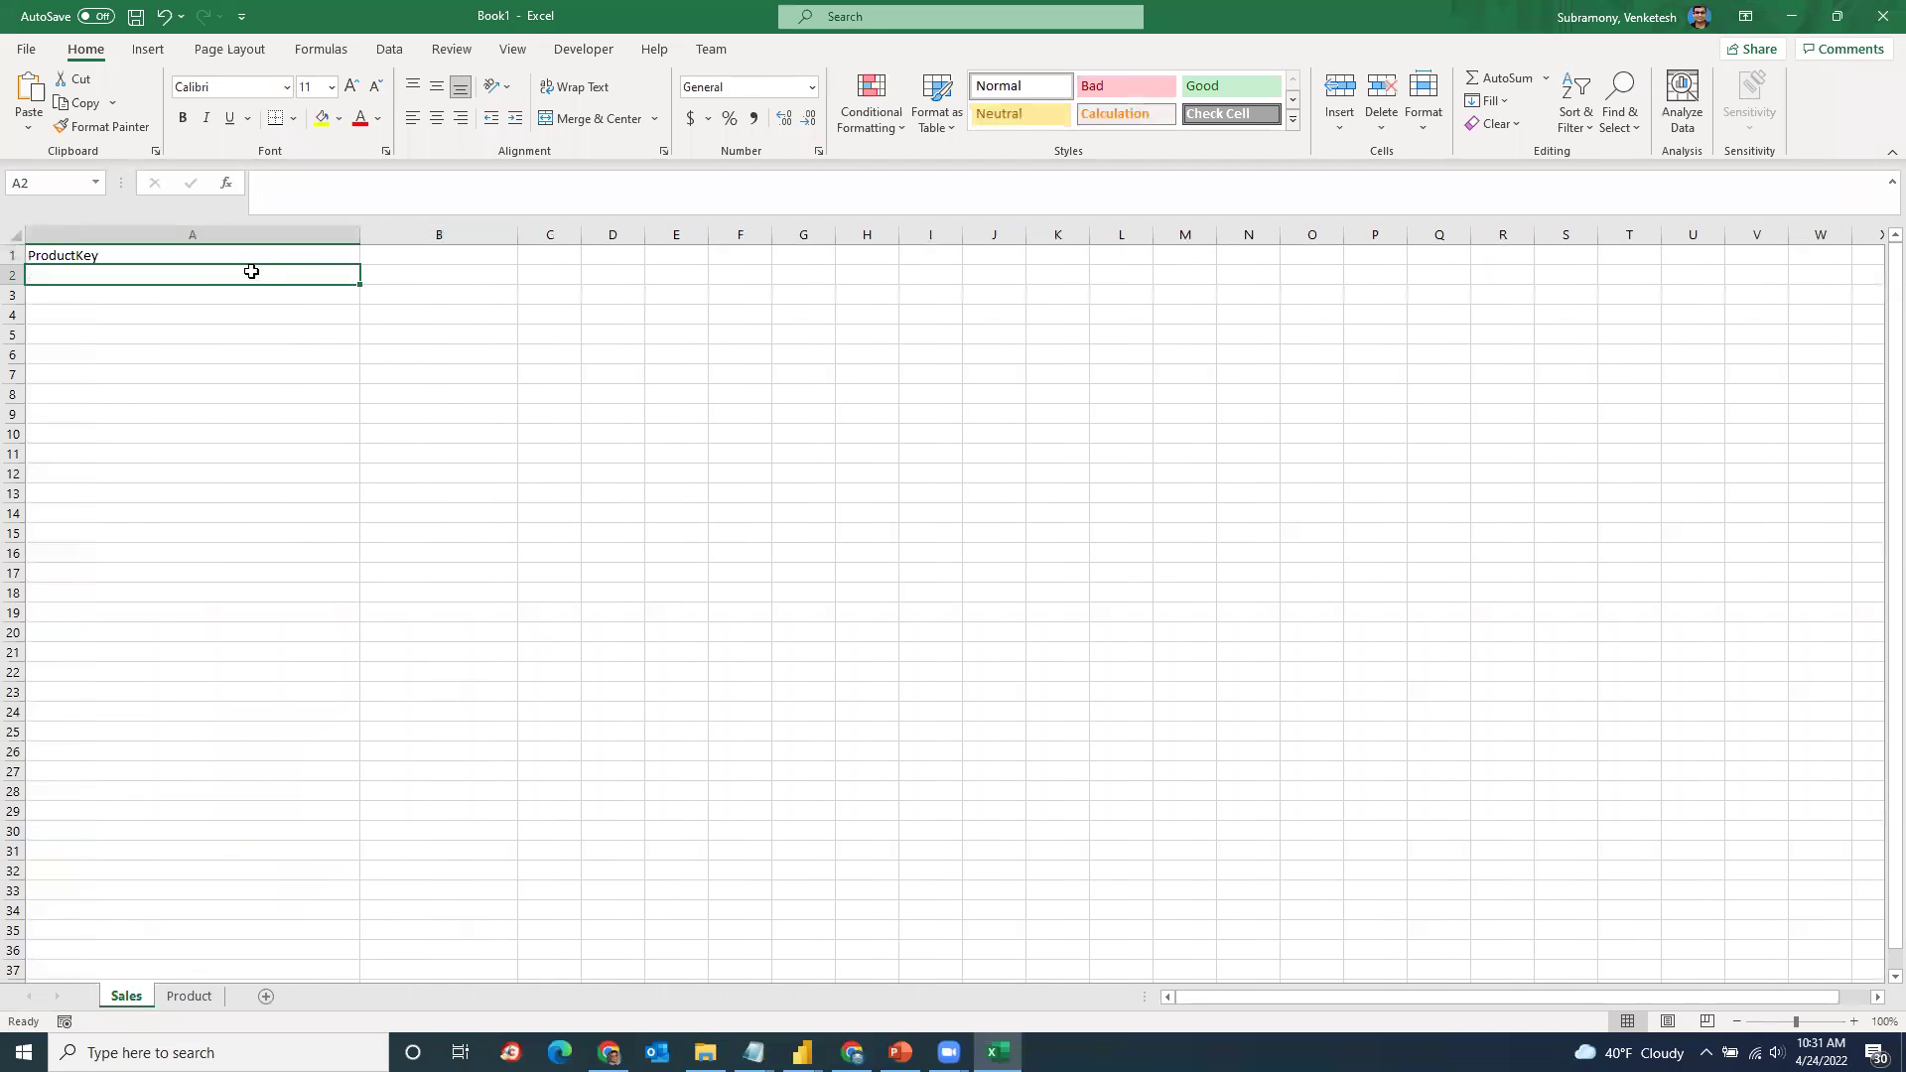
{"action": "left_click", "coordinate": [426, 257]}
{"action": "type", "text": "Quantity"}
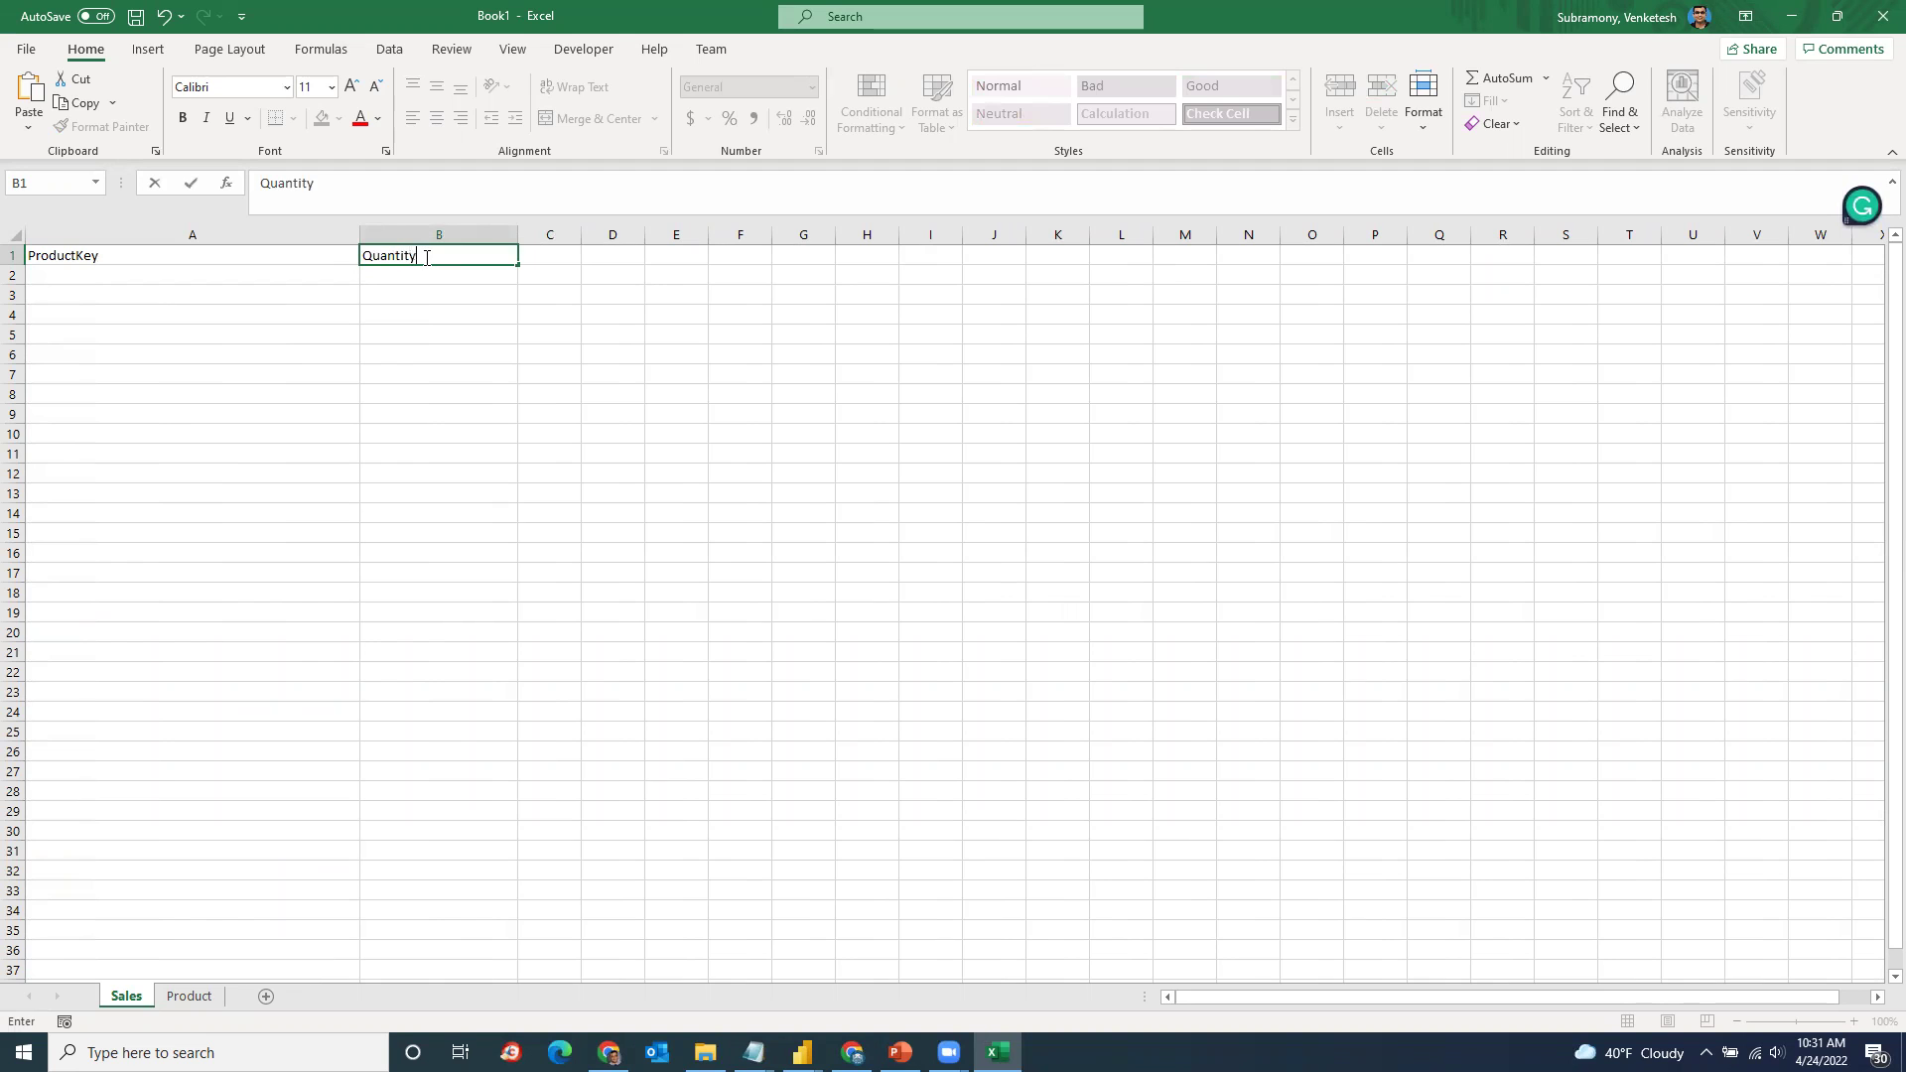
{"action": "key", "text": "Return"}
Step: Enter a sales record in row 2 with ProductKey 111-222 and Quantity 5
{"action": "left_click", "coordinate": [210, 279]}
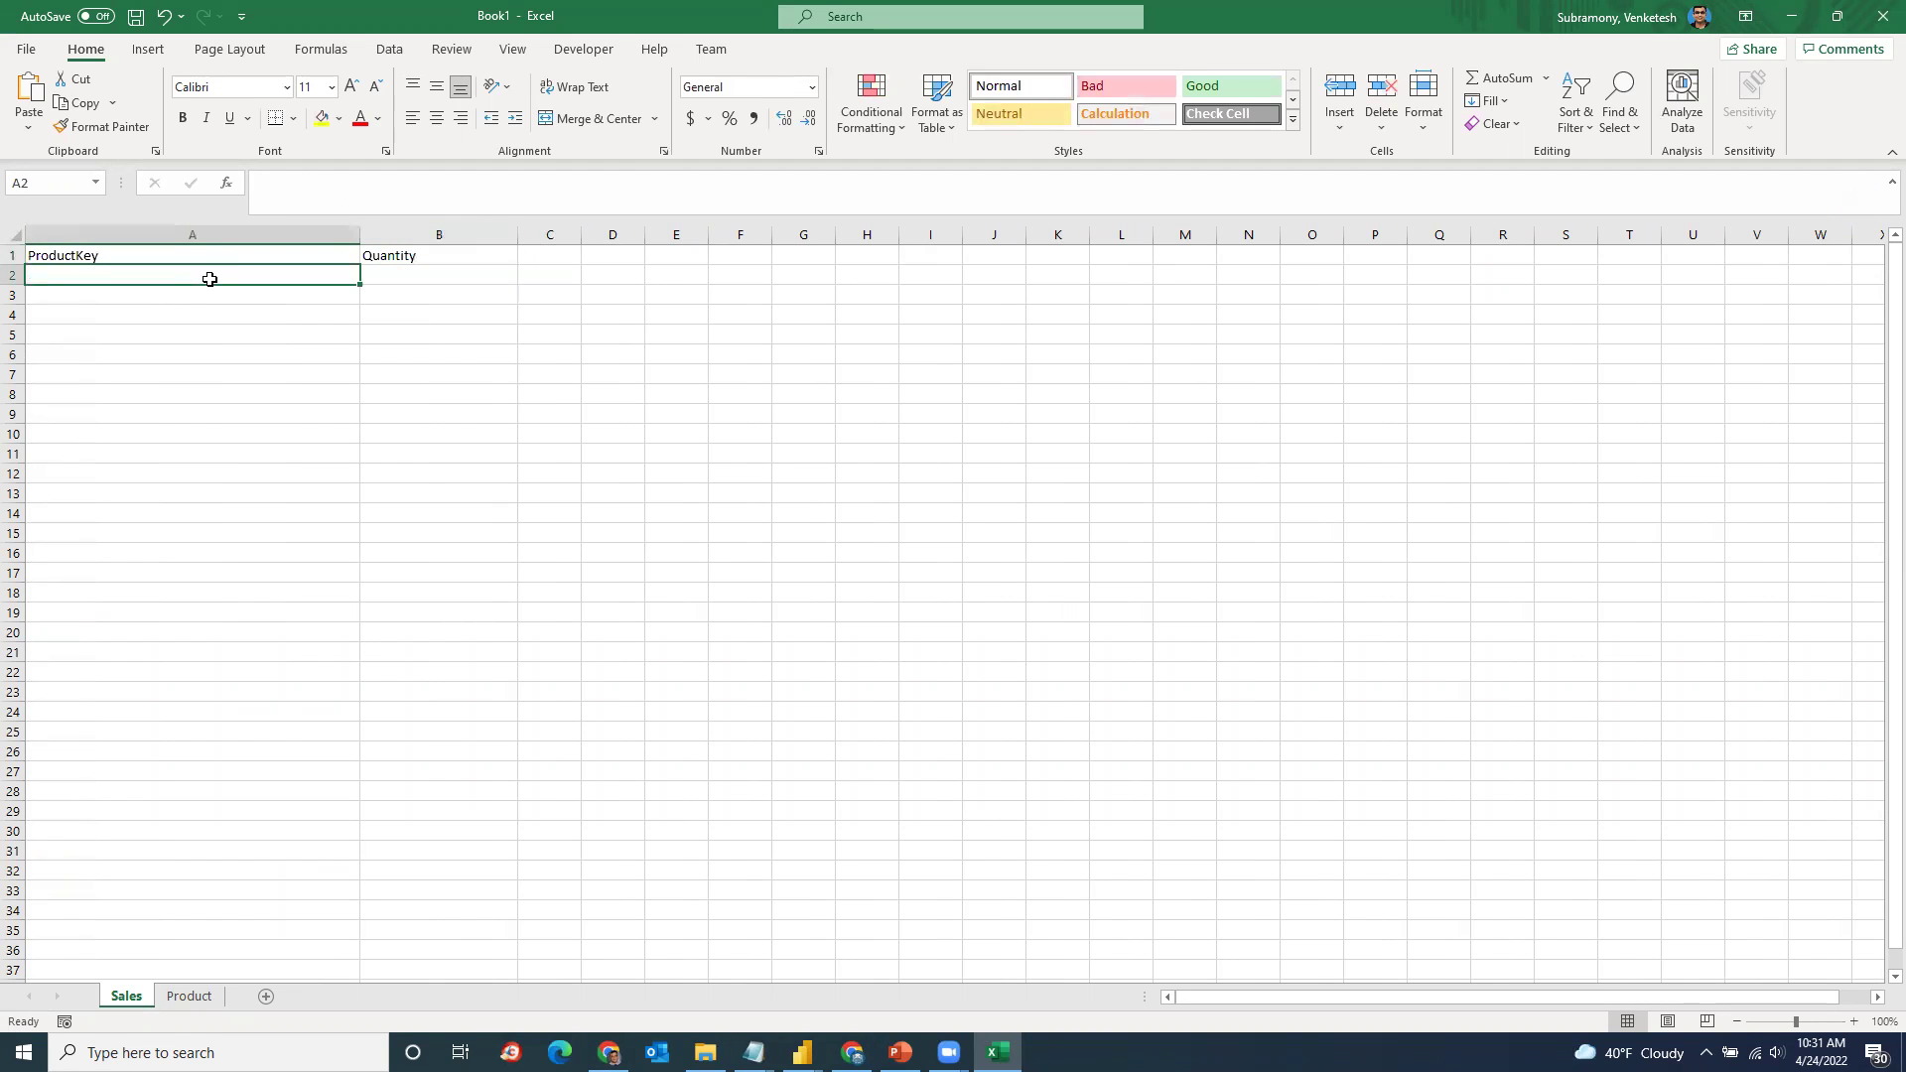
{"action": "type", "text": "111"}
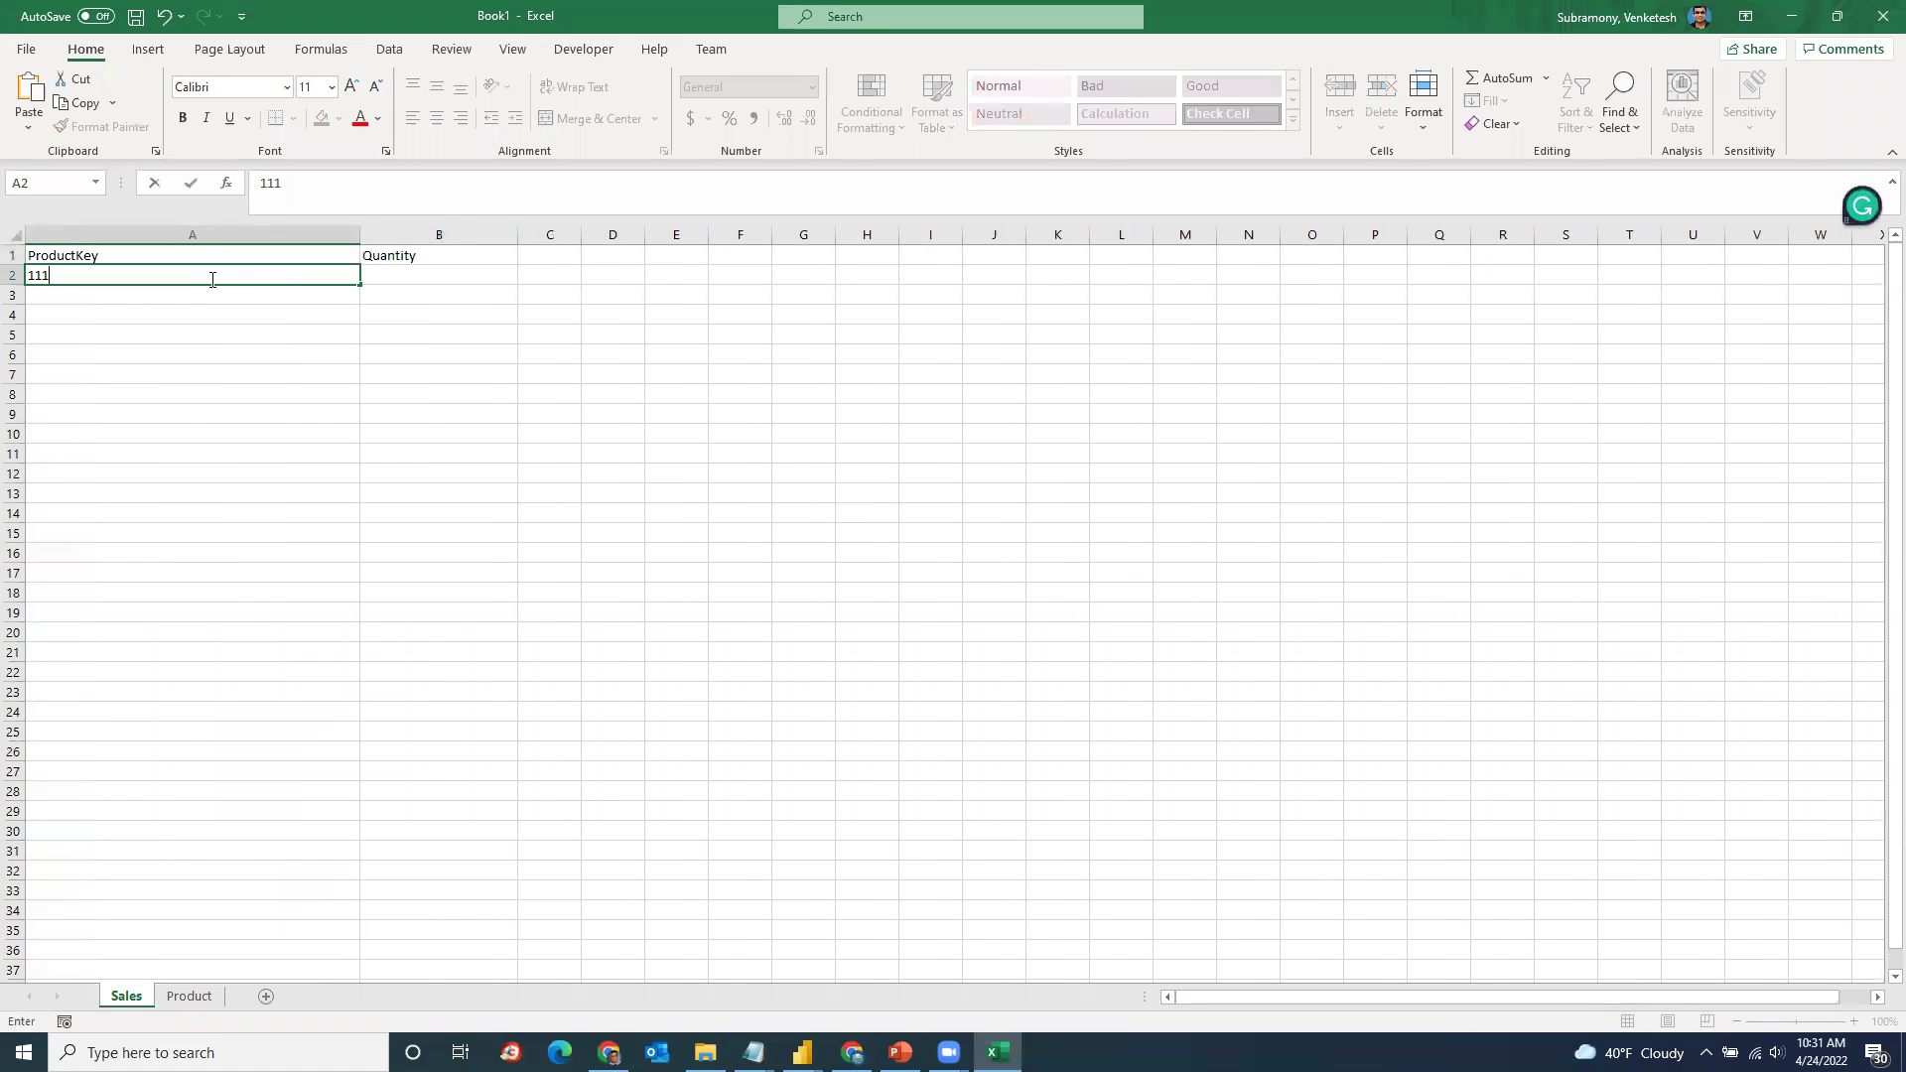
{"action": "type", "text": "-222"}
{"action": "left_click", "coordinate": [210, 278]}
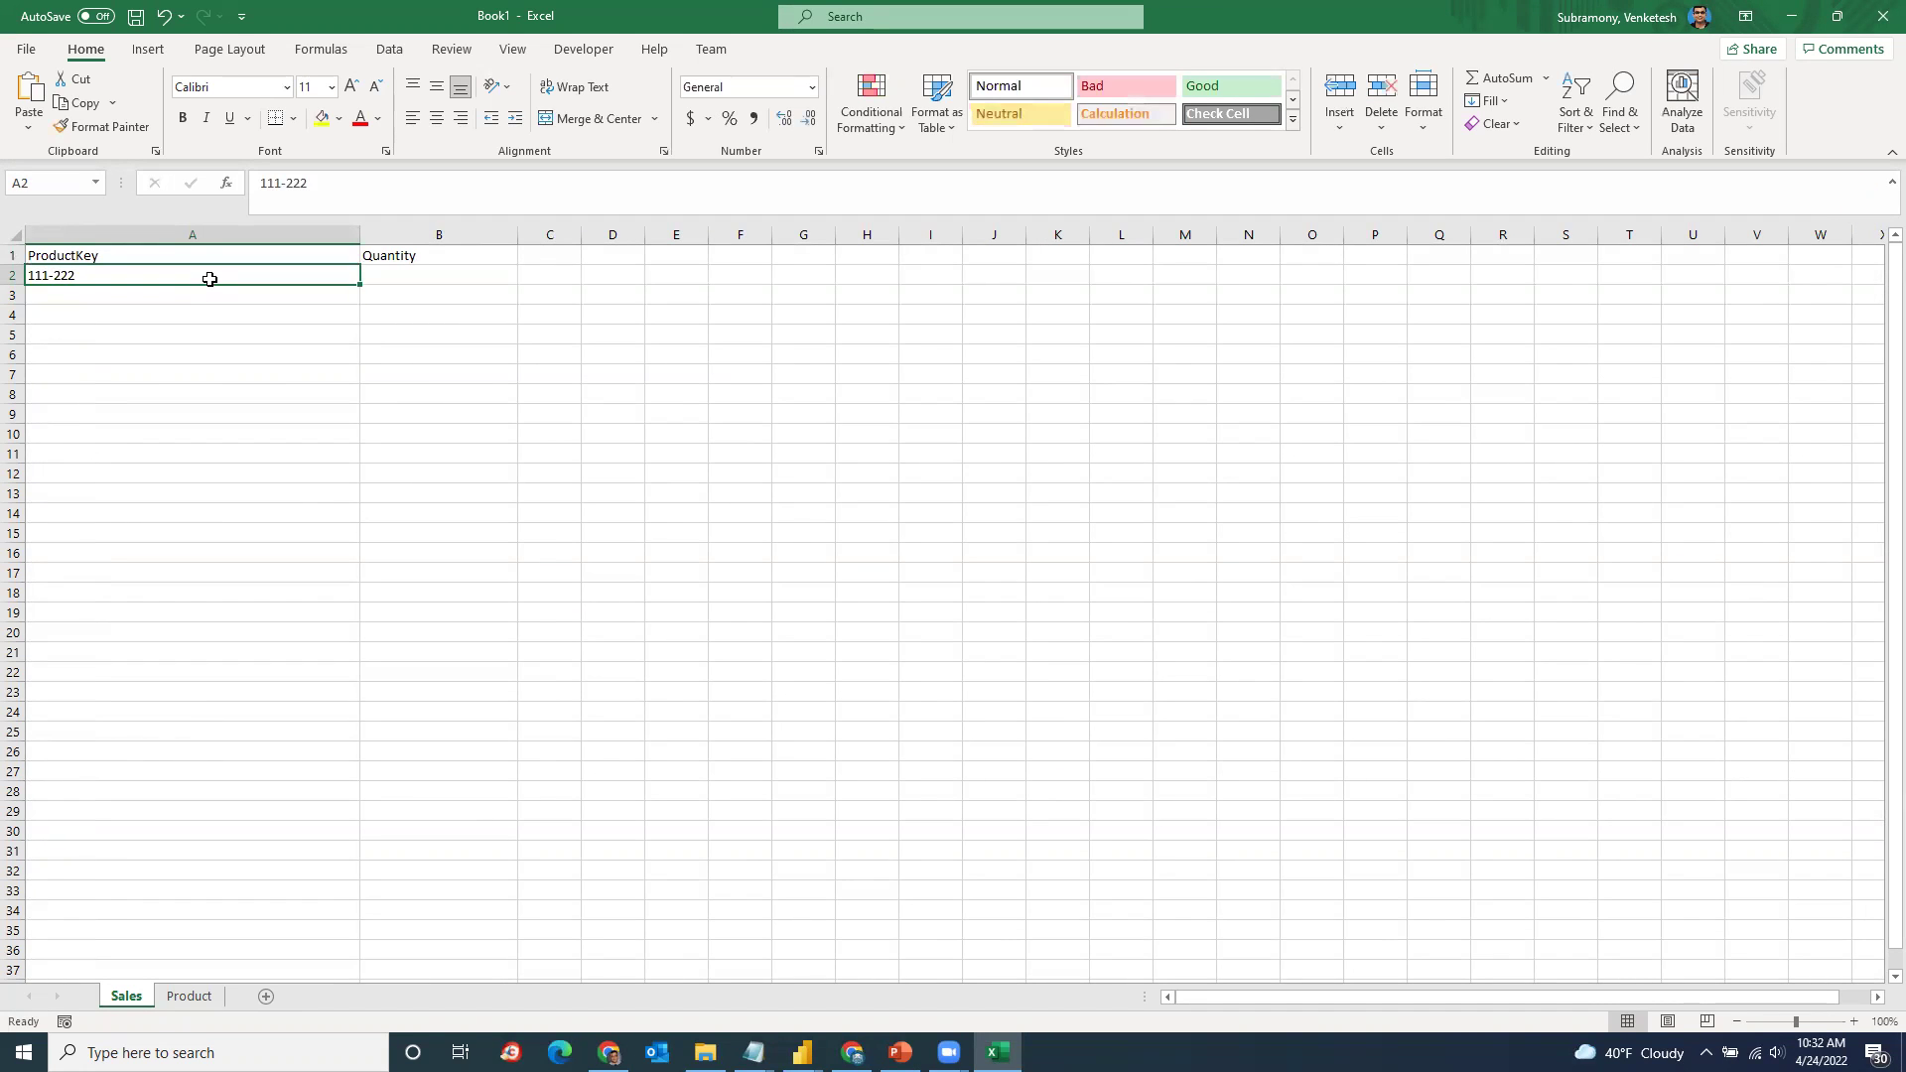
{"action": "key", "text": "Right"}
{"action": "type", "text": "5"}
{"action": "key", "text": "Return"}
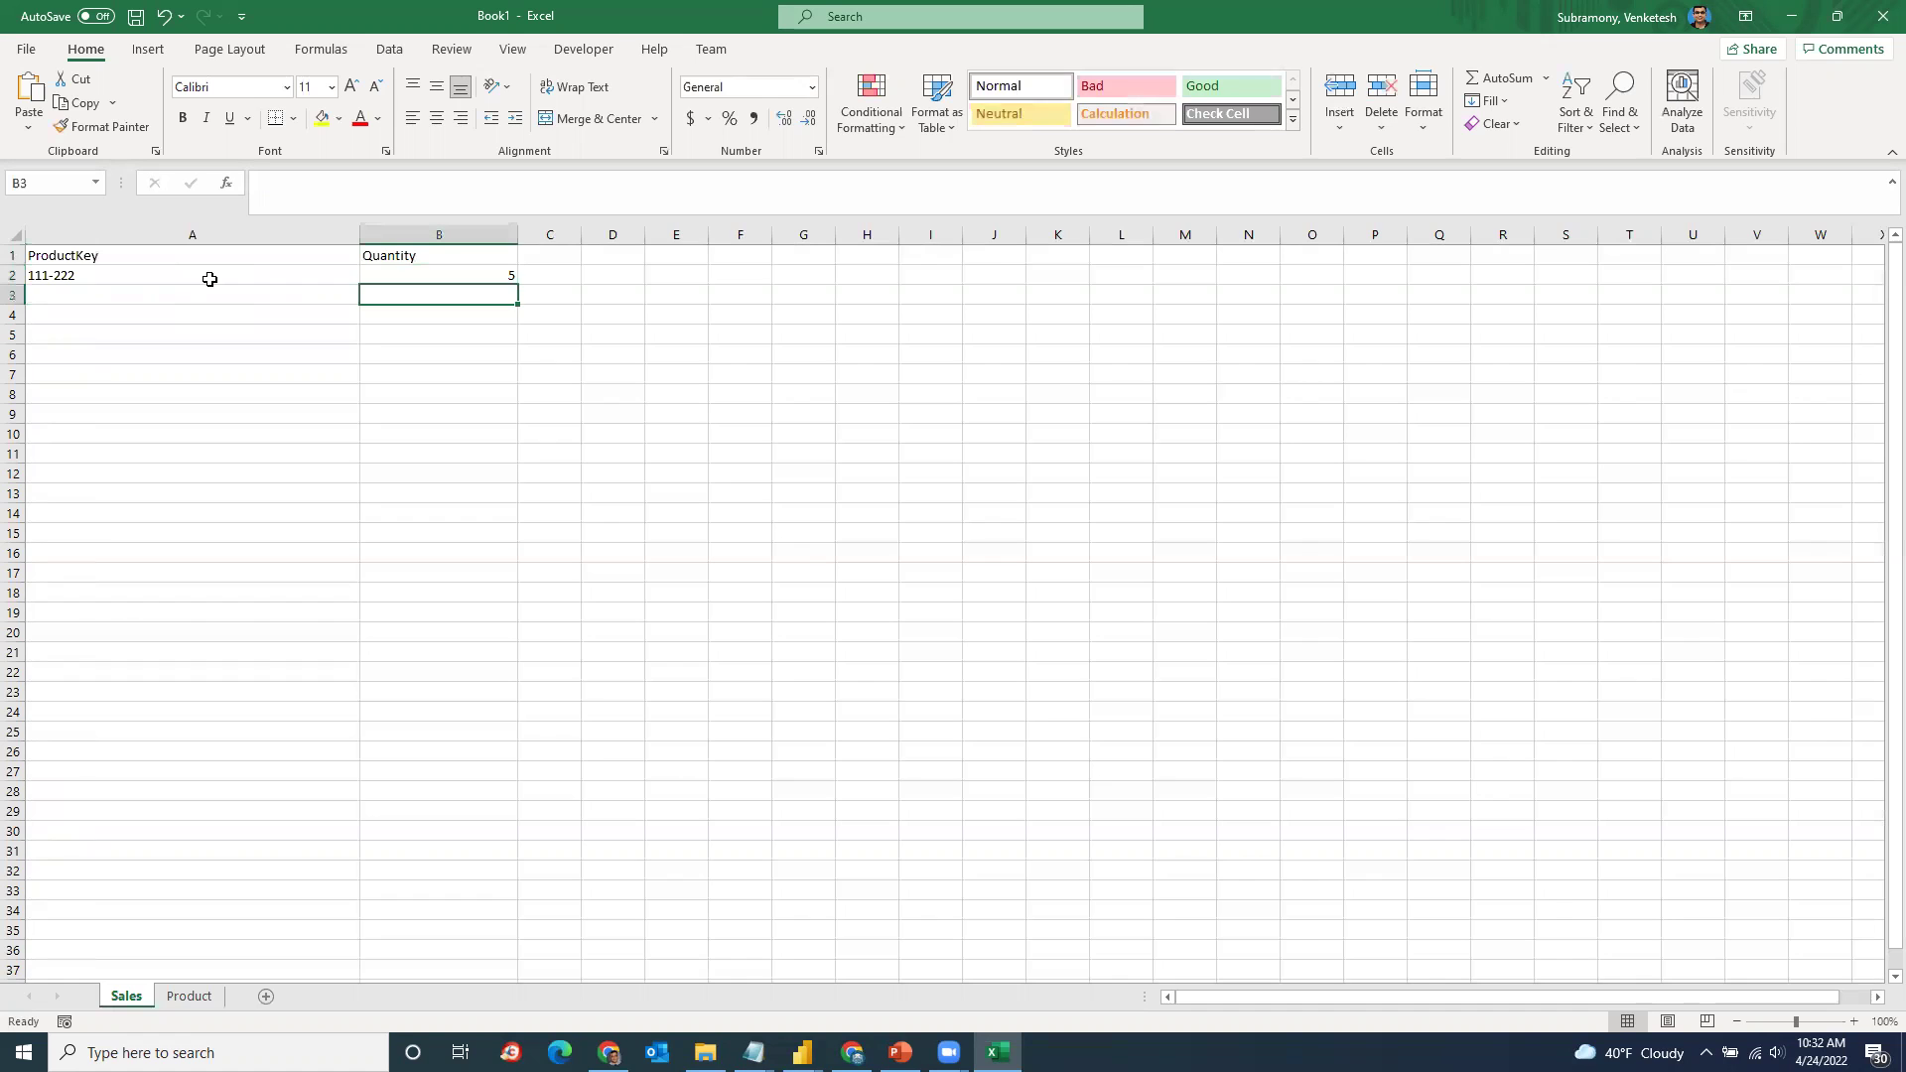
Step: Copy the ProductKey header from the Sales sheet into cell A1 of the Product sheet and widen column A
{"action": "left_click", "coordinate": [188, 997]}
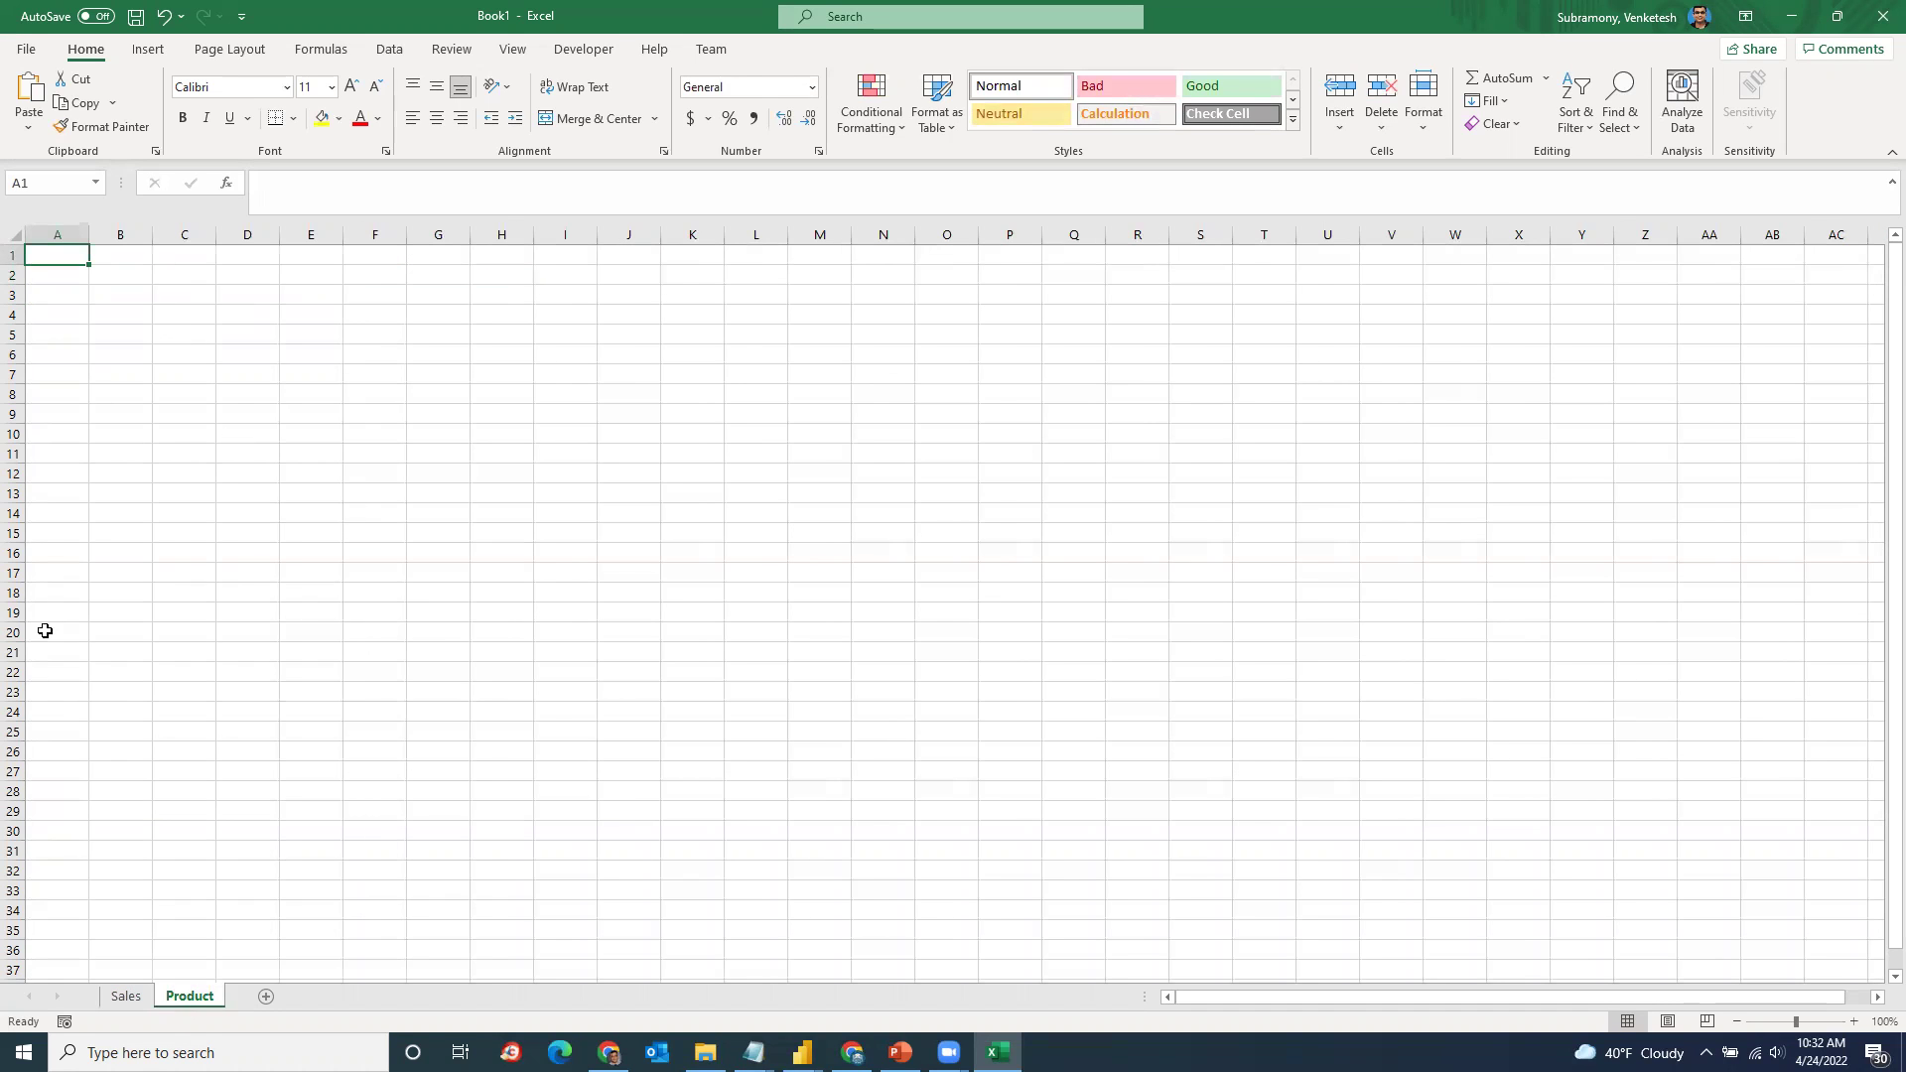
{"action": "left_click", "coordinate": [127, 995]}
{"action": "left_click", "coordinate": [121, 258]}
{"action": "key", "text": "ctrl+c"}
{"action": "left_click", "coordinate": [189, 996]}
{"action": "key", "text": "ctrl+v"}
{"action": "double_click", "coordinate": [89, 234]}
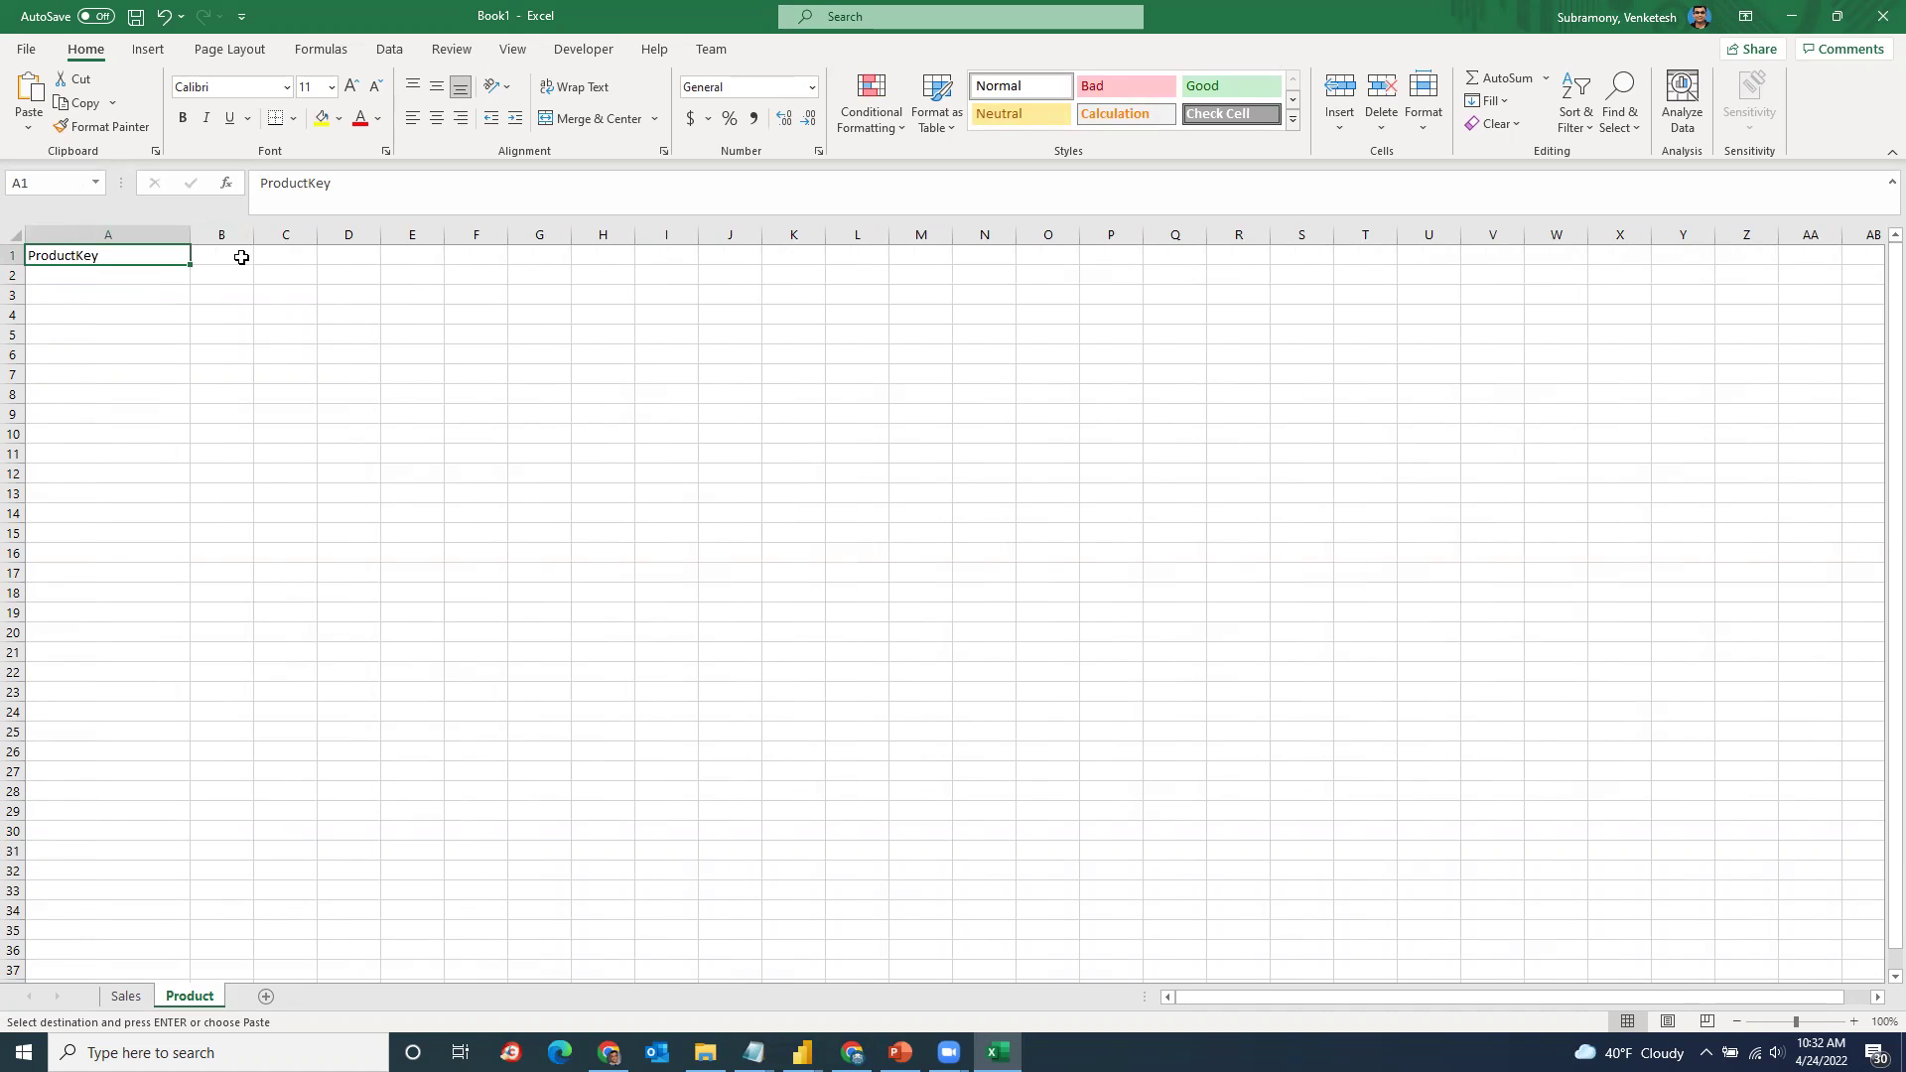
Step: Widen column B on the Product sheet and enter the header Price in cell B1
{"action": "left_click", "coordinate": [241, 257]}
{"action": "left_click_drag", "start_coordinate": [254, 233], "coordinate": [364, 234]}
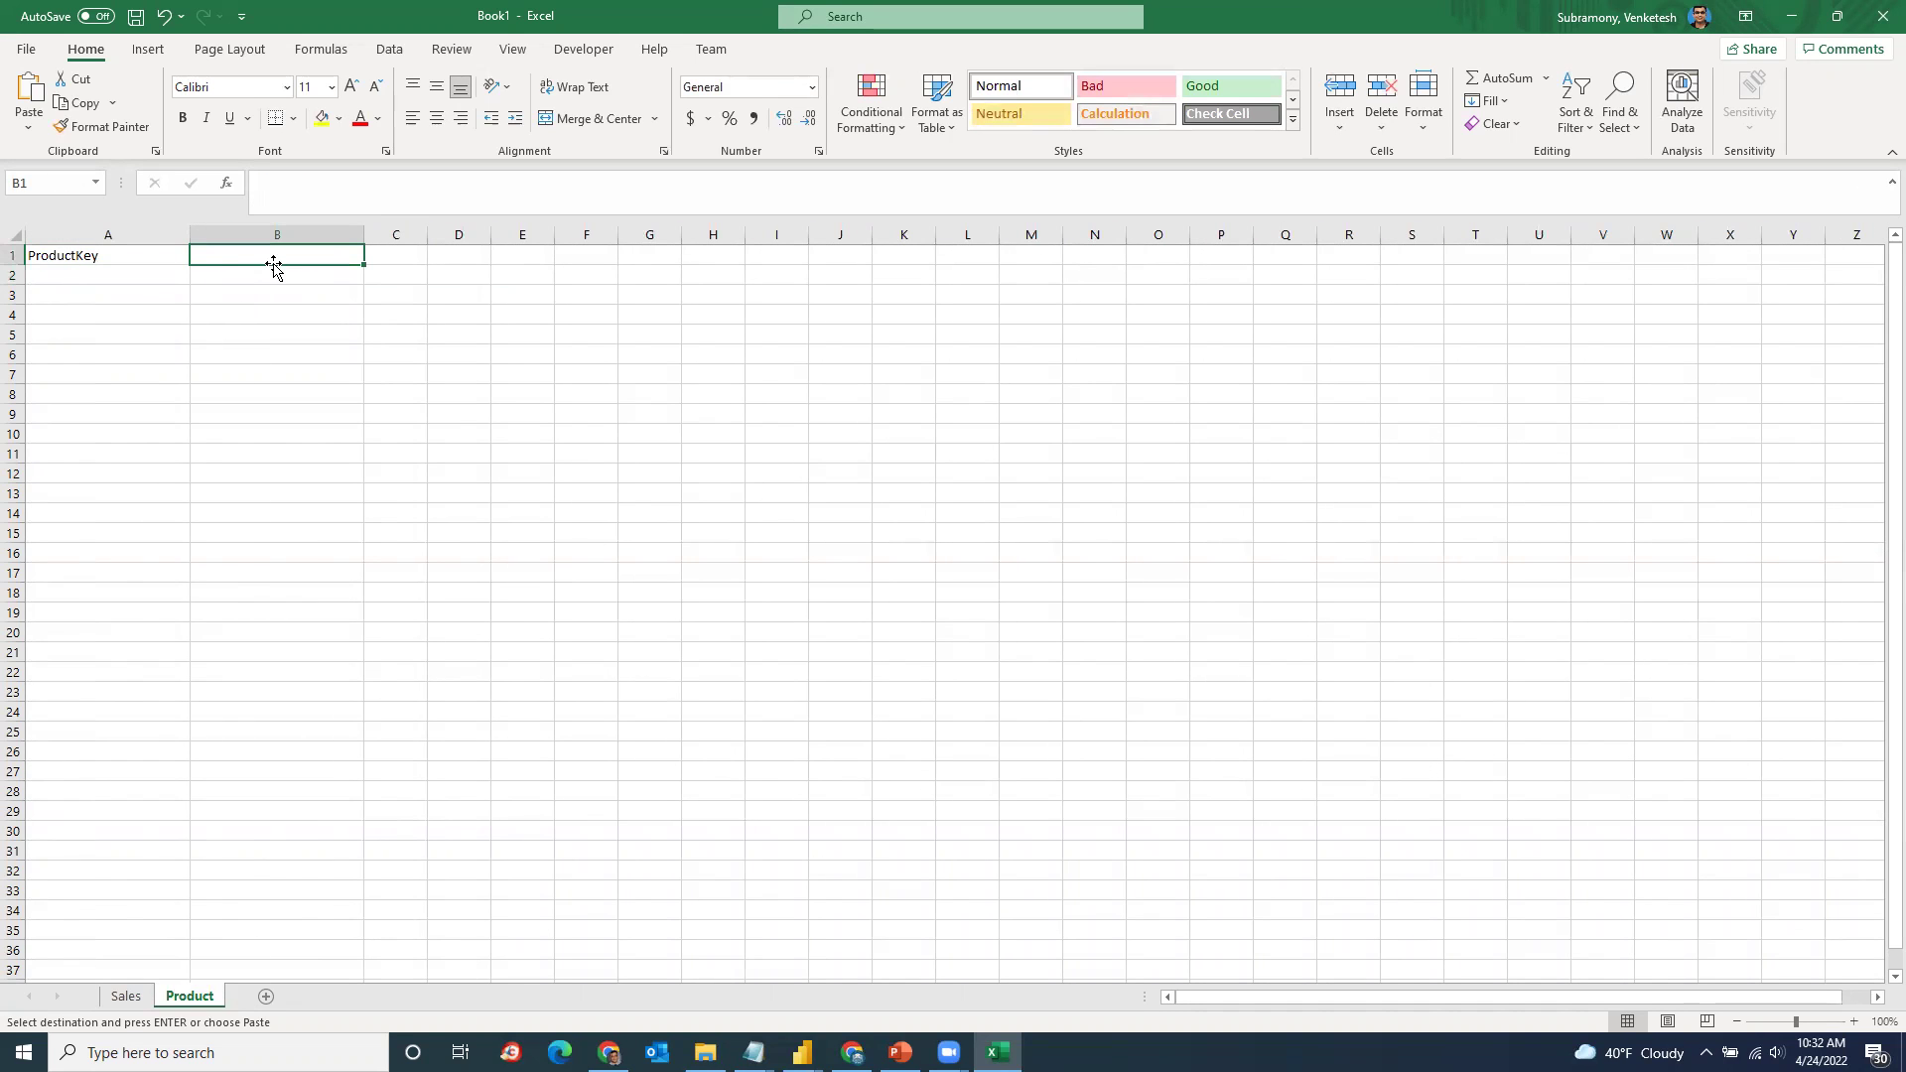
{"action": "type", "text": "Prc"}
{"action": "type", "text": "ce"}
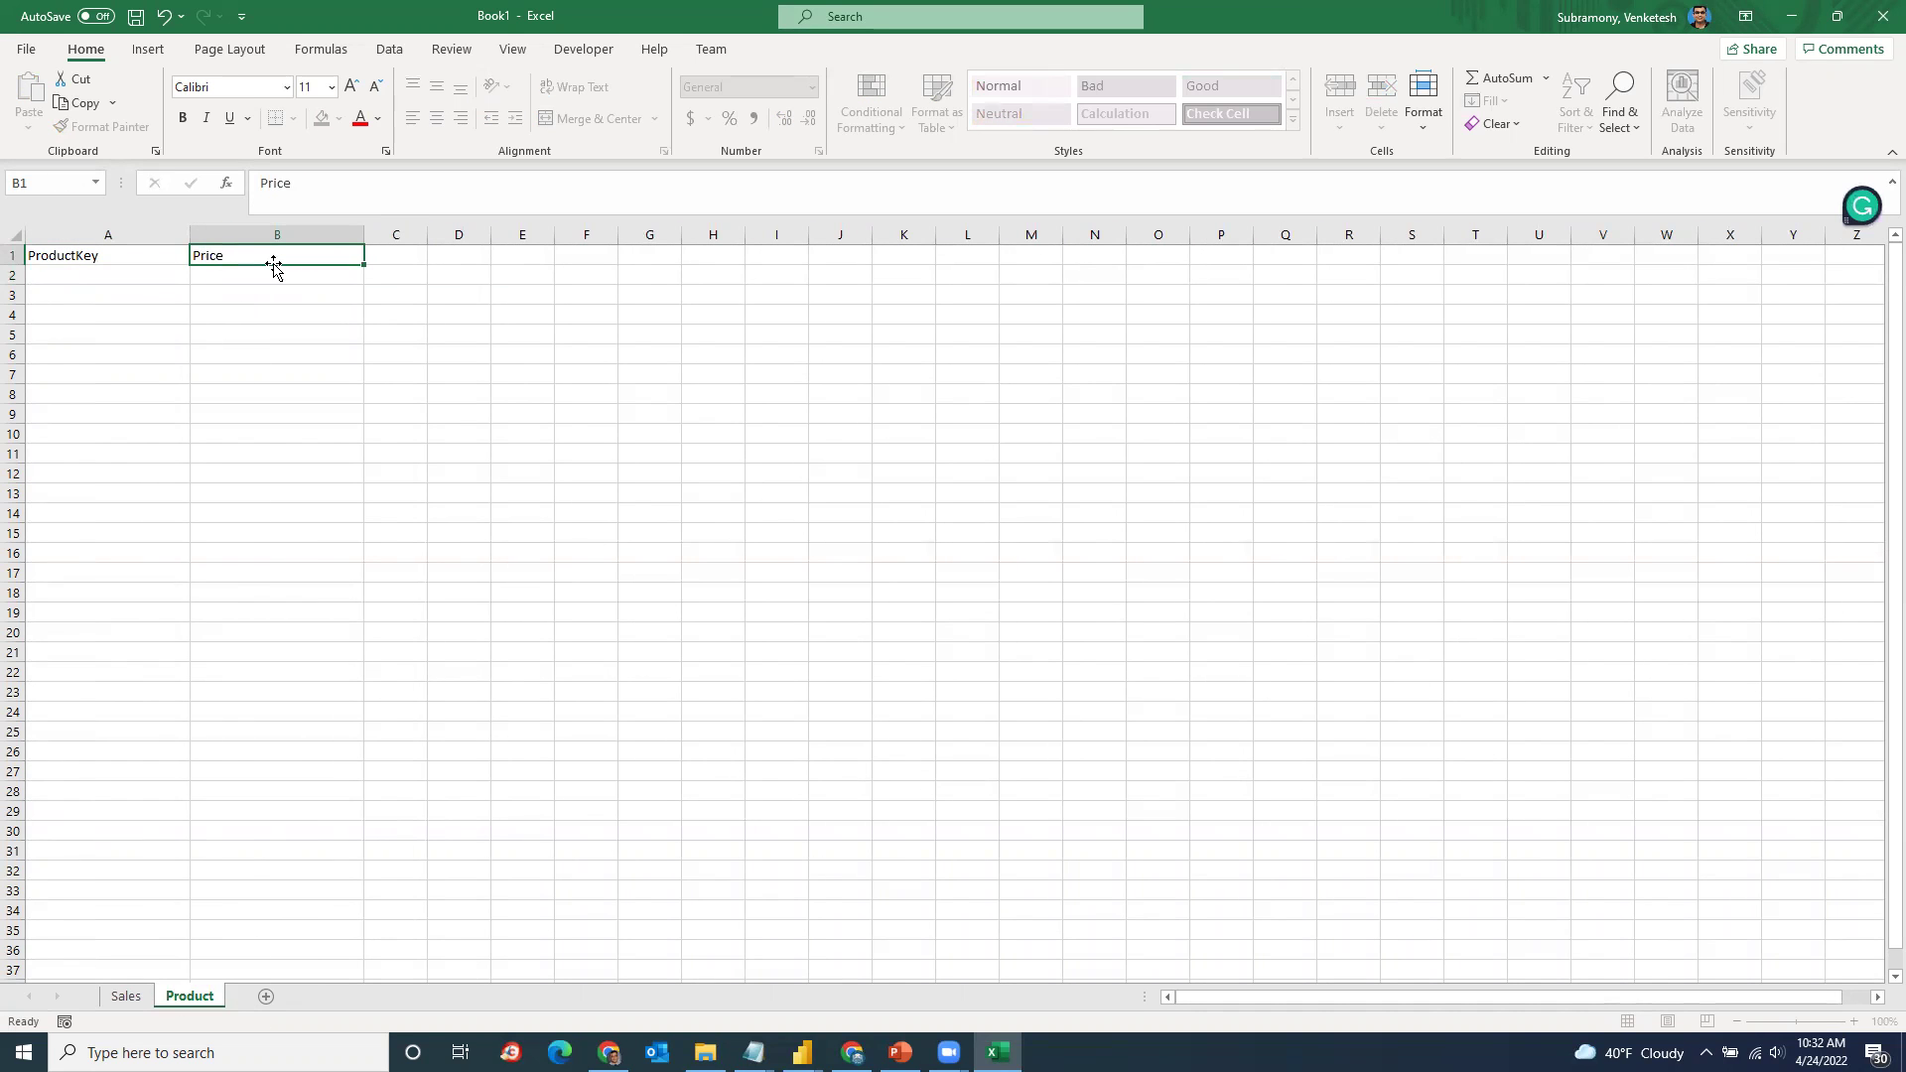
{"action": "key", "text": "Return"}
Step: Copy the product key 111-222 from the Sales sheet into cell A2 of the Product sheet
{"action": "key", "text": "Left"}
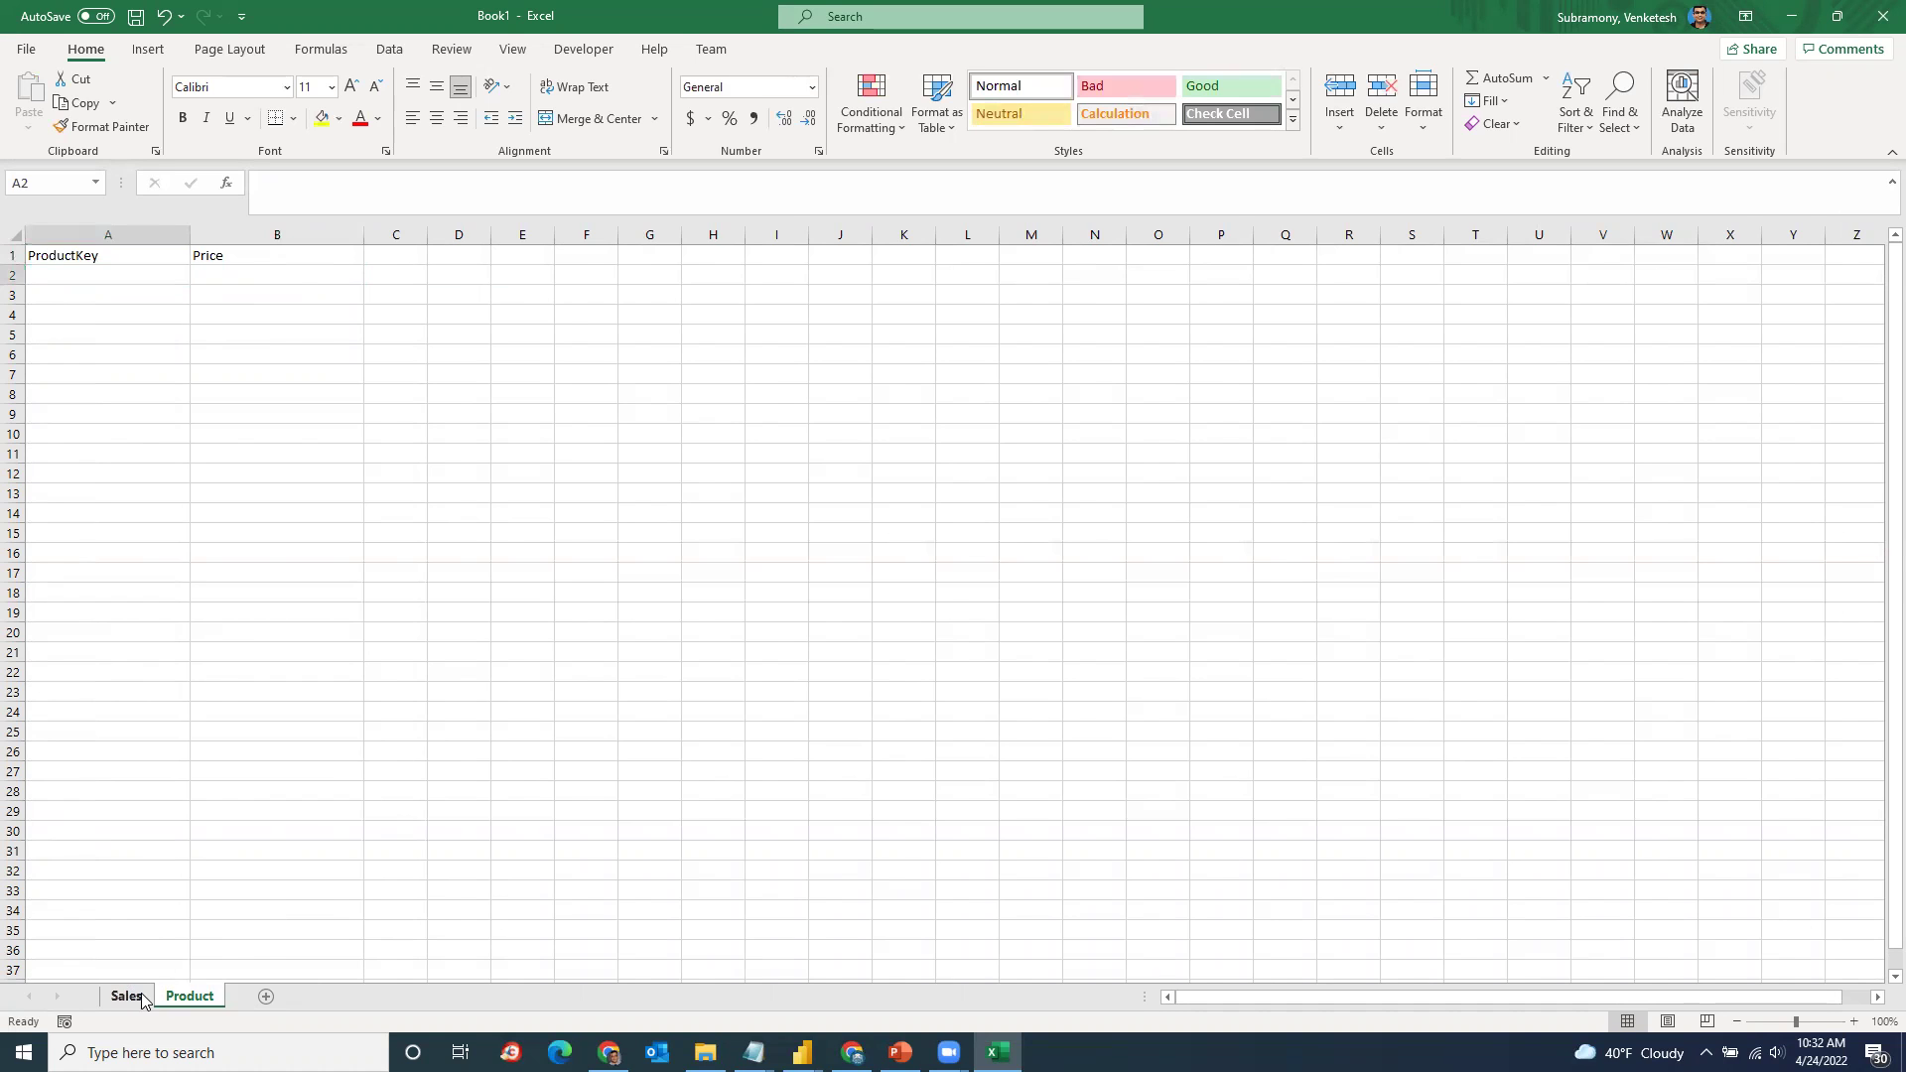
{"action": "left_click", "coordinate": [125, 996]}
{"action": "left_click", "coordinate": [54, 285]}
{"action": "key", "text": "ctrl+c"}
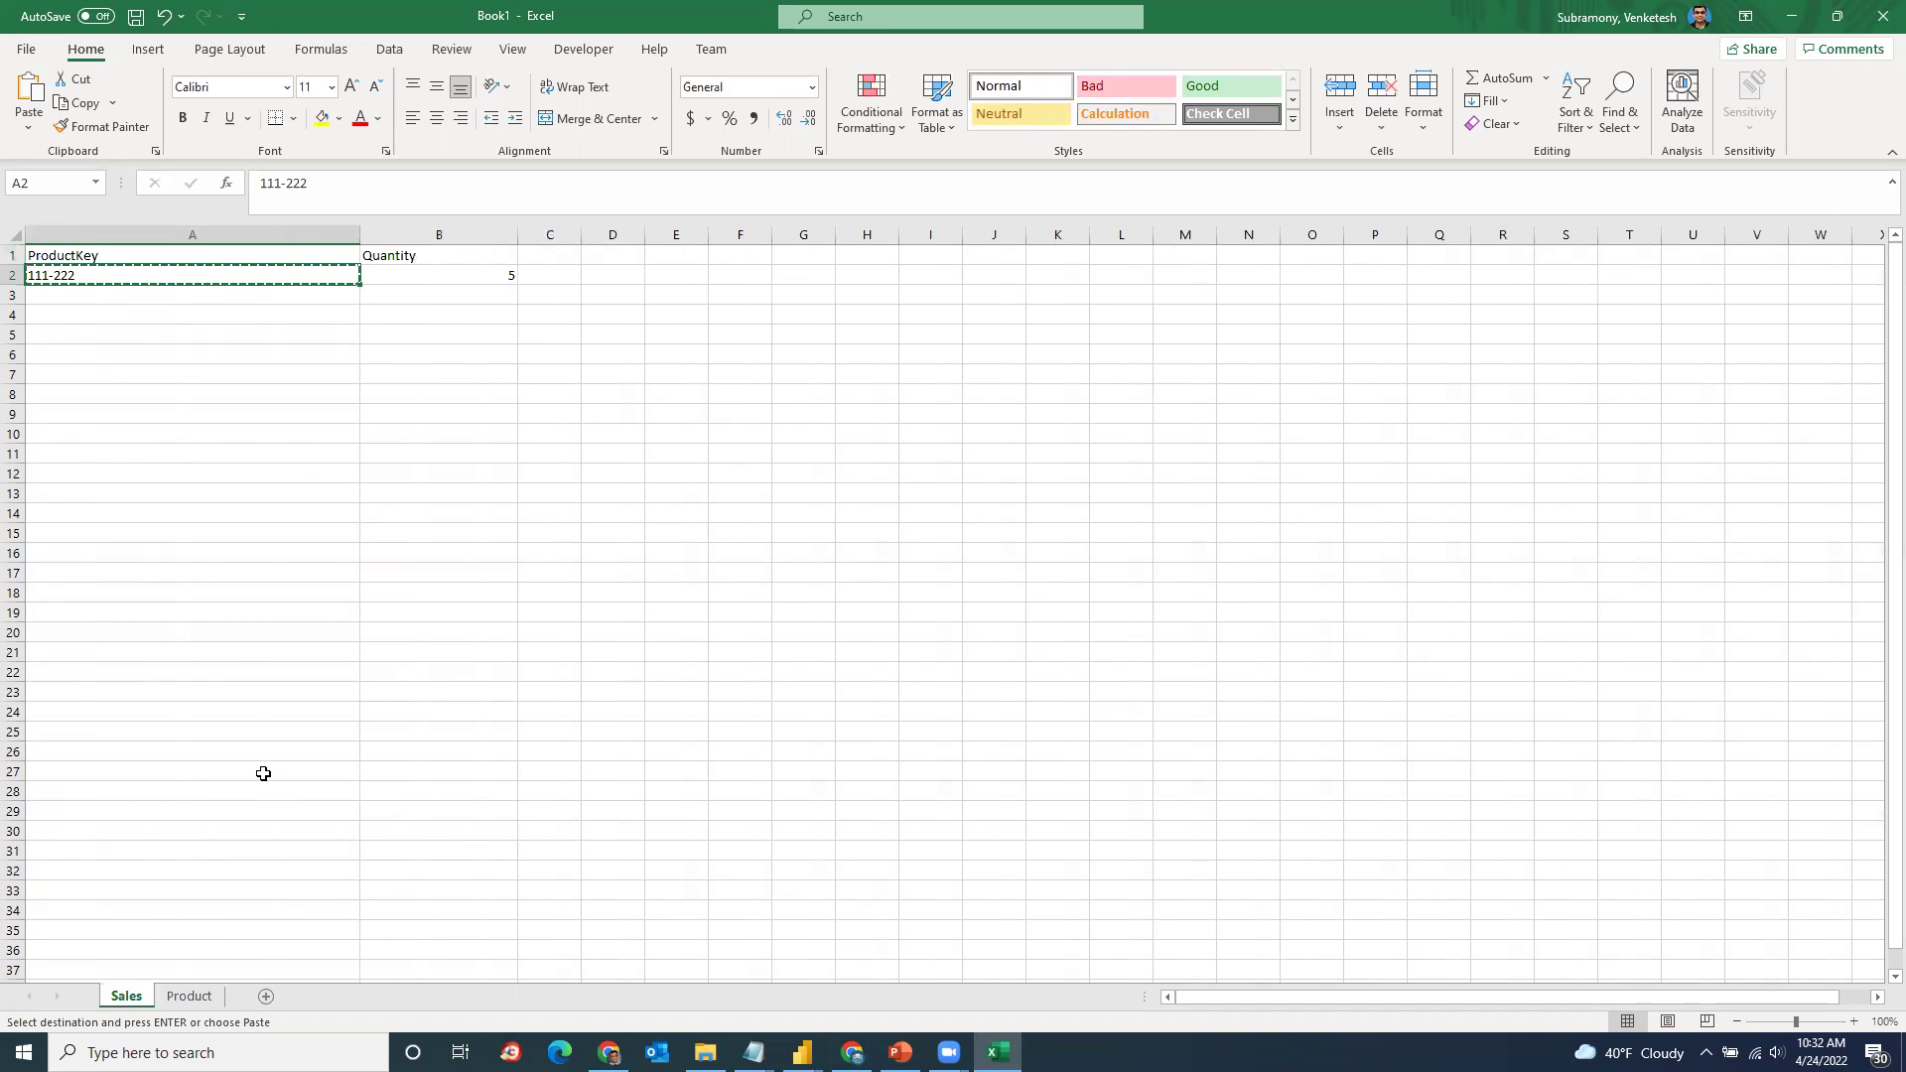
{"action": "left_click", "coordinate": [188, 995]}
{"action": "key", "text": "ctrl+v"}
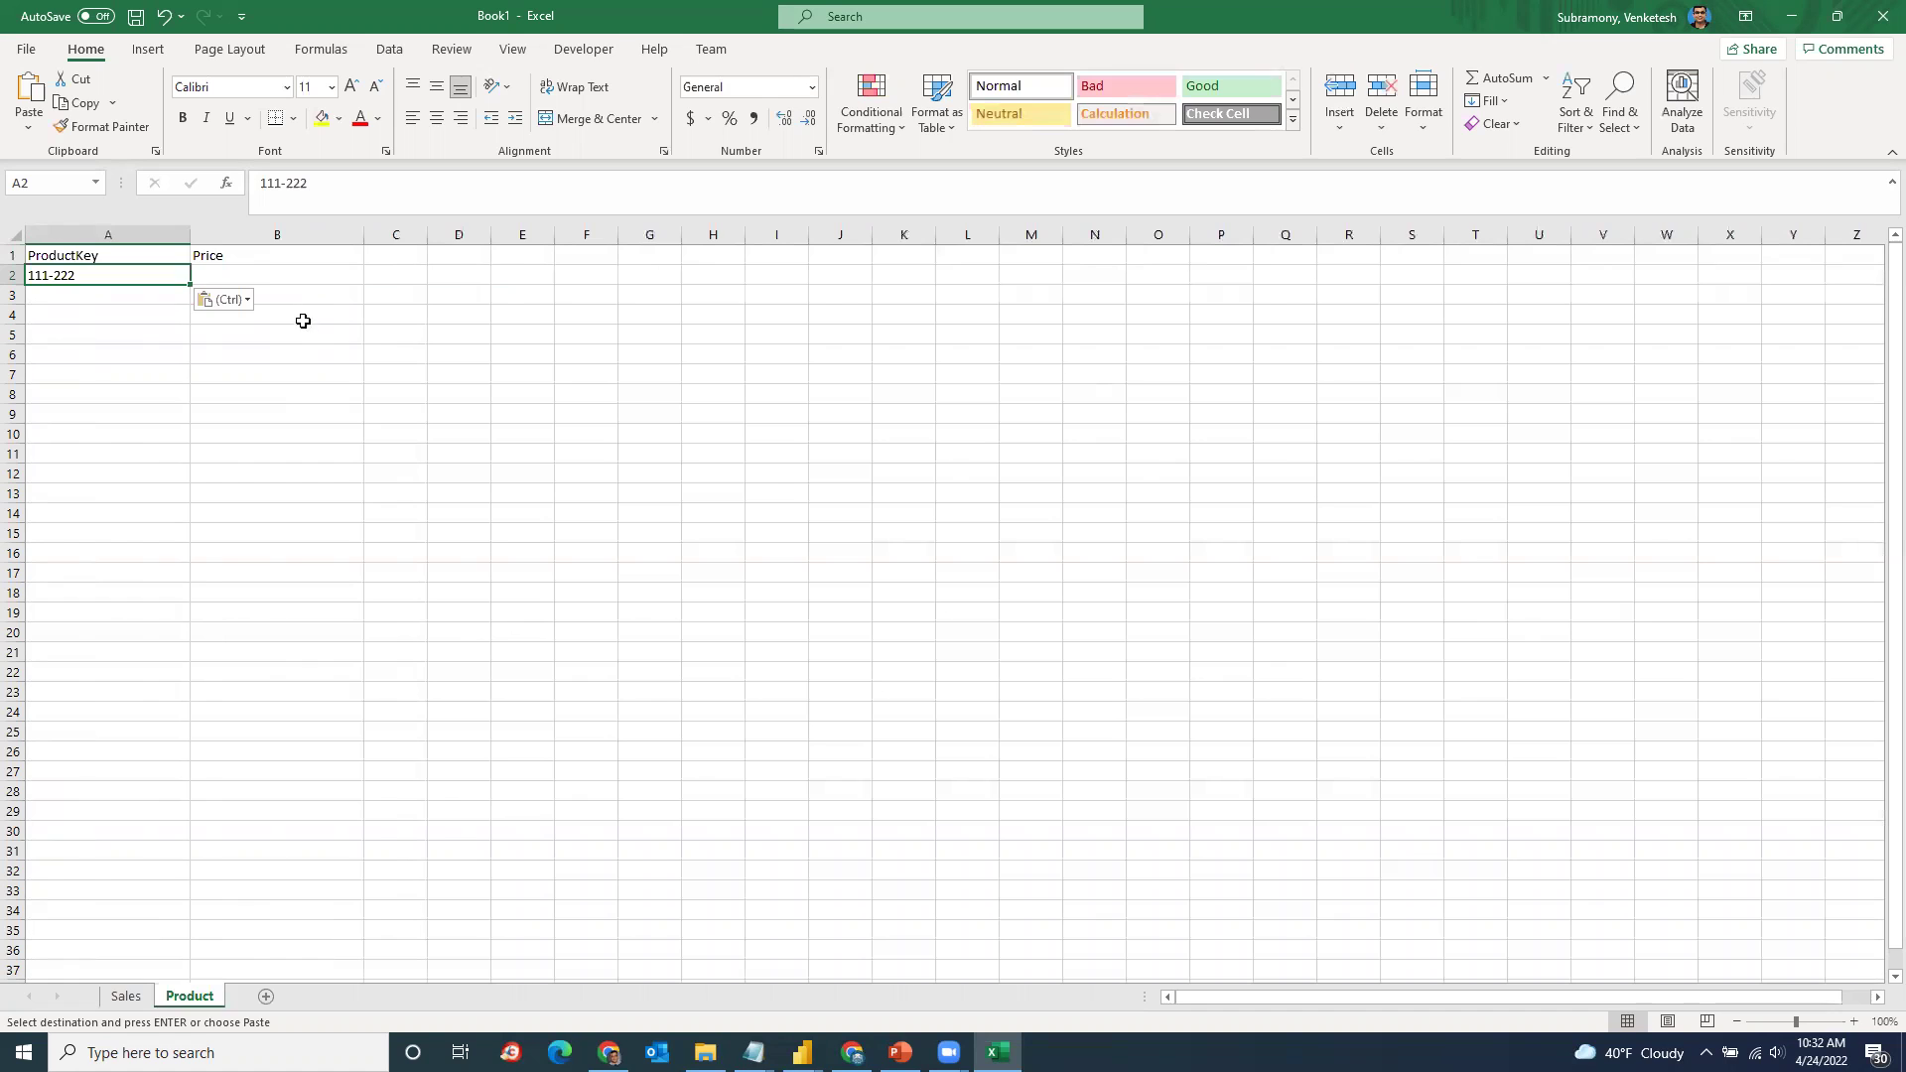
Step: Enter 65 as the price of product 111-222 in cell B2
{"action": "left_click", "coordinate": [269, 271]}
{"action": "key", "text": "Escape"}
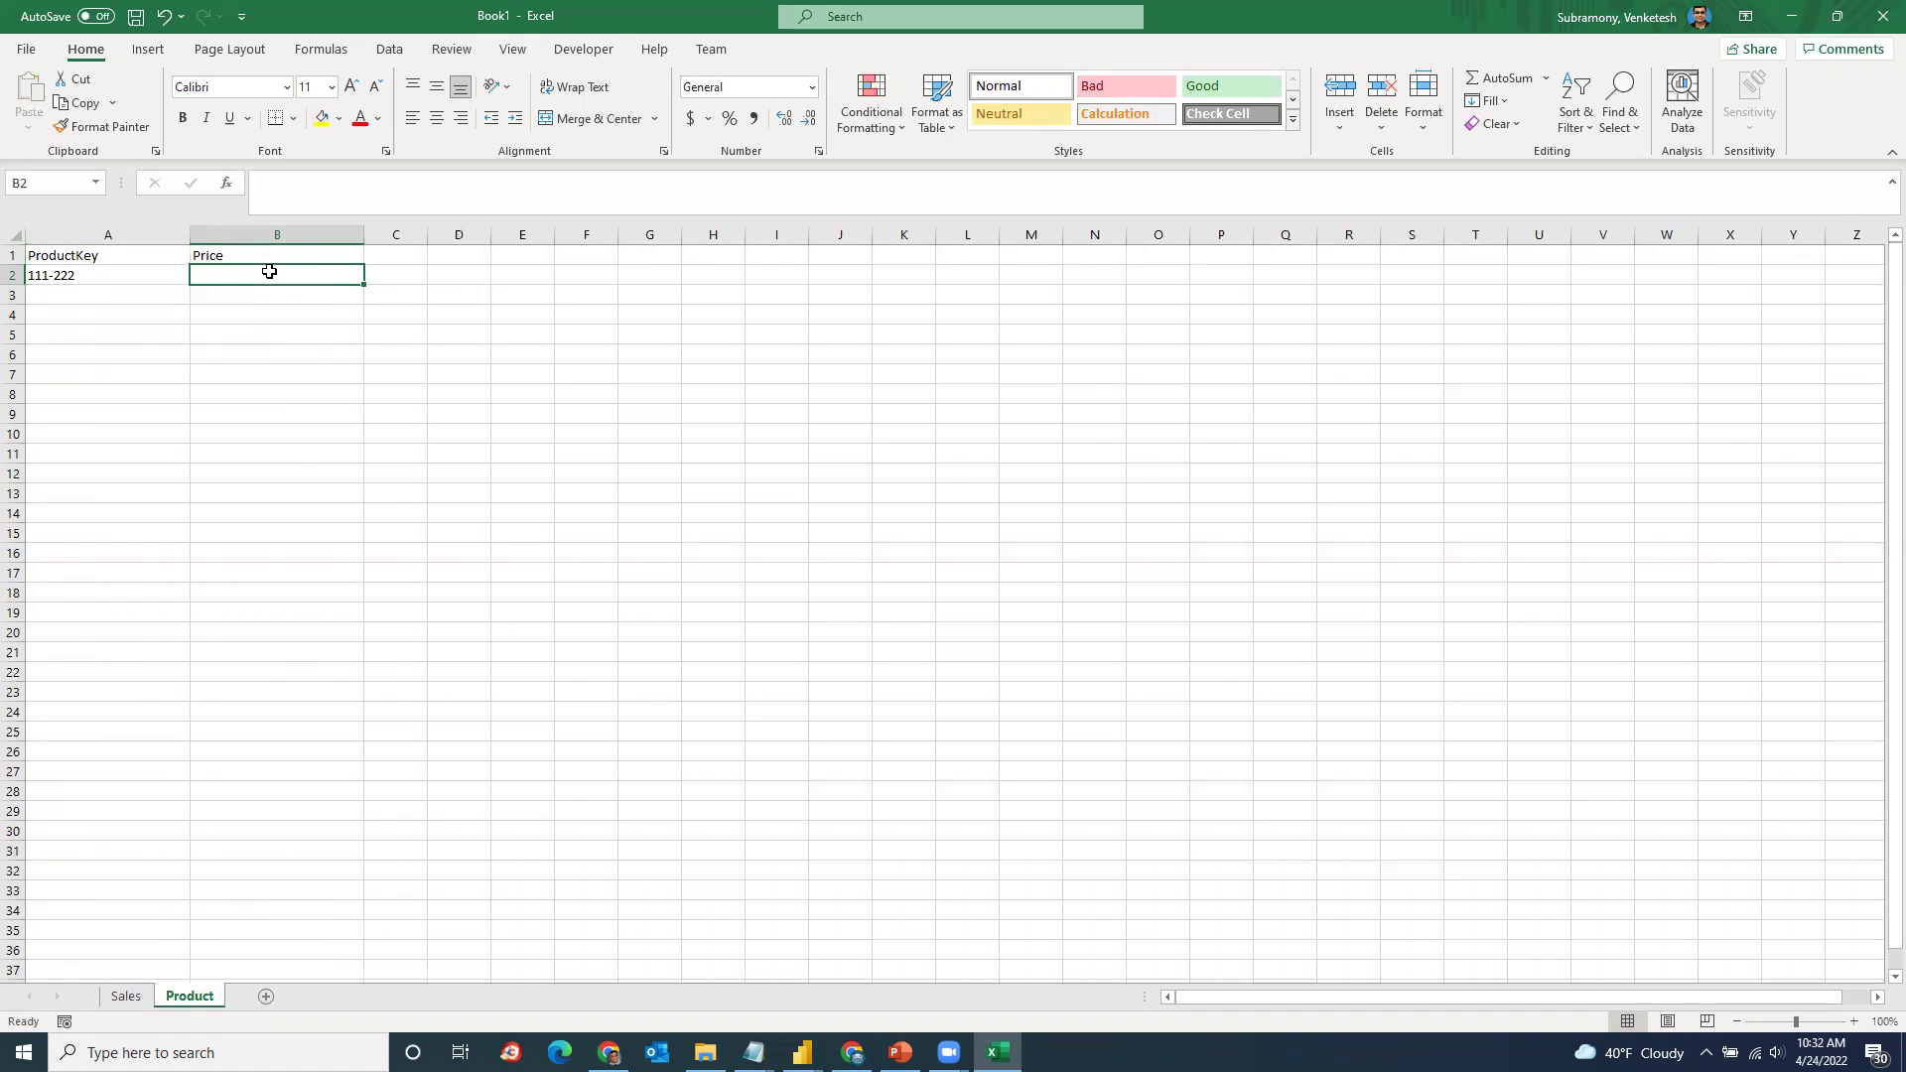
{"action": "type", "text": "65"}
{"action": "key", "text": "Return"}
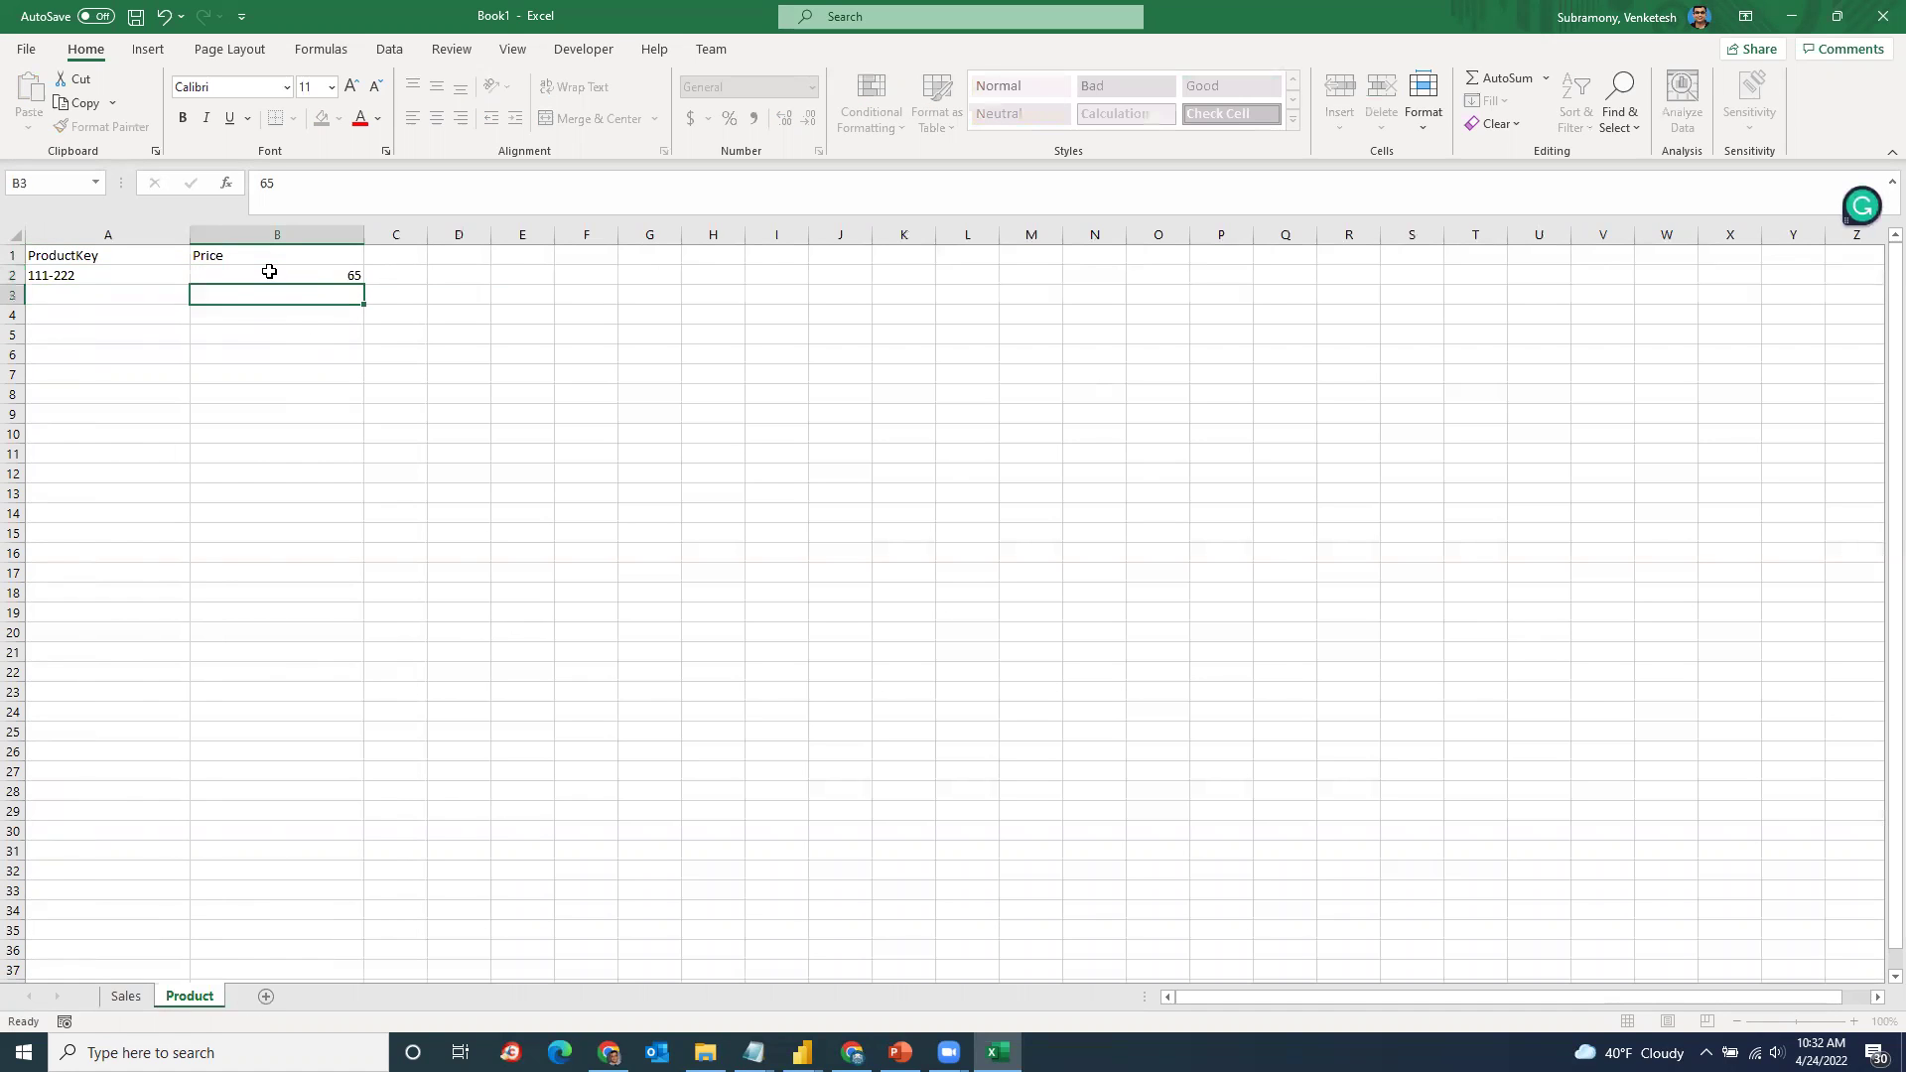
Step: Fill the product key series down column A from 111-222 in row 2 to 111-238 in row 18
{"action": "left_click", "coordinate": [72, 279]}
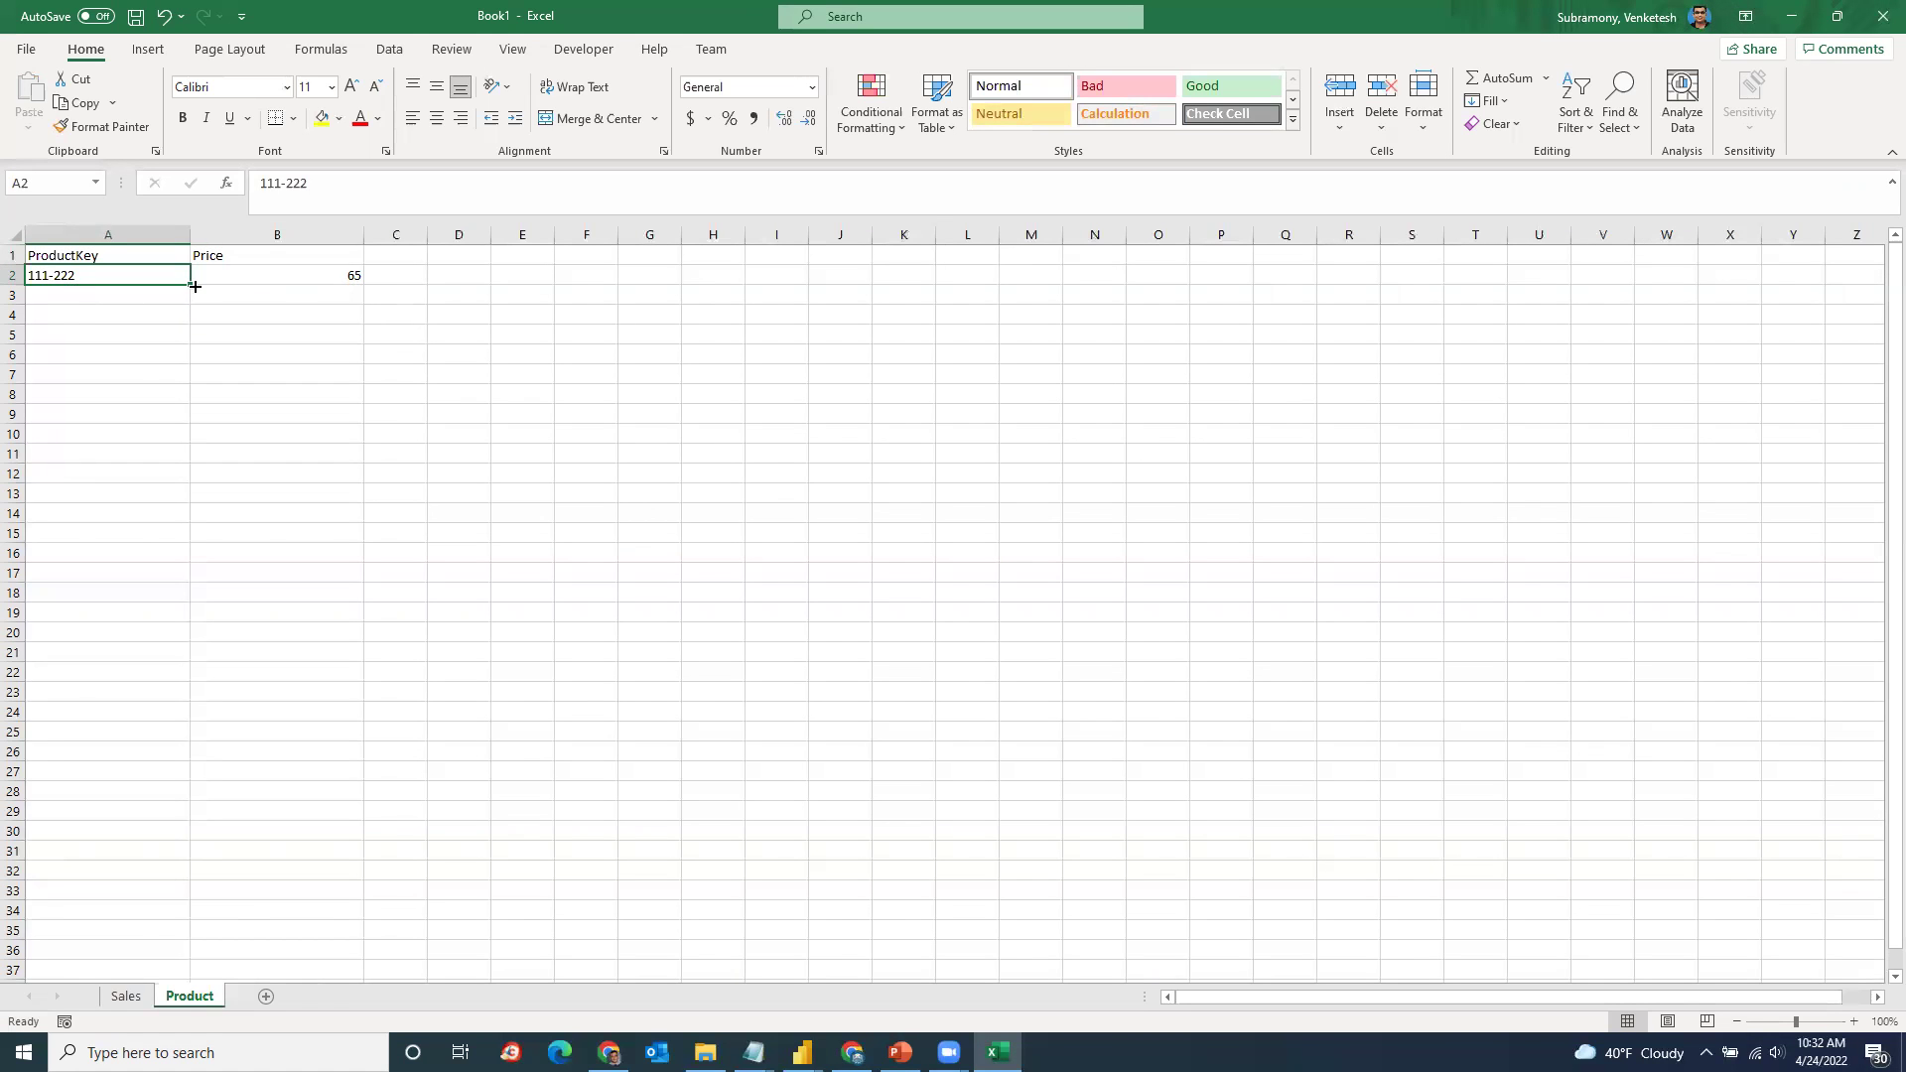
{"action": "left_click_drag", "start_coordinate": [192, 286], "coordinate": [188, 598]}
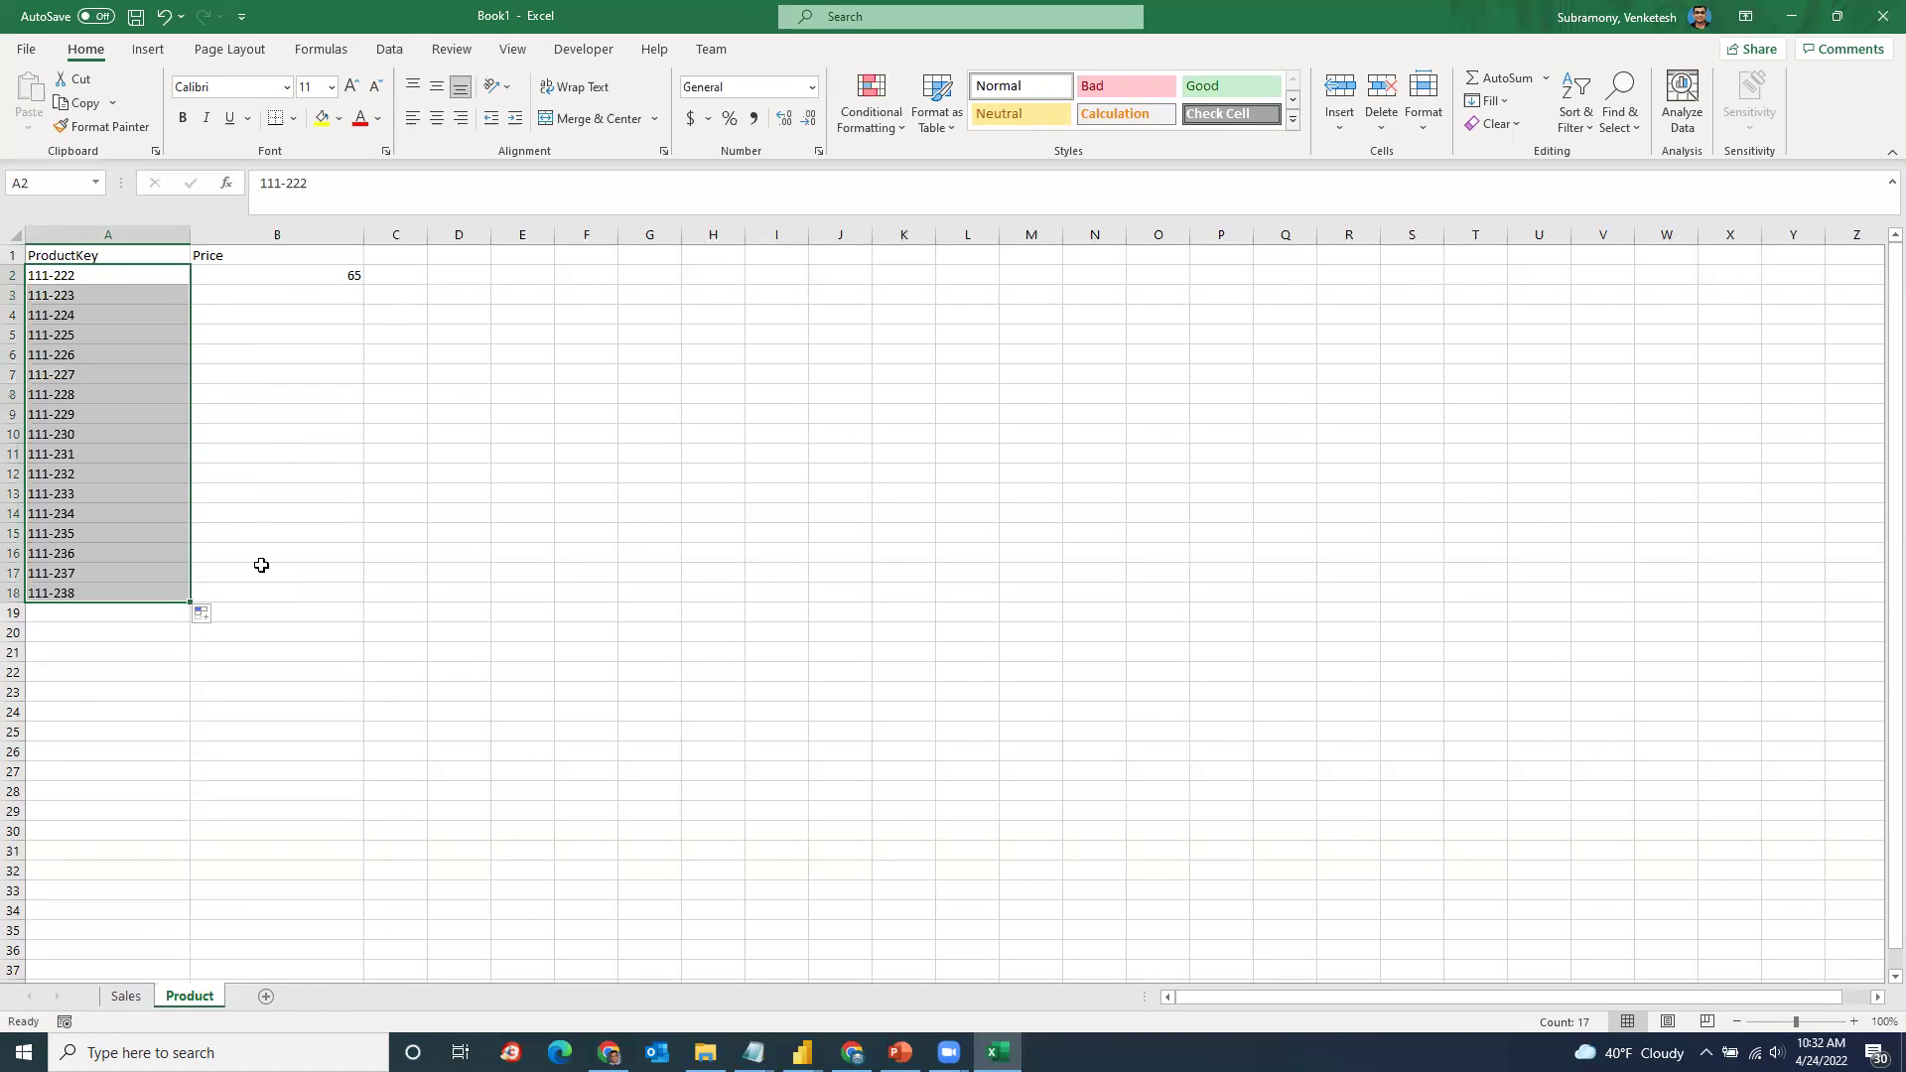
Step: Fill the price 65 from cell B2 down column B to row 18 for all product keys on the Product sheet
{"action": "left_click", "coordinate": [324, 456]}
{"action": "left_click", "coordinate": [355, 278]}
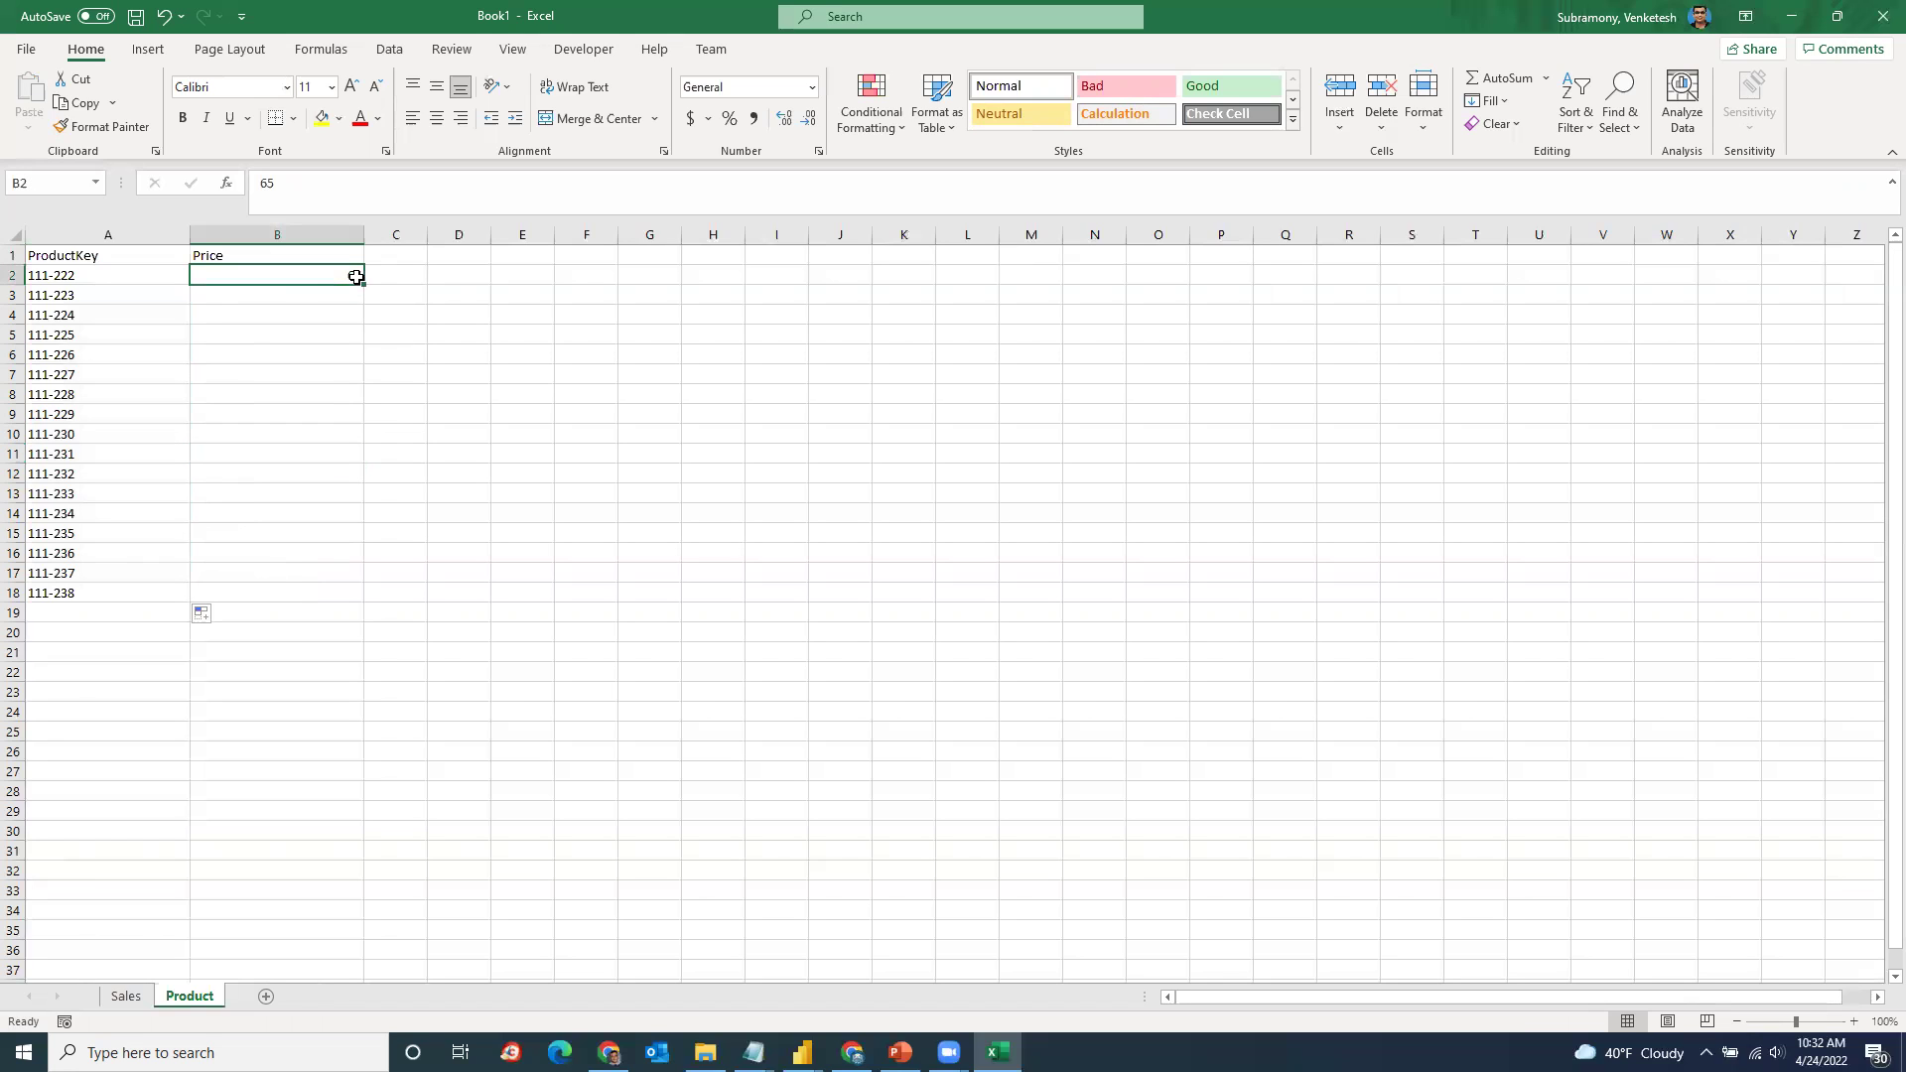
{"action": "left_click_drag", "start_coordinate": [362, 282], "coordinate": [355, 597]}
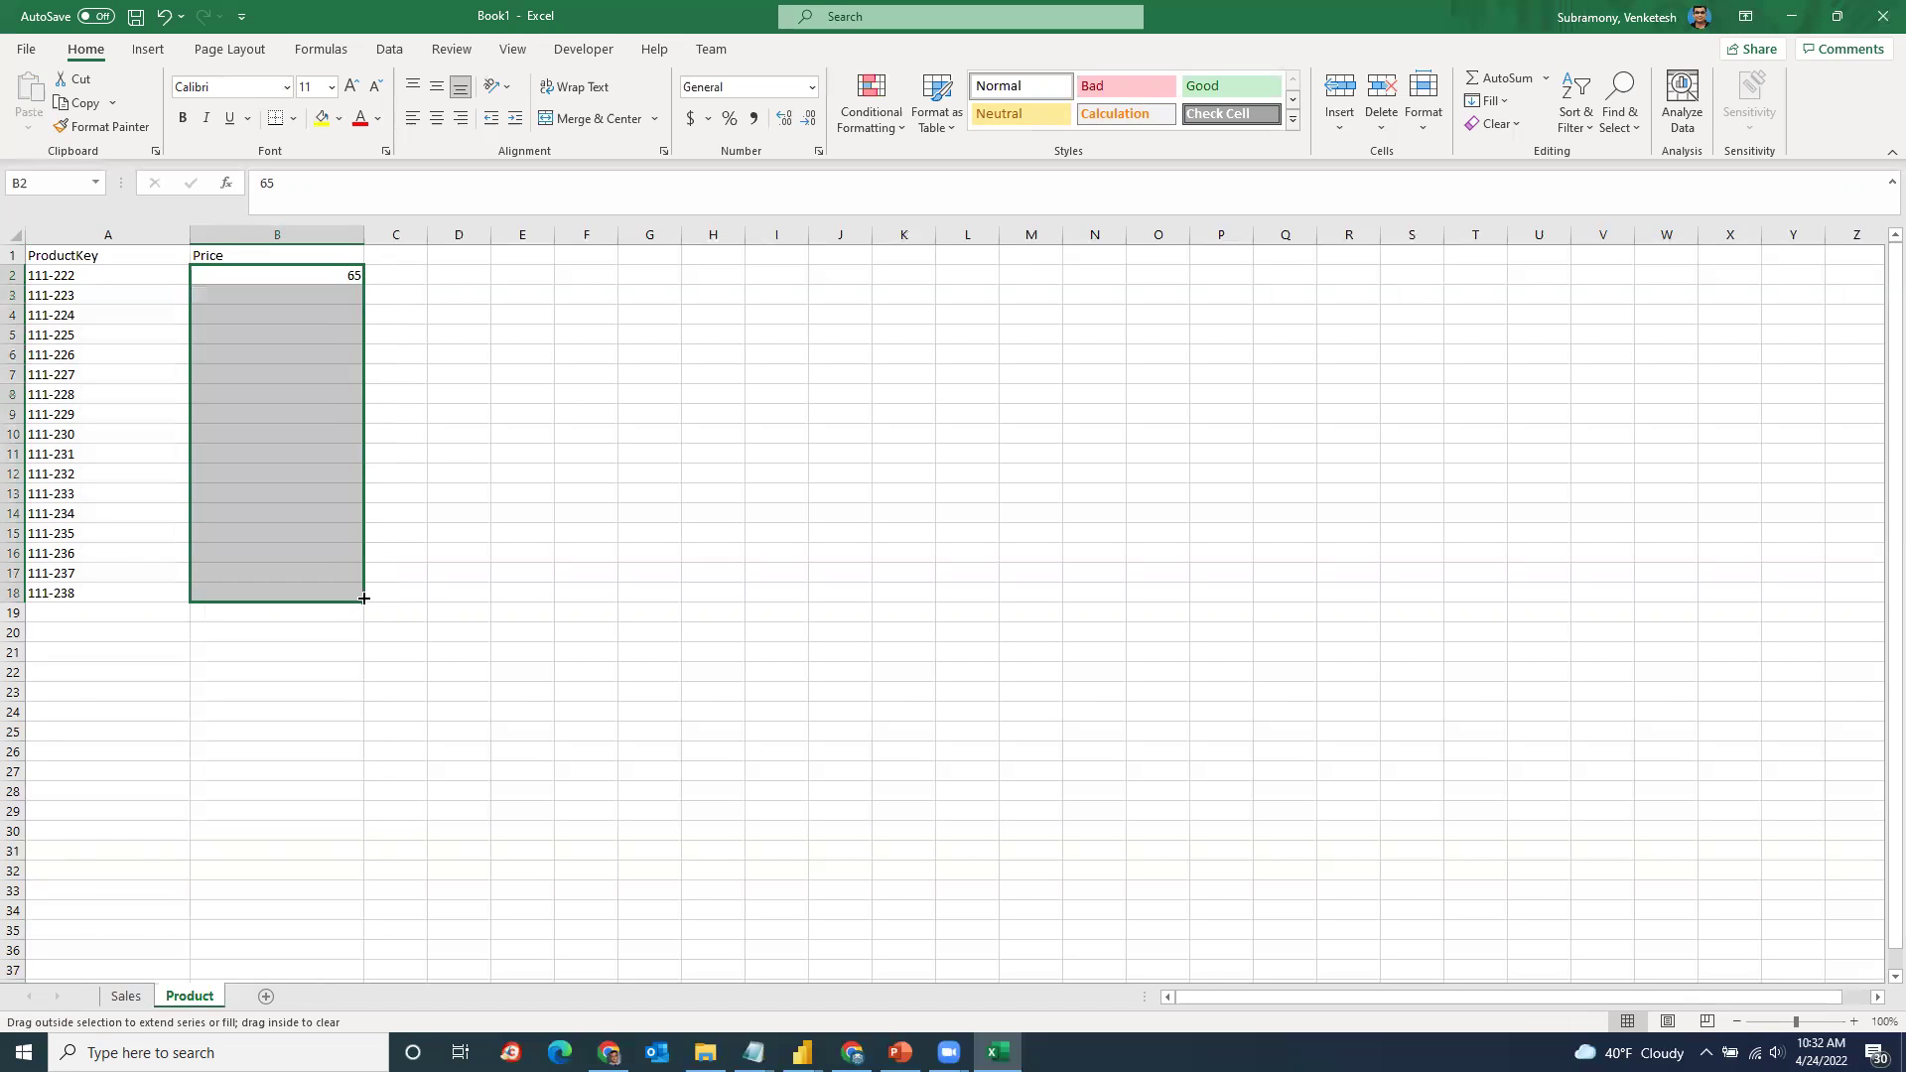
{"action": "left_click", "coordinate": [523, 532]}
{"action": "left_click", "coordinate": [99, 416]}
{"action": "left_click", "coordinate": [69, 275]}
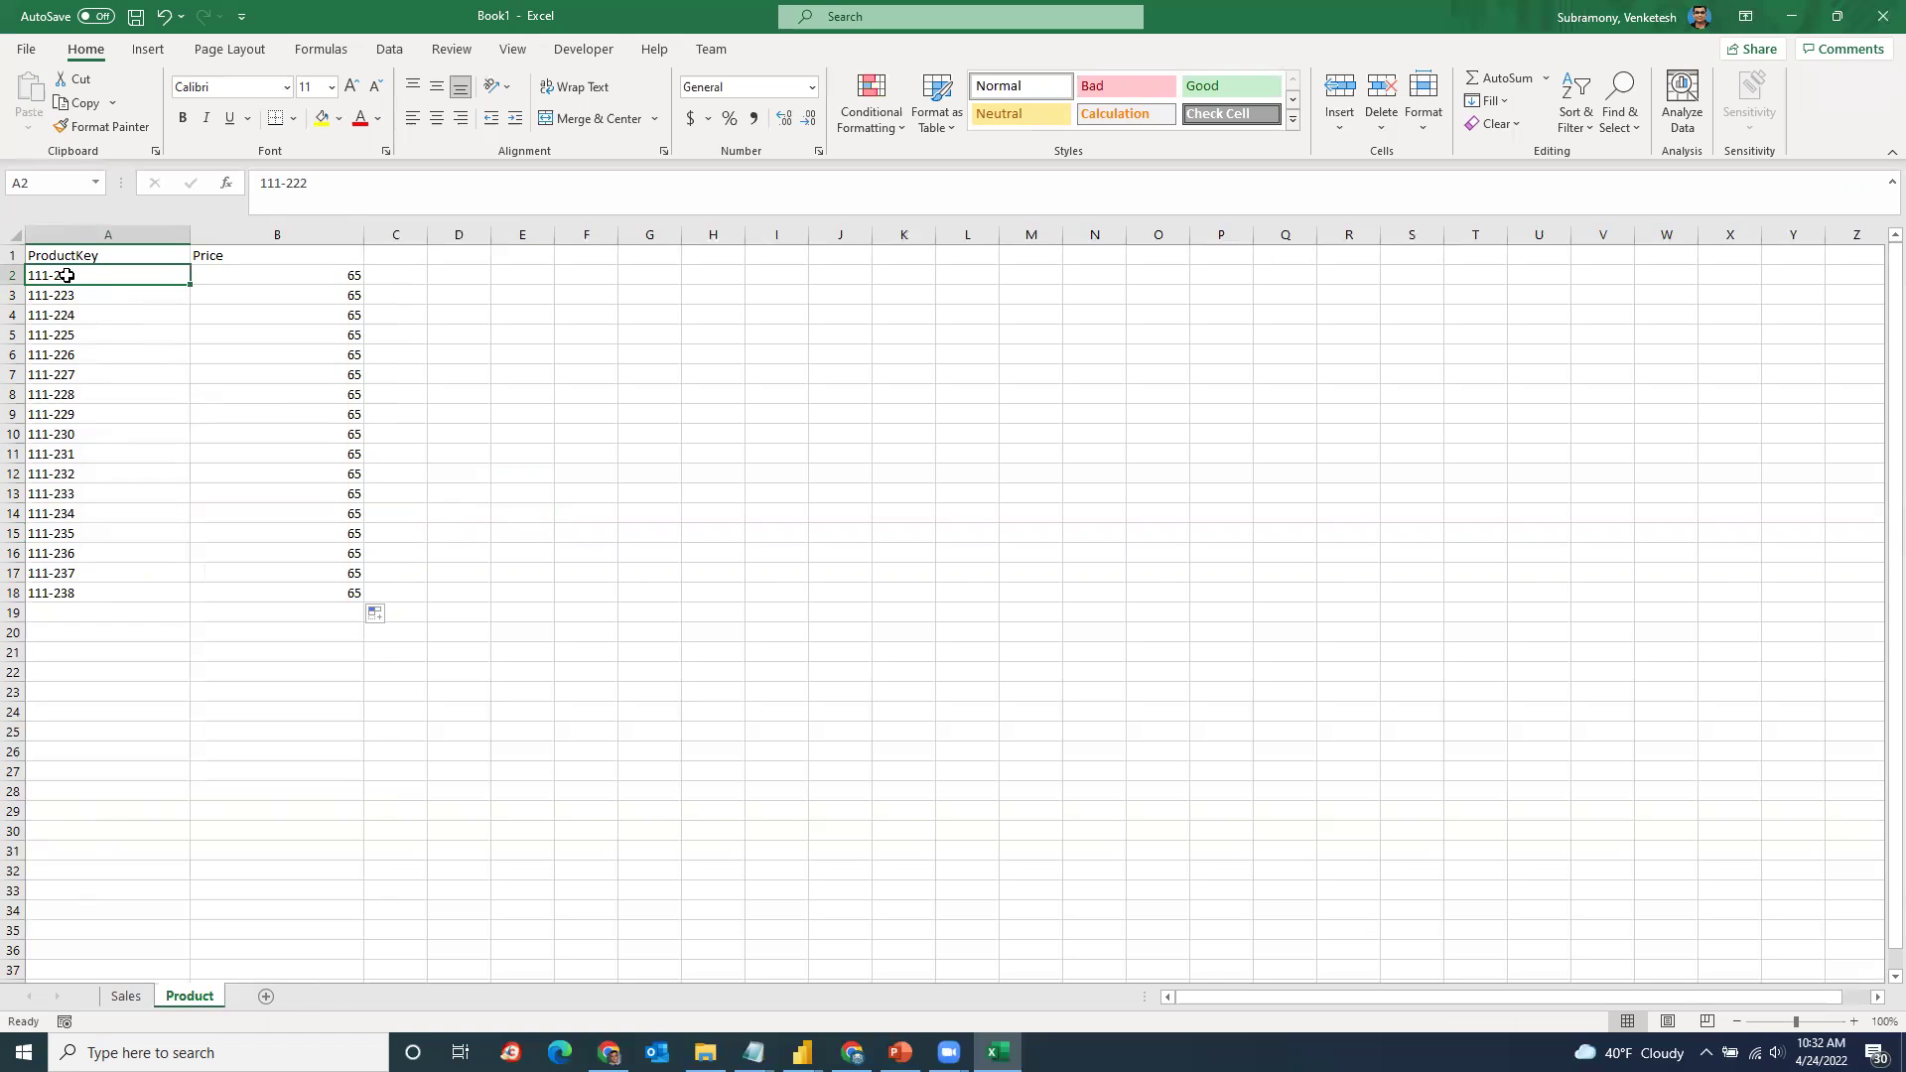
Step: Enter the header Price in cell C1 of the Sales sheet and widen column C
{"action": "left_click", "coordinate": [116, 1002]}
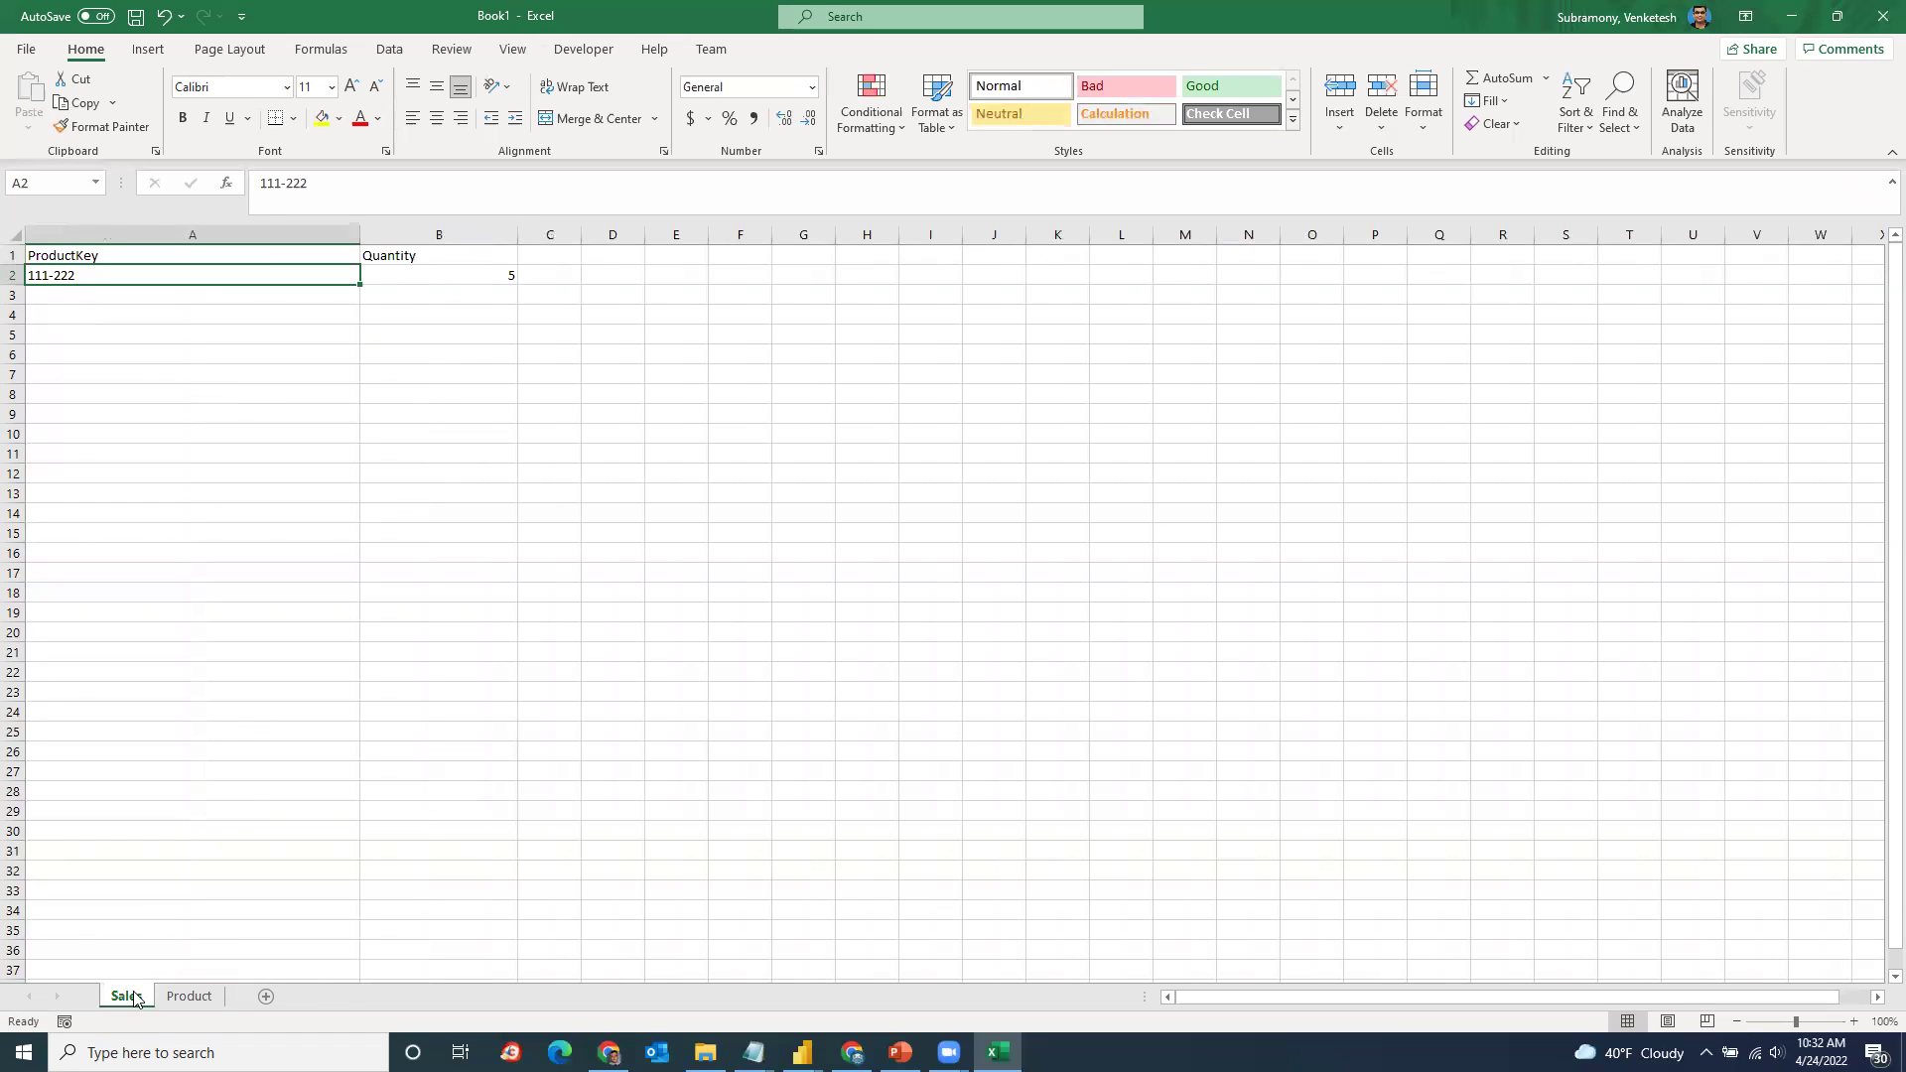
{"action": "left_click", "coordinate": [555, 254]}
{"action": "type", "text": "Prce"}
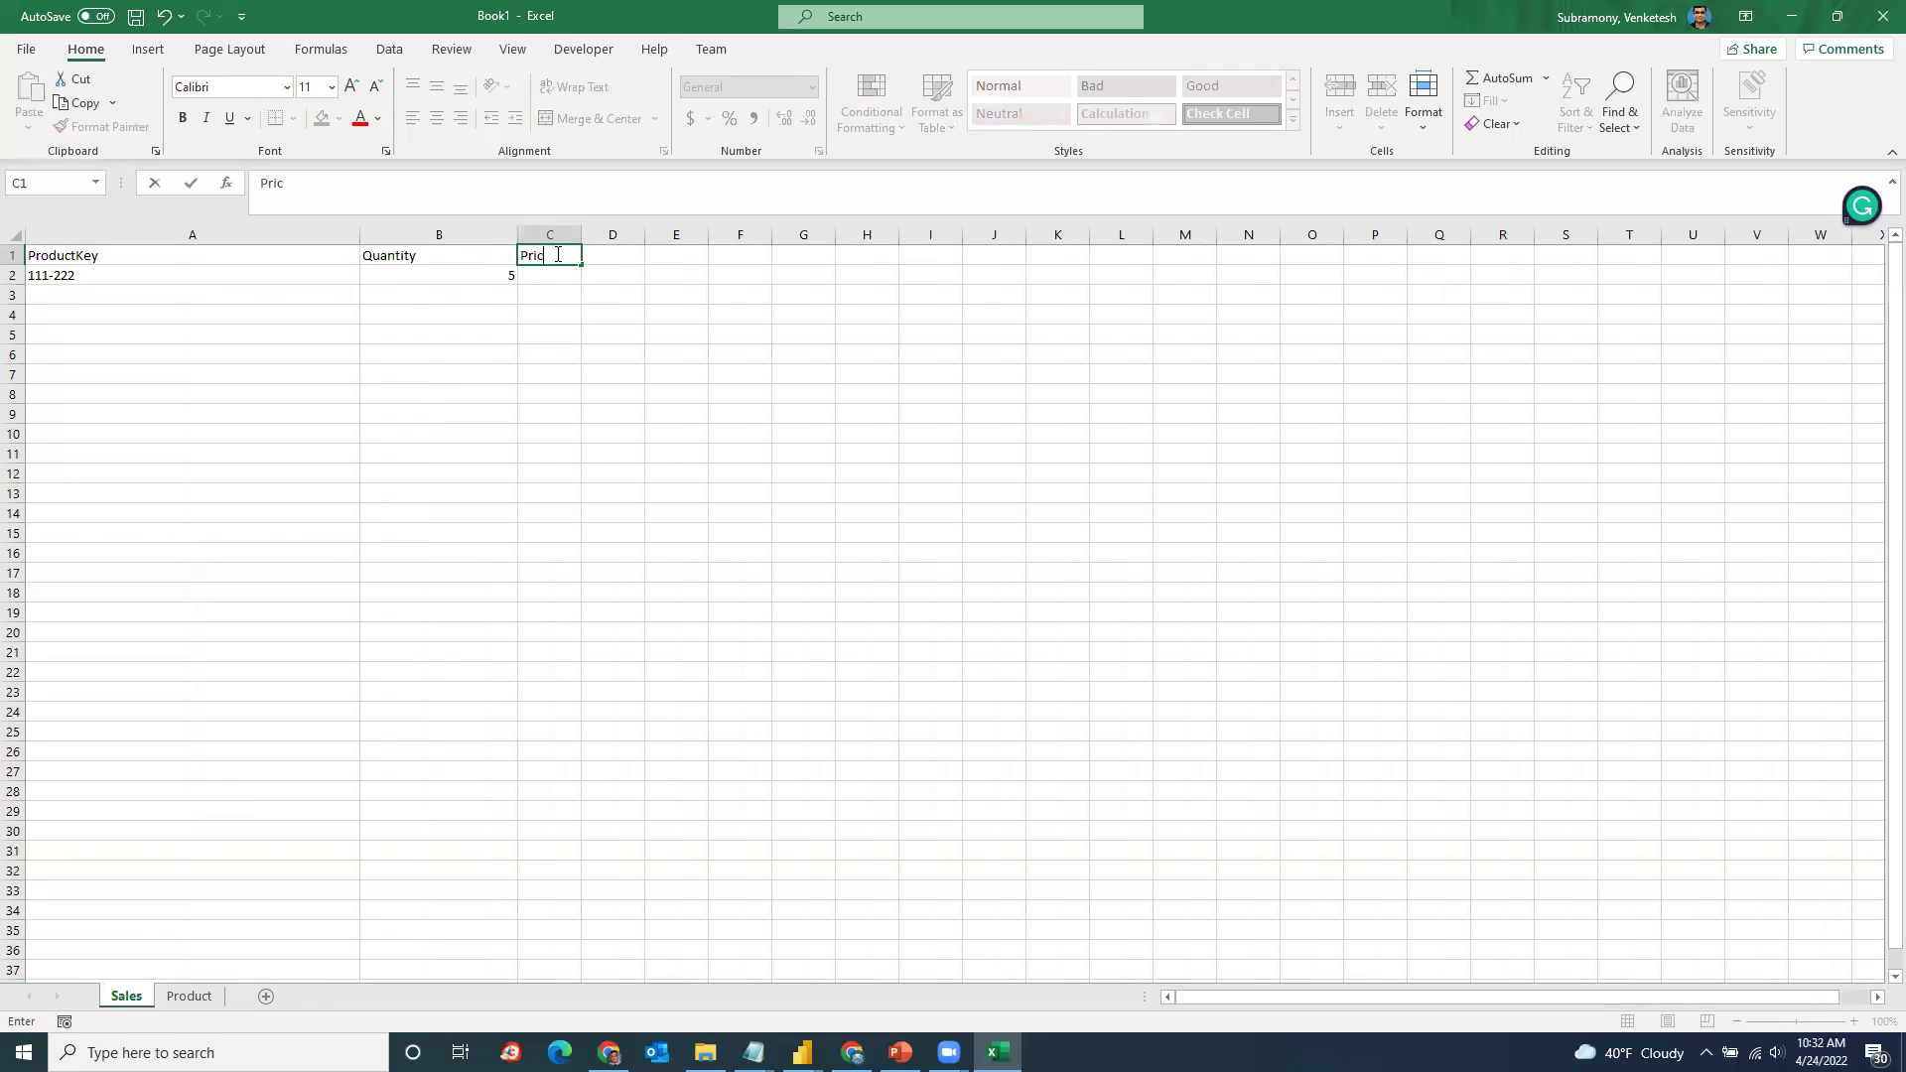
{"action": "type", "text": "e"}
{"action": "key", "text": "Return"}
{"action": "left_click_drag", "start_coordinate": [582, 234], "coordinate": [699, 234]}
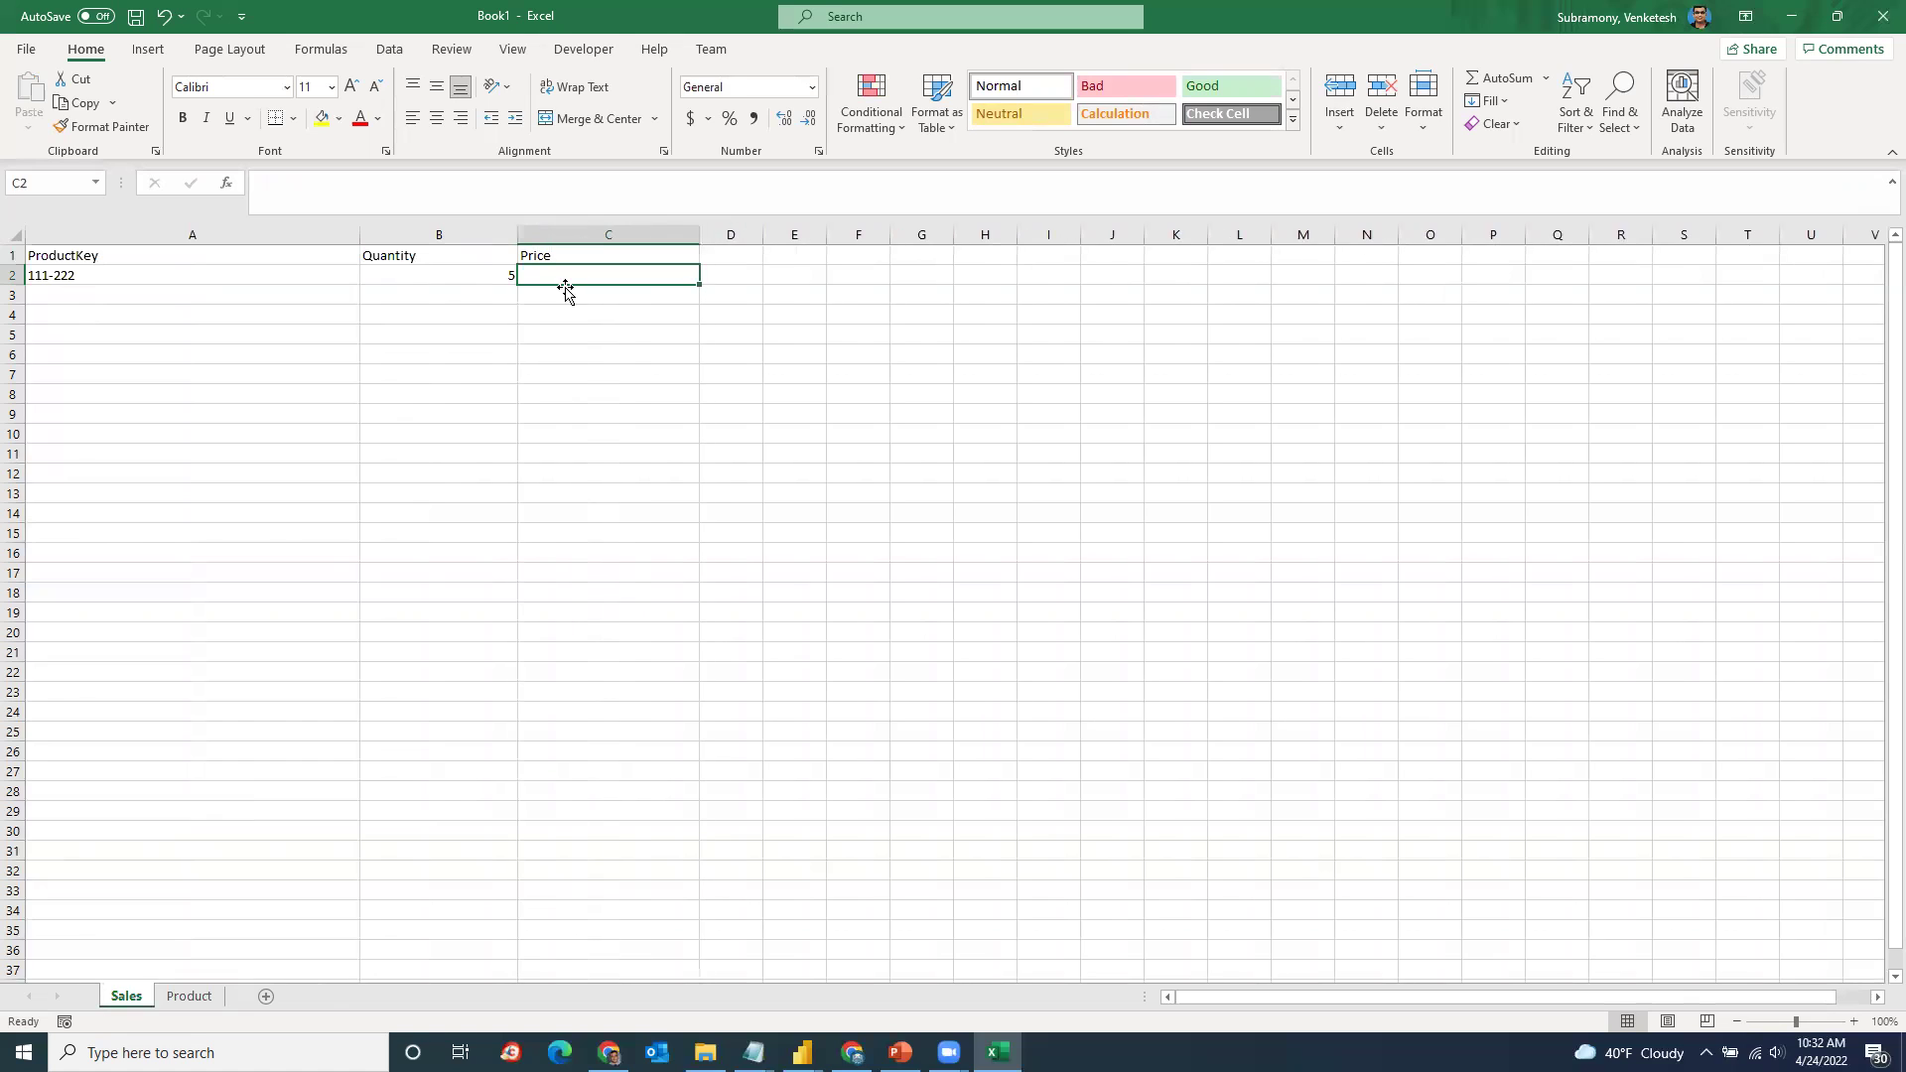
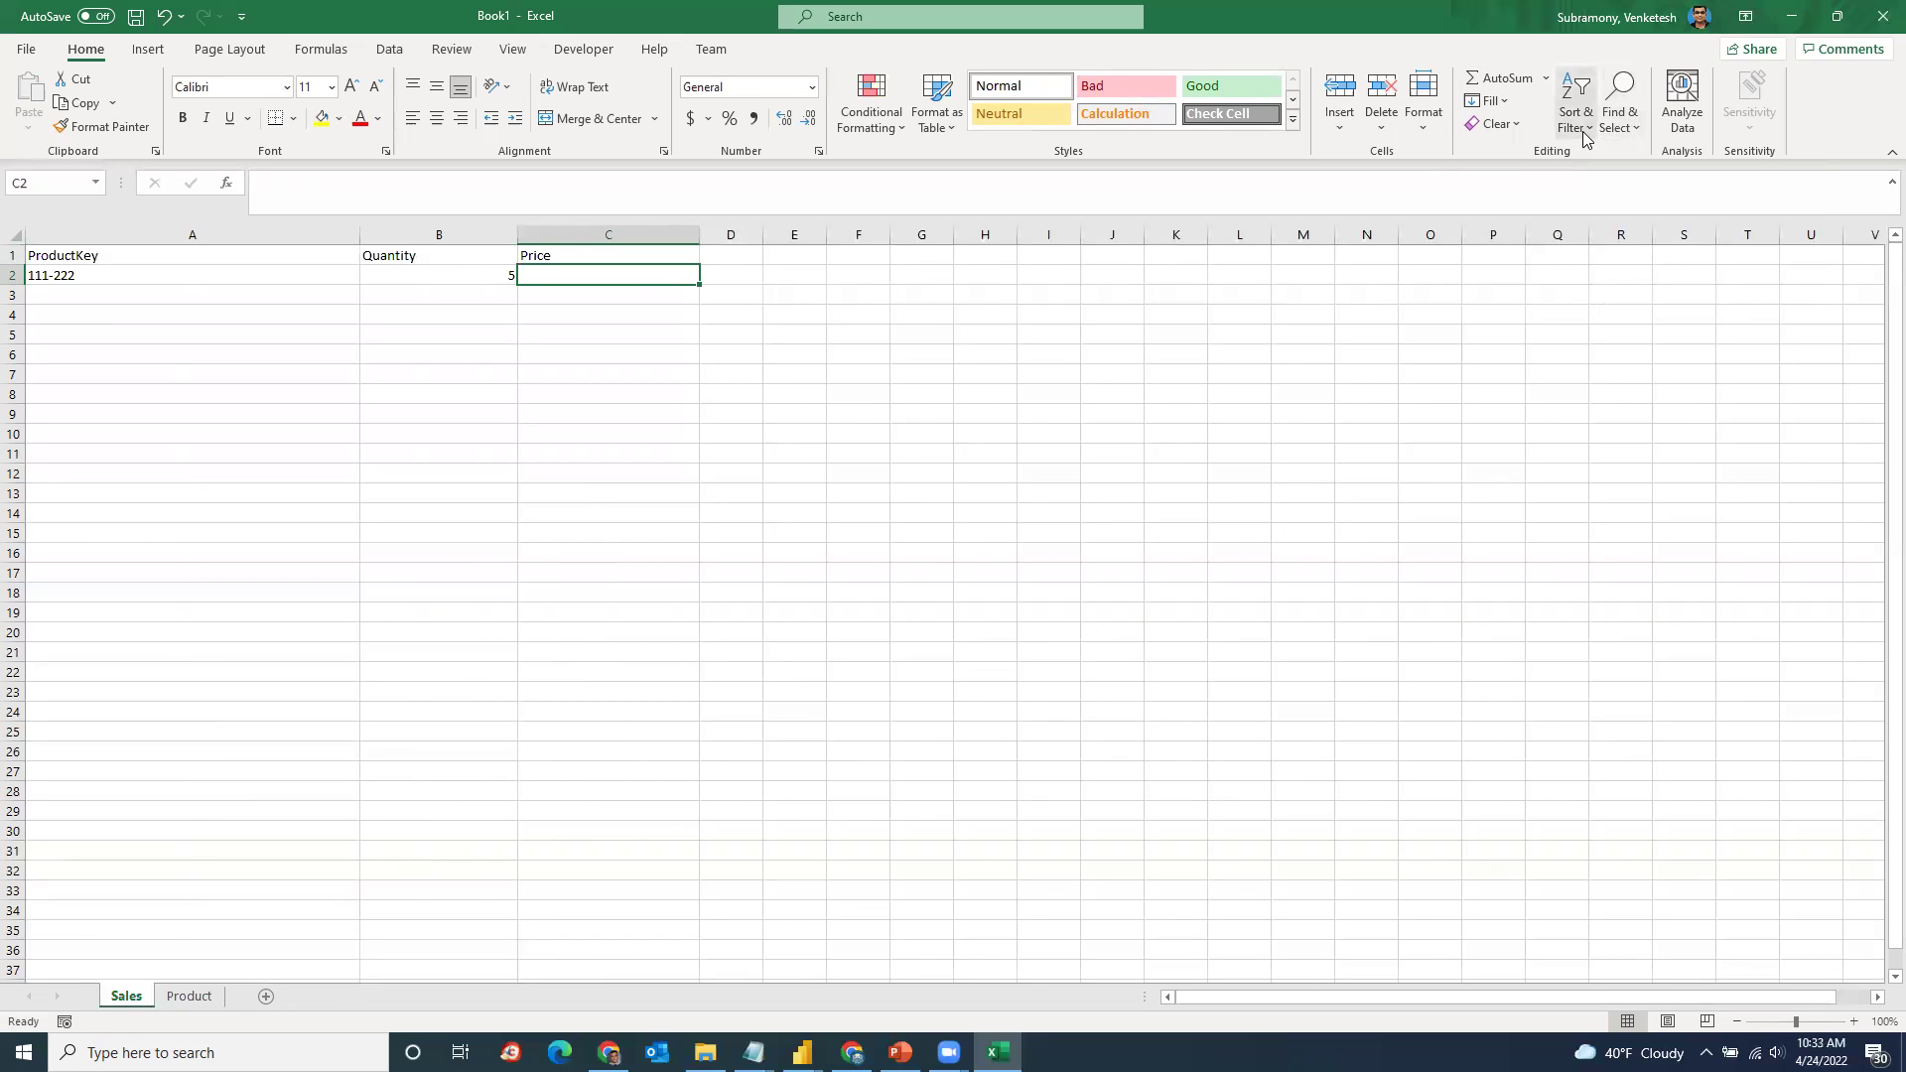
Step: Try the formula =VLOOKUP(Product!A2:B18,2,FALSE) in cell C2 of the Sales sheet
{"action": "left_click", "coordinate": [1499, 101]}
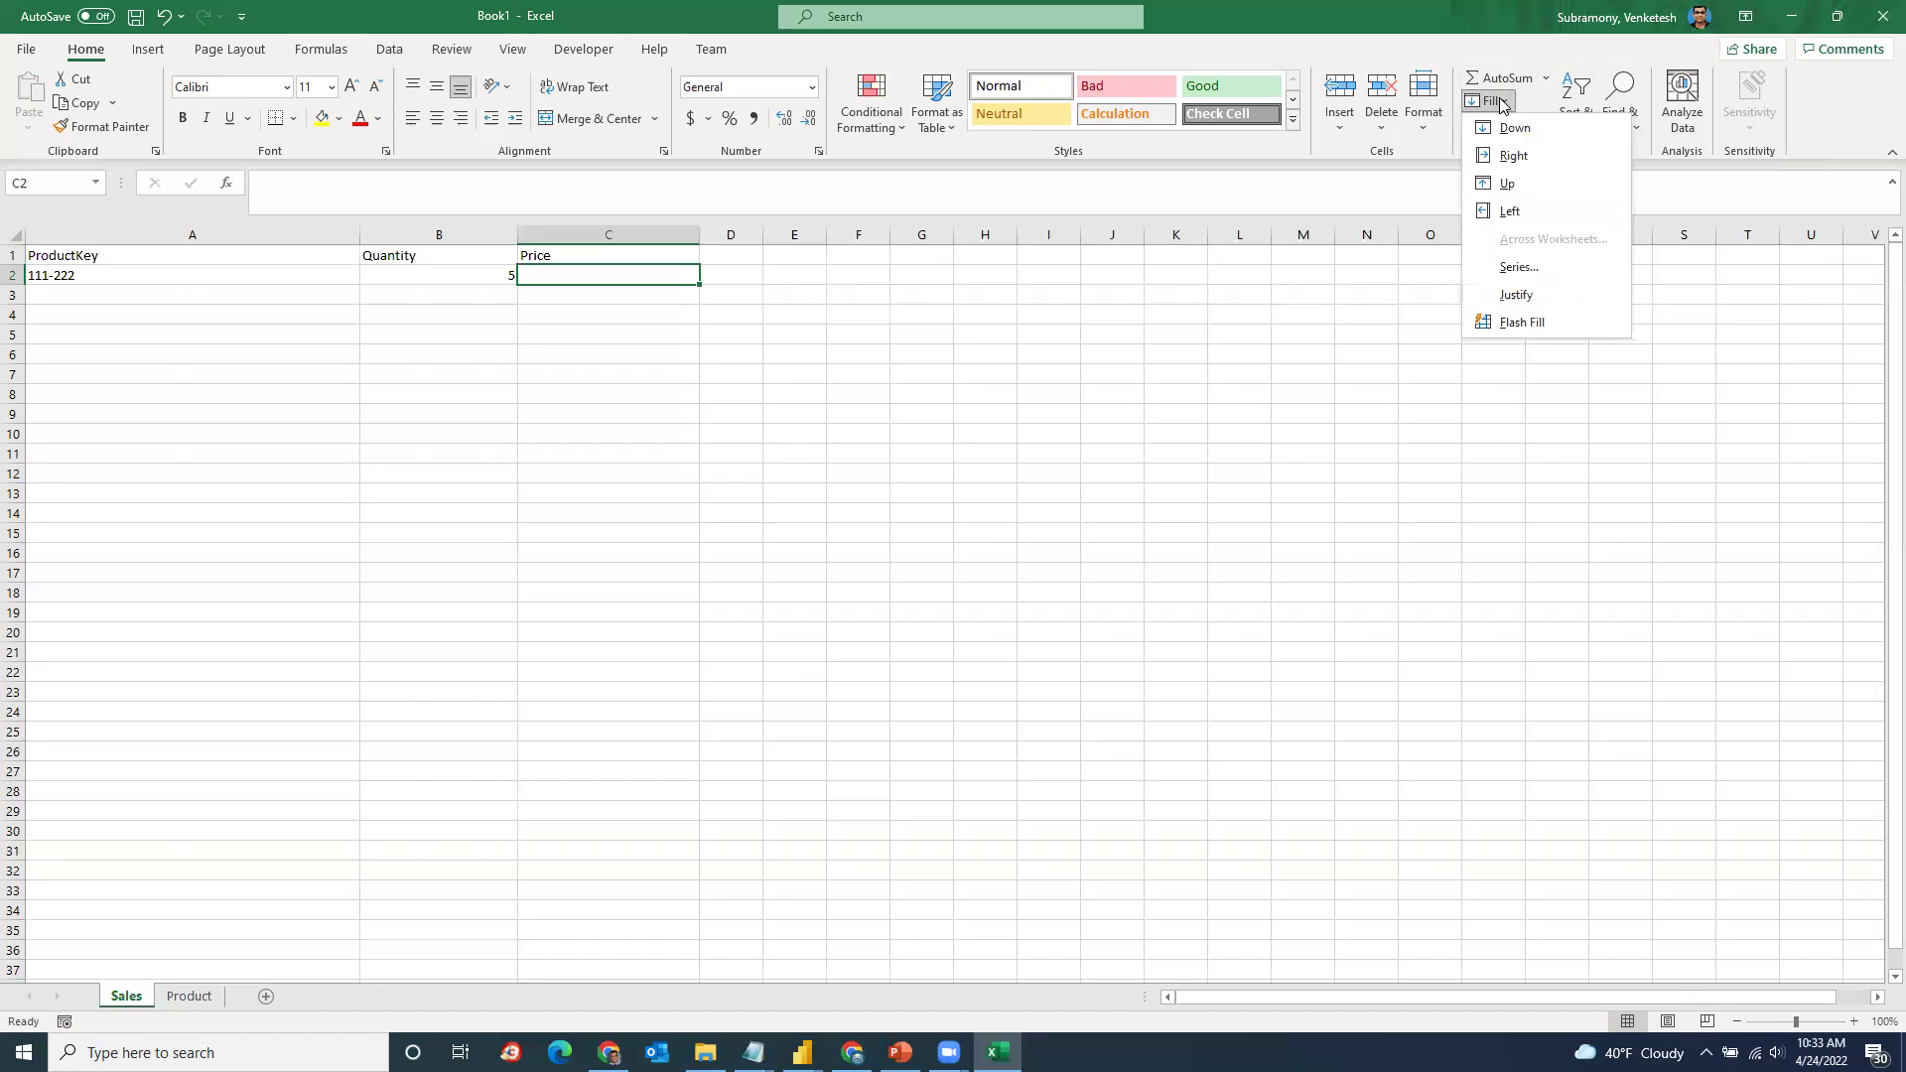
{"action": "left_click", "coordinate": [1824, 121]}
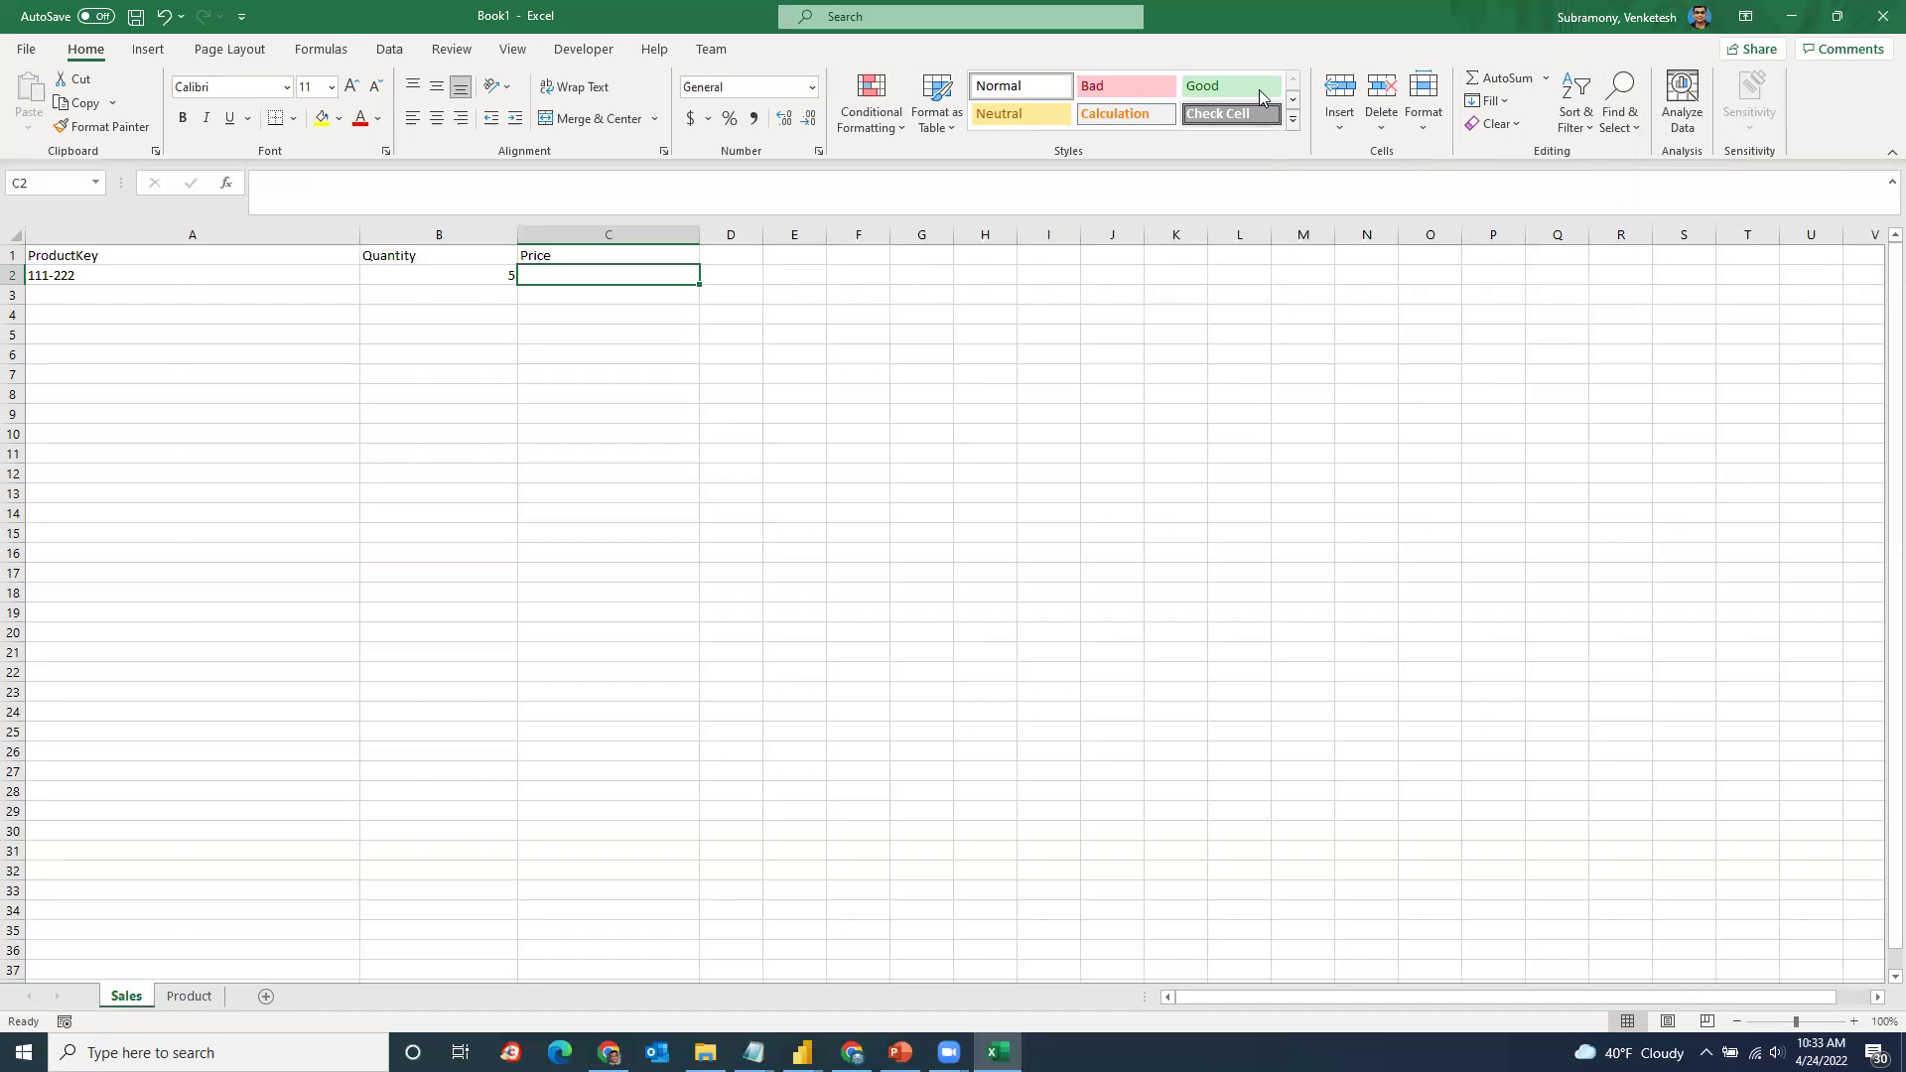
{"action": "left_click", "coordinate": [599, 190]}
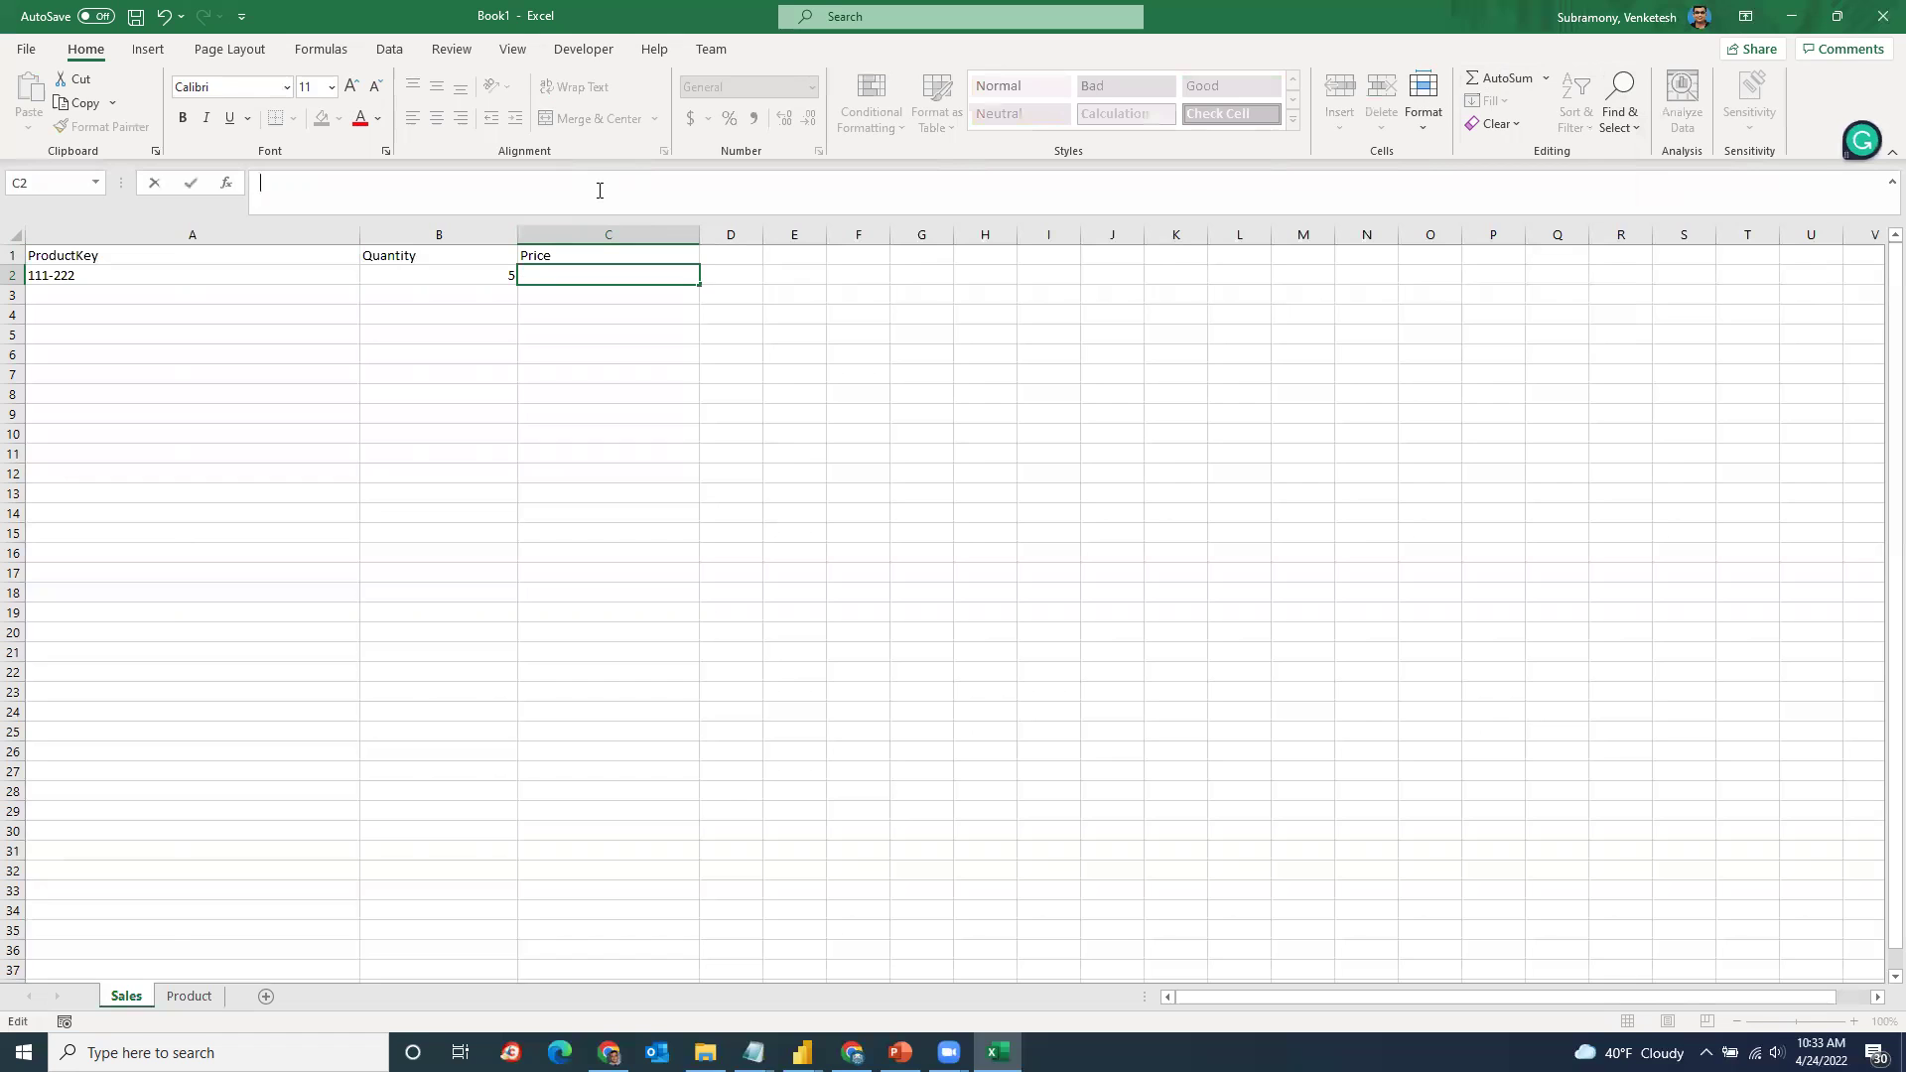
{"action": "type", "text": "=v"}
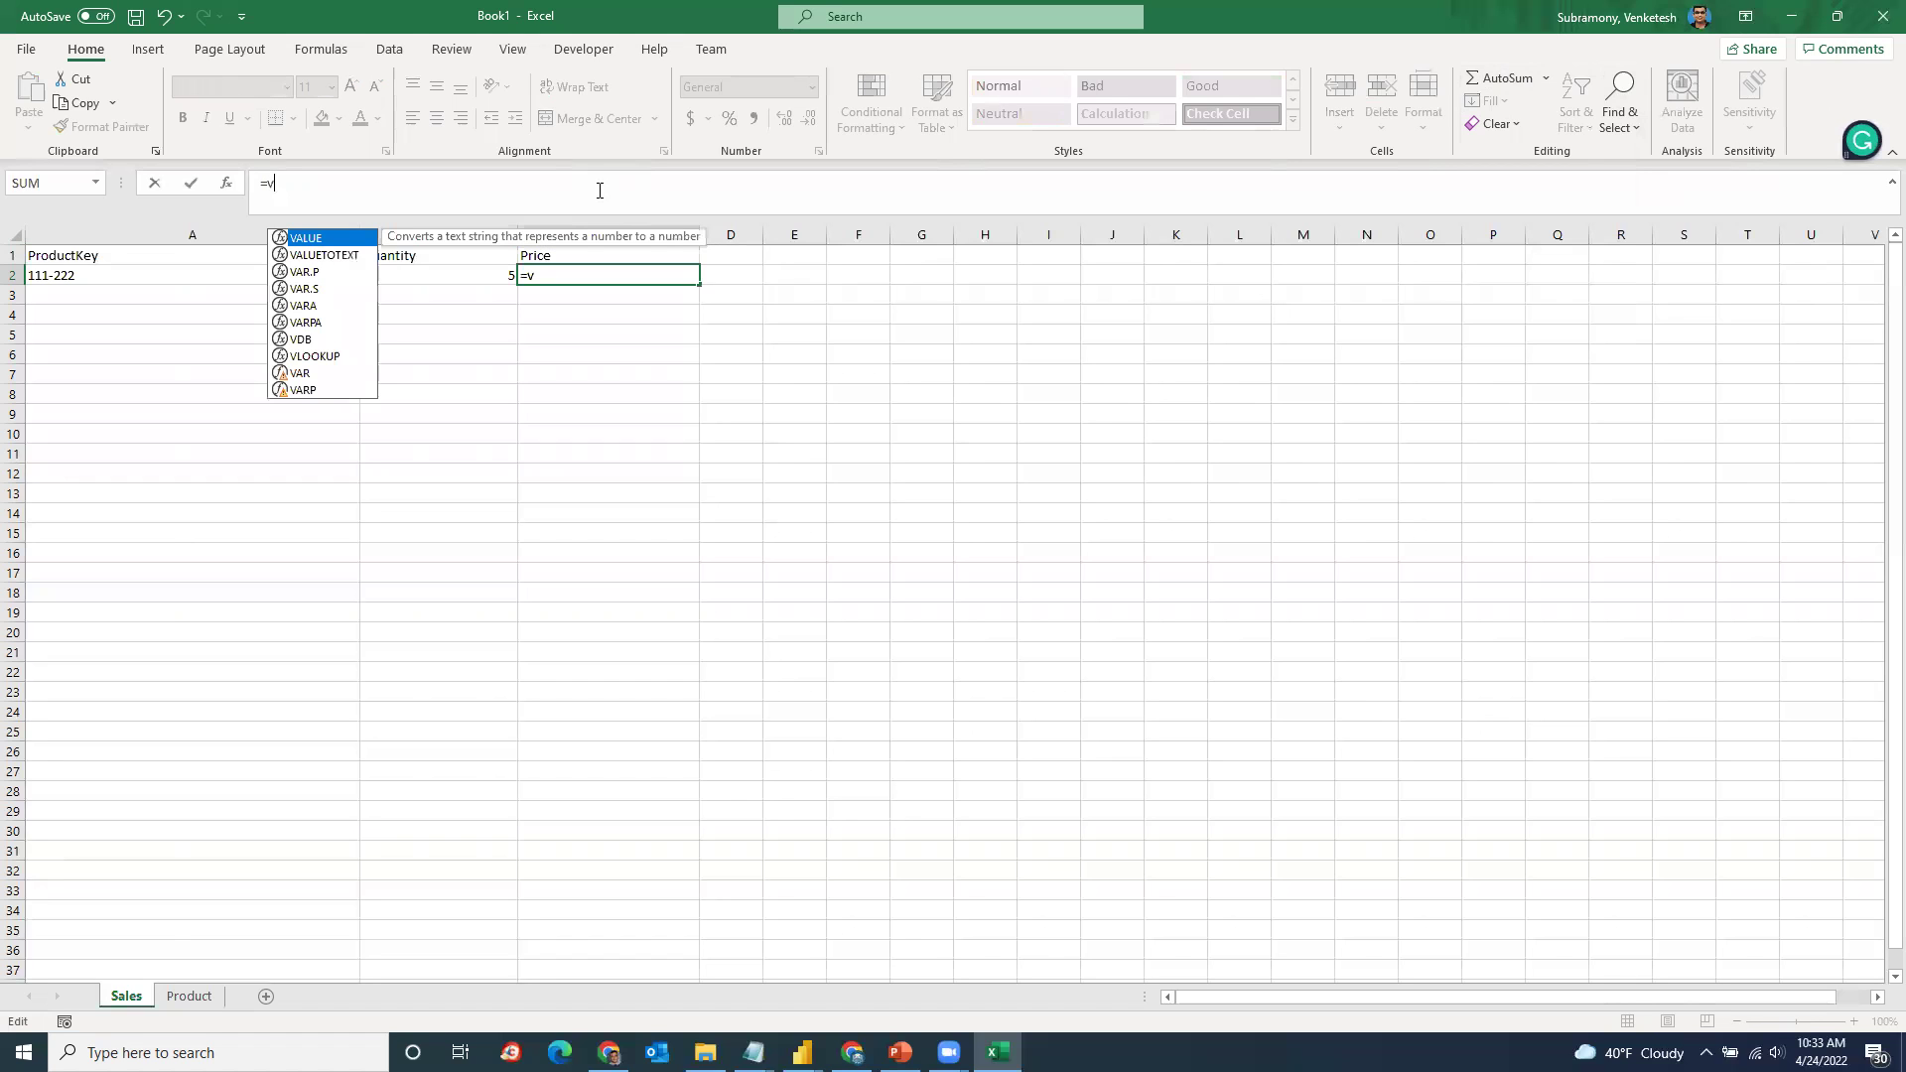
{"action": "type", "text": "lookup"}
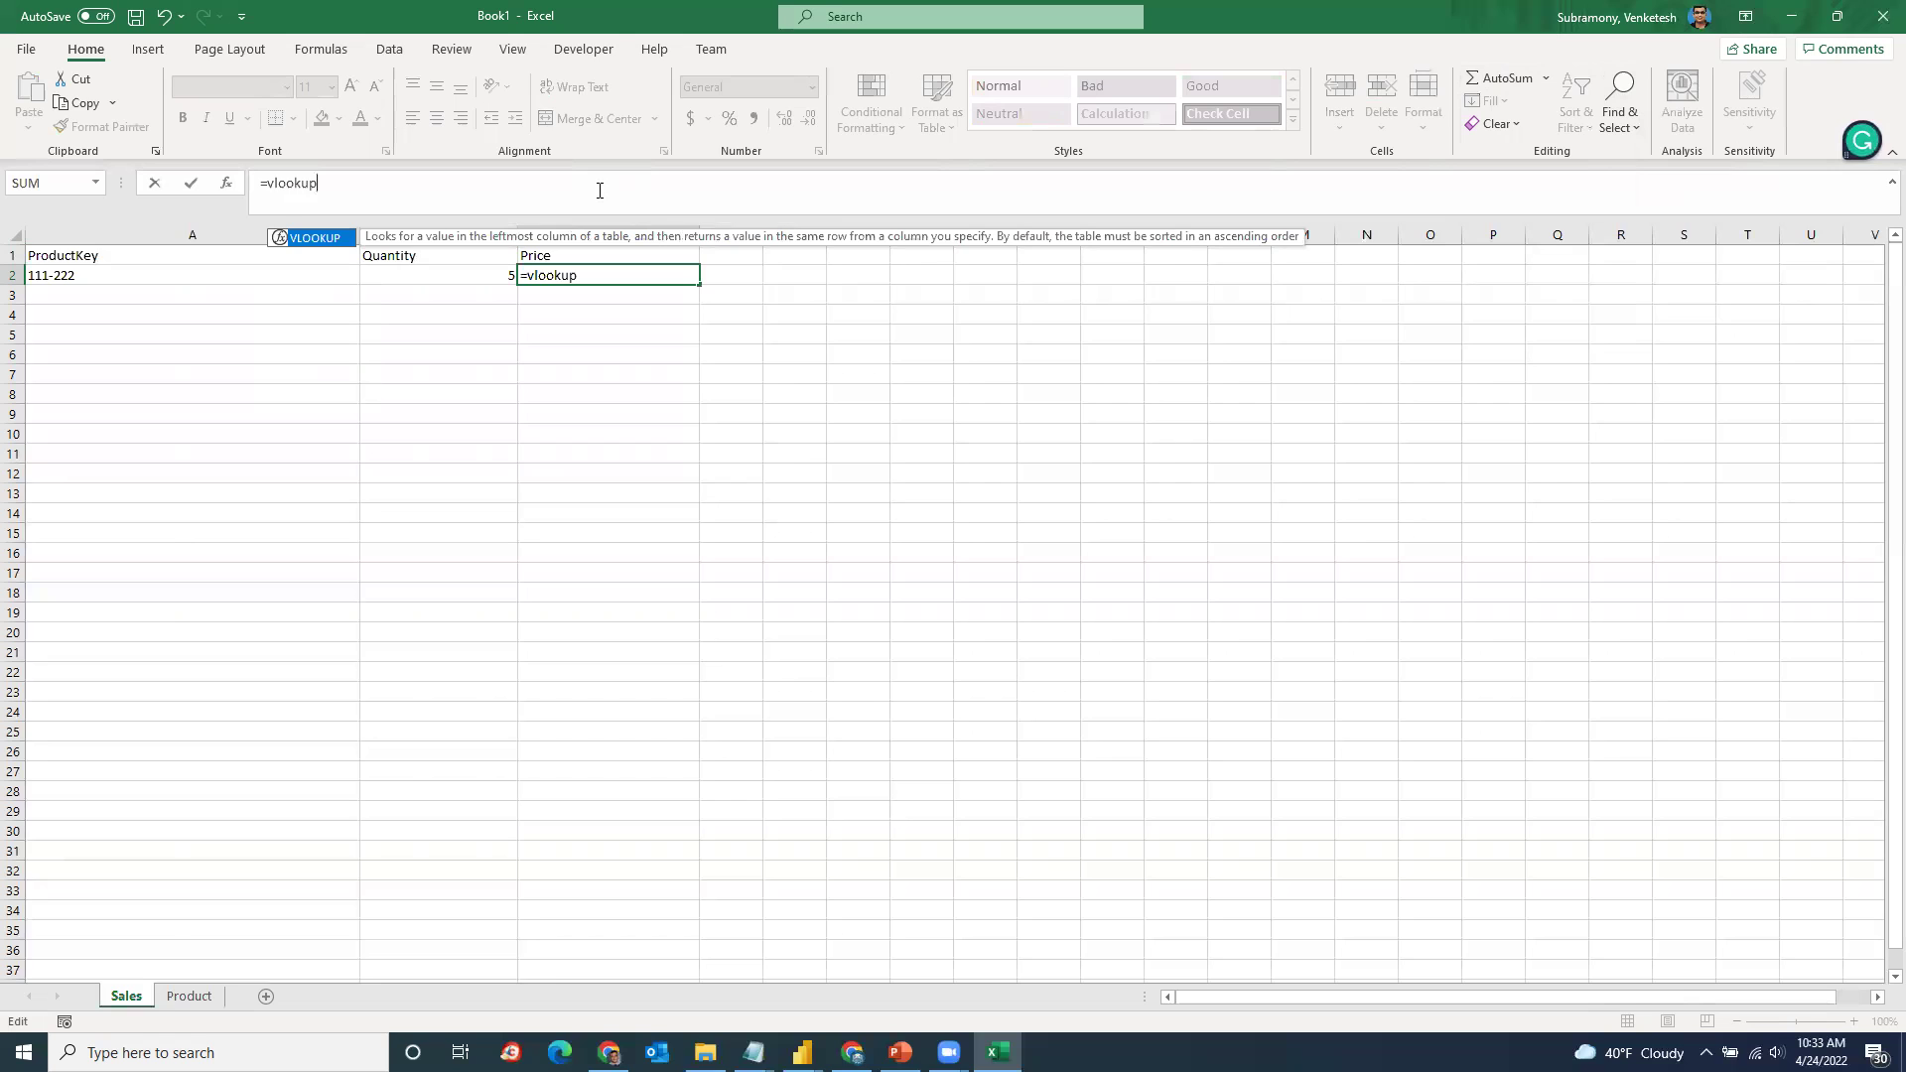
{"action": "type", "text": "("}
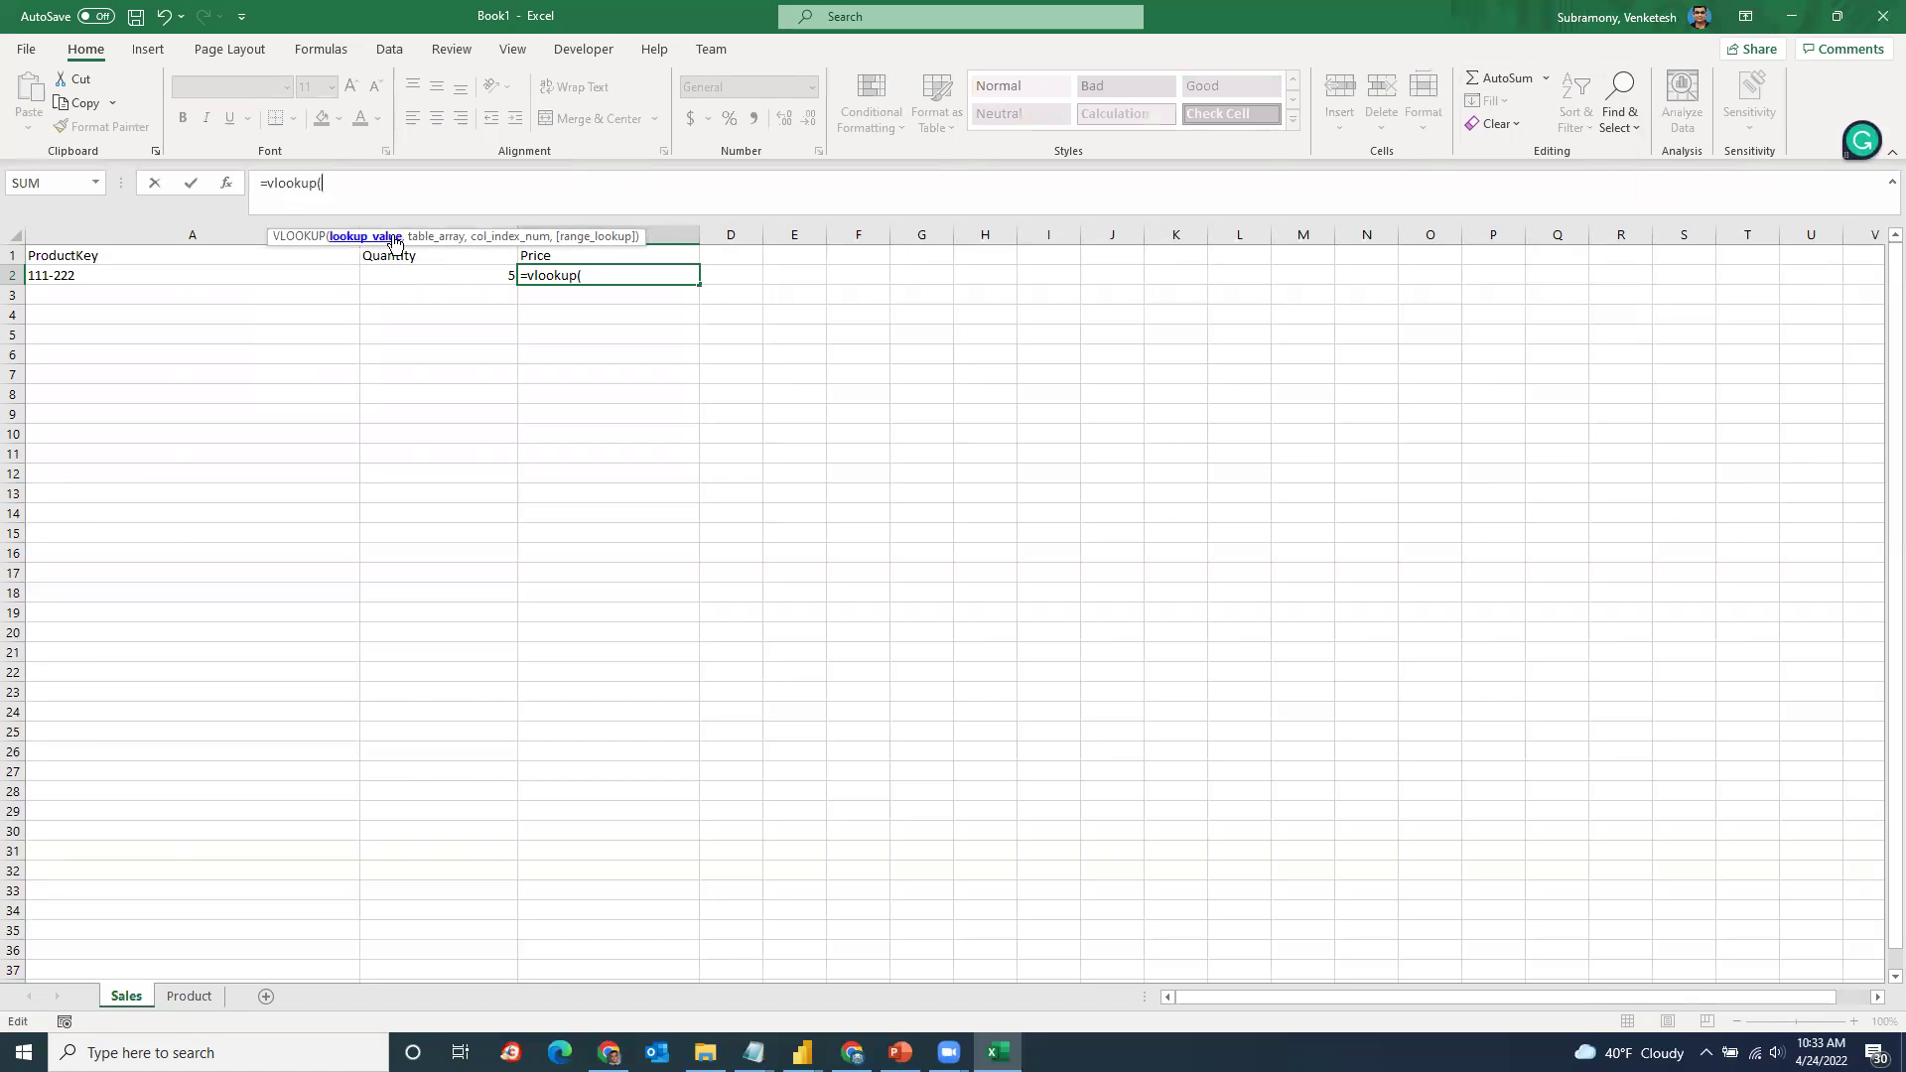
{"action": "left_click", "coordinate": [122, 275]}
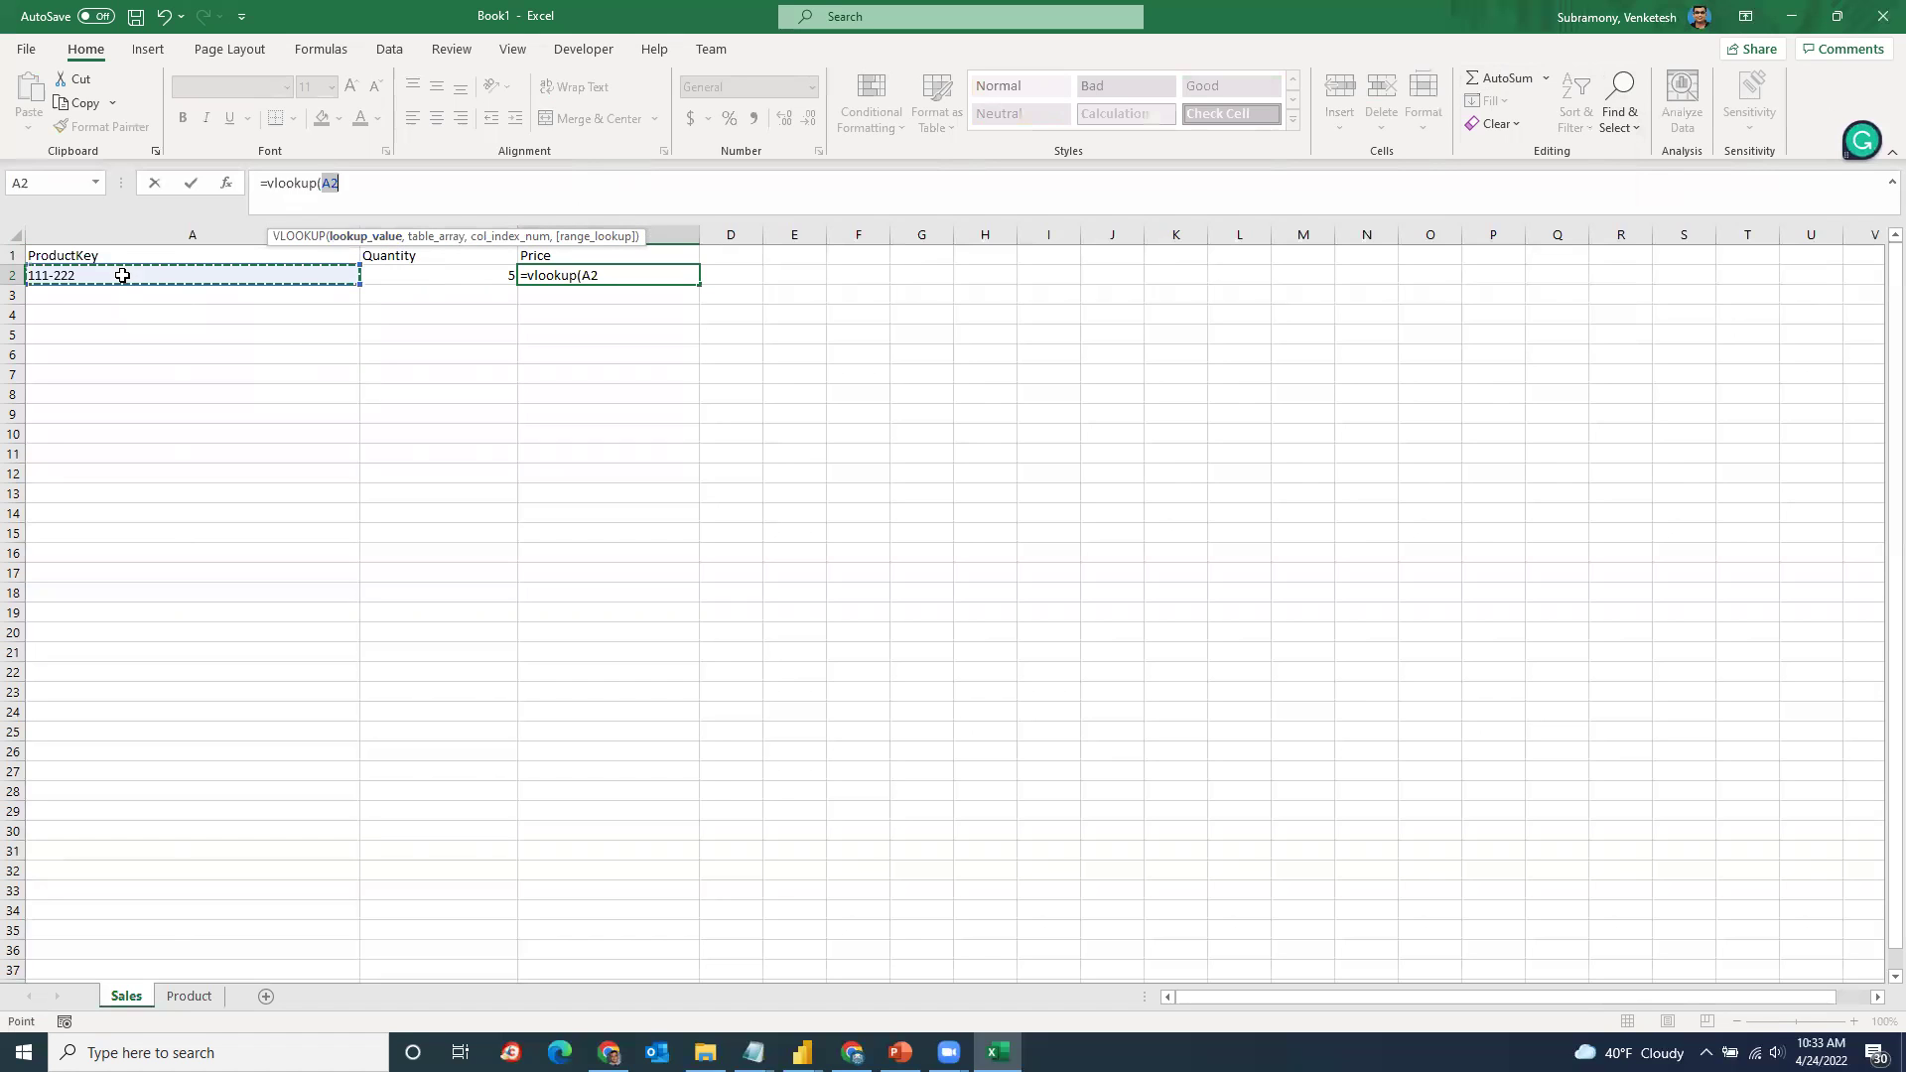
{"action": "left_click", "coordinate": [201, 998]}
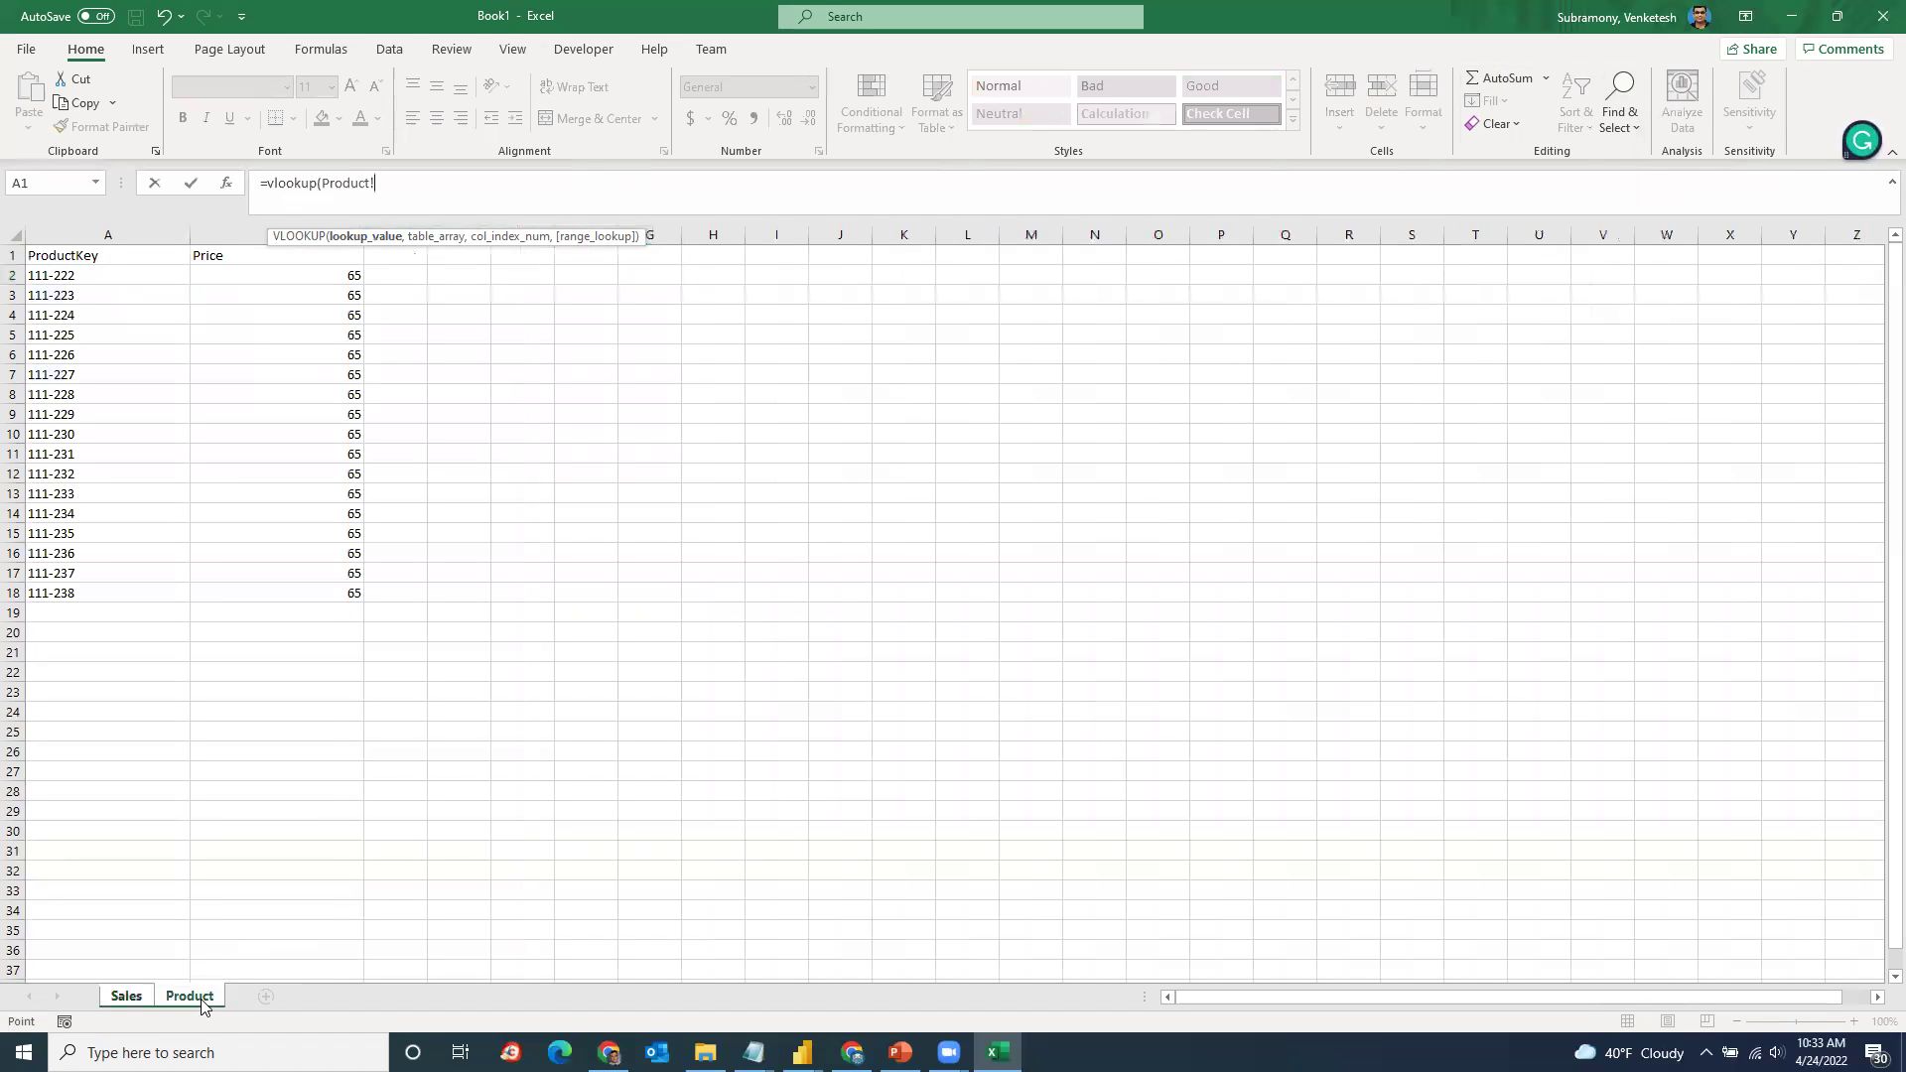
{"action": "left_click_drag", "start_coordinate": [87, 275], "coordinate": [358, 594]}
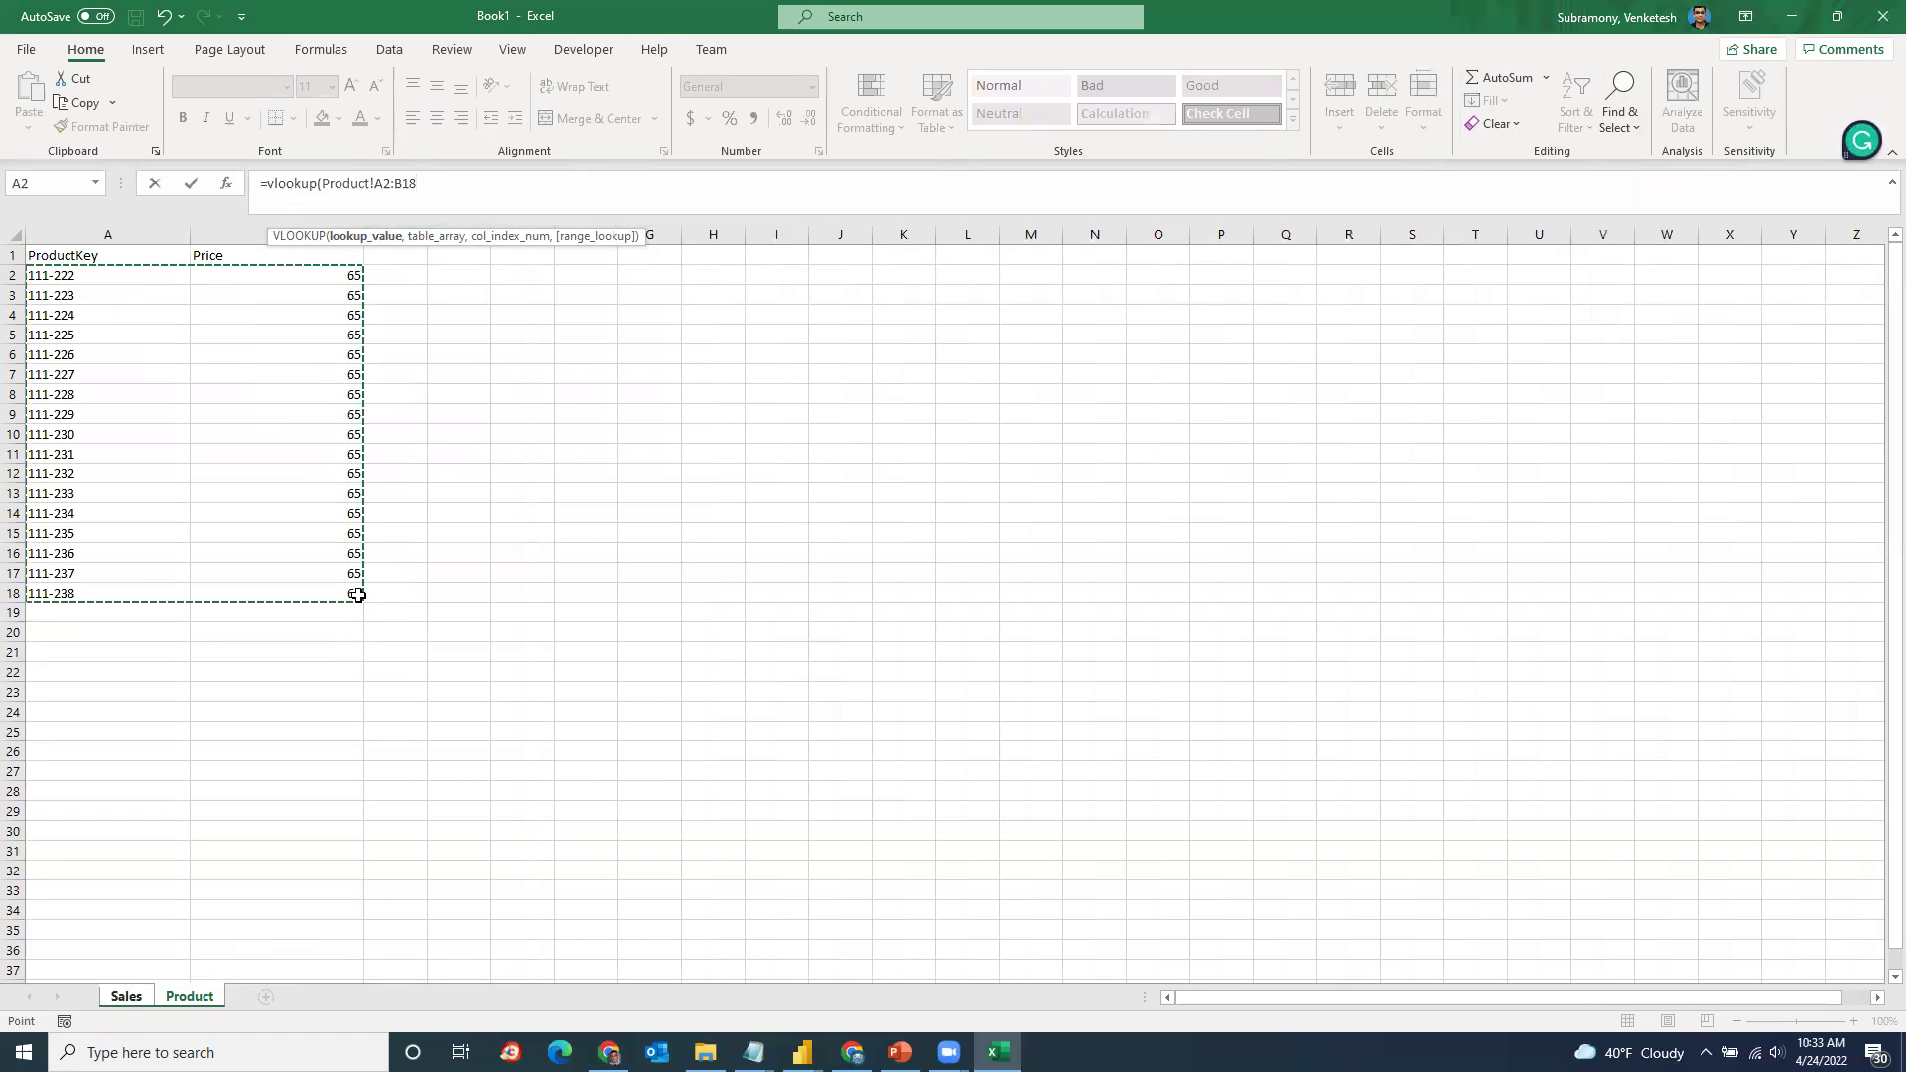
{"action": "type", "text": ","}
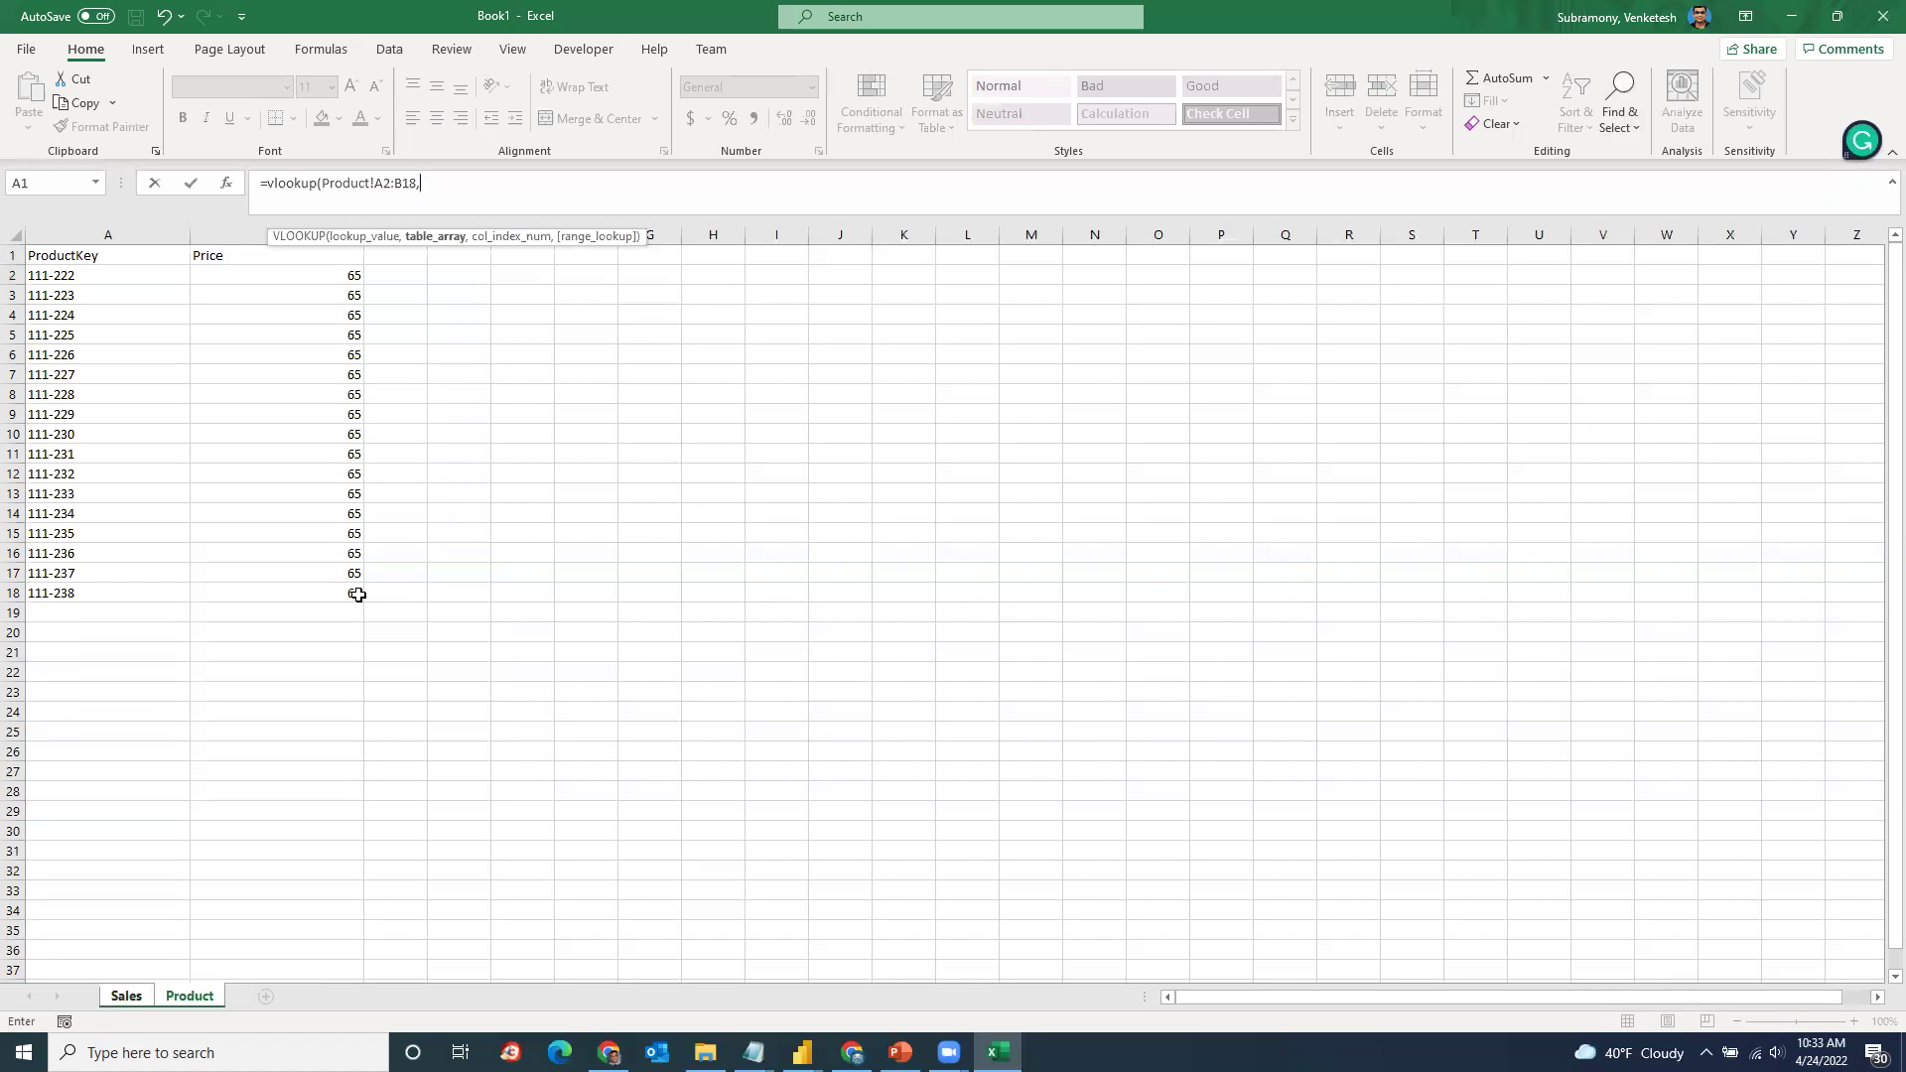
{"action": "type", "text": "2,false)"}
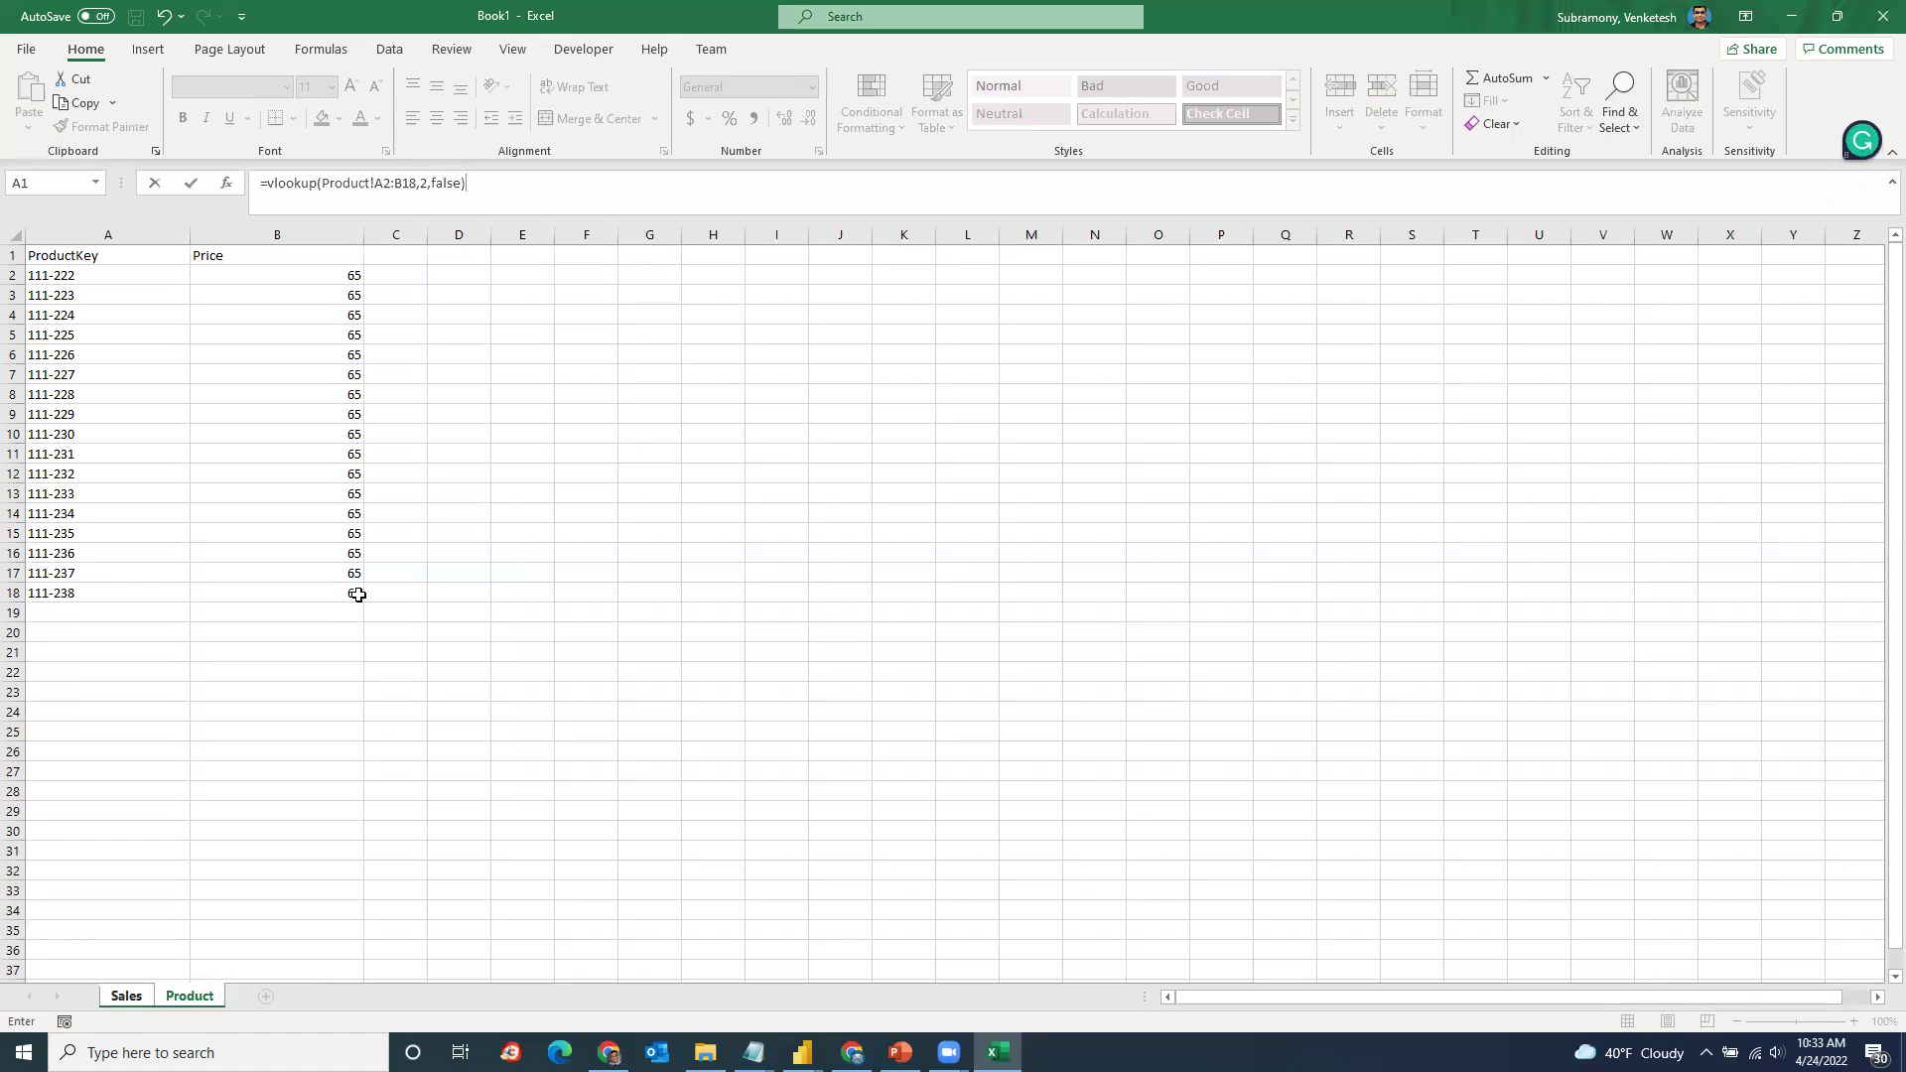
{"action": "key", "text": "Return"}
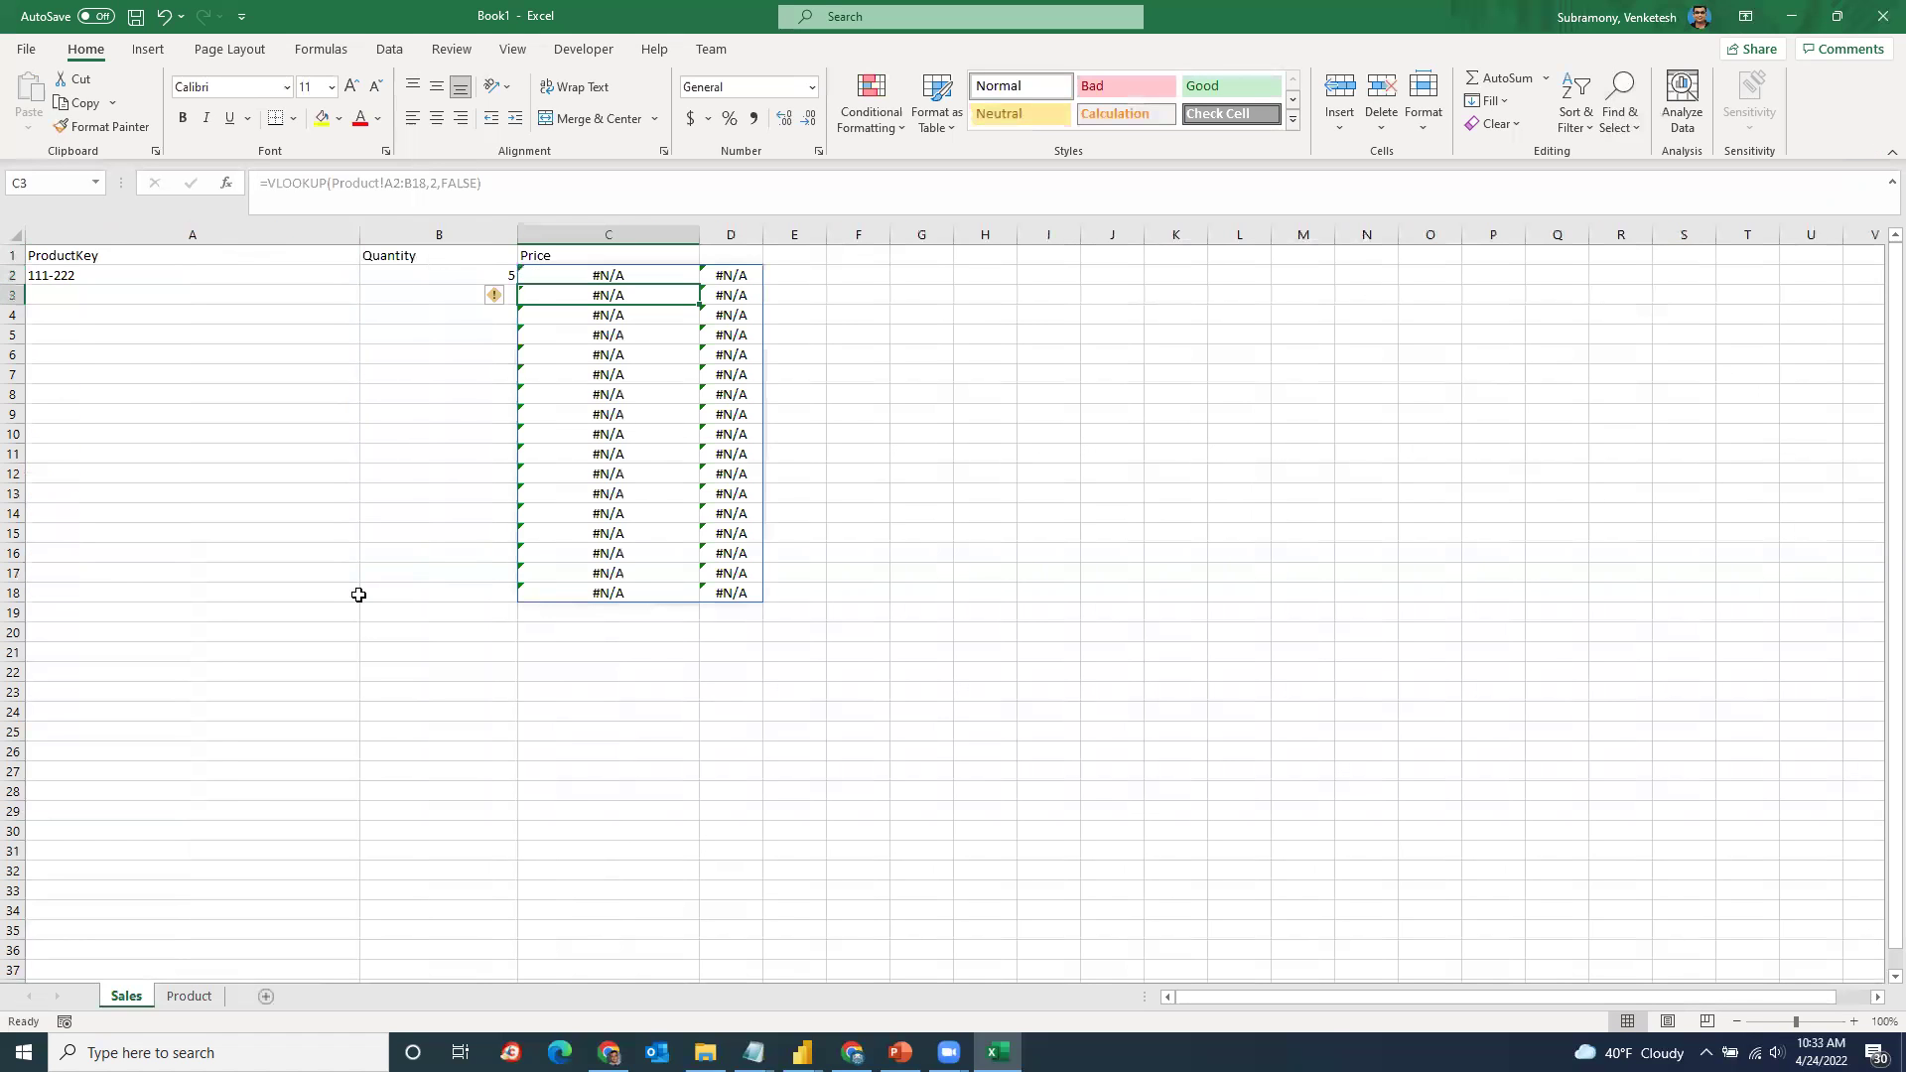
Step: Clear the lookup formula and its spilled results from columns C and D below the header row
{"action": "left_click", "coordinate": [575, 735]}
{"action": "left_click", "coordinate": [576, 275]}
{"action": "left_click", "coordinate": [722, 235]}
{"action": "key", "text": "Delete"}
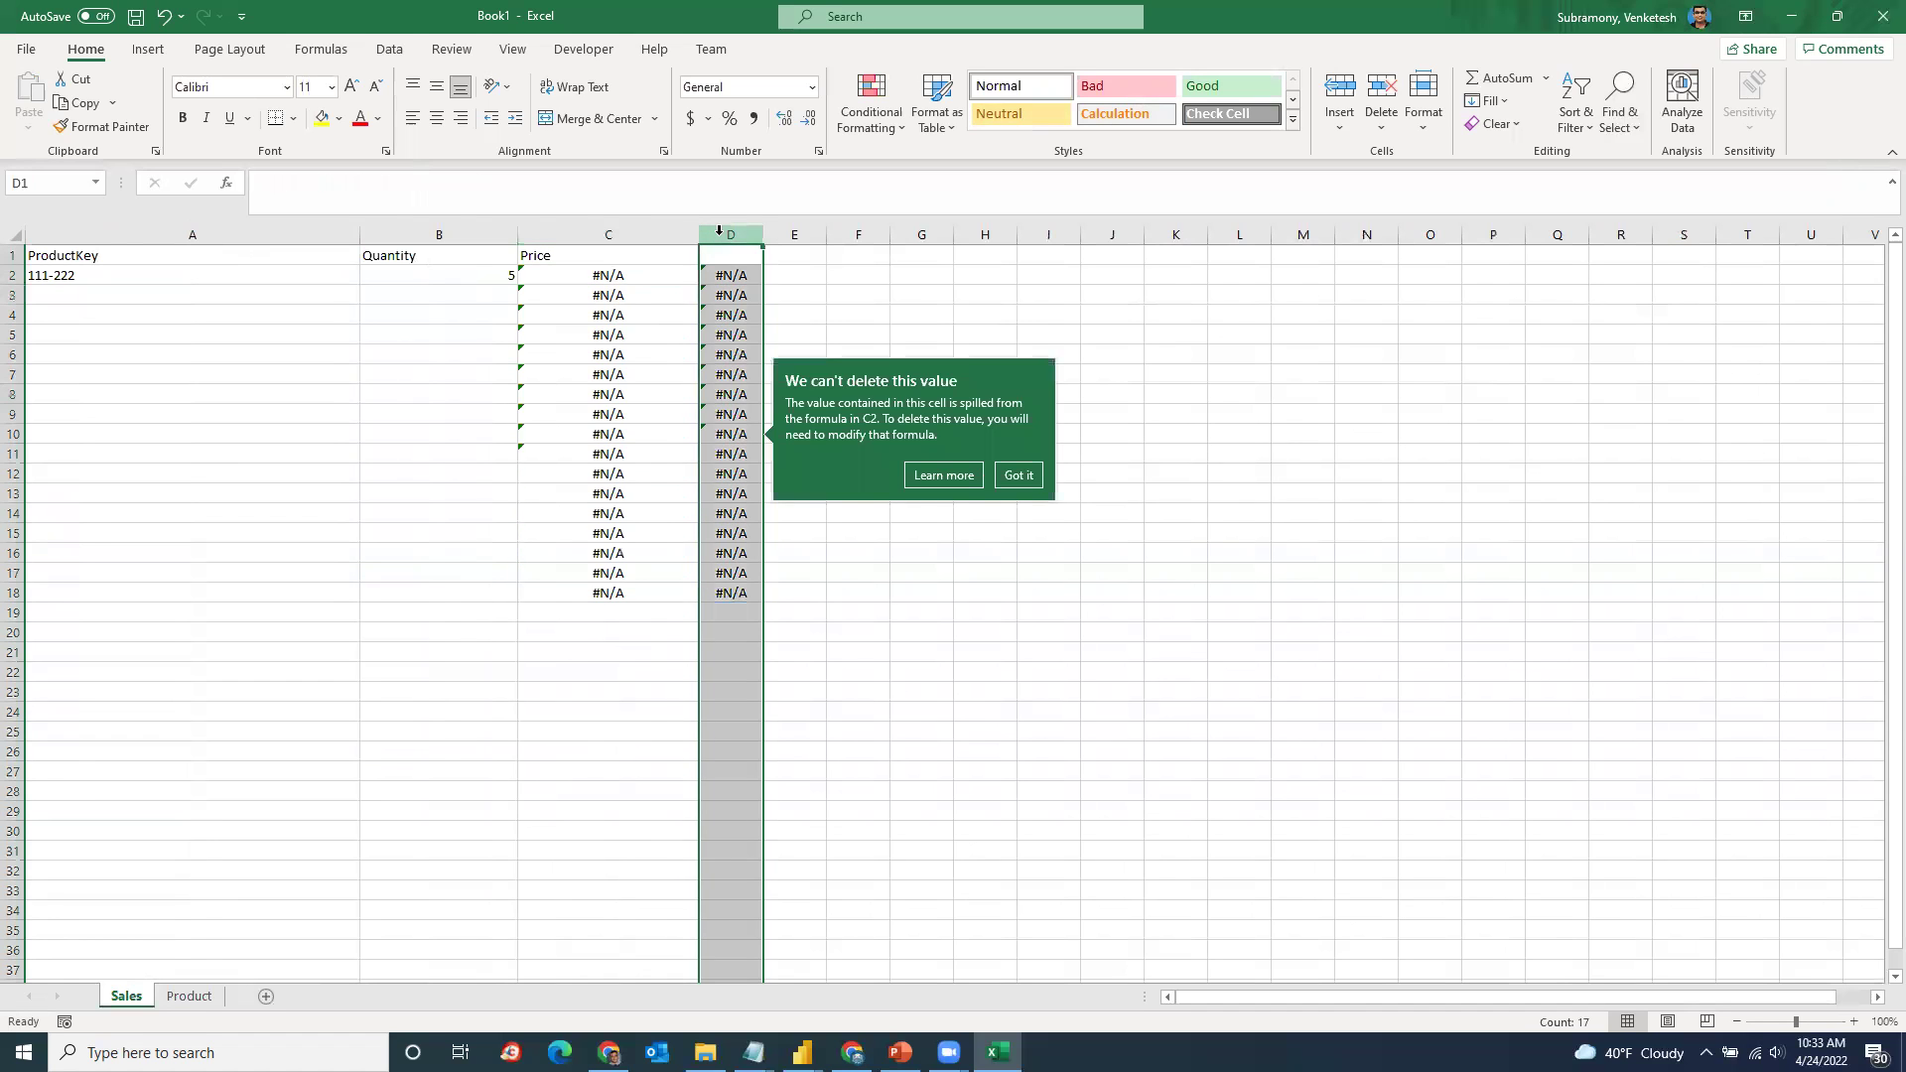
{"action": "left_click", "coordinate": [591, 308]}
{"action": "left_click_drag", "start_coordinate": [536, 276], "coordinate": [803, 645]}
{"action": "key", "text": "Delete"}
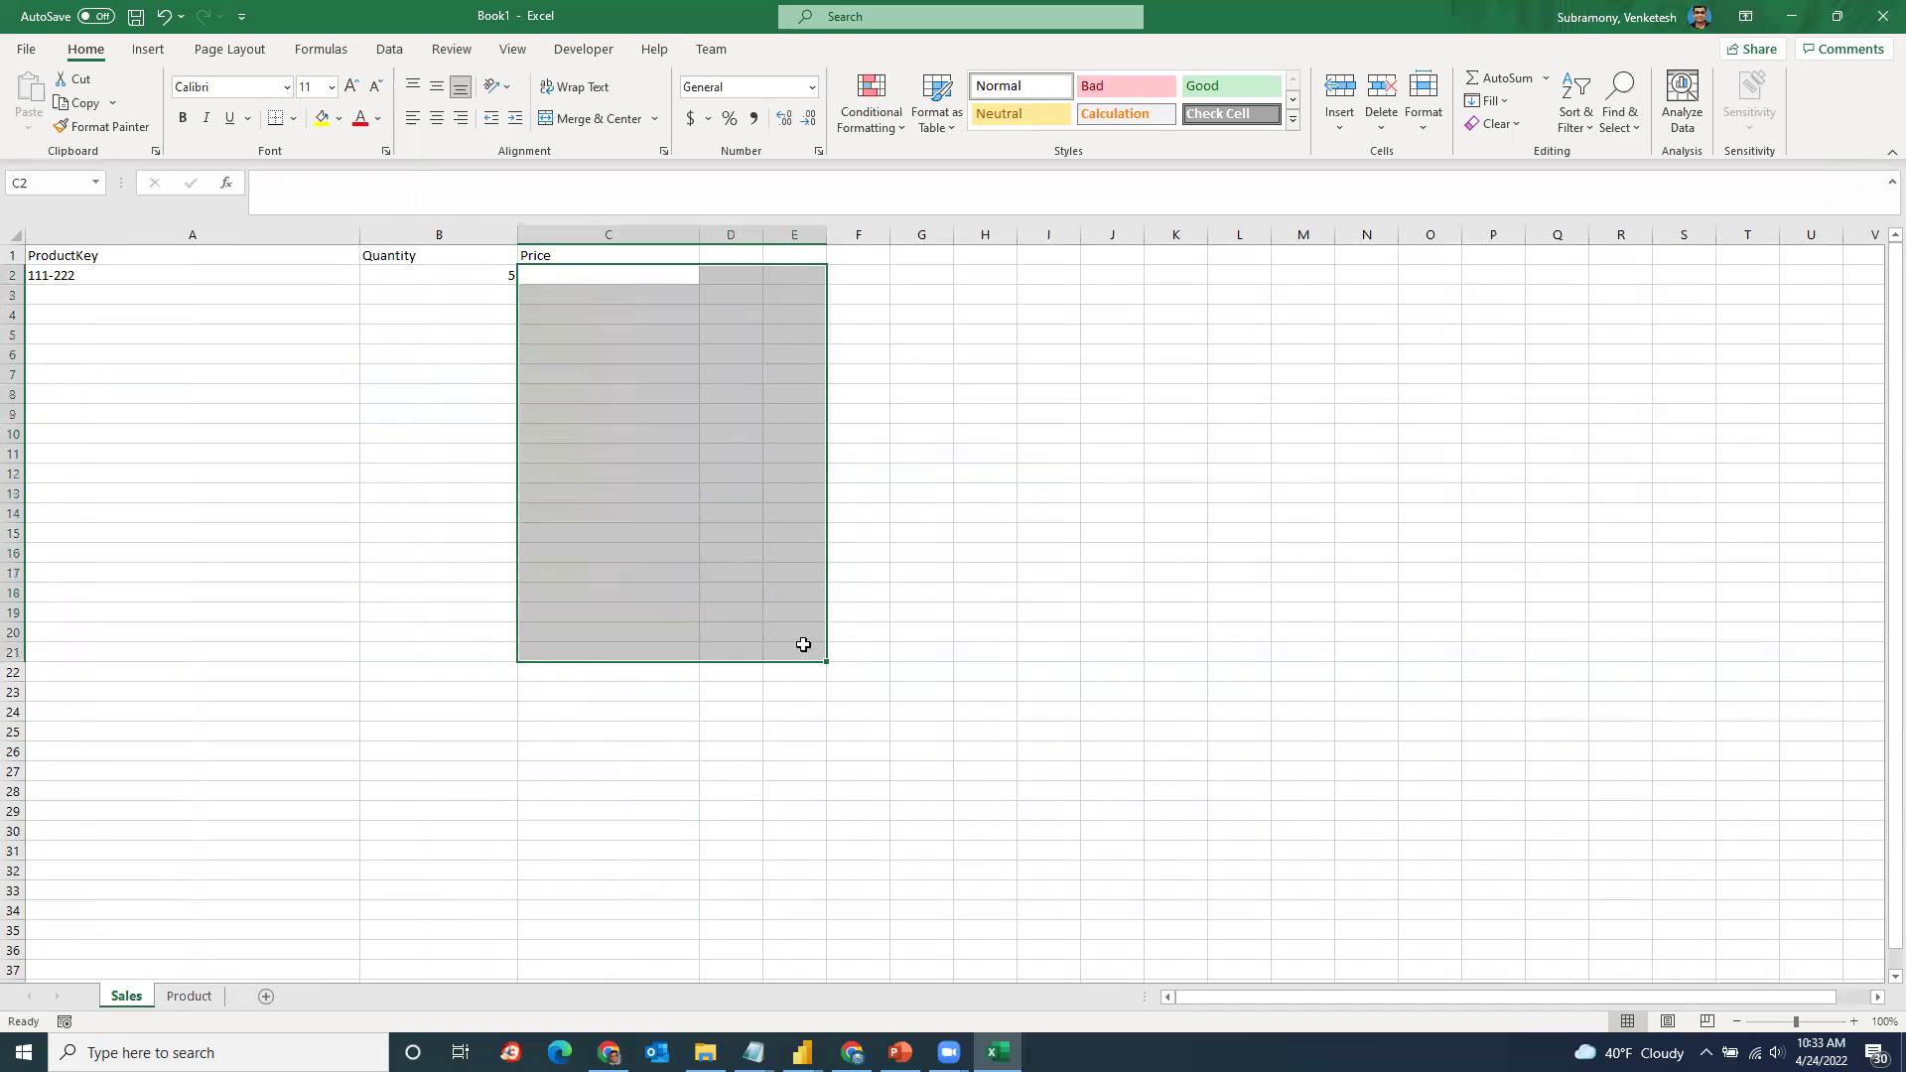
Step: Enter =VLOOKUP(A2,Product!A2:B18,2,FALSE) in cell C2 of the Sales sheet to look up the product's price
{"action": "left_click", "coordinate": [614, 277]}
{"action": "type", "text": "=vlookup"}
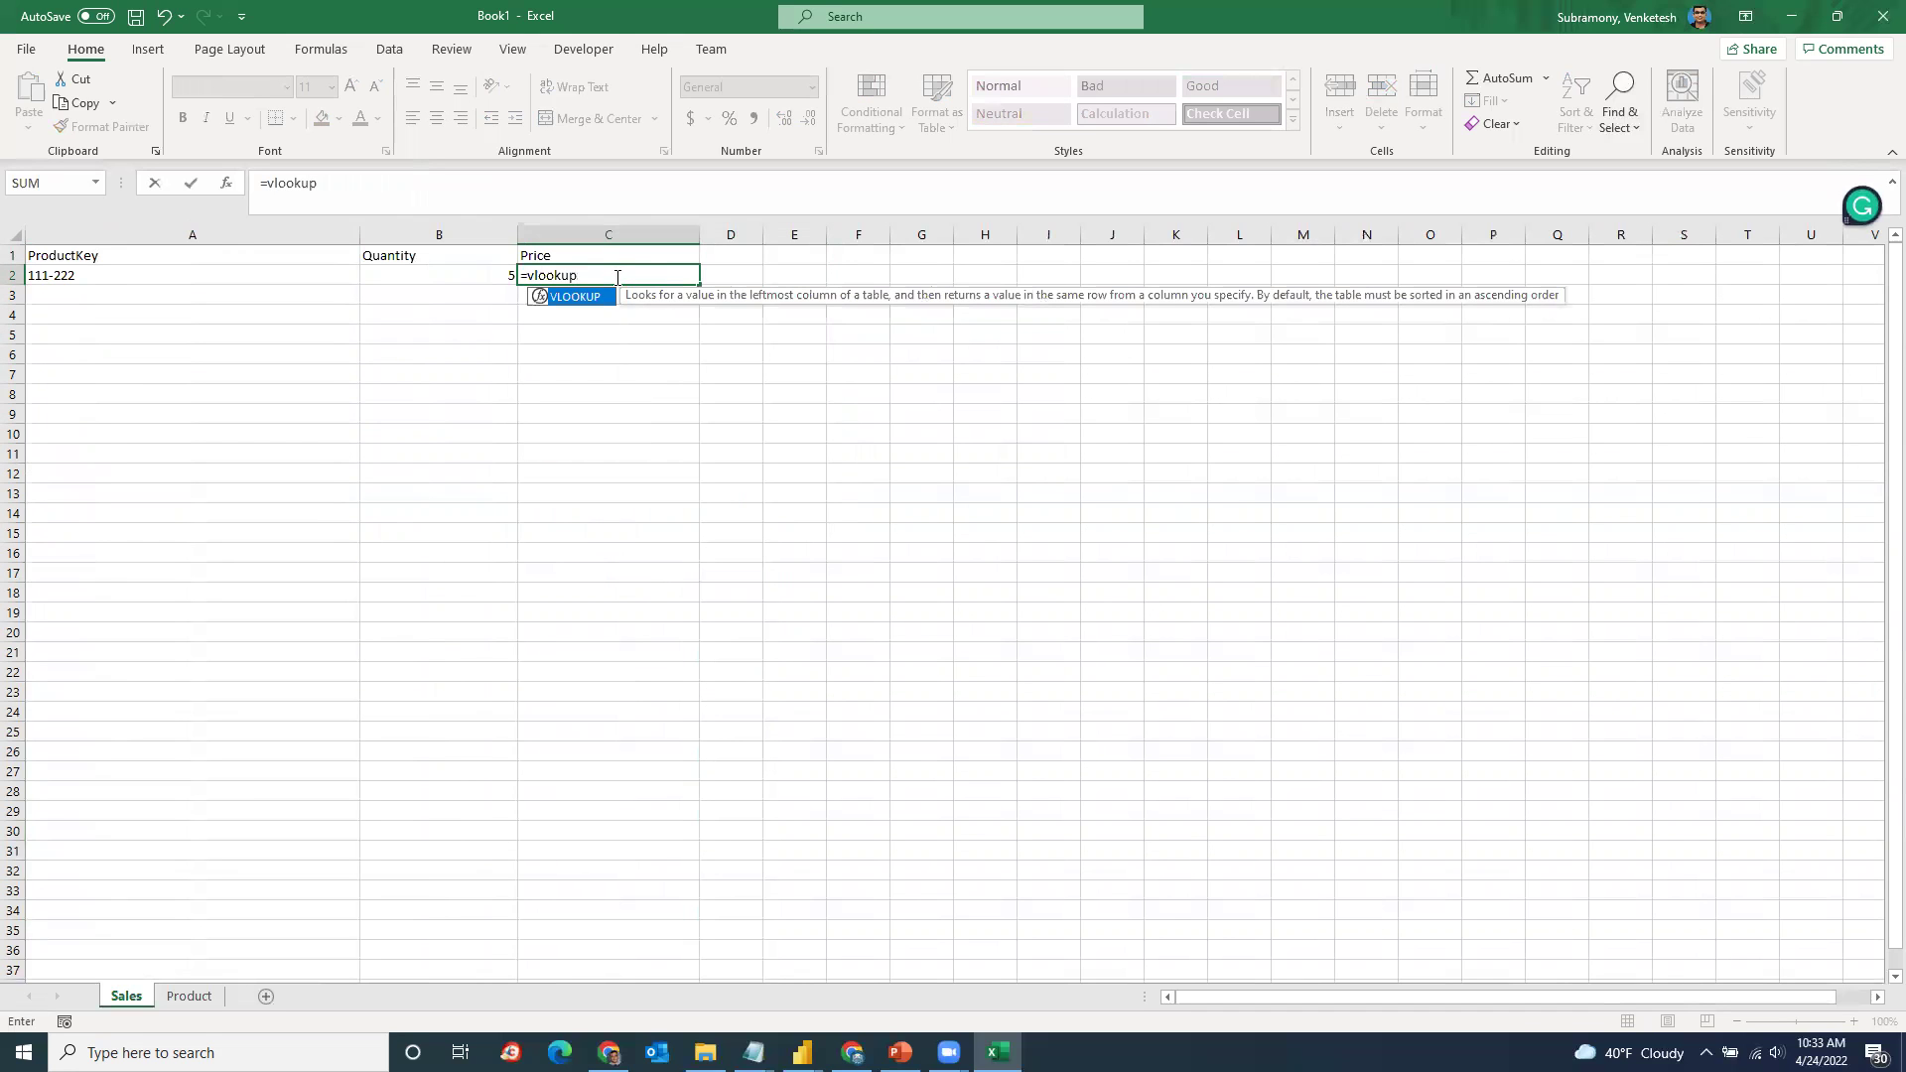
{"action": "type", "text": "("}
{"action": "left_click", "coordinate": [280, 277]}
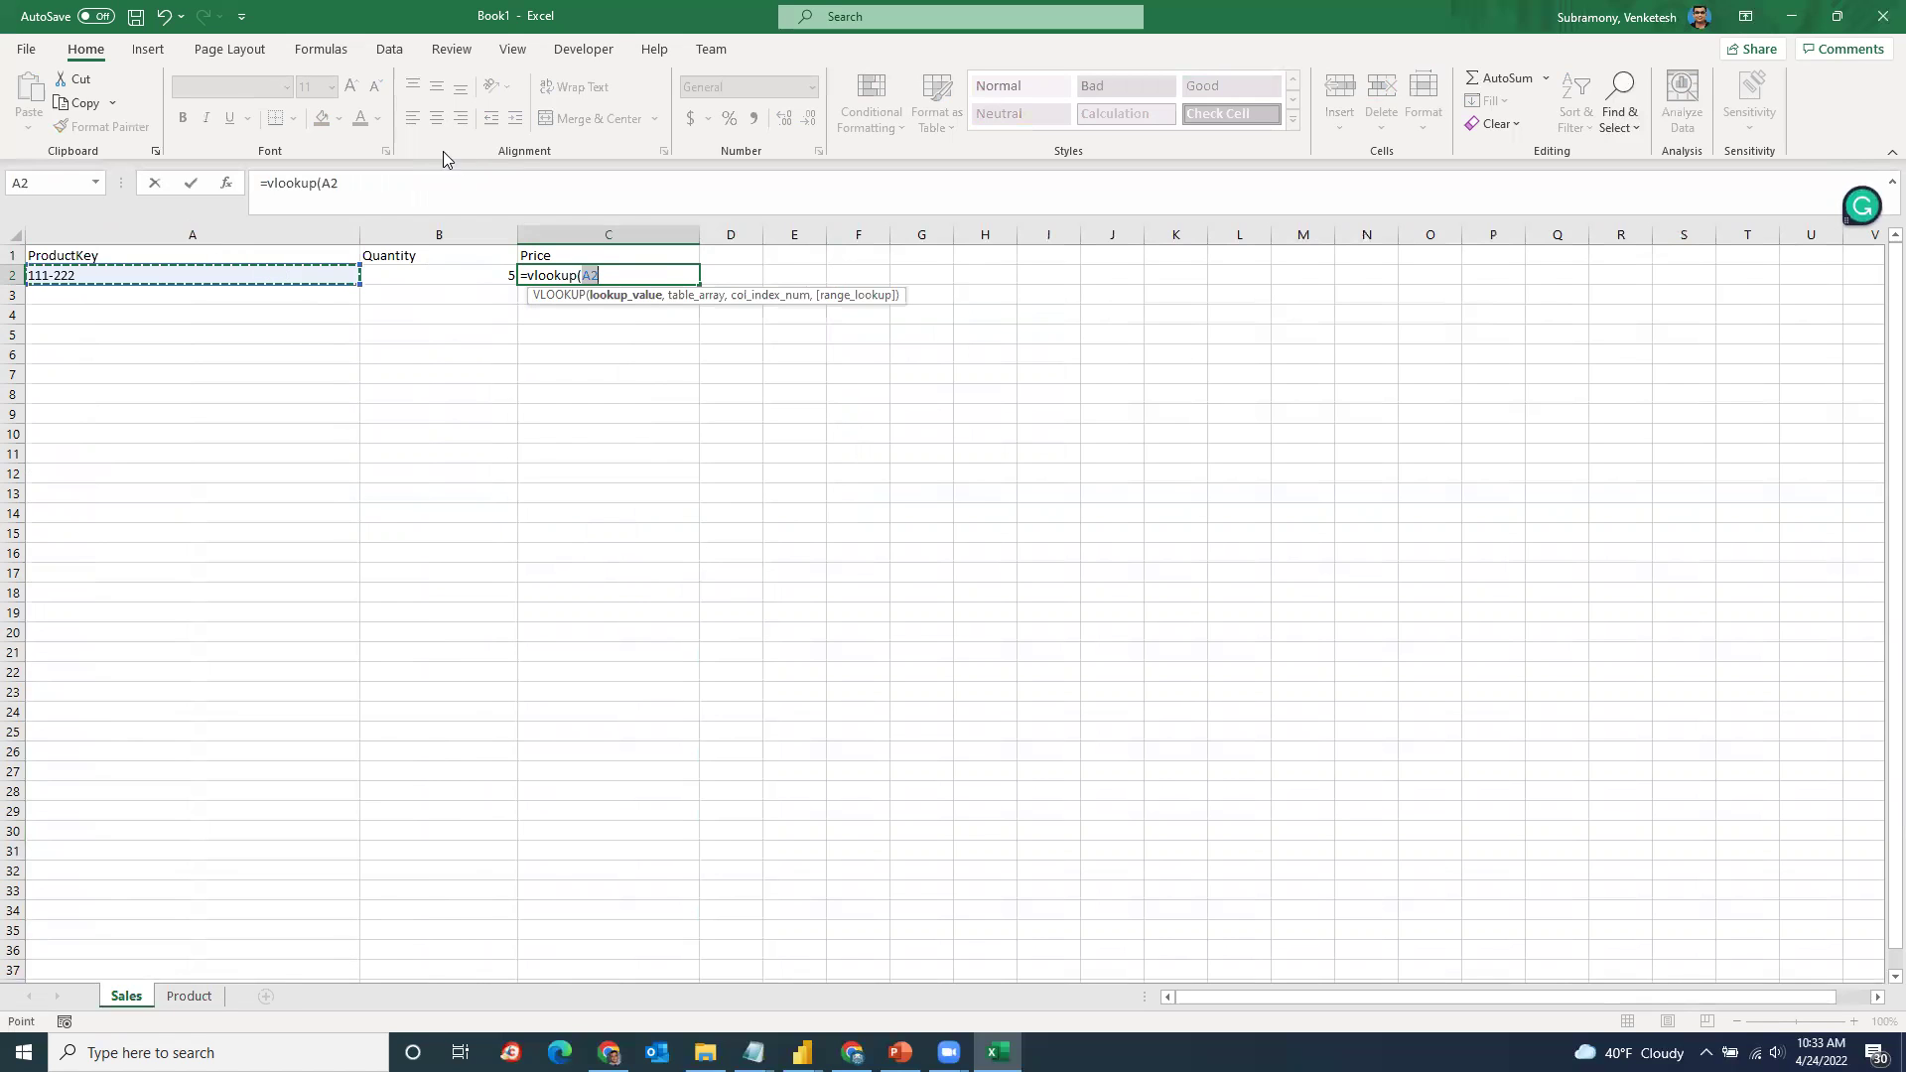
{"action": "type", "text": ","}
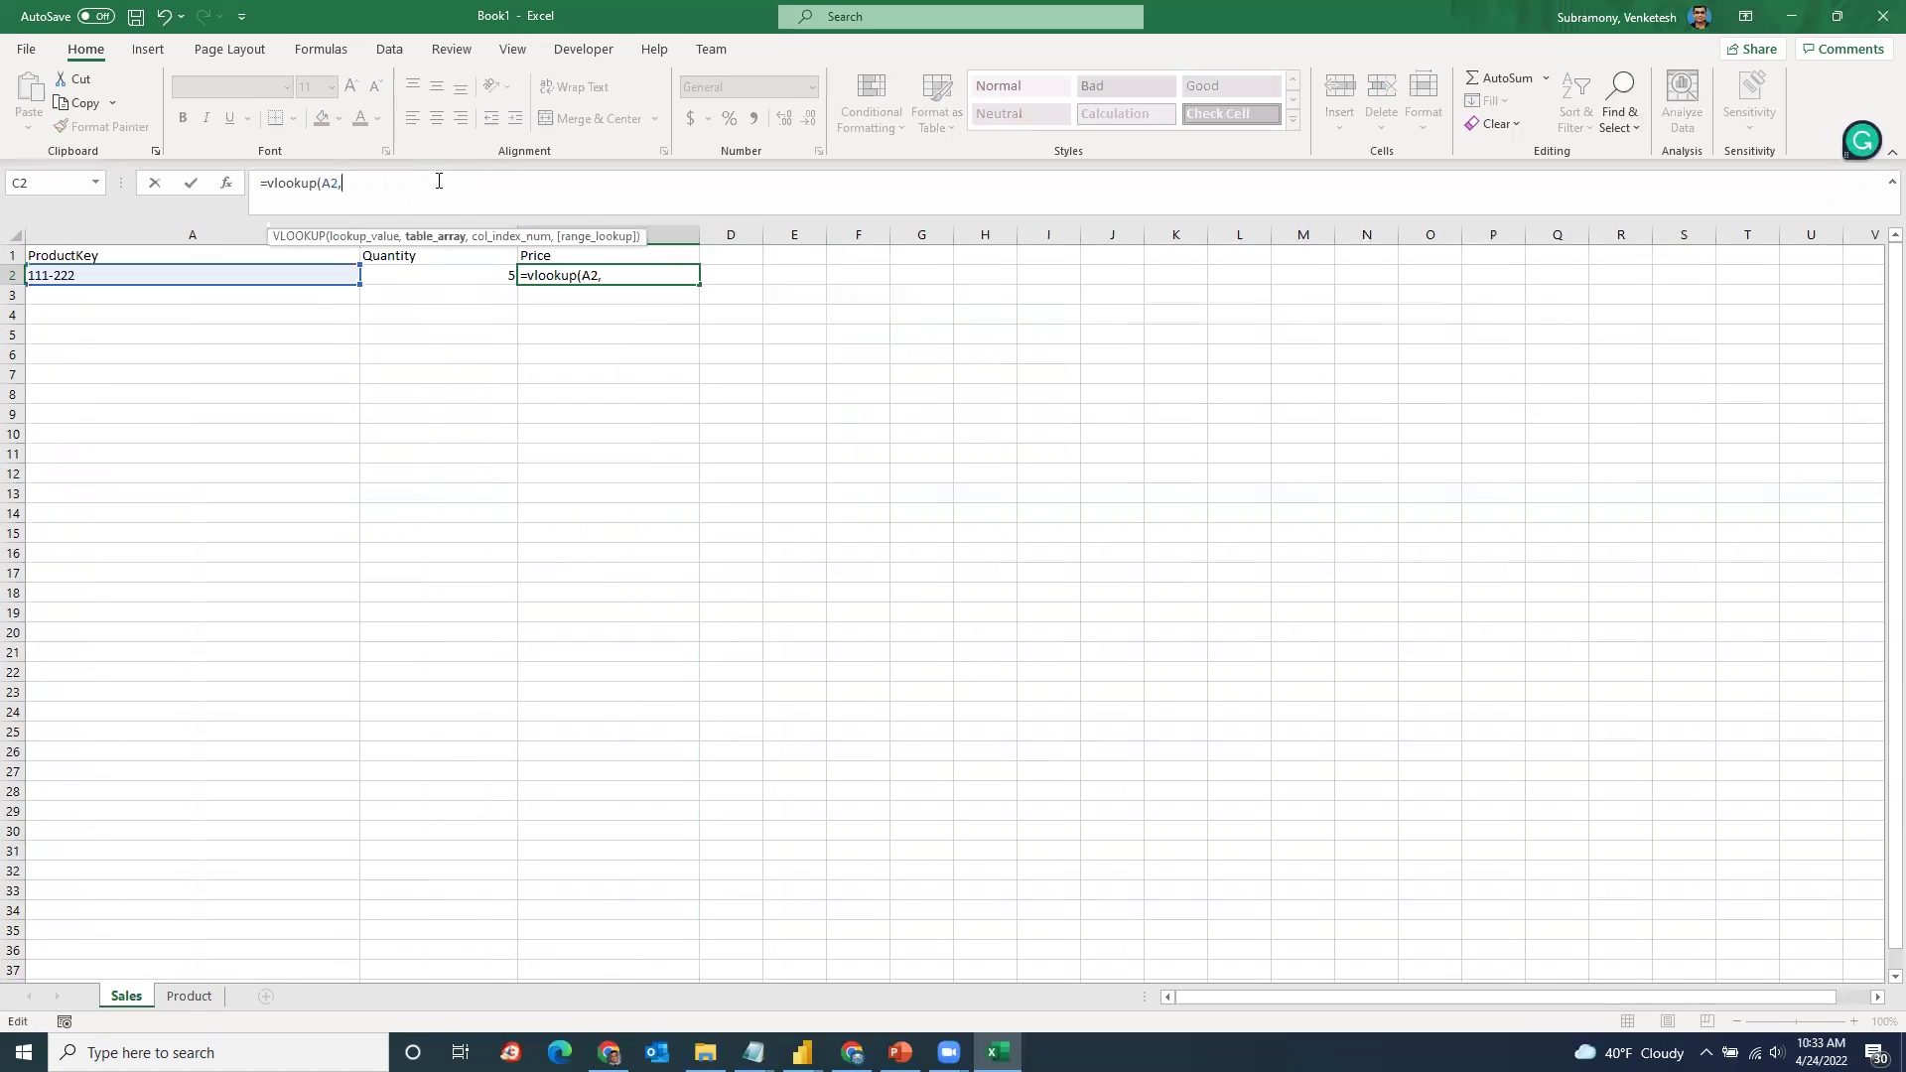
{"action": "left_click", "coordinate": [191, 995]}
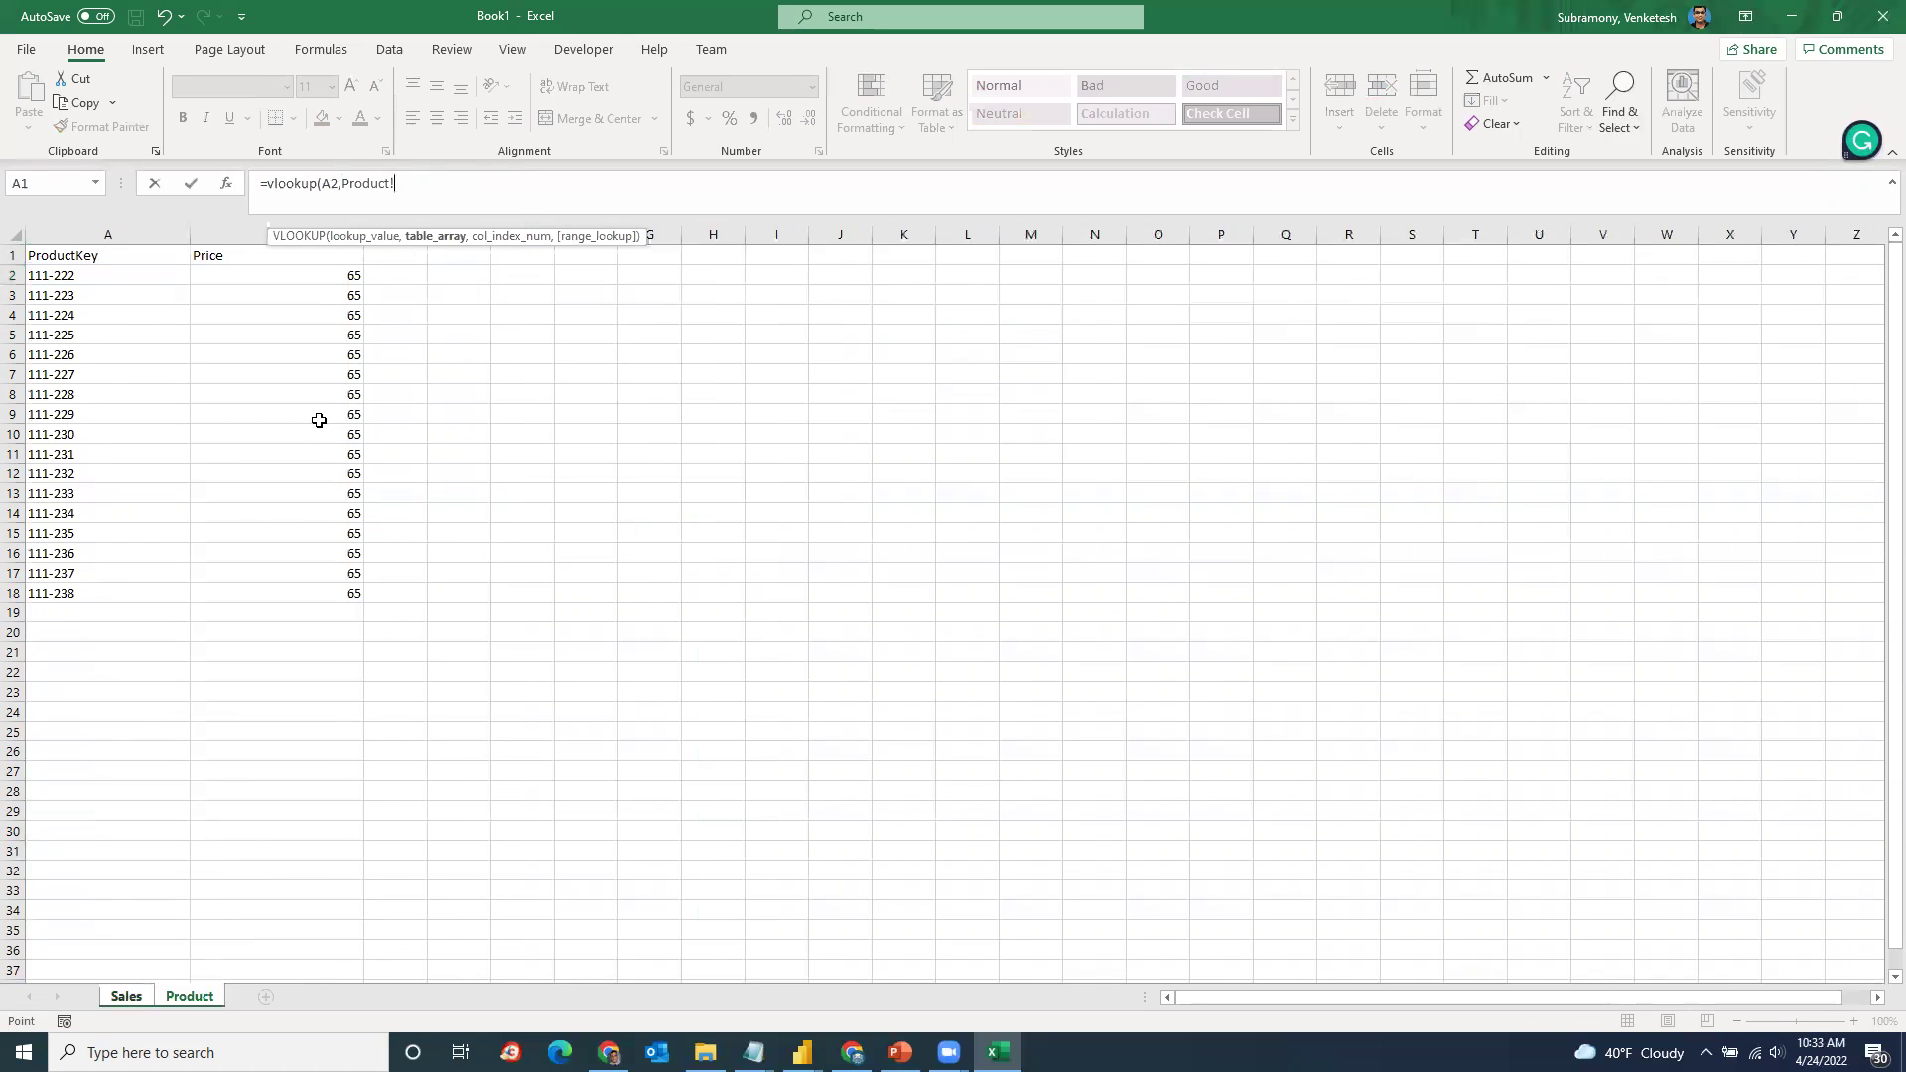
{"action": "left_click_drag", "start_coordinate": [95, 268], "coordinate": [322, 591]}
{"action": "type", "text": ",2,false"}
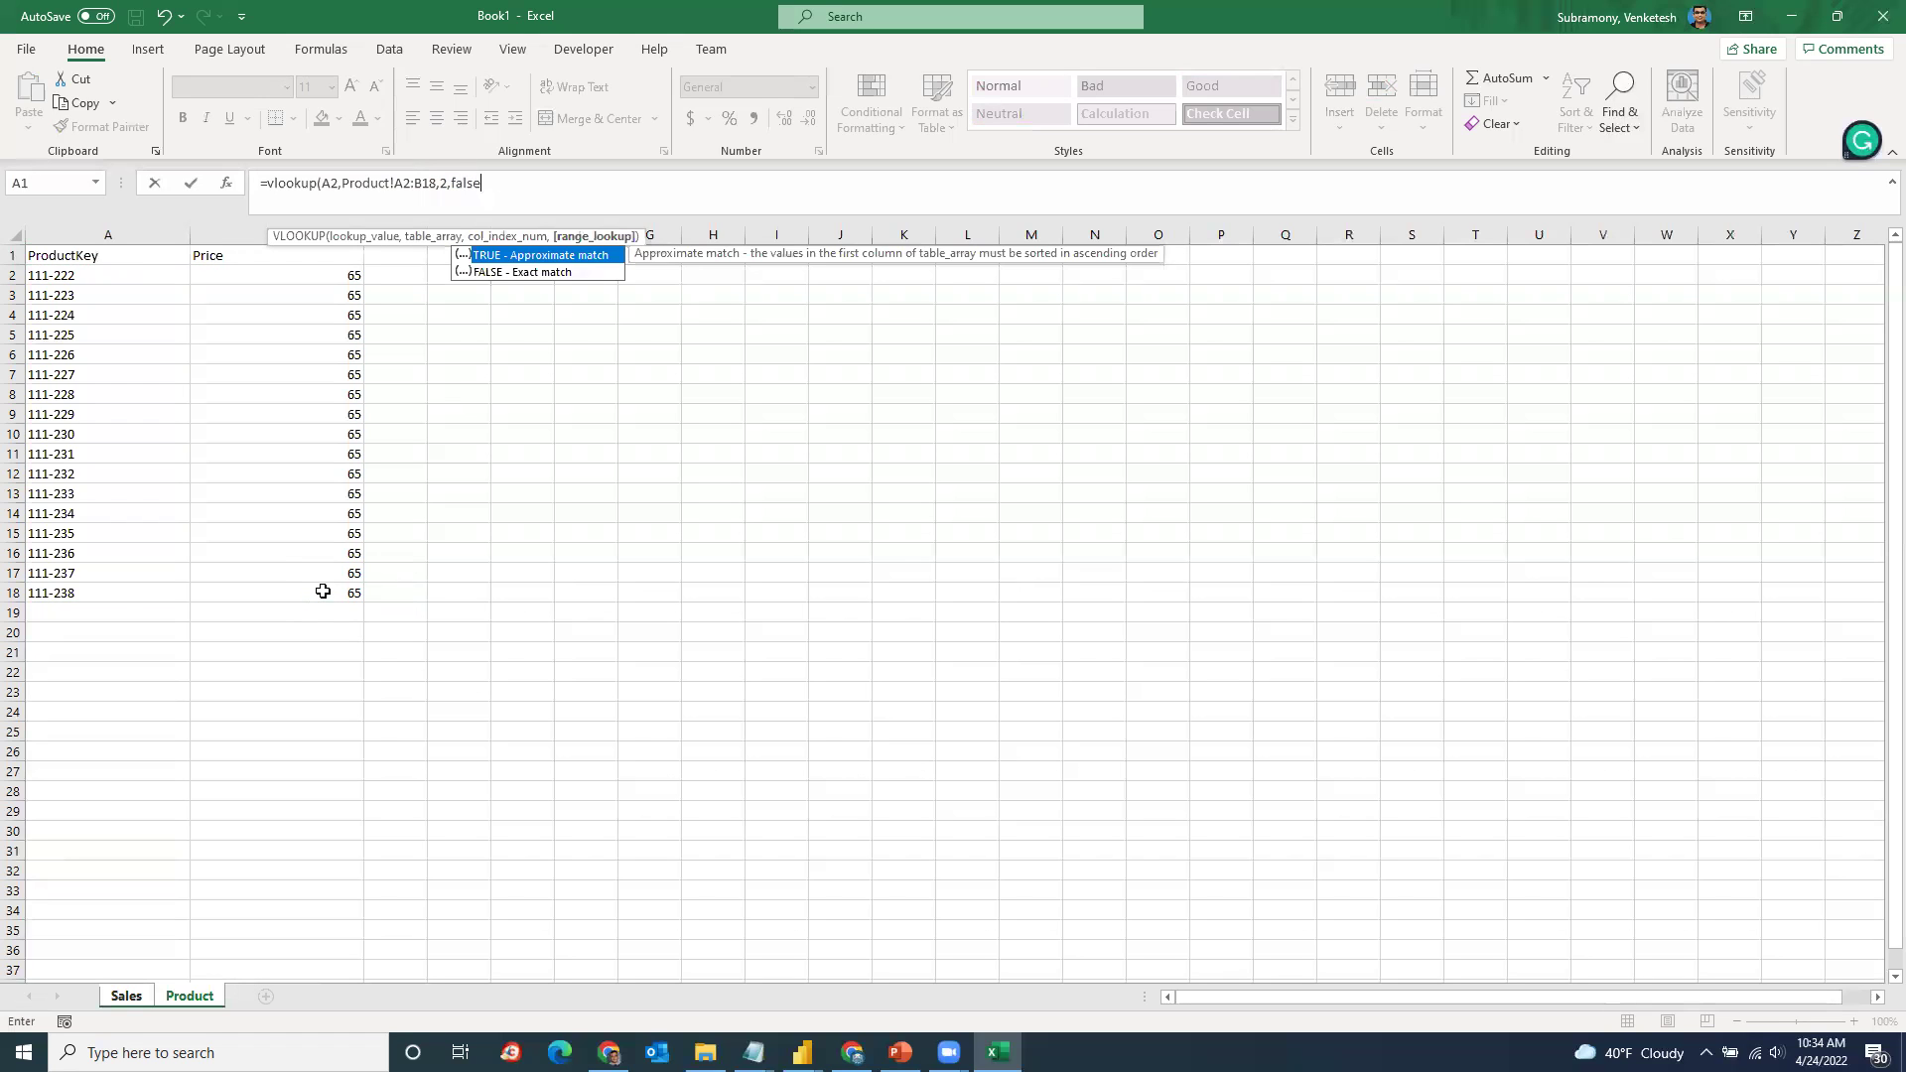
{"action": "type", "text": ")"}
{"action": "key", "text": "Return"}
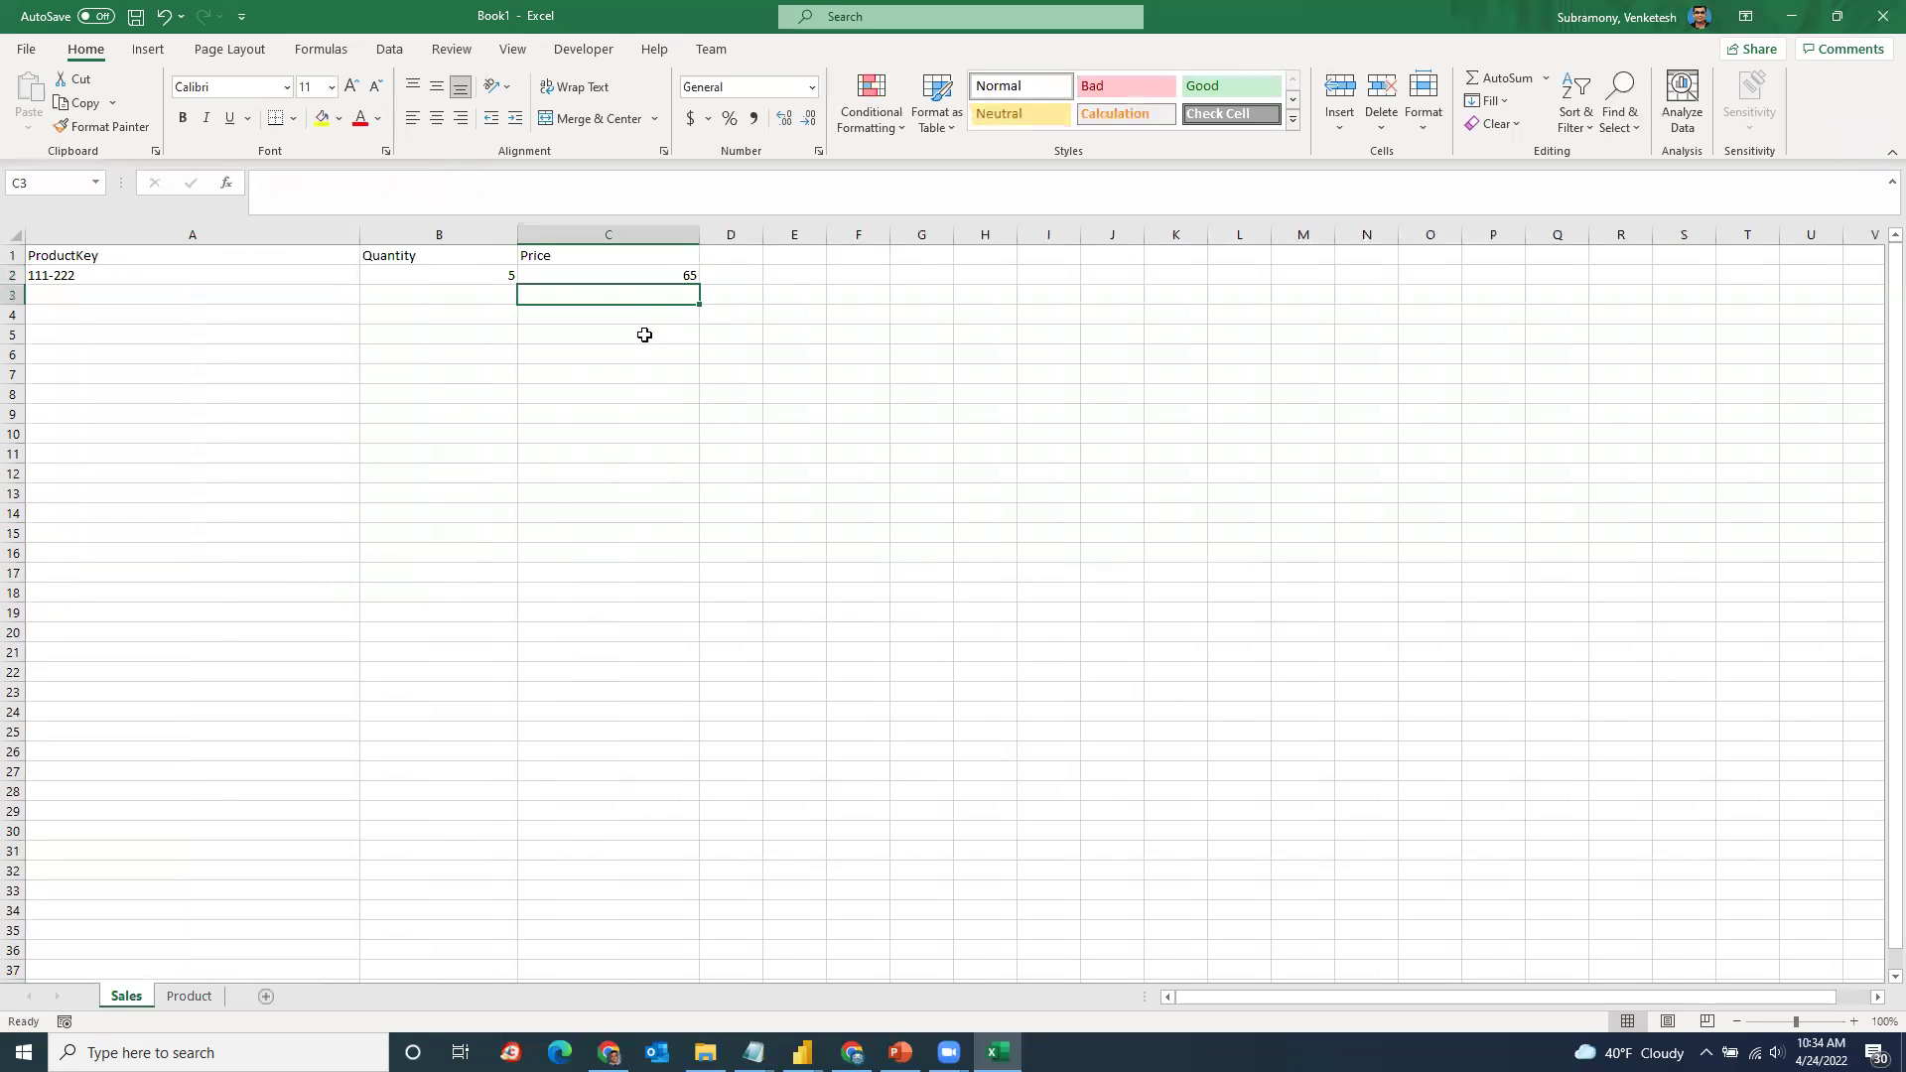
Step: Fill the product key series on the Sales sheet down column A to 111-230 in row 10
{"action": "left_click", "coordinate": [239, 275]}
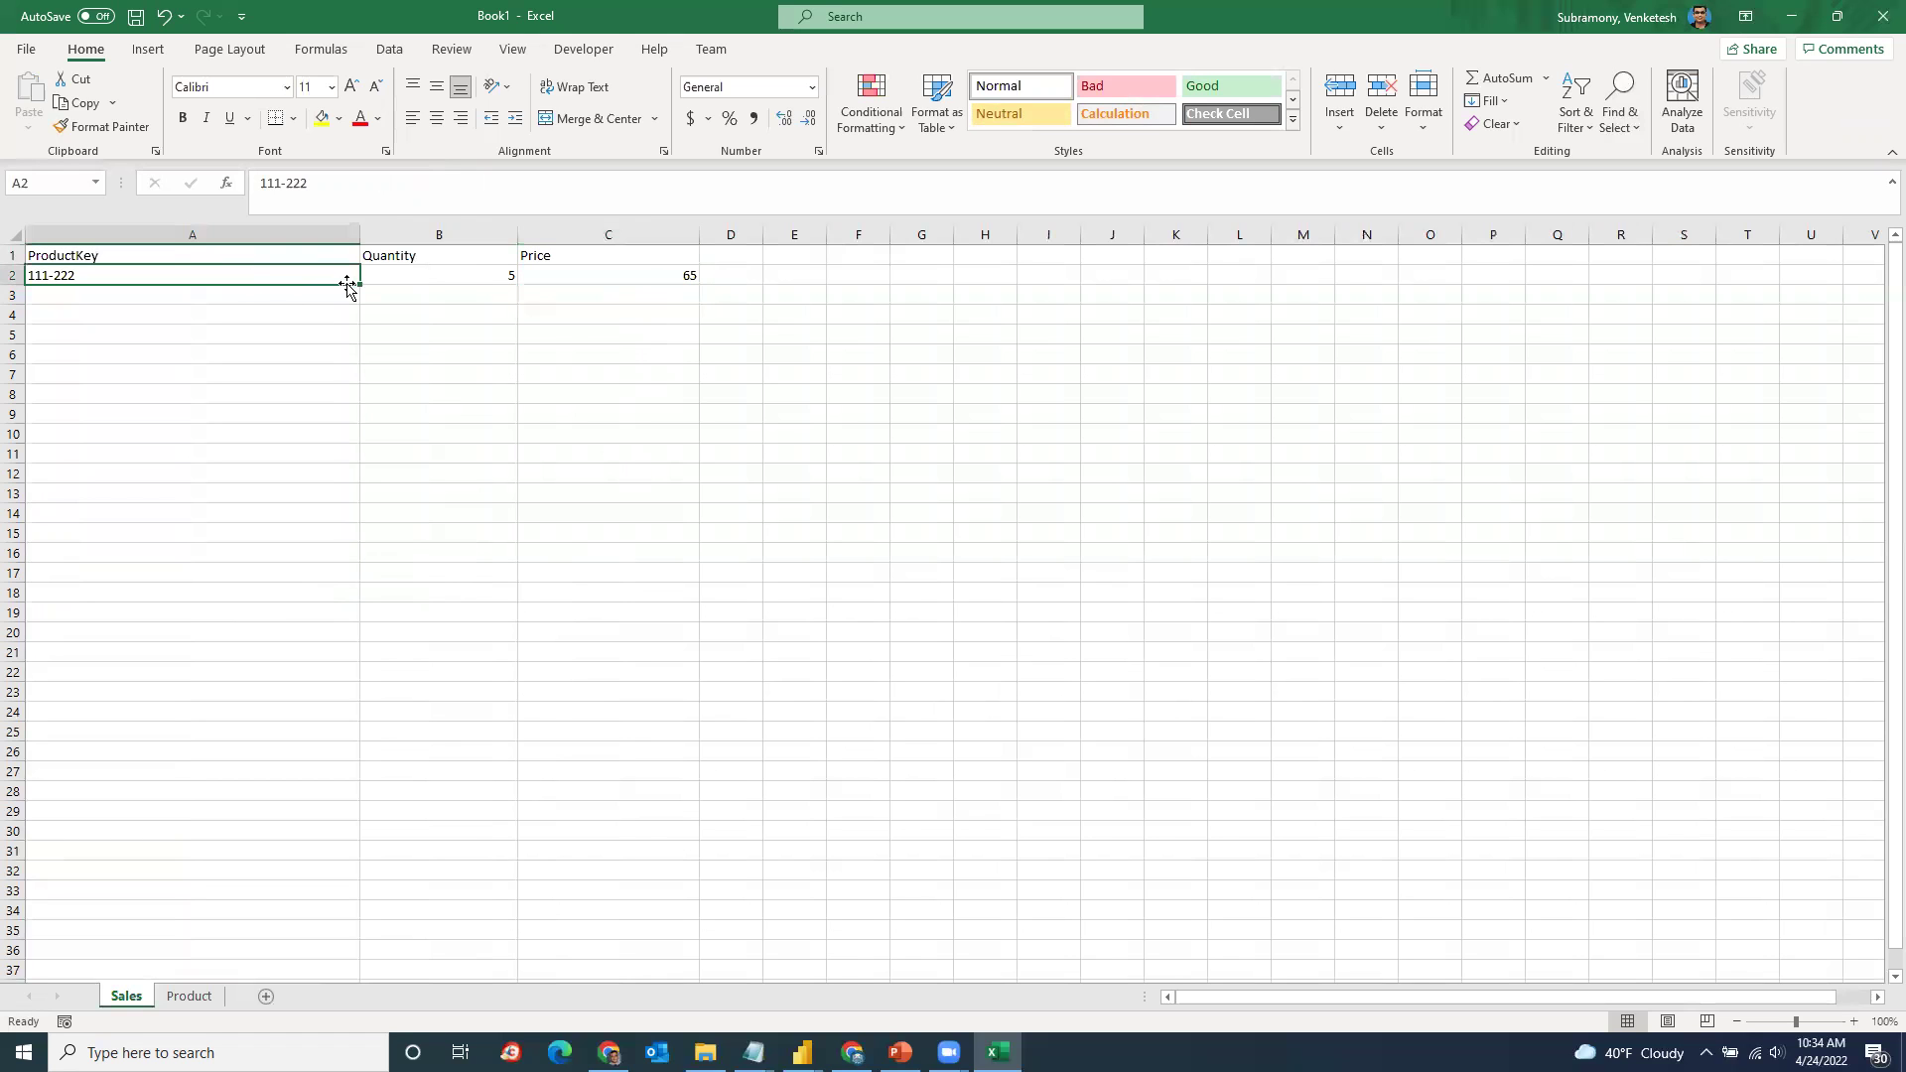
{"action": "left_click_drag", "start_coordinate": [358, 288], "coordinate": [338, 437]}
{"action": "left_click", "coordinate": [213, 357]}
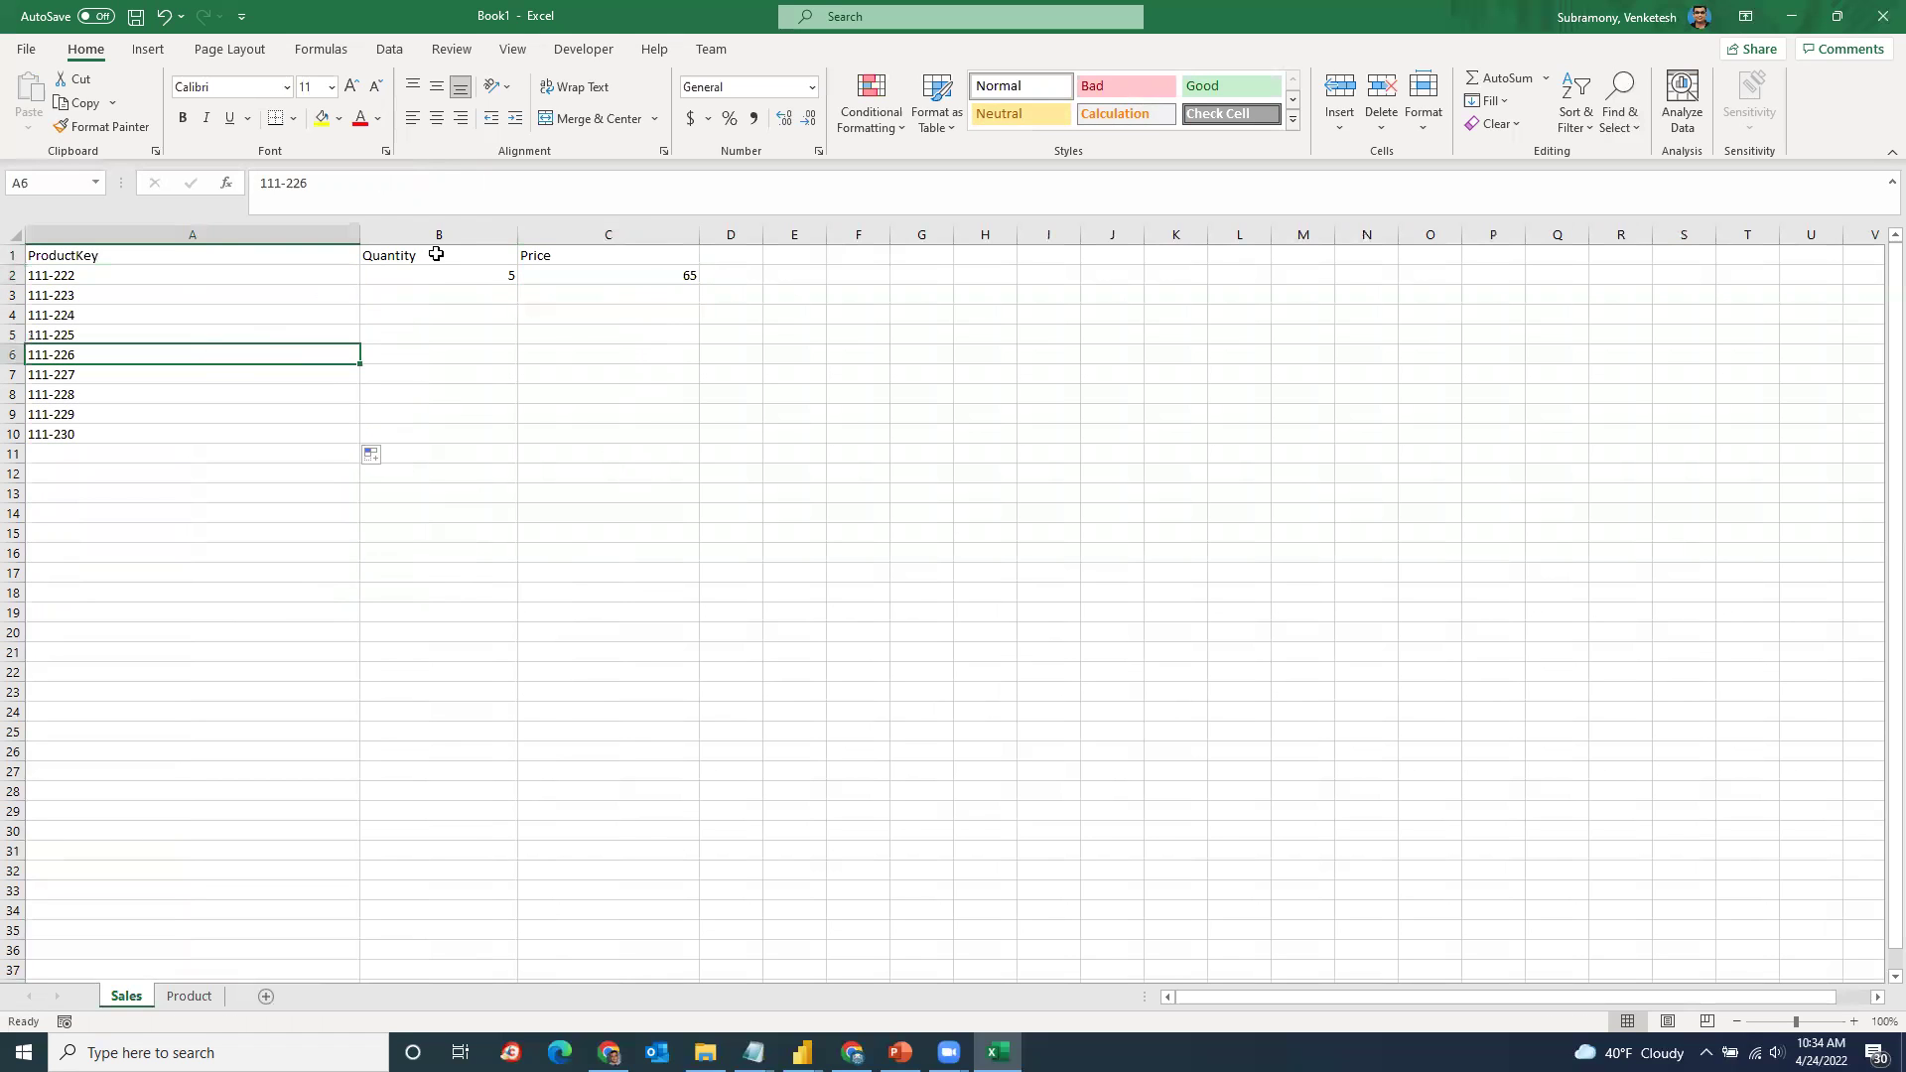
Step: Enter the quantities 1, 2 and 3 in cells B3 to B5 of the Sales sheet
{"action": "left_click", "coordinate": [472, 277]}
{"action": "left_click", "coordinate": [499, 293]}
{"action": "type", "text": "1"}
{"action": "key", "text": "Return"}
{"action": "type", "text": "2"}
{"action": "key", "text": "Return"}
{"action": "type", "text": "3"}
{"action": "key", "text": "Return"}
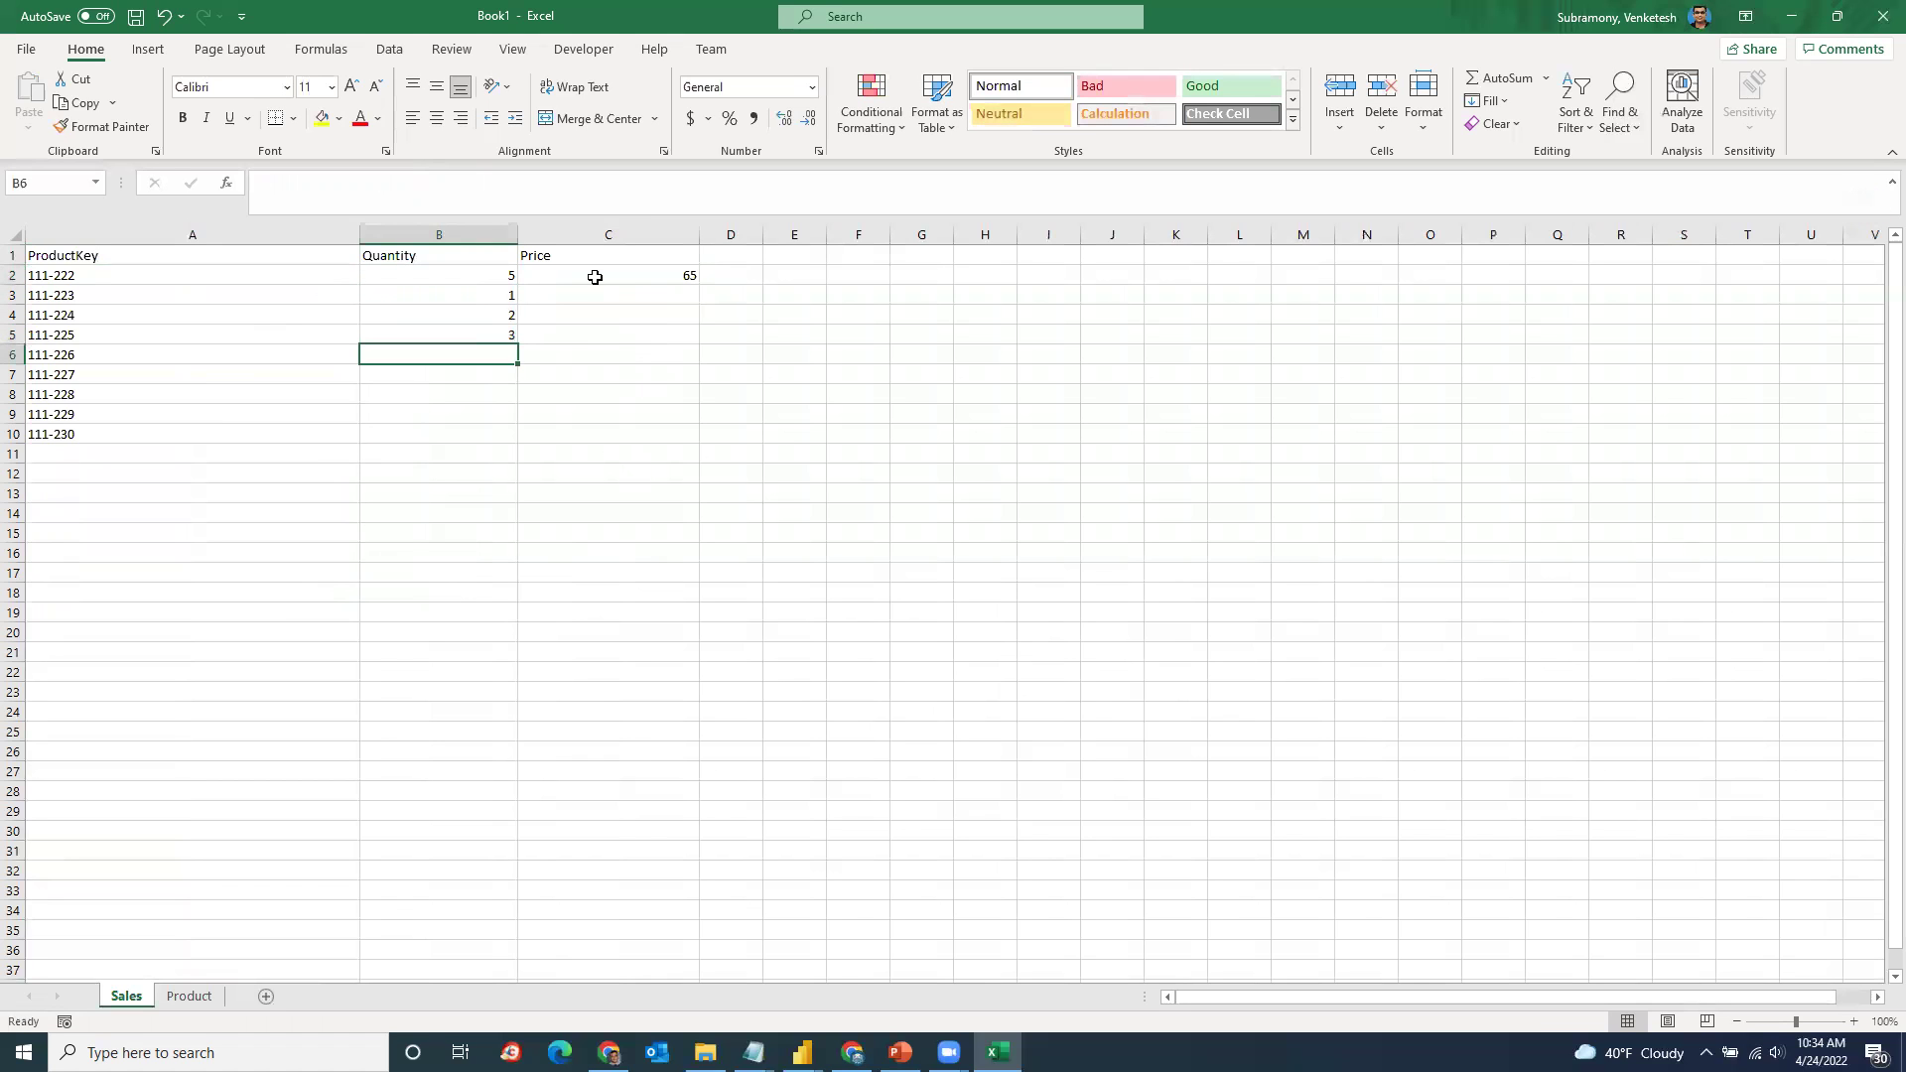
Step: Copy the VLOOKUP formula text from cell C2 into cell C3 of the Sales sheet
{"action": "left_click", "coordinate": [684, 275]}
{"action": "left_click_drag", "start_coordinate": [556, 176], "coordinate": [266, 183]}
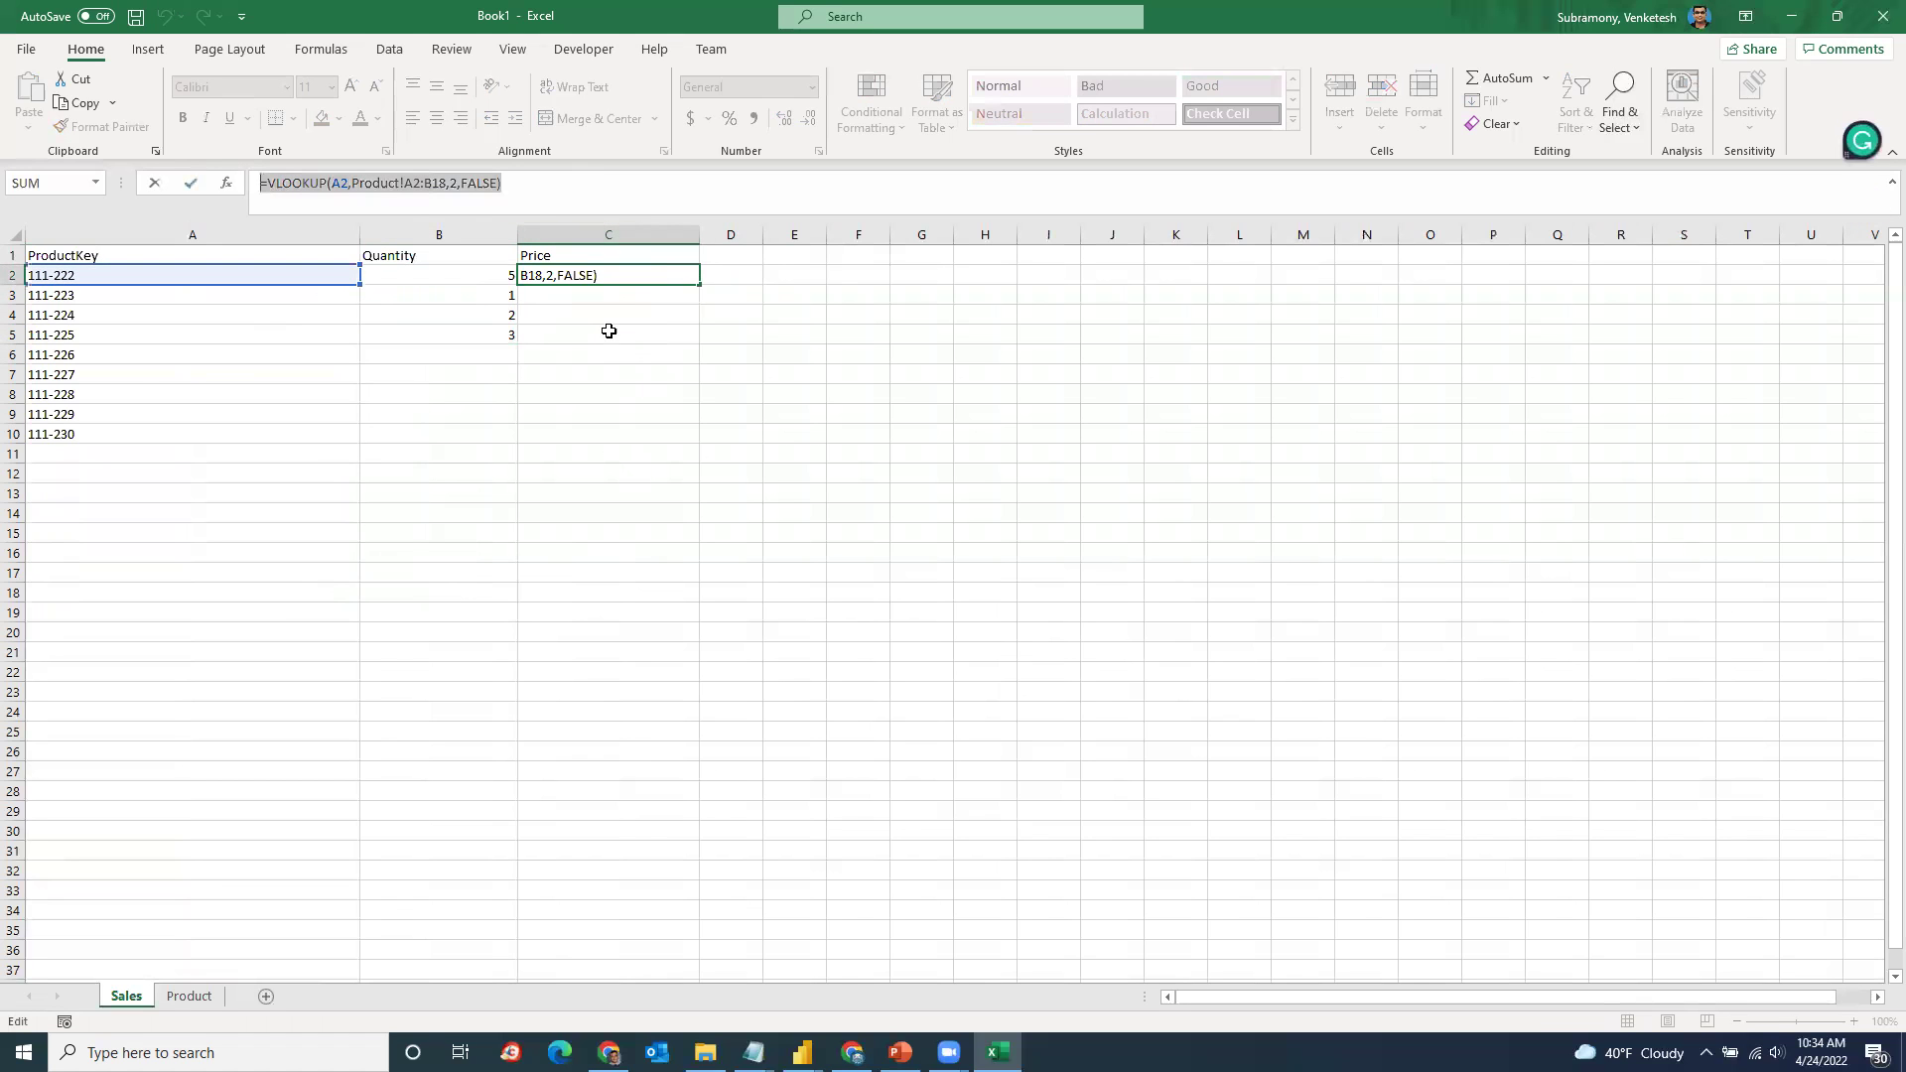
{"action": "left_click", "coordinate": [610, 294]}
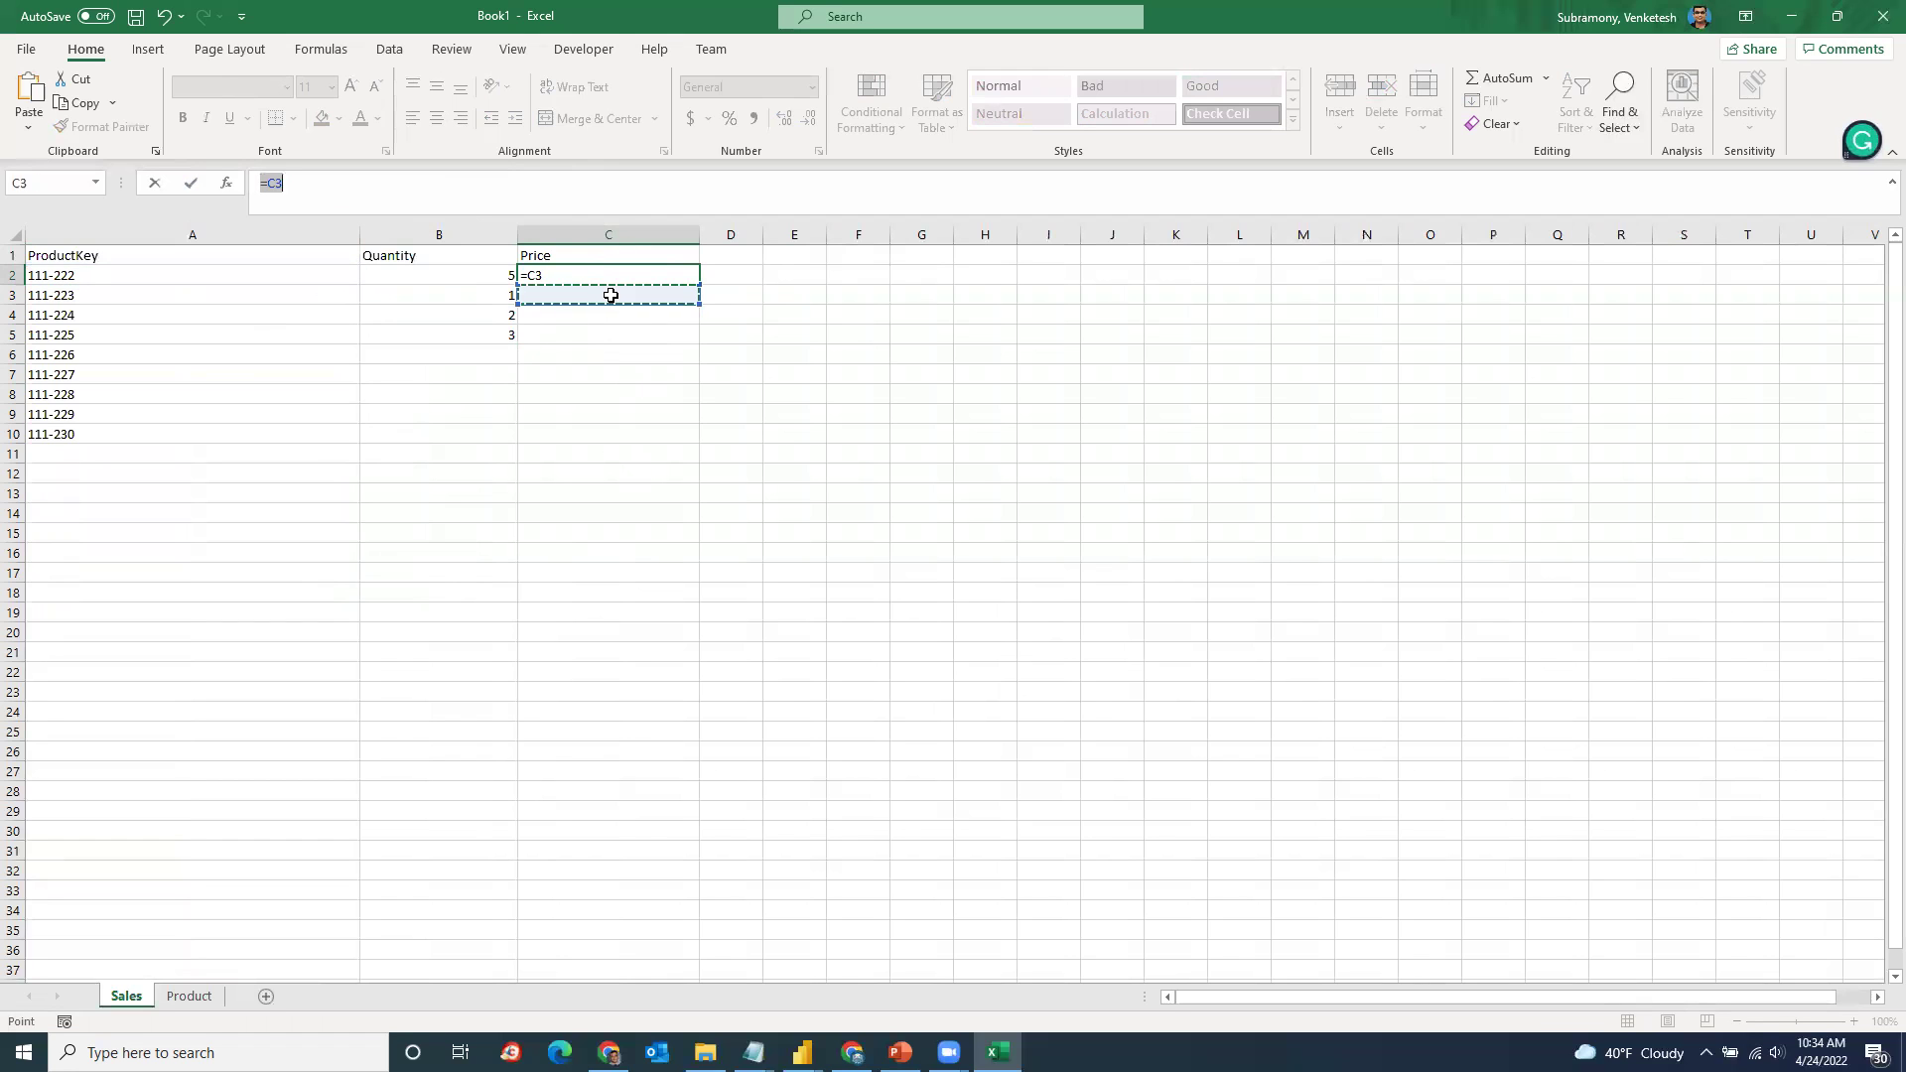
{"action": "key", "text": "Escape"}
{"action": "left_click", "coordinate": [603, 295]}
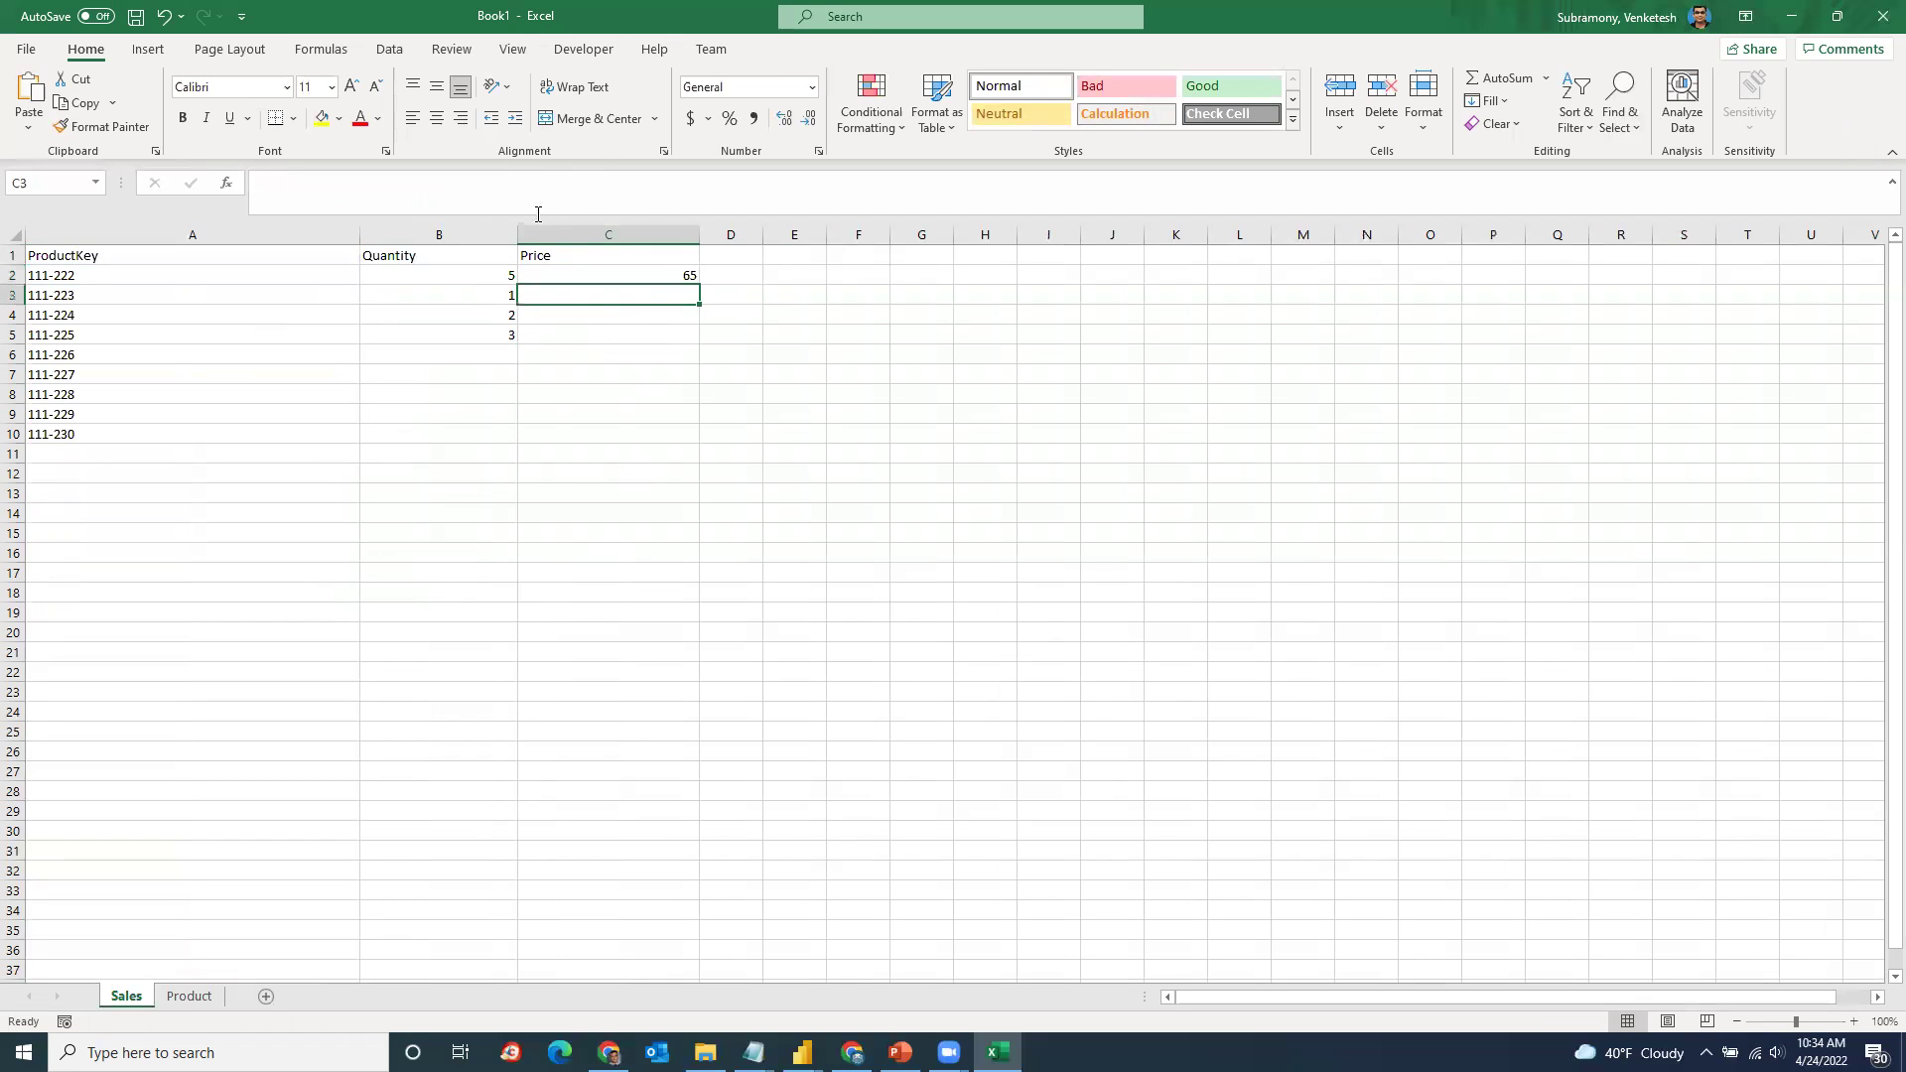
{"action": "left_click", "coordinate": [514, 179]}
{"action": "key", "text": "ctrl+v"}
{"action": "key", "text": "Return"}
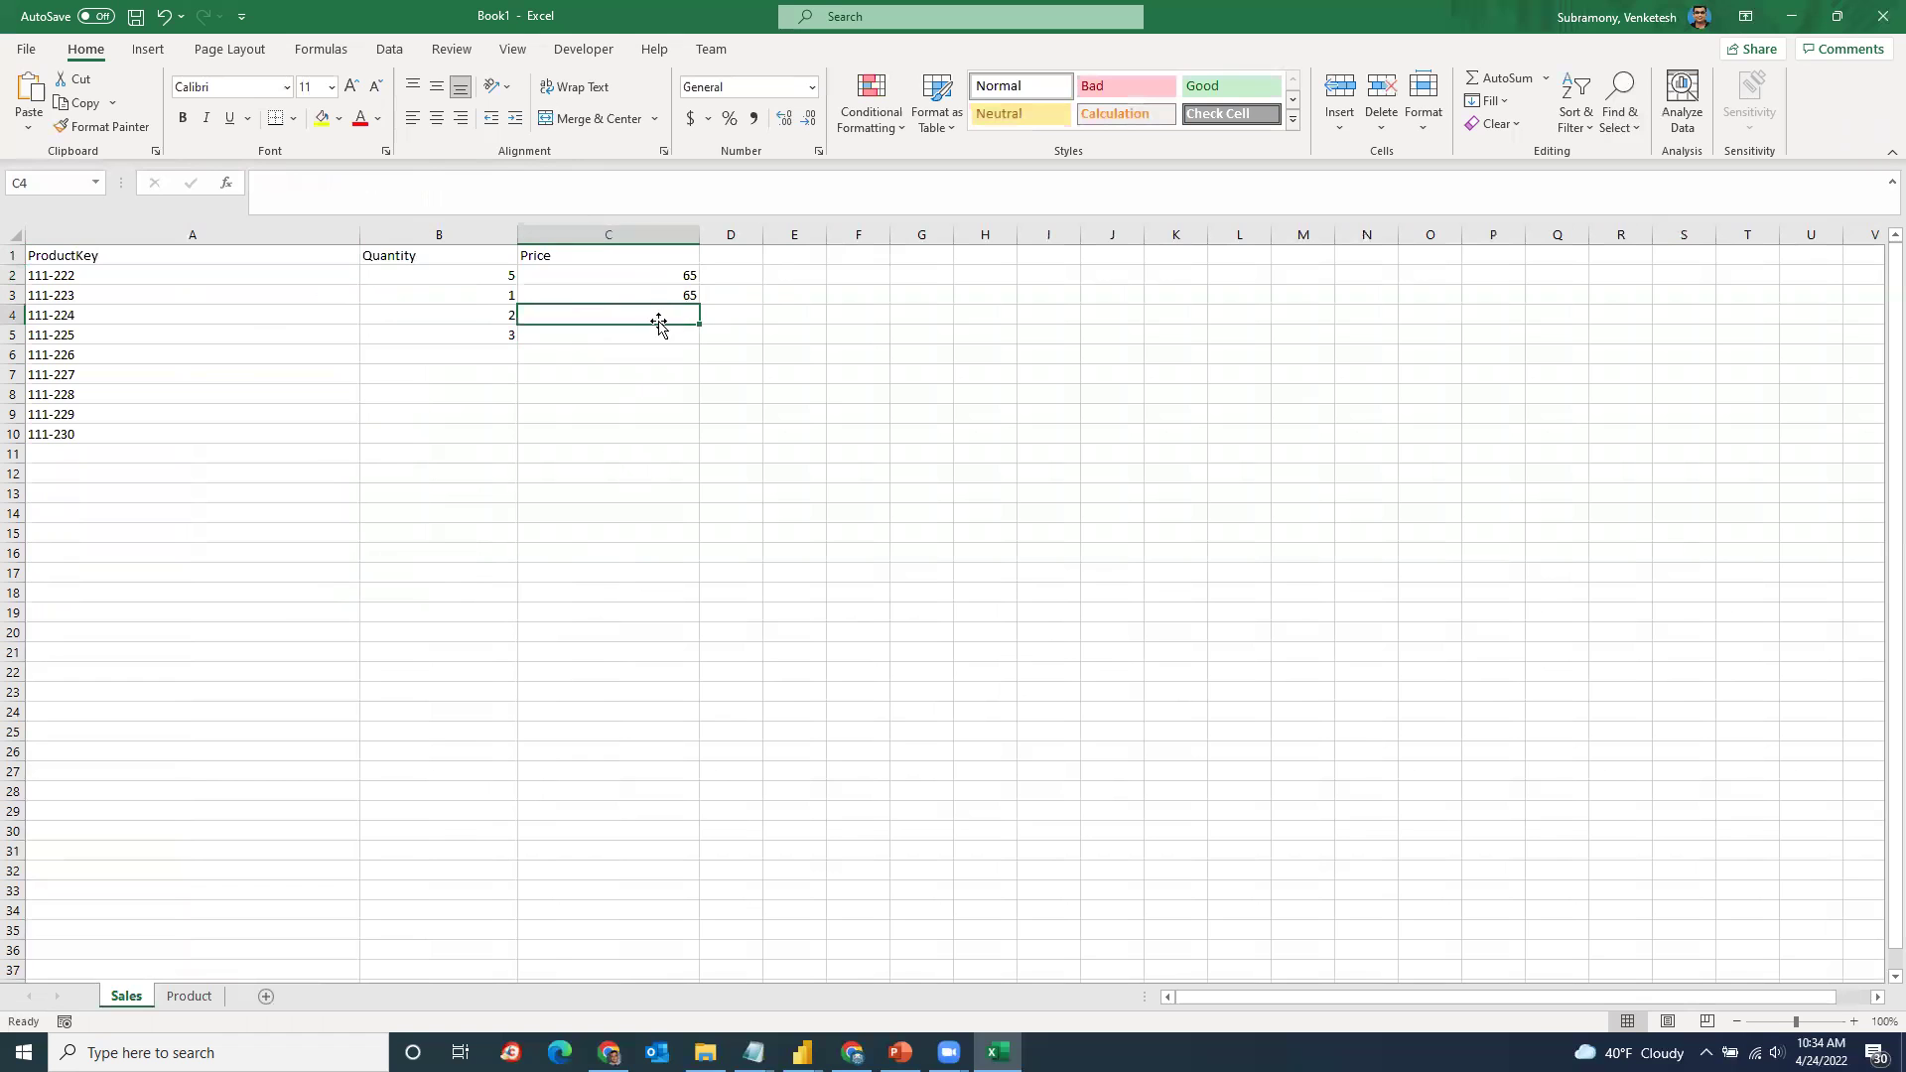
Step: Set the price of product key 111-223 to 100 in cell B3 of the Product sheet
{"action": "left_click", "coordinate": [205, 1000]}
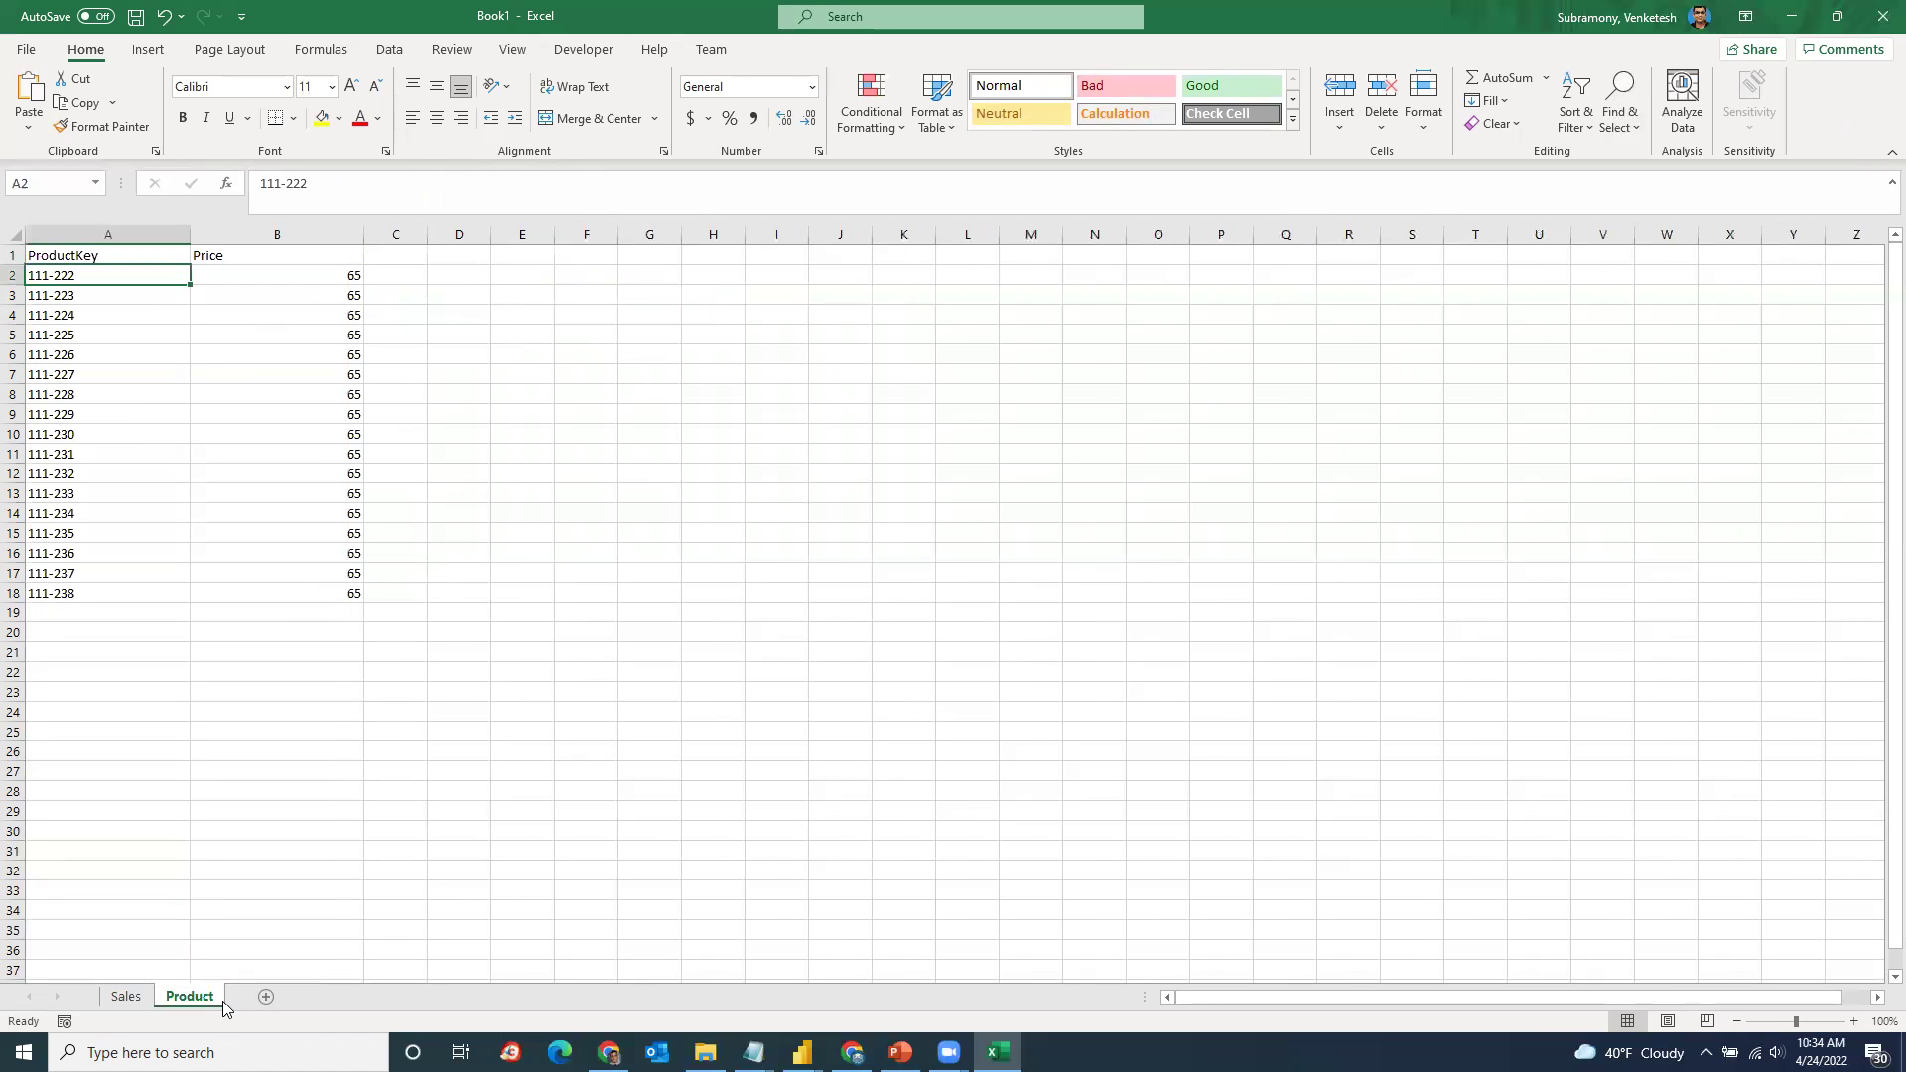
{"action": "left_click", "coordinate": [342, 297]}
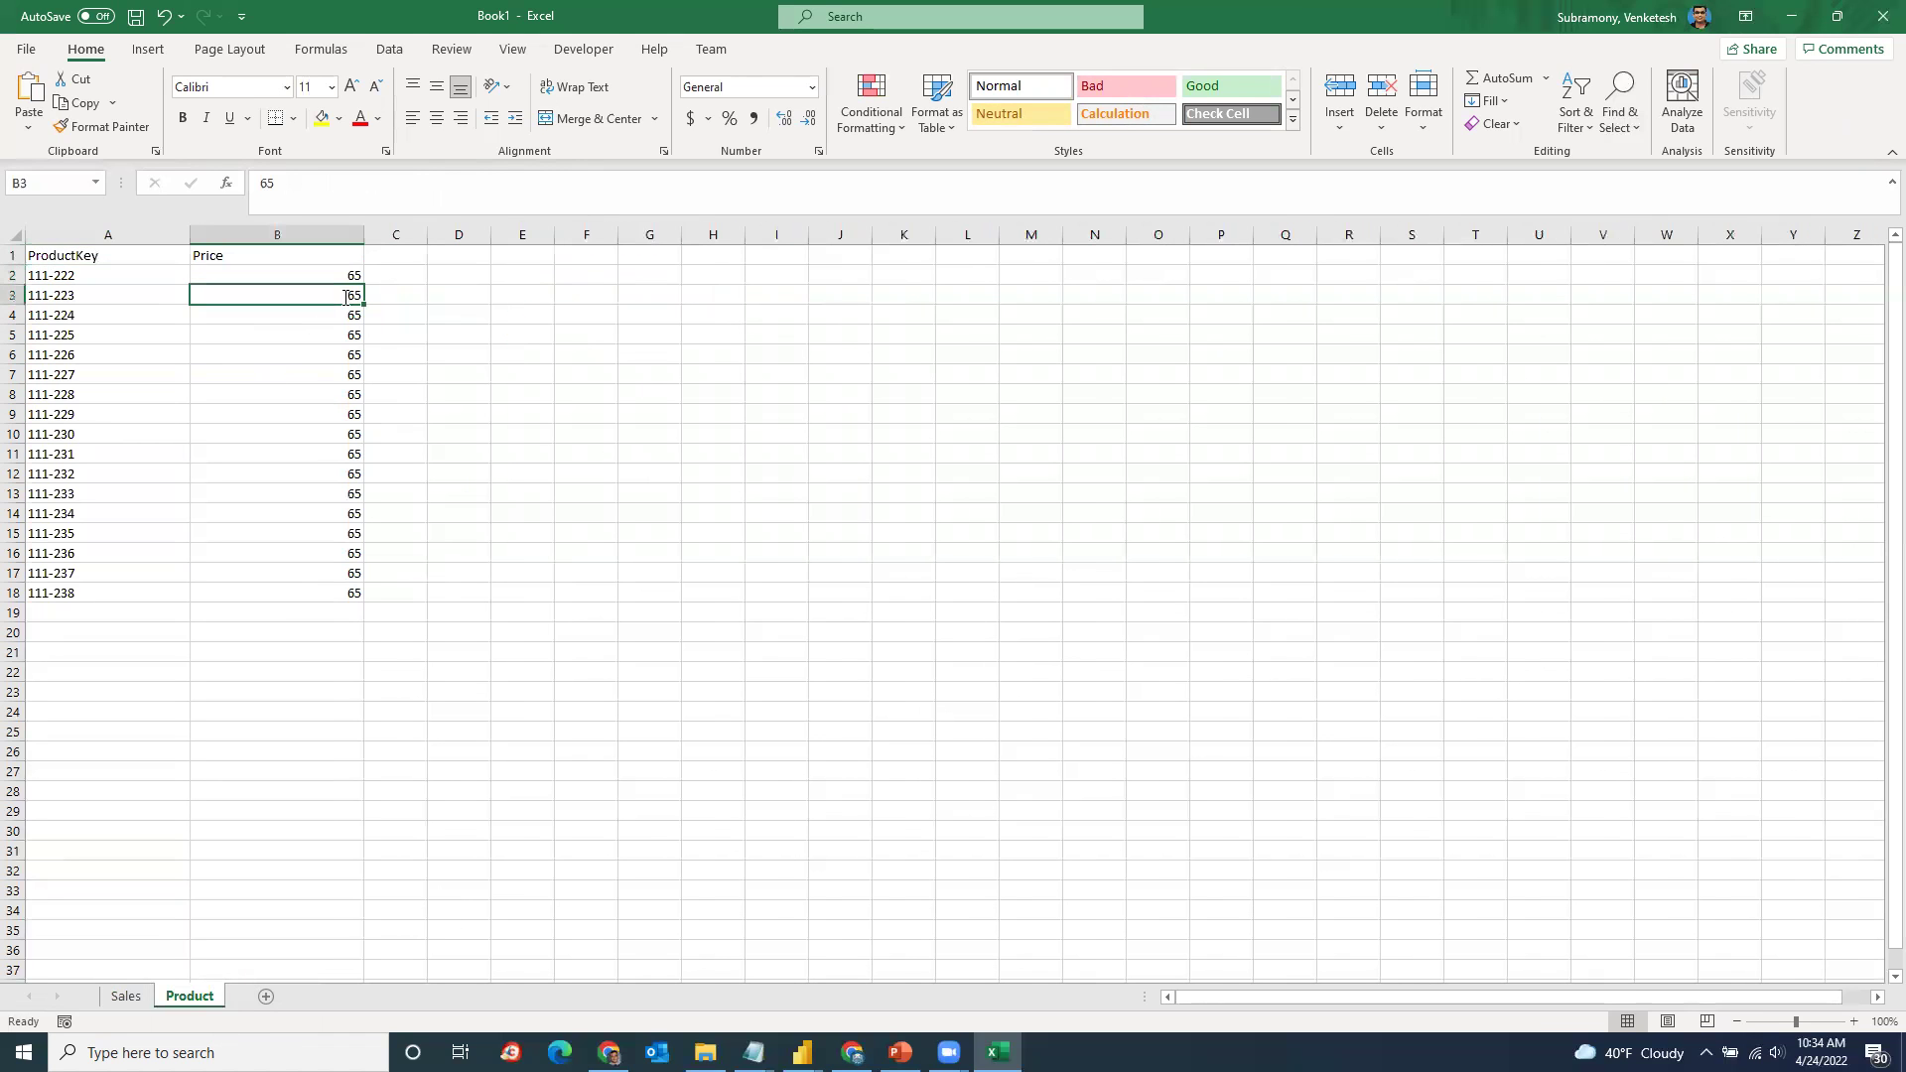
{"action": "type", "text": "100"}
{"action": "key", "text": "Return"}
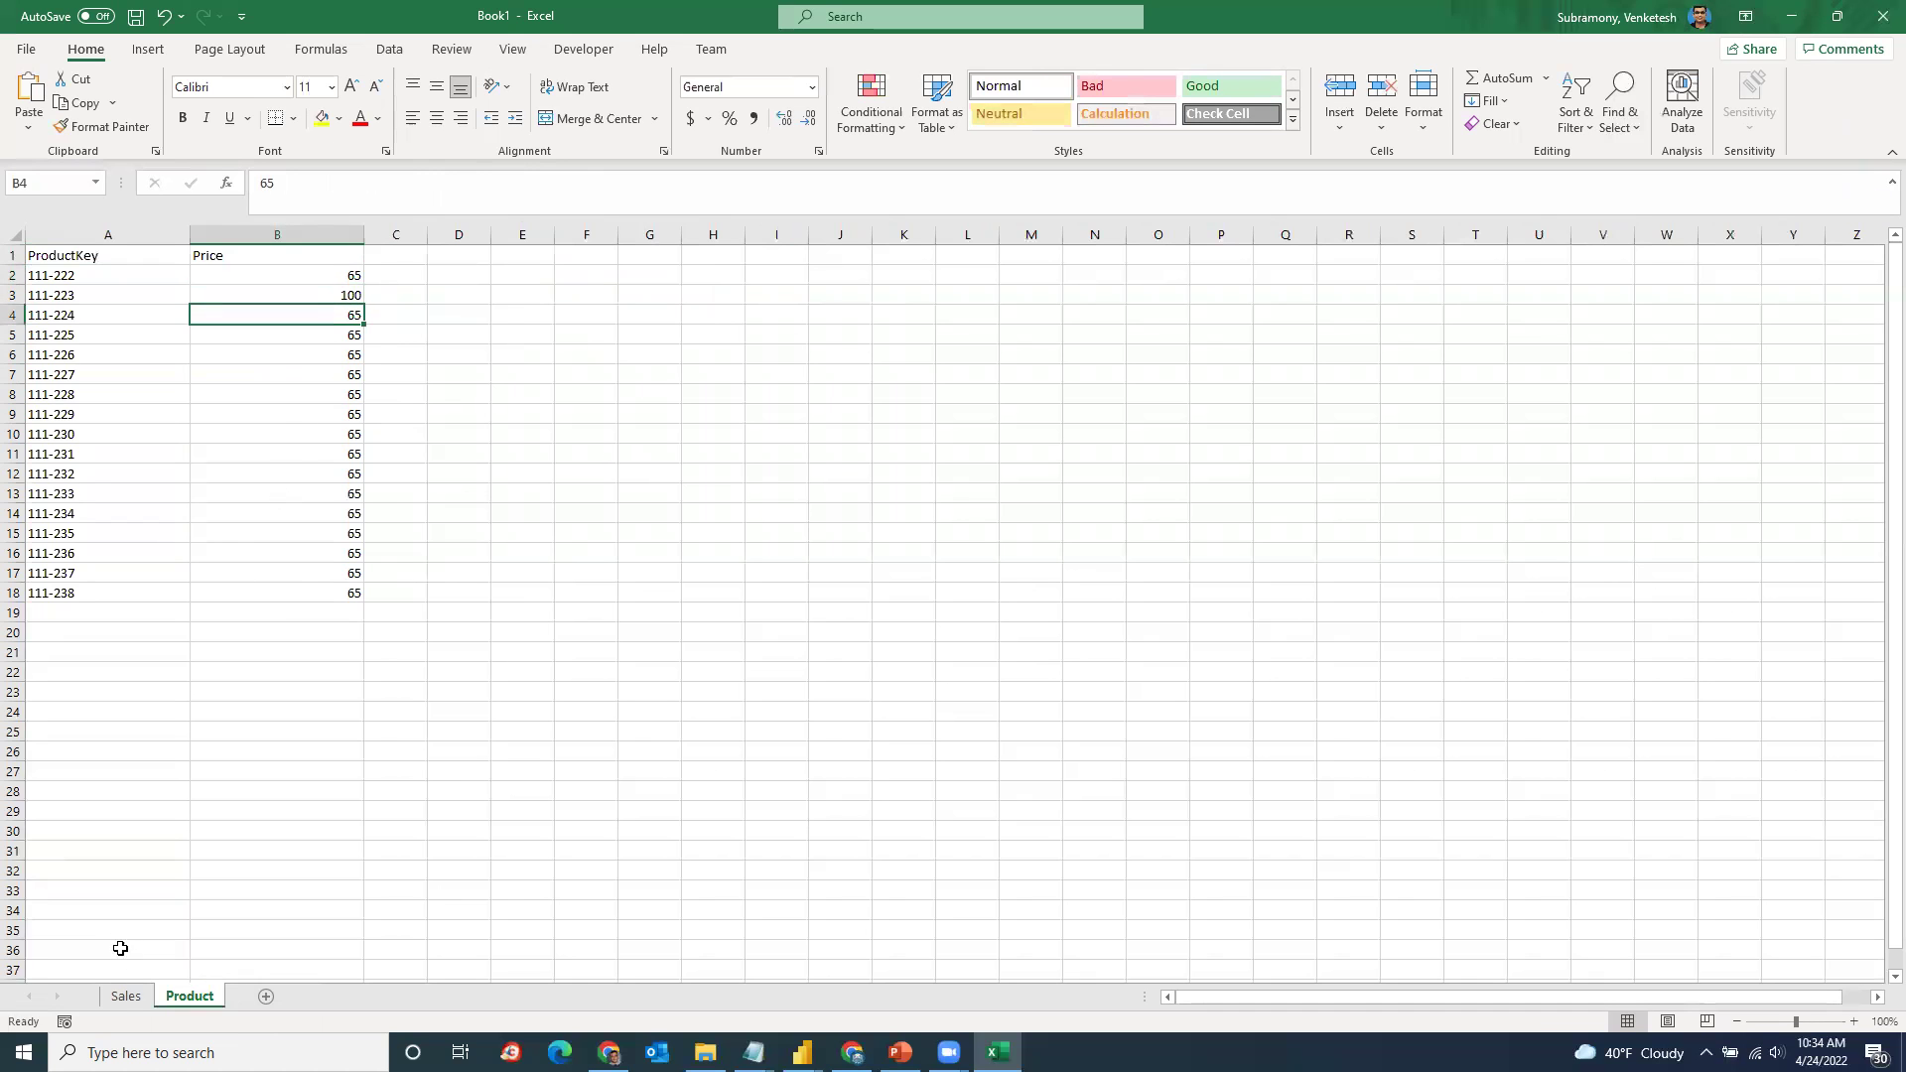
Step: Inspect the VLOOKUP formula in cell C3 of the Sales sheet along with the product key and quantity in row 3
{"action": "left_click", "coordinate": [125, 995]}
{"action": "left_click", "coordinate": [661, 293]}
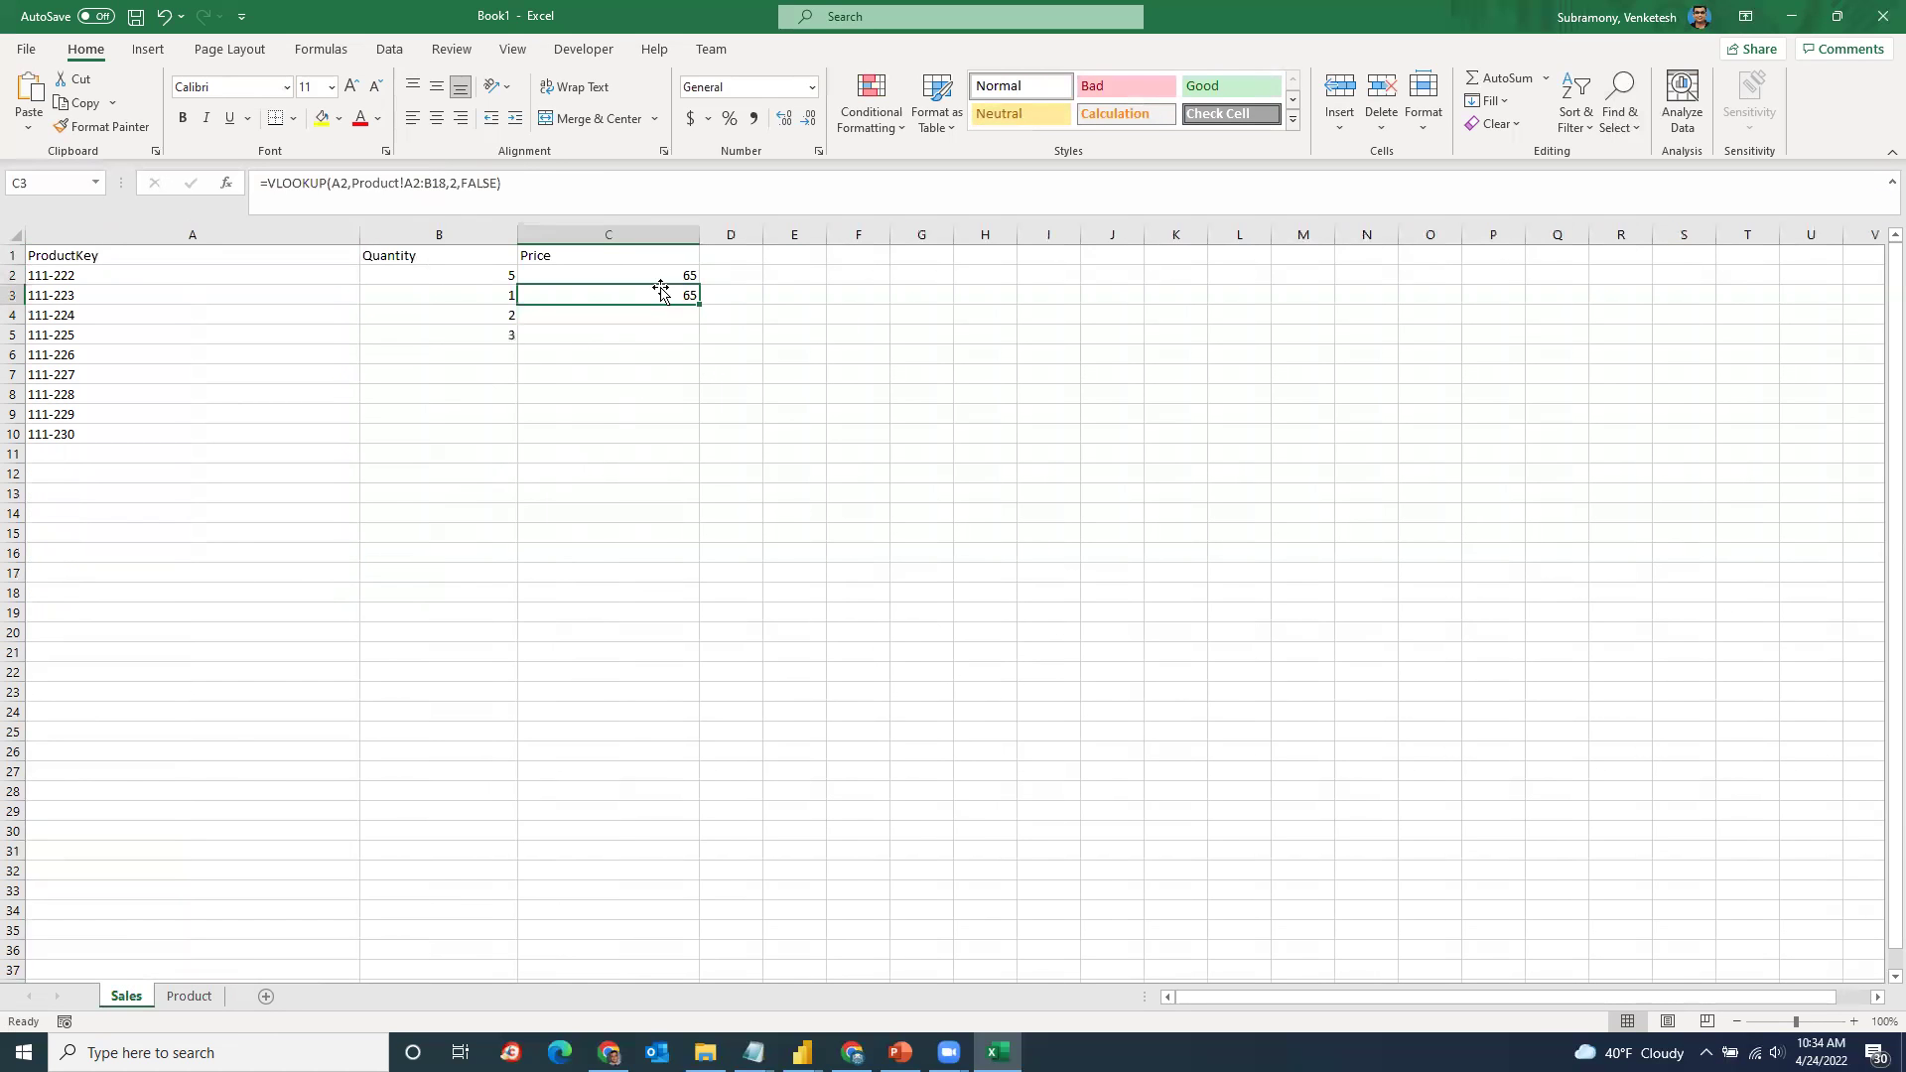
{"action": "left_click", "coordinate": [588, 183]}
{"action": "key", "text": "Return"}
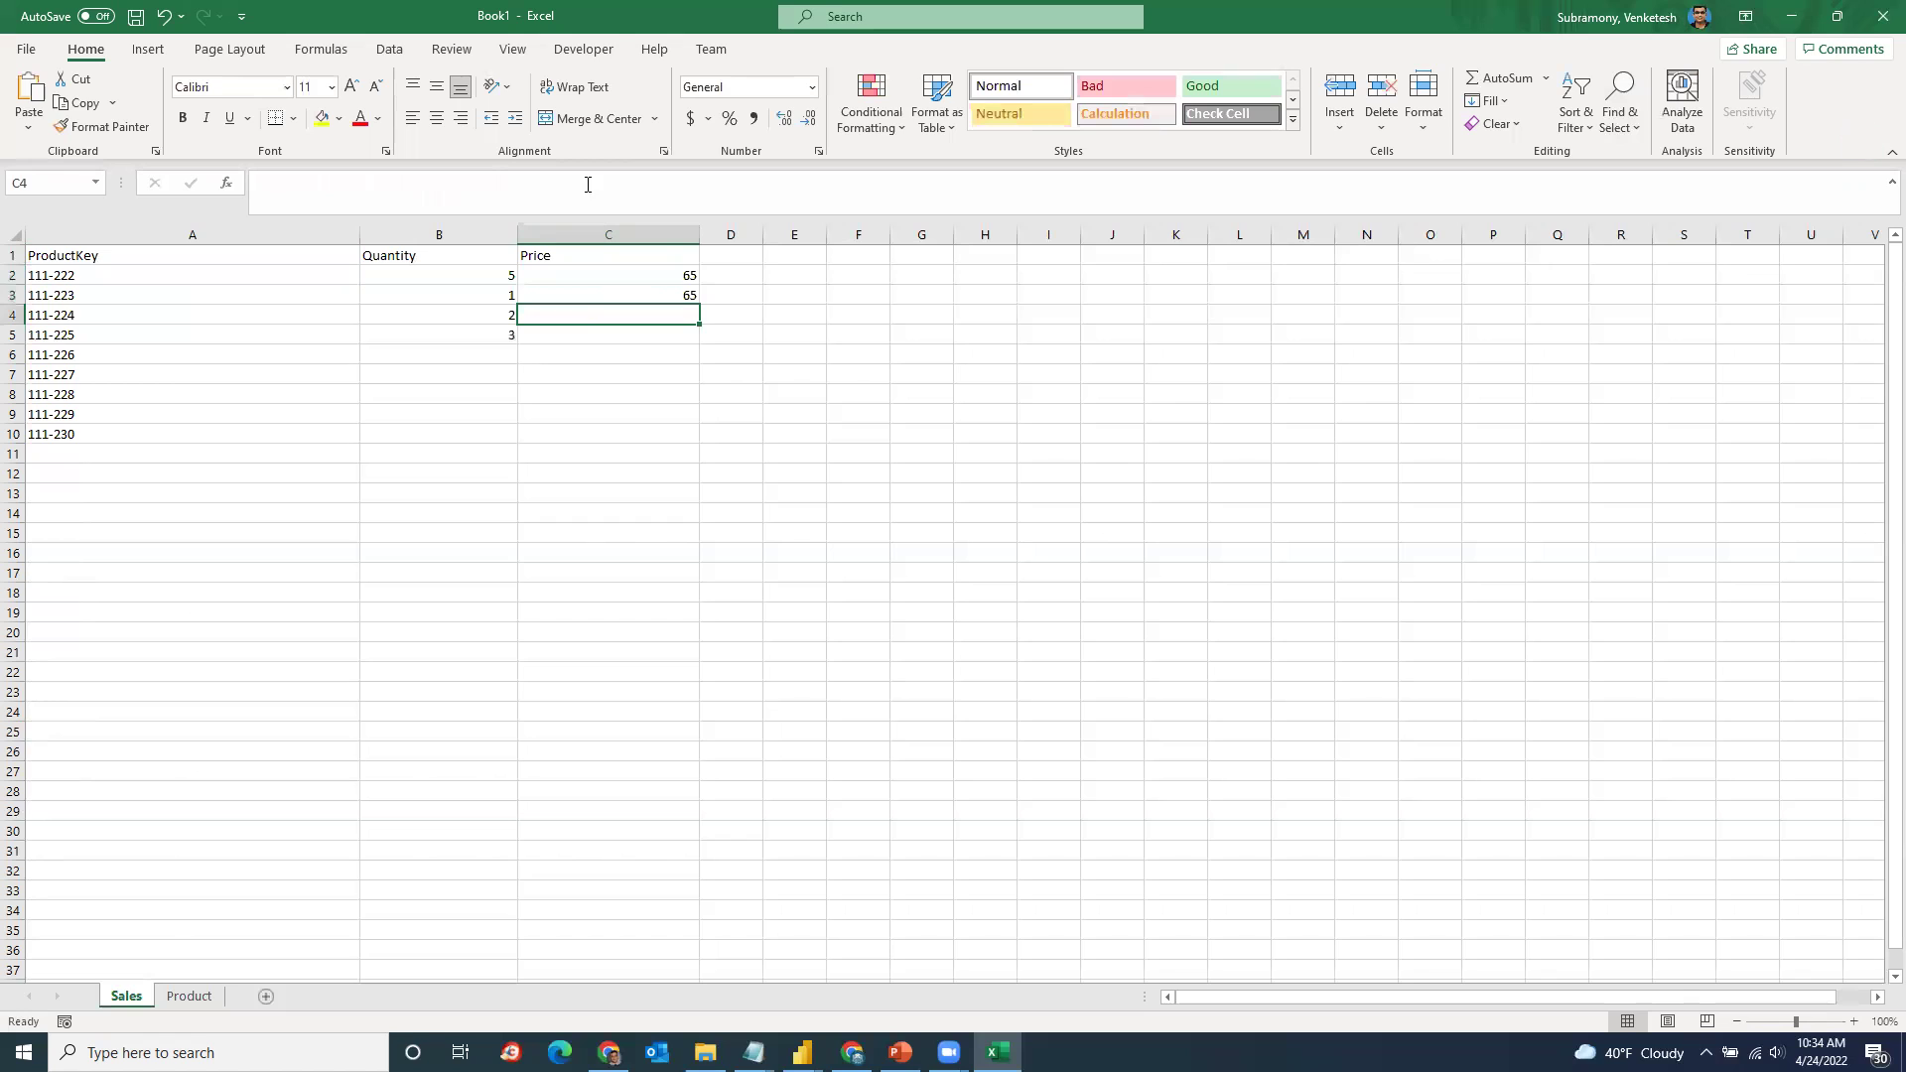
{"action": "left_click", "coordinate": [578, 290]}
{"action": "left_click", "coordinate": [278, 298]}
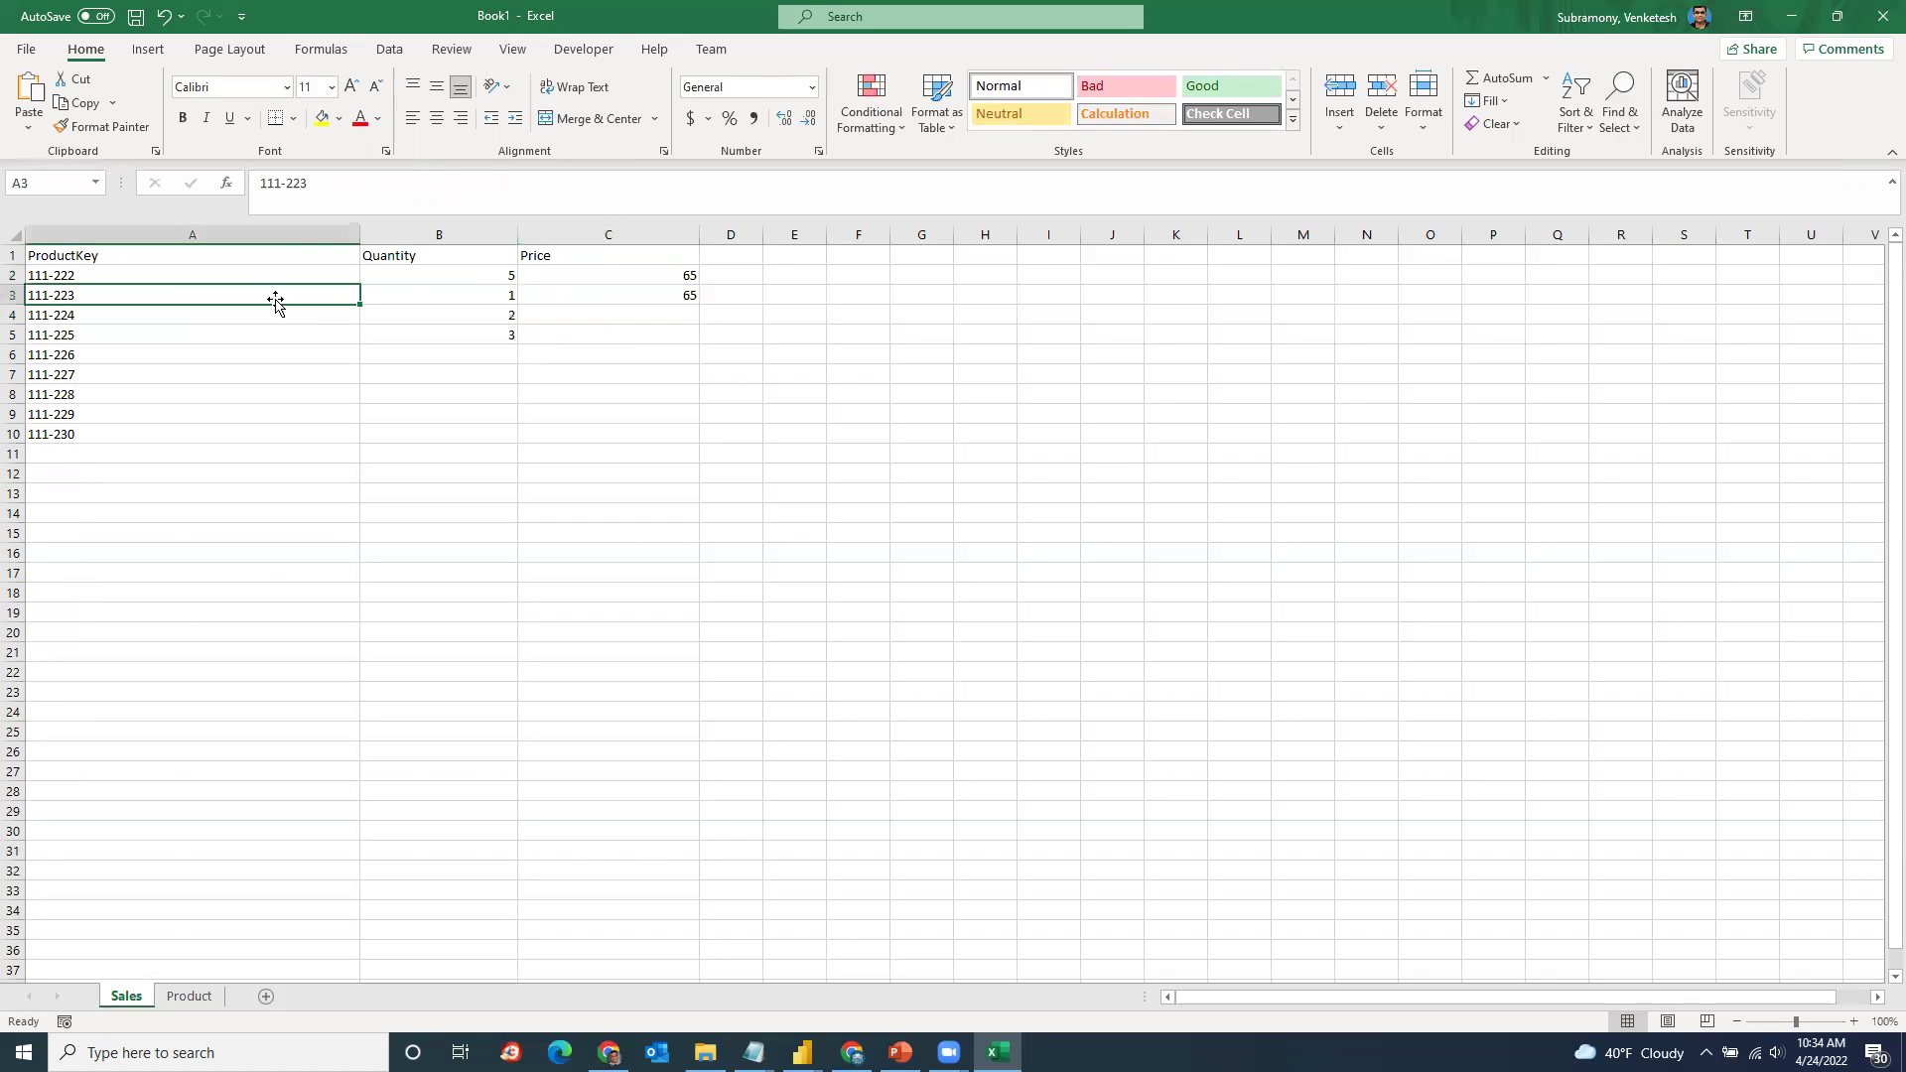
{"action": "left_click", "coordinate": [477, 298]}
{"action": "left_click", "coordinate": [630, 291]}
Step: Compare the product key in cell A3 of the Product sheet with the key in cell A3 of the Sales sheet
{"action": "left_click", "coordinate": [194, 996]}
{"action": "left_click", "coordinate": [150, 289]}
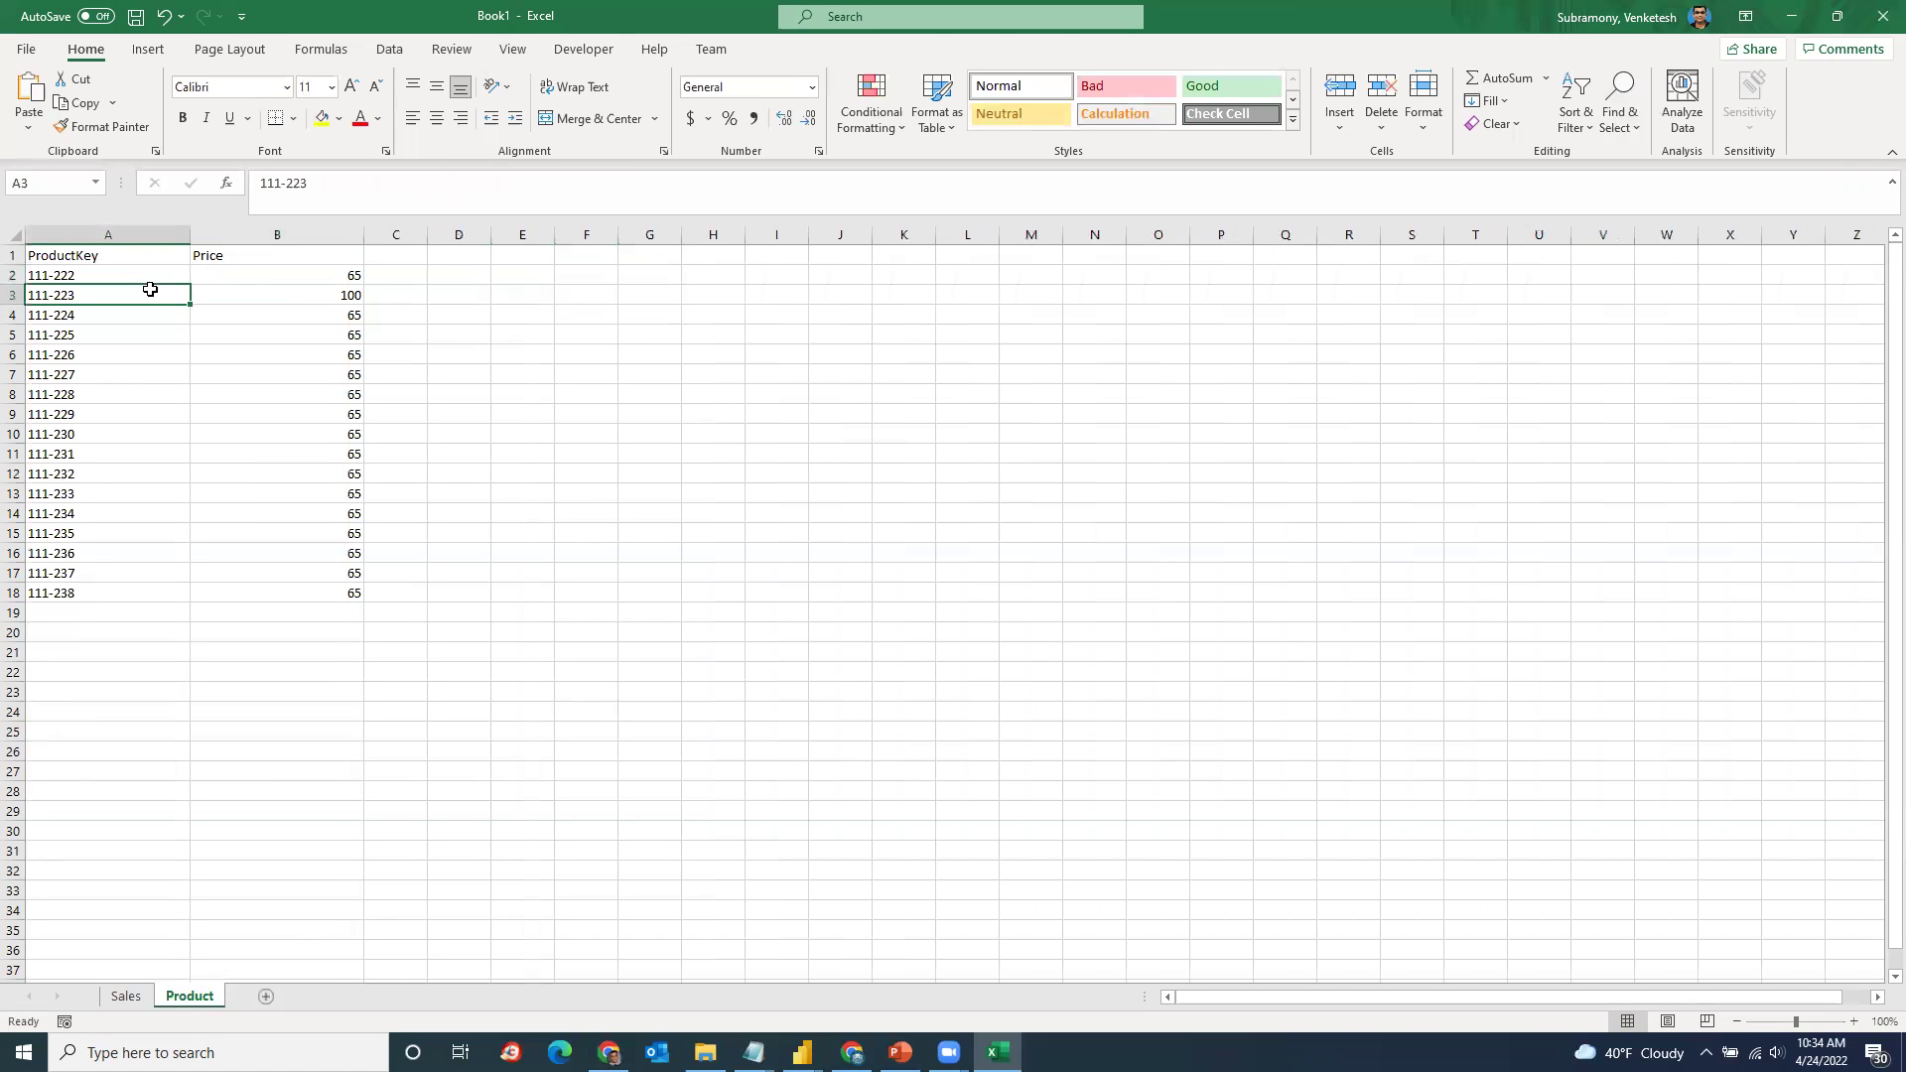
{"action": "key", "text": "ctrl+c"}
{"action": "left_click", "coordinate": [126, 997]}
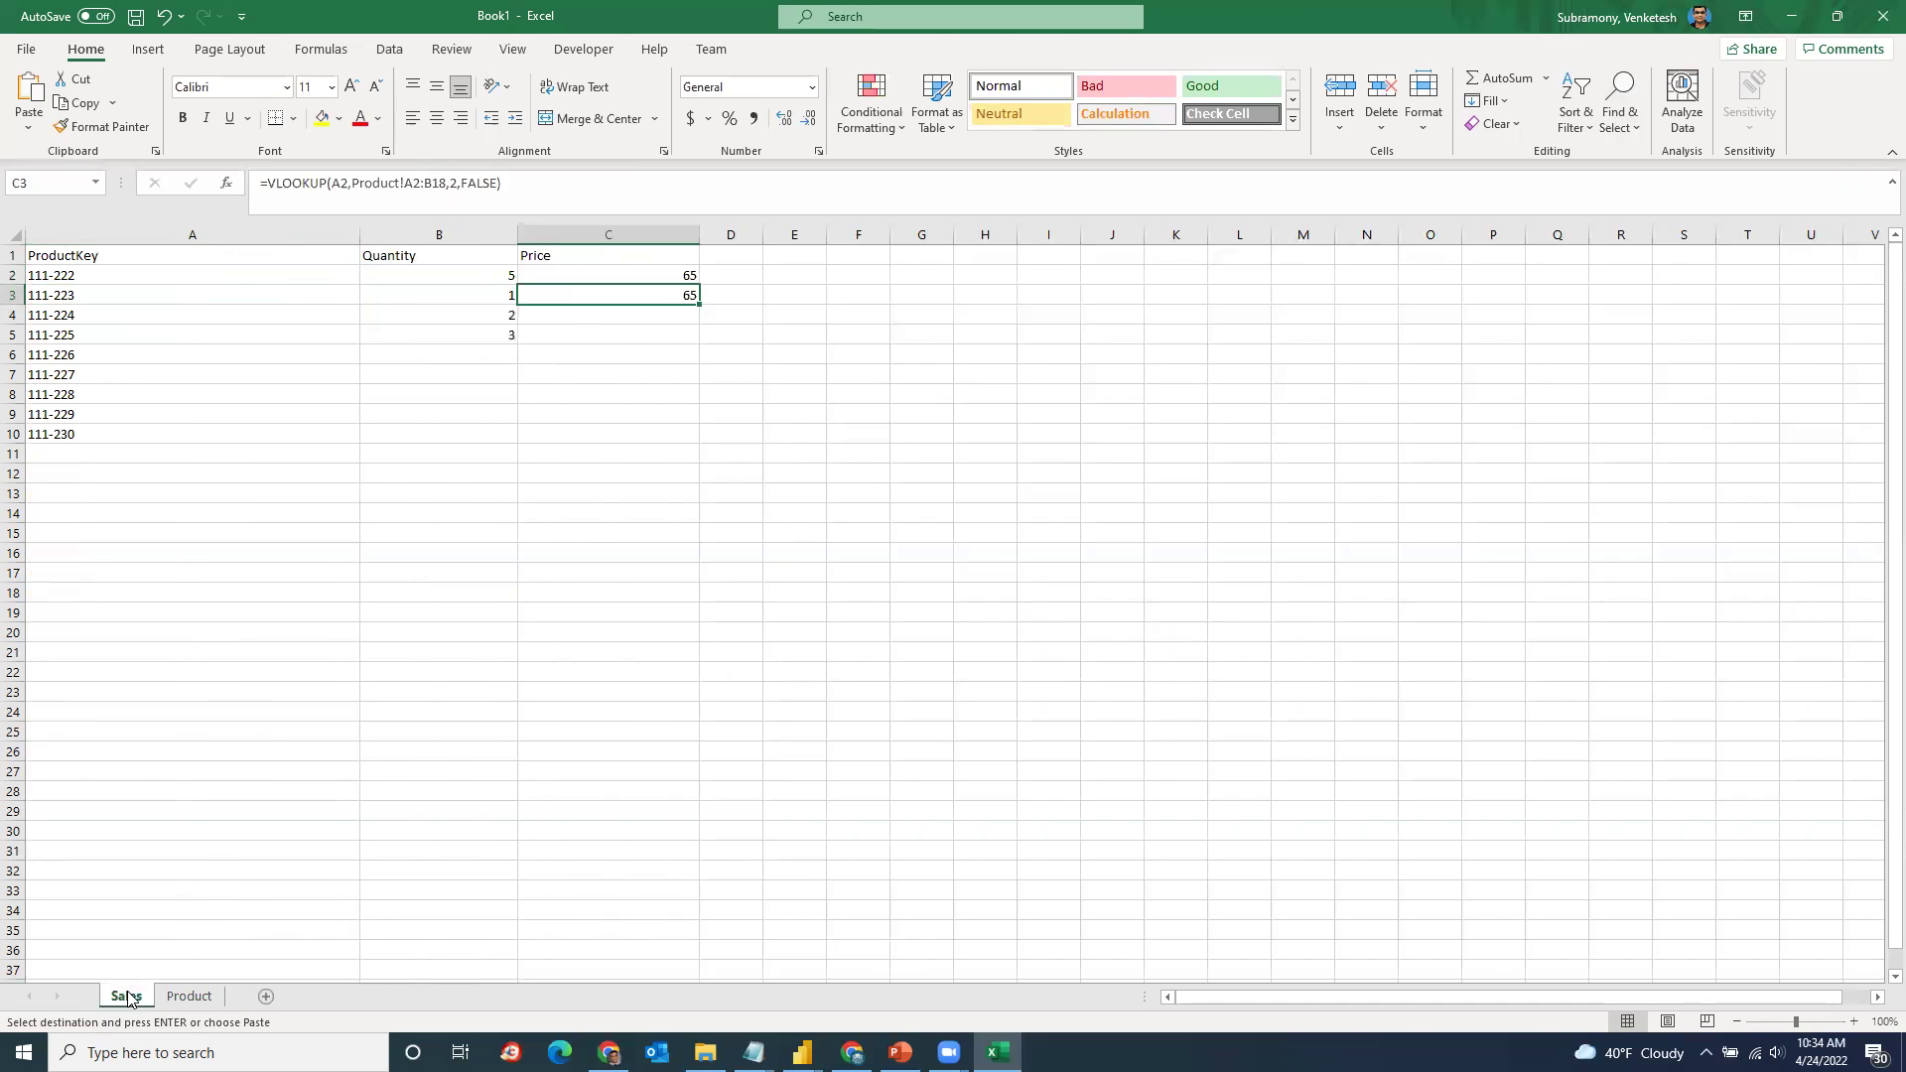
{"action": "left_click", "coordinate": [134, 295]}
{"action": "key", "text": "Escape"}
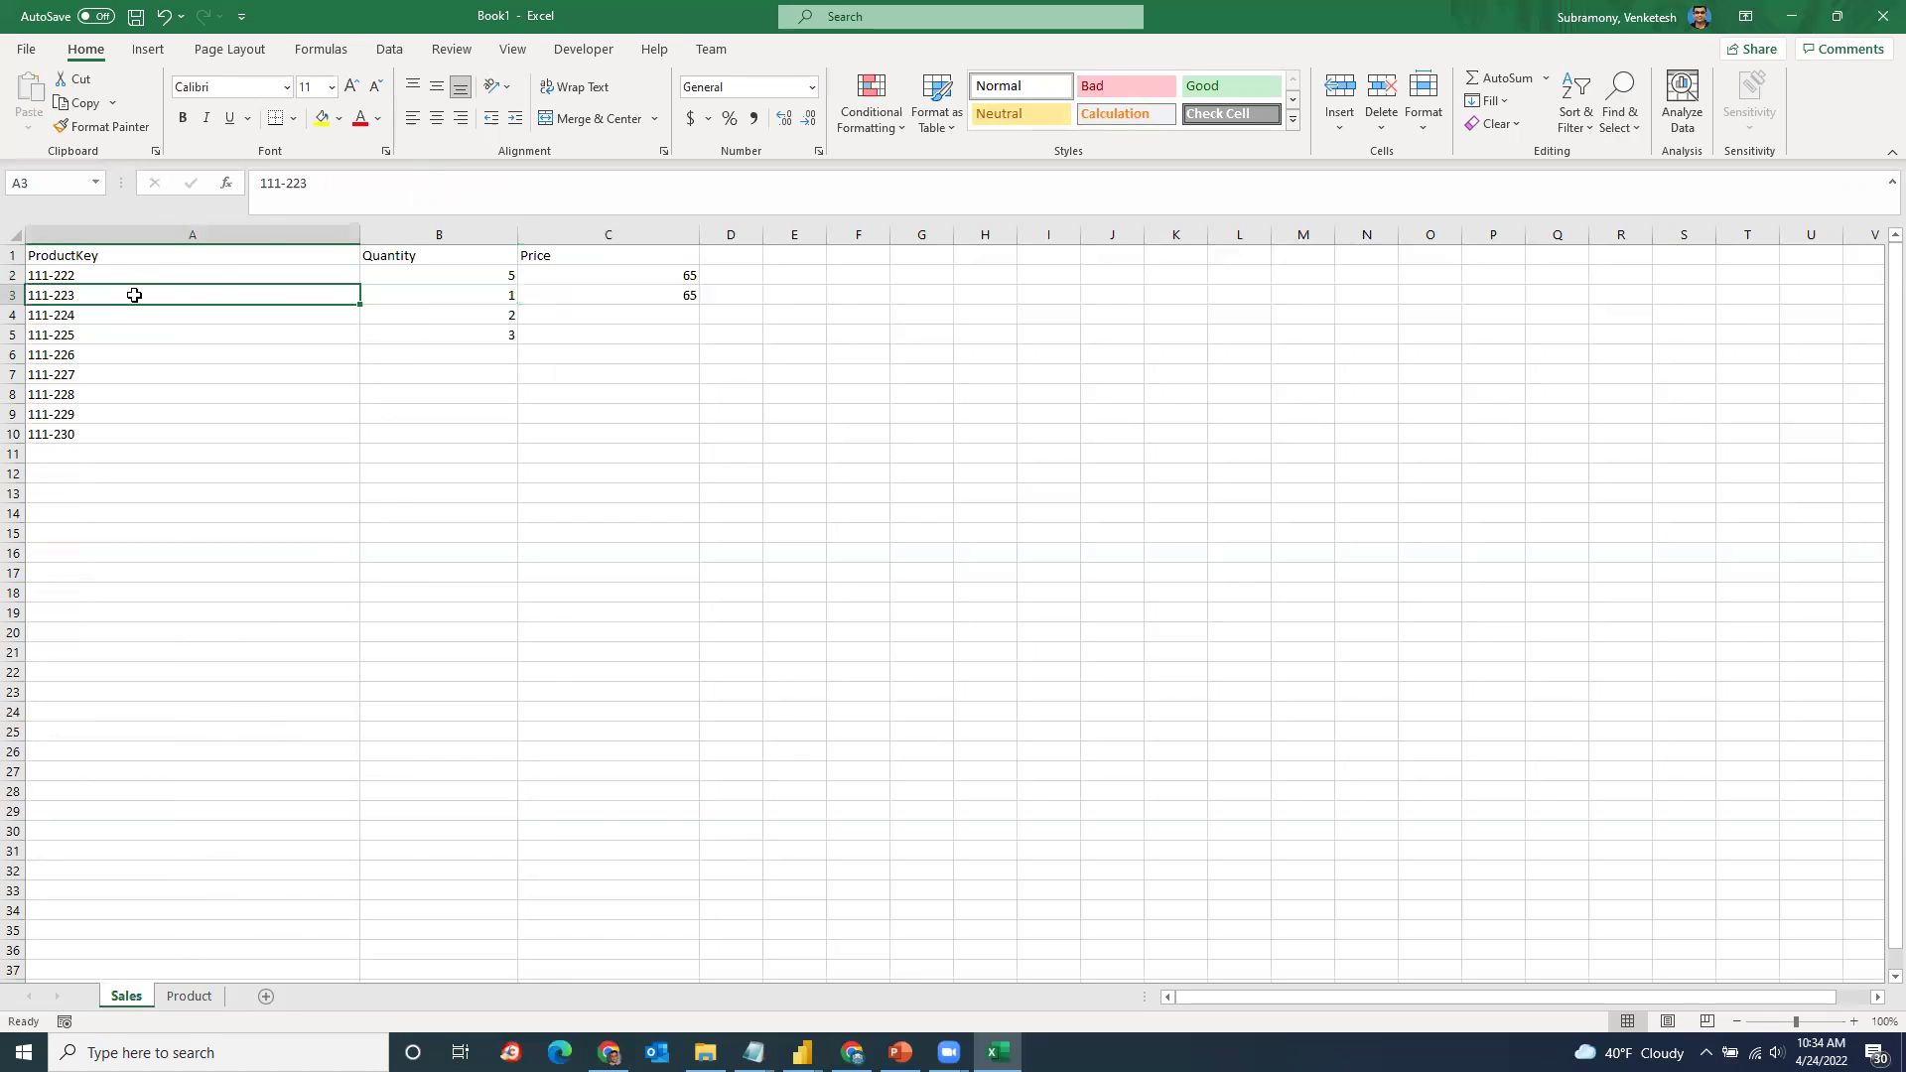
Step: Change the lookup value of the VLOOKUP formula in cell C3 of the Sales sheet to A3
{"action": "left_click", "coordinate": [555, 295]}
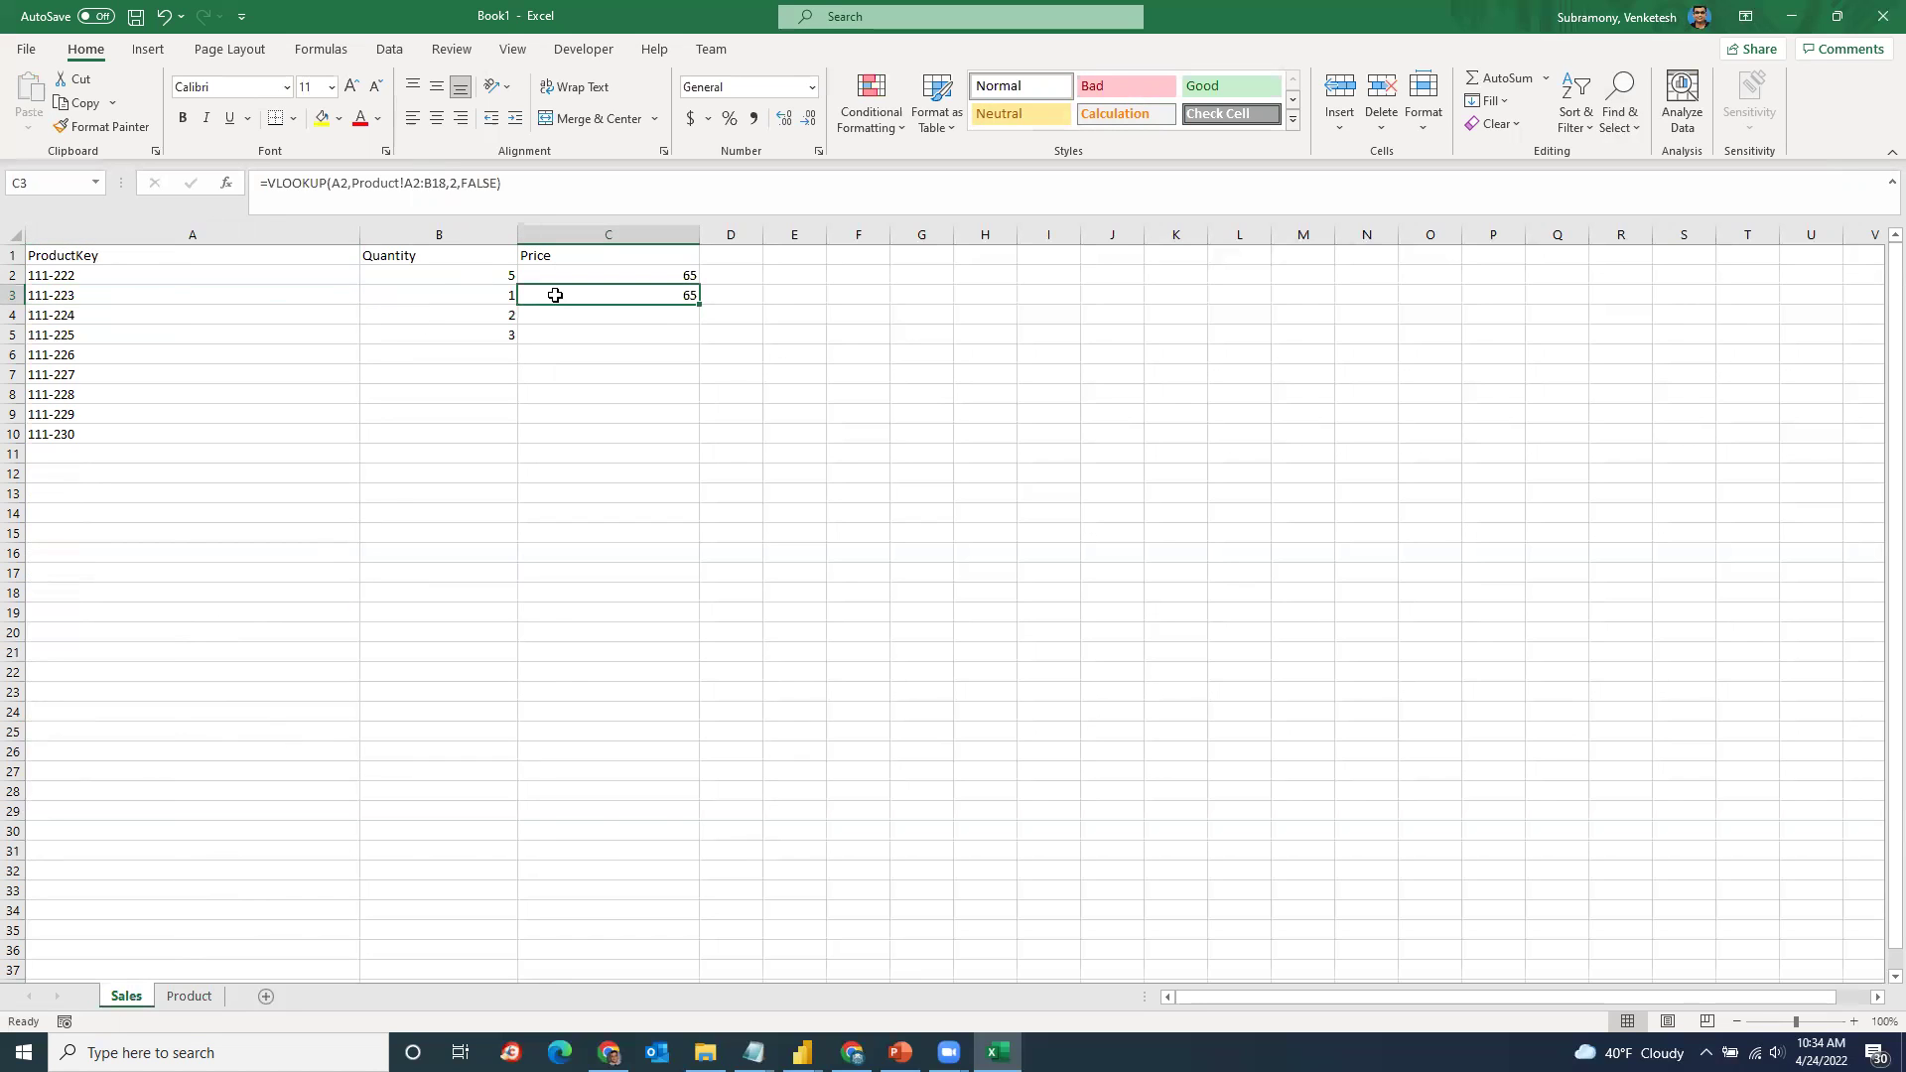
{"action": "left_click", "coordinate": [350, 185]}
{"action": "key", "text": "BackSpace"}
{"action": "key", "text": "BackSpace"}
{"action": "type", "text": "A3"}
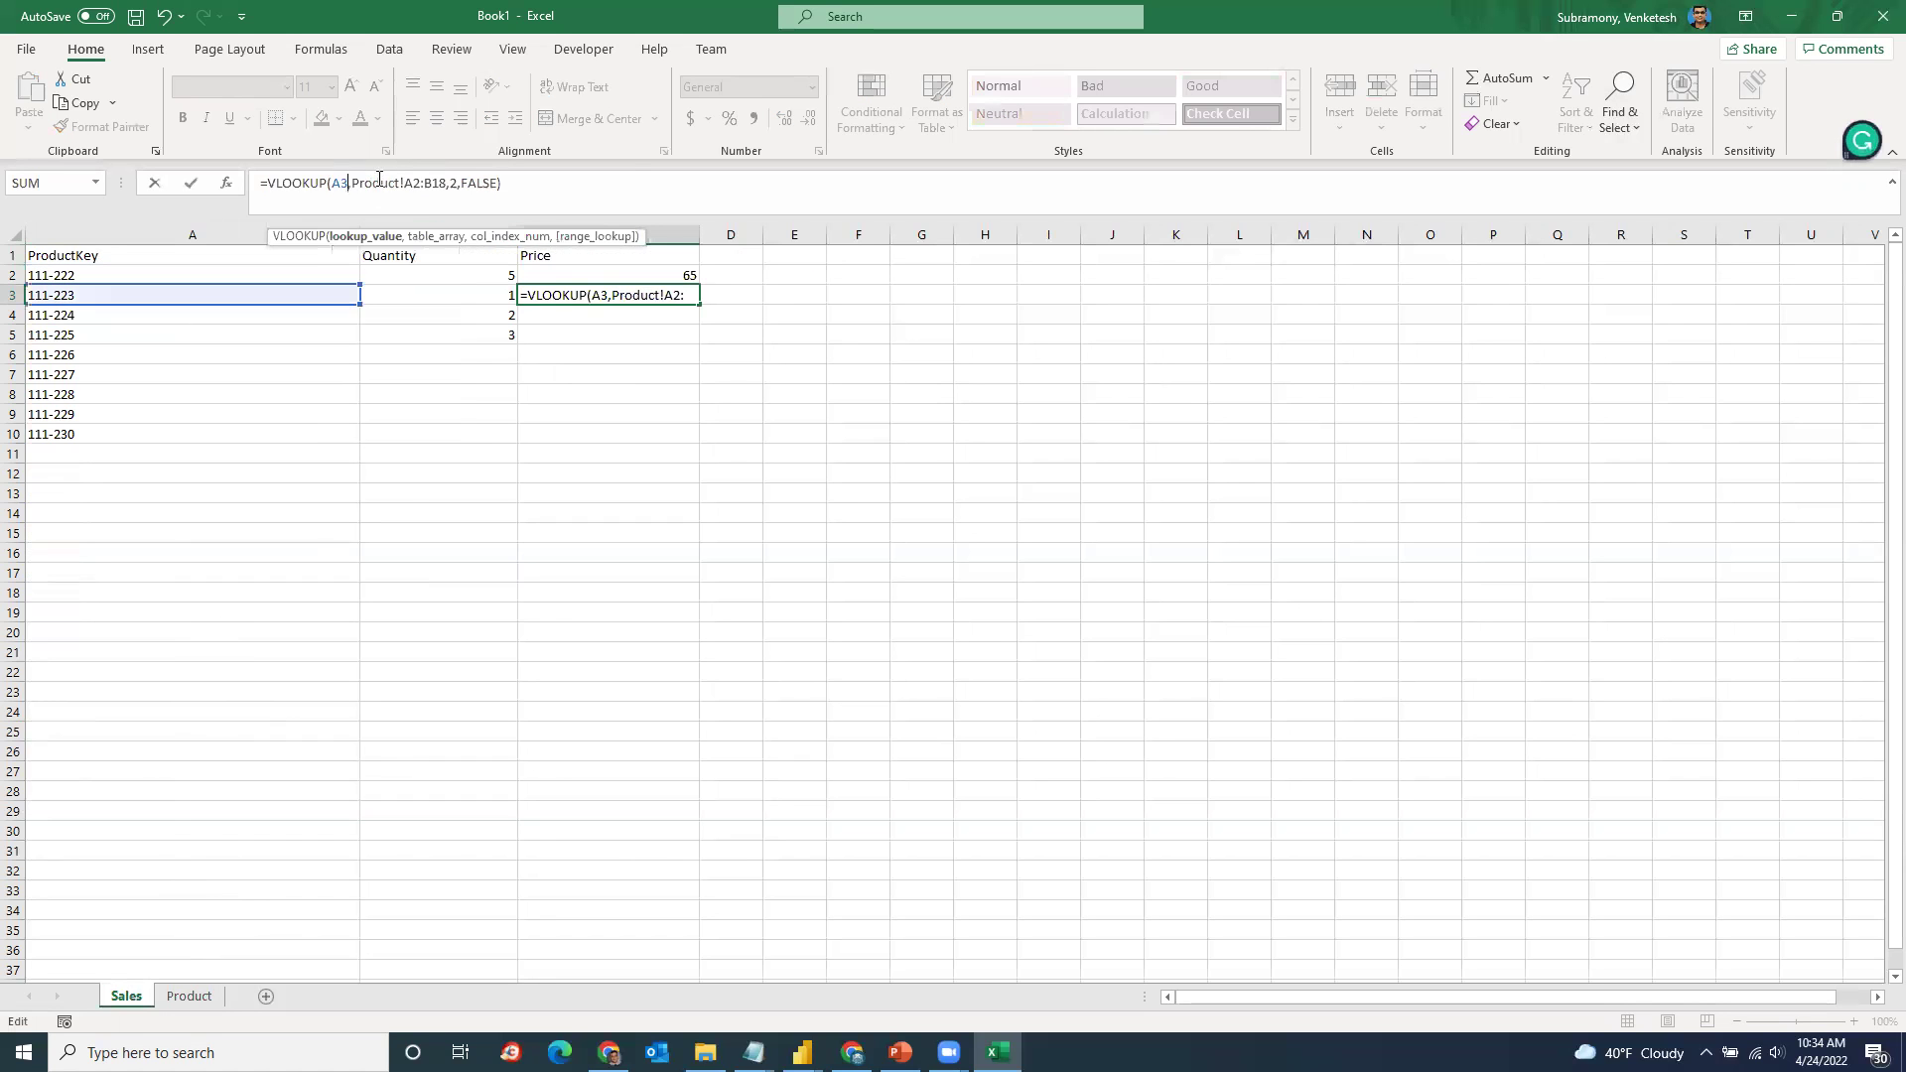
{"action": "key", "text": "Return"}
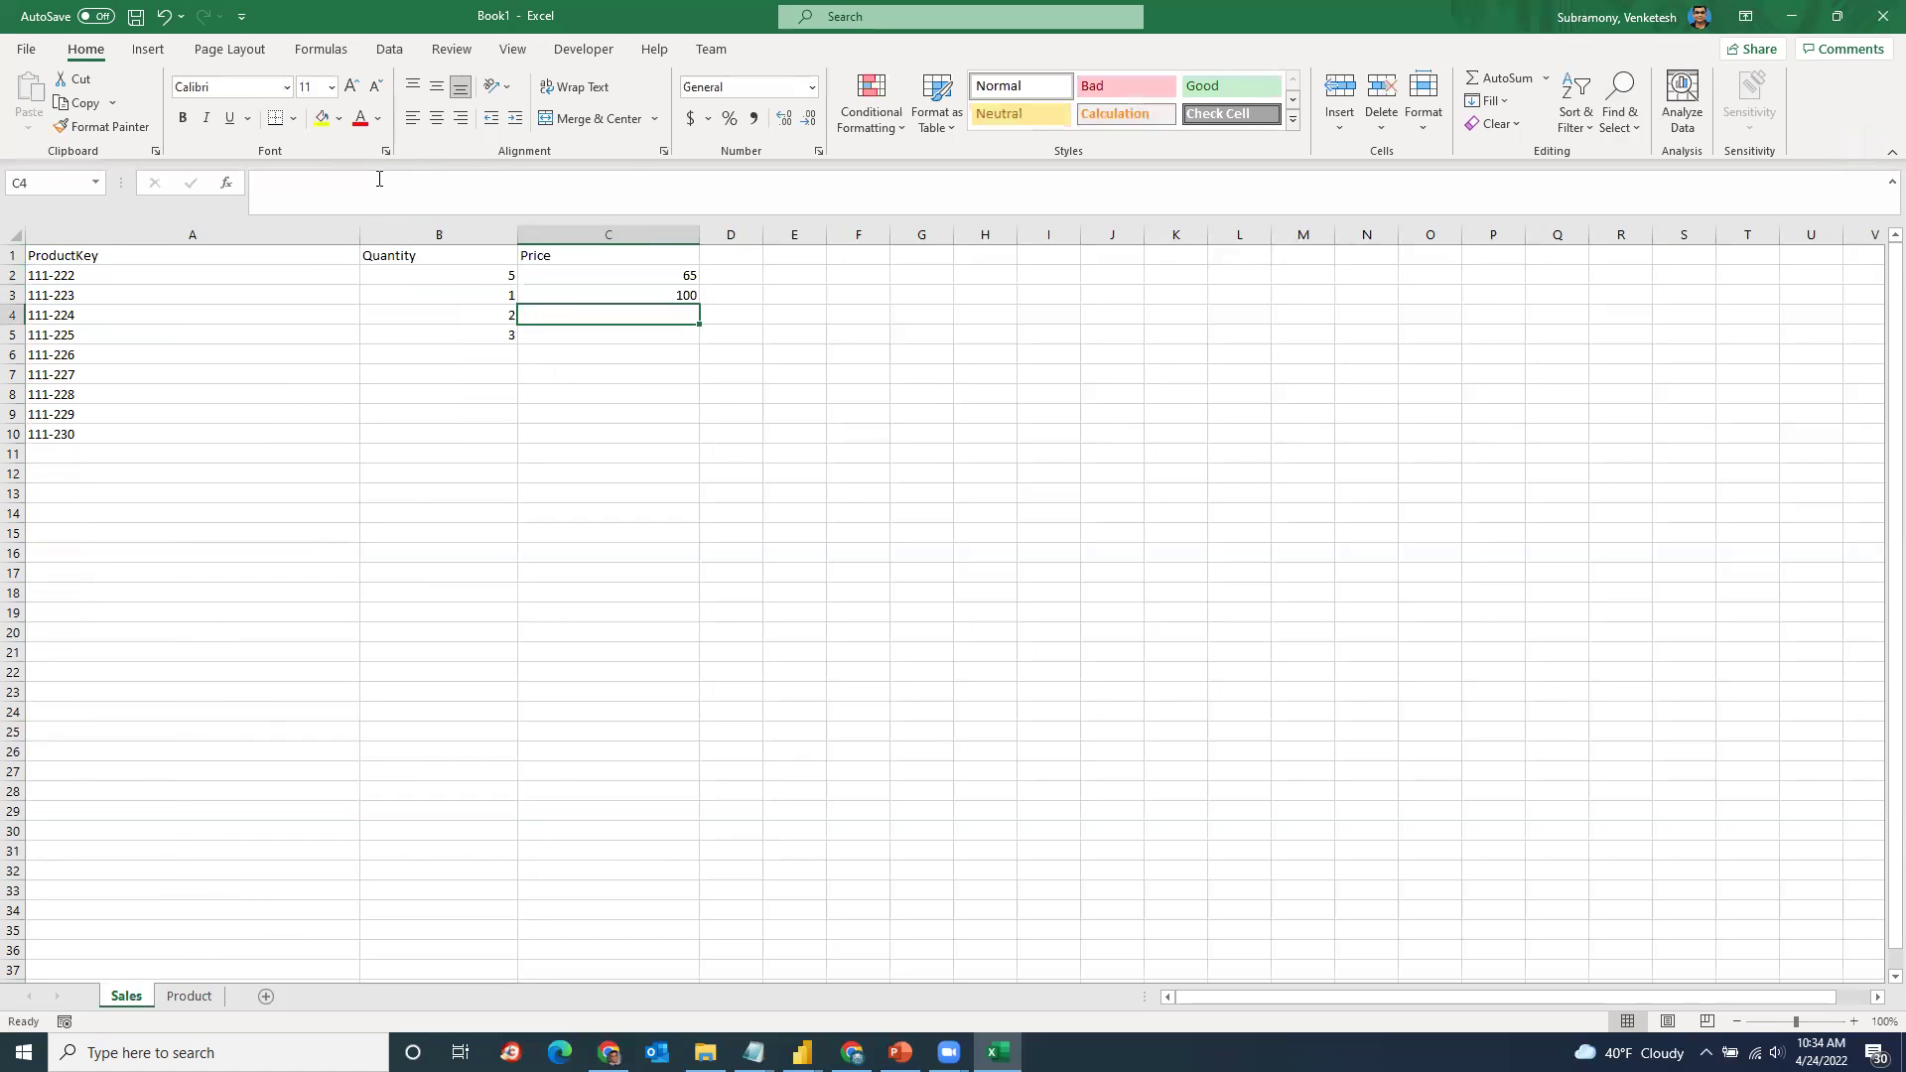
{"action": "left_click", "coordinate": [51, 295]}
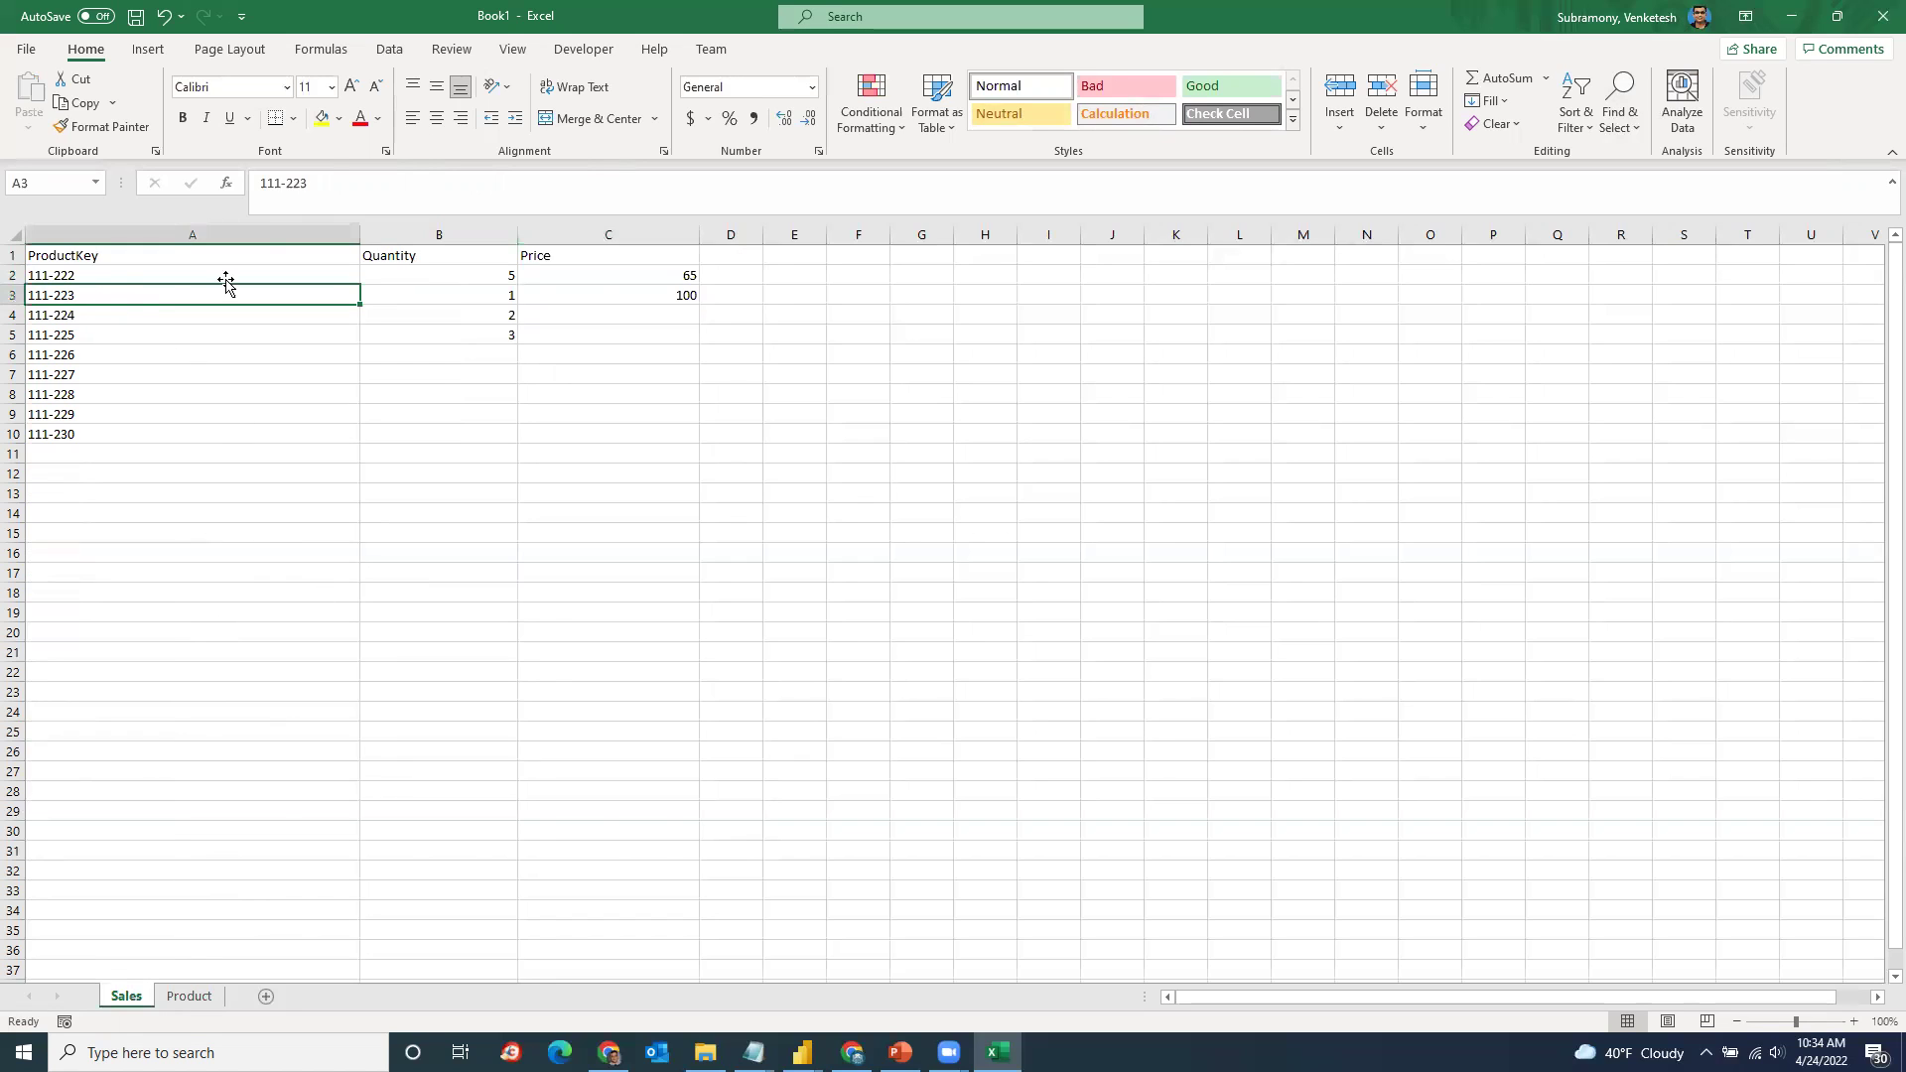
{"action": "left_click", "coordinate": [653, 275]}
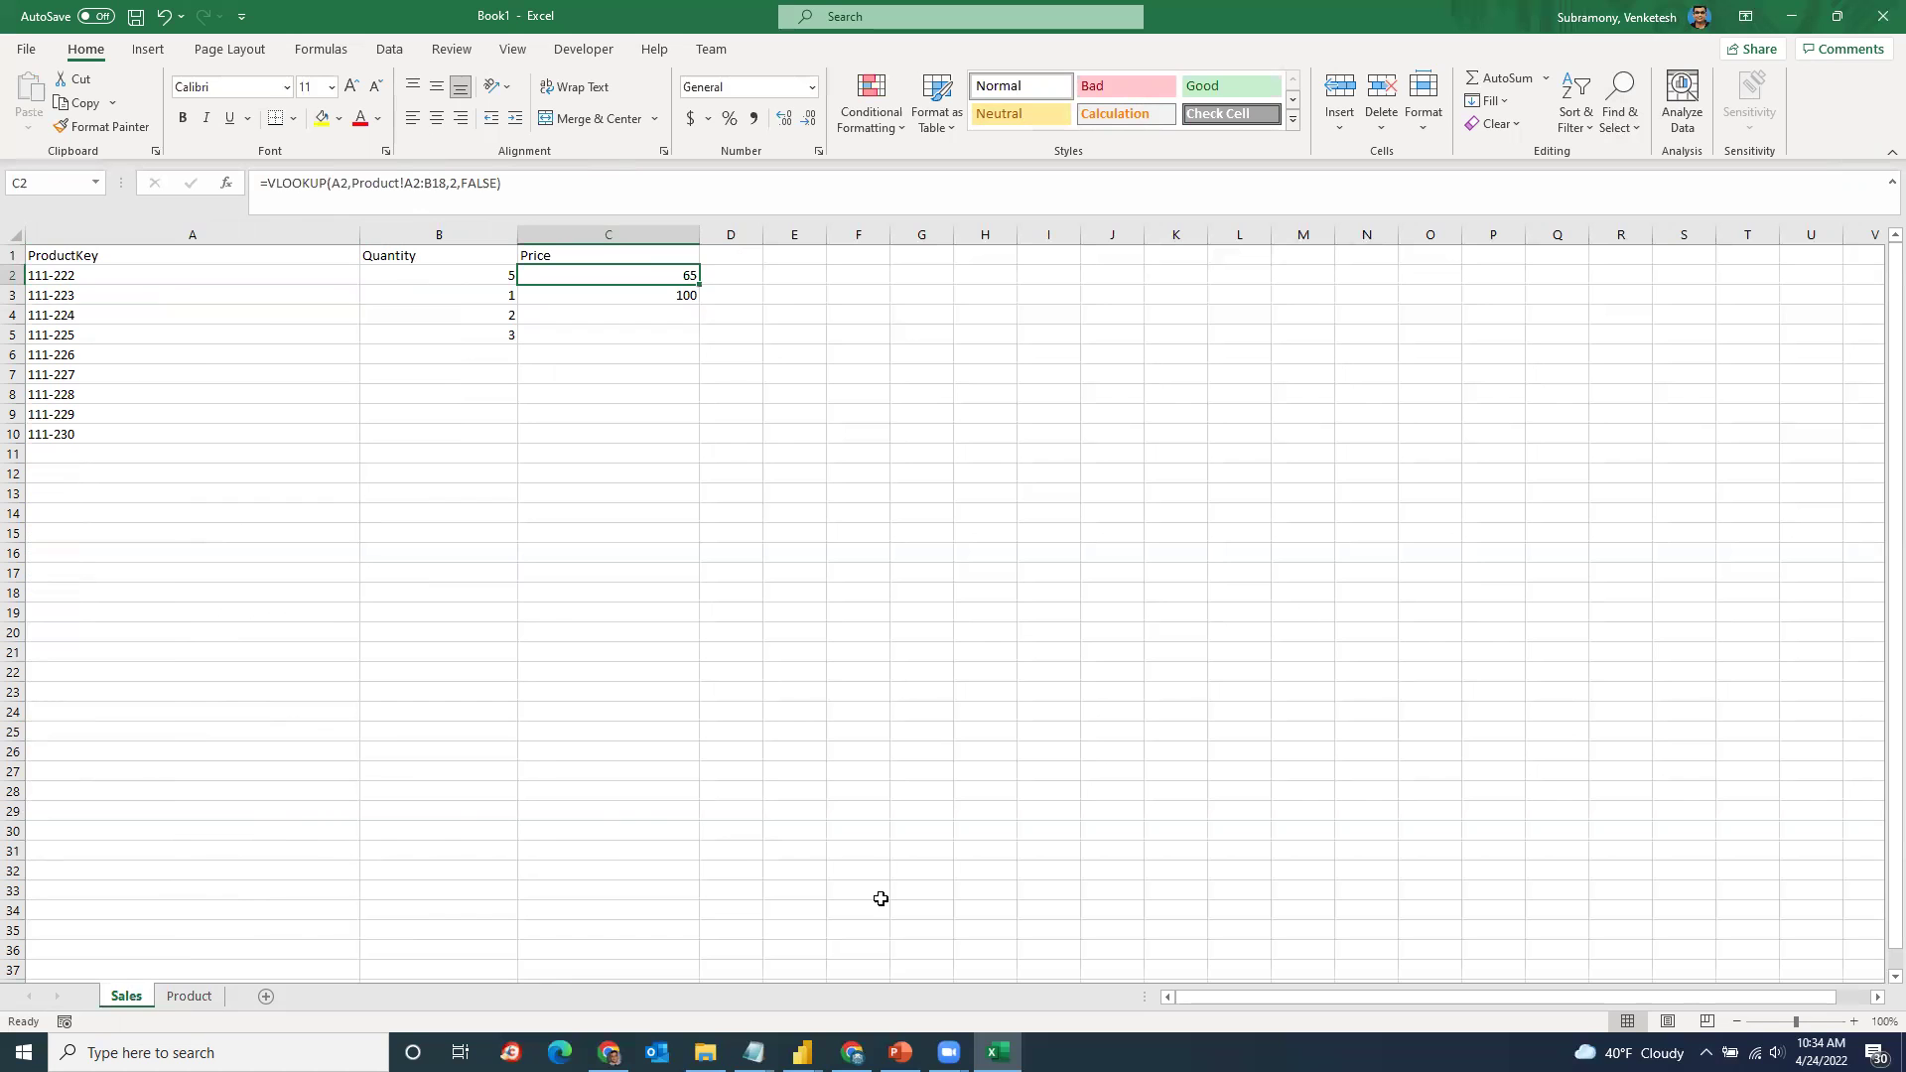
Step: Switch to the untitled Power BI Desktop file and review the RELATED formula of the Product_Price column in the Sales table
{"action": "mouse_move", "coordinate": [851, 1052]}
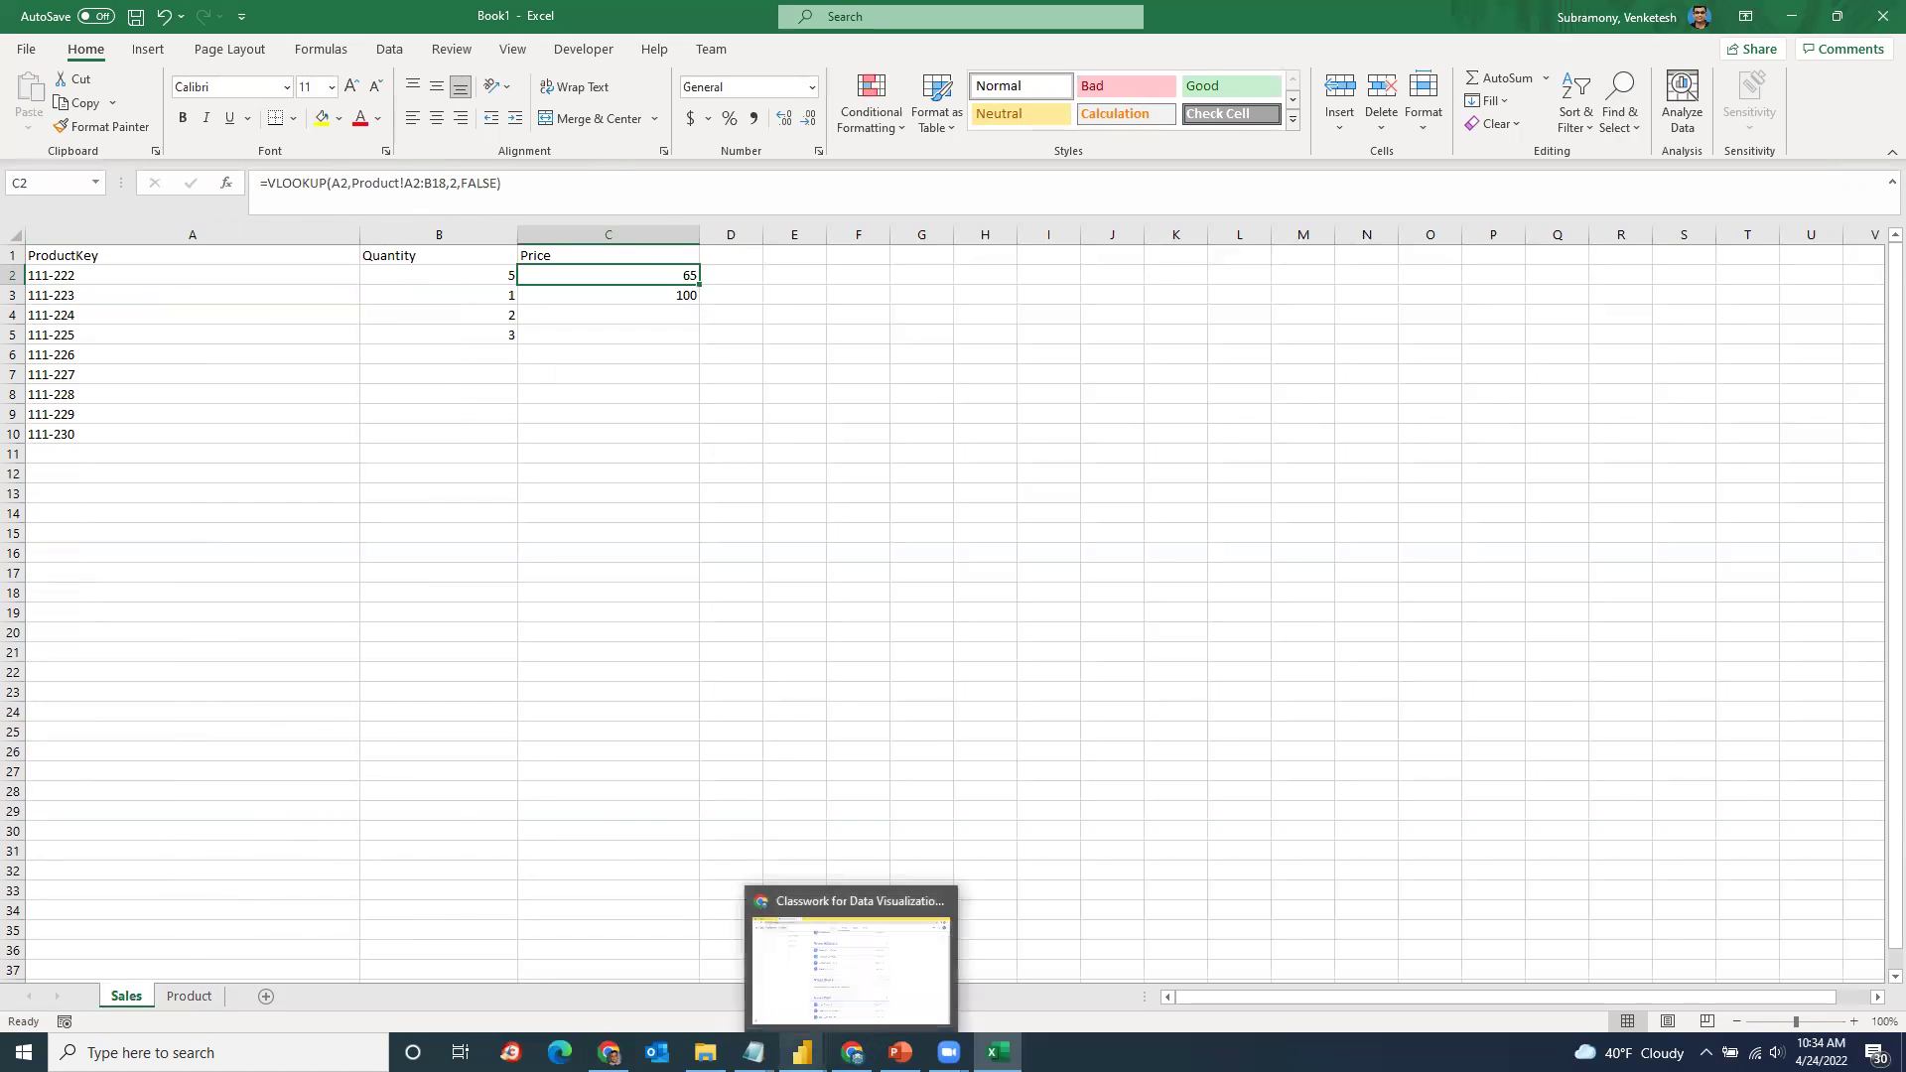
{"action": "left_click", "coordinate": [1206, 988]}
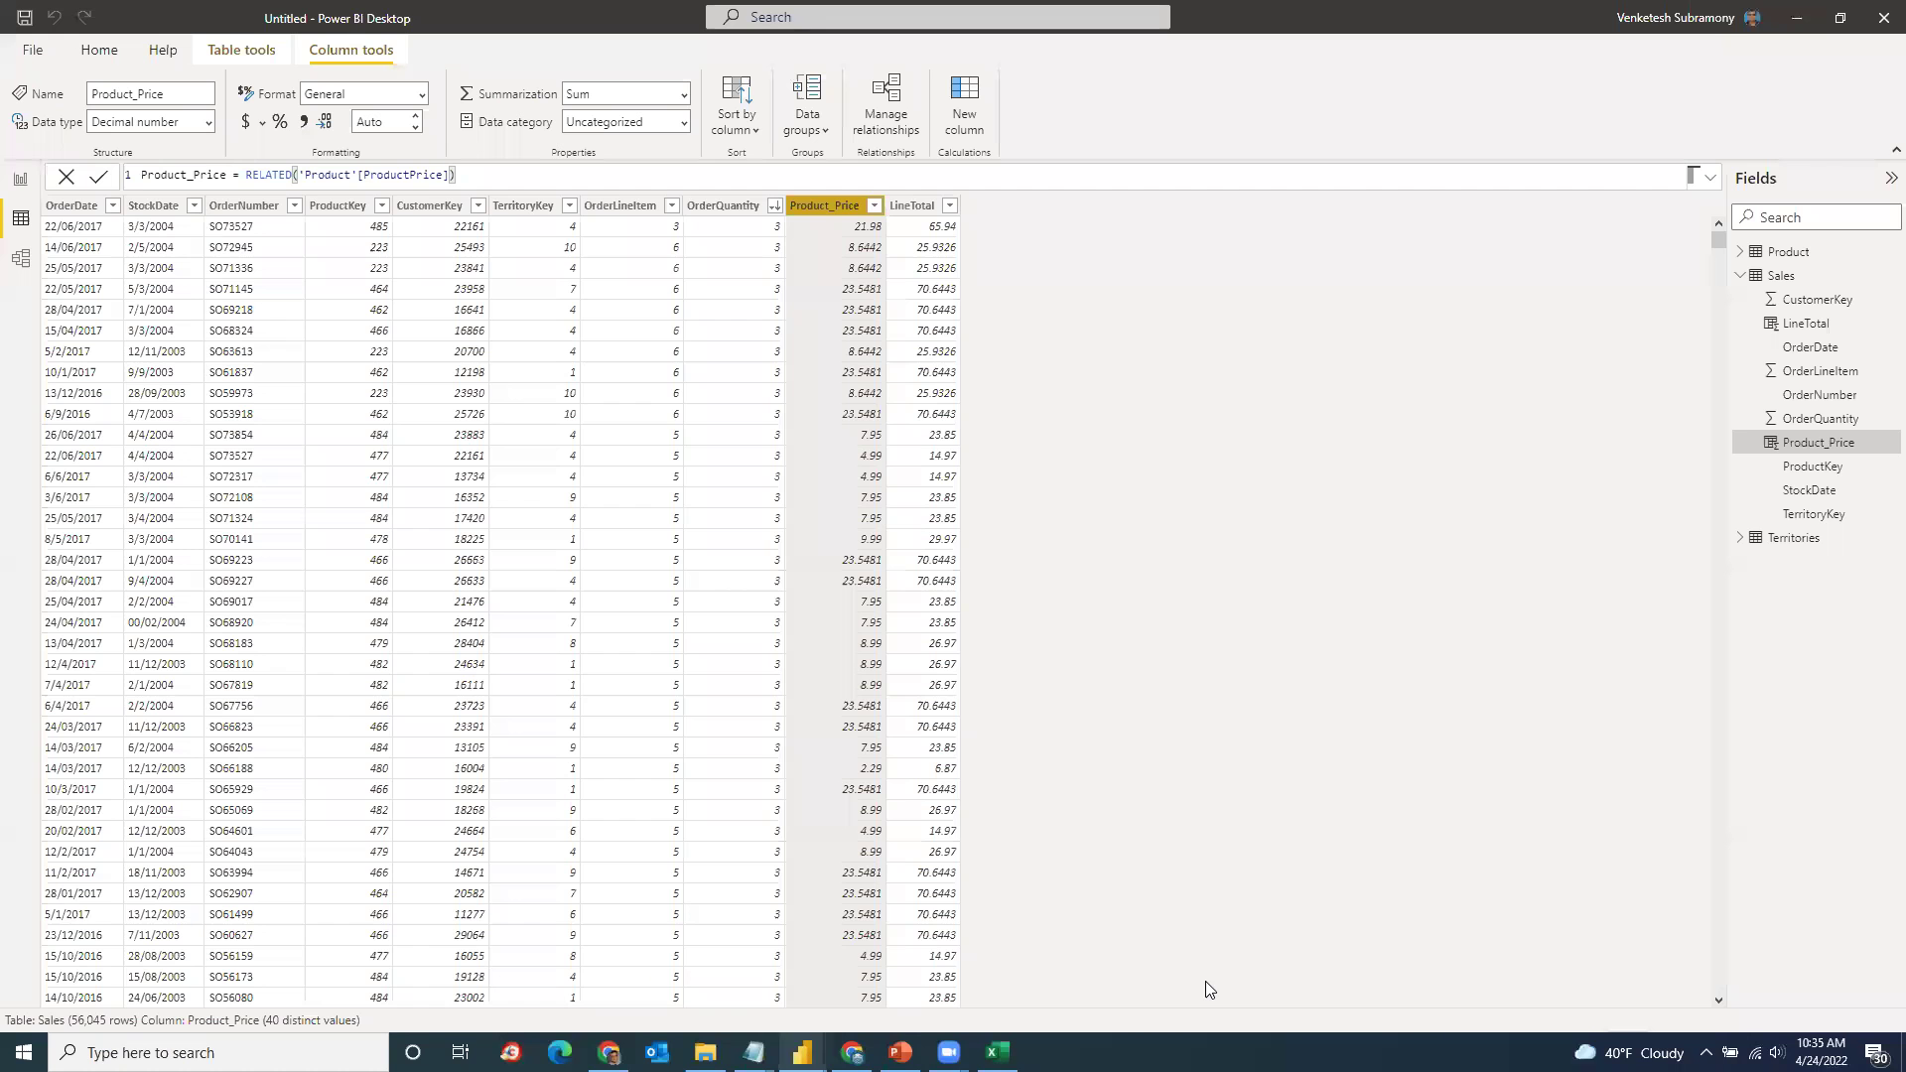
{"action": "left_click", "coordinate": [852, 290]}
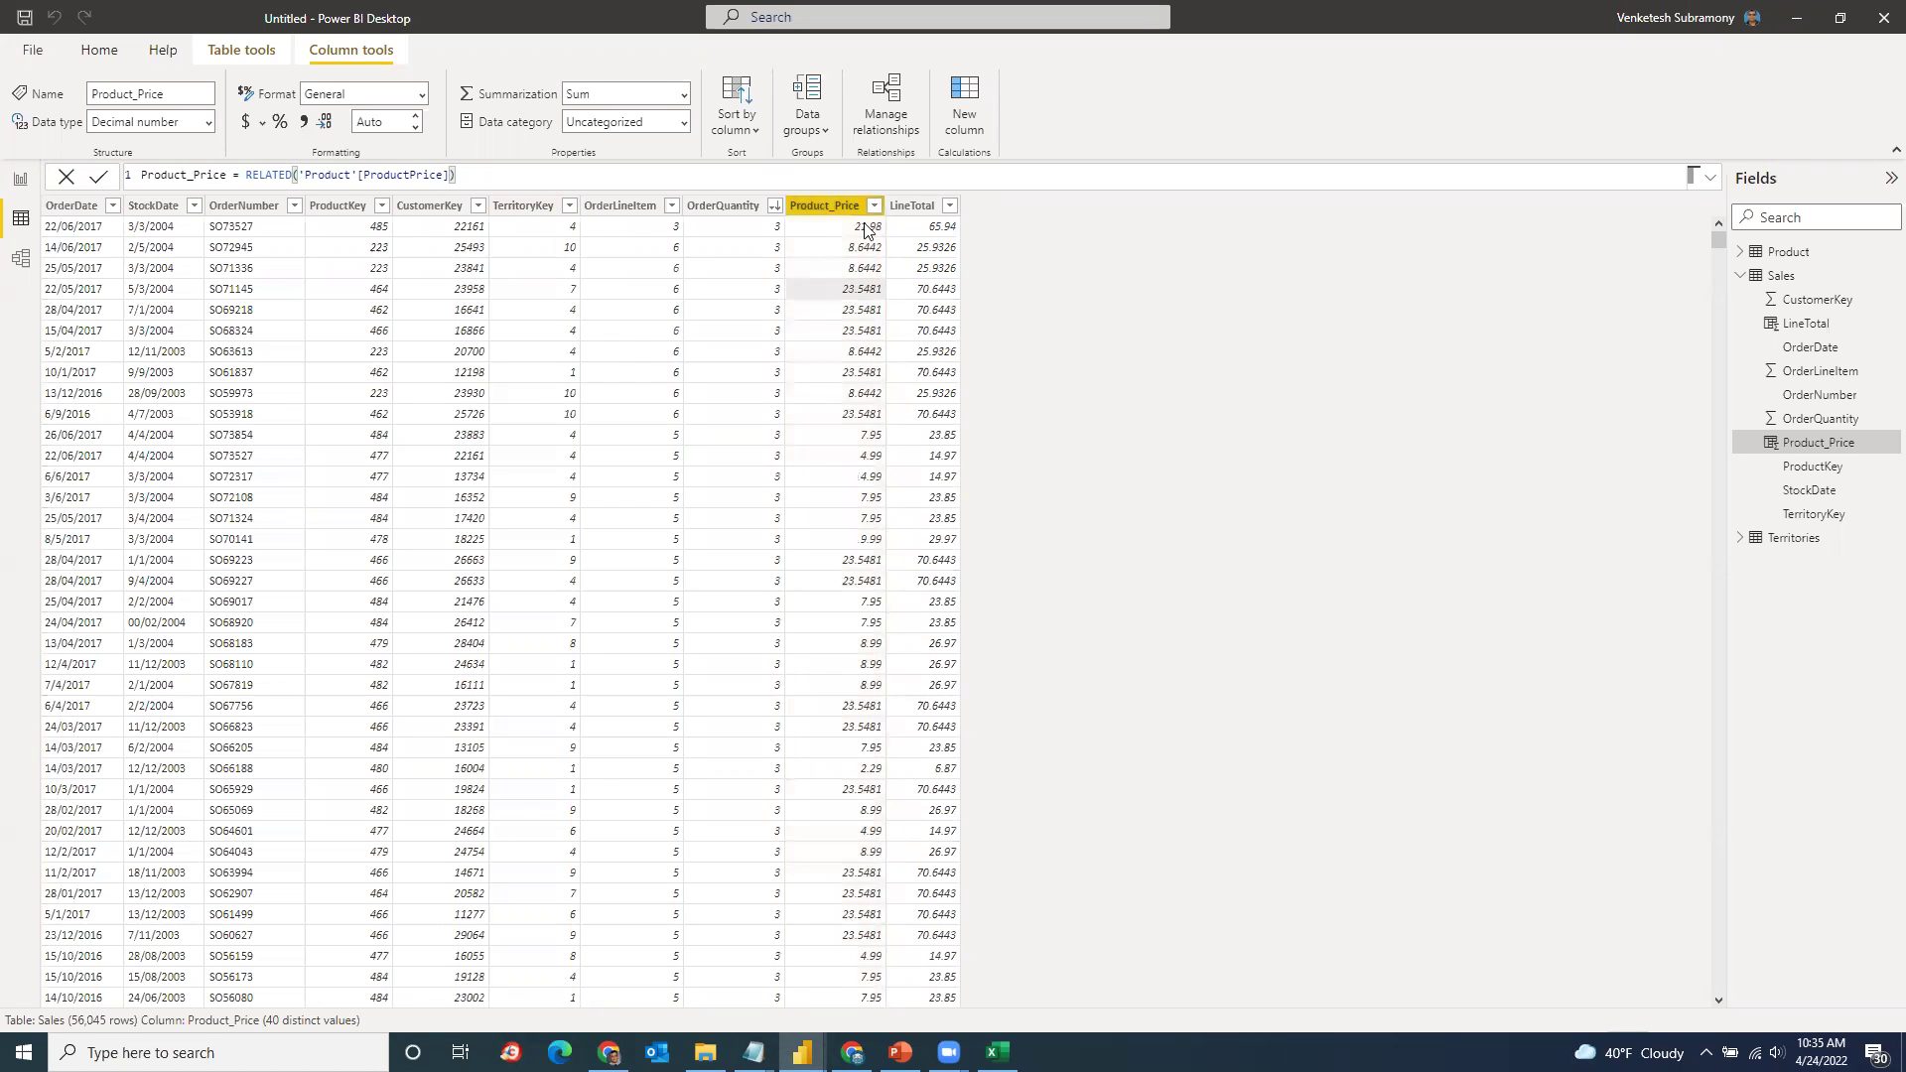
{"action": "left_click", "coordinate": [836, 211]}
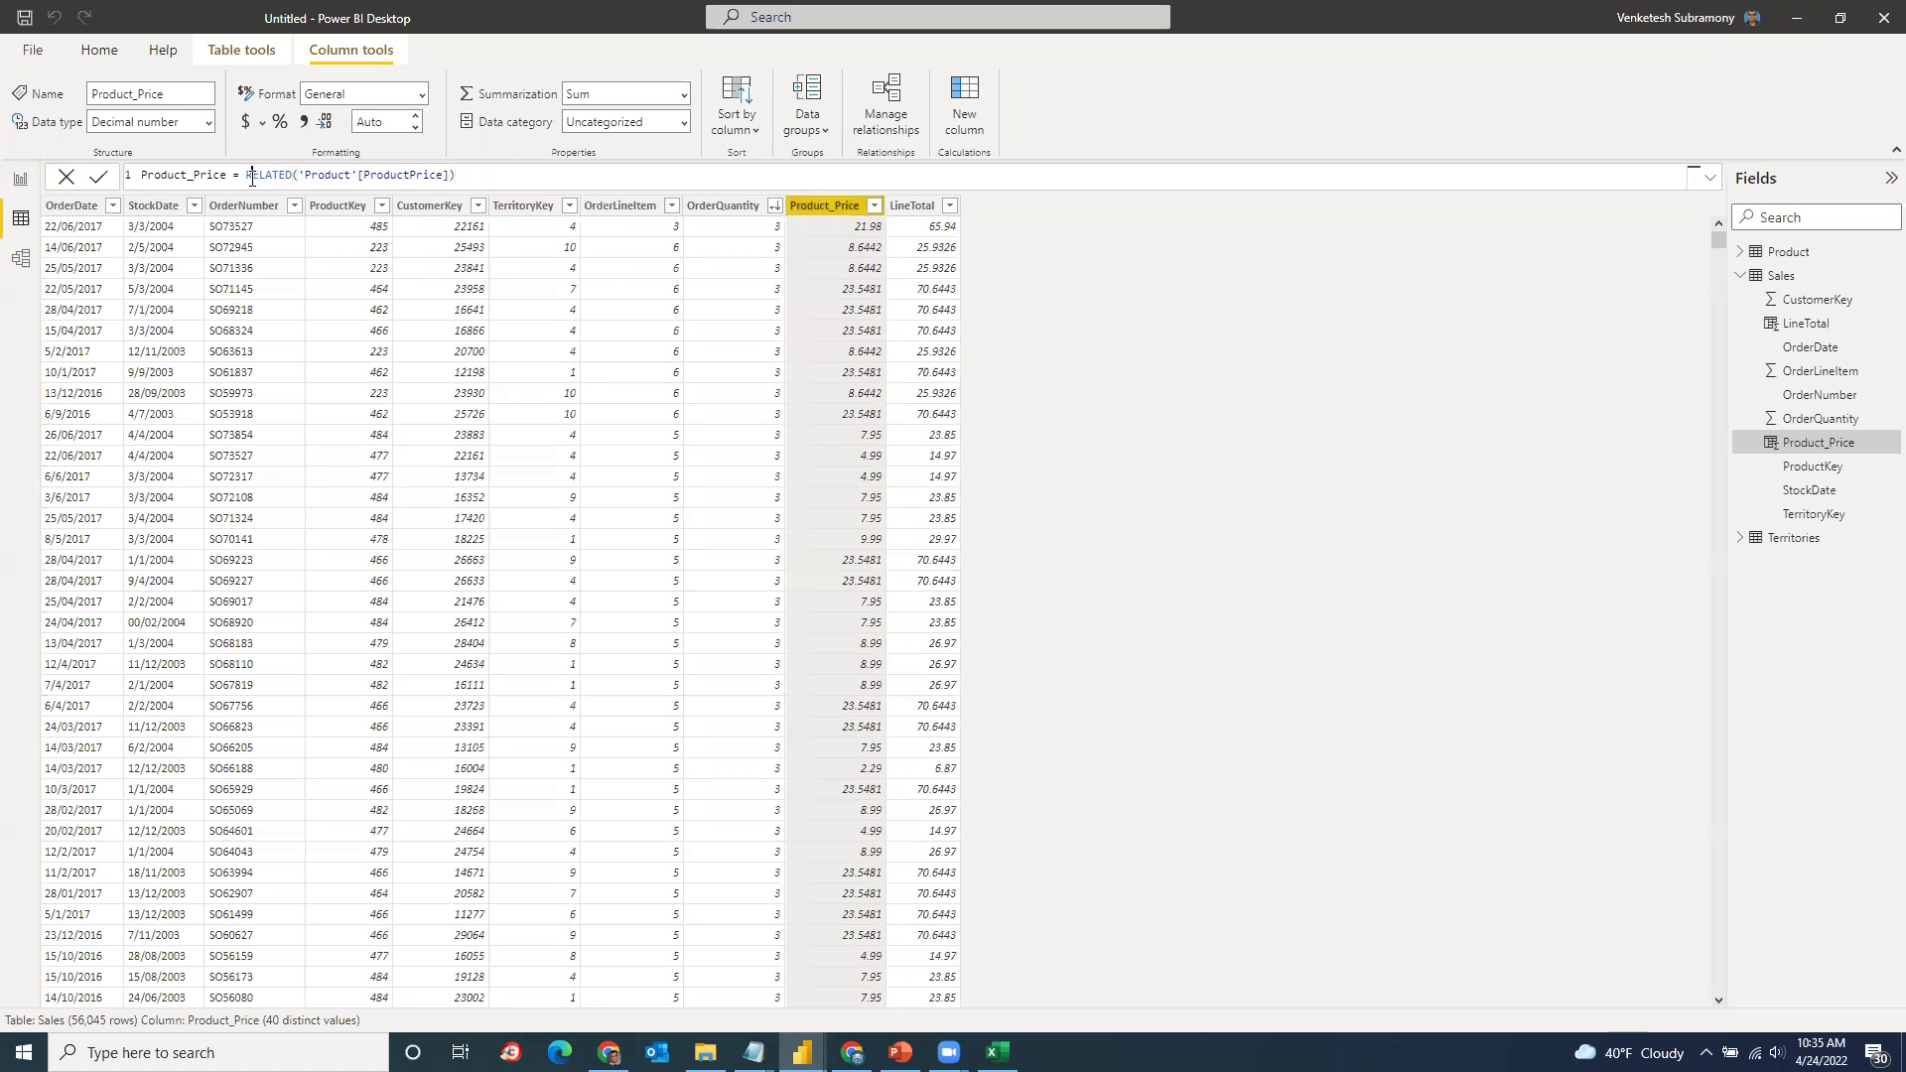
{"action": "left_click", "coordinate": [477, 174]}
Step: Switch back to Excel and review the arguments of the VLOOKUP formula in cell C2 of the Sales sheet
{"action": "left_click", "coordinate": [998, 1052]}
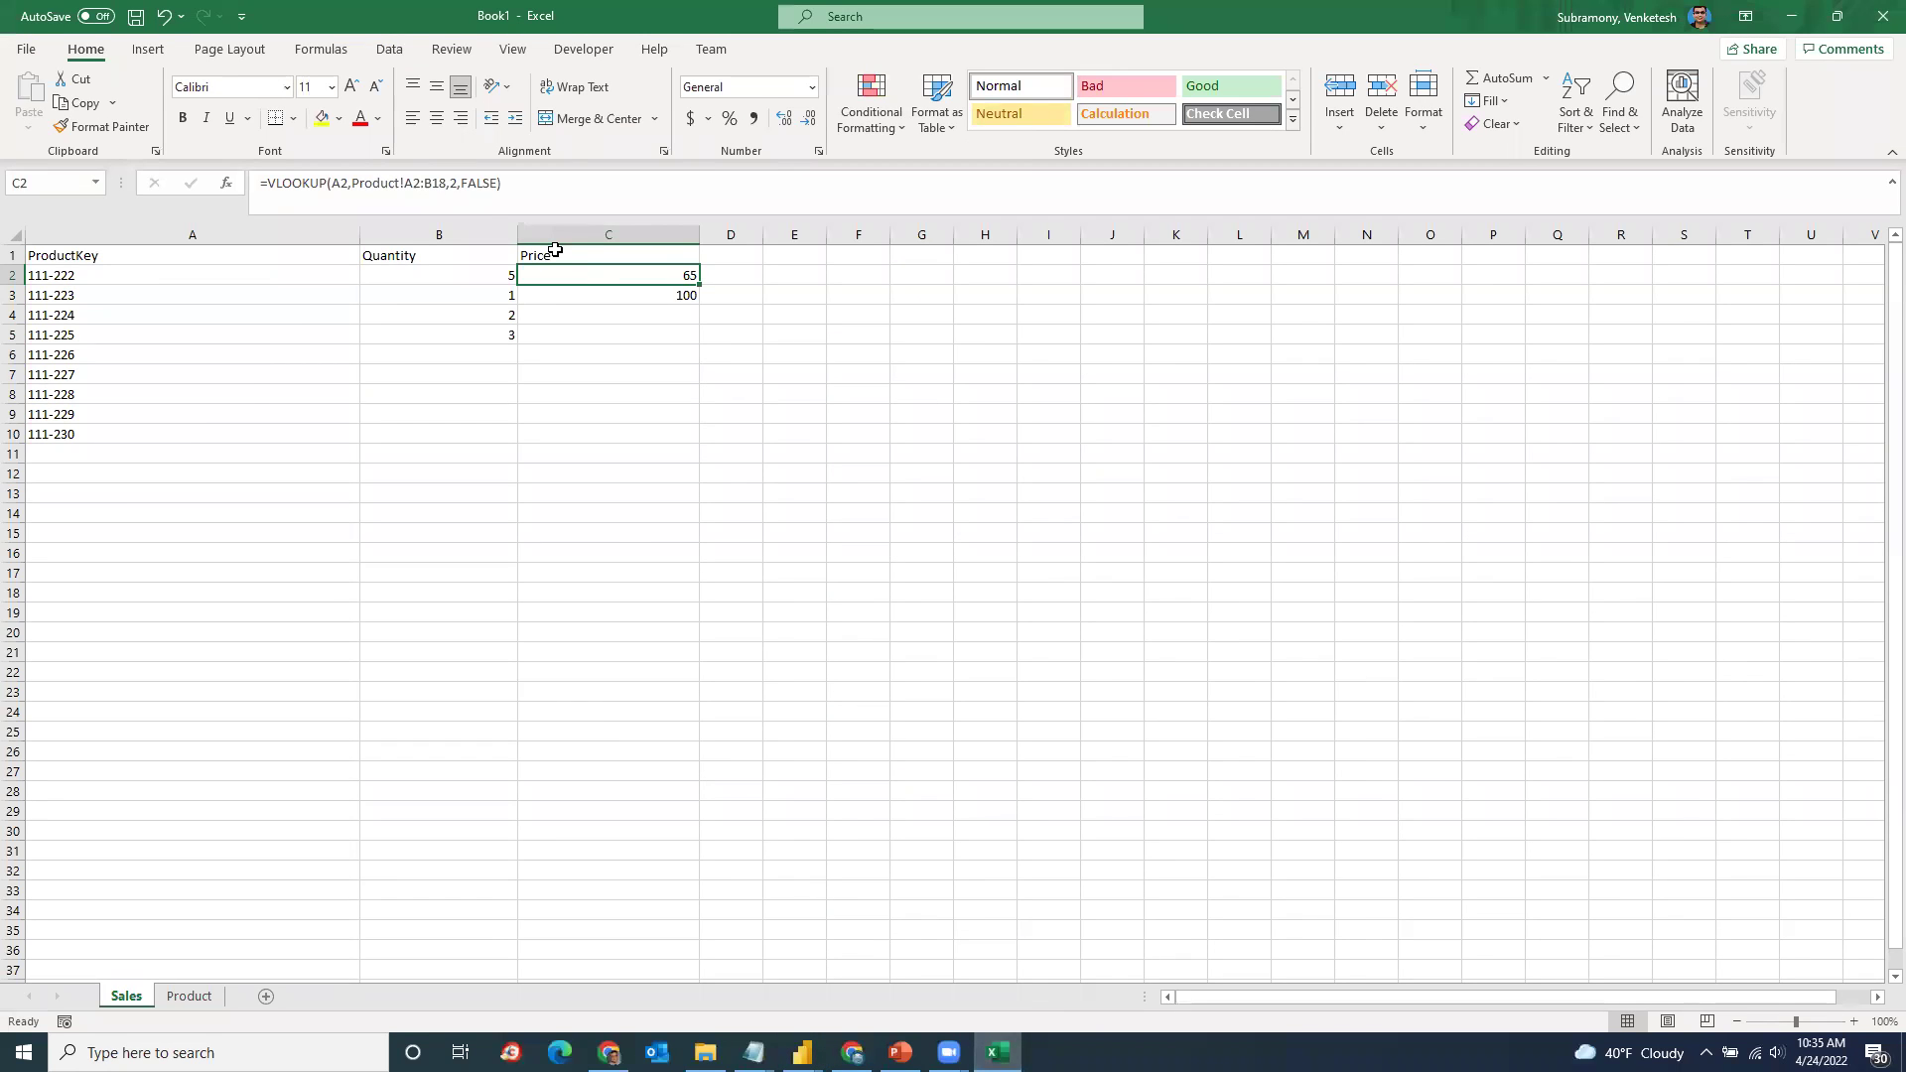
{"action": "left_click", "coordinate": [441, 182]}
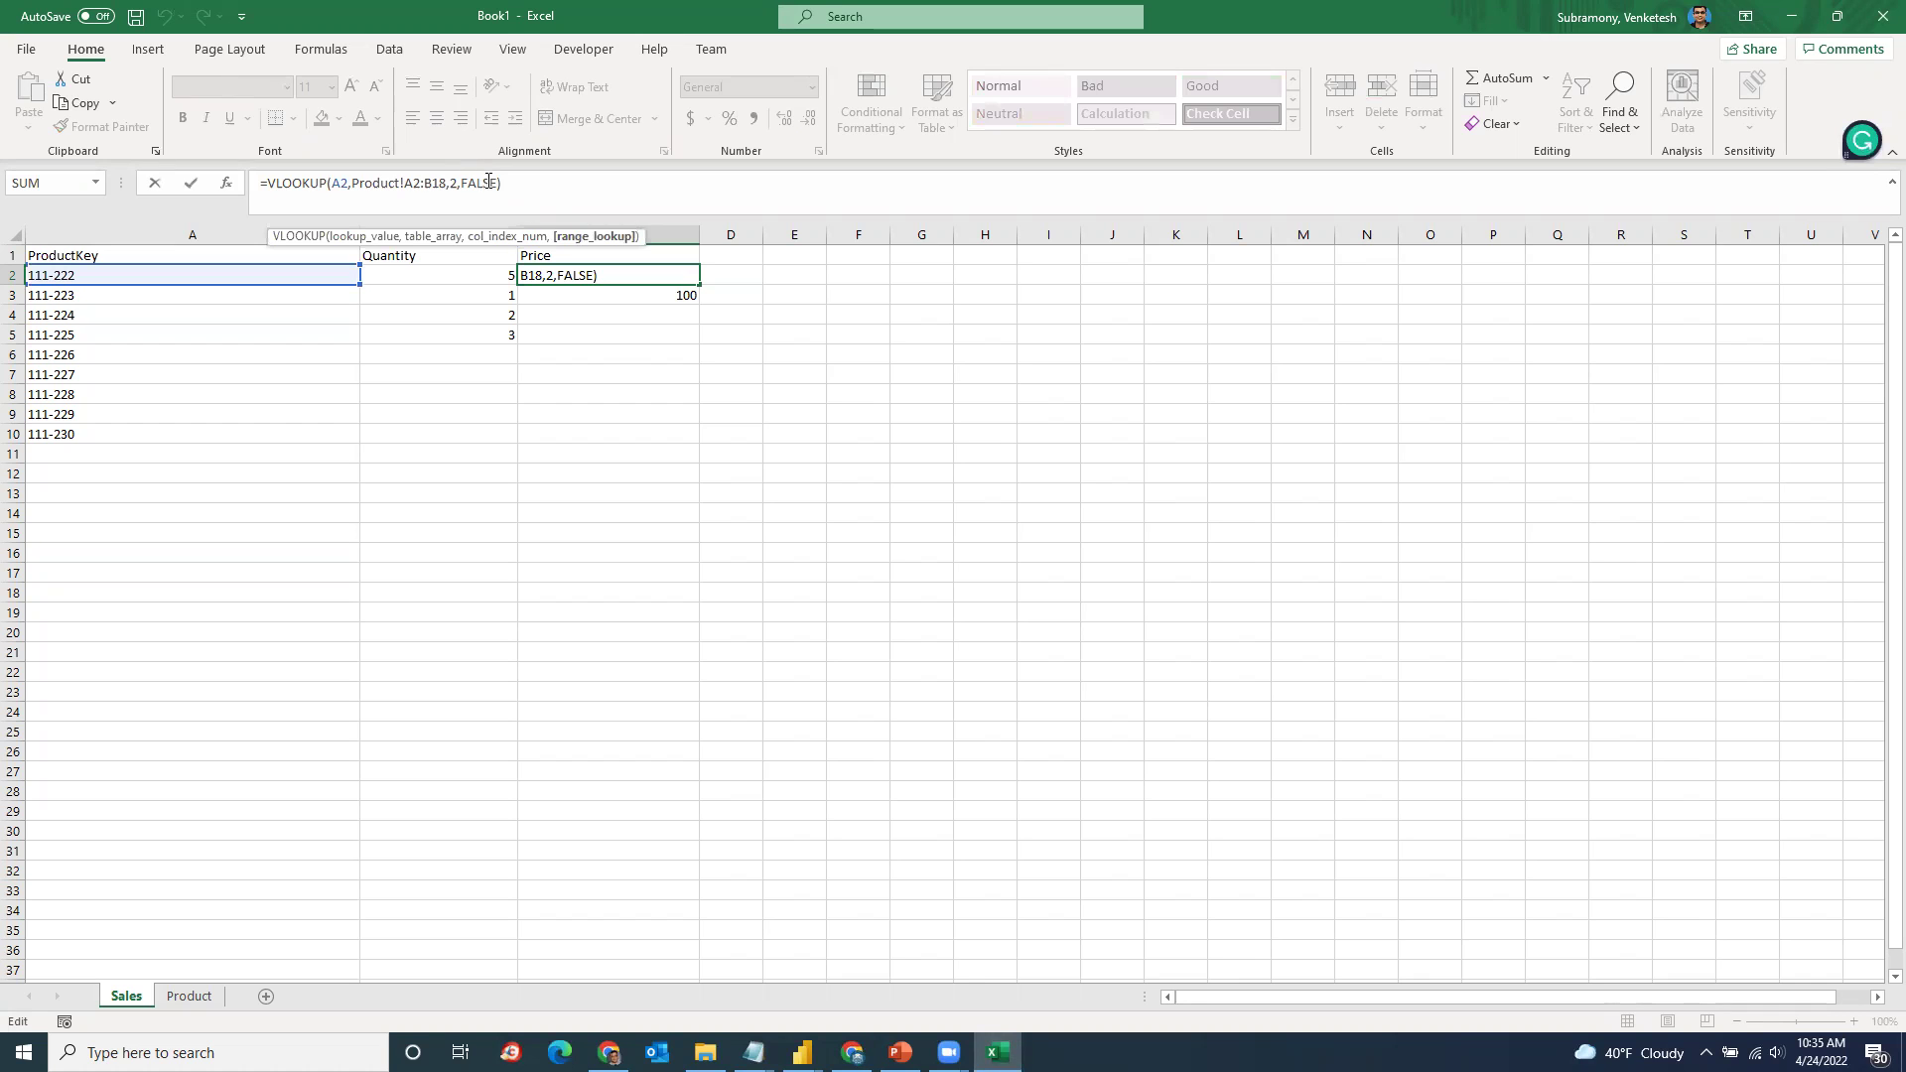
{"action": "left_click", "coordinate": [516, 183]}
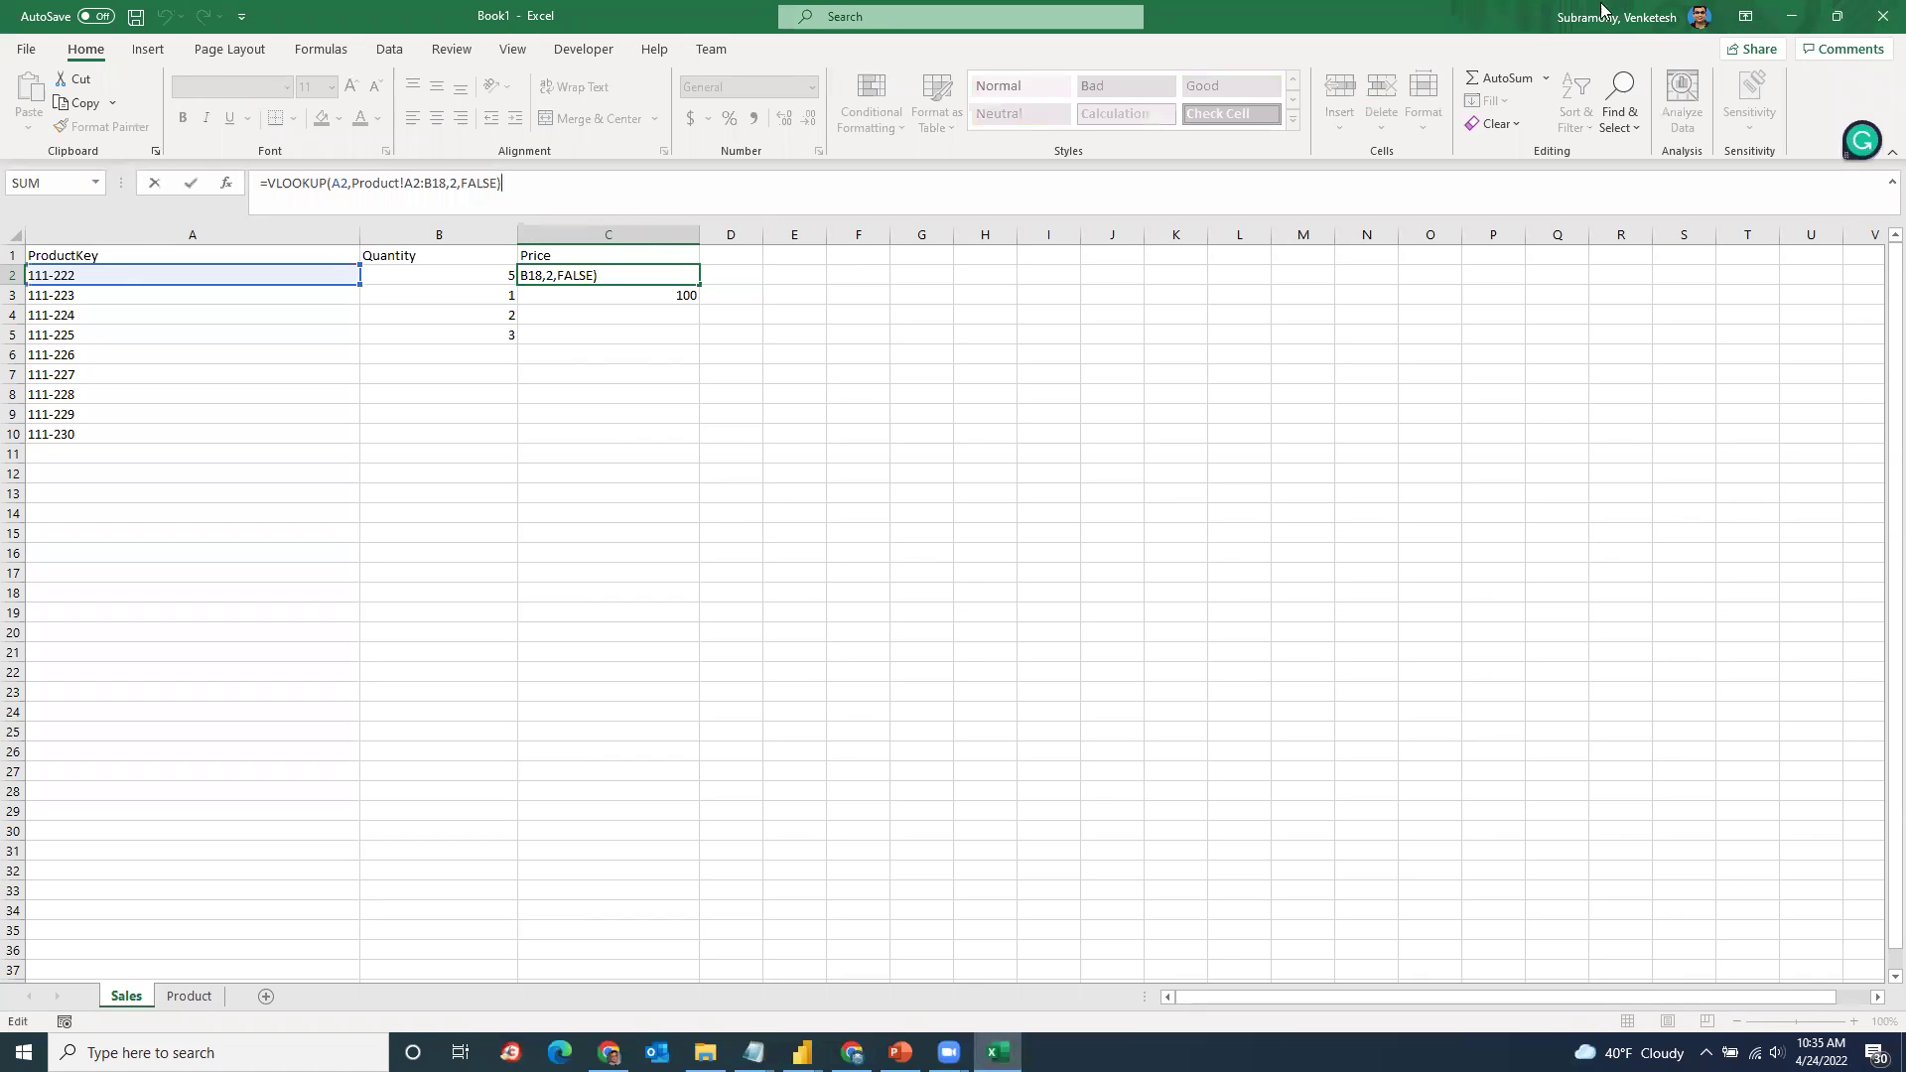
Step: Return to Power BI Desktop and examine the formulas of the LineTotal and Product_Price columns in the Sales table
{"action": "left_click", "coordinate": [1791, 16]}
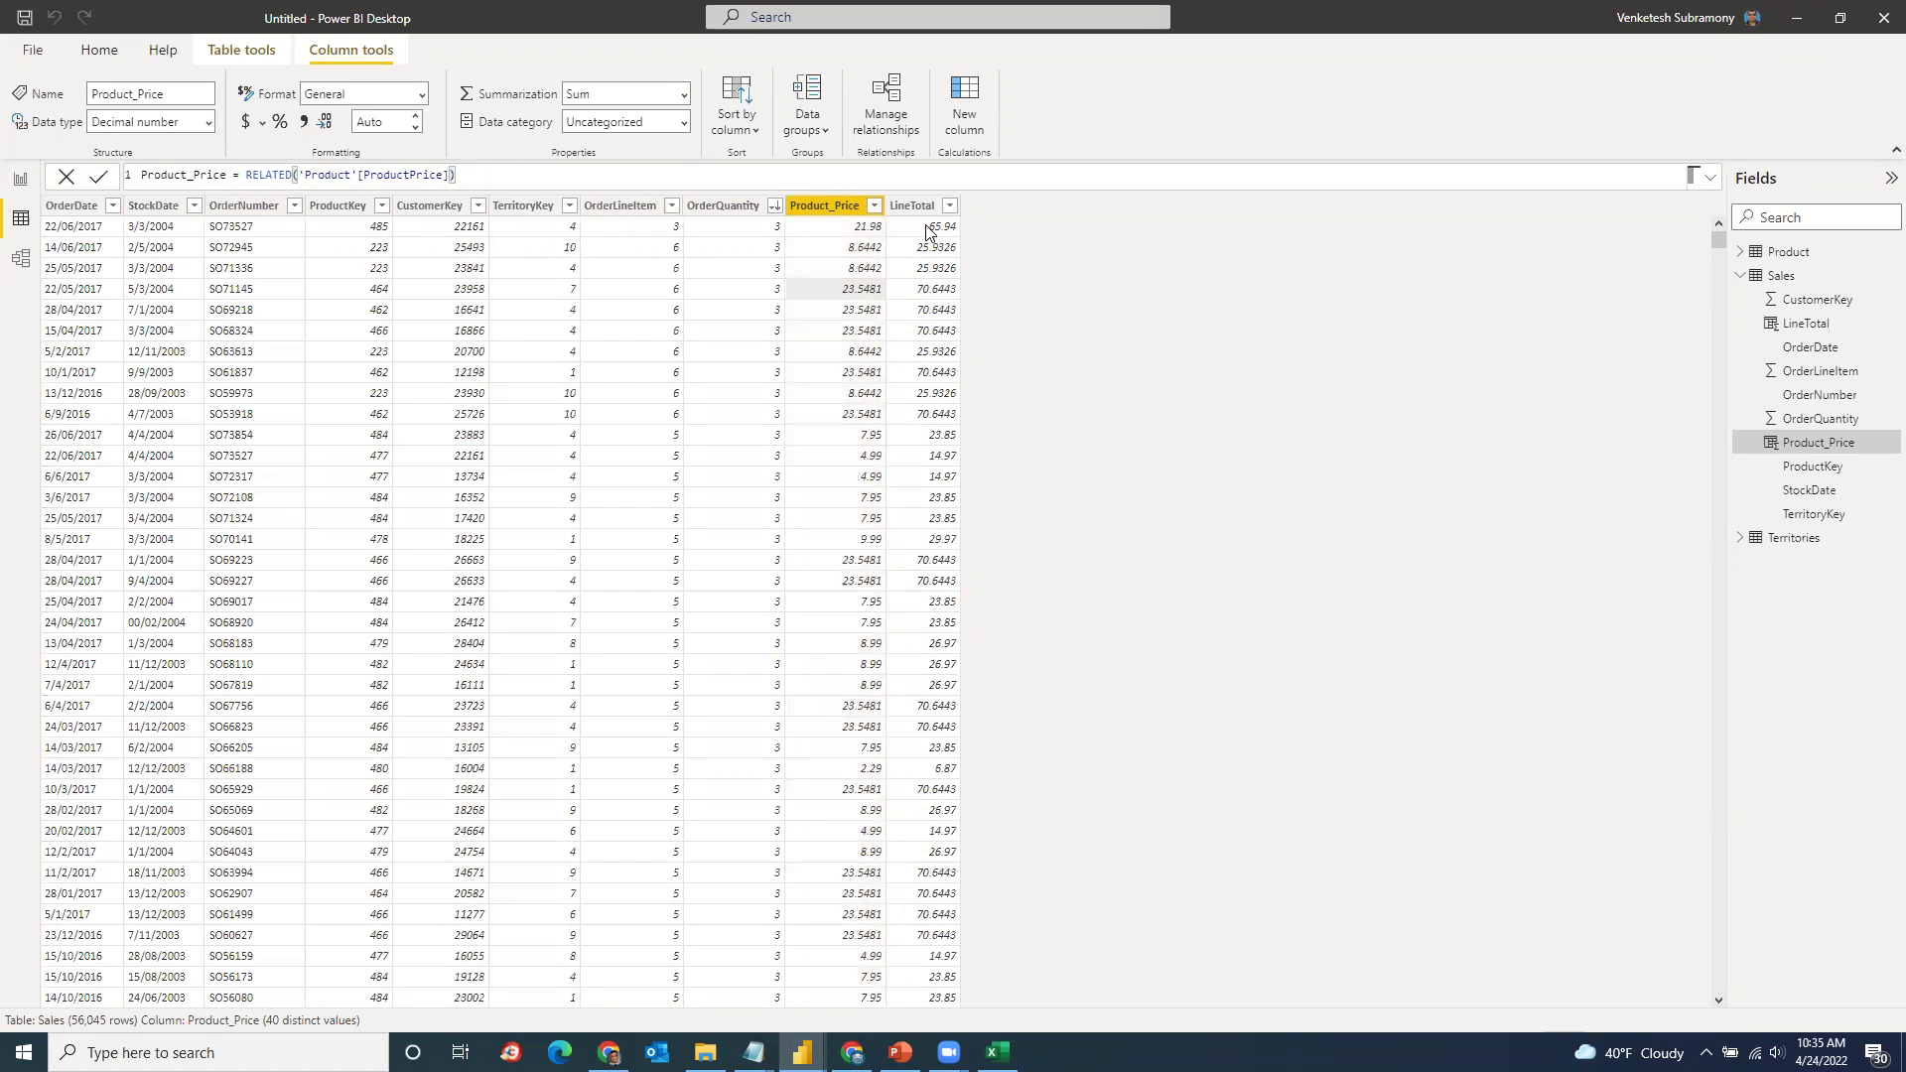
{"action": "left_click", "coordinate": [942, 247]}
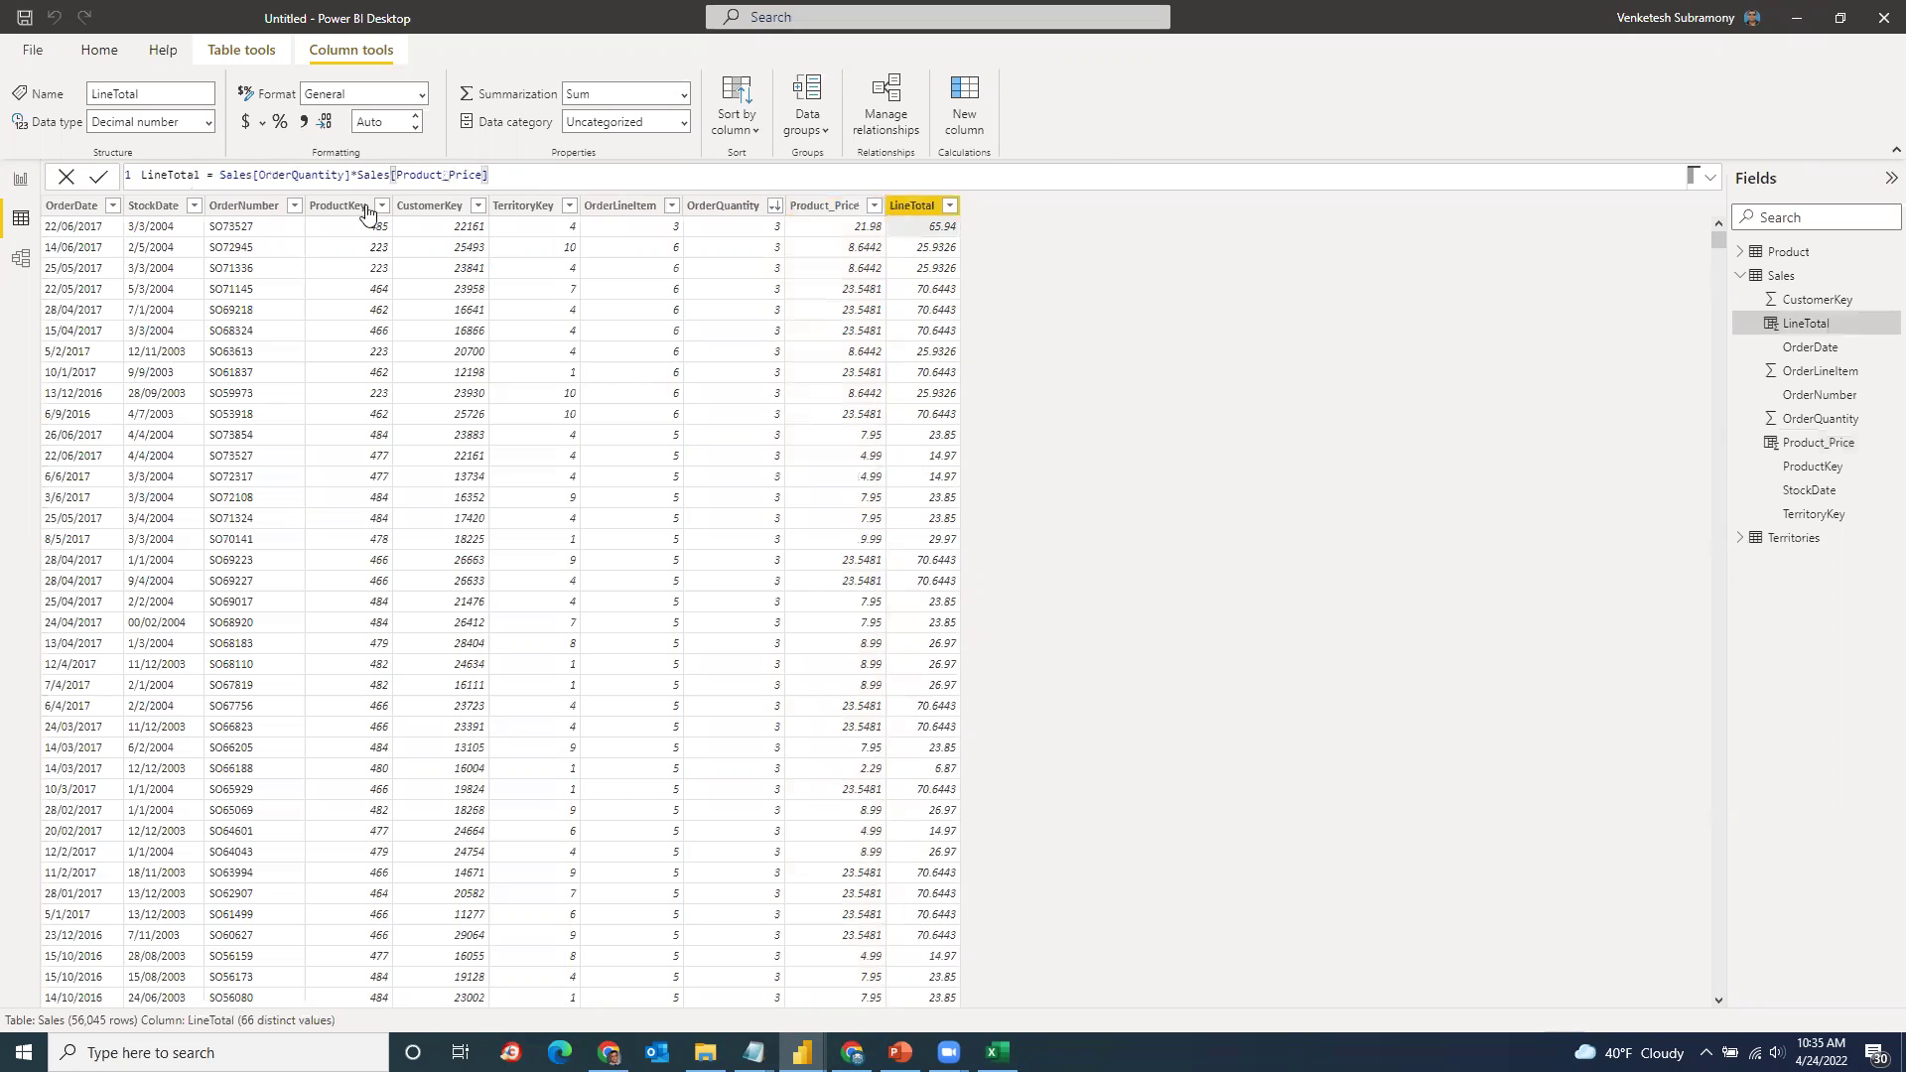
{"action": "left_click", "coordinate": [929, 395]}
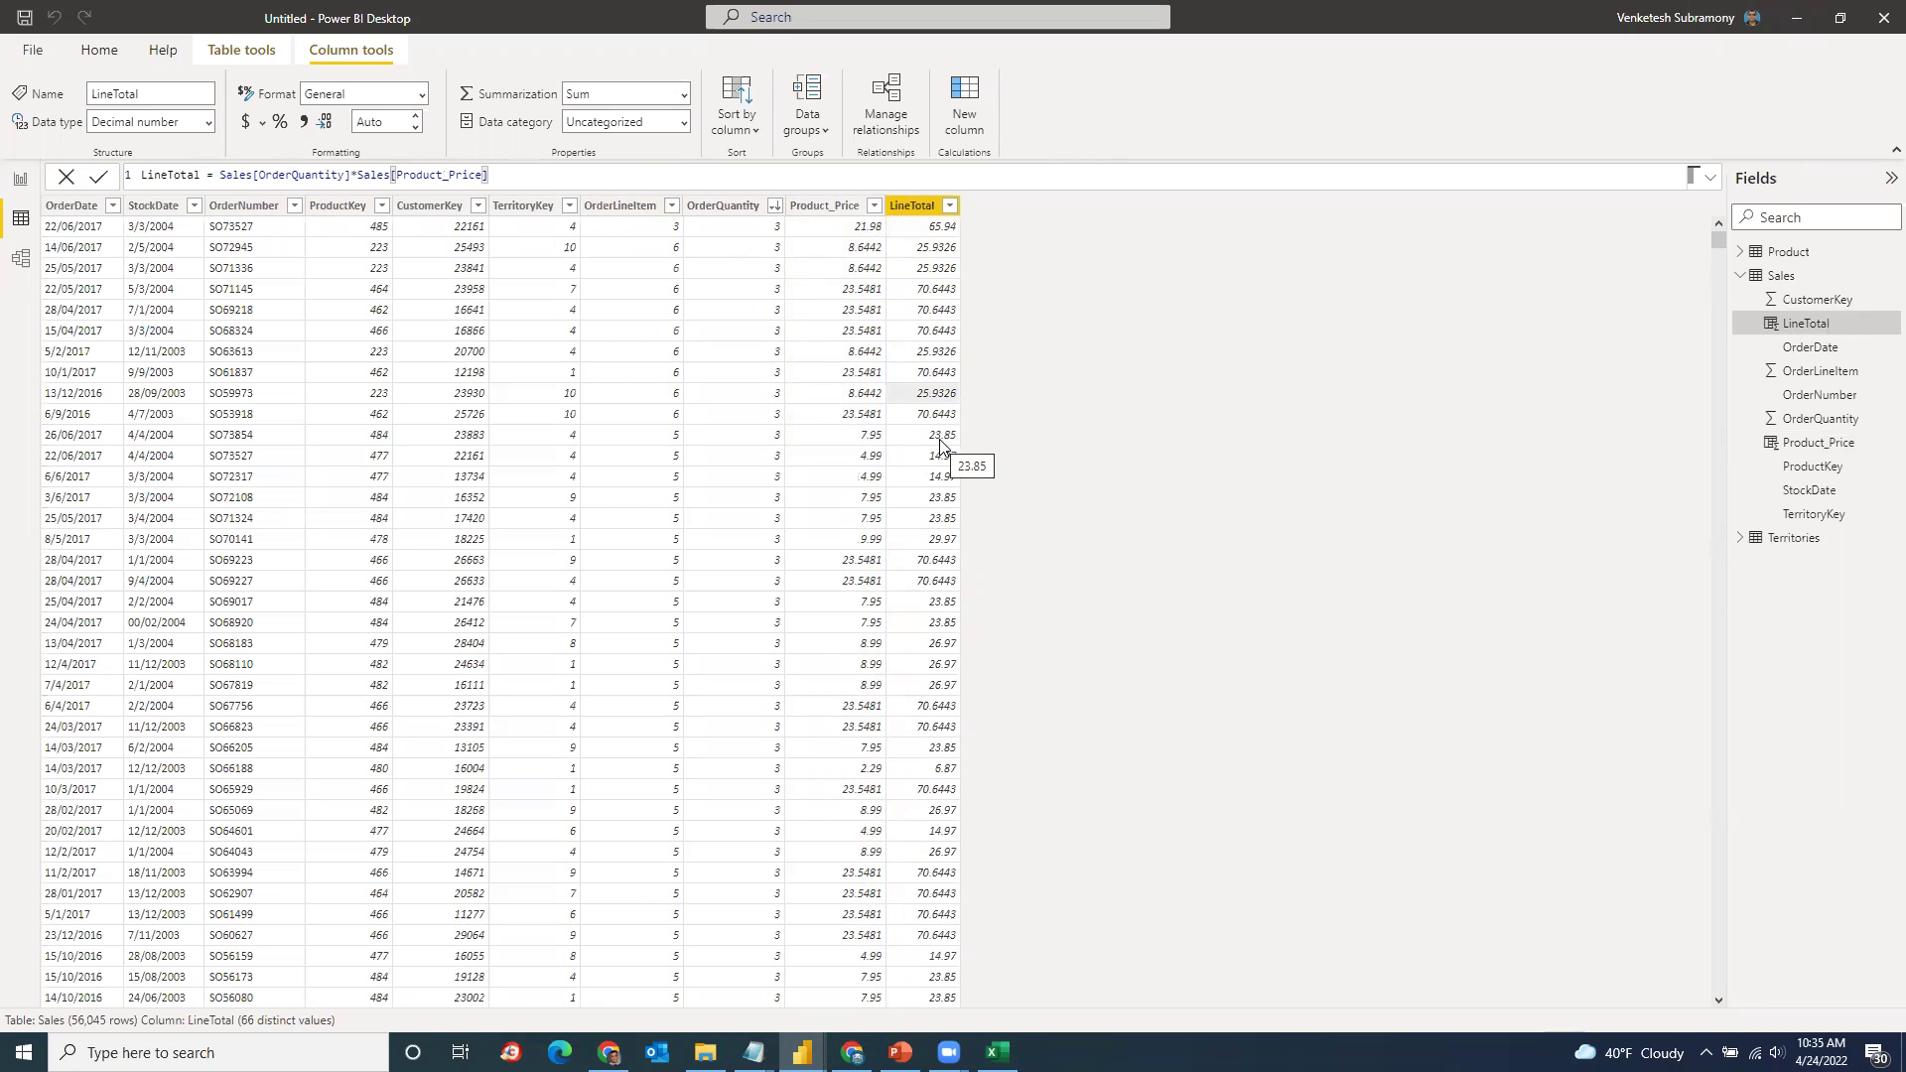
{"action": "left_click", "coordinate": [856, 270]}
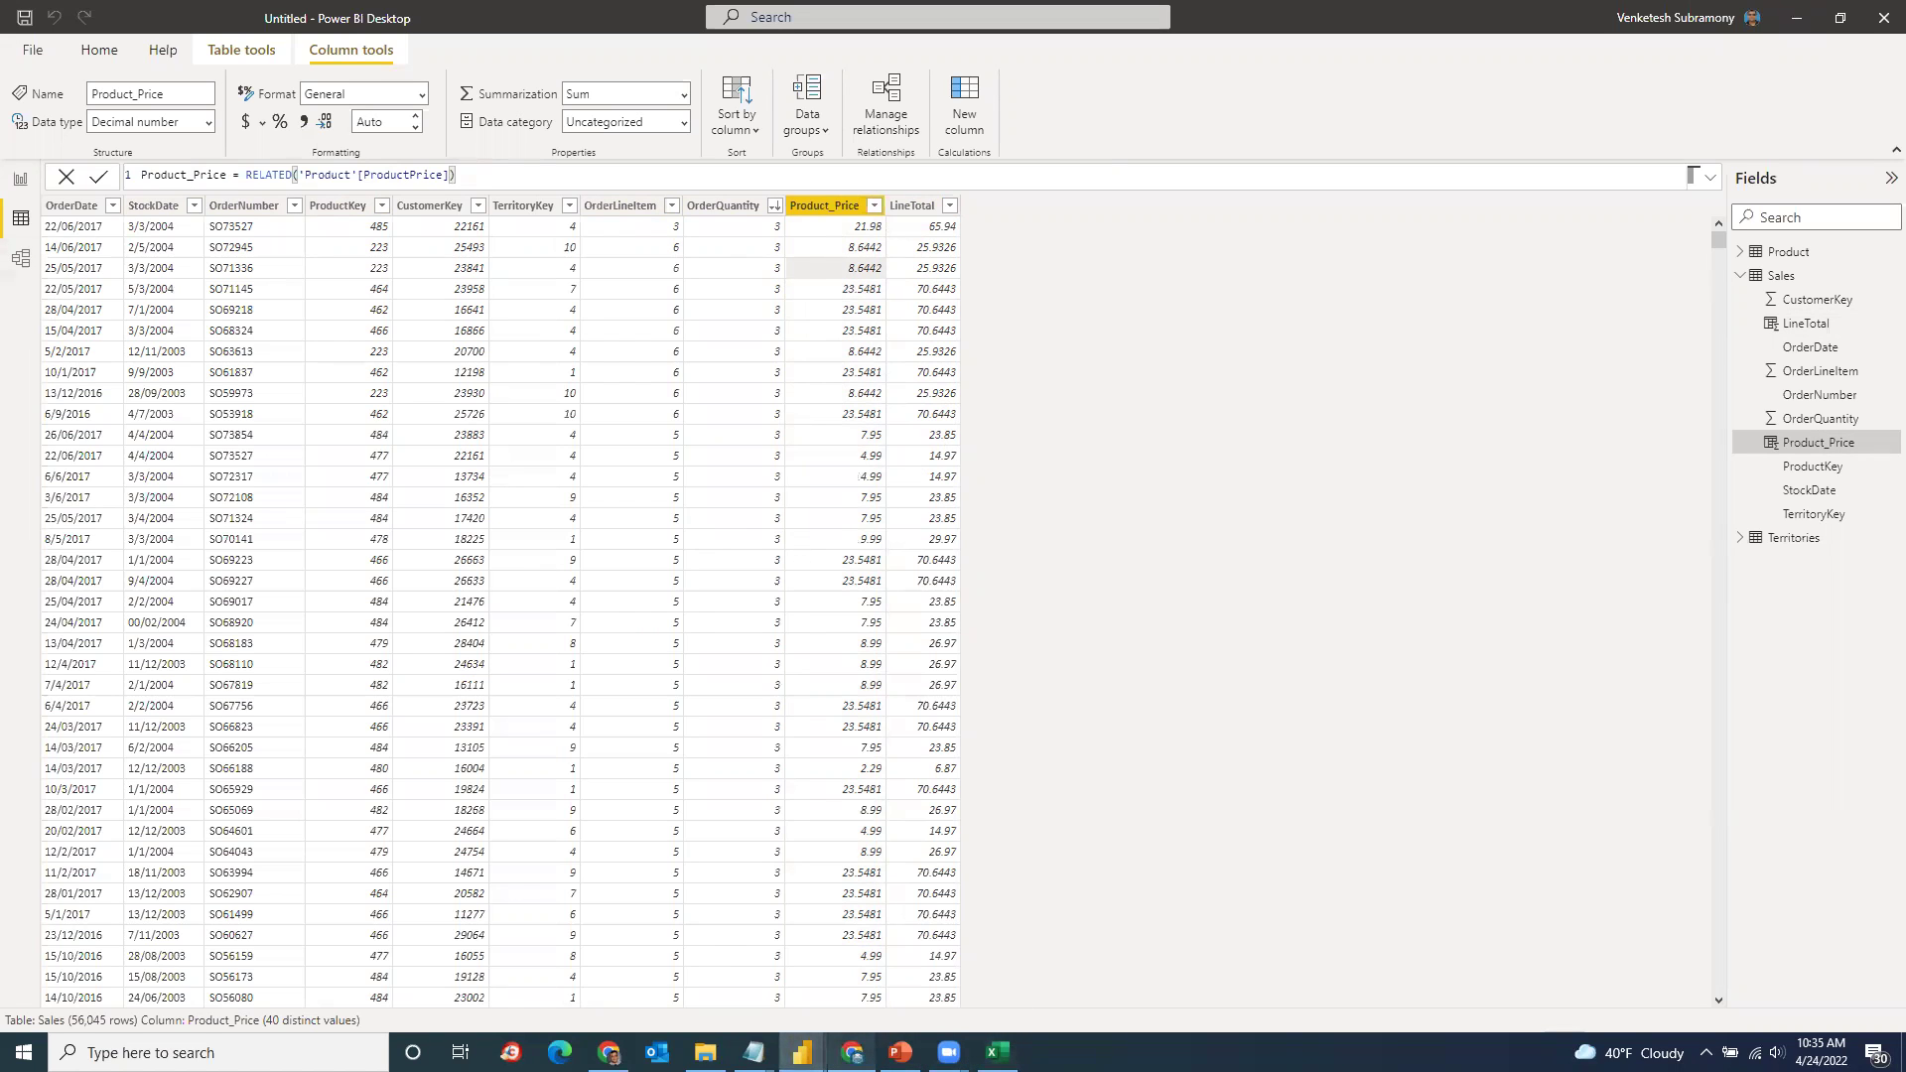
Step: Switch to Google Classroom in Chrome and expand the Power Pivot & DAX Functions material to view its section files
{"action": "left_click", "coordinate": [900, 1052]}
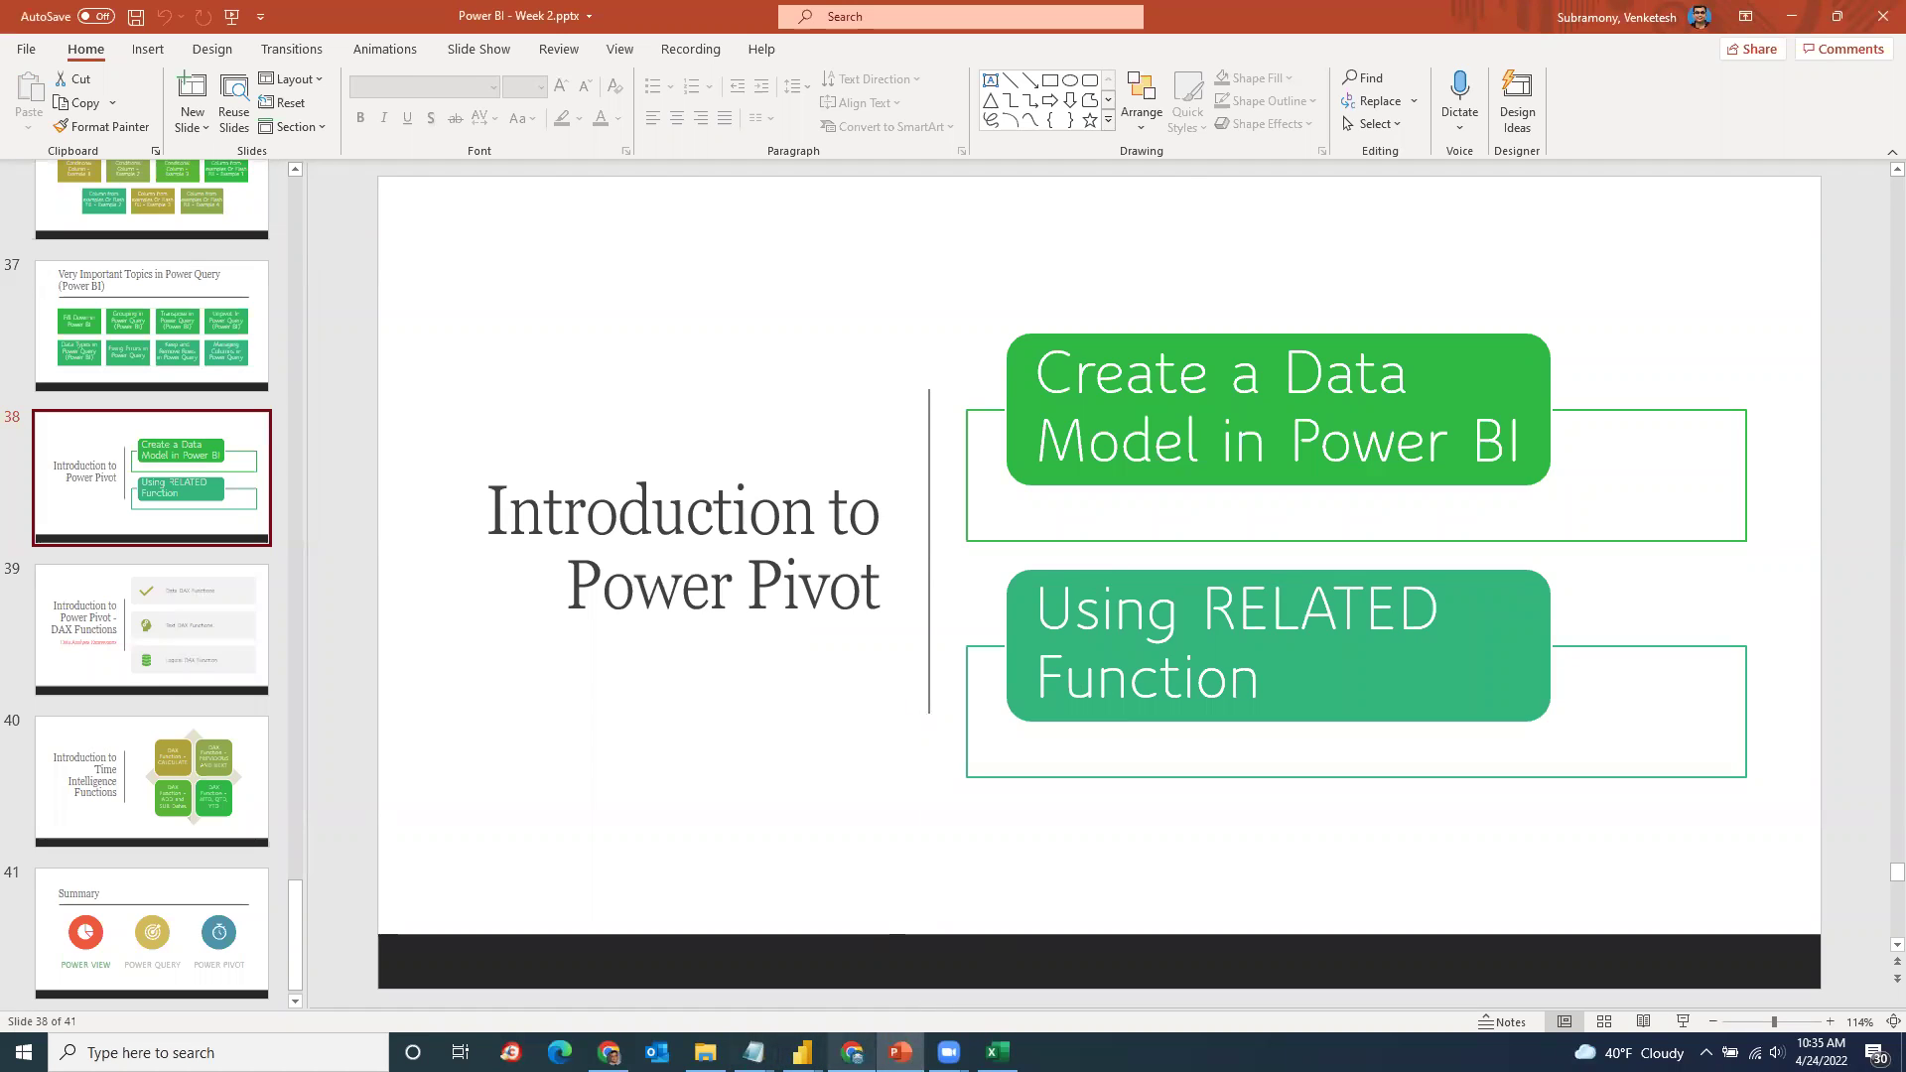
{"action": "left_click", "coordinate": [852, 1052]}
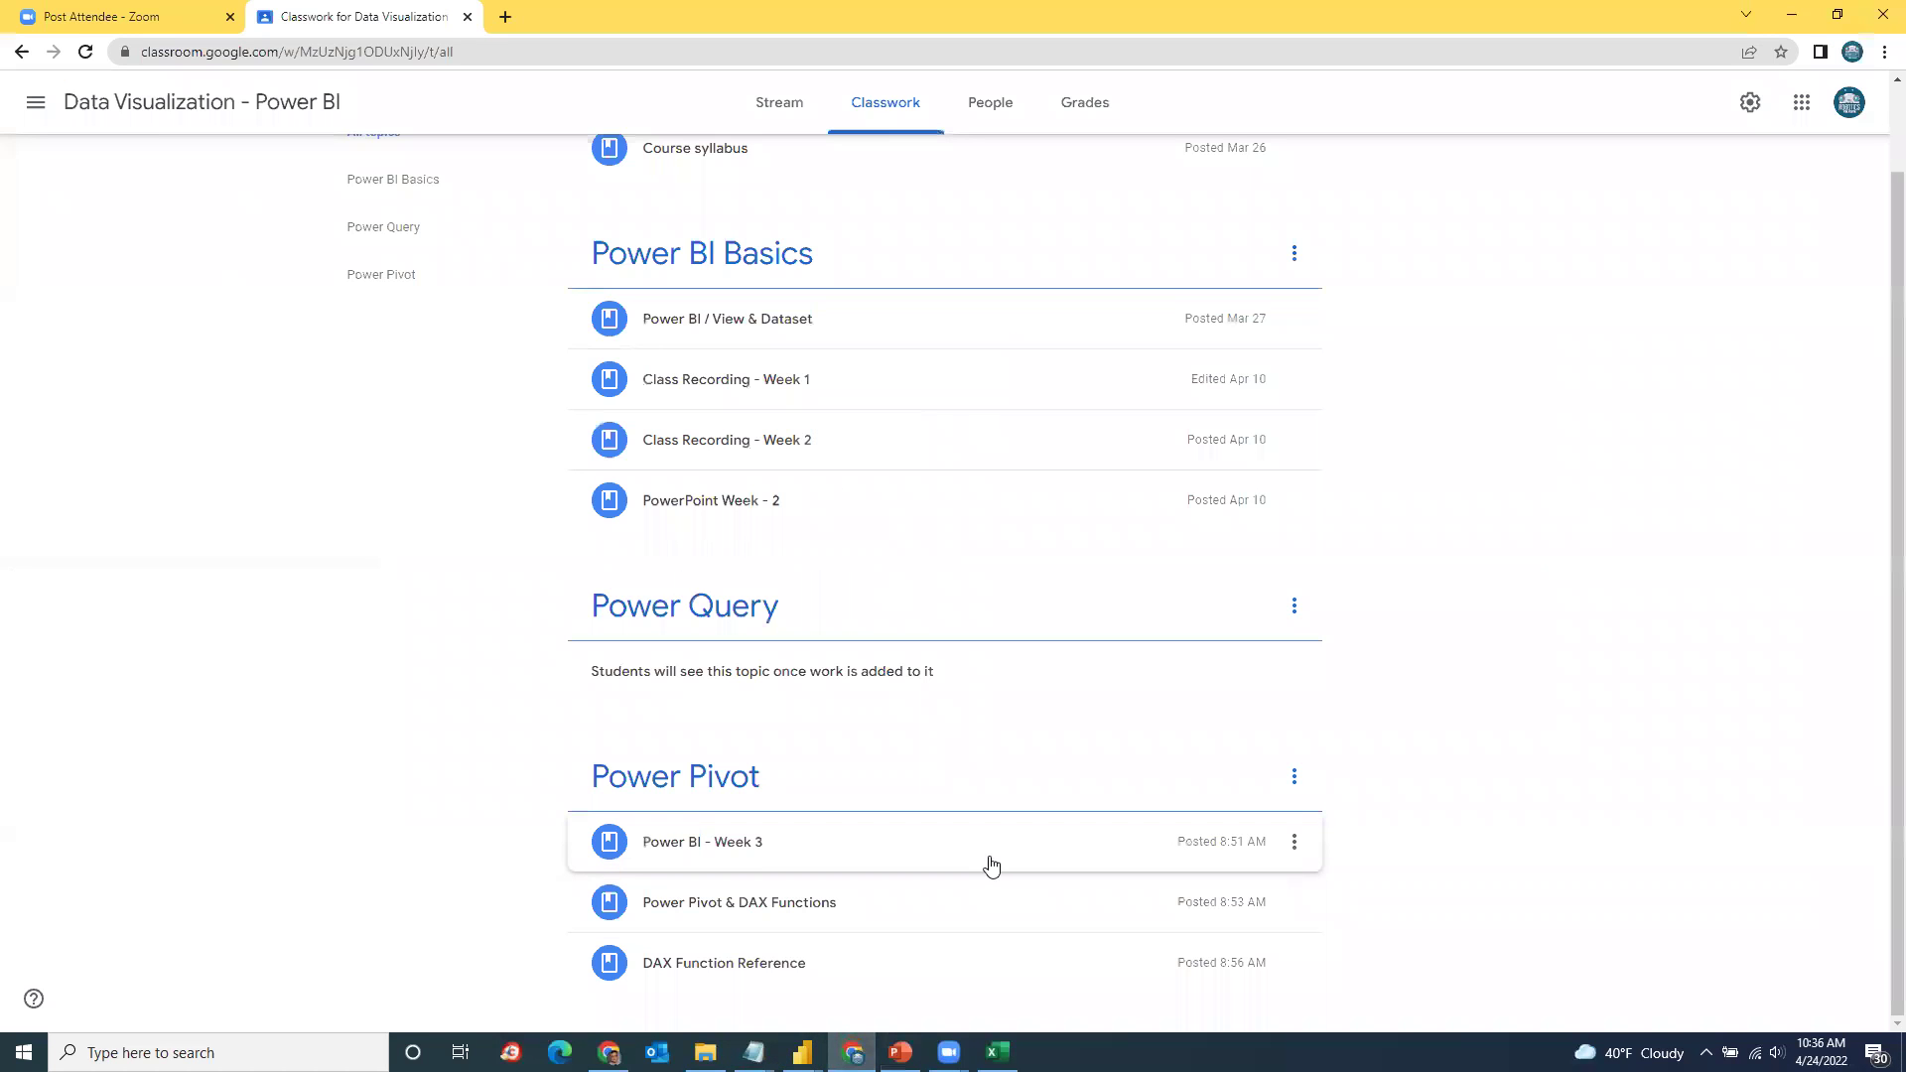
{"action": "left_click", "coordinate": [739, 922]}
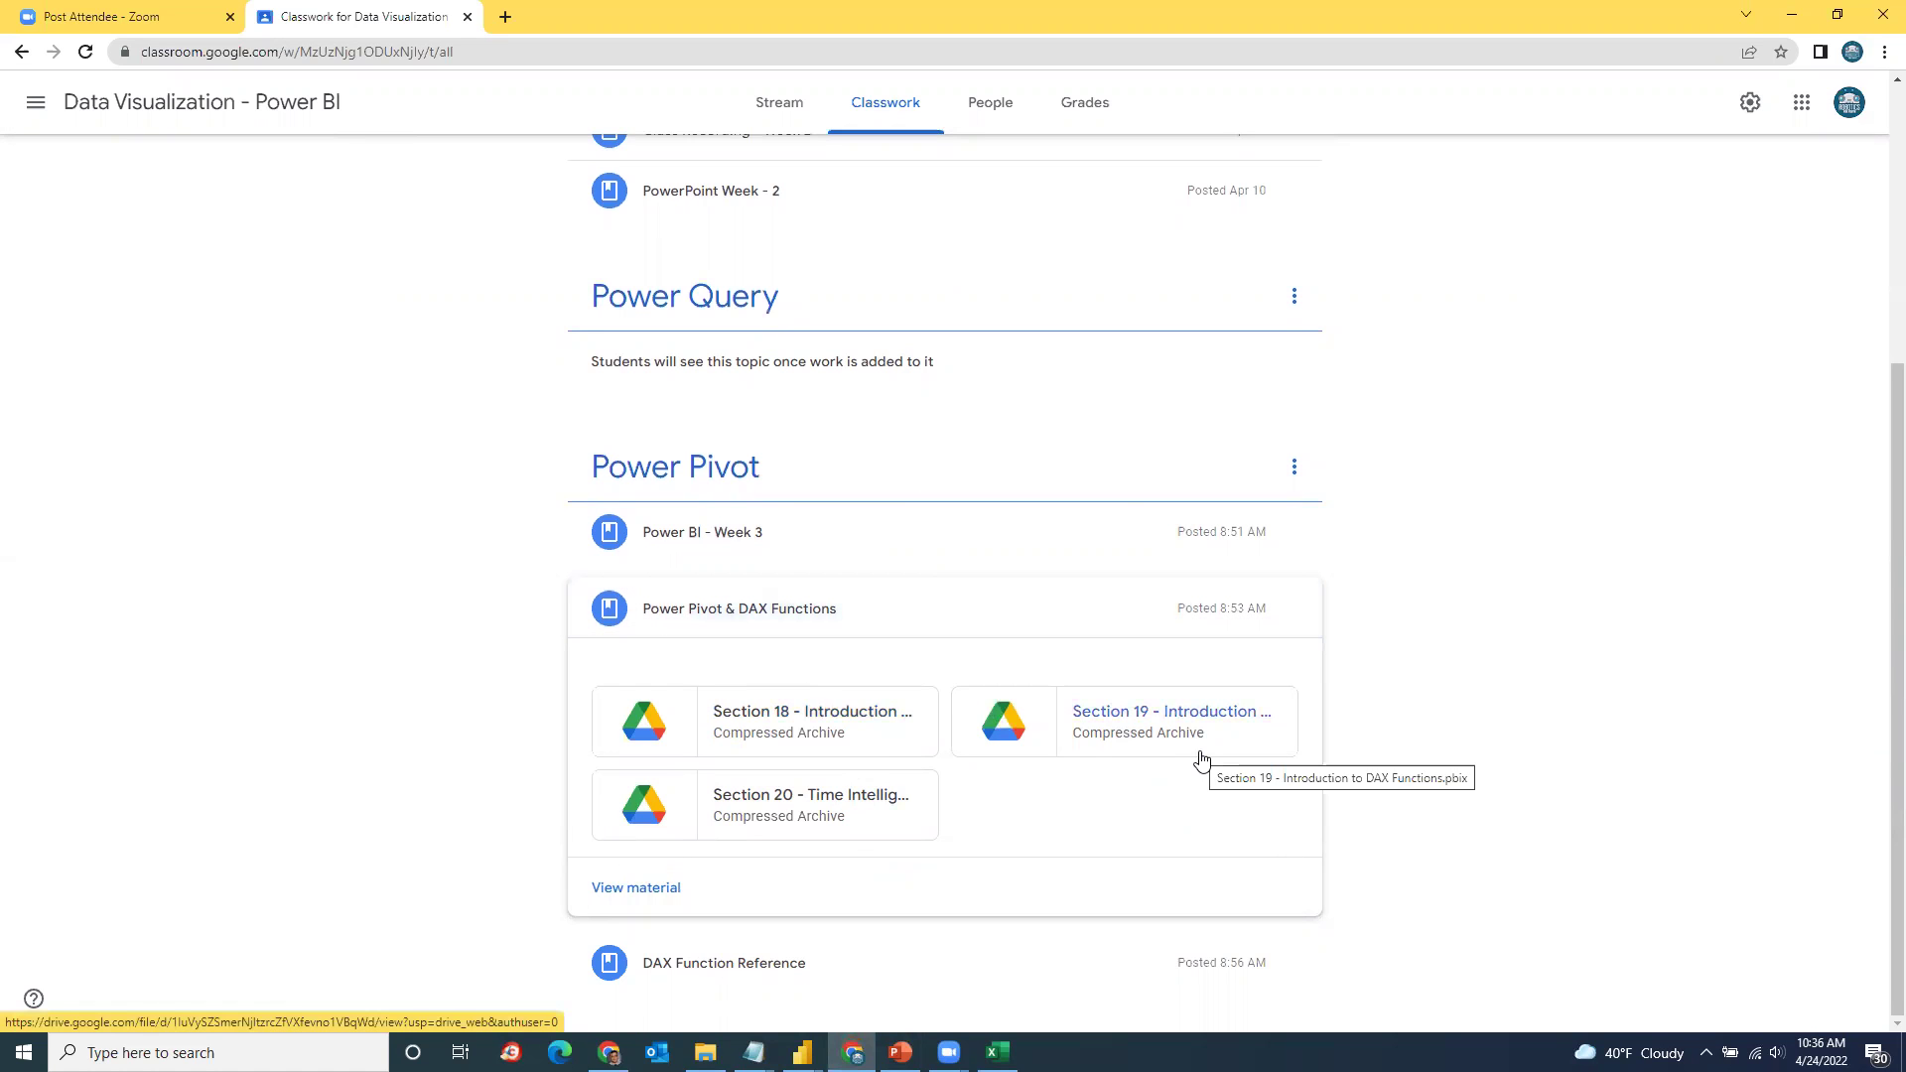
Step: Switch to the PowerPoint presentation and view the Introduction to Power Pivot and DAX Functions slides
{"action": "left_click", "coordinate": [901, 1053]}
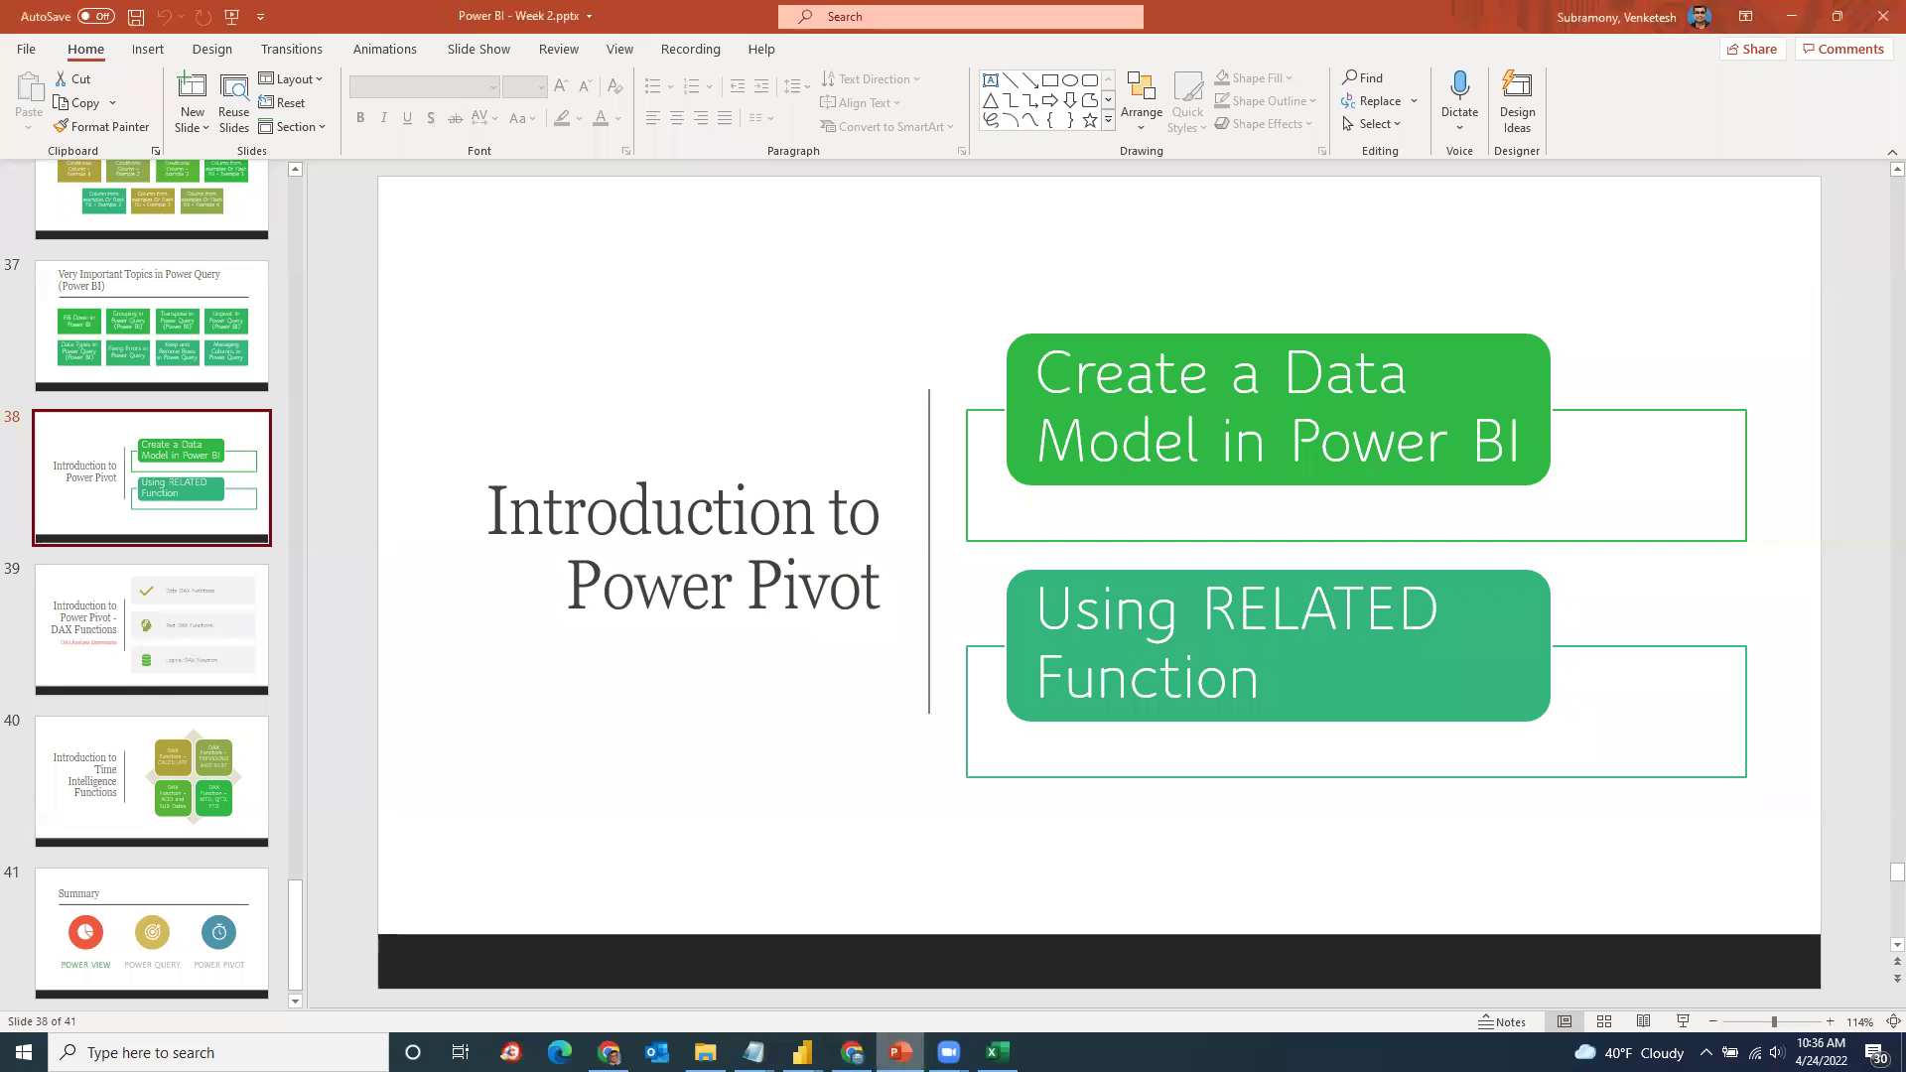
{"action": "left_click", "coordinate": [697, 764]}
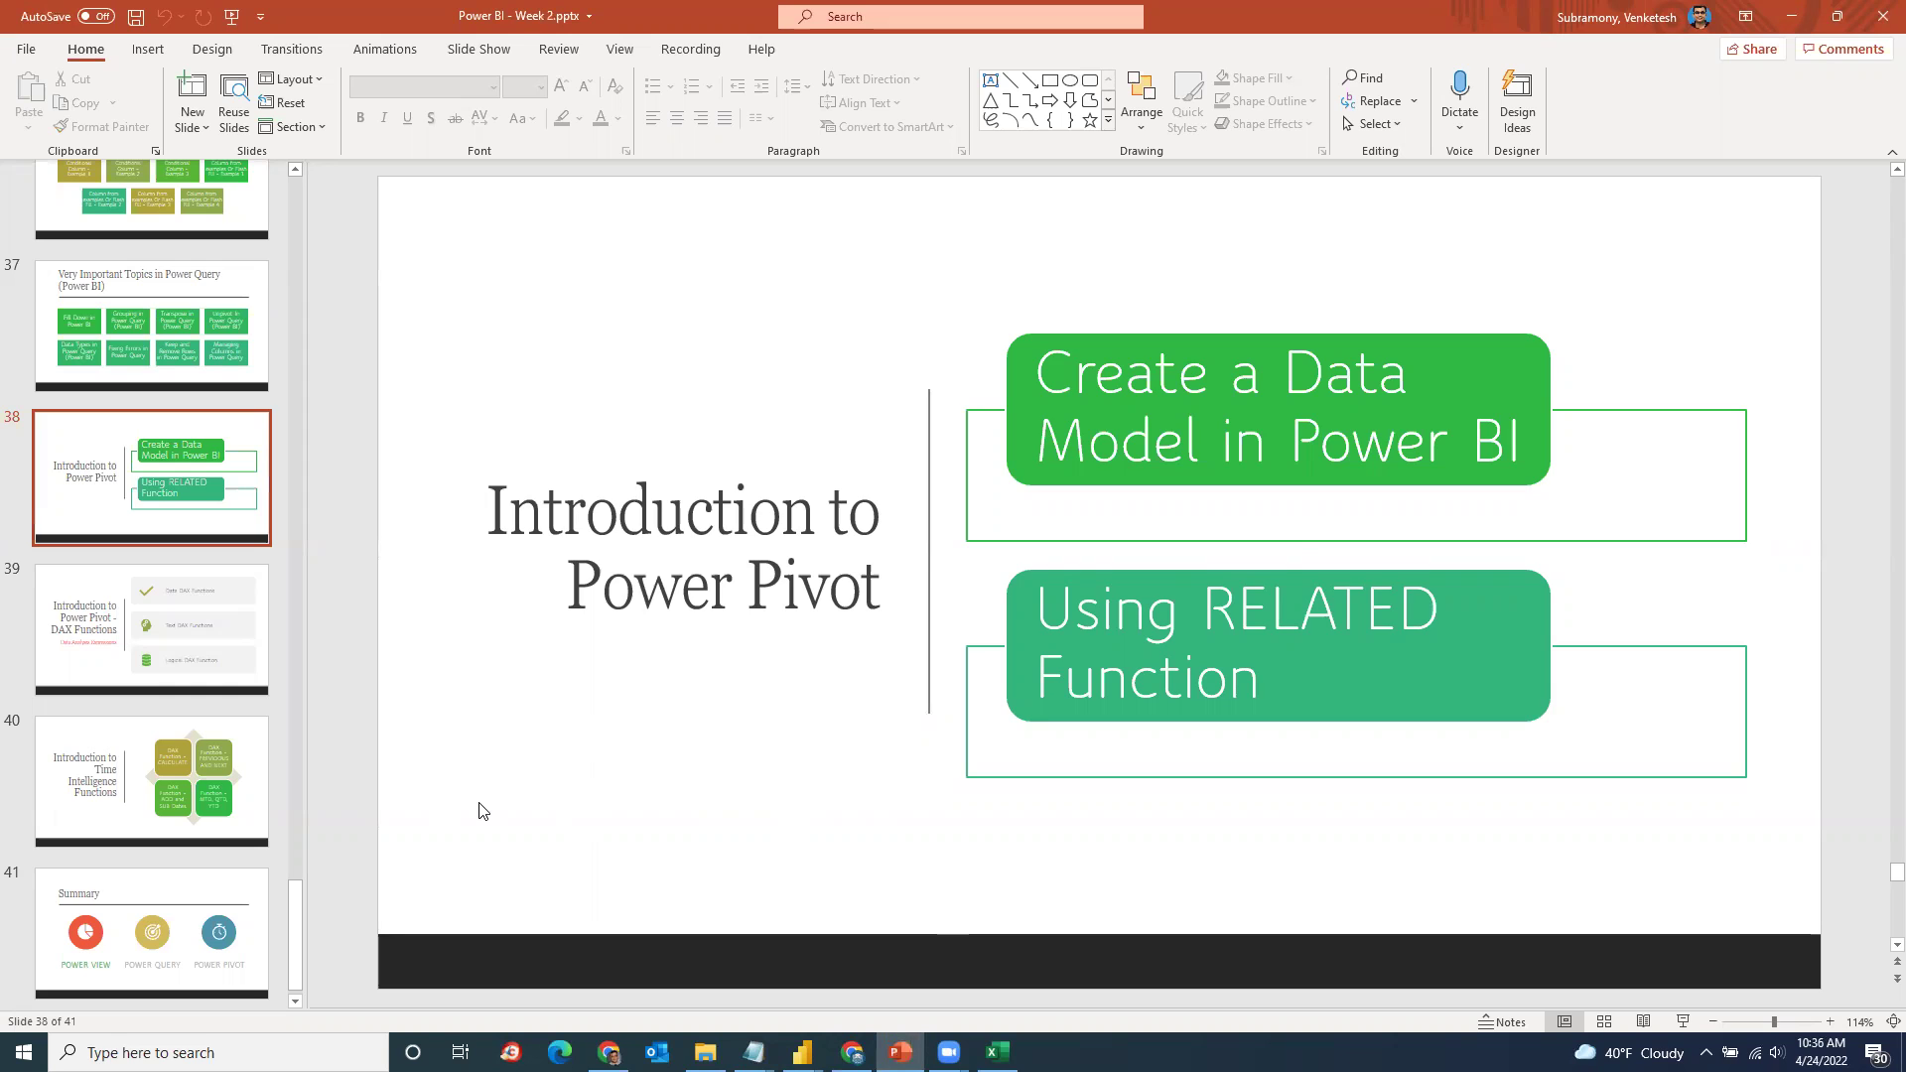
{"action": "scroll", "coordinate": [480, 811], "scroll_direction": "down", "scroll_amount": 1}
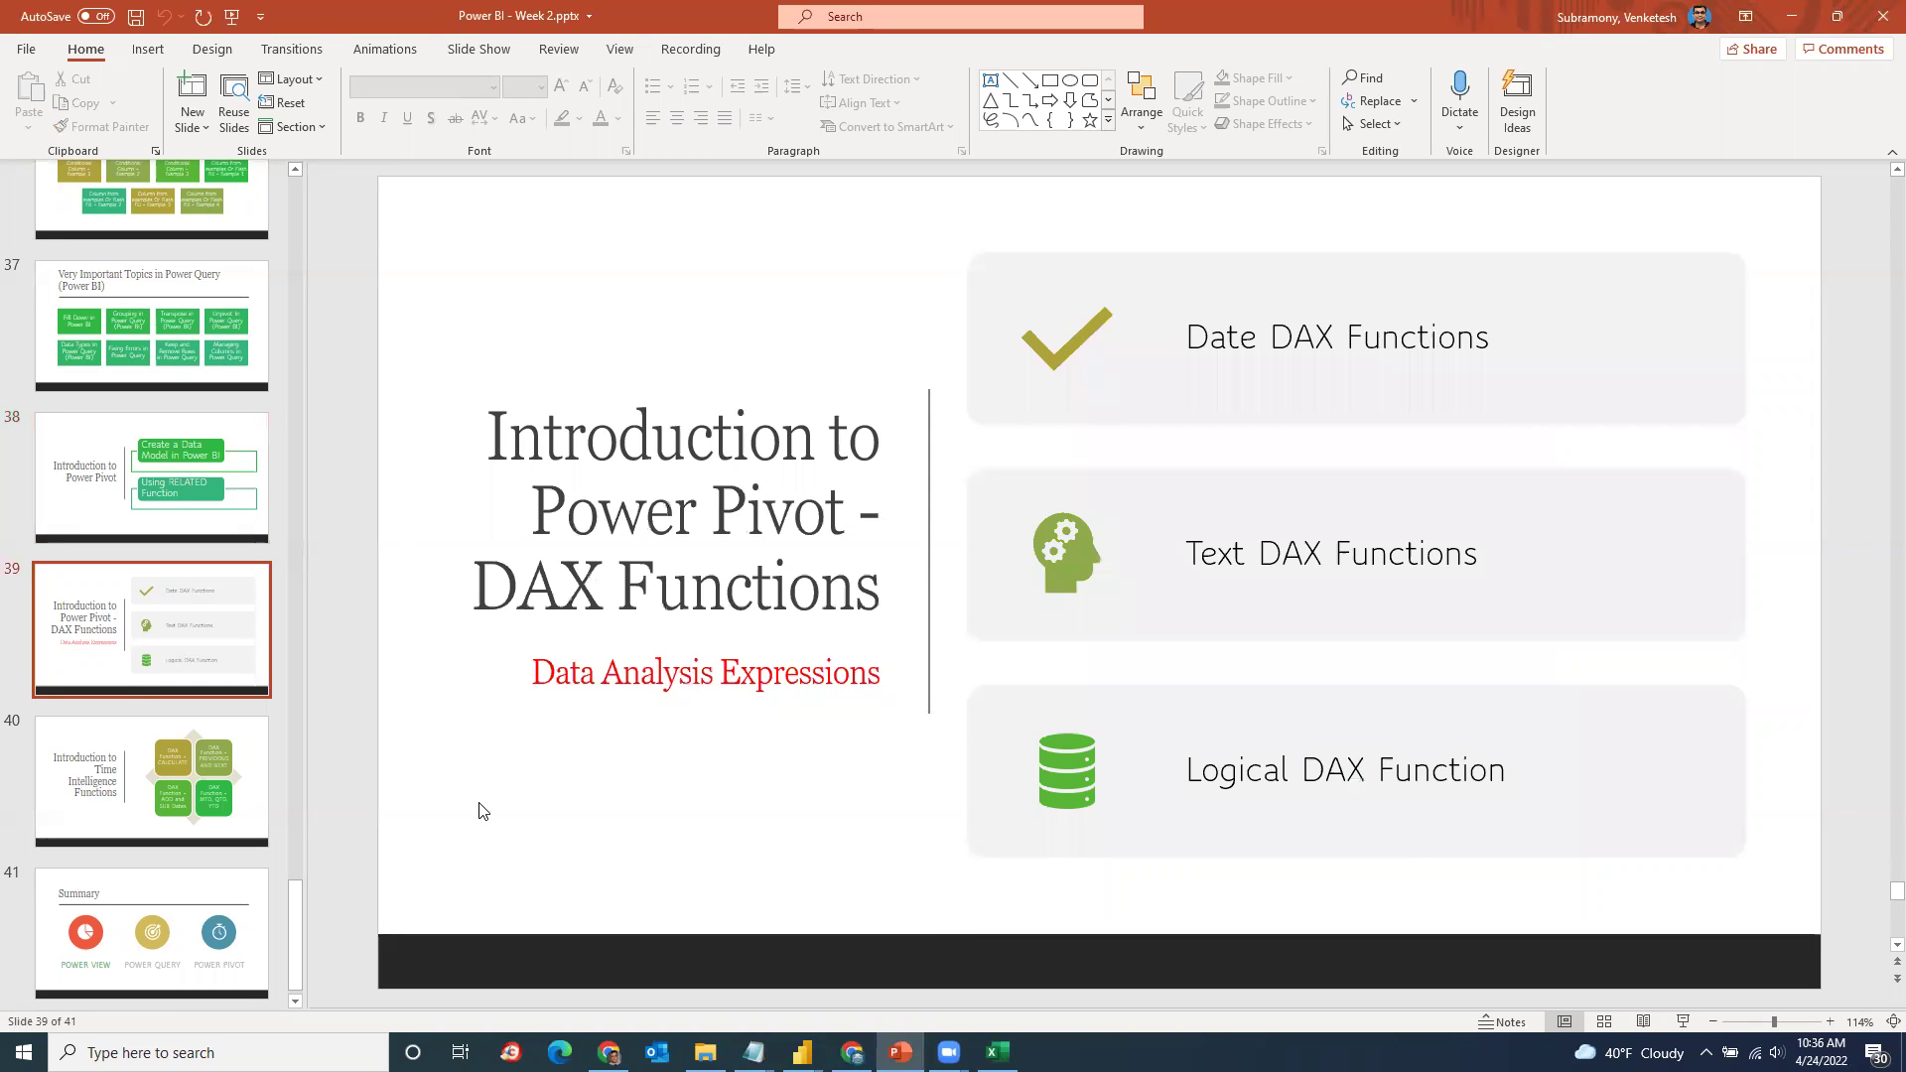
{"action": "scroll", "coordinate": [481, 811], "scroll_direction": "up", "scroll_amount": 1}
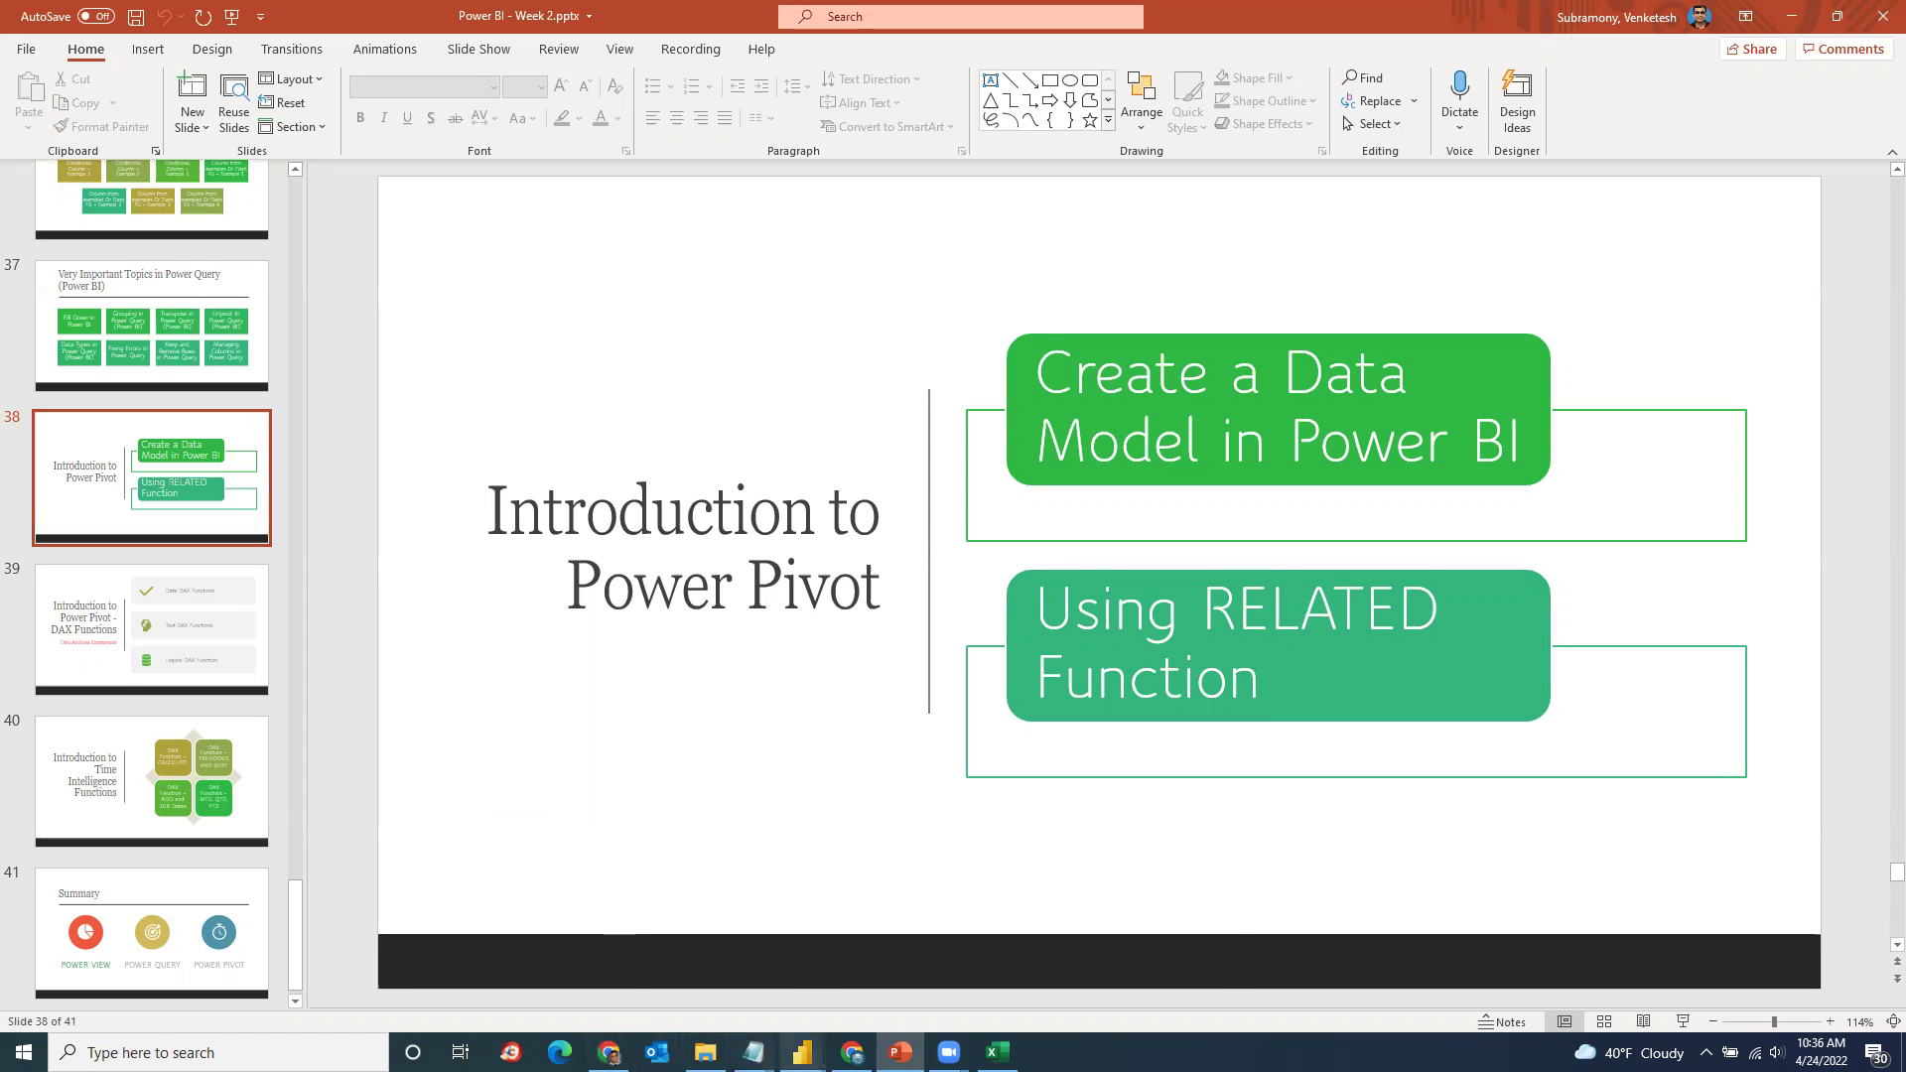
Step: Switch to the untitled Power BI Desktop file and display the report with the LineTotal by ProductColor table
{"action": "mouse_move", "coordinate": [802, 1052]}
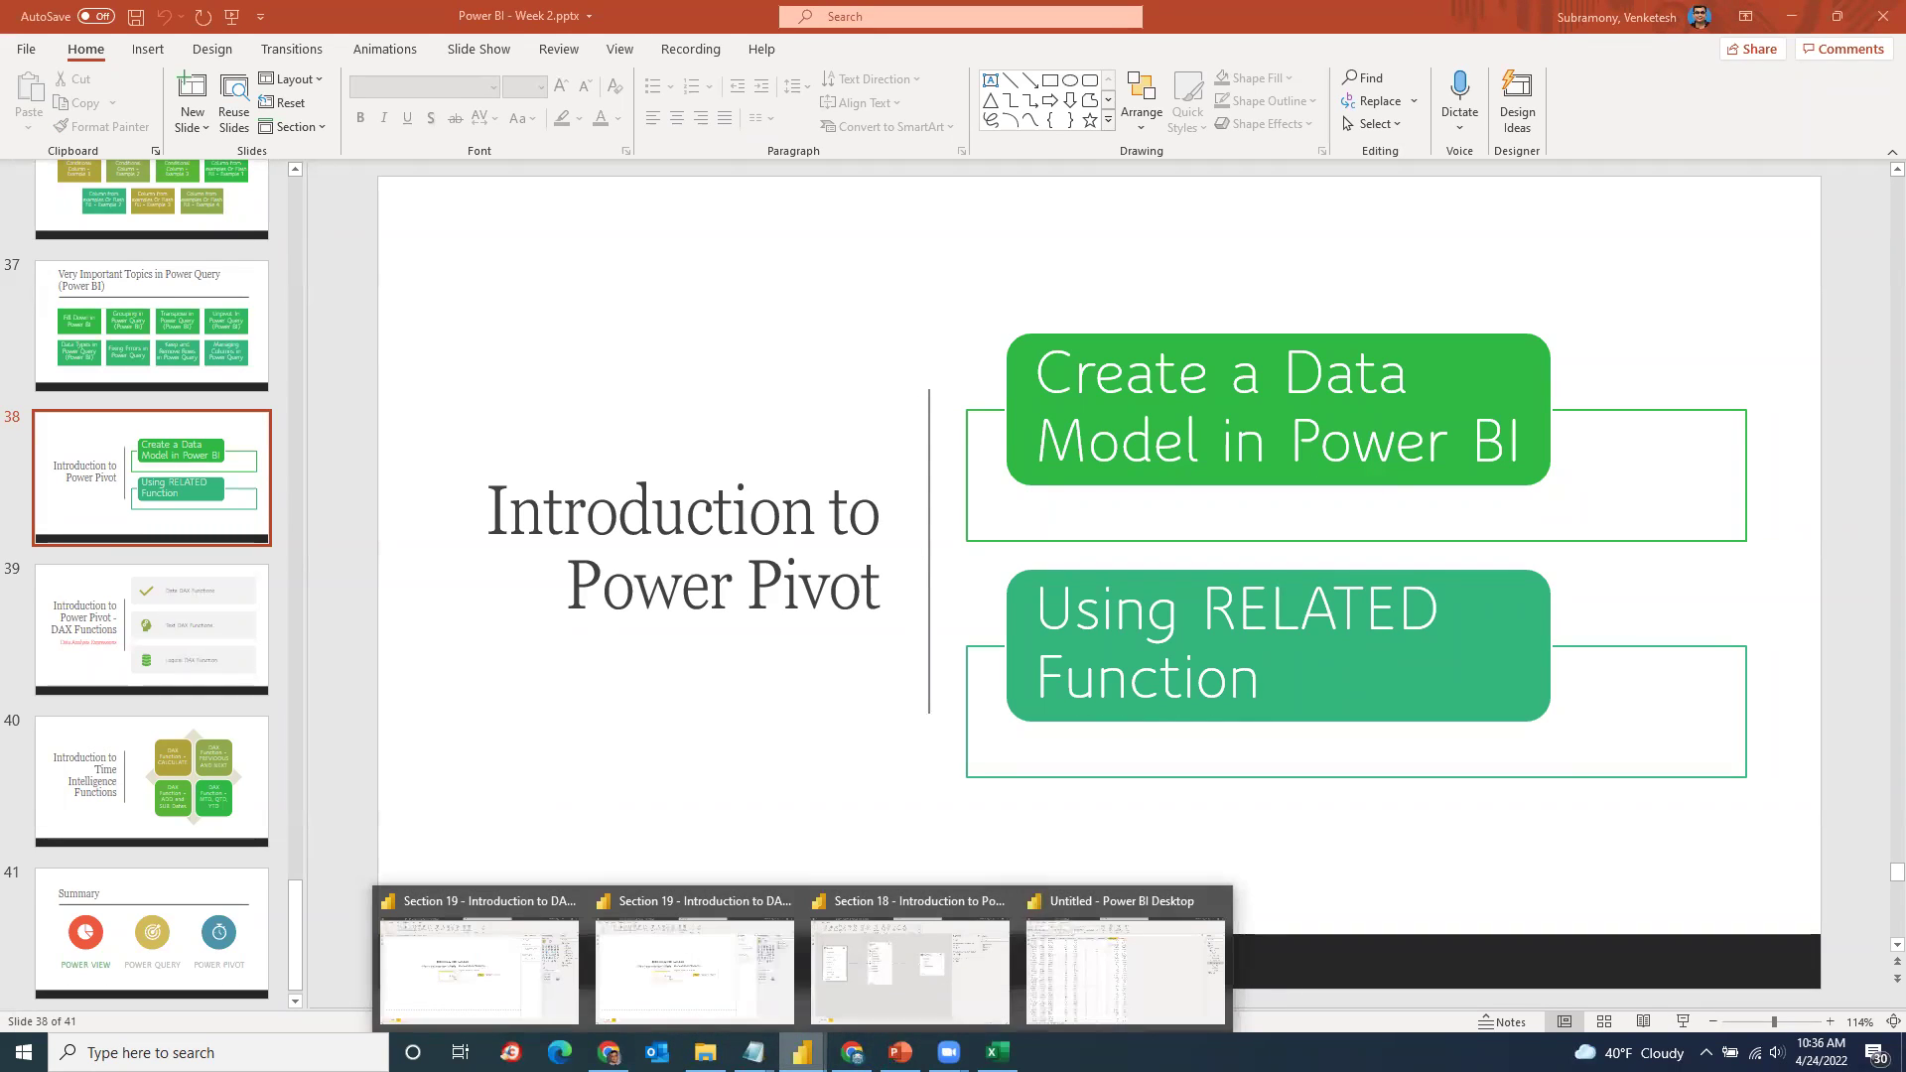
{"action": "left_click", "coordinate": [1099, 973]}
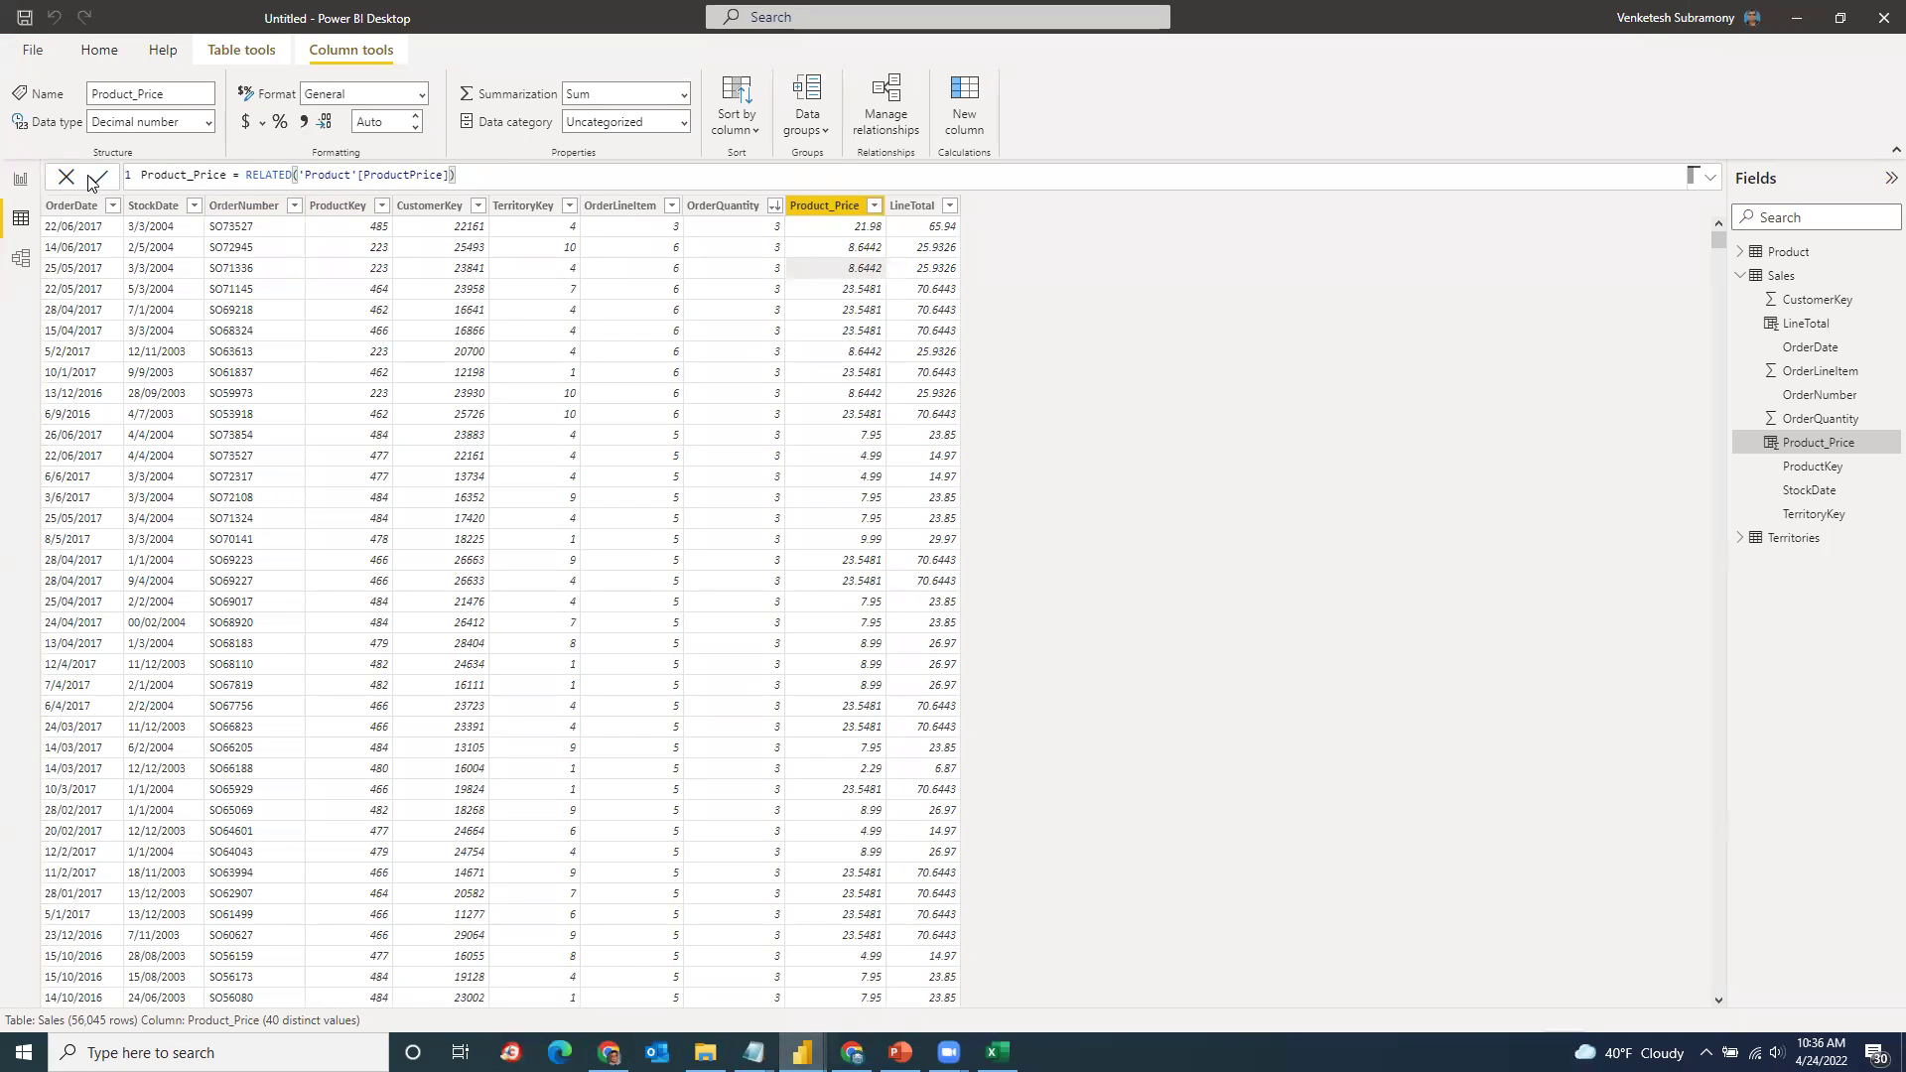
{"action": "left_click", "coordinate": [20, 179]}
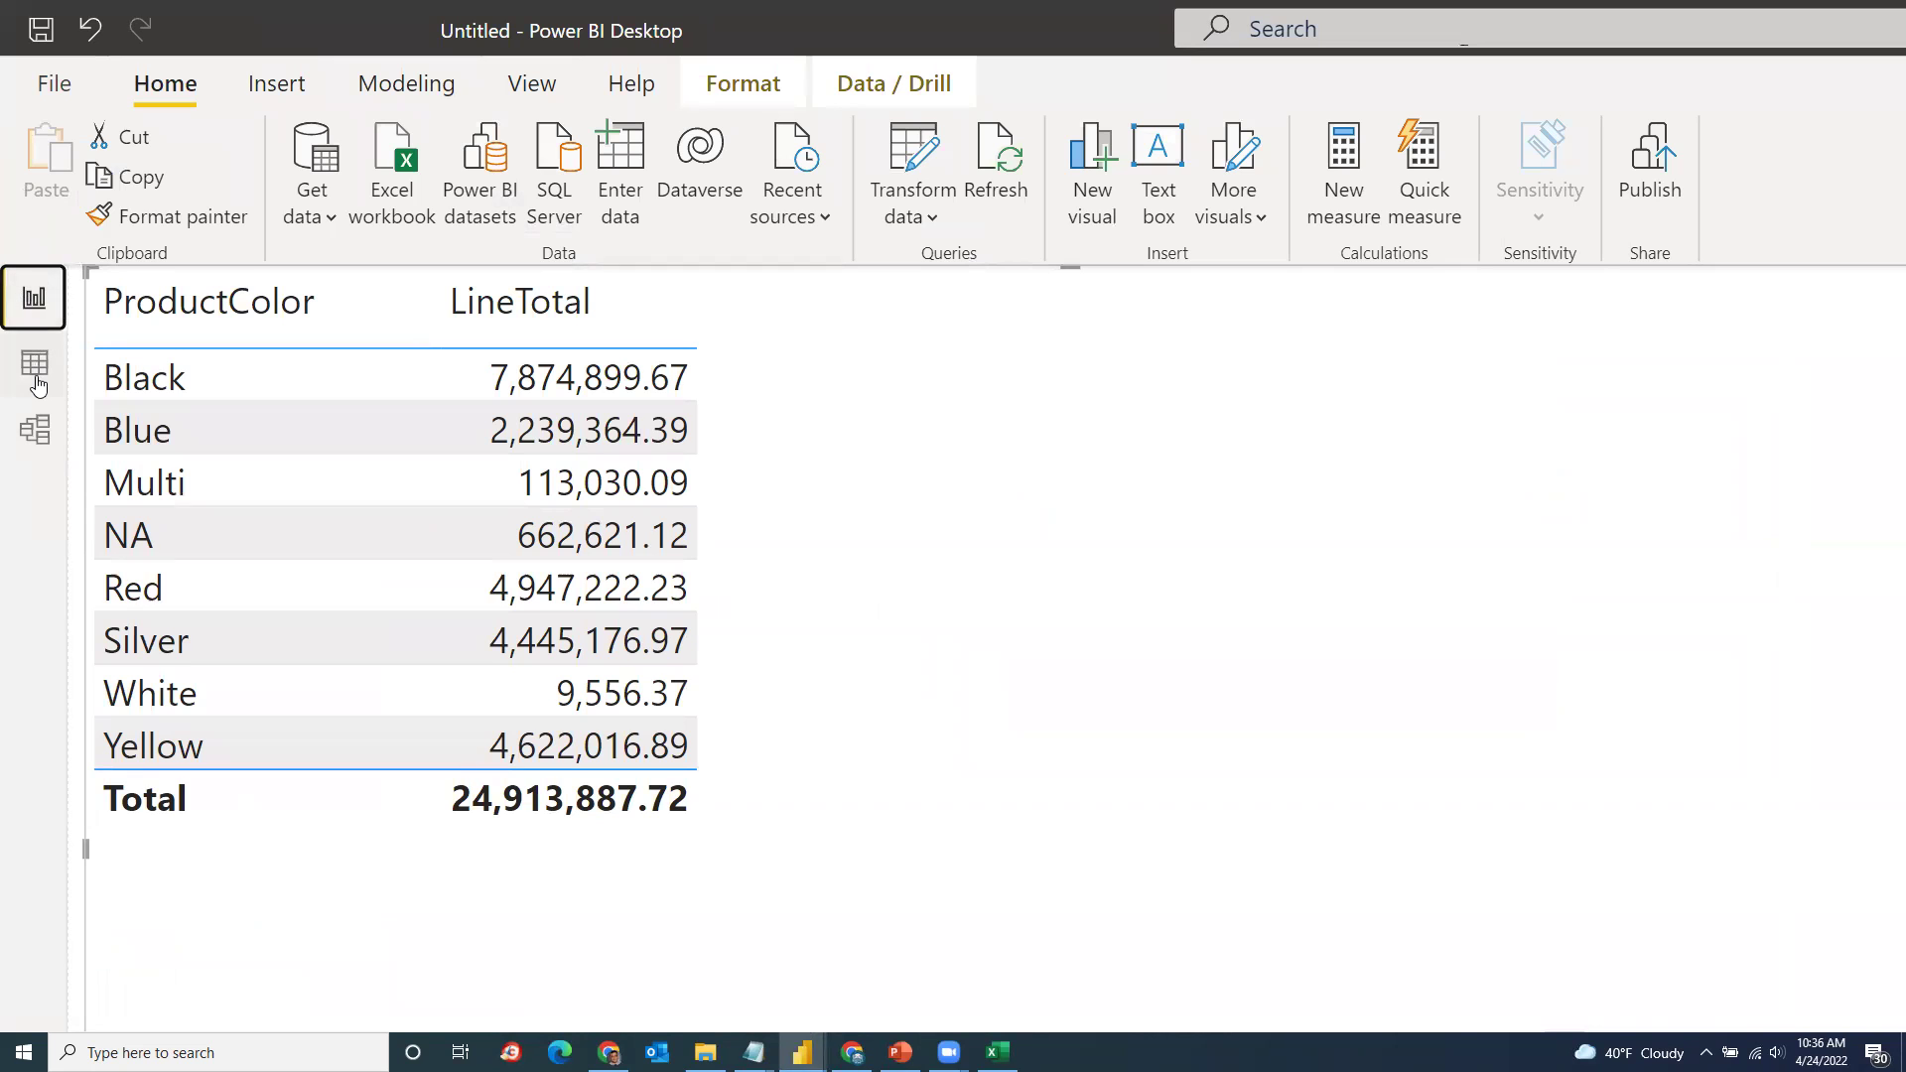
Step: Compare the Sales table's Product_Price formula and data with the Product, Sales and Territories relationships in the data model
{"action": "left_click", "coordinate": [36, 377]}
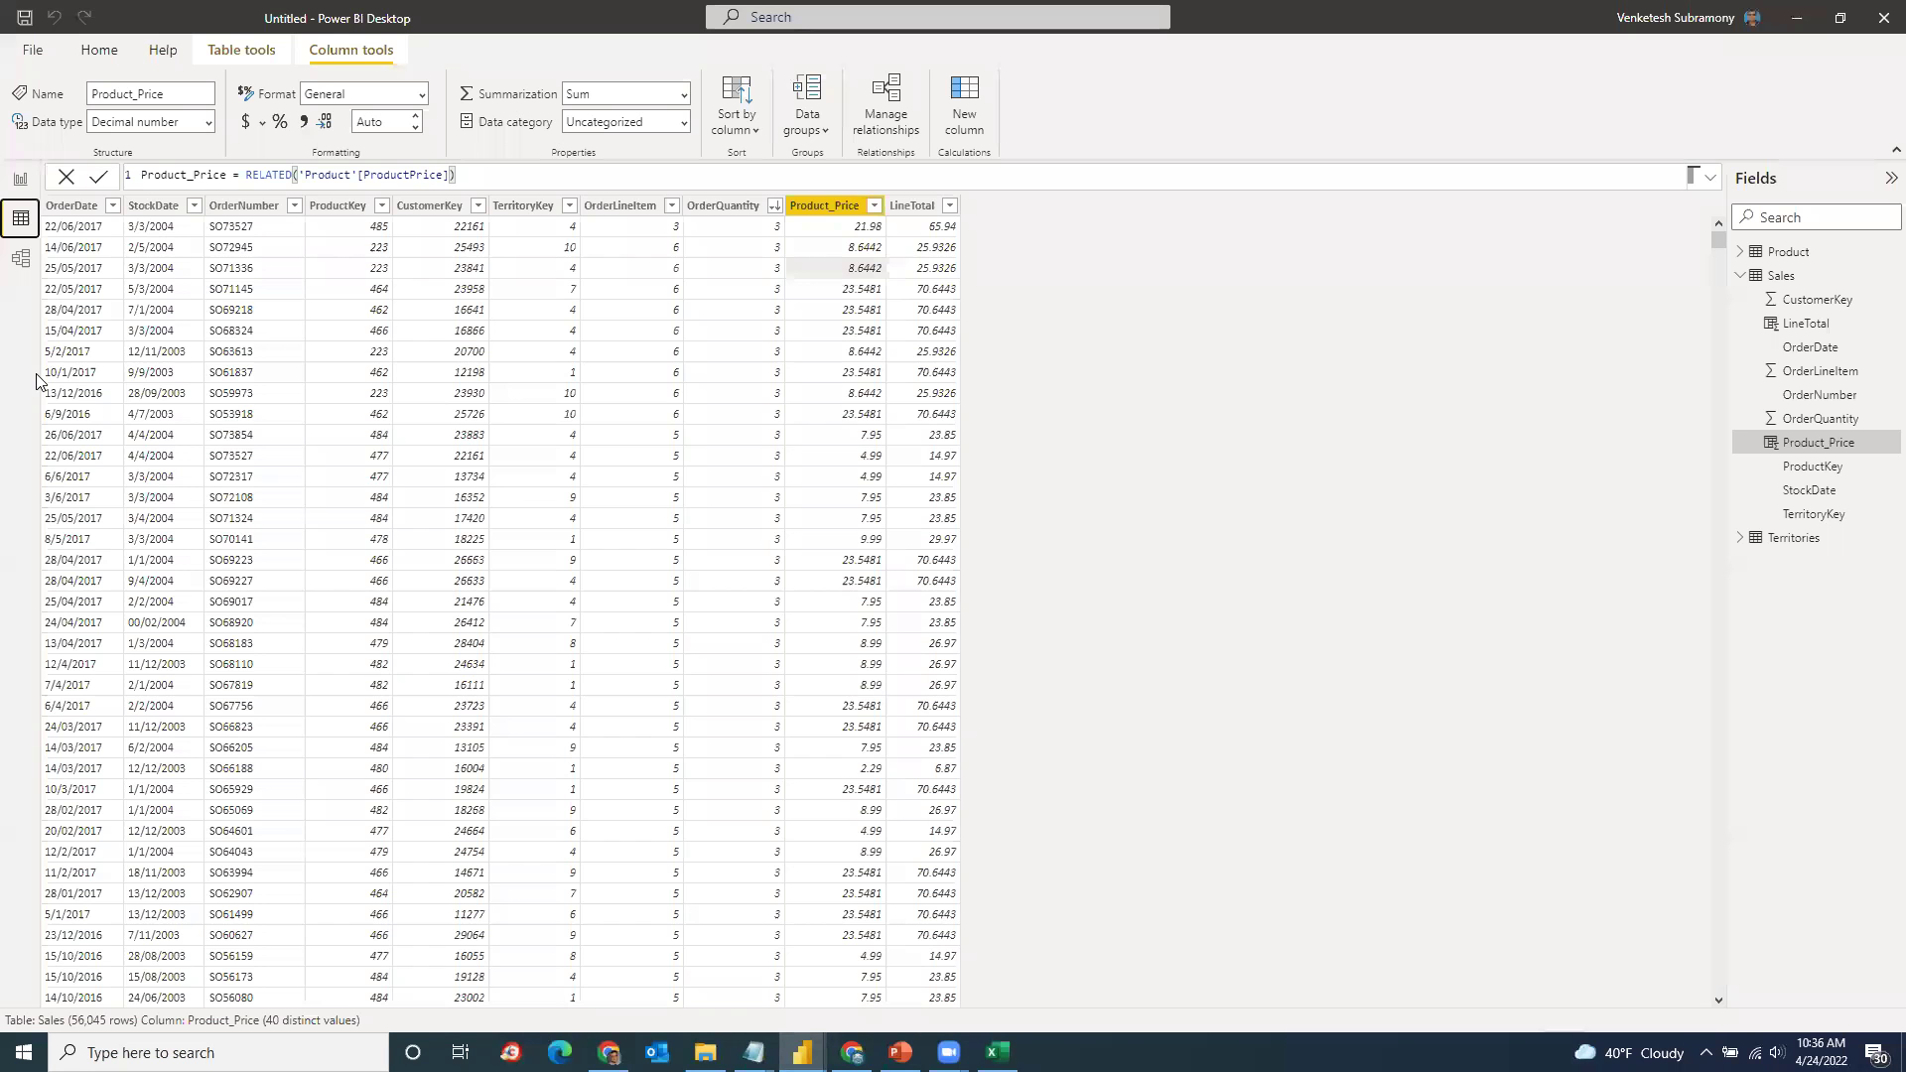
{"action": "left_click", "coordinate": [20, 270]}
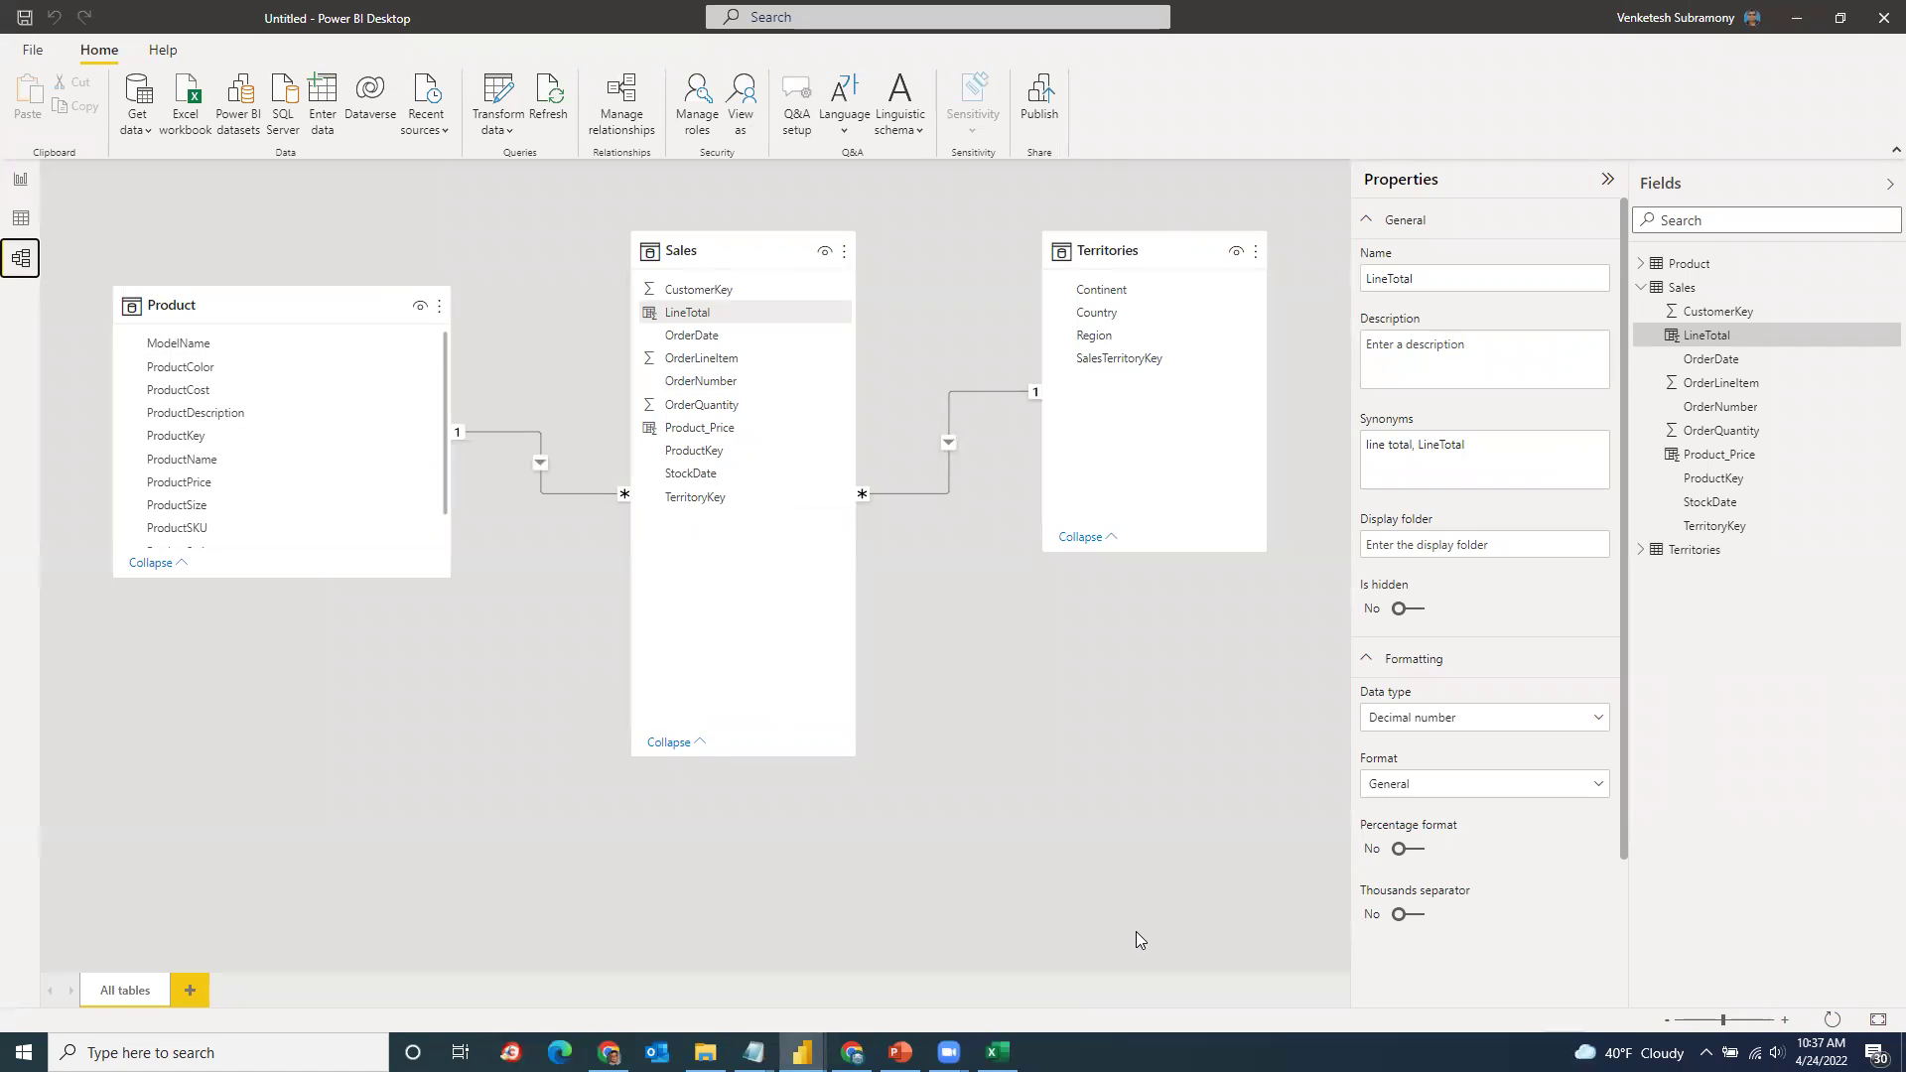
{"action": "left_click", "coordinate": [21, 219]}
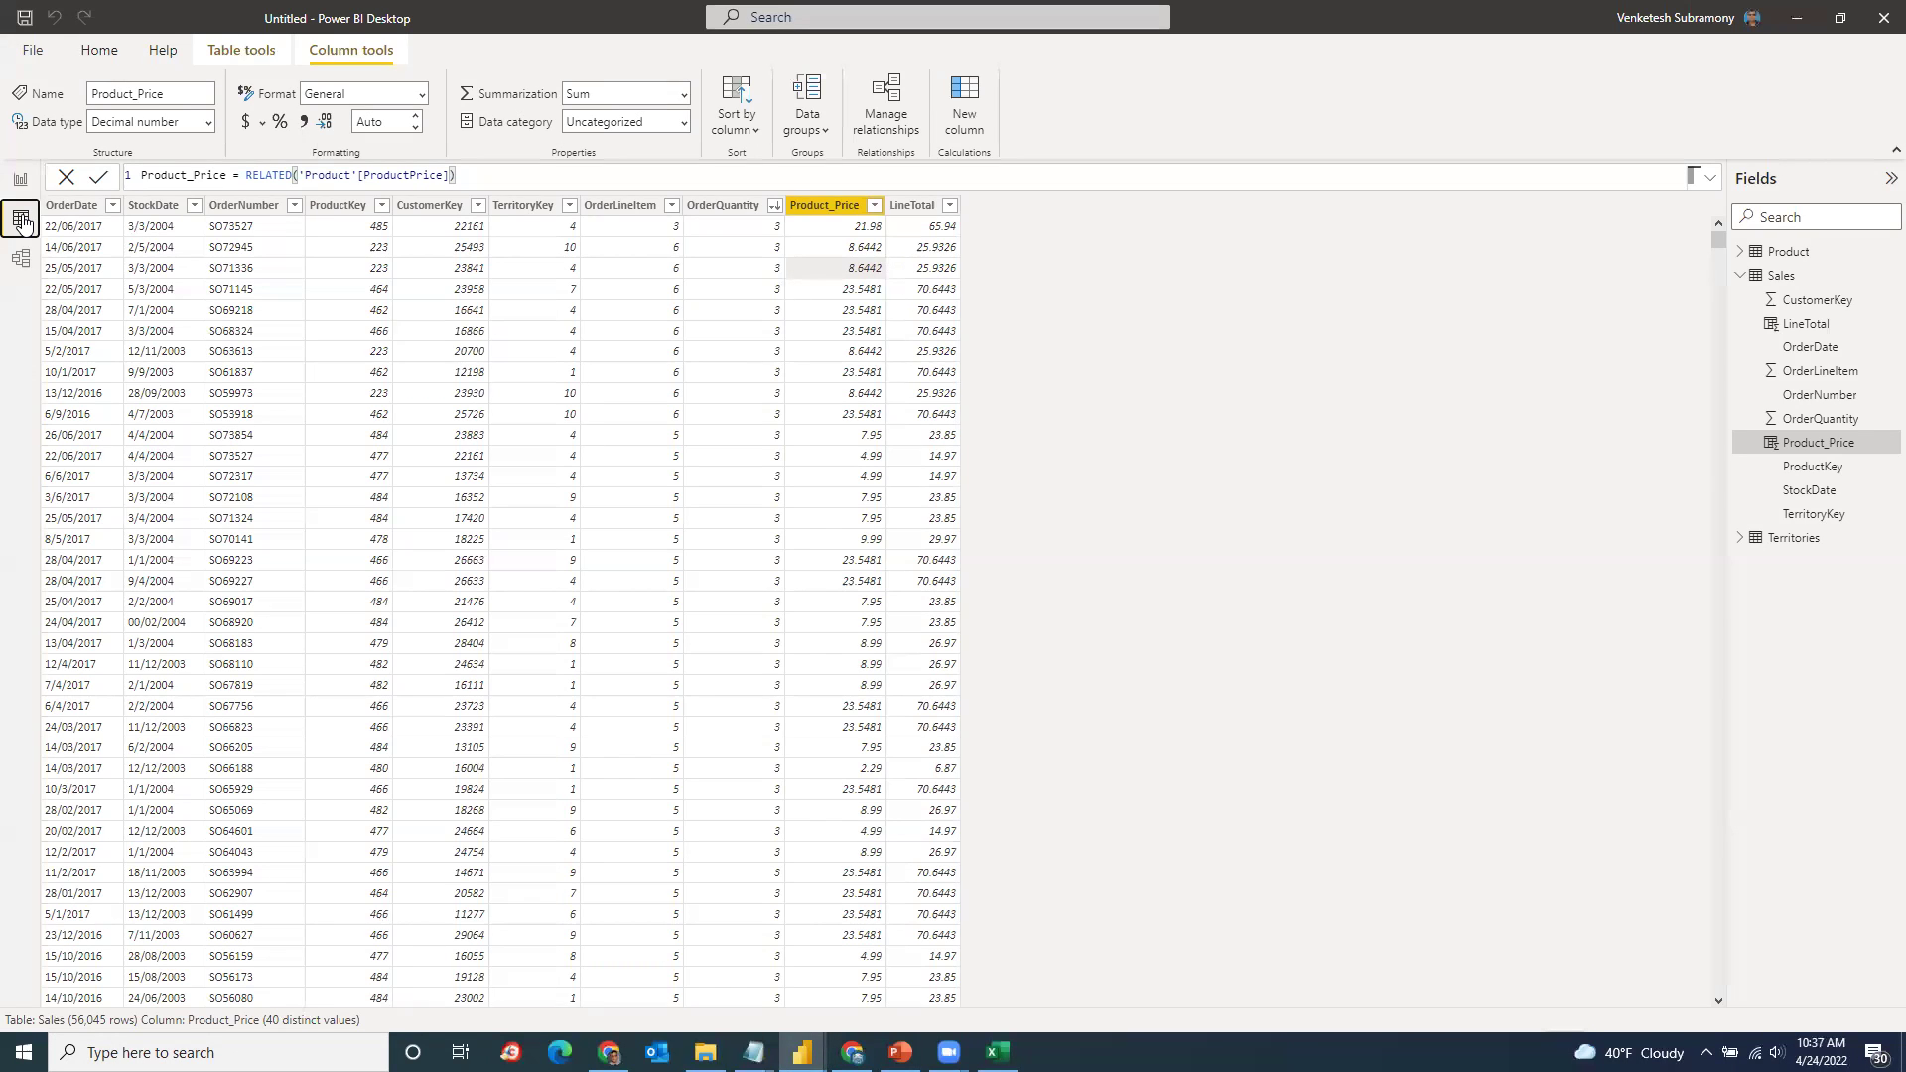
{"action": "left_click", "coordinate": [21, 262]}
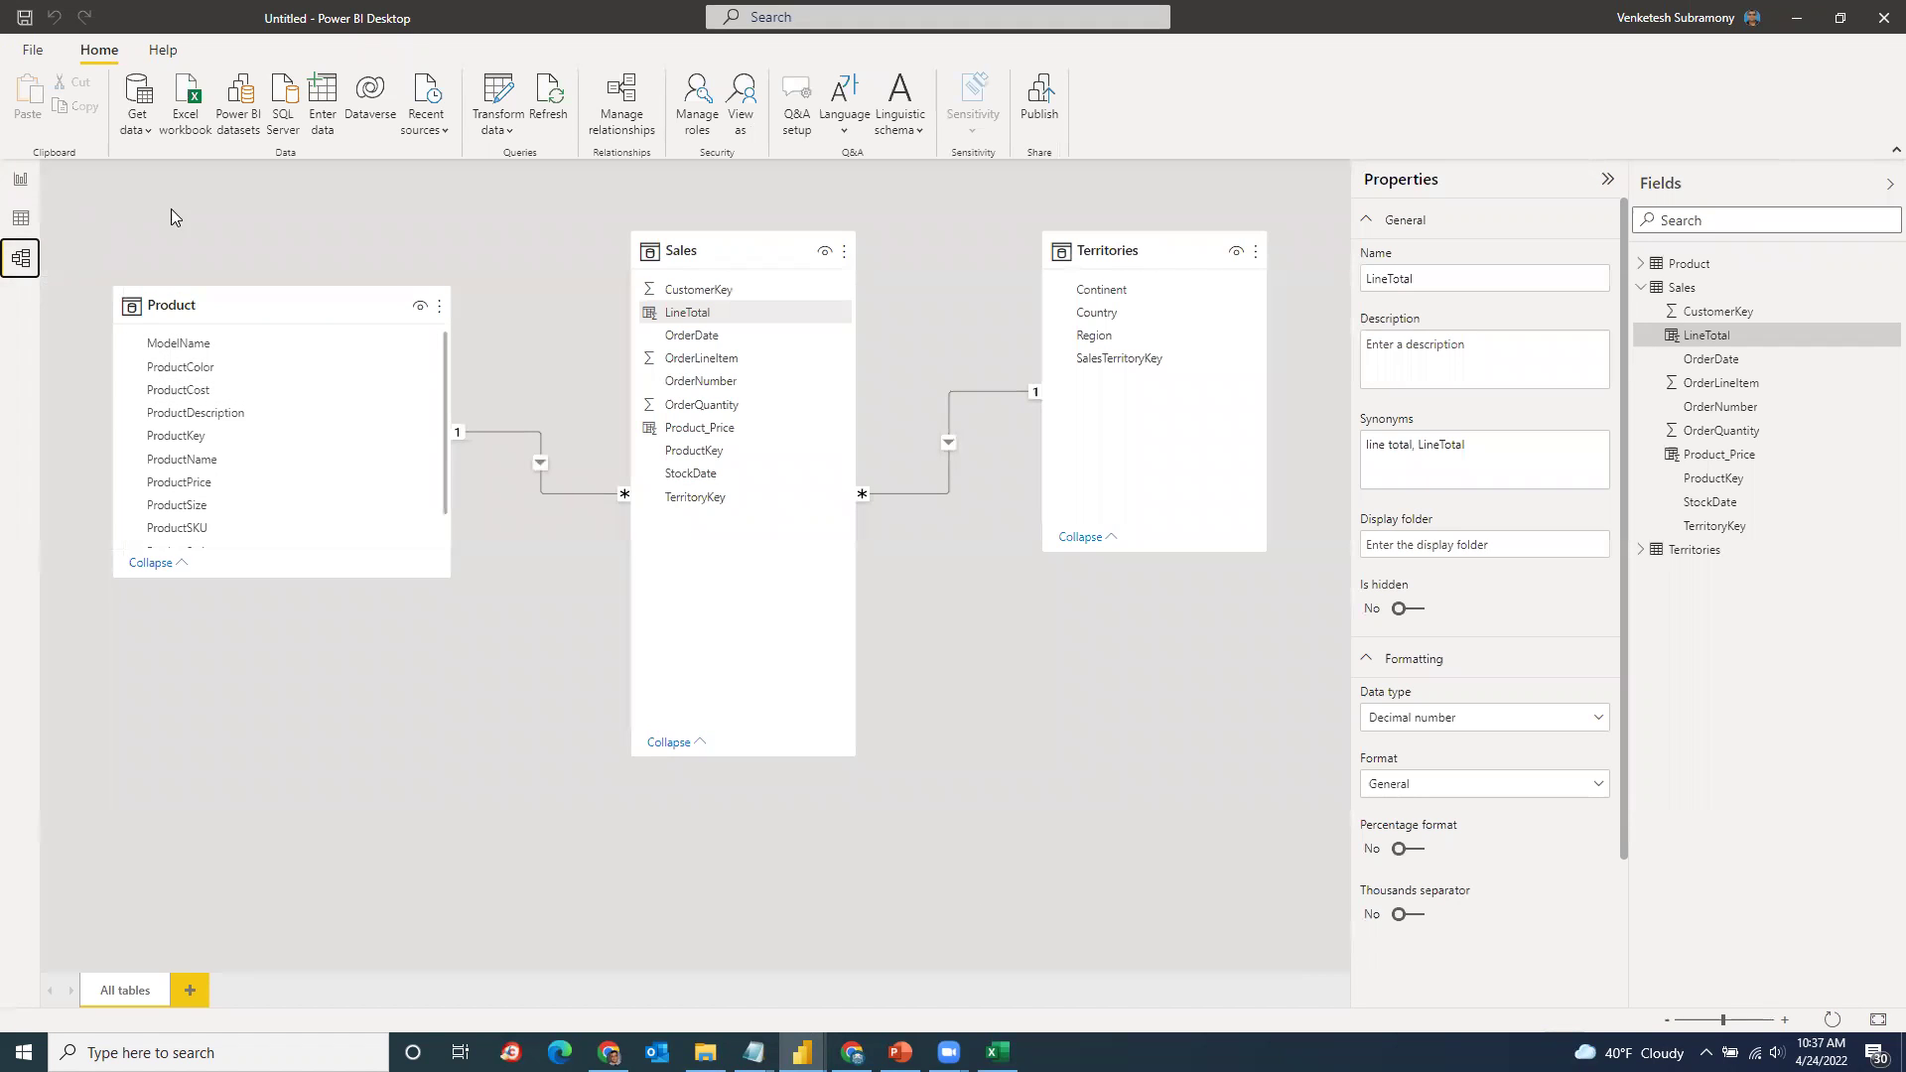
{"action": "left_click", "coordinate": [24, 218]}
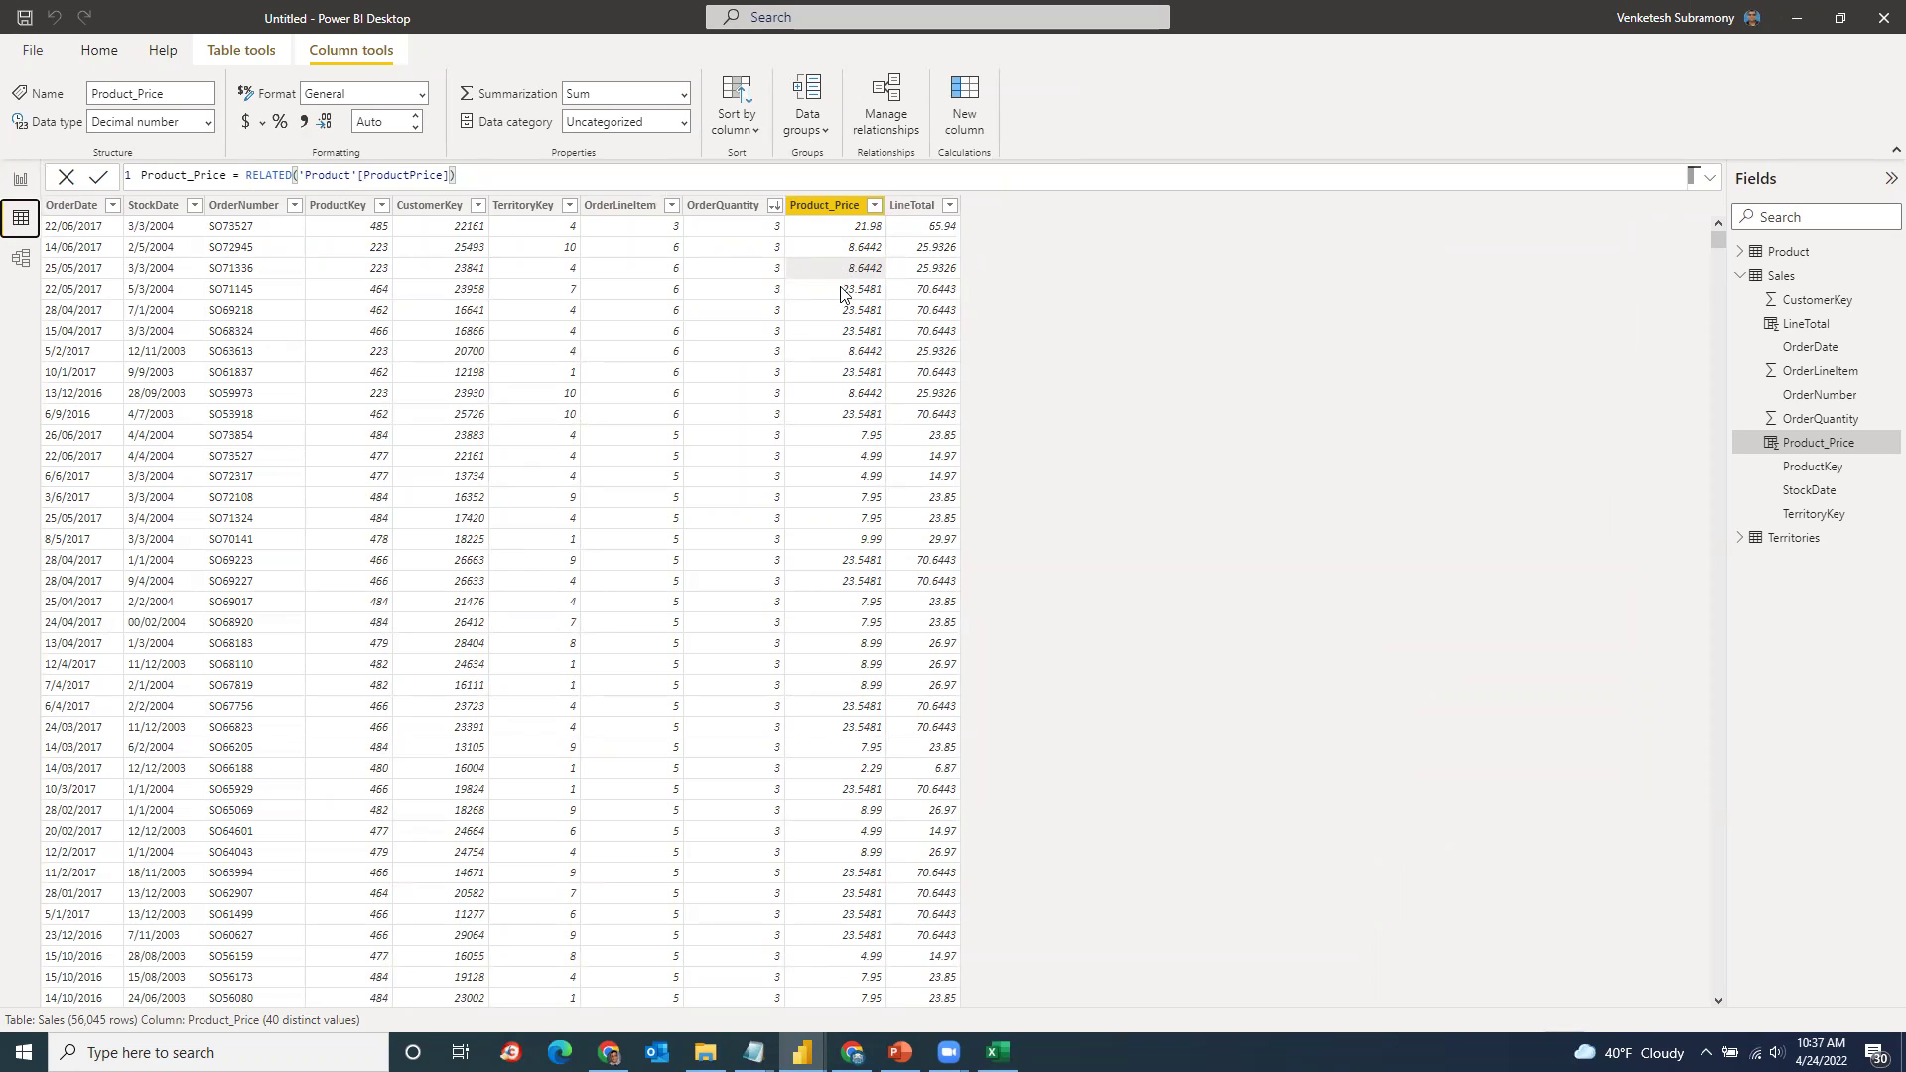
{"action": "left_click", "coordinate": [22, 262]}
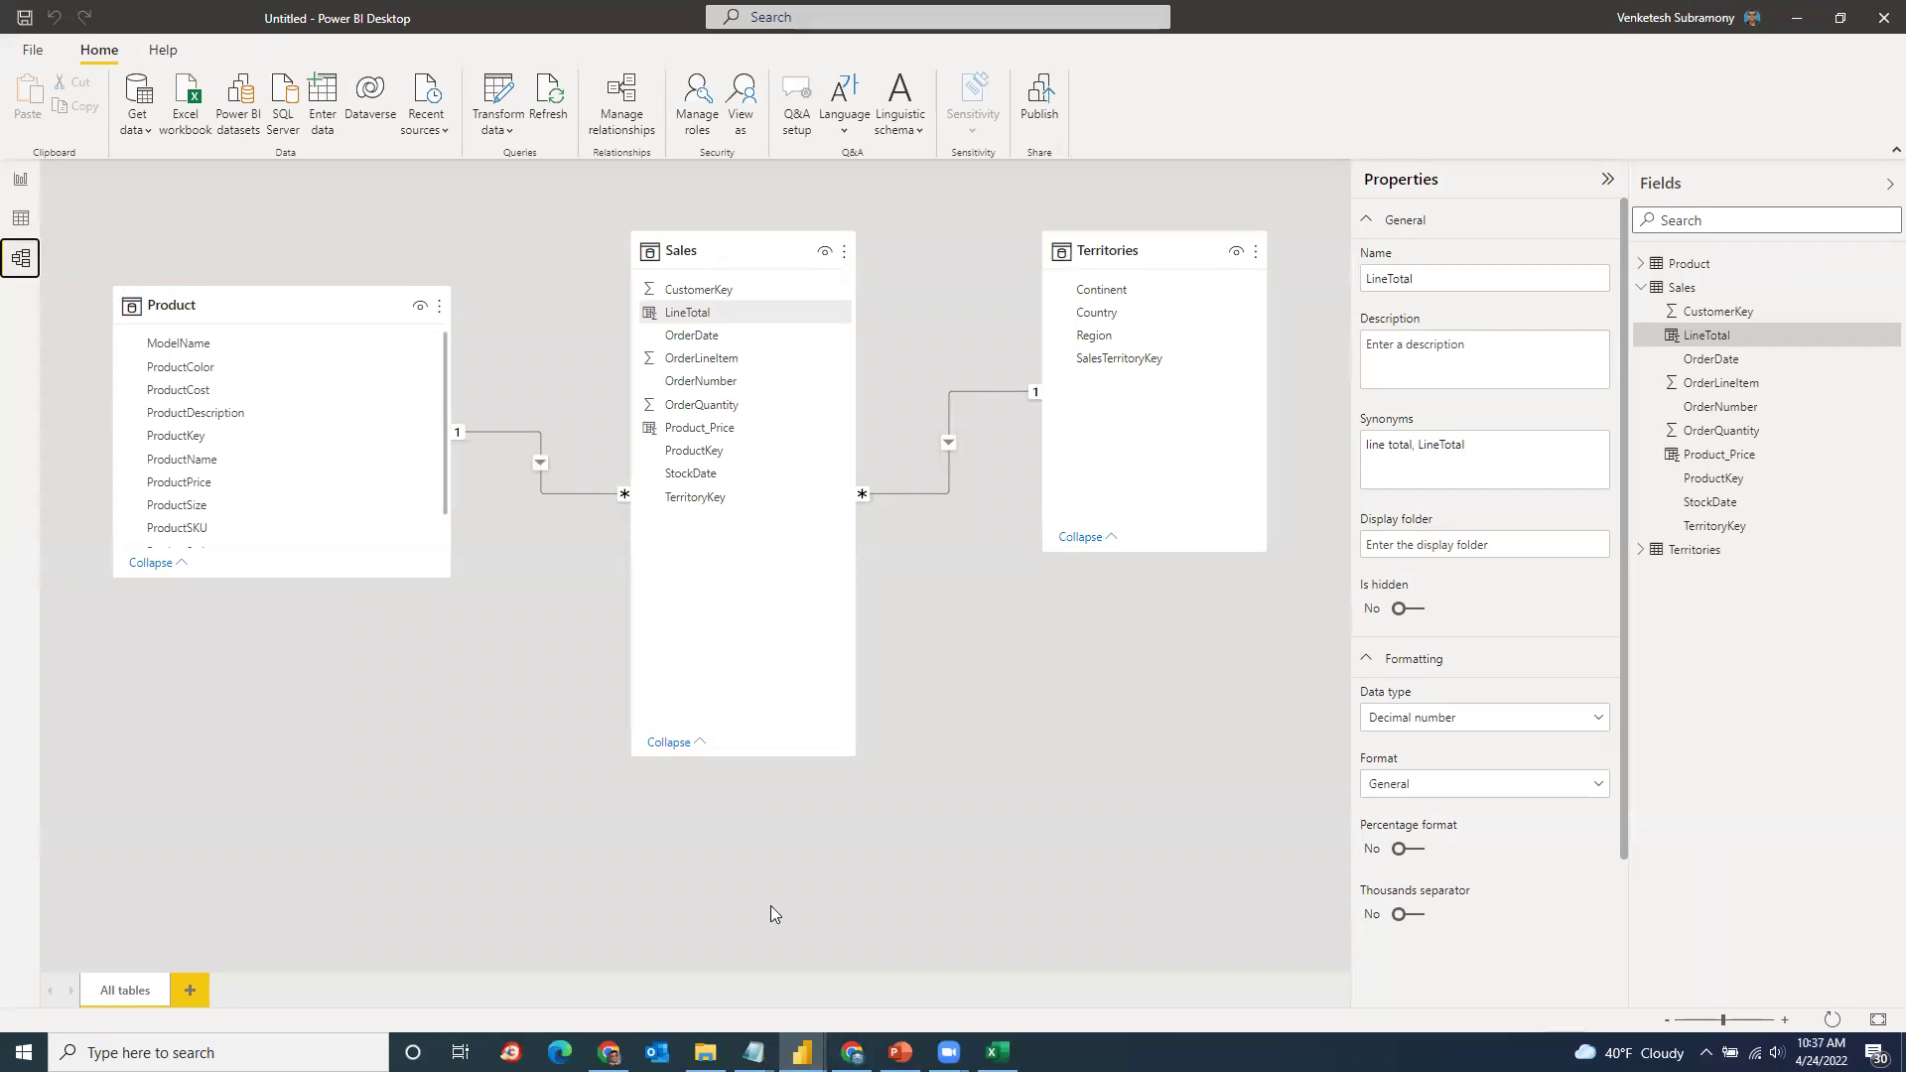
Step: Switch to the PowerPoint presentation and view the Introduction to Power Pivot slide and the DAX Functions slide after it
{"action": "left_click", "coordinate": [900, 1050]}
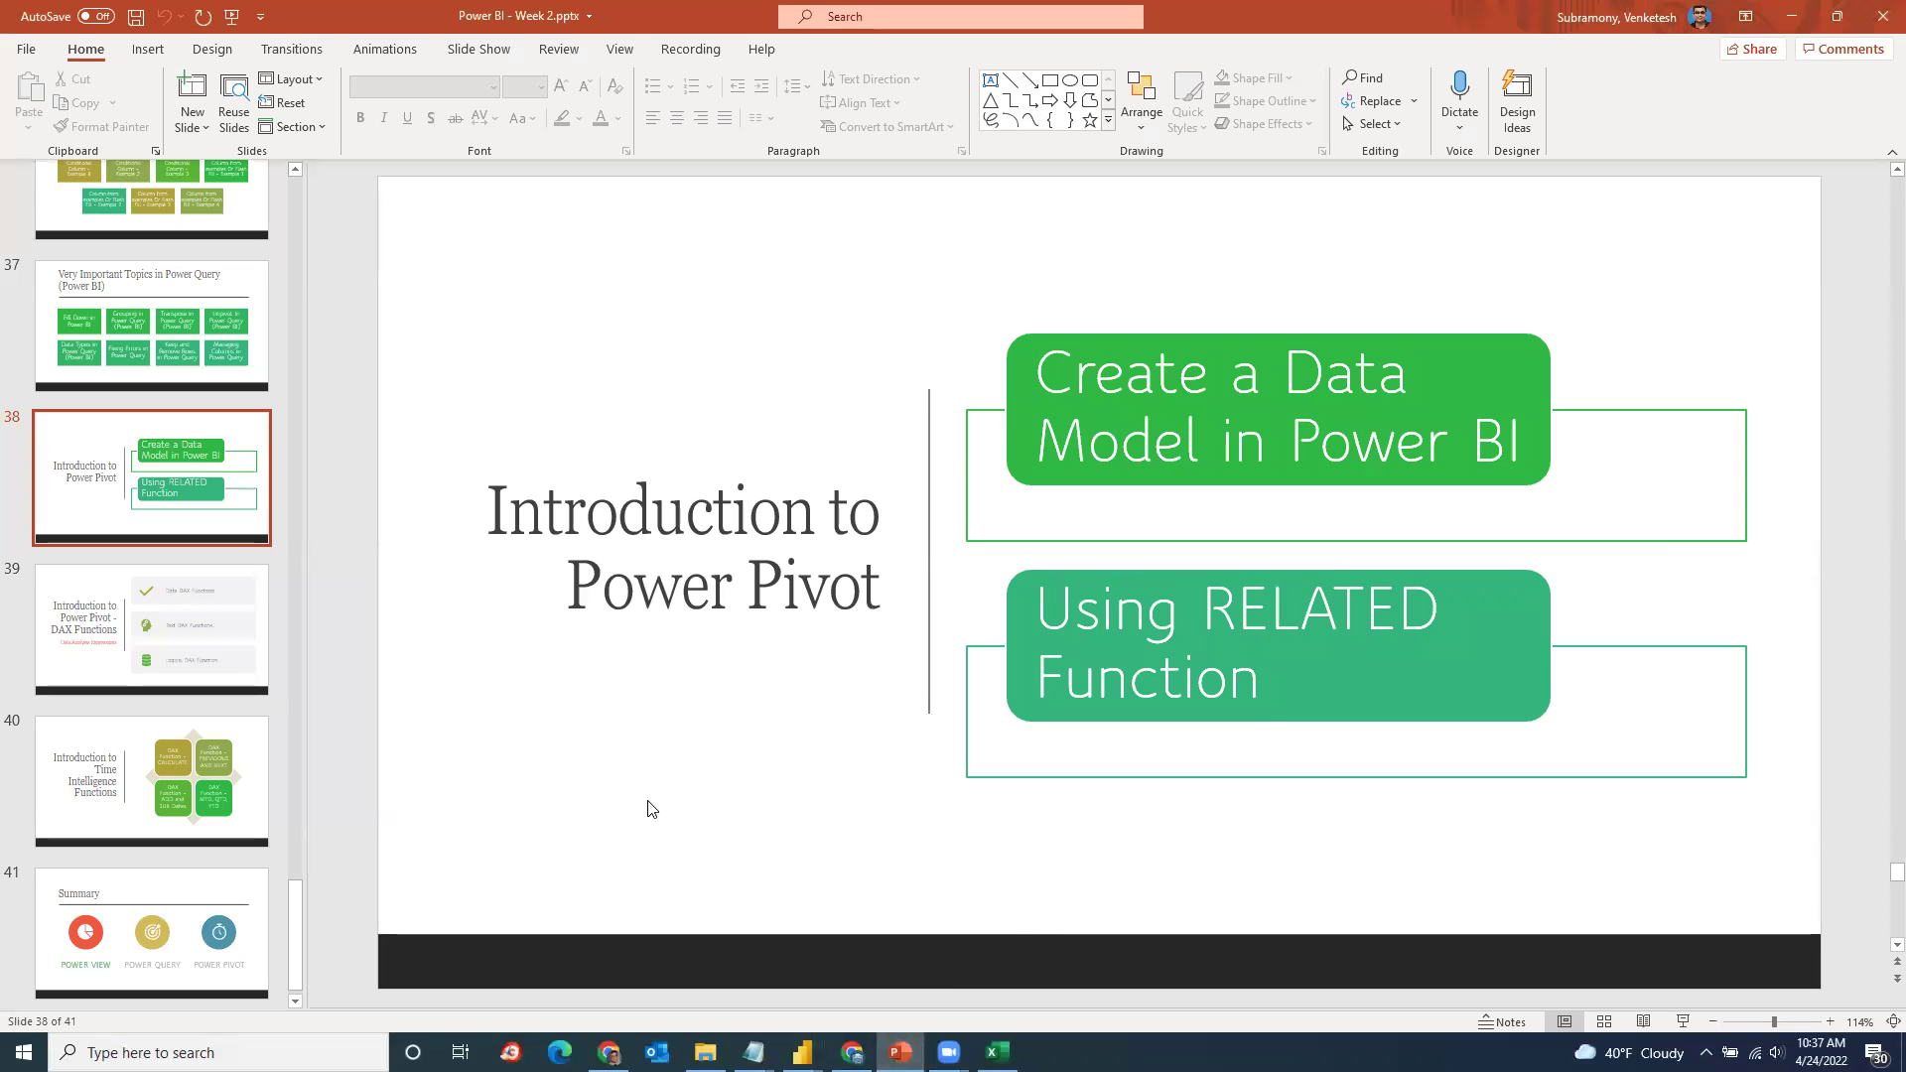
{"action": "left_click", "coordinate": [216, 467]}
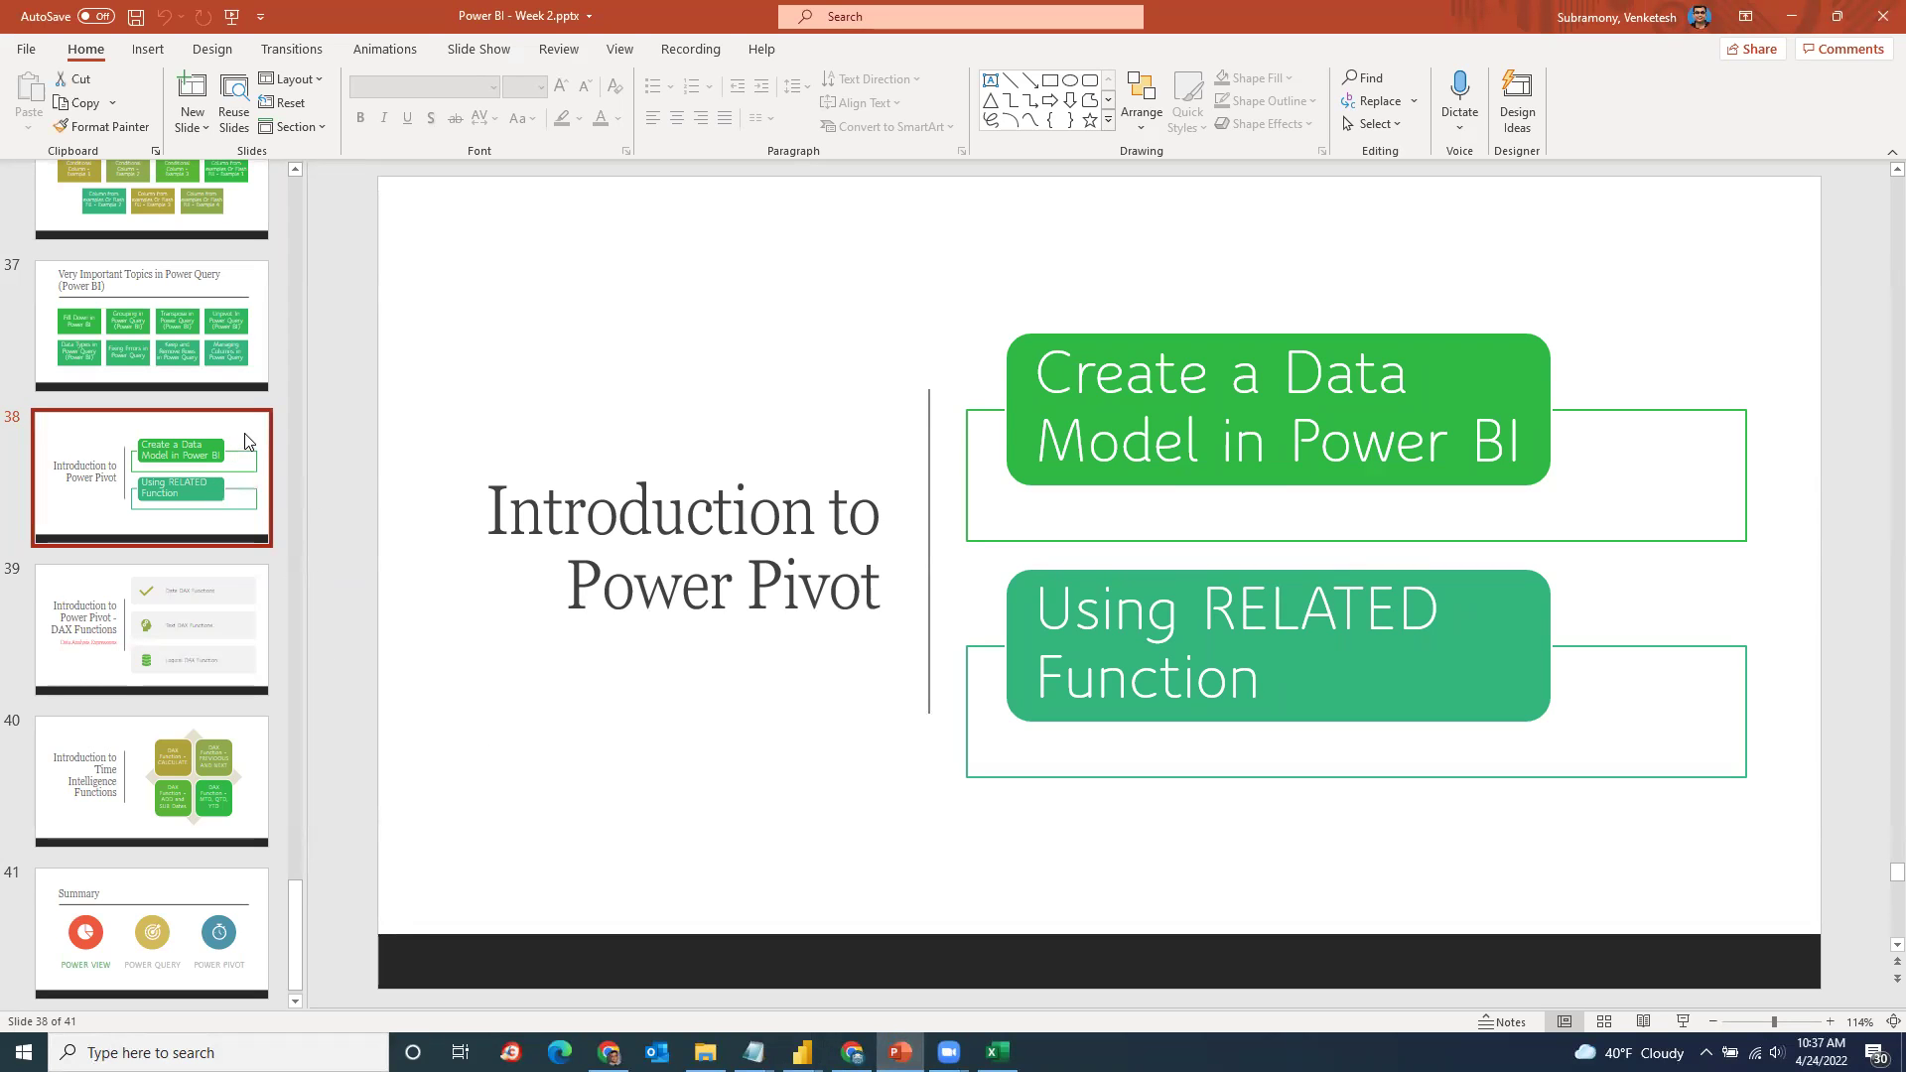
{"action": "left_click", "coordinate": [69, 569]}
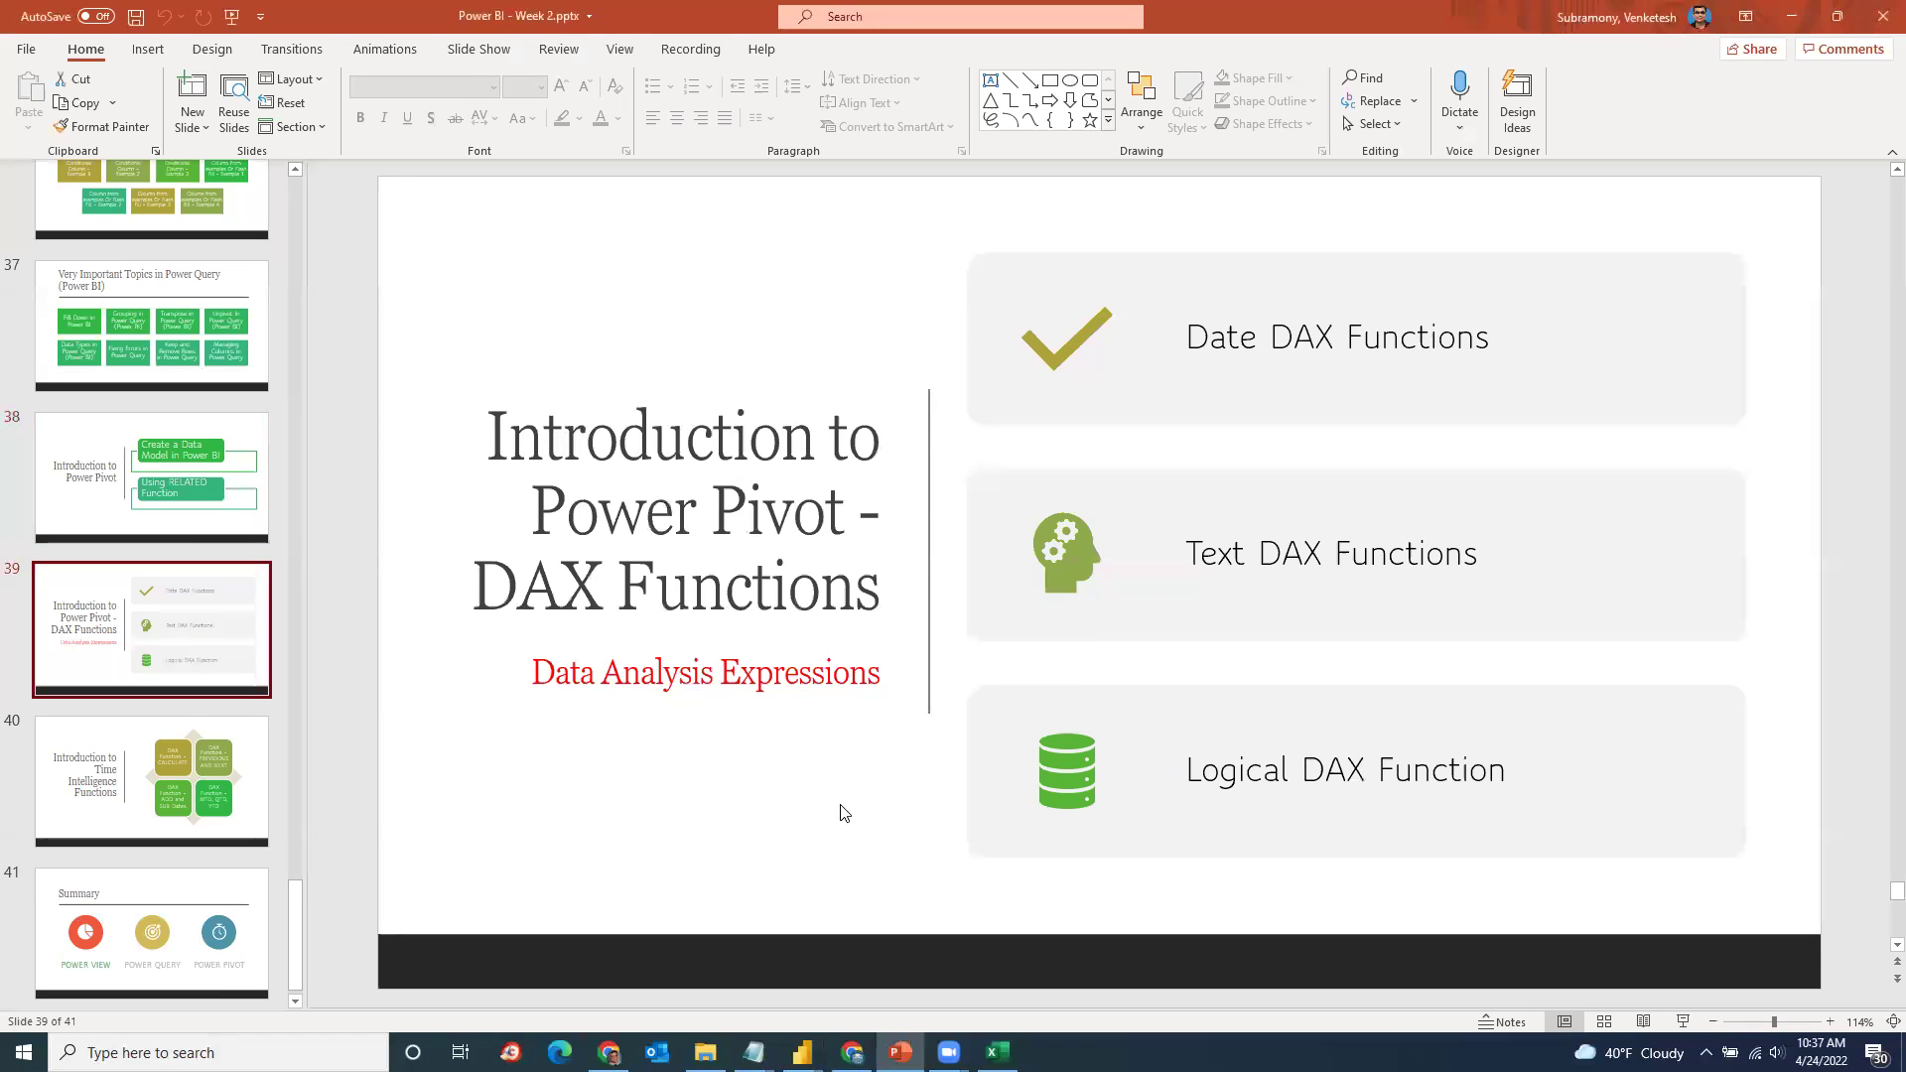
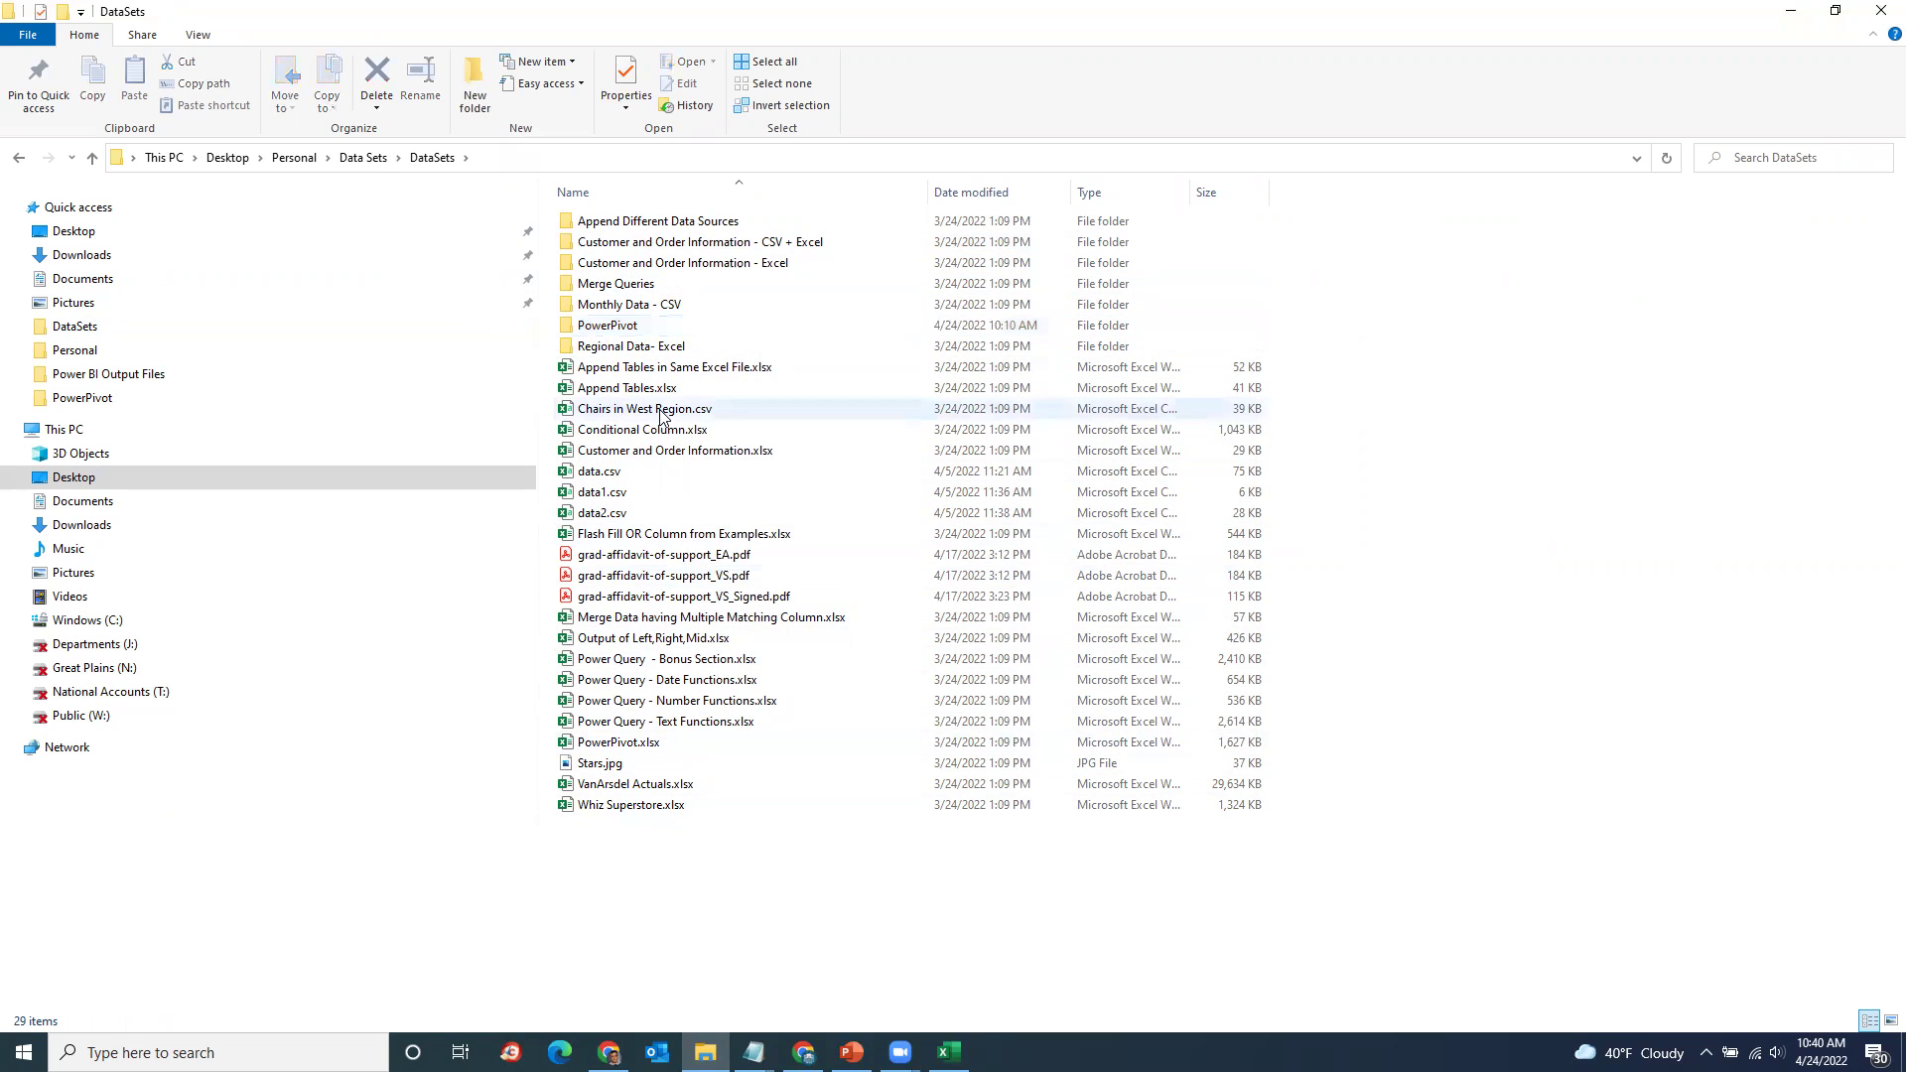
Step: View the contents of the PowerPivot folder in File Explorer and return to the DataSets folder
{"action": "double_click", "coordinate": [612, 329]}
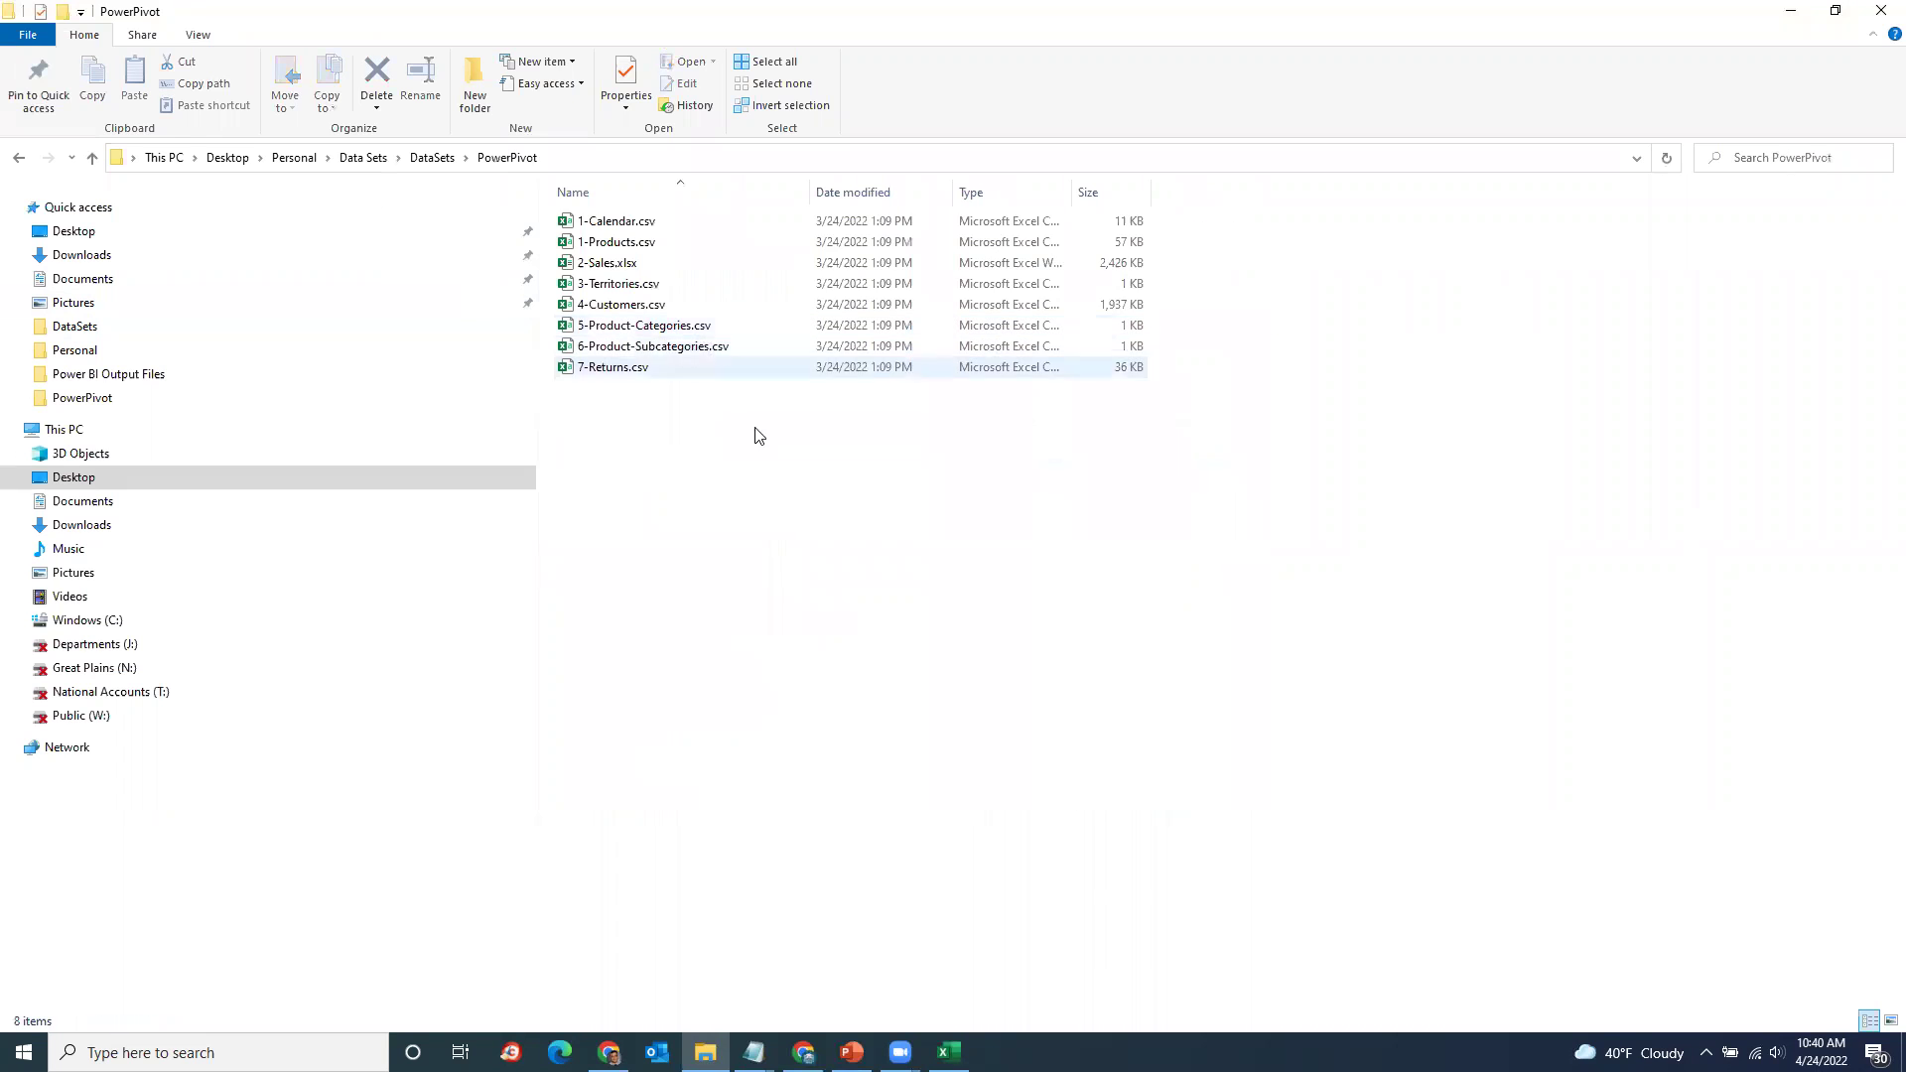
{"action": "left_click", "coordinate": [425, 157]}
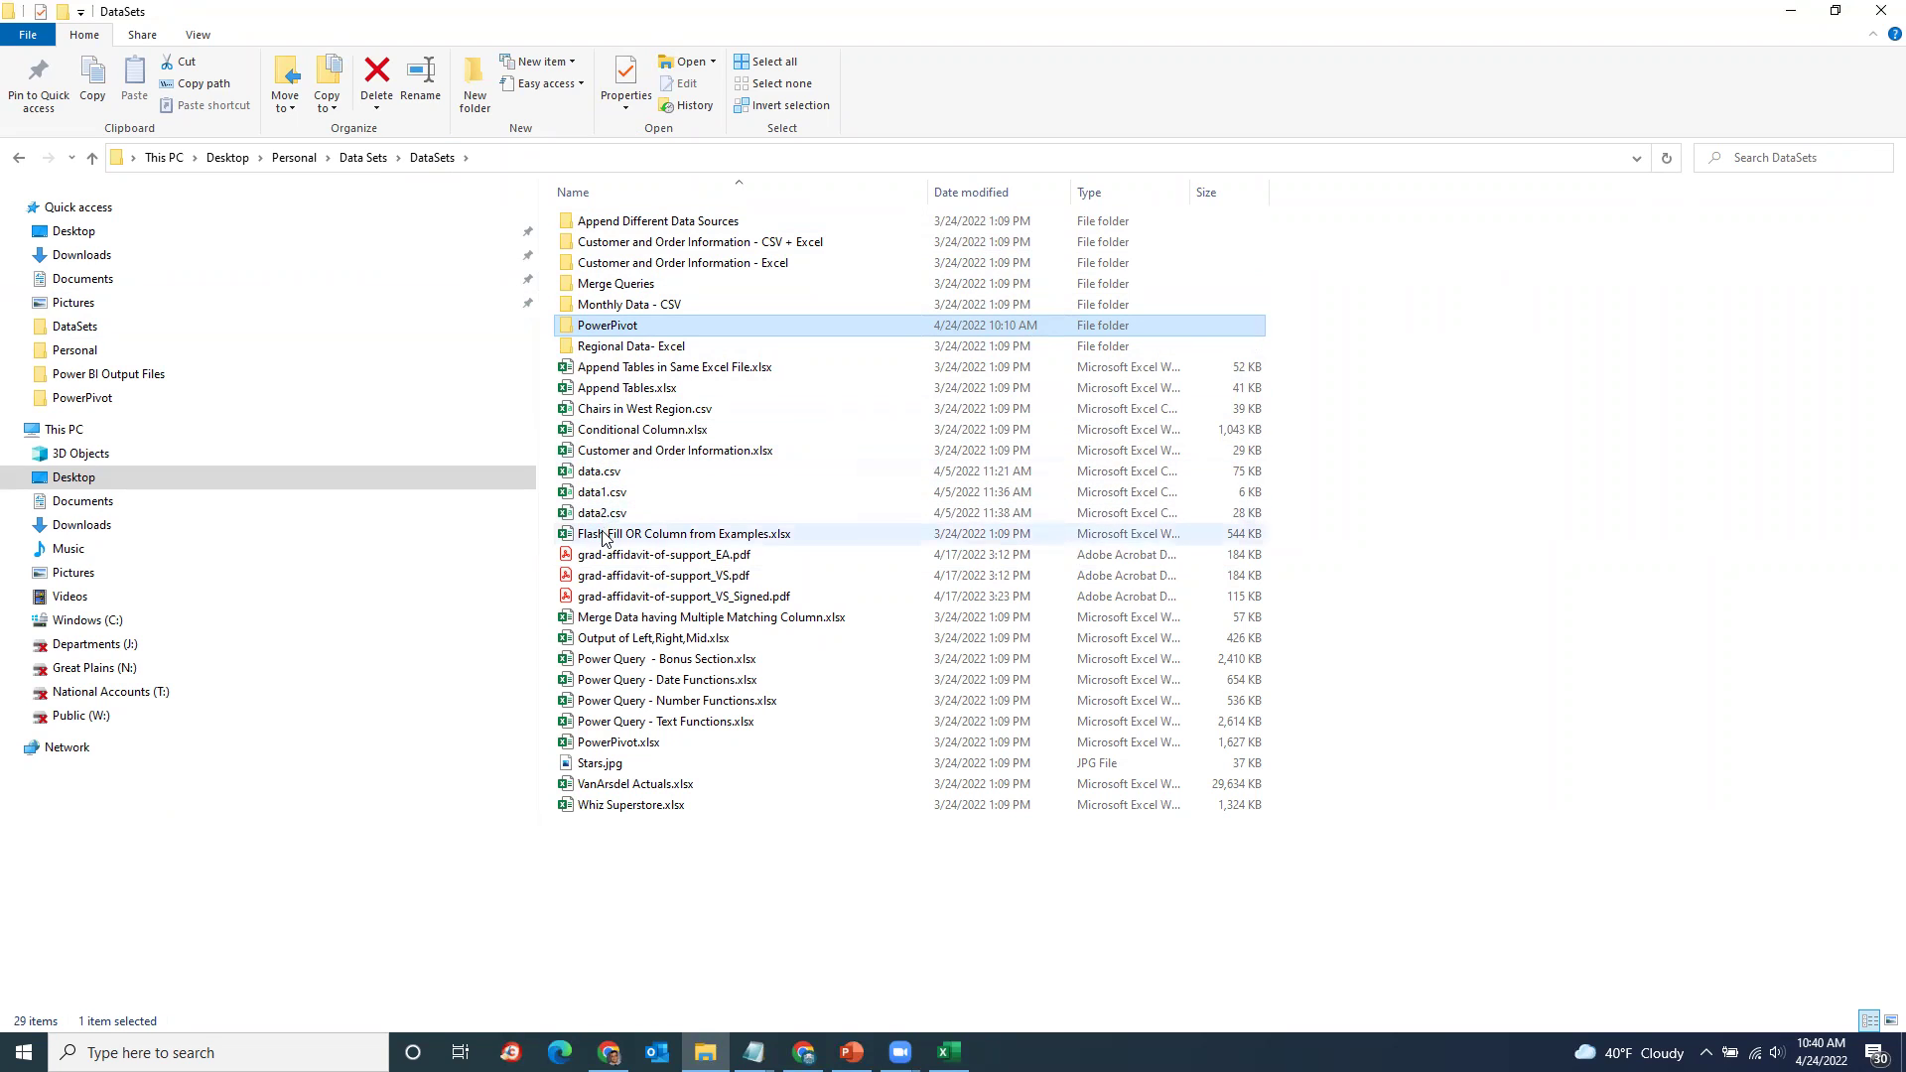
{"action": "left_click", "coordinate": [654, 946]}
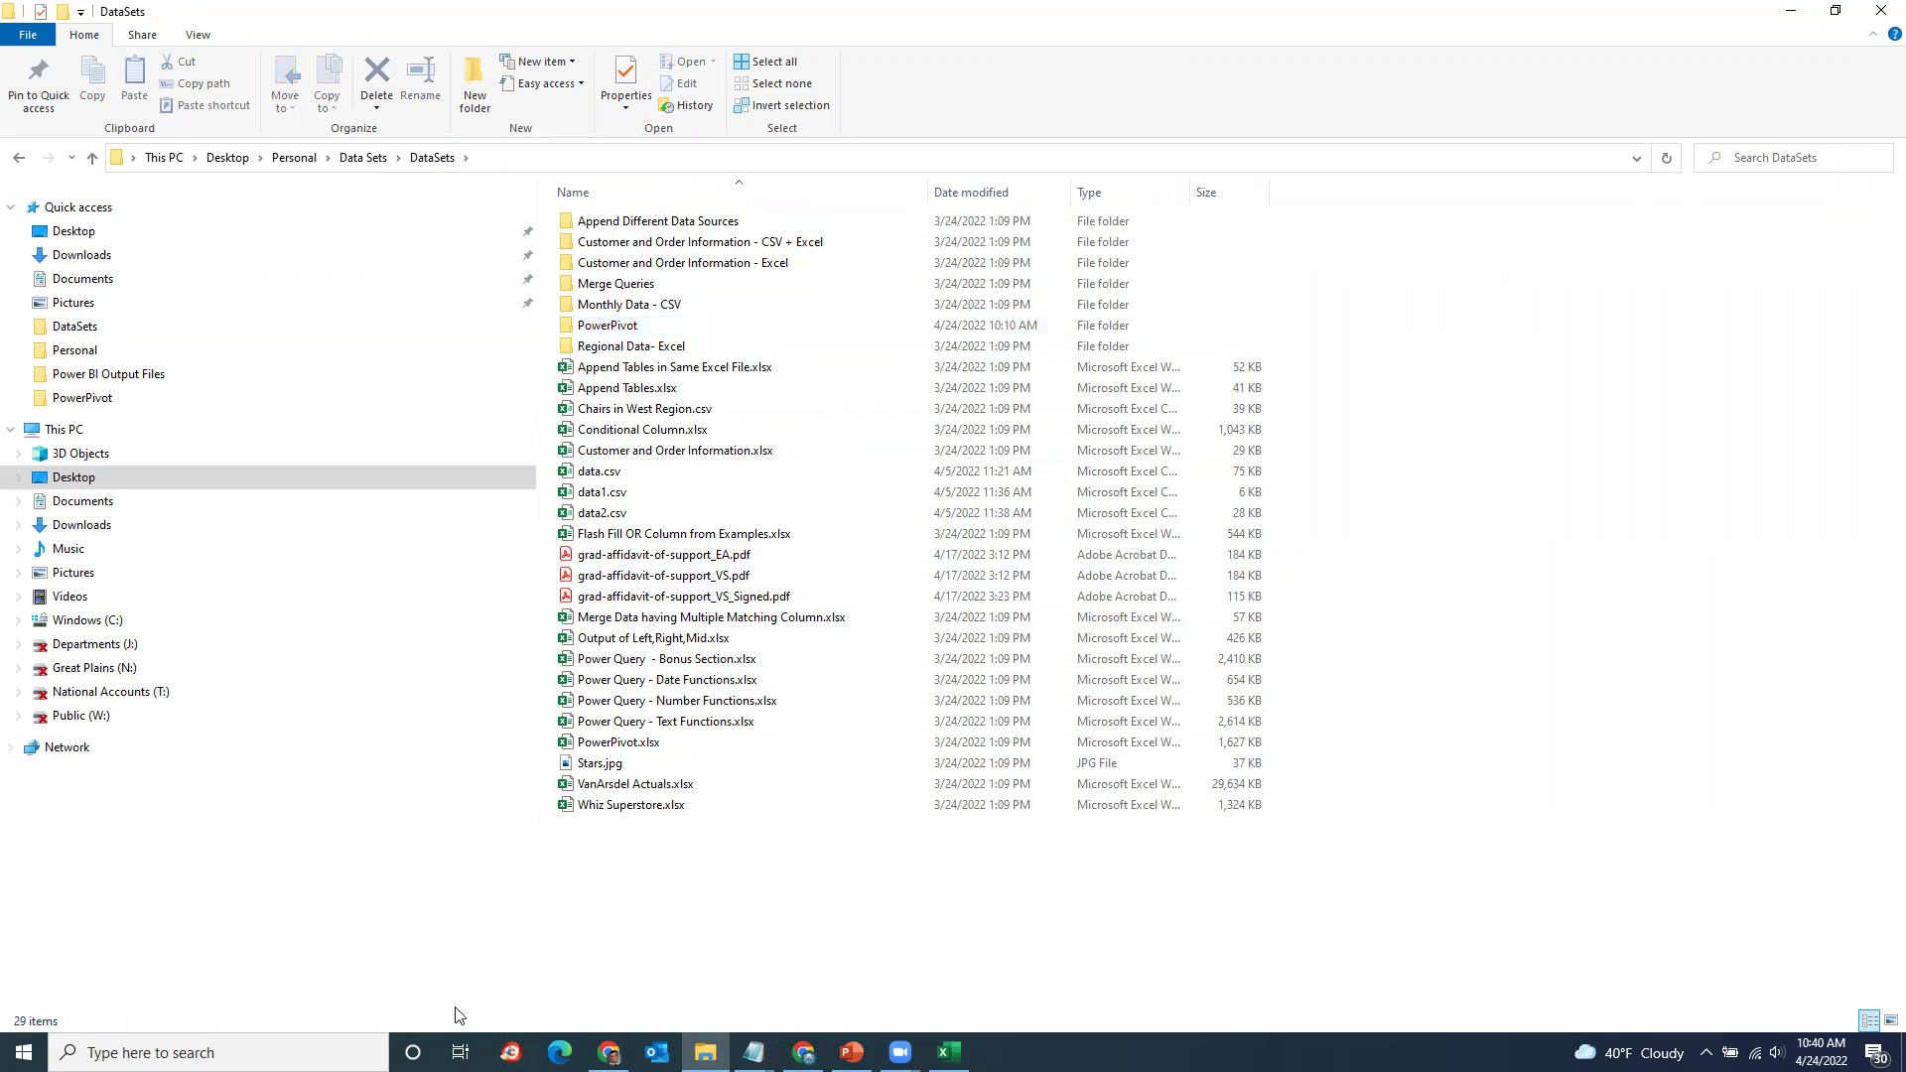
Step: Search Windows for "power", open the recent file Section 19 - Introduction to DAX Functions.pbix and minimize the Notepad window
{"action": "left_click", "coordinate": [753, 1052]}
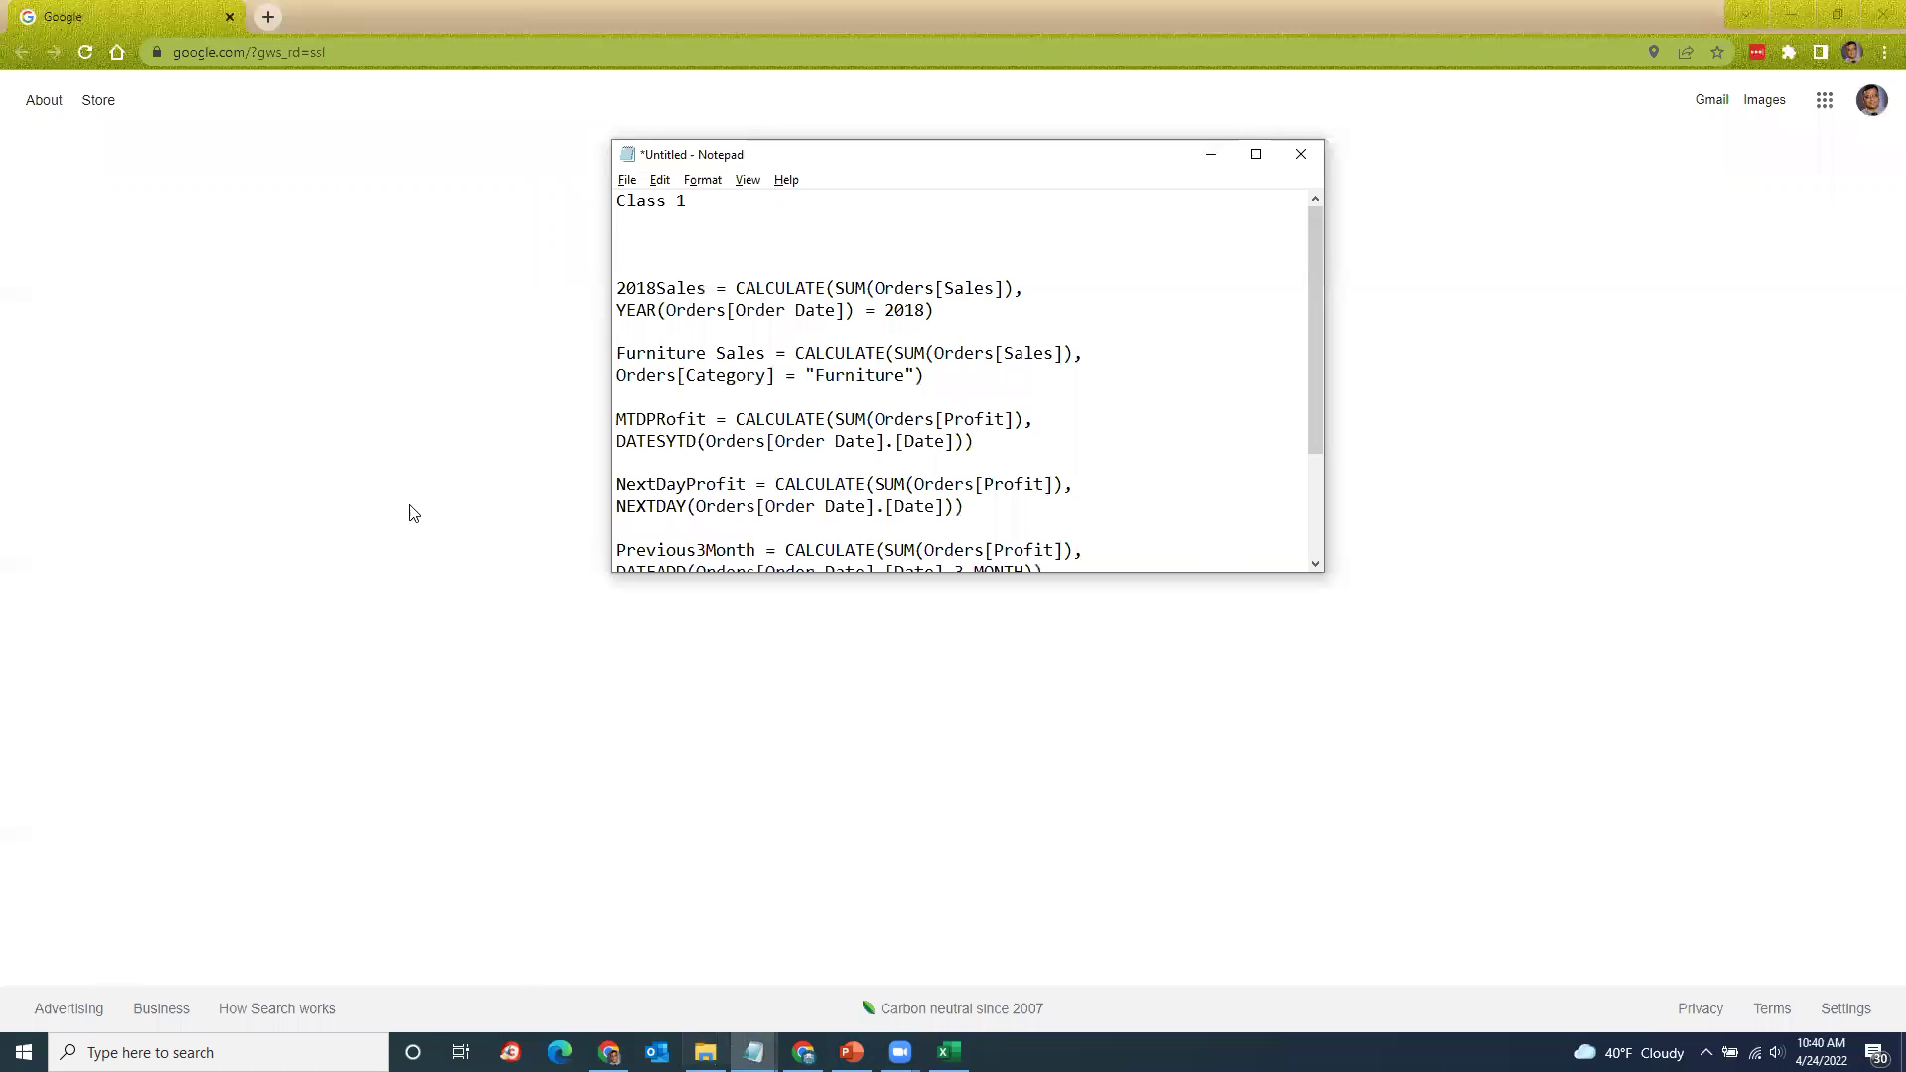
{"action": "left_click", "coordinate": [297, 1050]}
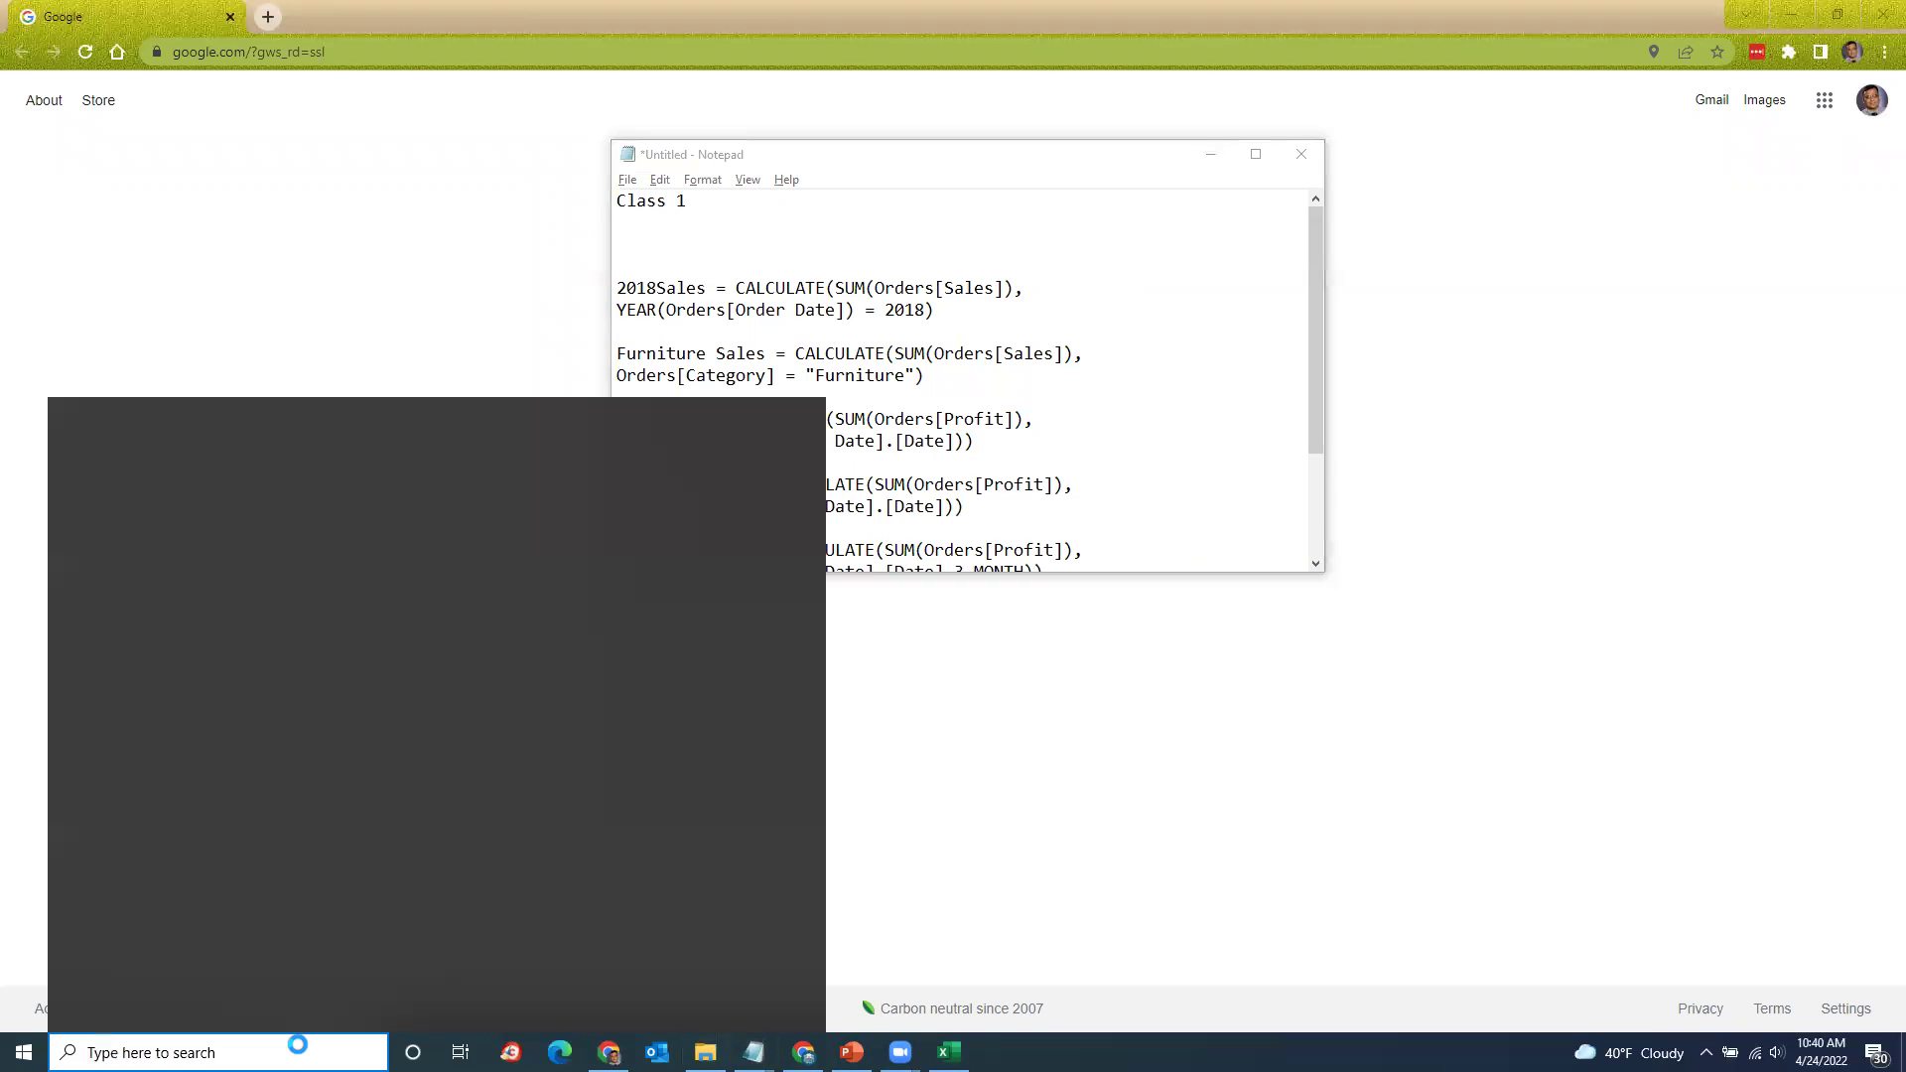
{"action": "type", "text": "power"}
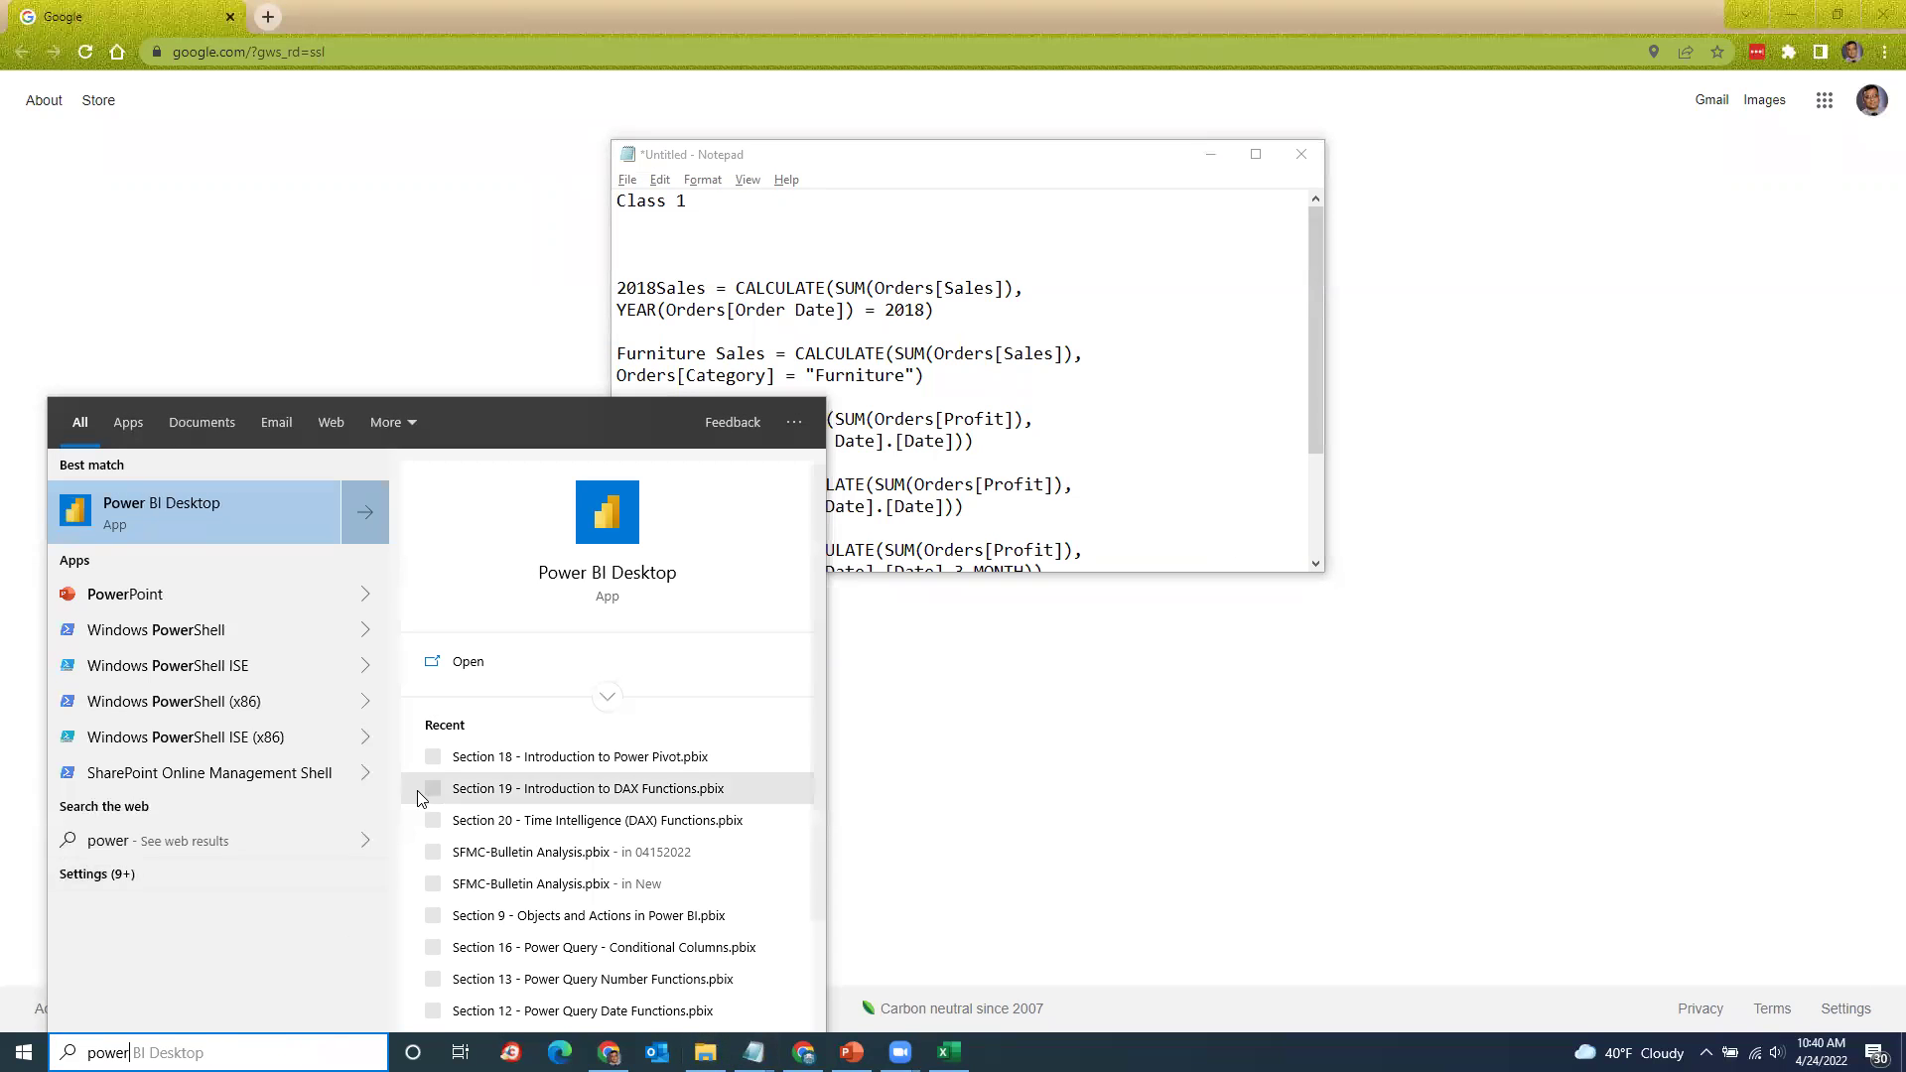
{"action": "left_click", "coordinate": [684, 789]}
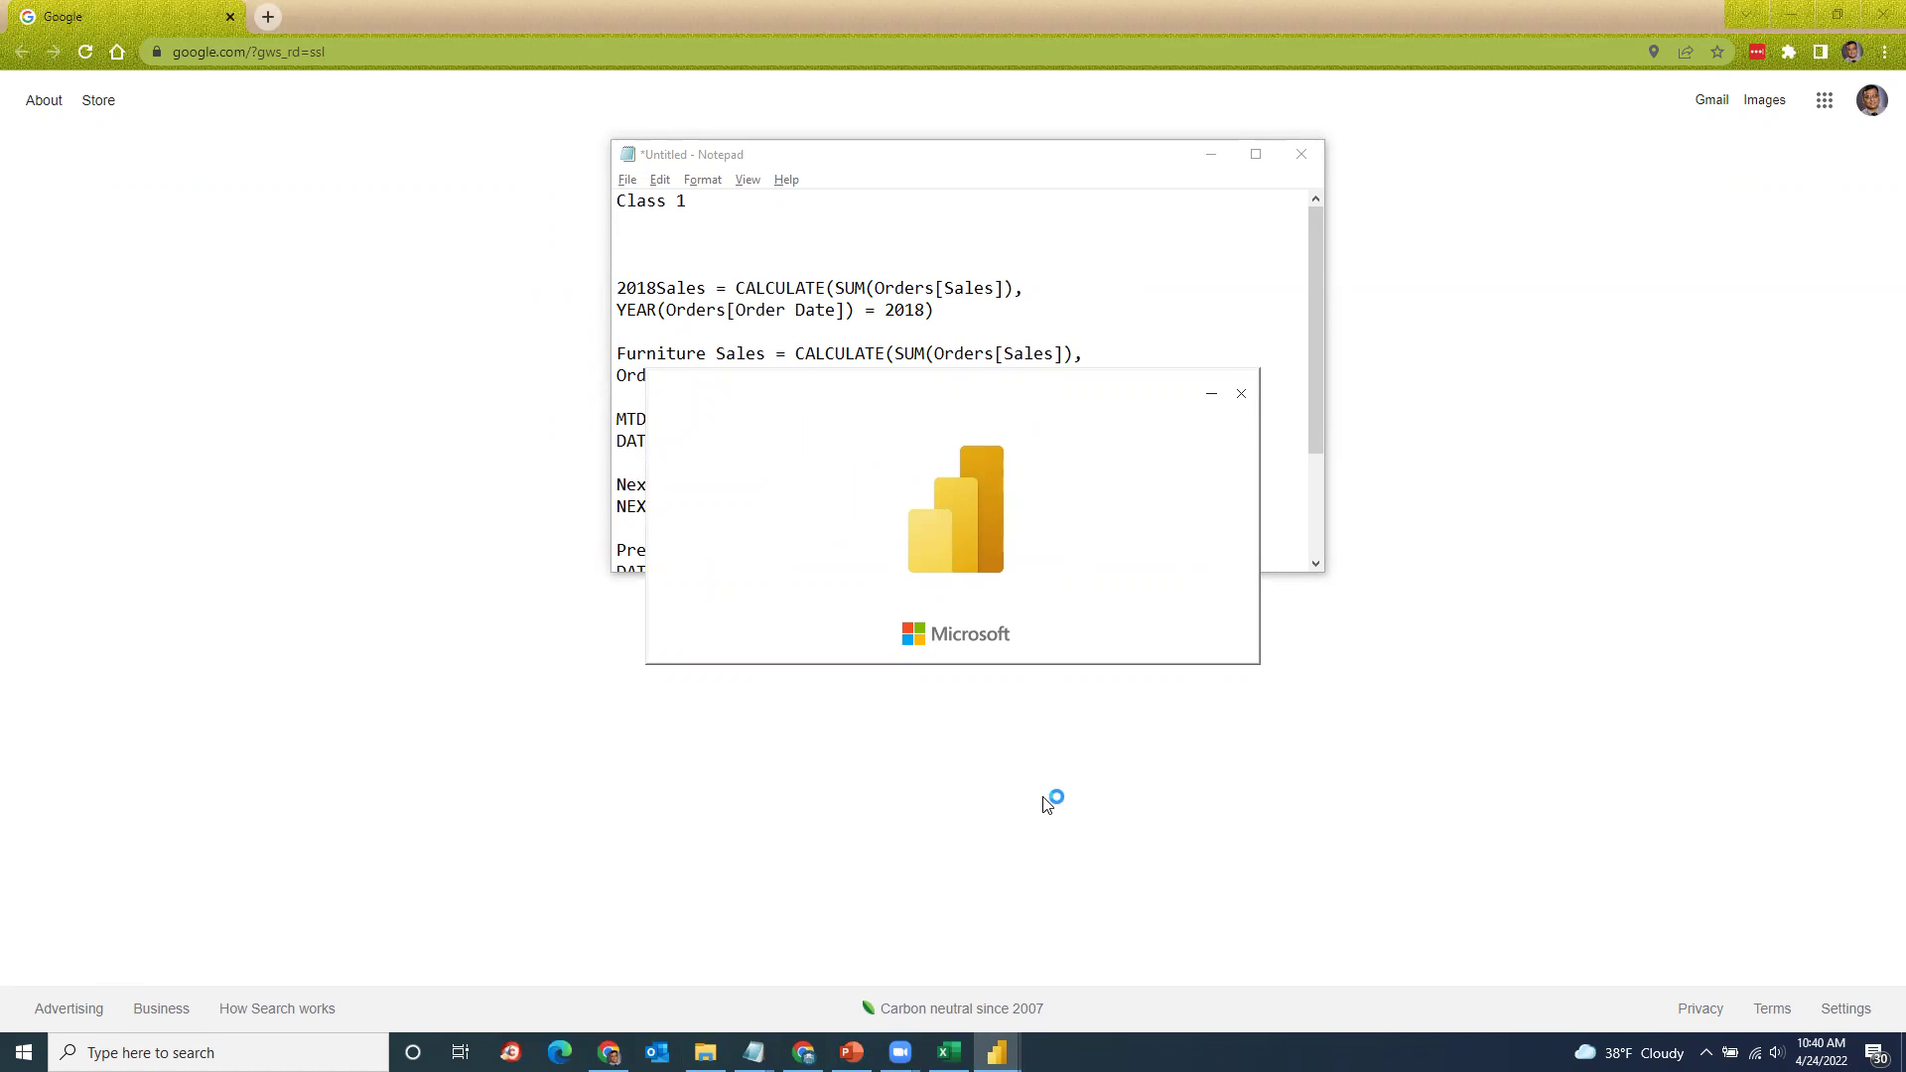
{"action": "left_click", "coordinate": [1213, 151]}
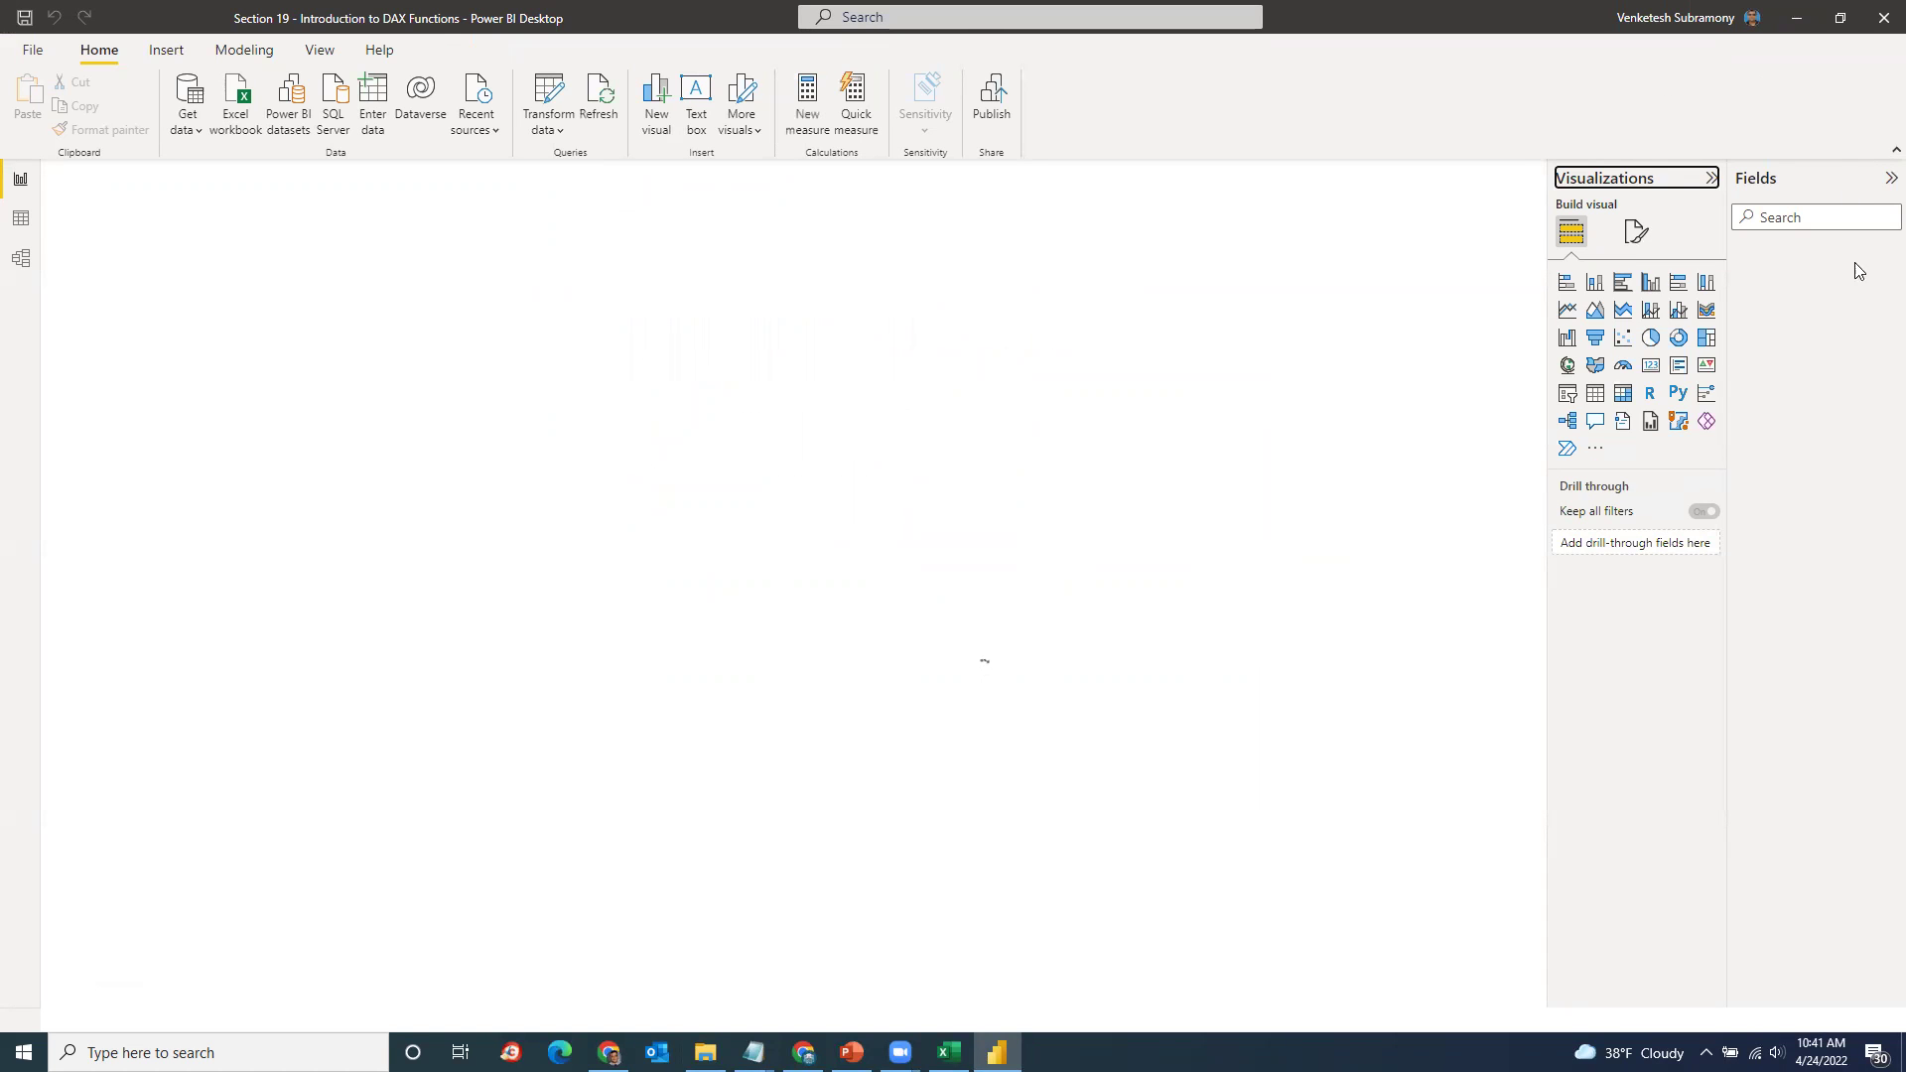
Step: Expand DateTable's fields and examine its Day1 and Order Date columns in the table data
{"action": "left_click", "coordinate": [1738, 254]}
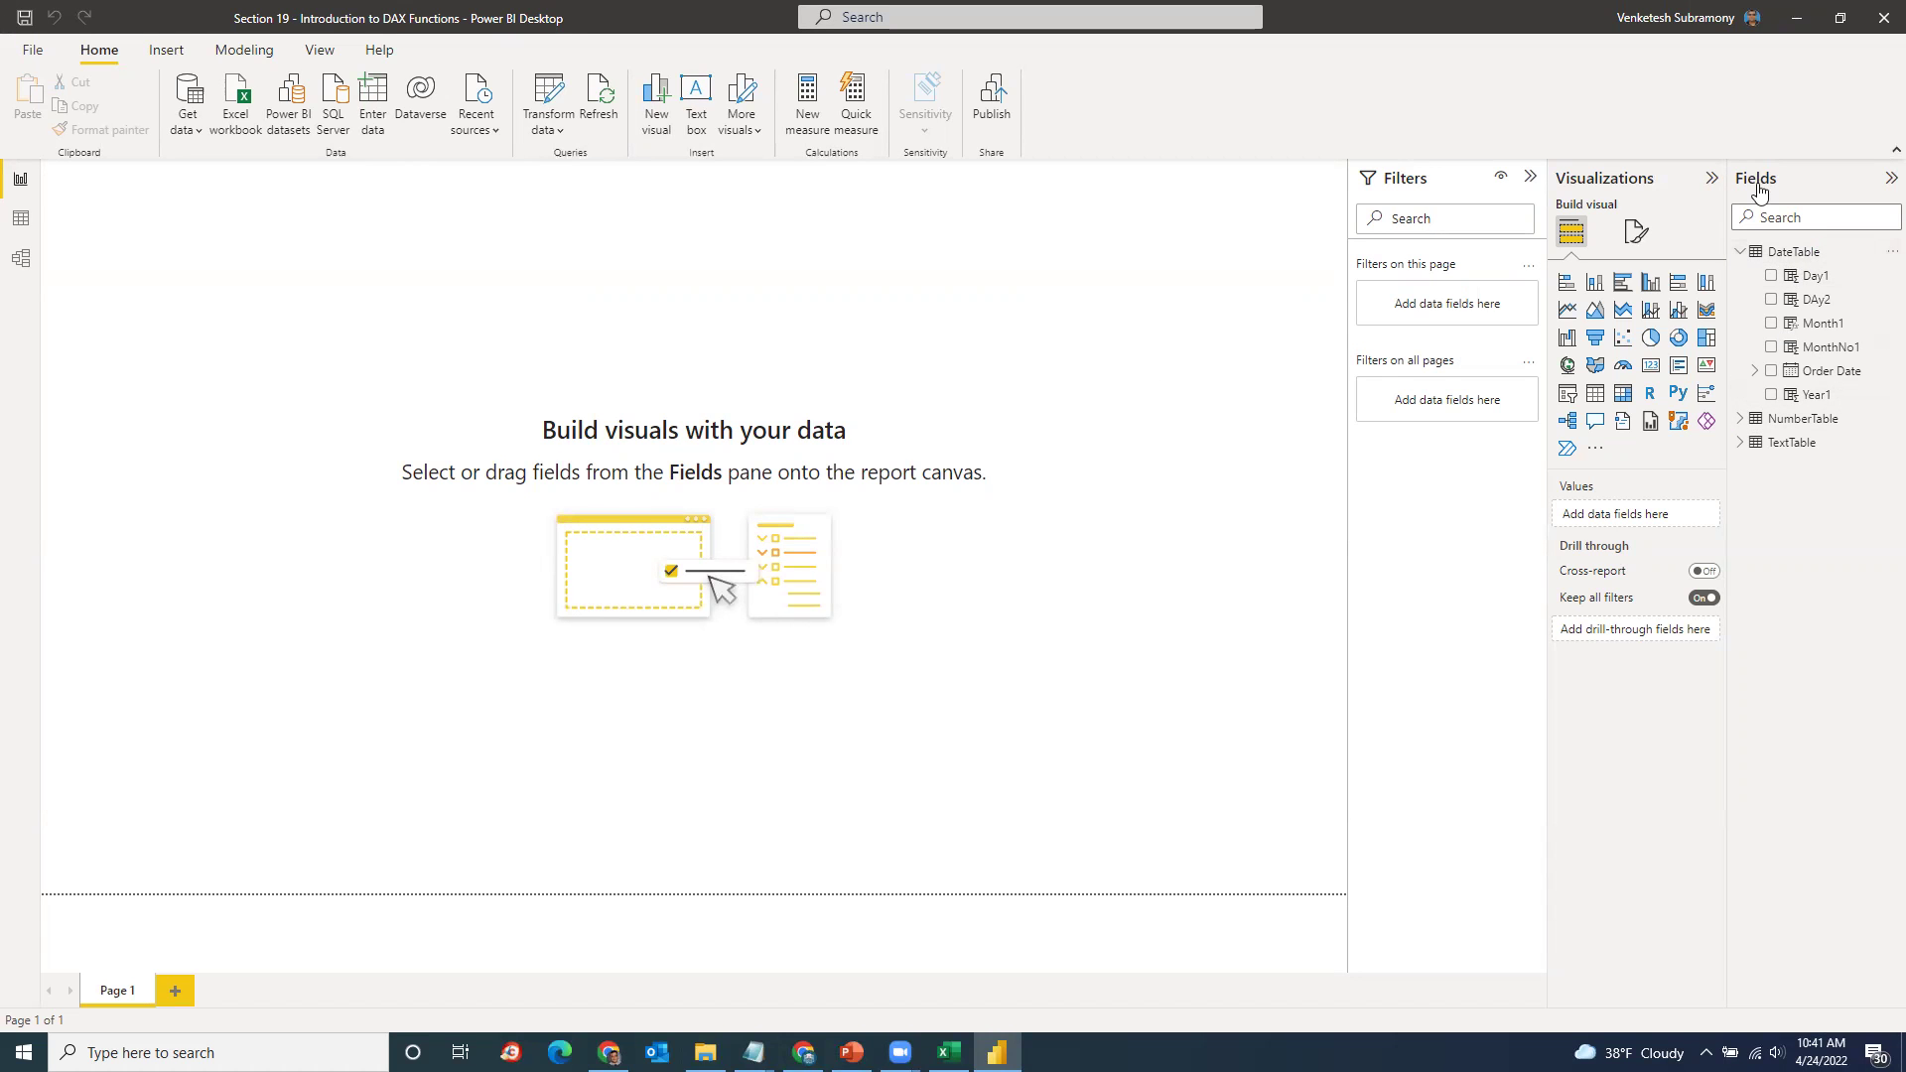
{"action": "left_click", "coordinate": [21, 219]}
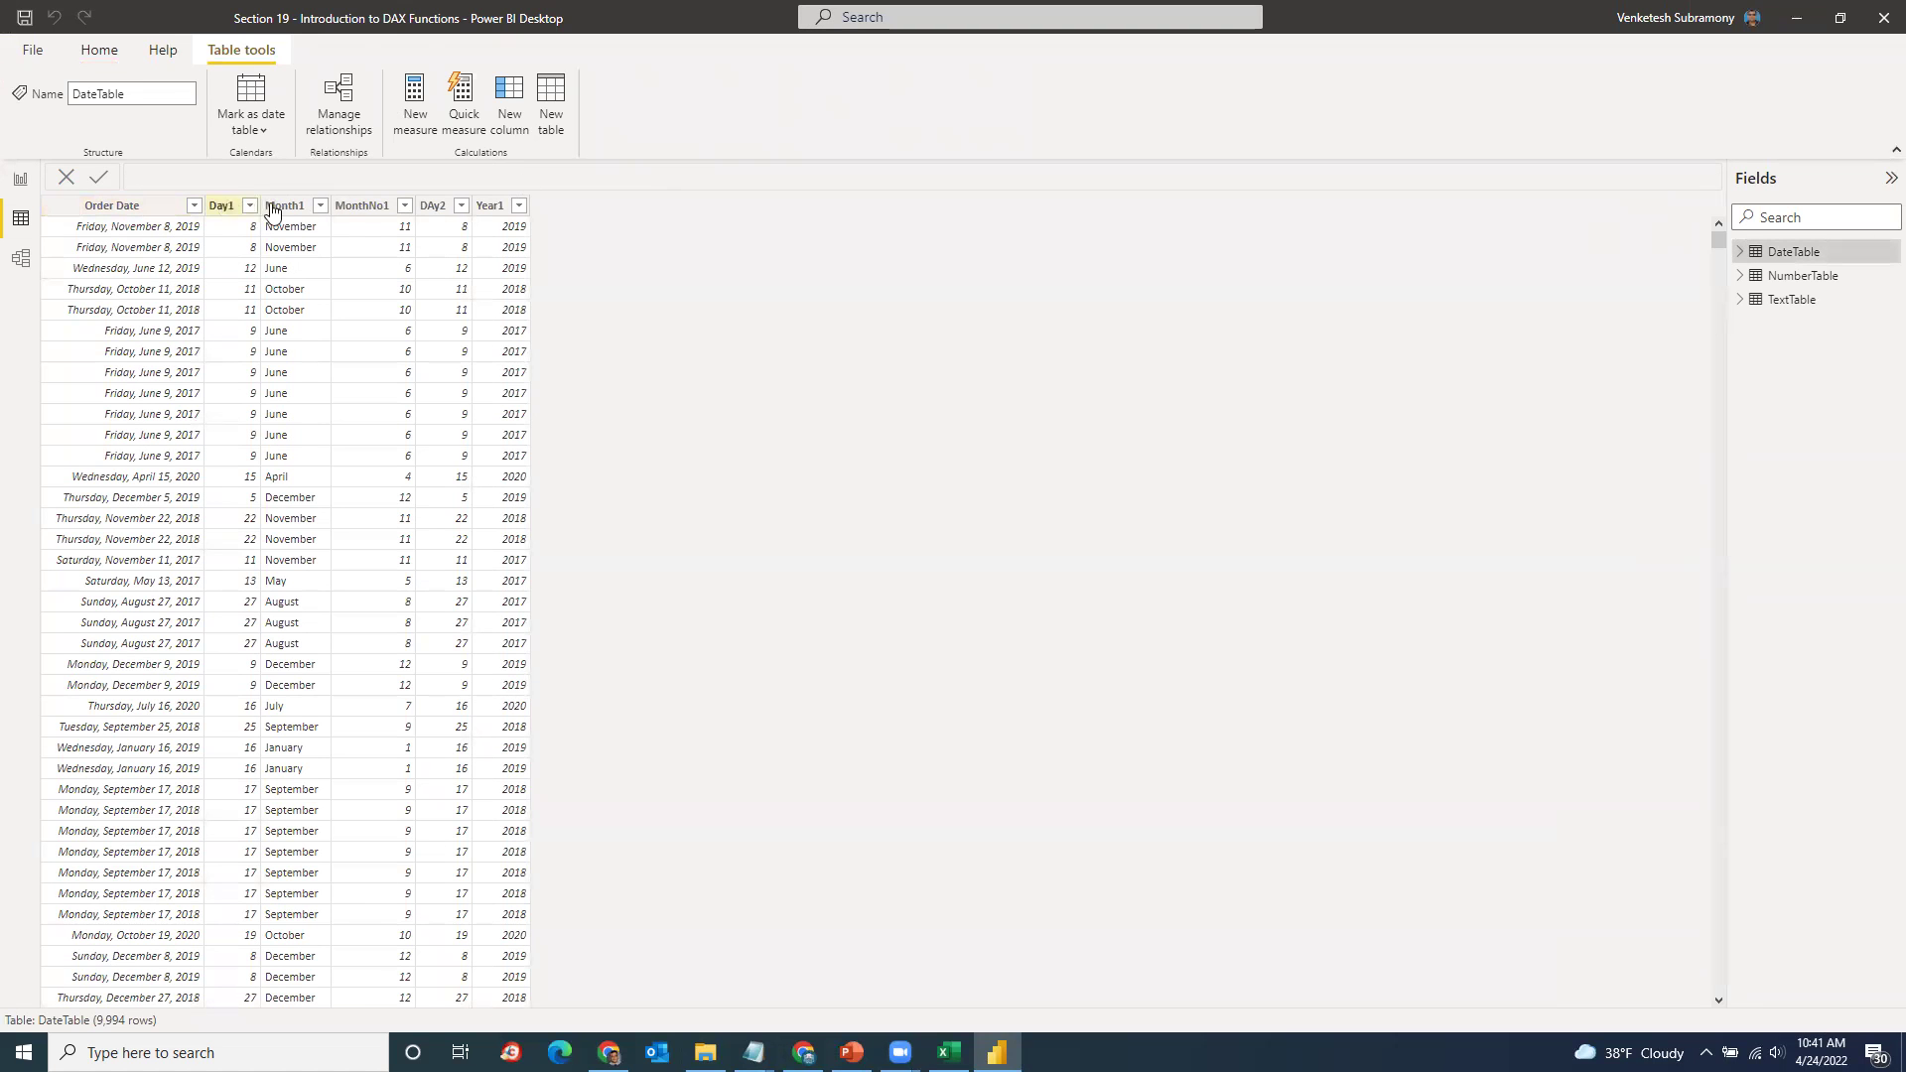
{"action": "left_click", "coordinate": [223, 204]}
{"action": "left_click", "coordinate": [121, 205]}
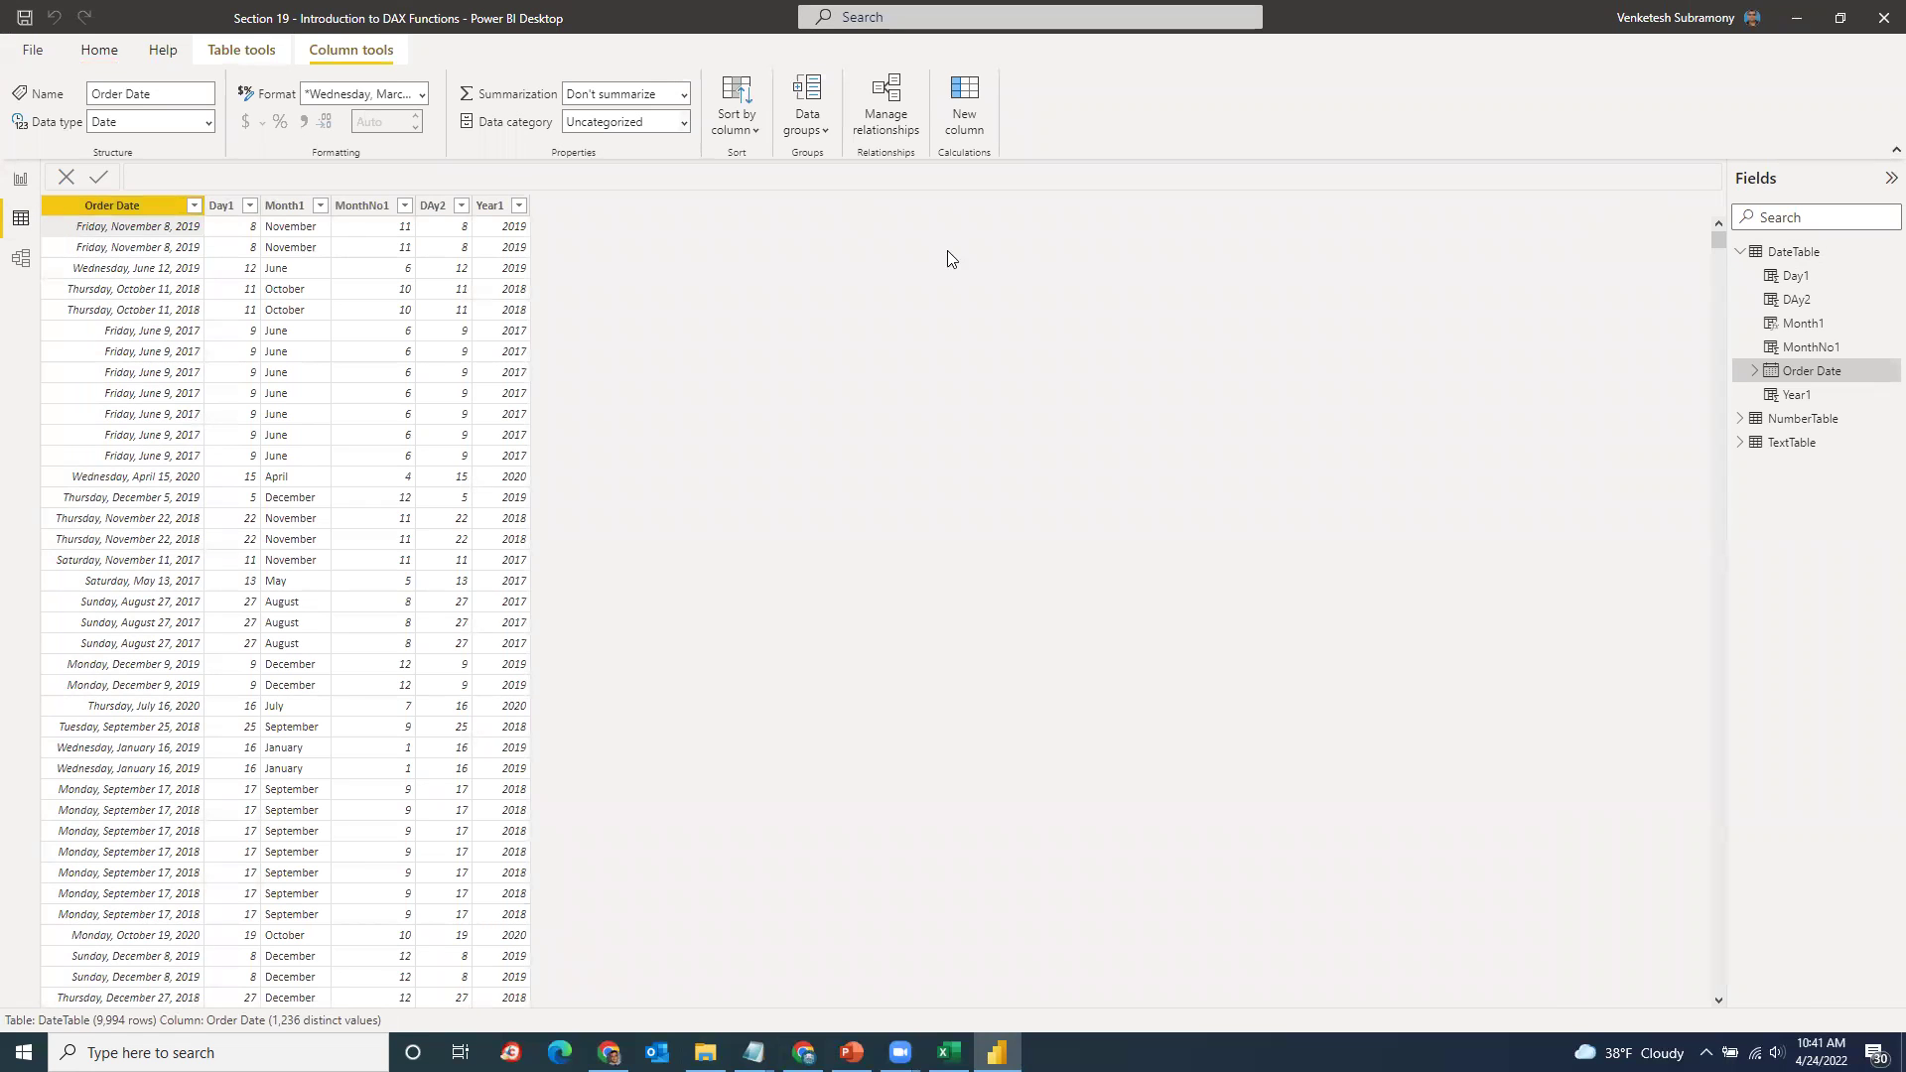
{"action": "left_click", "coordinate": [1739, 252]}
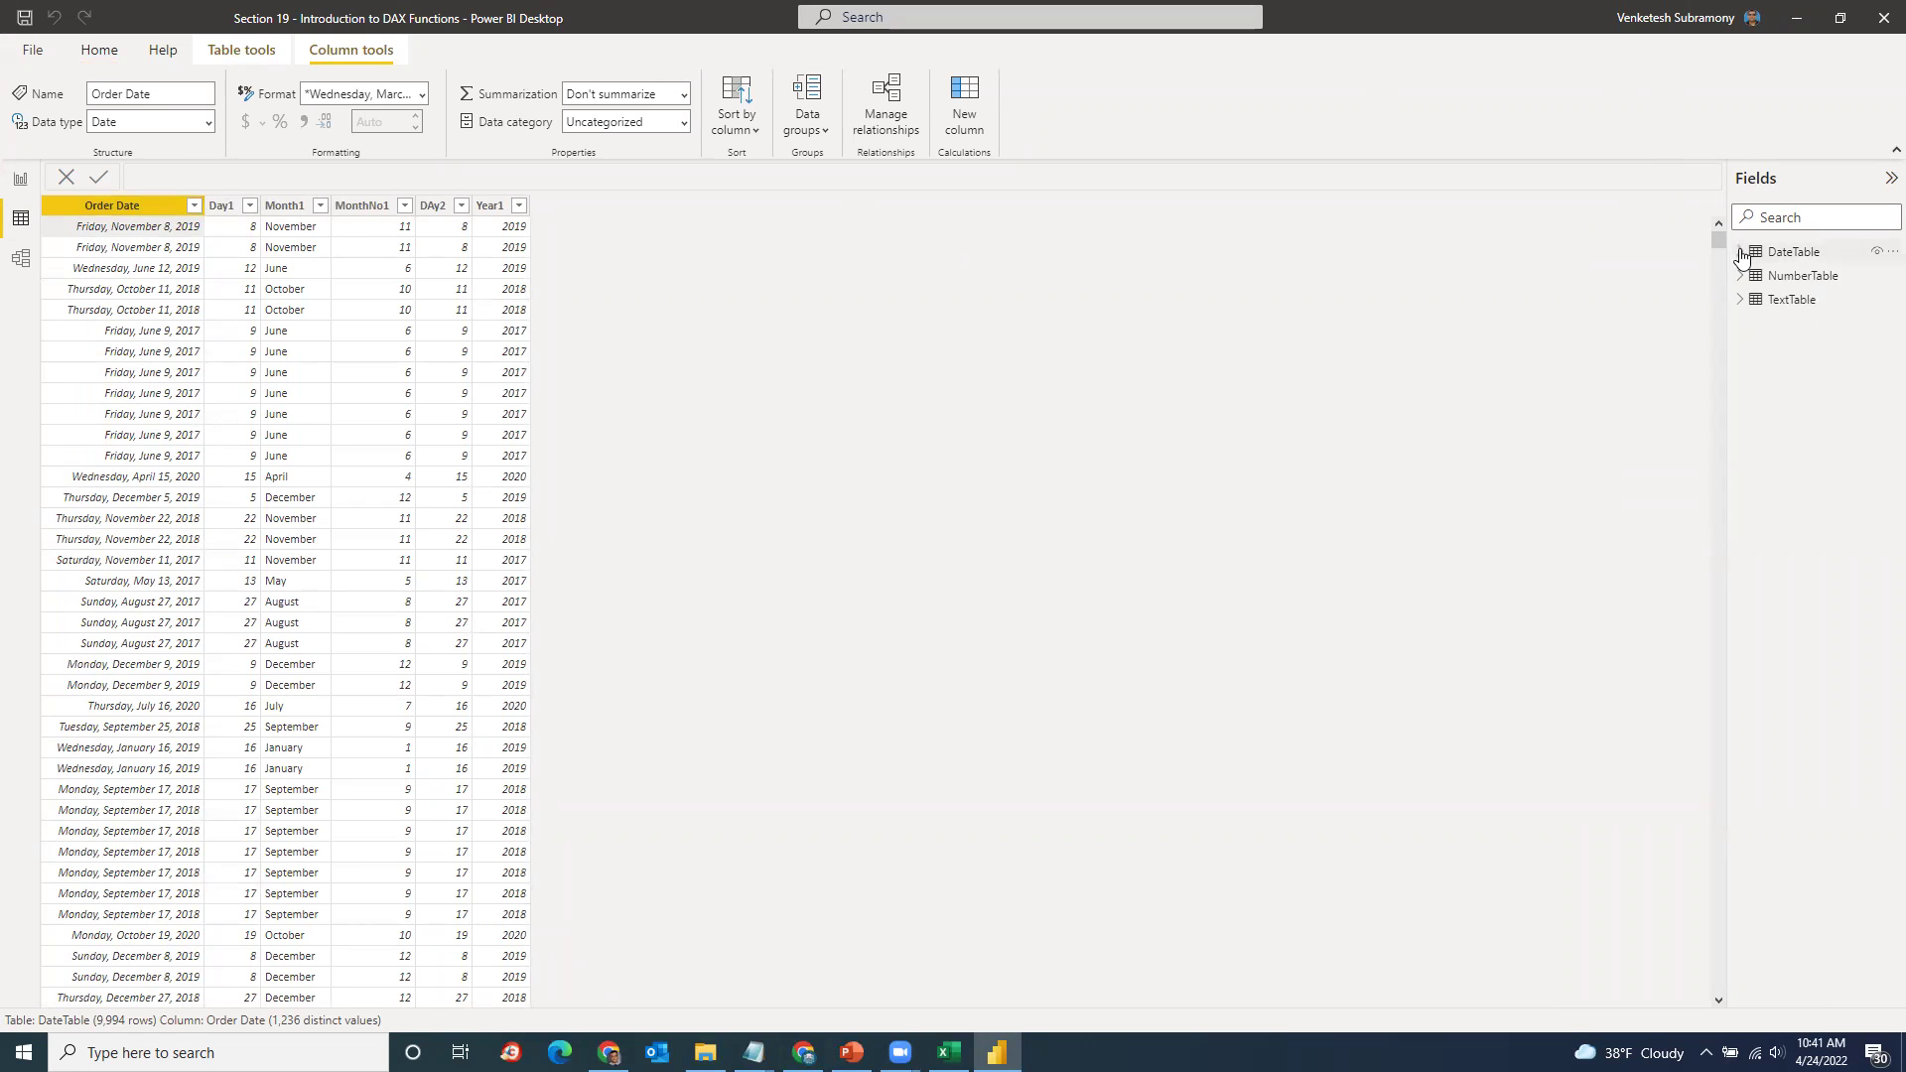
Step: View the data of NumberTable and TextTable, and go back to DateTable
{"action": "left_click", "coordinate": [1783, 278]}
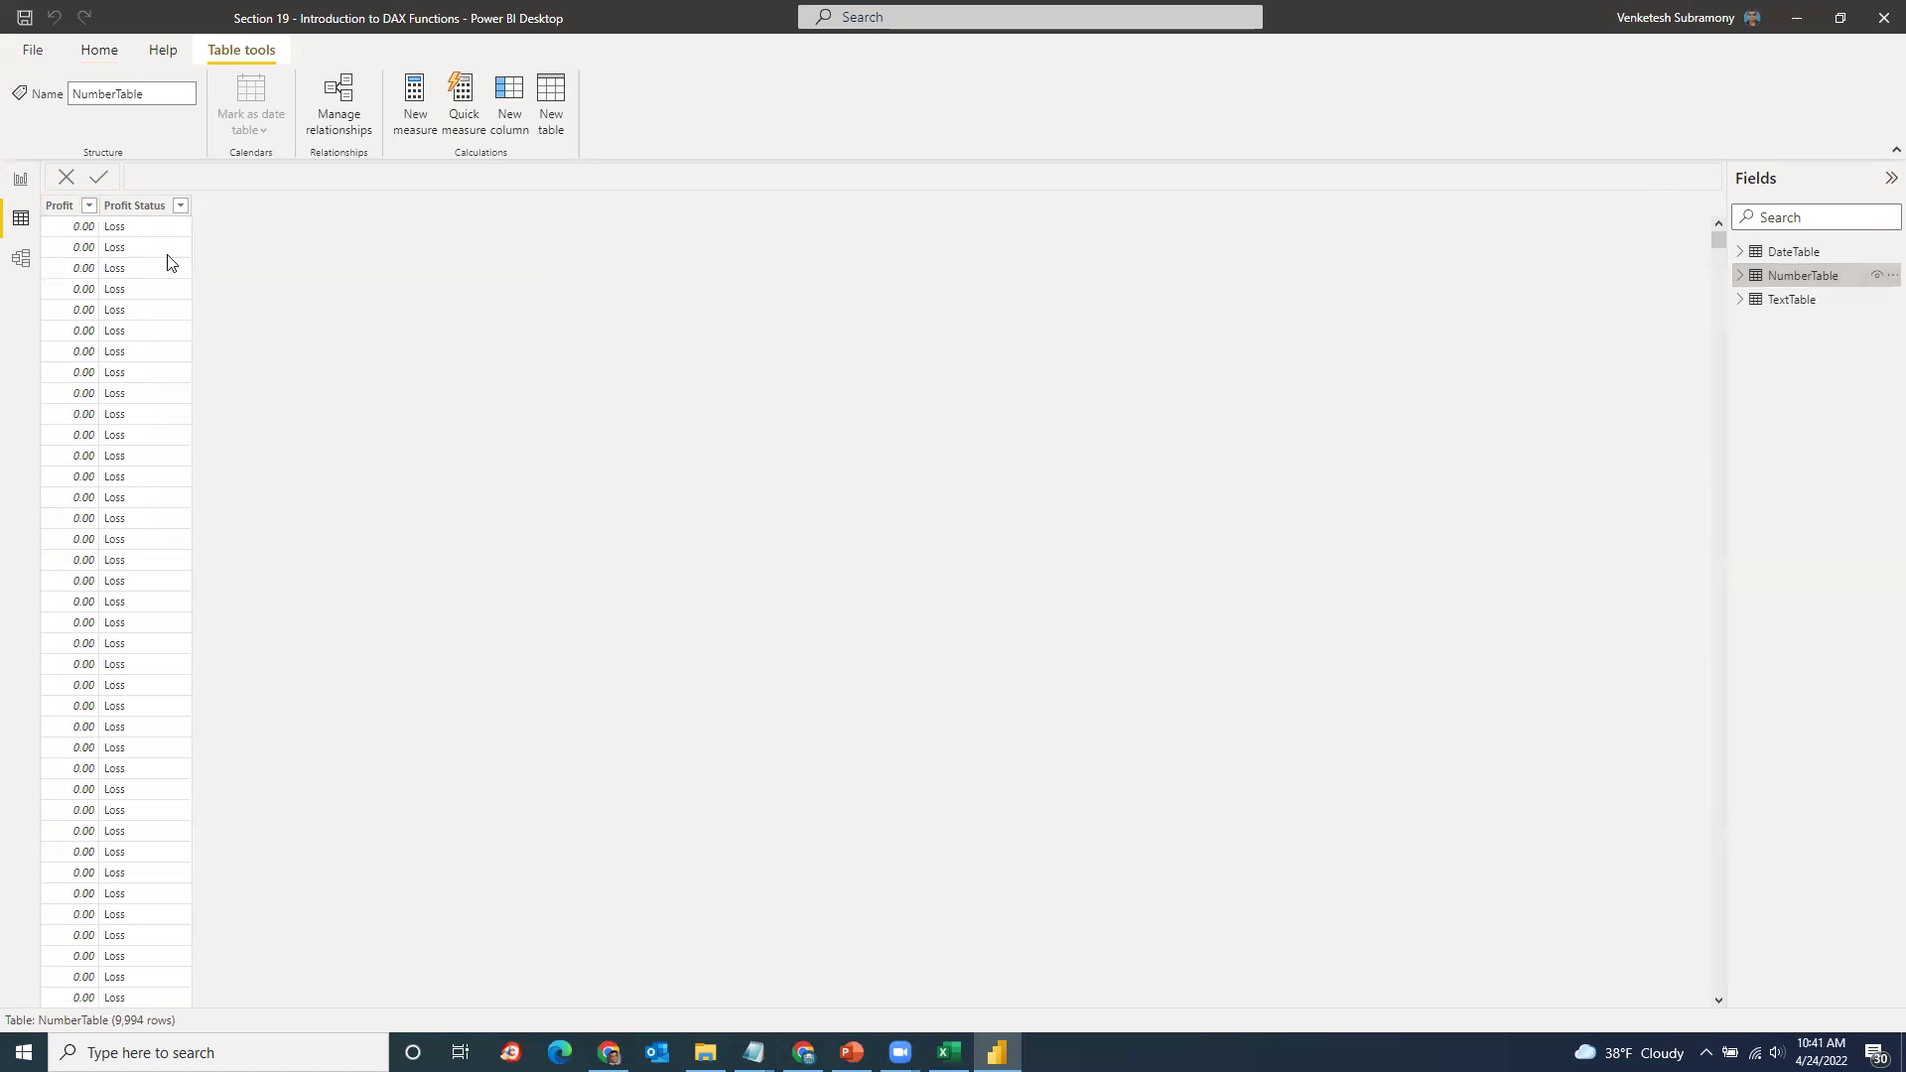
{"action": "left_click", "coordinate": [1777, 297]}
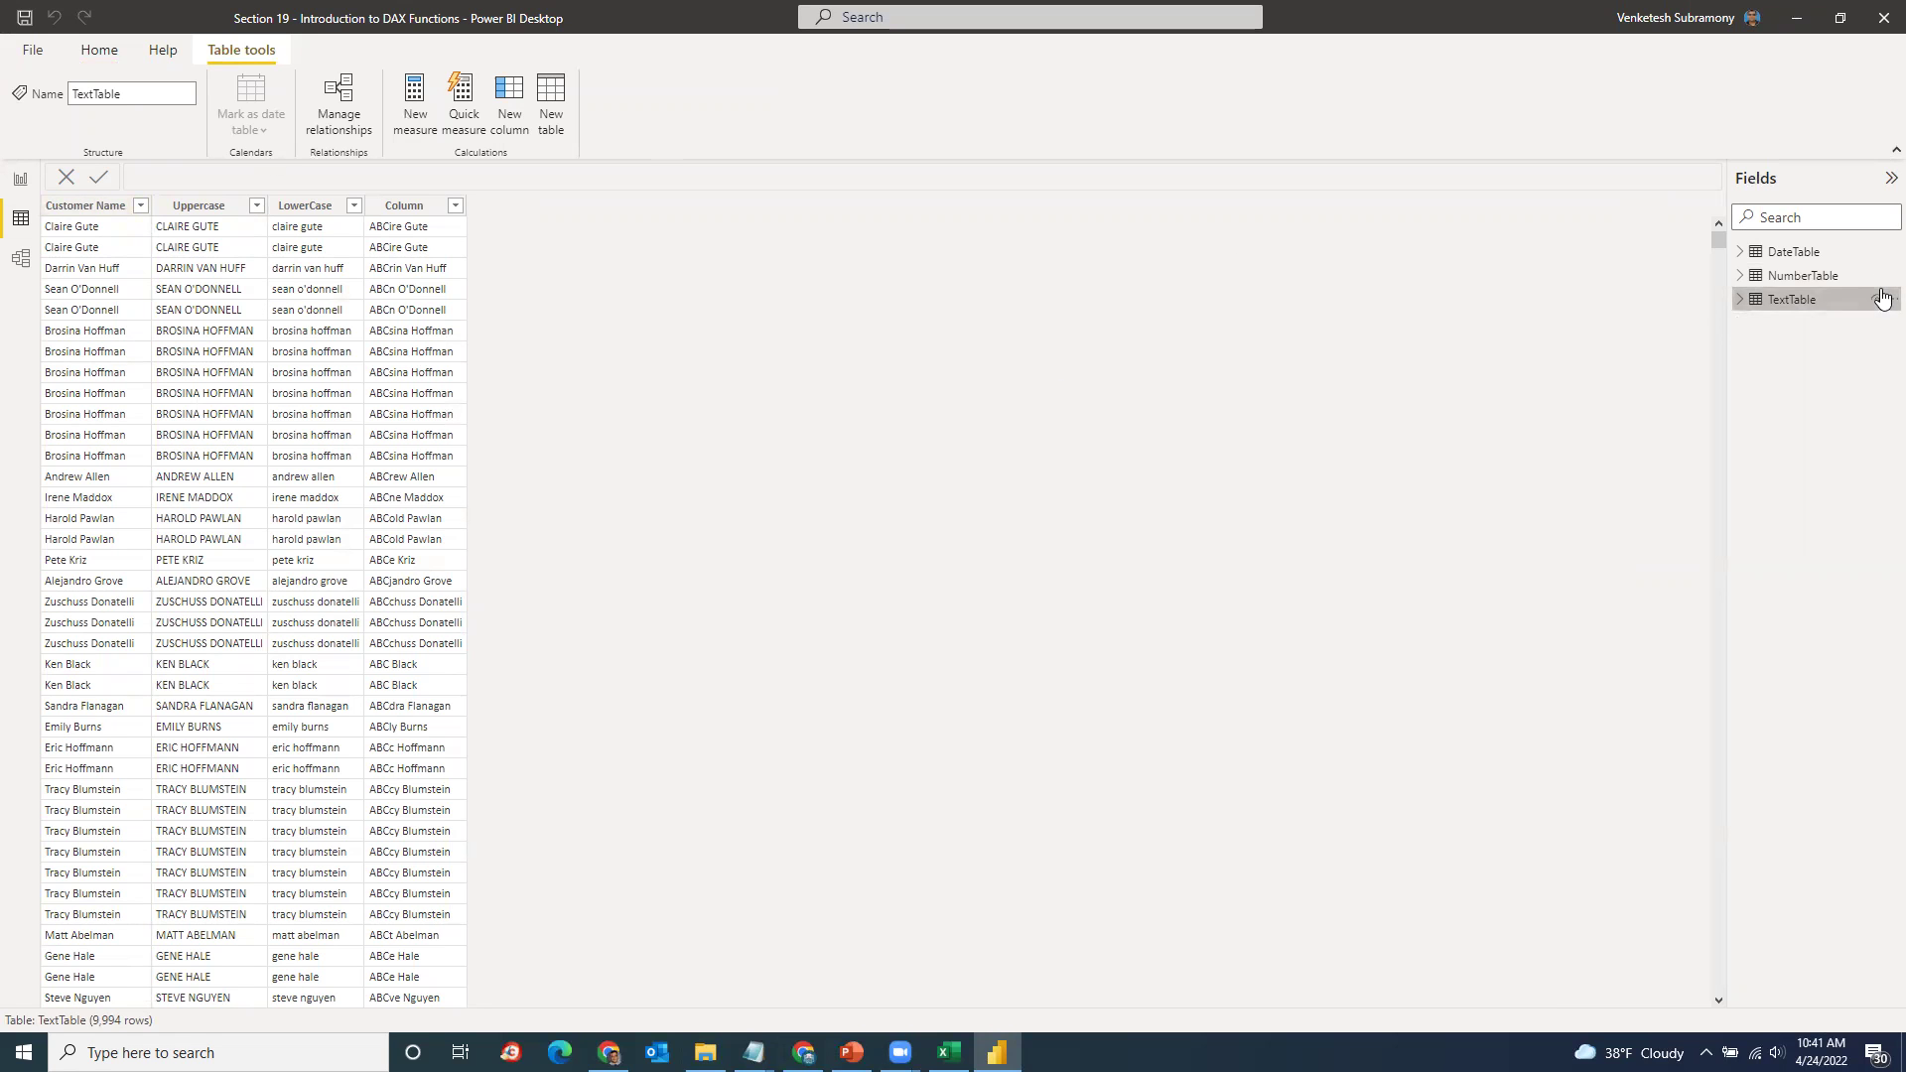
{"action": "left_click", "coordinate": [1781, 254]}
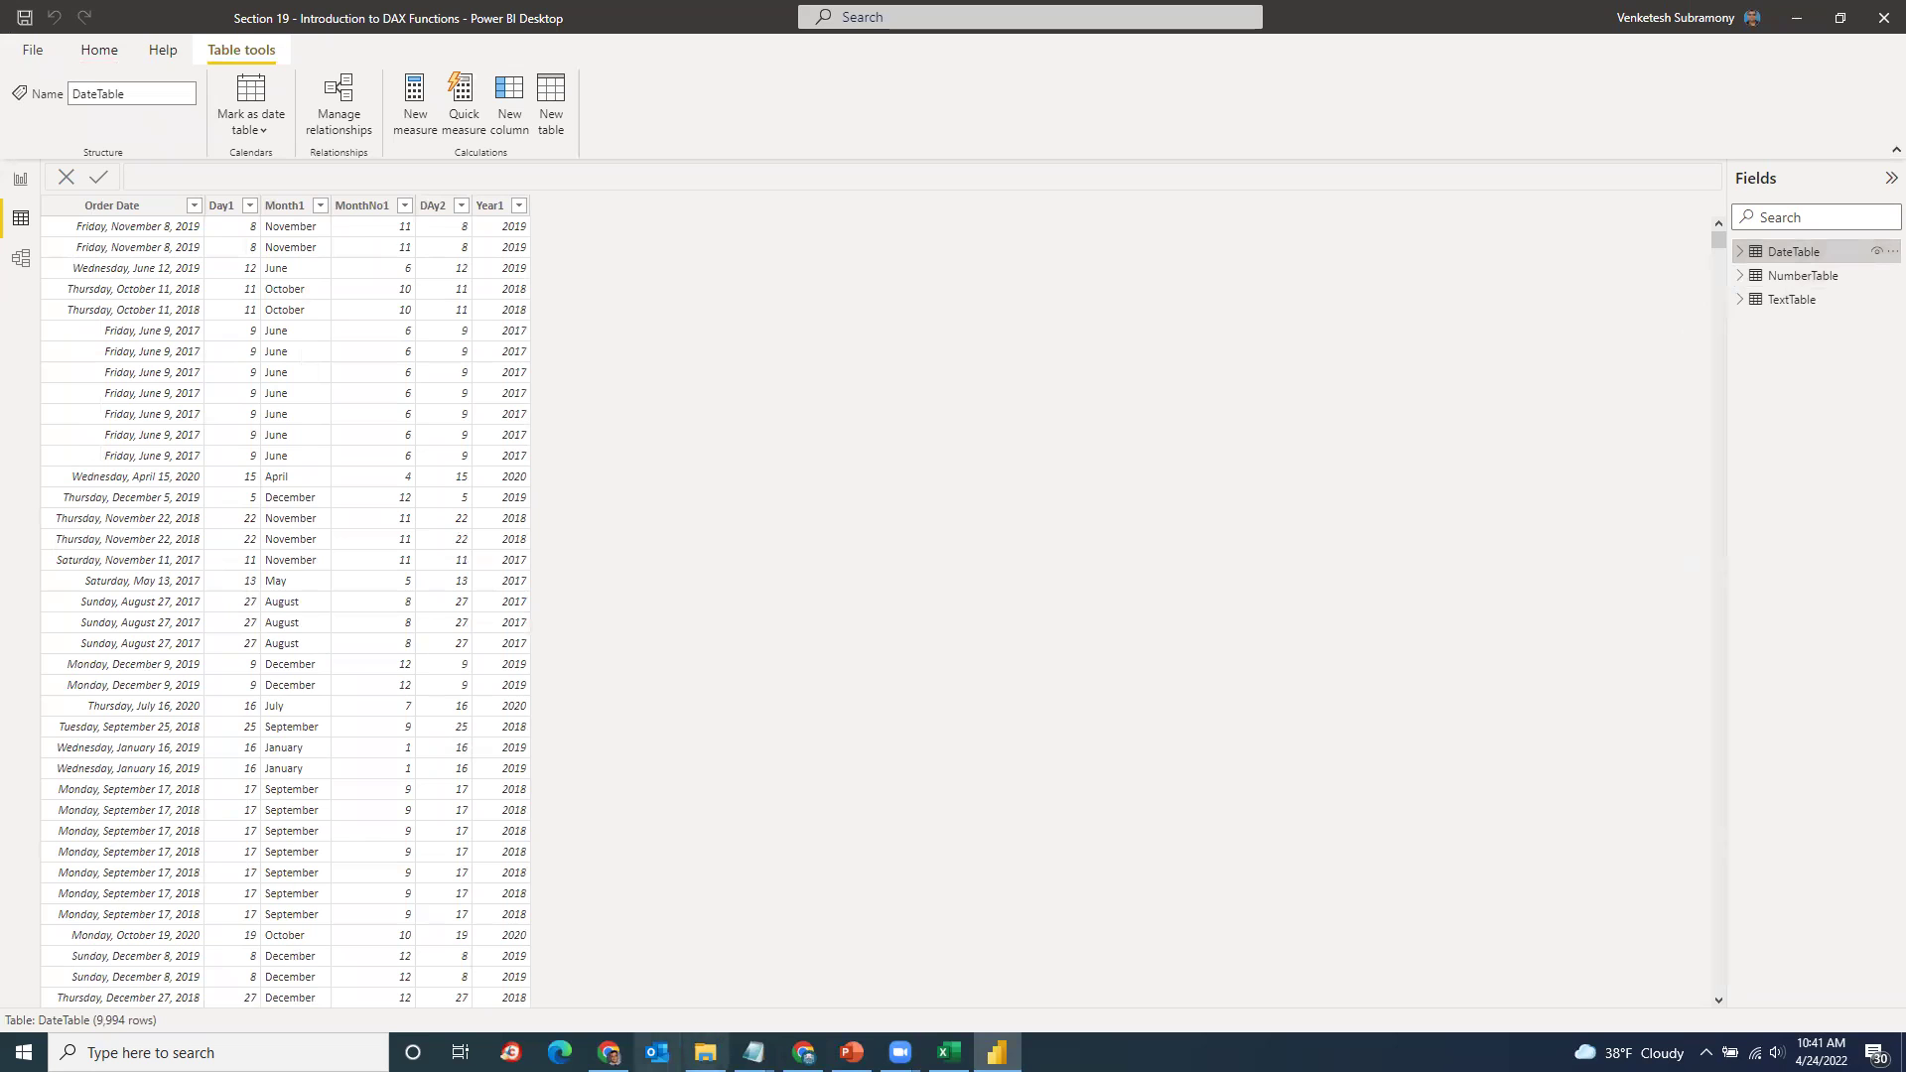
Step: Locate PowerPivot.xlsx in the DataSets folder in File Explorer and return to Power BI Desktop
{"action": "left_click", "coordinate": [831, 919]}
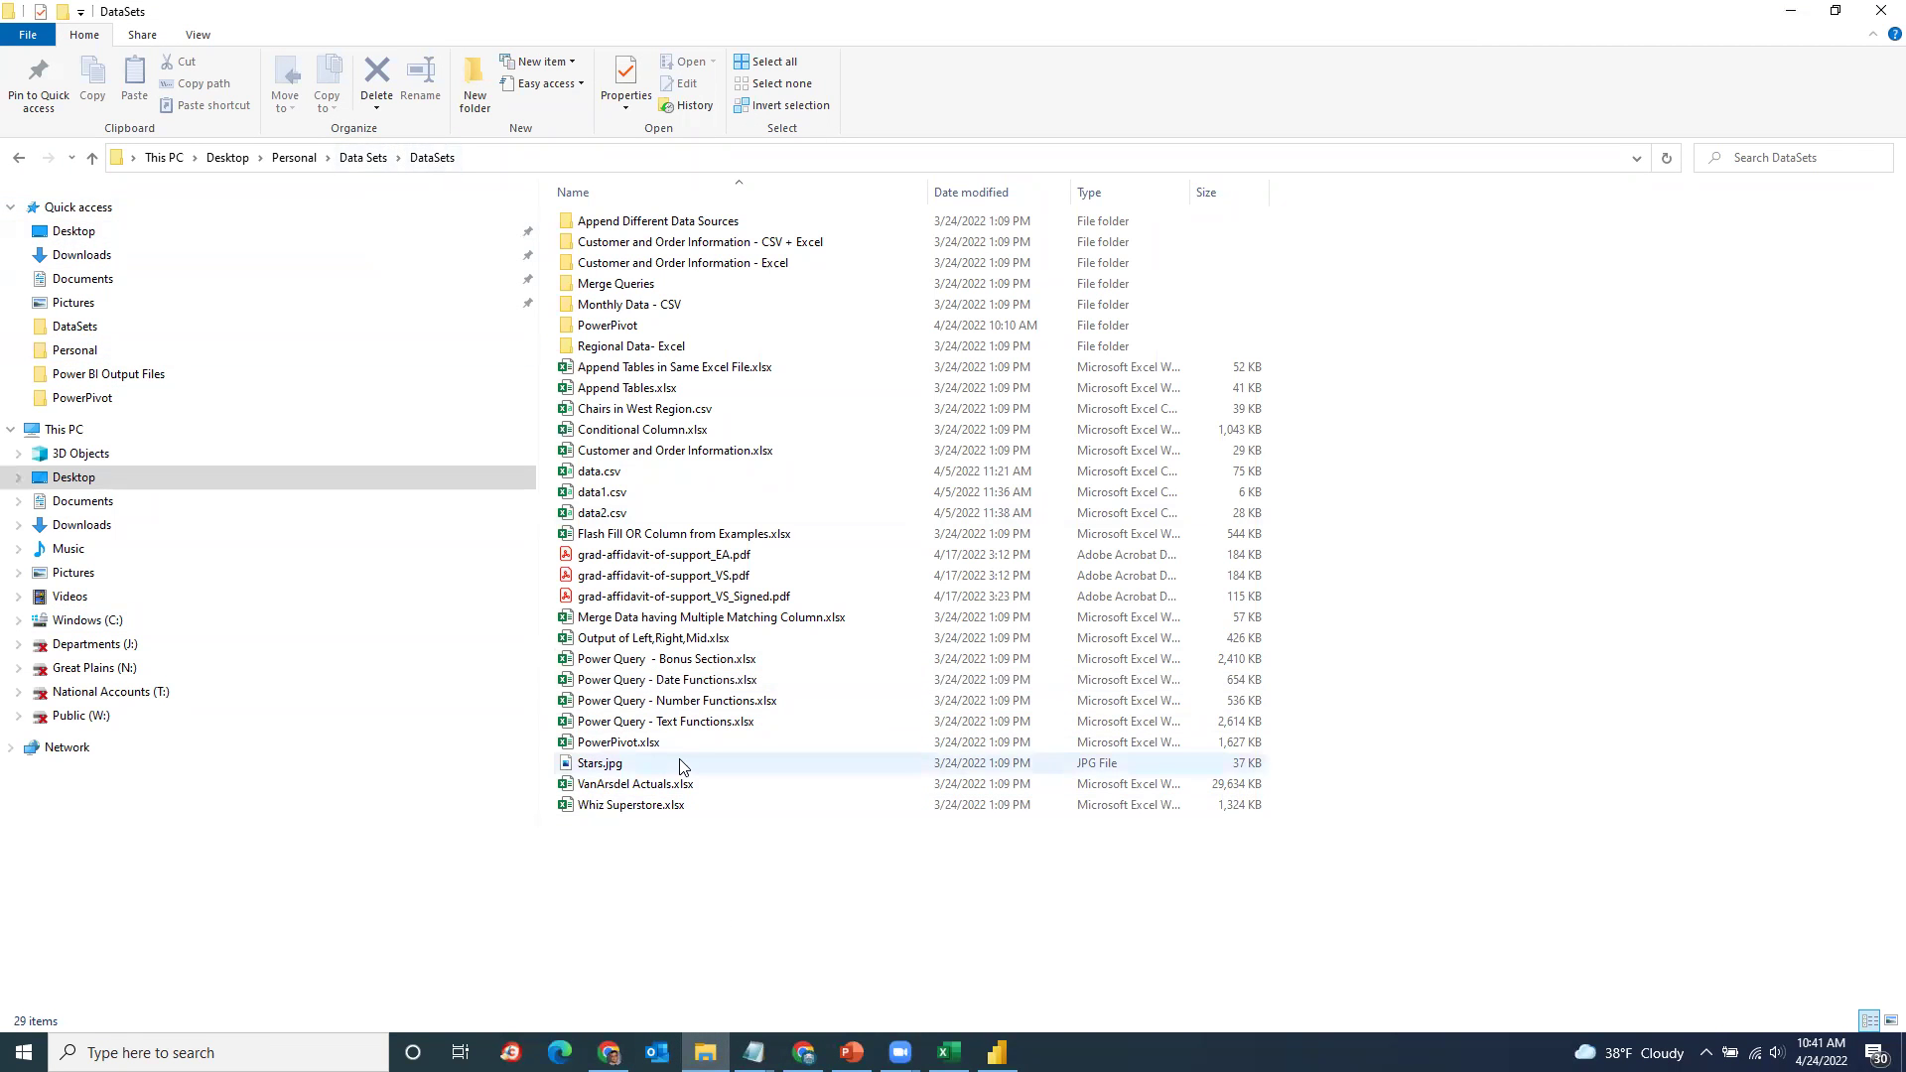
{"action": "left_click", "coordinate": [654, 745]}
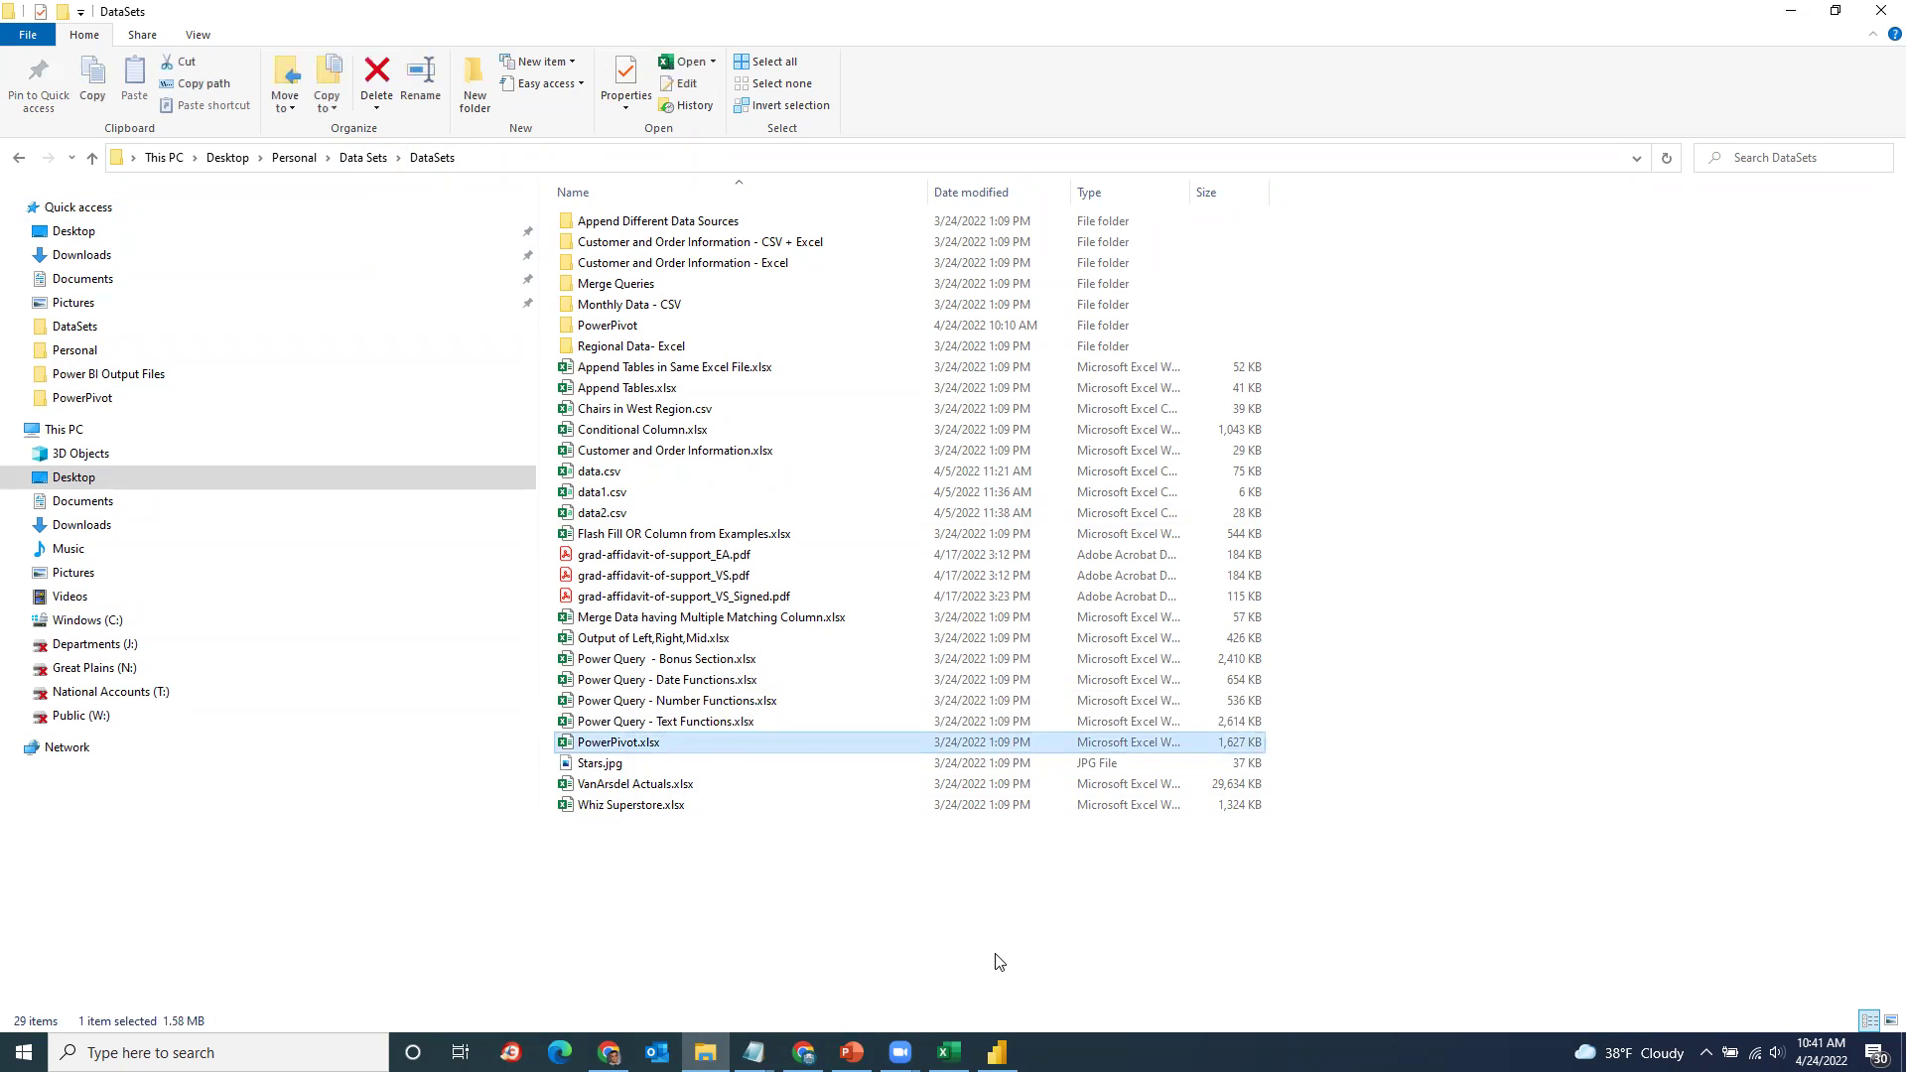
{"action": "left_click", "coordinate": [997, 1052]}
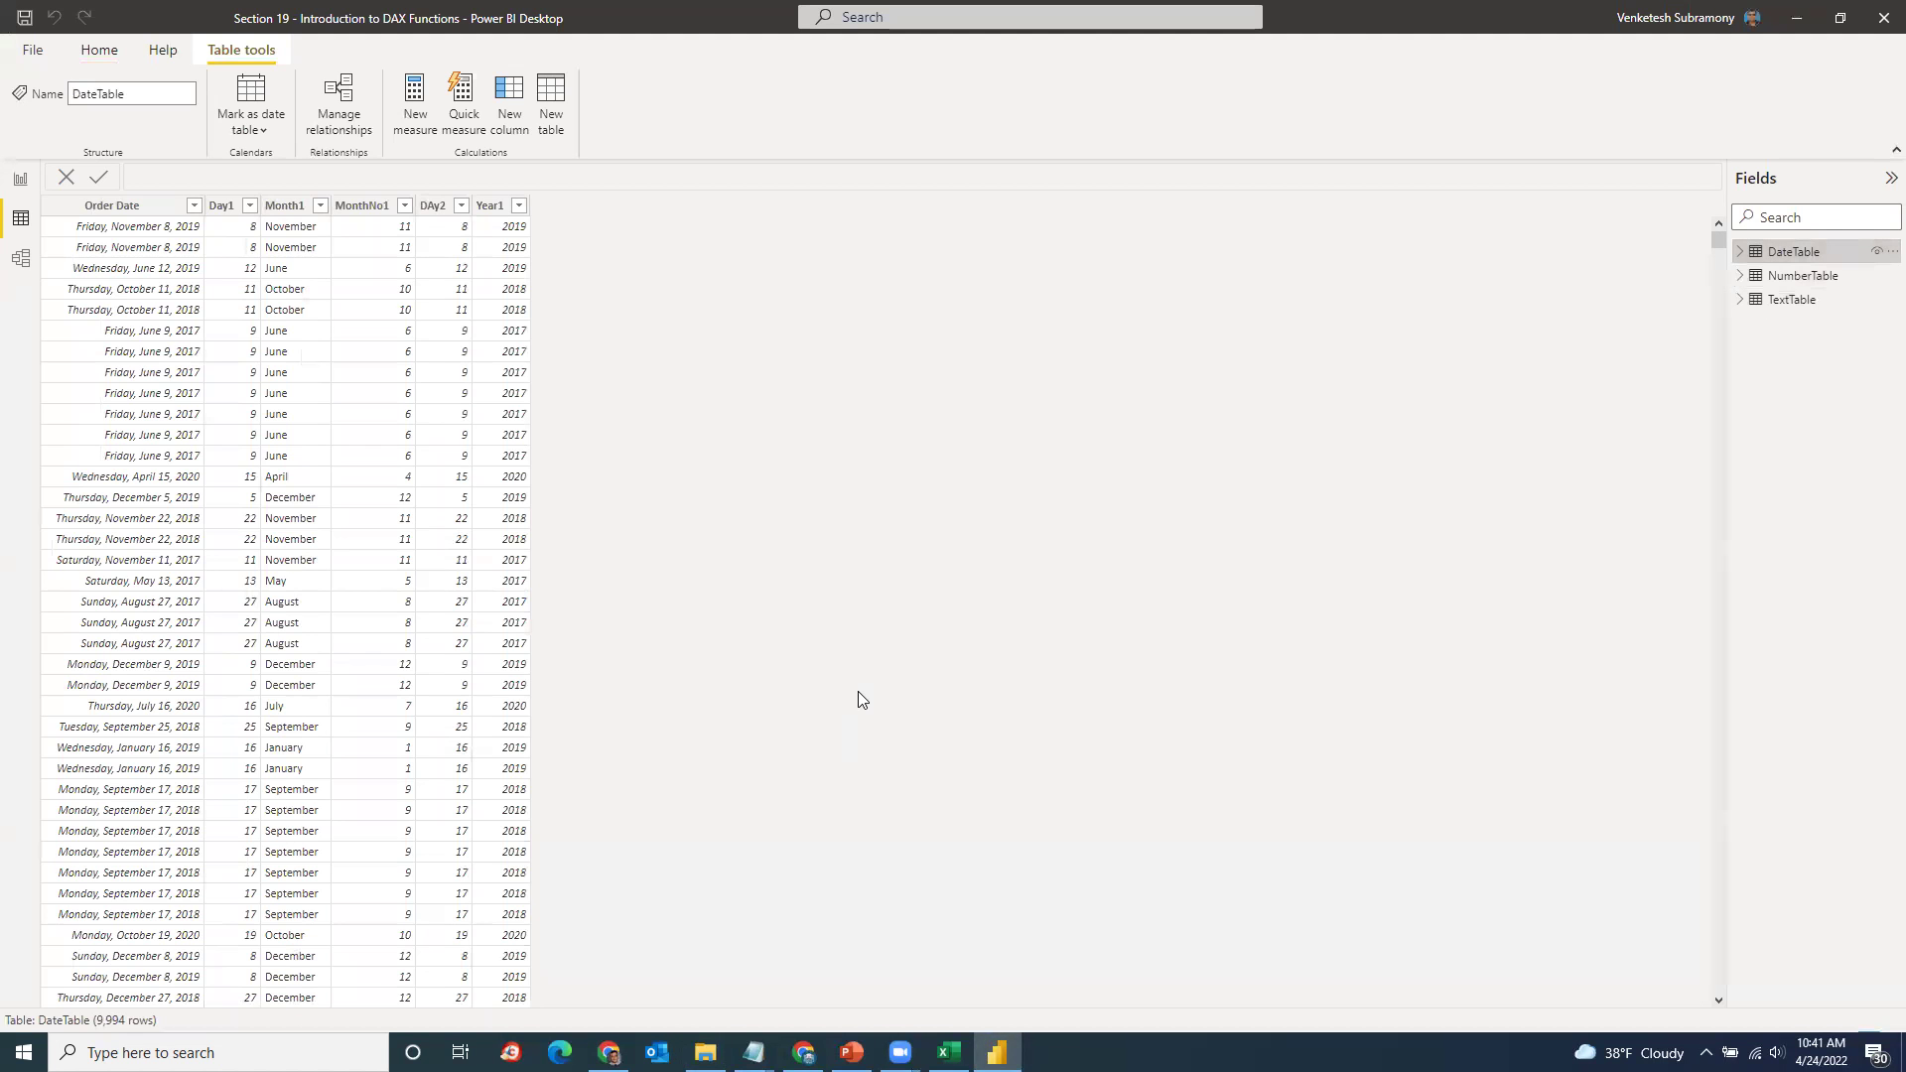
Step: Create a new blank Power BI report and close its start screen
{"action": "left_click", "coordinate": [37, 49]}
{"action": "left_click", "coordinate": [49, 74]}
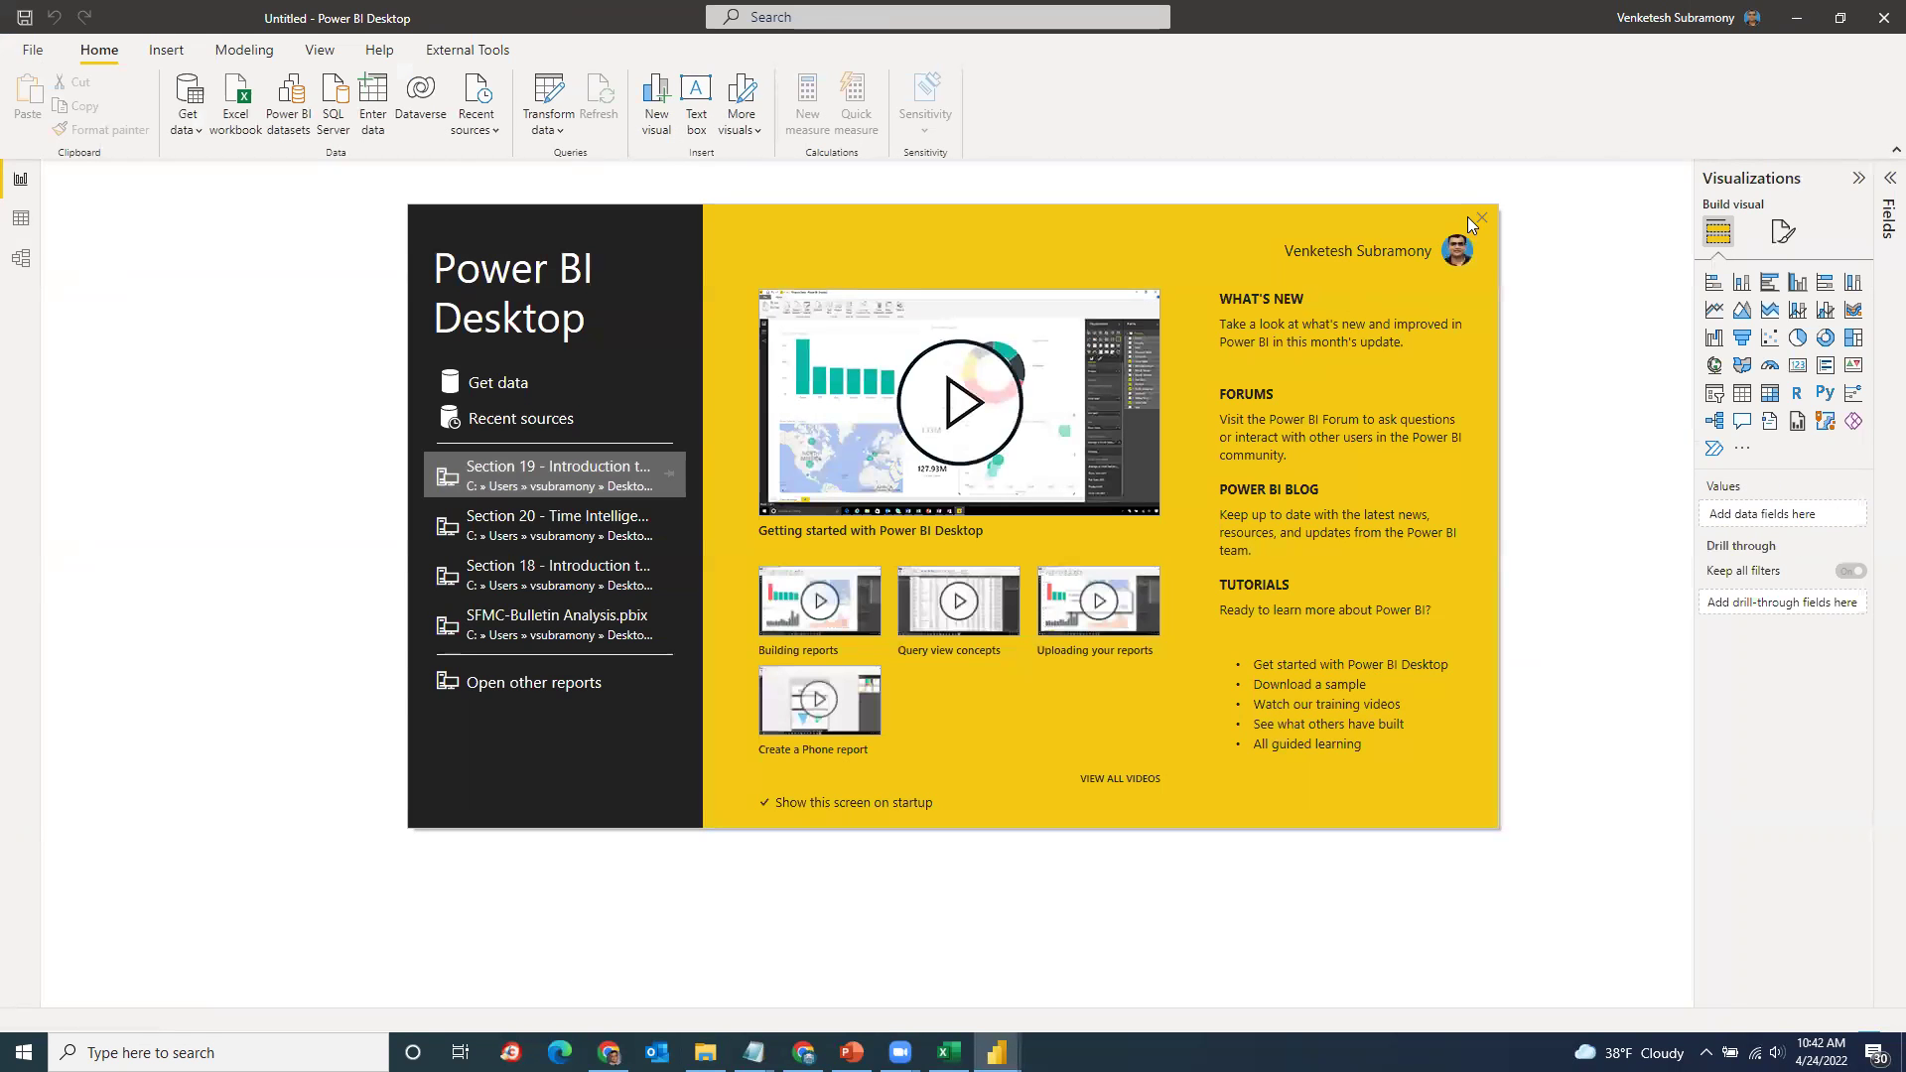
{"action": "left_click", "coordinate": [1481, 218]}
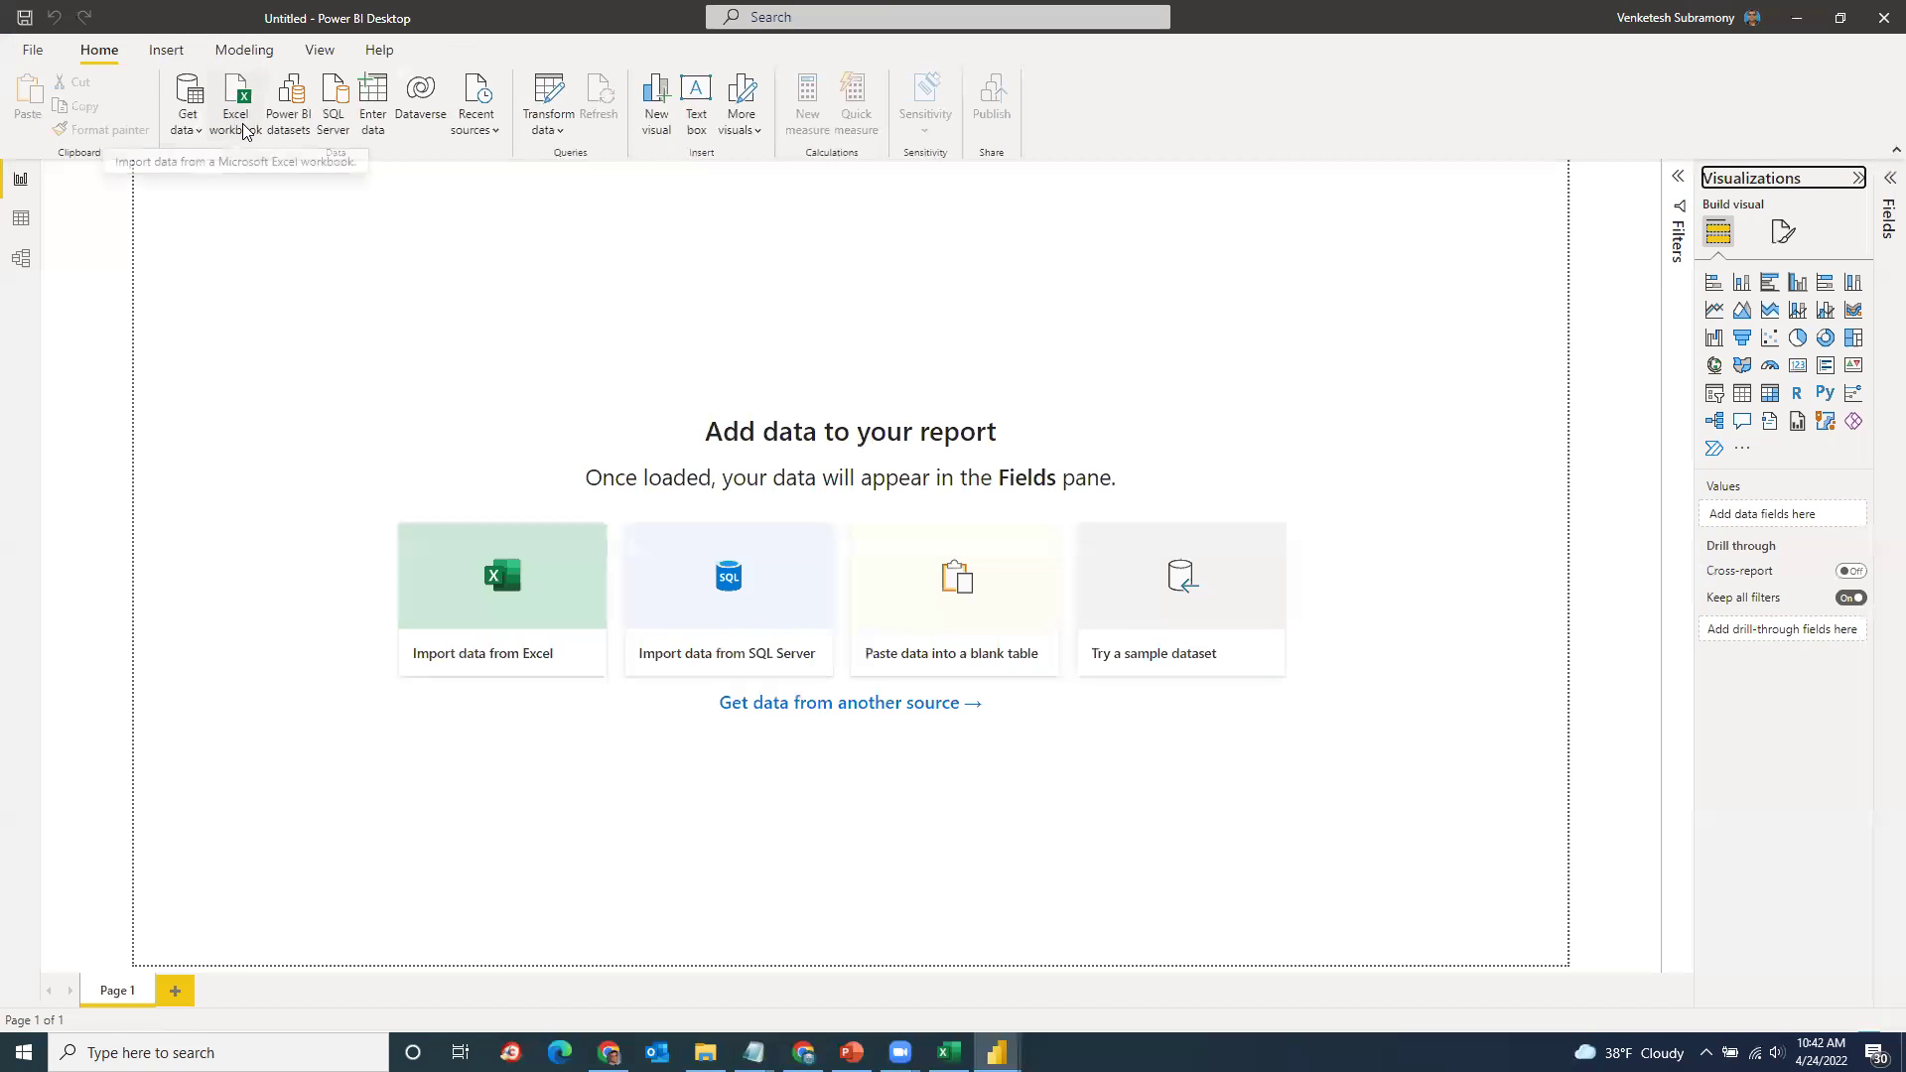
Step: Switch to the PowerPivot.xlsx workbook in Excel and examine the Order Date data on Sheet1 and the Customer Name data on Sheet2
{"action": "left_click", "coordinate": [705, 1052]}
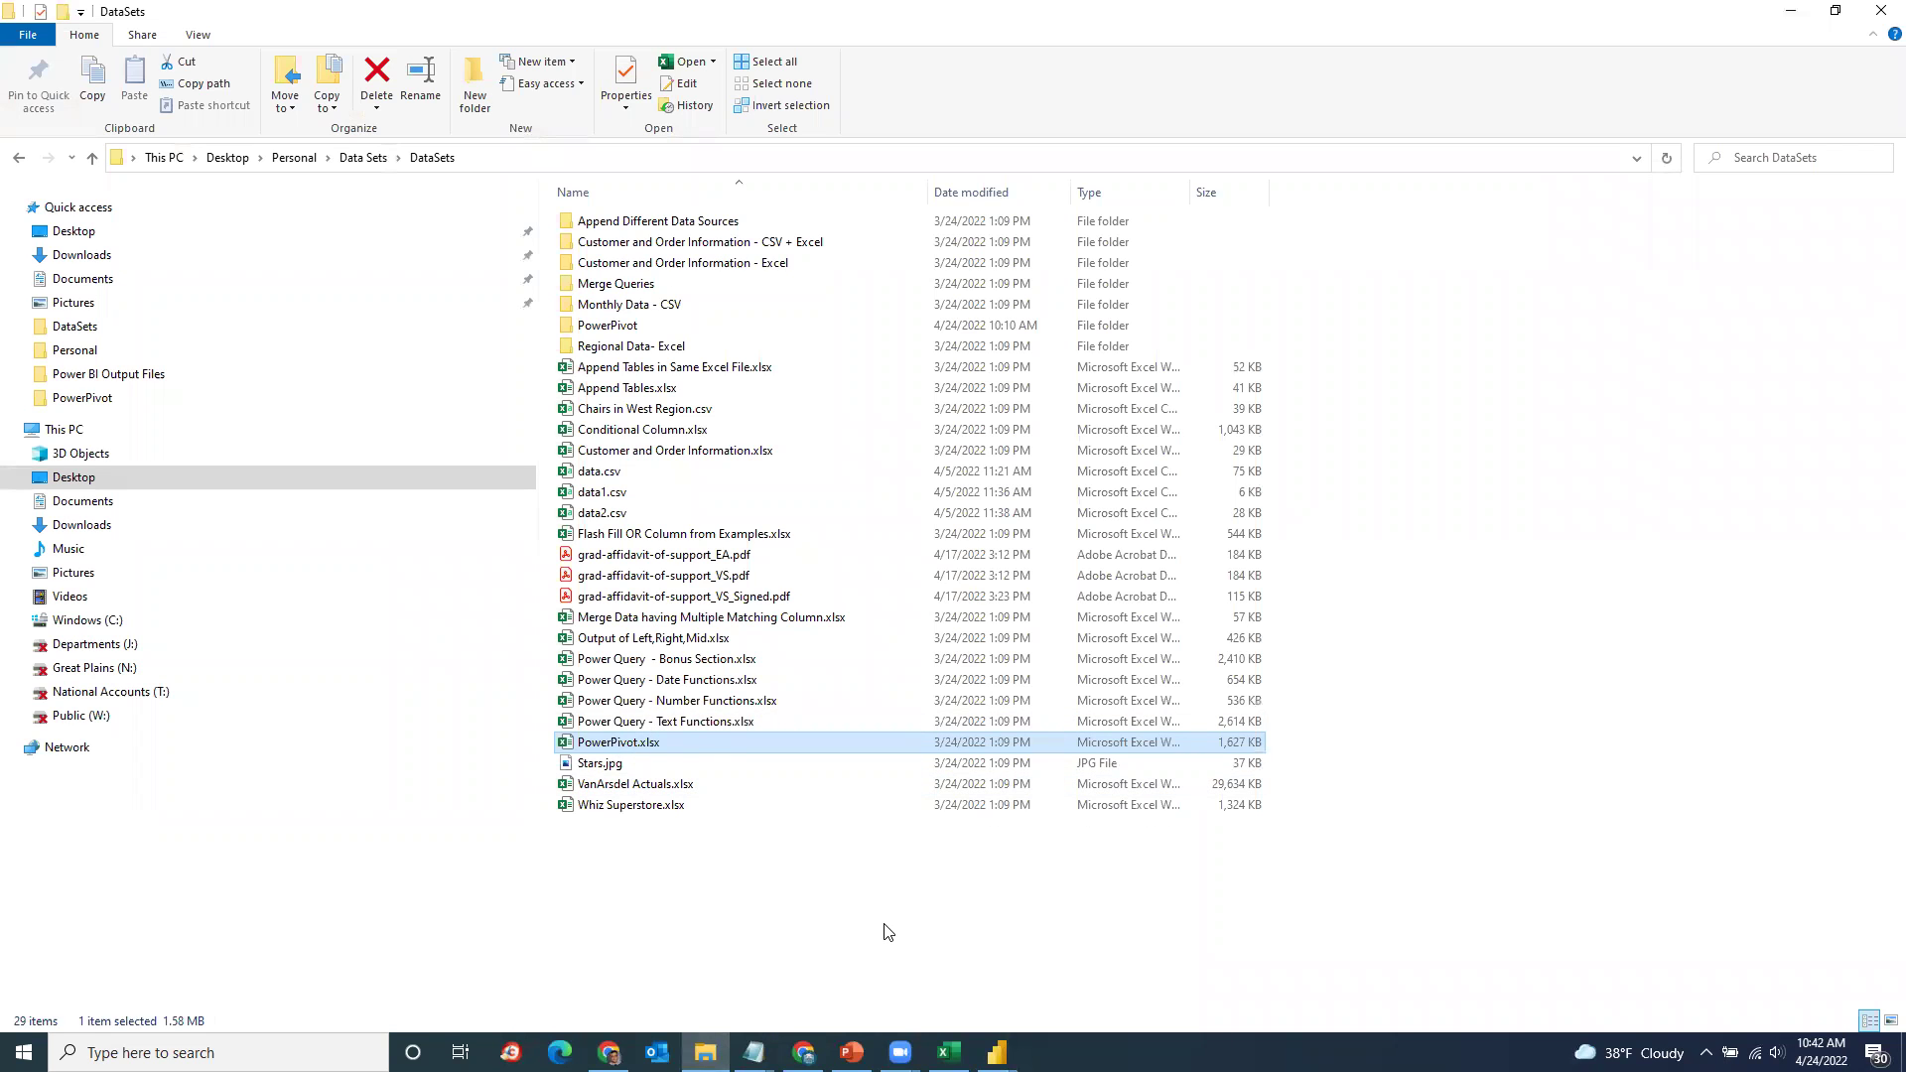
{"action": "key", "text": "alt+Tab"}
{"action": "key", "text": "alt+Tab"}
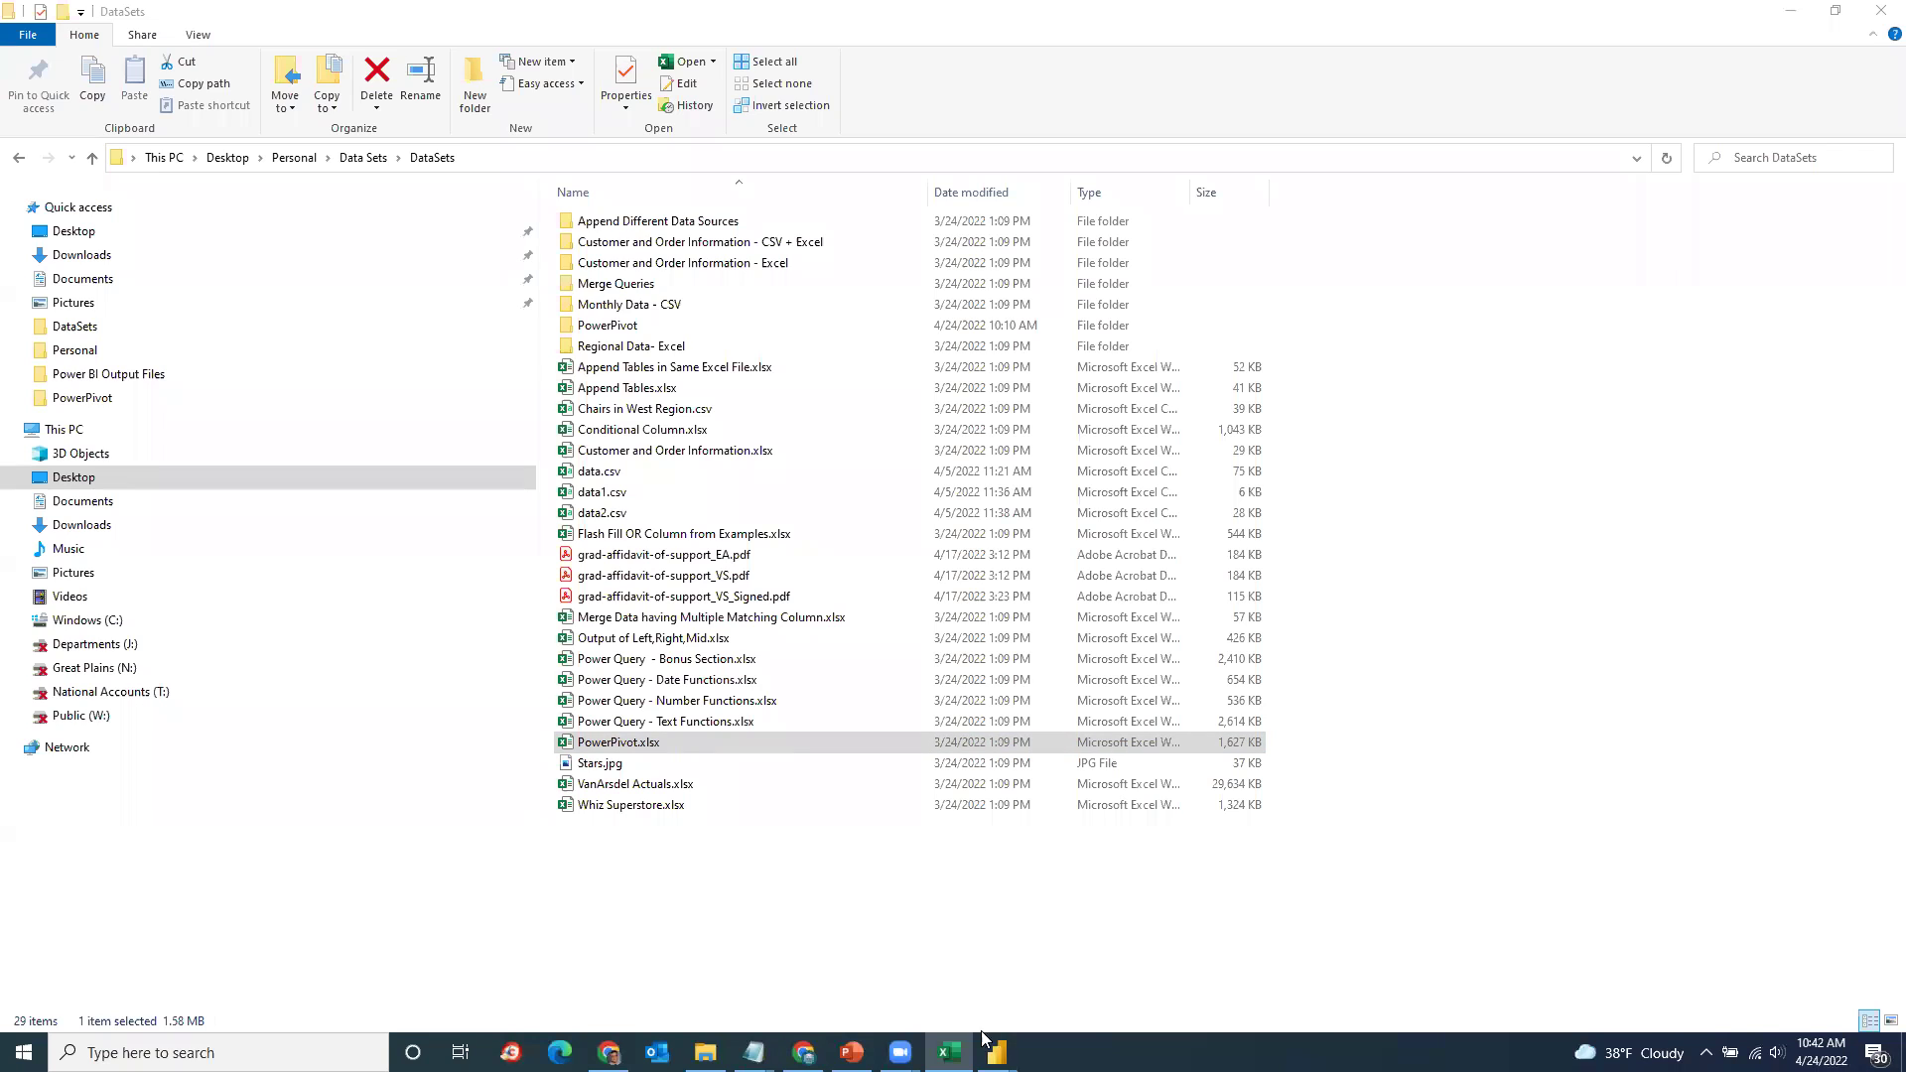
{"action": "left_click", "coordinate": [950, 1050]}
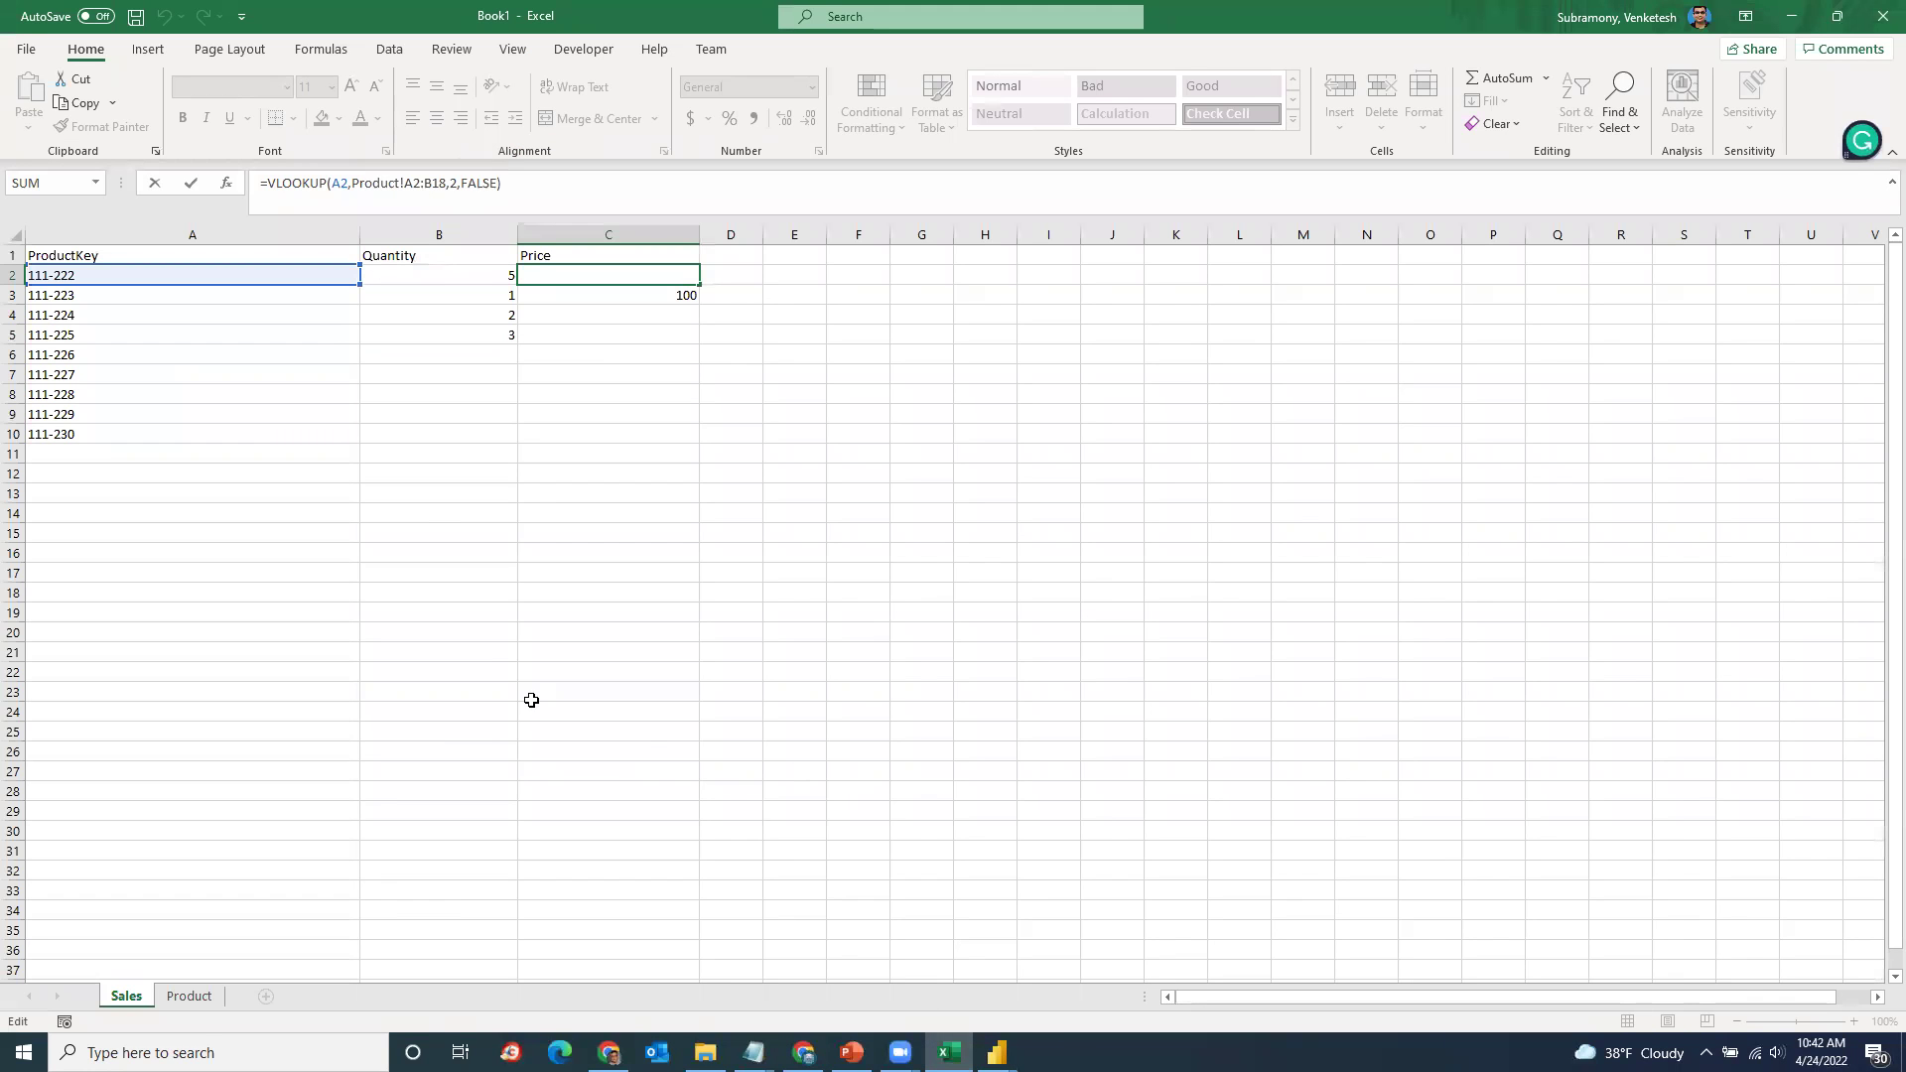
{"action": "left_click", "coordinate": [481, 664]}
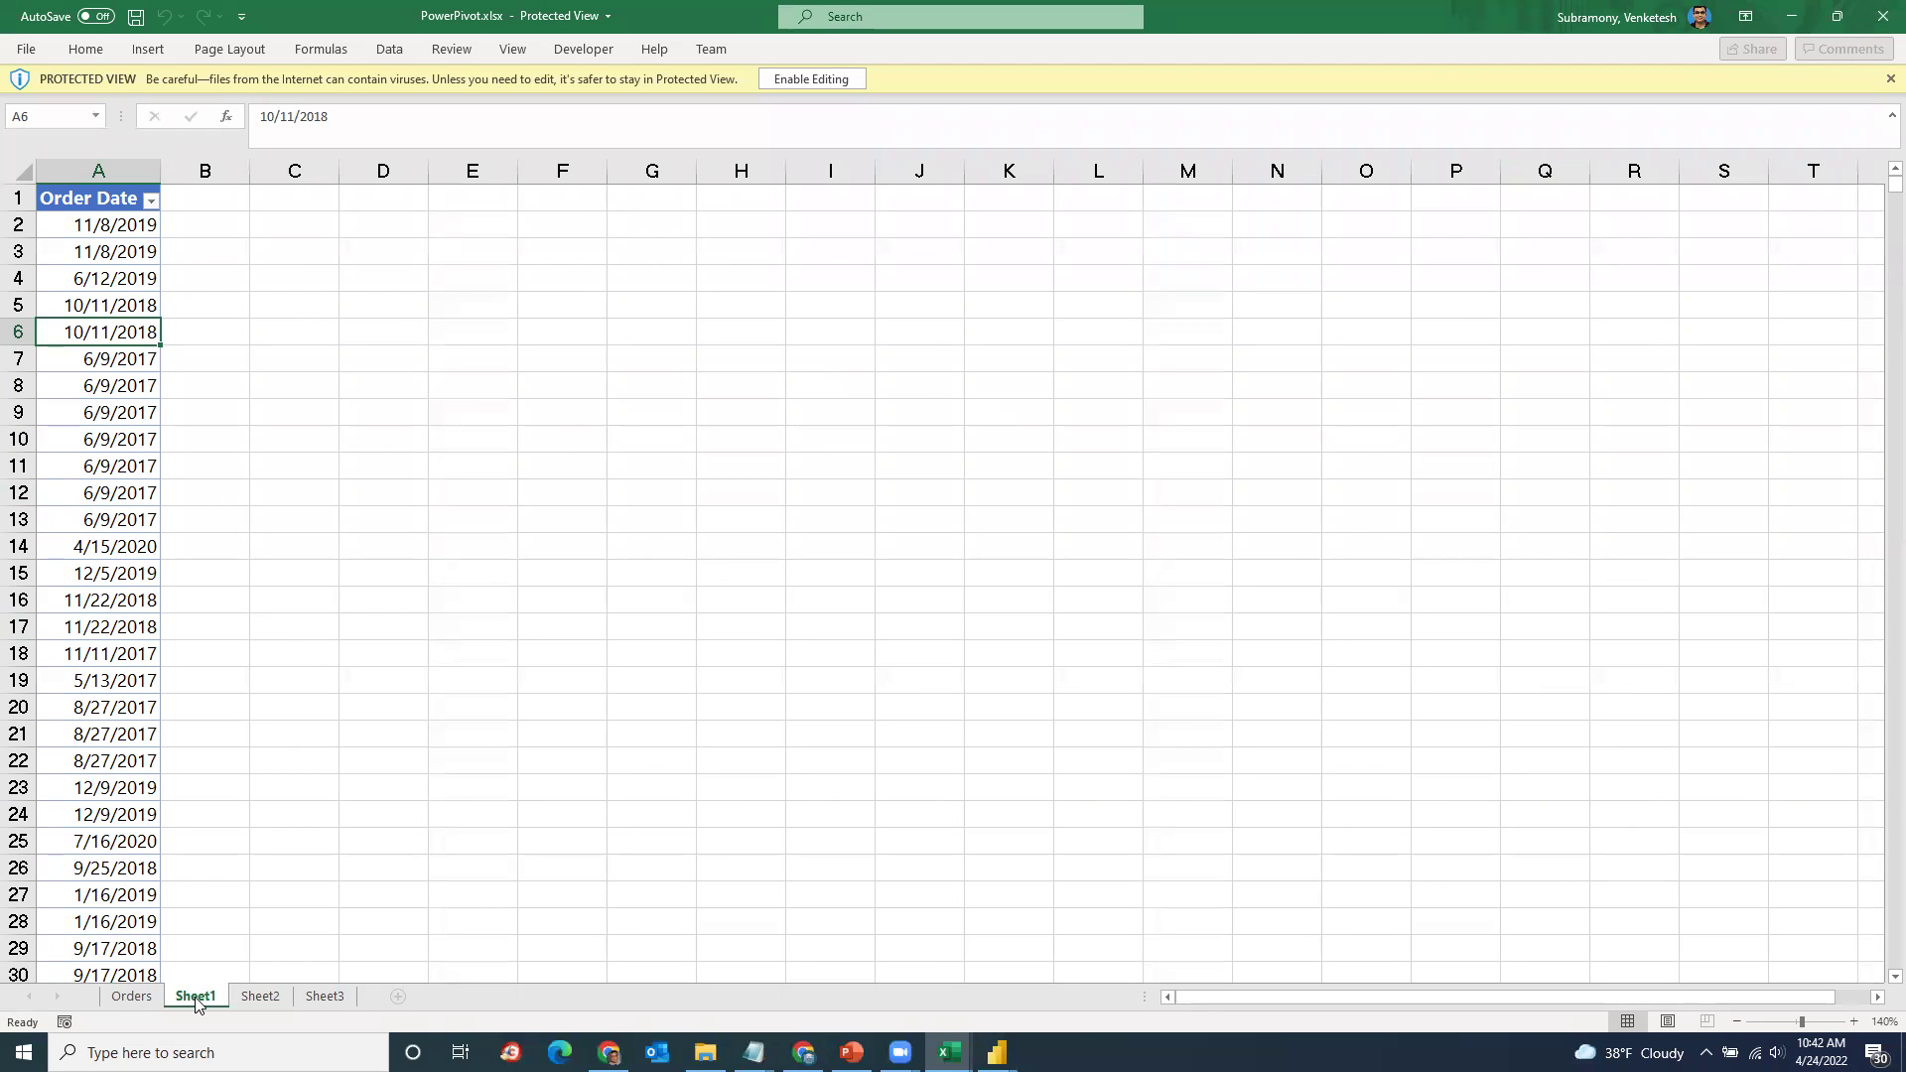
{"action": "left_click", "coordinate": [105, 268]}
{"action": "left_click", "coordinate": [263, 995]}
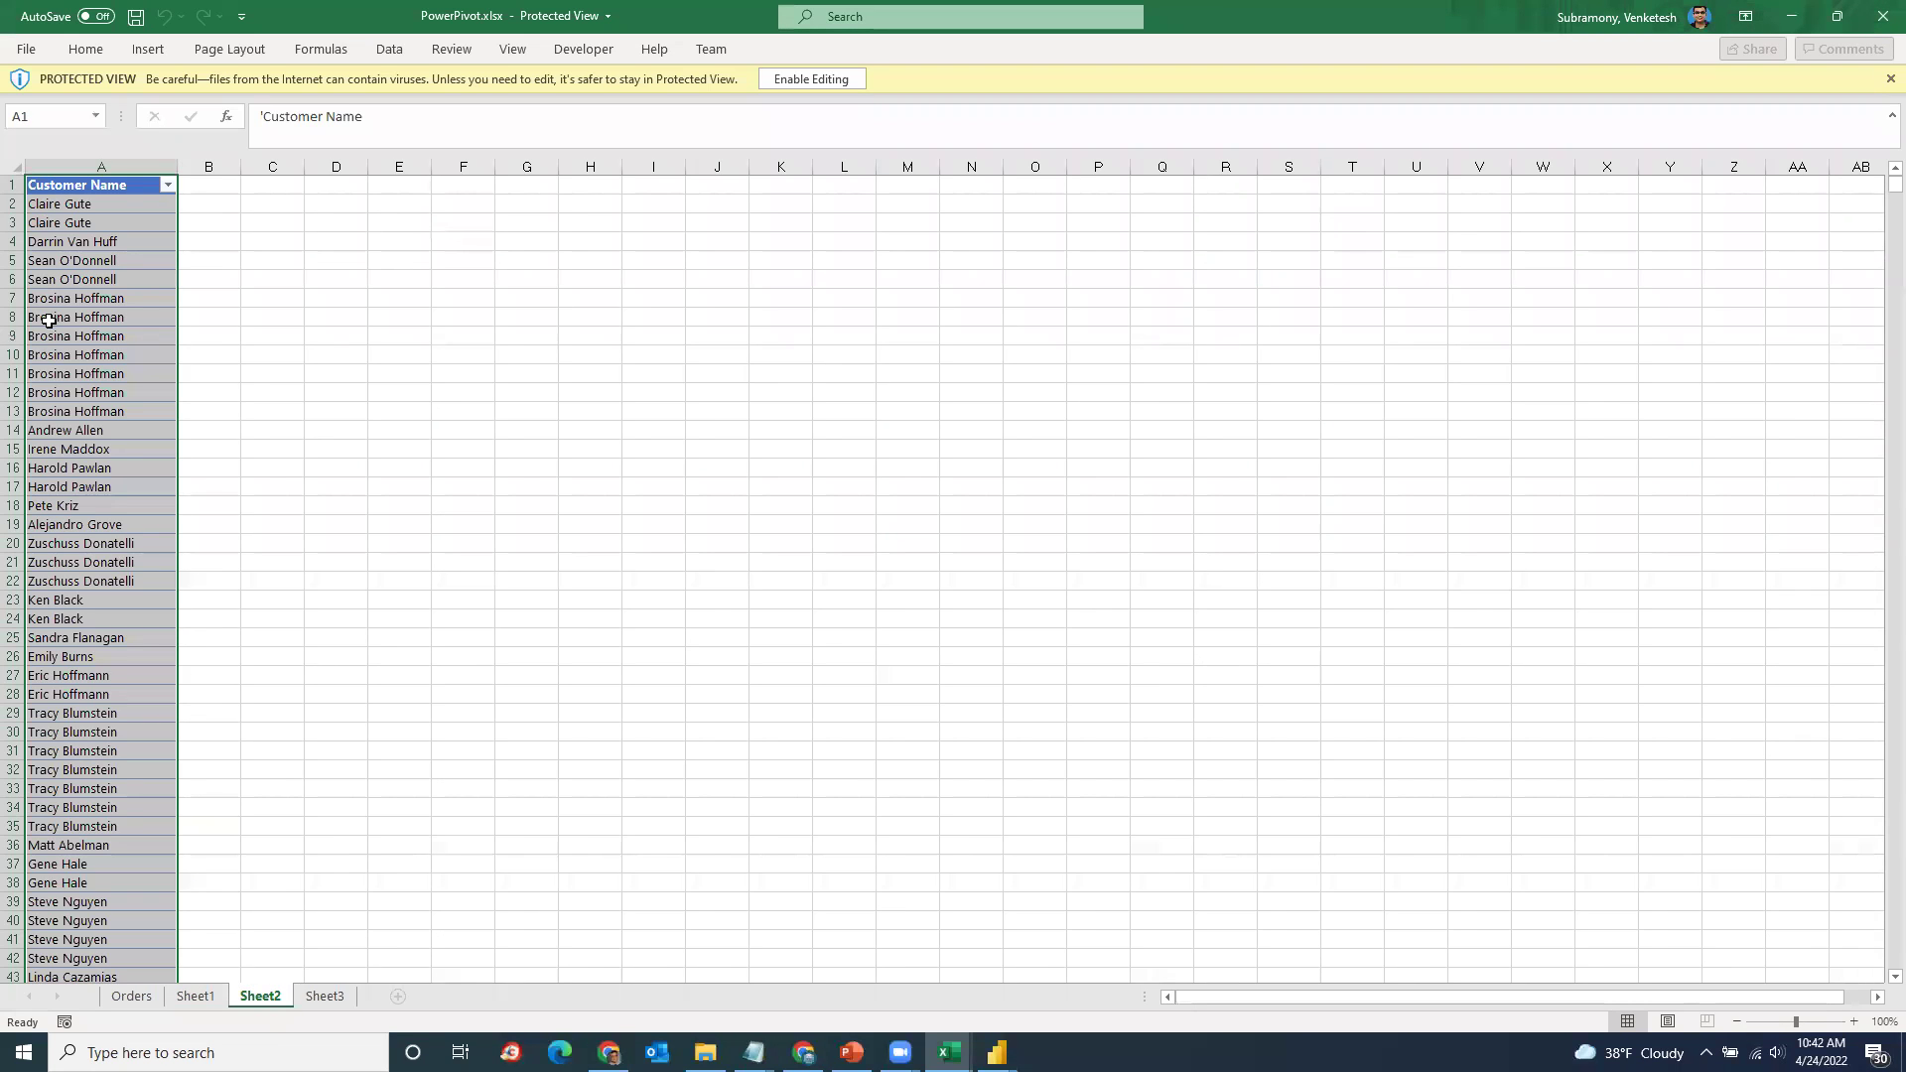
Step: Examine the Customer Name, Profit and Order Date data on Sheet2, Sheet3 and Sheet1, and close the PowerPivot.xlsx workbook
{"action": "left_click", "coordinate": [48, 318]}
{"action": "left_click_drag", "start_coordinate": [65, 225], "coordinate": [69, 524]}
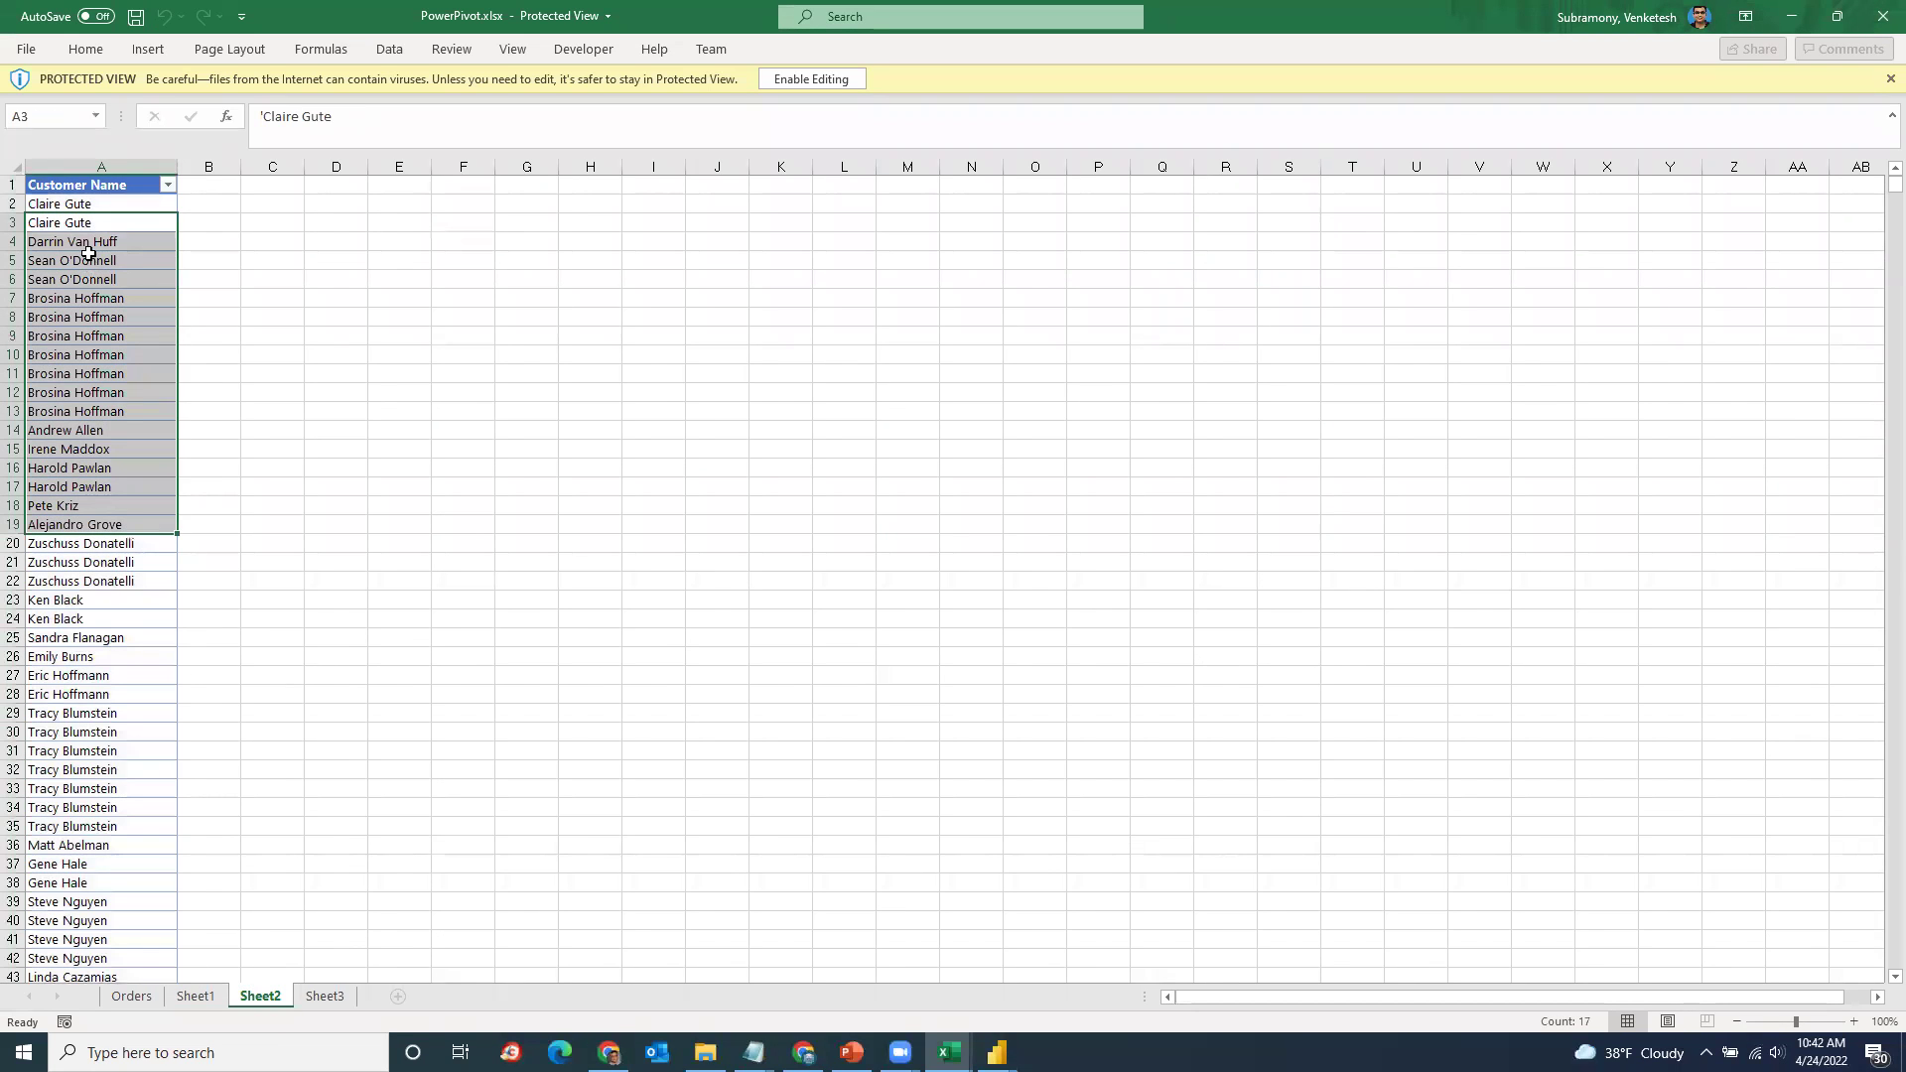
{"action": "left_click", "coordinate": [327, 996]}
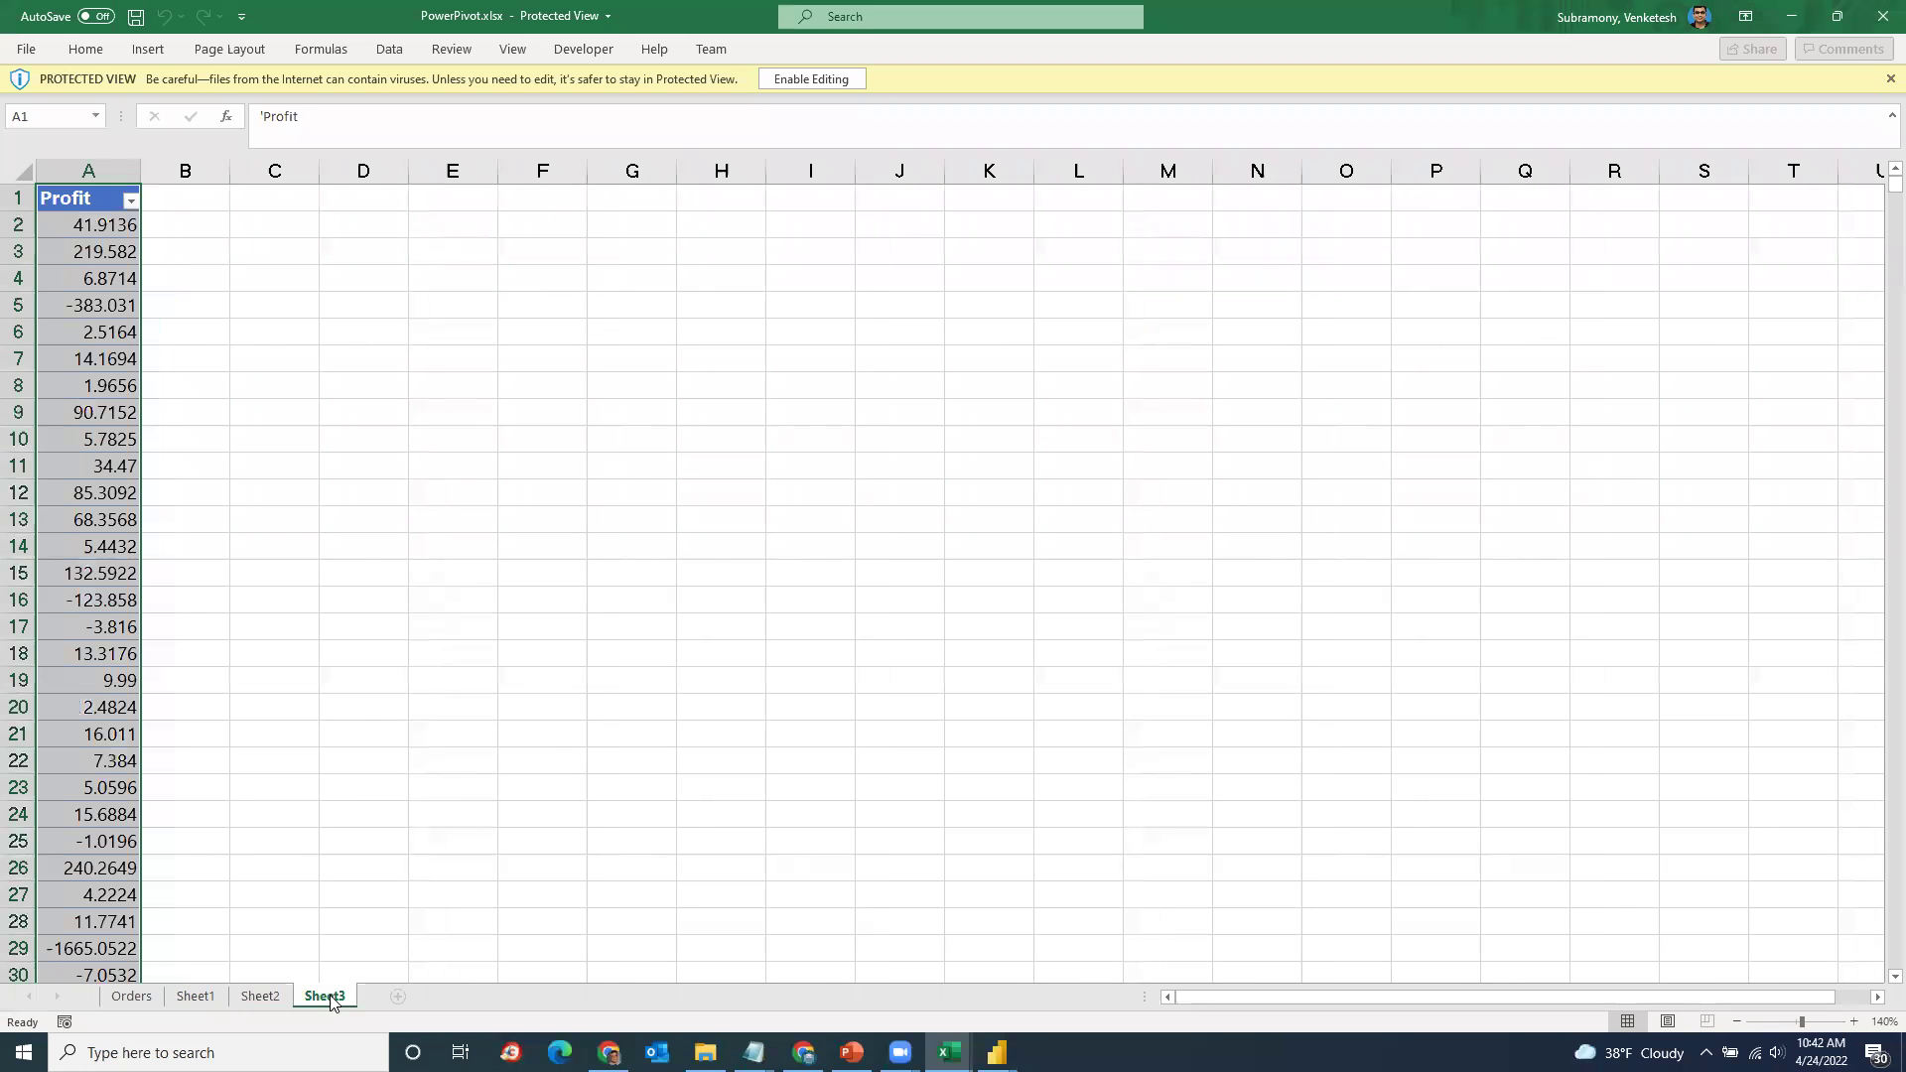
{"action": "left_click", "coordinate": [81, 484]}
{"action": "left_click", "coordinate": [195, 996]}
{"action": "left_click", "coordinate": [88, 590]}
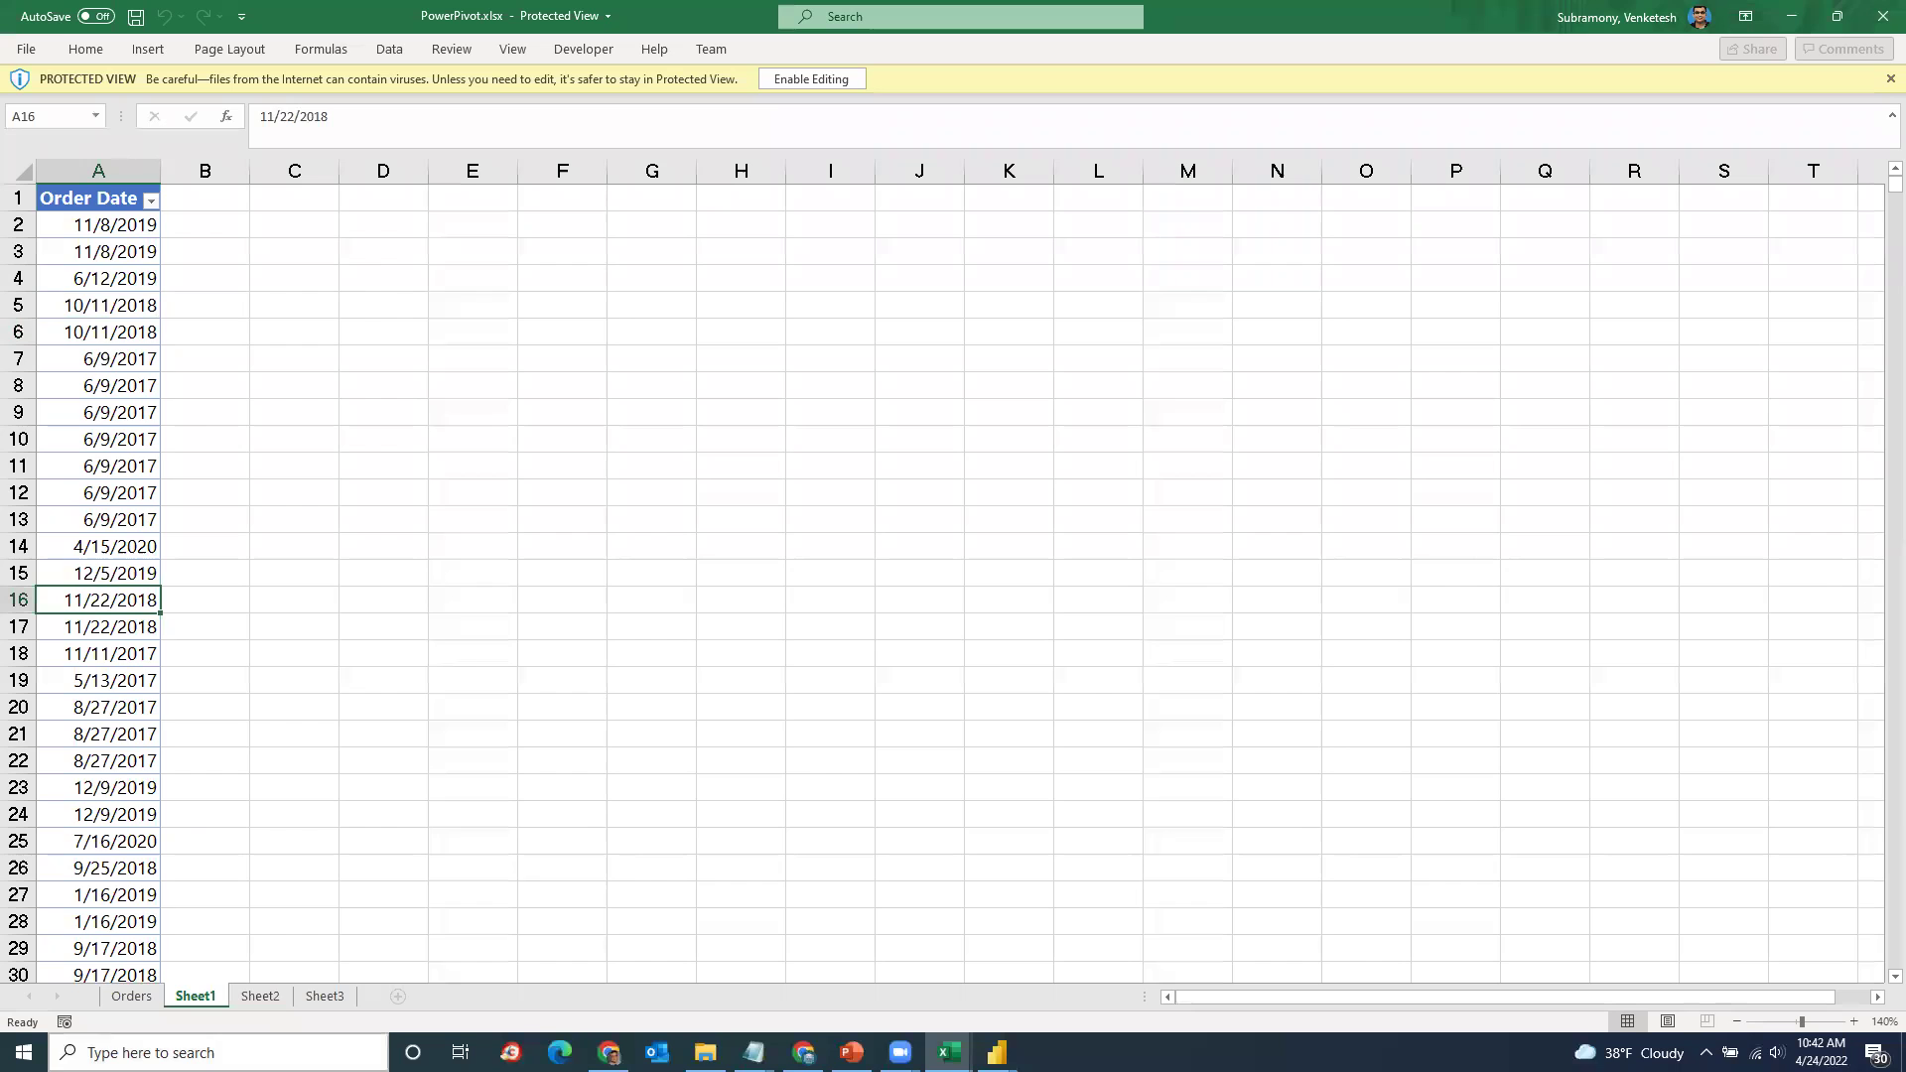
{"action": "left_click", "coordinate": [262, 996]}
{"action": "left_click", "coordinate": [122, 784]}
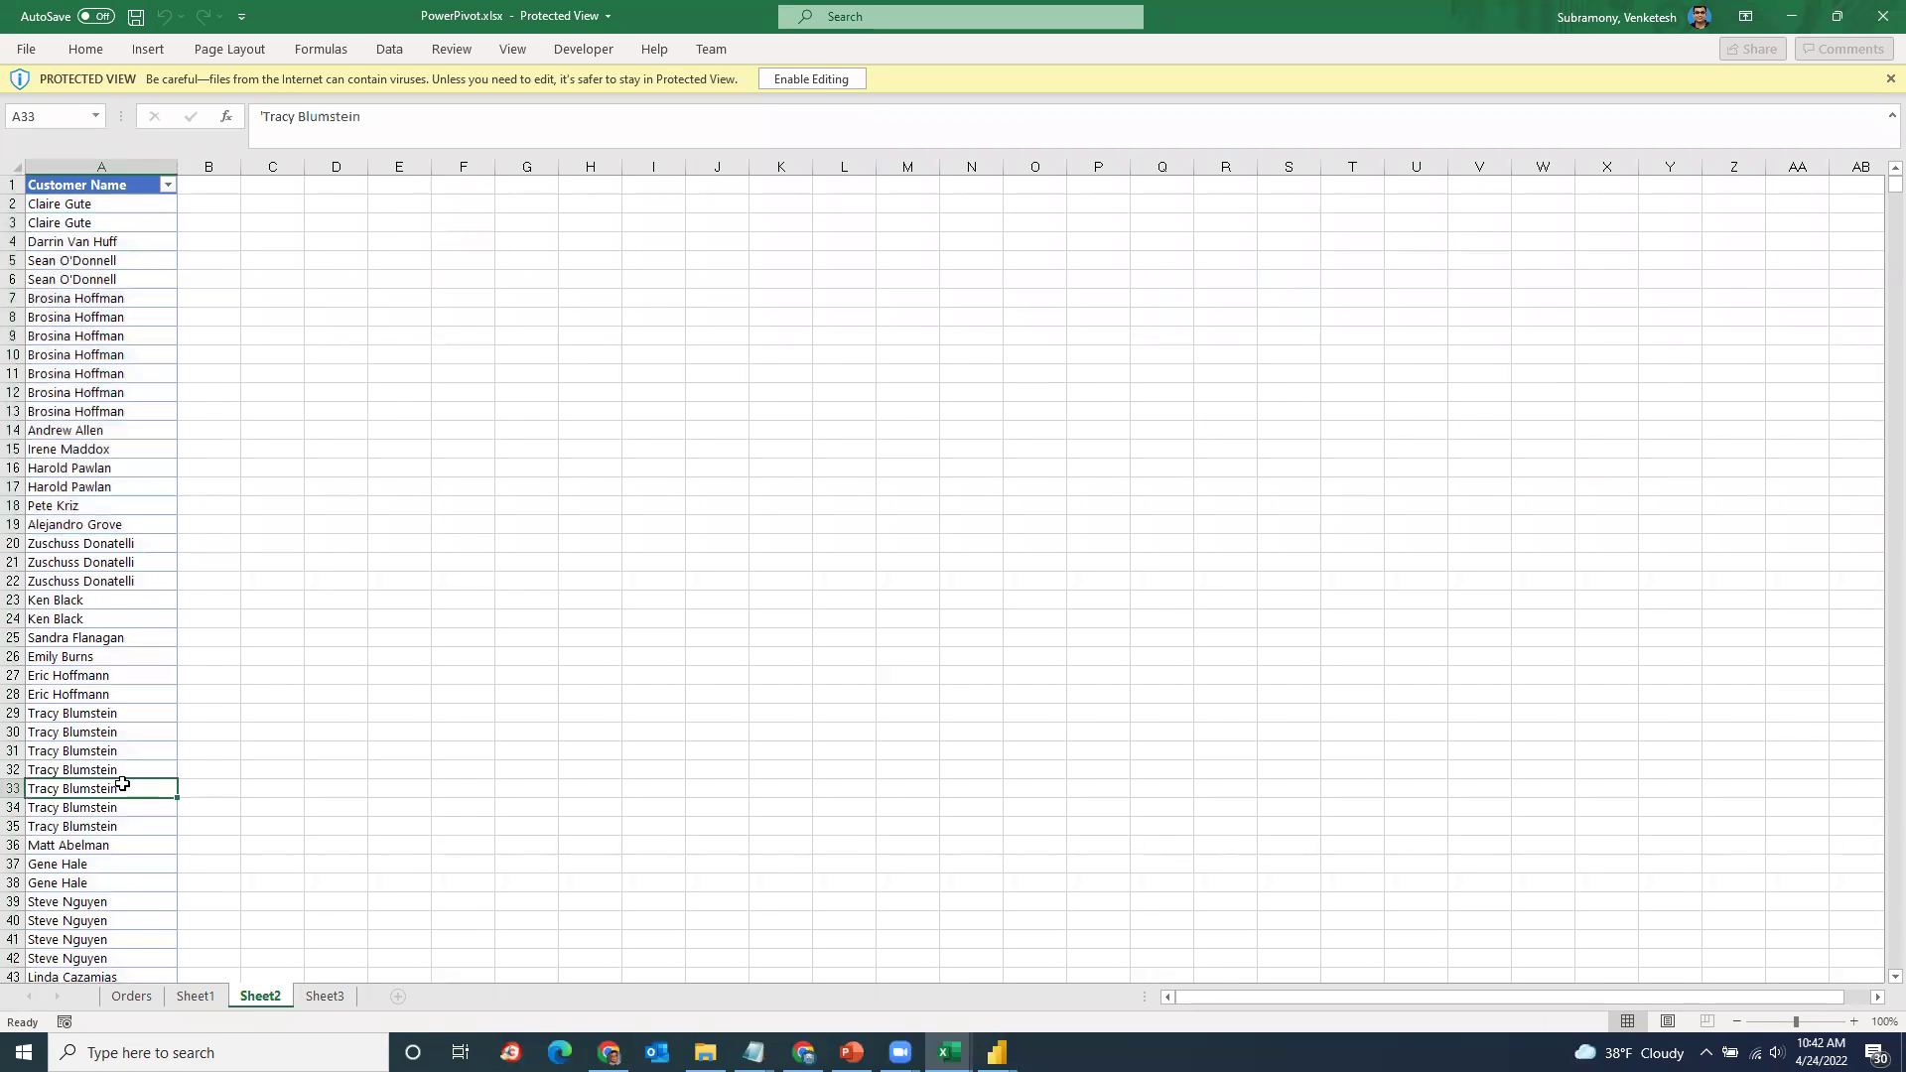
{"action": "left_click", "coordinate": [325, 997]}
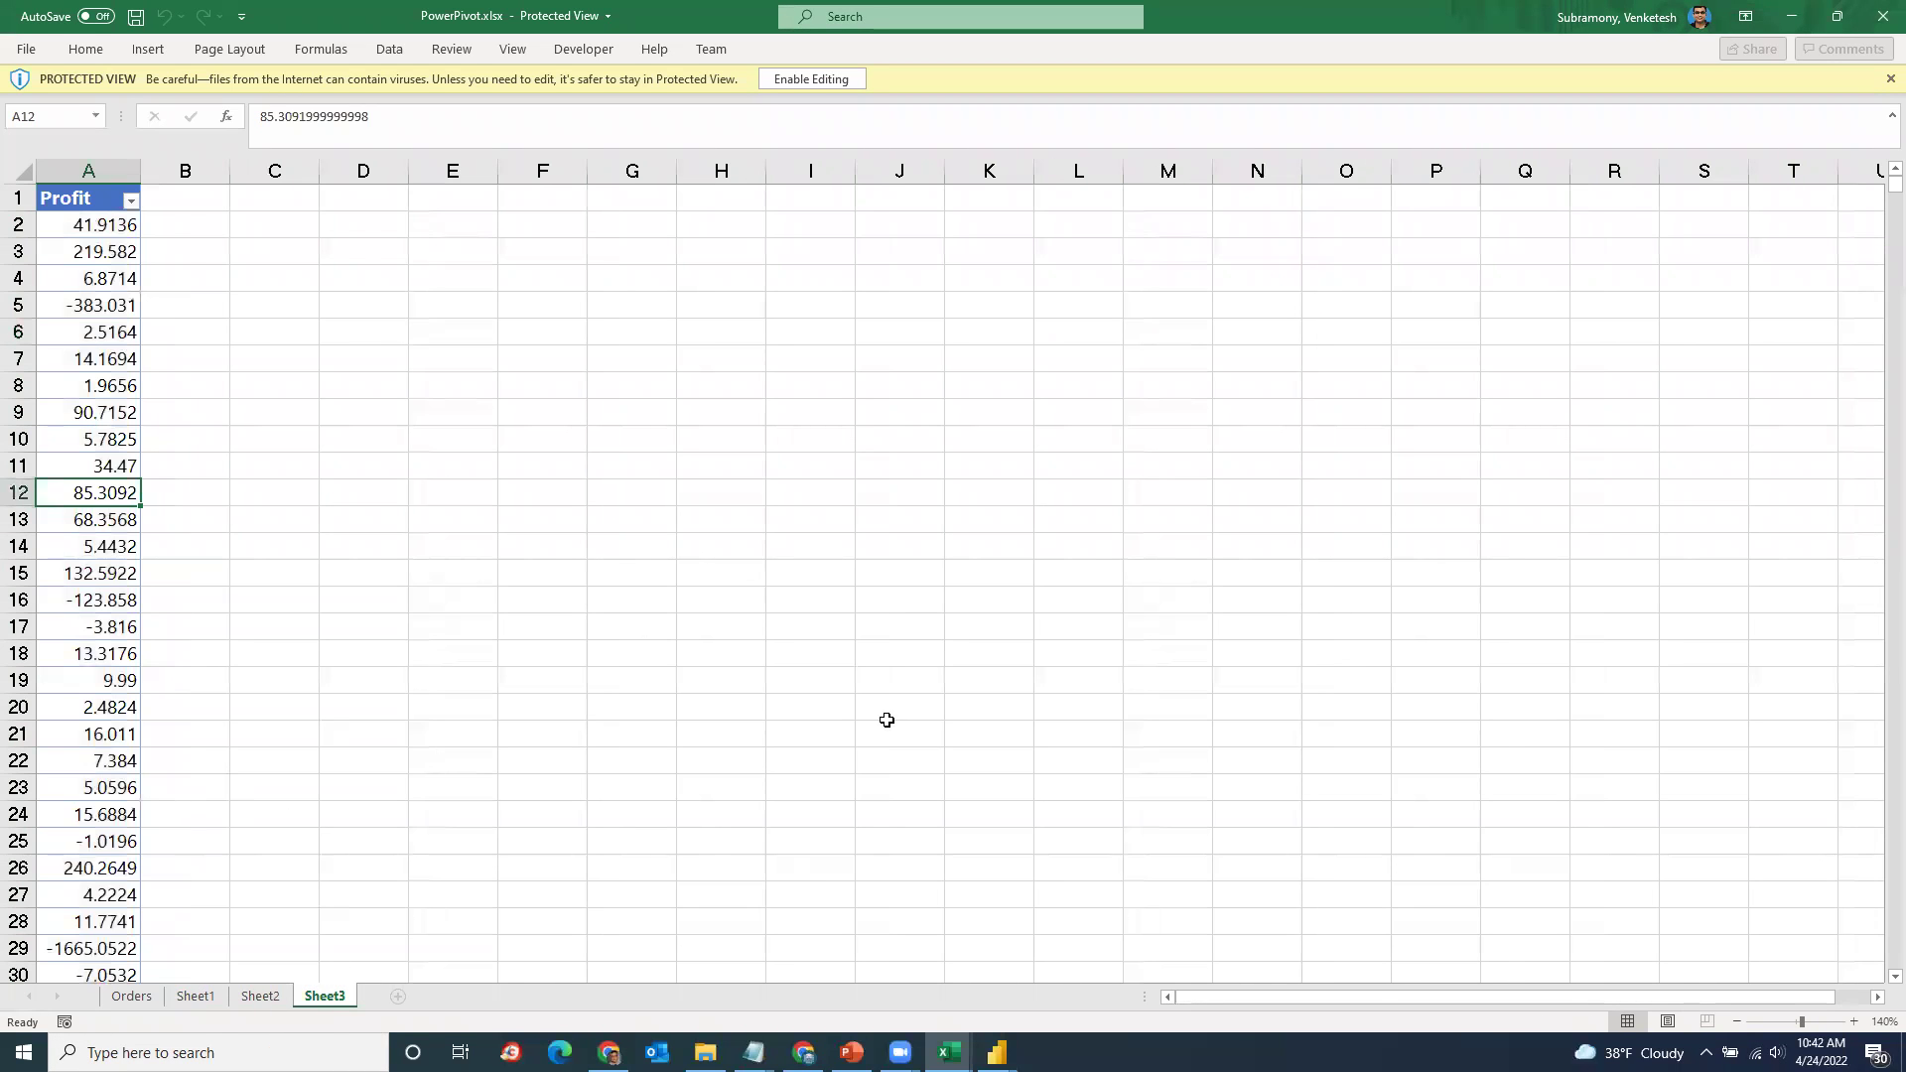
{"action": "left_click", "coordinate": [1879, 17]}
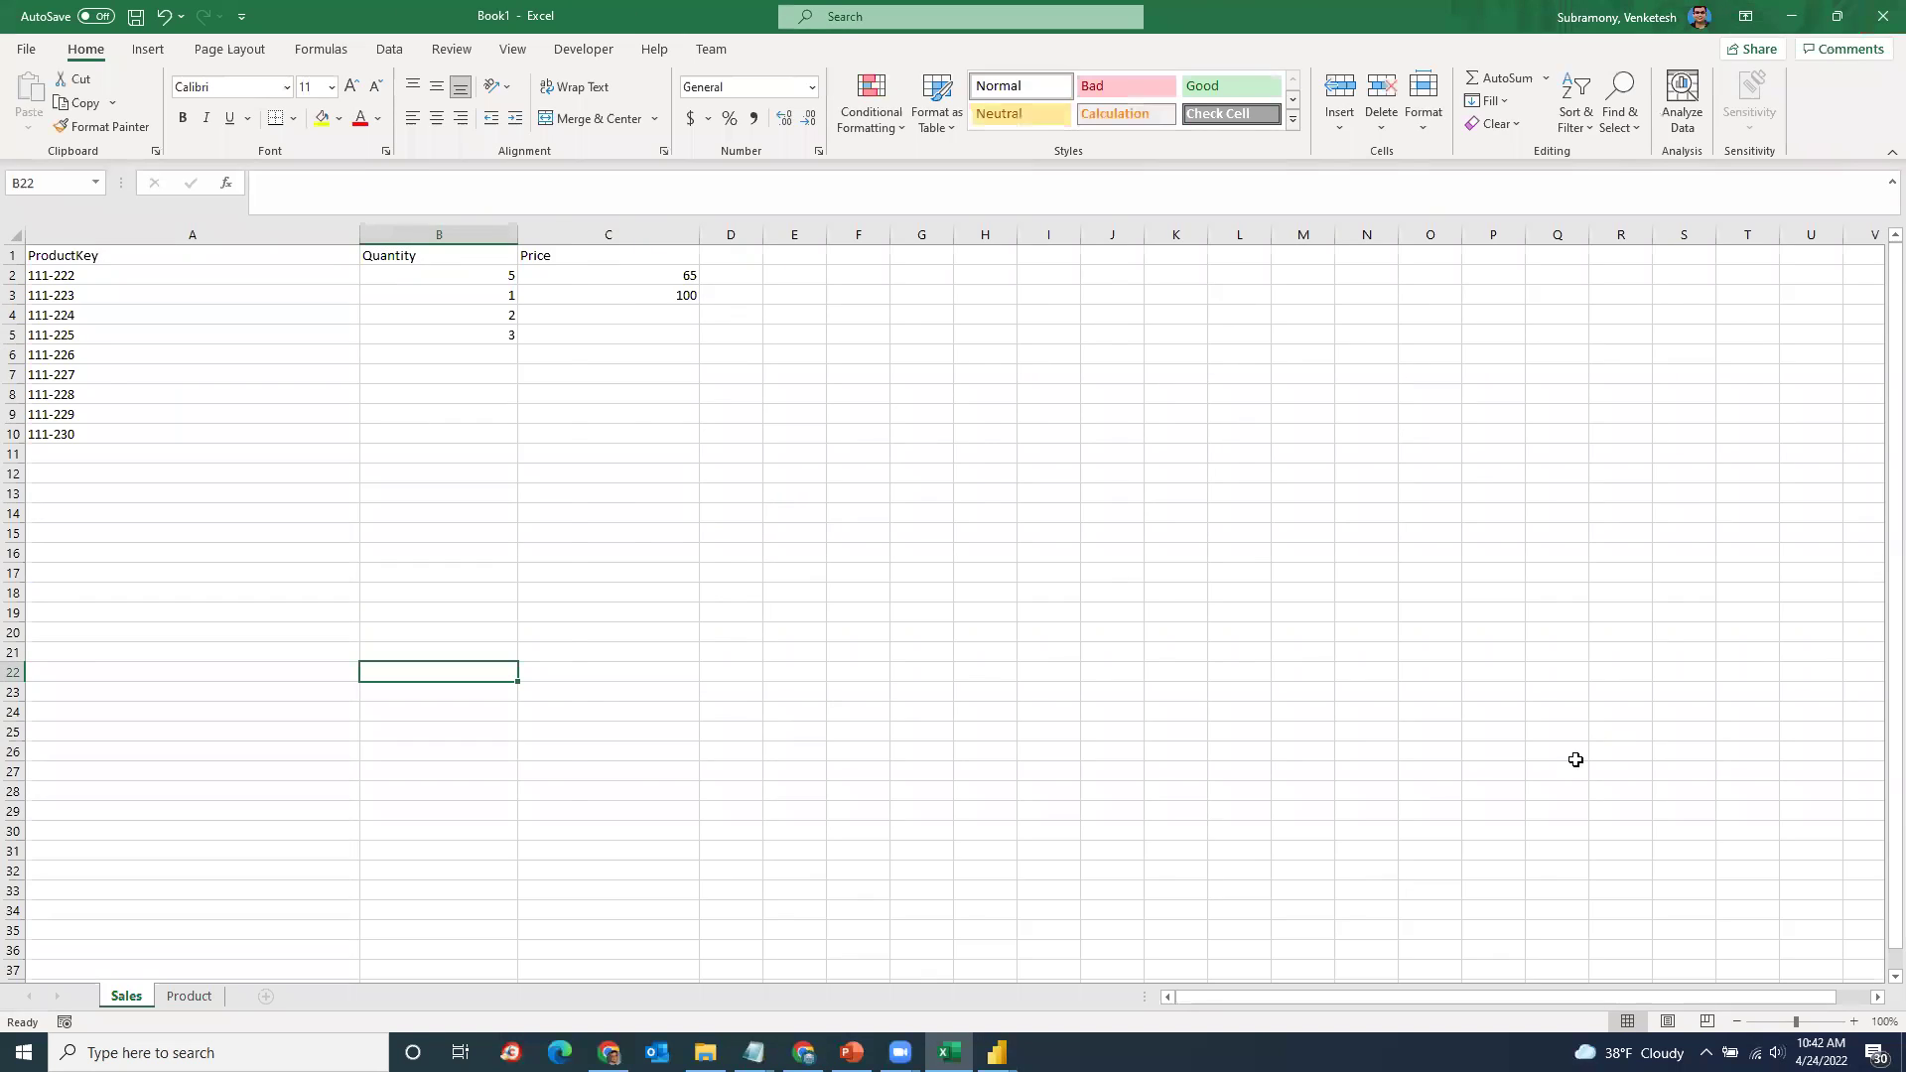
Step: Switch to the untitled Power BI Desktop report and connect to PowerPivot.xlsx in the DataSets folder as an Excel data source
{"action": "mouse_move", "coordinate": [997, 1053]}
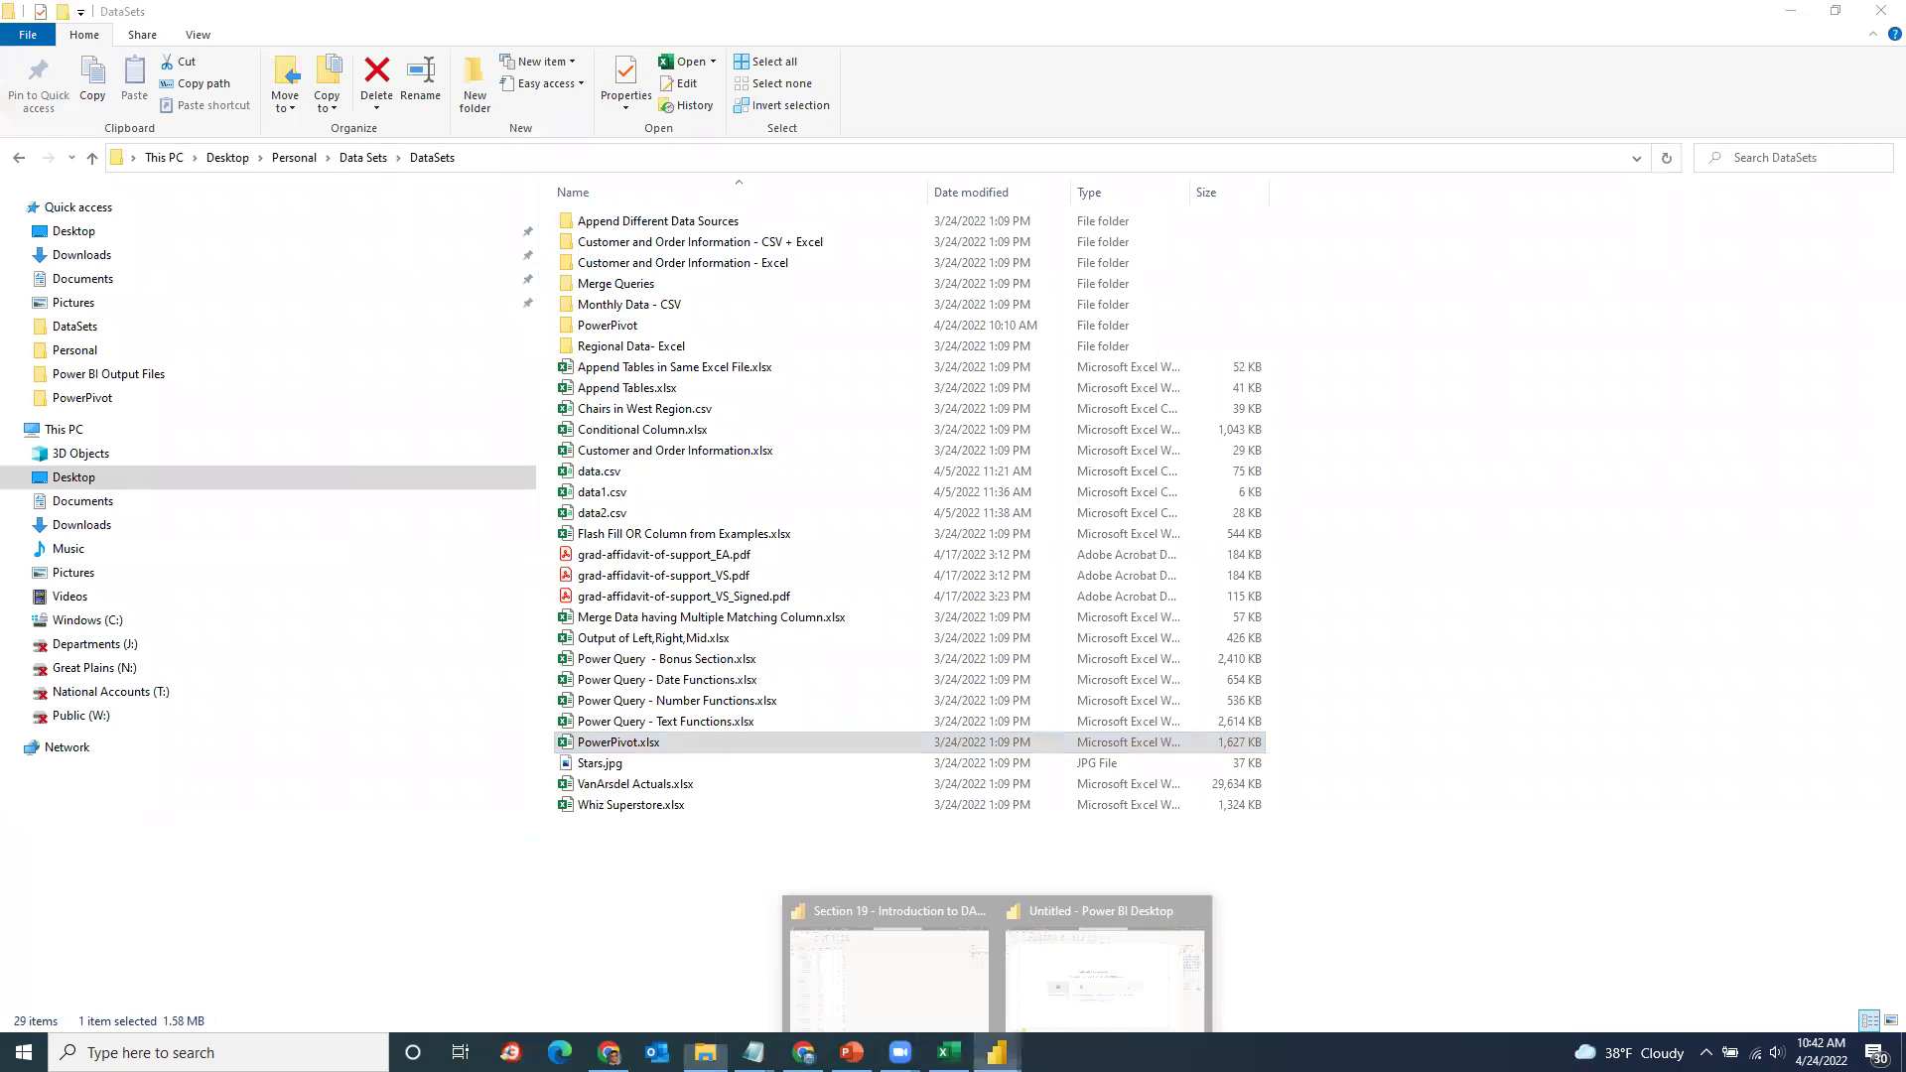
{"action": "left_click", "coordinate": [1102, 961]}
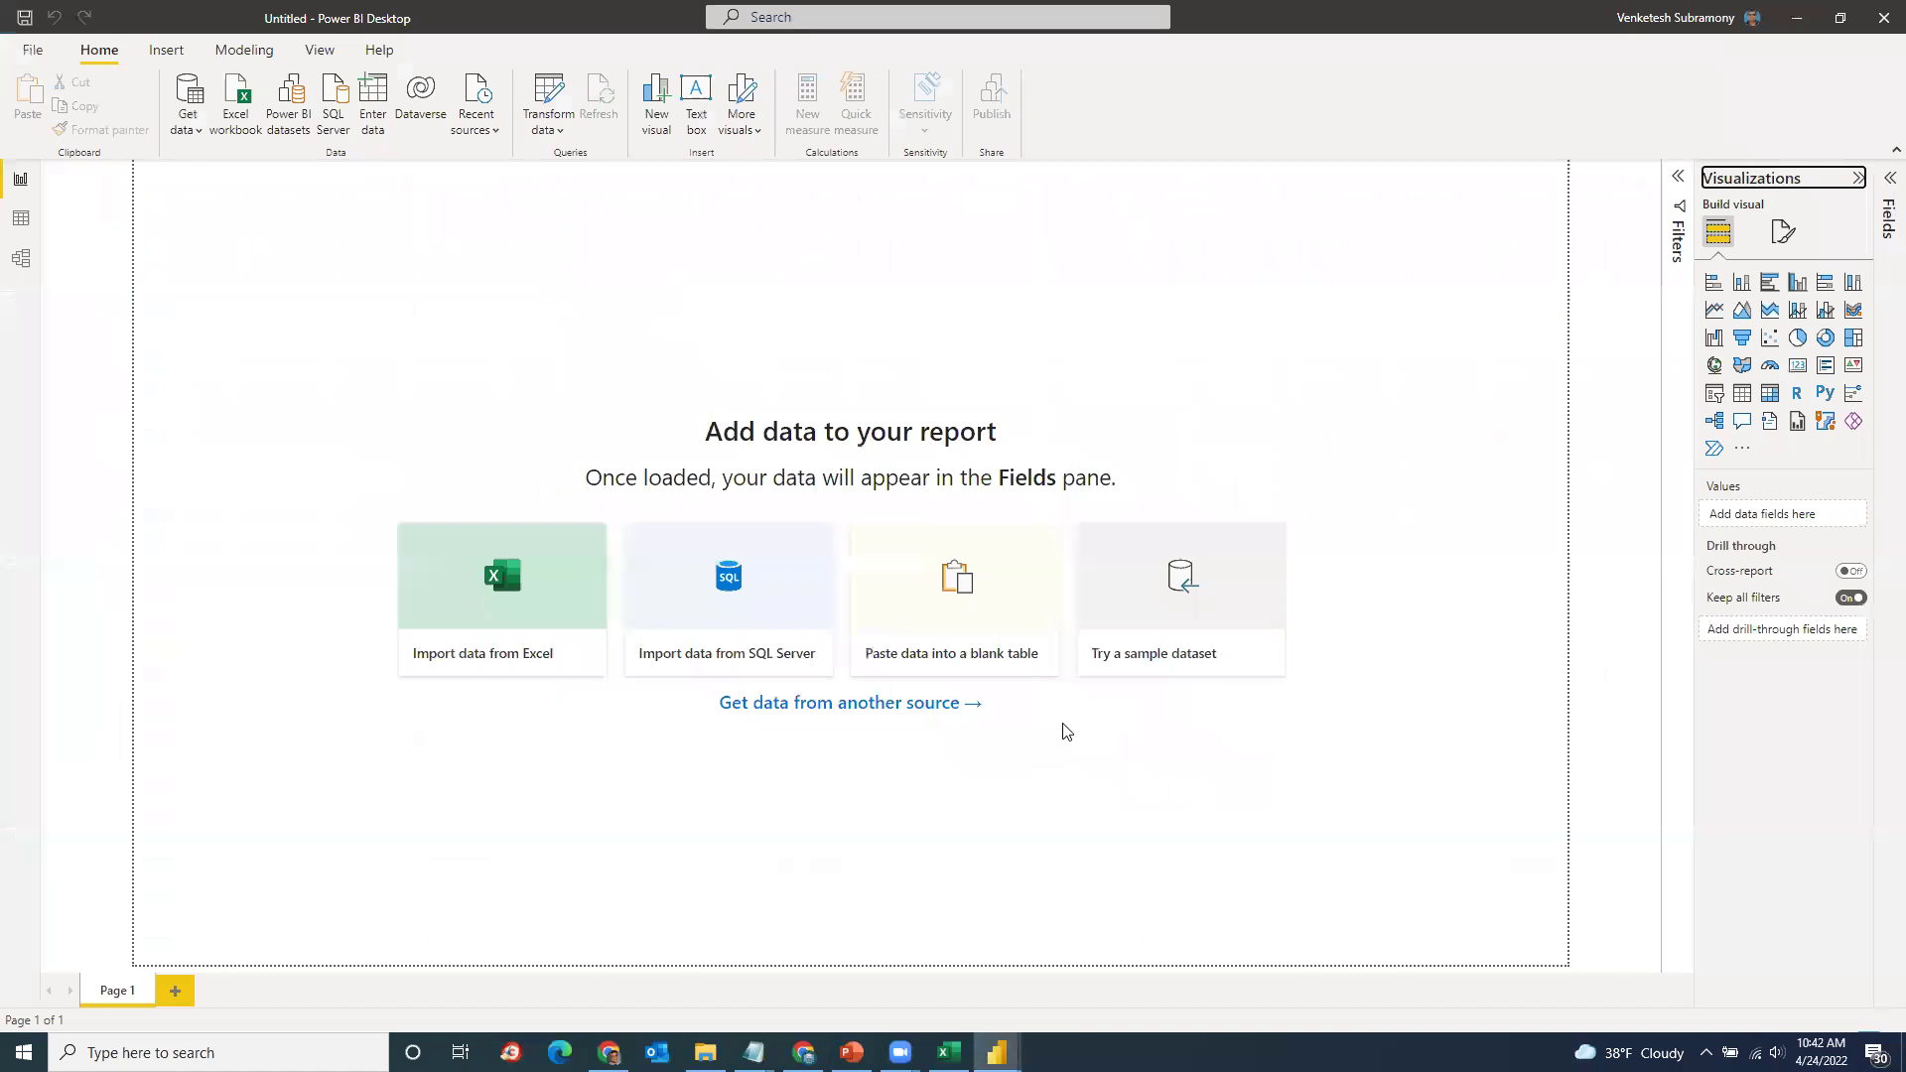
{"action": "left_click", "coordinate": [191, 129]}
{"action": "left_click", "coordinate": [254, 191]}
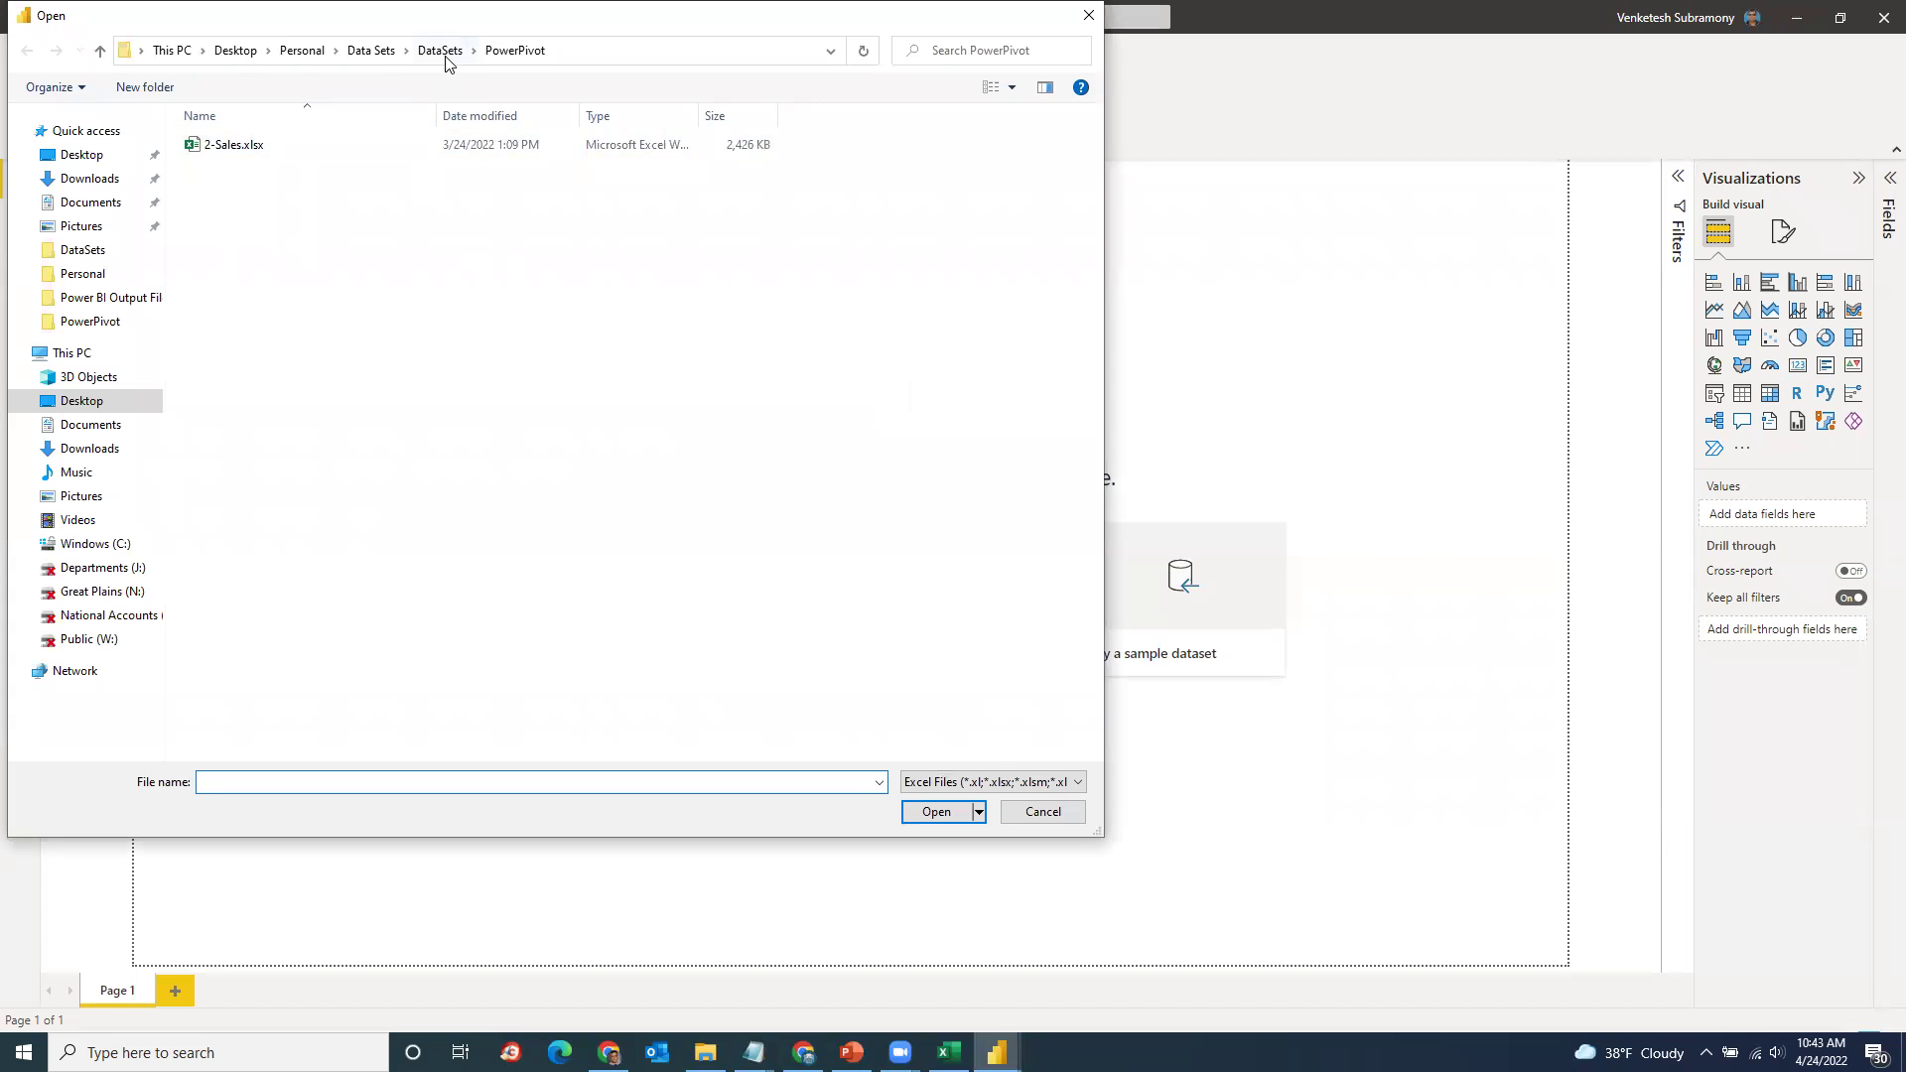
{"action": "left_click", "coordinate": [440, 50]}
{"action": "left_click", "coordinate": [468, 519]}
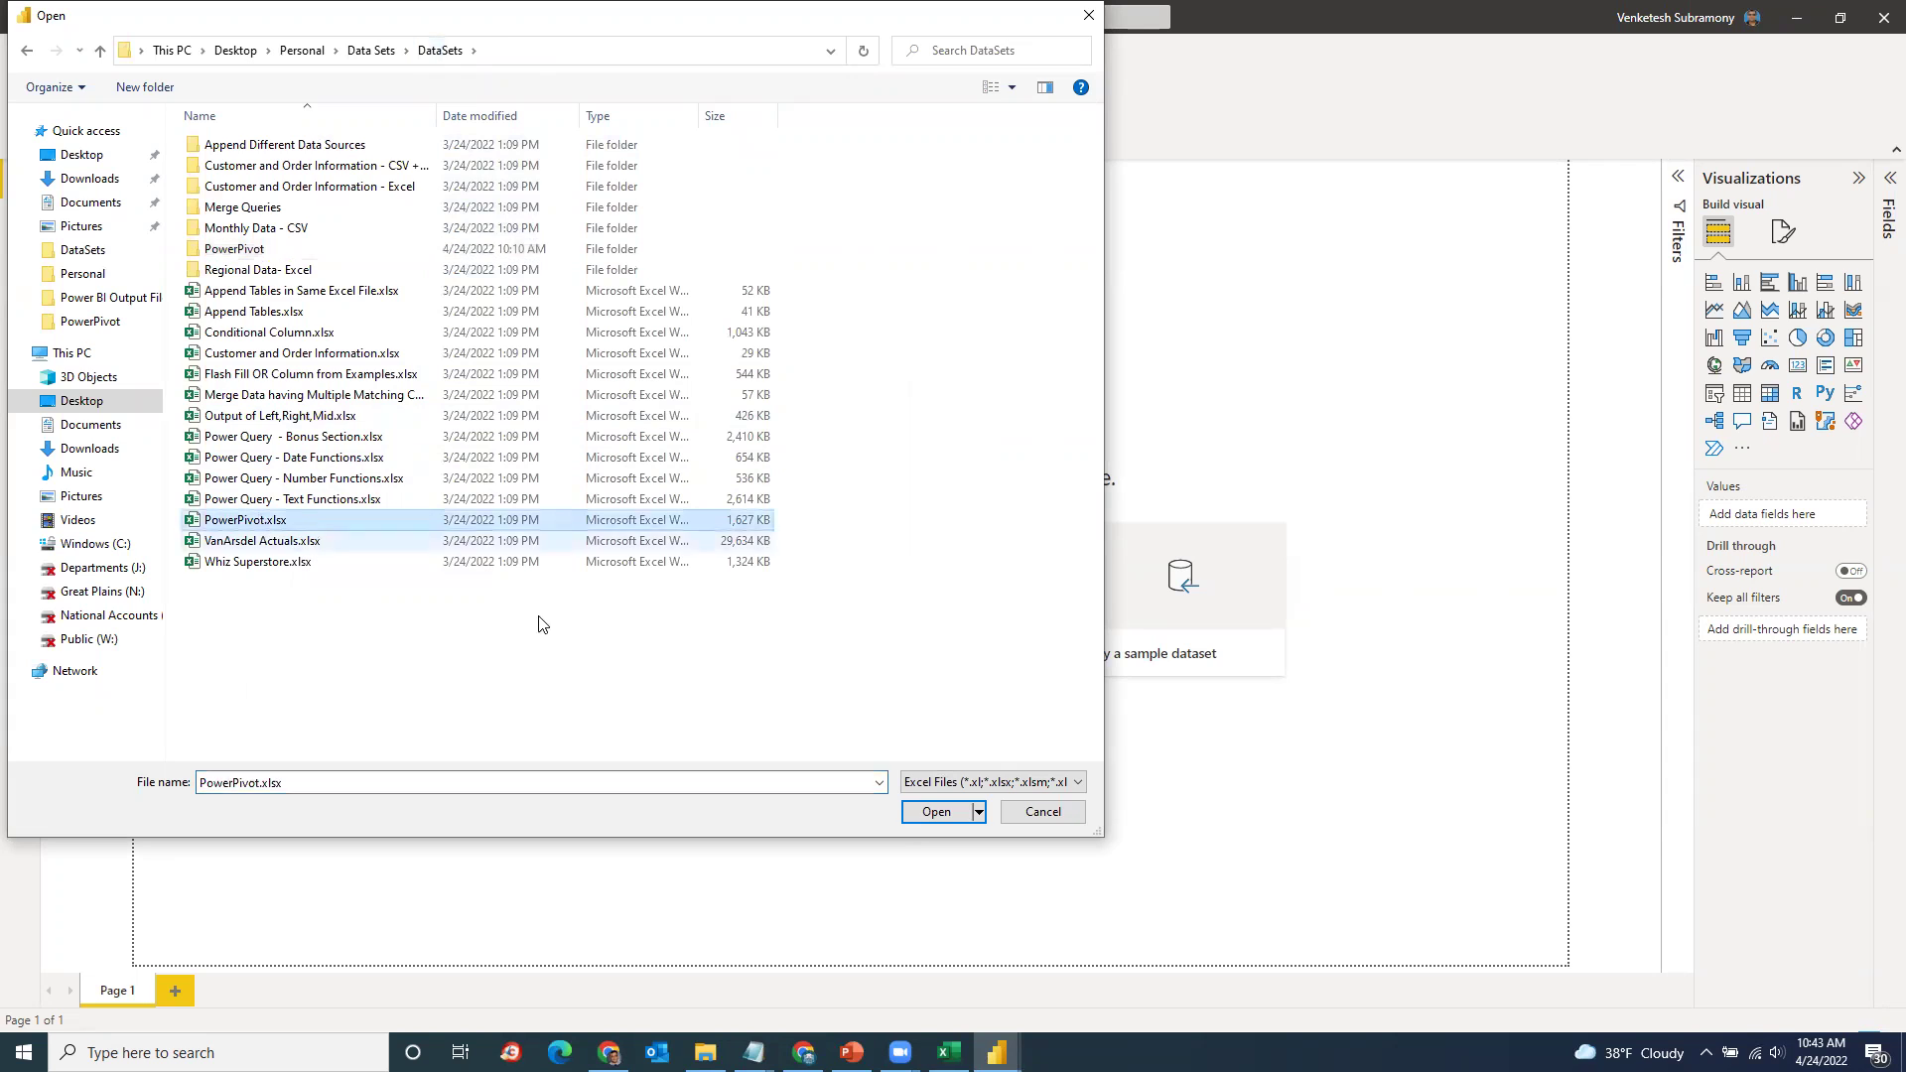
{"action": "left_click", "coordinate": [936, 811]}
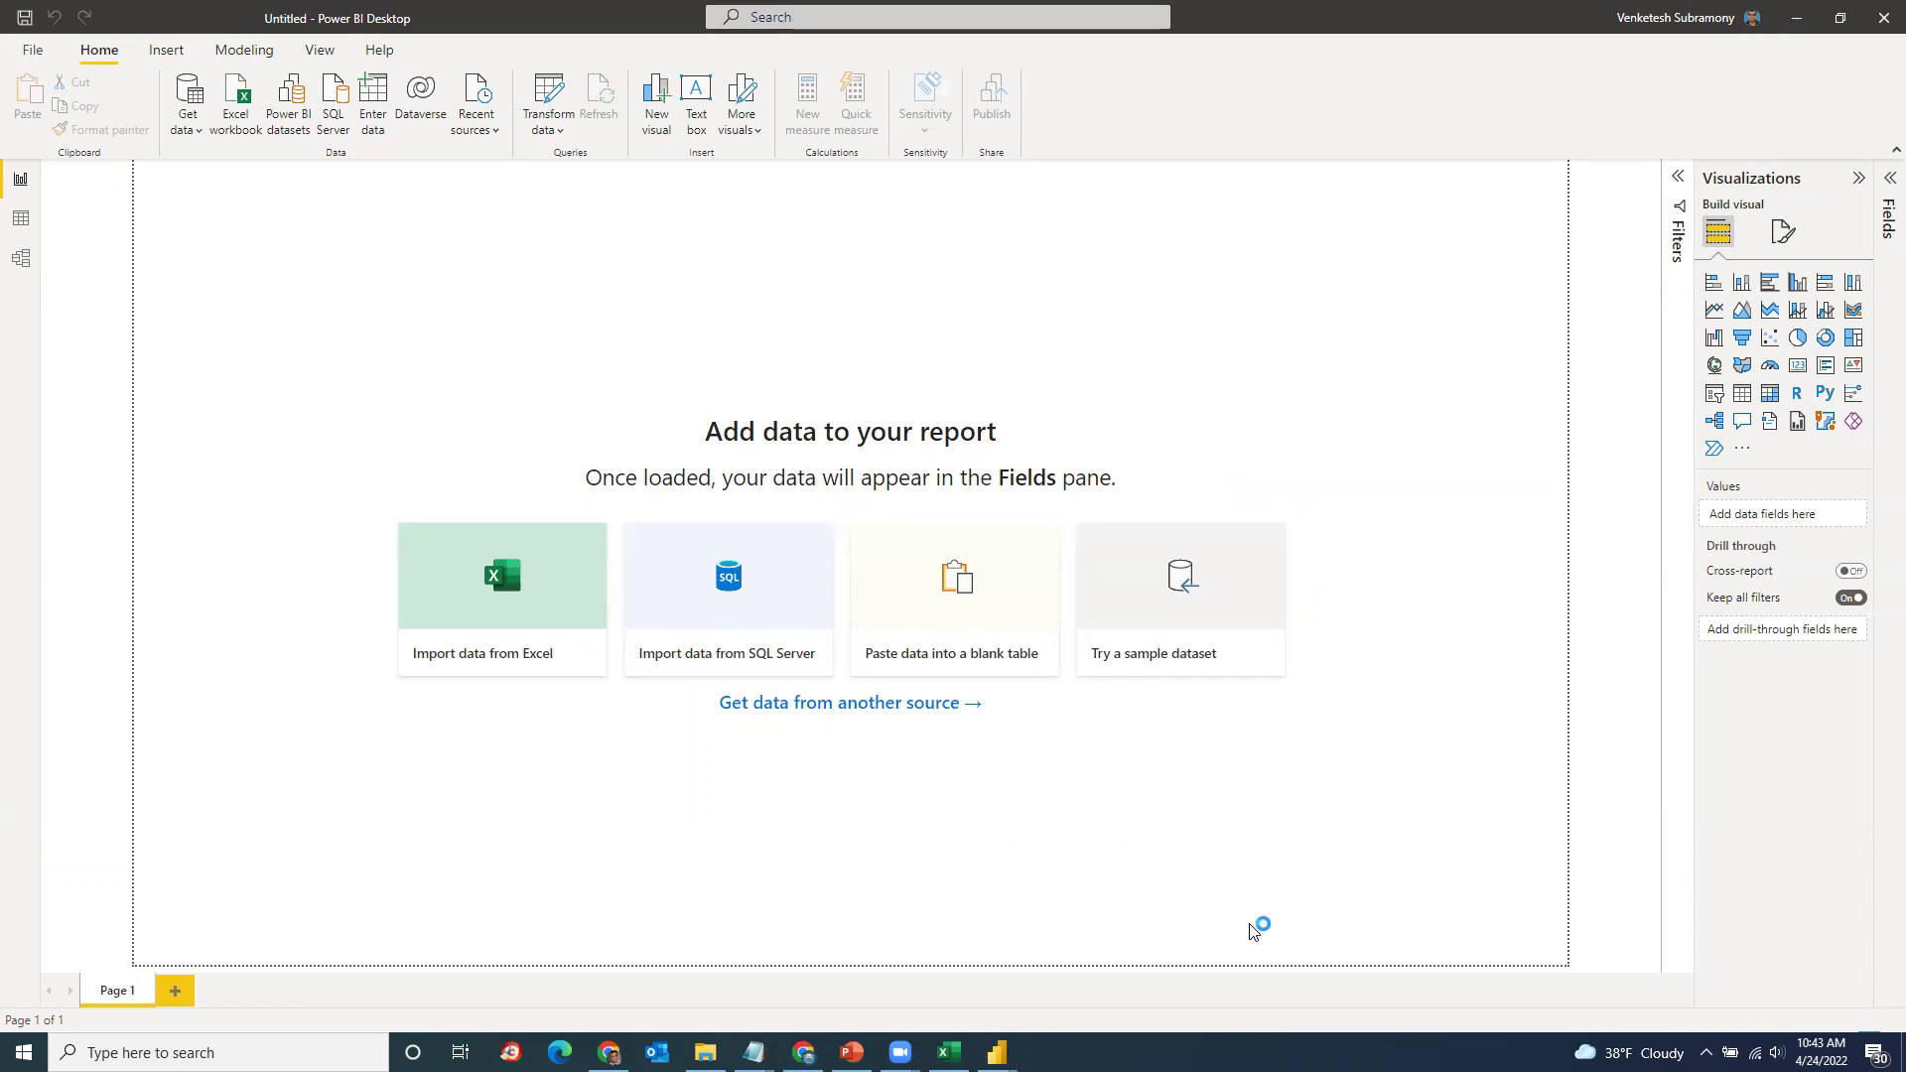
Step: Load the NumberTable, SuperstoreData and TextTable tables from PowerPivot.xlsx into the report
{"action": "left_click", "coordinate": [577, 358]}
{"action": "left_click", "coordinate": [576, 385]}
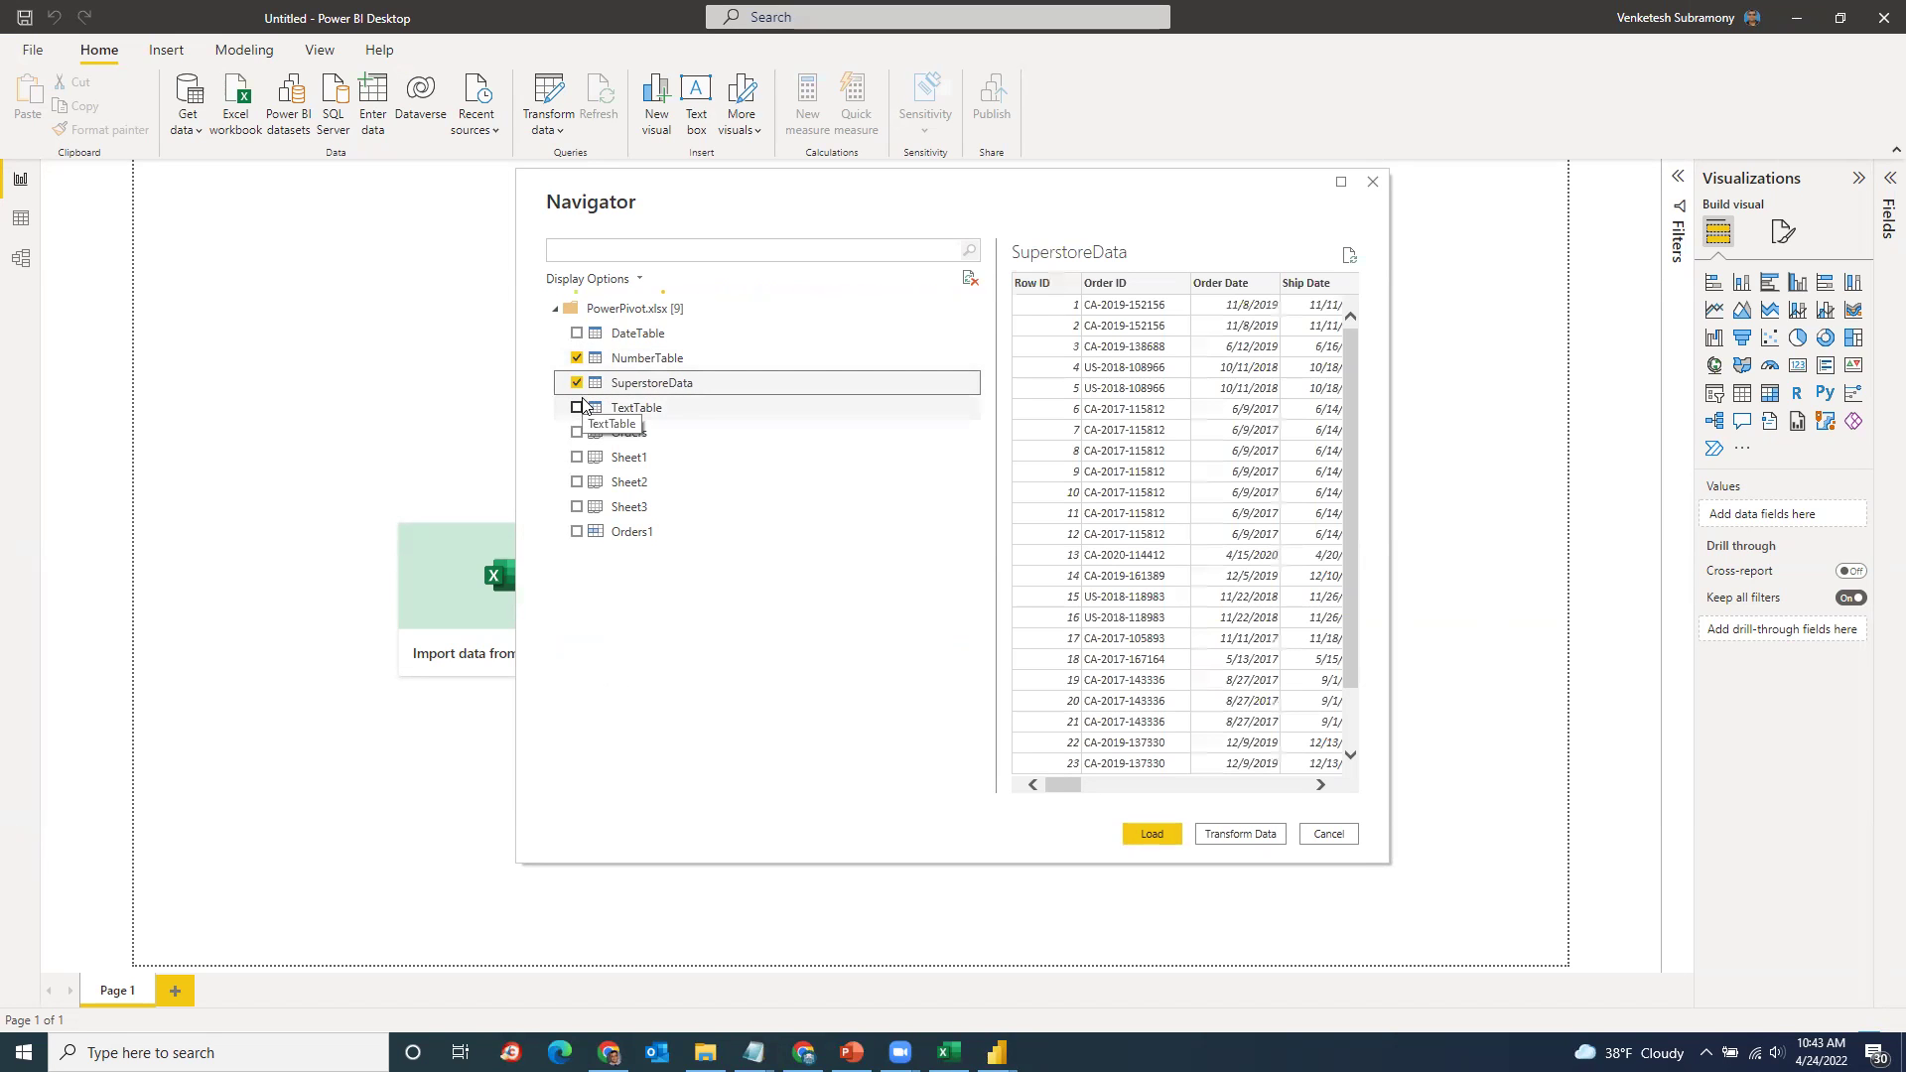
{"action": "left_click", "coordinate": [577, 408]}
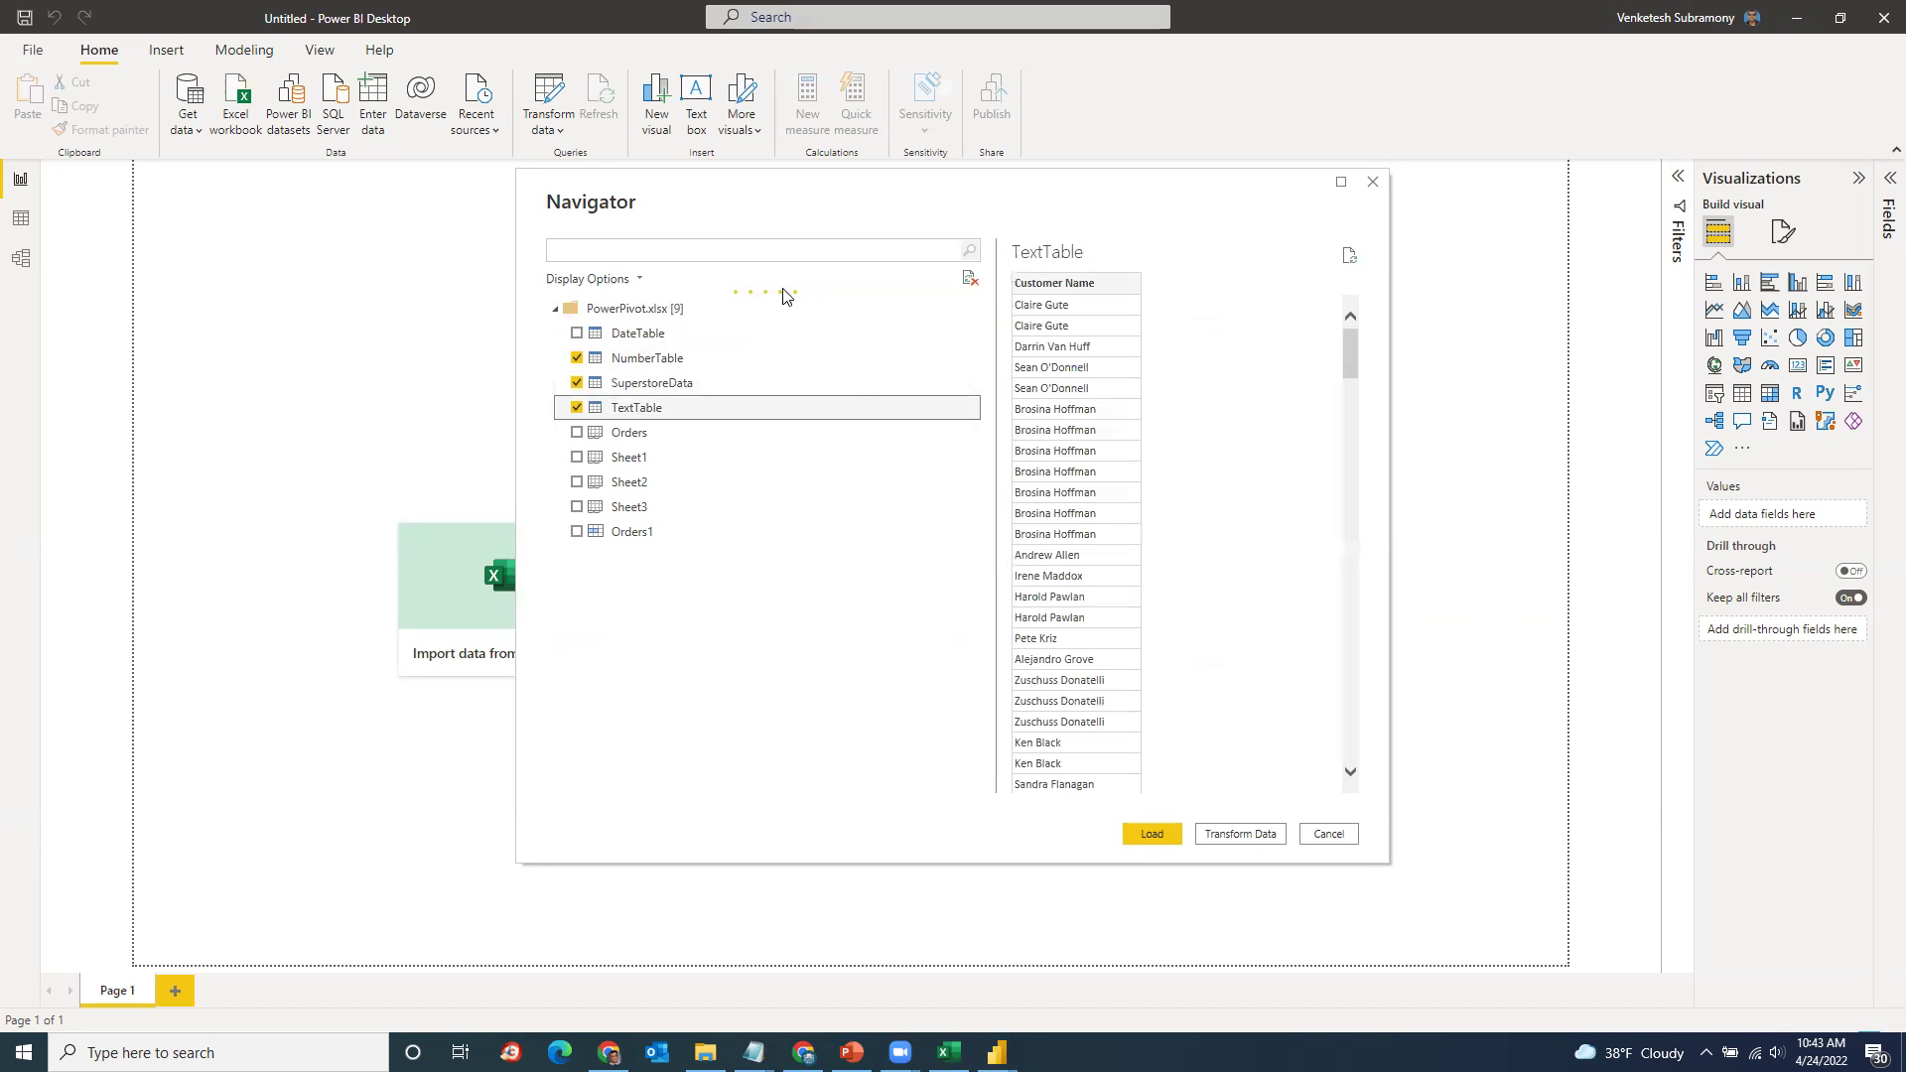
{"action": "left_click", "coordinate": [1151, 834]}
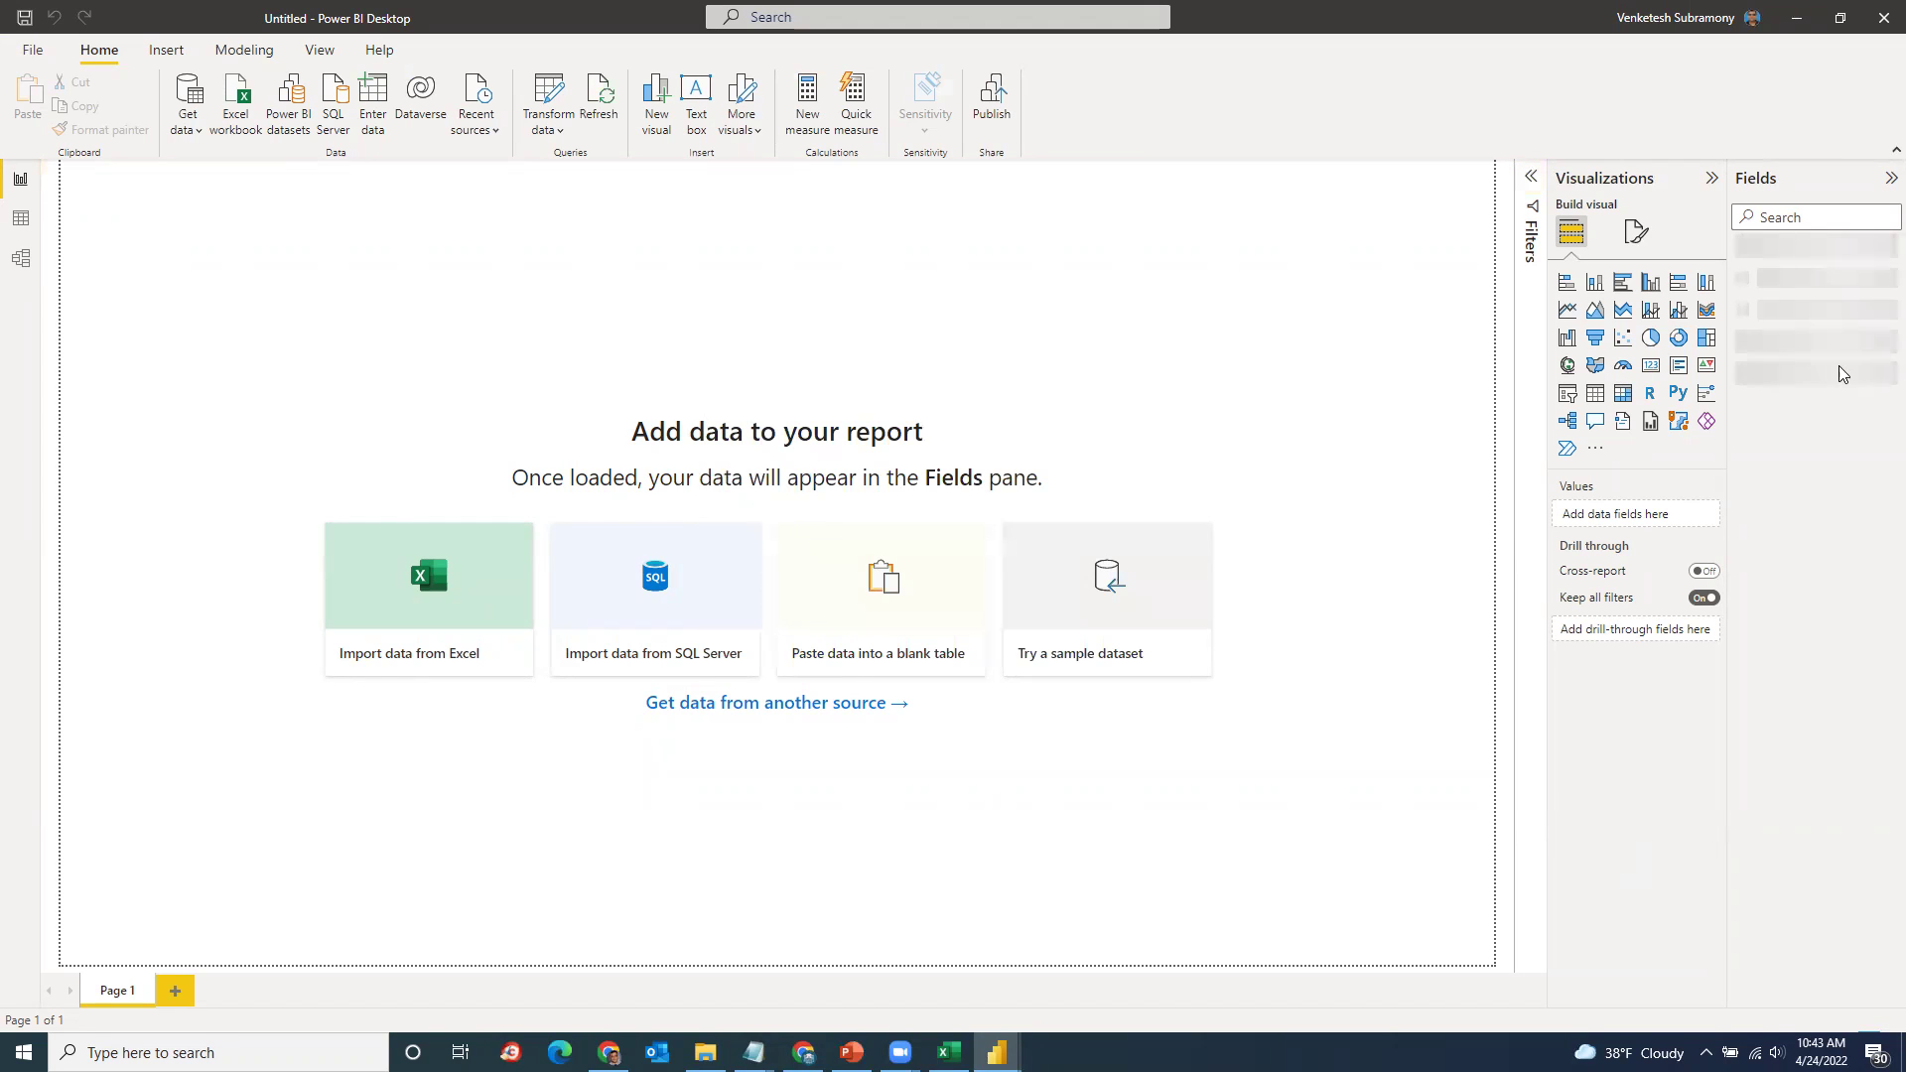
Step: Connect to the PowerPivot.xlsx workbook in the DataSets folder again as an Excel data source
{"action": "left_click", "coordinate": [1742, 281]}
{"action": "left_click", "coordinate": [1743, 282]}
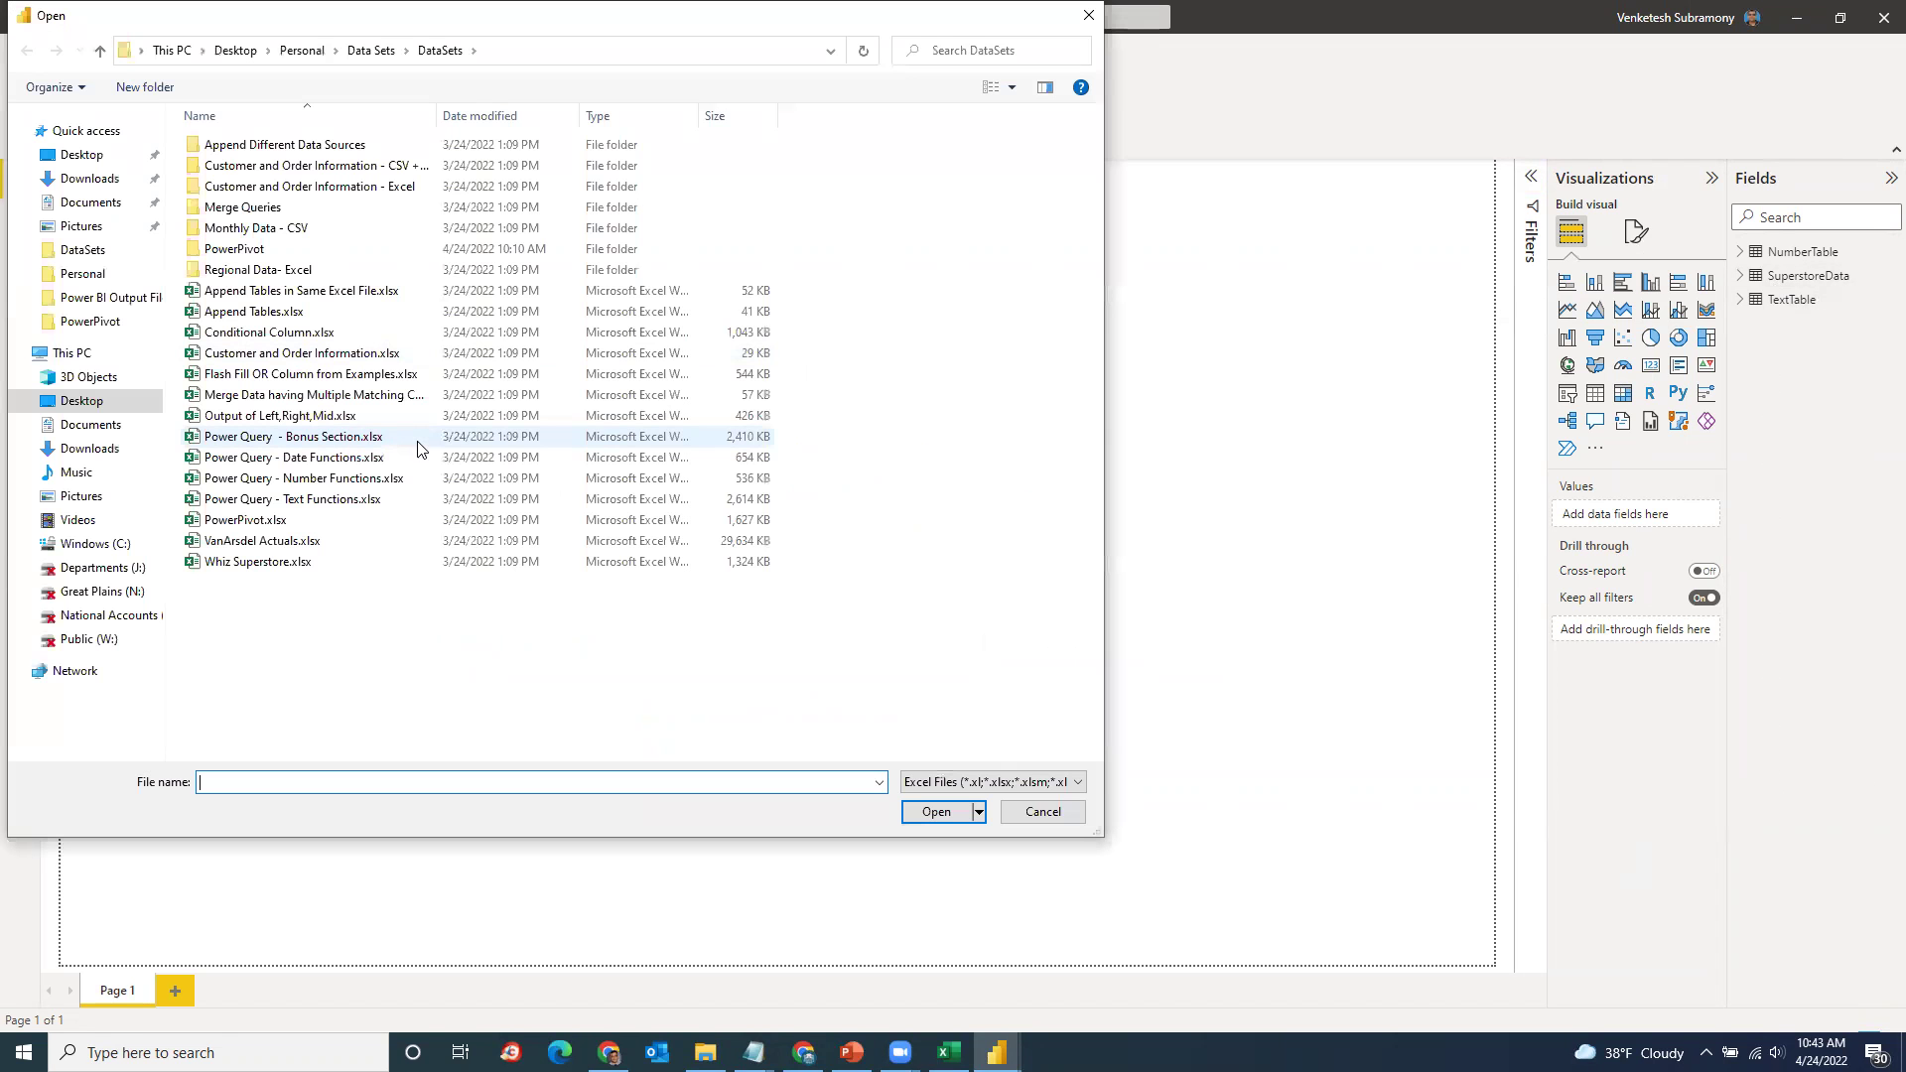
{"action": "left_click", "coordinate": [417, 520]}
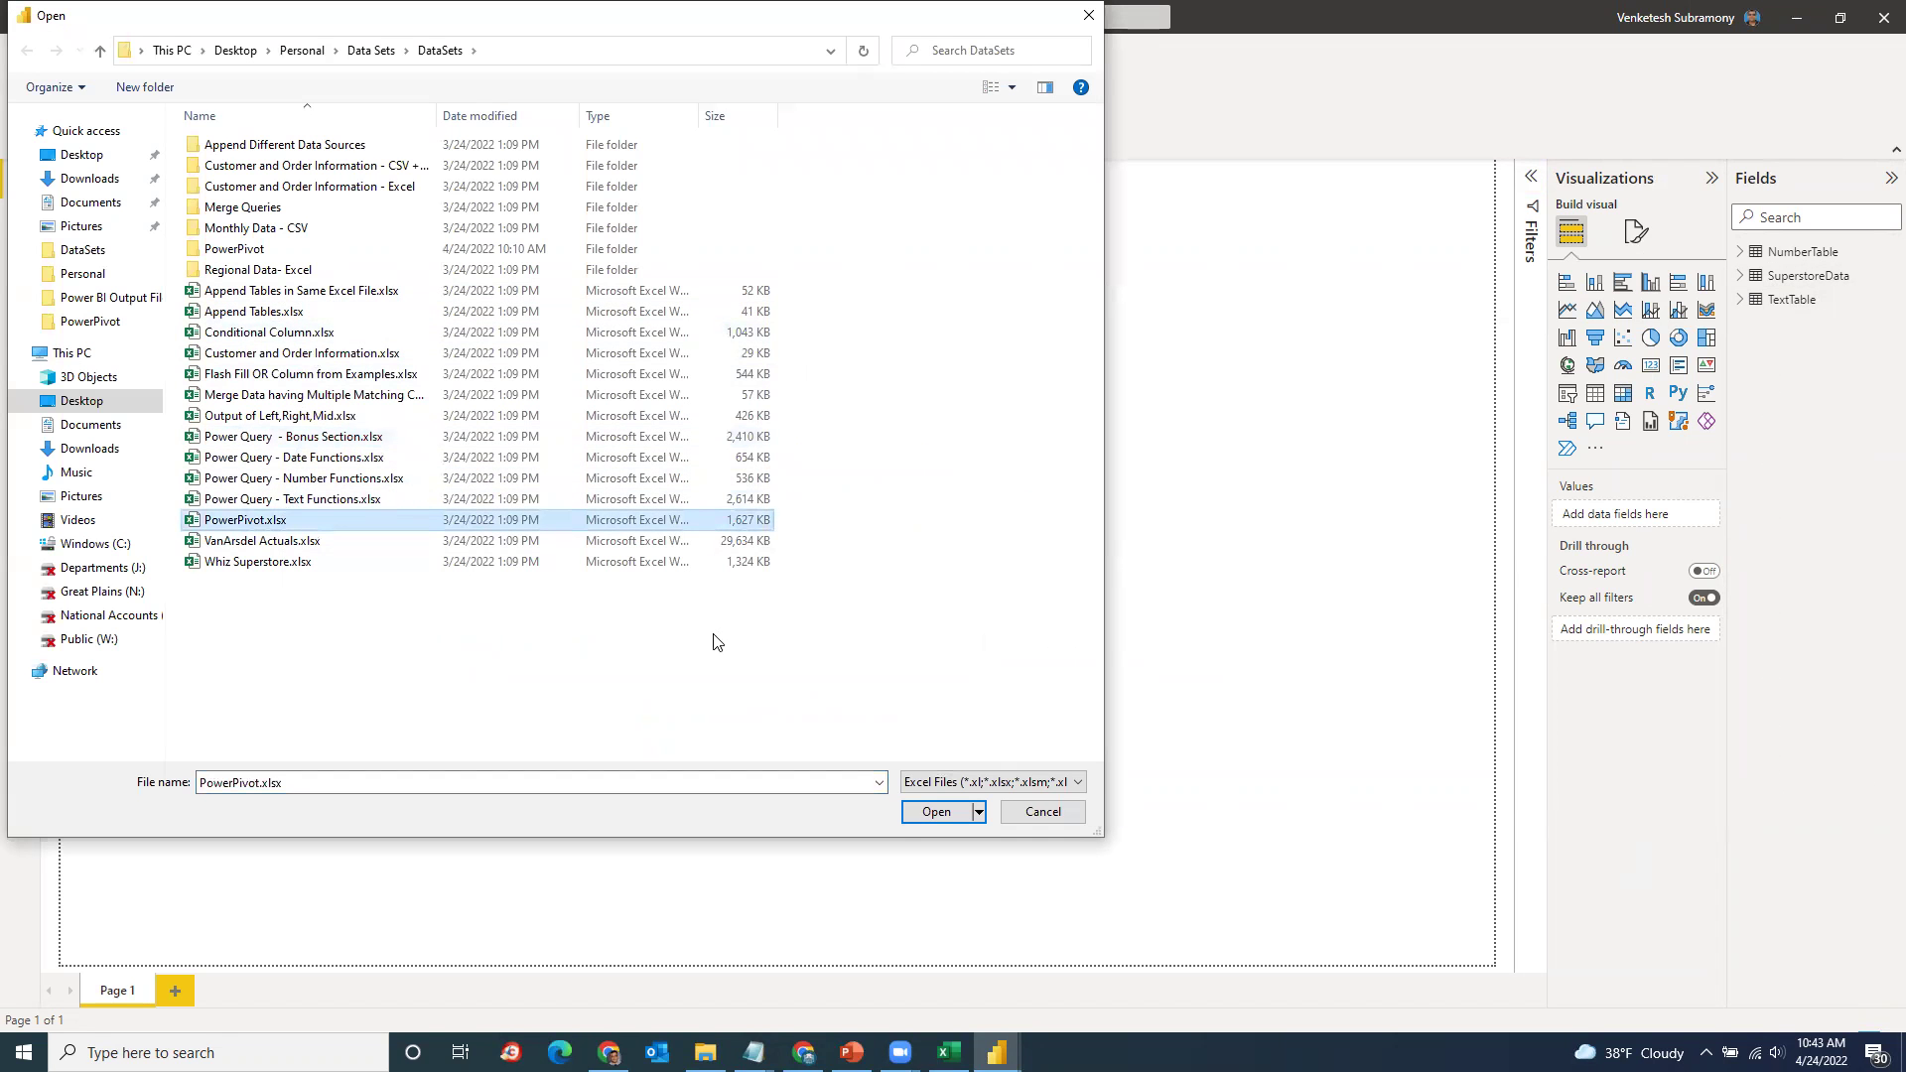
{"action": "left_click", "coordinate": [958, 811]}
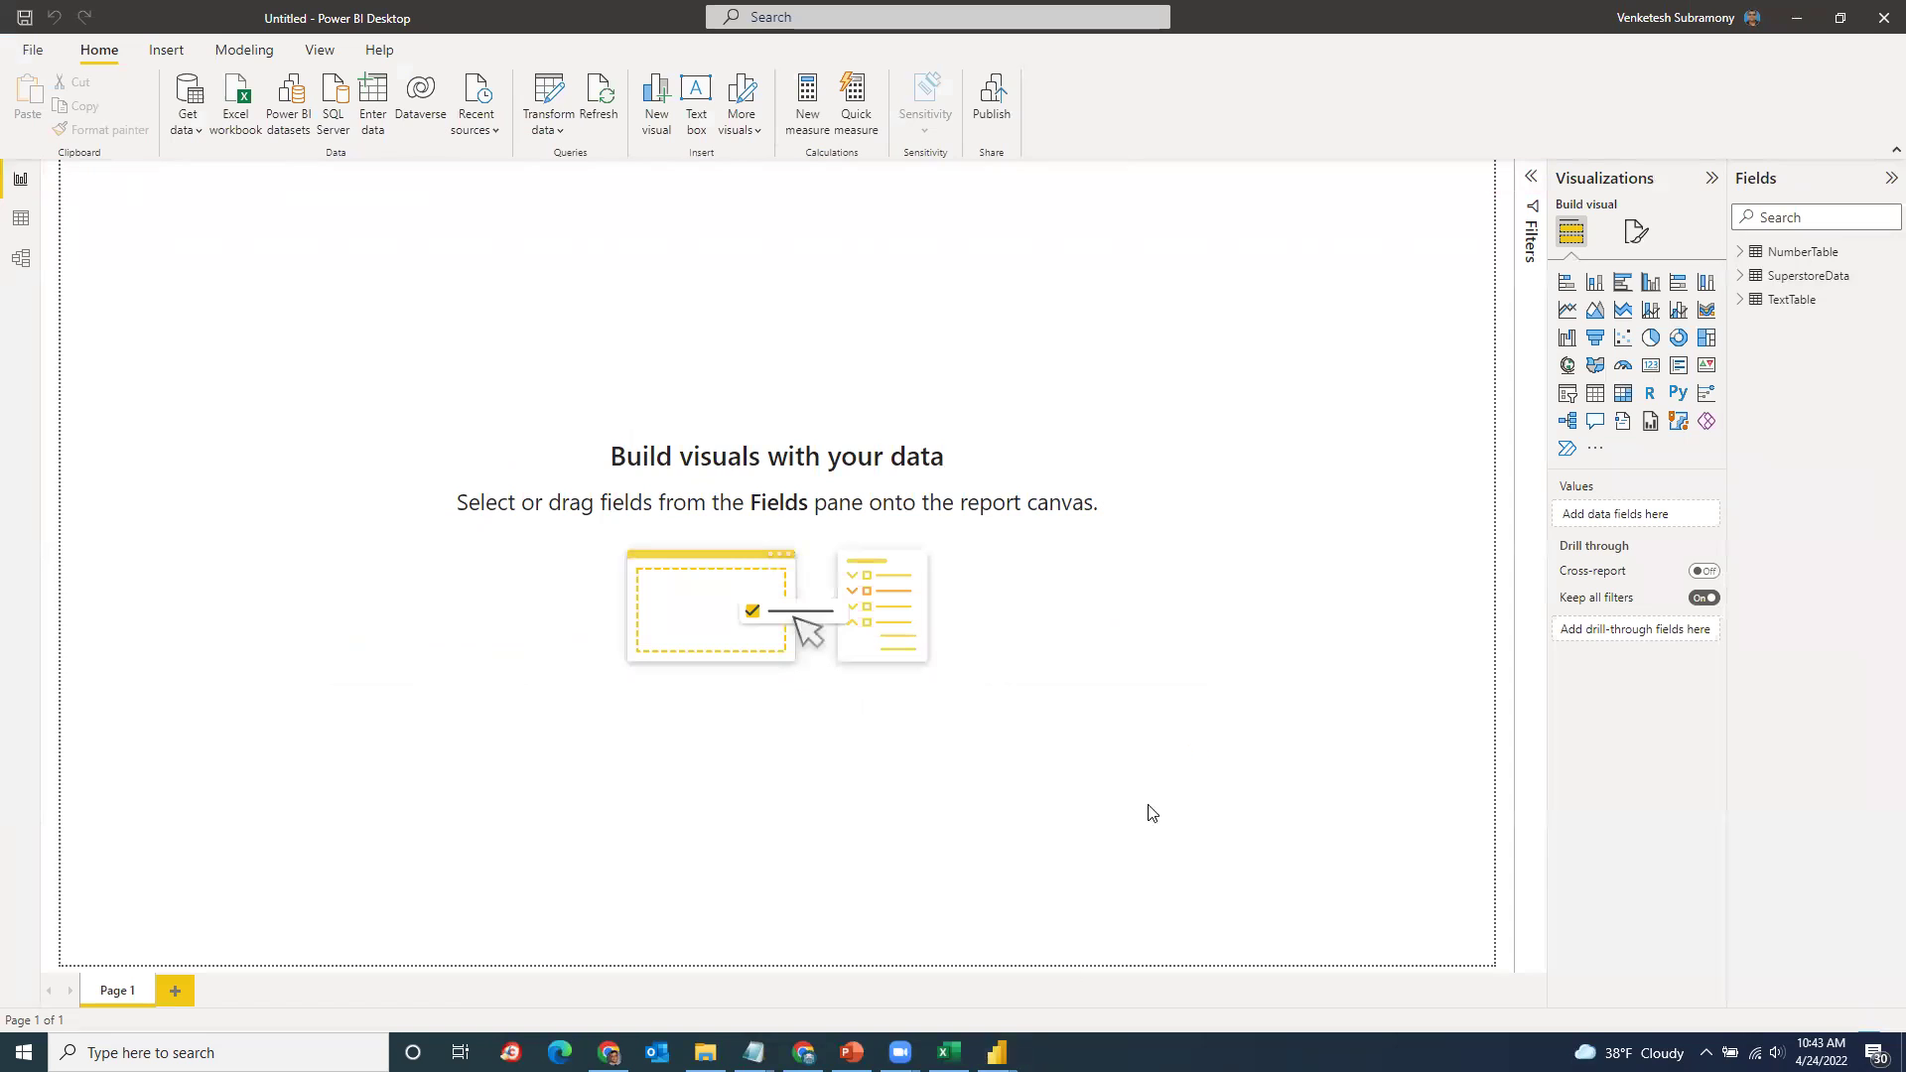
Step: Check which tables the Section 19 report uses, return to the untitled report, and load DateTable from PowerPivot.xlsx
{"action": "mouse_move", "coordinate": [996, 1052]}
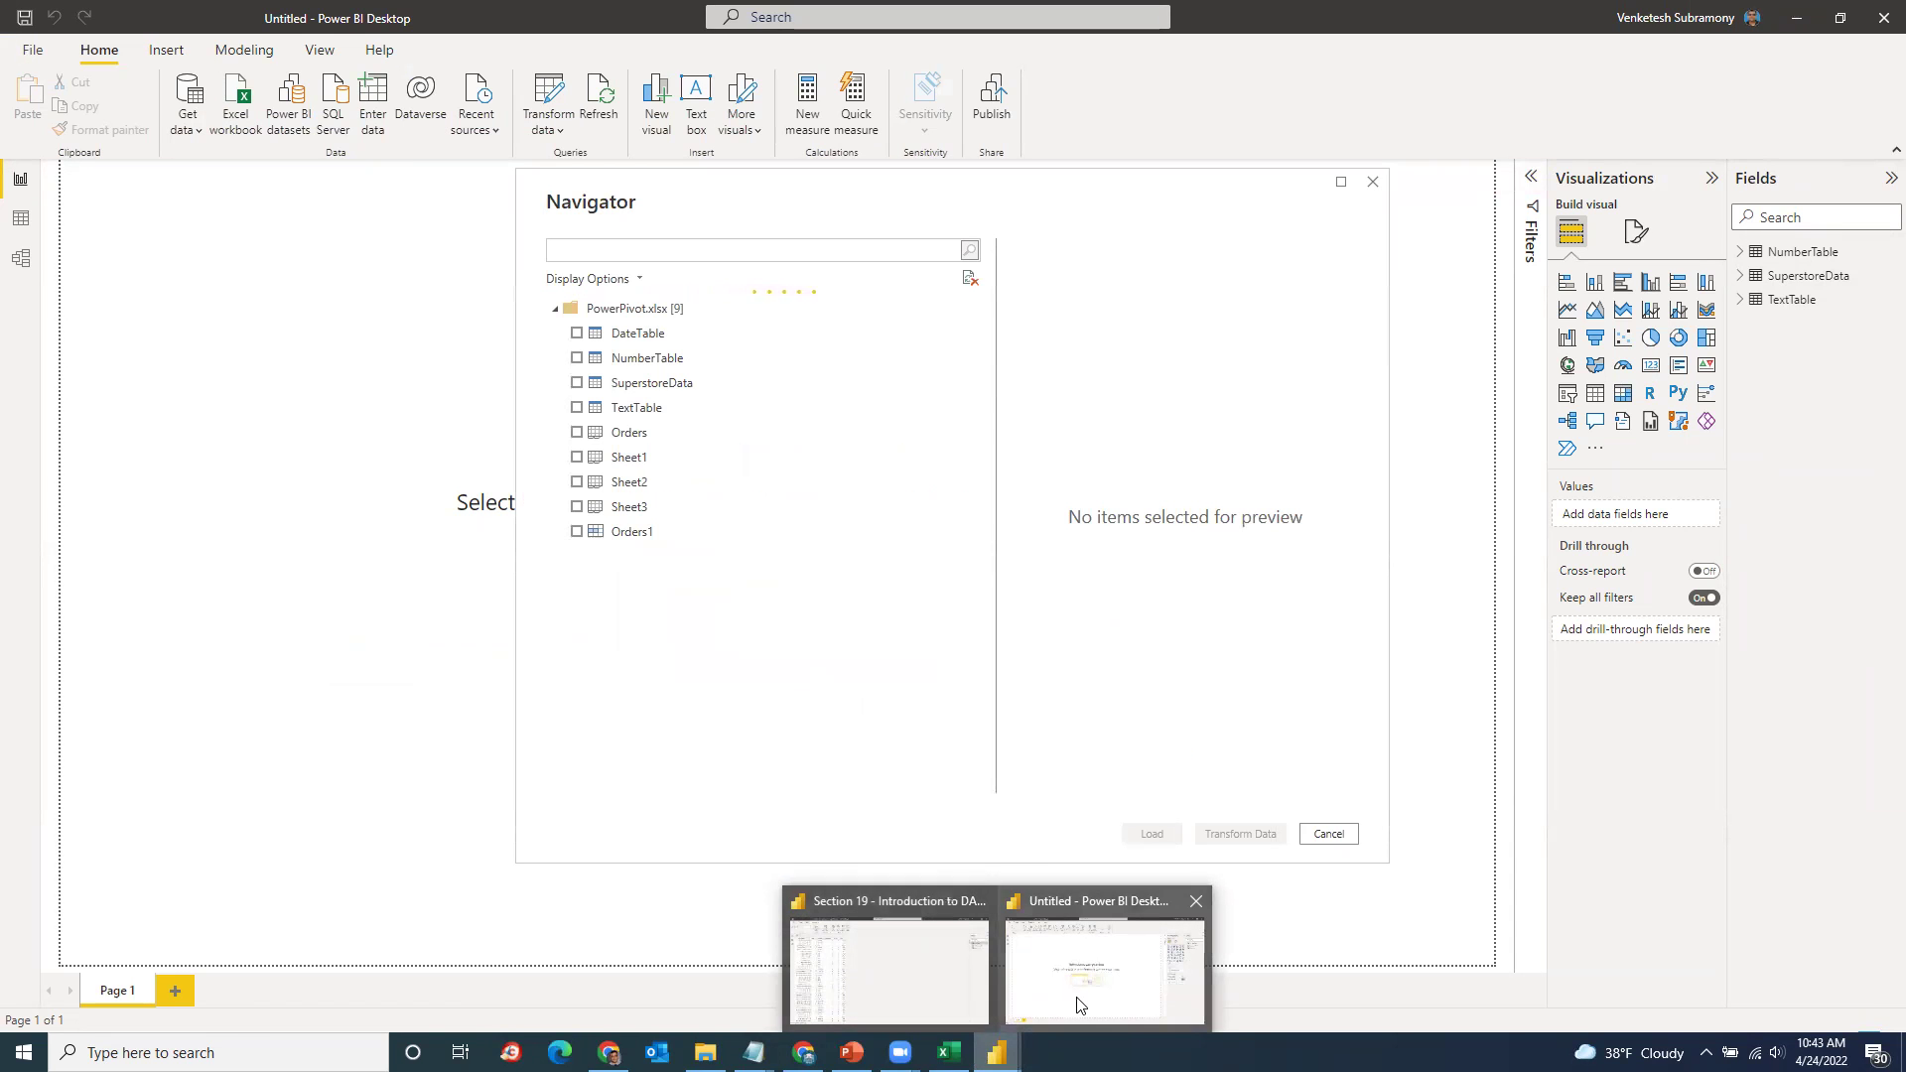
{"action": "left_click", "coordinate": [903, 994]}
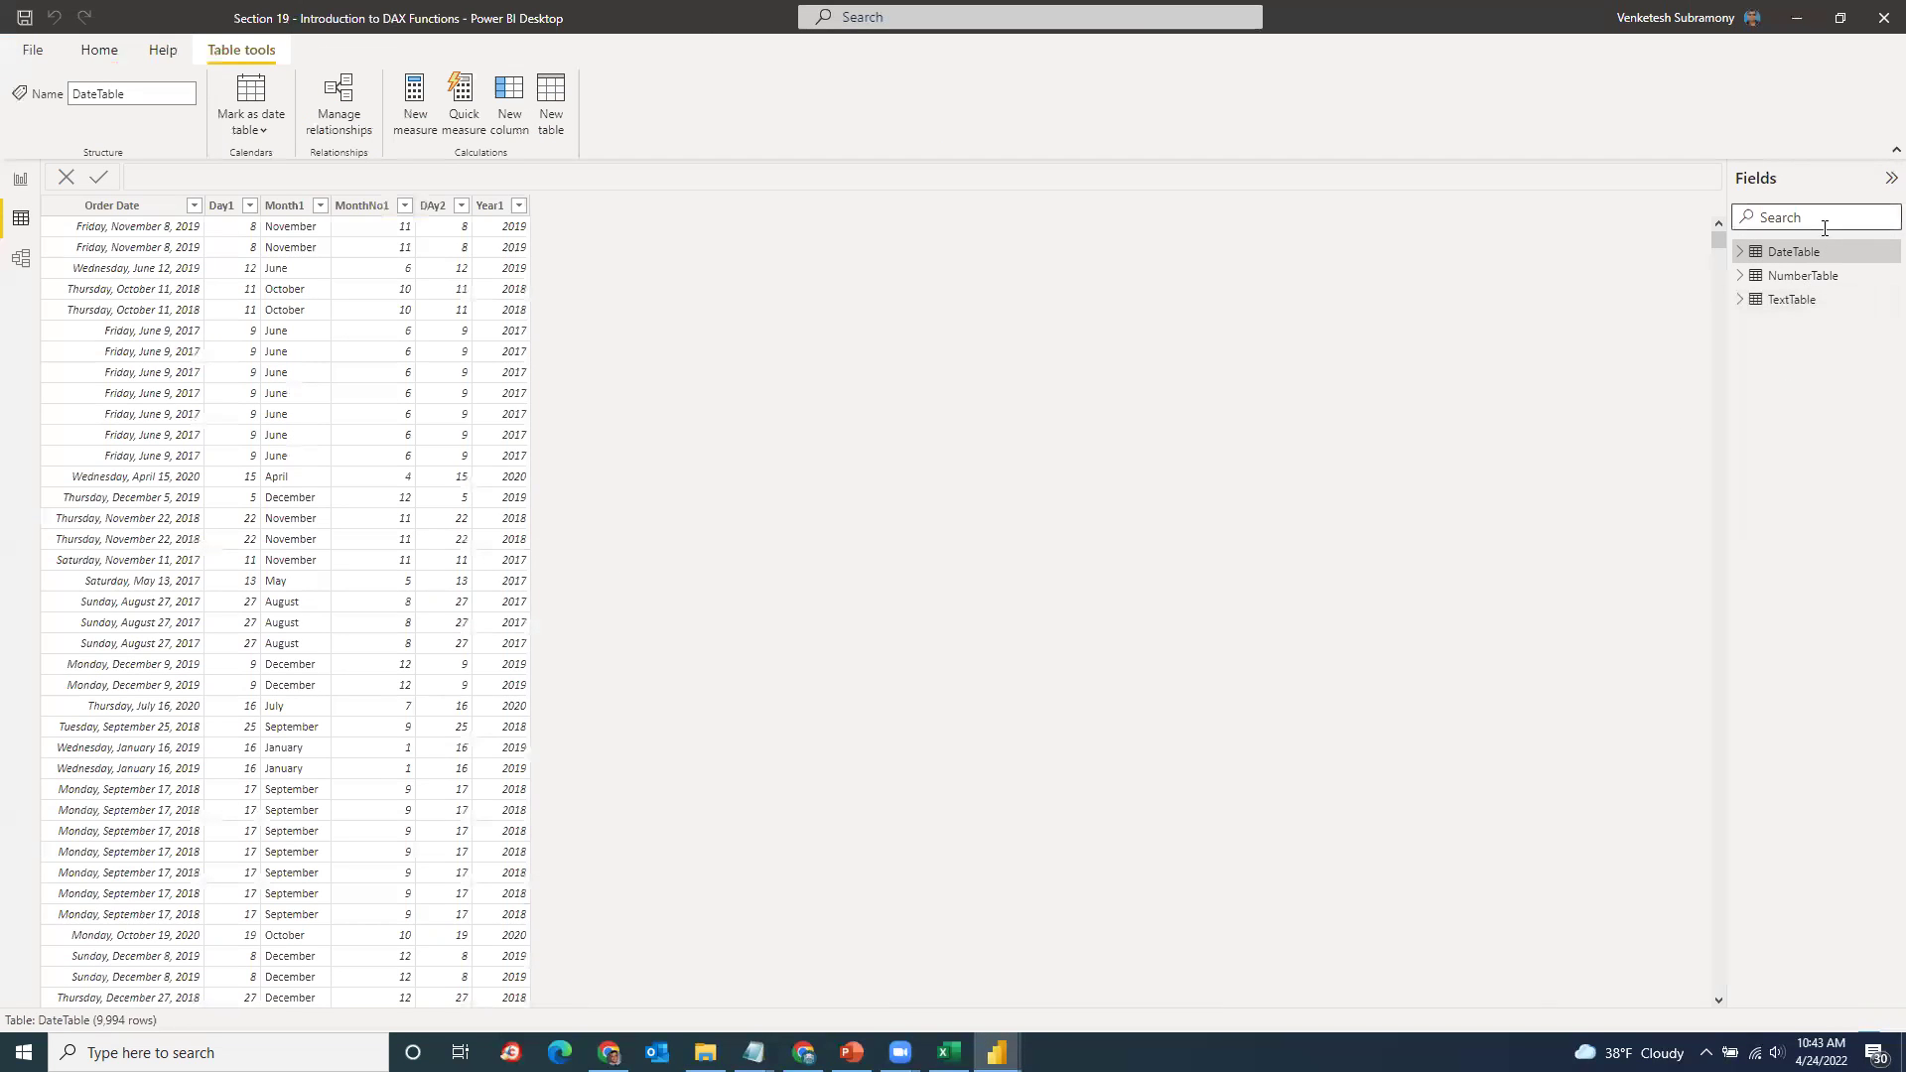
{"action": "left_click", "coordinate": [1799, 25]}
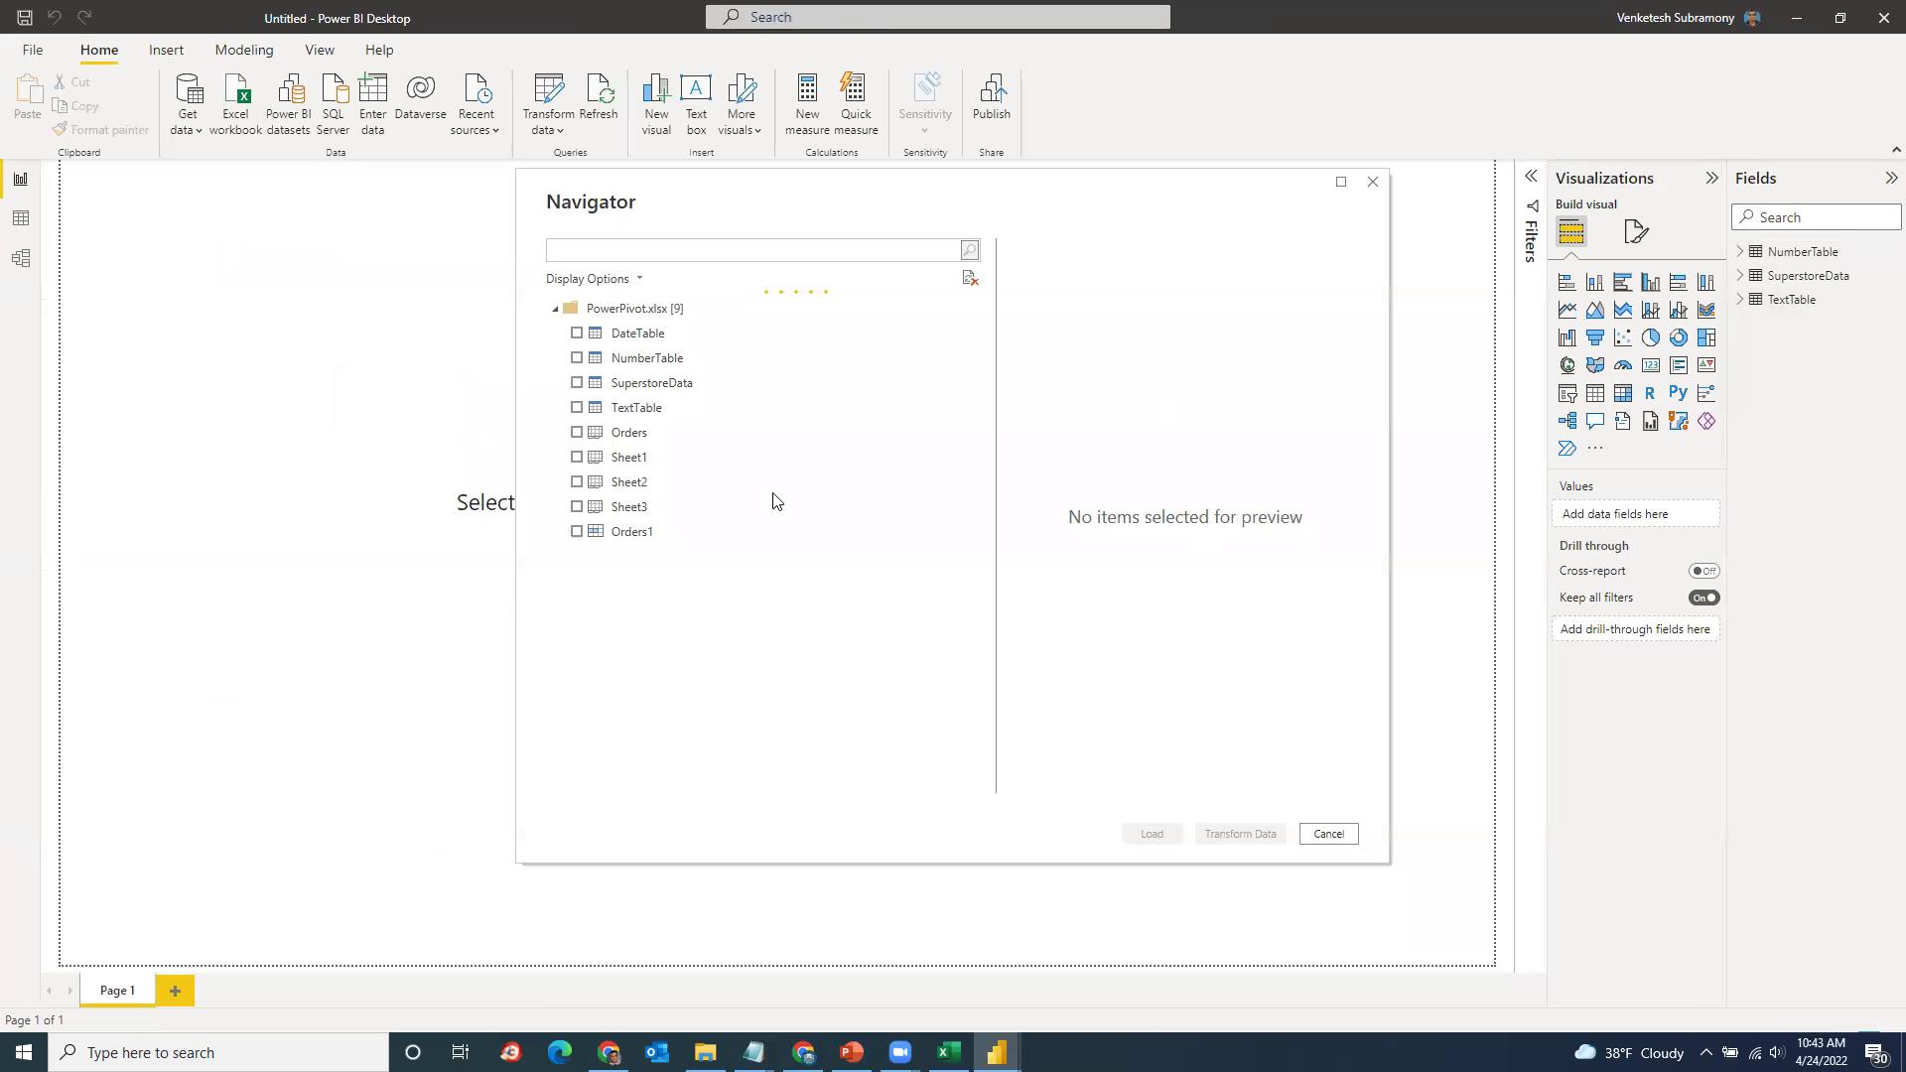
{"action": "left_click", "coordinate": [577, 334]}
{"action": "left_click", "coordinate": [1147, 834]}
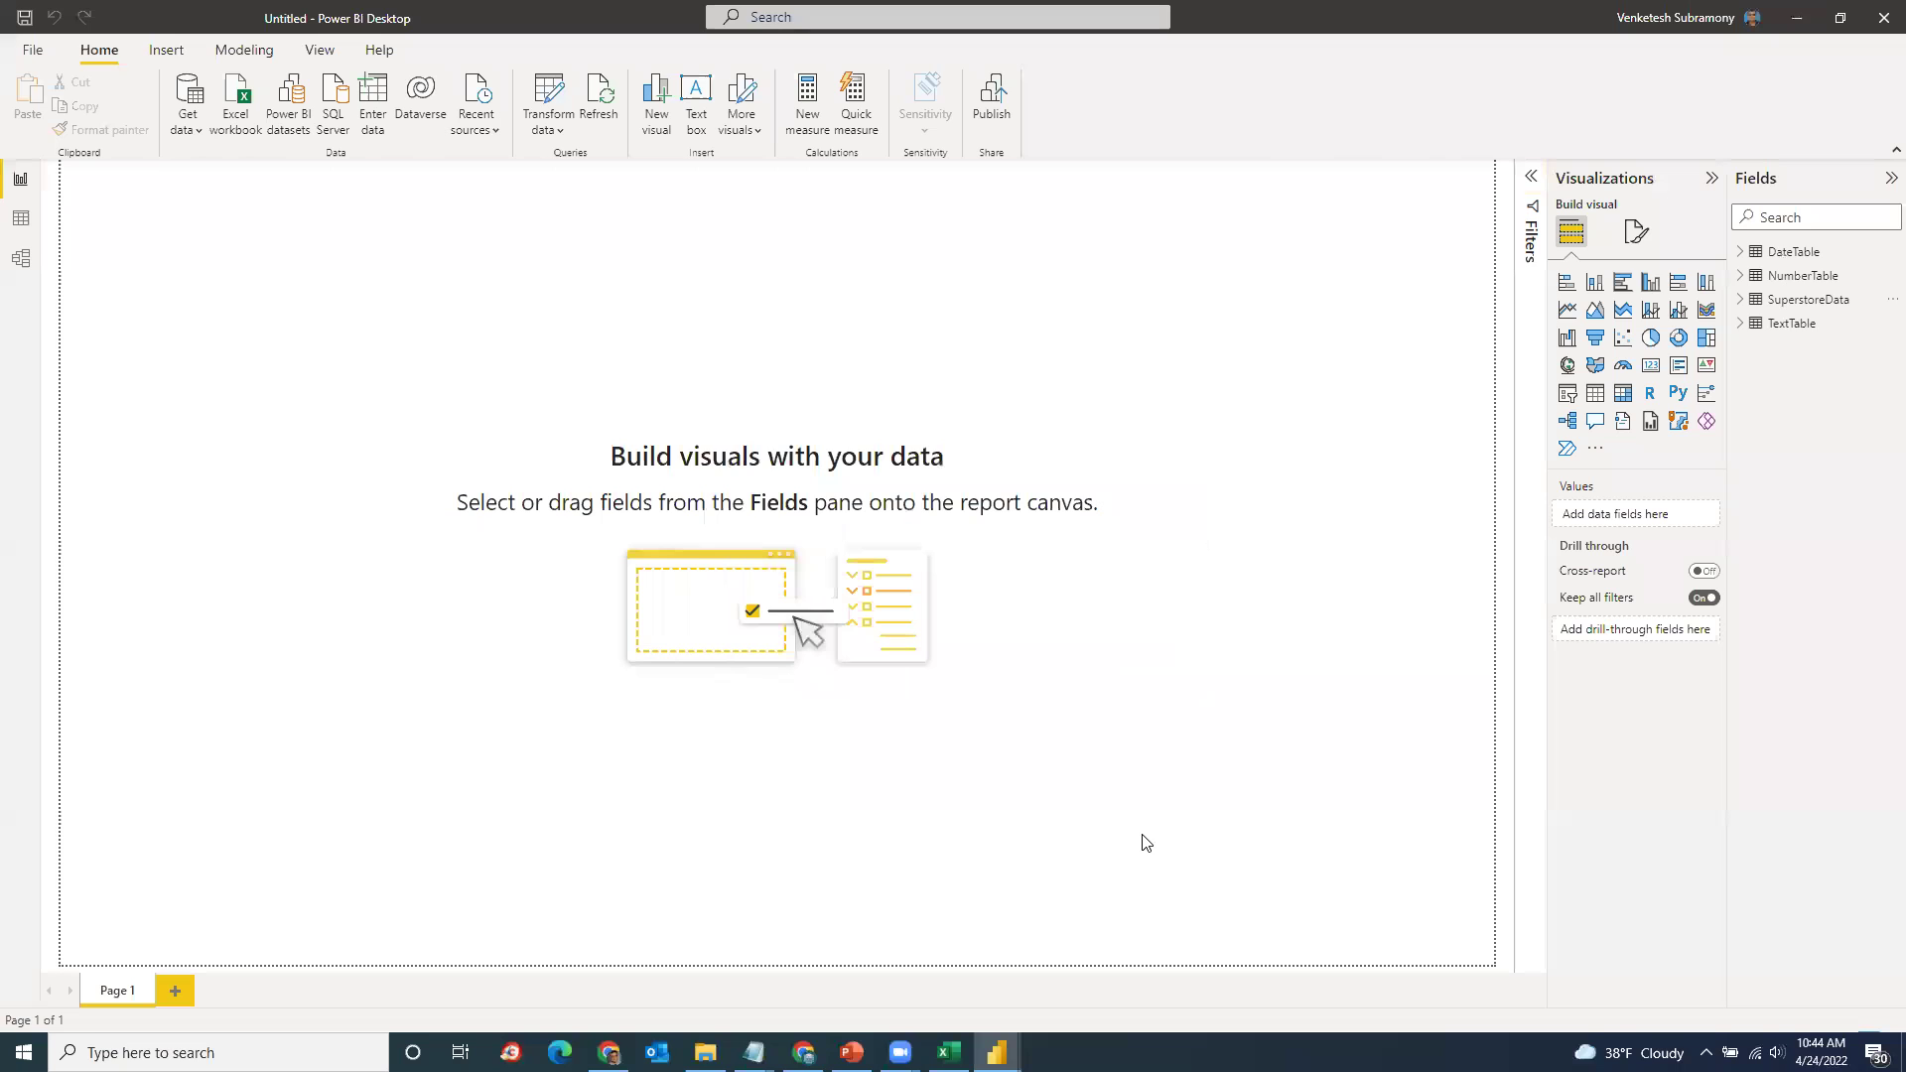
Step: Delete the SuperstoreData table from the model
{"action": "left_click", "coordinate": [1892, 299]}
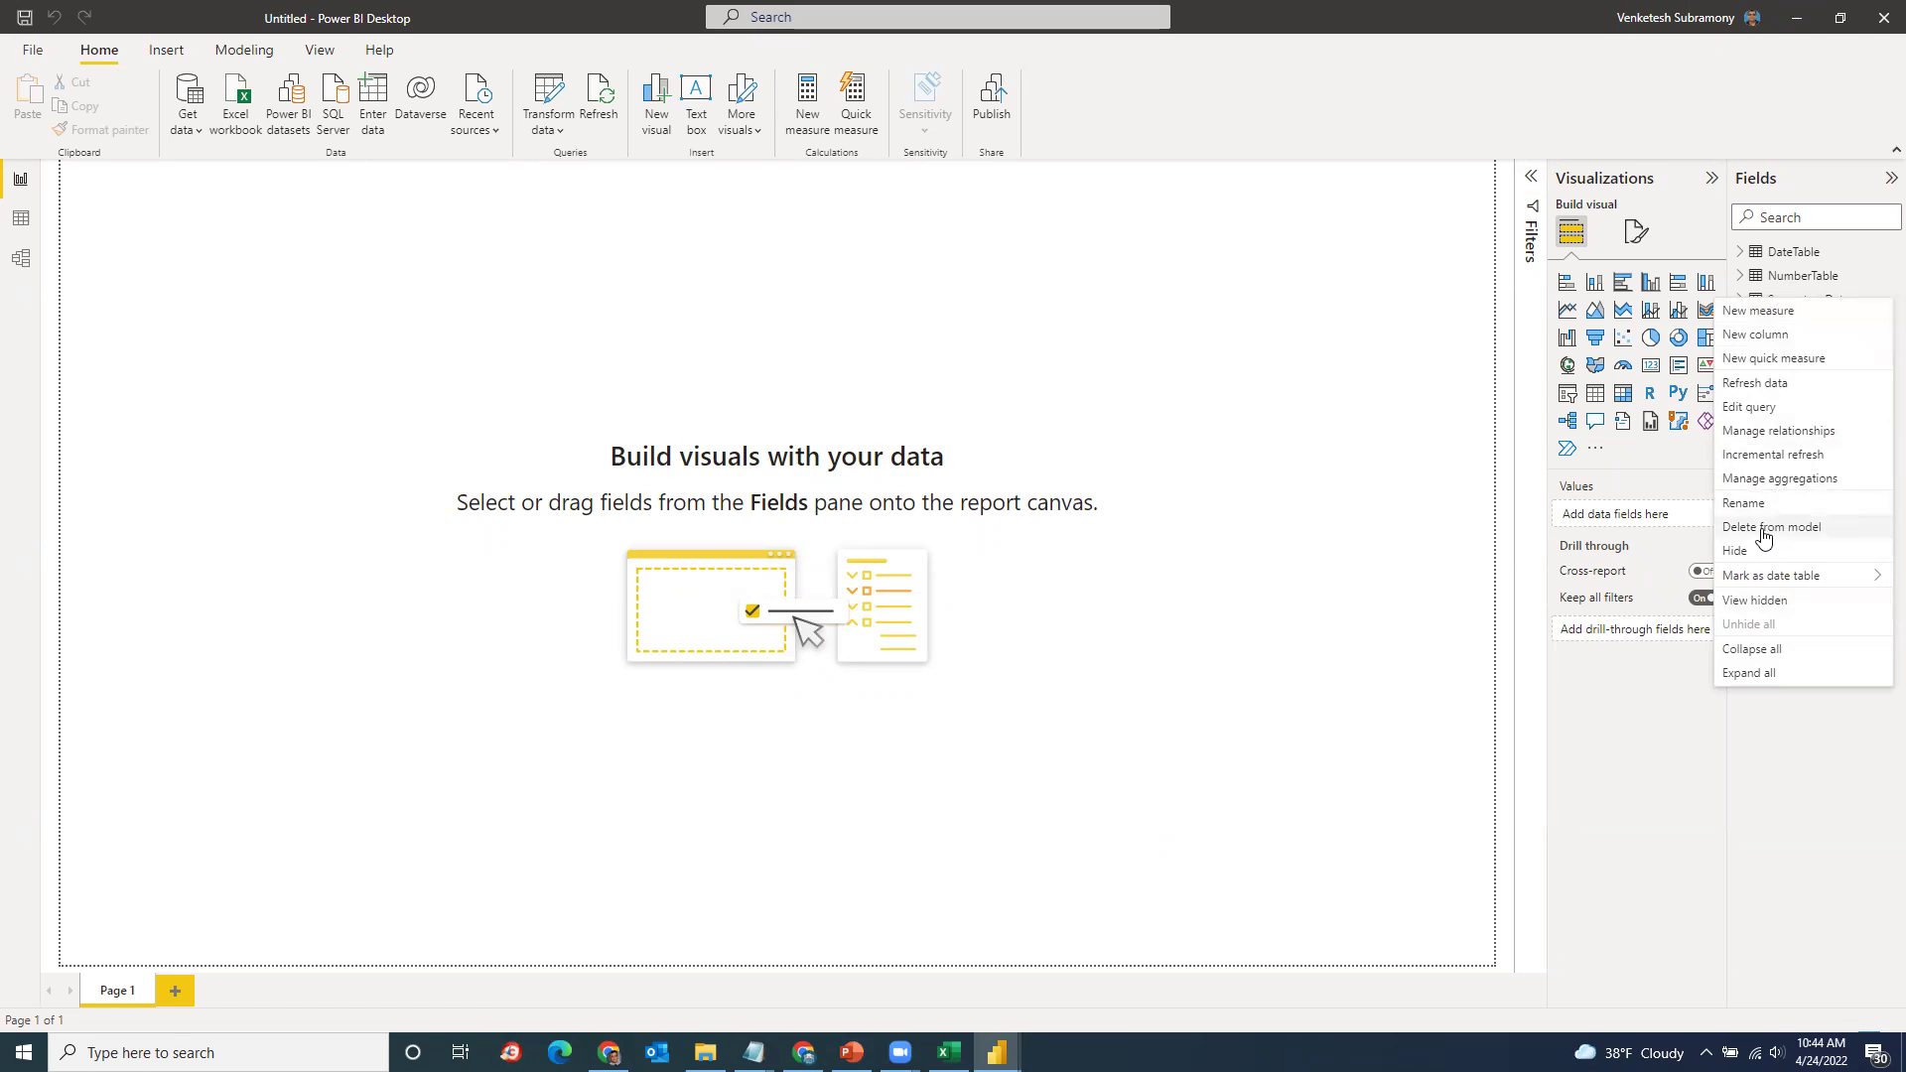
{"action": "key", "text": "Escape"}
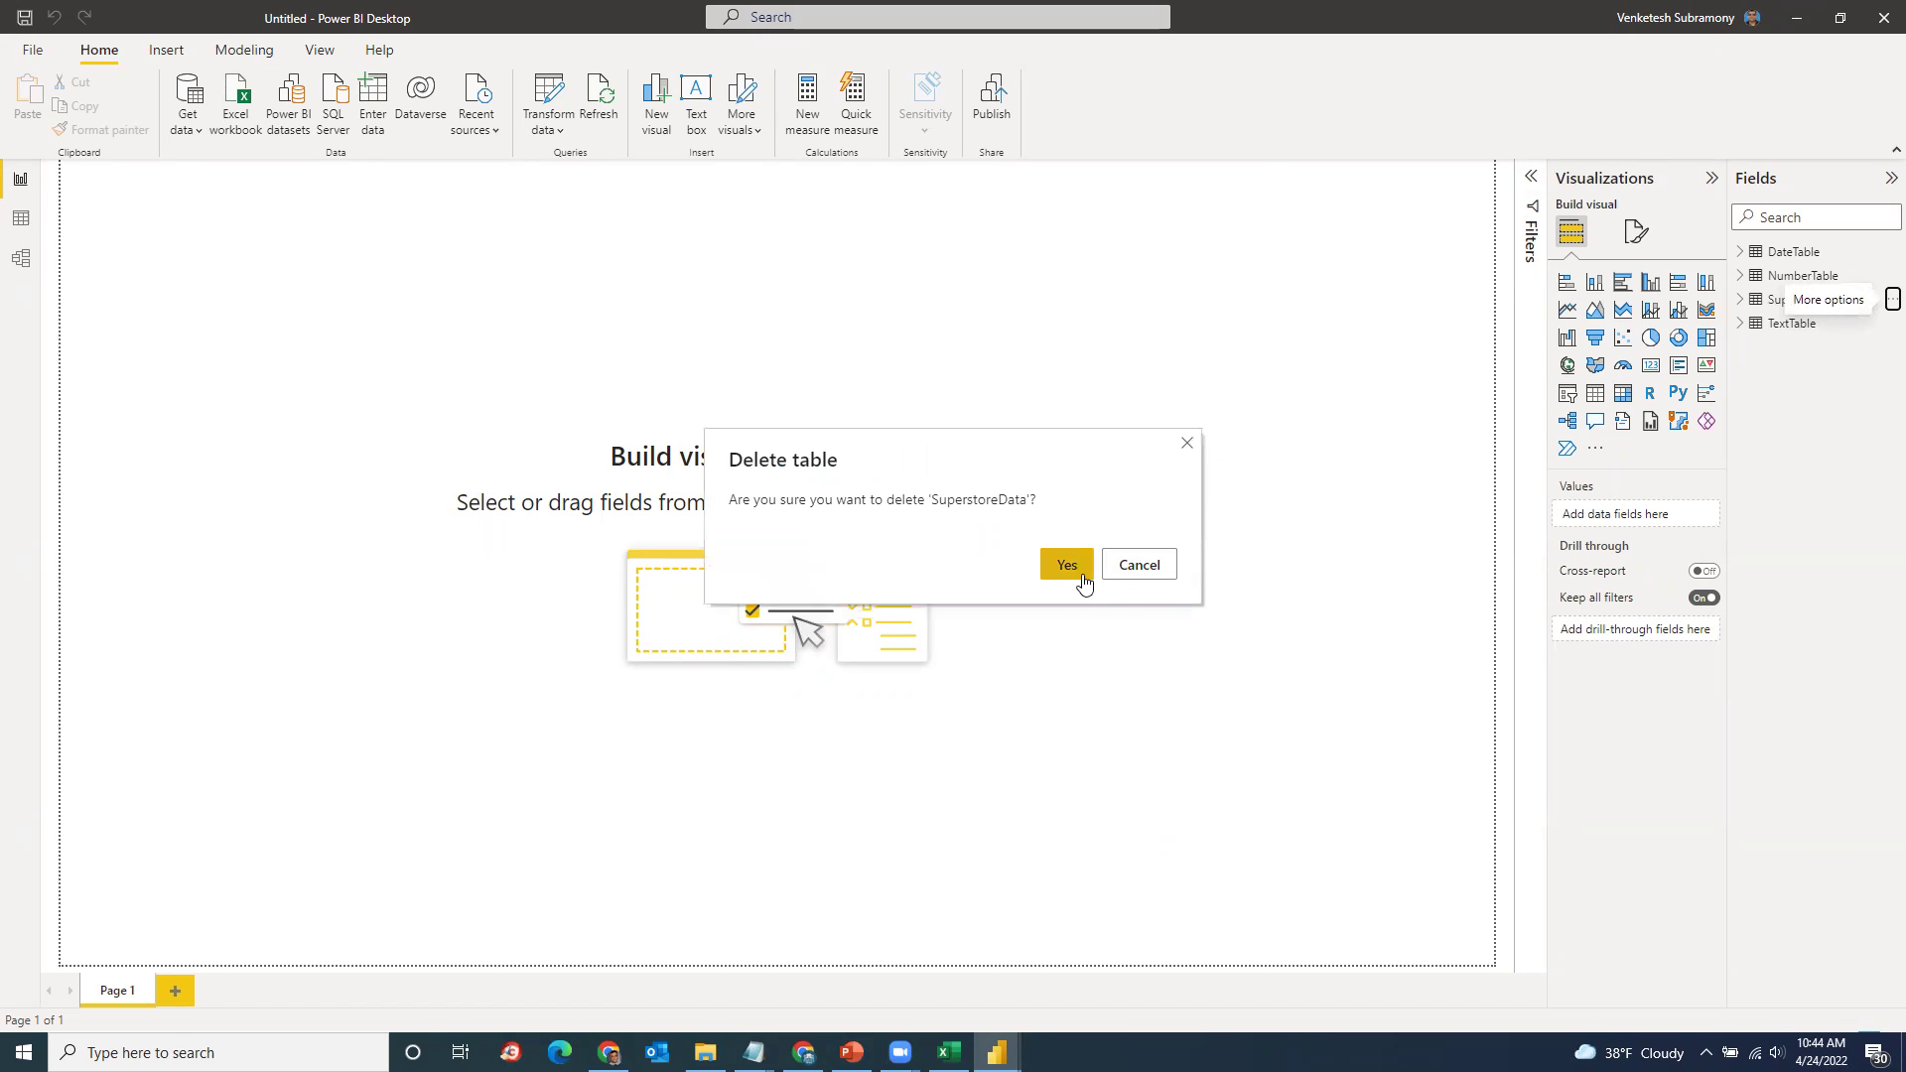
{"action": "left_click", "coordinate": [1079, 575]}
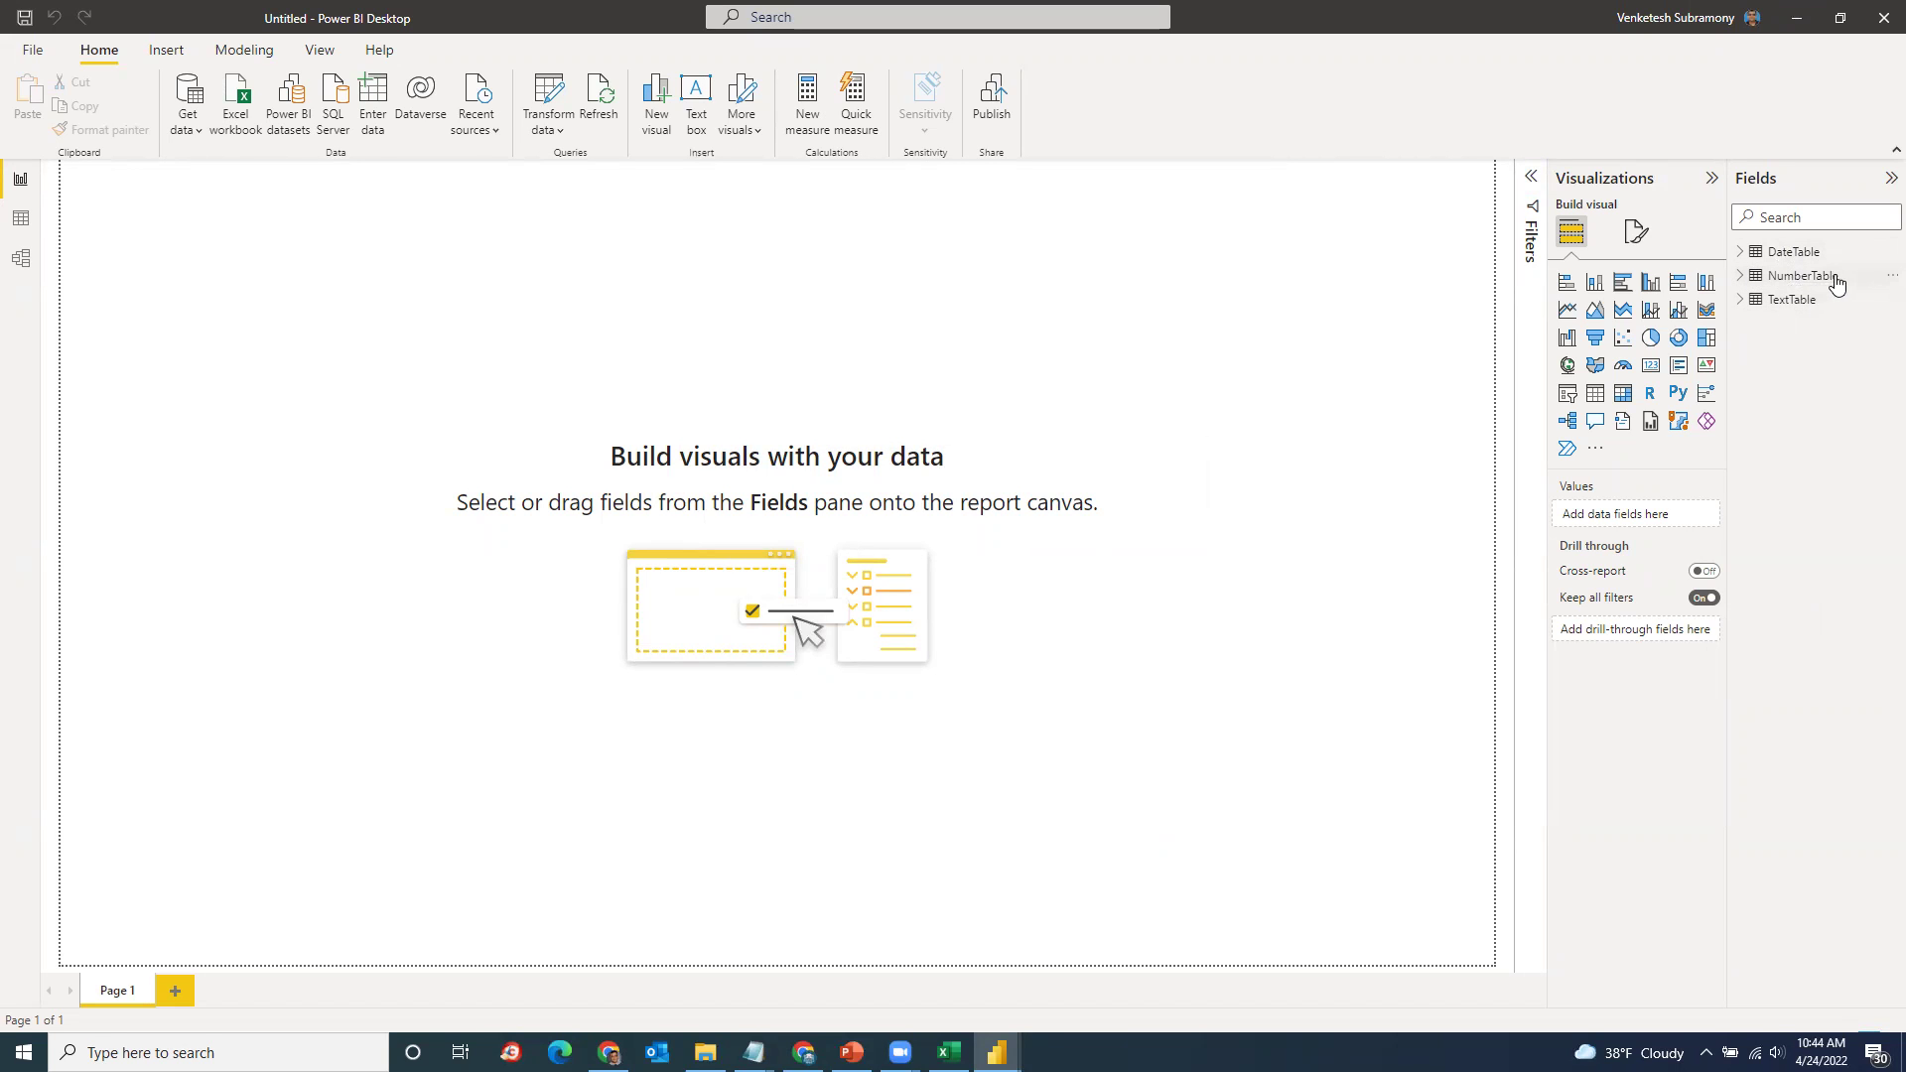
Step: Display the data of DateTable and add a new calculated column to it
{"action": "double_click", "coordinate": [1764, 256]}
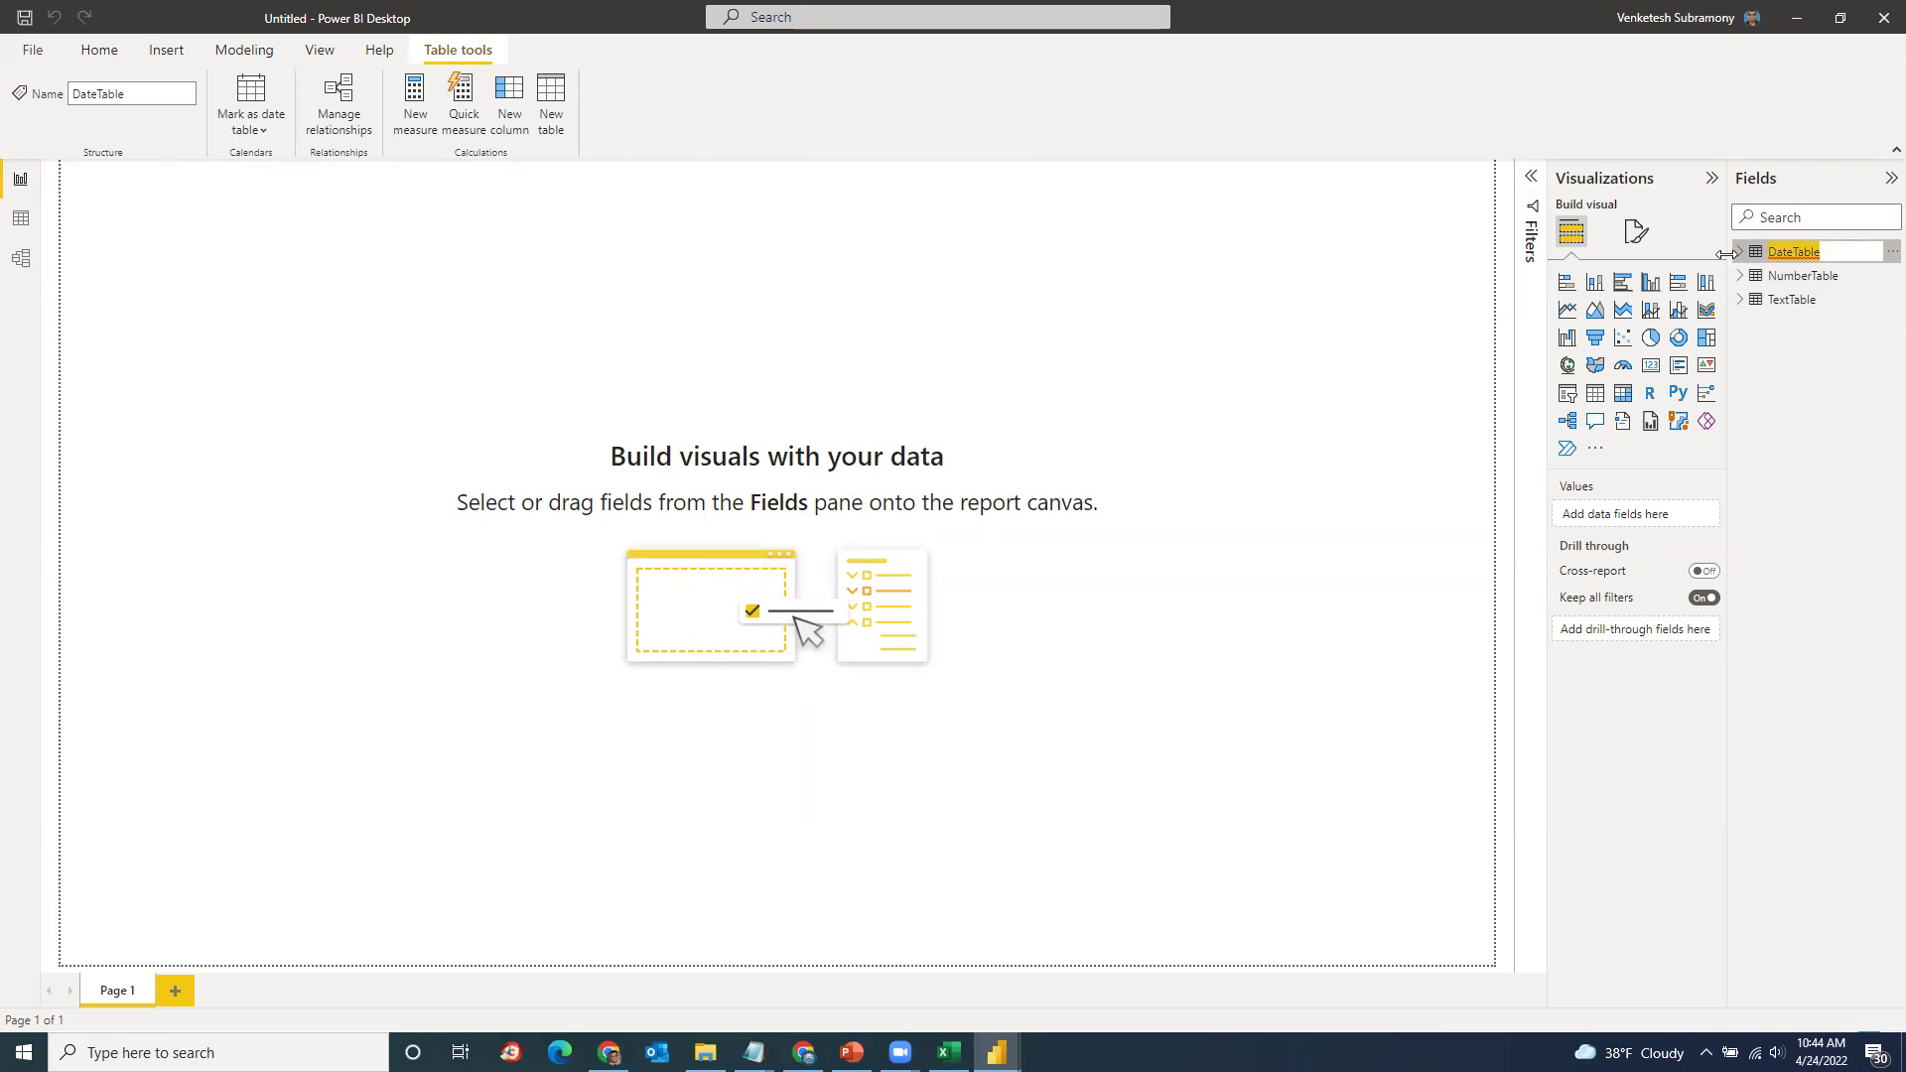
{"action": "left_click", "coordinate": [20, 221]}
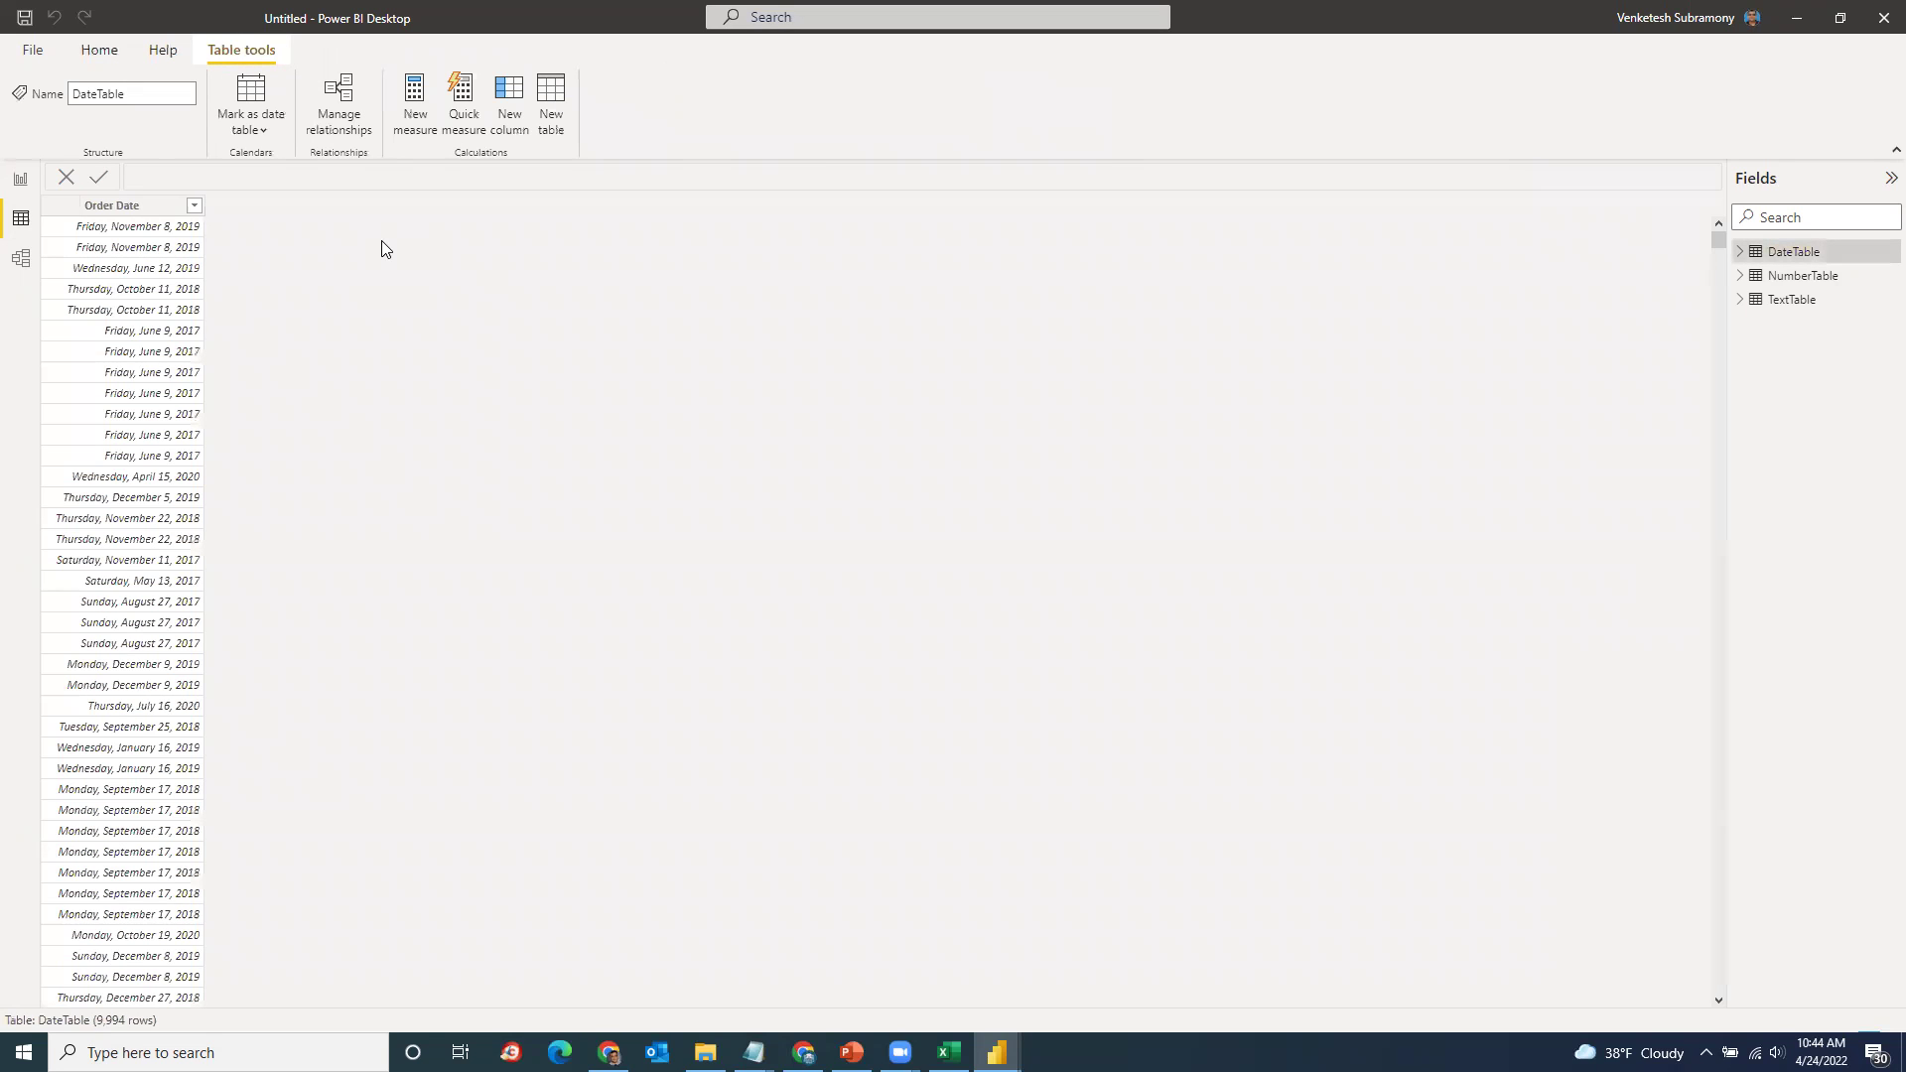
{"action": "left_click", "coordinate": [517, 107]}
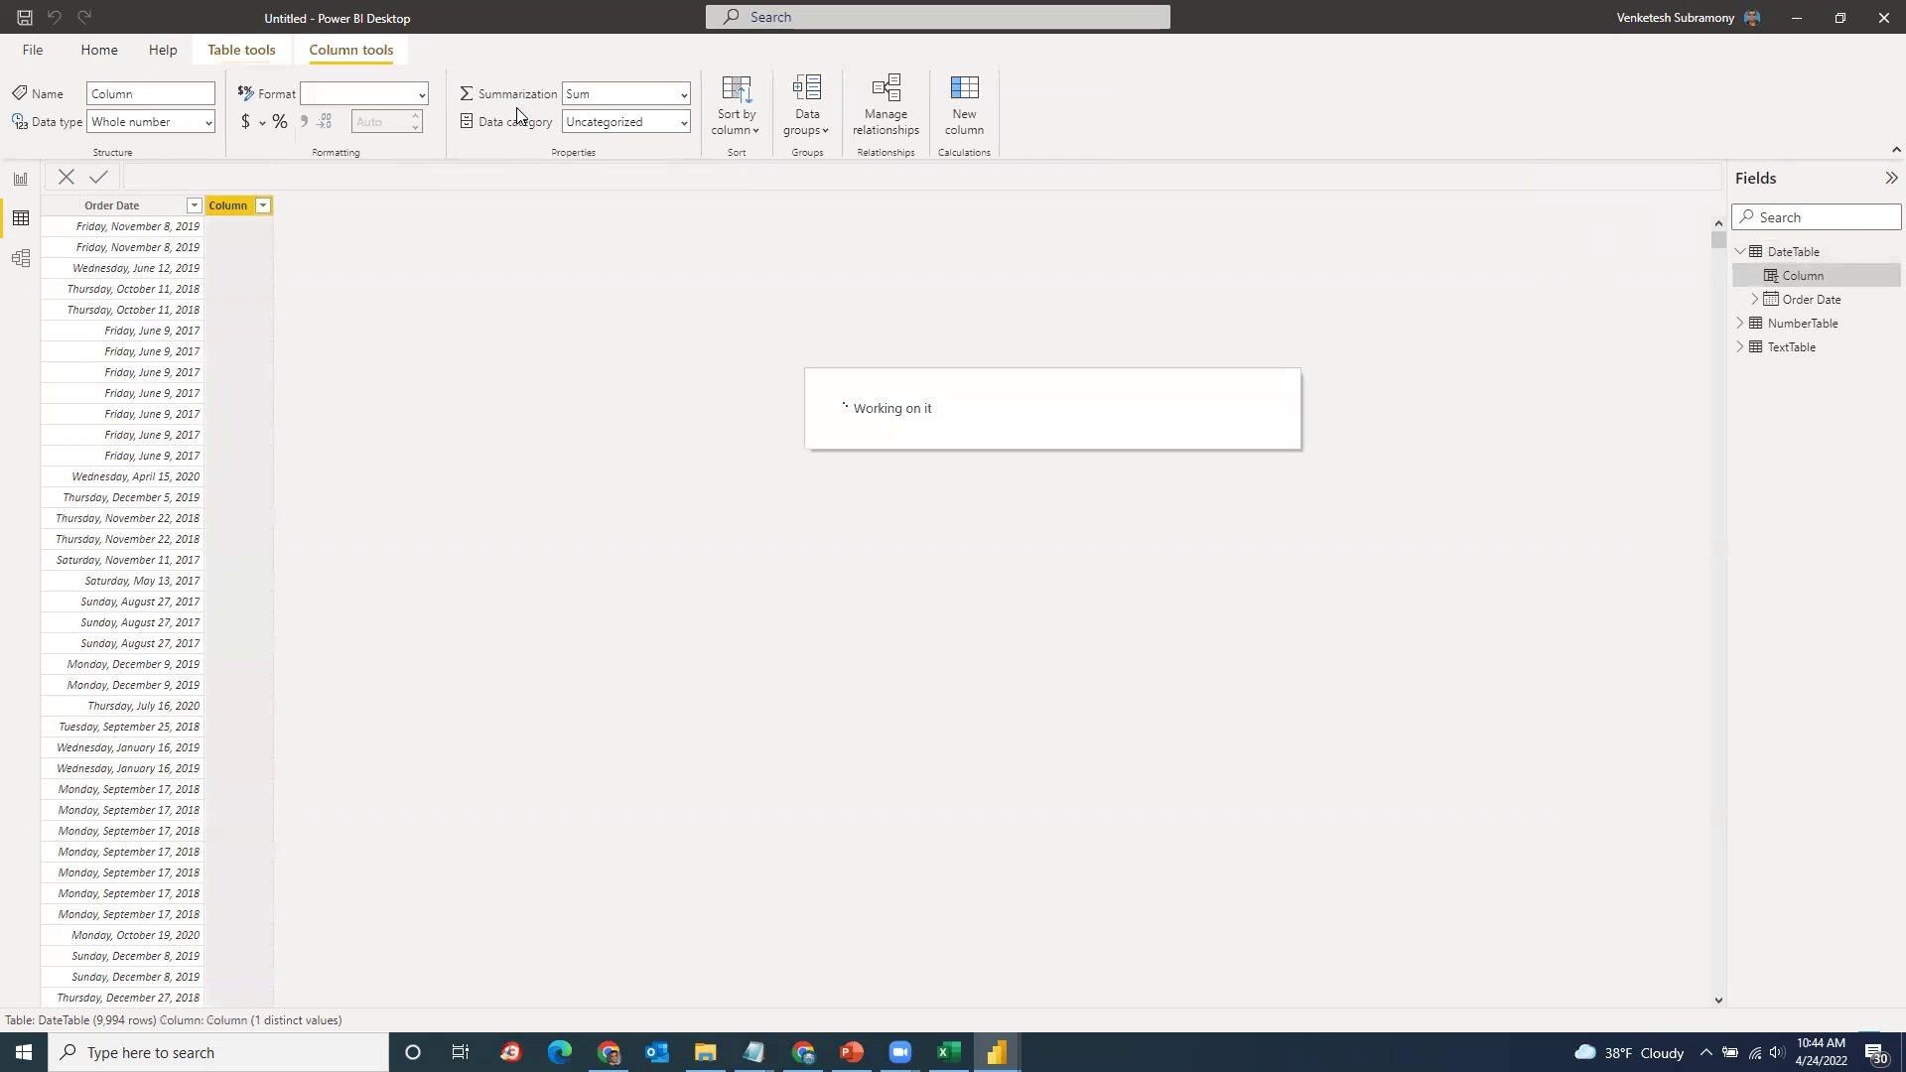
Step: Name the new column OrderYear and write its formula with the YEAR function on the Order Date column
{"action": "double_click", "coordinate": [169, 174]}
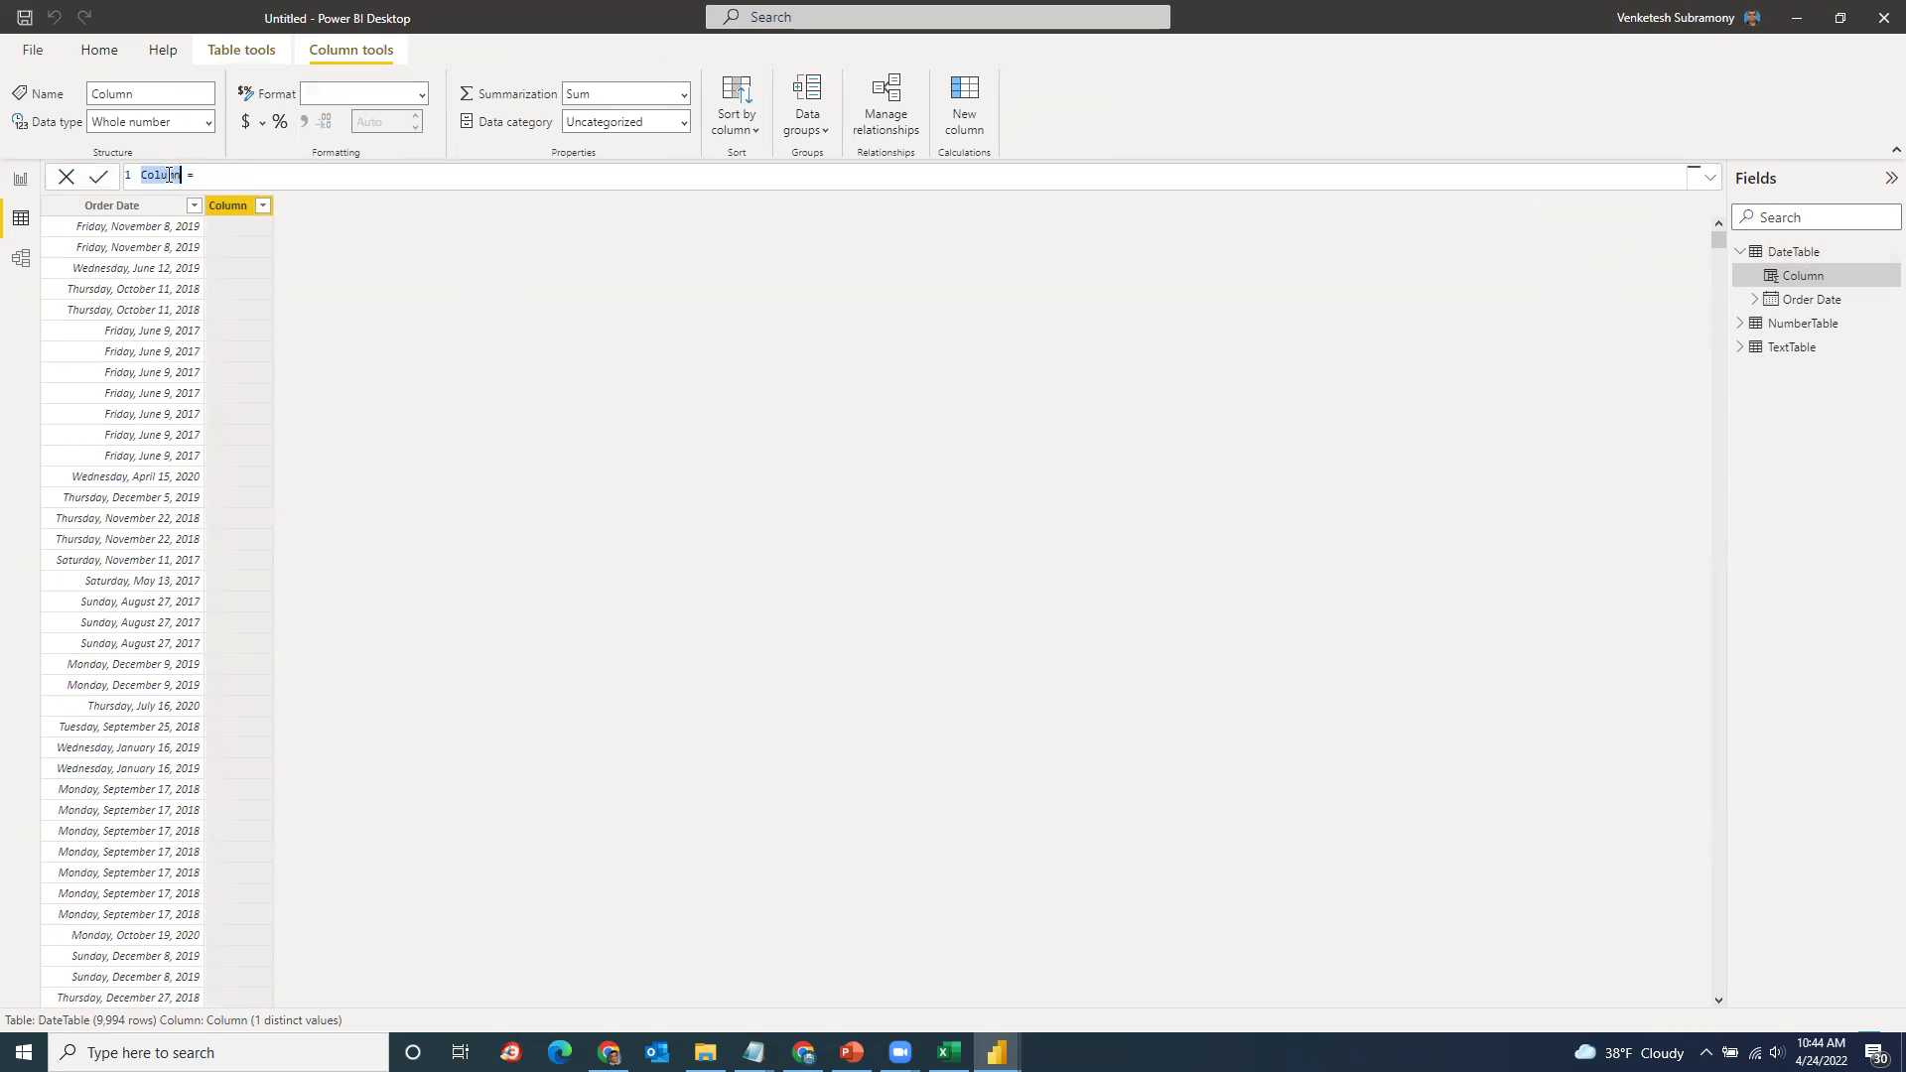
{"action": "type", "text": "0rder YEa"}
{"action": "key", "text": "BackSpace"}
{"action": "key", "text": "BackSpace"}
{"action": "type", "text": "ear"}
{"action": "left_click", "coordinate": [268, 171]}
{"action": "type", "text": "Year("}
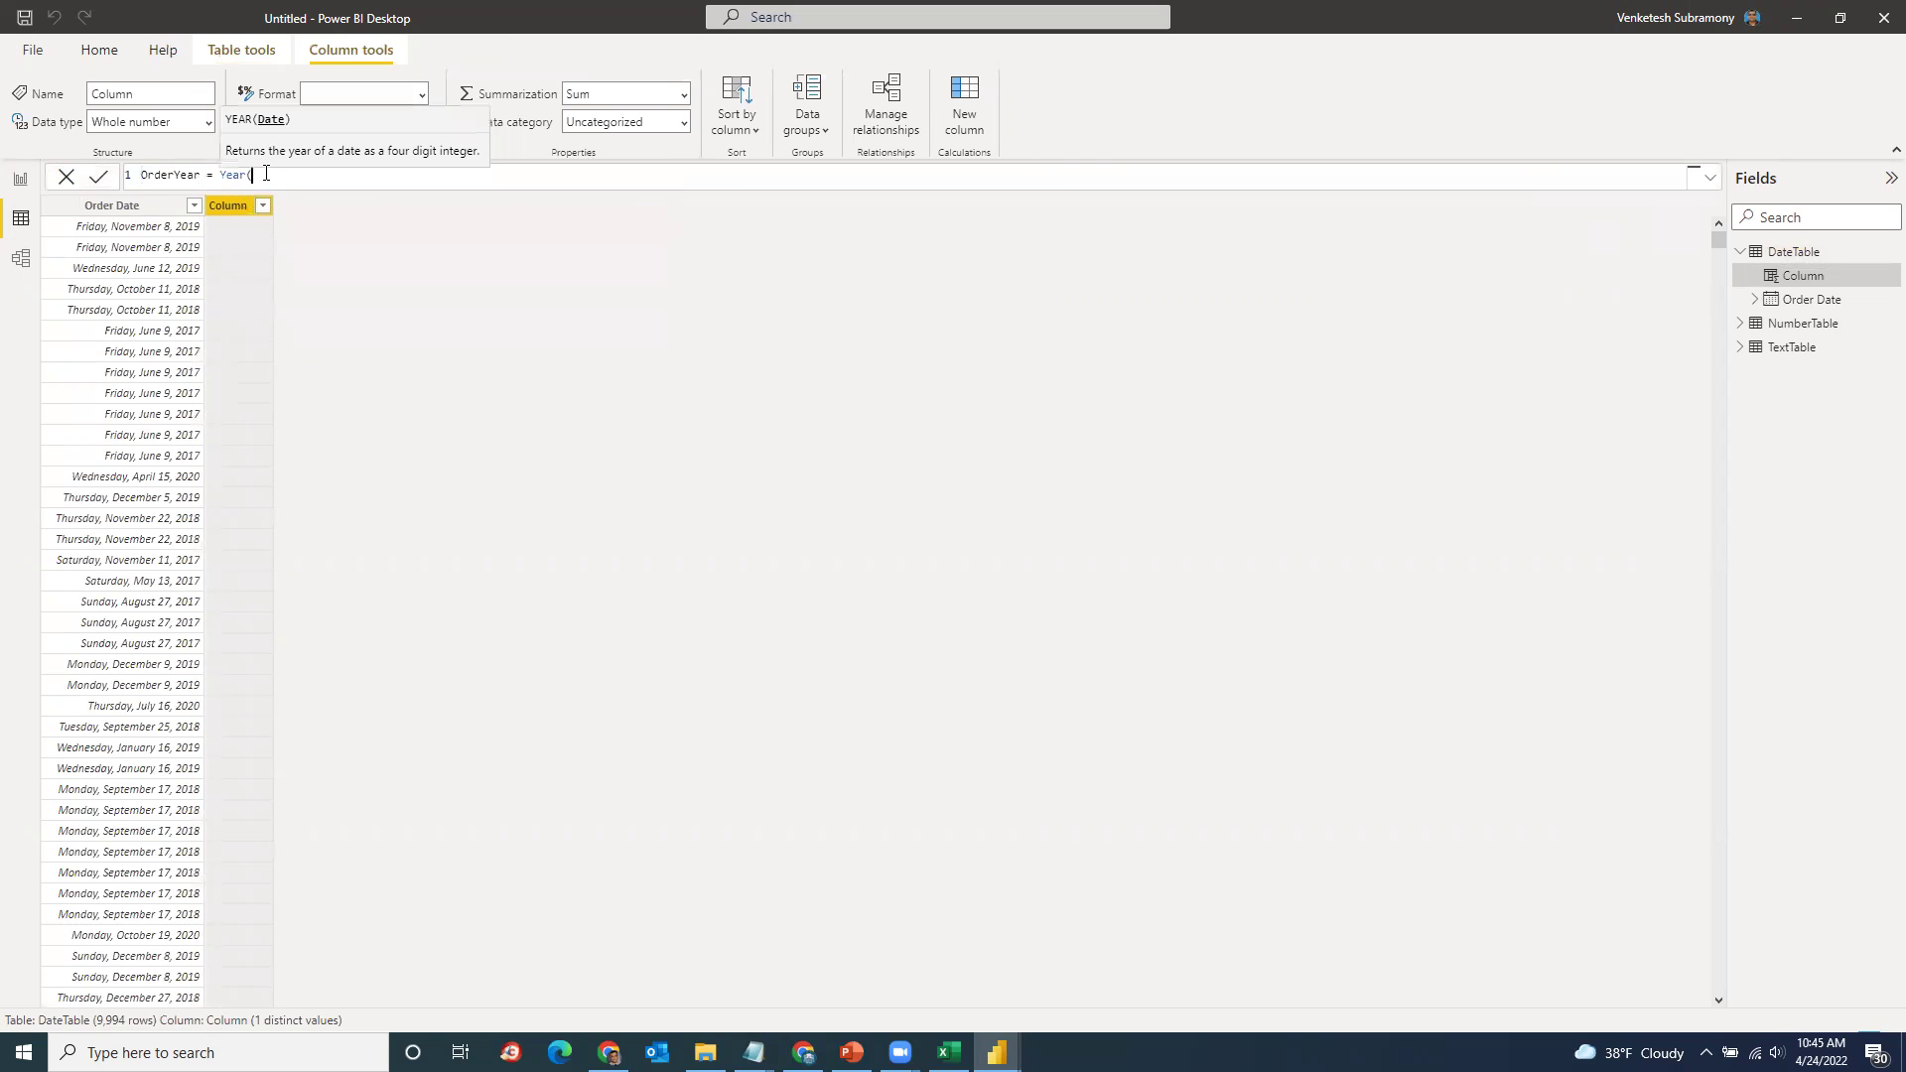
{"action": "type", "text": "order"}
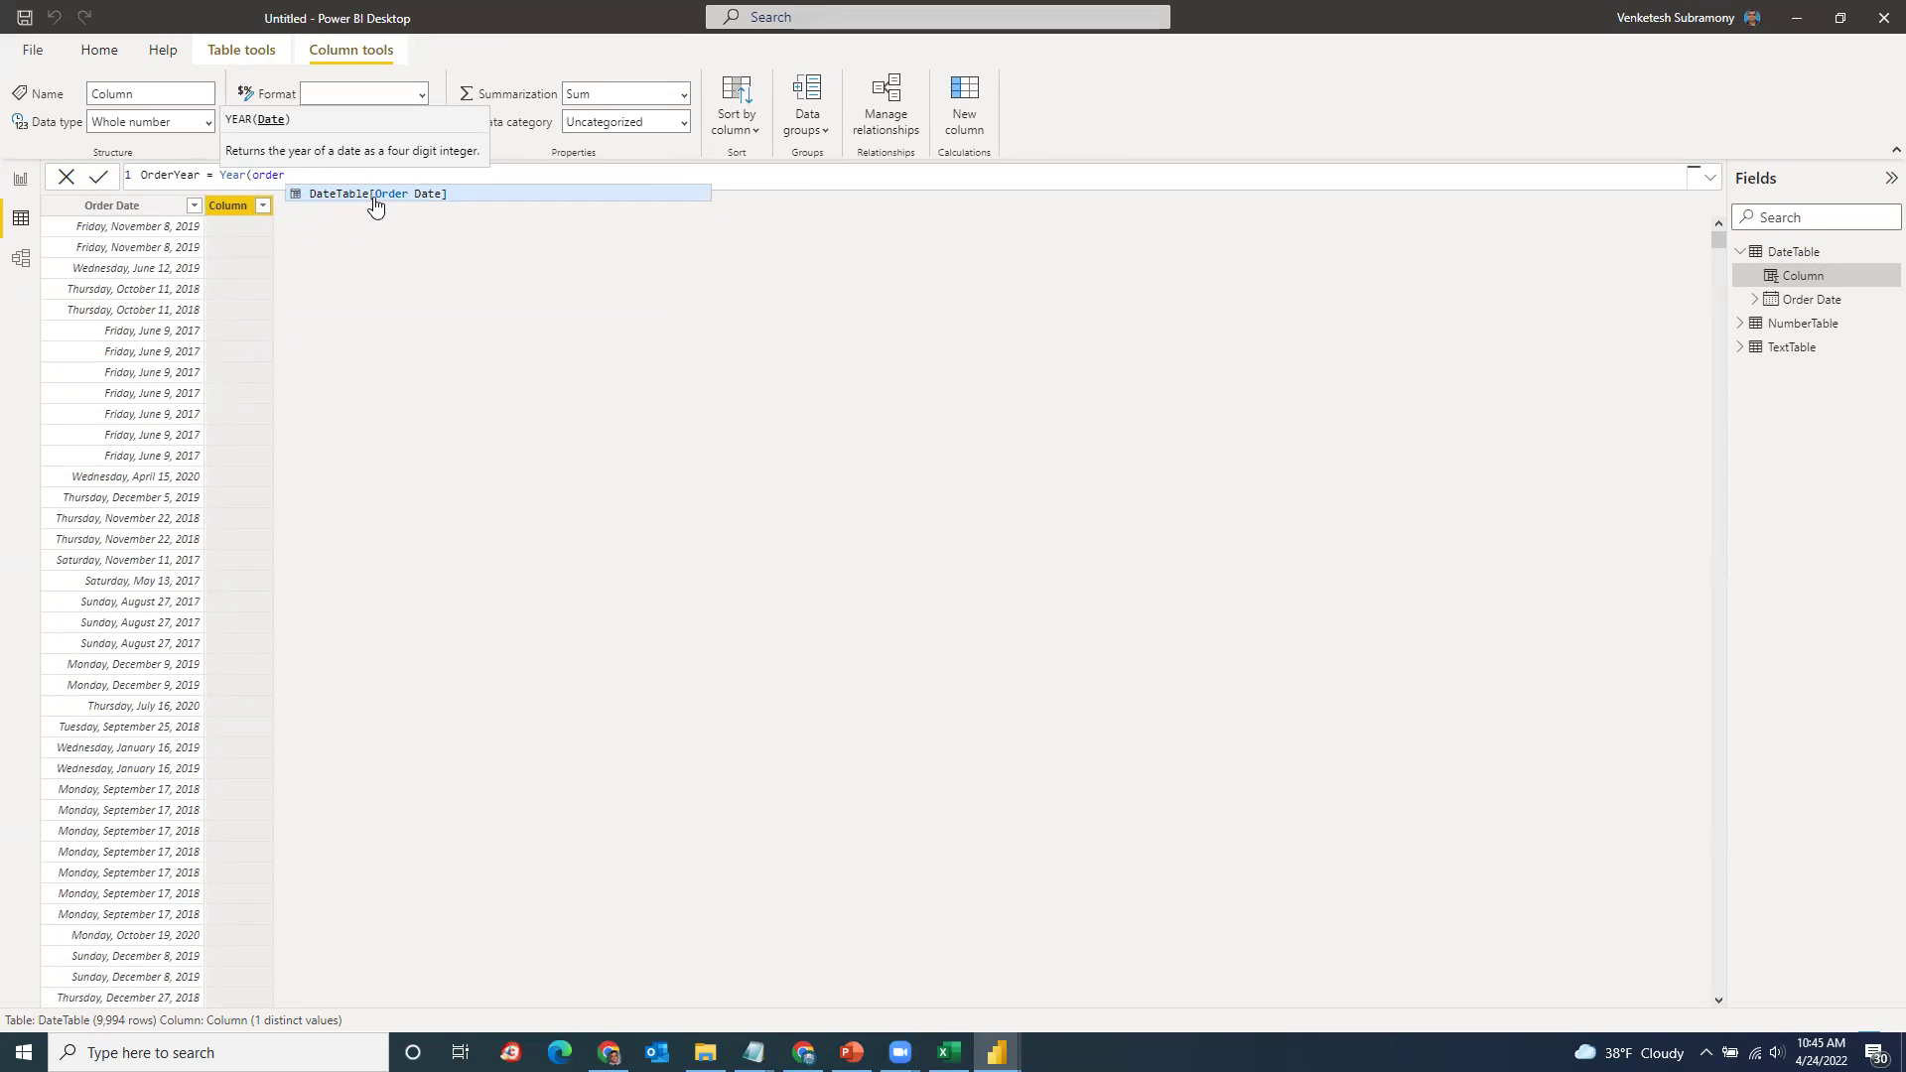
Step: Complete the OrderYear column formula in DateTable as Year(DateTable[Order Date]) and commit it
{"action": "left_click", "coordinate": [374, 199]}
{"action": "type", "text": ")"}
{"action": "key", "text": "Return"}
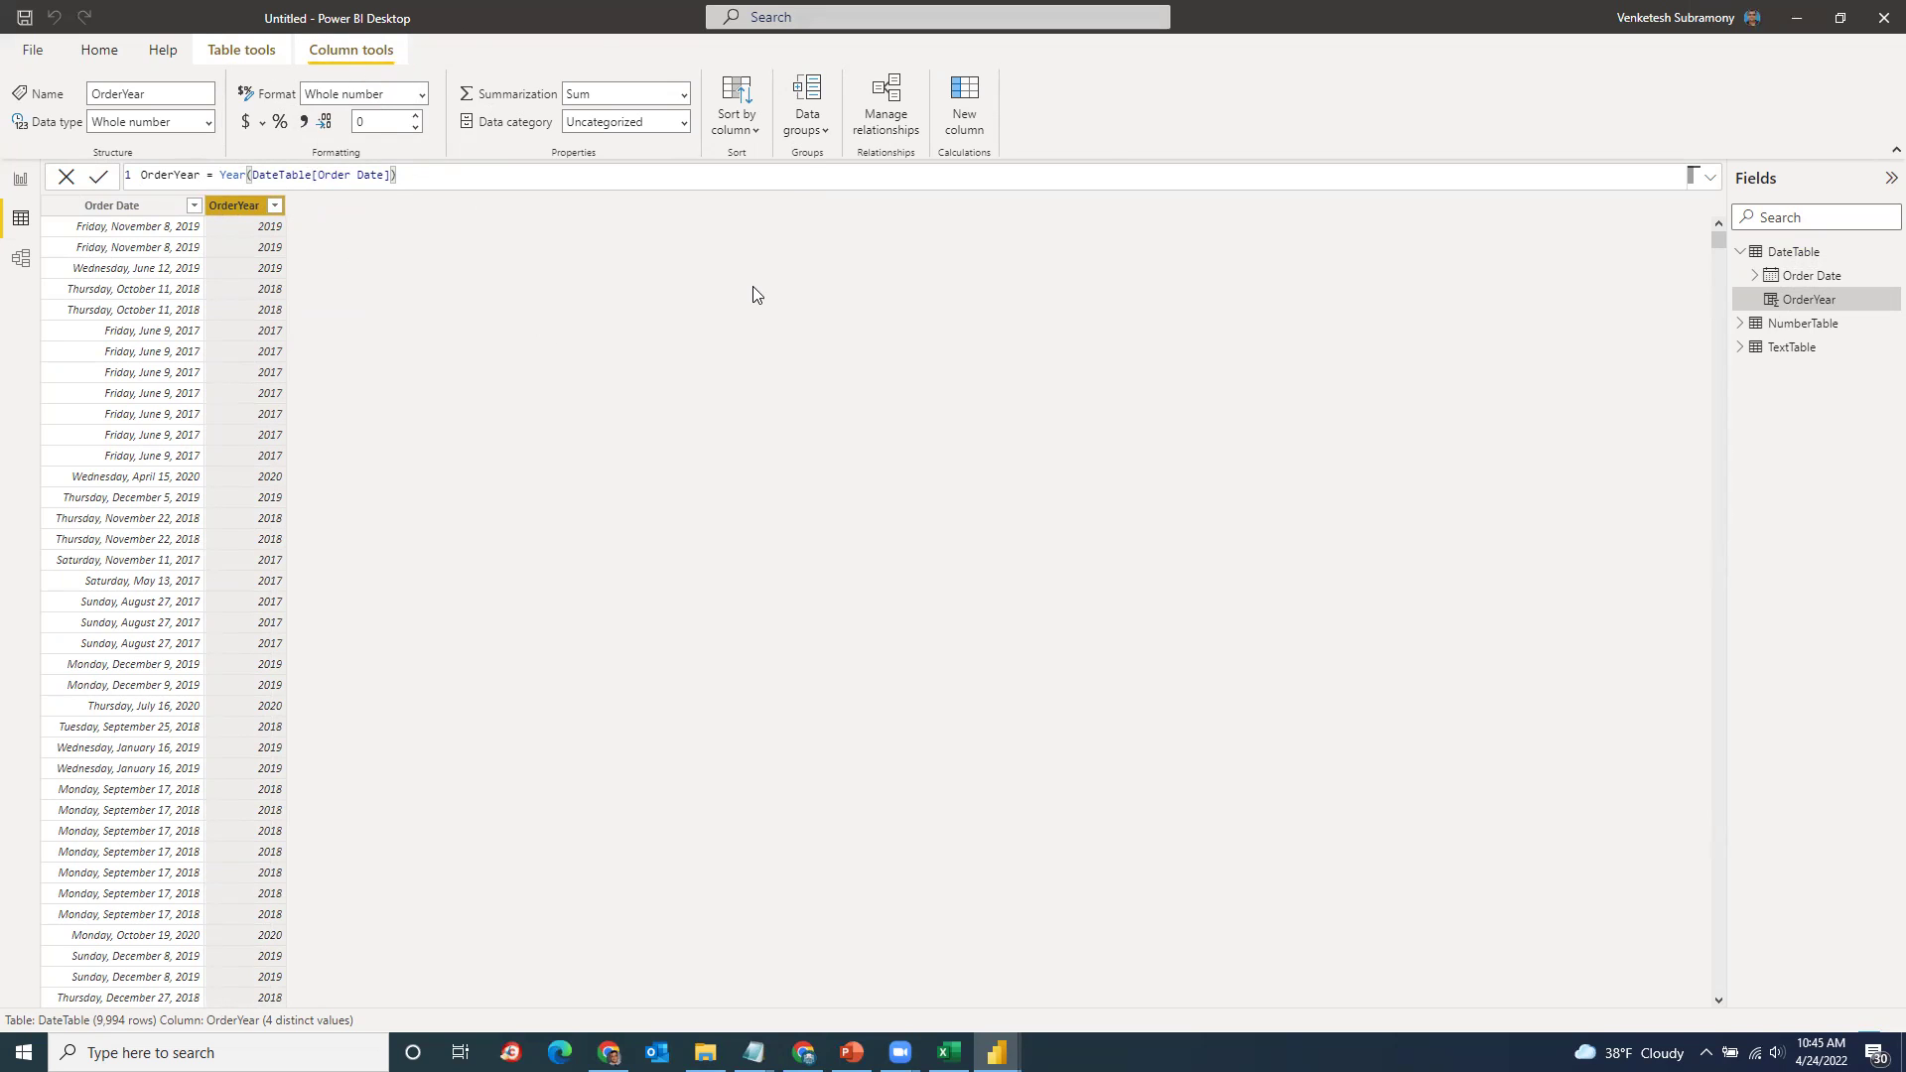
Step: Add another calculated column to DateTable and name it Quarter_Date in its formula
{"action": "left_click", "coordinate": [968, 103]}
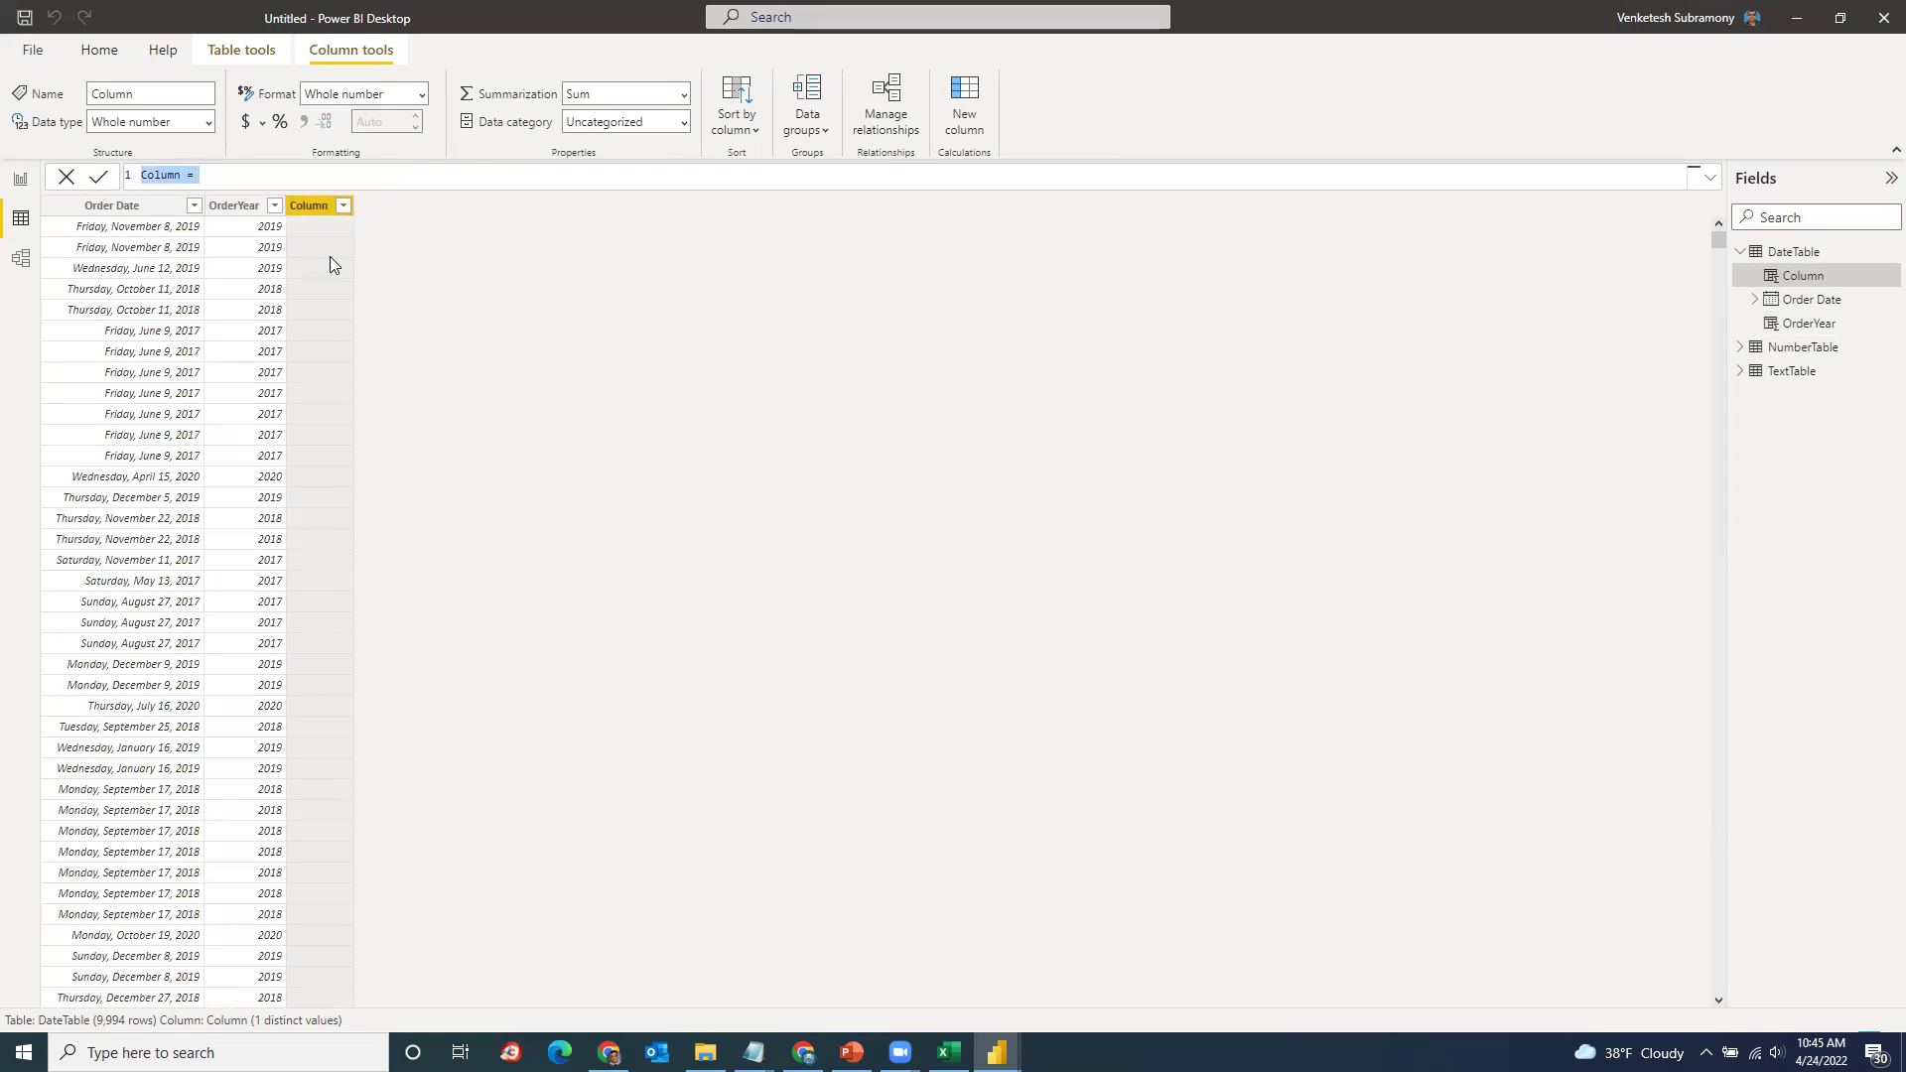
{"action": "double_click", "coordinate": [165, 177]}
{"action": "type", "text": "W"}
{"action": "type", "text": "uar"}
{"action": "type", "text": "ter_"}
{"action": "type", "text": "Date"}
Step: Define the Quarter_Date column as QUARTER(DateTable[Order Date]) and commit the formula
{"action": "left_click", "coordinate": [265, 173]}
{"action": "type", "text": "Qua"}
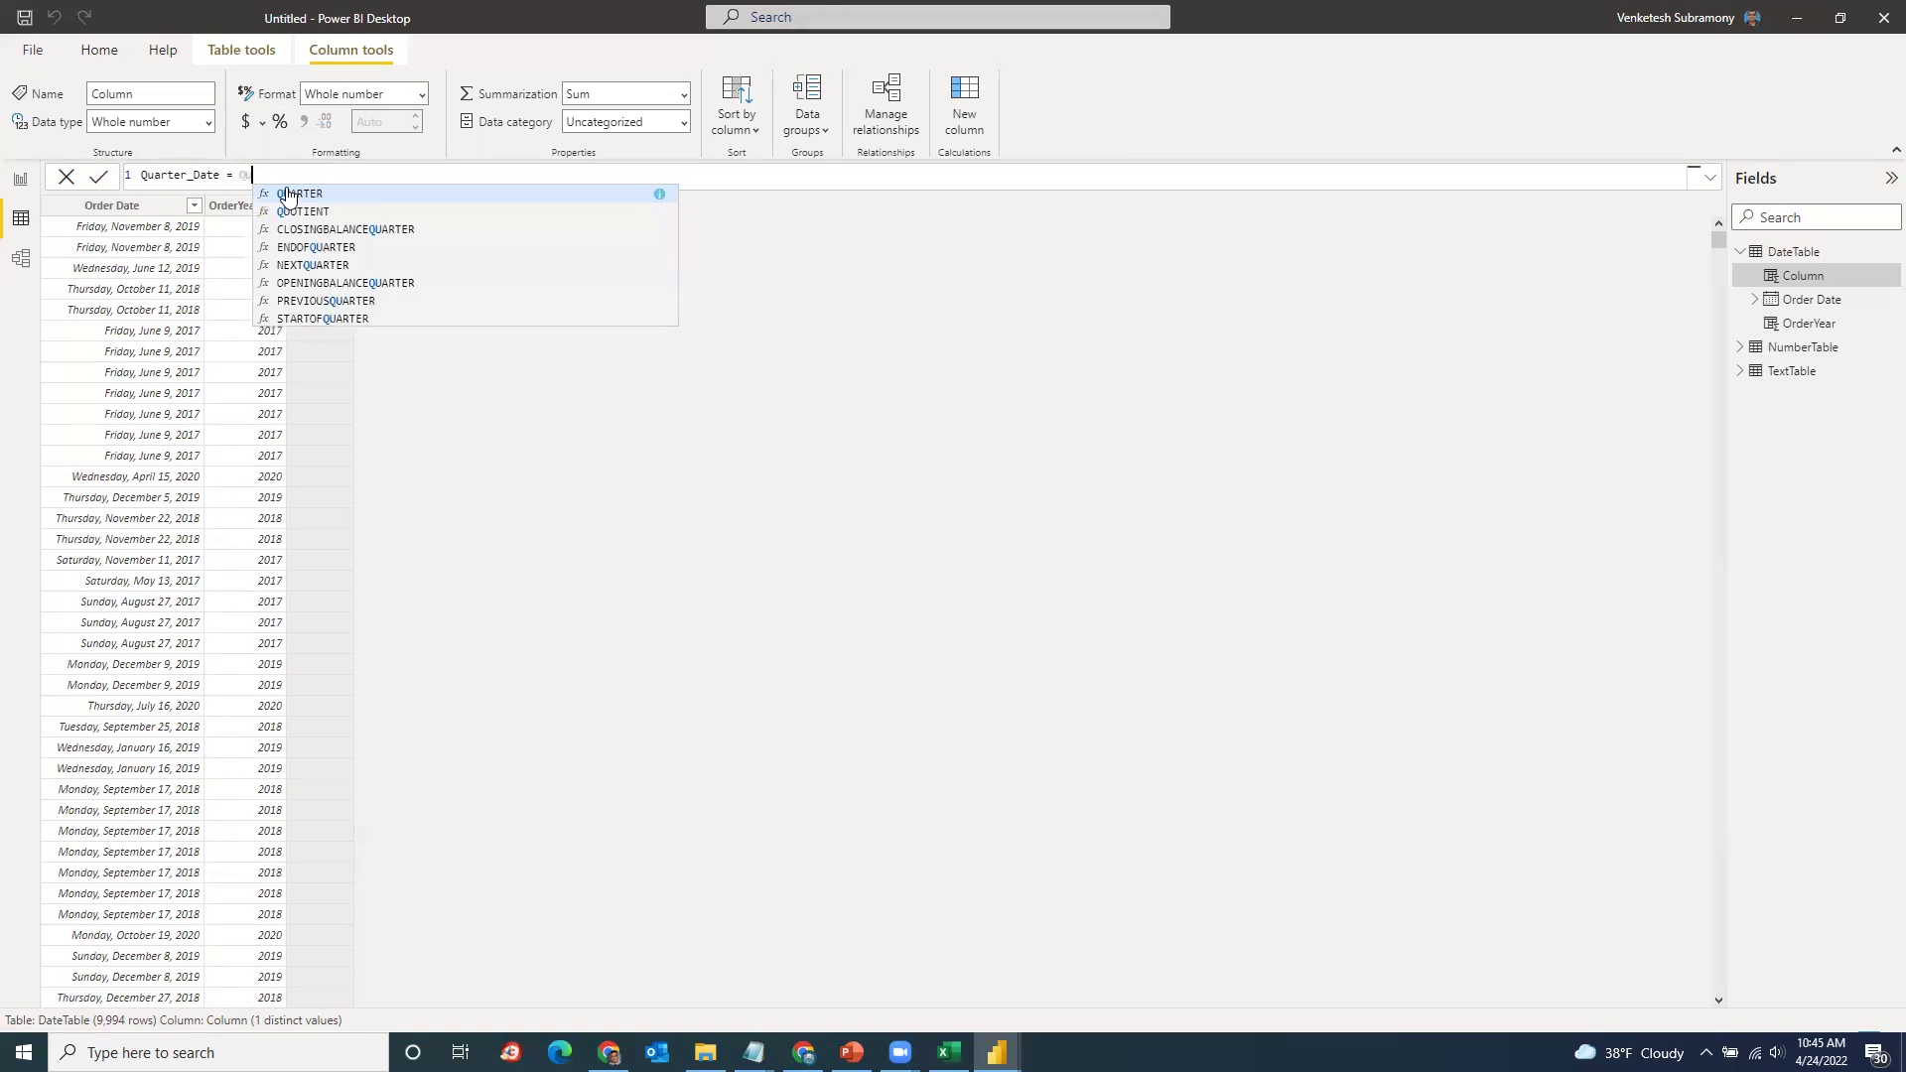
{"action": "left_click", "coordinate": [288, 193]}
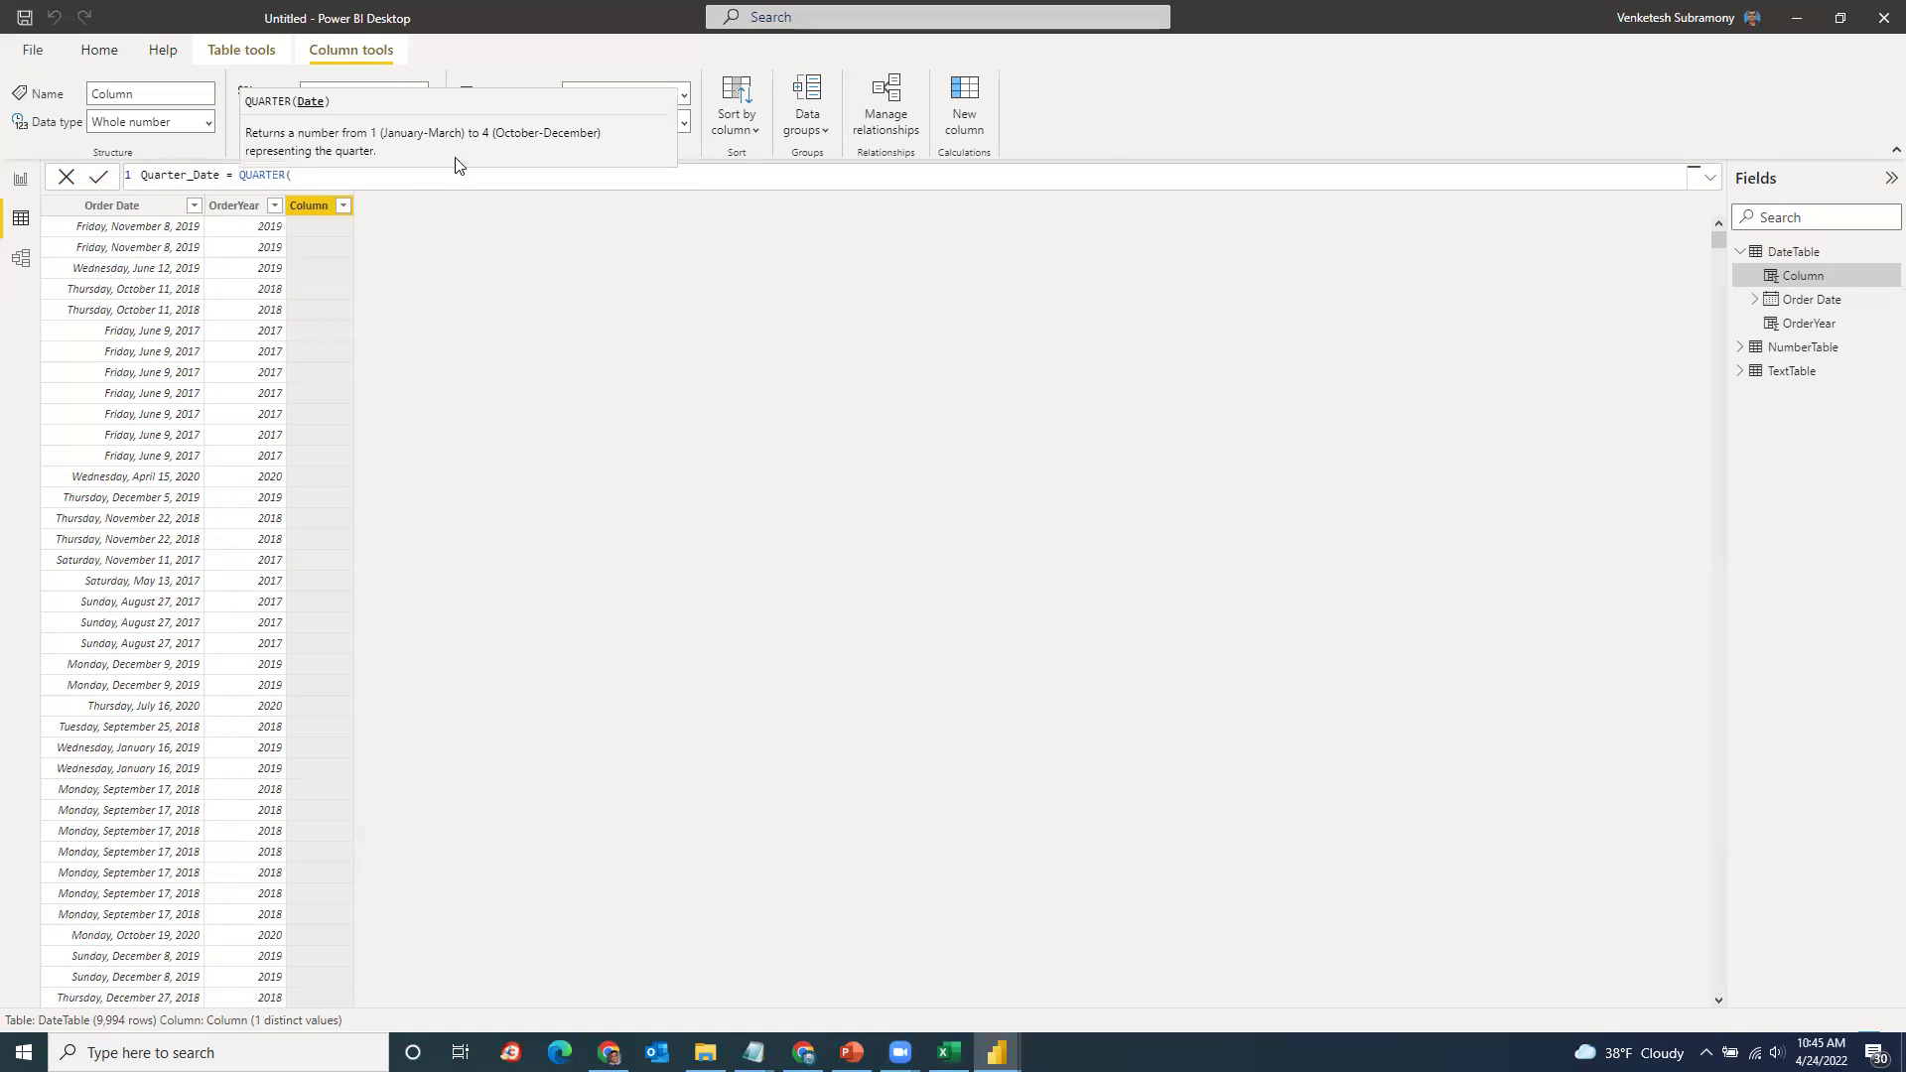
{"action": "type", "text": "Date"}
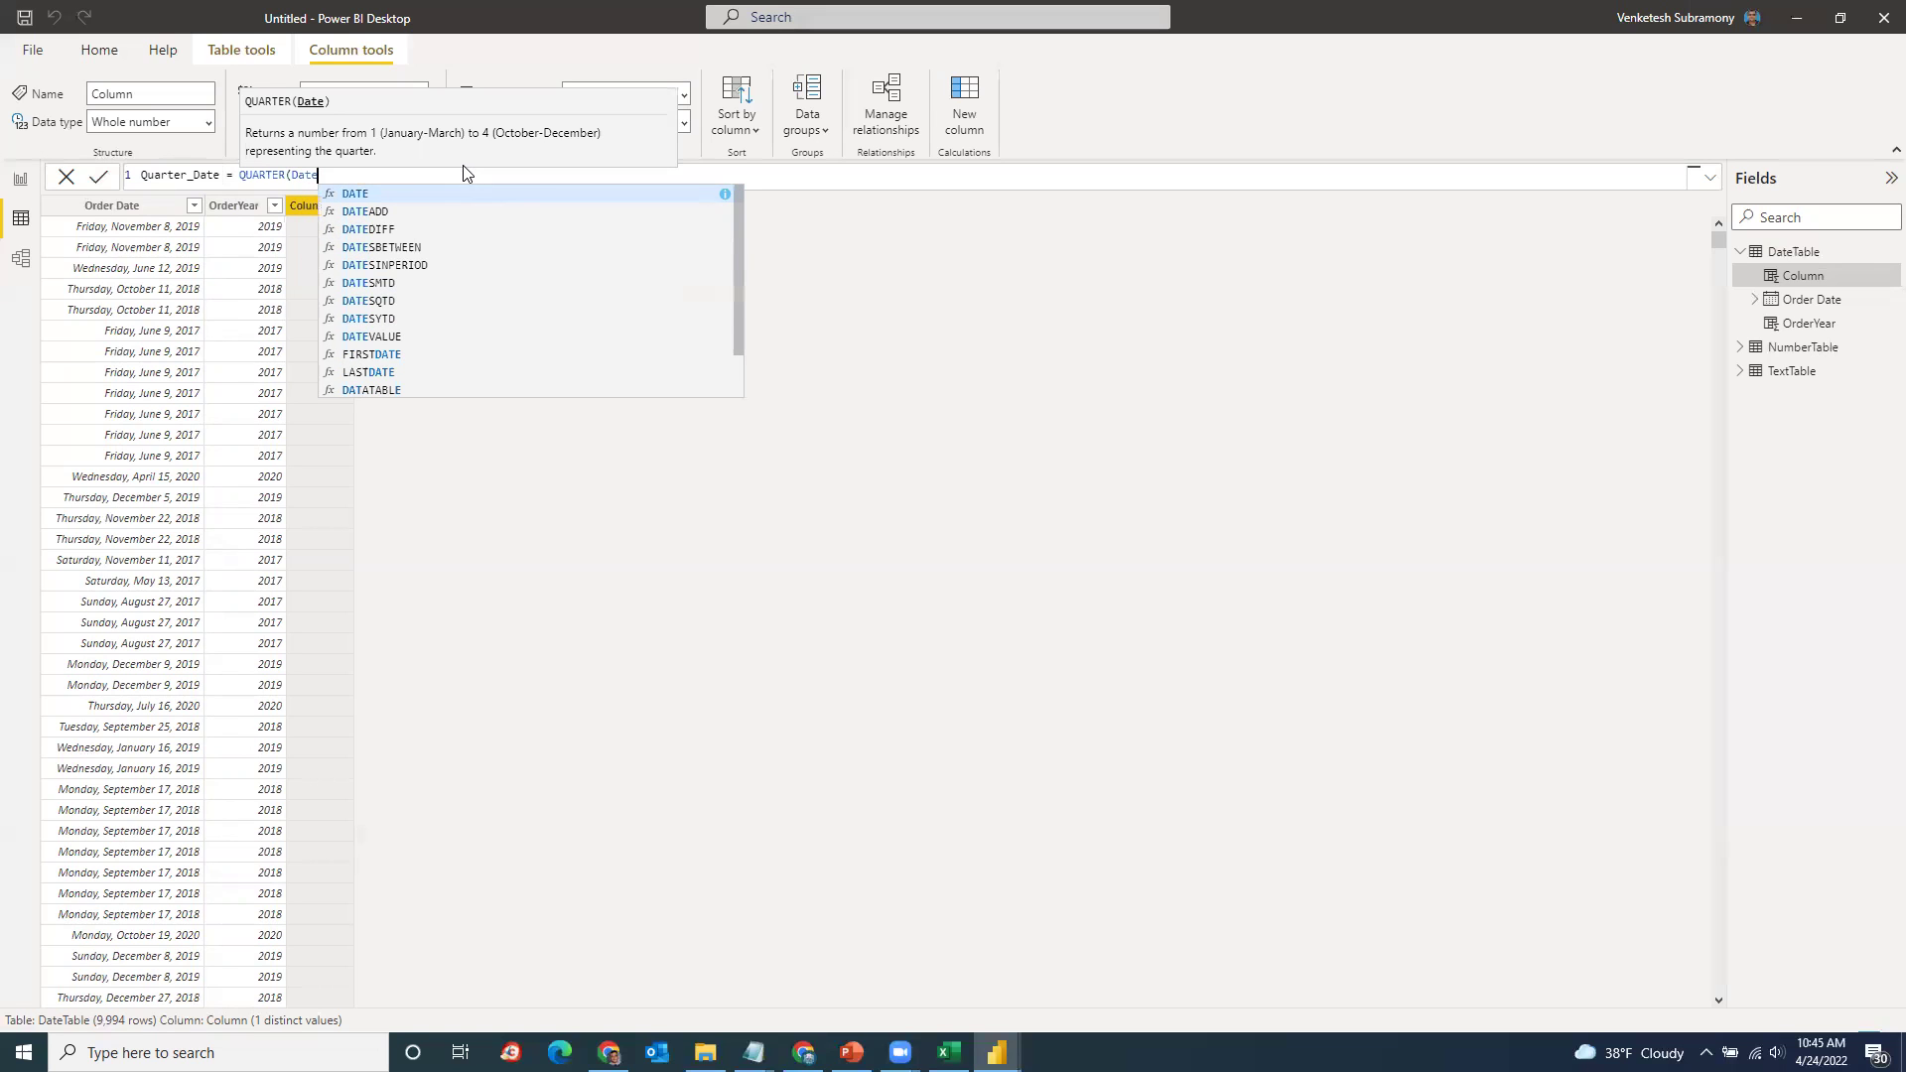
{"action": "key", "text": "BackSpace"}
{"action": "key", "text": "BackSpace"}
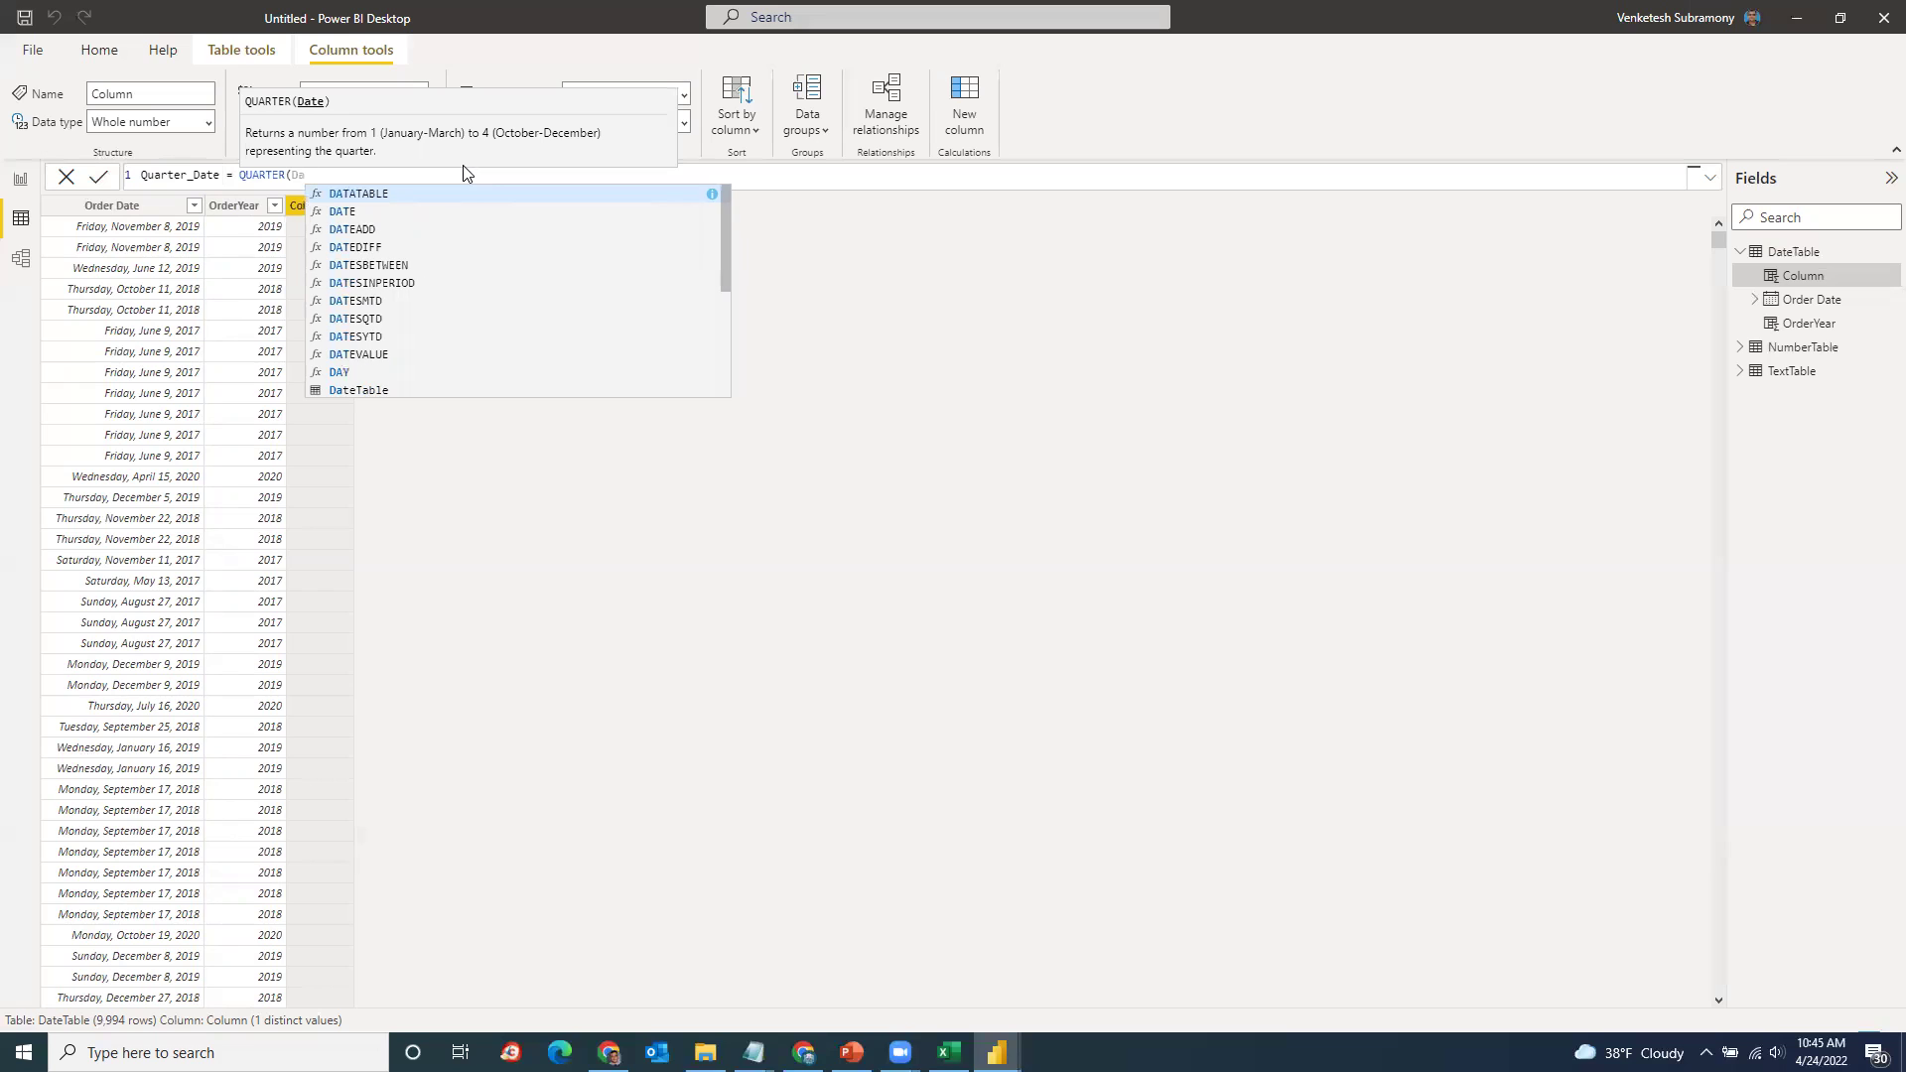
{"action": "key", "text": "BackSpace"}
{"action": "key", "text": "BackSpace"}
{"action": "type", "text": "Order"}
{"action": "left_click", "coordinate": [449, 196]}
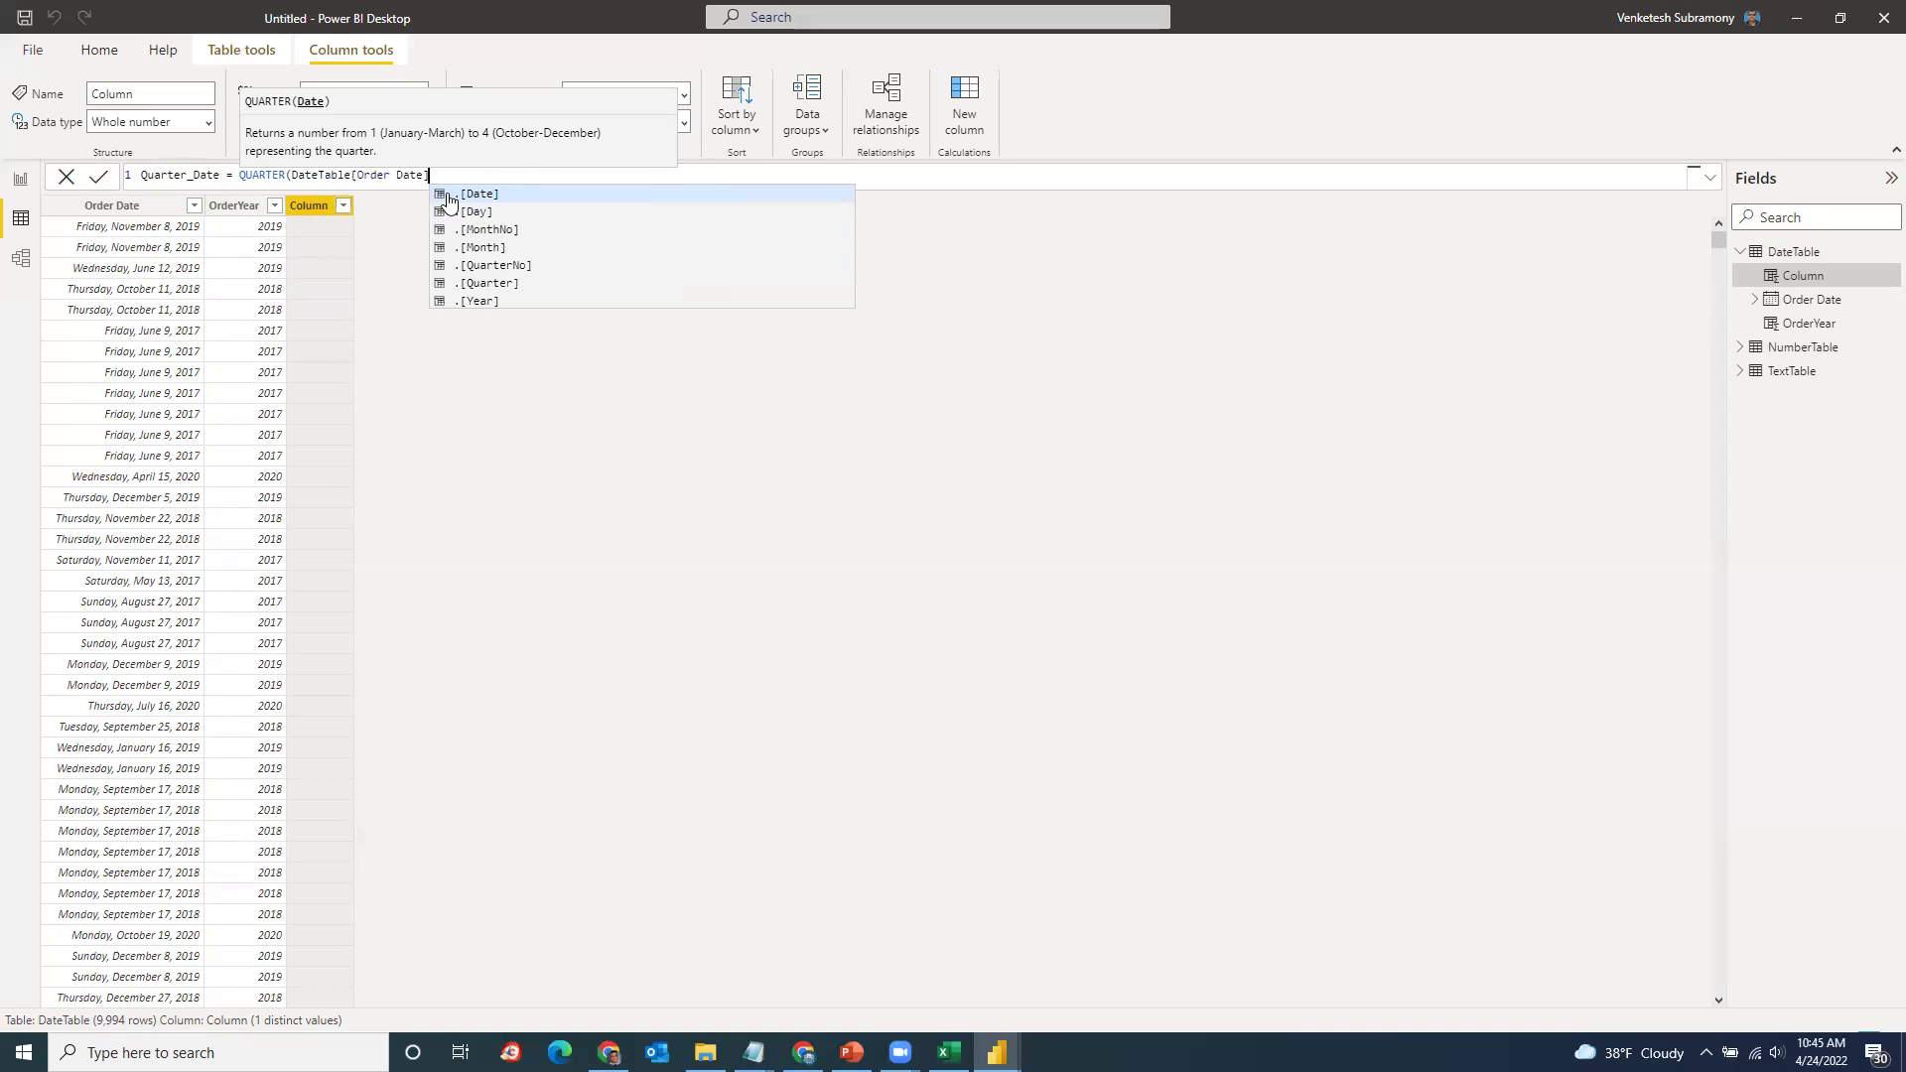
{"action": "type", "text": ")"}
{"action": "key", "text": "Return"}
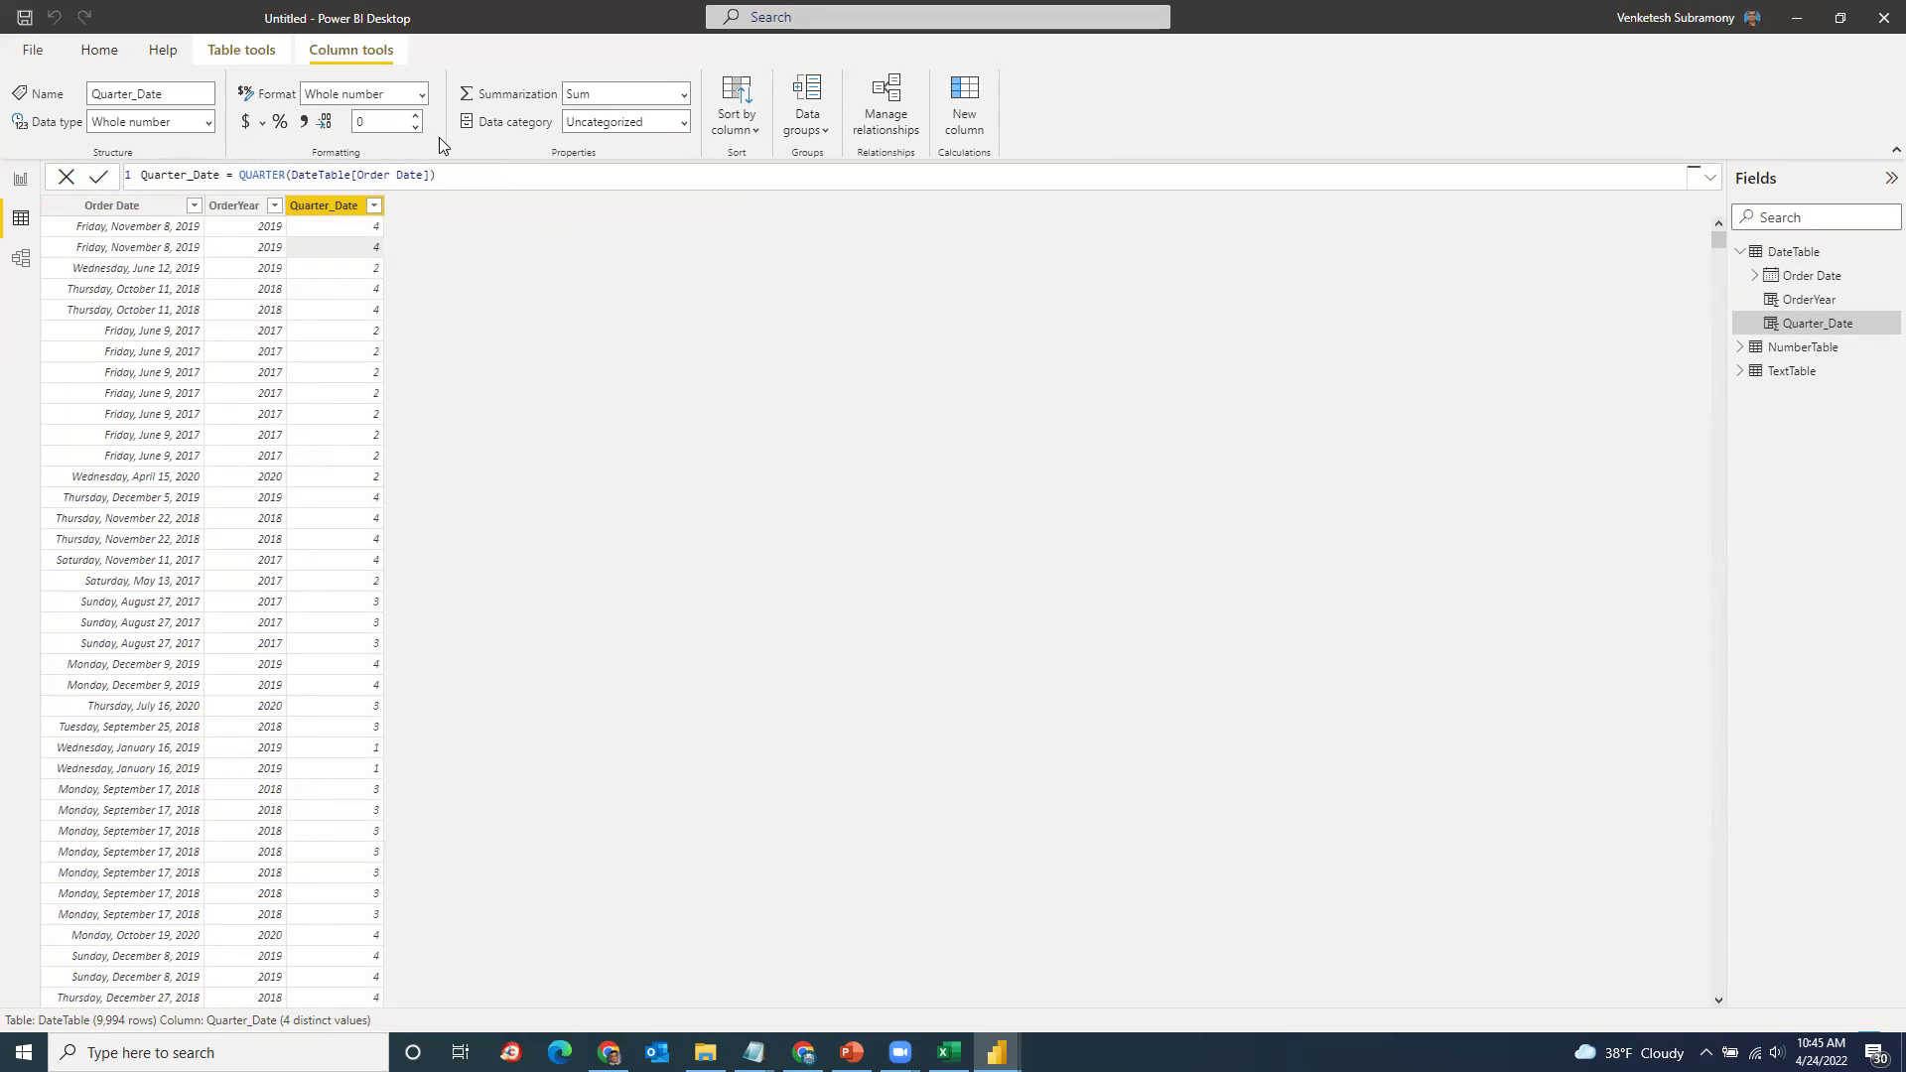
Step: Add a calculated column to DateTable with the formula Mon = MONTH(DateTable[Order Date])
{"action": "left_click", "coordinate": [965, 96]}
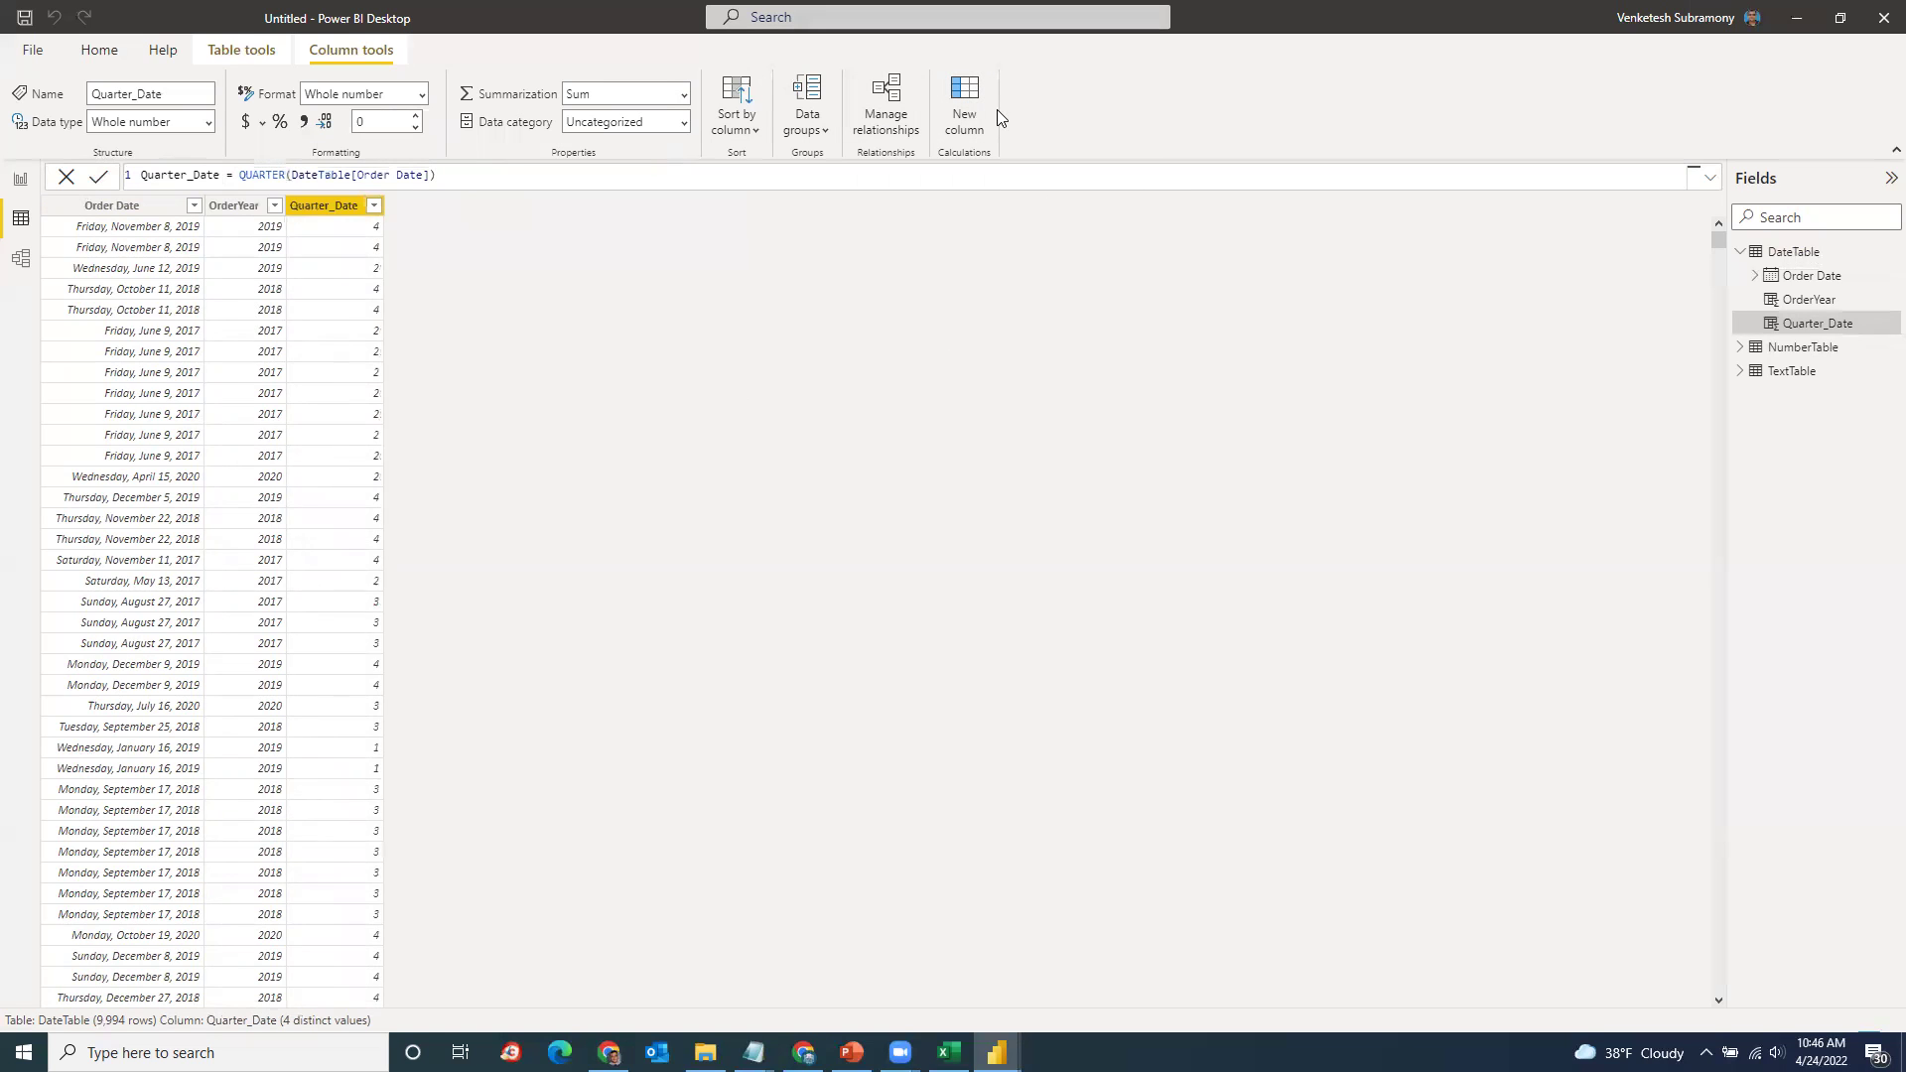
{"action": "double_click", "coordinate": [155, 173]}
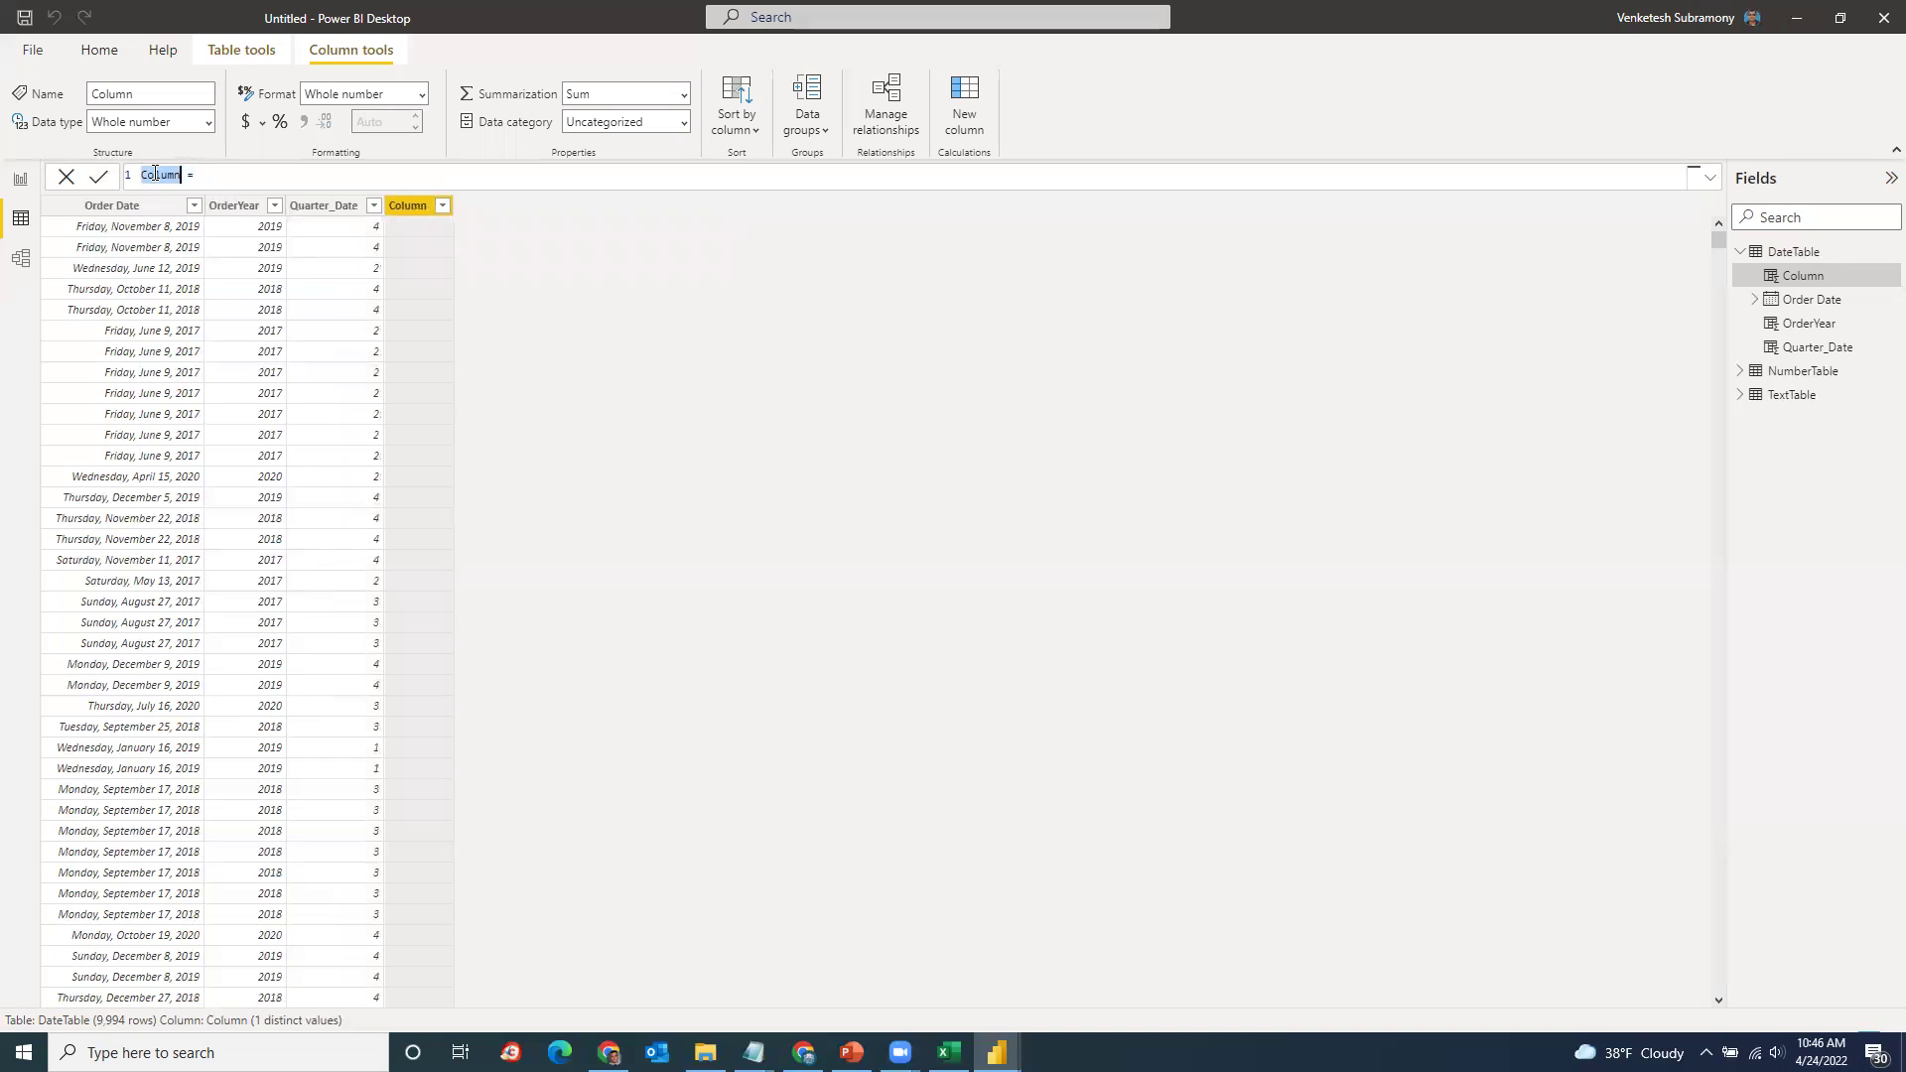
{"action": "type", "text": "Mon = Month"}
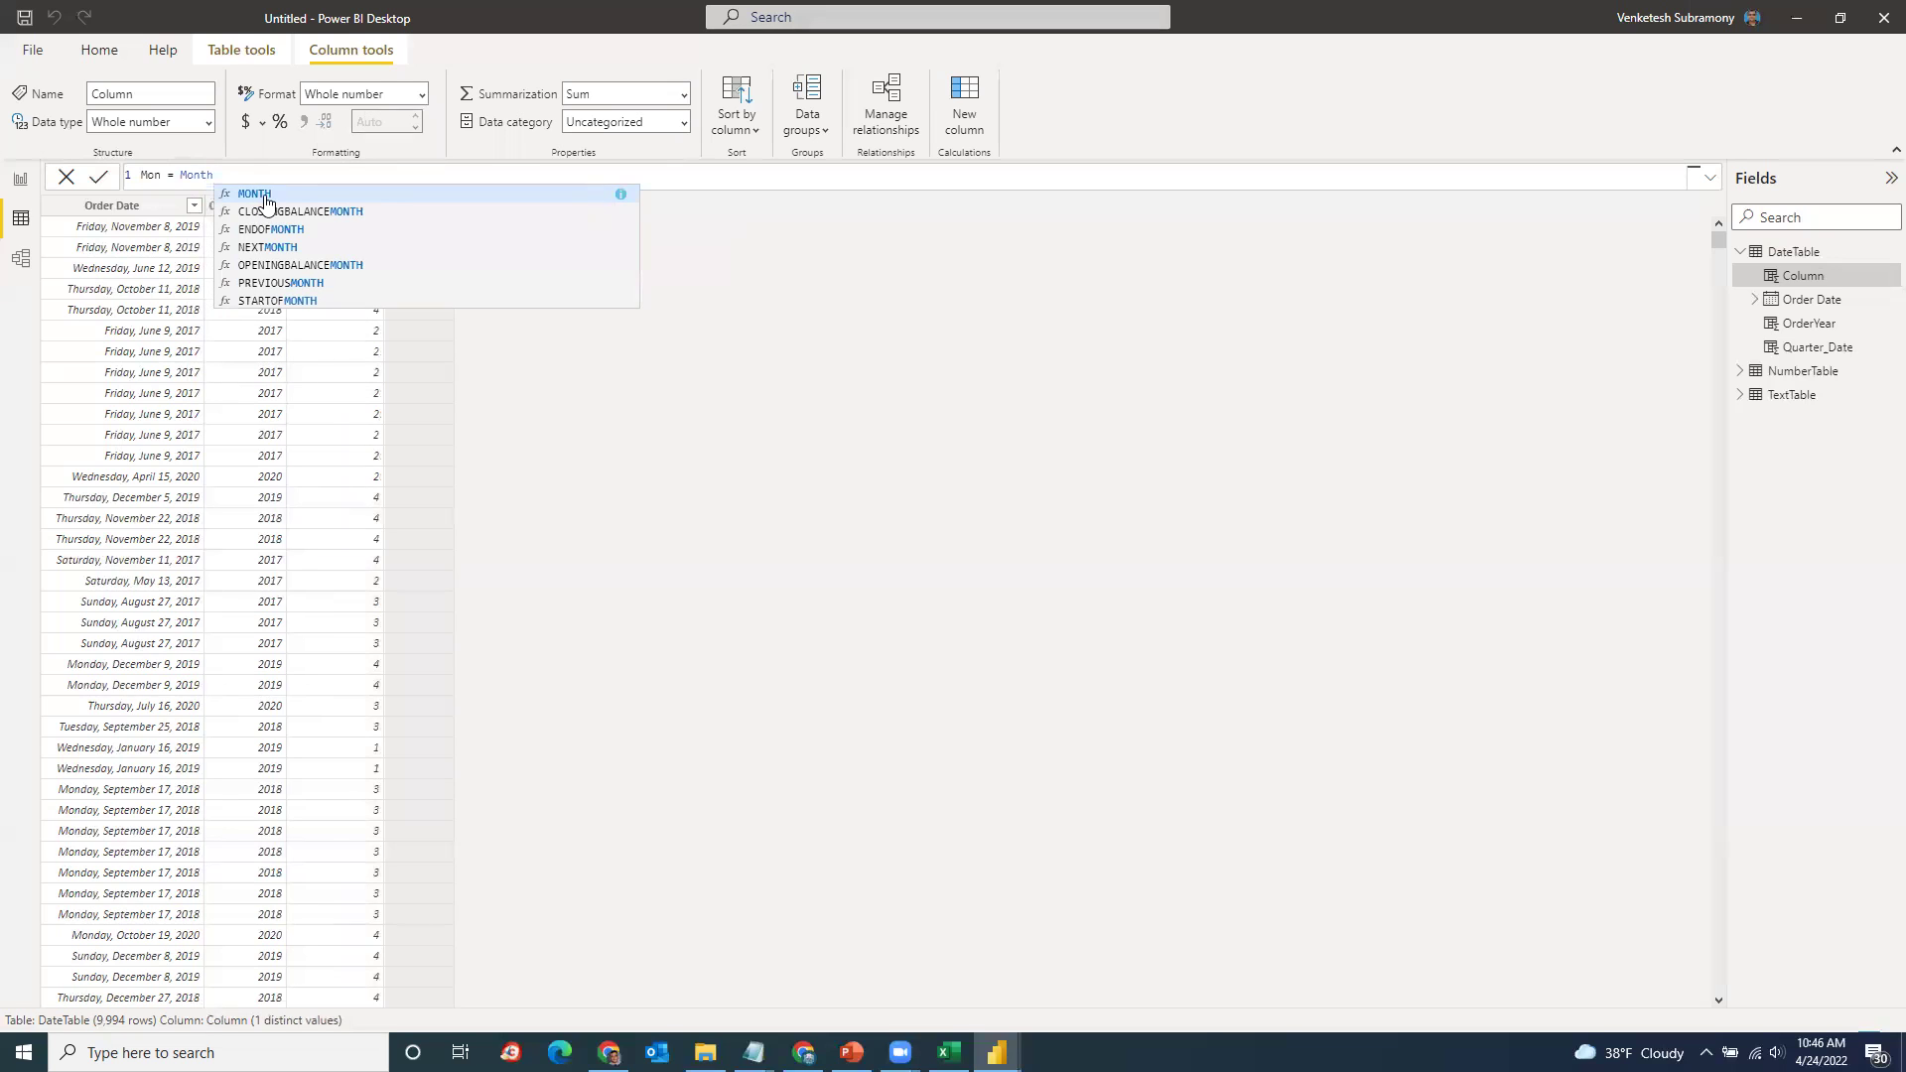
{"action": "left_click", "coordinate": [280, 193]}
{"action": "type", "text": "Order"}
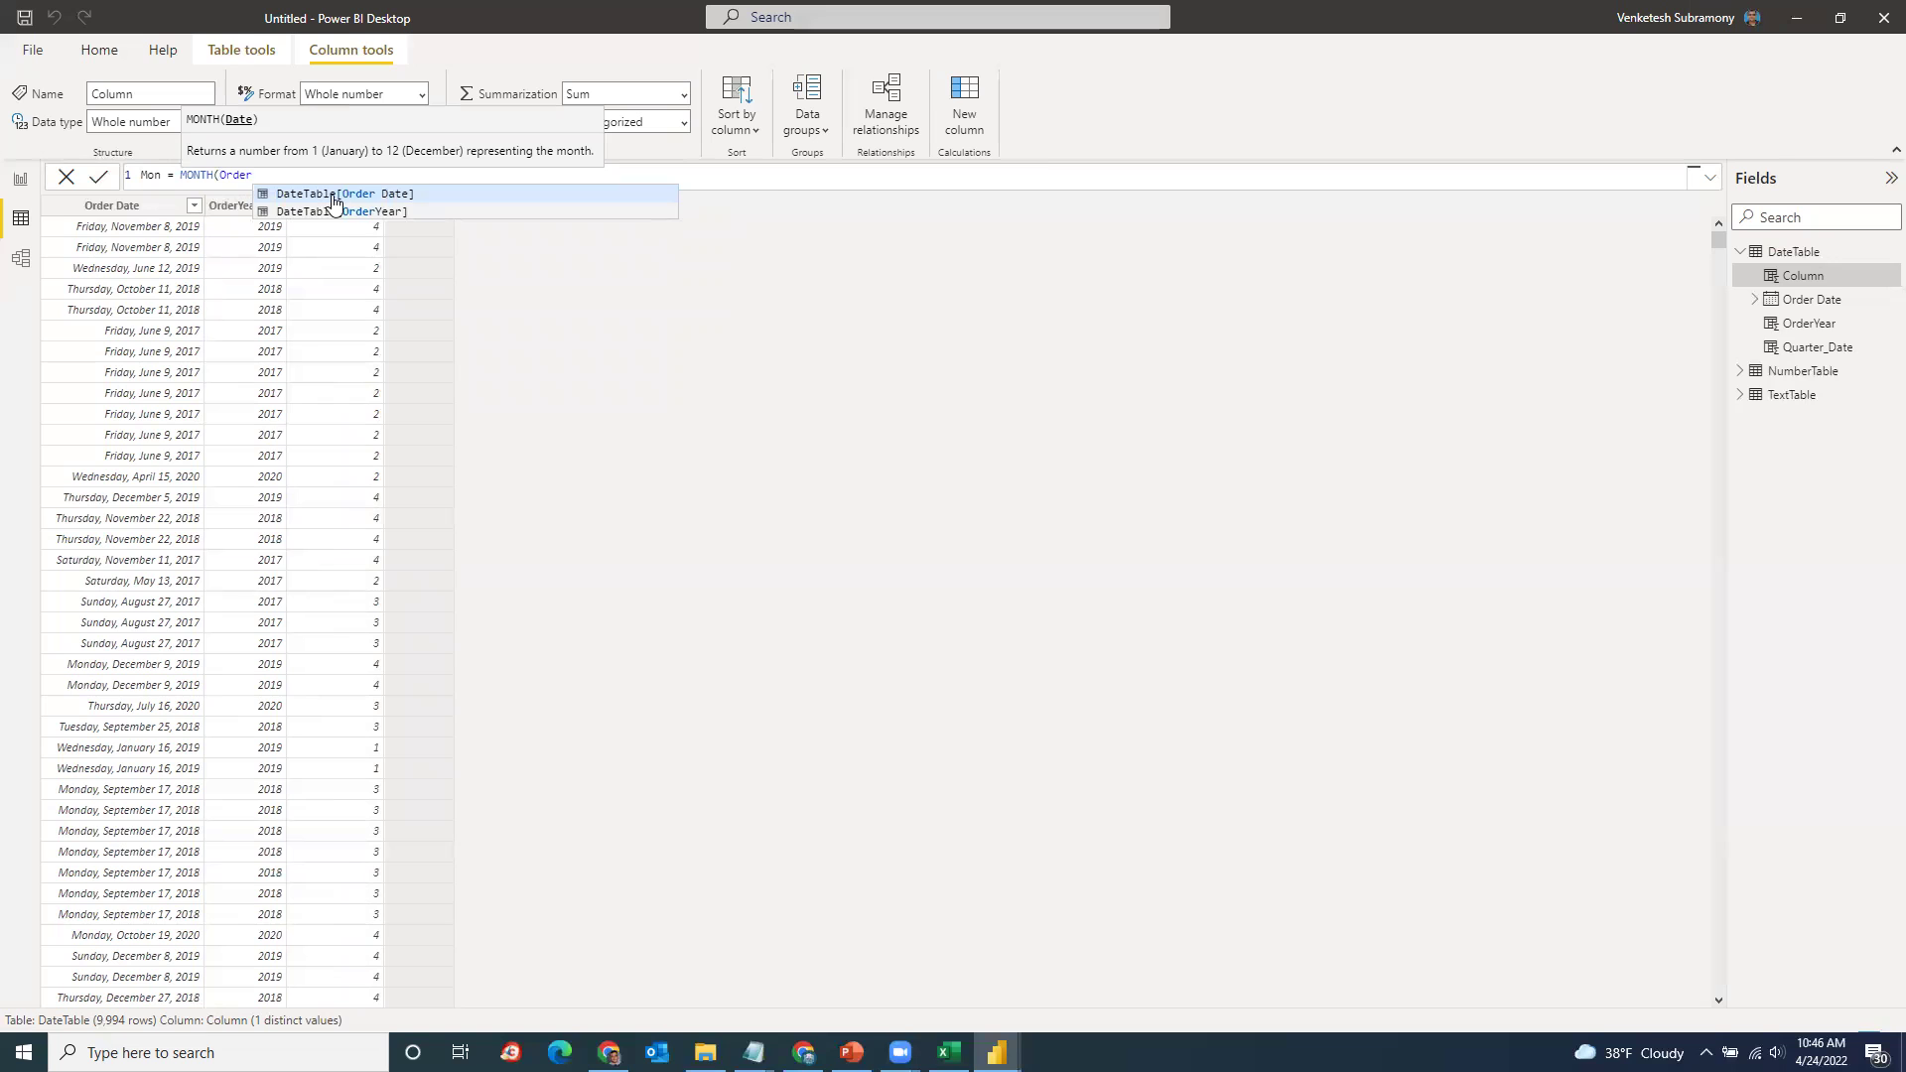
{"action": "left_click", "coordinate": [334, 196]}
{"action": "type", "text": ")"}
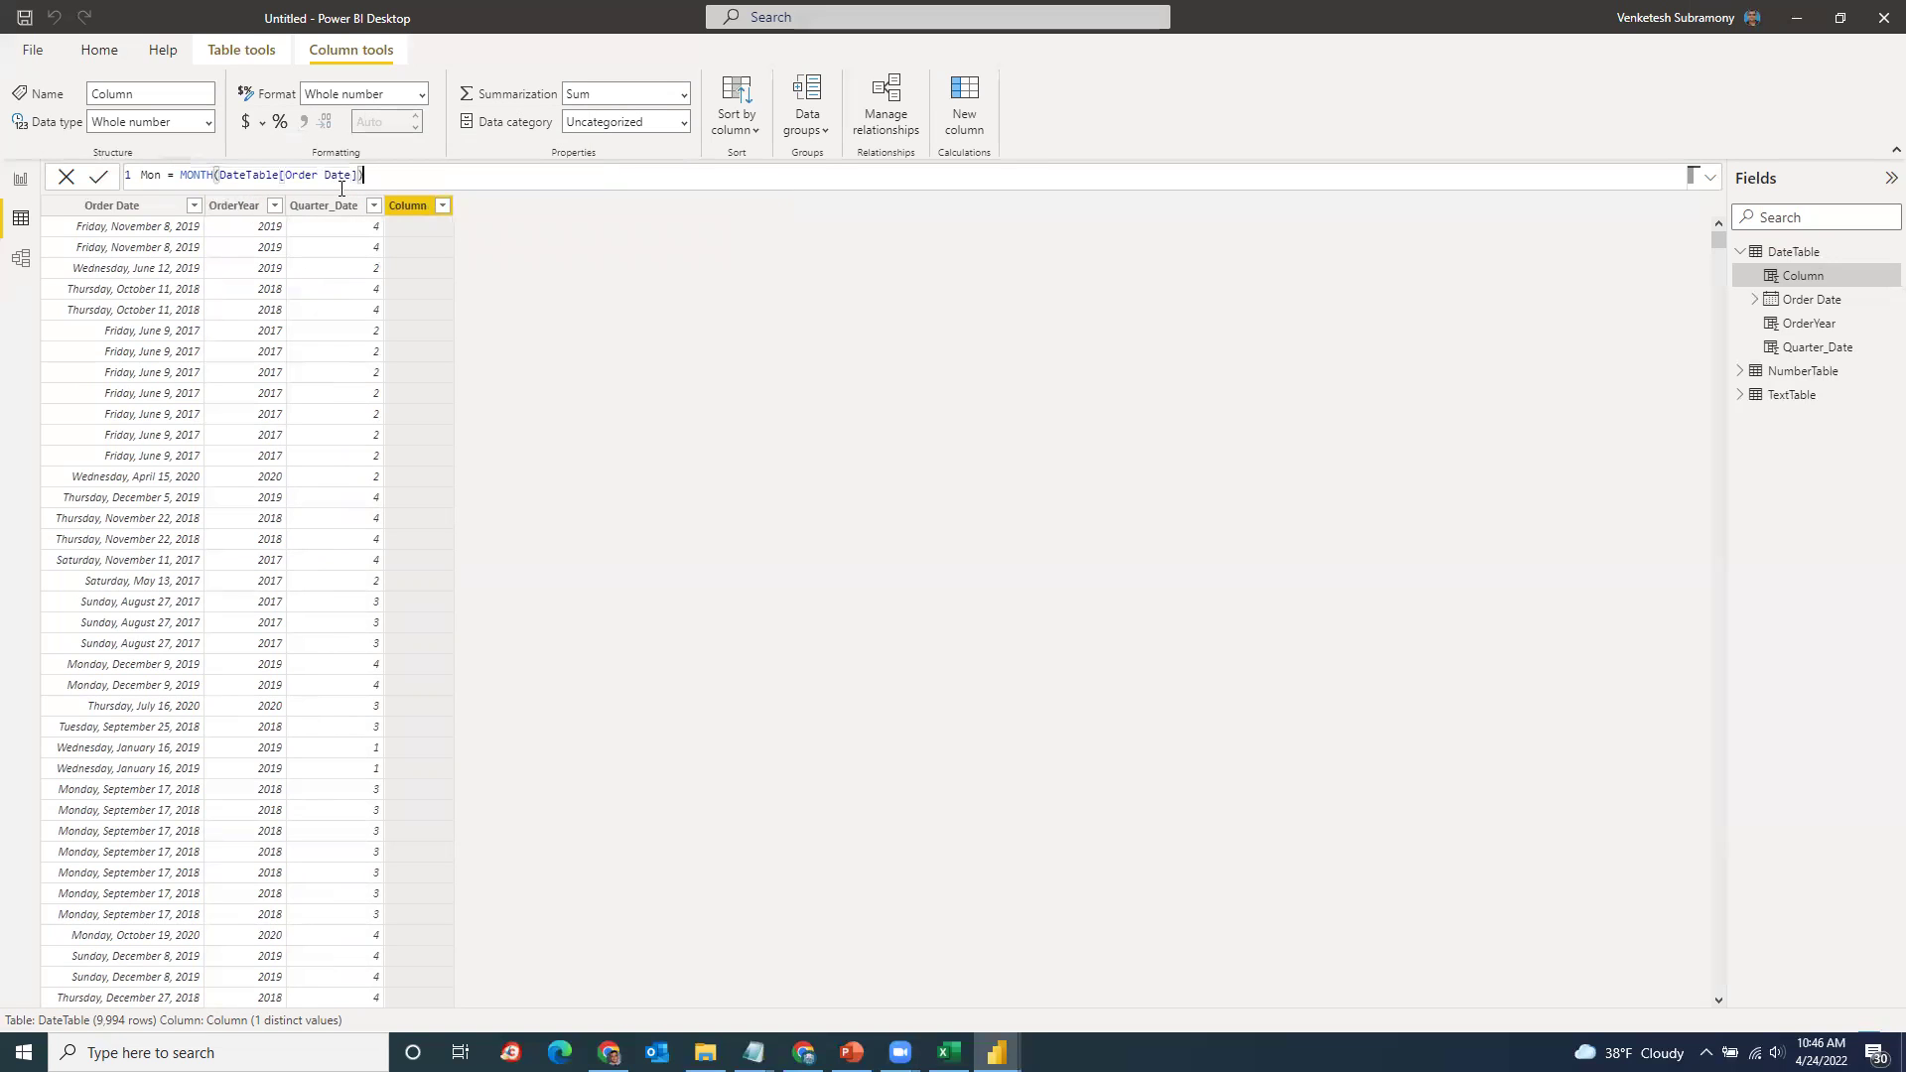
{"action": "key", "text": "Return"}
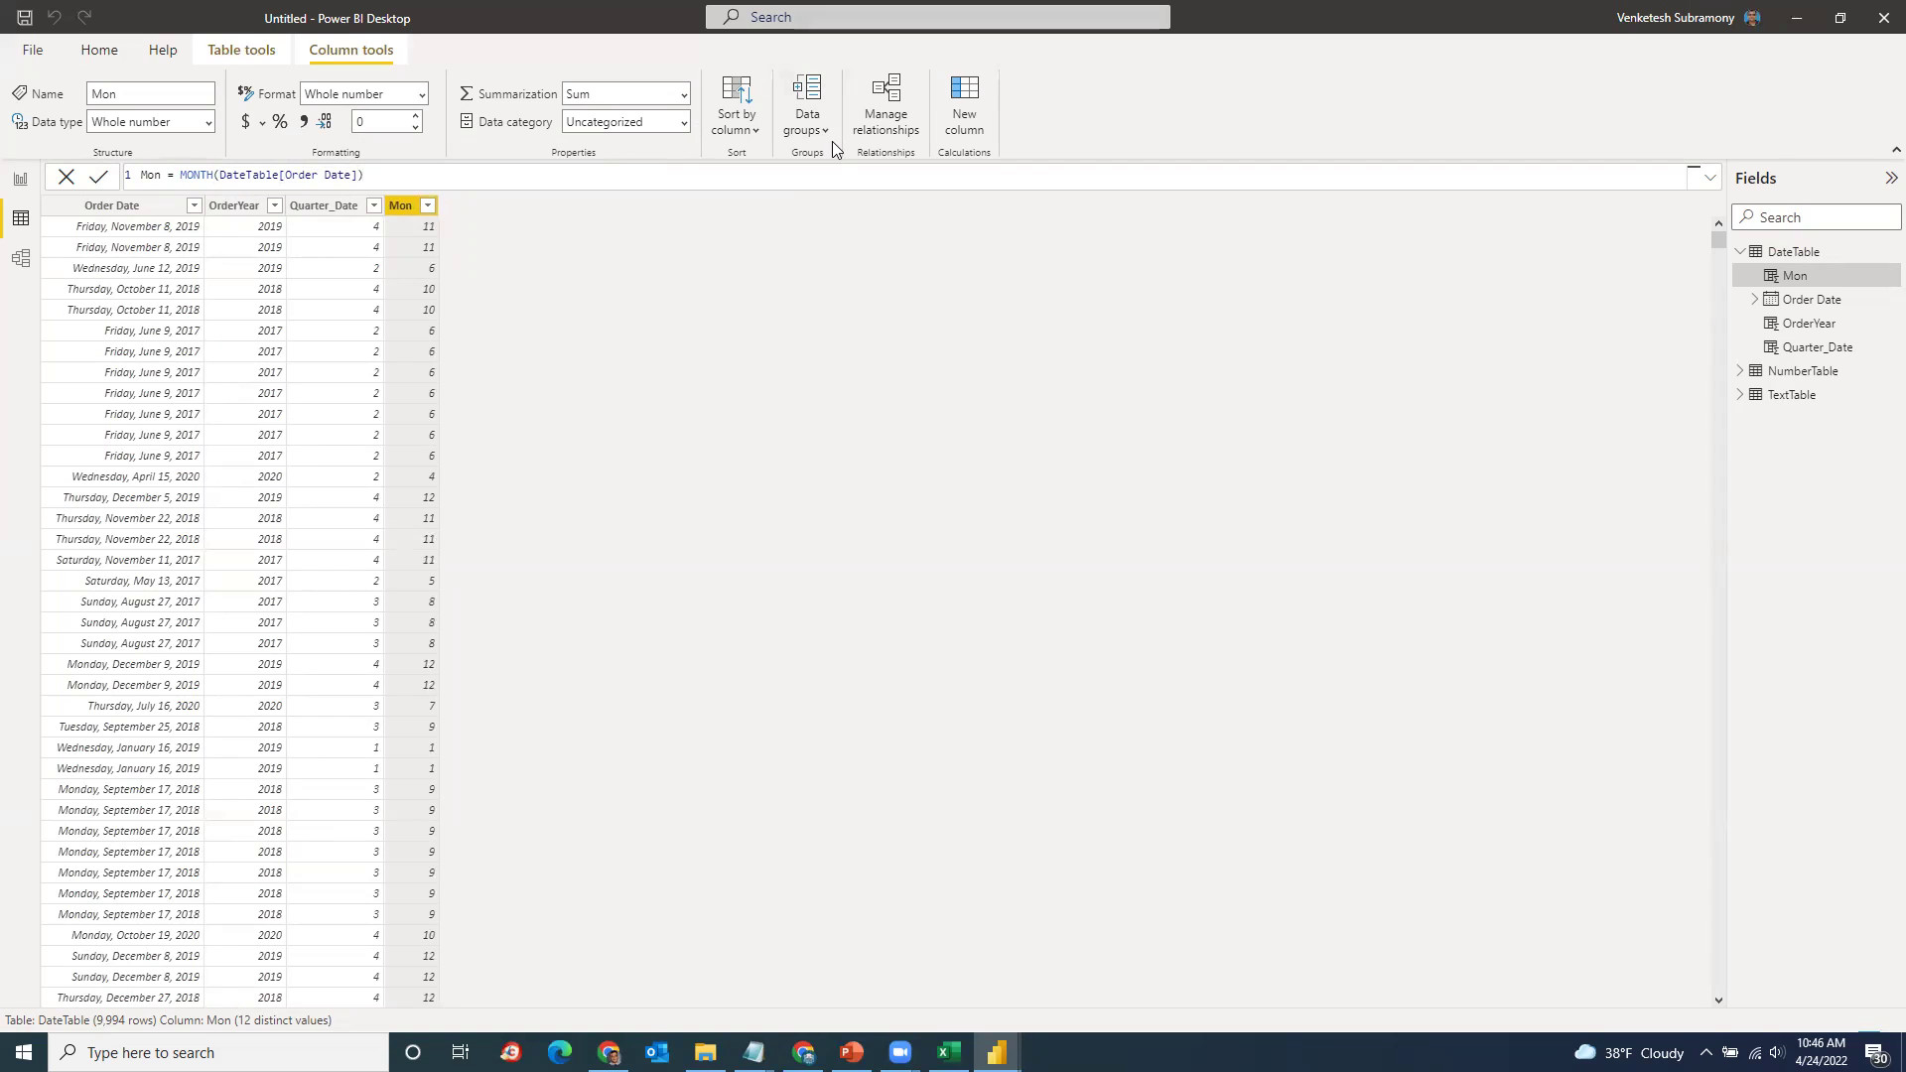
Step: Add the calculated column Day = Day(DateTable[Order Date]) to DateTable and widen the Day column
{"action": "left_click", "coordinate": [963, 104]}
{"action": "double_click", "coordinate": [160, 177]}
{"action": "type", "text": "Day = "}
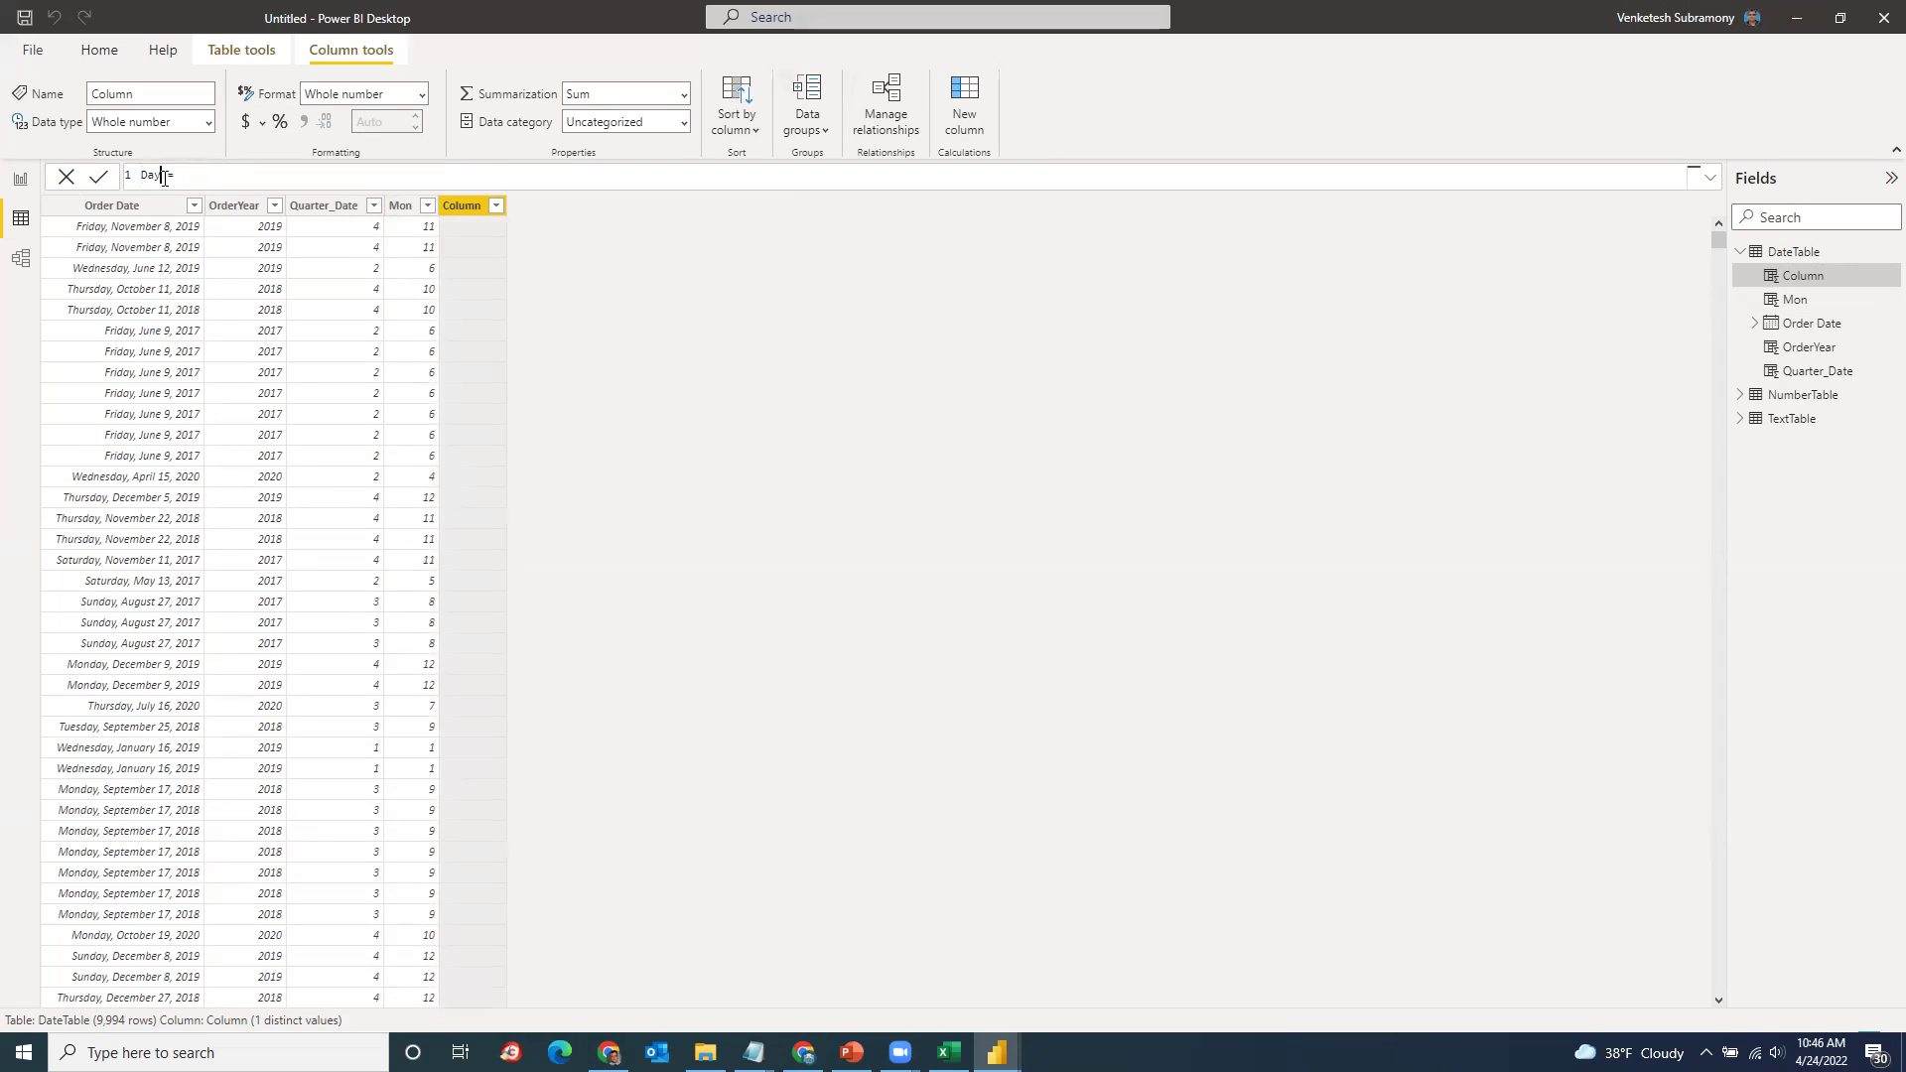
{"action": "type", "text": "Day"}
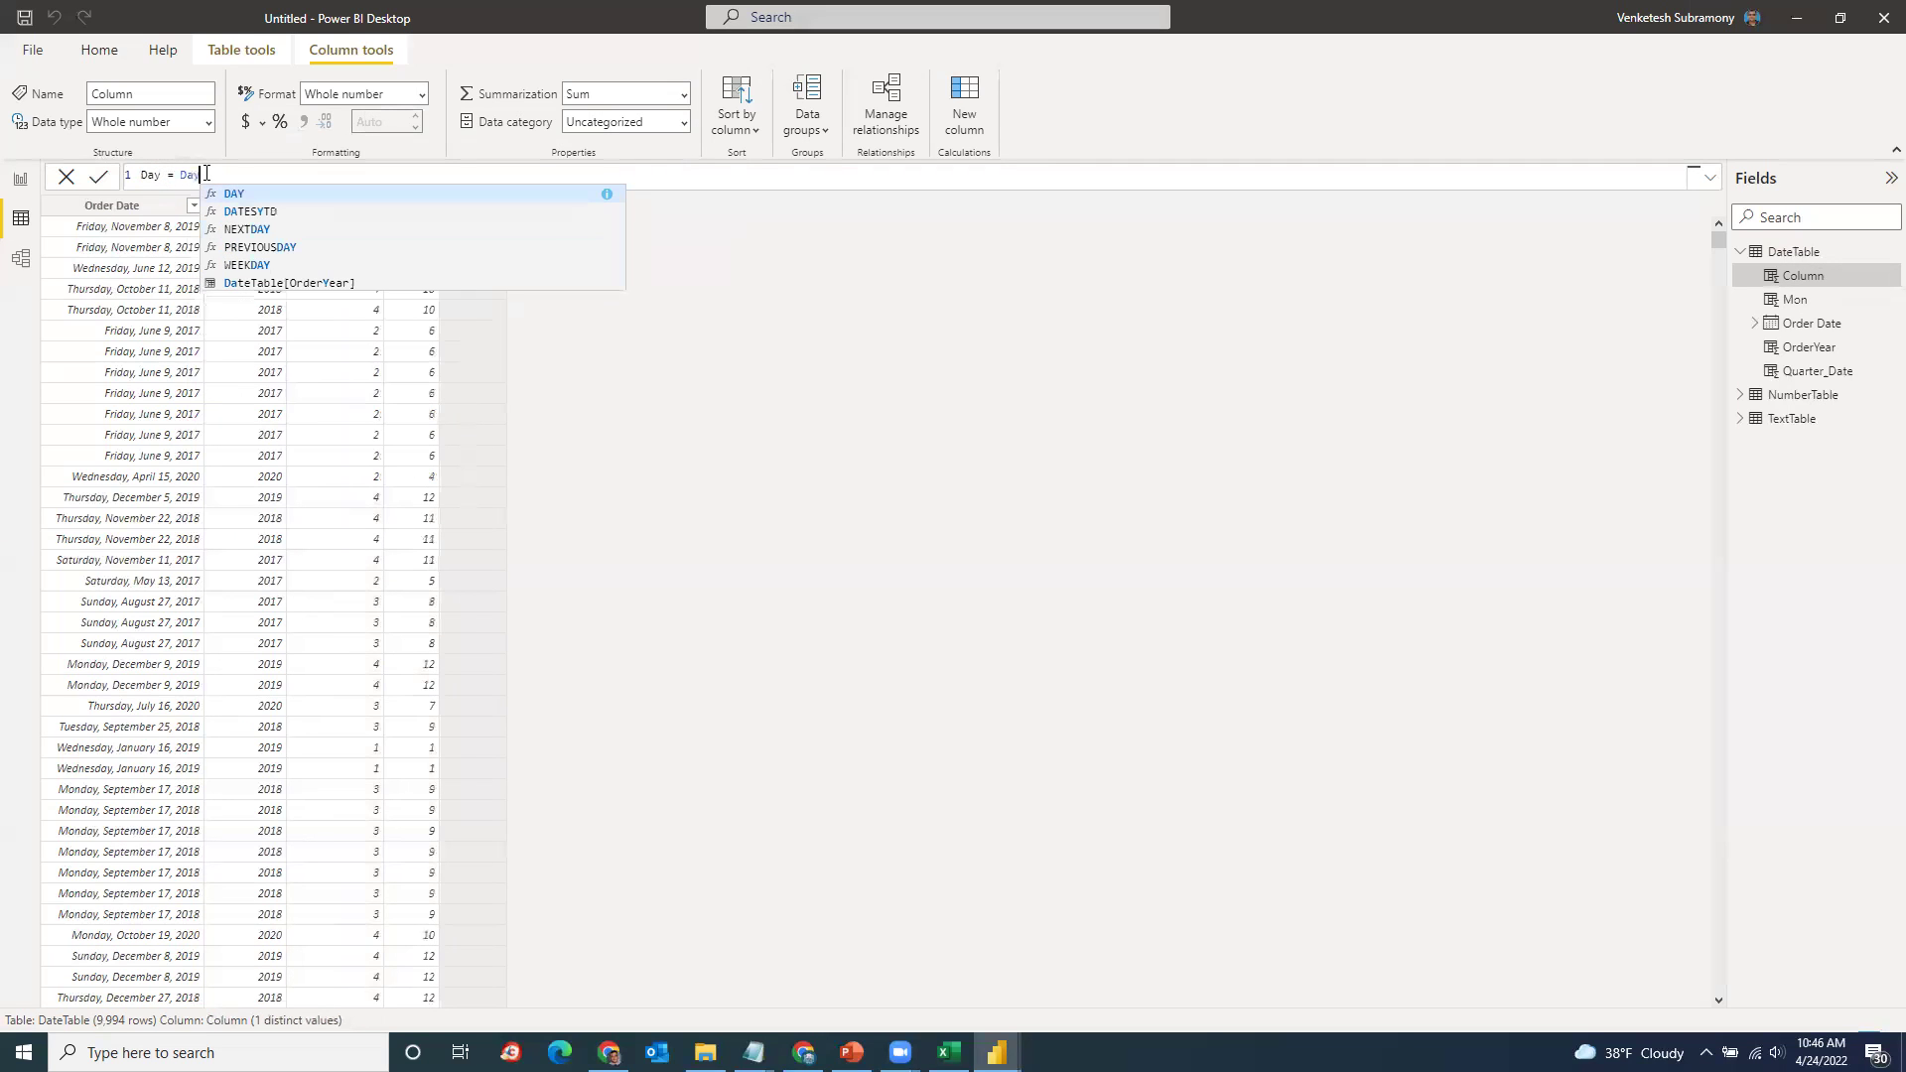
{"action": "type", "text": "("}
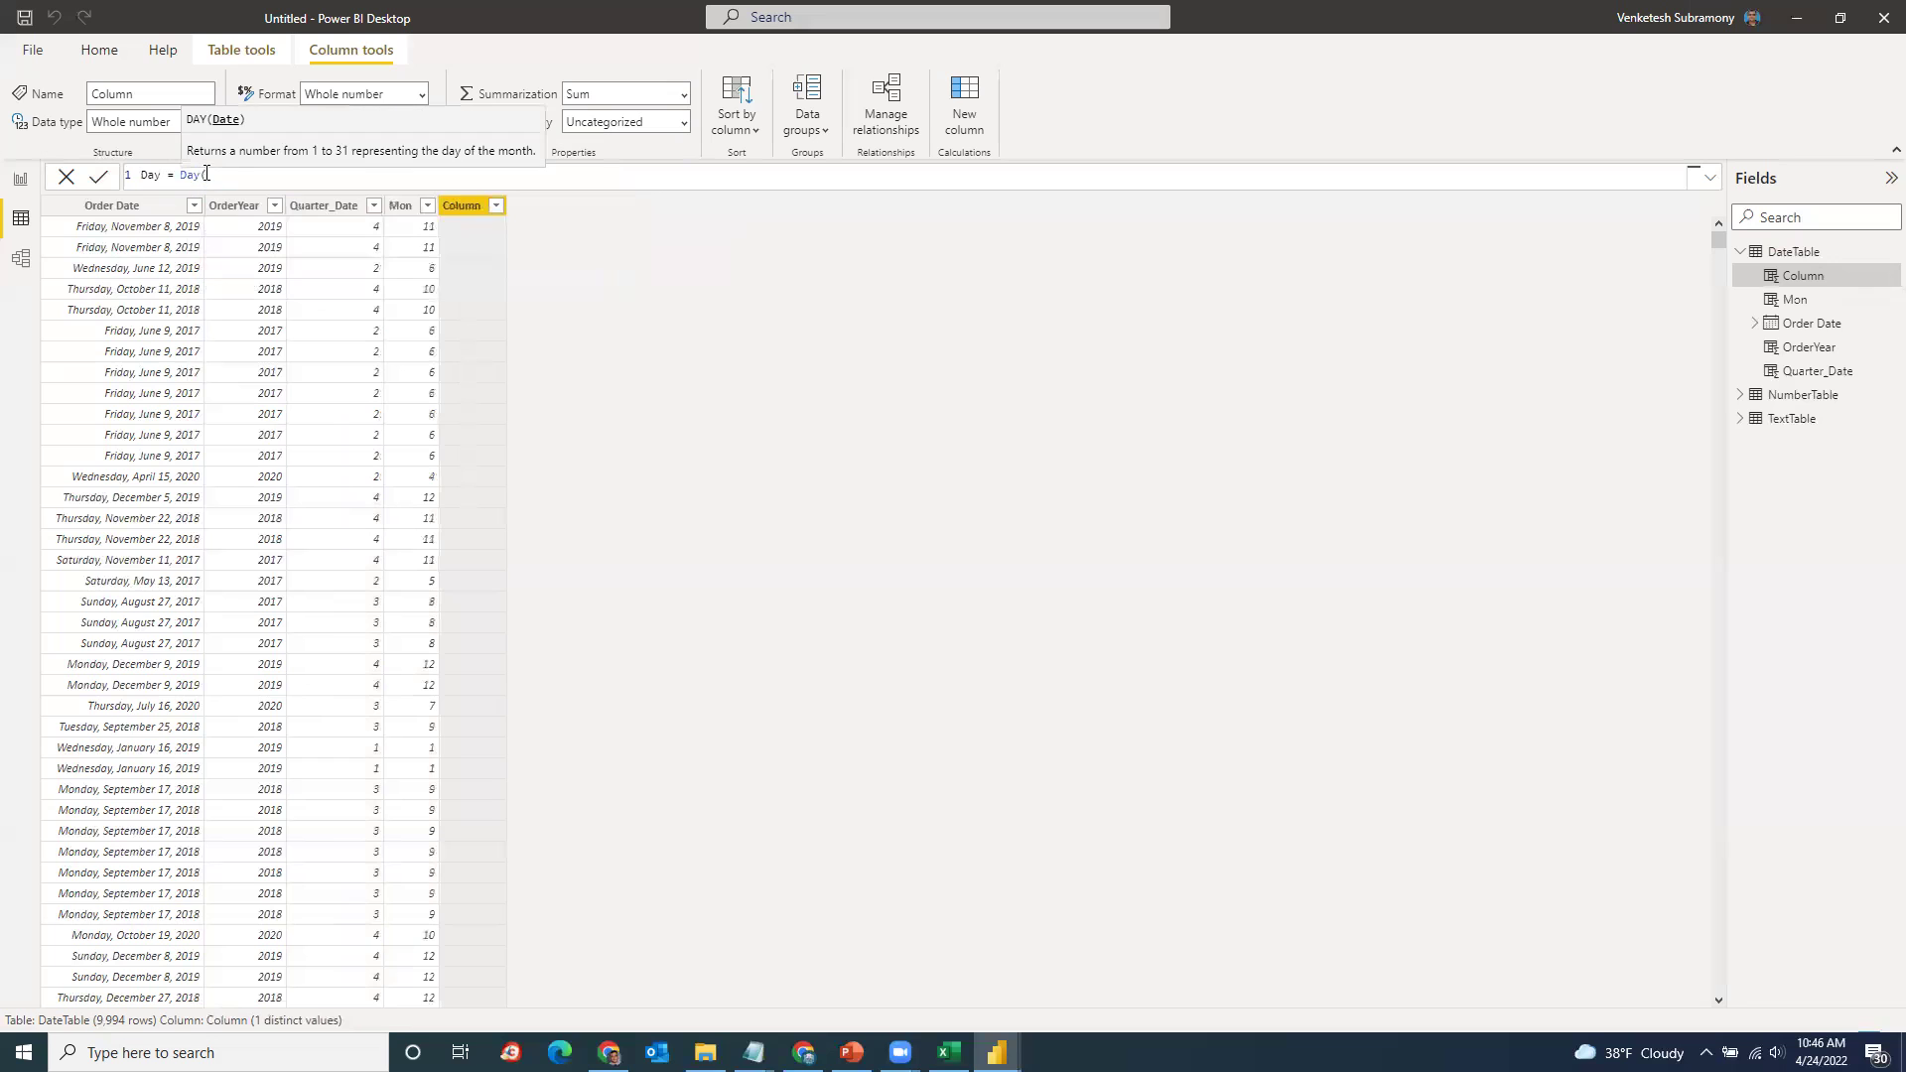
{"action": "type", "text": "Order"}
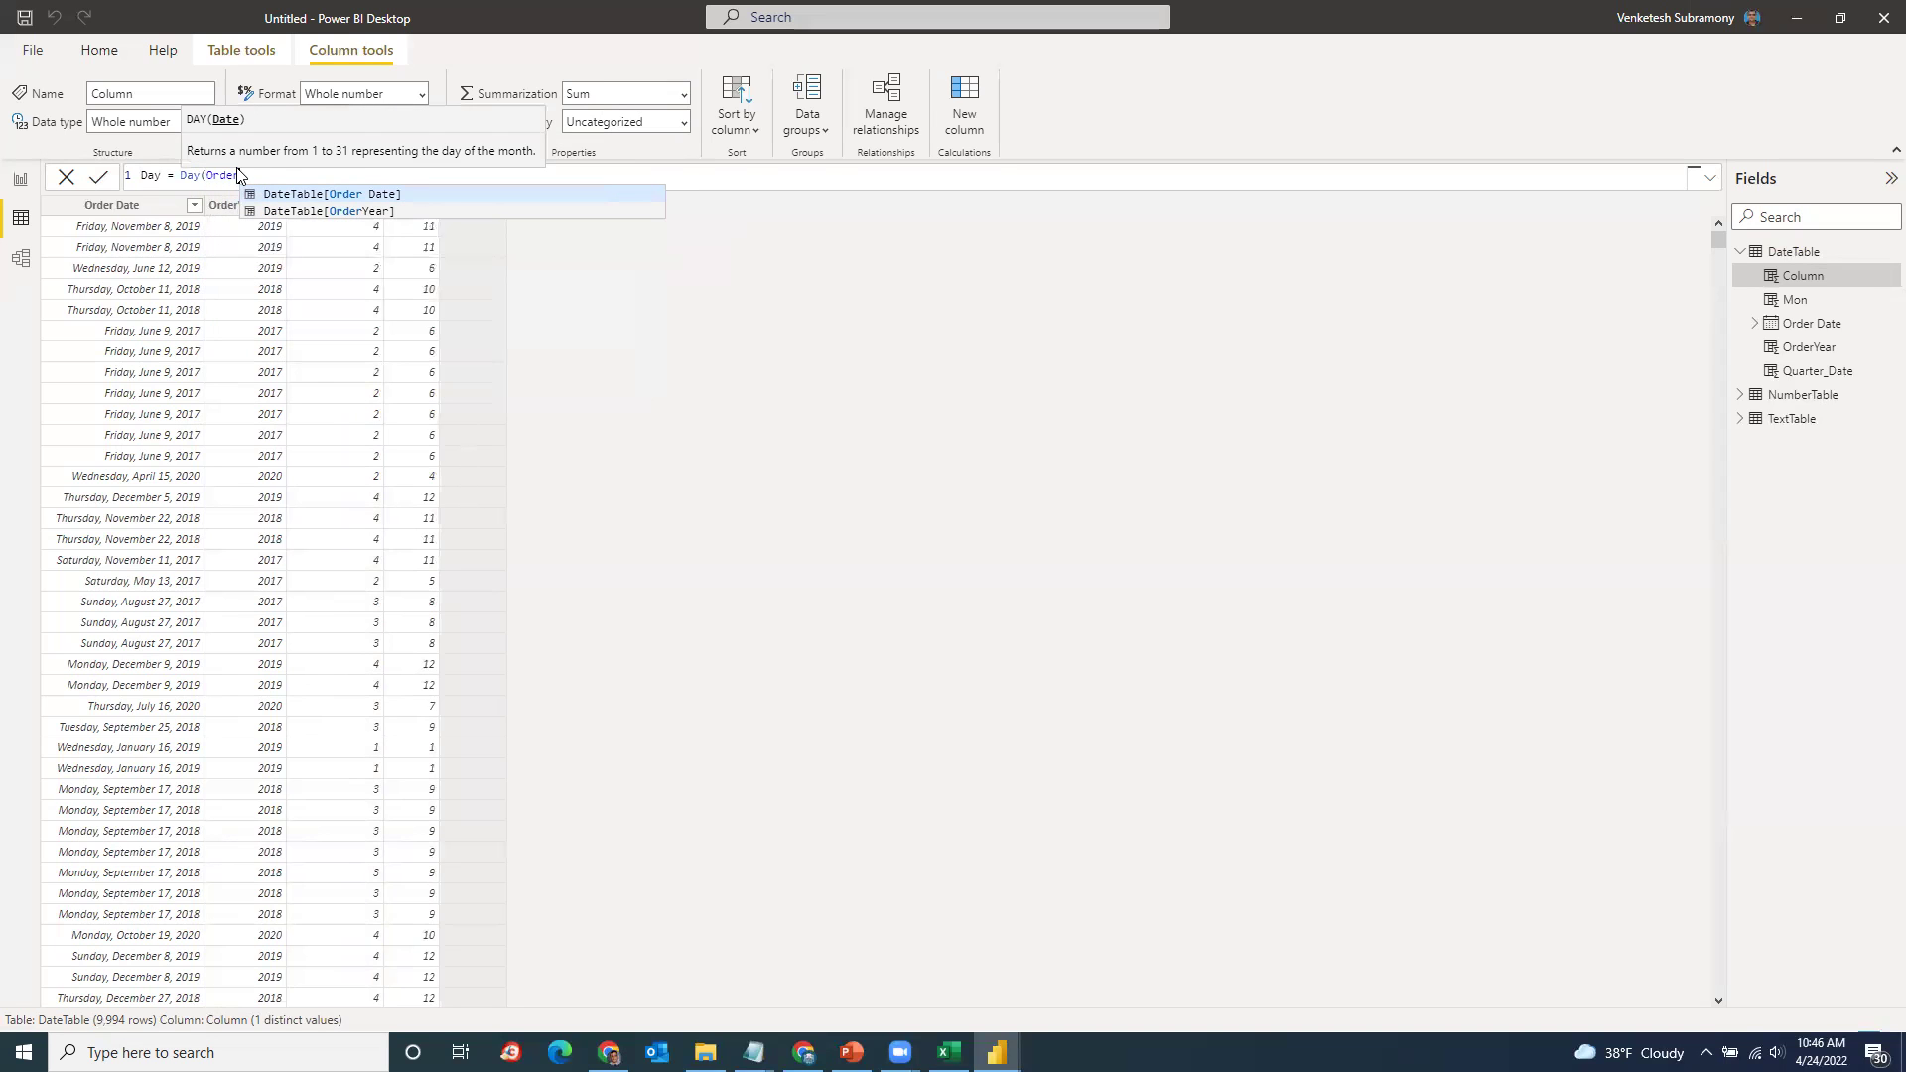
{"action": "left_click", "coordinate": [334, 195]}
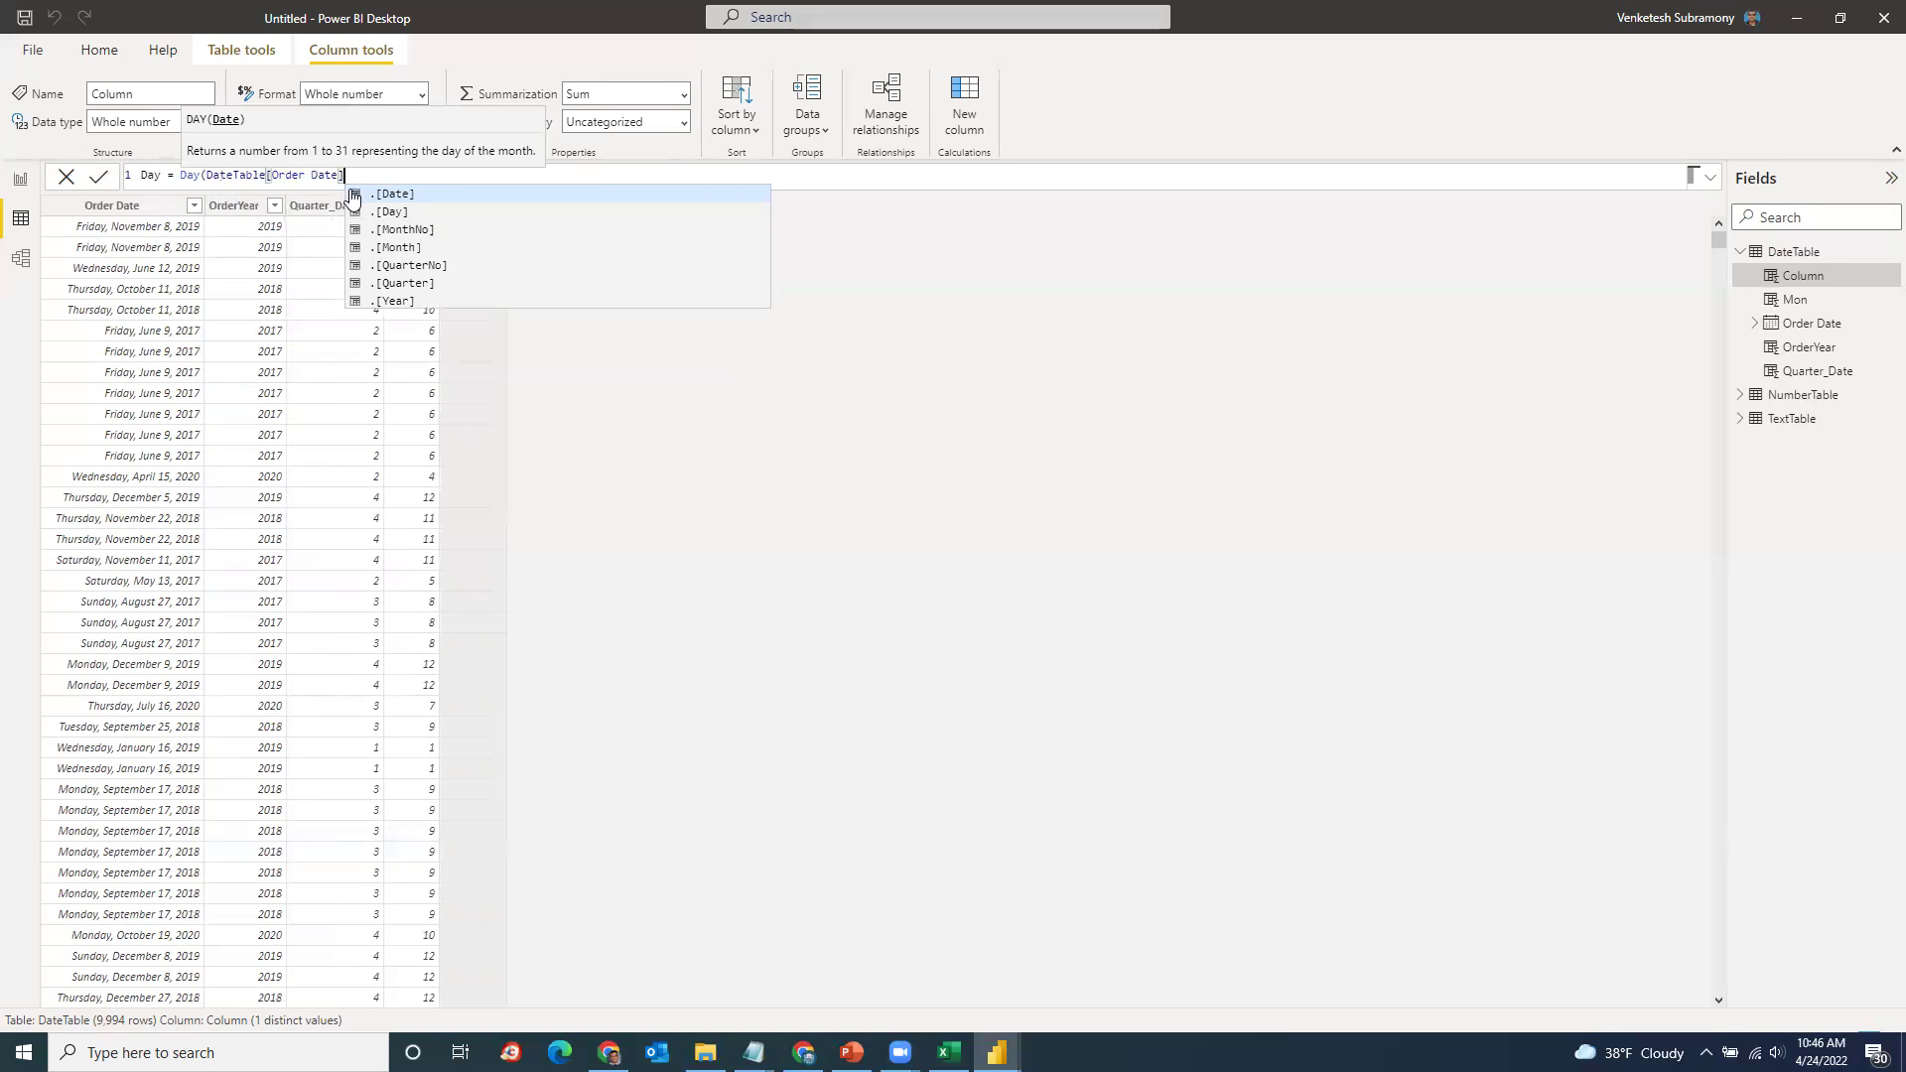
{"action": "type", "text": ")"}
{"action": "key", "text": "Return"}
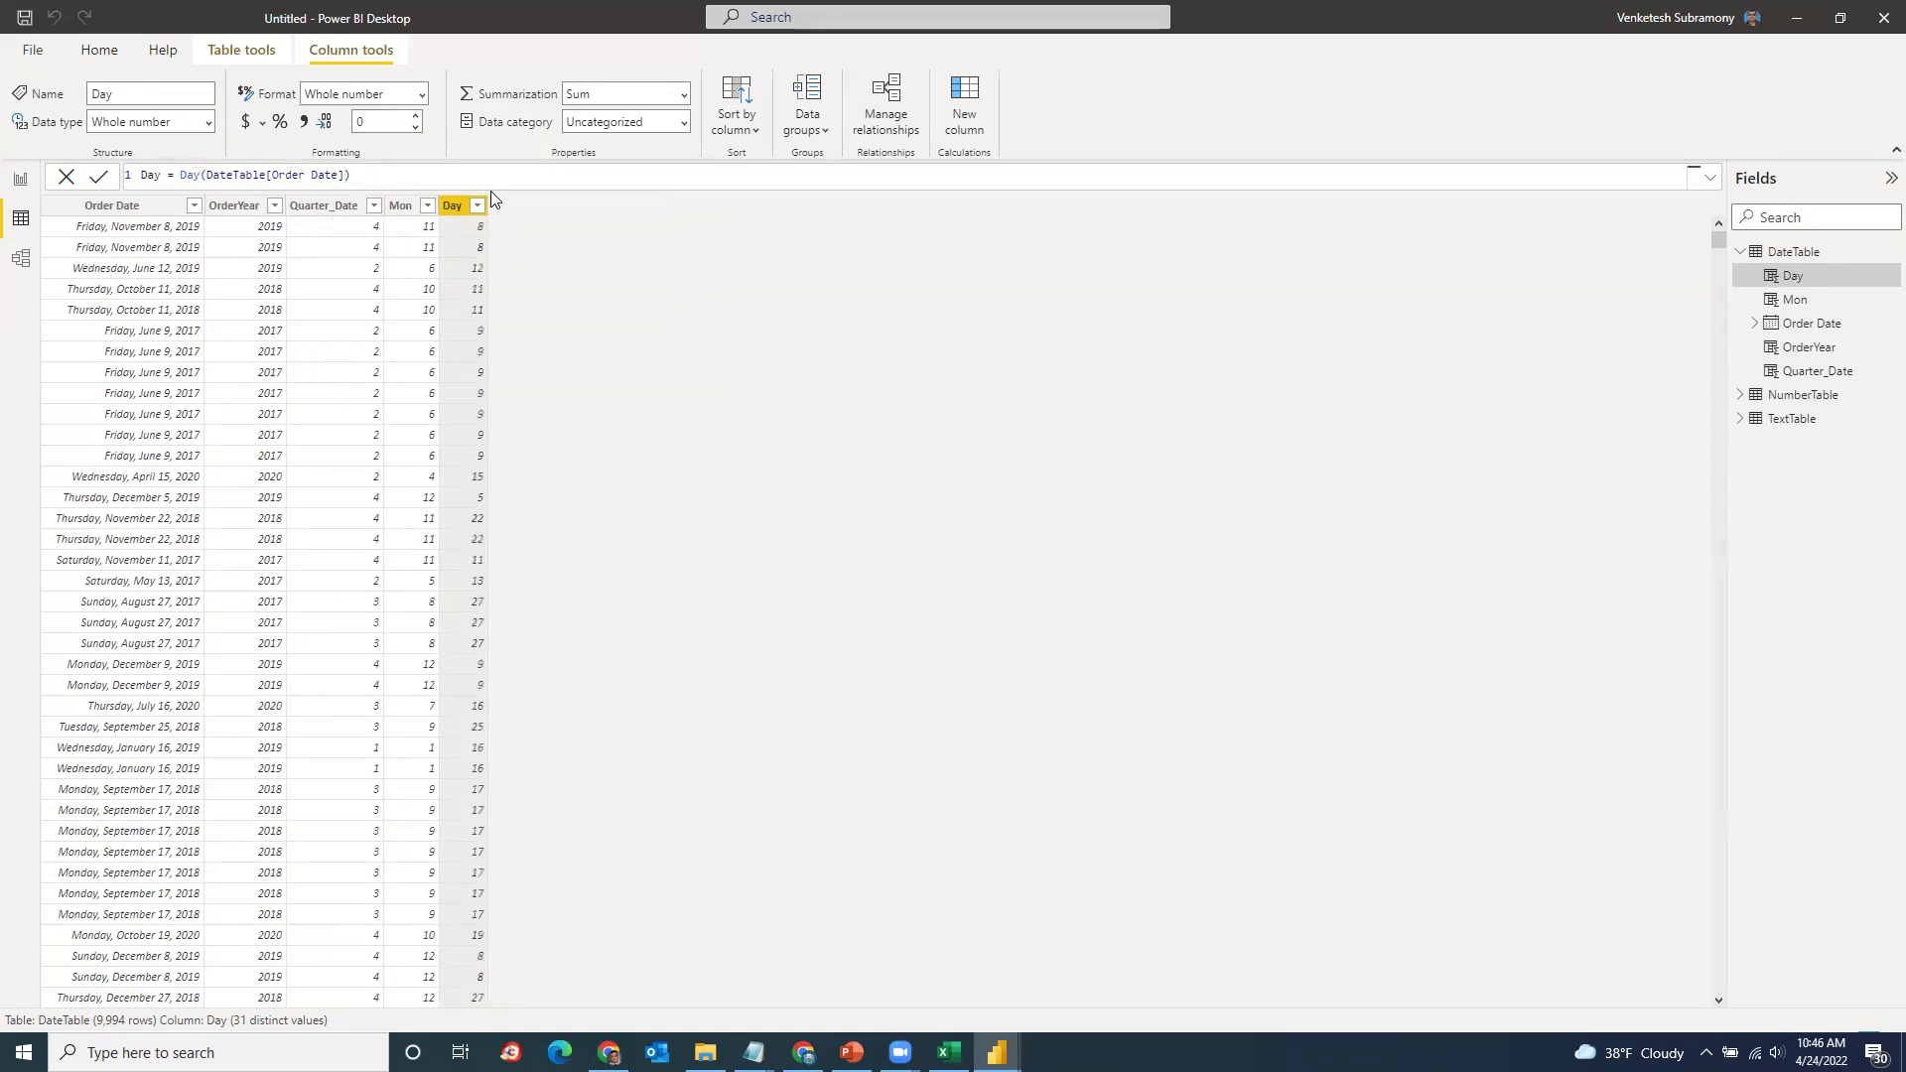
{"action": "left_click_drag", "start_coordinate": [486, 203], "coordinate": [588, 203]}
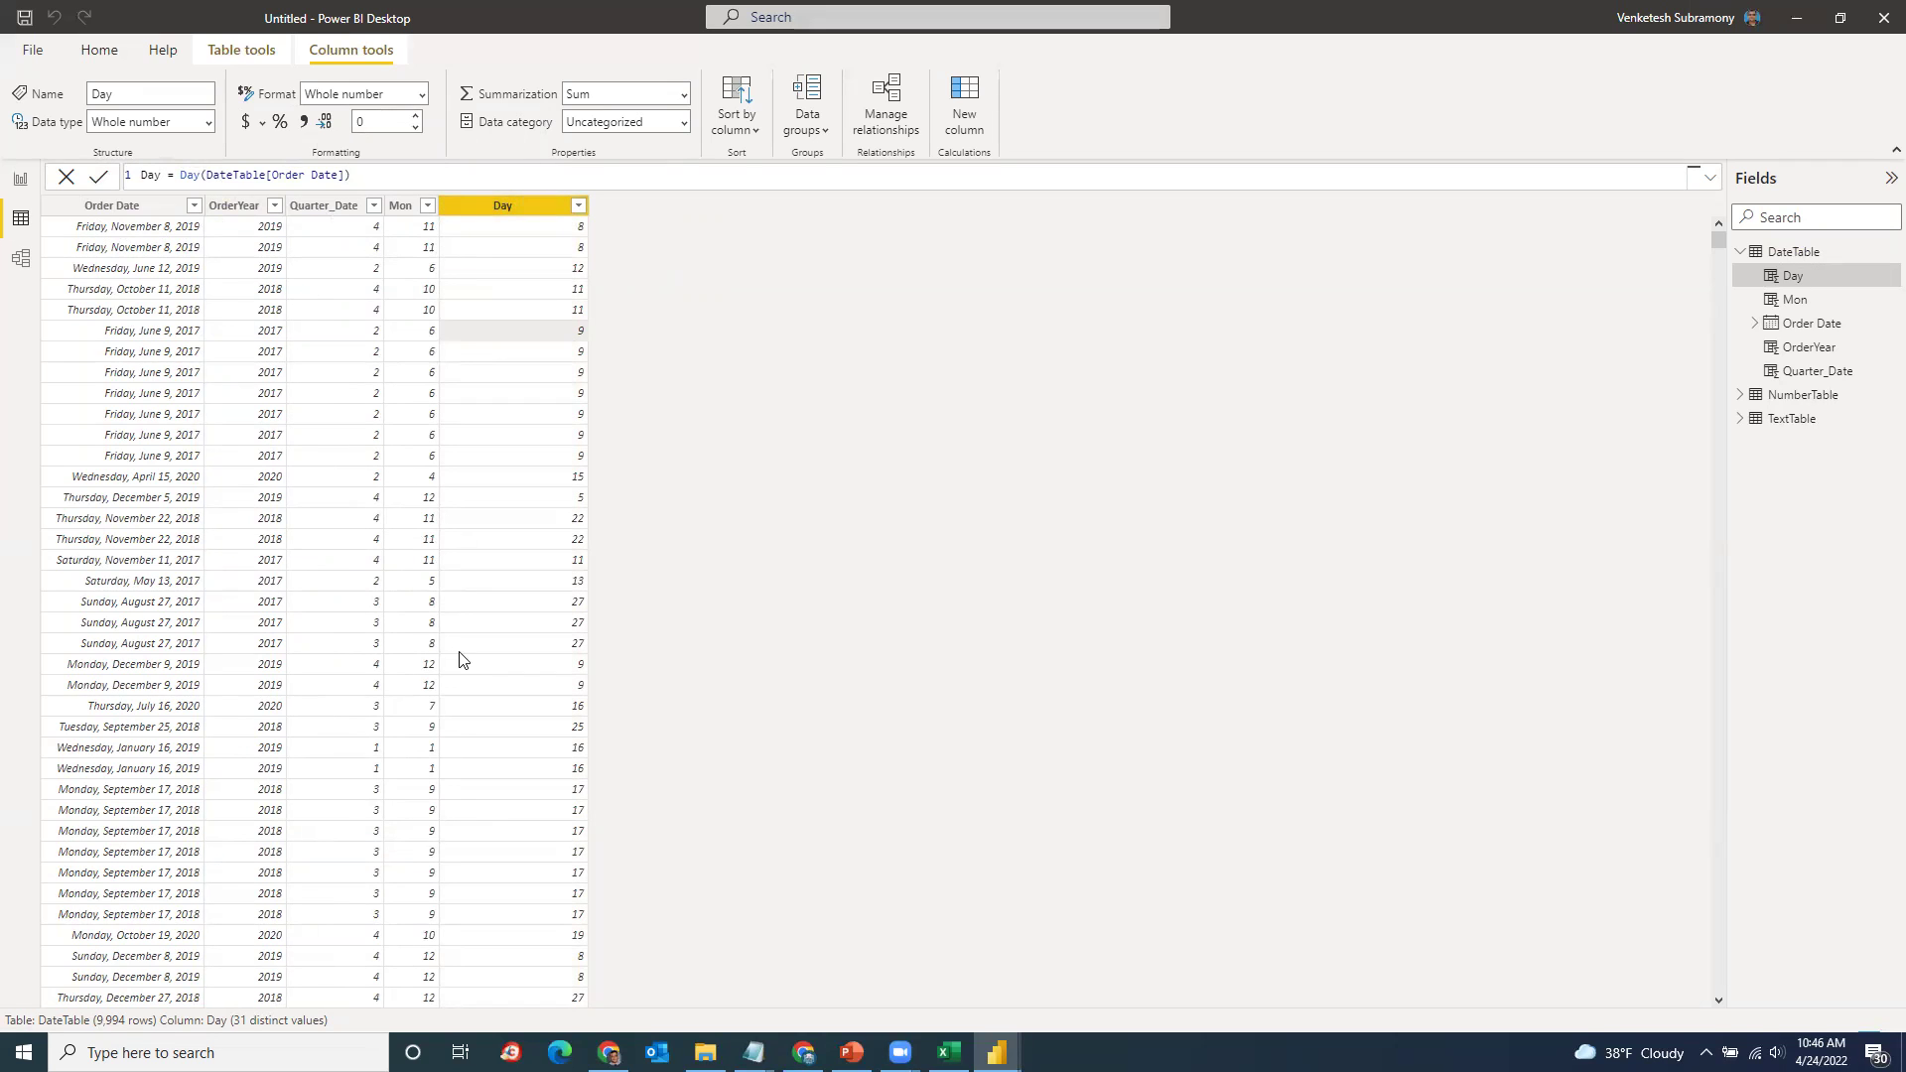
Step: Switch to the Chrome window with Google Classroom, open the DAX Function Reference link and look through the date and time functions
{"action": "mouse_move", "coordinate": [803, 1052]}
{"action": "left_click", "coordinate": [840, 907]}
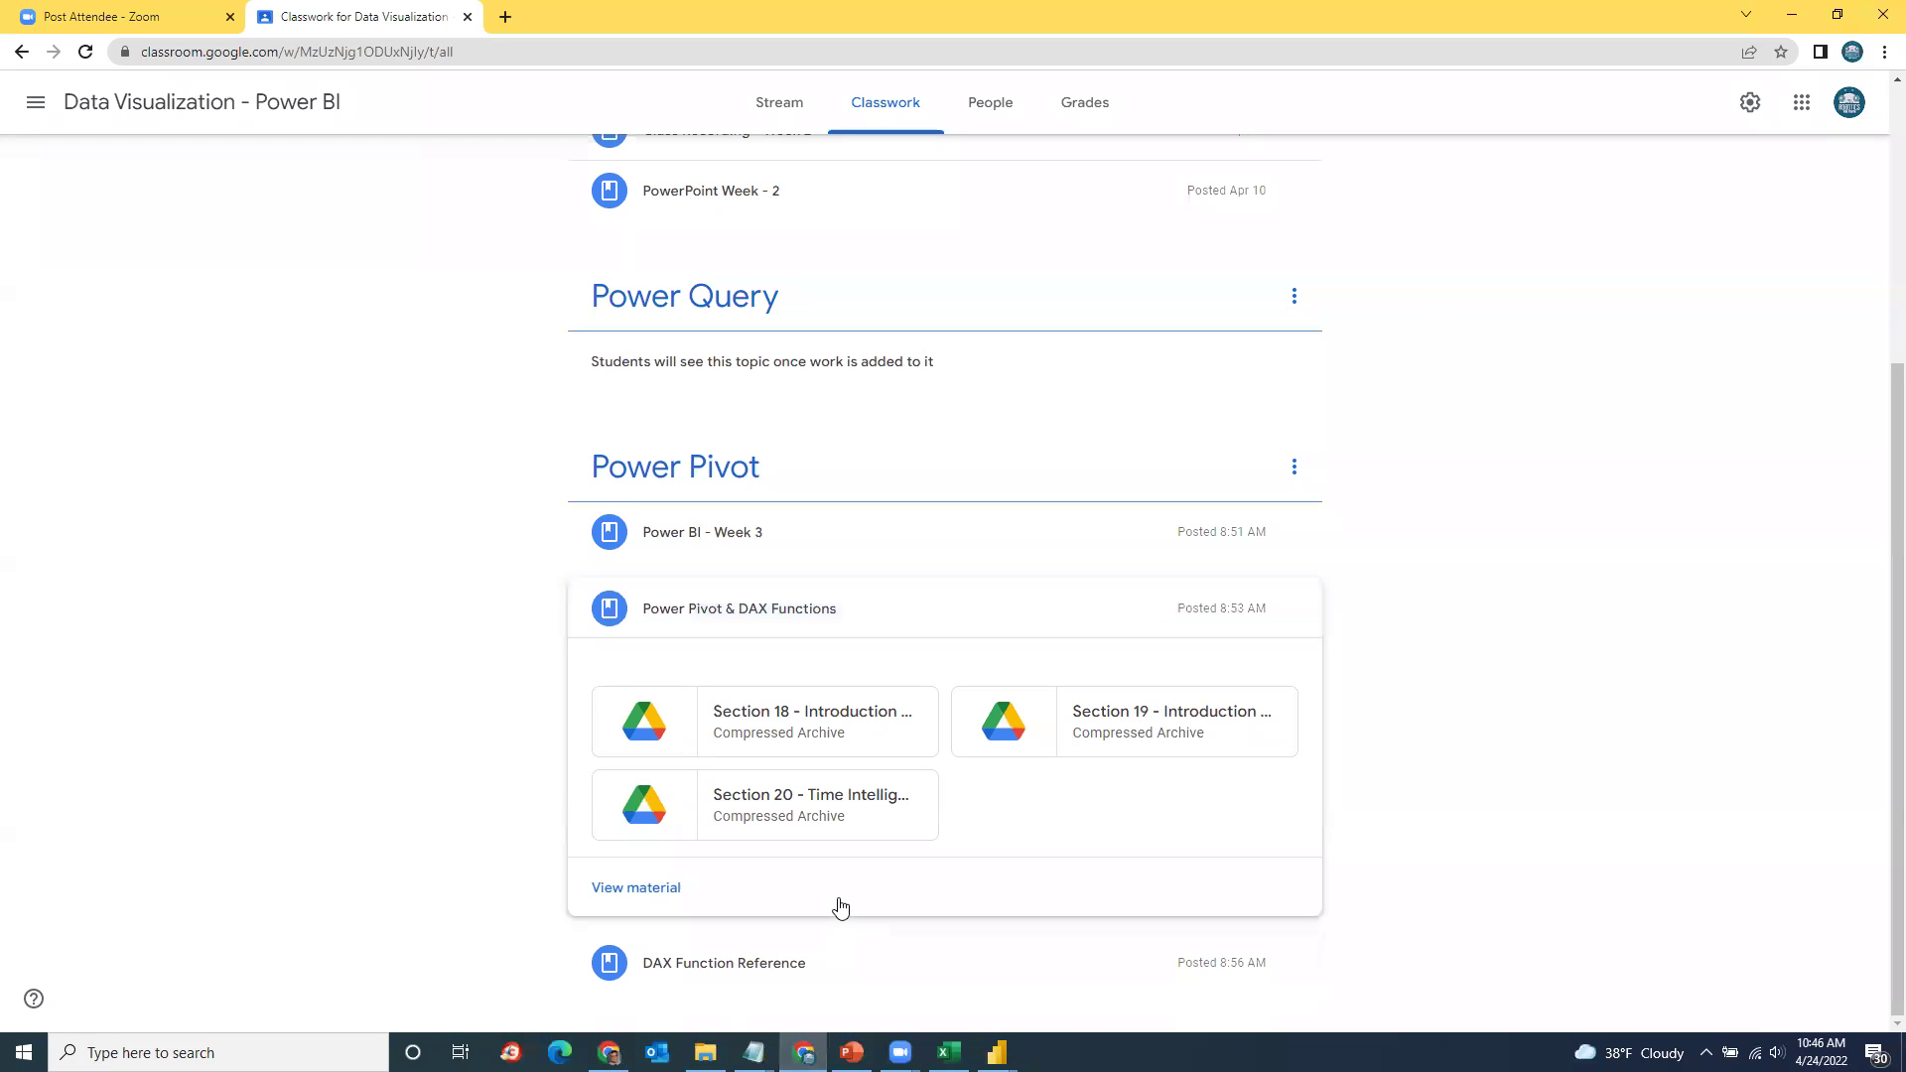
{"action": "left_click", "coordinate": [742, 965]}
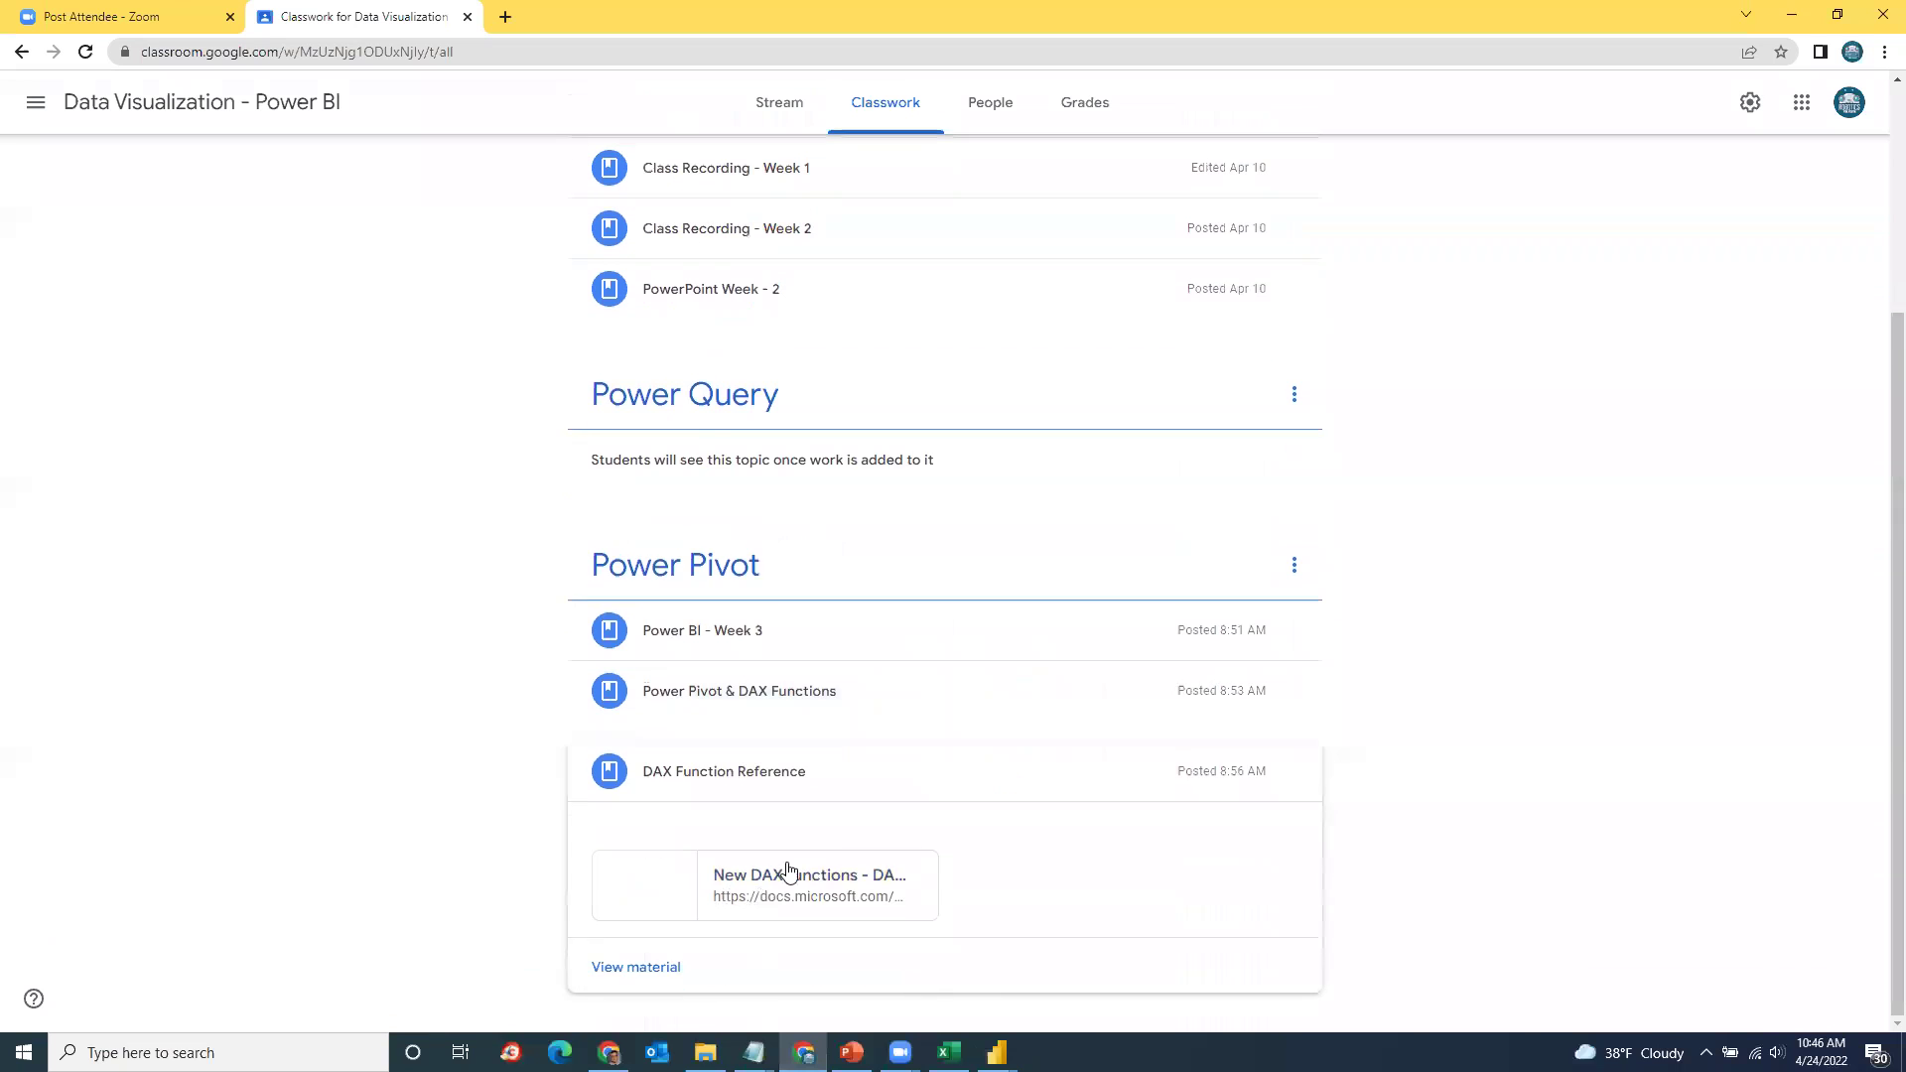
{"action": "left_click", "coordinate": [759, 873]}
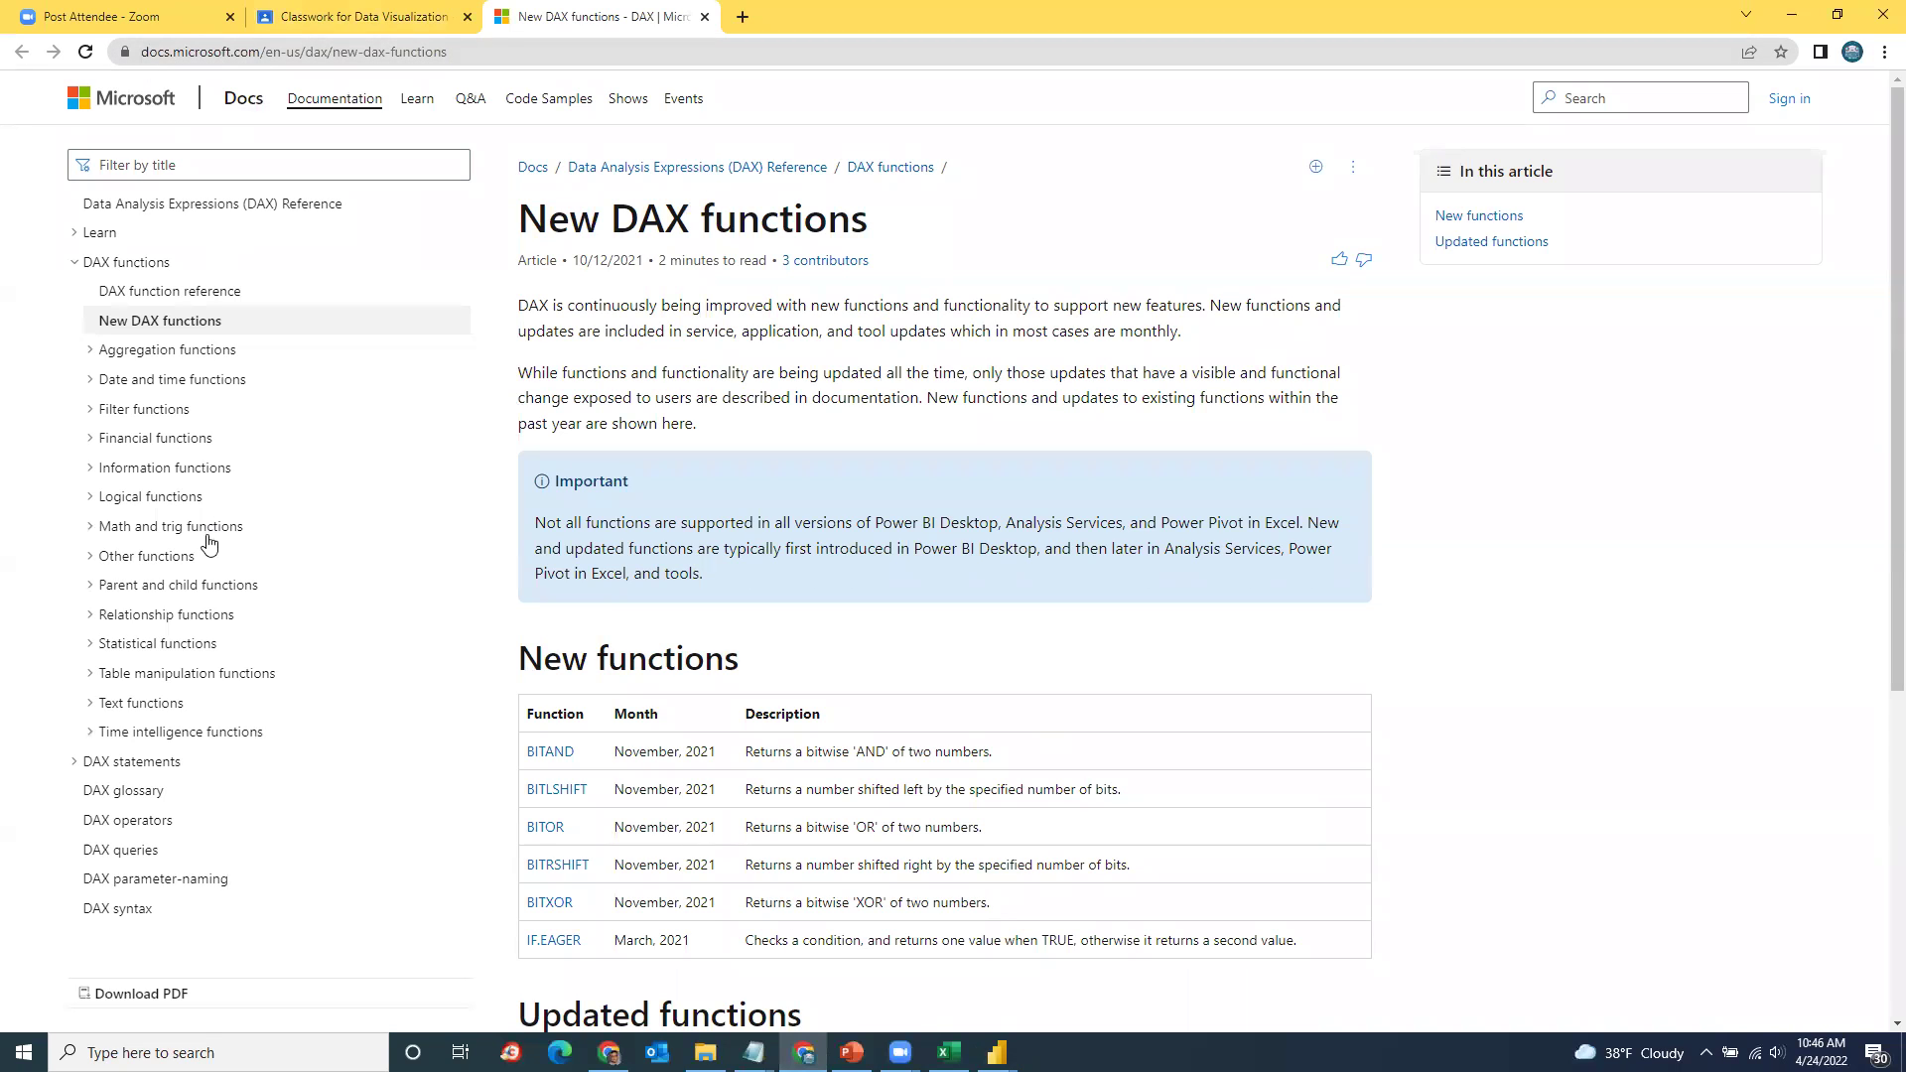
{"action": "left_click", "coordinate": [90, 385]}
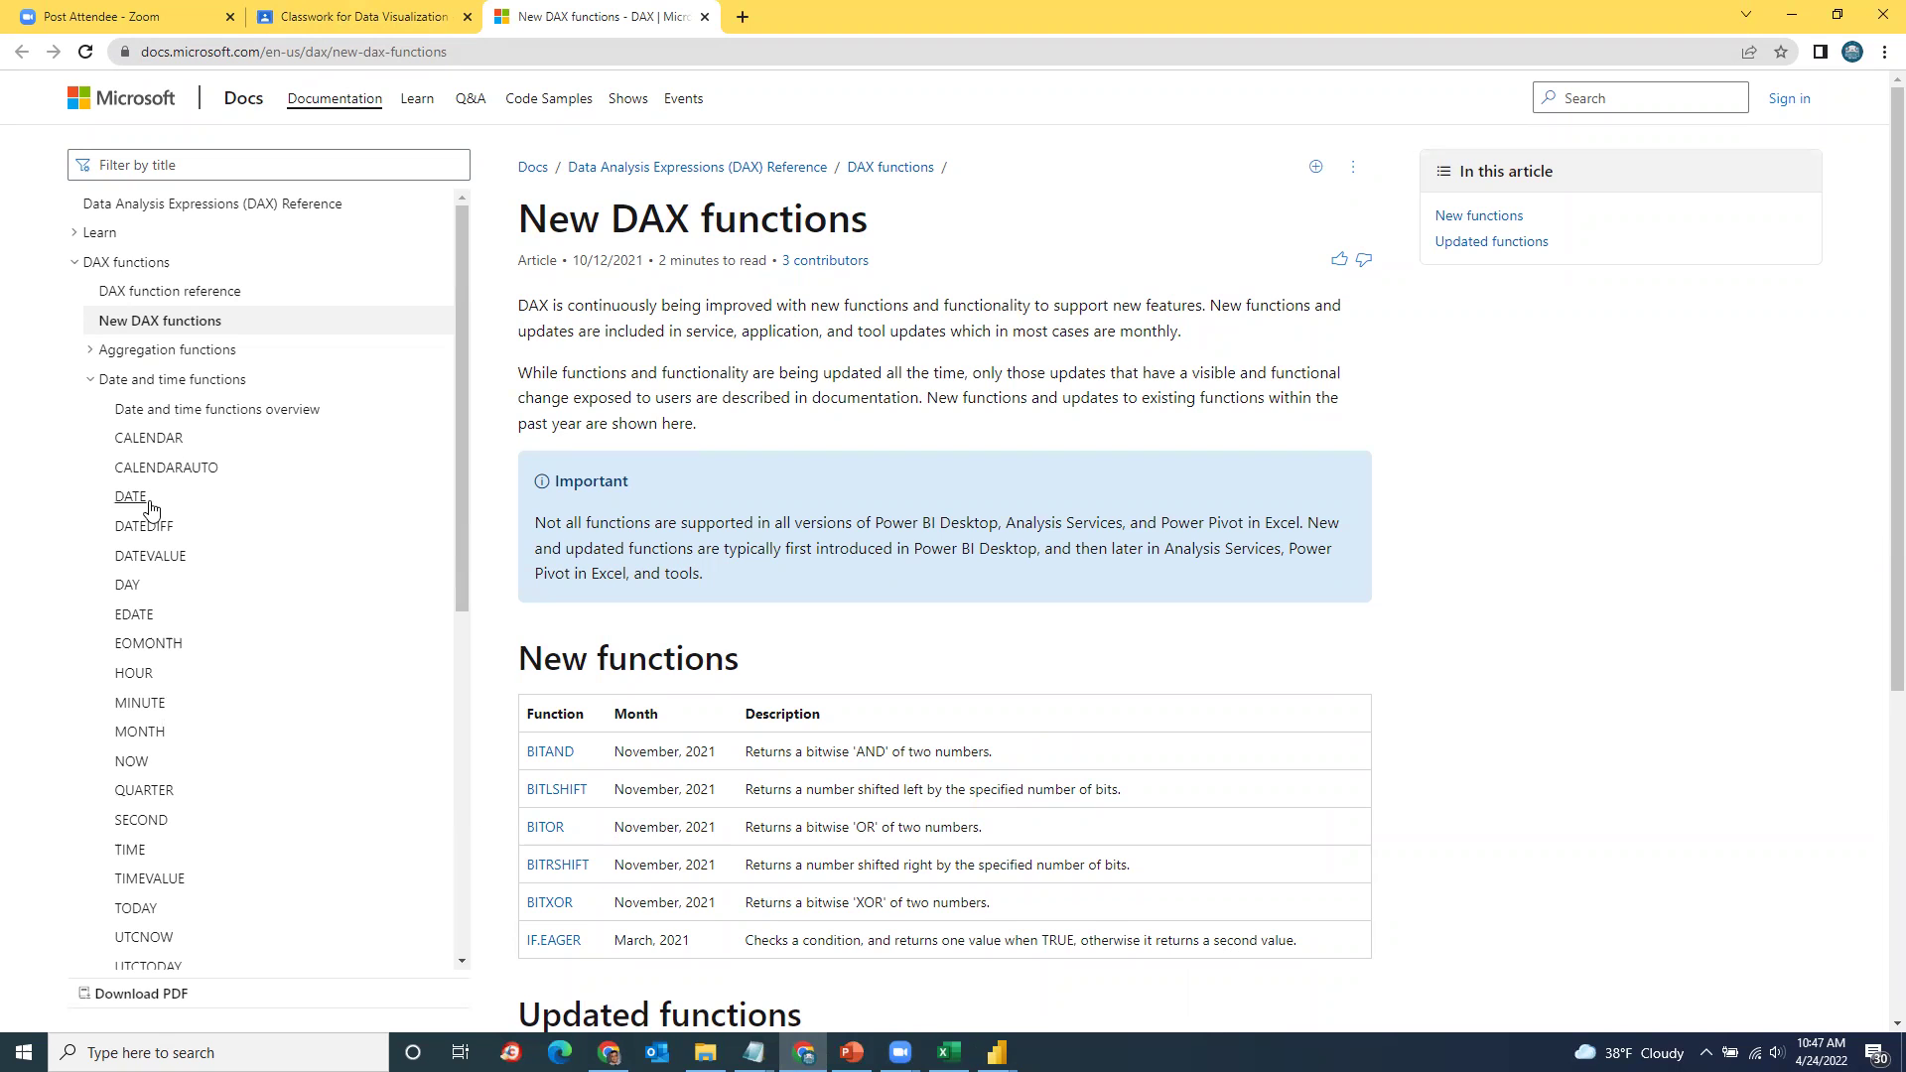
{"action": "scroll", "coordinate": [159, 794], "scroll_direction": "down", "scroll_amount": 3}
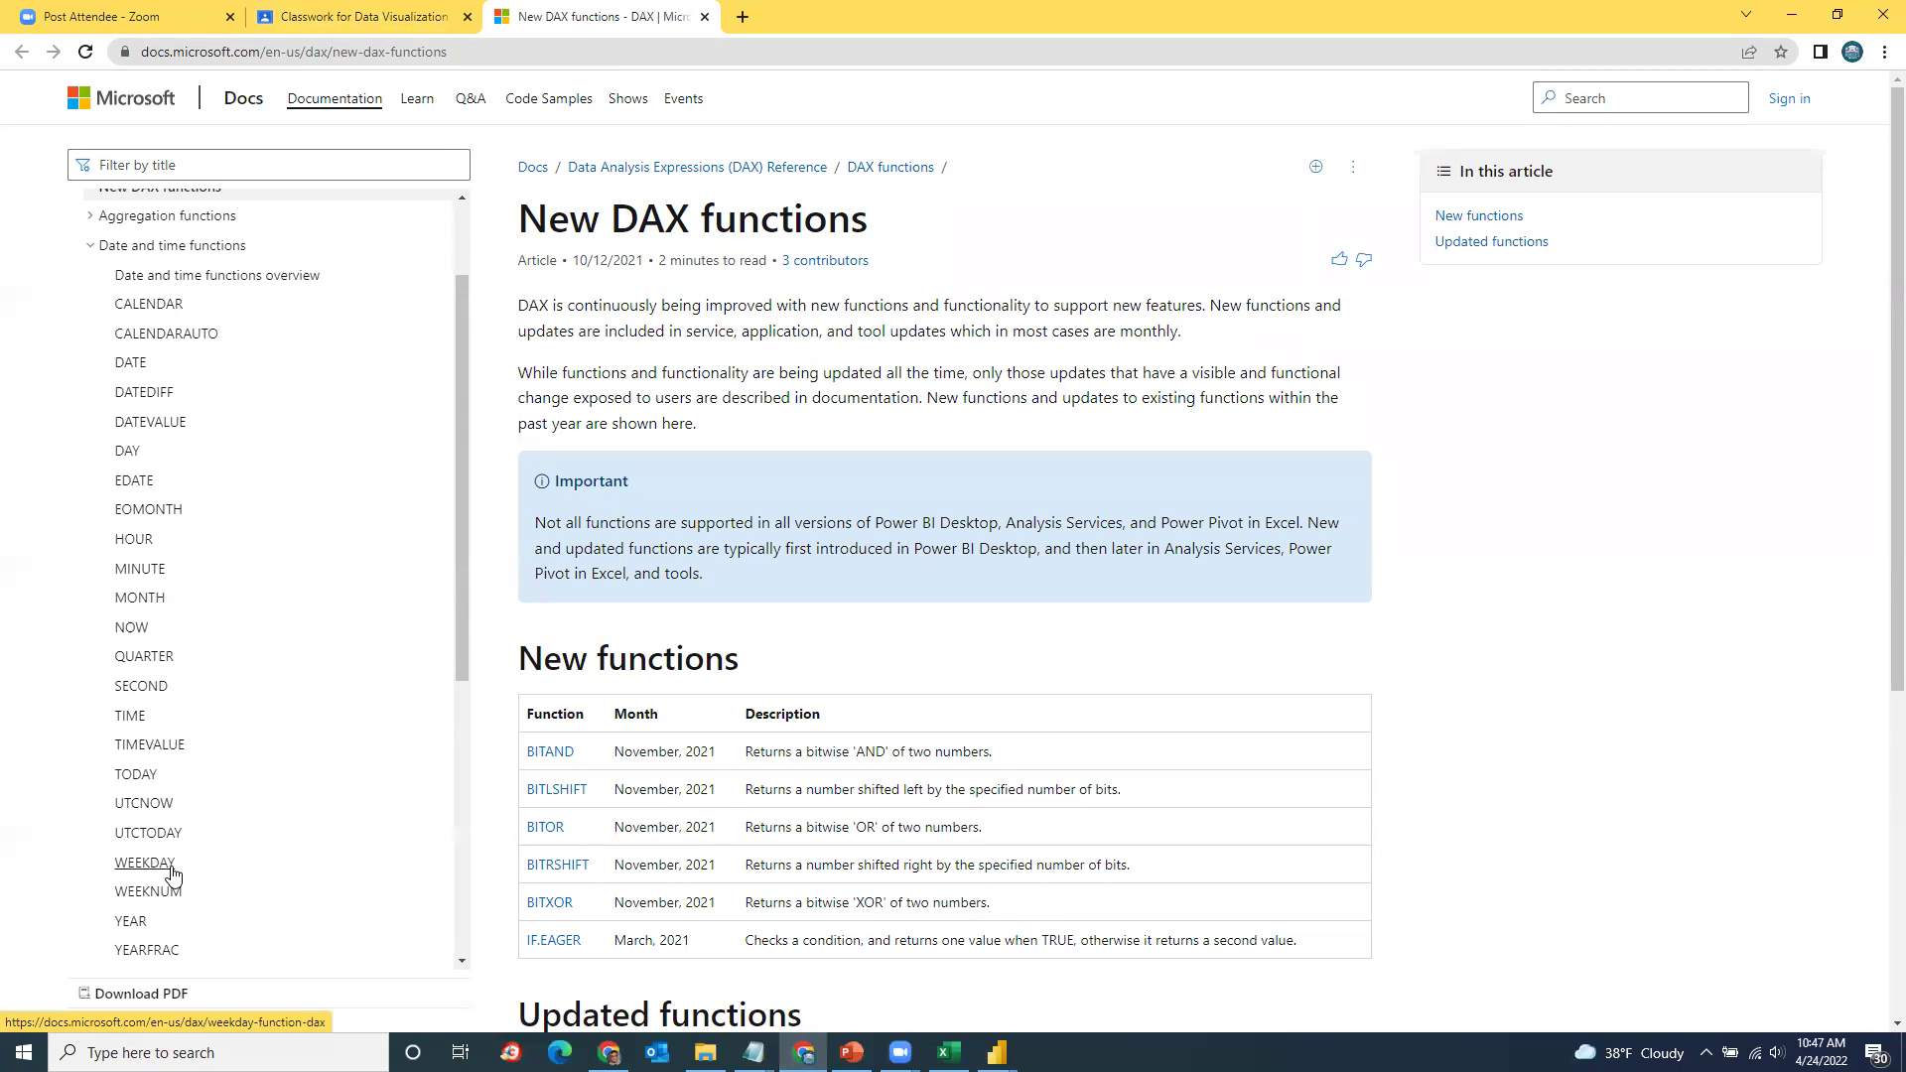
{"action": "scroll", "coordinate": [164, 864], "scroll_direction": "down", "scroll_amount": 2}
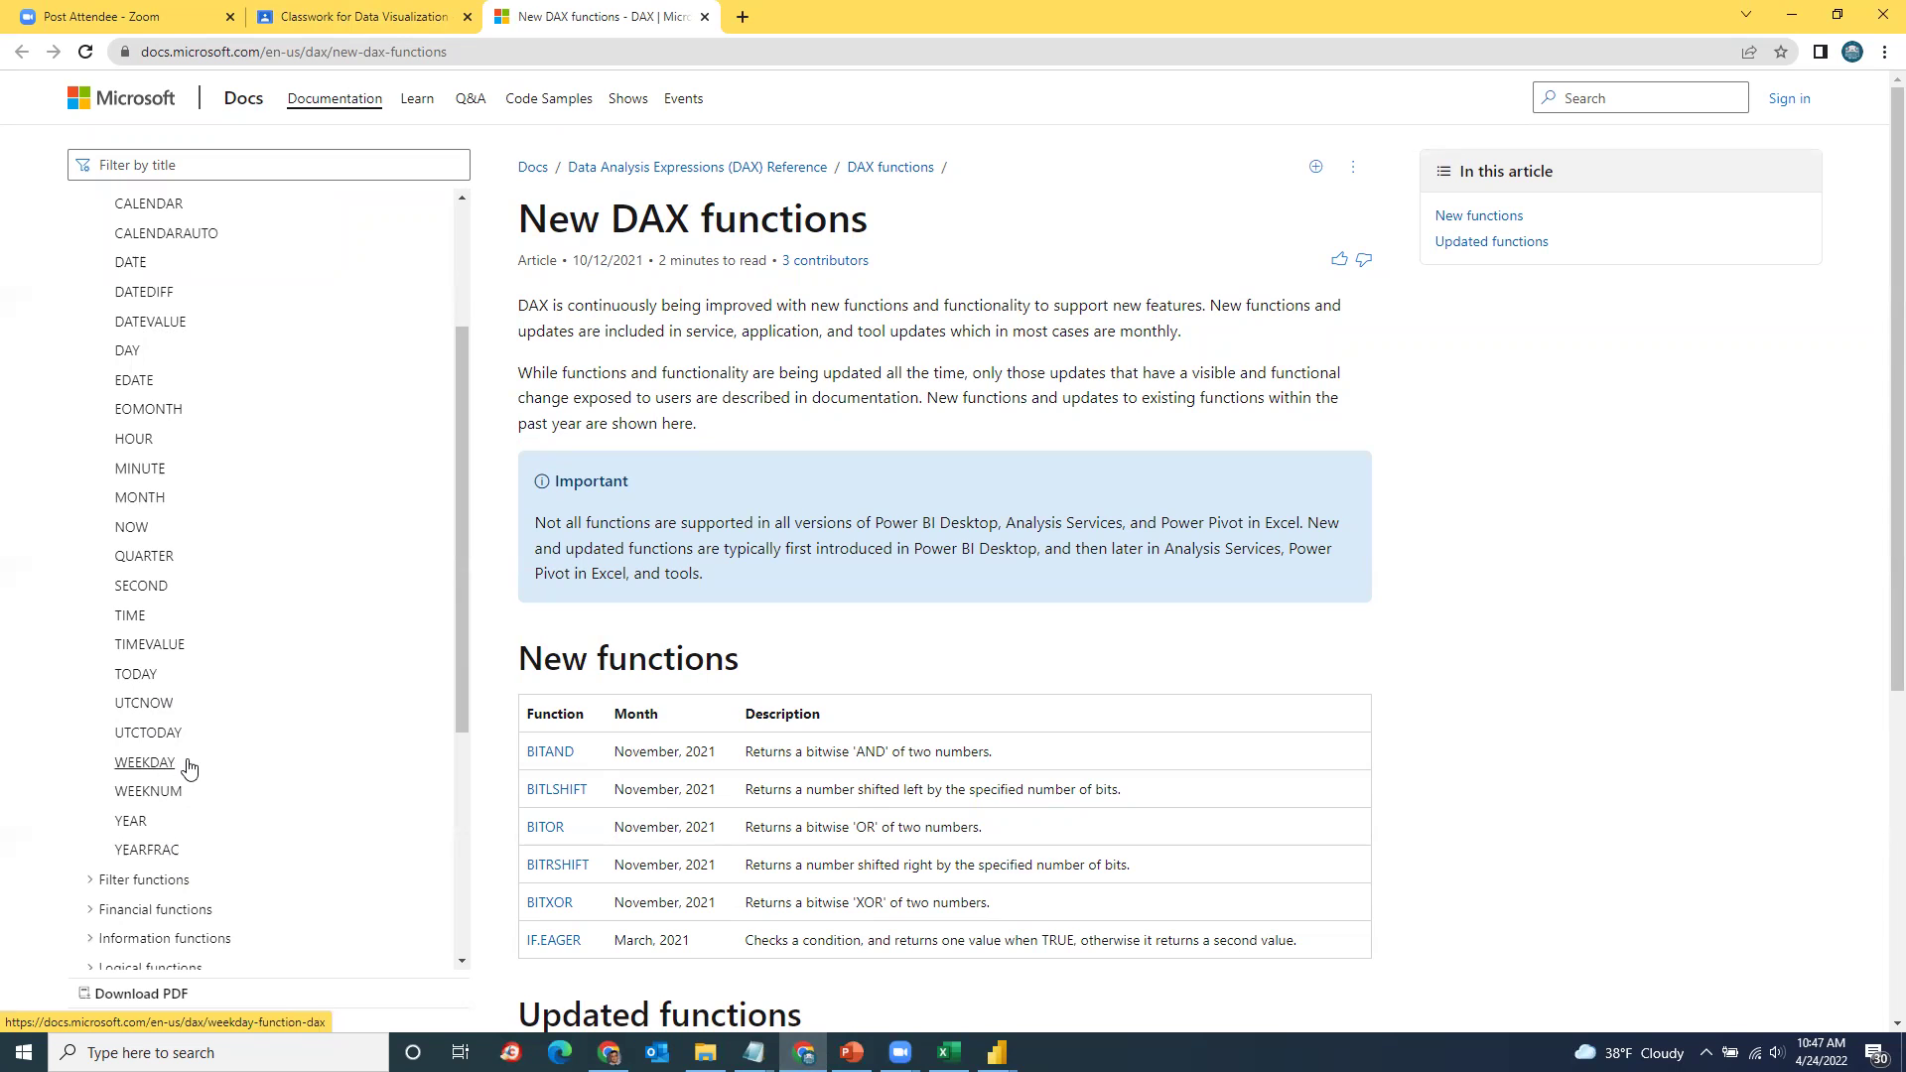
Step: Switch back to the untitled Power BI Desktop report and add the calculated column WeekDayNAme = WEEKDAY(DateTable[Order Date]) to DateTable
{"action": "mouse_move", "coordinate": [997, 1054]}
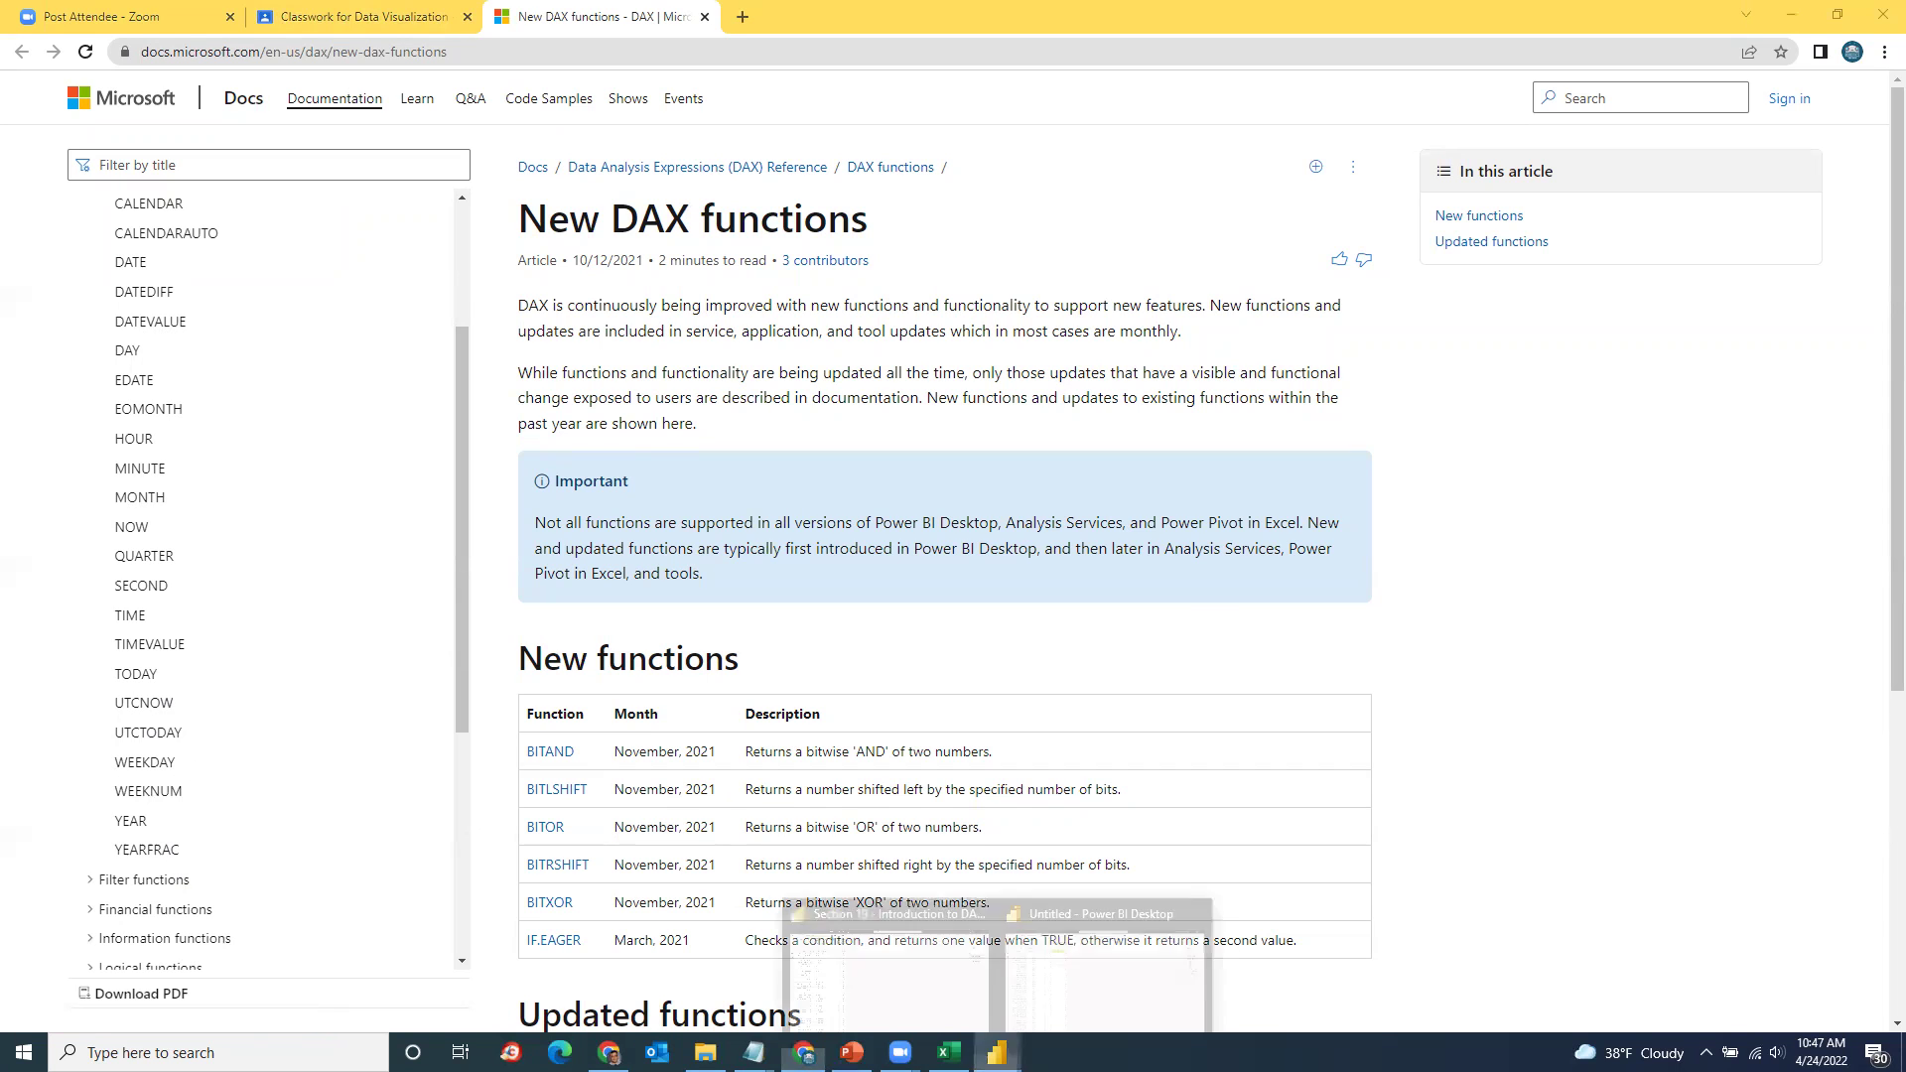
{"action": "left_click", "coordinate": [1090, 996]}
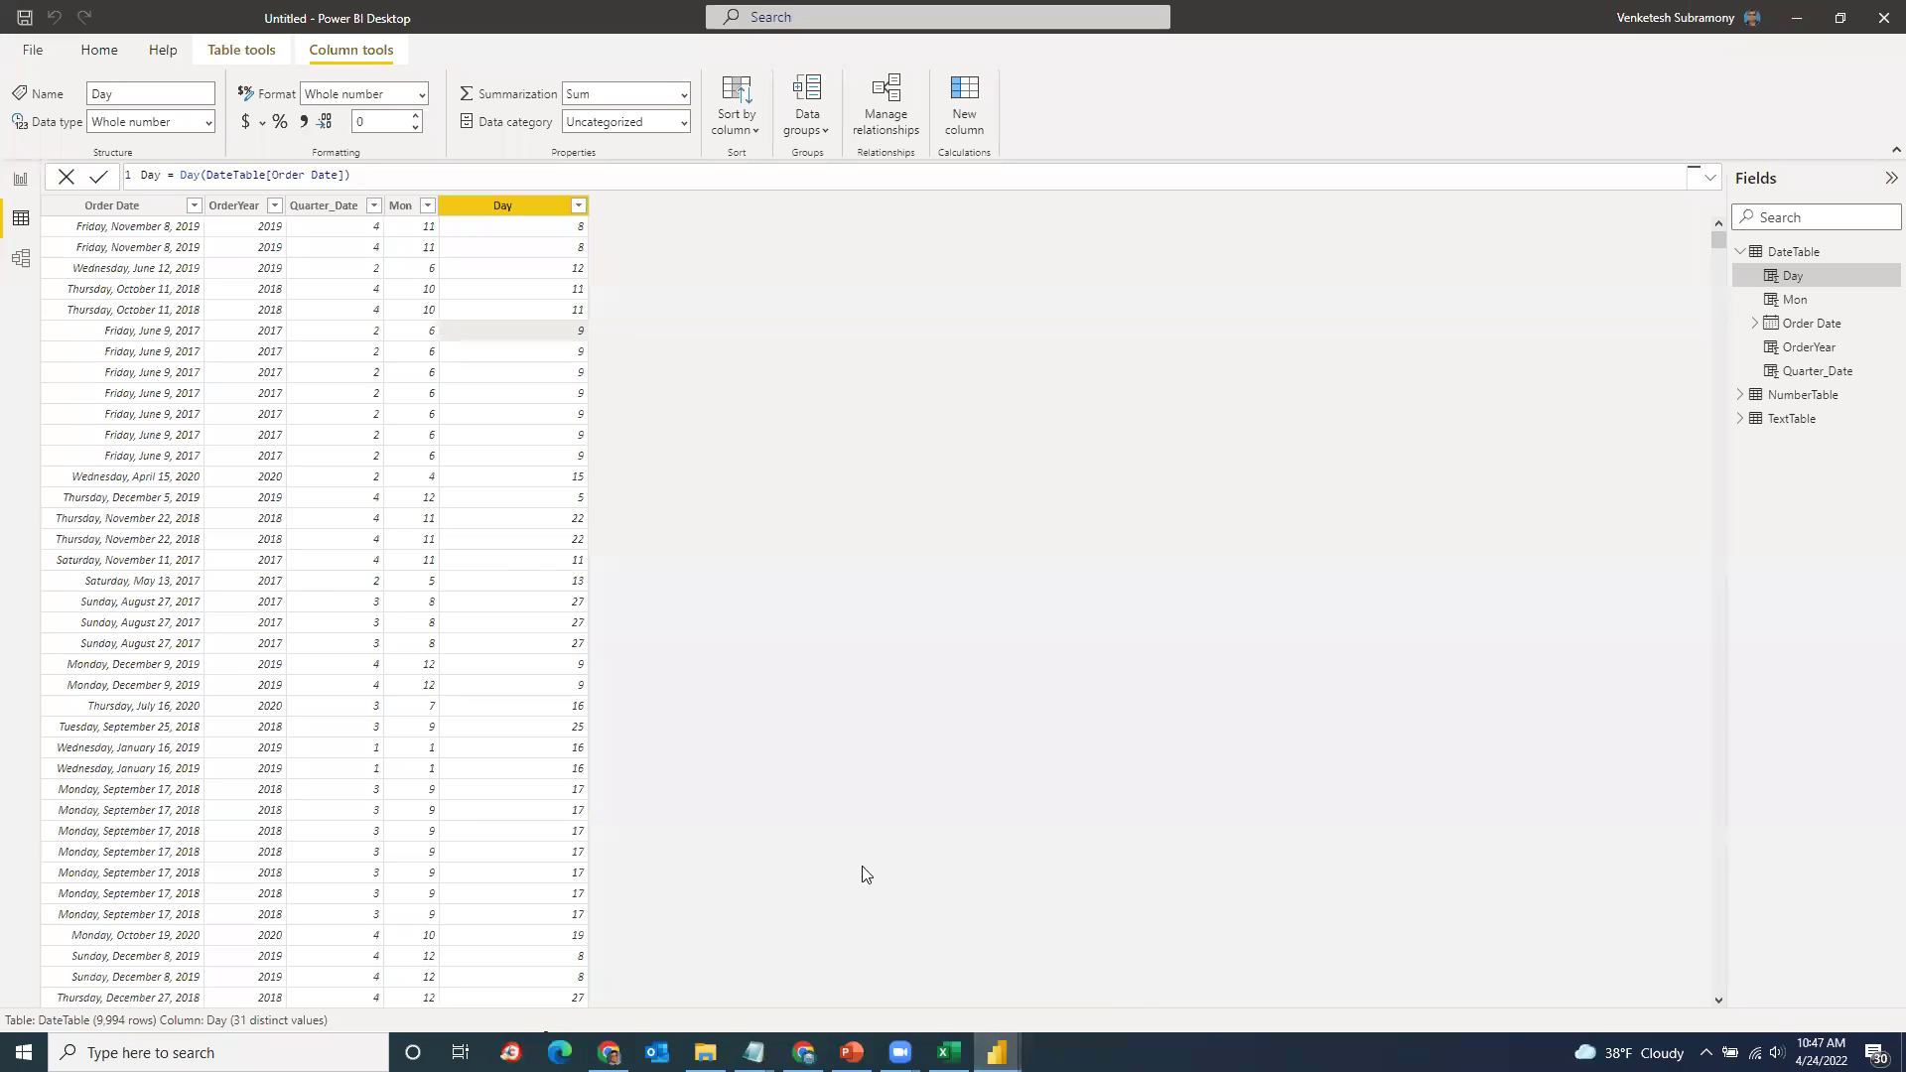
{"action": "left_click", "coordinate": [961, 113]}
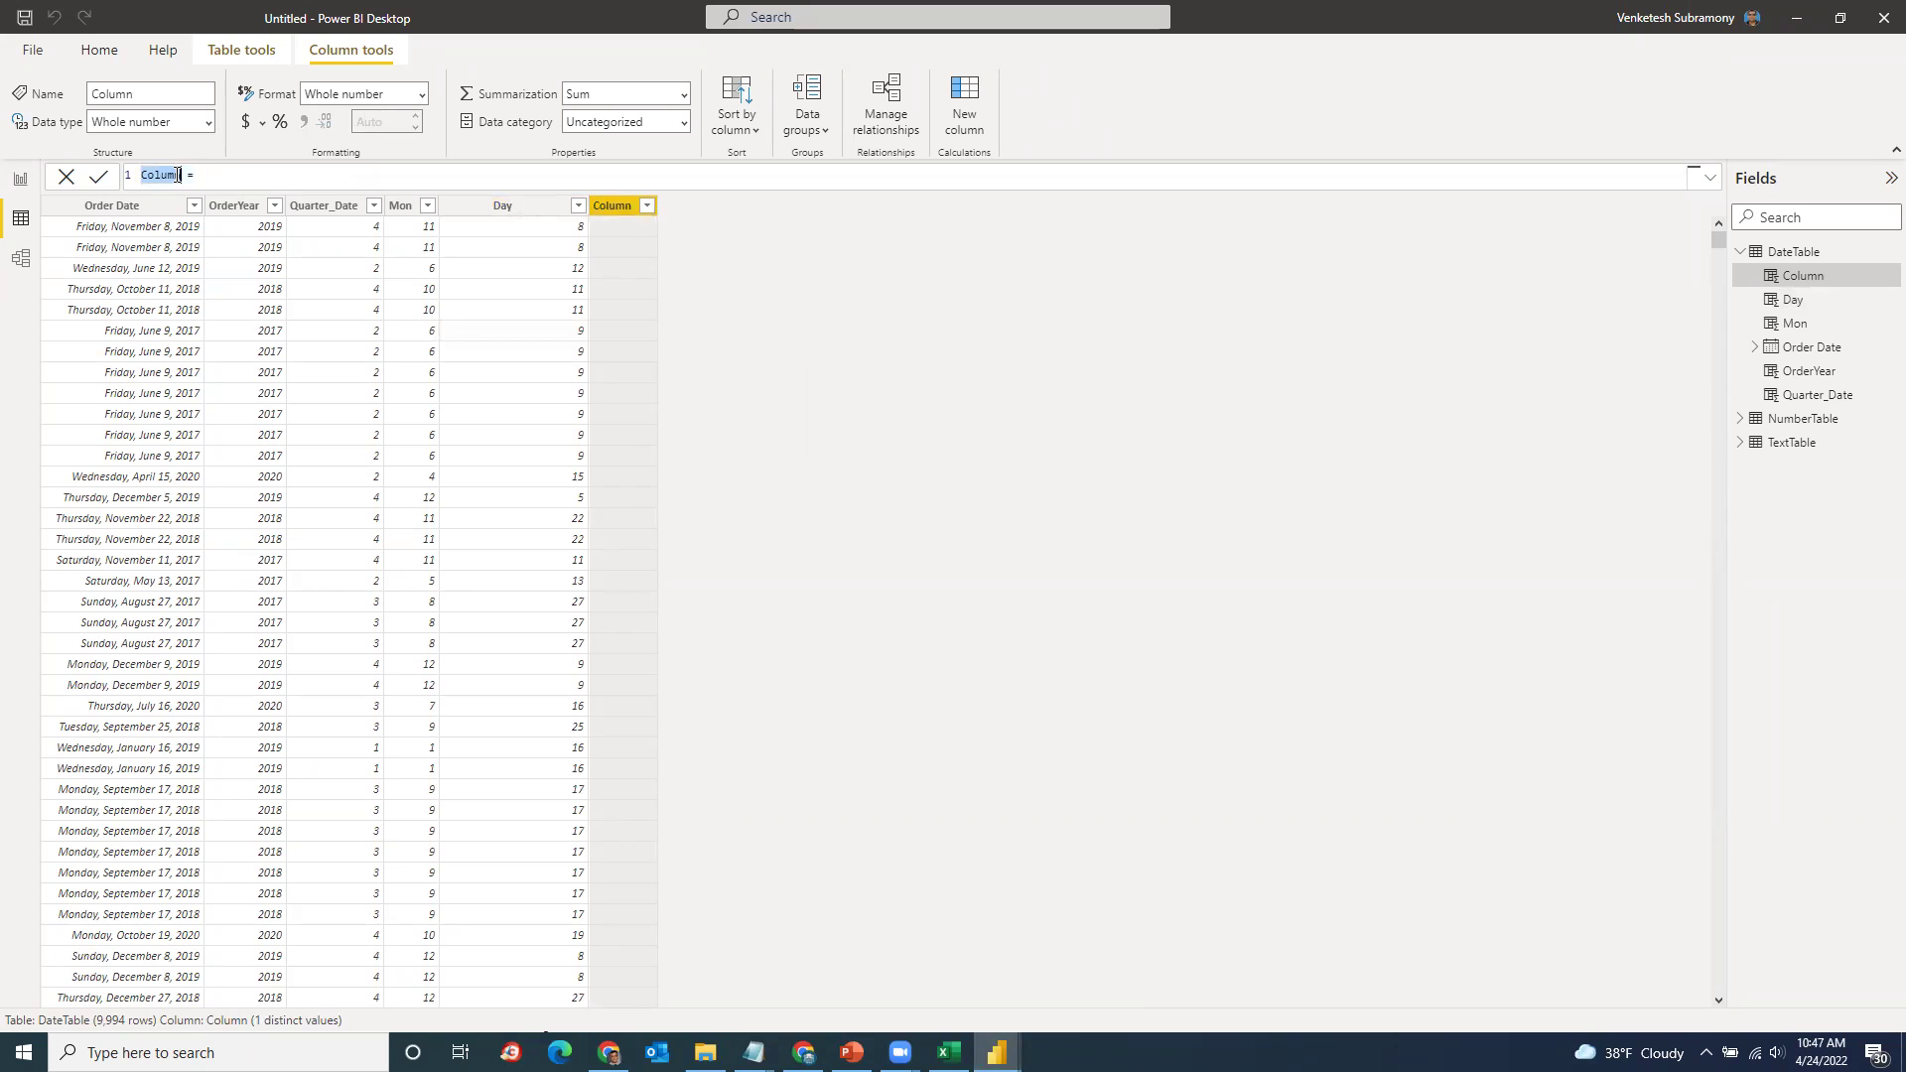
{"action": "type", "text": "WeekDayNAme = WEEKDAY(Order"}
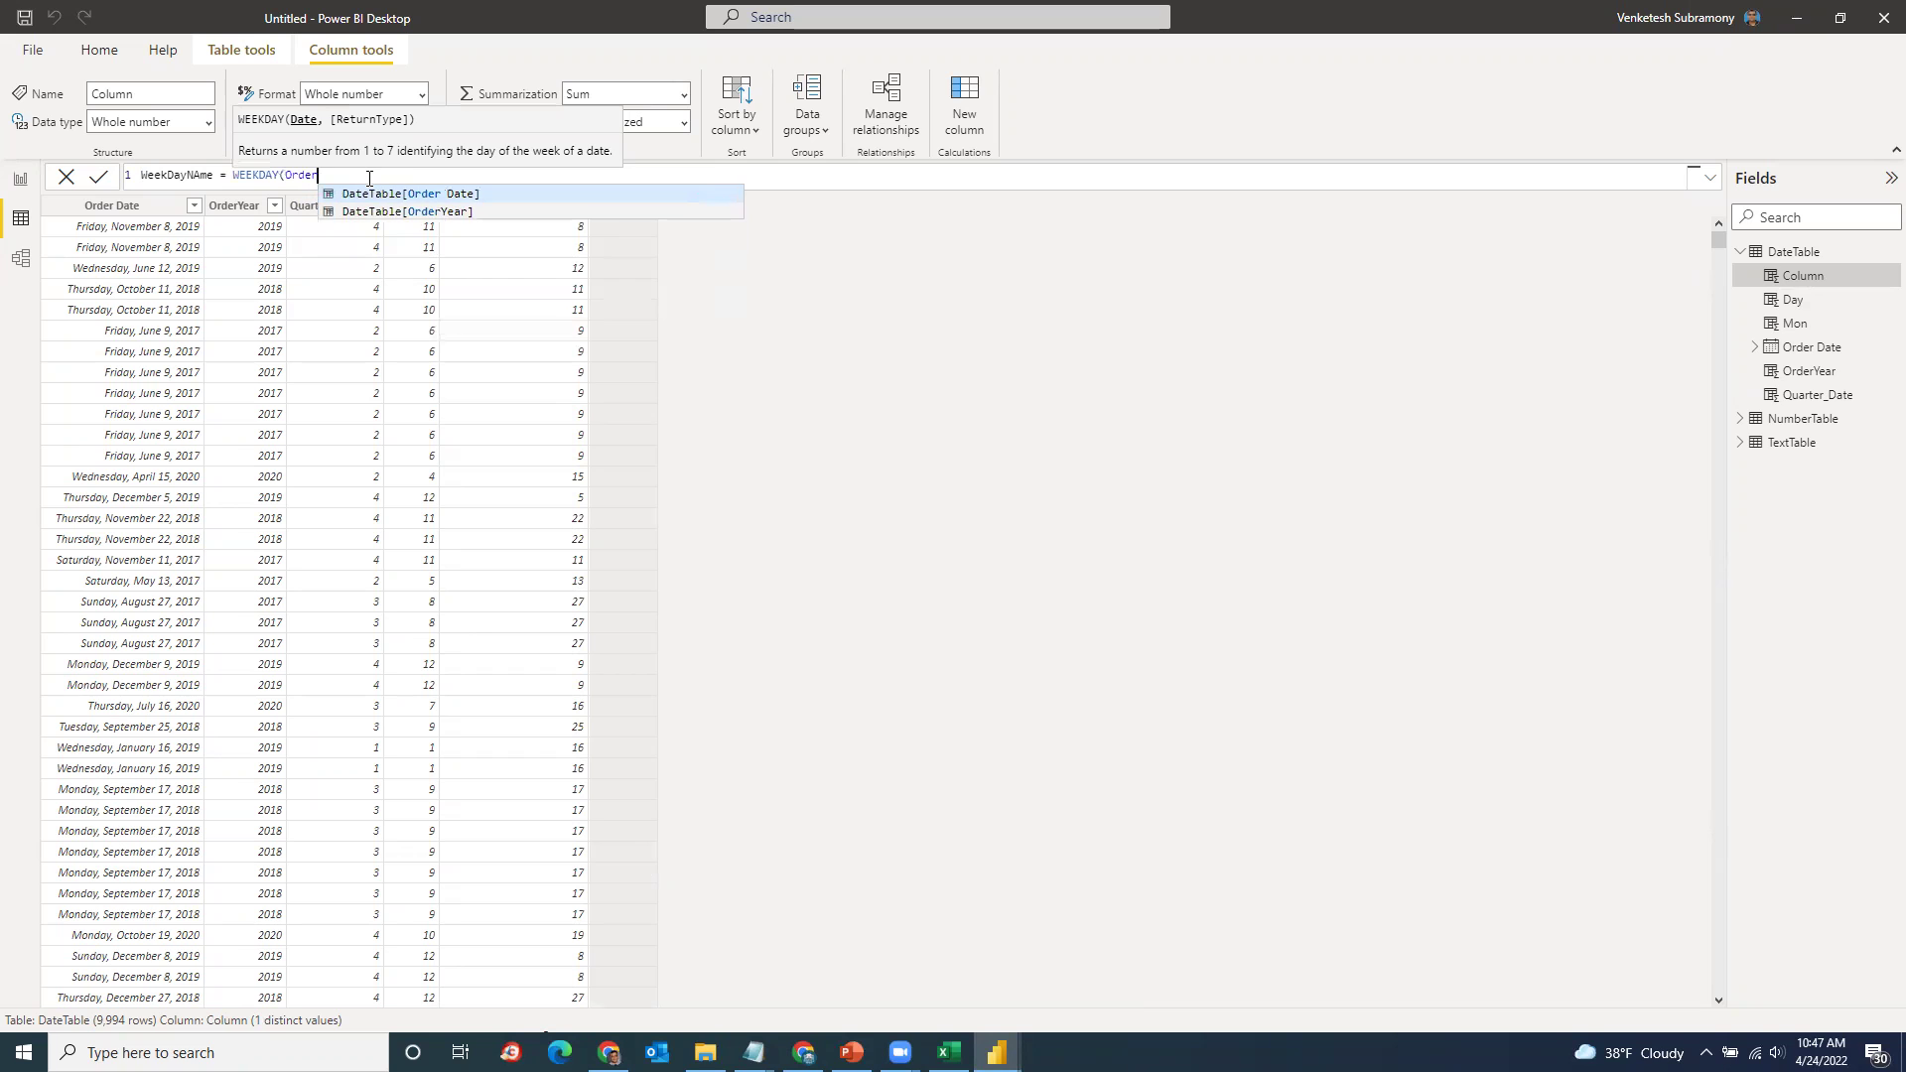
{"action": "left_click", "coordinate": [400, 192]}
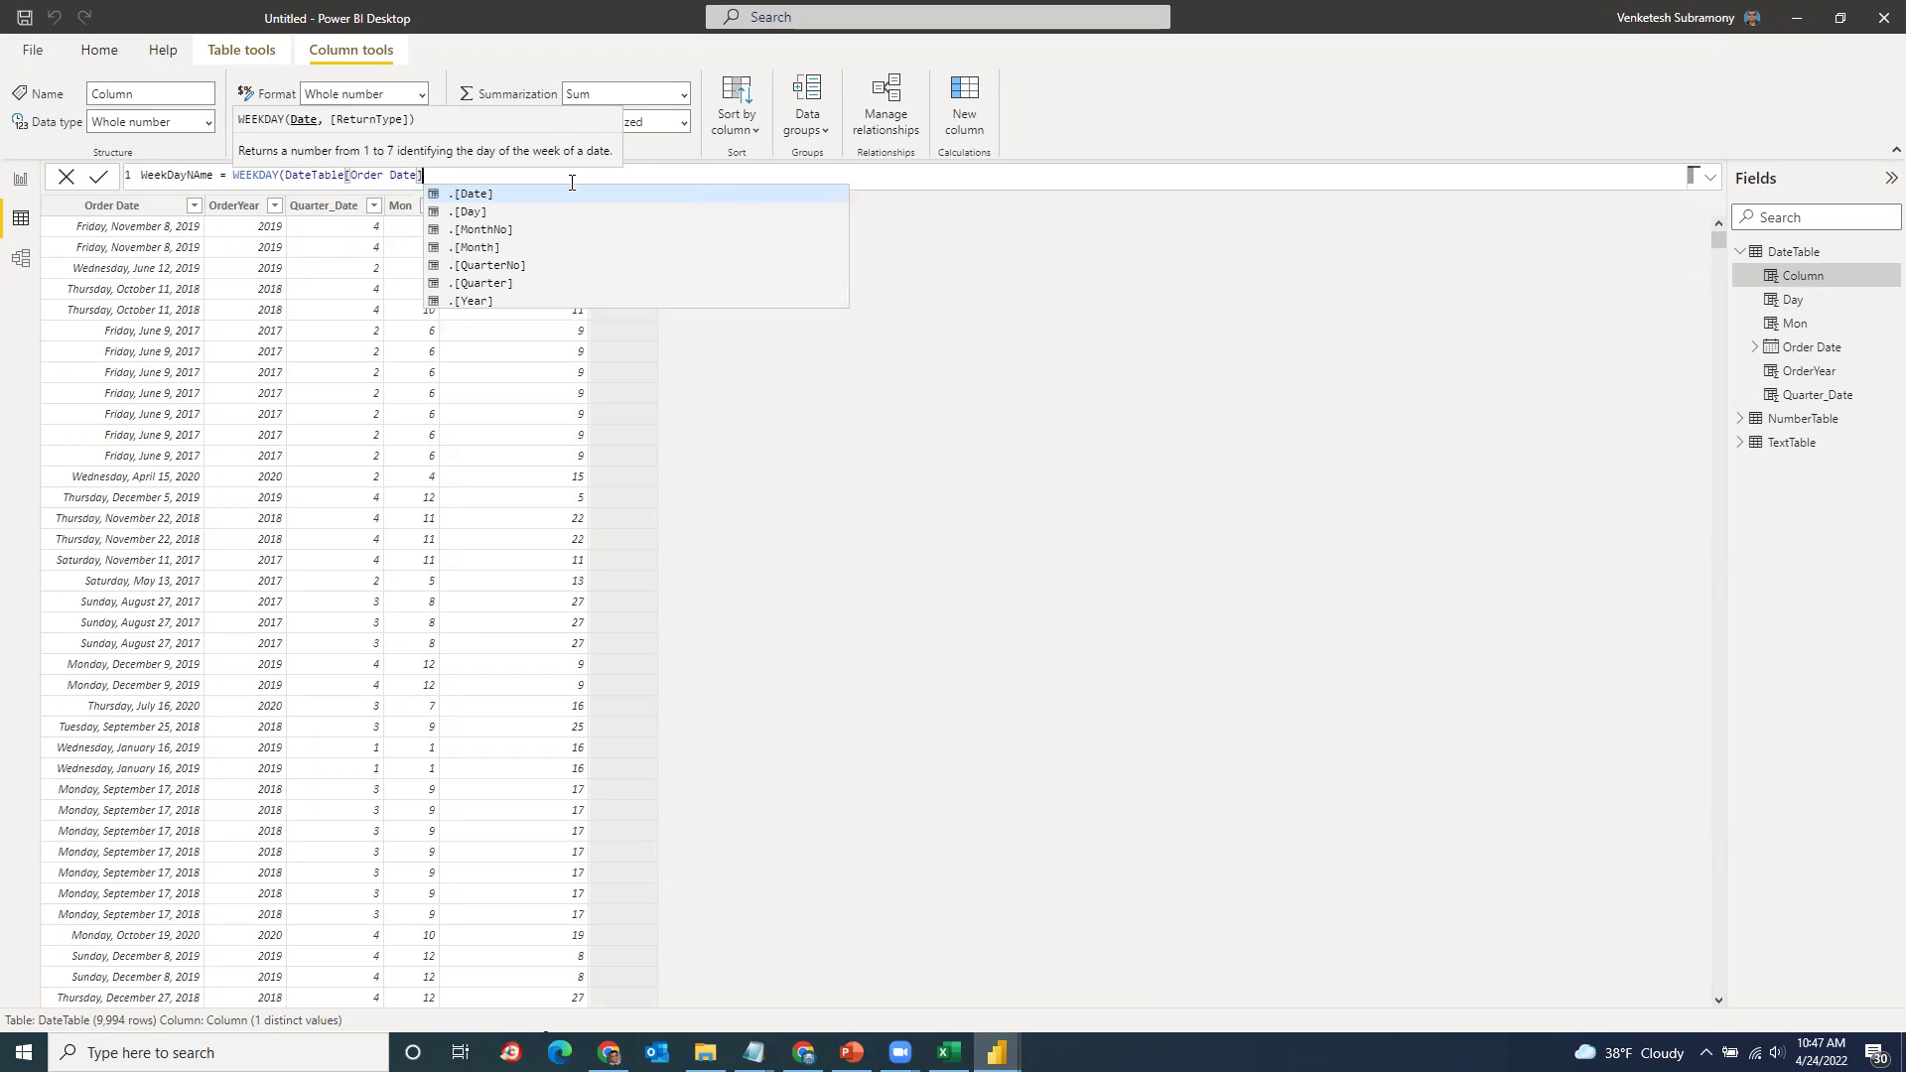
{"action": "type", "text": ")"}
{"action": "key", "text": "Return"}
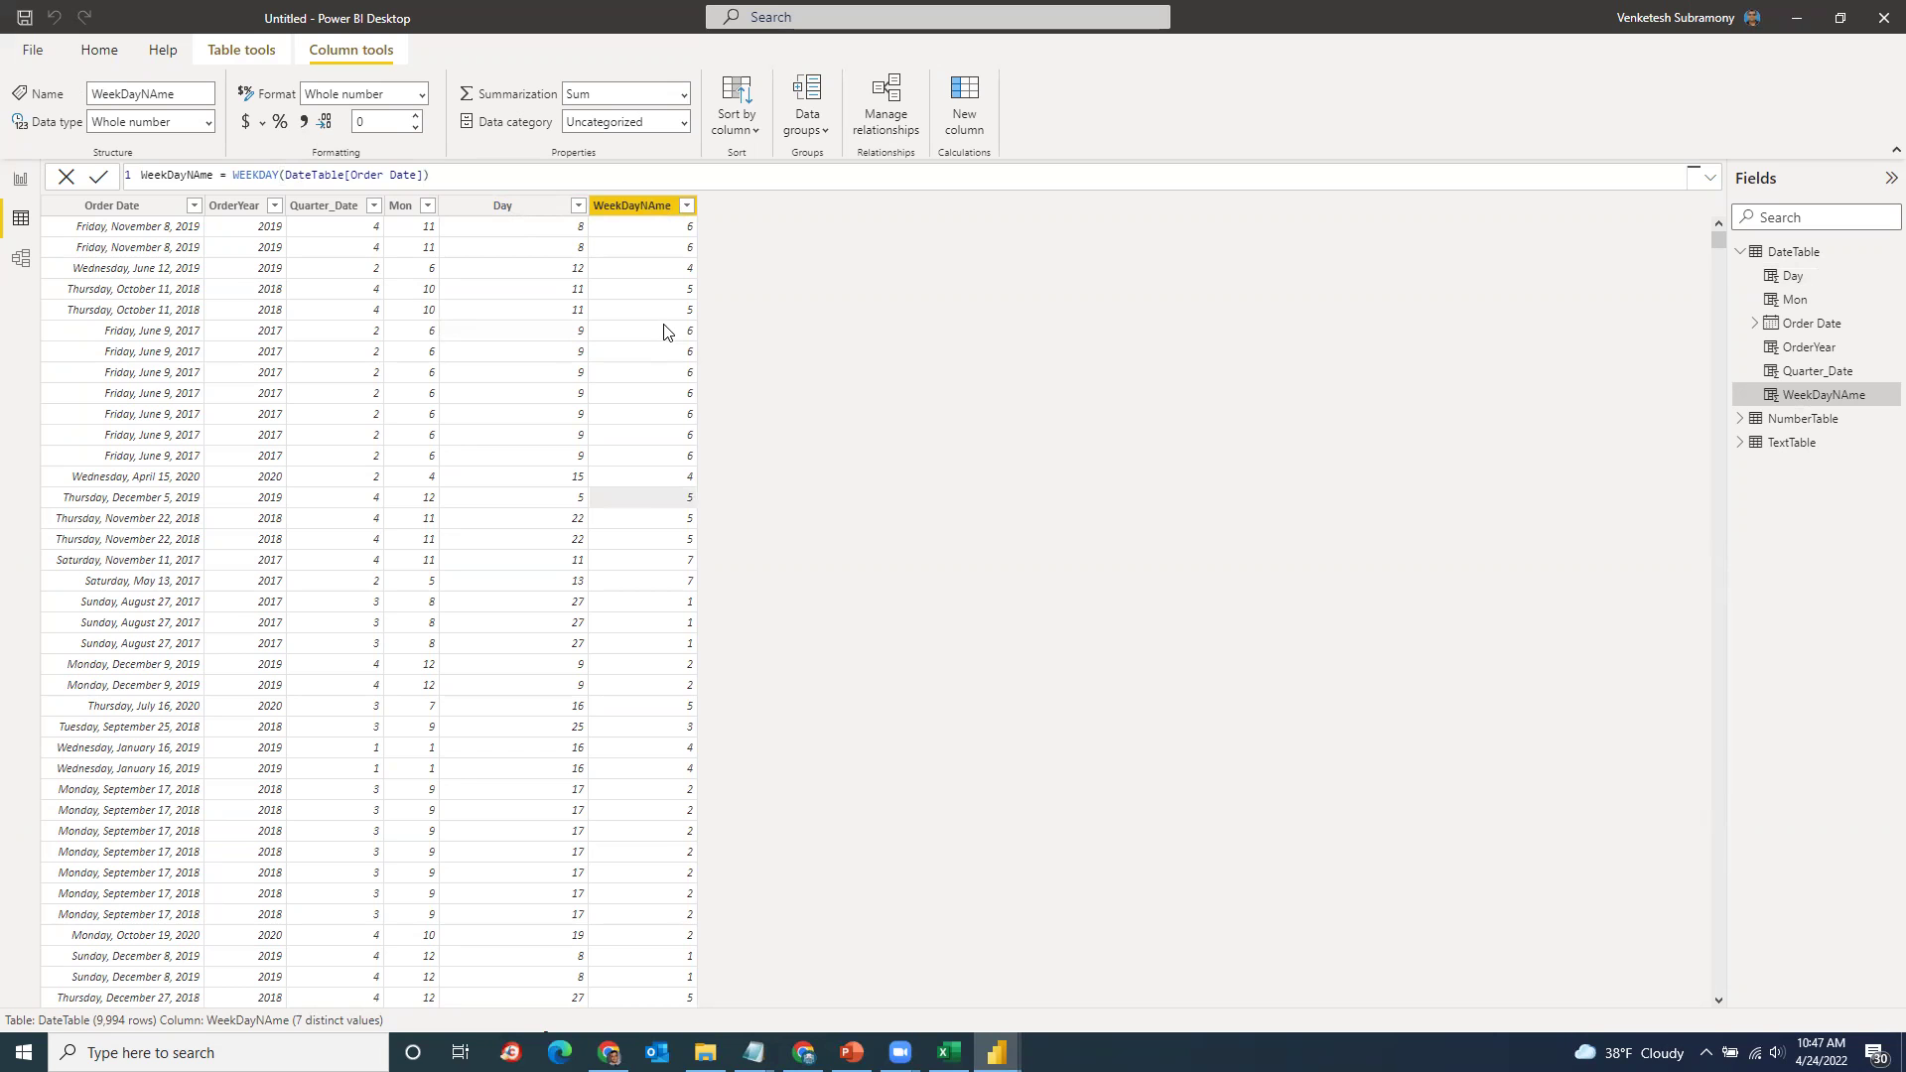
{"action": "scroll", "coordinate": [670, 640], "scroll_direction": "down", "scroll_amount": 14}
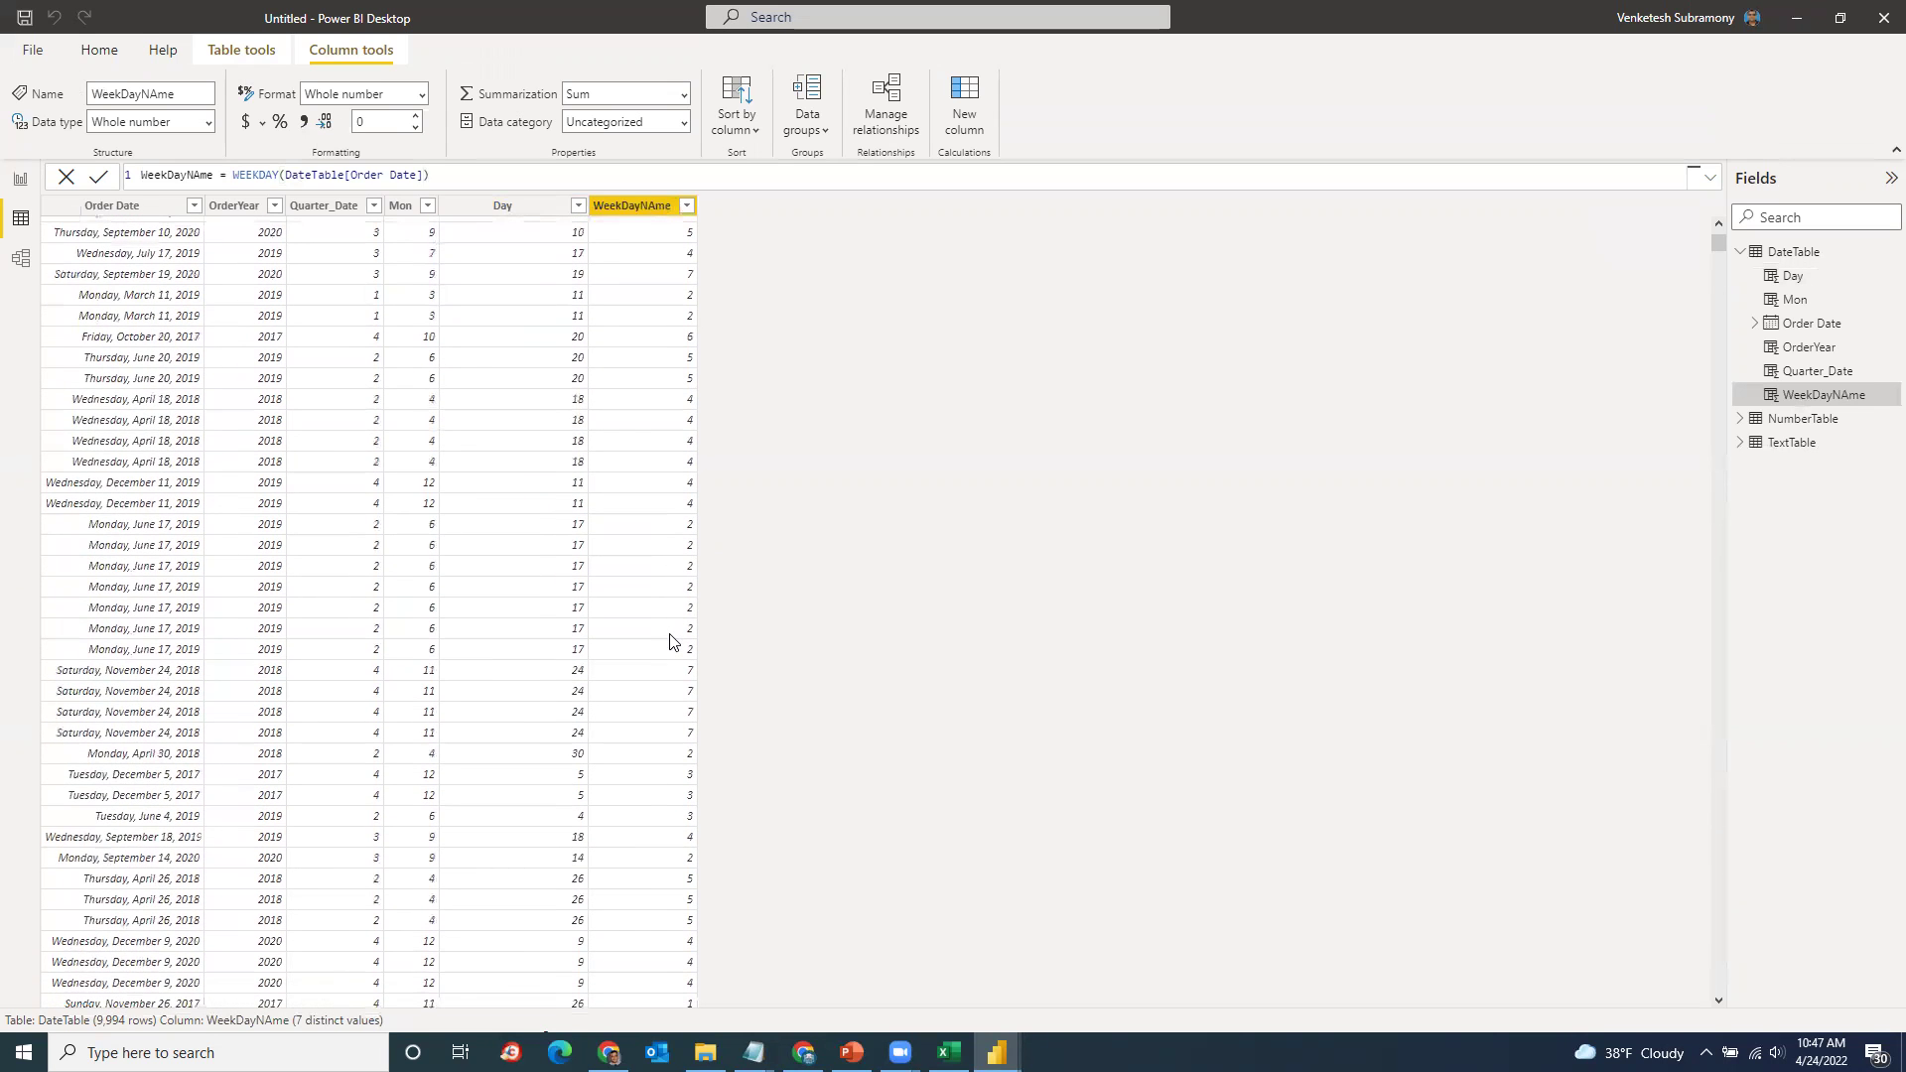
{"action": "scroll", "coordinate": [670, 640], "scroll_direction": "down", "scroll_amount": 4}
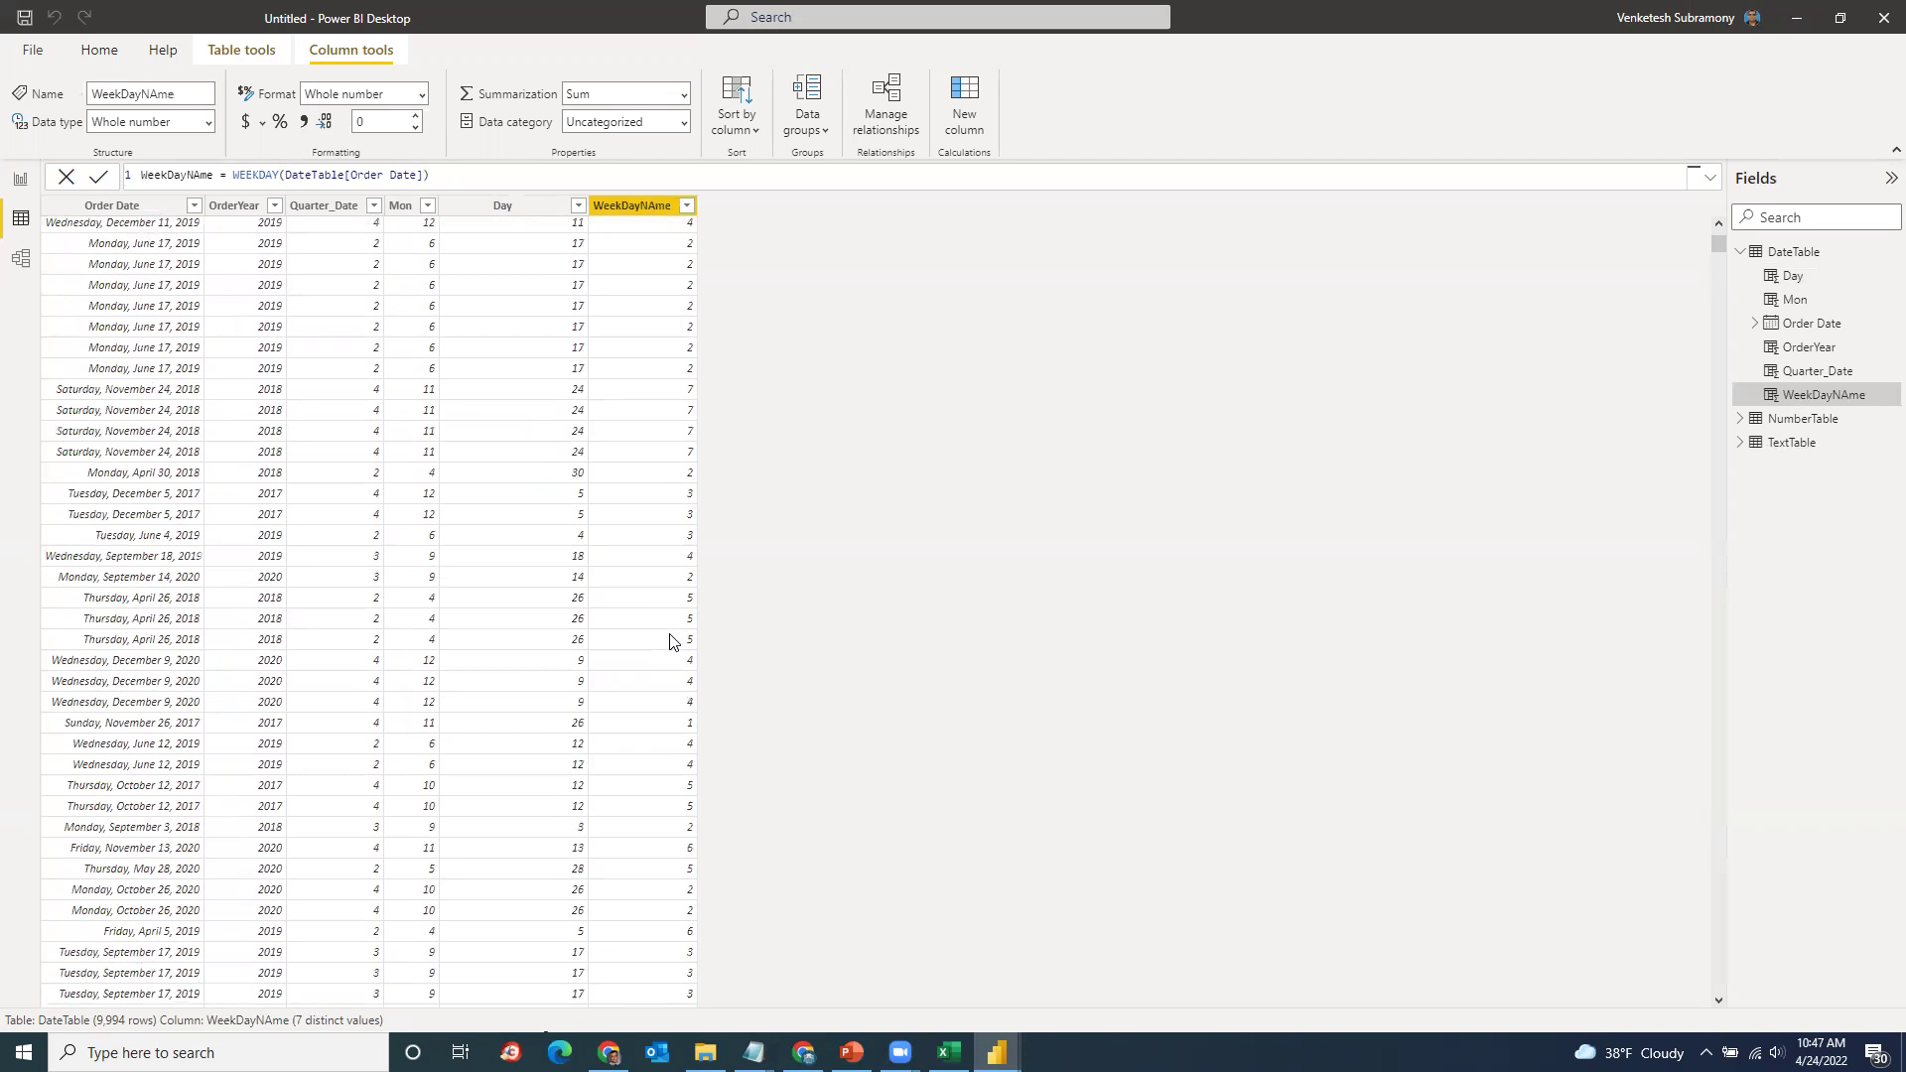
Step: Look through the WeekDayNAme values in DateTable and switch to the DAX function reference in Chrome to check the week functions
{"action": "scroll", "coordinate": [670, 640], "scroll_direction": "down", "scroll_amount": 10}
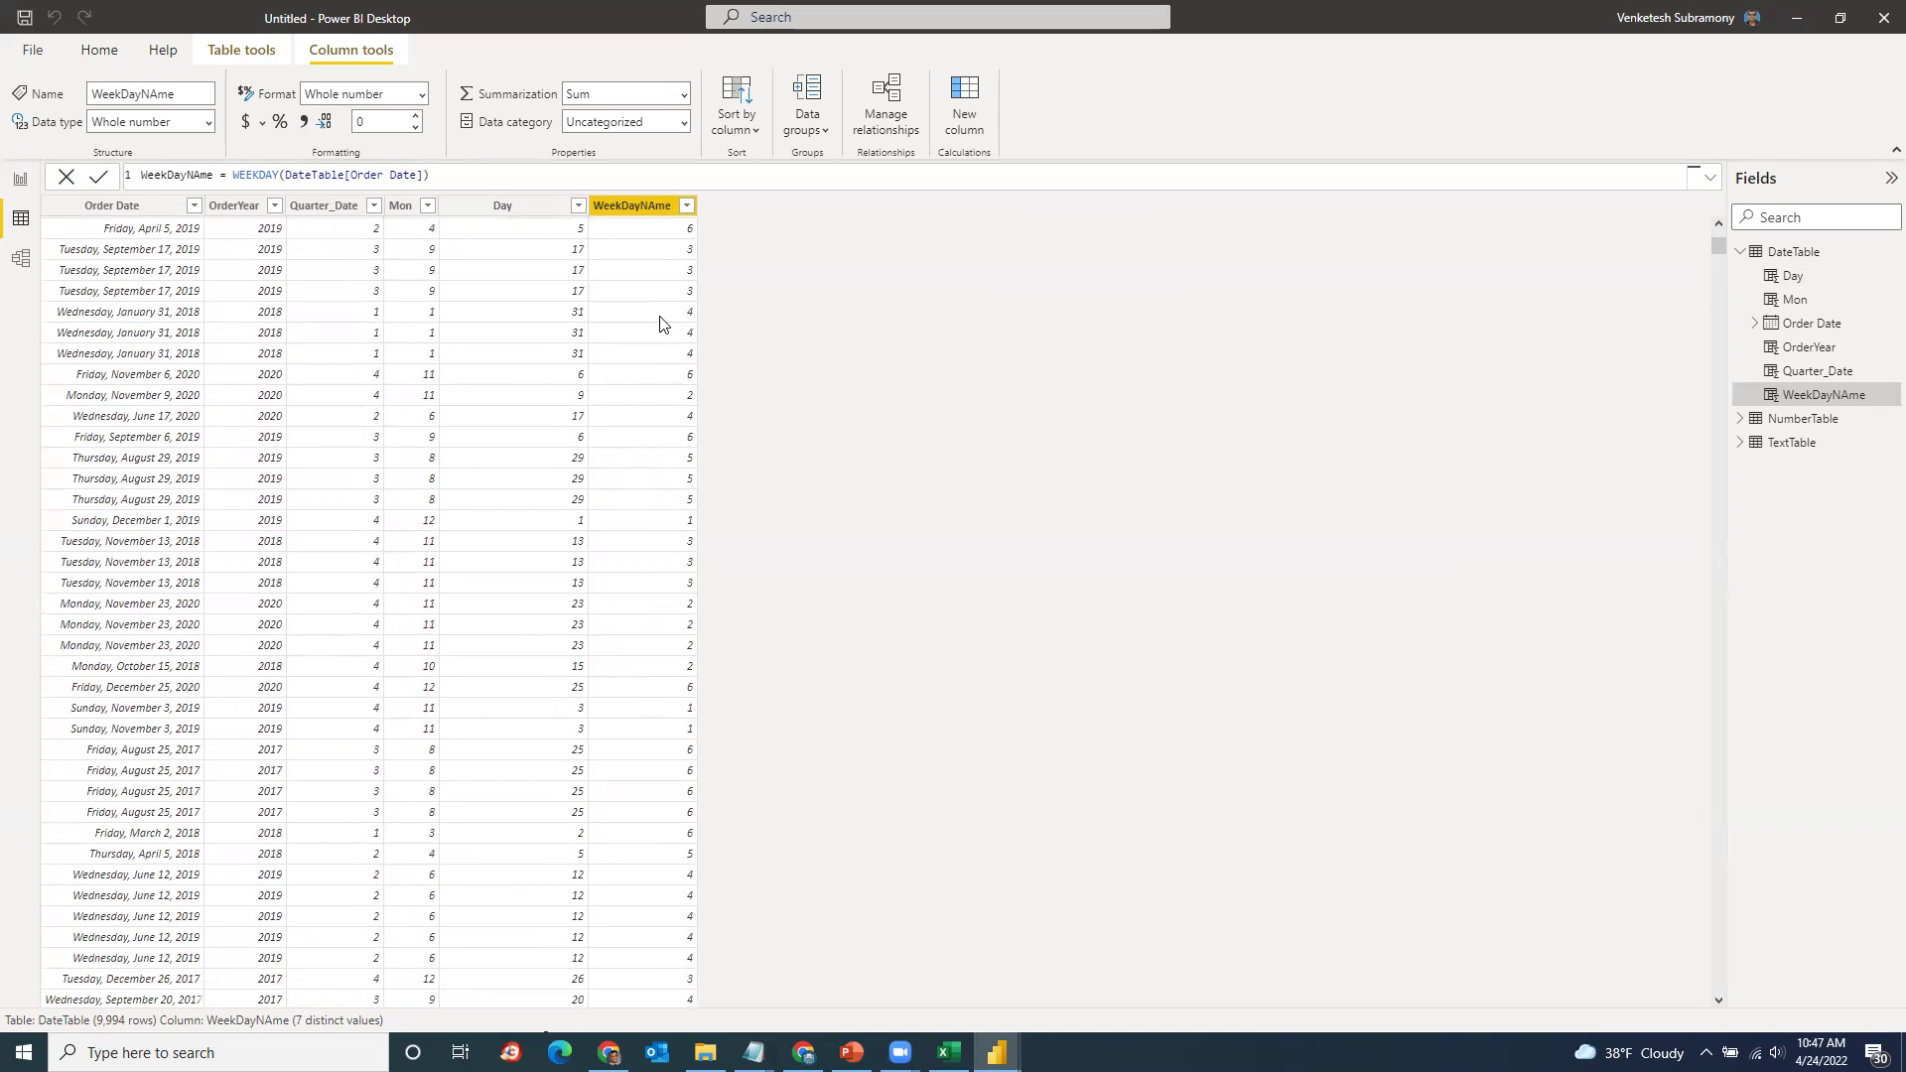
{"action": "scroll", "coordinate": [658, 316], "scroll_direction": "up", "scroll_amount": 9}
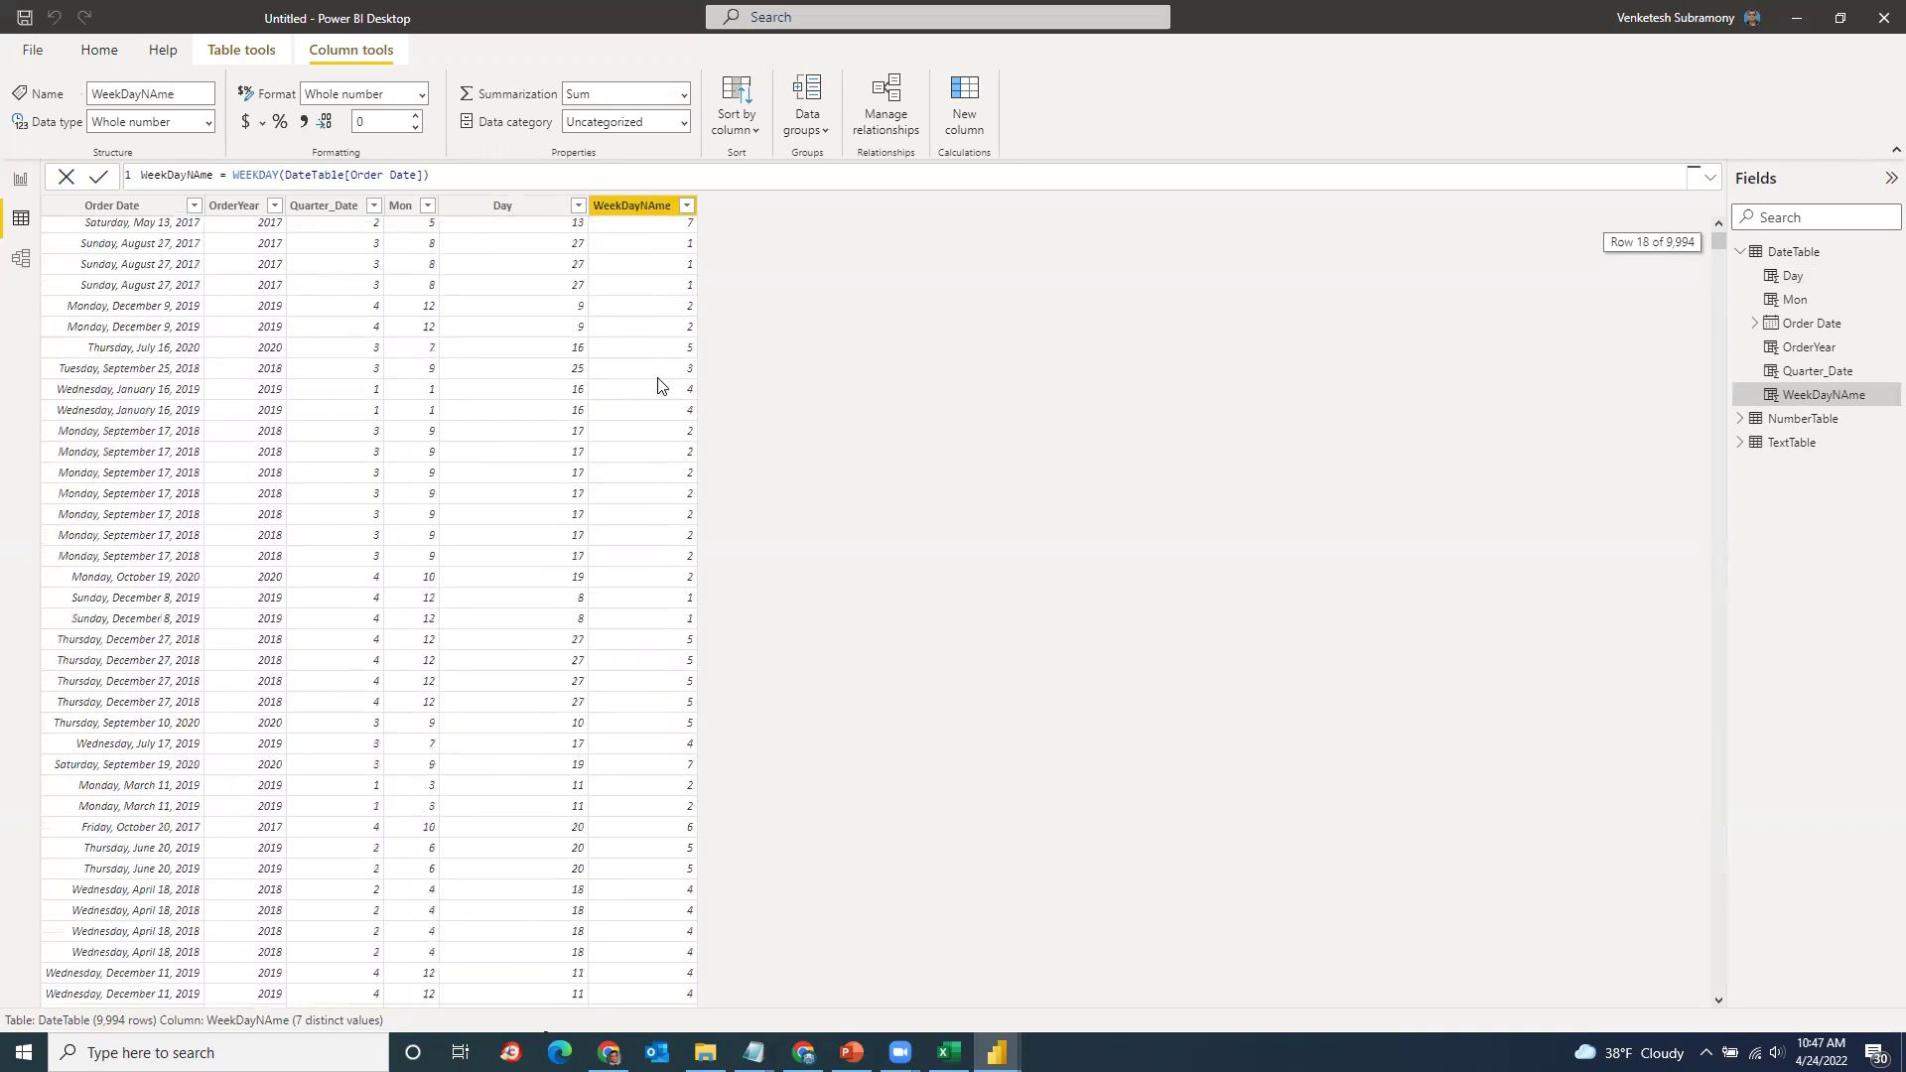
{"action": "key", "text": "alt+Tab"}
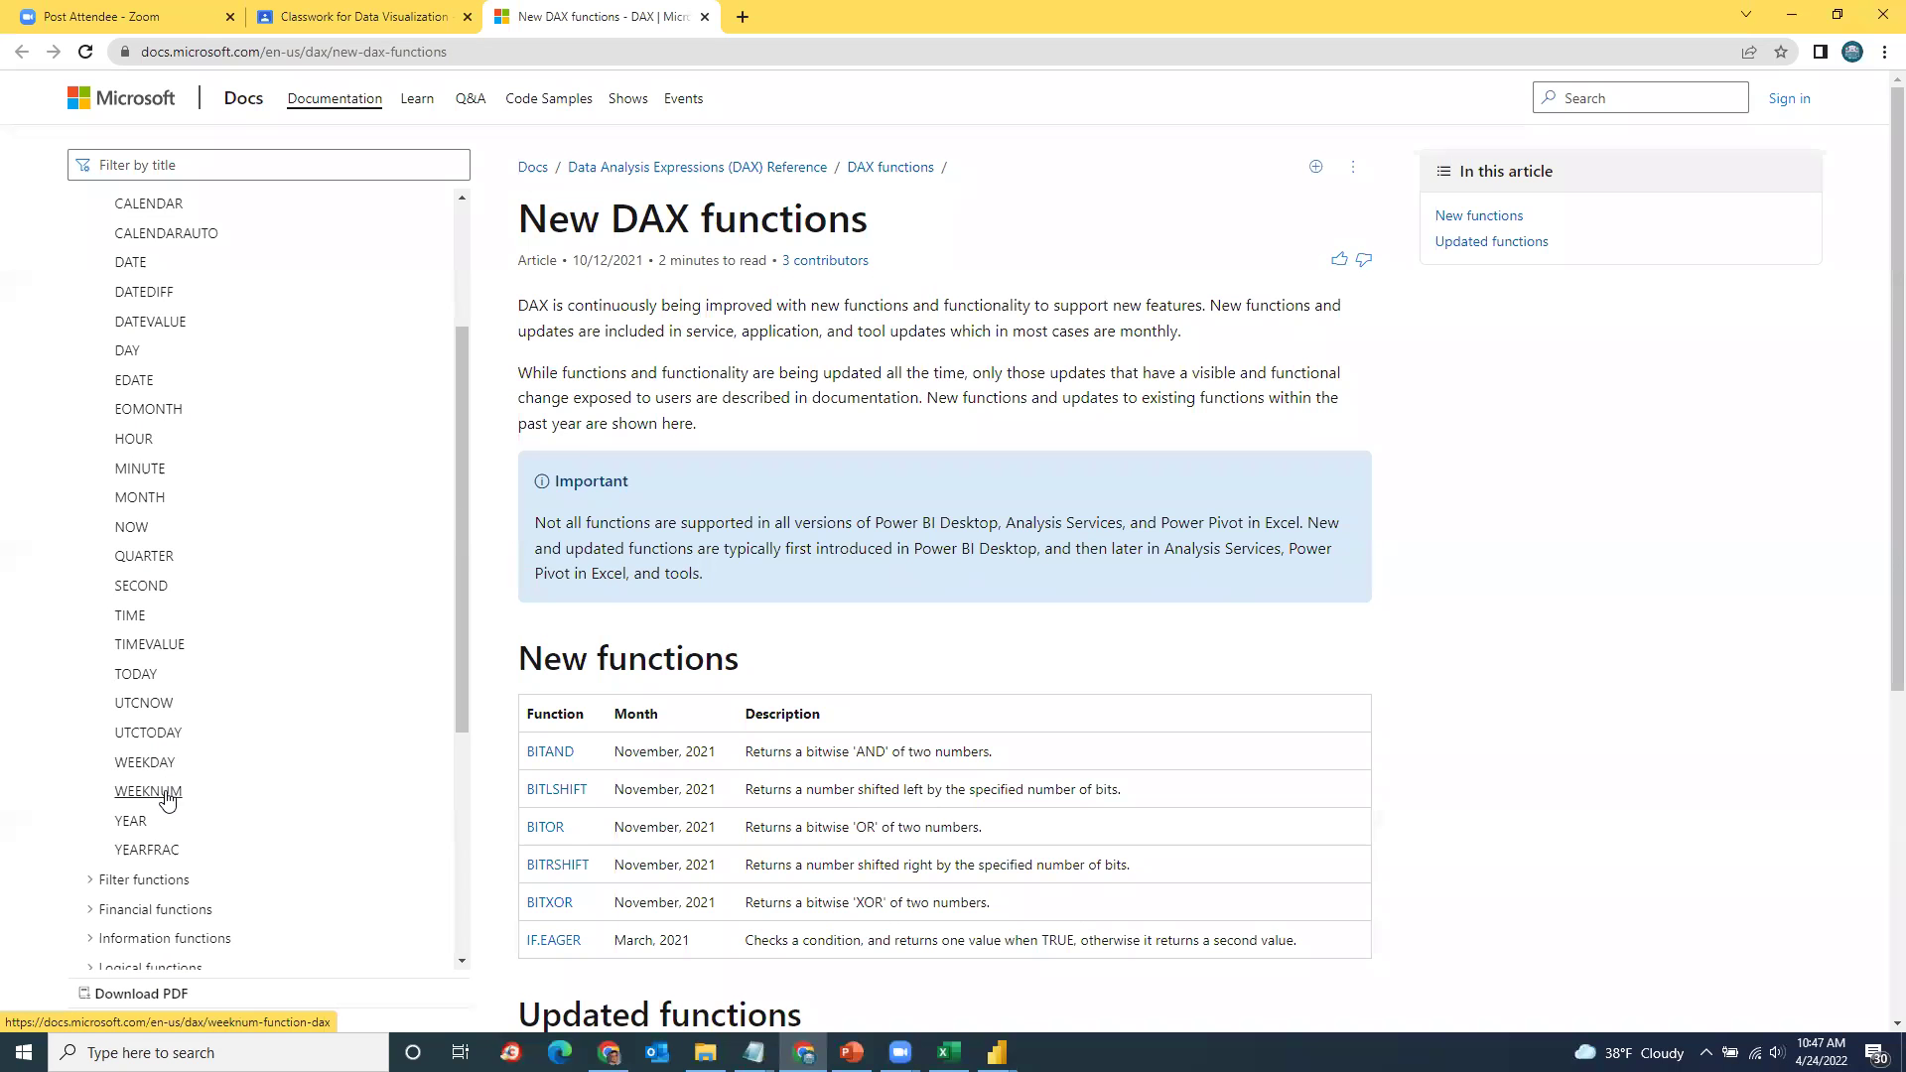
Step: Switch back to Power BI Desktop, add the calculated column WeekNo = WEEKDAY(DateTable[Order Date]) to DateTable and check its distinct values
{"action": "key", "text": "alt+Tab"}
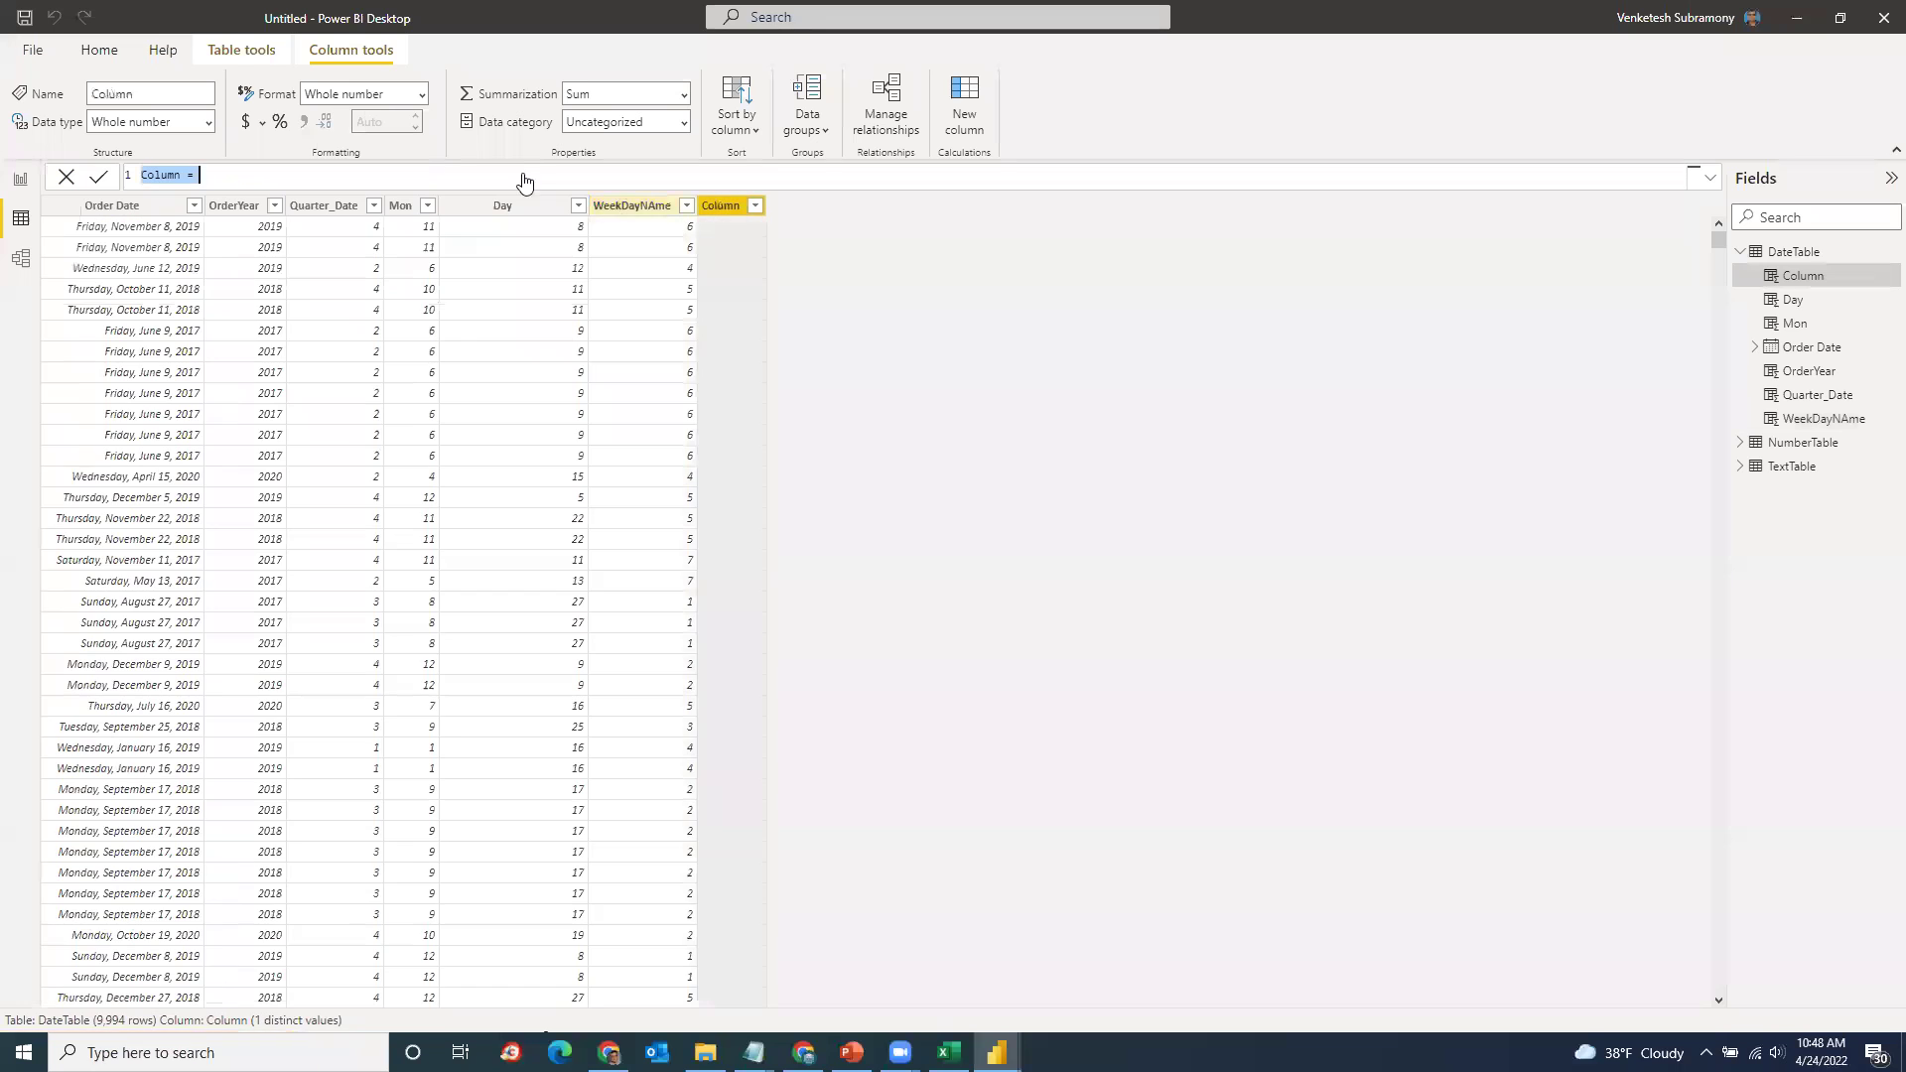
{"action": "double_click", "coordinate": [152, 178]}
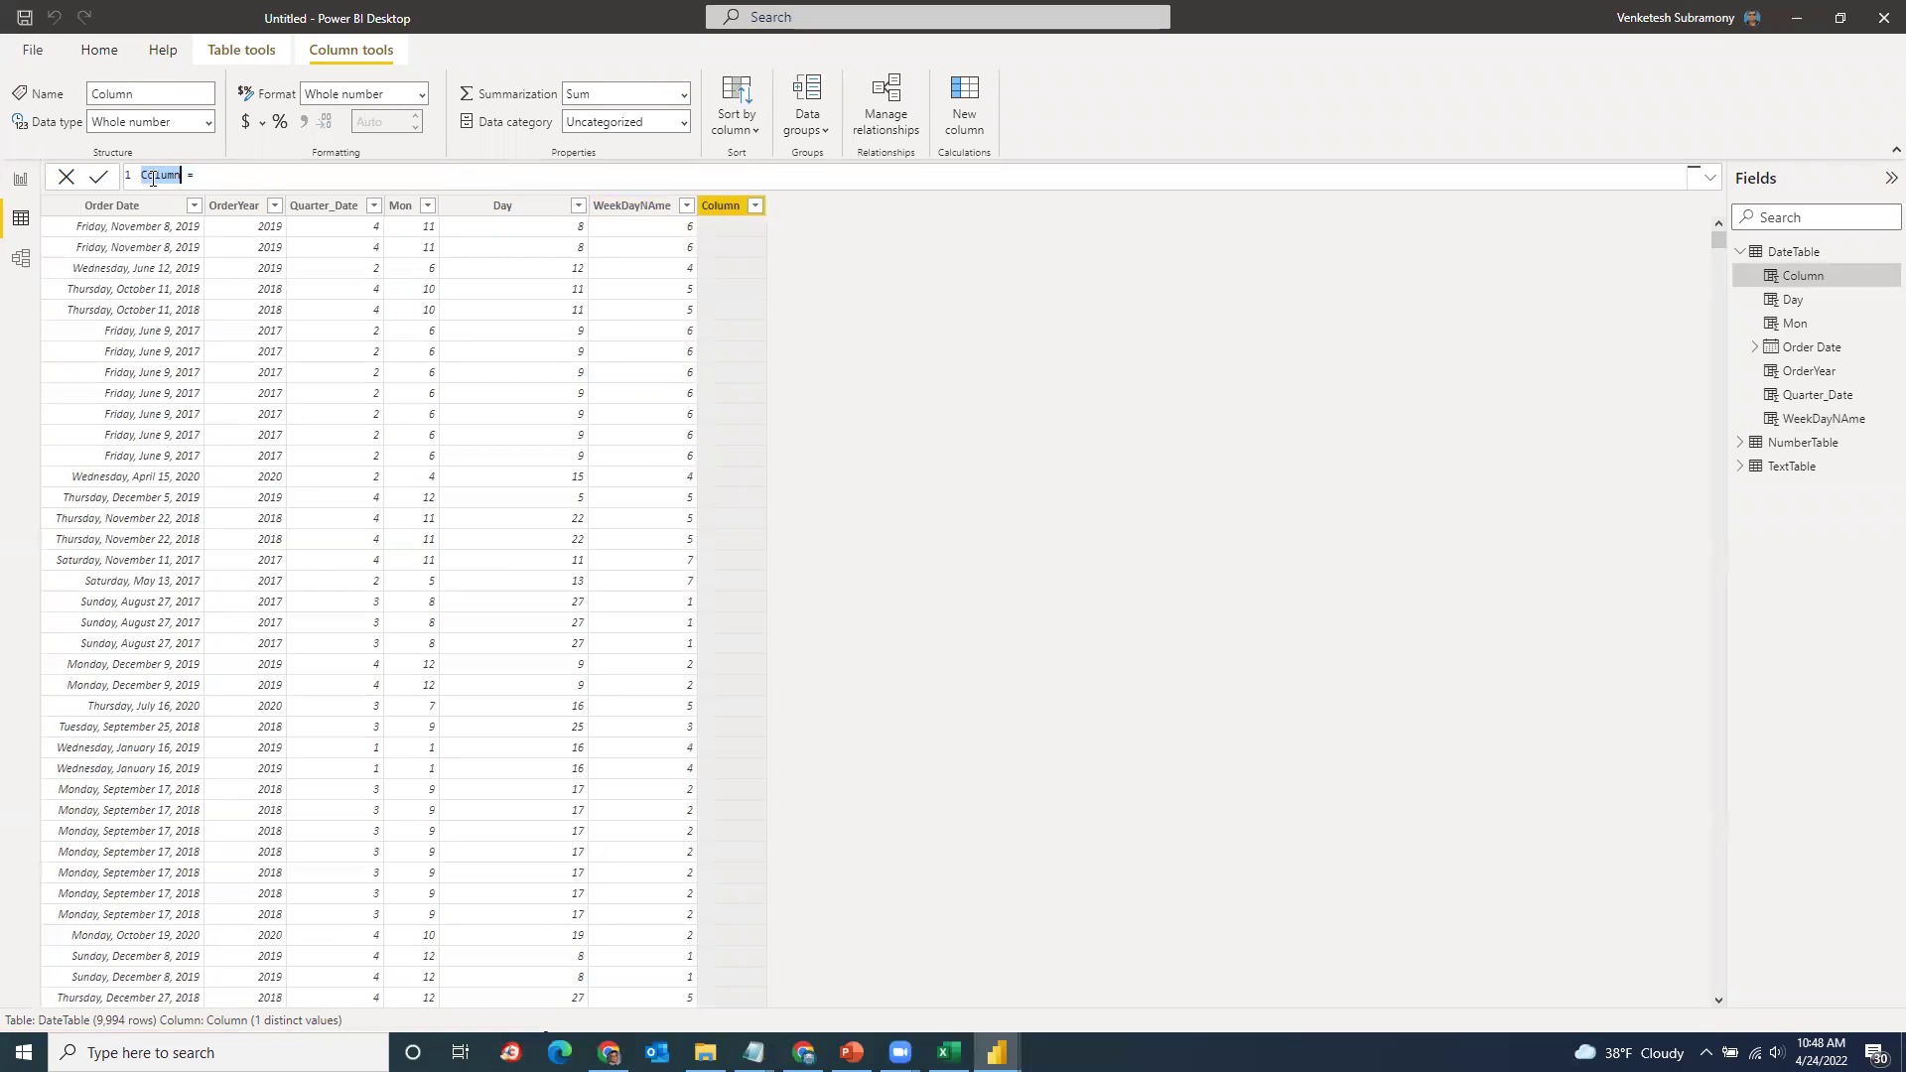
{"action": "type", "text": "WeekNo = Week"}
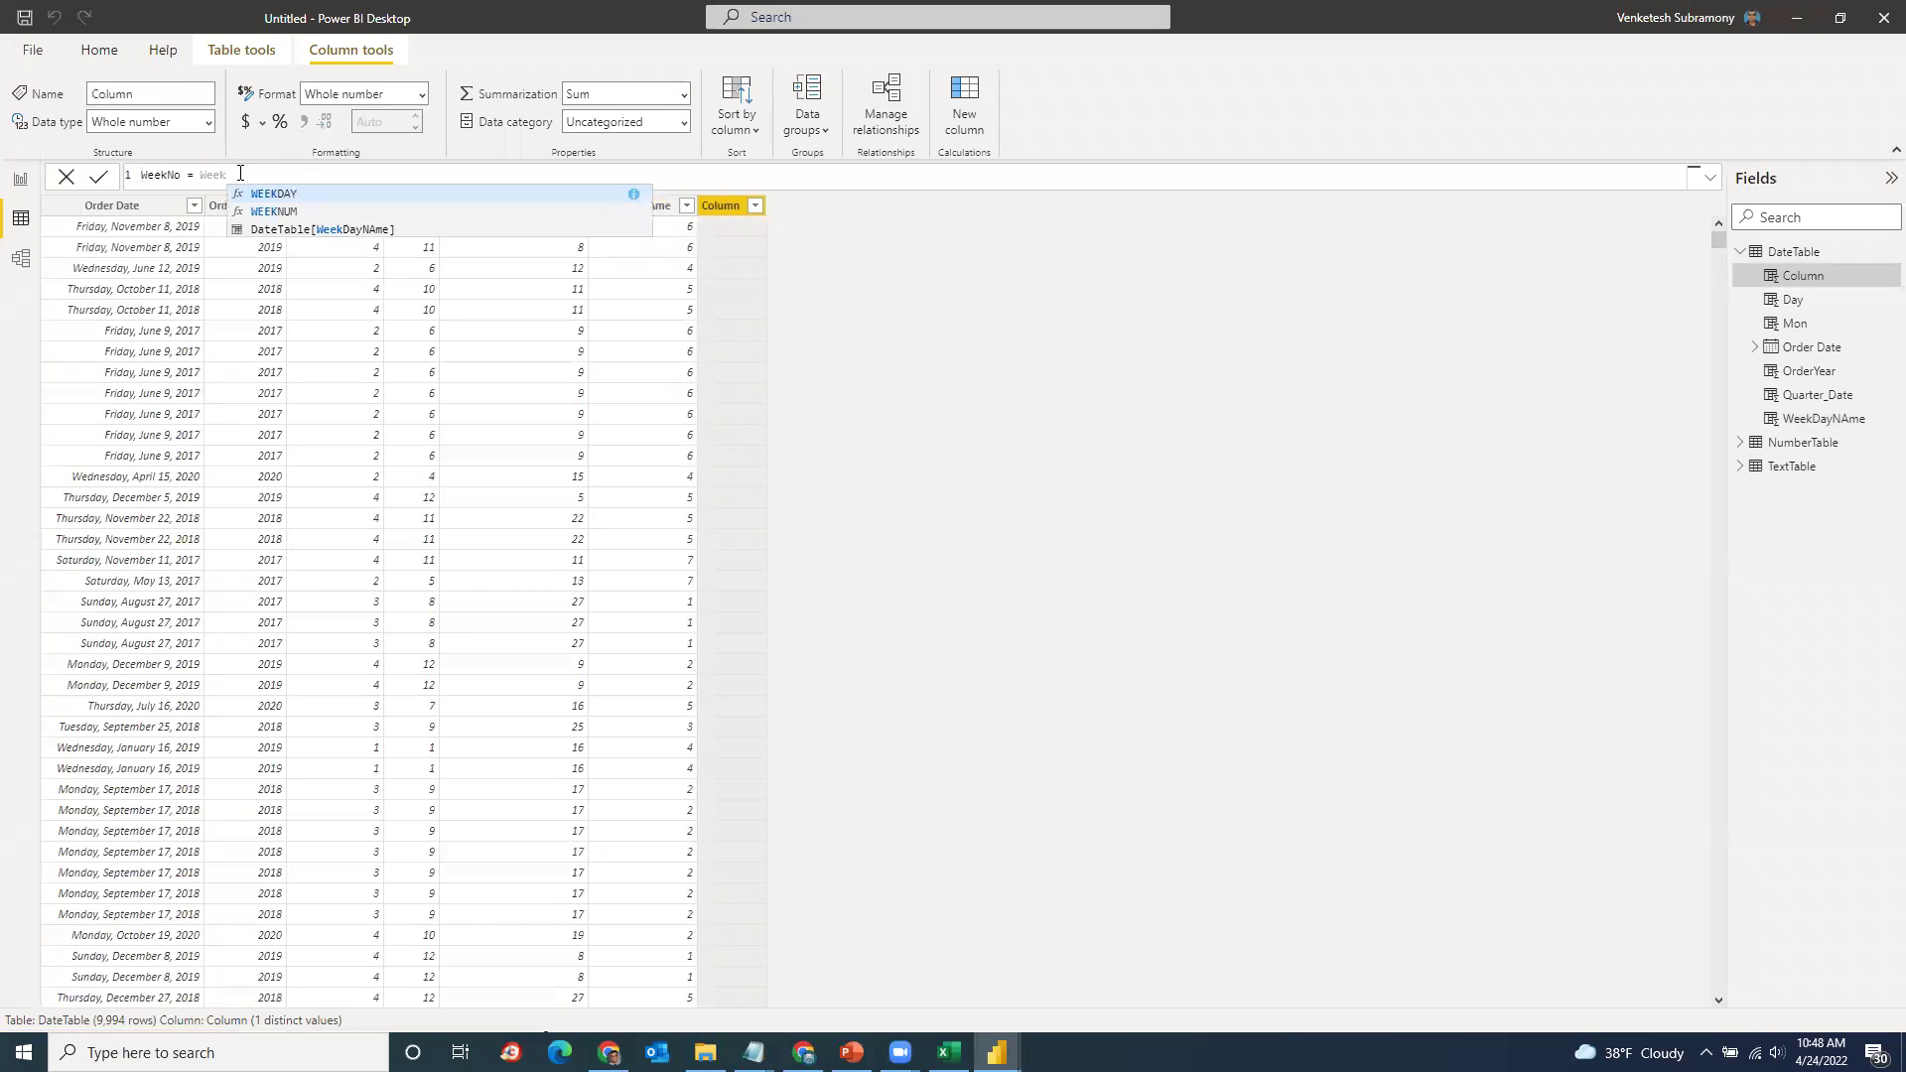
{"action": "key", "text": "Tab"}
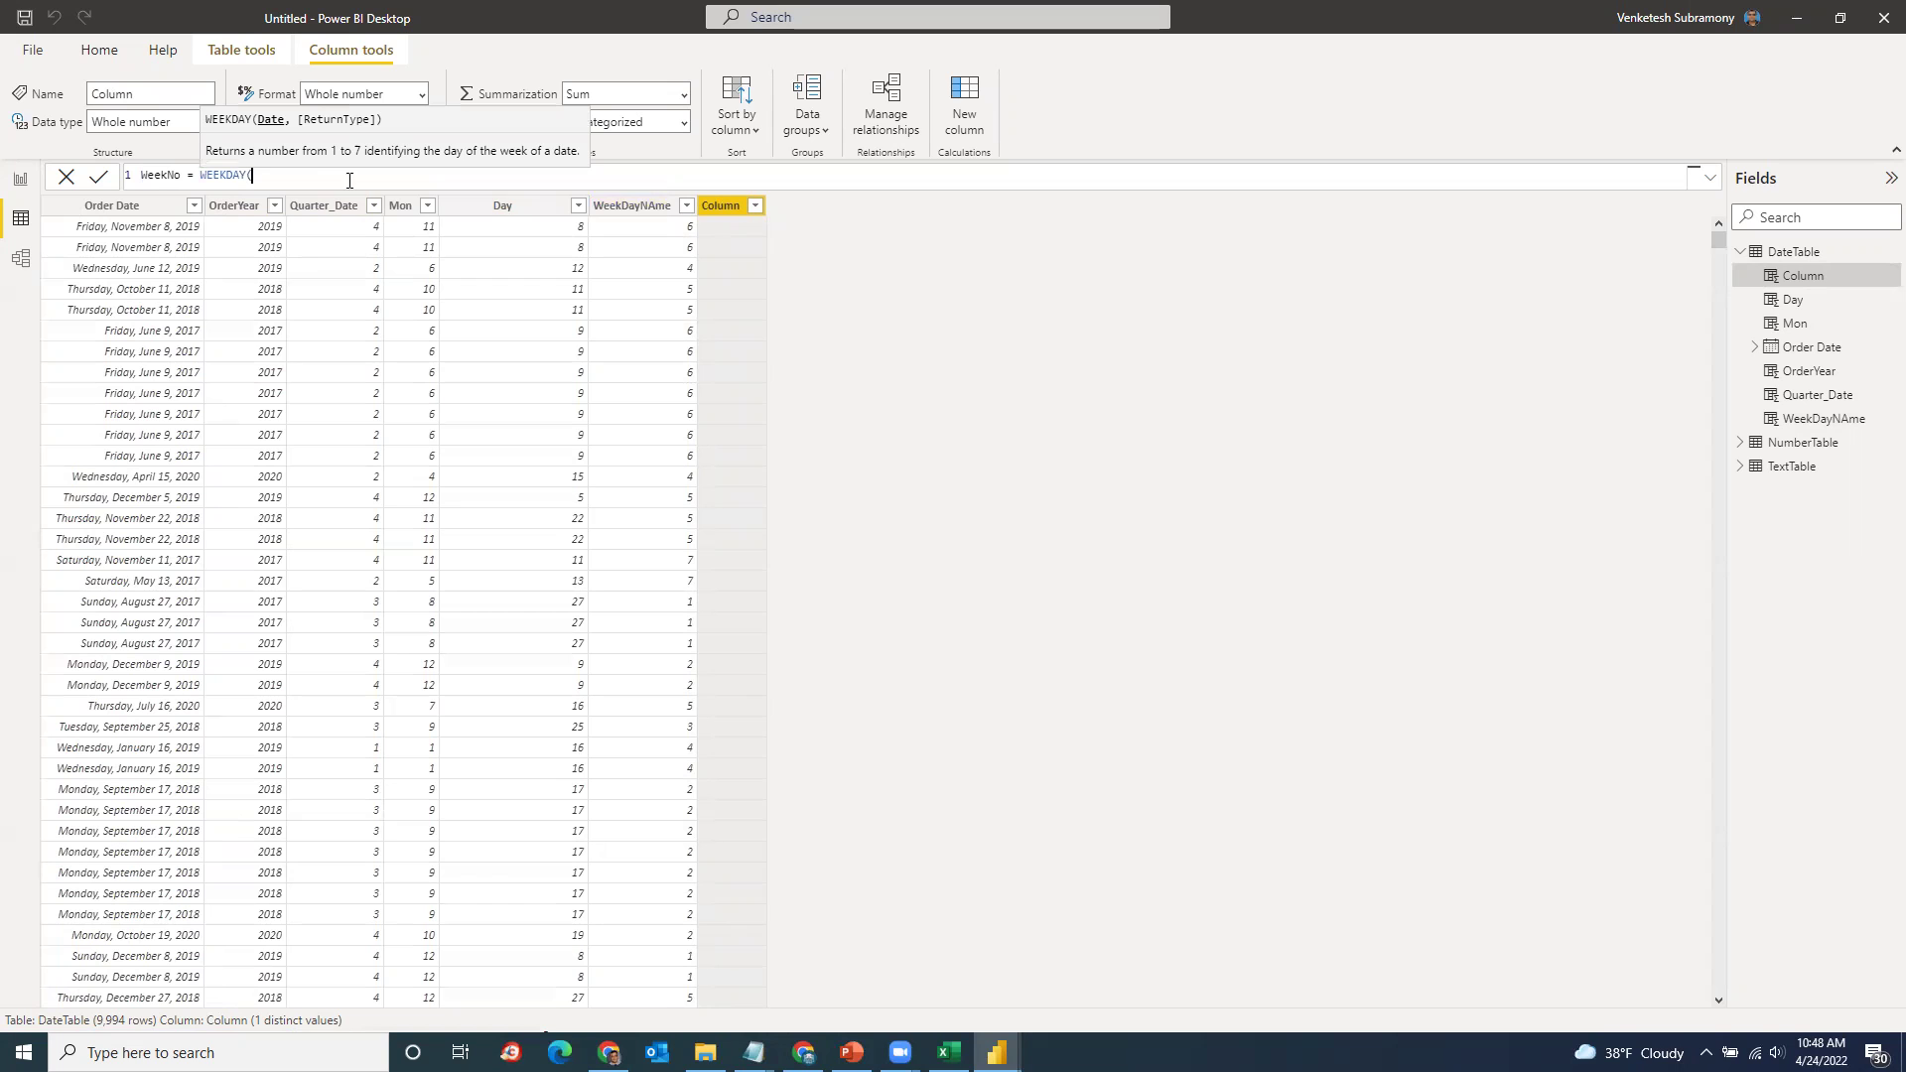
{"action": "type", "text": "Order"}
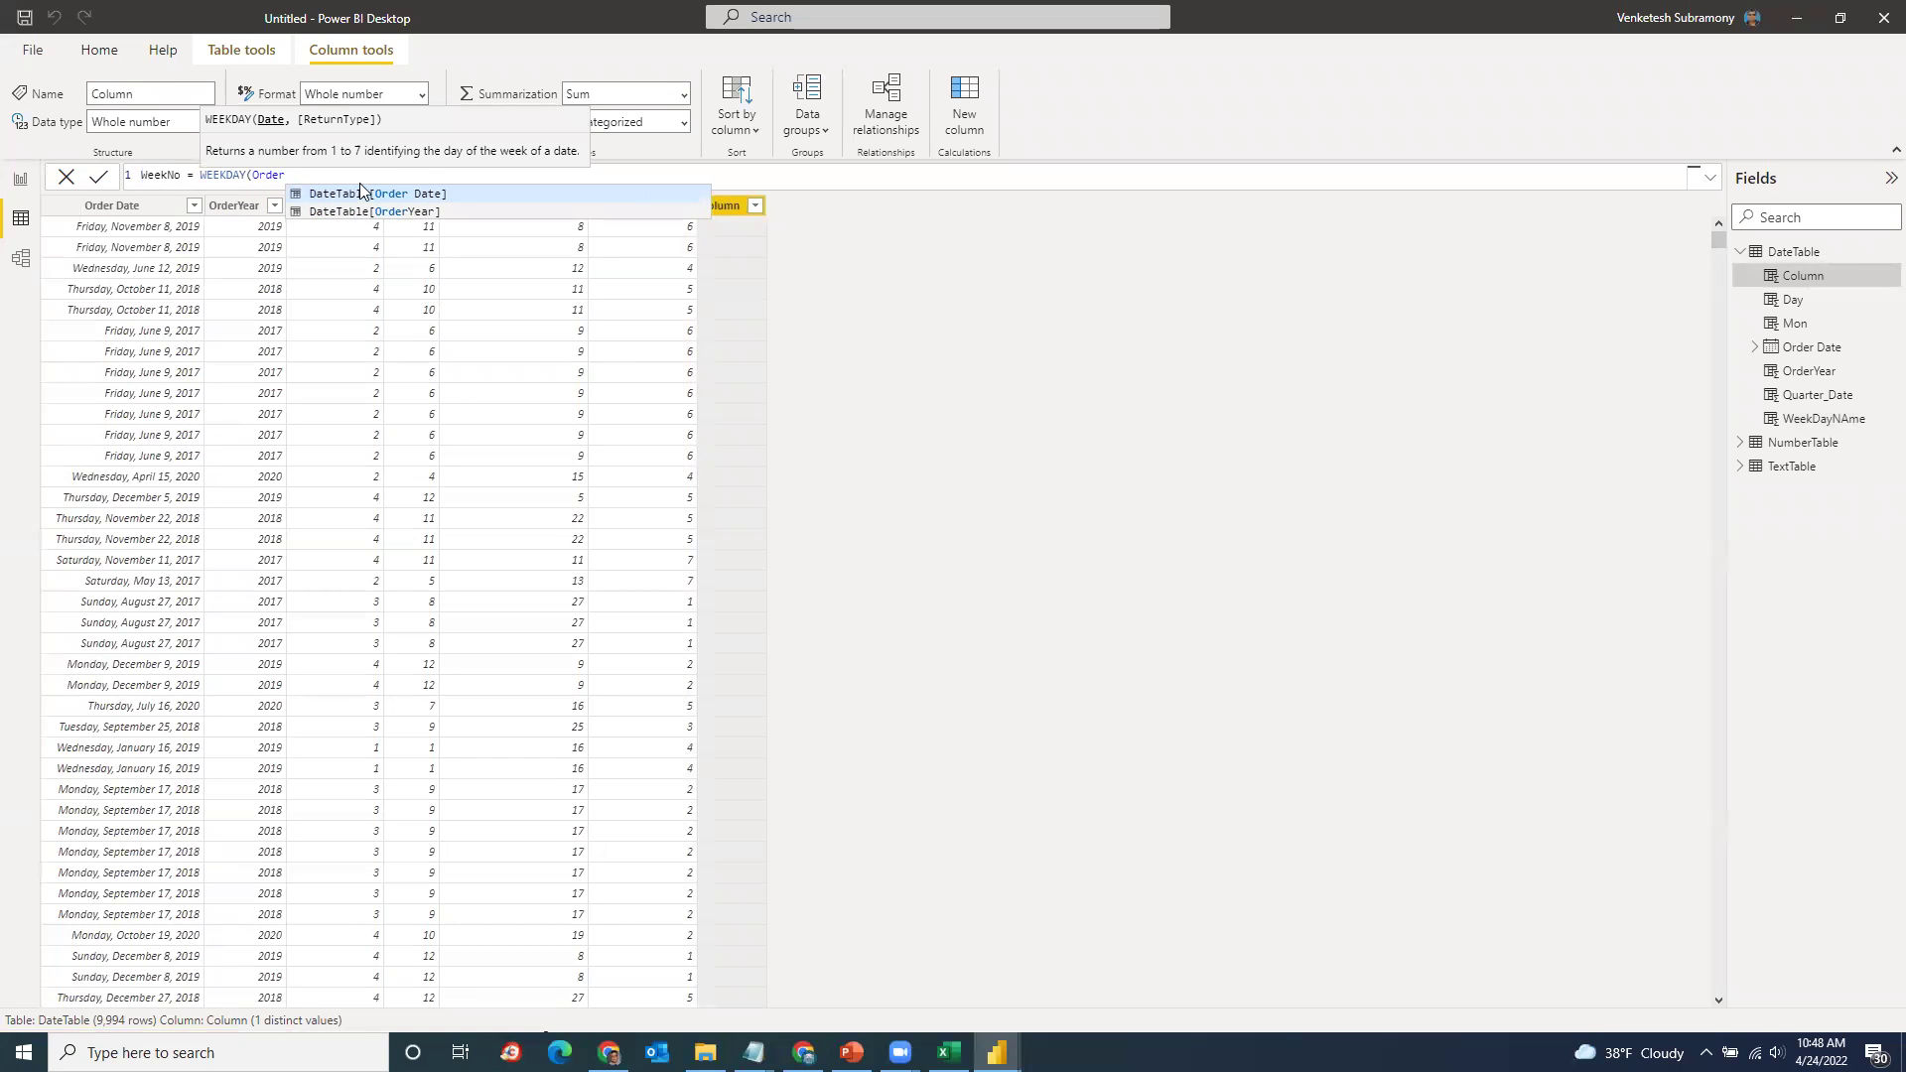
{"action": "key", "text": "Tab"}
{"action": "type", "text": ")"}
{"action": "key", "text": "Return"}
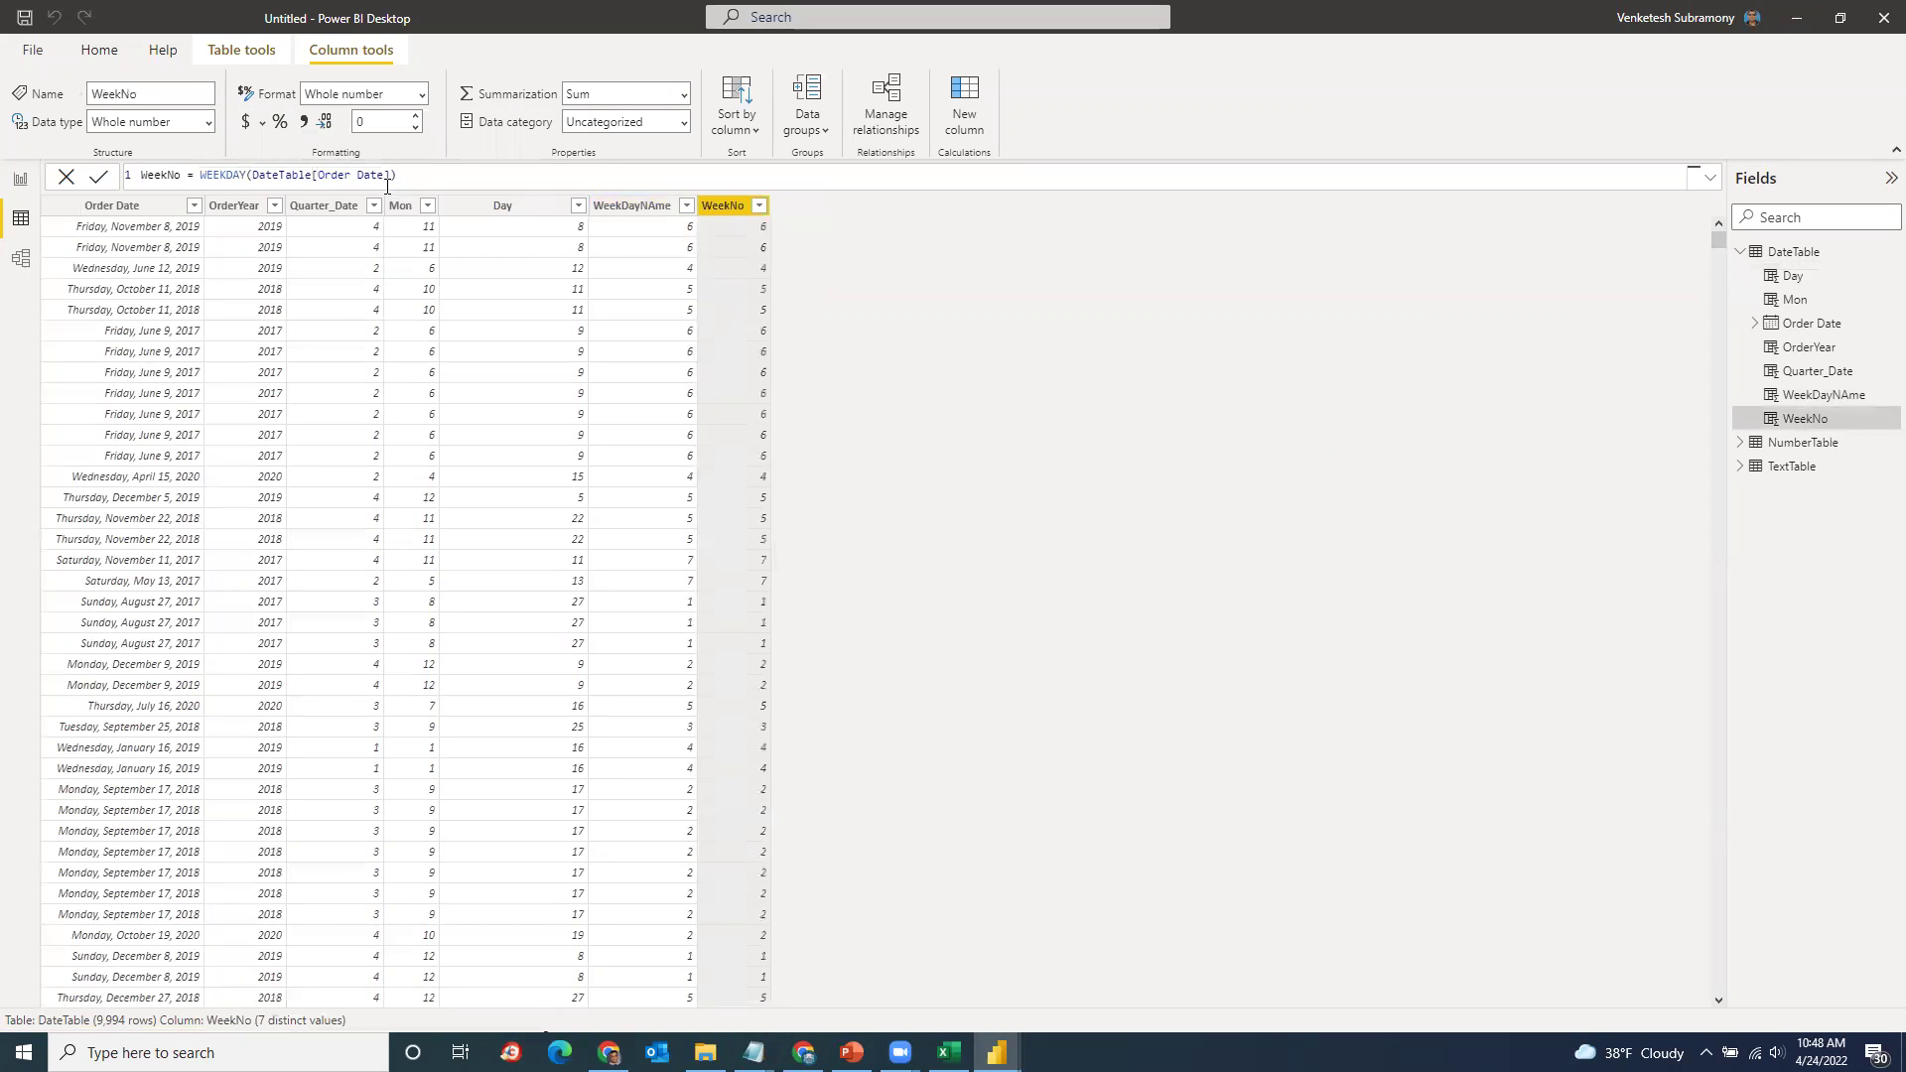
{"action": "left_click", "coordinate": [760, 206]}
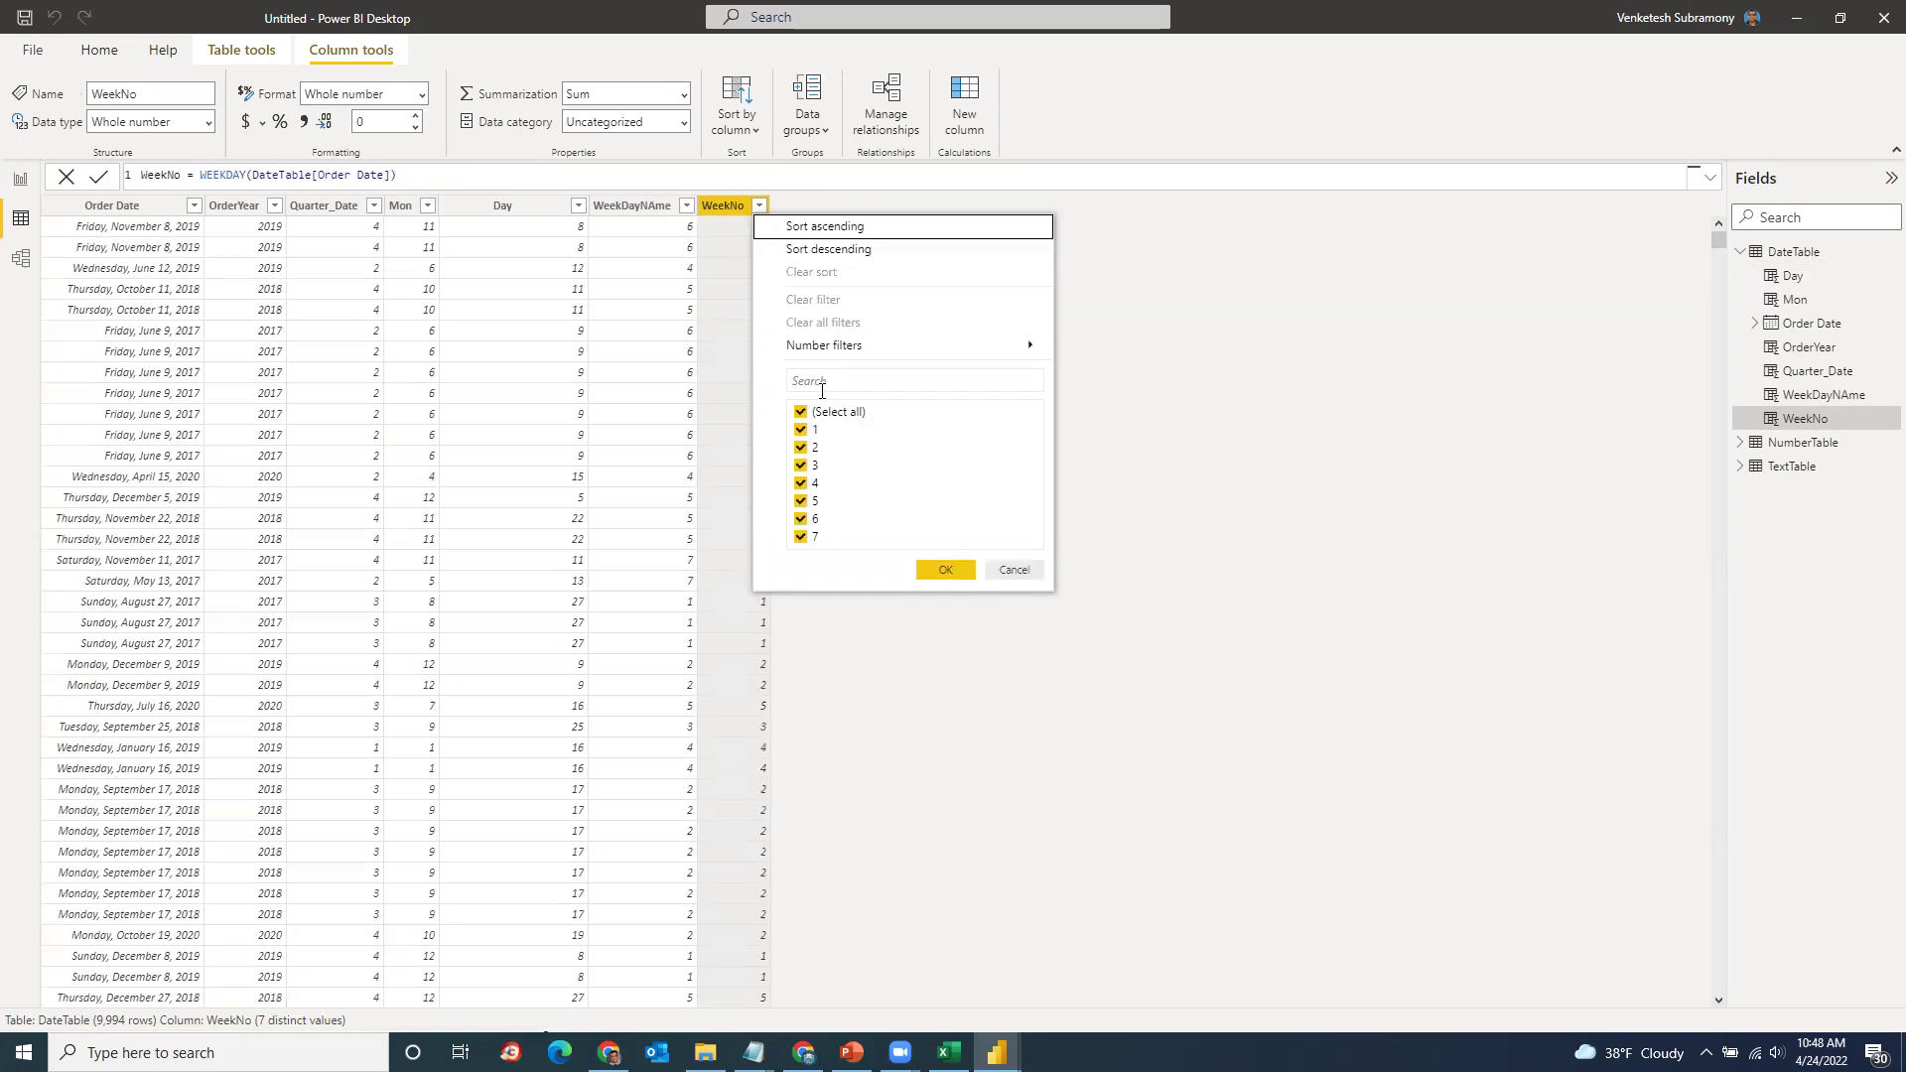
{"action": "left_click", "coordinate": [1010, 578]}
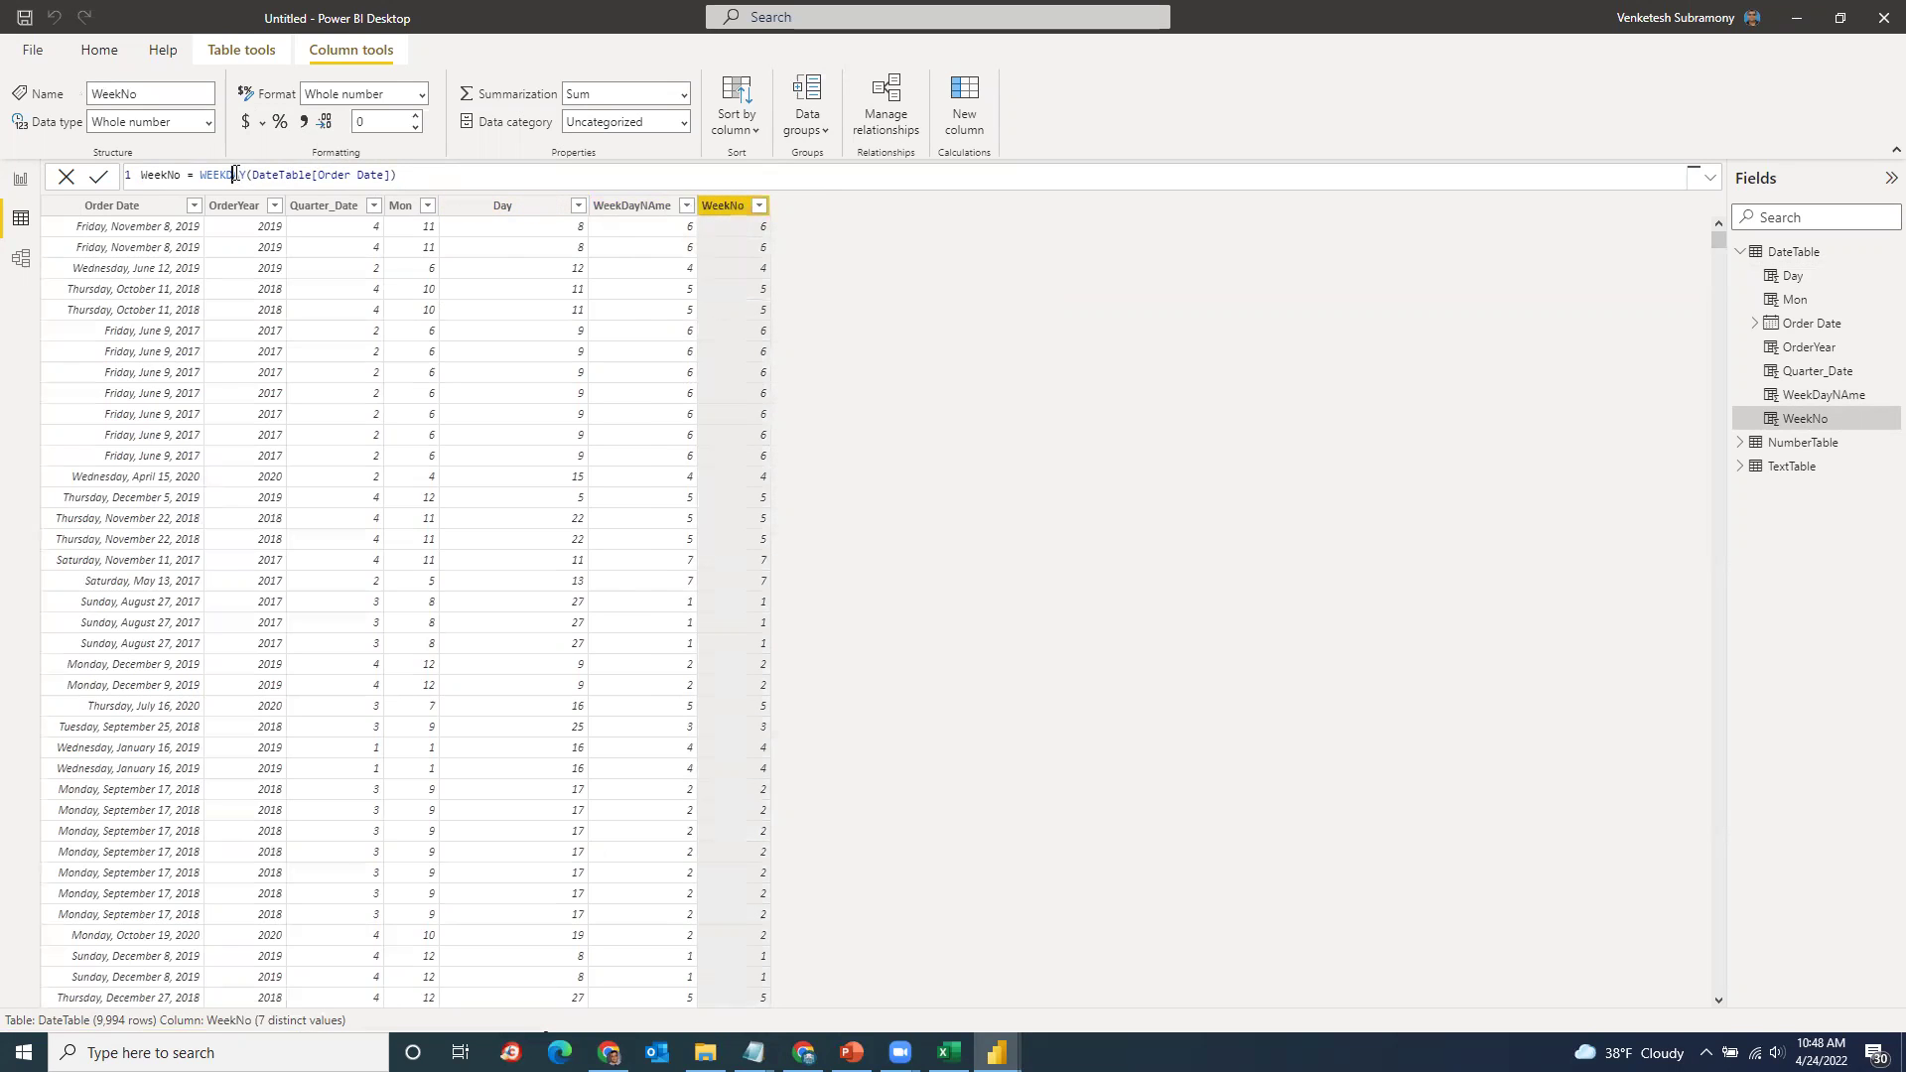
Step: Change the WeekNo formula to WEEKNUM(DateTable[Order Date]) and look through the column's distinct values without filtering
{"action": "type", "text": "WEEK"}
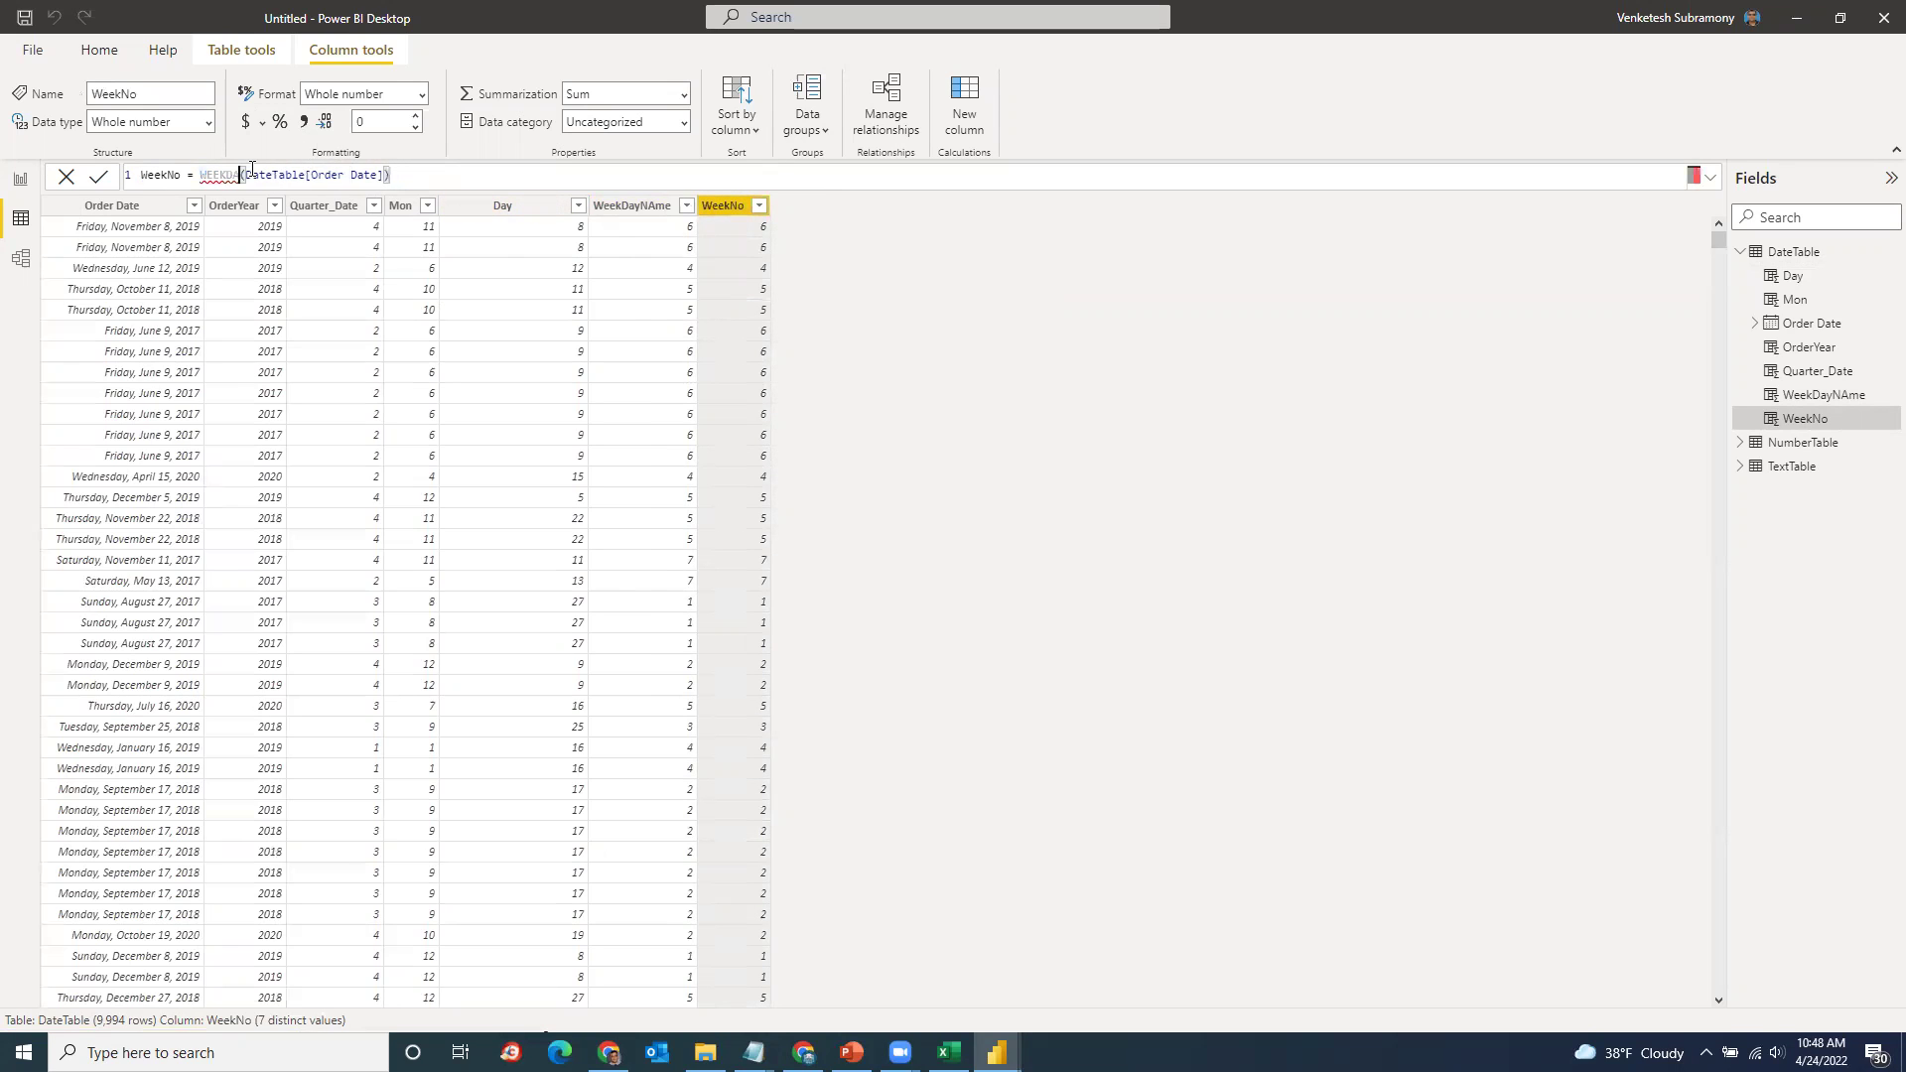
{"action": "type", "text": "NUM"}
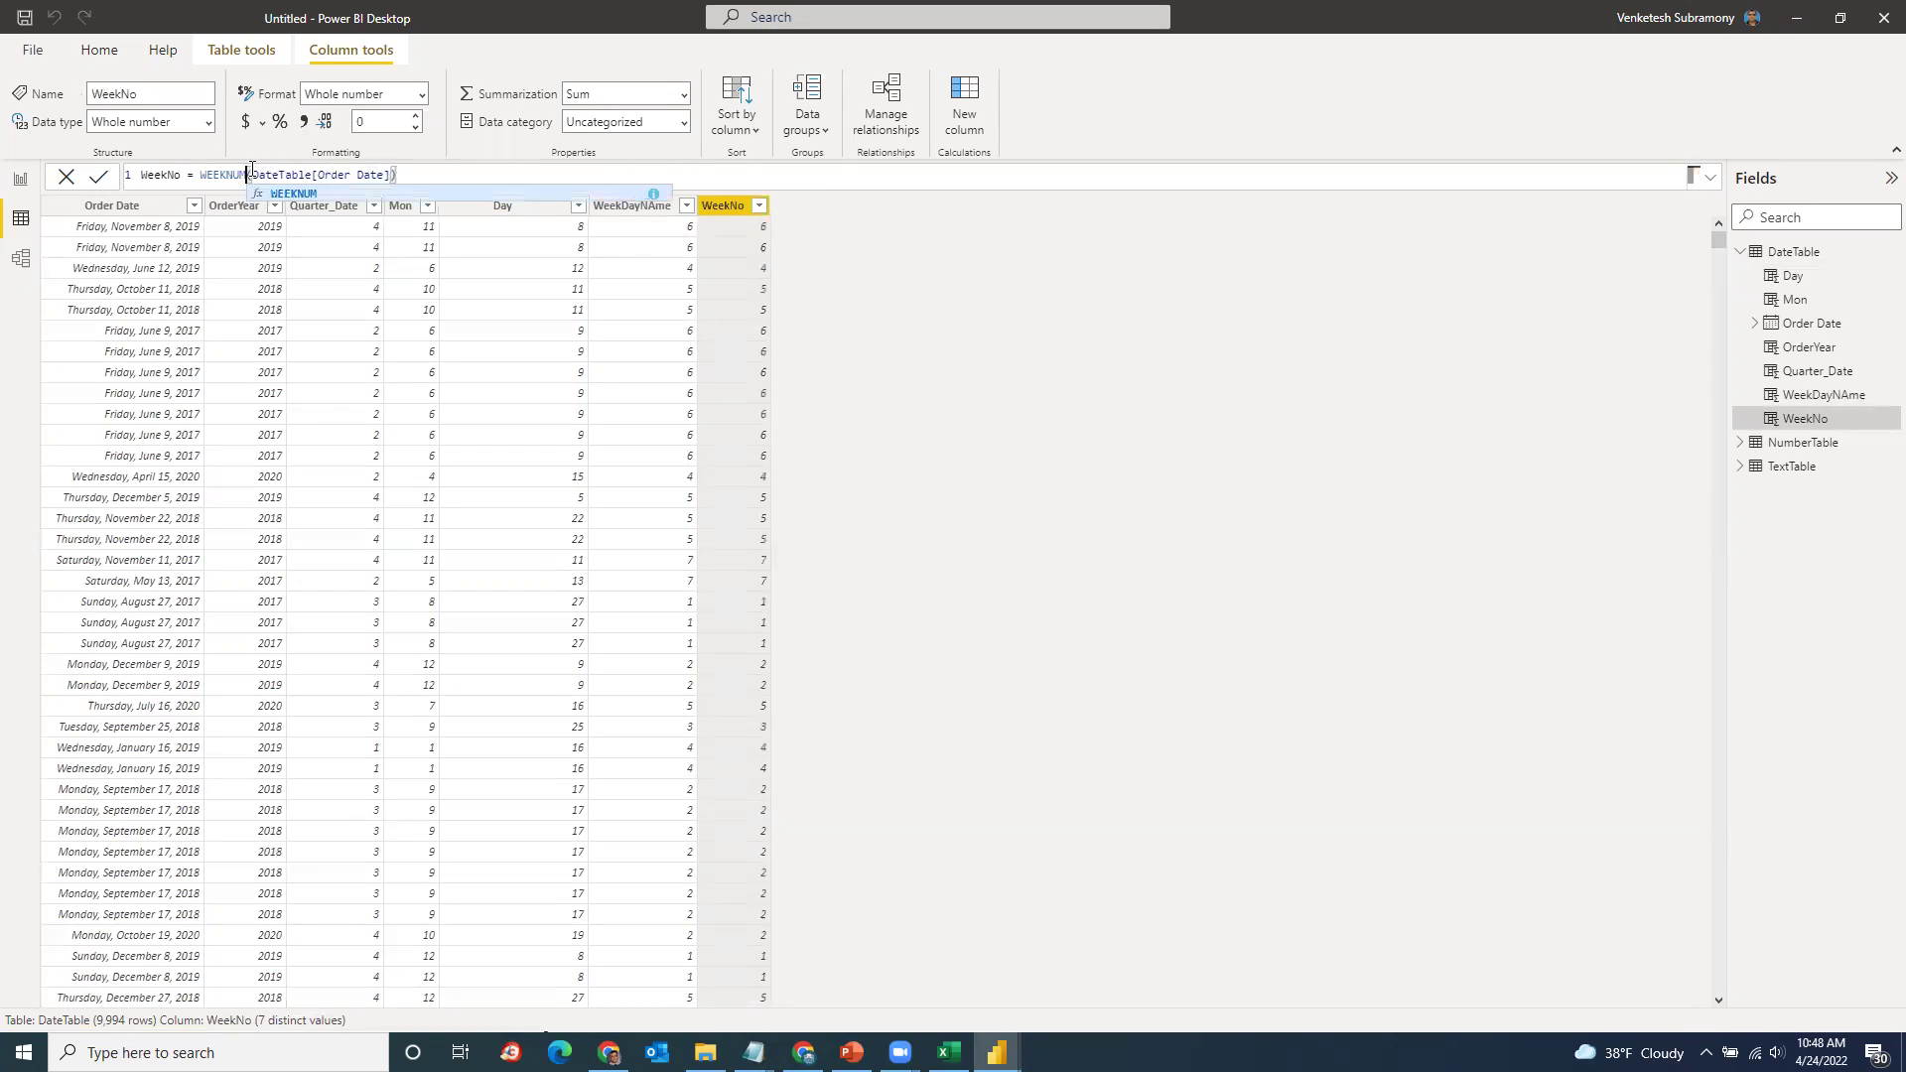
{"action": "key", "text": "Escape"}
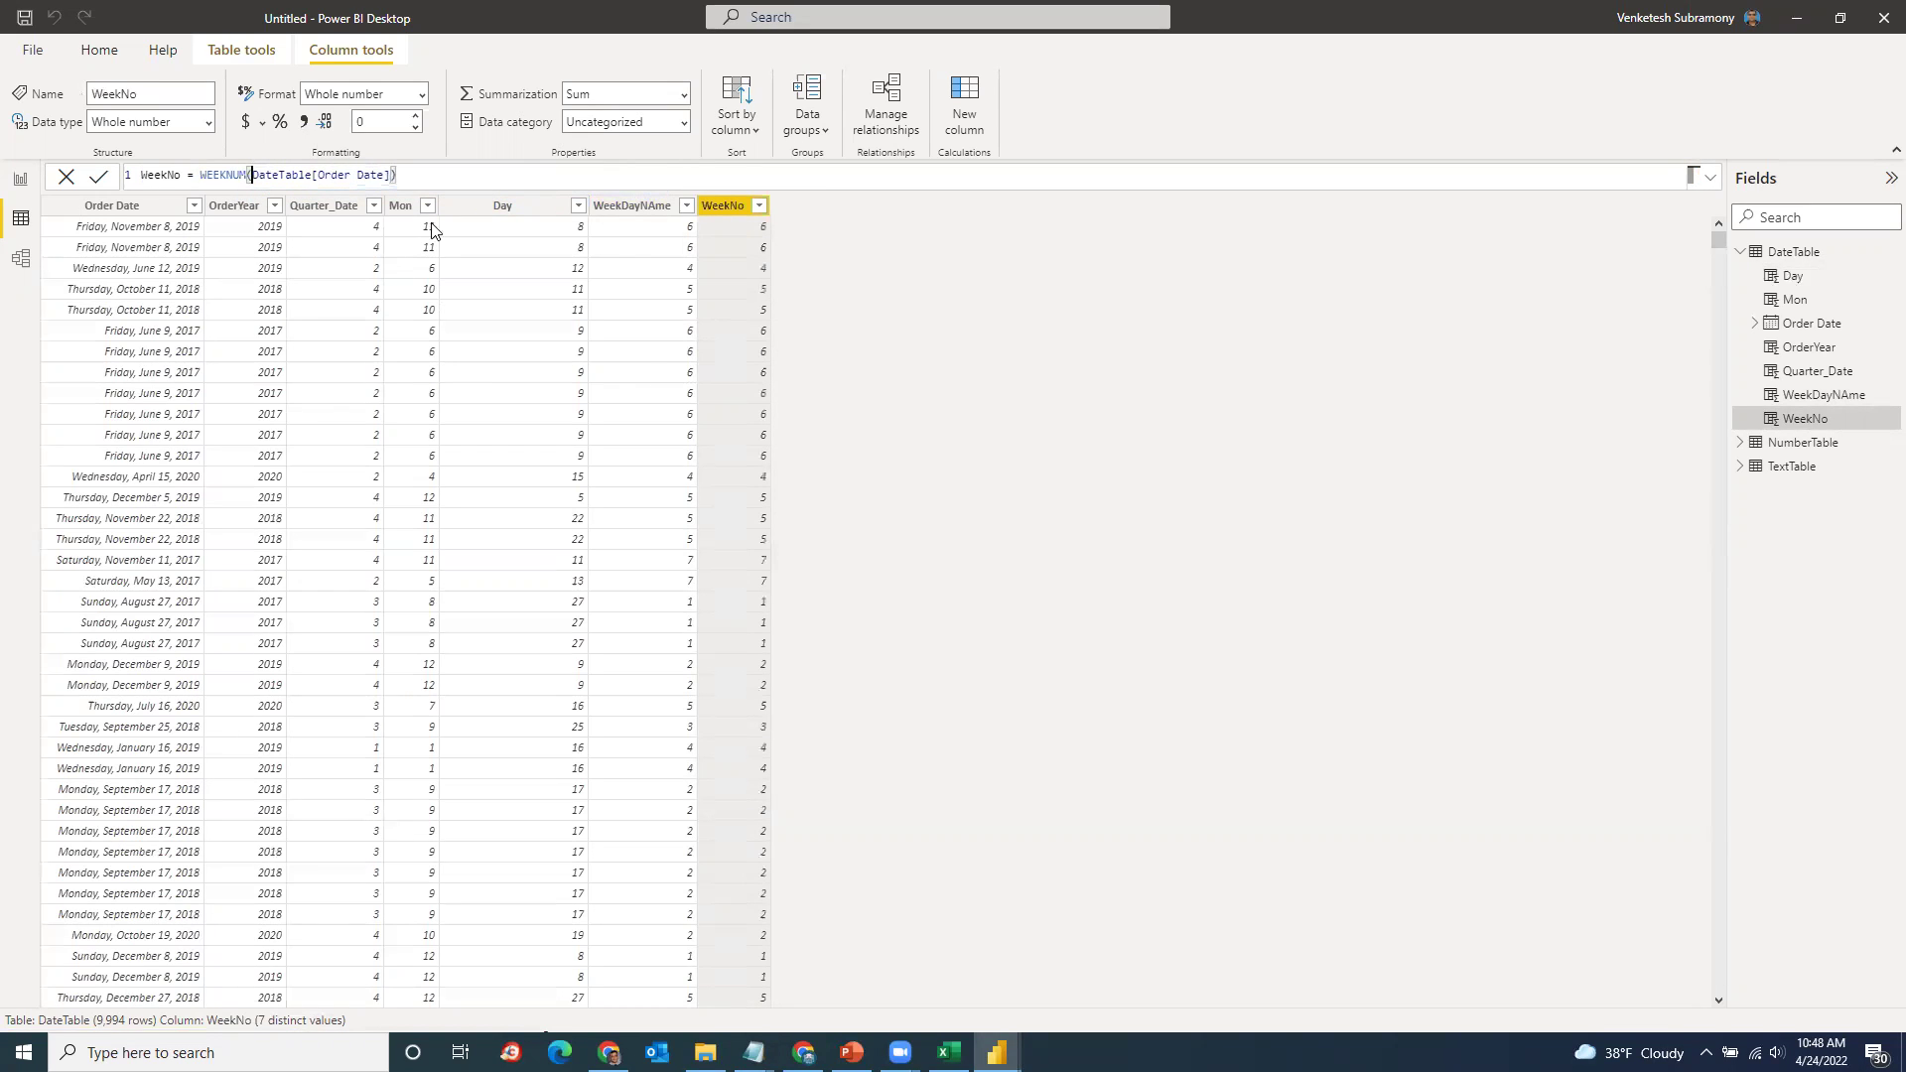
{"action": "left_click", "coordinate": [465, 178]}
{"action": "key", "text": "Return"}
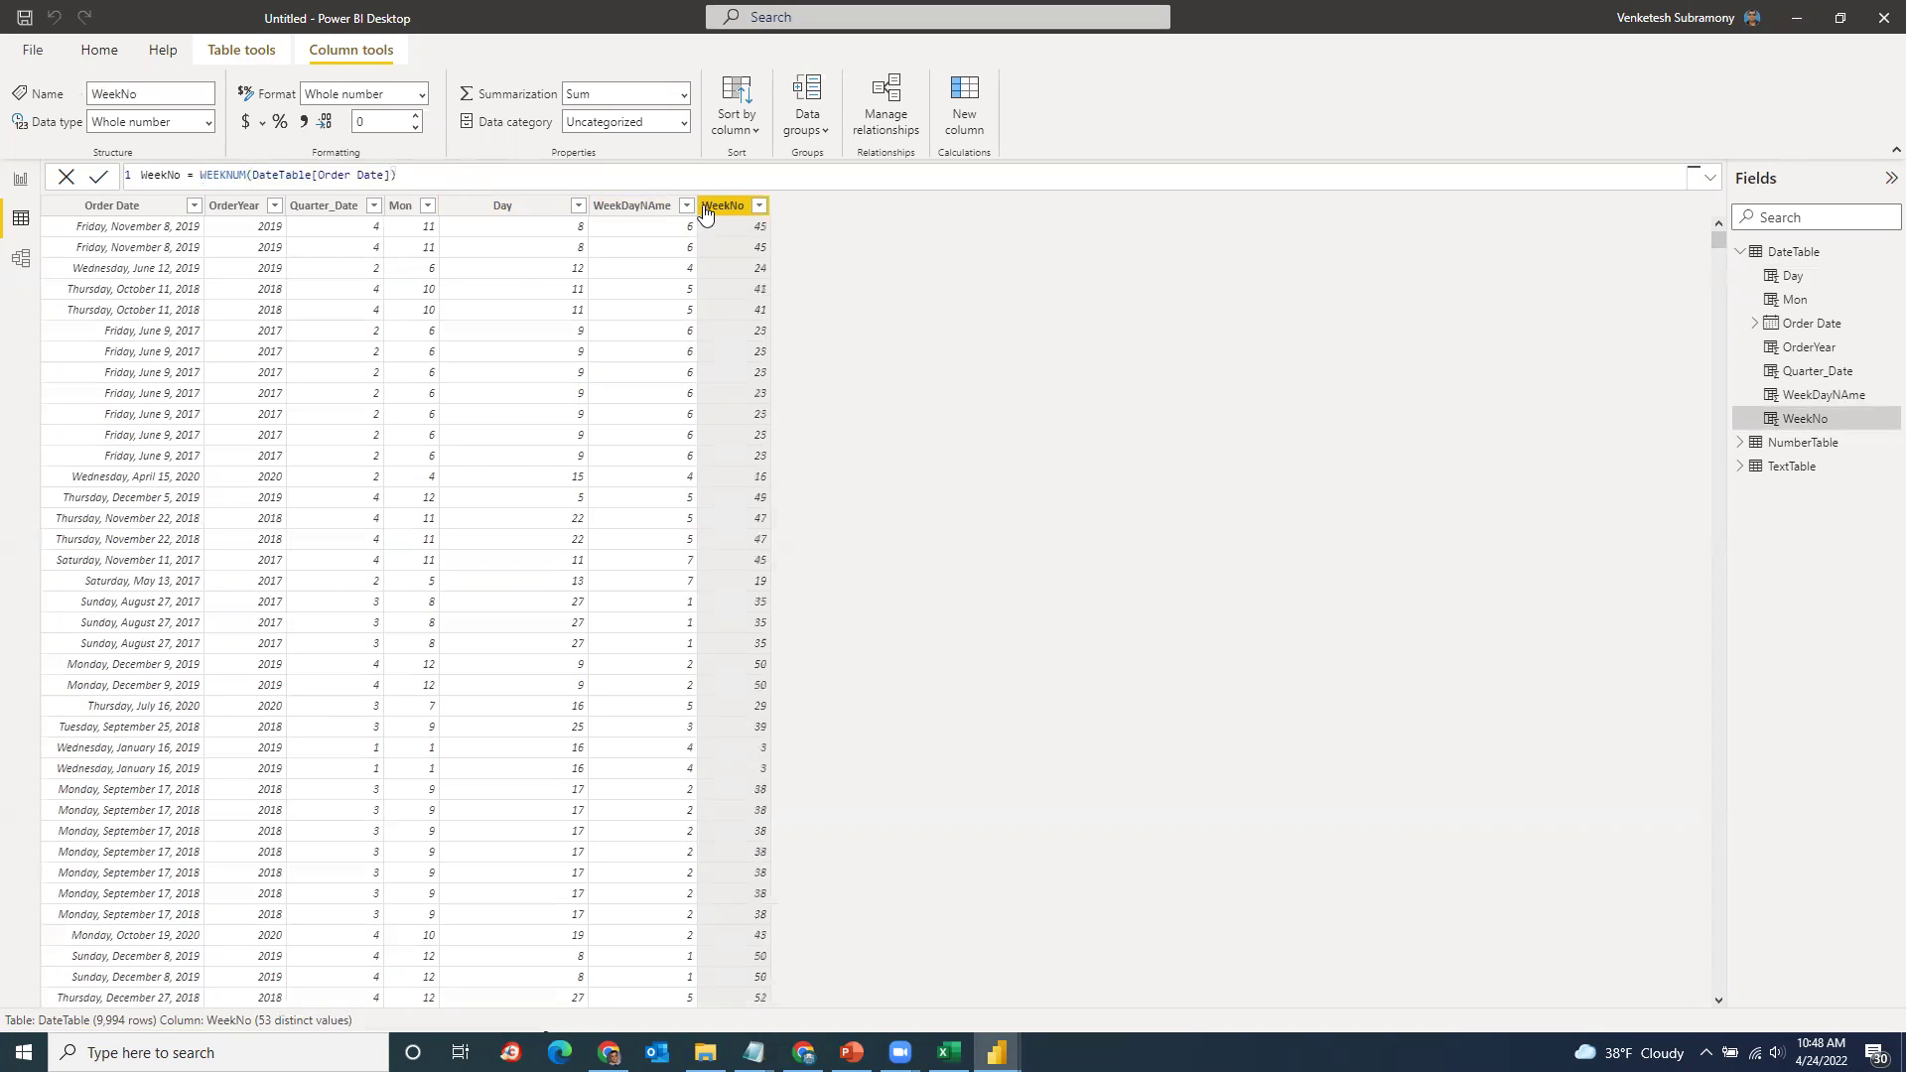
{"action": "left_click", "coordinate": [760, 205]}
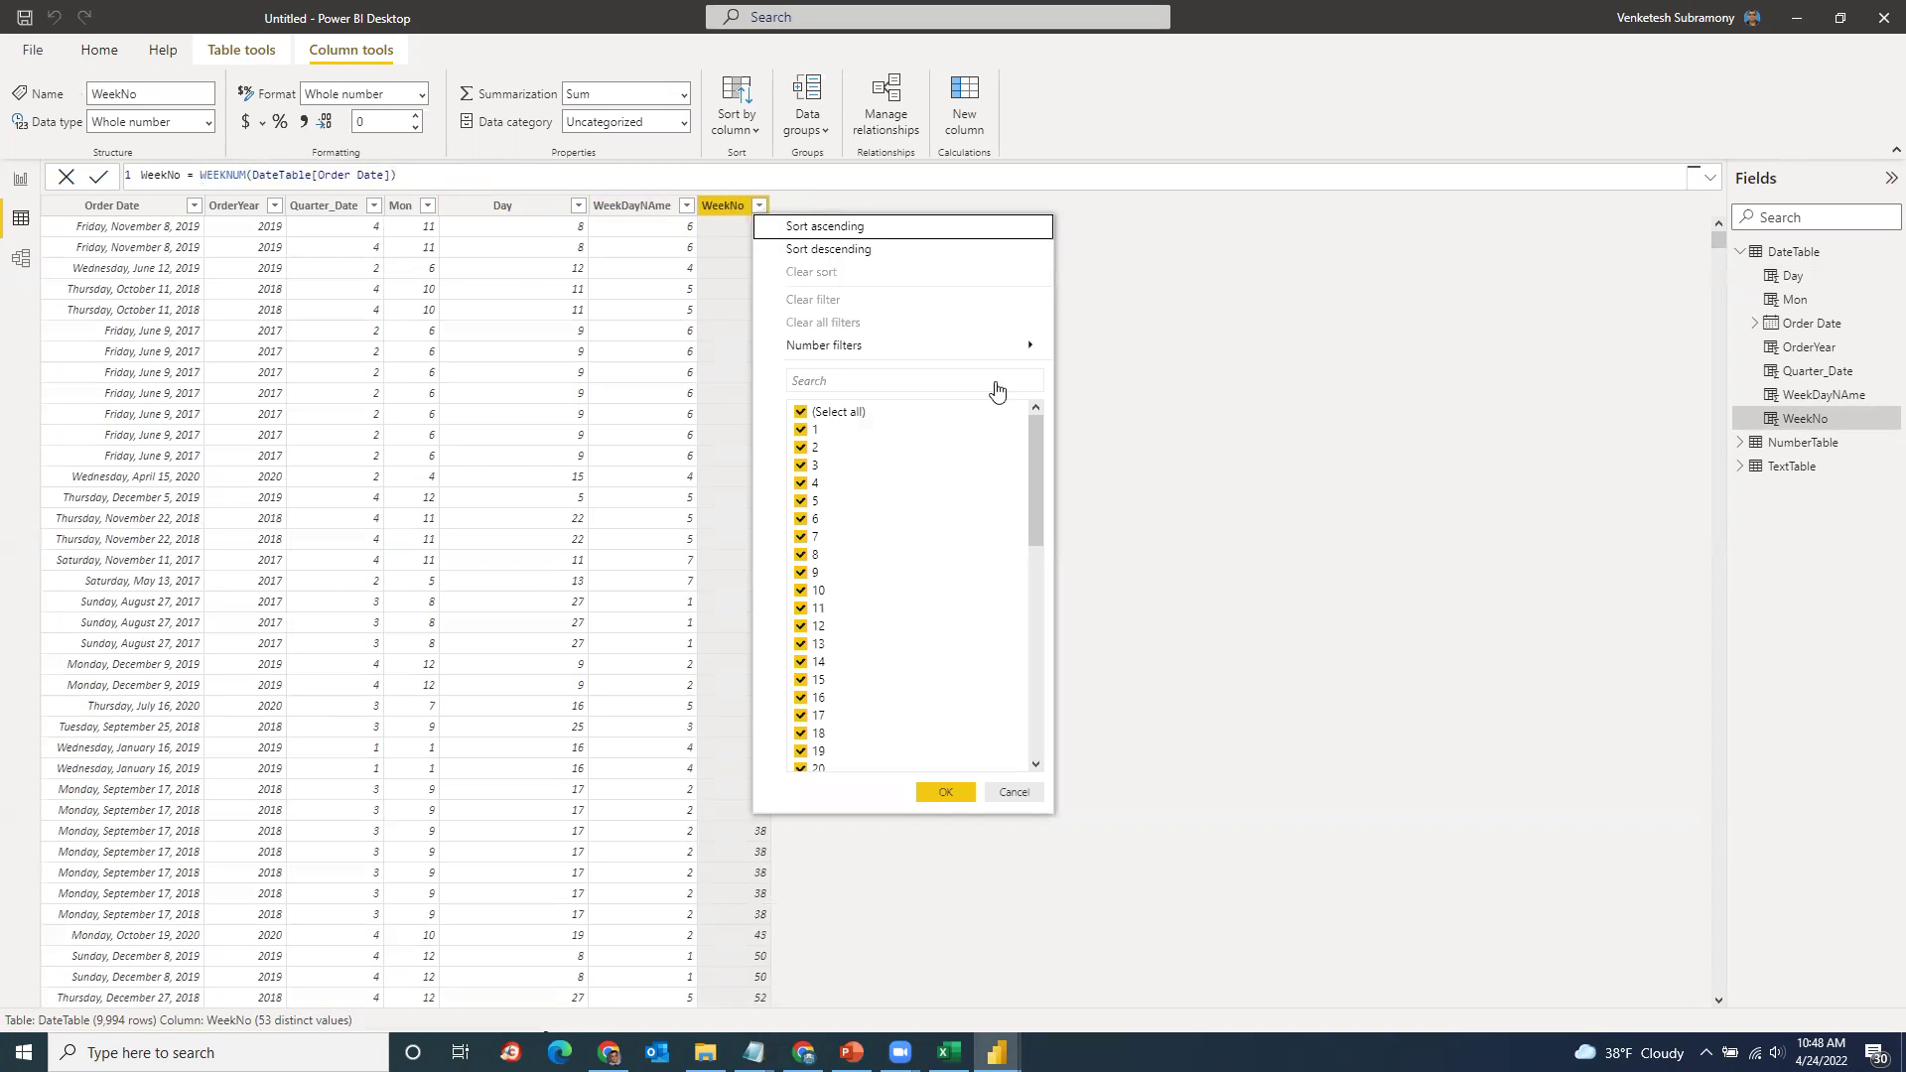
{"action": "left_click_drag", "start_coordinate": [1036, 465], "coordinate": [1020, 387]}
{"action": "left_click", "coordinate": [1013, 791]}
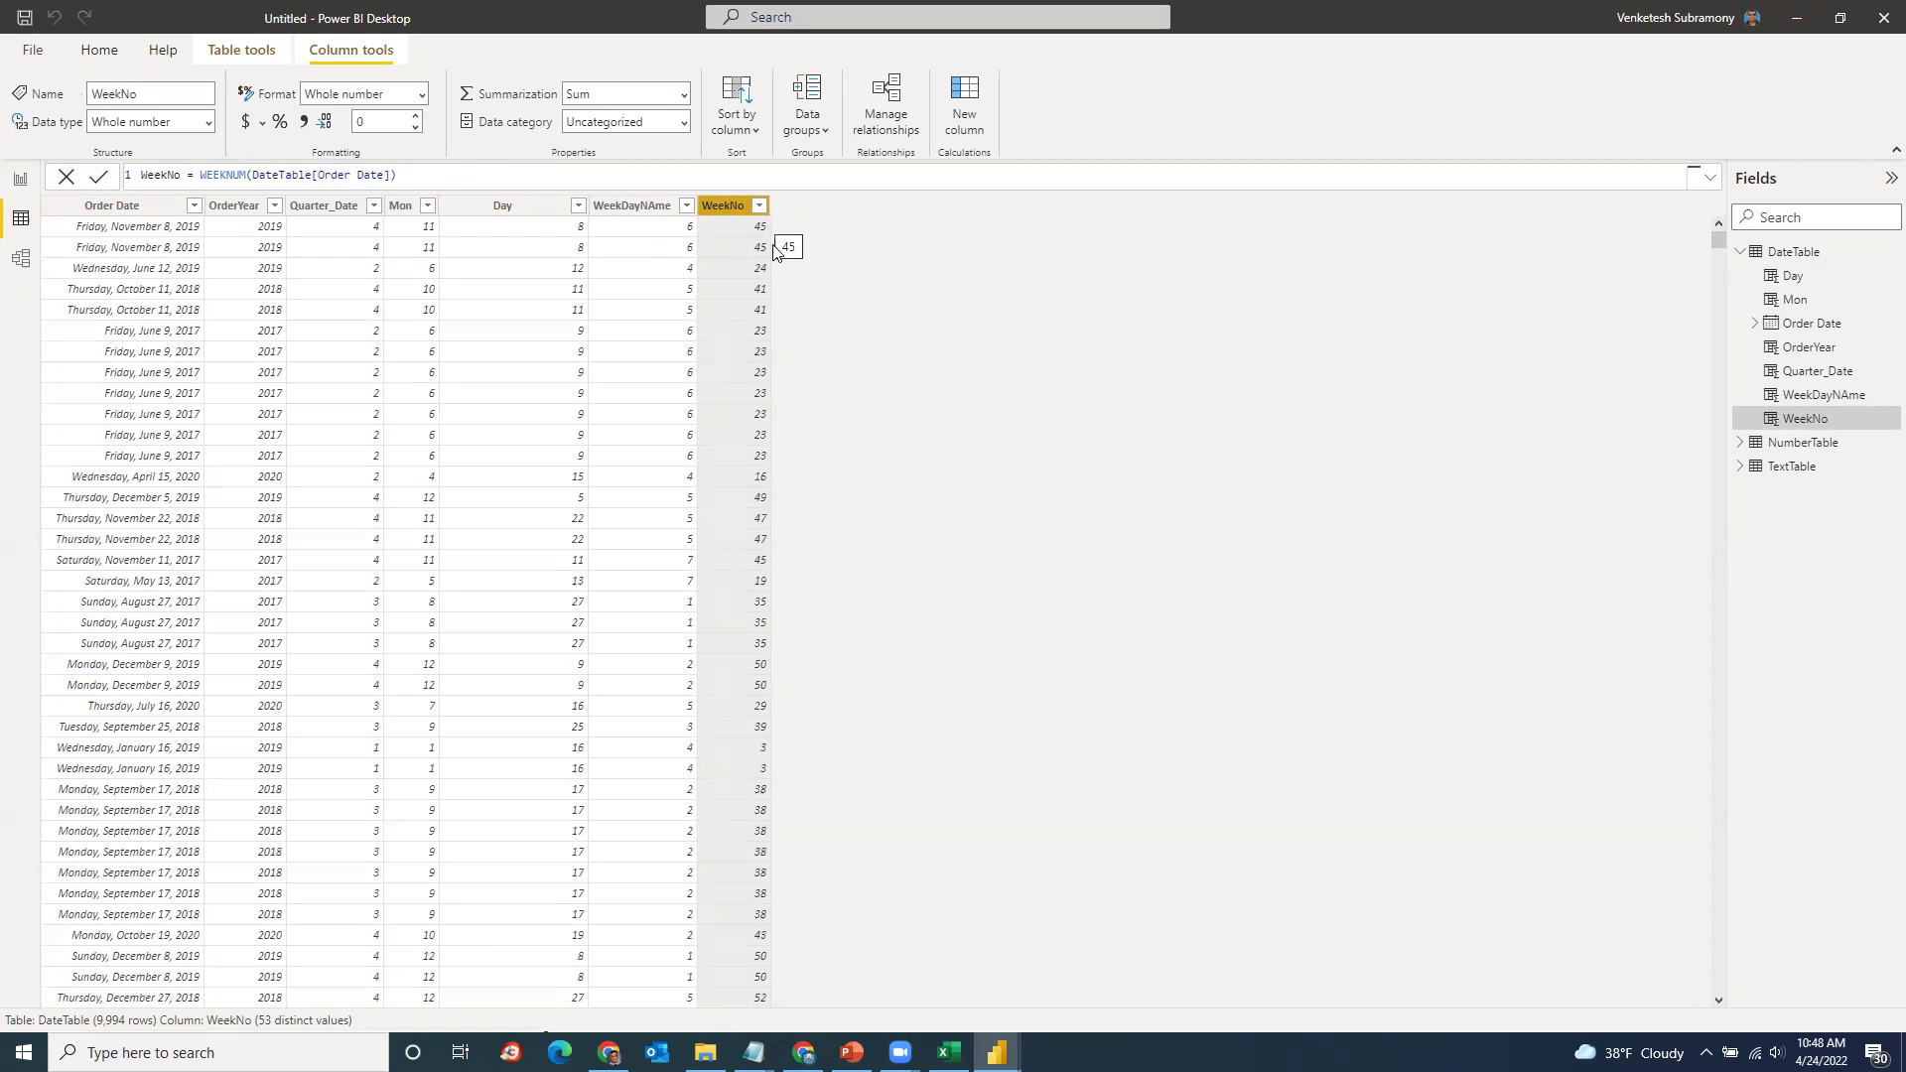
Step: Switch to Chrome and look through the date and time functions in the DAX function reference
{"action": "left_click", "coordinate": [804, 1053]}
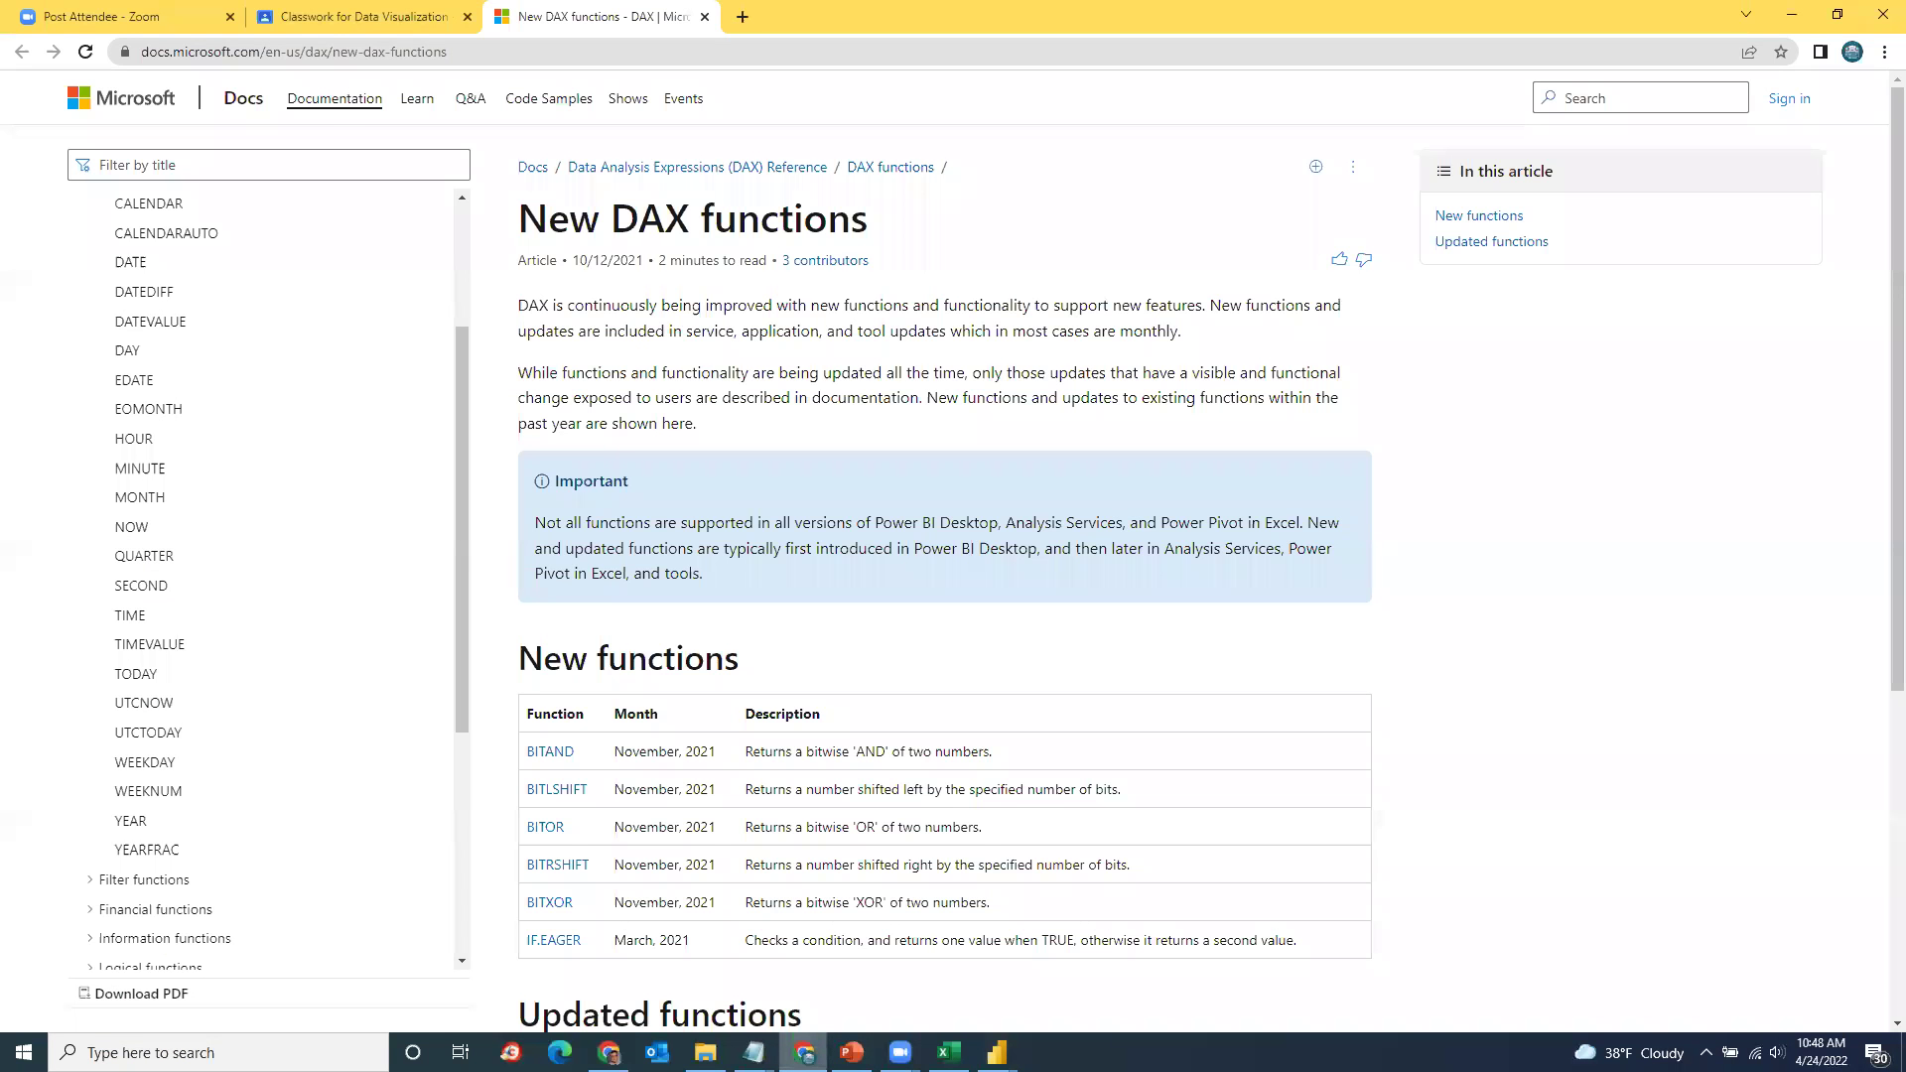
{"action": "scroll", "coordinate": [307, 787], "scroll_direction": "down", "scroll_amount": 3}
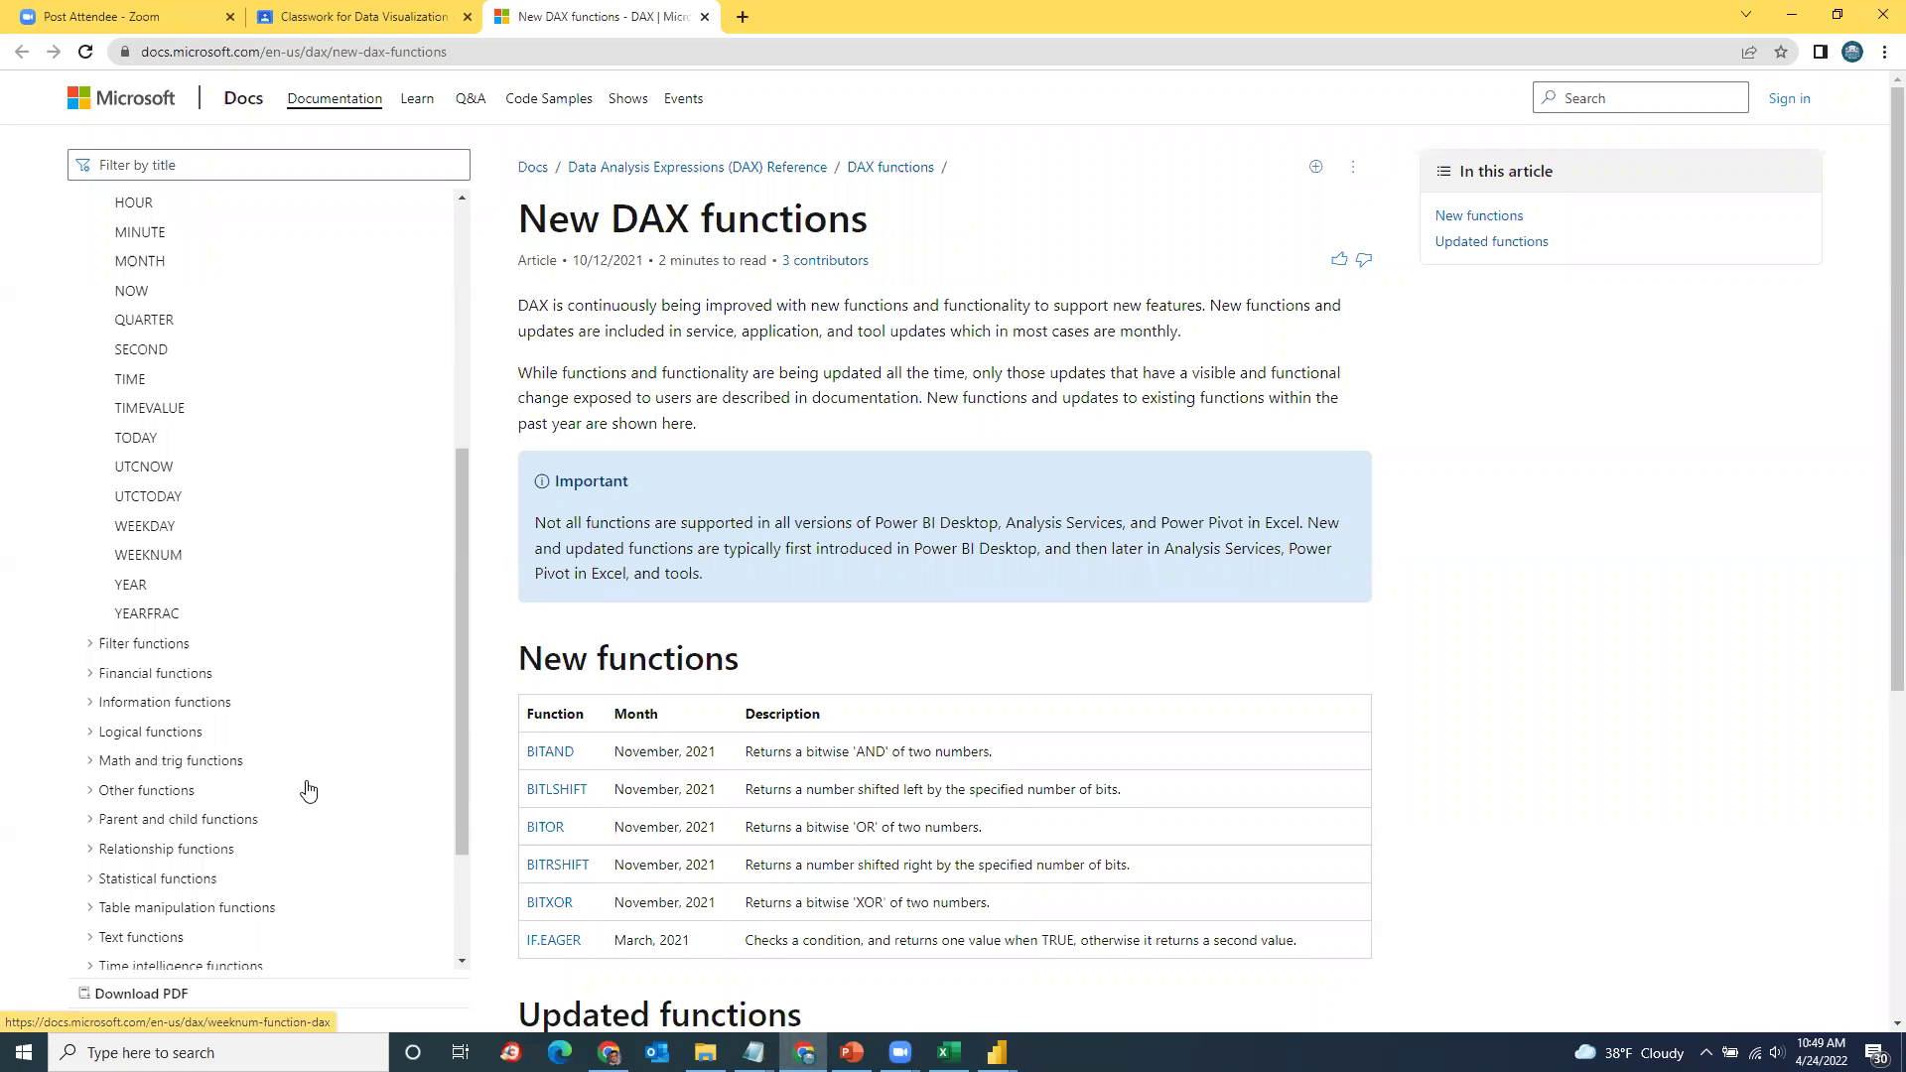
{"action": "scroll", "coordinate": [300, 442], "scroll_direction": "up", "scroll_amount": 2}
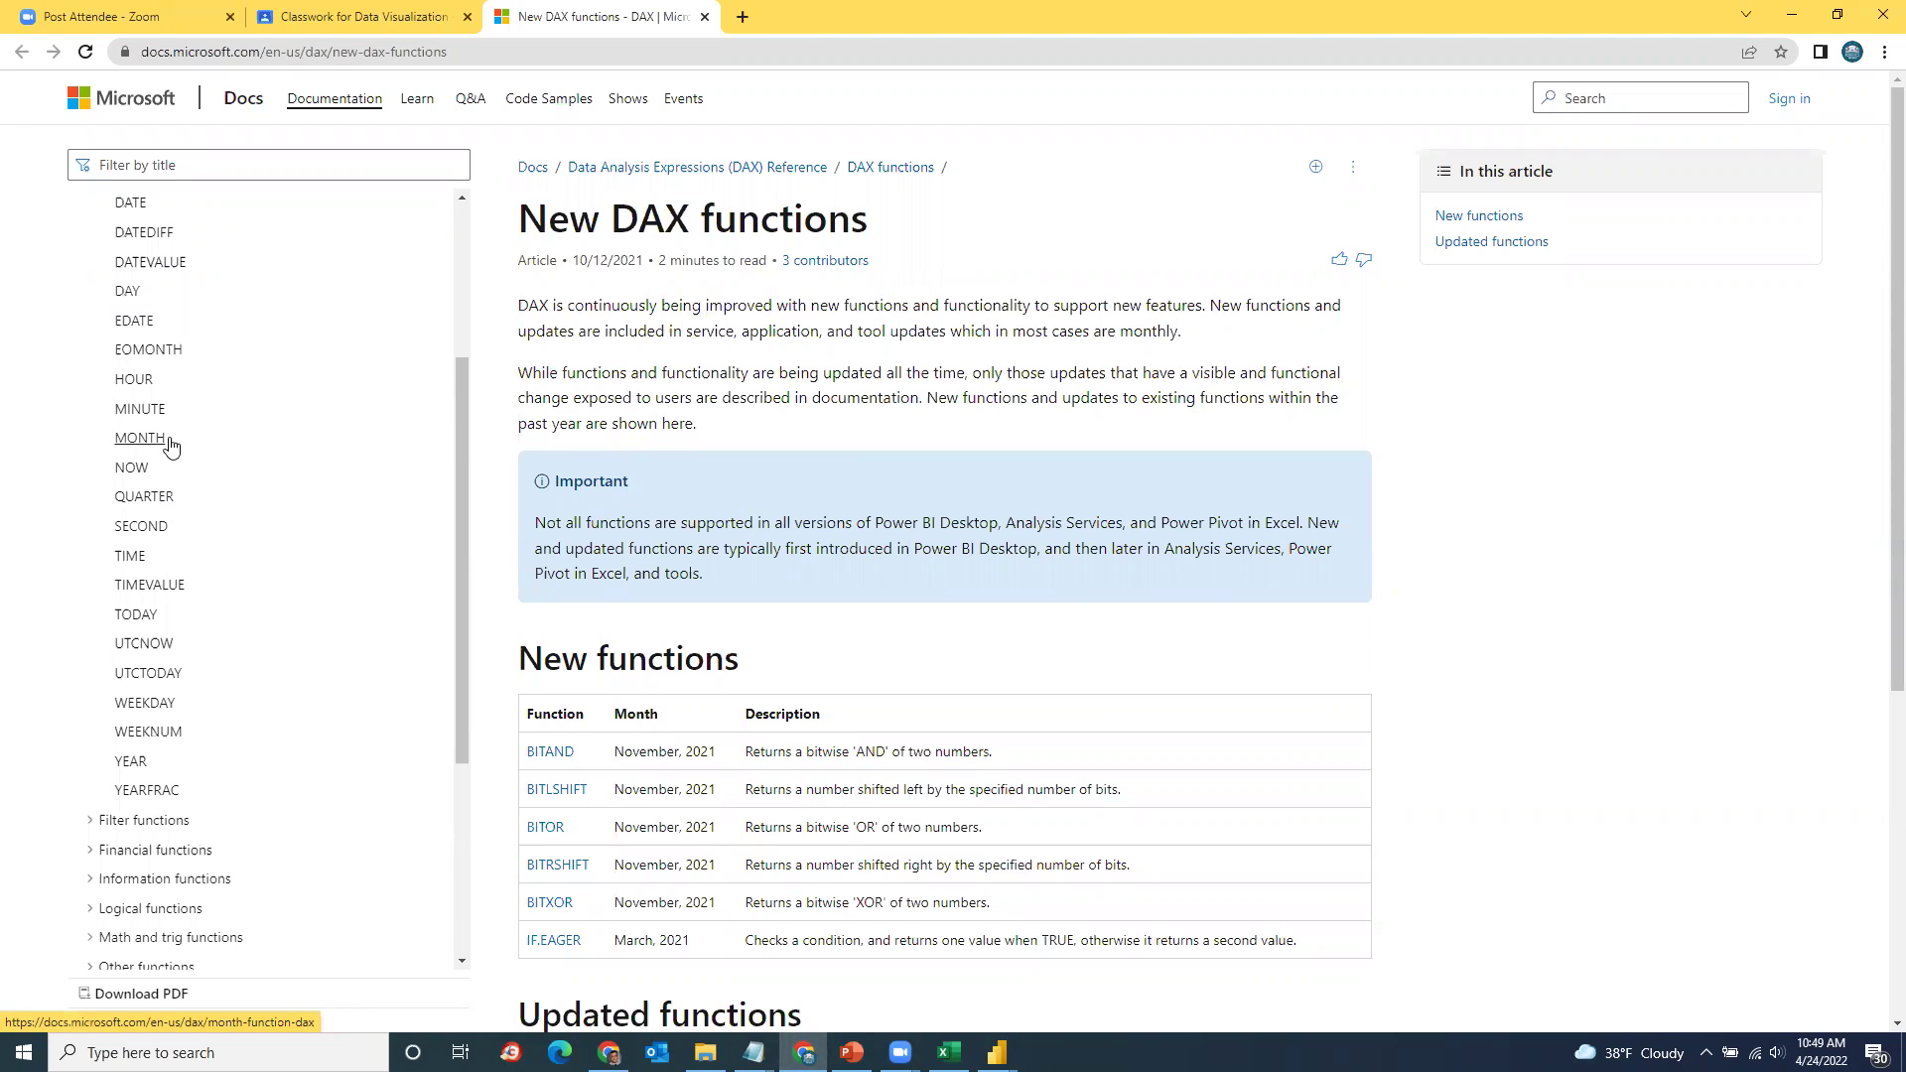
{"action": "scroll", "coordinate": [249, 394], "scroll_direction": "up", "scroll_amount": 1}
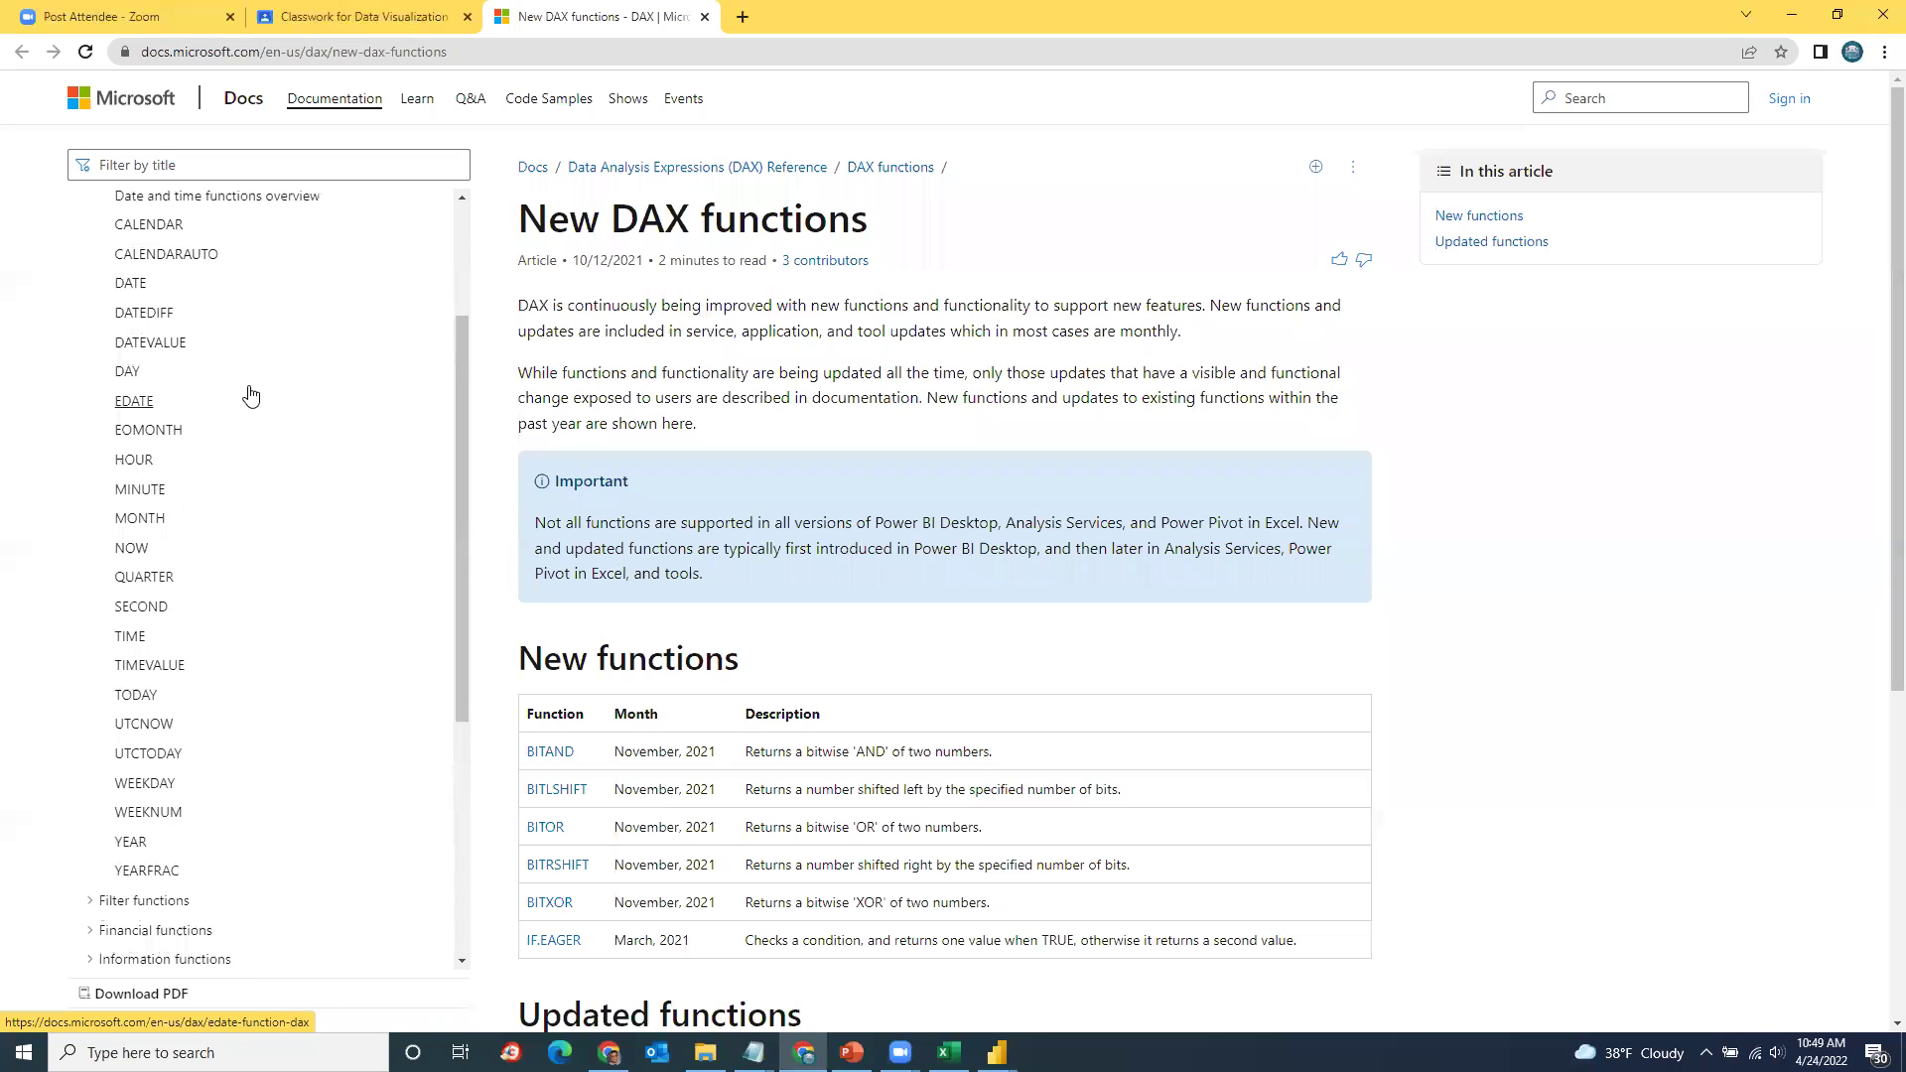
{"action": "scroll", "coordinate": [250, 396], "scroll_direction": "up", "scroll_amount": 1}
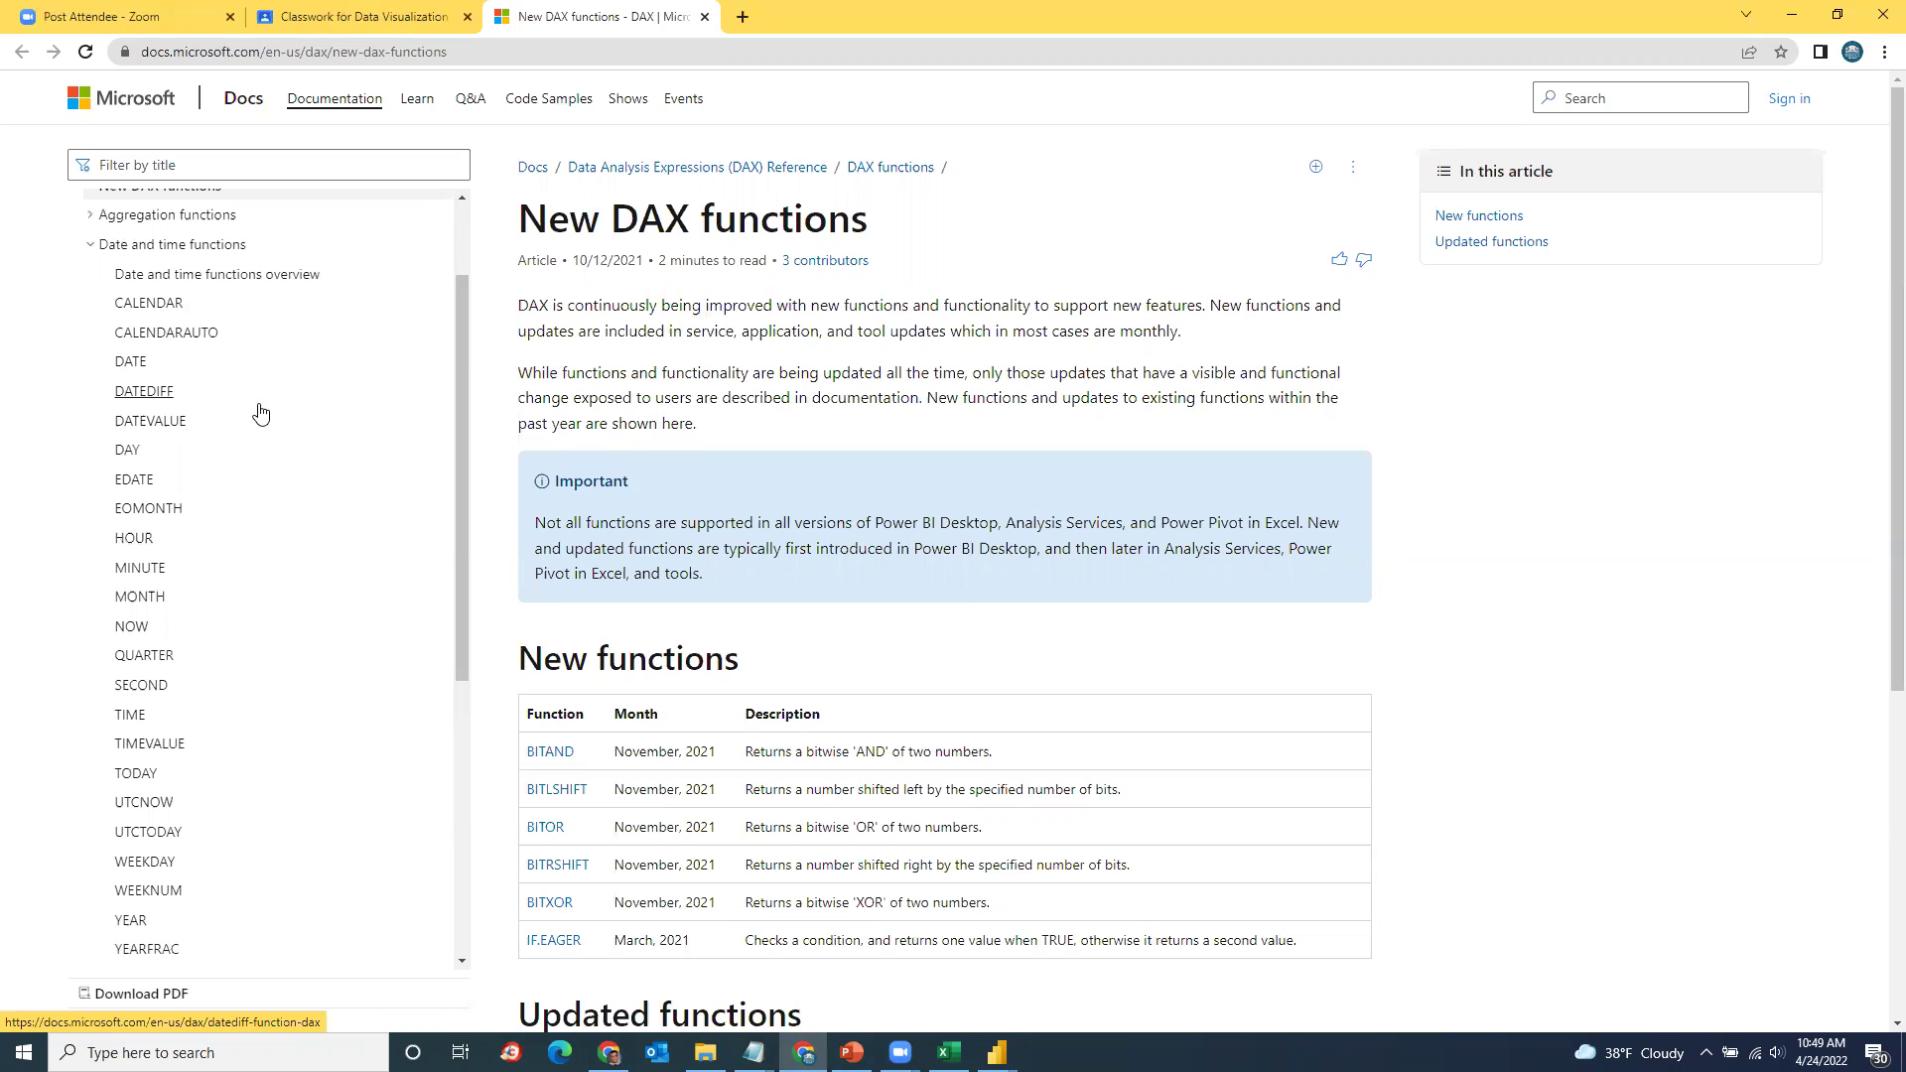
{"action": "scroll", "coordinate": [260, 413], "scroll_direction": "down", "scroll_amount": 2}
{"action": "scroll", "coordinate": [260, 413], "scroll_direction": "up", "scroll_amount": 3}
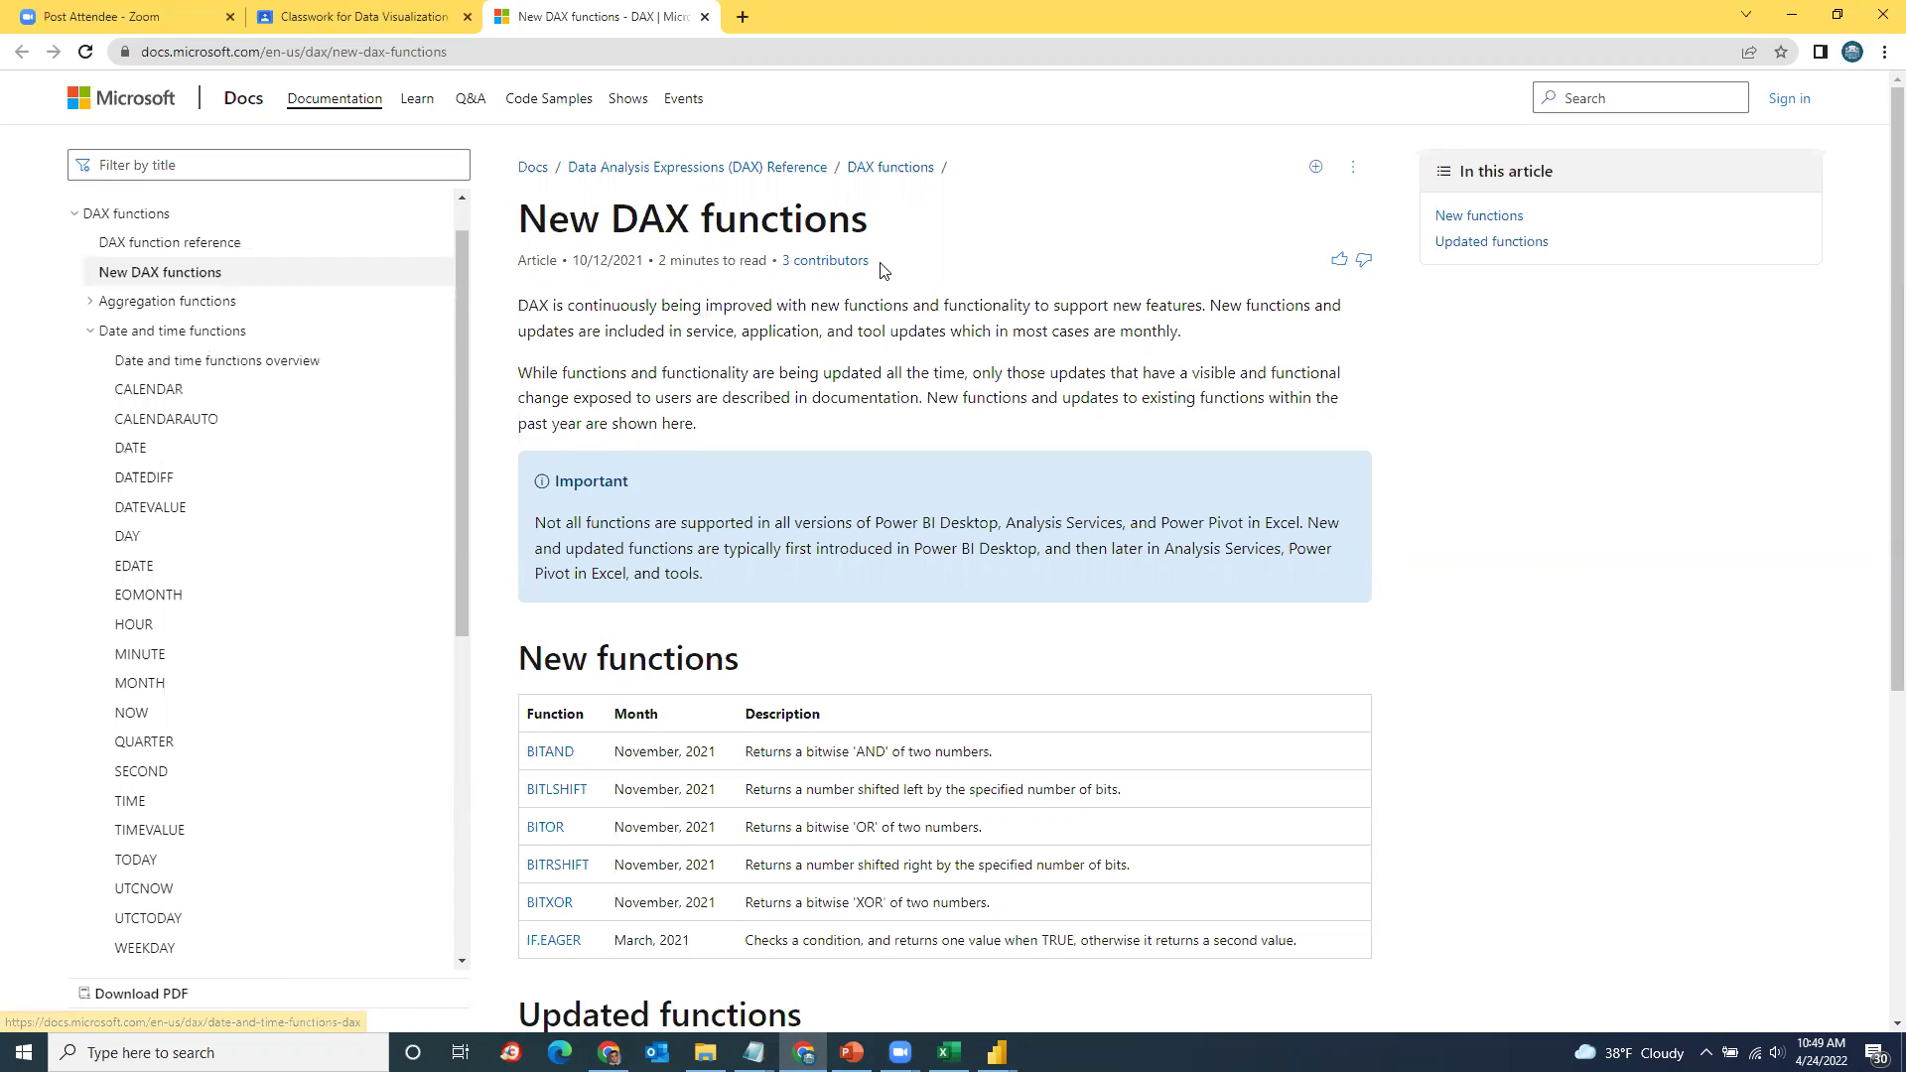
Step: Switch back to the untitled Power BI Desktop report, collapse DateTable's field list and open the Report view
{"action": "mouse_move", "coordinate": [997, 1050]}
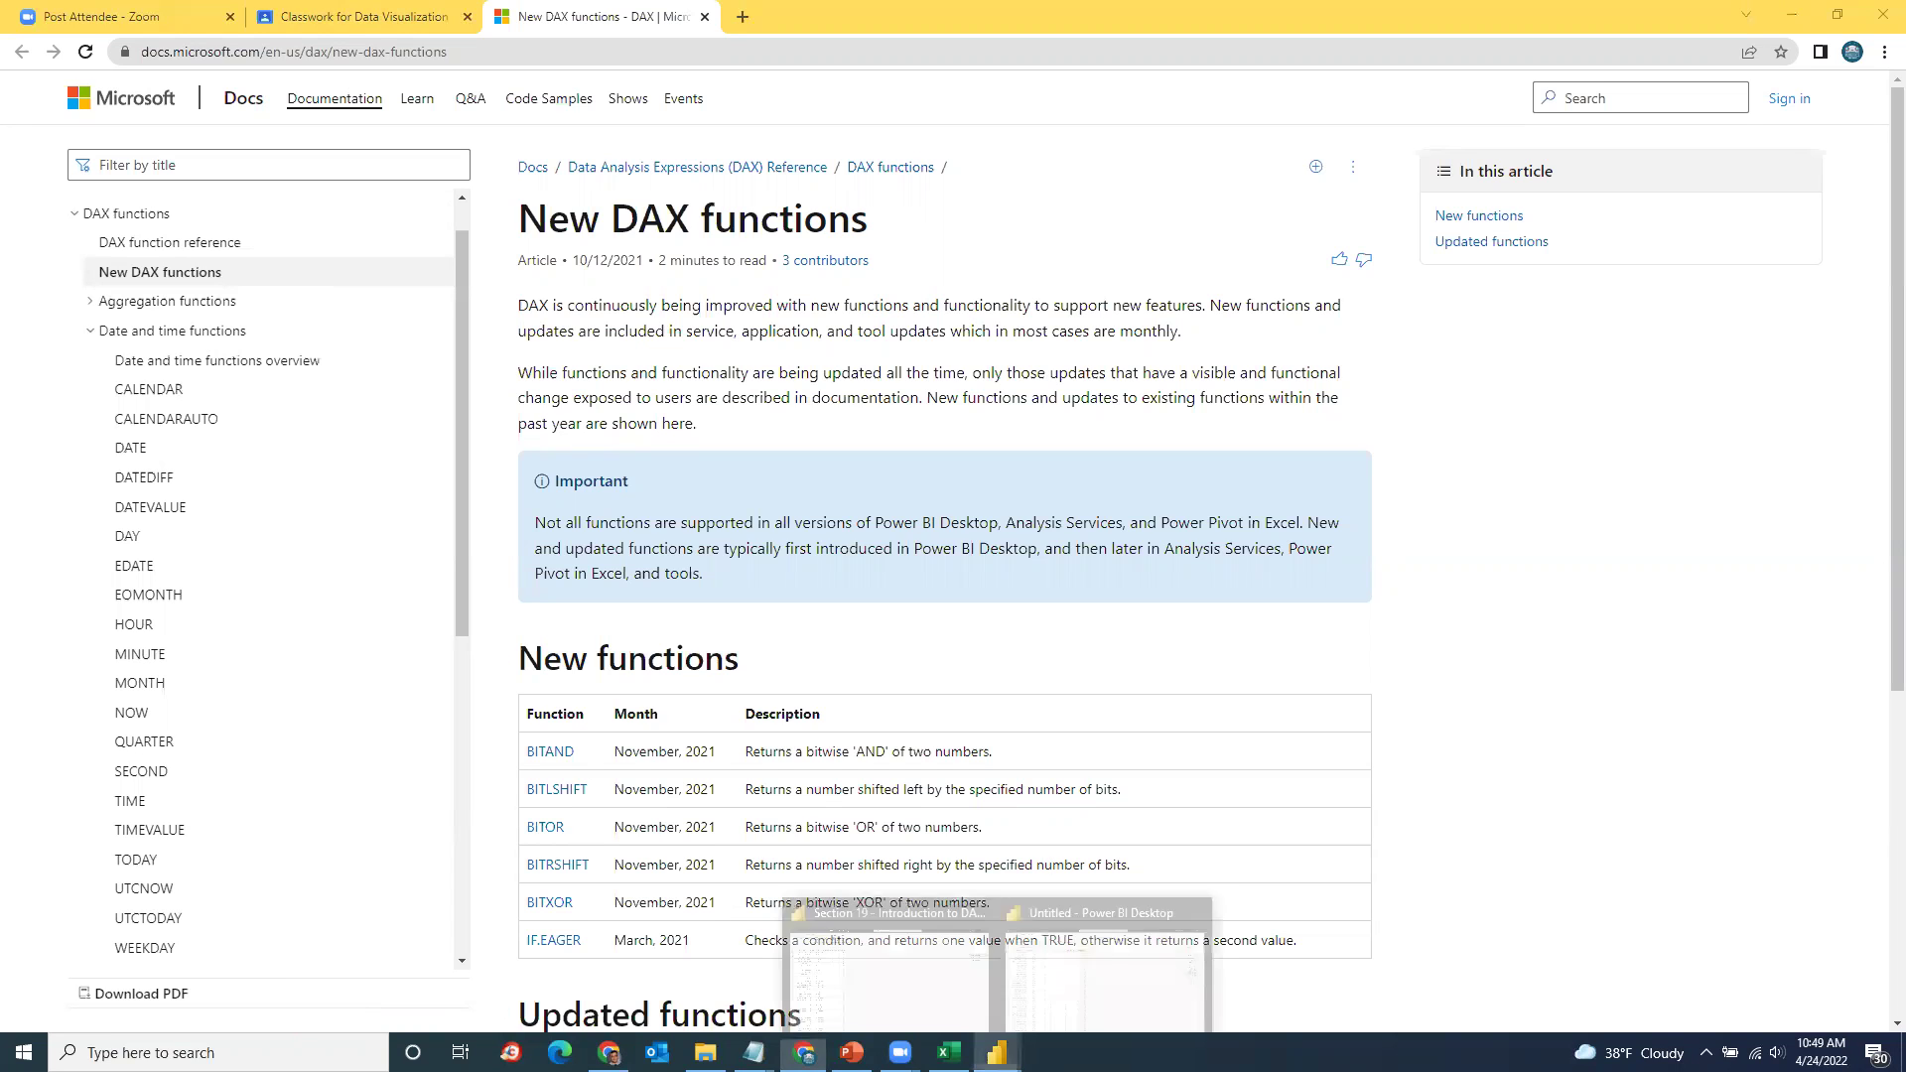
{"action": "left_click", "coordinate": [1060, 992]}
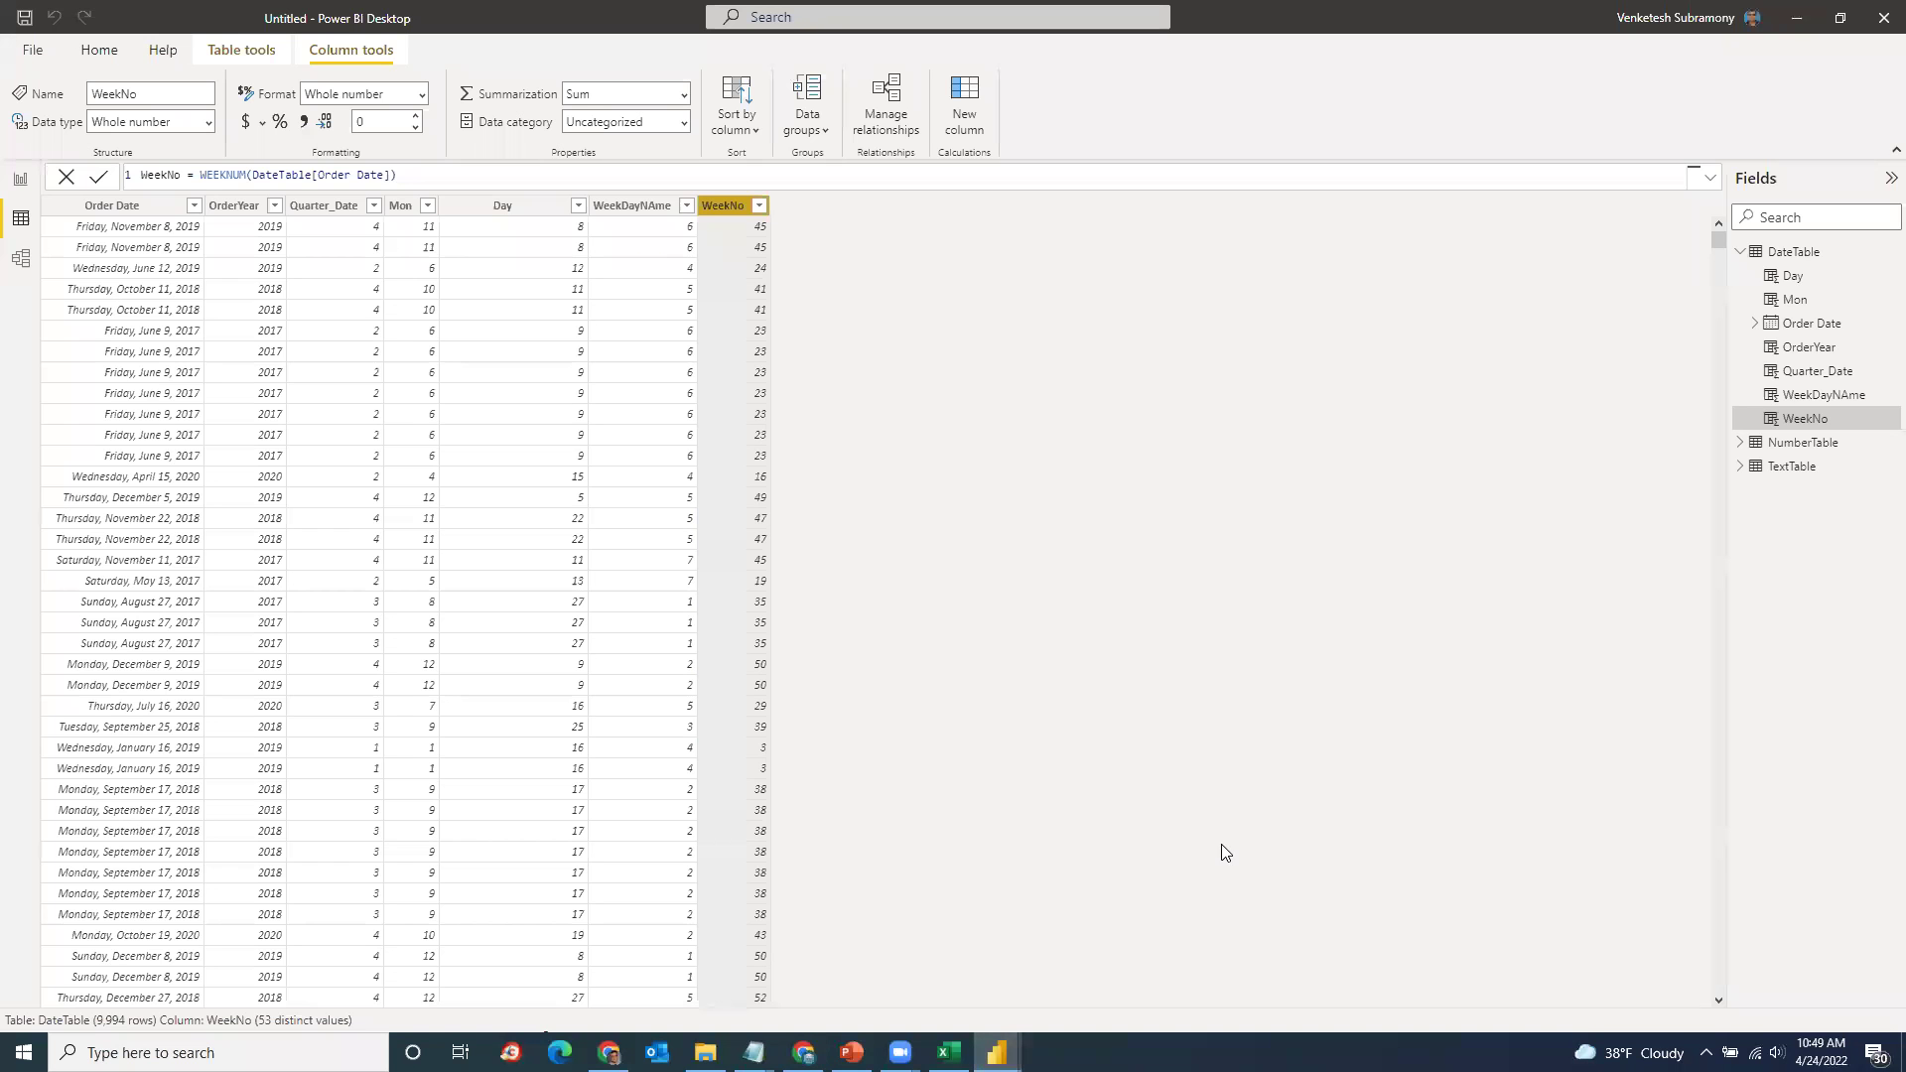
{"action": "left_click", "coordinate": [1740, 252]}
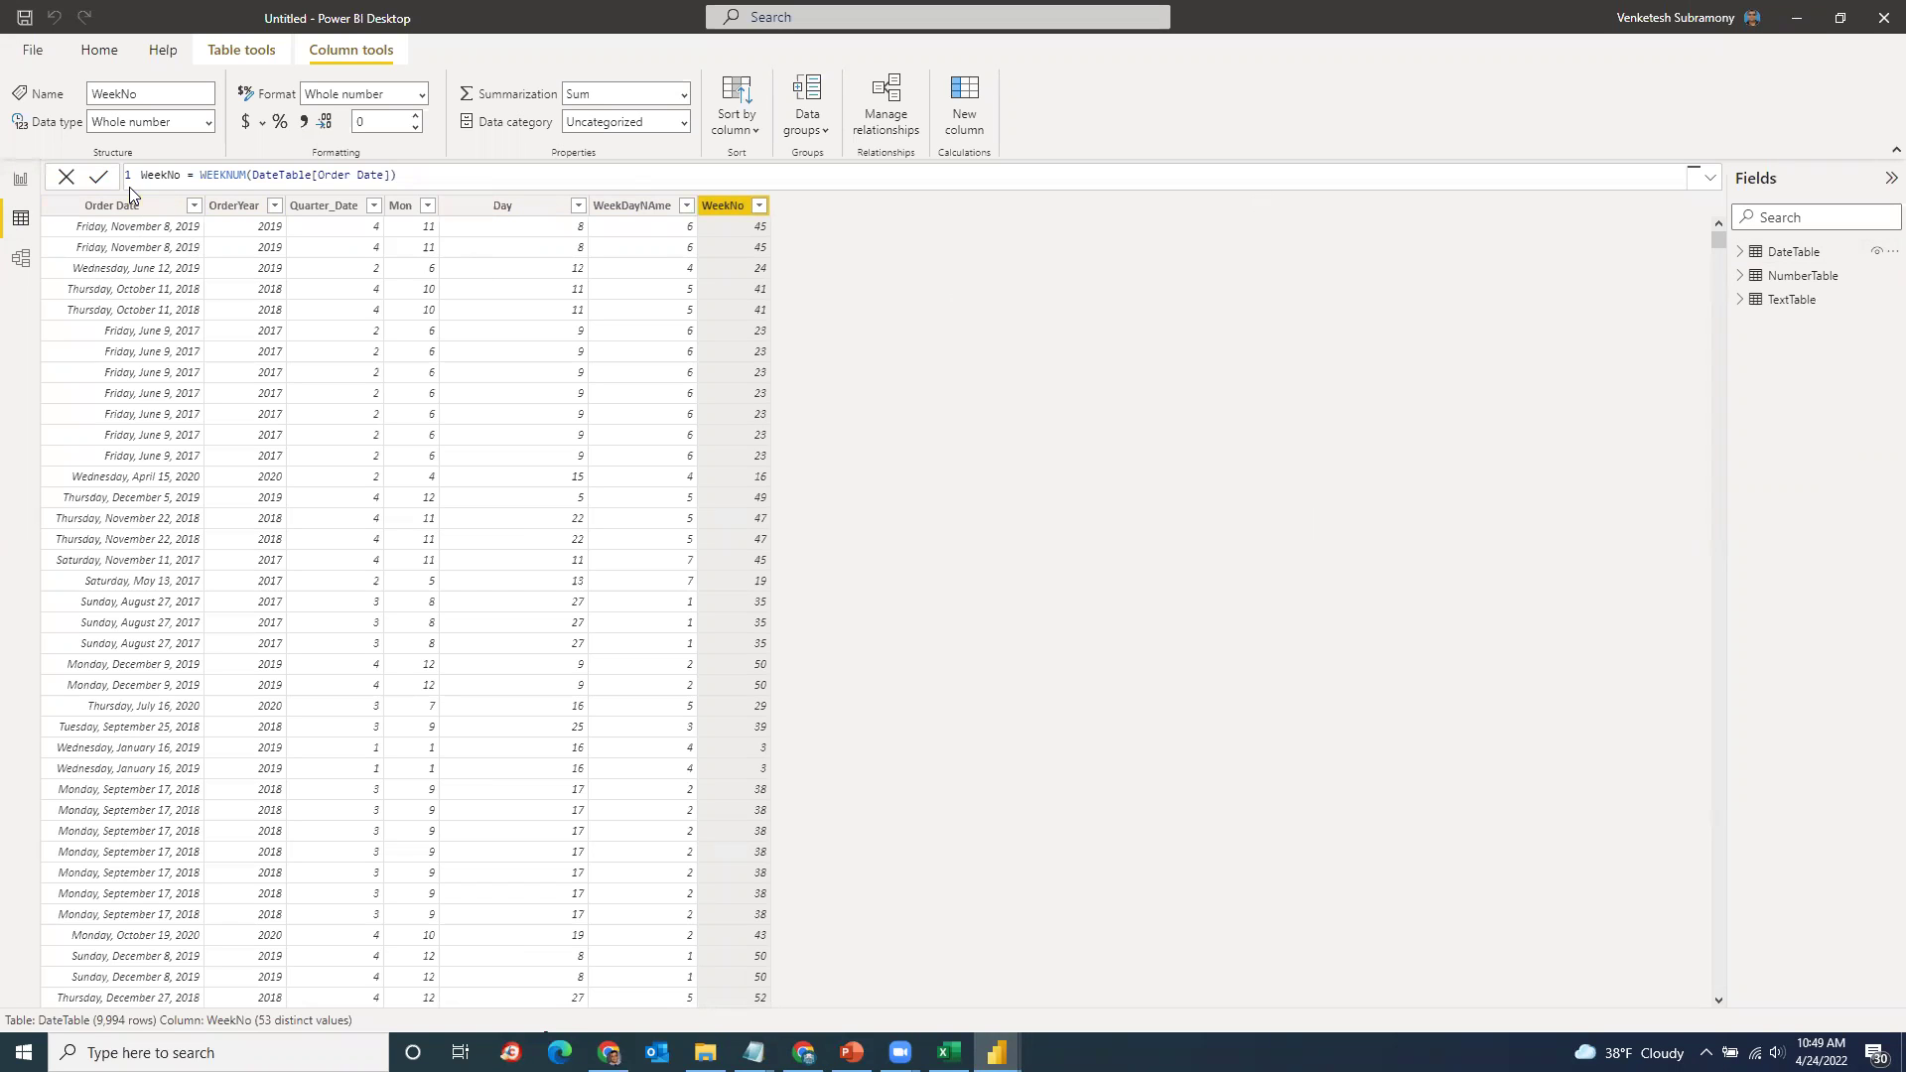
{"action": "left_click", "coordinate": [24, 181]}
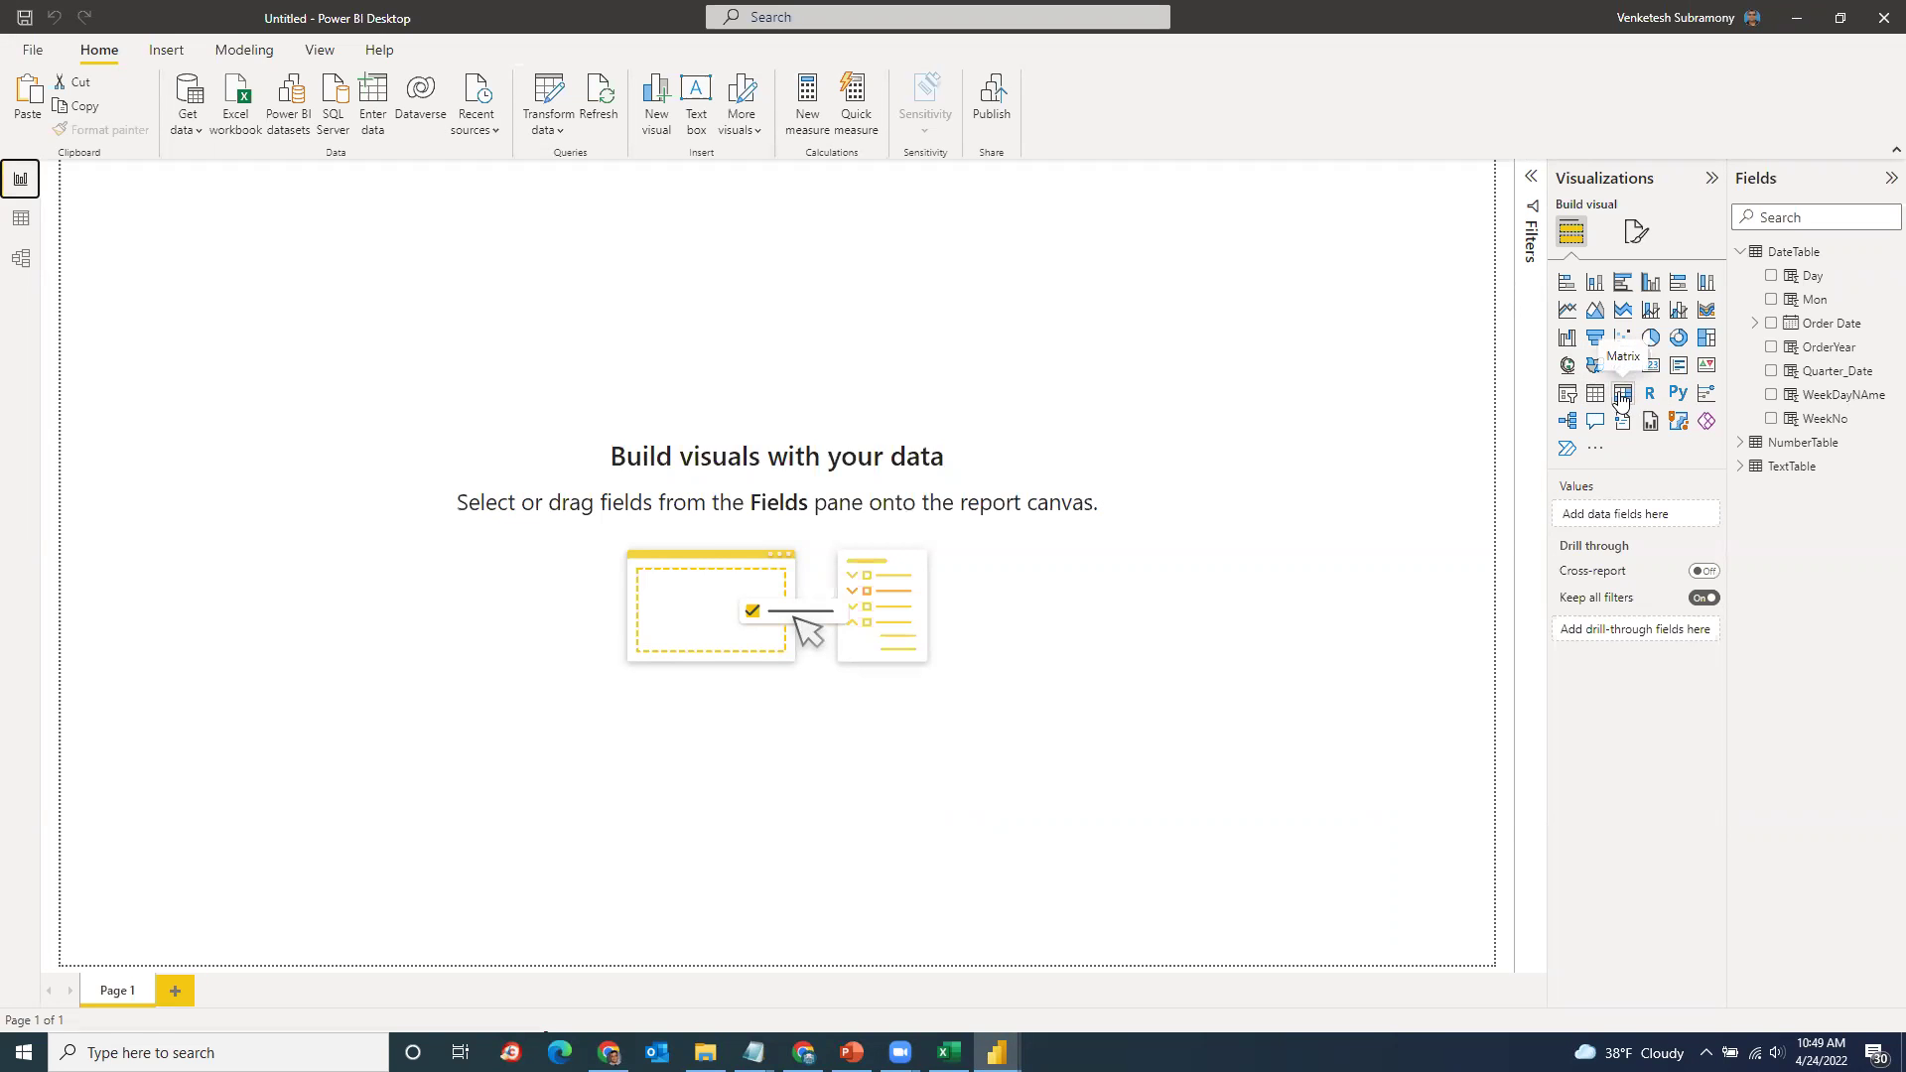
Step: Insert a table visual with WeekNo unsummarized and OrderYear from DateTable, and look through its rows
{"action": "left_click", "coordinate": [1595, 395]}
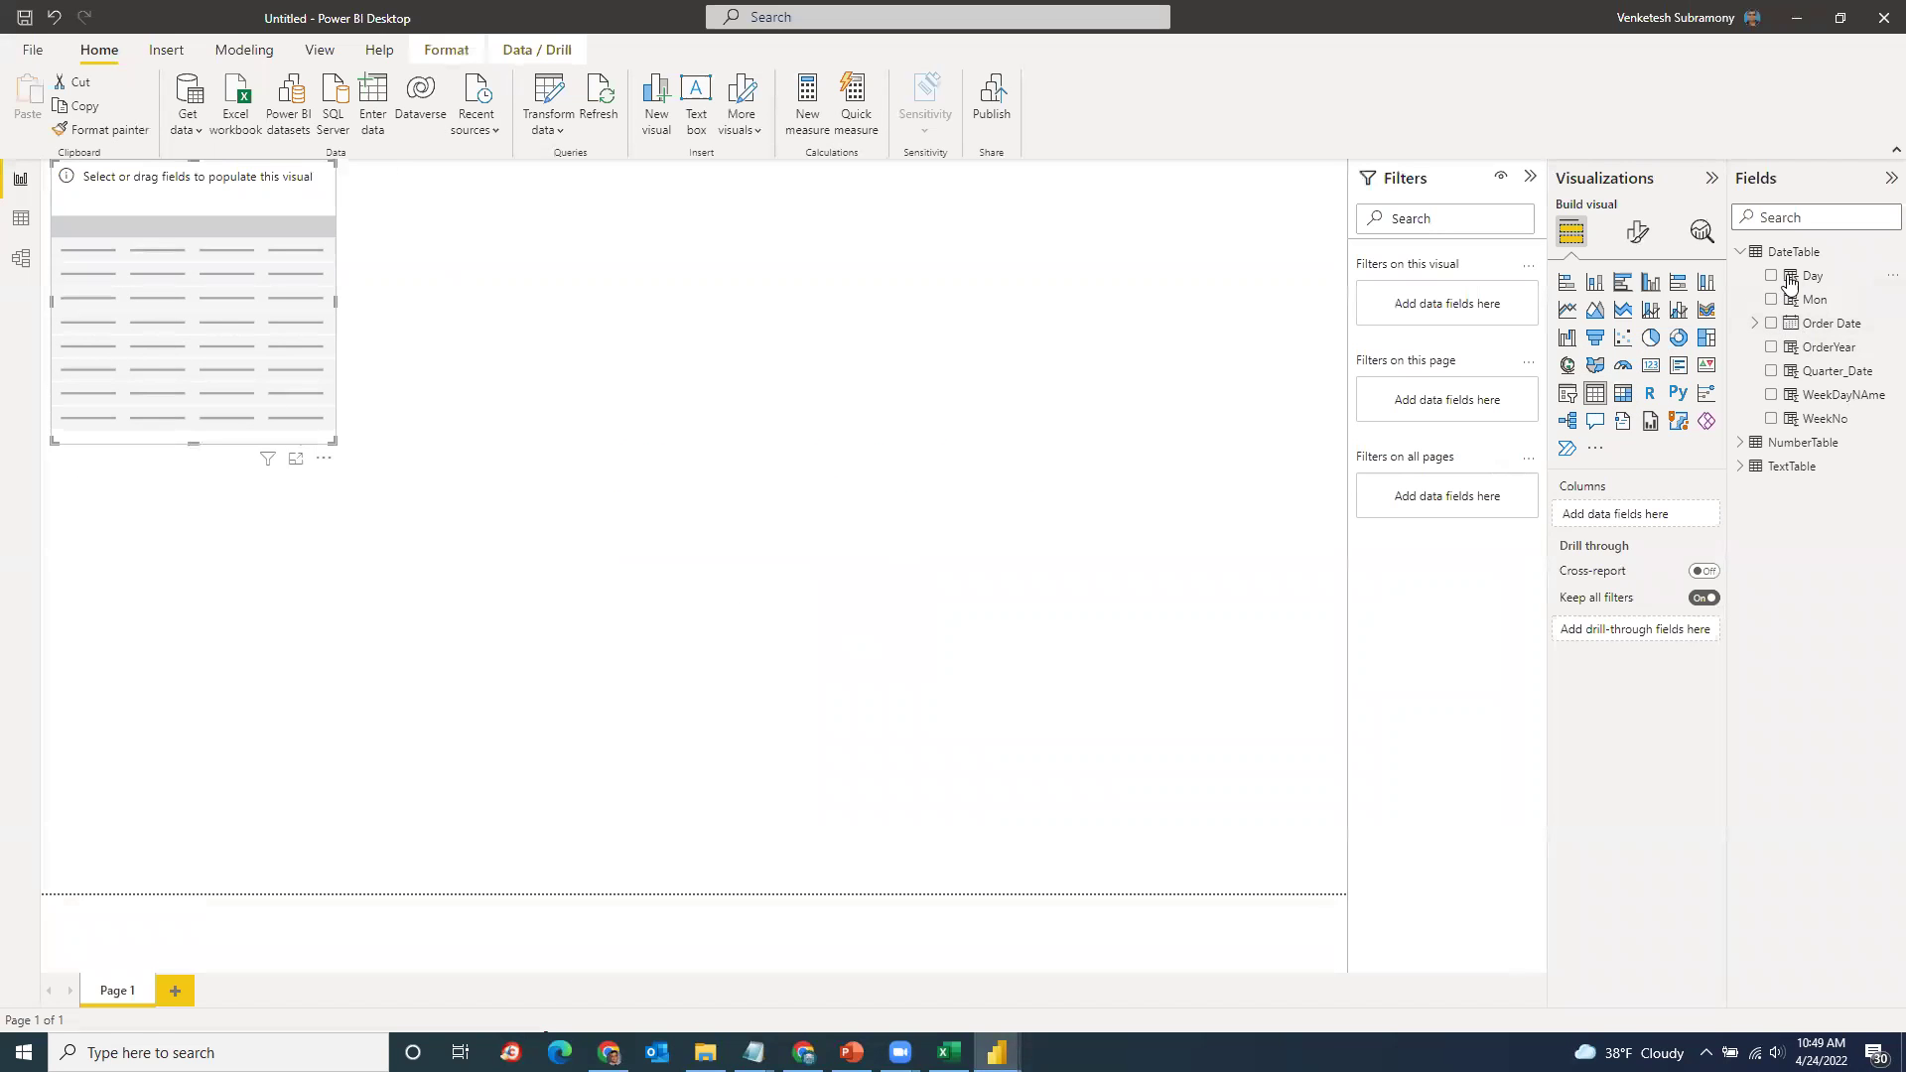
{"action": "left_click_drag", "start_coordinate": [1831, 417], "coordinate": [1648, 521]}
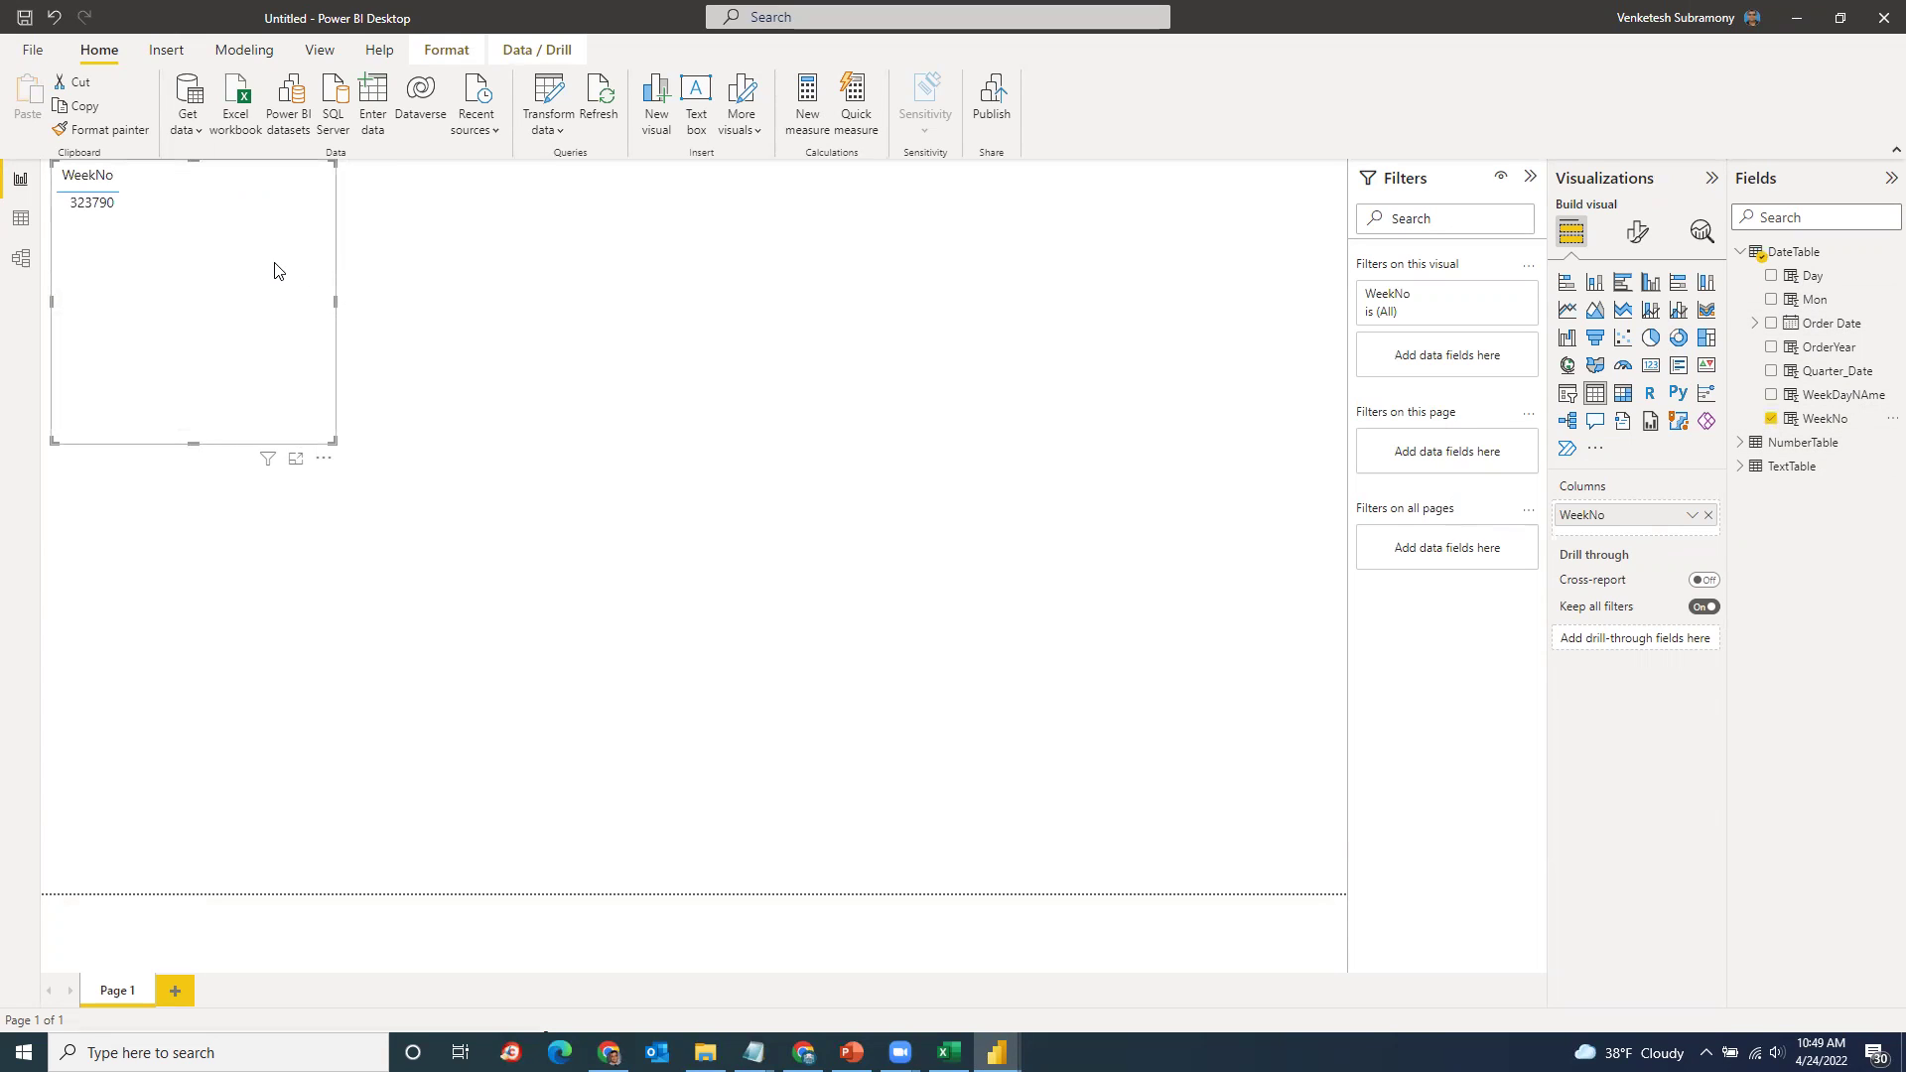
{"action": "left_click", "coordinate": [1692, 519]}
{"action": "left_click", "coordinate": [1745, 643]}
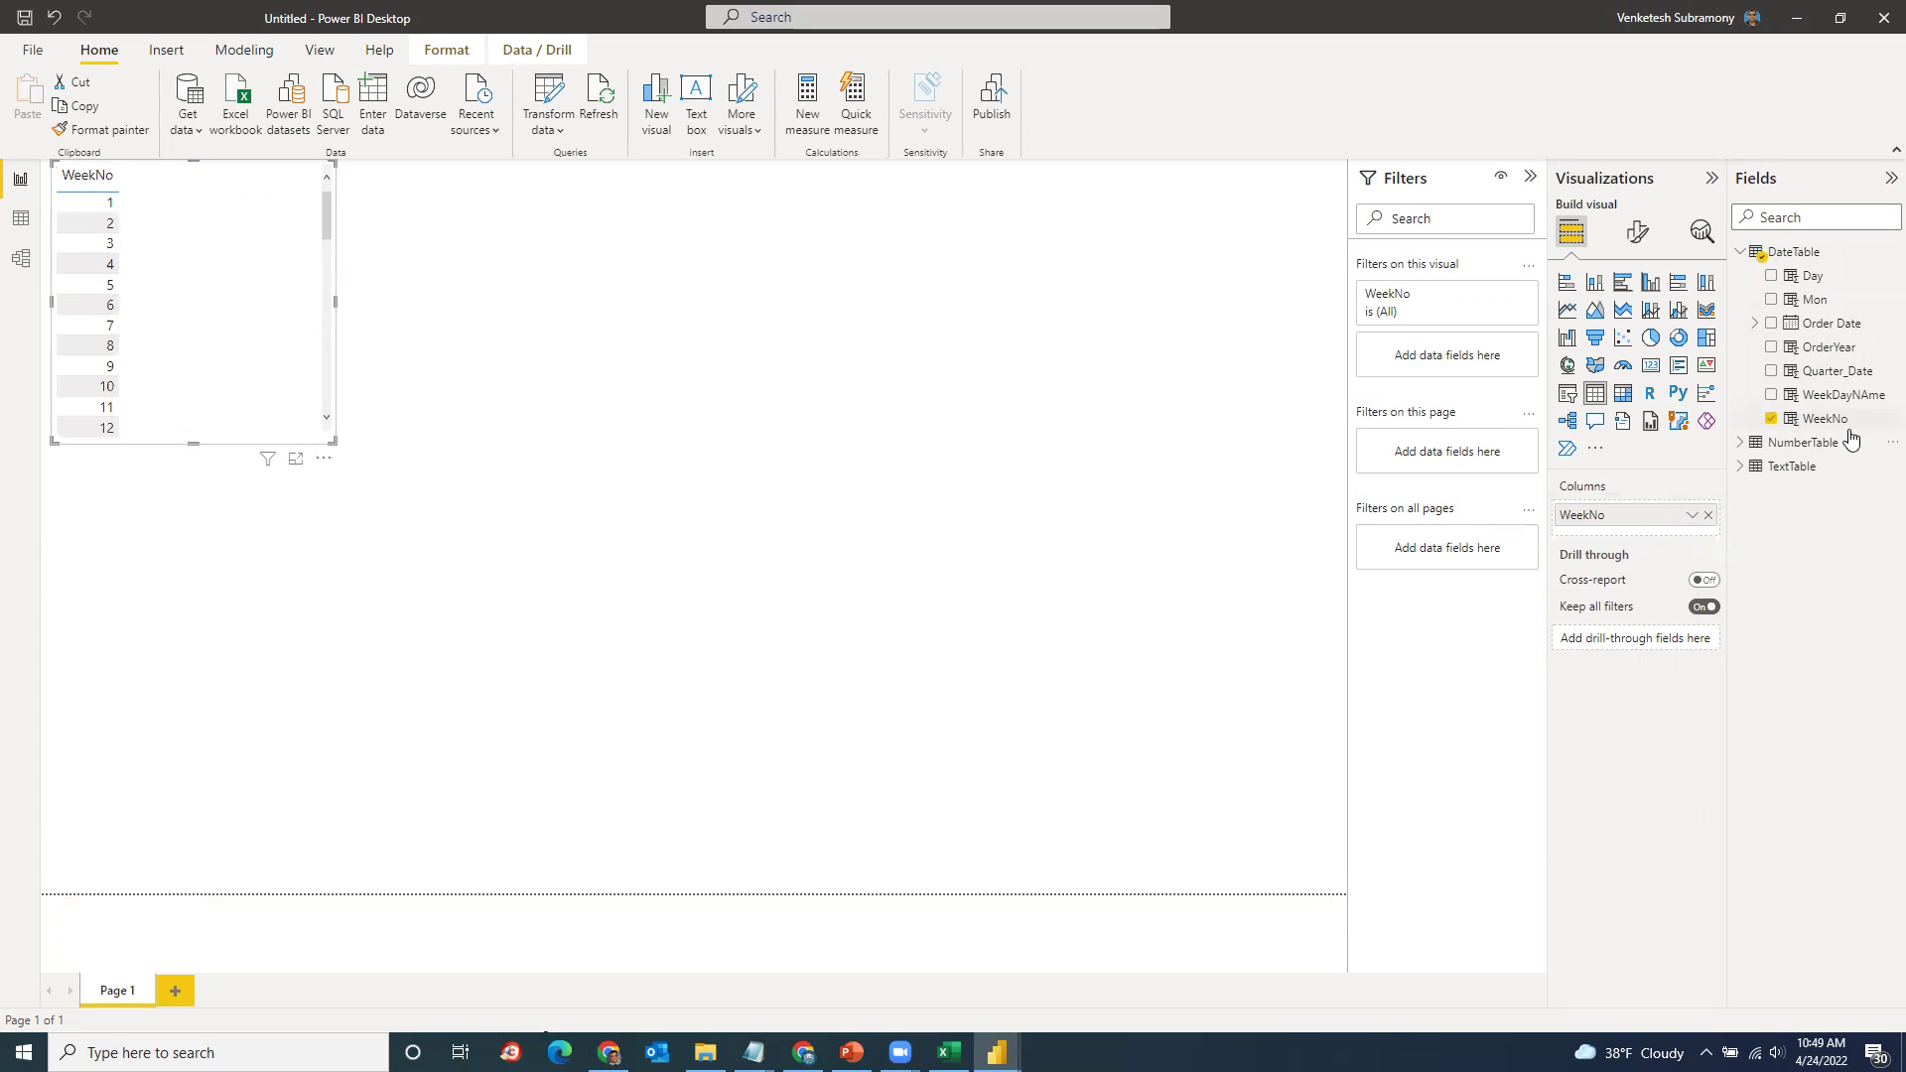
{"action": "left_click_drag", "start_coordinate": [1822, 355], "coordinate": [1658, 542]}
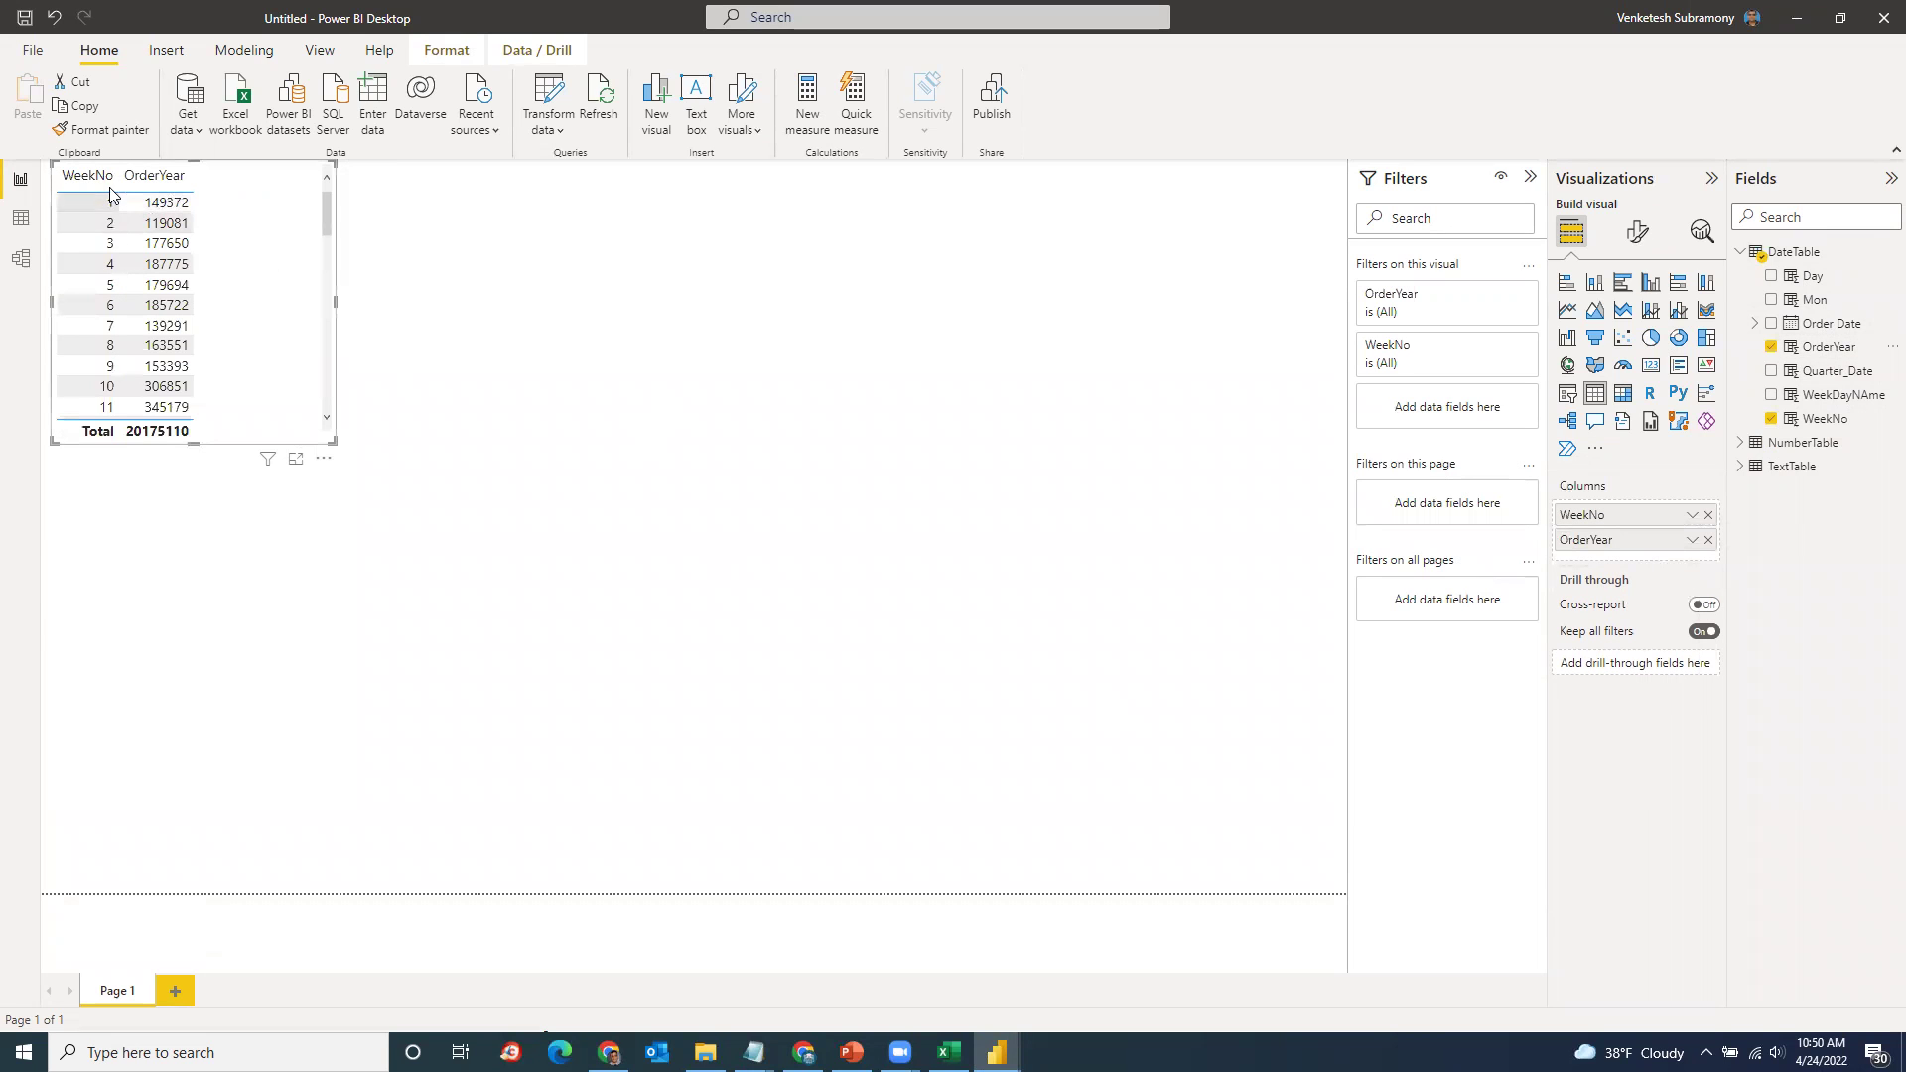
{"action": "left_click_drag", "start_coordinate": [327, 204], "coordinate": [347, 263]}
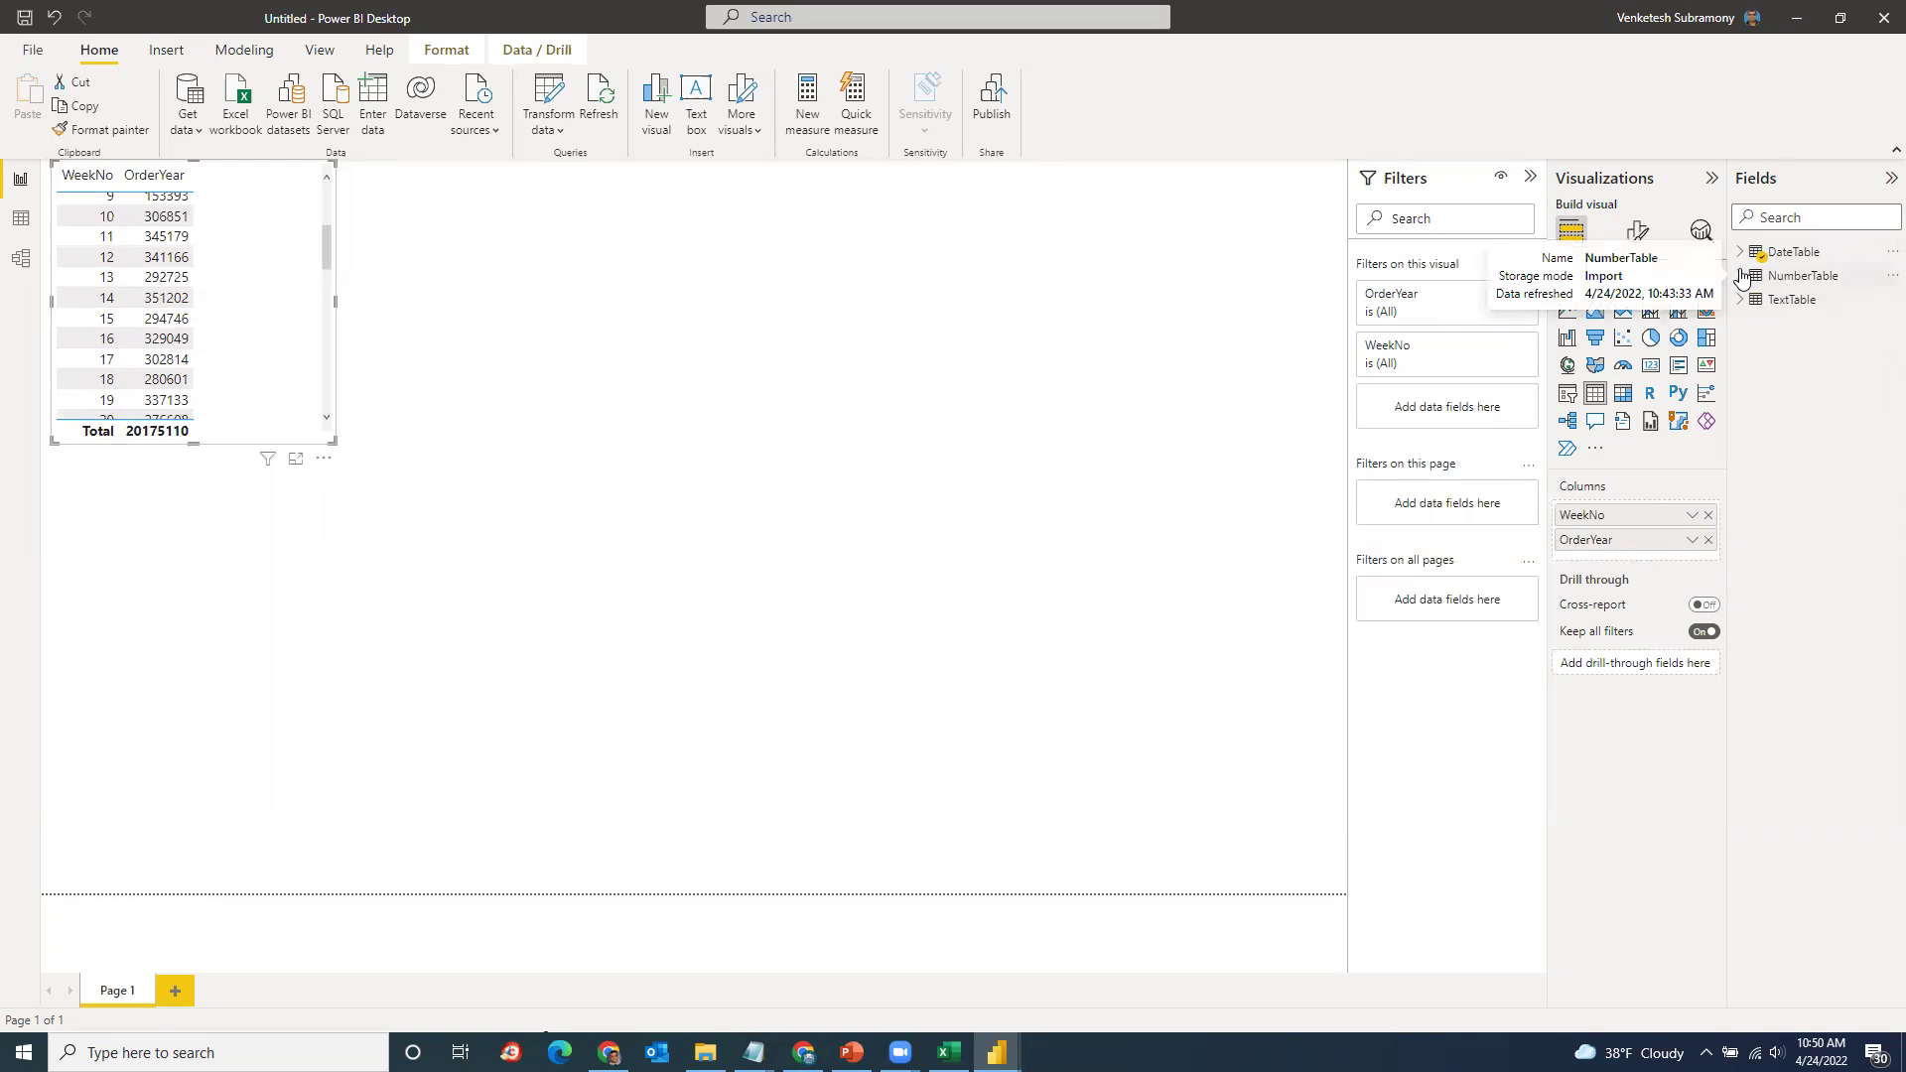
Step: Expand and select TextTable in the field list and return to the Data view
{"action": "left_click", "coordinate": [1741, 300]}
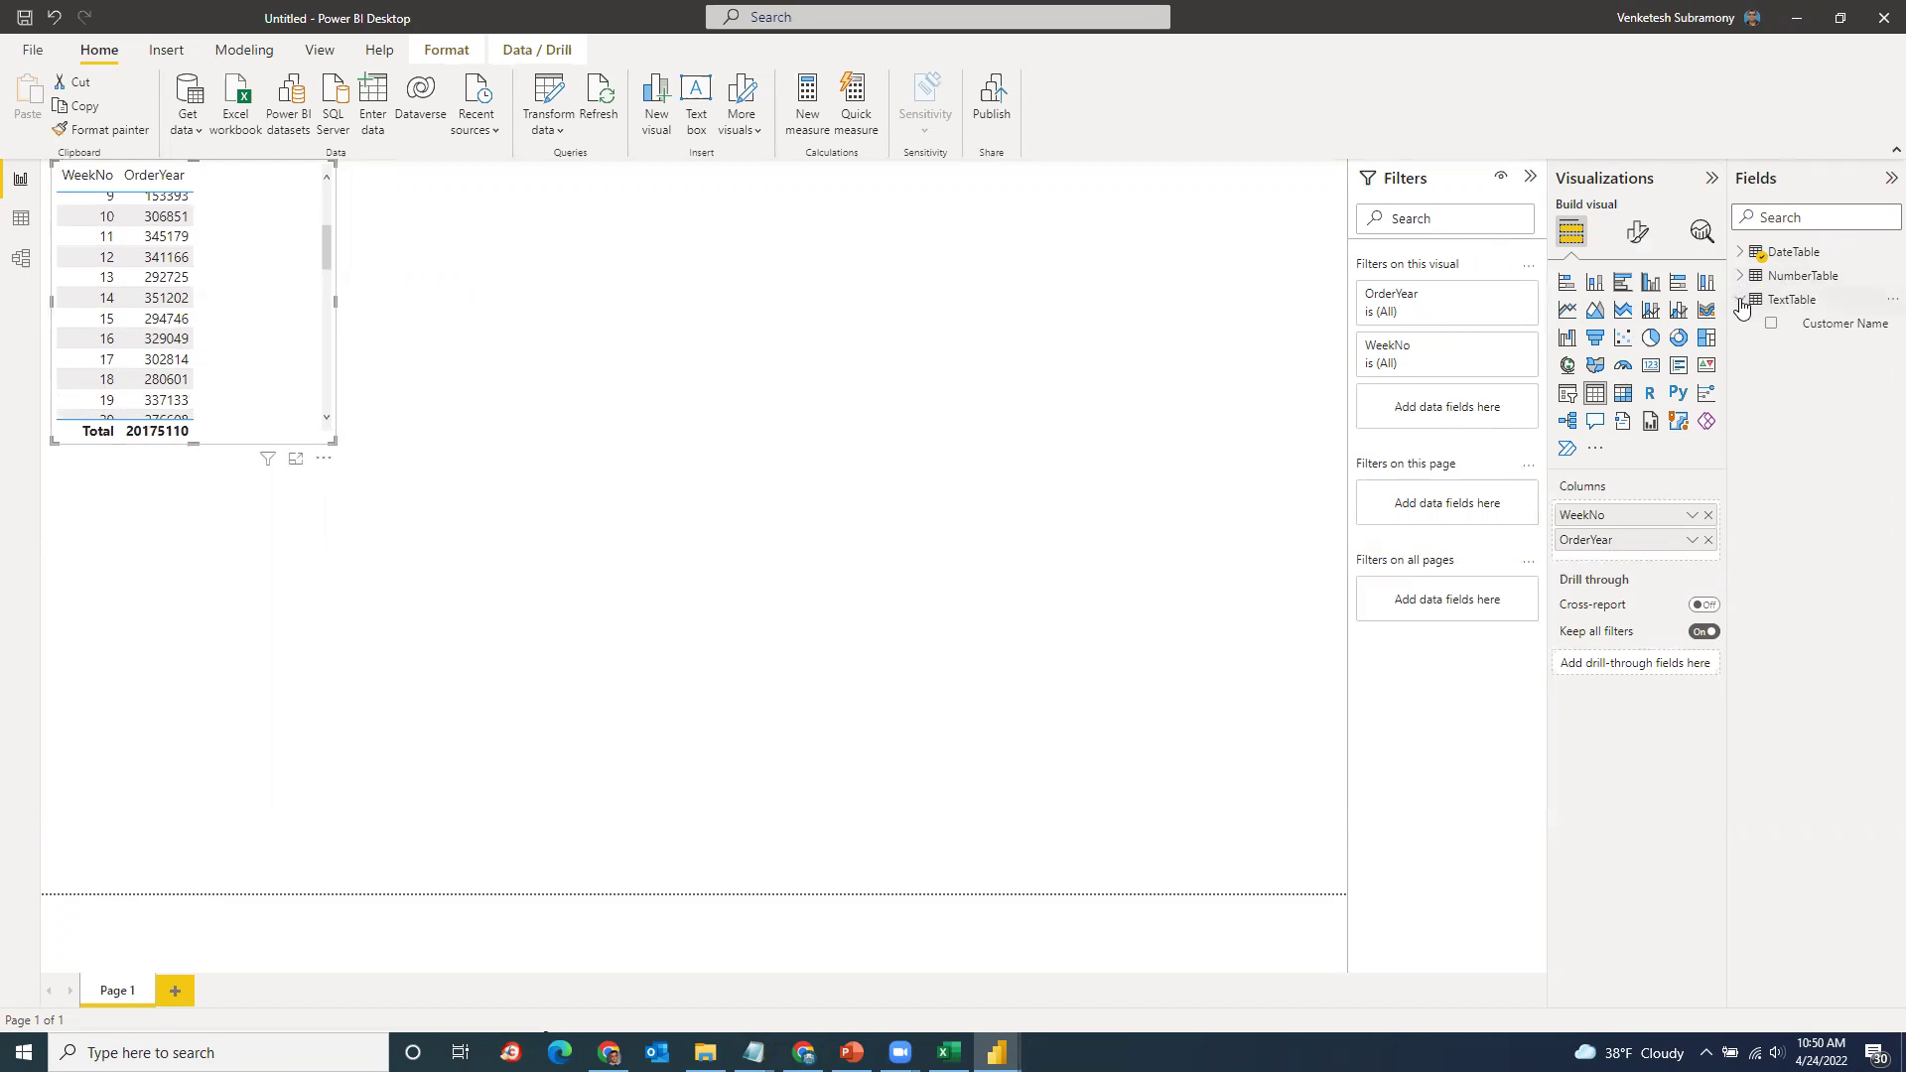
{"action": "left_click", "coordinate": [1794, 300]}
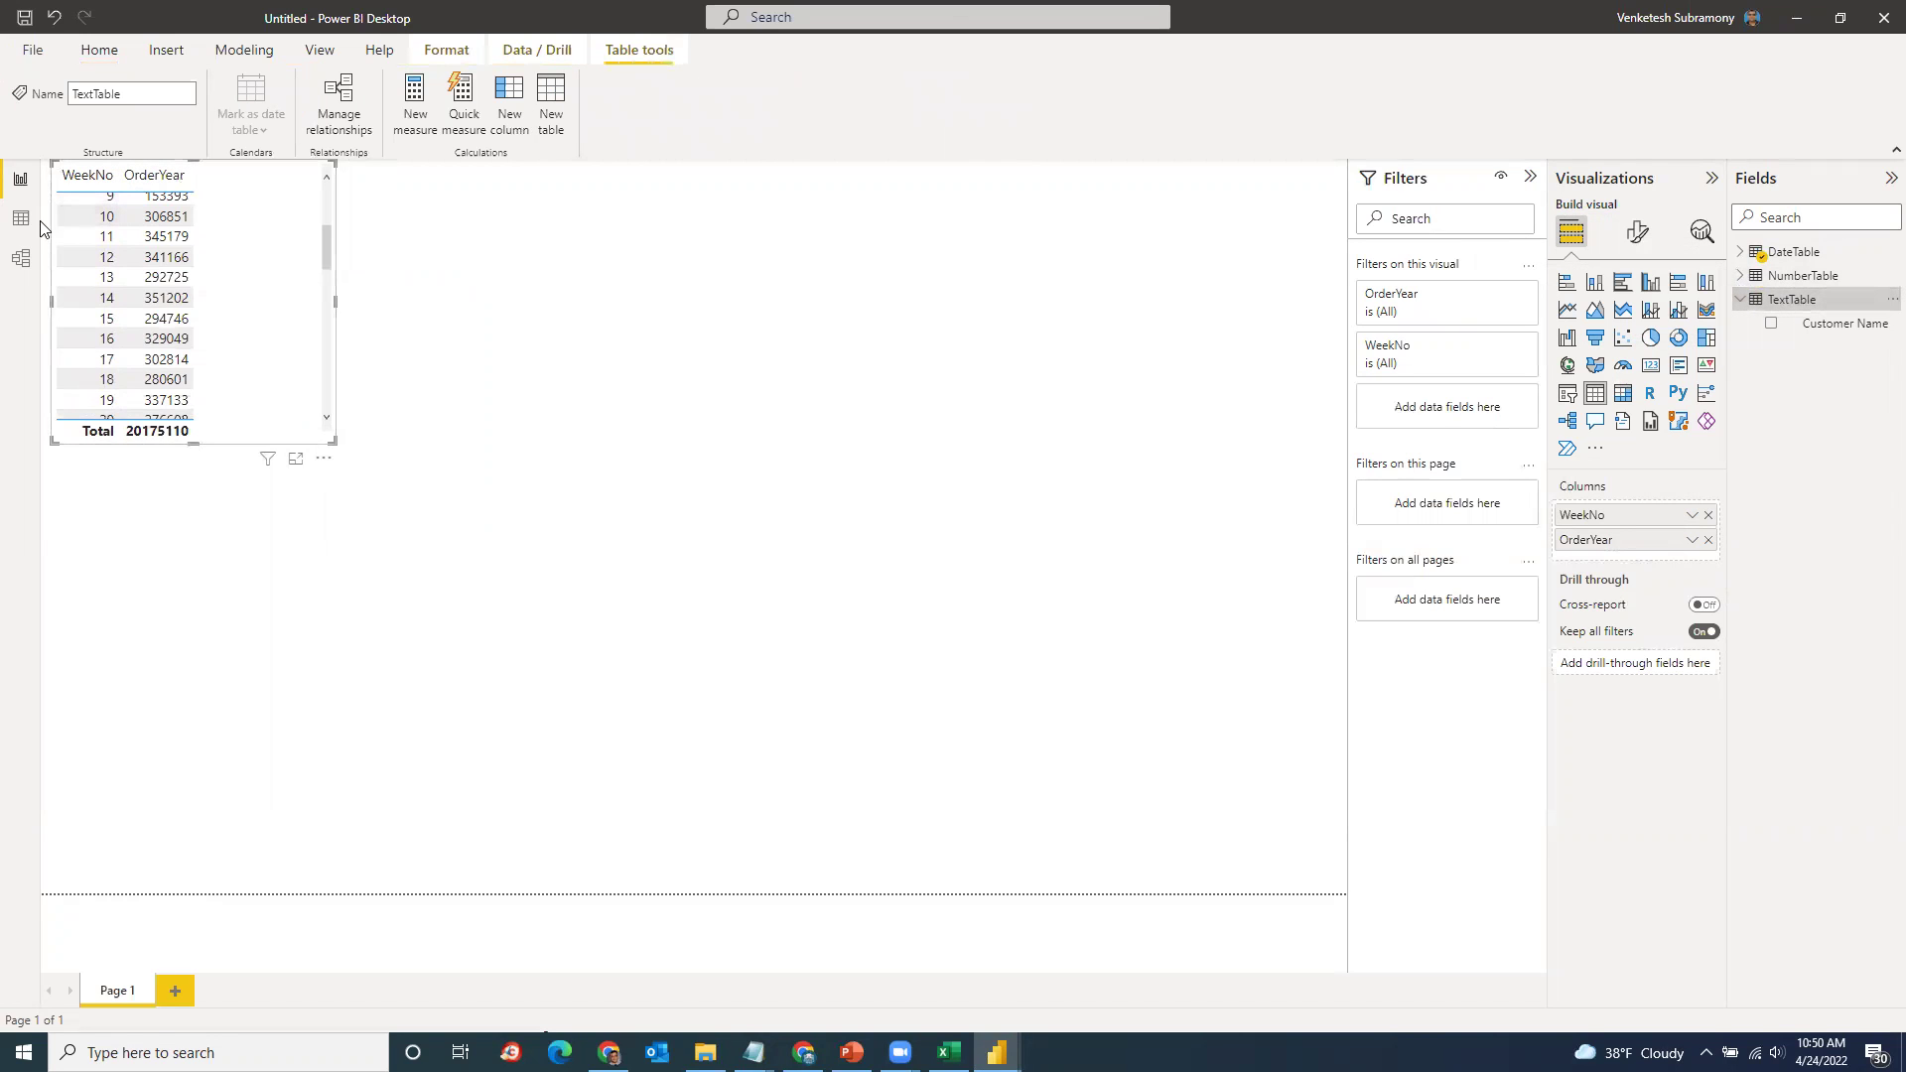
{"action": "left_click", "coordinate": [22, 223]}
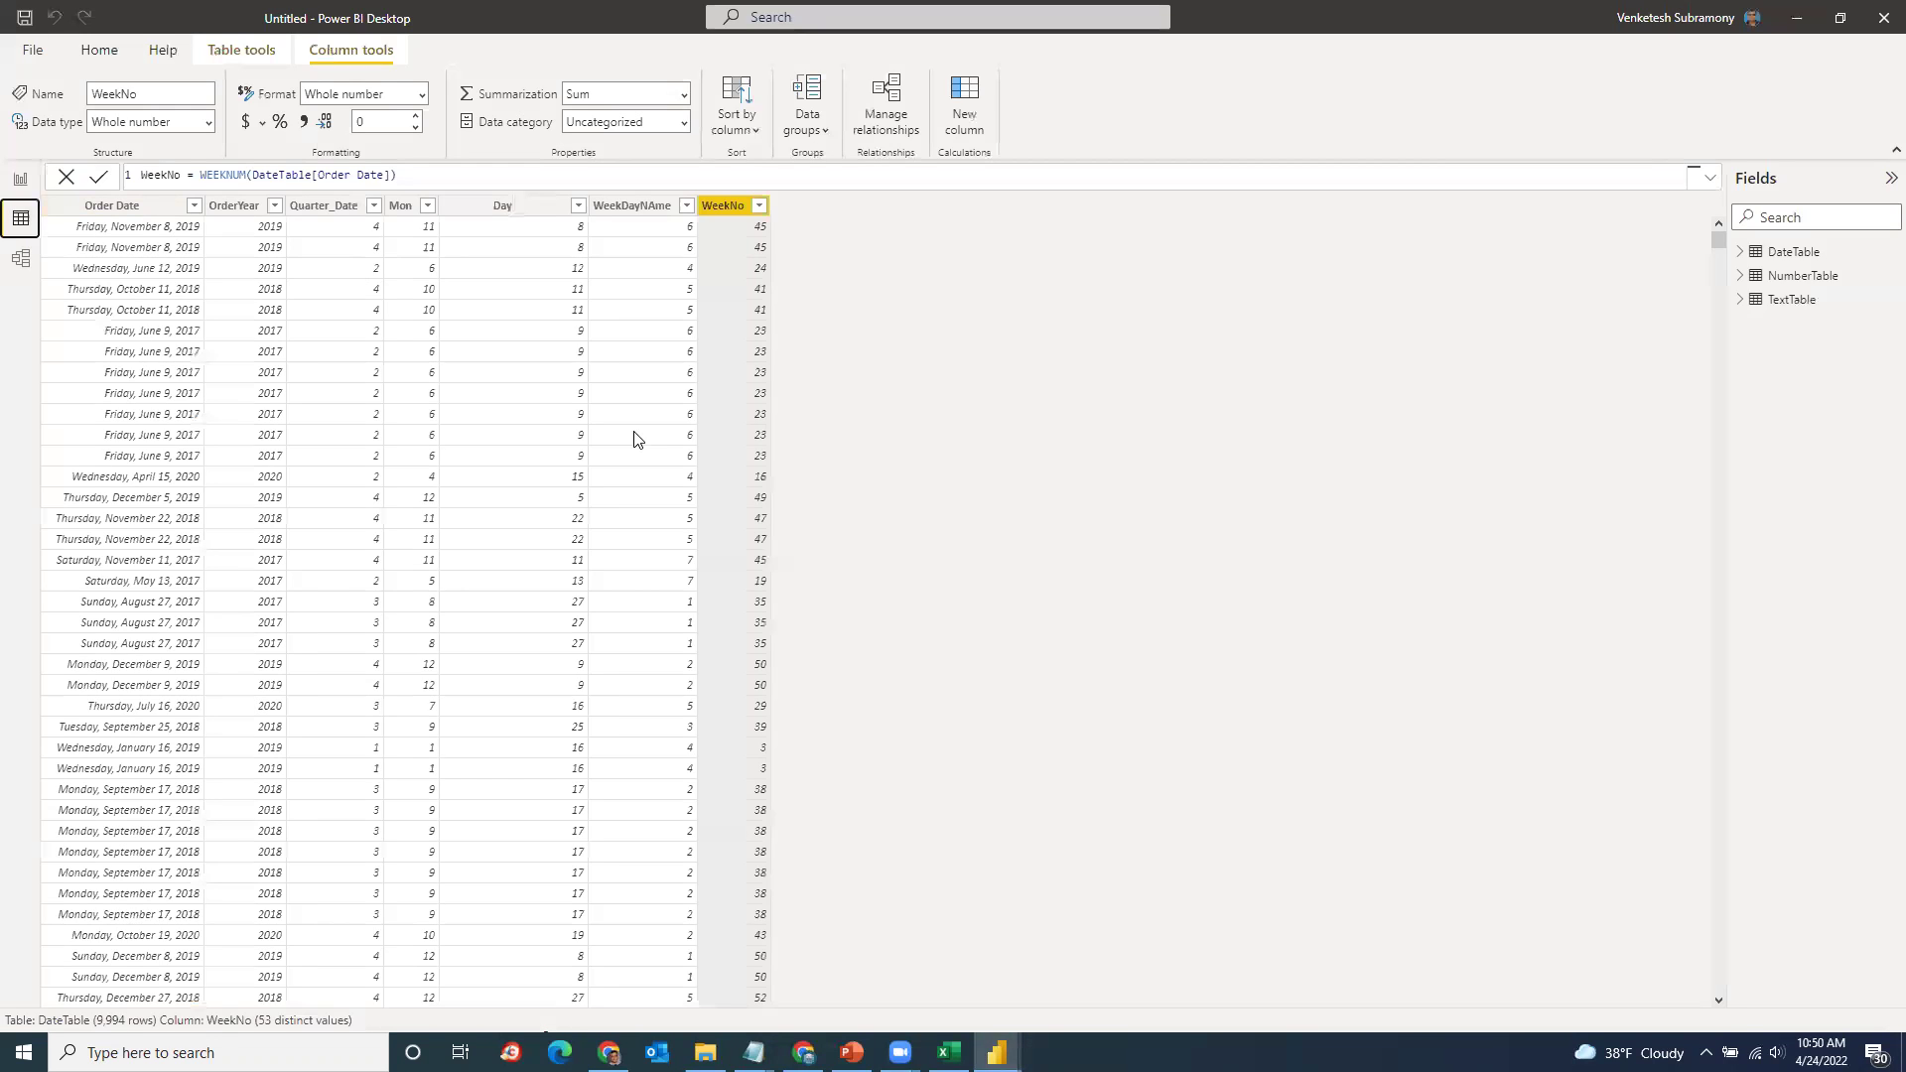
Step: Add a calculated column to TextTable with the formula uName = UPPER(TextTable[Customer Name])
{"action": "left_click", "coordinate": [1797, 301]}
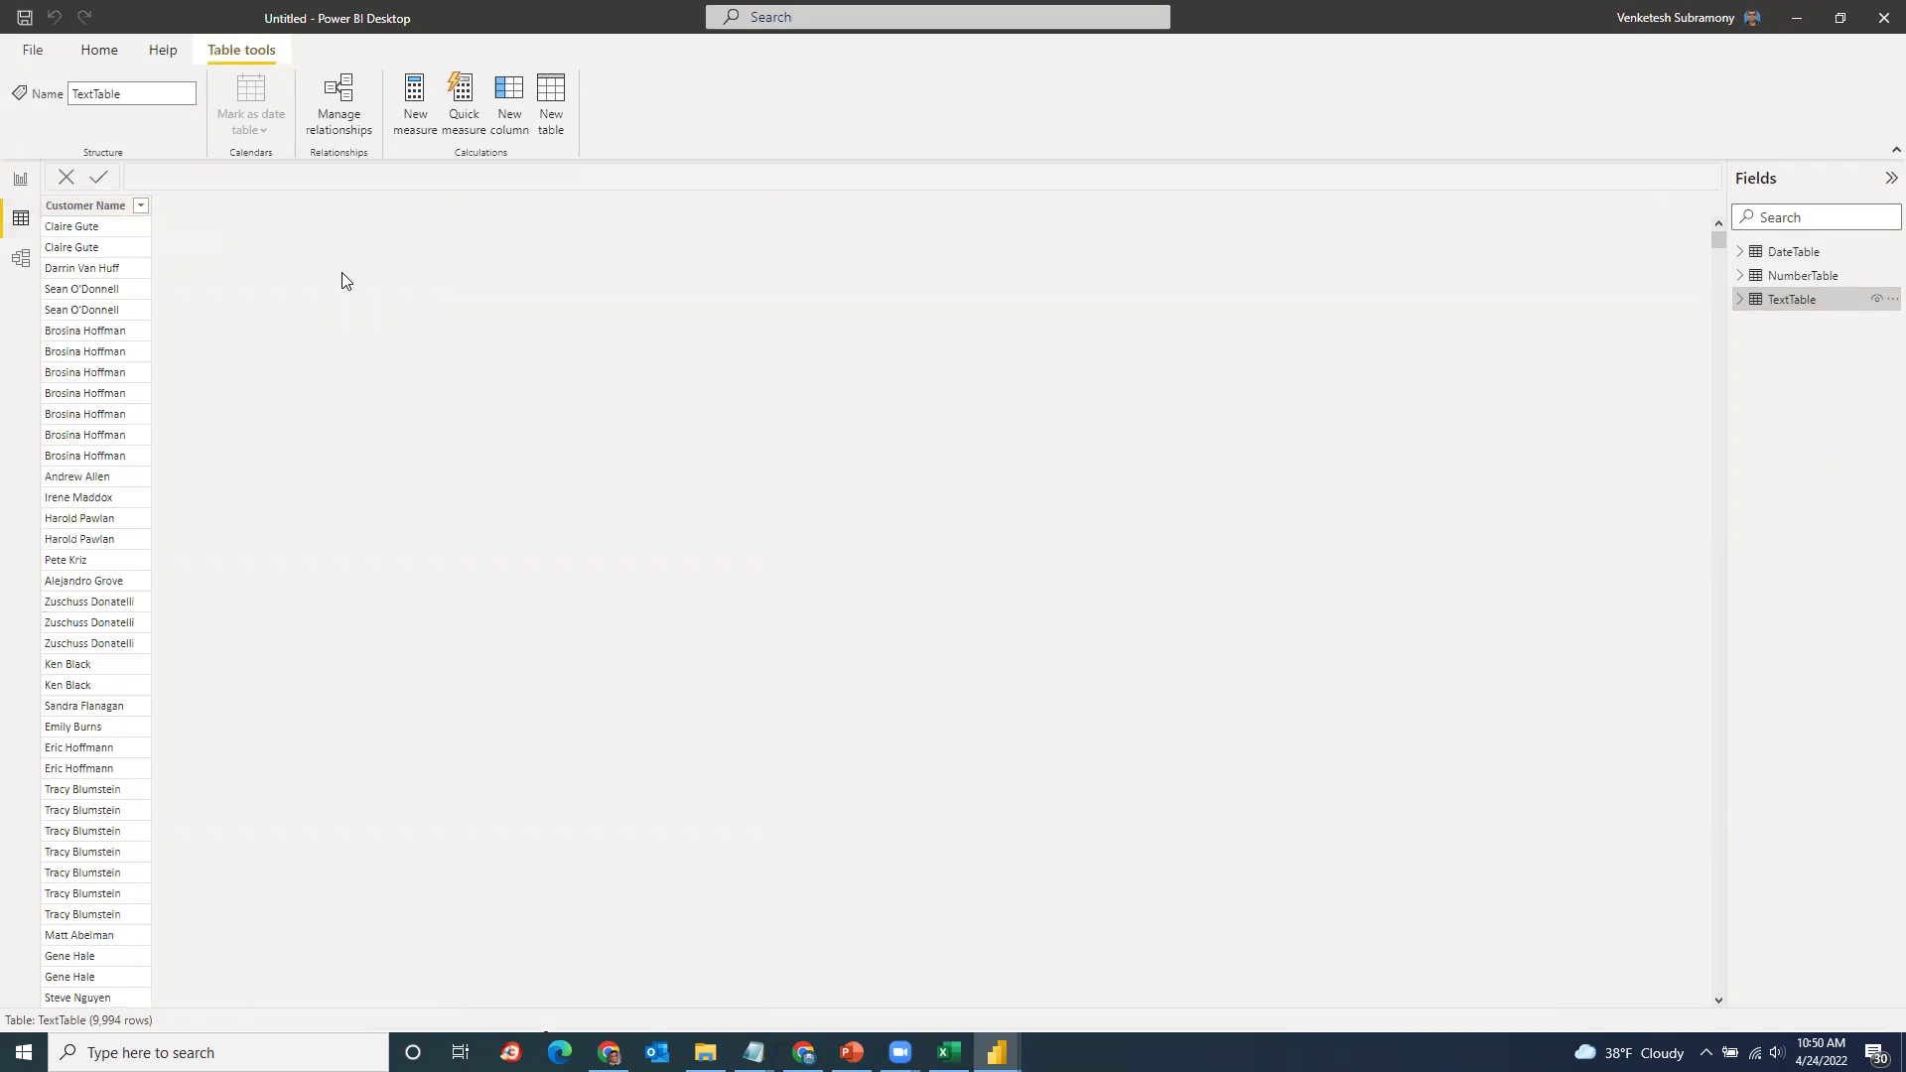
{"action": "left_click", "coordinate": [501, 97]}
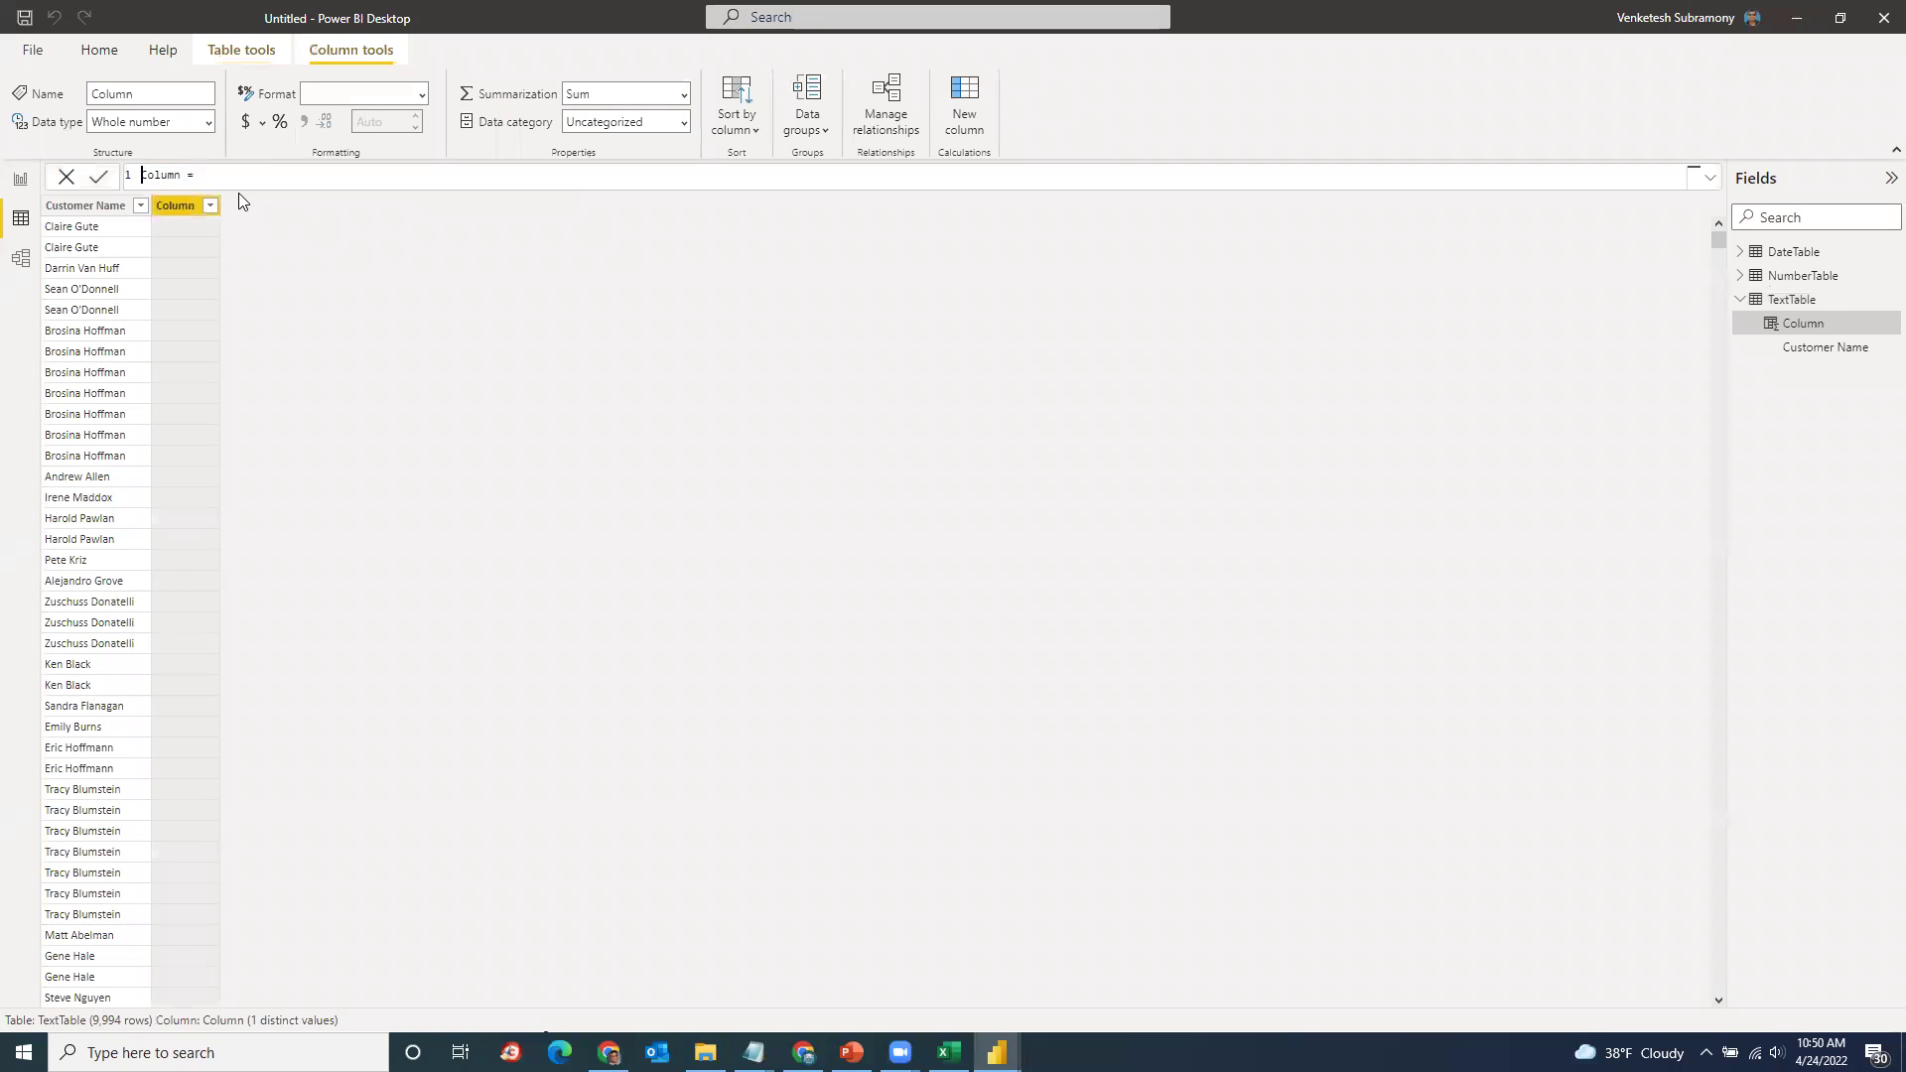
{"action": "type", "text": "uName"}
{"action": "type", "text": "UPPER"}
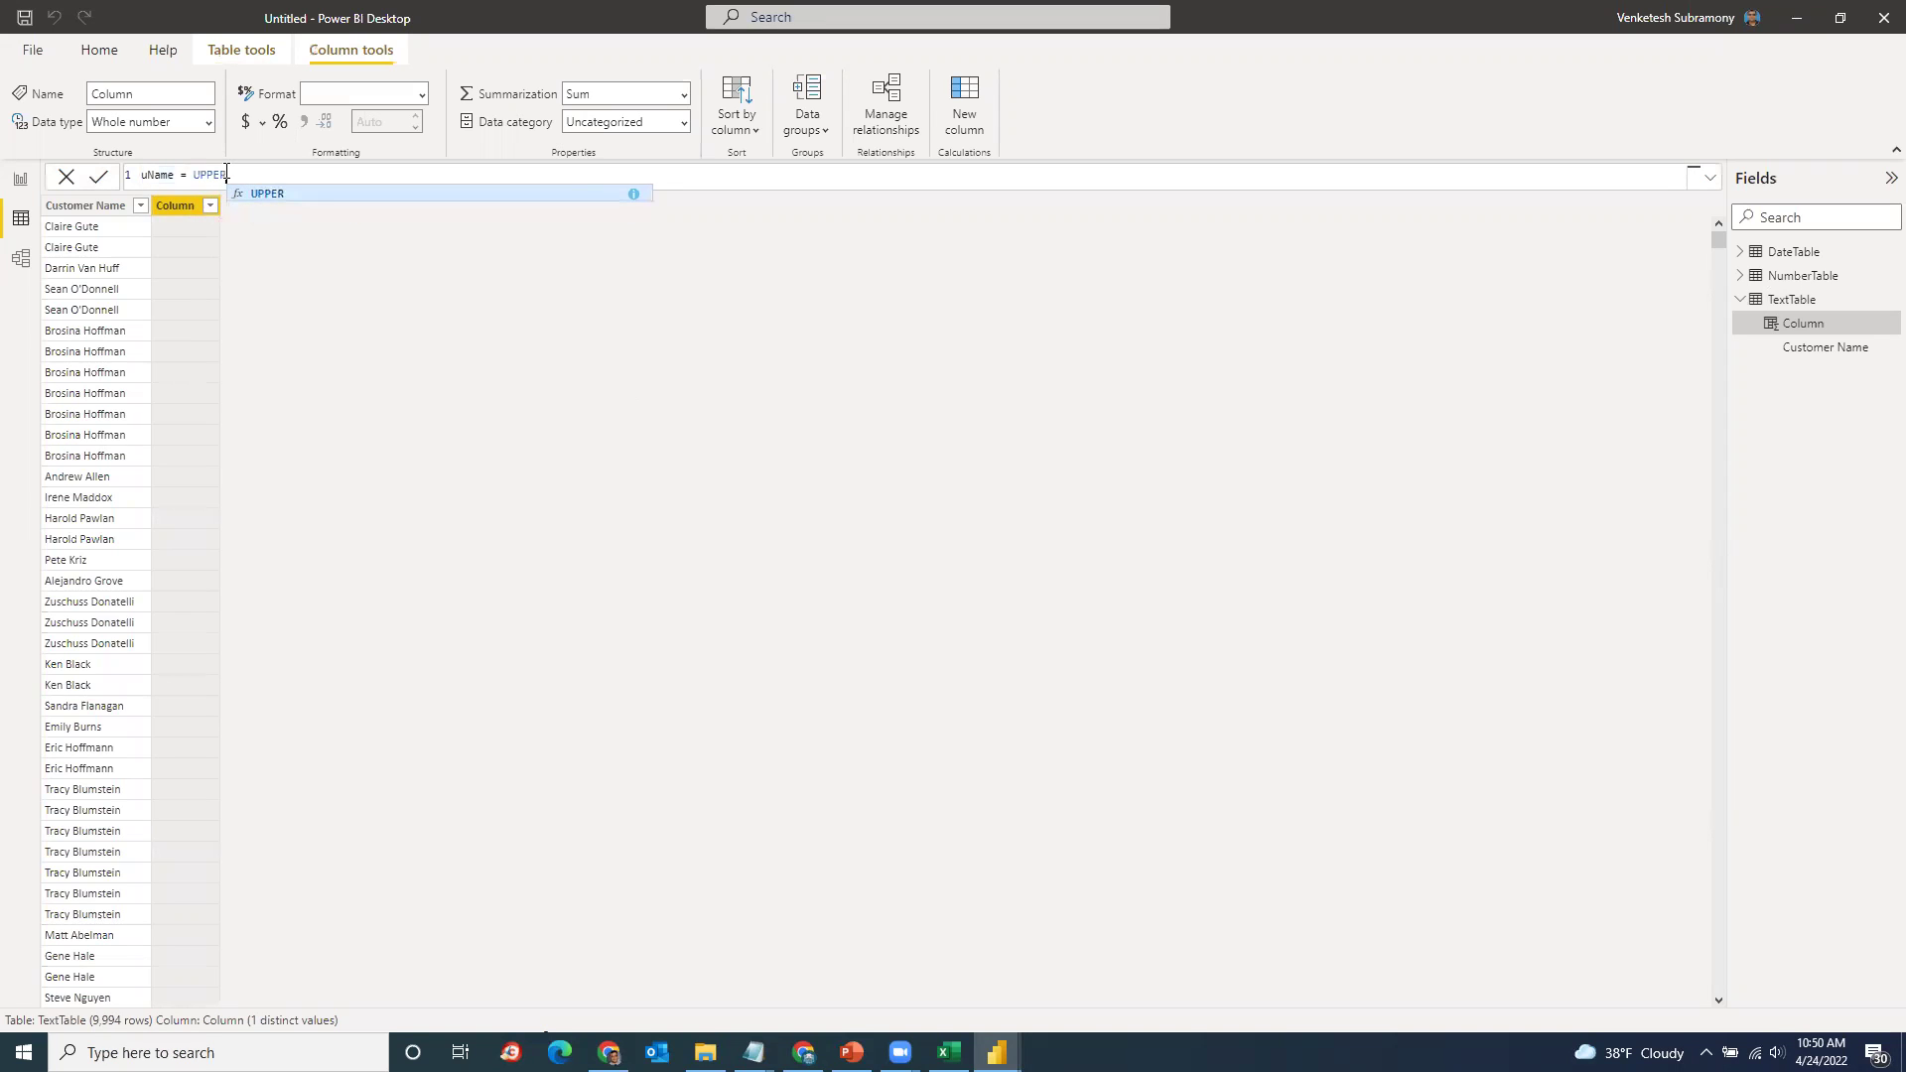
{"action": "type", "text": "("}
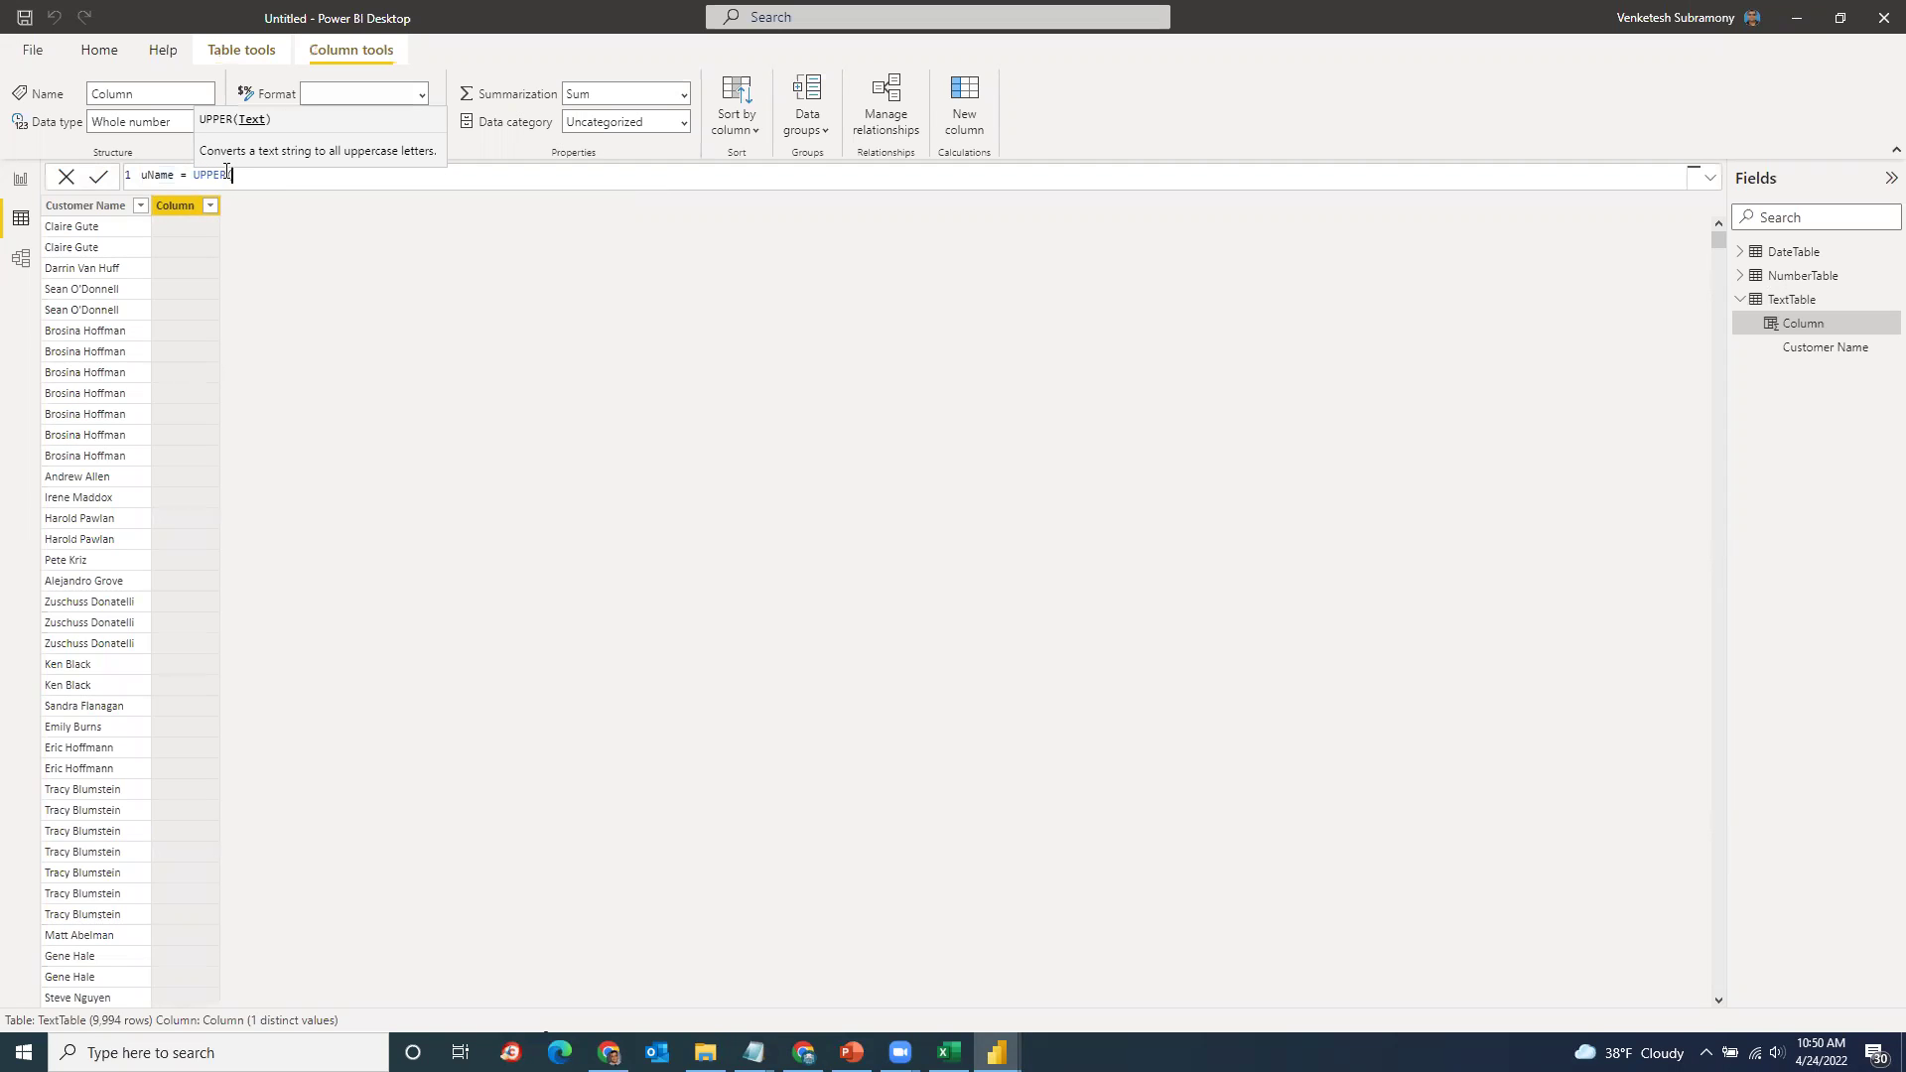
{"action": "type", "text": "name"}
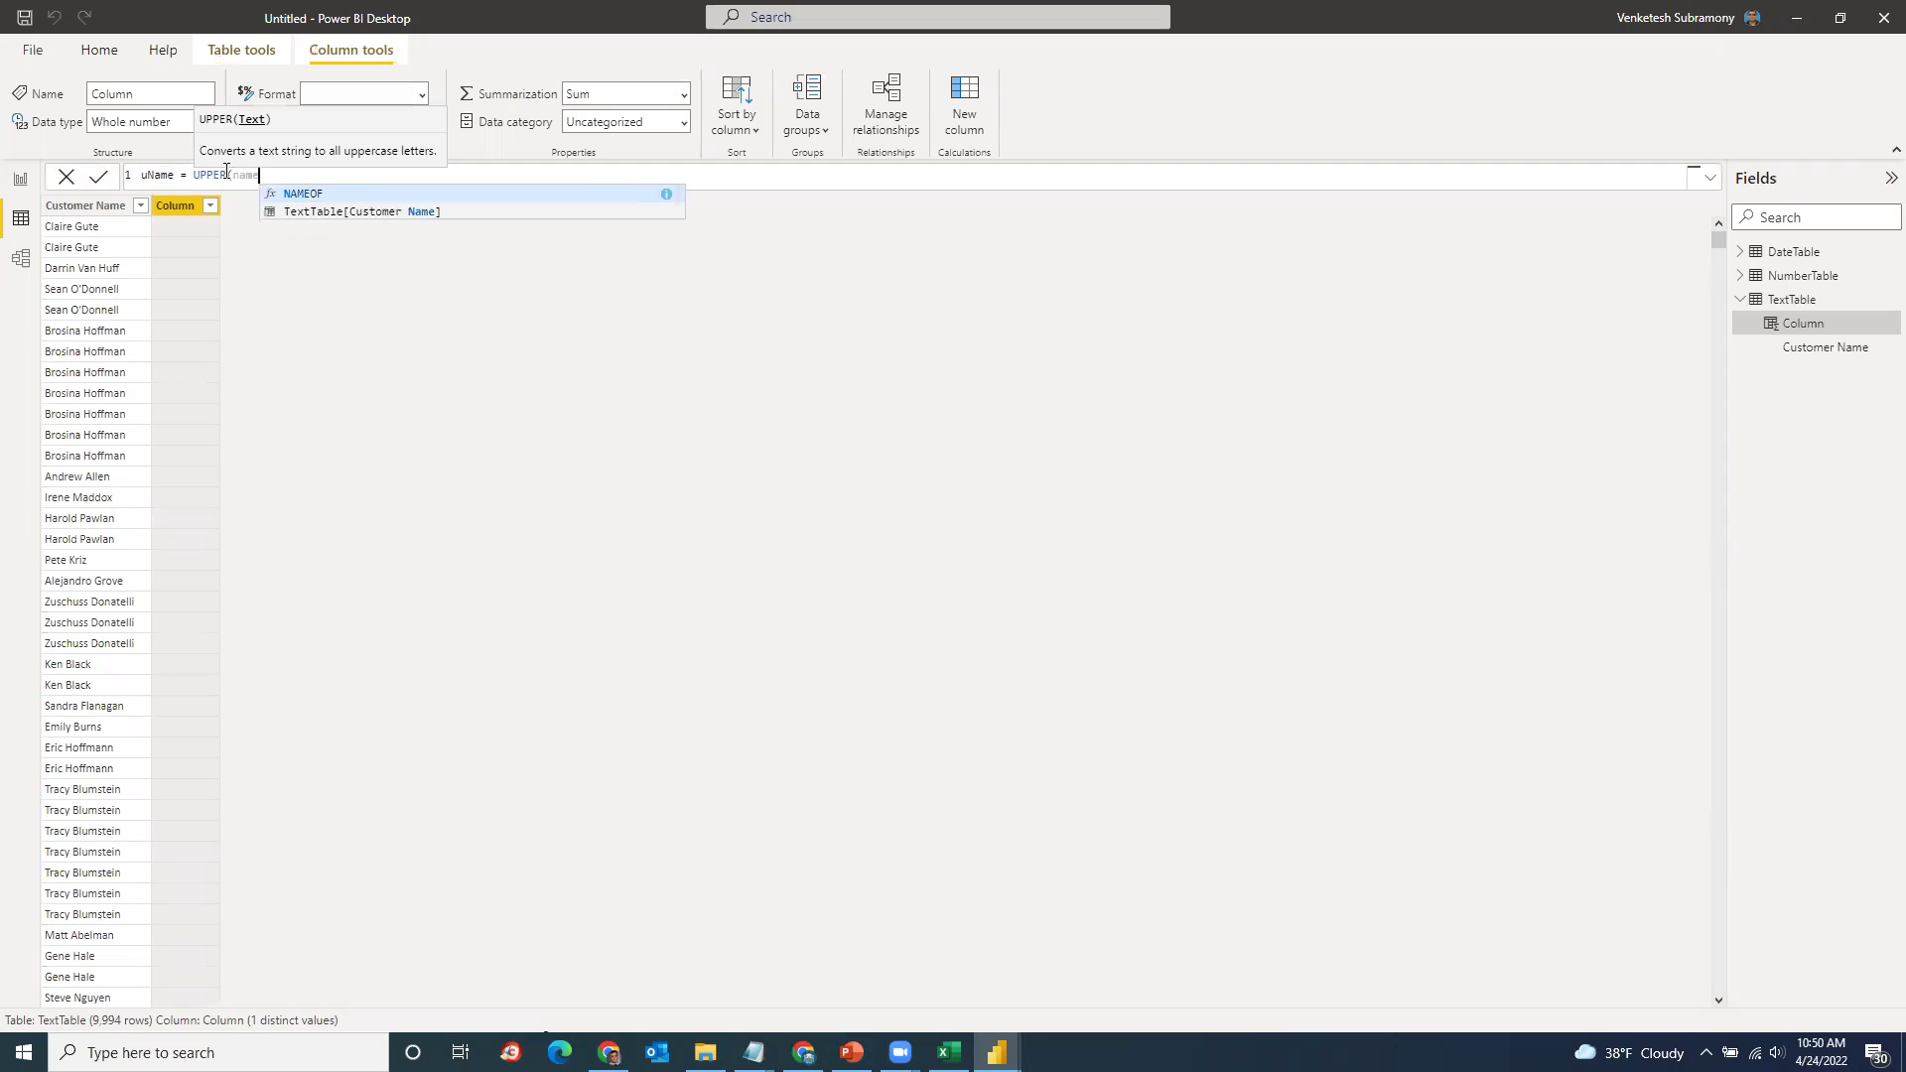
{"action": "left_click", "coordinate": [320, 213]}
{"action": "type", "text": ")"}
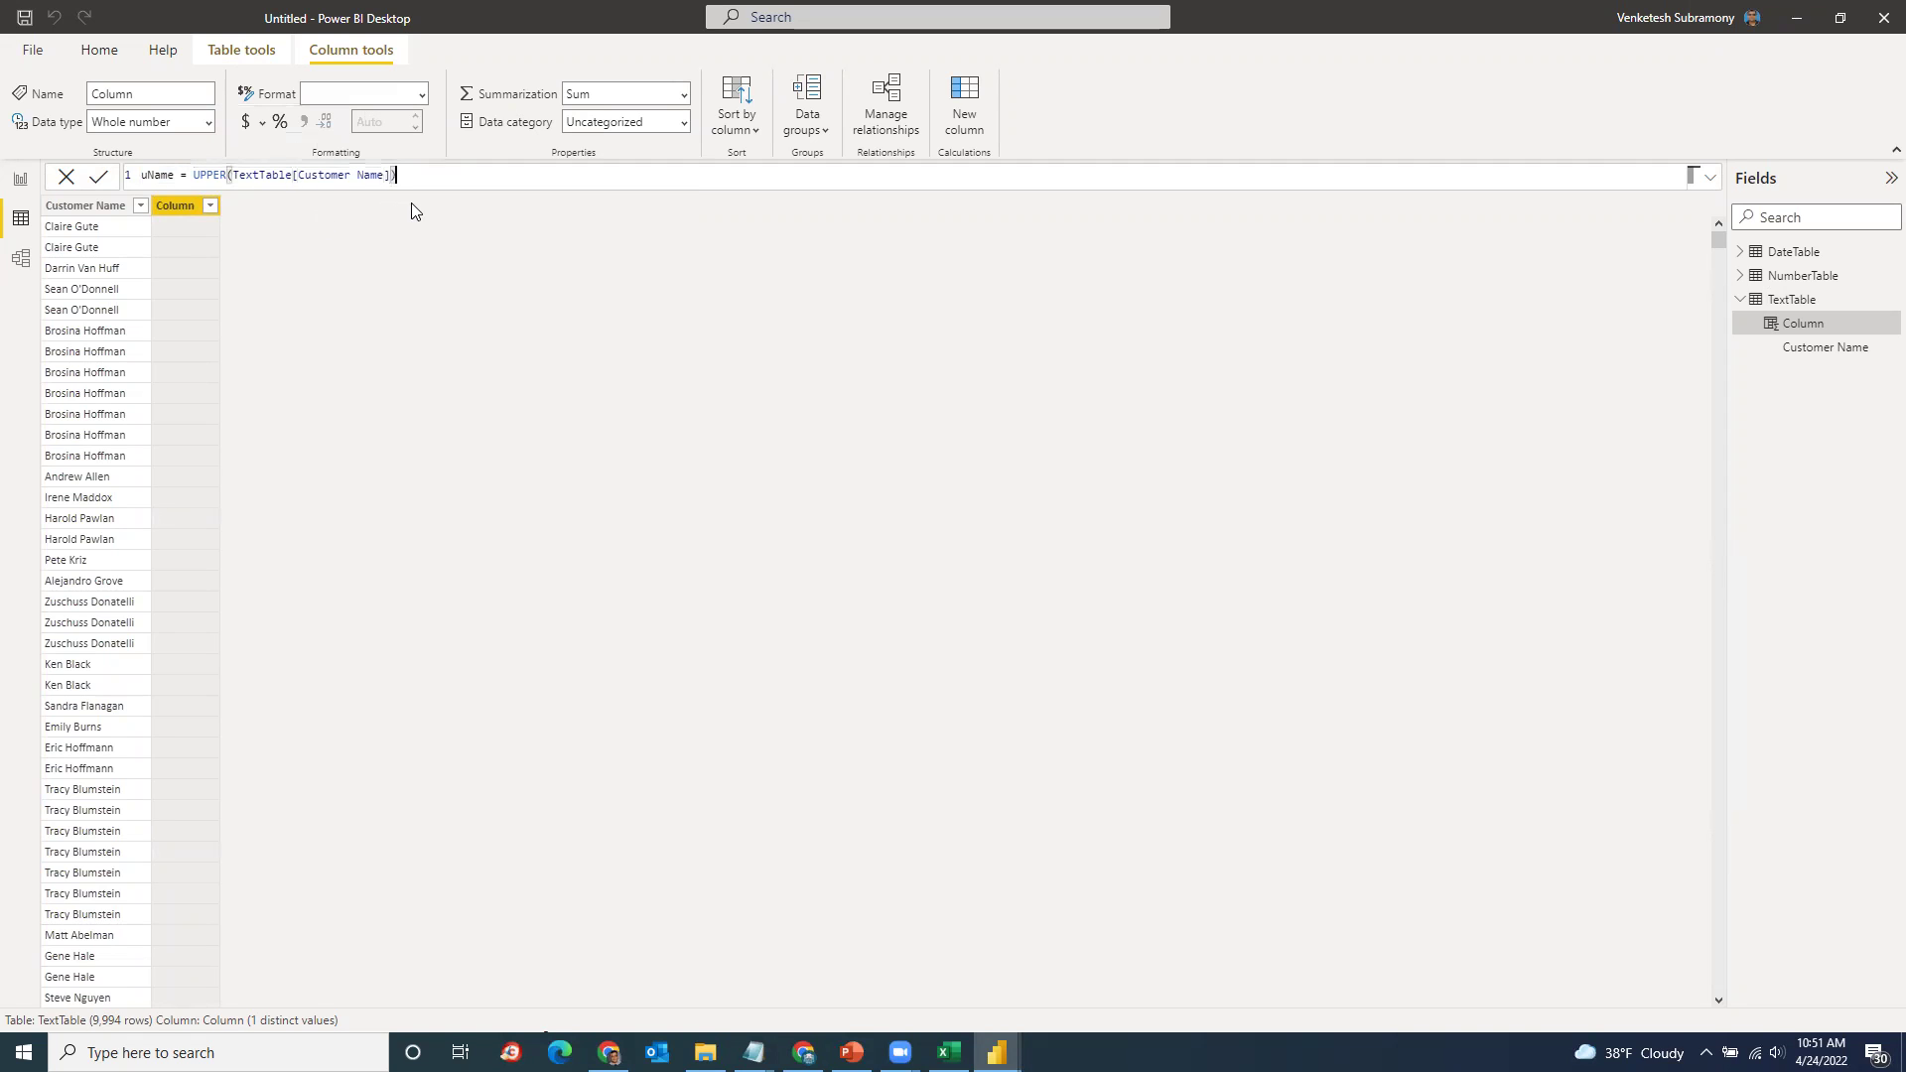
{"action": "key", "text": "Return"}
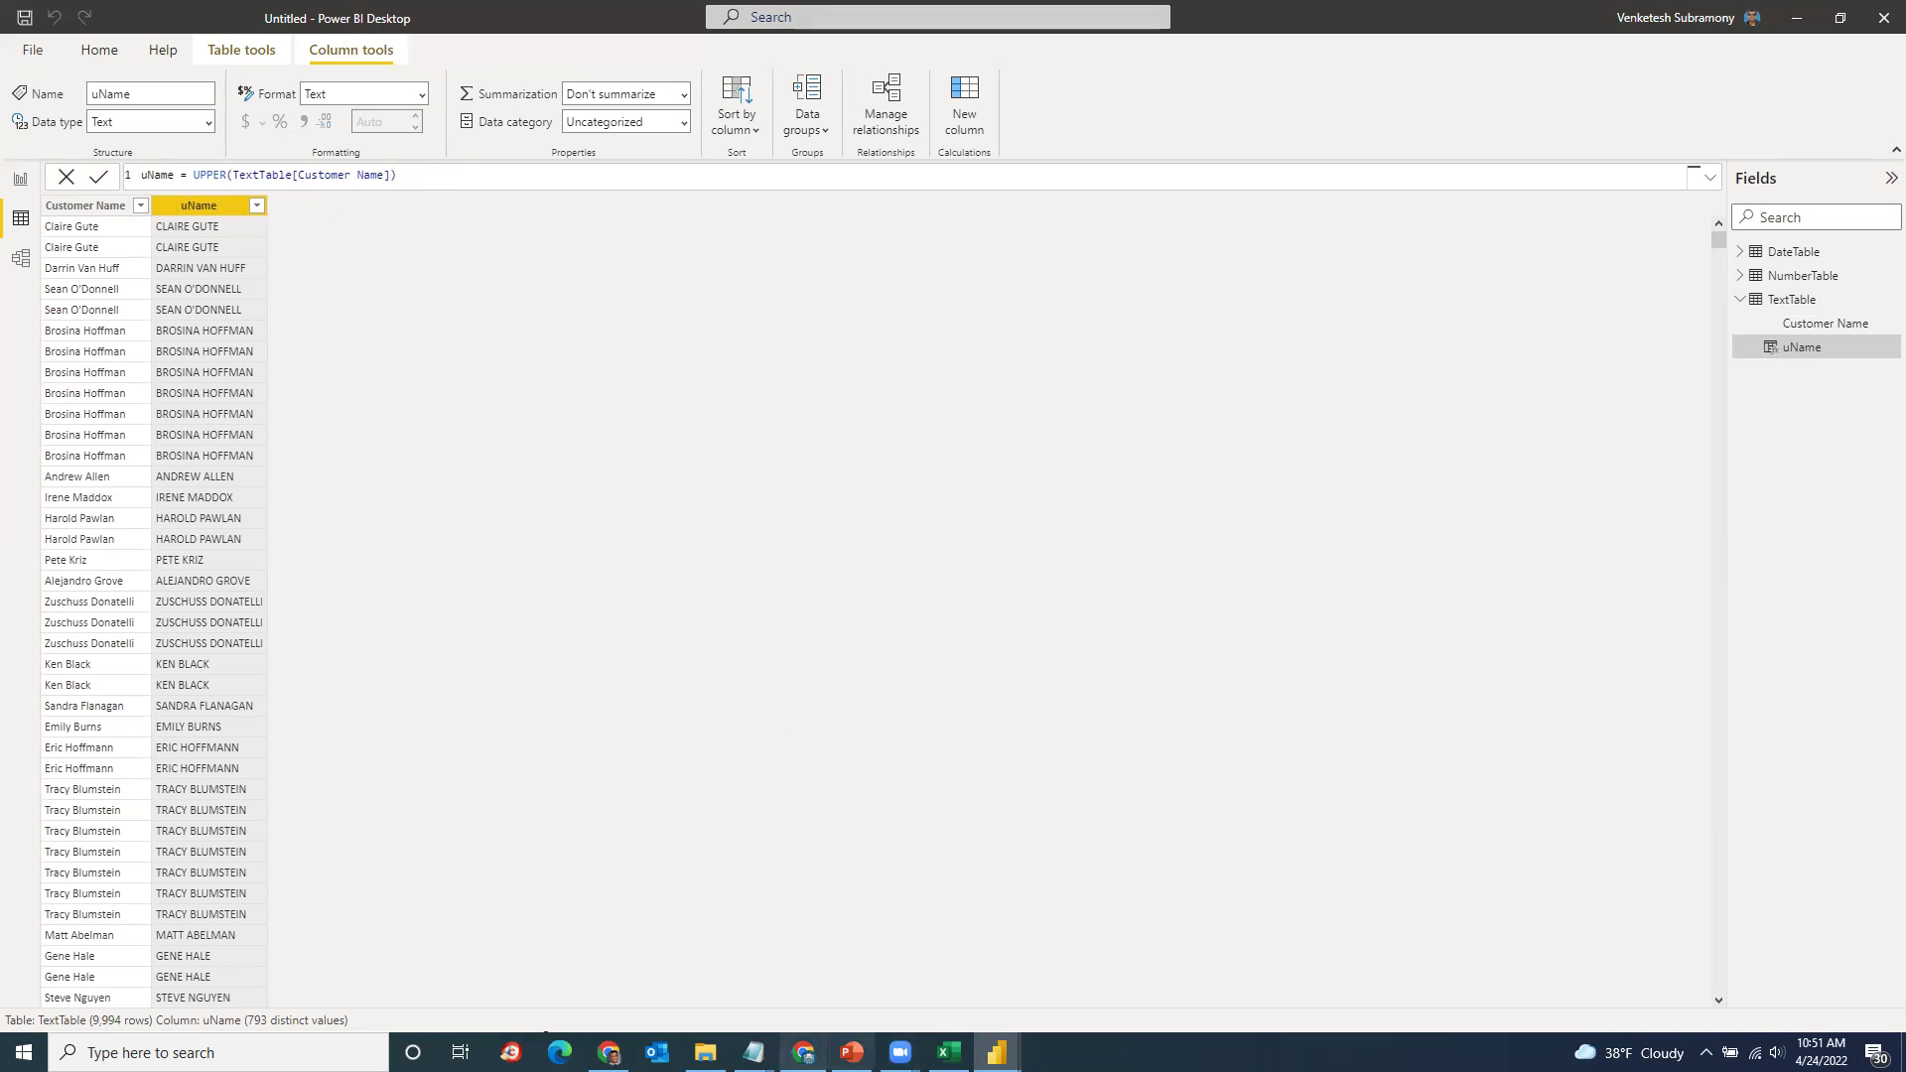
Step: Switch to Chrome, look through the text functions in the DAX reference and read the SUBSTITUTE function's page
{"action": "left_click", "coordinate": [794, 1052]}
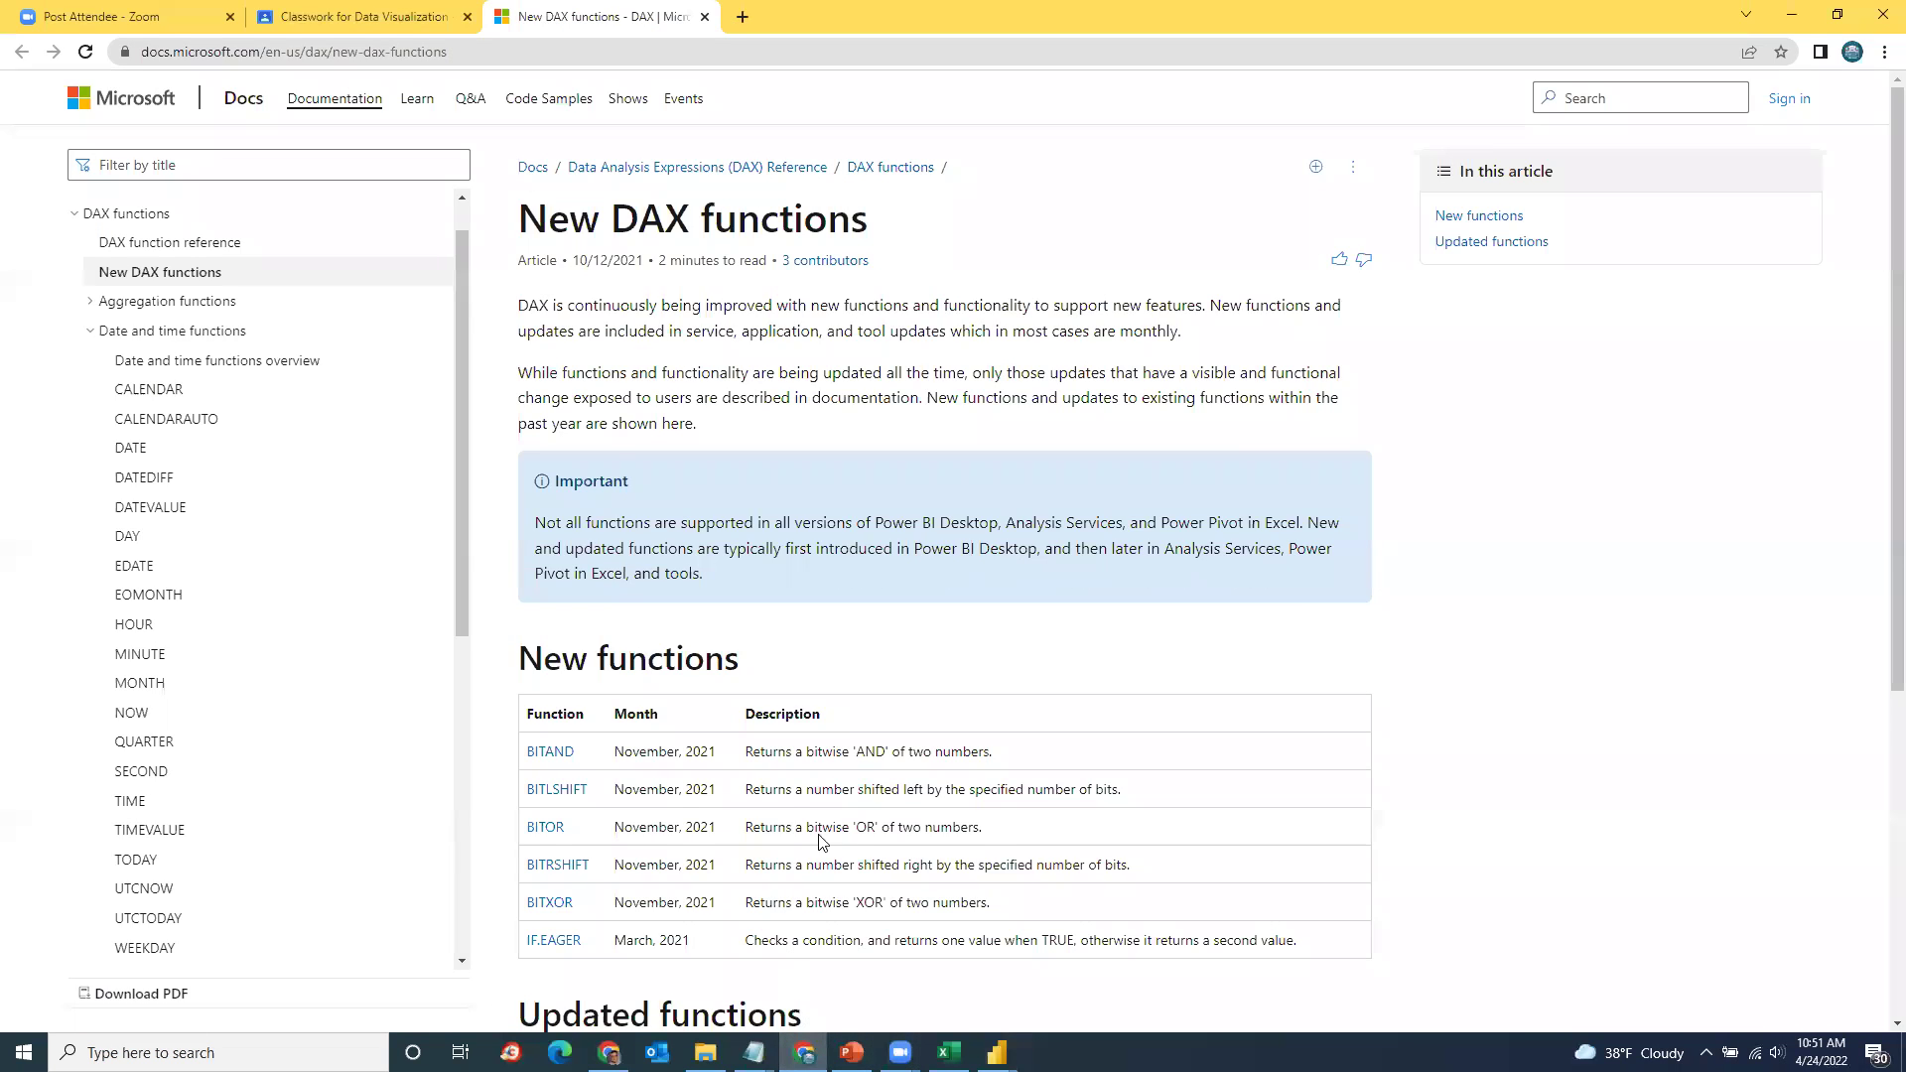
{"action": "left_click", "coordinate": [92, 334]}
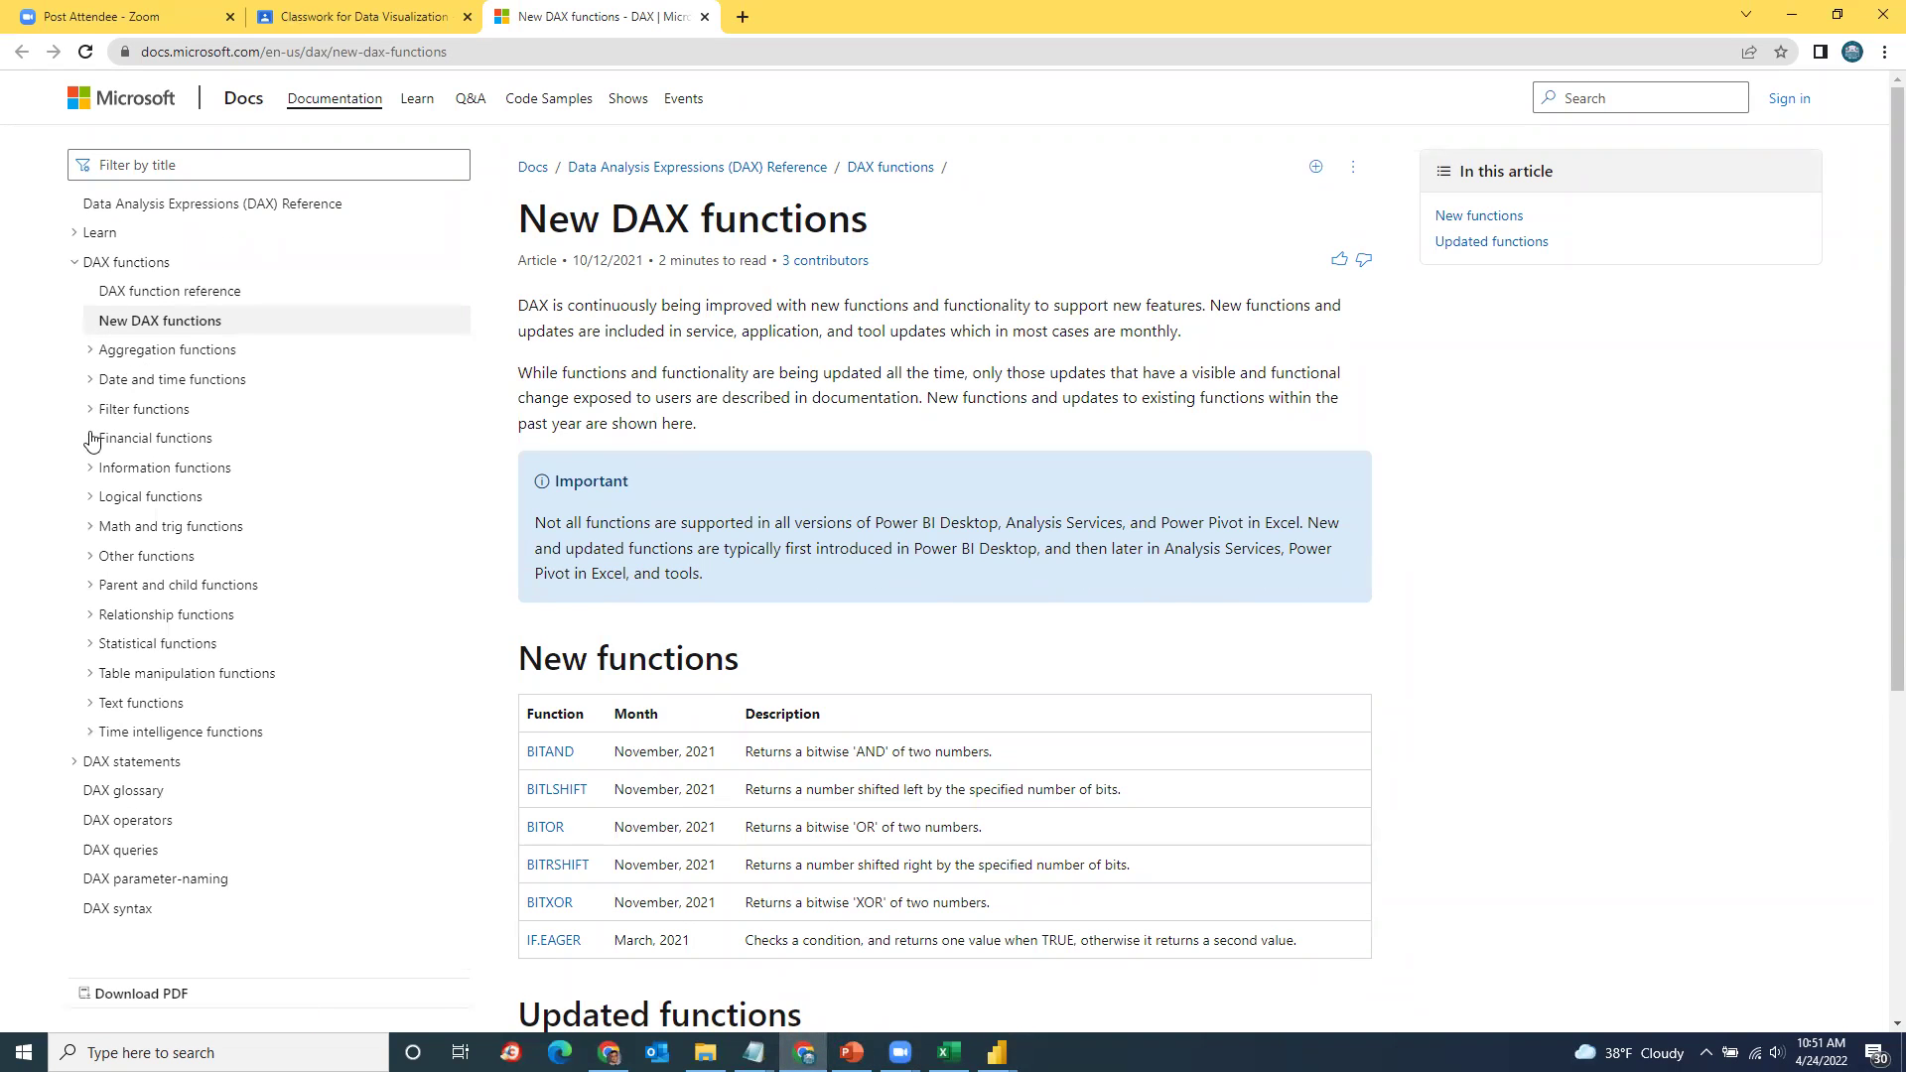
{"action": "scroll", "coordinate": [206, 495], "scroll_direction": "down", "scroll_amount": 1}
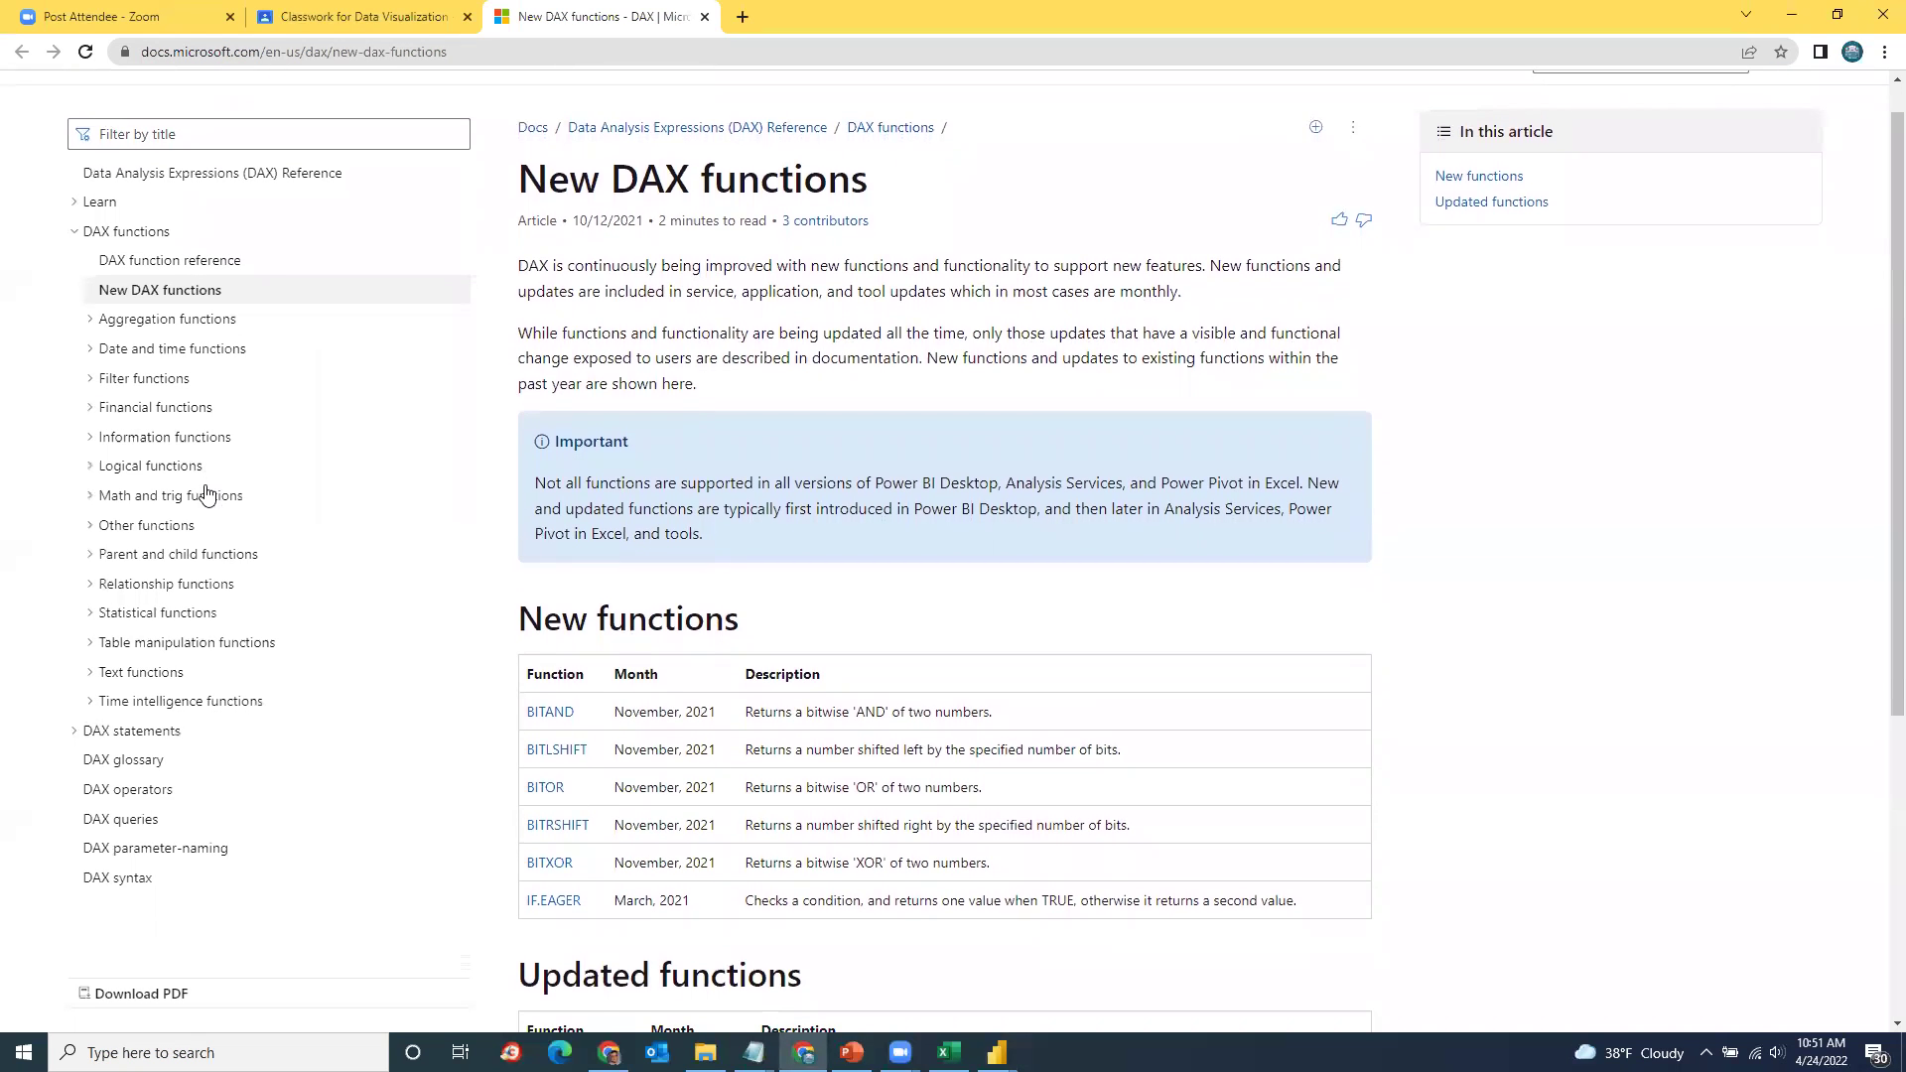
{"action": "left_click", "coordinate": [91, 672]}
{"action": "scroll", "coordinate": [228, 664], "scroll_direction": "down", "scroll_amount": 3}
{"action": "scroll", "coordinate": [229, 664], "scroll_direction": "down", "scroll_amount": 1}
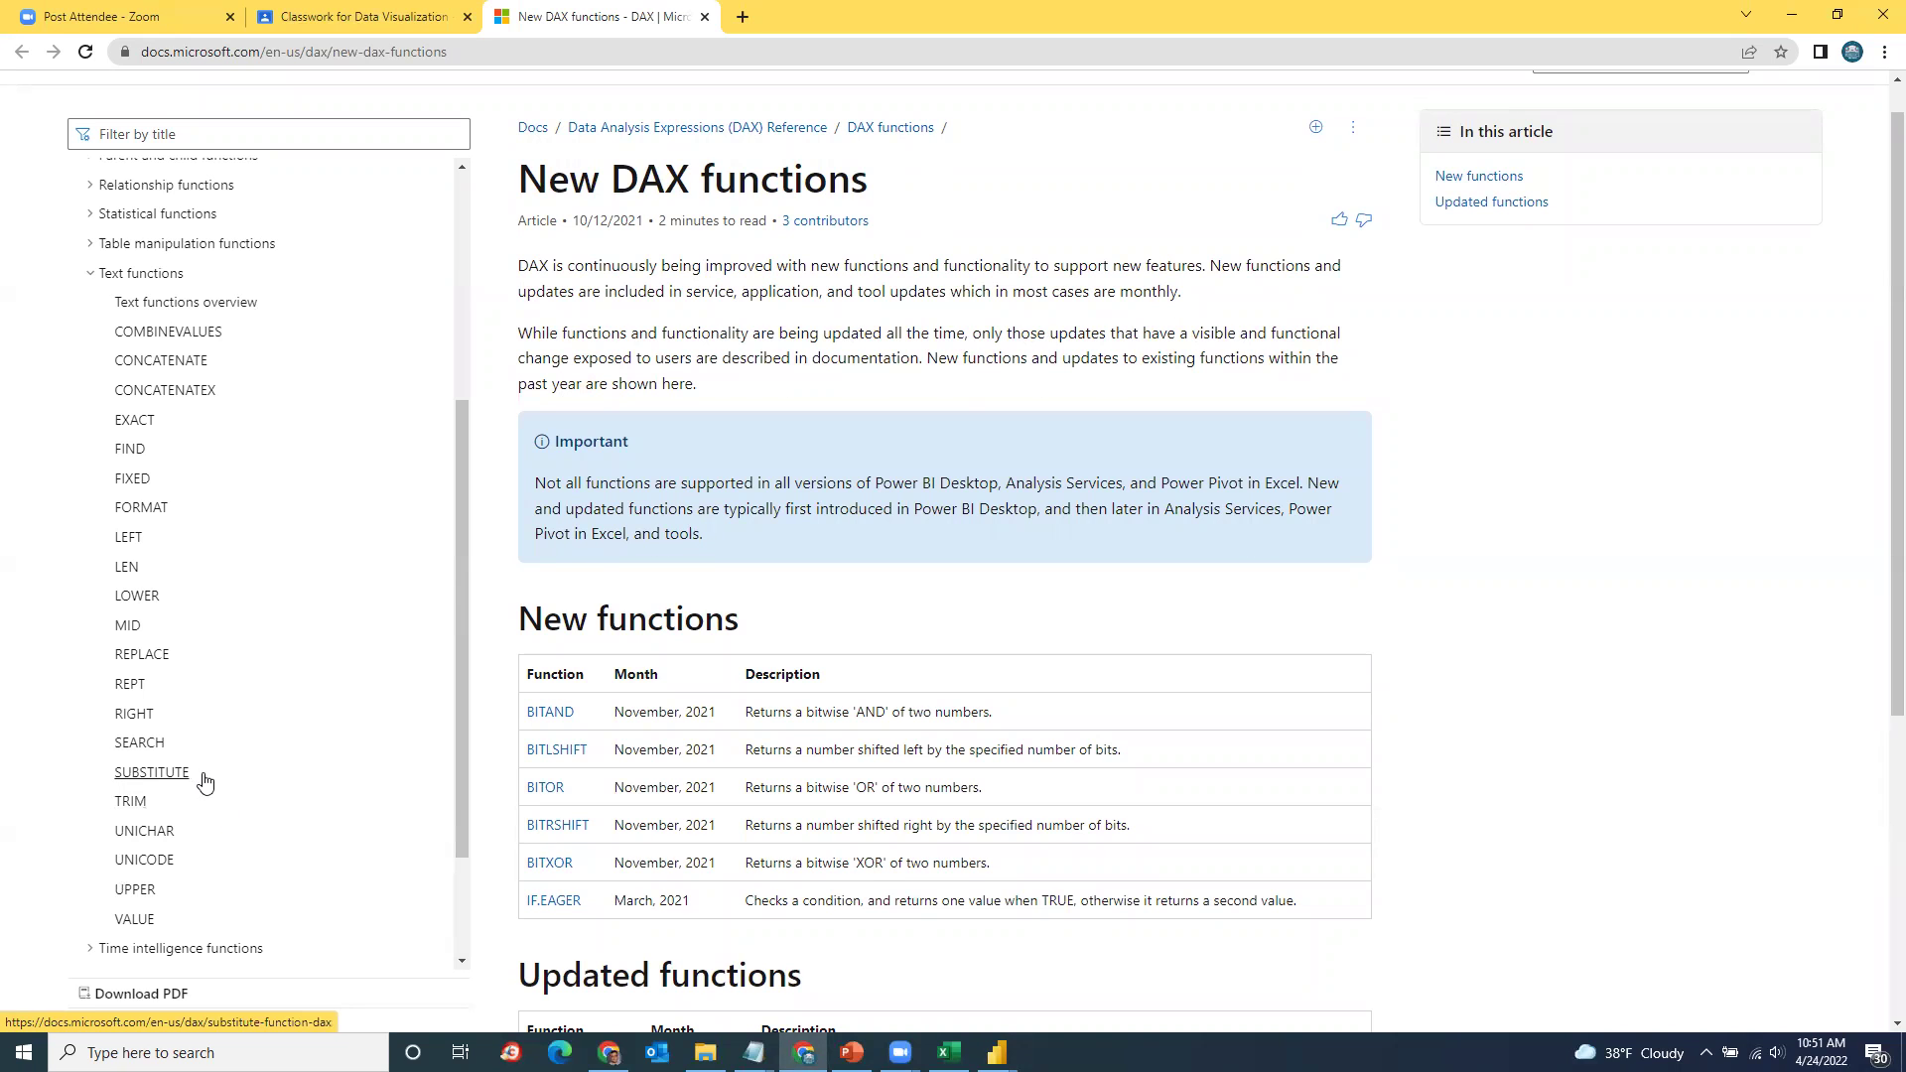
{"action": "left_click", "coordinate": [154, 773]}
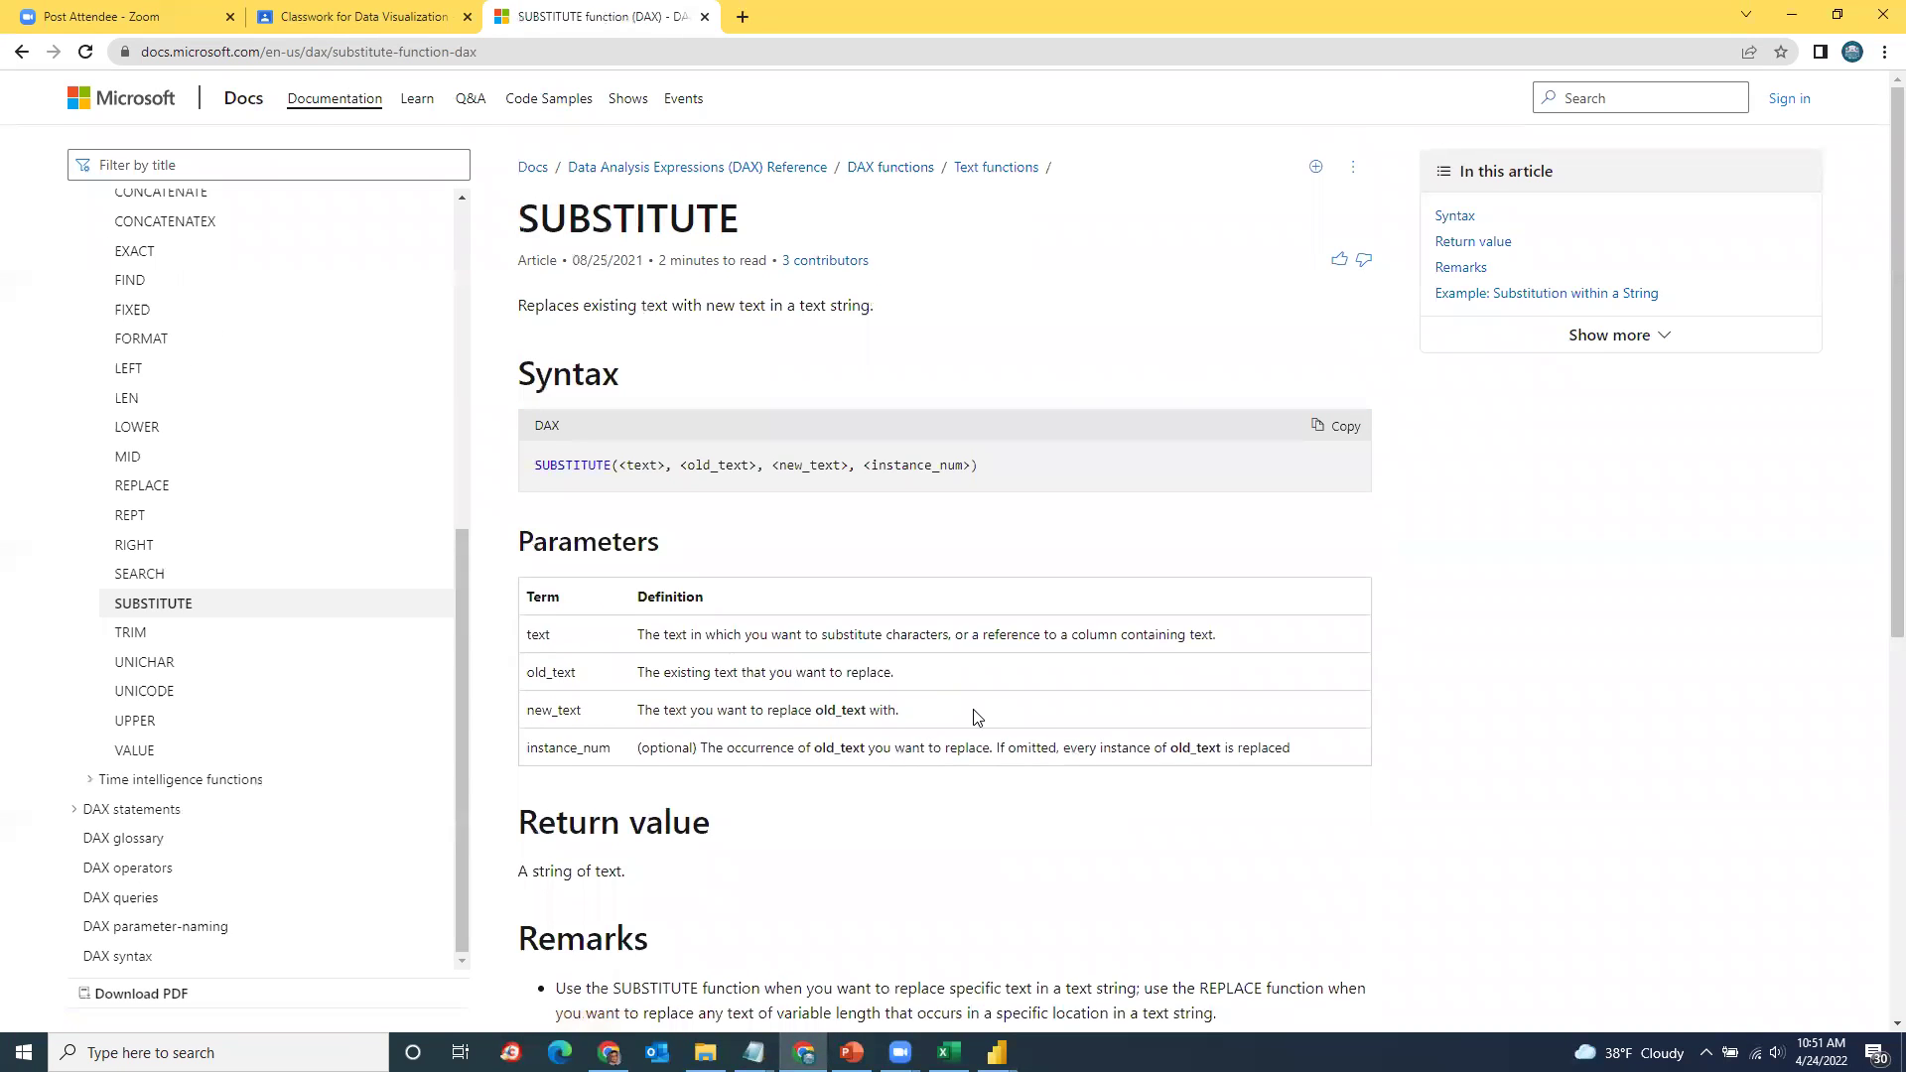
{"action": "scroll", "coordinate": [976, 717], "scroll_direction": "down", "scroll_amount": 5}
{"action": "scroll", "coordinate": [975, 717], "scroll_direction": "up", "scroll_amount": 7}
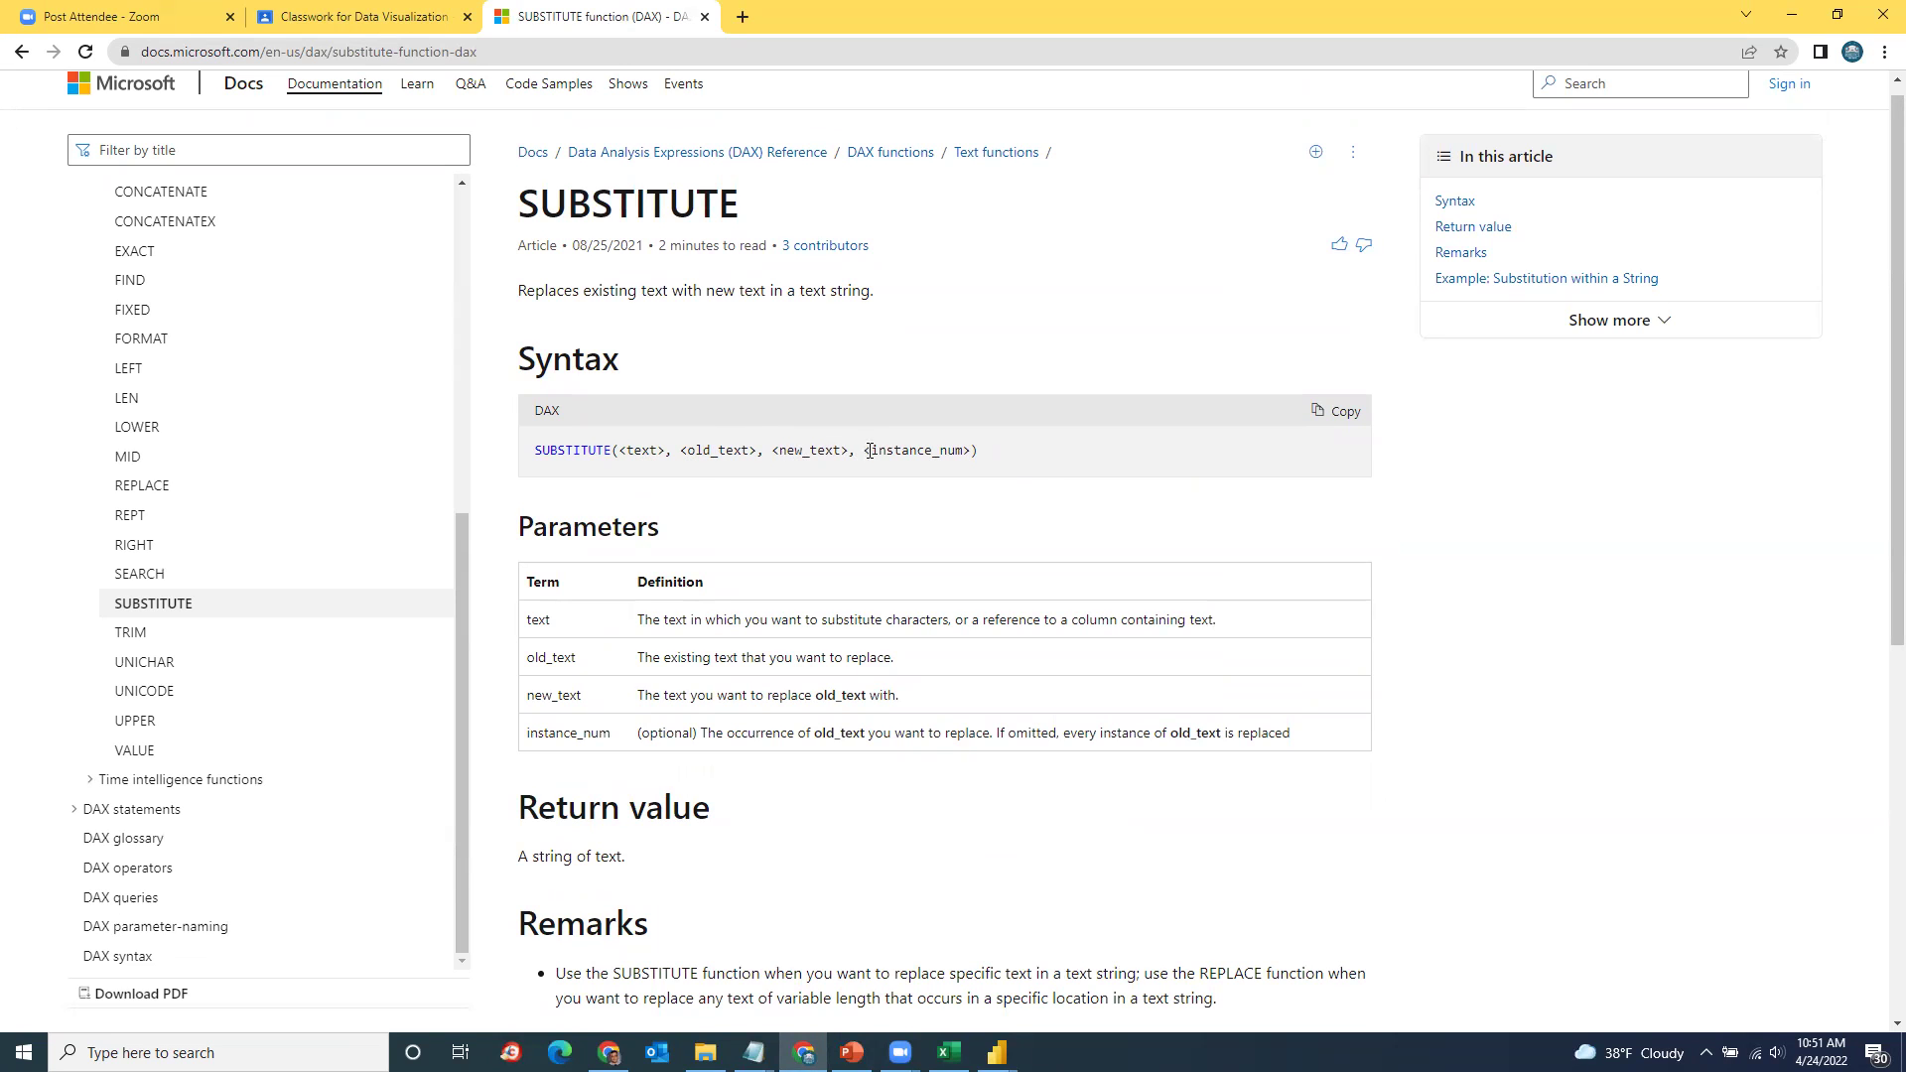
Step: Switch back to Power BI Desktop and start a new calculated column named newcol in TextTable
{"action": "key", "text": "alt+Tab"}
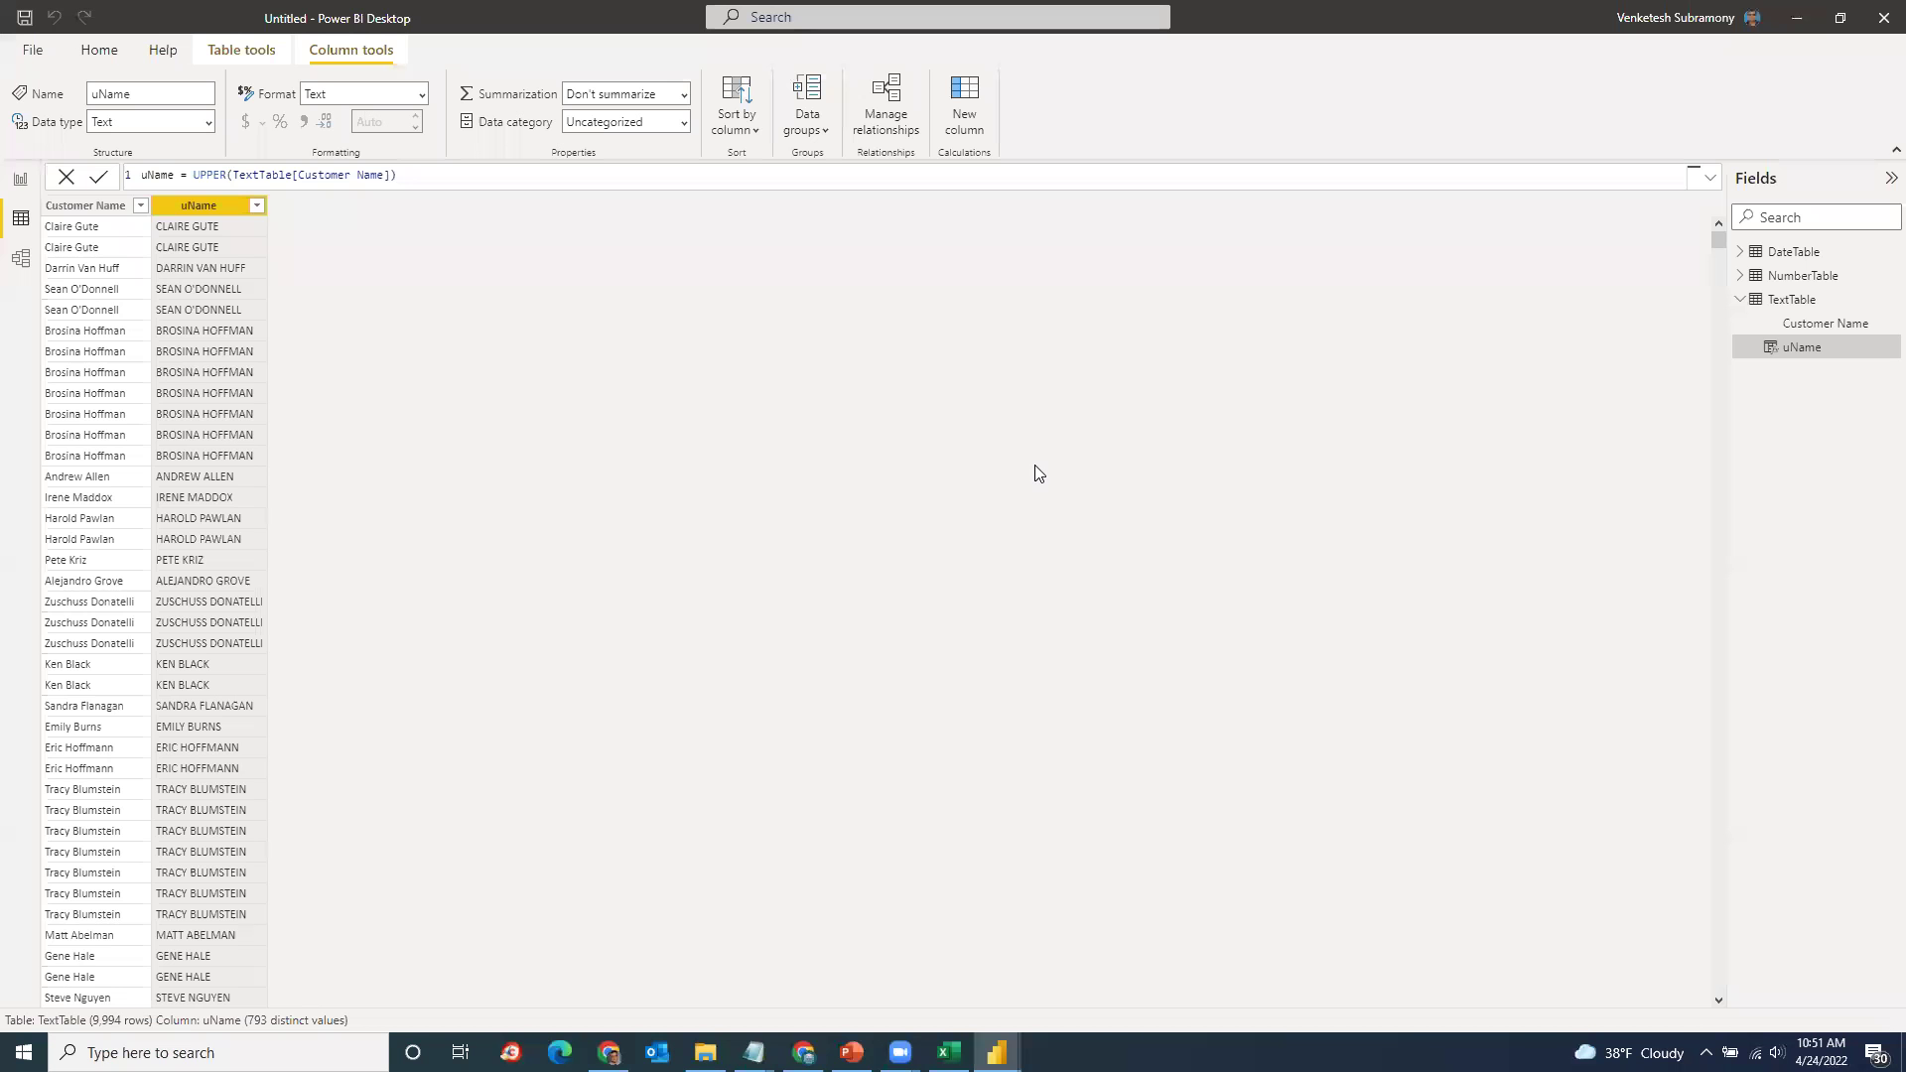
{"action": "left_click", "coordinate": [979, 129]}
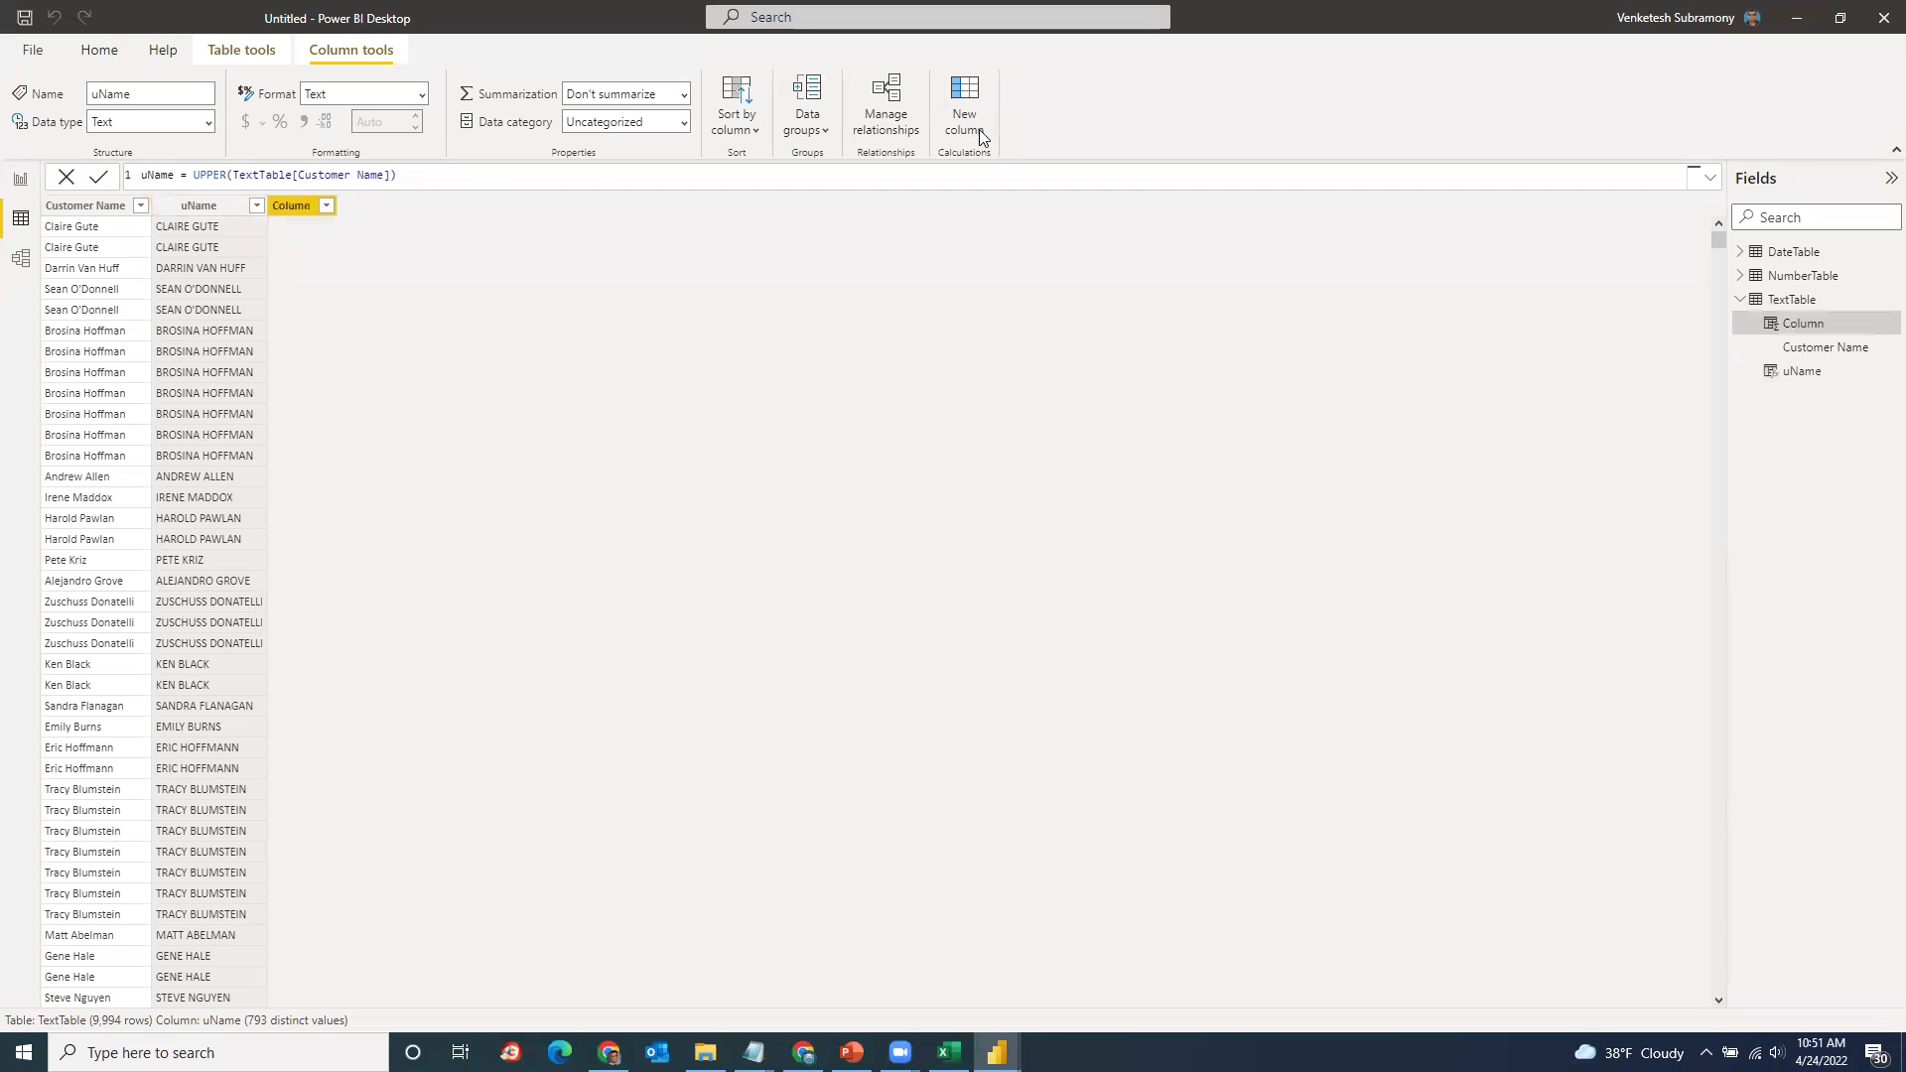
{"action": "double_click", "coordinate": [162, 174]}
{"action": "type", "text": "newcol"}
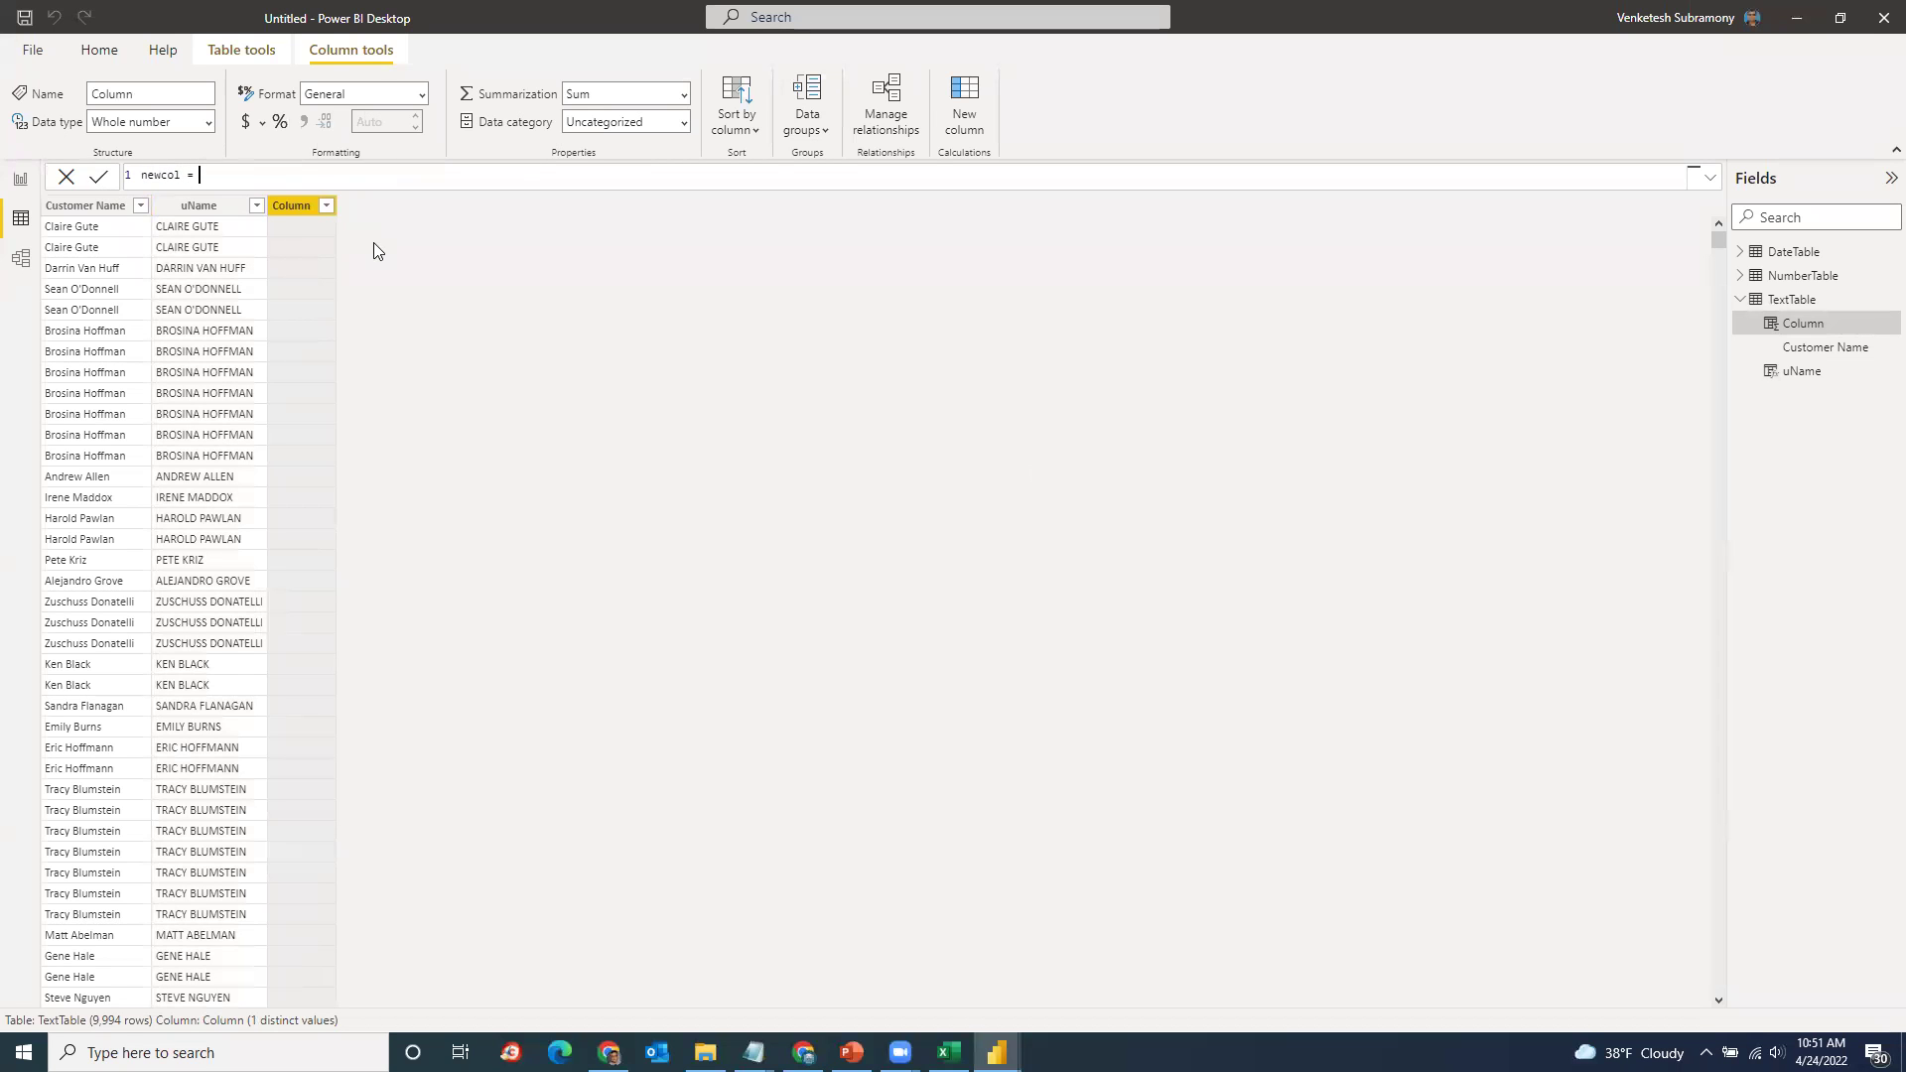
Step: Switch to Chrome and copy the example formula SUBSTITUTE([Product Code], "NW", "PA") from the SUBSTITUTE page
{"action": "key", "text": "alt+Tab"}
{"action": "scroll", "coordinate": [951, 758], "scroll_direction": "down", "scroll_amount": 7}
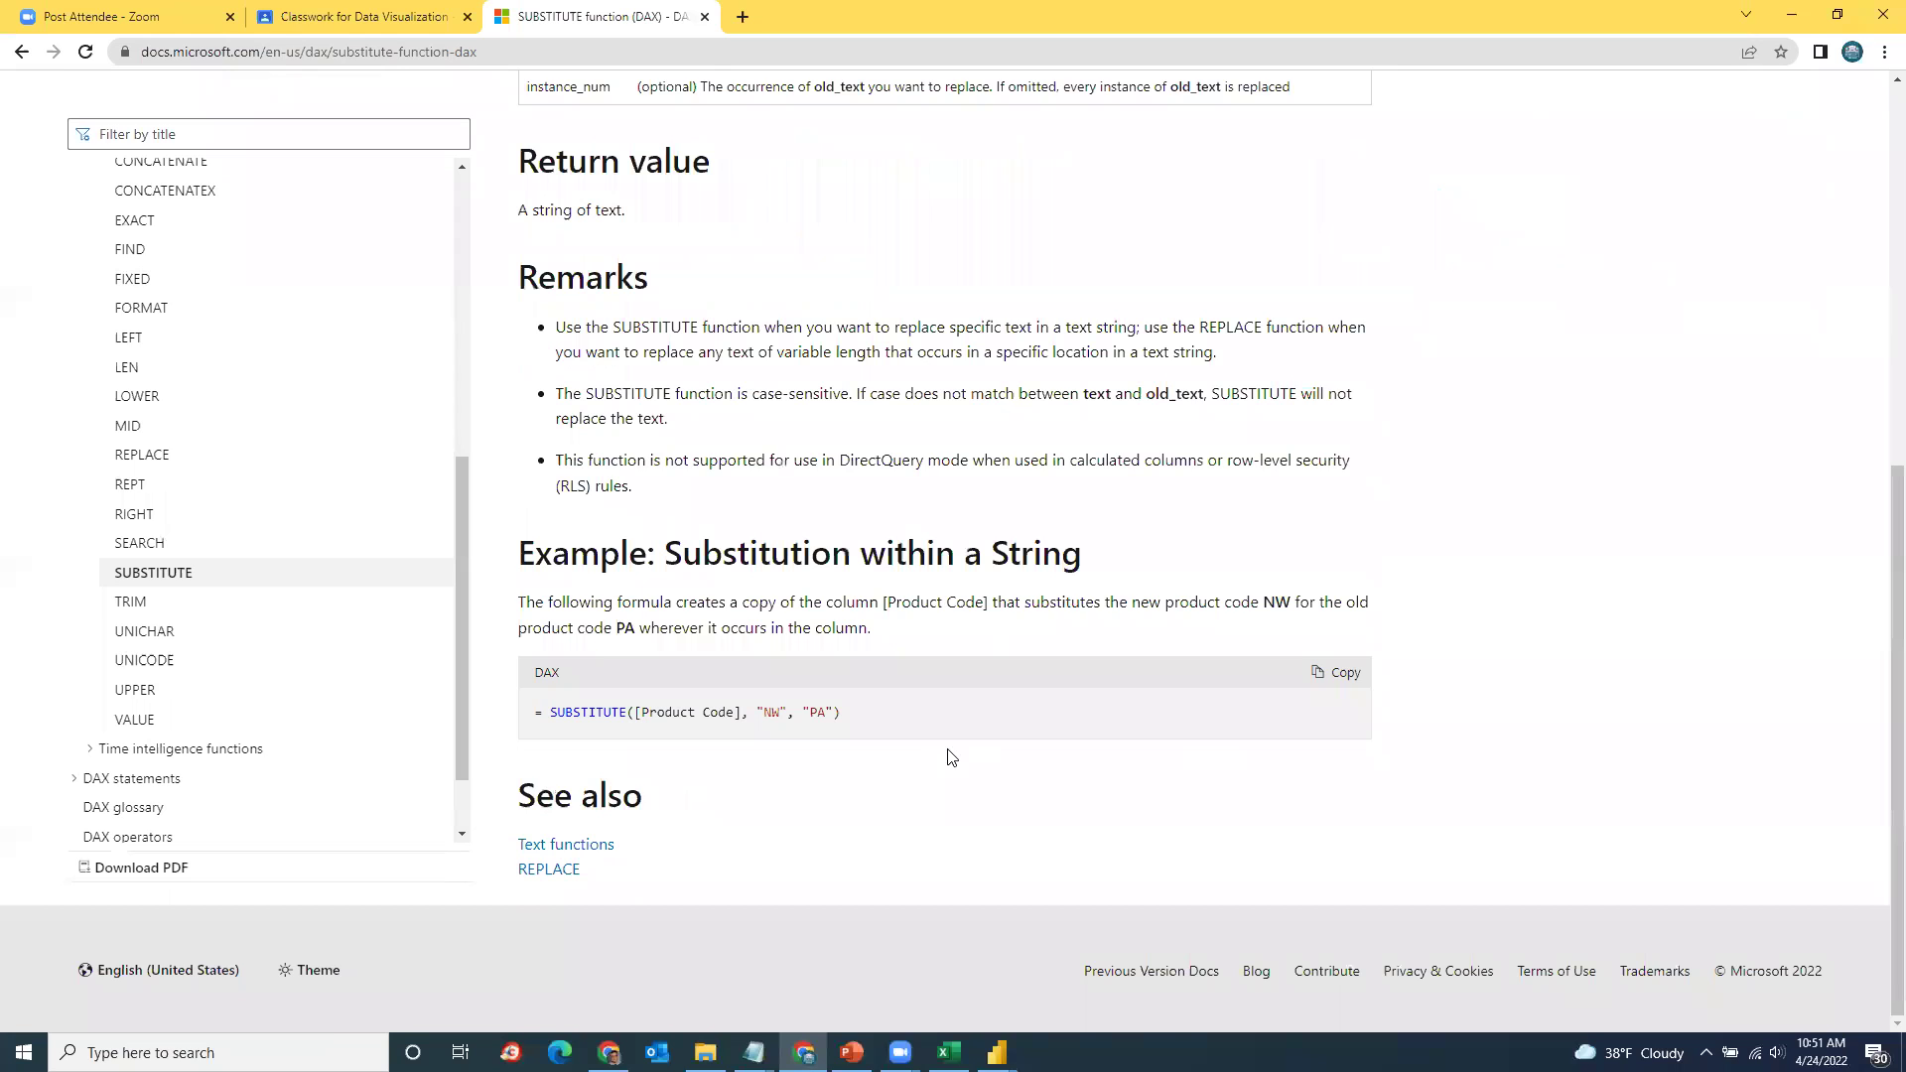
{"action": "left_click_drag", "start_coordinate": [859, 713], "coordinate": [554, 719]}
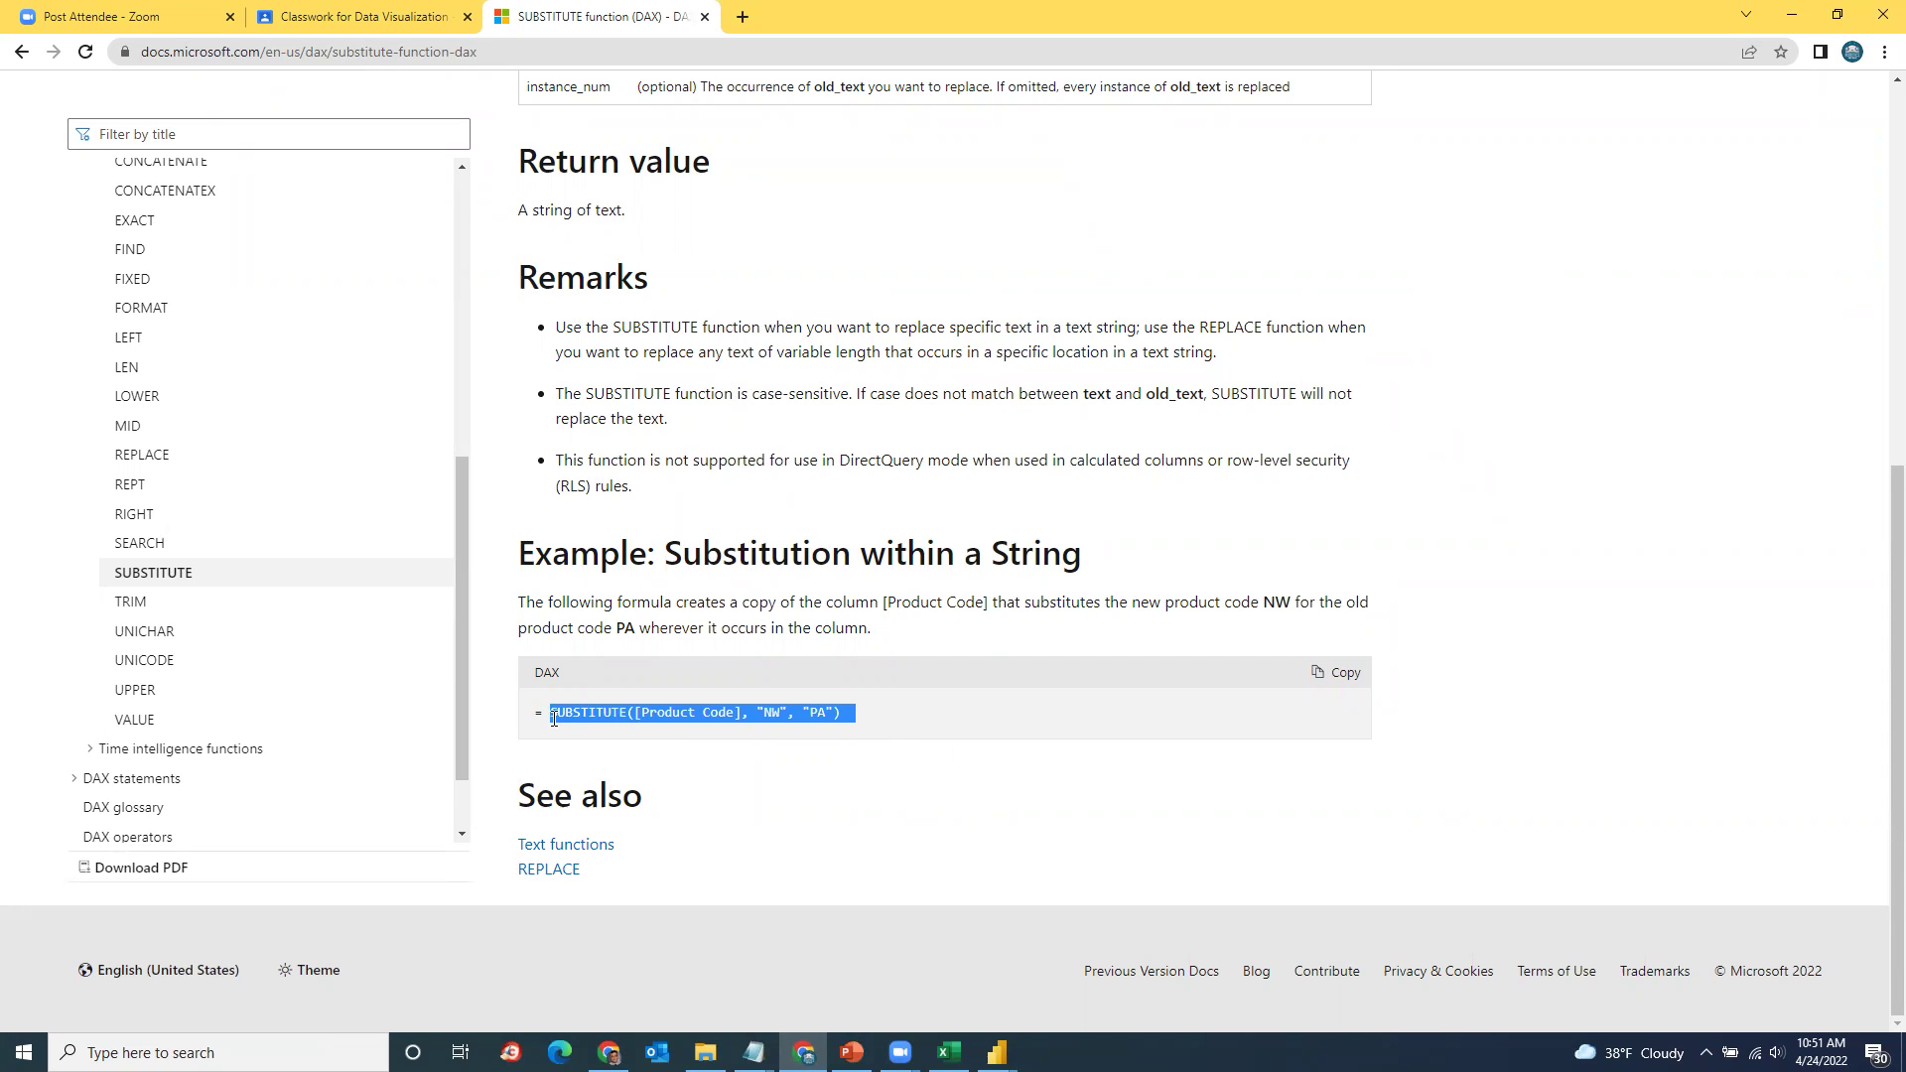
{"action": "key", "text": "ctrl+c"}
Step: Switch back to Power BI Desktop and complete the column as newcol = SUBSTITUTE(TextTable[Customer Name], "NW", "PA") using the copied example
{"action": "key", "text": "alt+Tab"}
{"action": "left_click", "coordinate": [413, 182]}
{"action": "key", "text": "ctrl+v"}
{"action": "left_click_drag", "start_coordinate": [274, 174], "coordinate": [364, 169]}
{"action": "key", "text": "BackSpace"}
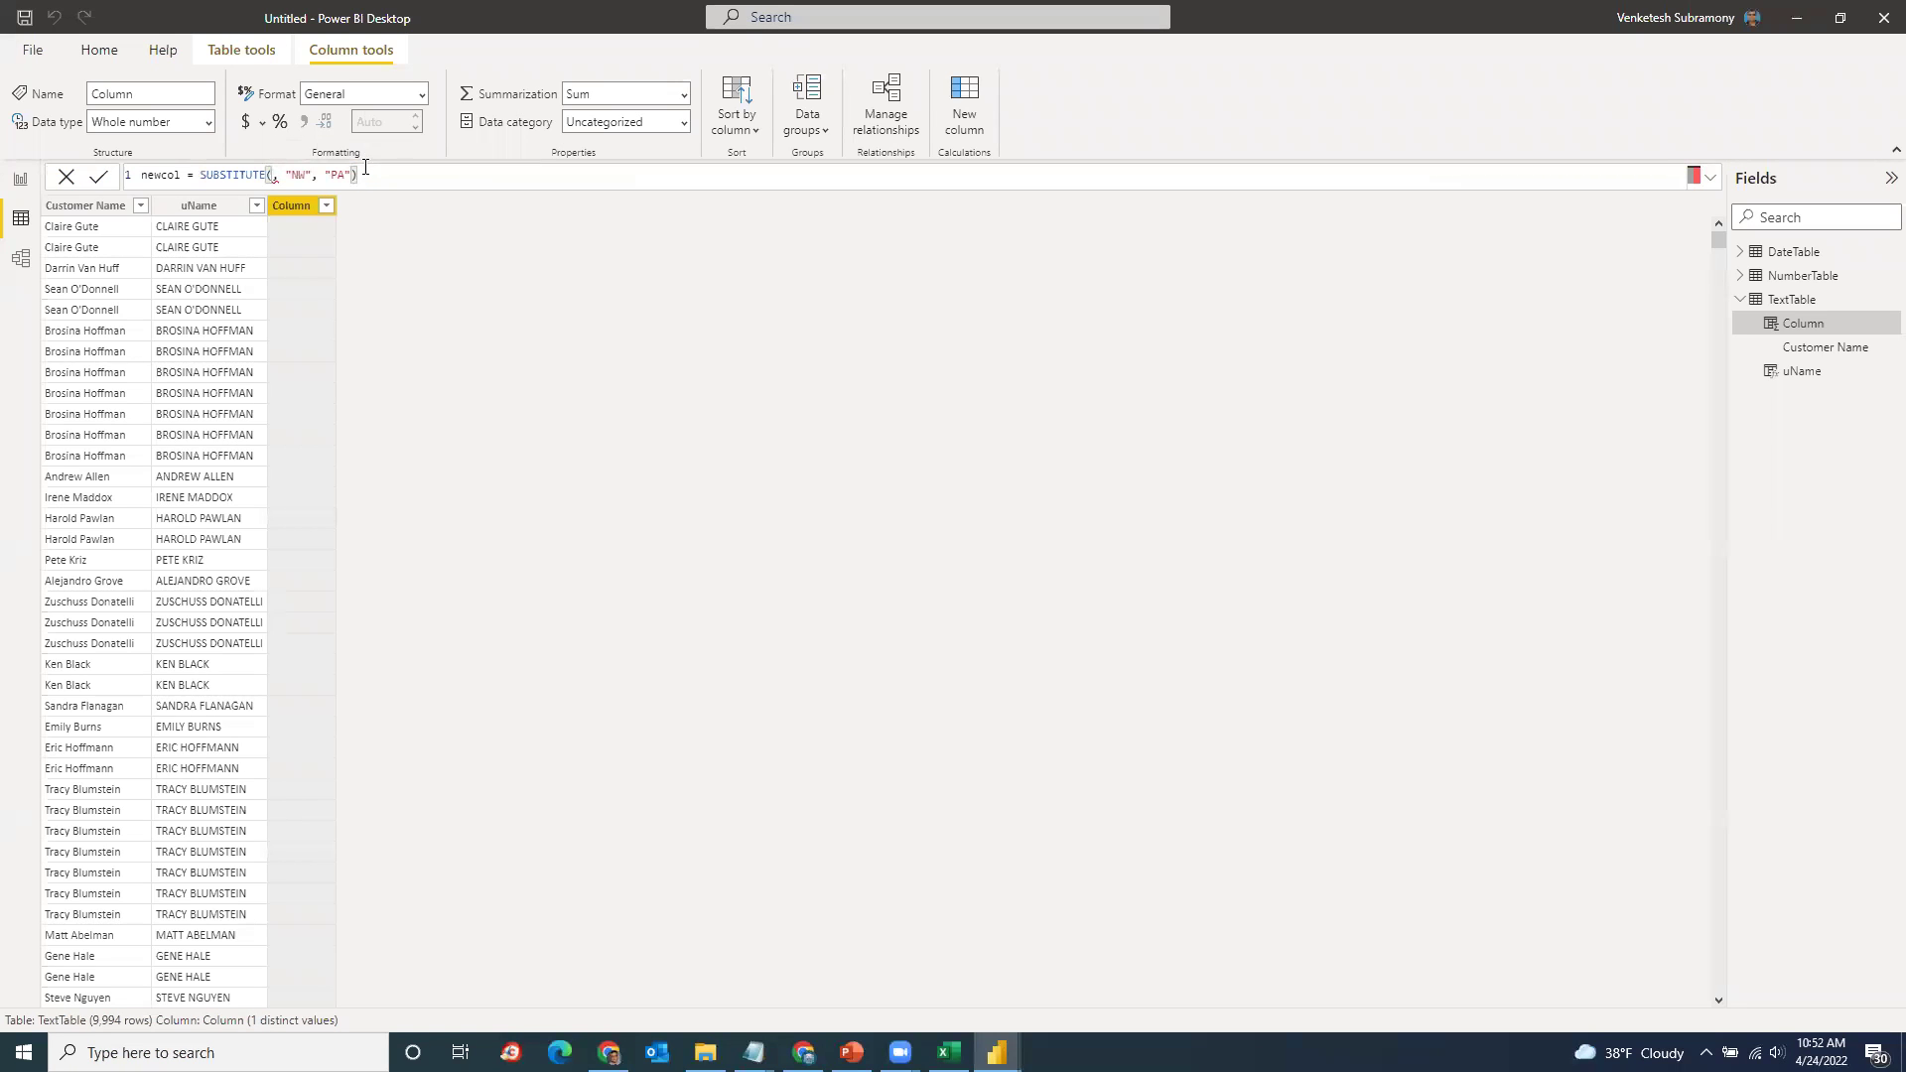
{"action": "type", "text": "Cust"}
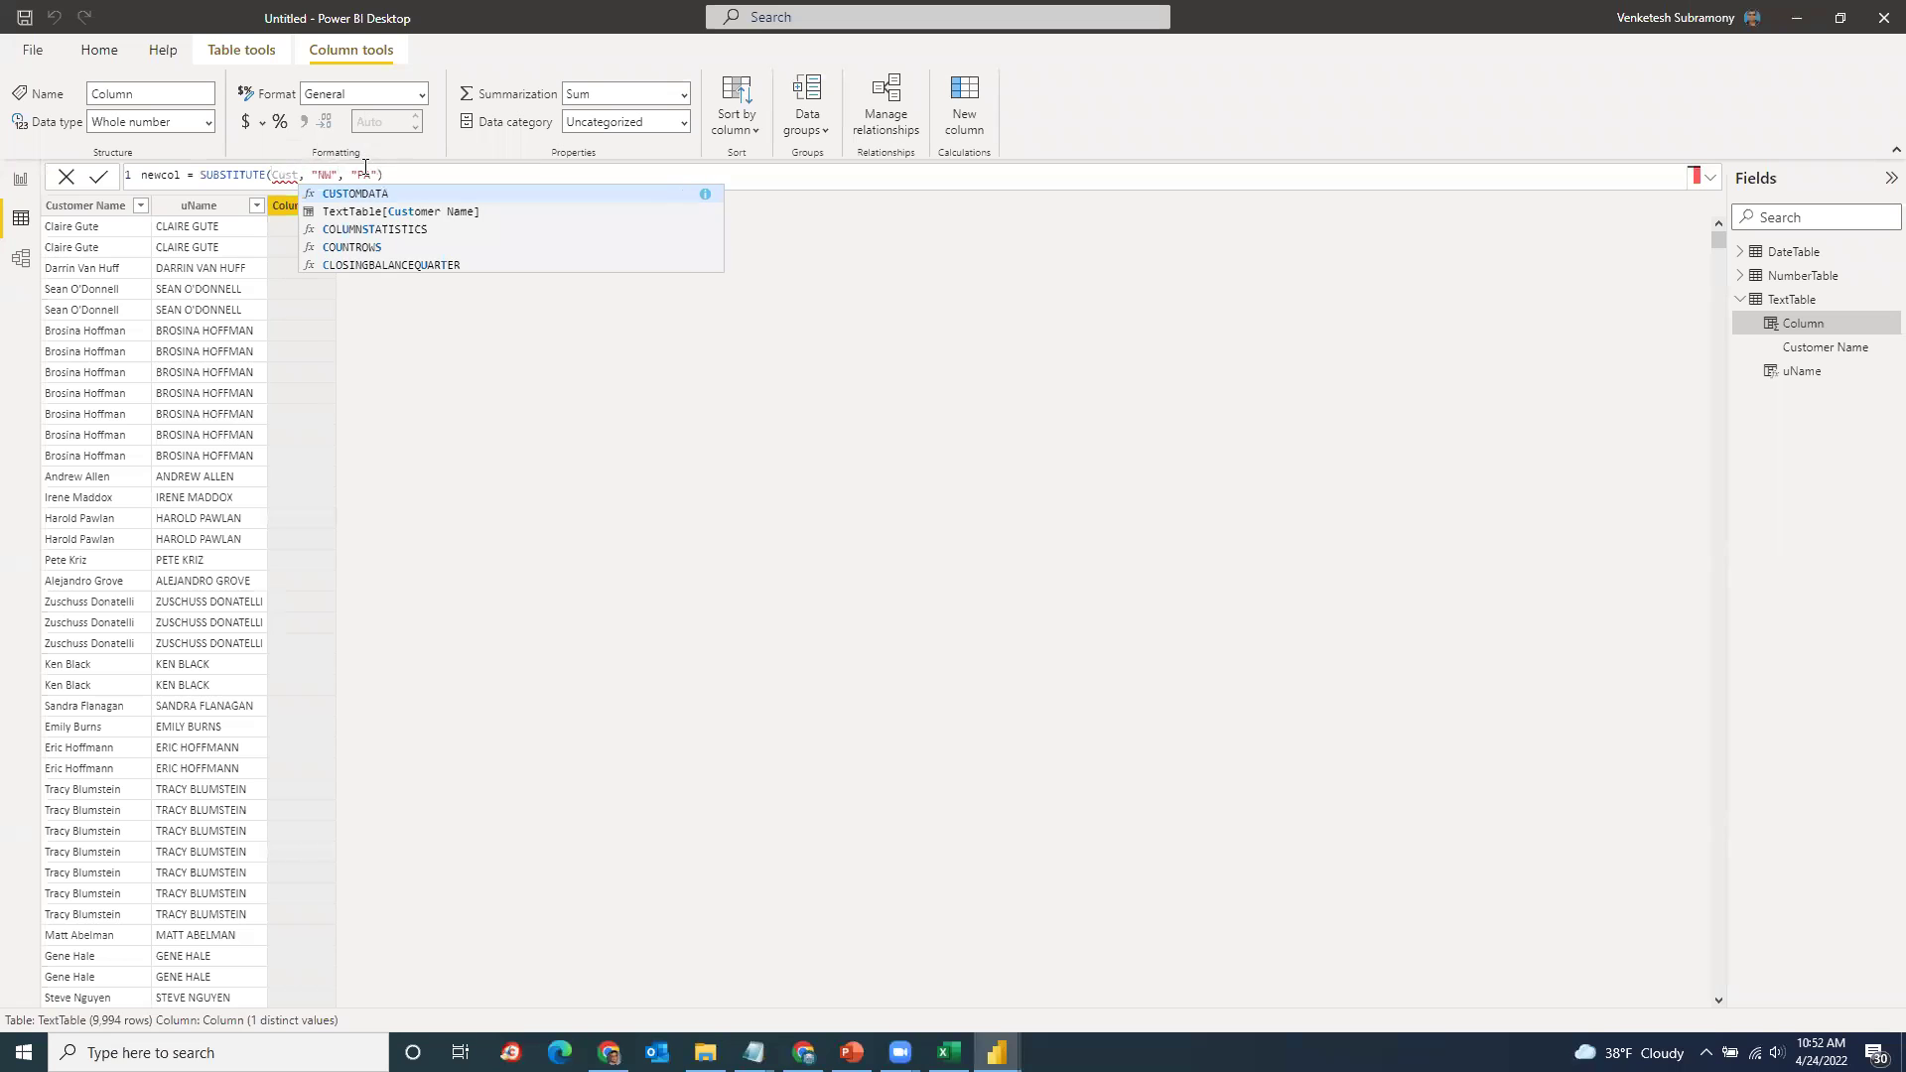
{"action": "left_click", "coordinate": [407, 212]}
{"action": "key", "text": "Return"}
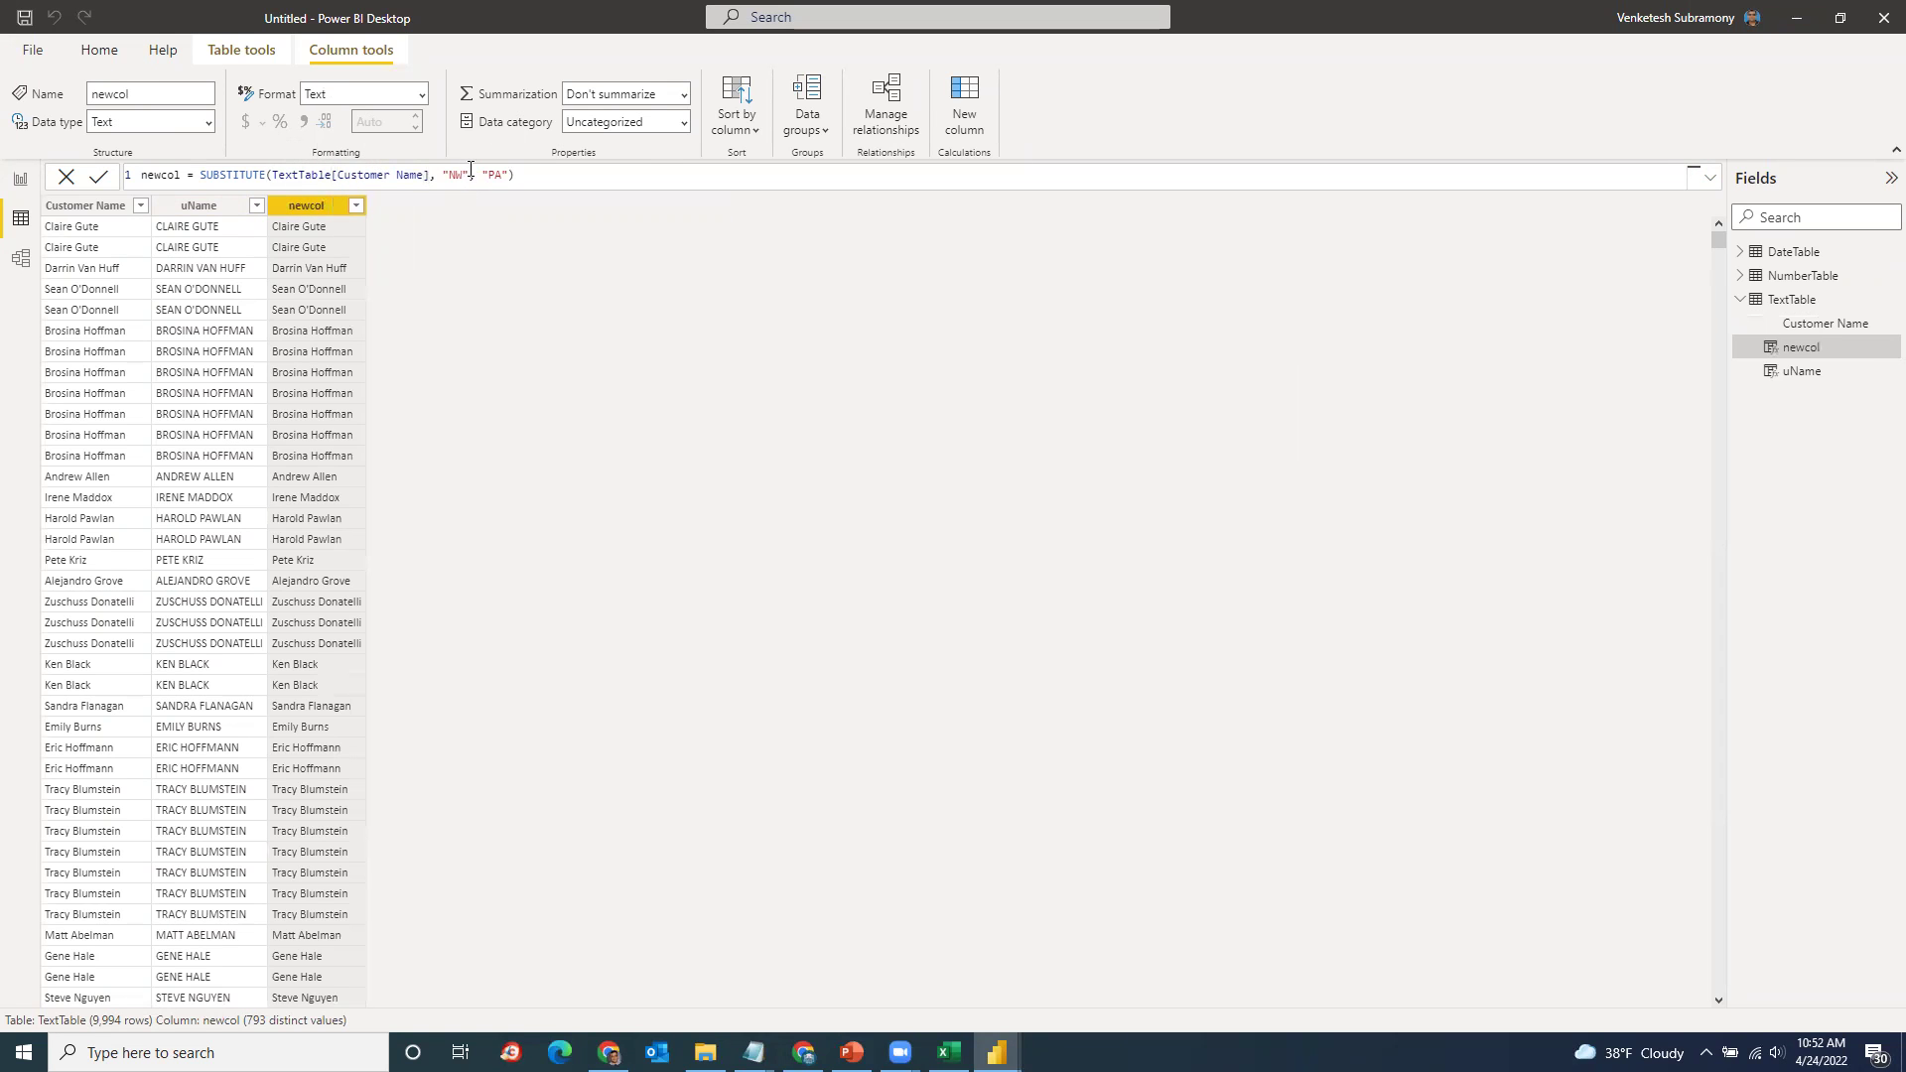
Step: Change newcol's SUBSTITUTE arguments so that a customer's first name is replaced with "ABC"
{"action": "double_click", "coordinate": [462, 173]}
{"action": "type", "text": "Ken"}
{"action": "left_click", "coordinate": [509, 173]}
{"action": "key", "text": "BackSpace"}
{"action": "key", "text": "BackSpace"}
{"action": "type", "text": "ABC"}
{"action": "key", "text": "End"}
{"action": "key", "text": "Return"}
Step: Switch to Chrome, open the UPPER function's page and examine the column argument in its example formula
{"action": "left_click", "coordinate": [803, 1053]}
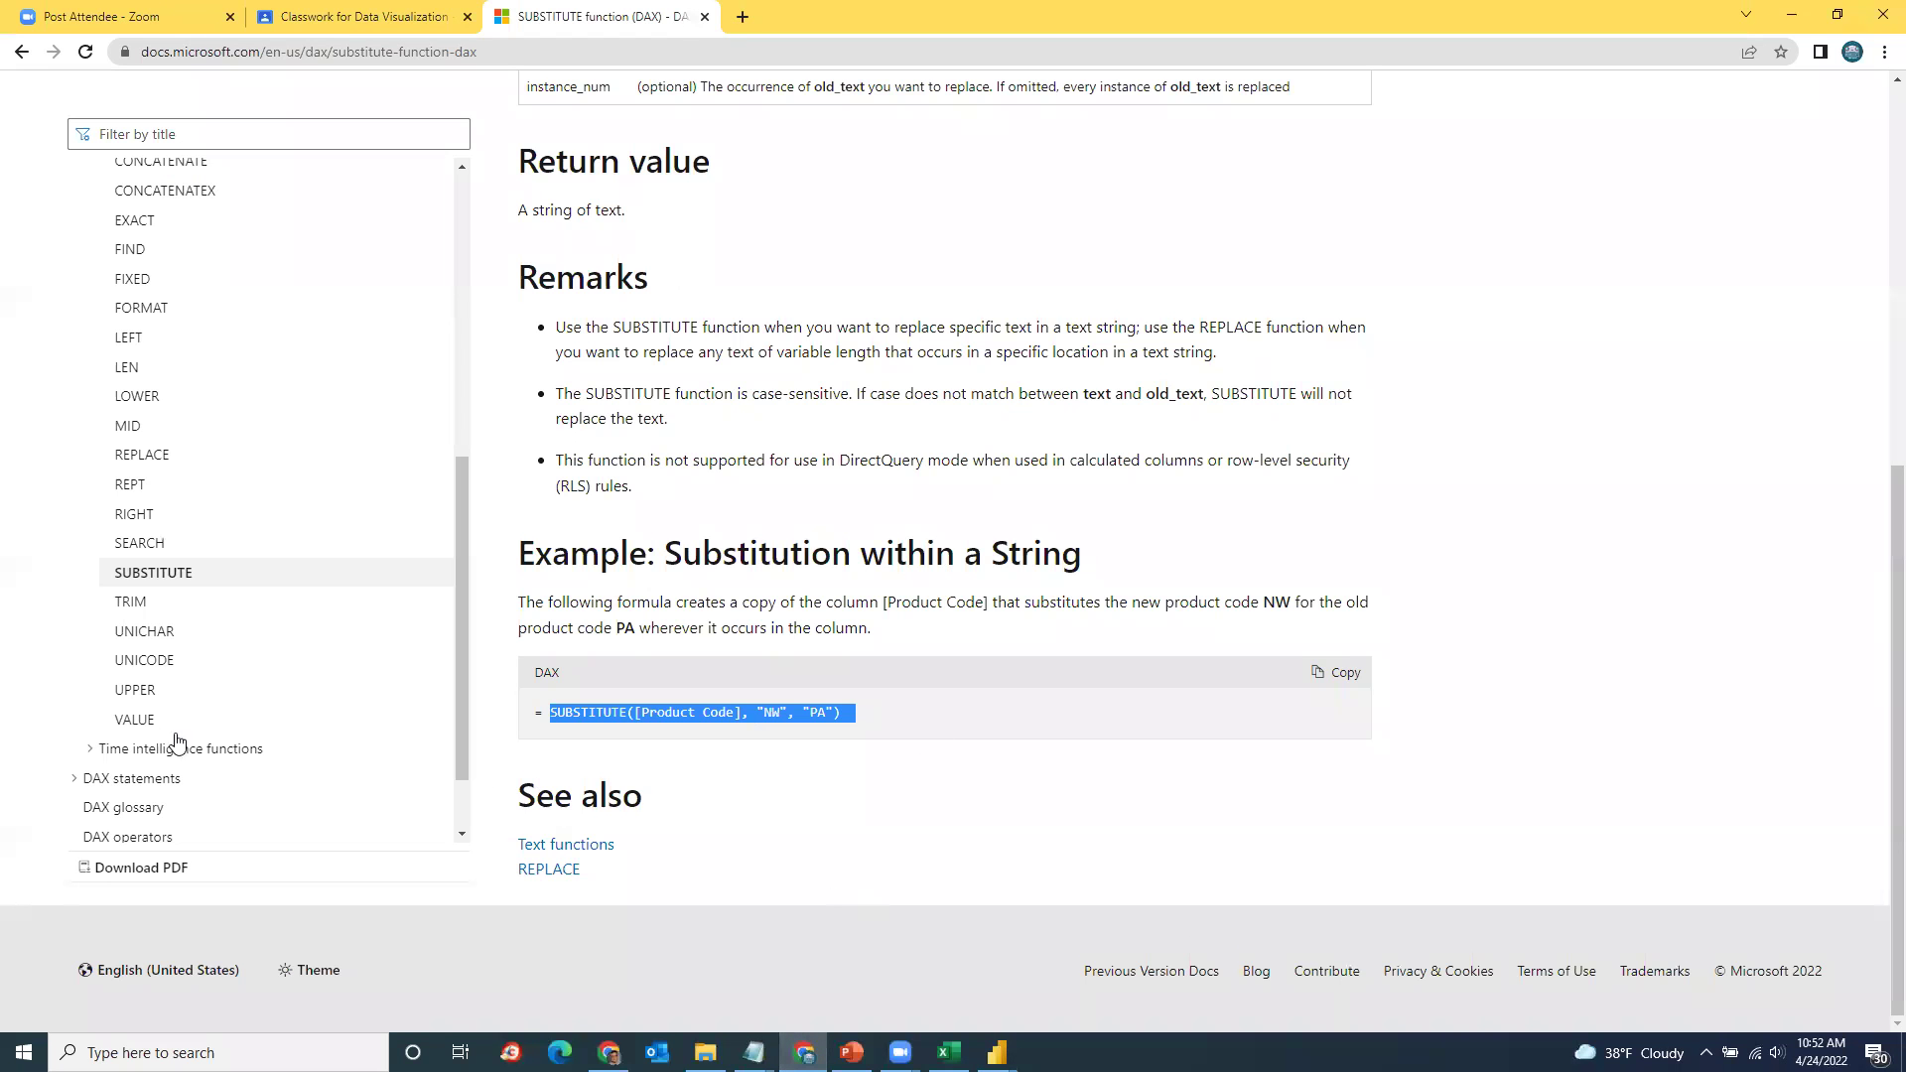
{"action": "left_click", "coordinate": [132, 700]}
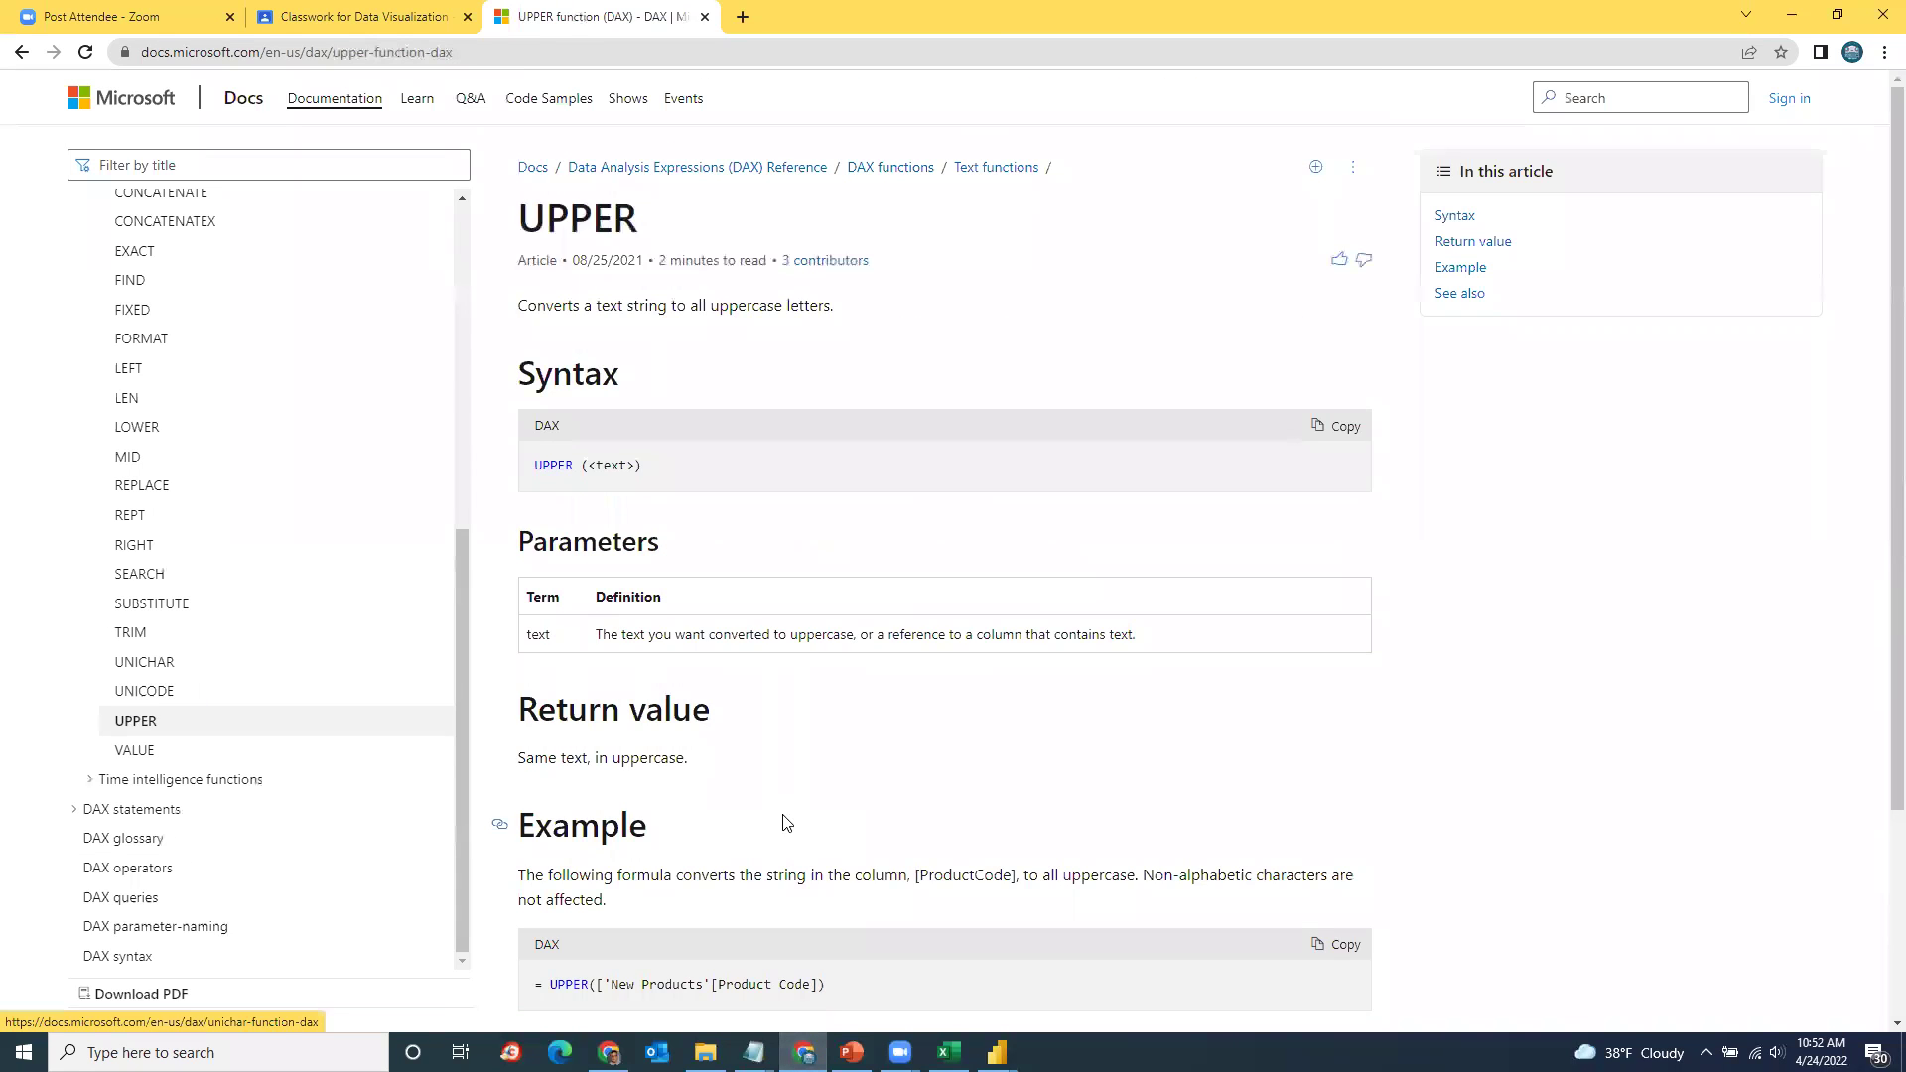
{"action": "scroll", "coordinate": [755, 809], "scroll_direction": "down", "scroll_amount": 3}
{"action": "left_click_drag", "start_coordinate": [542, 713], "coordinate": [820, 716]}
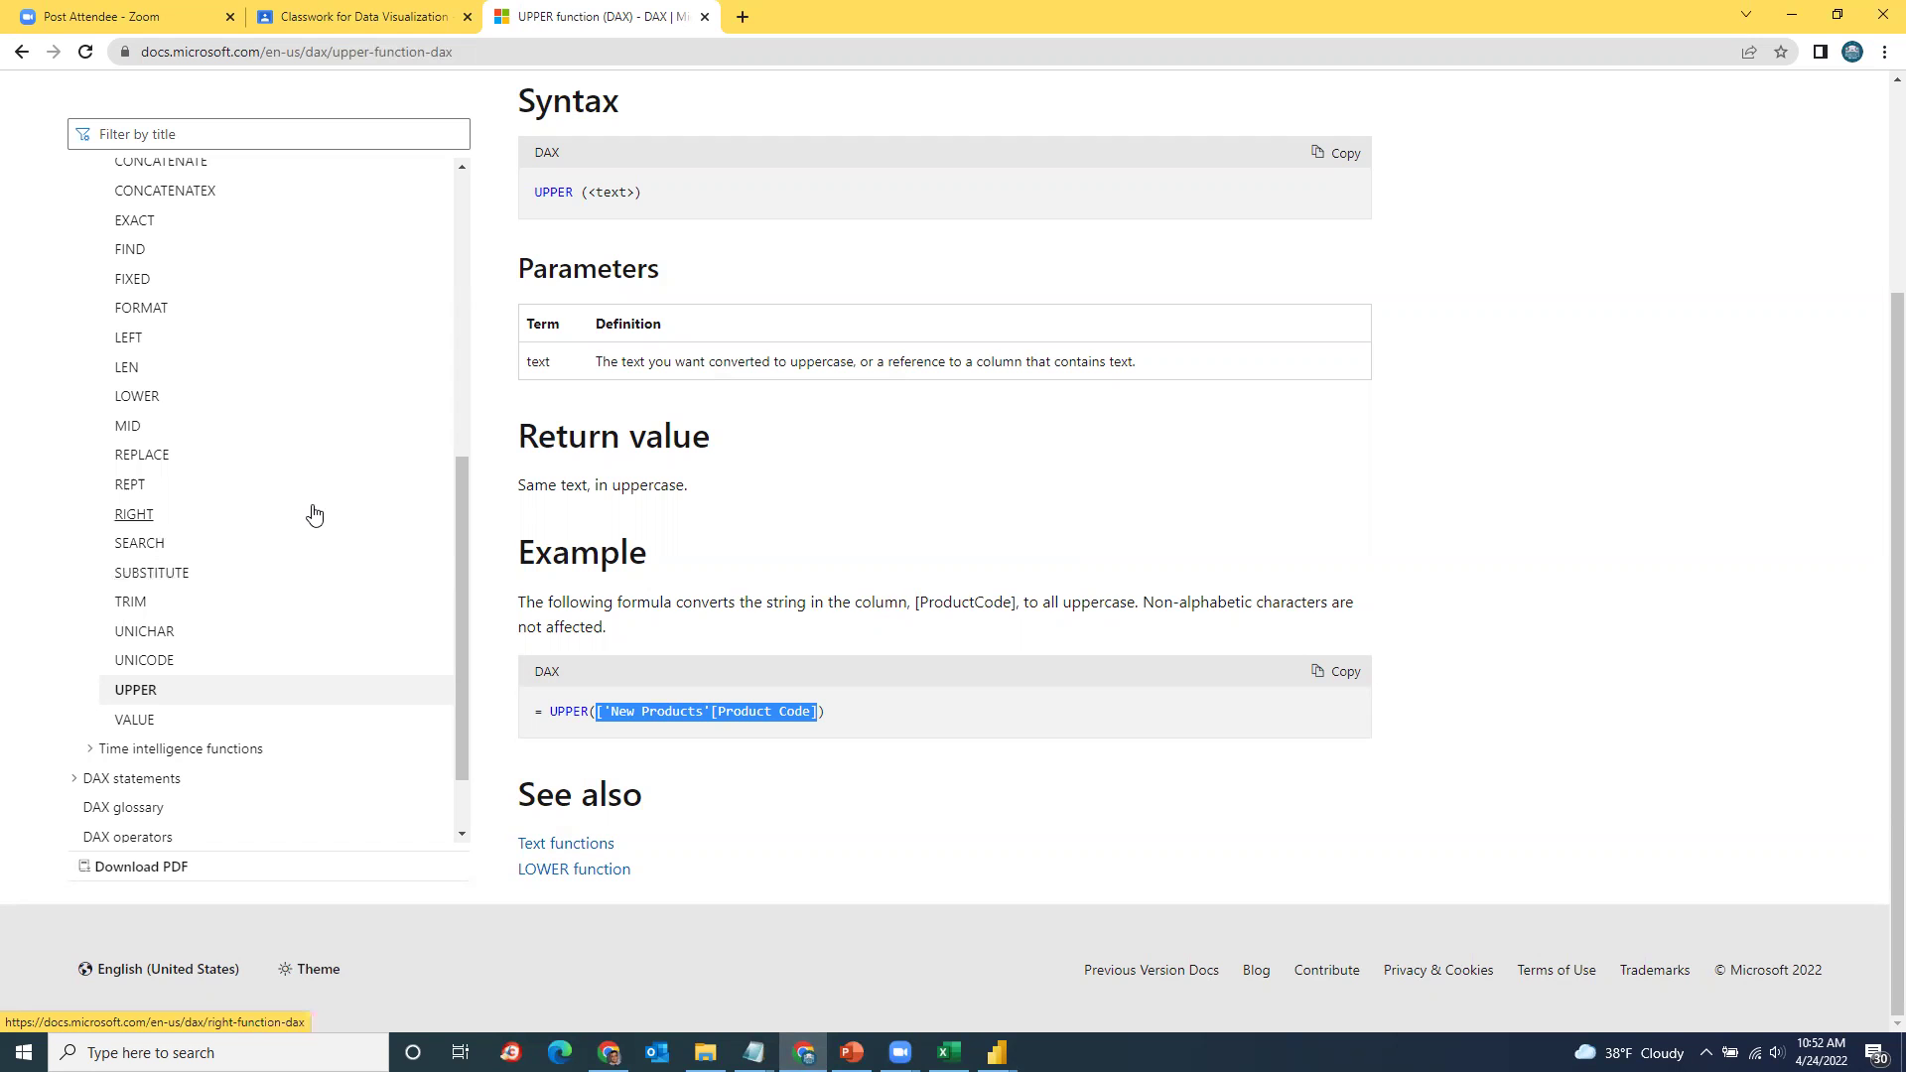
Step: Switch back to Power BI Desktop, collapse TextTable's field list and display NumberTable's data
{"action": "key", "text": "alt+Tab"}
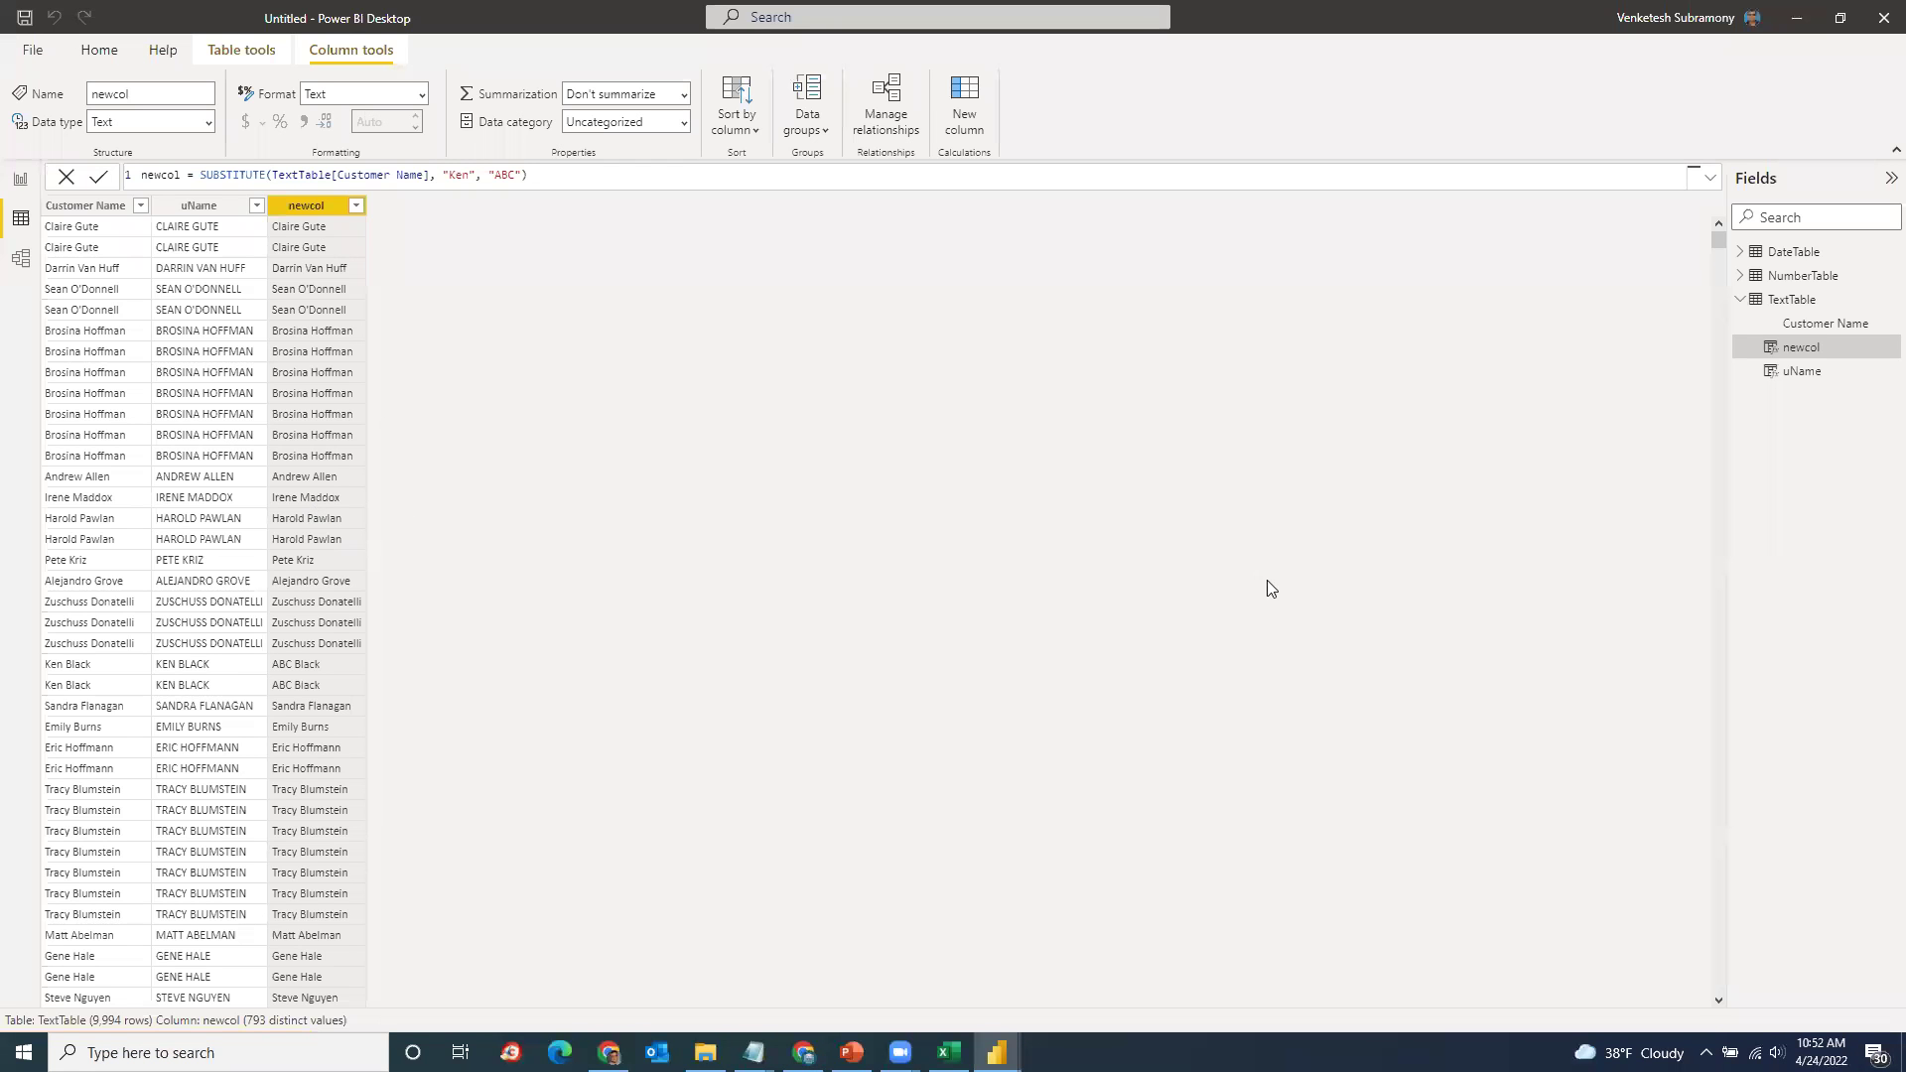
{"action": "left_click", "coordinate": [1742, 301]}
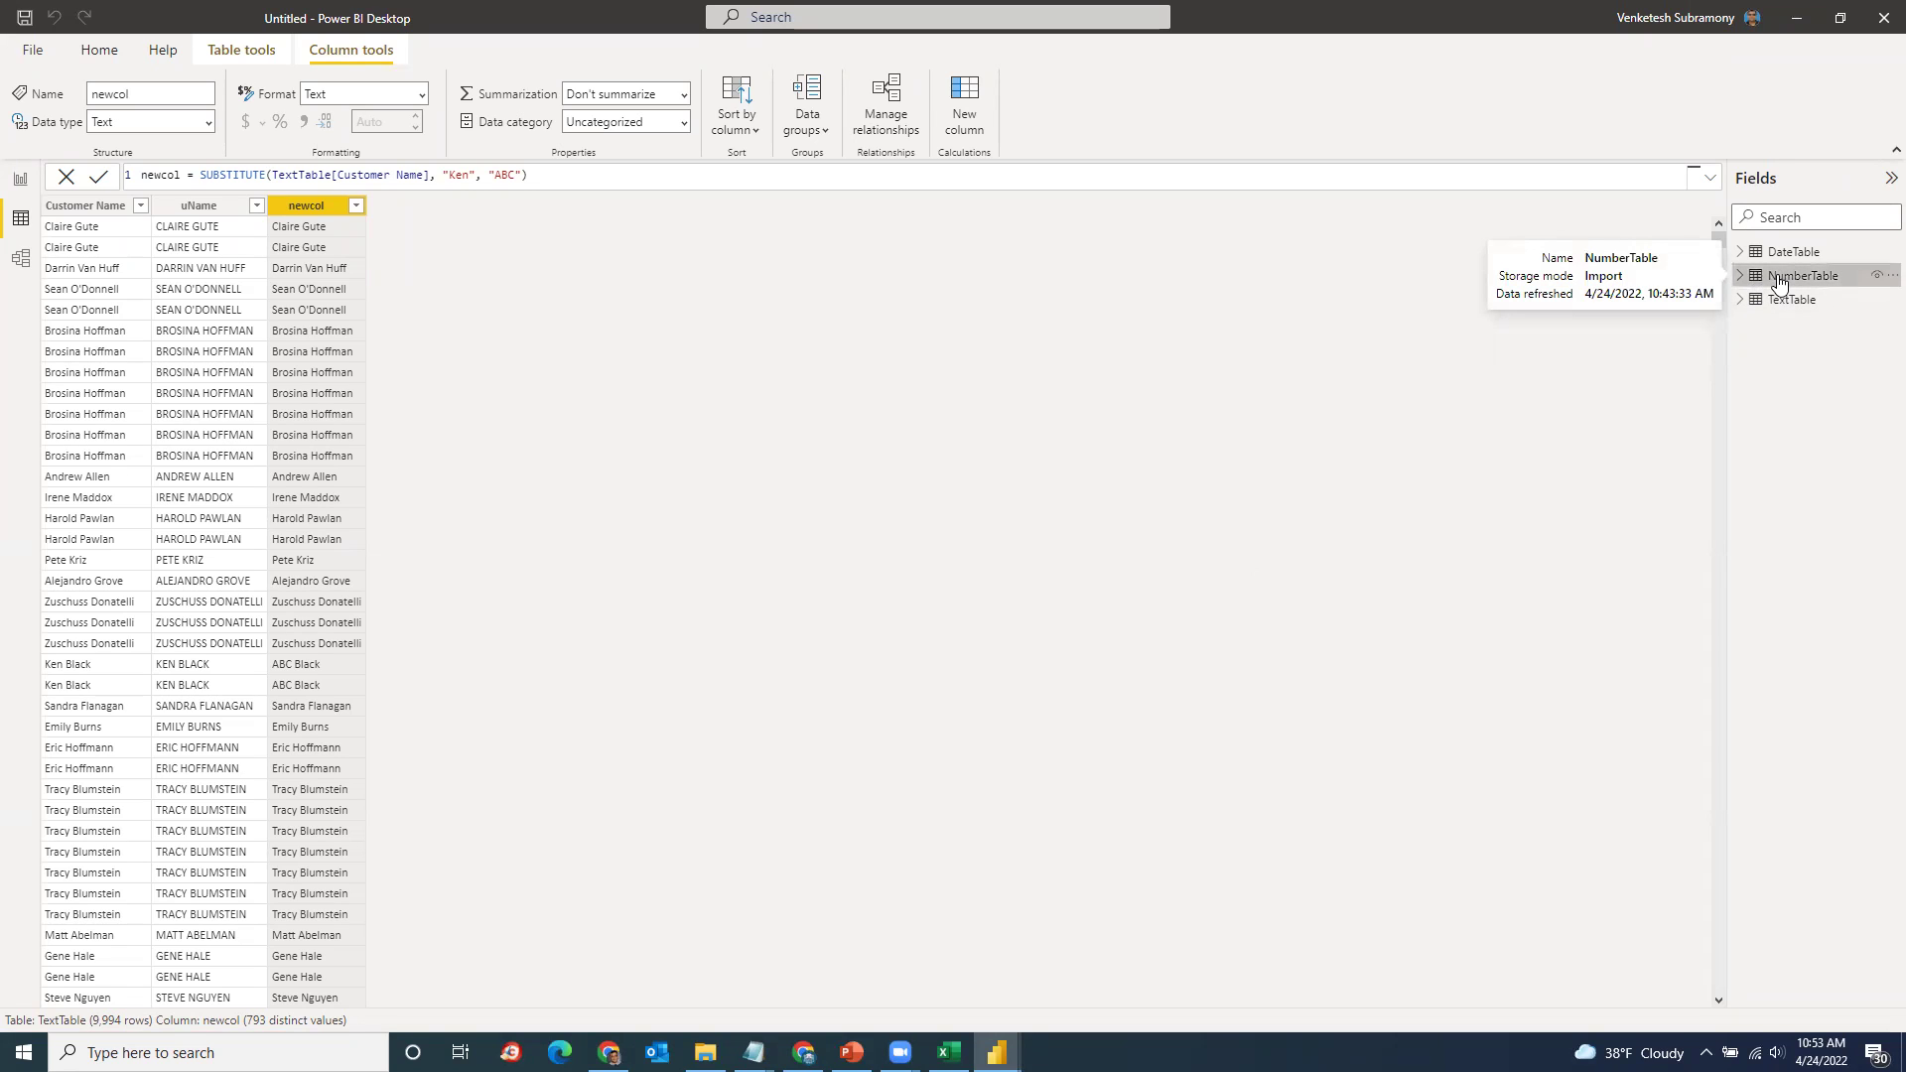
{"action": "left_click", "coordinate": [1777, 283]}
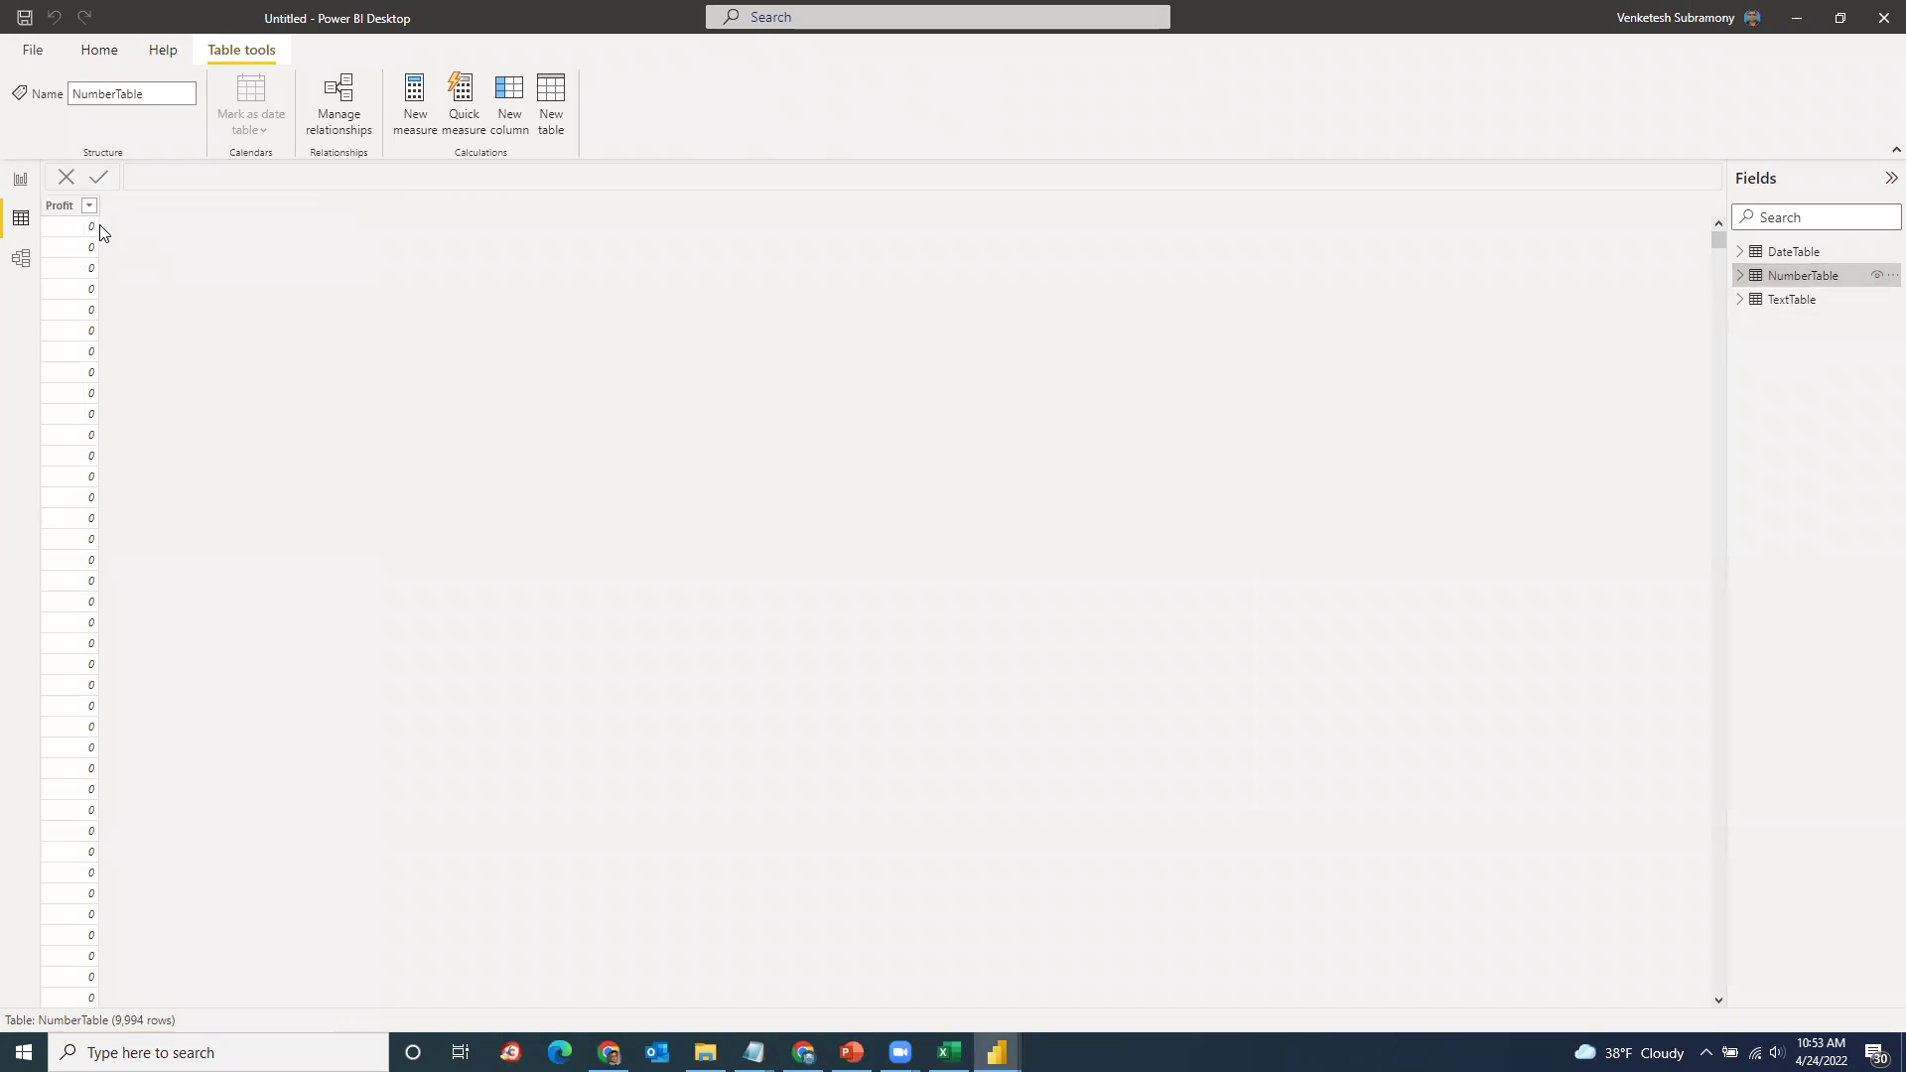
Step: Widen NumberTable's Profit column and sort it in descending order
{"action": "left_click_drag", "start_coordinate": [99, 207], "coordinate": [289, 218]}
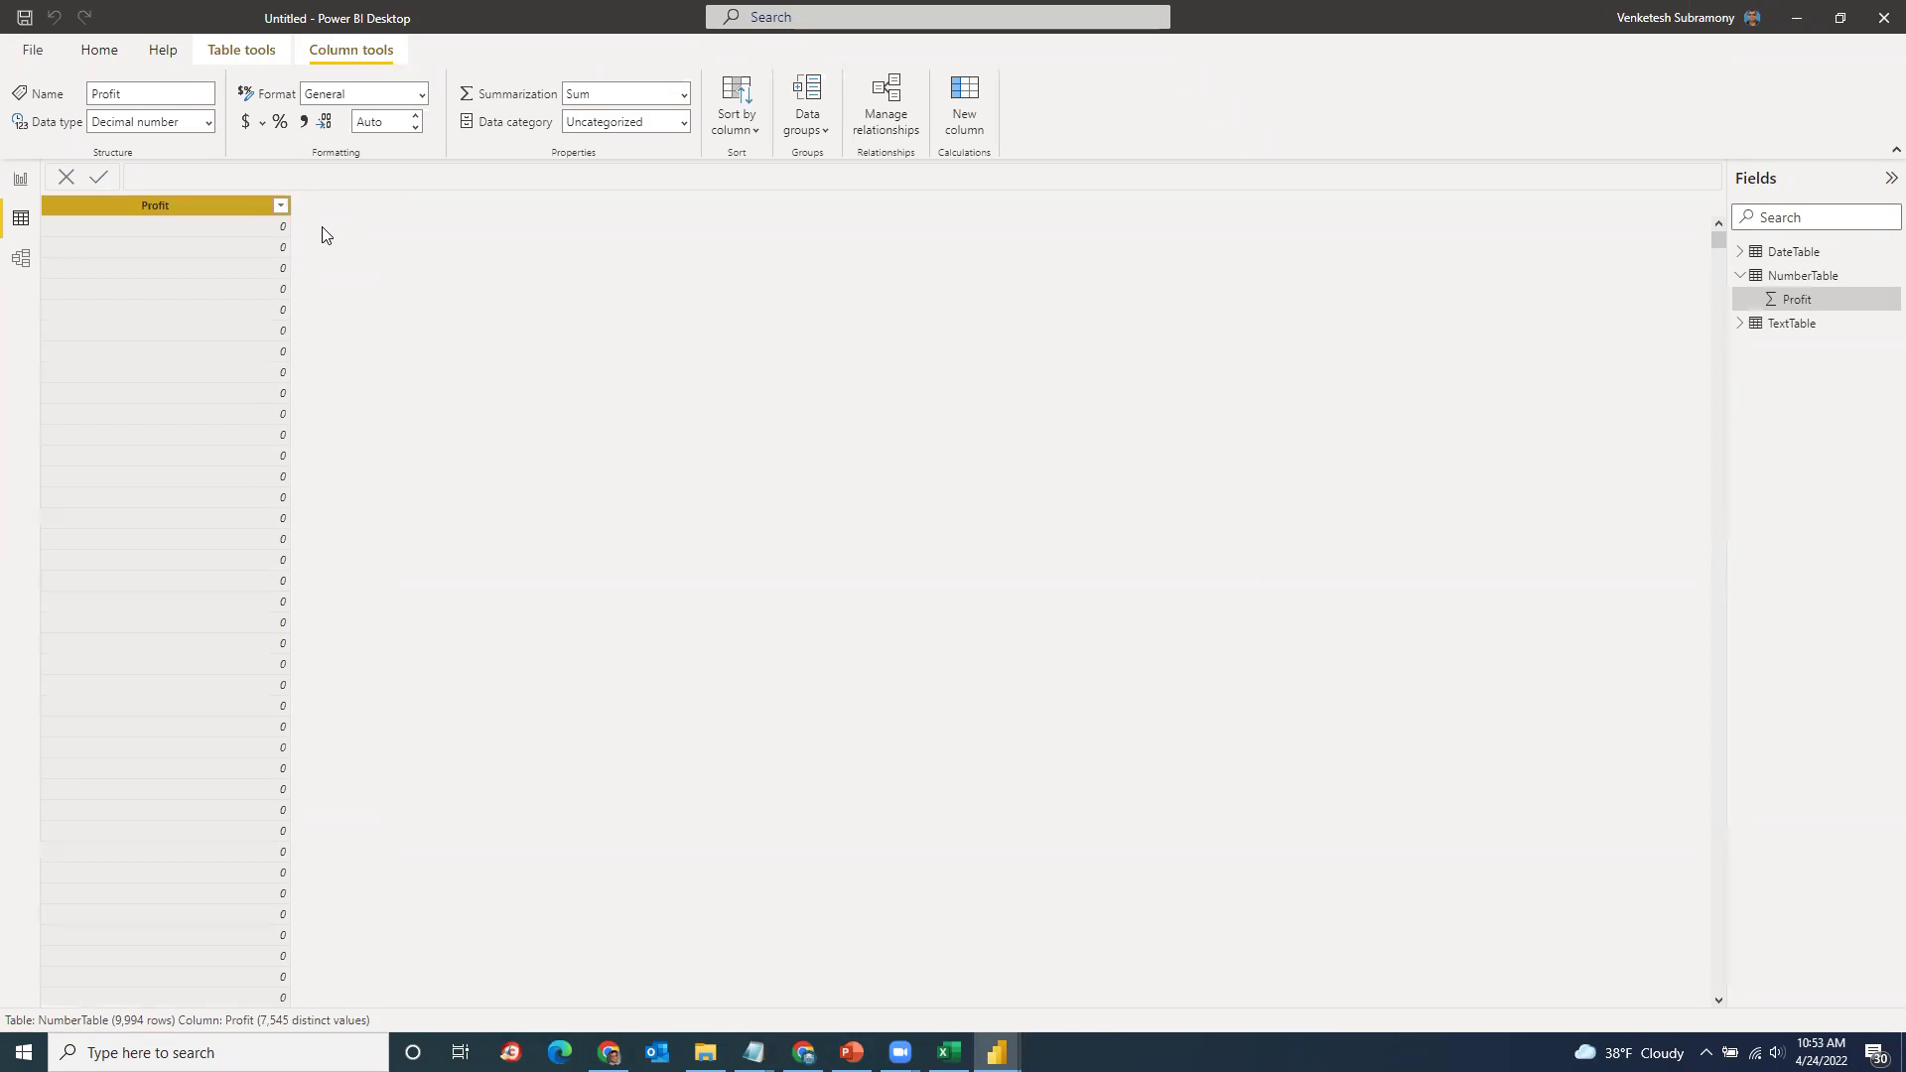
{"action": "left_click", "coordinate": [281, 206]}
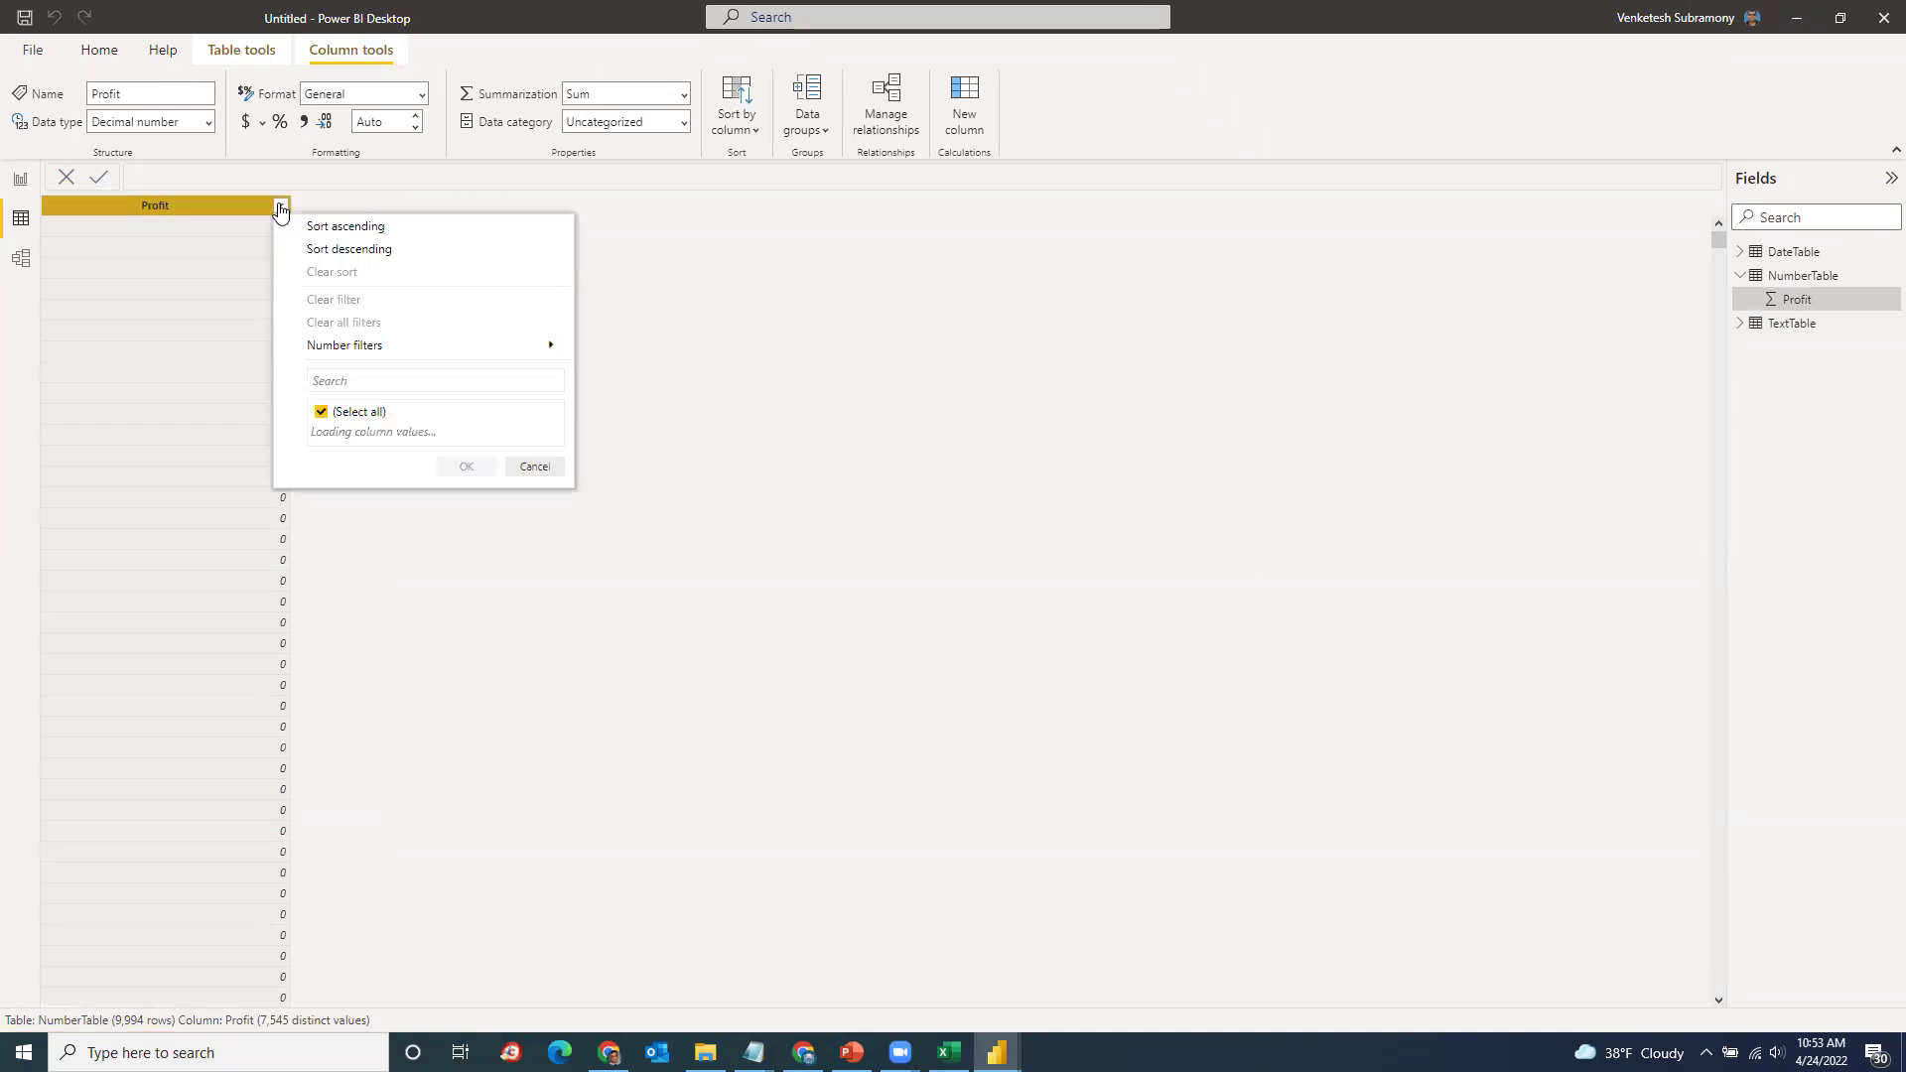
{"action": "left_click", "coordinate": [357, 255]}
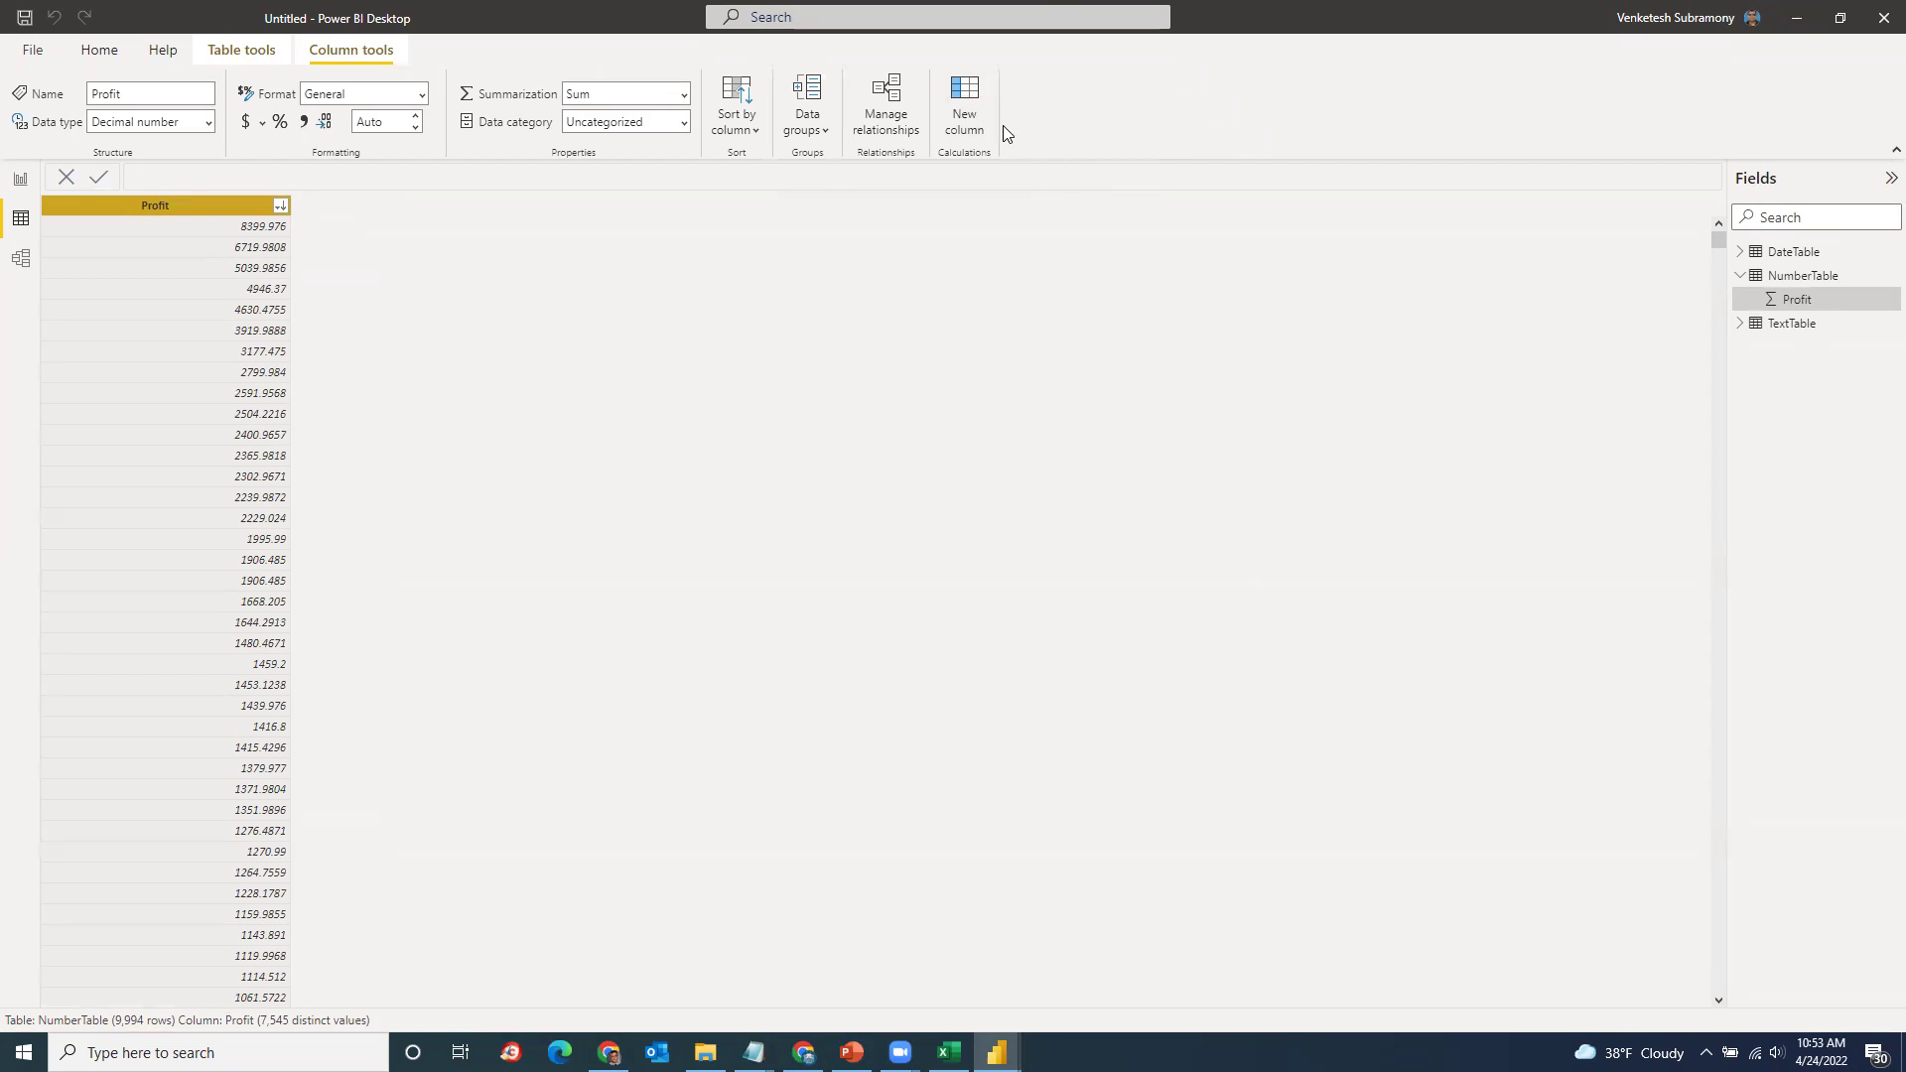
Step: Start a new calculated column named PritOrLoss in NumberTable
{"action": "left_click", "coordinate": [971, 101]}
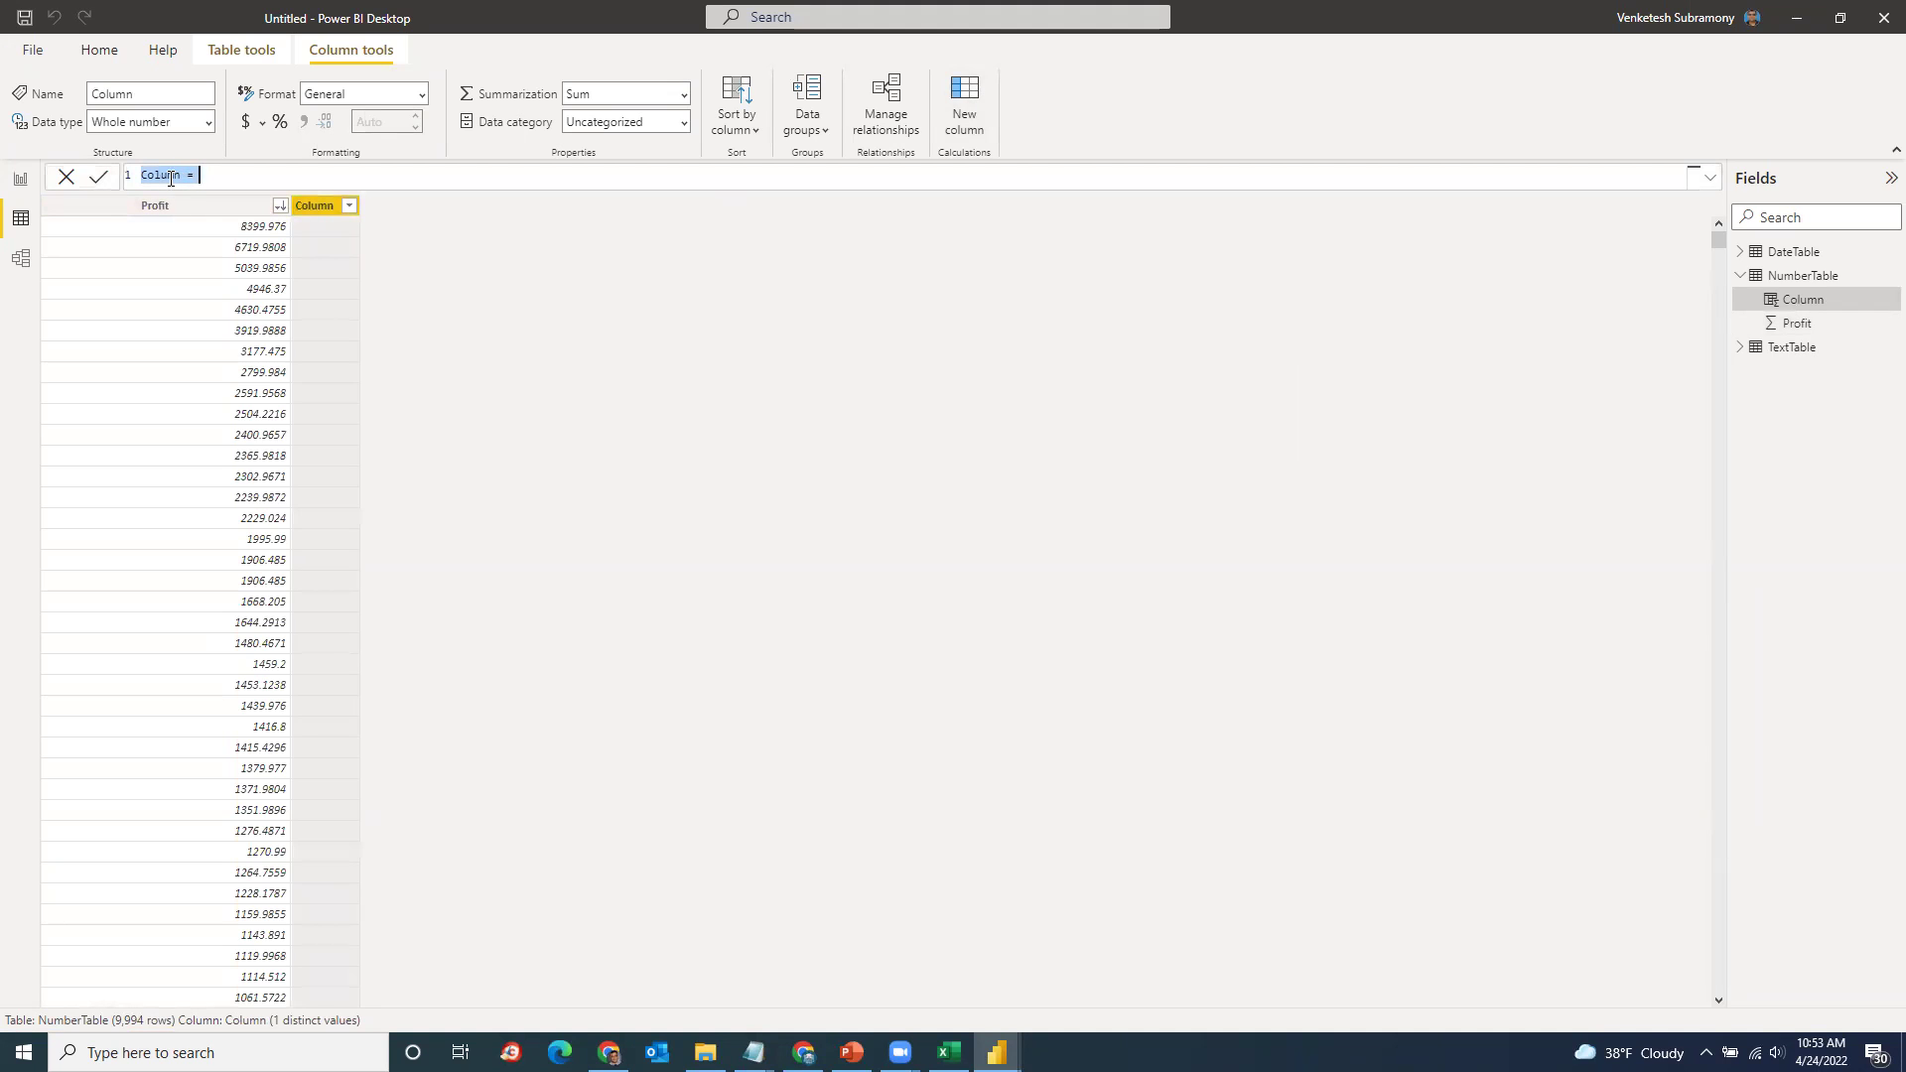
{"action": "type", "text": "Prrof"}
{"action": "key", "text": "BackSpace"}
{"action": "key", "text": "BackSpace"}
{"action": "type", "text": "itOrLos"}
{"action": "double_click", "coordinate": [173, 176]}
{"action": "left_click", "coordinate": [175, 178]}
Step: Define PritOrLoss as IF(NumberTable[Profit] > 0, "Profit","Loss") and check the column's rows
{"action": "type", "text": "IF"}
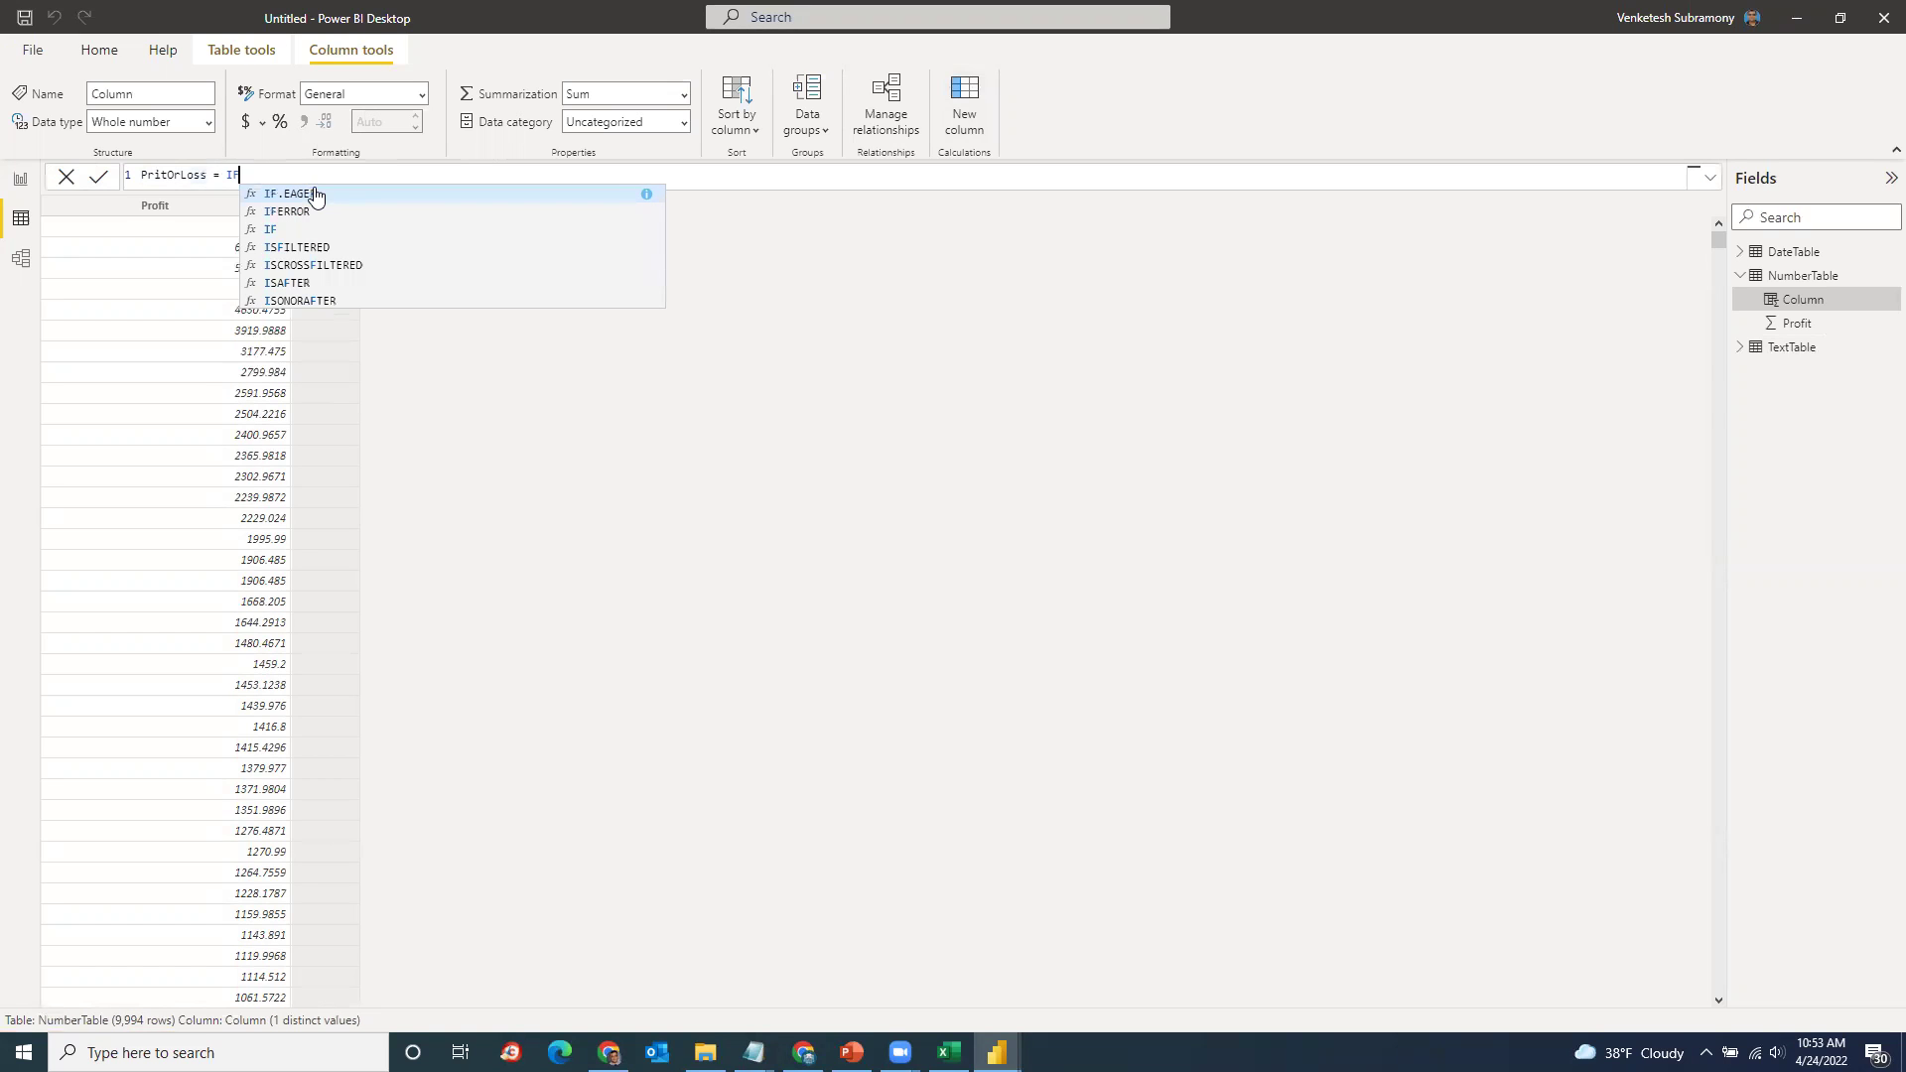
{"action": "type", "text": "("}
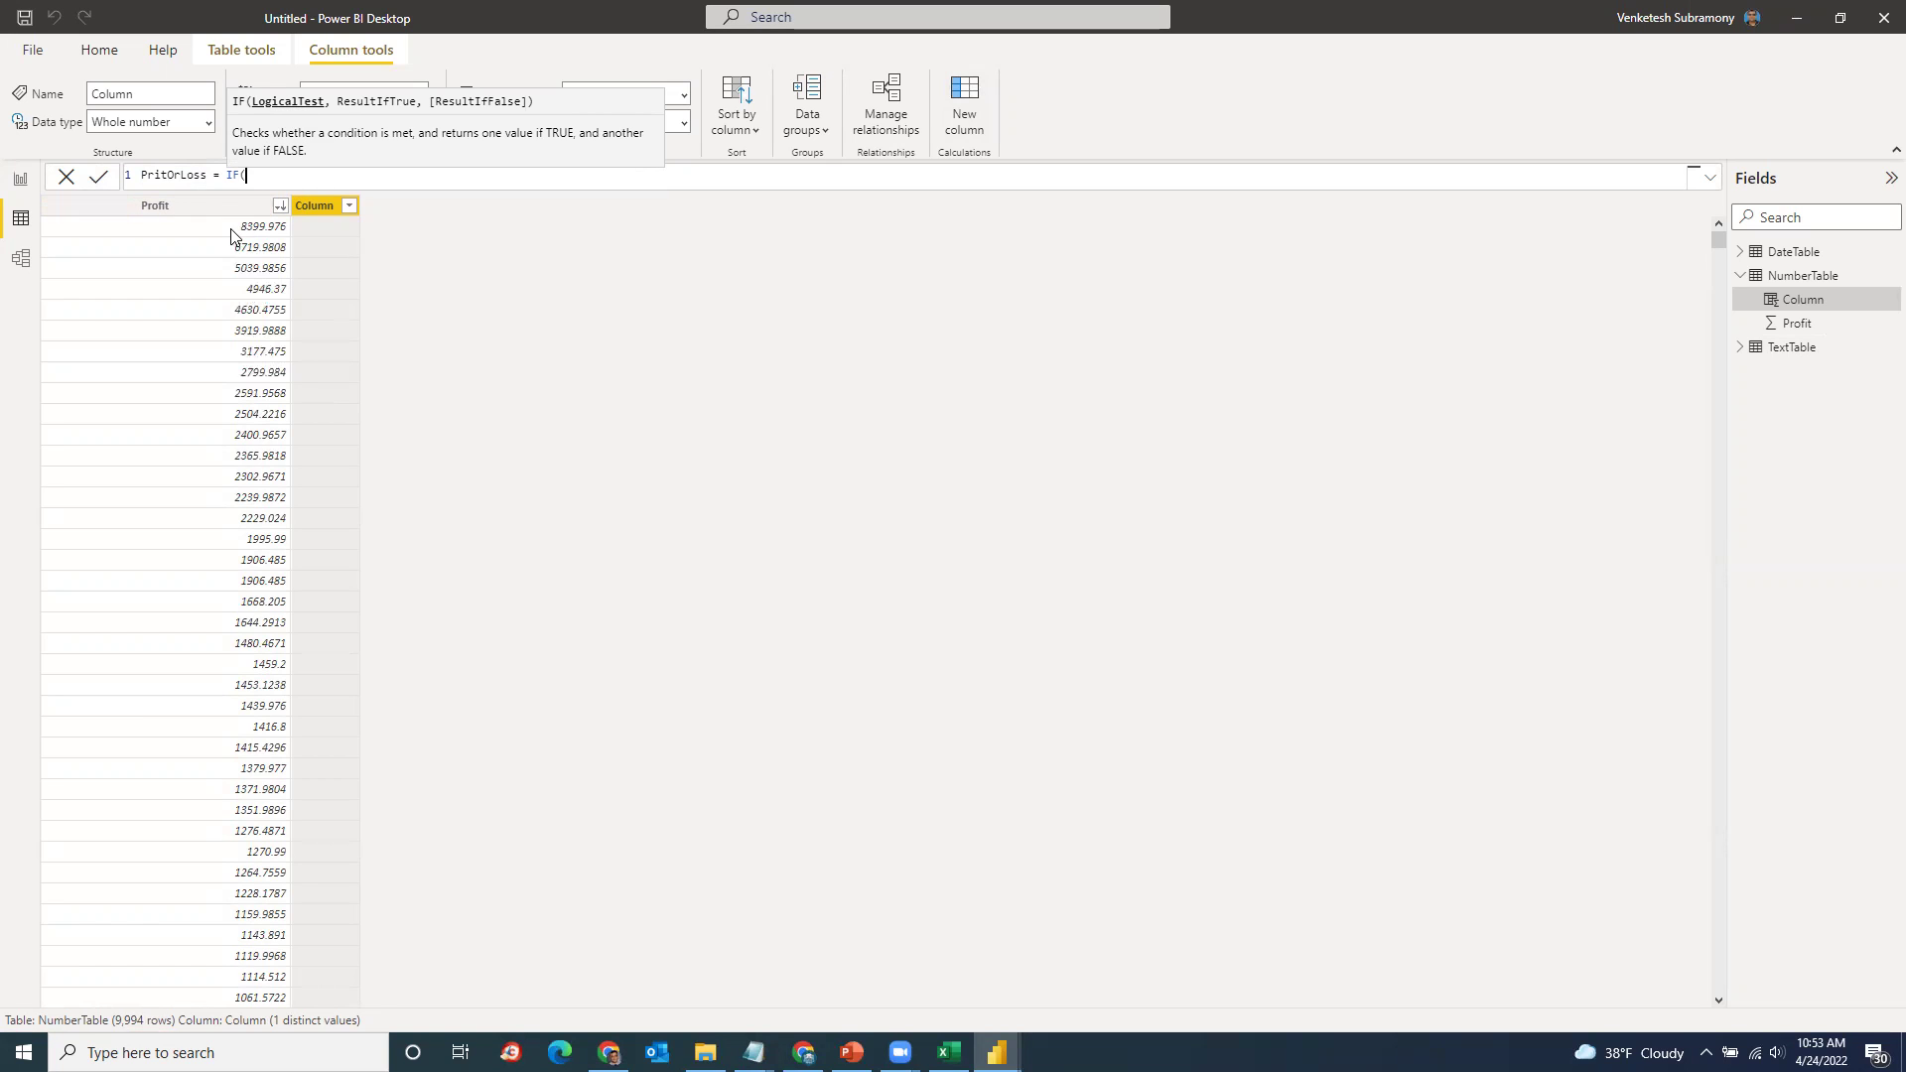
{"action": "type", "text": "Profi"}
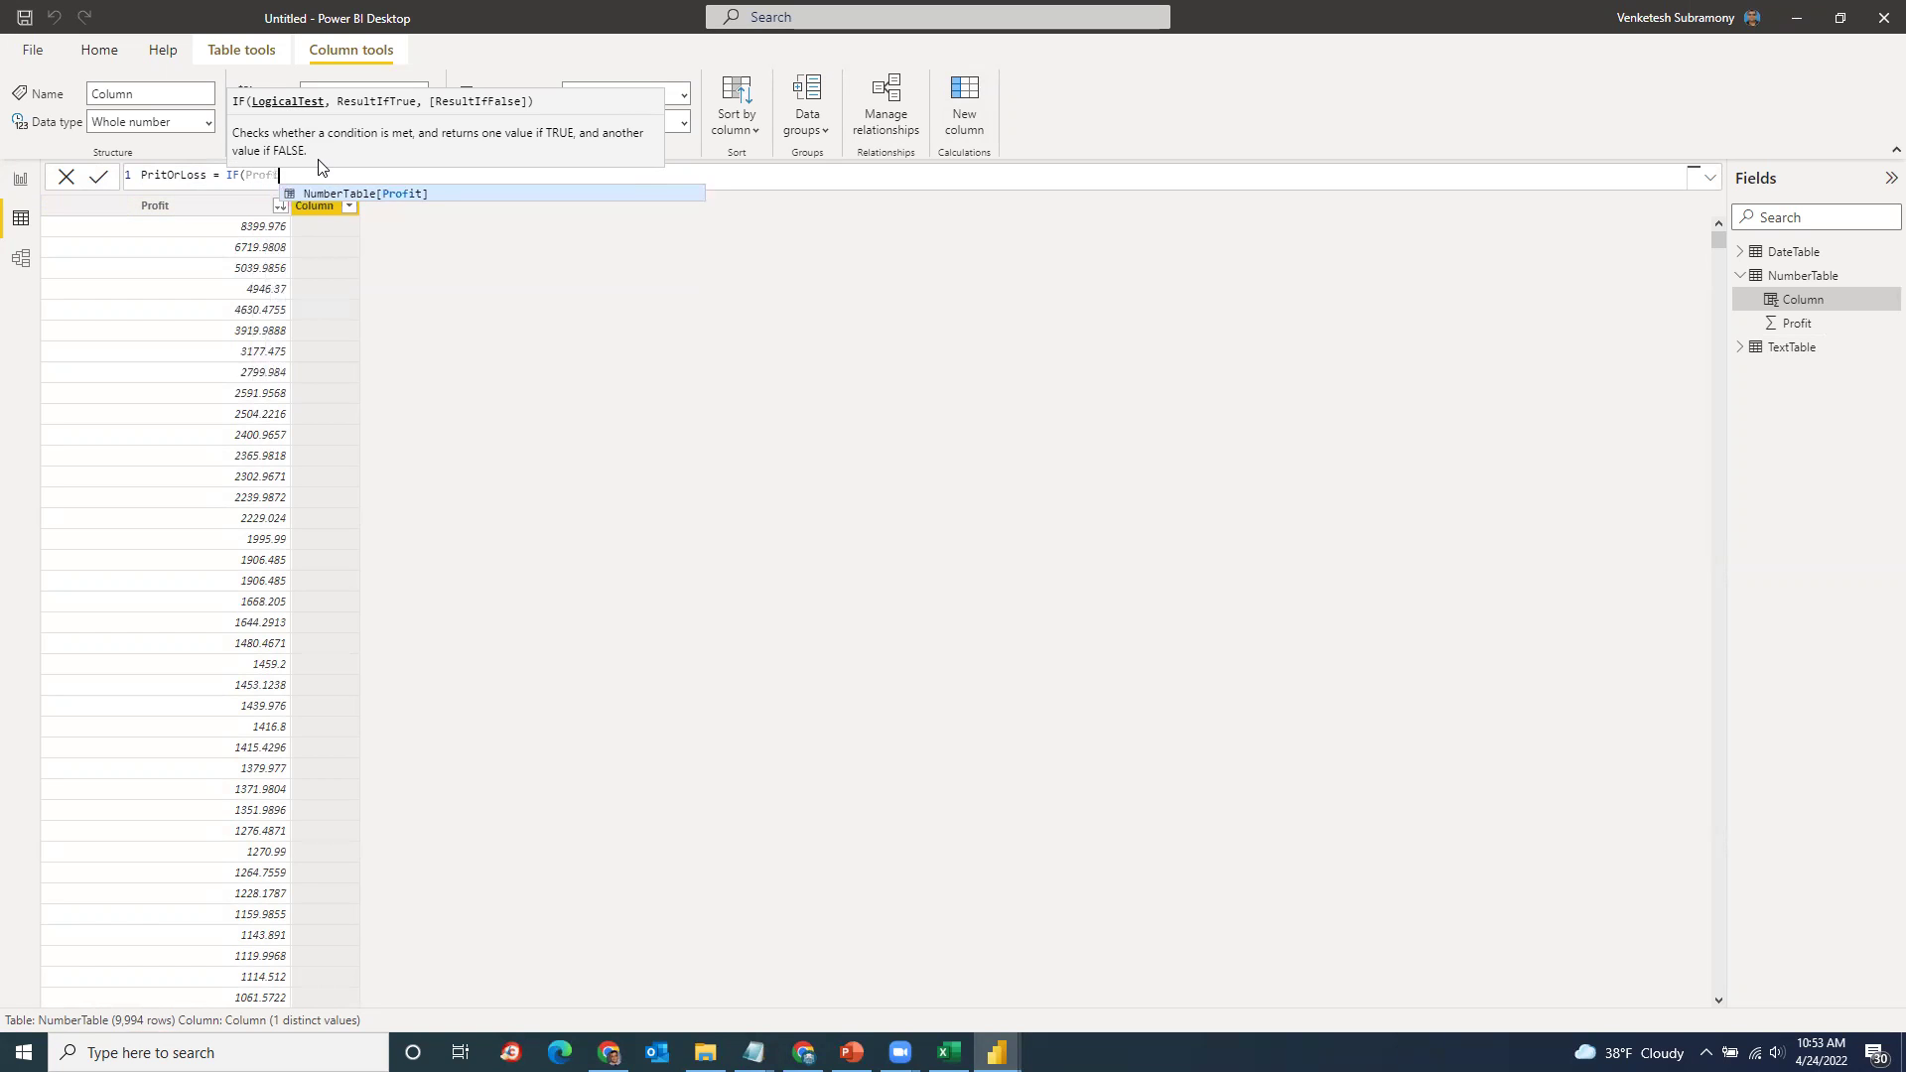
{"action": "key", "text": "BackSpace"}
{"action": "left_click", "coordinate": [384, 193]}
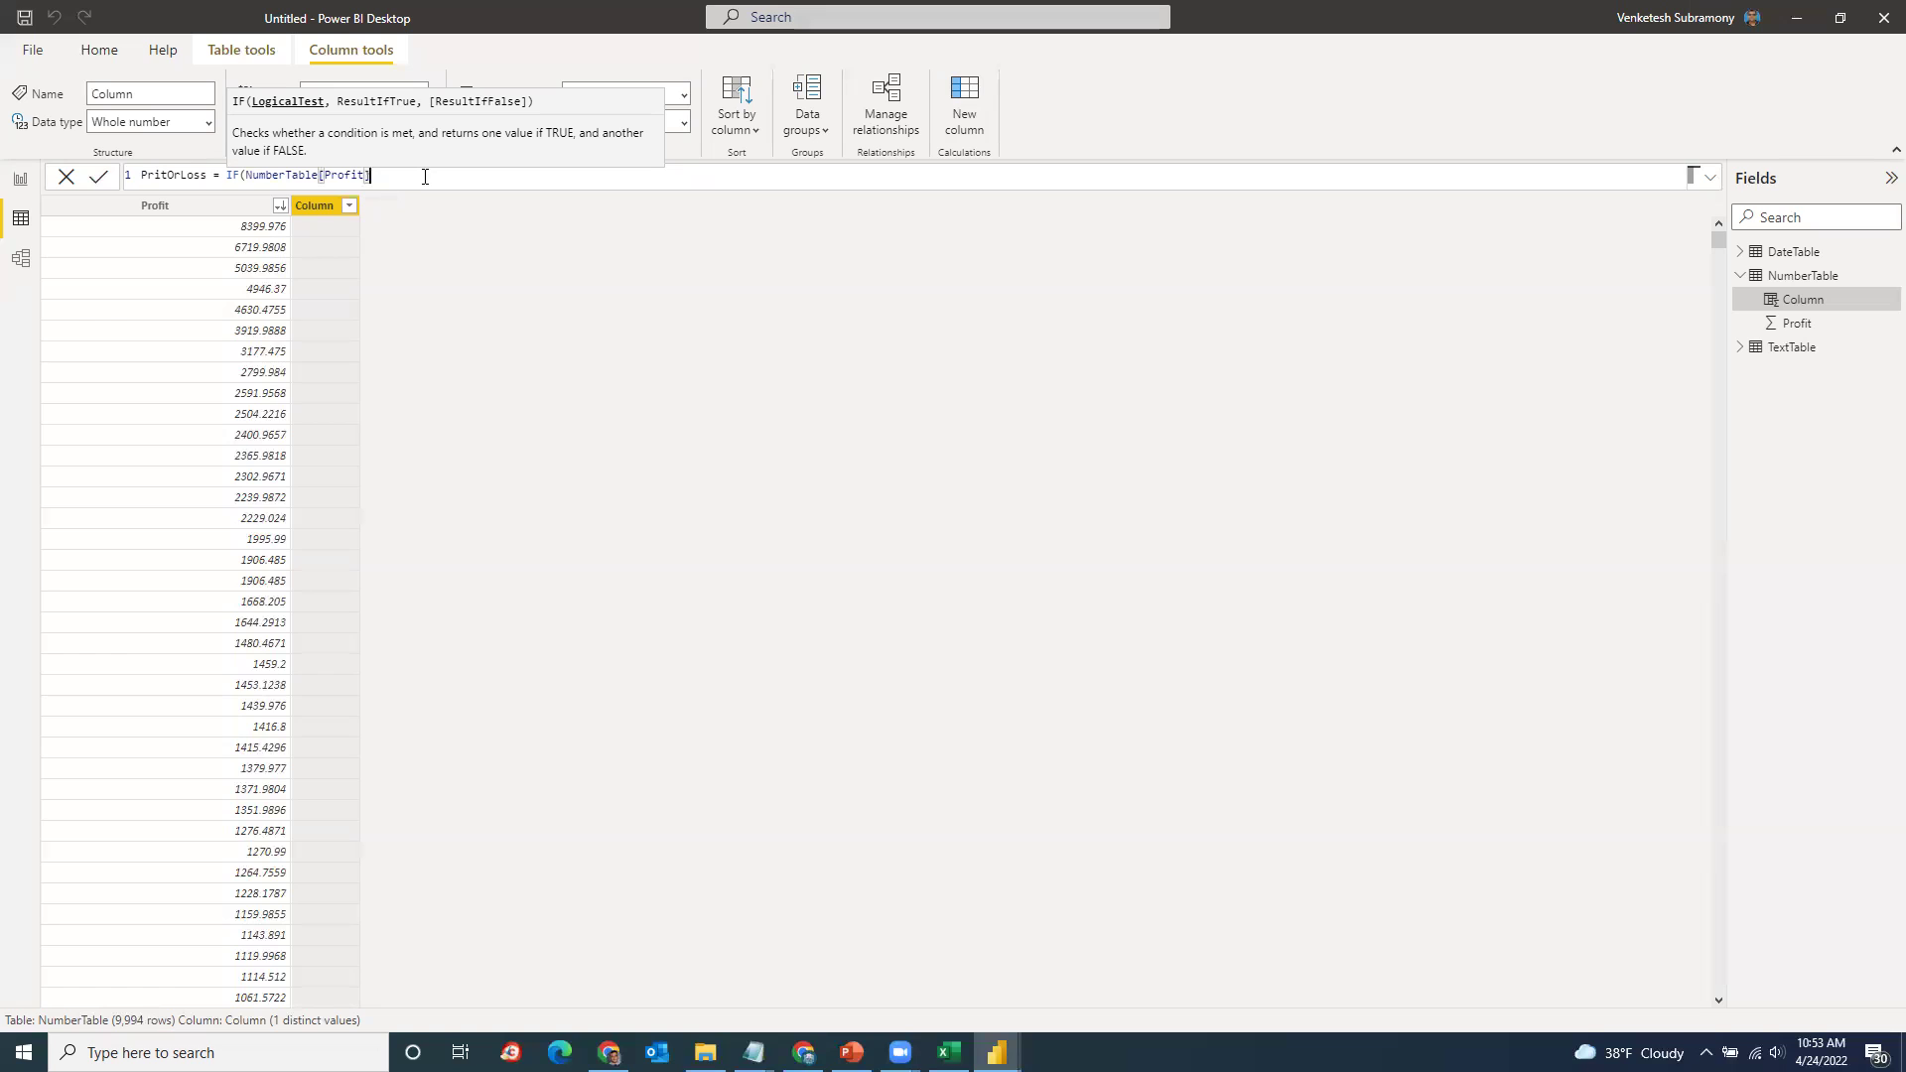
{"action": "type", "text": "> 0, \"Profit\",\"Loss"}
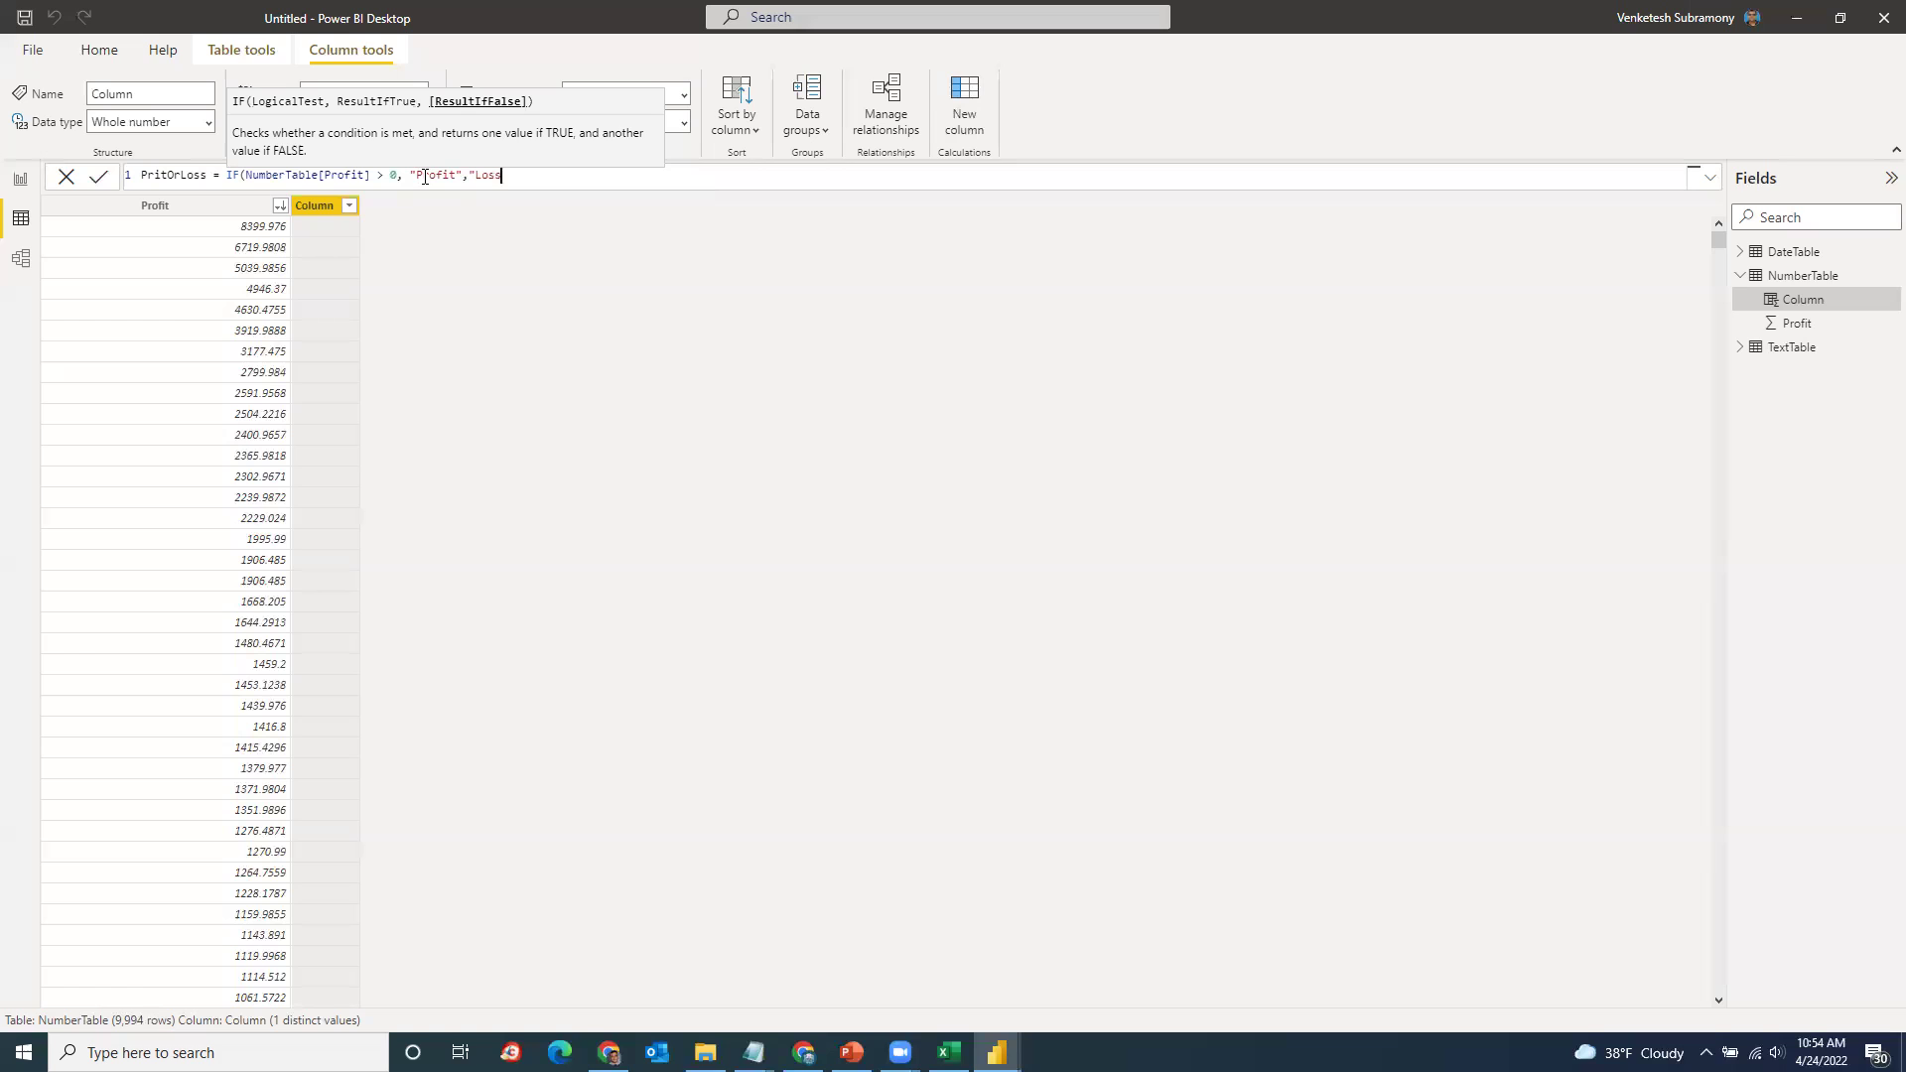
{"action": "type", "text": "\")"}
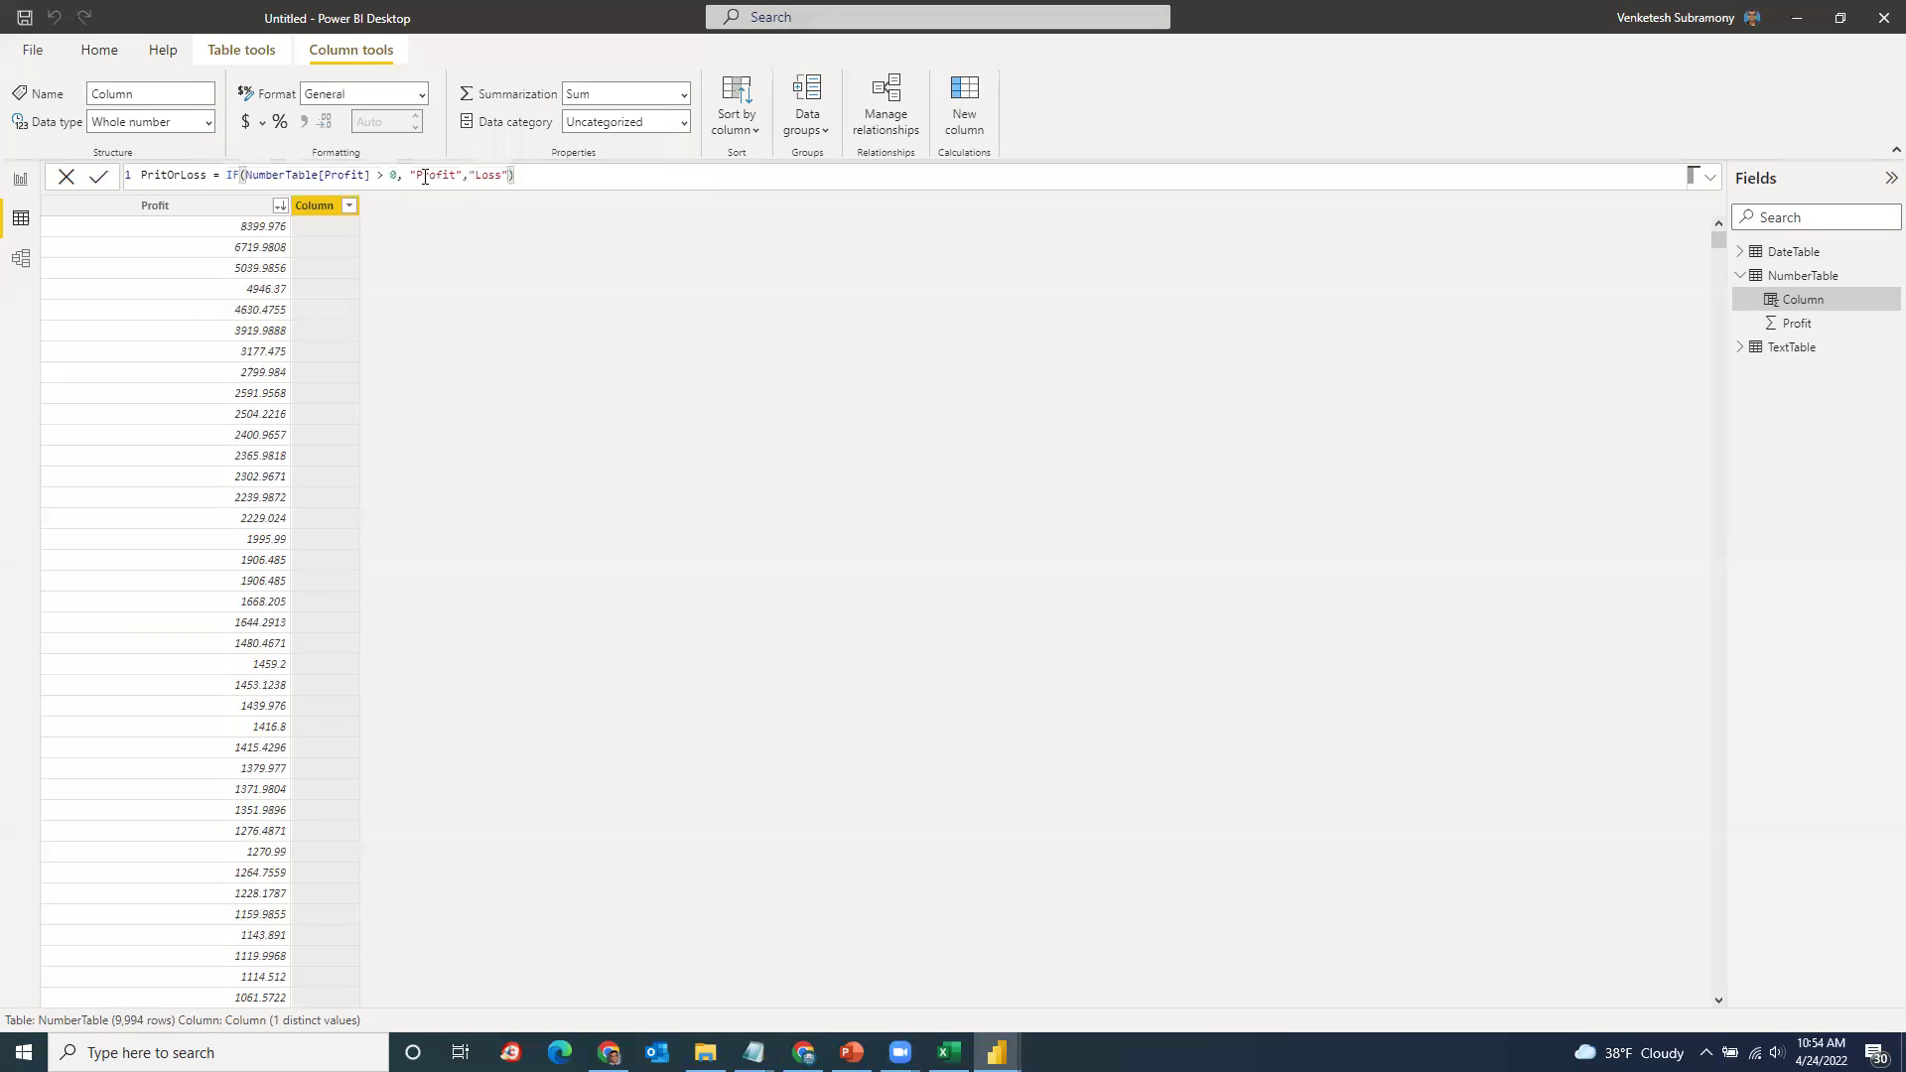
{"action": "key", "text": "Return"}
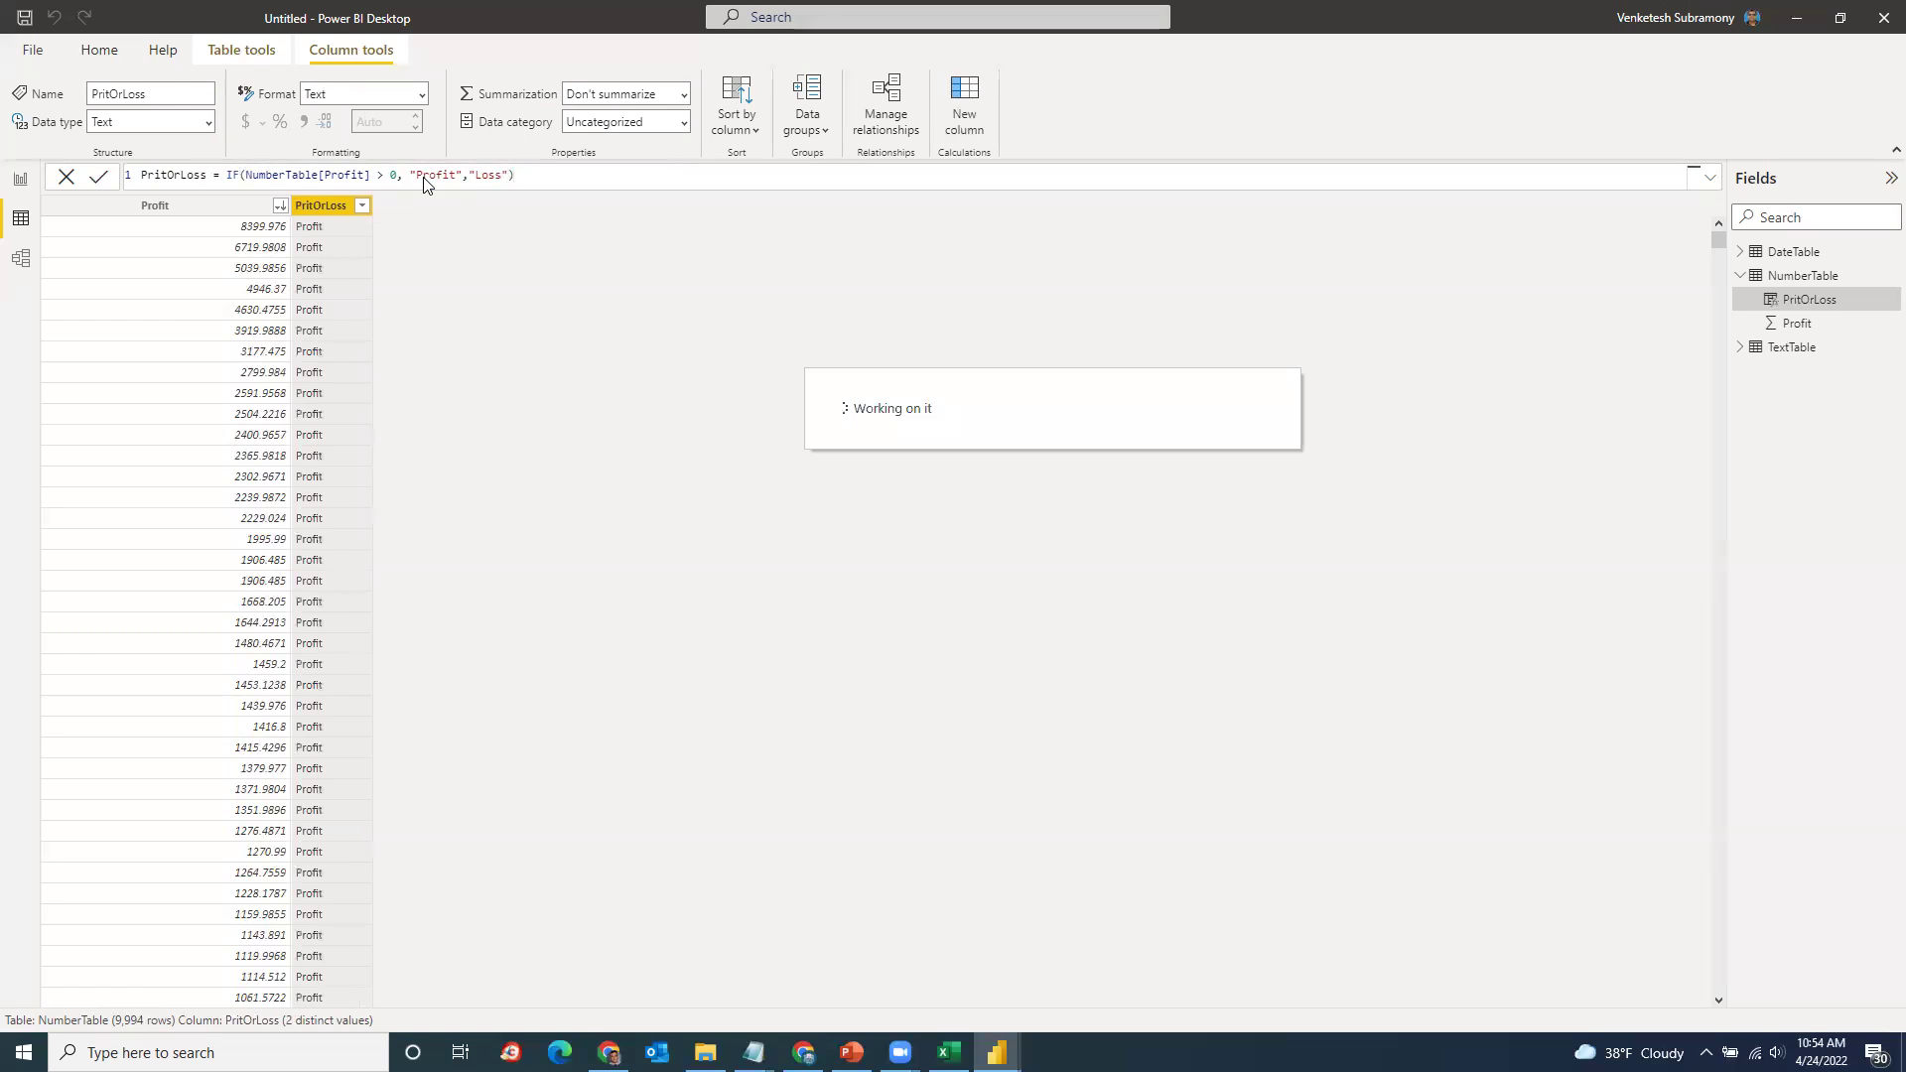
{"action": "scroll", "coordinate": [325, 453], "scroll_direction": "down", "scroll_amount": 20}
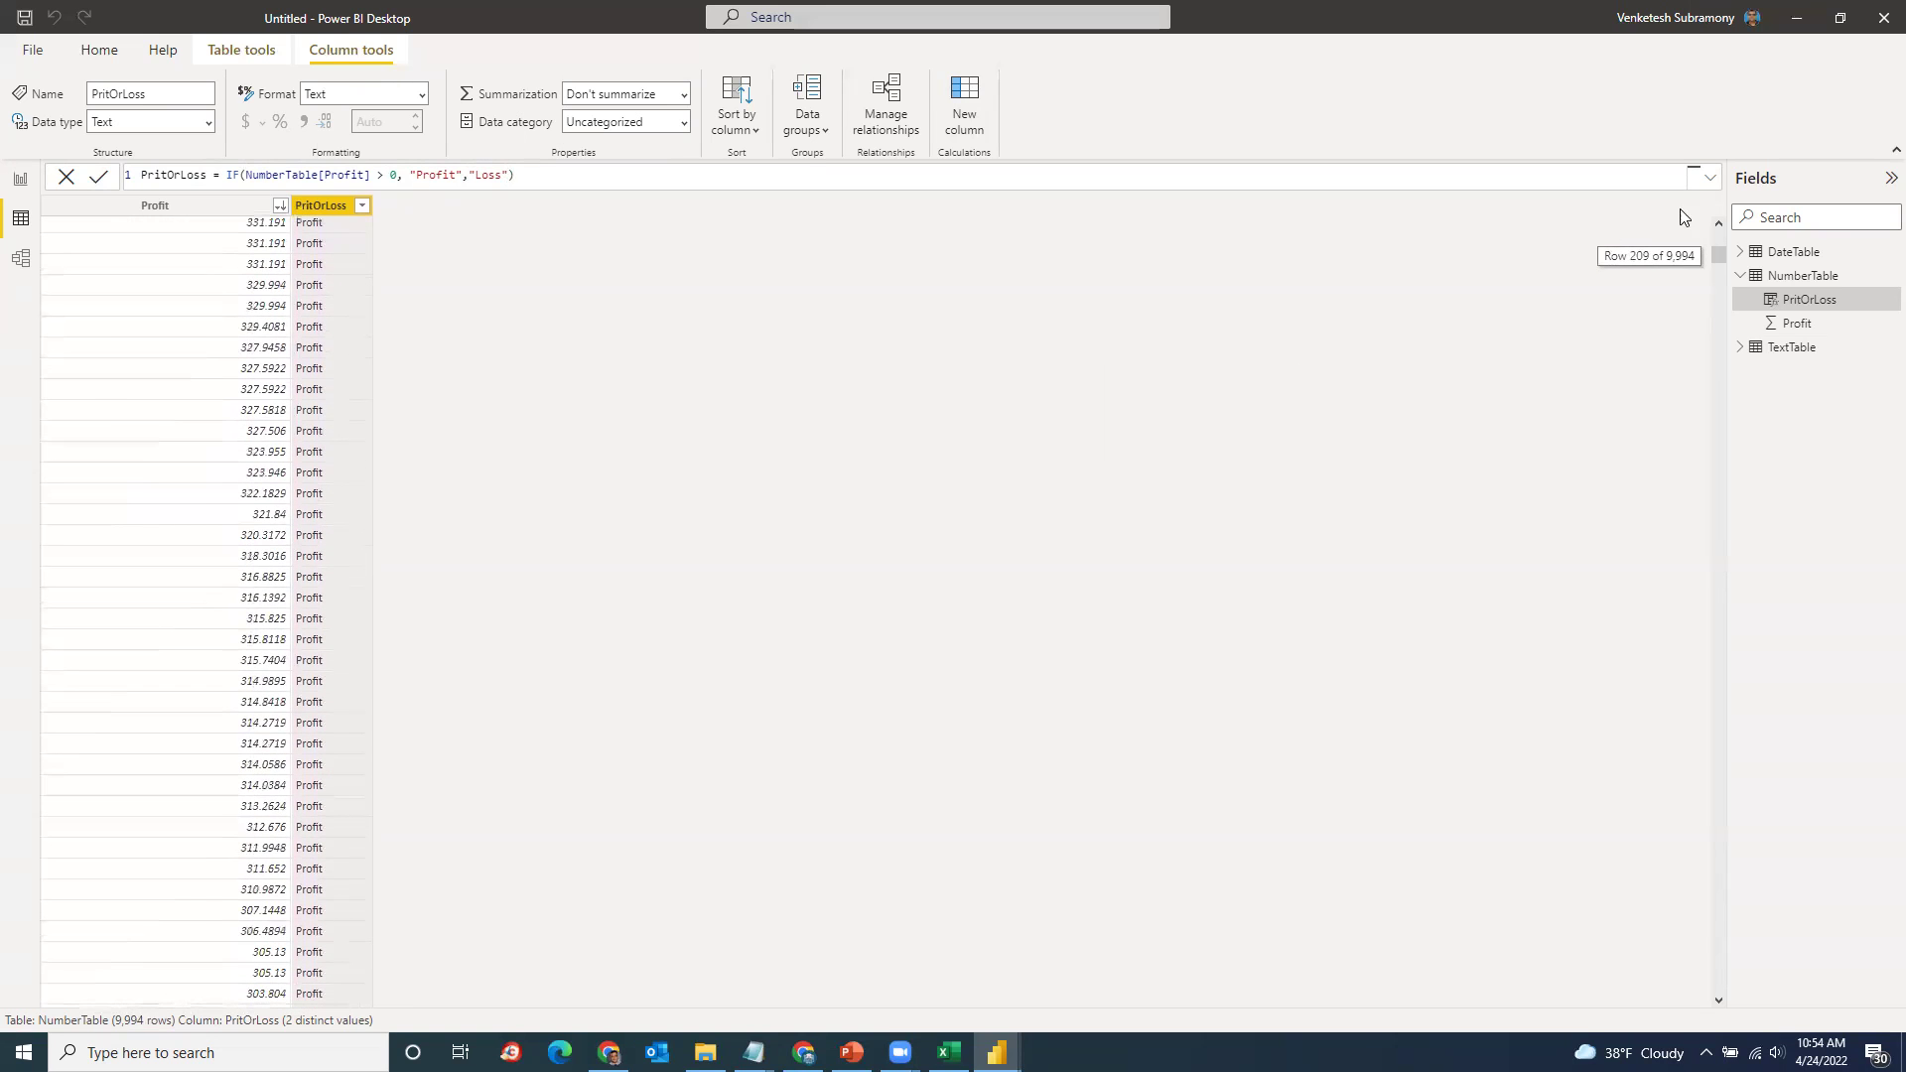
{"action": "mouse_move", "coordinate": [1719, 252]}
{"action": "left_mouse_down"}
{"action": "mouse_move", "coordinate": [1728, 724]}
{"action": "mouse_move", "coordinate": [1769, 969]}
{"action": "mouse_move", "coordinate": [1782, 906]}
{"action": "mouse_move", "coordinate": [1718, 800]}
{"action": "mouse_move", "coordinate": [1719, 238]}
{"action": "left_mouse_up"}
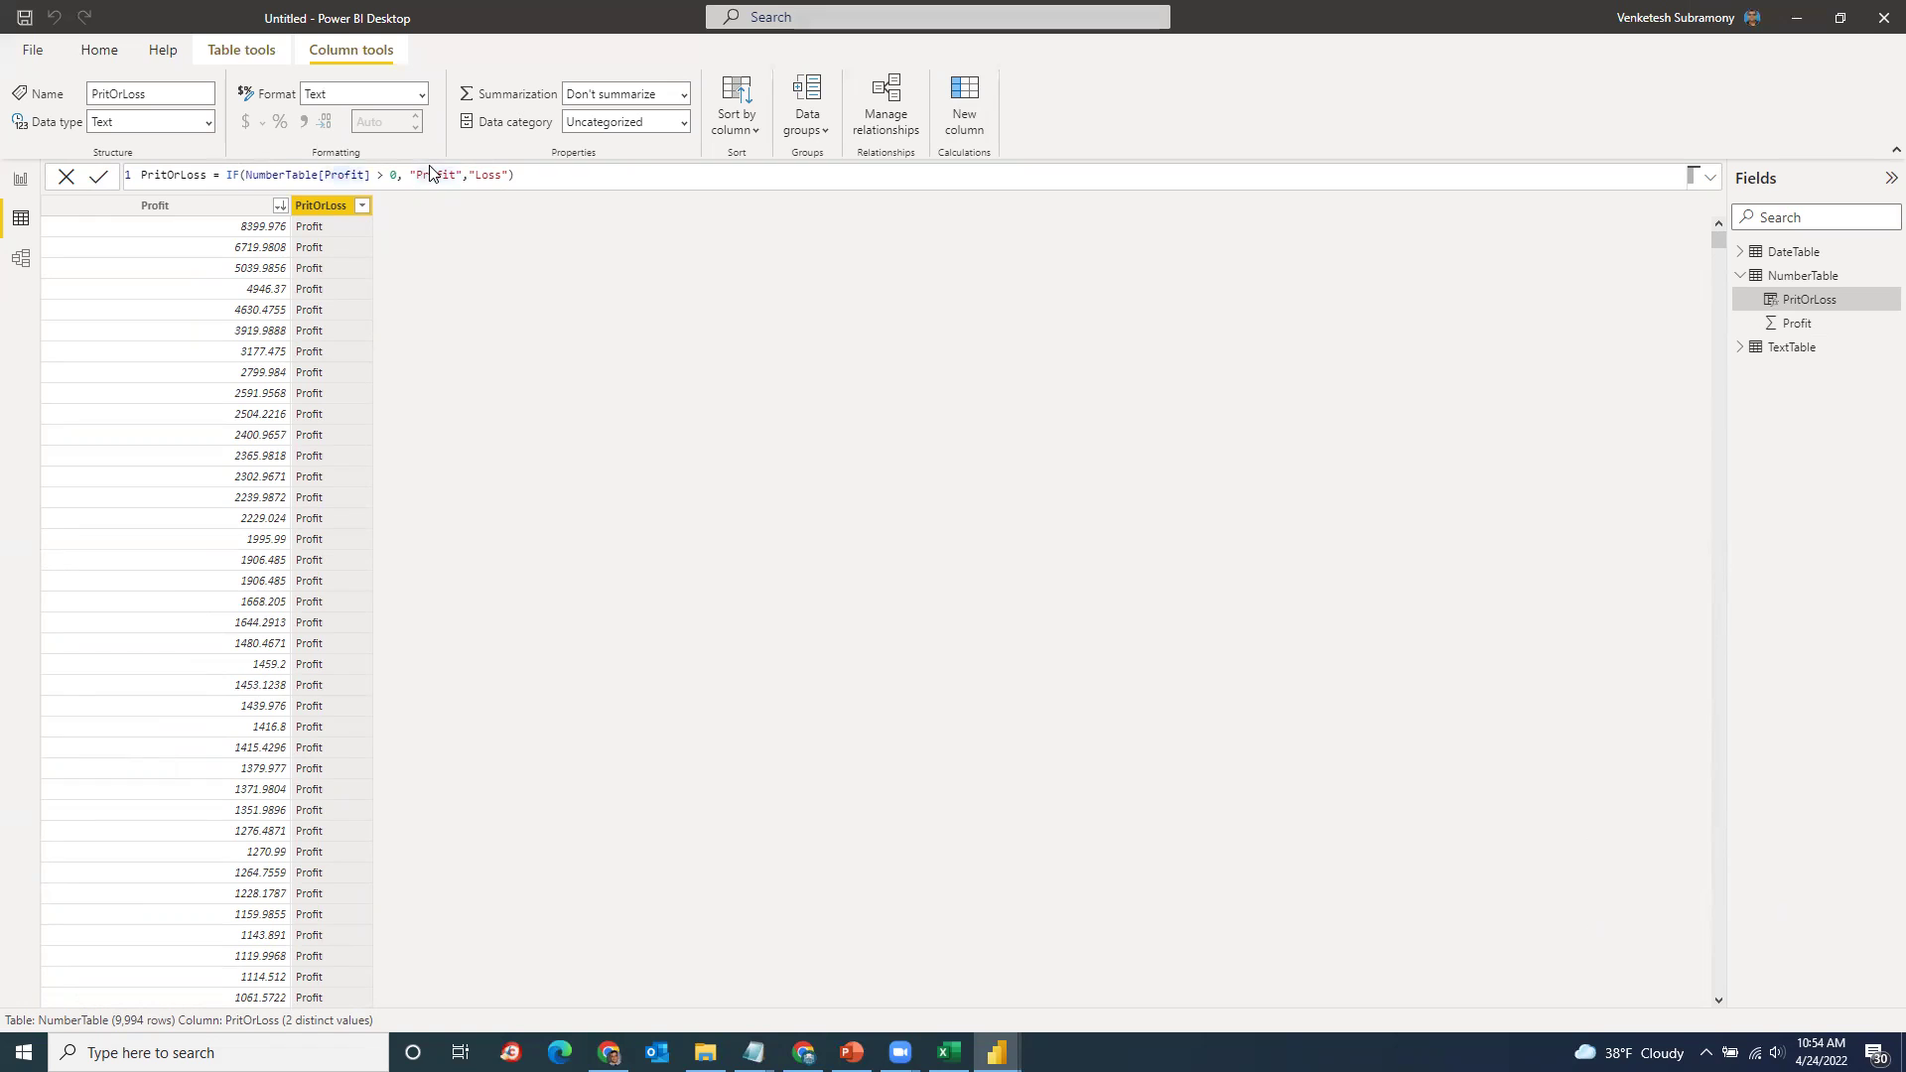
Step: Replace the "Loss" result in the PritOrLoss formula with a nested IF that refers to NumberTable[Profit]
{"action": "left_click", "coordinate": [490, 176]}
{"action": "left_click", "coordinate": [407, 174]}
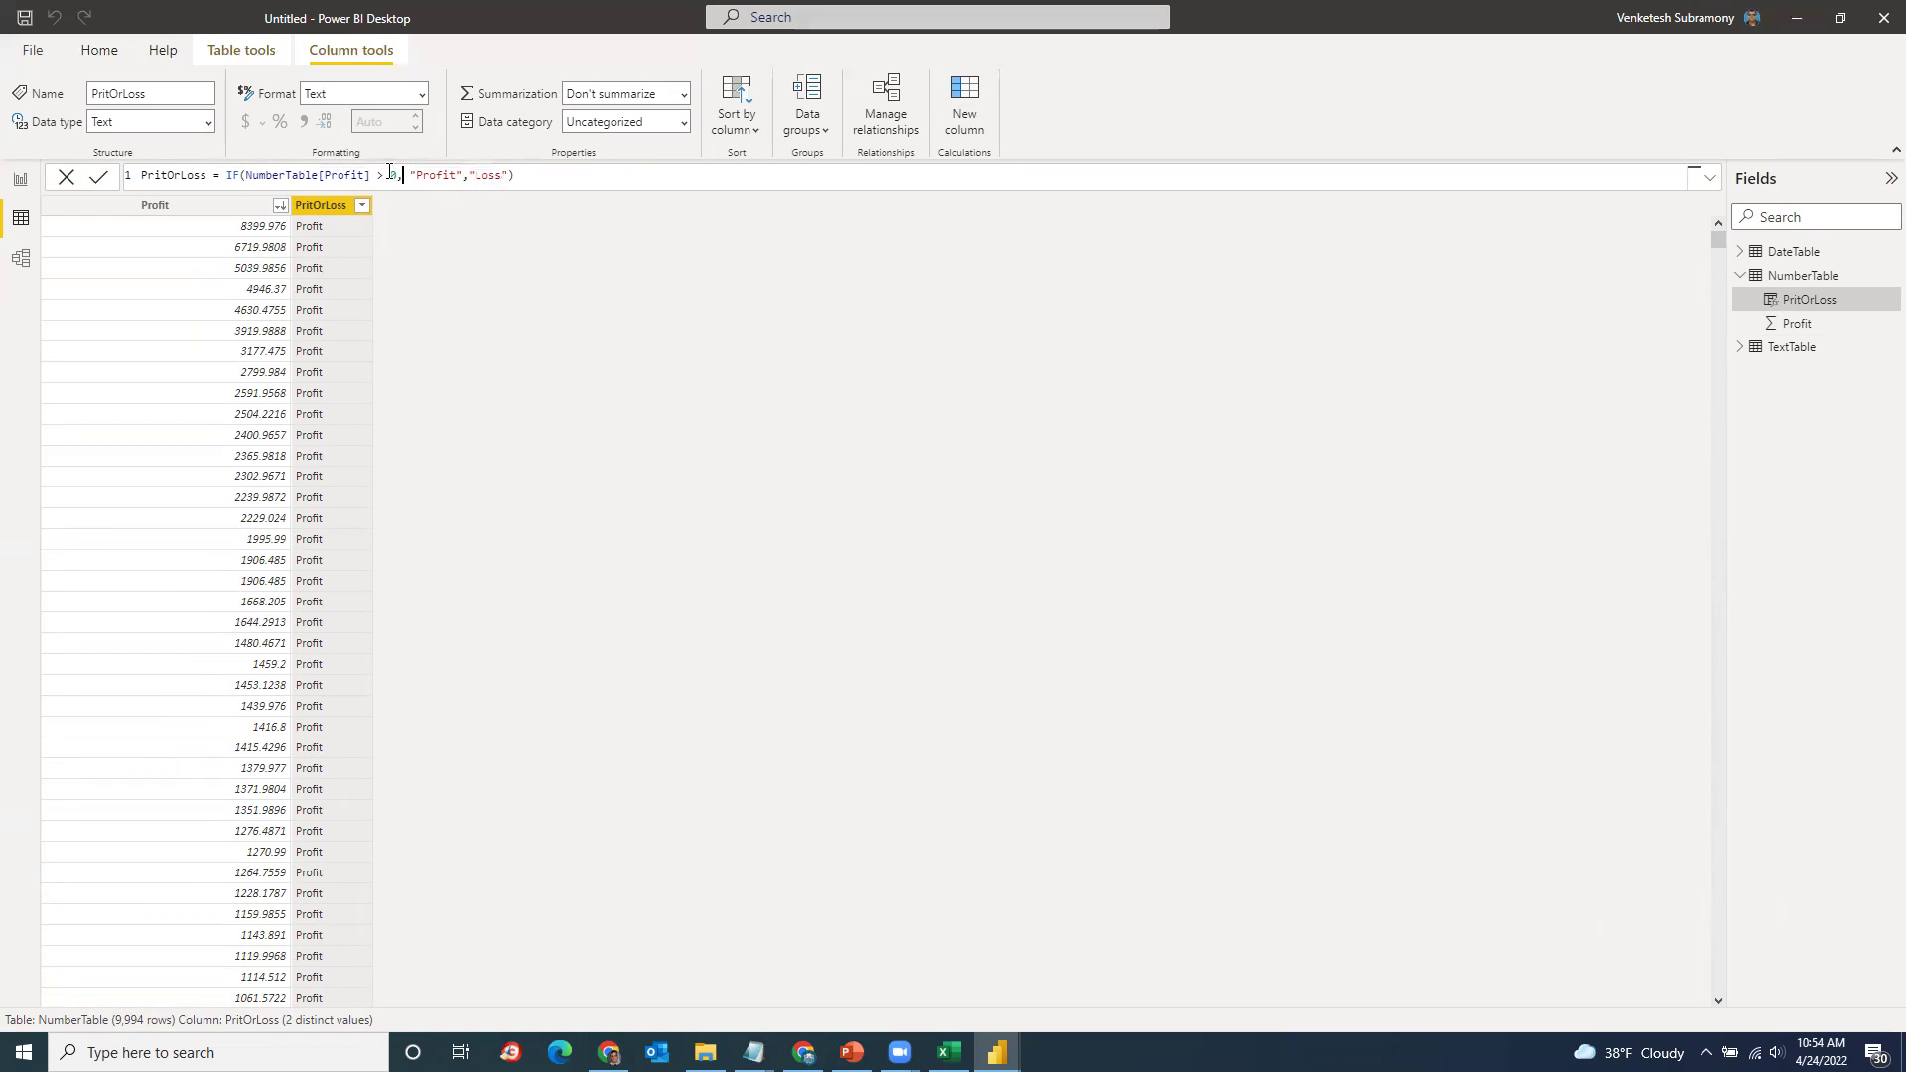
{"action": "left_click", "coordinate": [447, 177]}
{"action": "left_click", "coordinate": [477, 175]}
{"action": "left_click", "coordinate": [535, 176]}
{"action": "key", "text": "BackSpace"}
{"action": "left_click", "coordinate": [274, 169]}
{"action": "left_click", "coordinate": [427, 173]}
{"action": "left_click", "coordinate": [509, 177]}
{"action": "left_click_drag", "start_coordinate": [474, 175], "coordinate": [519, 174]}
{"action": "type", "text": "IF("}
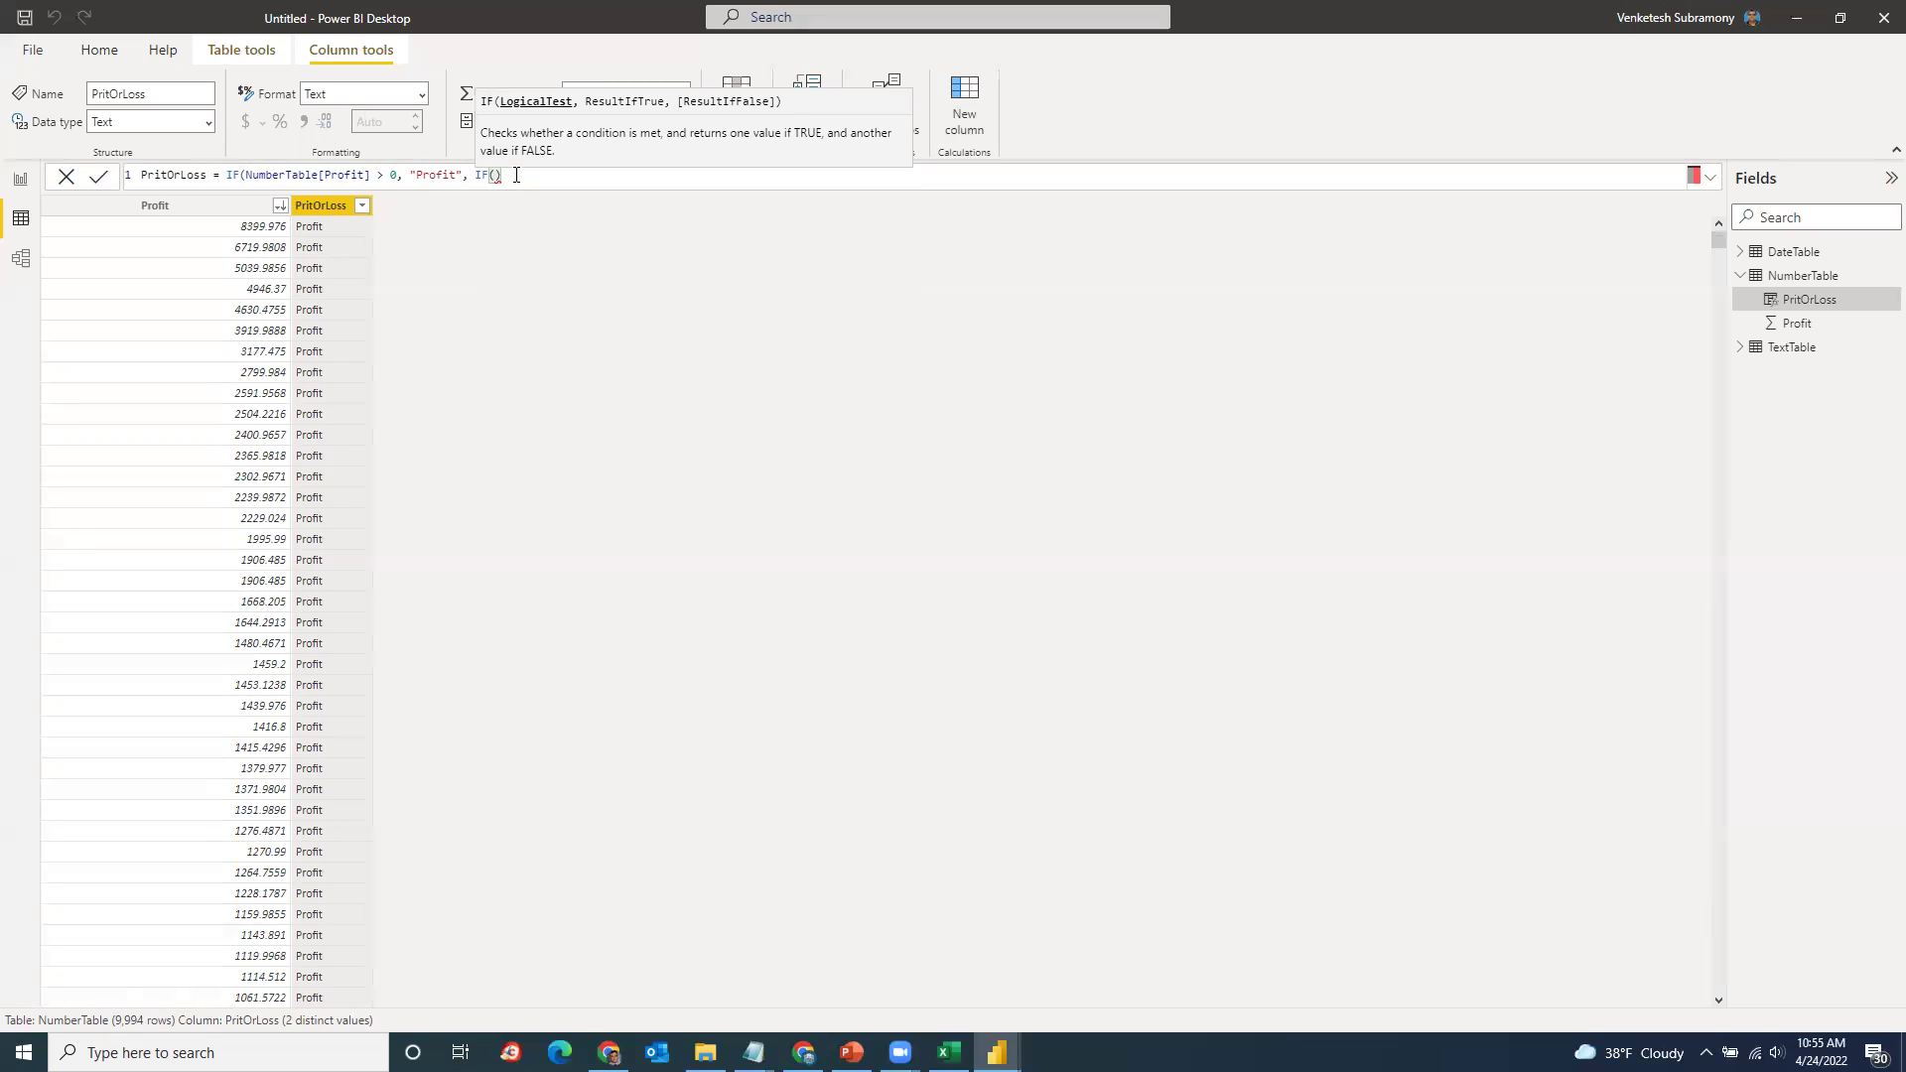
{"action": "type", "text": "PRofi"}
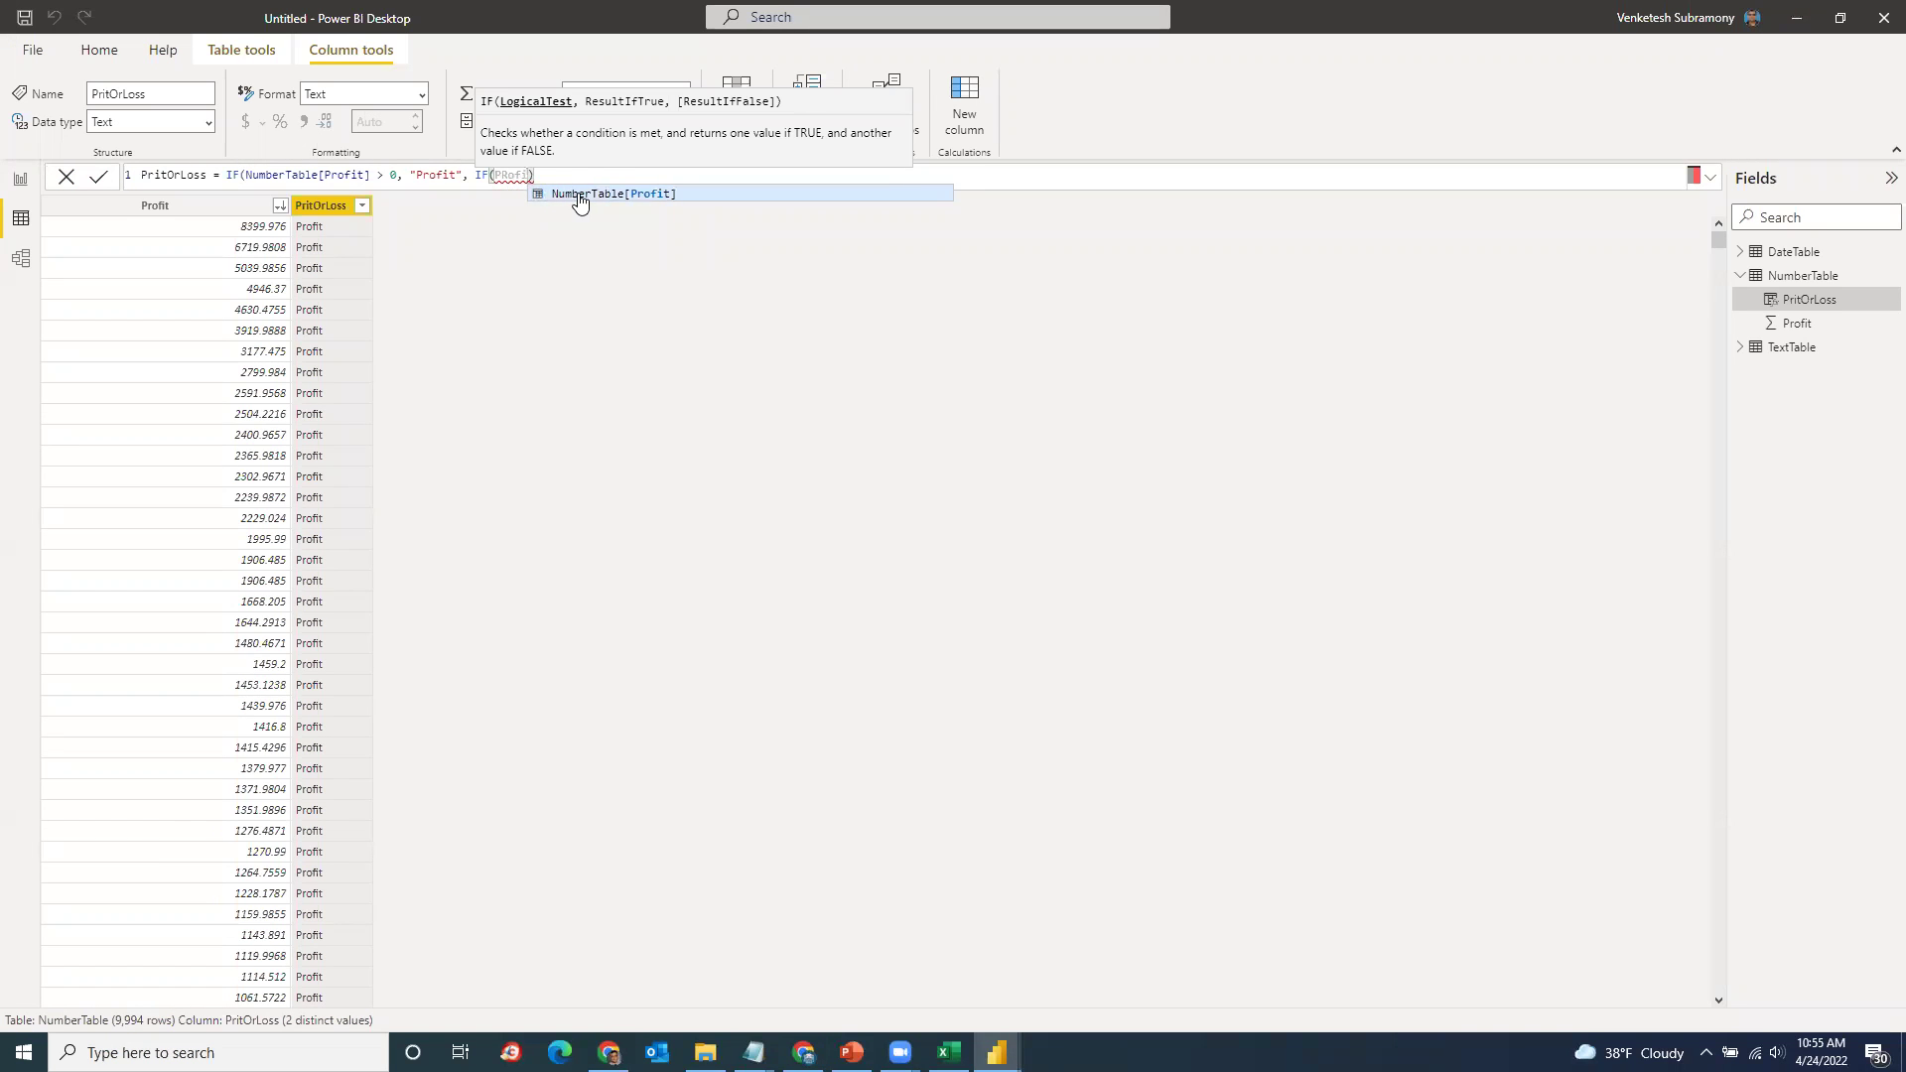
{"action": "left_click", "coordinate": [575, 193]}
{"action": "key", "text": "Return"}
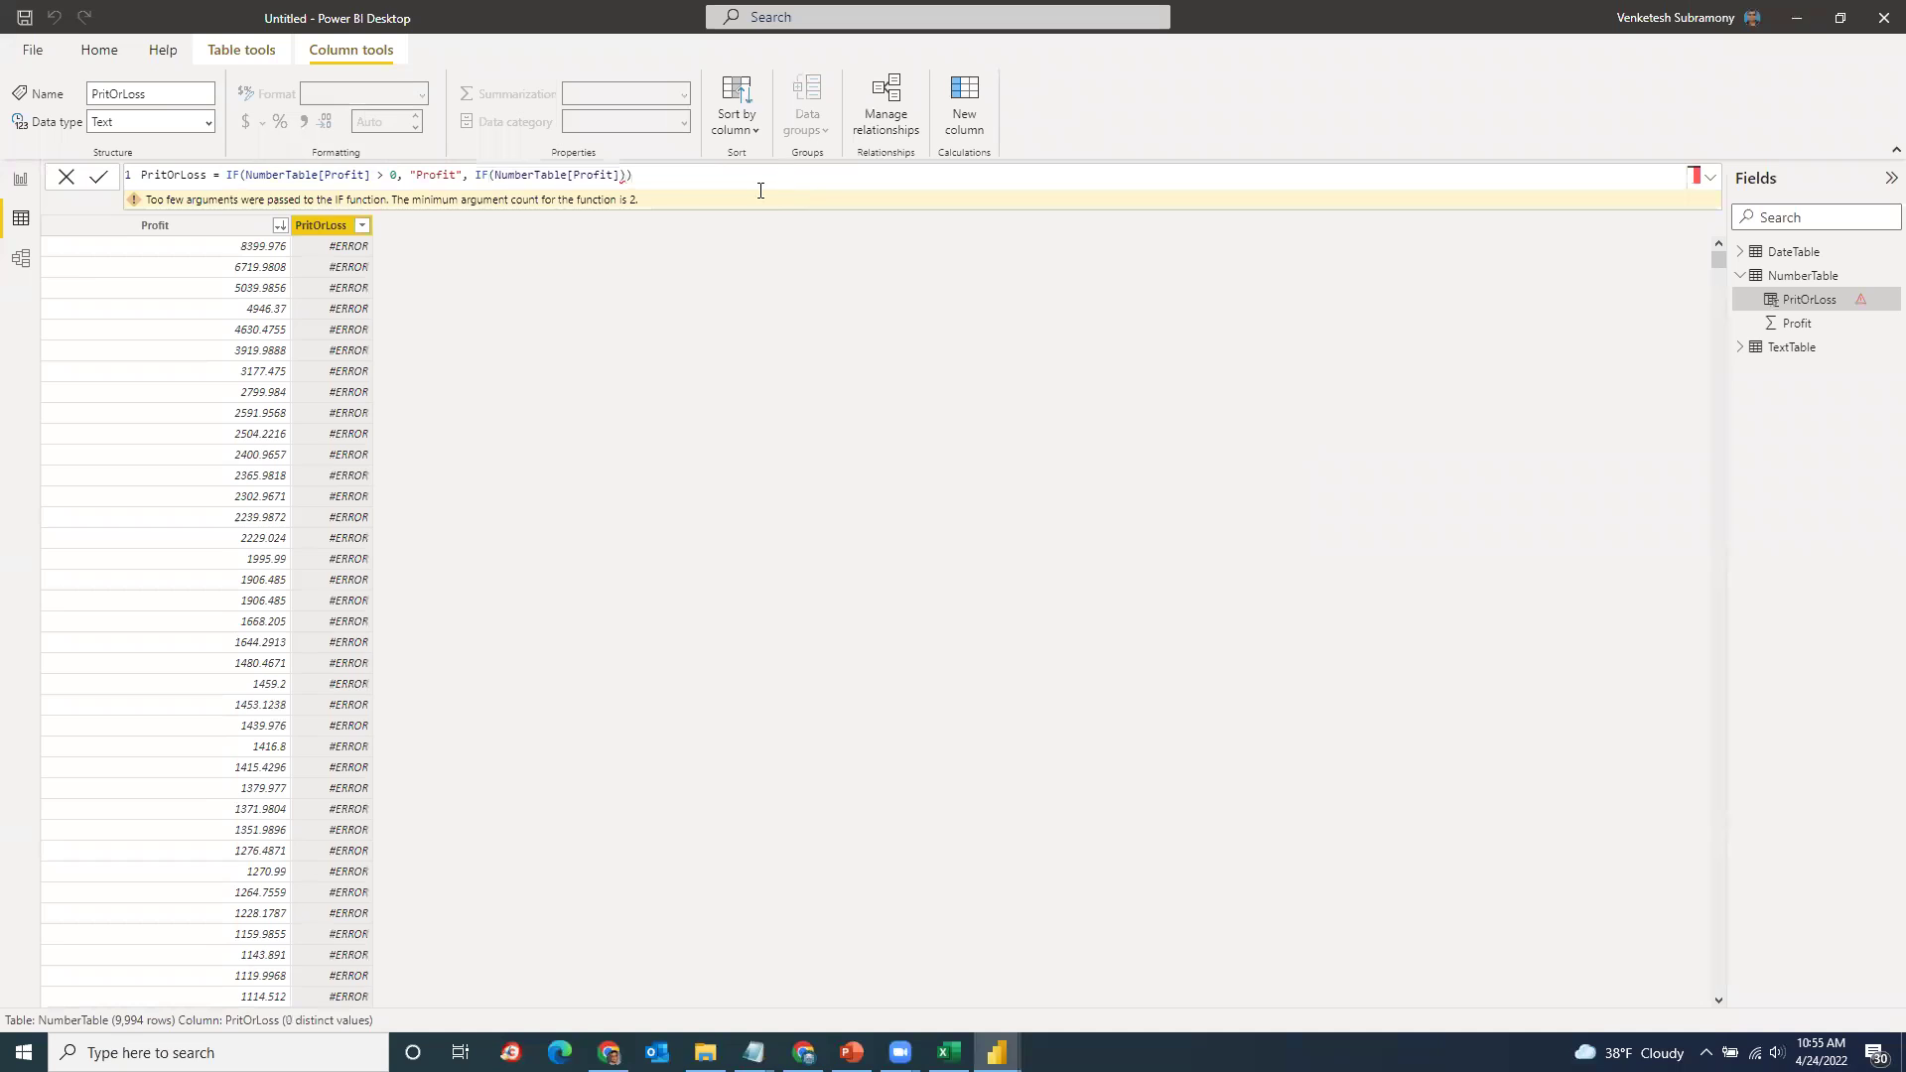
Step: Complete the nested IF with the condition =0, returning empty text "" if true and "Loss" otherwise, and apply the formula
{"action": "left_click", "coordinate": [625, 175]}
{"action": "type", "text": "=0,"}
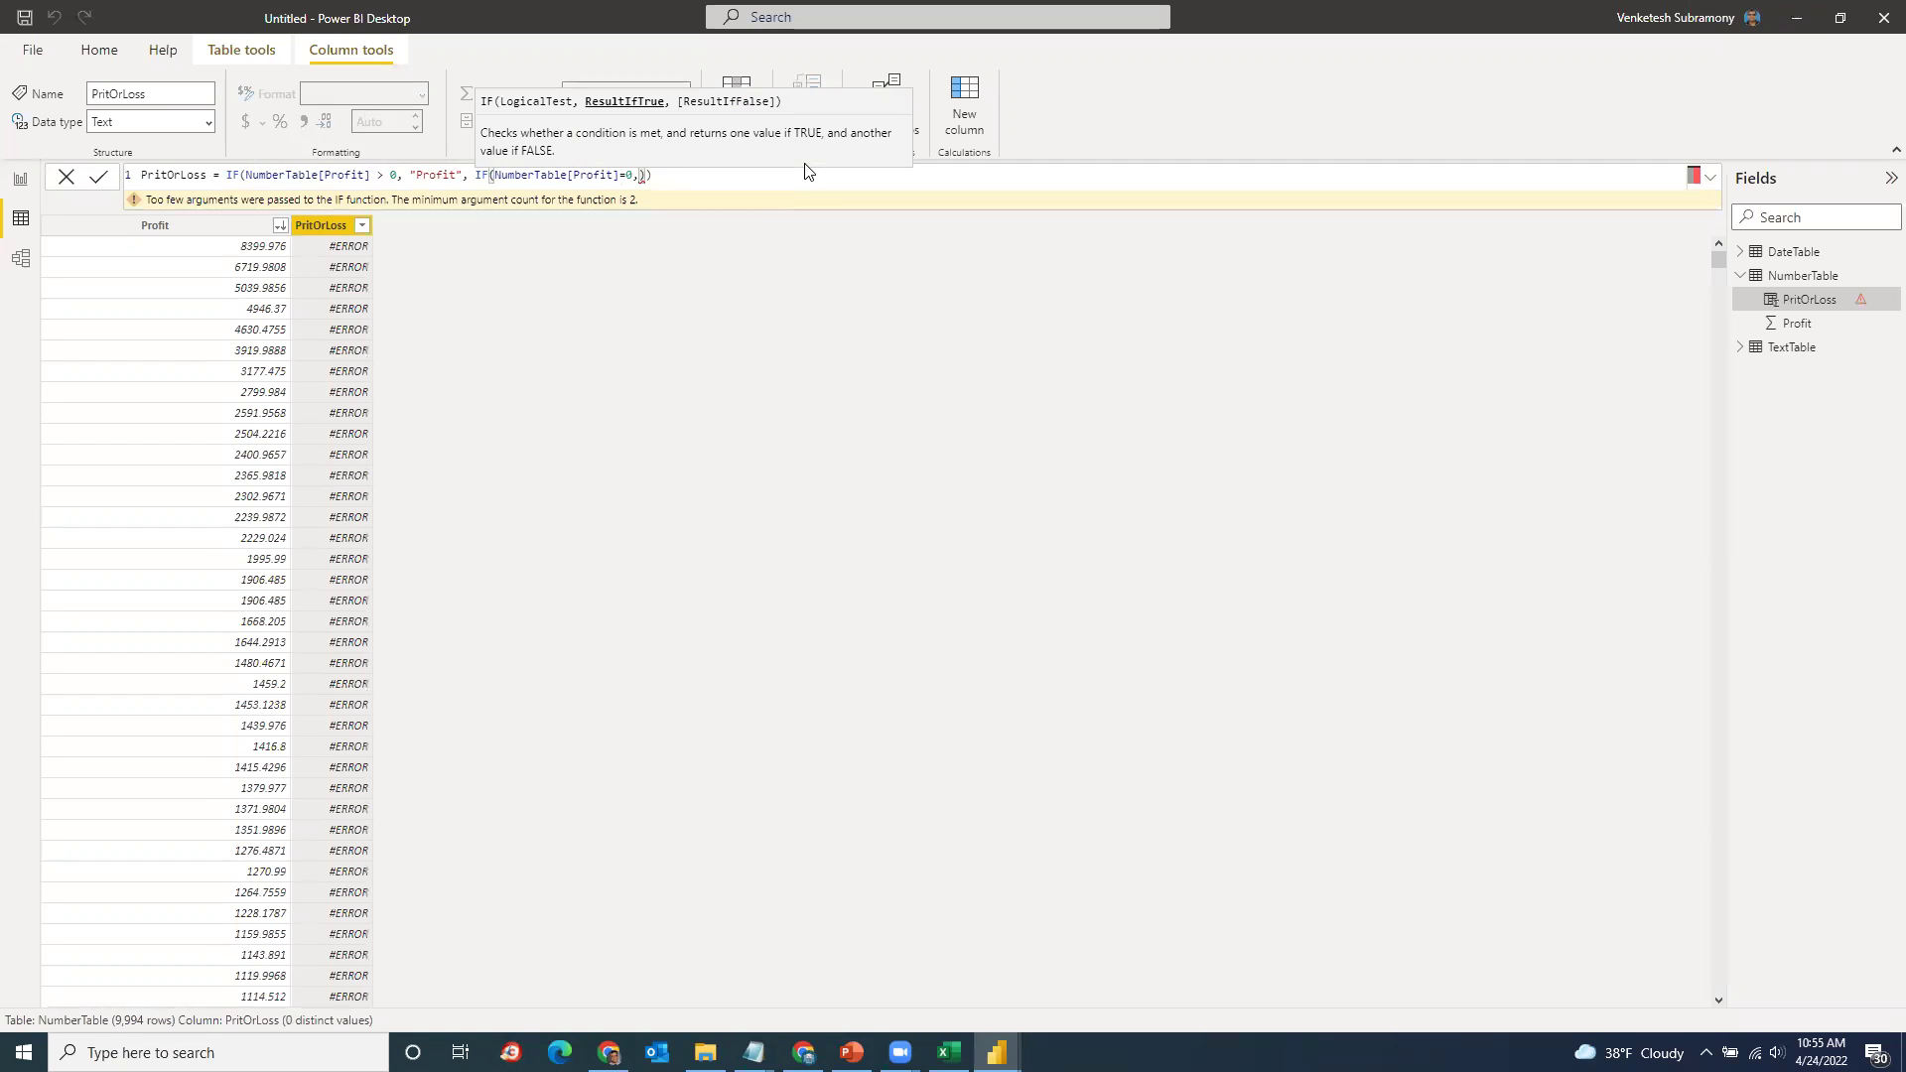
{"action": "type", "text": "\"\",\""}
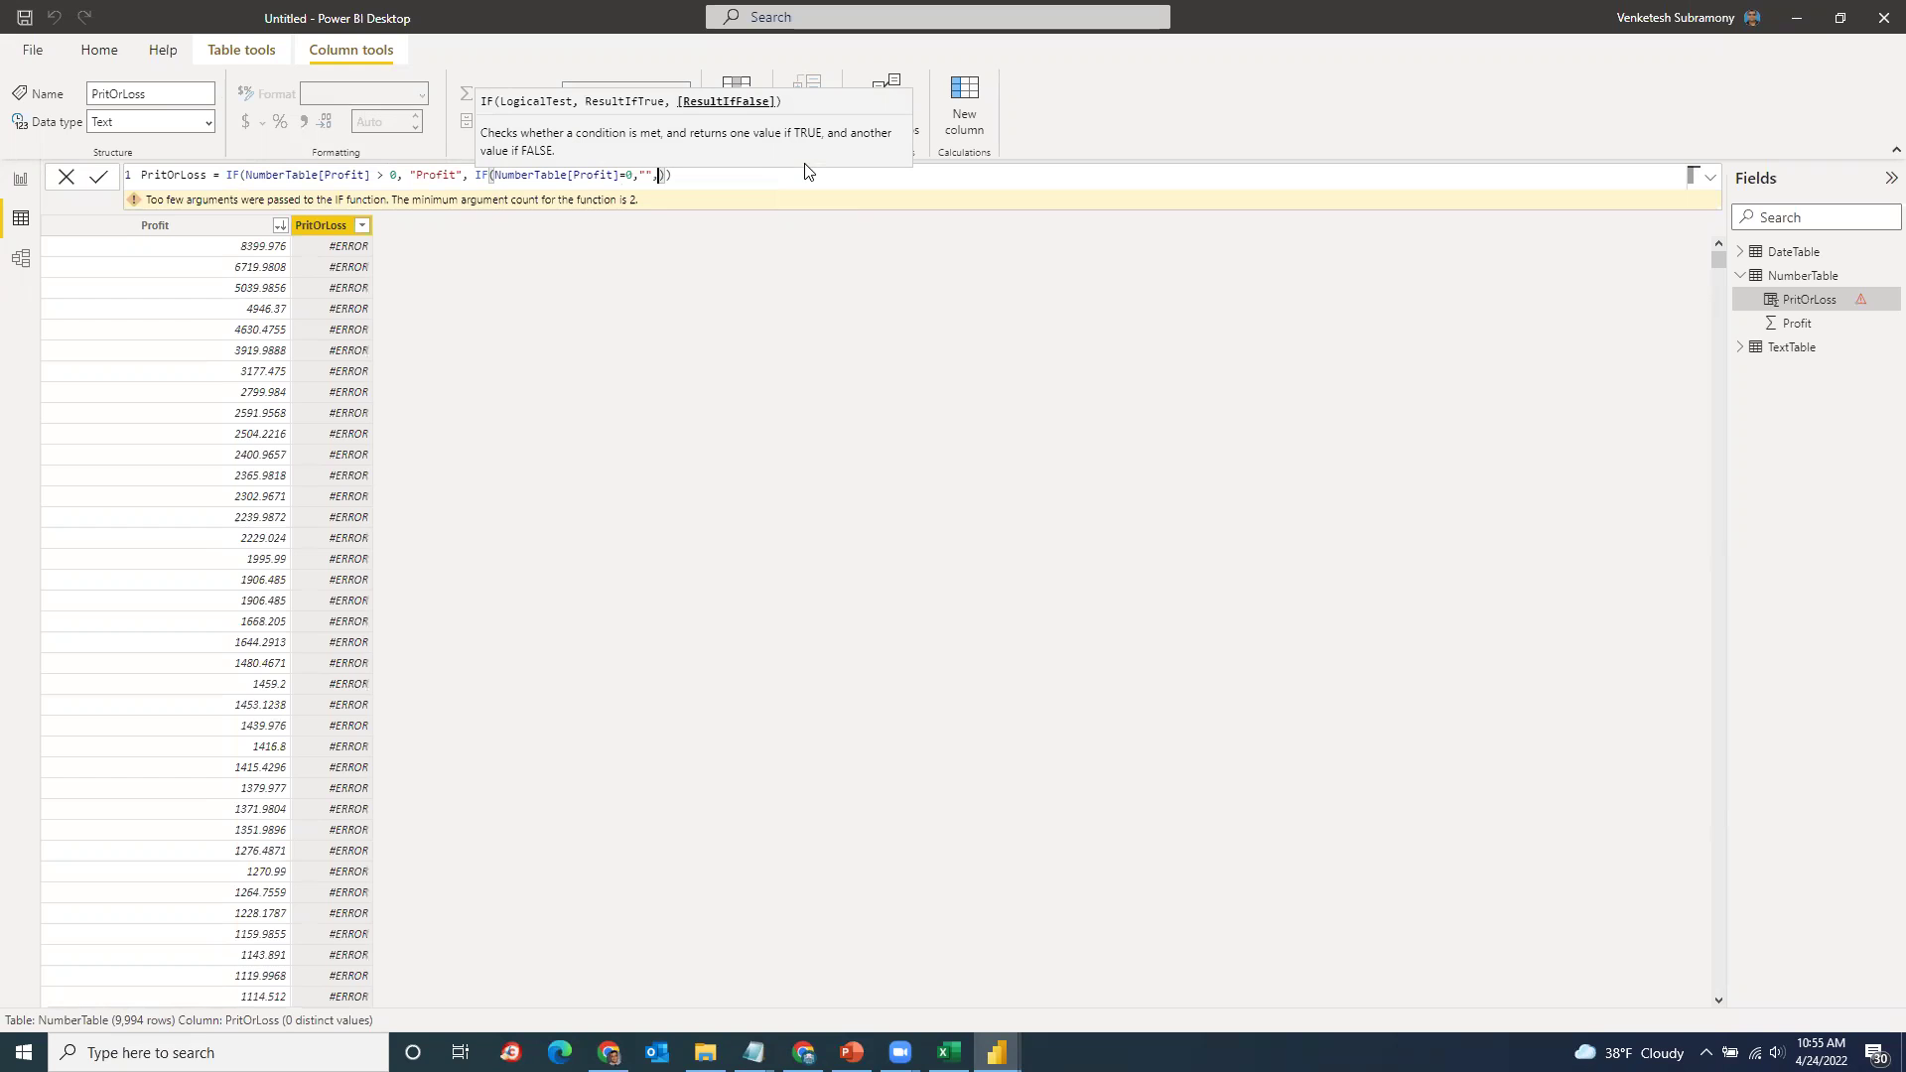
{"action": "type", "text": "Loss\"))"}
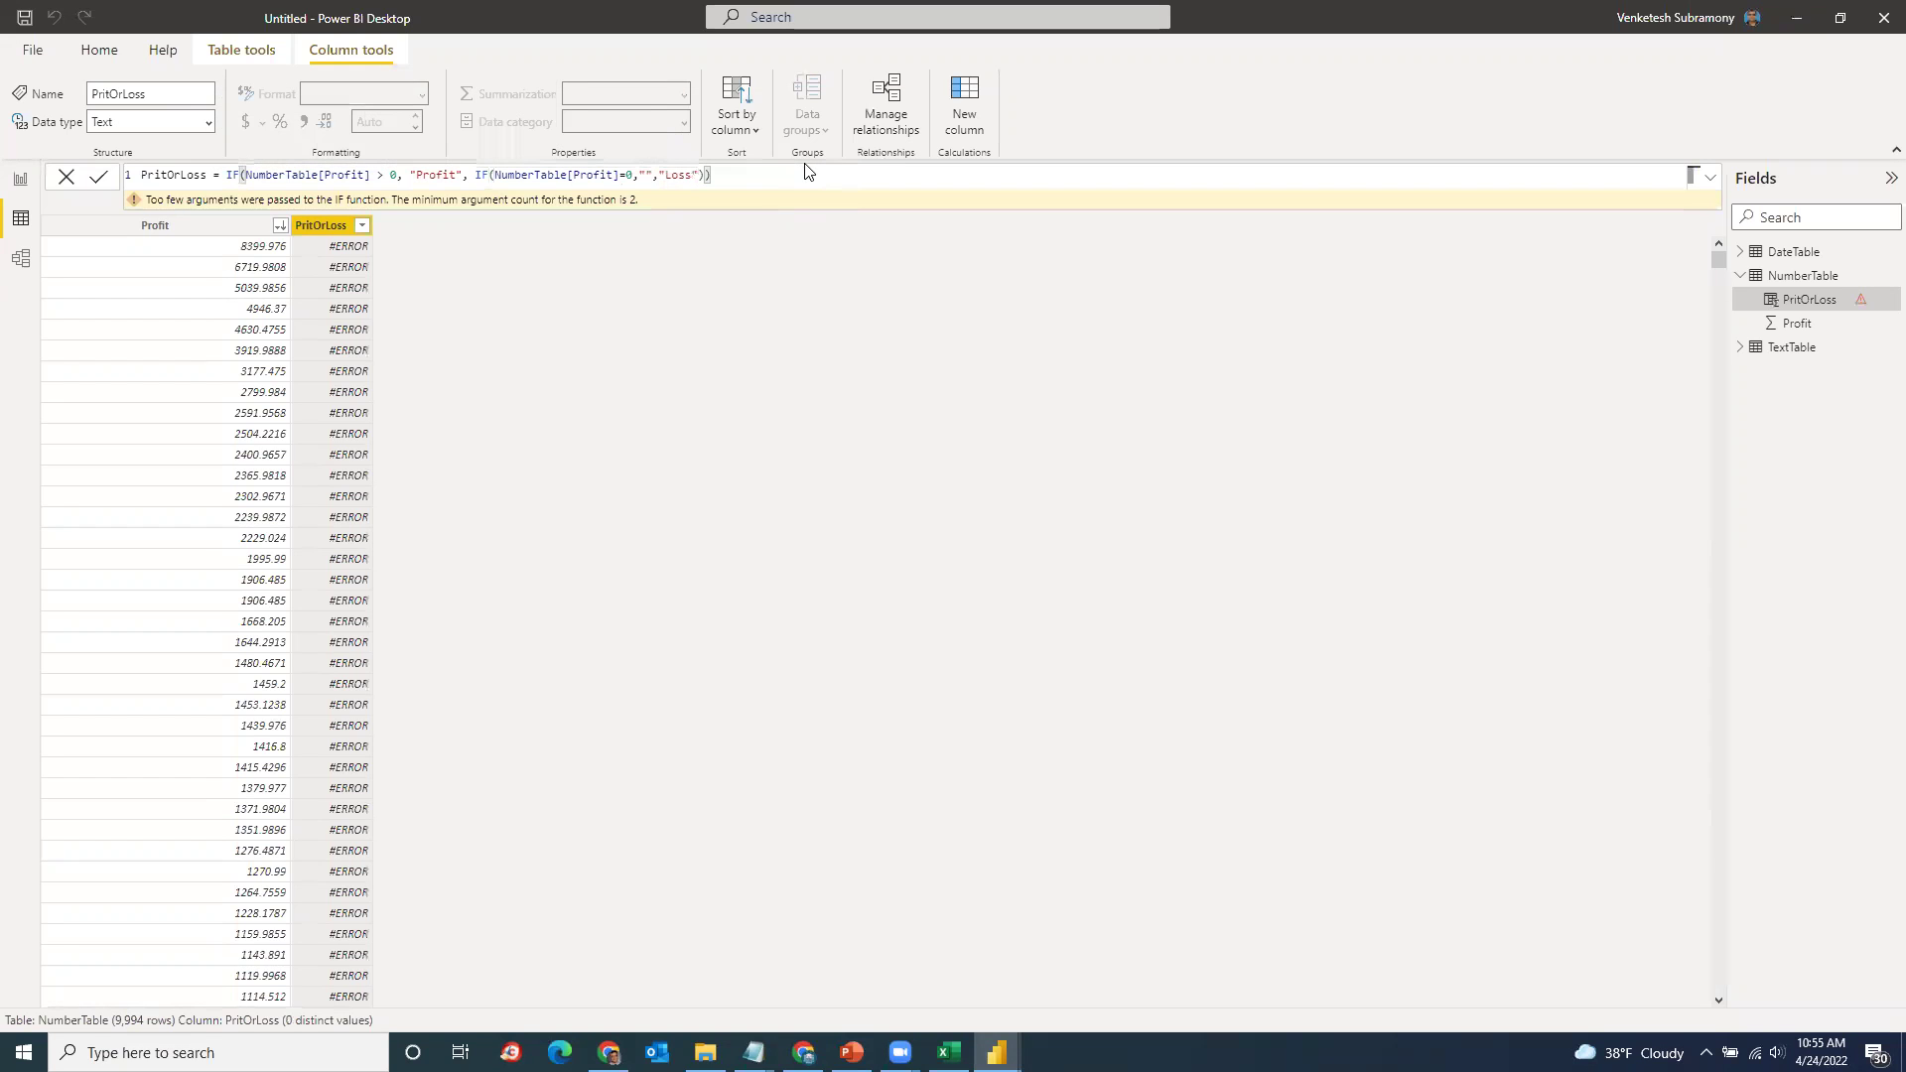
{"action": "key", "text": "Return"}
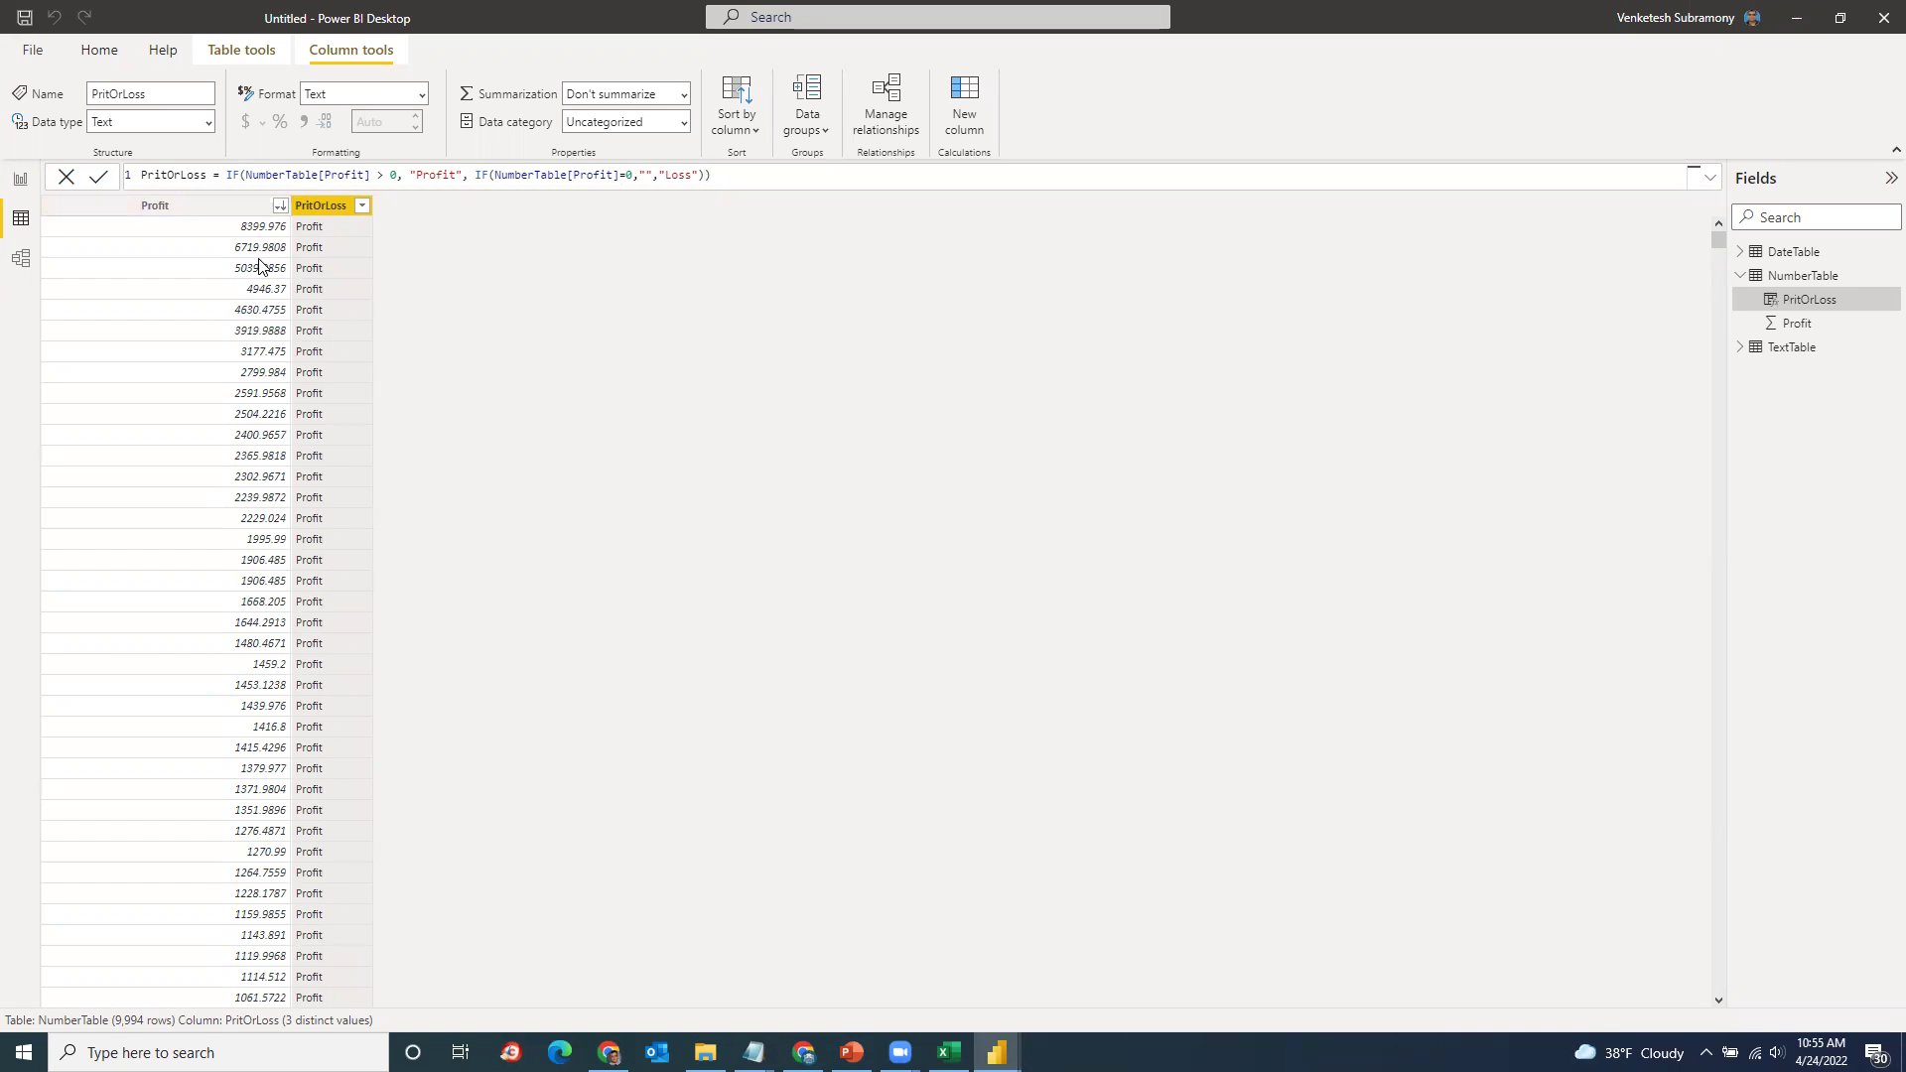
Step: Examine the PritOrLoss values for positive, zero and negative Profit rows in NumberTable
{"action": "left_click", "coordinate": [274, 206]}
{"action": "scroll", "coordinate": [297, 506], "scroll_direction": "down", "scroll_amount": 20}
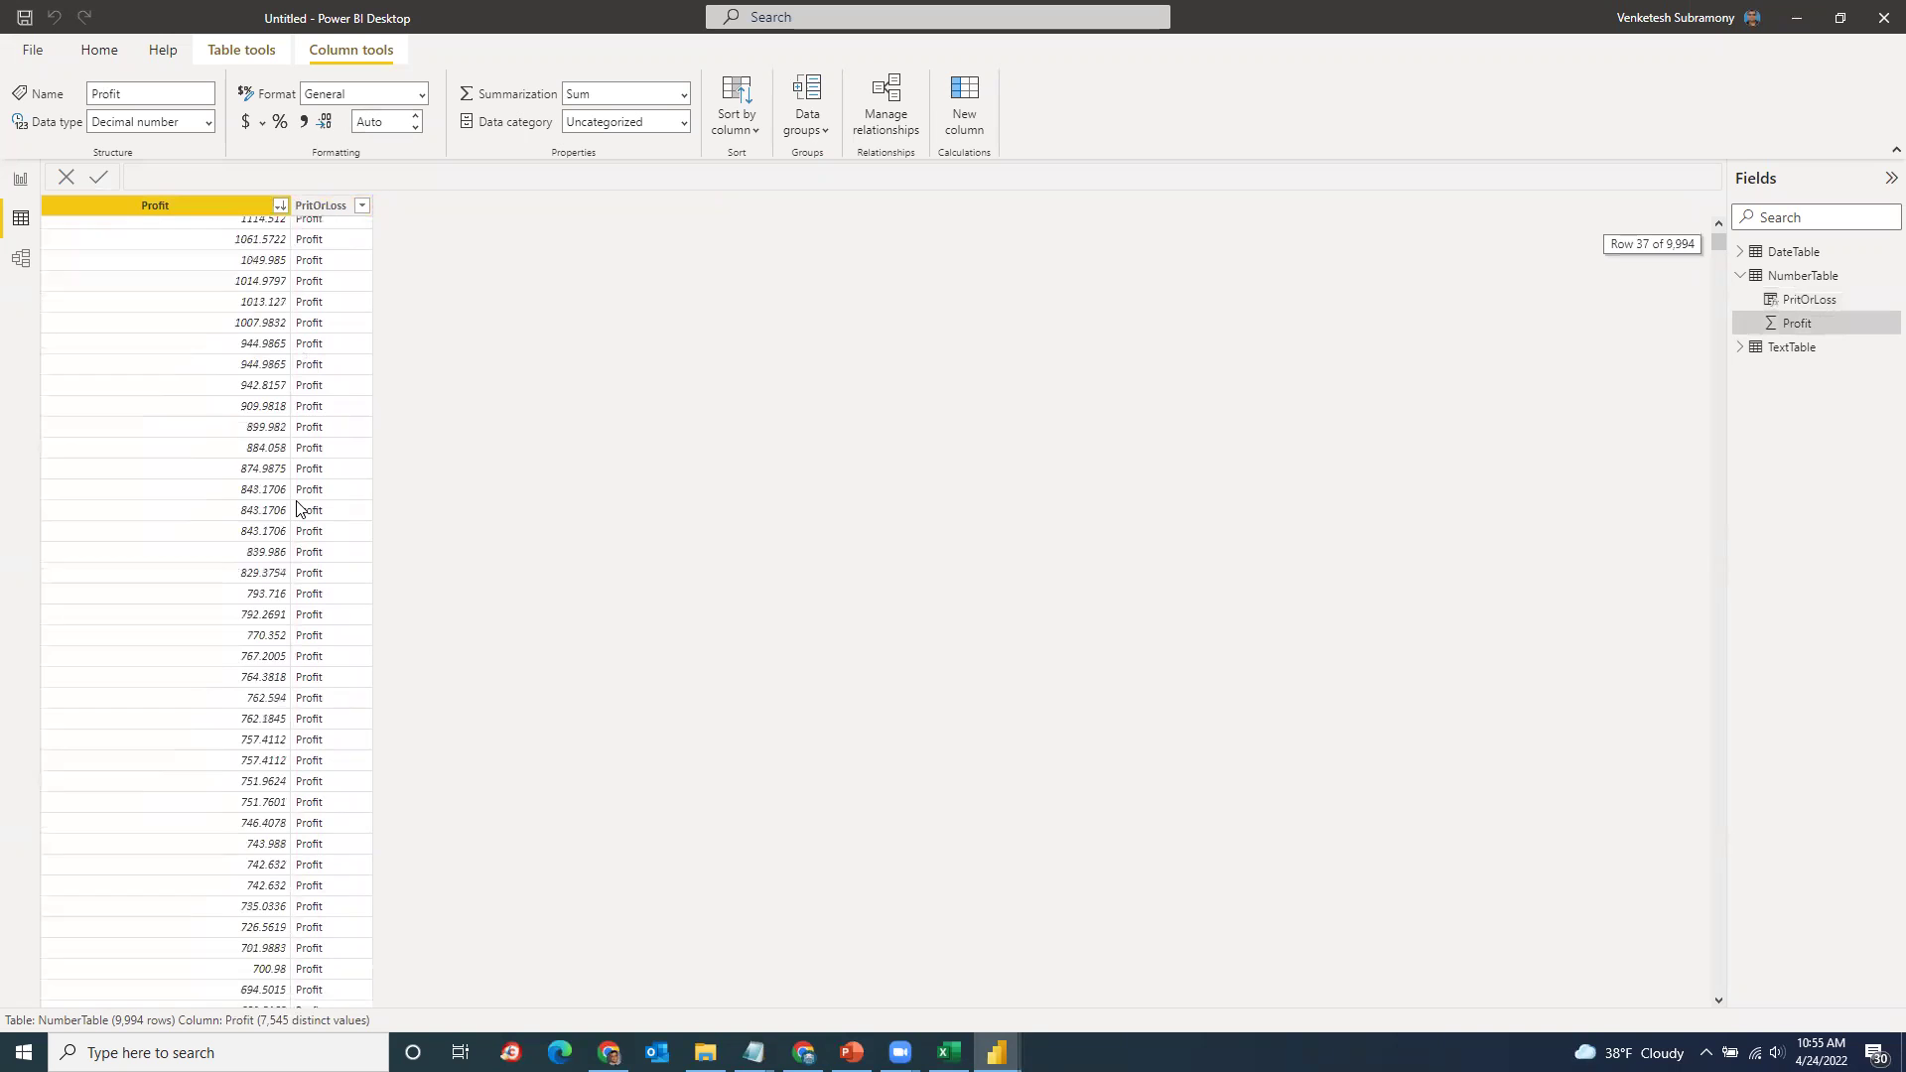
{"action": "left_click_drag", "start_coordinate": [1719, 254], "coordinate": [1732, 593]}
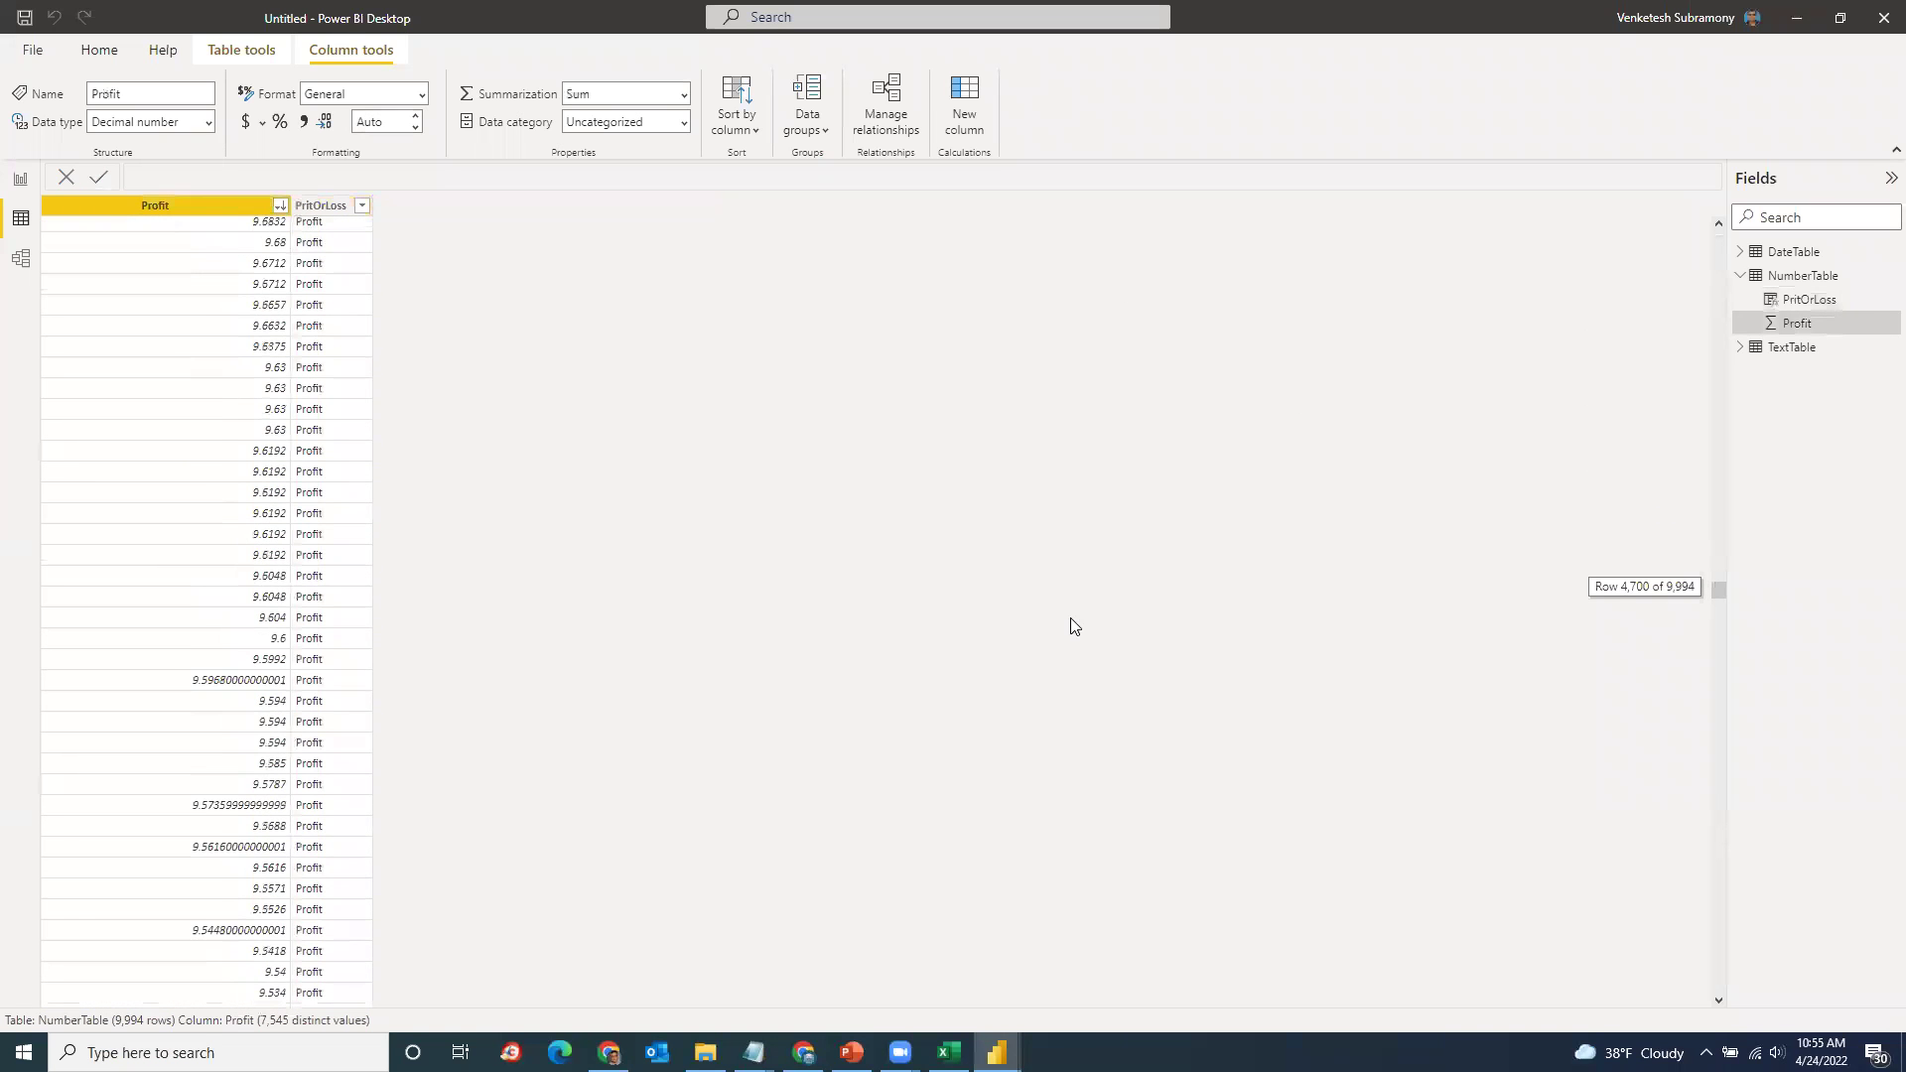
{"action": "scroll", "coordinate": [360, 786], "scroll_direction": "down", "scroll_amount": 20}
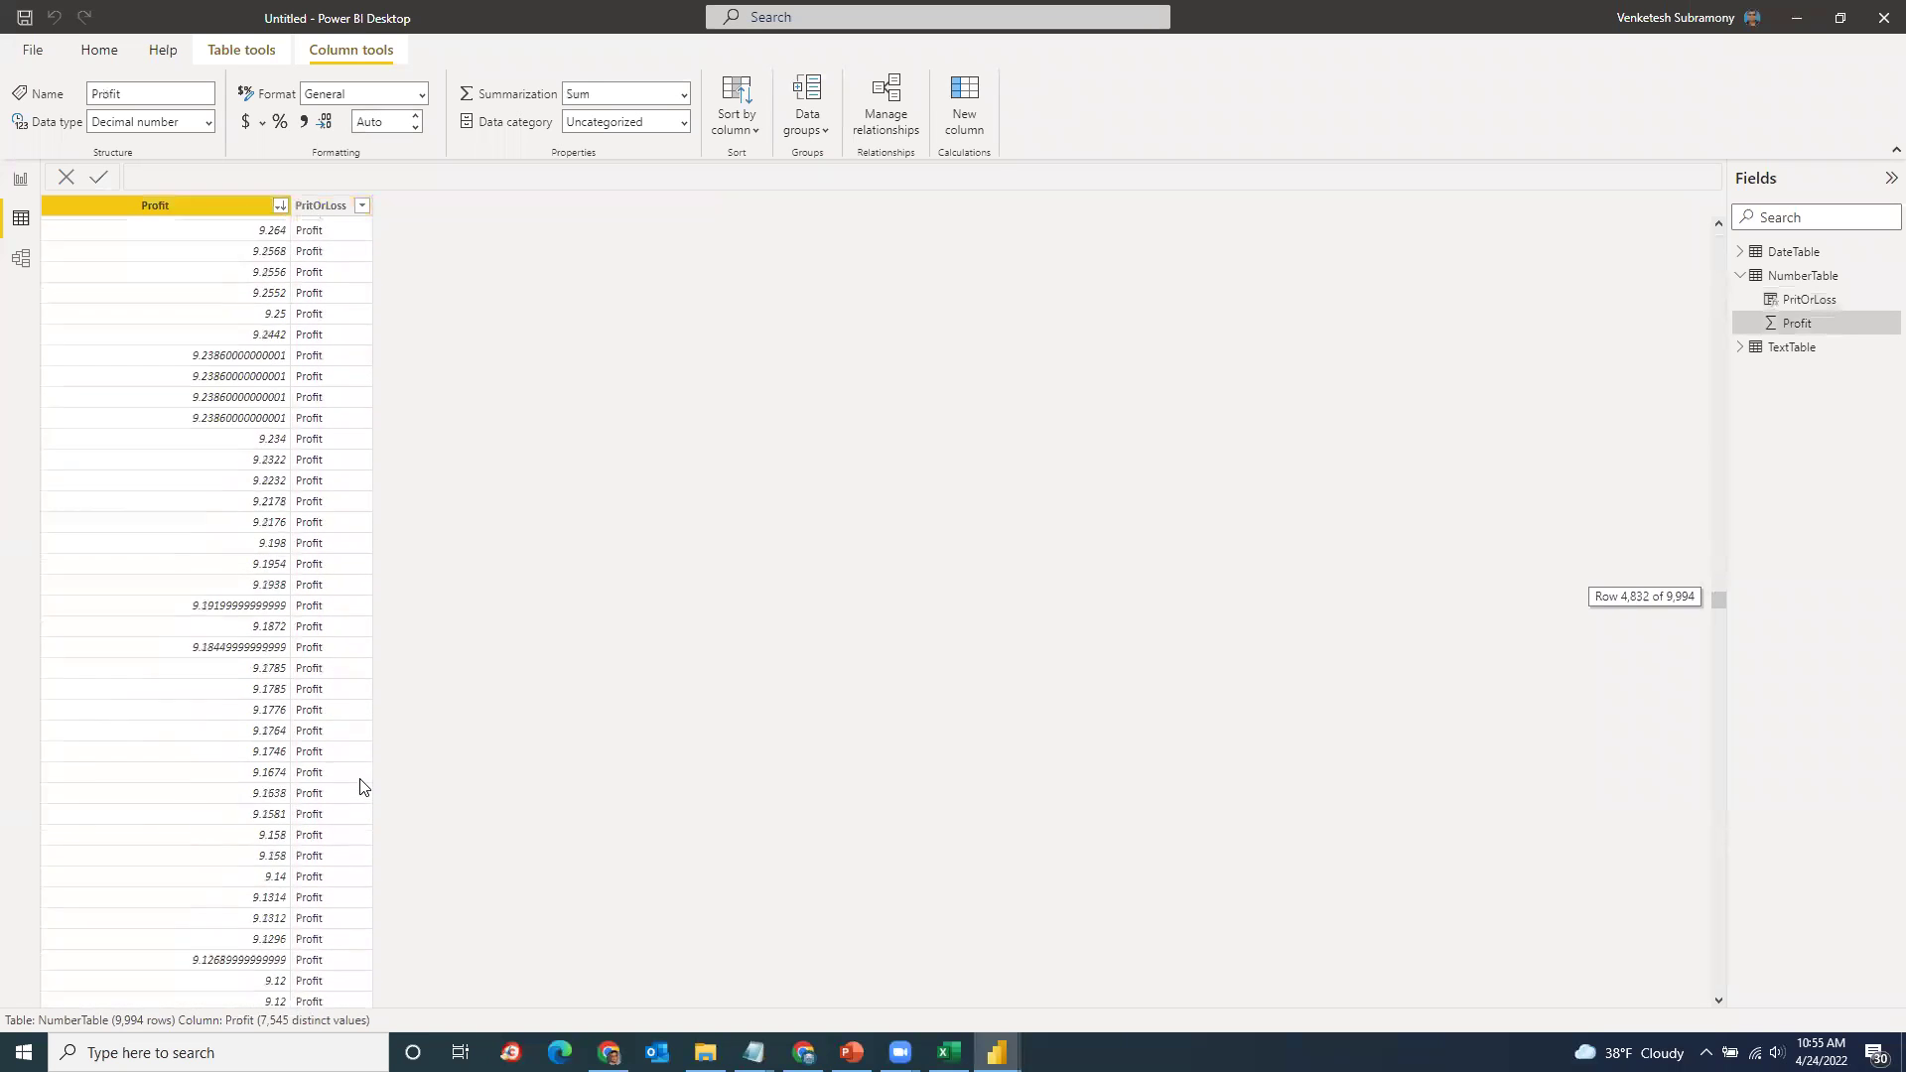
{"action": "scroll", "coordinate": [361, 786], "scroll_direction": "down", "scroll_amount": 7}
{"action": "scroll", "coordinate": [361, 786], "scroll_direction": "down", "scroll_amount": 20}
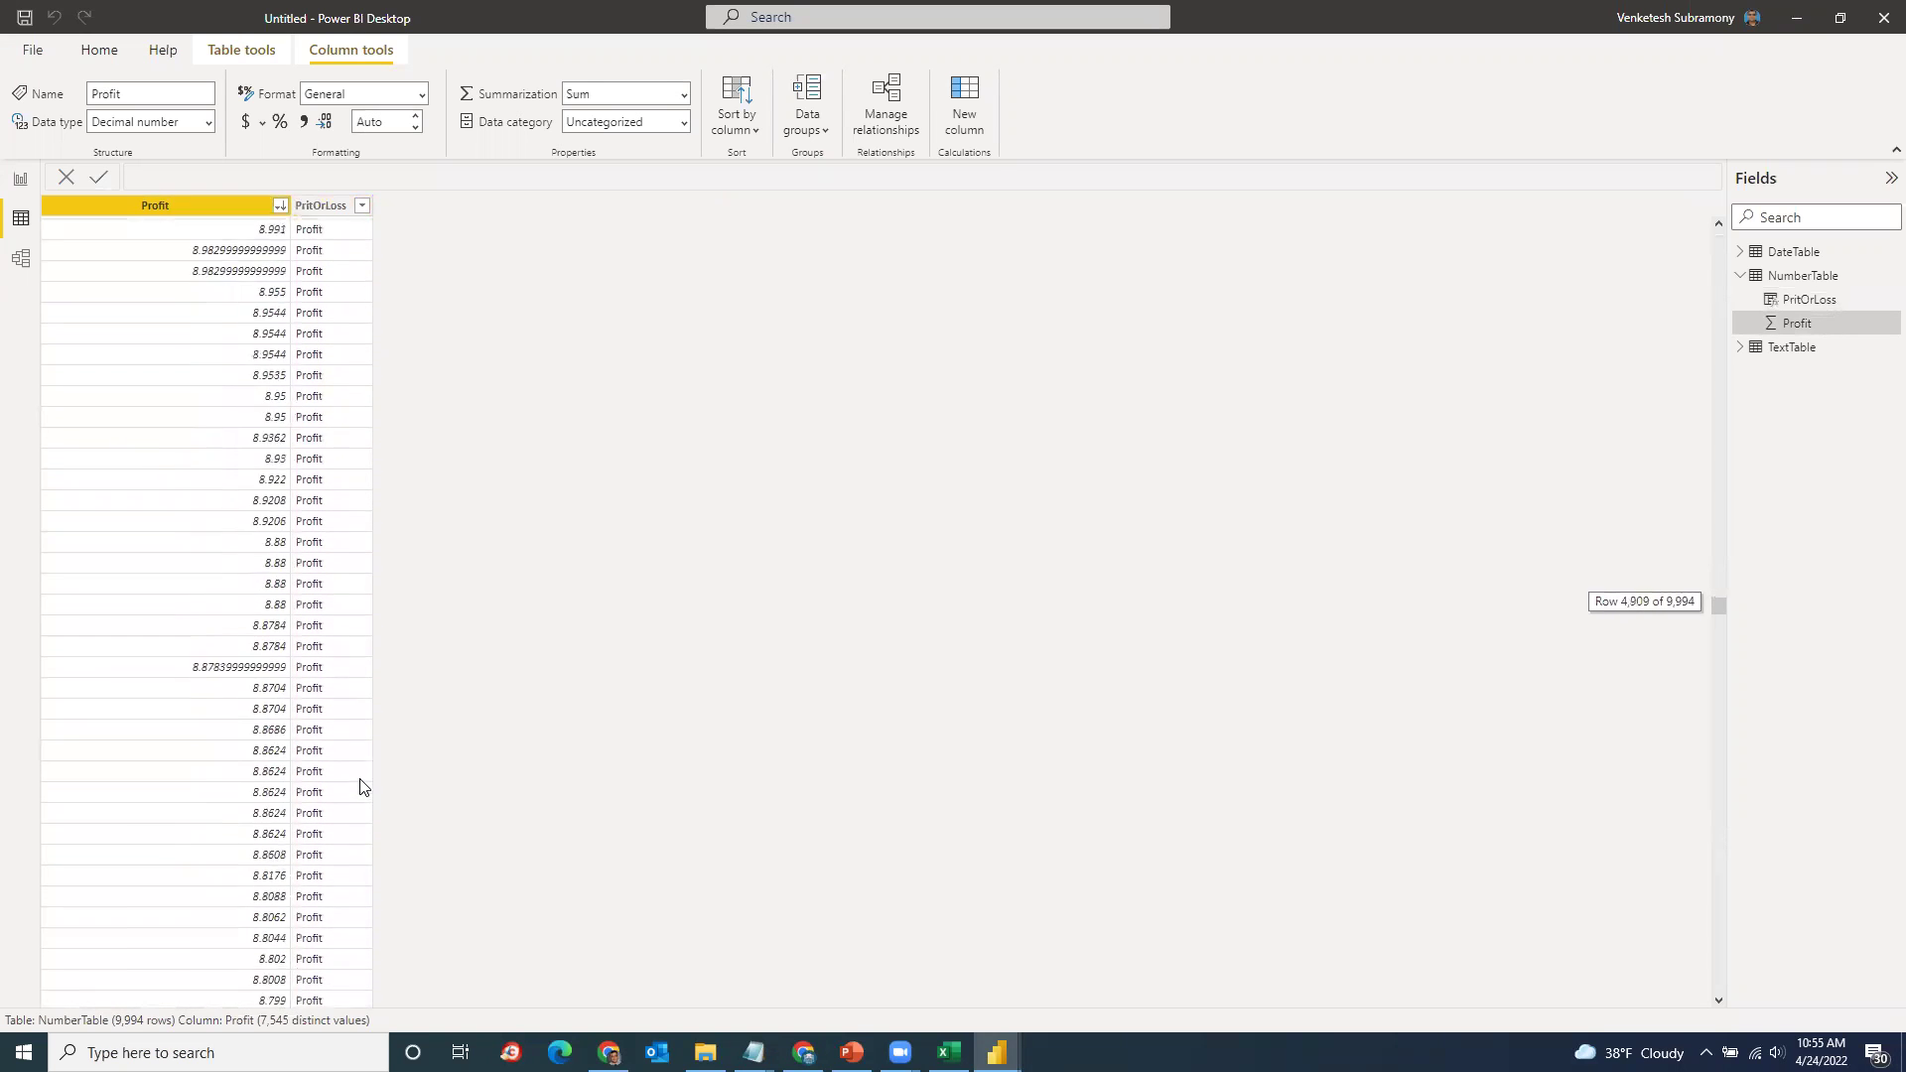
{"action": "scroll", "coordinate": [360, 787], "scroll_direction": "down", "scroll_amount": 20}
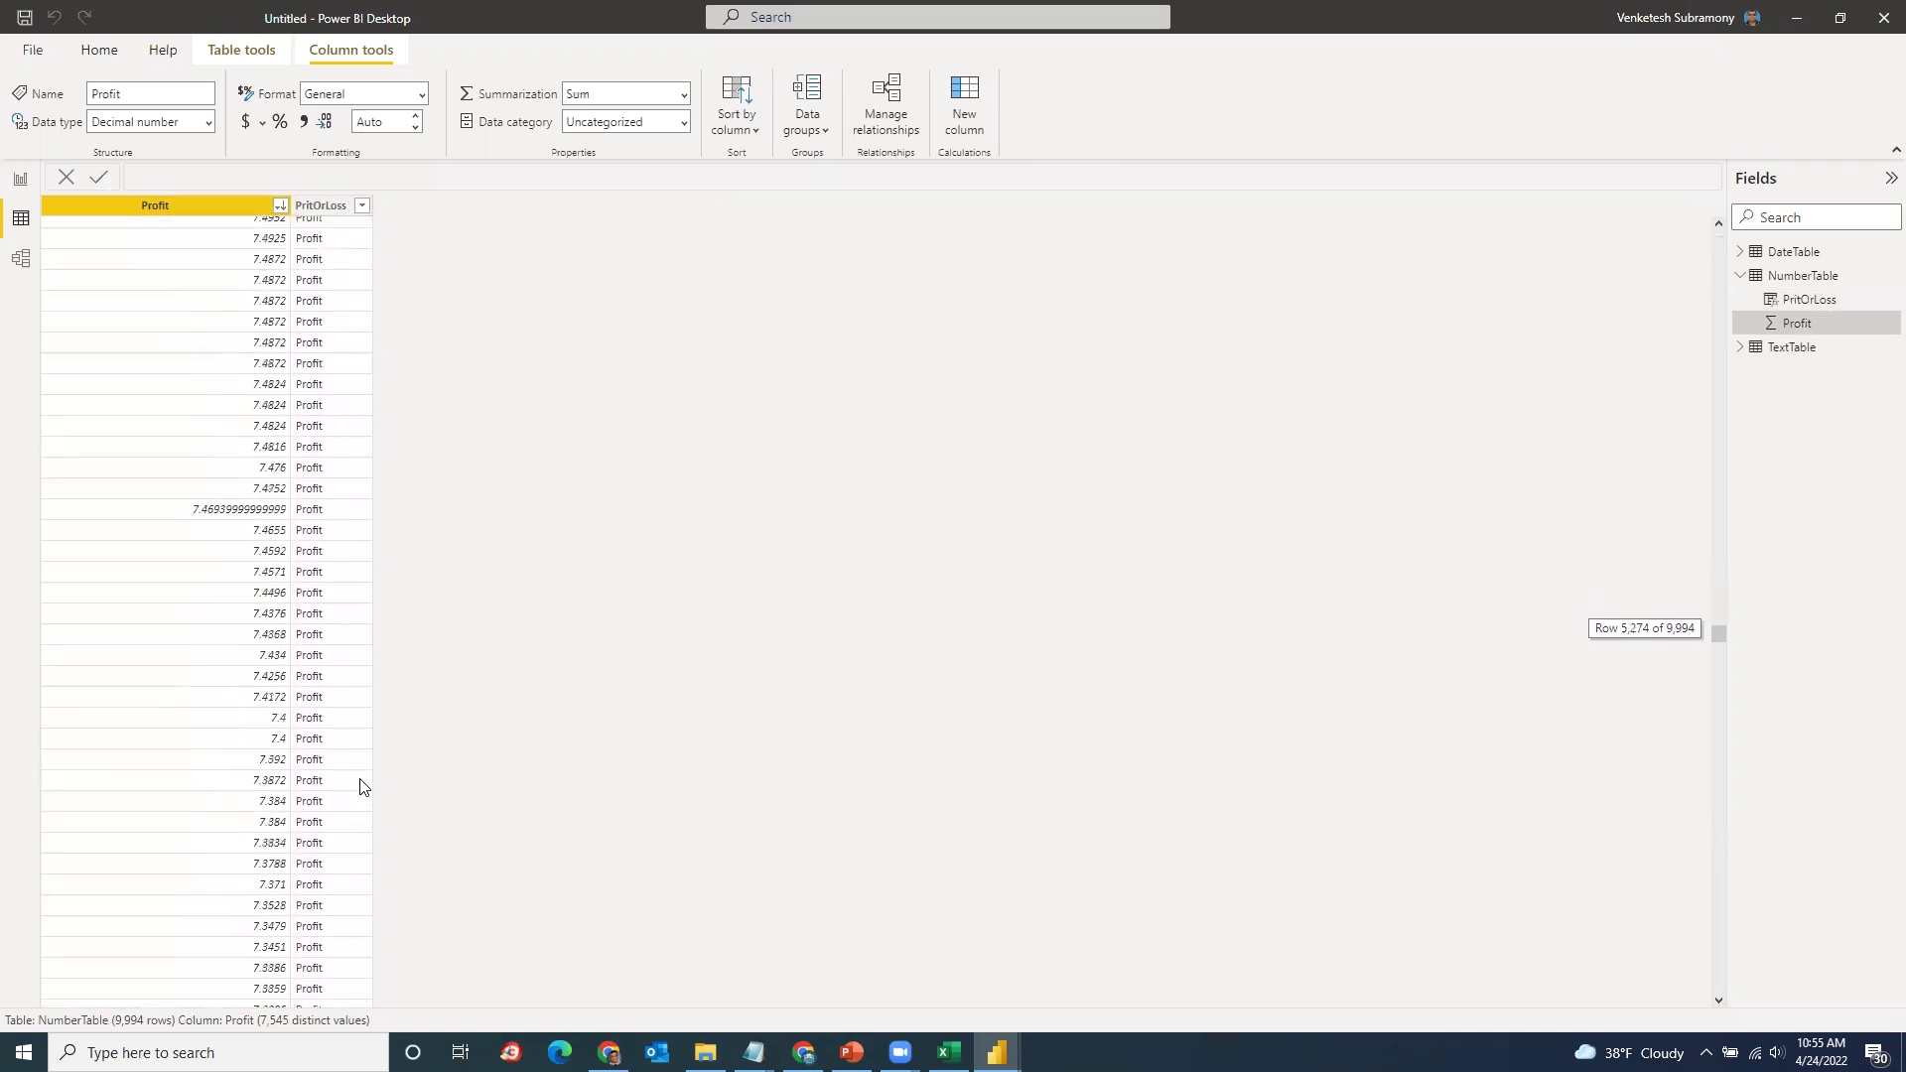
{"action": "scroll", "coordinate": [361, 786], "scroll_direction": "down", "scroll_amount": 20}
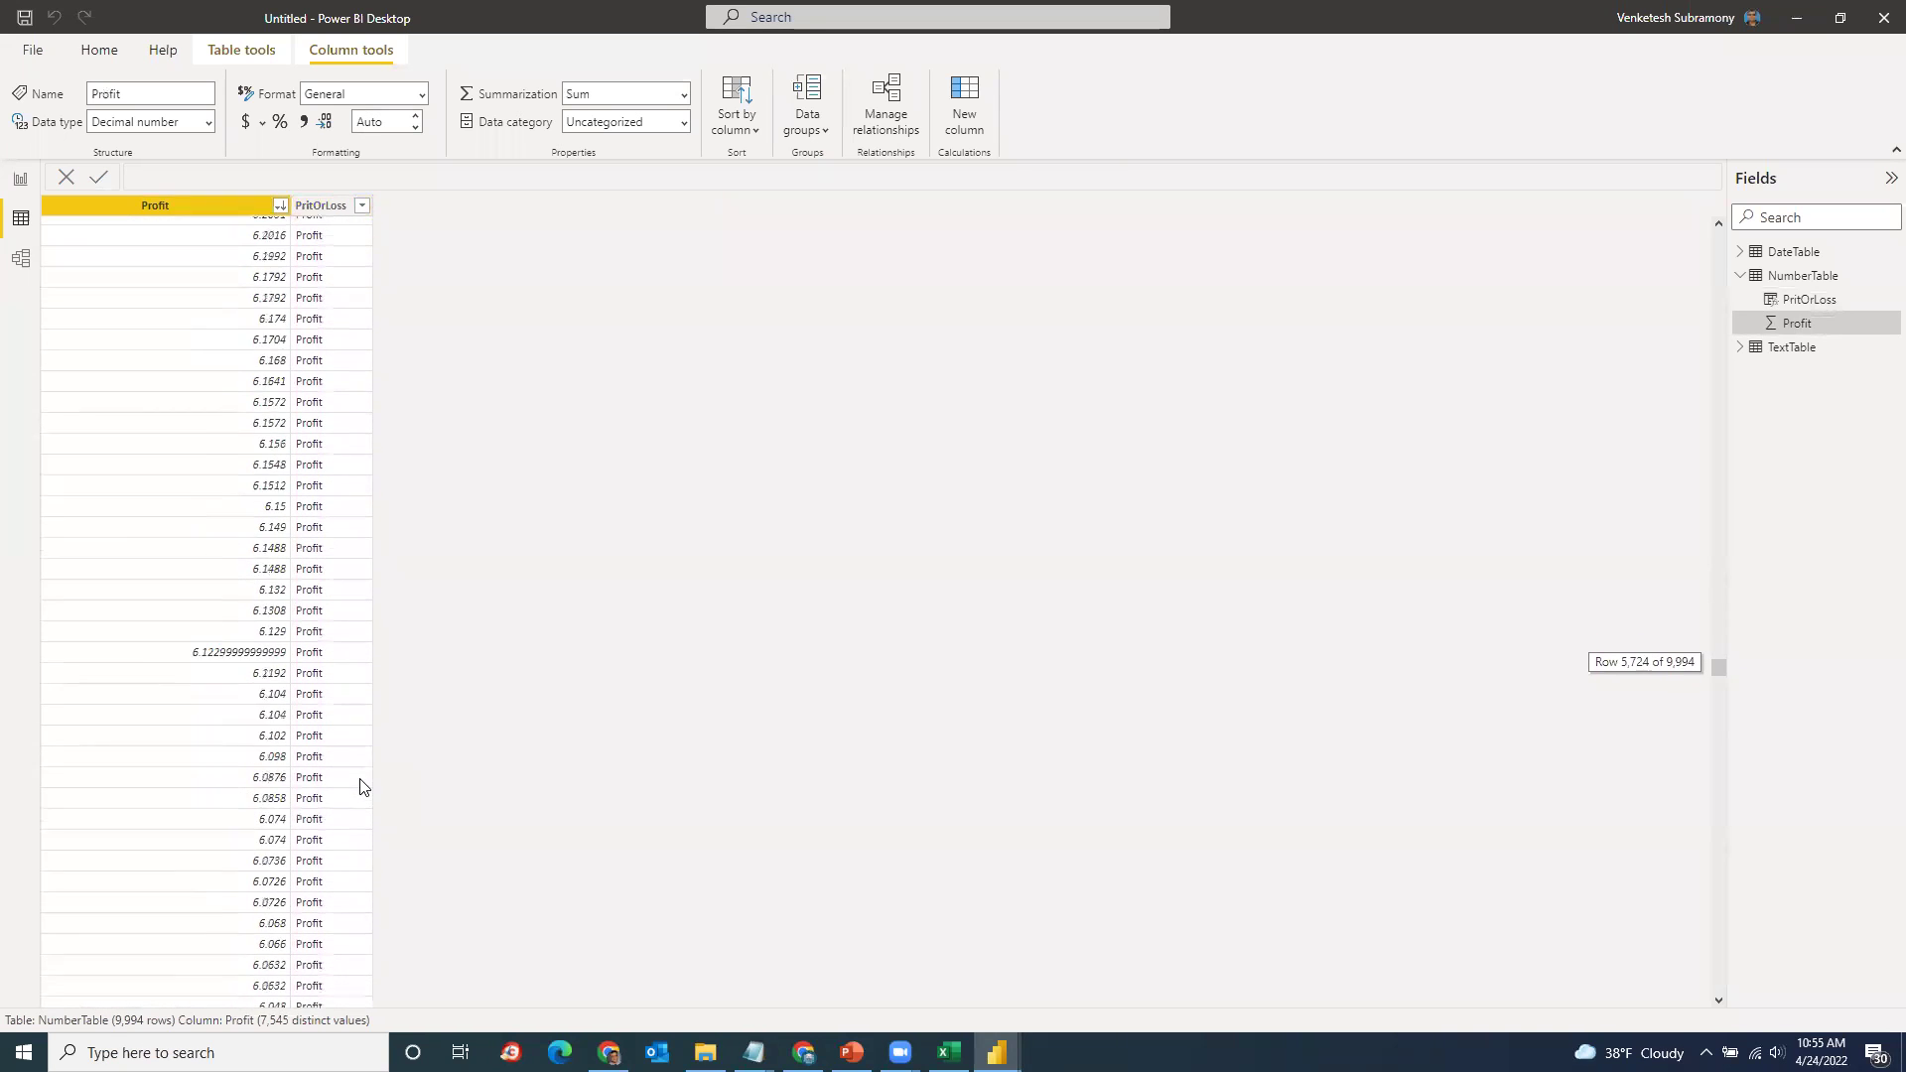
{"action": "scroll", "coordinate": [361, 786], "scroll_direction": "down", "scroll_amount": 3}
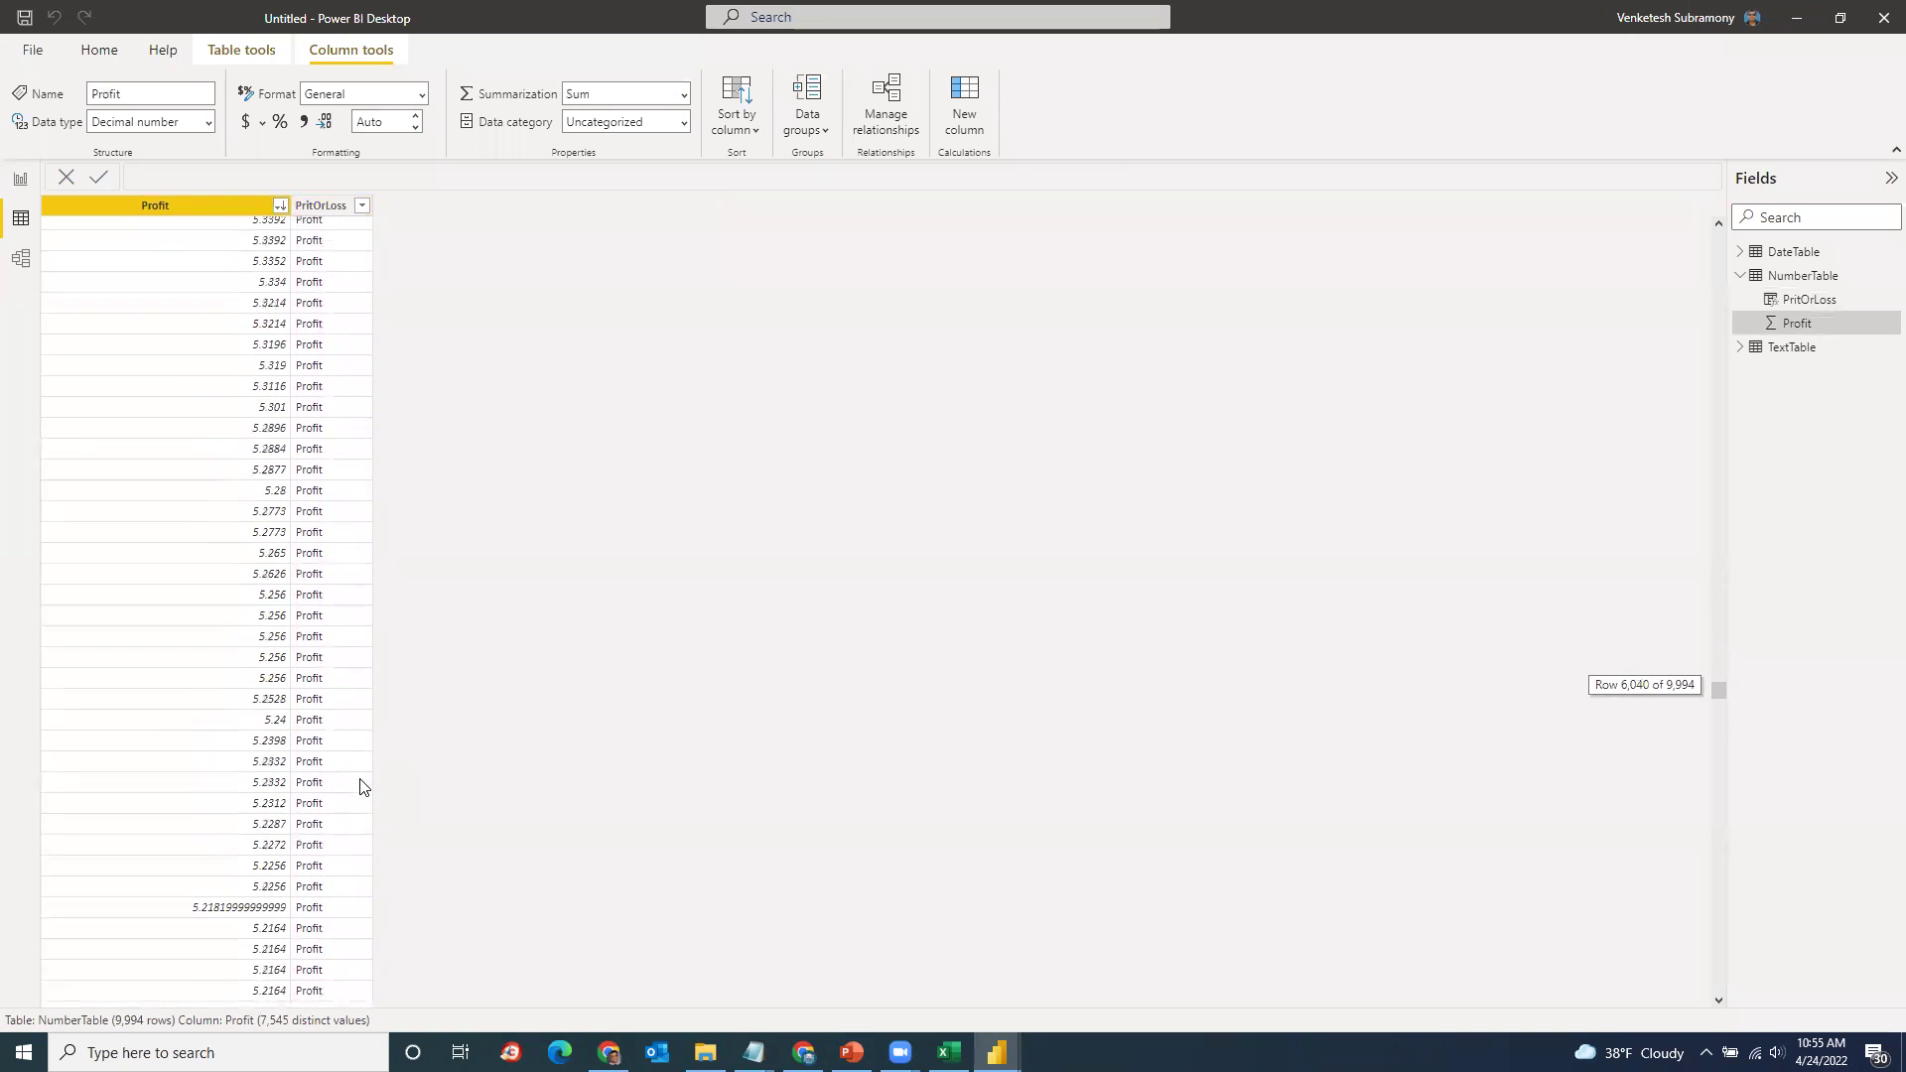
{"action": "left_click_drag", "start_coordinate": [1715, 693], "coordinate": [1736, 869]}
{"action": "scroll", "coordinate": [986, 541], "scroll_direction": "up", "scroll_amount": 15}
{"action": "scroll", "coordinate": [986, 541], "scroll_direction": "up", "scroll_amount": 14}
{"action": "scroll", "coordinate": [986, 541], "scroll_direction": "up", "scroll_amount": 8}
Step: Select the PritOrLoss column and examine the nested IF in its formula against the zero-profit rows
{"action": "left_click", "coordinate": [349, 757]}
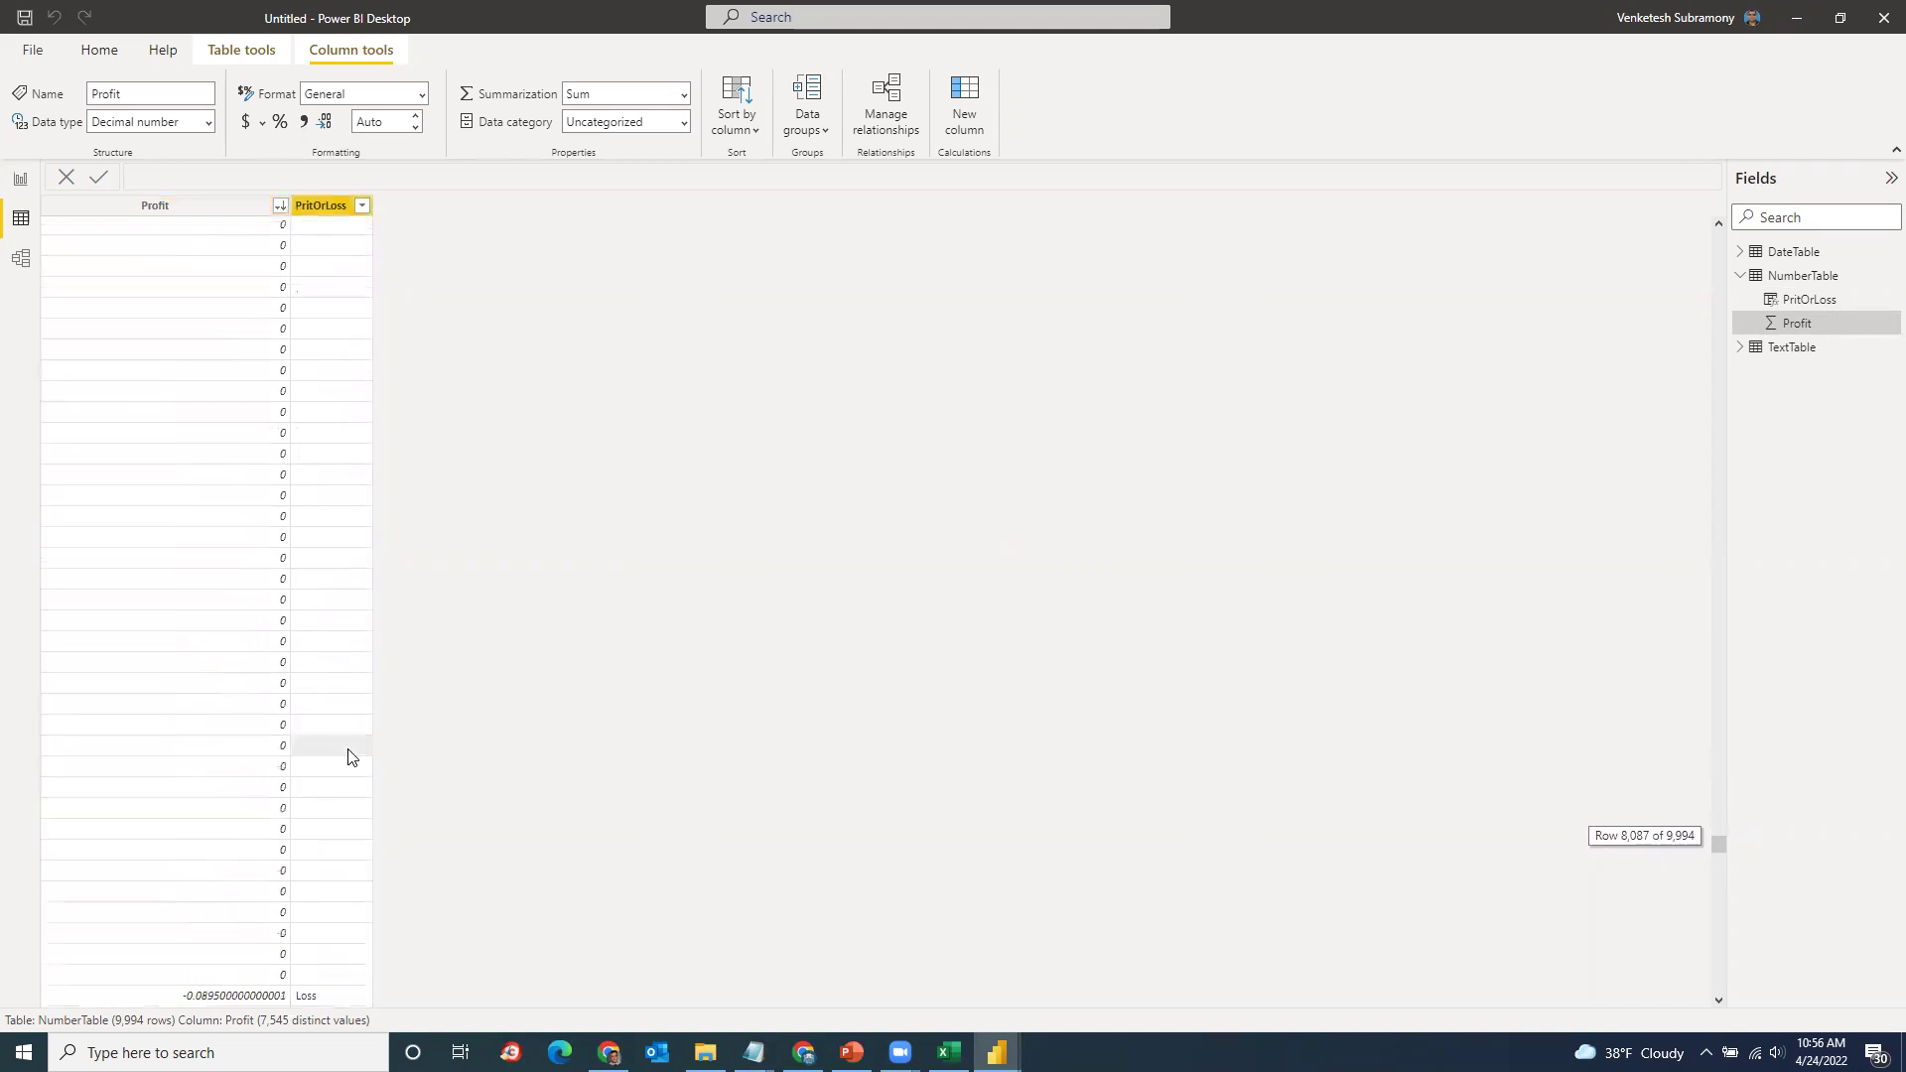
{"action": "scroll", "coordinate": [587, 434], "scroll_direction": "up", "scroll_amount": 16}
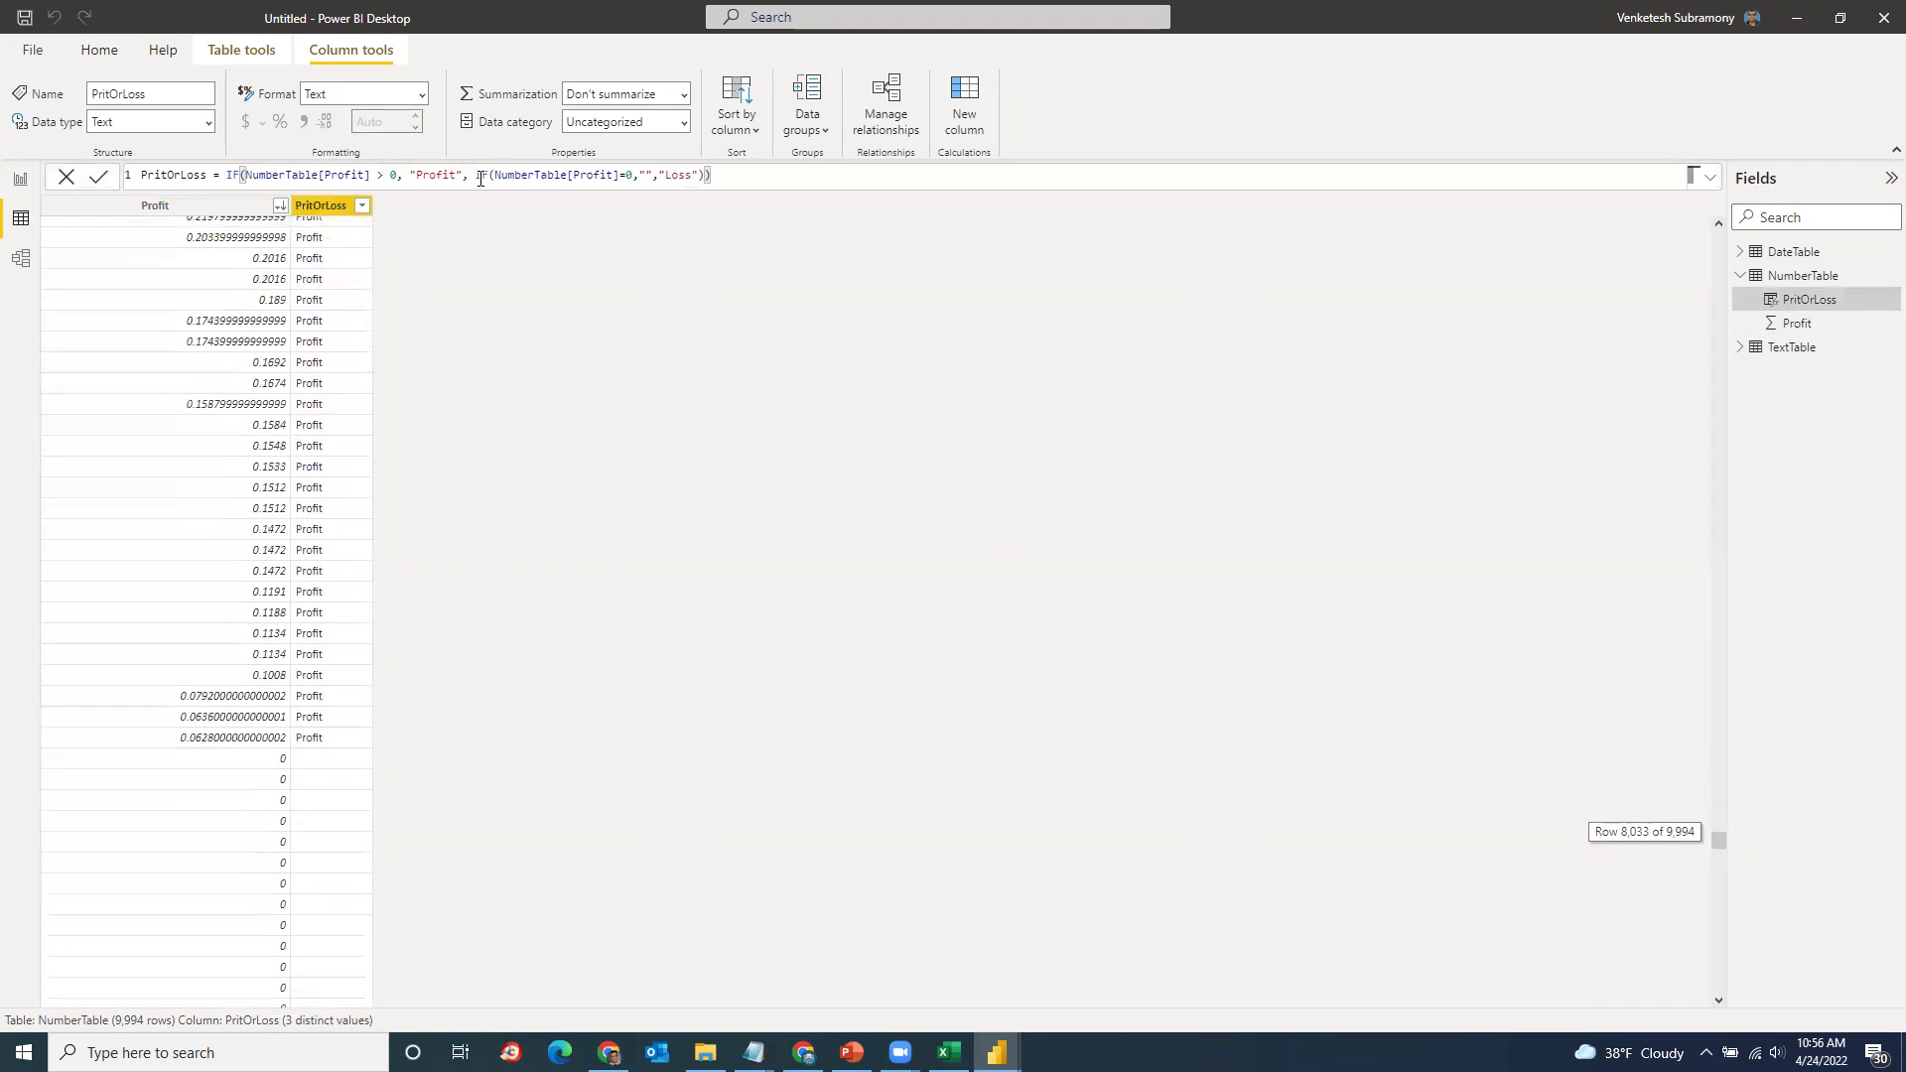
{"action": "left_click_drag", "start_coordinate": [475, 175], "coordinate": [697, 177]}
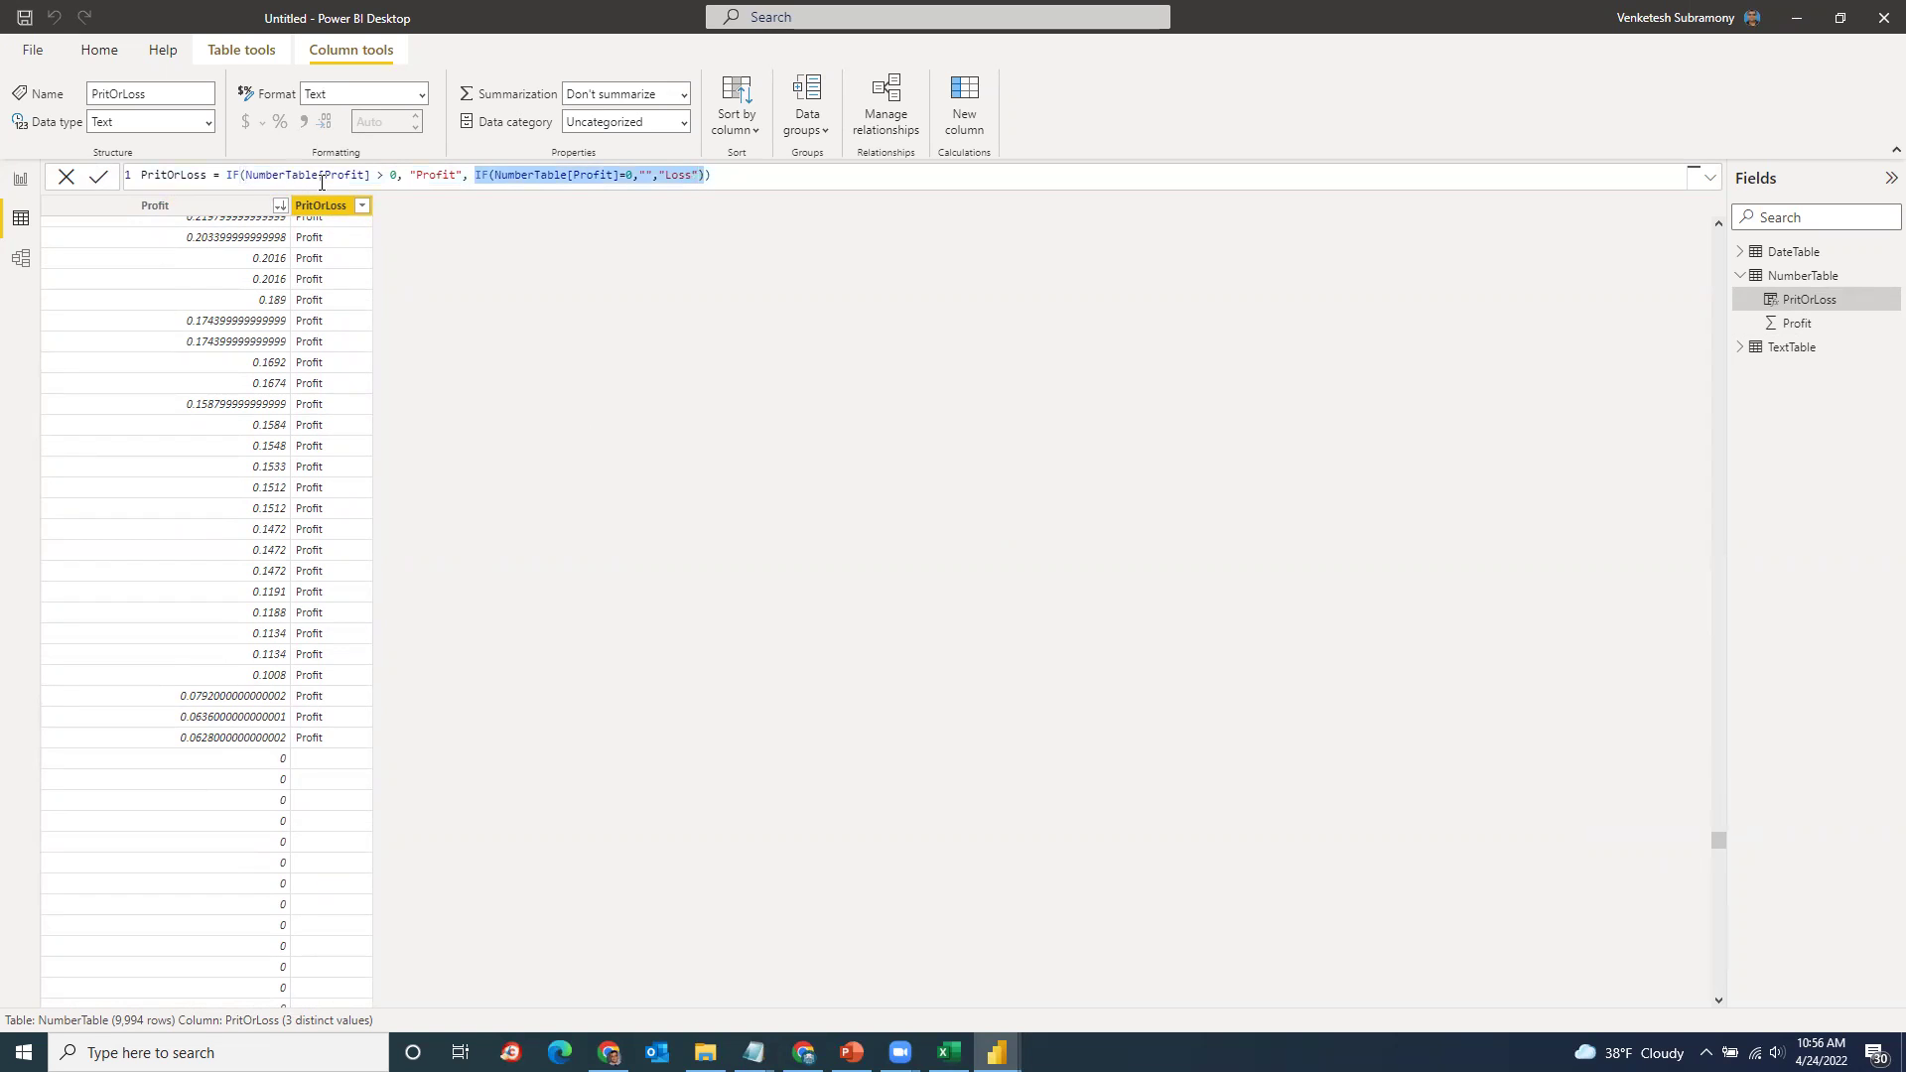
{"action": "left_click", "coordinate": [740, 174]}
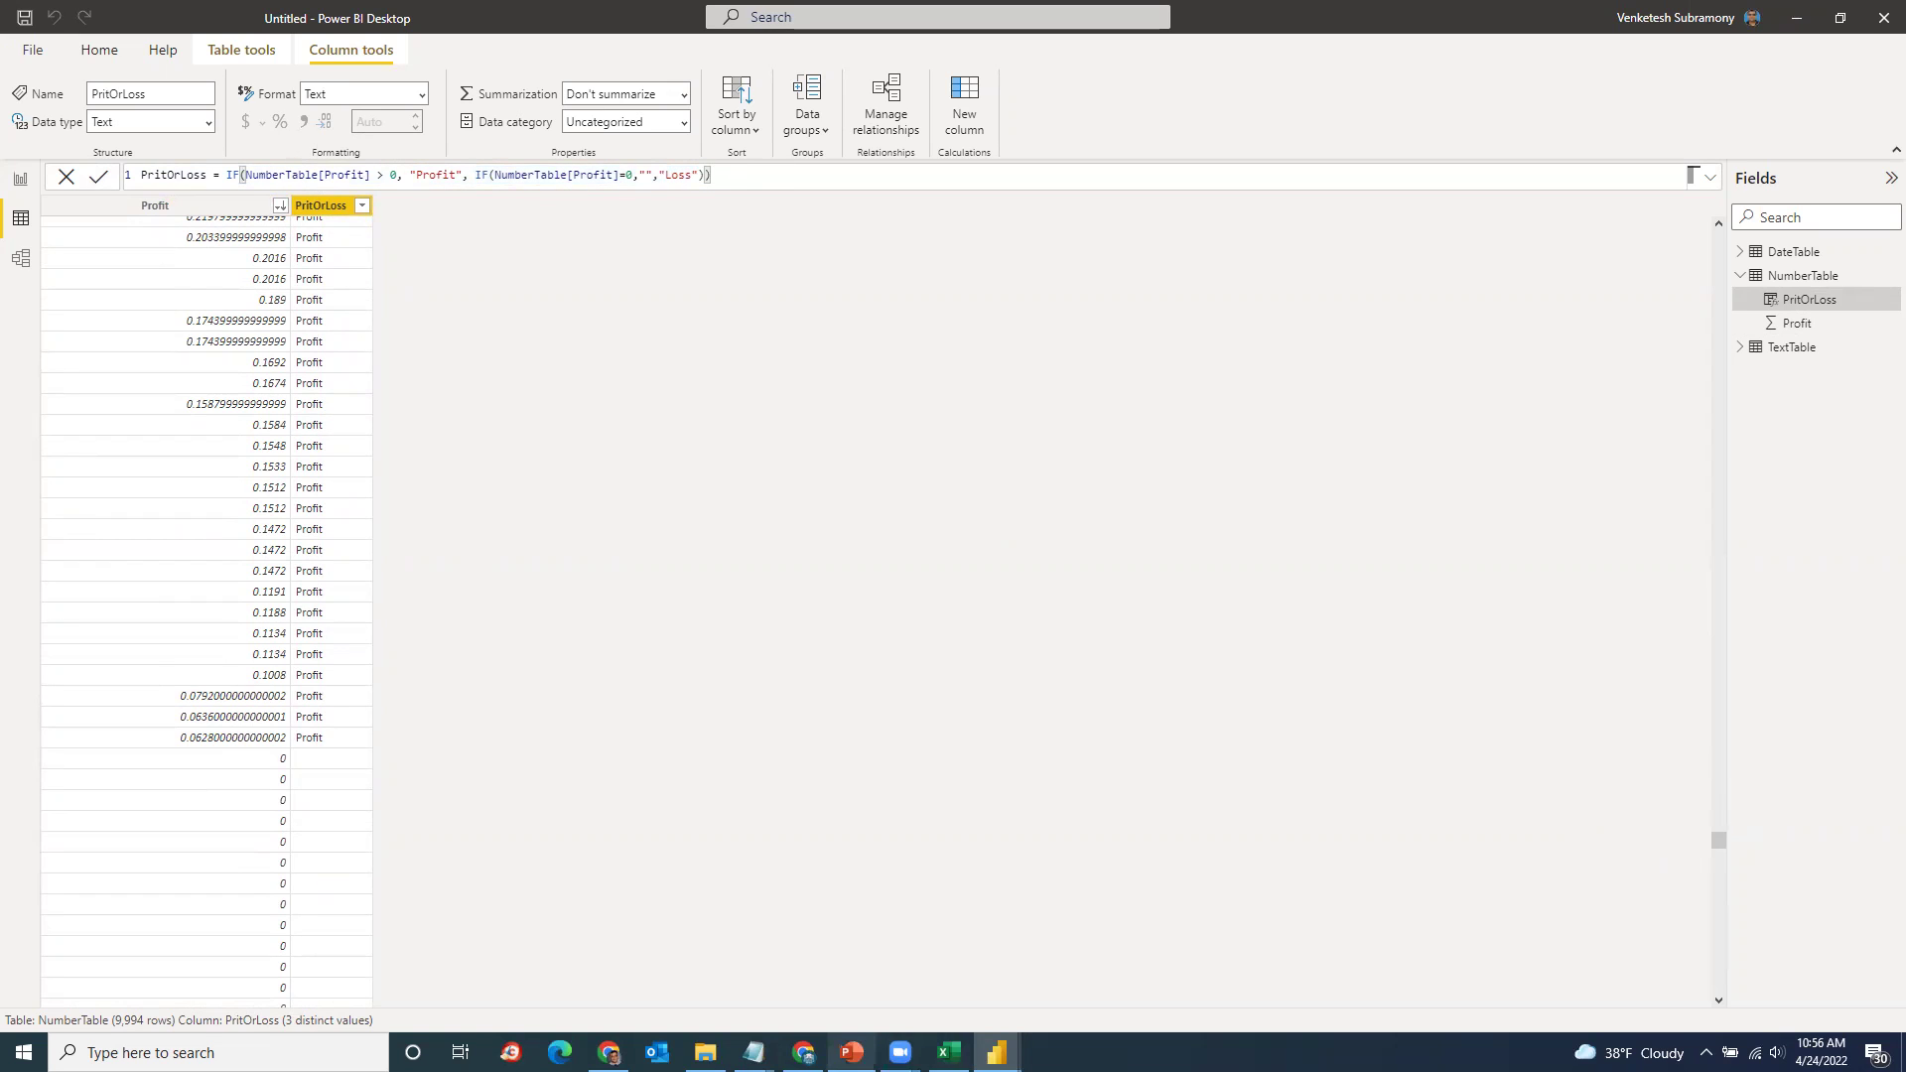
Step: Switch to Chrome, collapse the Text functions group and expand Logical functions in the DAX reference
{"action": "left_click", "coordinate": [803, 1052]}
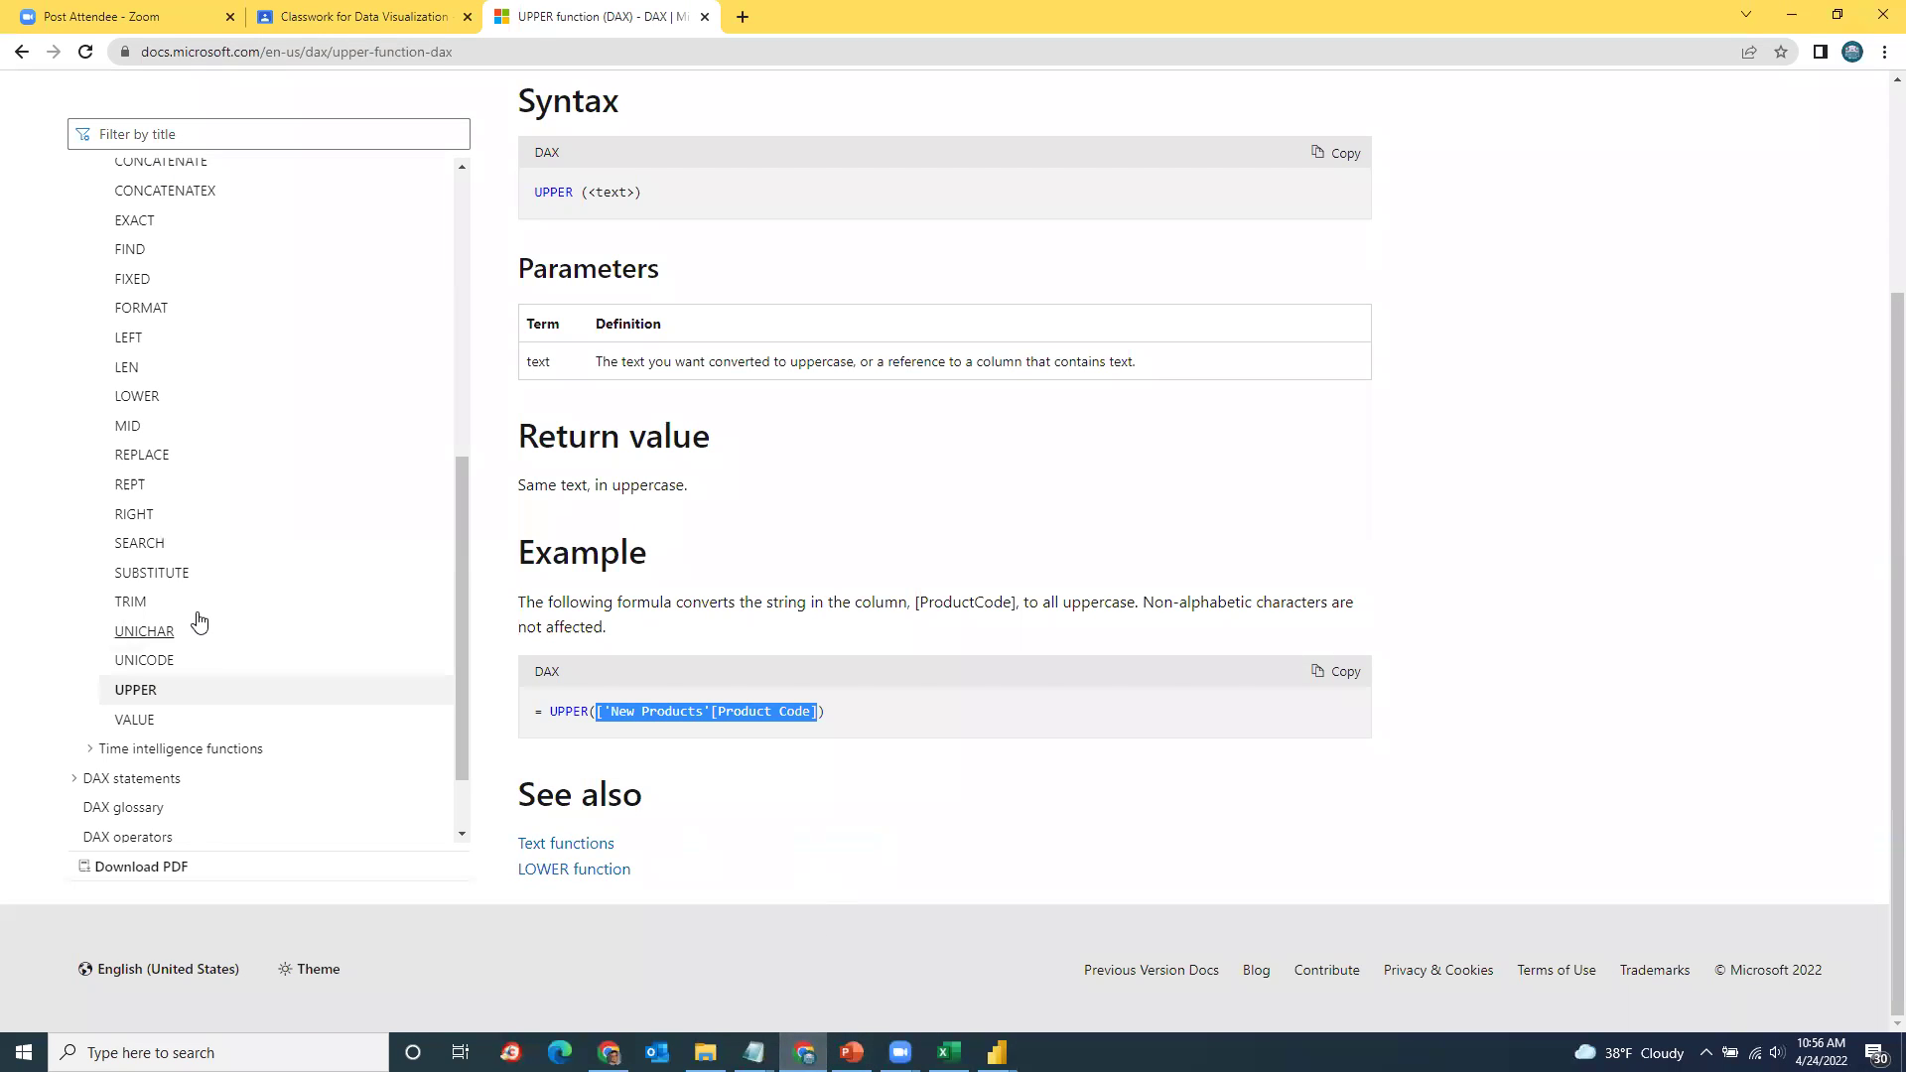
{"action": "scroll", "coordinate": [199, 625], "scroll_direction": "up", "scroll_amount": 5}
{"action": "scroll", "coordinate": [199, 621], "scroll_direction": "up", "scroll_amount": 2}
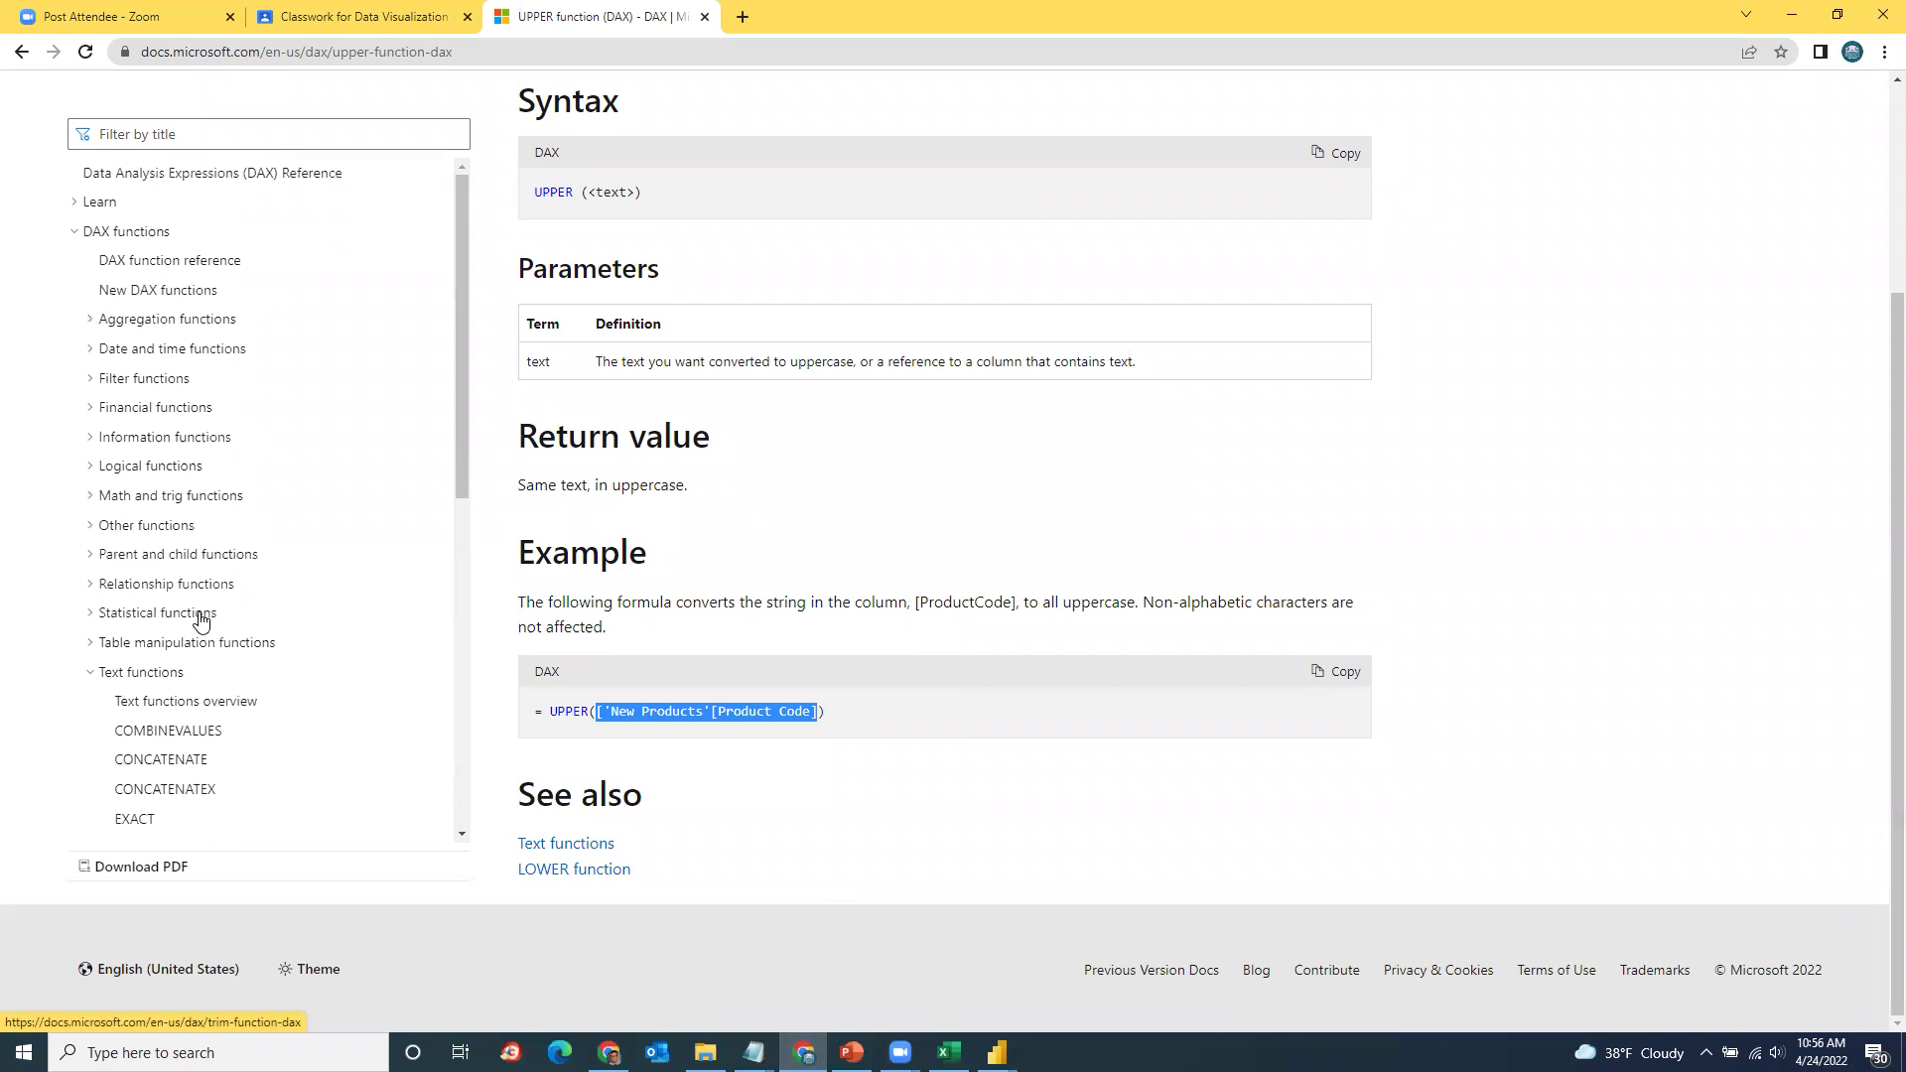
{"action": "left_click", "coordinate": [90, 672]}
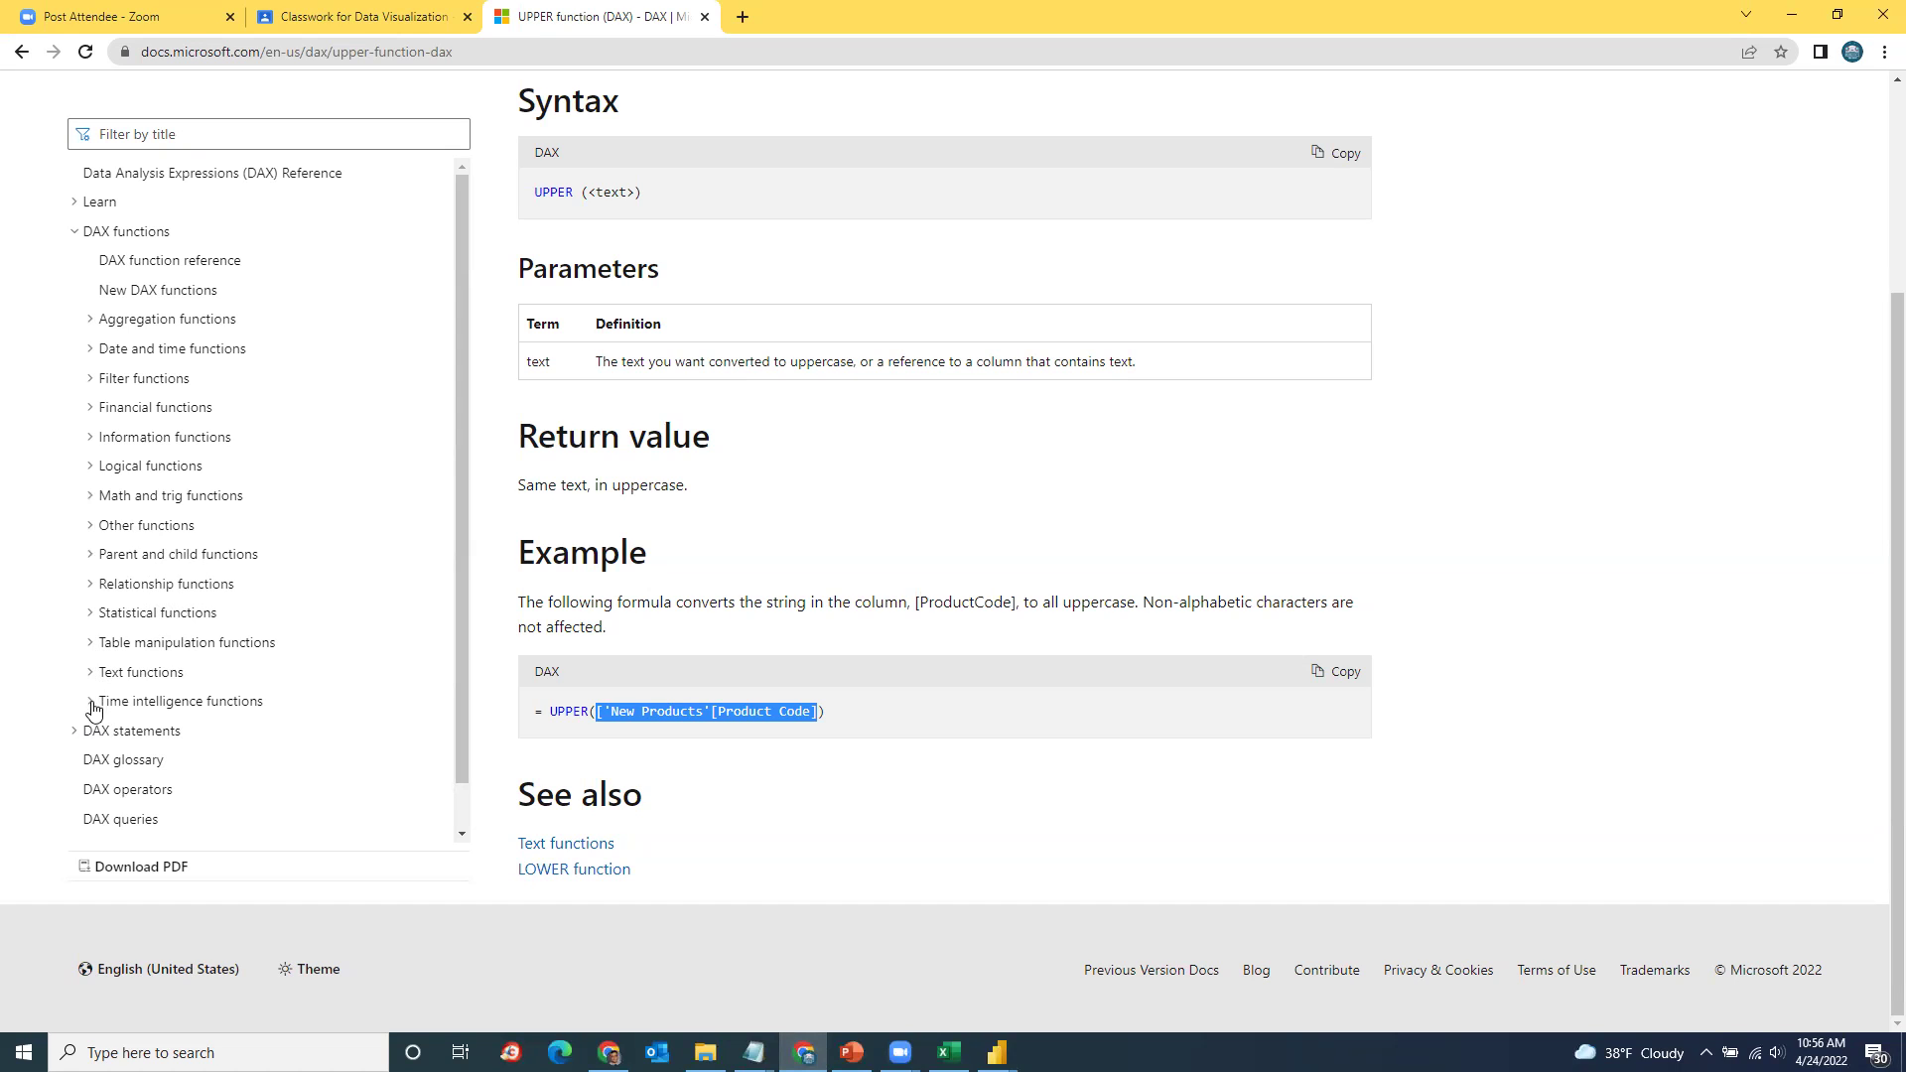
{"action": "left_click", "coordinate": [89, 466]}
{"action": "scroll", "coordinate": [268, 585], "scroll_direction": "down", "scroll_amount": 1}
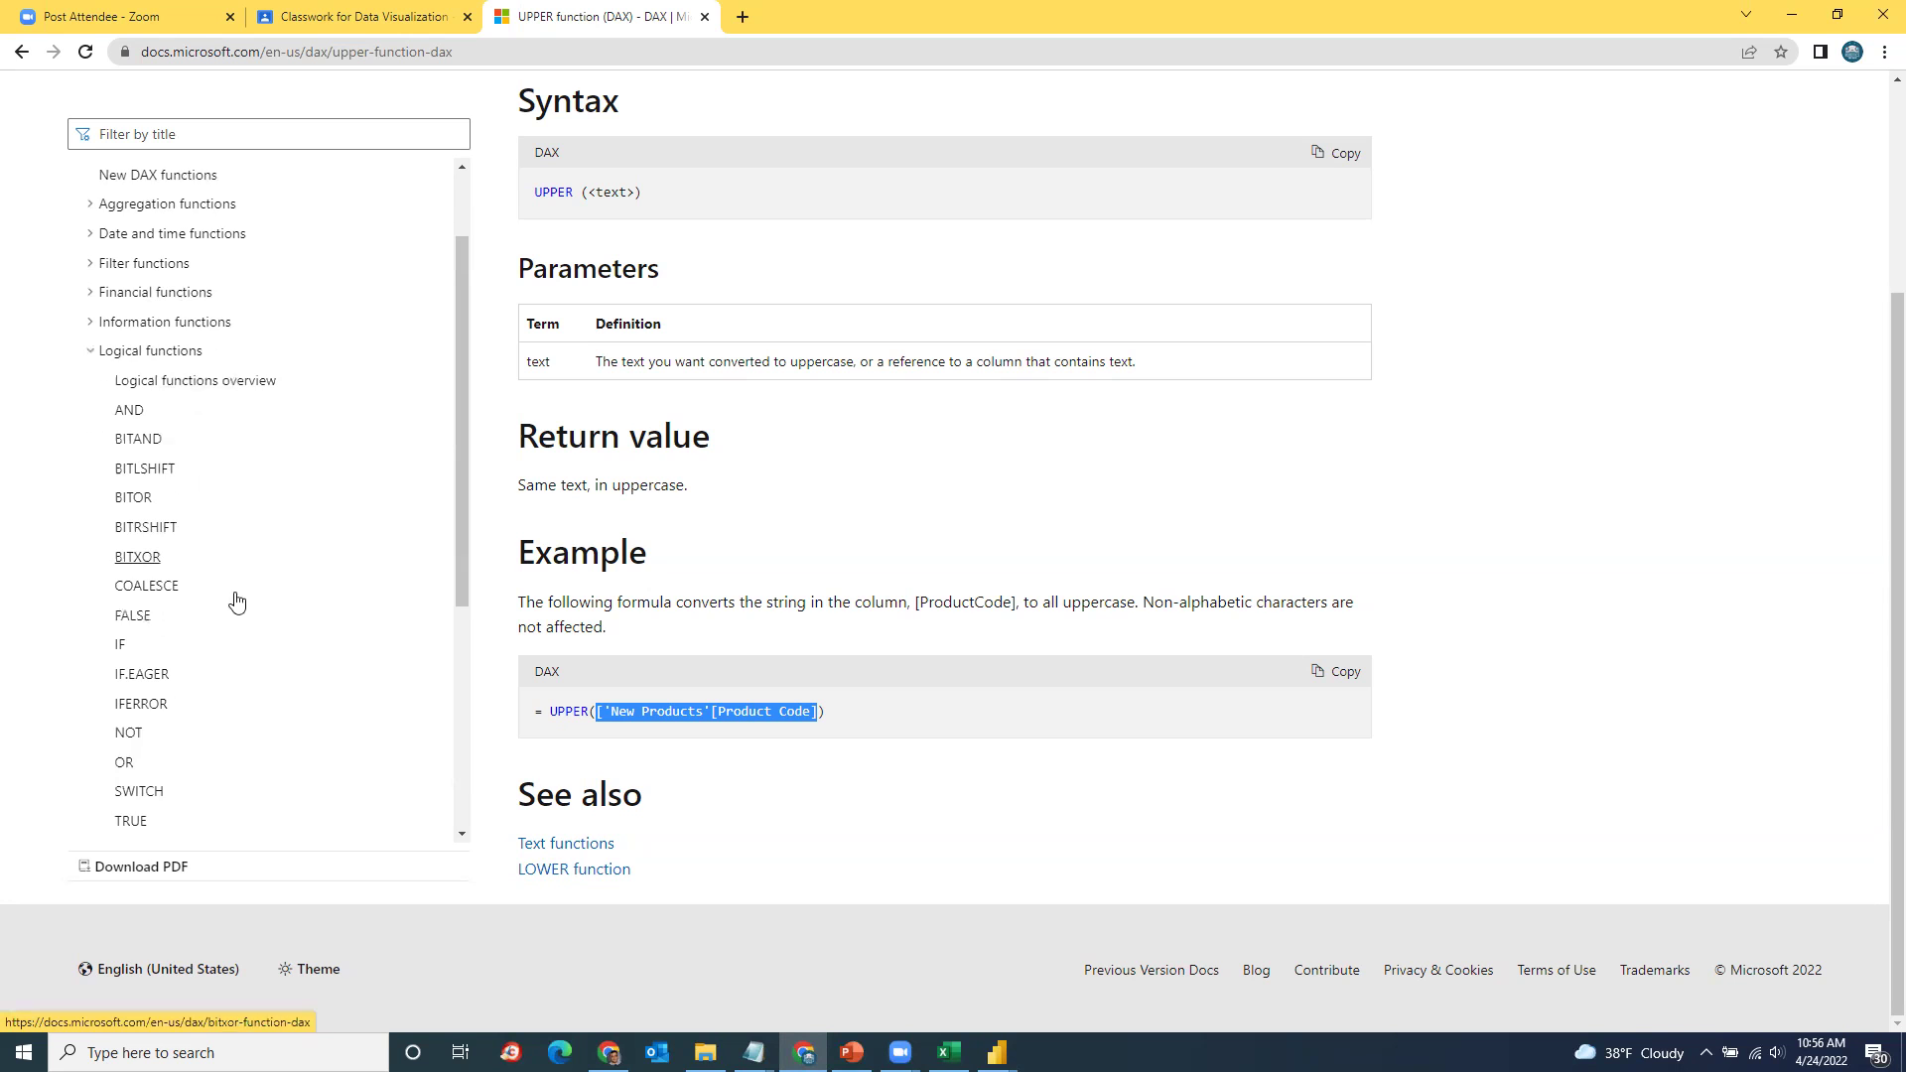
Step: Open the reference page for the IF function, followed by the page for IF.EAGER
{"action": "left_click", "coordinate": [123, 646]}
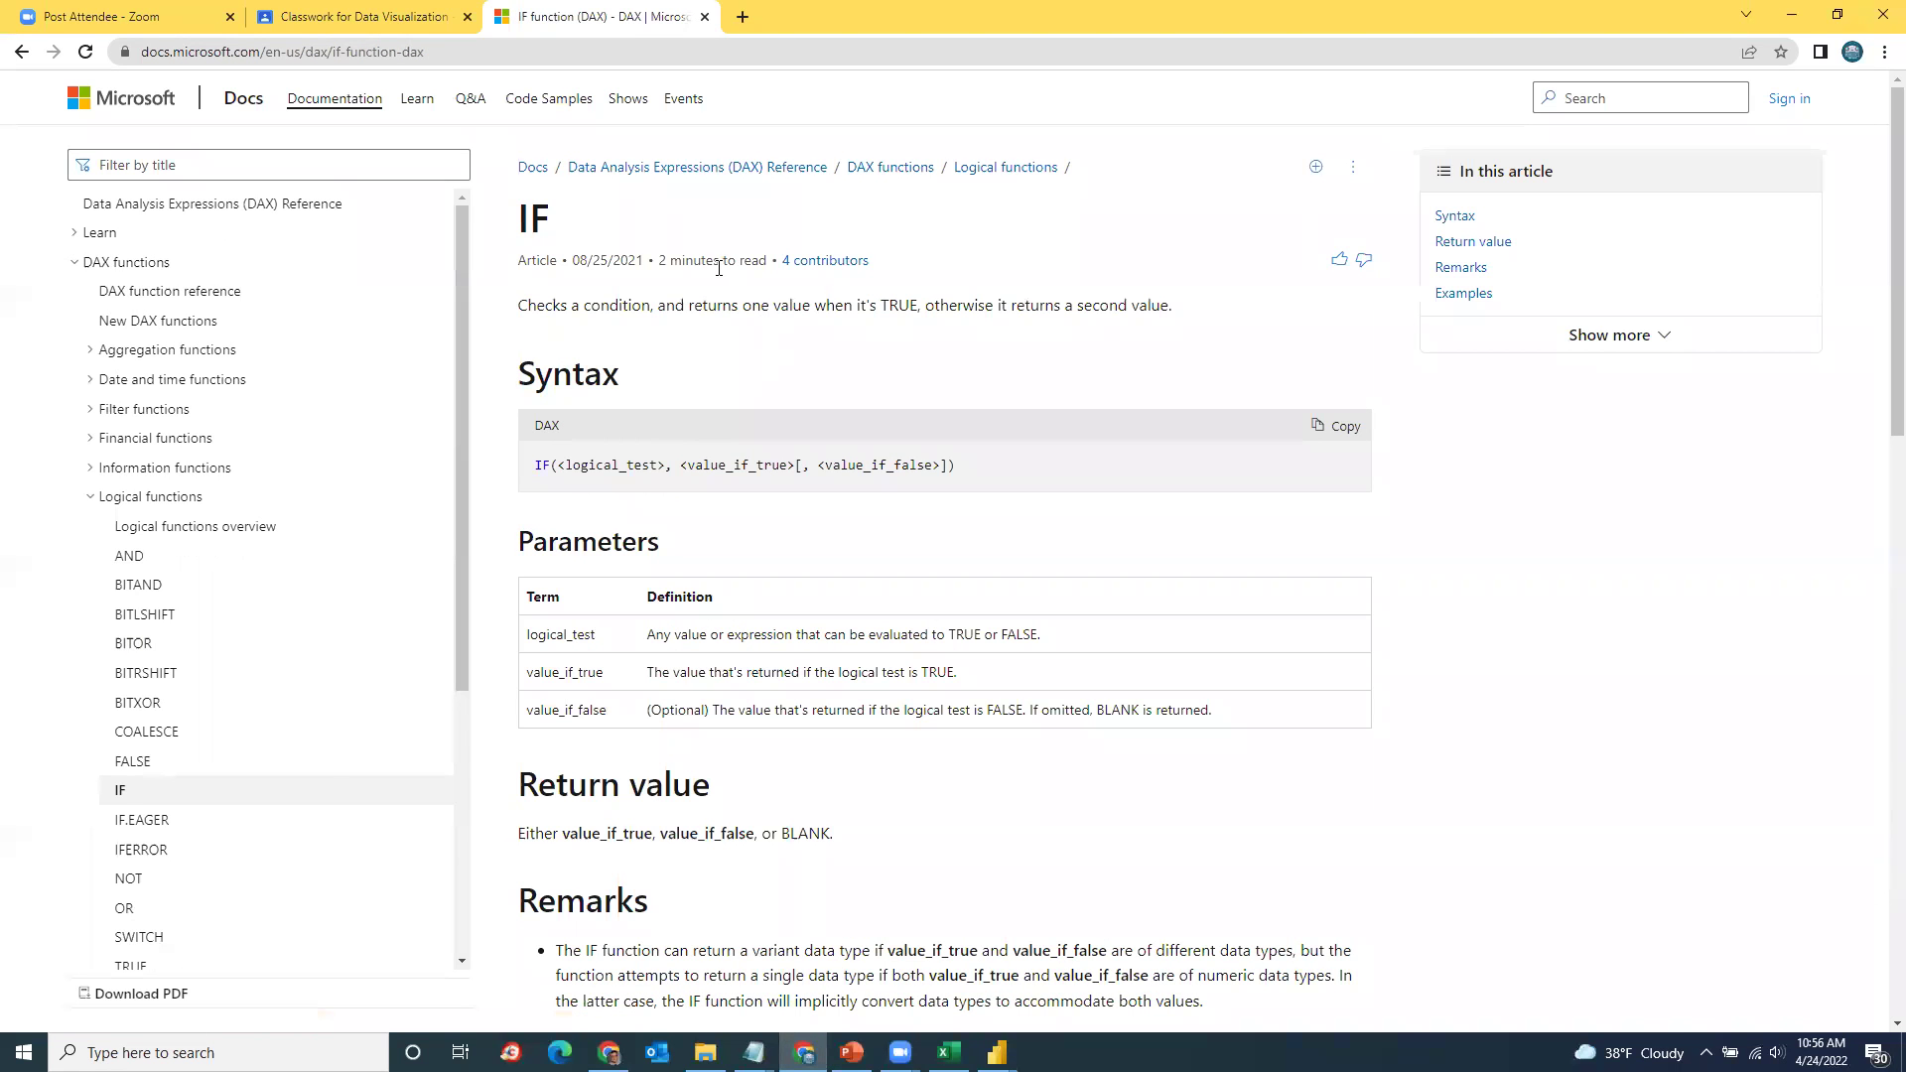
{"action": "scroll", "coordinate": [324, 791], "scroll_direction": "down", "scroll_amount": 2}
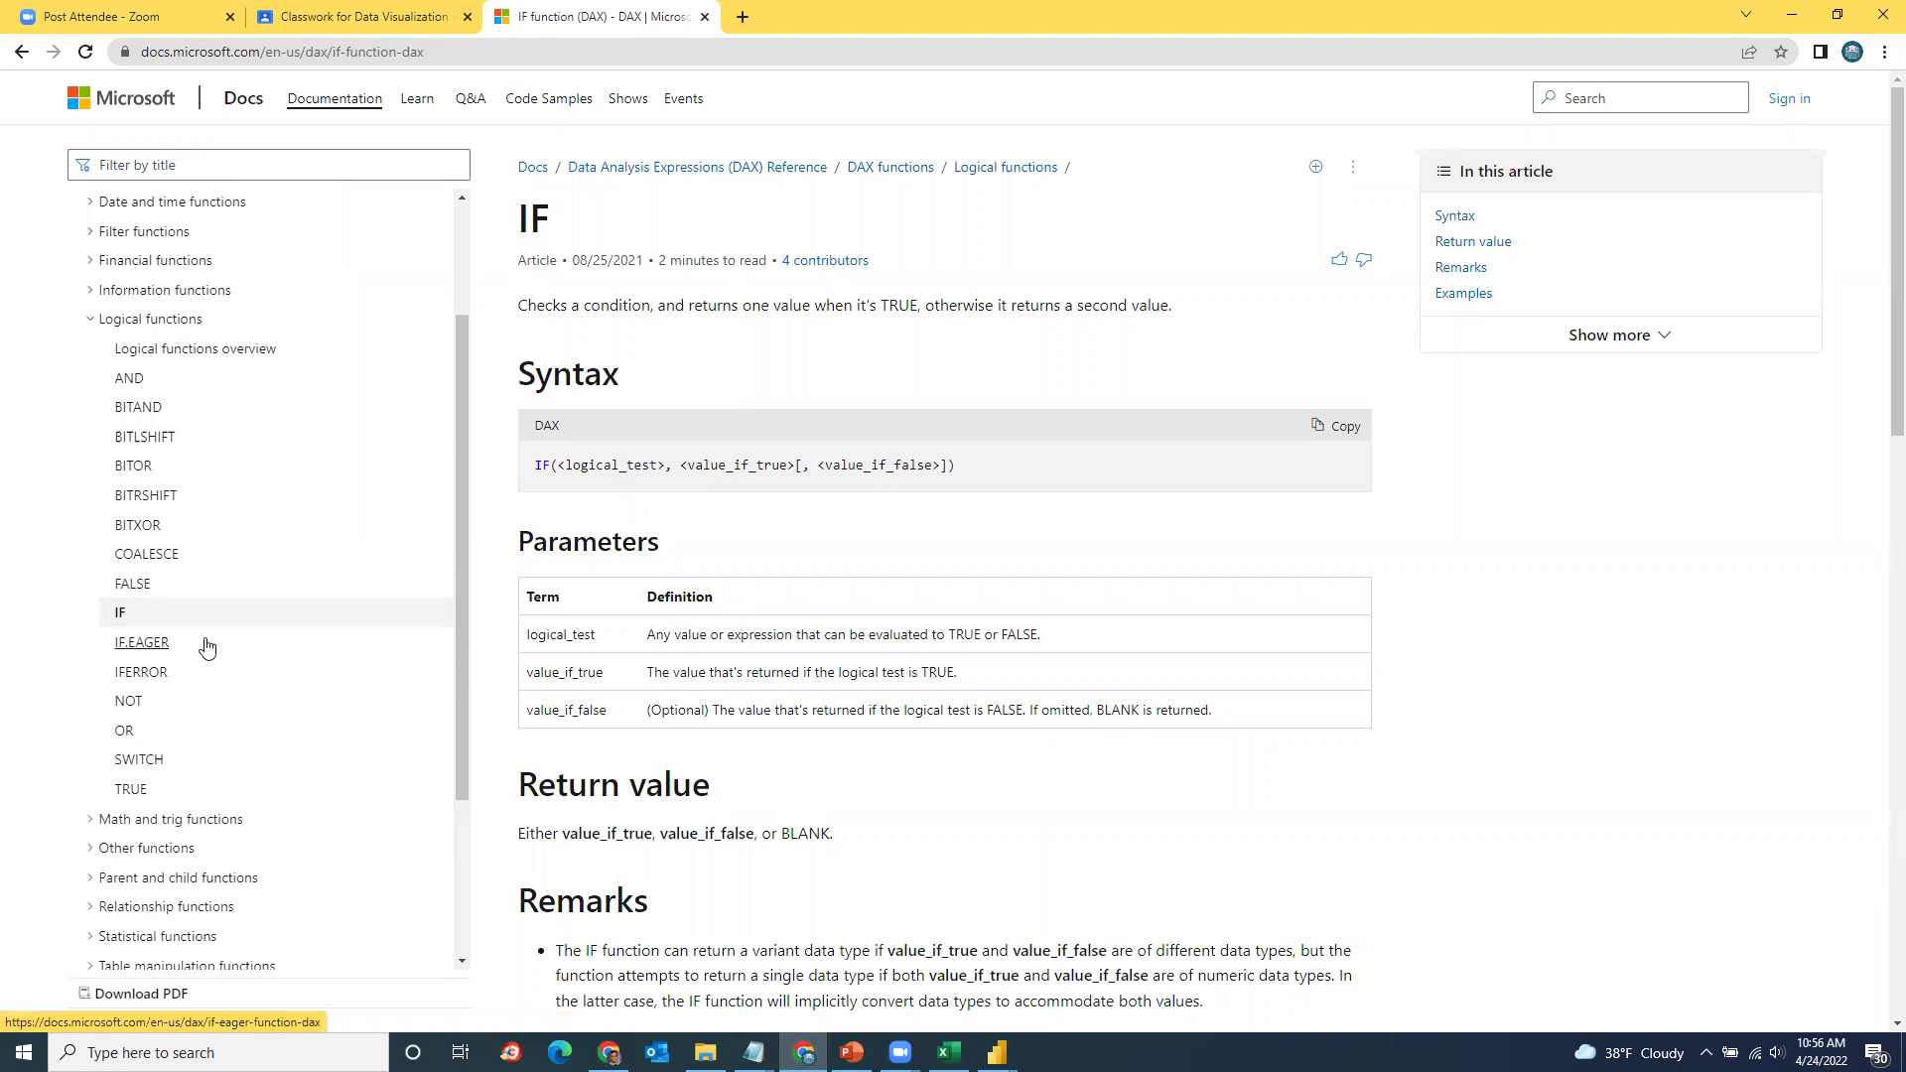
{"action": "left_click", "coordinate": [147, 643]}
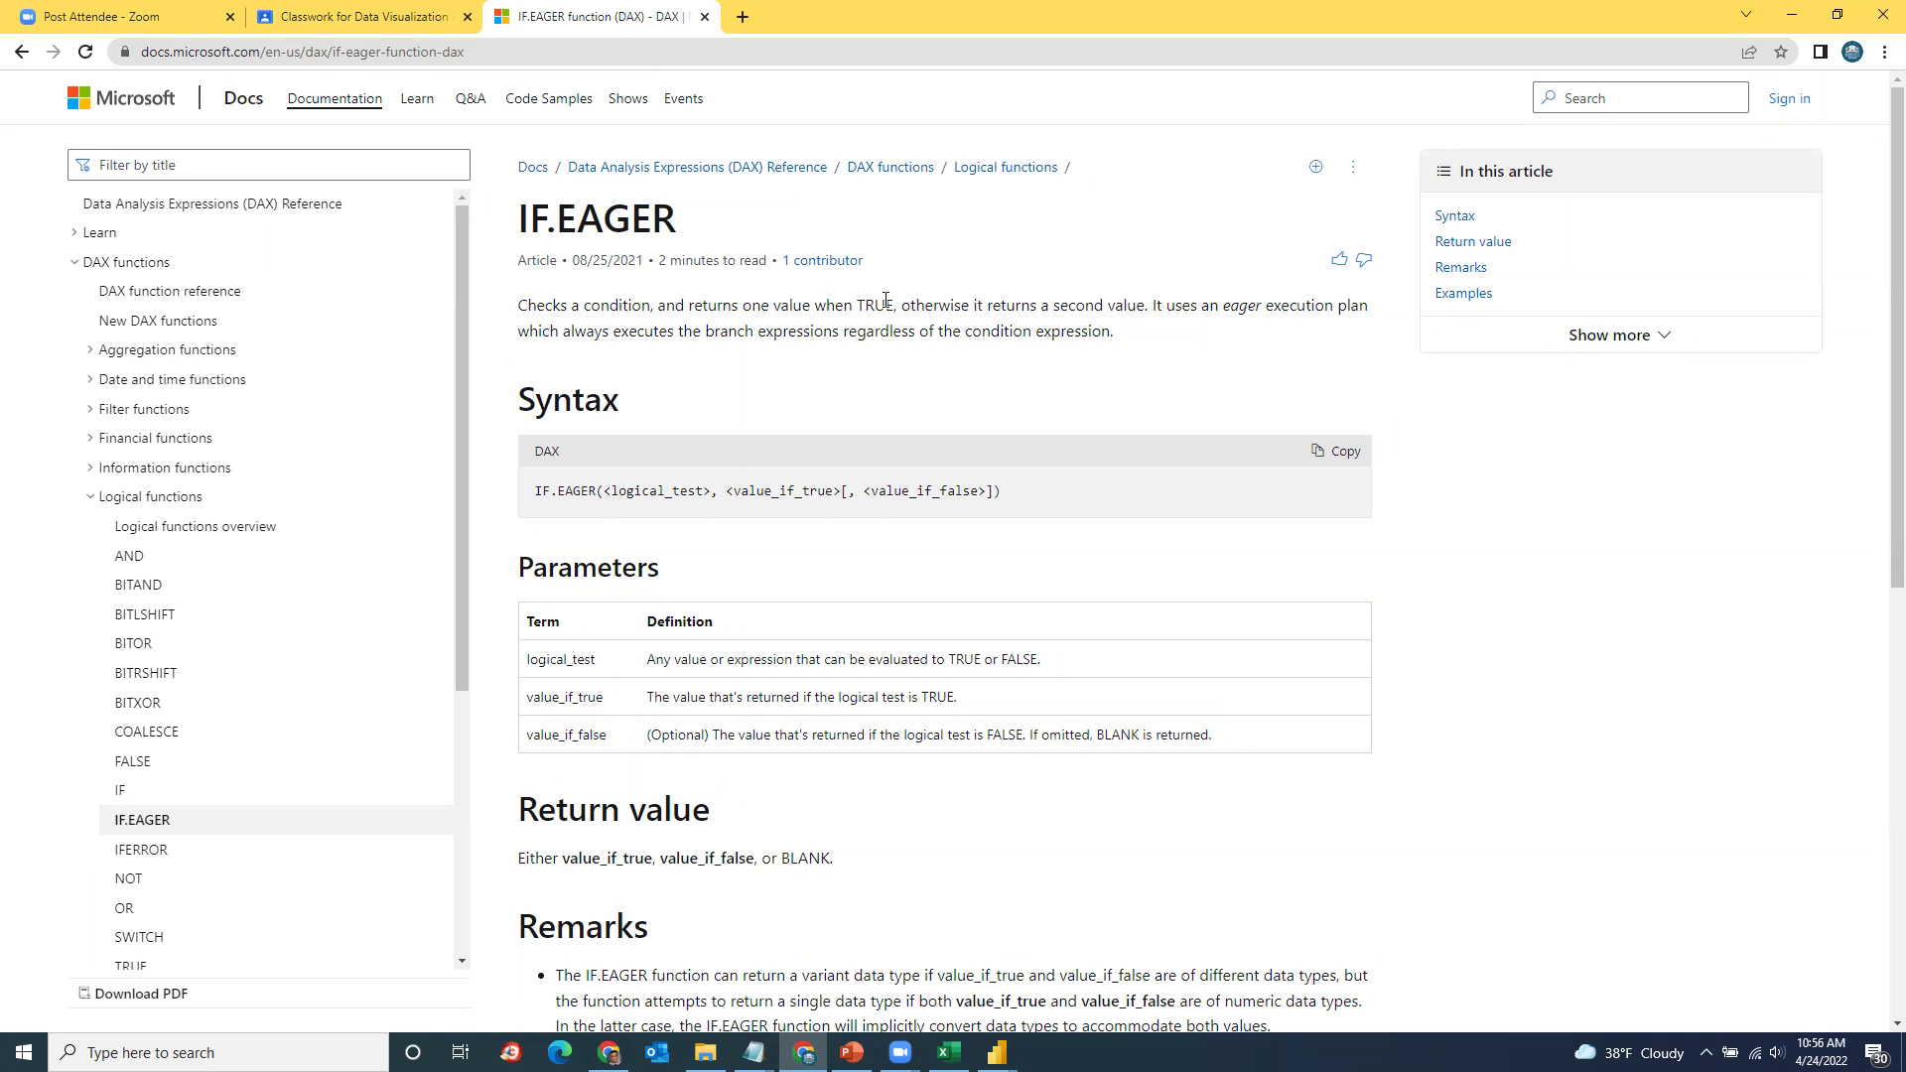
Step: Read the IF.EAGER remarks and highlight the value expressions in the equivalent VAR and RETURN code sample
{"action": "scroll", "coordinate": [1023, 660], "scroll_direction": "down", "scroll_amount": 7}
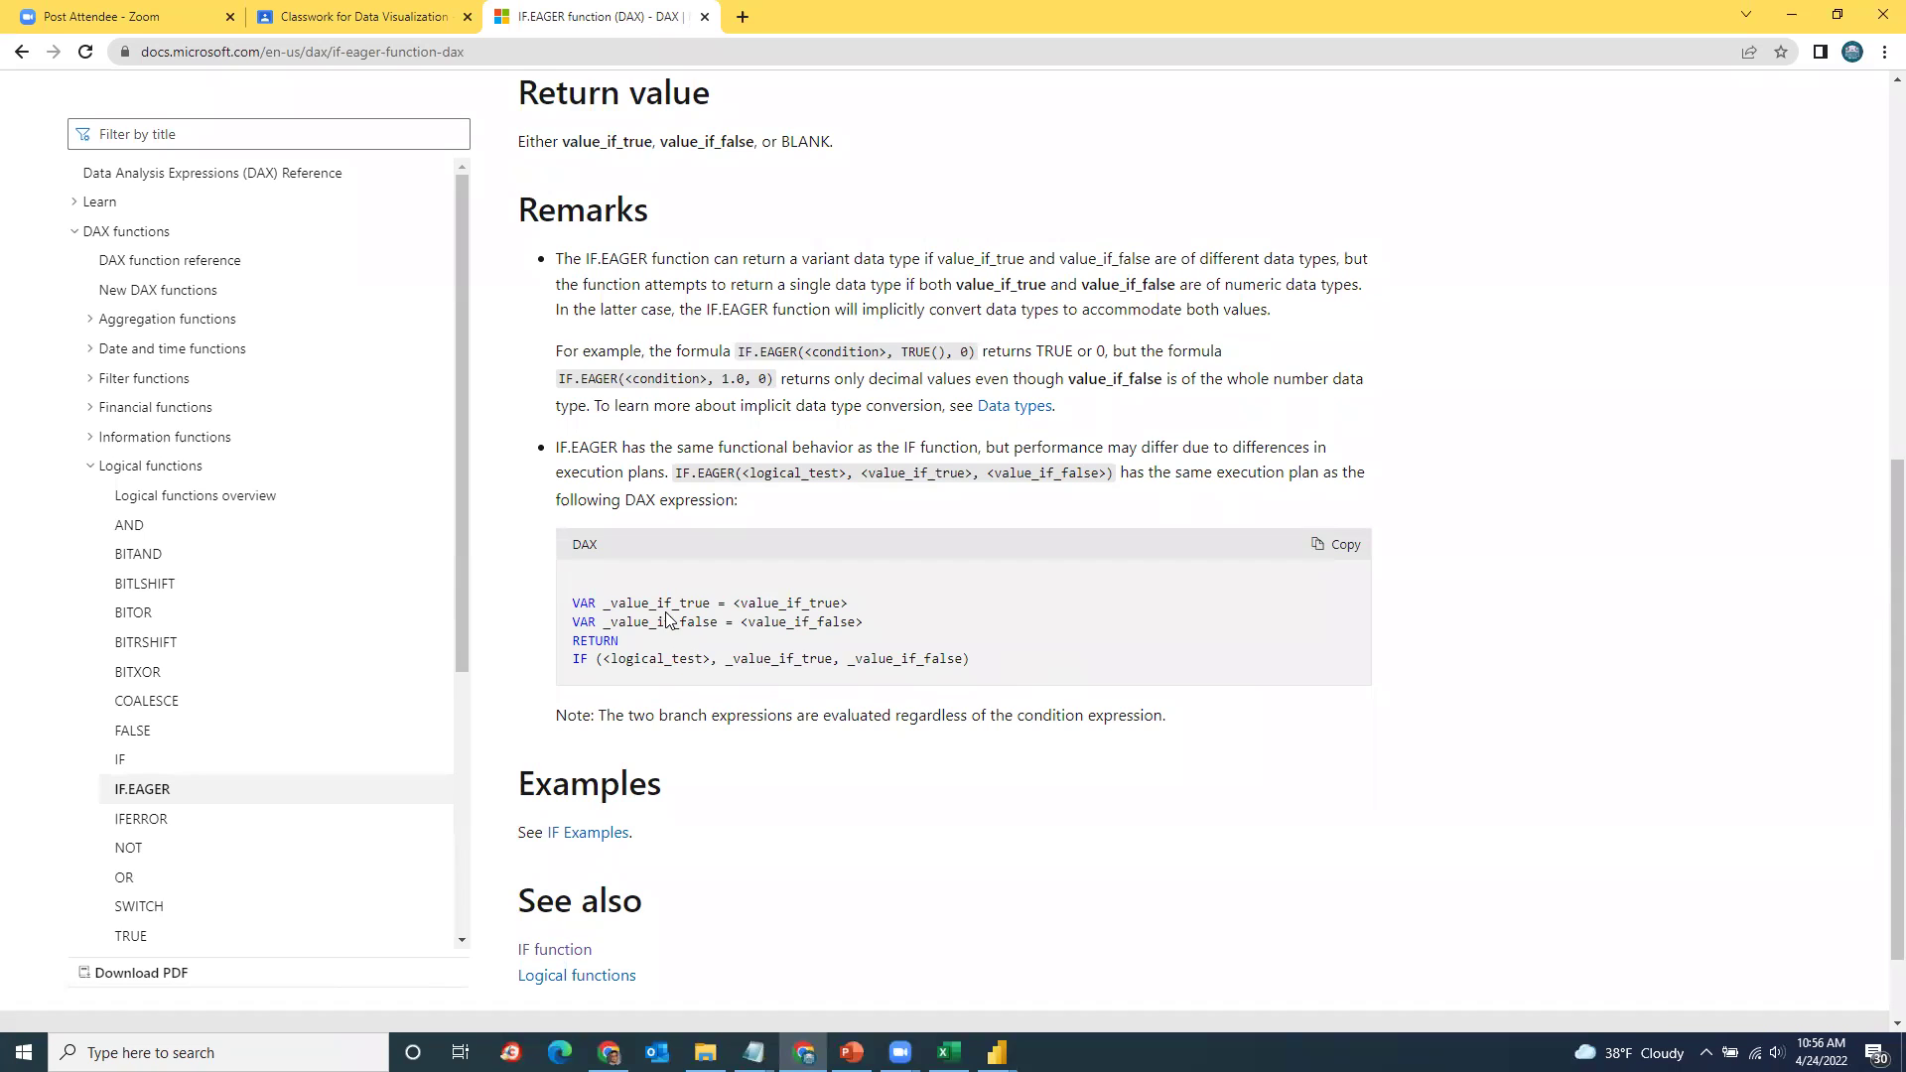
{"action": "scroll", "coordinate": [635, 636], "scroll_direction": "down", "scroll_amount": 1}
{"action": "left_click_drag", "start_coordinate": [728, 575], "coordinate": [864, 592]}
{"action": "left_click", "coordinate": [639, 594]}
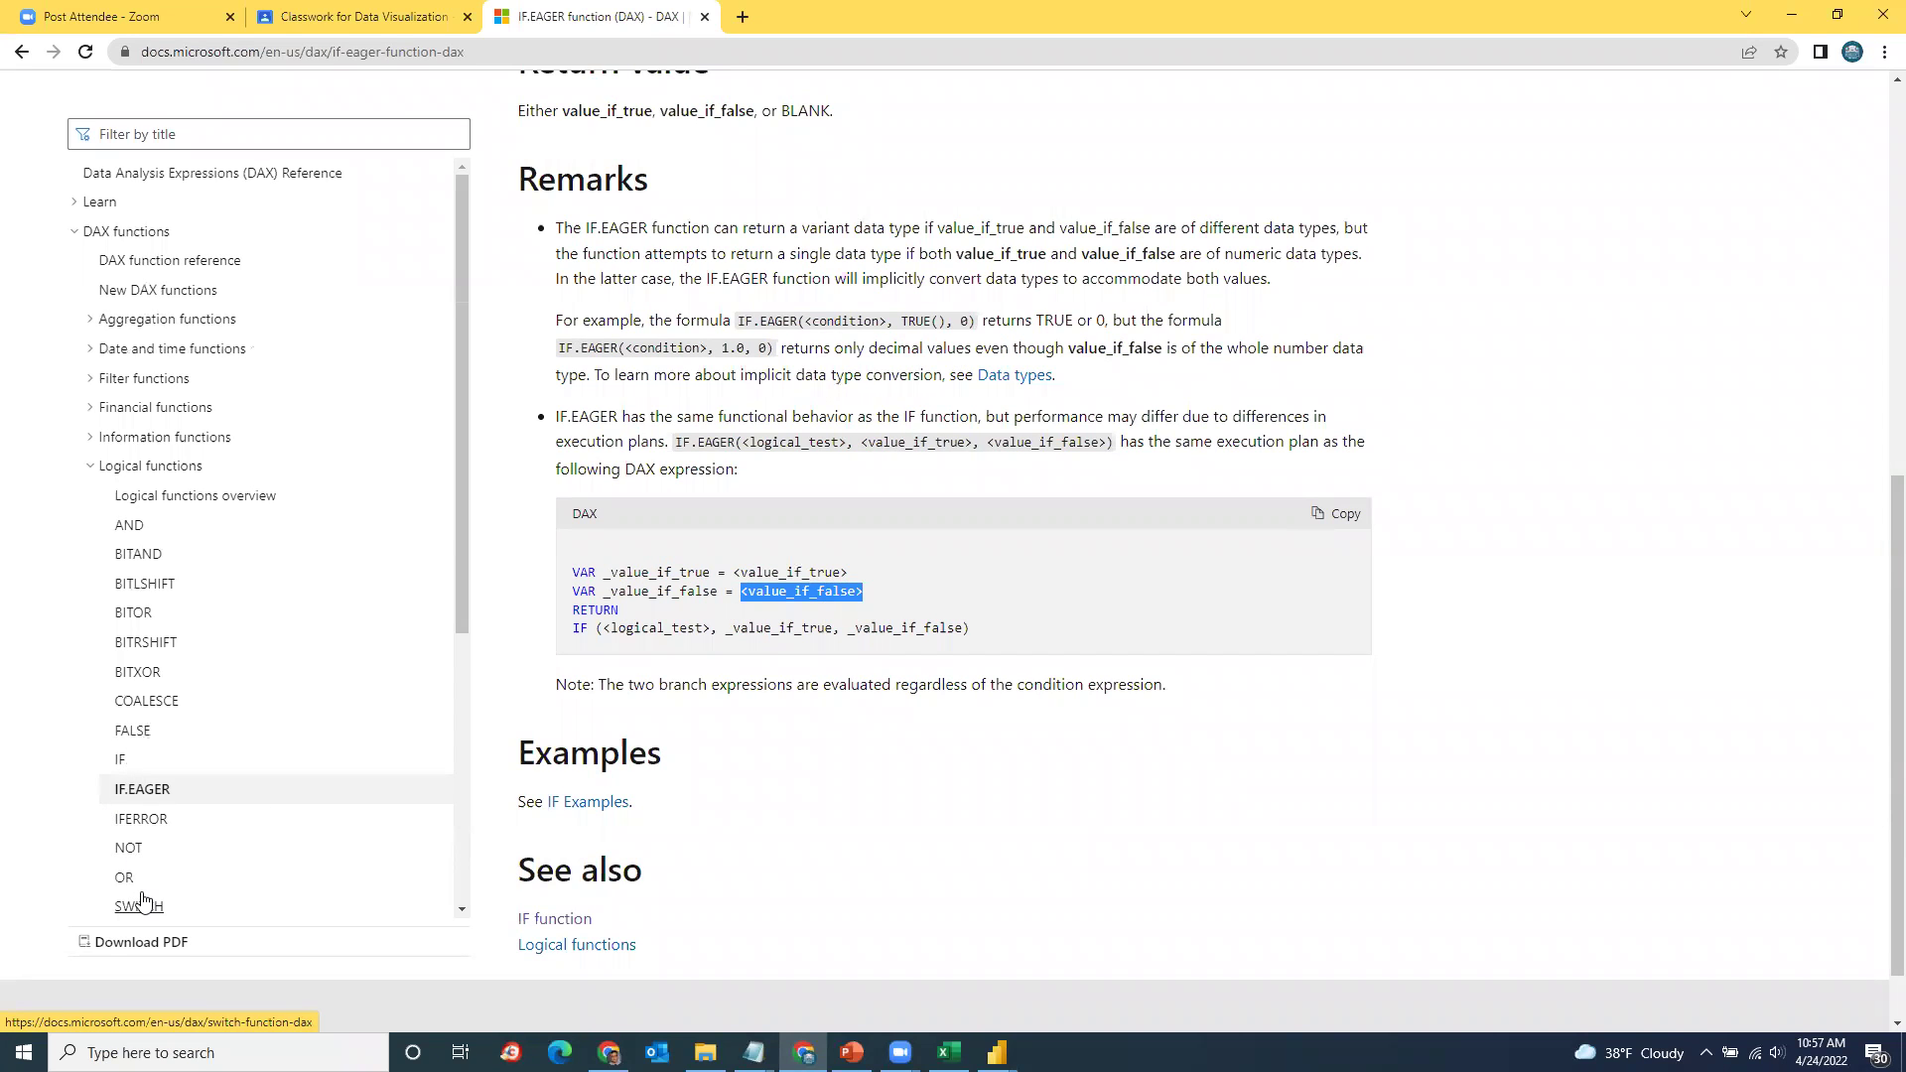
Step: Open the reference pages for the AND, BITAND and BITXOR functions in turn
{"action": "left_click", "coordinate": [133, 527]}
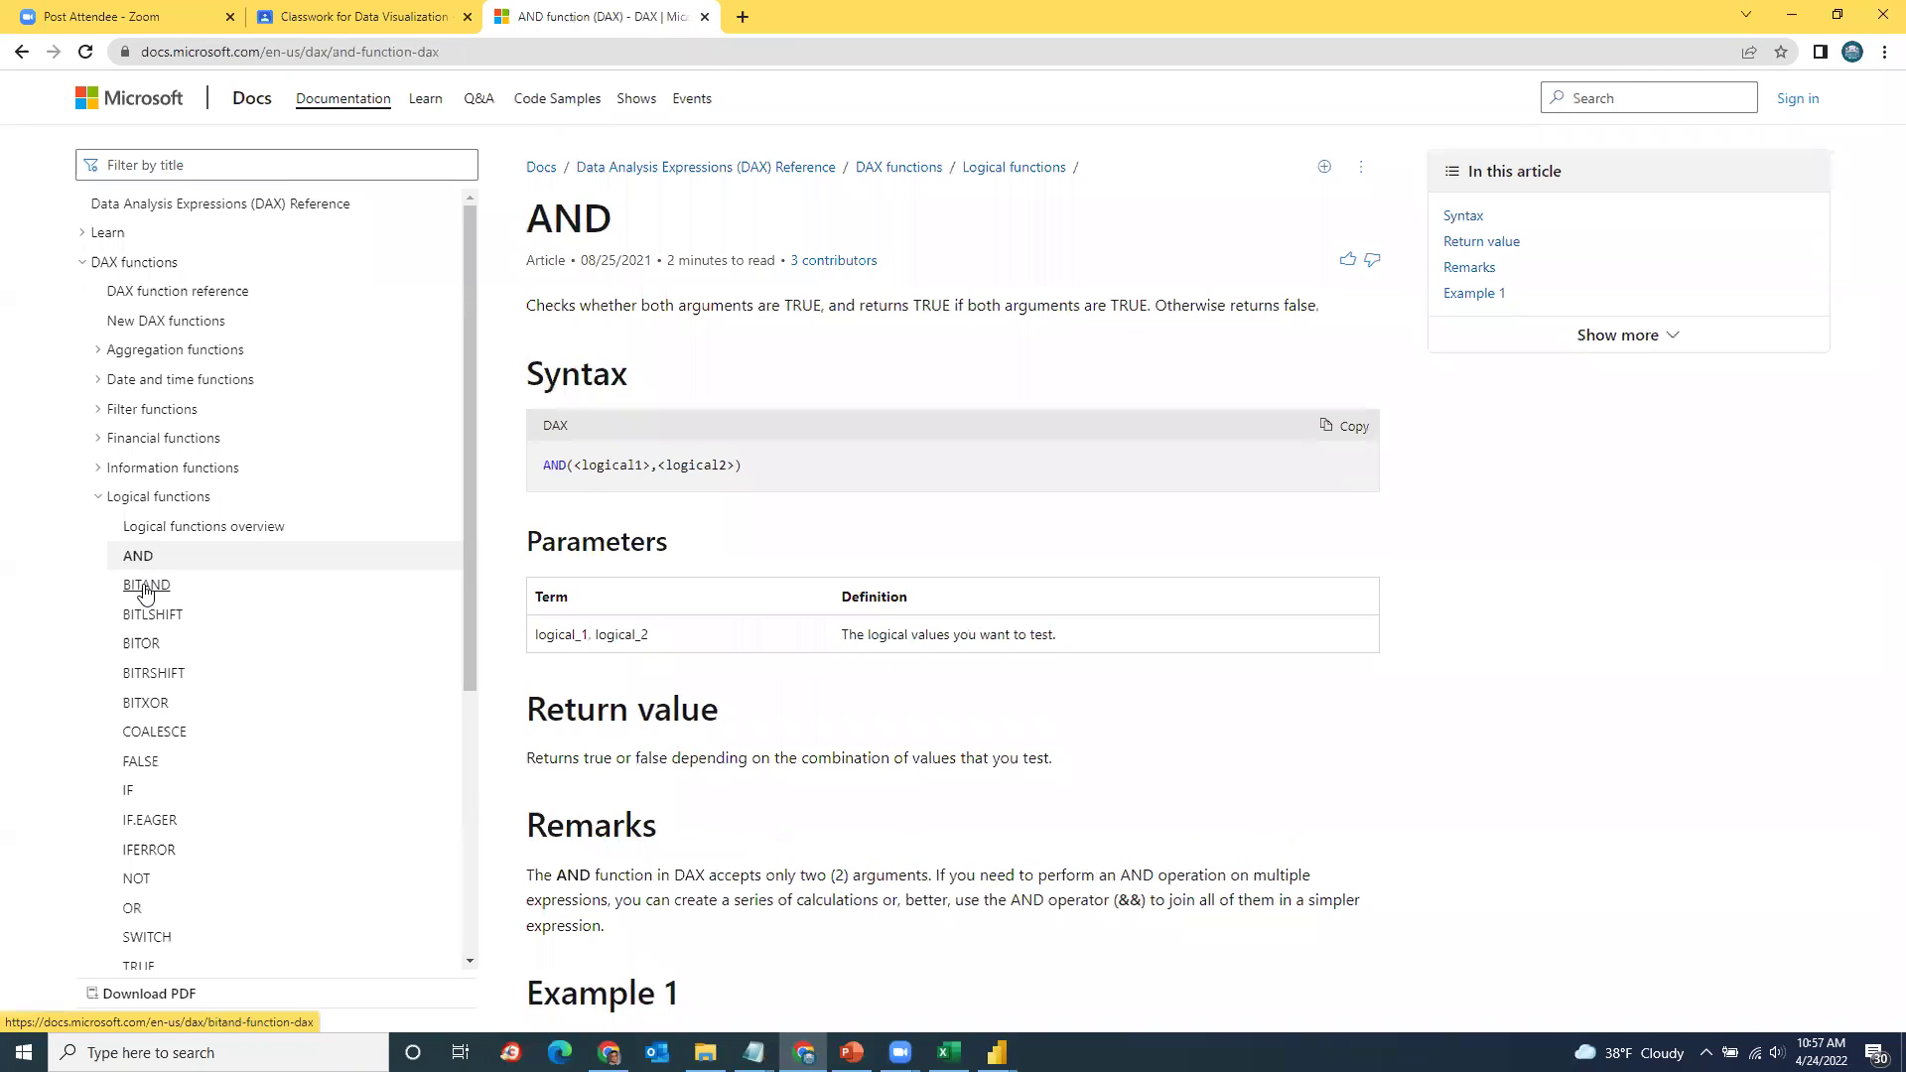
{"action": "left_click", "coordinate": [145, 587]}
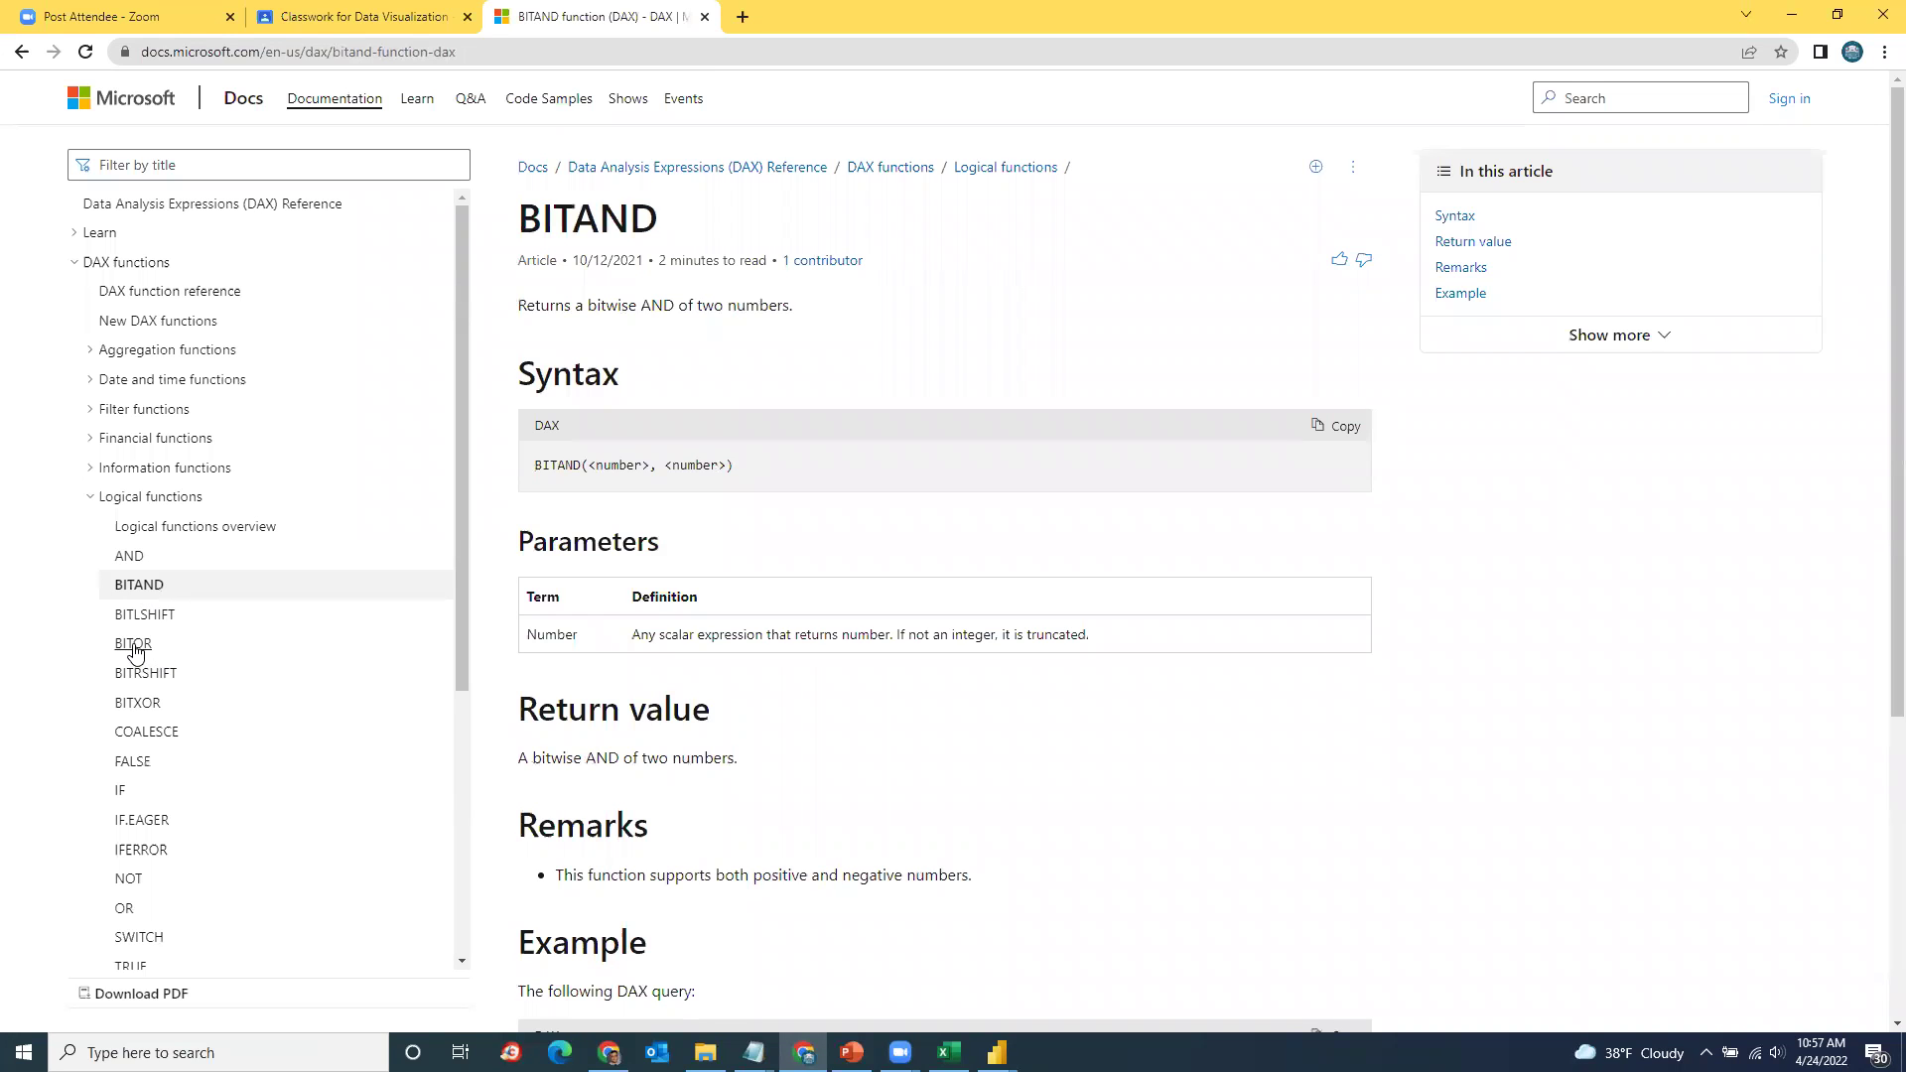
{"action": "left_click", "coordinate": [142, 698]}
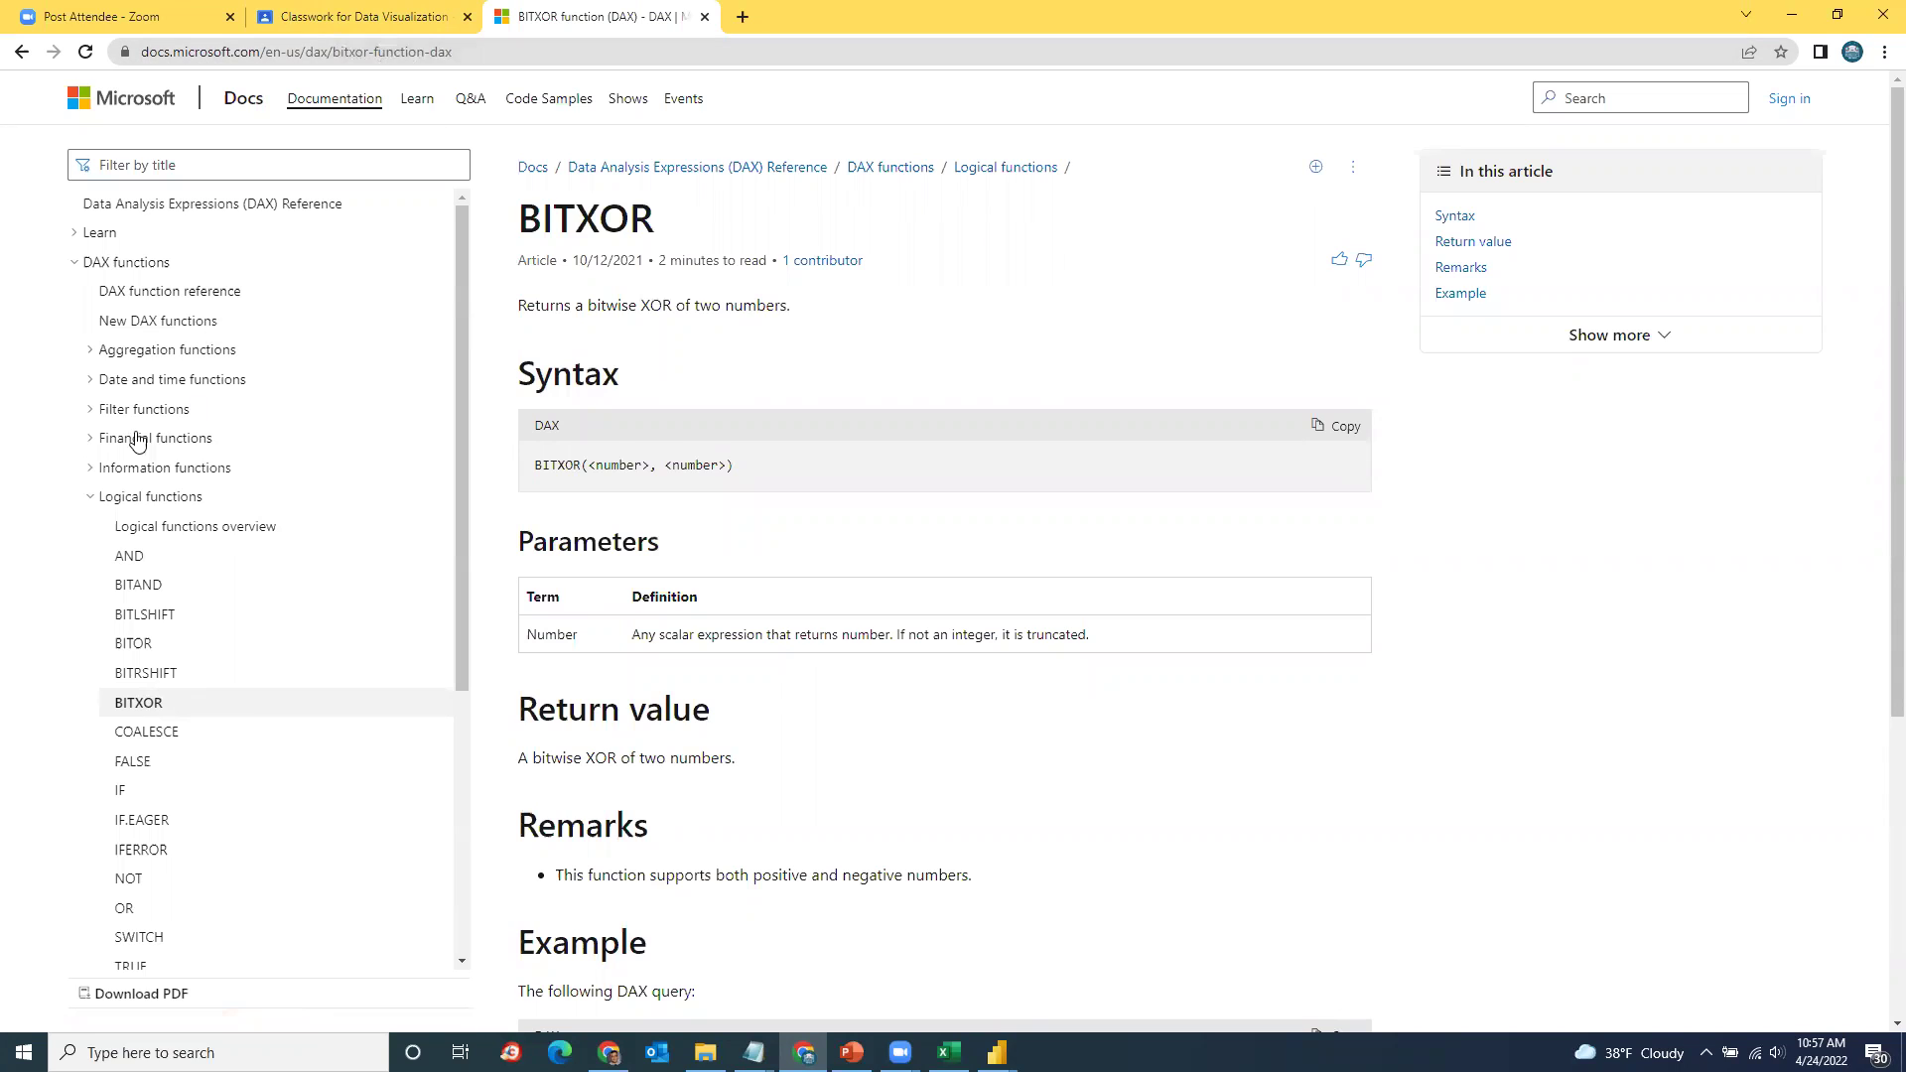
Step: Switch to PowerPoint to view the DAX Functions slide, and return to the BITXOR page in Chrome
{"action": "left_click", "coordinate": [92, 499]}
{"action": "left_click", "coordinate": [92, 501]}
{"action": "left_click", "coordinate": [997, 1052]}
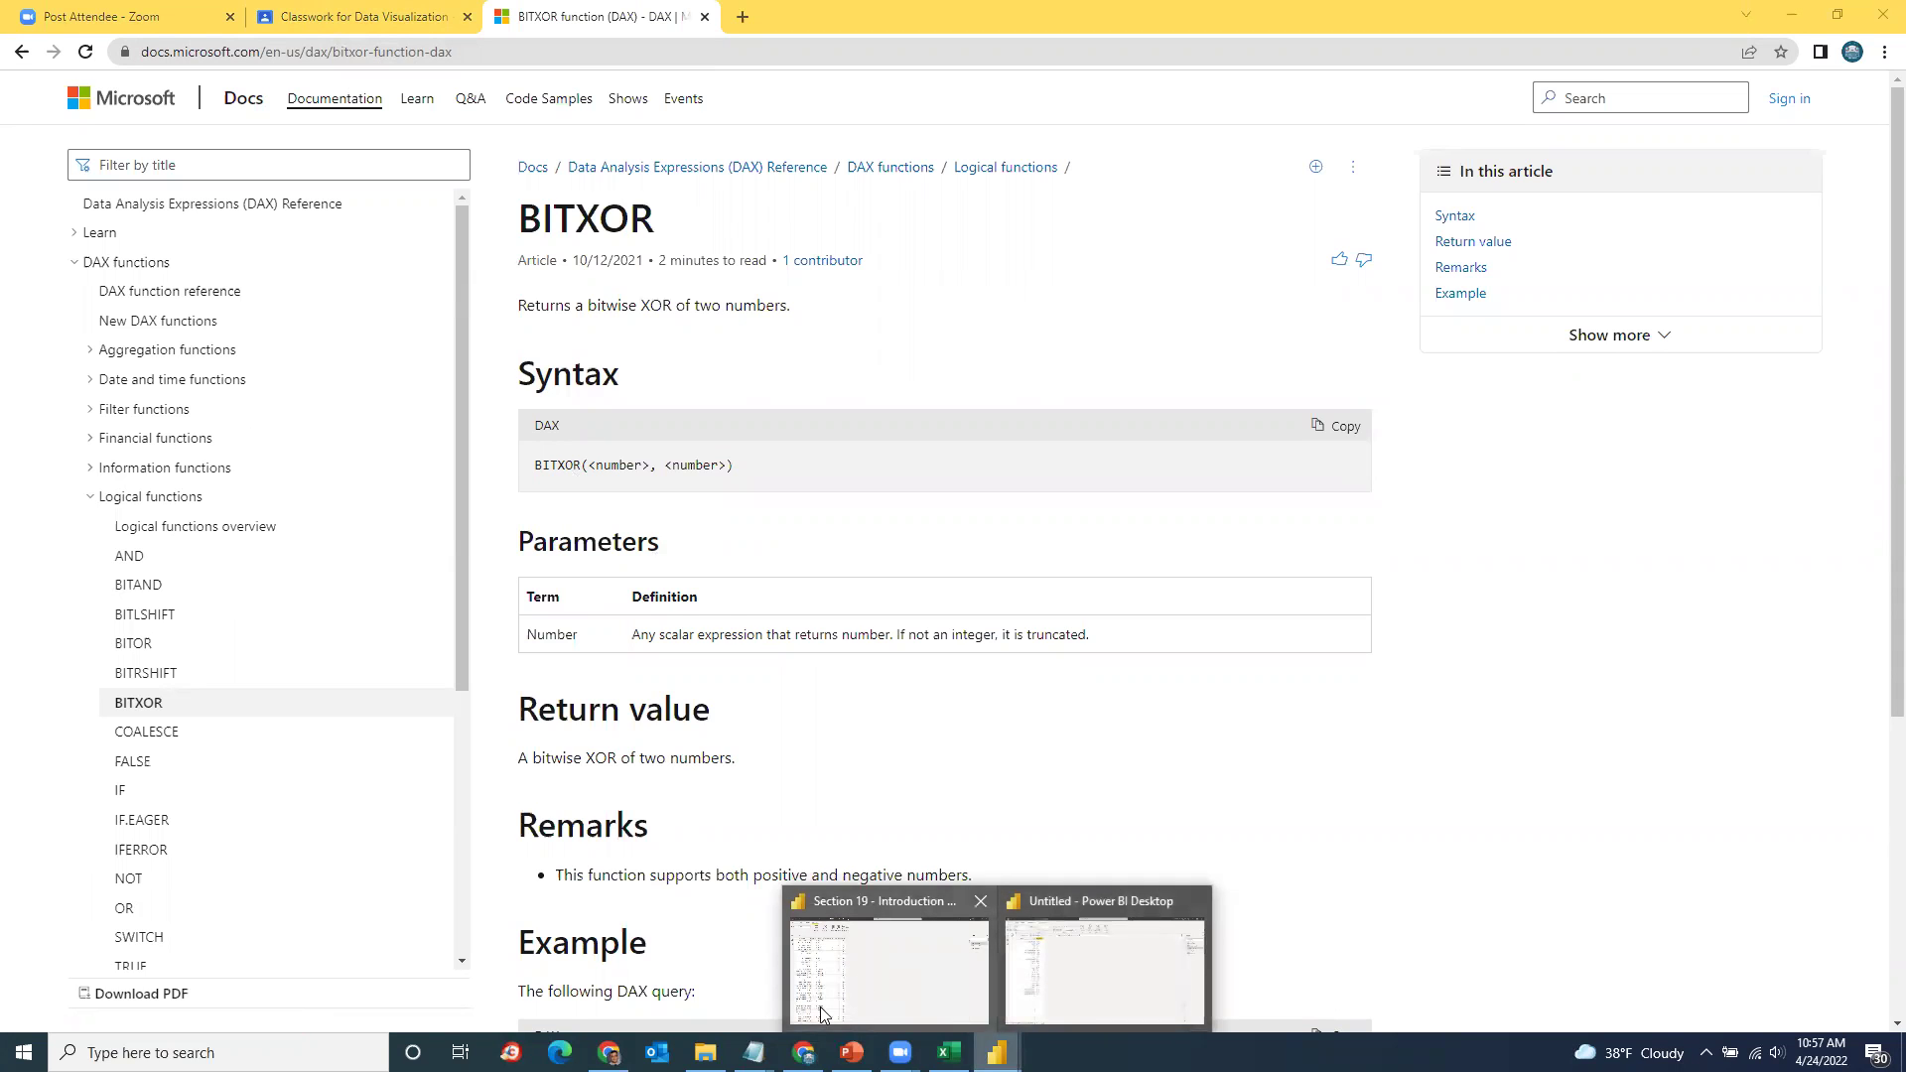
{"action": "left_click", "coordinate": [852, 1052]}
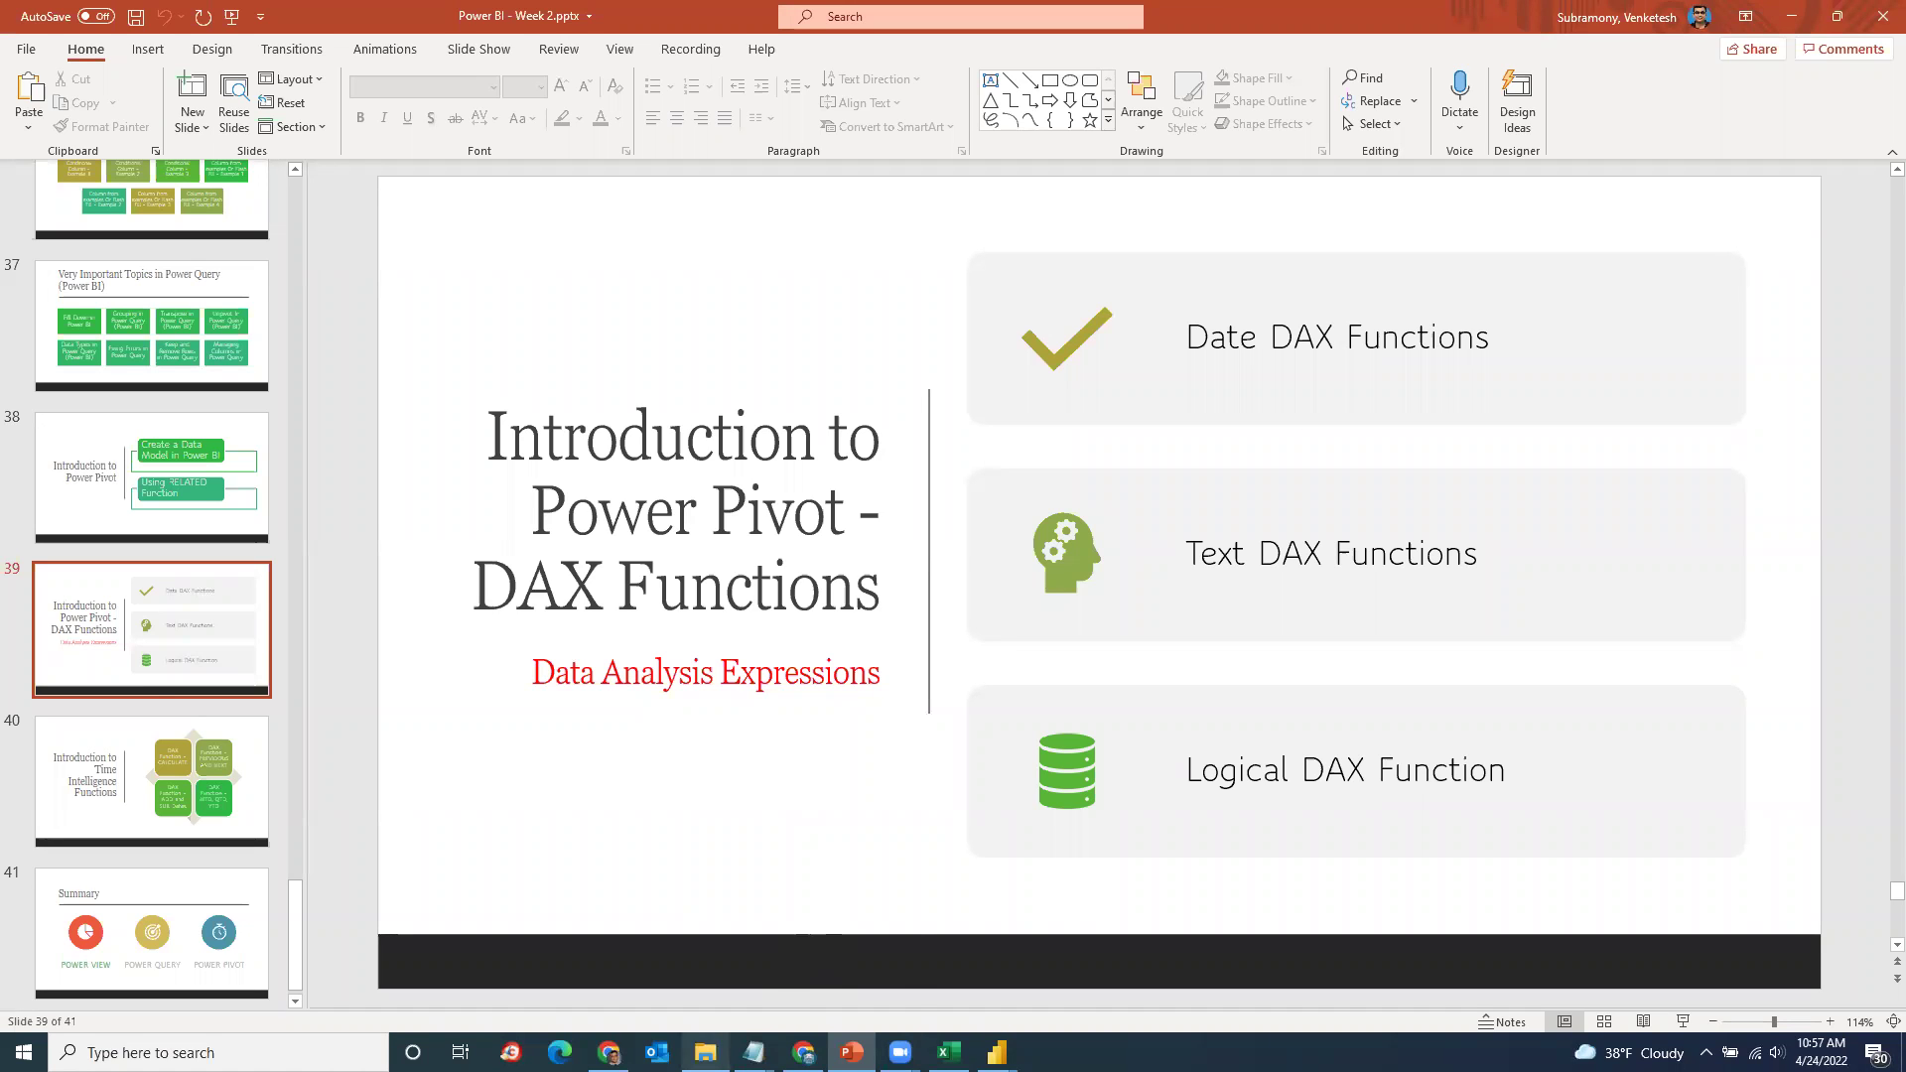
{"action": "mouse_move", "coordinate": [803, 1053]}
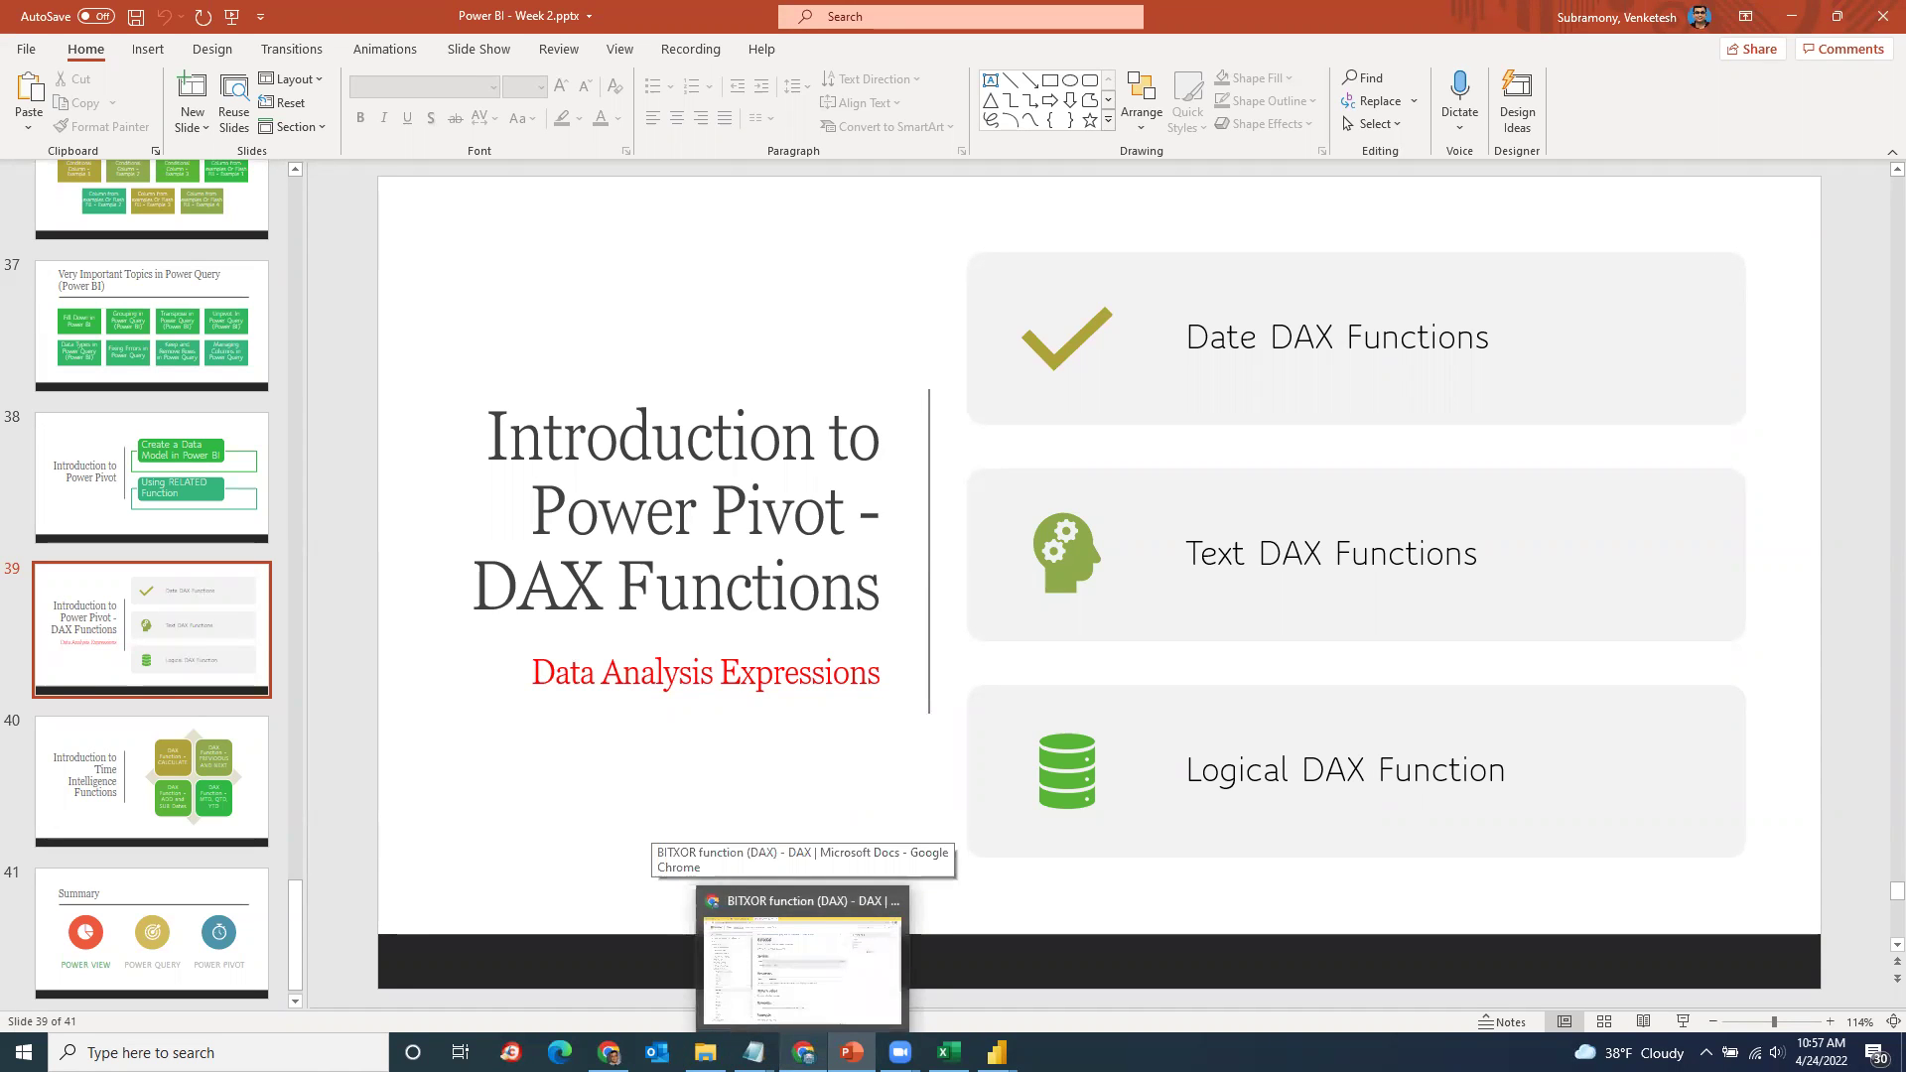
{"action": "left_click", "coordinate": [839, 986]}
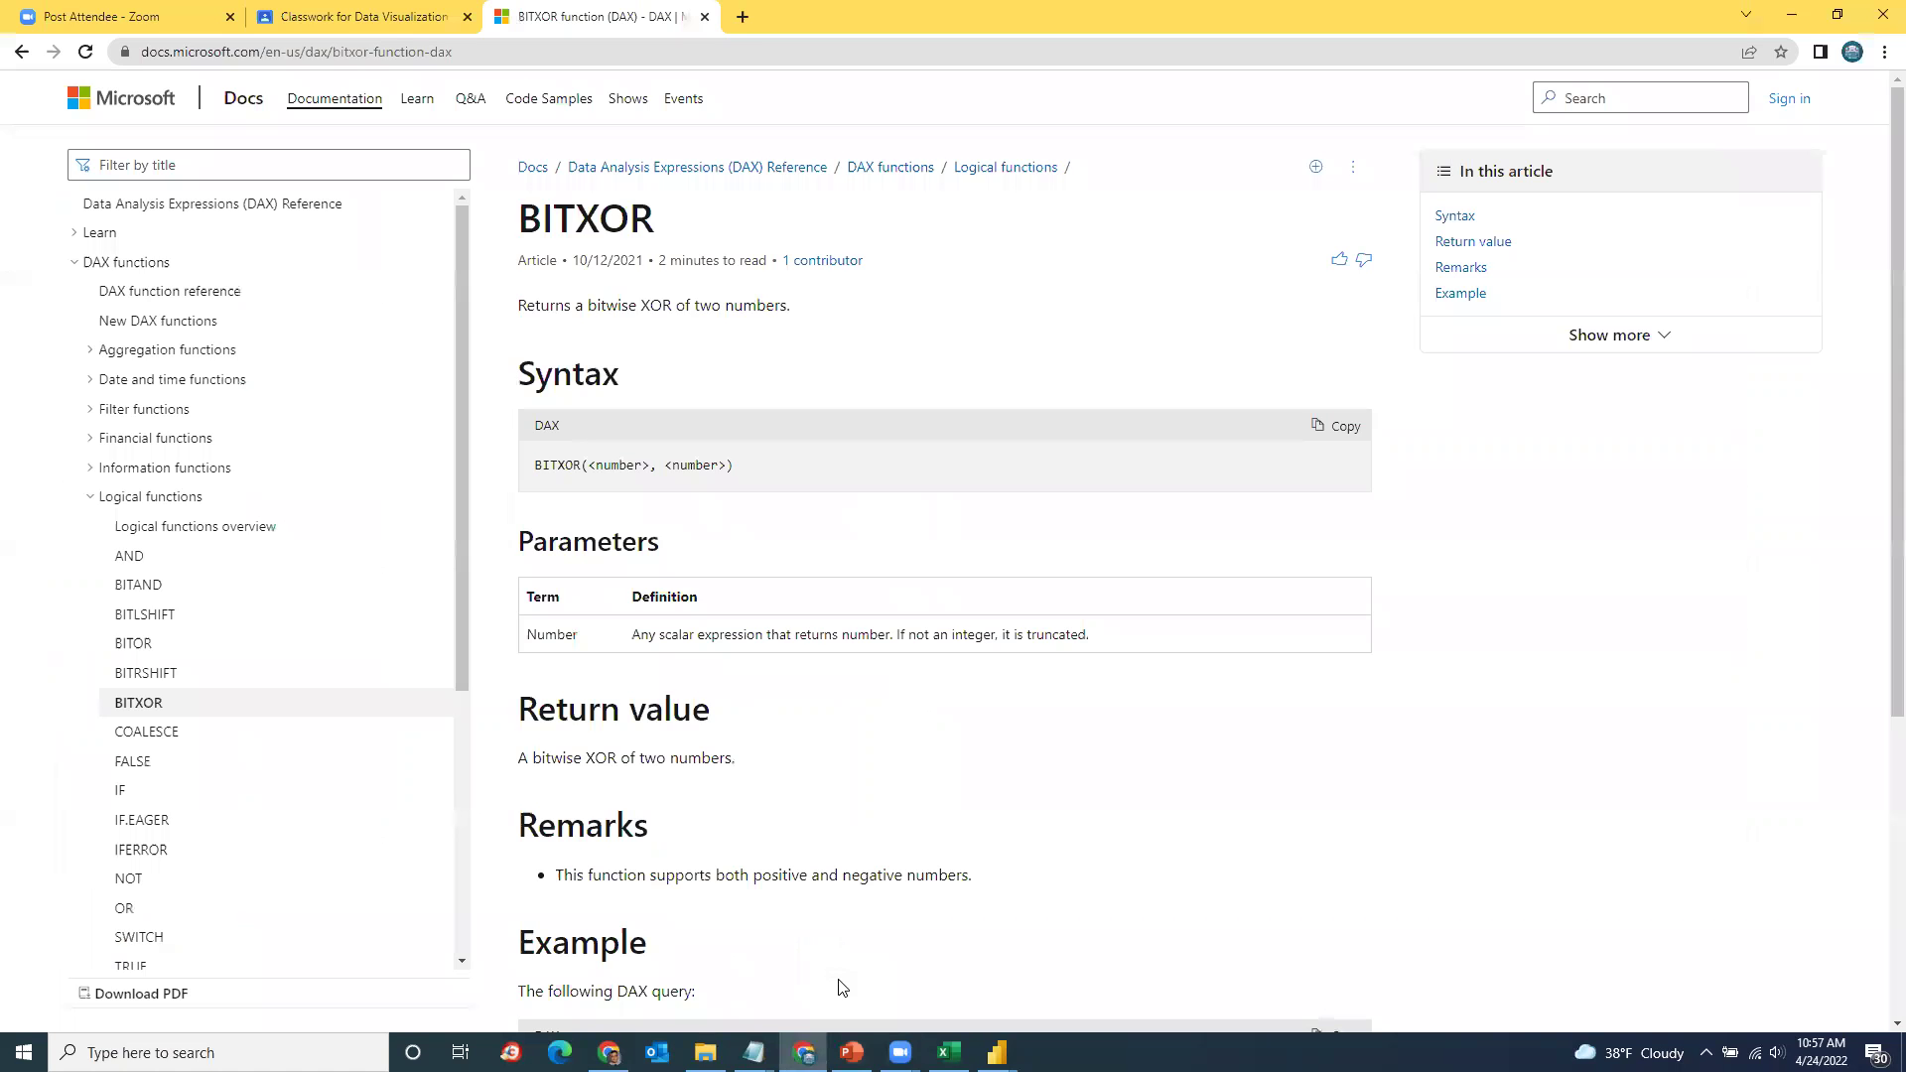
Step: Collapse the Logical functions group and read the DAX syntax page through the object name examples and other restrictions
{"action": "left_click", "coordinate": [90, 498]}
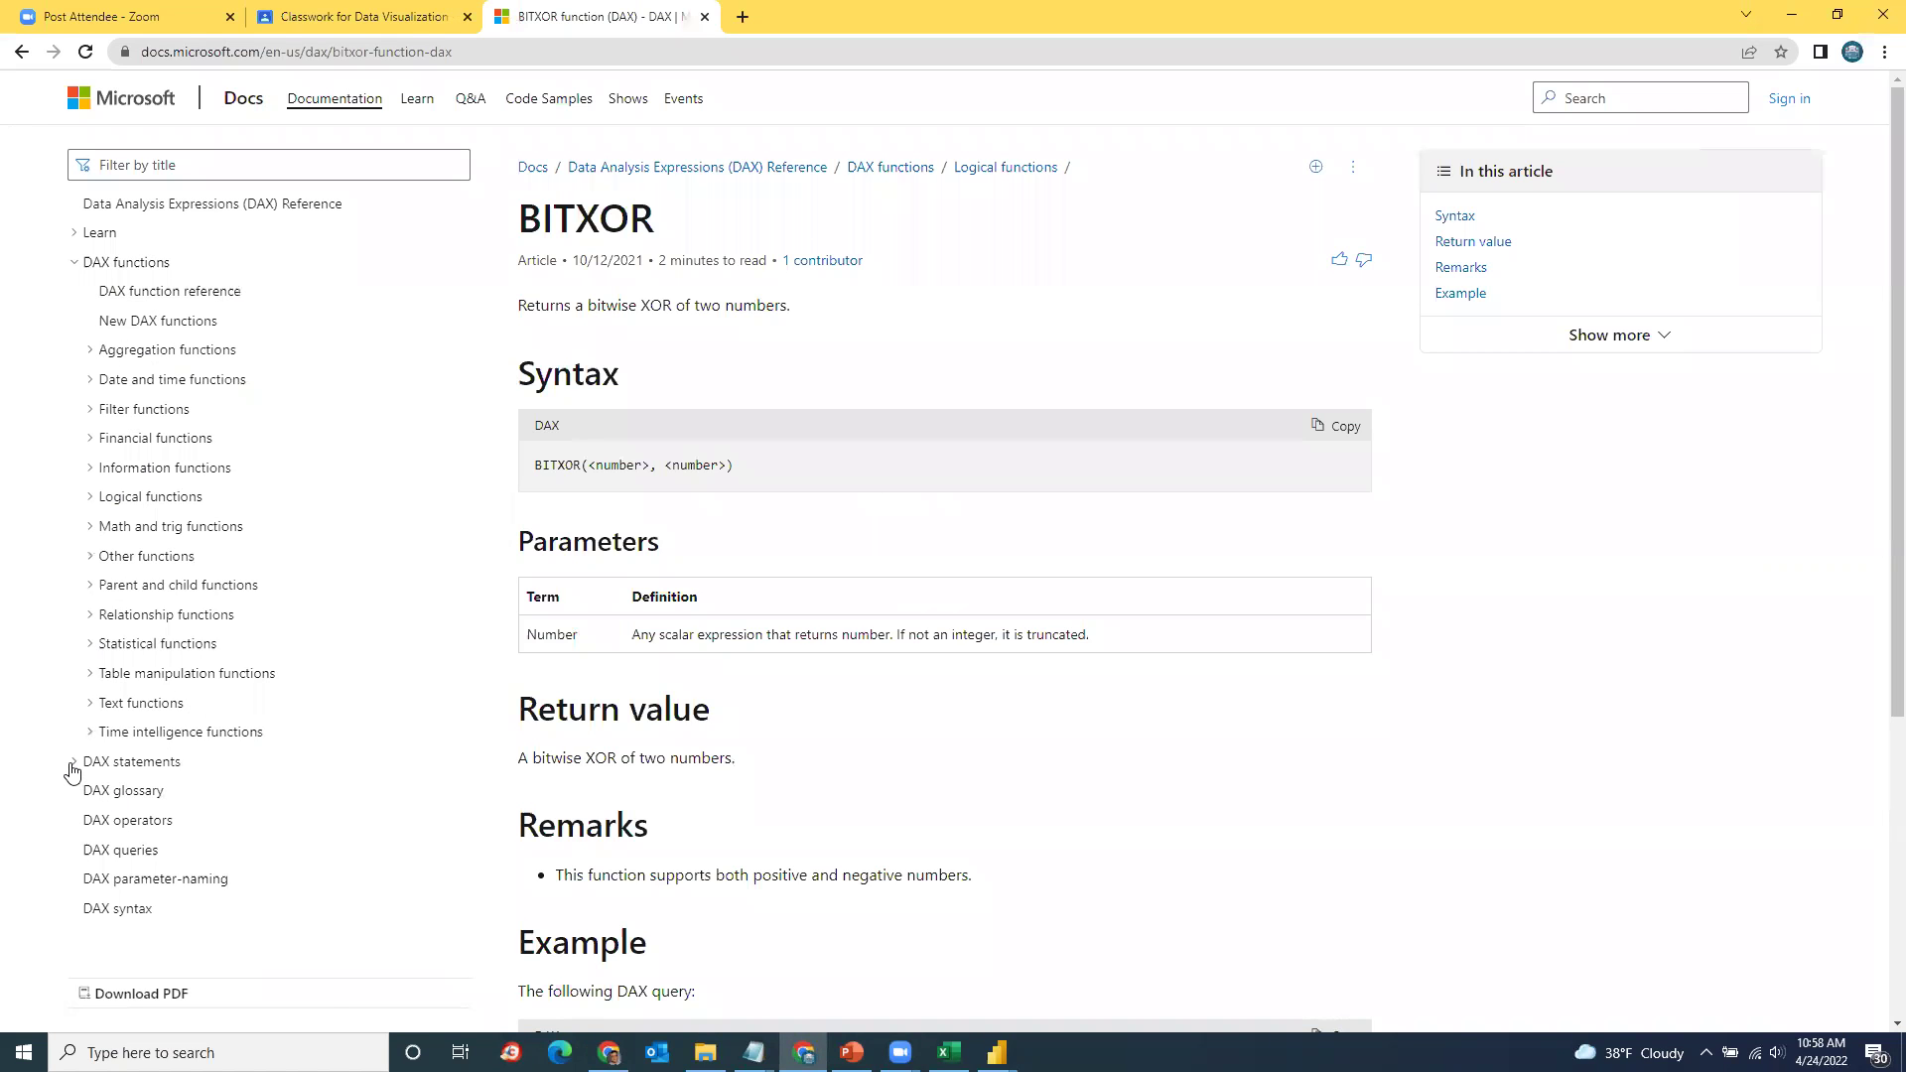
{"action": "scroll", "coordinate": [139, 820], "scroll_direction": "down", "scroll_amount": 1}
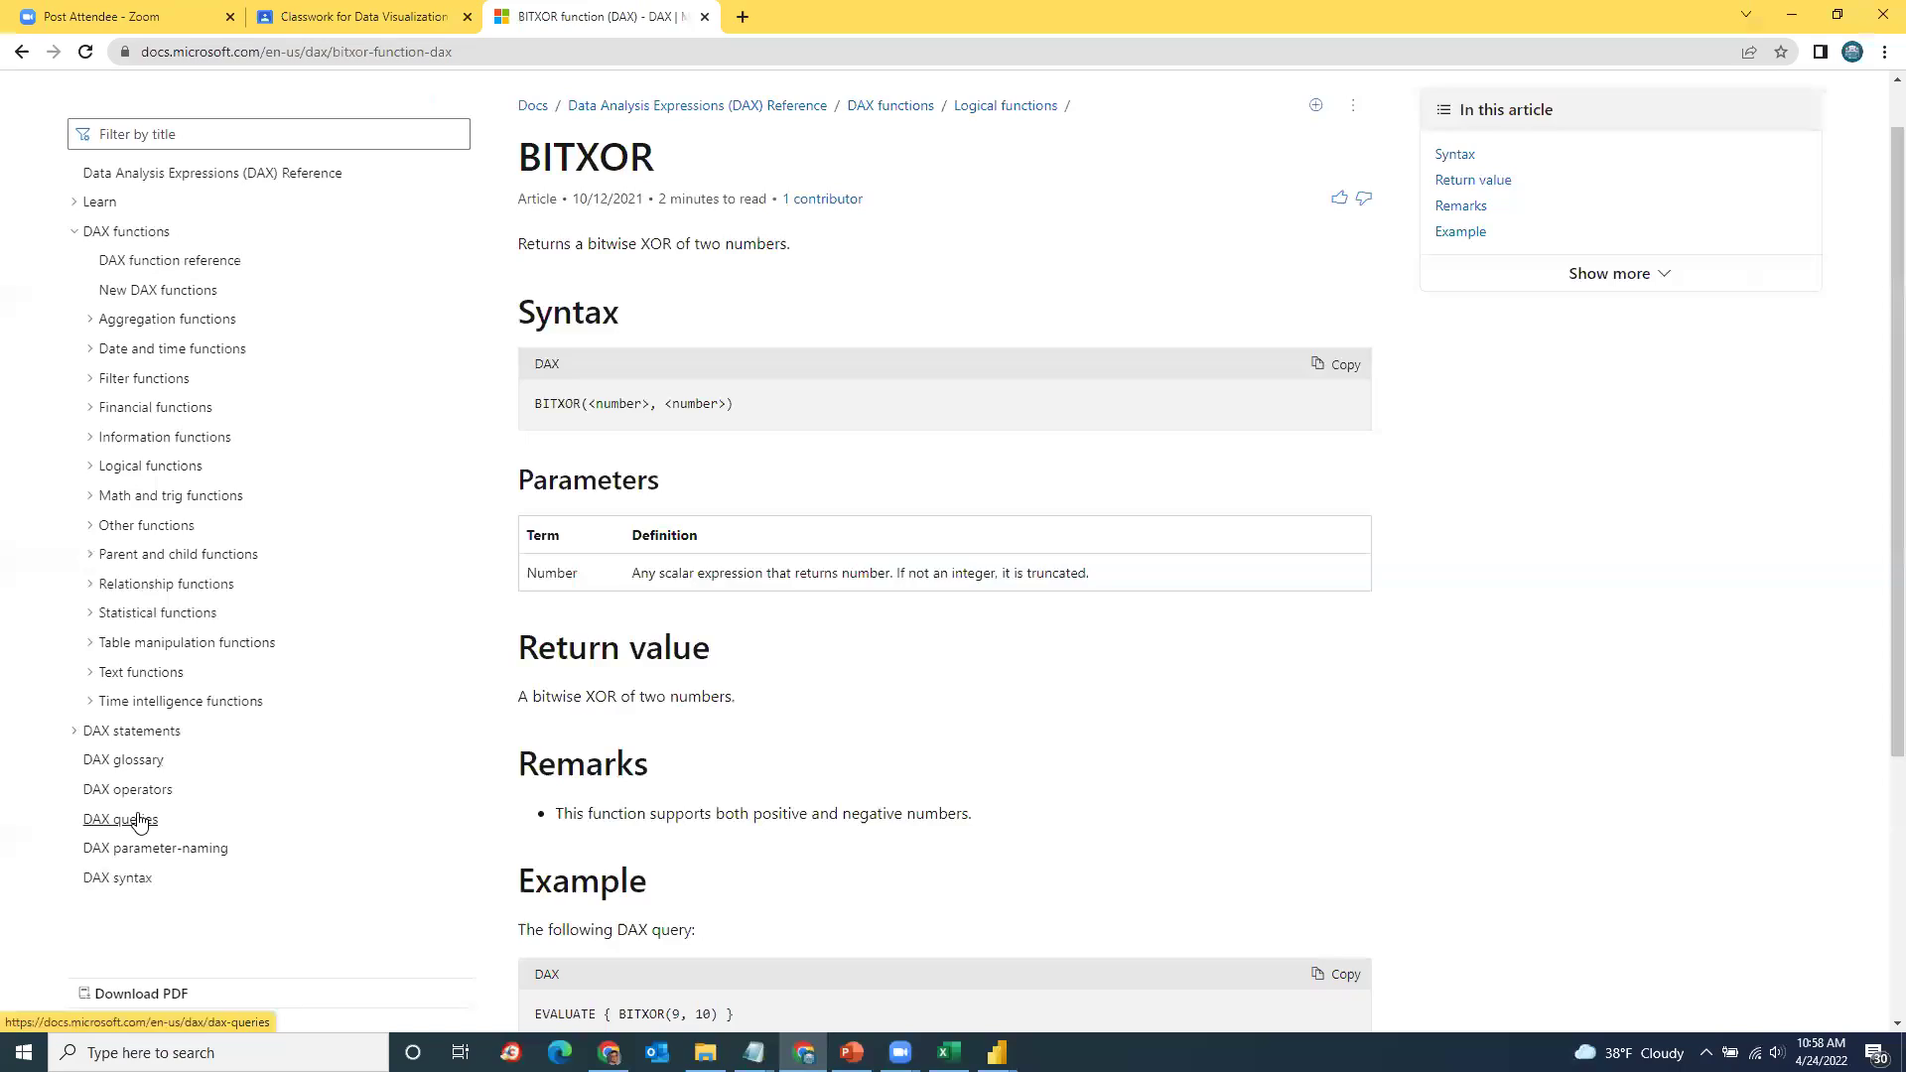
{"action": "left_click", "coordinate": [124, 877]}
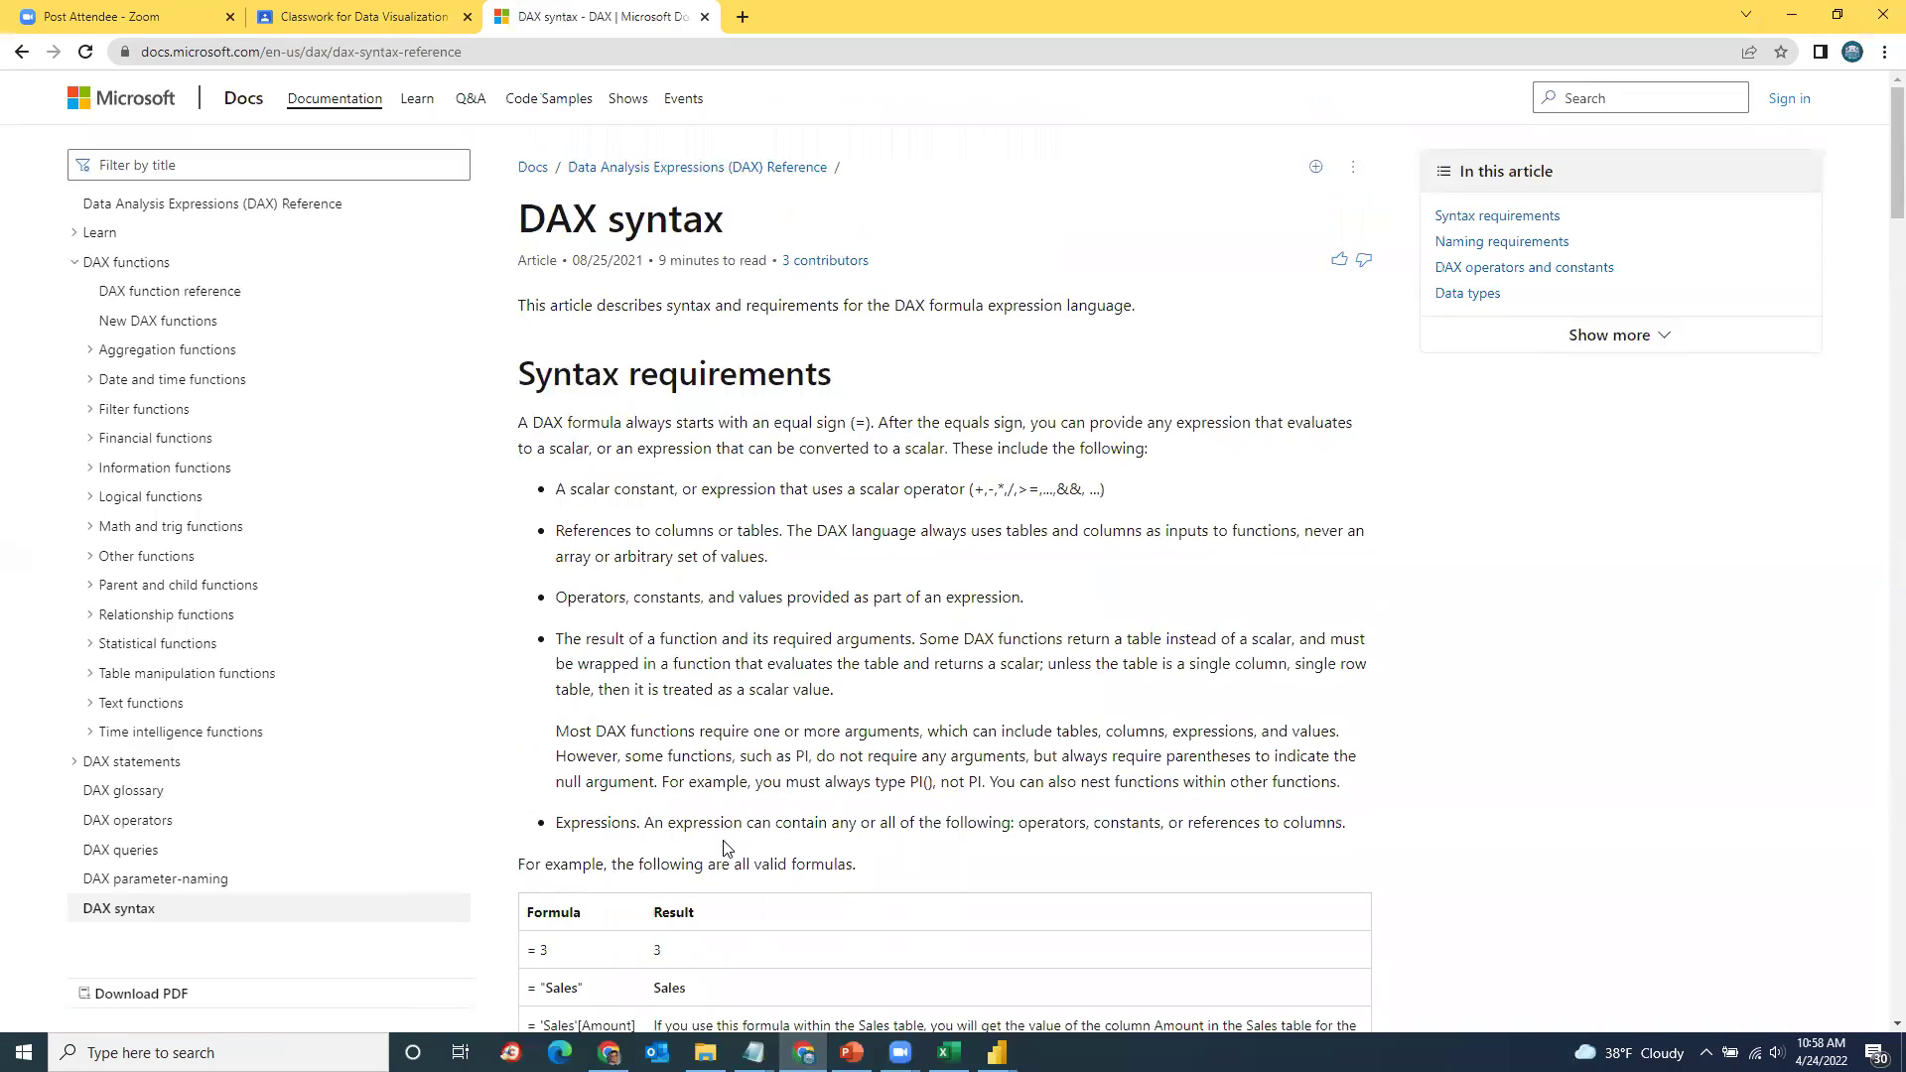
{"action": "scroll", "coordinate": [722, 849], "scroll_direction": "down", "scroll_amount": 13}
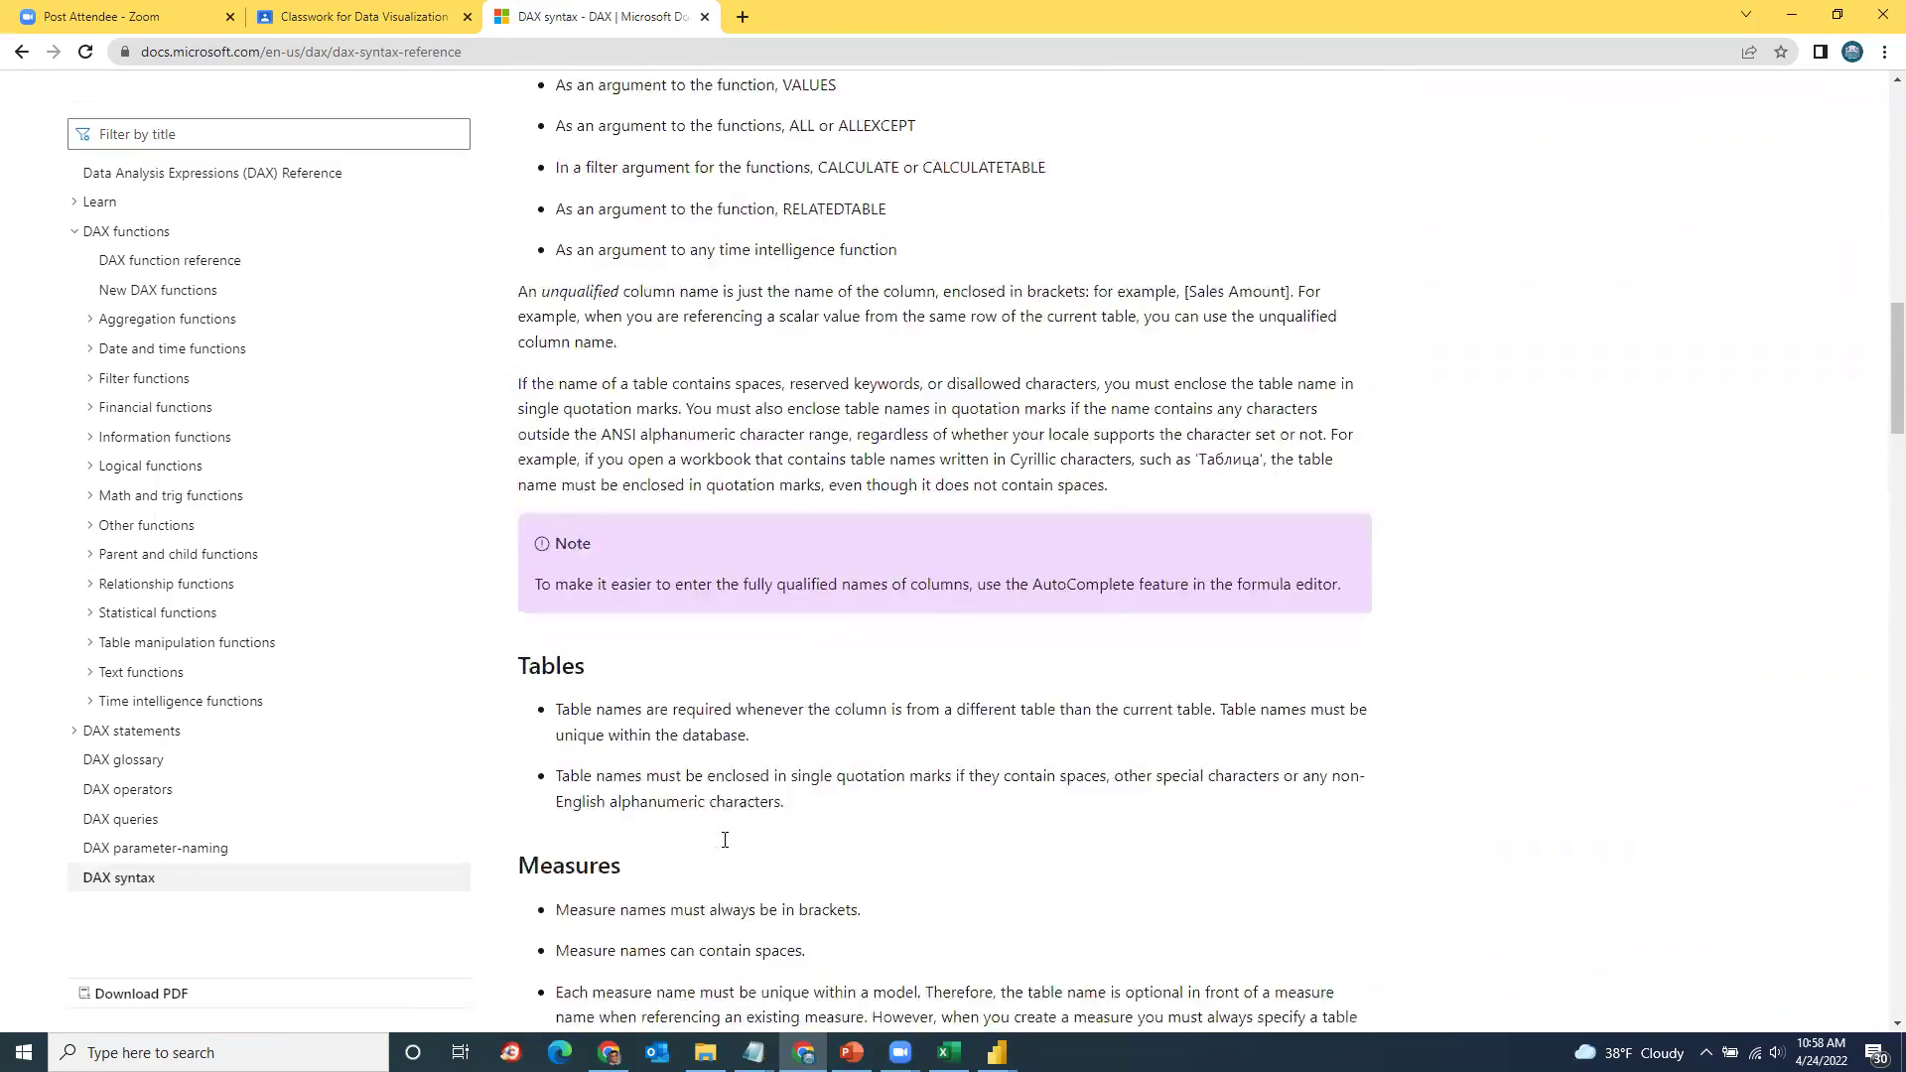
{"action": "scroll", "coordinate": [725, 840], "scroll_direction": "down", "scroll_amount": 15}
{"action": "scroll", "coordinate": [725, 840], "scroll_direction": "down", "scroll_amount": 1}
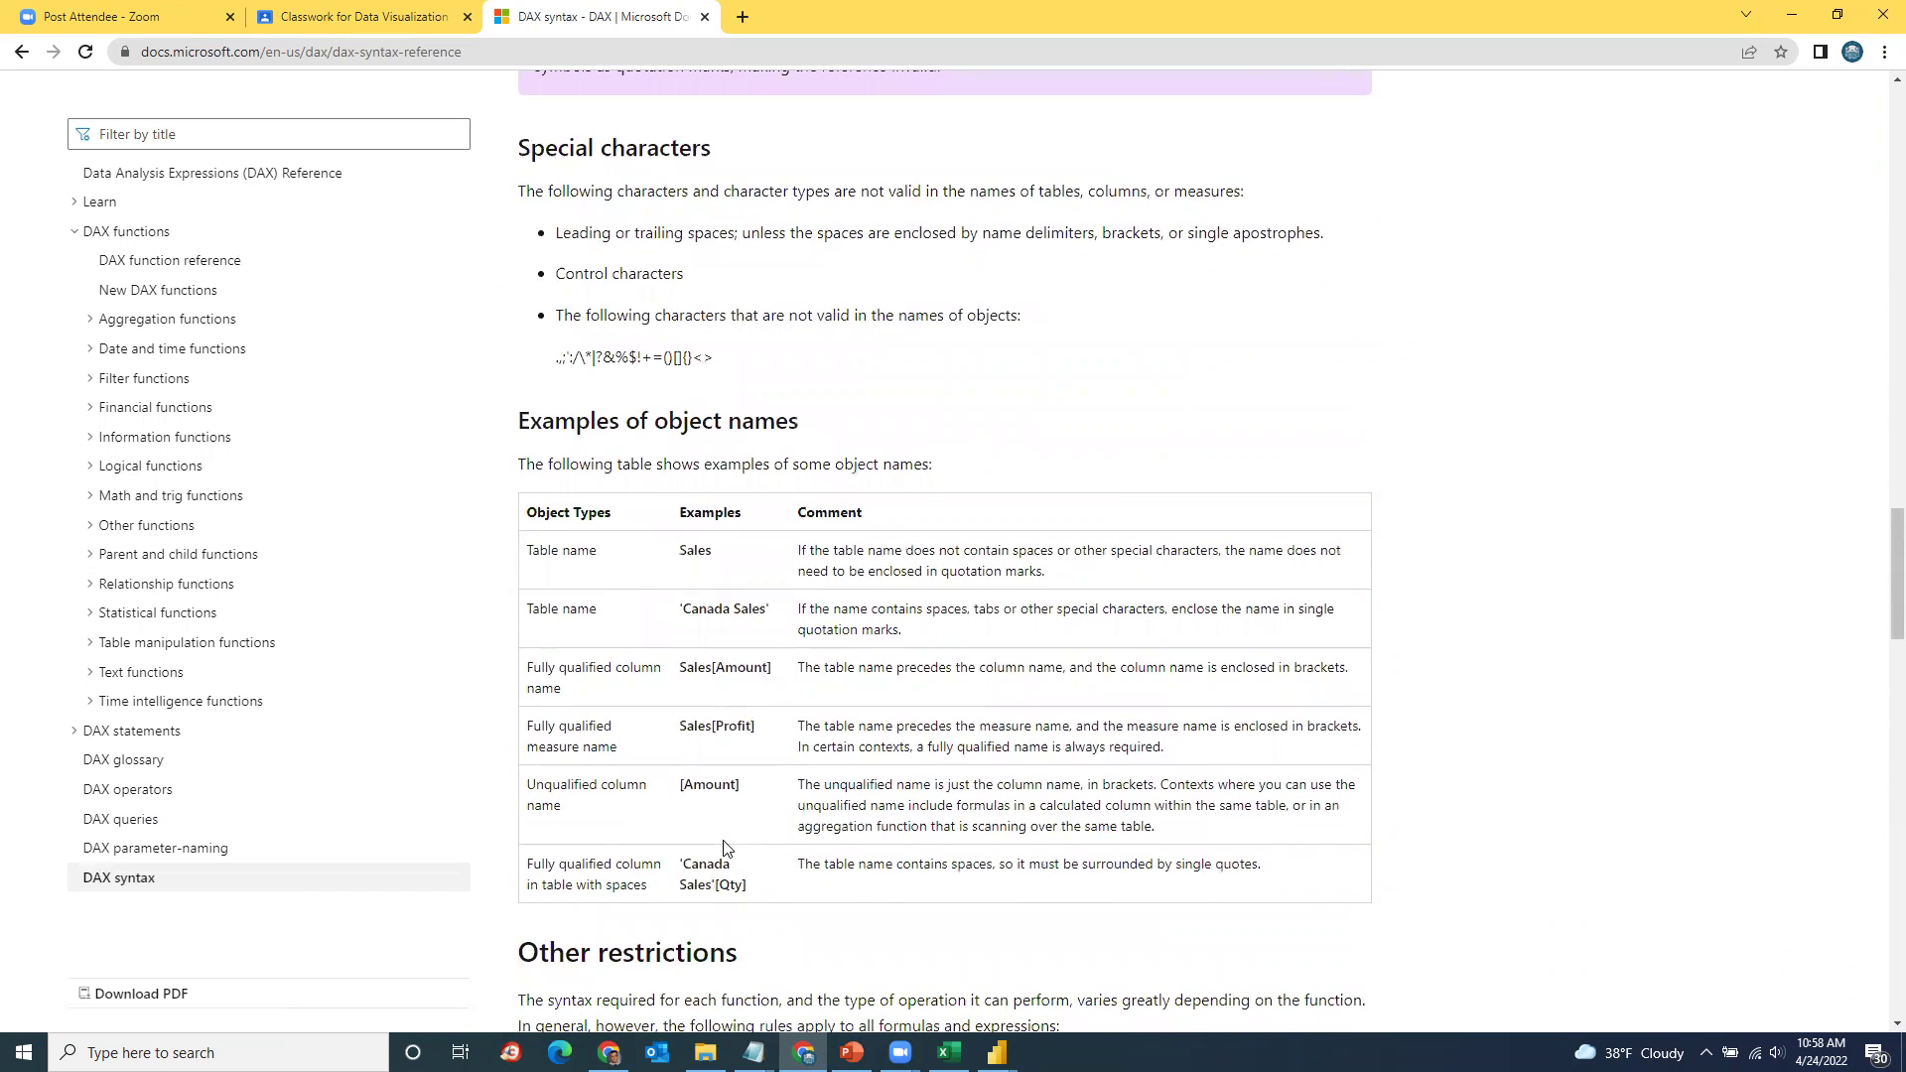
{"action": "scroll", "coordinate": [725, 849], "scroll_direction": "down", "scroll_amount": 2}
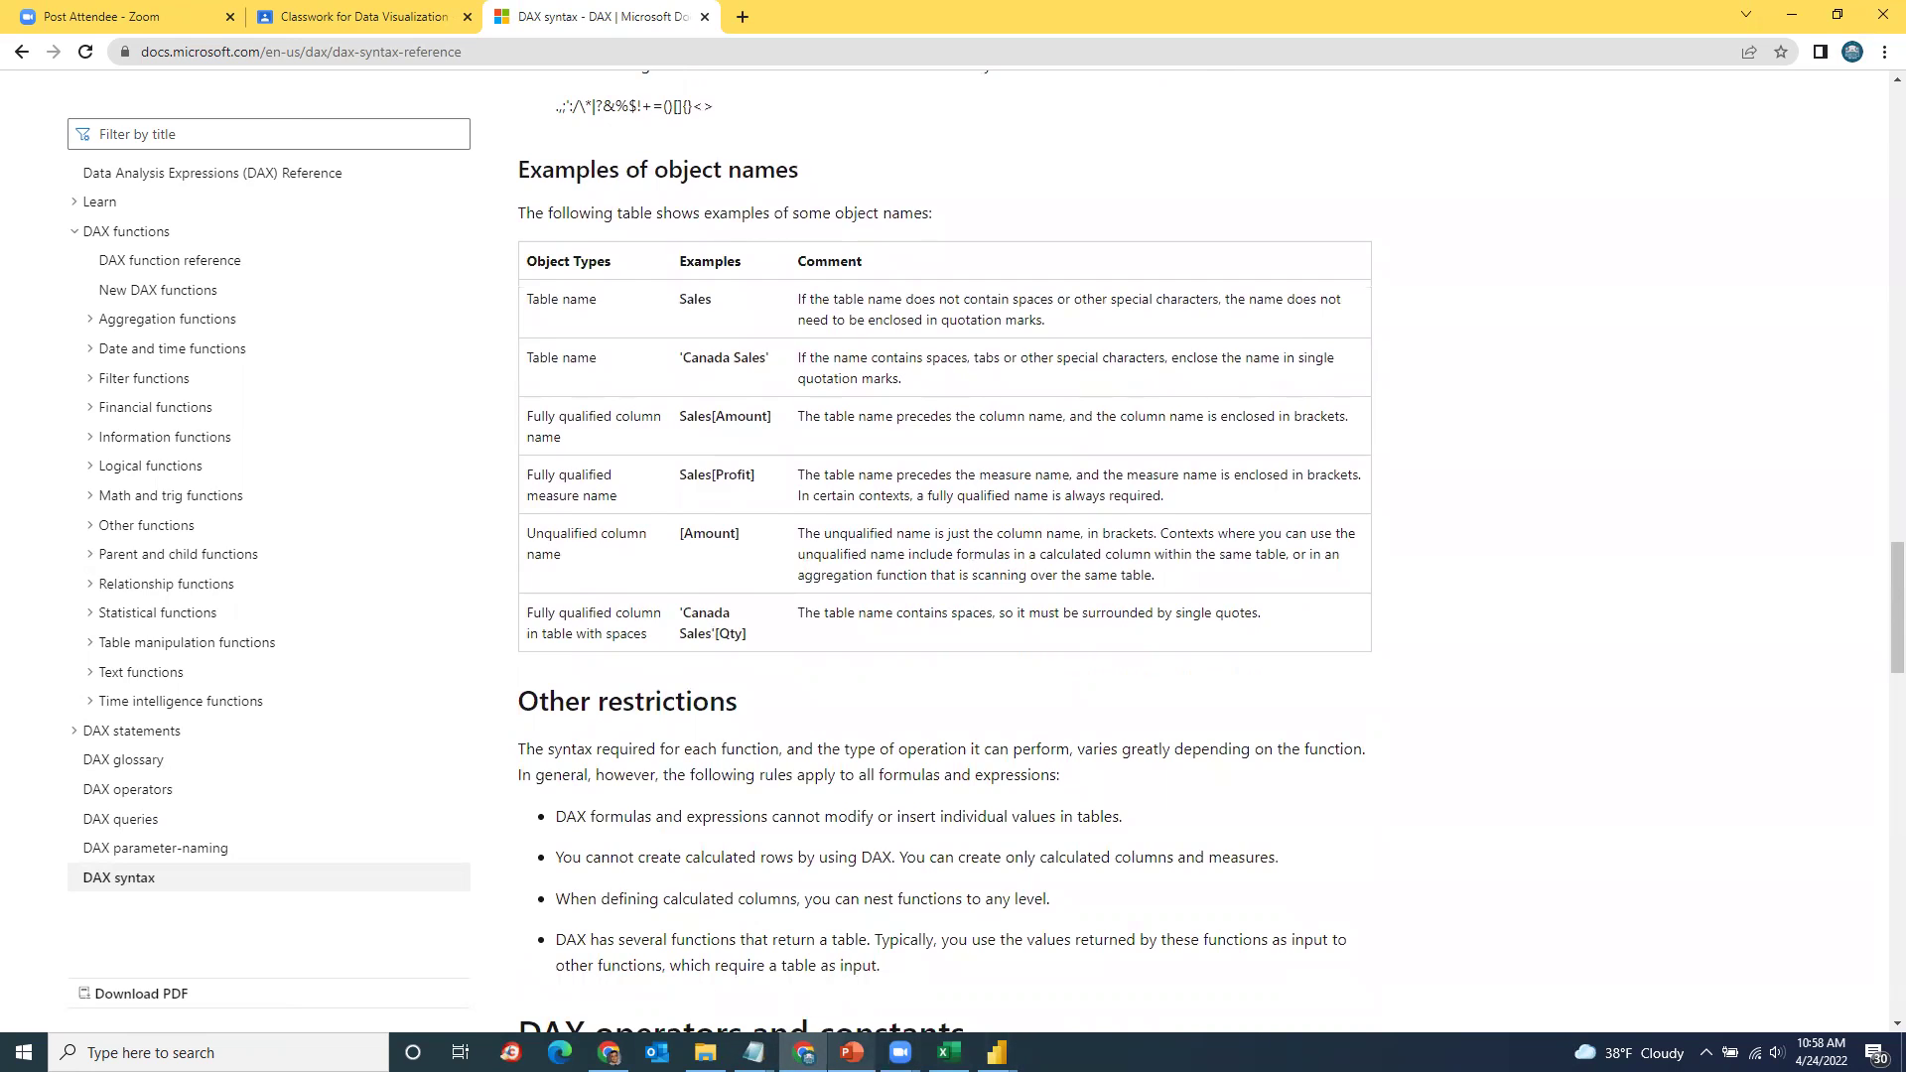
Step: Switch to PowerPoint and review the Power Pivot and DAX Functions slides, ending on the Time Intelligence Functions slide
{"action": "left_click", "coordinate": [852, 1053]}
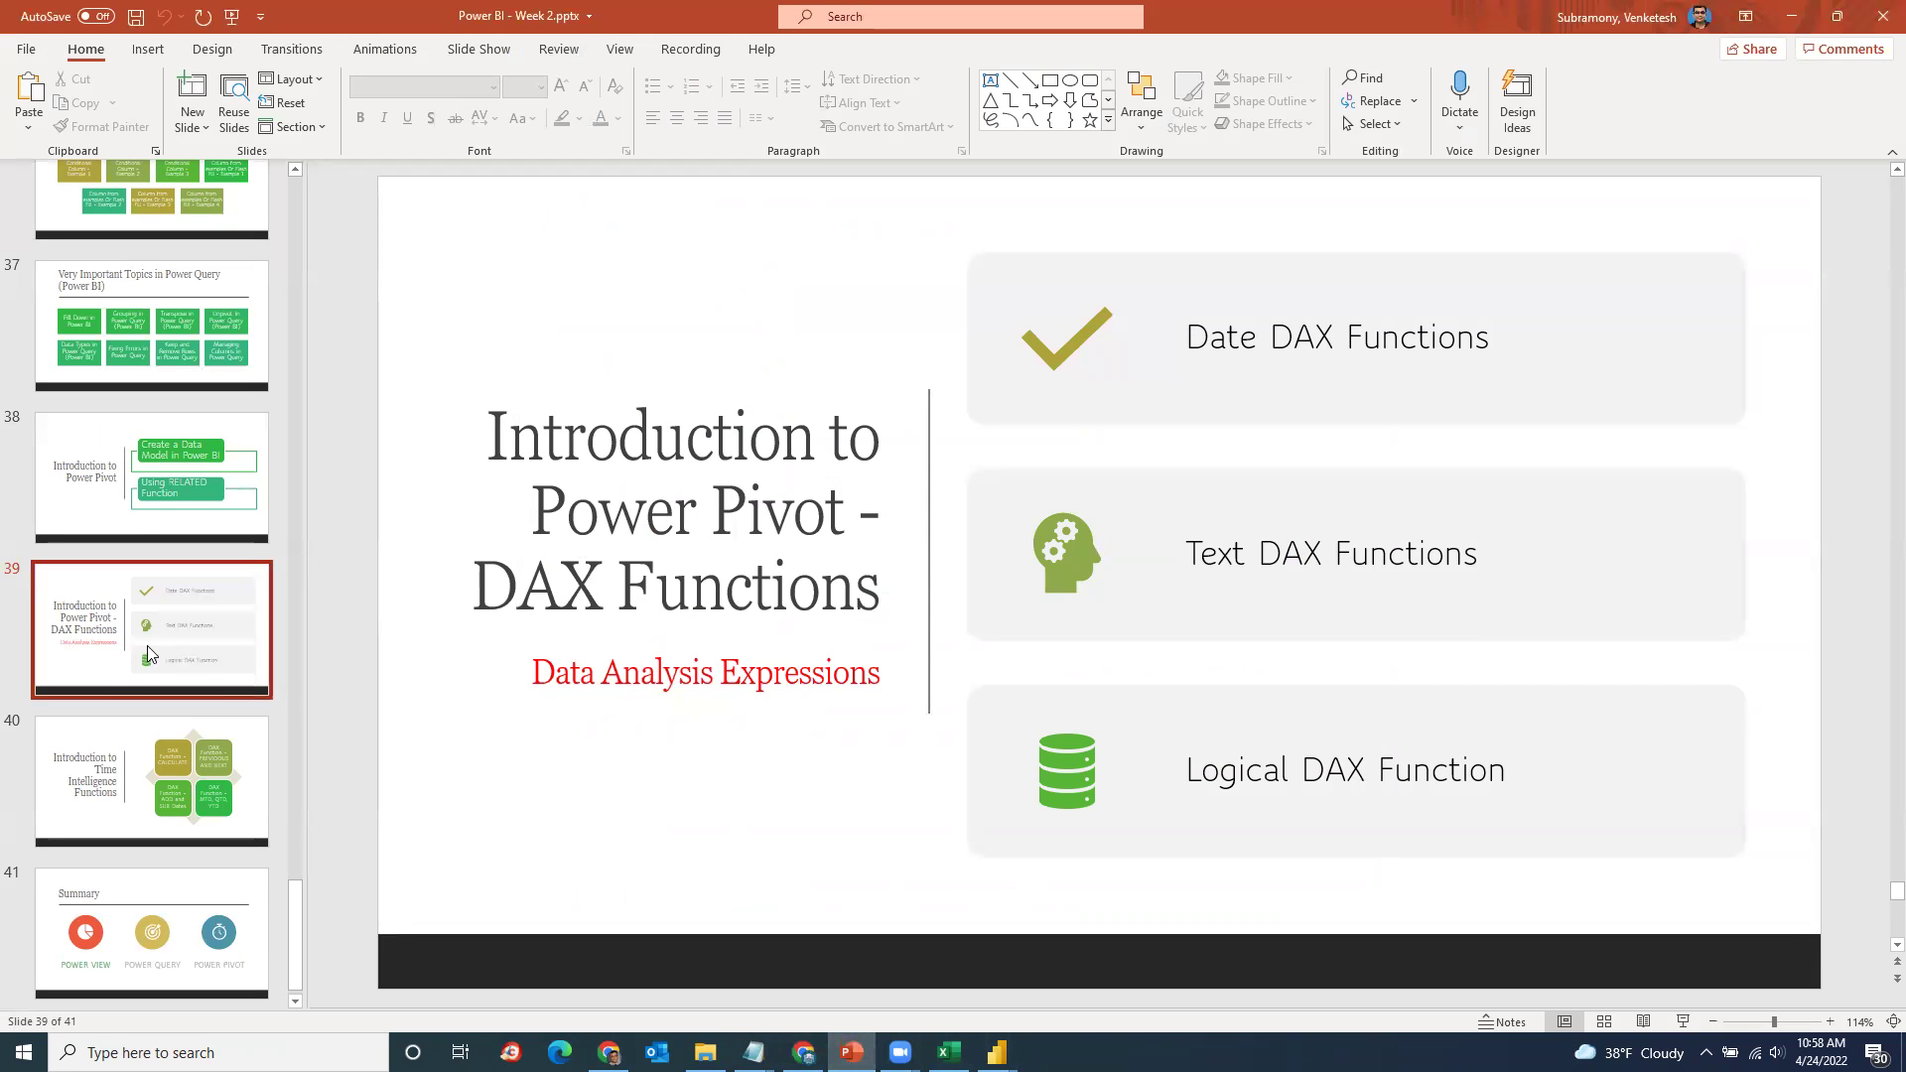
{"action": "left_click", "coordinate": [112, 435]}
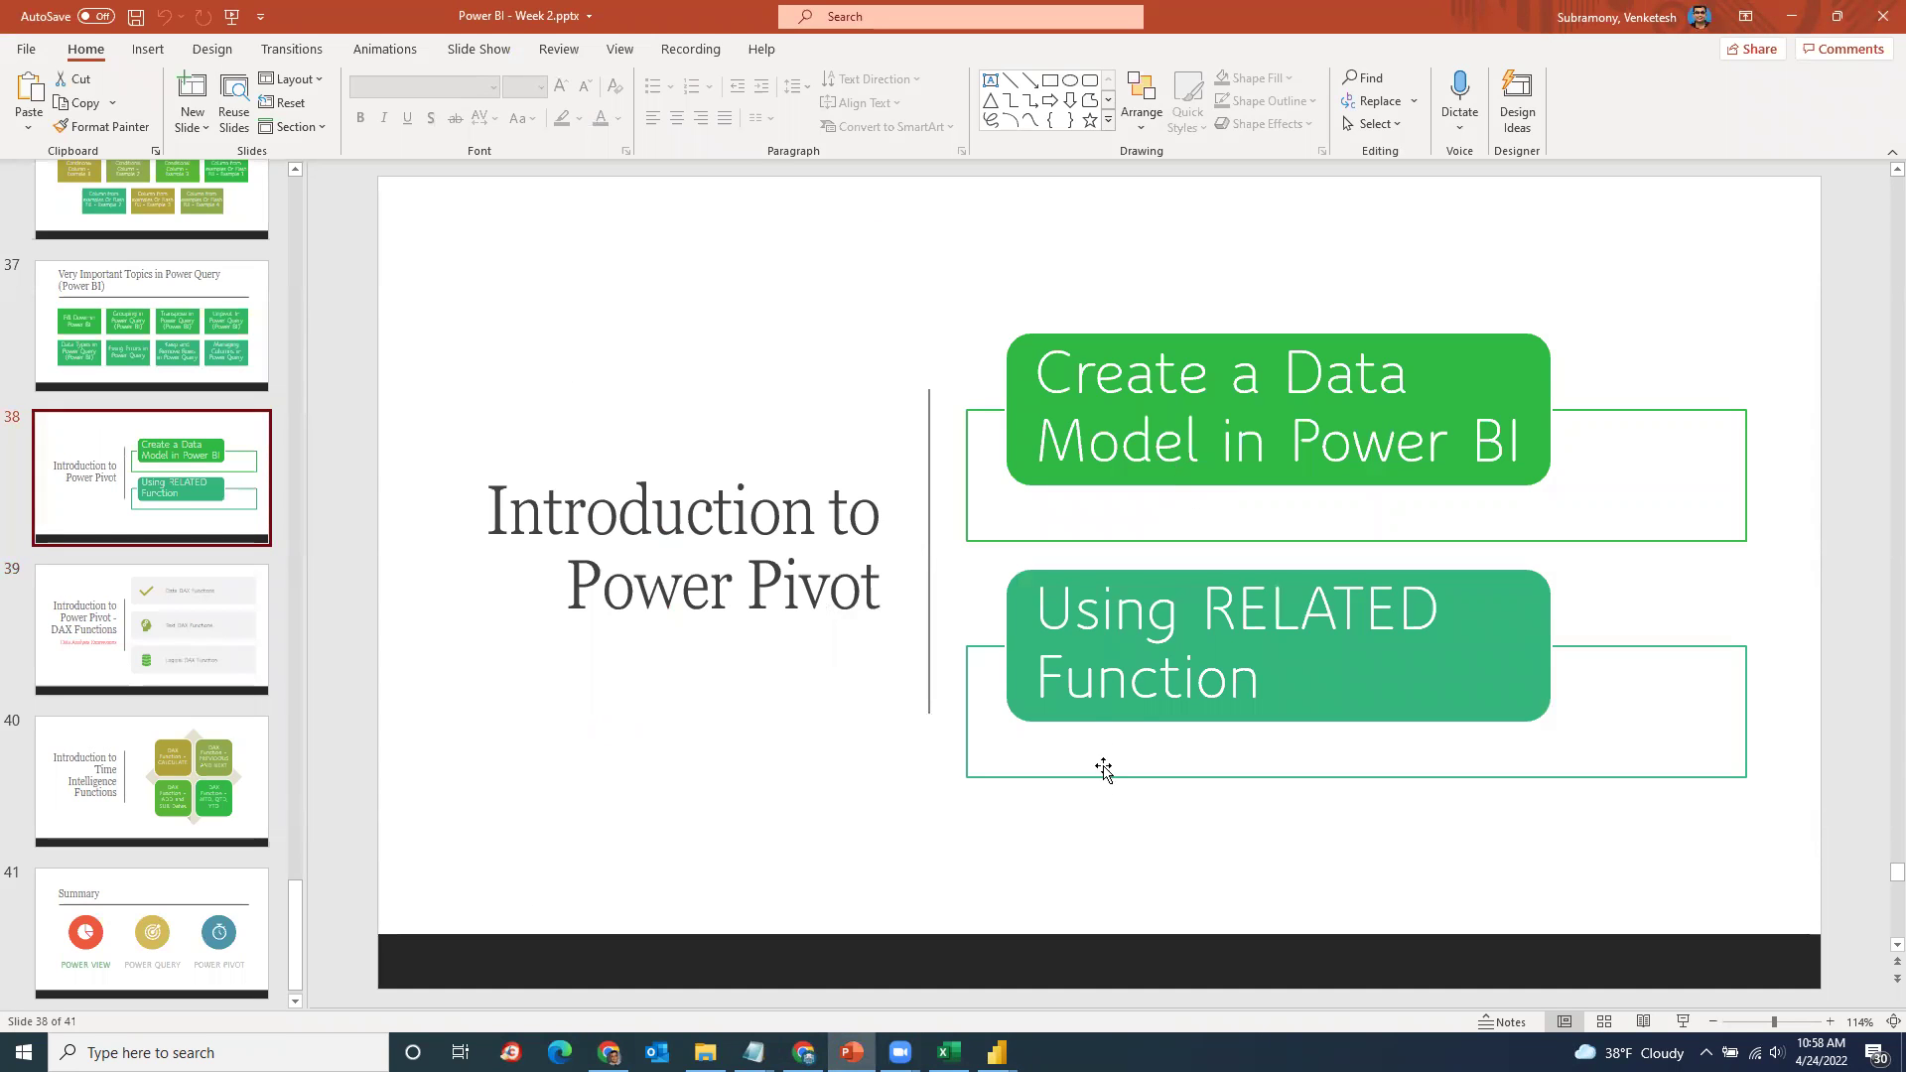
{"action": "left_click", "coordinate": [1081, 840]}
{"action": "left_click", "coordinate": [88, 651]}
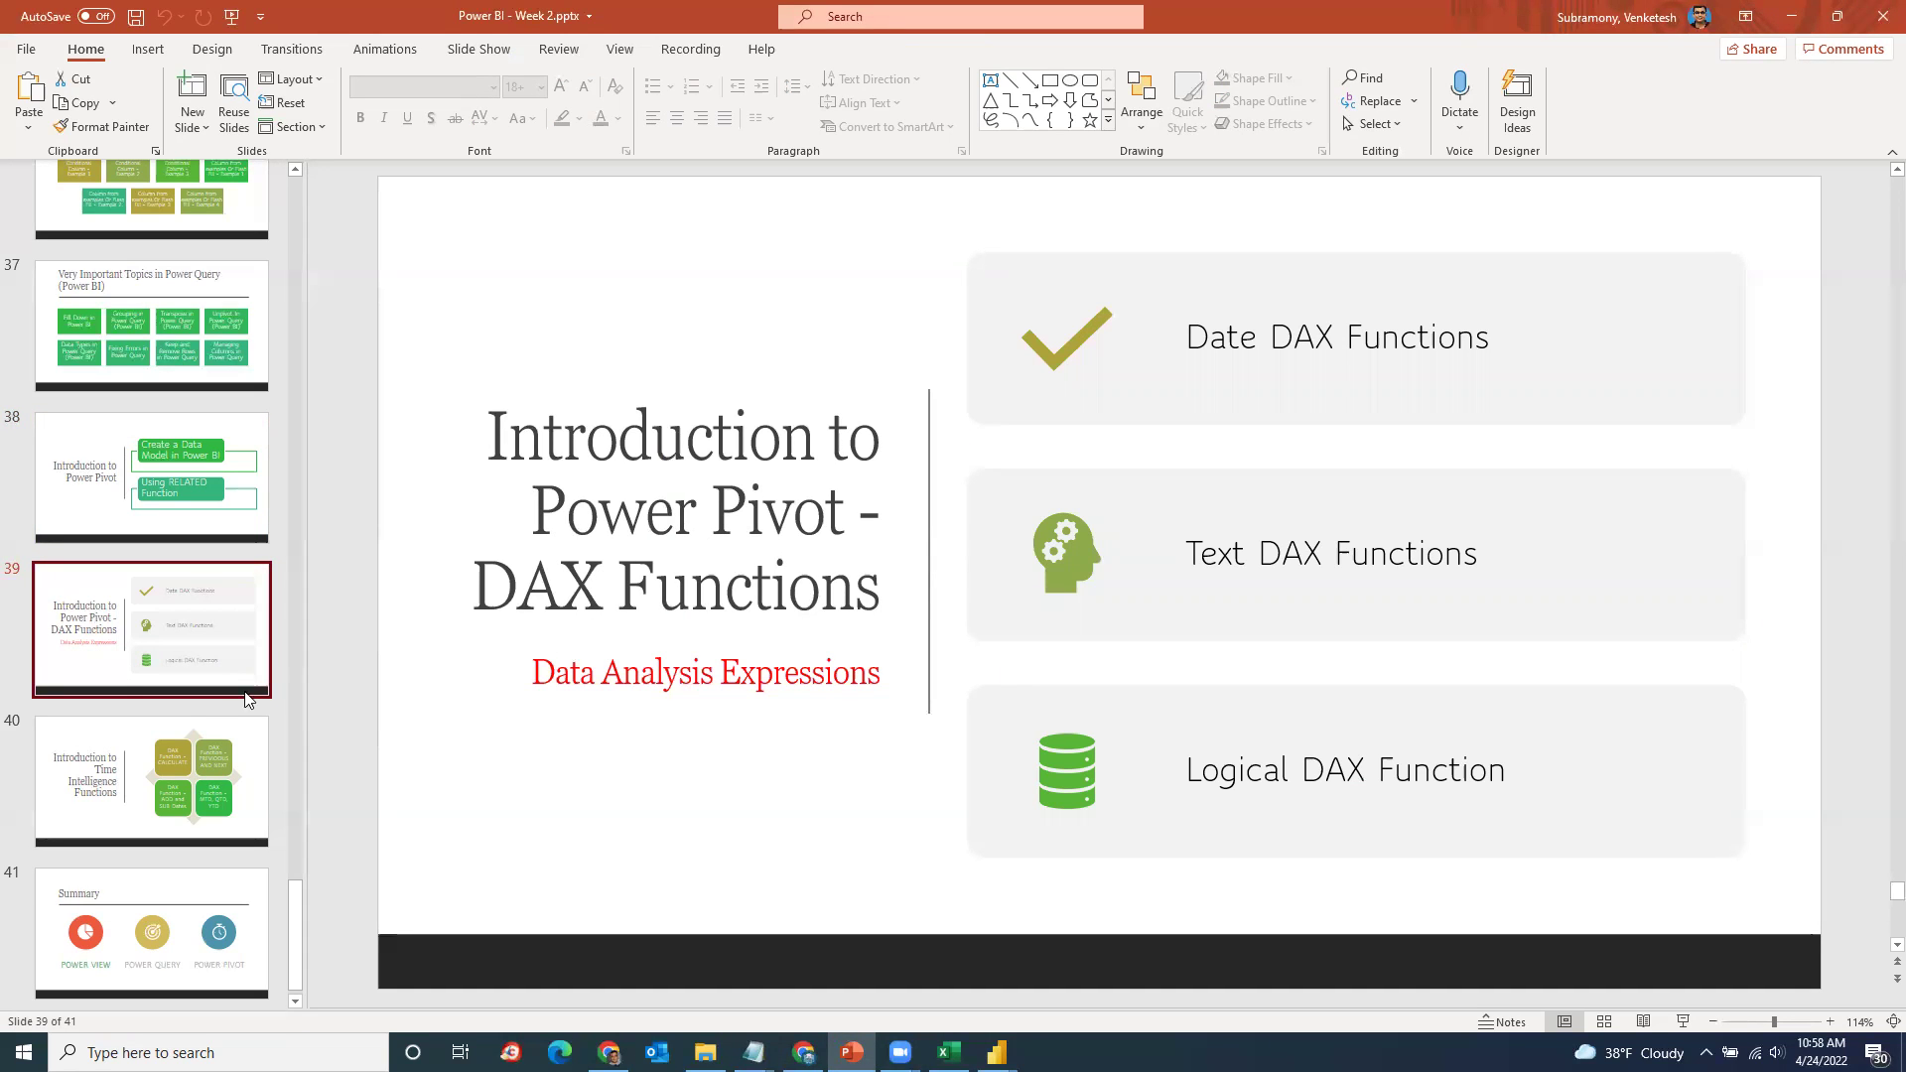
{"action": "left_click", "coordinate": [262, 743]}
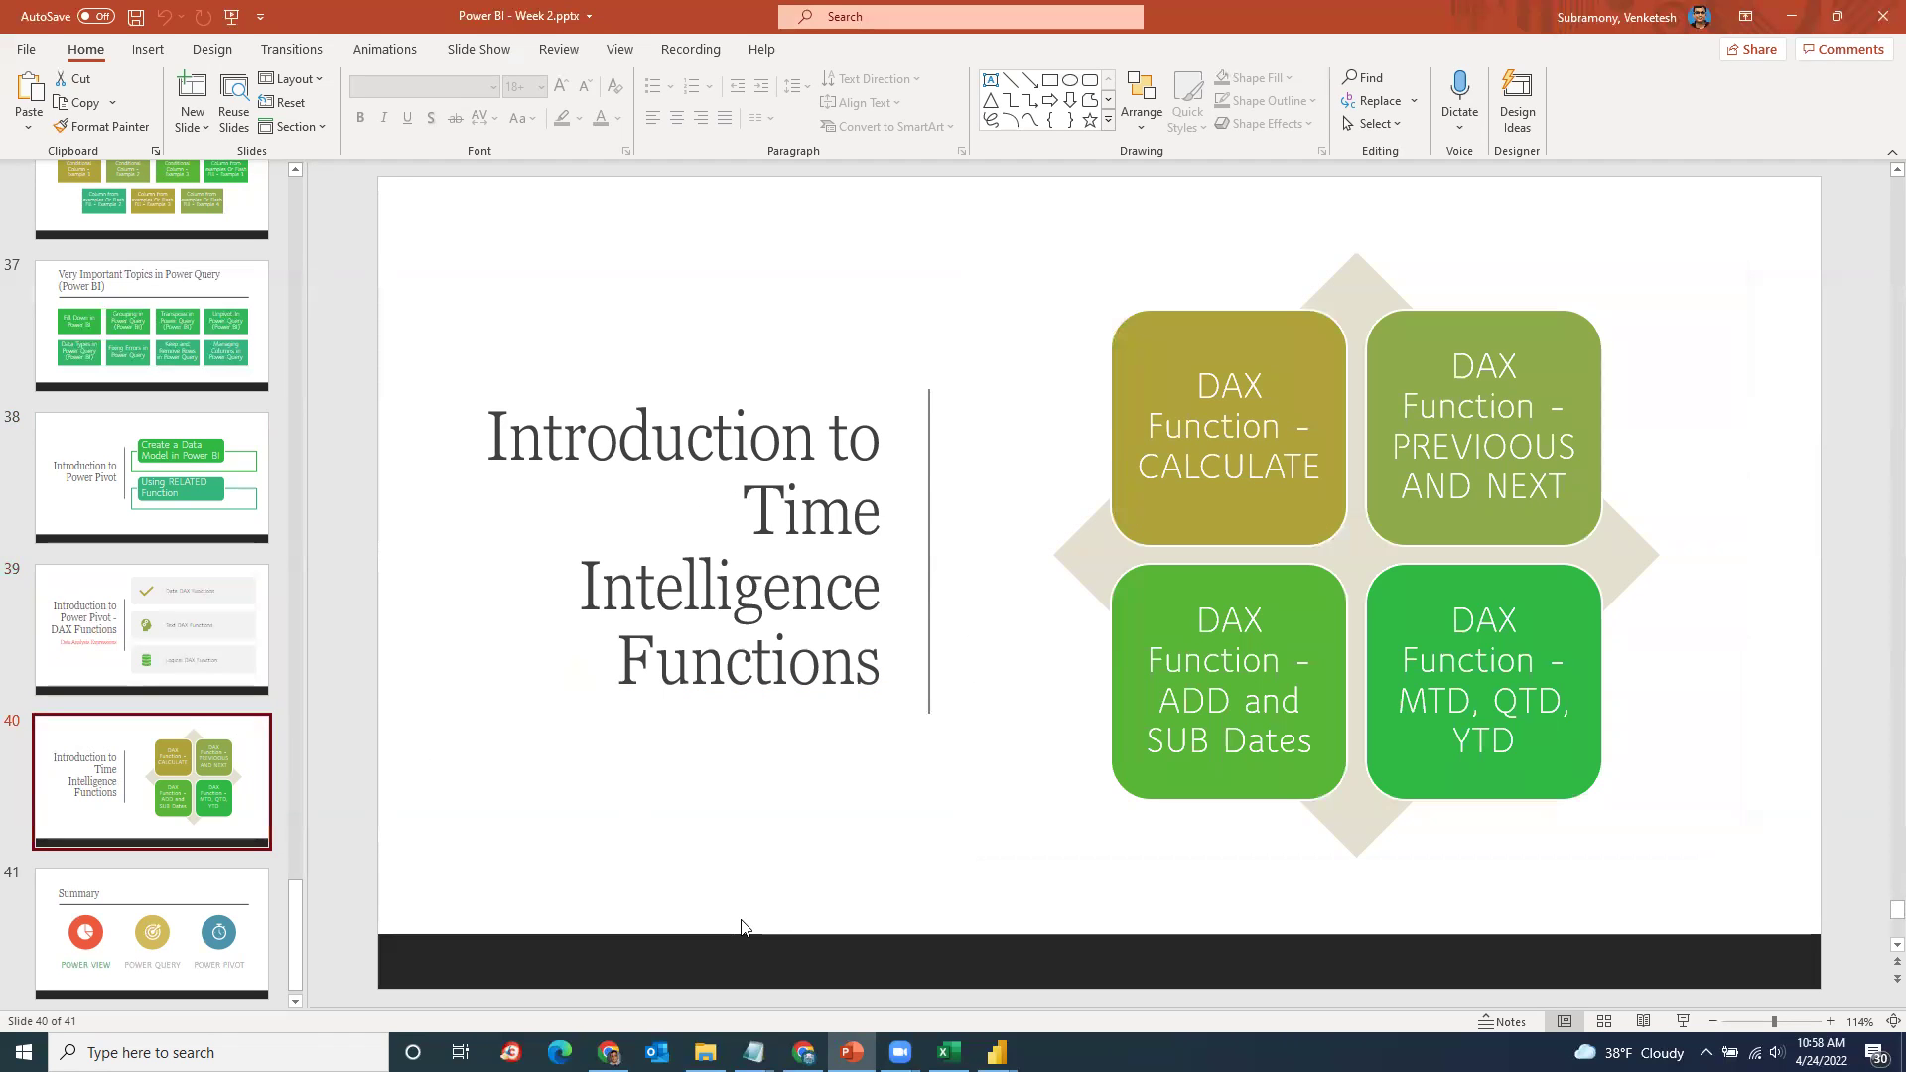
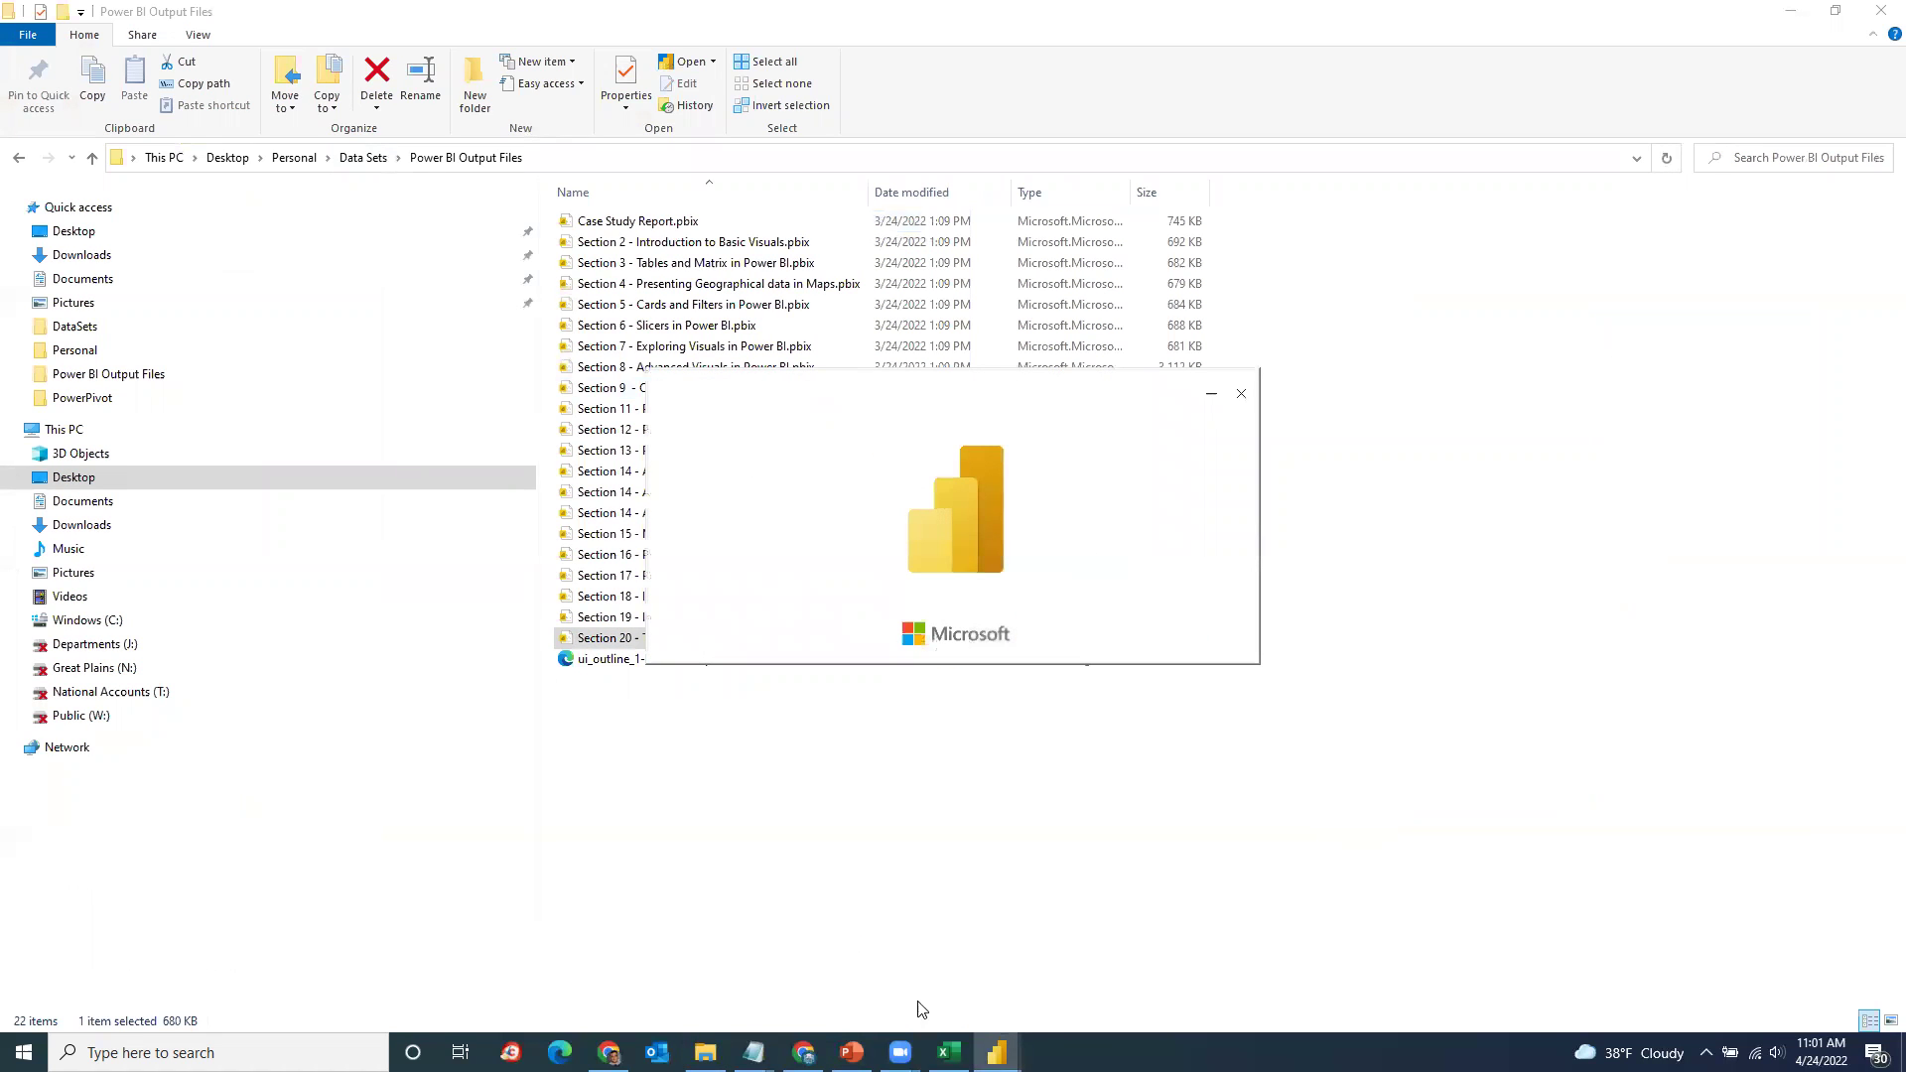
Step: Switch to the Section 20 Time Intelligence report in Power BI Desktop, expand the Orders table and select the 2018Sales measure
{"action": "mouse_move", "coordinate": [997, 1052]}
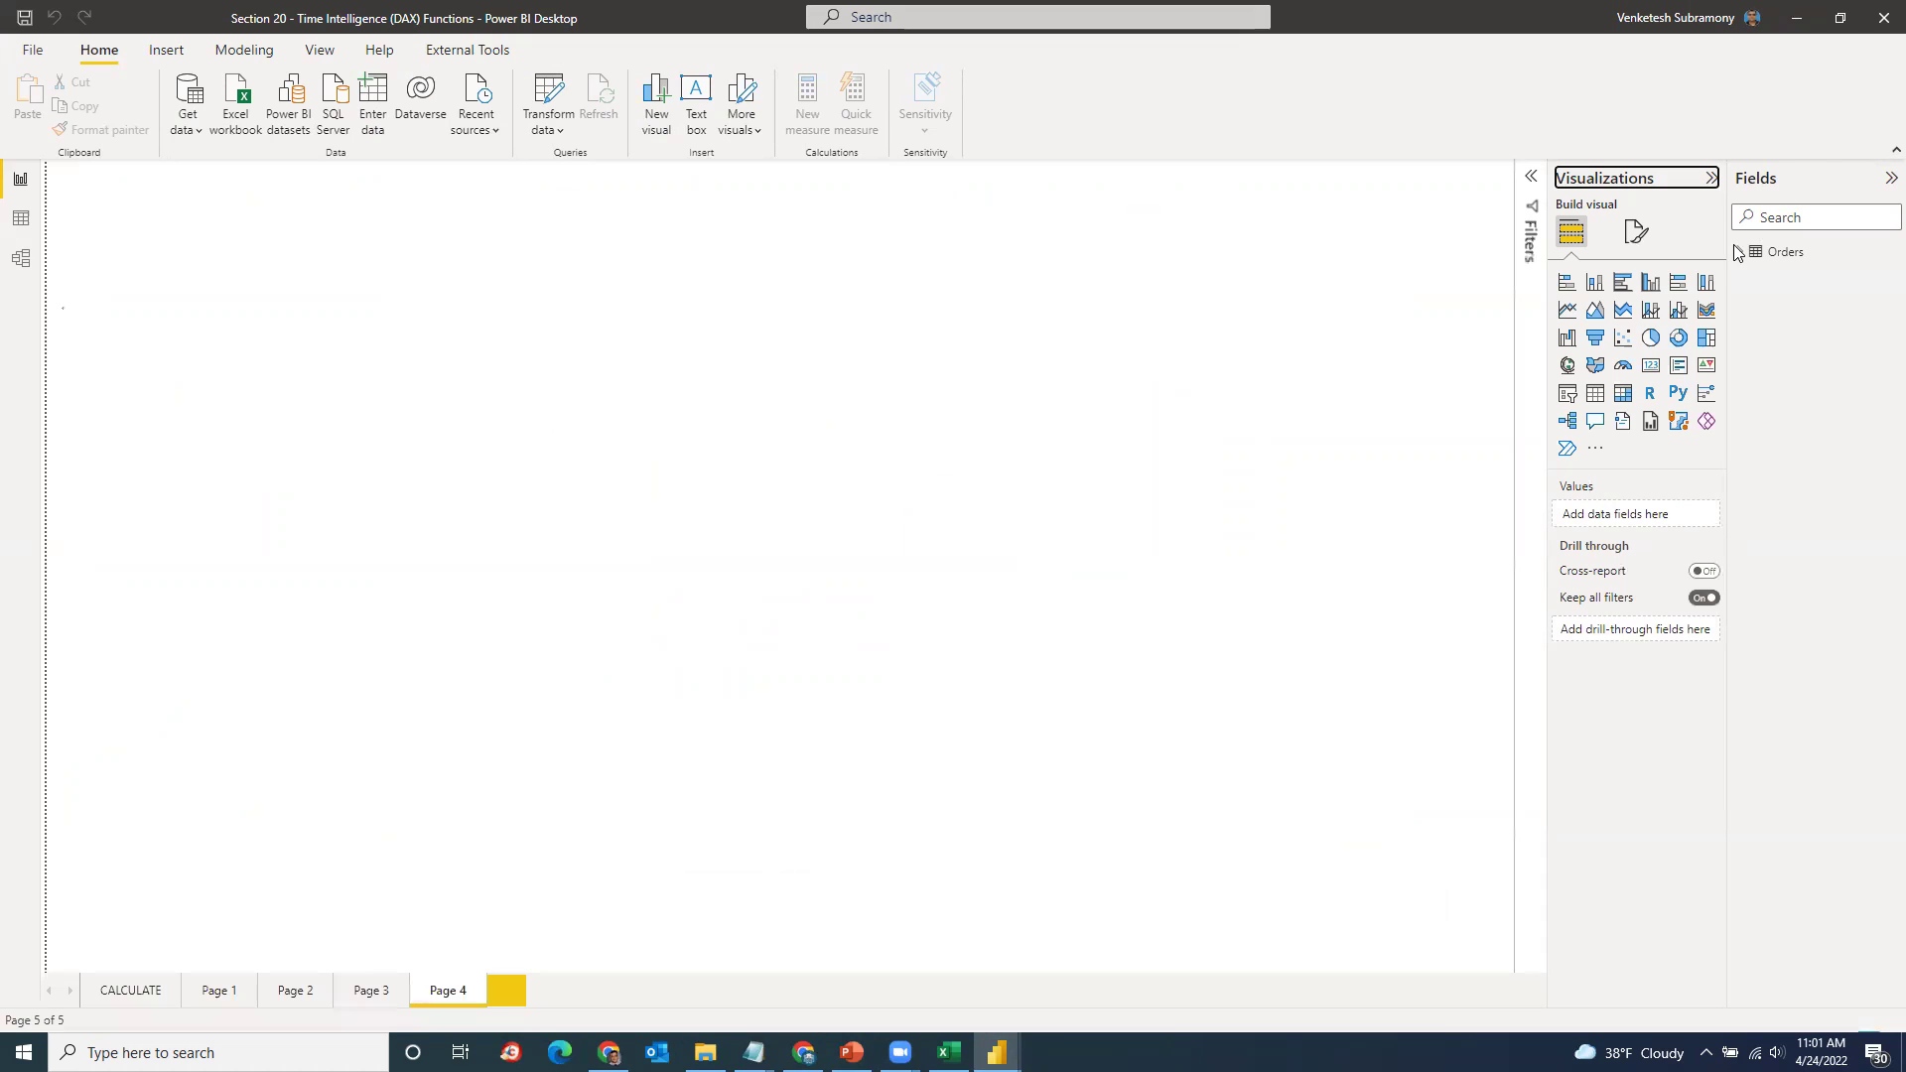
{"action": "left_click", "coordinate": [1739, 254]}
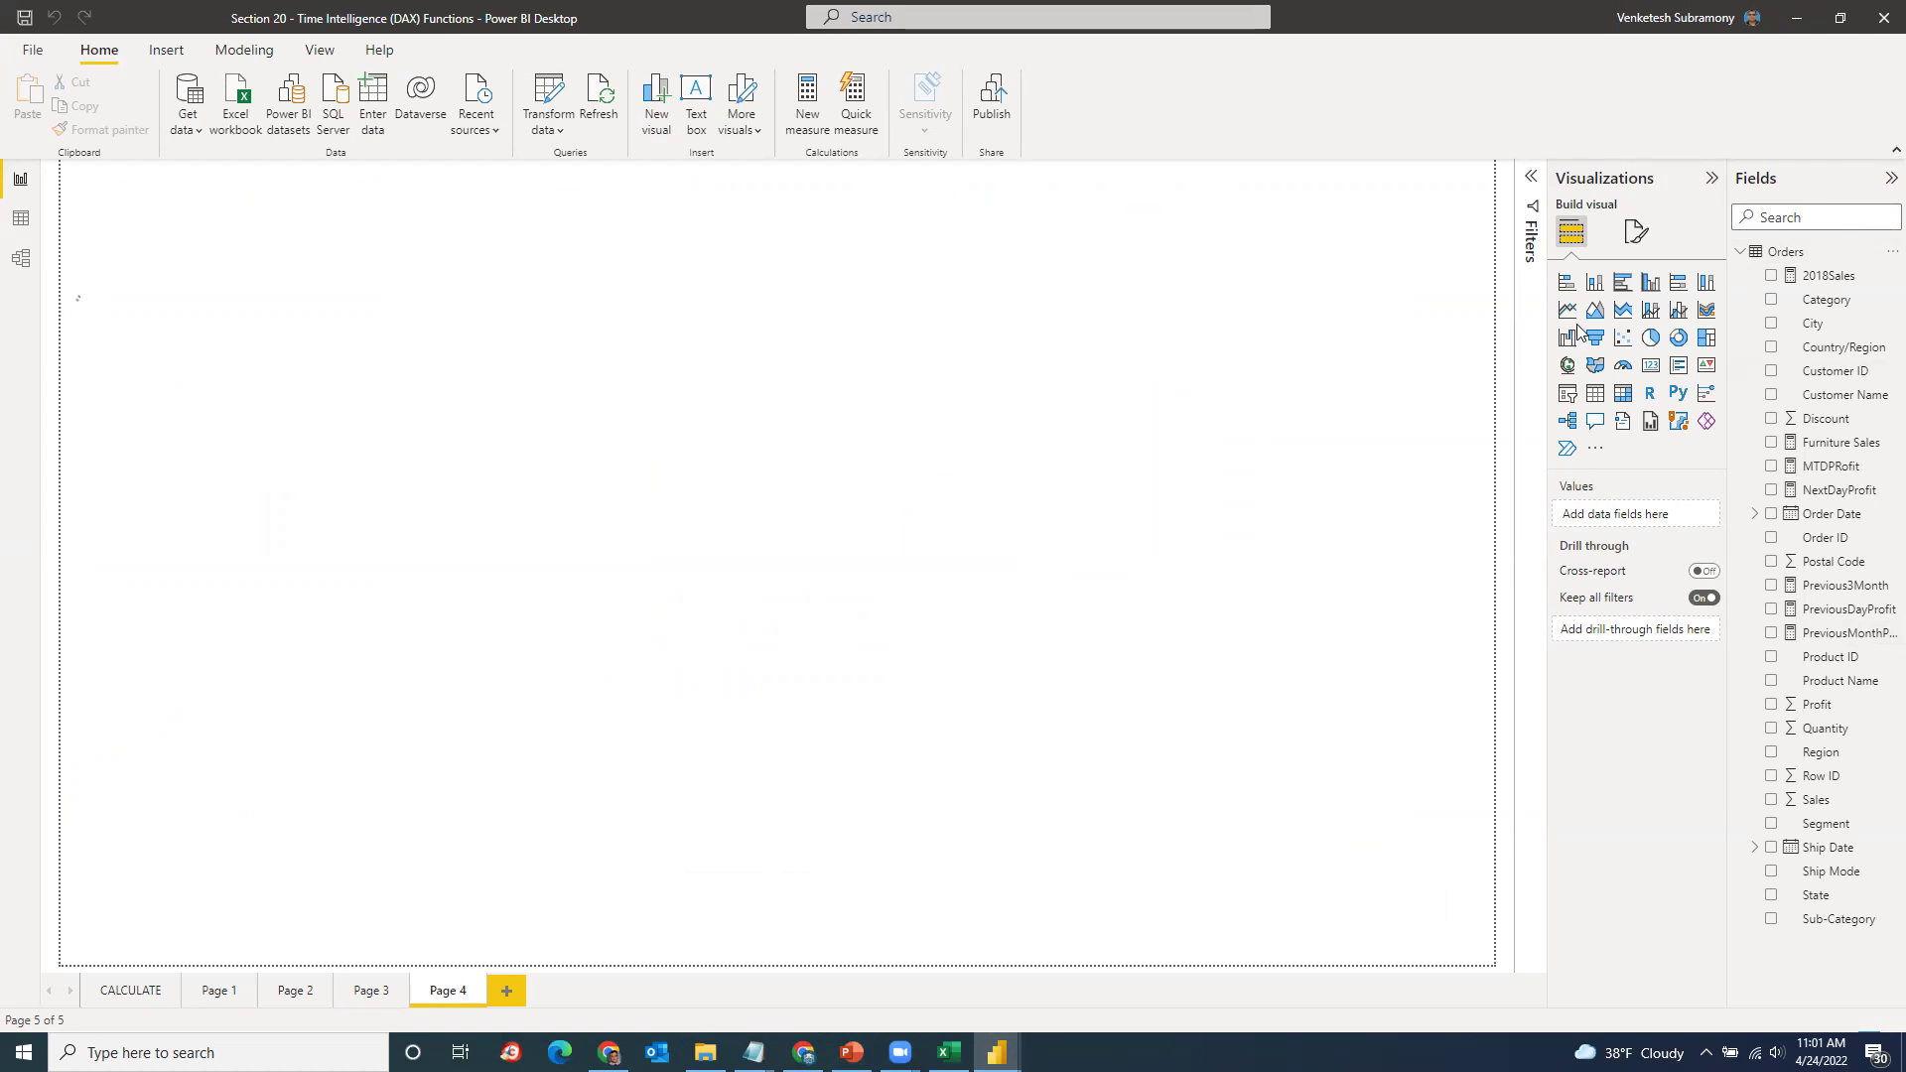
{"action": "left_click", "coordinate": [1781, 255]}
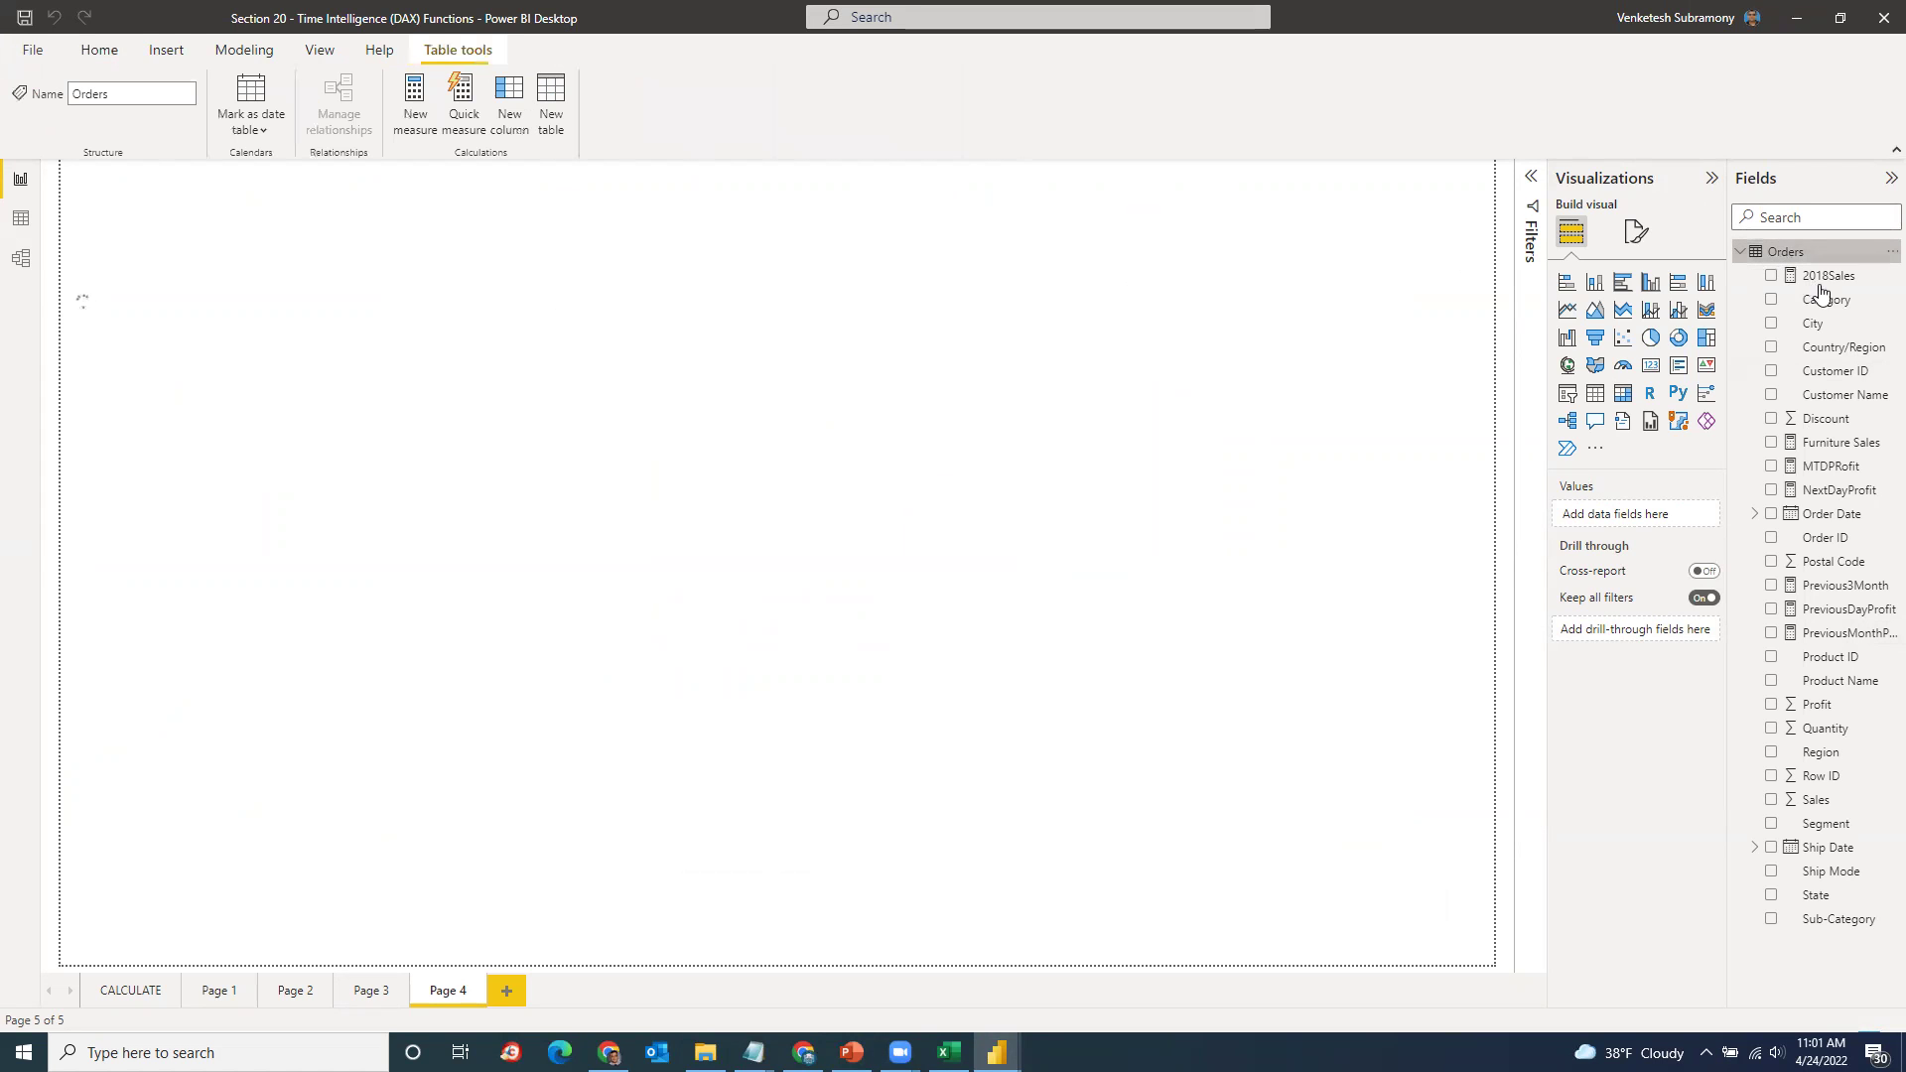
{"action": "left_click", "coordinate": [1835, 279]}
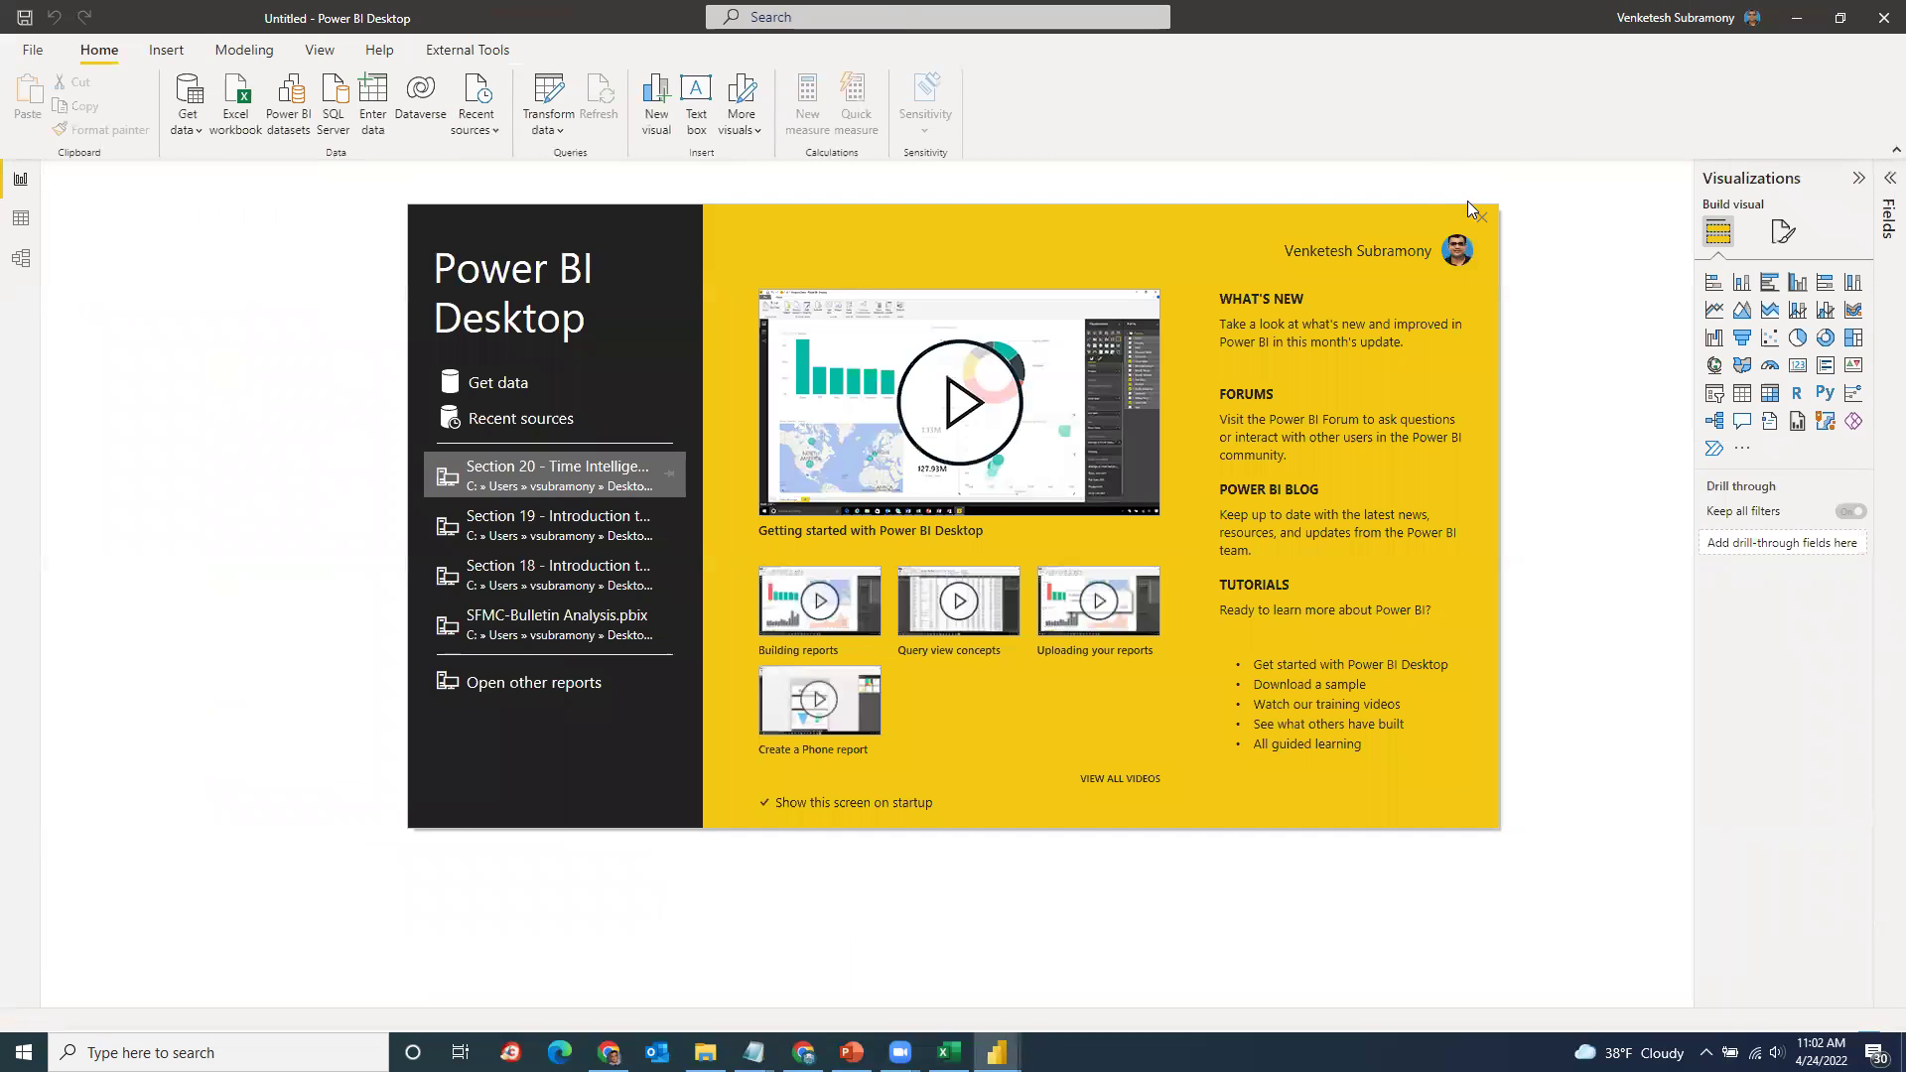
Step: Dismiss the start screen of the untitled report and load the Orders sheet from Whiz Superstore.xlsx
{"action": "left_click", "coordinate": [1481, 217]}
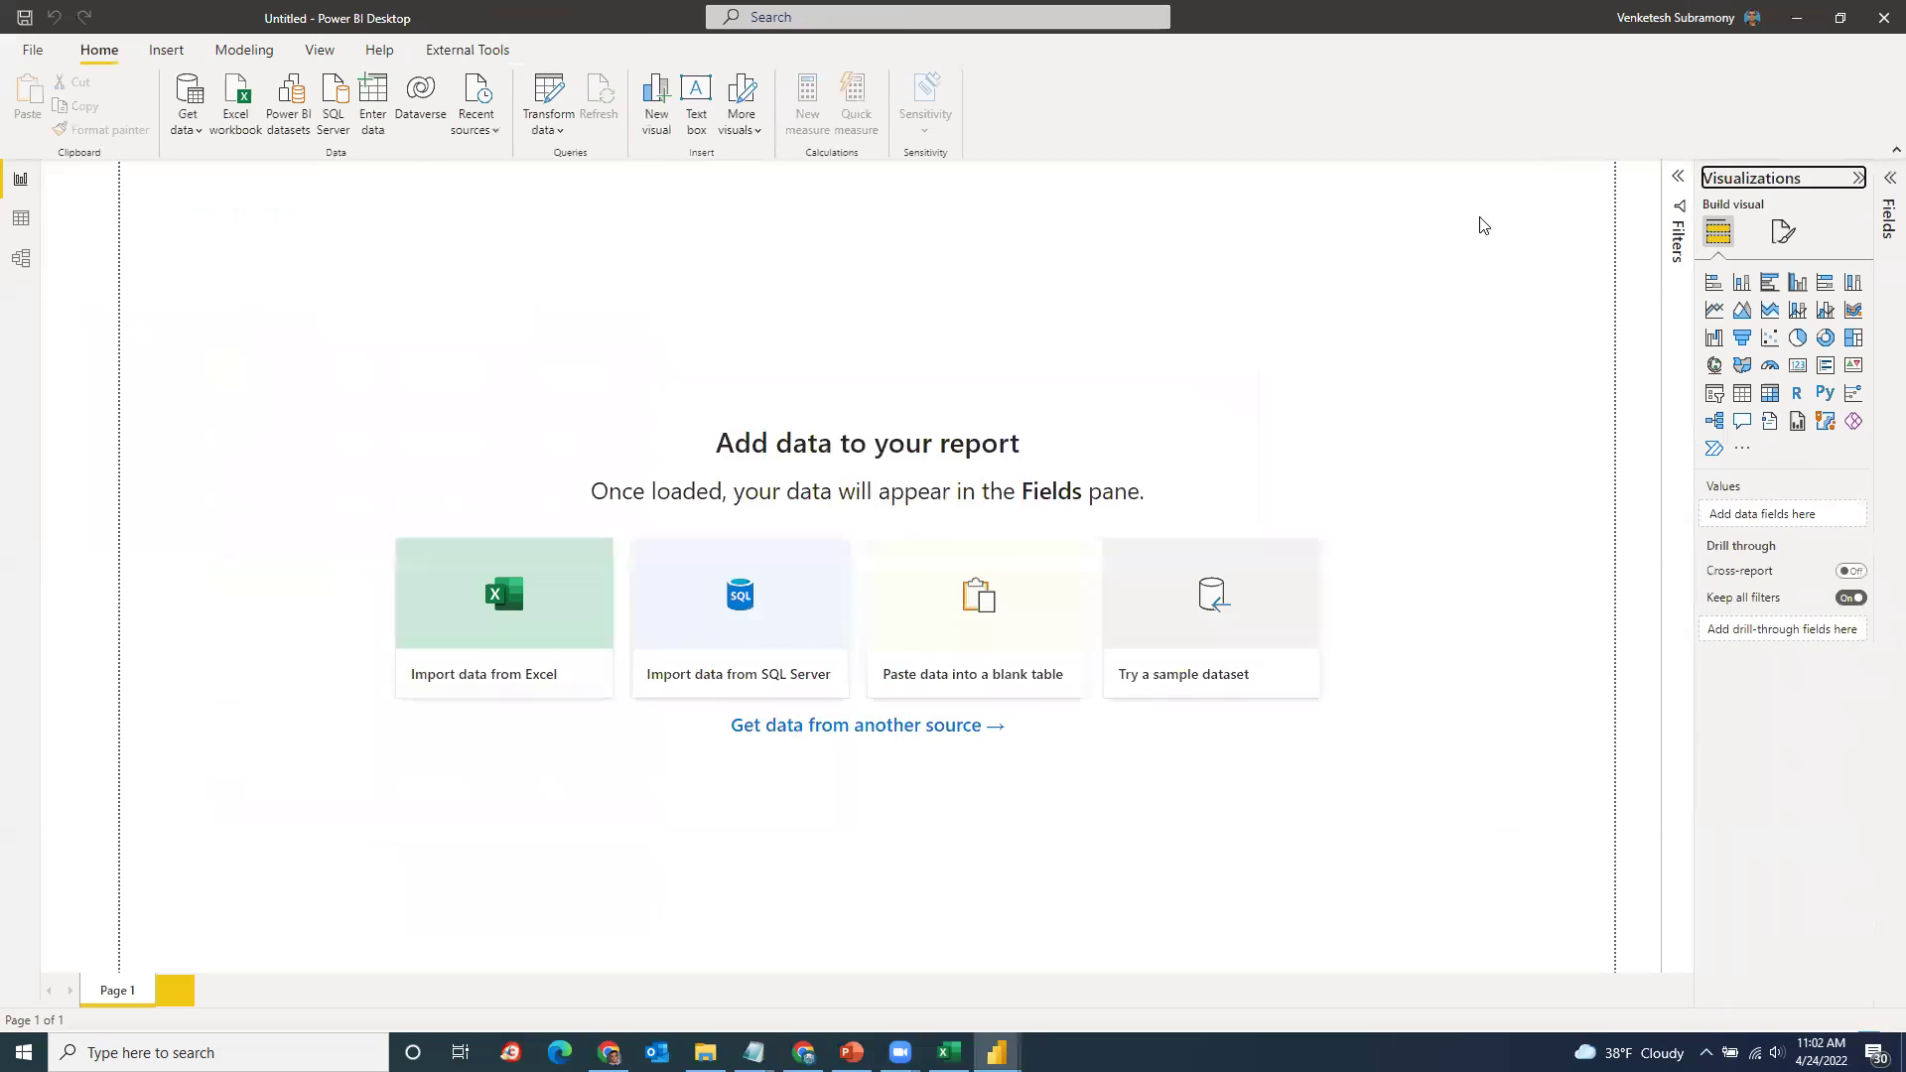
{"action": "left_click", "coordinate": [190, 120]}
{"action": "left_click", "coordinate": [247, 202]}
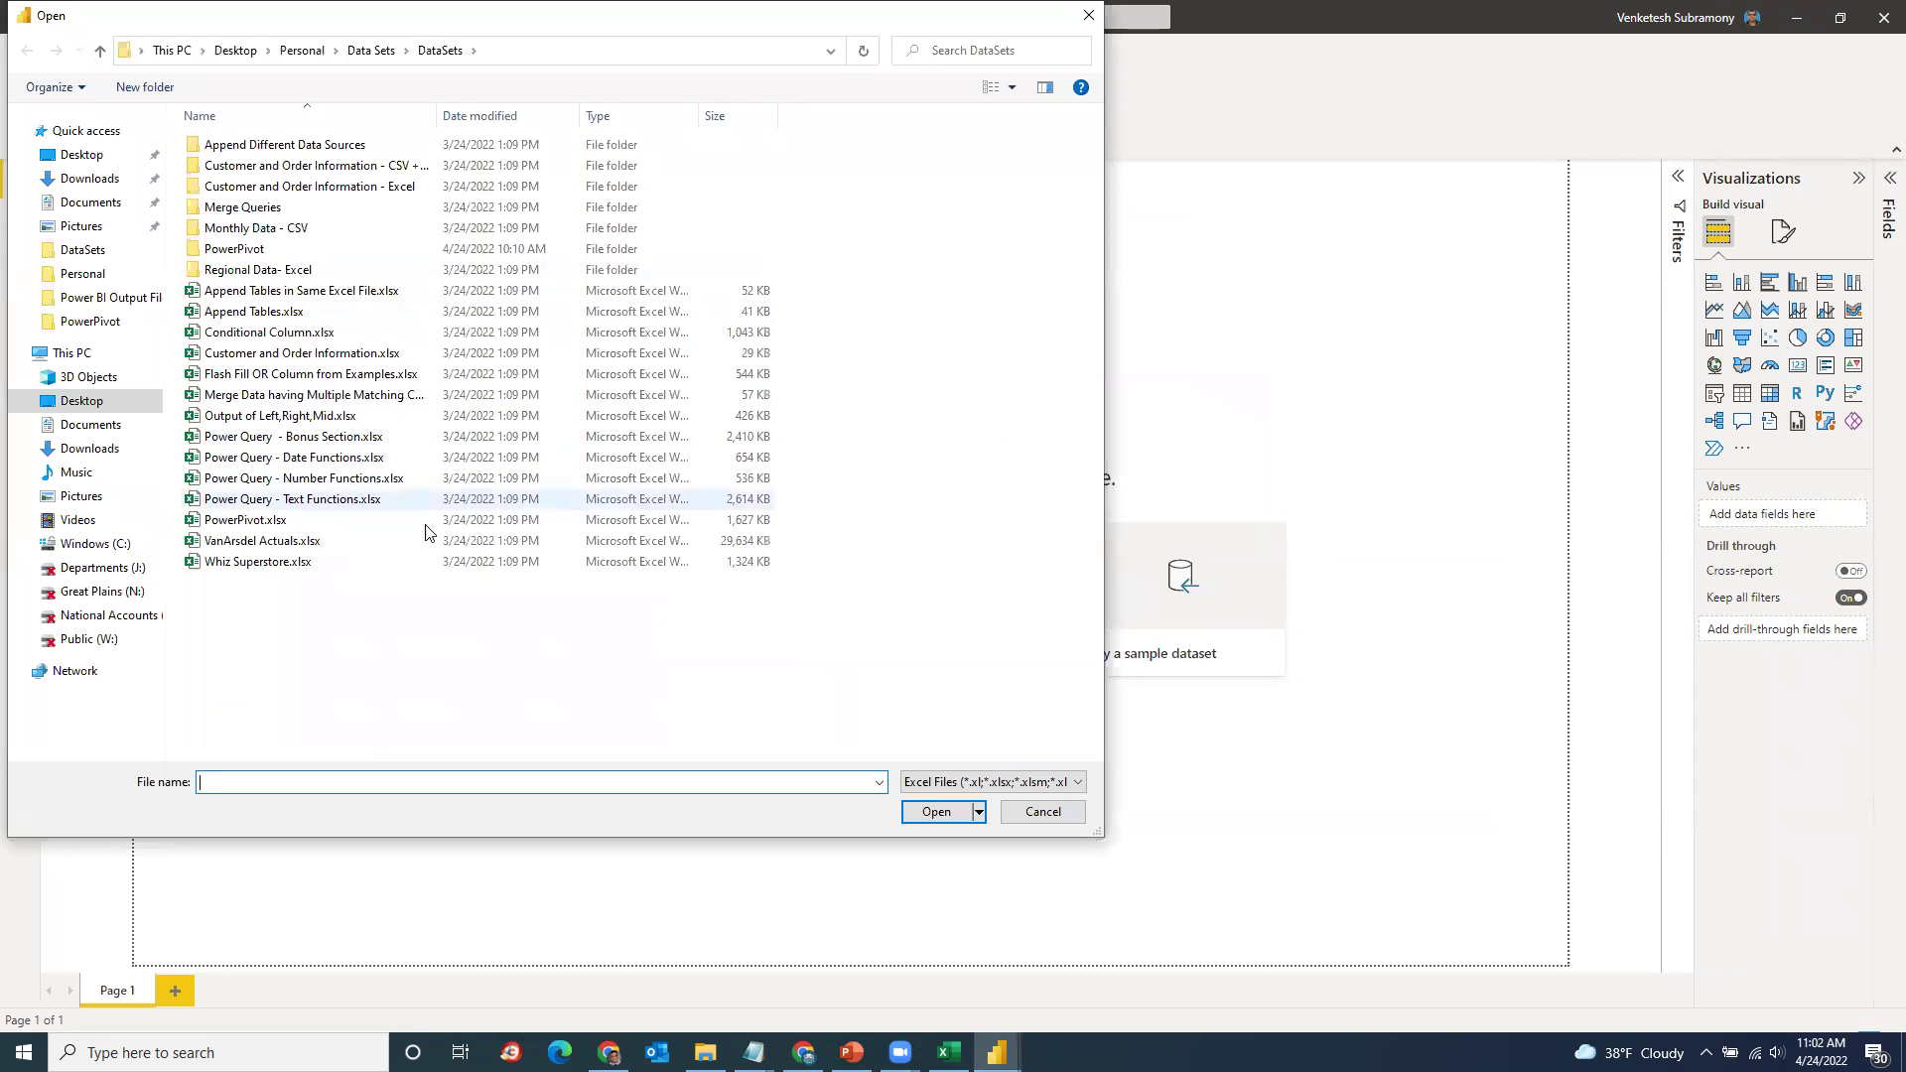
{"action": "left_click", "coordinate": [283, 568]}
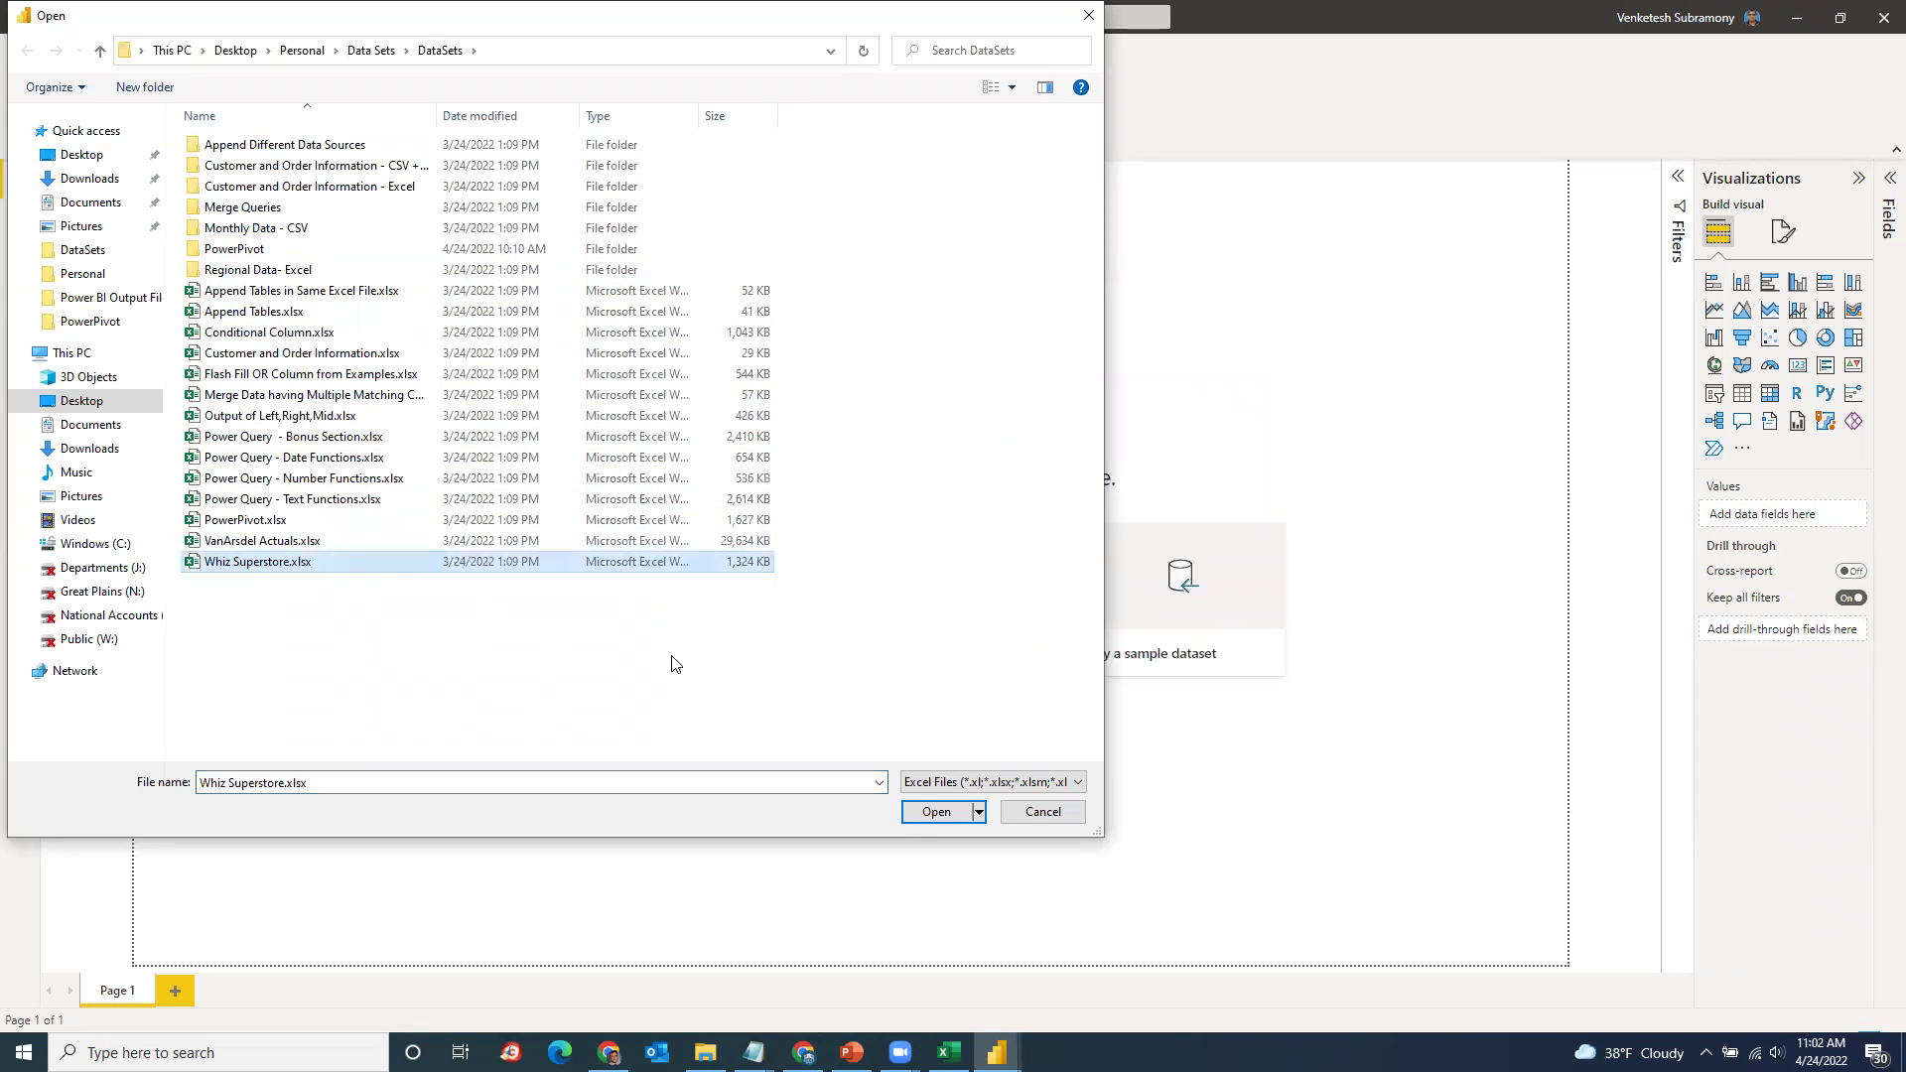
{"action": "left_click", "coordinate": [918, 814]}
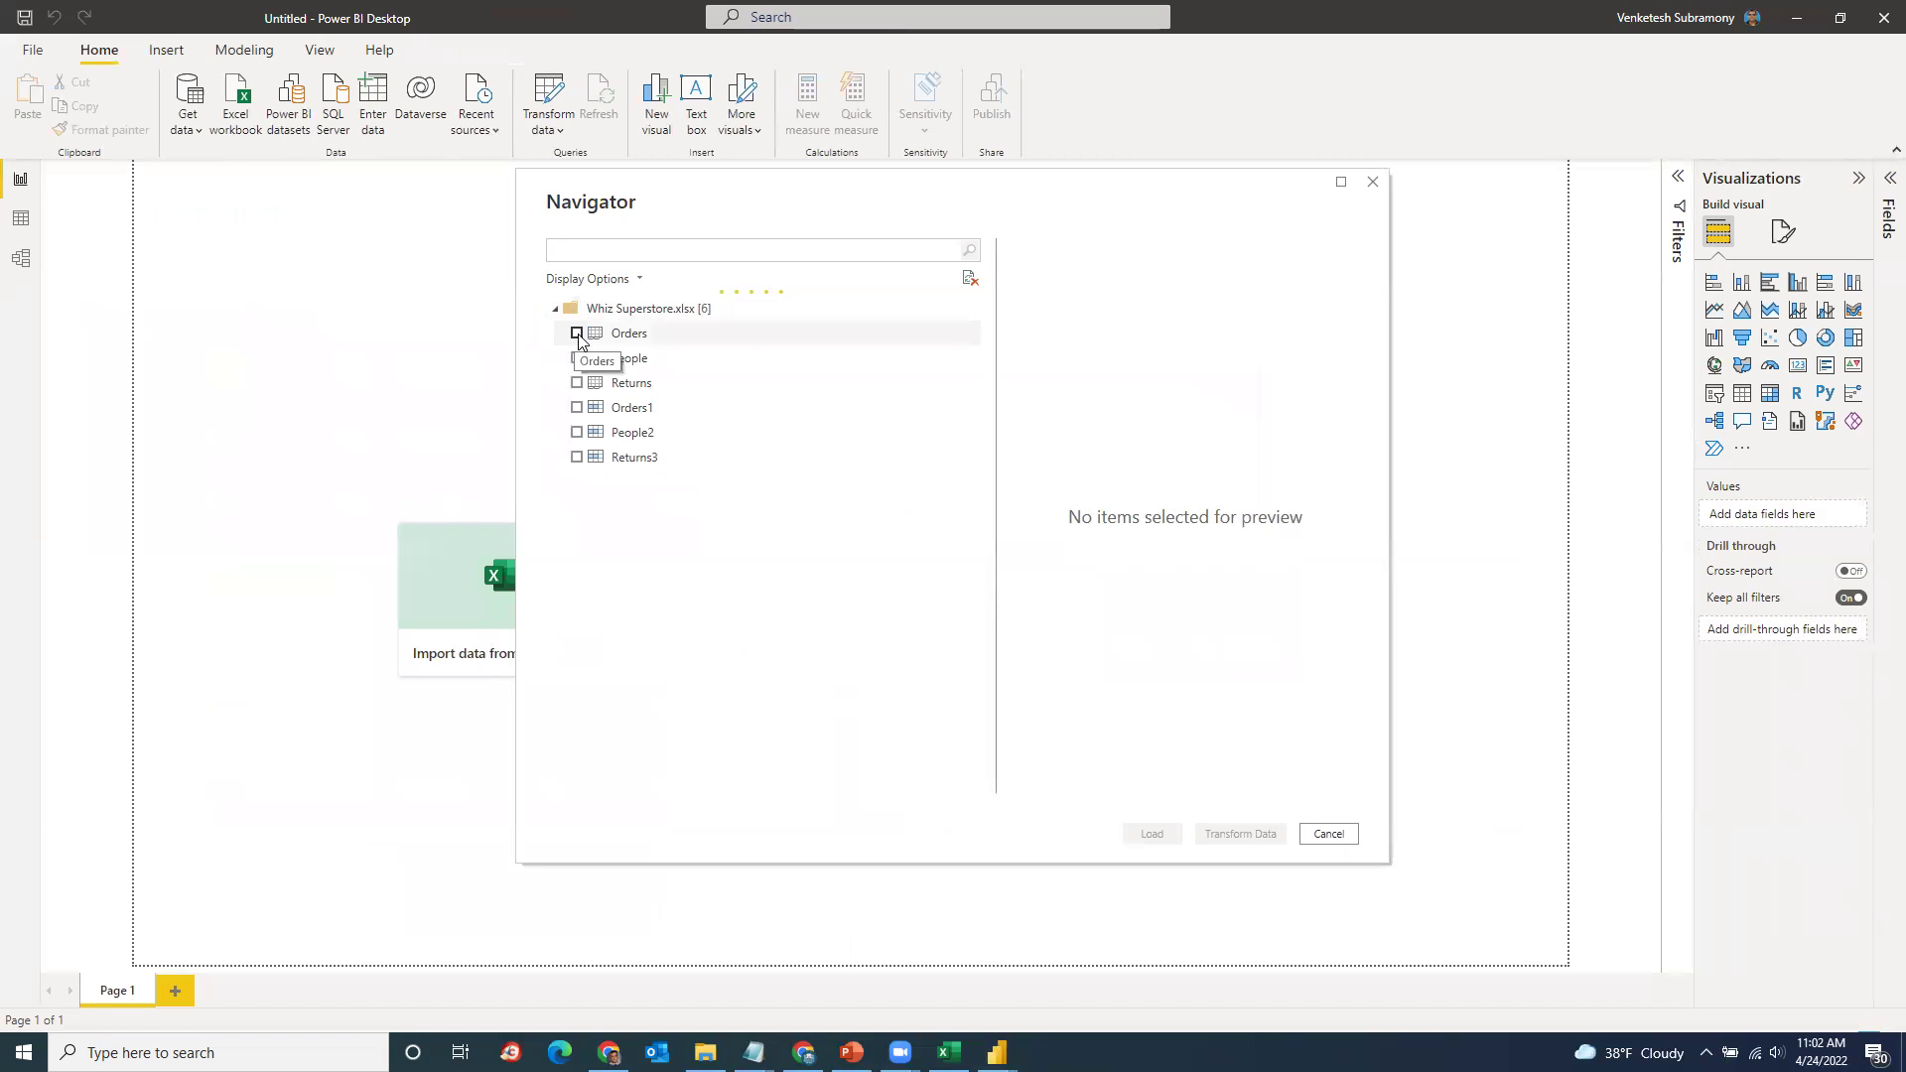
{"action": "left_click", "coordinate": [576, 333]}
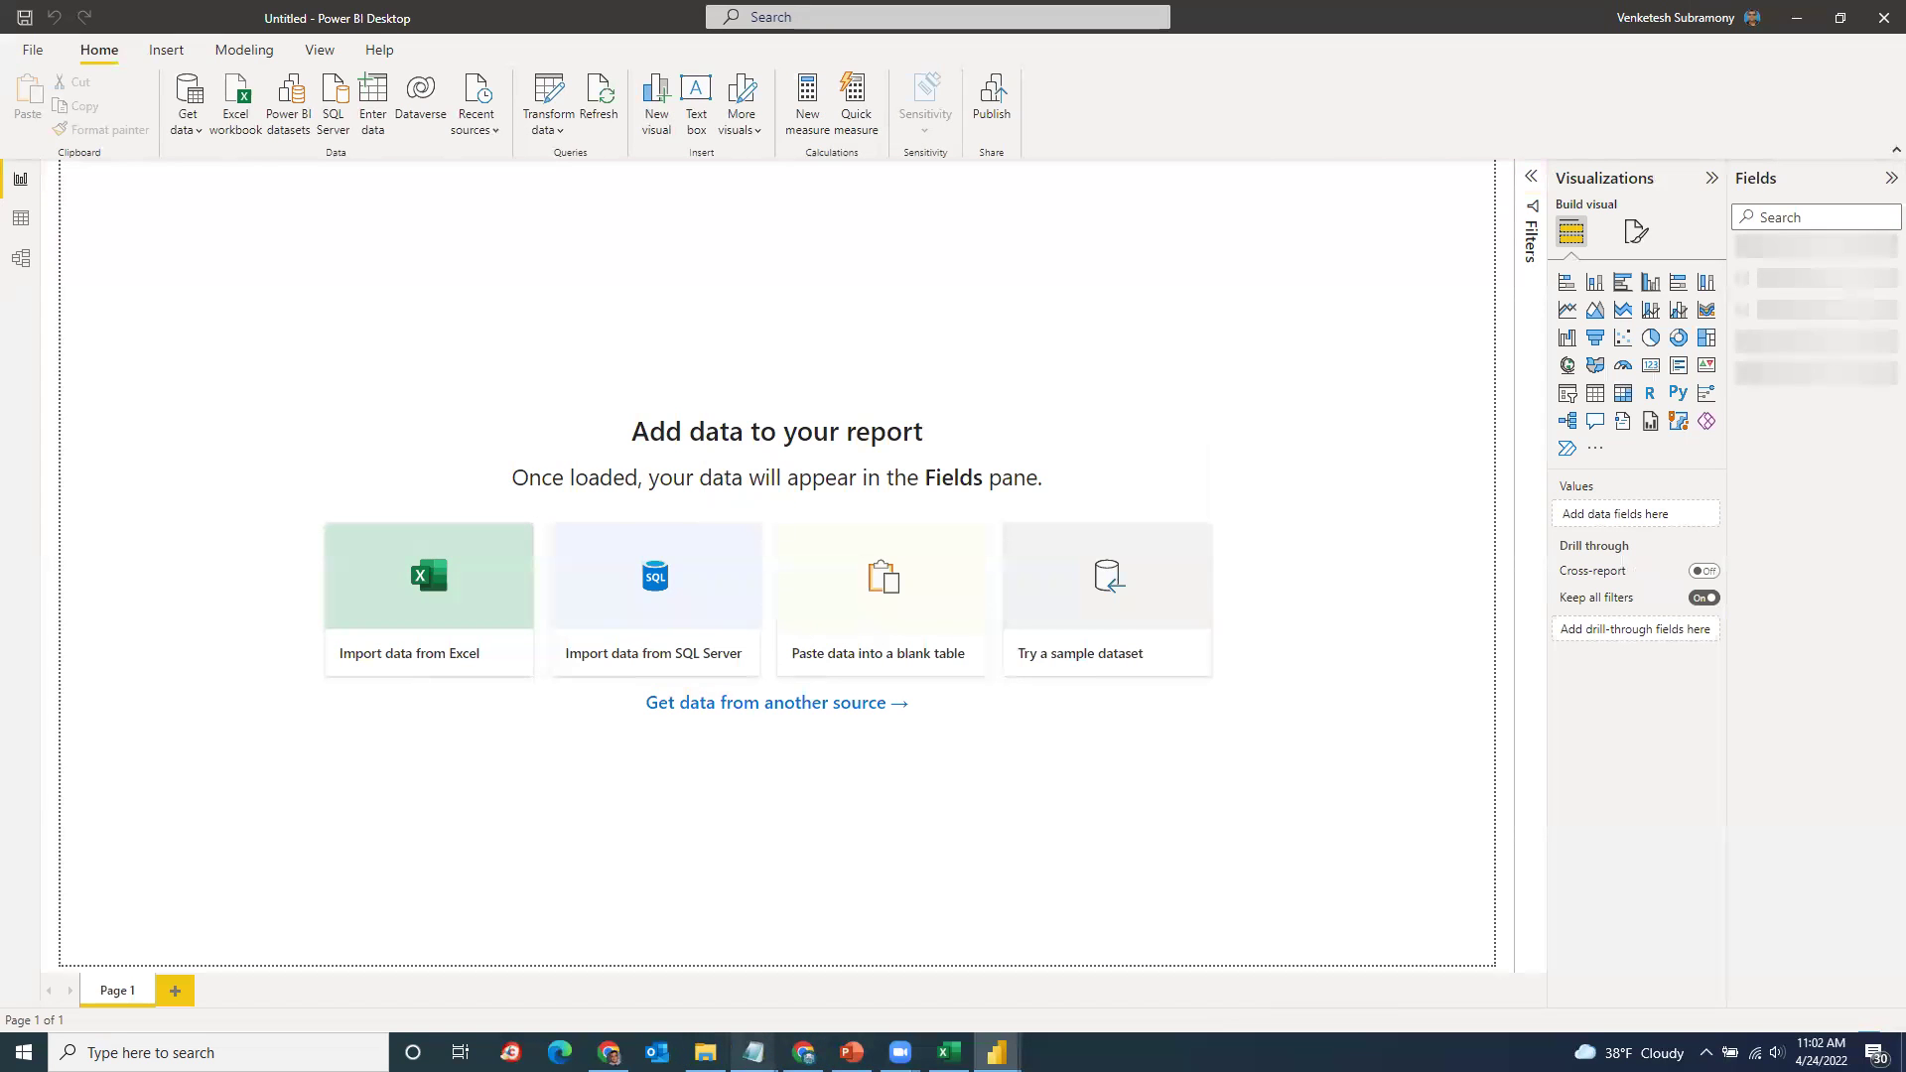
Step: Look over the prepared CALCULATE measure formulas in the untitled Notepad file, and minimize it to return to the report
{"action": "mouse_move", "coordinate": [753, 1052]}
{"action": "left_click", "coordinate": [860, 958]}
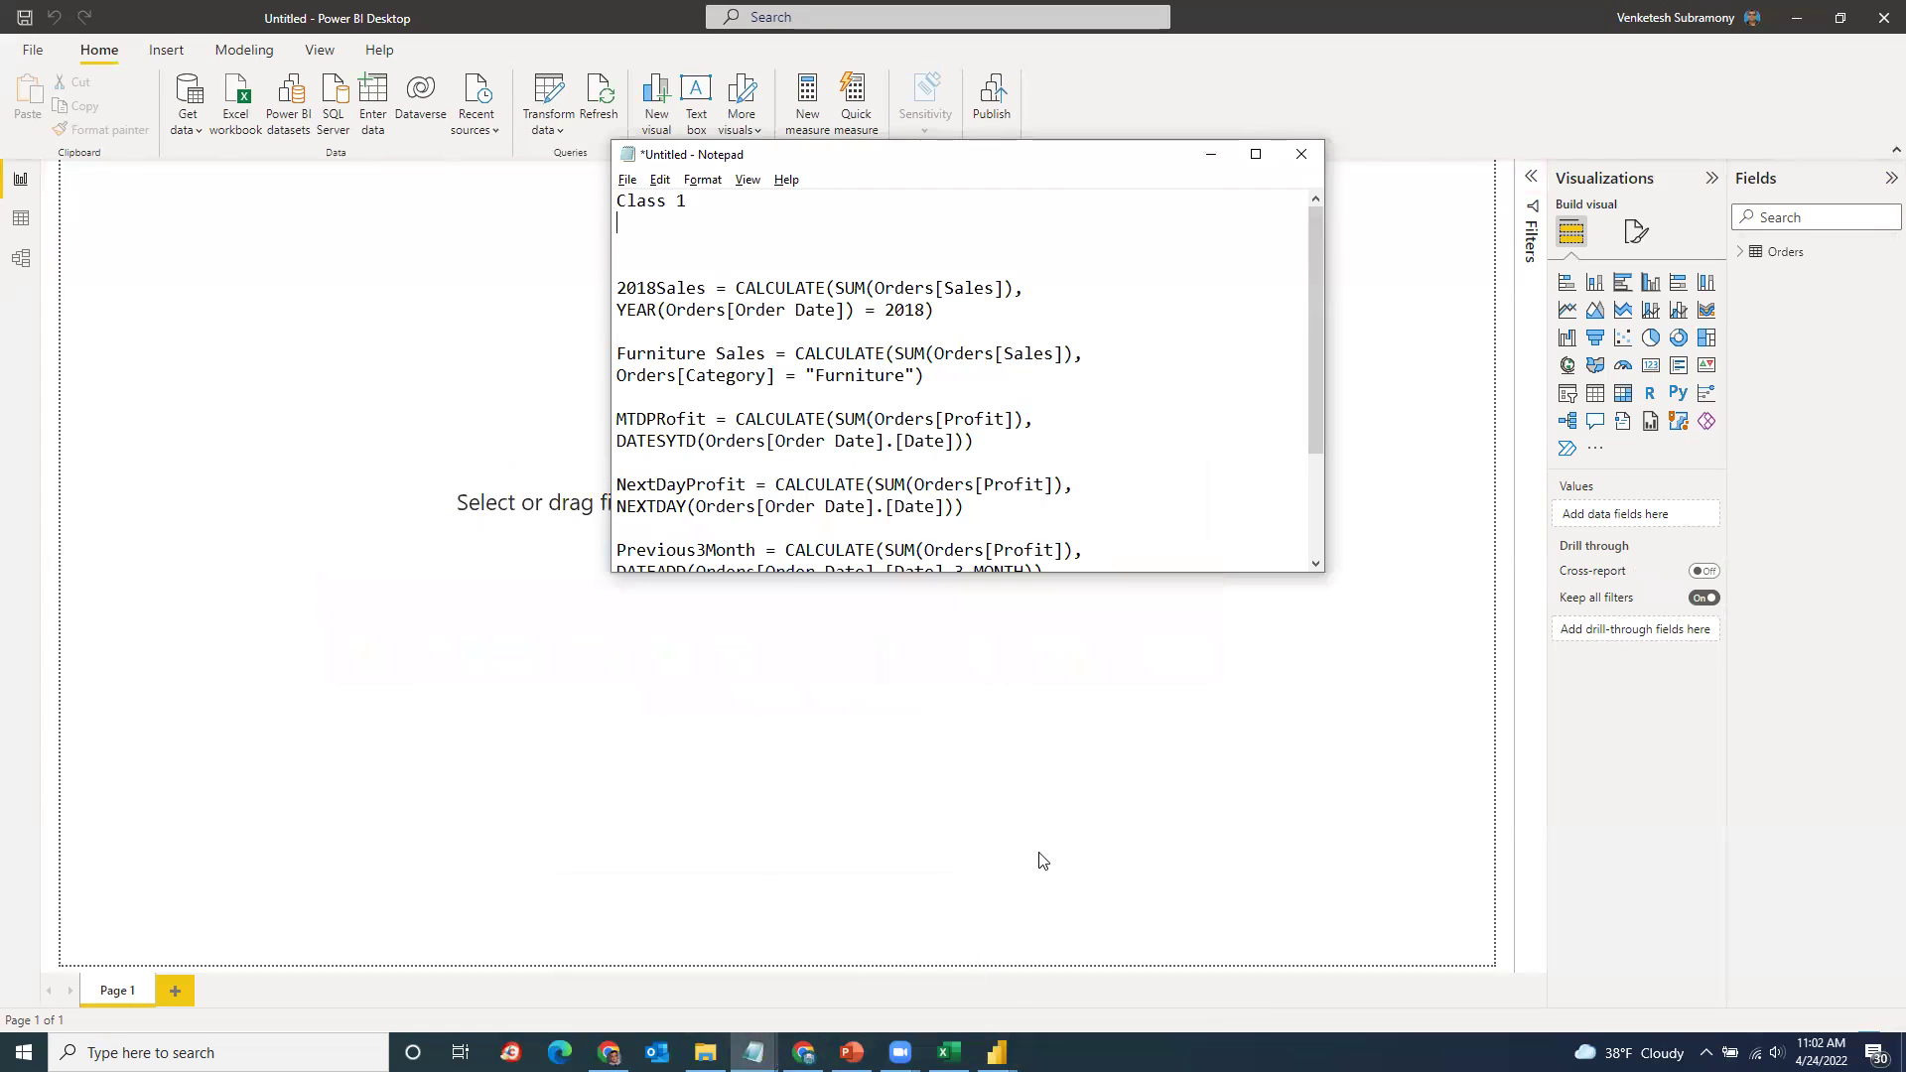
{"action": "left_click", "coordinate": [1210, 154]}
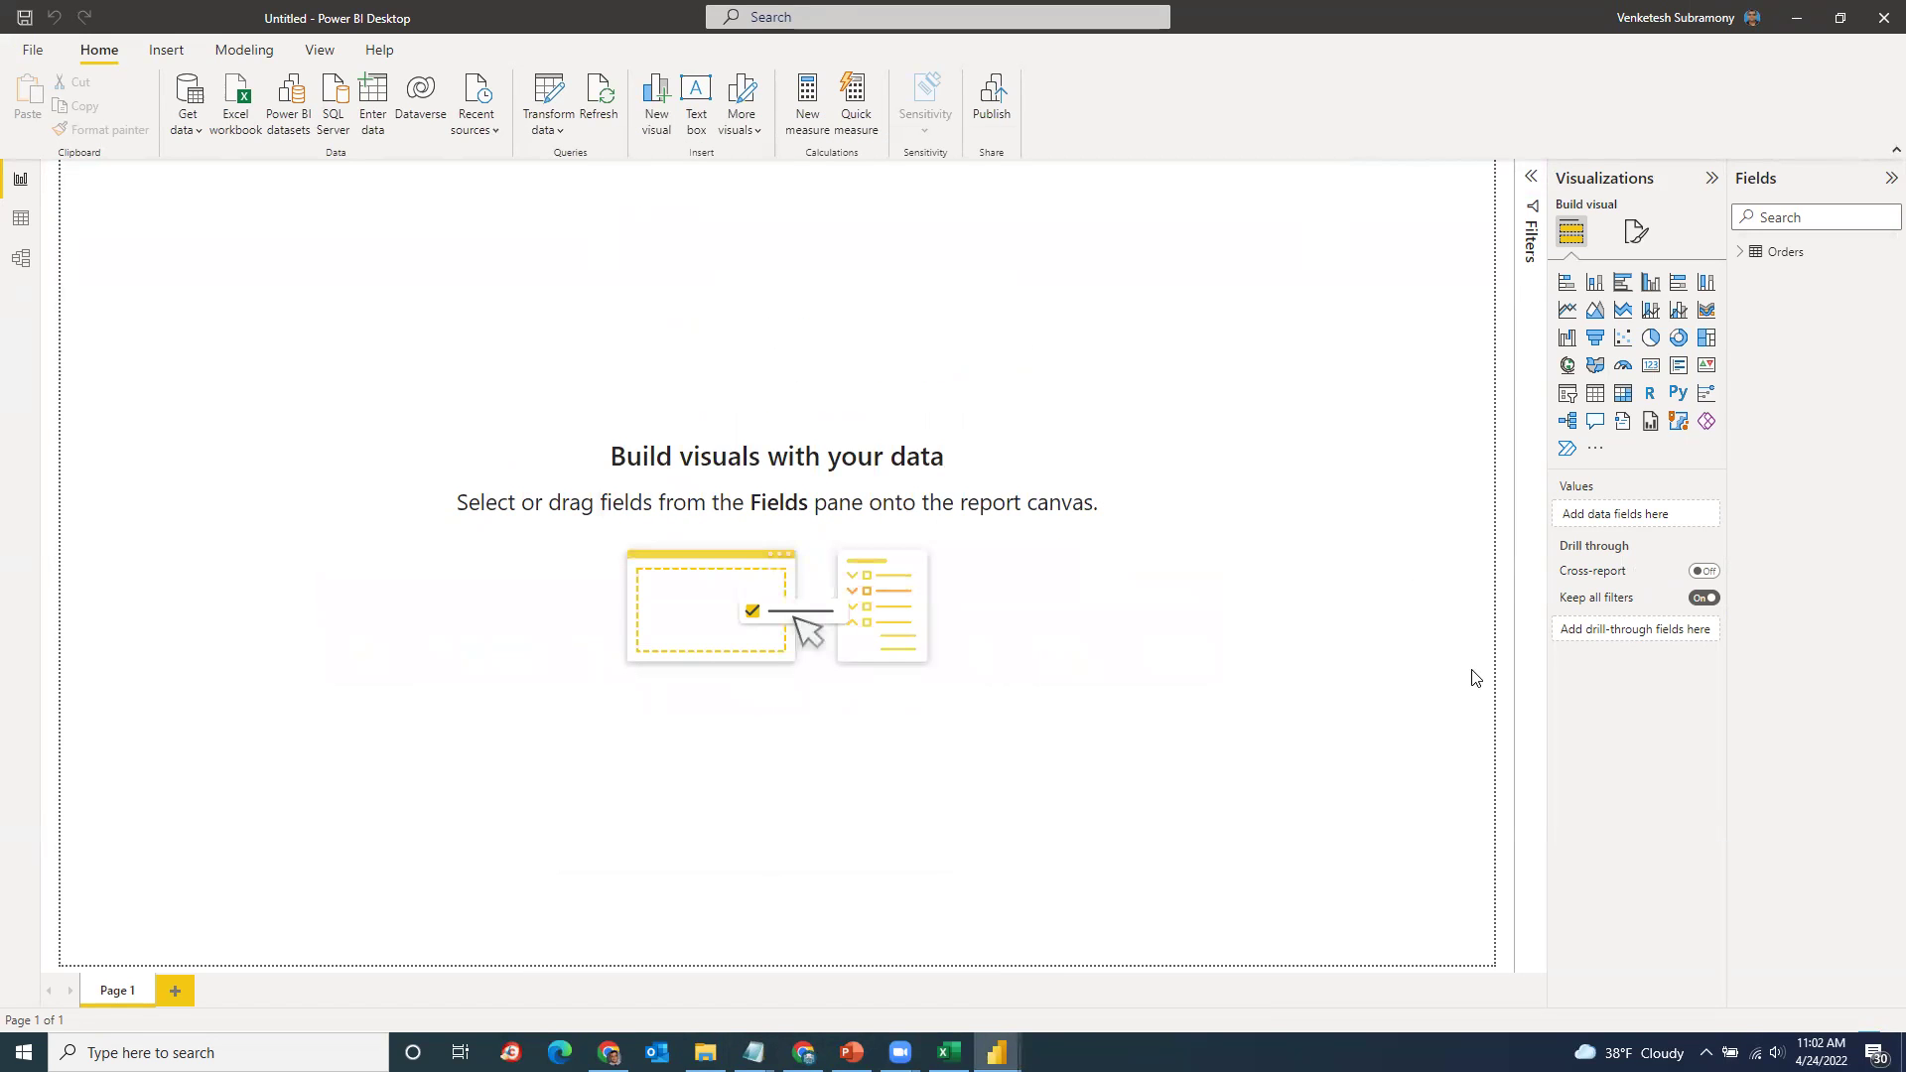
Step: Expand the Orders table and add a table visual with Region and Profit as its columns
{"action": "left_click", "coordinate": [1741, 258]}
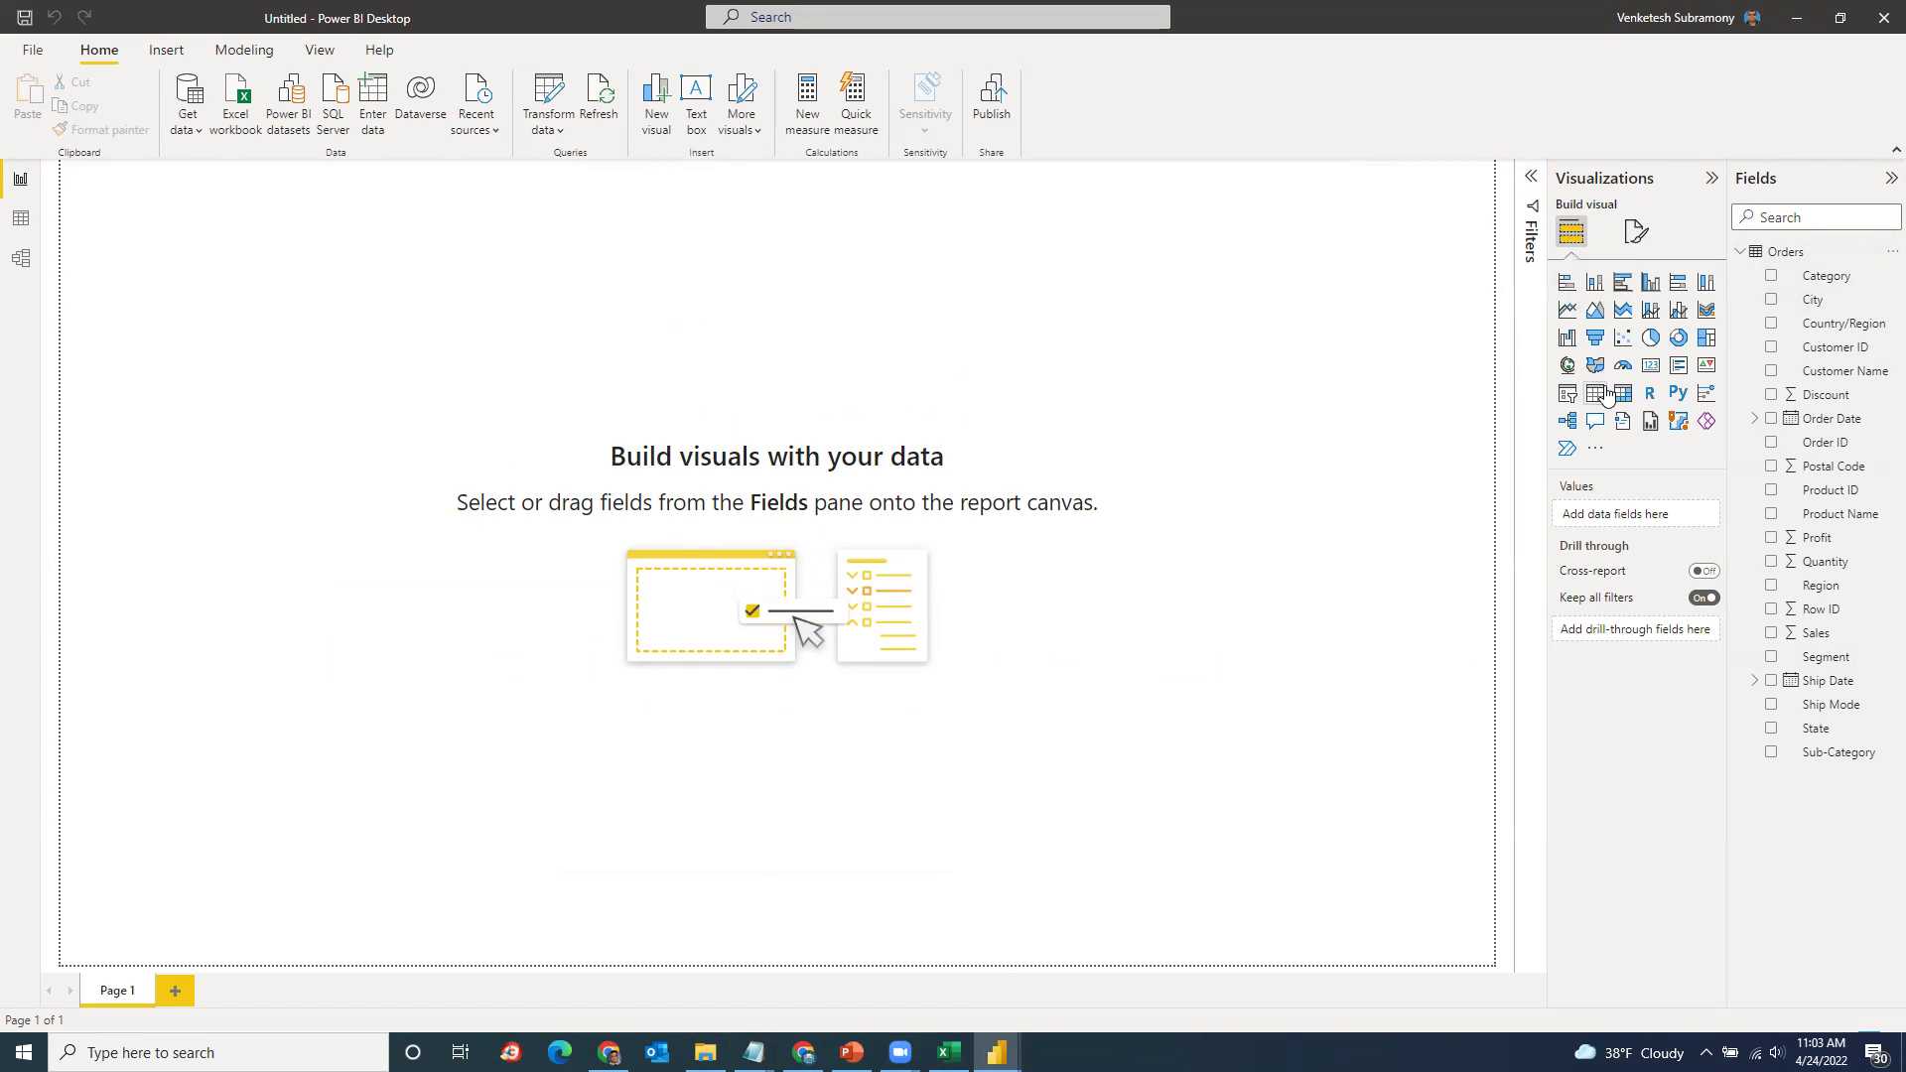
{"action": "left_click", "coordinate": [1597, 395]}
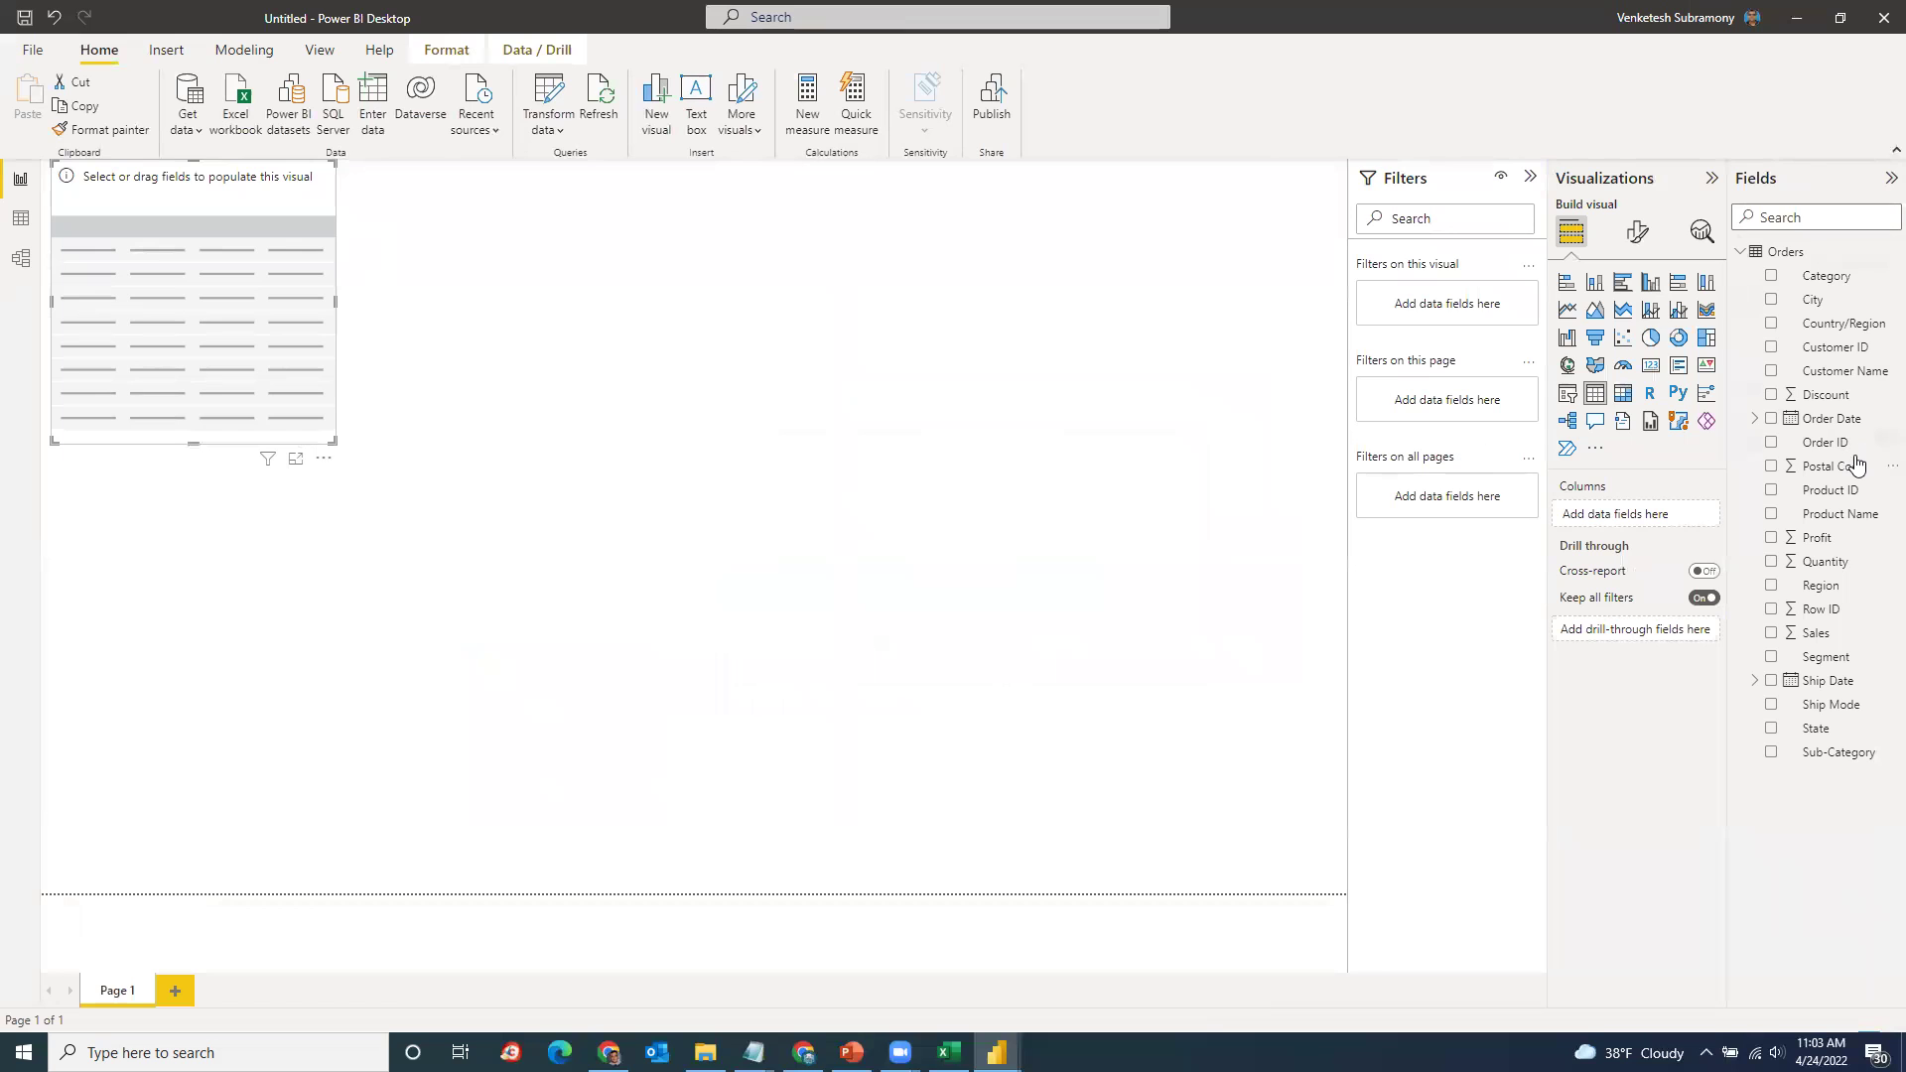
{"action": "left_click_drag", "start_coordinate": [1822, 587], "coordinate": [1668, 527]}
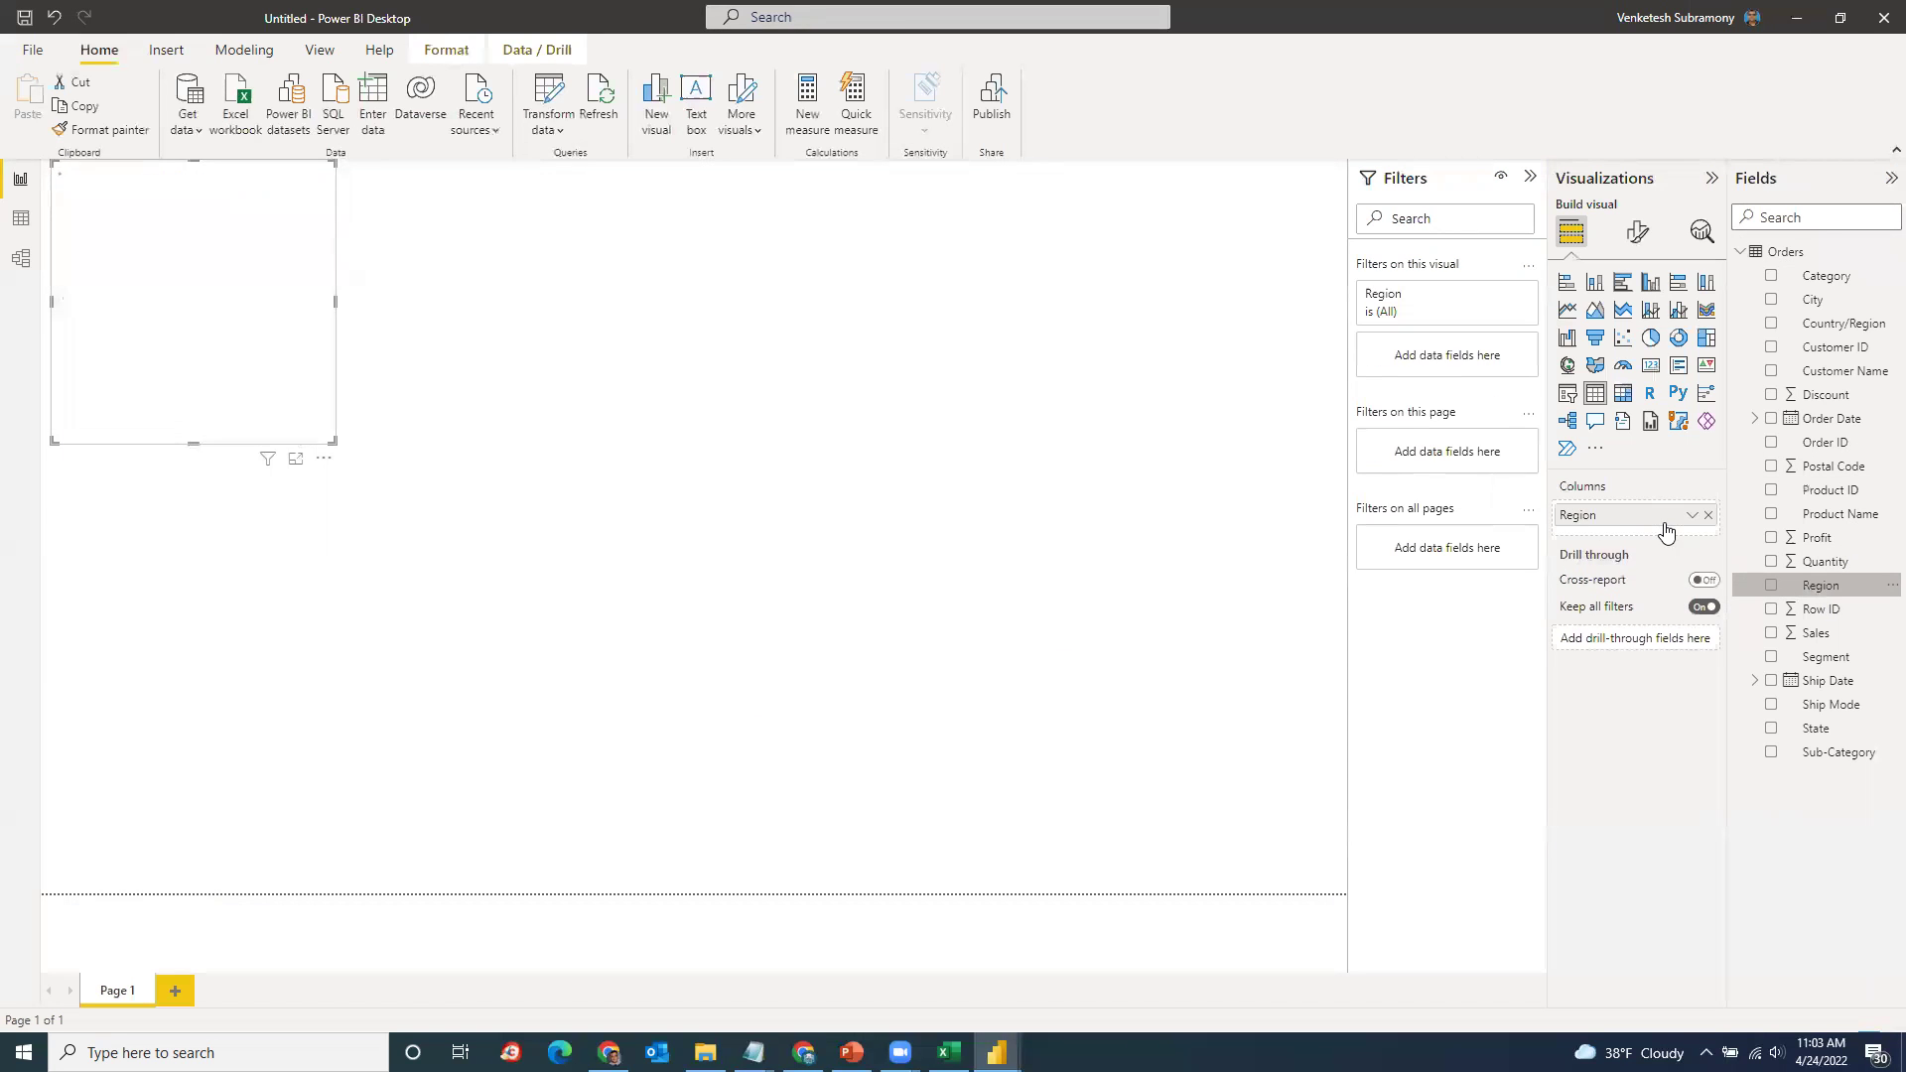
{"action": "left_click_drag", "start_coordinate": [1817, 541], "coordinate": [1671, 541]}
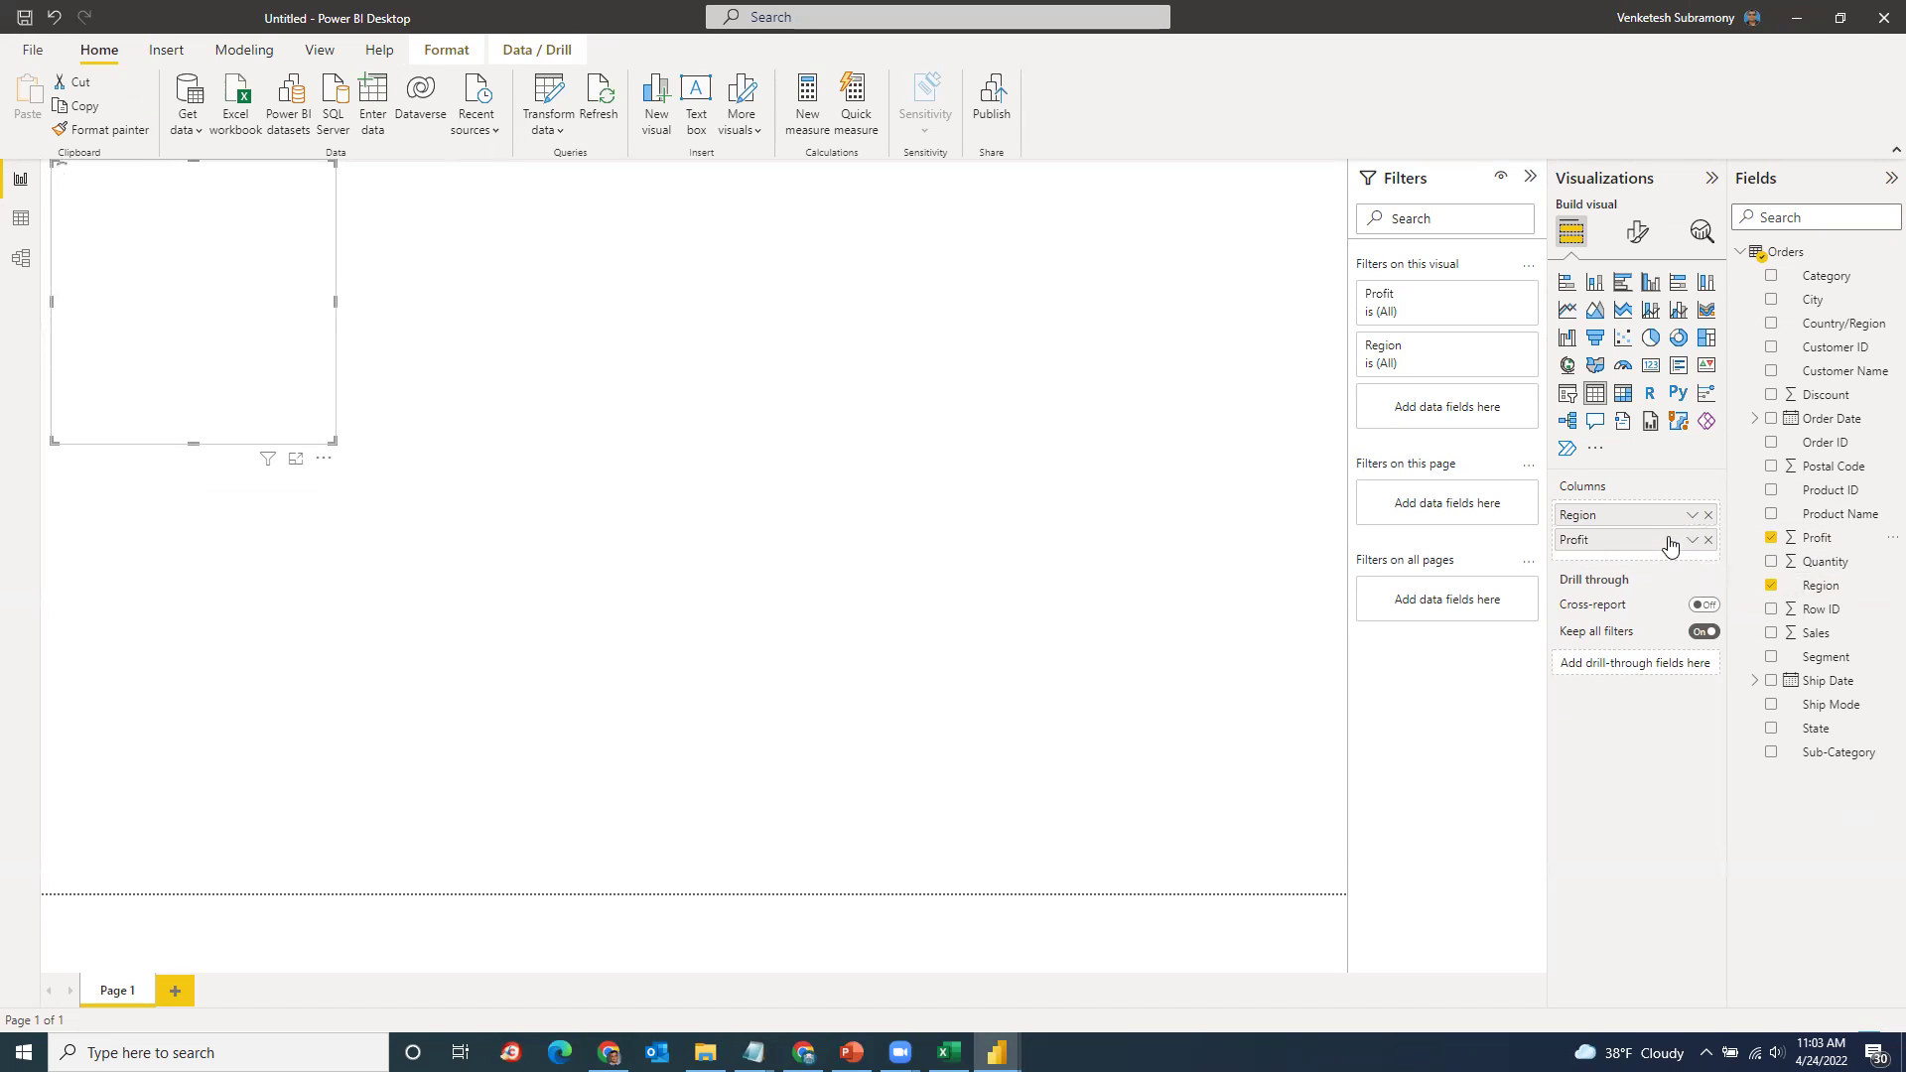
Step: Enlarge the Region and Profit table visual and customize the theme's general text to a 16 pt font size
{"action": "left_click_drag", "start_coordinate": [334, 442], "coordinate": [639, 600]}
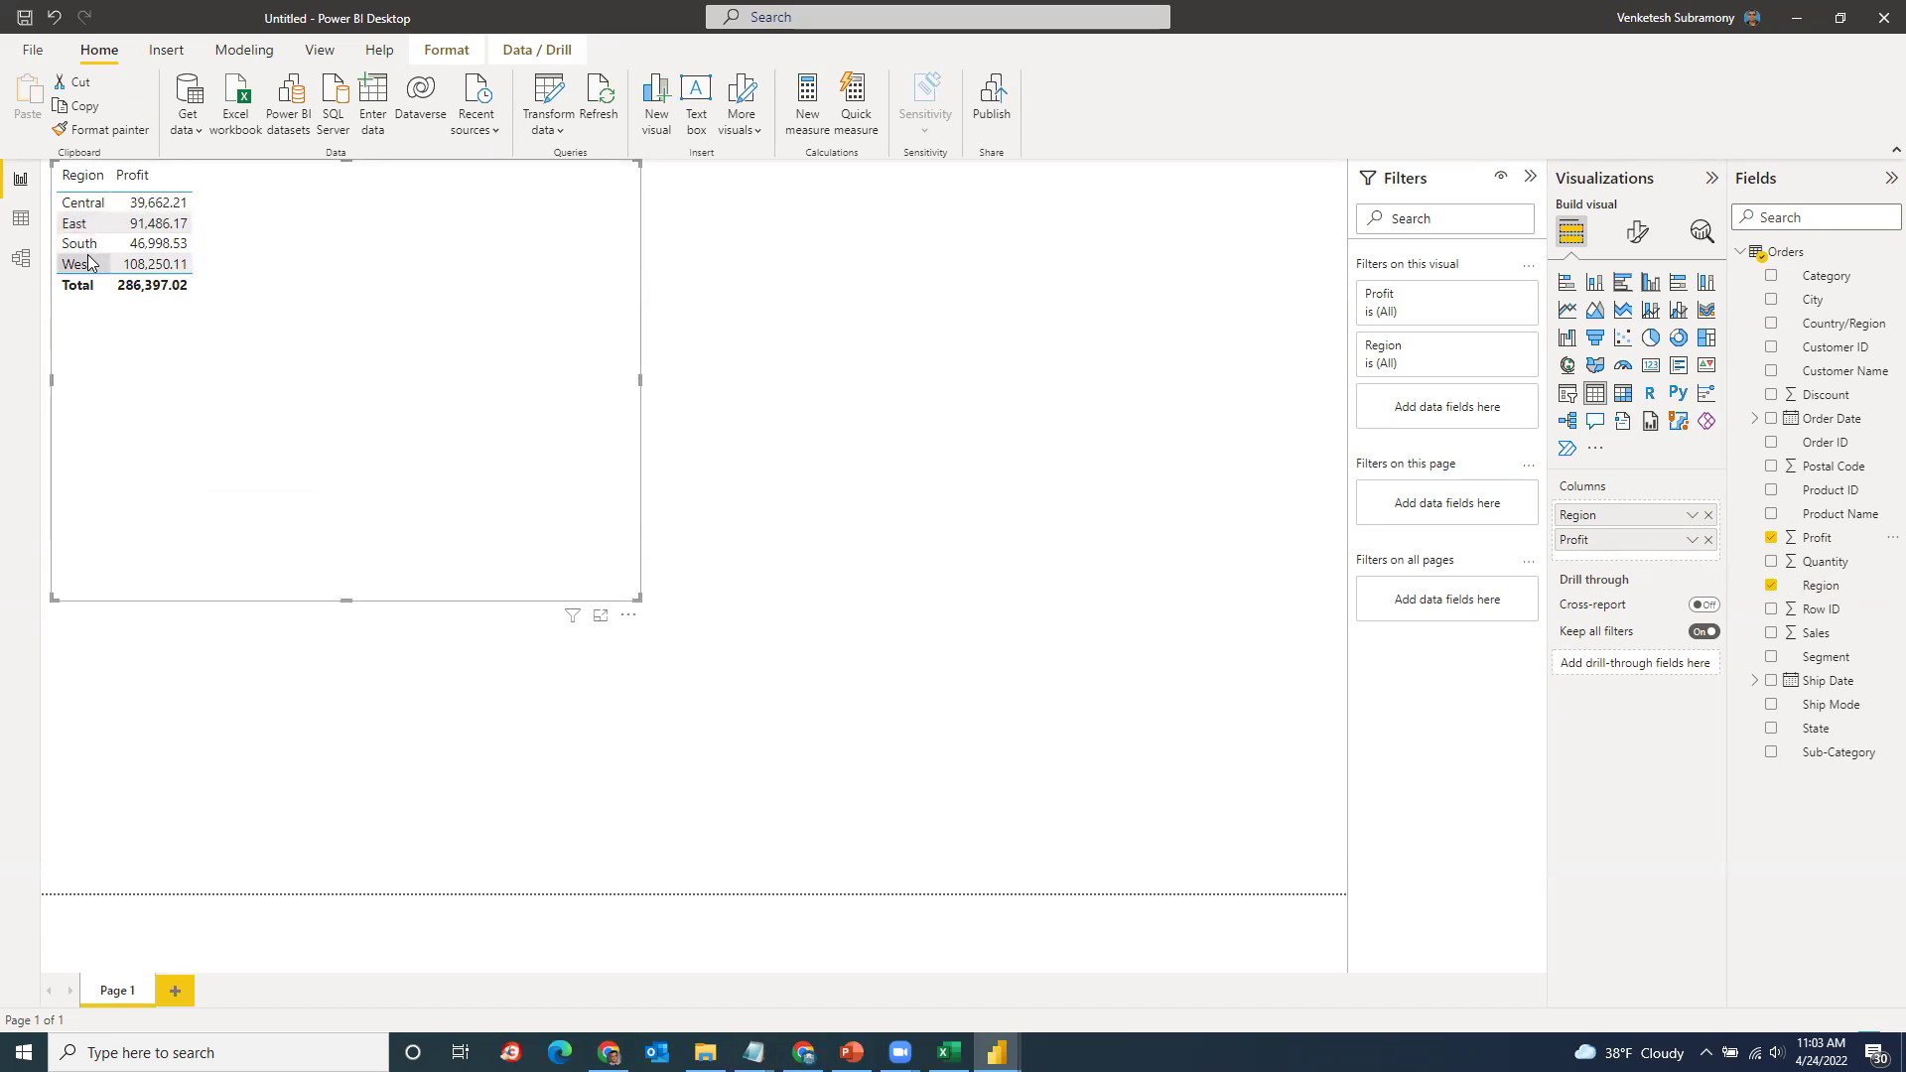
{"action": "left_click_drag", "start_coordinate": [348, 596], "coordinate": [396, 515]}
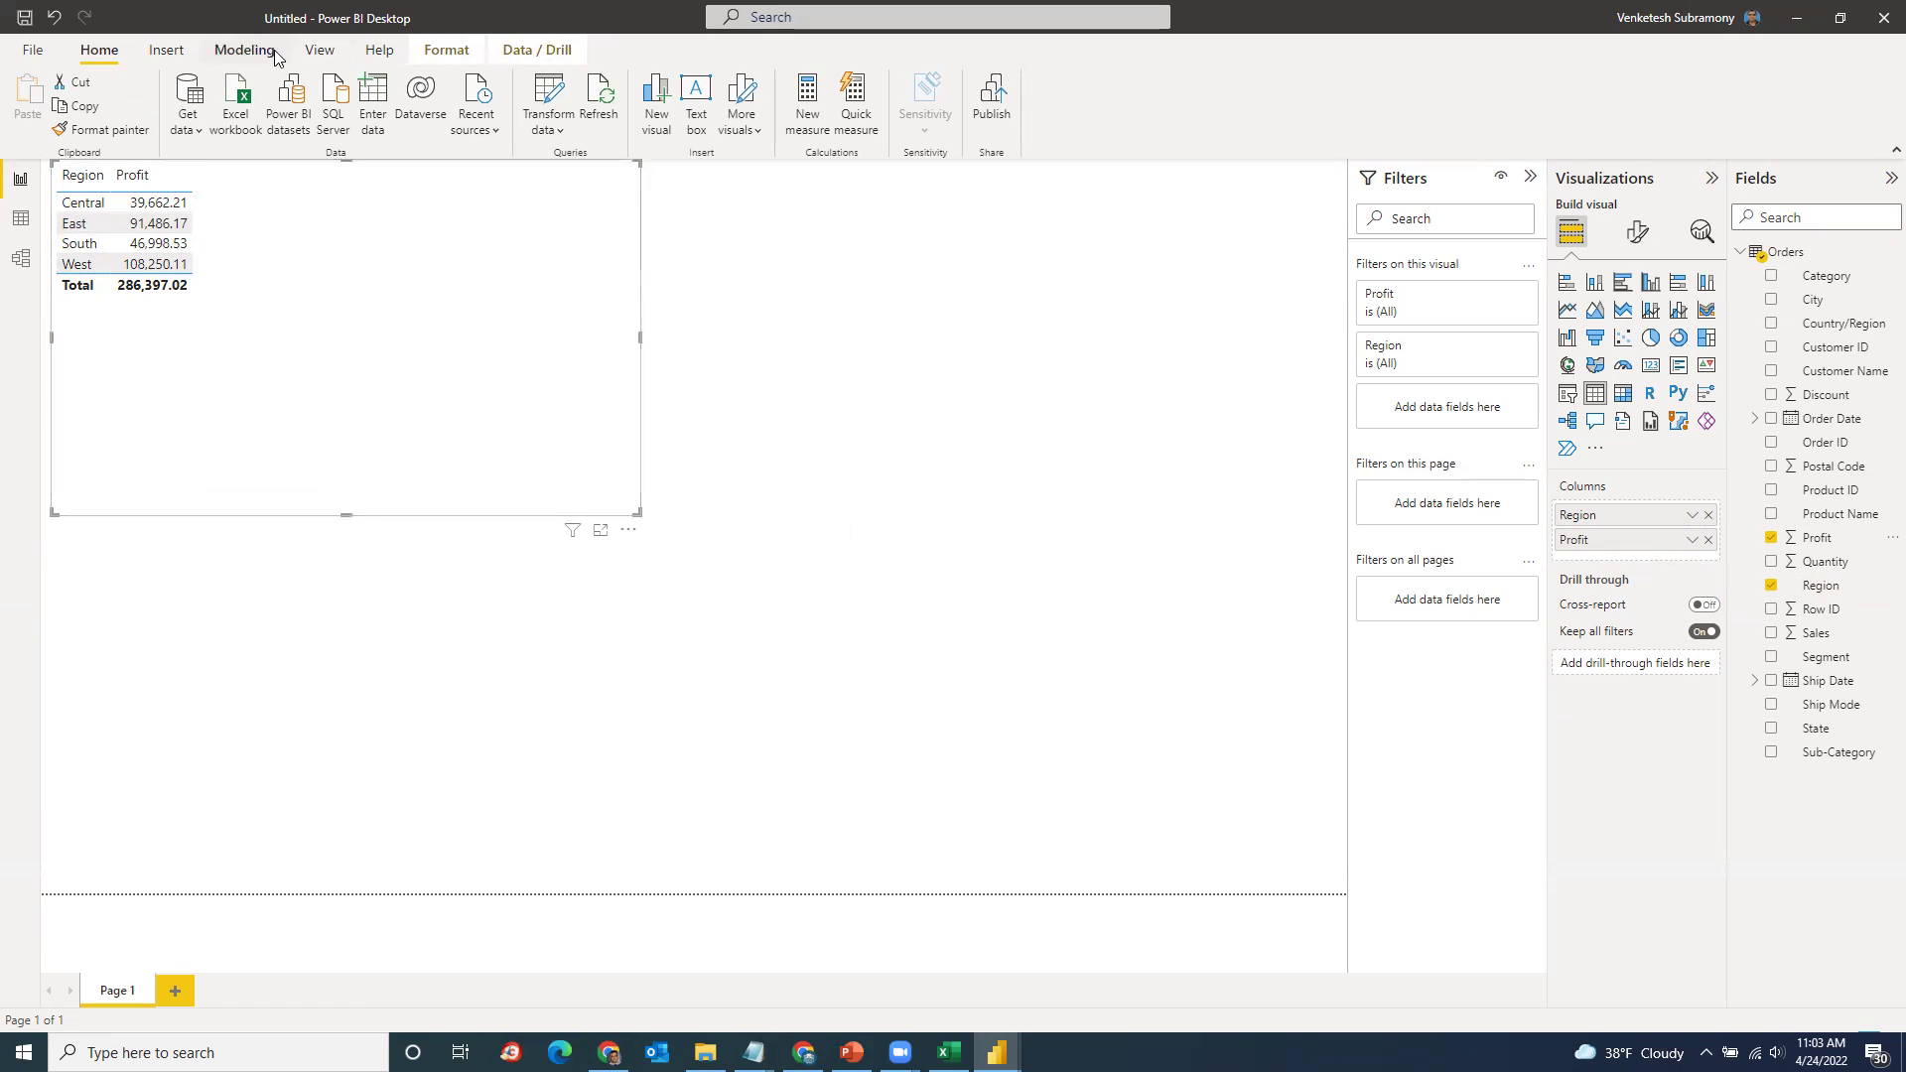
{"action": "left_click", "coordinate": [318, 51]}
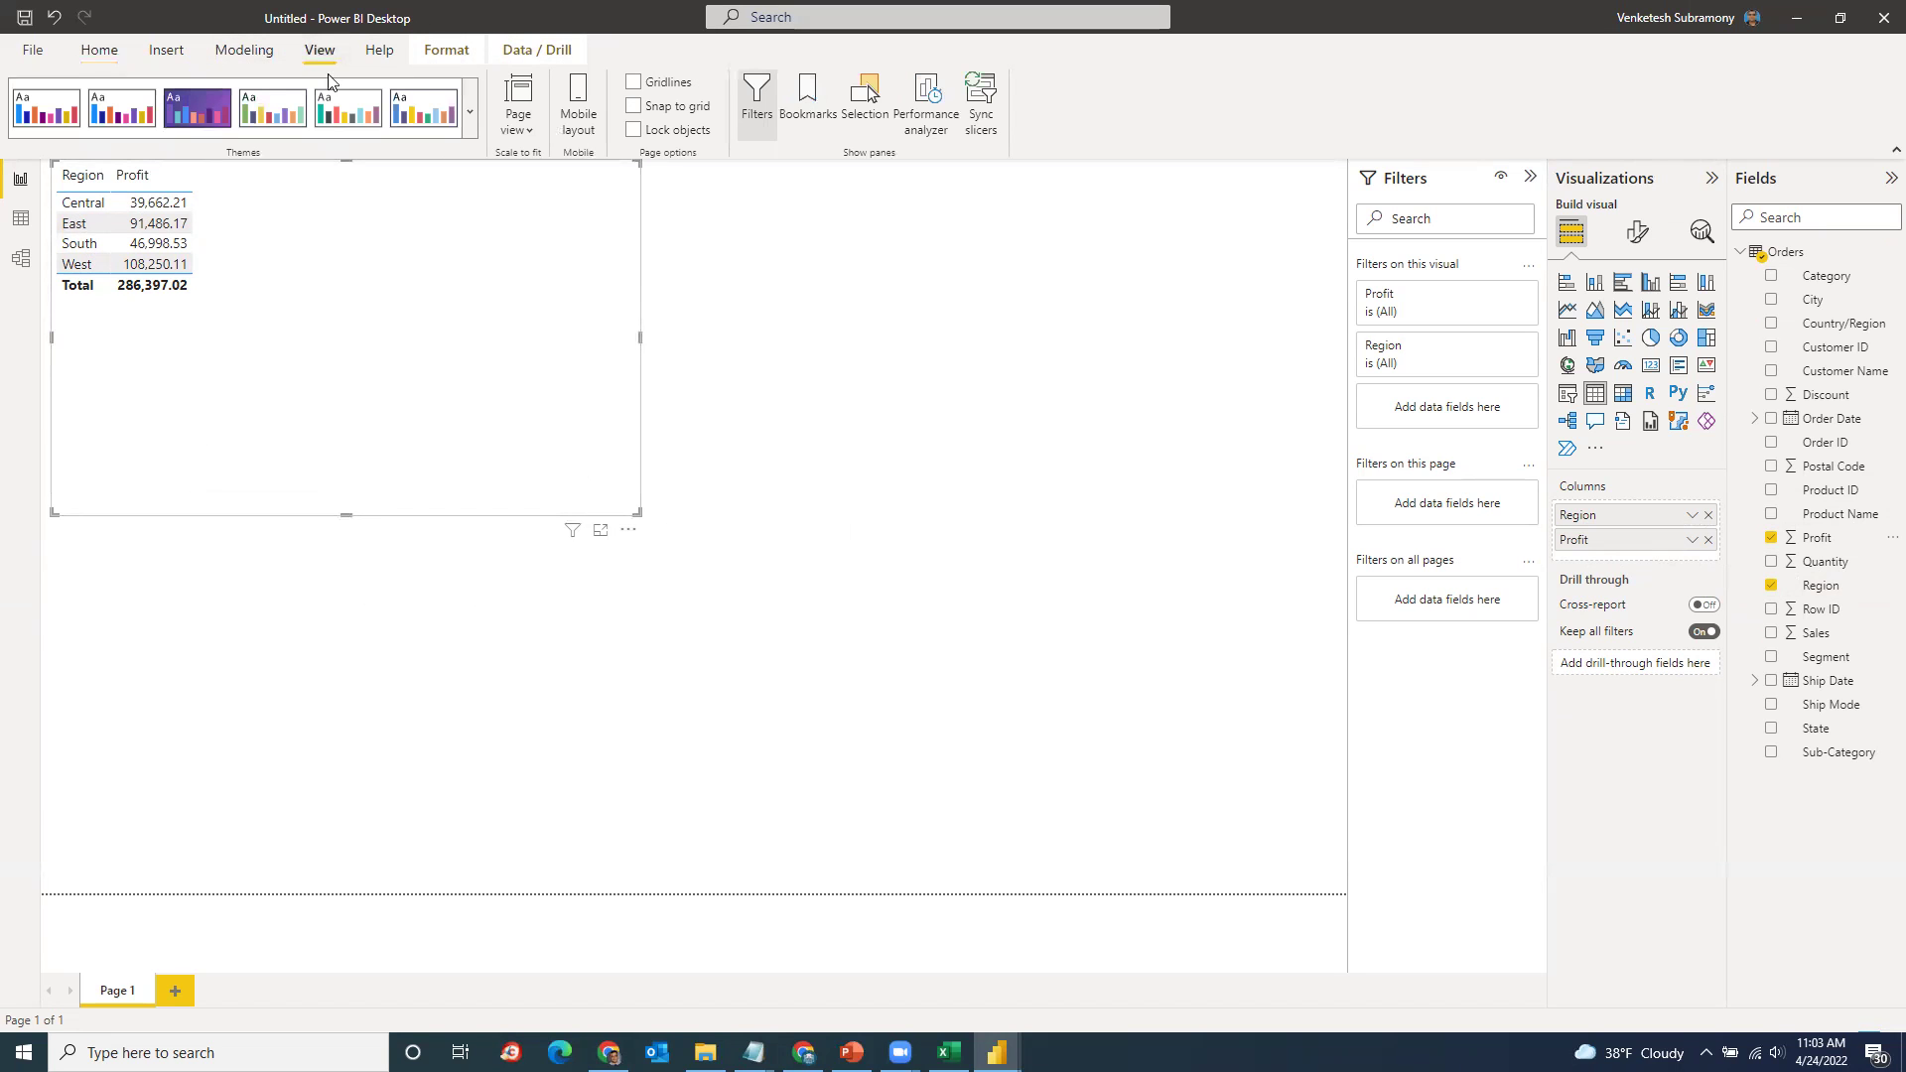
{"action": "left_click", "coordinate": [475, 124]}
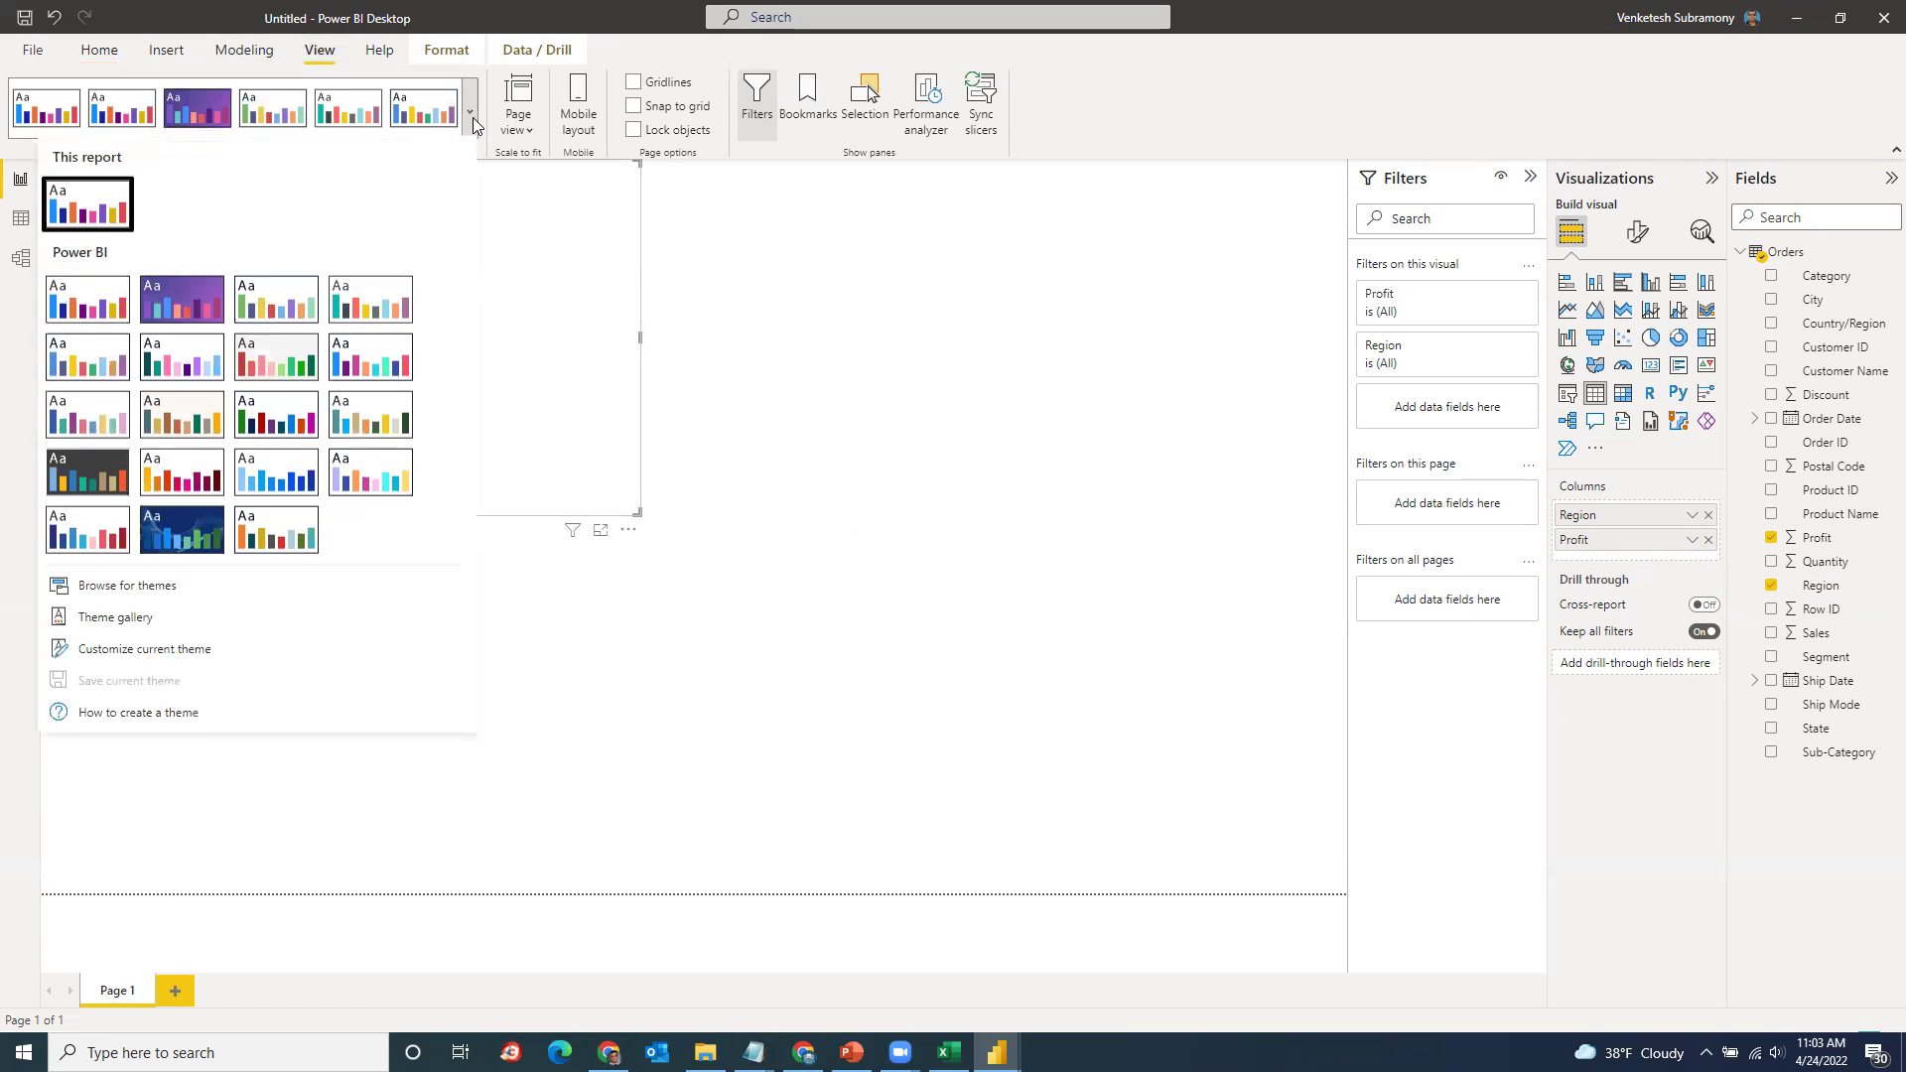
{"action": "left_click", "coordinate": [140, 657]}
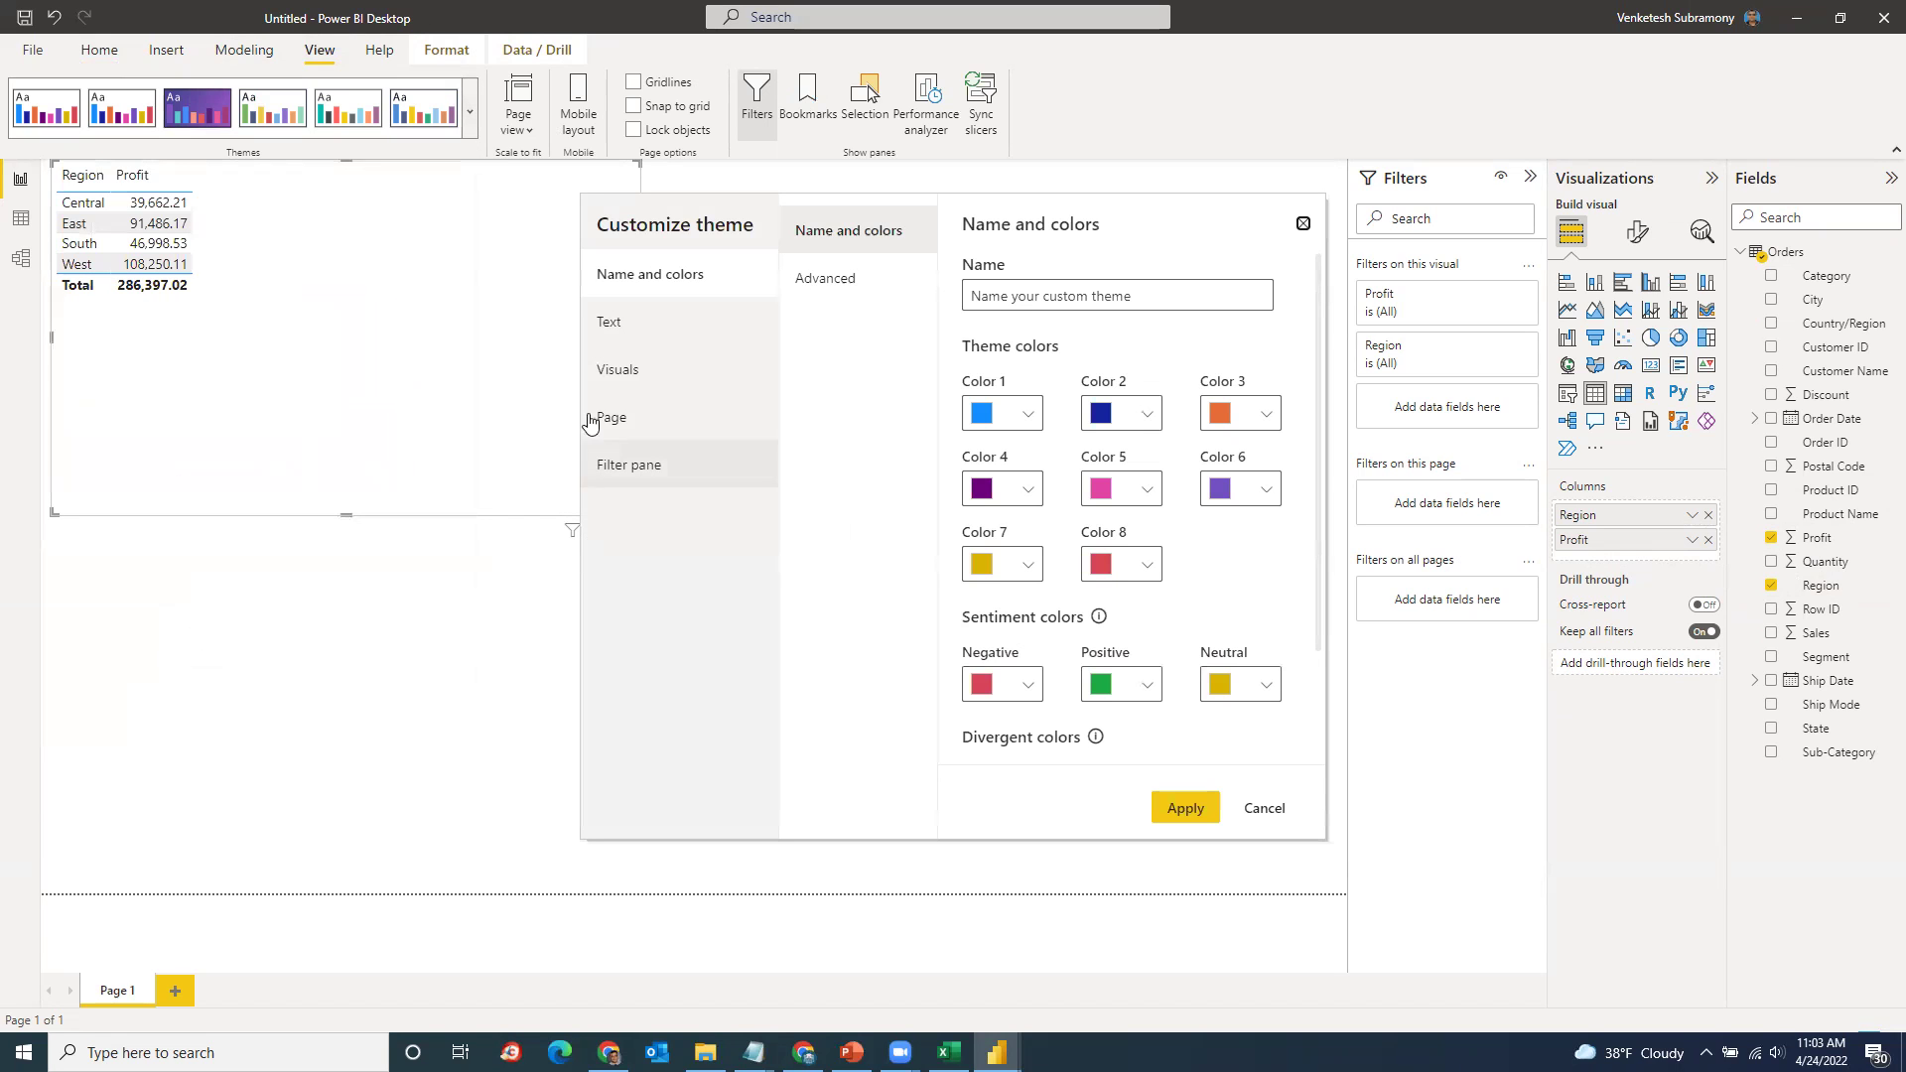
{"action": "left_click", "coordinate": [605, 343]}
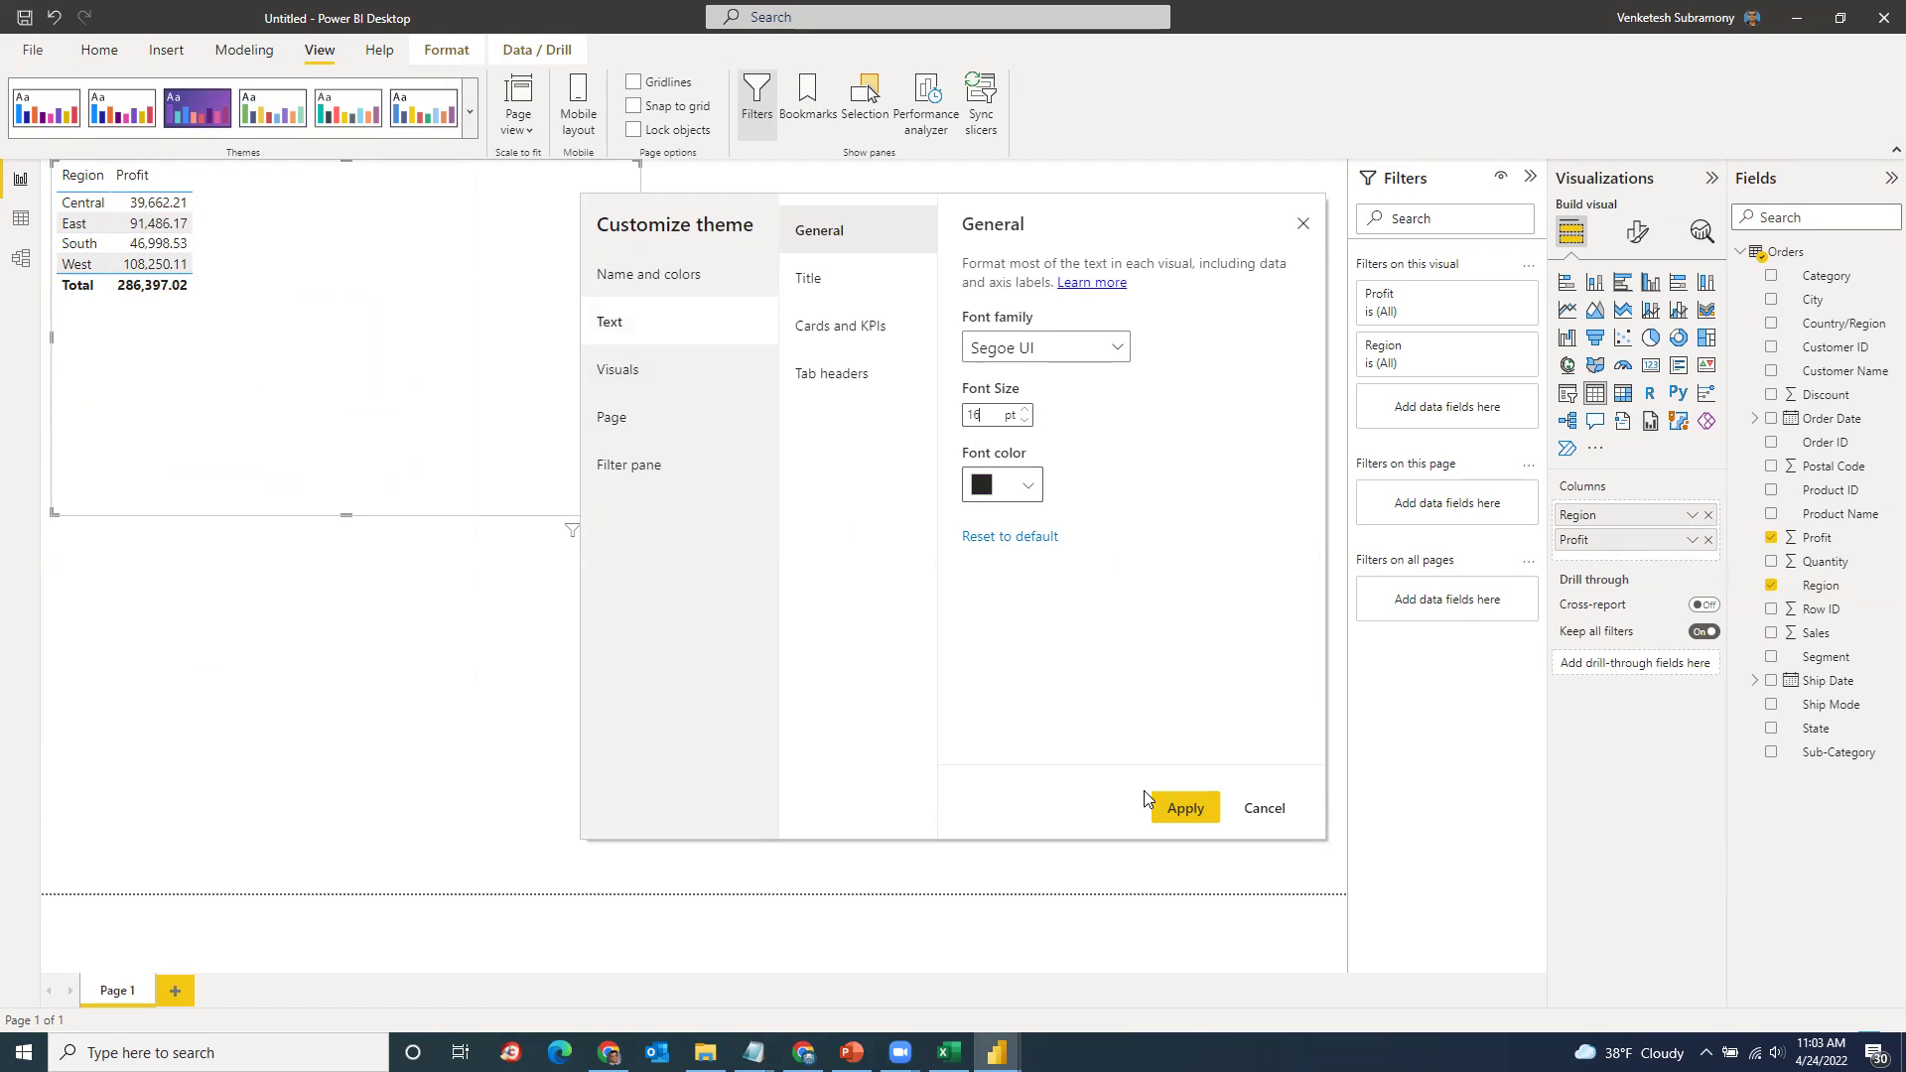
{"action": "left_click", "coordinate": [1204, 817]}
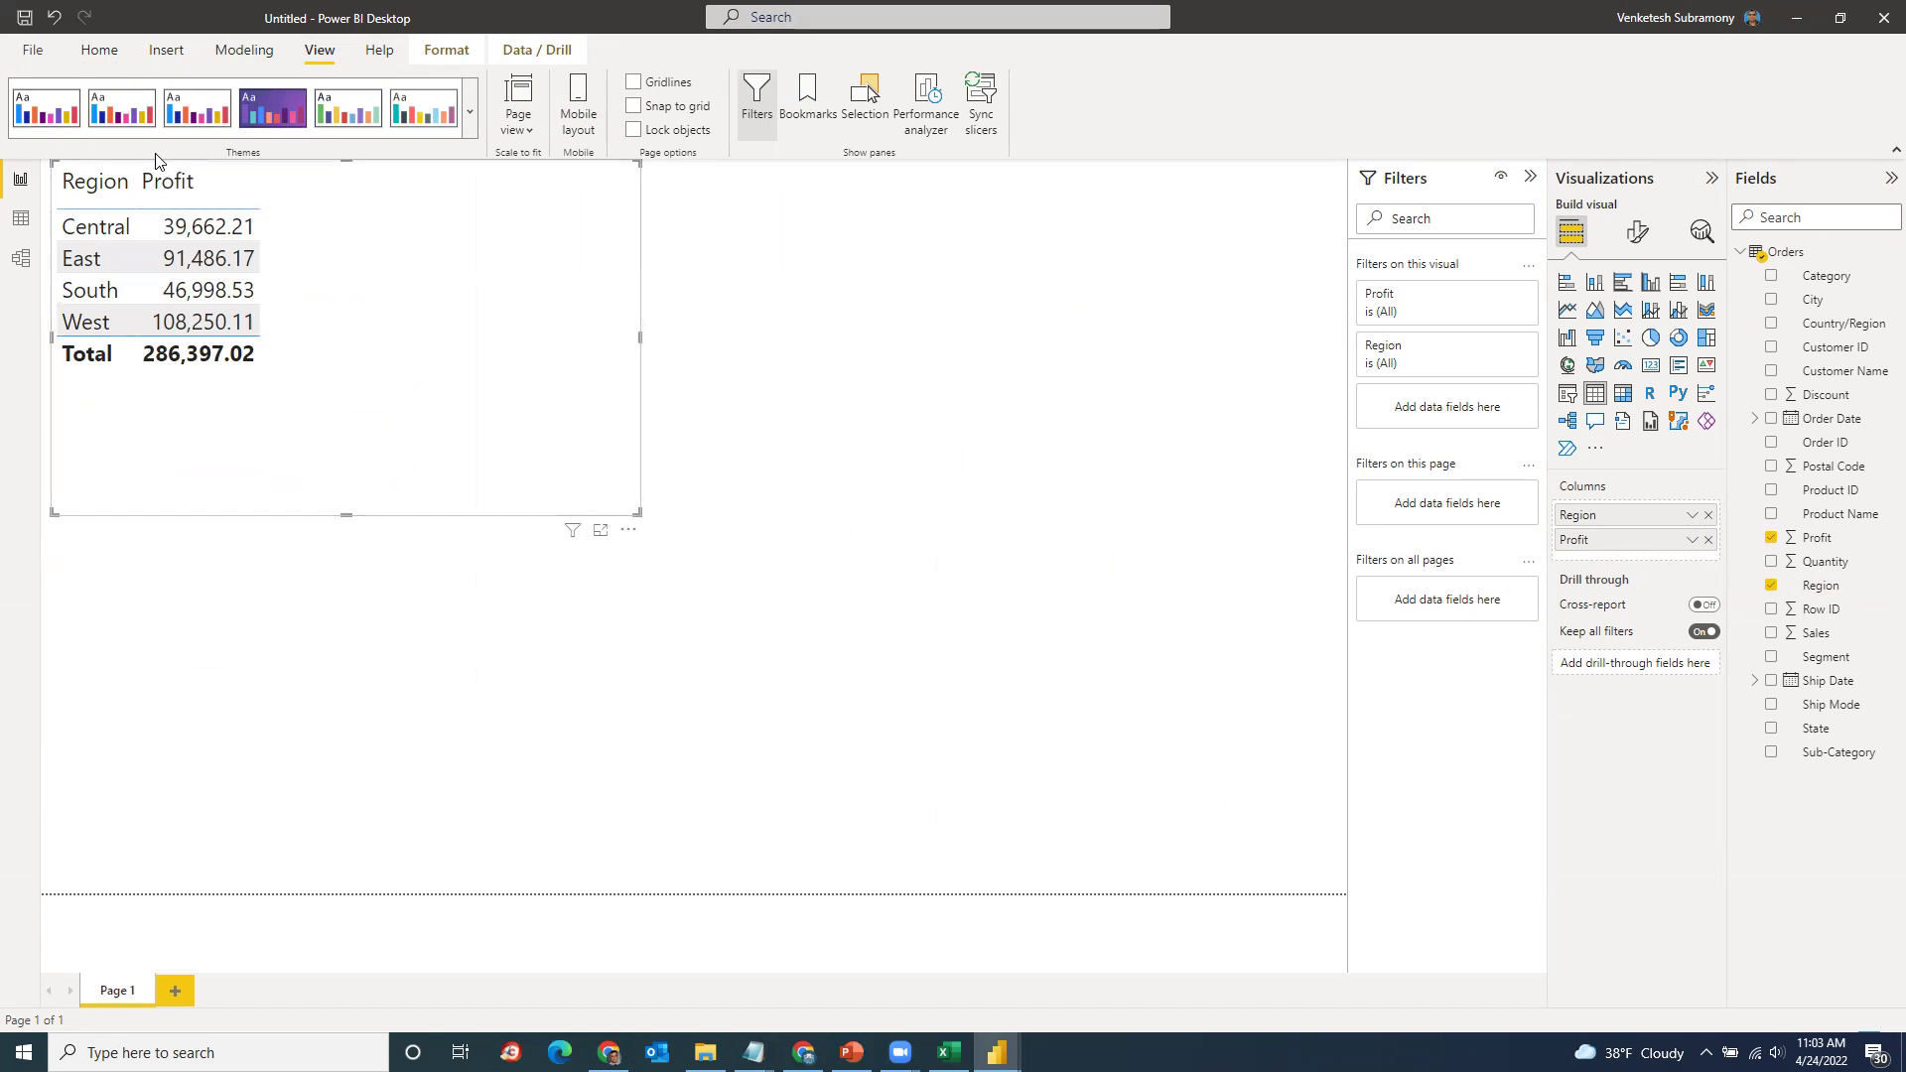
Step: Widen the Region column and the table visual, checking the prepared measure formulas in Notepad in between
{"action": "left_click_drag", "start_coordinate": [133, 172], "coordinate": [234, 175]}
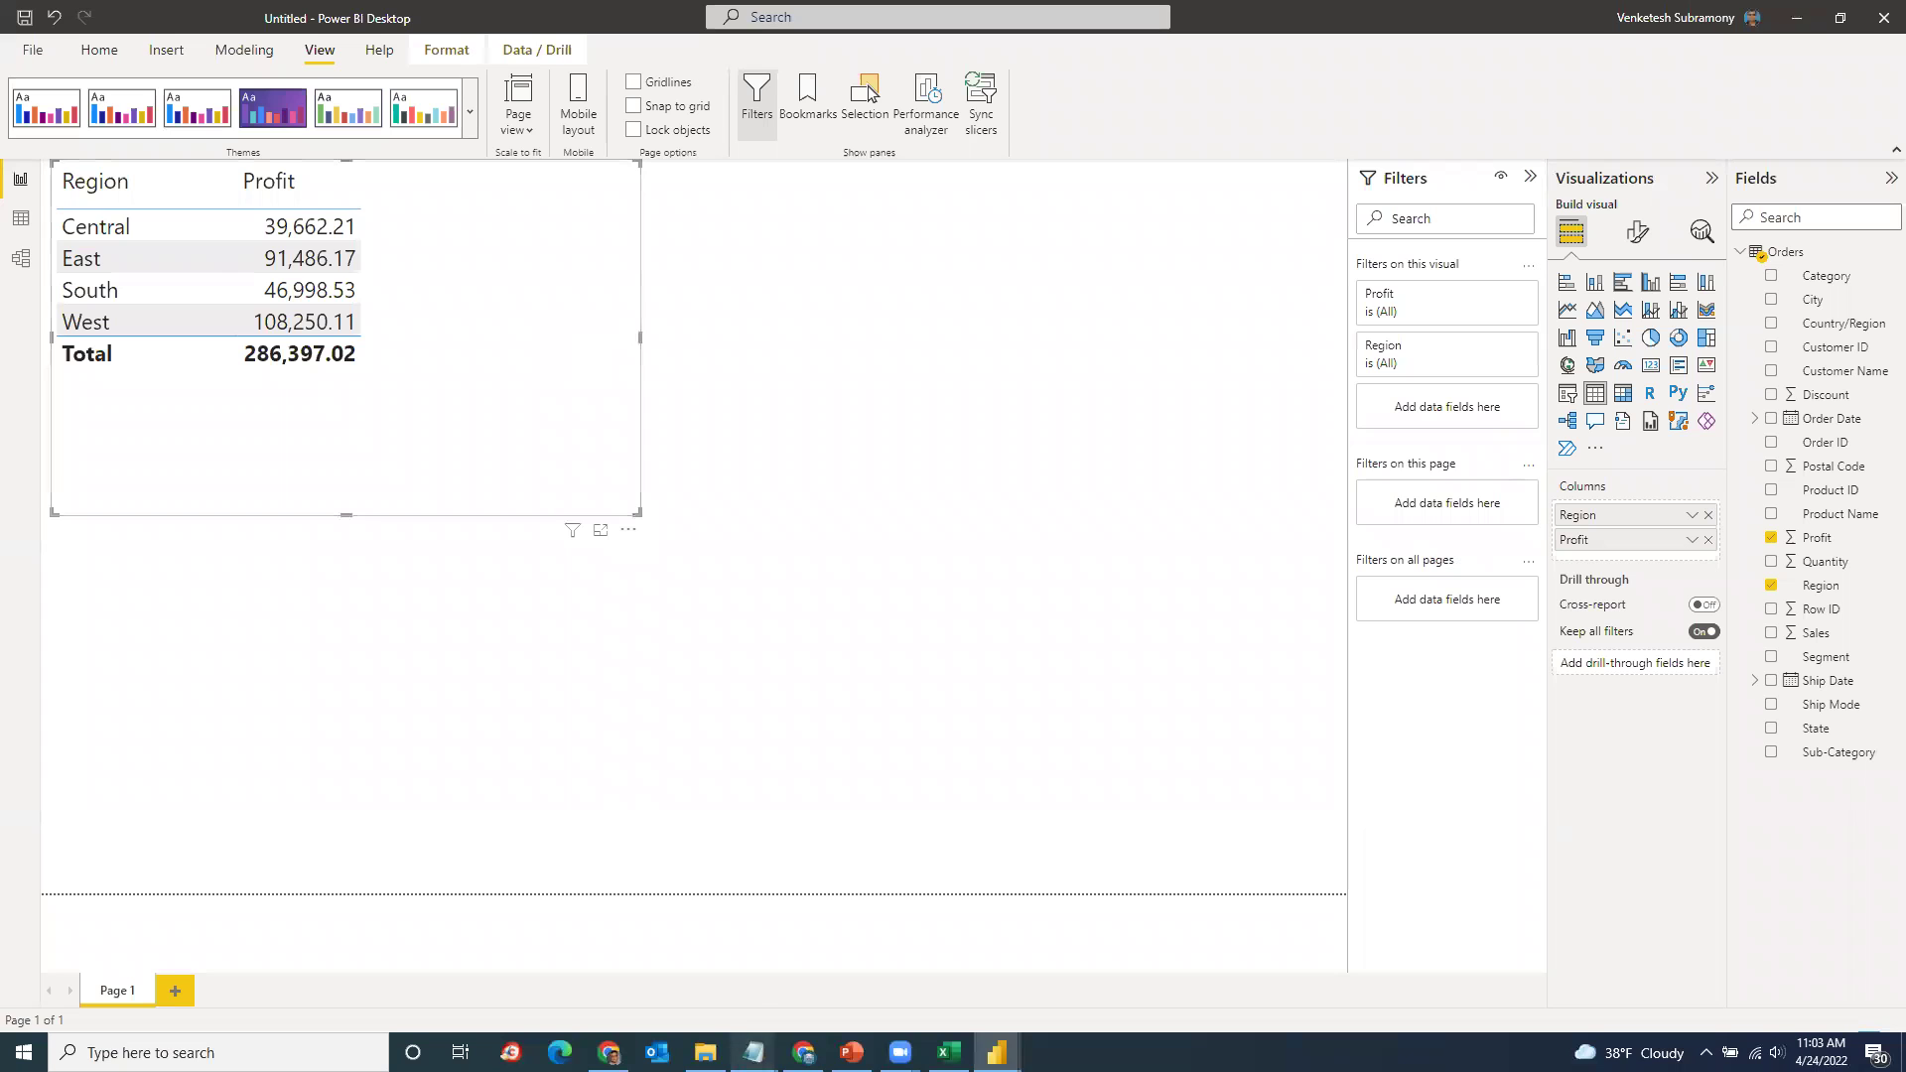
{"action": "mouse_move", "coordinate": [753, 1052]}
{"action": "left_click", "coordinate": [864, 953]}
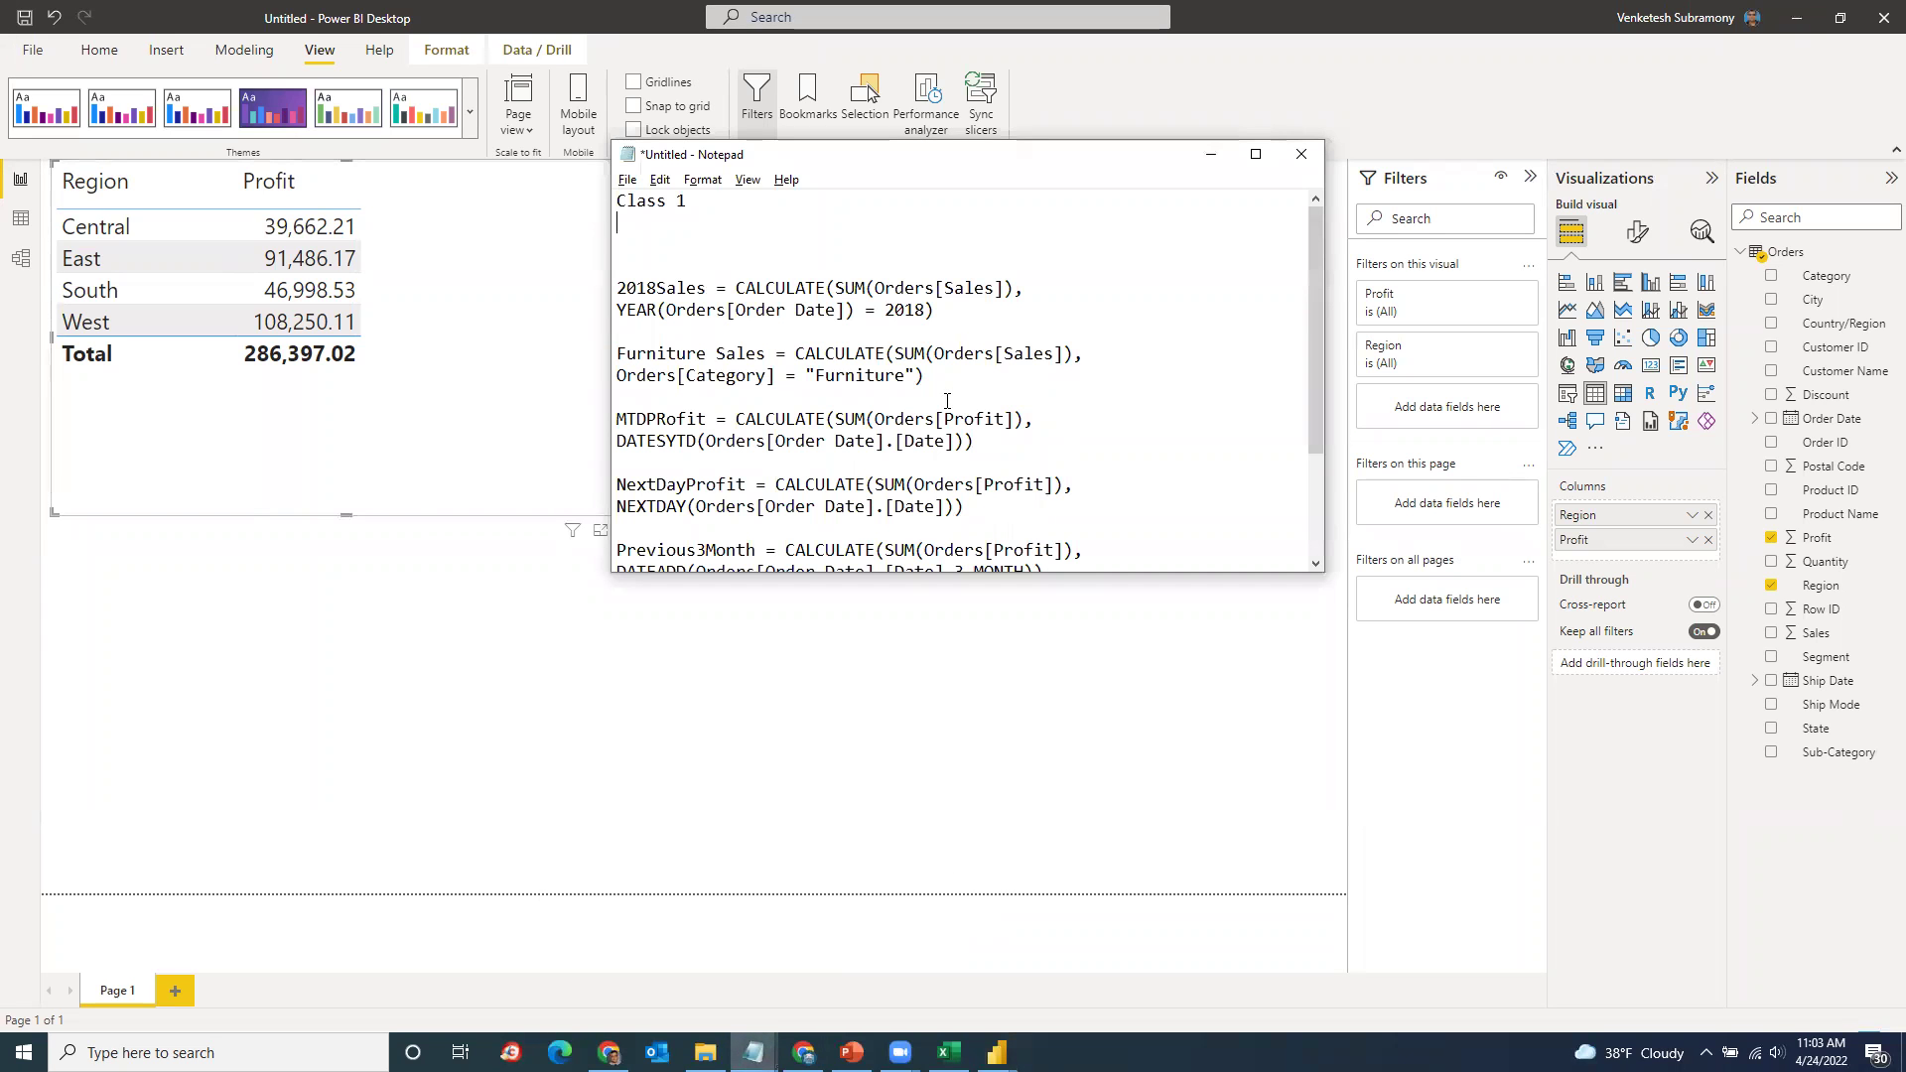
{"action": "left_click", "coordinate": [1211, 154]}
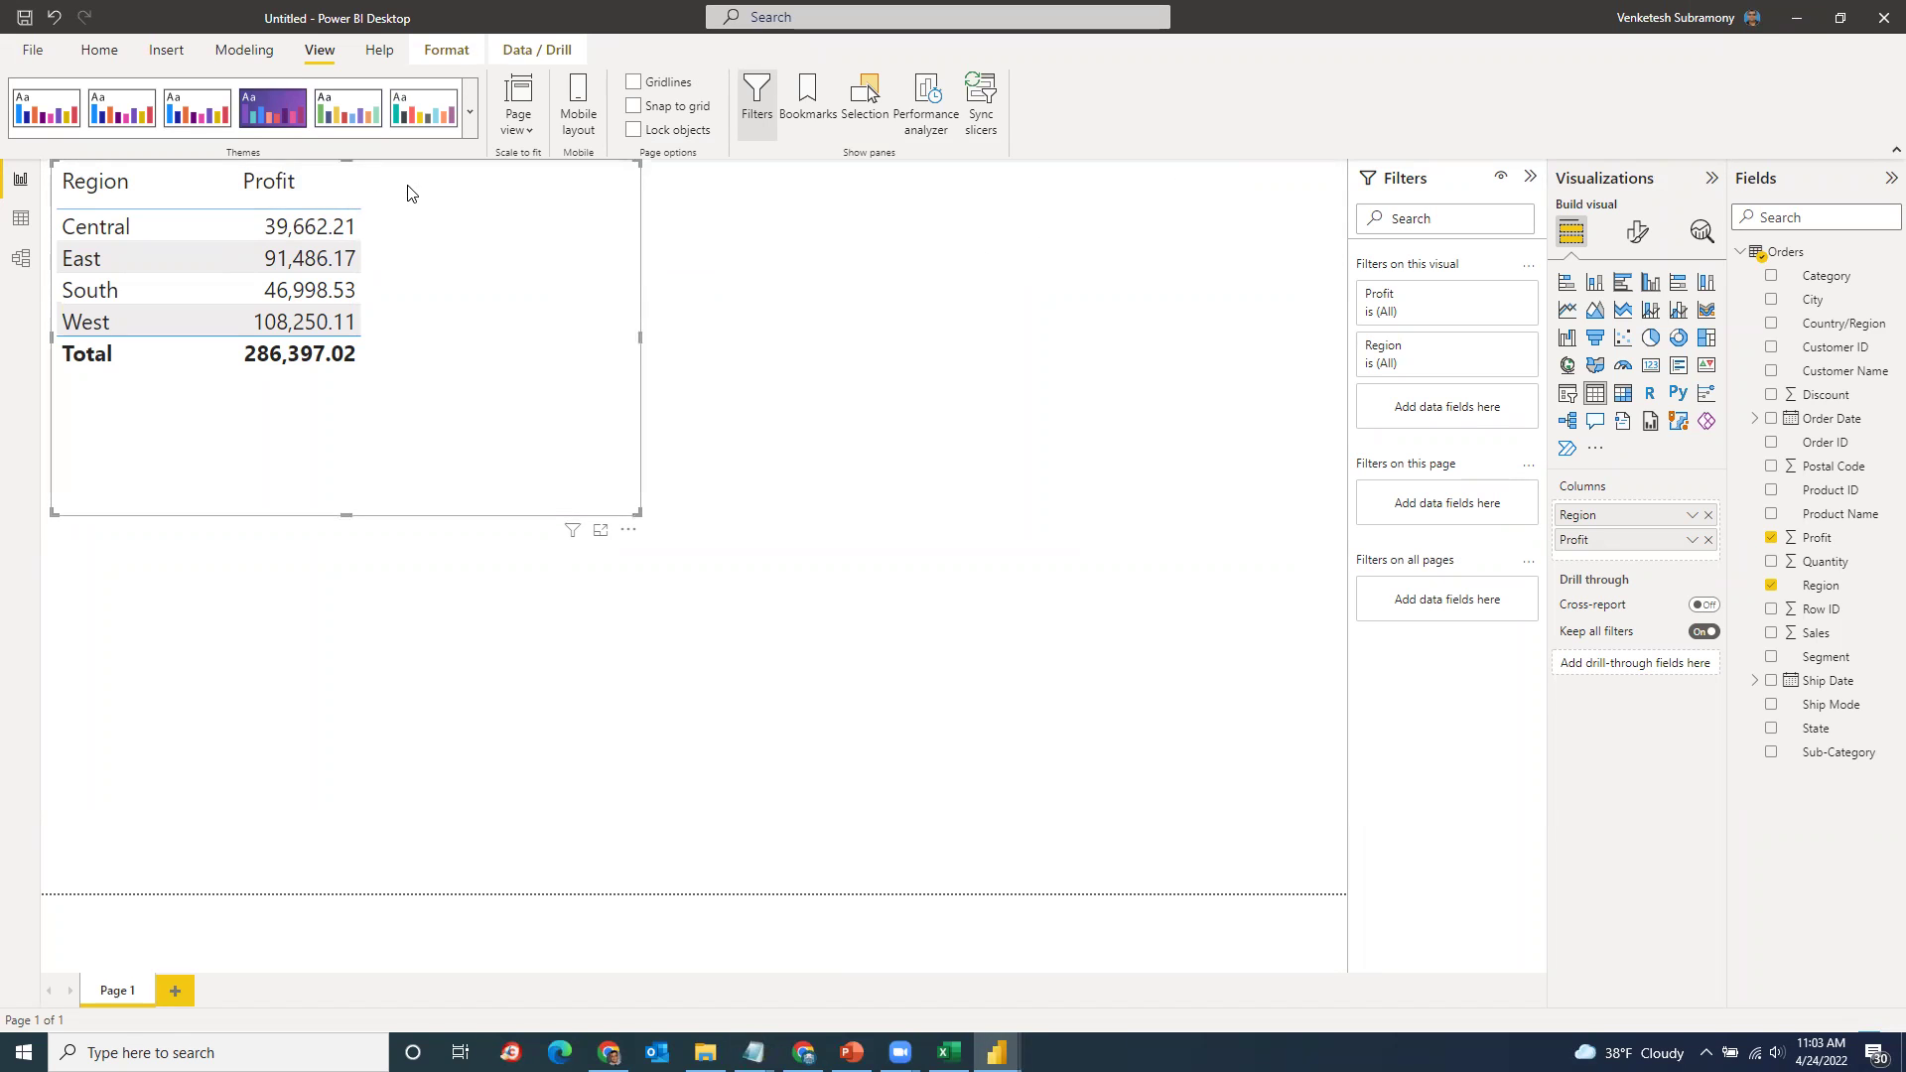
{"action": "left_click", "coordinate": [266, 182]}
{"action": "left_click_drag", "start_coordinate": [640, 337], "coordinate": [723, 338]}
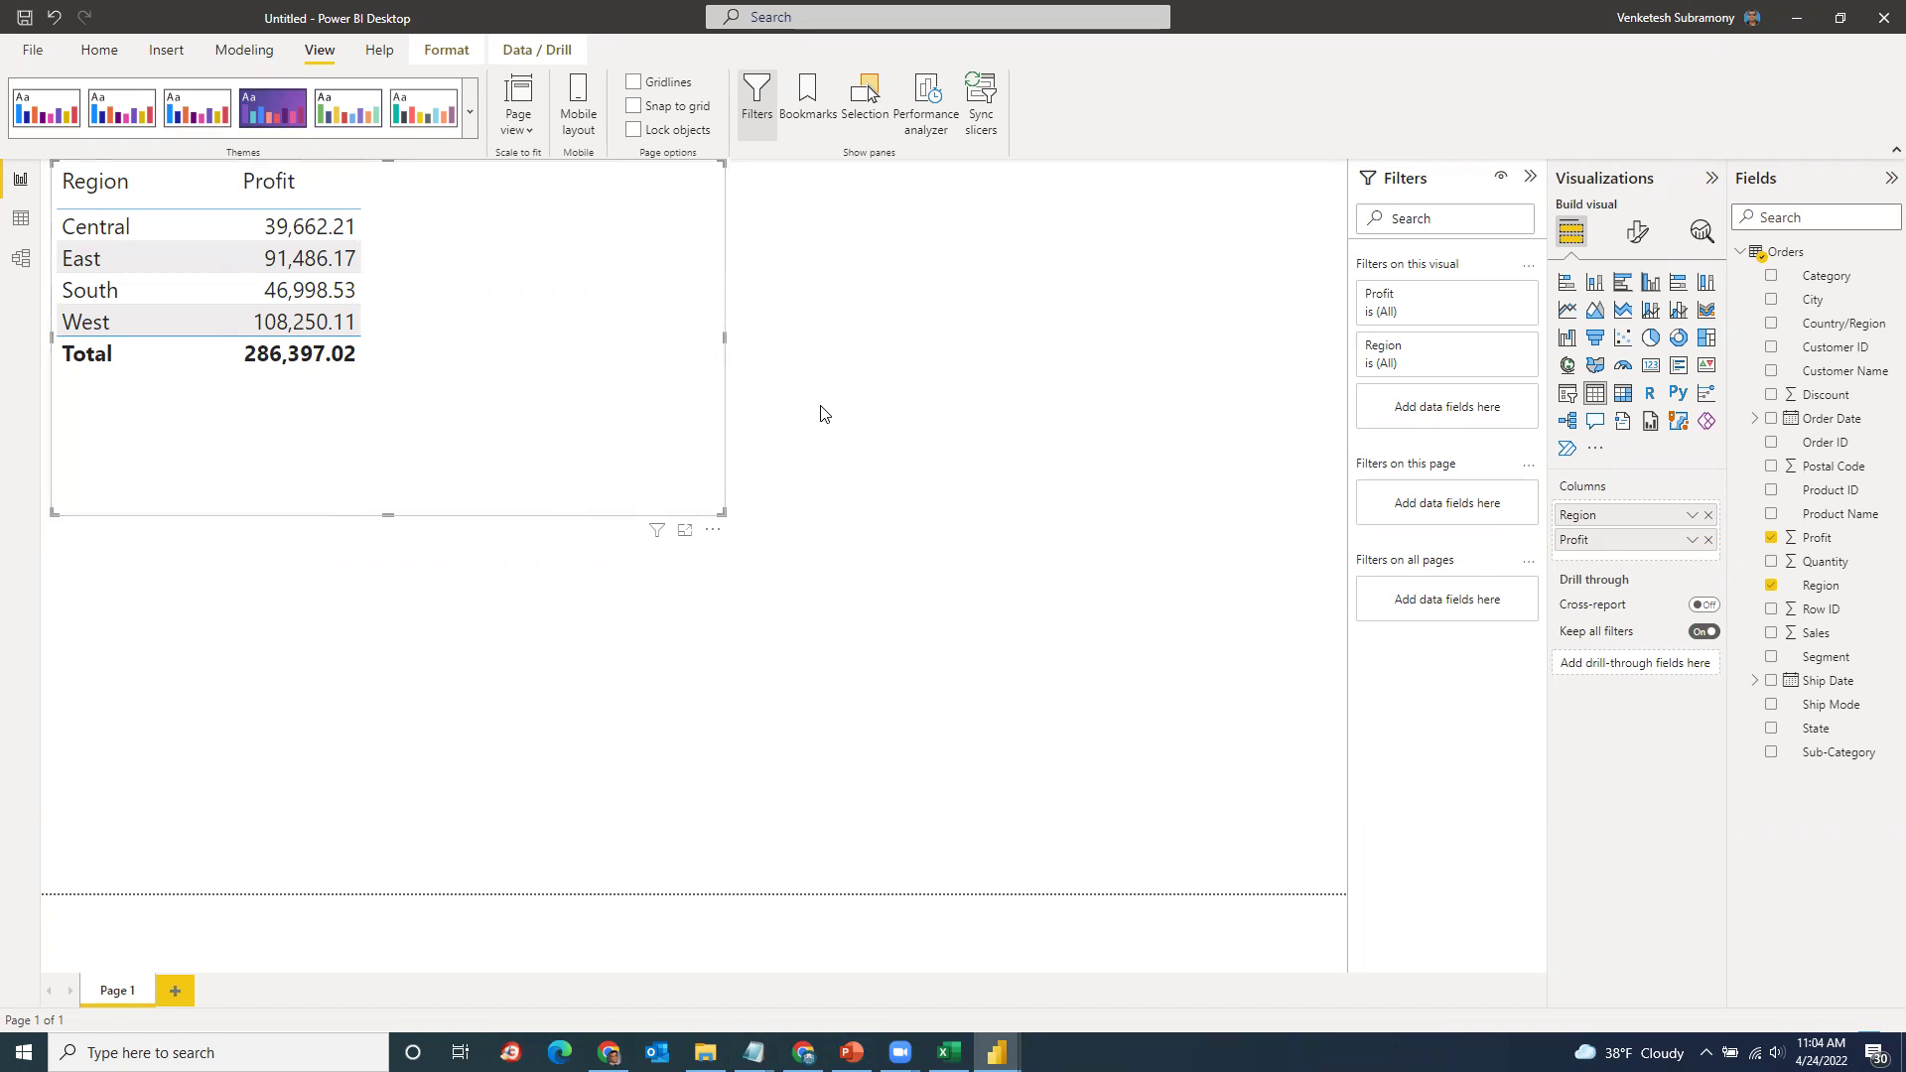
Step: Show the Orders table in Data view and add a new measure named Furniture_Profit
{"action": "left_click", "coordinate": [1779, 256]}
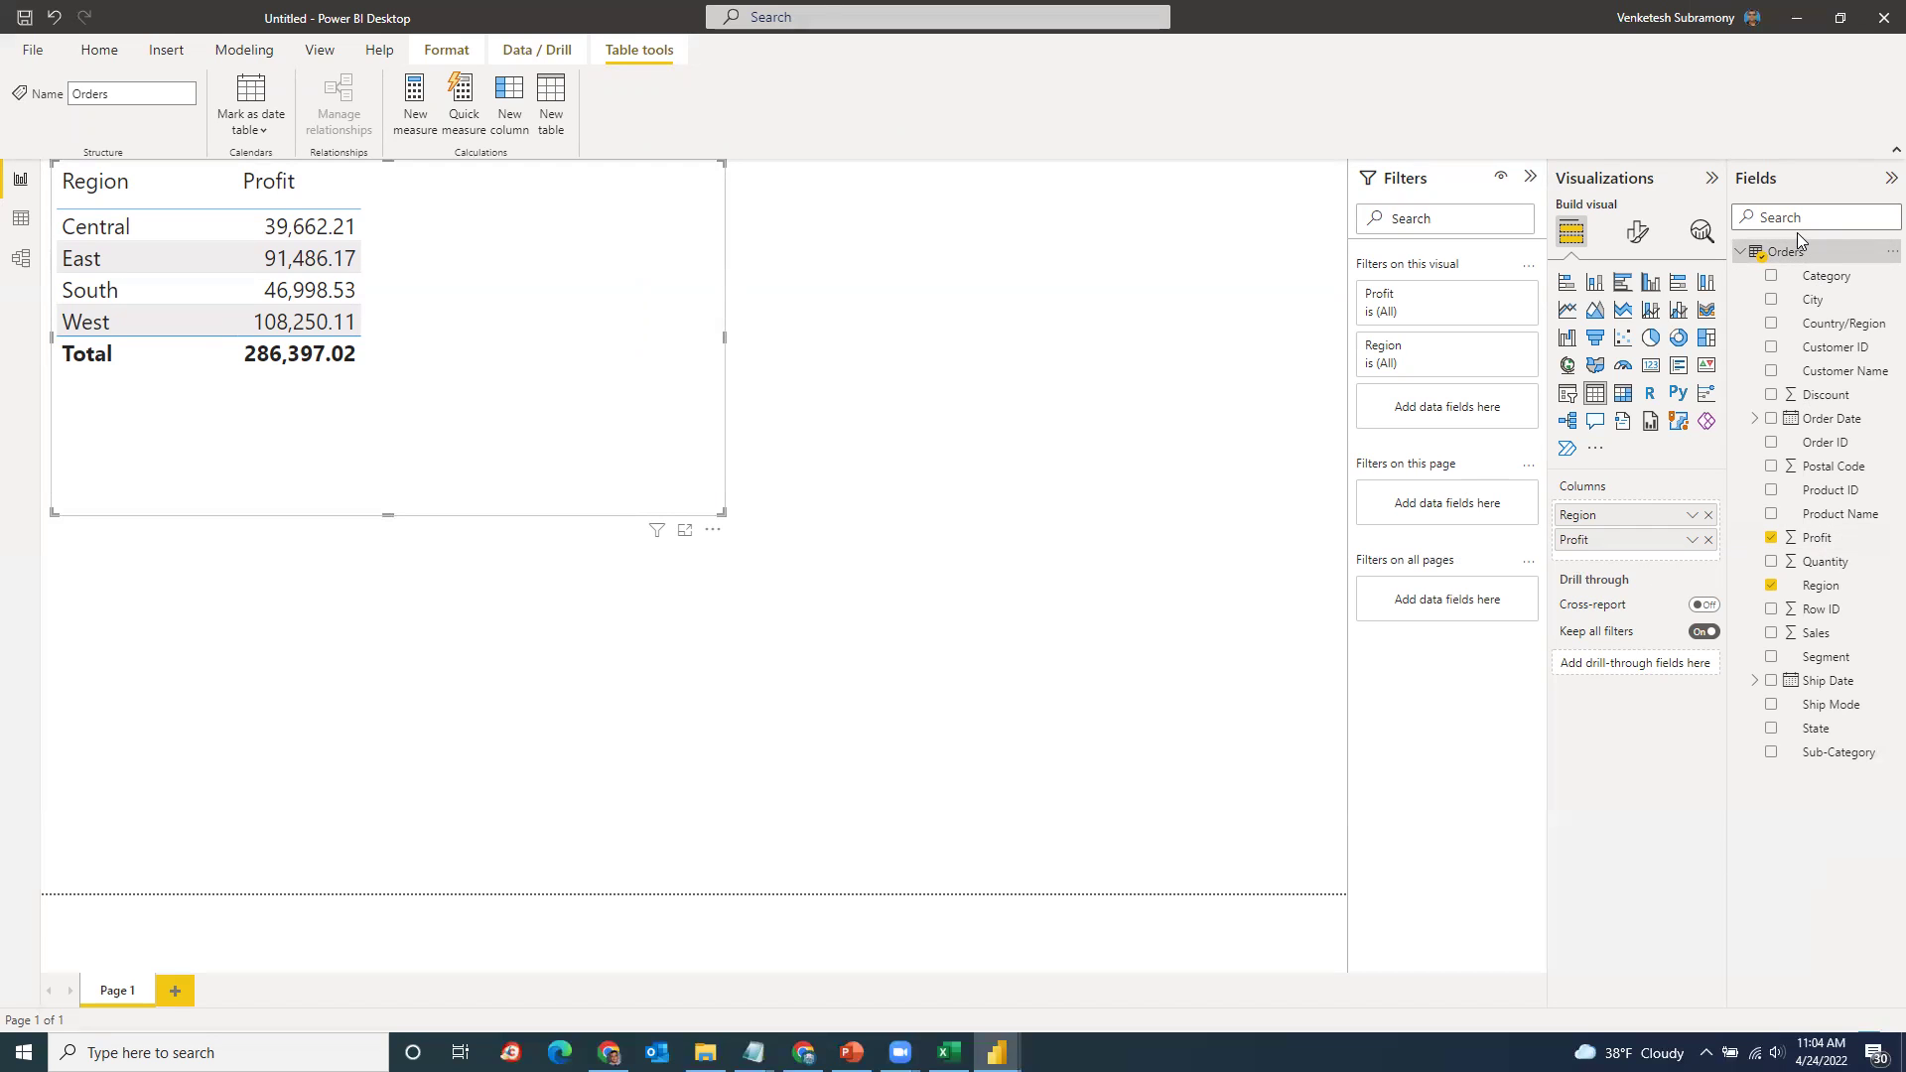
{"action": "left_click", "coordinate": [100, 51]}
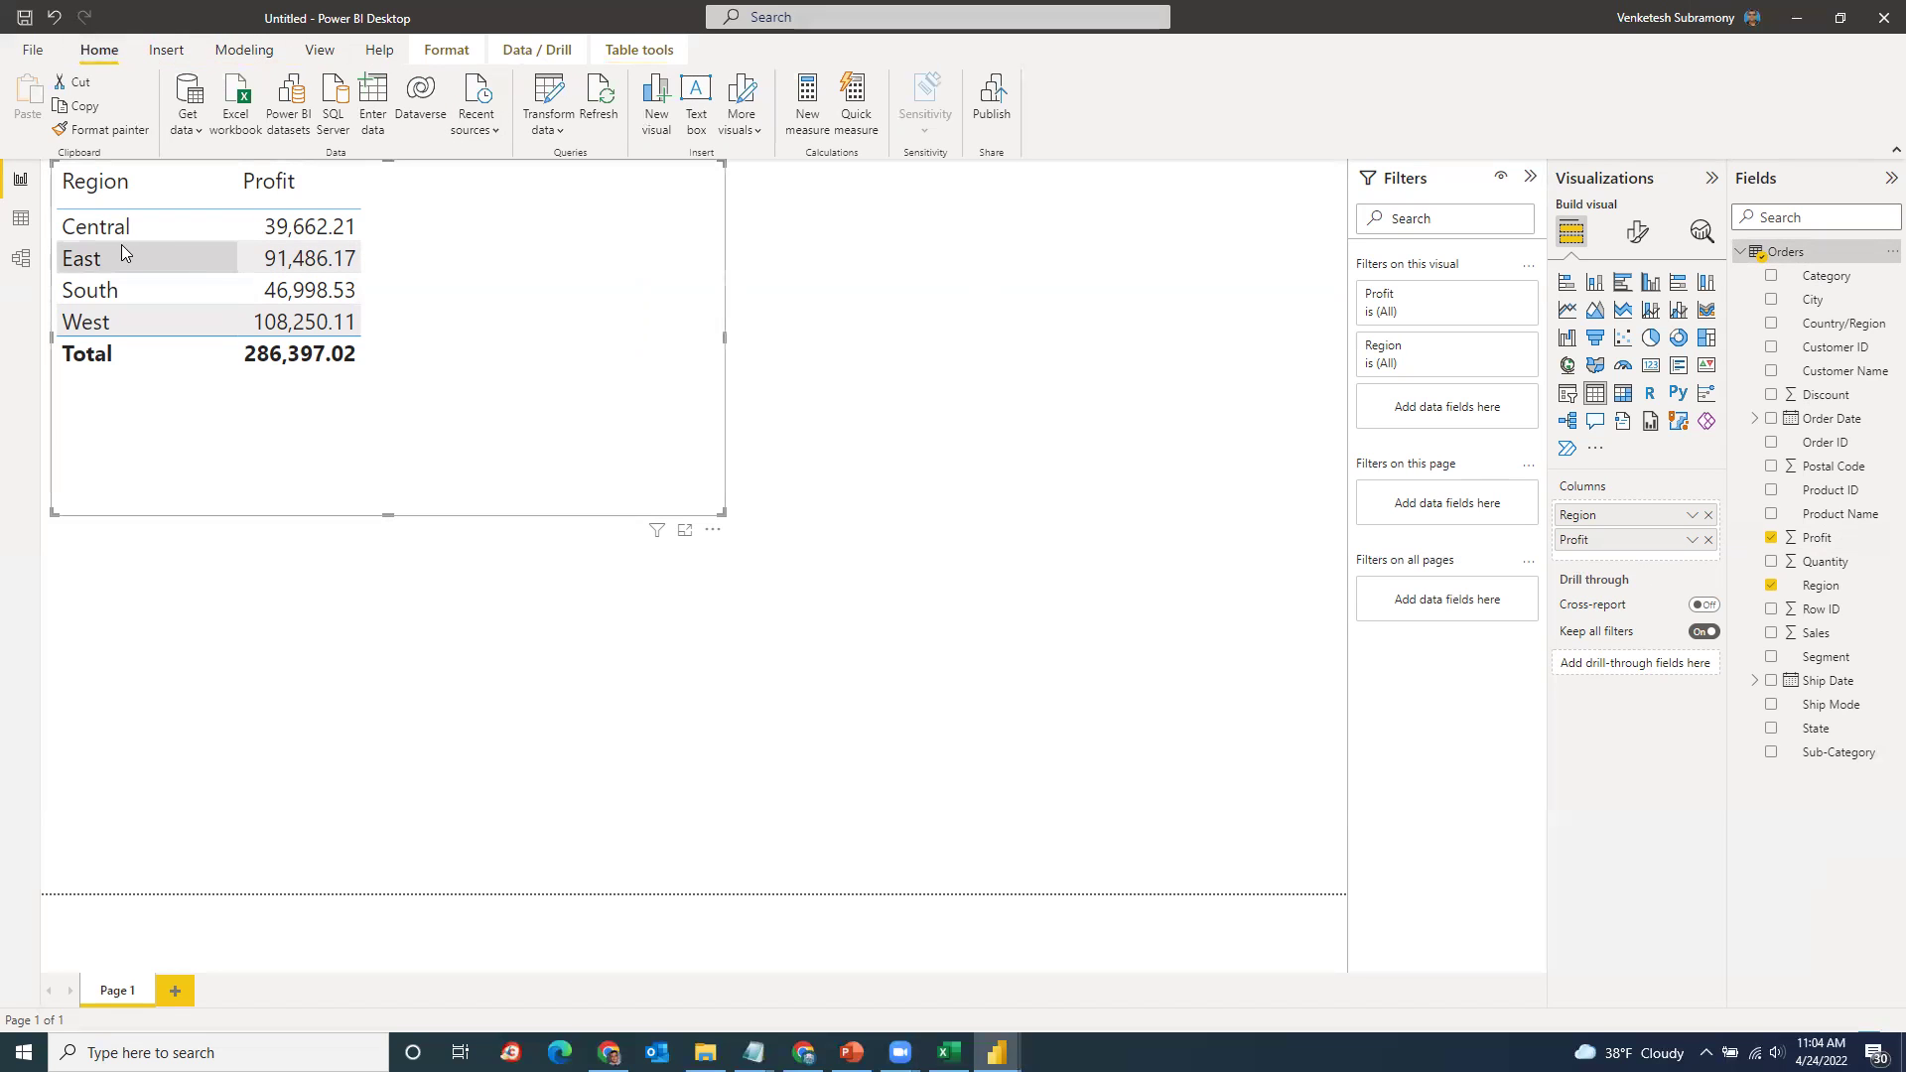
{"action": "left_click", "coordinate": [19, 224]}
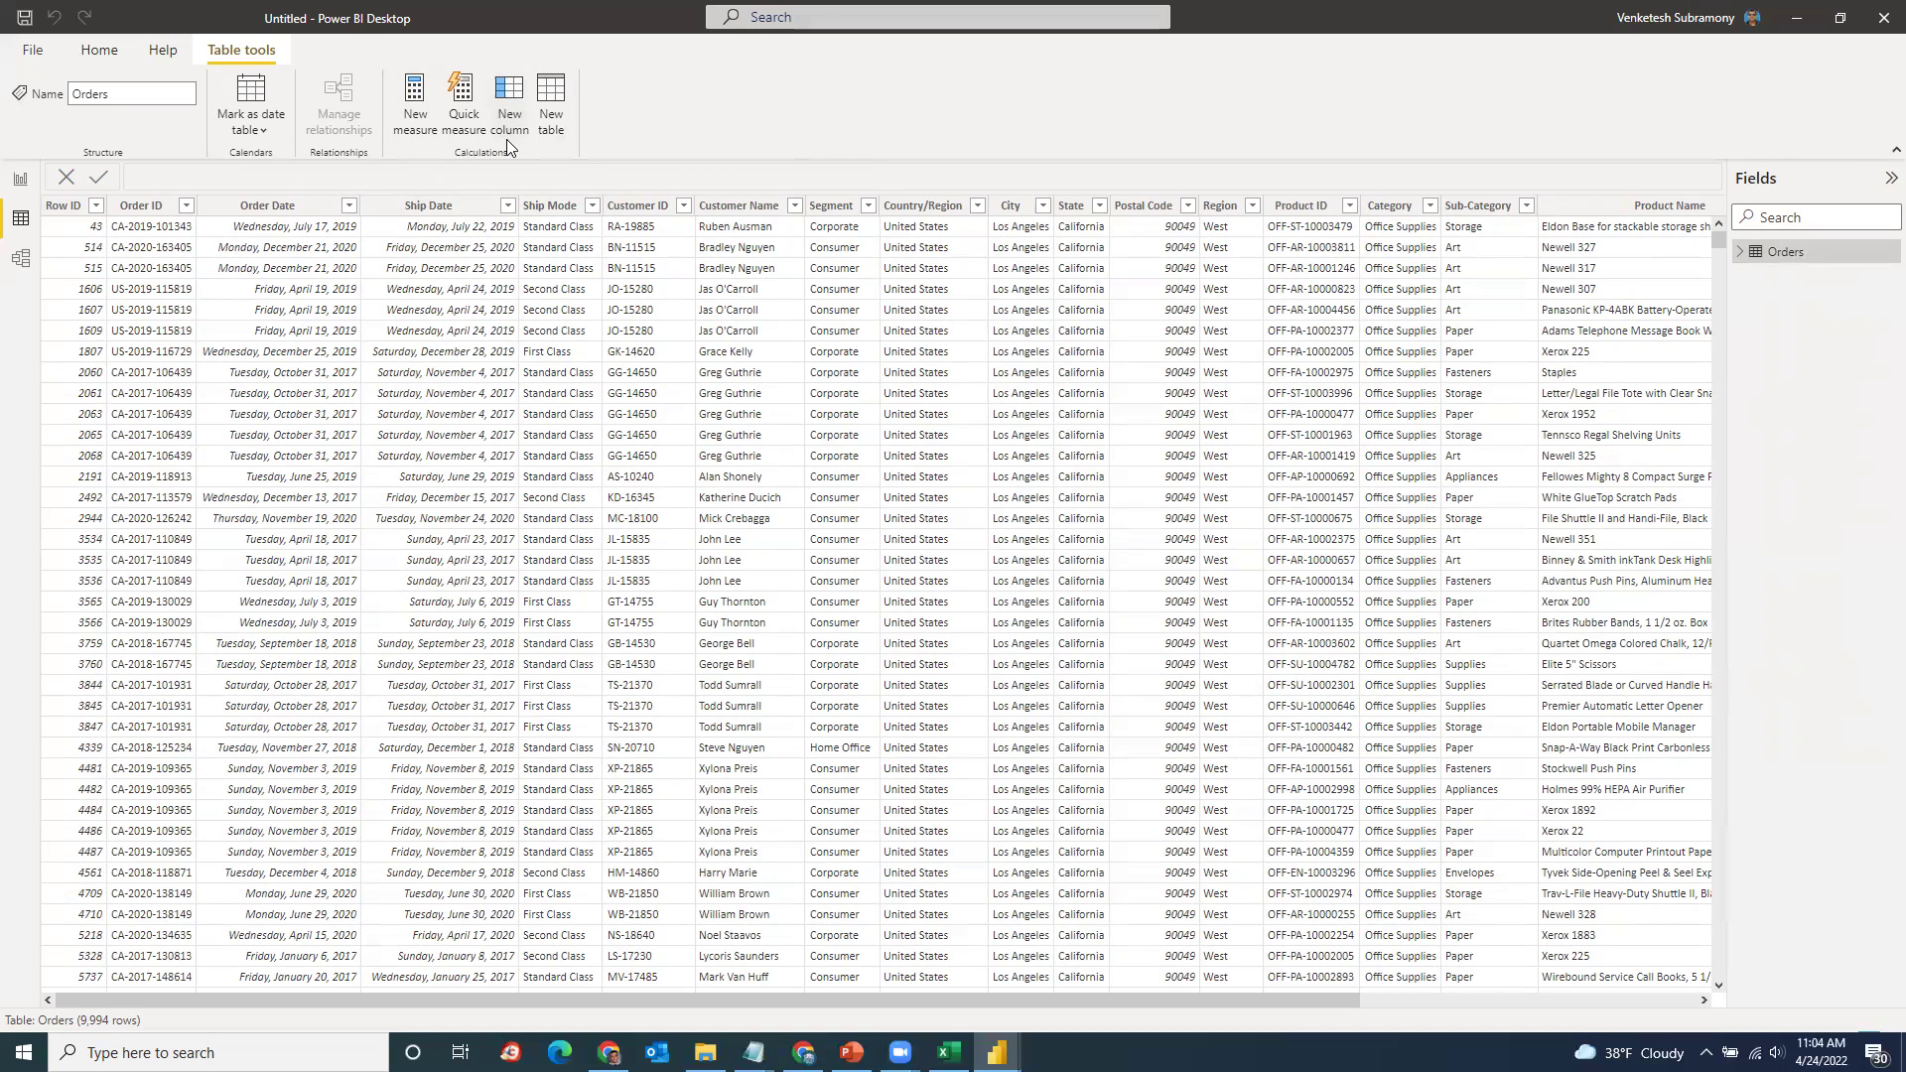
{"action": "left_click", "coordinate": [414, 91]}
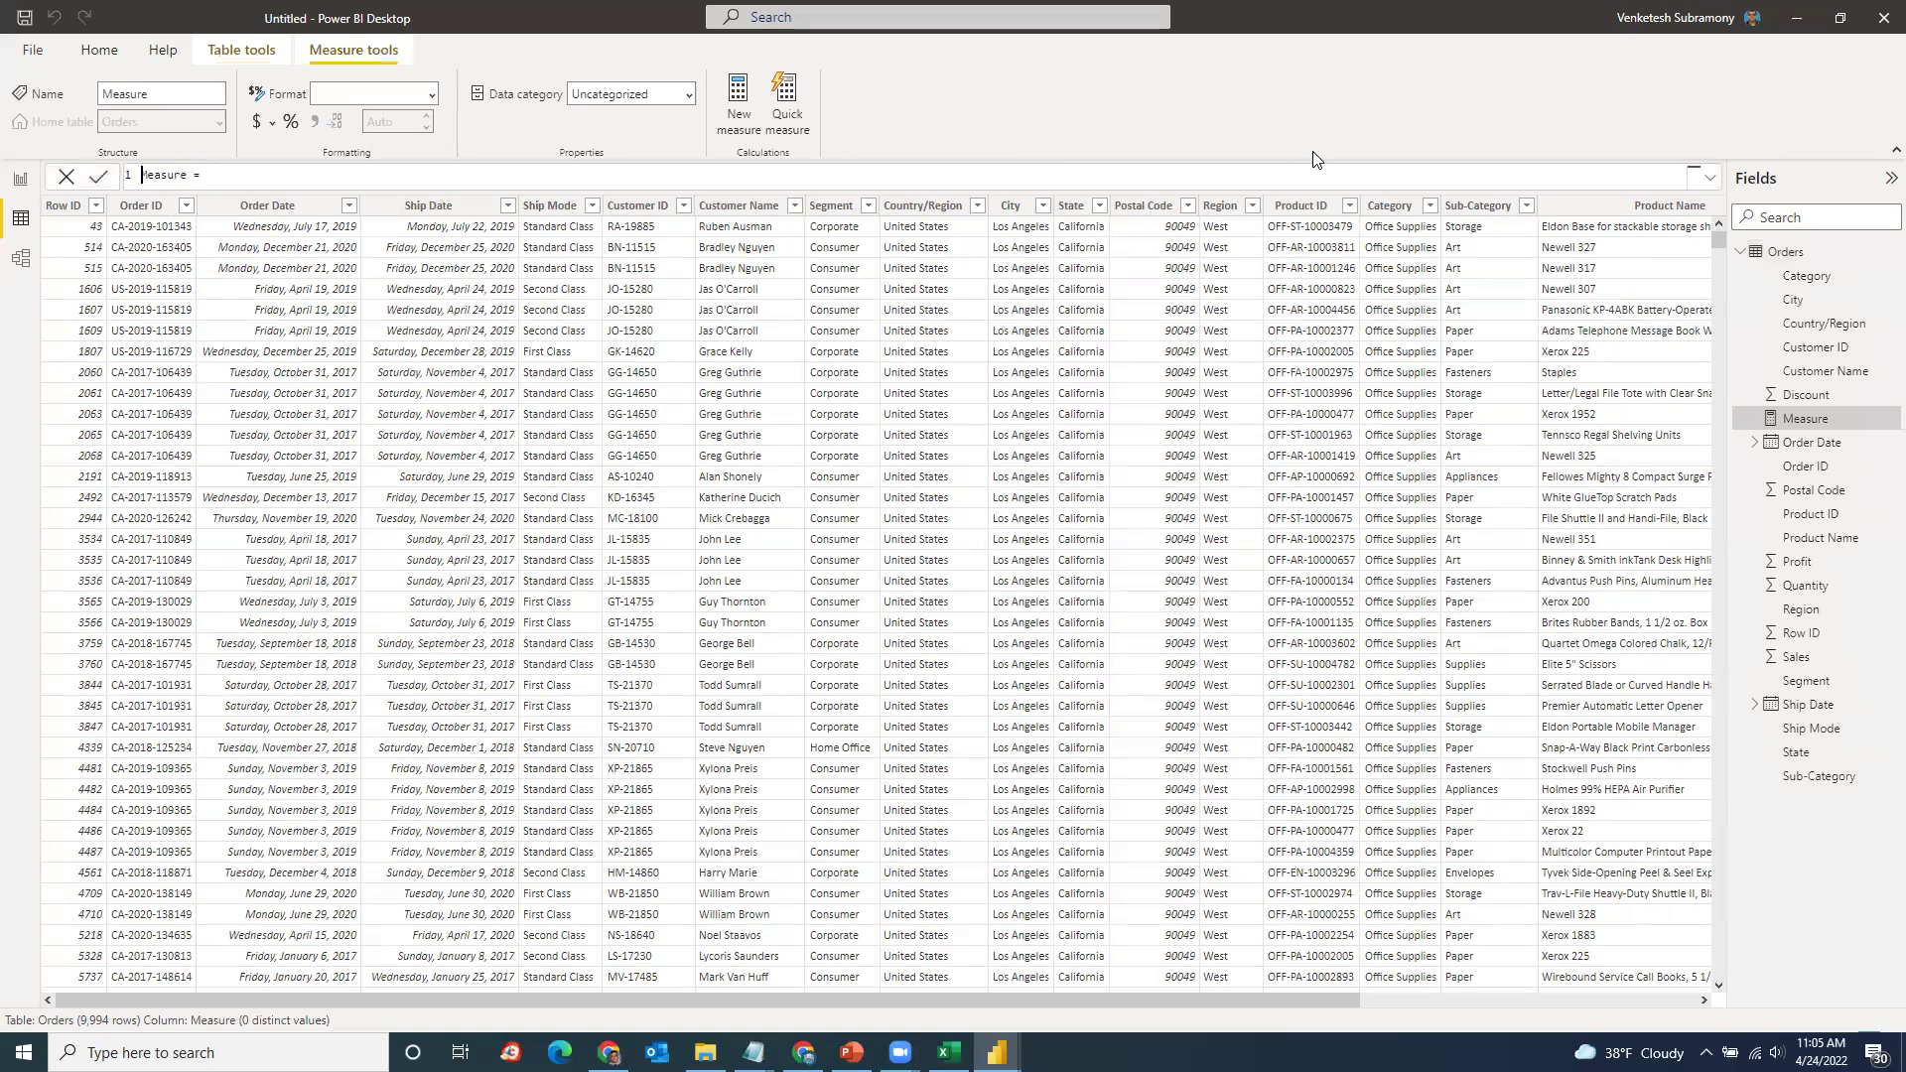
{"action": "double_click", "coordinate": [161, 176]}
{"action": "type", "text": "Fun"}
{"action": "type", "text": "niture"}
{"action": "type", "text": "_Profit"}
{"action": "left_click_drag", "start_coordinate": [141, 174], "coordinate": [243, 172]}
Step: Check the Furniture Sales formula in Notepad, then begin the Furniture_Profit formula with CALCULATE(SUM(Orders[Profit]),
{"action": "mouse_move", "coordinate": [754, 1051]}
{"action": "left_click", "coordinate": [814, 1020]}
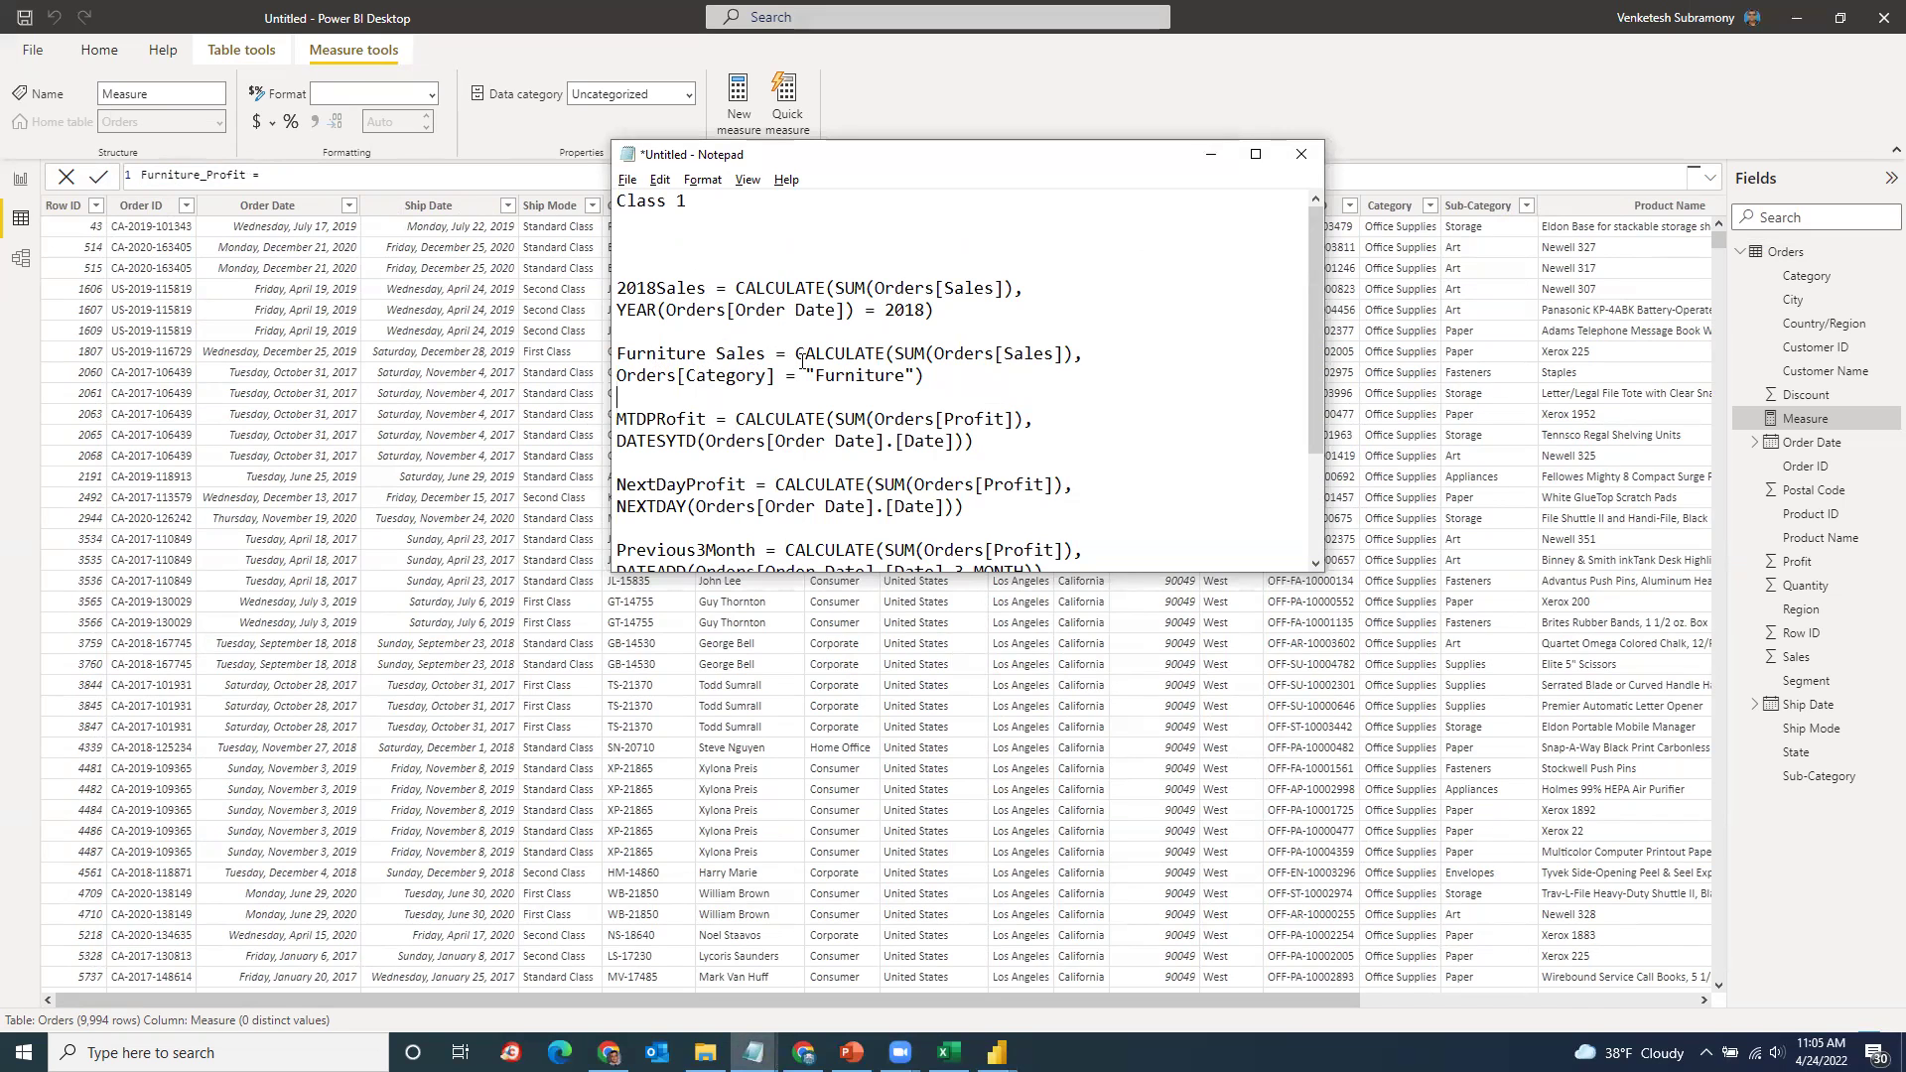
{"action": "left_click", "coordinate": [1074, 78]}
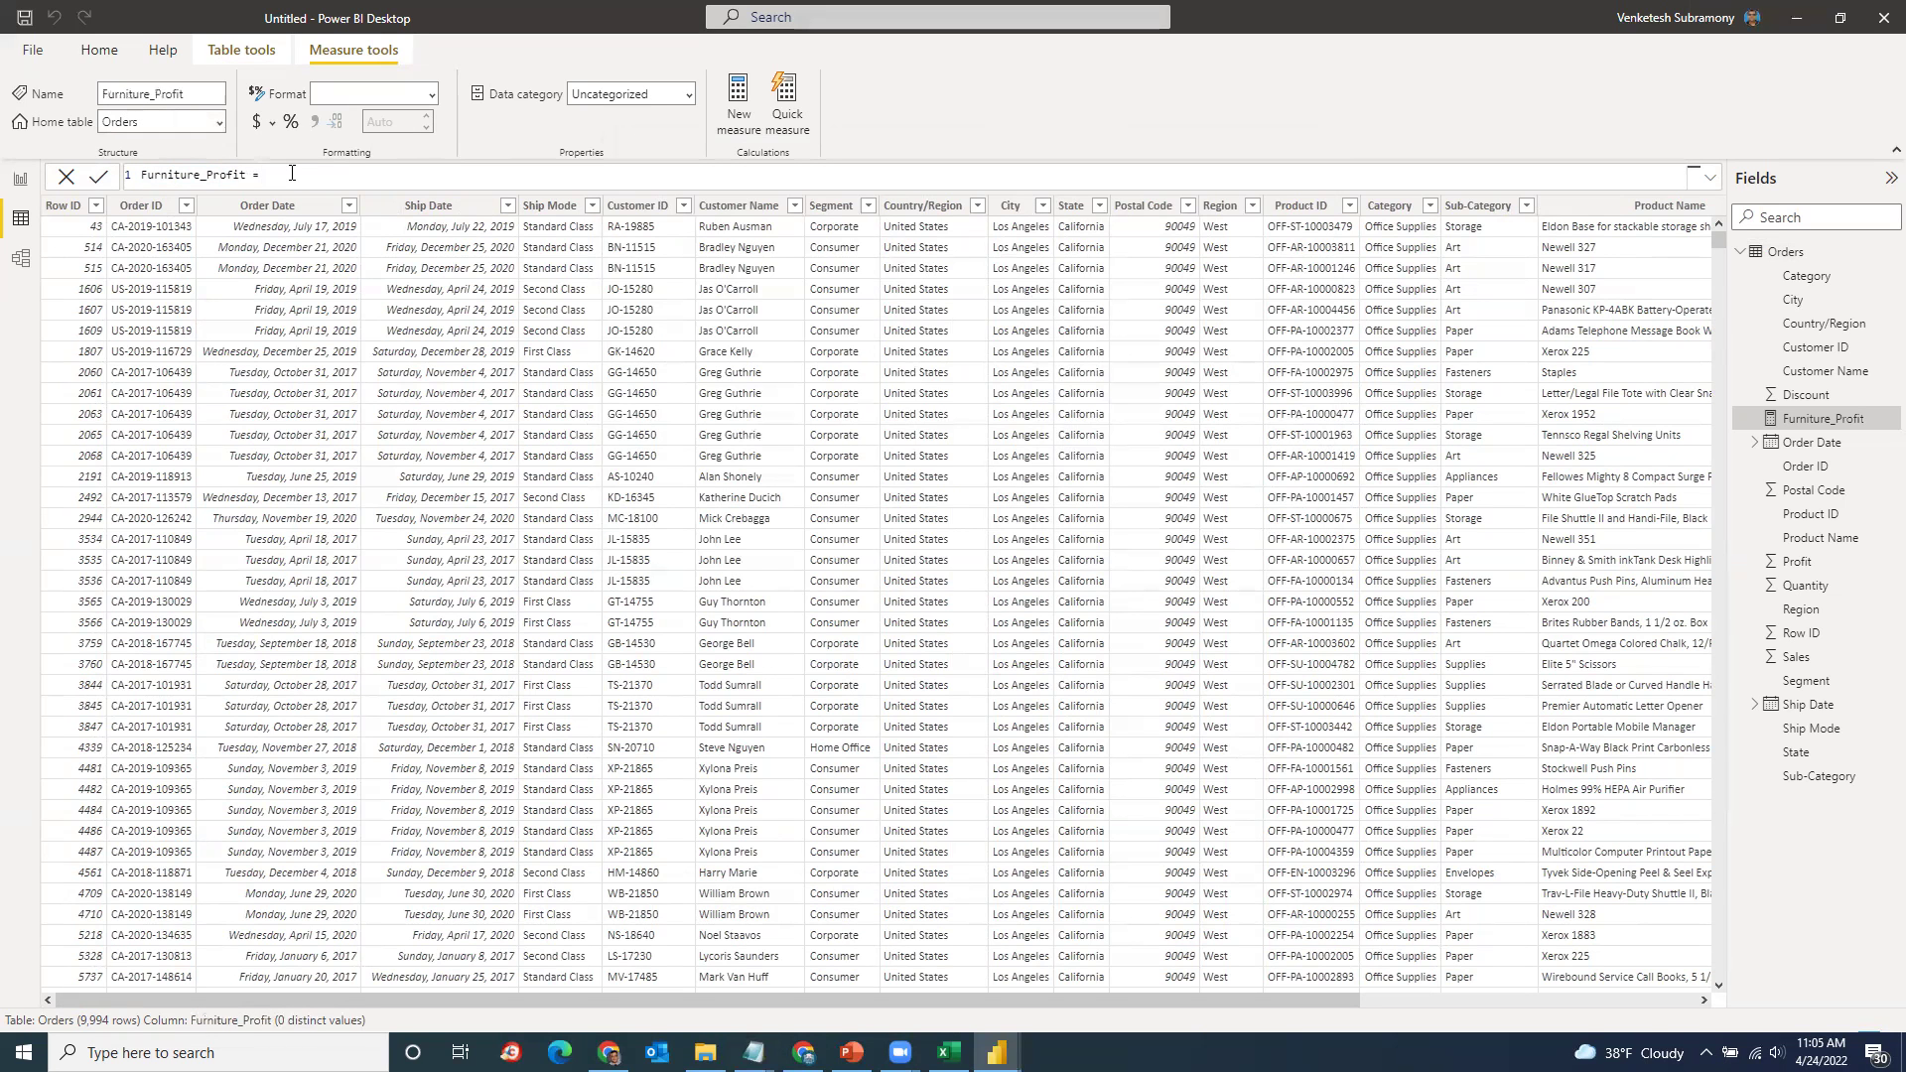
{"action": "type", "text": "CA"}
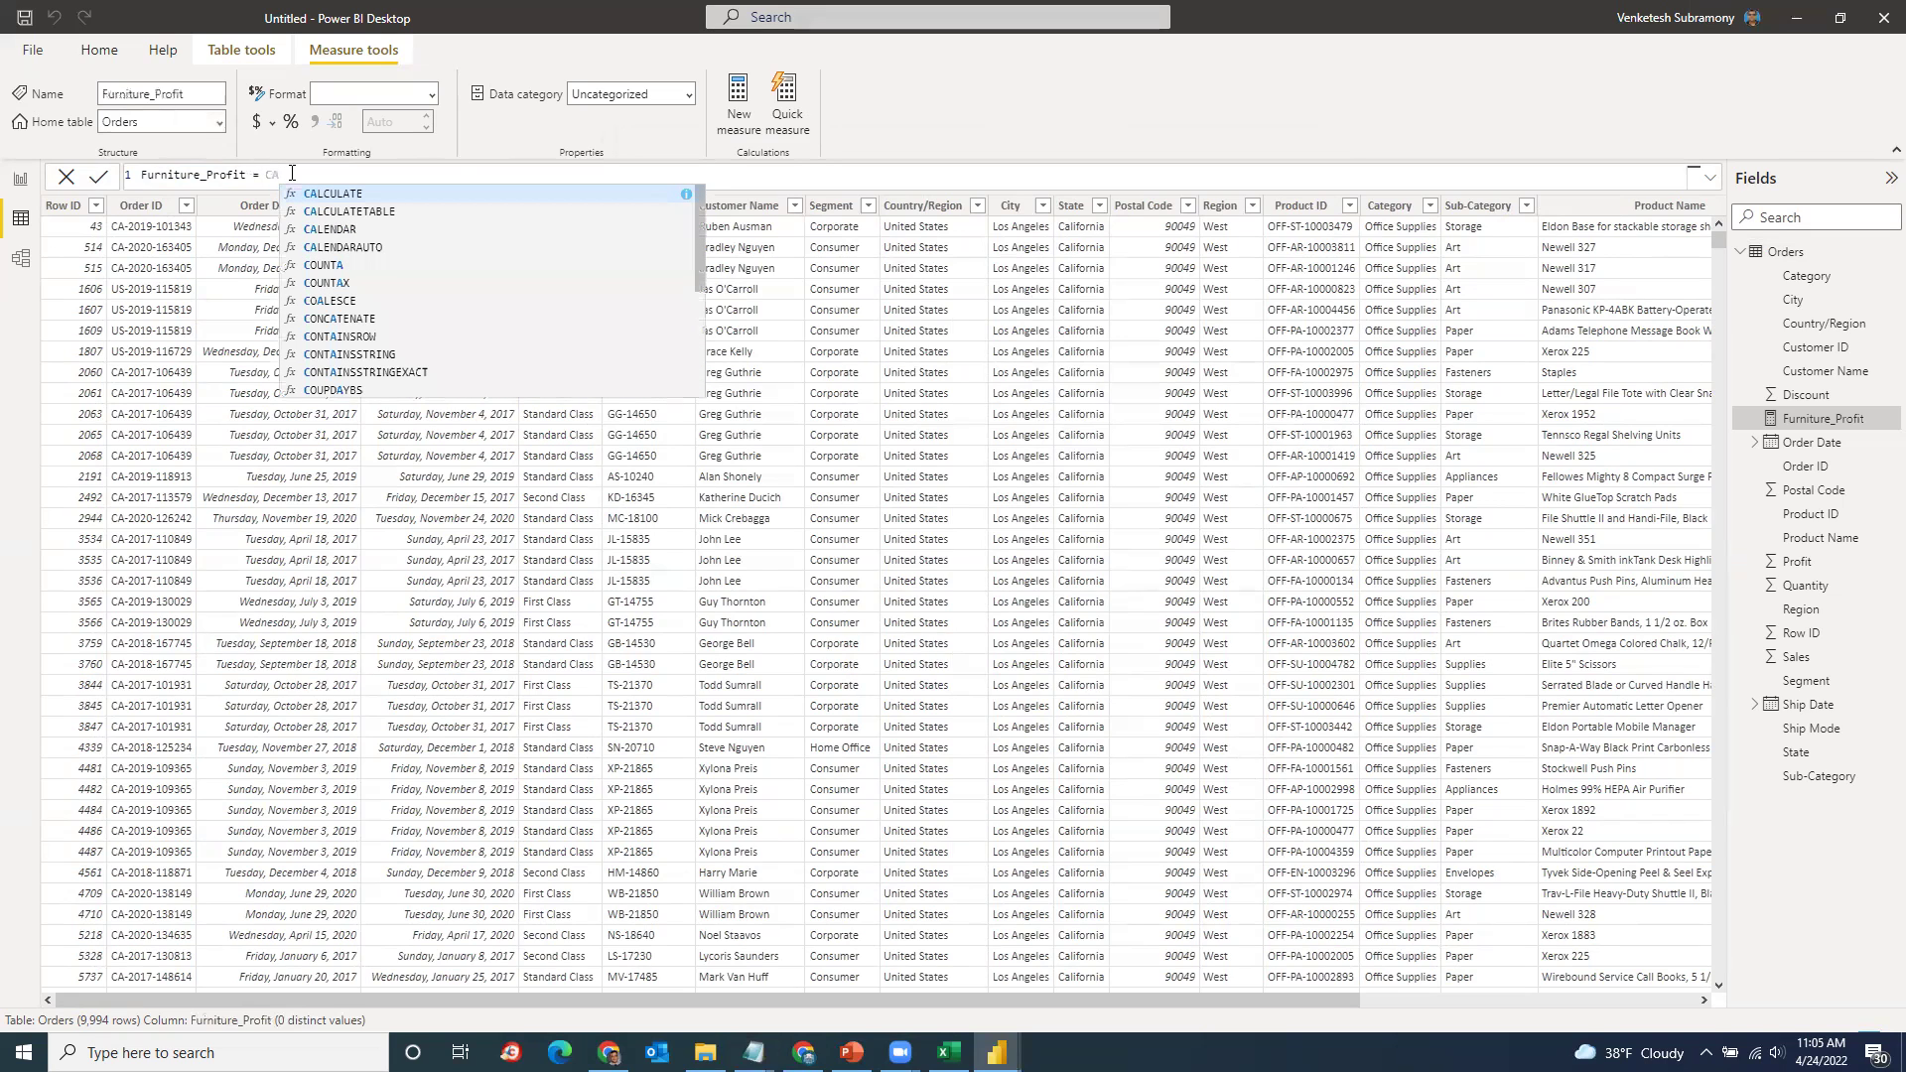
{"action": "left_click", "coordinate": [332, 193]}
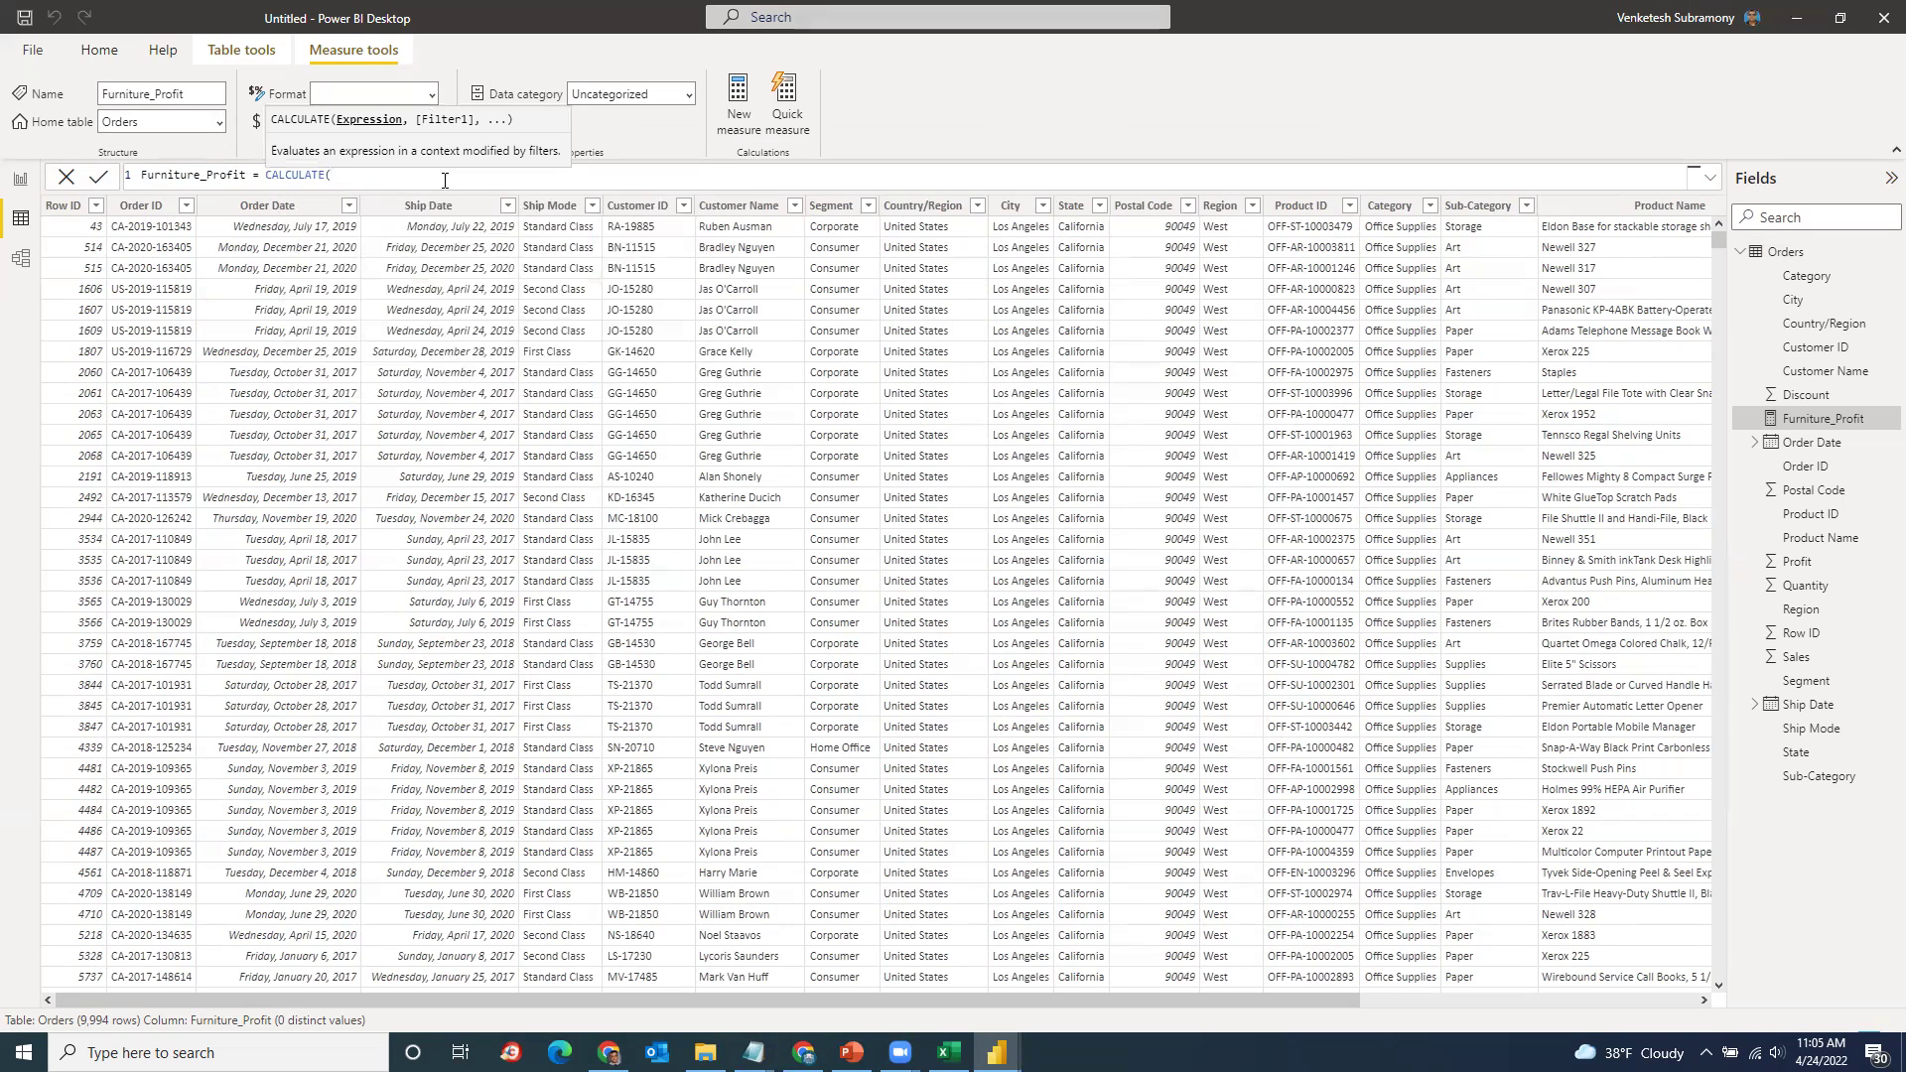
{"action": "type", "text": "SU"}
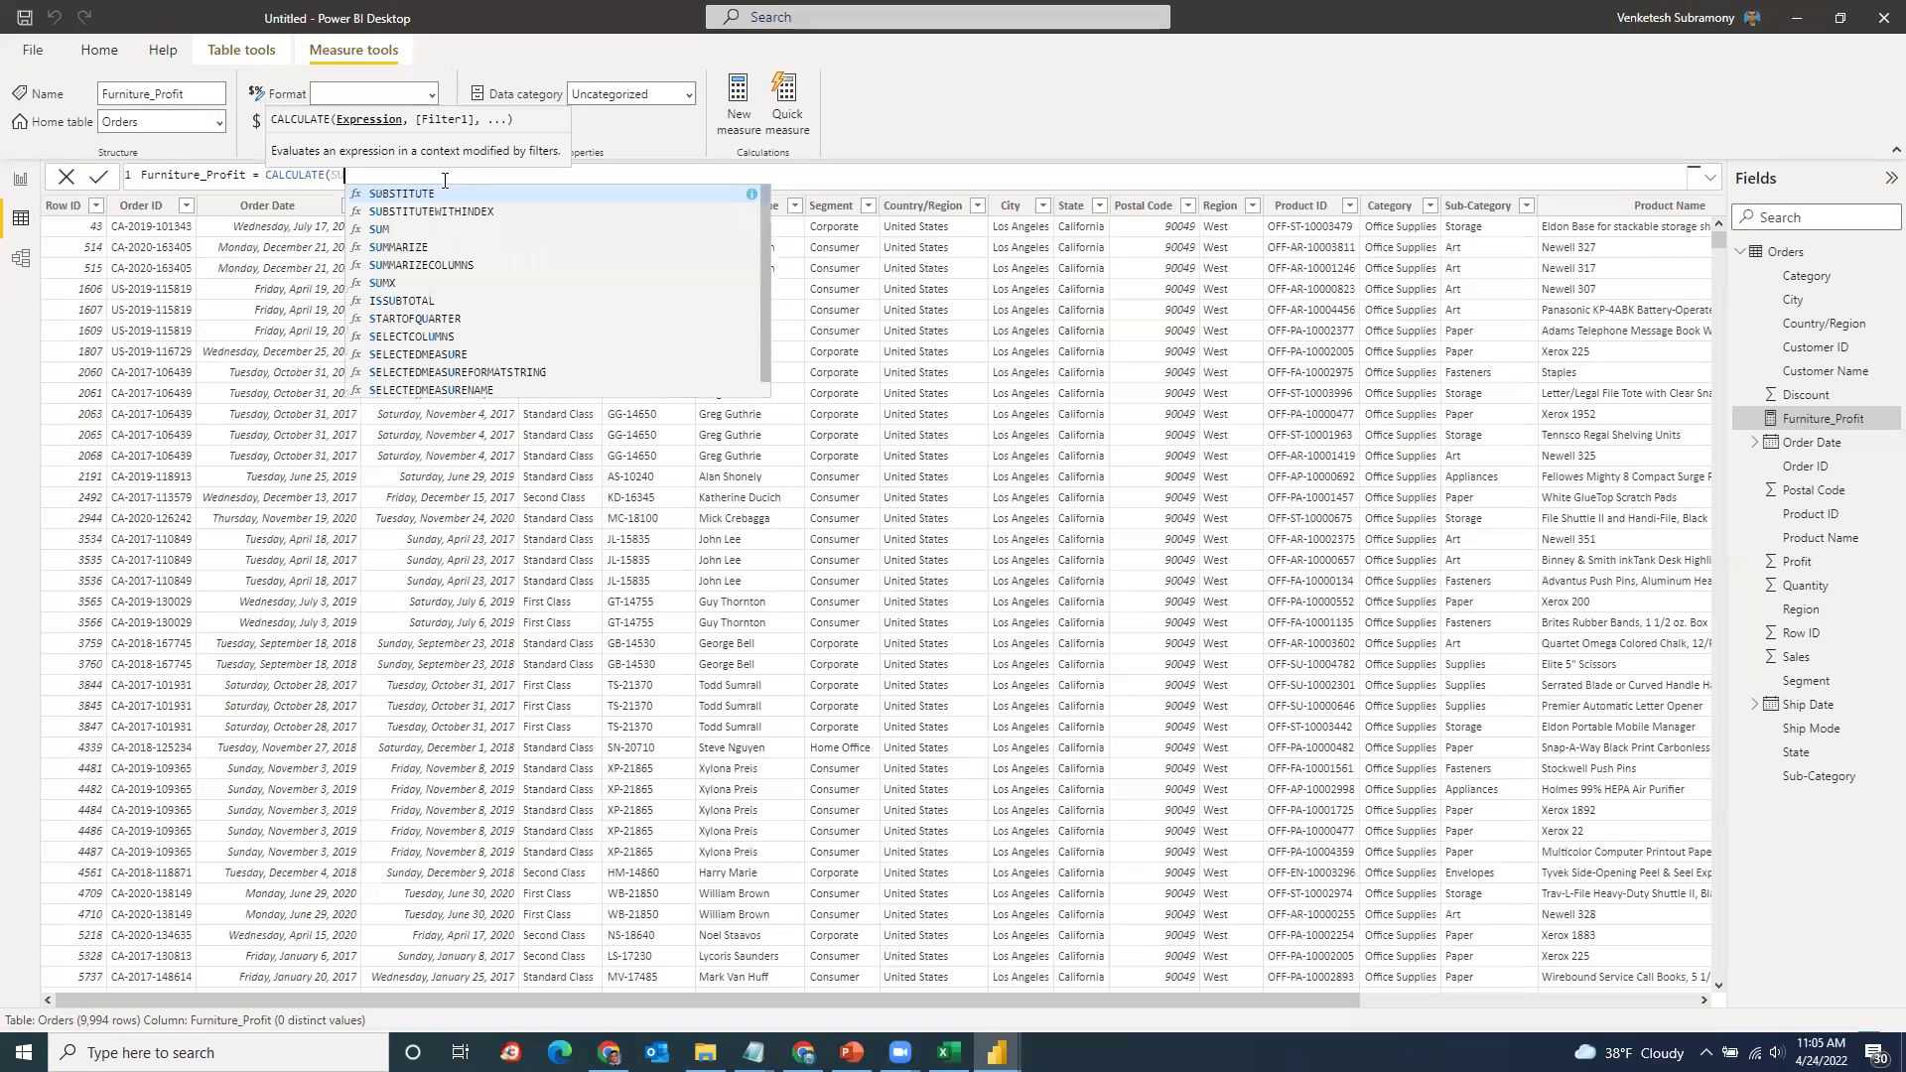
{"action": "type", "text": "M("}
{"action": "type", "text": "Profi"}
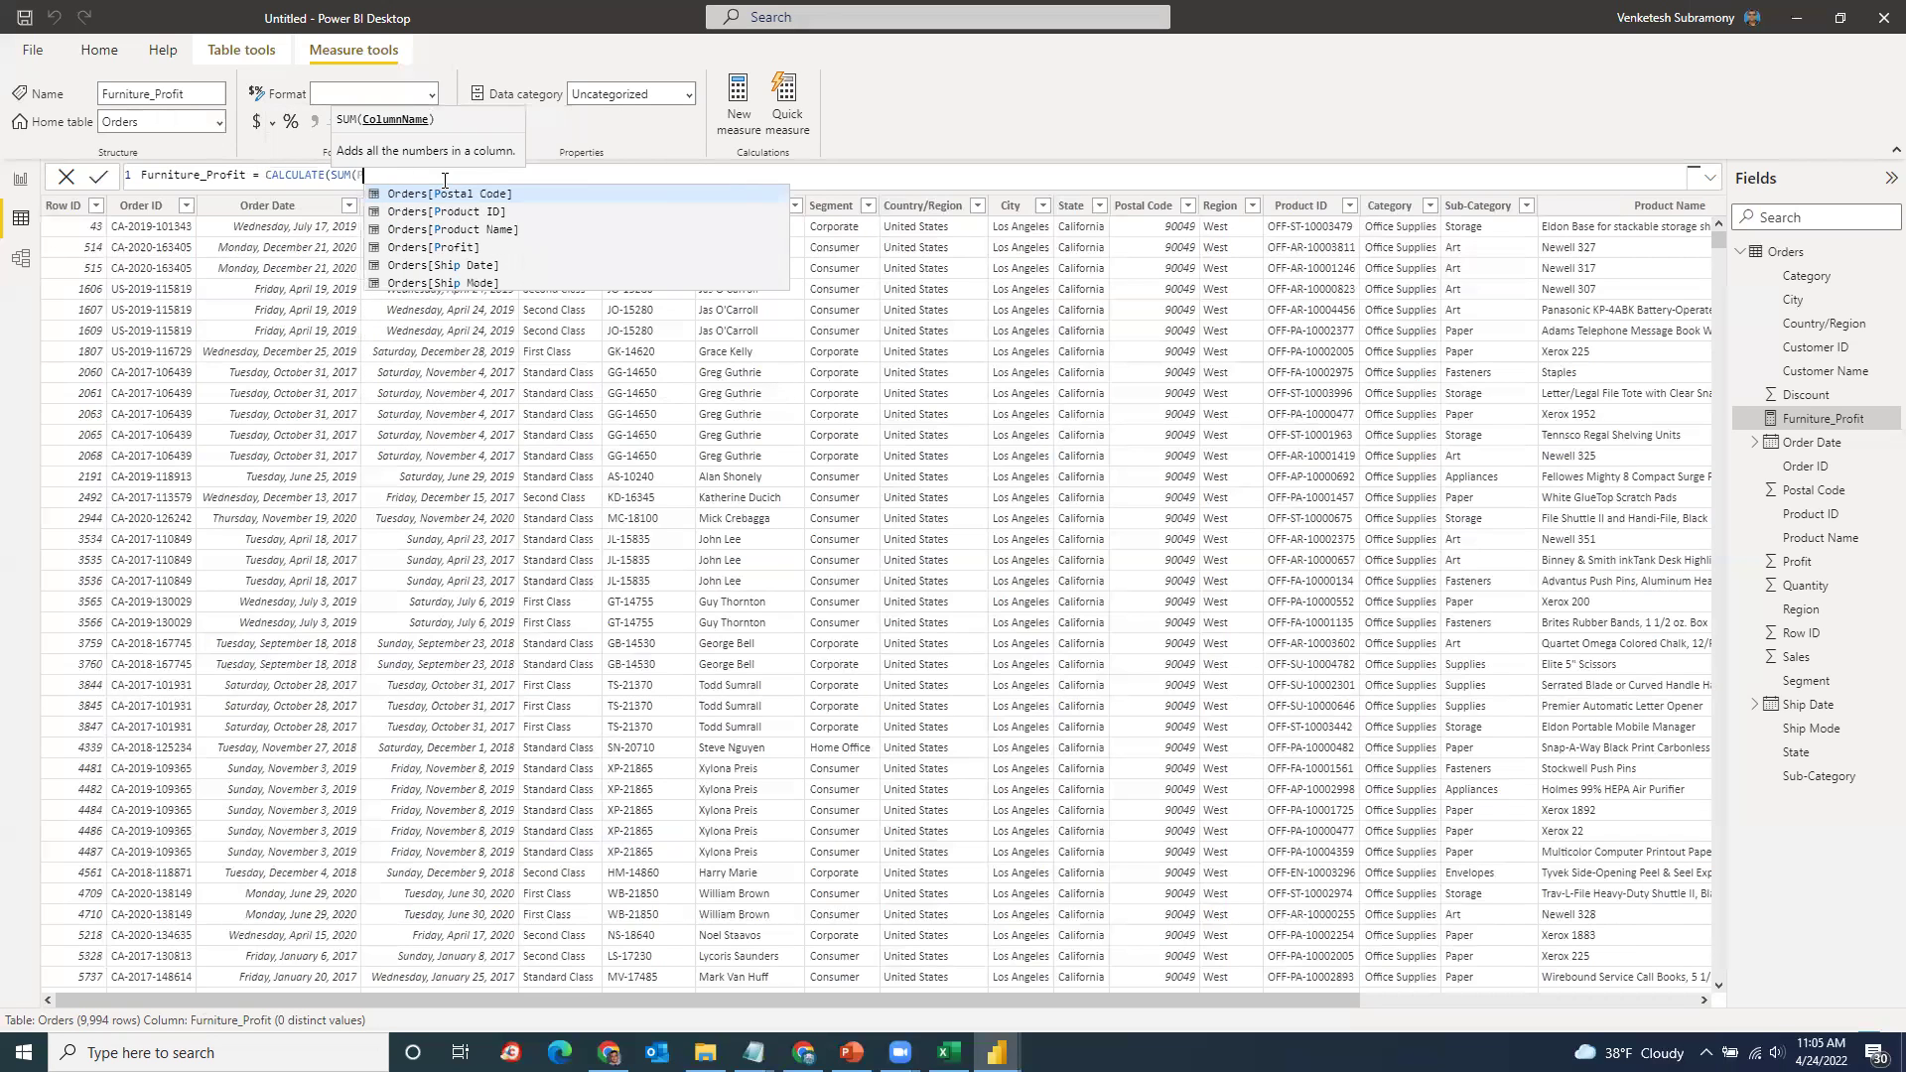
{"action": "left_click", "coordinate": [483, 195]}
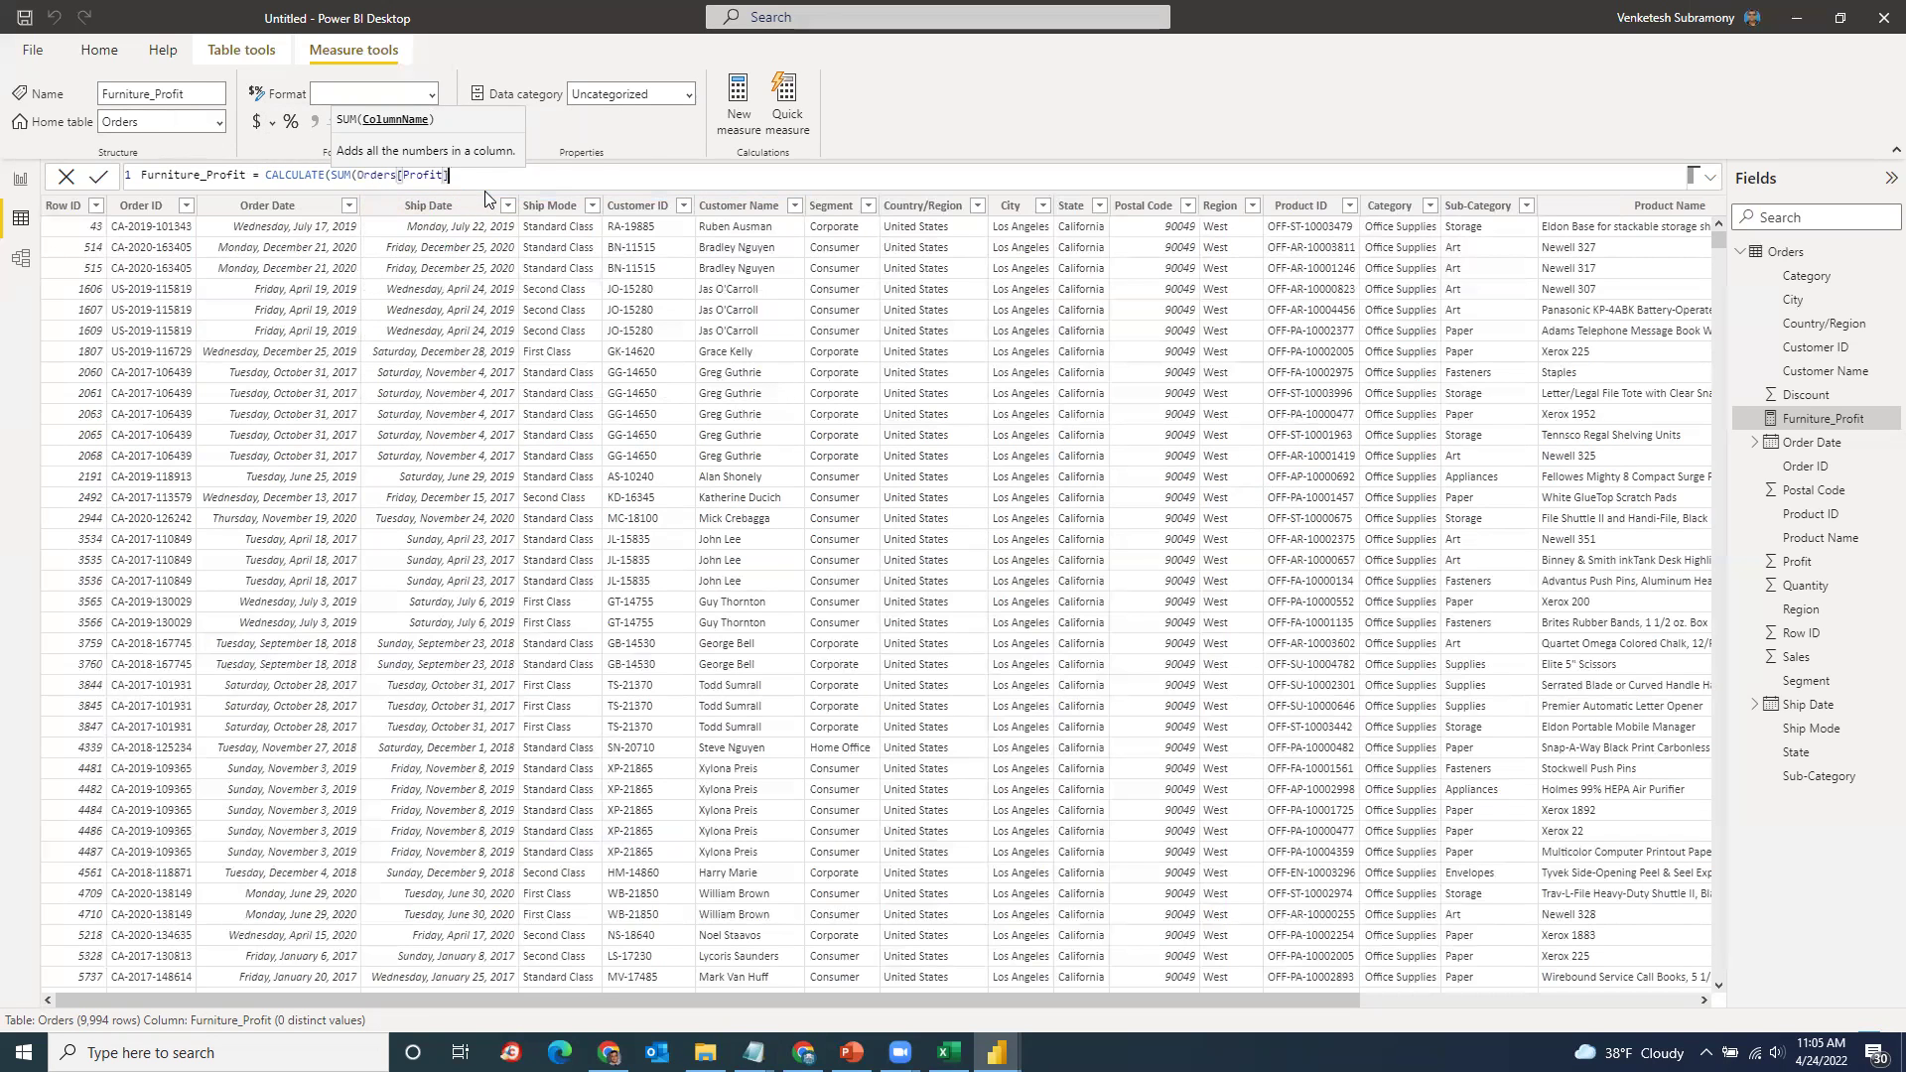
{"action": "type", "text": ")"}
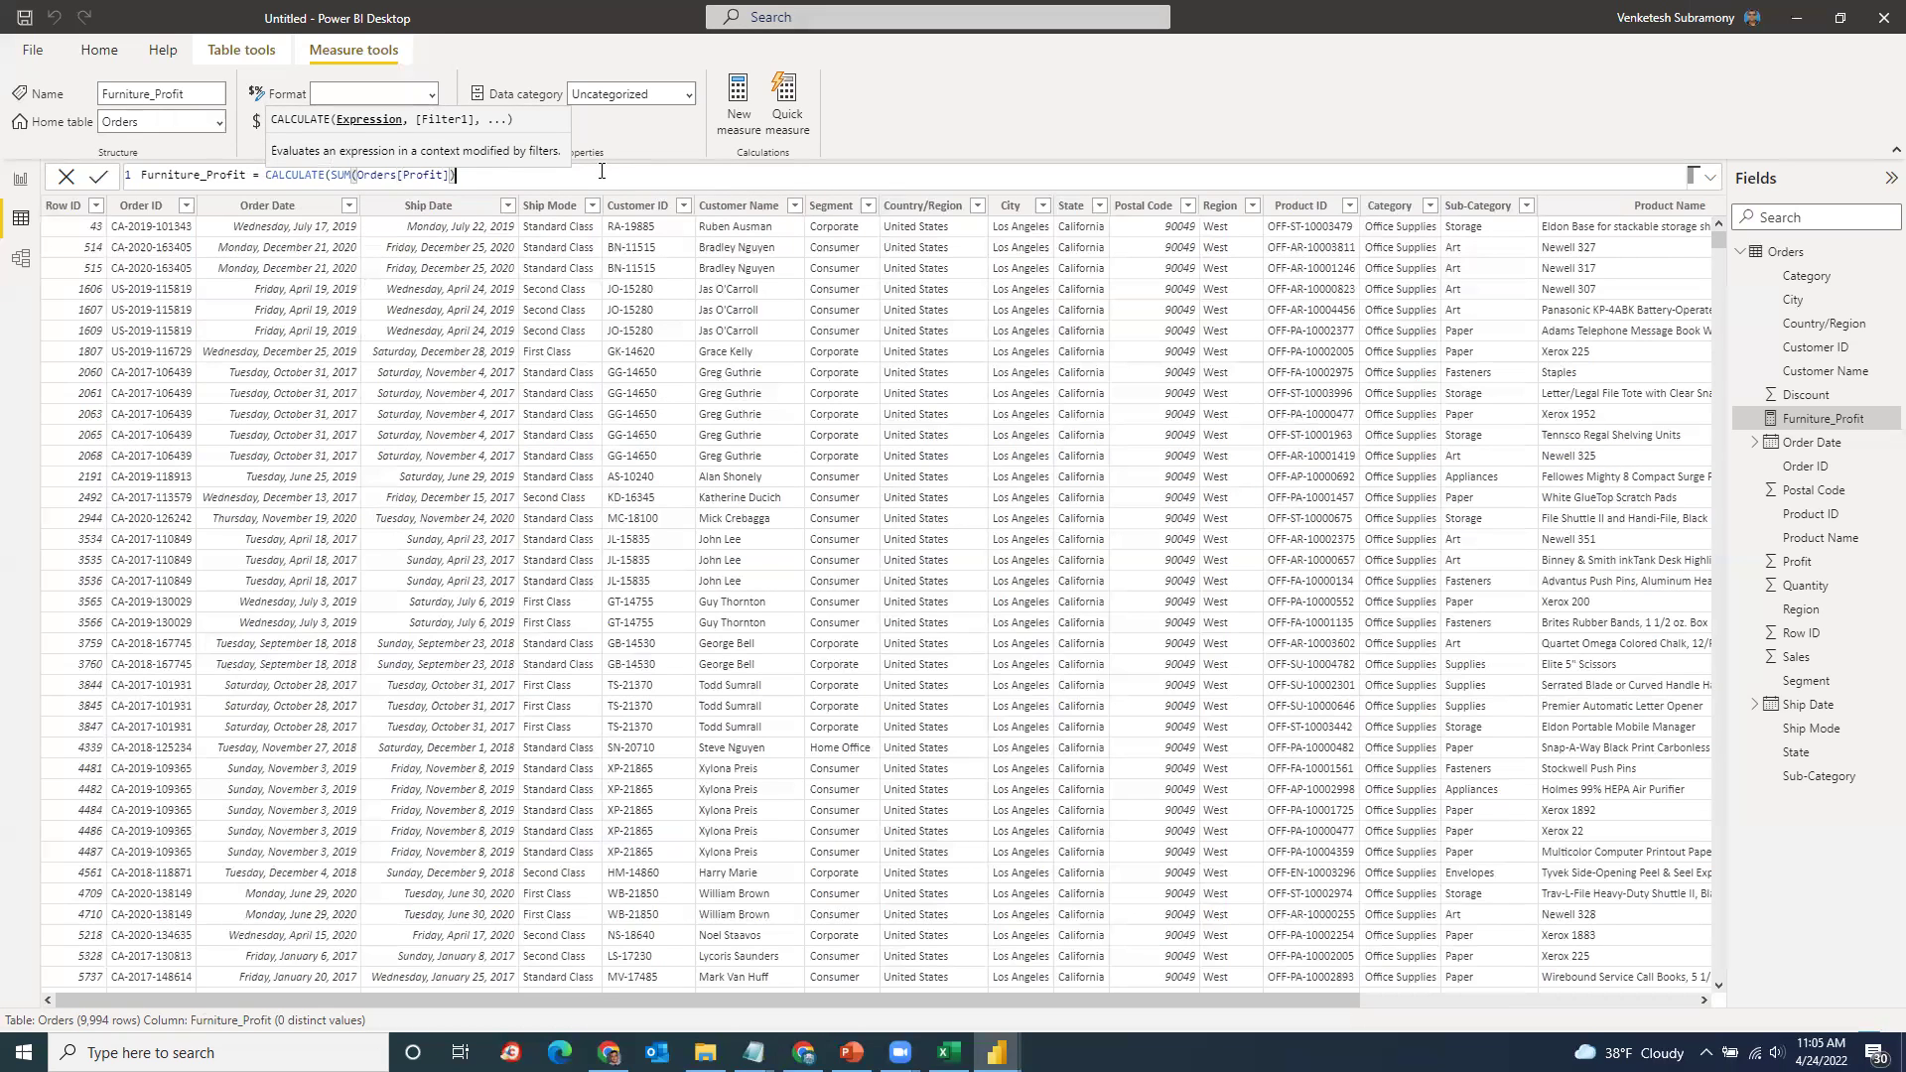
{"action": "type", "text": ","}
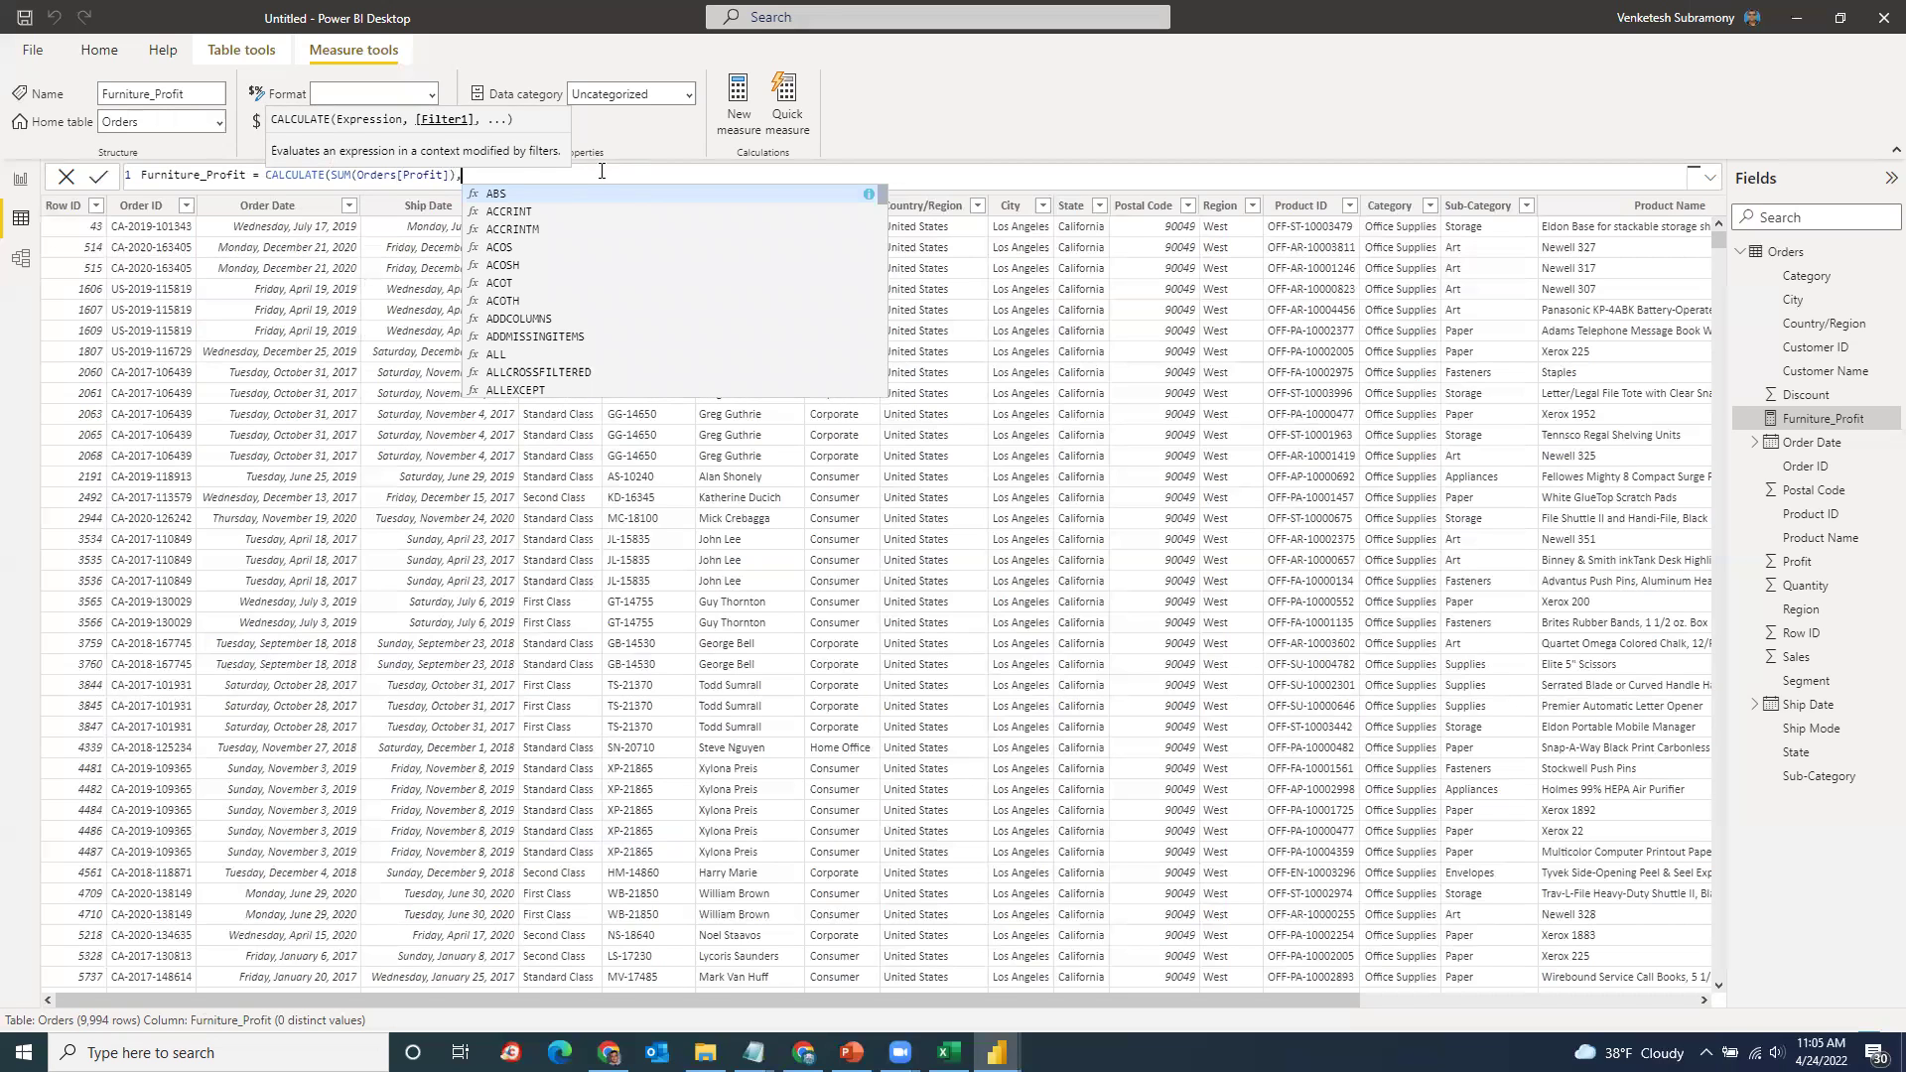
Step: Complete the measure two lines below with the filter Orders[Category]="Furniture" and a closing parenthesis
{"action": "key", "text": "shift+Return"}
{"action": "key", "text": "shift+Return"}
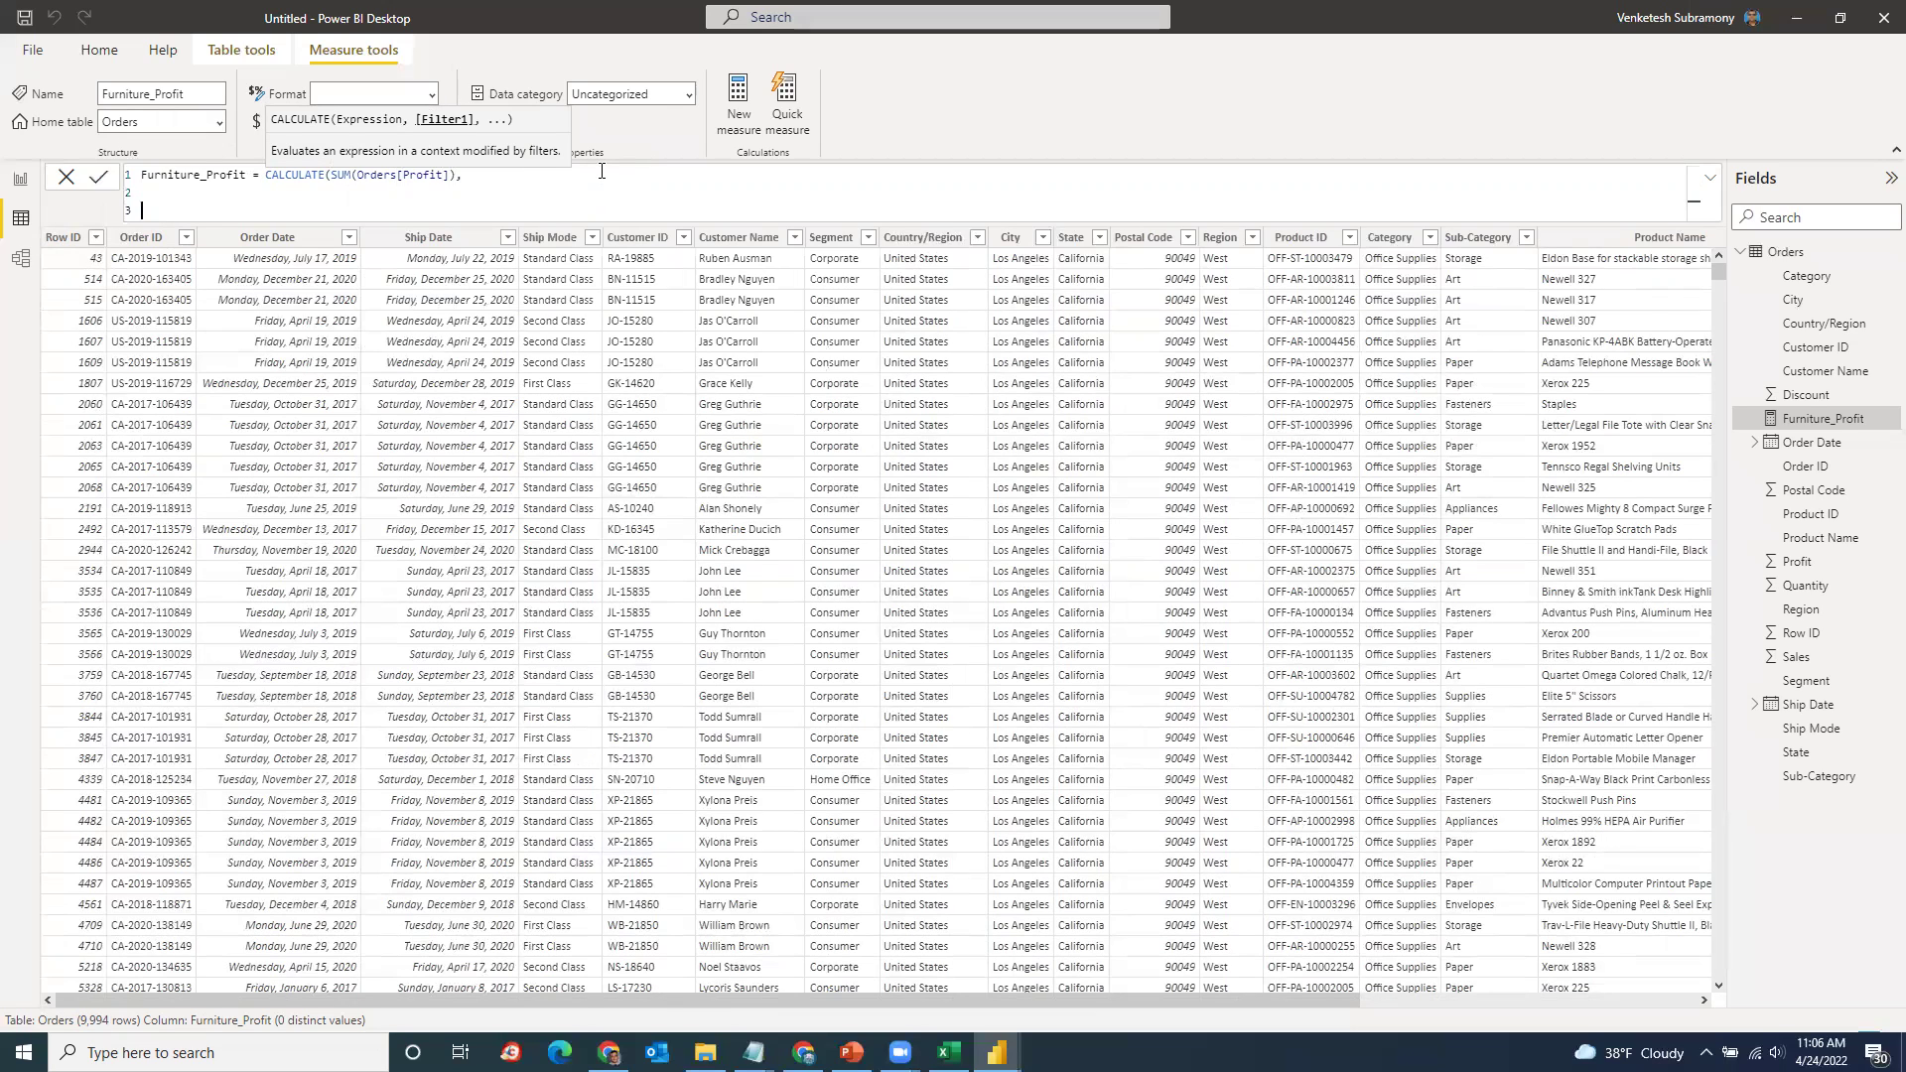
{"action": "type", "text": "categ"}
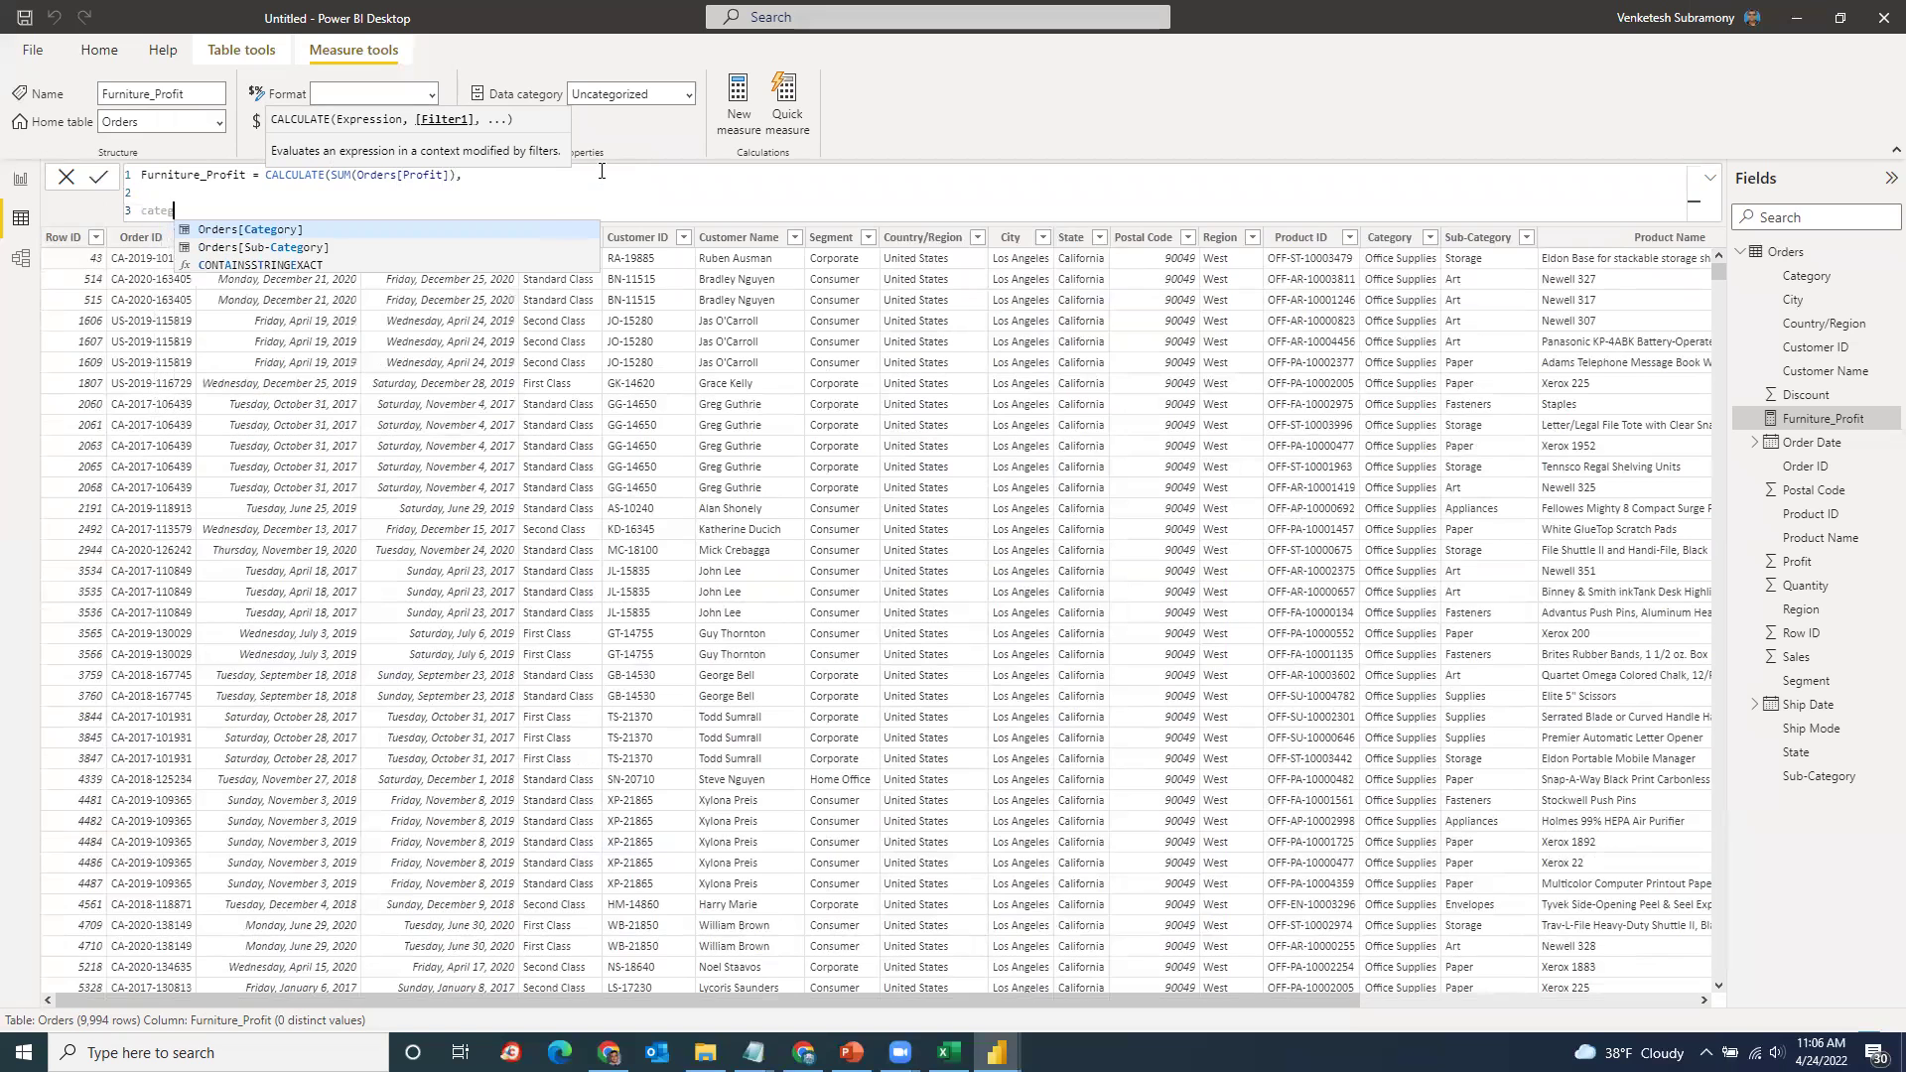
{"action": "left_click", "coordinate": [286, 229]}
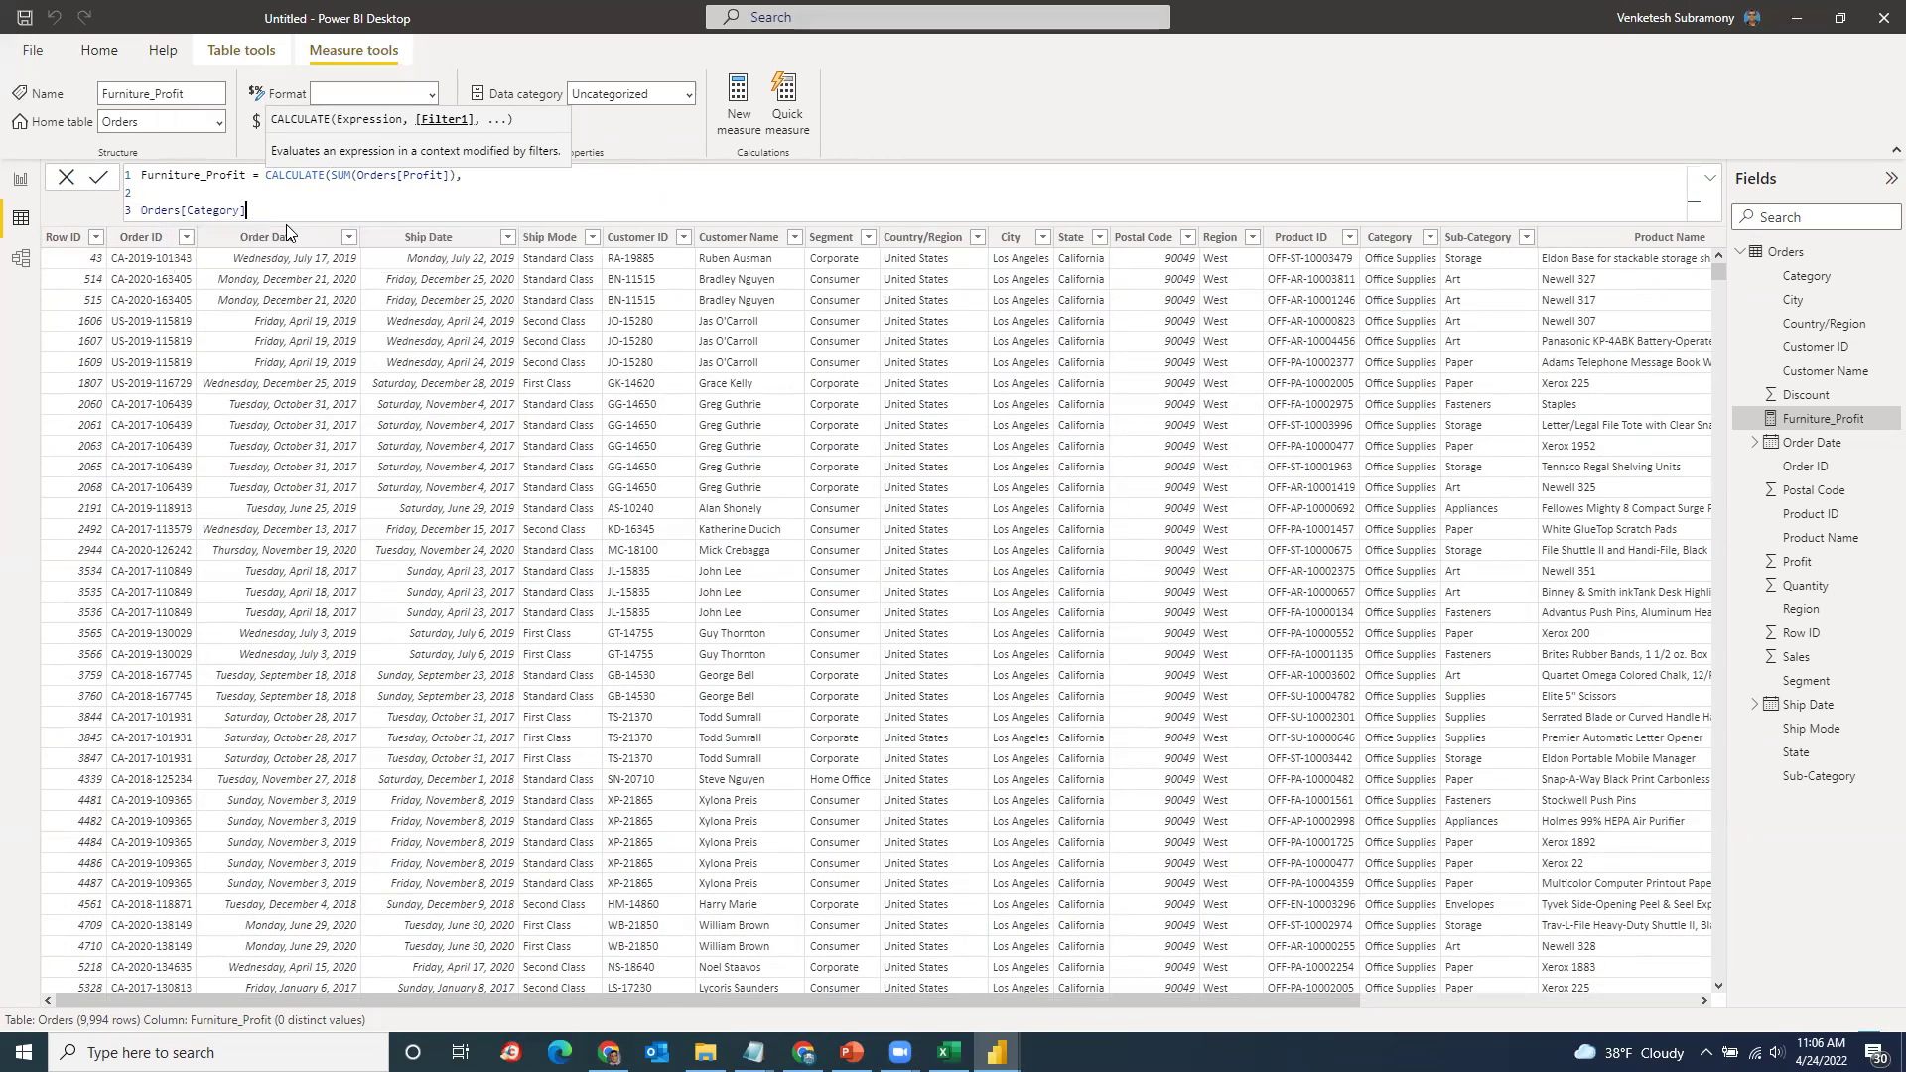
{"action": "type", "text": "=\"Furniture\")"}
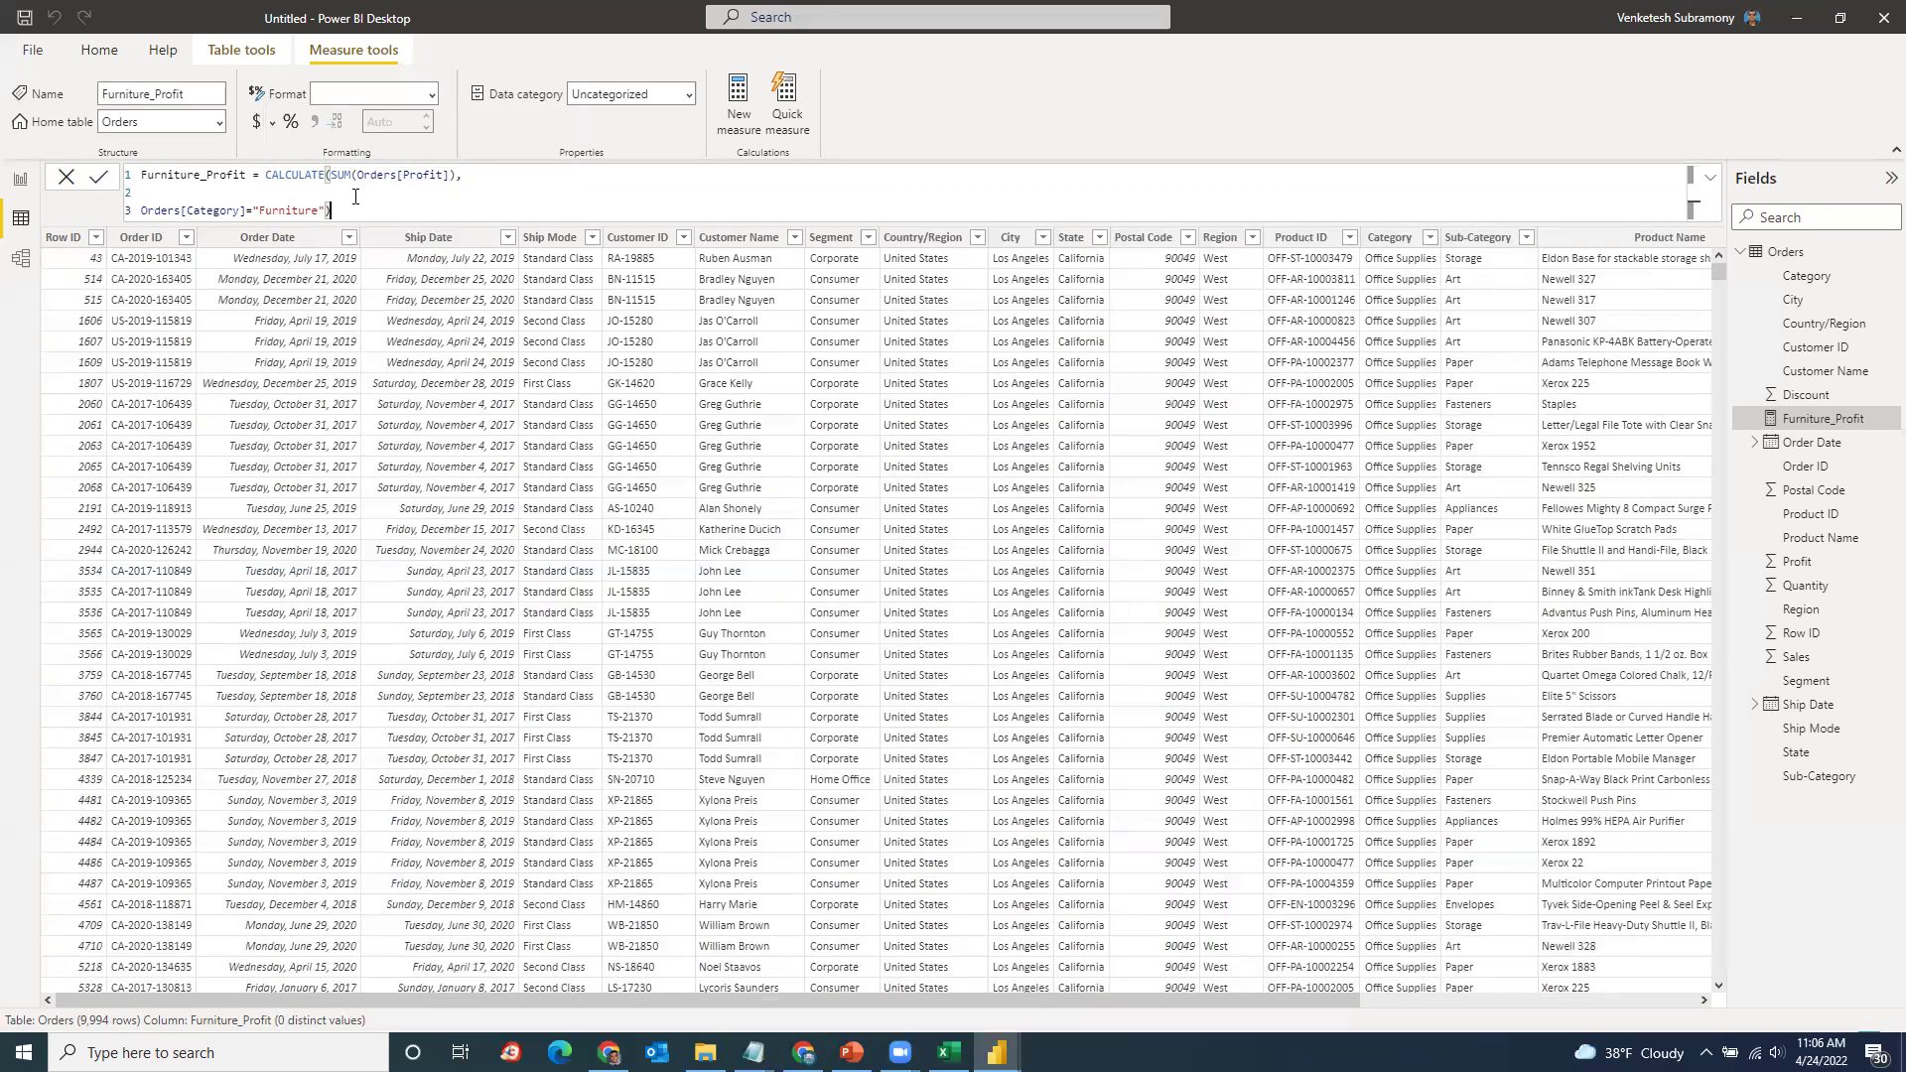
Step: Compare the formula with the one in Notepad, space out the equals sign in the Category filter and commit the measure
{"action": "key", "text": "alt+Tab"}
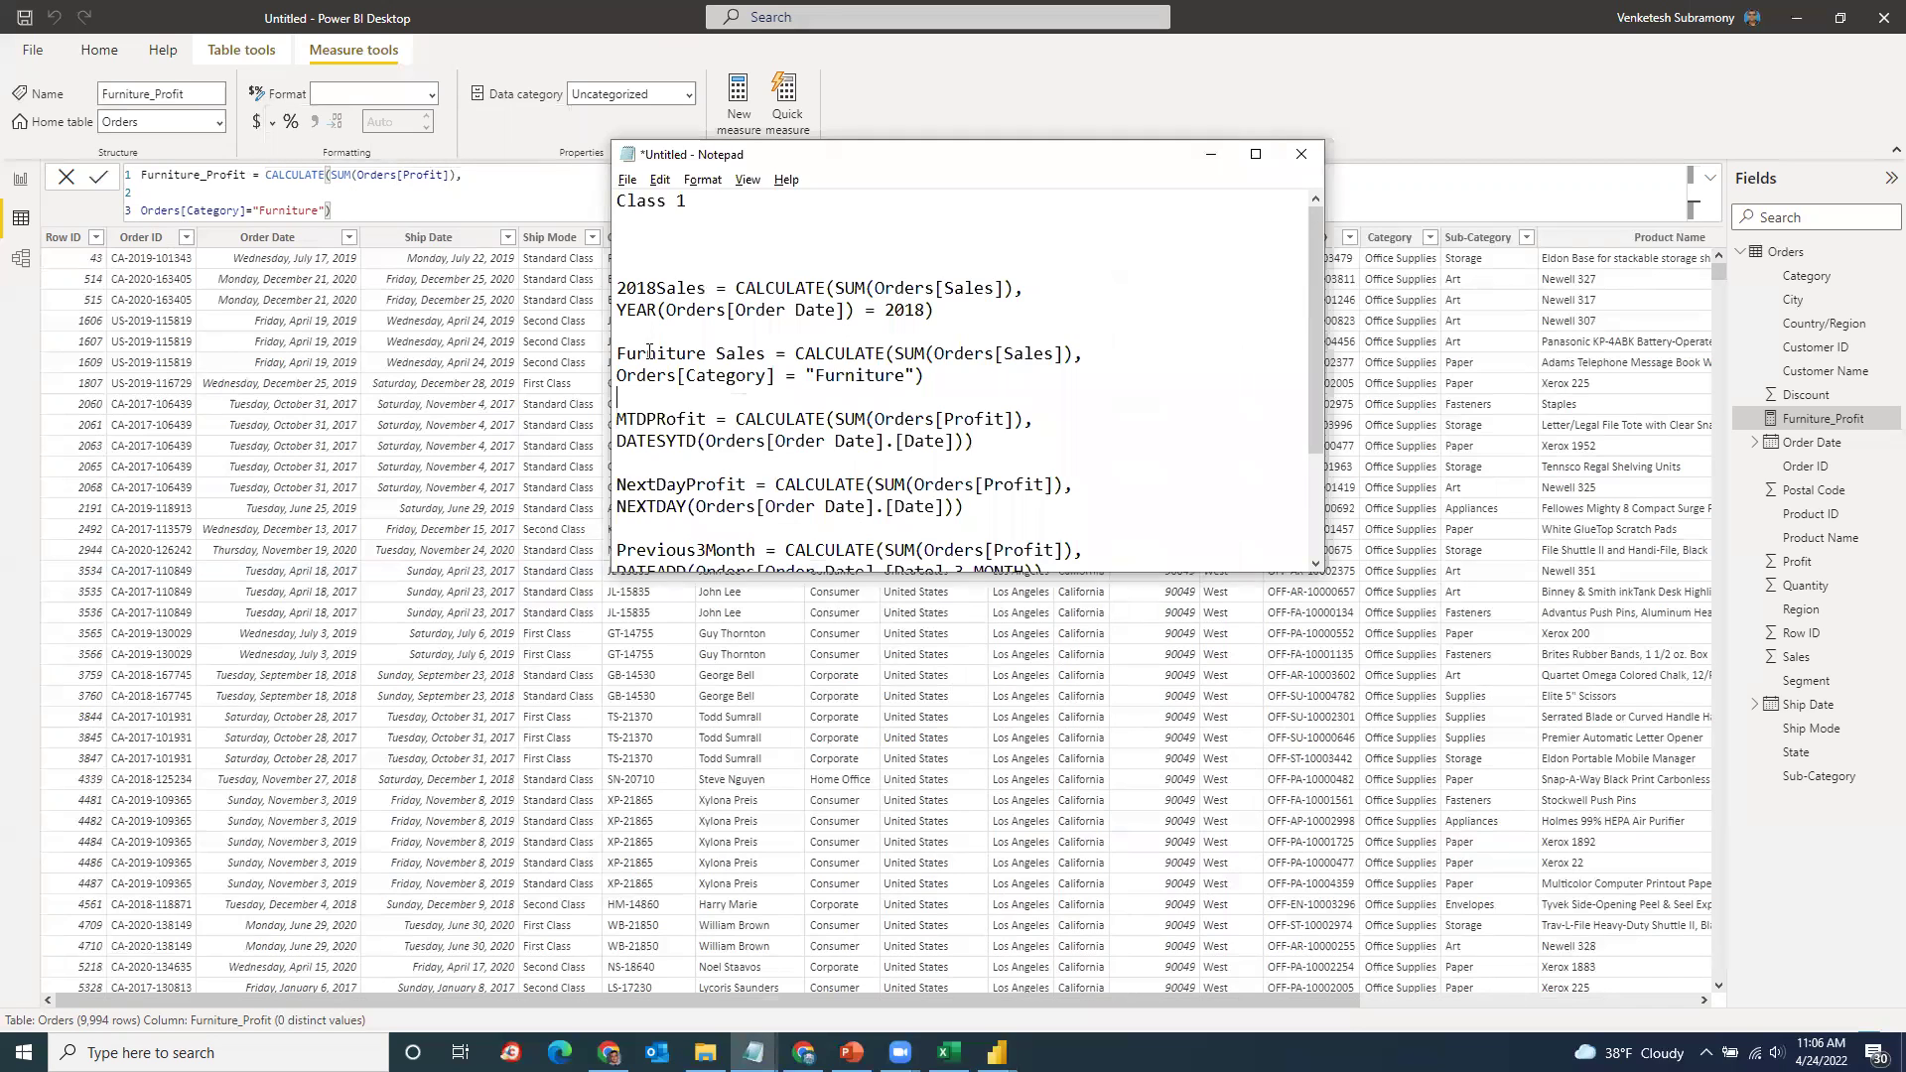
{"action": "key", "text": "alt+Tab"}
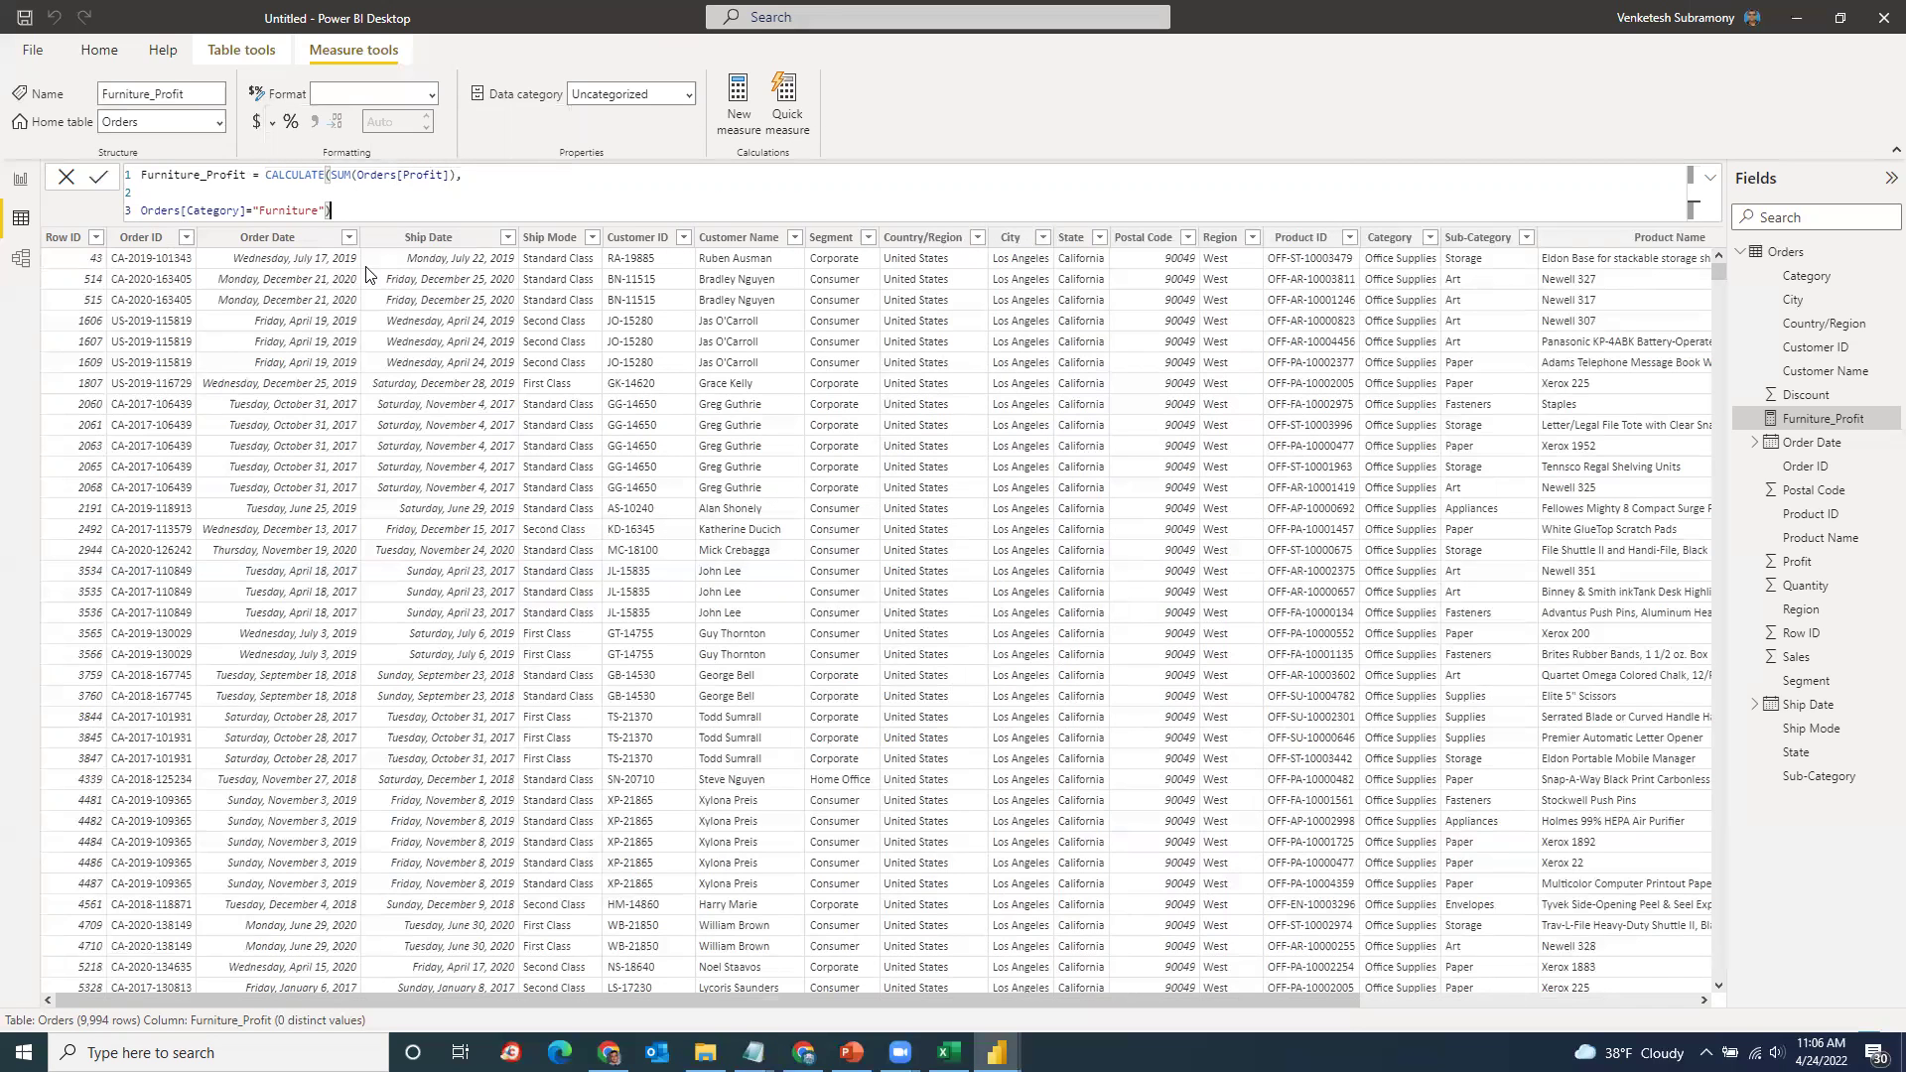
{"action": "left_click", "coordinate": [245, 211]}
{"action": "left_click", "coordinate": [260, 210]}
{"action": "left_click", "coordinate": [374, 210]}
{"action": "key", "text": "Return"}
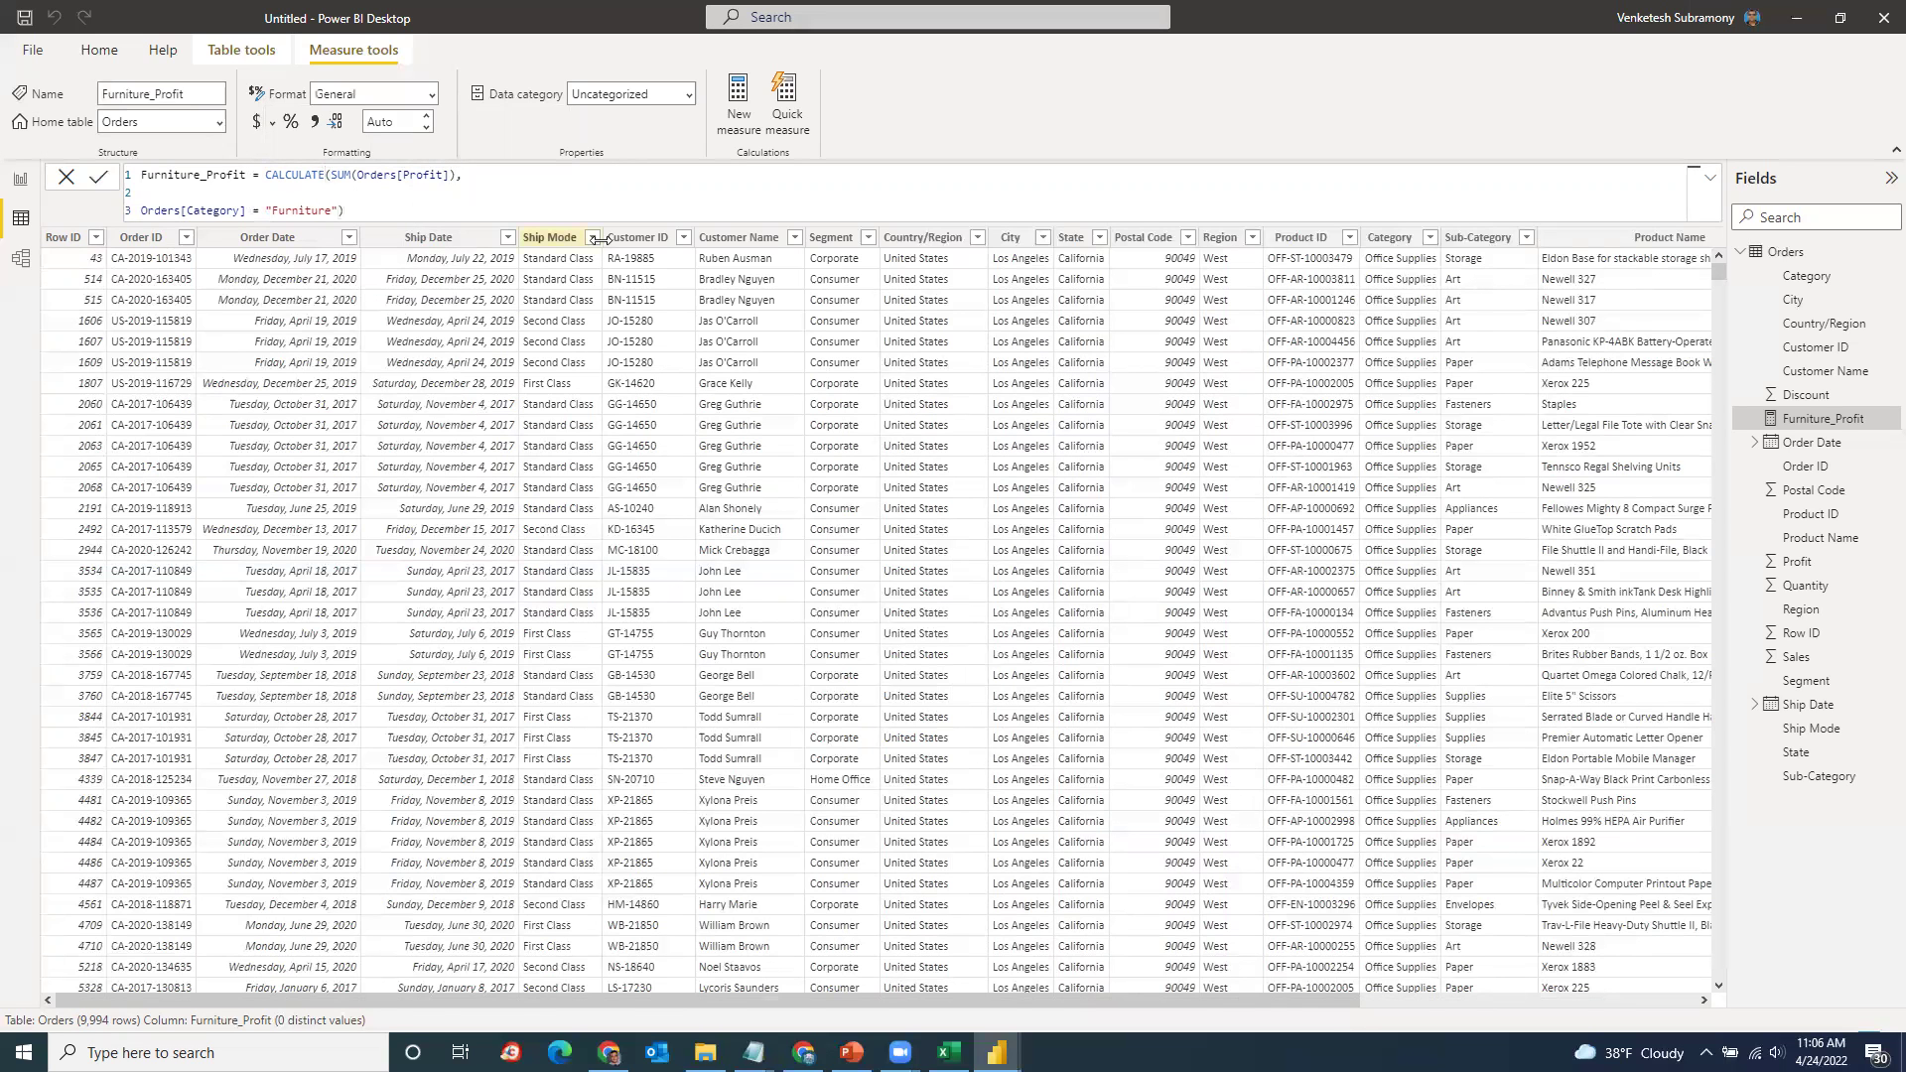
Step: Add Furniture_Profit as a column of the report's table visual and widen the visual
{"action": "left_click", "coordinate": [21, 188]}
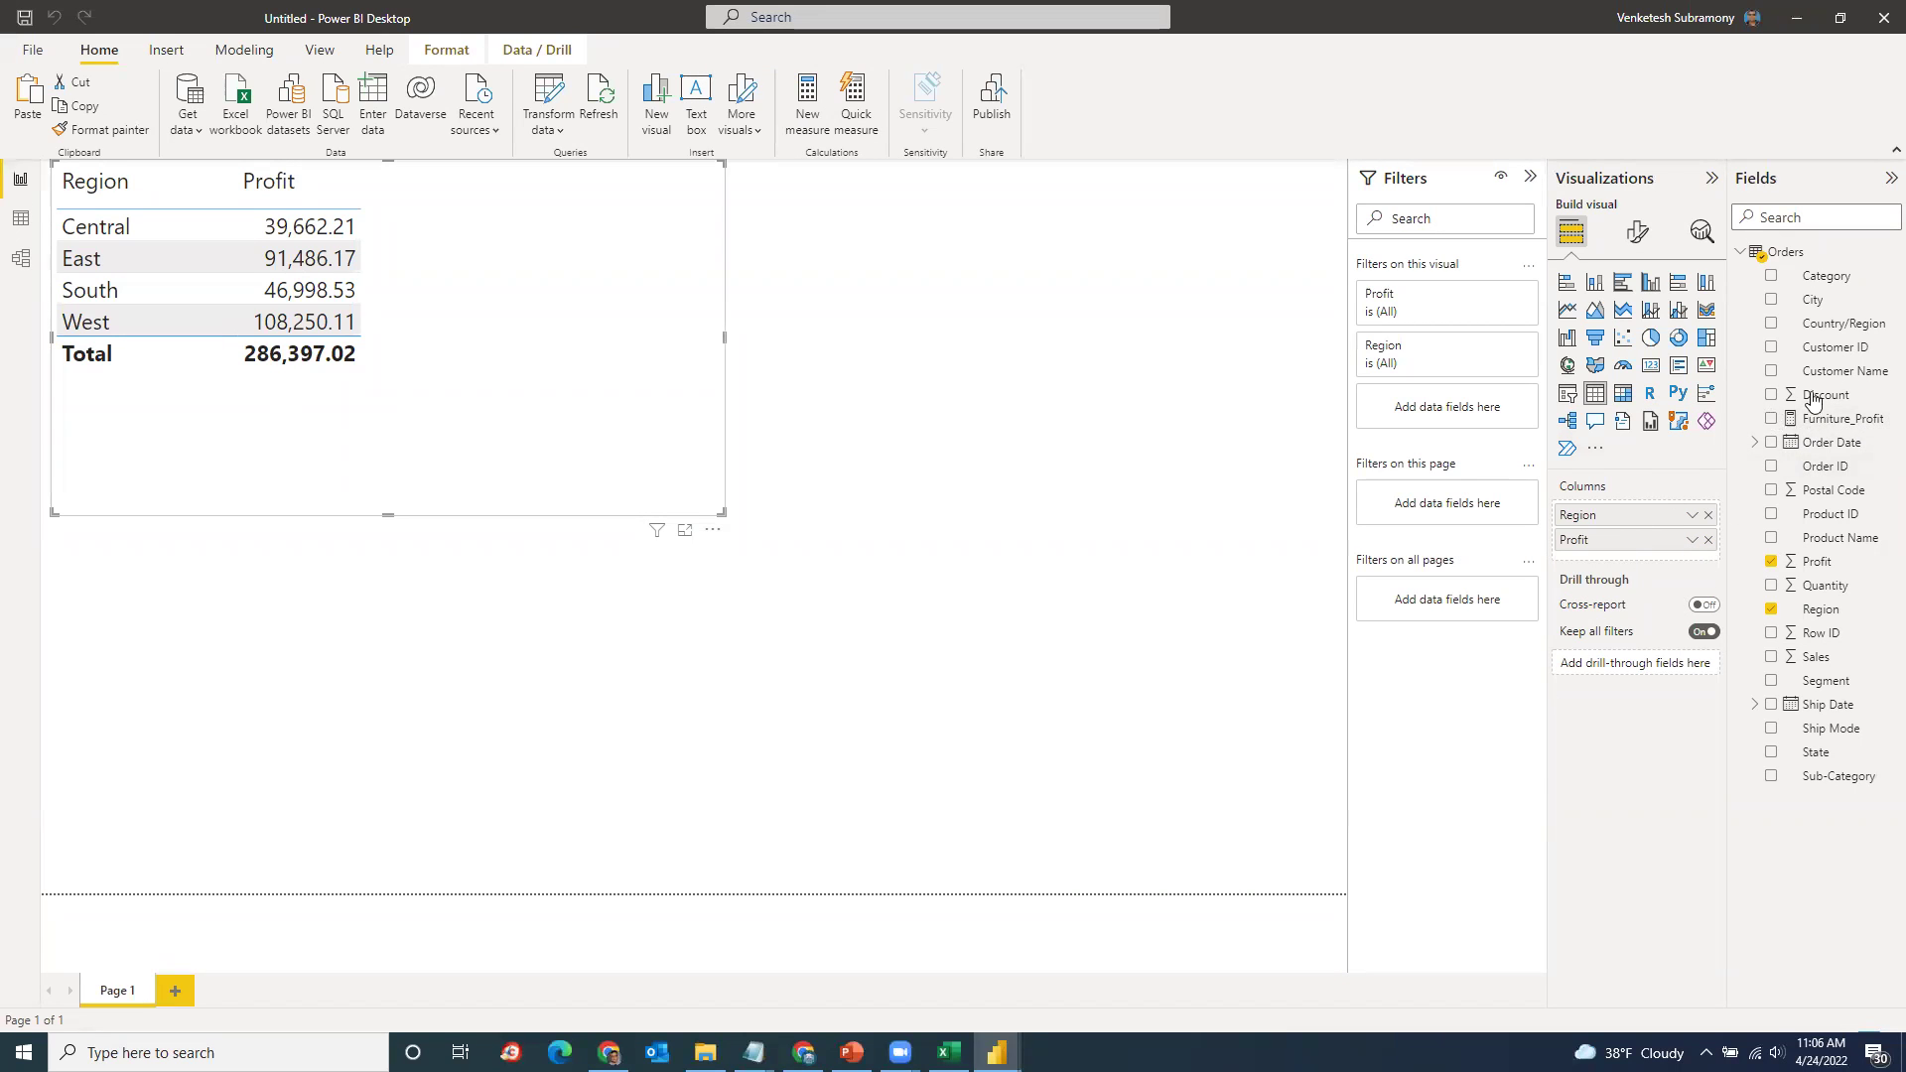
{"action": "left_click", "coordinate": [1768, 420]}
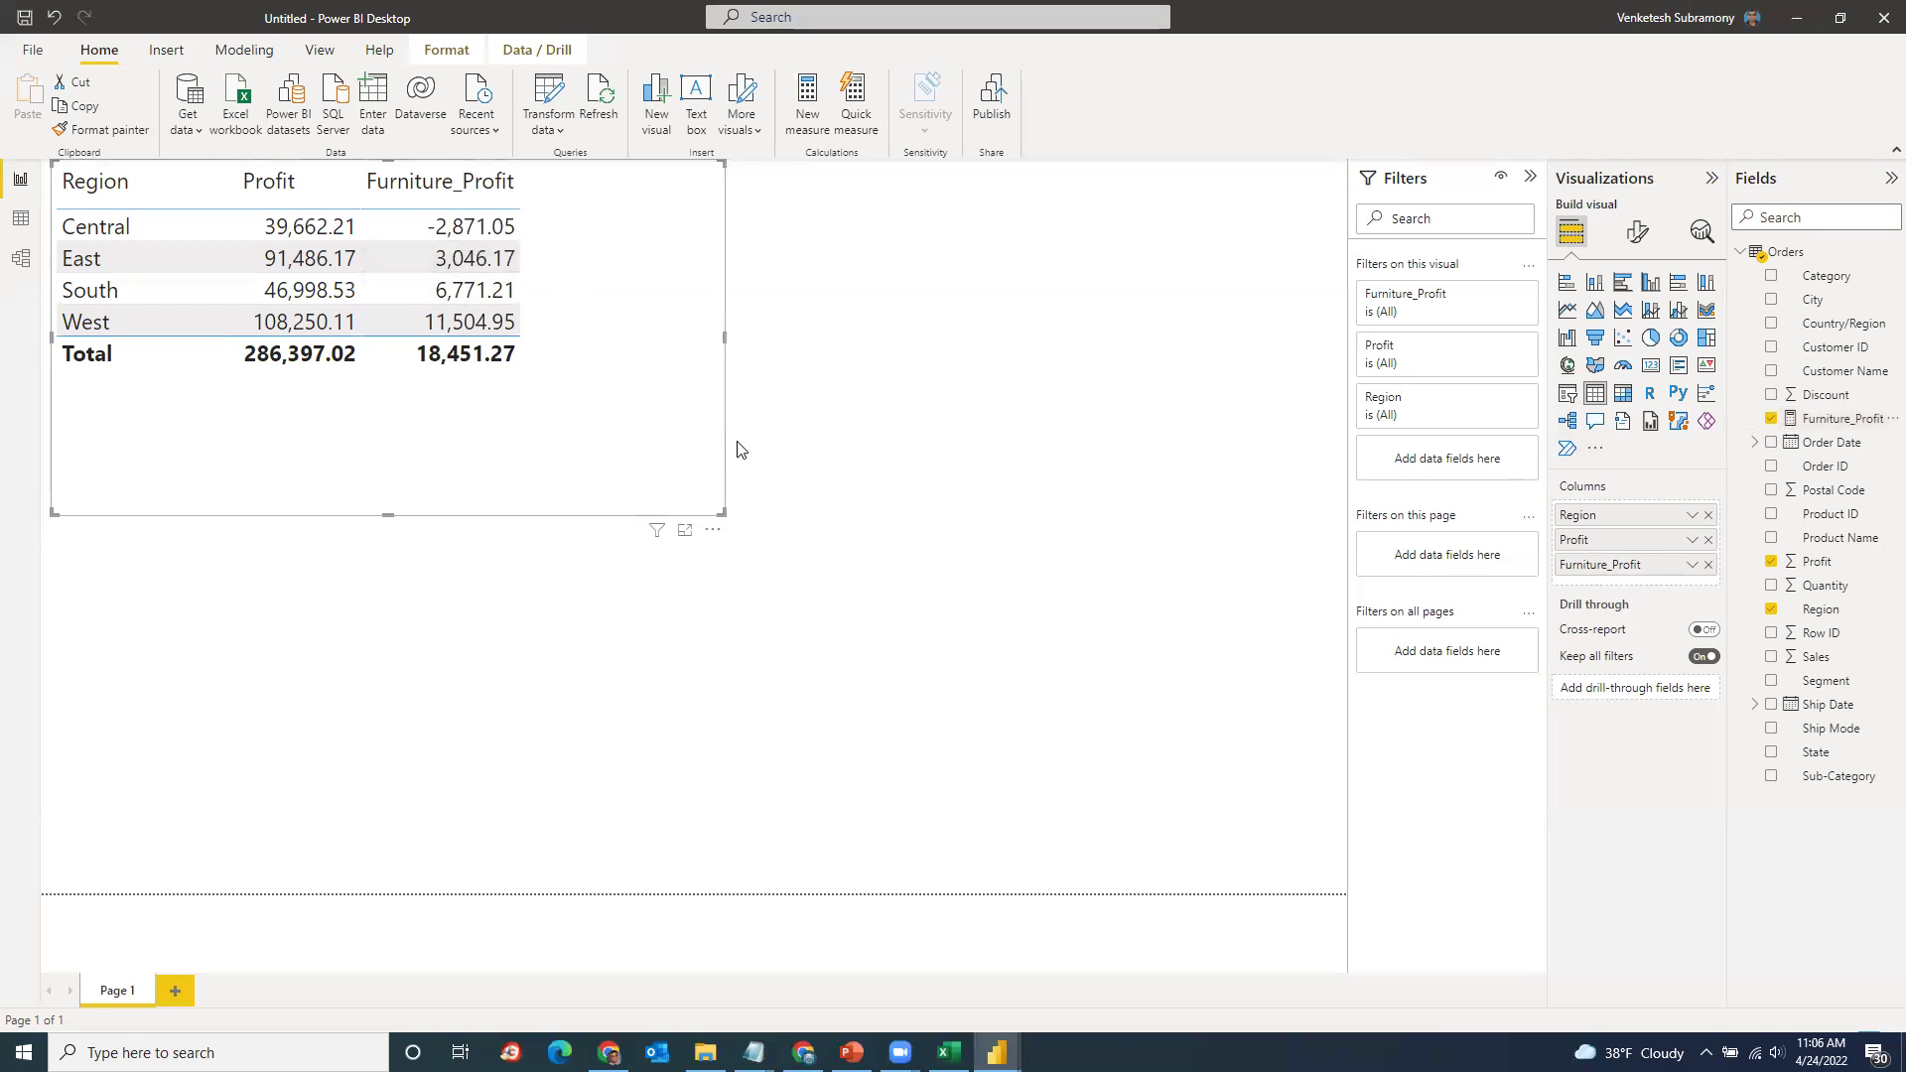
{"action": "left_click_drag", "start_coordinate": [724, 335], "coordinate": [830, 336]}
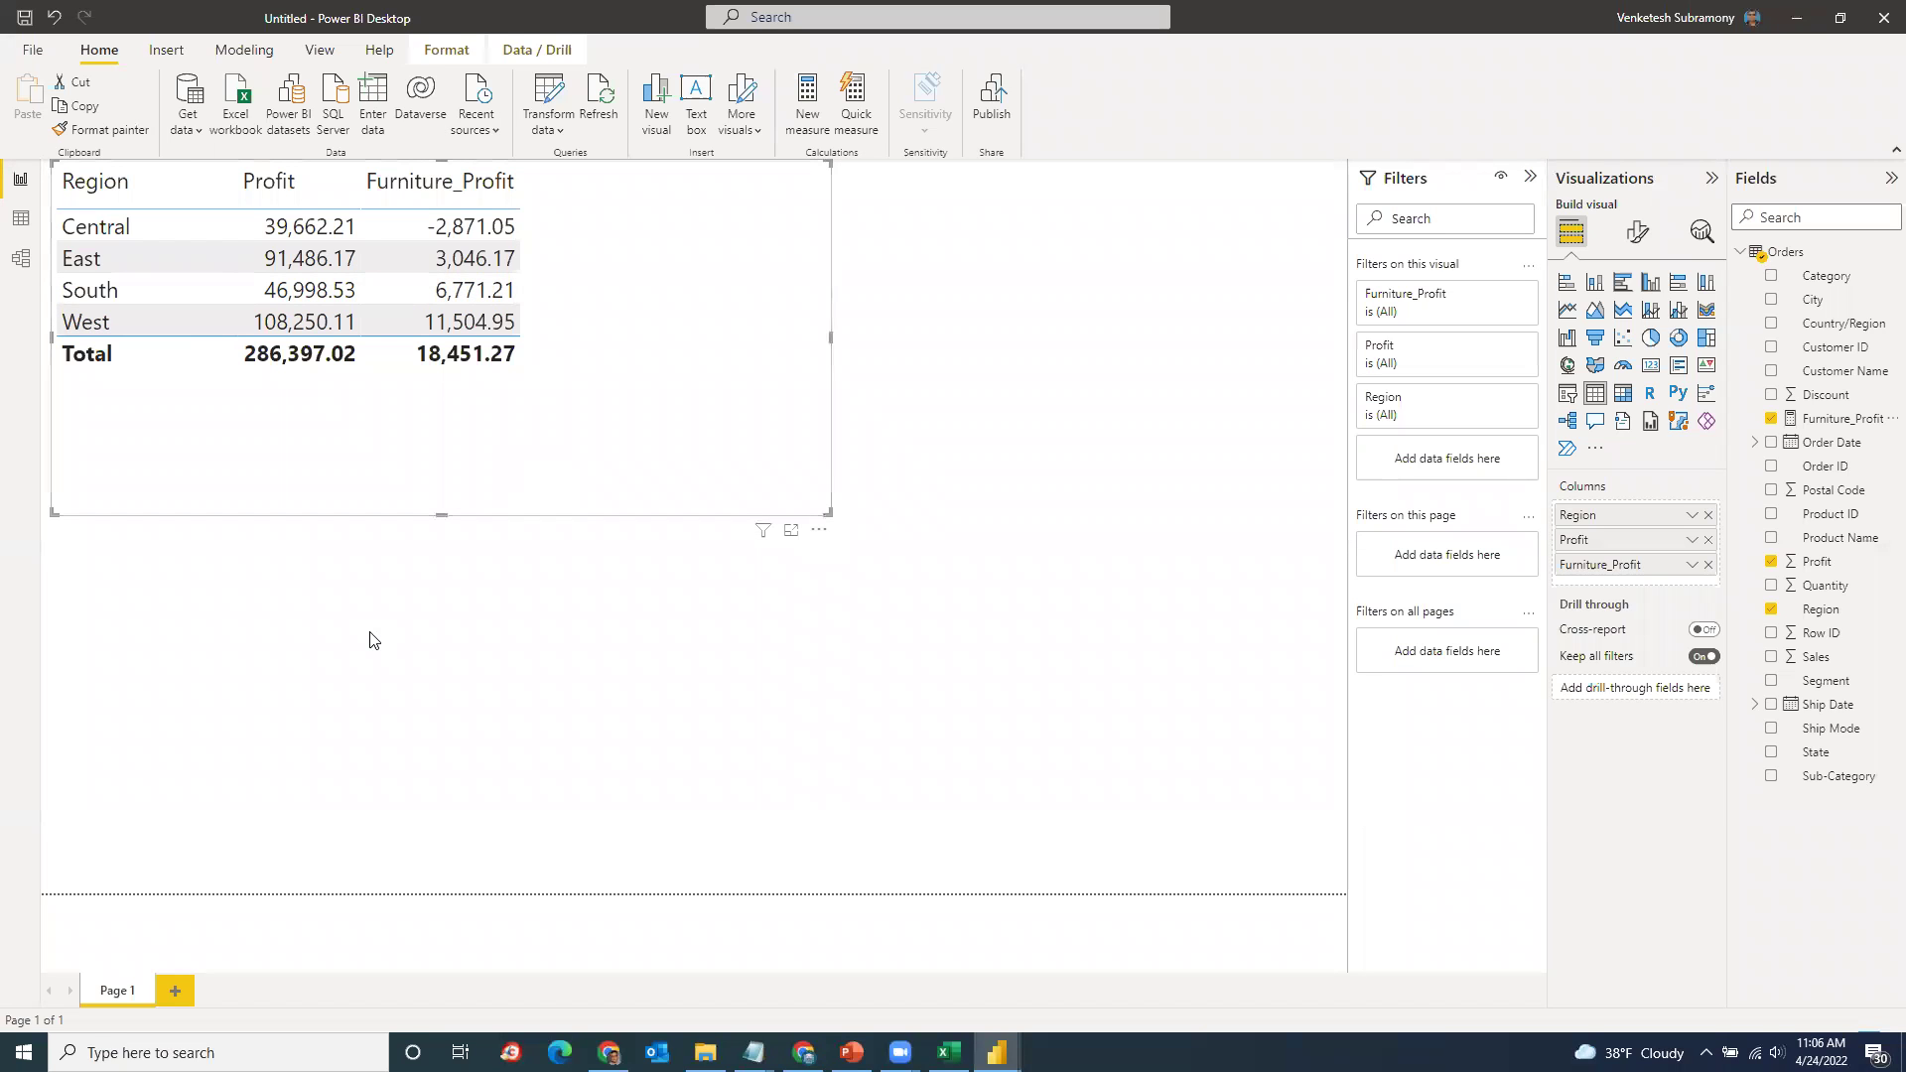
Step: Review the Profit and Region columns of the Orders data and the available column and table options, including those for Orders in the report
{"action": "left_click", "coordinate": [21, 218]}
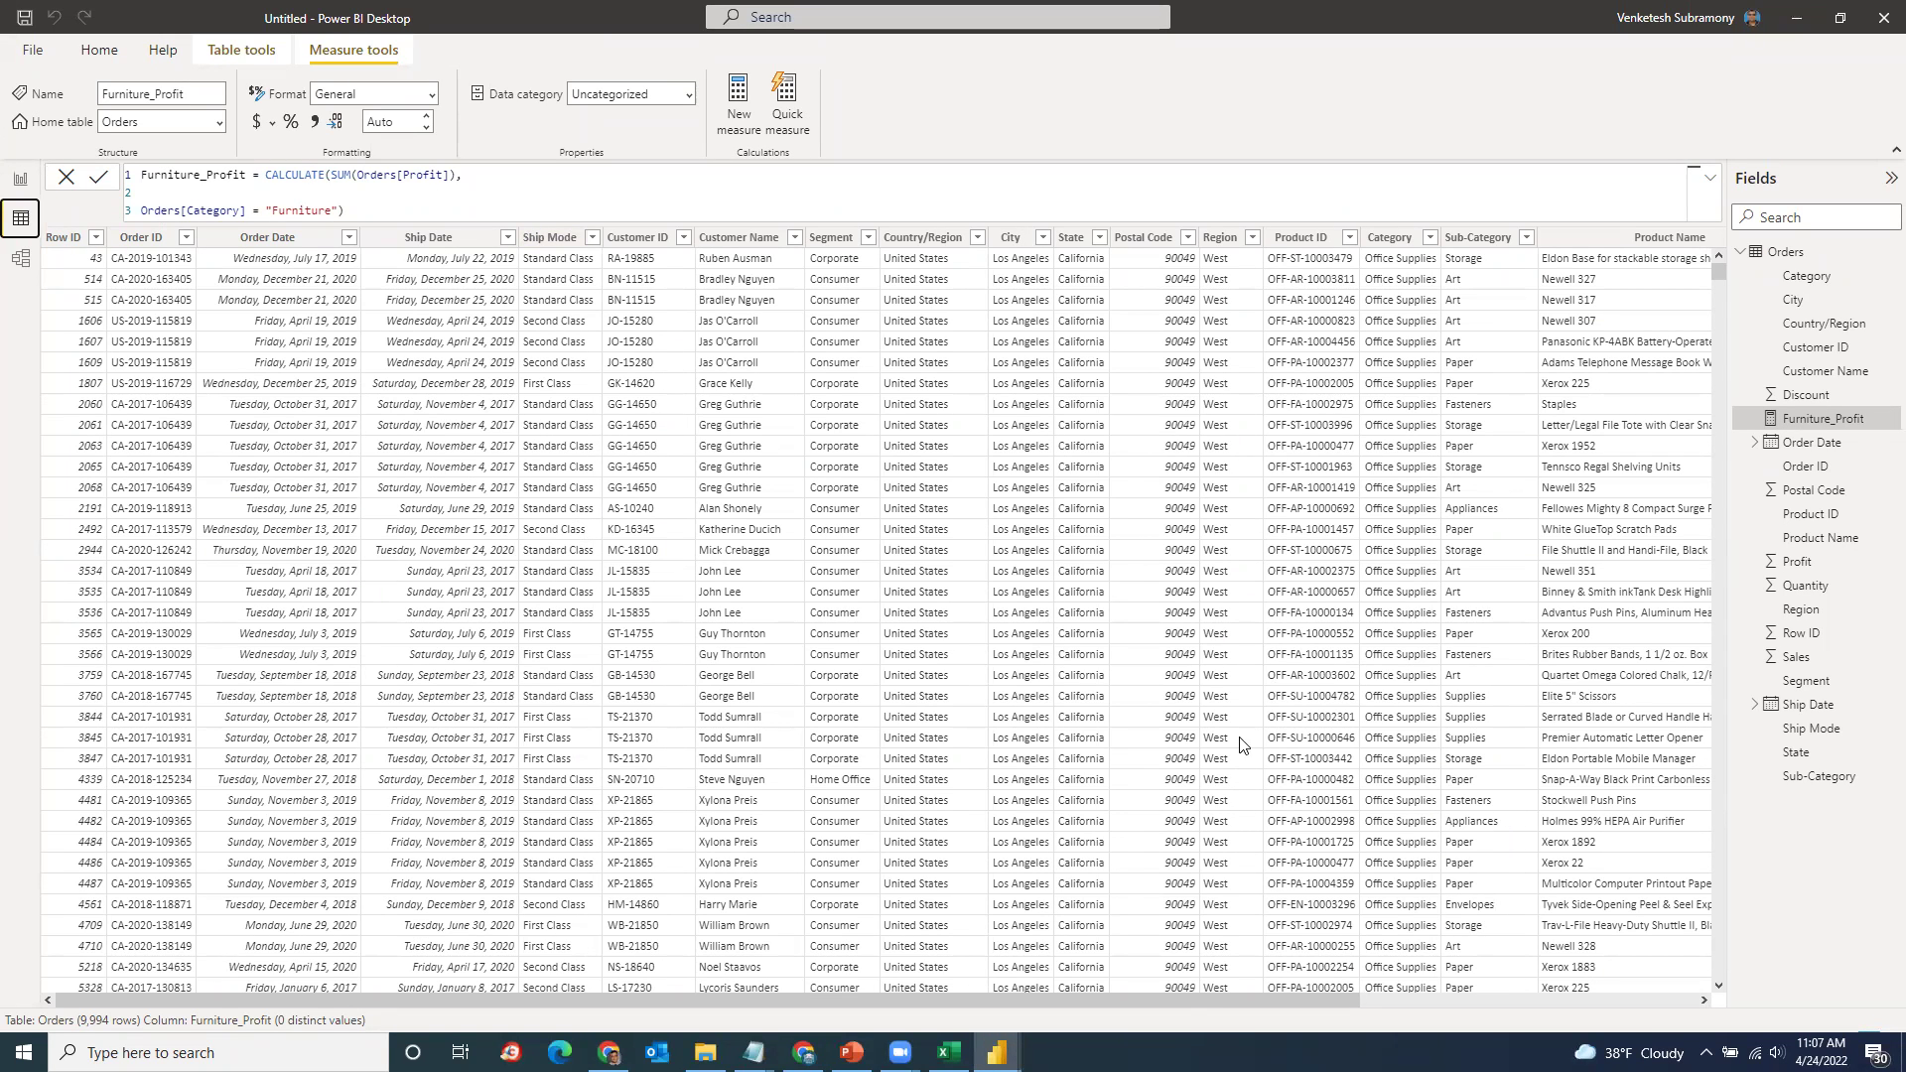
{"action": "left_click_drag", "start_coordinate": [1296, 997], "coordinate": [1633, 996]}
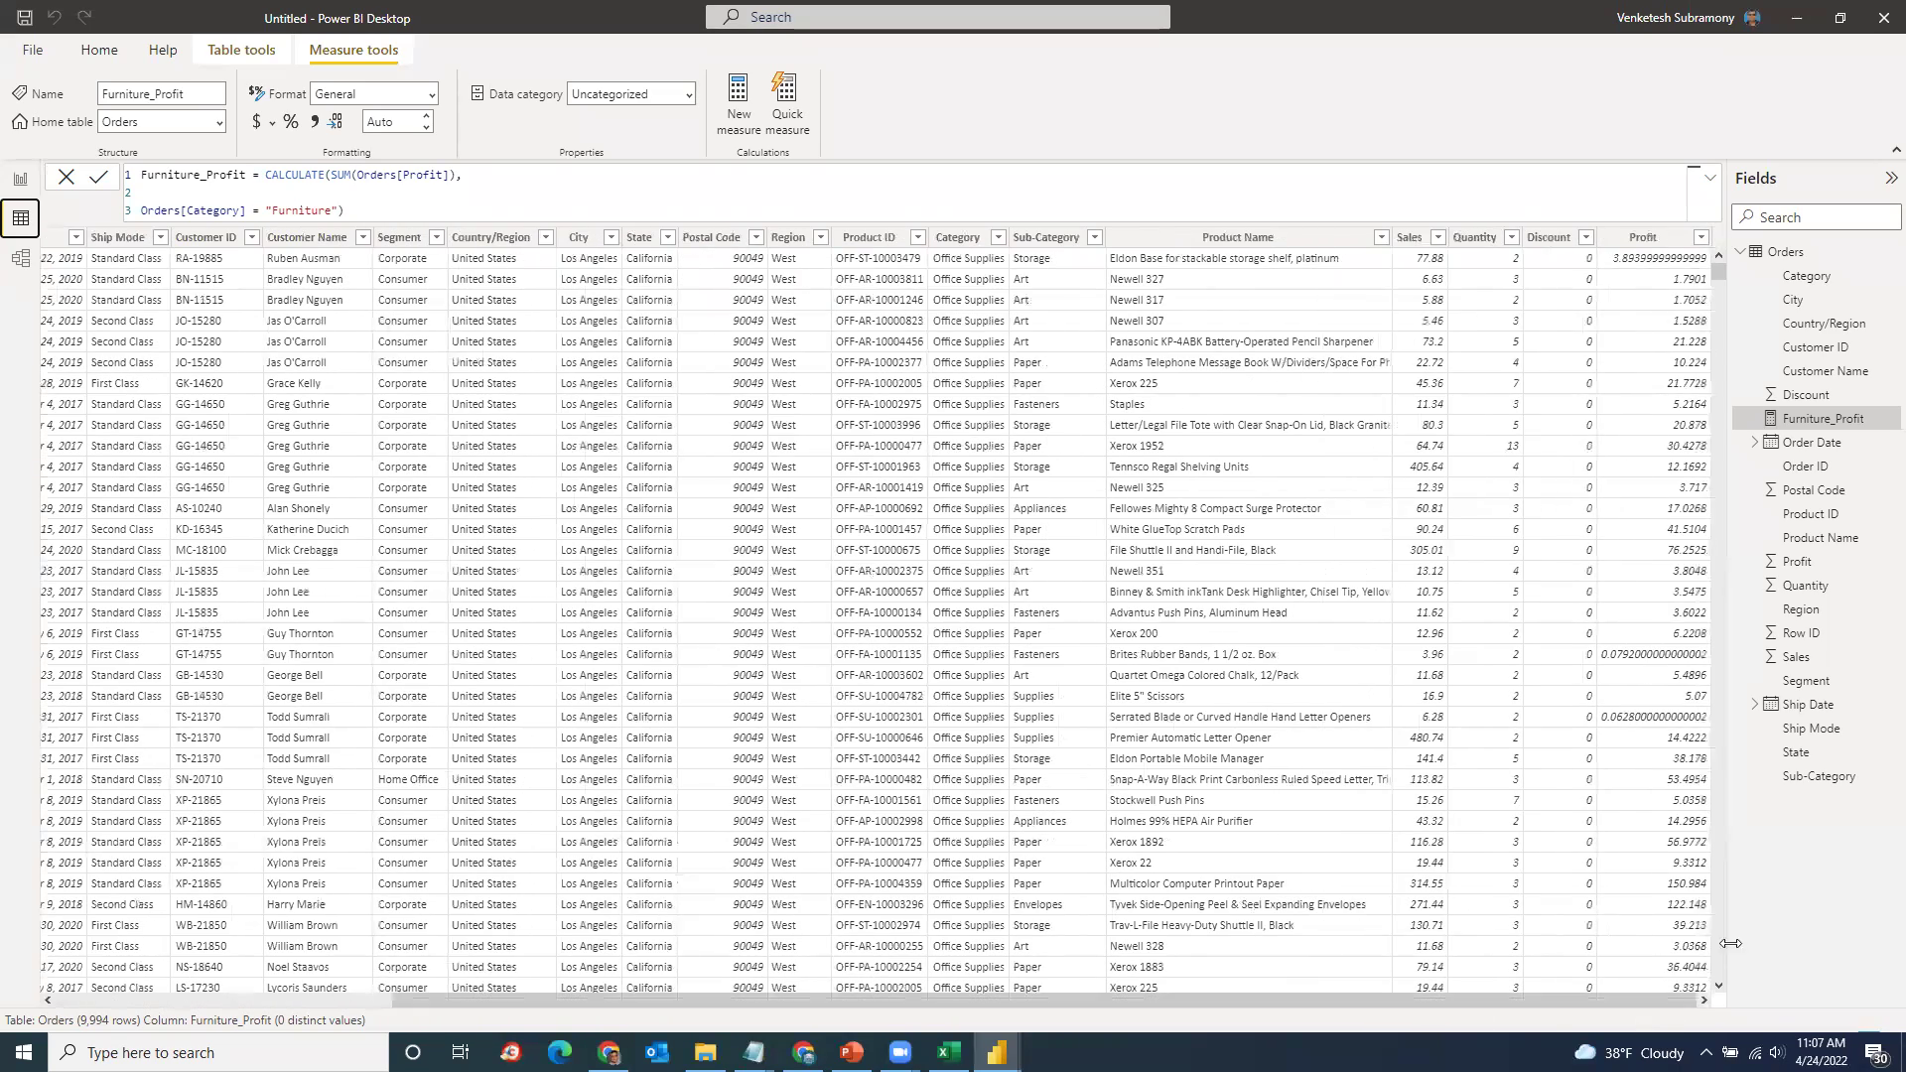
{"action": "left_click", "coordinate": [1636, 240]}
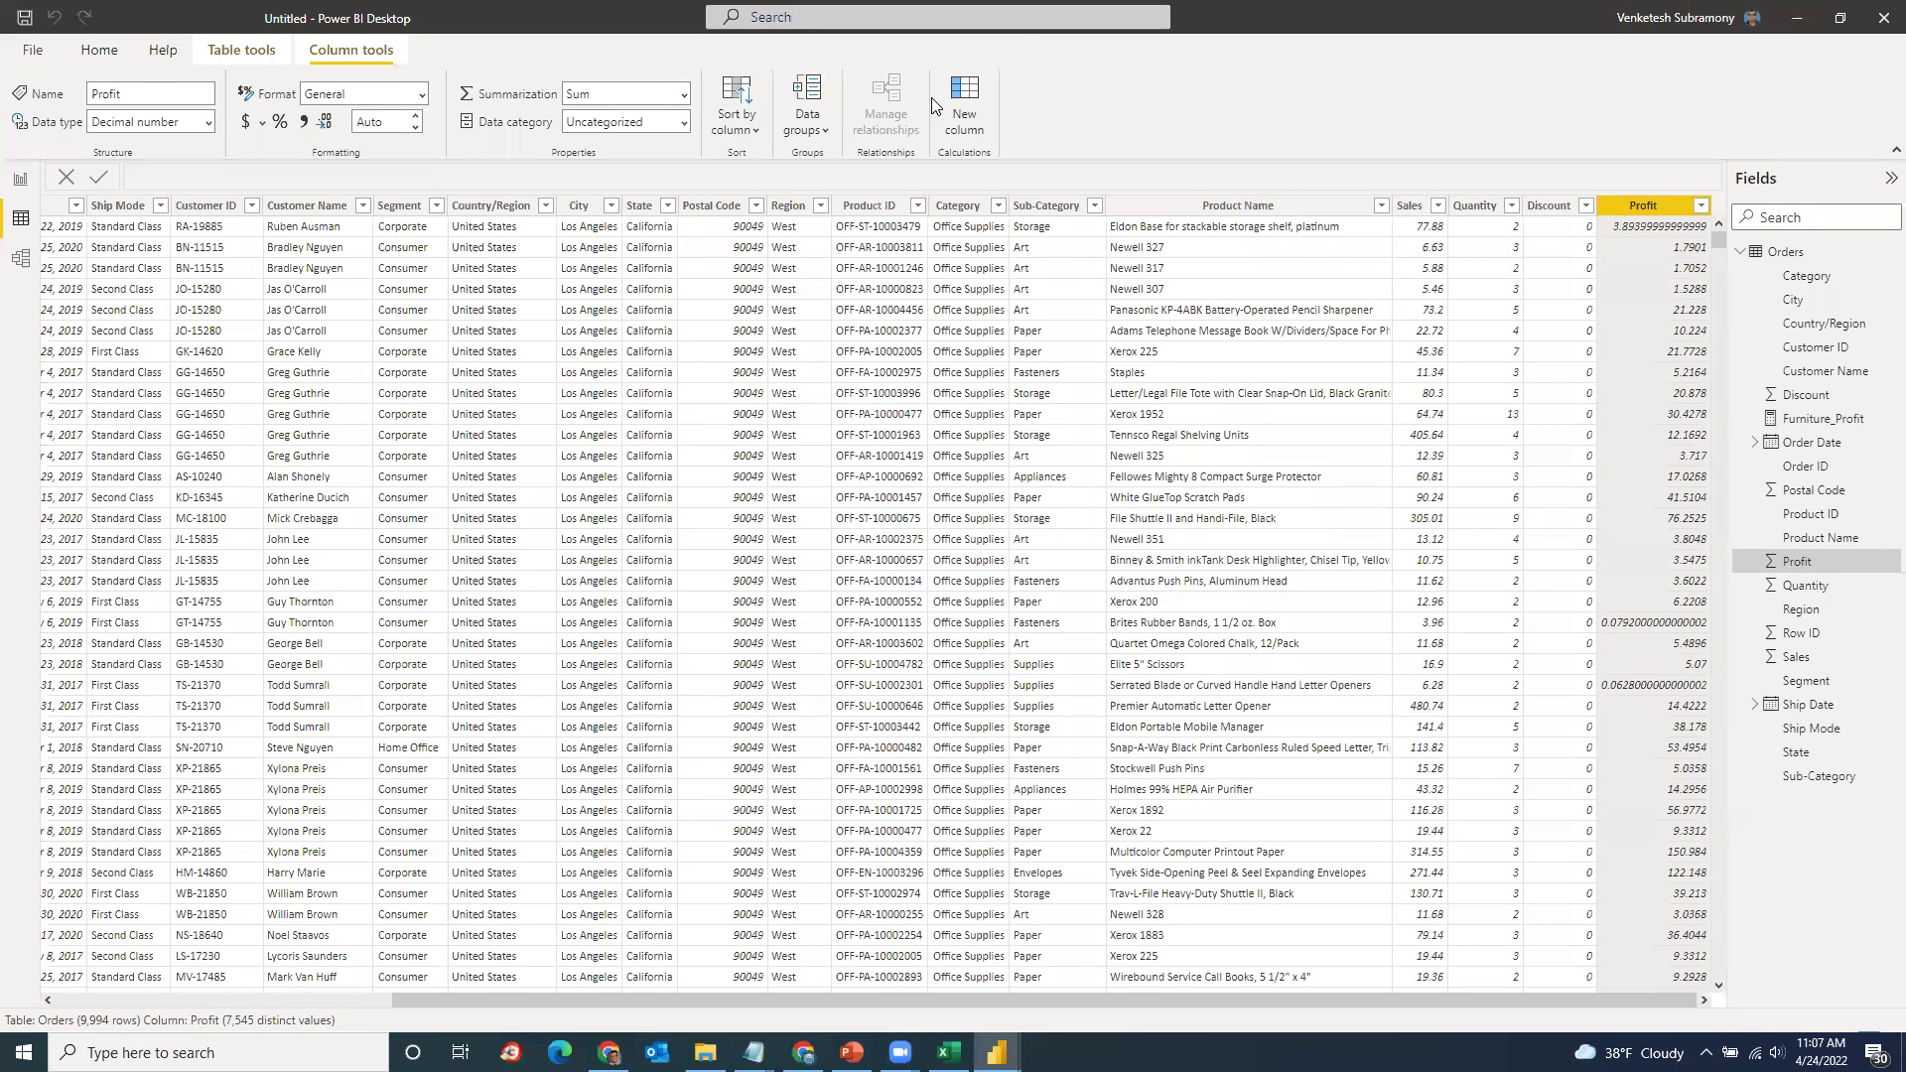
{"action": "left_click", "coordinate": [791, 335]}
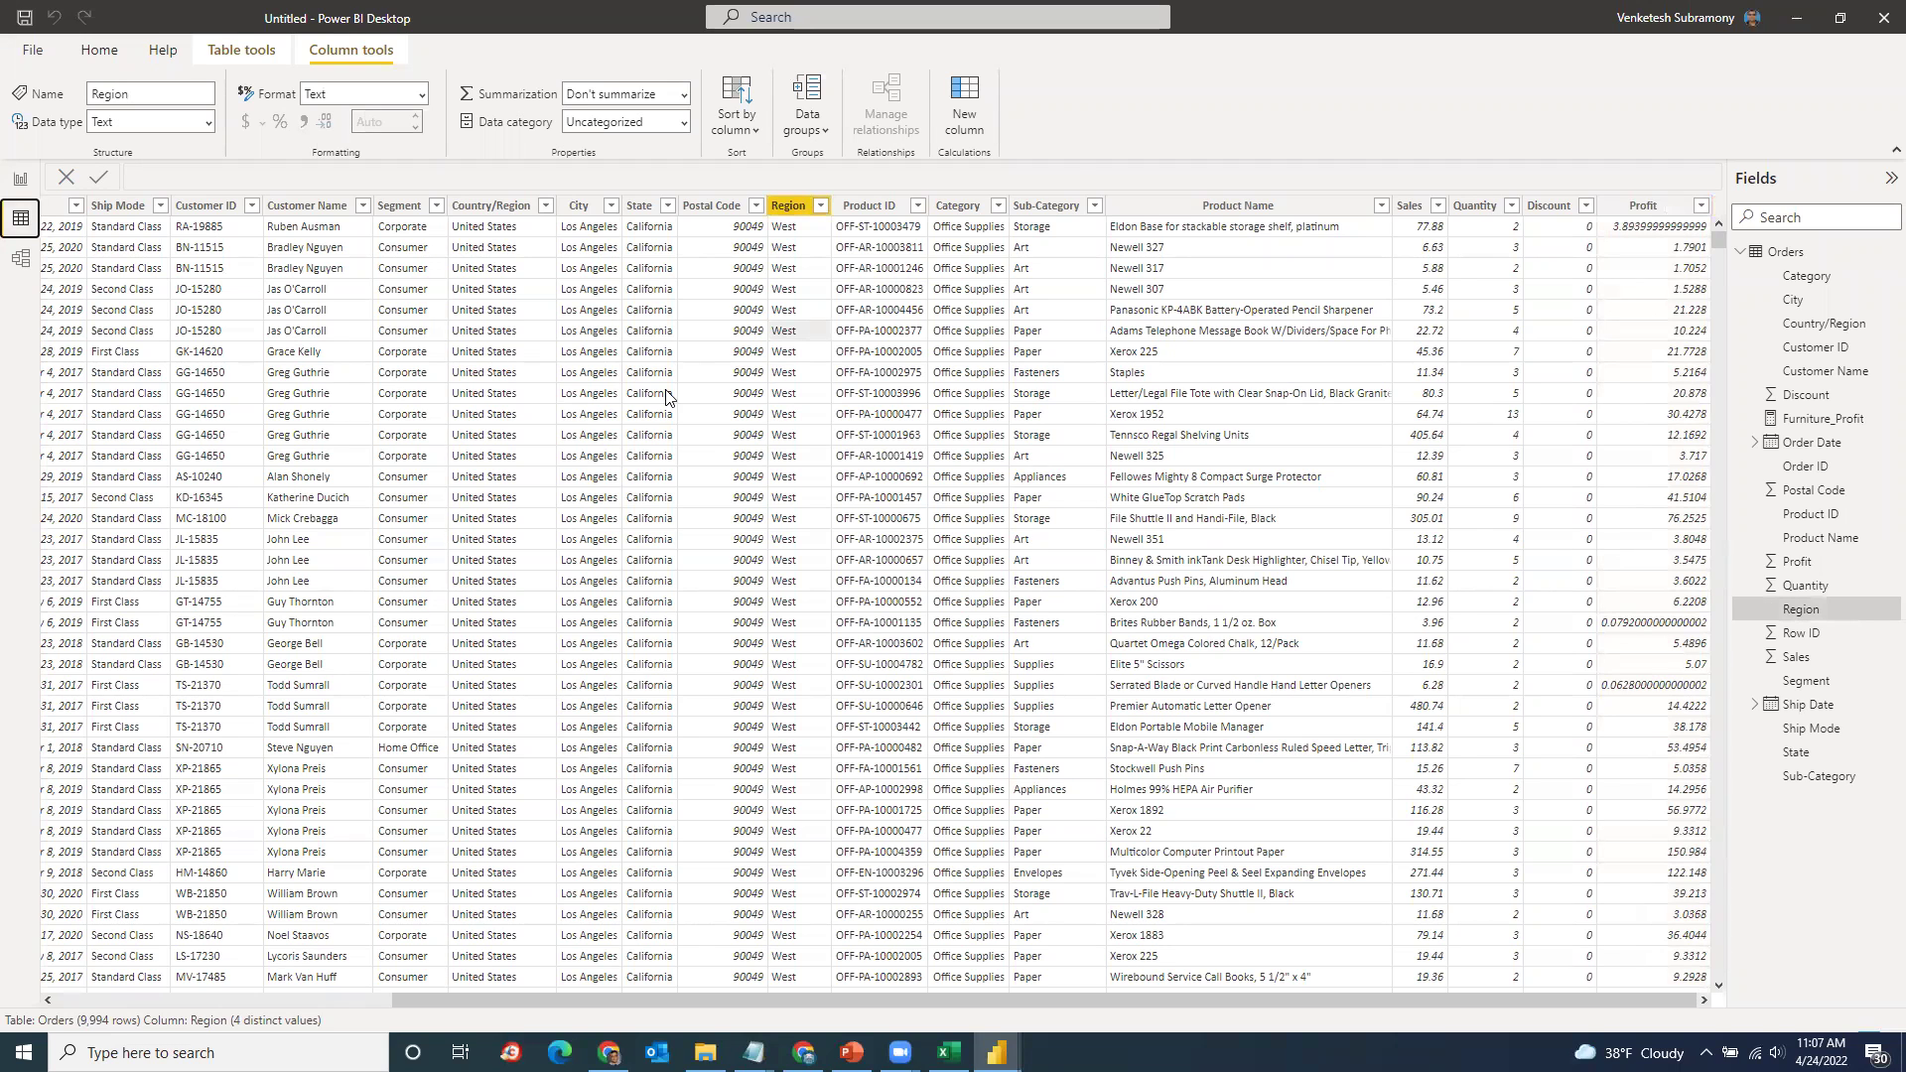
{"action": "left_click", "coordinate": [243, 50]}
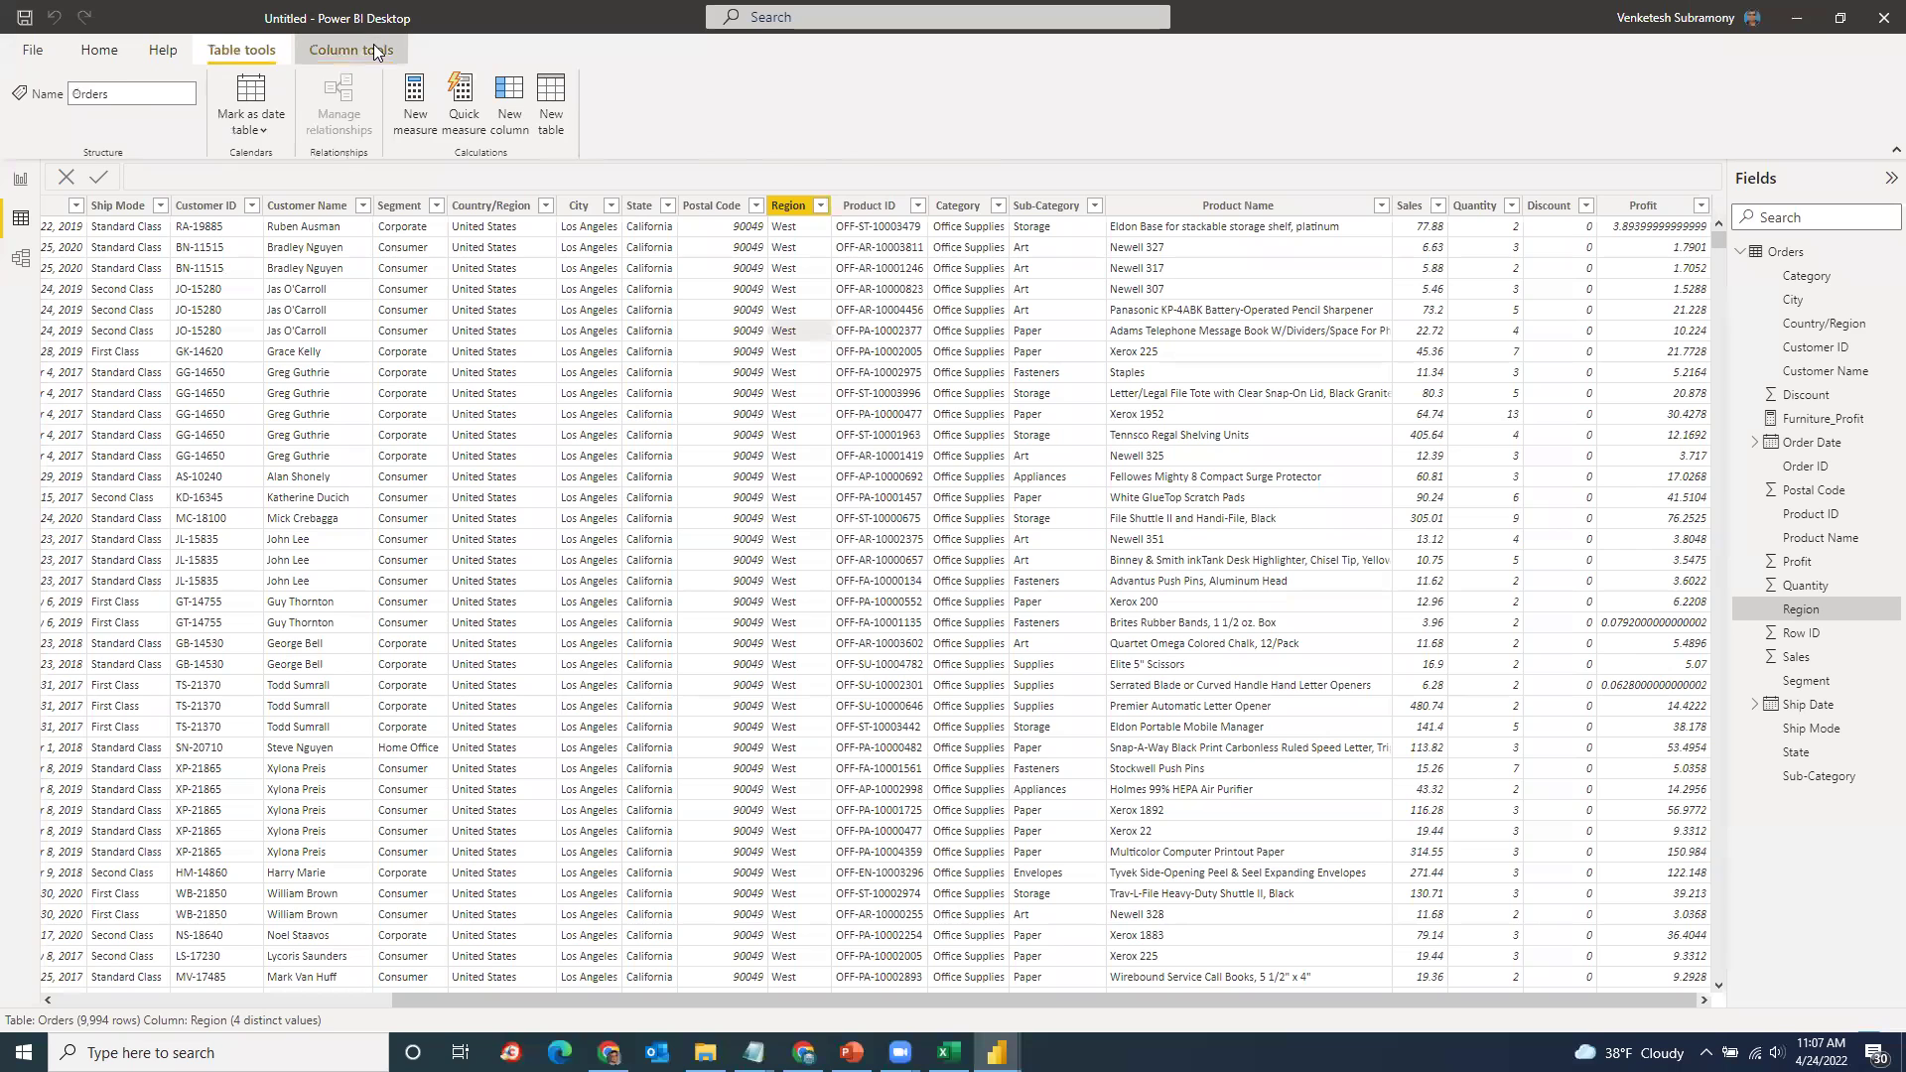
{"action": "left_click", "coordinate": [349, 50]}
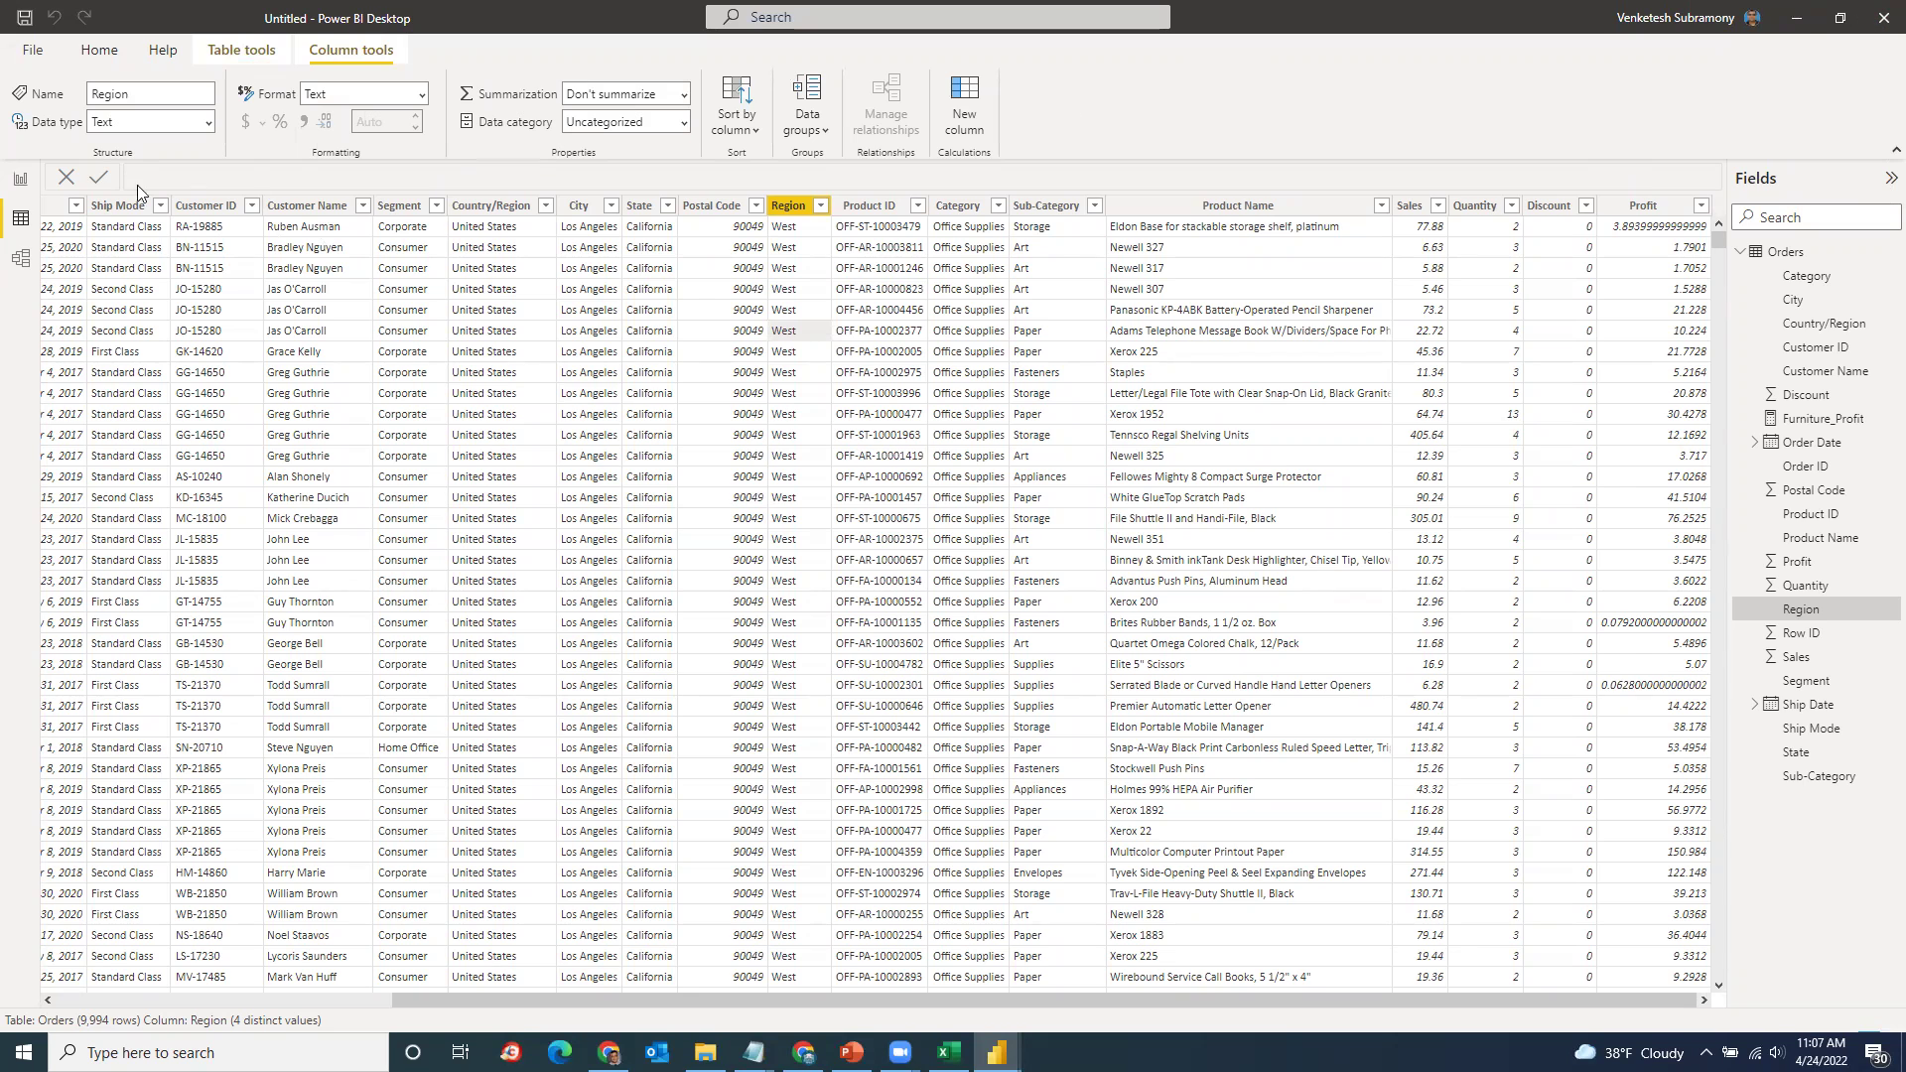
{"action": "left_click", "coordinate": [19, 178]}
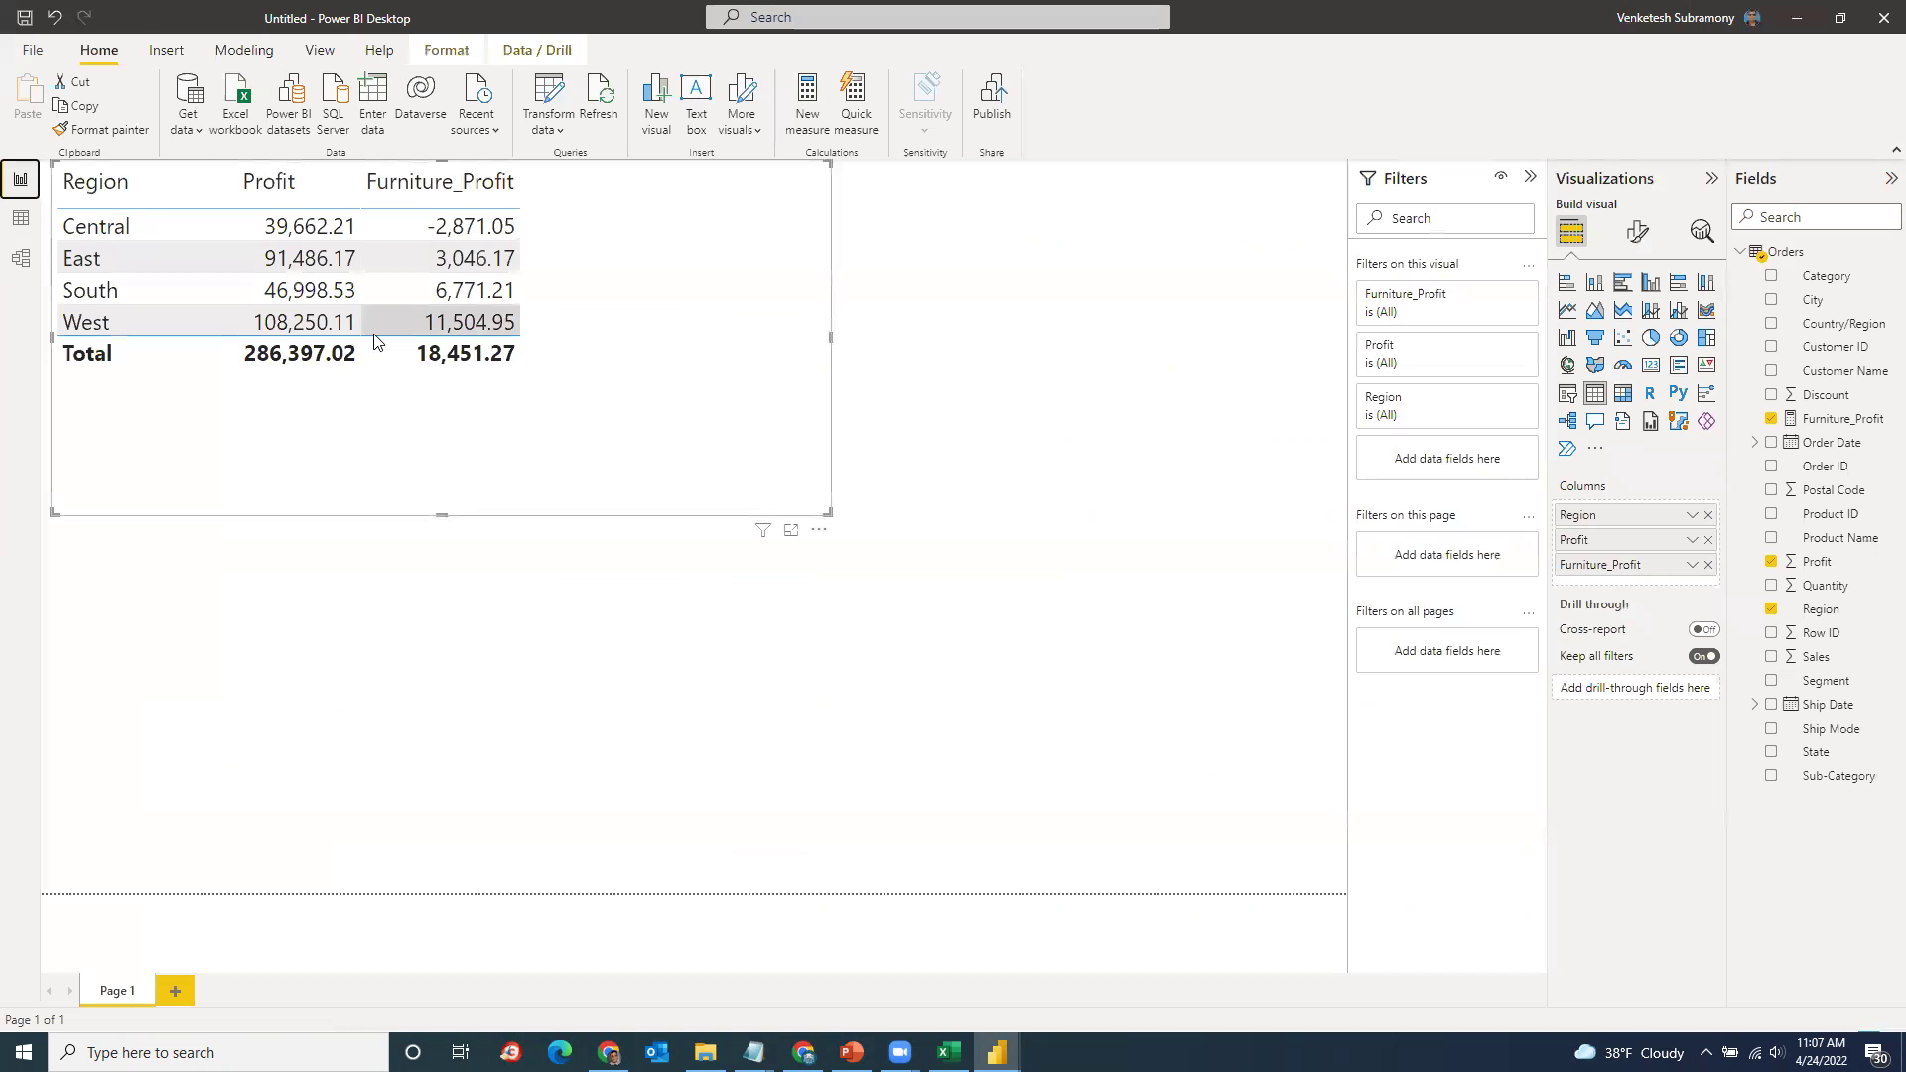
{"action": "left_click", "coordinate": [629, 733]}
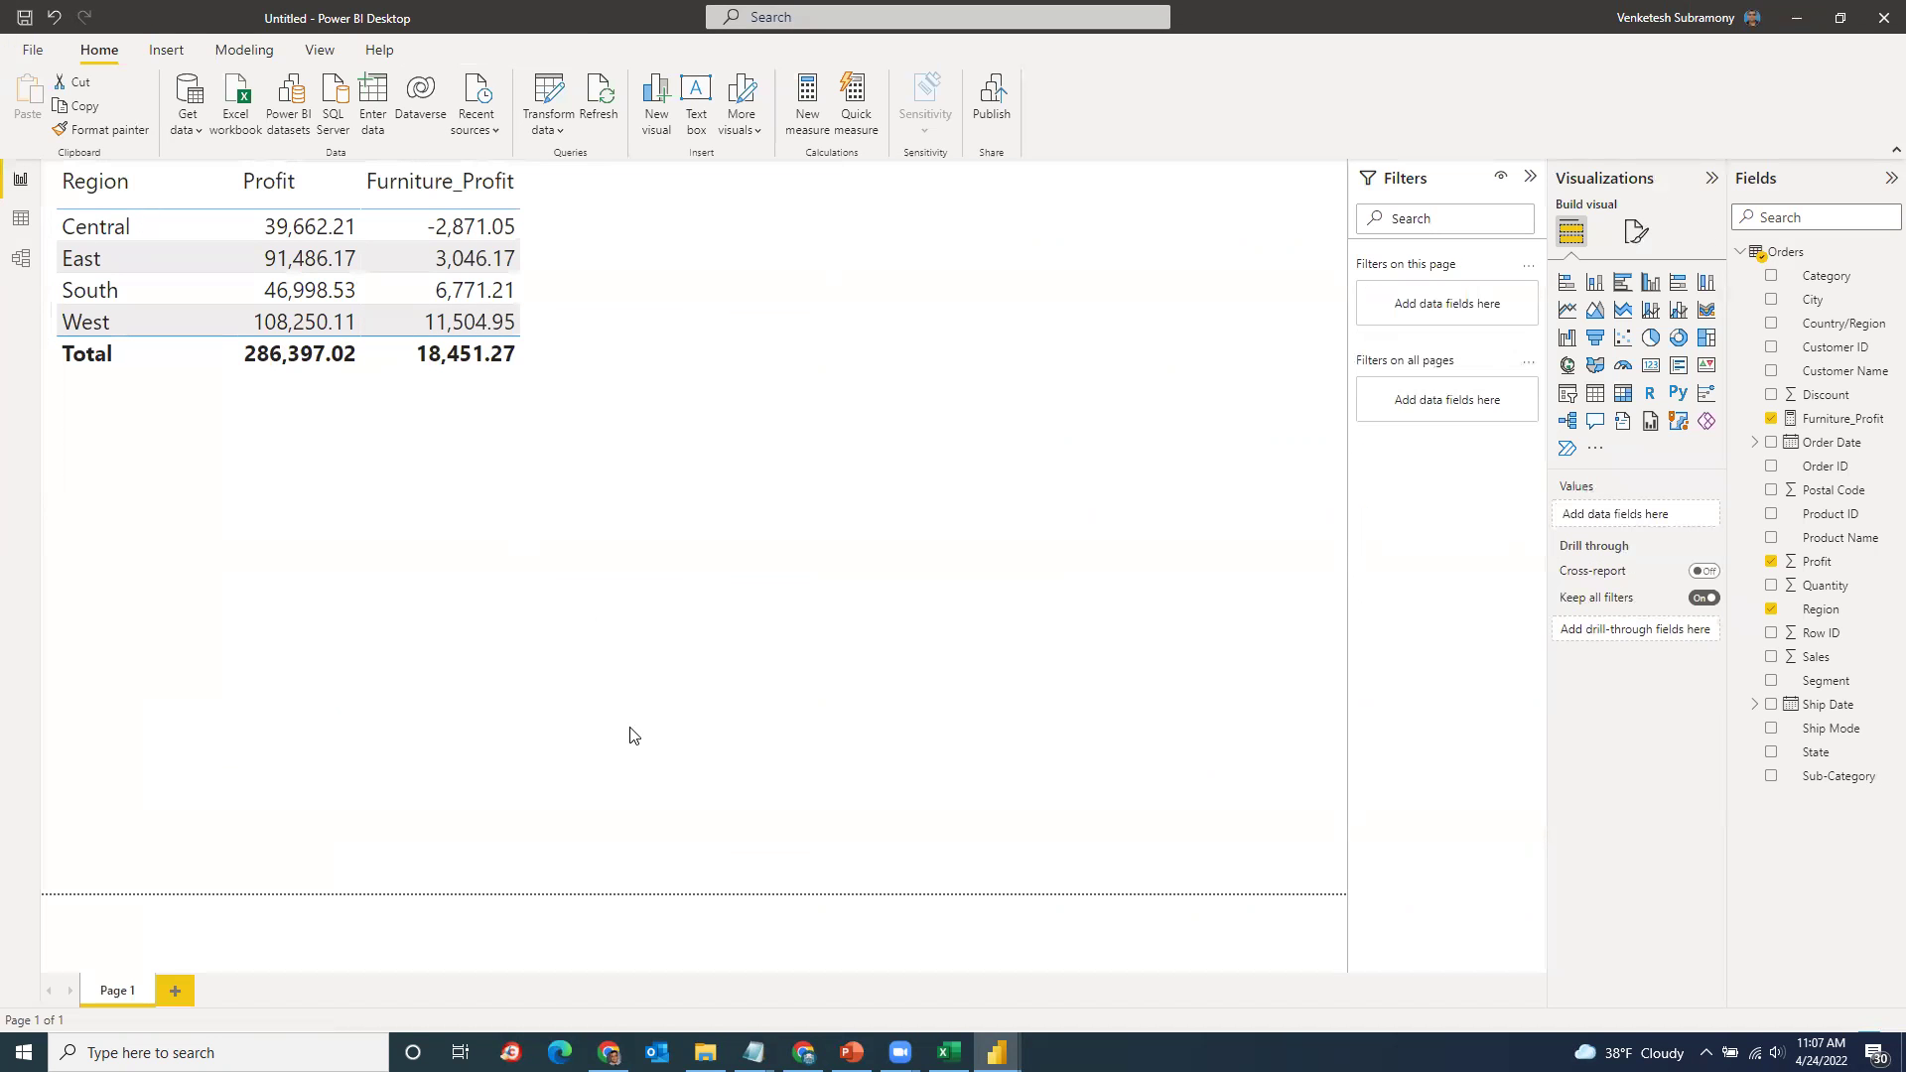
{"action": "left_click", "coordinate": [1784, 251]}
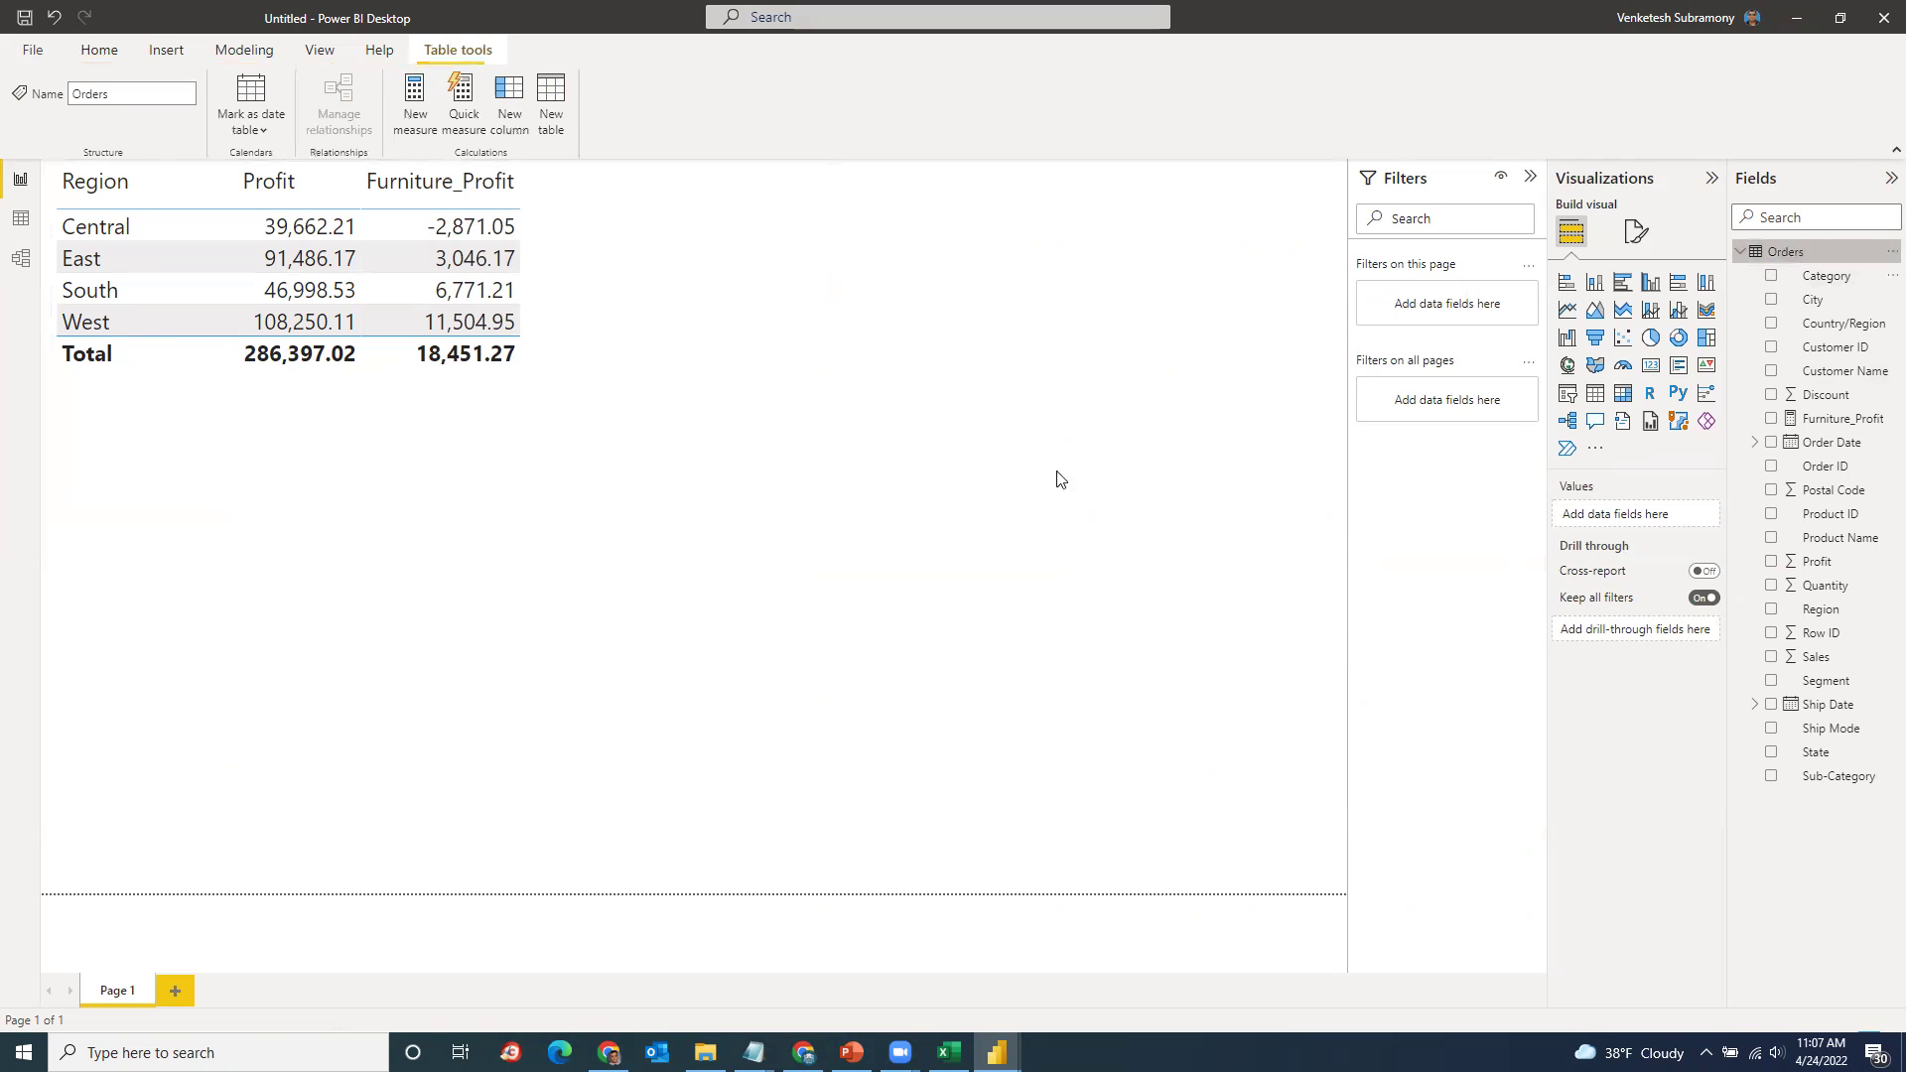
Step: Start a new measure in the Orders table from the data view and review the Furniture Sales formula in Notepad
{"action": "left_click", "coordinate": [21, 220]}
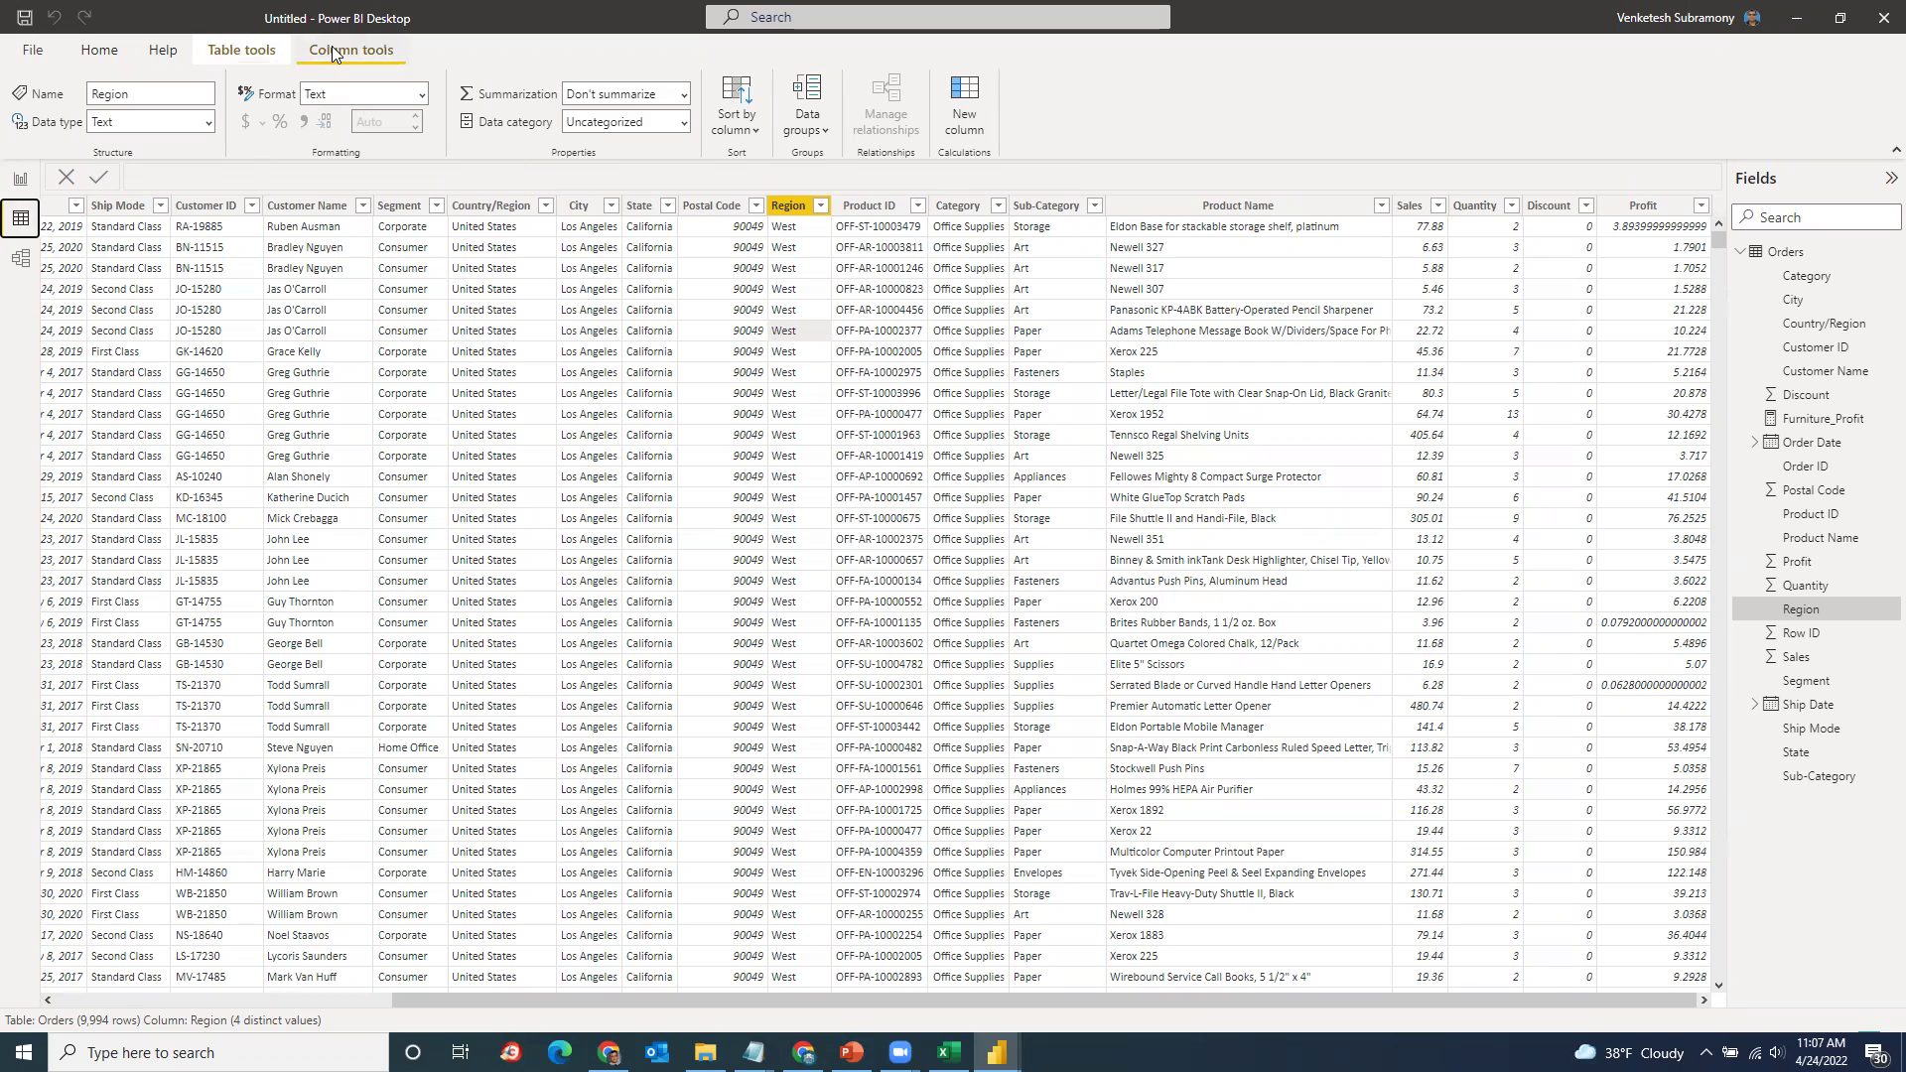
{"action": "left_click", "coordinate": [238, 50]}
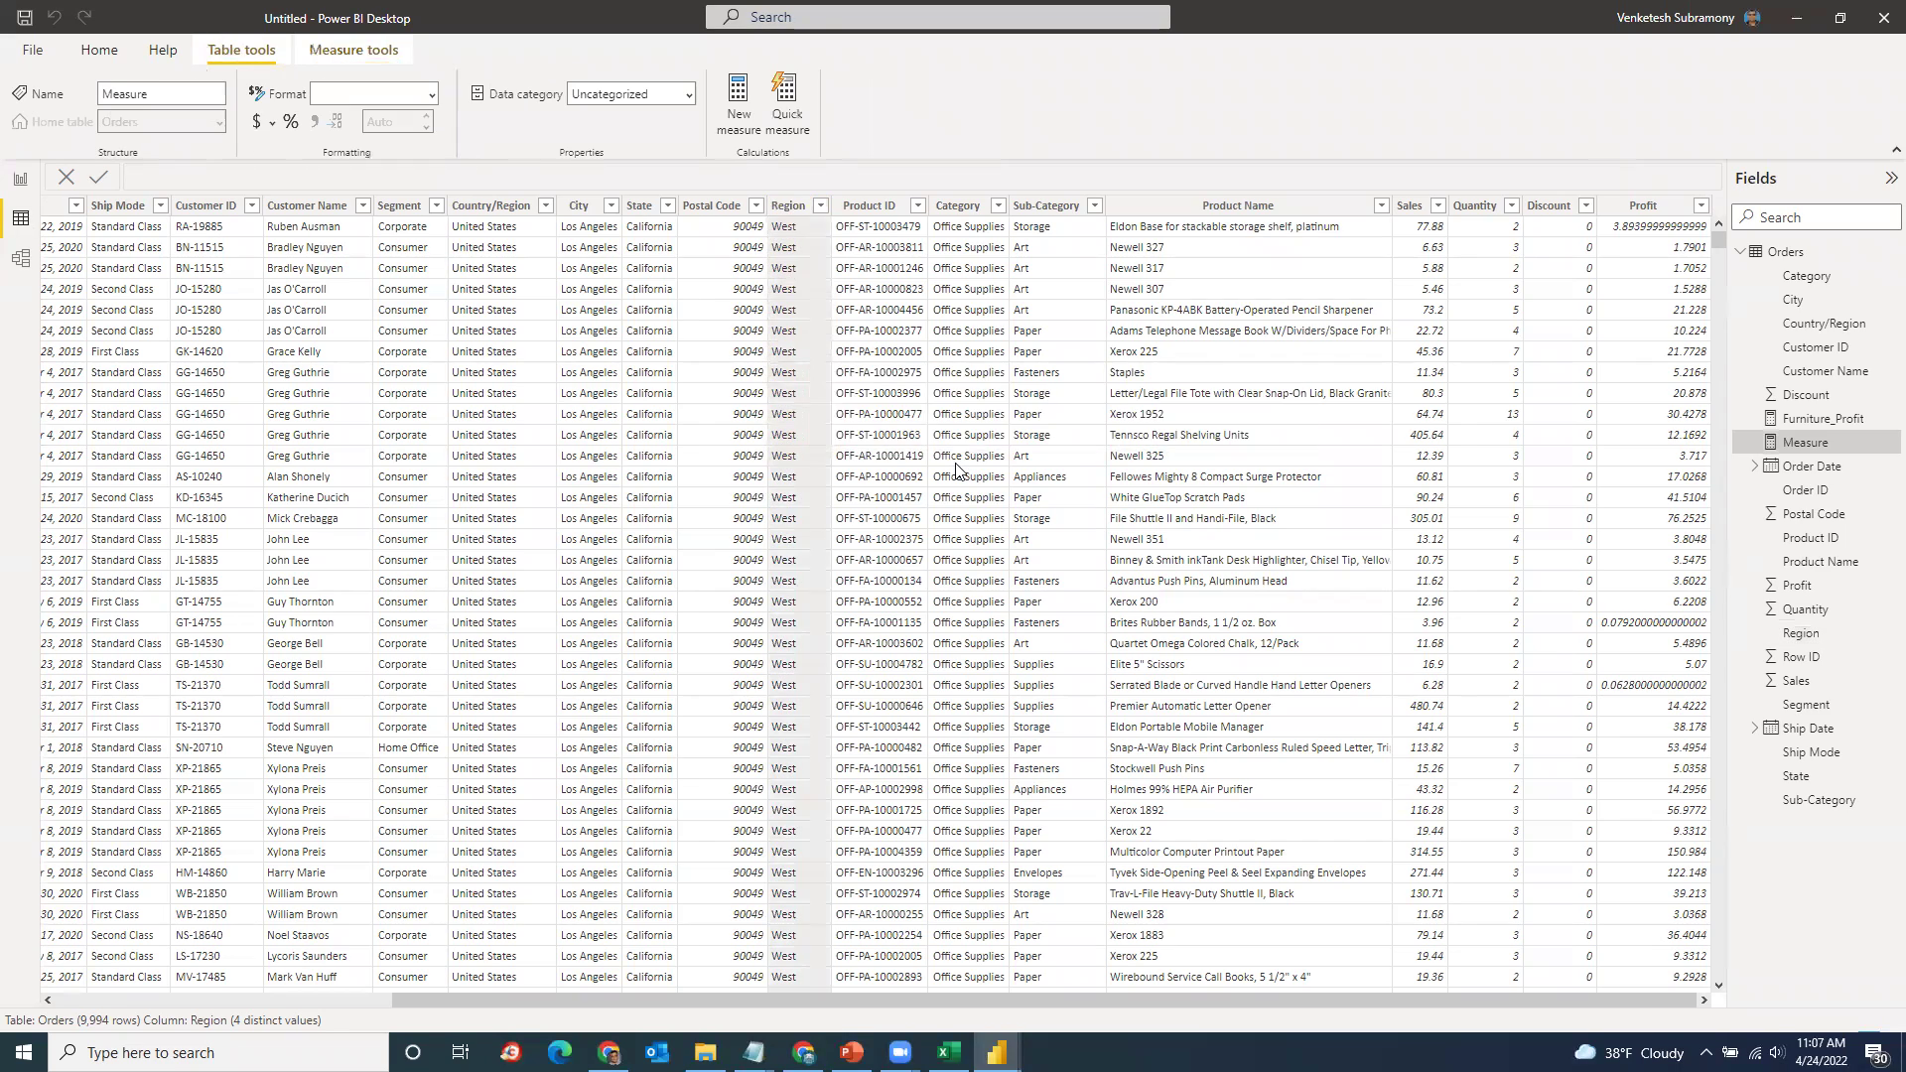
{"action": "mouse_move", "coordinate": [754, 1053]}
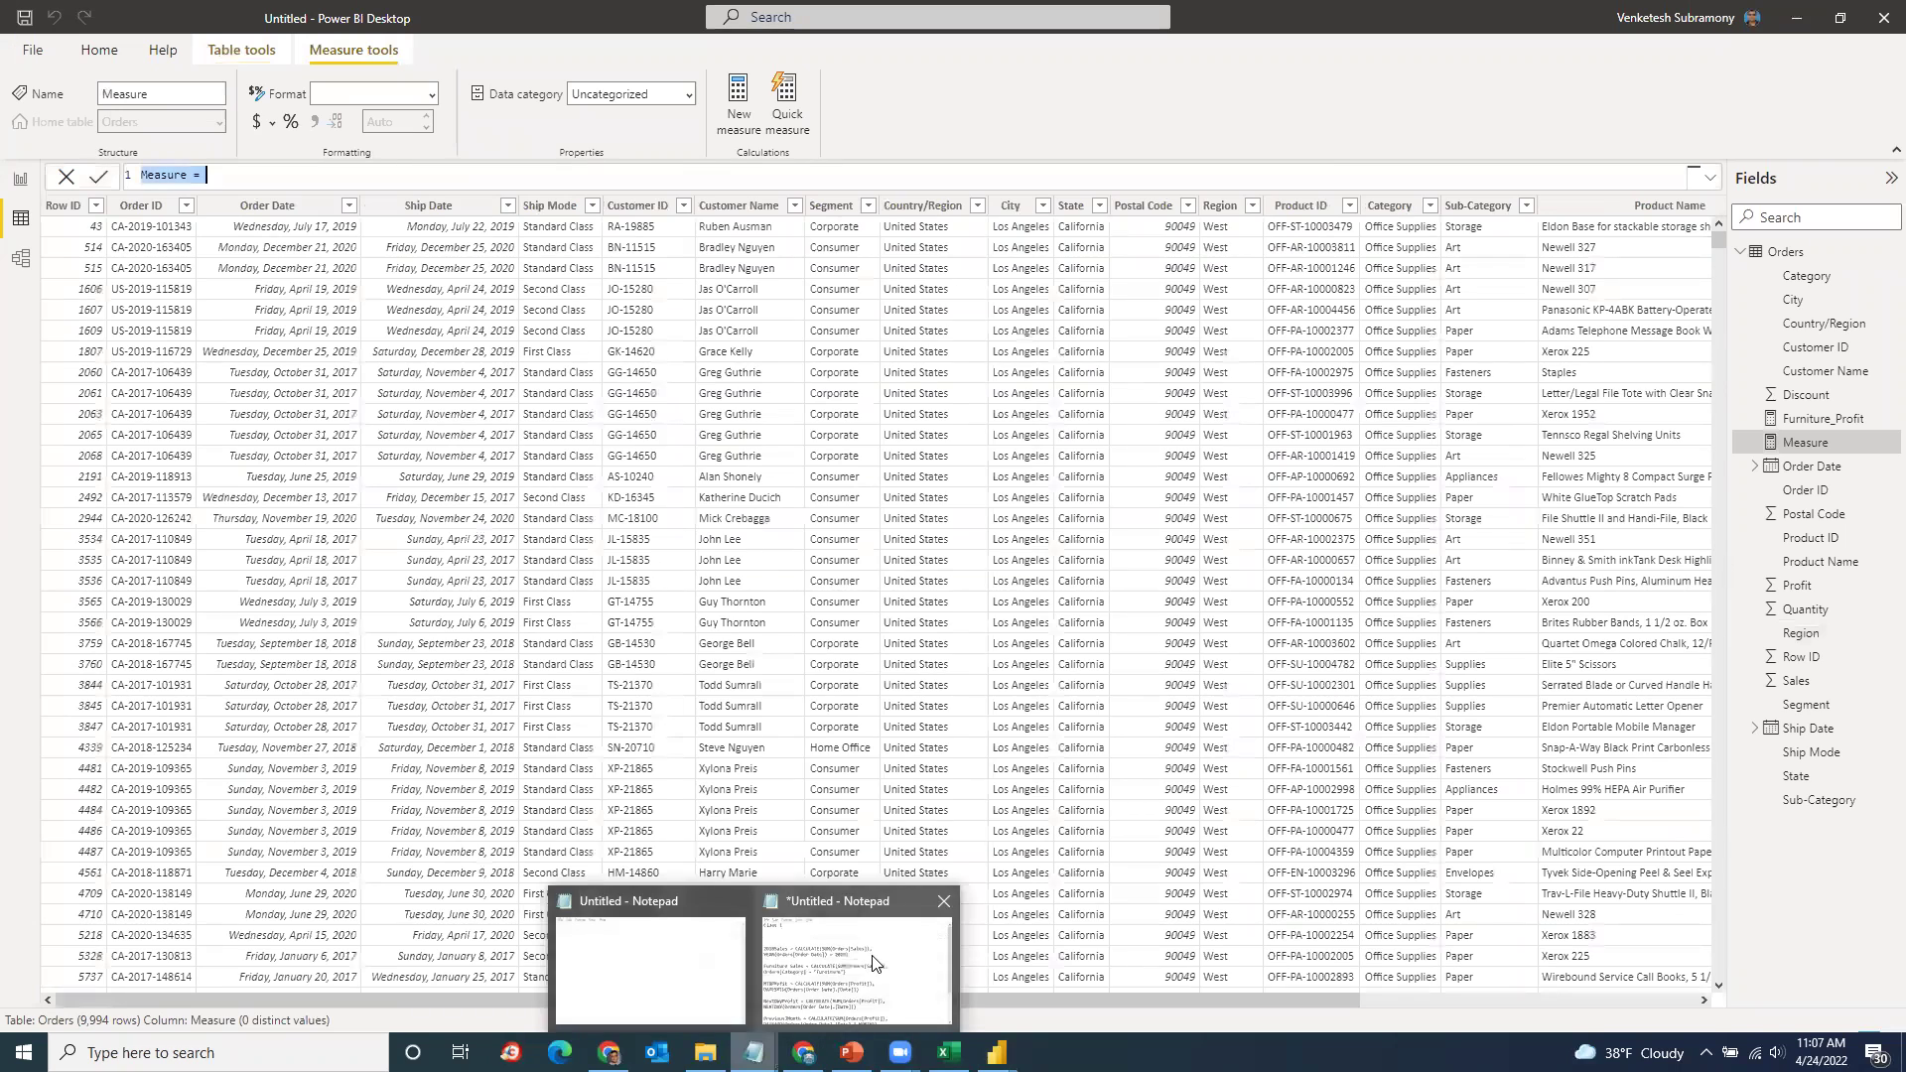
{"action": "left_click", "coordinate": [861, 958]}
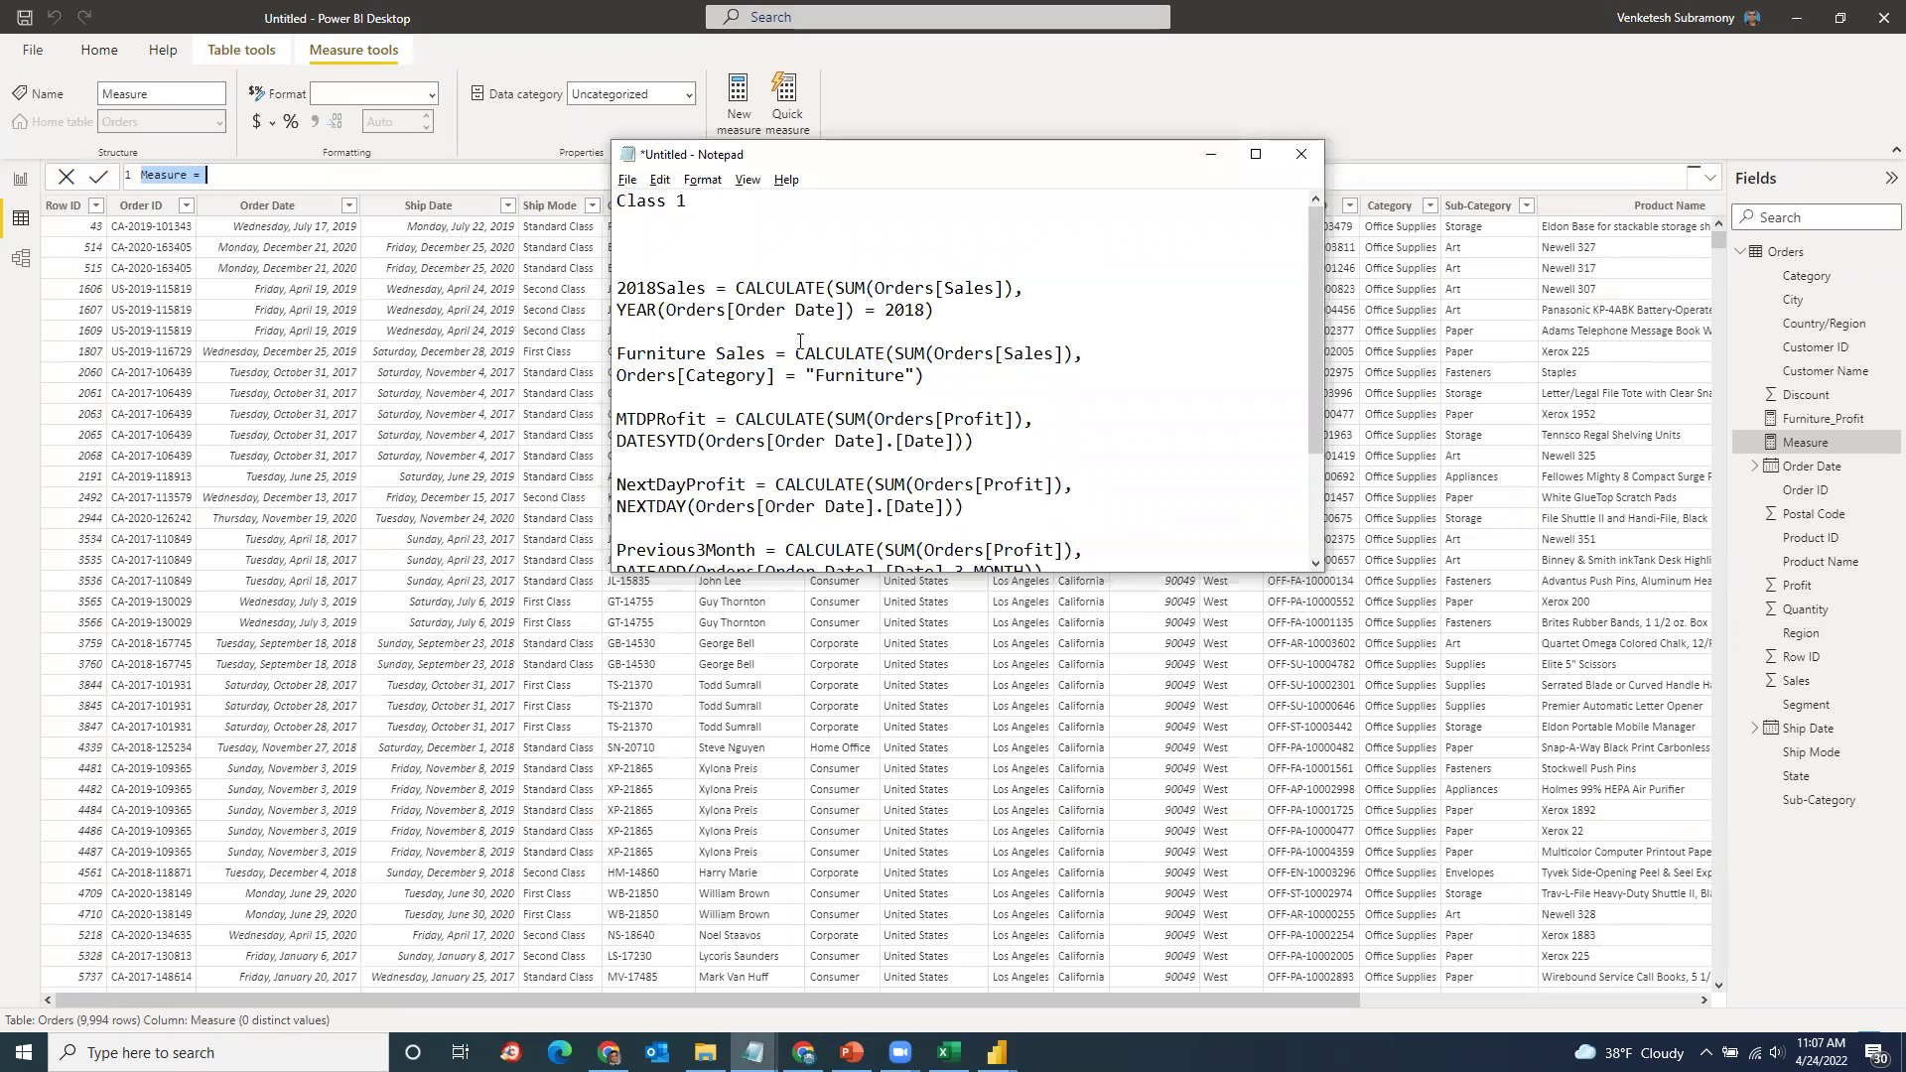
{"action": "left_click_drag", "start_coordinate": [799, 349], "coordinate": [1026, 364]}
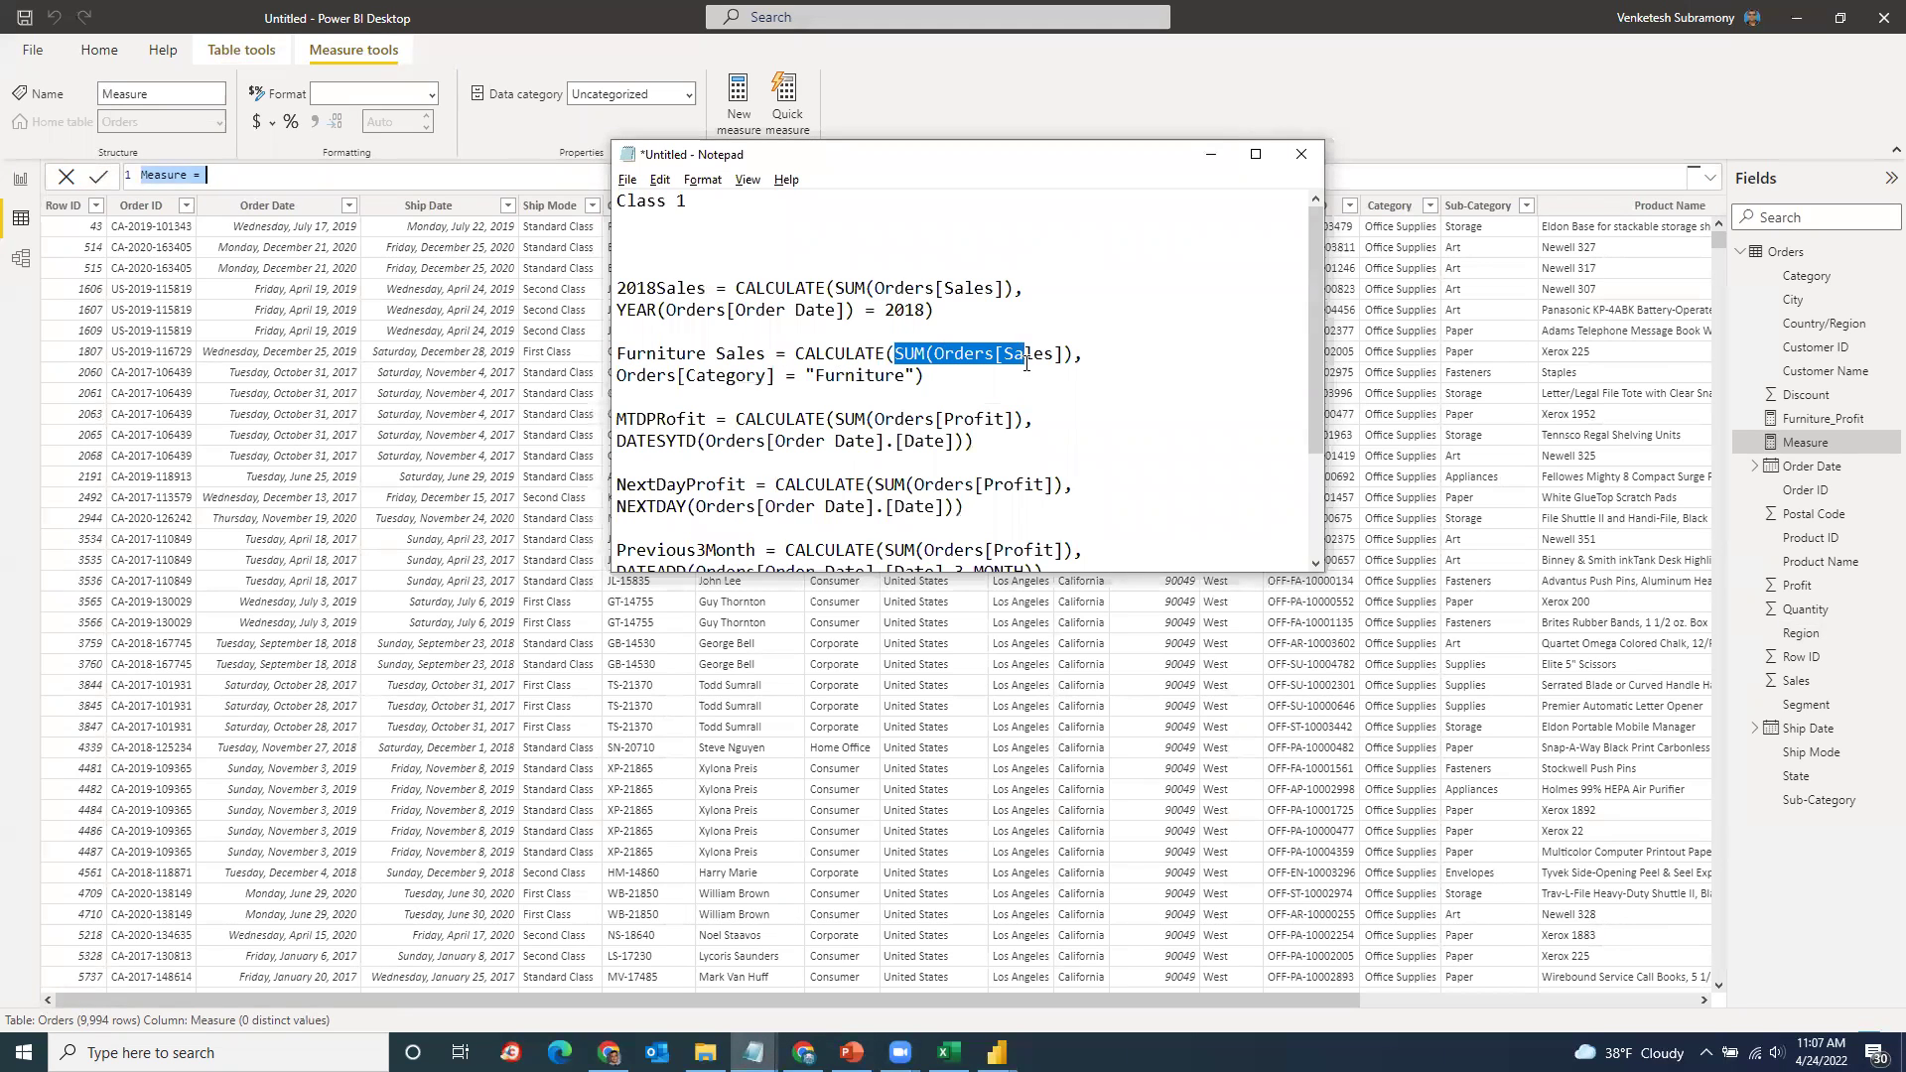
{"action": "left_click", "coordinate": [755, 380]}
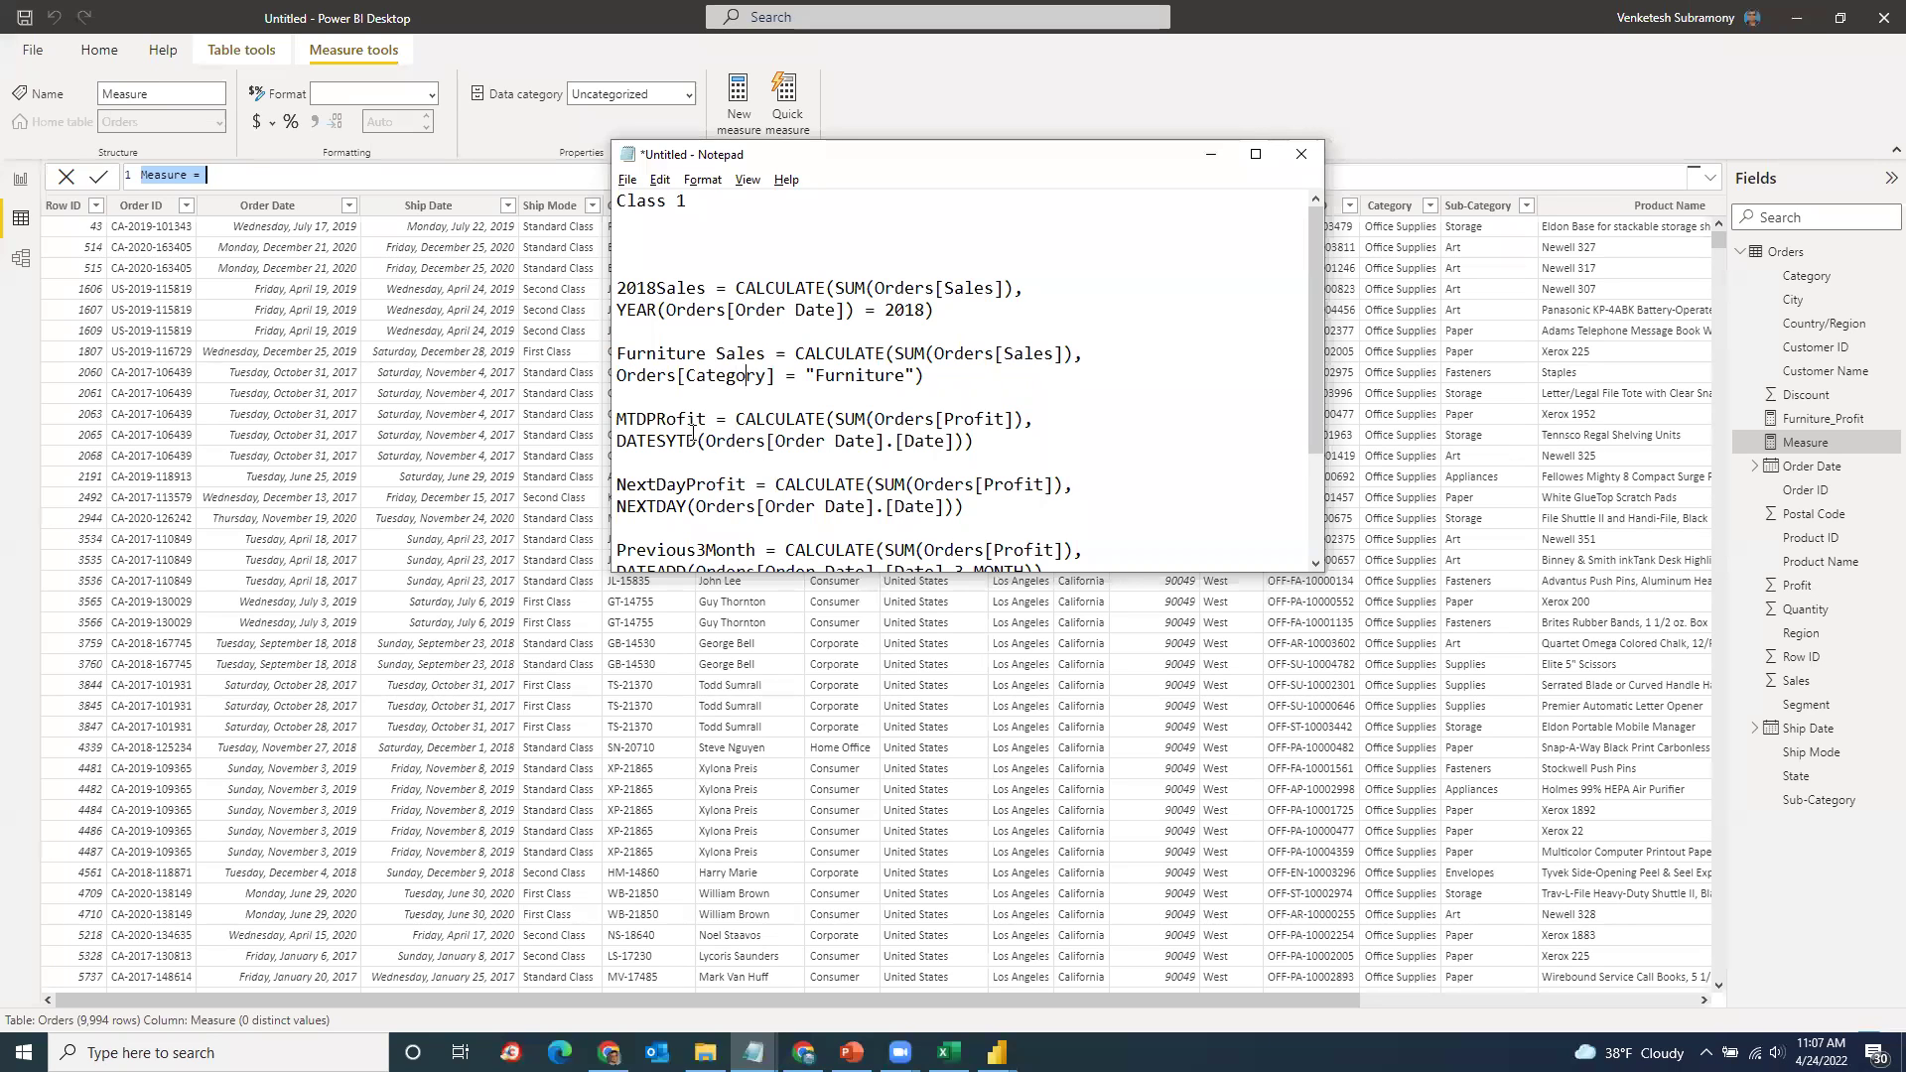
Step: Replace the new measure's default text with the name PreviousMonthPRofit, copied from the last formula in Notepad
{"action": "left_click", "coordinate": [261, 188]}
{"action": "double_click", "coordinate": [178, 173]}
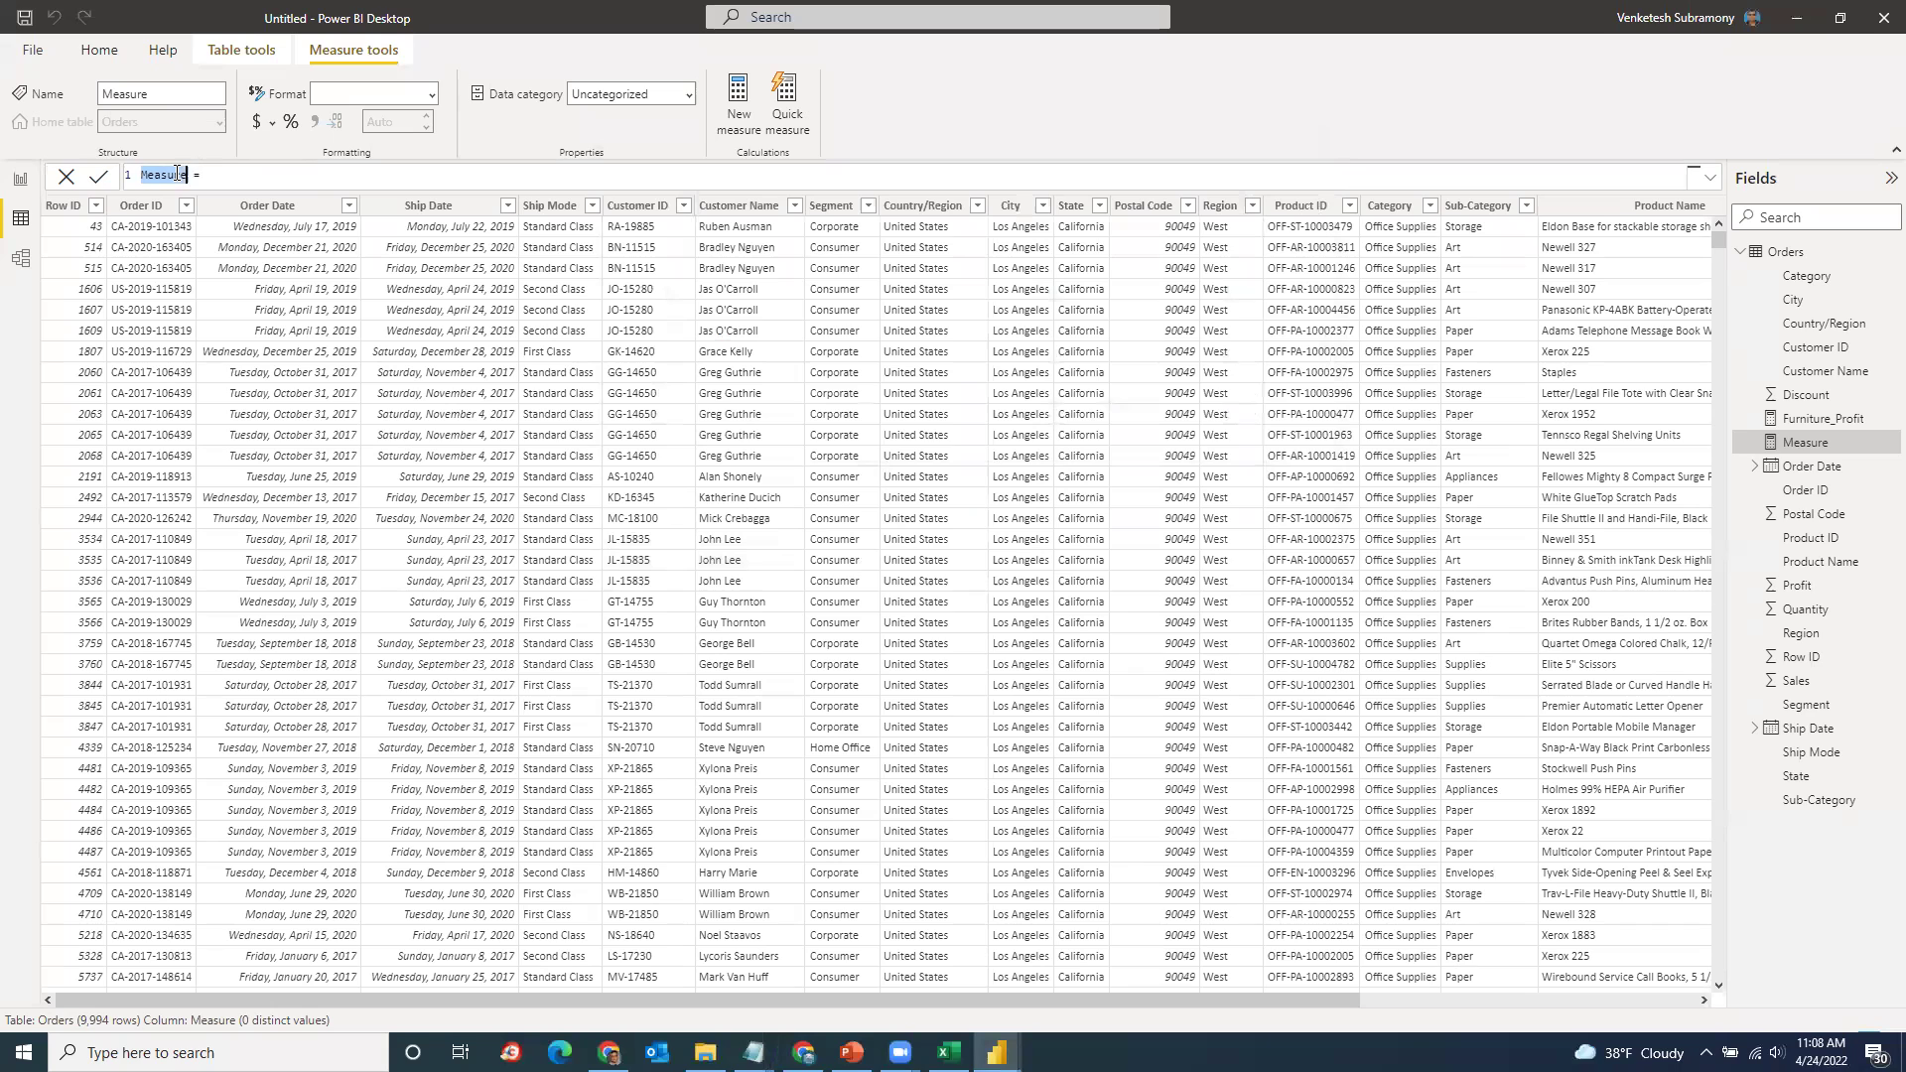
{"action": "key", "text": "alt+Tab"}
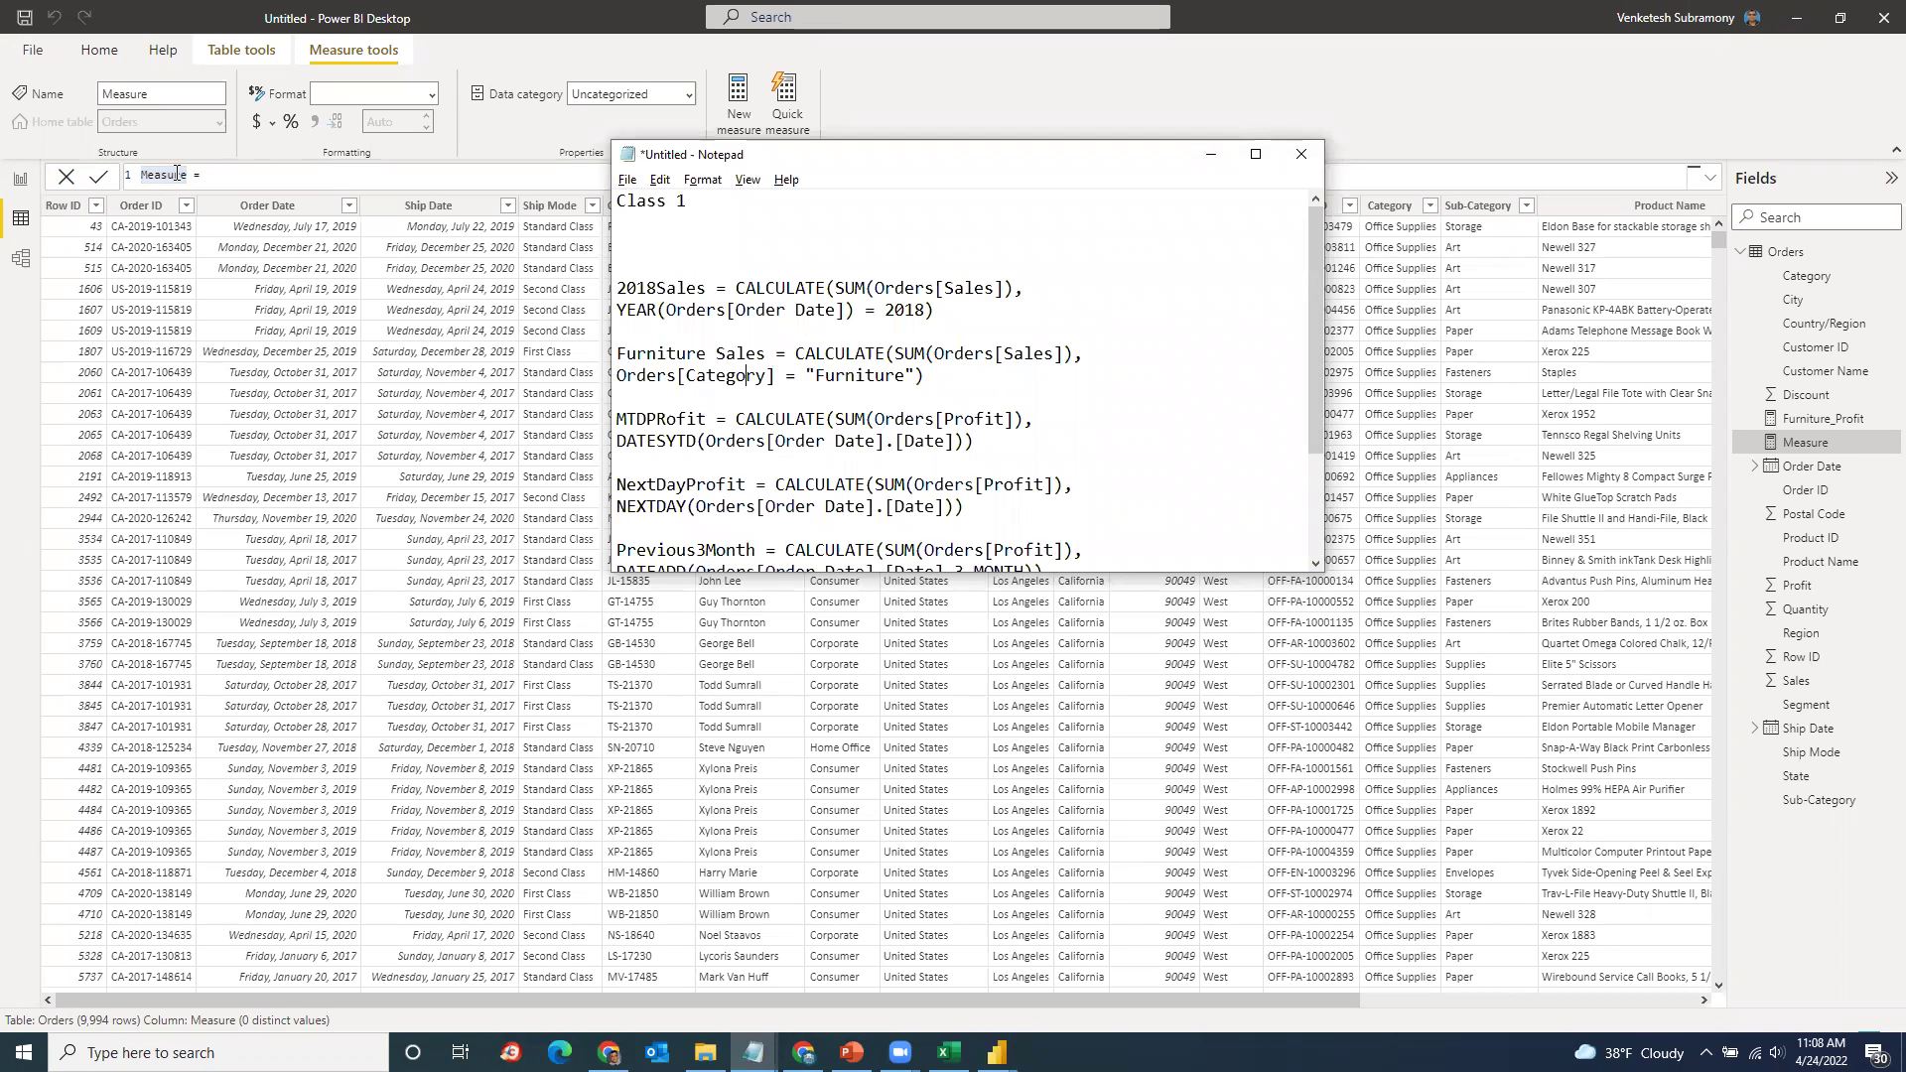
{"action": "scroll", "coordinate": [720, 370], "scroll_direction": "down", "scroll_amount": 1}
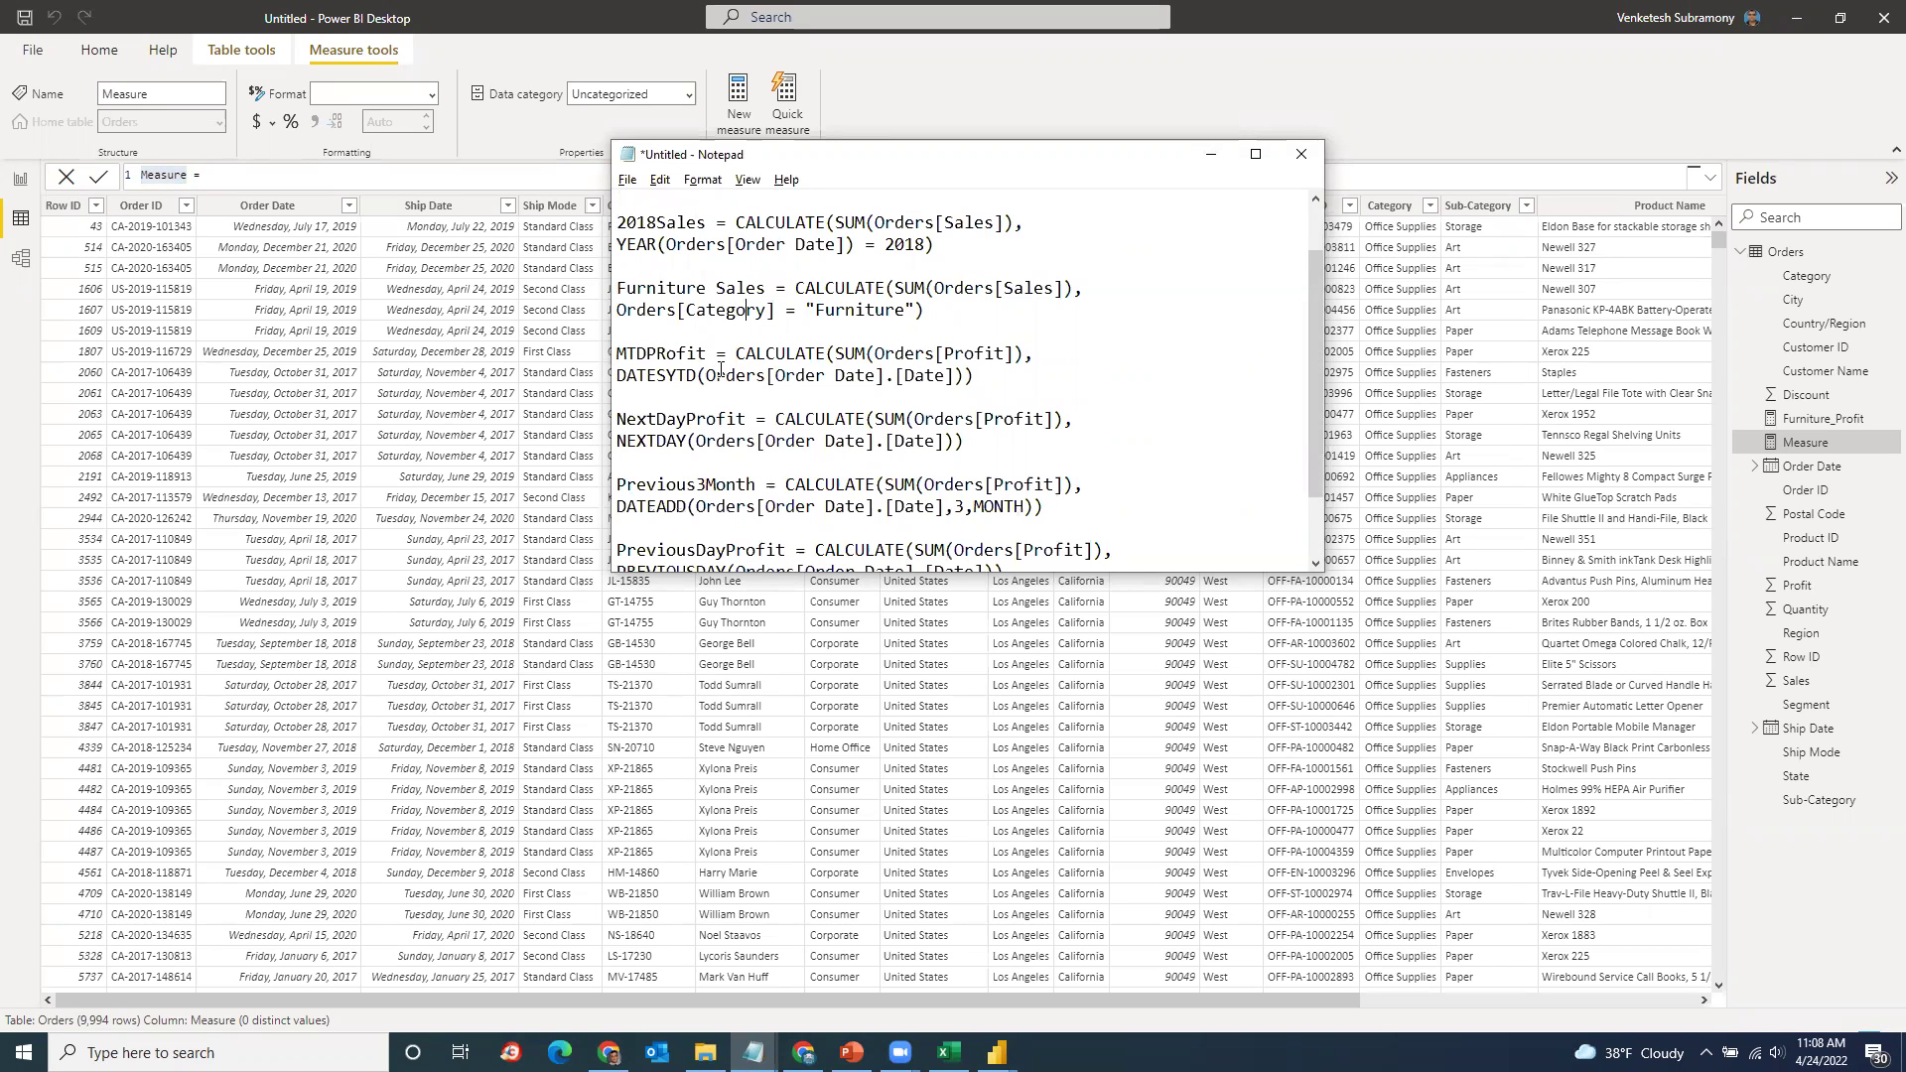
{"action": "scroll", "coordinate": [918, 537], "scroll_direction": "down", "scroll_amount": 2}
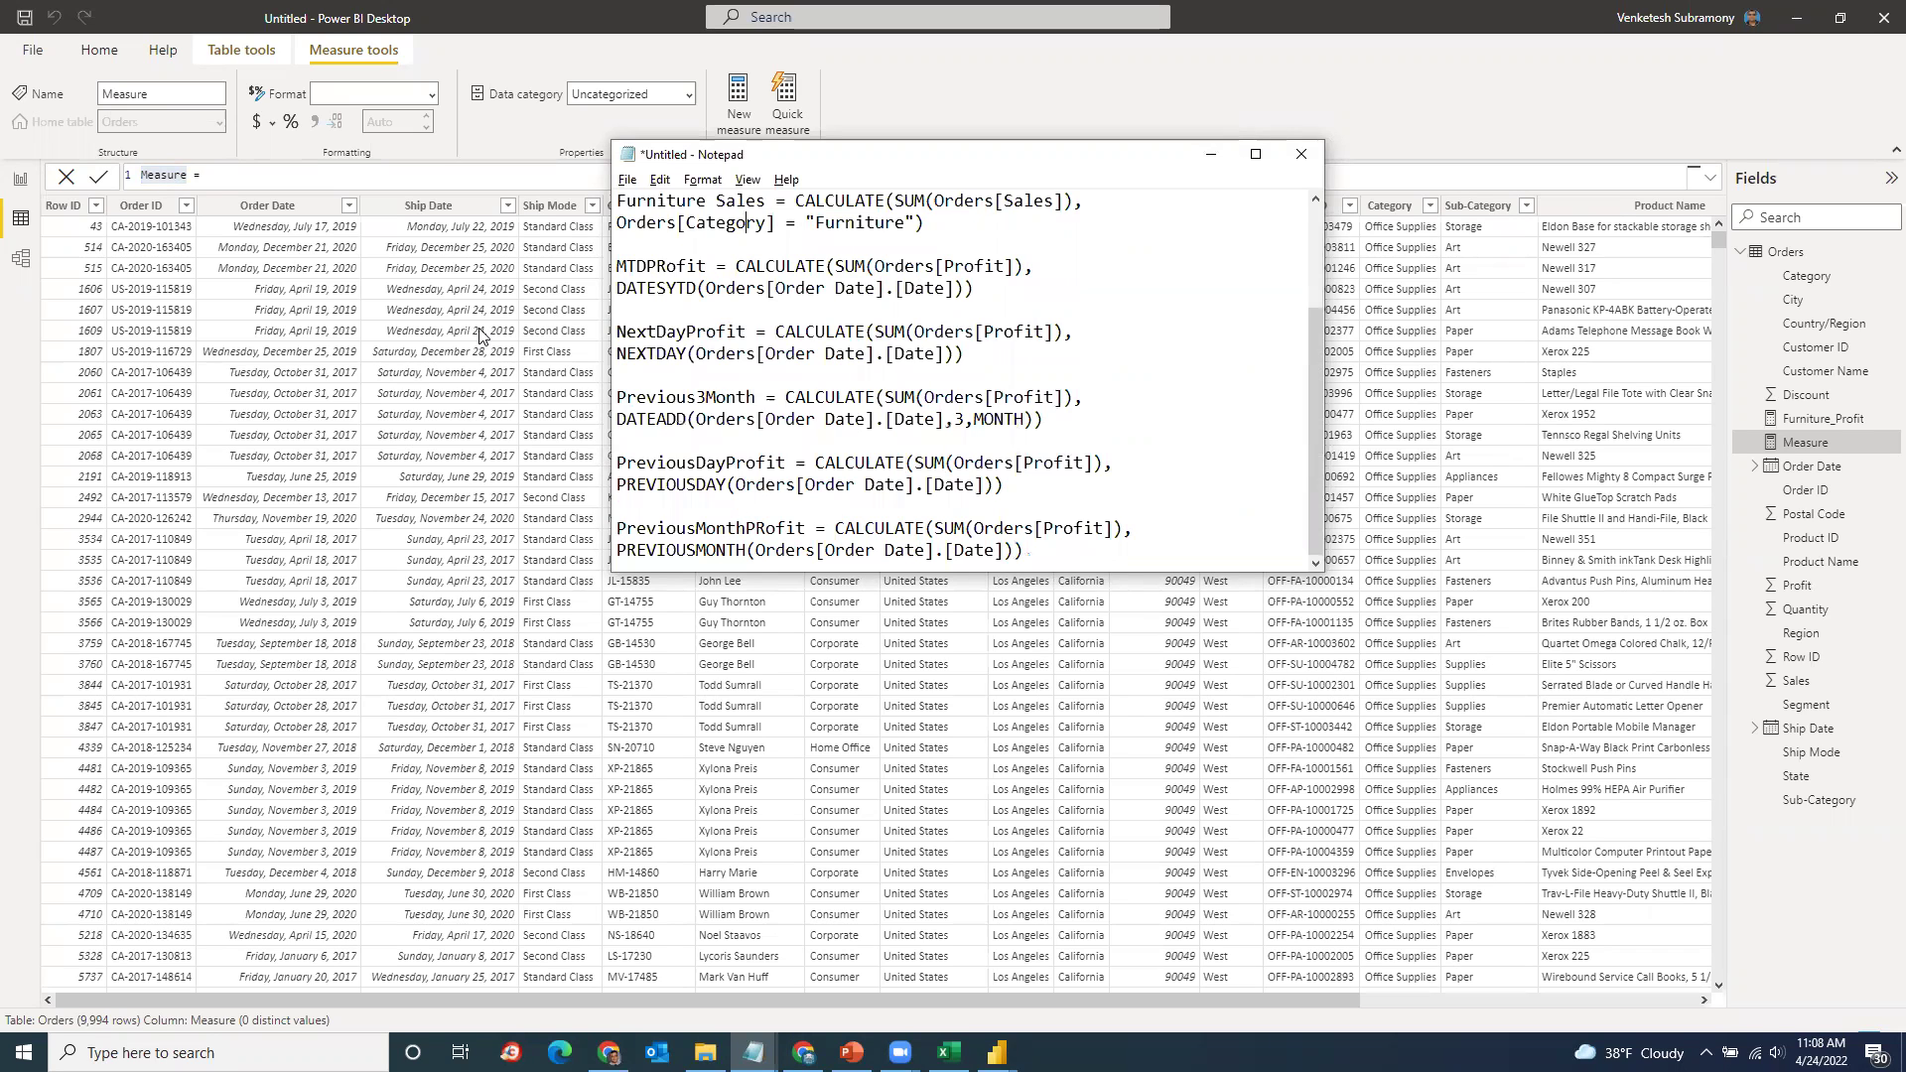
{"action": "double_click", "coordinate": [717, 527]}
{"action": "key", "text": "ctrl+c"}
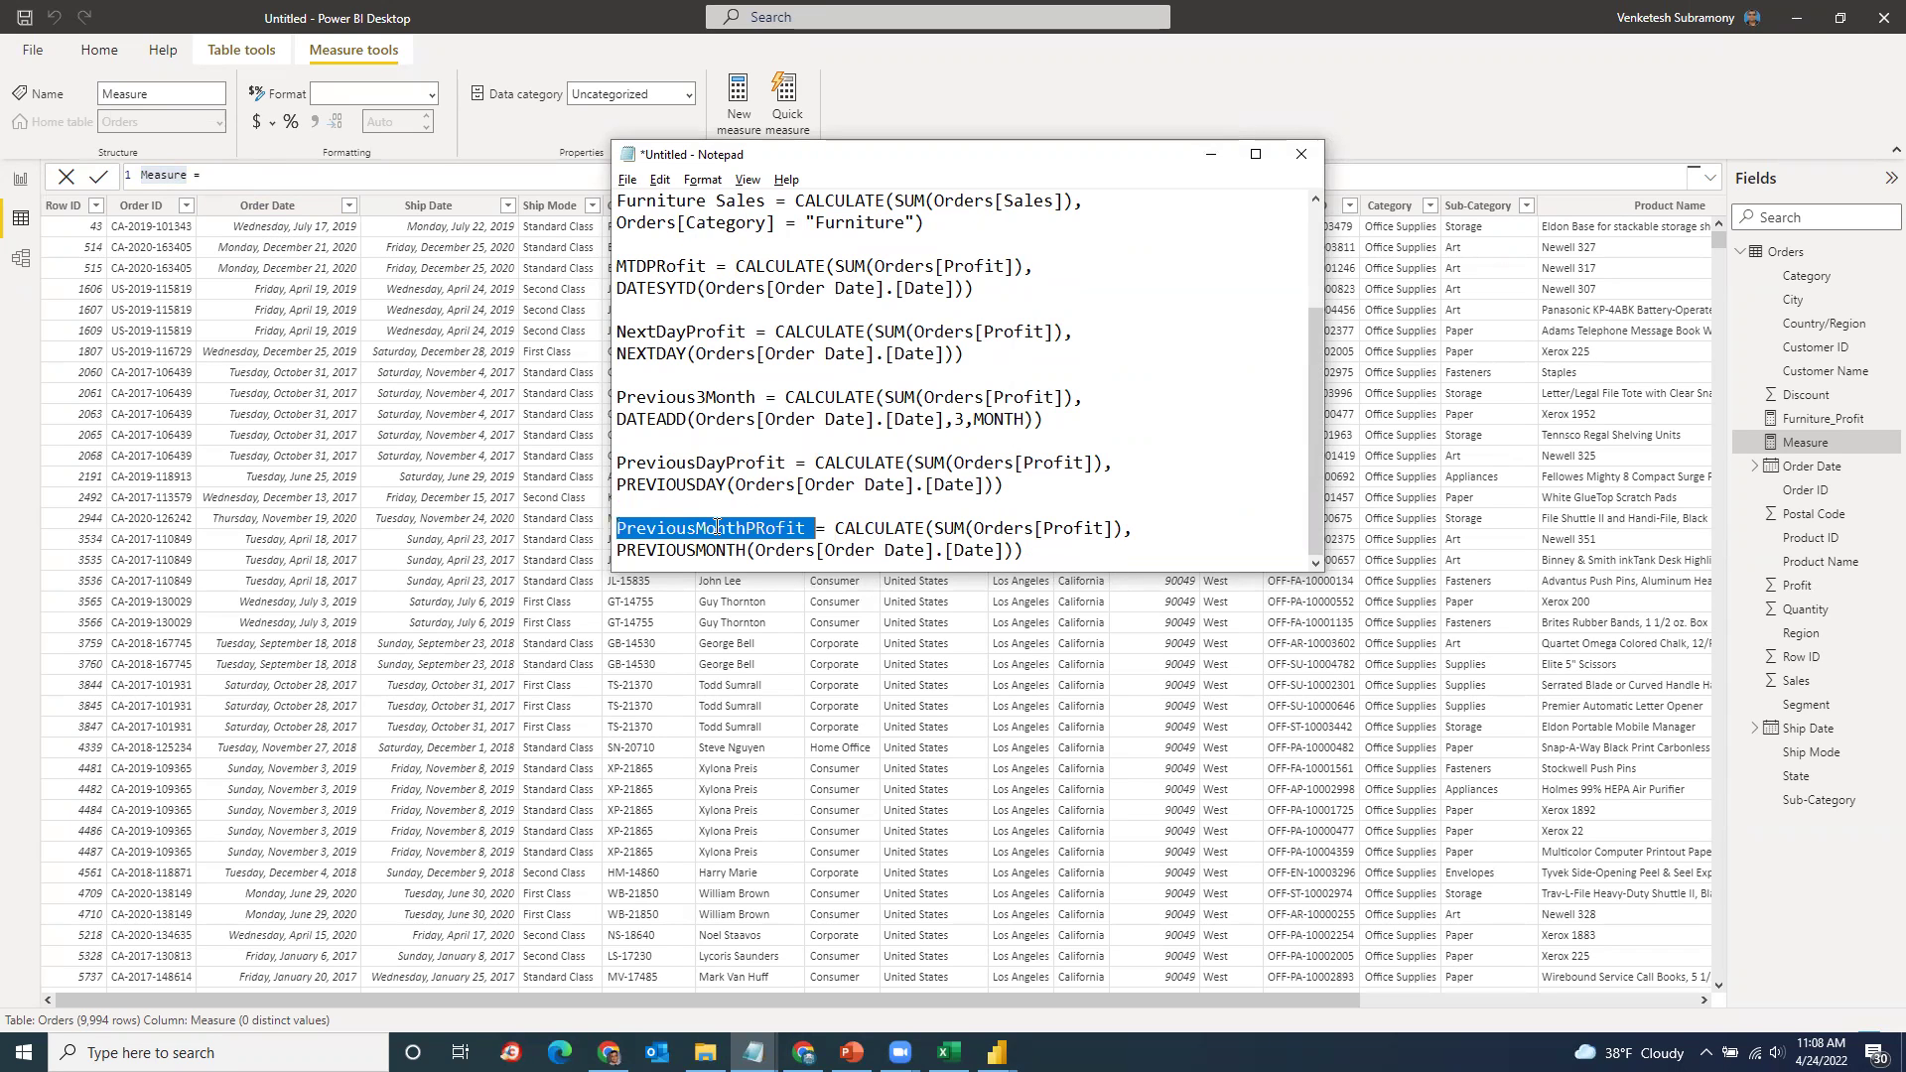
{"action": "left_click", "coordinate": [151, 169]}
{"action": "key", "text": "ctrl+a"}
{"action": "key", "text": "ctrl+v"}
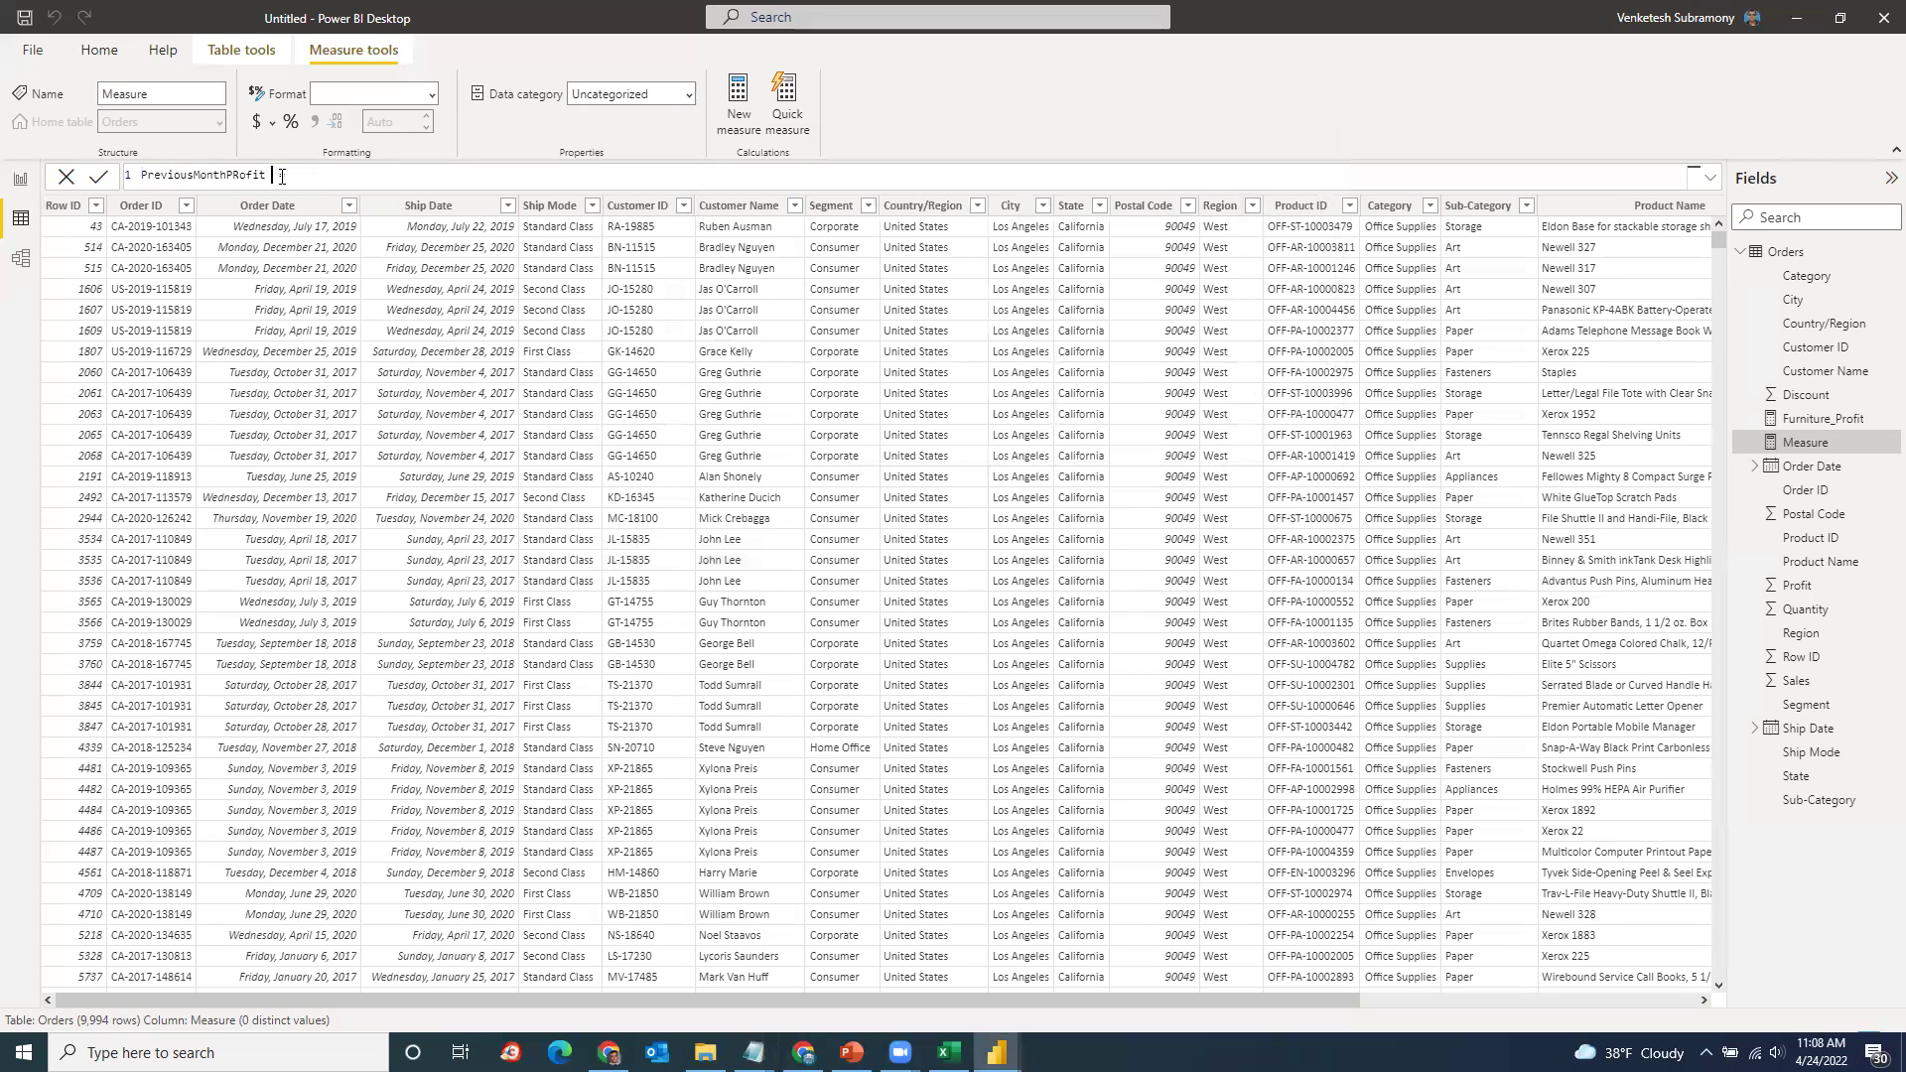
Step: Check the formula in Notepad and begin the PreviousMonthPRofit expression with CALCULATE(SUM(Orders[Profit]),
{"action": "key", "text": "alt+Tab"}
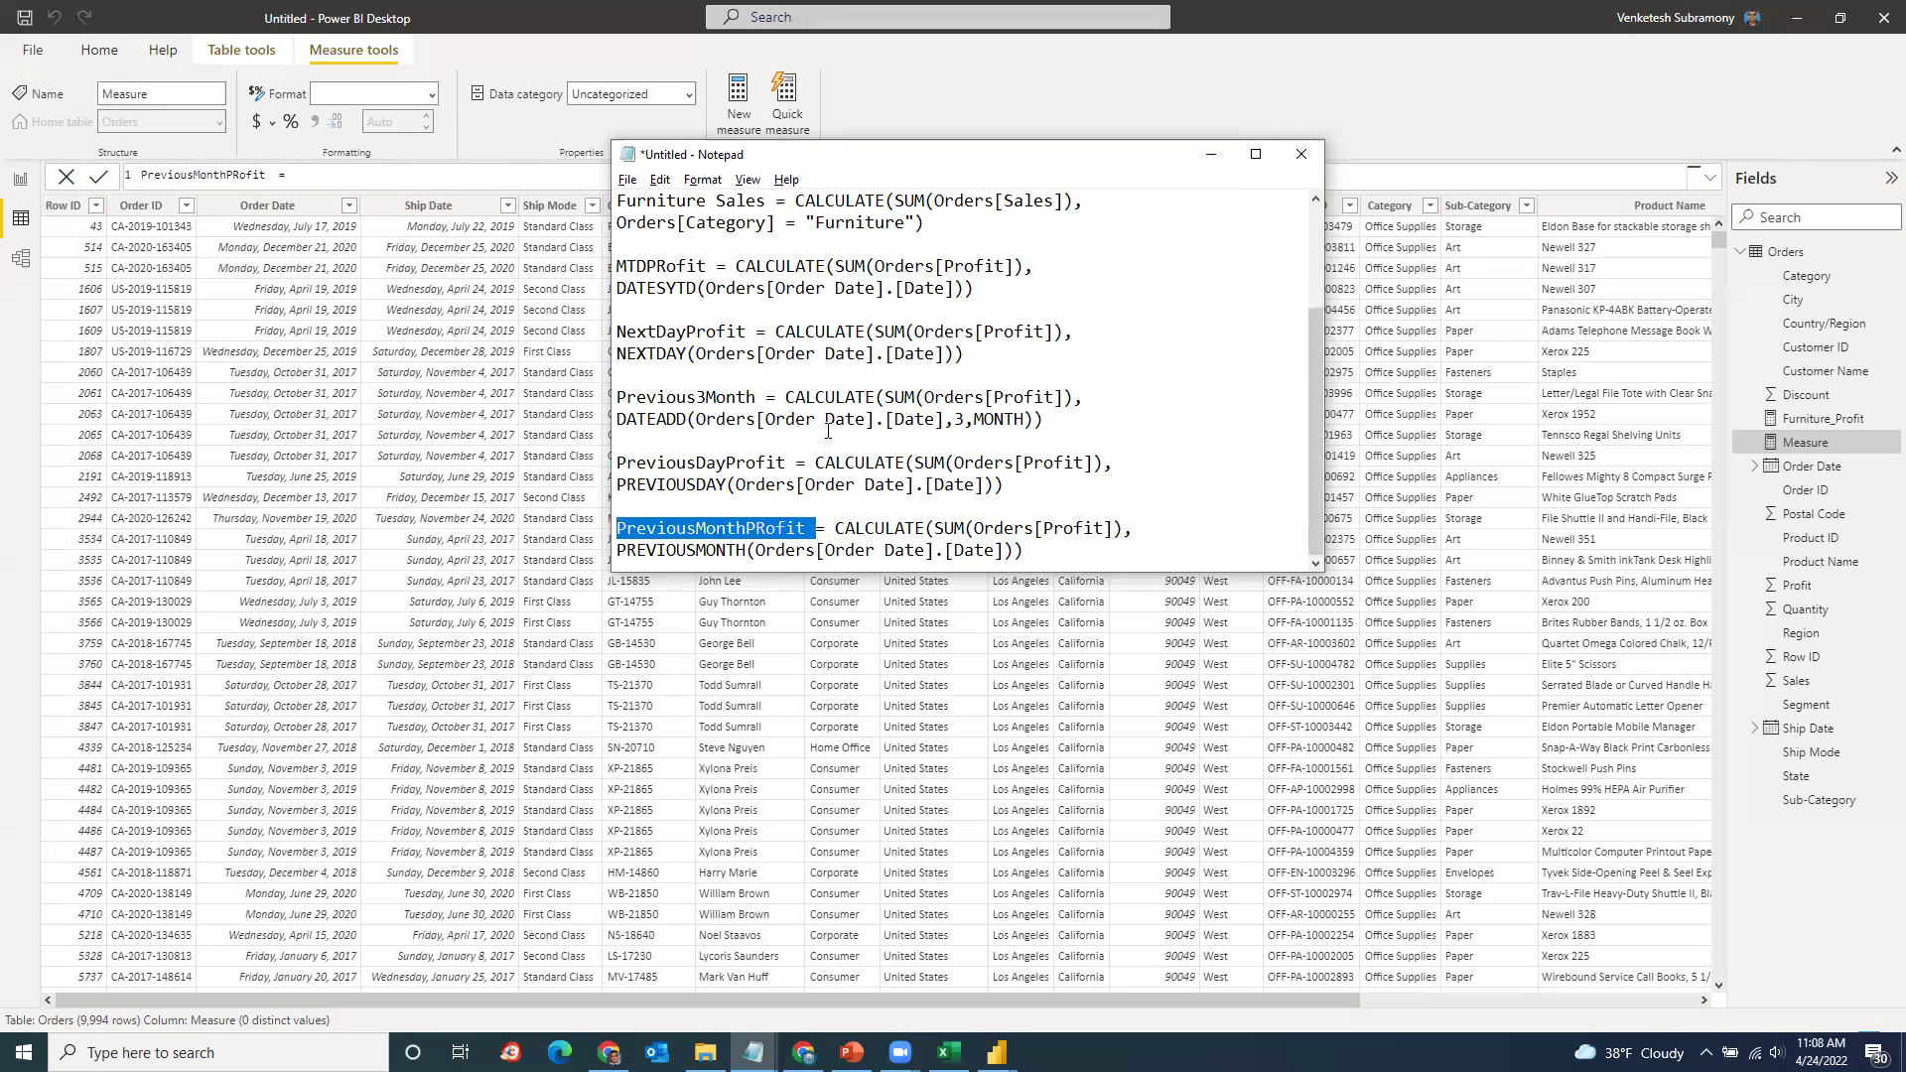
{"action": "key", "text": "alt+Tab"}
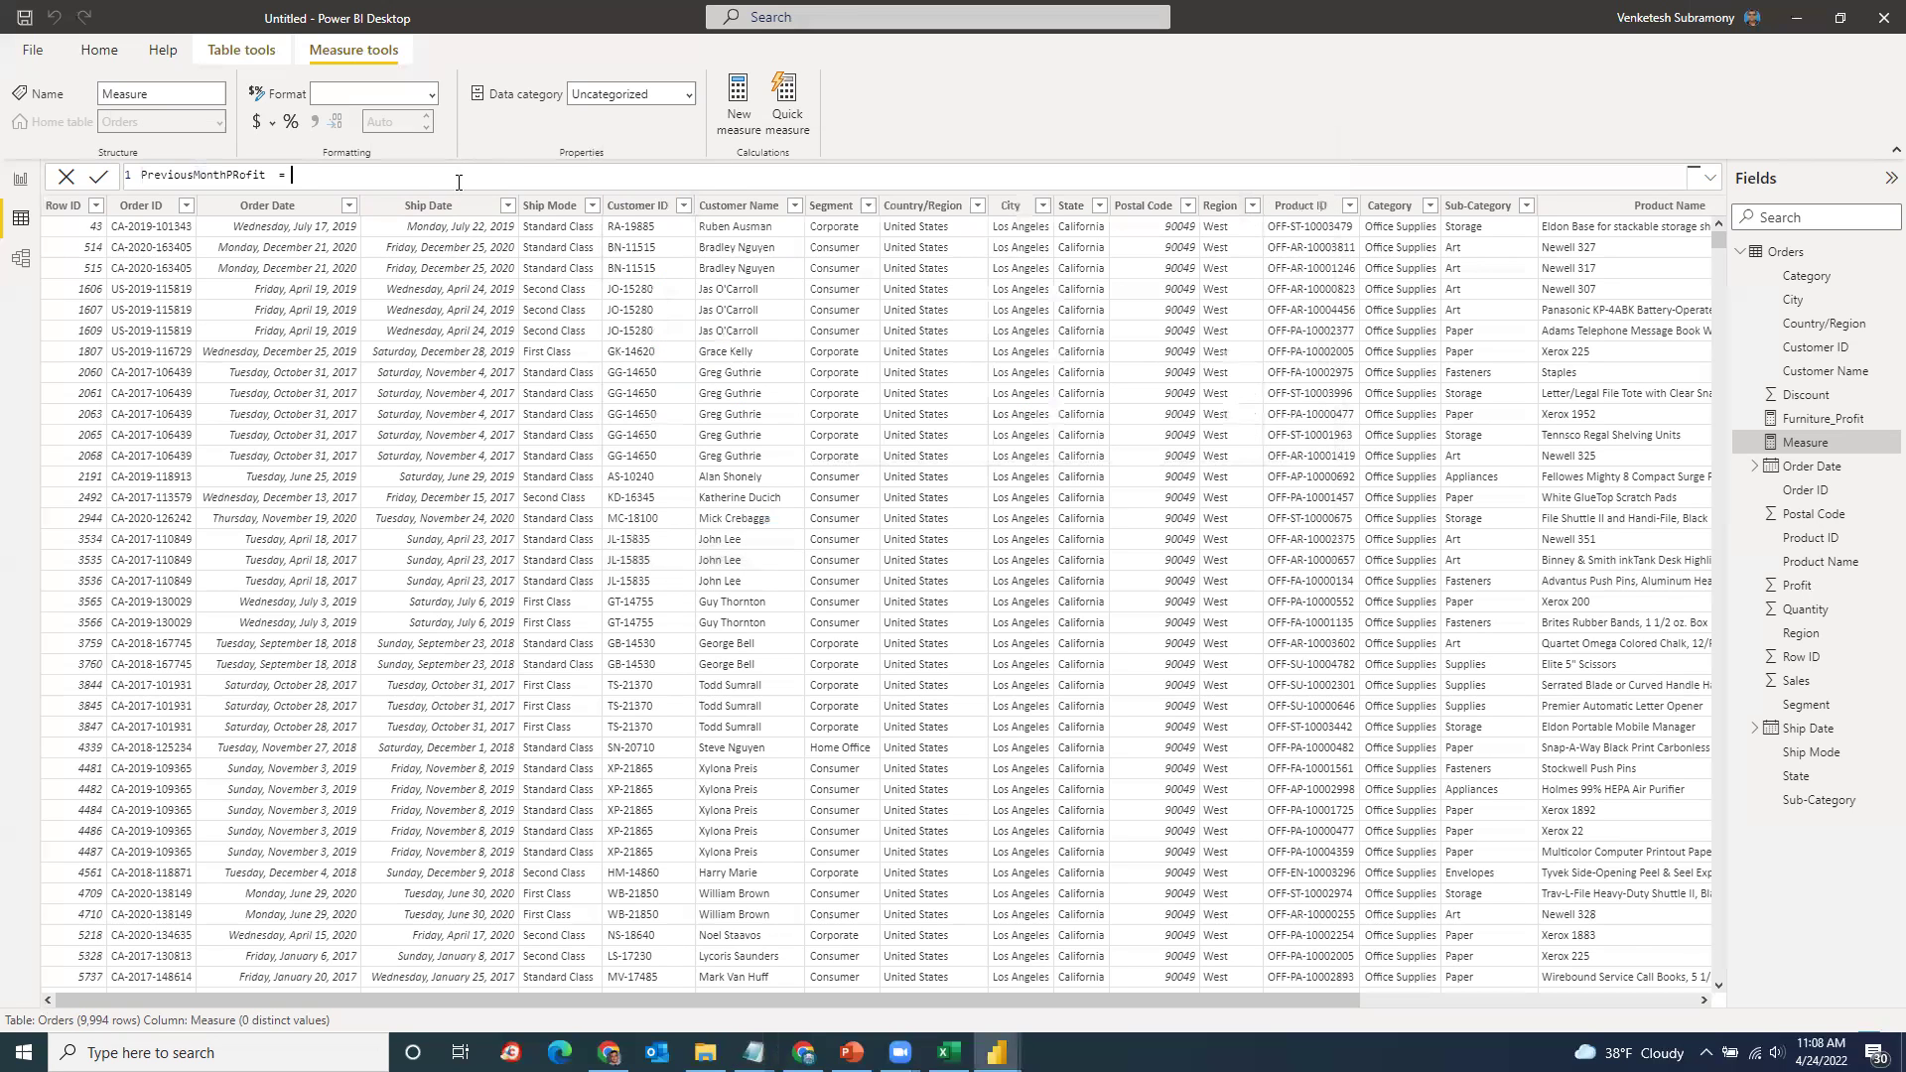
{"action": "type", "text": "CA"}
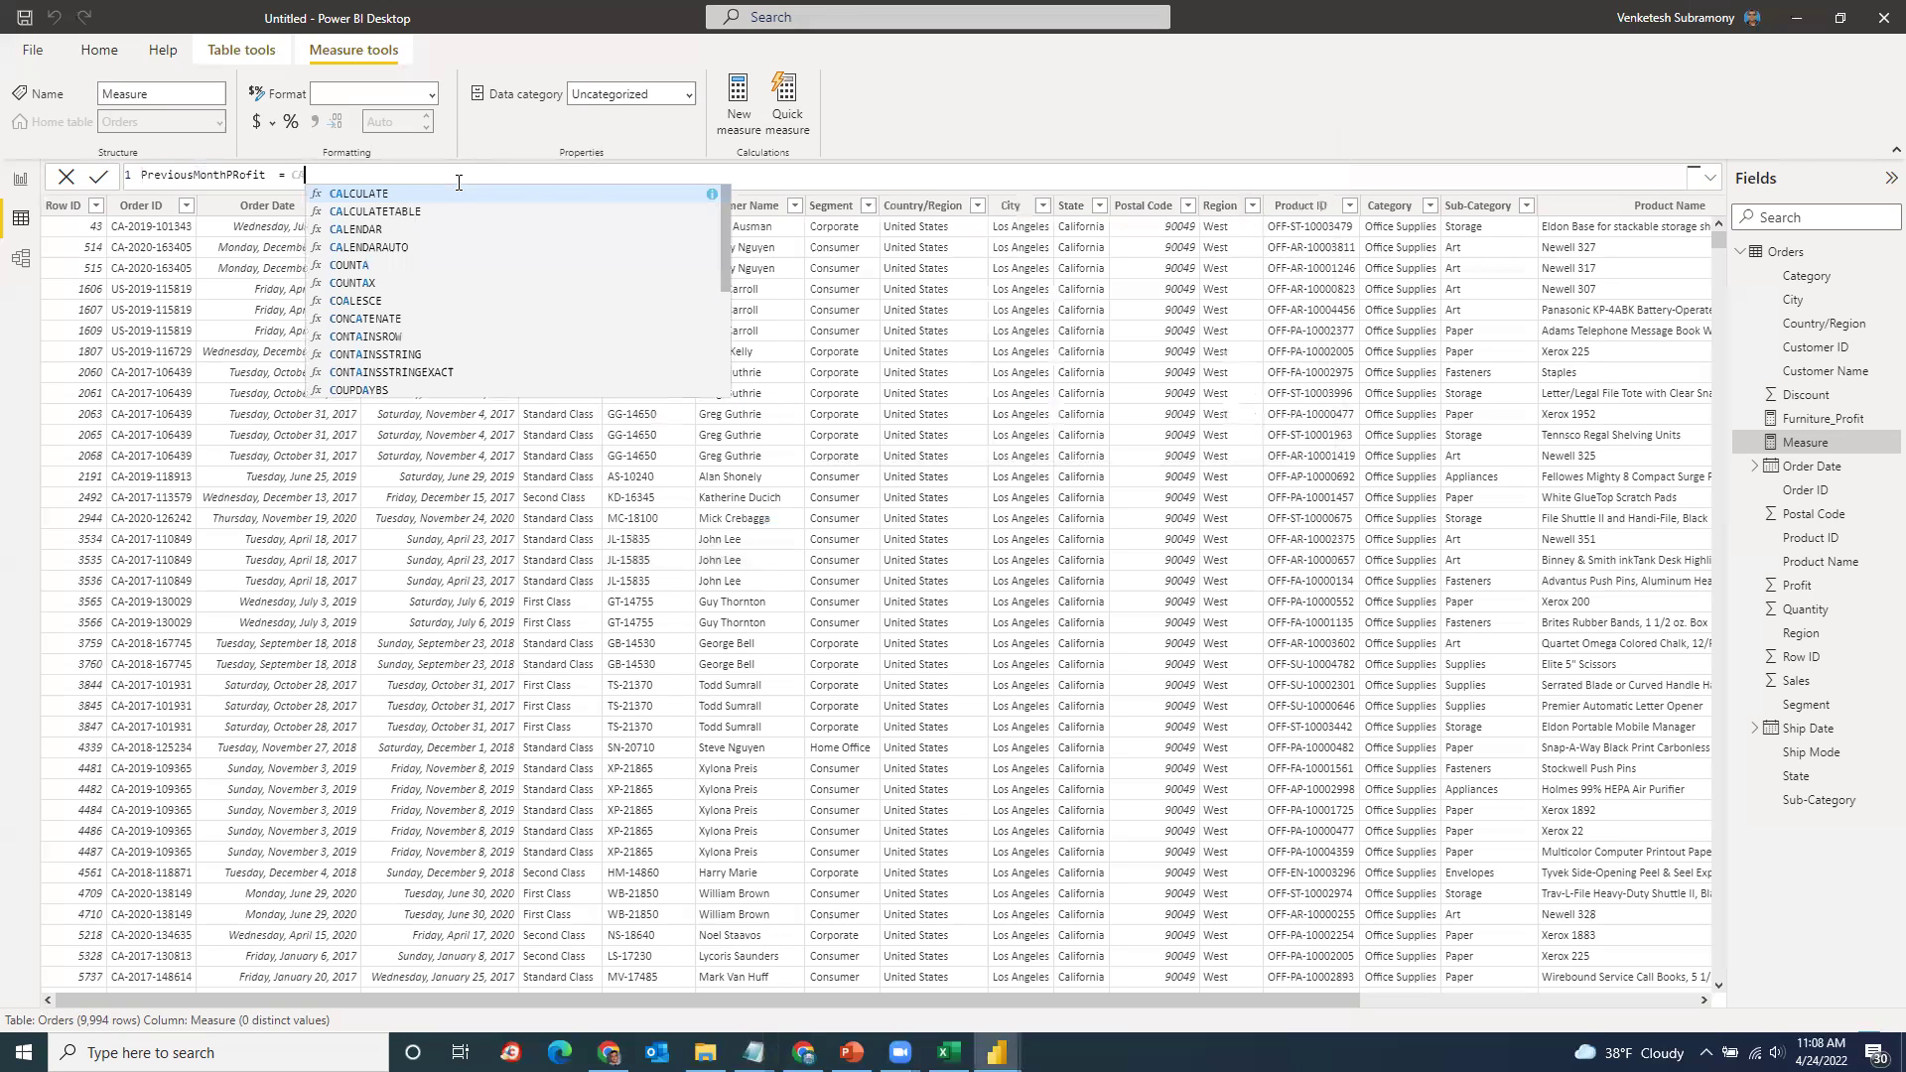
{"action": "left_click", "coordinate": [443, 189]}
{"action": "type", "text": "SUM"}
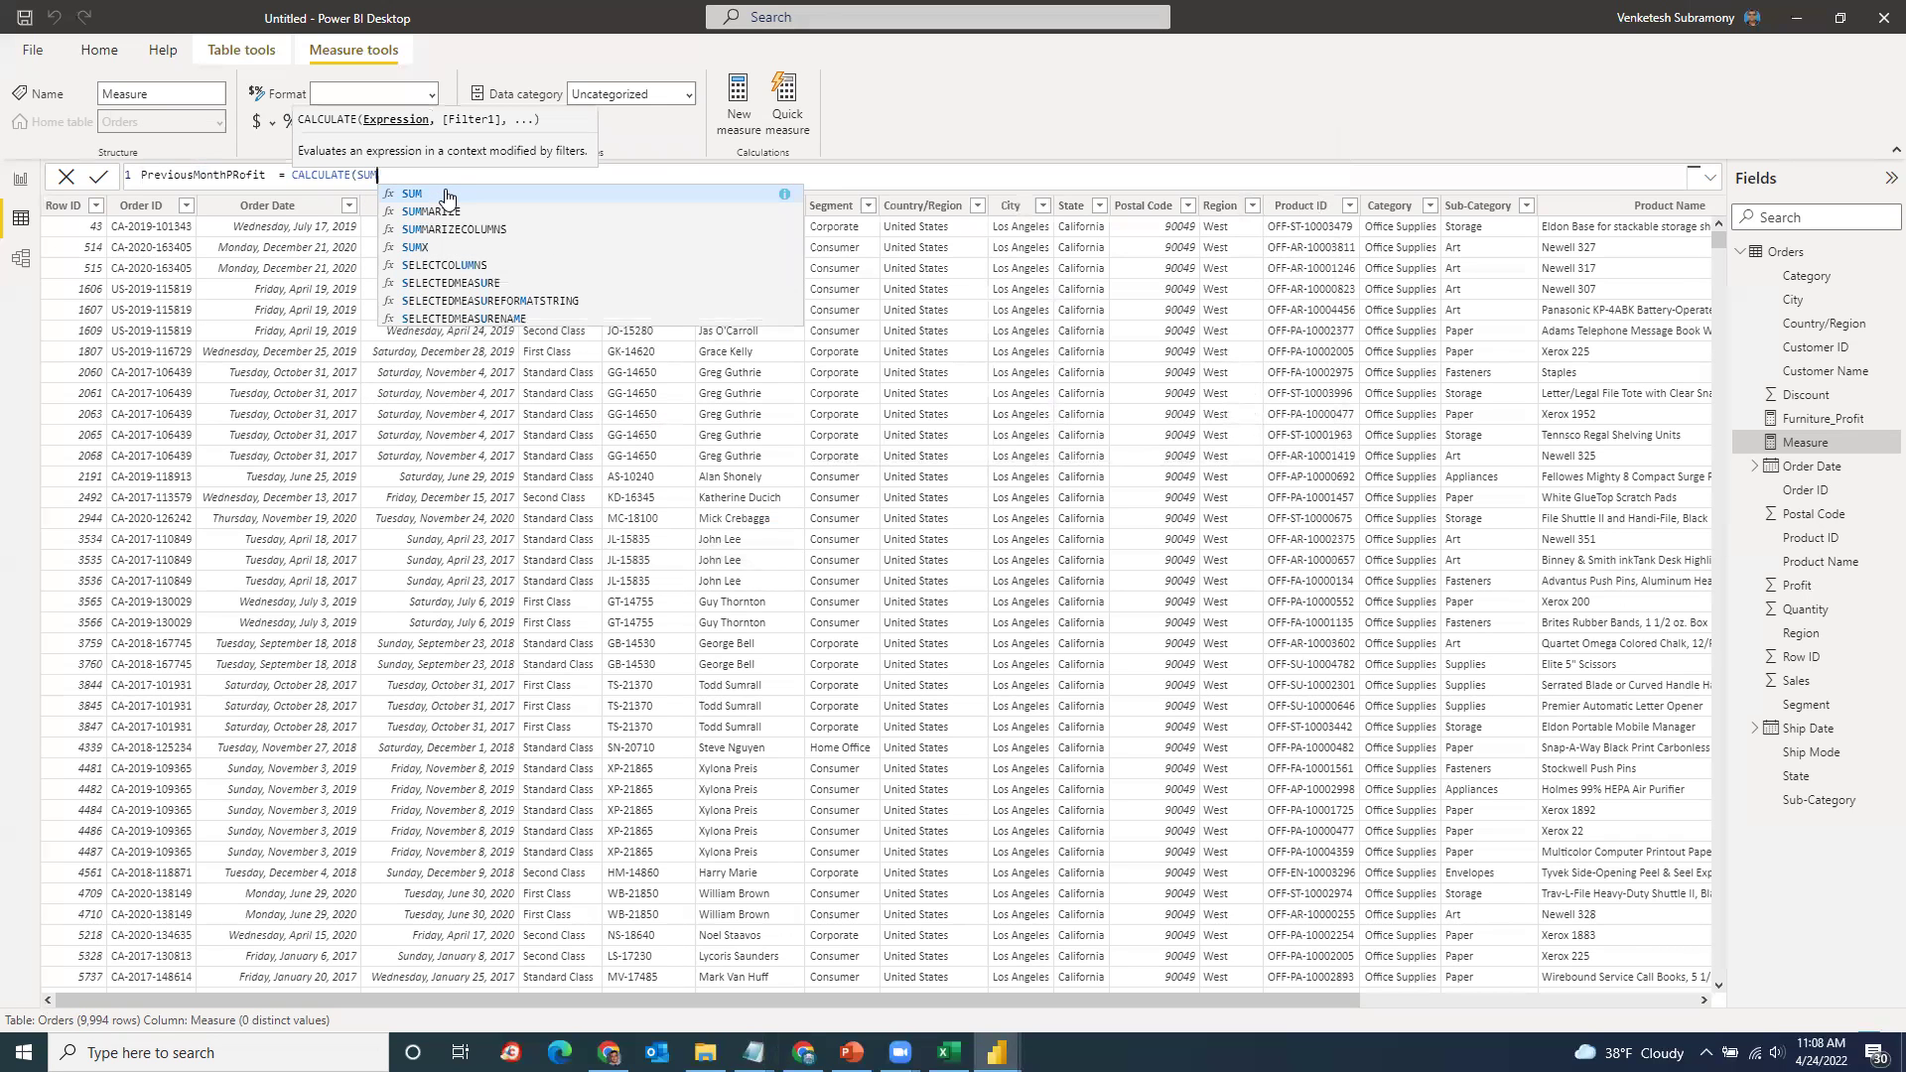
{"action": "left_click", "coordinate": [445, 195]}
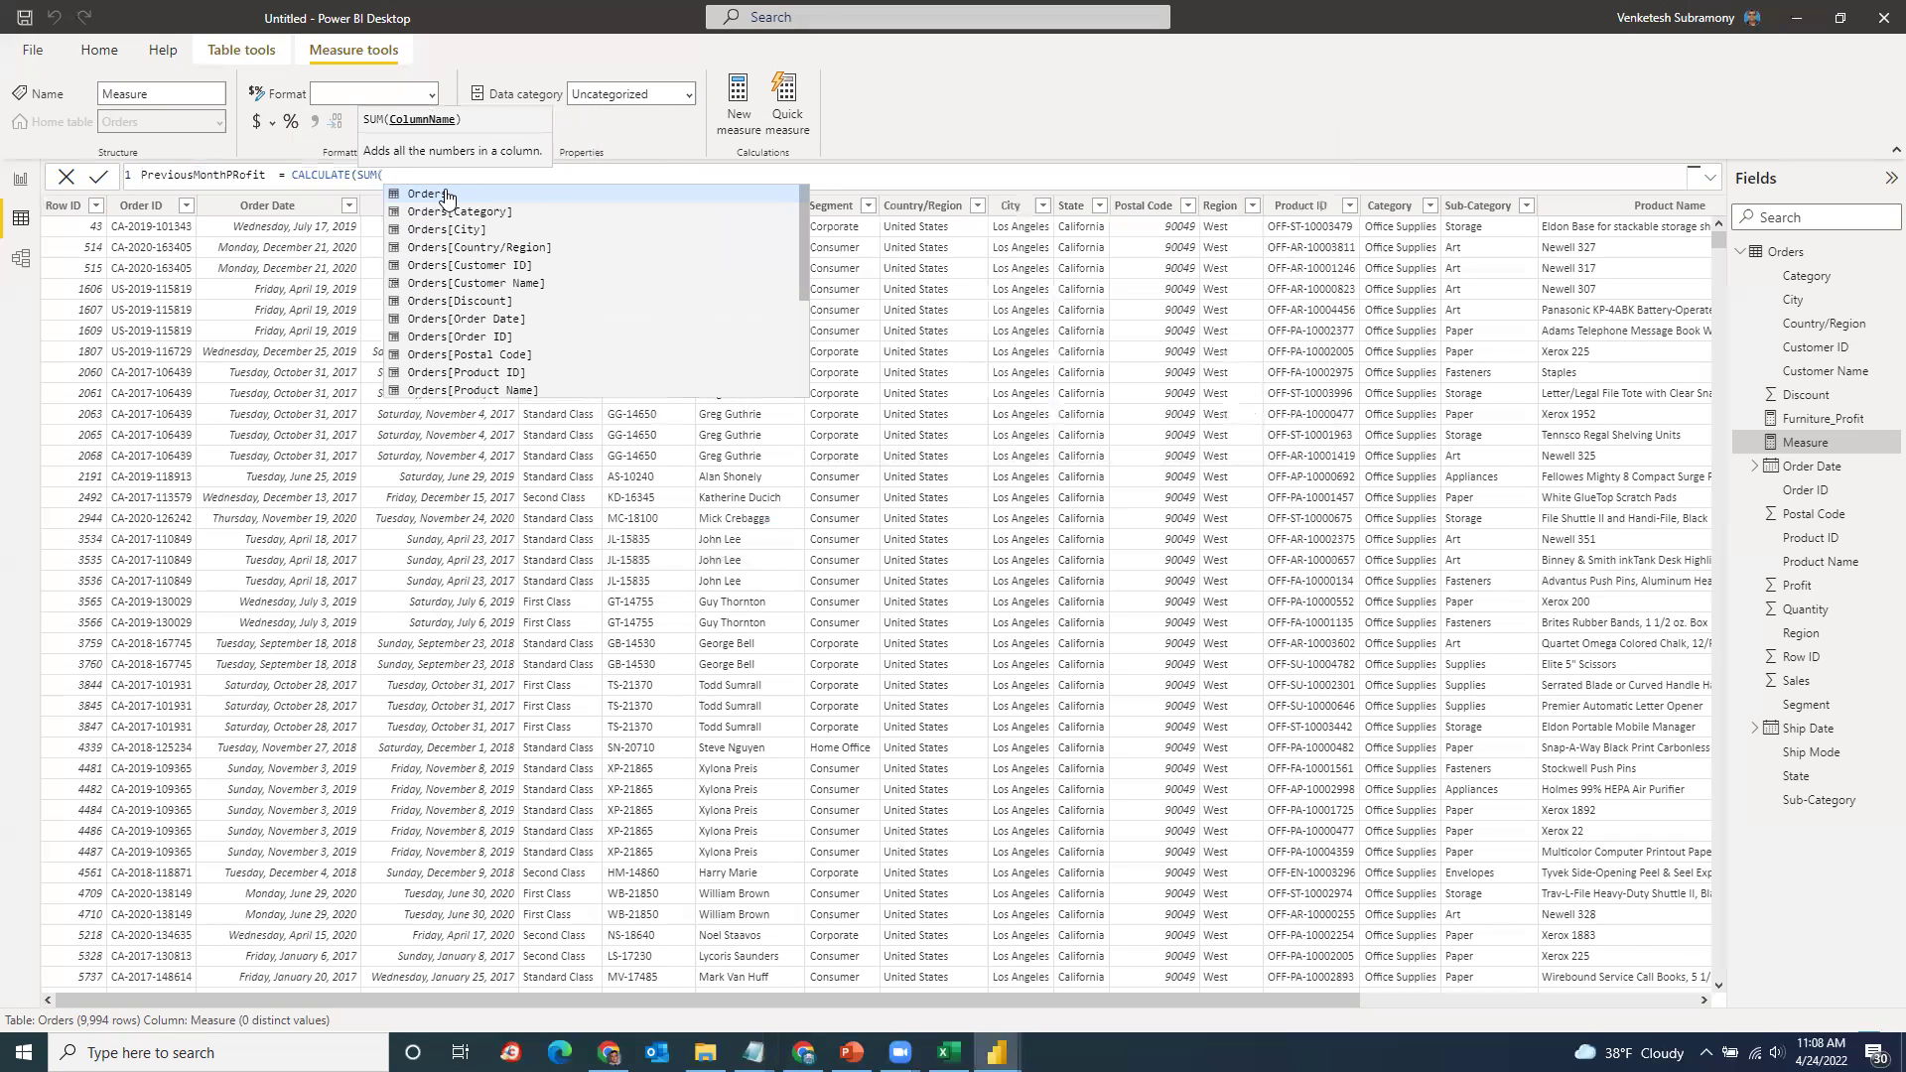
{"action": "type", "text": "Pro"}
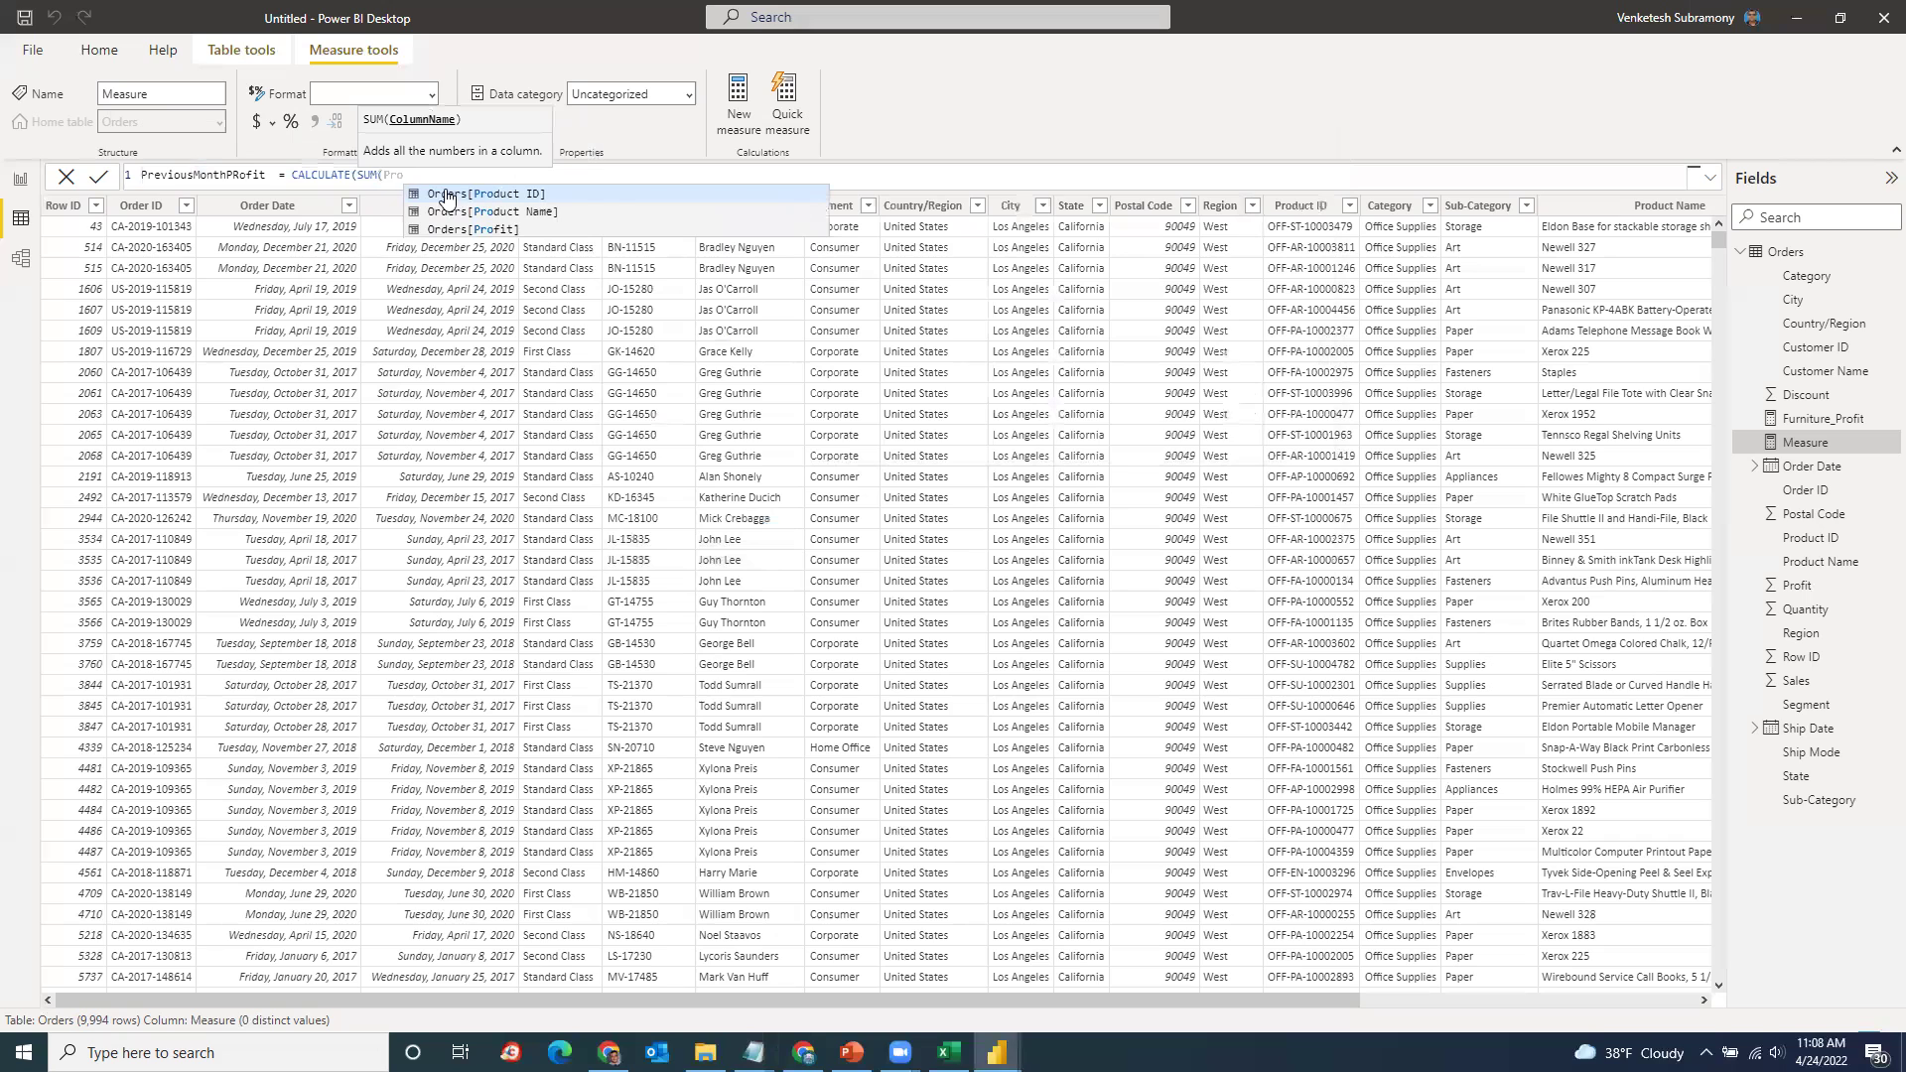
{"action": "left_click", "coordinate": [502, 229]}
{"action": "type", "text": "),"}
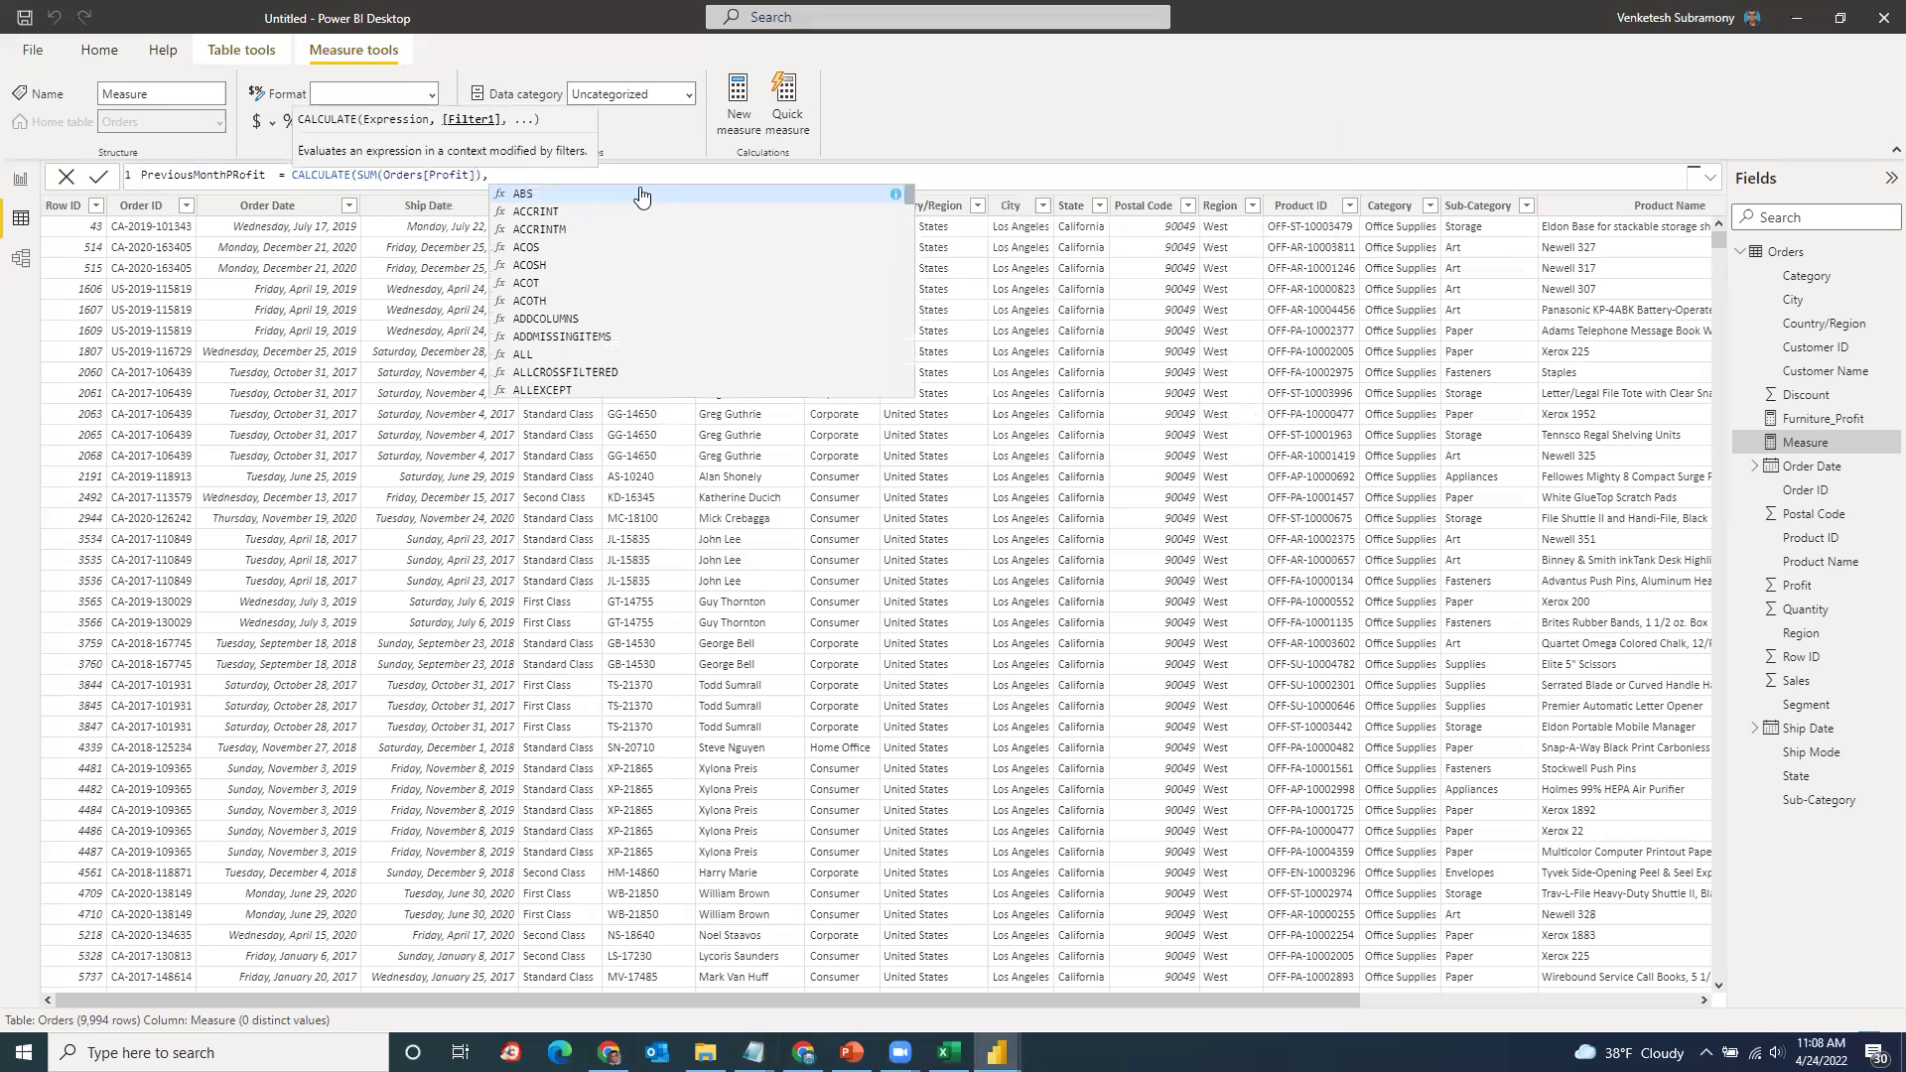
Step: Add the filter PREVIOUSMONTH(Orders[Order Date]) two lines below, checking the Notepad formula for reference
{"action": "key", "text": "shift+Return"}
{"action": "key", "text": "shift+Return"}
{"action": "key", "text": "shift+Return"}
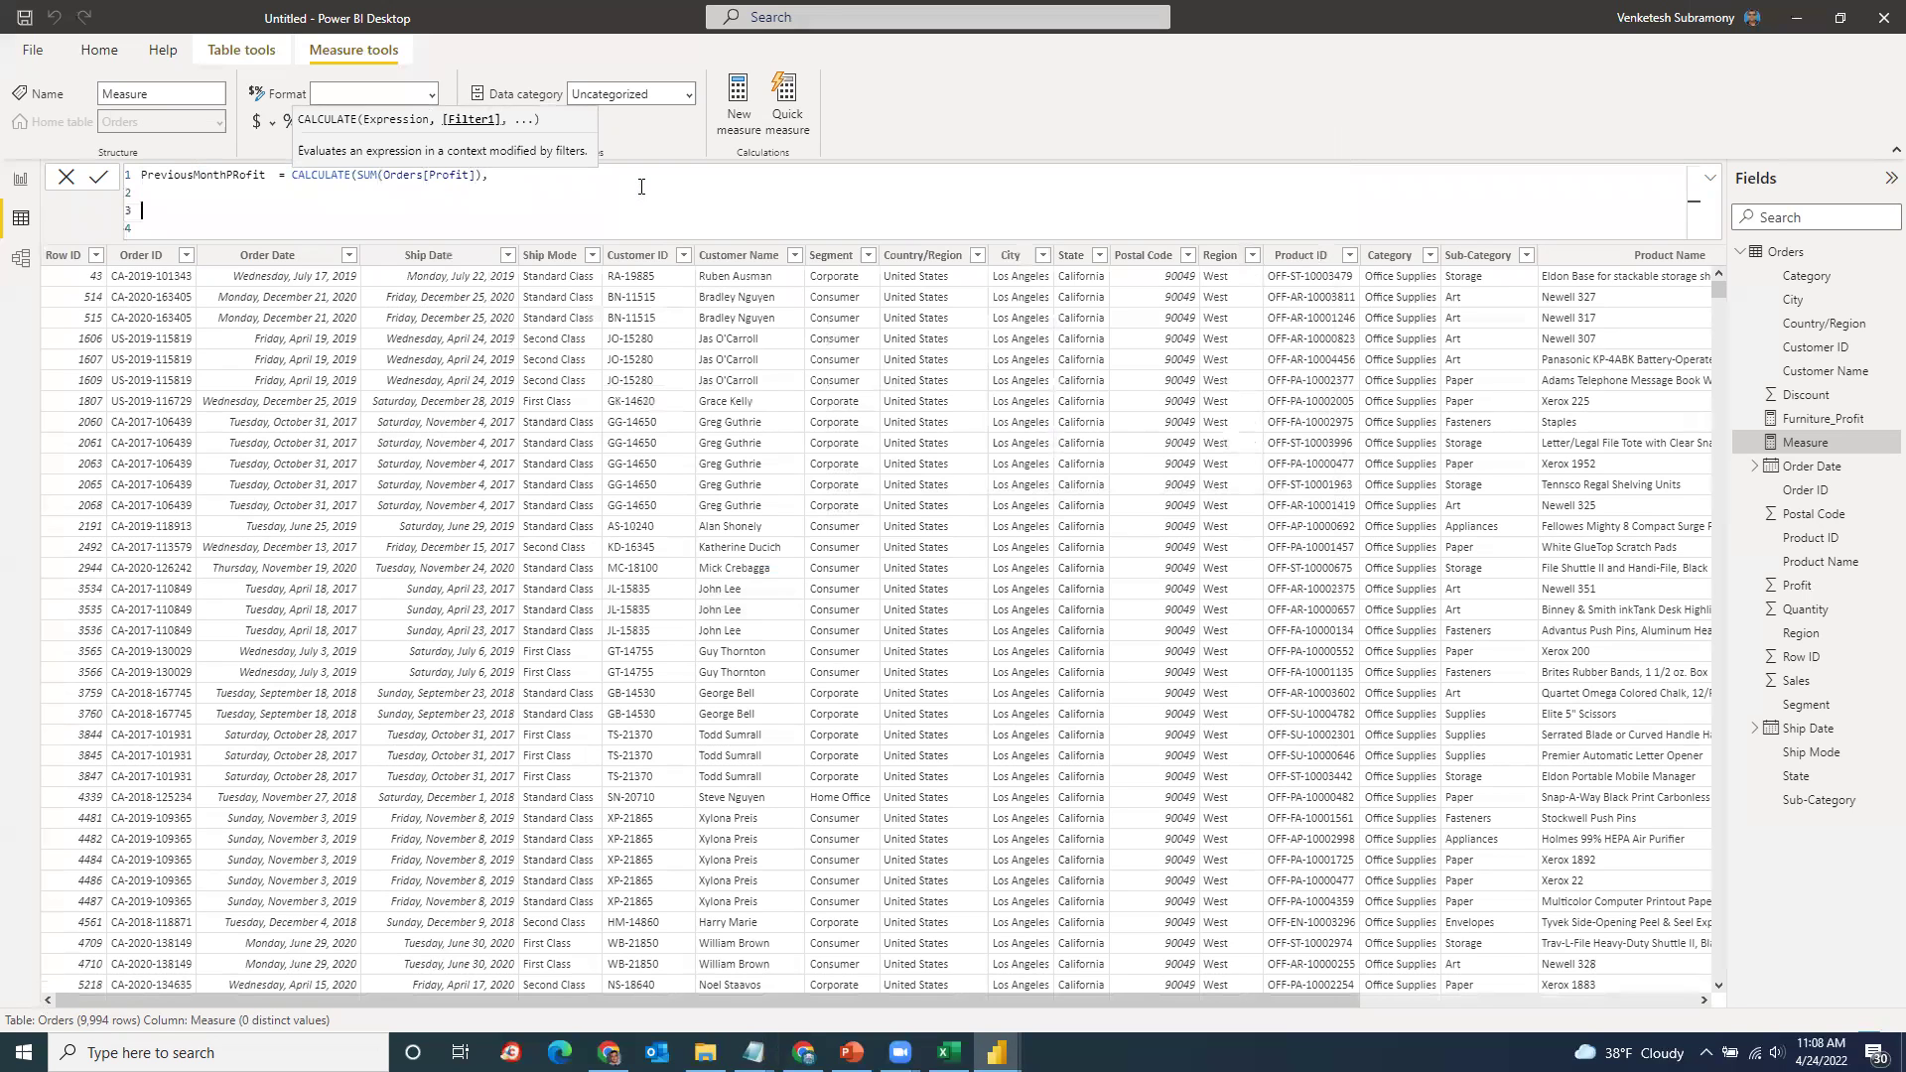
{"action": "key", "text": "alt+Tab"}
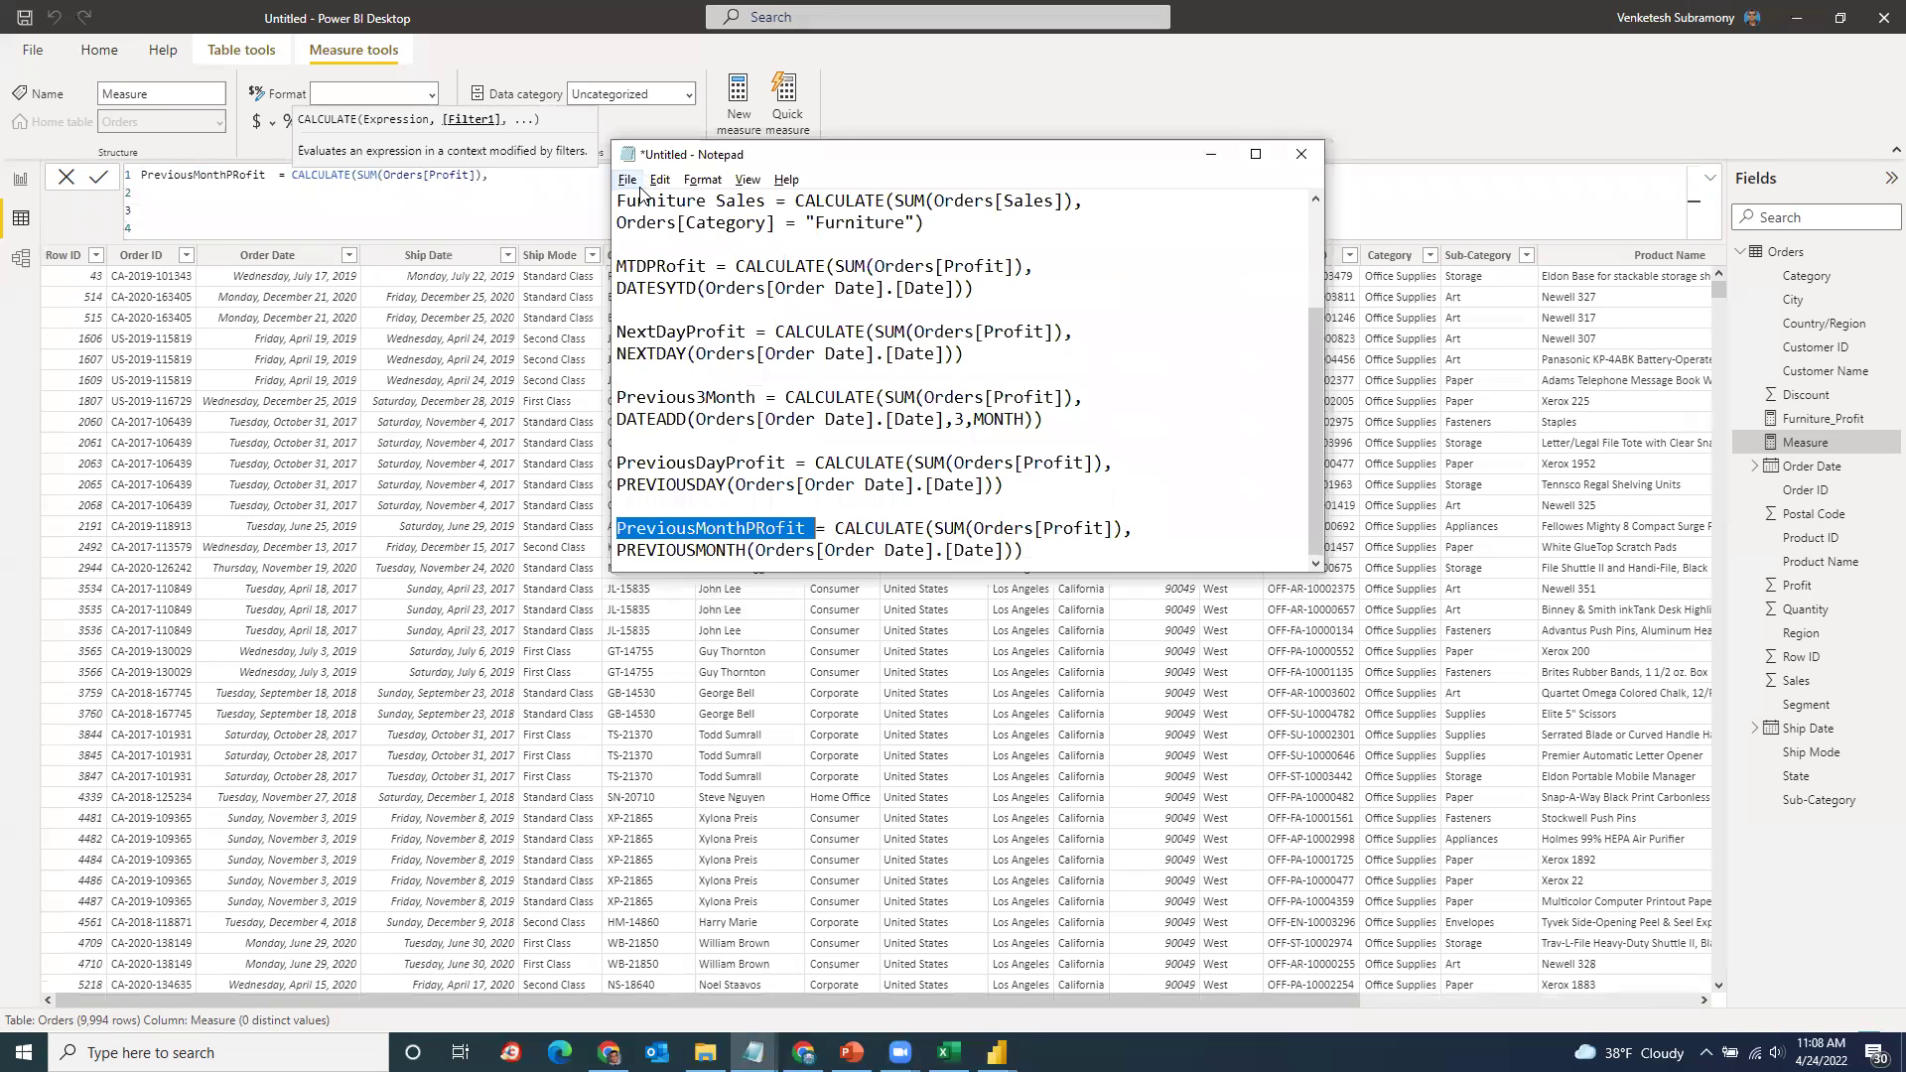
{"action": "key", "text": "alt+Tab"}
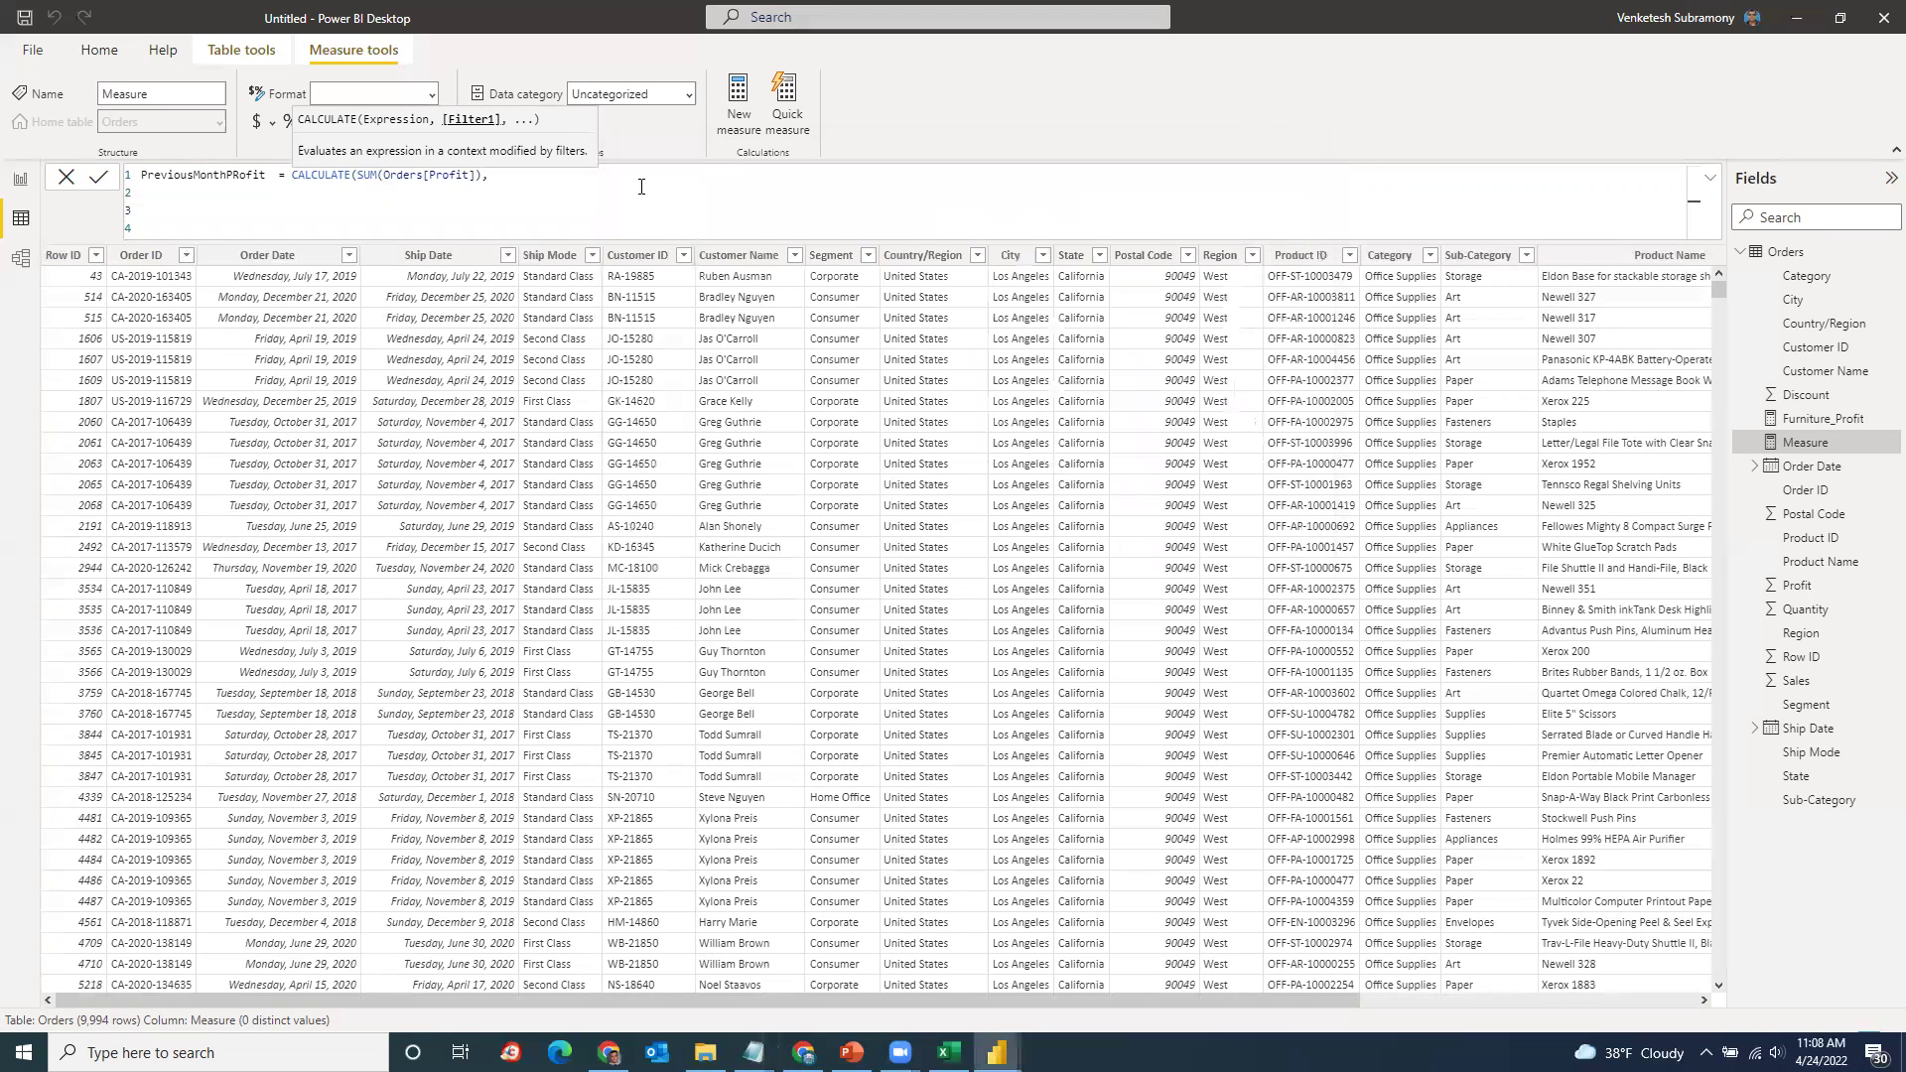
{"action": "type", "text": "PREVI"}
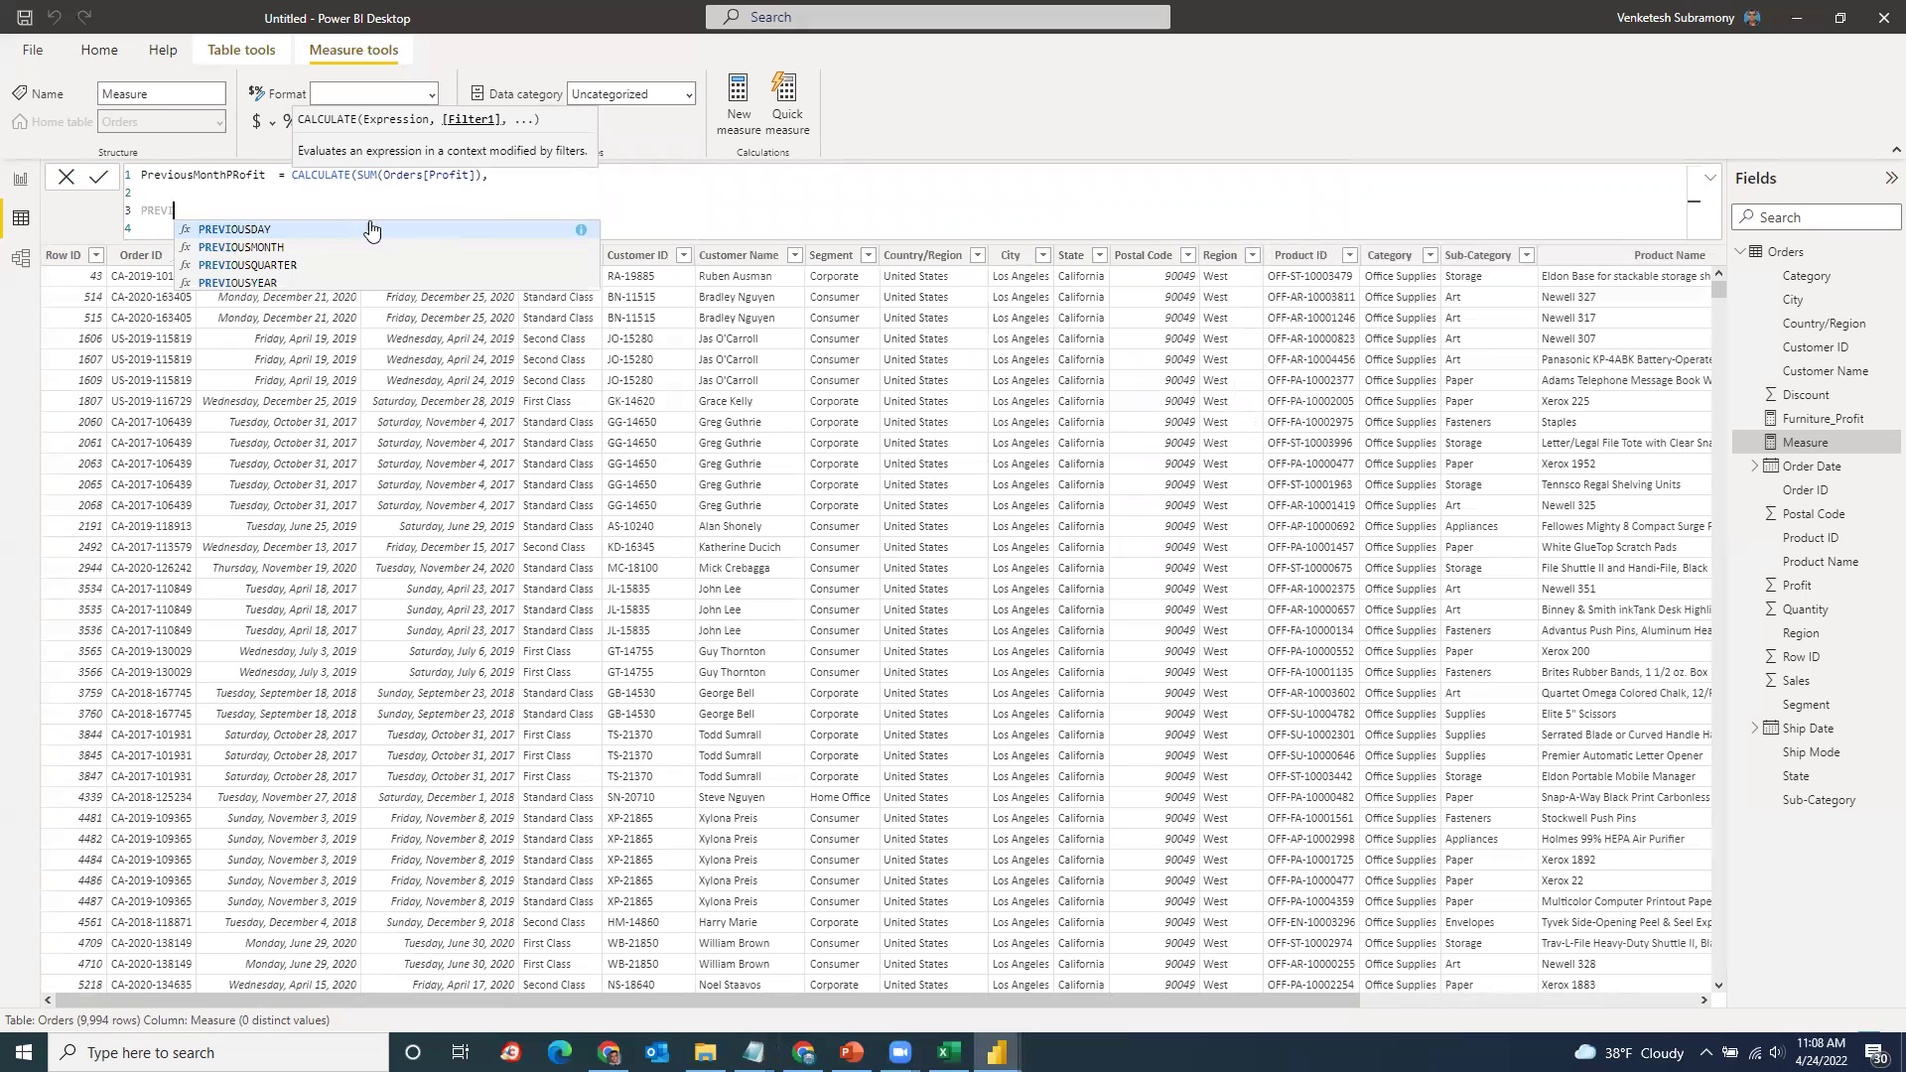
{"action": "left_click", "coordinate": [302, 247]}
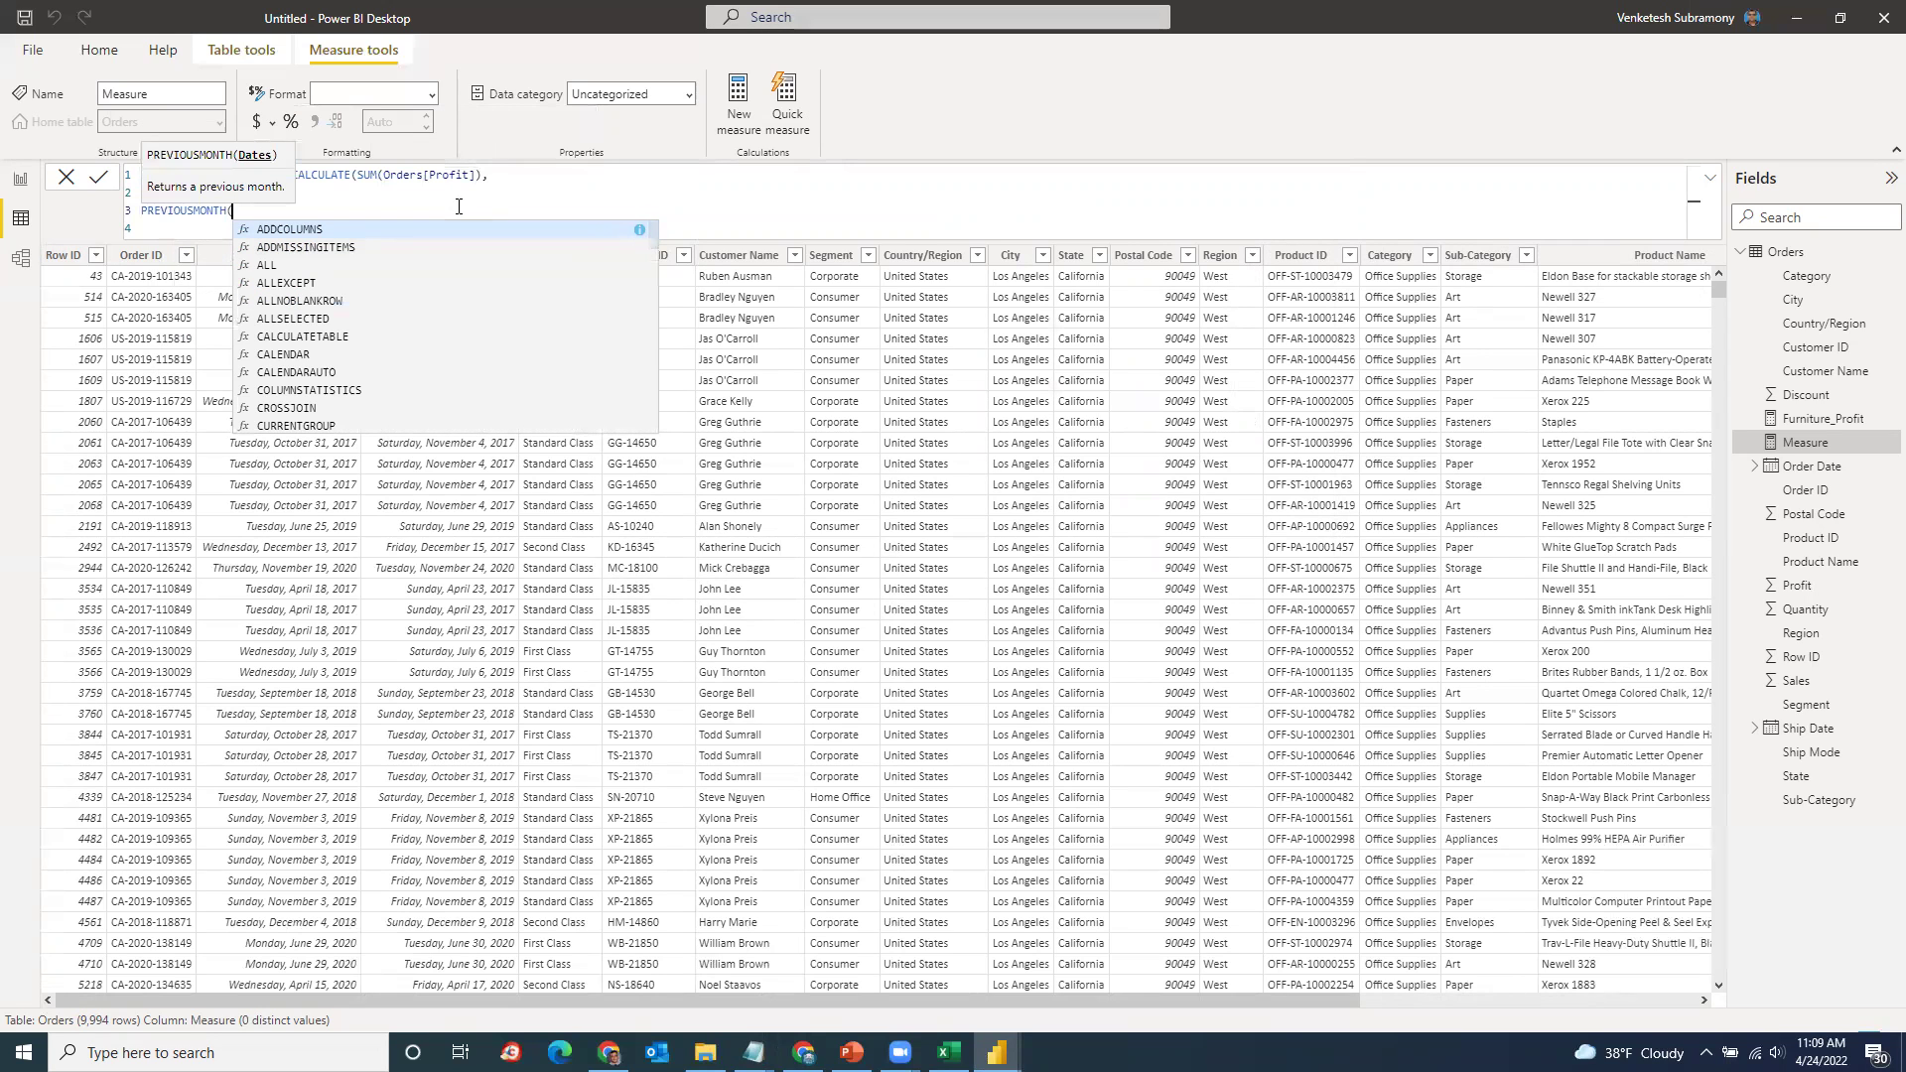
{"action": "type", "text": "Date"}
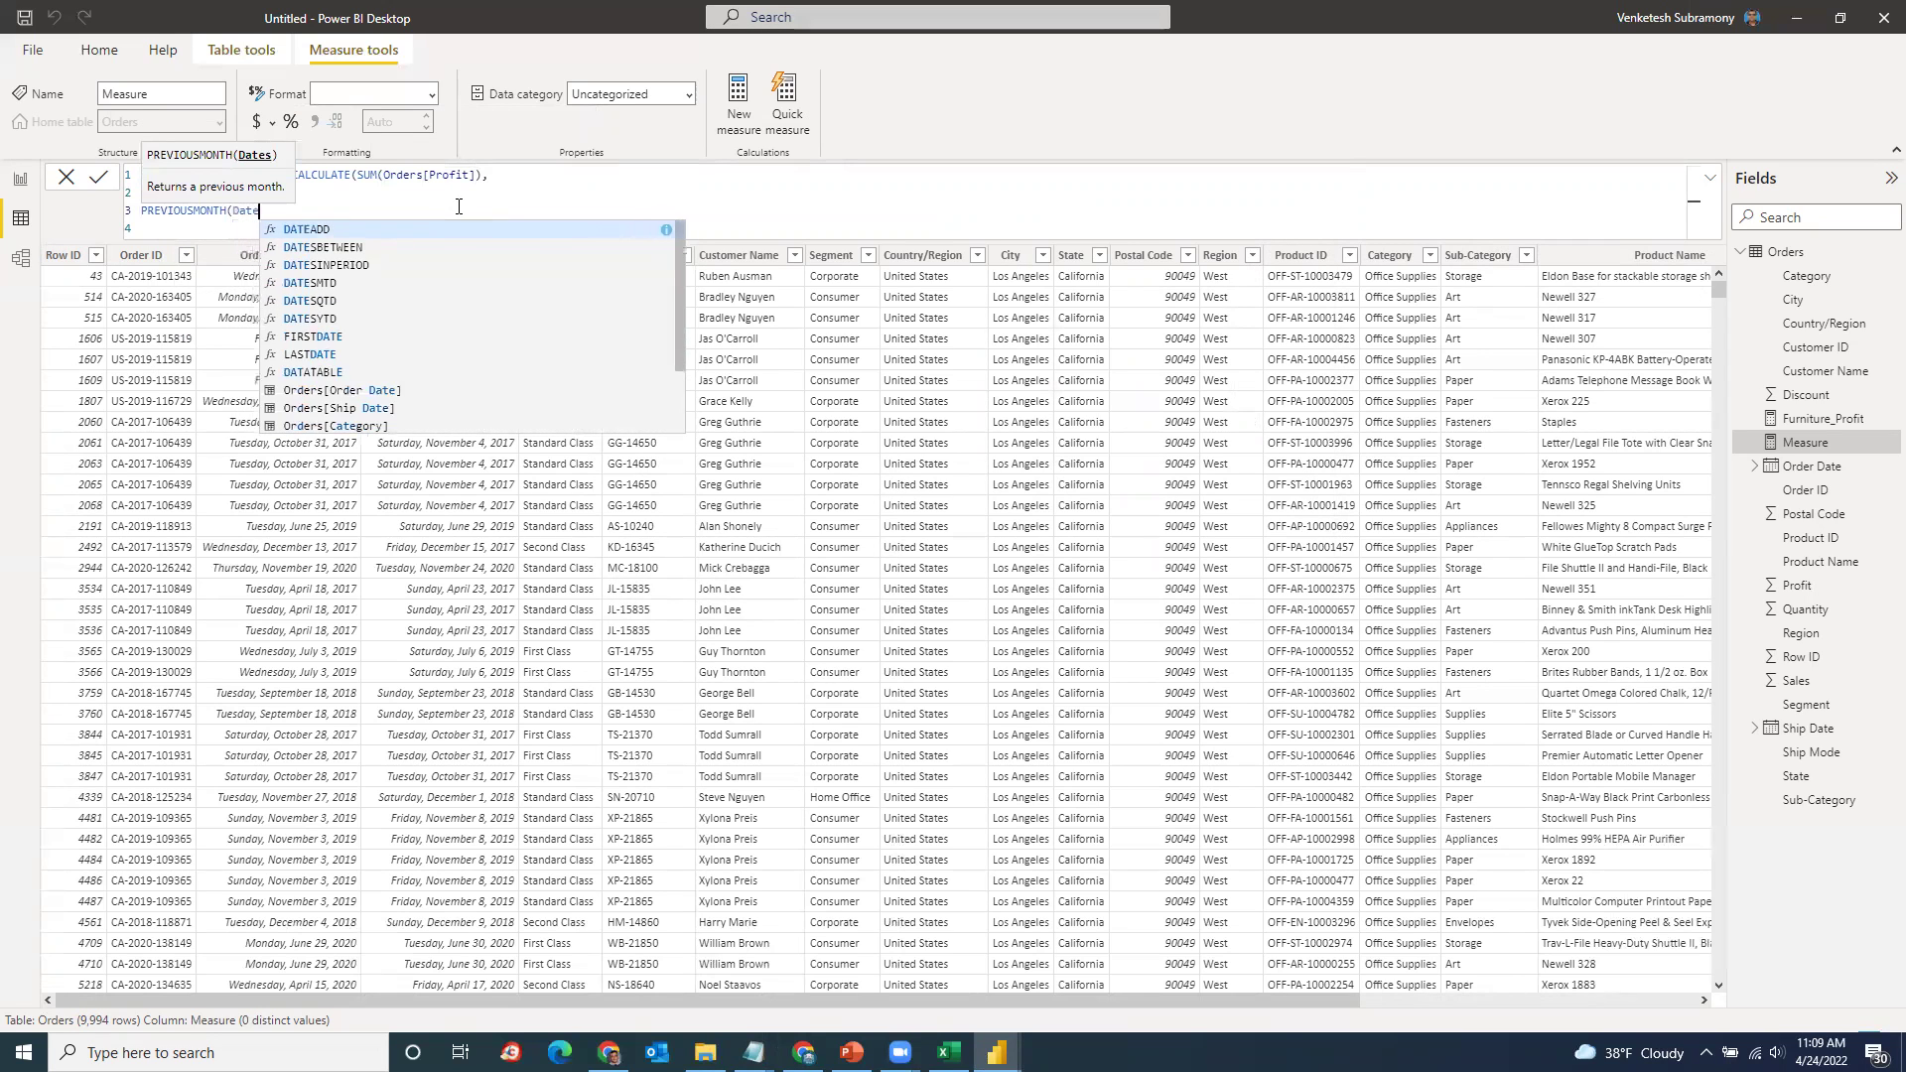
{"action": "left_click", "coordinate": [398, 392]}
{"action": "key", "text": "Tab"}
{"action": "type", "text": ")"}
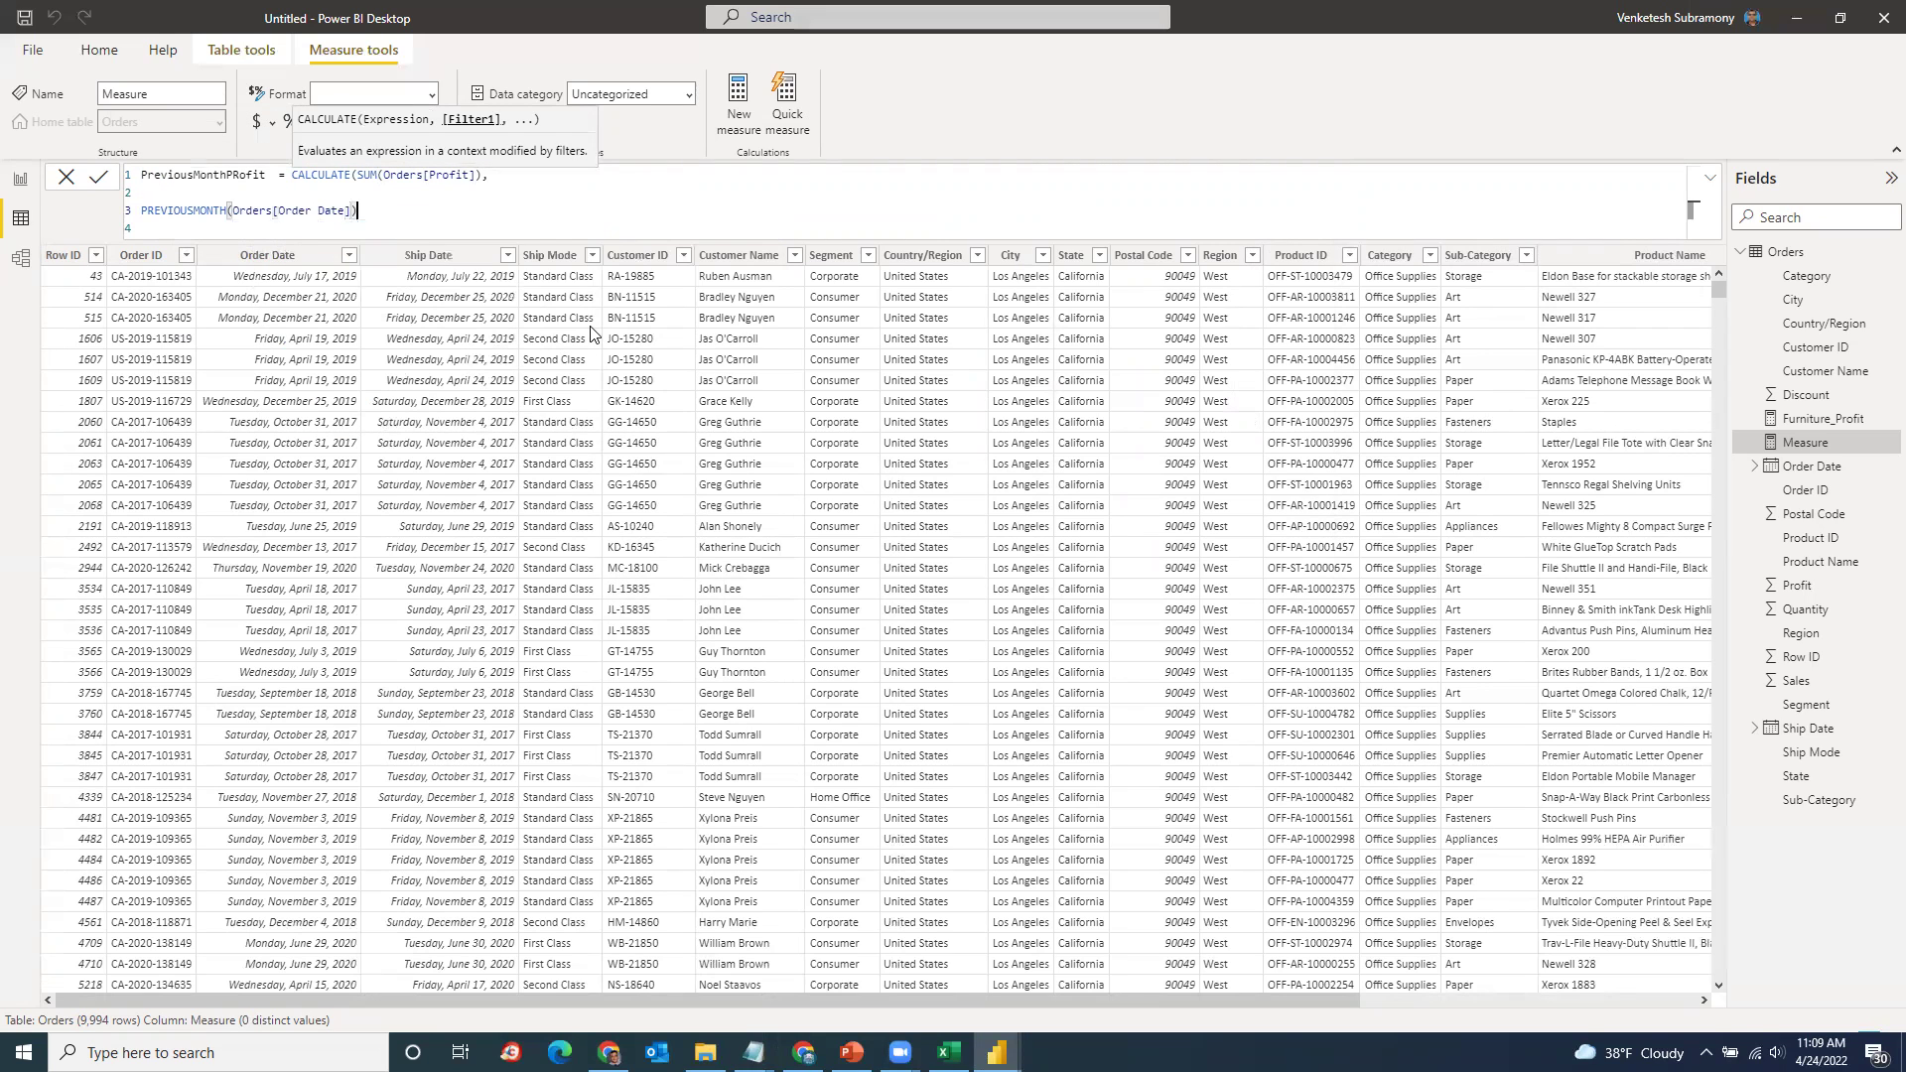
Step: Commit the PreviousMonthPRofit measure, return to the report view and expand the Order Date hierarchy
{"action": "key", "text": "Return"}
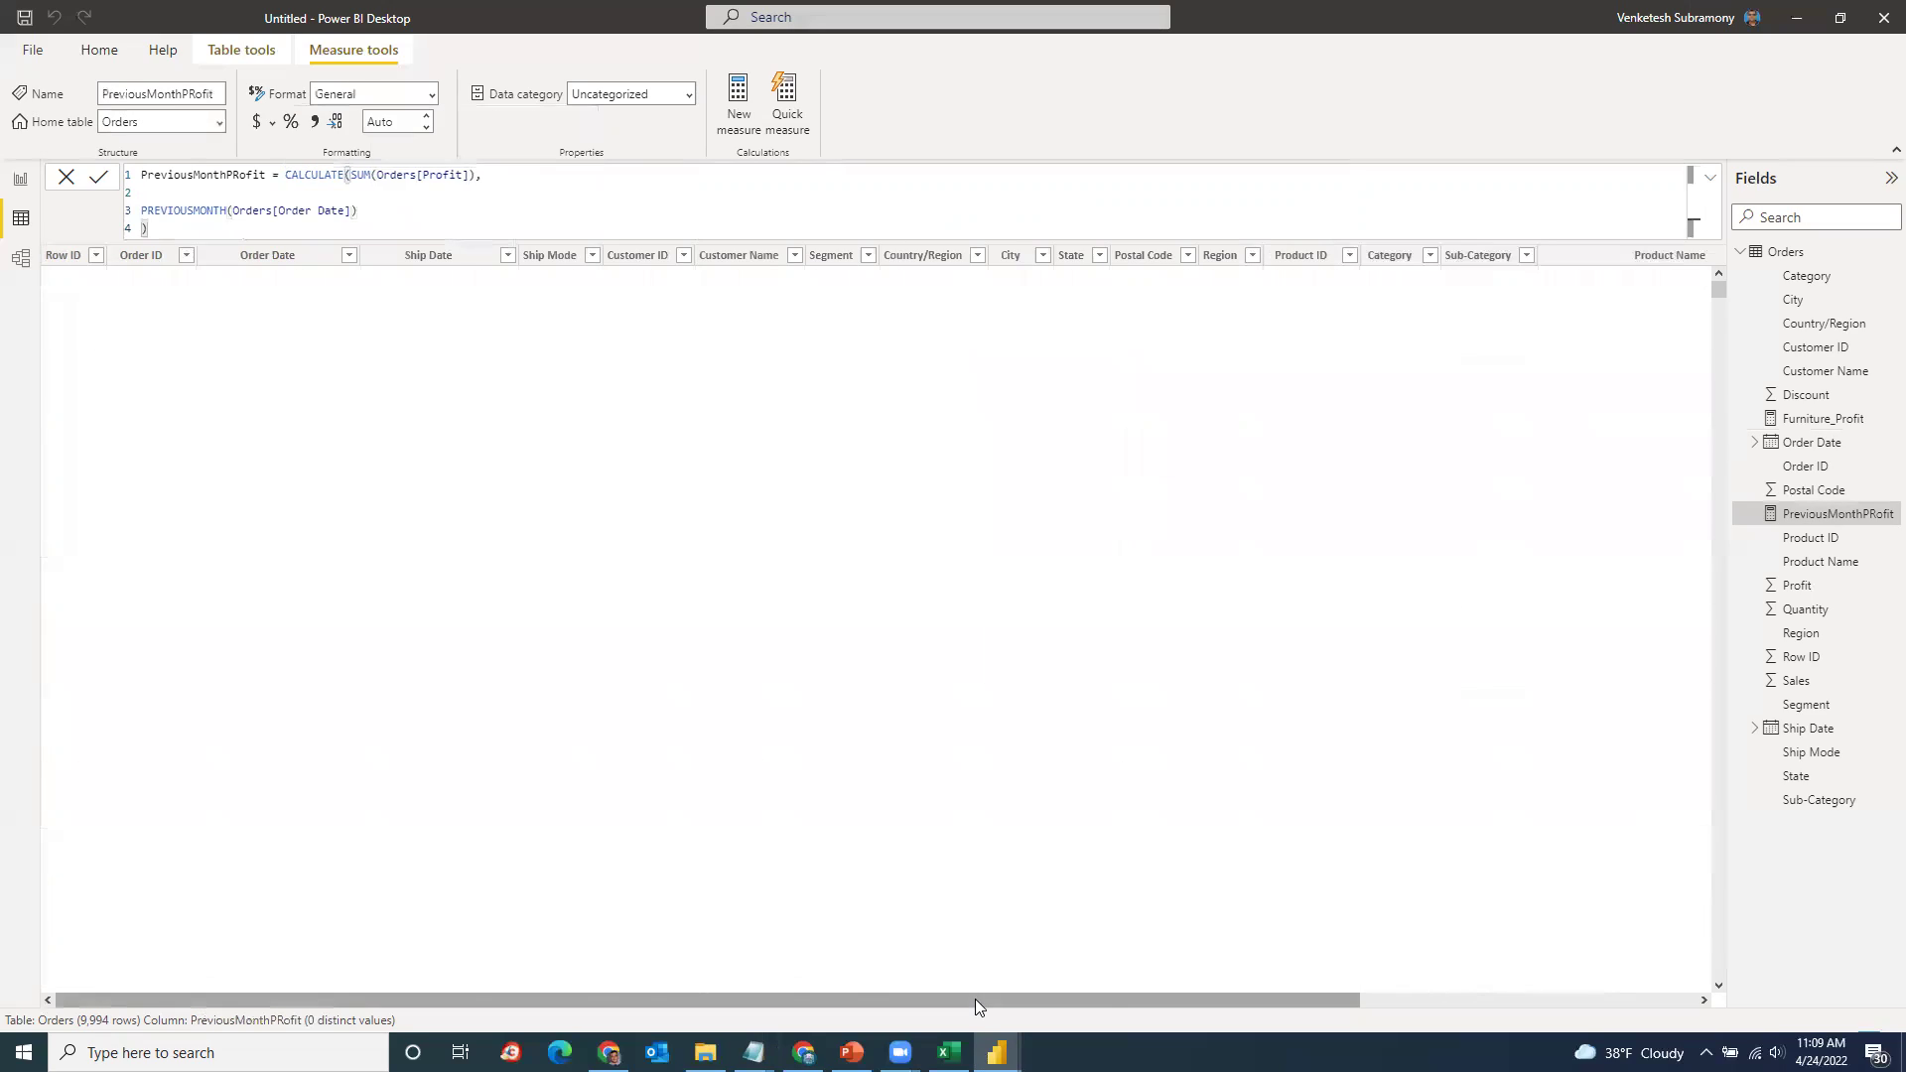
{"action": "left_click_drag", "start_coordinate": [974, 1000], "coordinate": [1501, 987]}
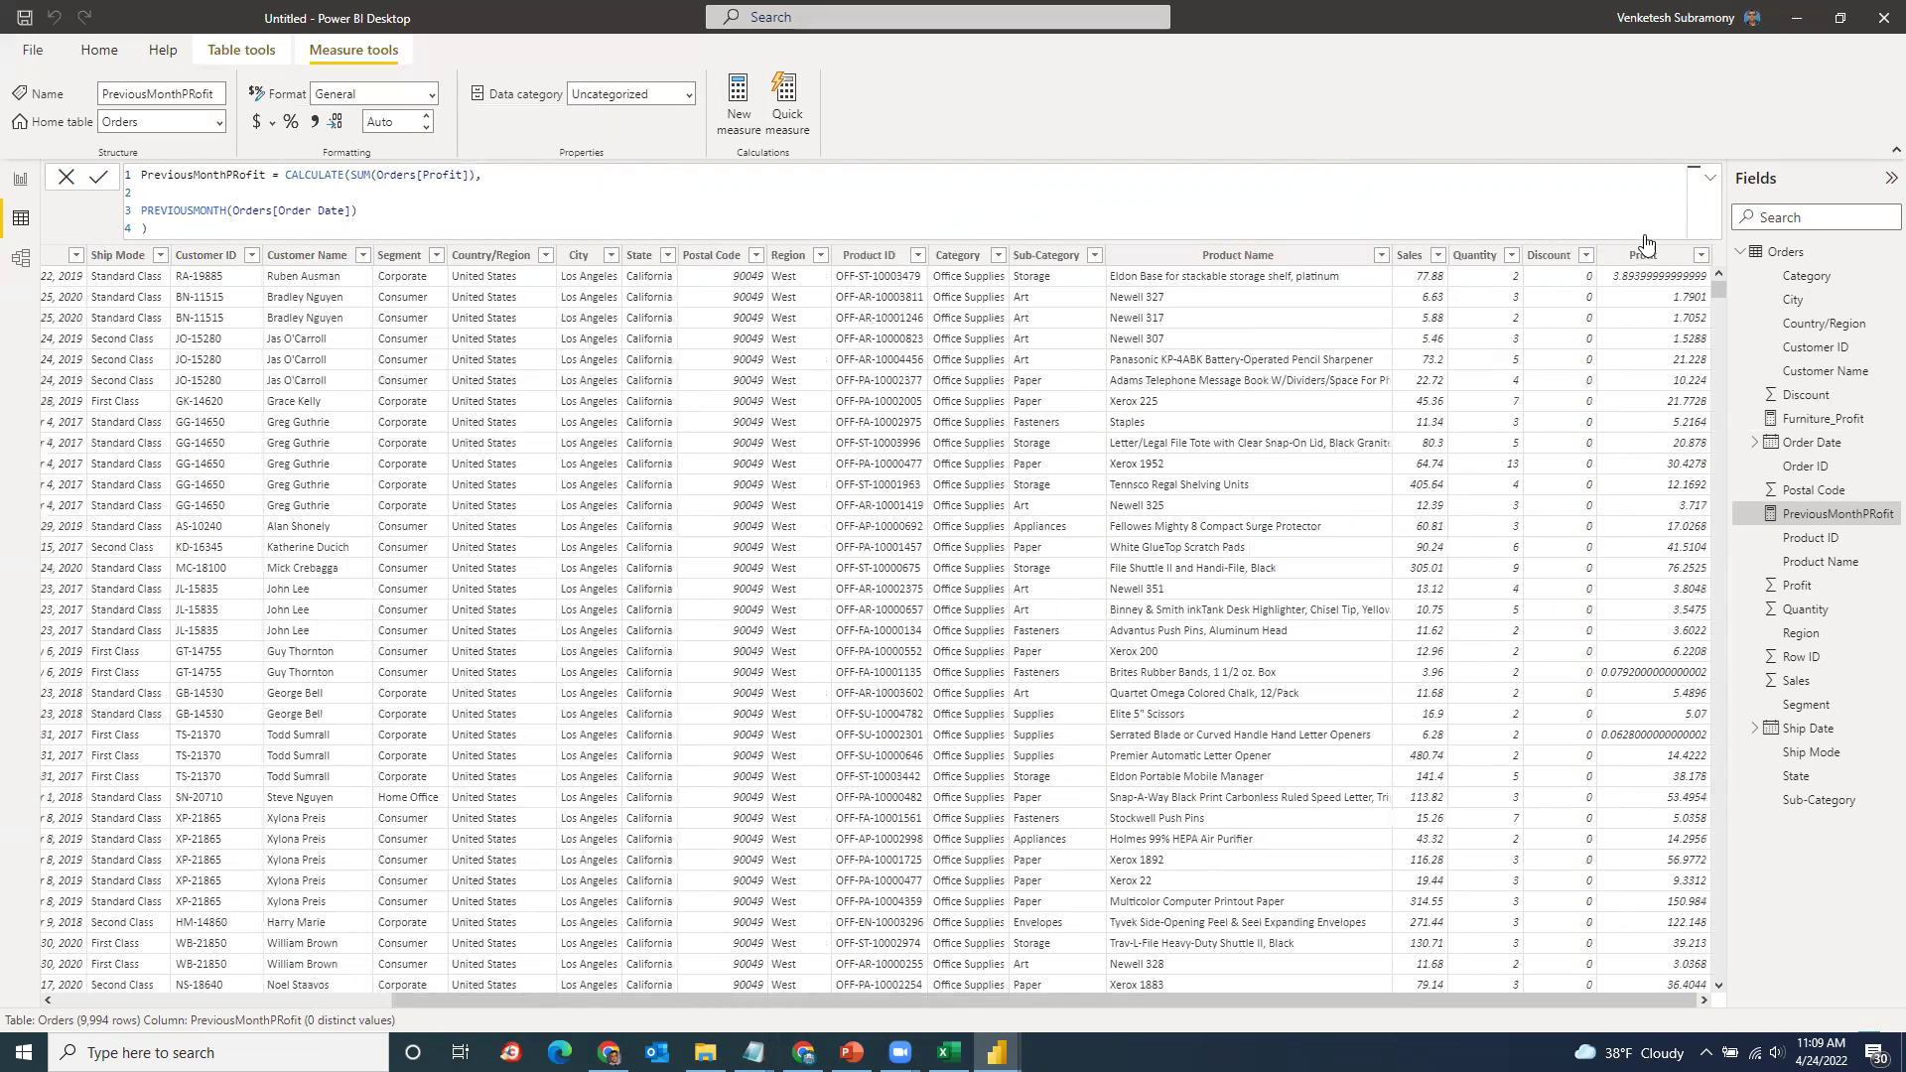
{"action": "left_click", "coordinate": [20, 179]}
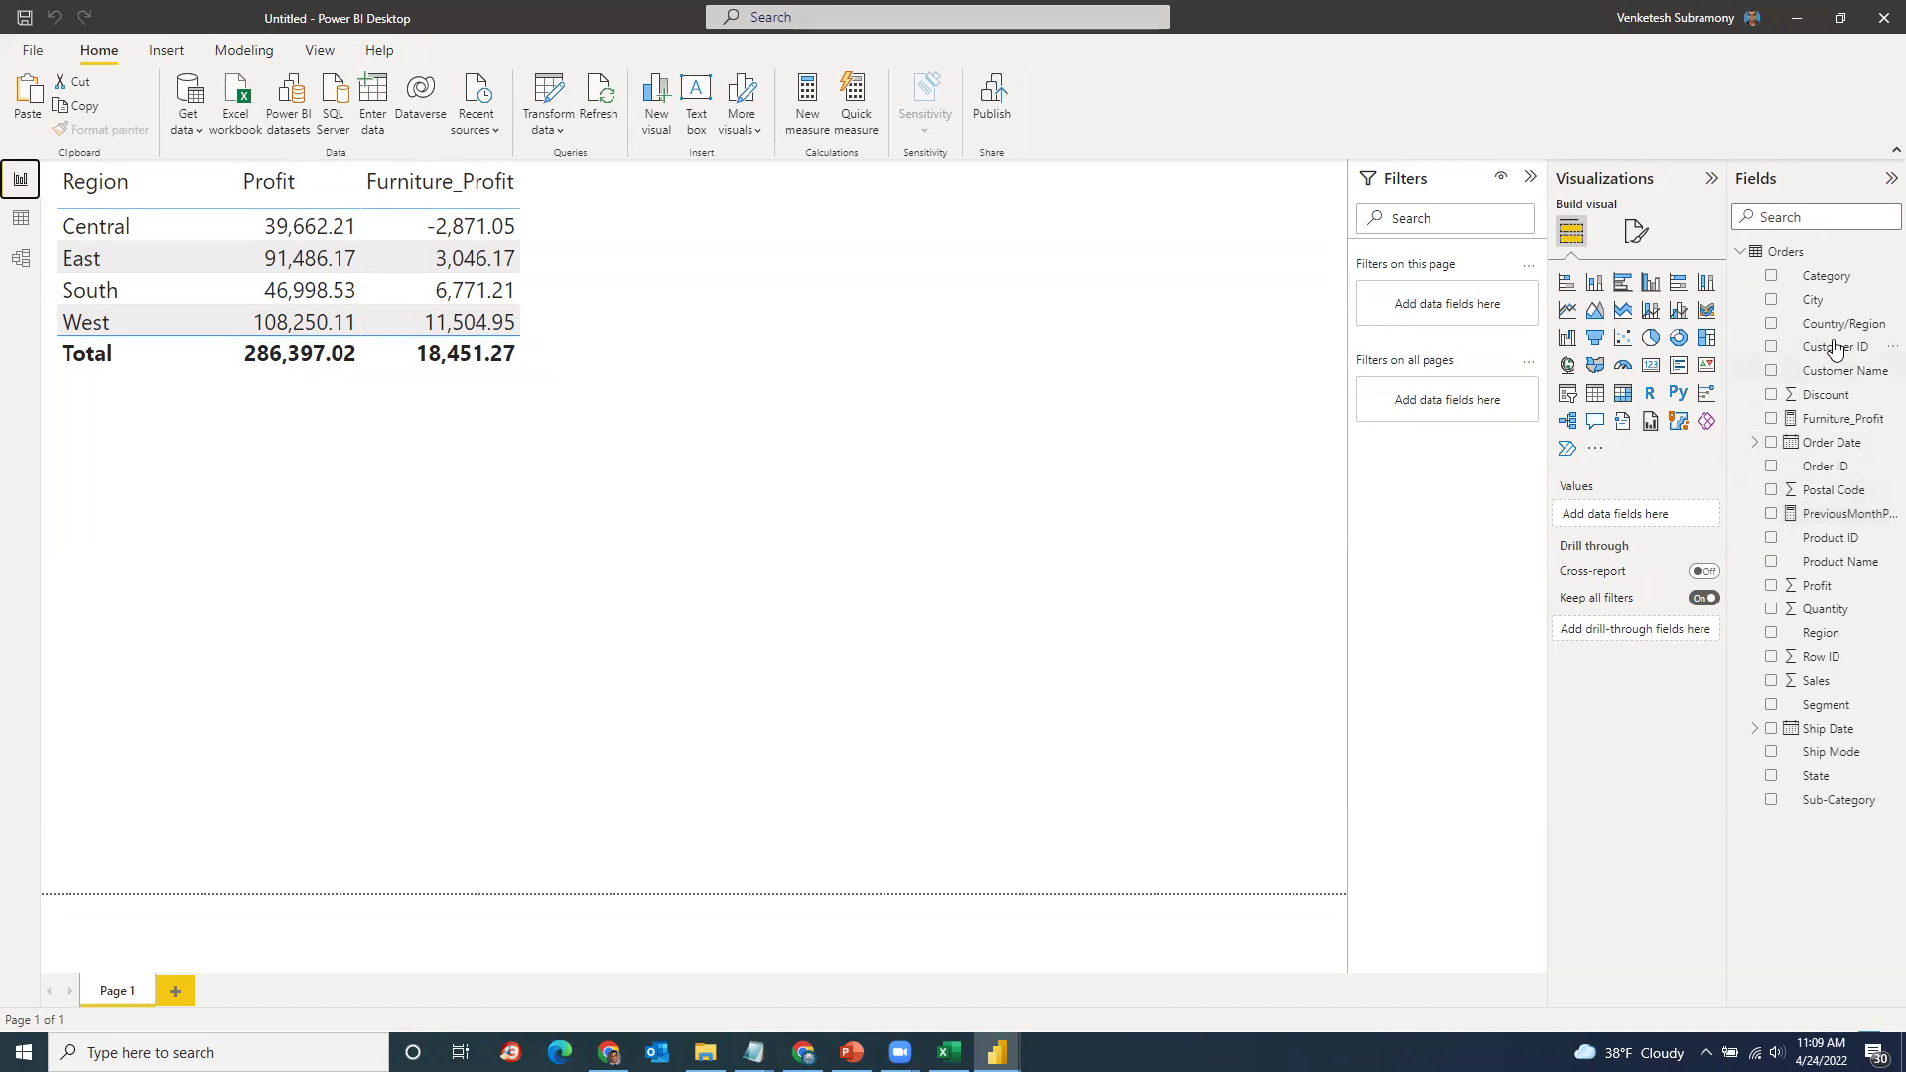
{"action": "left_click", "coordinate": [1754, 443]}
{"action": "left_click", "coordinate": [1771, 469]}
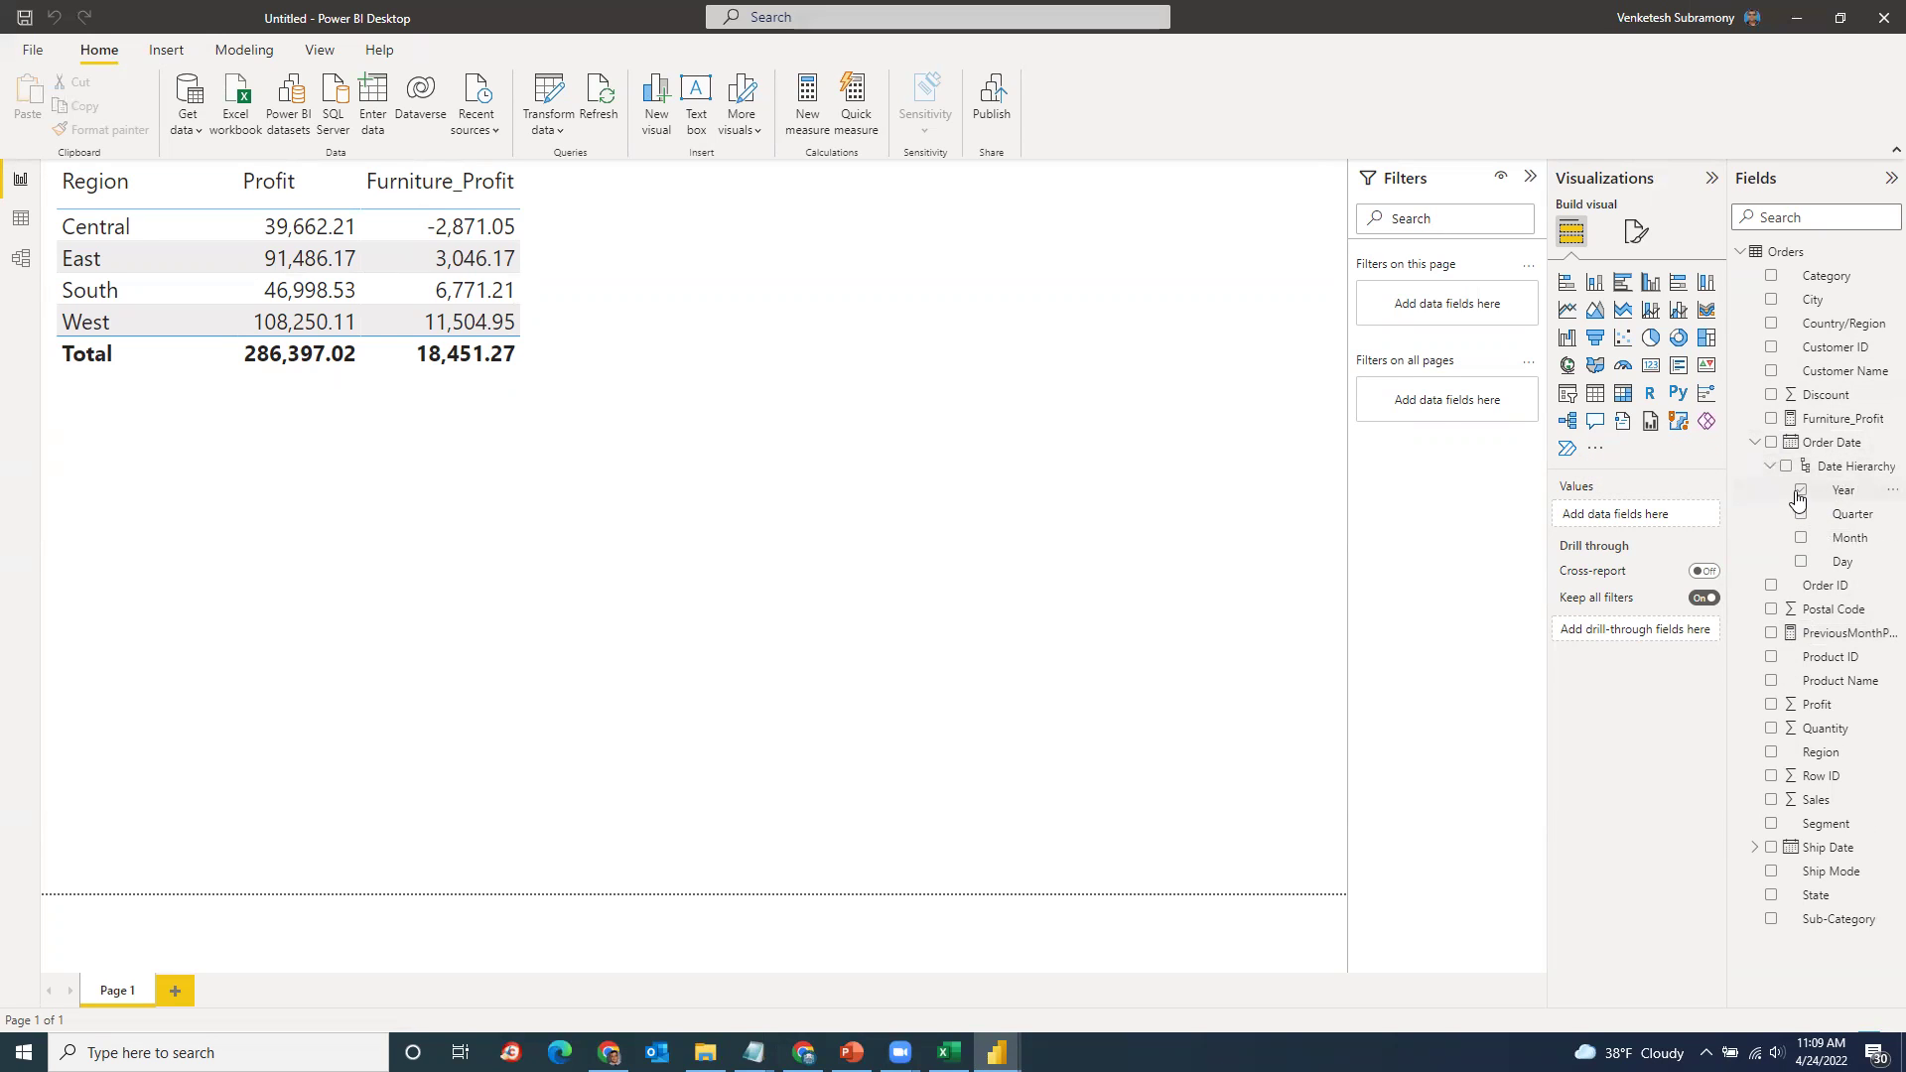
{"action": "left_click", "coordinate": [1801, 490]}
{"action": "left_click", "coordinate": [1800, 538]}
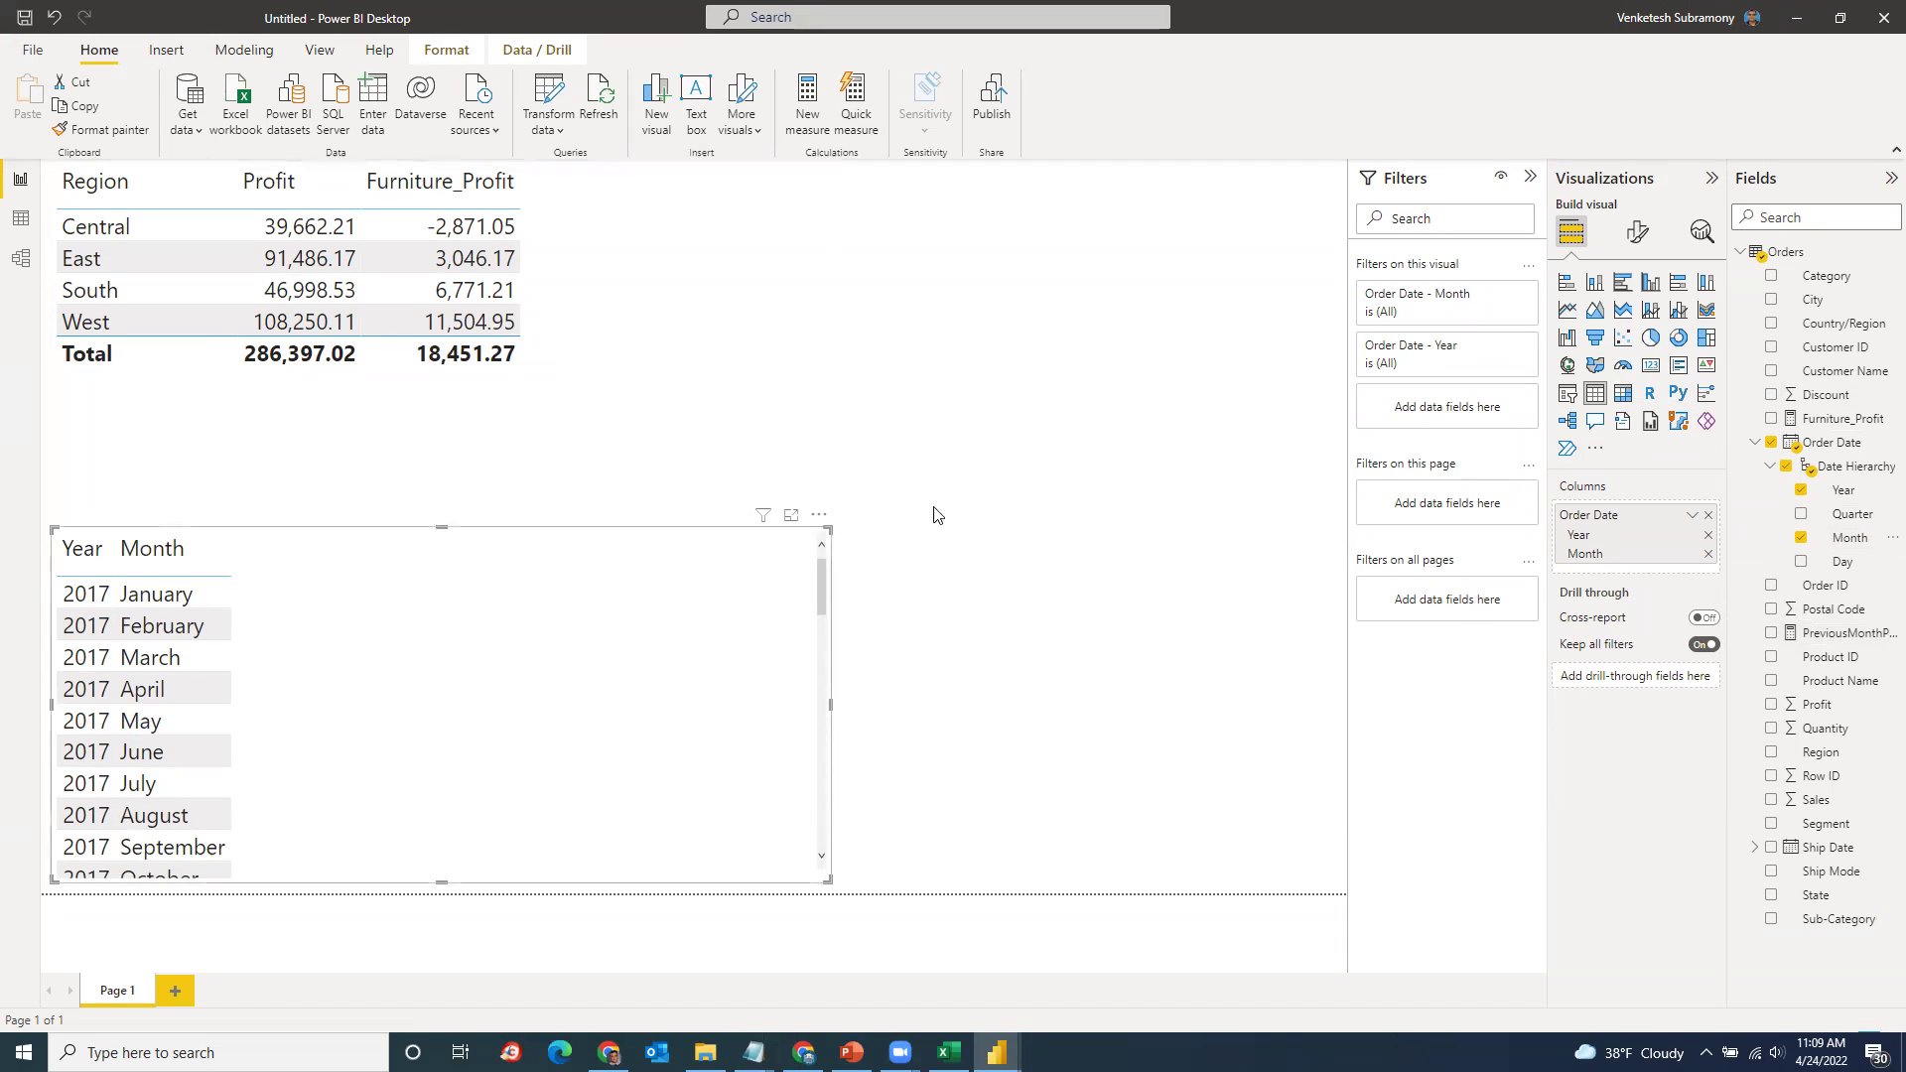
{"action": "left_click", "coordinate": [558, 540]}
{"action": "left_click", "coordinate": [553, 545]}
{"action": "key", "text": "Delete"}
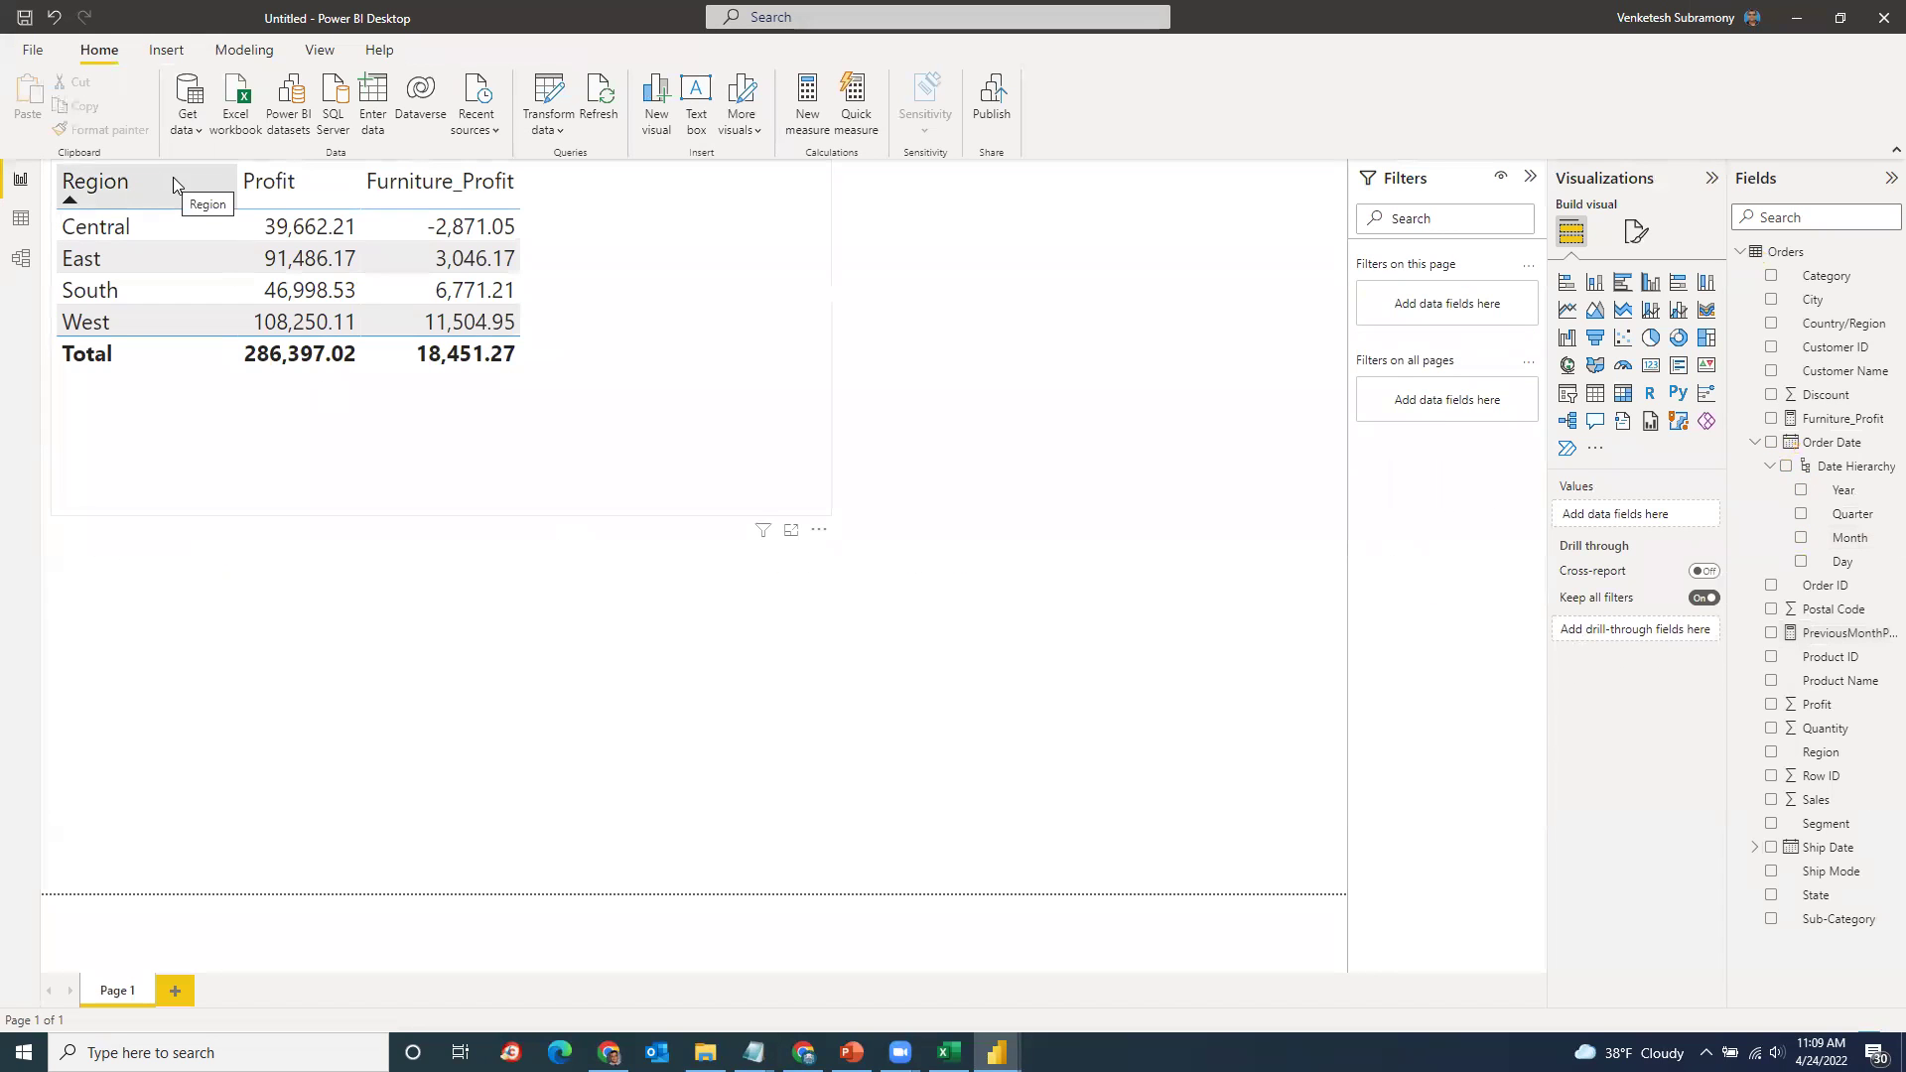
Step: Add Order Date's Year and Month to the existing Region profit table and enlarge the table
{"action": "left_click", "coordinate": [219, 226]}
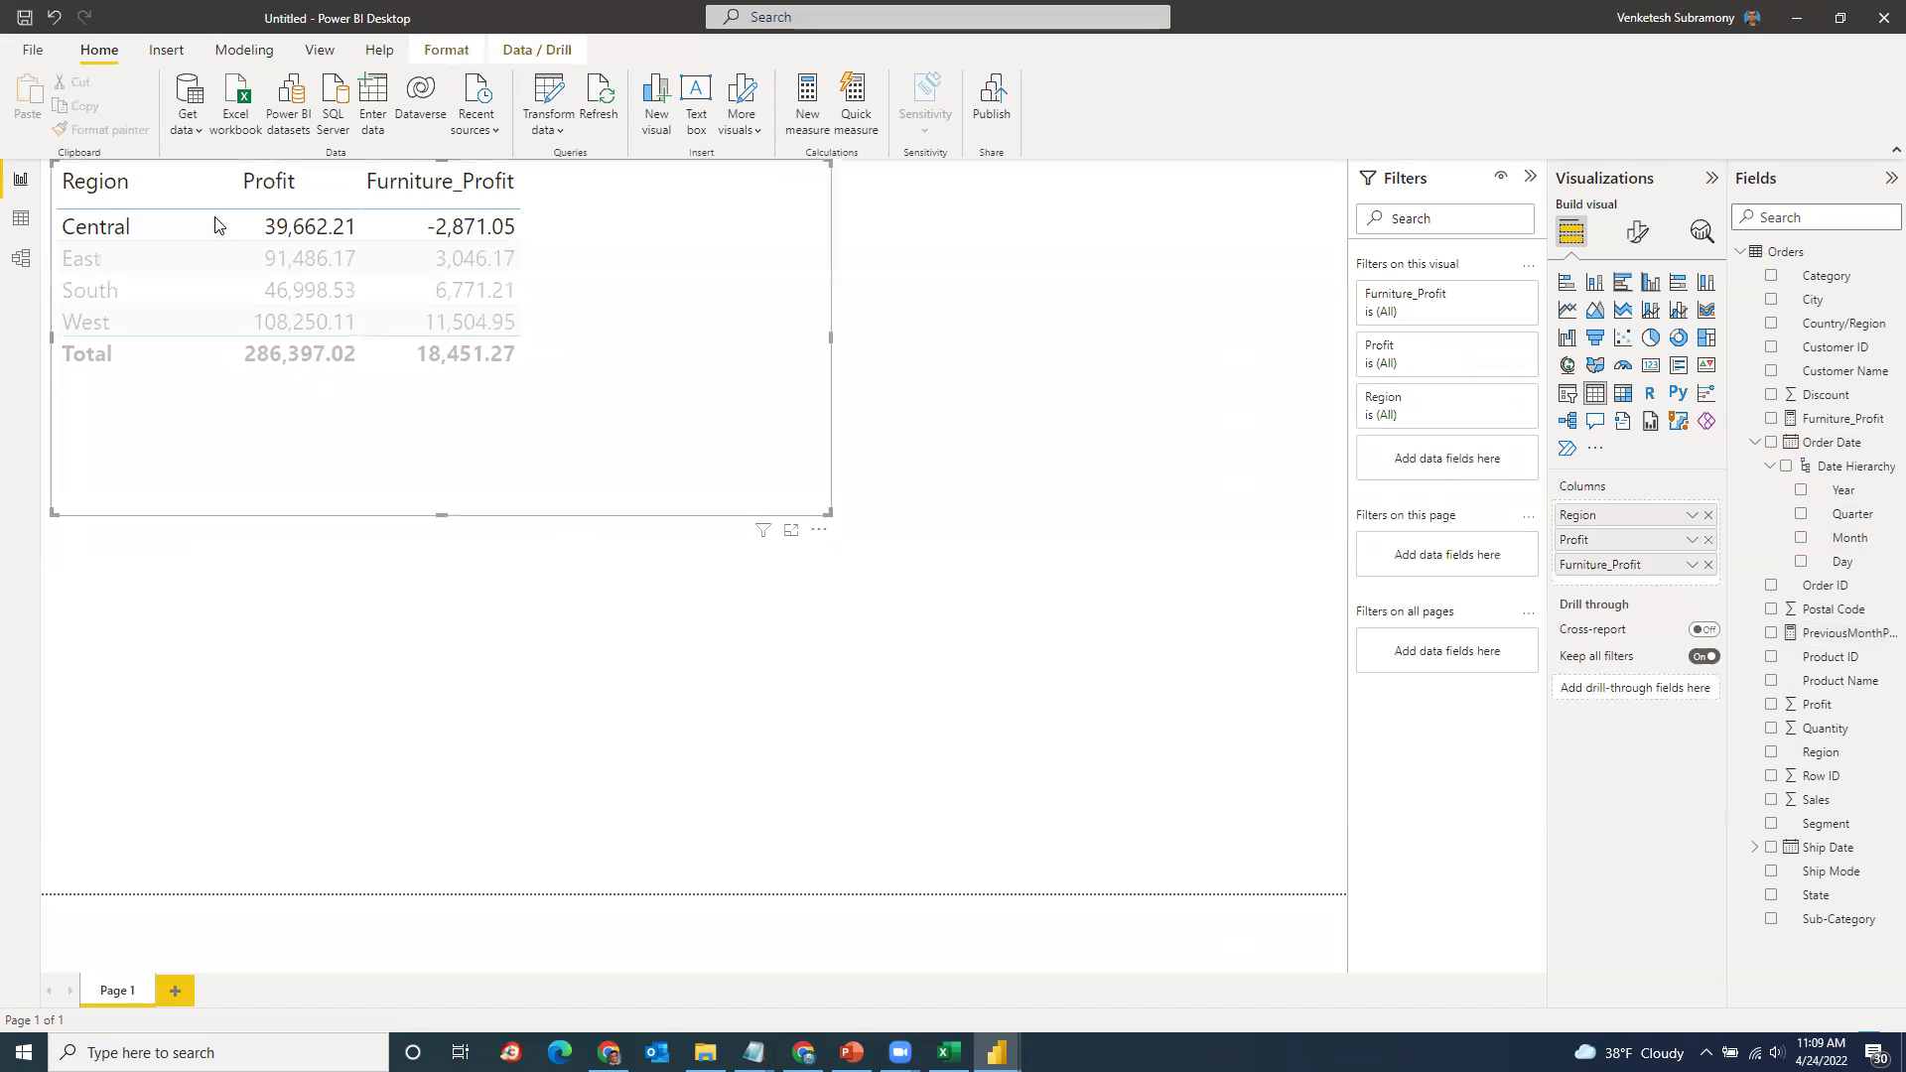
{"action": "left_click", "coordinate": [1801, 489]}
{"action": "left_click", "coordinate": [1802, 537]}
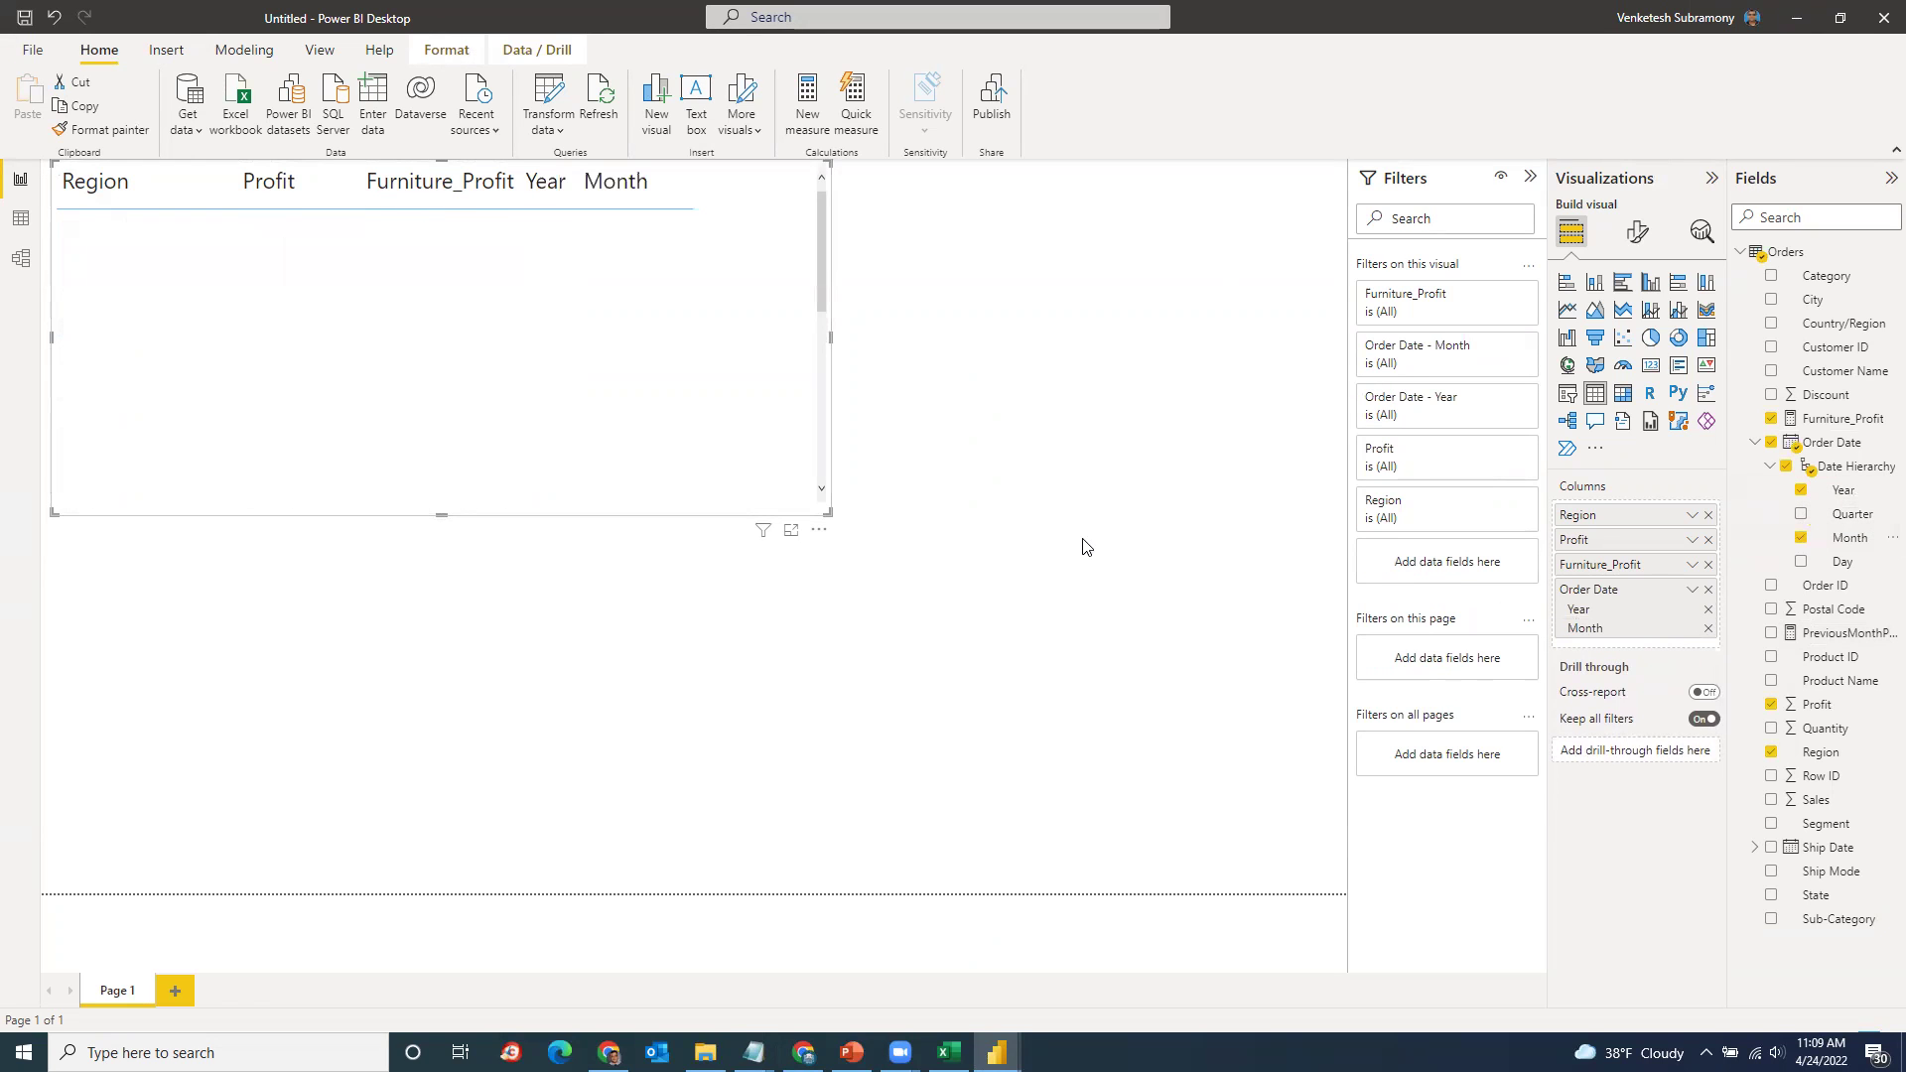
{"action": "left_click_drag", "start_coordinate": [828, 514], "coordinate": [985, 663]}
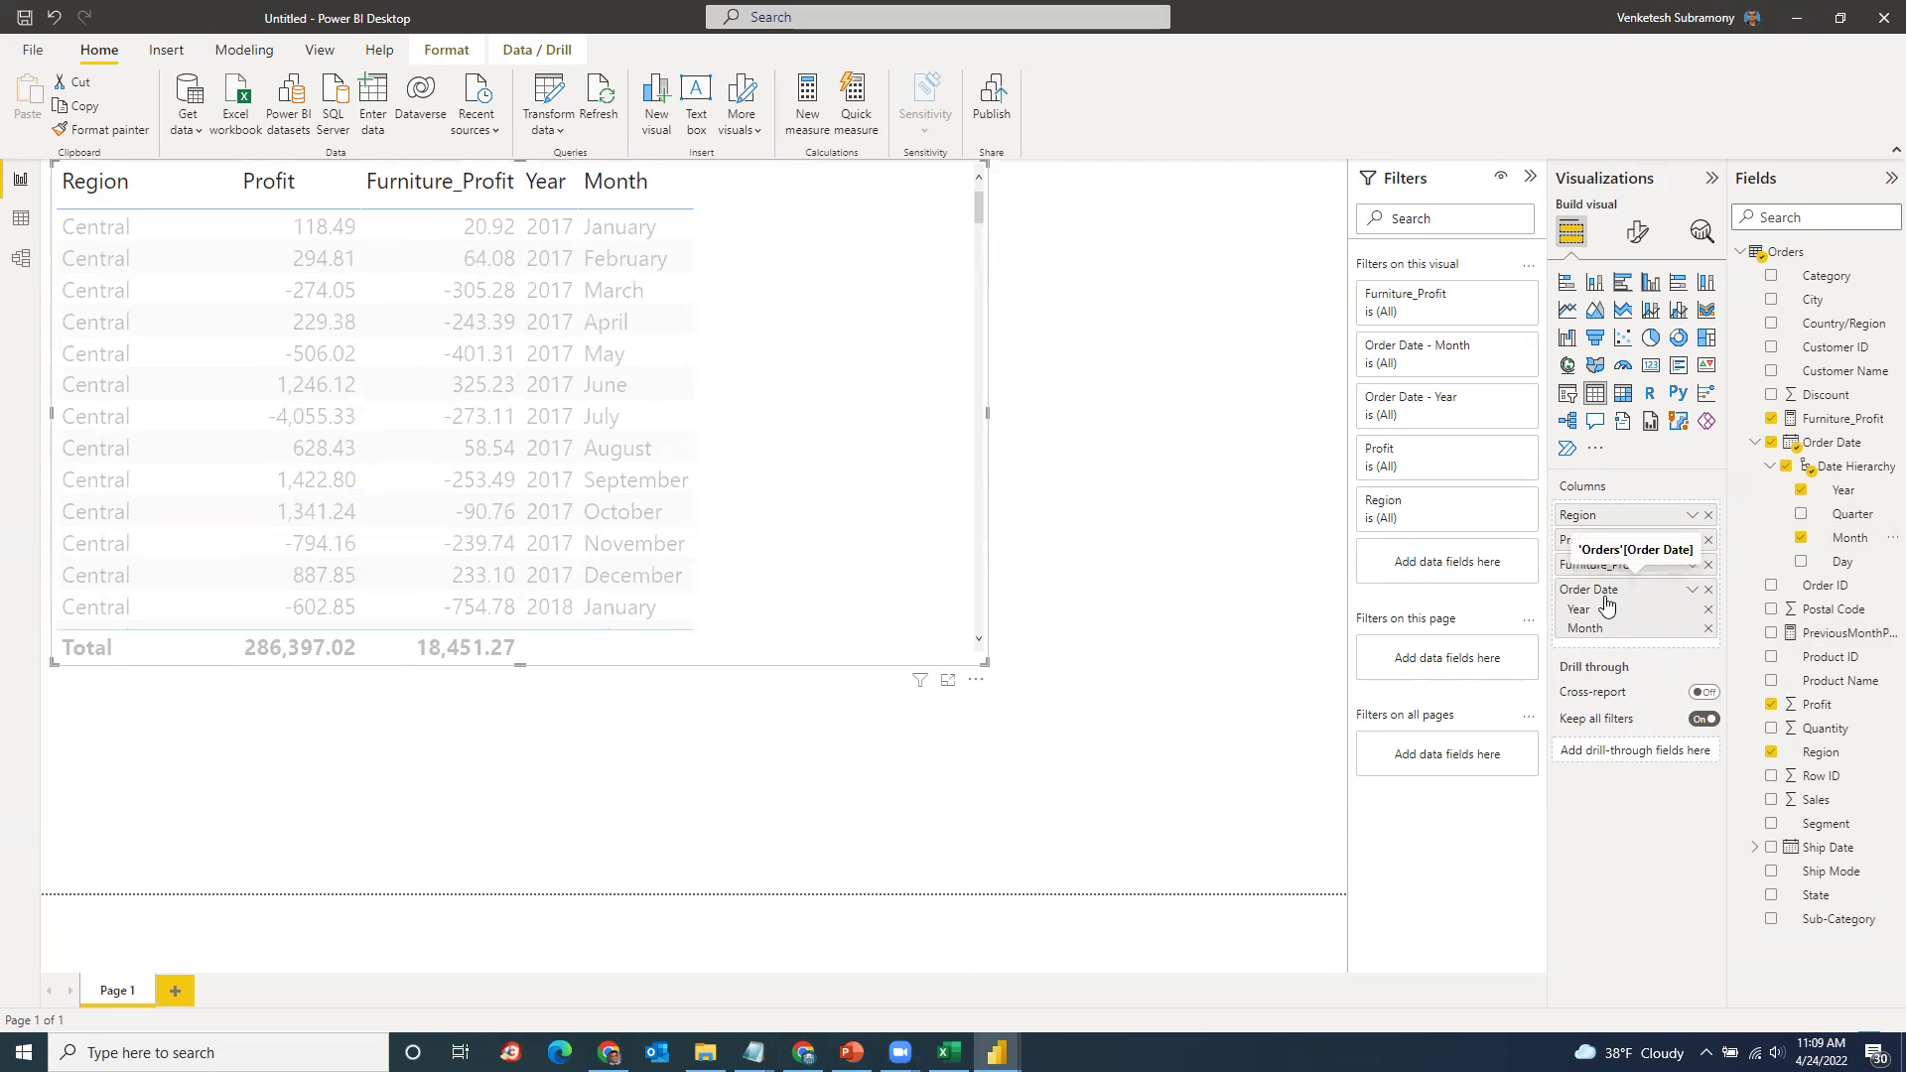
Step: Place Order Date directly after Region in the table and add PreviousMonthPRofit as the last column
{"action": "left_click_drag", "start_coordinate": [1601, 592], "coordinate": [1615, 537]}
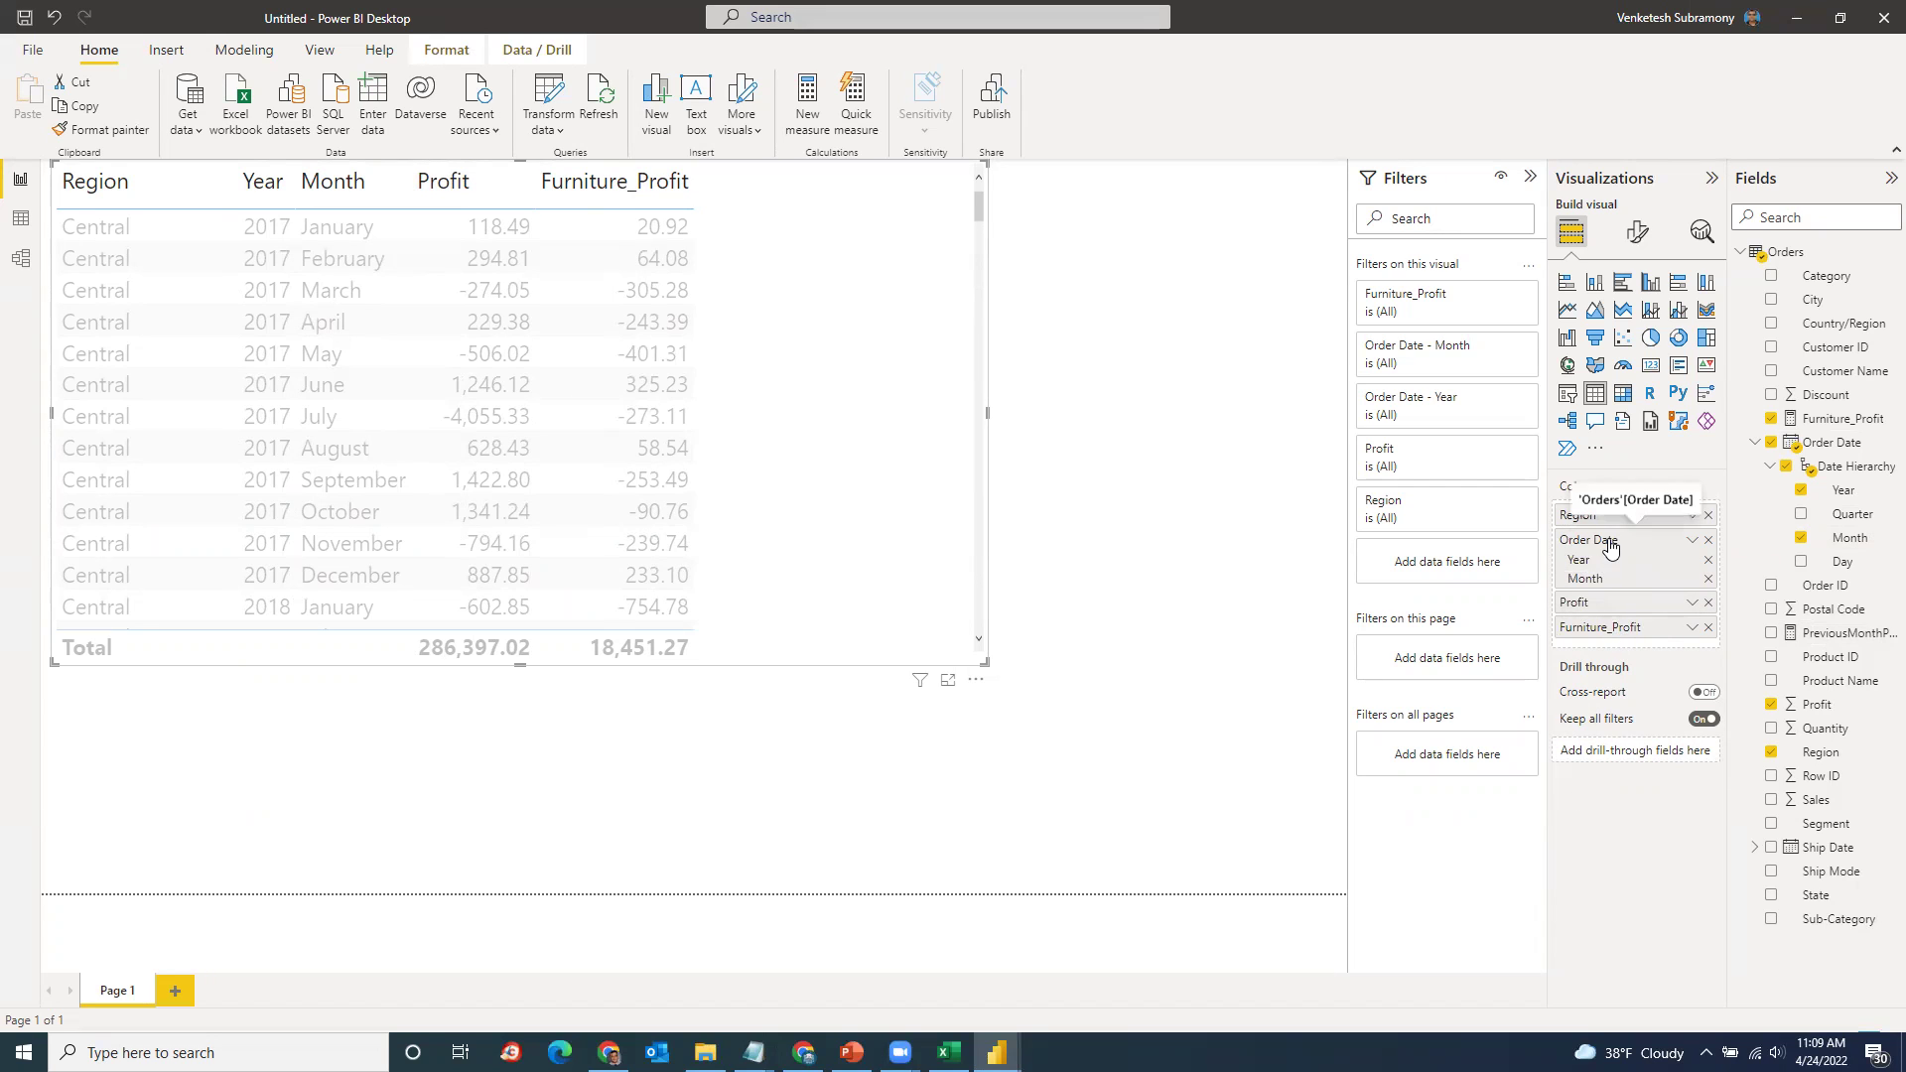
{"action": "left_click", "coordinate": [1259, 637]}
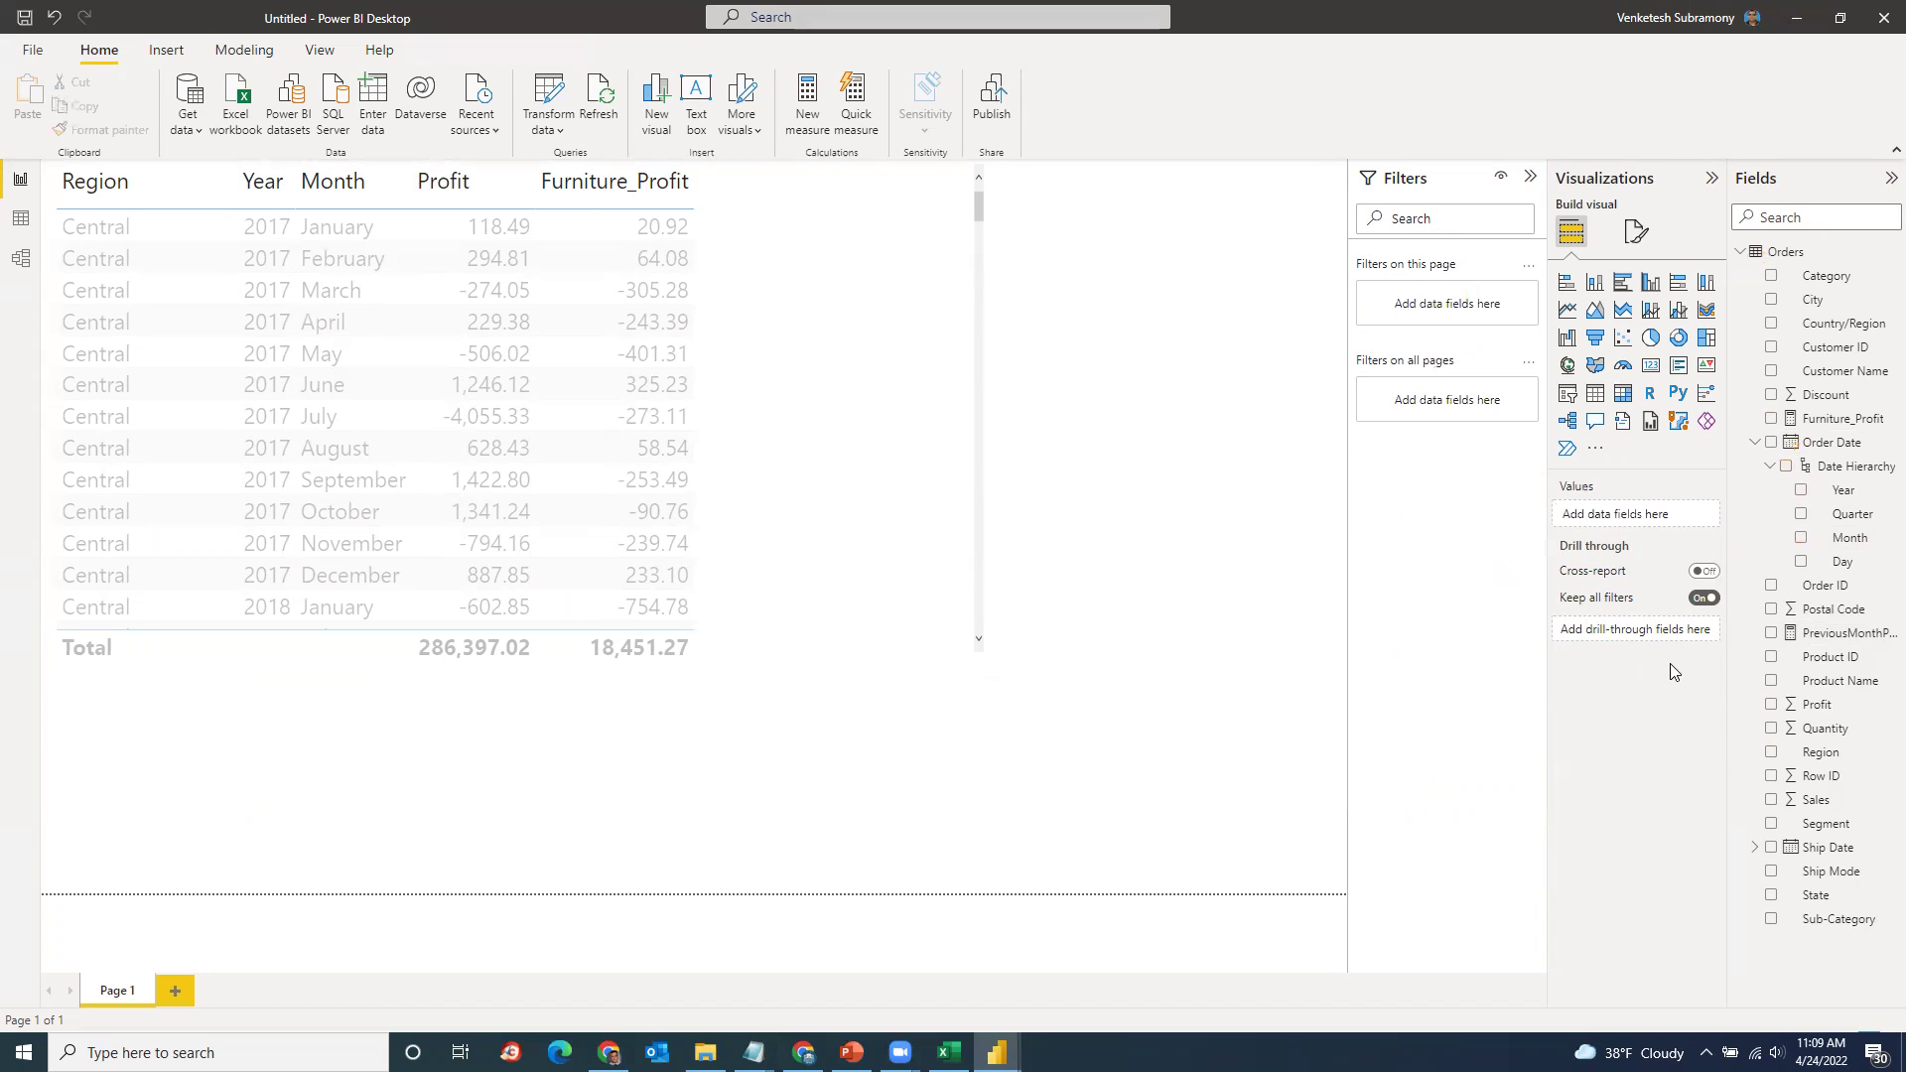
{"action": "left_click", "coordinate": [901, 500]}
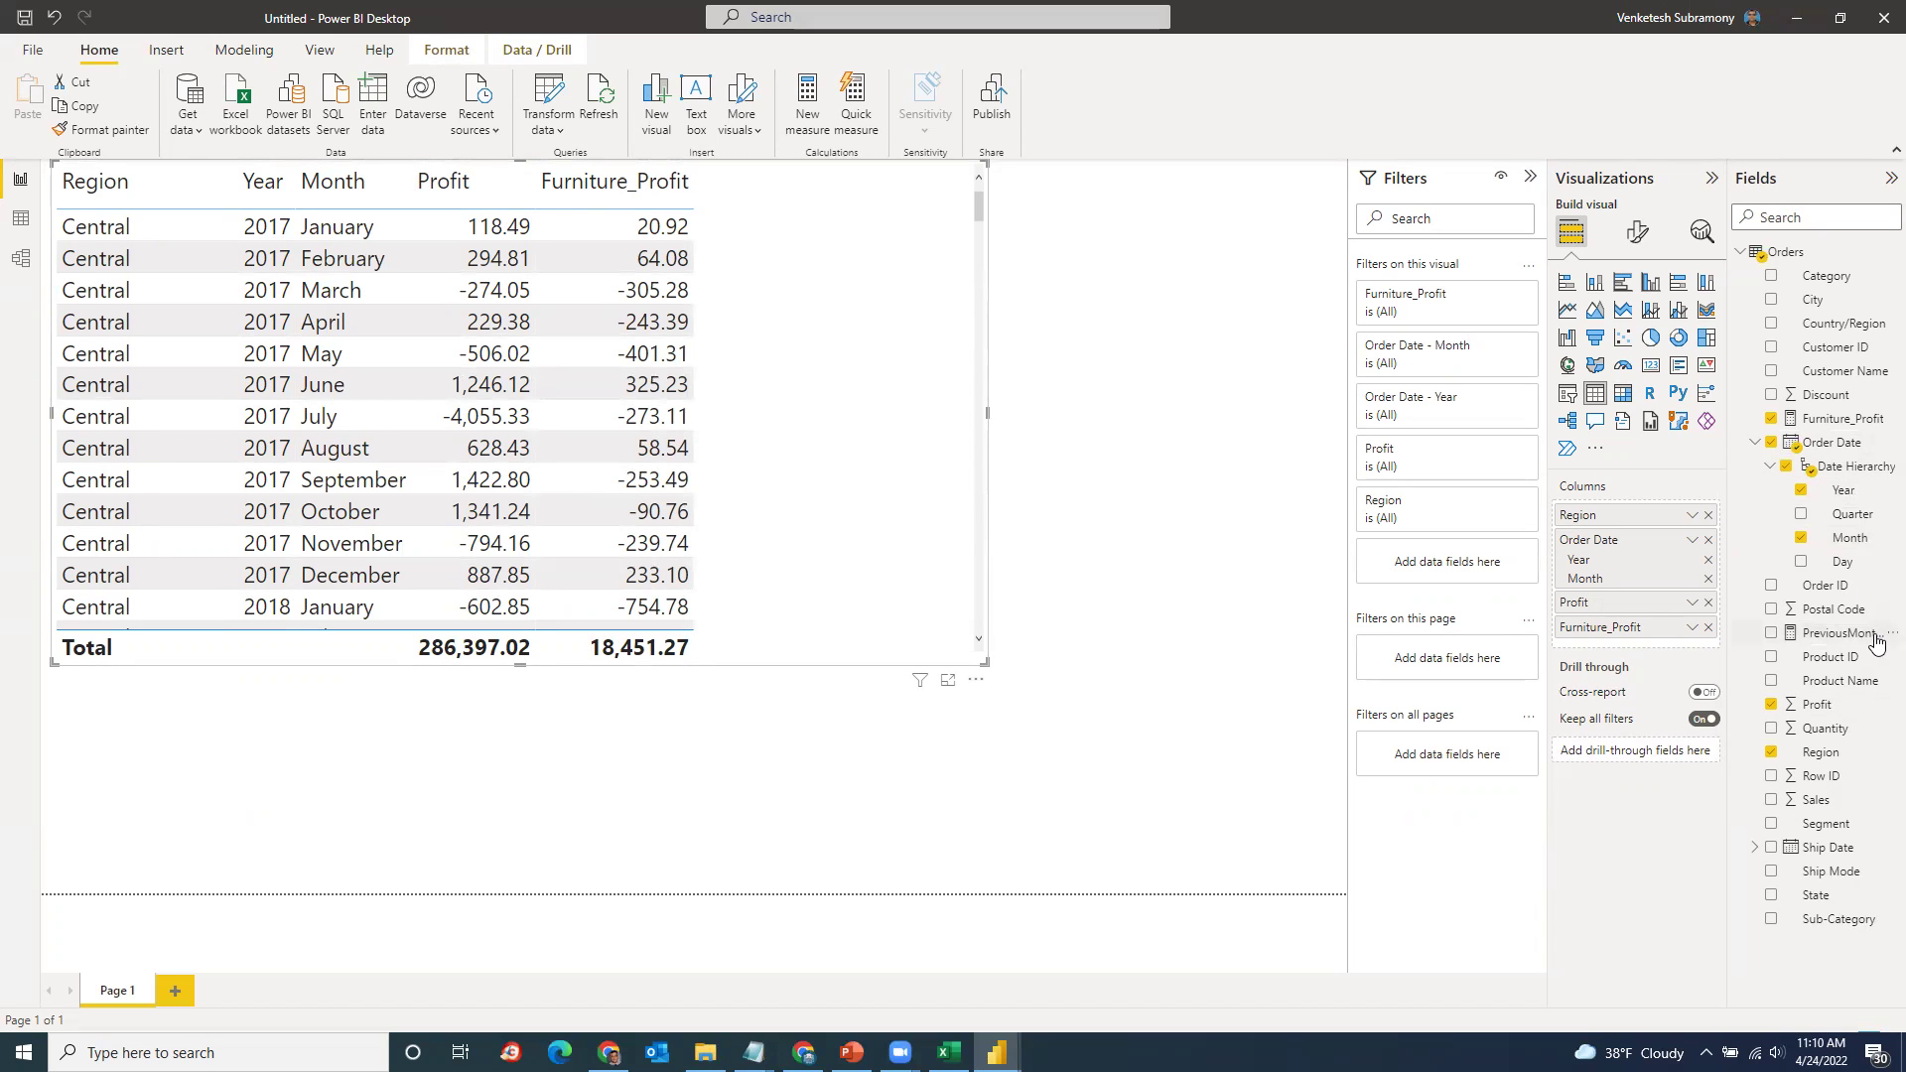
{"action": "left_click_drag", "start_coordinate": [1843, 641], "coordinate": [1617, 652]}
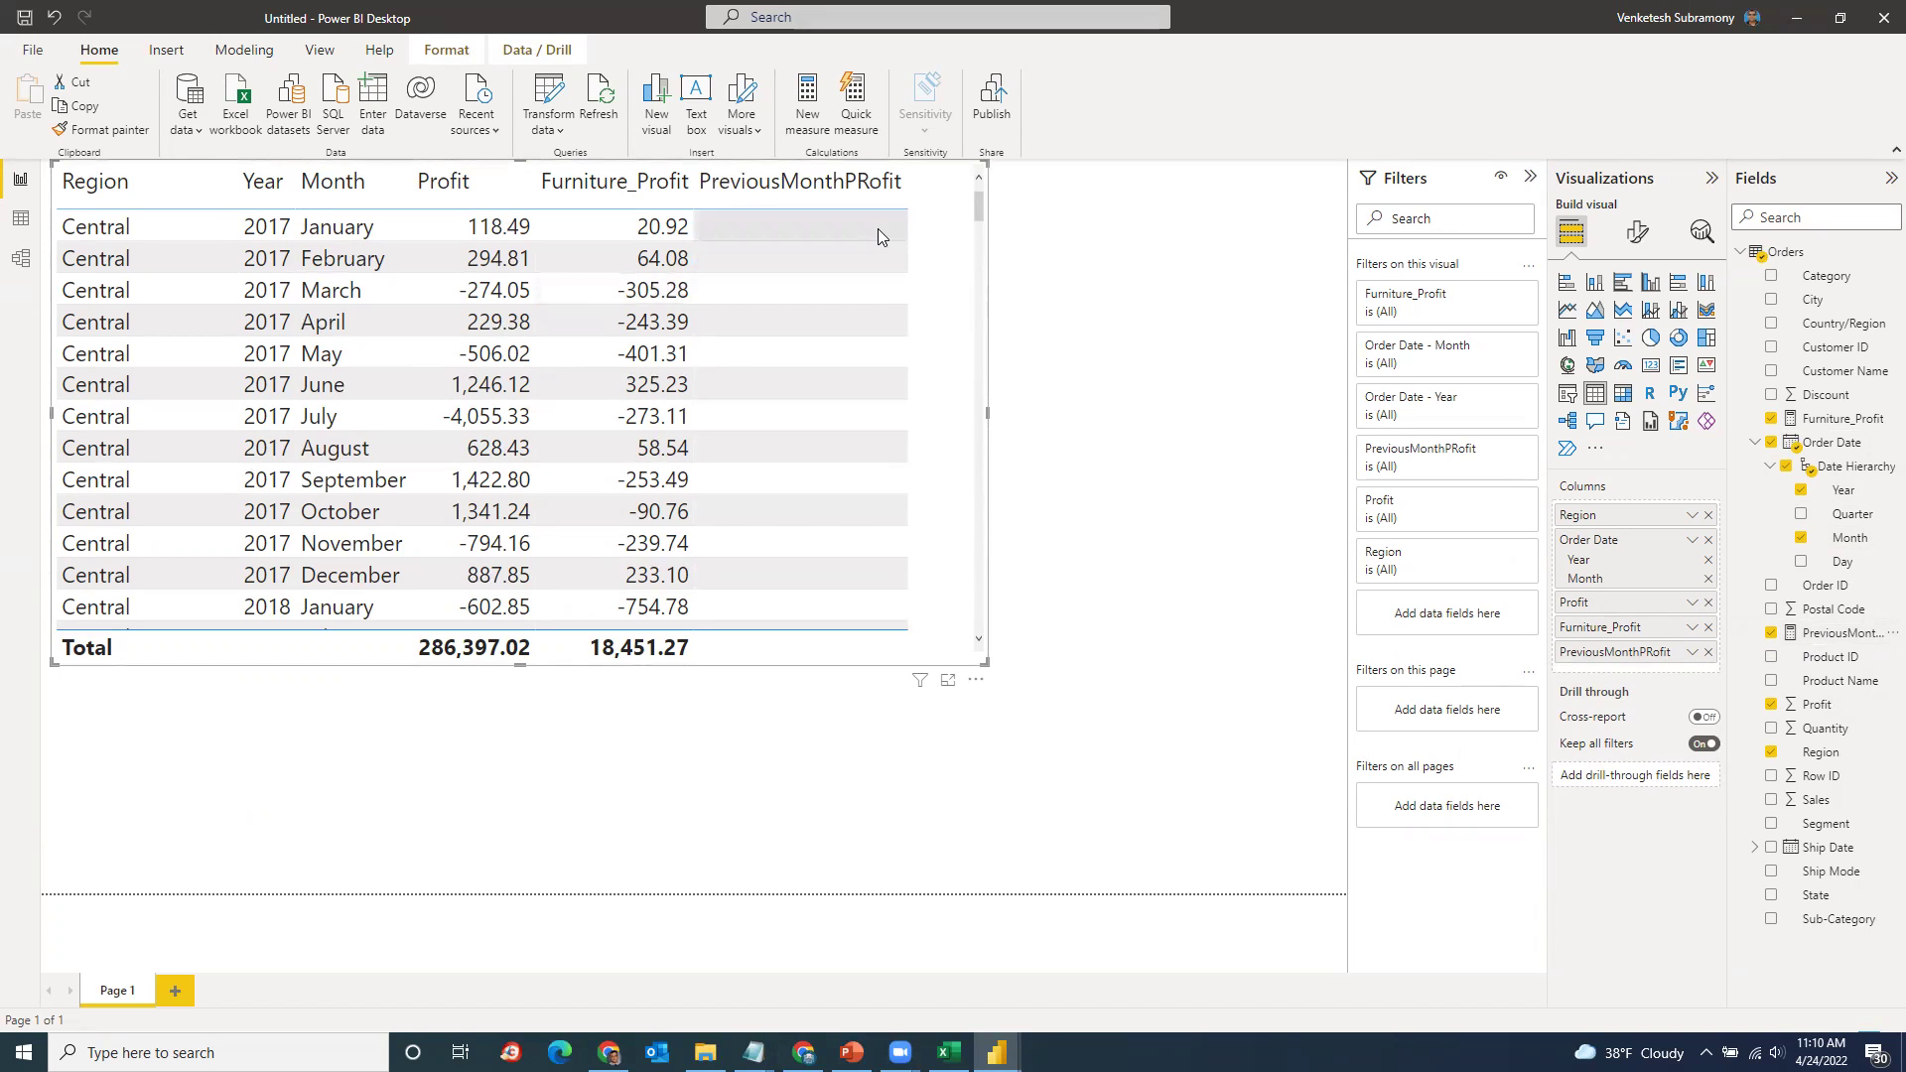
Step: Remove Region from the table and highlight the 2018 January row
{"action": "left_click_drag", "start_coordinate": [979, 201], "coordinate": [976, 188]}
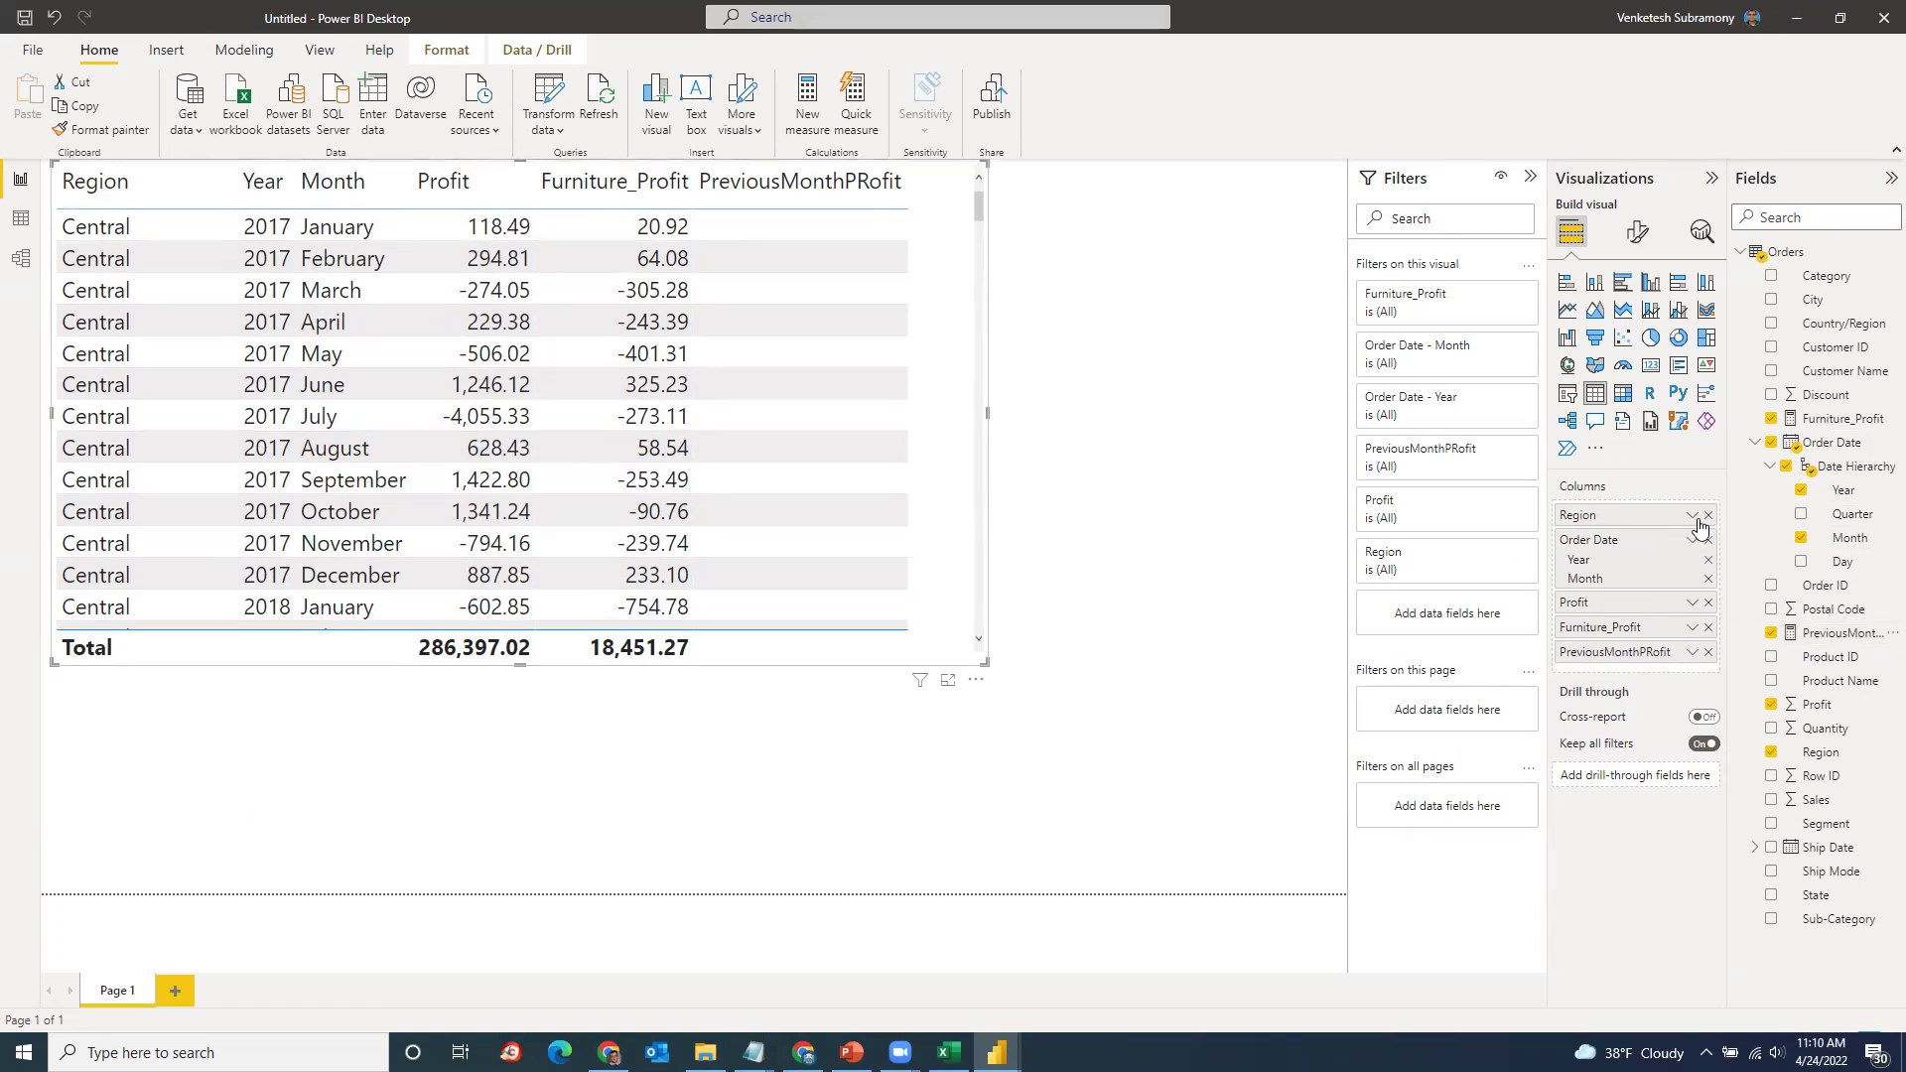
{"action": "left_click_drag", "start_coordinate": [1166, 484], "coordinate": [1167, 484]}
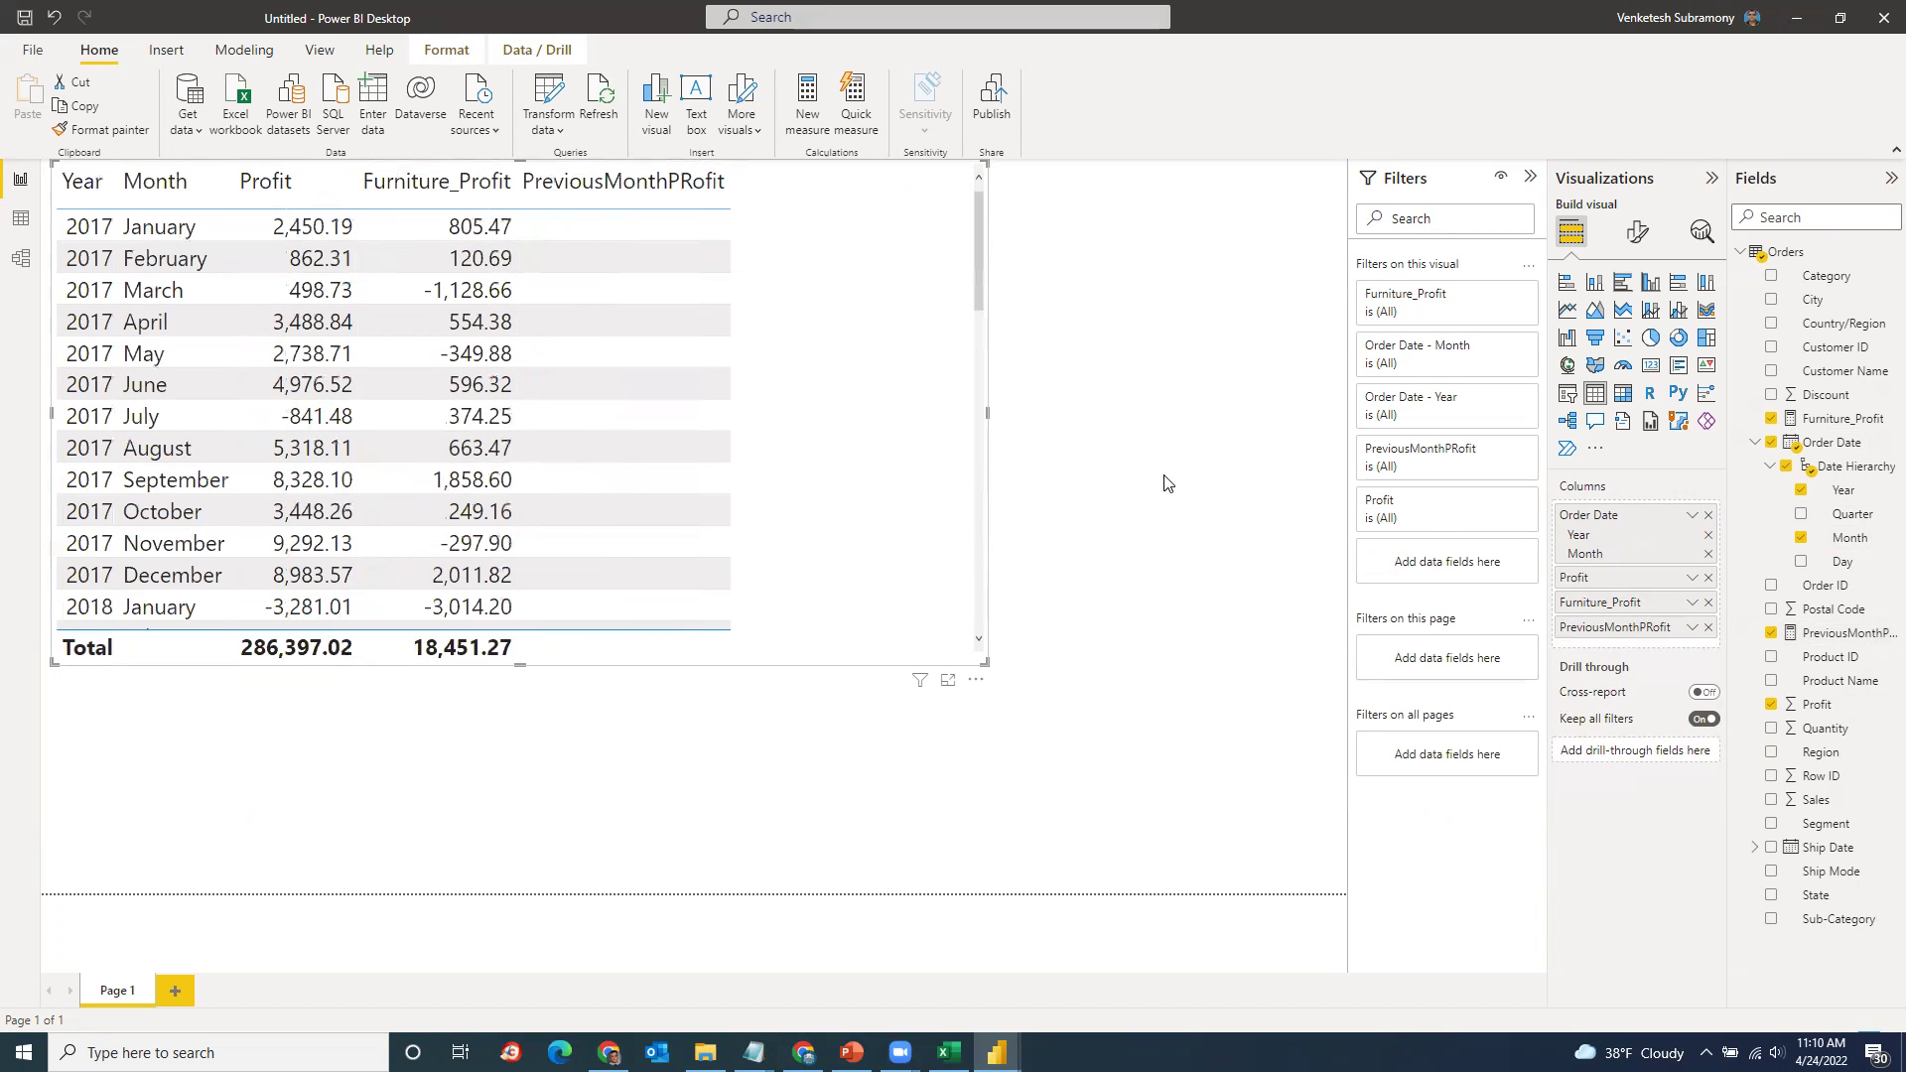
{"action": "left_click_drag", "start_coordinate": [974, 260], "coordinate": [1016, 141]}
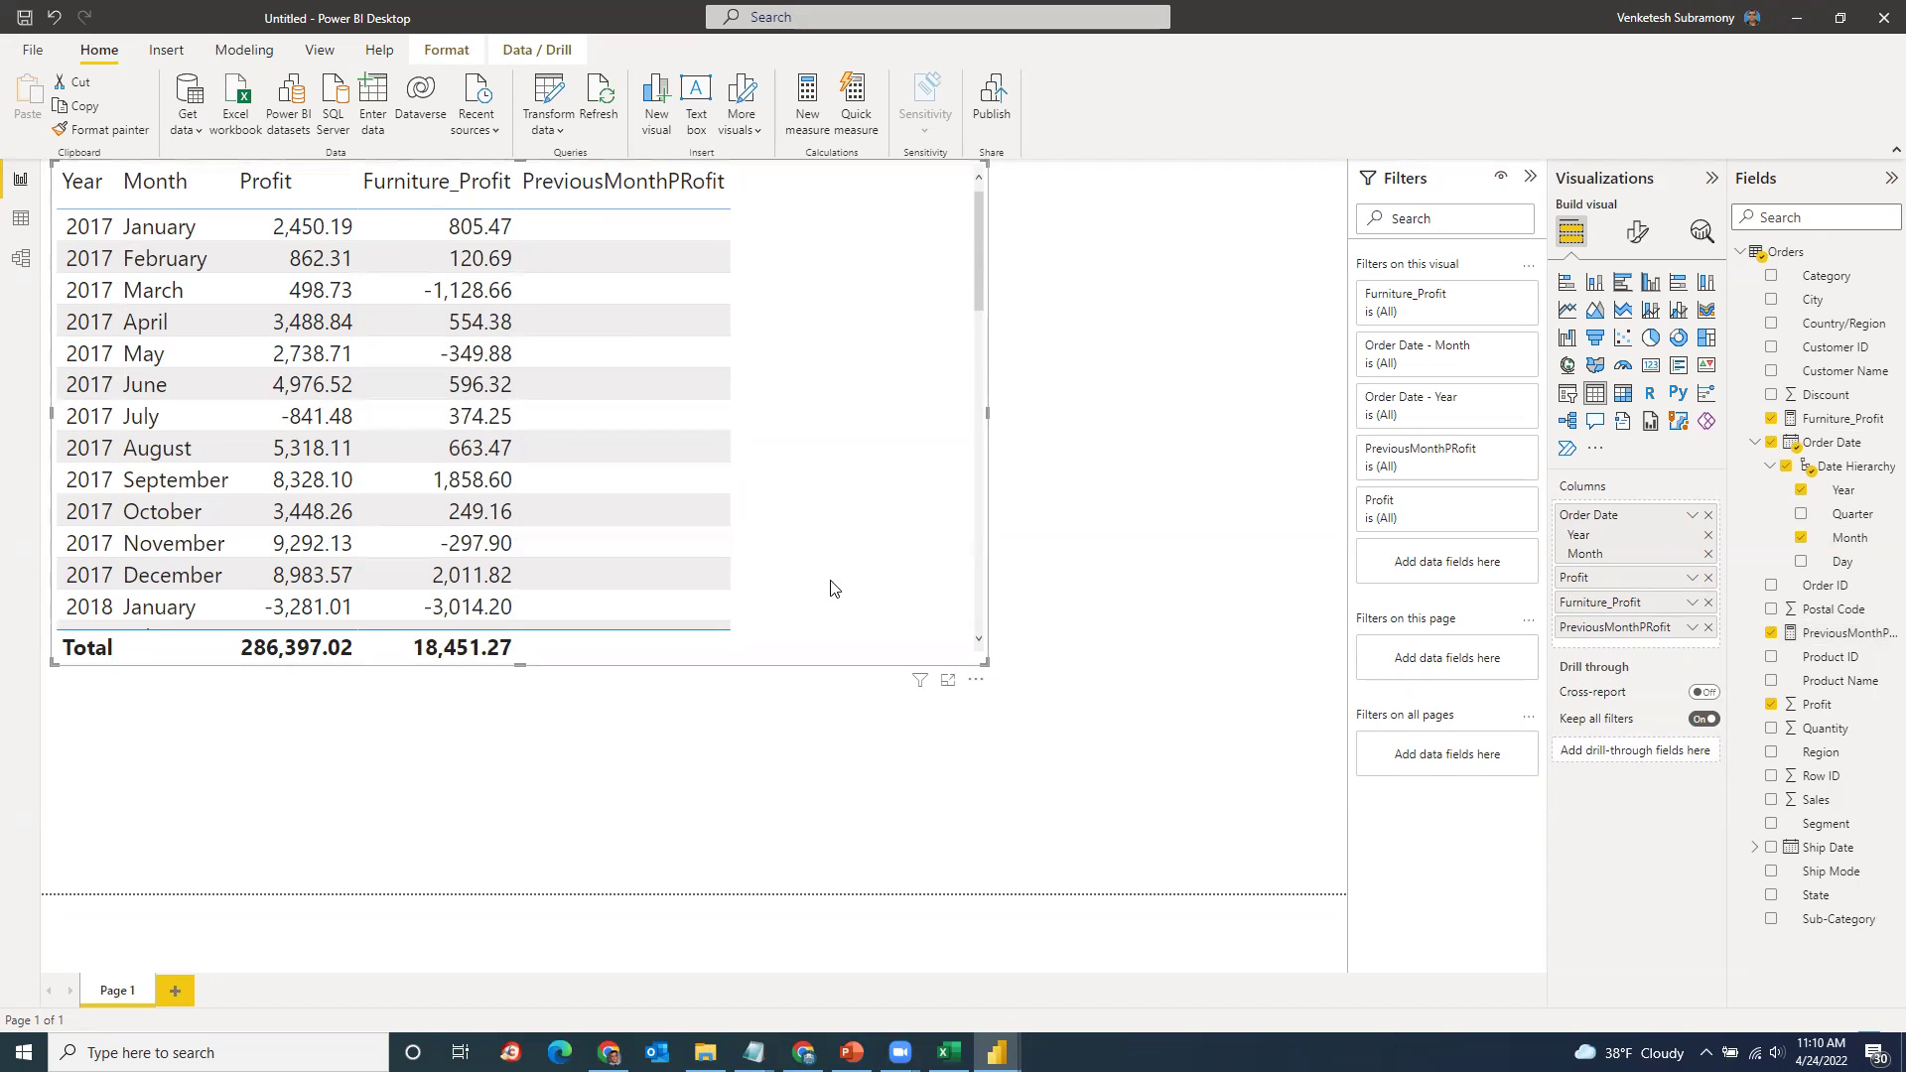
{"action": "left_click", "coordinate": [501, 608]}
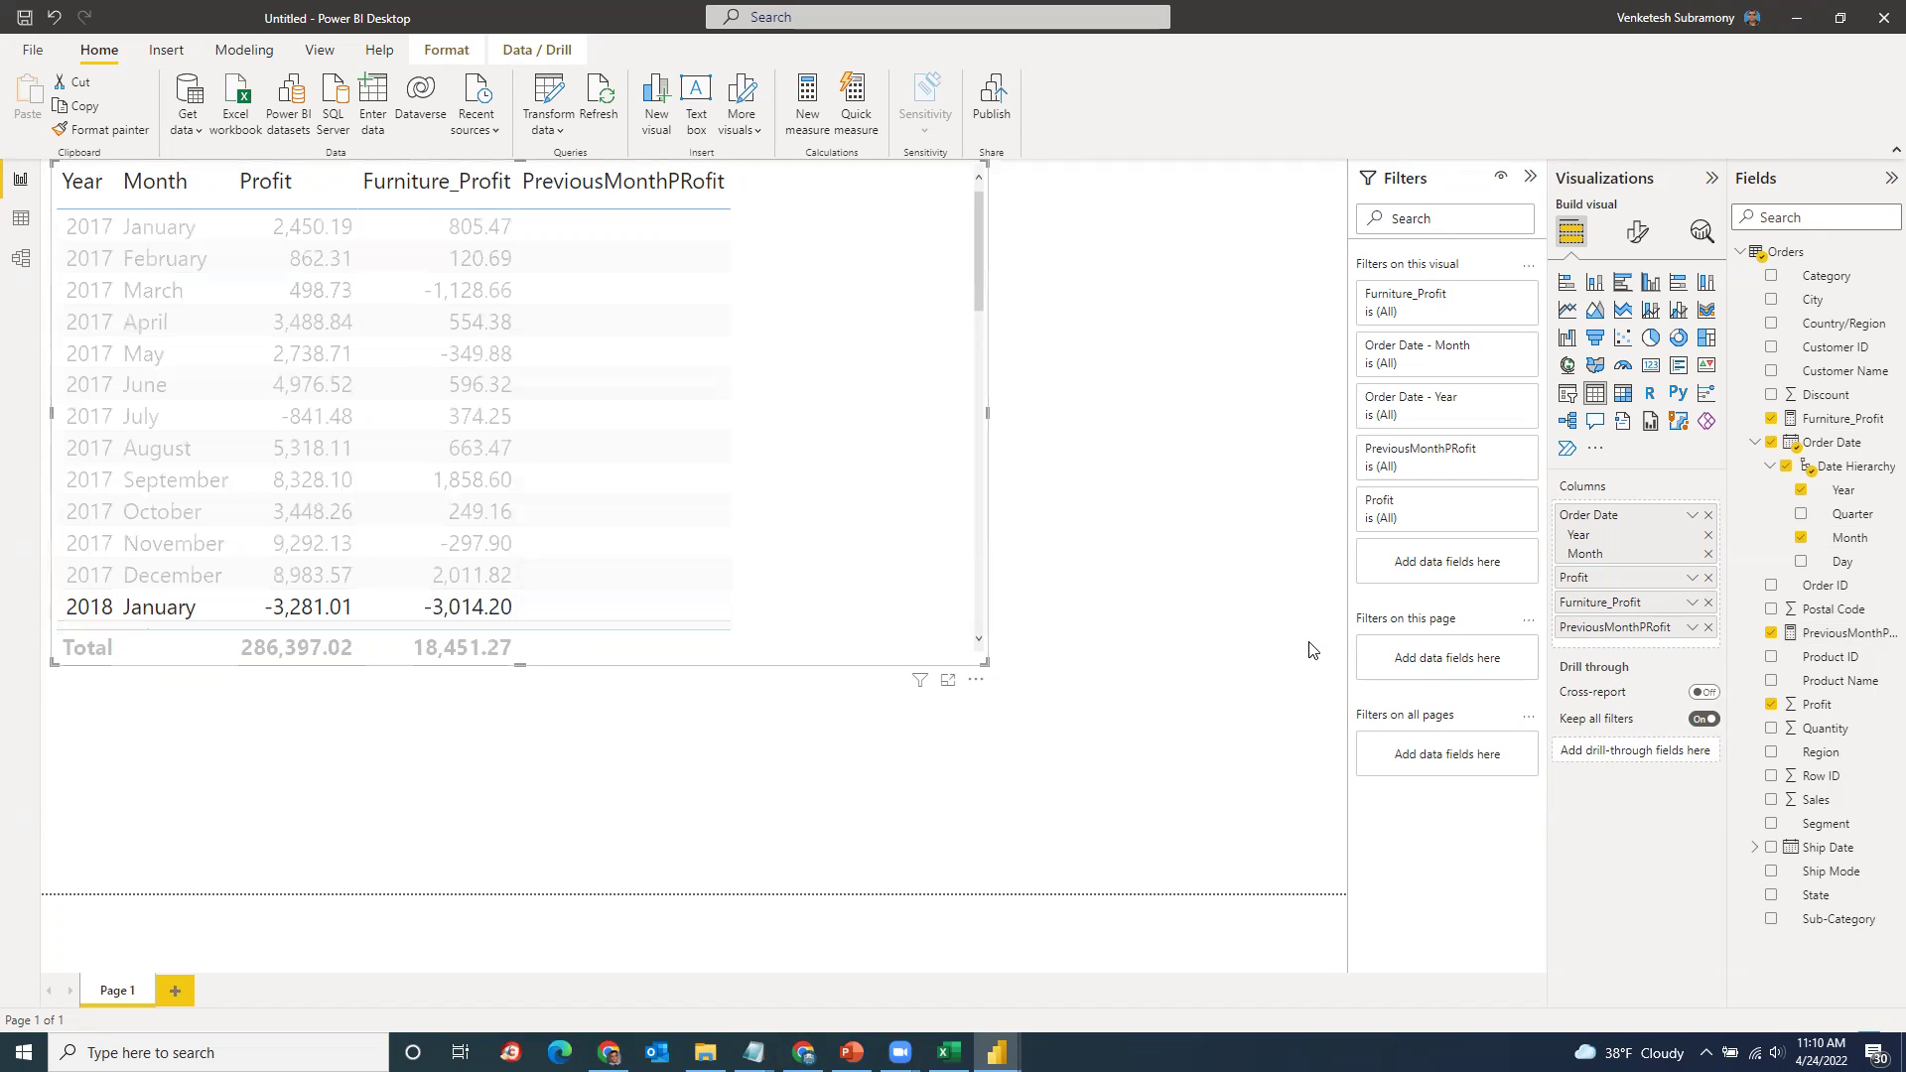
Step: Review the PreviousMonthPRofit formula and the measure's field options in the table, clearing the row highlight
{"action": "left_click", "coordinate": [1829, 636]}
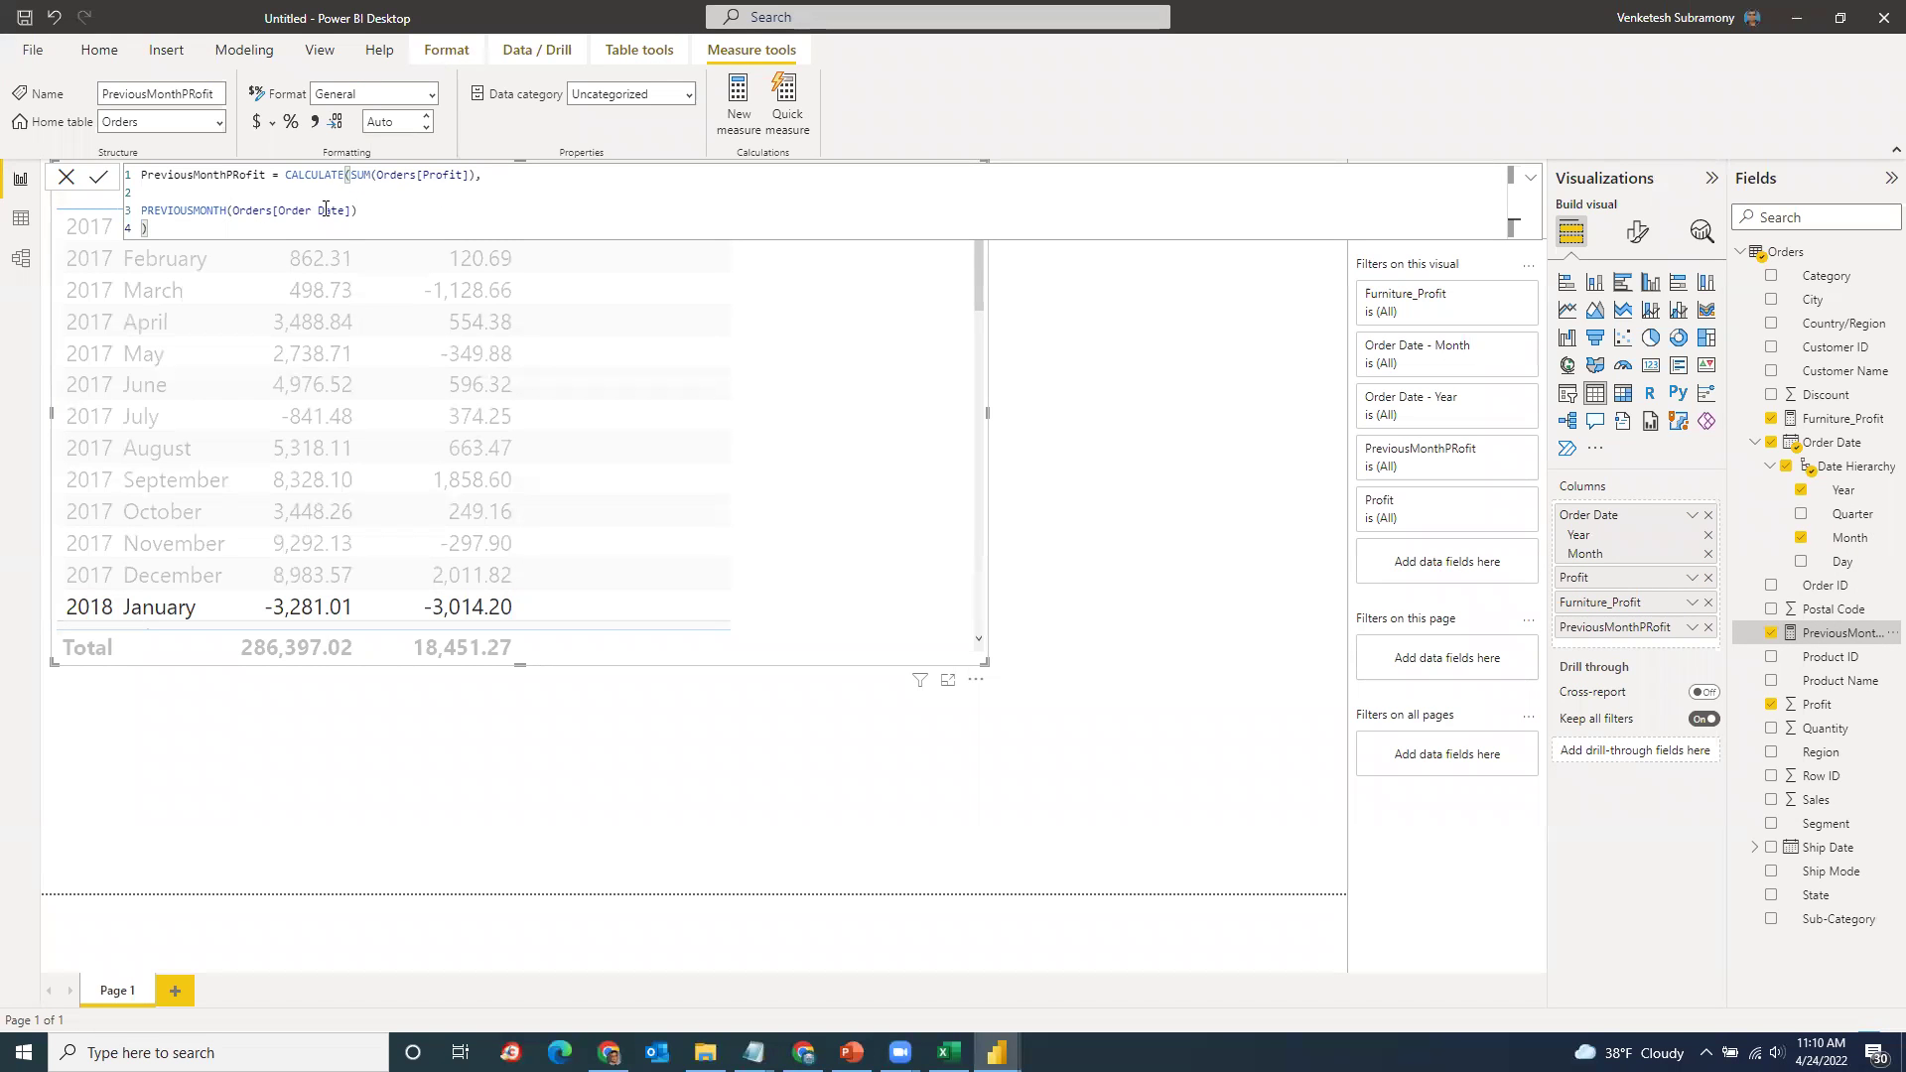
{"action": "left_click", "coordinate": [379, 208]}
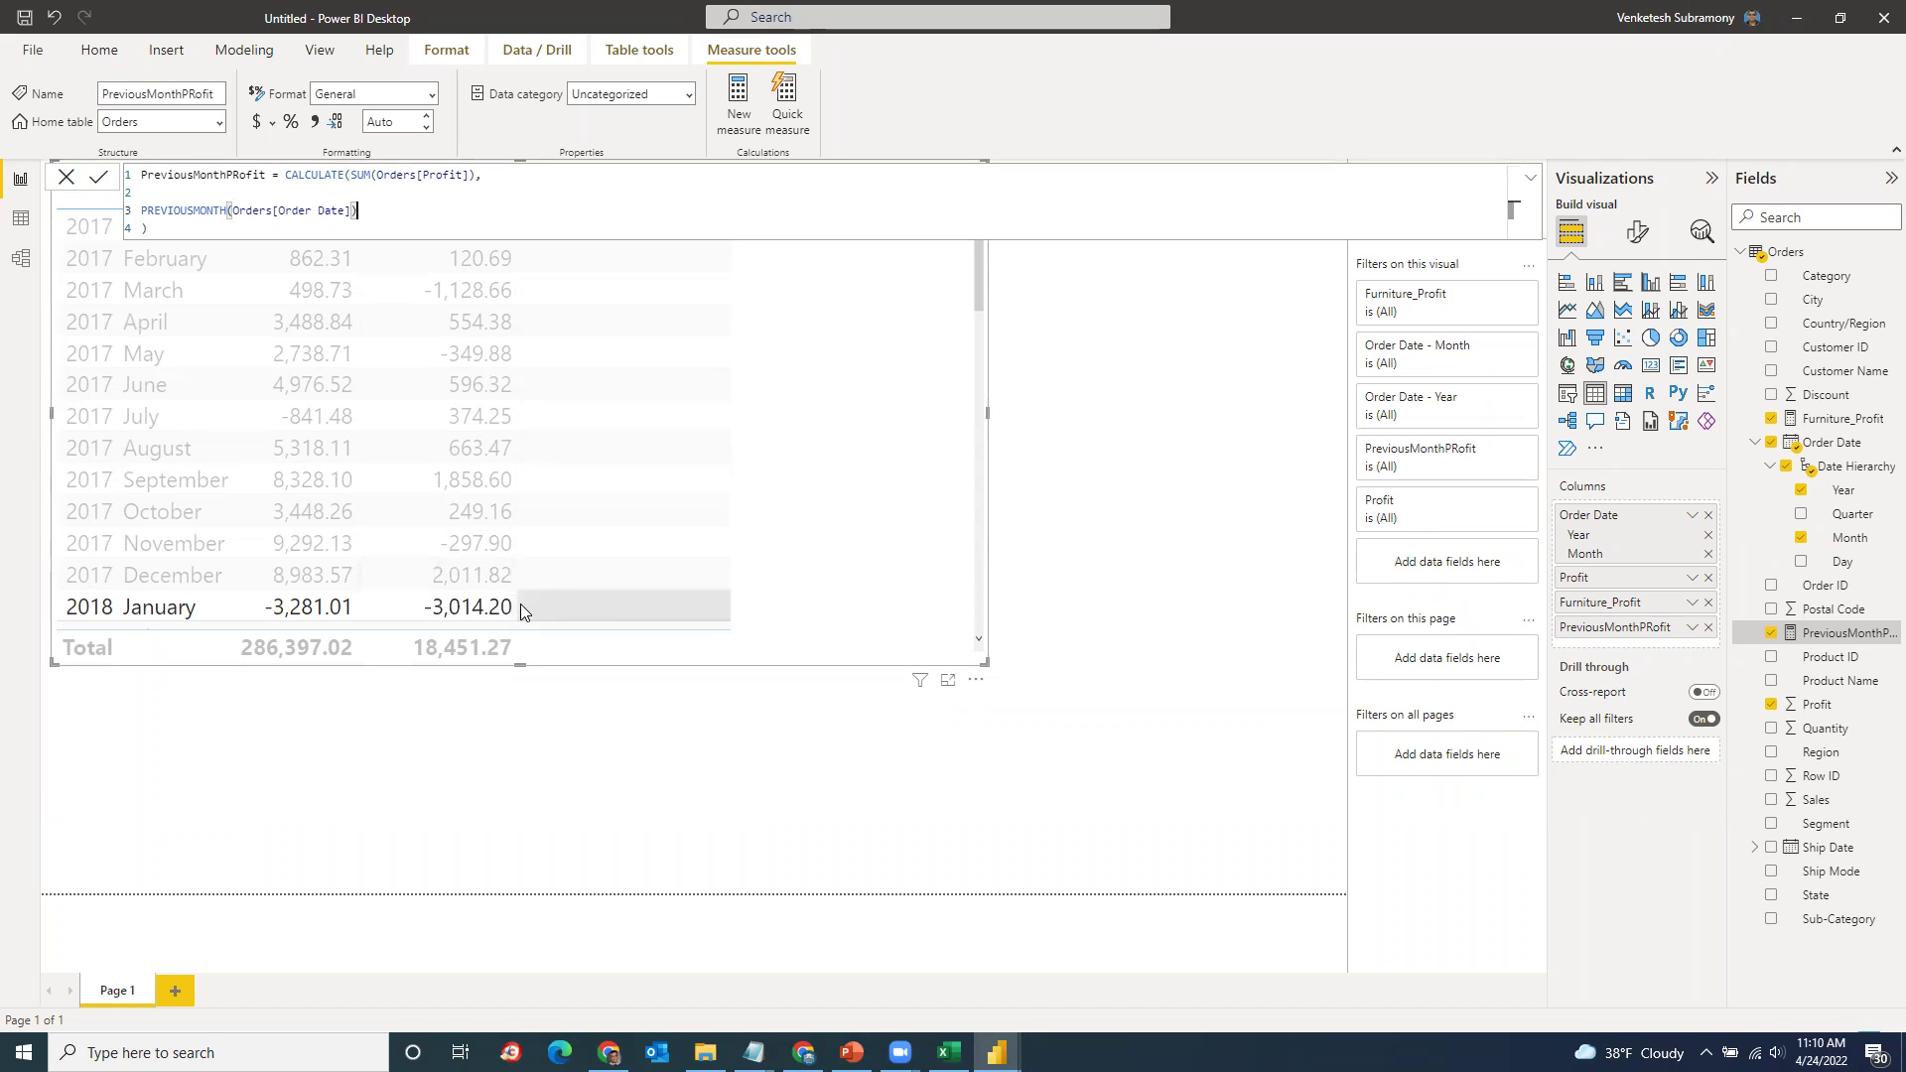
{"action": "left_click", "coordinate": [576, 604]}
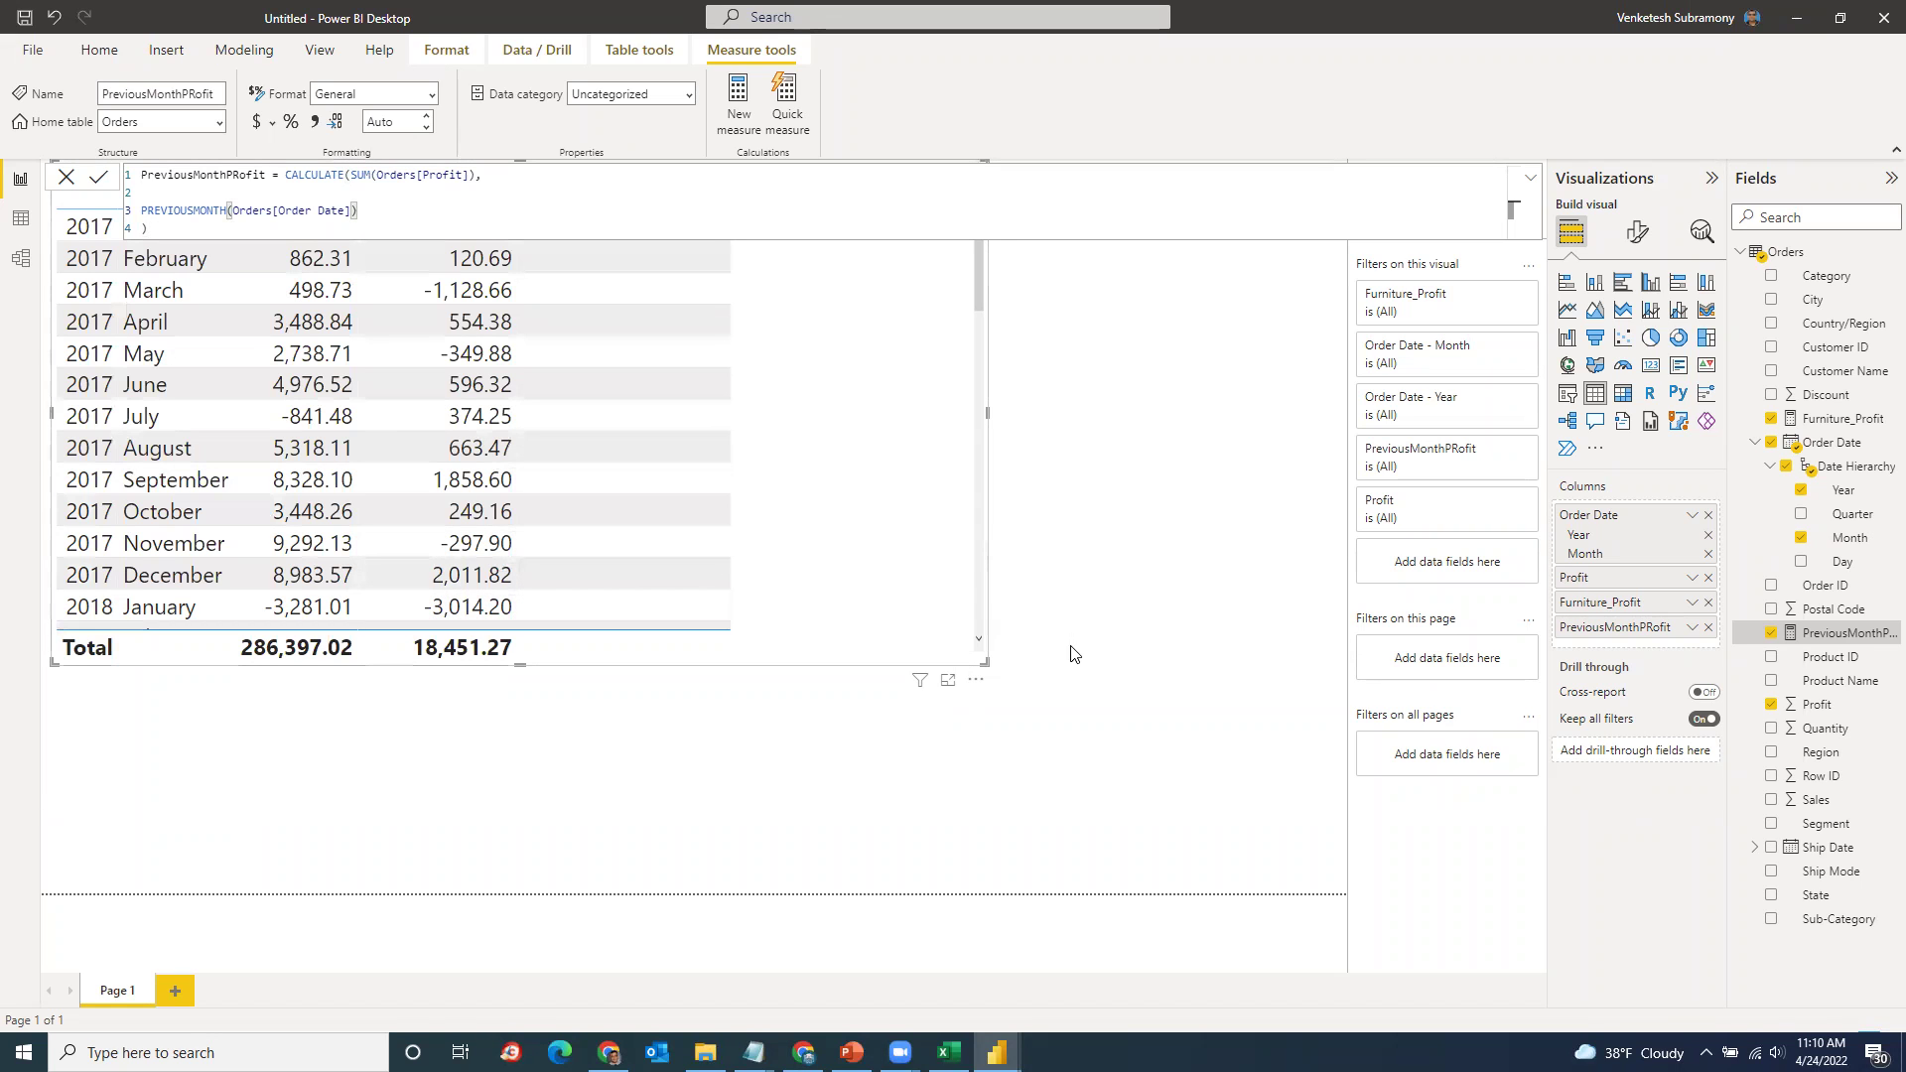
{"action": "left_click", "coordinate": [1694, 628]}
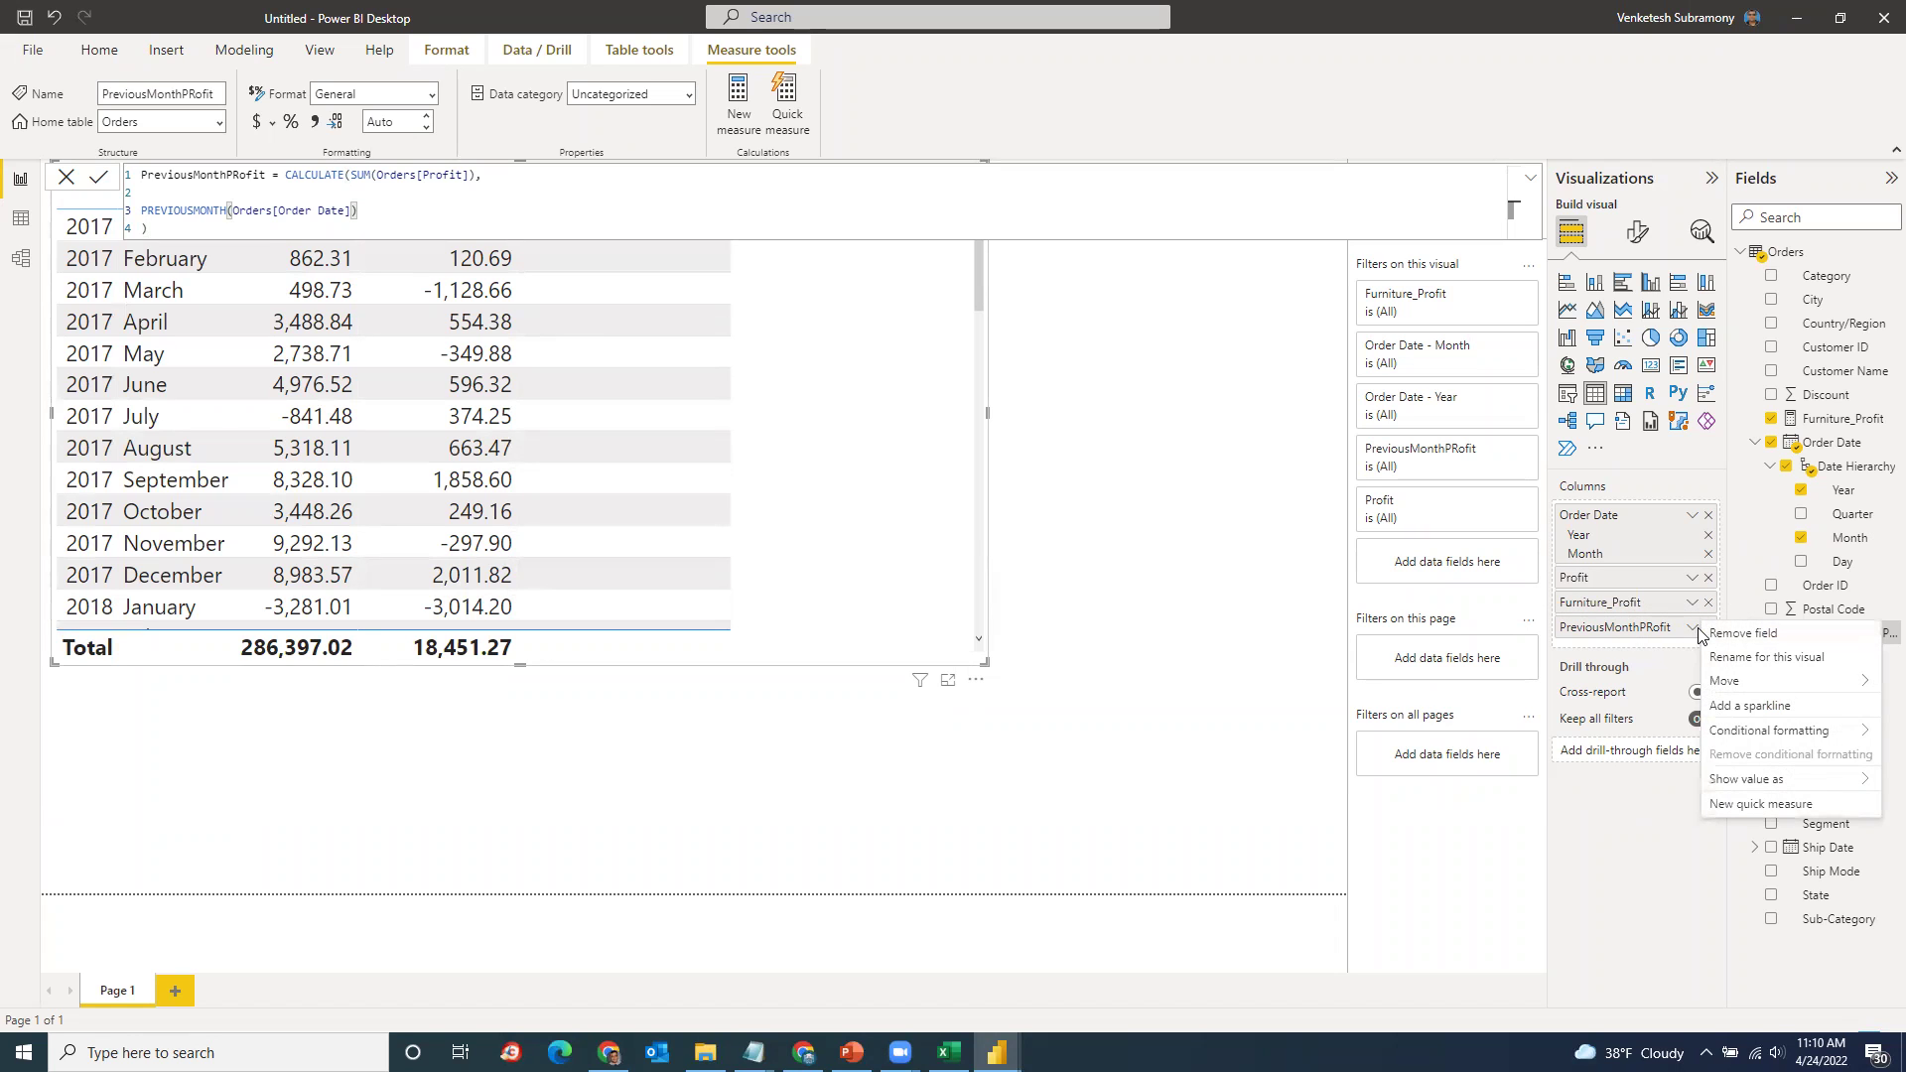
{"action": "left_click", "coordinate": [1630, 634]}
{"action": "left_click", "coordinate": [1692, 629]}
{"action": "left_click", "coordinate": [1289, 672]}
Step: Switch to the Section 20 - Time Intelligence (DAX) Functions file and examine its PreviousMonthPRofit formula
{"action": "mouse_move", "coordinate": [997, 1050]}
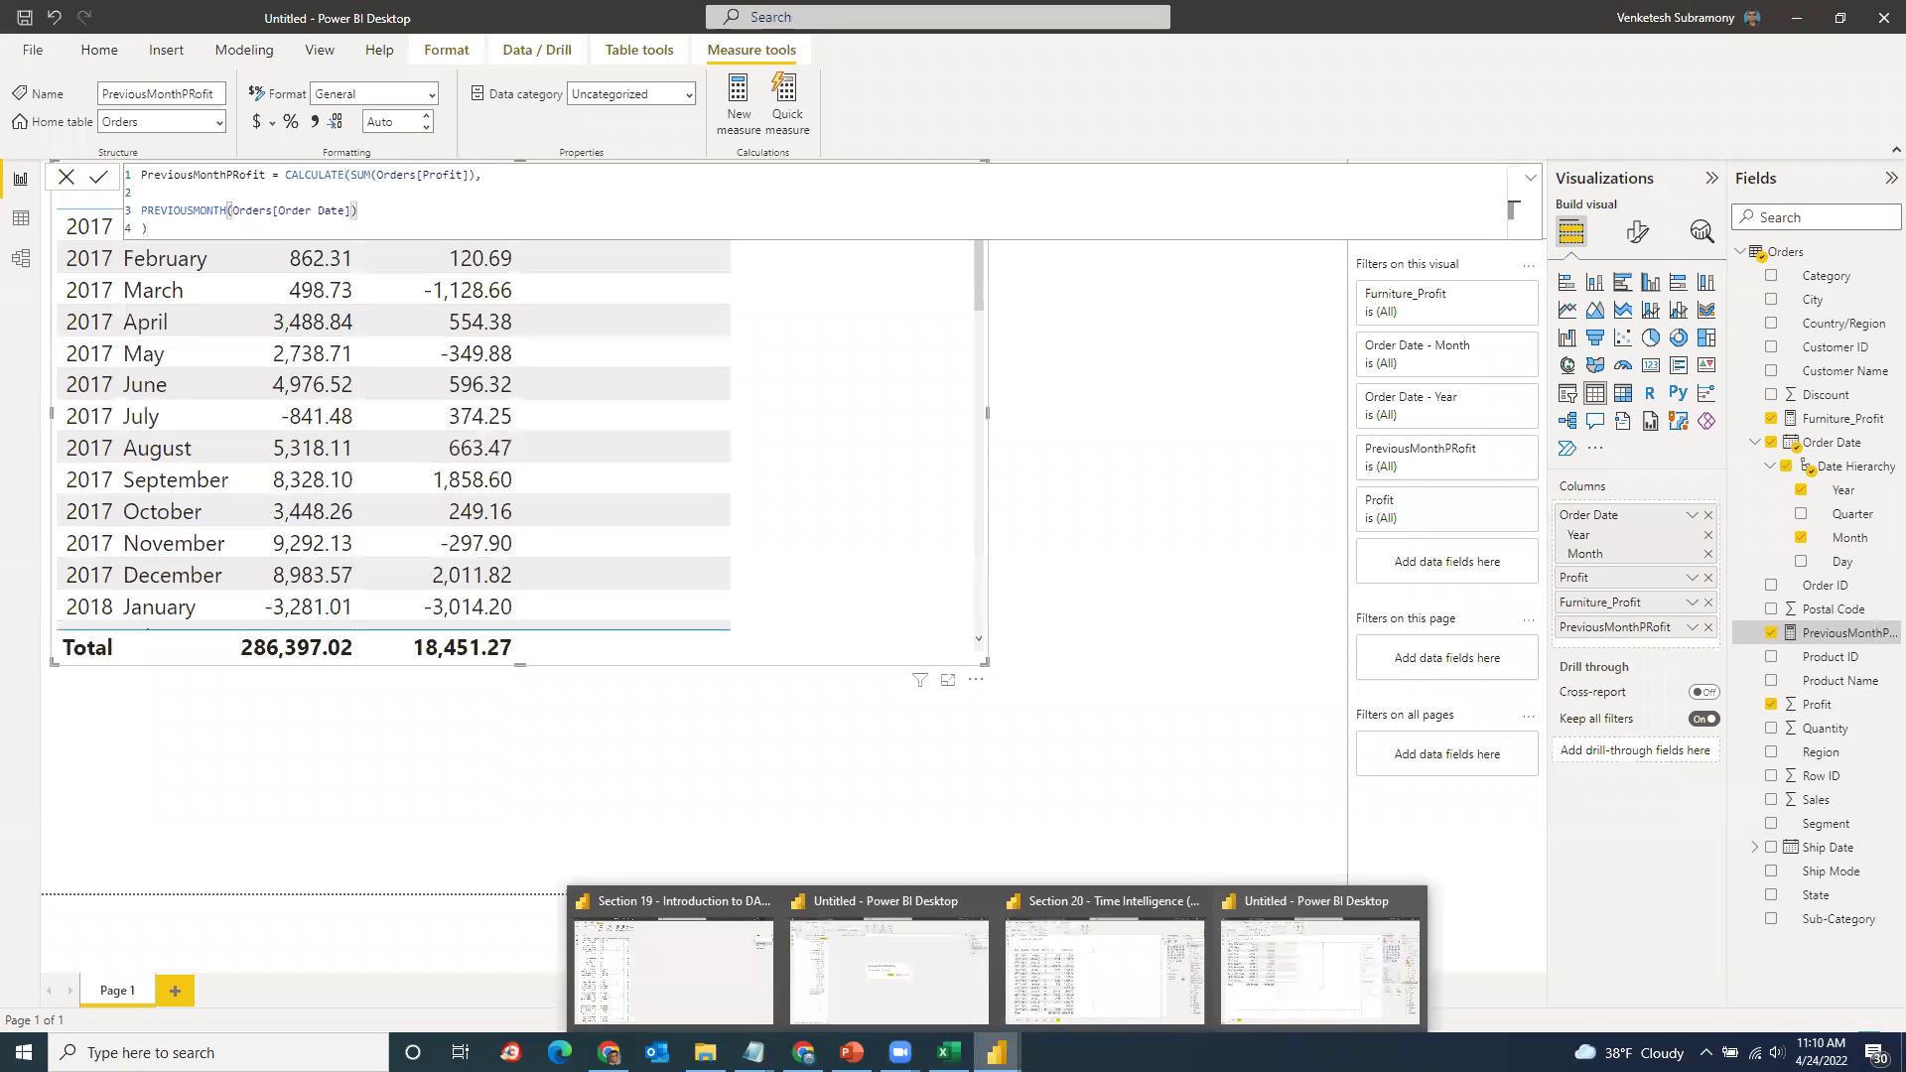
{"action": "left_click", "coordinate": [1099, 1008]}
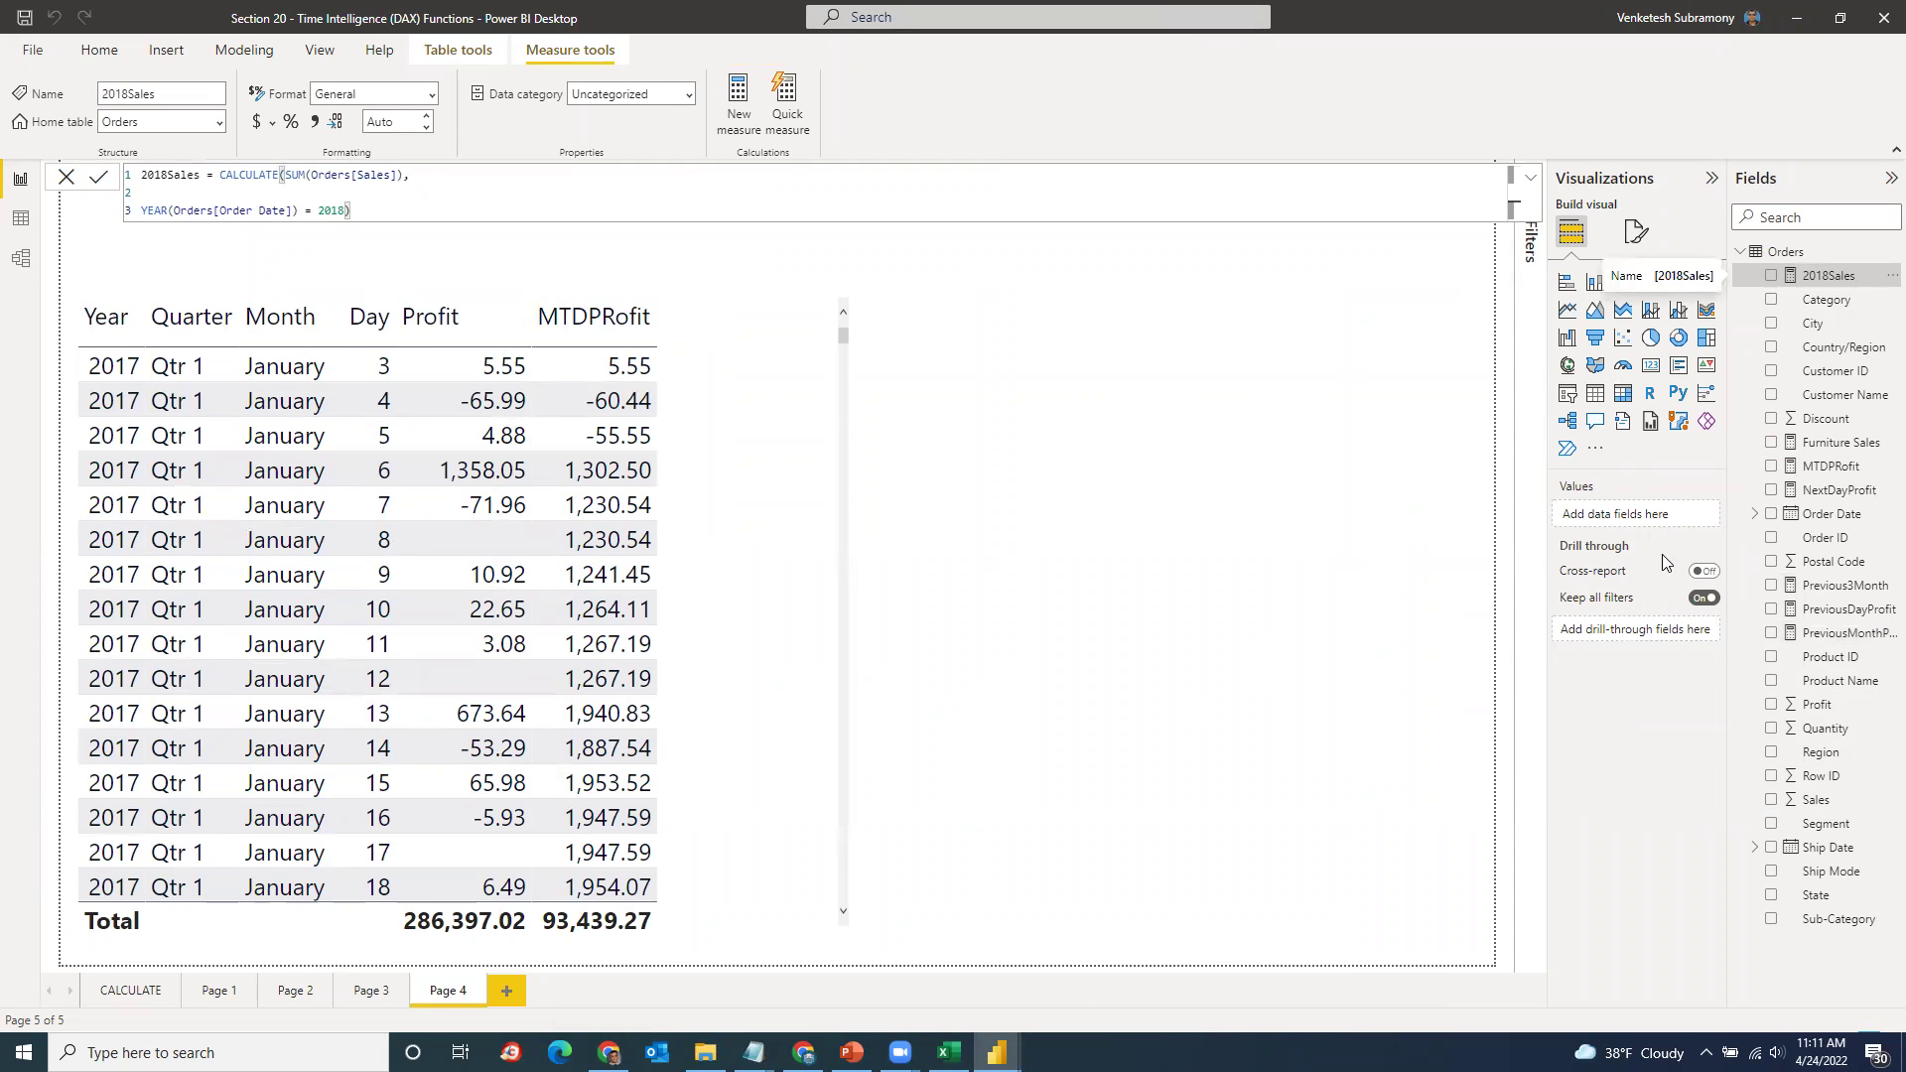
{"action": "left_click", "coordinate": [1841, 633]}
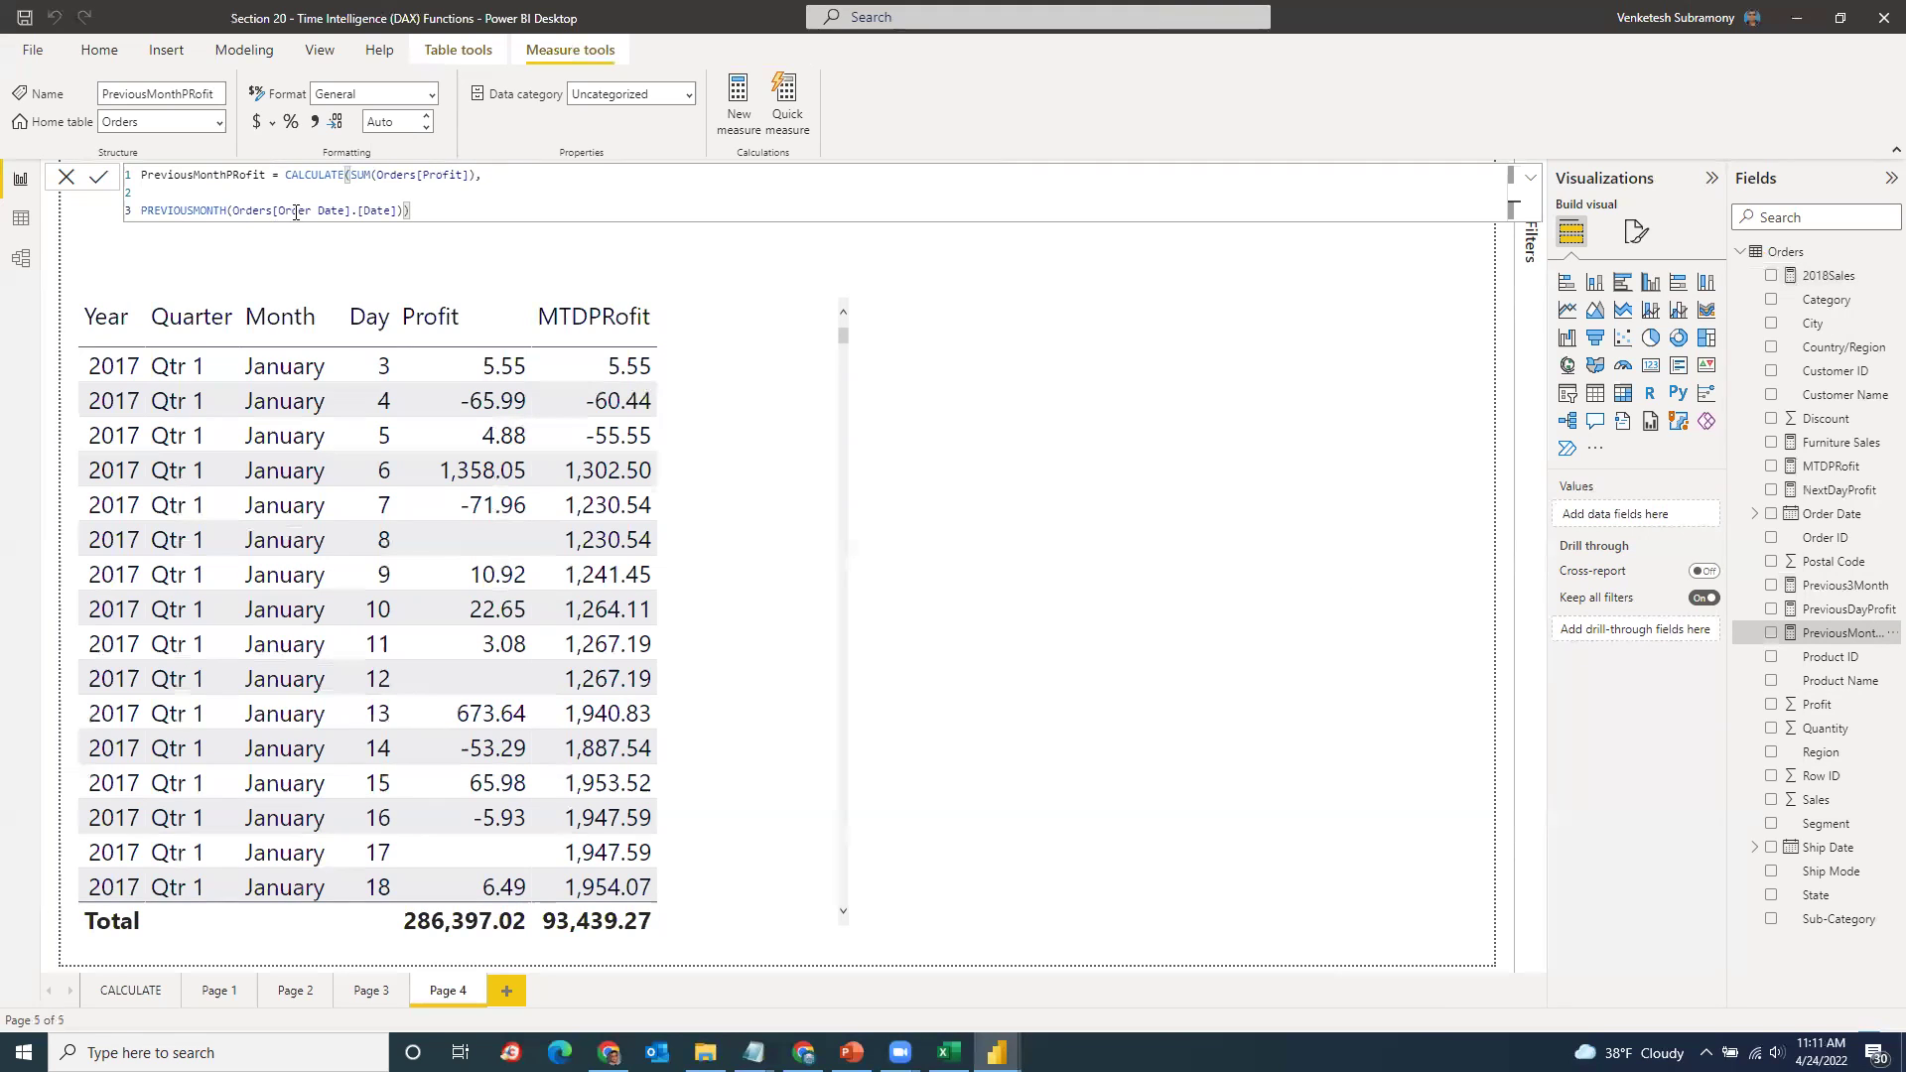
Step: Try changing the PREVIOUSMONTH argument to Orders[Order Date].Date in the untitled report's measure
{"action": "left_click", "coordinate": [352, 209]}
{"action": "type", "text": "."}
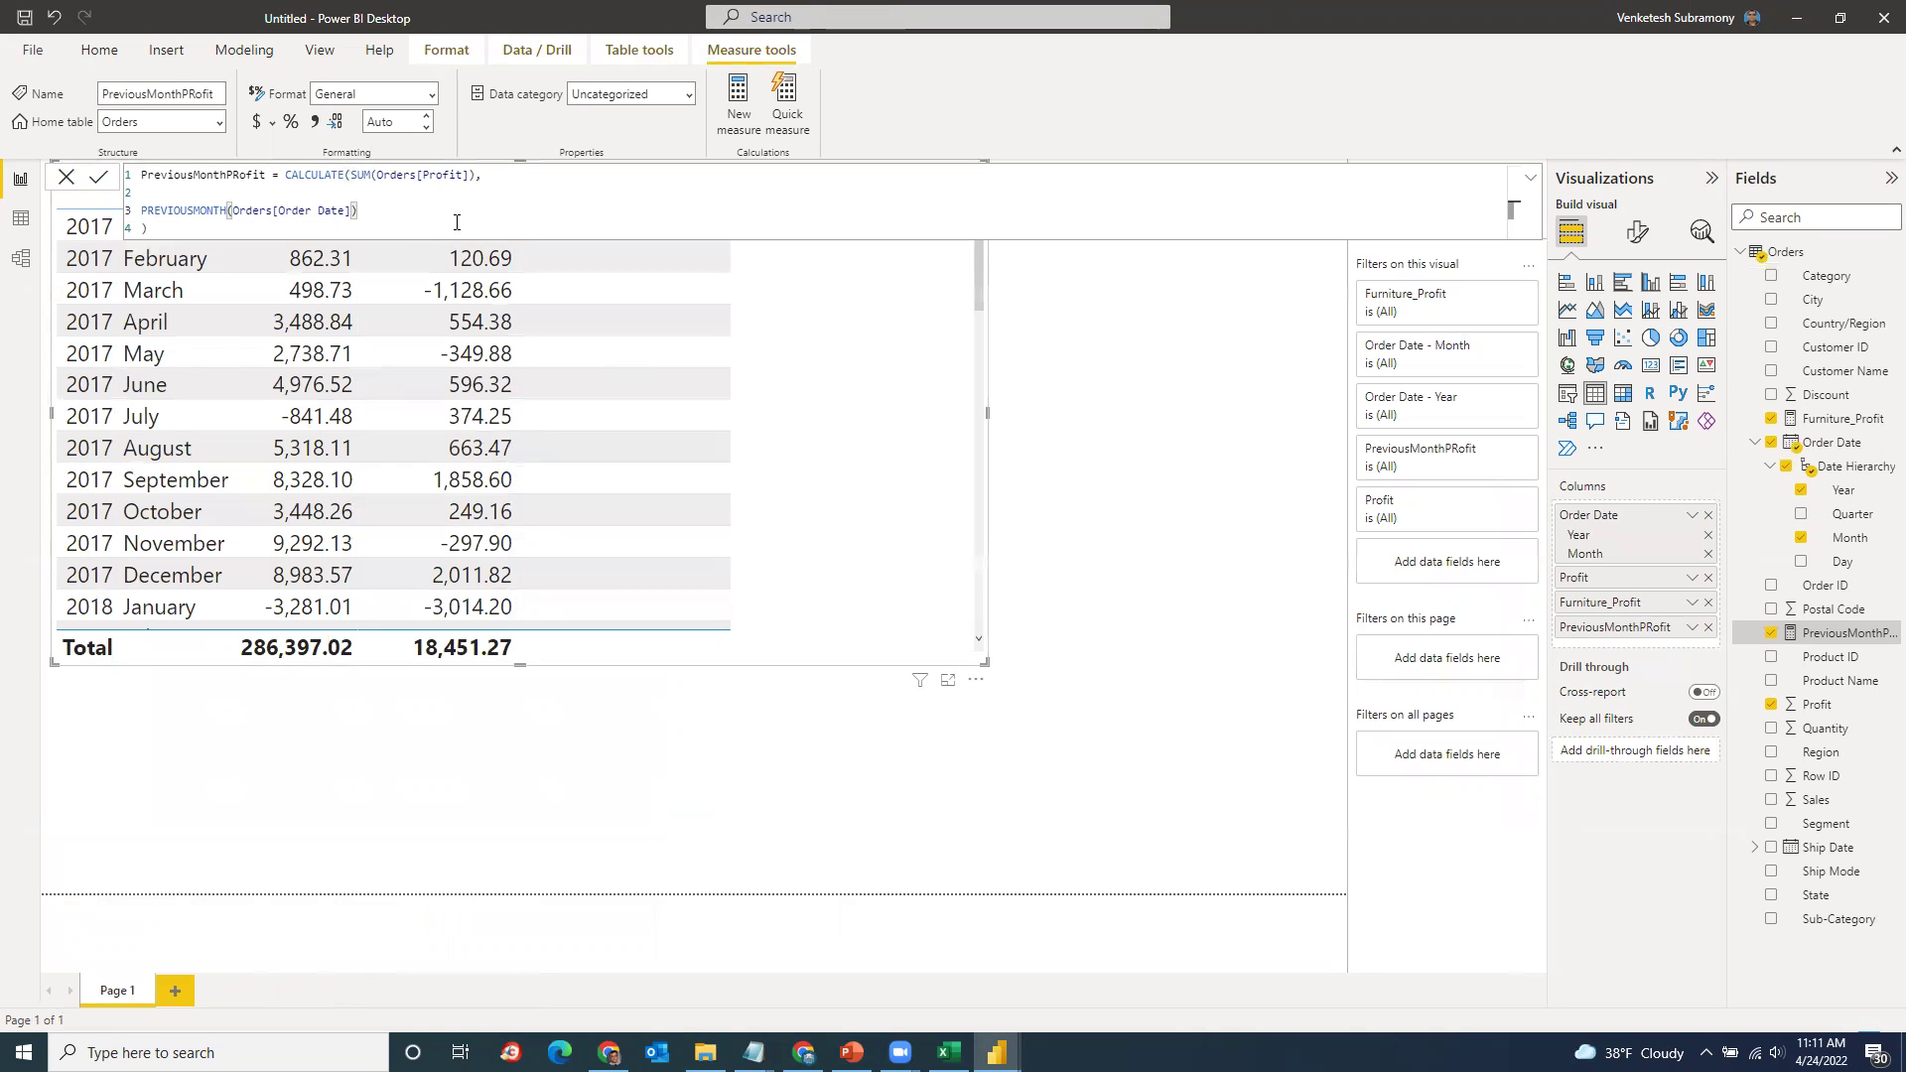
{"action": "type", "text": ".Date"}
{"action": "key", "text": "Return"}
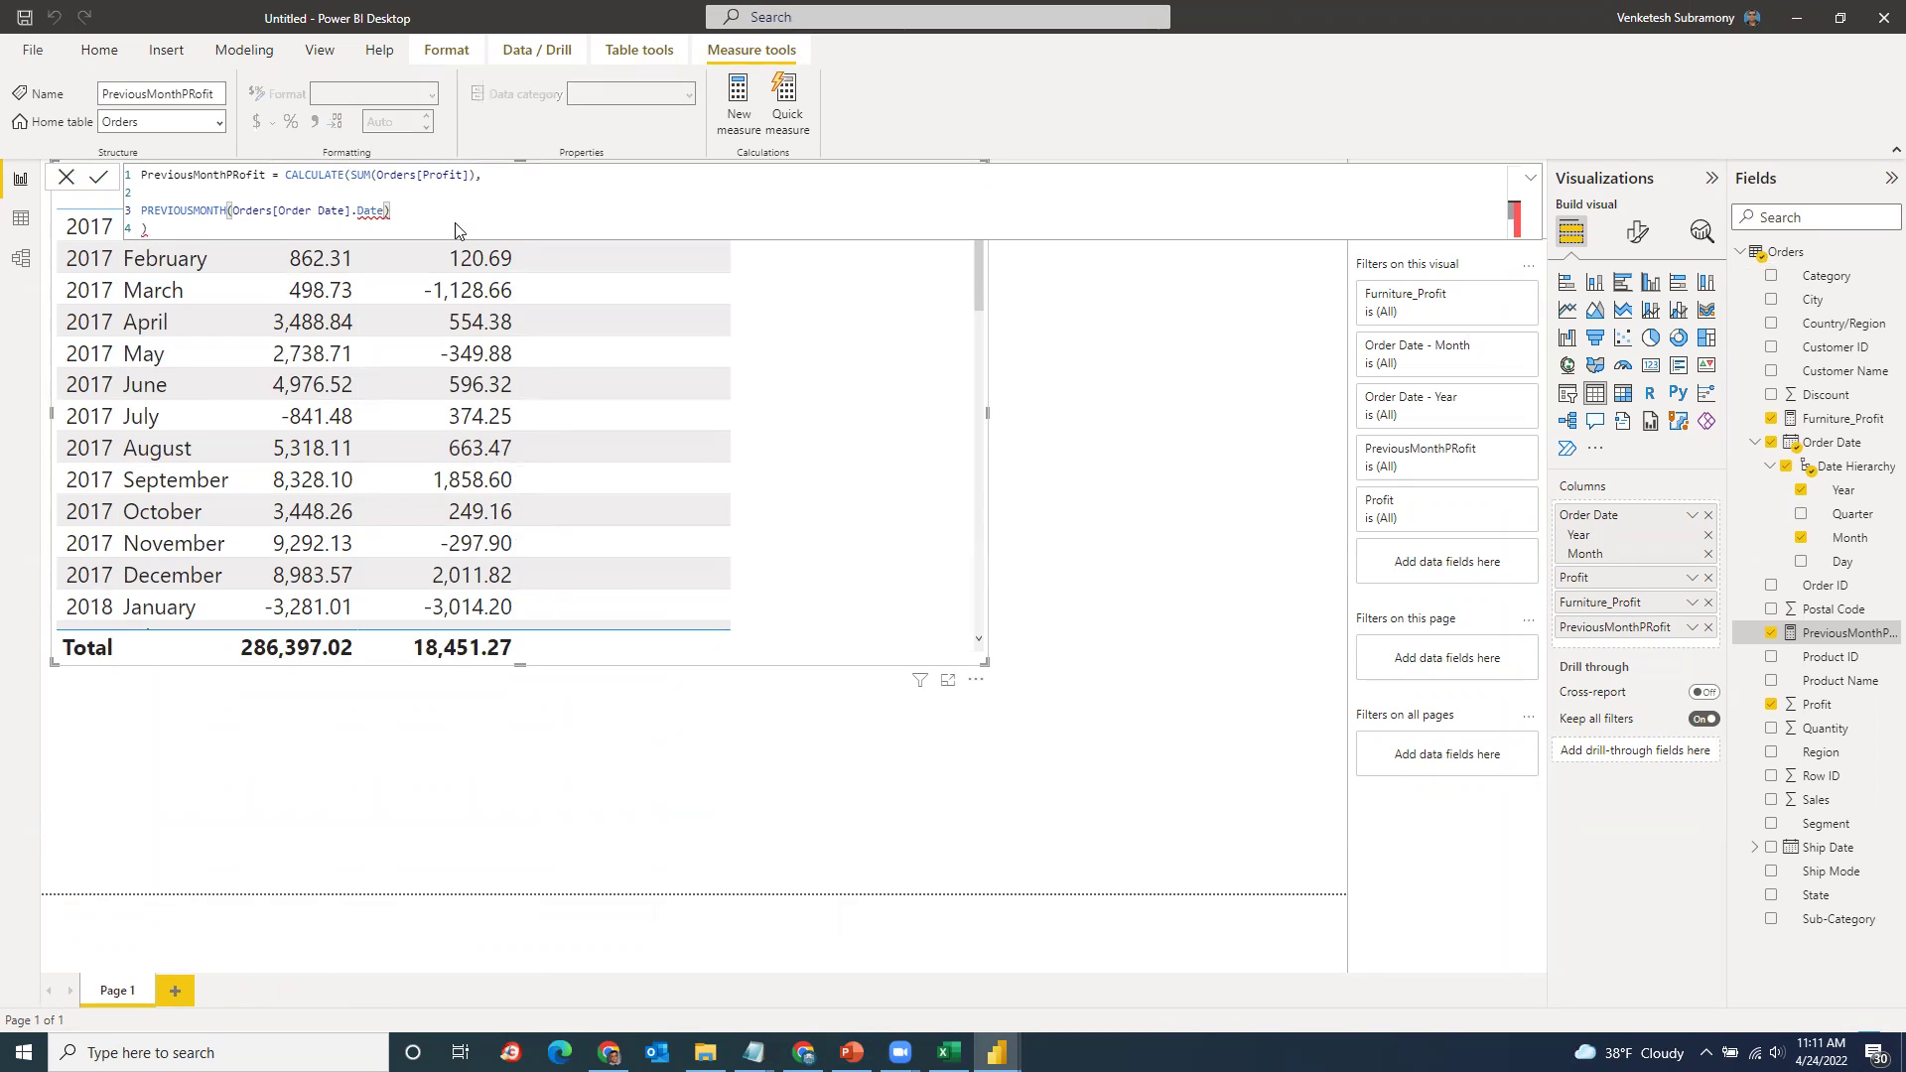
Step: Replace the measure with the Section 20 file's PreviousMonthPRofit formula, using PREVIOUSMONTH(Orders[Order Date].[Date]), and commit it
{"action": "left_click", "coordinate": [418, 210]}
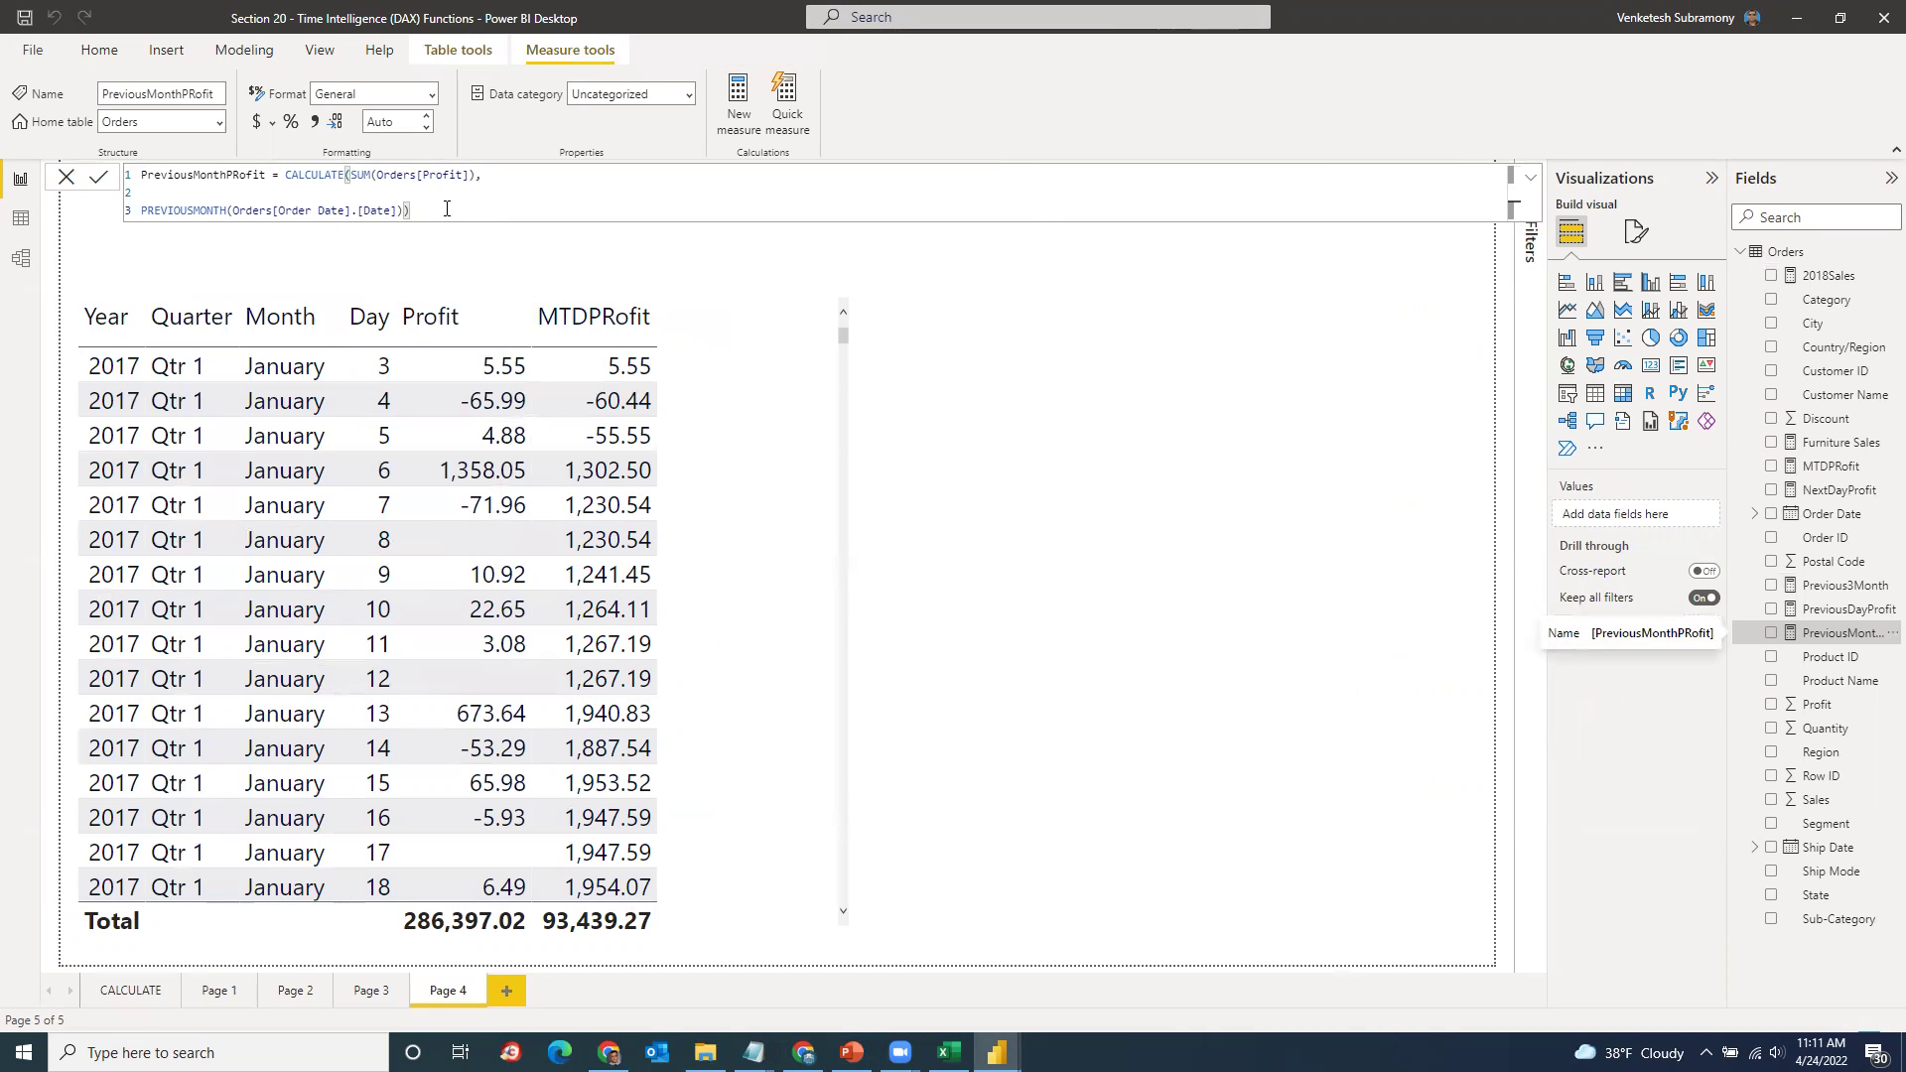
{"action": "key", "text": "ctrl+a"}
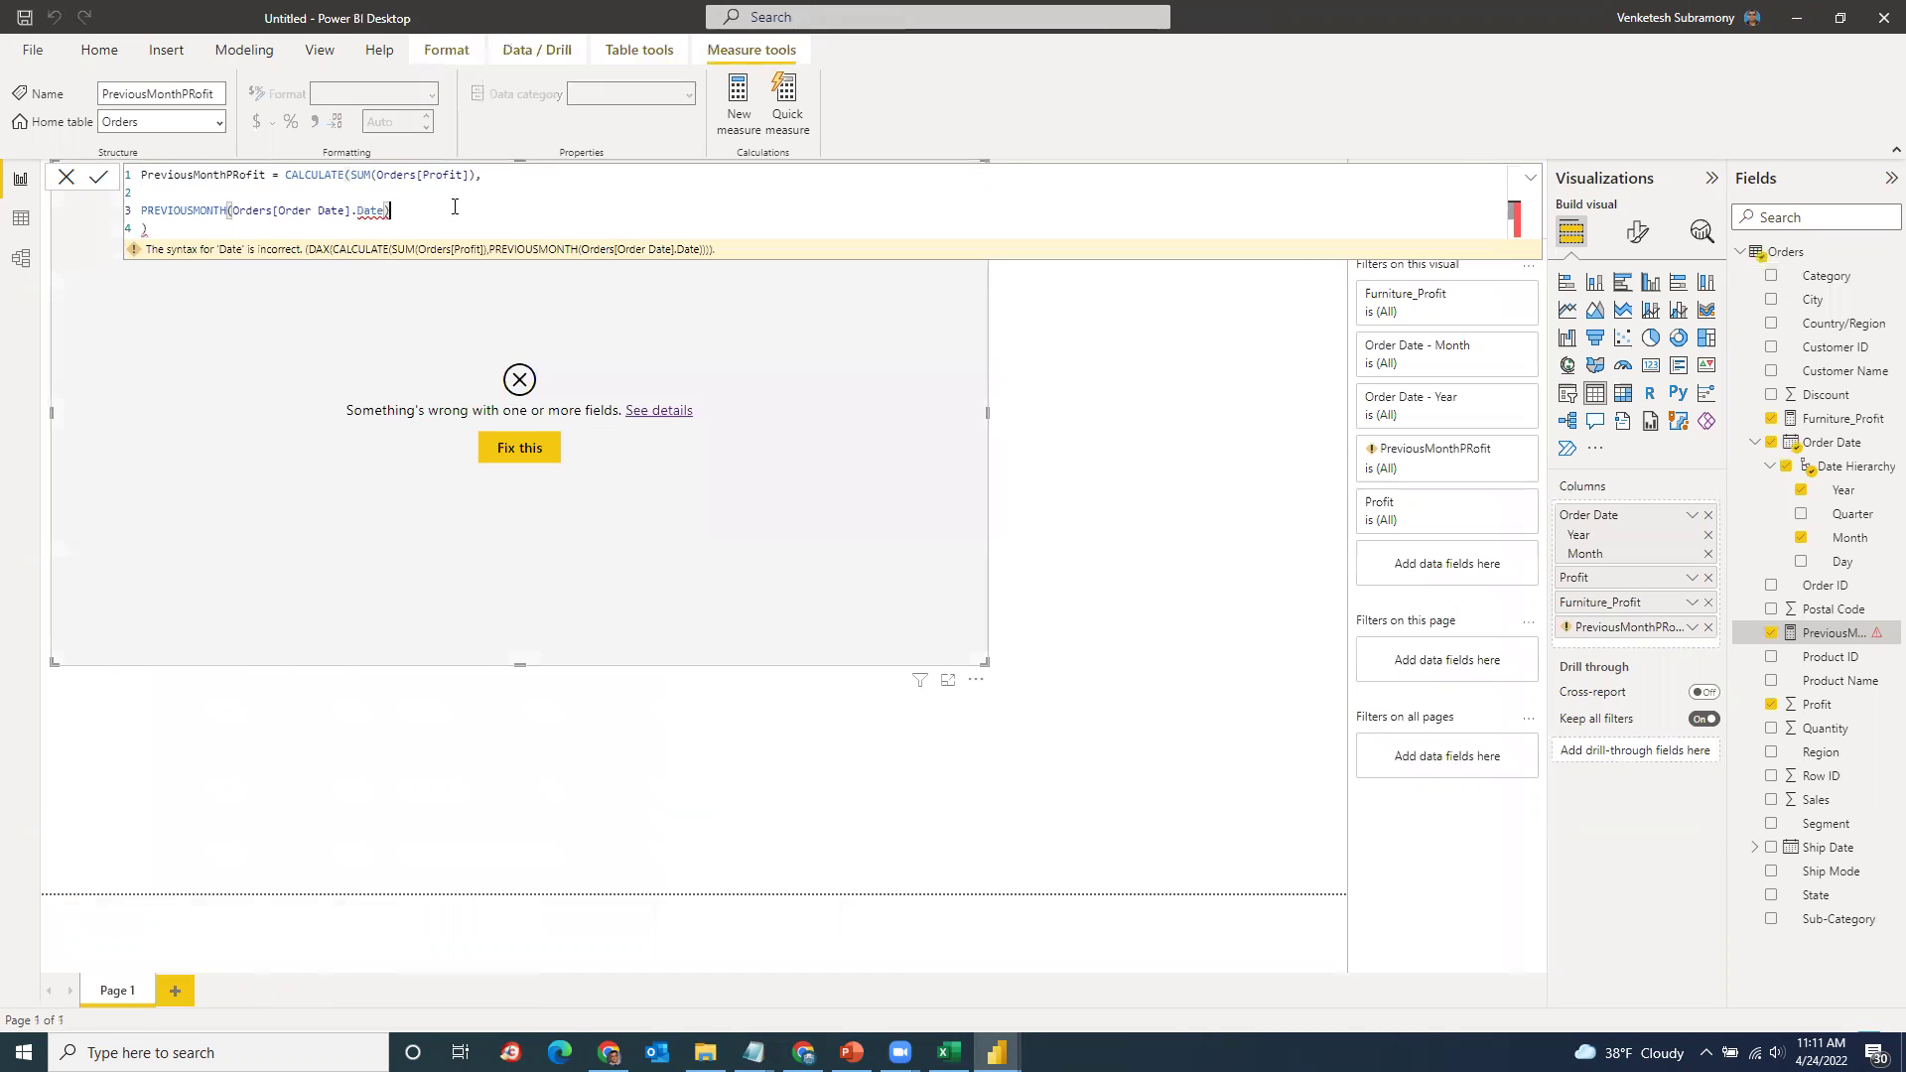
{"action": "key", "text": "ctrl+a"}
{"action": "left_click", "coordinate": [438, 211]}
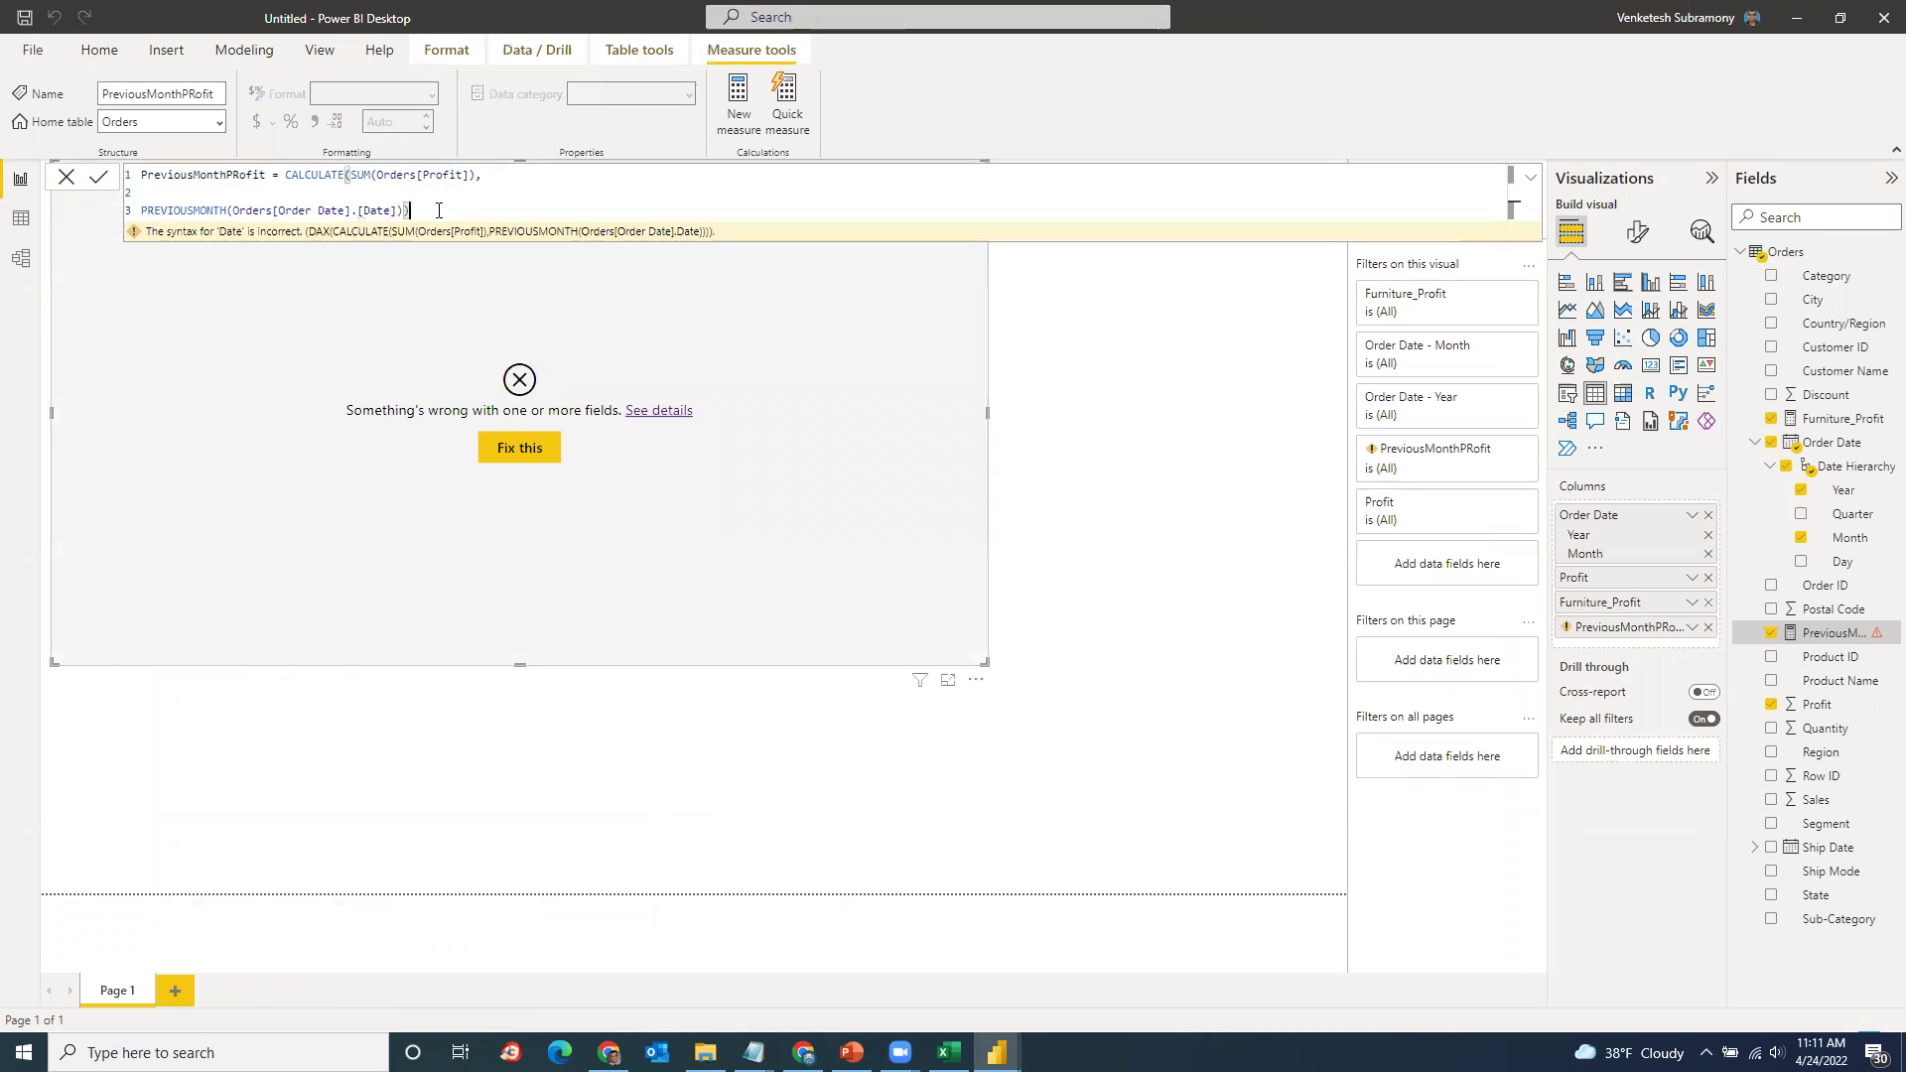
{"action": "key", "text": "Return"}
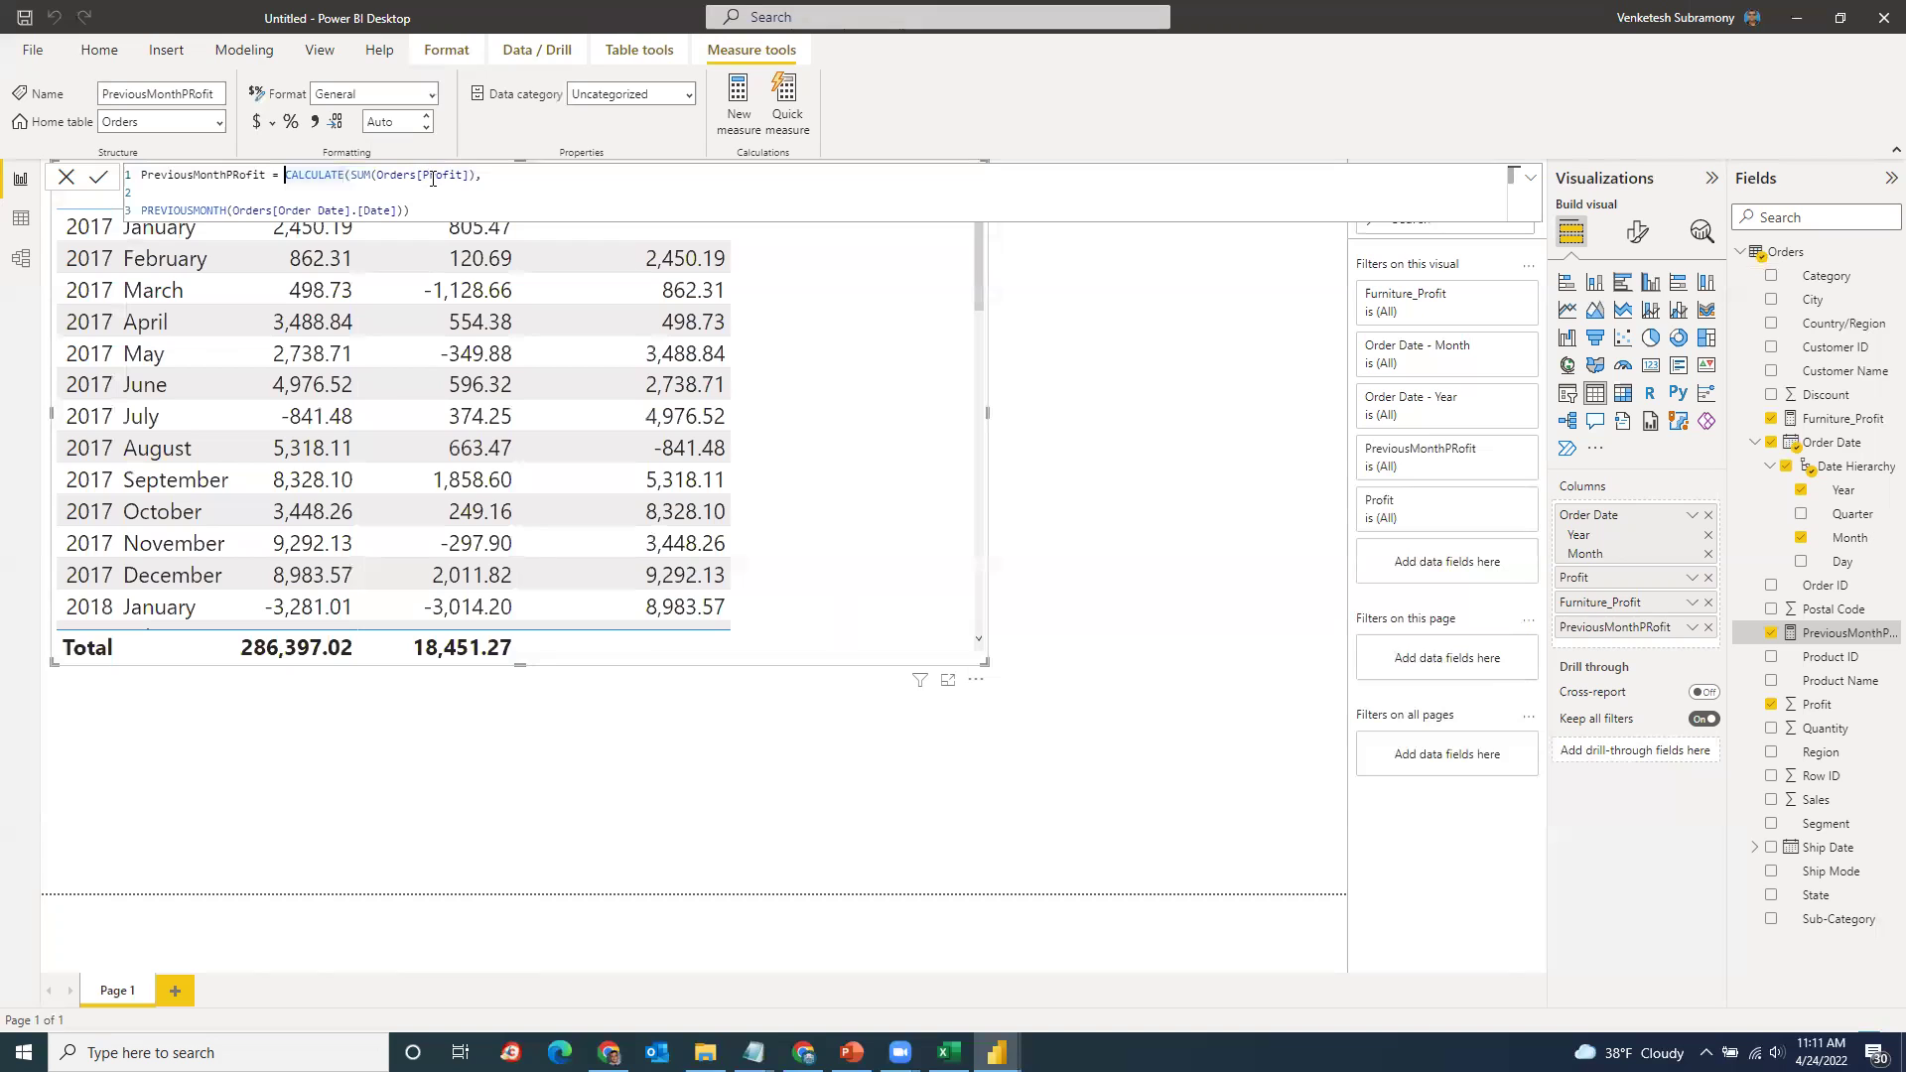
Step: Extend the table downward to show more month rows, keeping the PreviousMonthPRofit formula open for review
{"action": "left_click", "coordinate": [476, 177]}
{"action": "type", "text": ","}
{"action": "left_click_drag", "start_coordinate": [518, 663], "coordinate": [521, 855]}
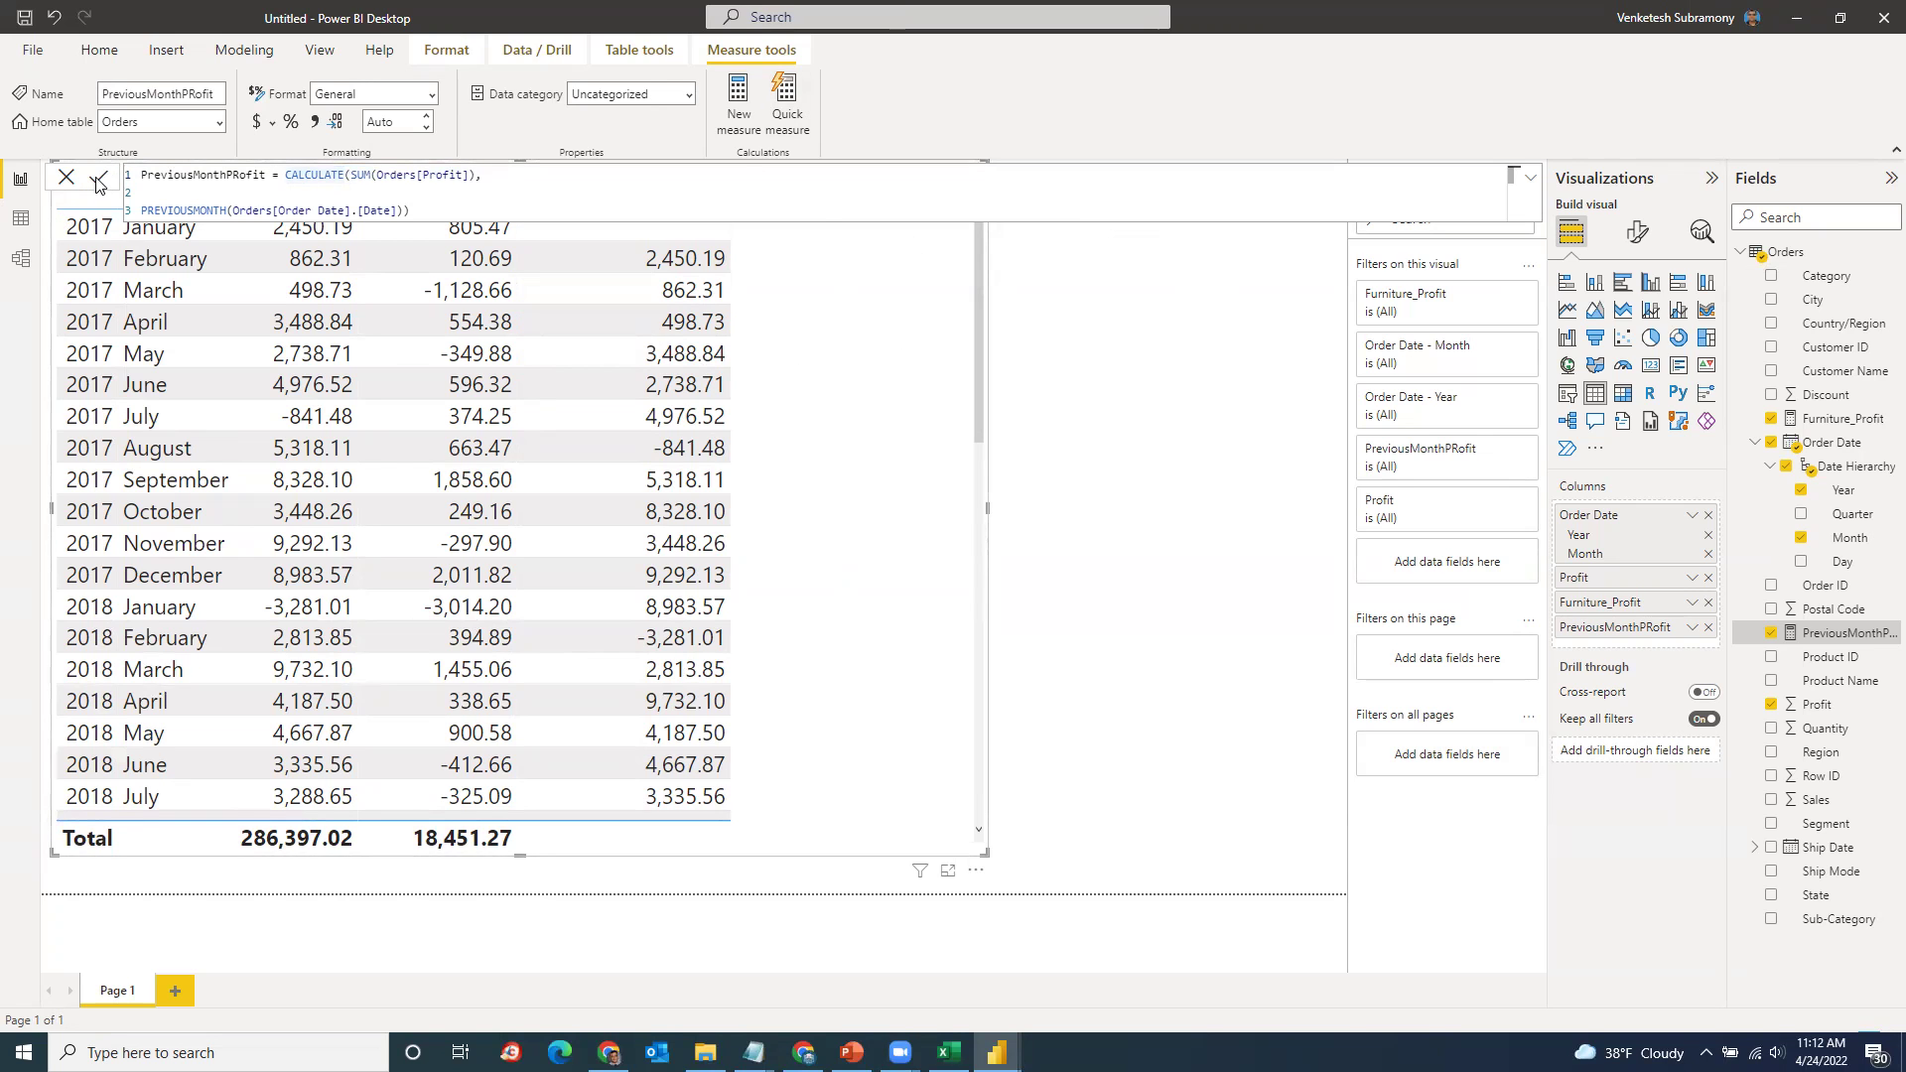
Step: Highlight the 2017 April row for comparison, clear the highlight, and remove Furniture_Profit from the table
{"action": "left_click", "coordinate": [175, 316]}
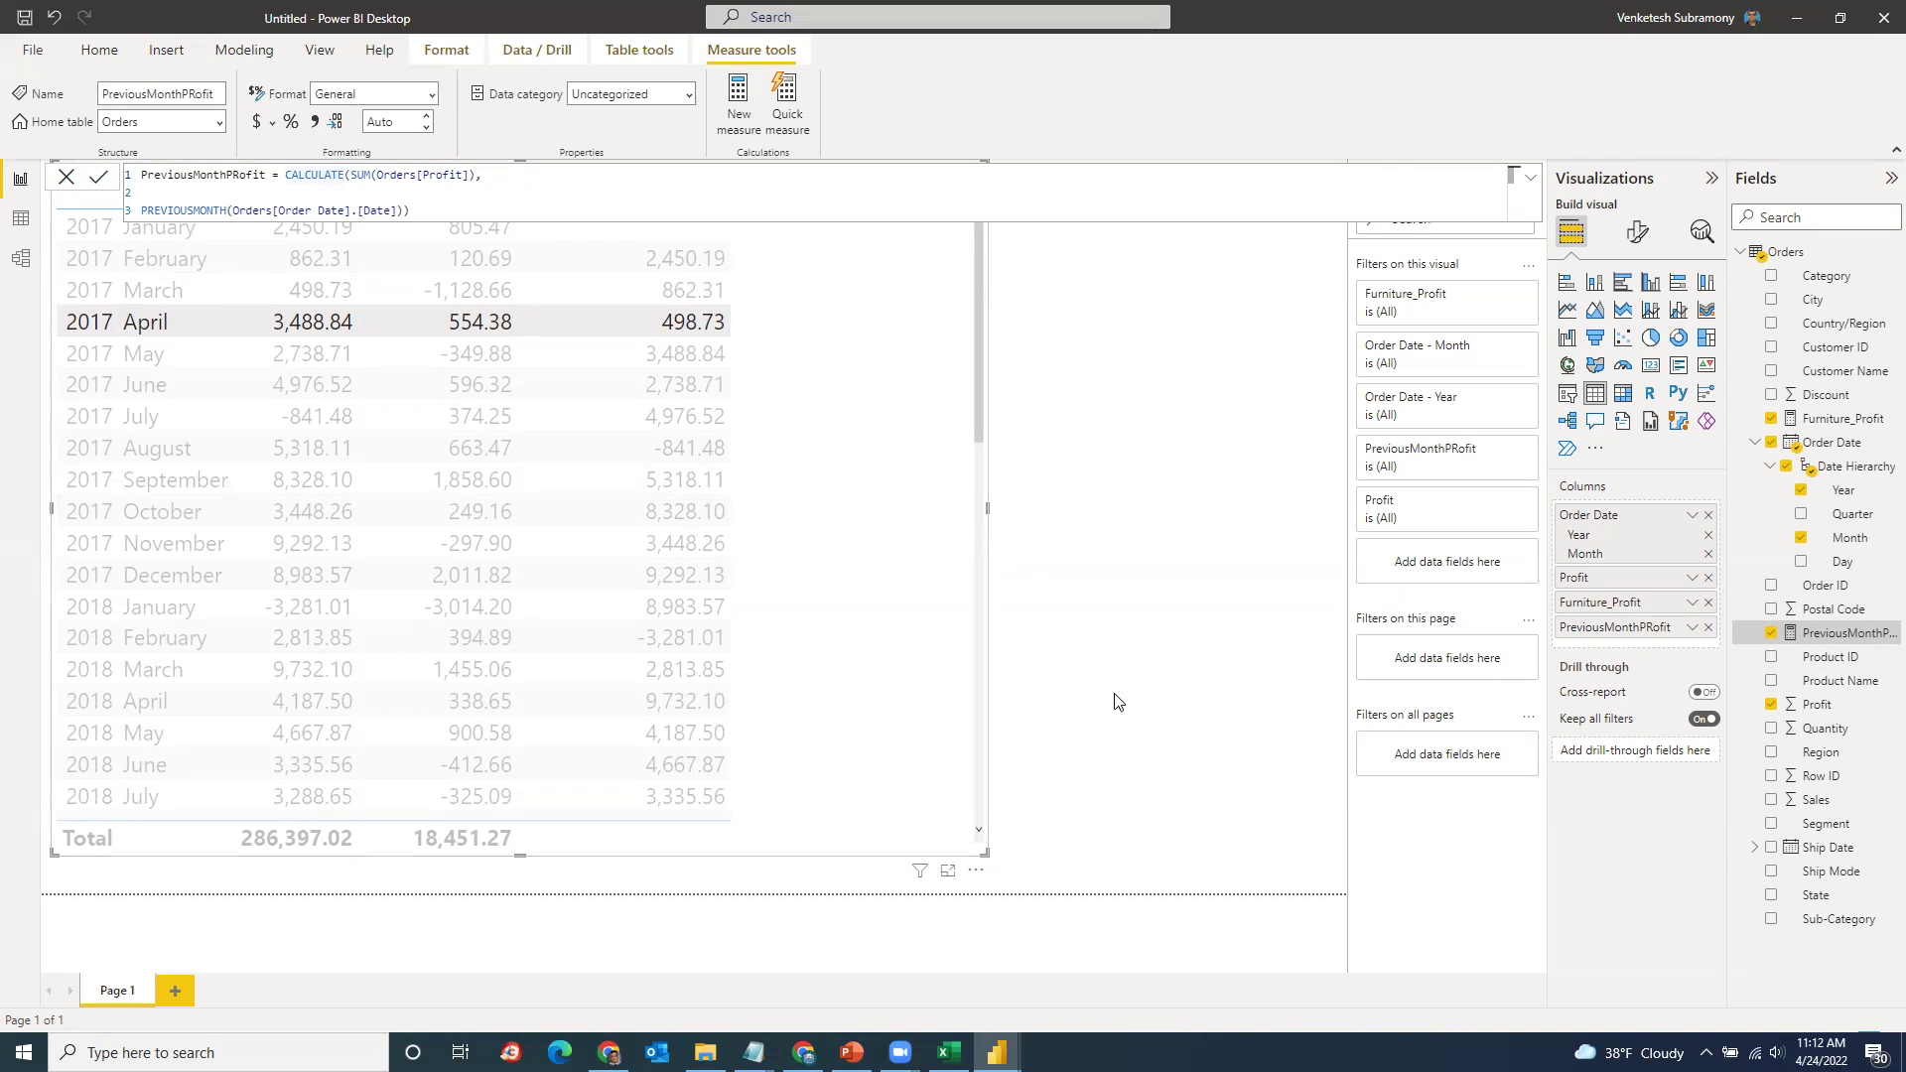
{"action": "left_click", "coordinate": [1085, 685]}
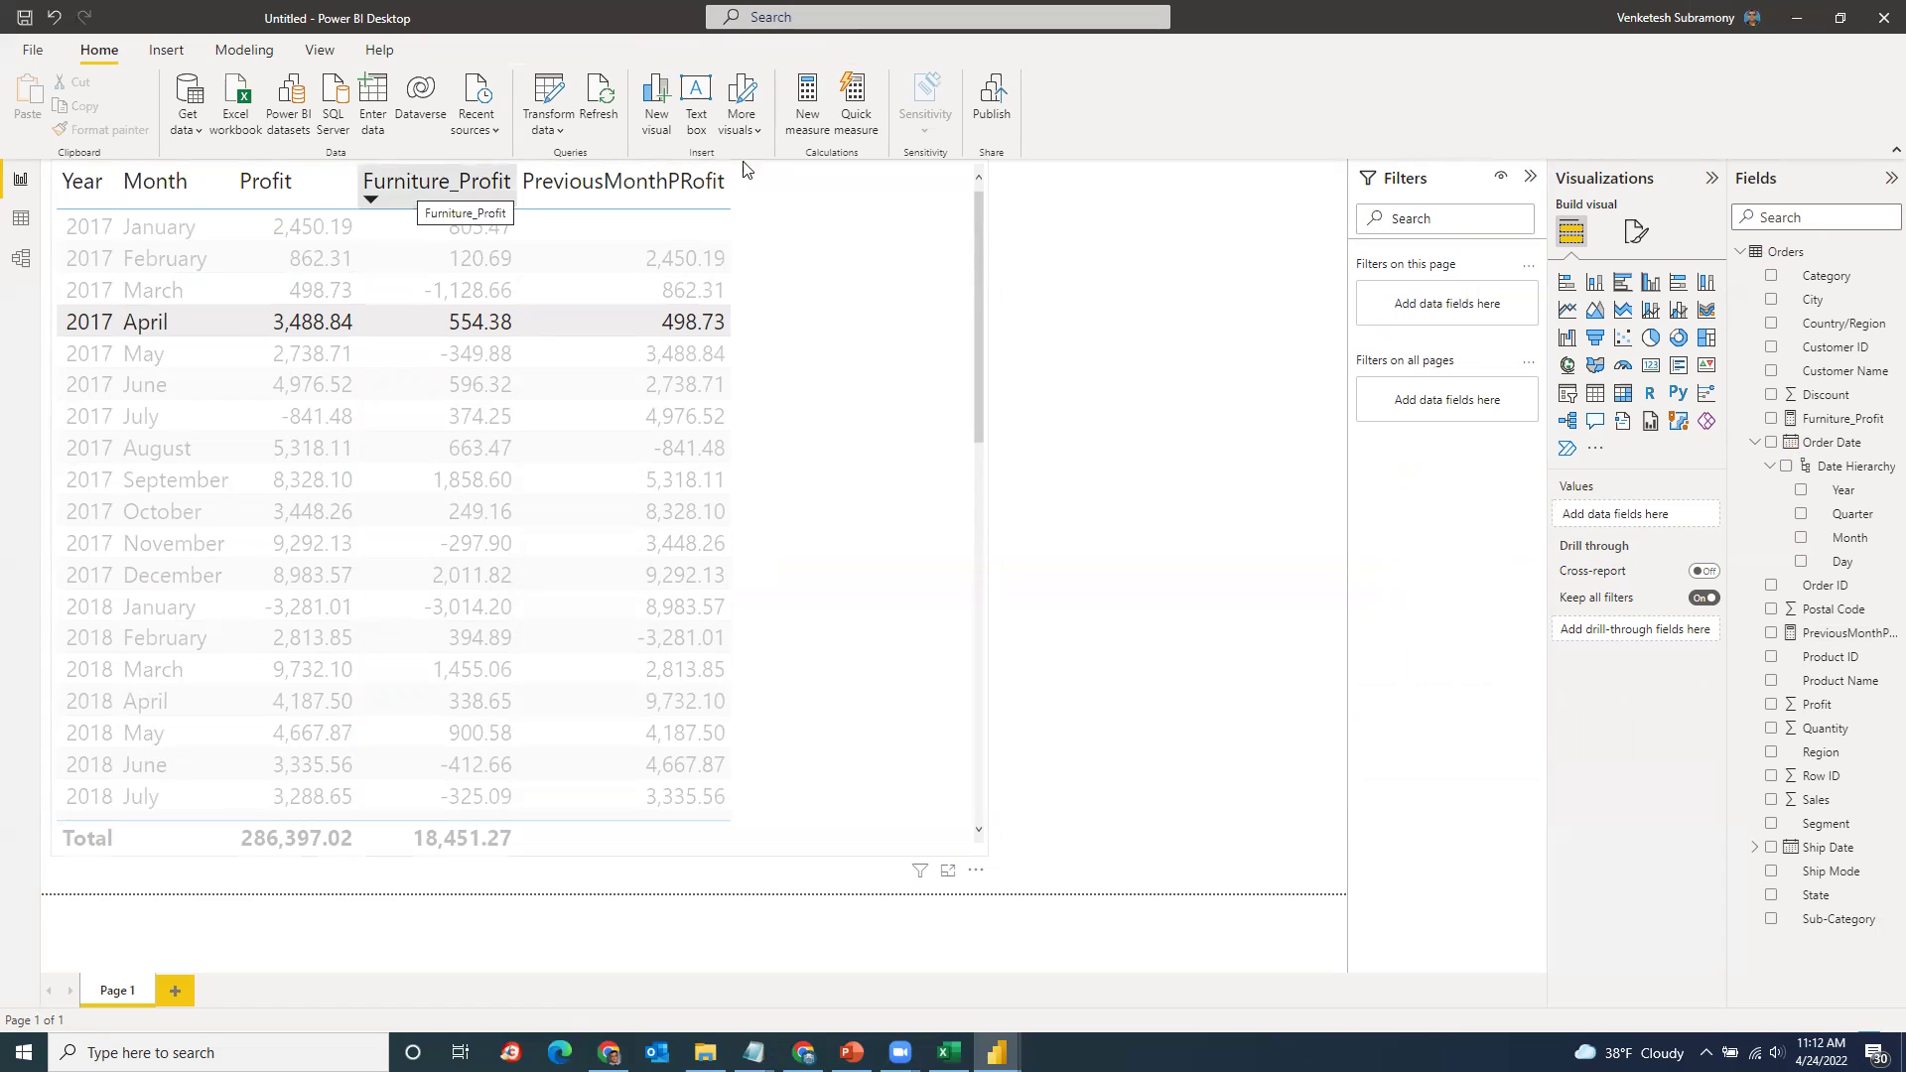
{"action": "left_click", "coordinate": [822, 533]}
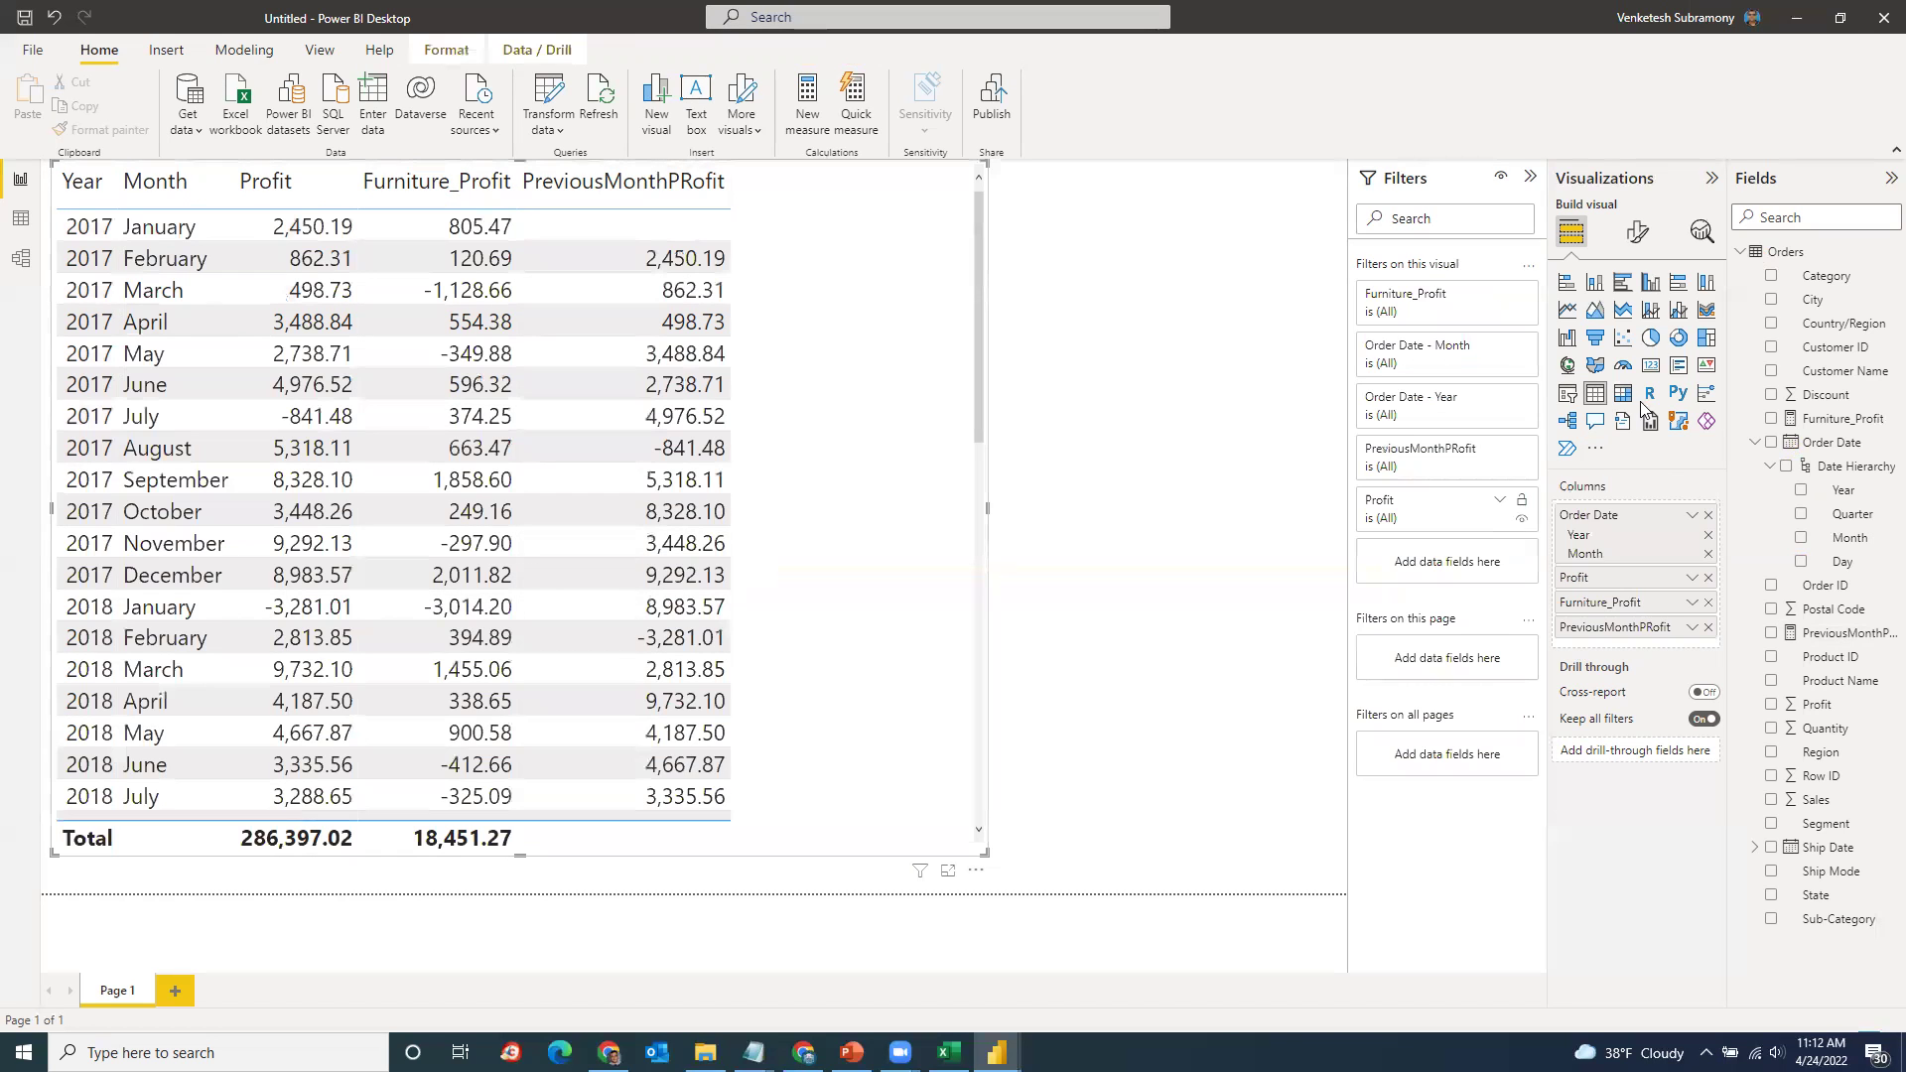
{"action": "left_click", "coordinate": [1709, 602]}
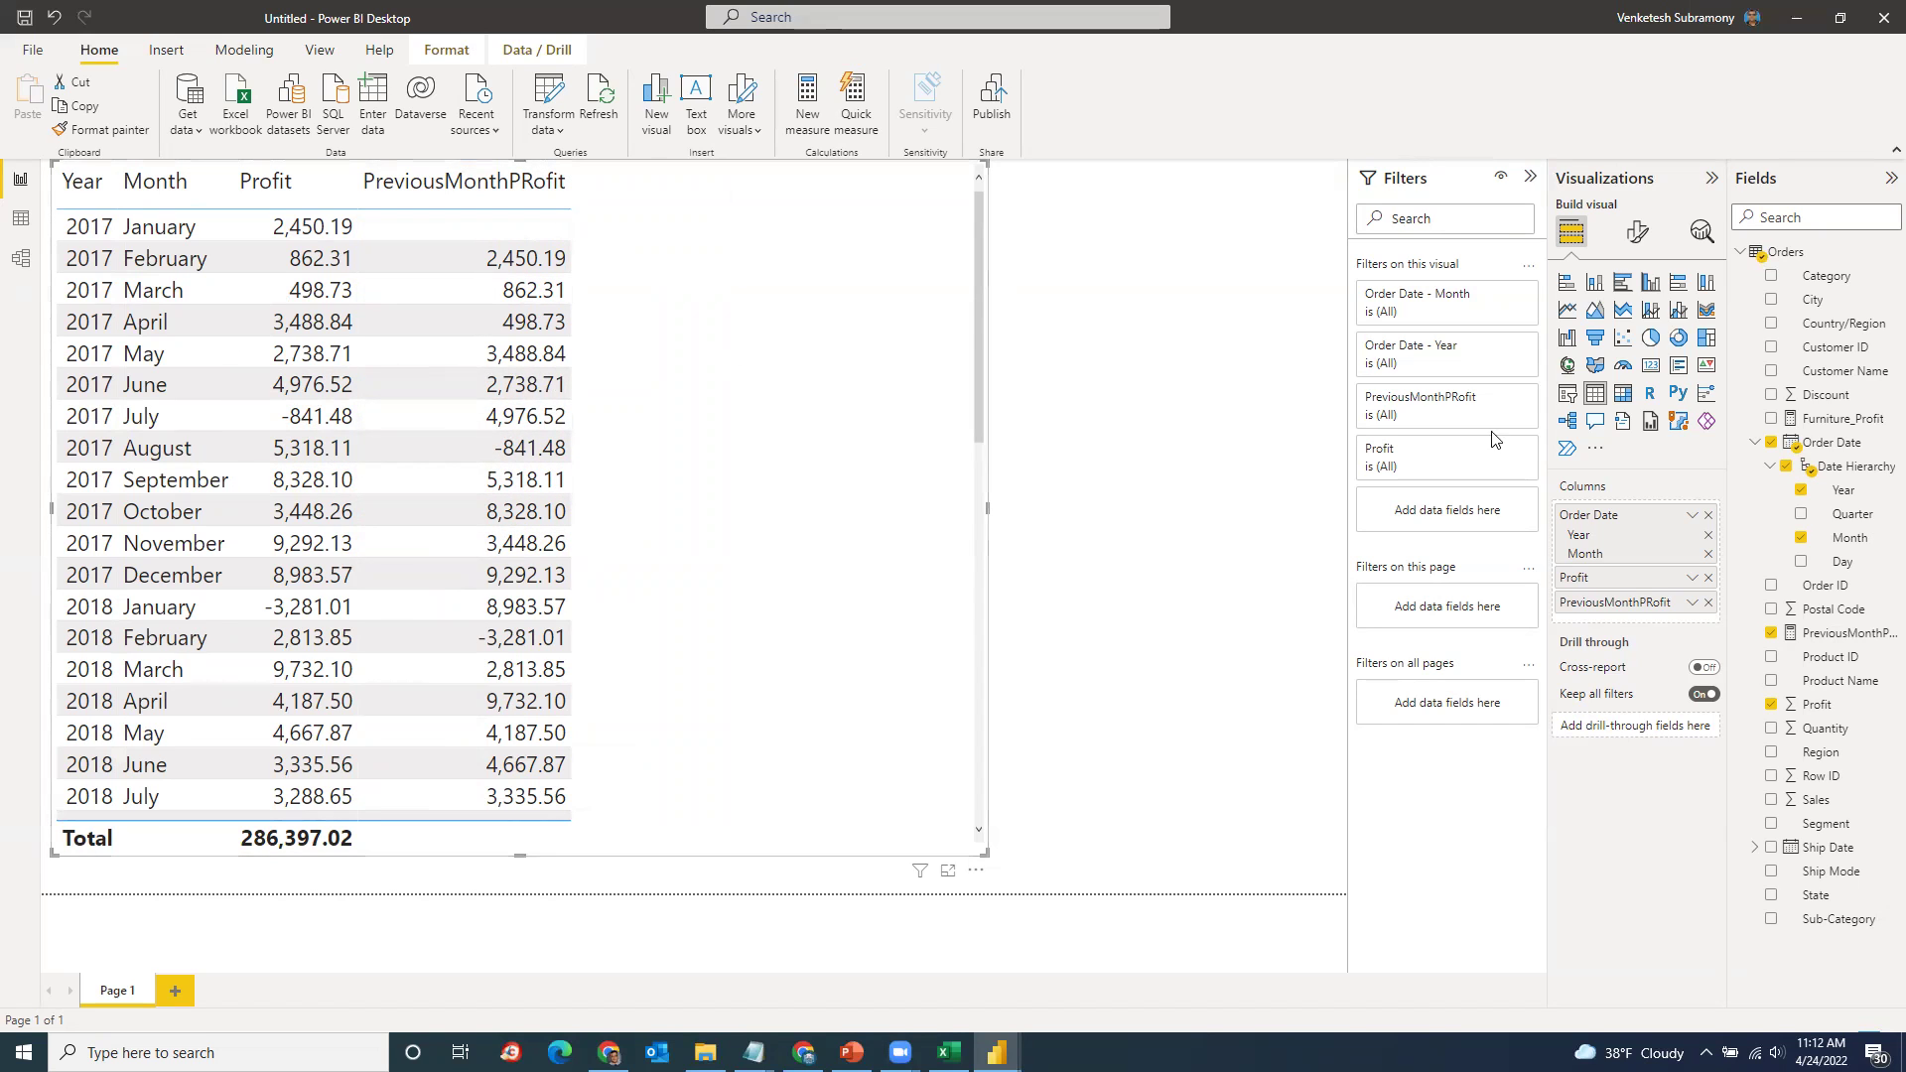
Step: Open the PreviousMonthPRofit formula and review its SUM(Orders[Profit]) expression, PREVIOUSMONTH function, and Orders[Order Date].[Date] argument
{"action": "left_click", "coordinate": [1834, 636]}
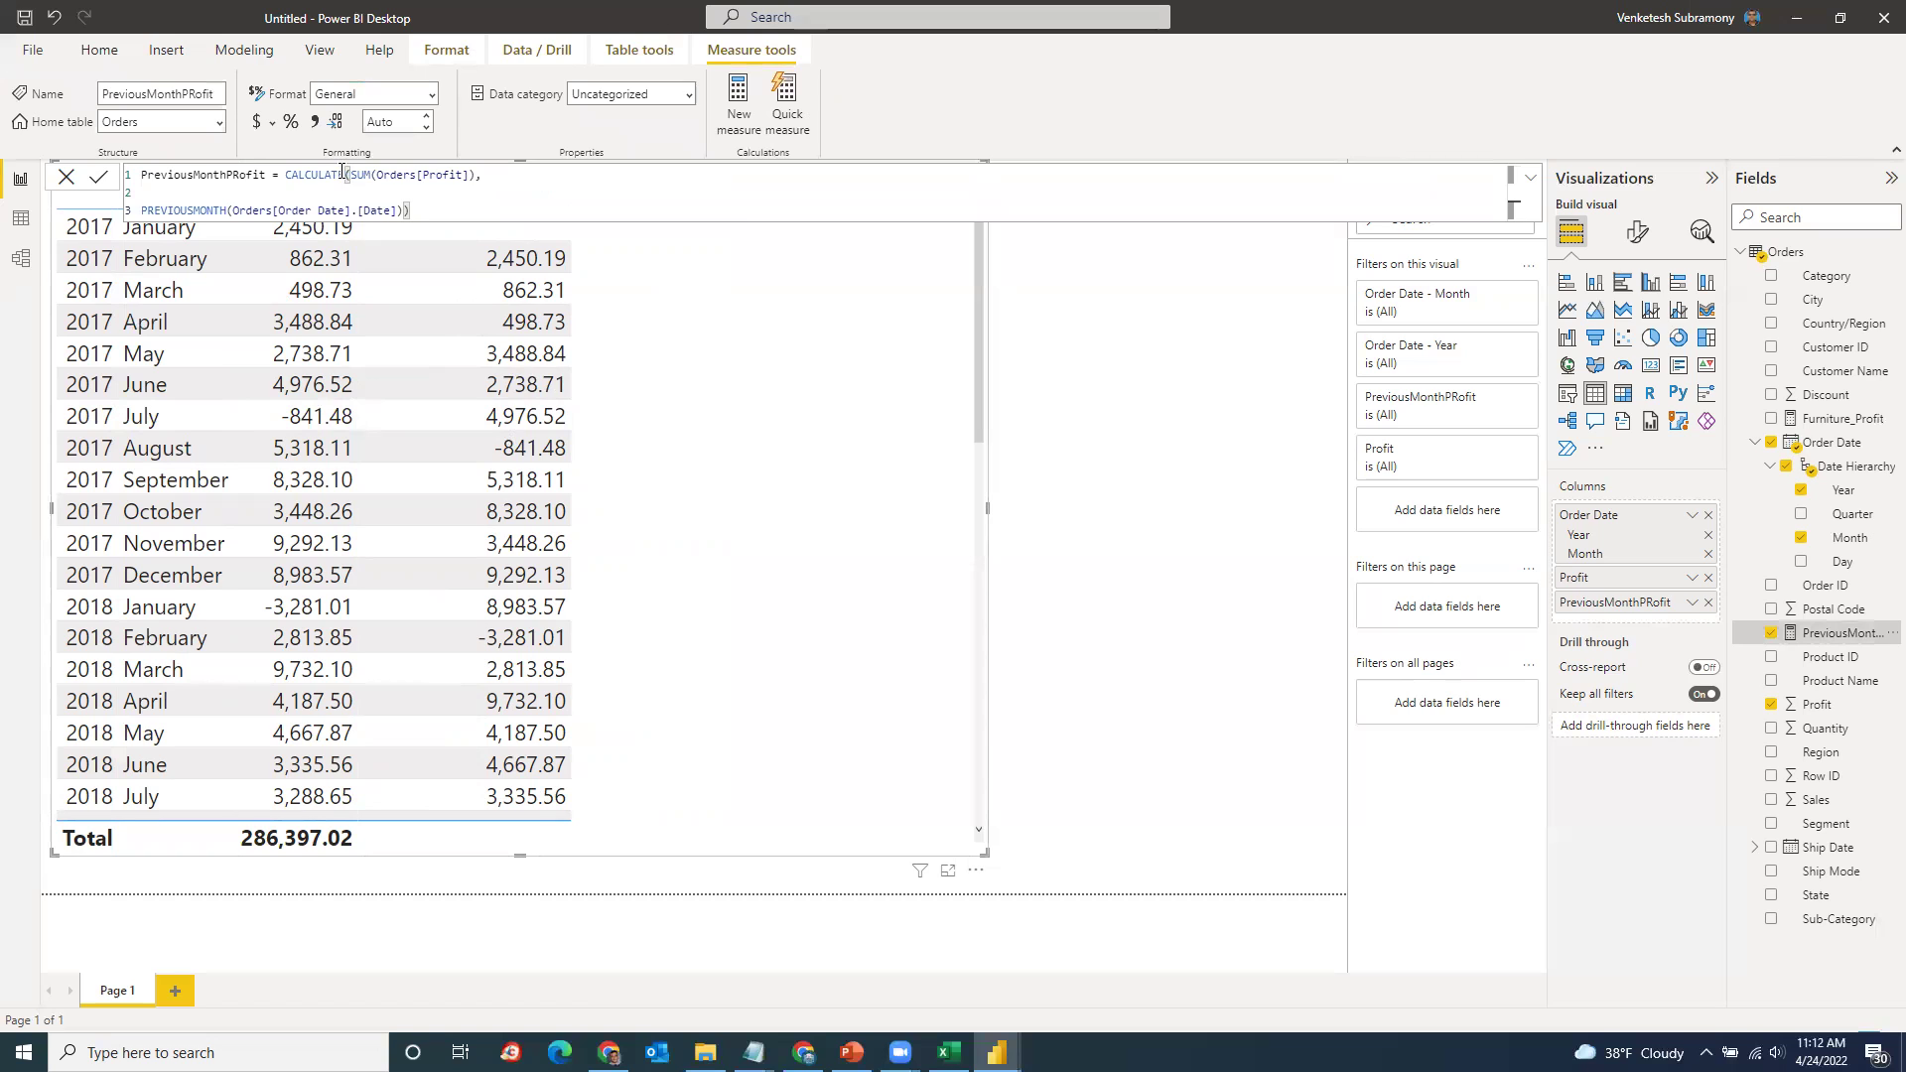
{"action": "left_click_drag", "start_coordinate": [351, 175], "coordinate": [483, 179]}
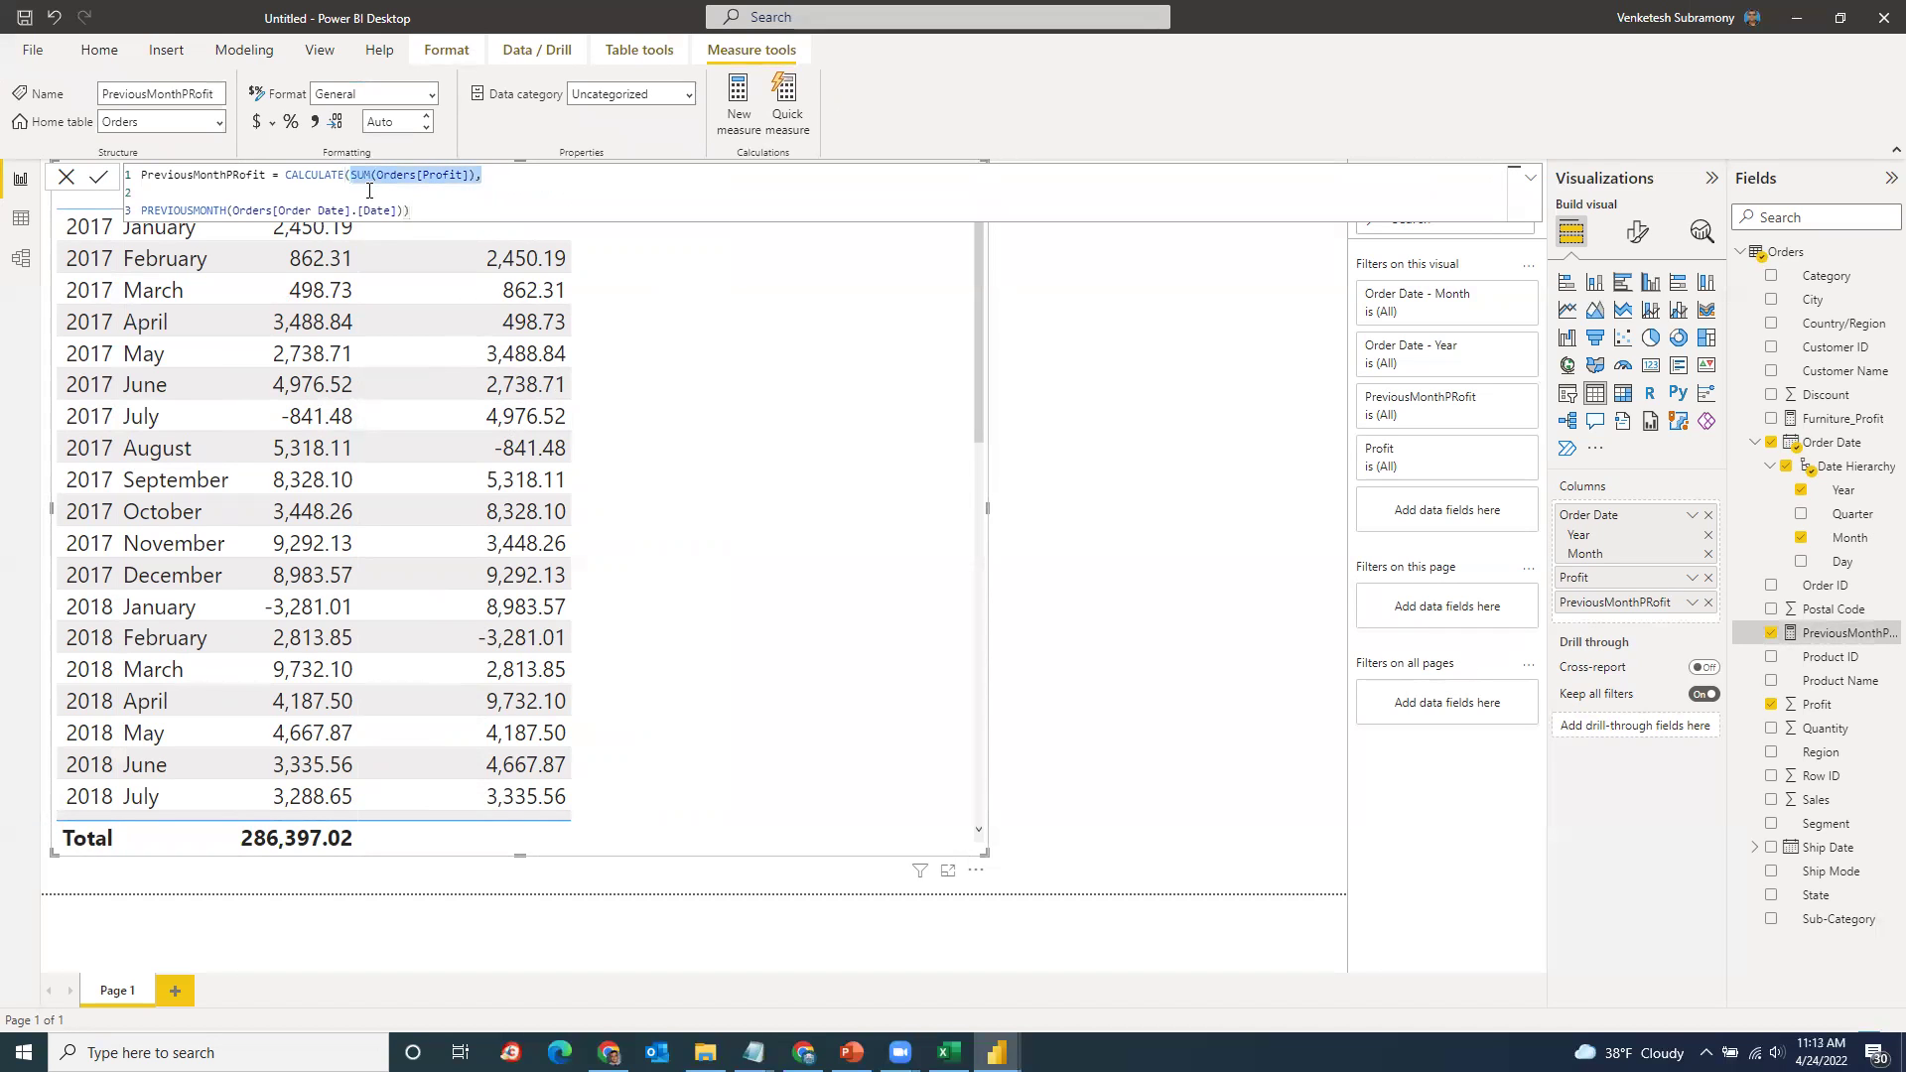
{"action": "left_click", "coordinate": [423, 204]}
{"action": "left_click", "coordinate": [344, 210]}
{"action": "left_click", "coordinate": [187, 210]}
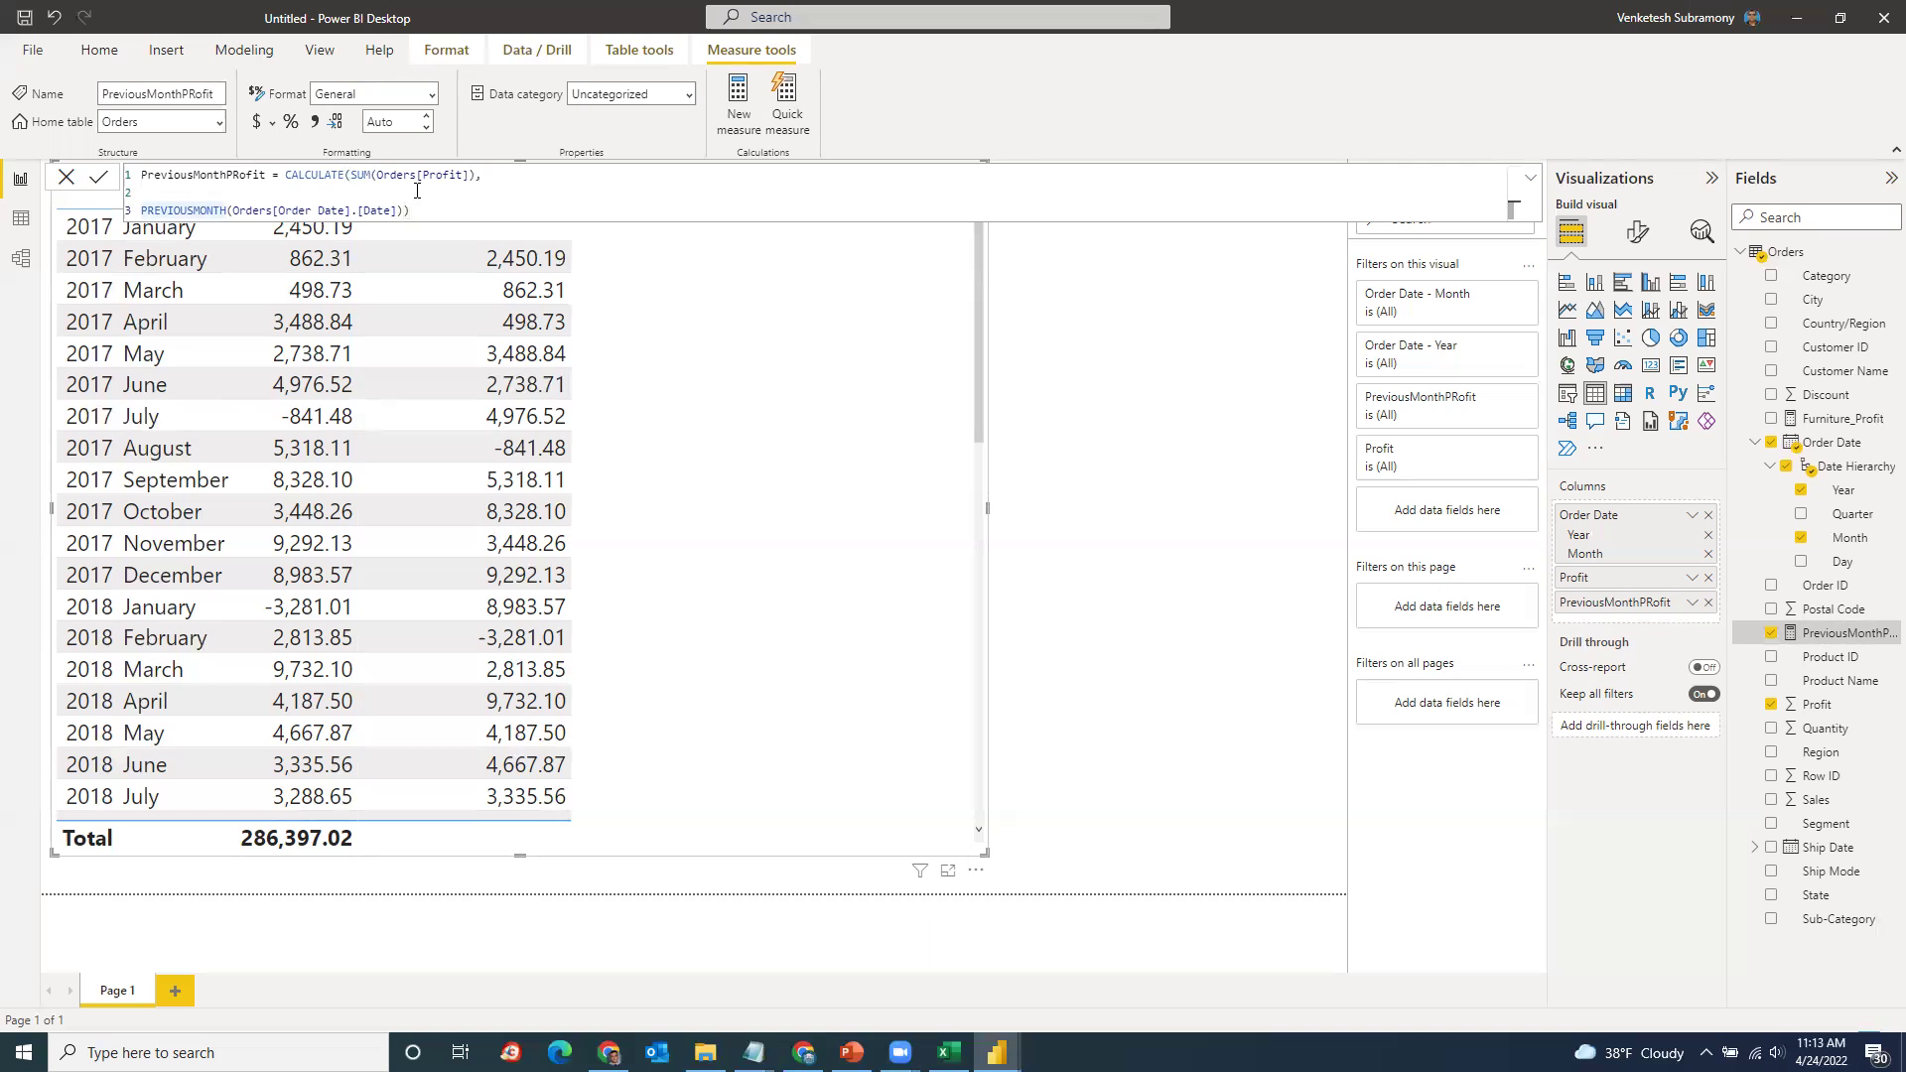
{"action": "left_click_drag", "start_coordinate": [237, 203], "coordinate": [409, 202]}
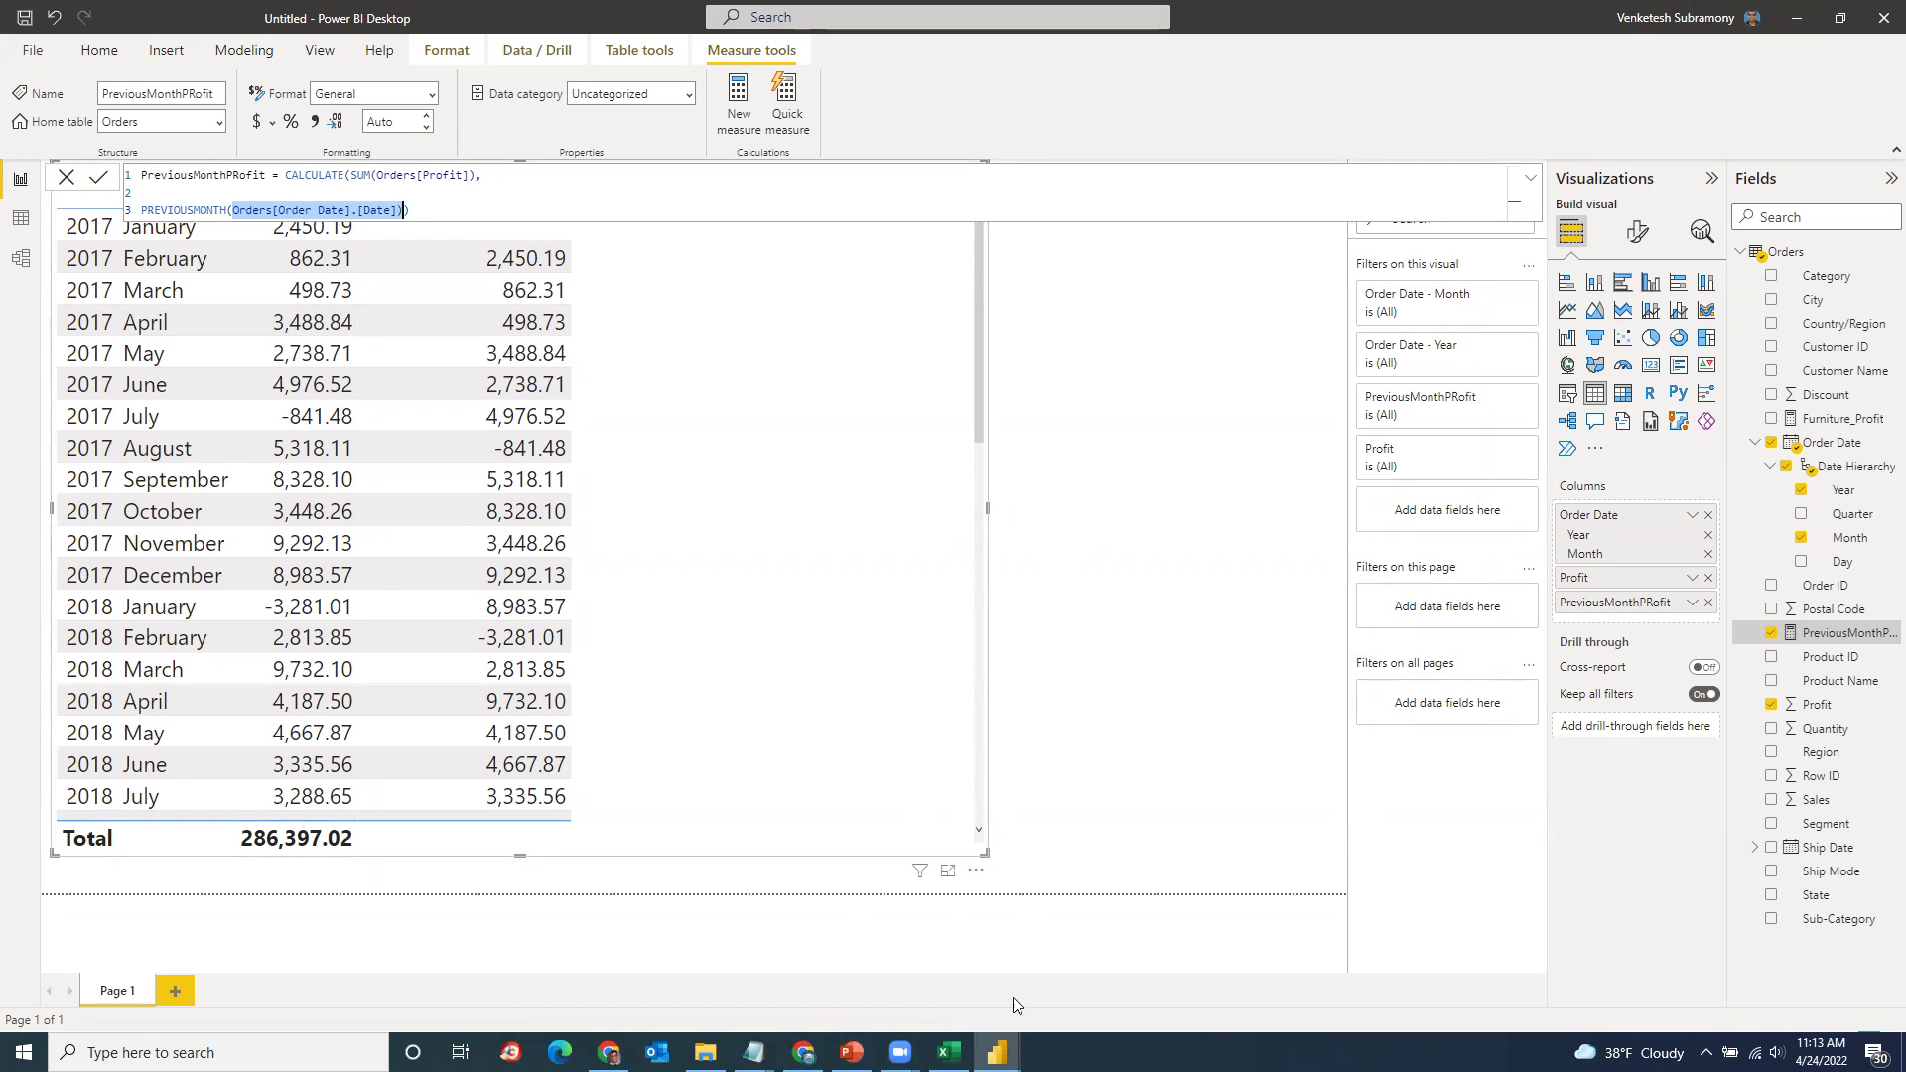
Step: Switch to the Notepad formula notes, maximize the window, and highlight the PreviousDayProfit measure name for review
{"action": "mouse_move", "coordinate": [900, 1052]}
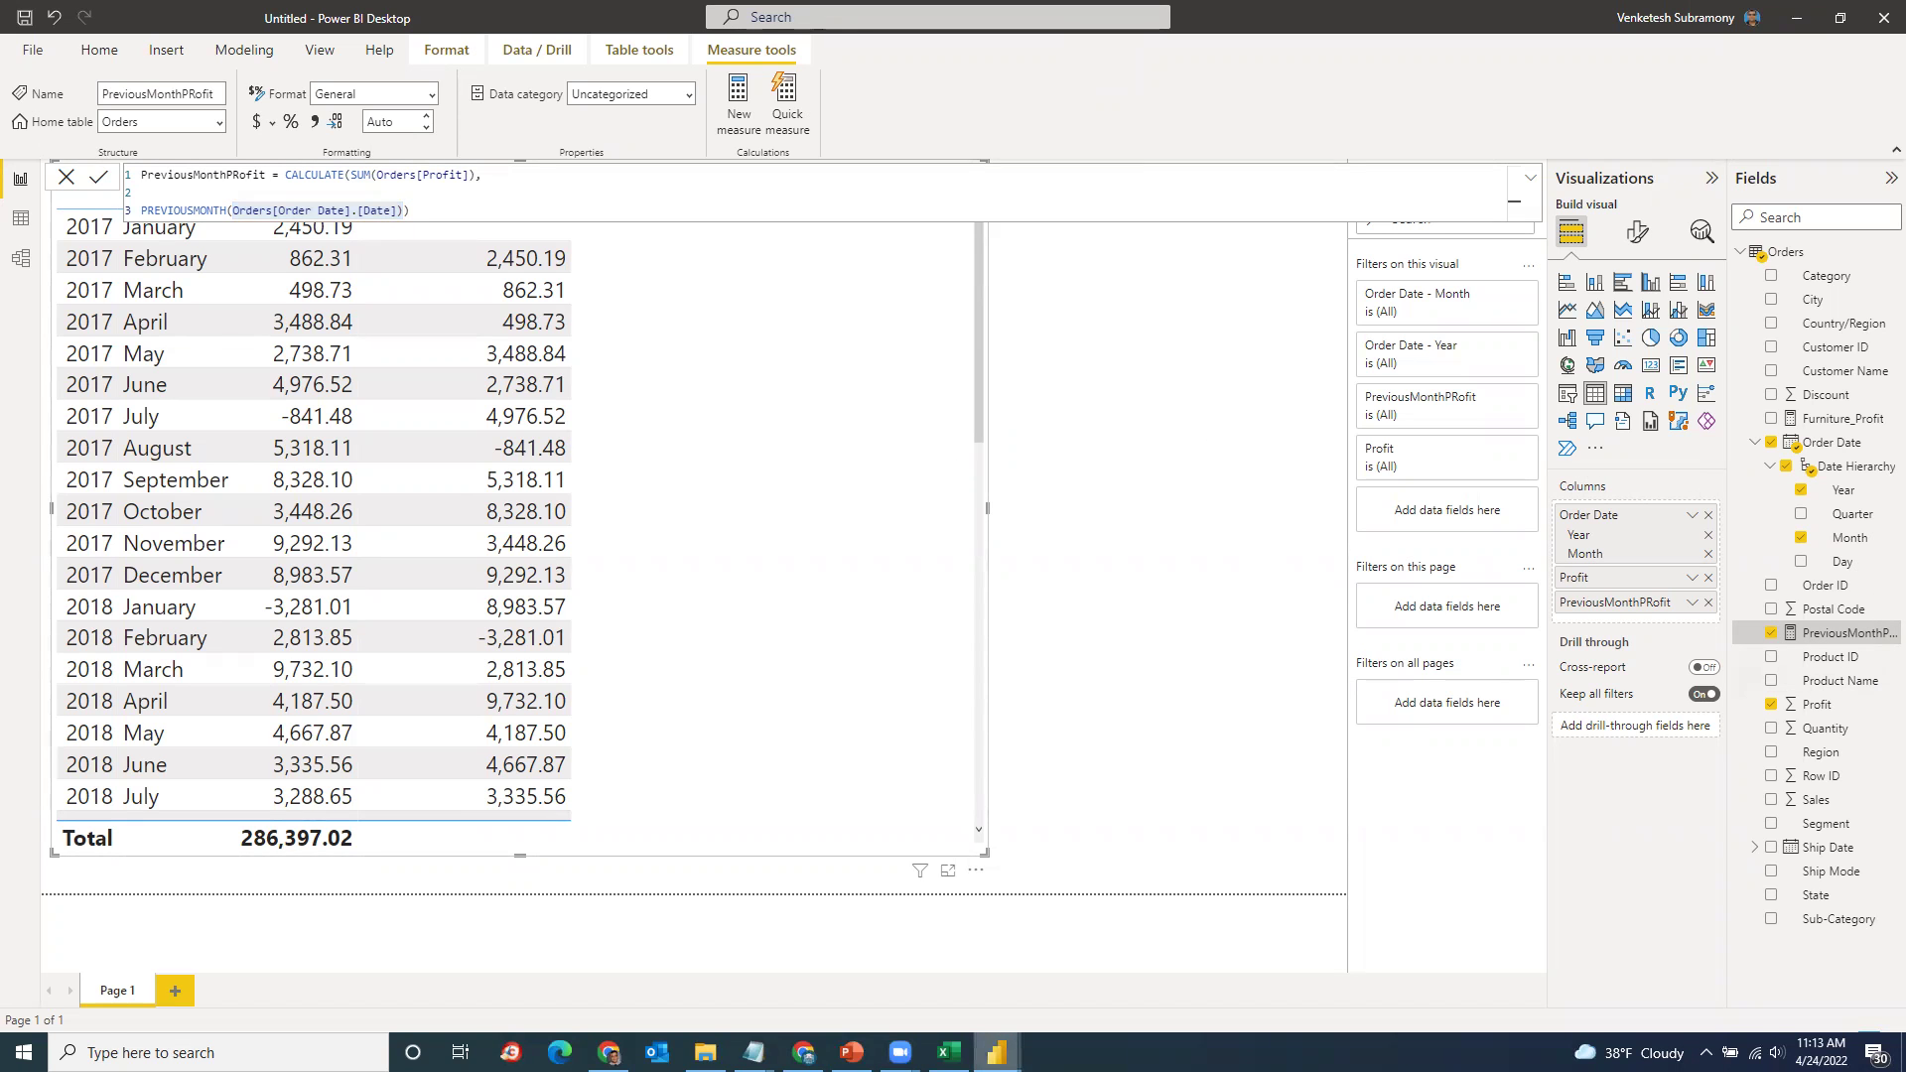
{"action": "mouse_move", "coordinate": [996, 1052]}
{"action": "mouse_move", "coordinate": [753, 1052]}
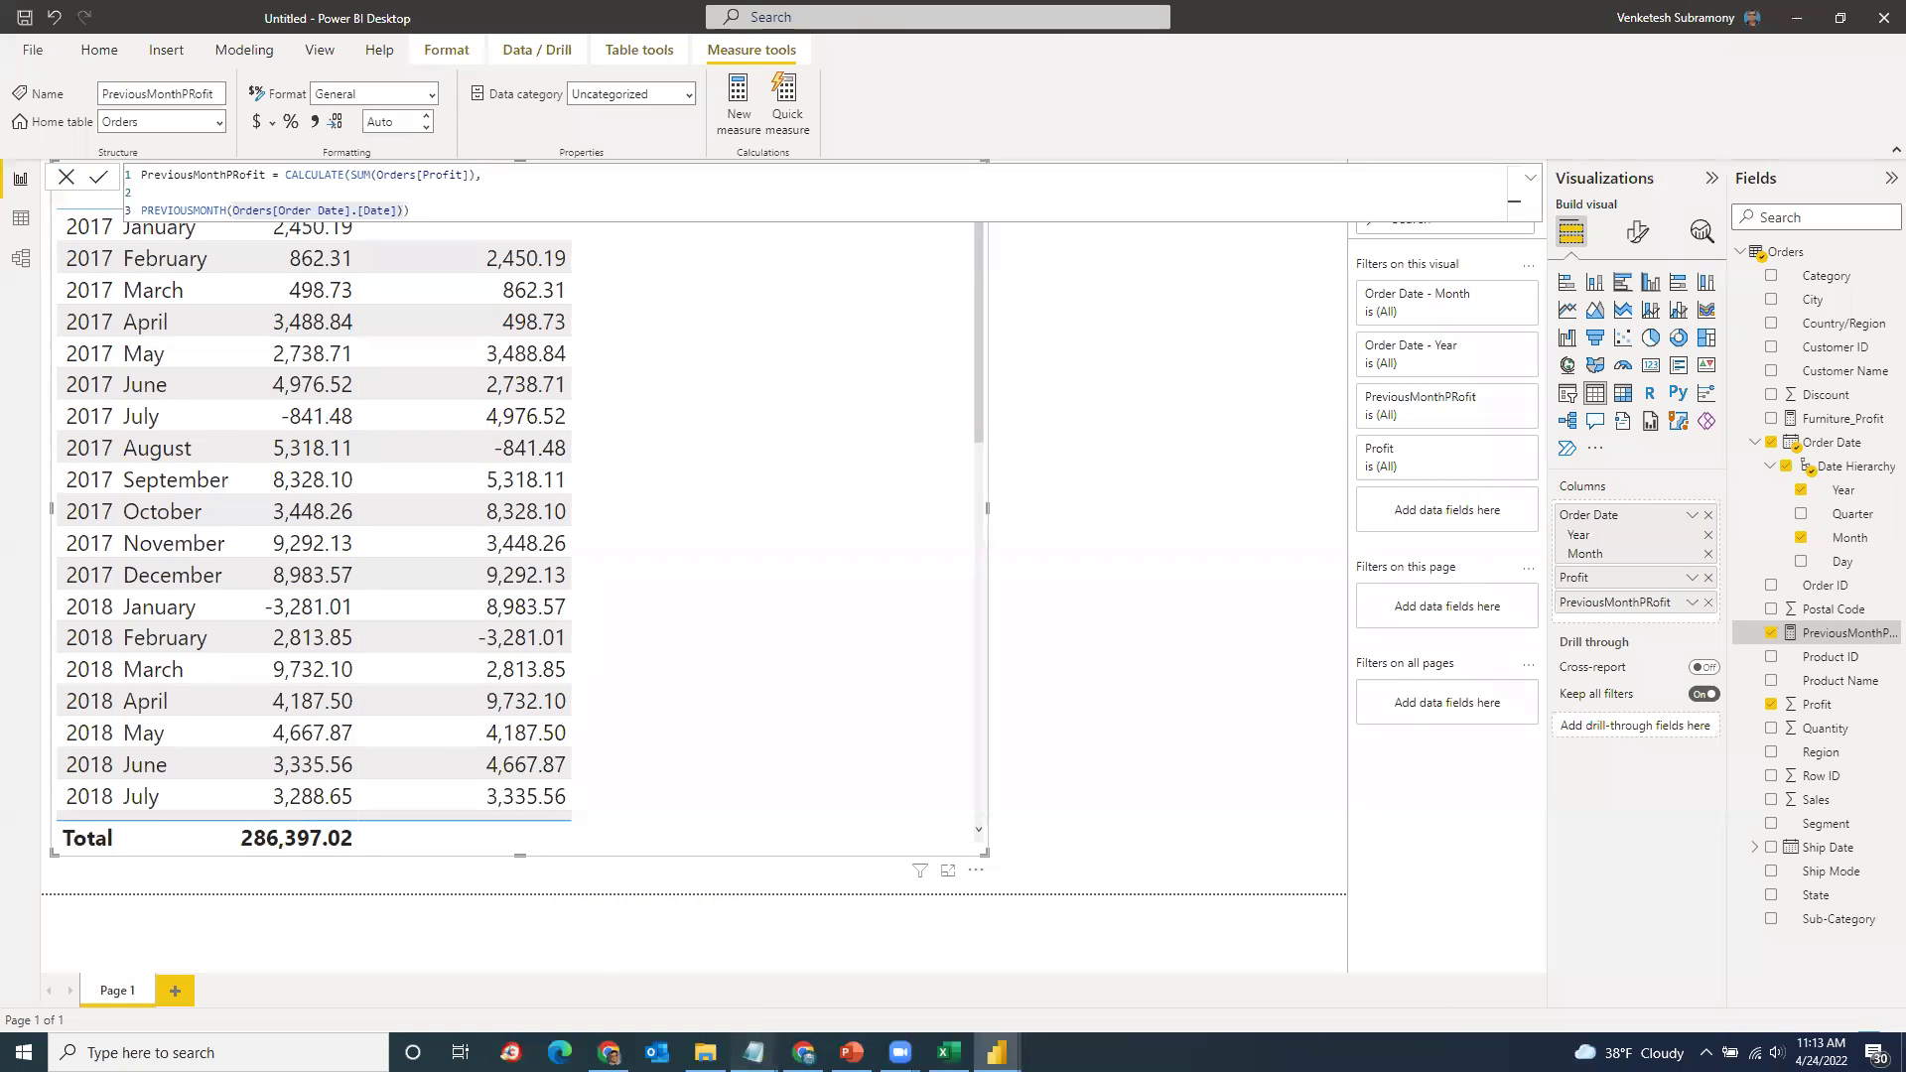
{"action": "left_click", "coordinate": [924, 958]}
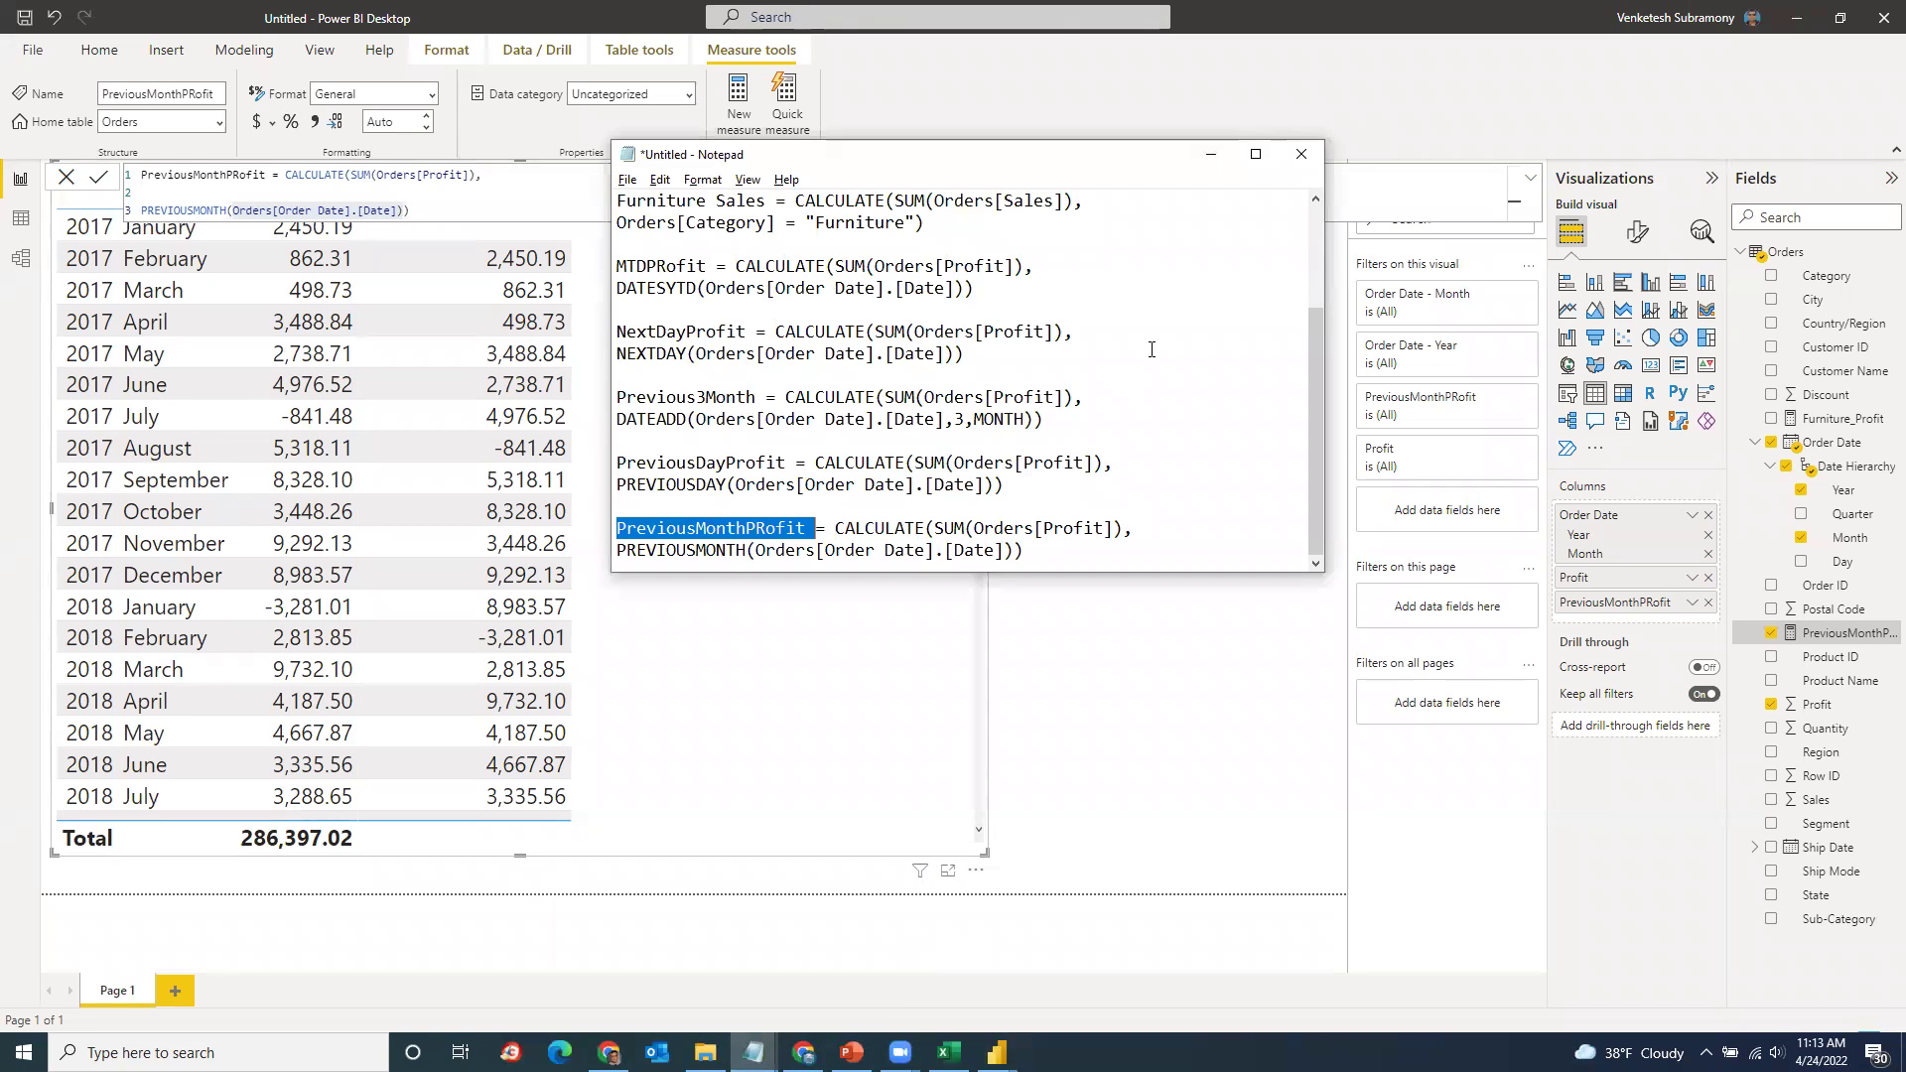
{"action": "left_click", "coordinate": [1256, 156]}
{"action": "left_click", "coordinate": [221, 601]}
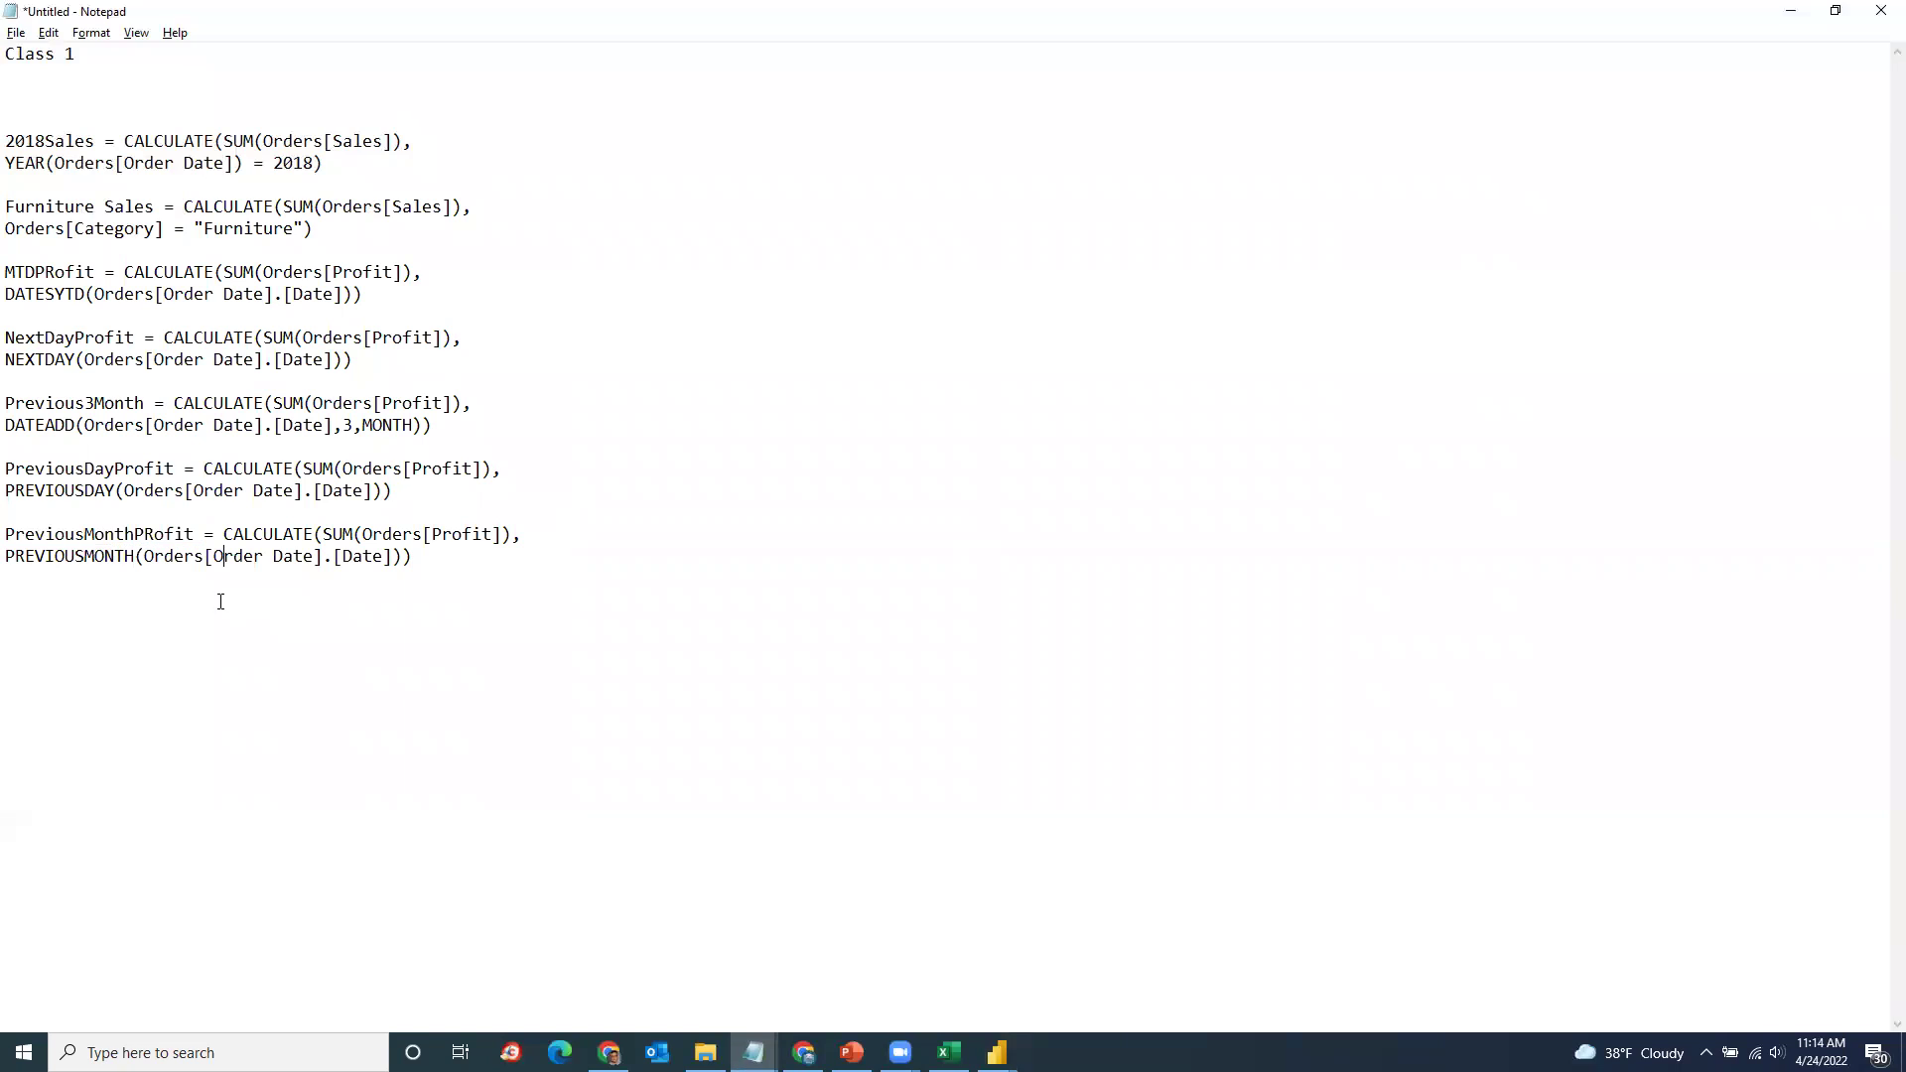
{"action": "left_click_drag", "start_coordinate": [74, 470], "coordinate": [8, 472]}
{"action": "left_click", "coordinate": [175, 475]}
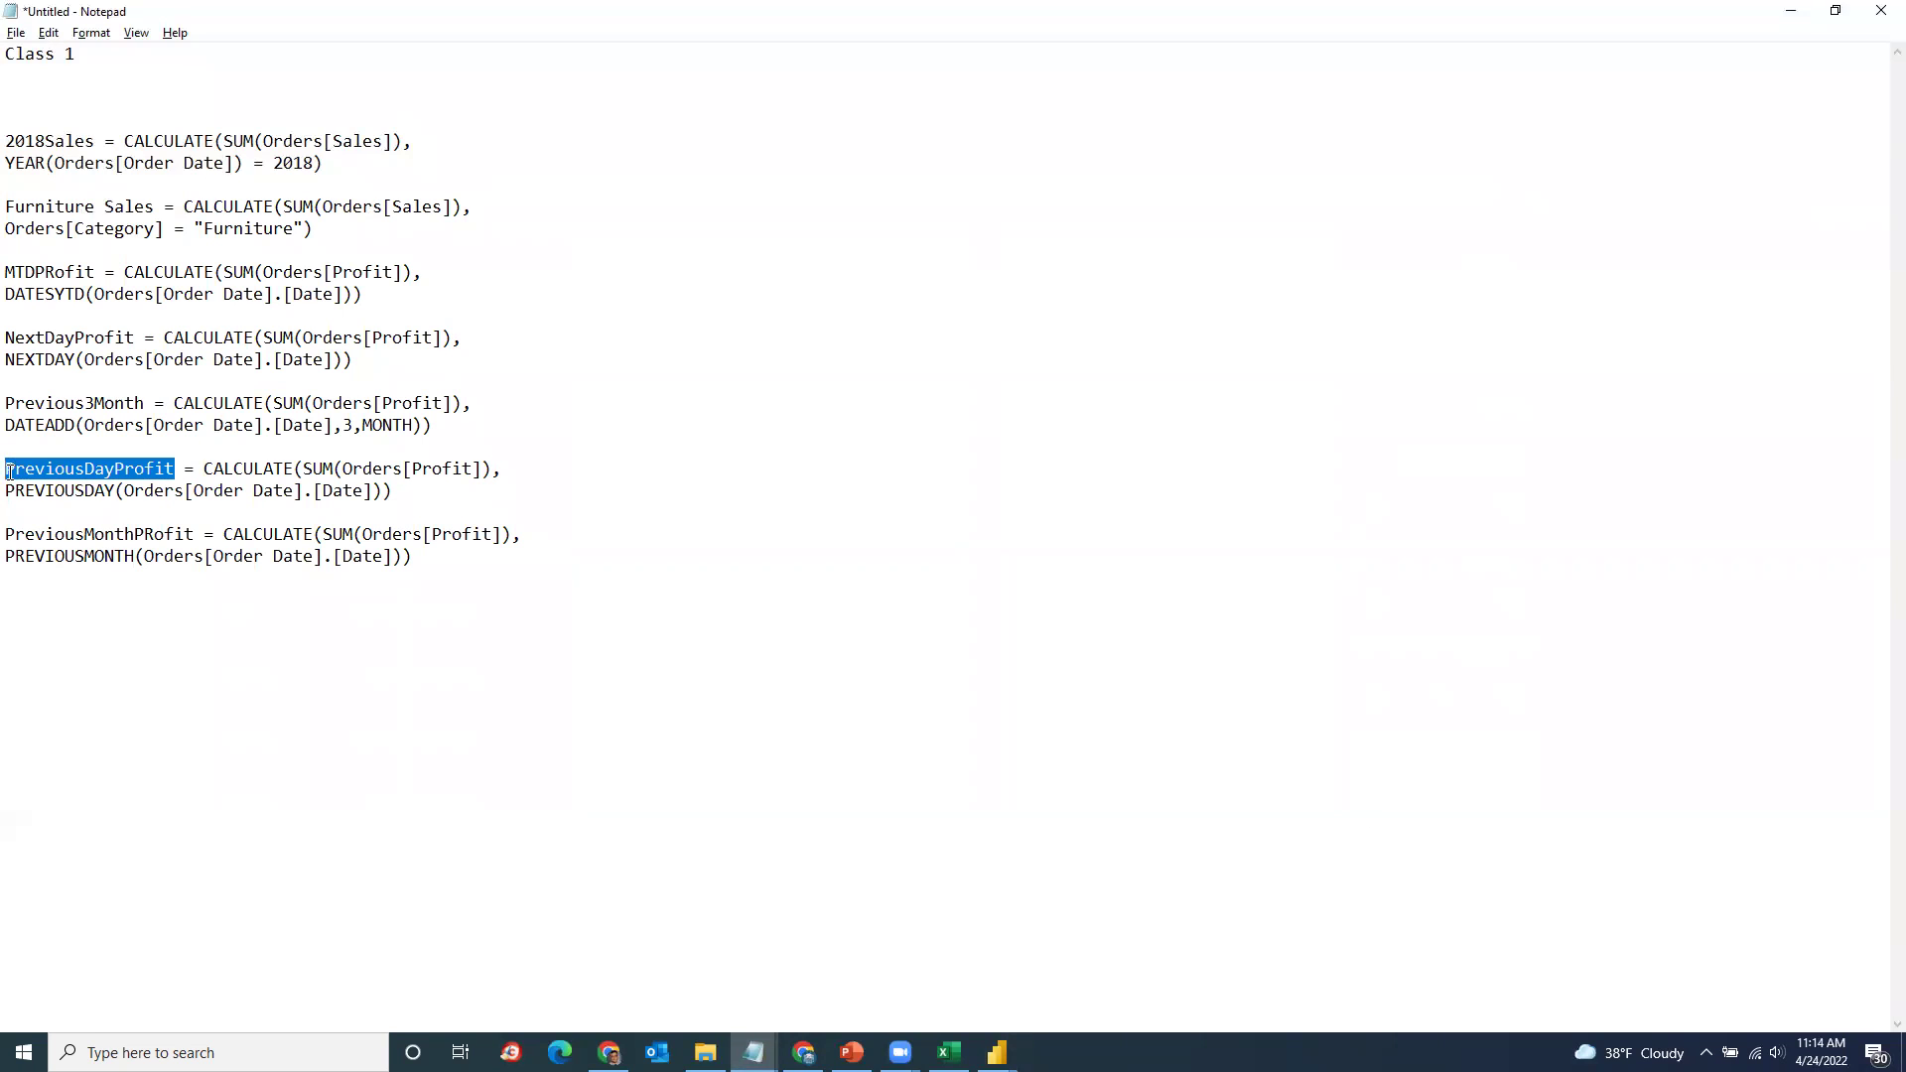
Step: Review the Previous3Month formula in the notes, covering DATEADD with its date column, 3 and MONTH arguments
{"action": "left_click", "coordinate": [115, 404]}
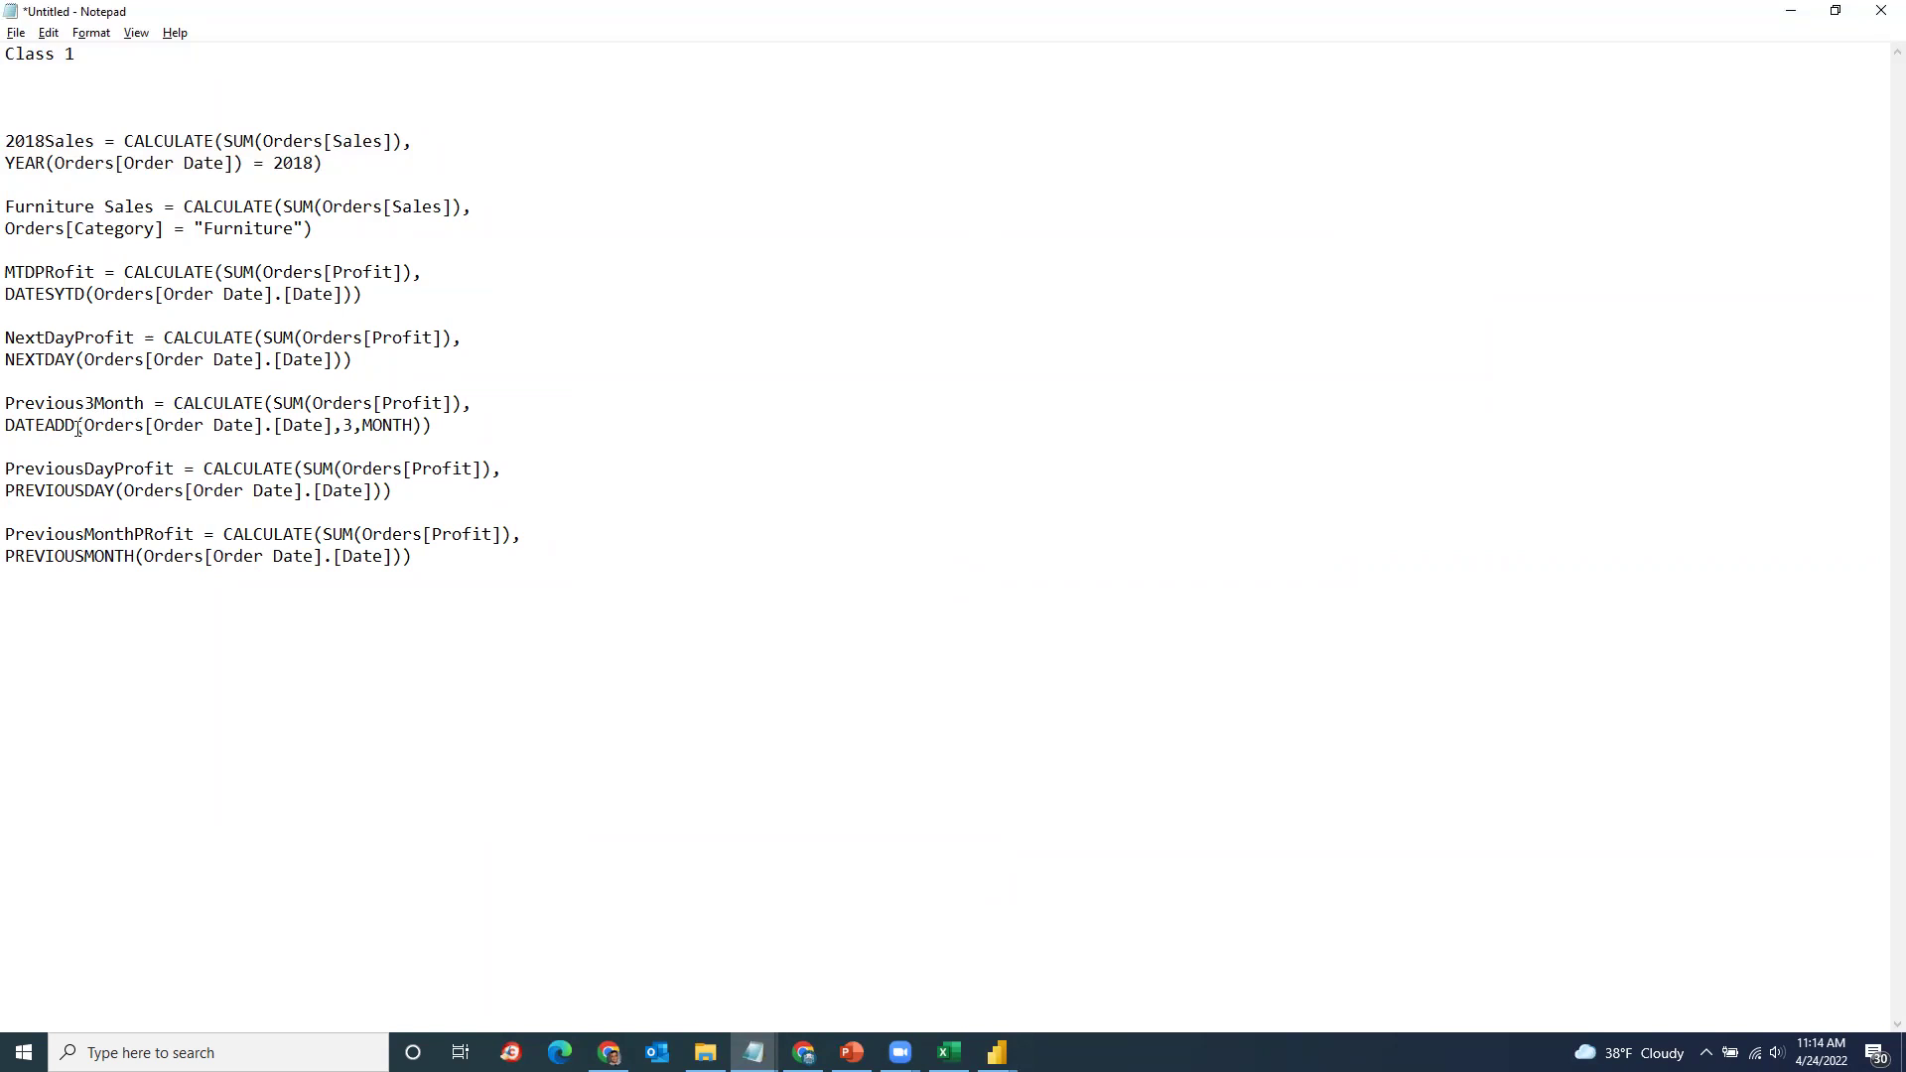
{"action": "left_click_drag", "start_coordinate": [14, 427], "coordinate": [273, 427]}
{"action": "left_click", "coordinate": [344, 426]}
{"action": "left_click", "coordinate": [396, 427]}
Step: Switch to the DAX documentation in Chrome and expand the Time intelligence functions list to browse its entries
{"action": "left_click", "coordinate": [803, 1052]}
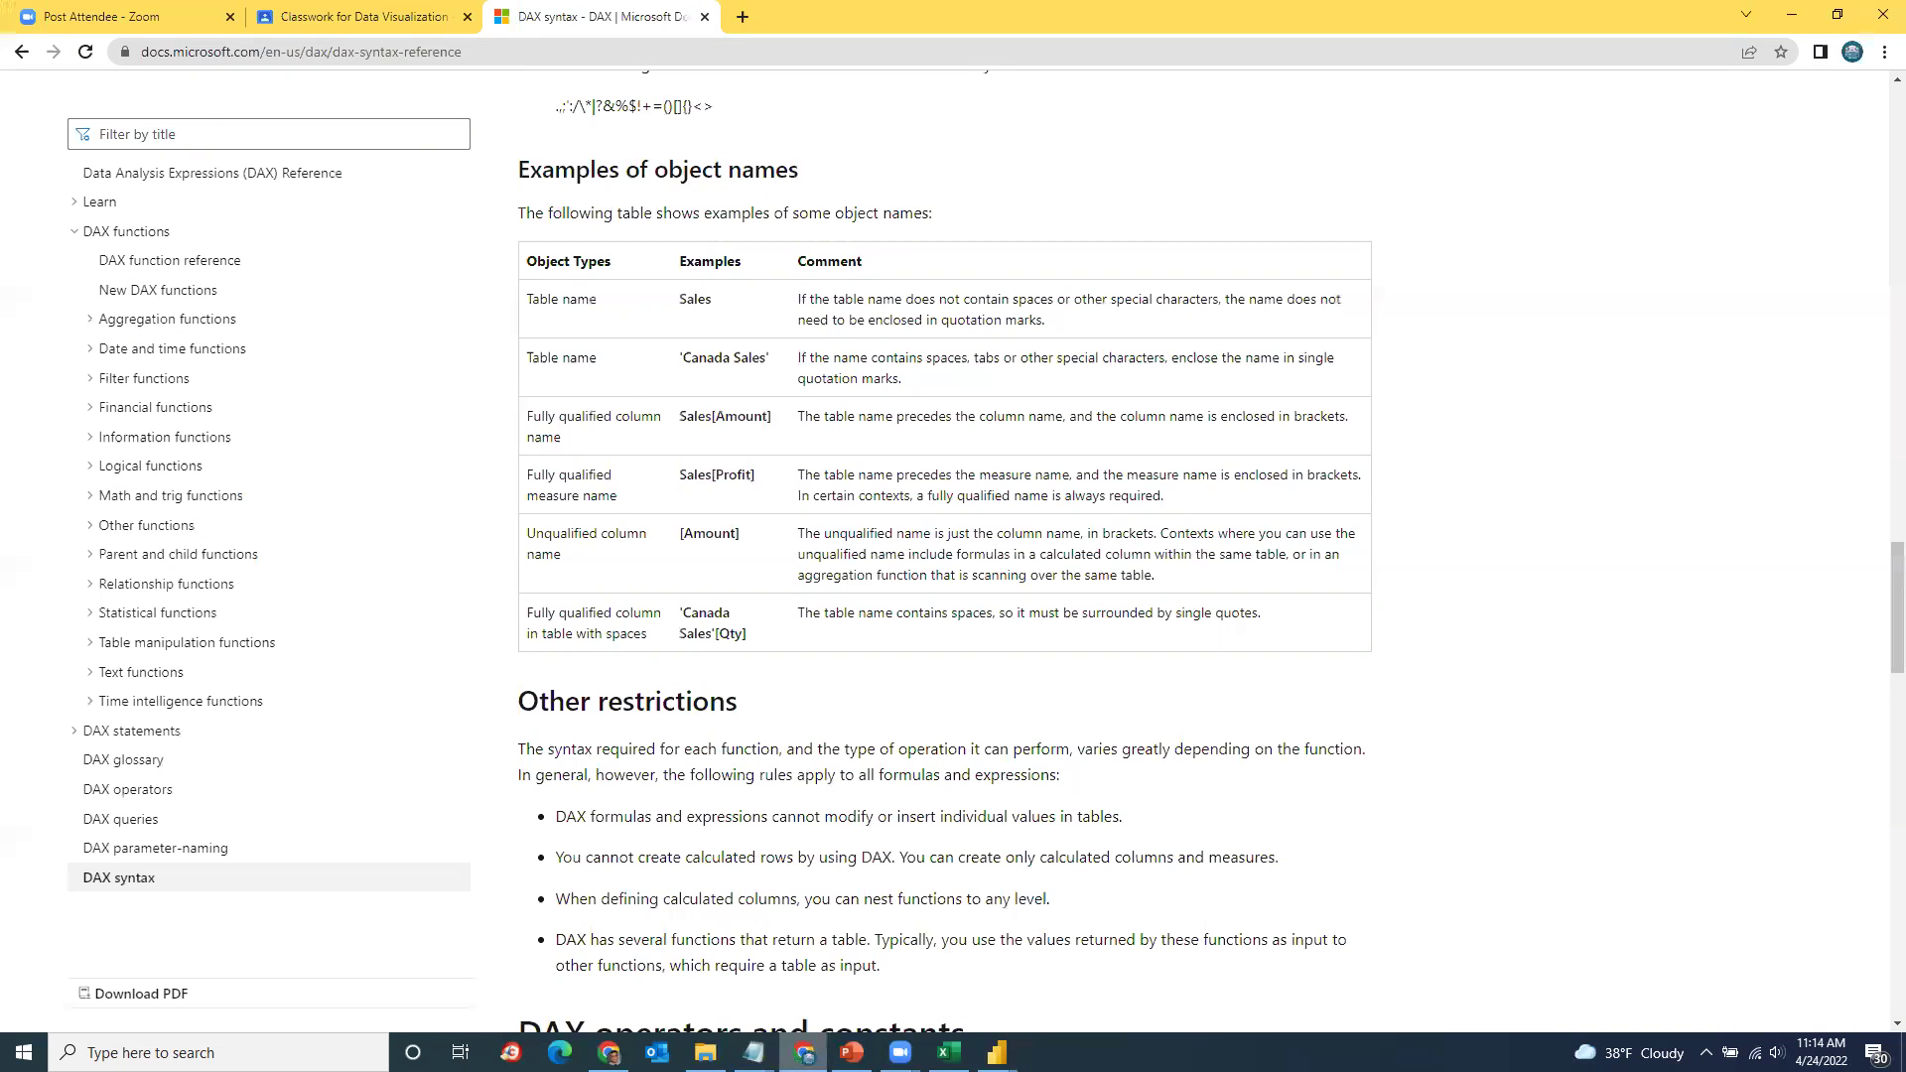
{"action": "left_click", "coordinate": [88, 707]}
{"action": "scroll", "coordinate": [336, 681], "scroll_direction": "down", "scroll_amount": 5}
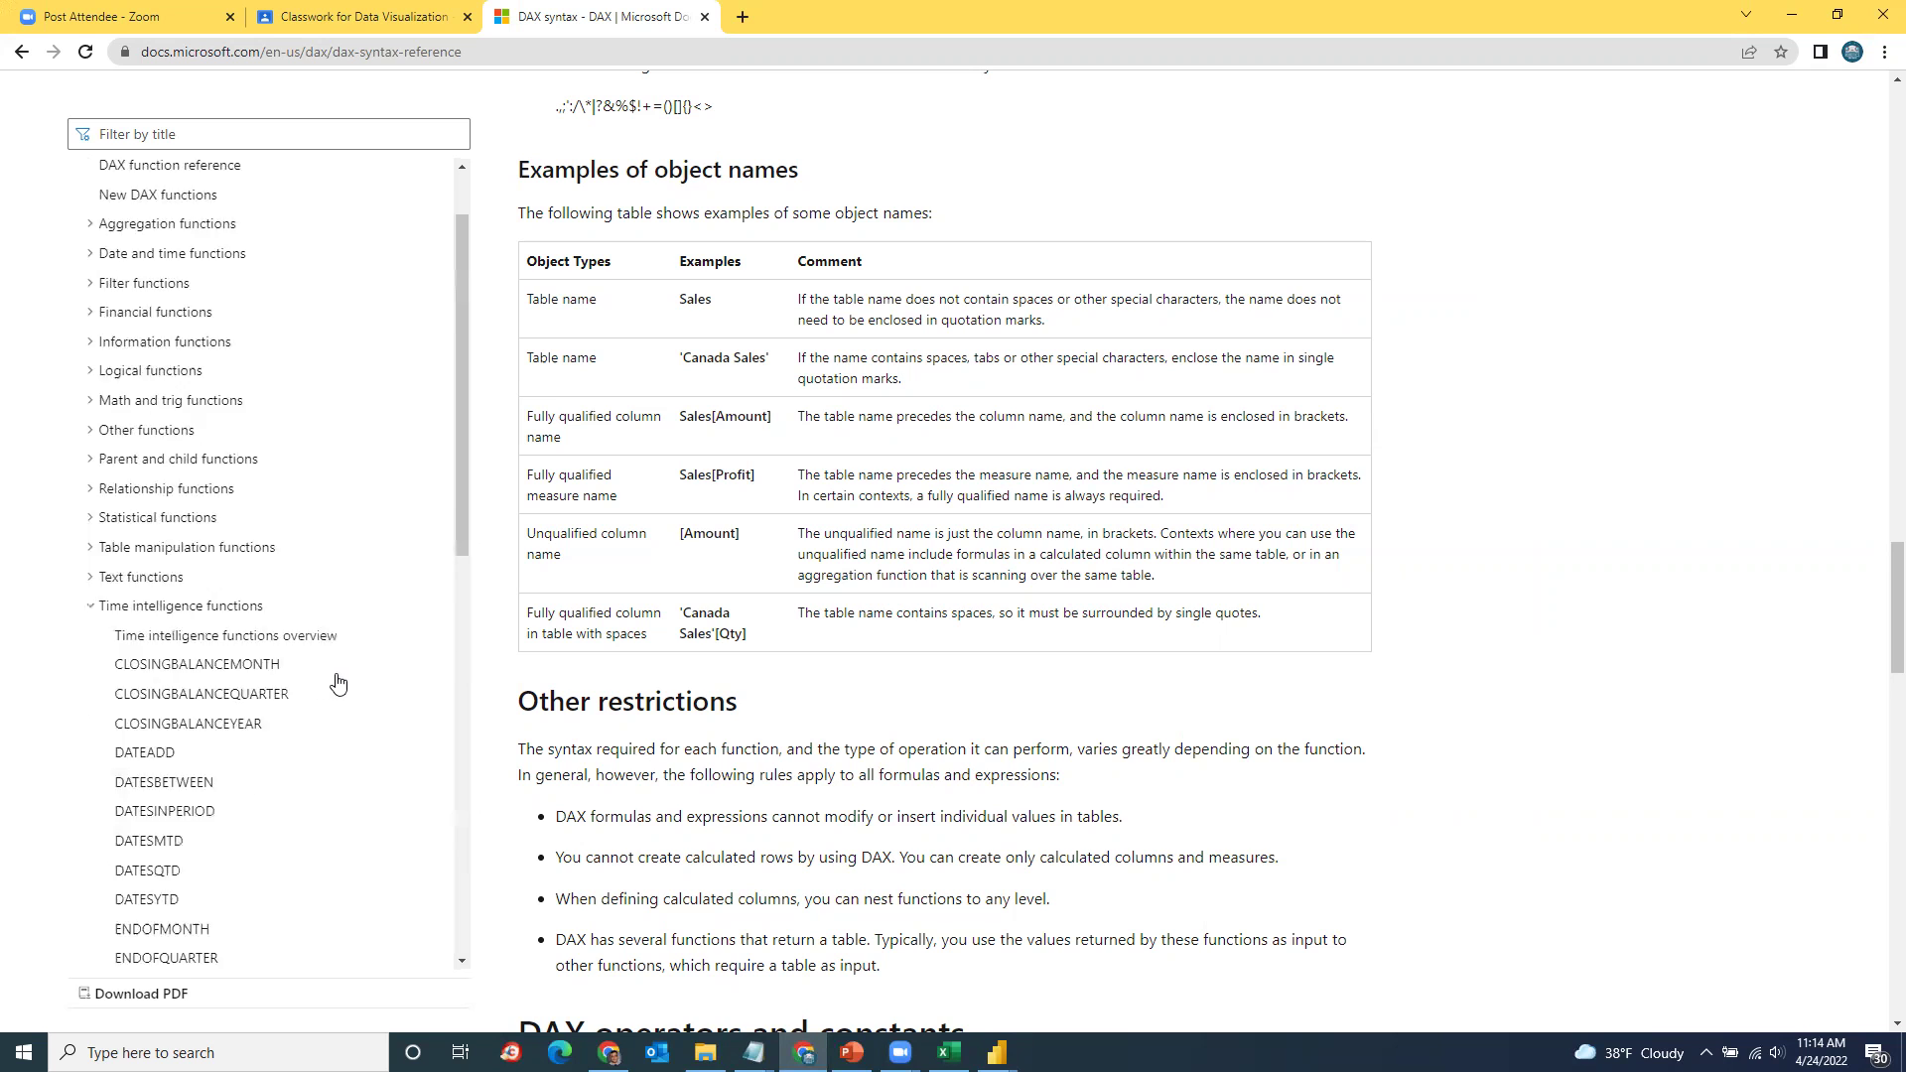
{"action": "scroll", "coordinate": [337, 681], "scroll_direction": "down", "scroll_amount": 3}
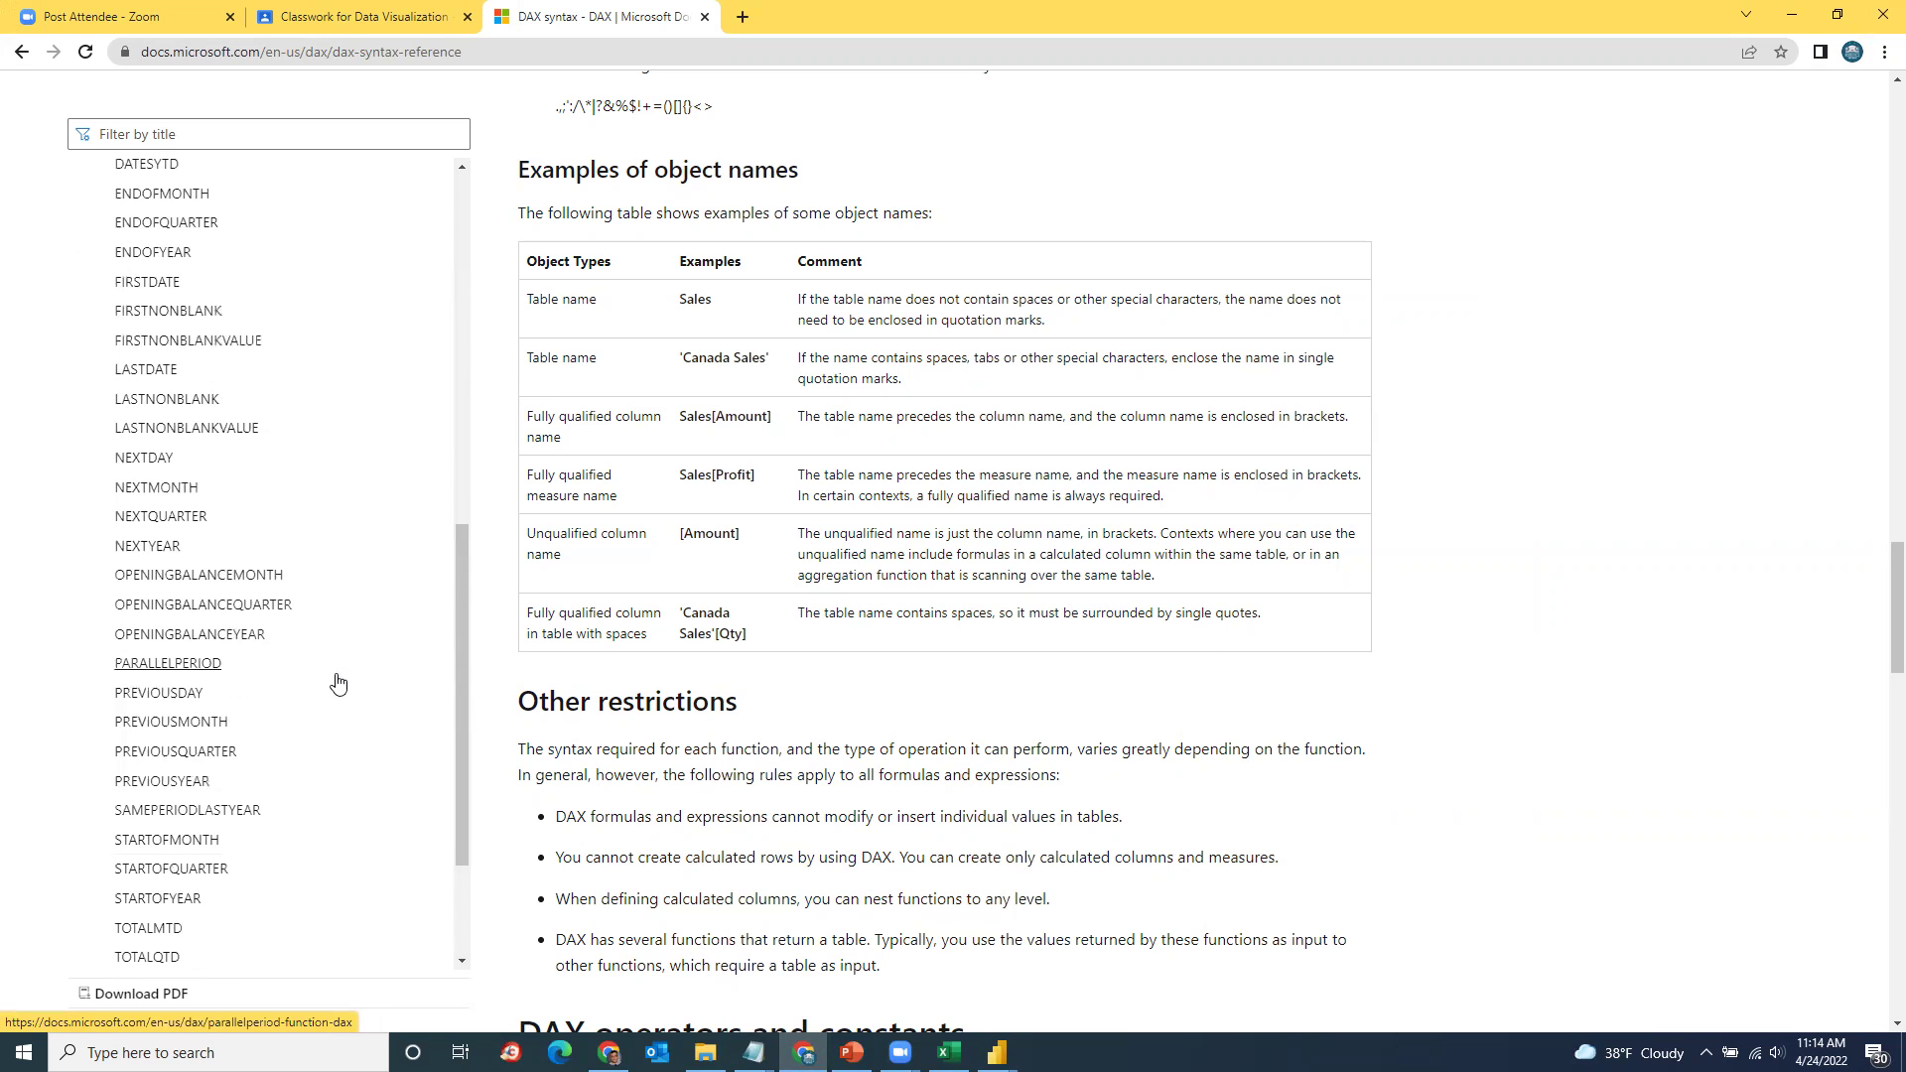
{"action": "scroll", "coordinate": [242, 799], "scroll_direction": "down", "scroll_amount": 2}
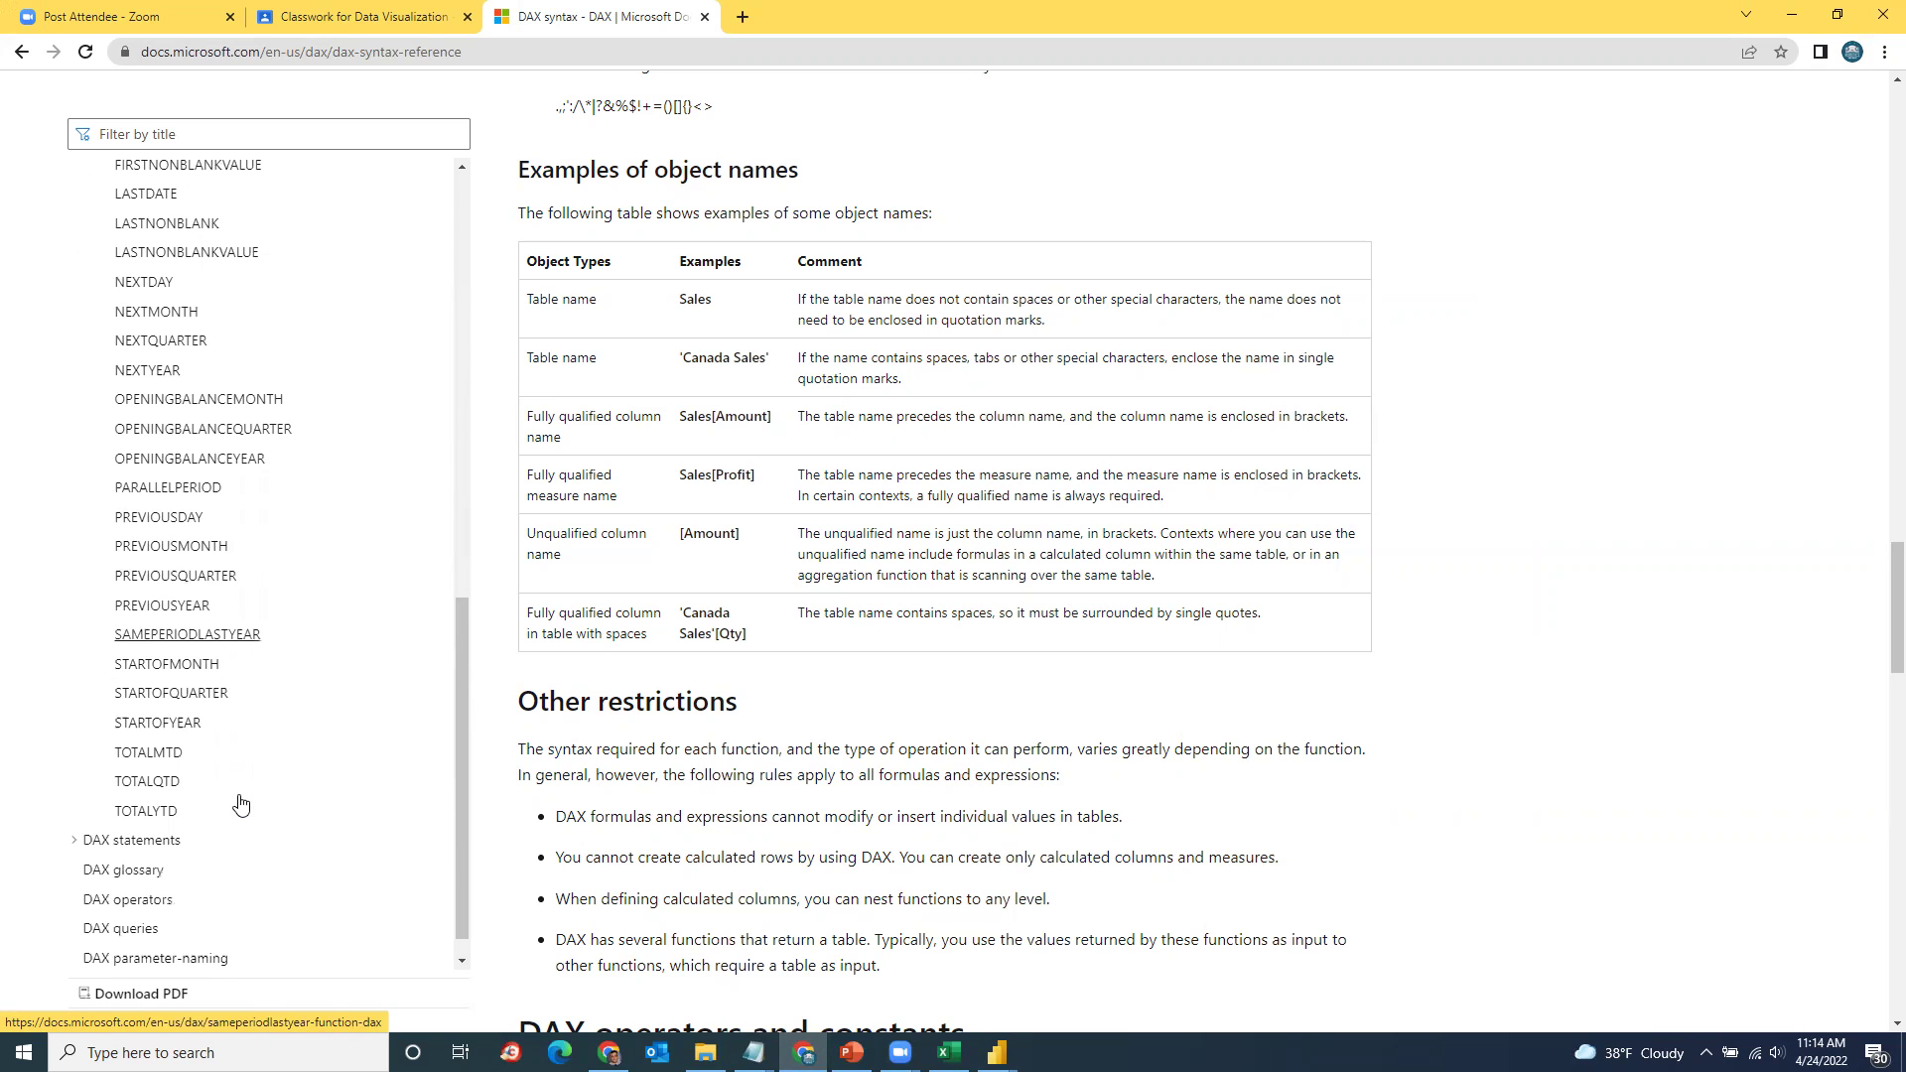
Step: Open the PREVIOUSYEAR documentation page and highlight the SUM and PREVIOUSYEAR parts of its example formula
{"action": "left_click", "coordinate": [164, 605]}
{"action": "scroll", "coordinate": [946, 745], "scroll_direction": "down", "scroll_amount": 5}
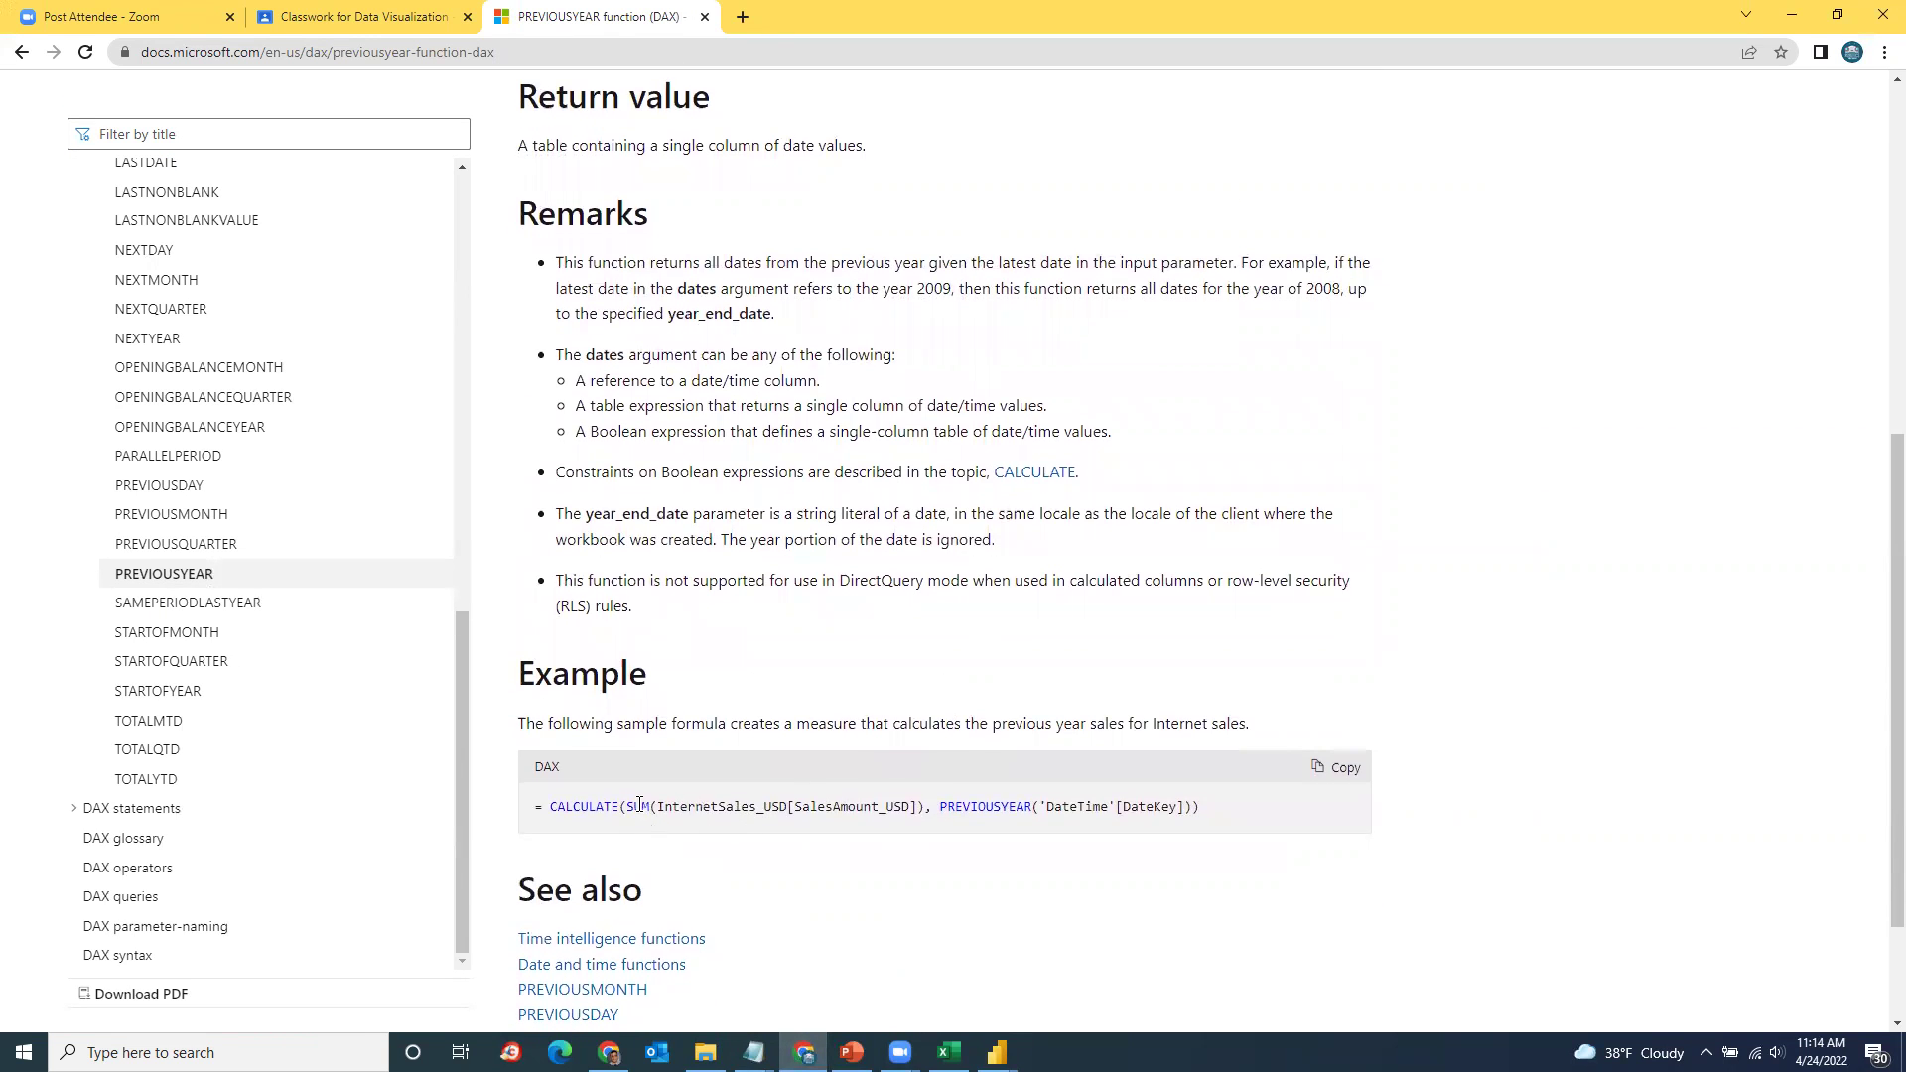
{"action": "left_click_drag", "start_coordinate": [639, 806], "coordinate": [840, 806]}
{"action": "left_click_drag", "start_coordinate": [1185, 812], "coordinate": [1001, 812]}
{"action": "scroll", "coordinate": [1048, 971], "scroll_direction": "down", "scroll_amount": 2}
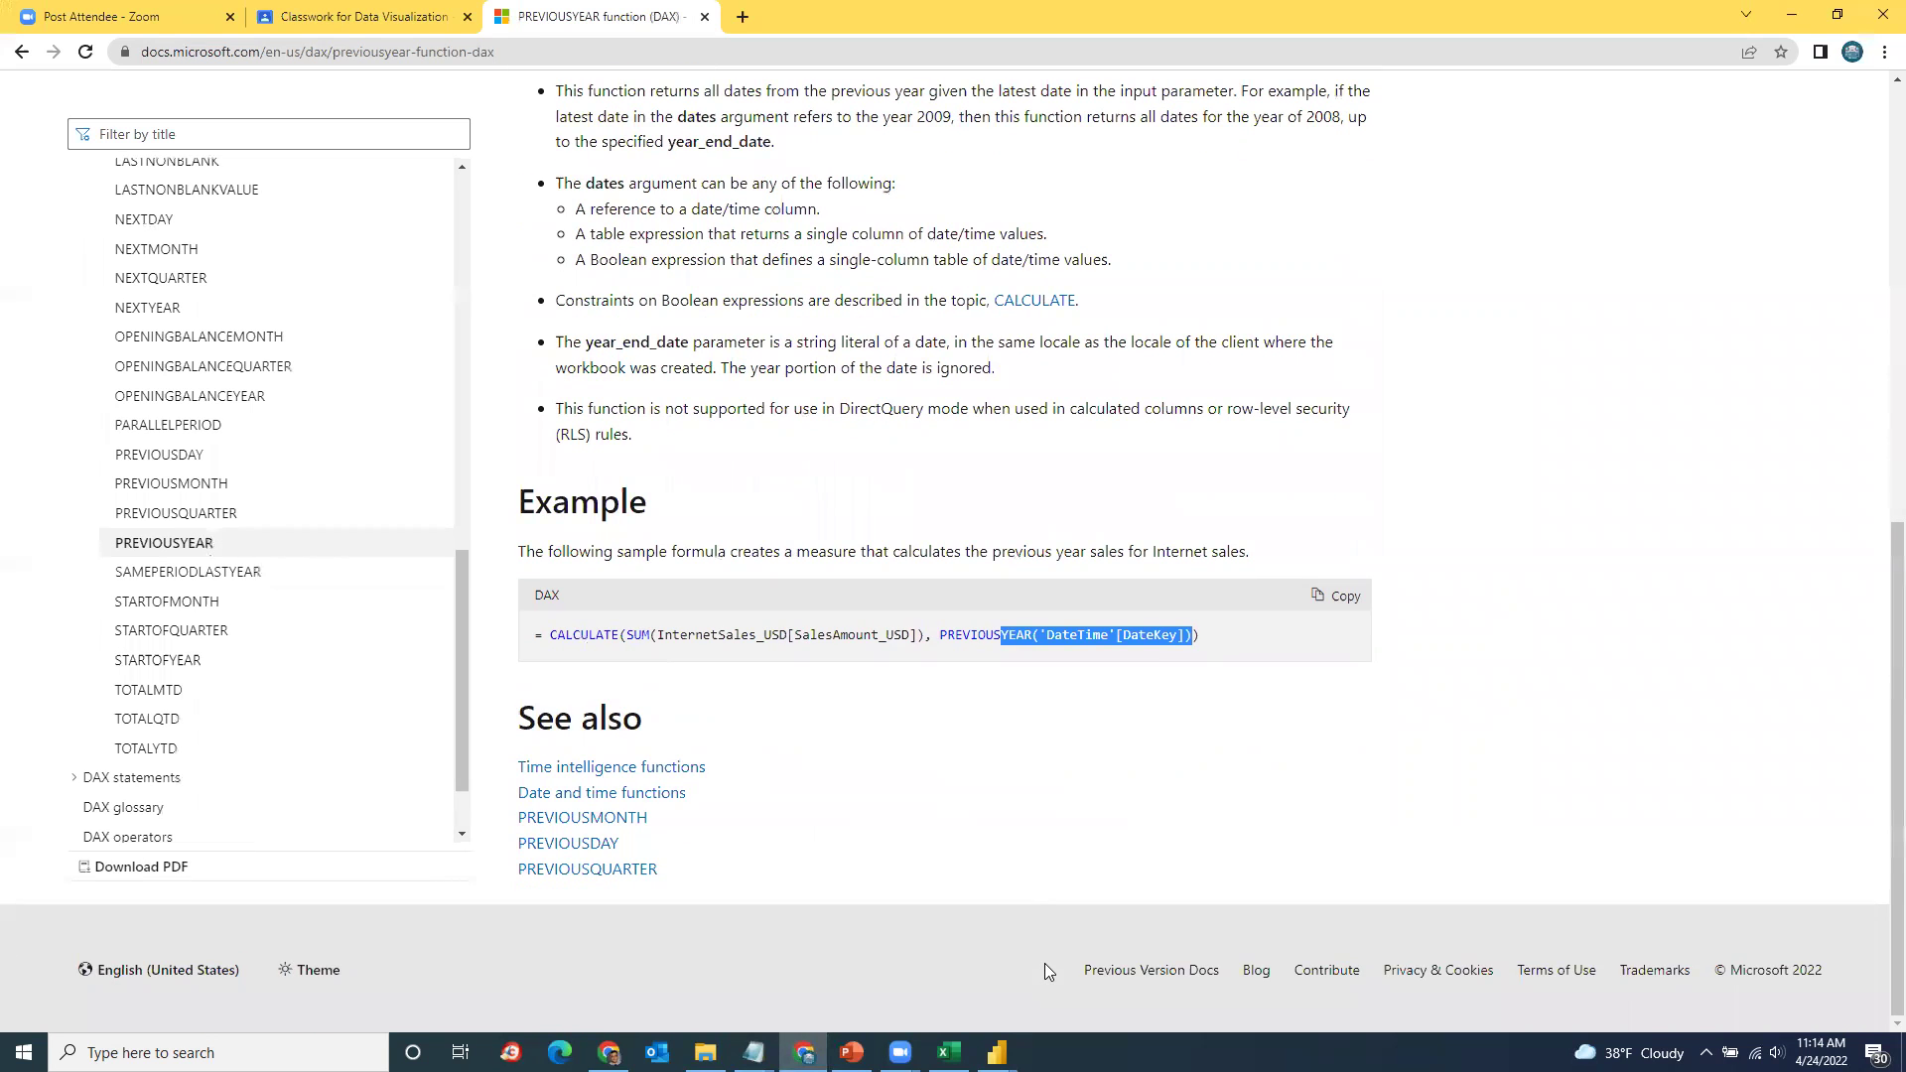
Step: Return to the start of the PREVIOUSYEAR article, then collapse and re-expand the Time intelligence functions category
{"action": "scroll", "coordinate": [1048, 971], "scroll_direction": "up", "scroll_amount": 4}
{"action": "scroll", "coordinate": [1048, 970], "scroll_direction": "up", "scroll_amount": 4}
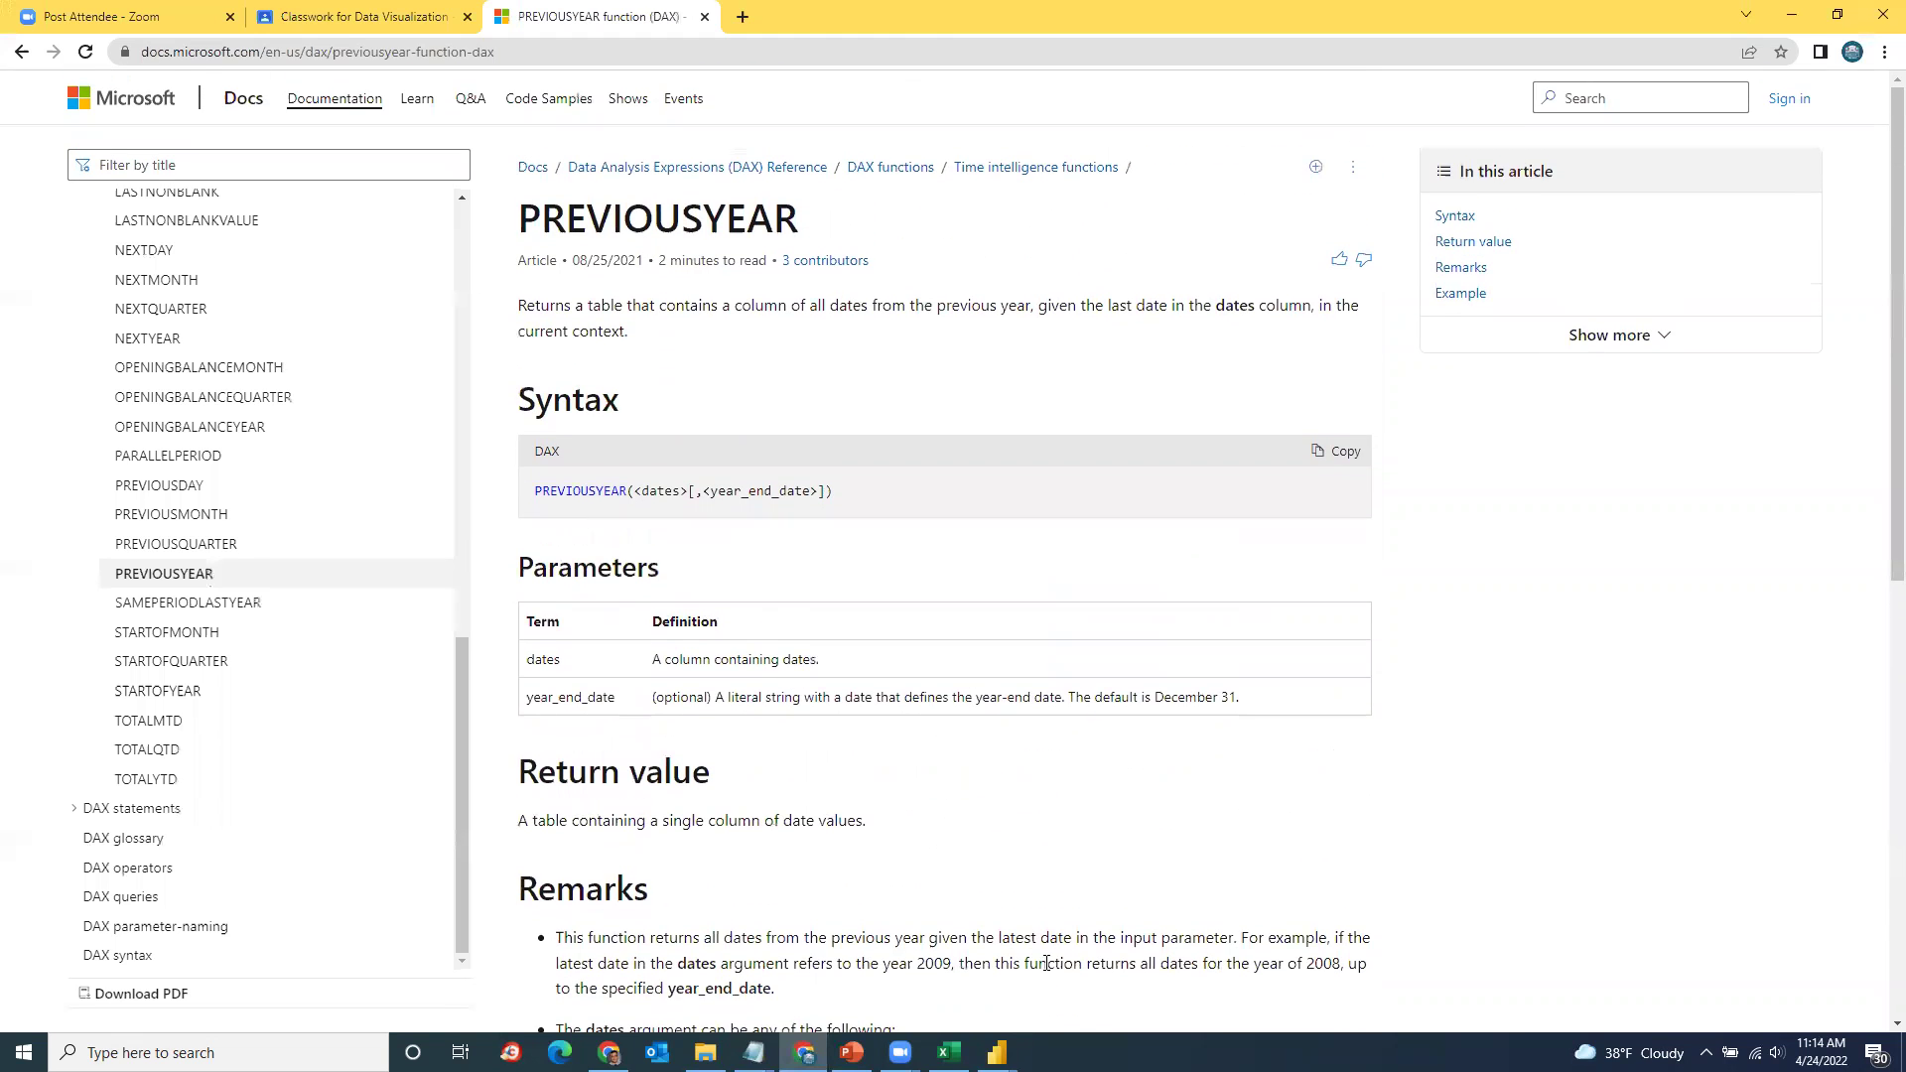
{"action": "scroll", "coordinate": [378, 395], "scroll_direction": "up", "scroll_amount": 4}
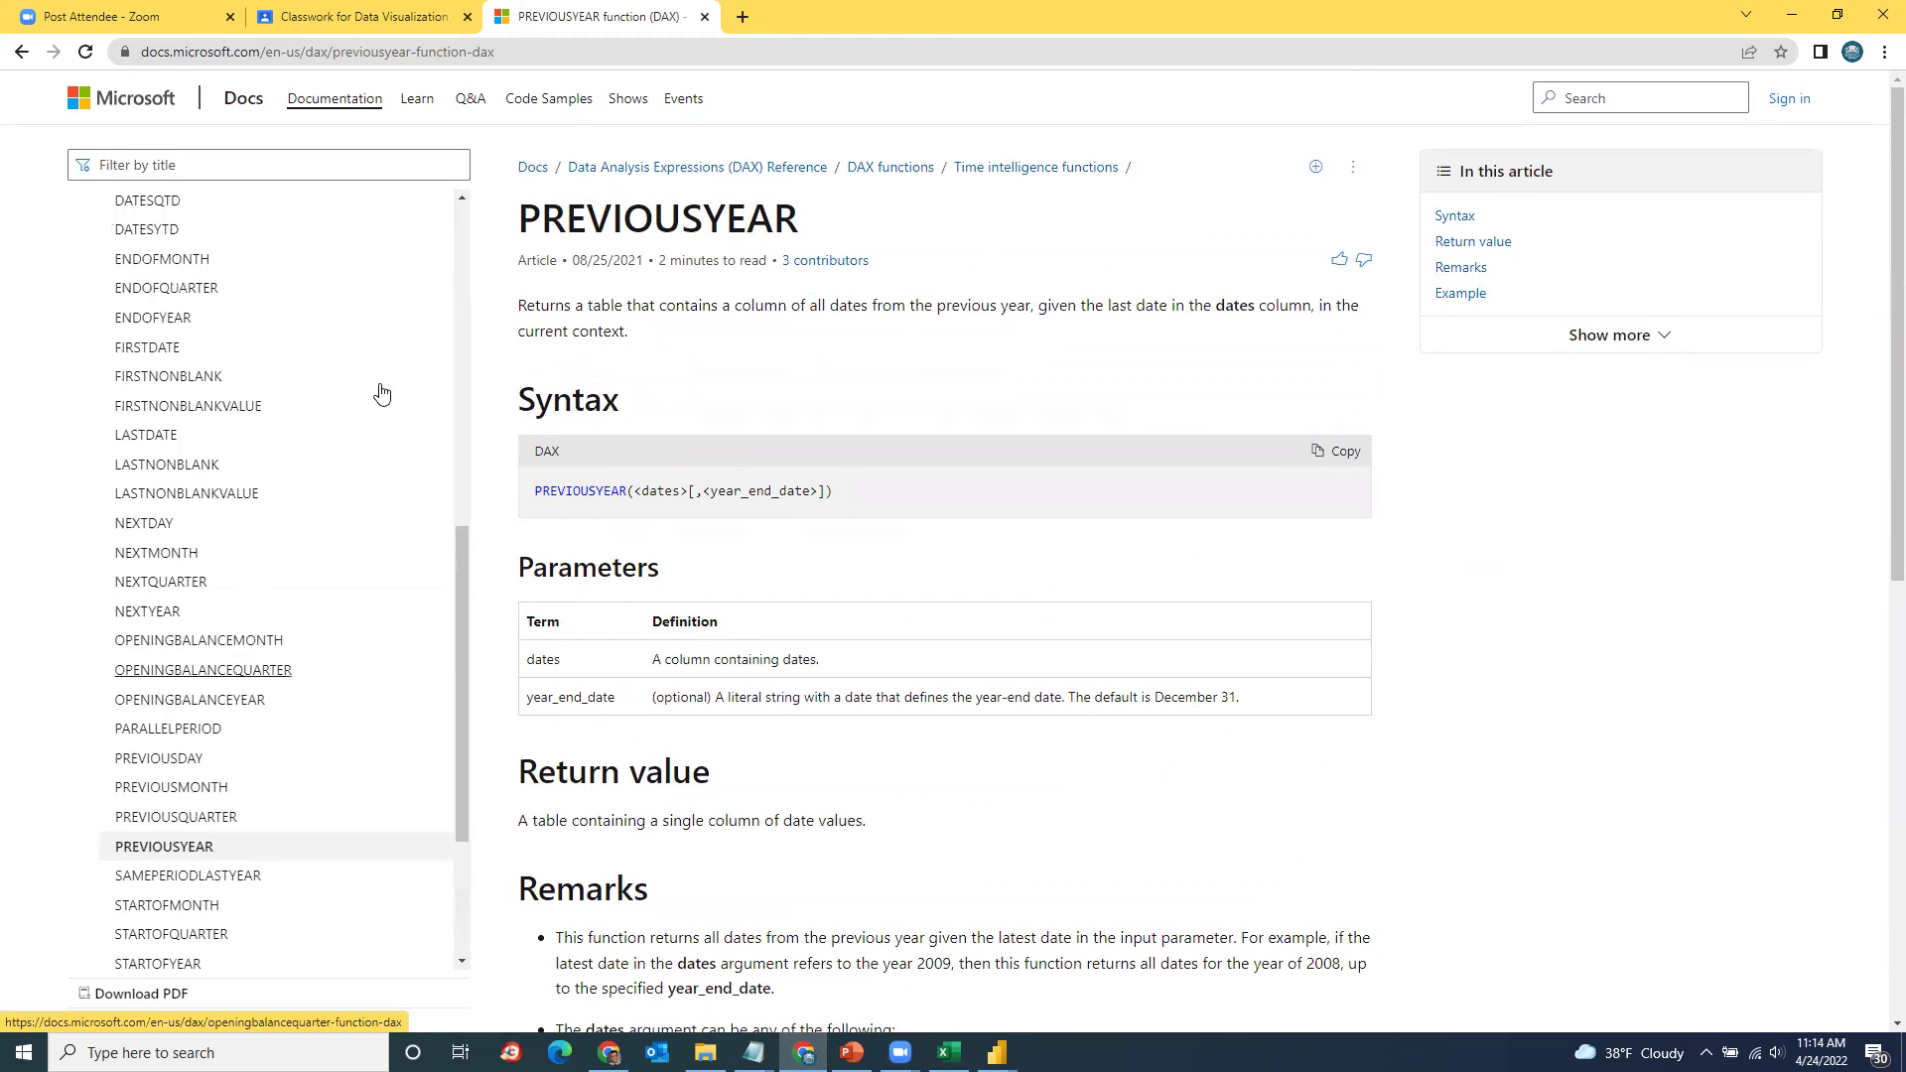
{"action": "scroll", "coordinate": [378, 395], "scroll_direction": "up", "scroll_amount": 3}
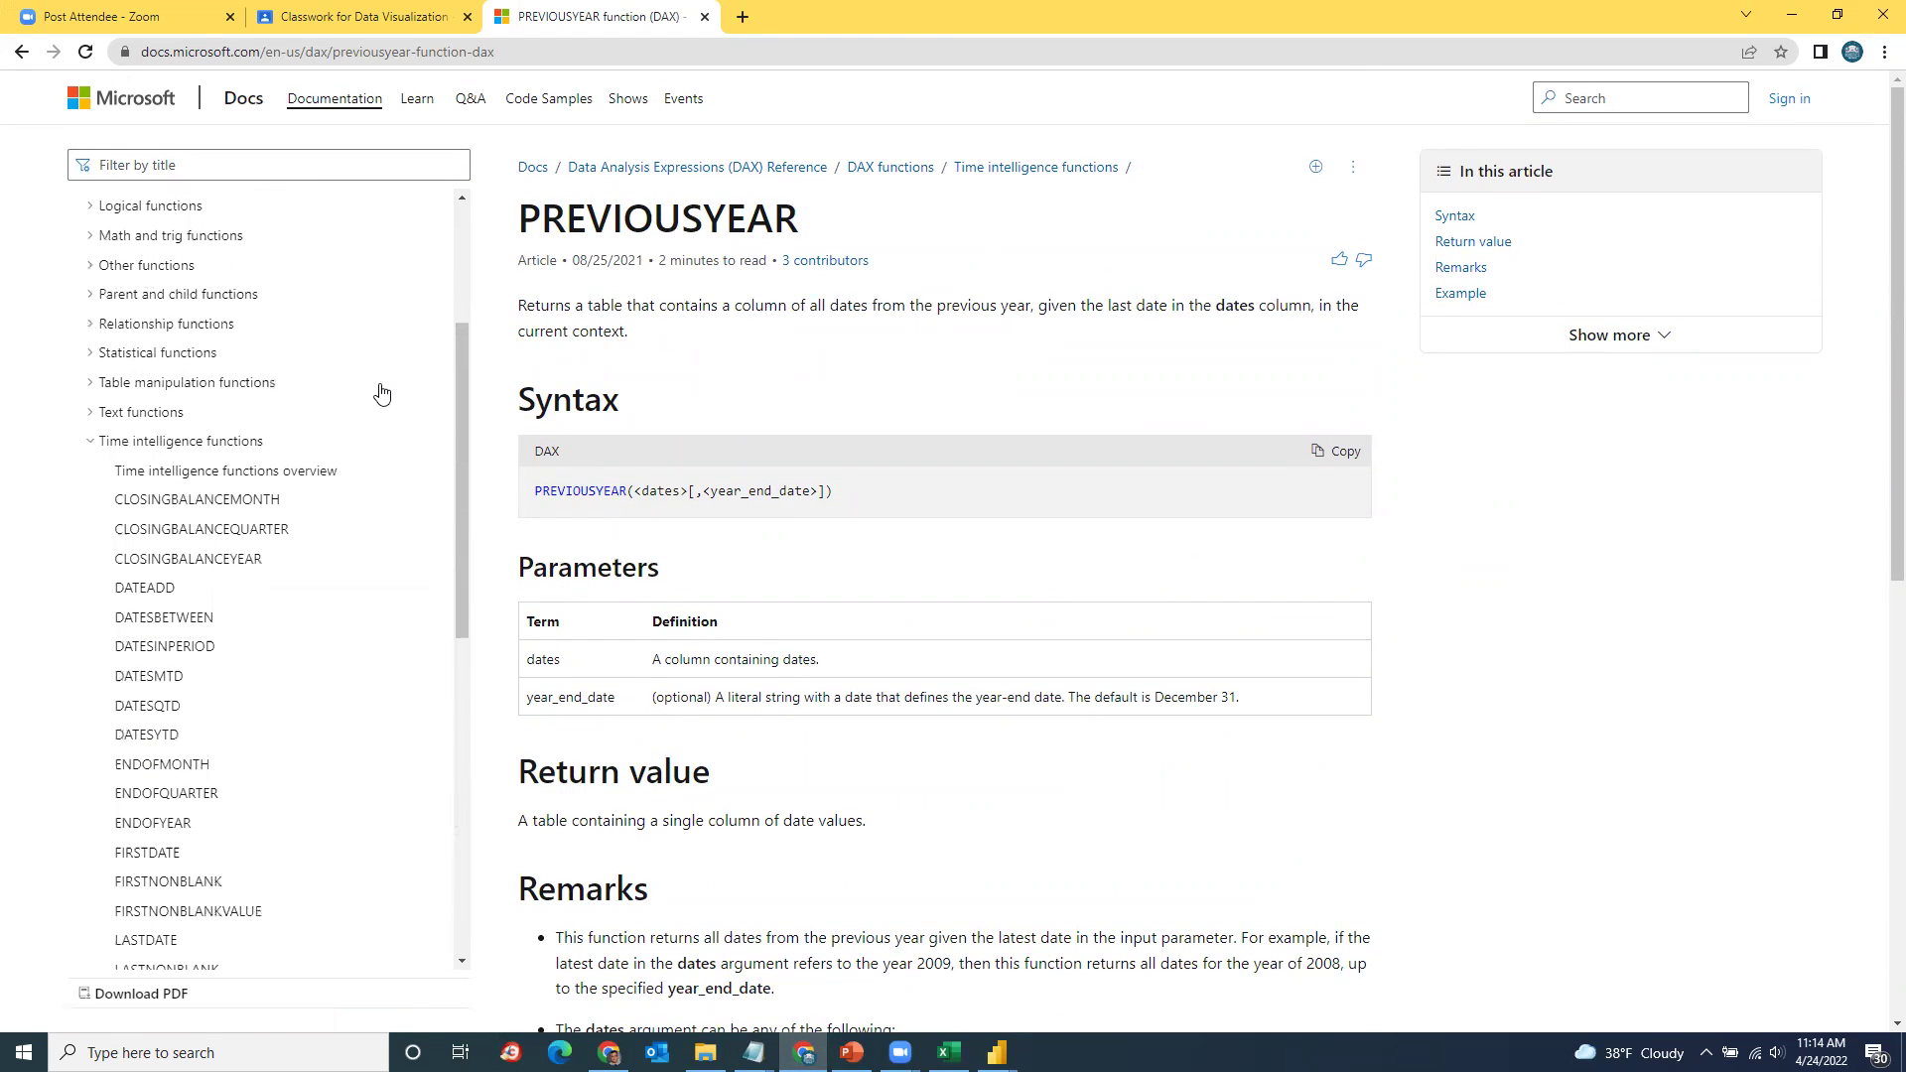
{"action": "left_click", "coordinate": [173, 446]}
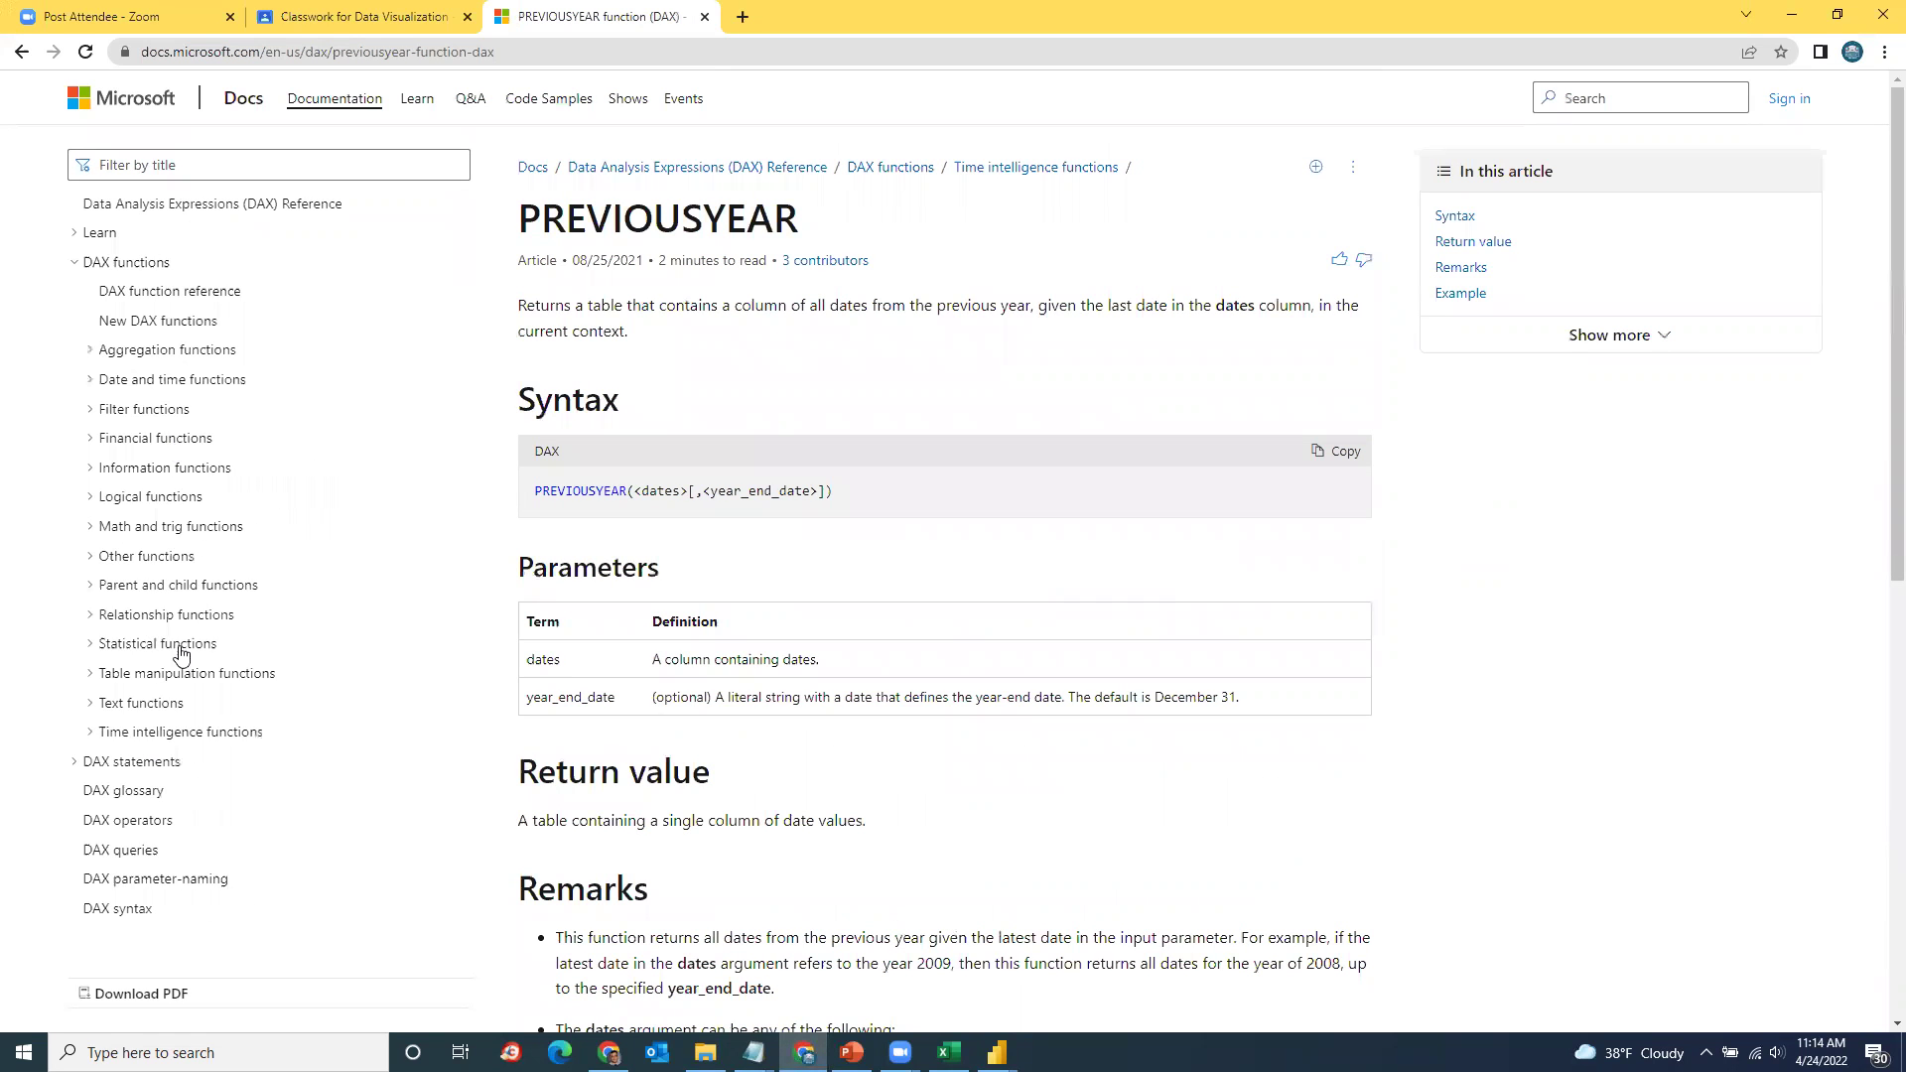
{"action": "left_click", "coordinate": [101, 735]}
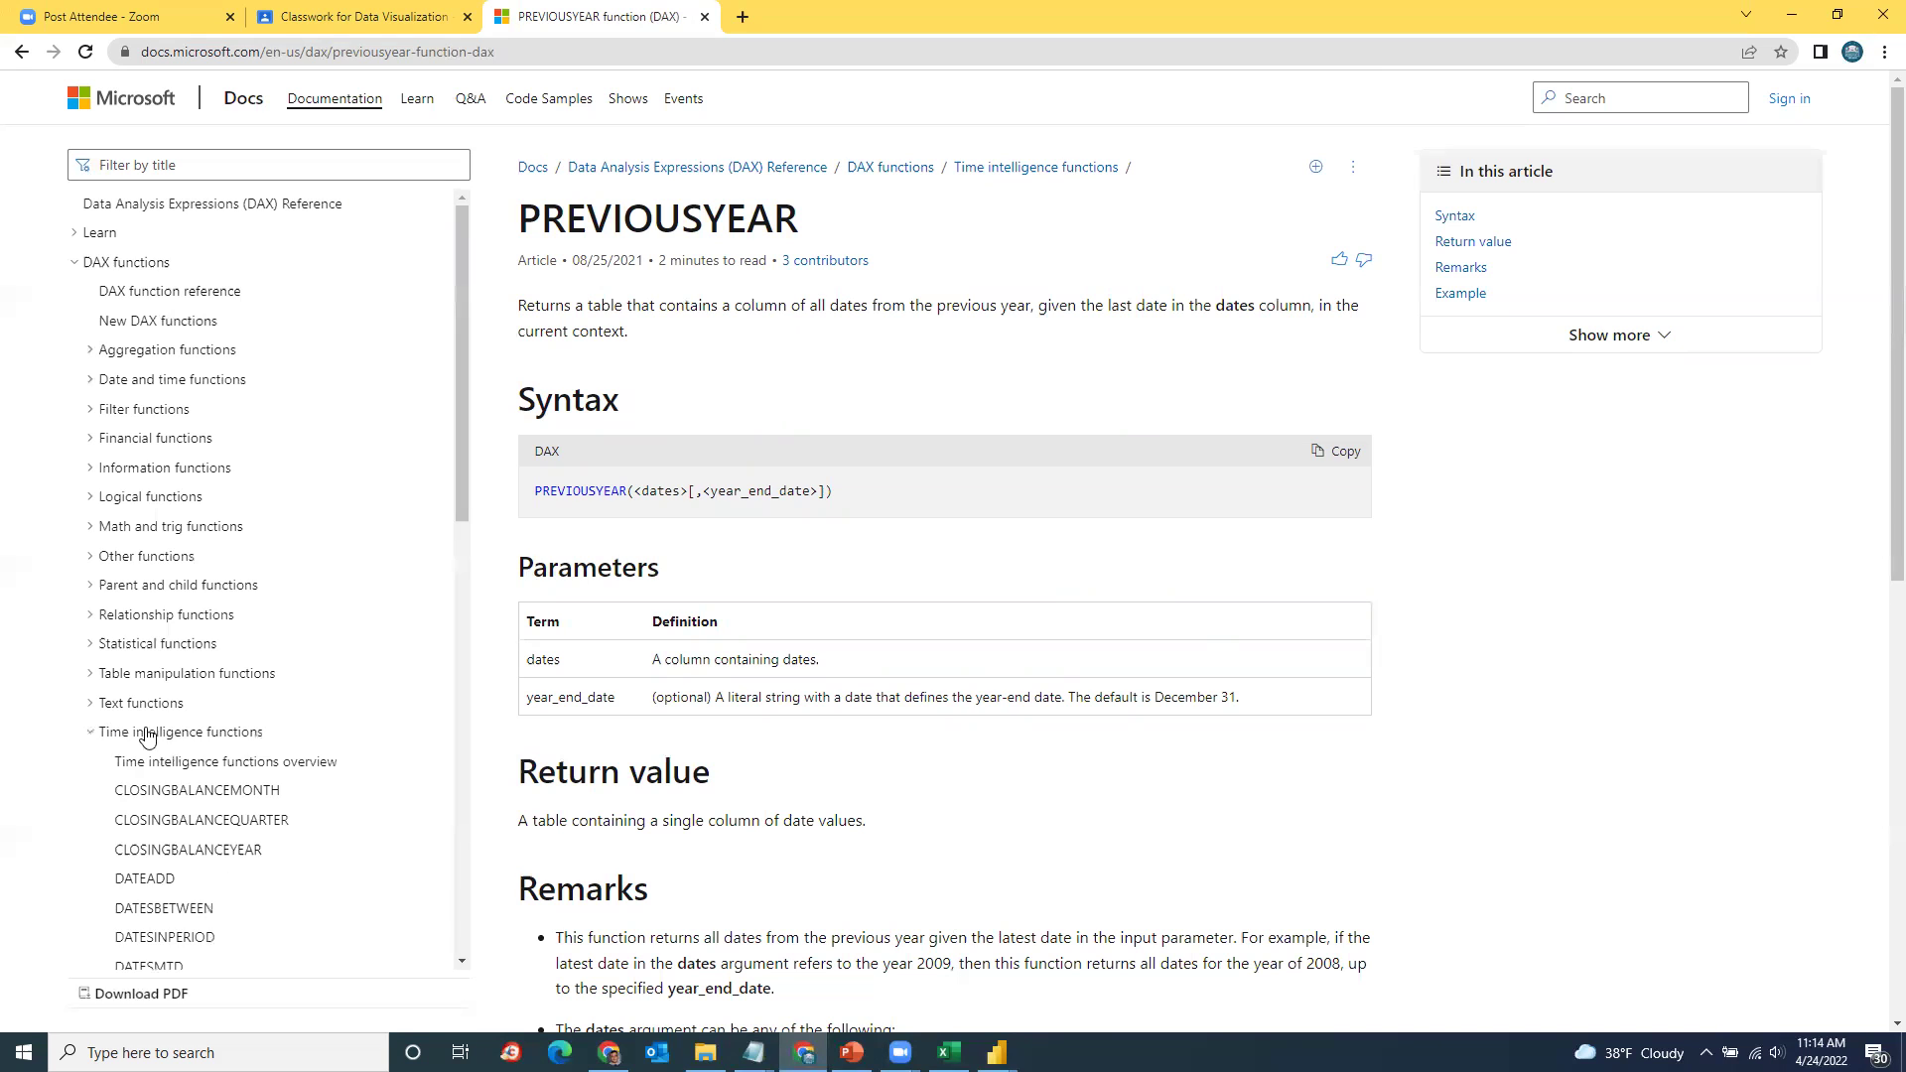
Step: Switch to PowerPoint to show the Introduction to Time Intelligence Functions slide
{"action": "left_click", "coordinate": [997, 1052]}
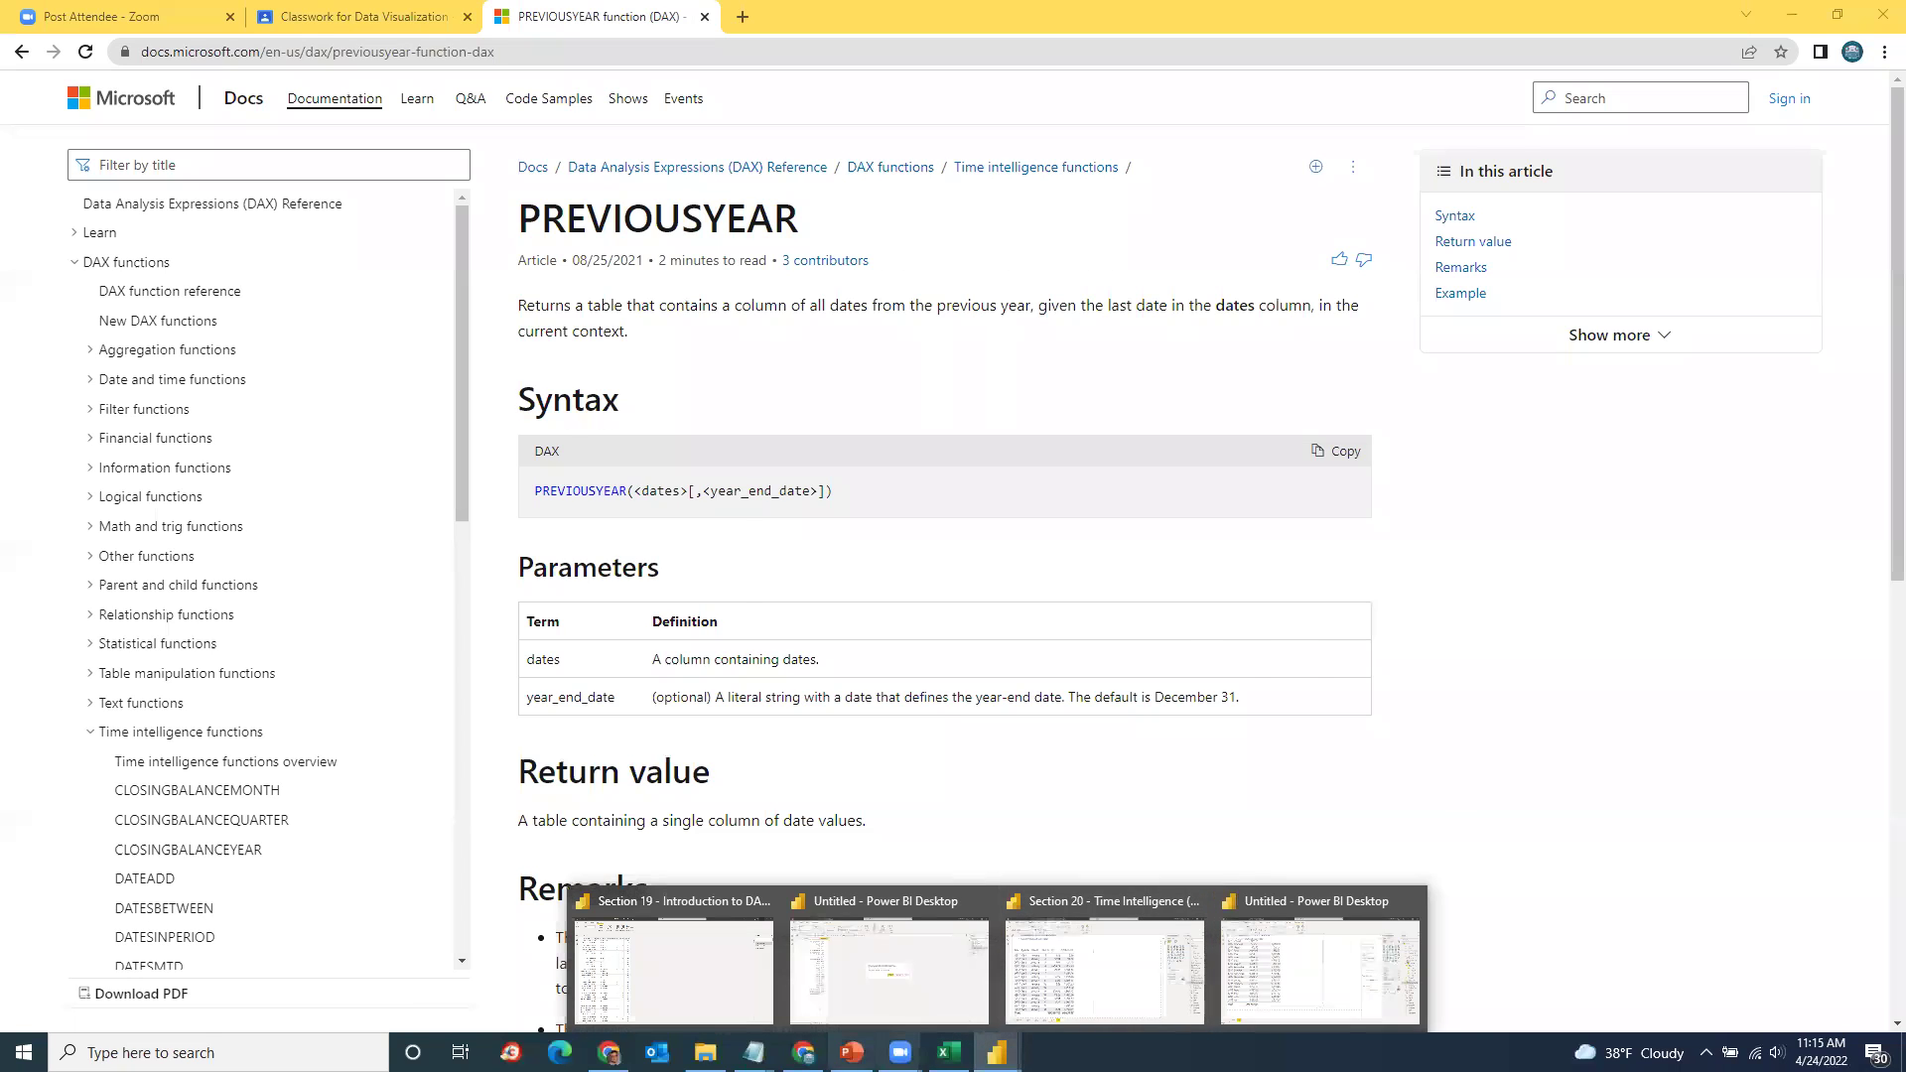
{"action": "left_click", "coordinate": [852, 1053]}
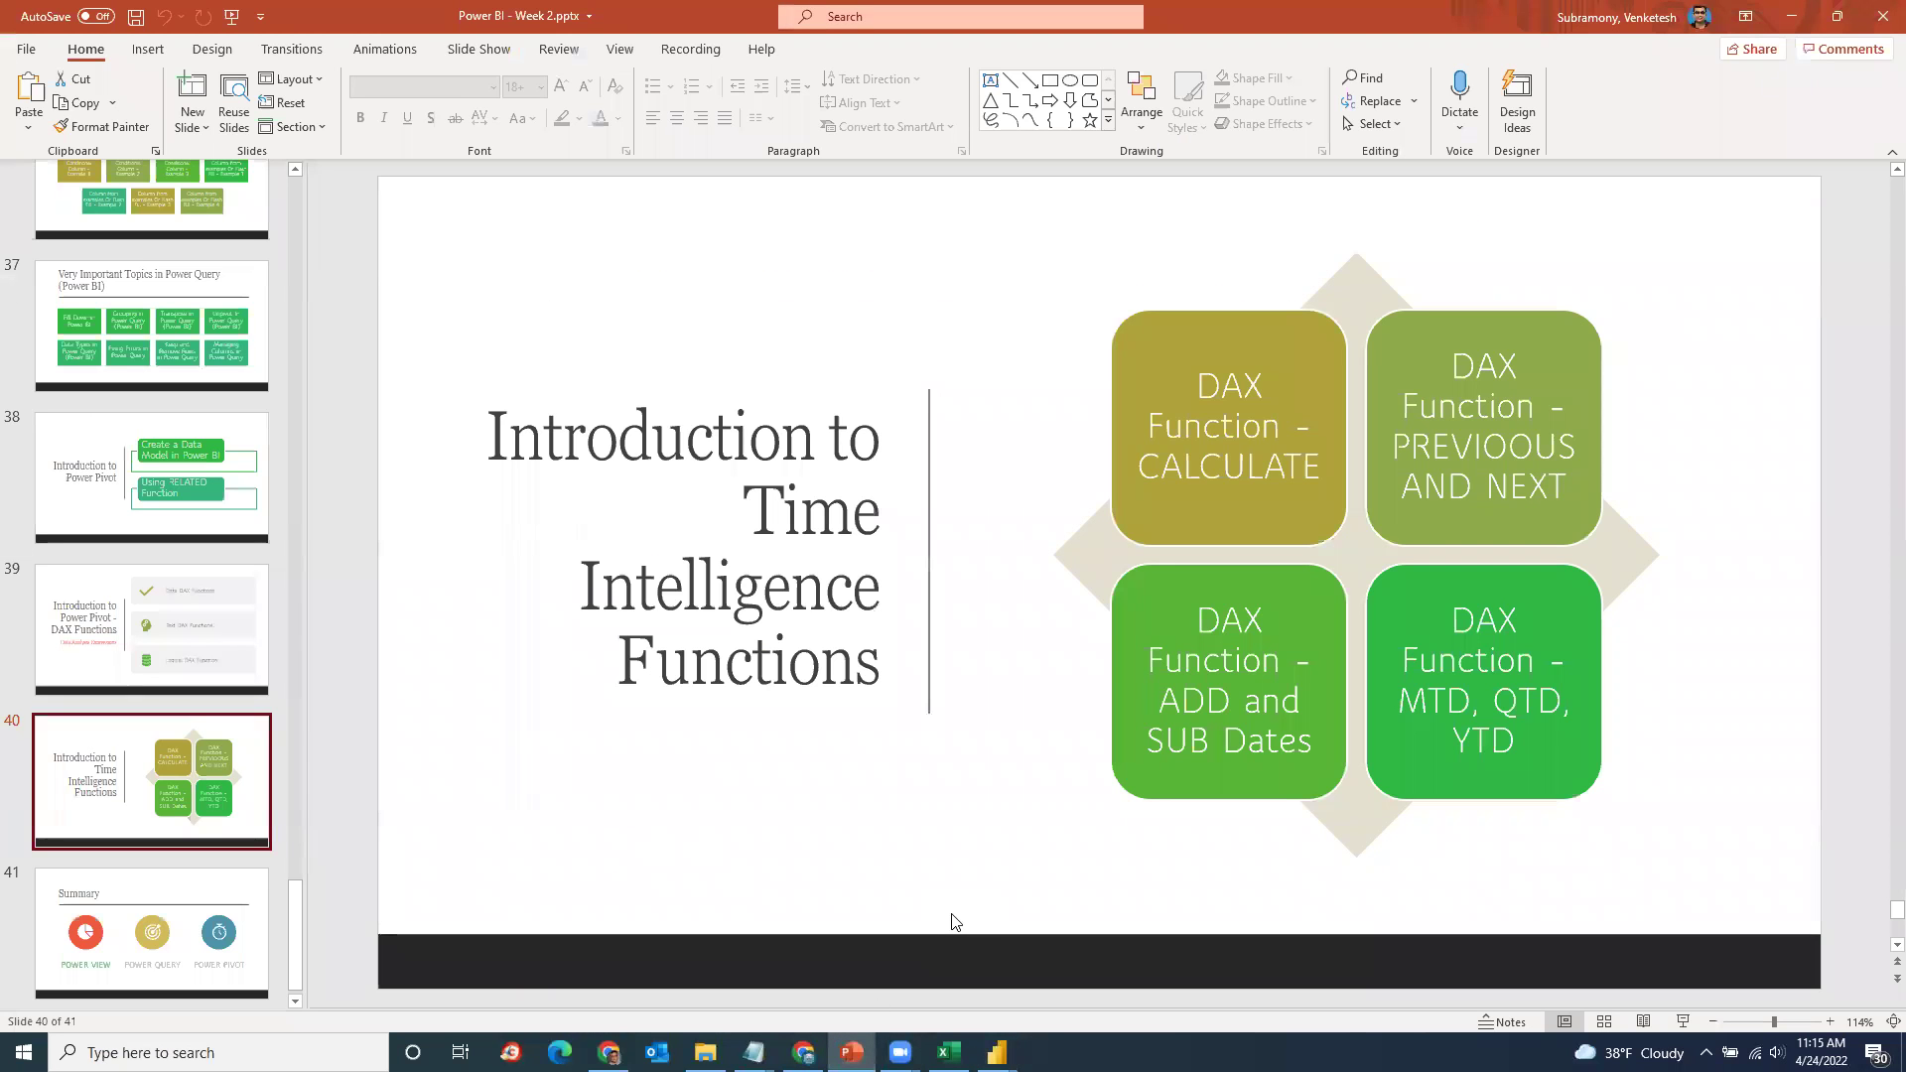
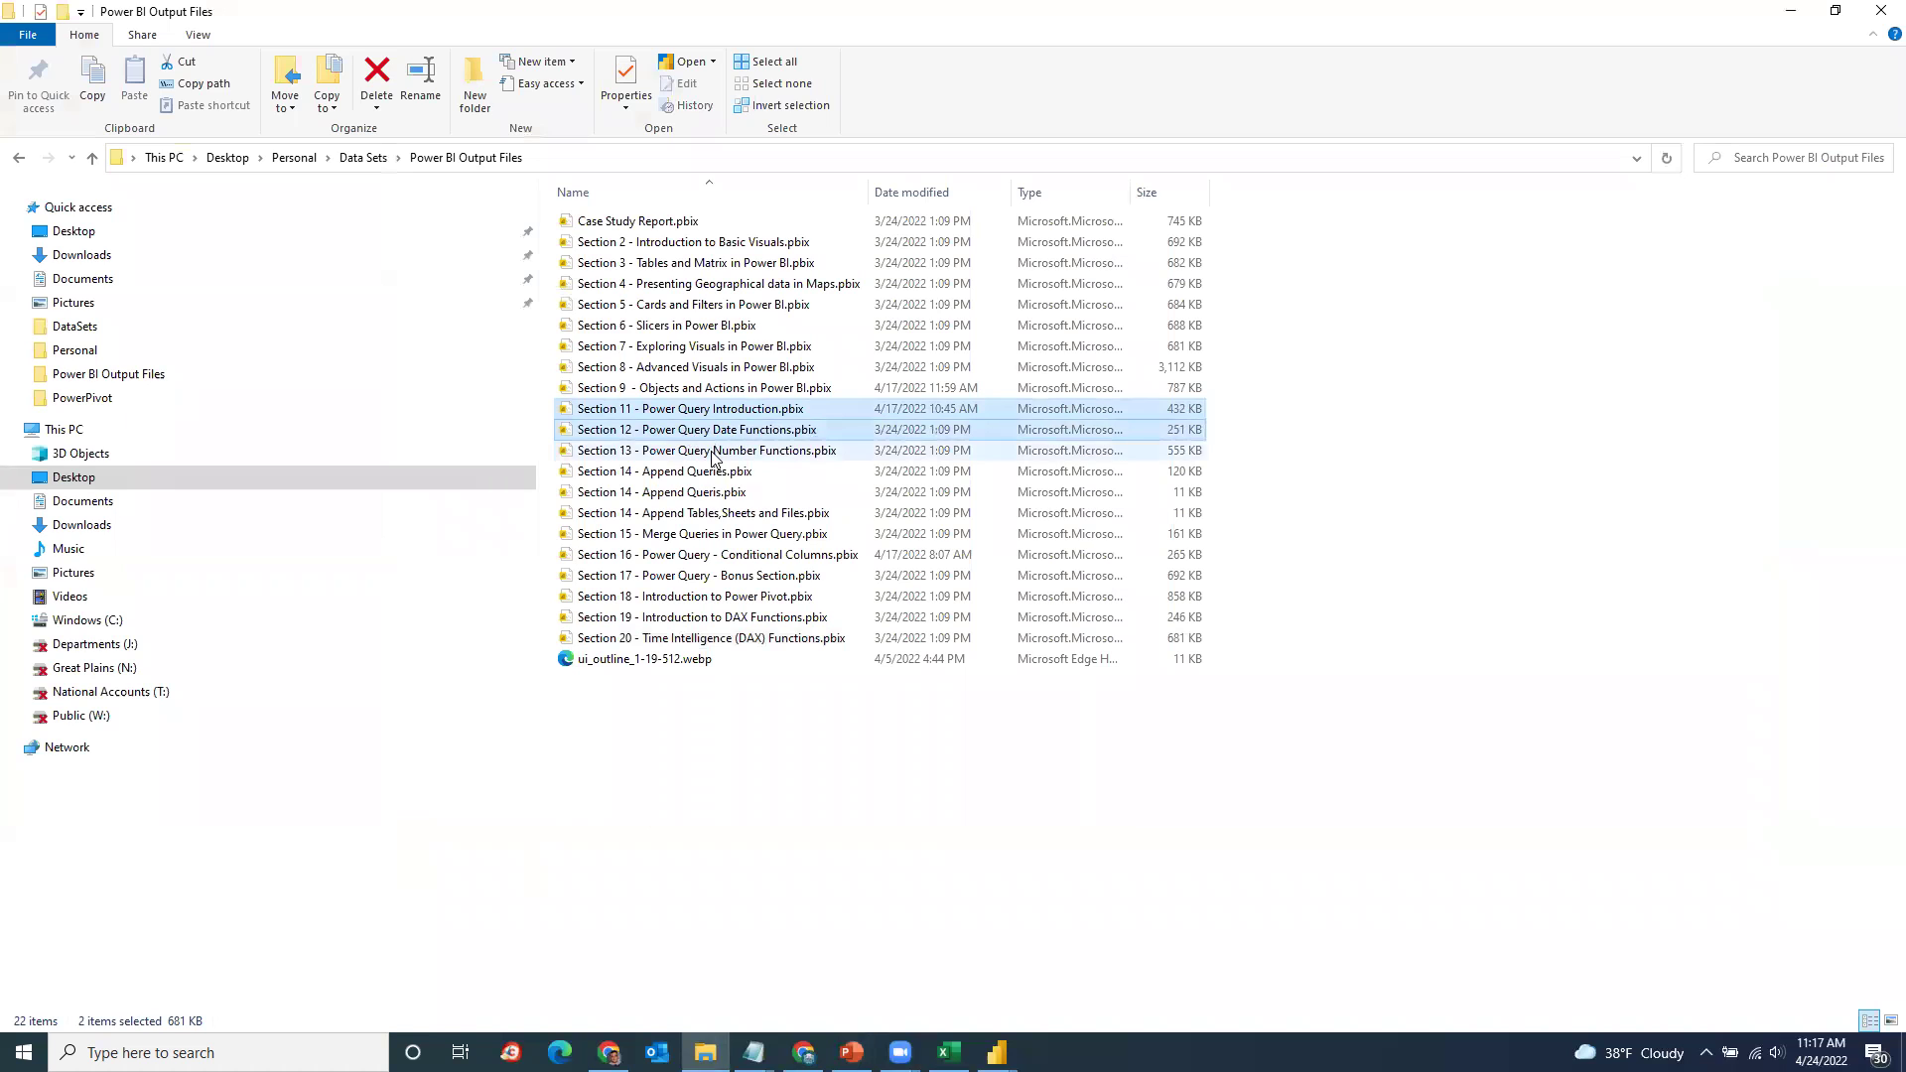
Step: Extend the file selection in Power BI Output Files from Section 13 through Section 17 - Power Query - Bonus Section.pbix
{"action": "left_click", "coordinate": [710, 451], "text": "ctrl"}
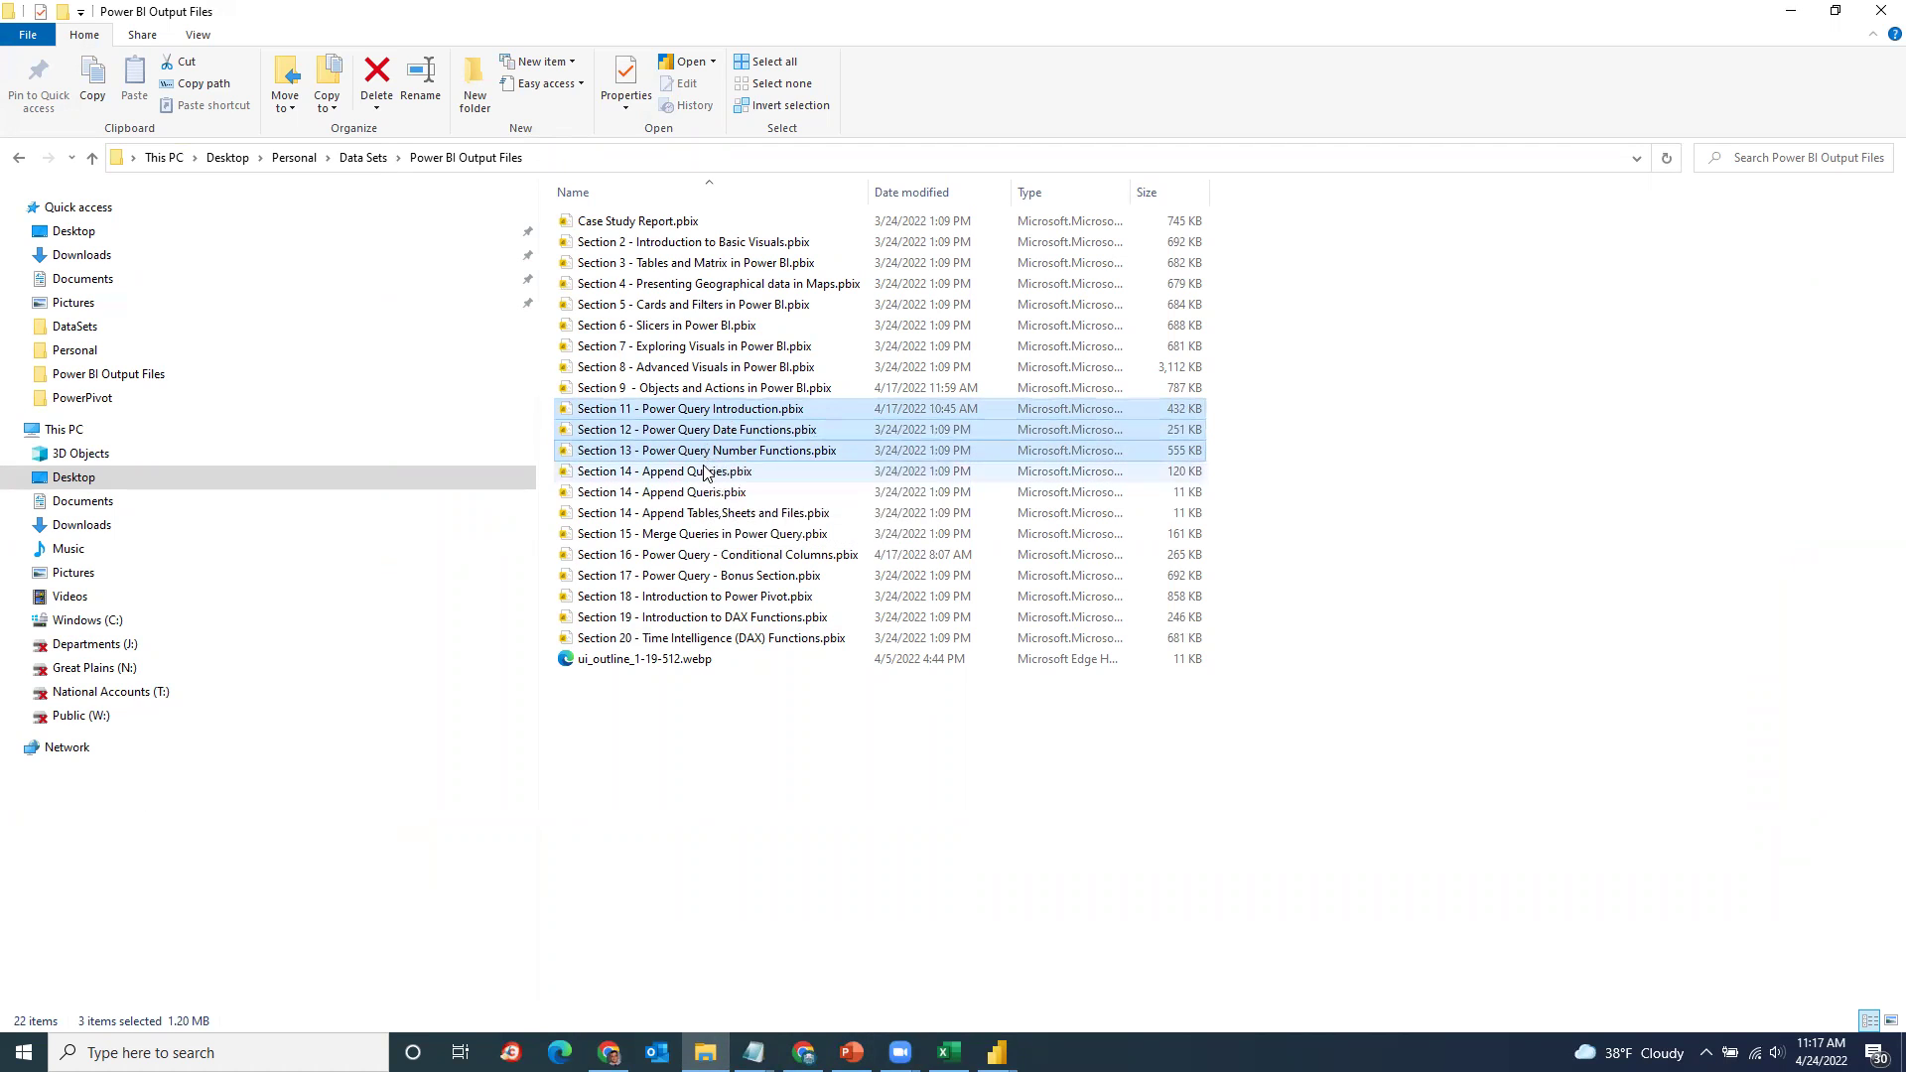
{"action": "left_click", "coordinate": [702, 534], "text": "ctrl+shift"}
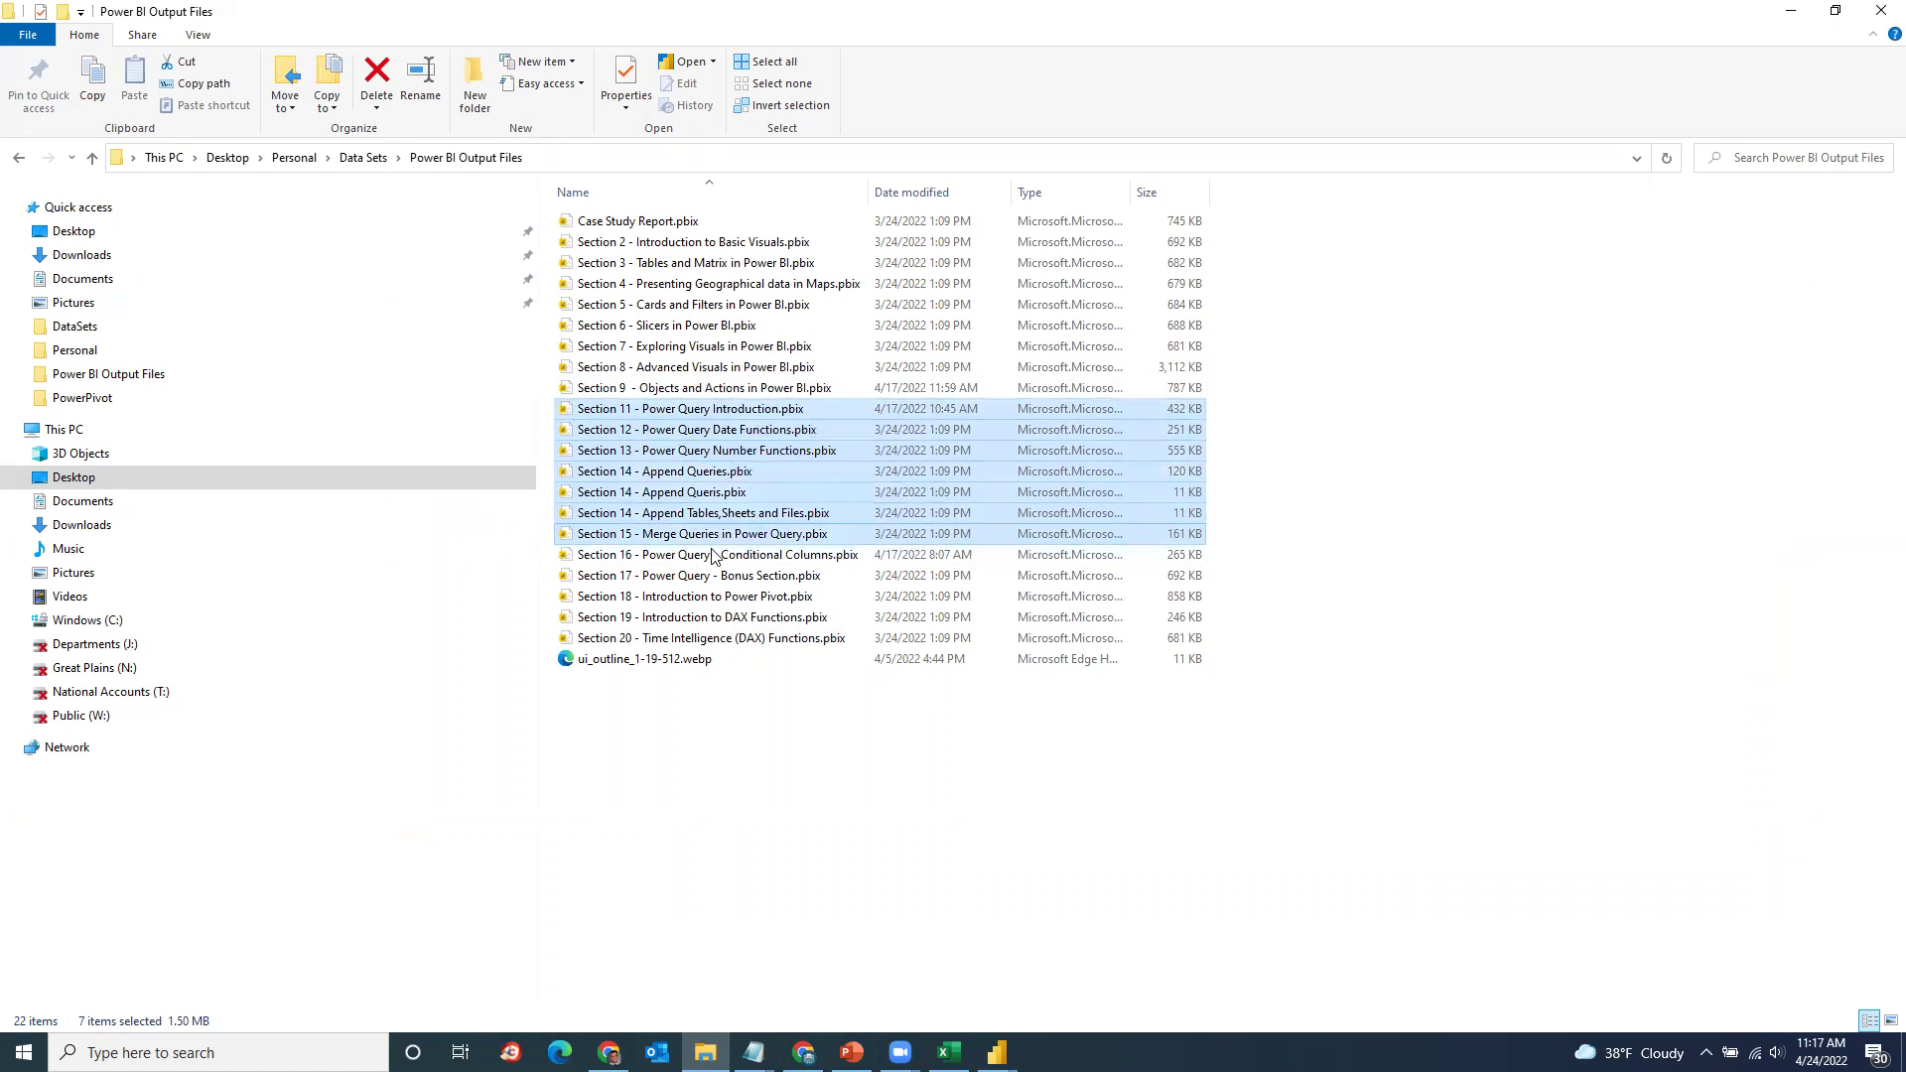
{"action": "left_click", "coordinate": [731, 555], "text": "shift"}
{"action": "left_click", "coordinate": [732, 576], "text": "shift"}
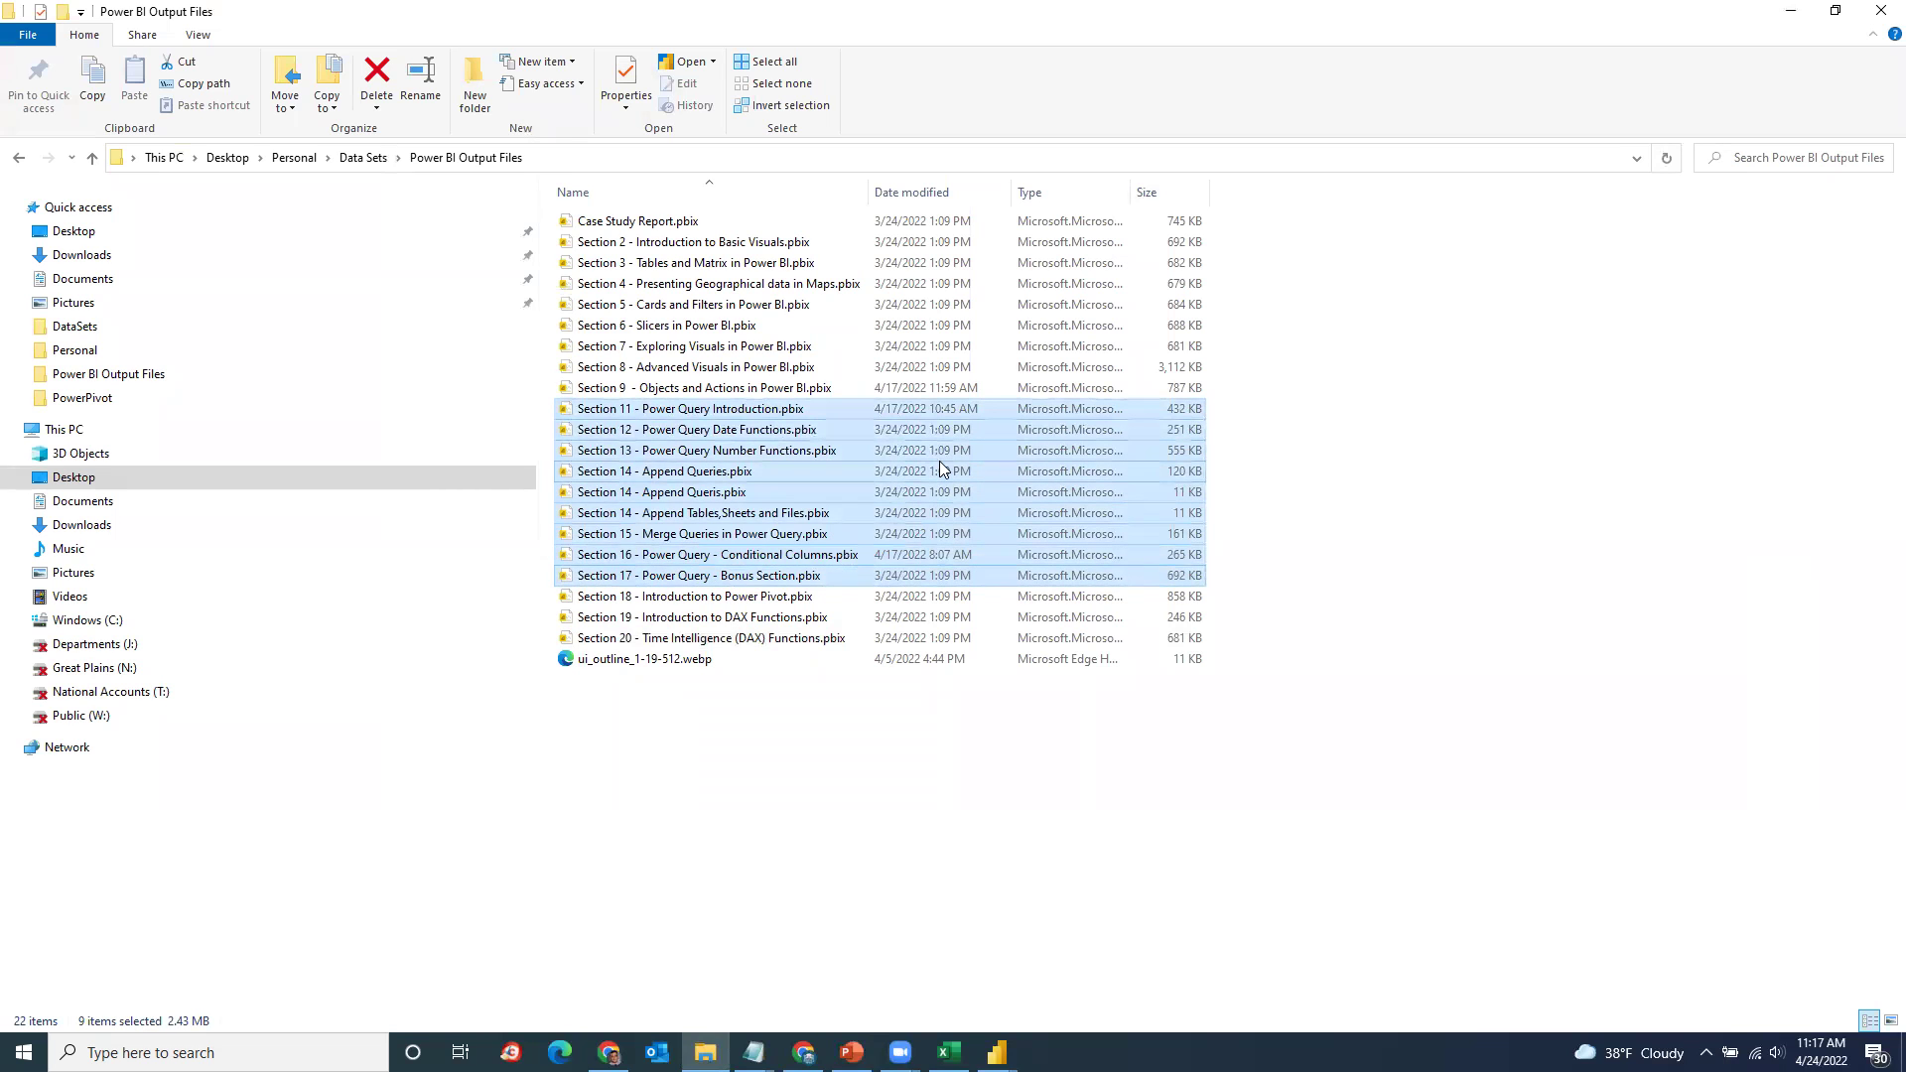
Step: Point out the Section 12, Section 17, and Section 14 - Append Queries files by selecting each one individually
{"action": "left_click", "coordinate": [698, 431]}
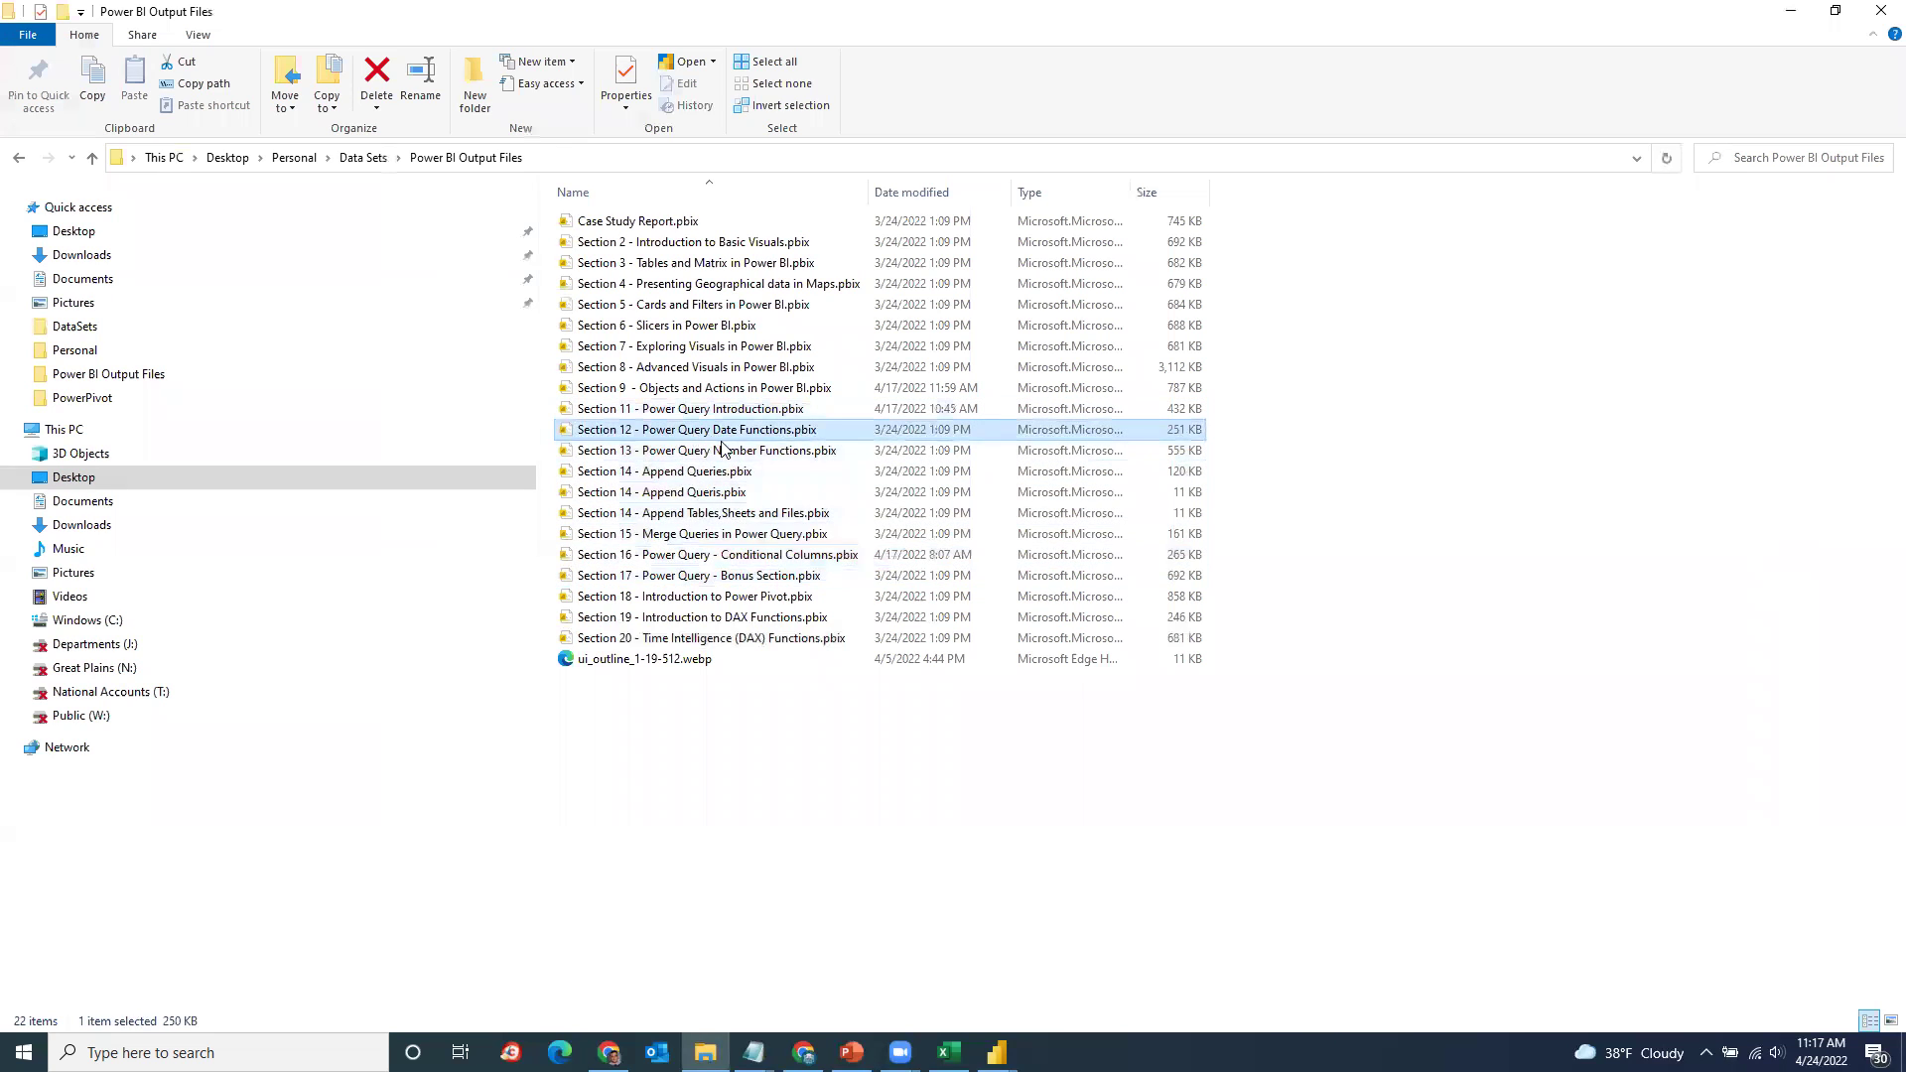
{"action": "left_click", "coordinate": [742, 573]}
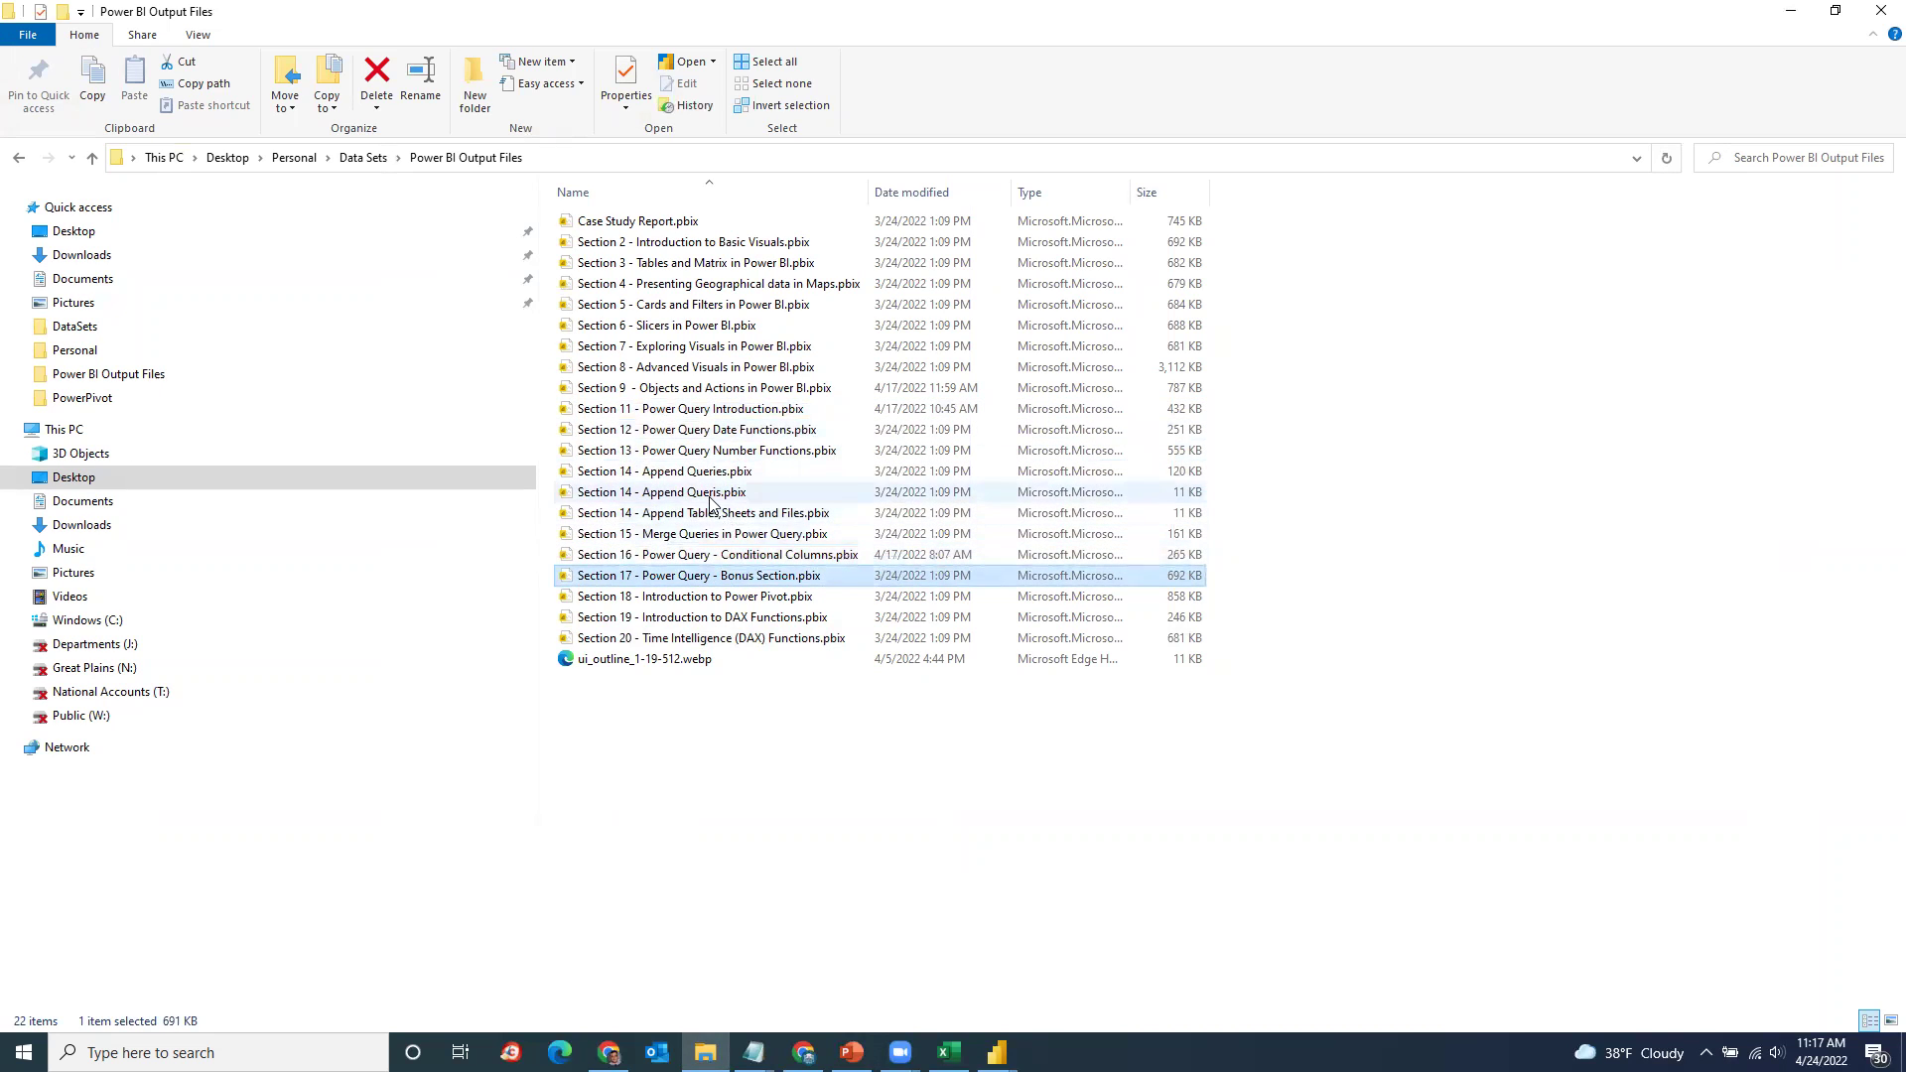
{"action": "left_click", "coordinate": [683, 478]}
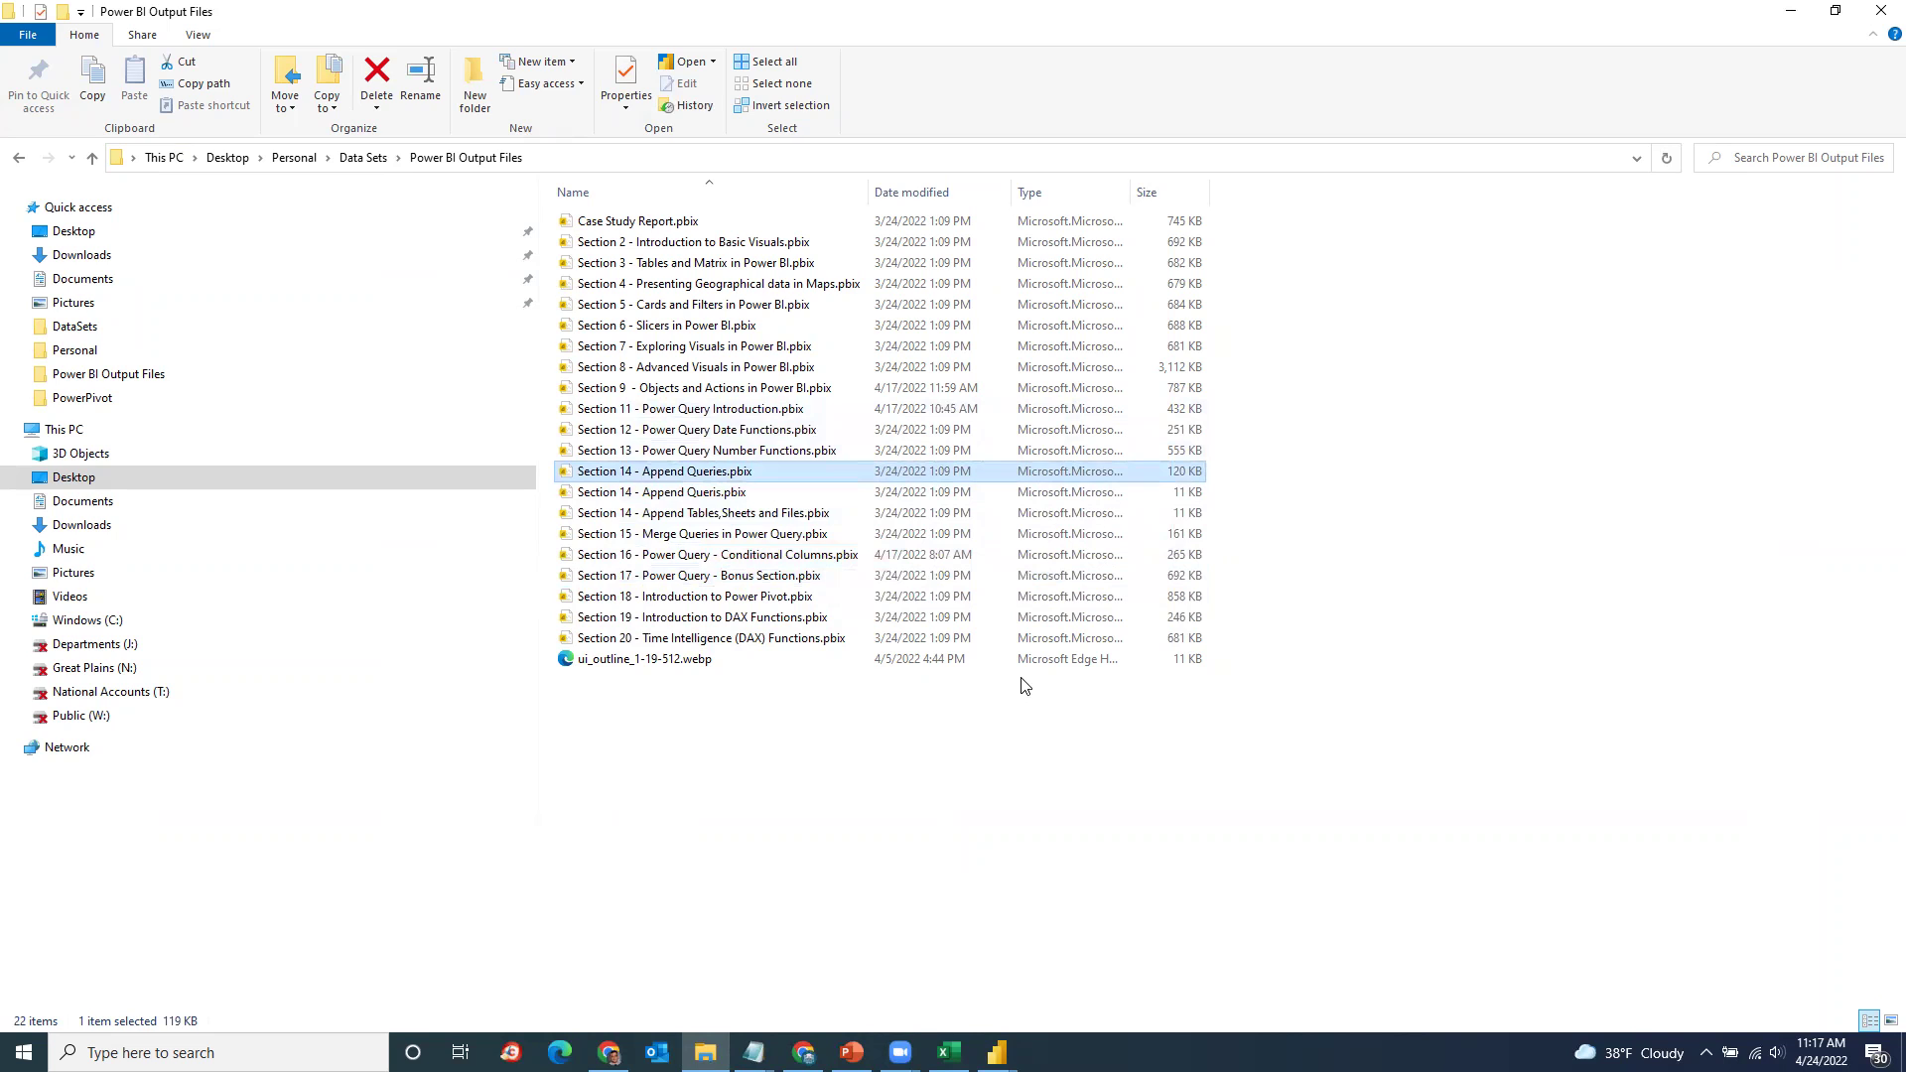
Step: Switch to Excel and create a new blank workbook
{"action": "left_click", "coordinate": [948, 1052]}
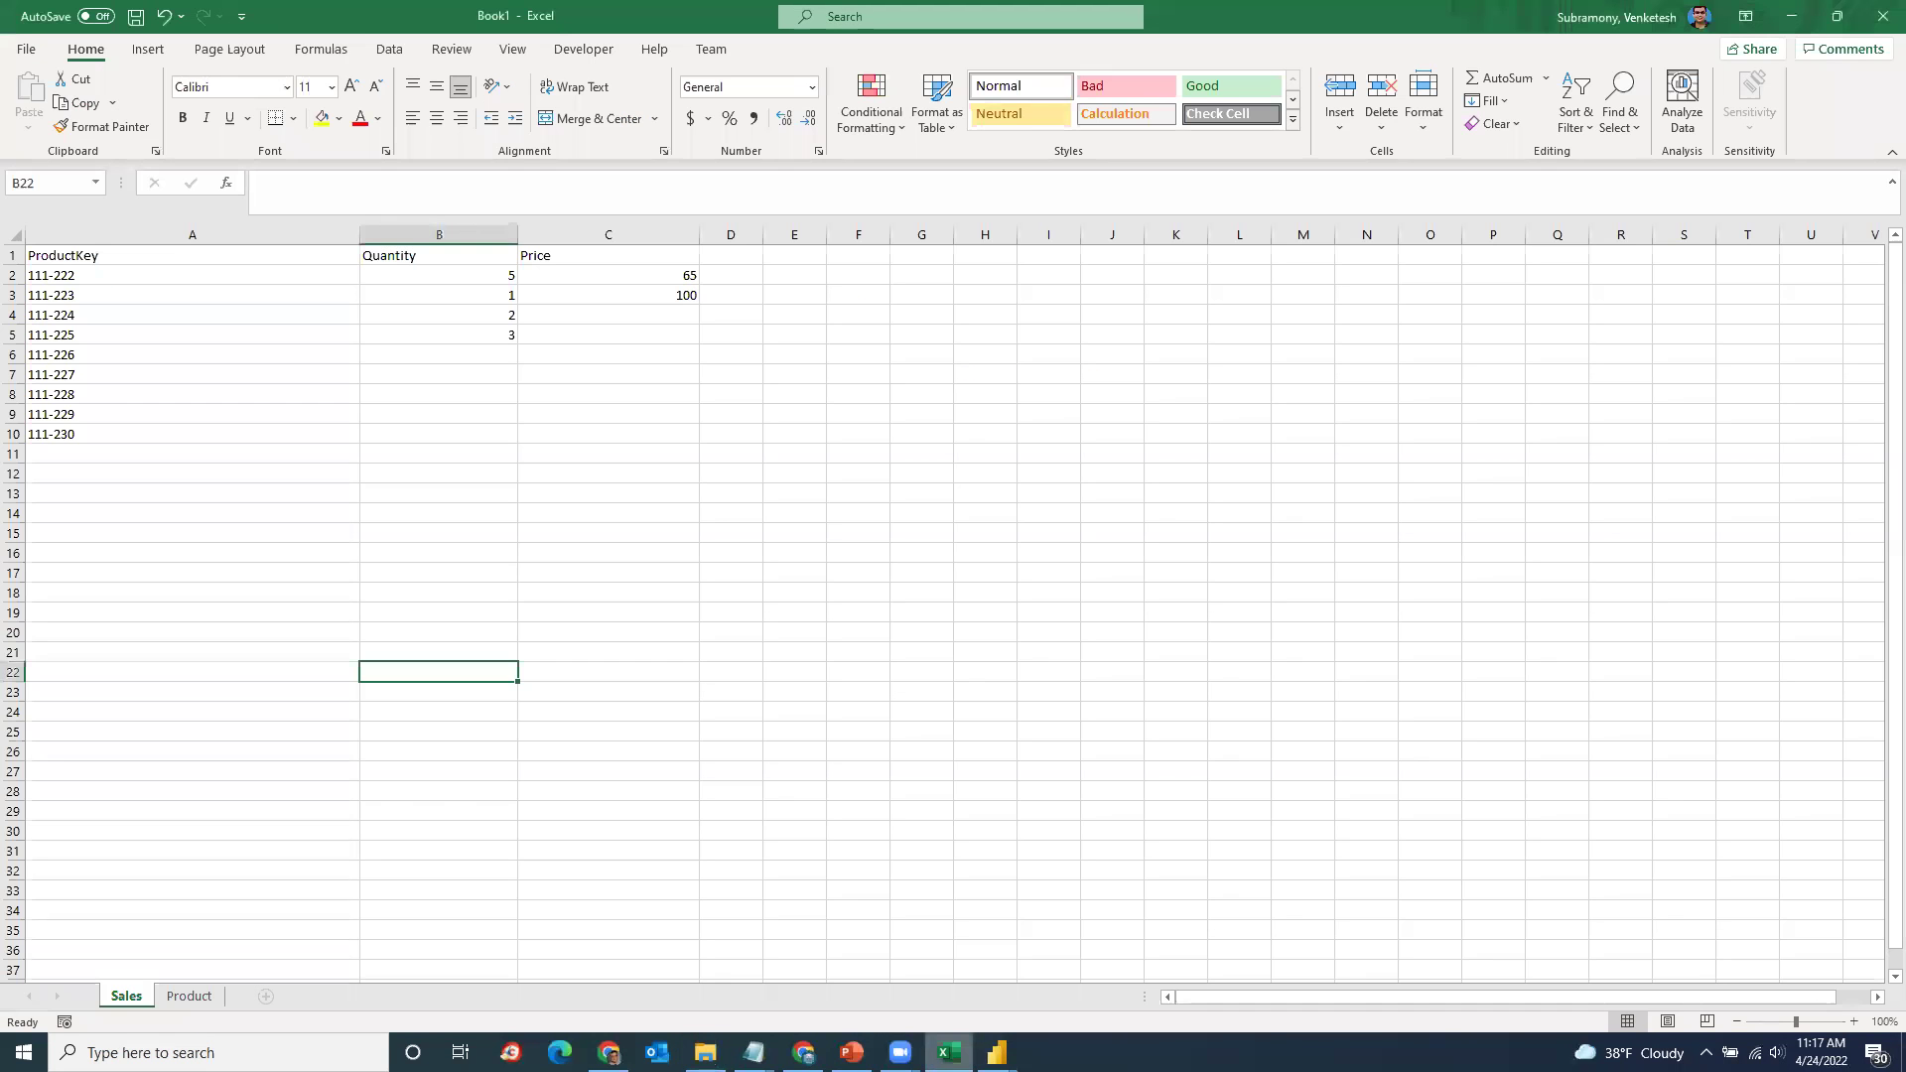
{"action": "left_click", "coordinate": [1020, 697]}
{"action": "key", "text": "ctrl+n"}
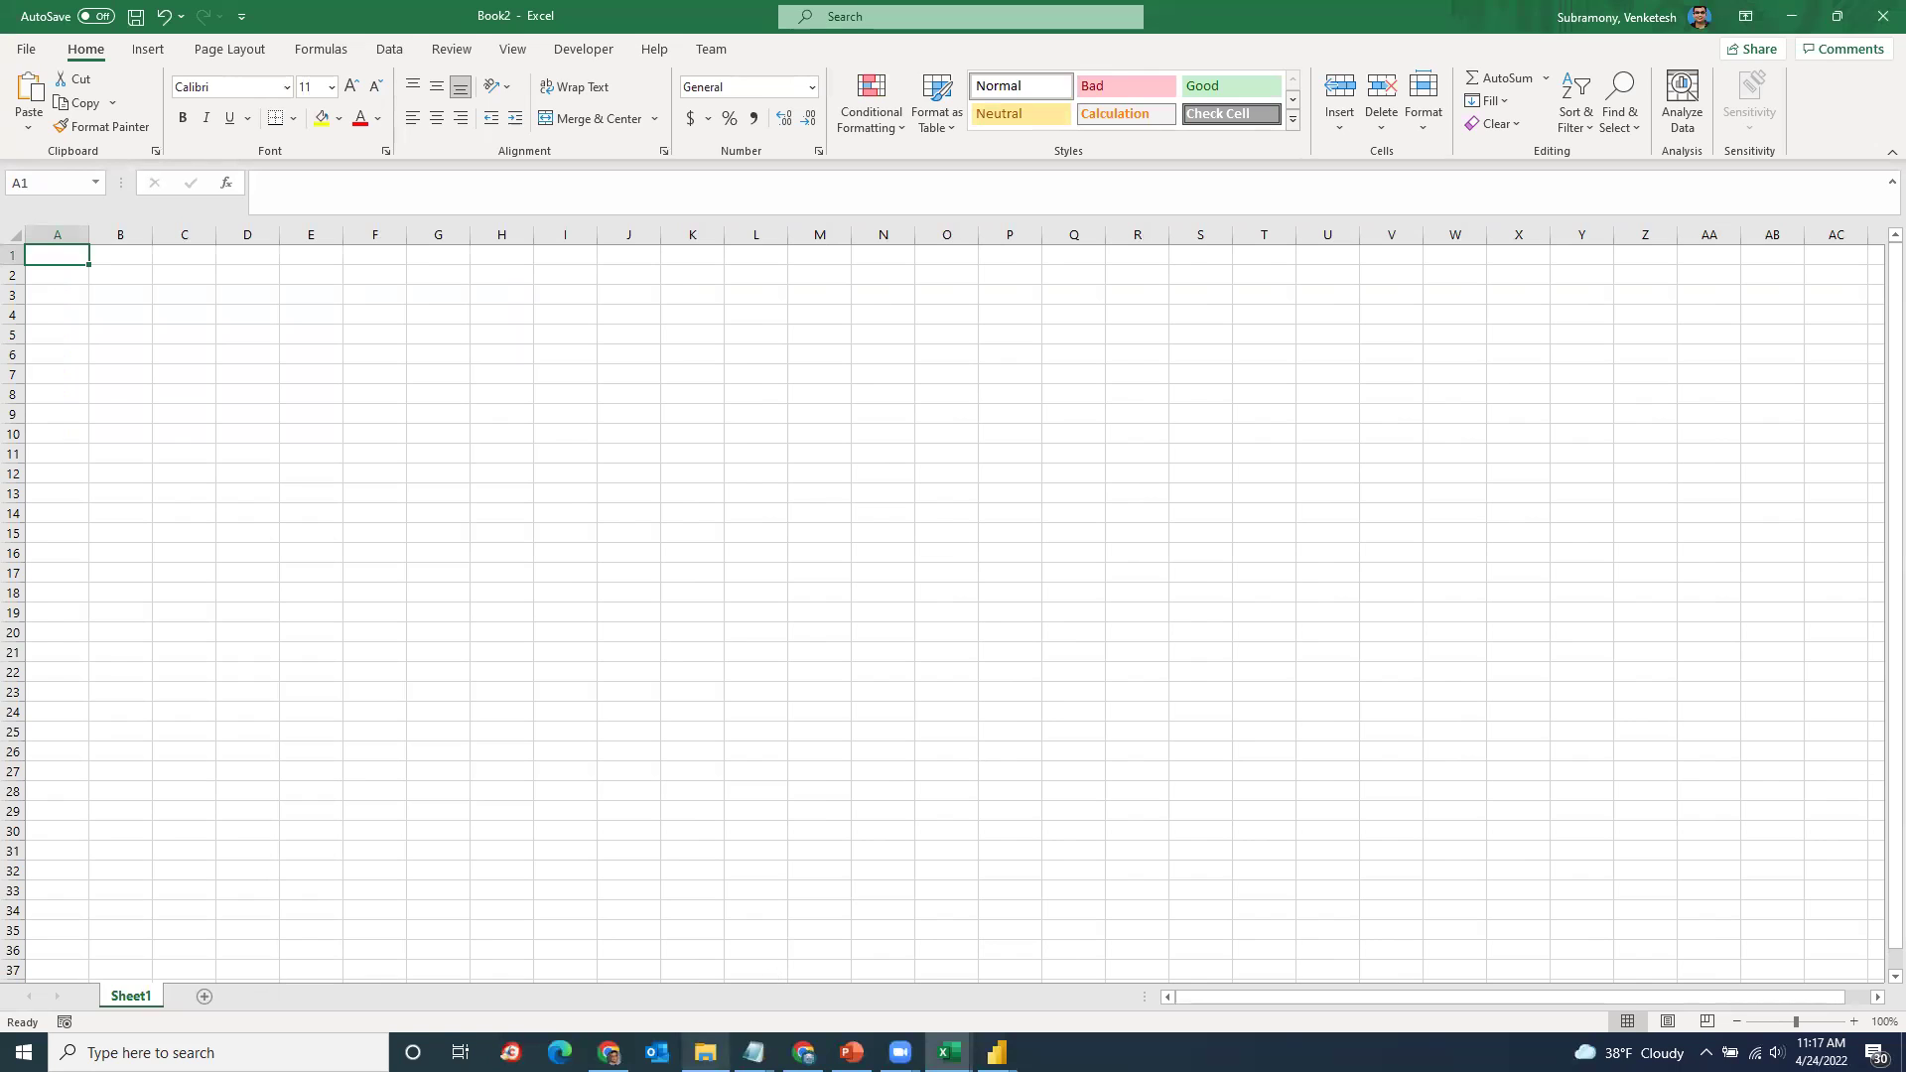
Step: Return to File Explorer, open the DataSets folder inside Data Sets, and select the Monthly Data - CSV folder
{"action": "left_click", "coordinate": [705, 1052]}
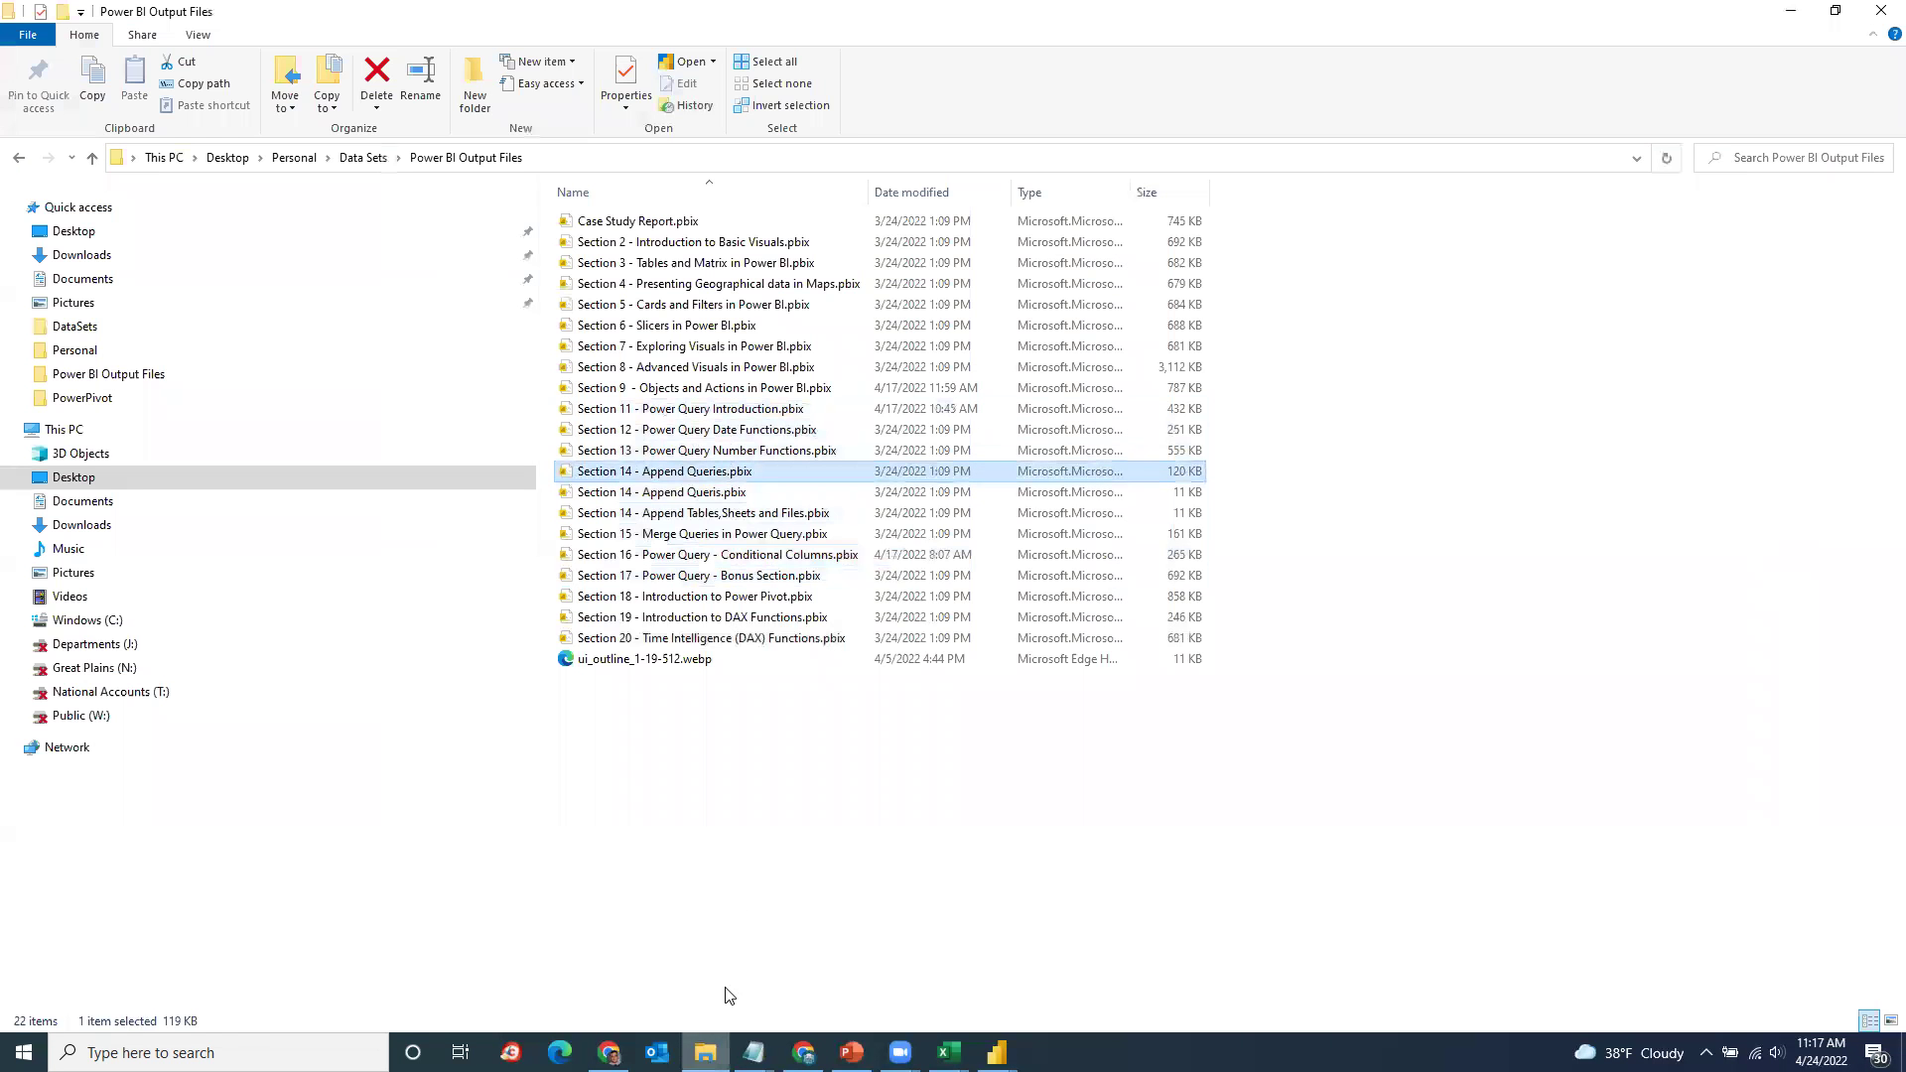
{"action": "left_click", "coordinate": [362, 157]}
{"action": "left_click", "coordinate": [585, 226]}
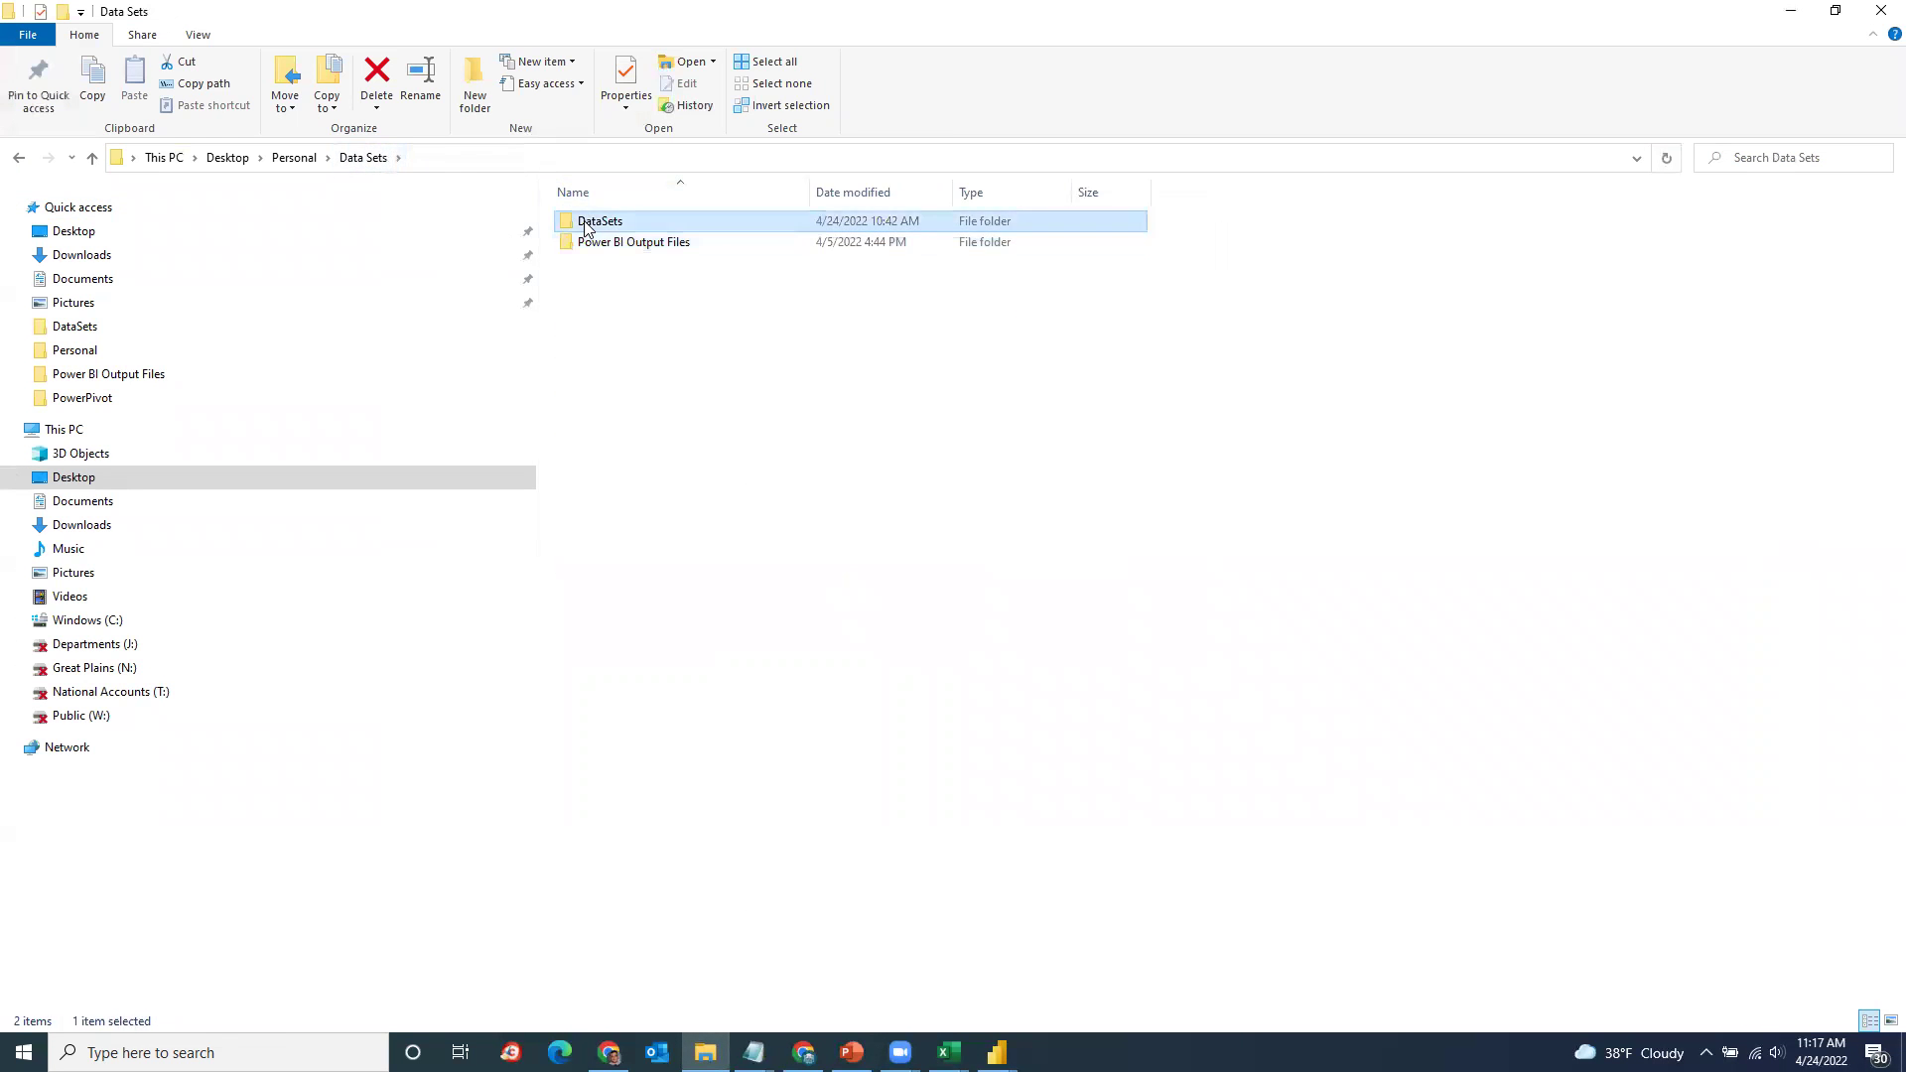
{"action": "double_click", "coordinate": [586, 226]}
{"action": "left_click", "coordinate": [591, 311]}
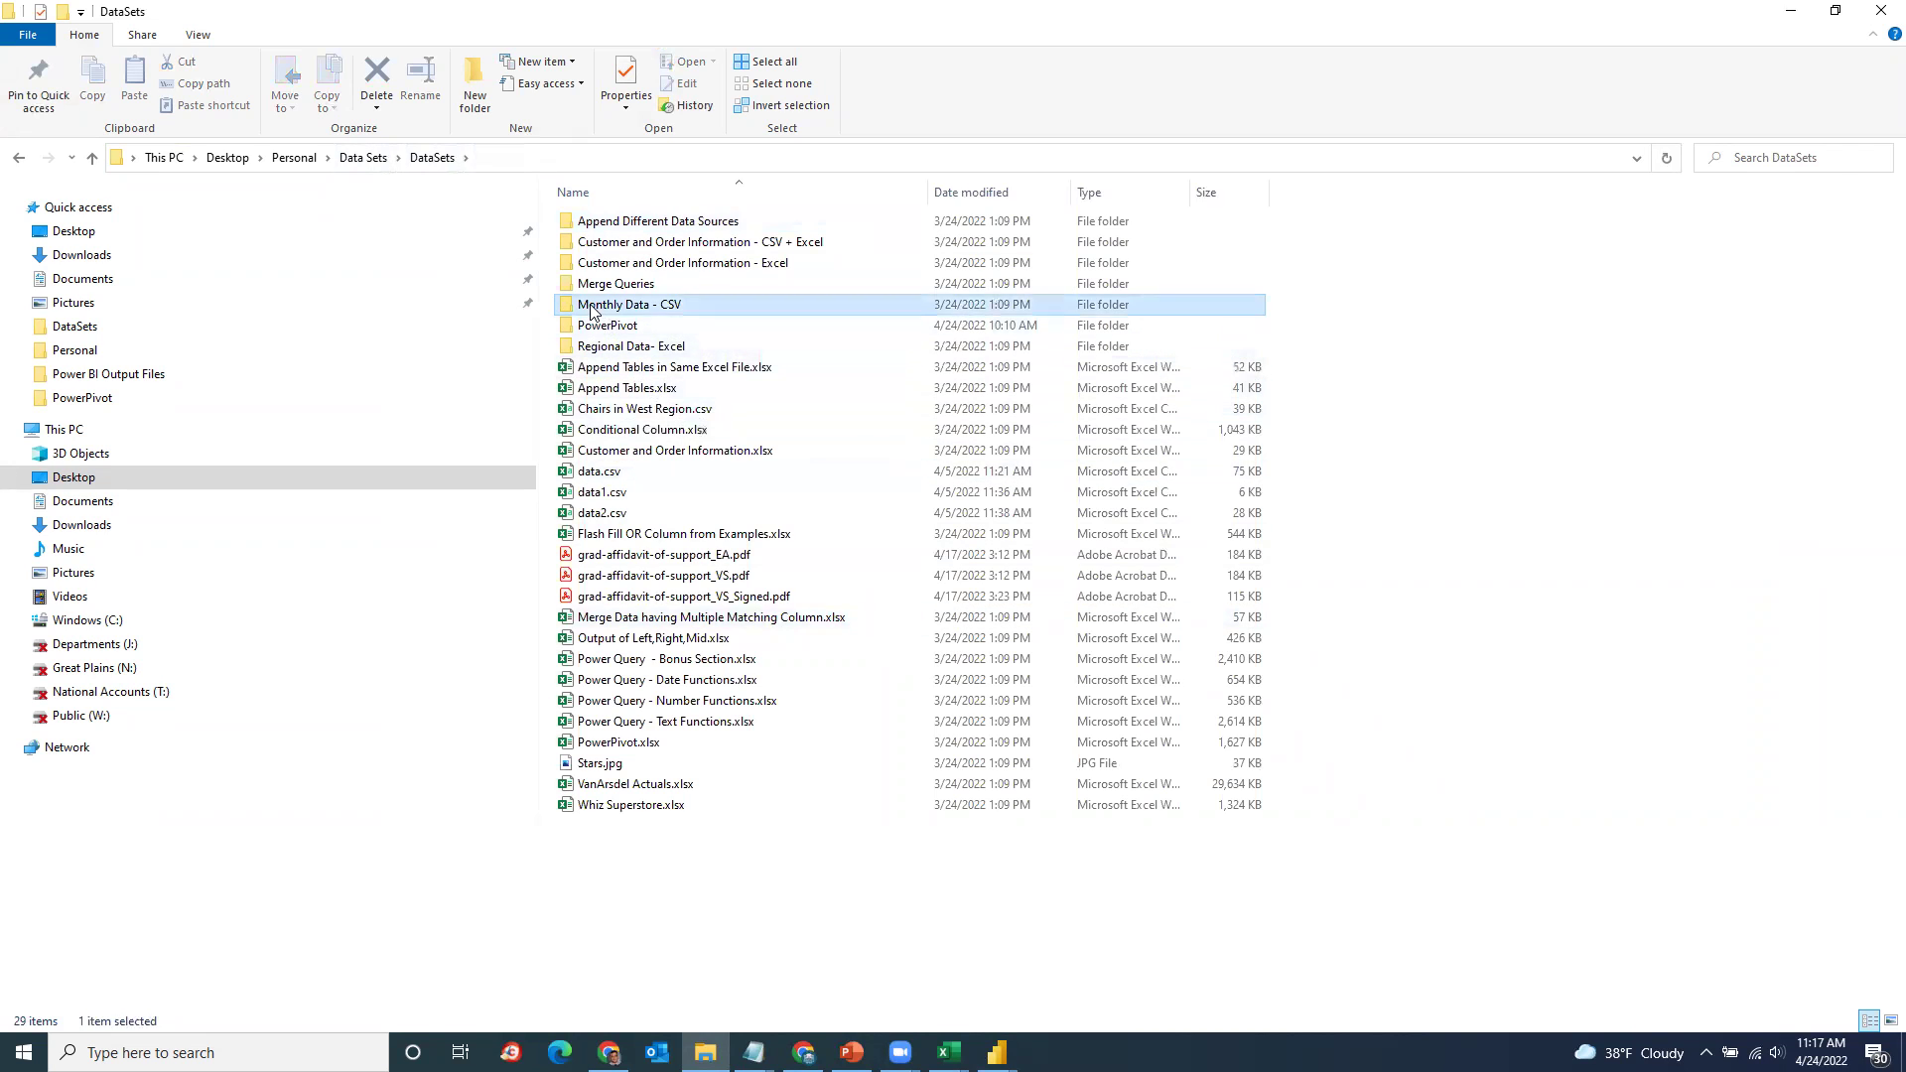
Step: Open the Monthly Data - CSV folder and copy its full folder path
{"action": "double_click", "coordinate": [590, 311]}
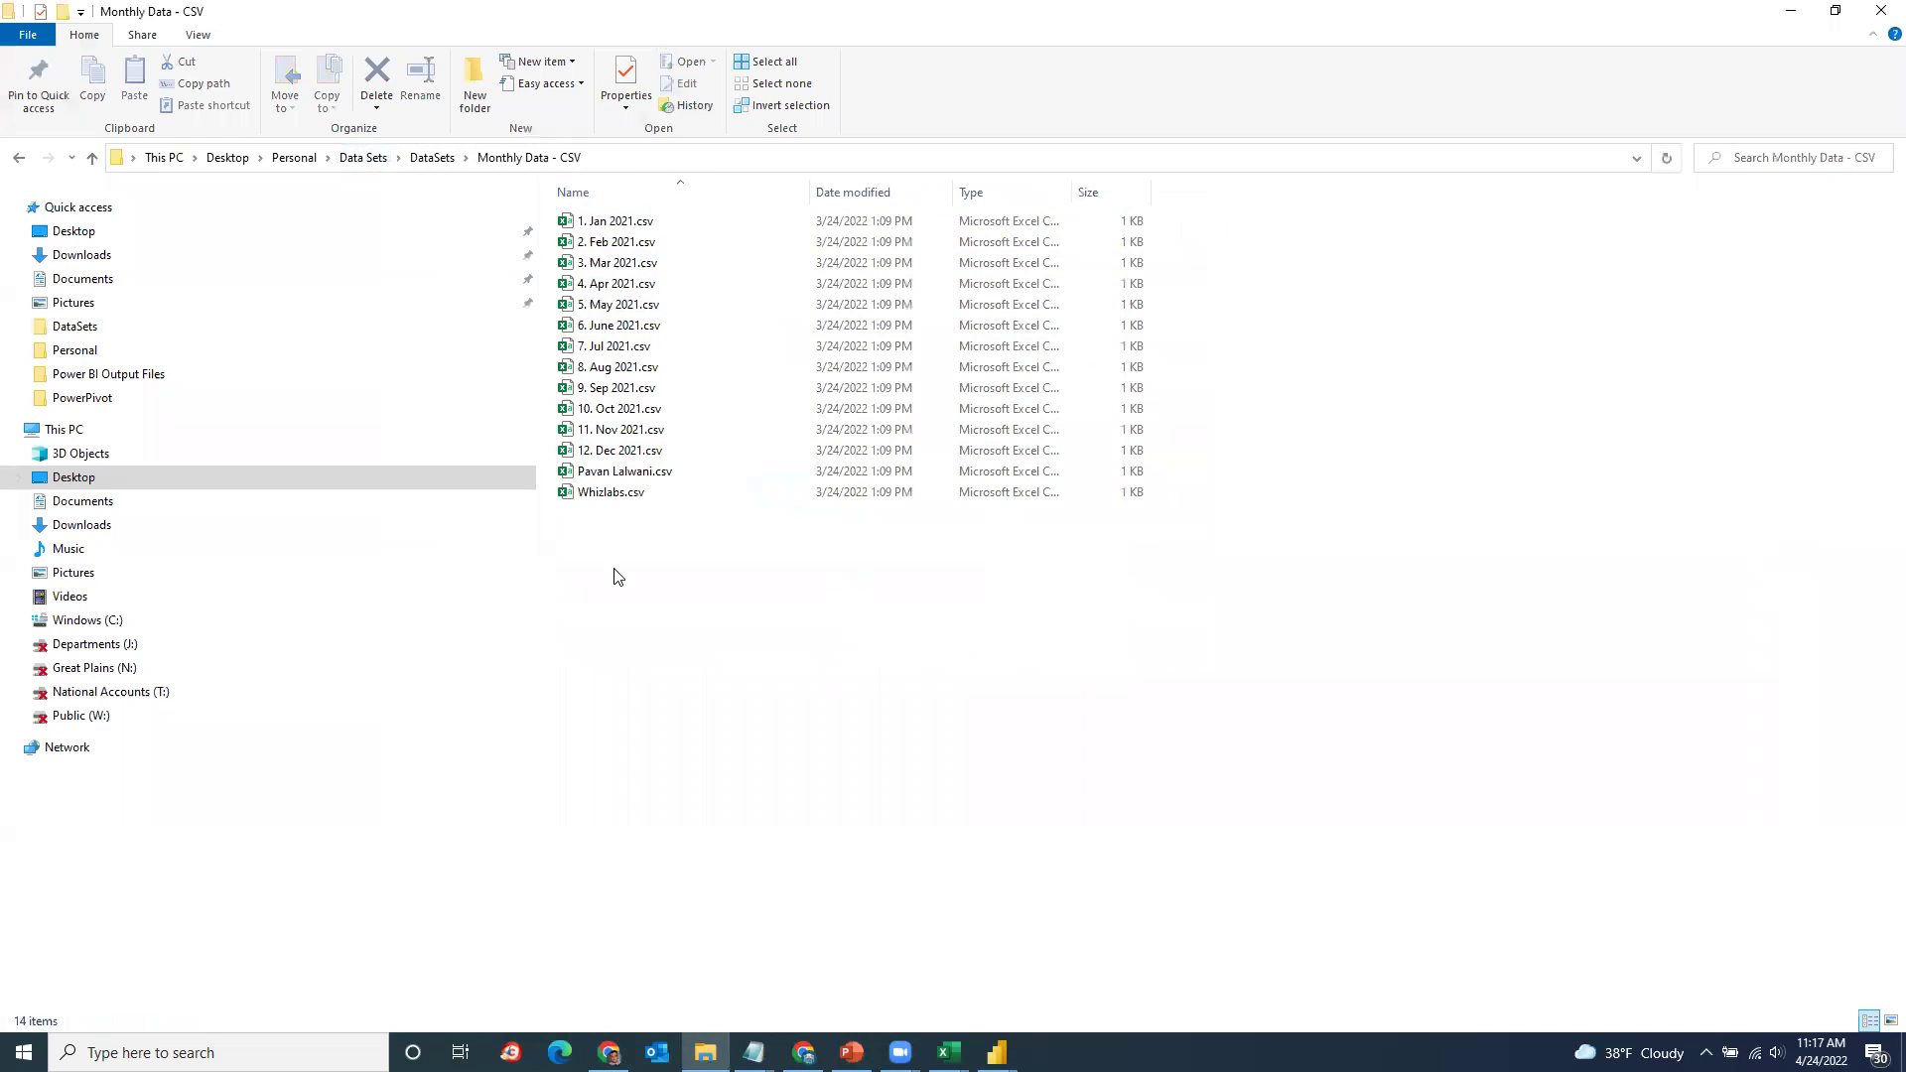
{"action": "left_click", "coordinate": [698, 157]}
{"action": "key", "text": "ctrl+c"}
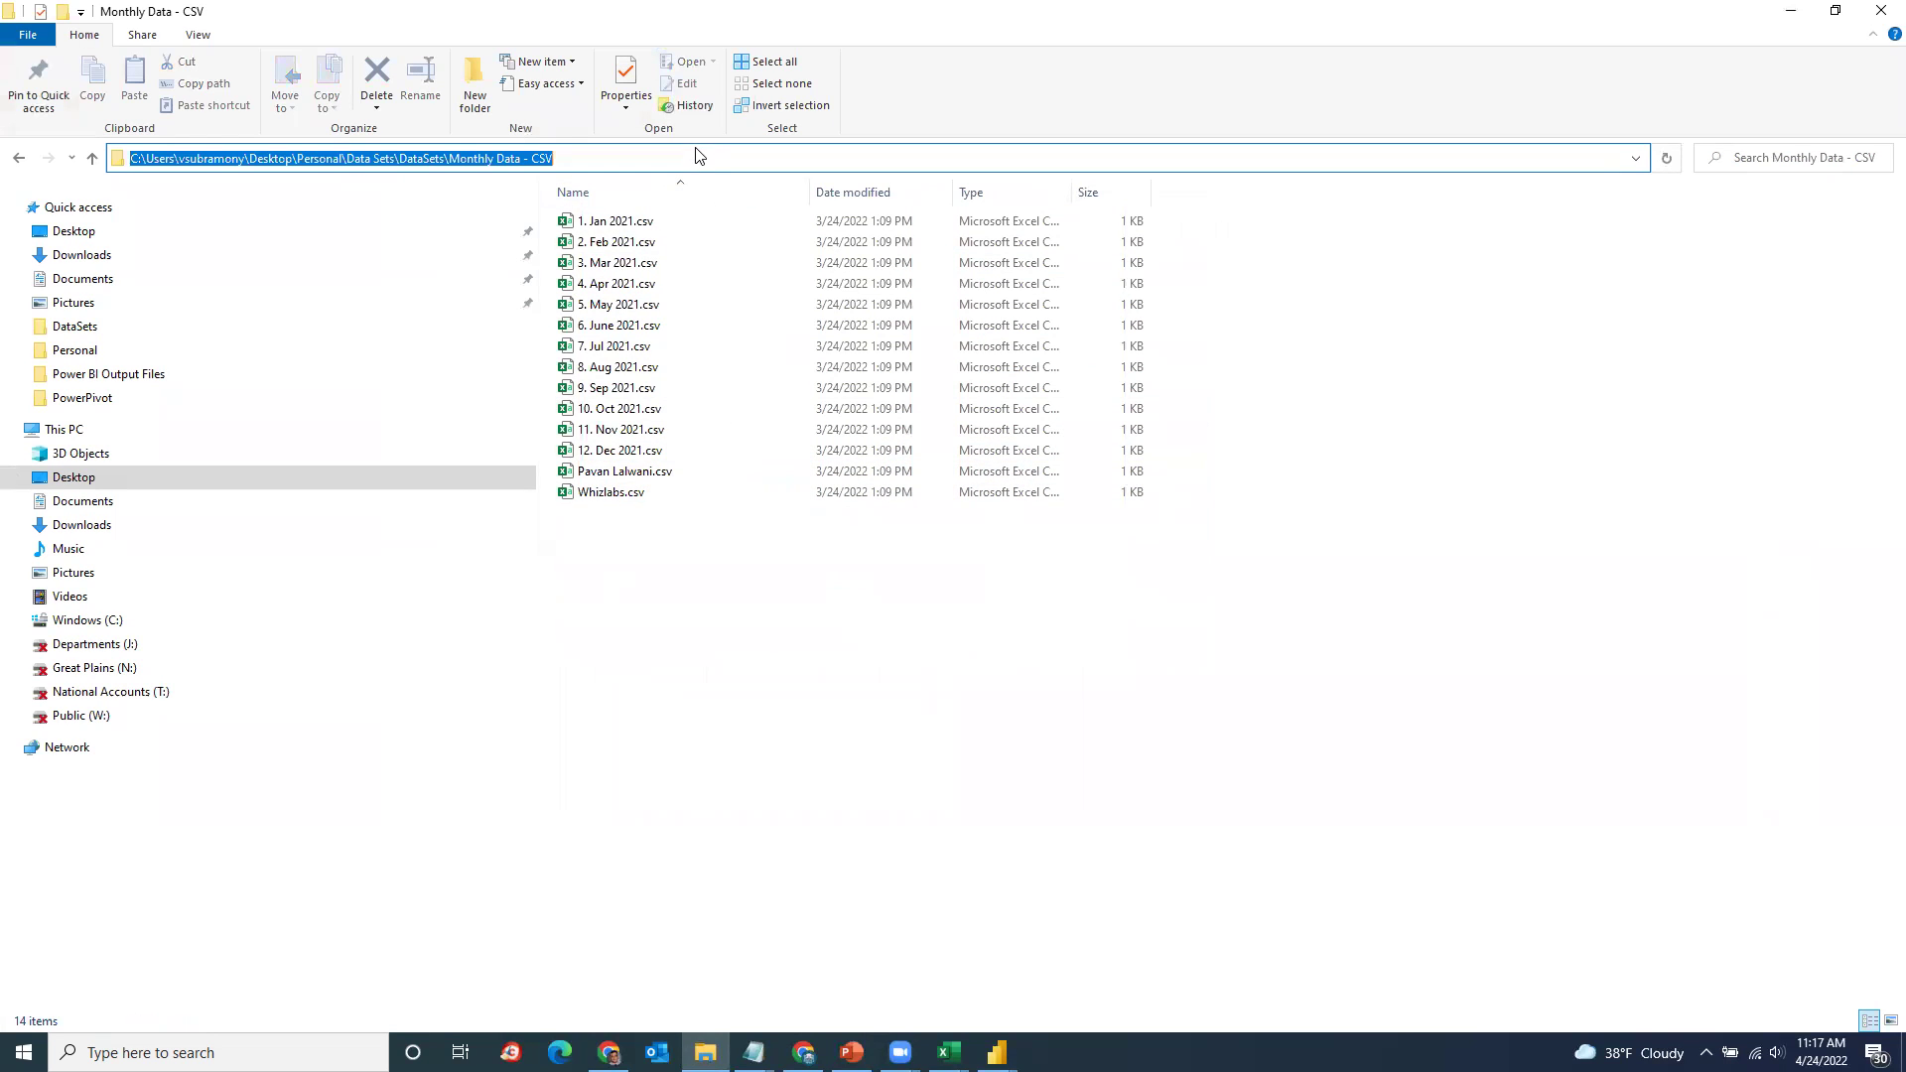
Step: Switch to the blank Book2 workbook in Excel and load the Monthly Data - CSV folder as a data source without combining the files
{"action": "left_click", "coordinate": [949, 1052]}
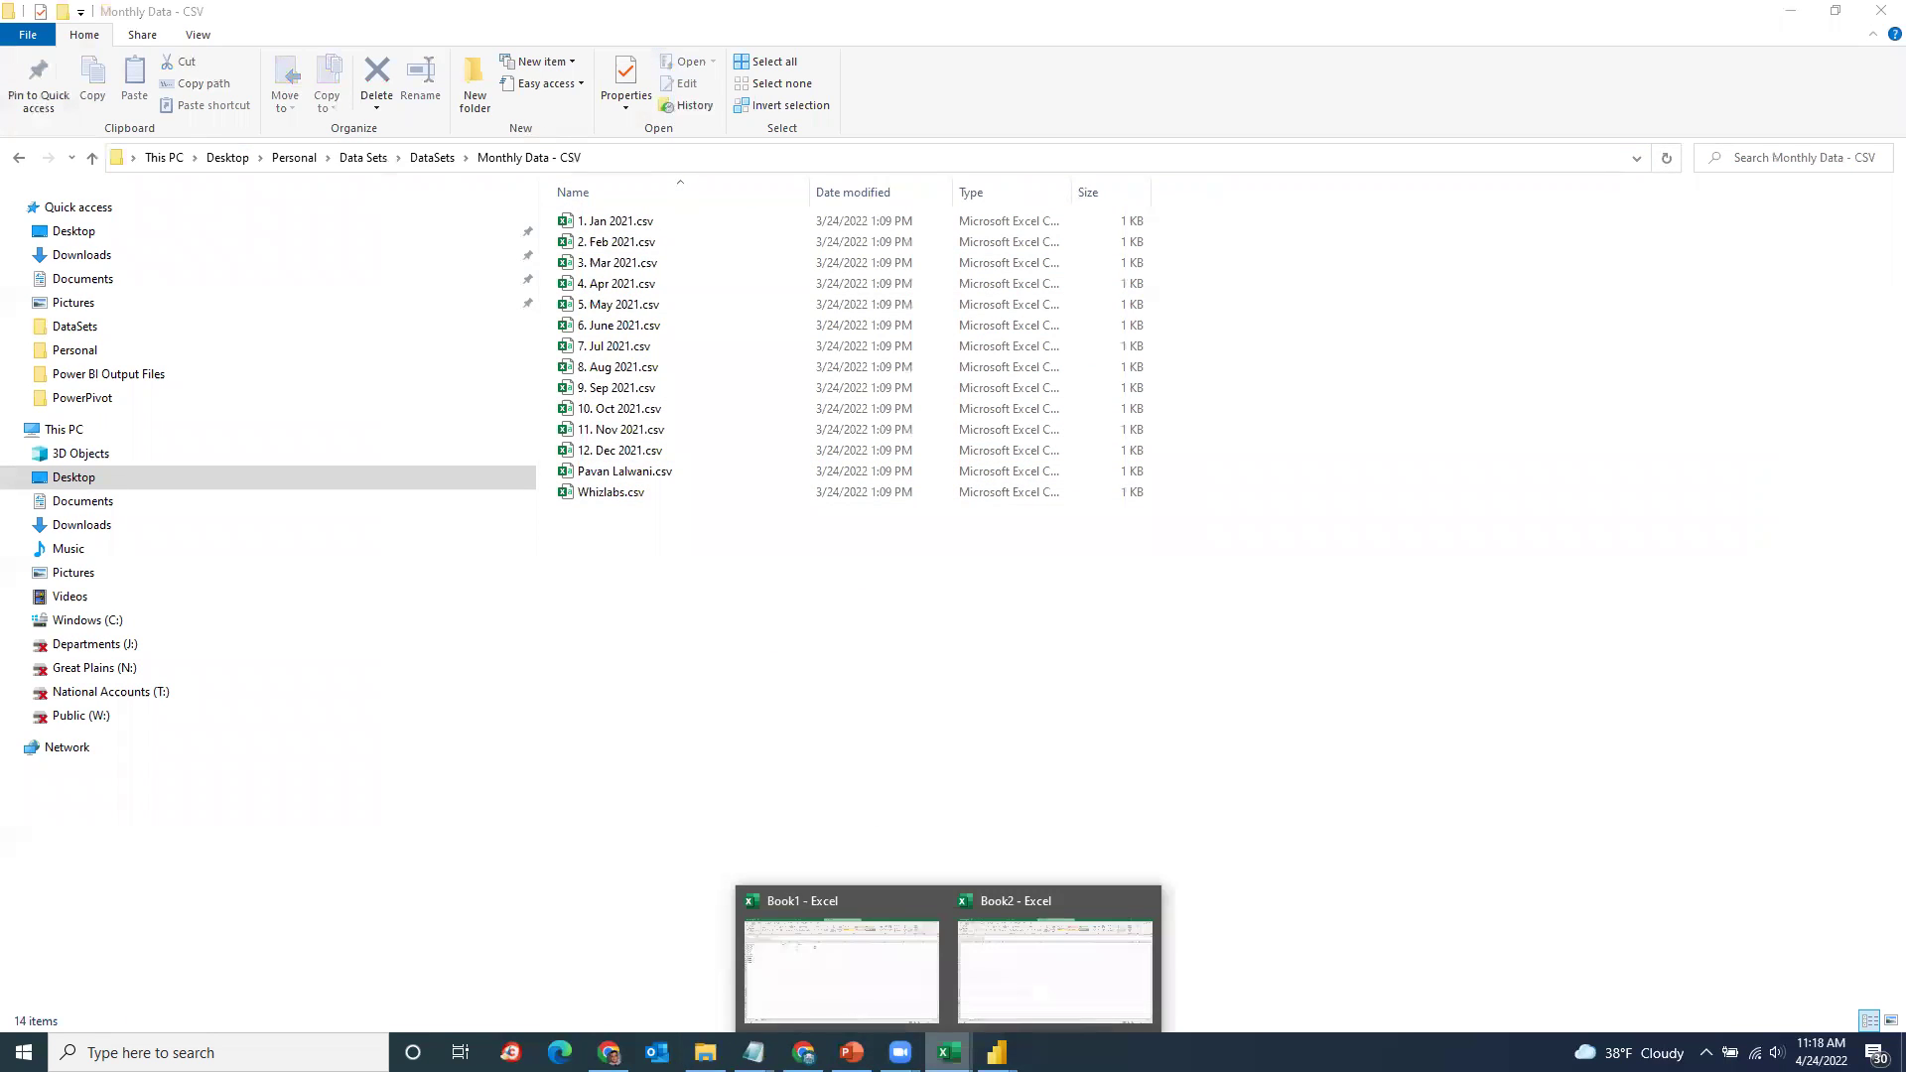
{"action": "left_click", "coordinate": [1022, 998]}
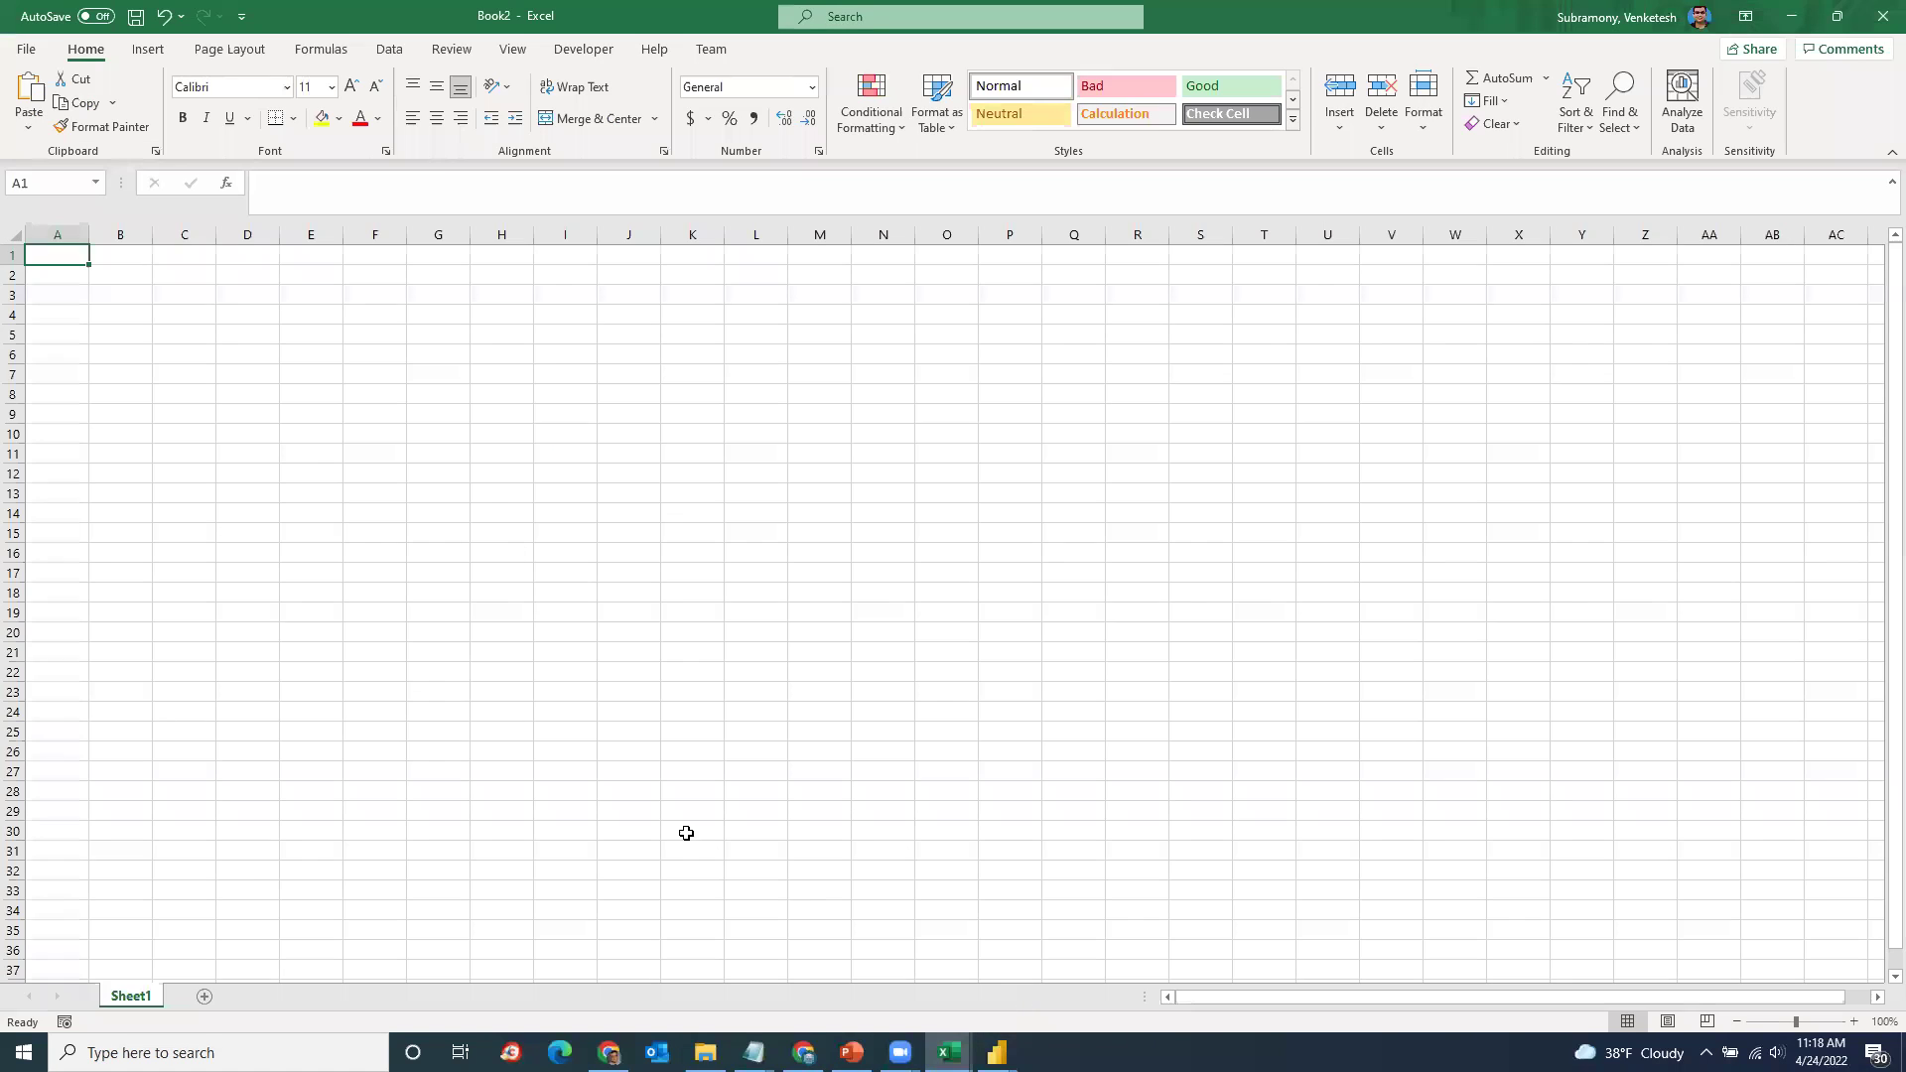
{"action": "left_click", "coordinate": [24, 48]}
{"action": "left_click", "coordinate": [22, 43]}
{"action": "left_click", "coordinate": [392, 50]}
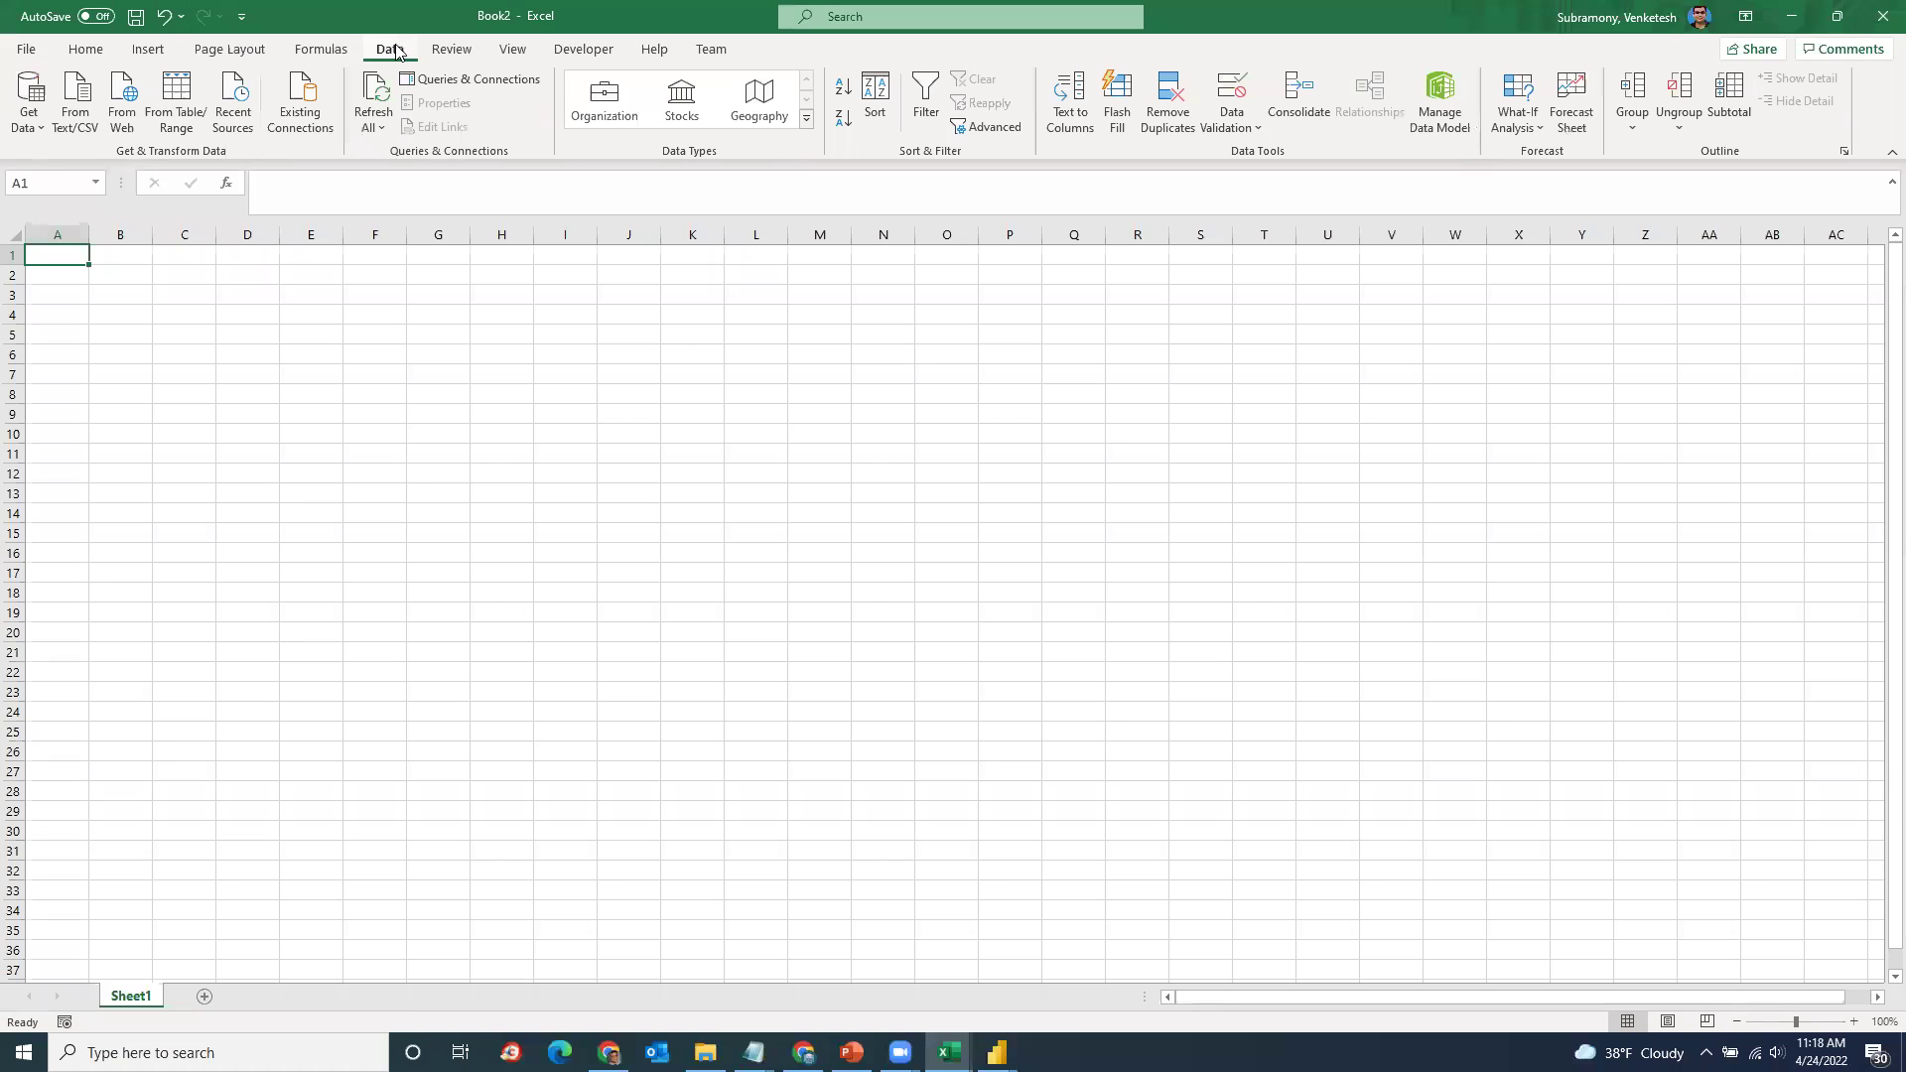
{"action": "left_click", "coordinate": [42, 127]}
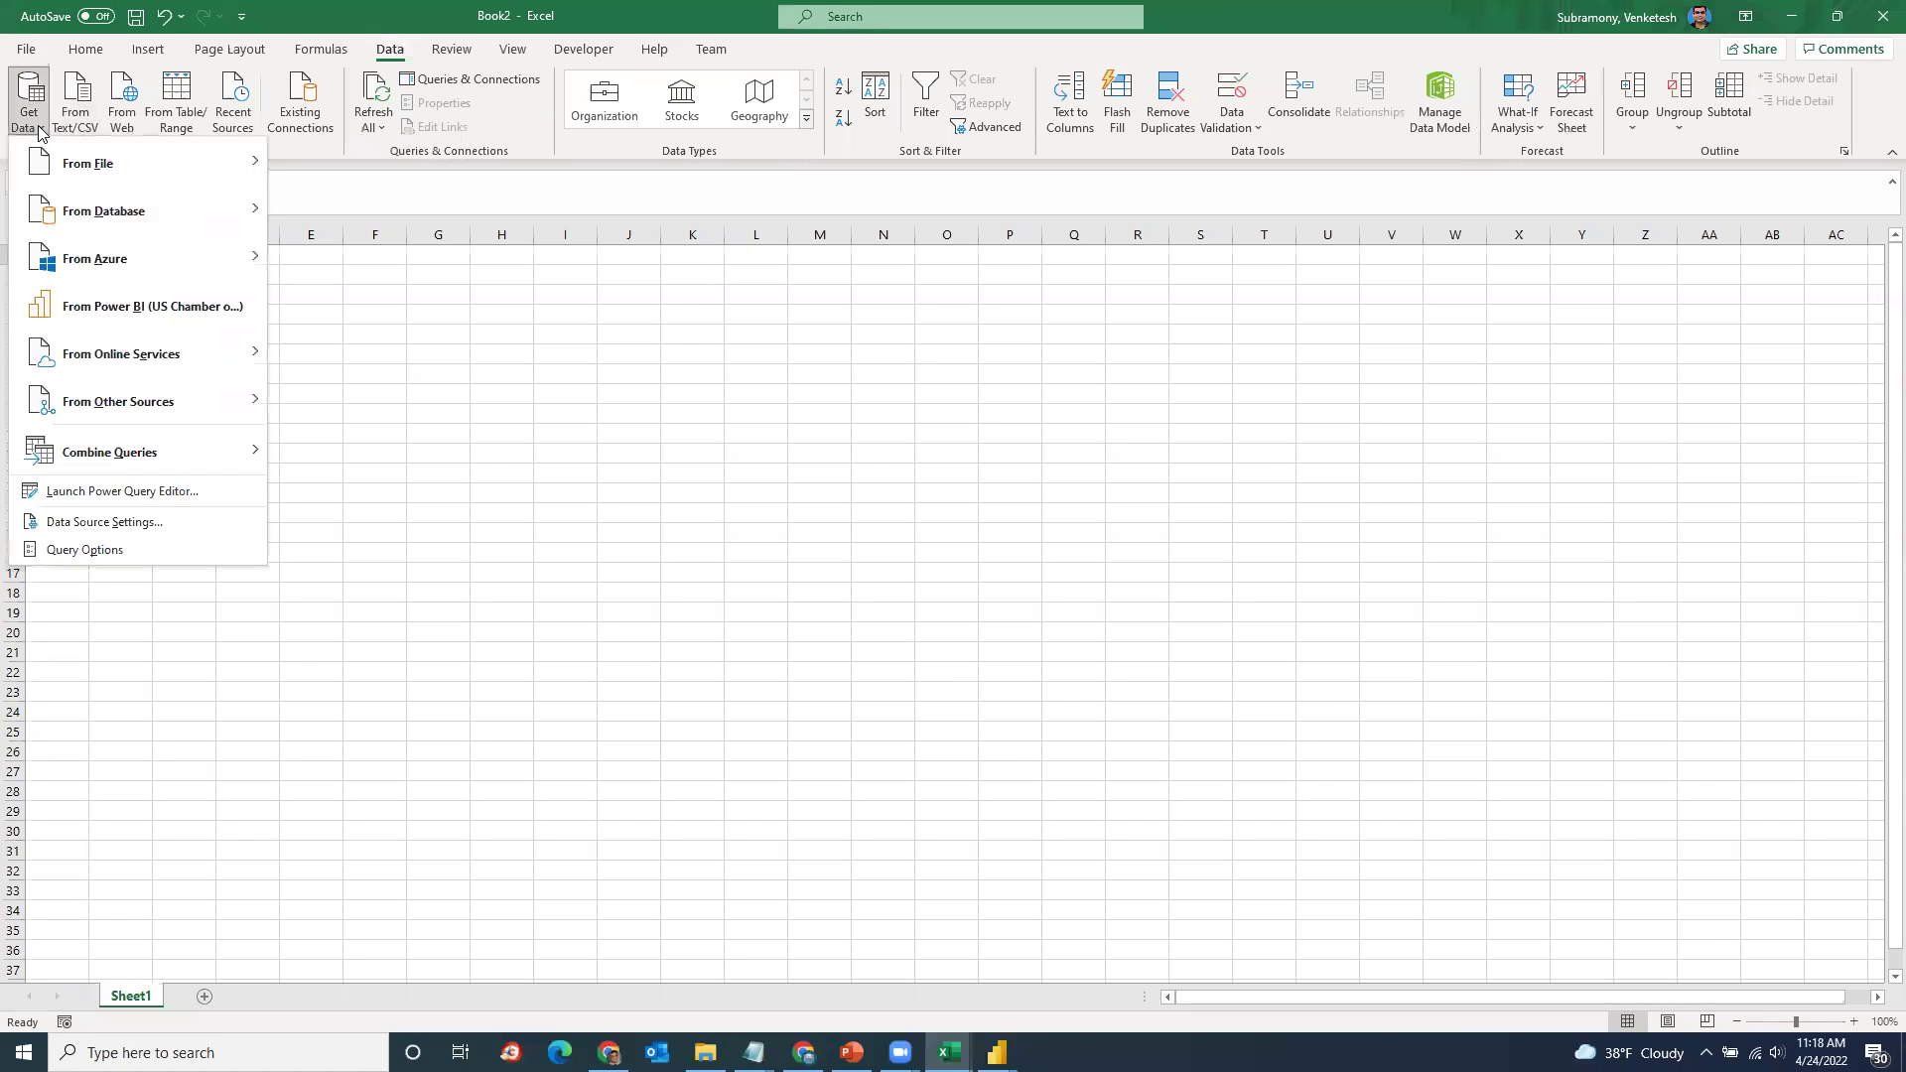
{"action": "mouse_move", "coordinate": [146, 164]}
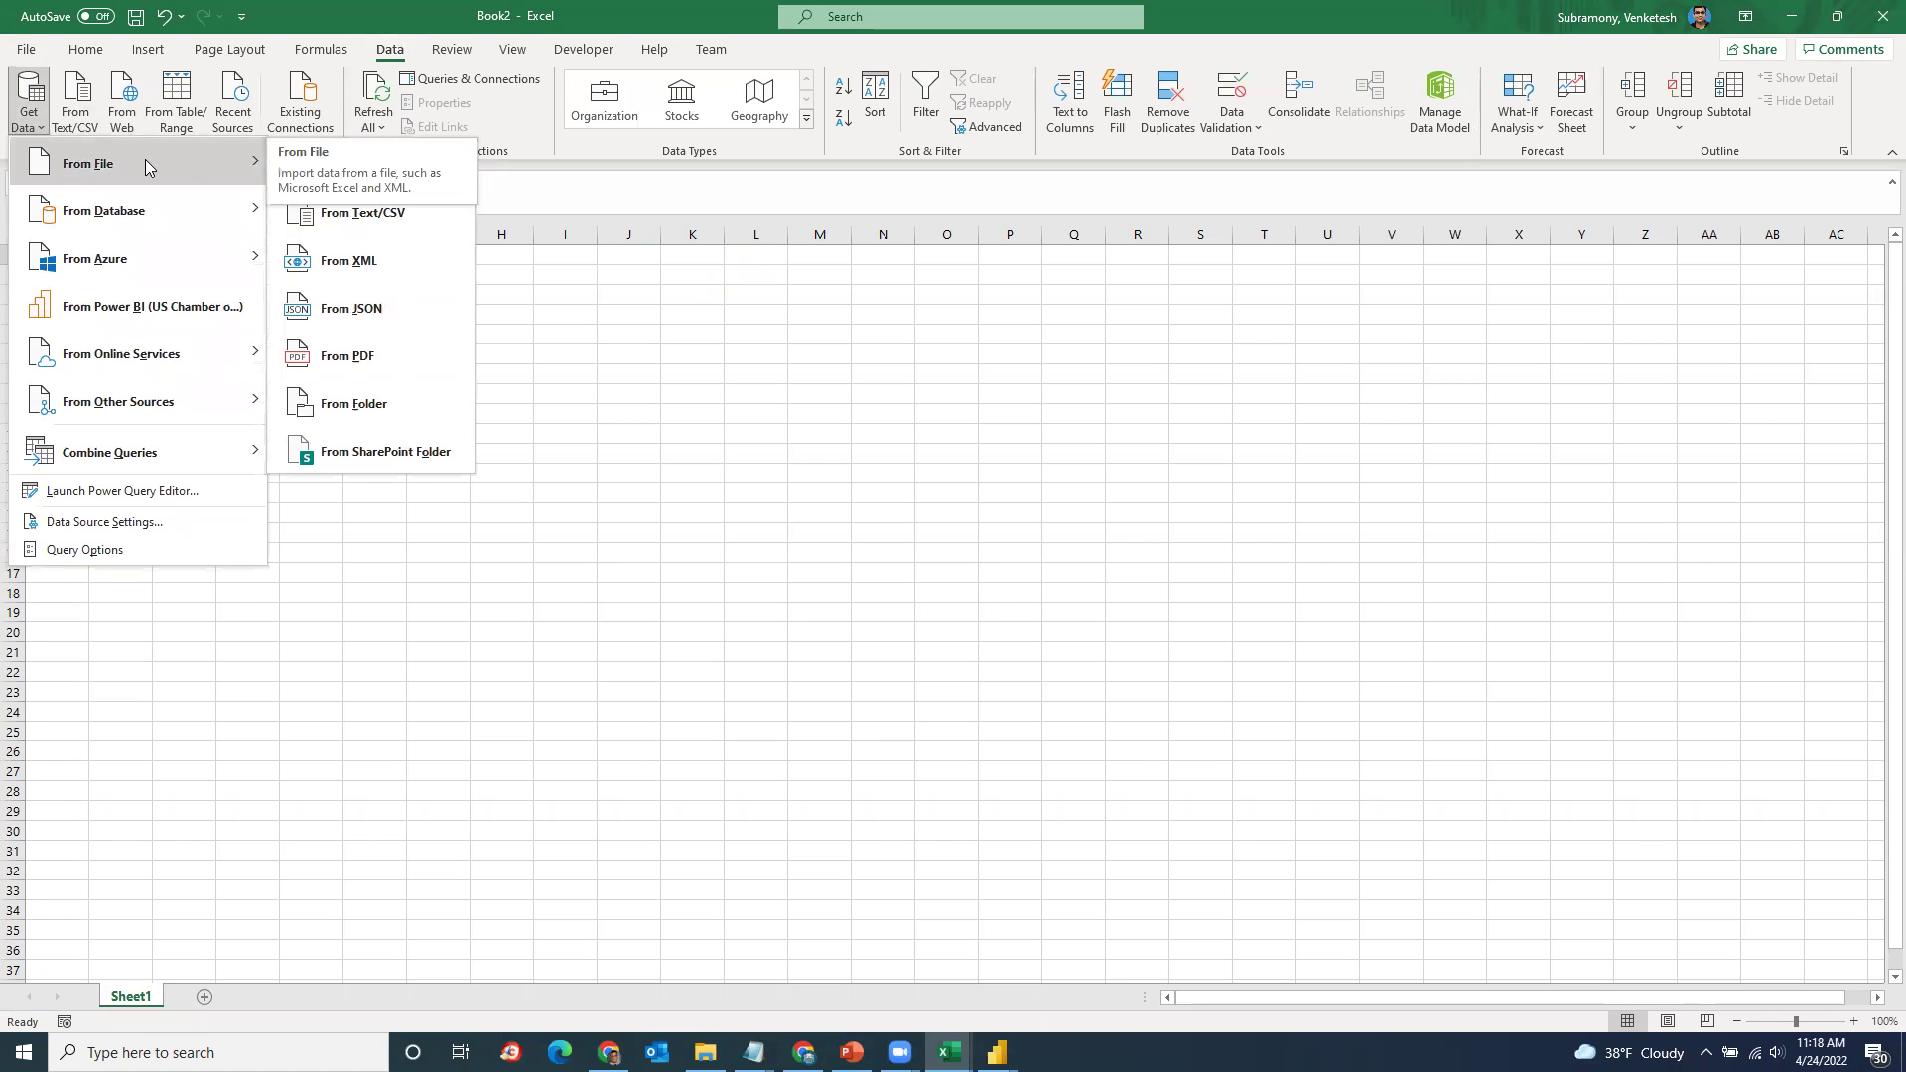
{"action": "left_click", "coordinate": [355, 405]}
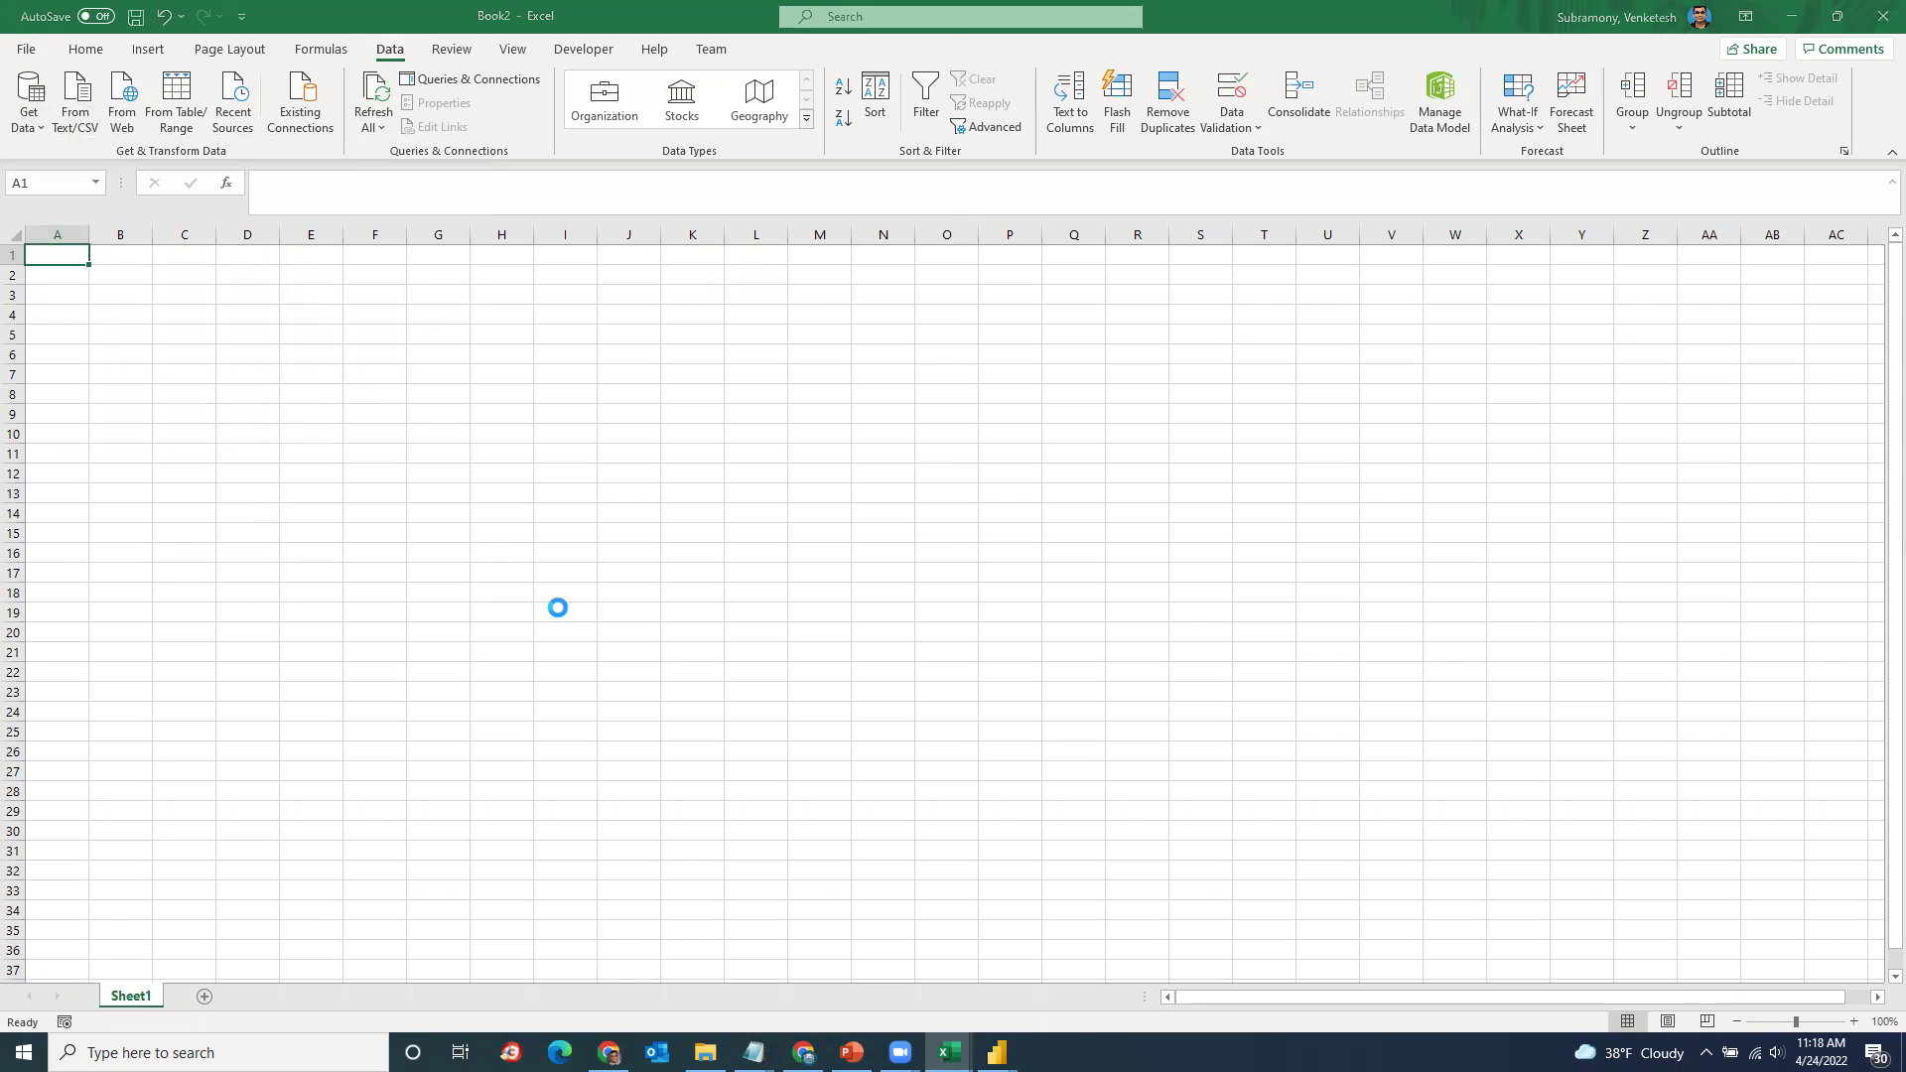
{"action": "key", "text": "ctrl+v"}
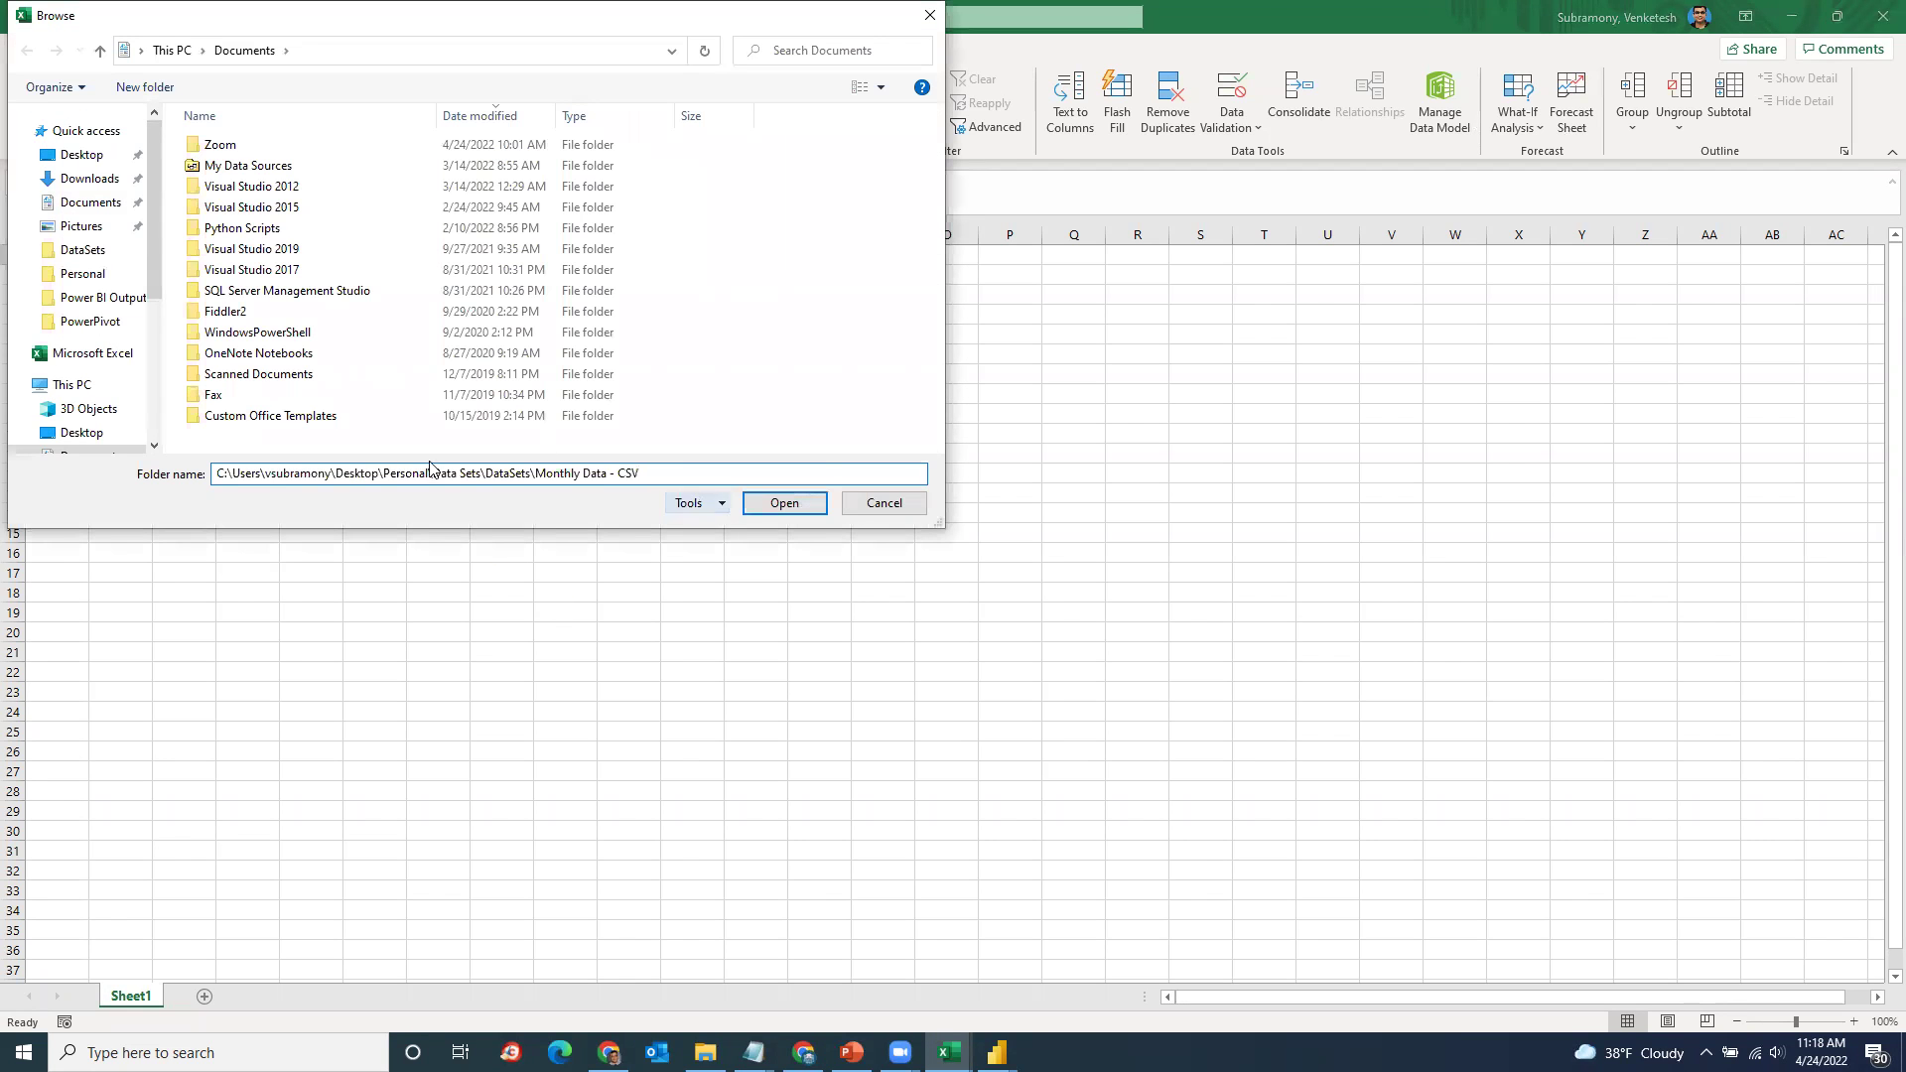
{"action": "left_click", "coordinate": [755, 503]}
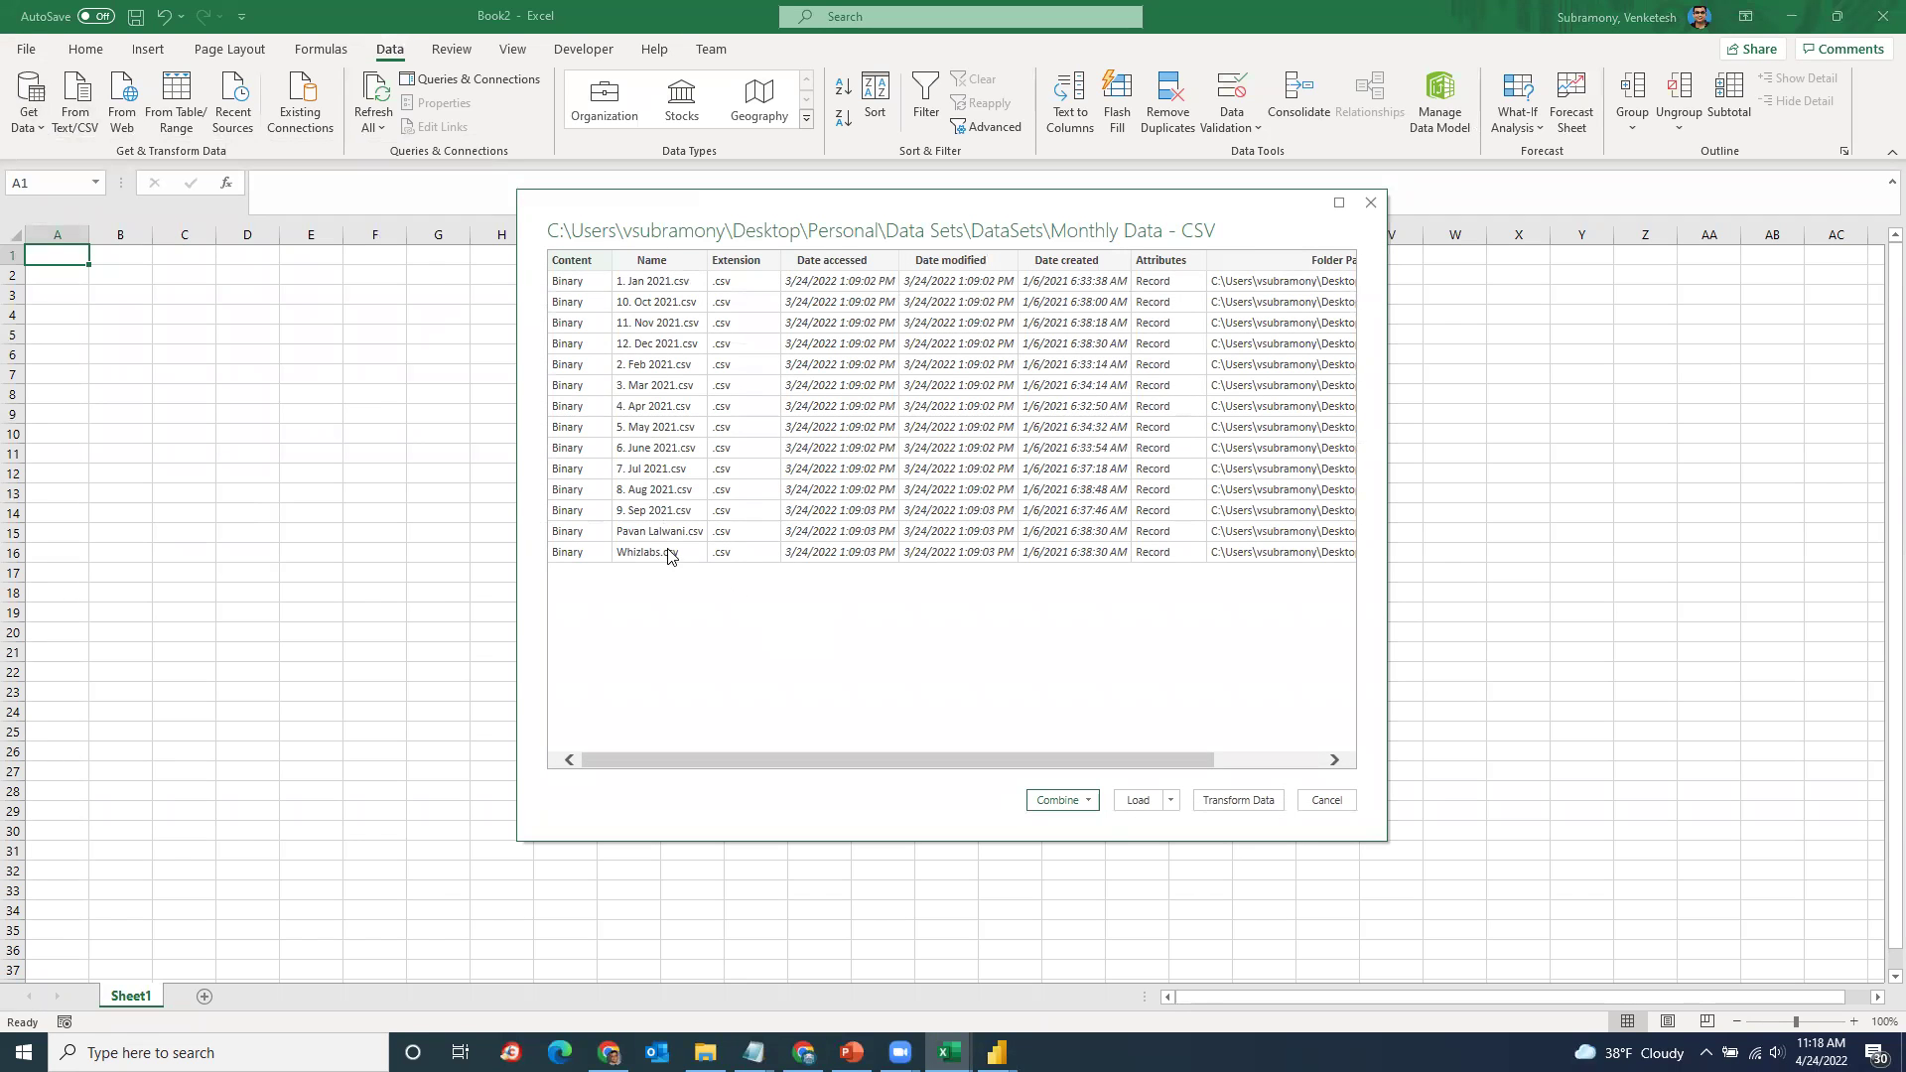
{"action": "left_click", "coordinate": [1139, 801]}
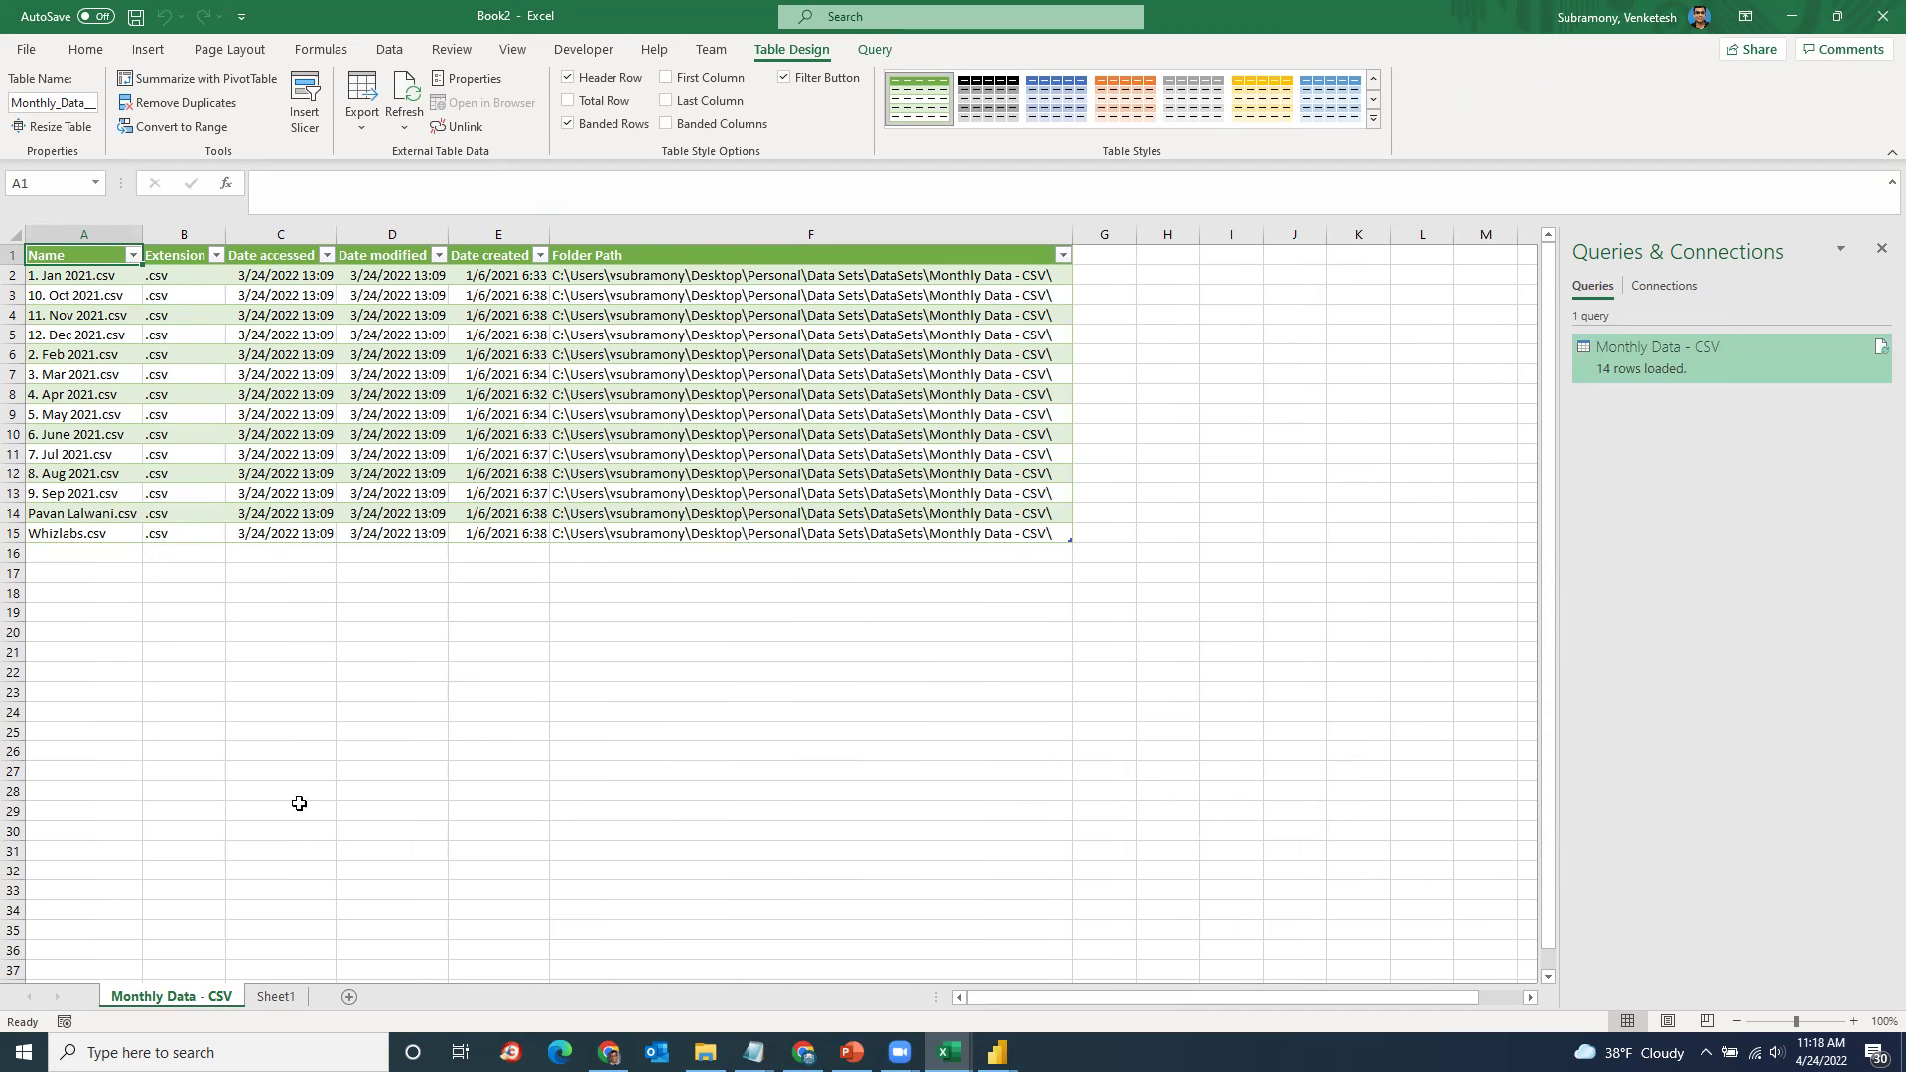
Step: Examine the loaded file list on the Monthly Data - CSV sheet and check Sheet1
{"action": "left_click", "coordinate": [276, 996]}
{"action": "left_click", "coordinate": [171, 996]}
{"action": "scroll", "coordinate": [390, 624], "scroll_direction": "down", "scroll_amount": 10}
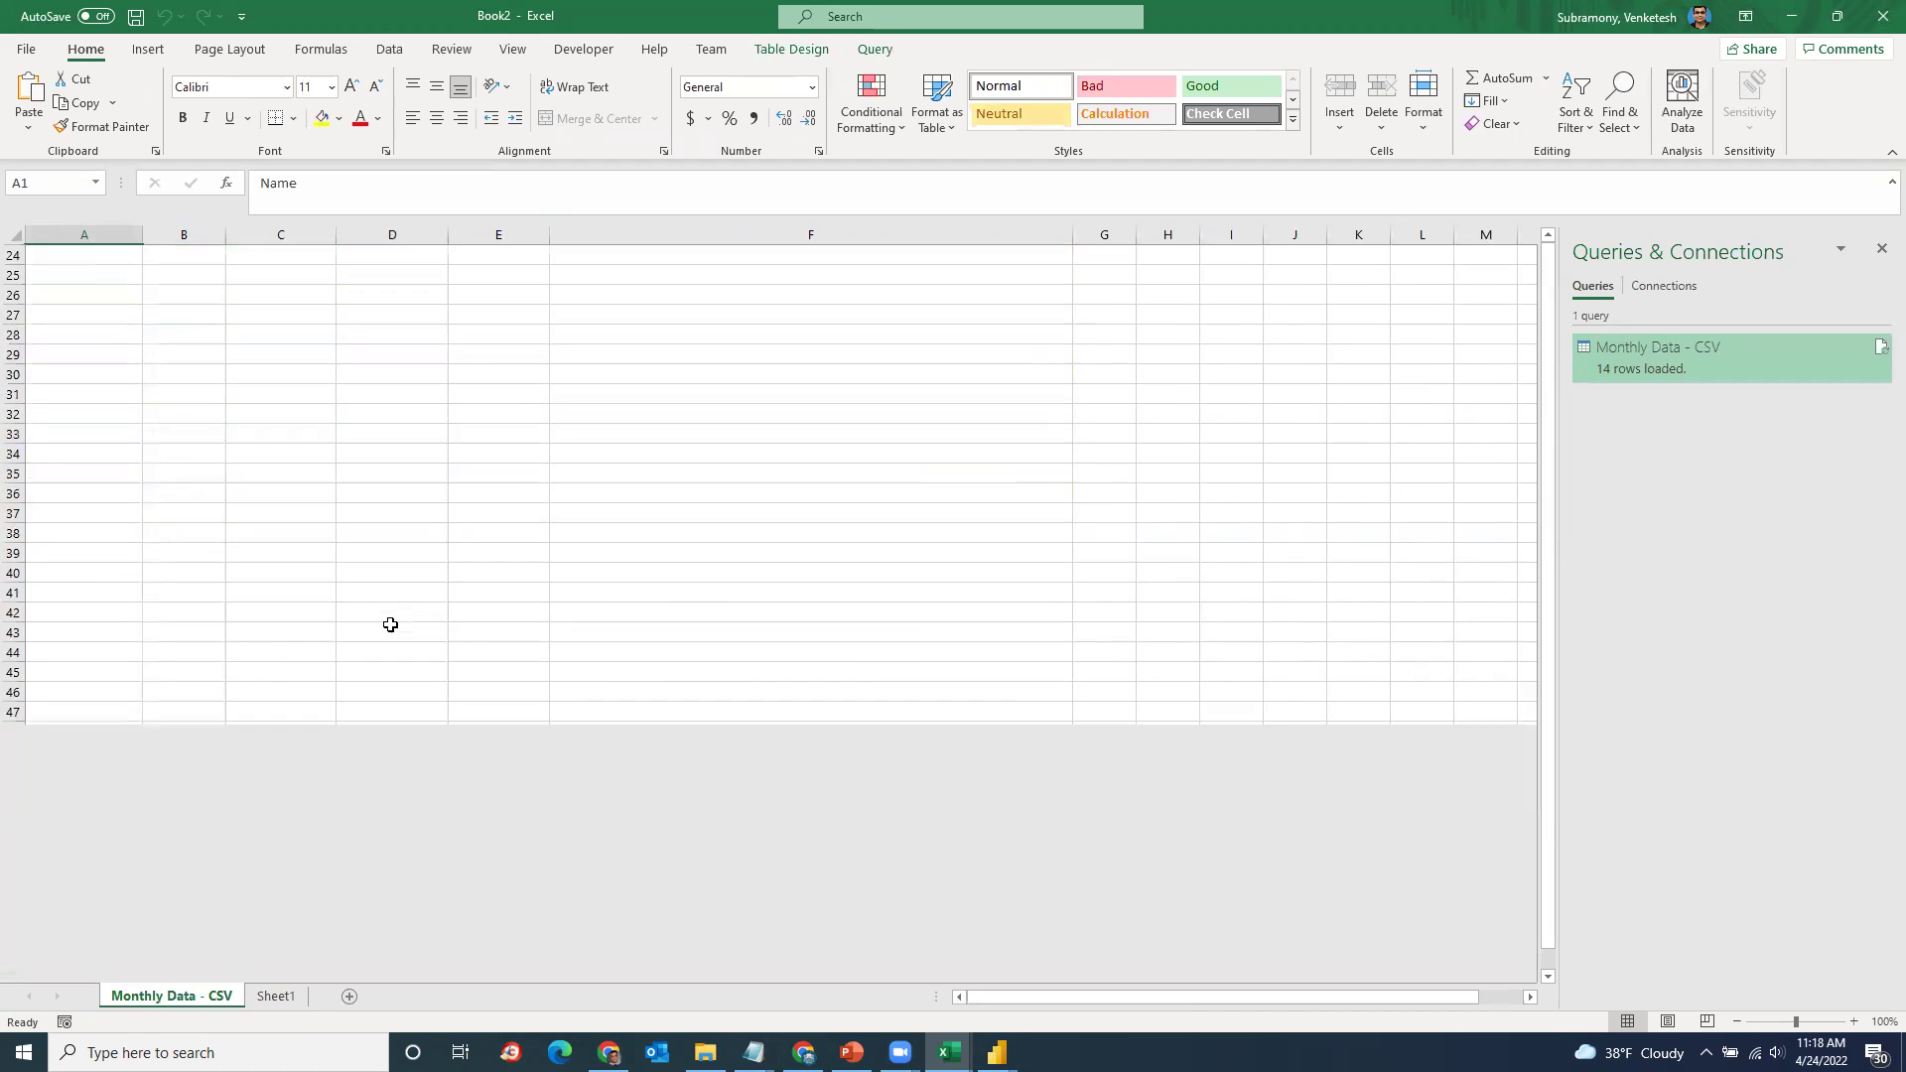
{"action": "scroll", "coordinate": [390, 624], "scroll_direction": "up", "scroll_amount": 7}
{"action": "scroll", "coordinate": [390, 624], "scroll_direction": "up", "scroll_amount": 3}
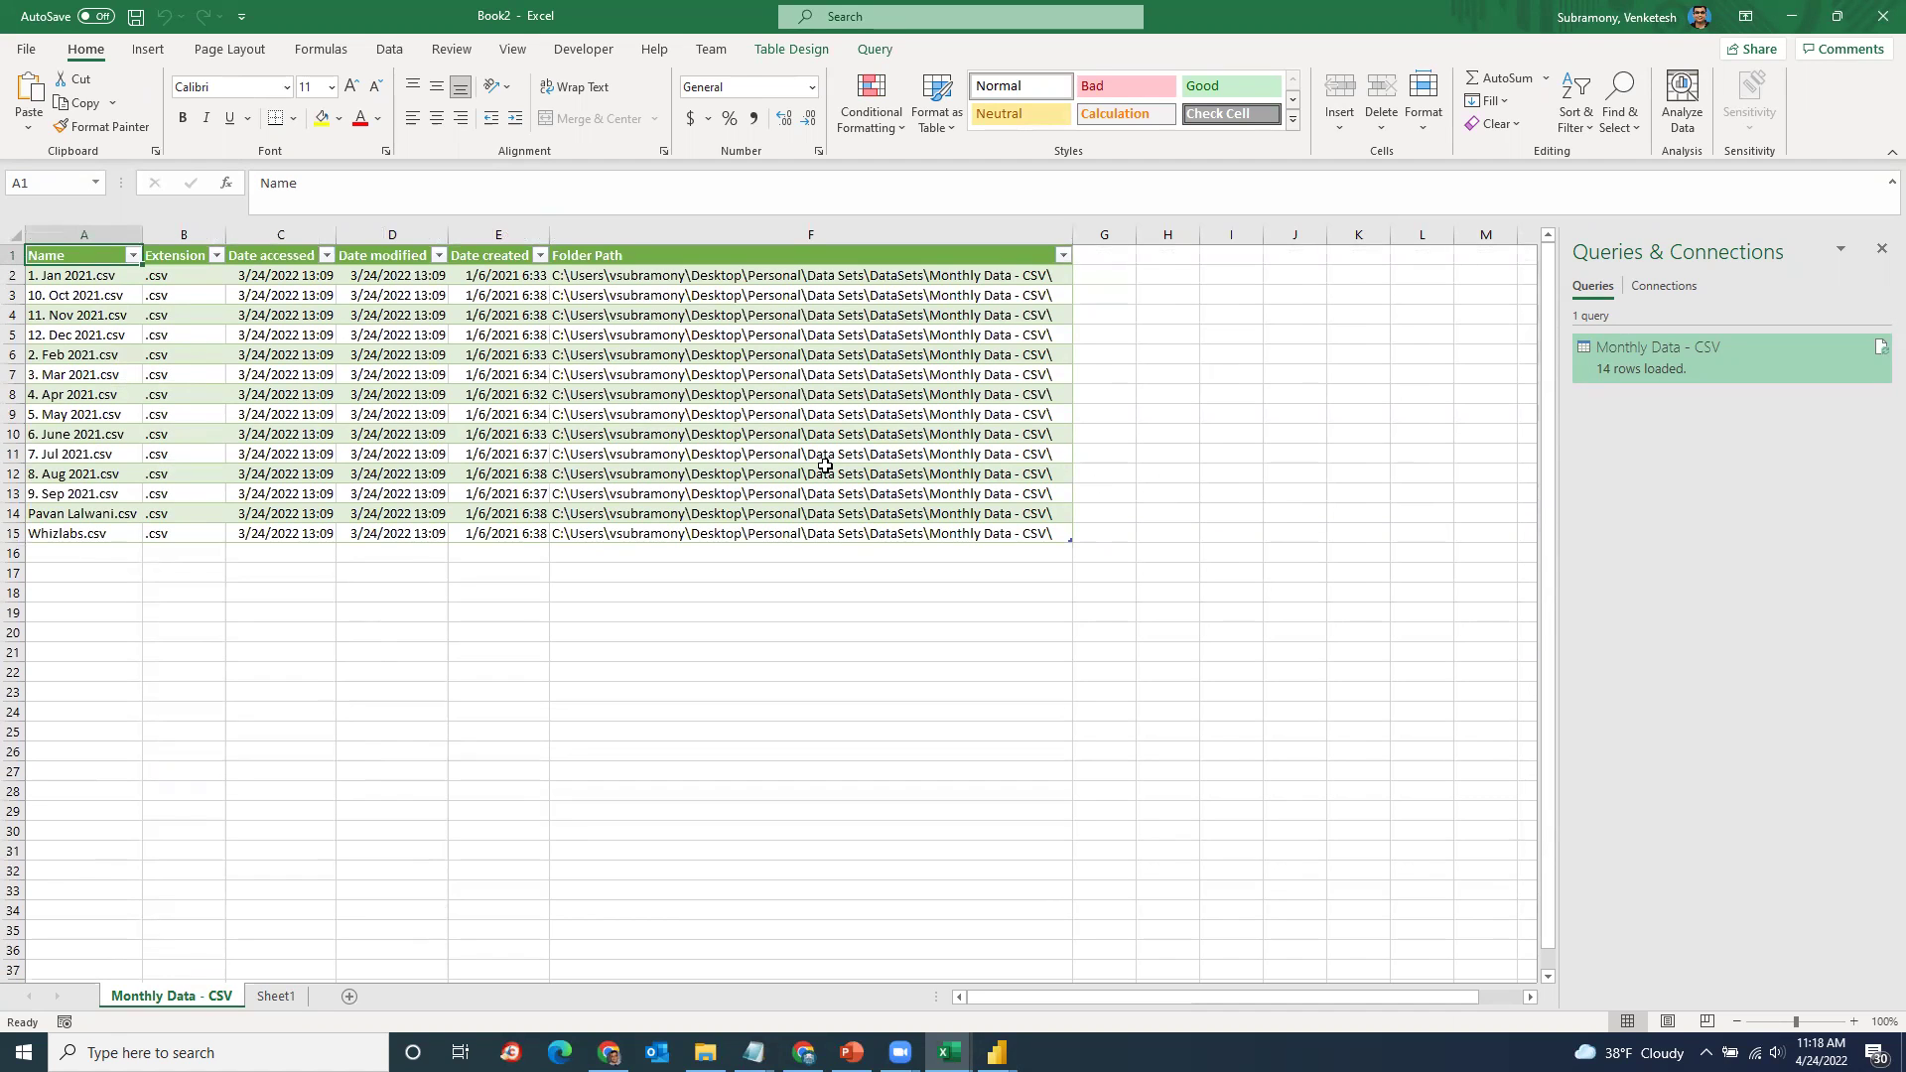
Step: Switch to the Section 19 - Introduction to DAX Functions file in Power BI Desktop and show its report view
{"action": "key", "text": "alt+Tab"}
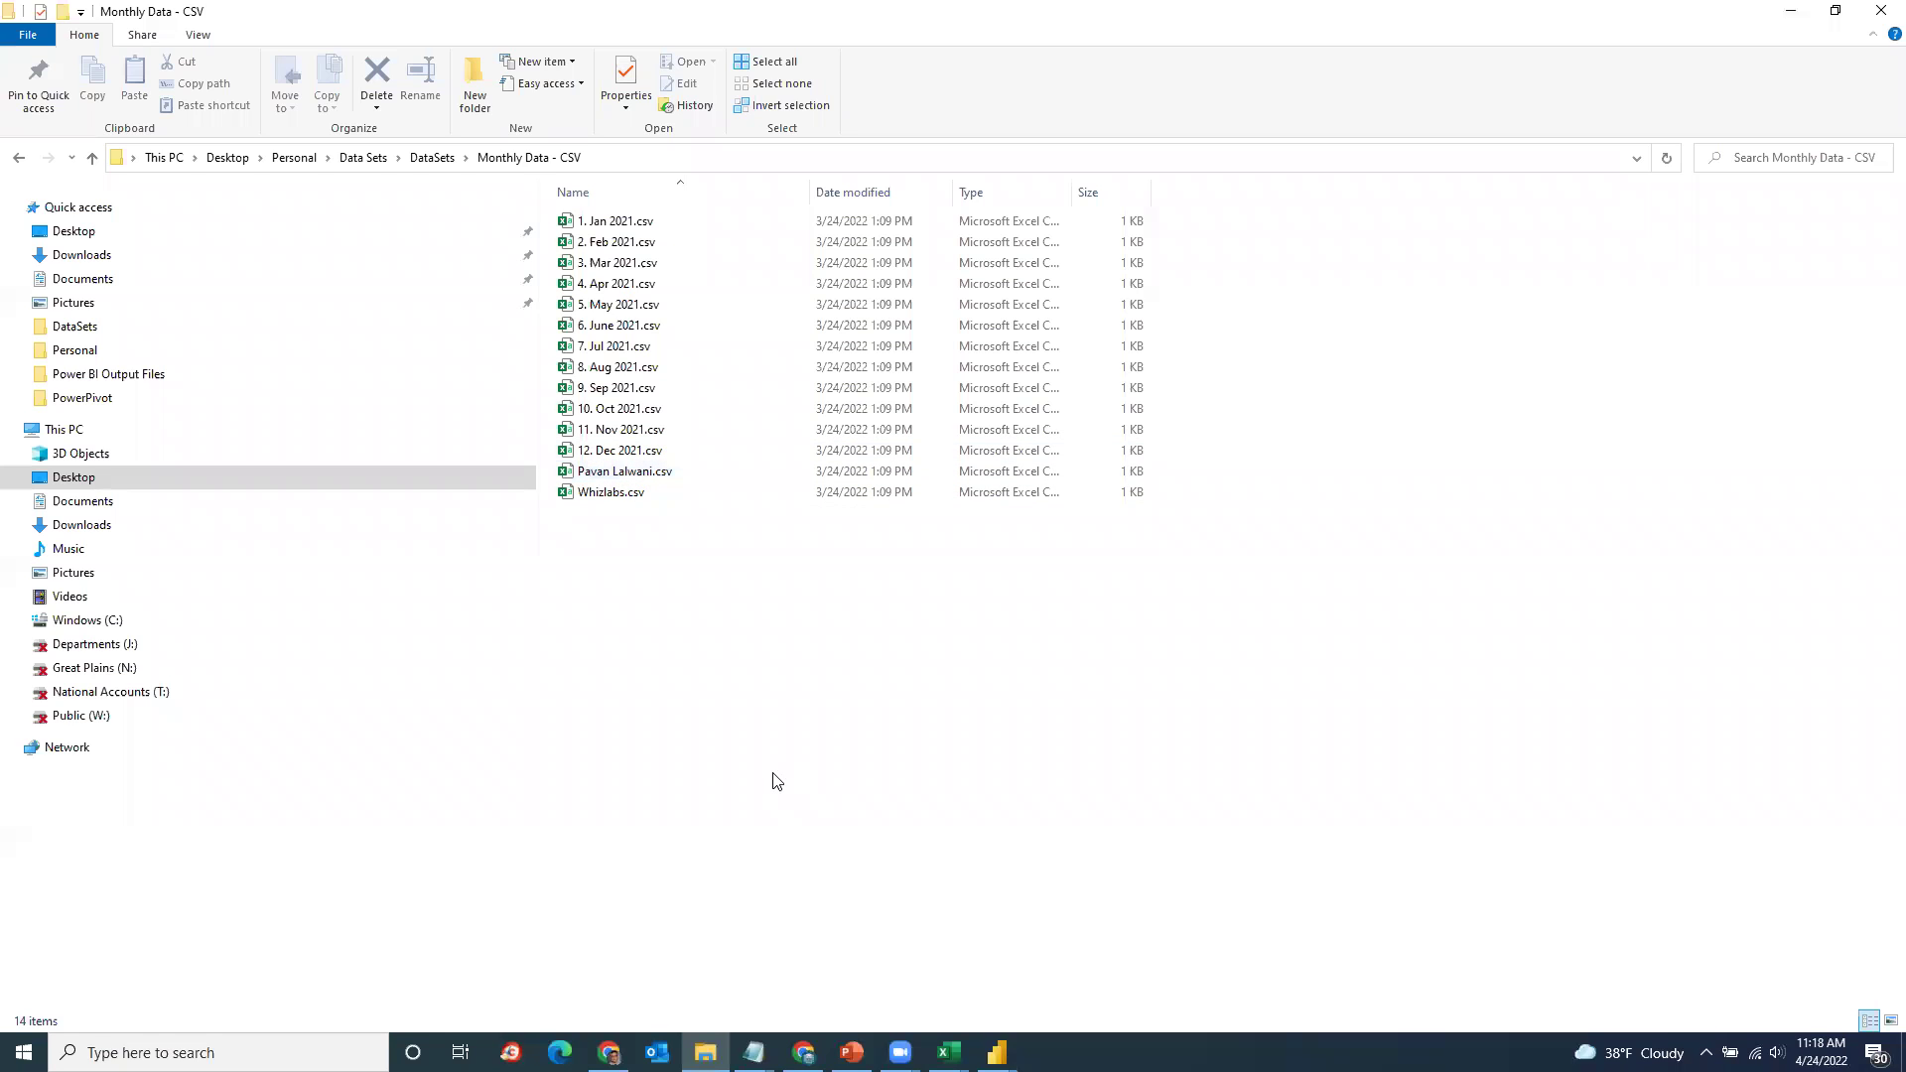
{"action": "left_click", "coordinate": [996, 1052]}
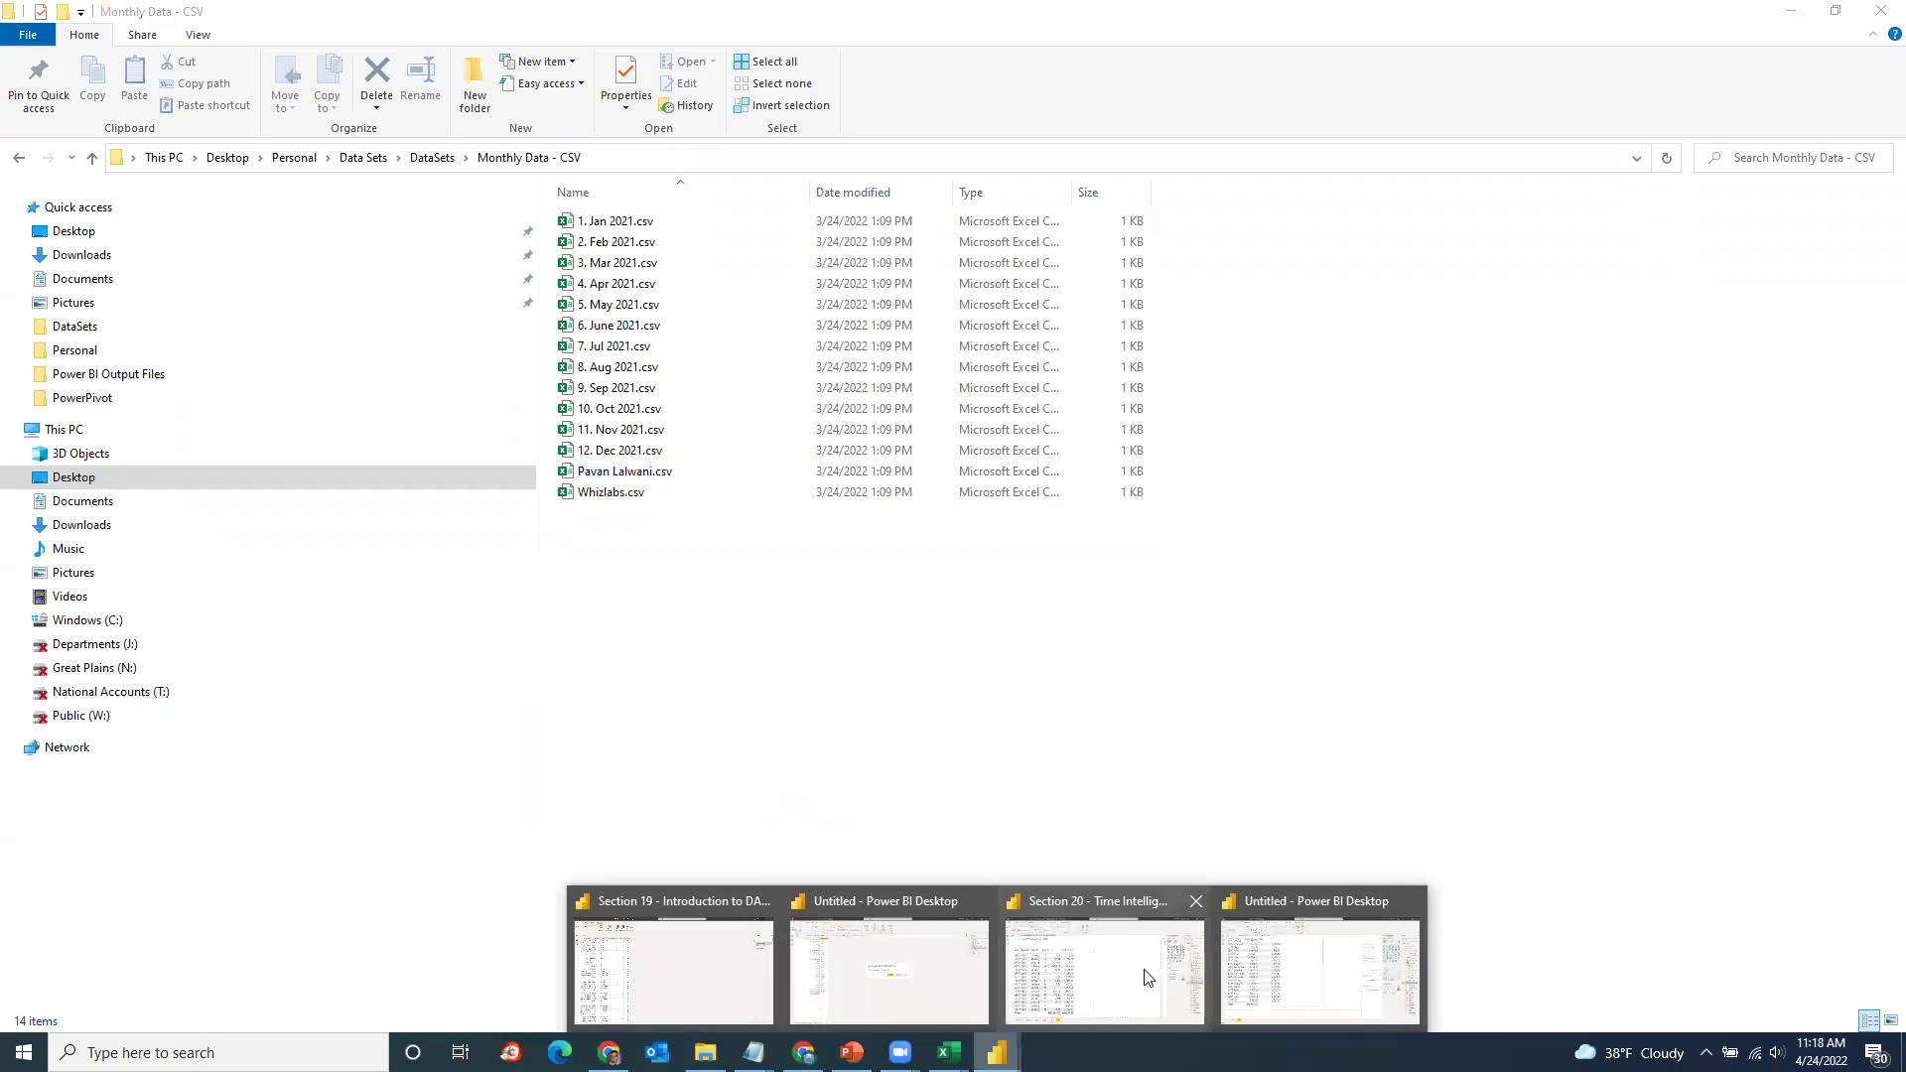
{"action": "left_click", "coordinate": [671, 947]}
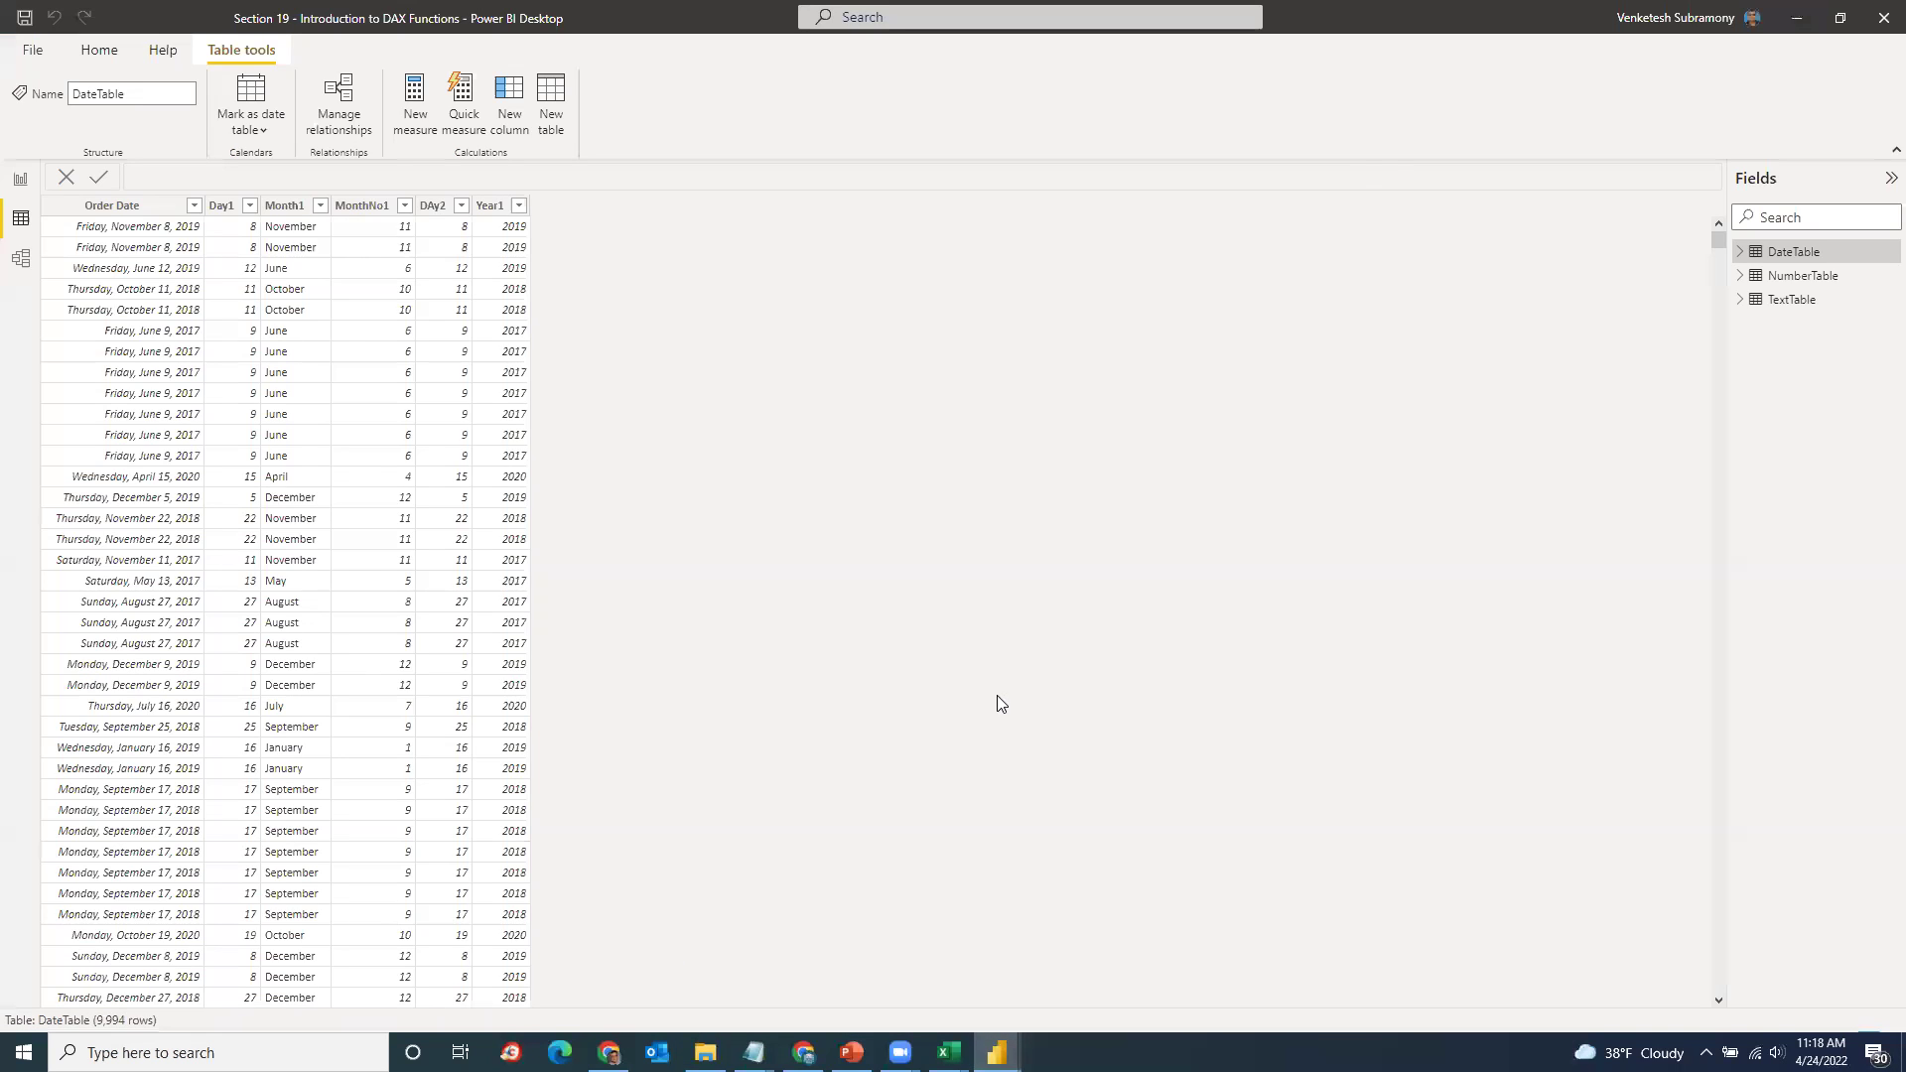
{"action": "left_click", "coordinate": [33, 49]}
{"action": "left_click", "coordinate": [27, 29]}
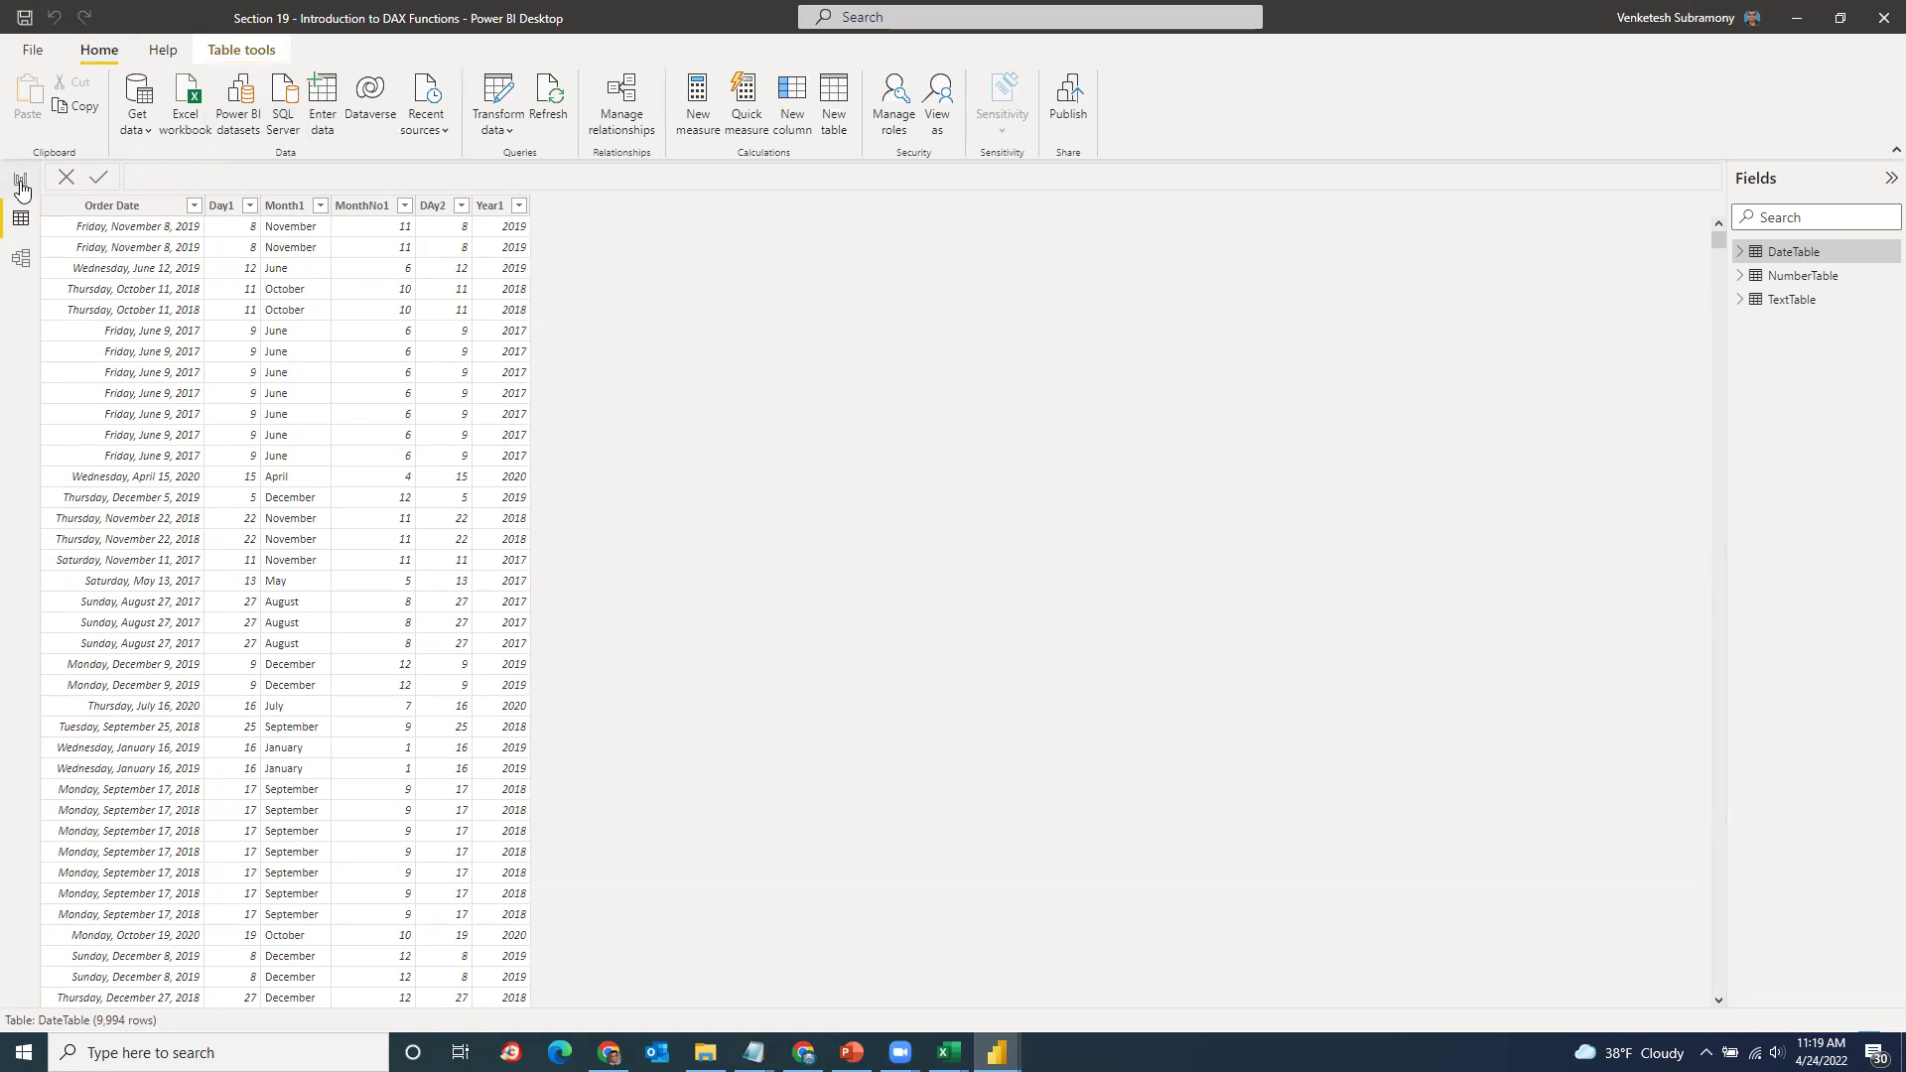
{"action": "left_click", "coordinate": [20, 179]}
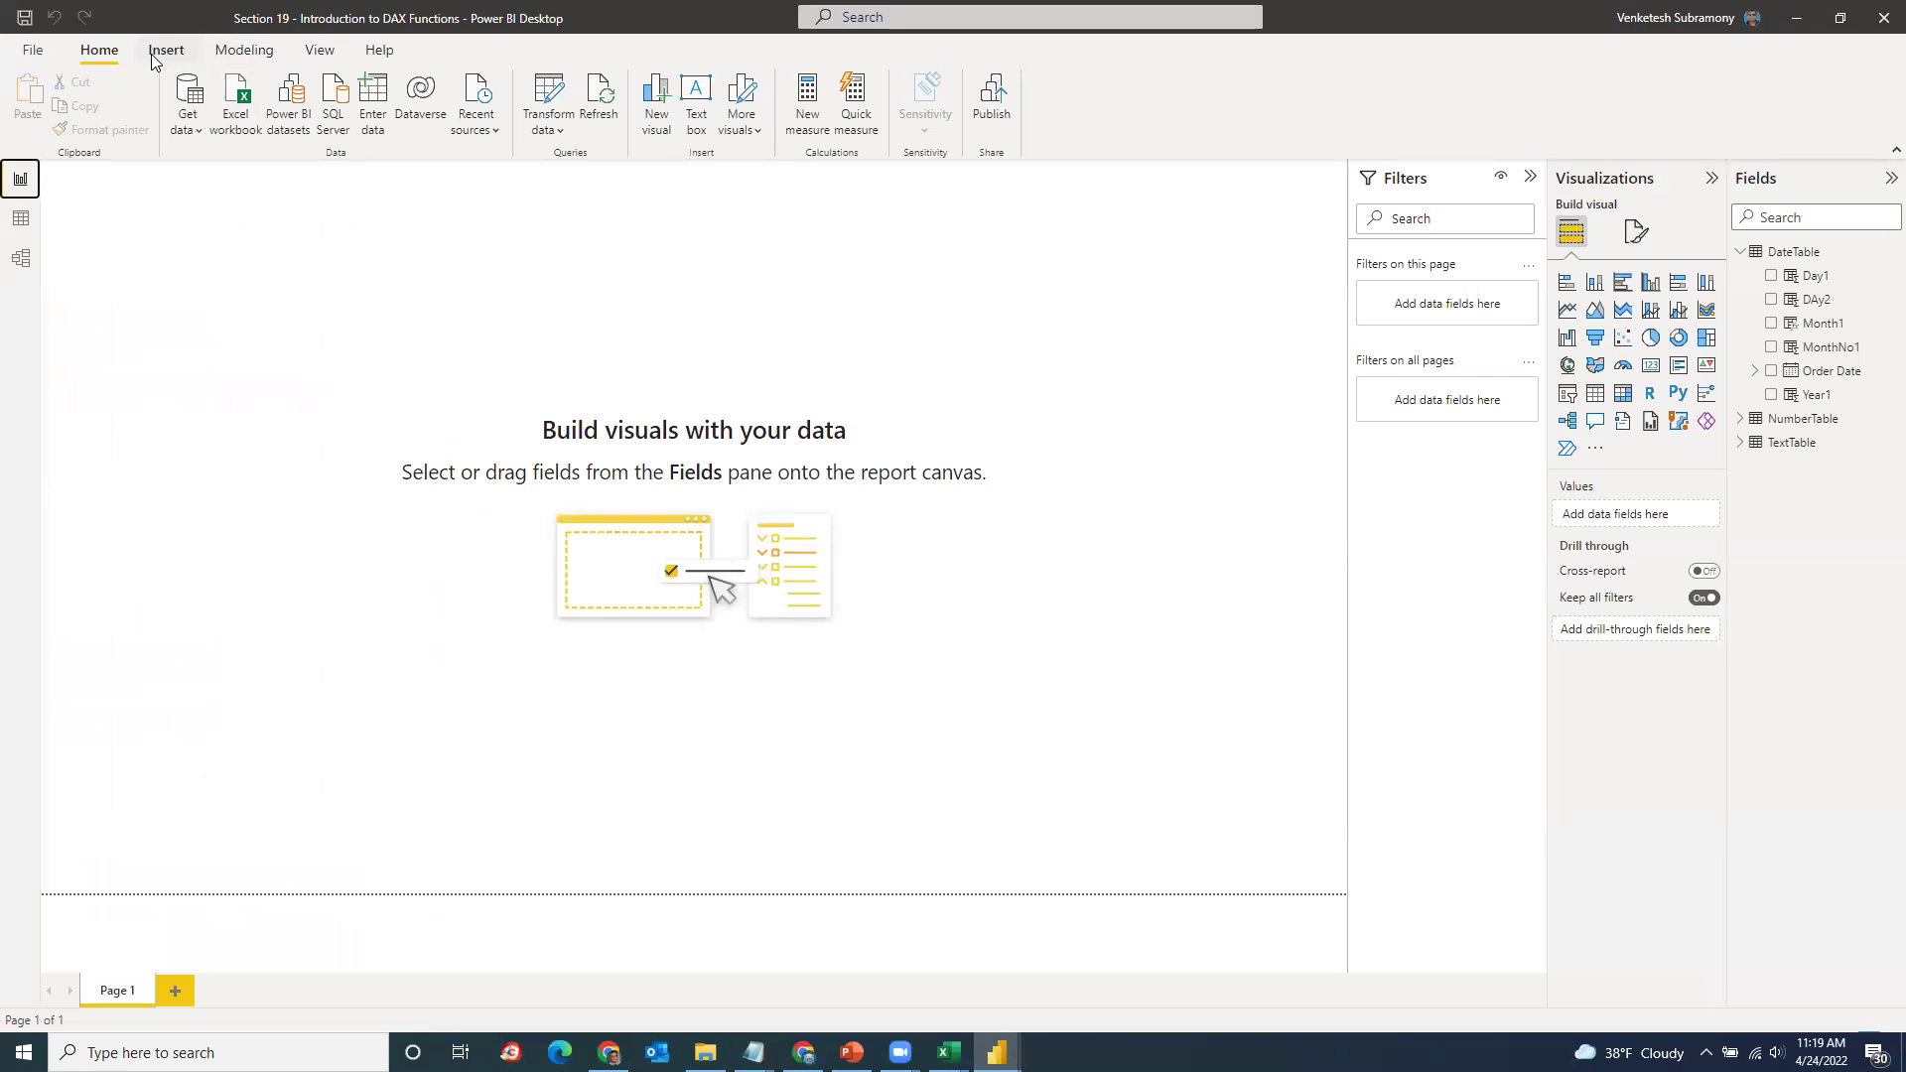
Step: Connect to a Folder data source using the copied Monthly Data - CSV folder path
{"action": "left_click", "coordinate": [200, 140]}
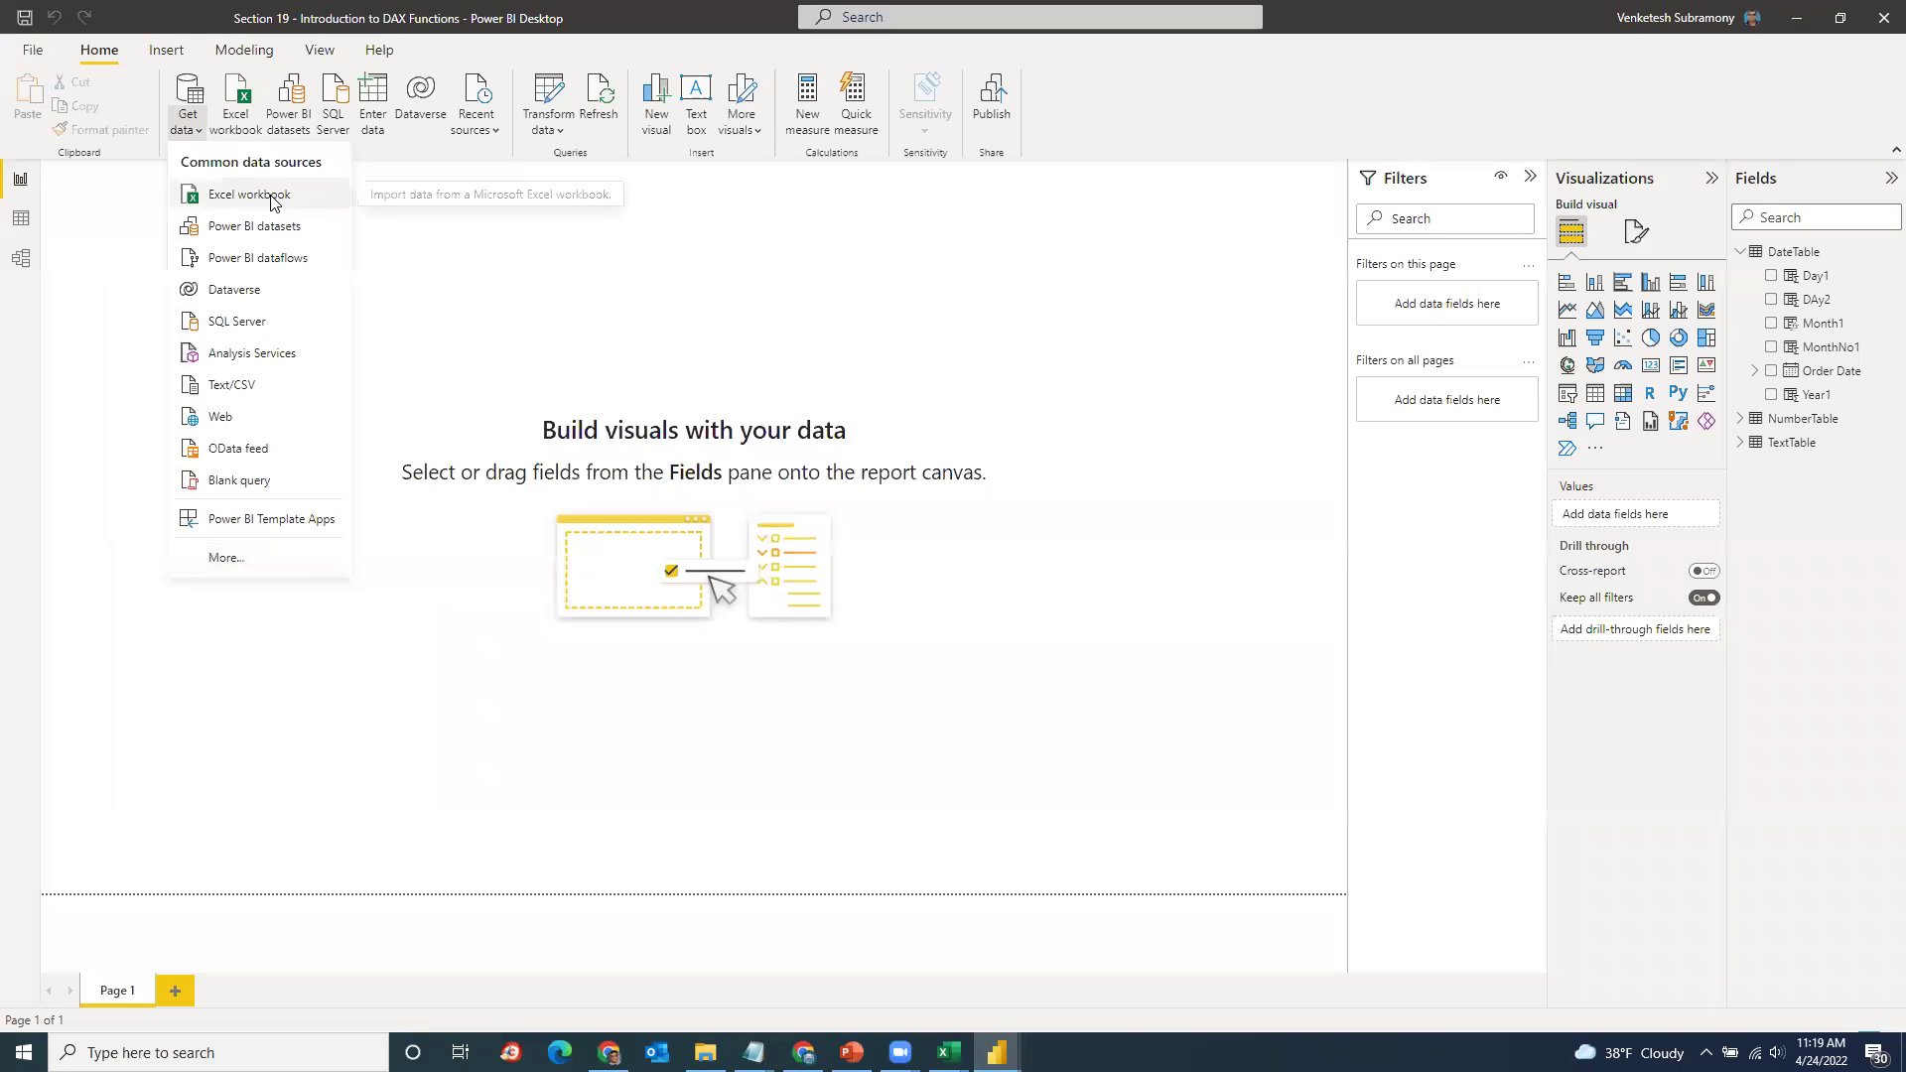
{"action": "left_click", "coordinate": [227, 557]}
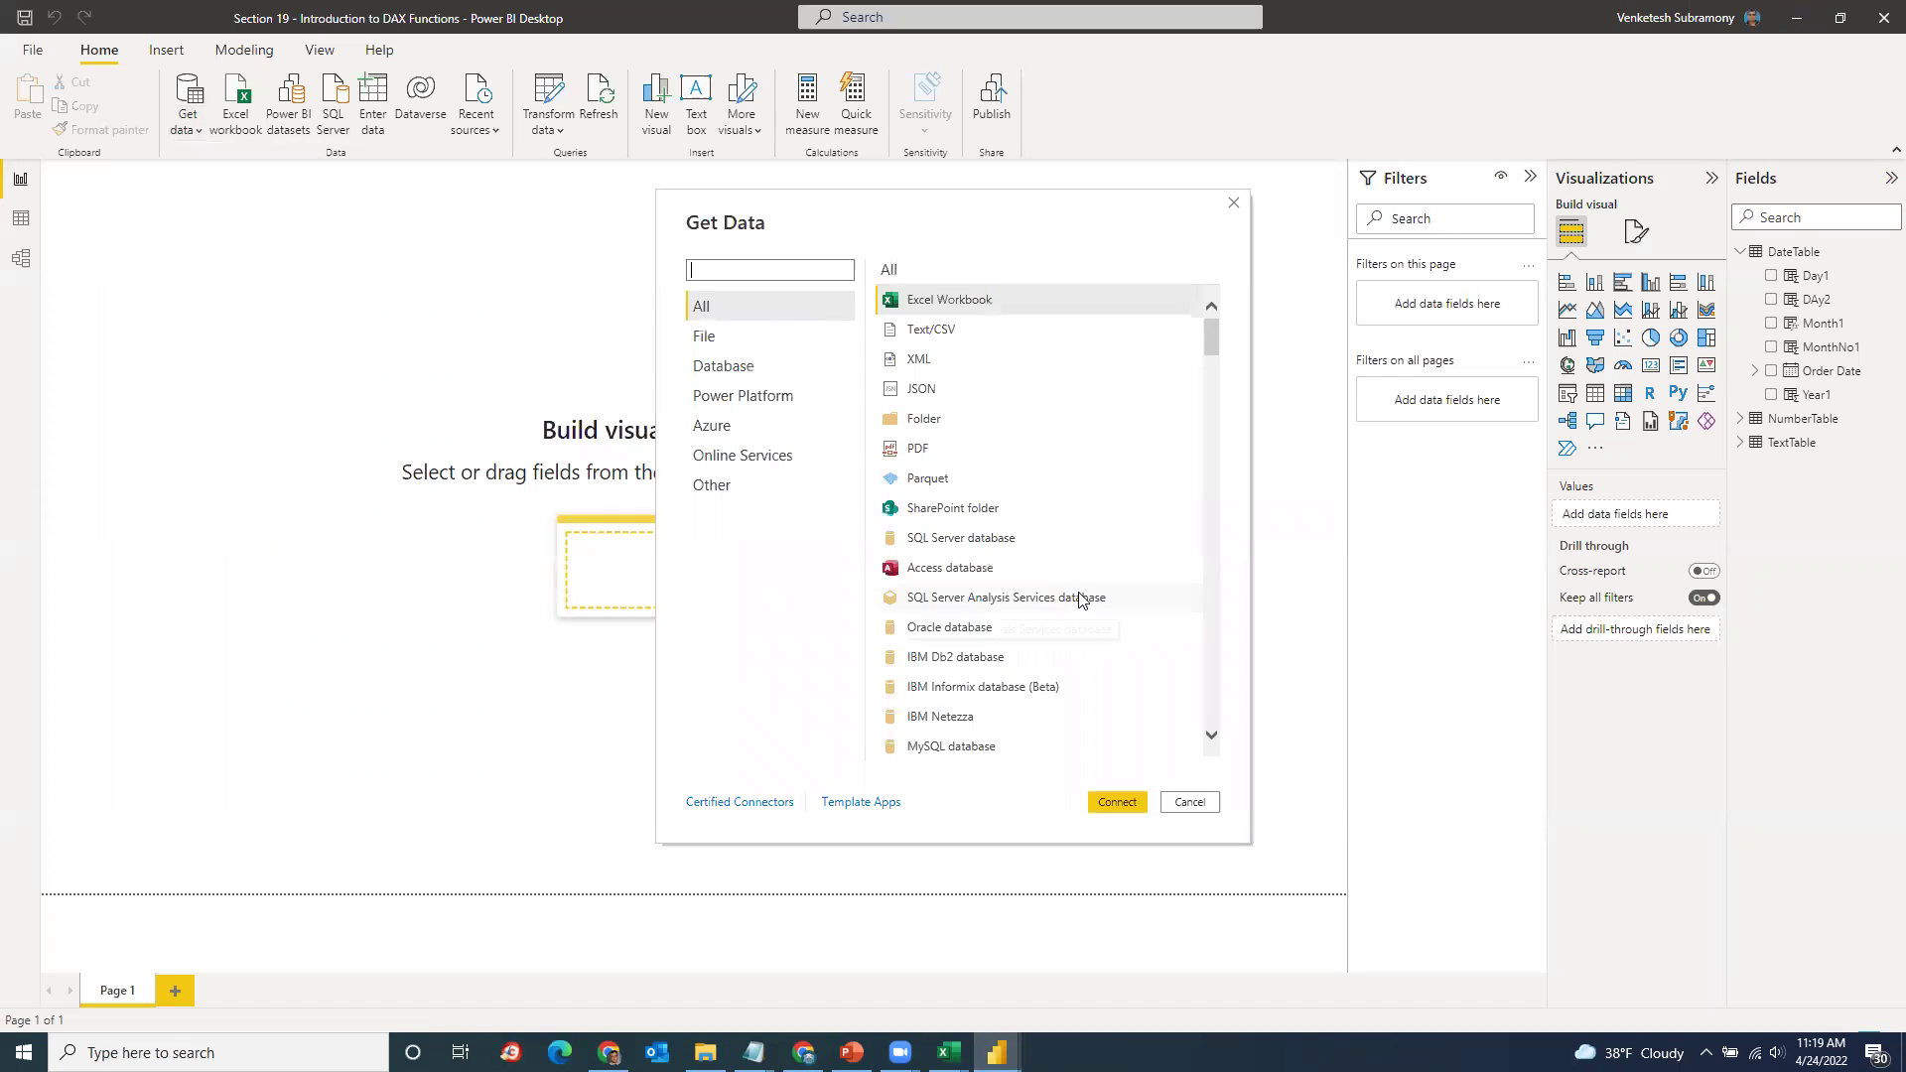
{"action": "left_click", "coordinate": [710, 338]}
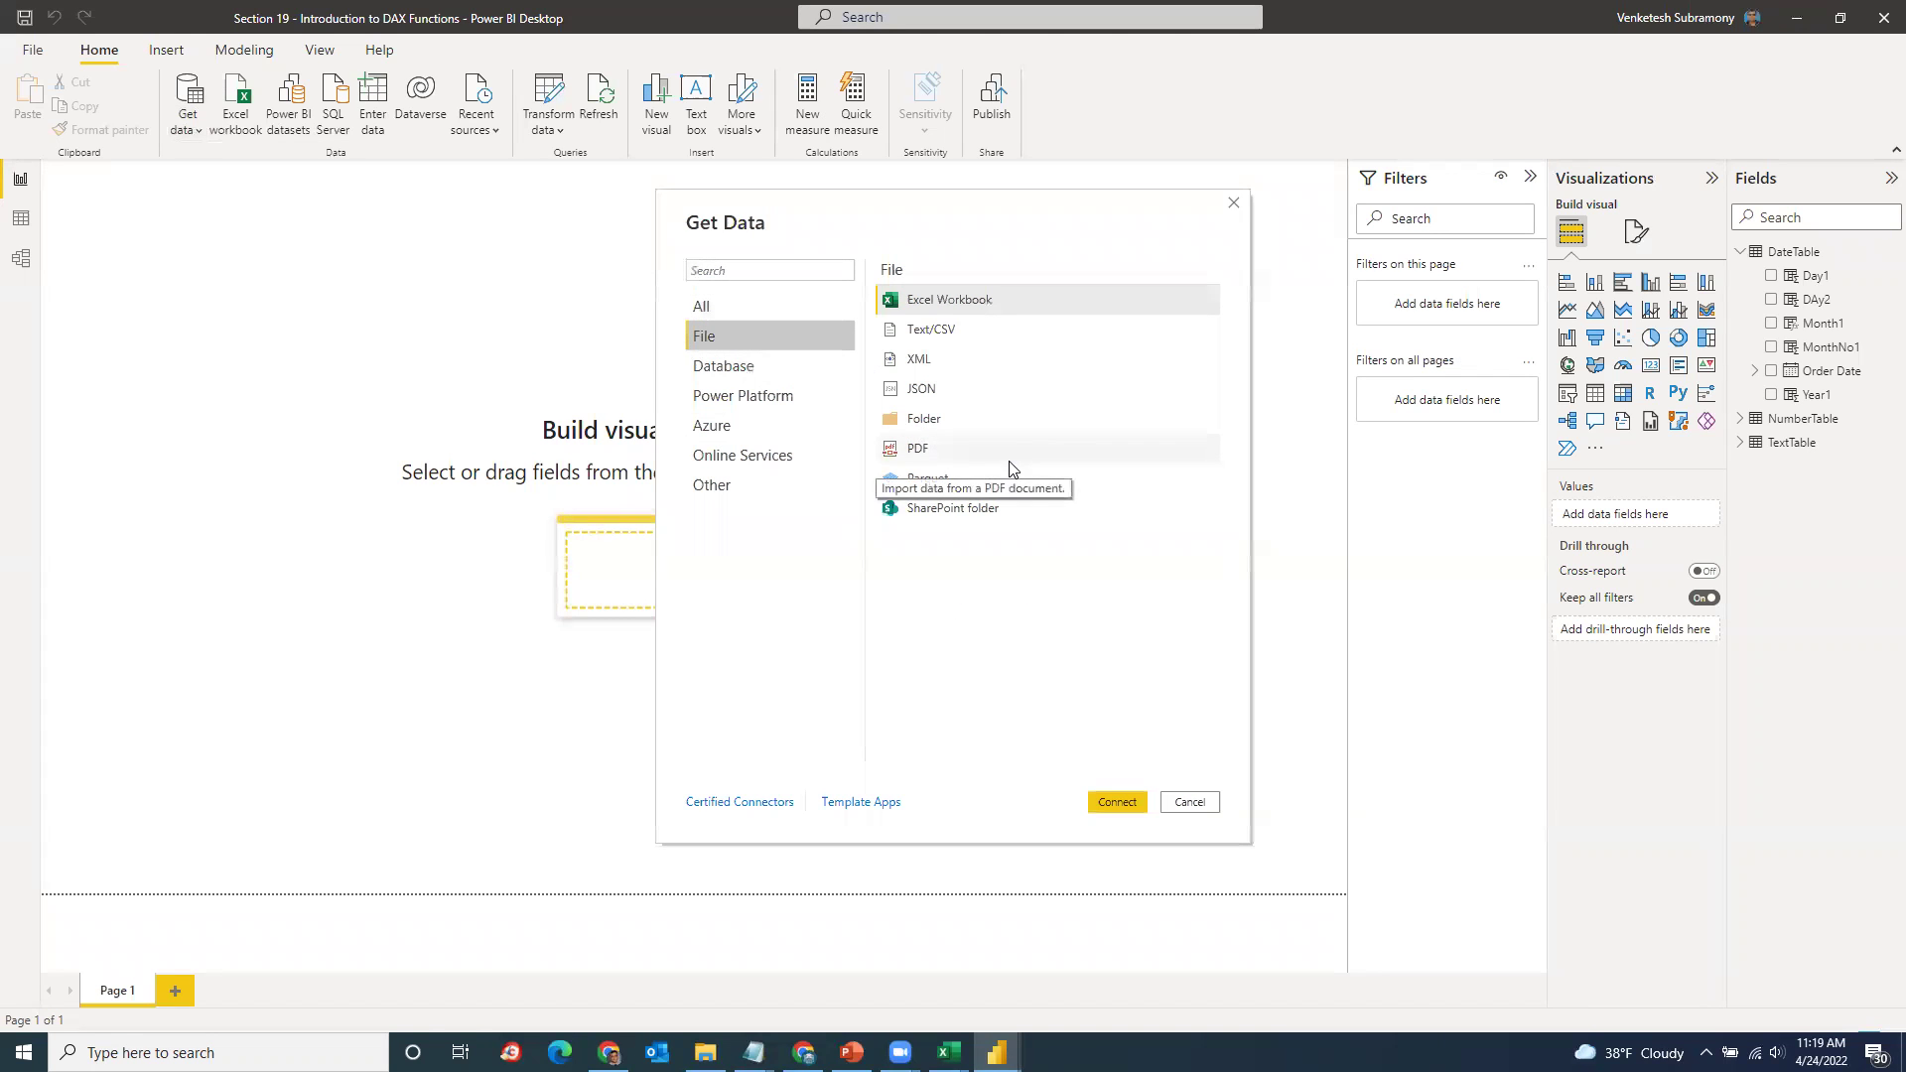
{"action": "left_click", "coordinate": [923, 419]}
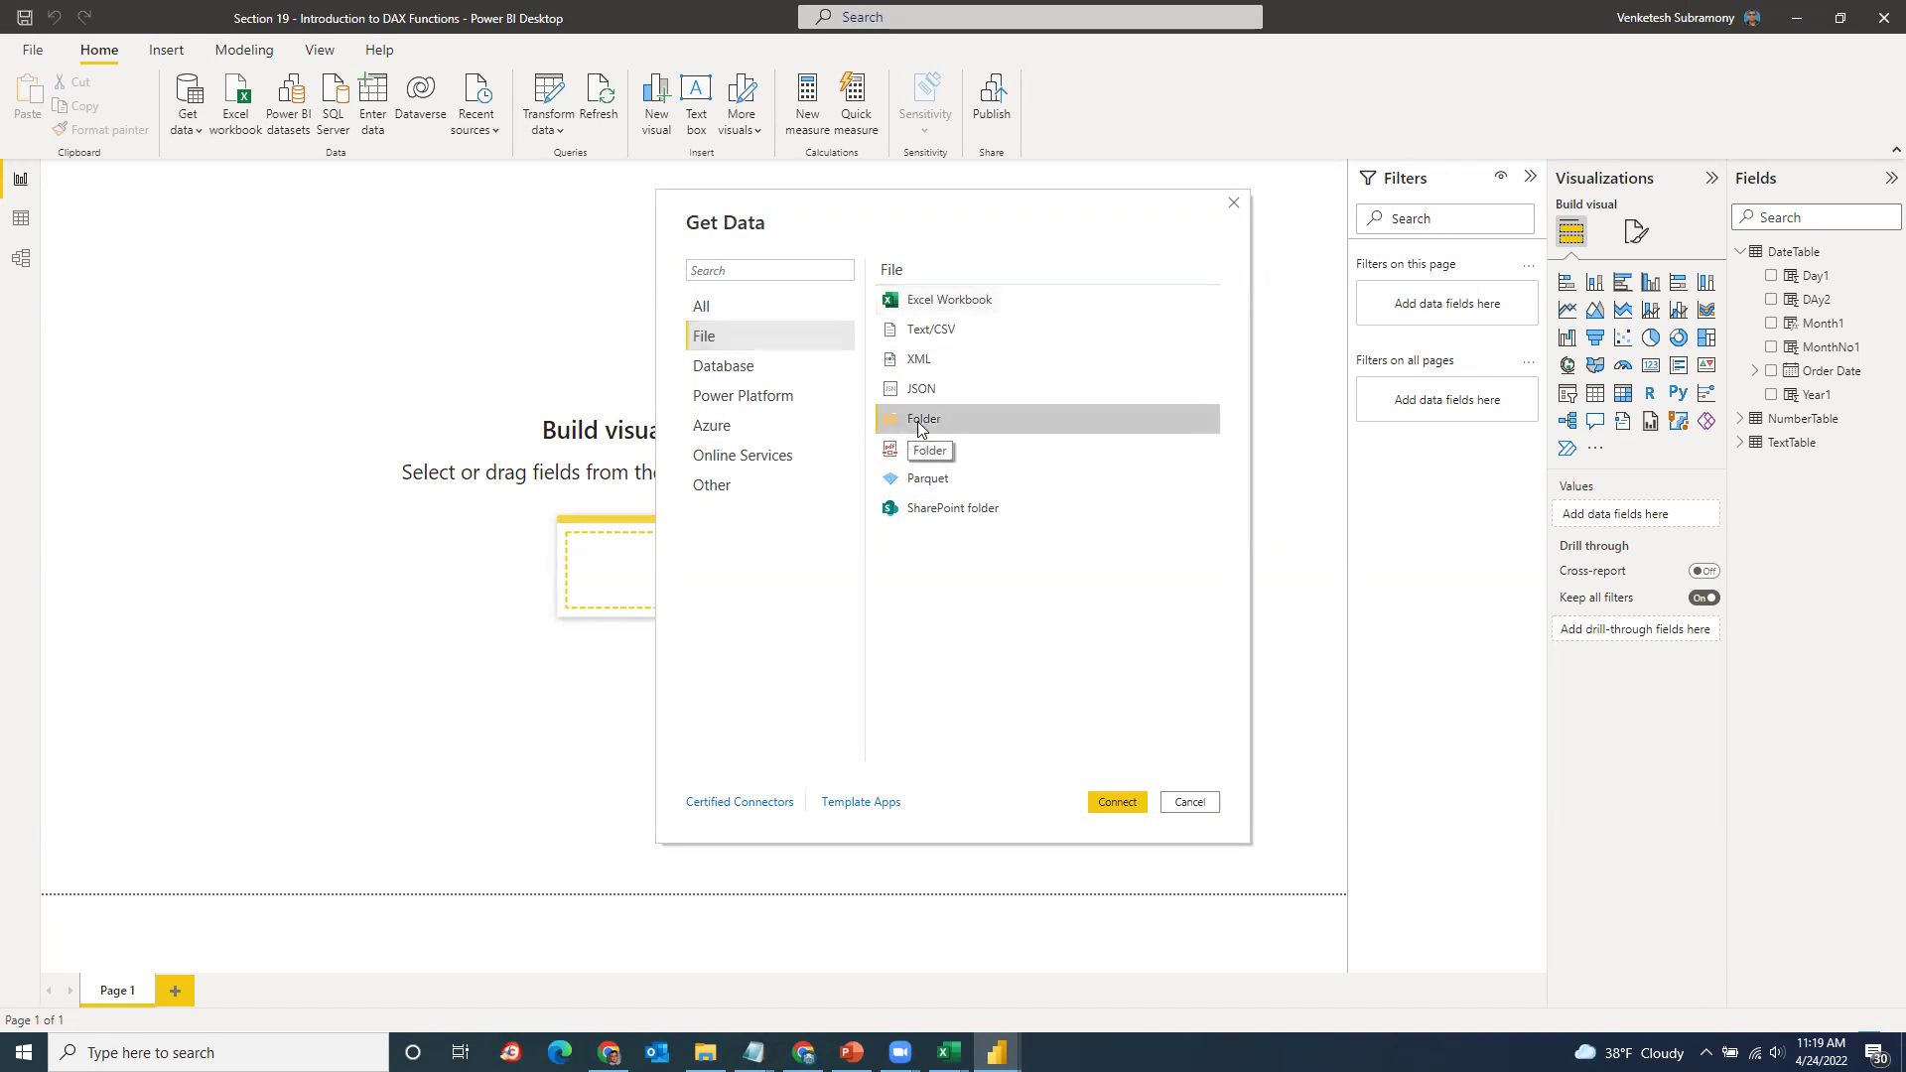
{"action": "left_click", "coordinate": [1118, 808]}
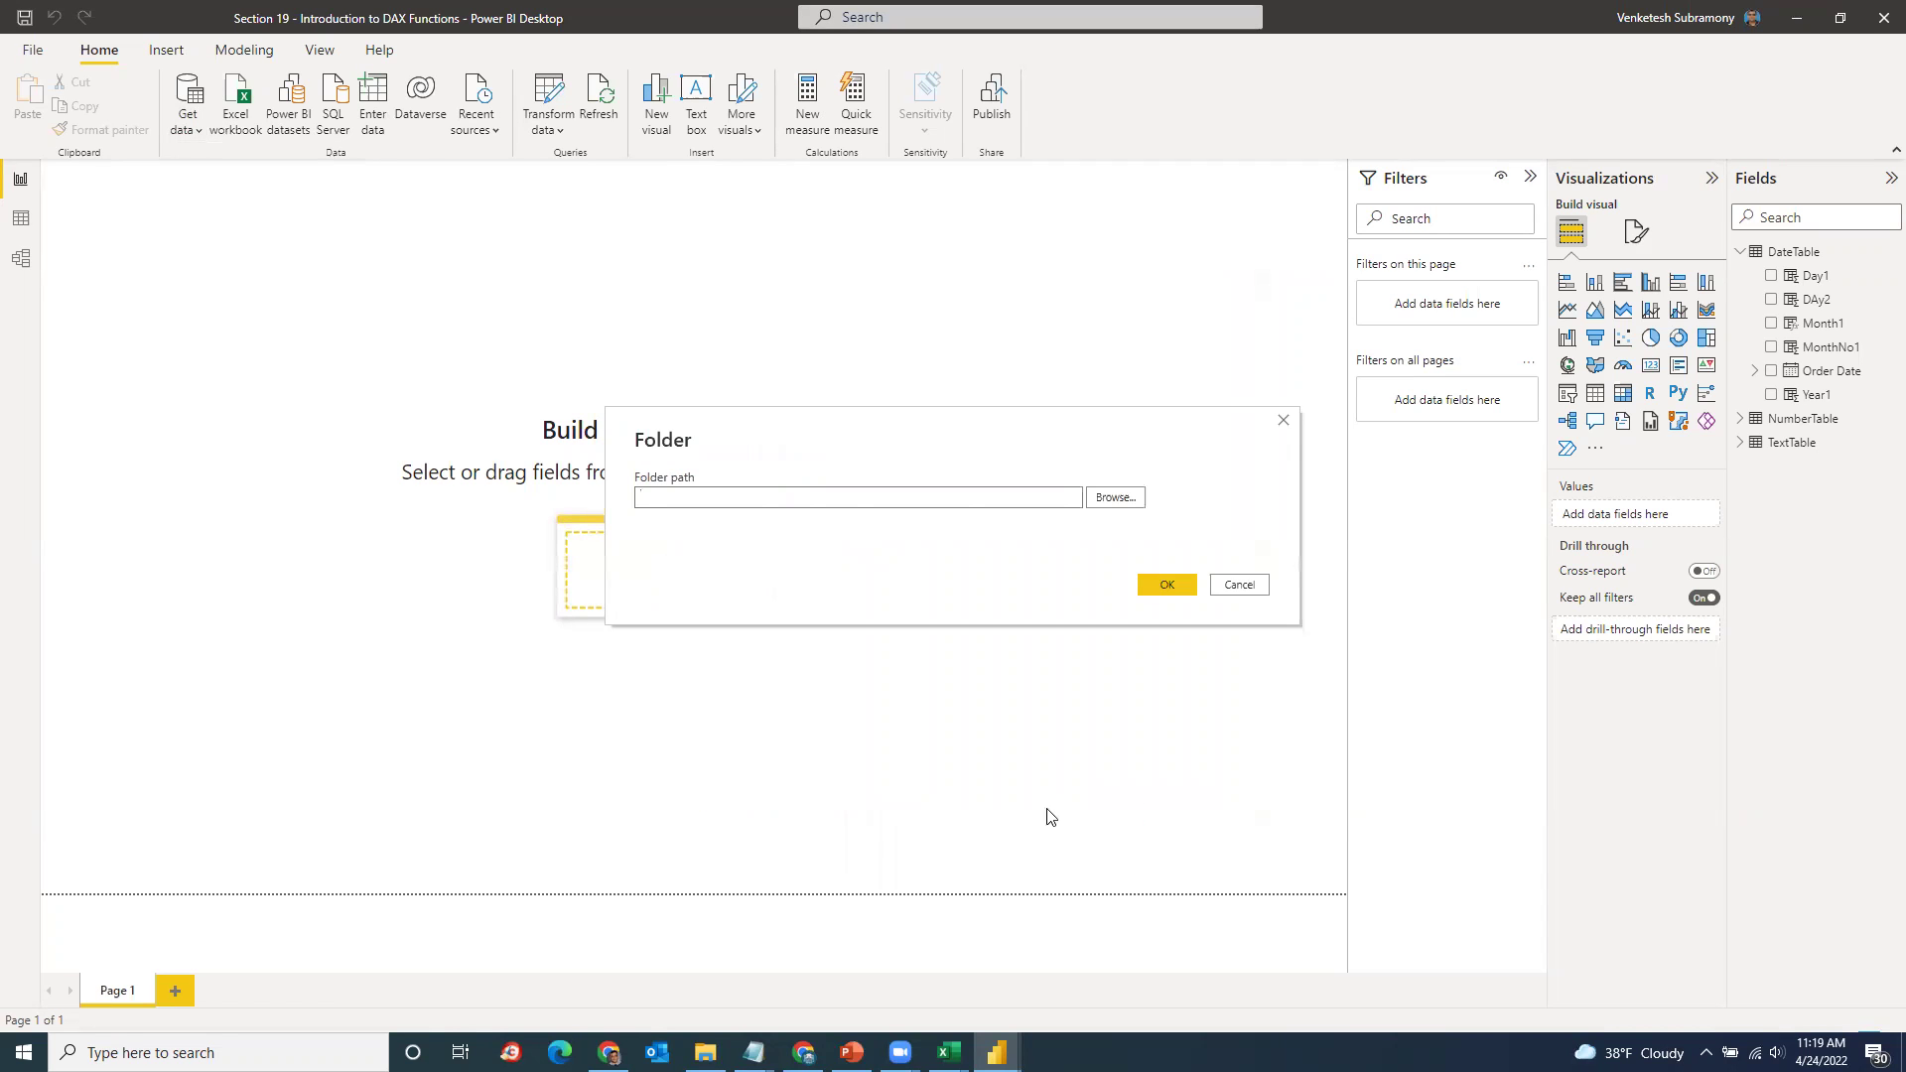
{"action": "type", "text": "C:\\Users\\vsubramony\\Desktop\\Personal\\Data Sets\\DataSets\\Monthly Data - CSV"}
{"action": "left_click", "coordinate": [1165, 587]}
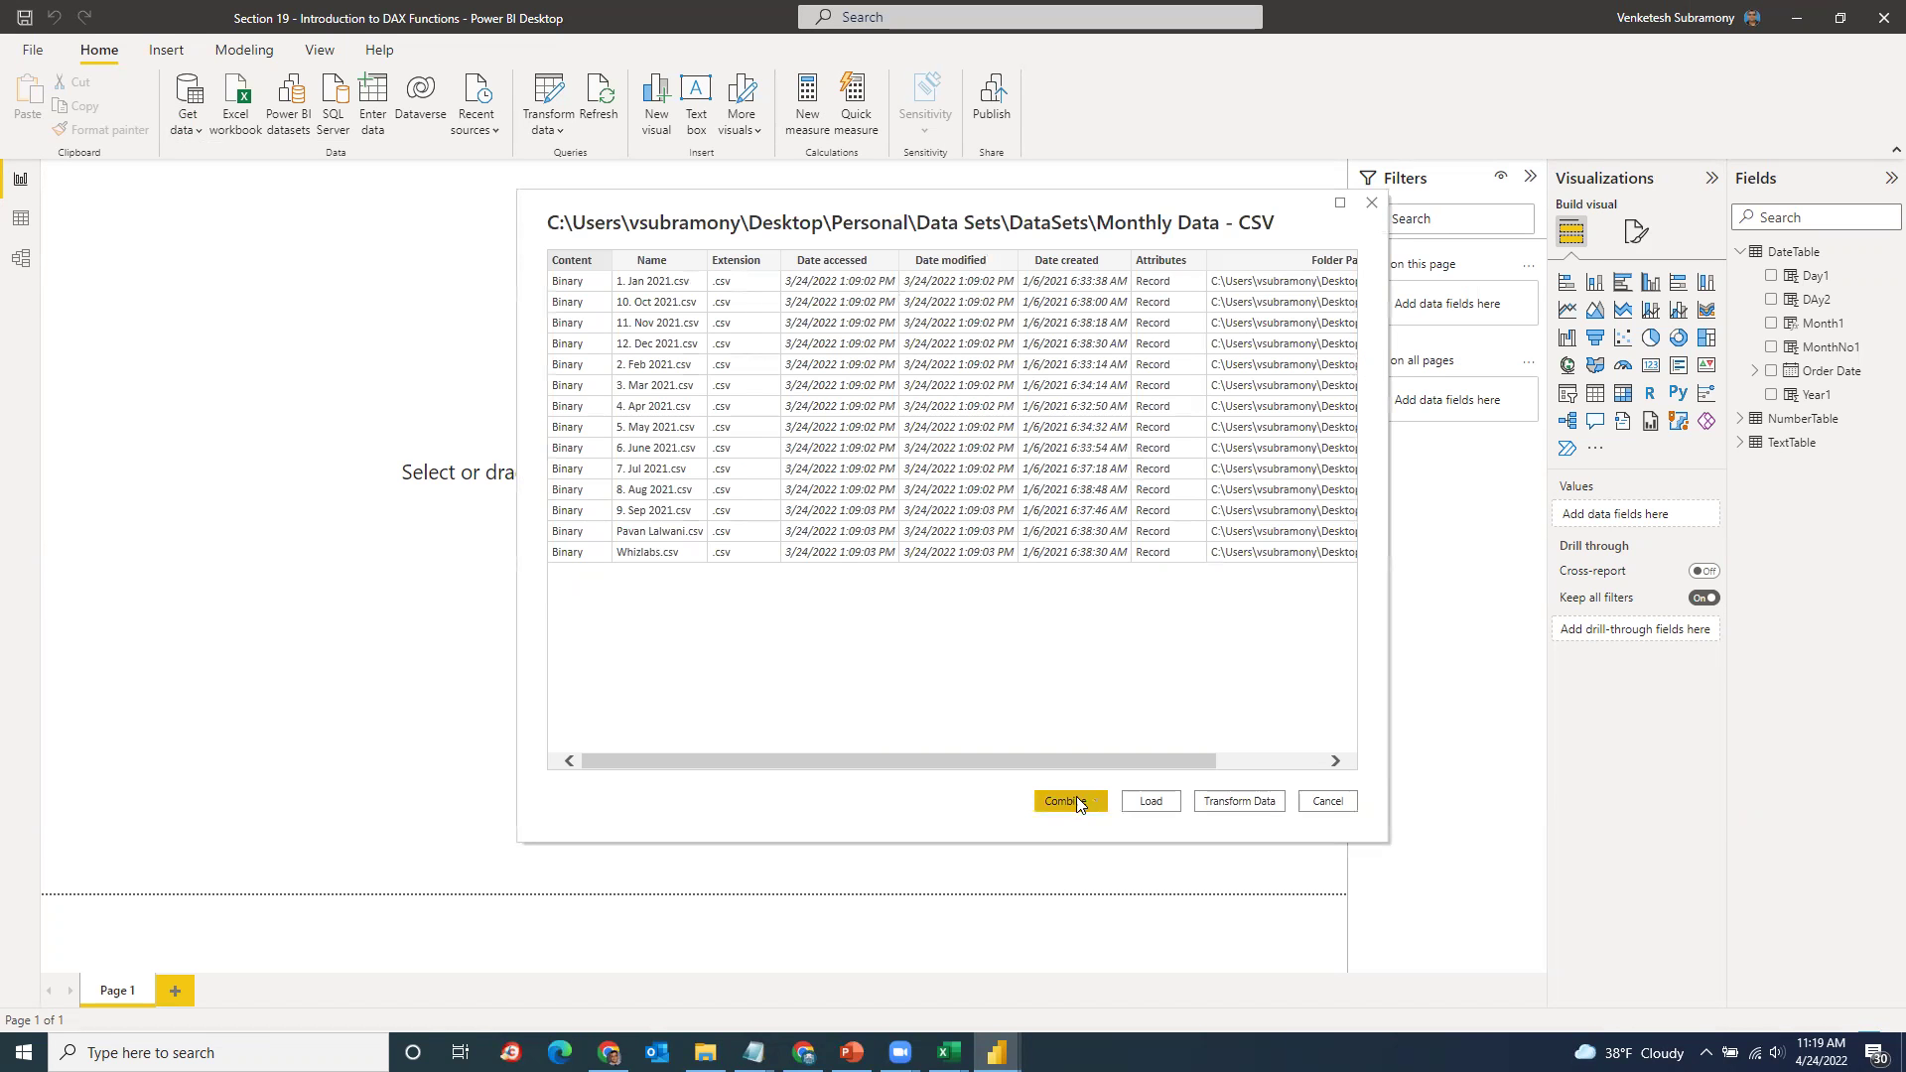
Step: Combine and load the folder's CSV files, using the first file as sample and comma as delimiter
{"action": "left_click", "coordinate": [1102, 806]}
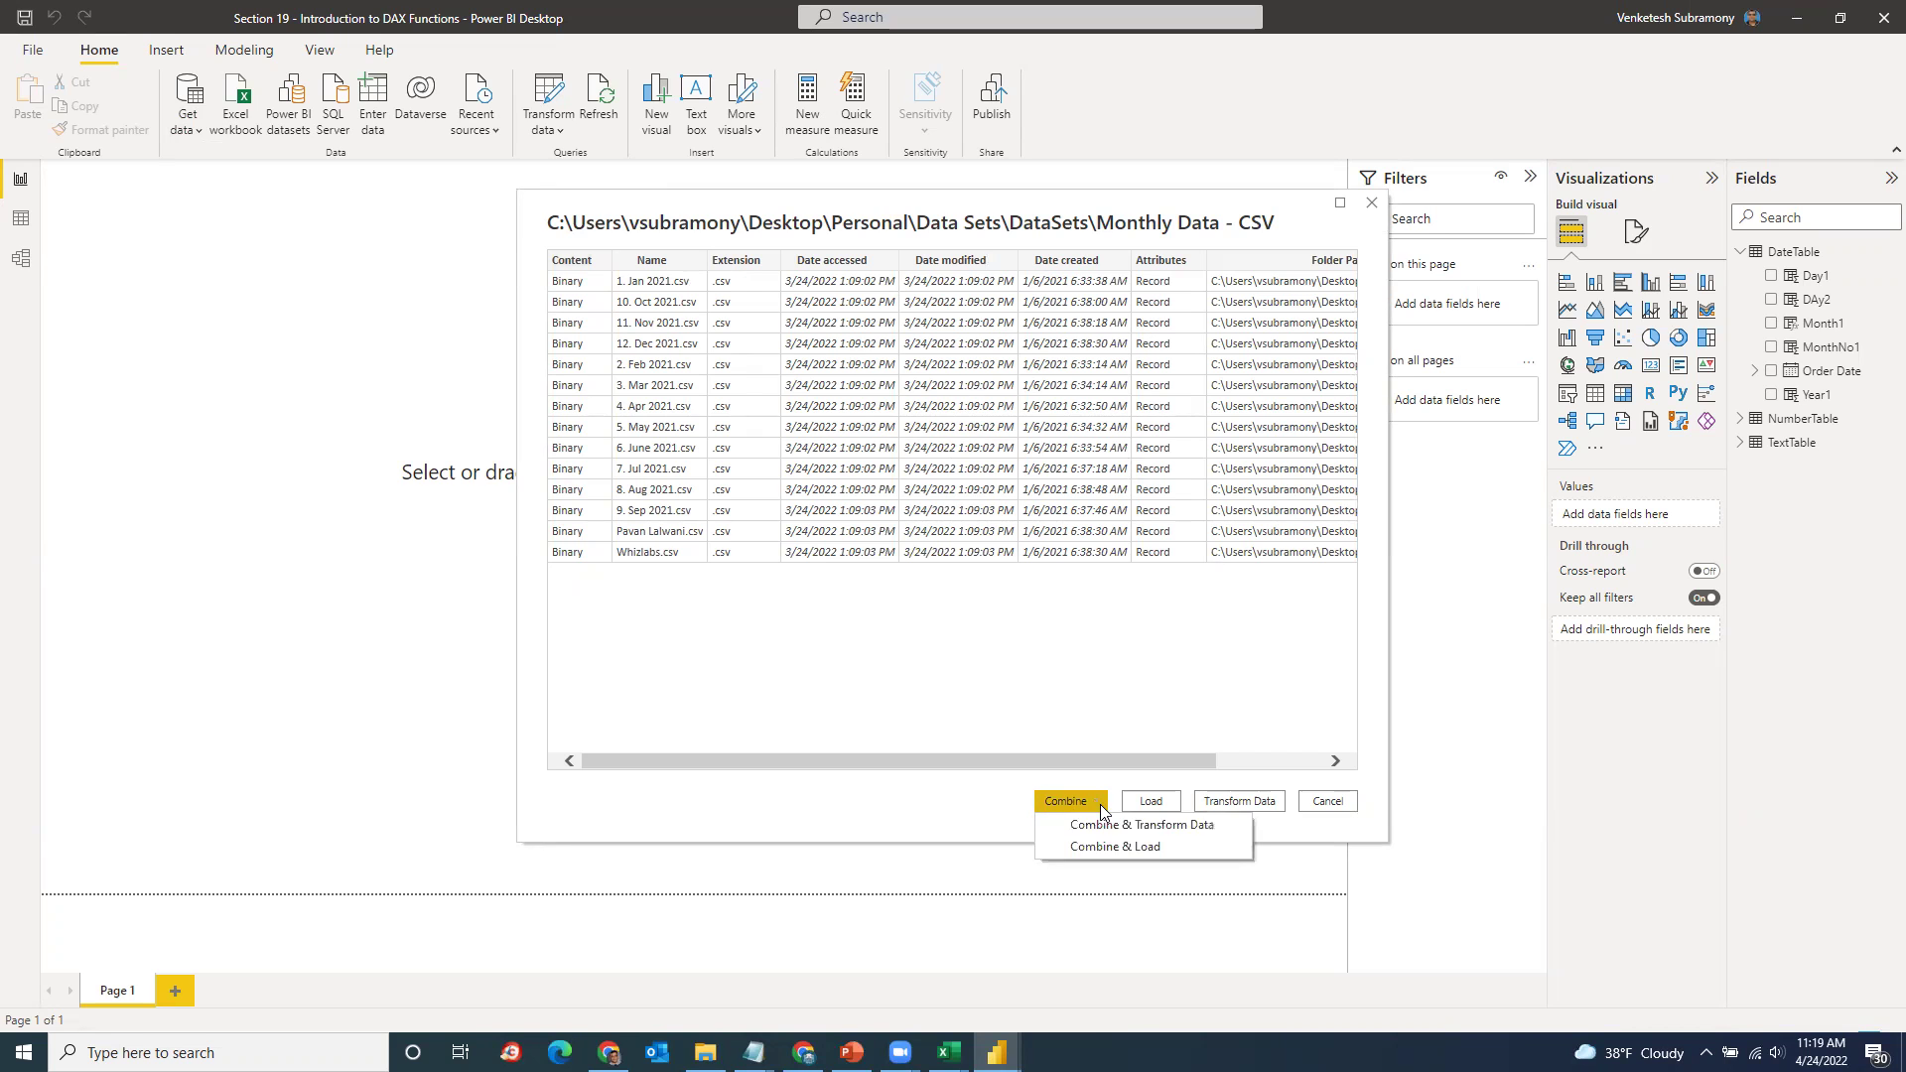
{"action": "left_click", "coordinate": [1157, 842]}
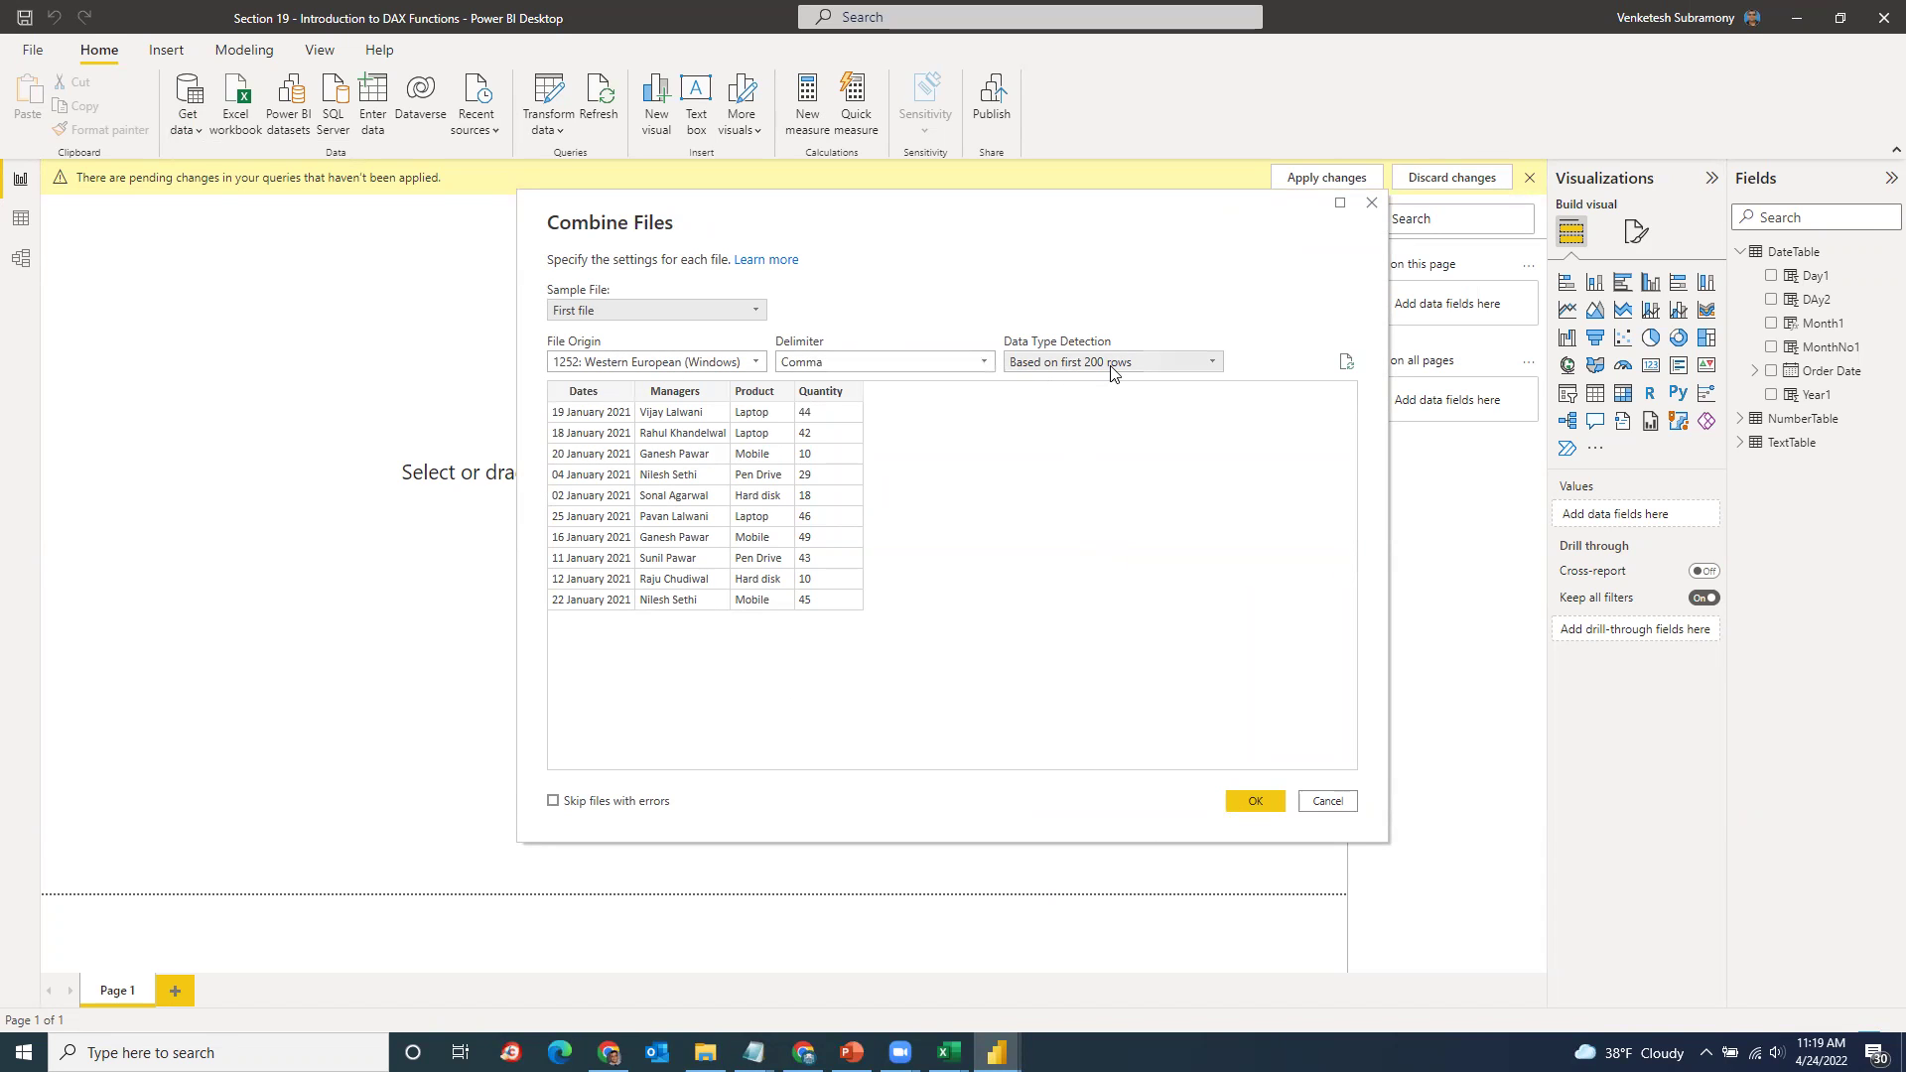
{"action": "left_click", "coordinate": [1282, 804]}
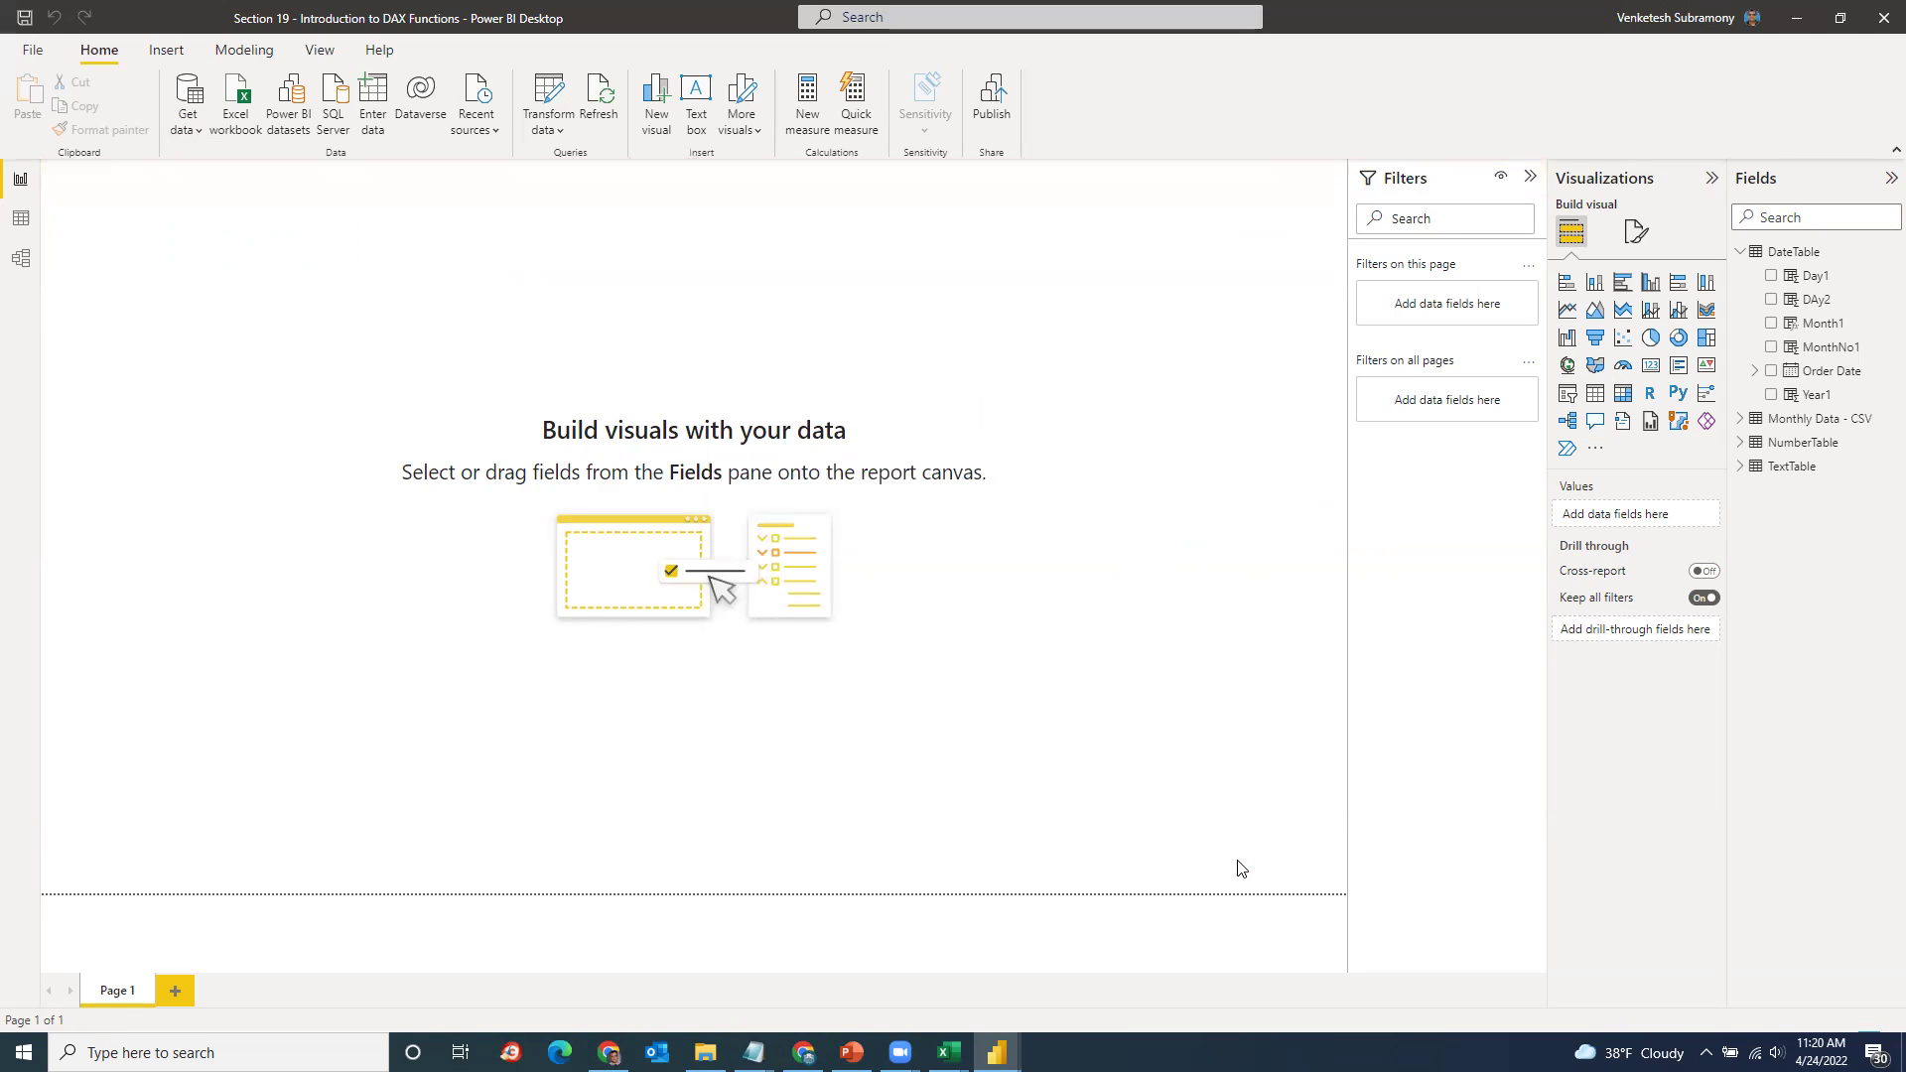
Step: Examine the combined Monthly Data - CSV table in the data view, including its Source.Name column and row count
{"action": "left_click", "coordinate": [1739, 252]}
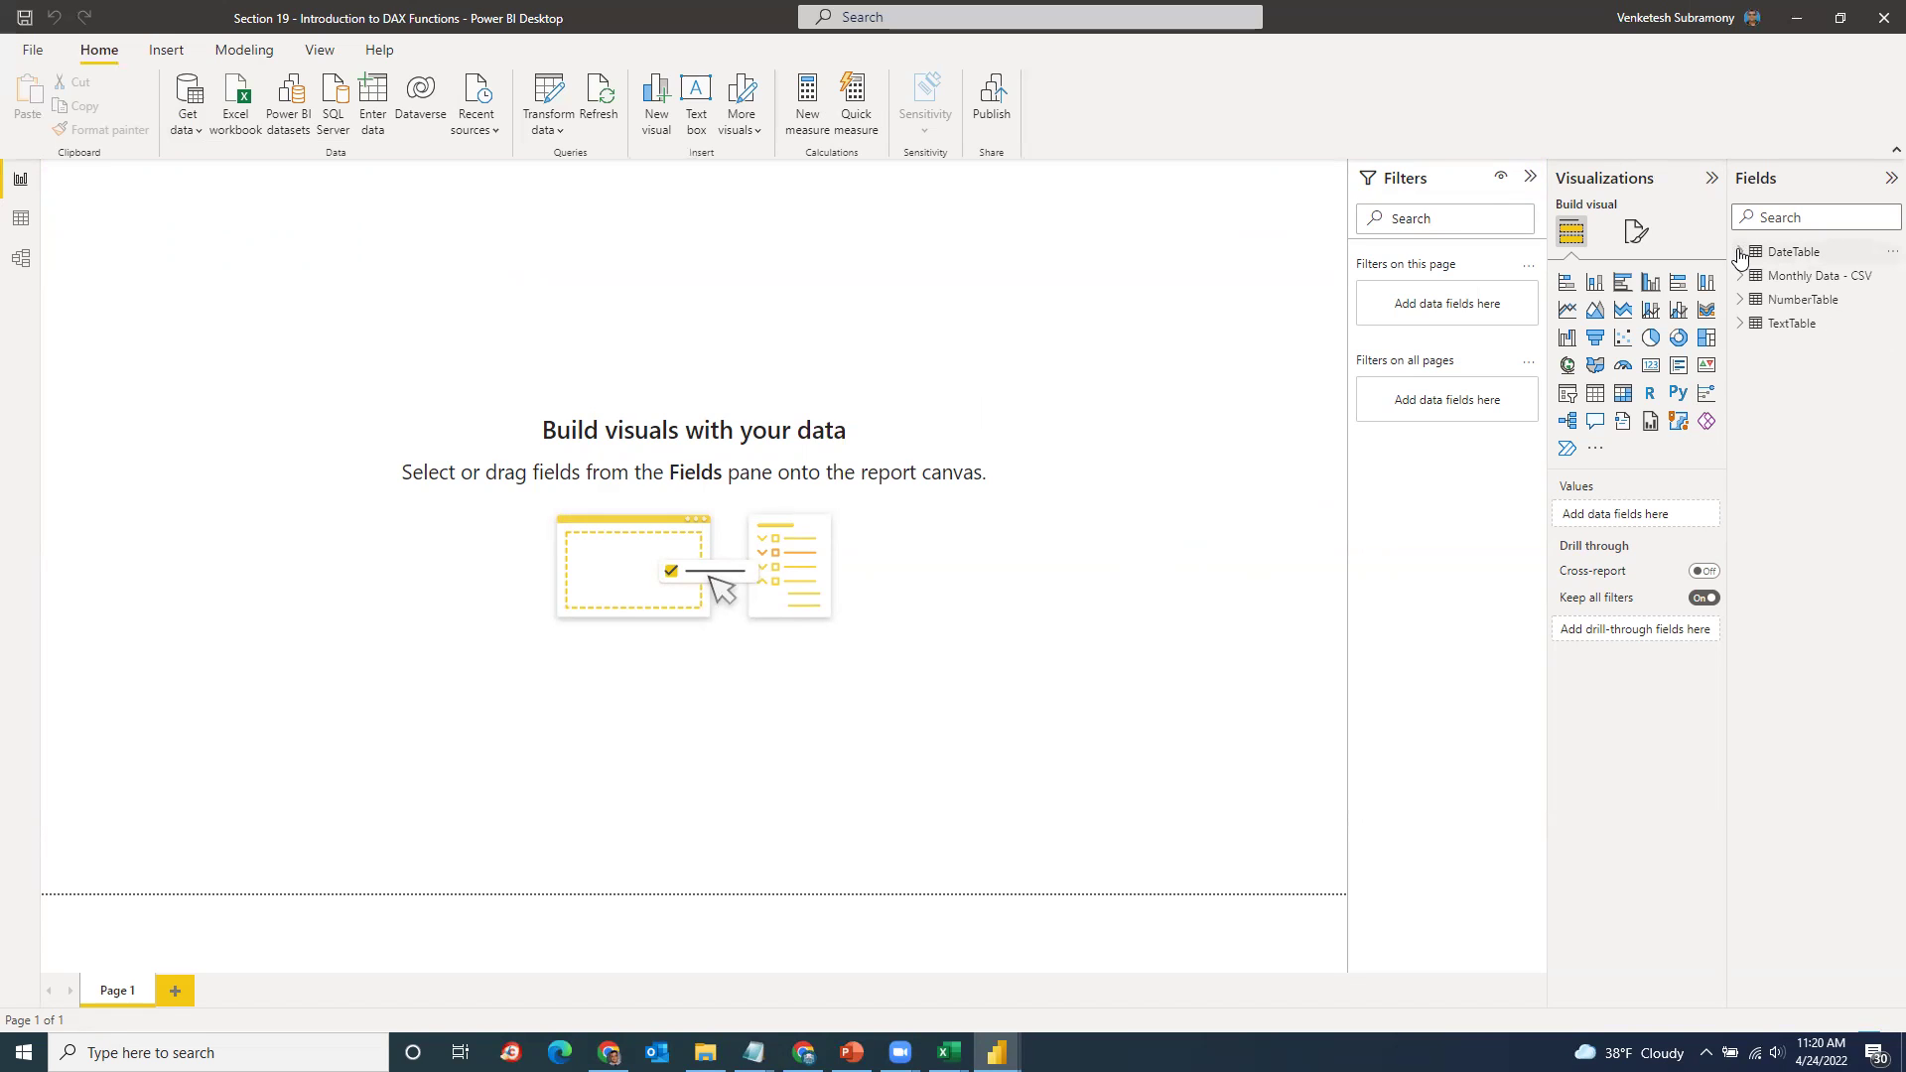
{"action": "left_click", "coordinate": [1806, 278]}
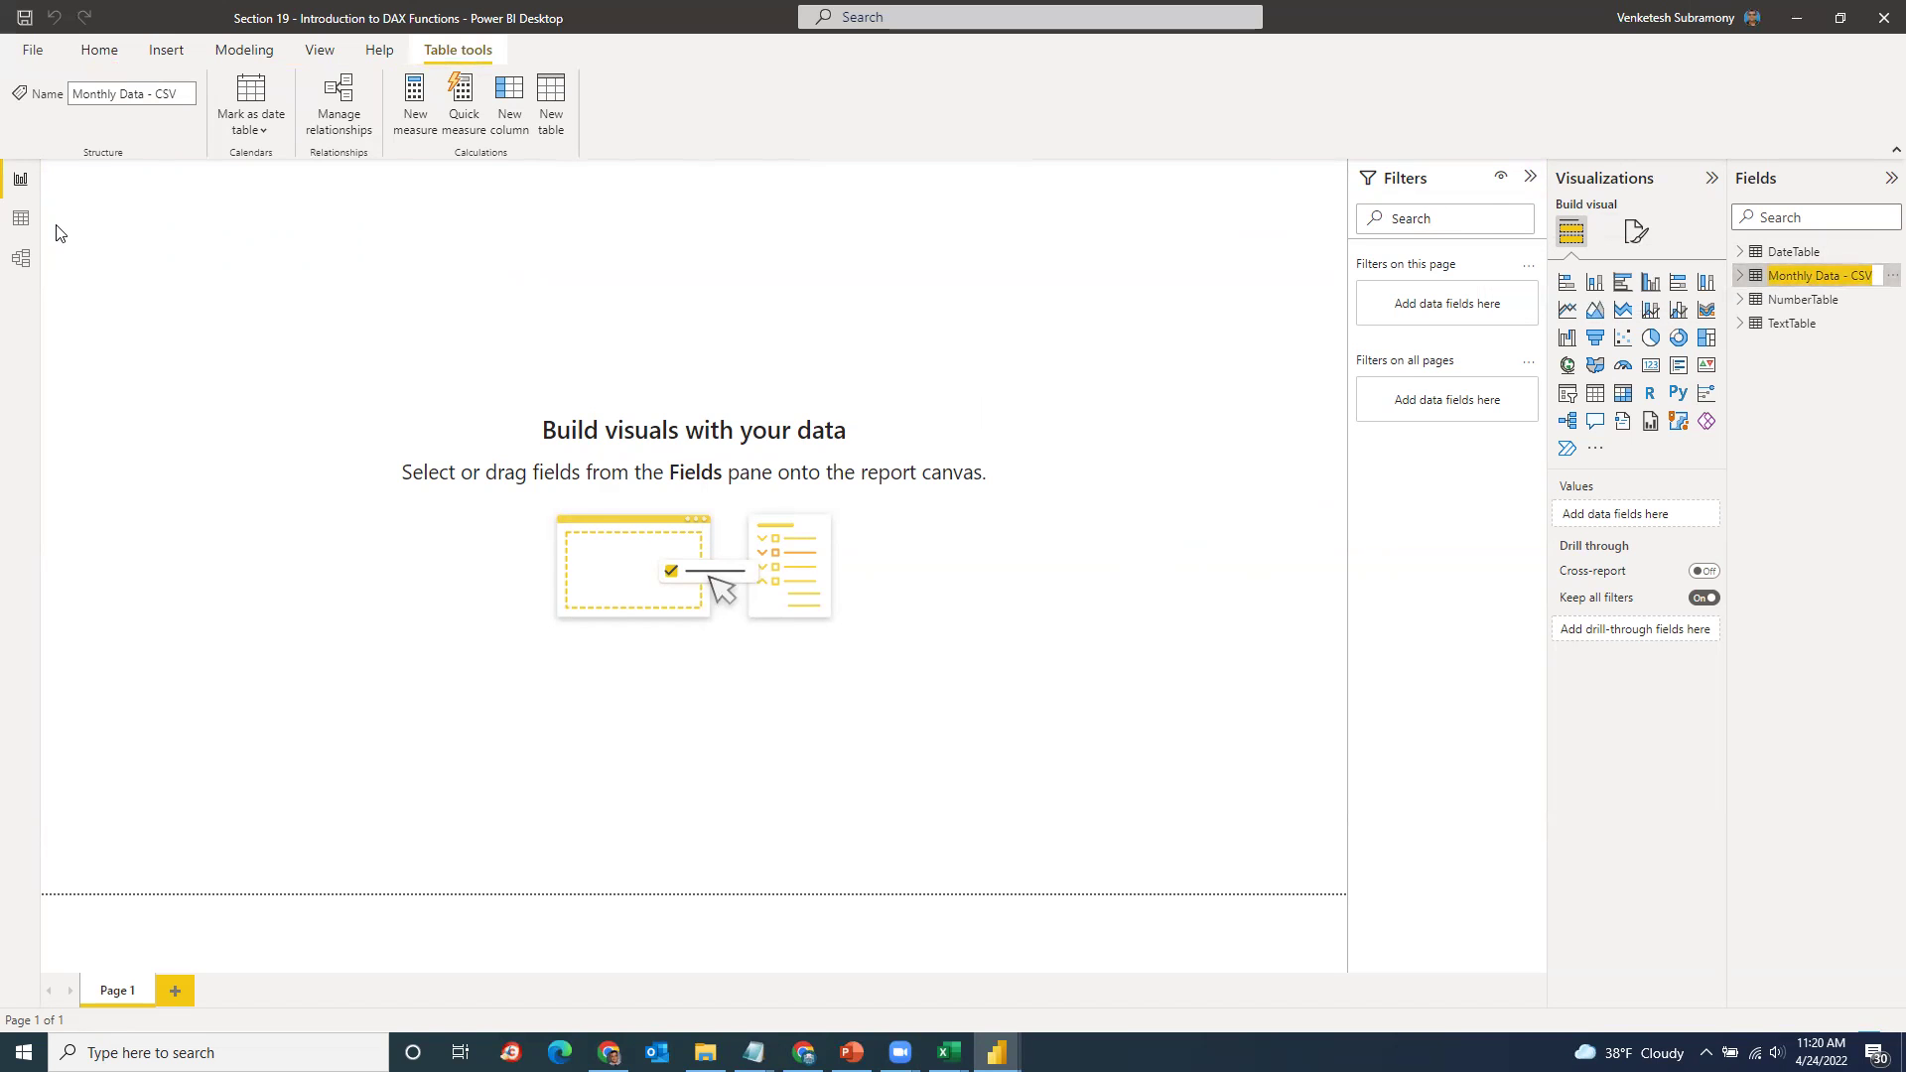
{"action": "left_click", "coordinate": [20, 219]}
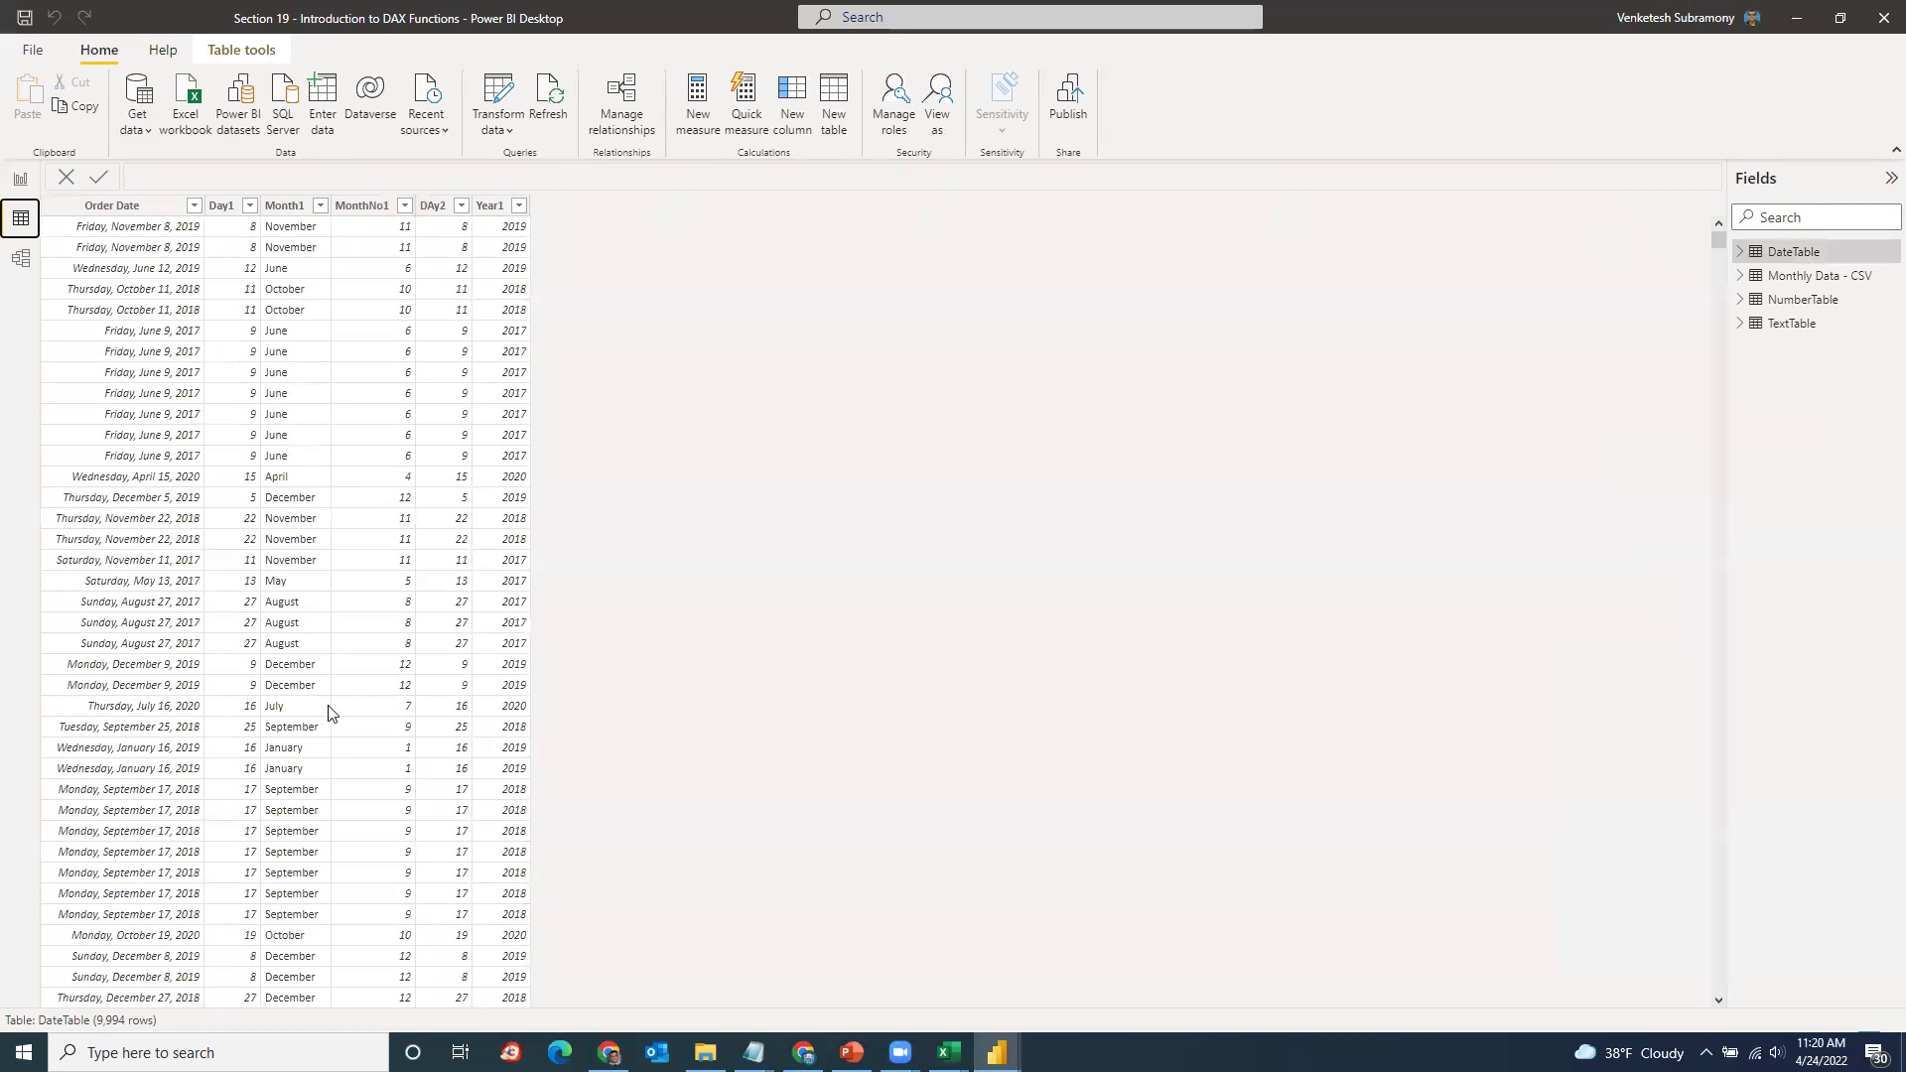
{"action": "scroll", "coordinate": [394, 822], "scroll_direction": "down", "scroll_amount": 20}
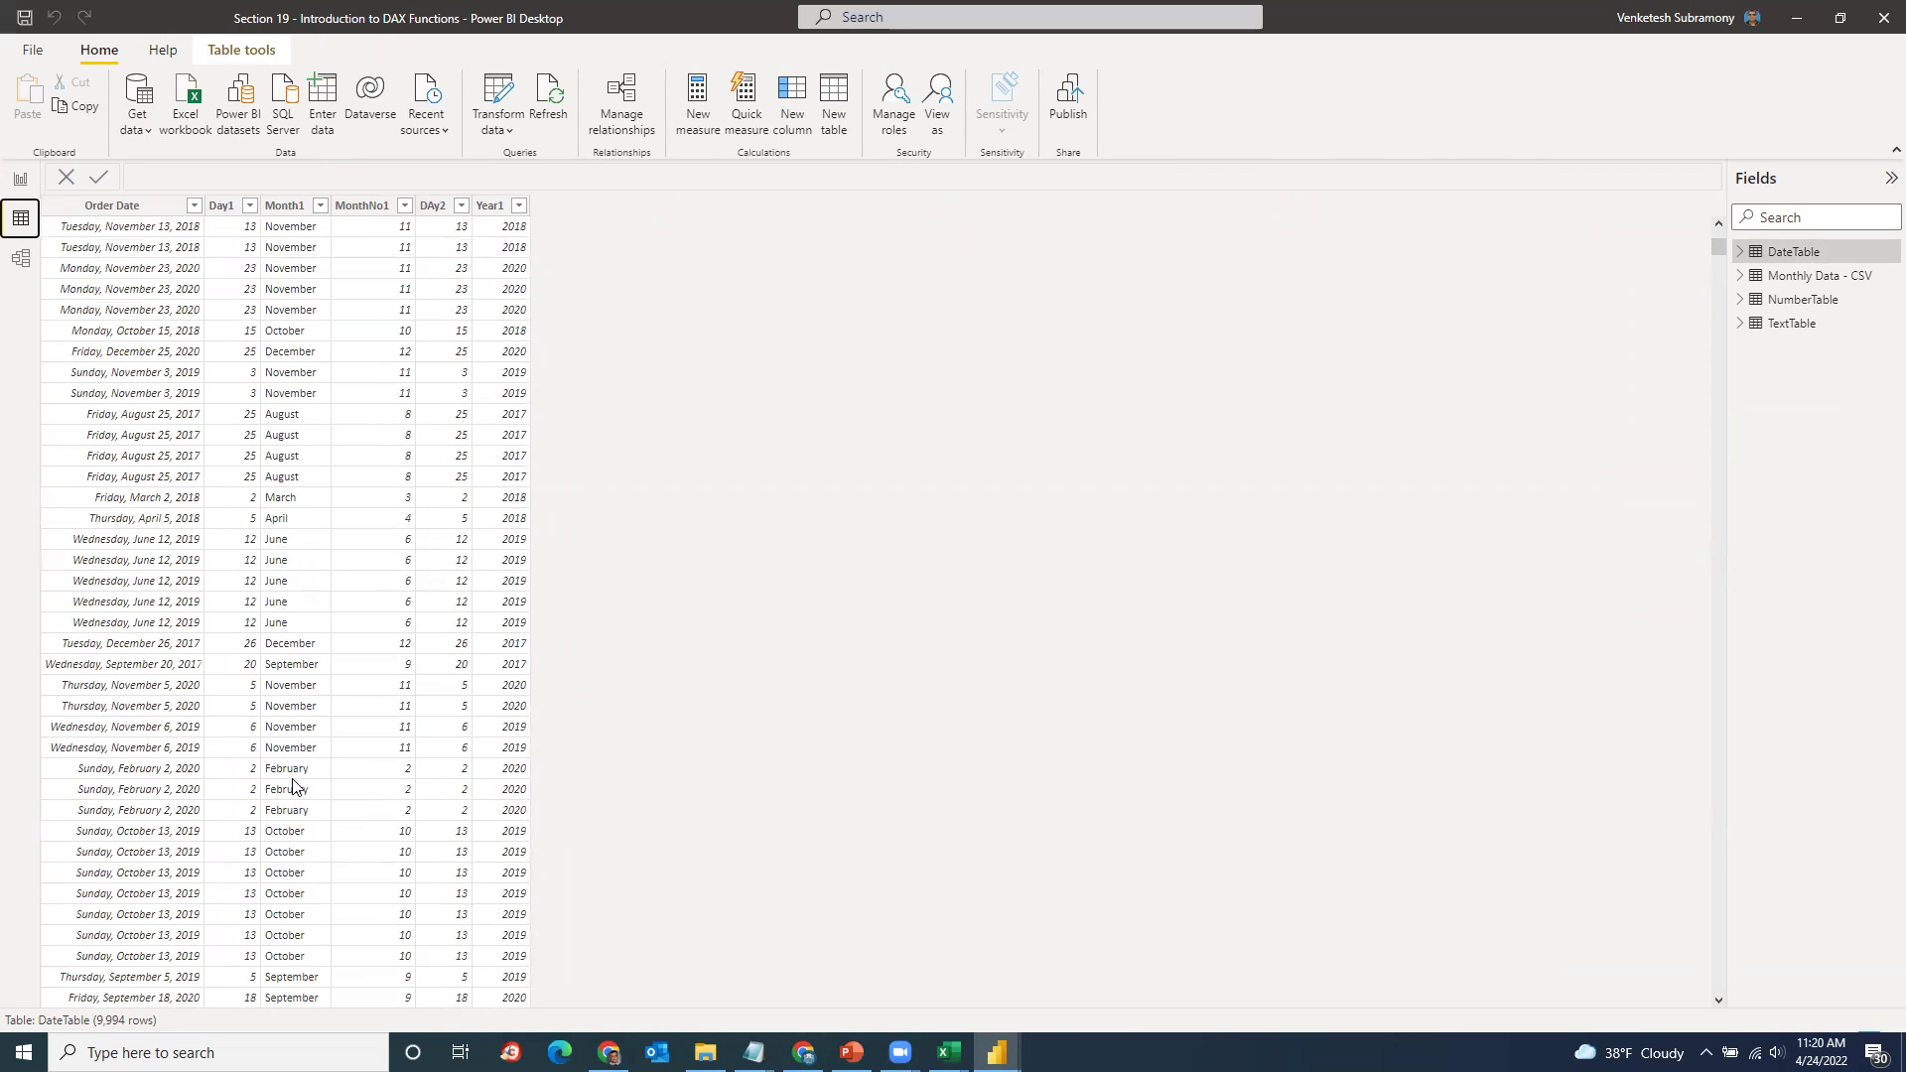
{"action": "left_click", "coordinate": [1763, 278]}
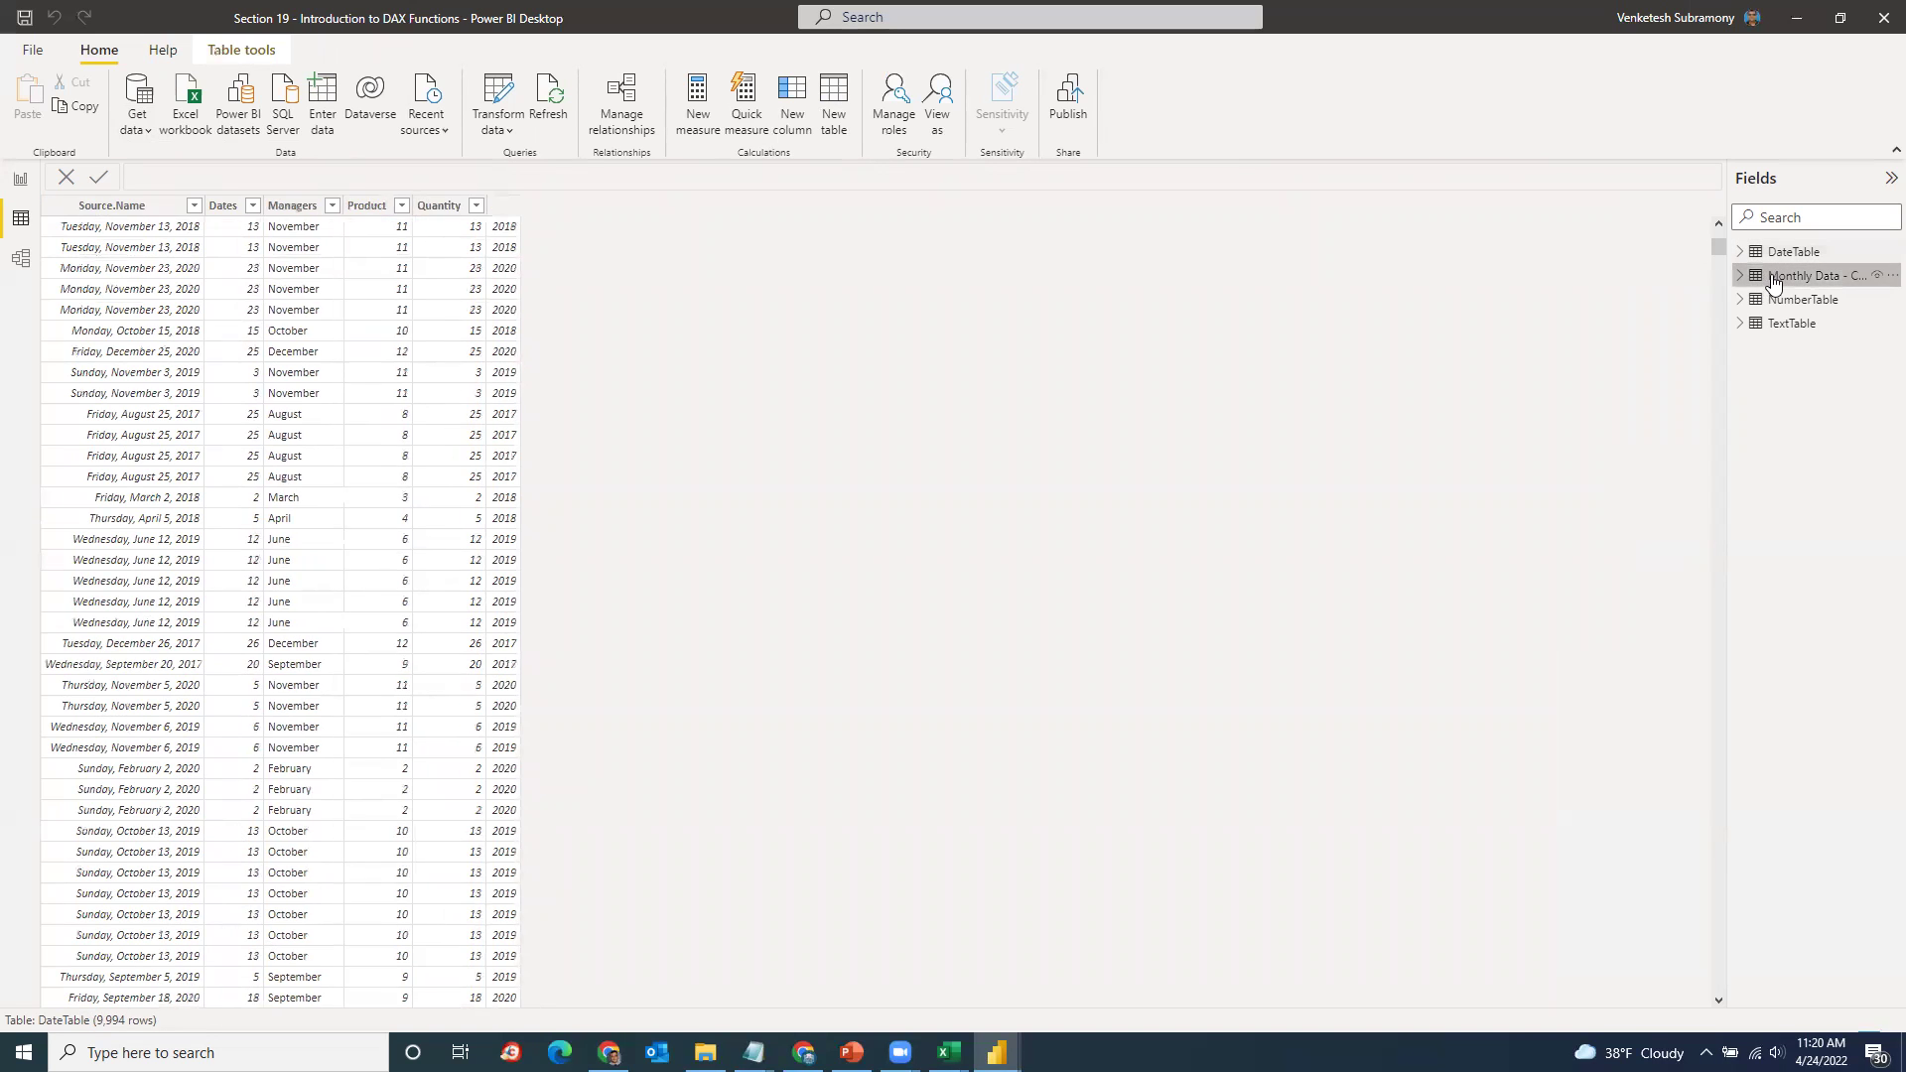
{"action": "scroll", "coordinate": [243, 730], "scroll_direction": "down", "scroll_amount": 5}
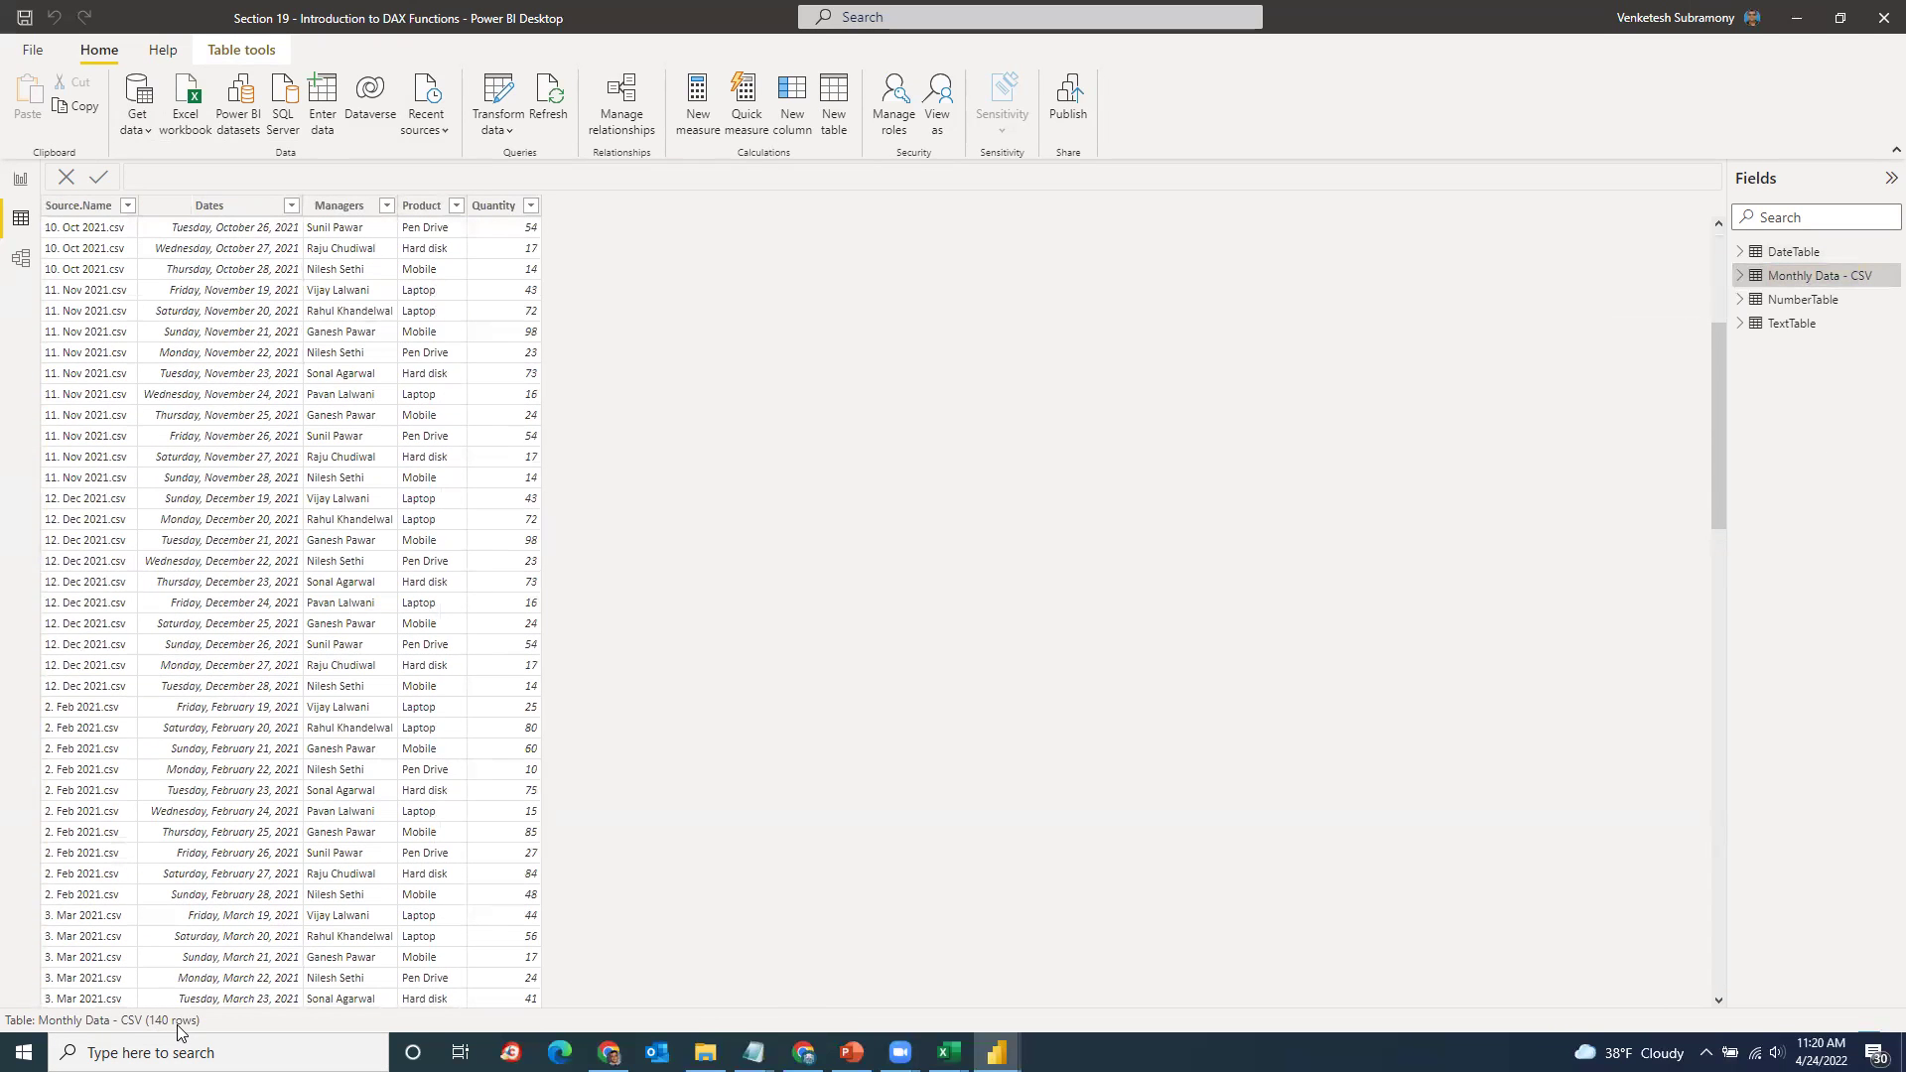
Step: Return to File Explorer and duplicate the 12. Dec 2021.csv file inside the Monthly Data - CSV folder
{"action": "key", "text": "alt+Tab"}
{"action": "left_click", "coordinate": [616, 493]}
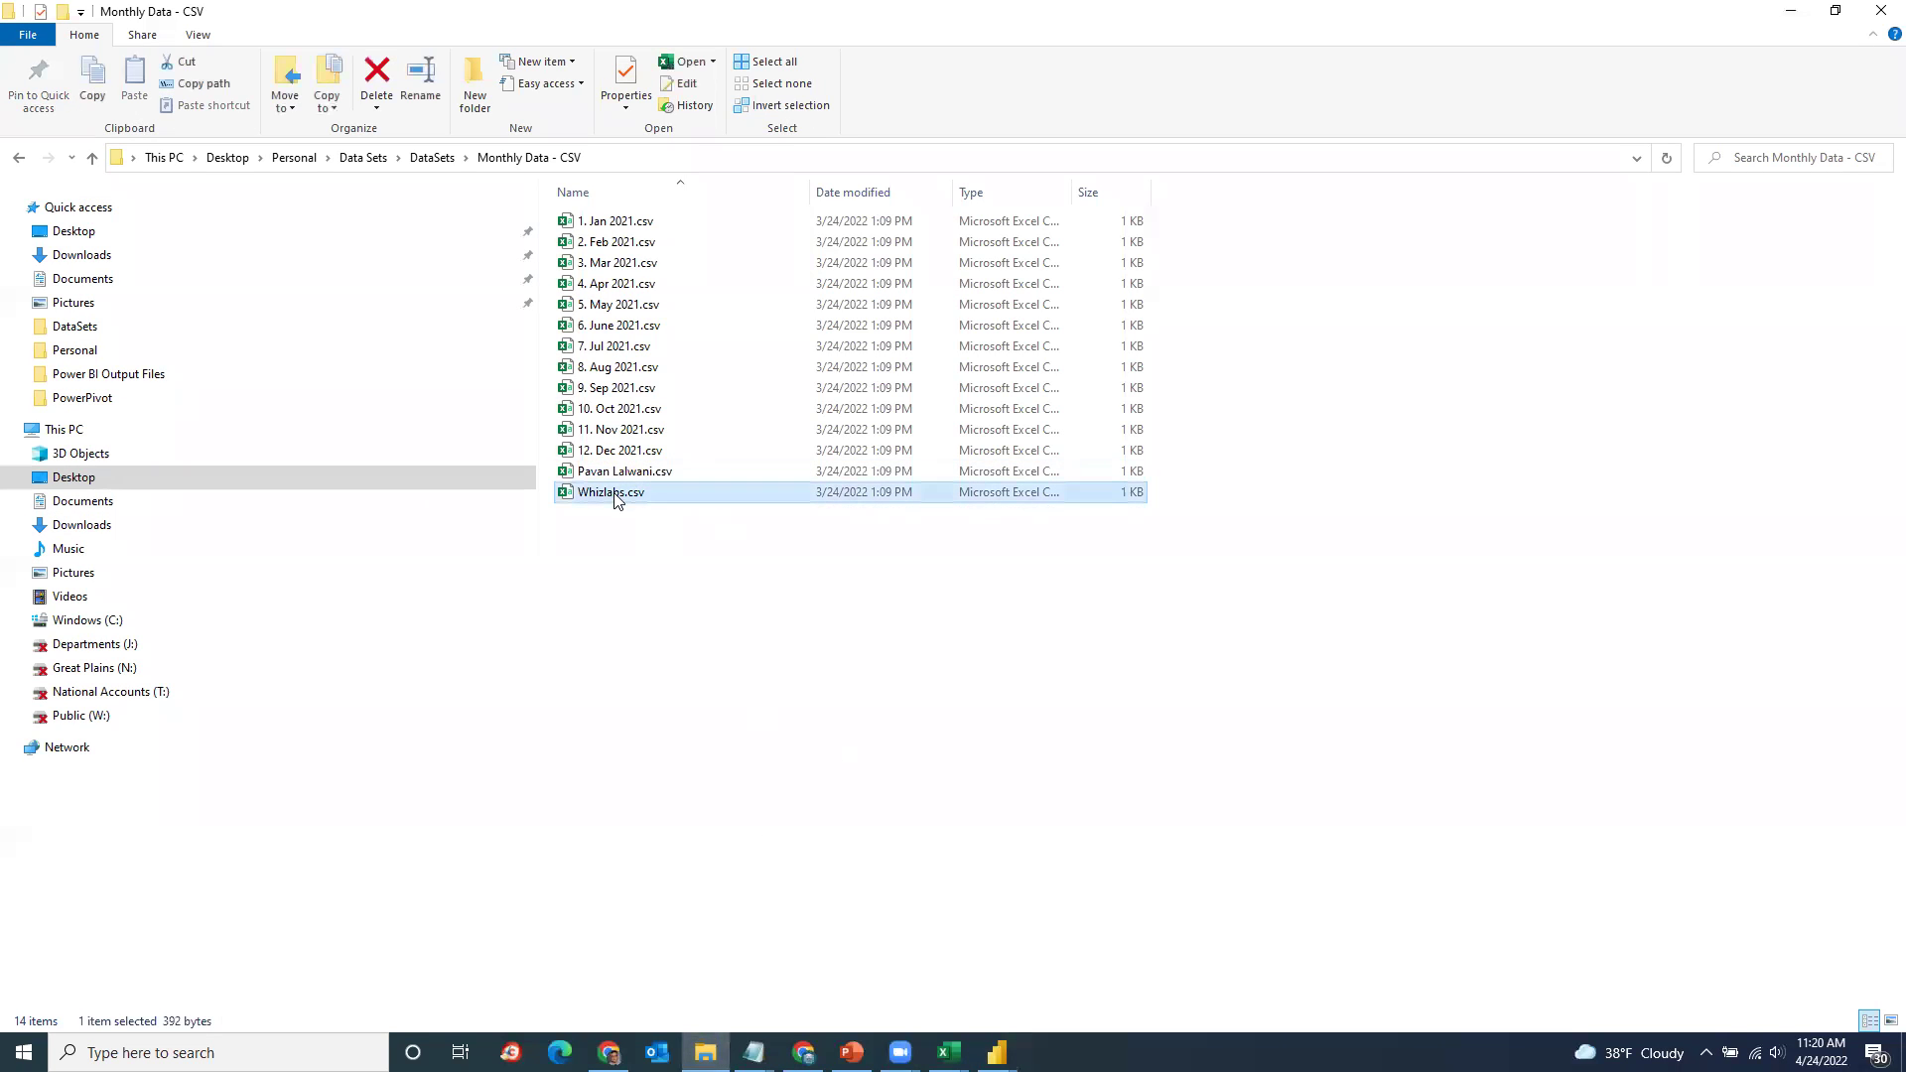
{"action": "left_click", "coordinate": [595, 455]}
{"action": "key", "text": "ctrl+c"}
{"action": "key", "text": "ctrl+v"}
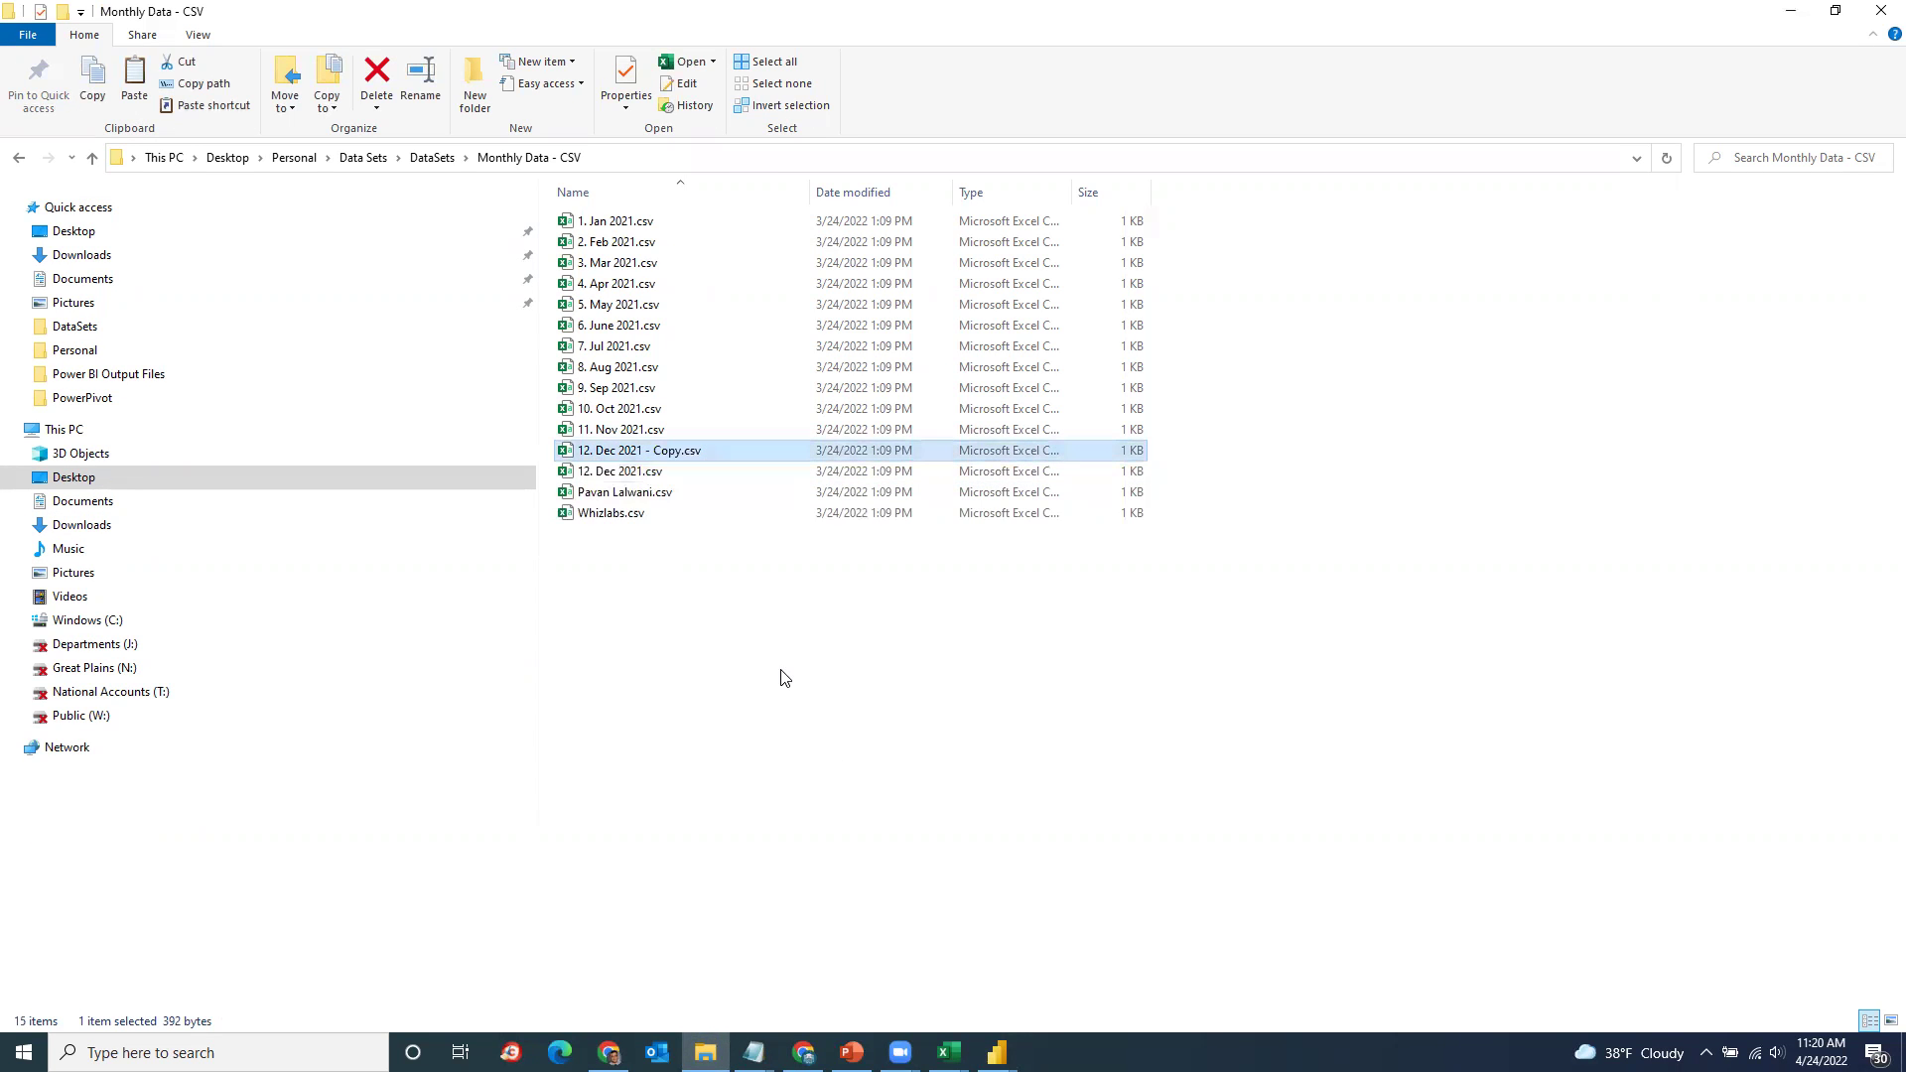
Step: Rename the 12. Dec 2021 - Copy.csv file in the Monthly Data - CSV folder with the presenter's short name
{"action": "right_click", "coordinate": [654, 455]}
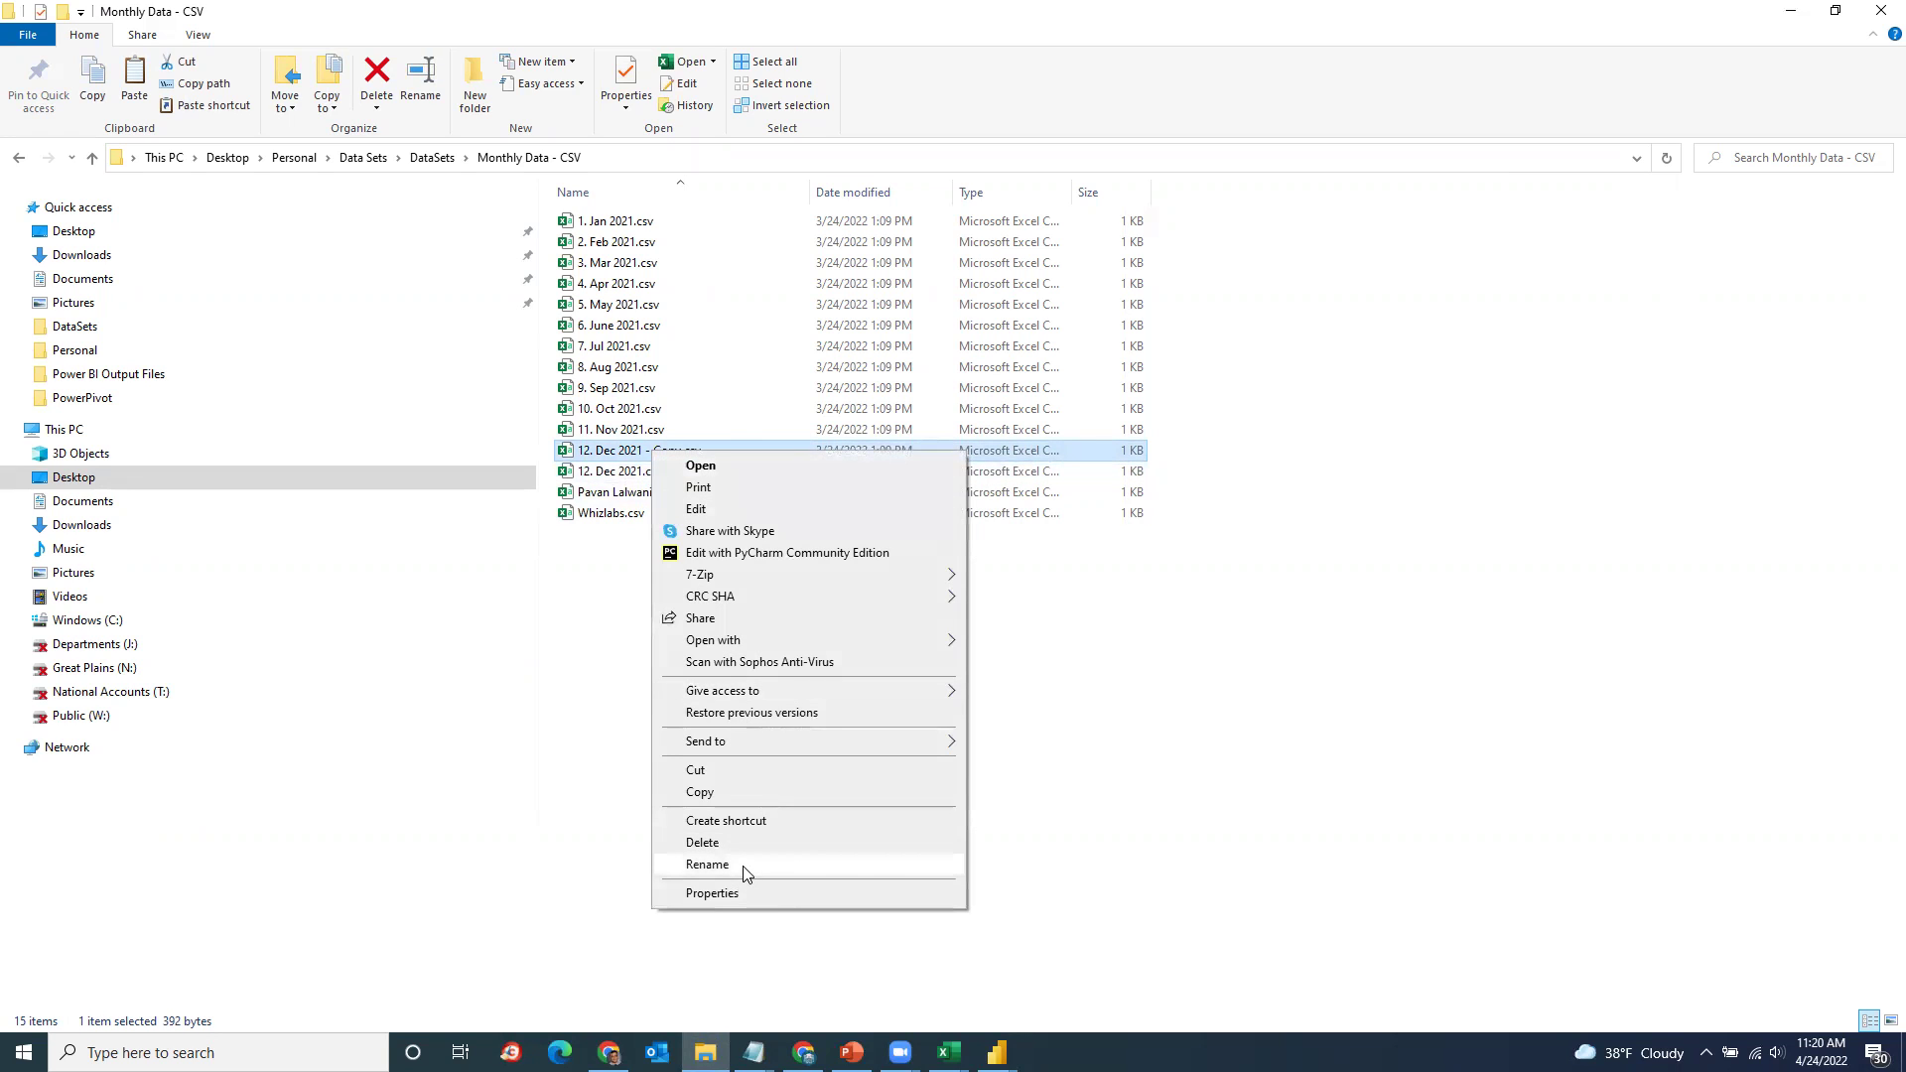
{"action": "left_click", "coordinate": [707, 865]}
{"action": "type", "text": "Venky"}
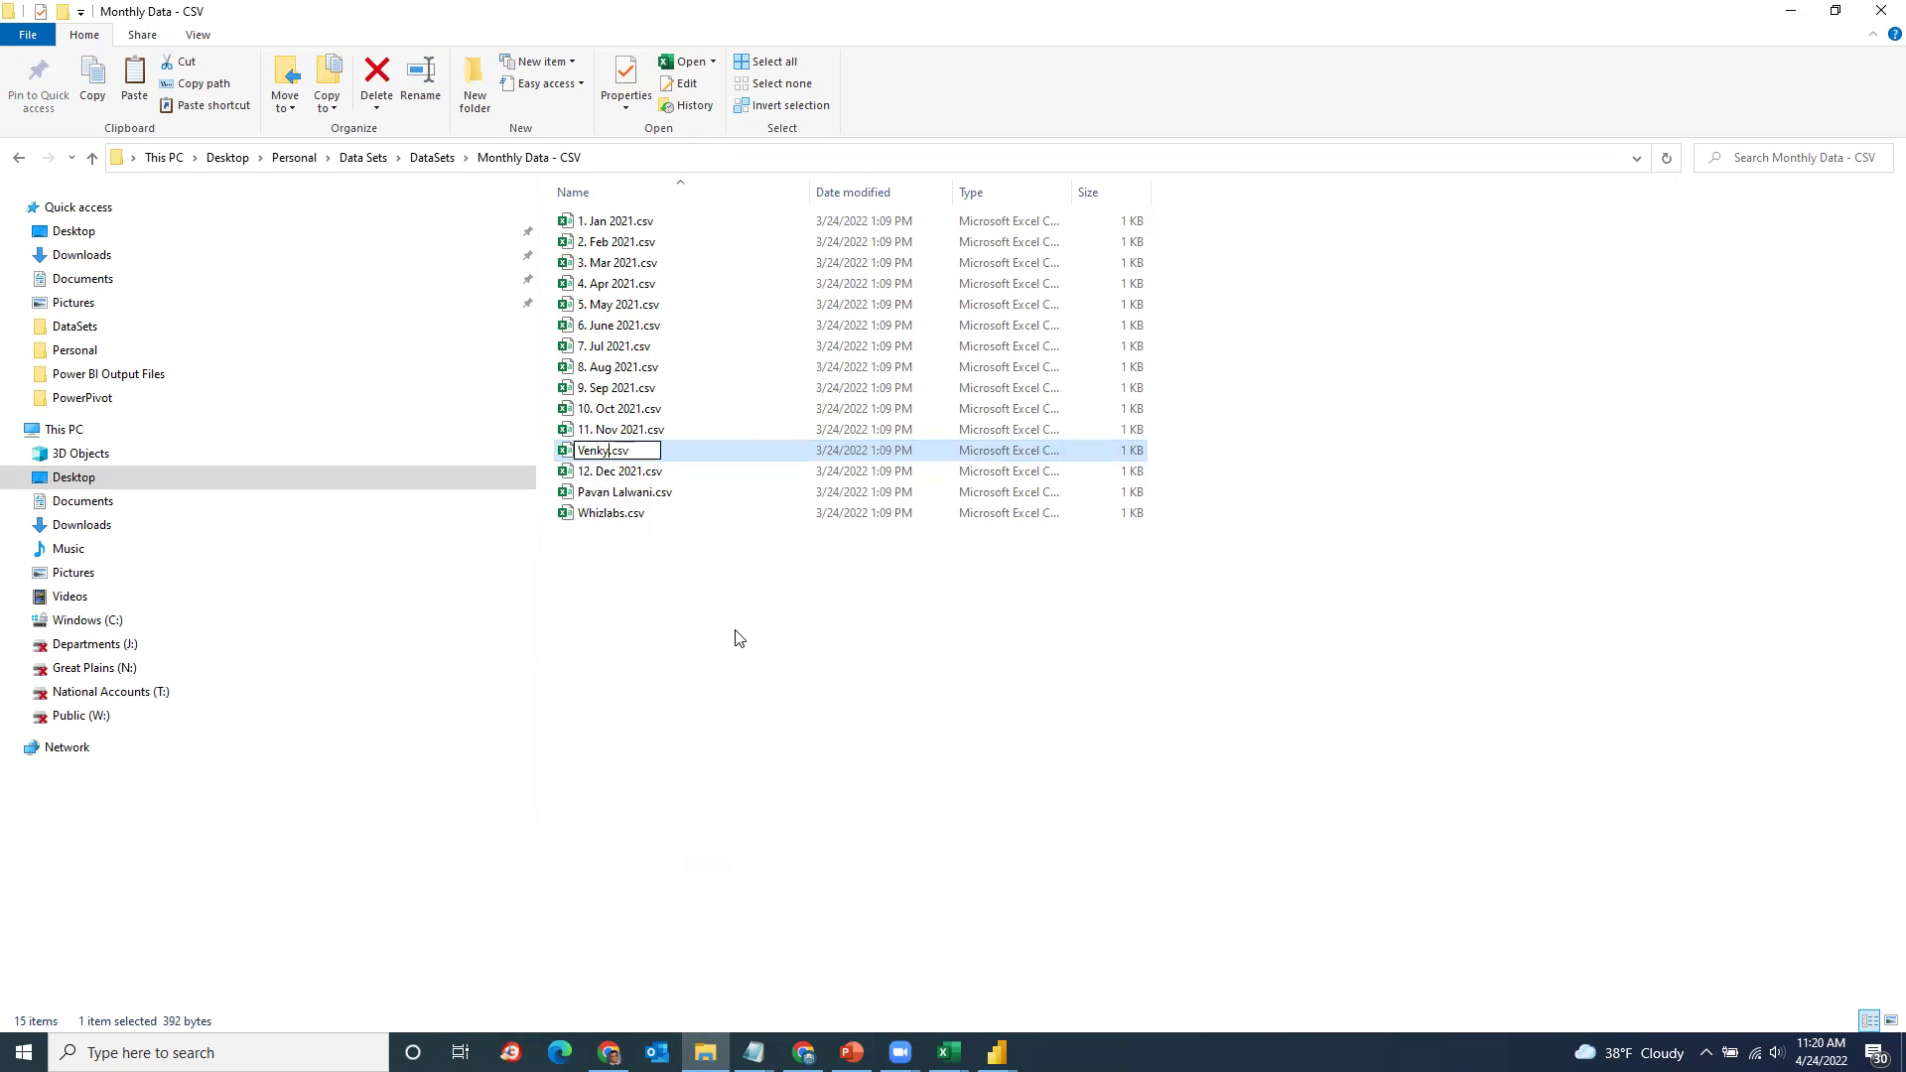
{"action": "key", "text": "Return"}
Step: Switch to Power BI Desktop, refresh the data to include the added CSV file, and check it against the source folder
{"action": "key", "text": "alt+Tab"}
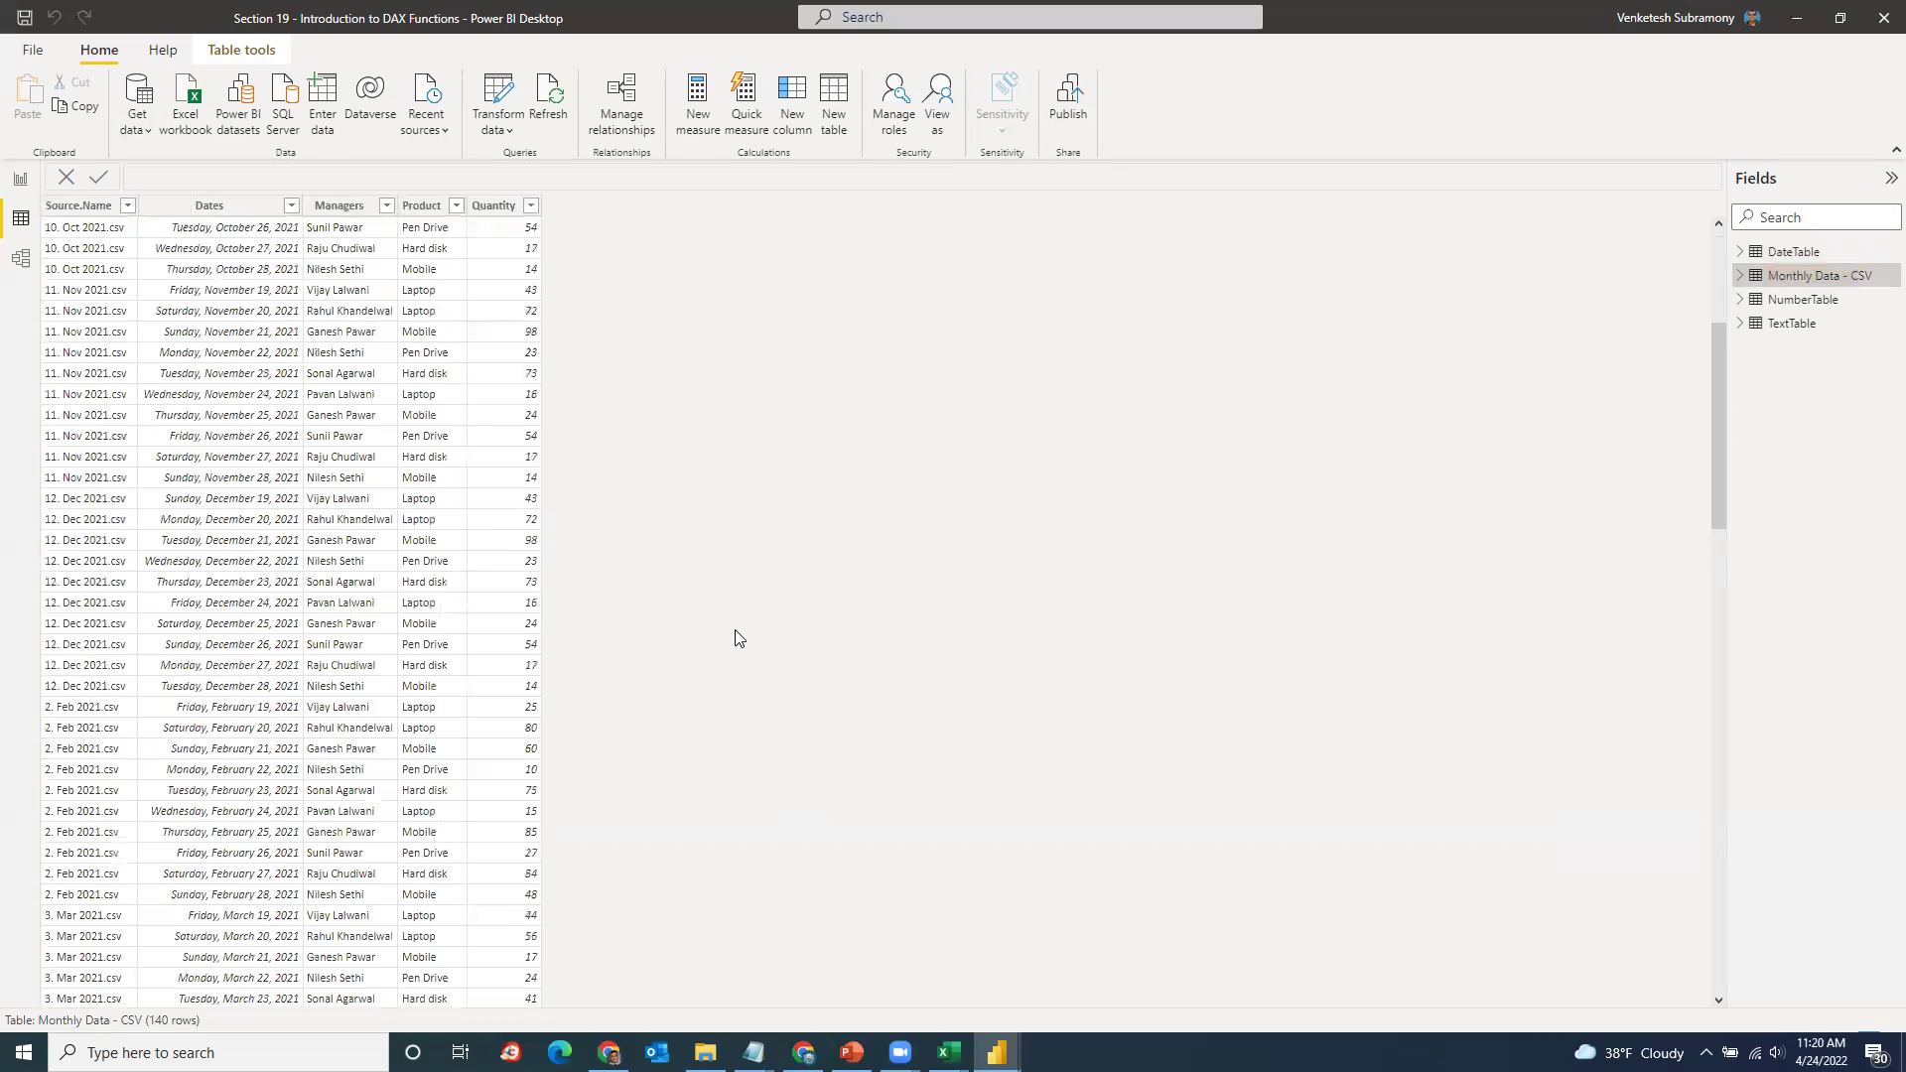
{"action": "left_click", "coordinate": [554, 94]}
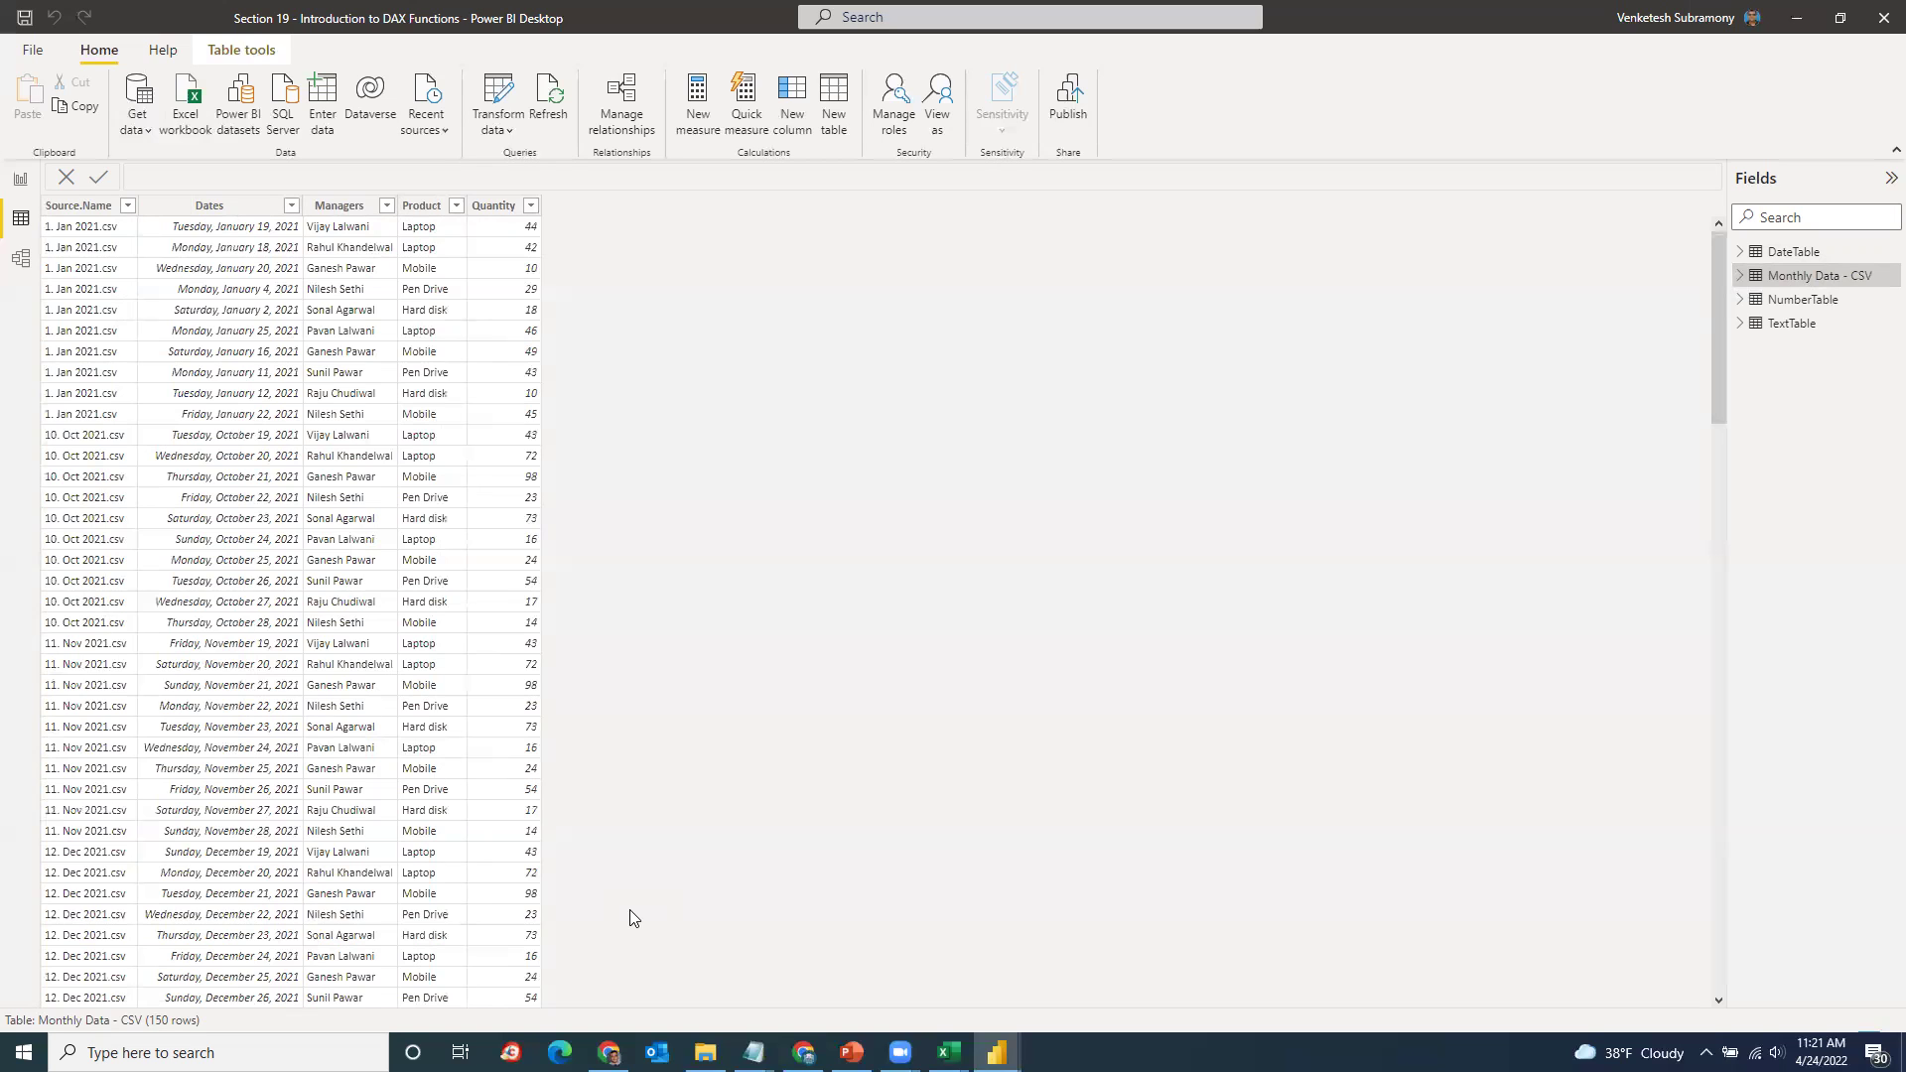
{"action": "left_click", "coordinate": [705, 1052]}
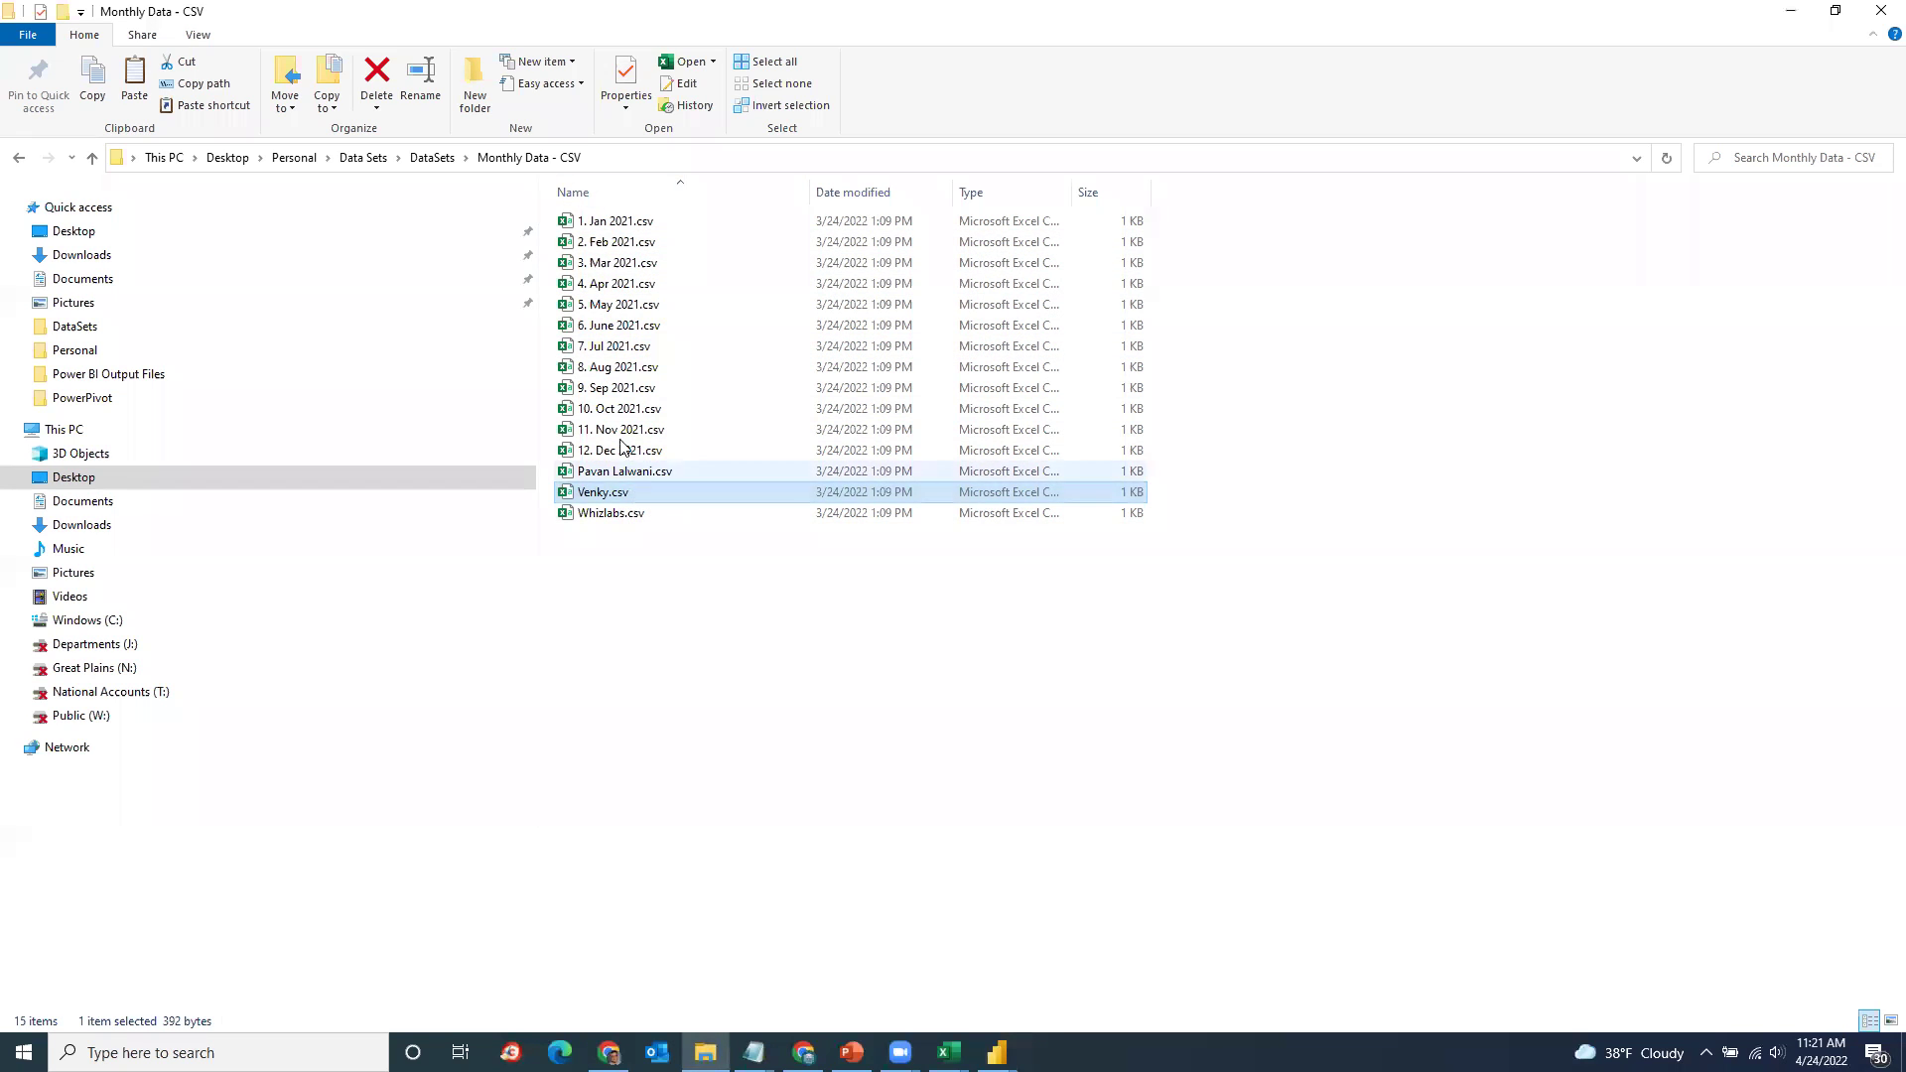
{"action": "left_click", "coordinate": [1790, 11]}
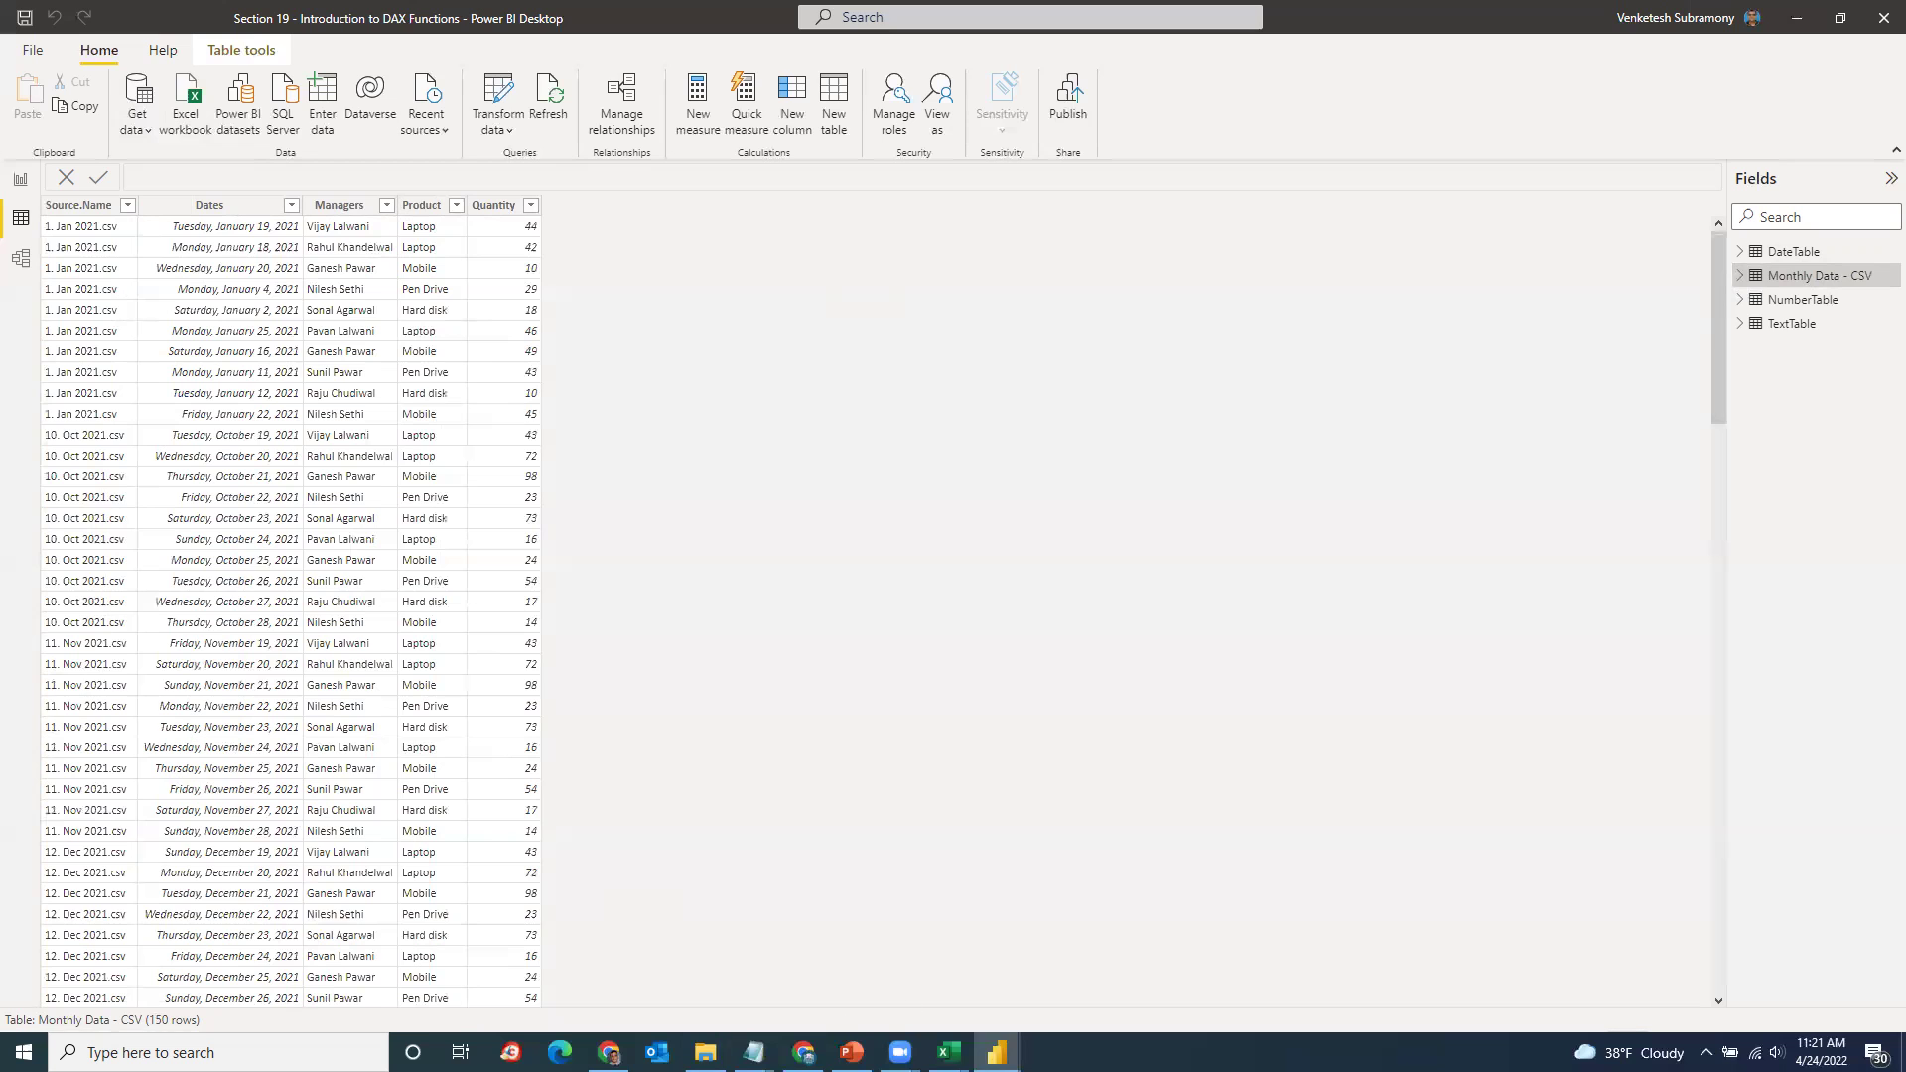
Step: Switch to Excel to view Sheet1 of Book2, and revisit the Monthly Data - CSV folder in File Explorer
{"action": "mouse_move", "coordinate": [948, 1052]}
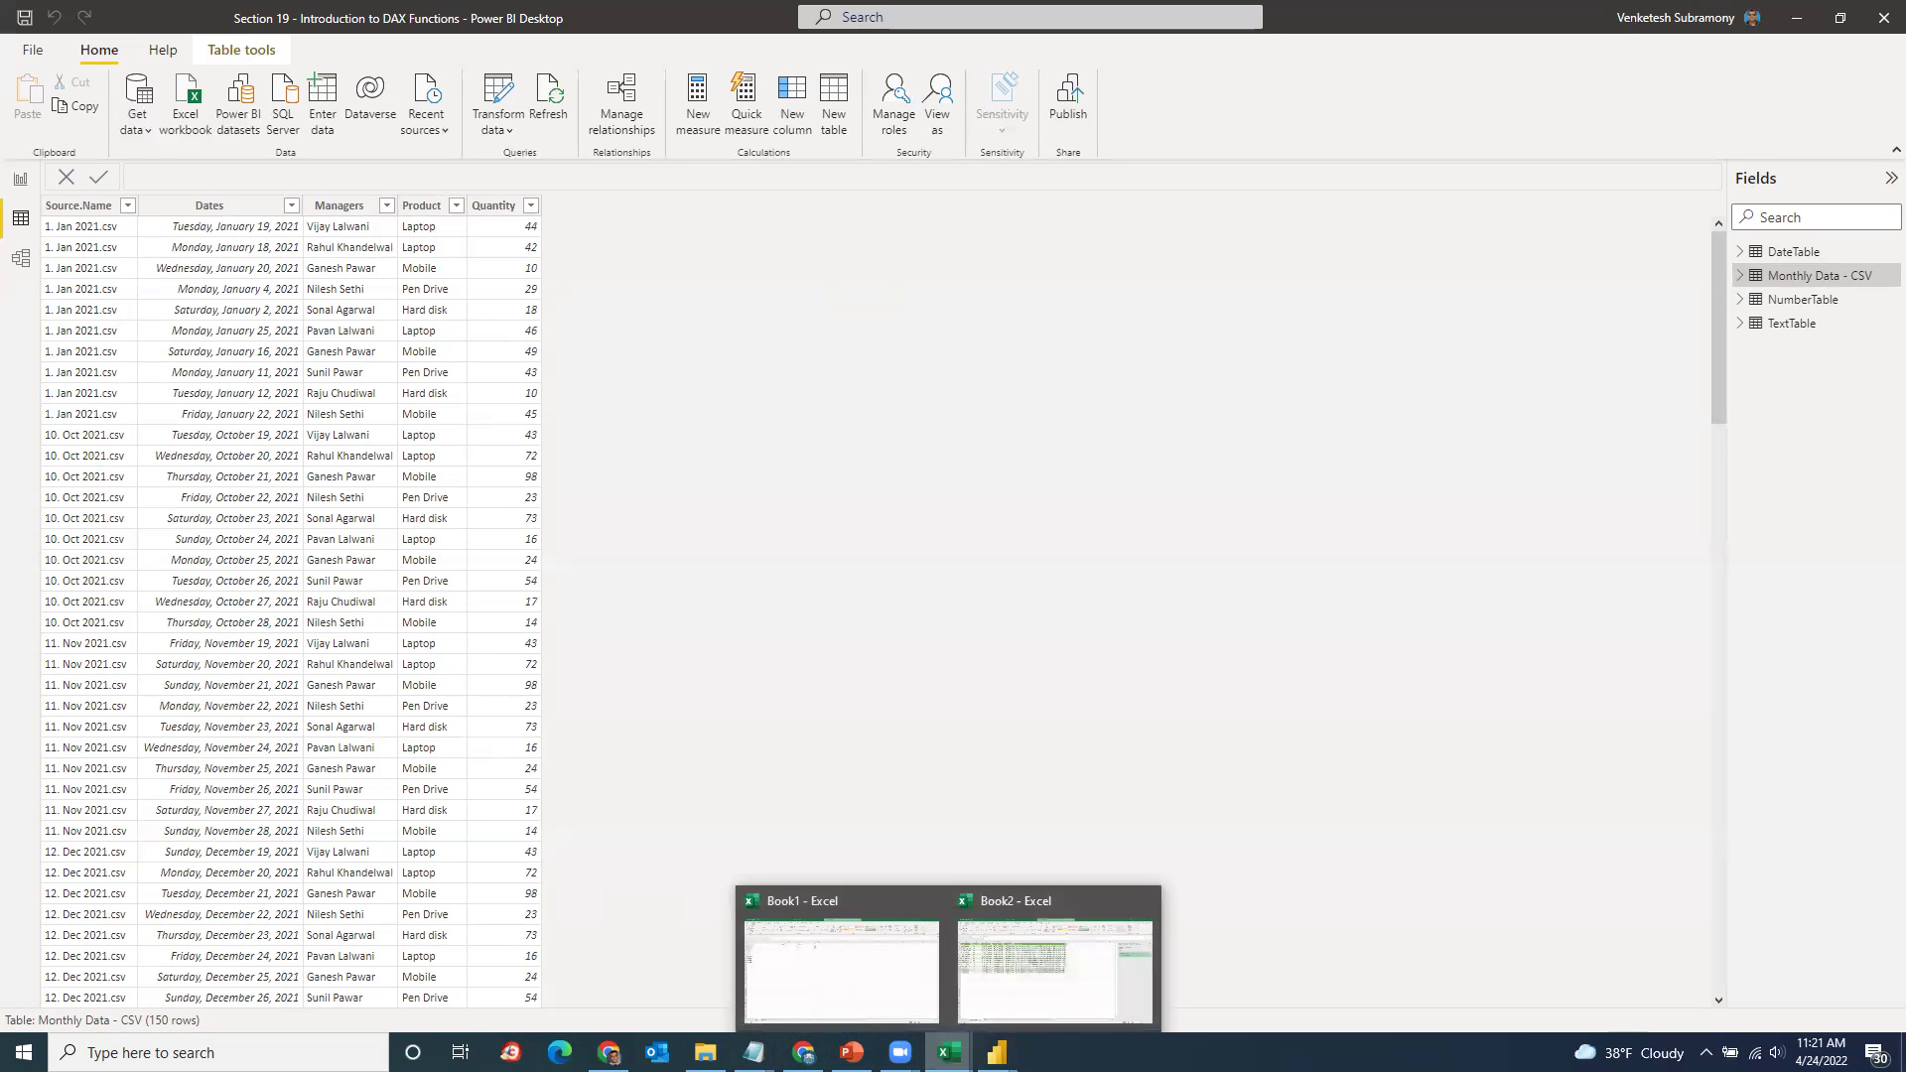
{"action": "left_click", "coordinate": [971, 992]}
{"action": "left_click", "coordinate": [276, 996]}
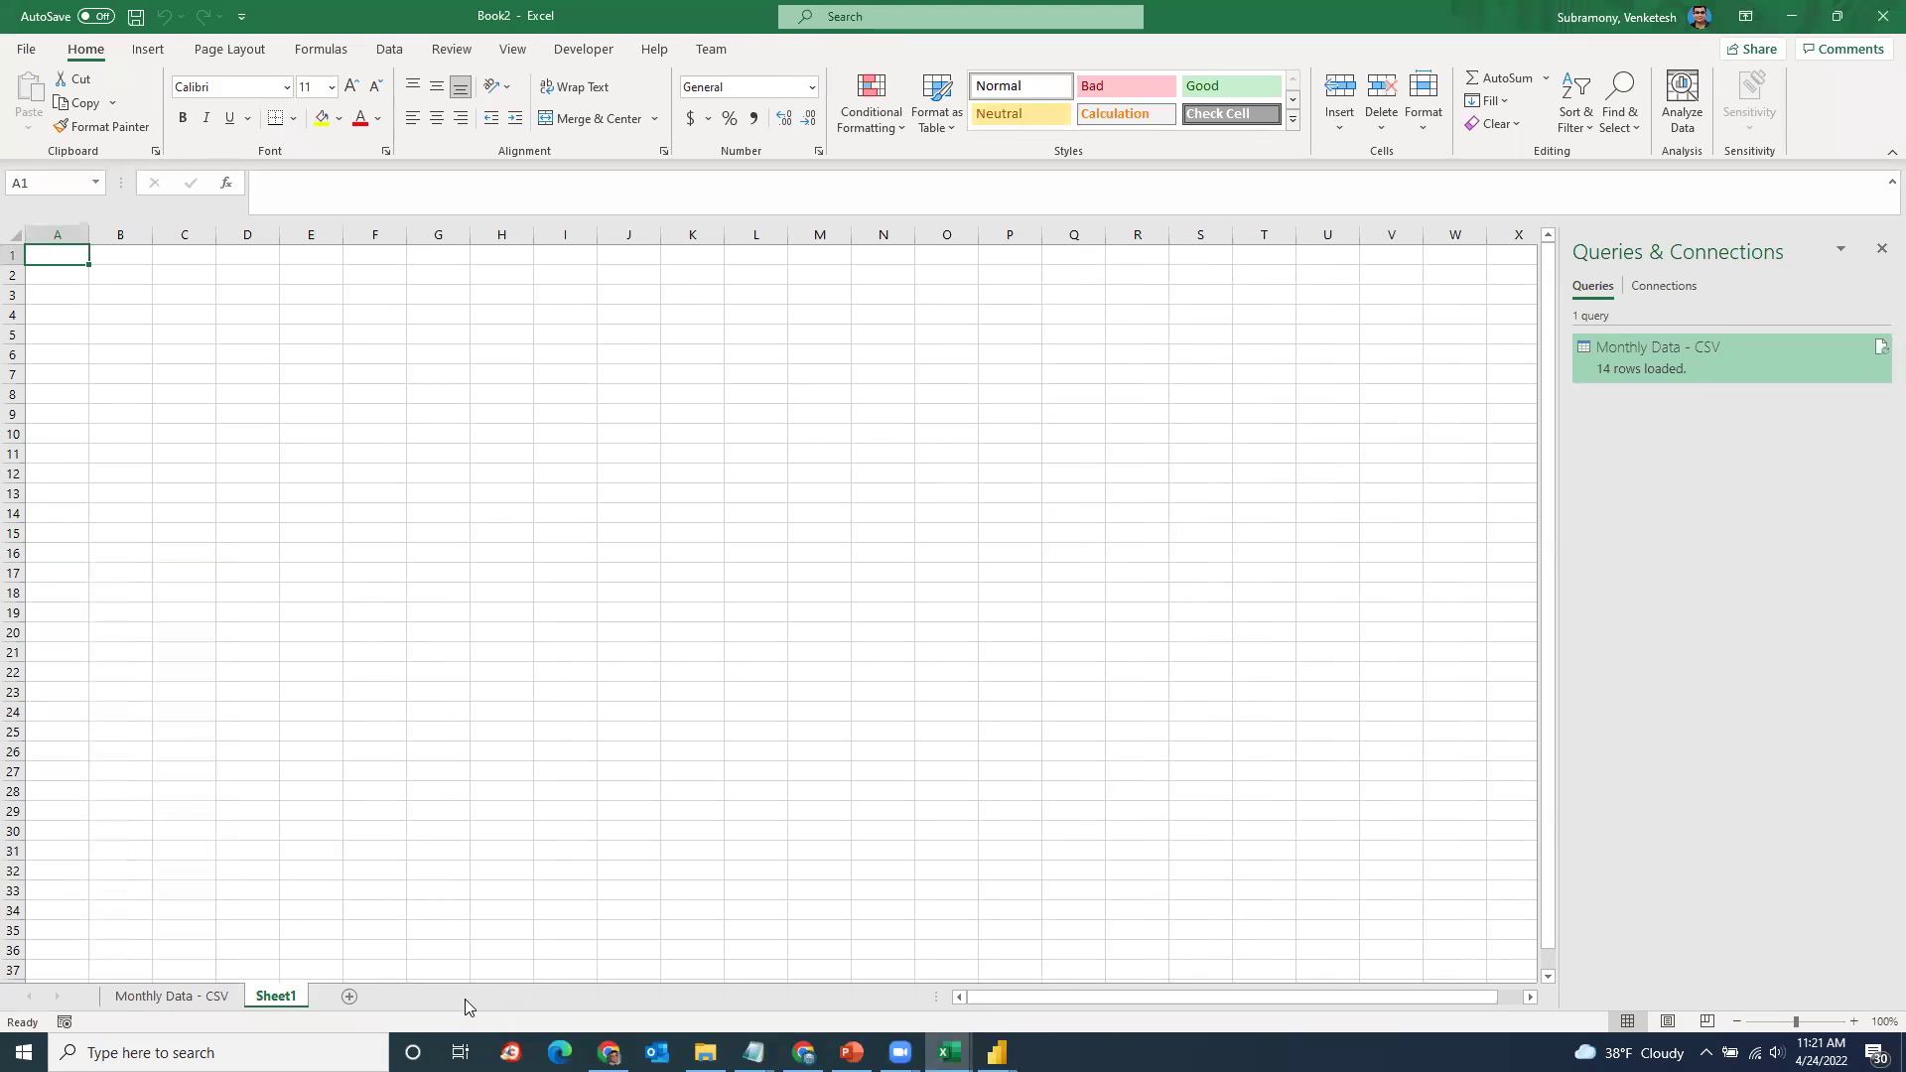
{"action": "key", "text": "alt+Tab"}
{"action": "key", "text": "alt+Tab"}
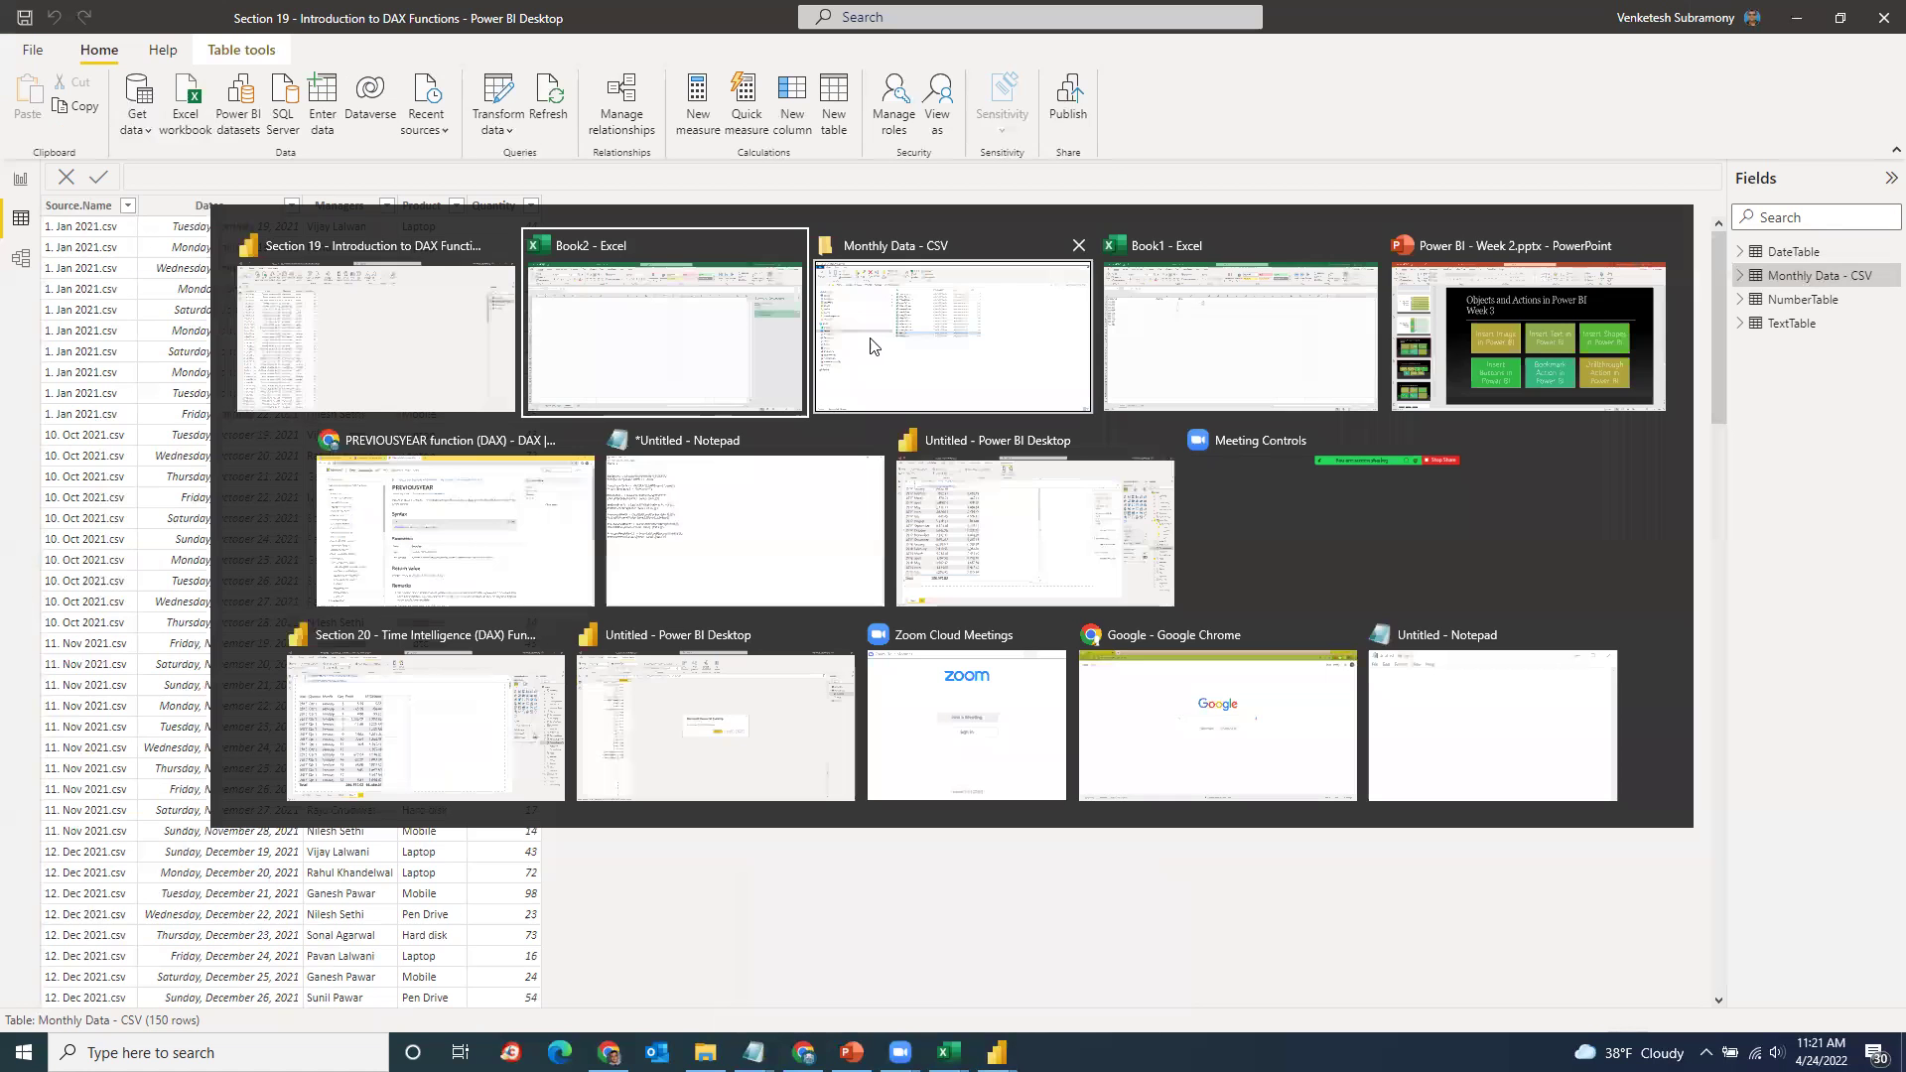
{"action": "left_click", "coordinate": [876, 343]}
{"action": "key", "text": "alt+Tab"}
Step: In Power BI Desktop, connect to the Append Tables in Same Excel File.xlsx workbook and try selecting several of its tables for import
{"action": "left_click", "coordinate": [199, 104]}
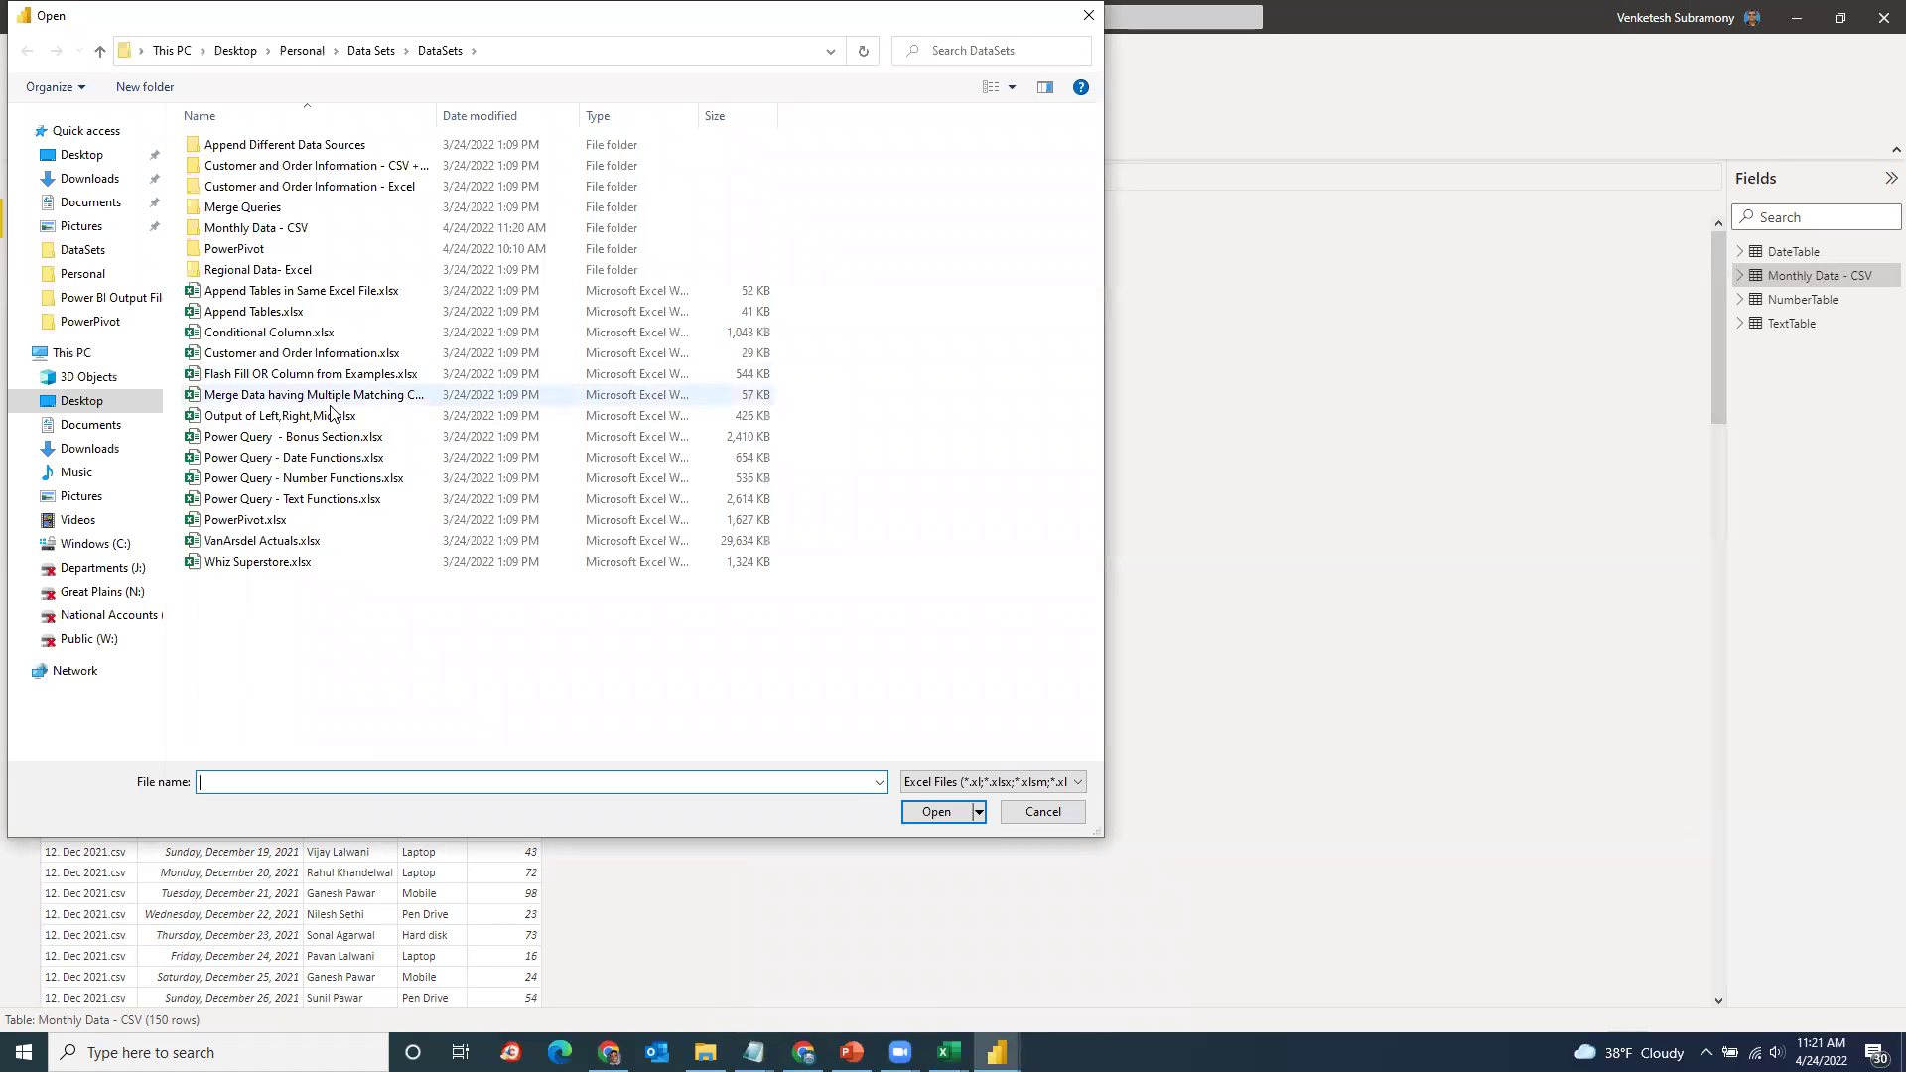
{"action": "double_click", "coordinate": [289, 294]}
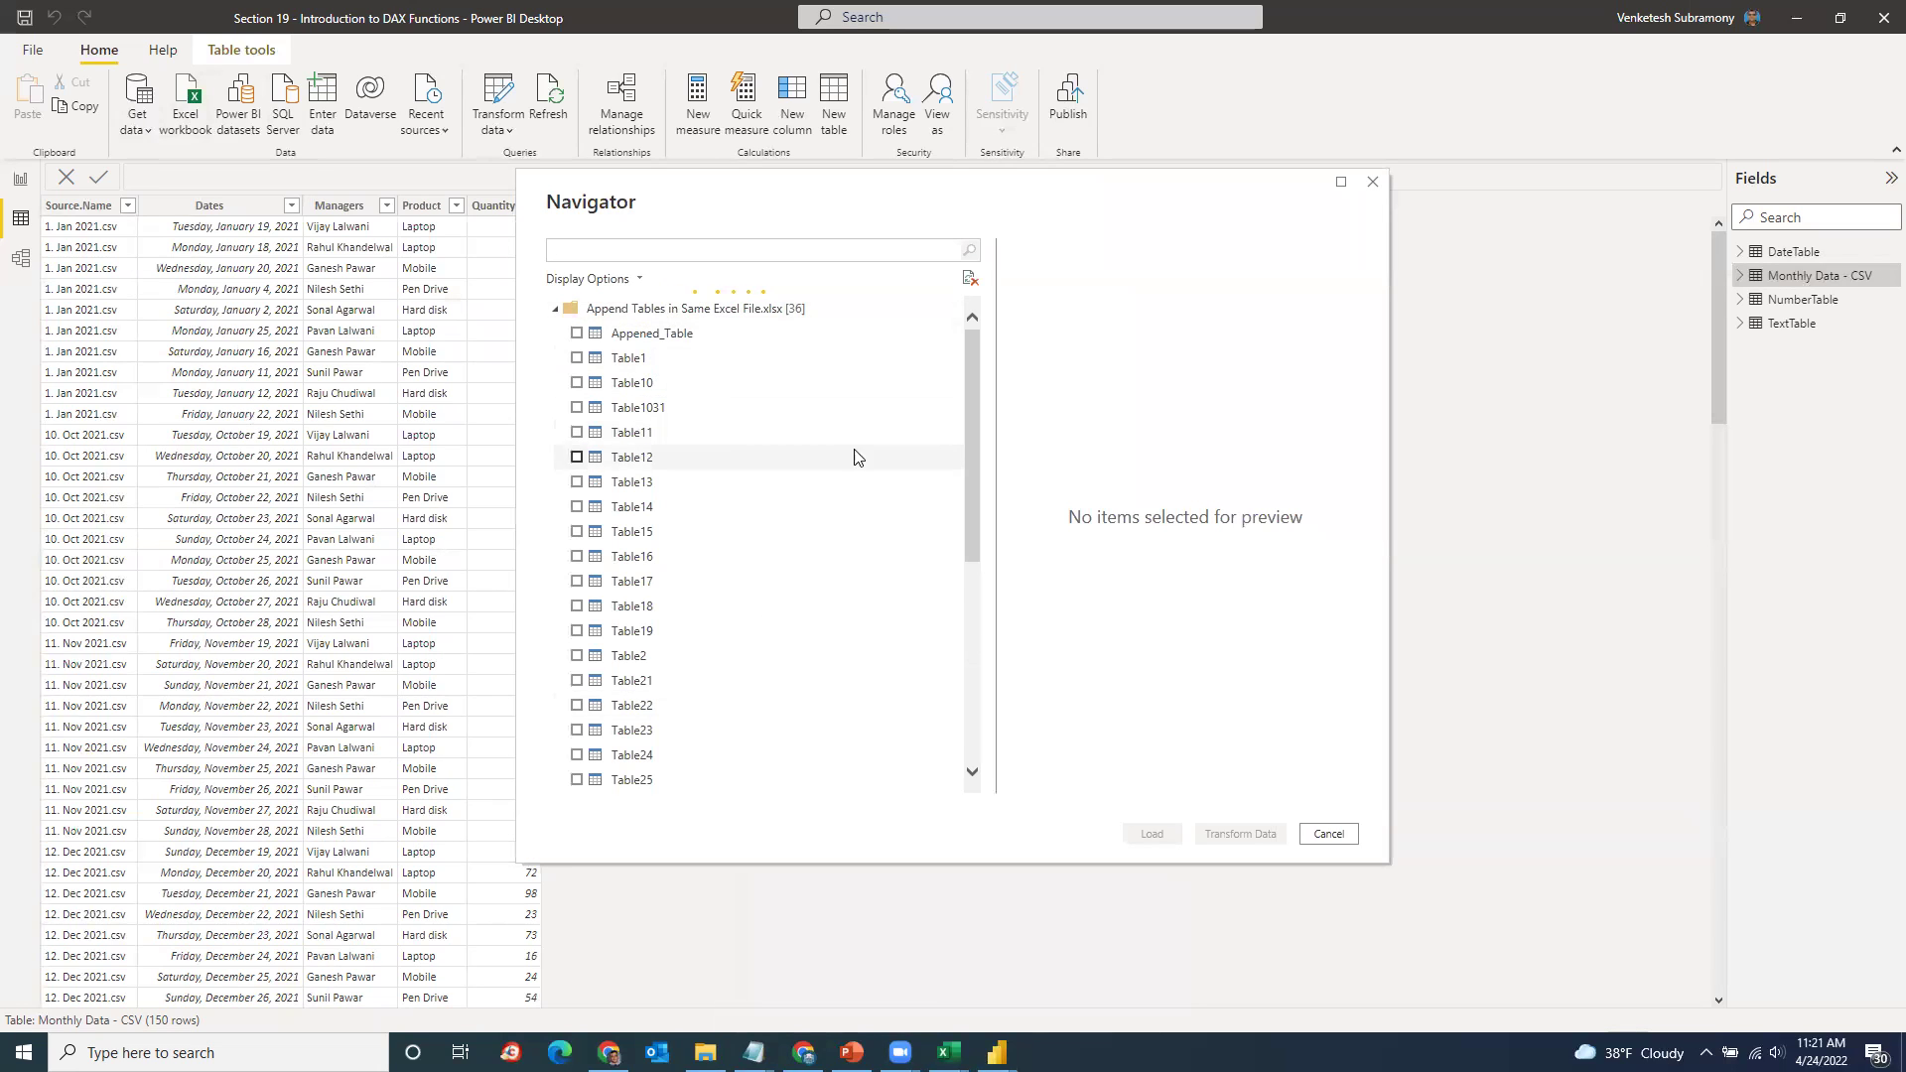
{"action": "left_click_drag", "start_coordinate": [973, 427], "coordinate": [974, 369]}
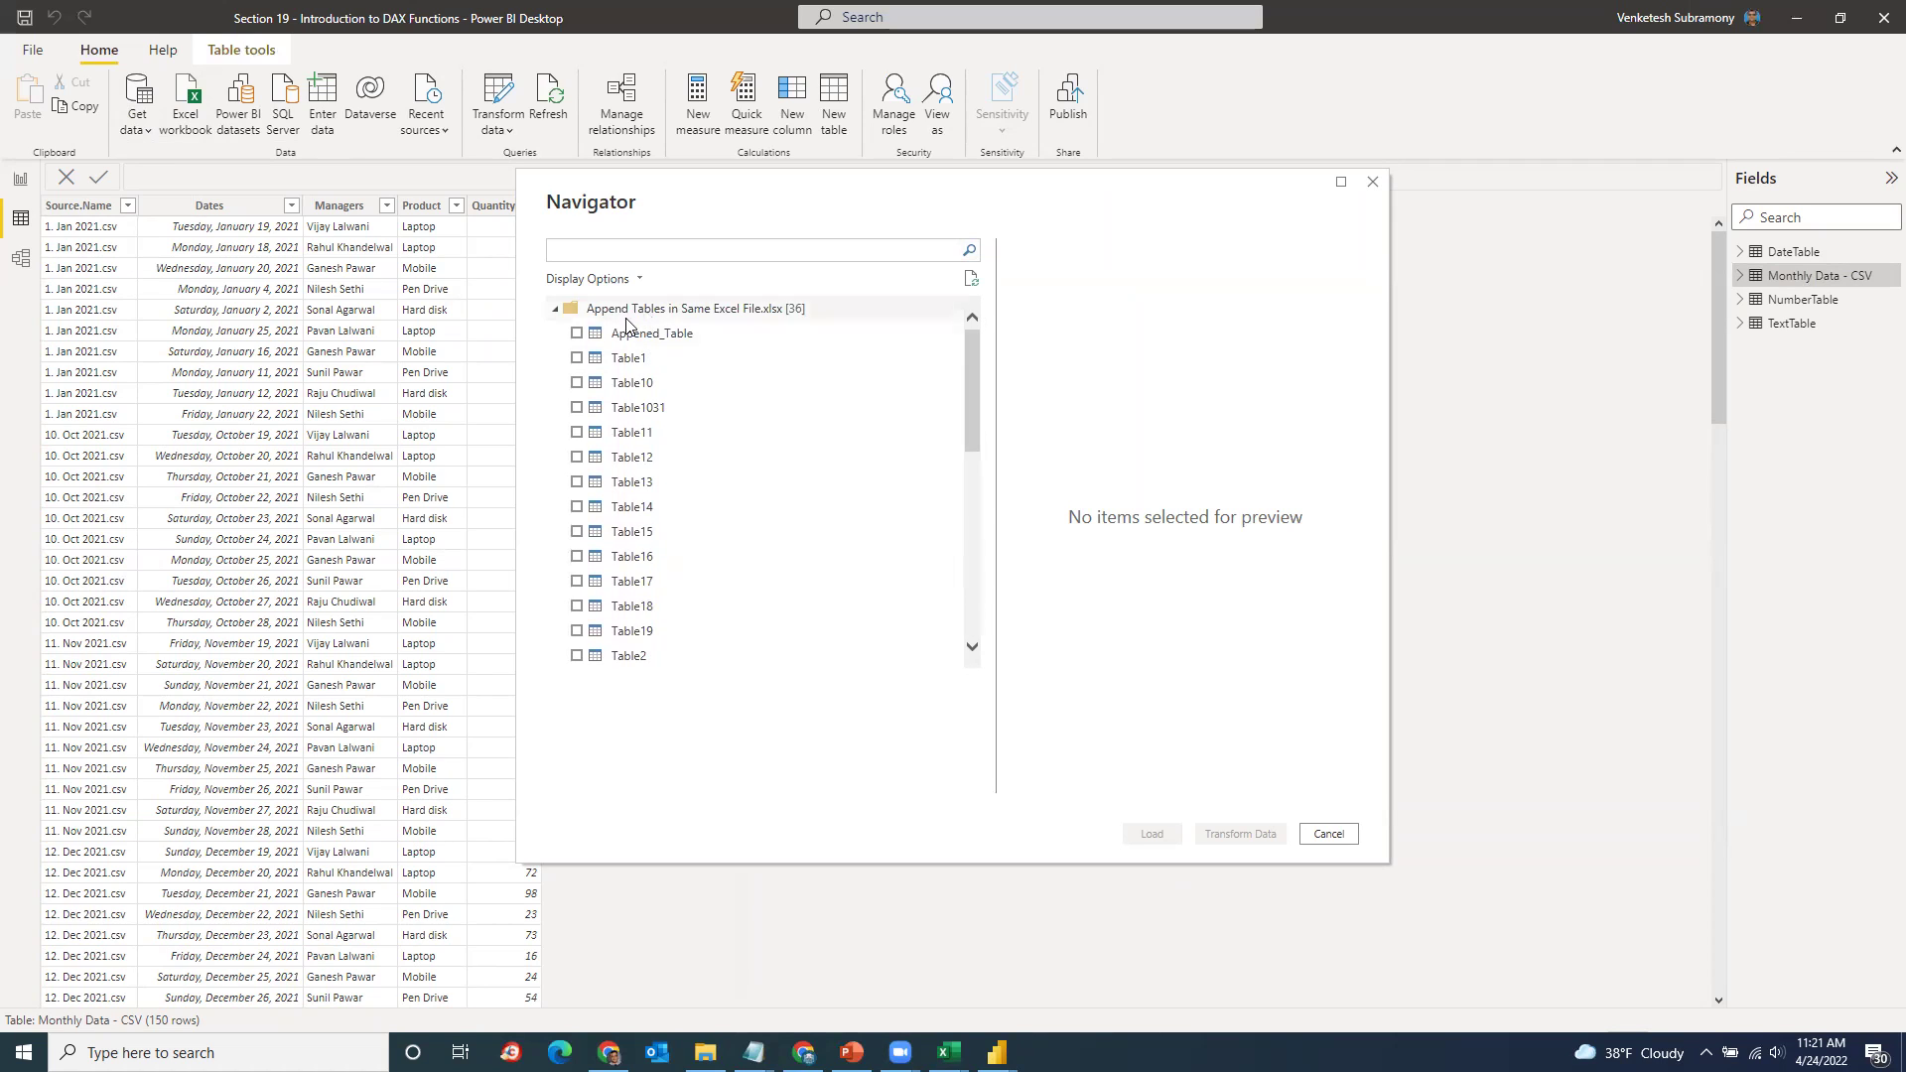
{"action": "left_click", "coordinate": [576, 358]}
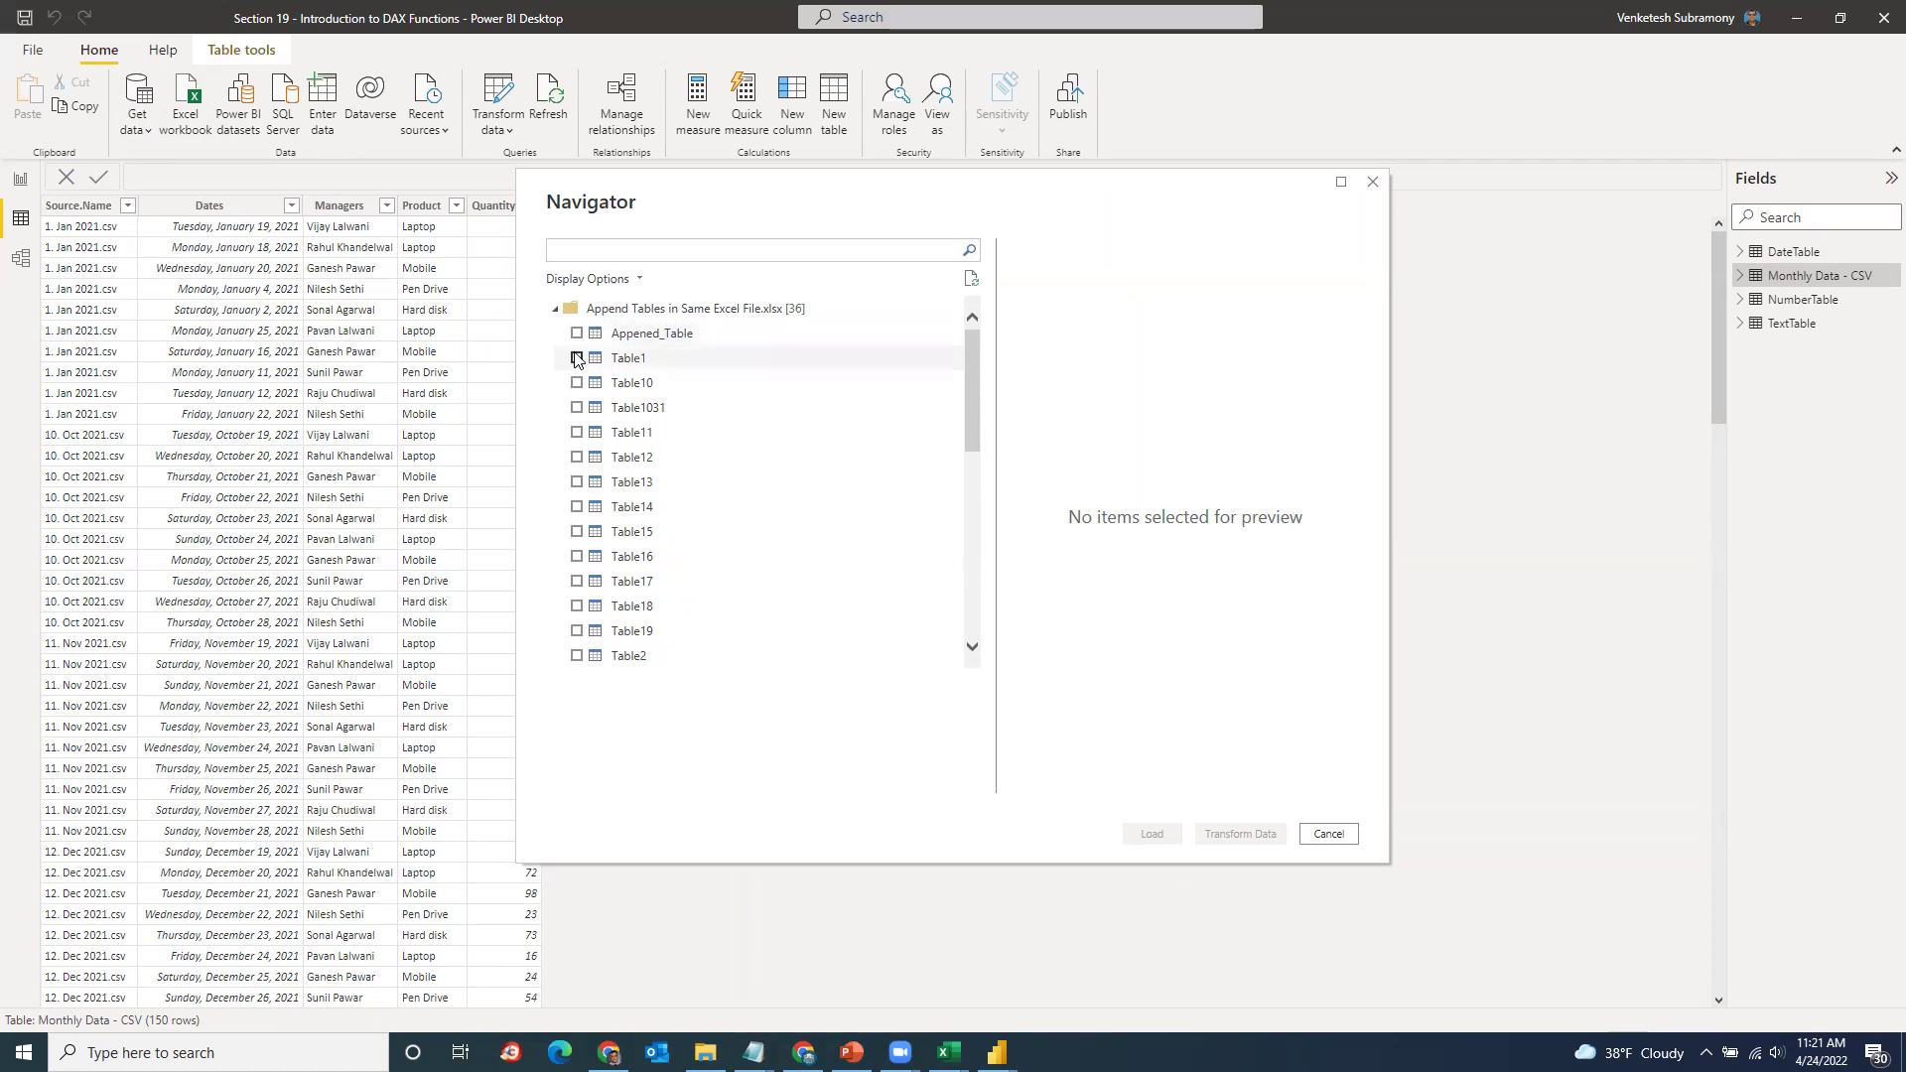
{"action": "left_click", "coordinate": [577, 407]}
{"action": "left_click", "coordinate": [702, 487]}
{"action": "left_click", "coordinate": [577, 432]}
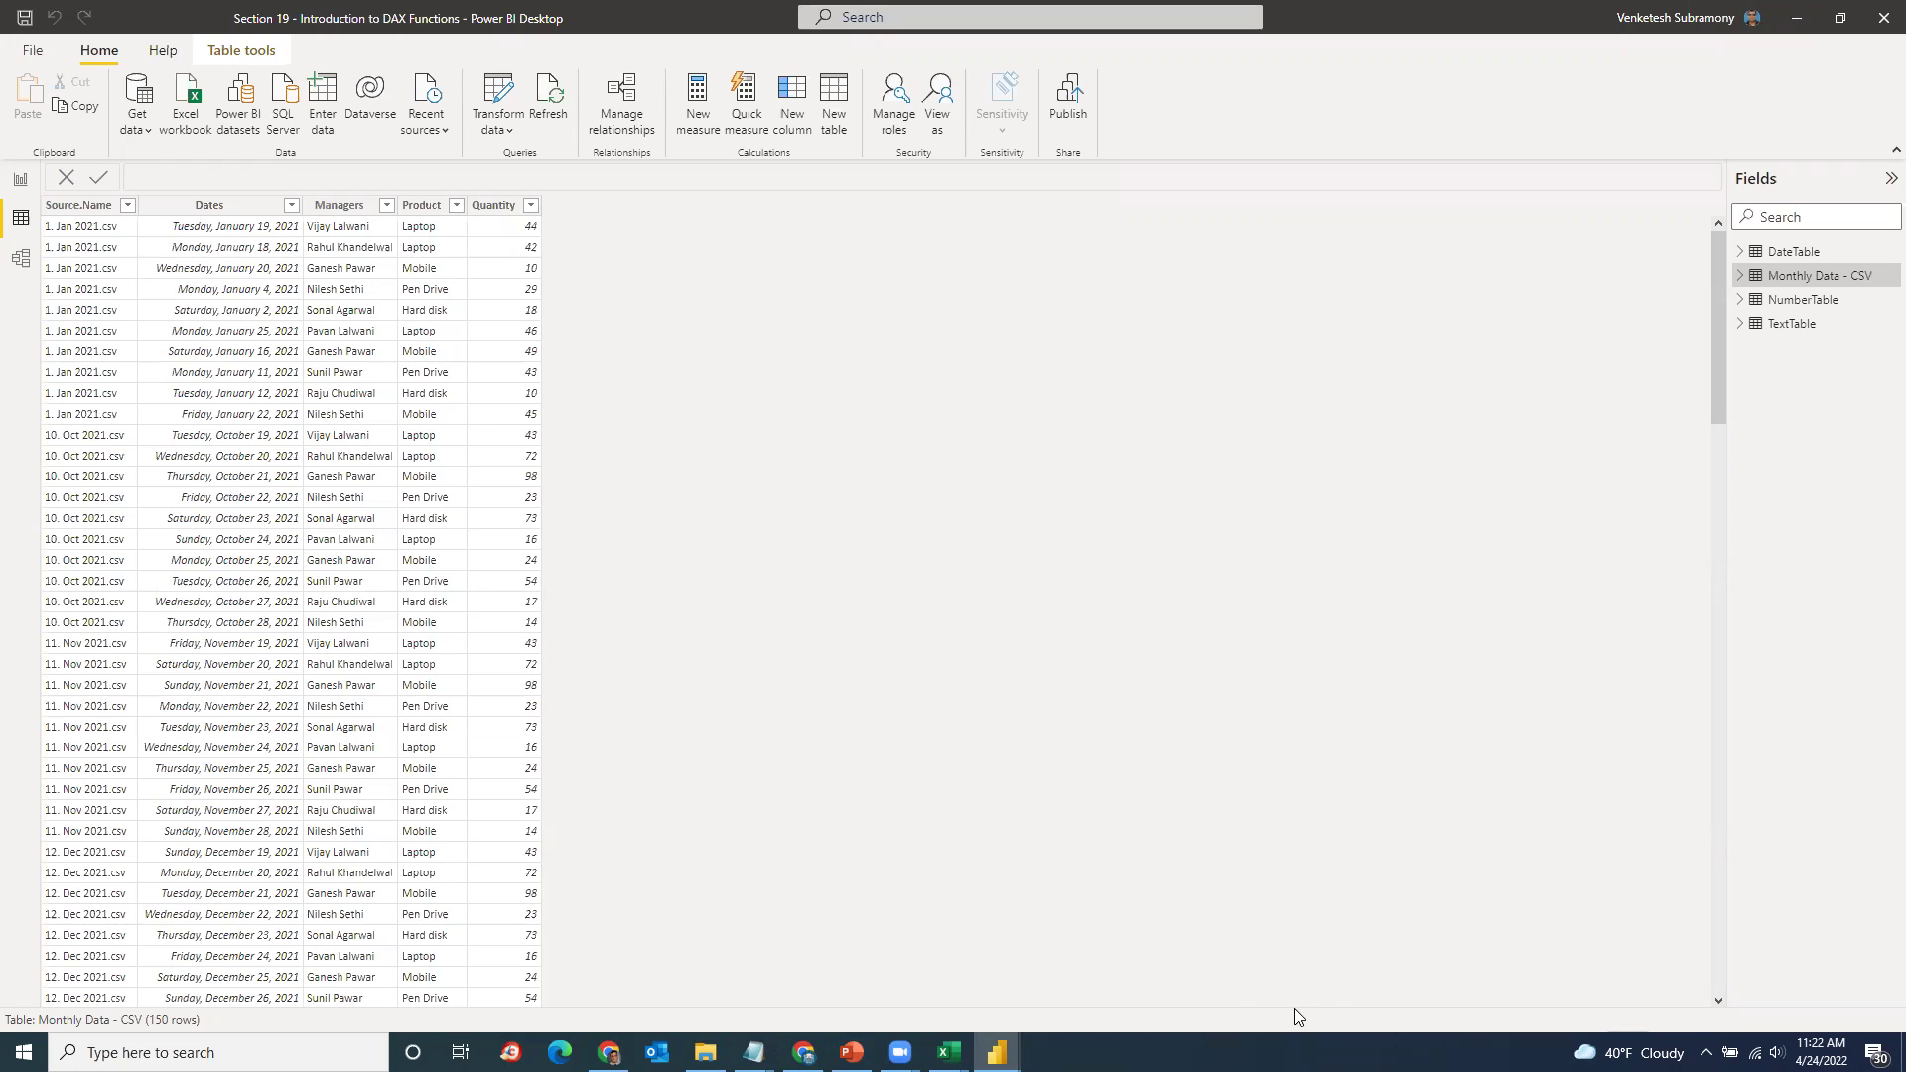
Step: Show the full path of the Monthly Data - CSV folder in File Explorer and view the Sales sheet of Book1 in Excel
{"action": "mouse_move", "coordinate": [948, 1052]}
{"action": "key", "text": "alt+Tab"}
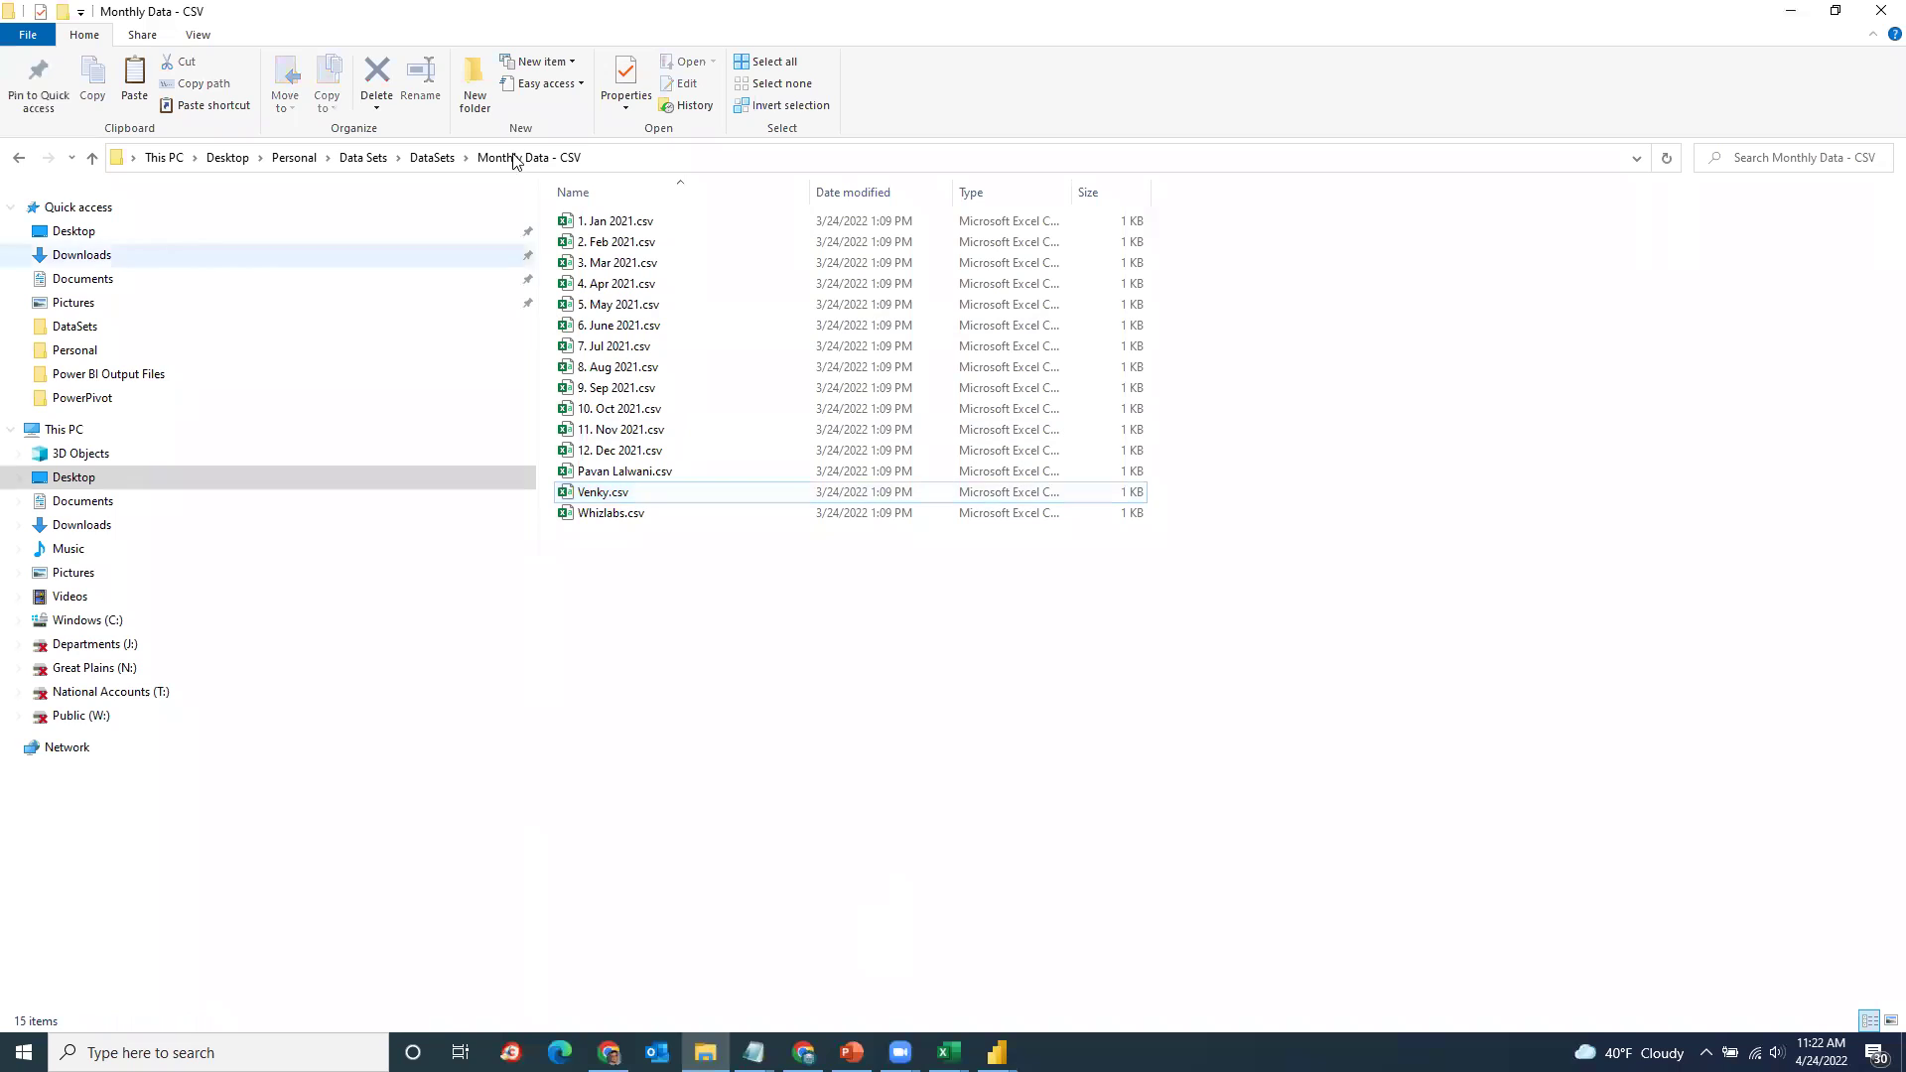
{"action": "left_click", "coordinate": [616, 161]}
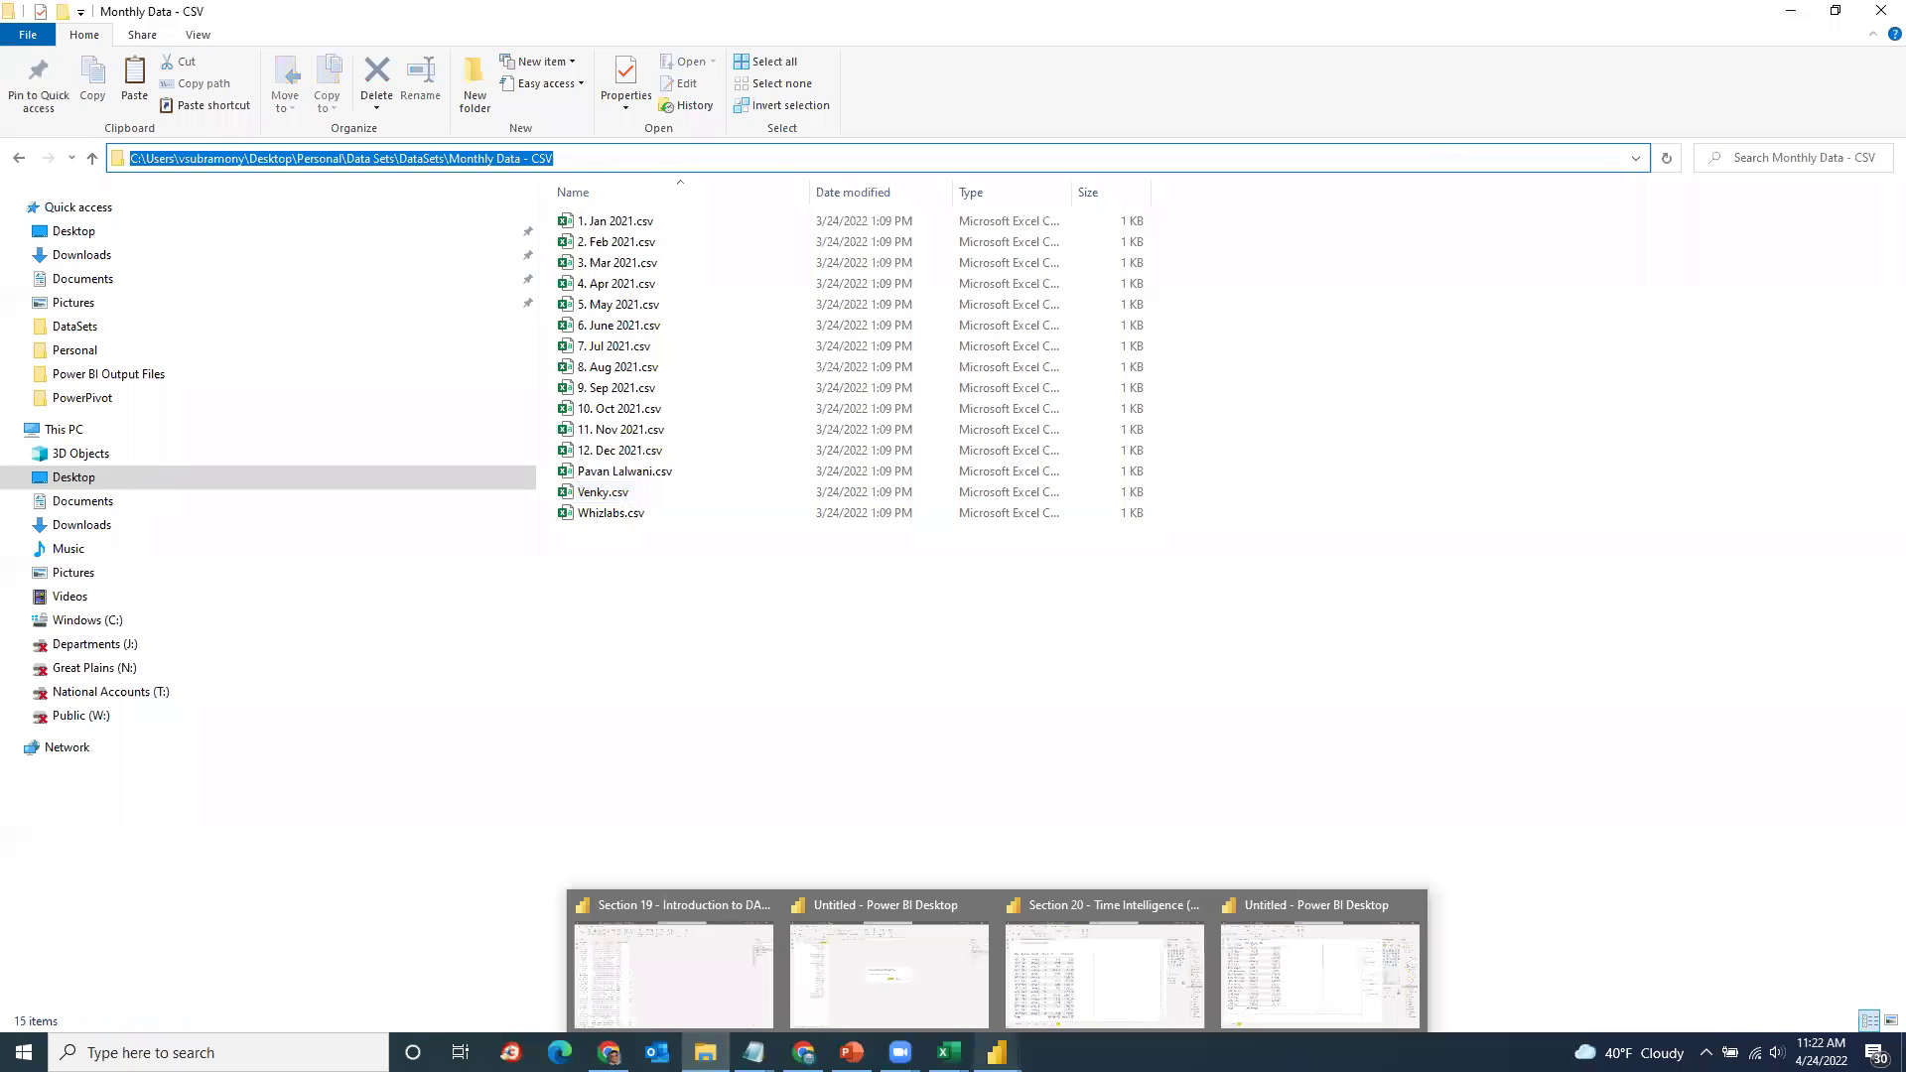
{"action": "left_click", "coordinate": [1183, 746]}
{"action": "left_click", "coordinate": [948, 1052]}
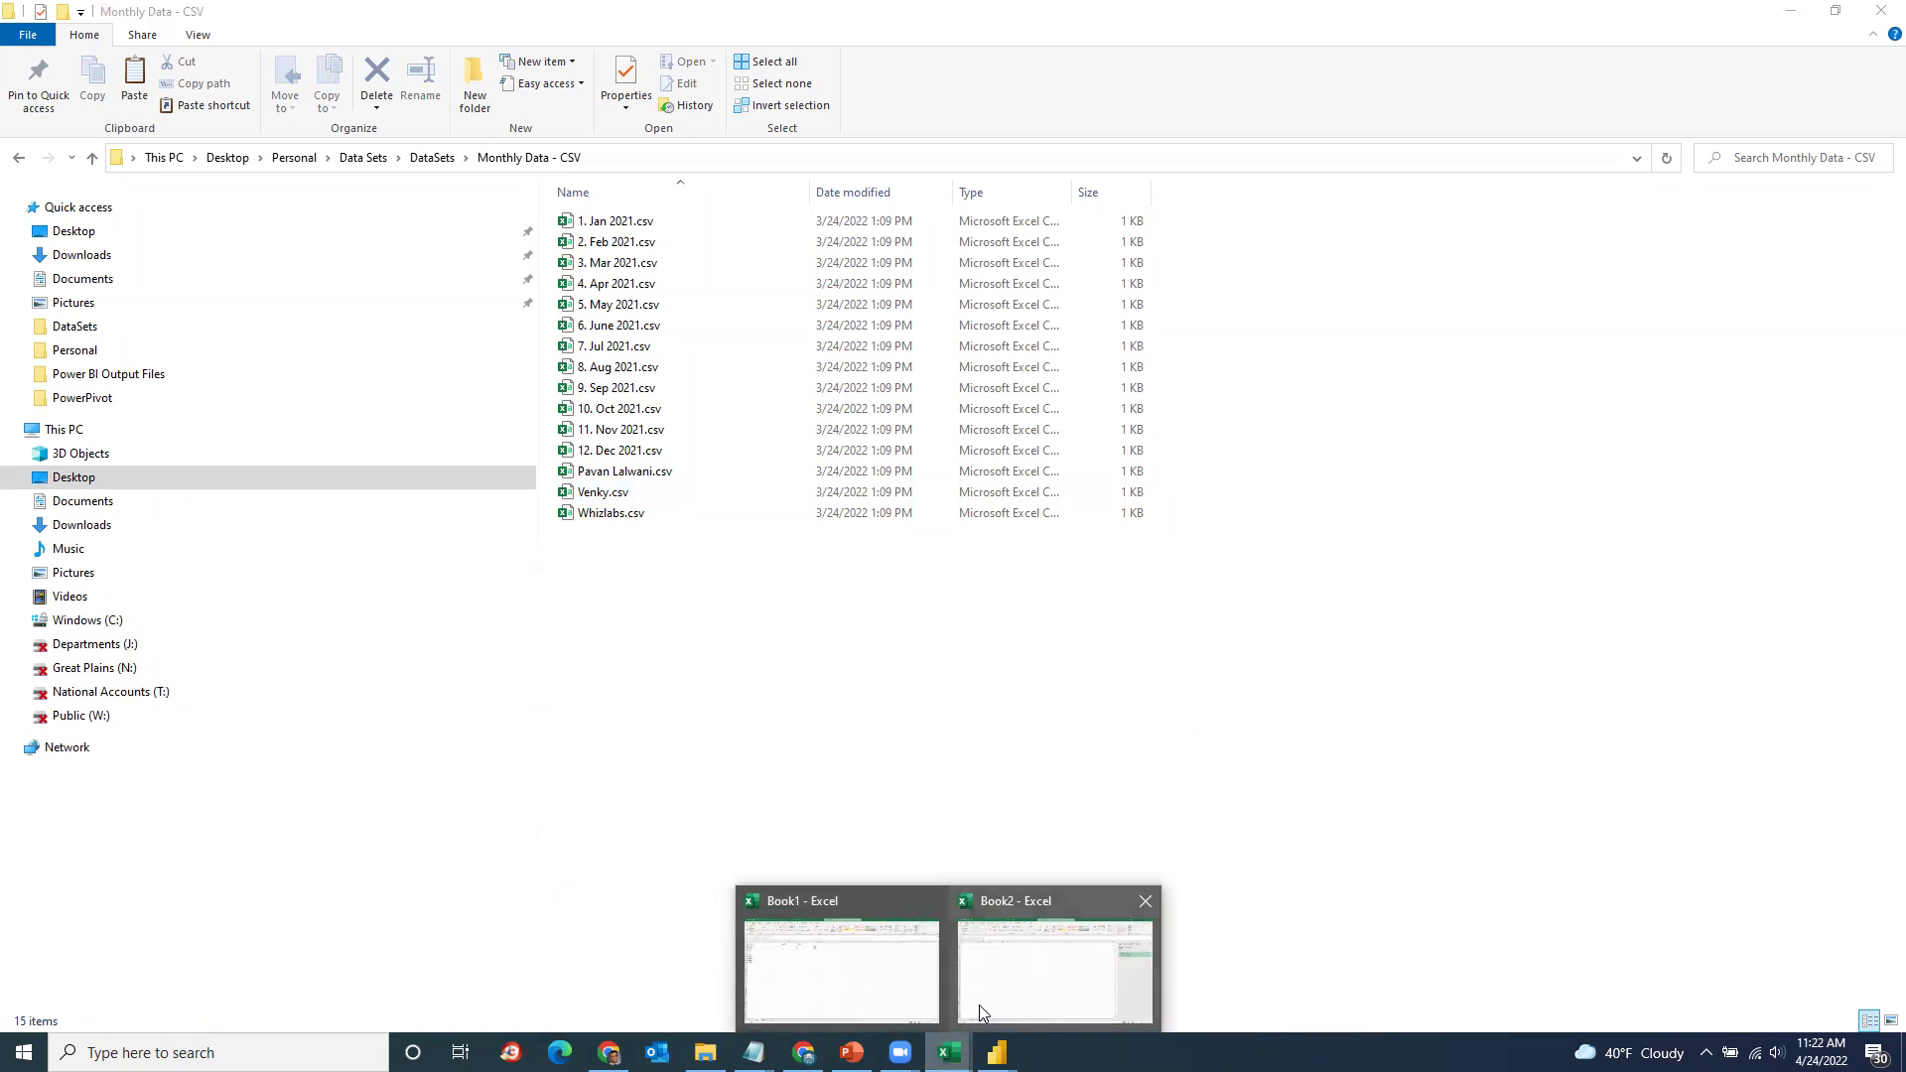
{"action": "left_click", "coordinate": [840, 973]}
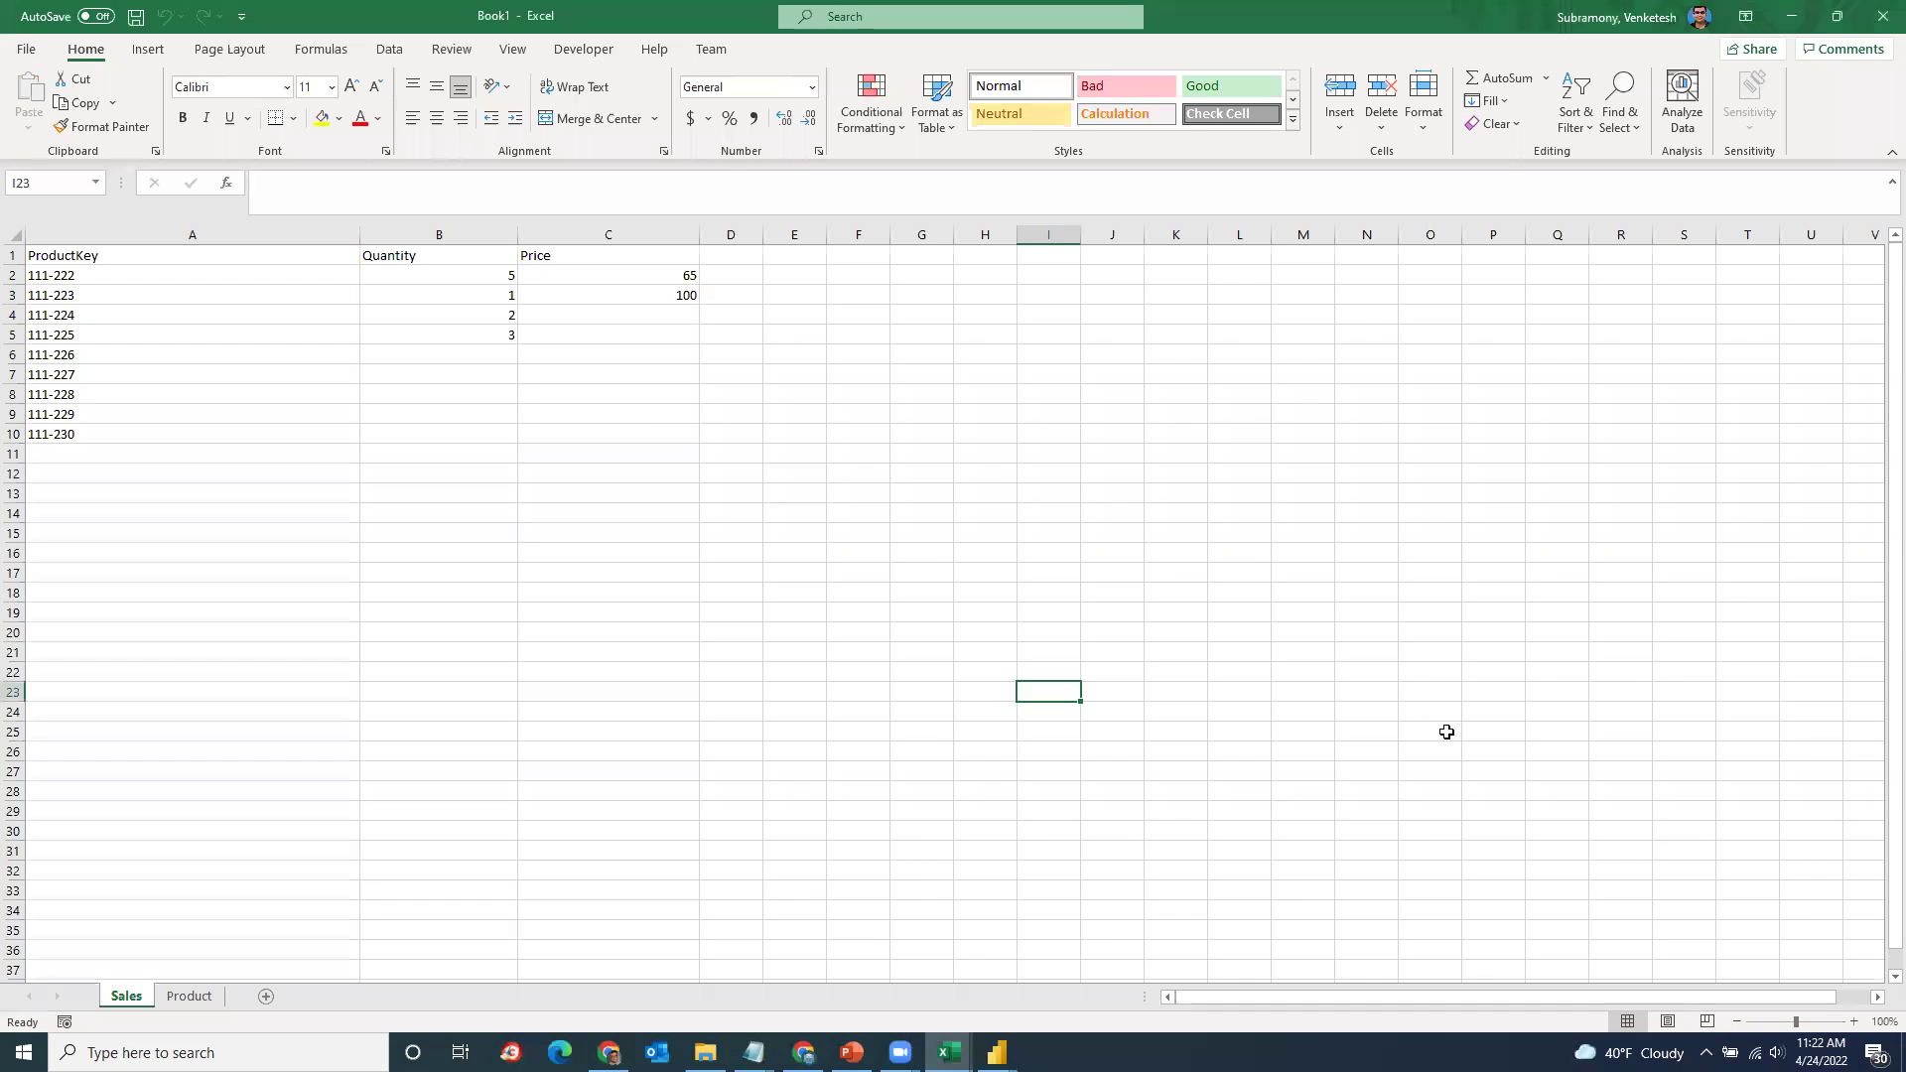
{"action": "left_click", "coordinate": [1795, 15]}
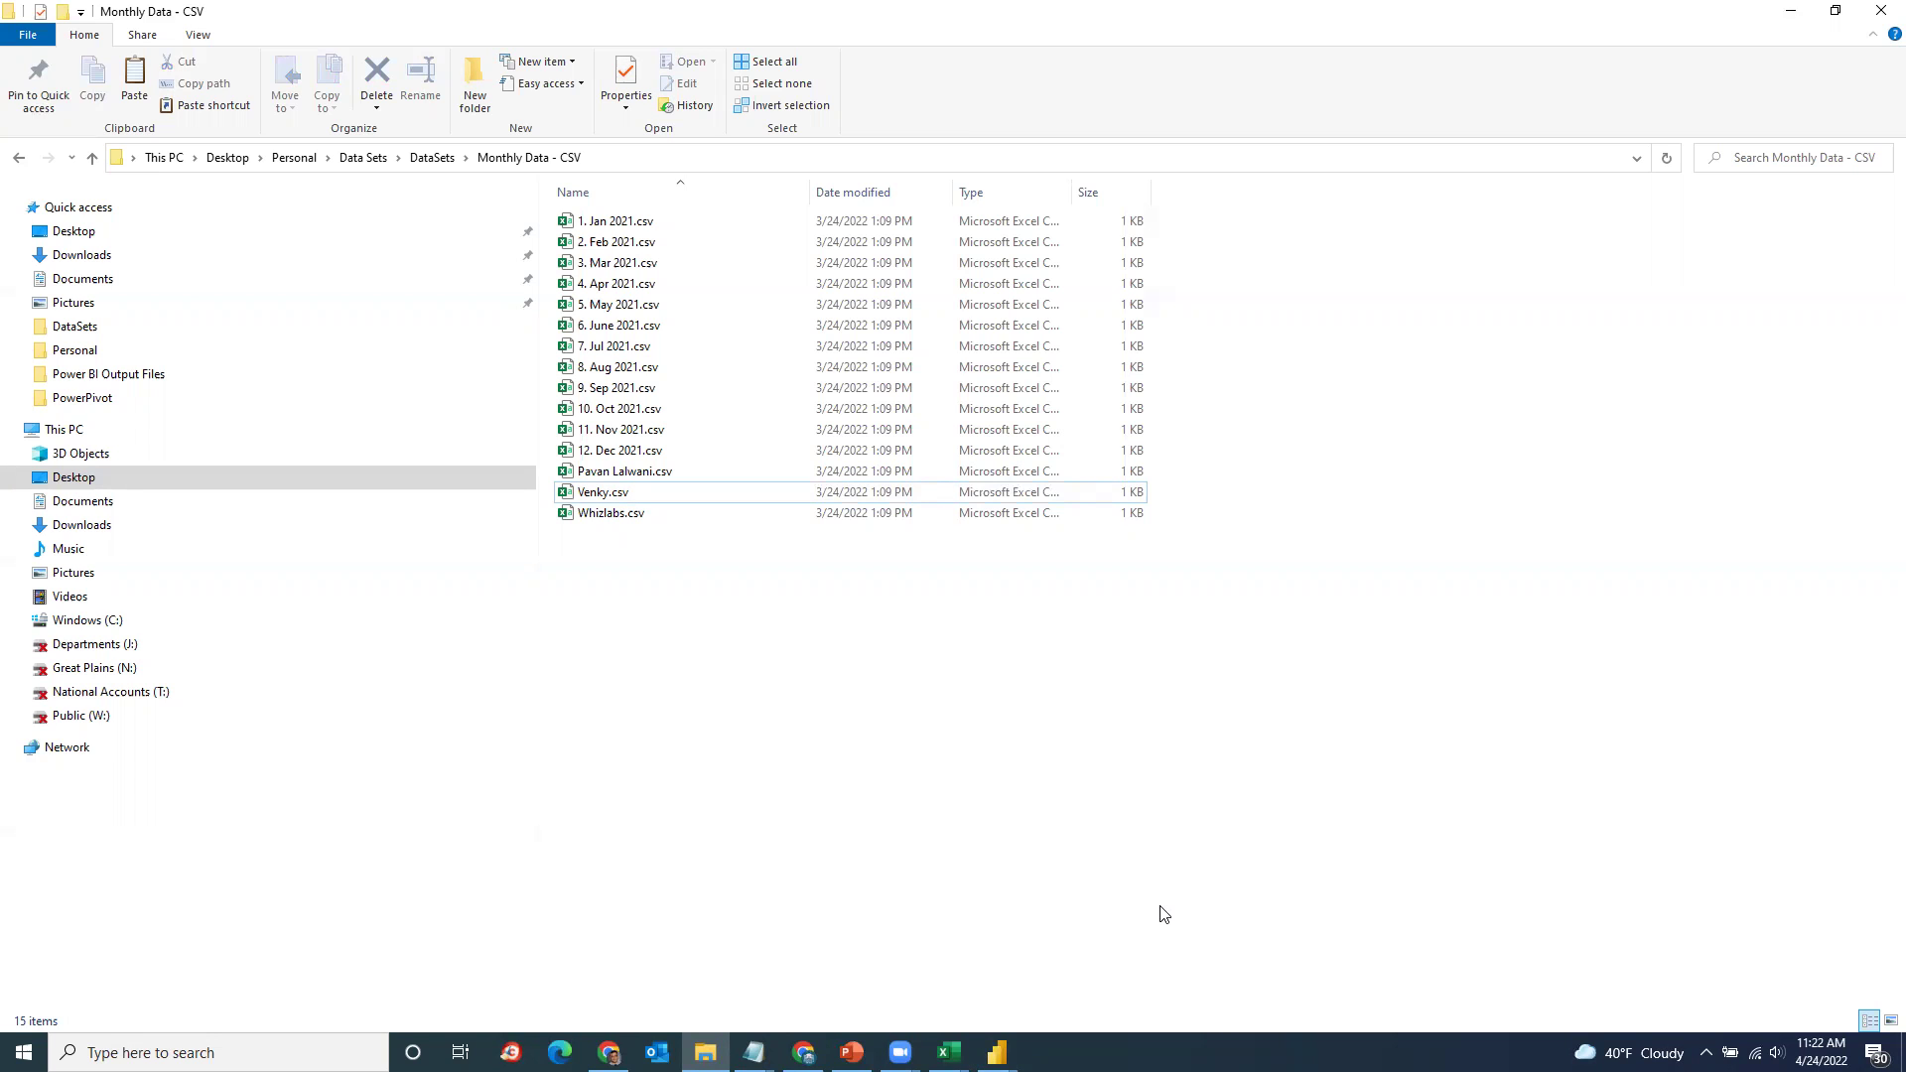
Step: Switch to the PowerPoint deck and review the Introduction to Advanced Visuals and Objects and Actions in Power BI slides
{"action": "left_click", "coordinate": [997, 1052]}
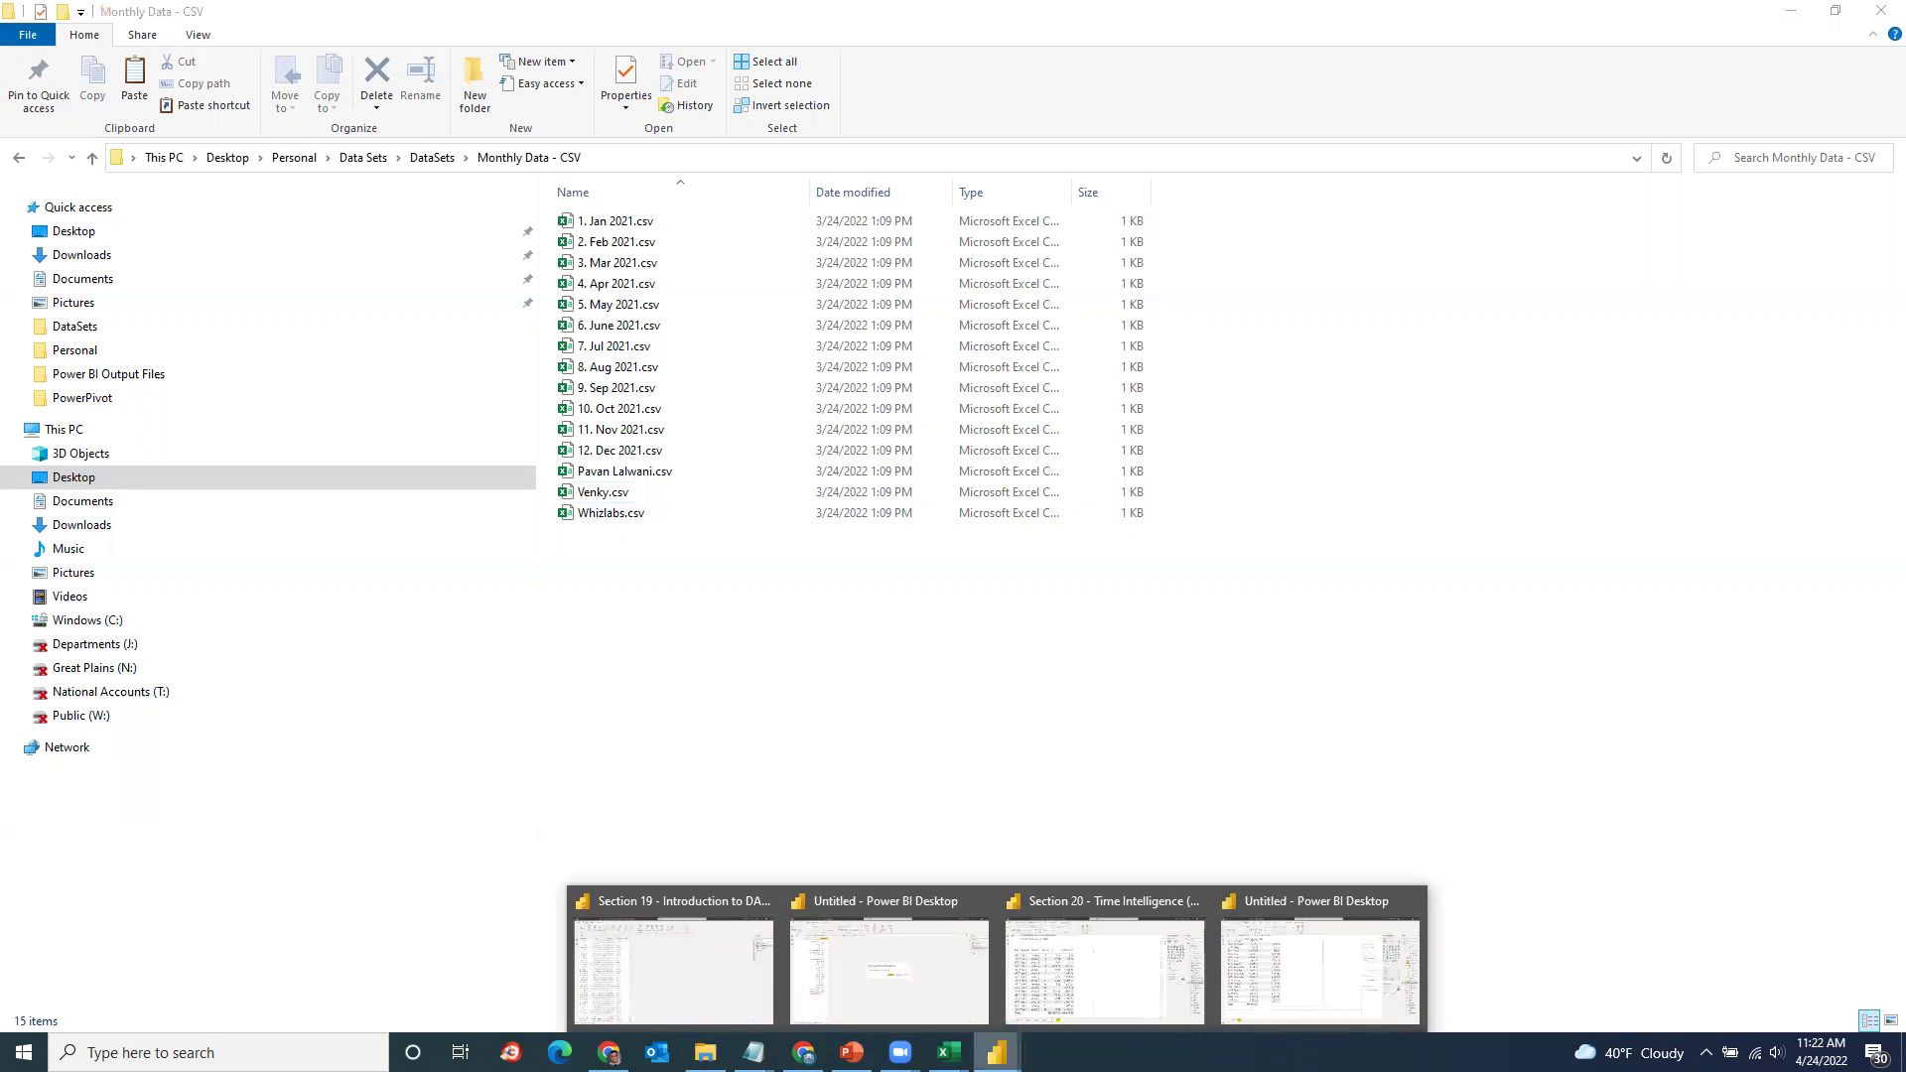
{"action": "left_click", "coordinate": [852, 1052]}
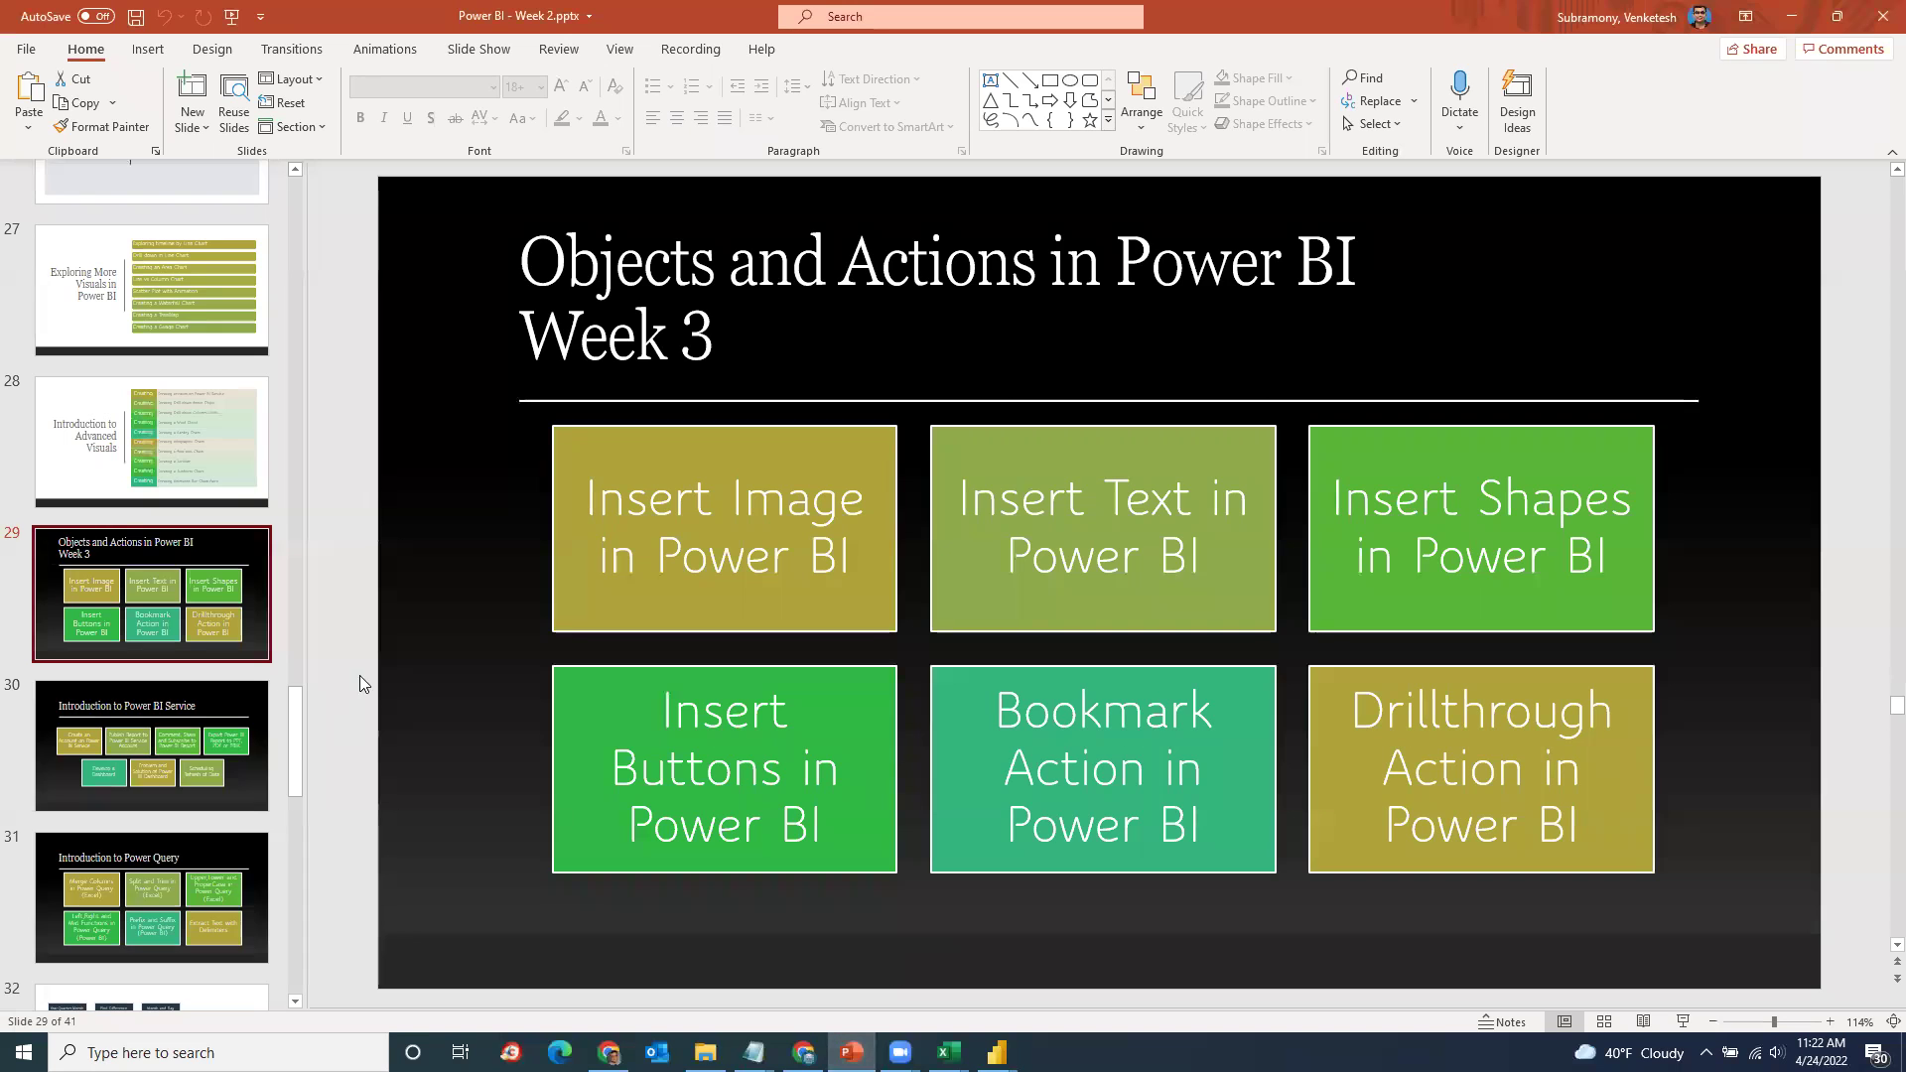
{"action": "left_click", "coordinate": [103, 427]}
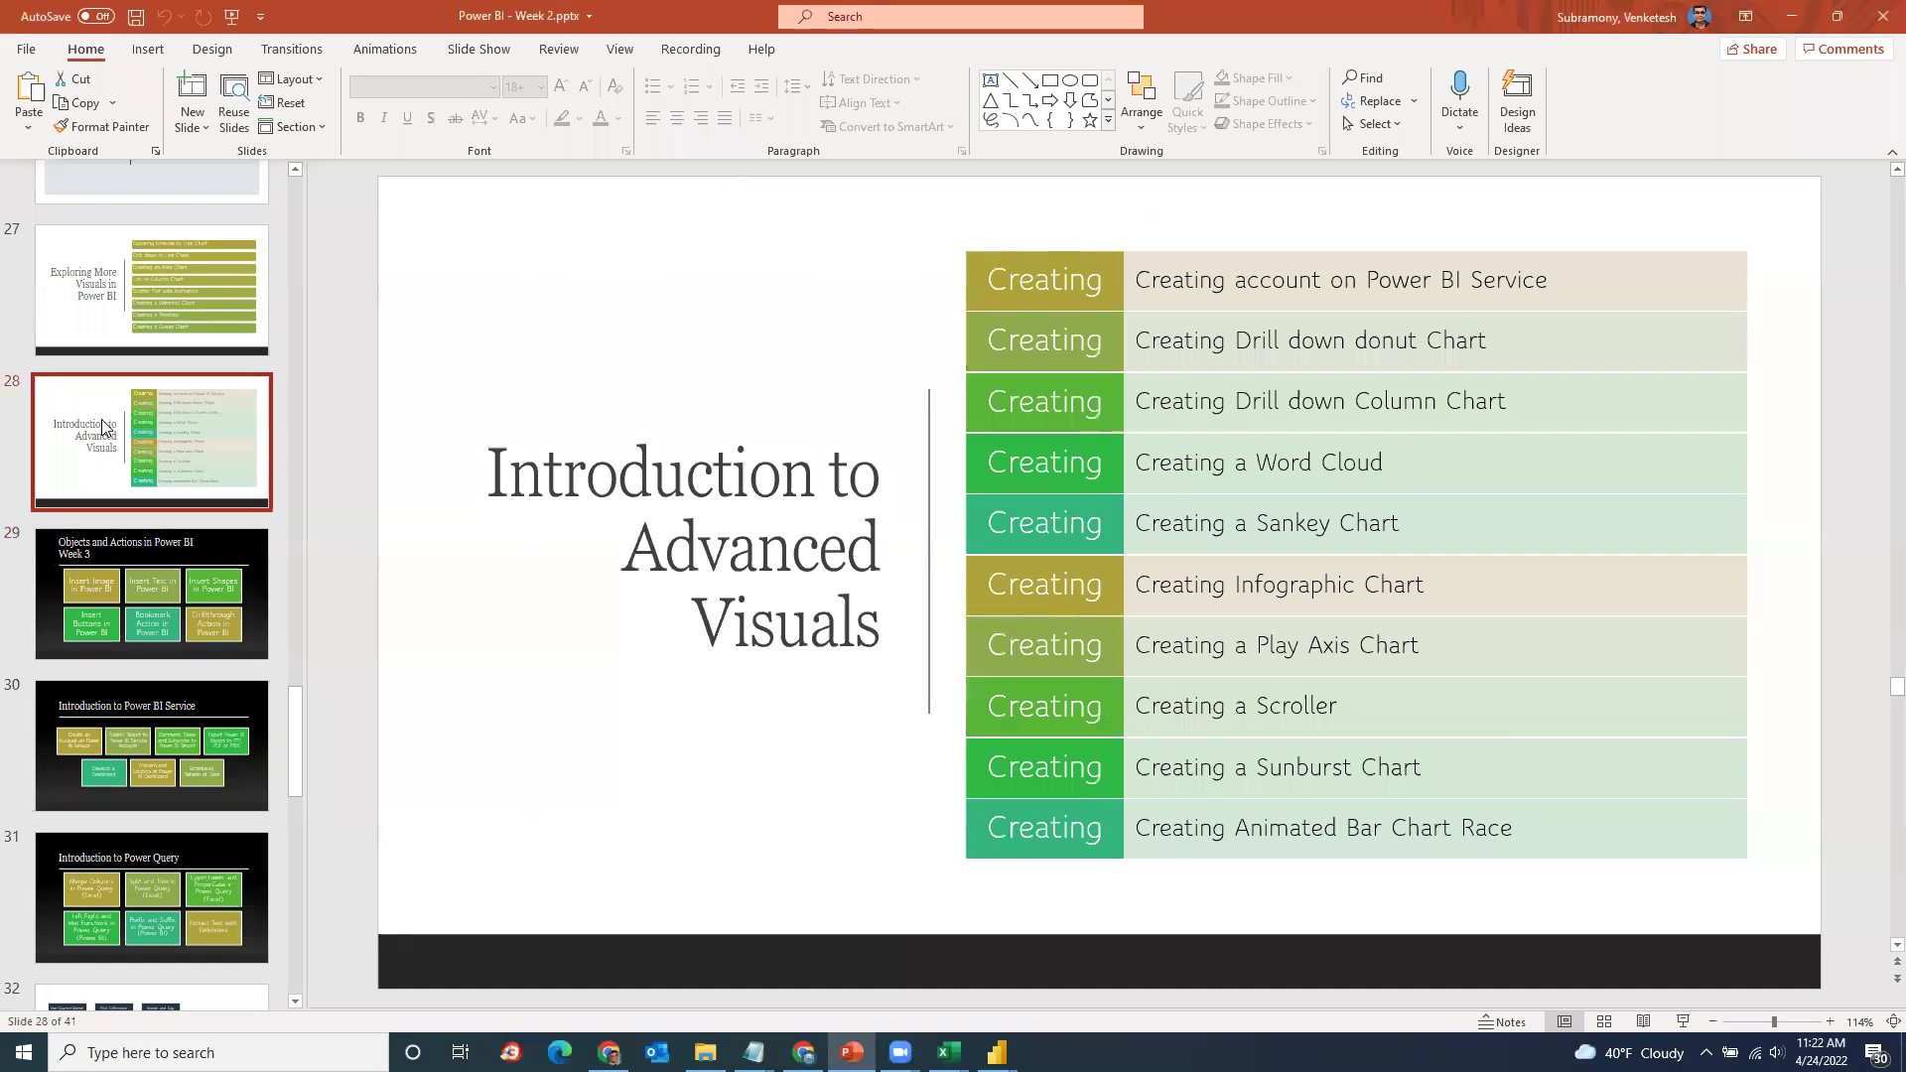
{"action": "left_click", "coordinate": [117, 593]}
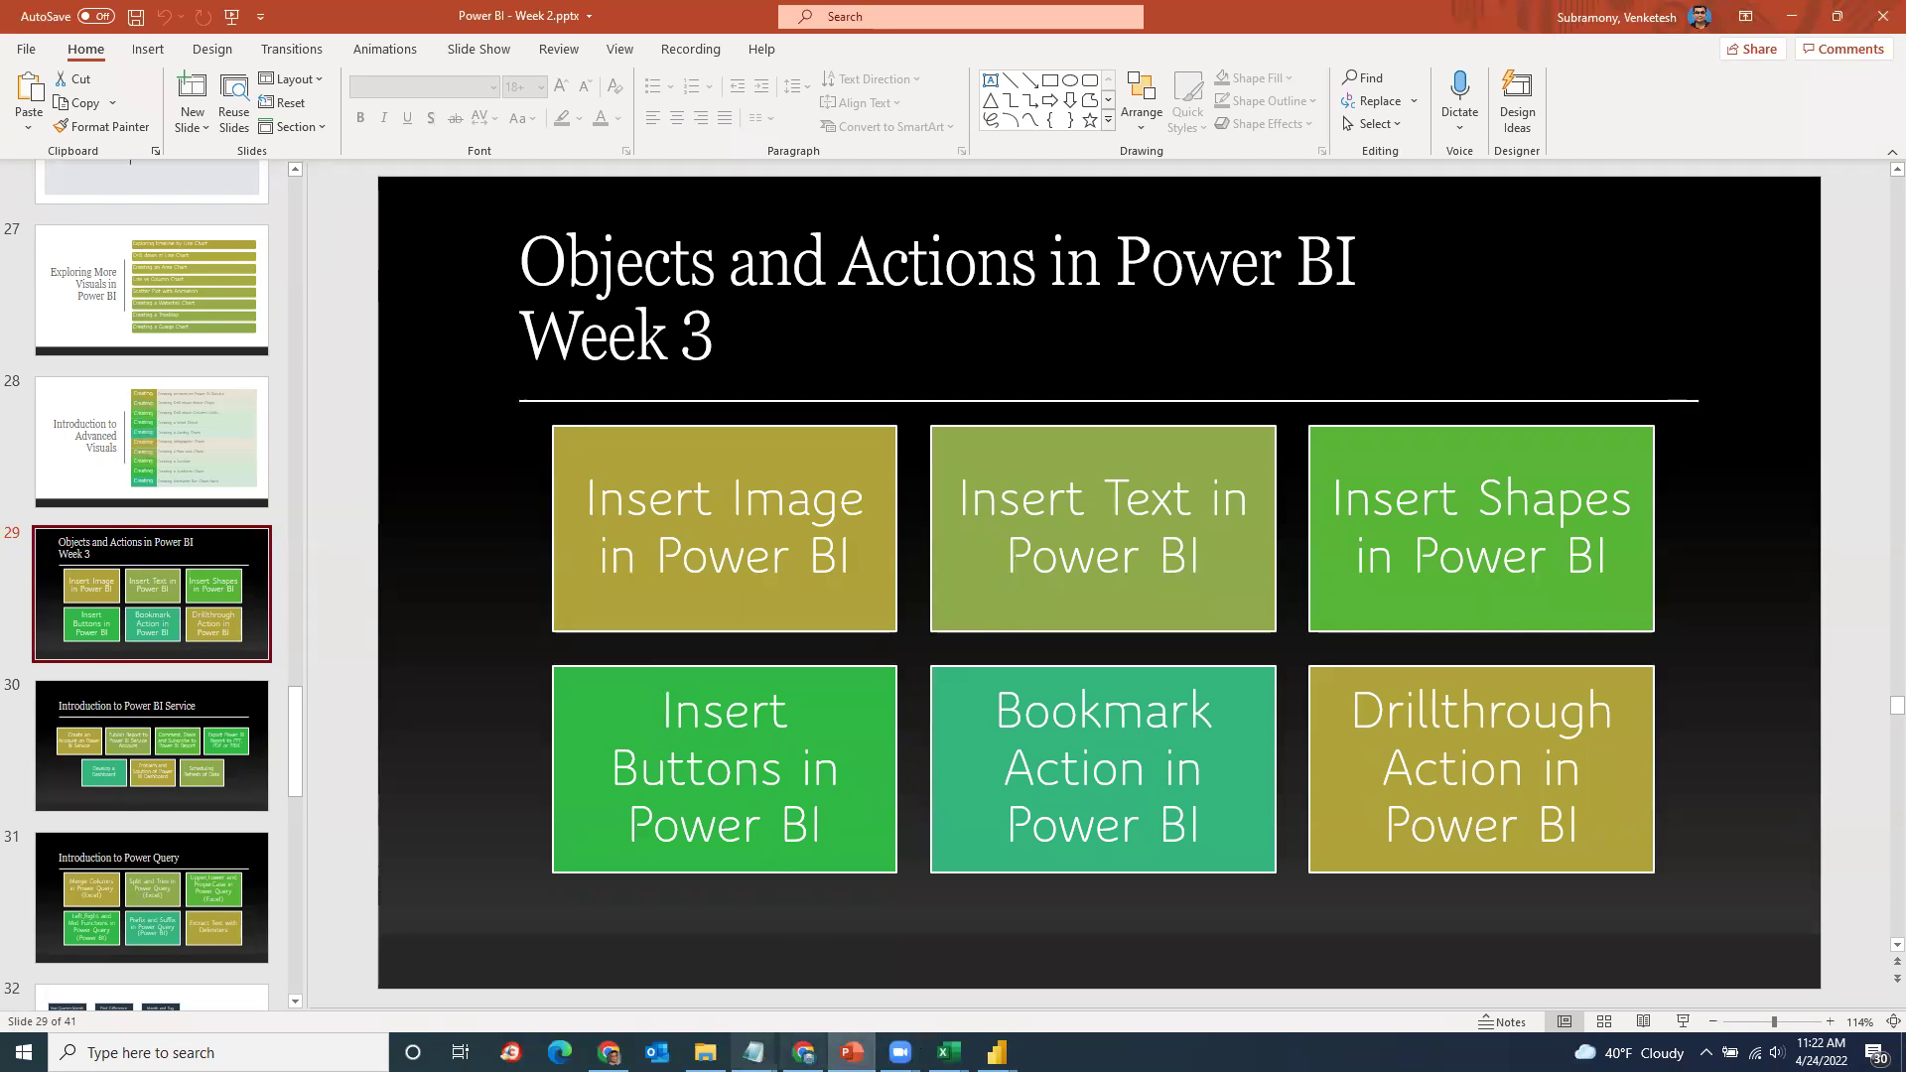
Step: In File Explorer, open the Power BI Output Files folder inside Data Sets to review the section report files
{"action": "left_click", "coordinate": [705, 1050]}
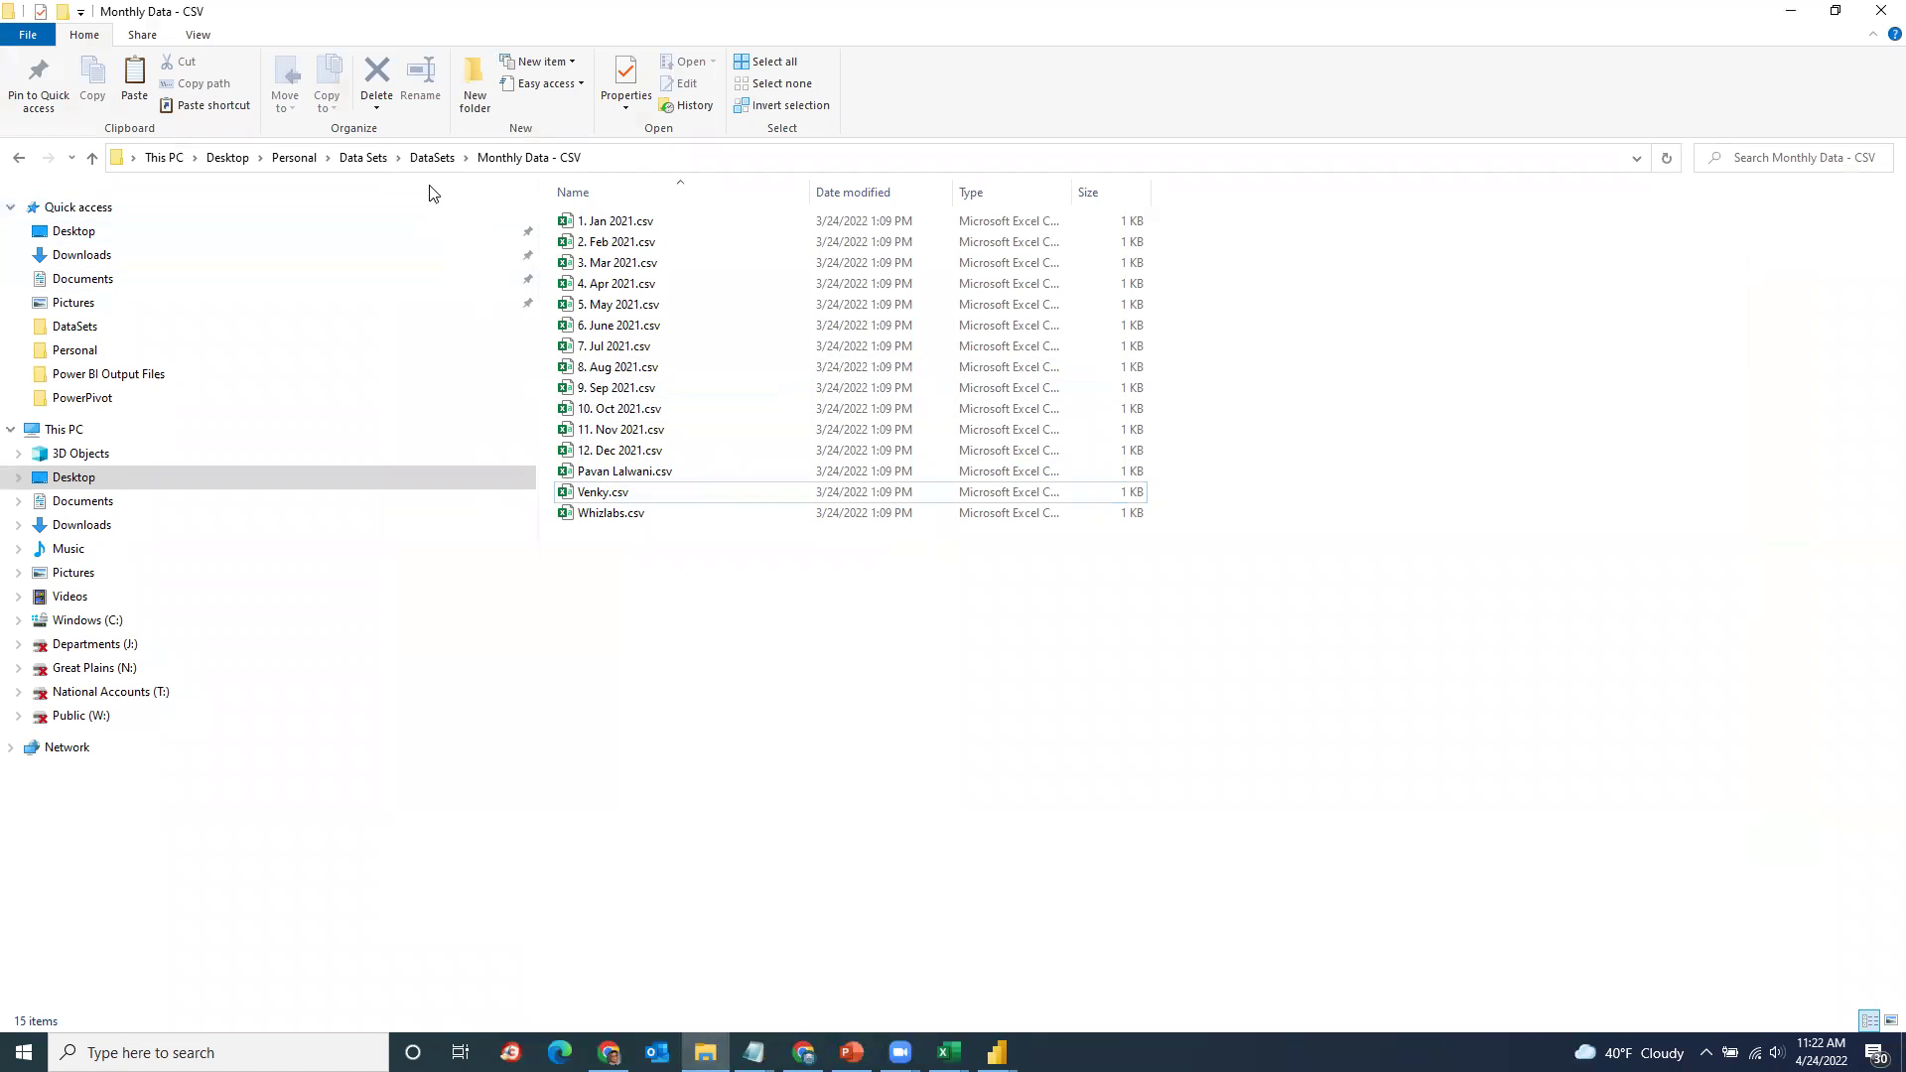
{"action": "left_click", "coordinate": [374, 162]}
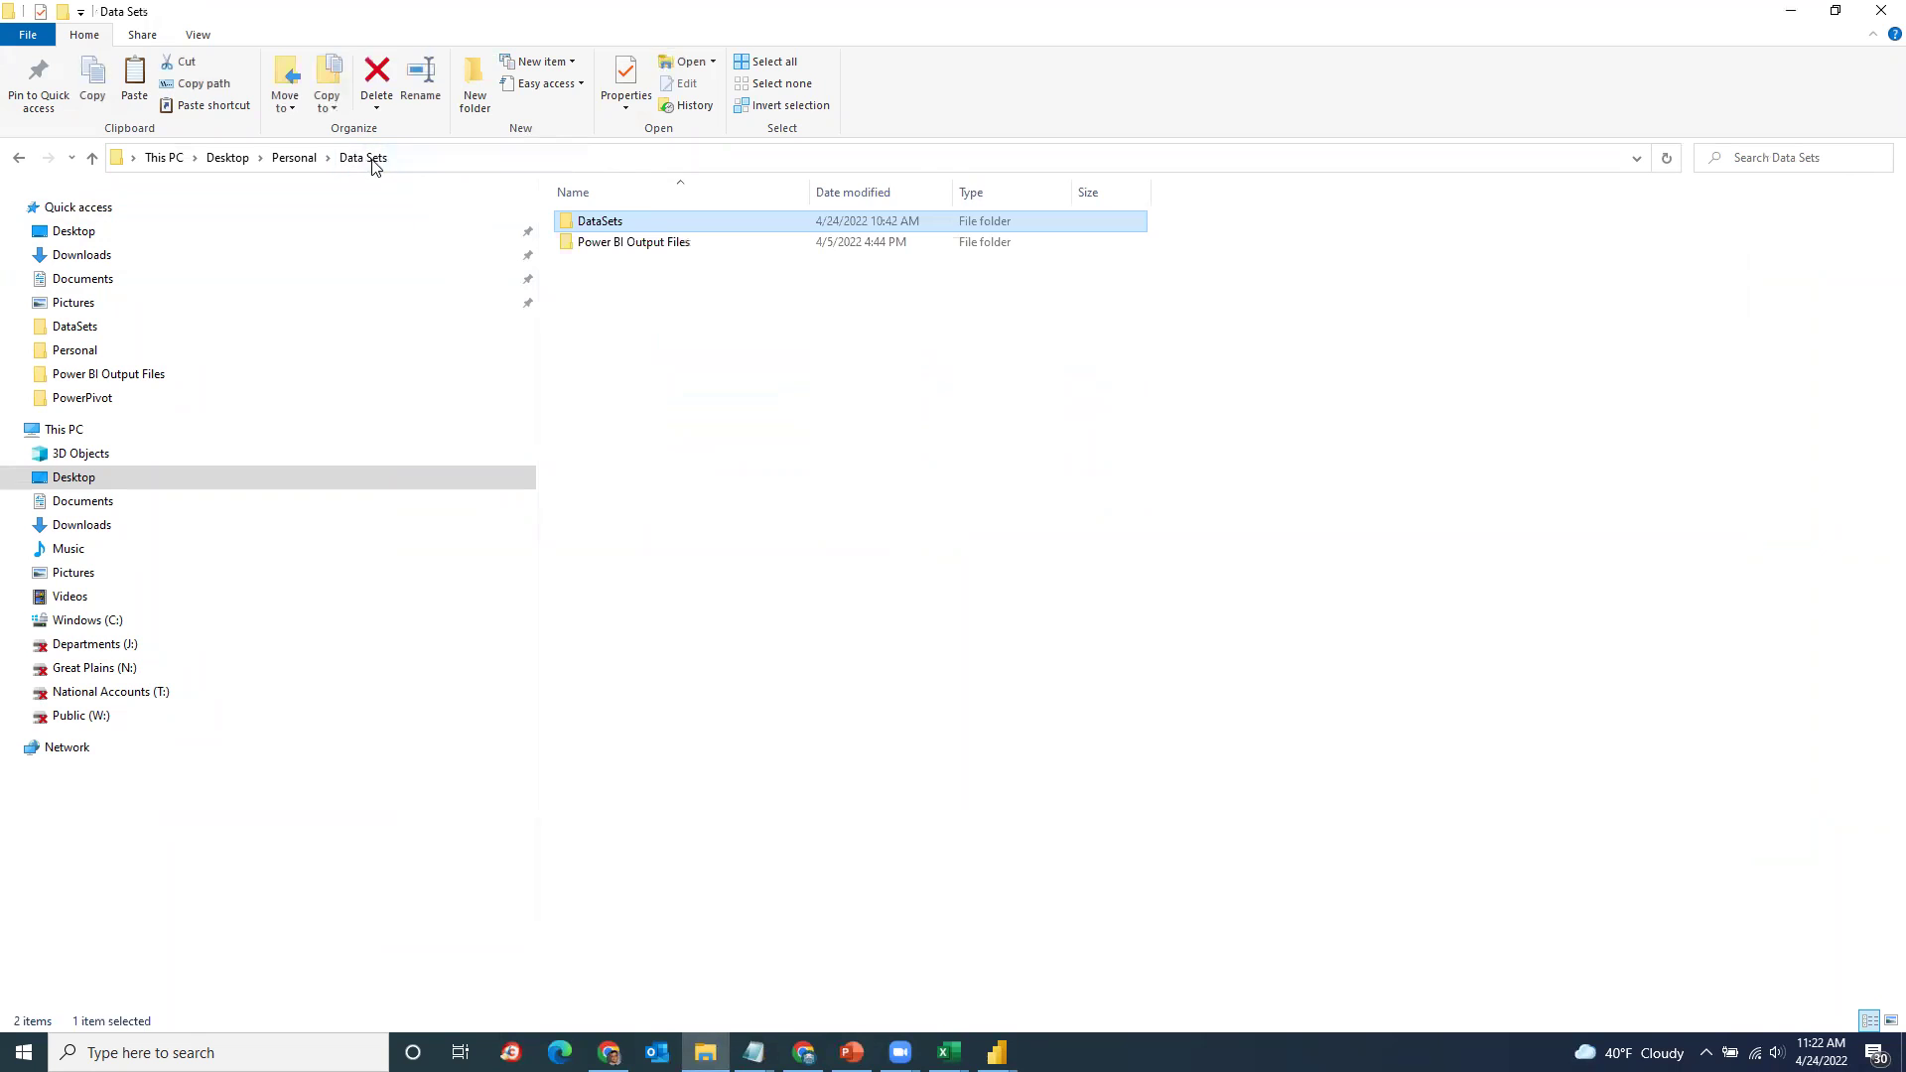
{"action": "double_click", "coordinate": [640, 248]}
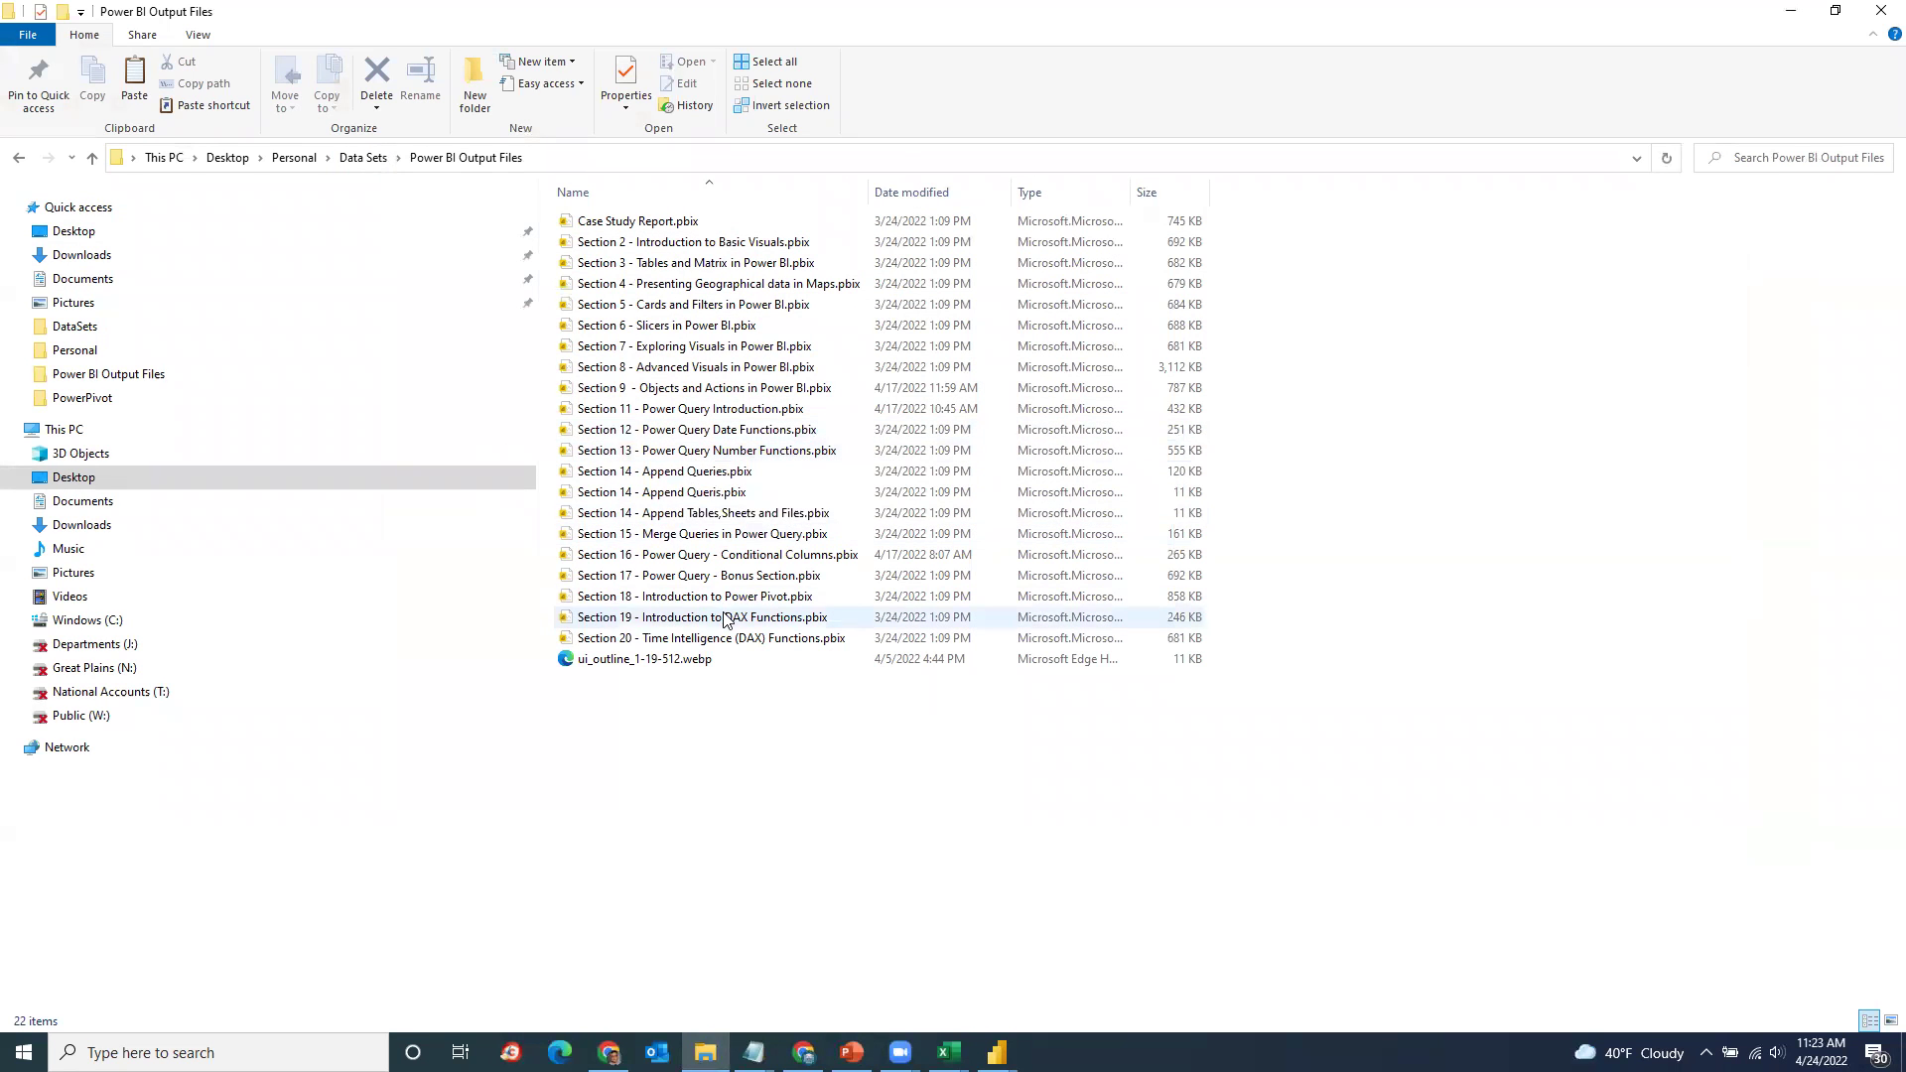
Step: Switch to Chrome and review the Classwork topics of the Data Visualization - Power BI class in Google Classroom
{"action": "left_click", "coordinate": [803, 1052]}
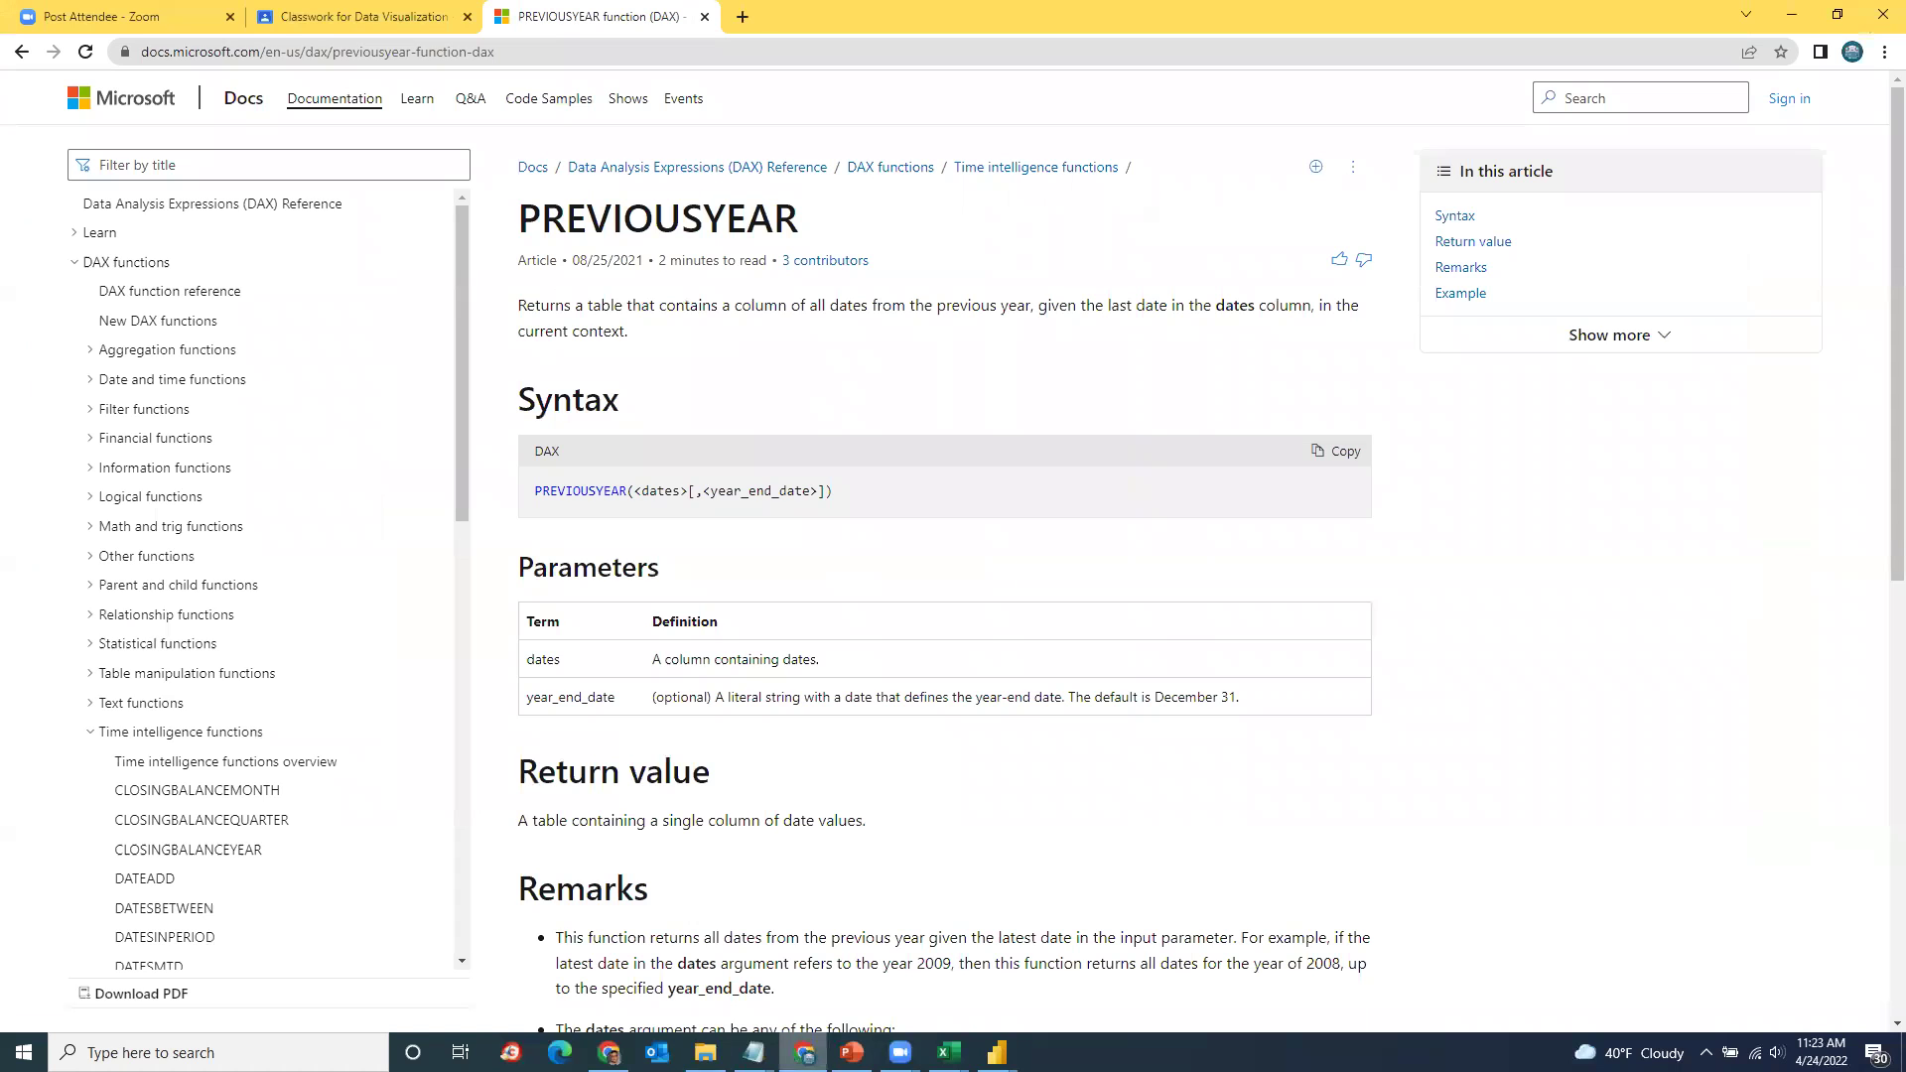
{"action": "left_click", "coordinate": [318, 30]}
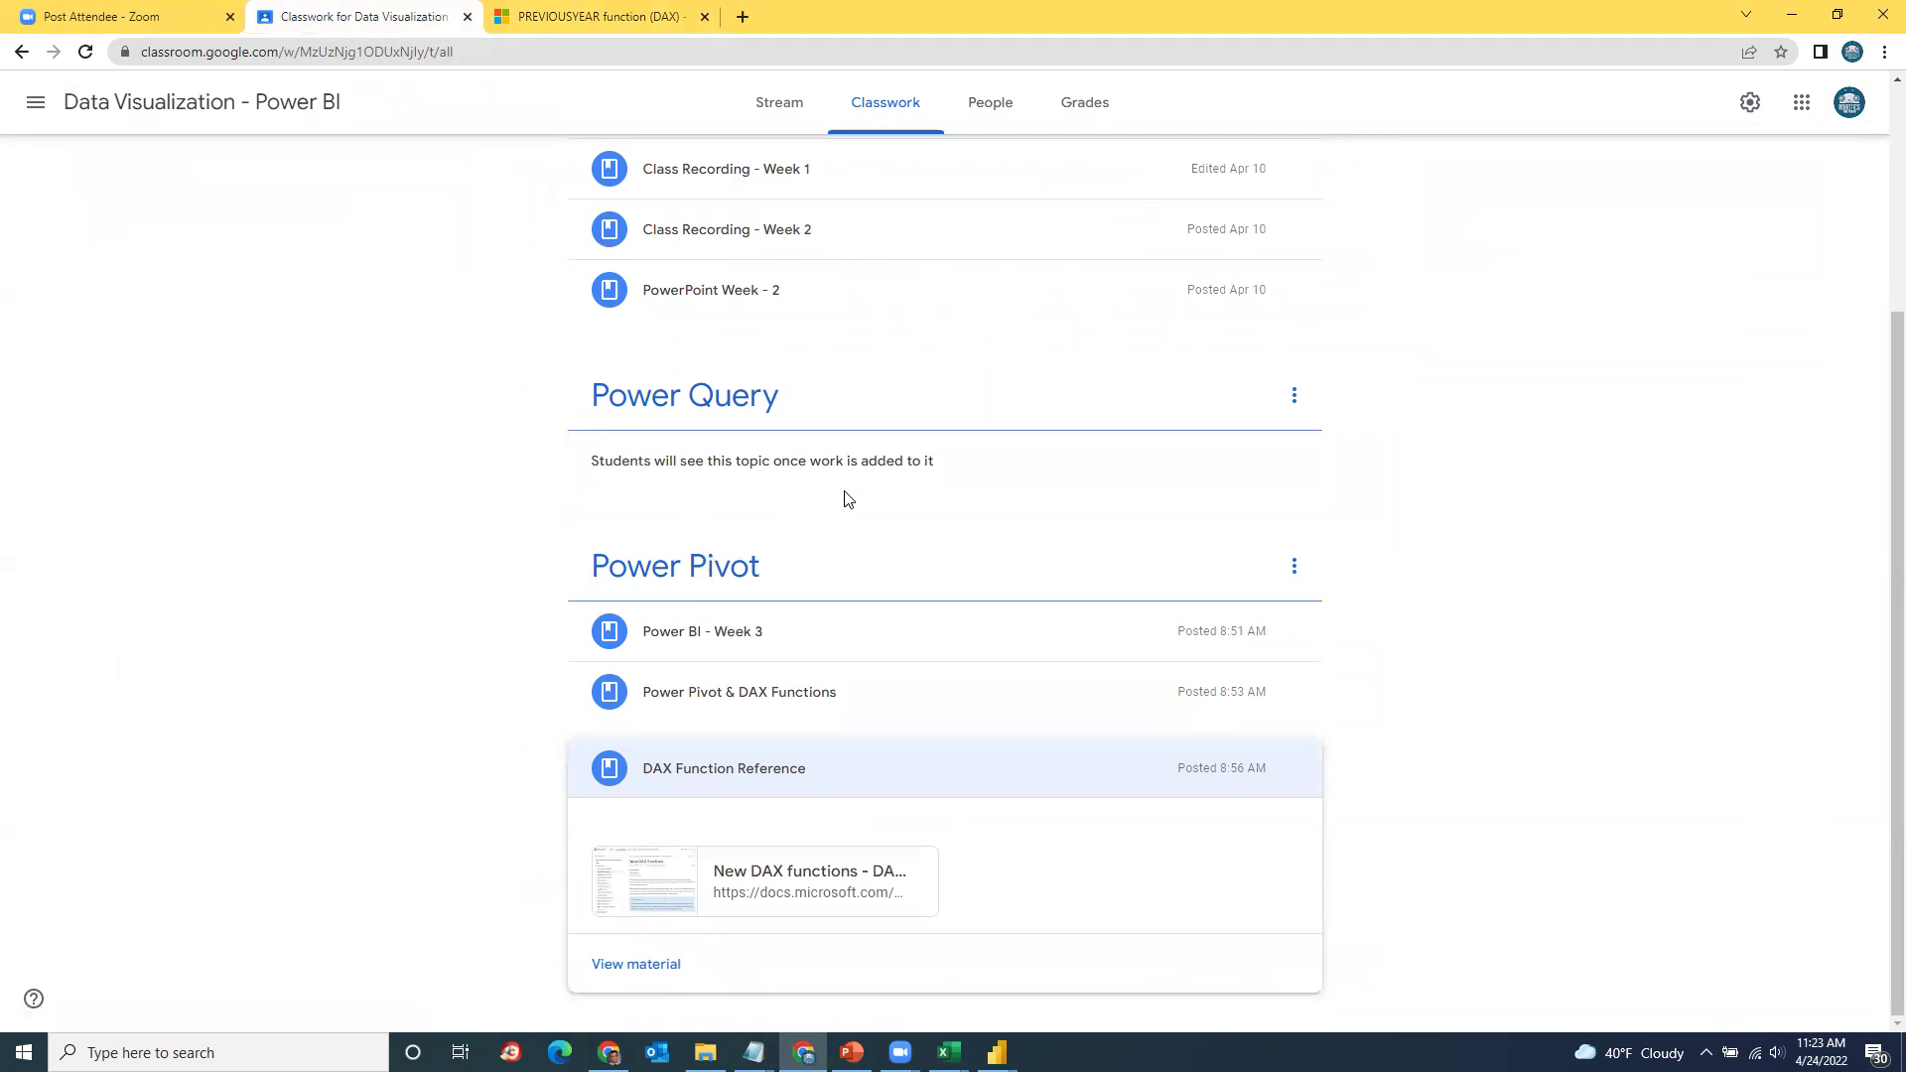
{"action": "scroll", "coordinate": [847, 498], "scroll_direction": "up", "scroll_amount": 2}
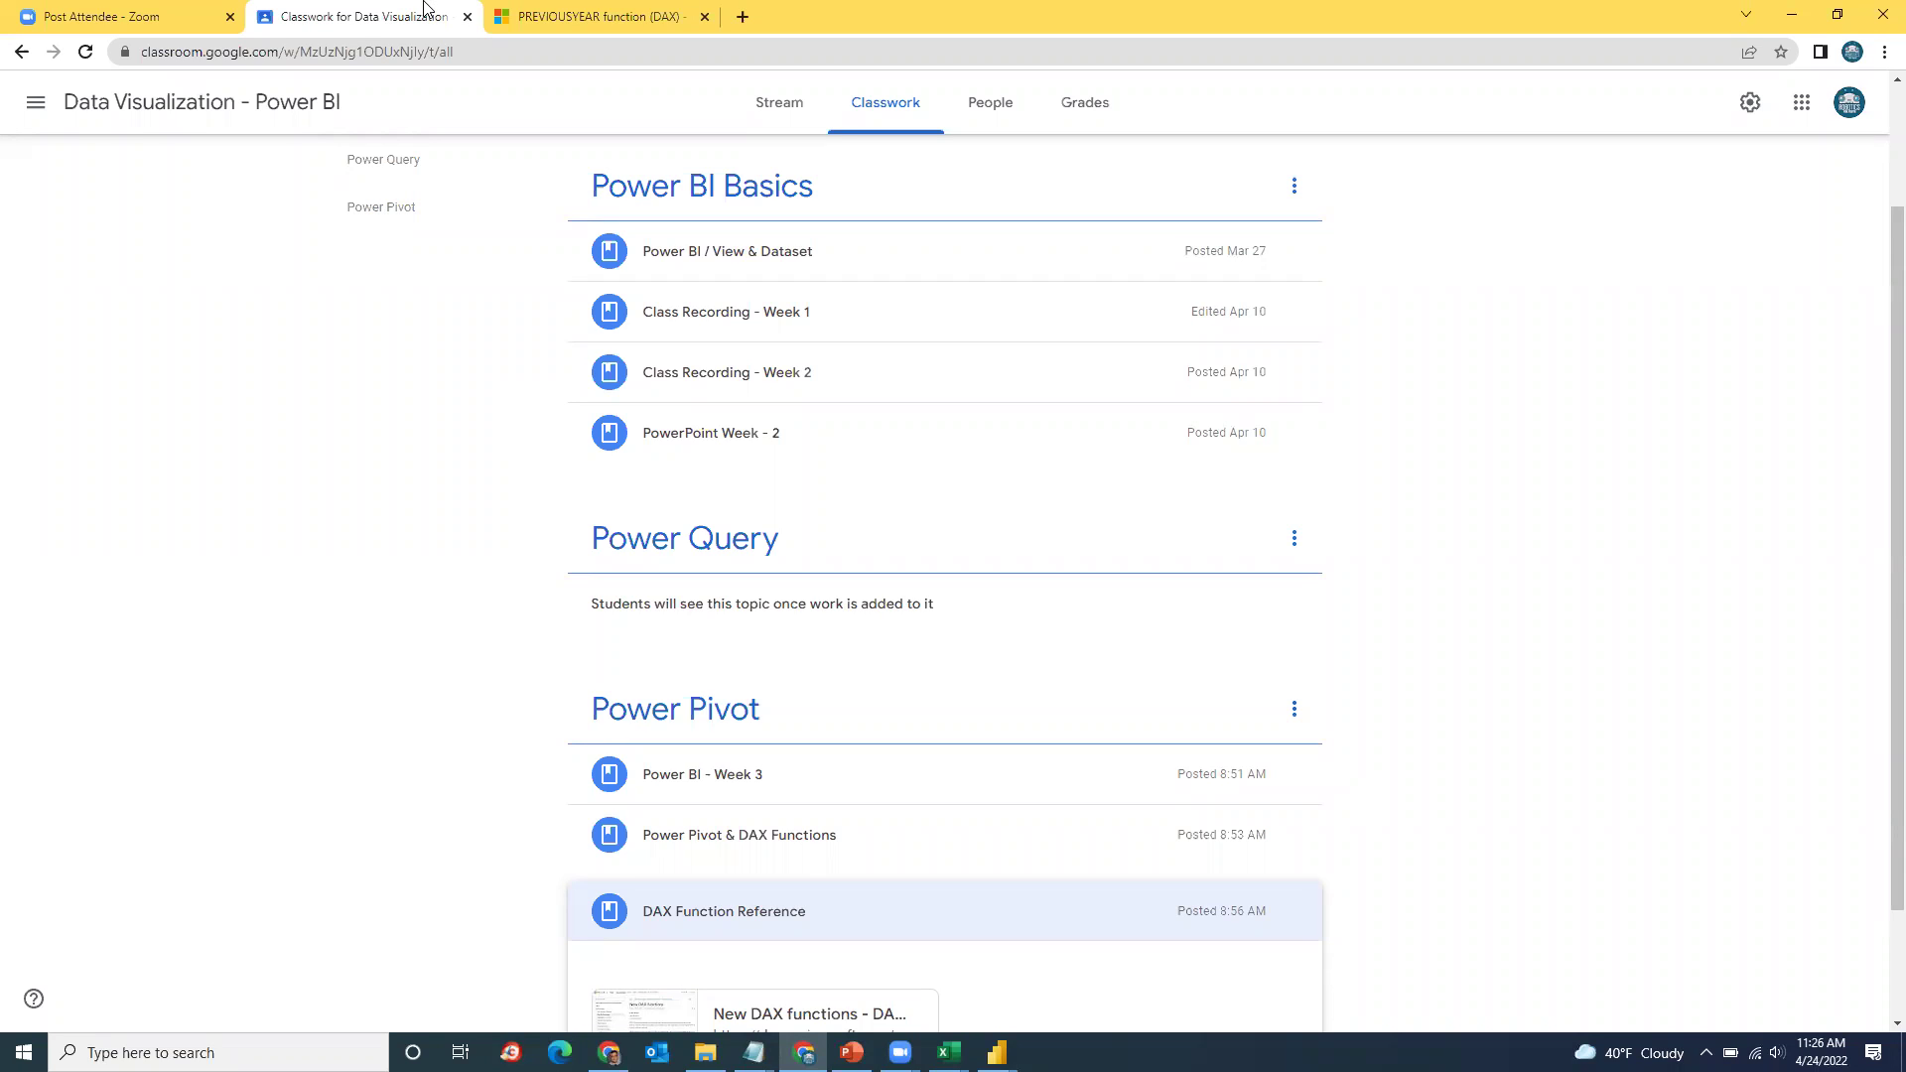
{"action": "left_click", "coordinate": [871, 96]}
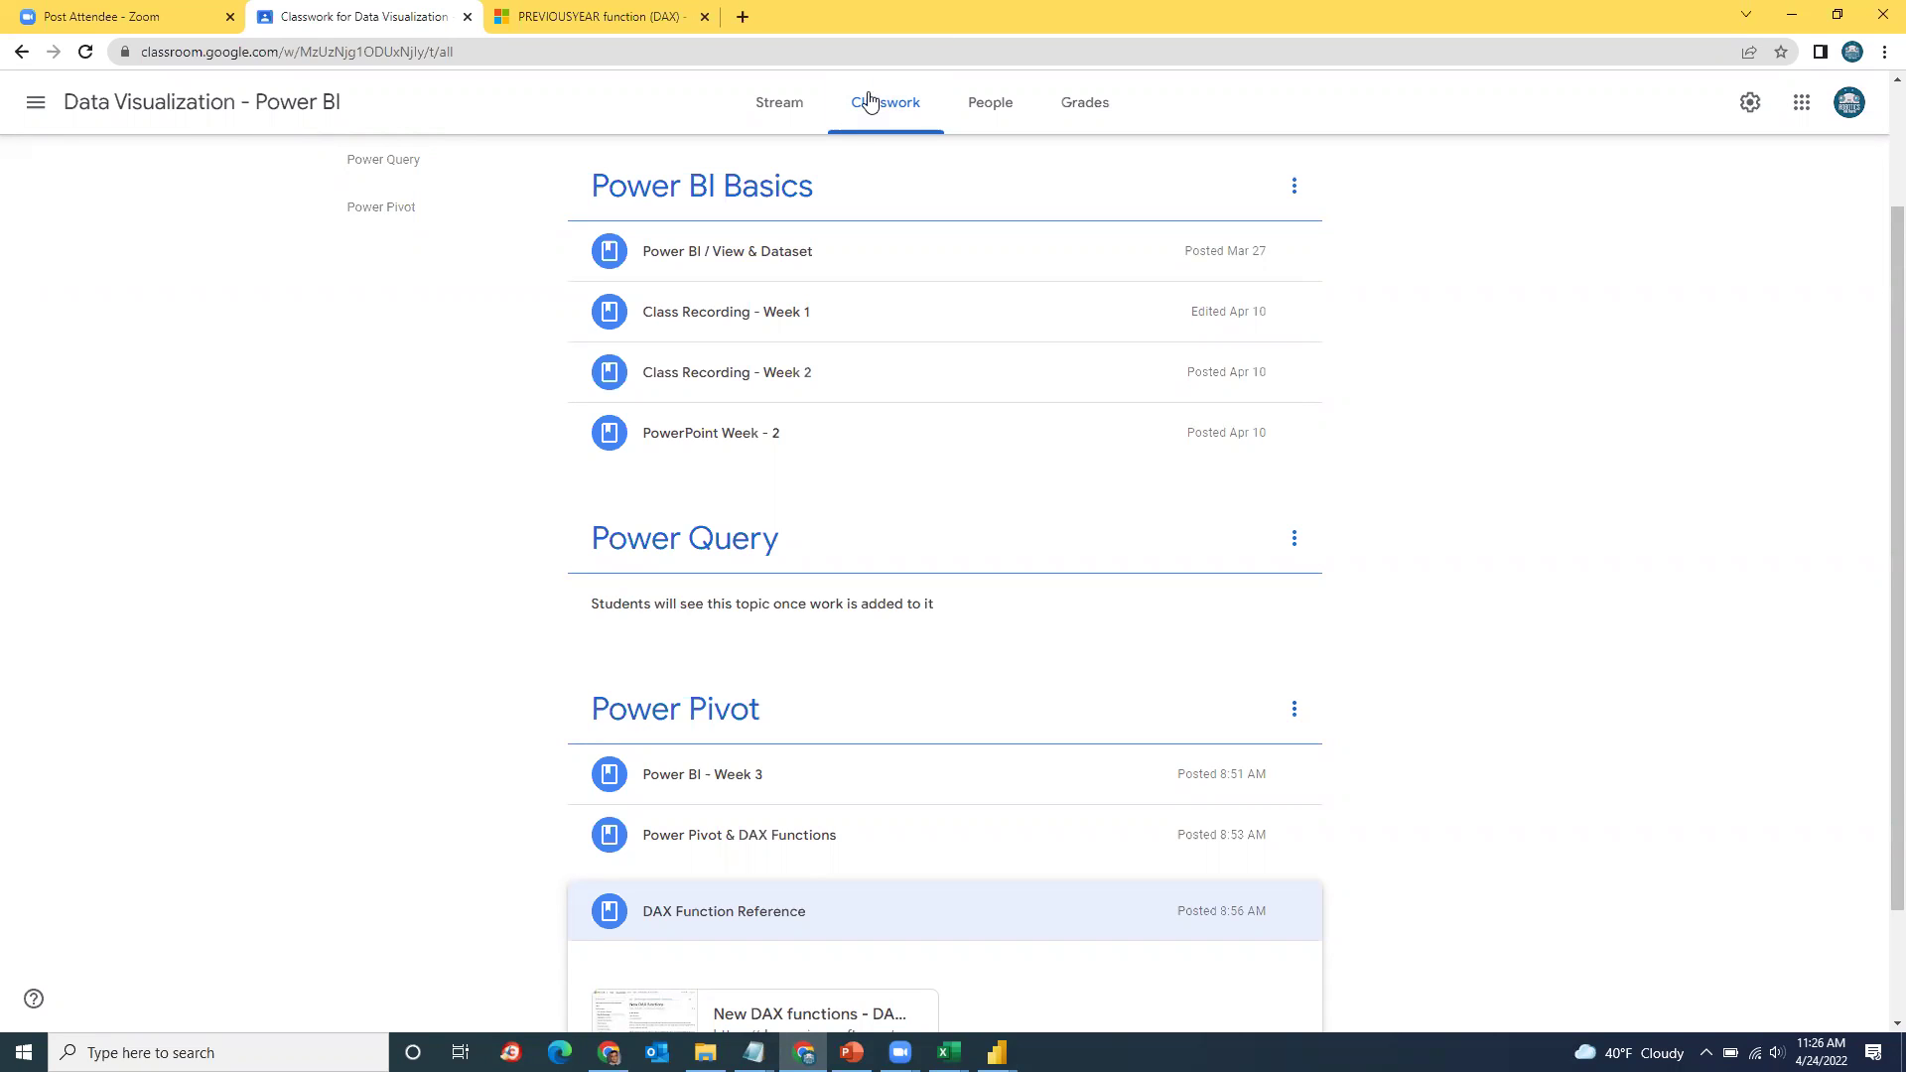